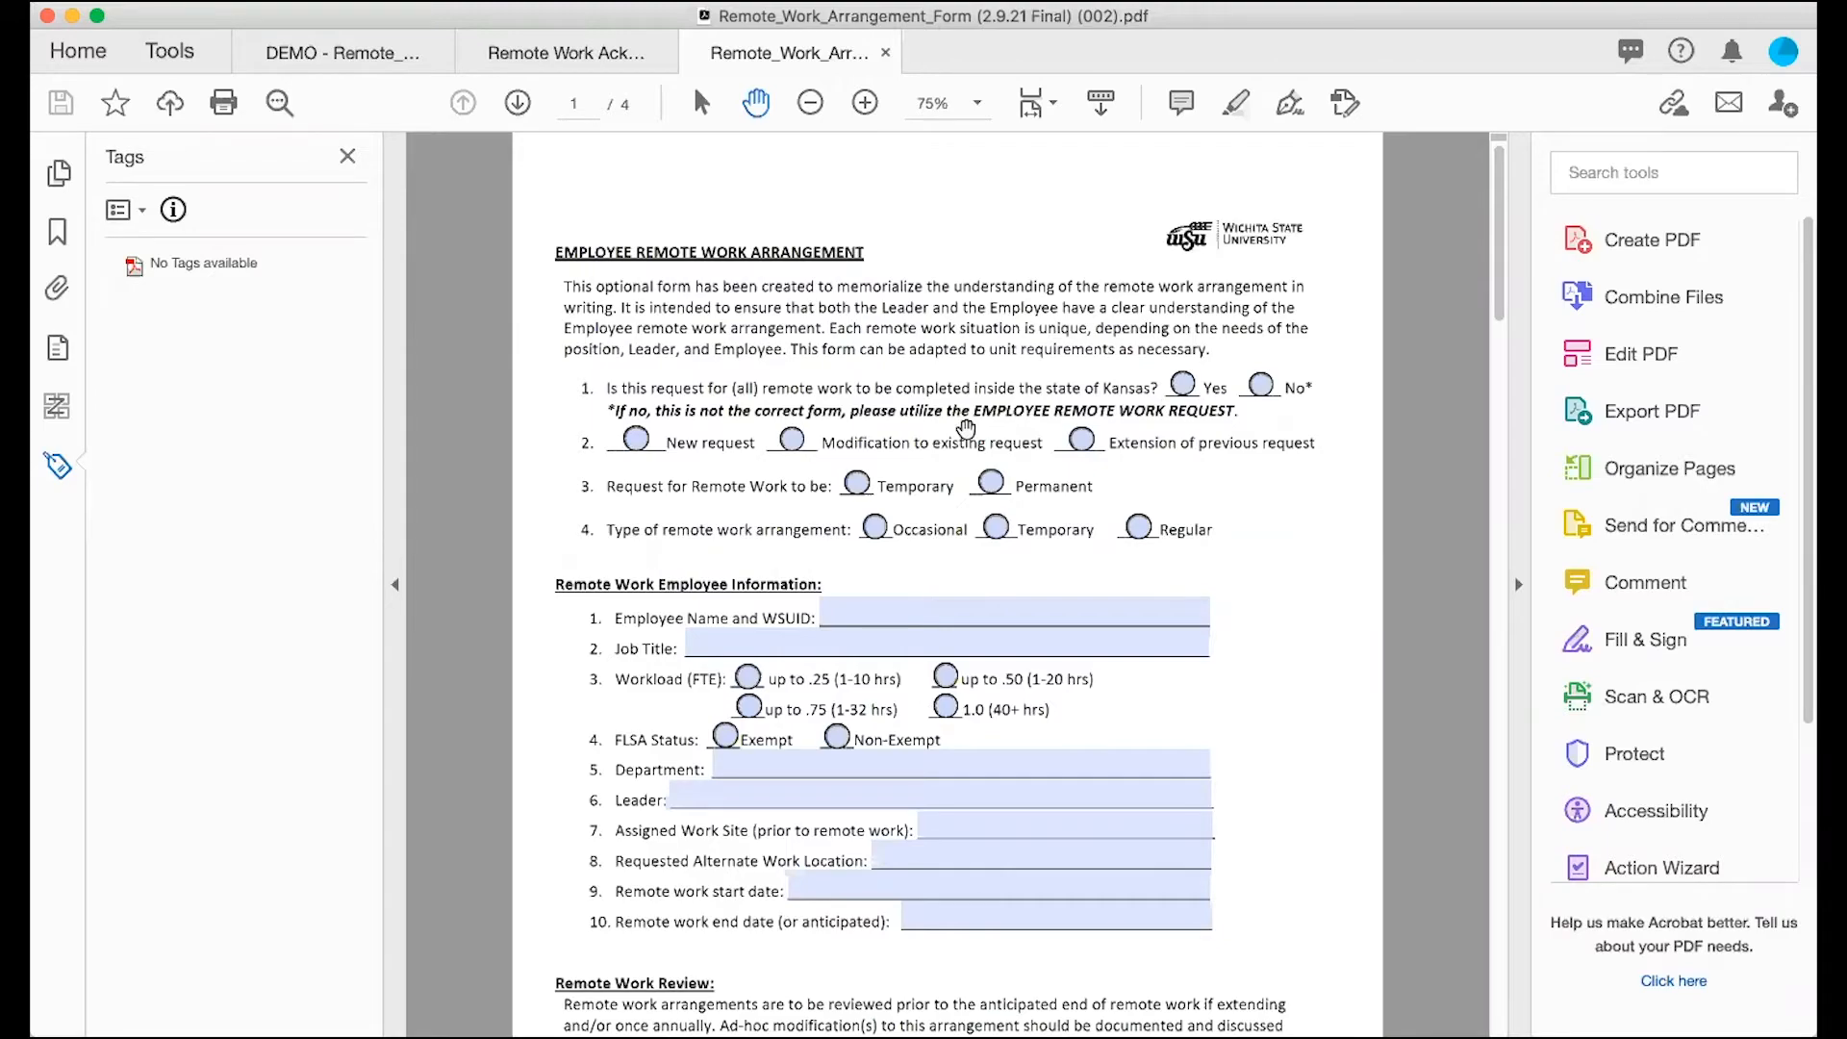
# Step: Autotag the remote work arrangement form with the accessibility tools and look over the generated tagging report
pyautogui.scroll(-15, 966, 427)
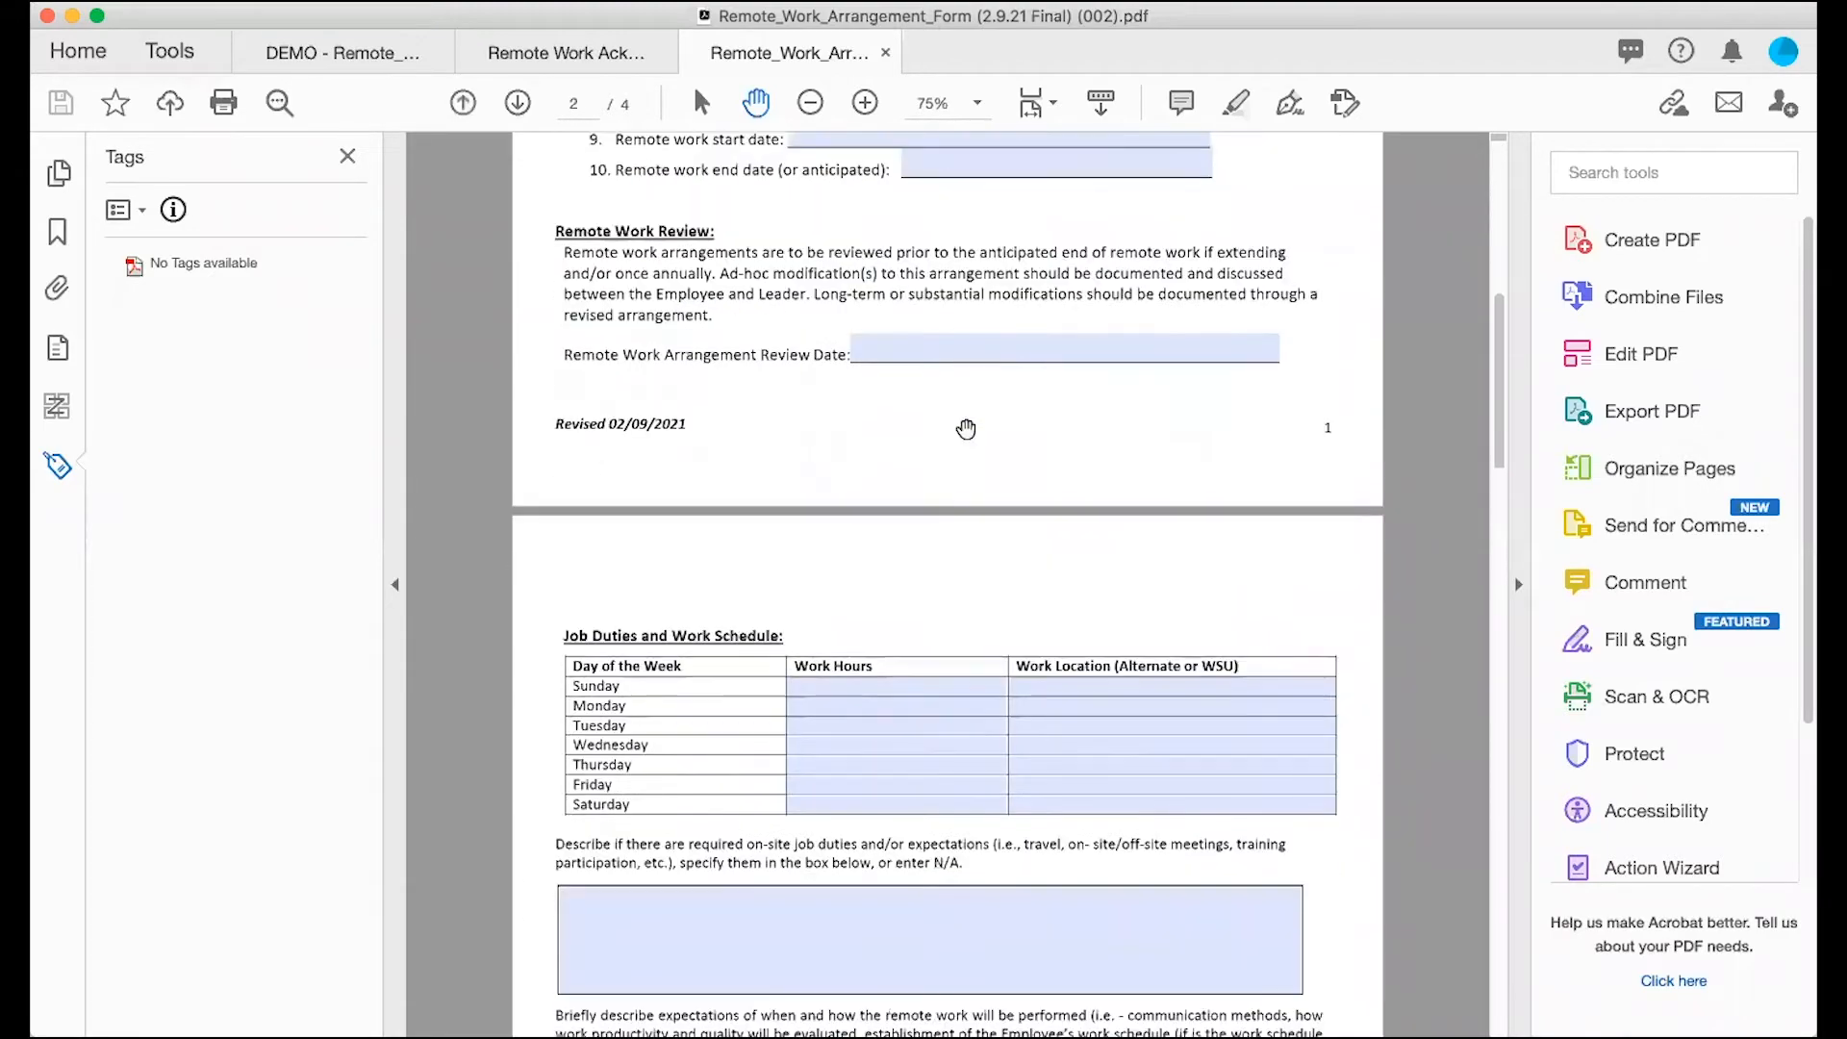
pyautogui.scroll(-15, 966, 427)
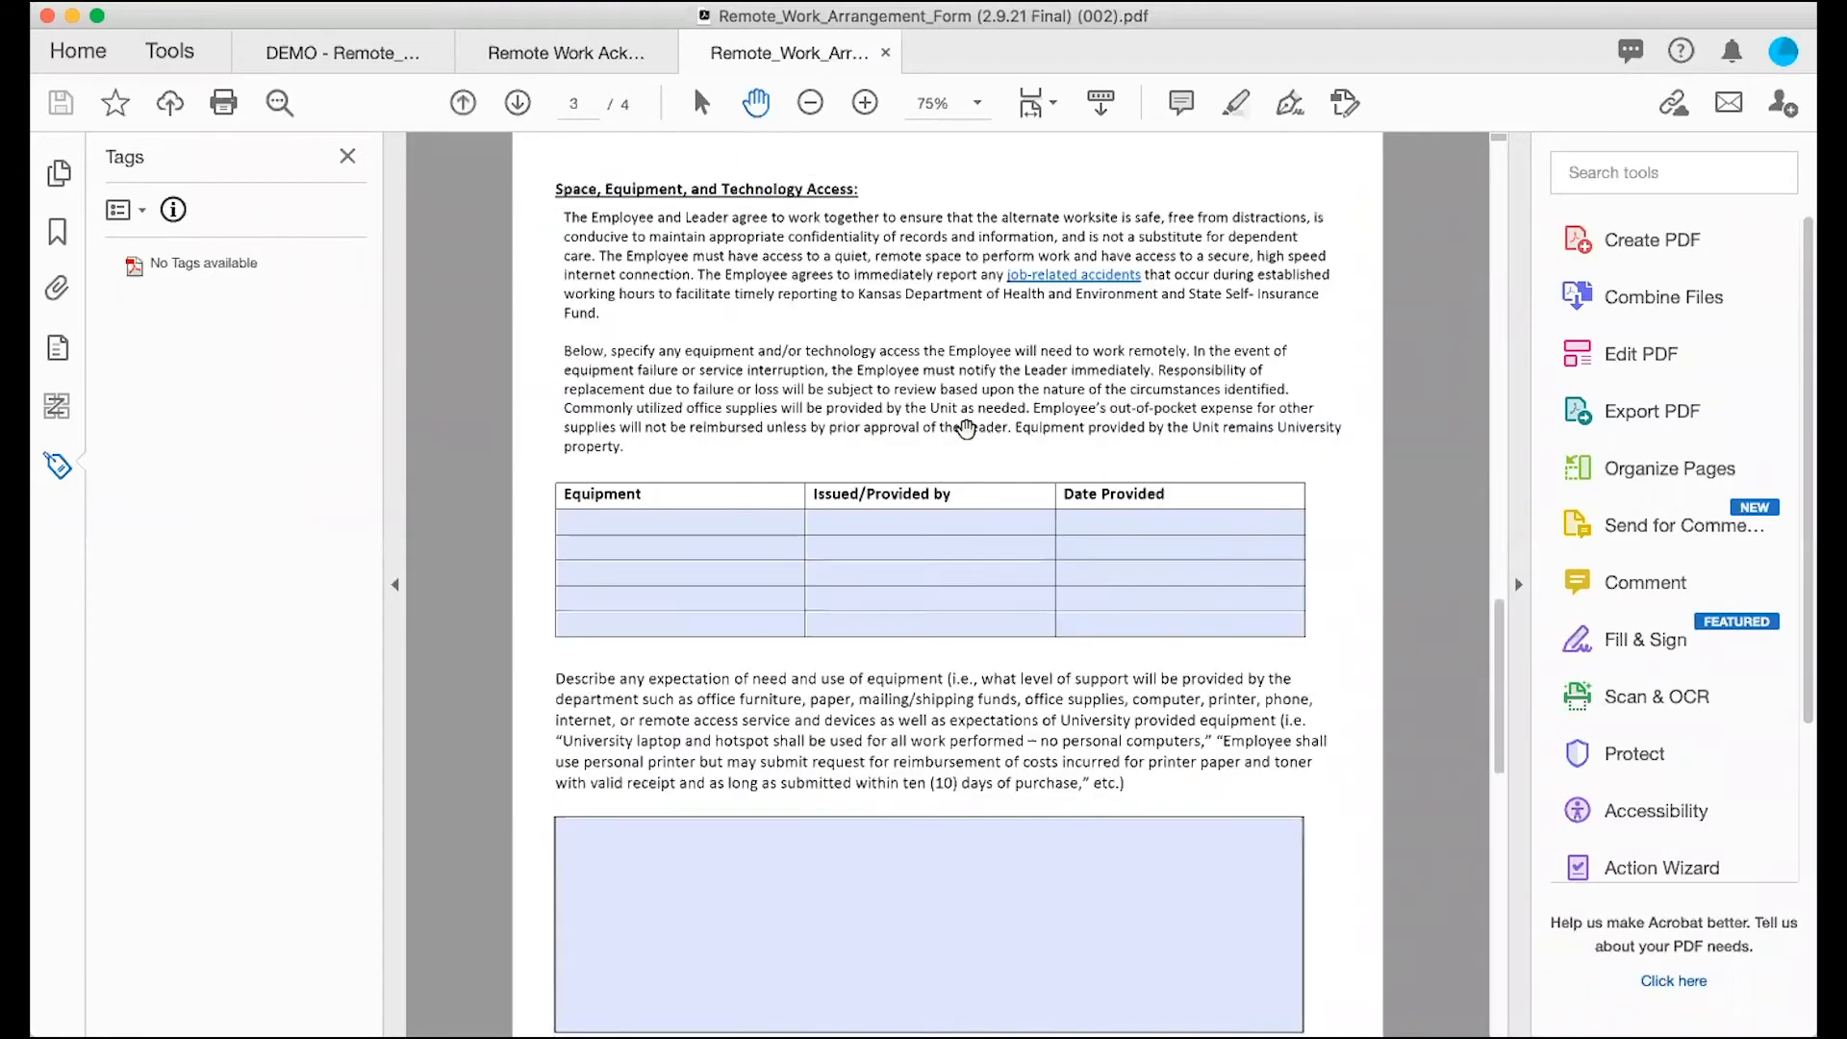
pyautogui.scroll(10, 966, 427)
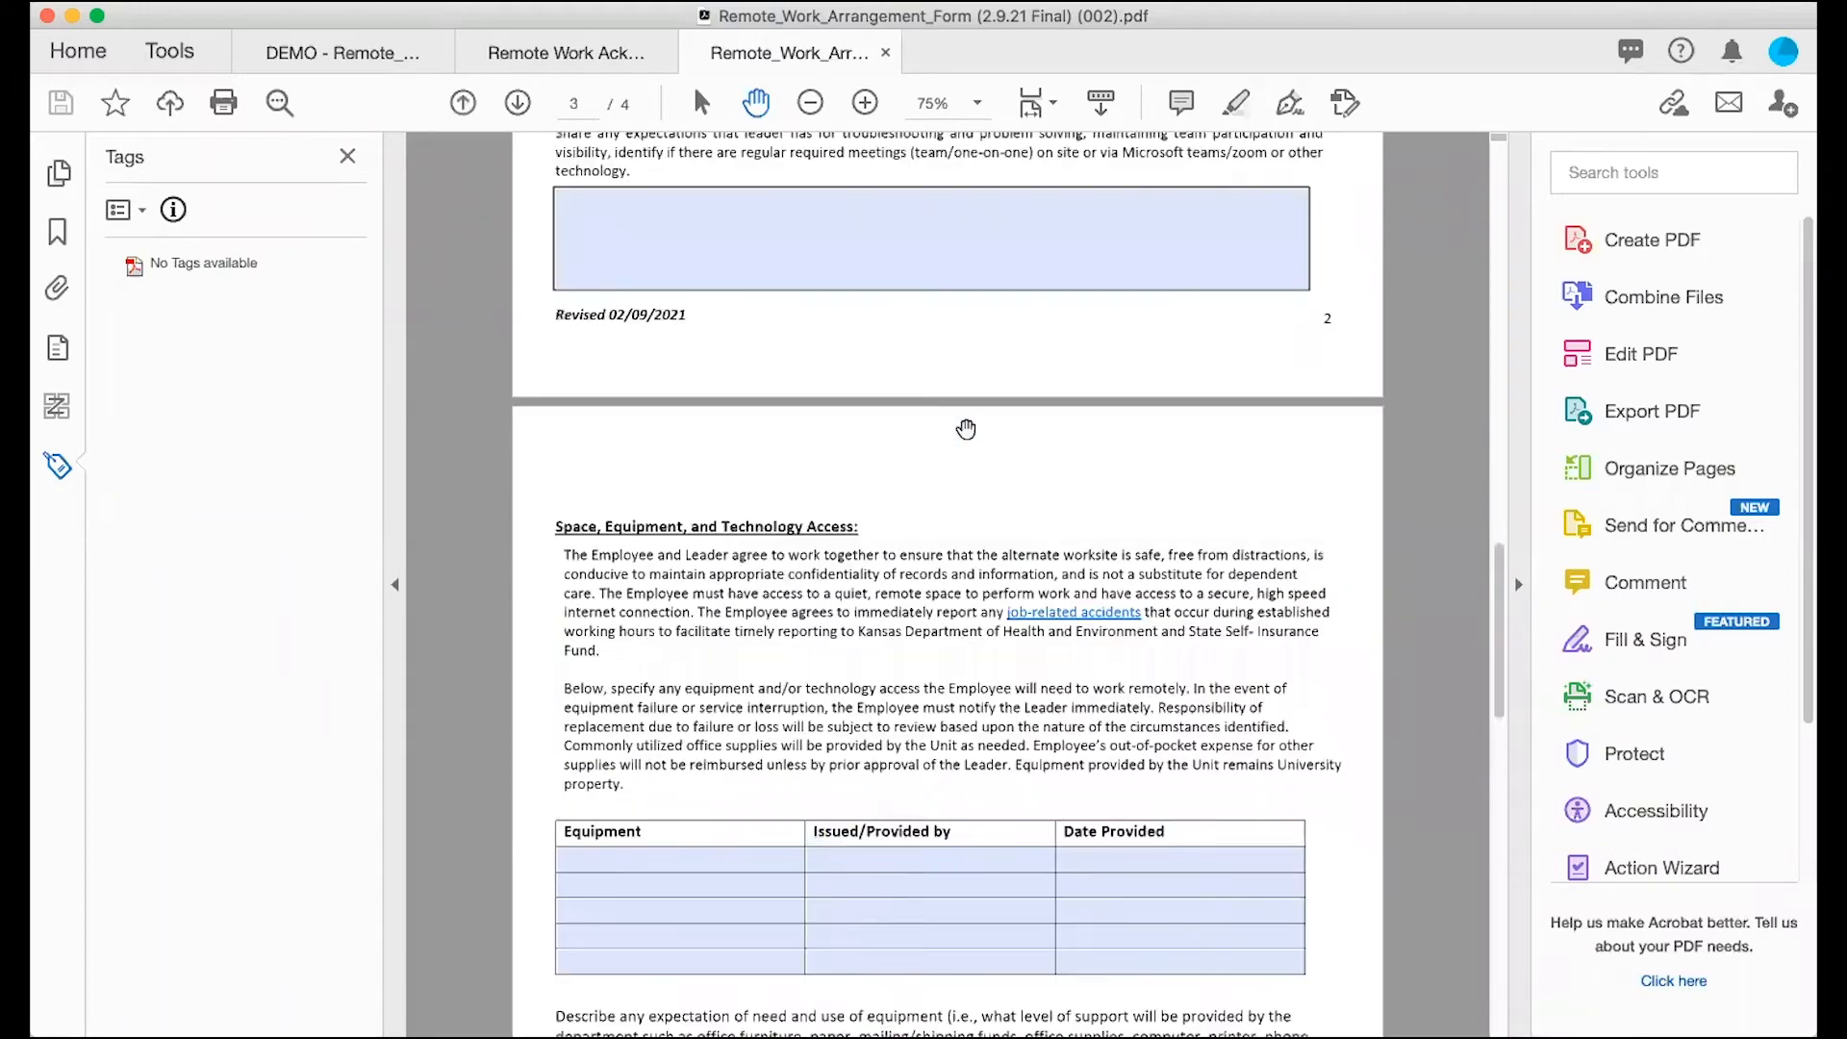
pyautogui.scroll(15, 966, 427)
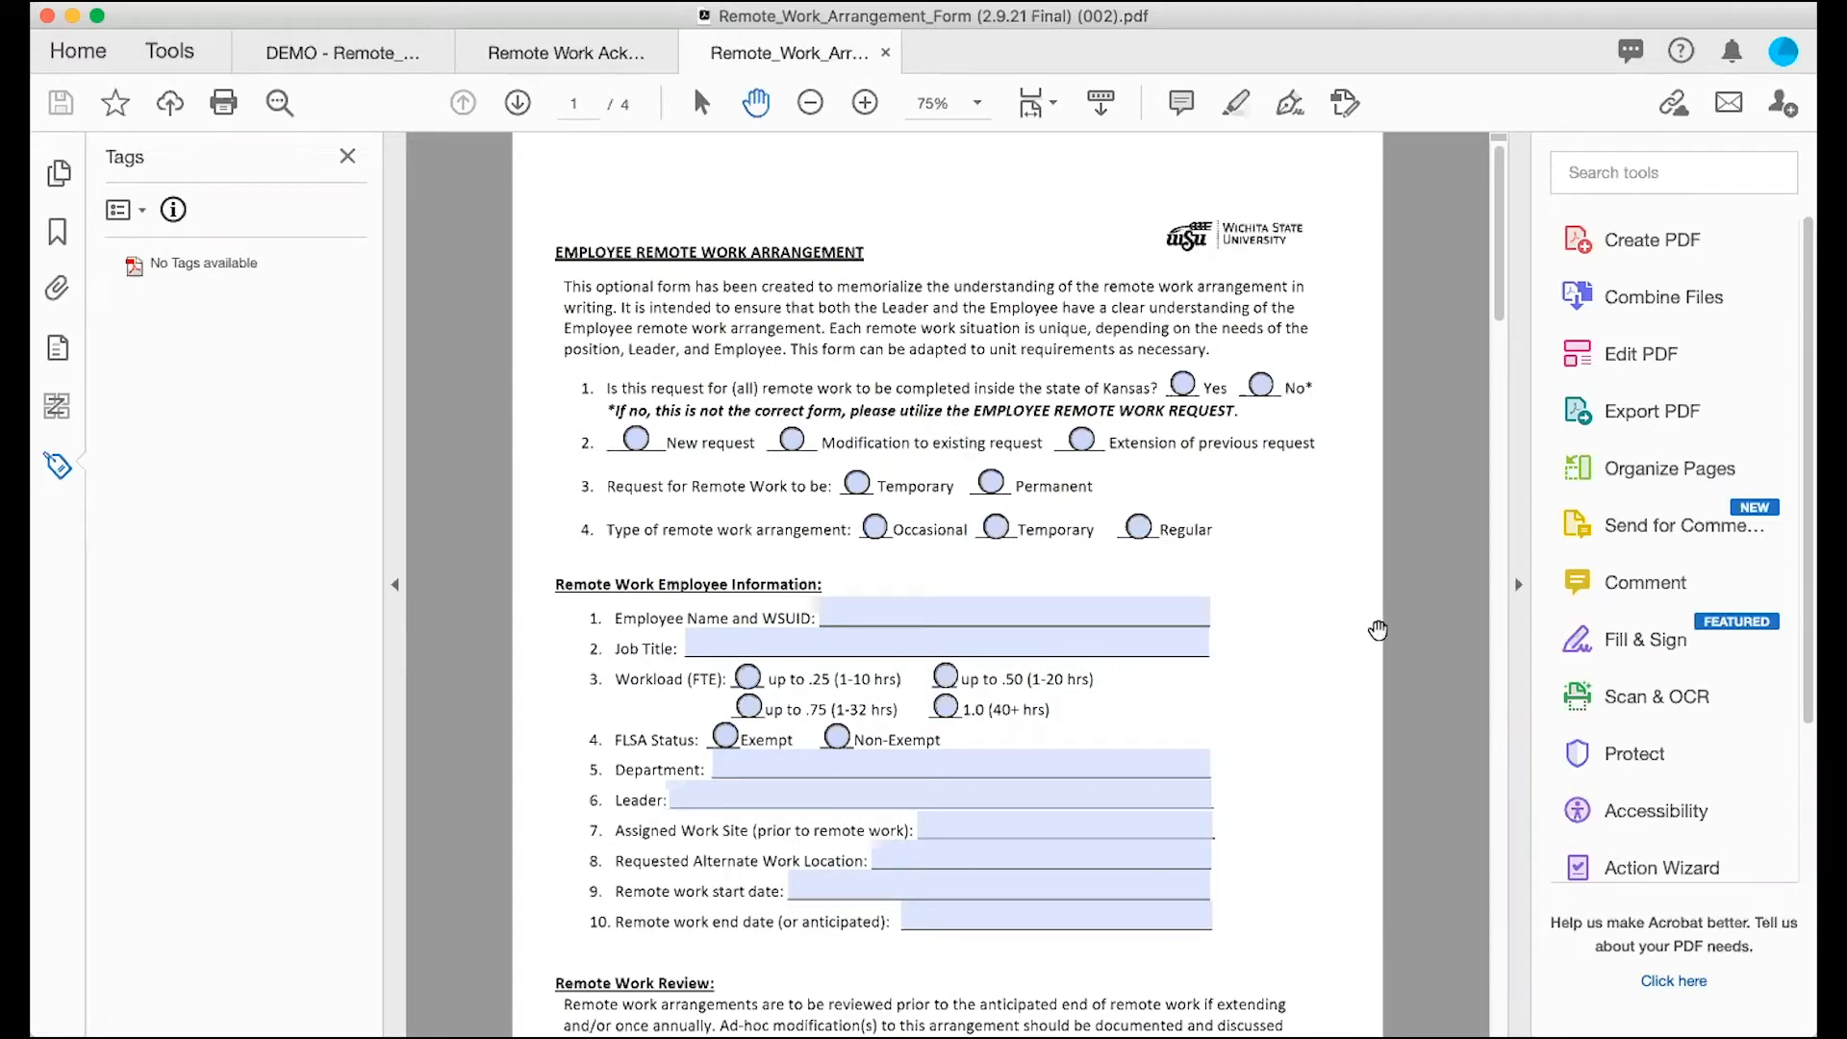
pyautogui.click(1634, 811)
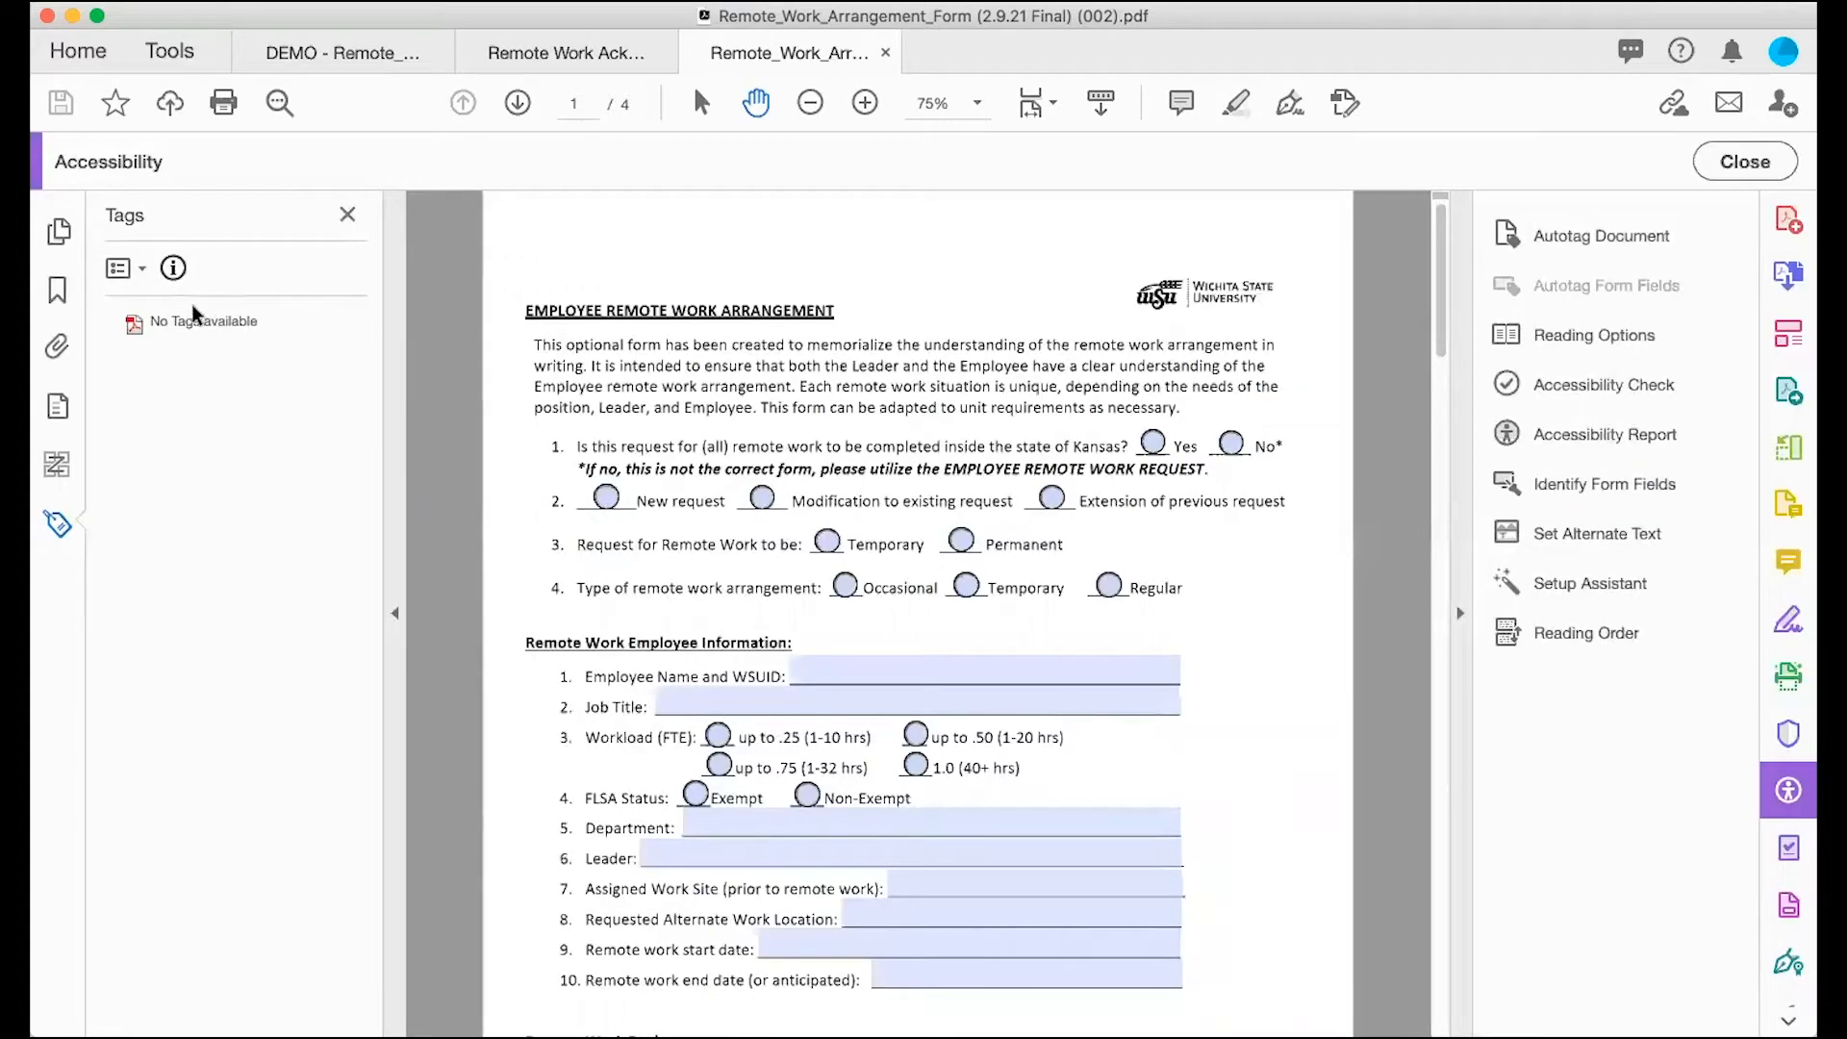
pyautogui.rightClick(199, 333)
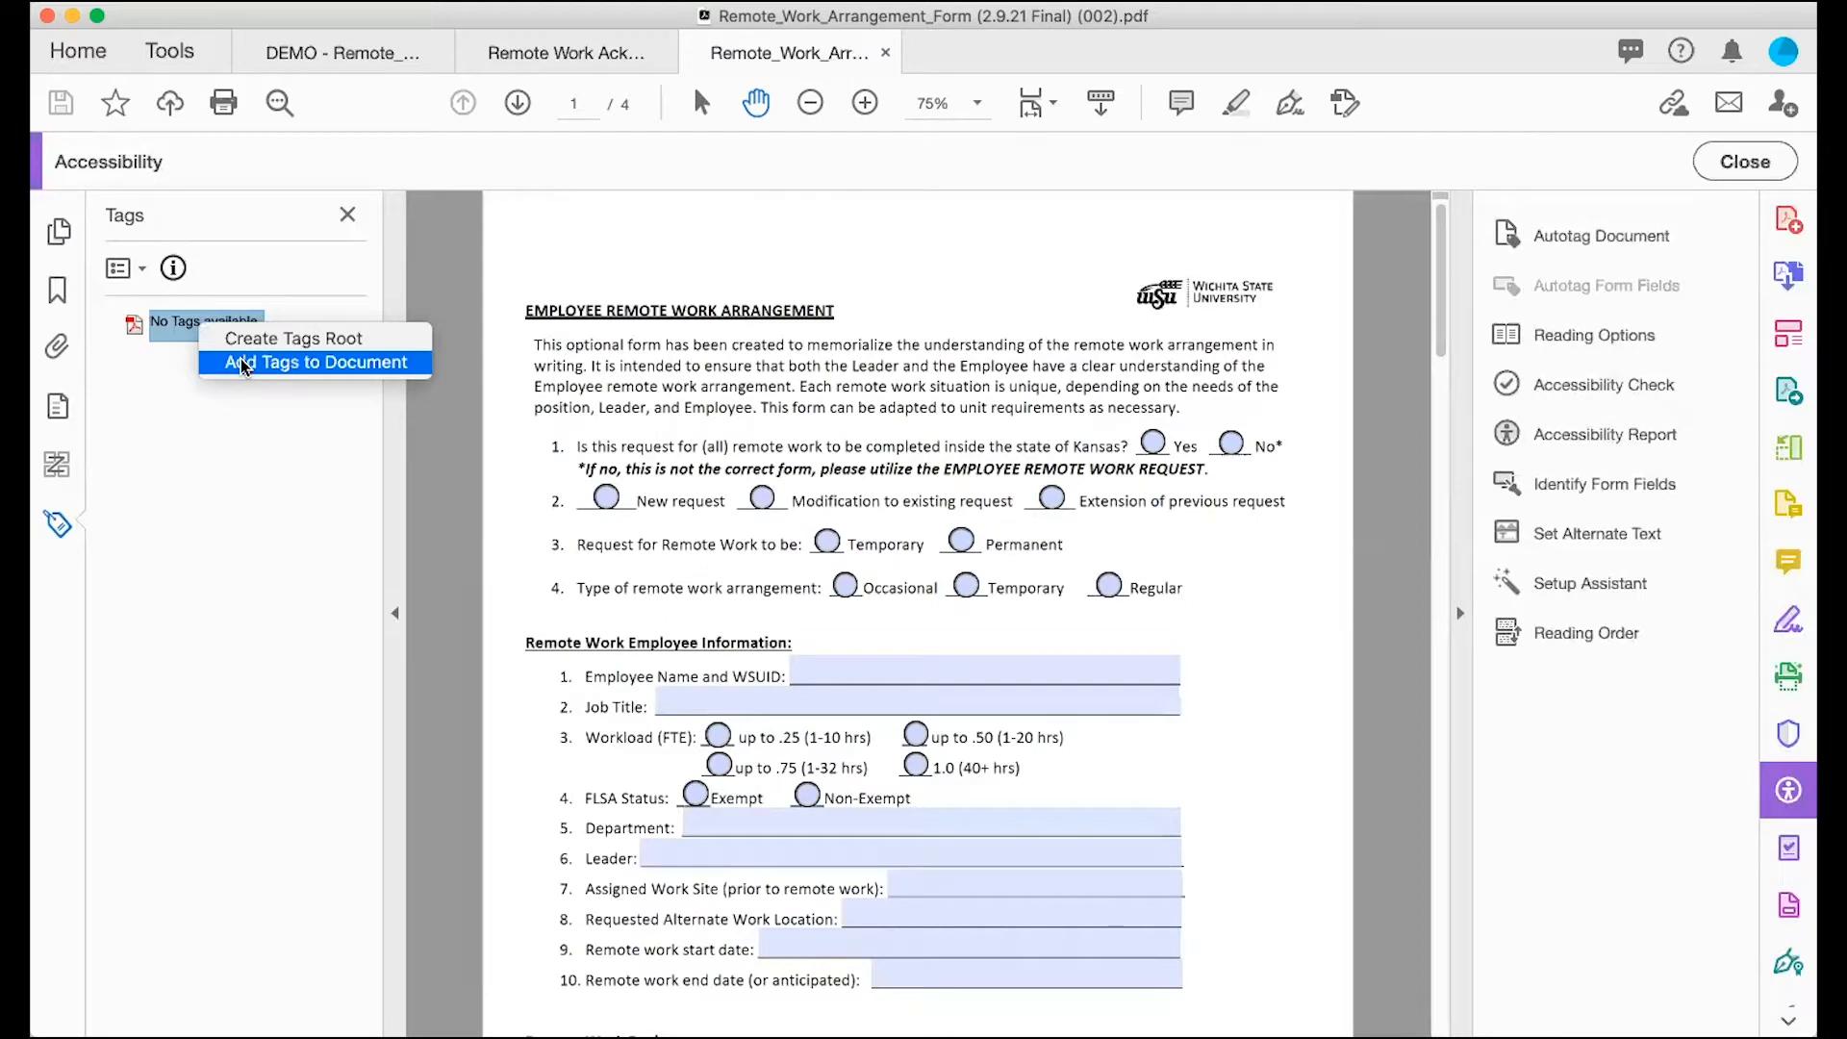
pyautogui.click(464, 485)
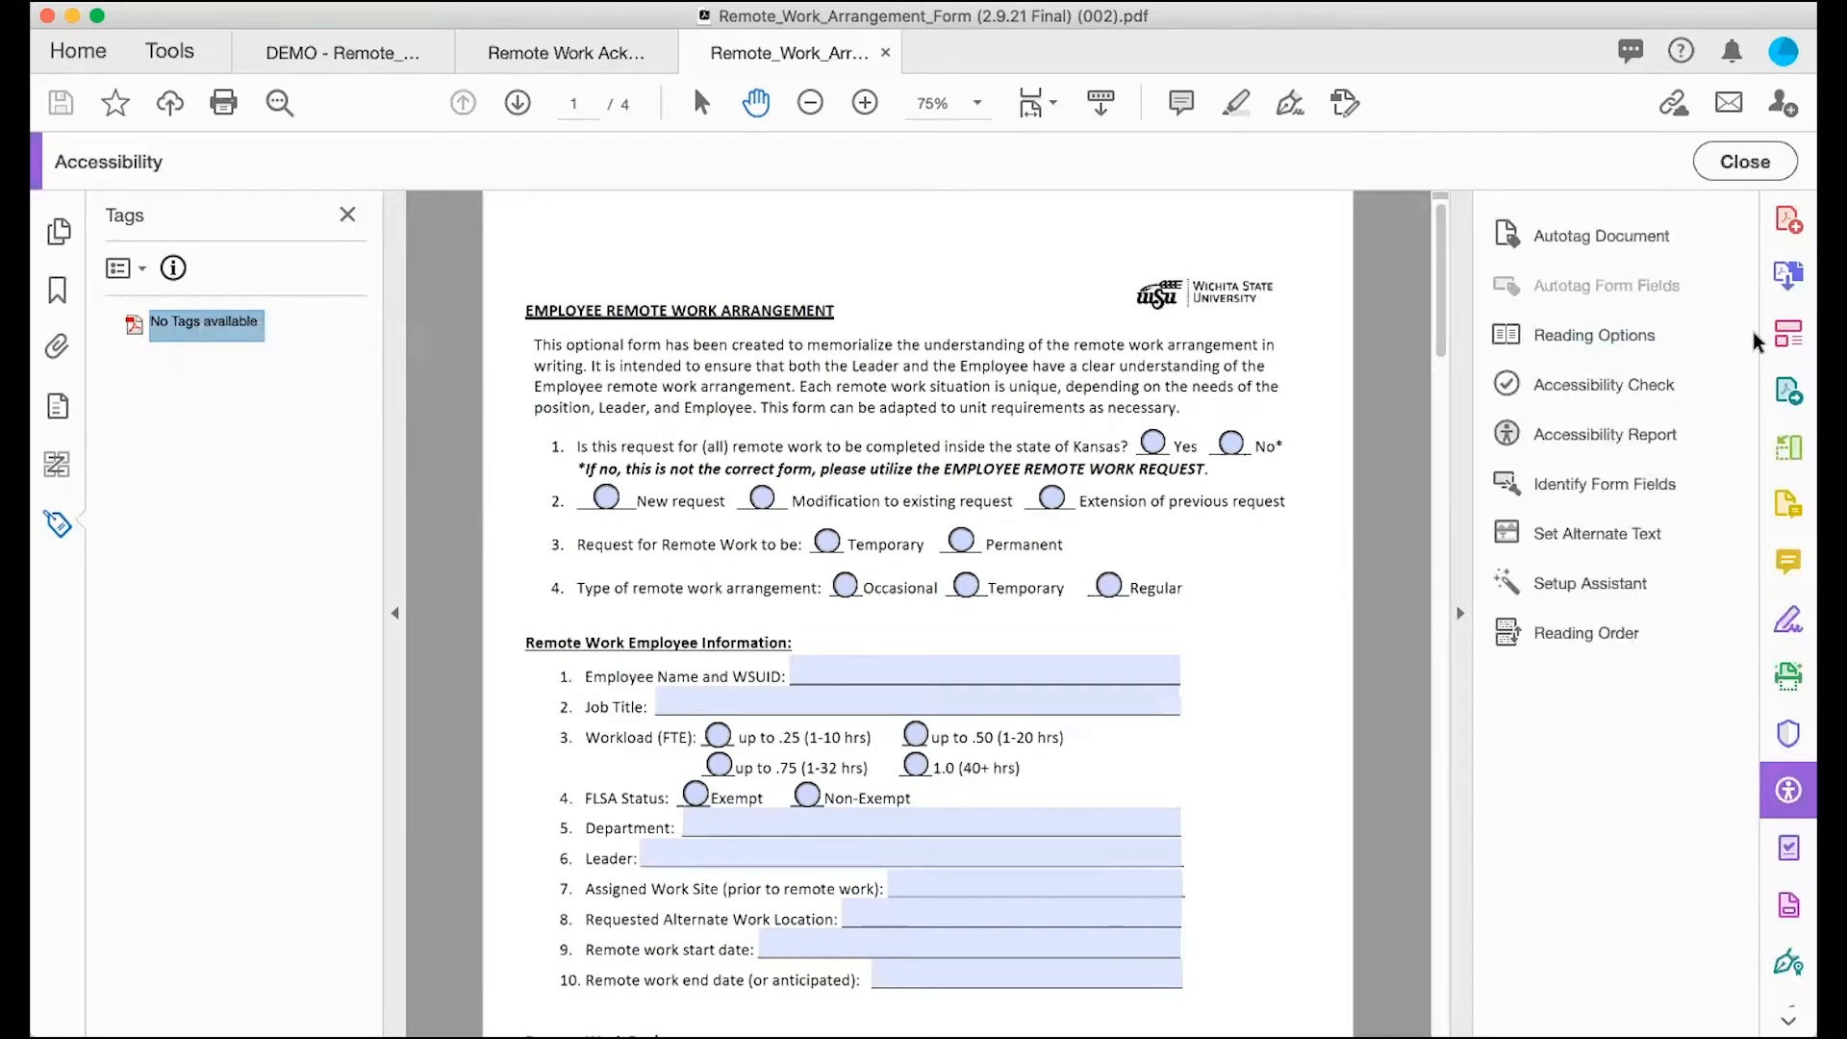
pyautogui.click(1604, 235)
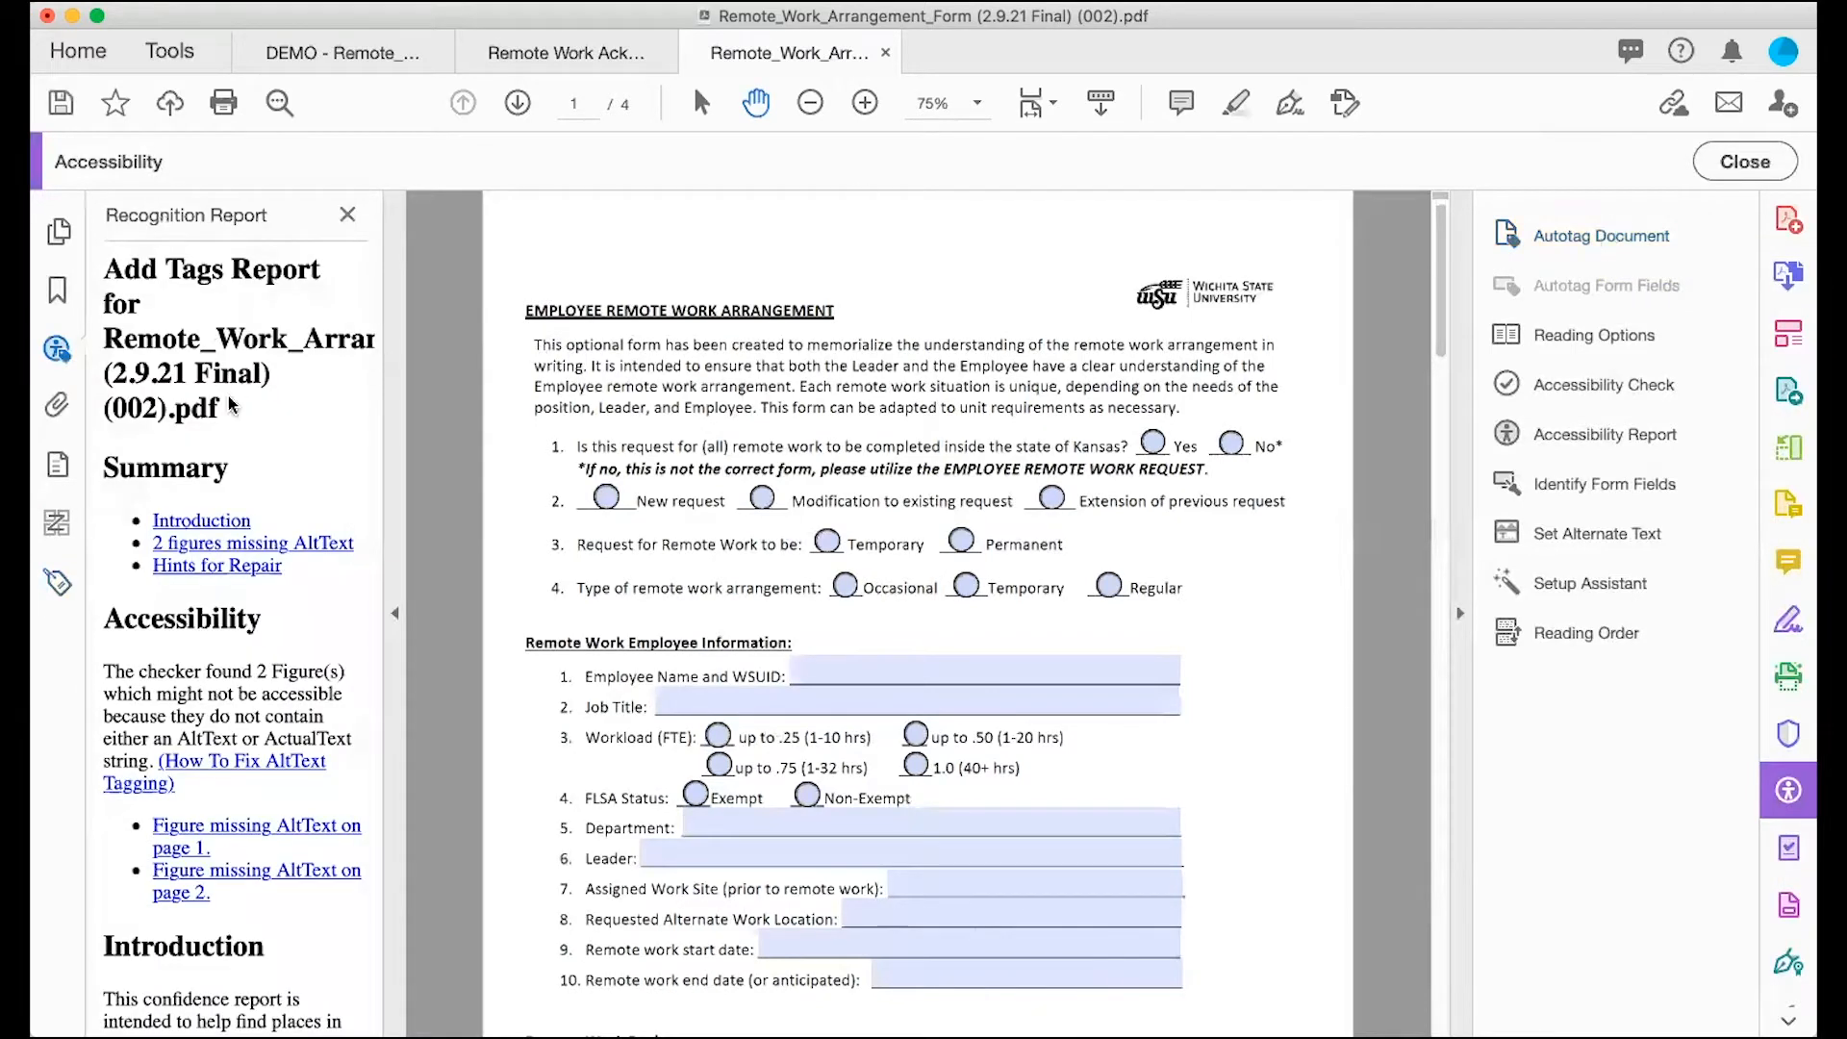
pyautogui.scroll(-3, 231, 485)
pyautogui.scroll(3, 231, 486)
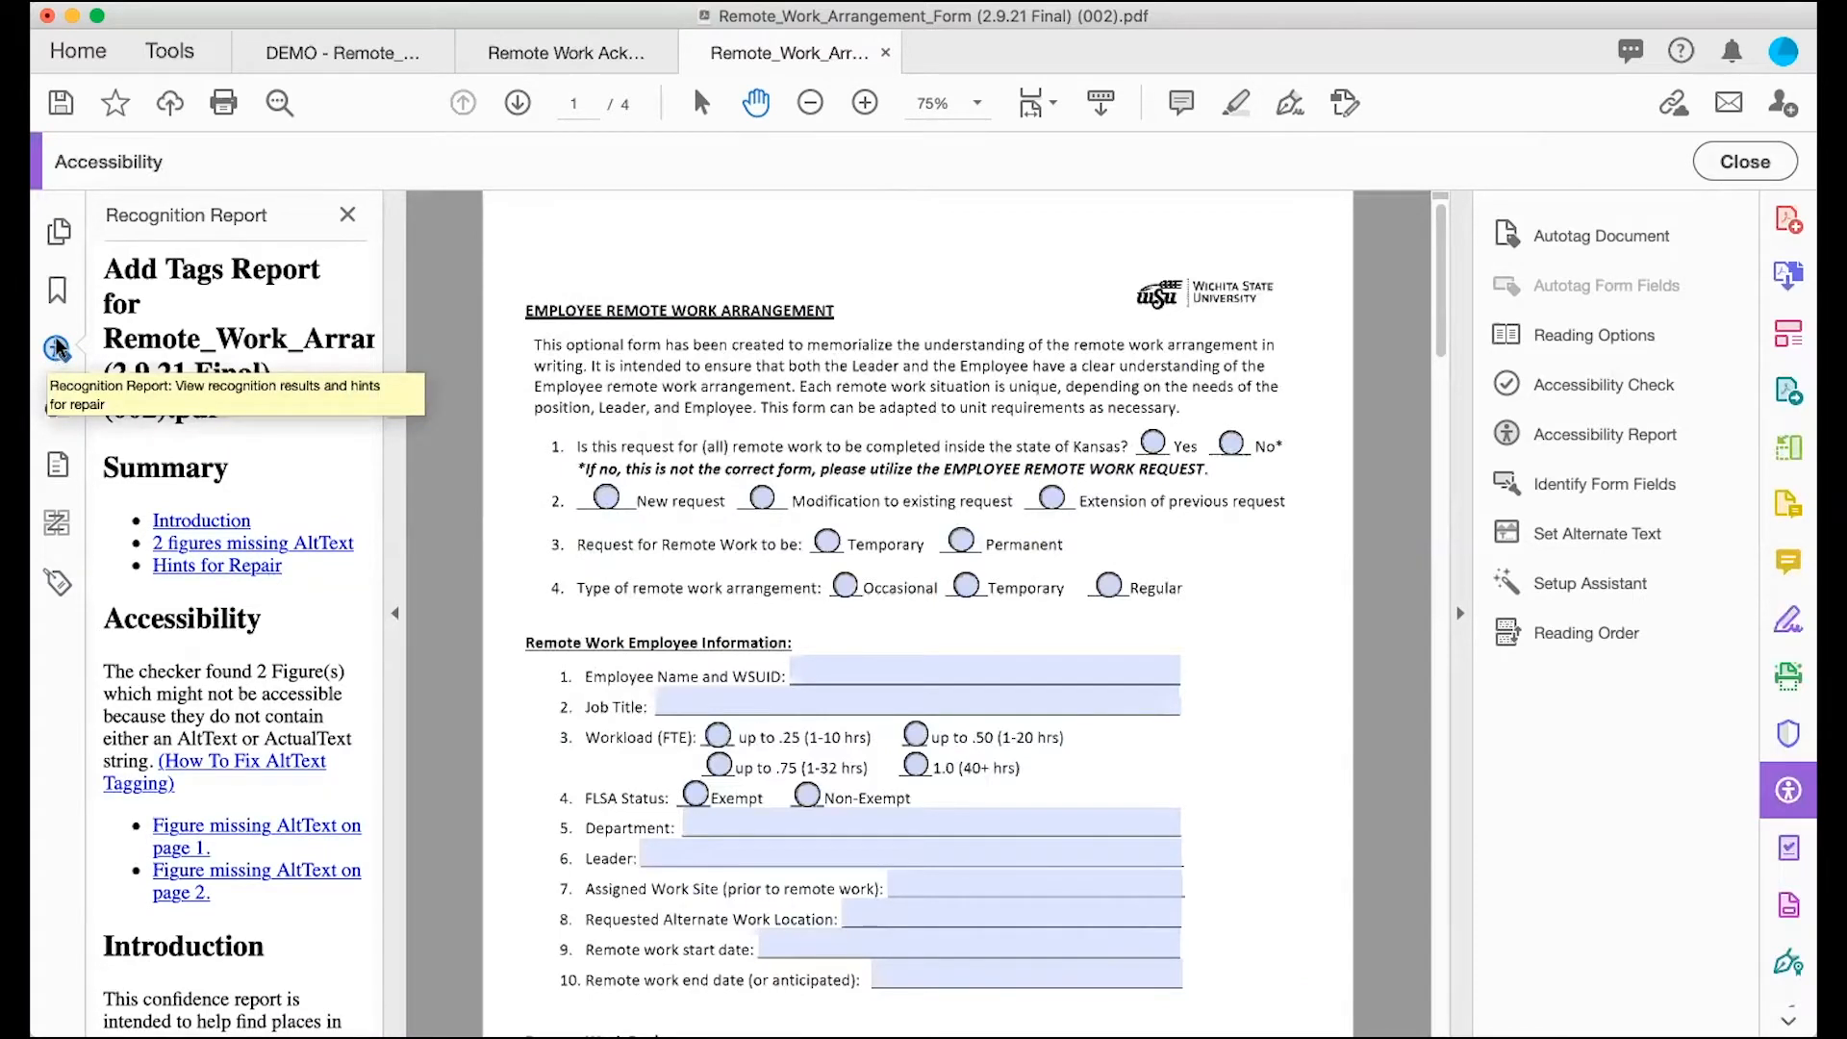
# Step: Expand the tag tree and step through the Figure, P, L and first Part tags to examine which page content each covers
pyautogui.click(56, 580)
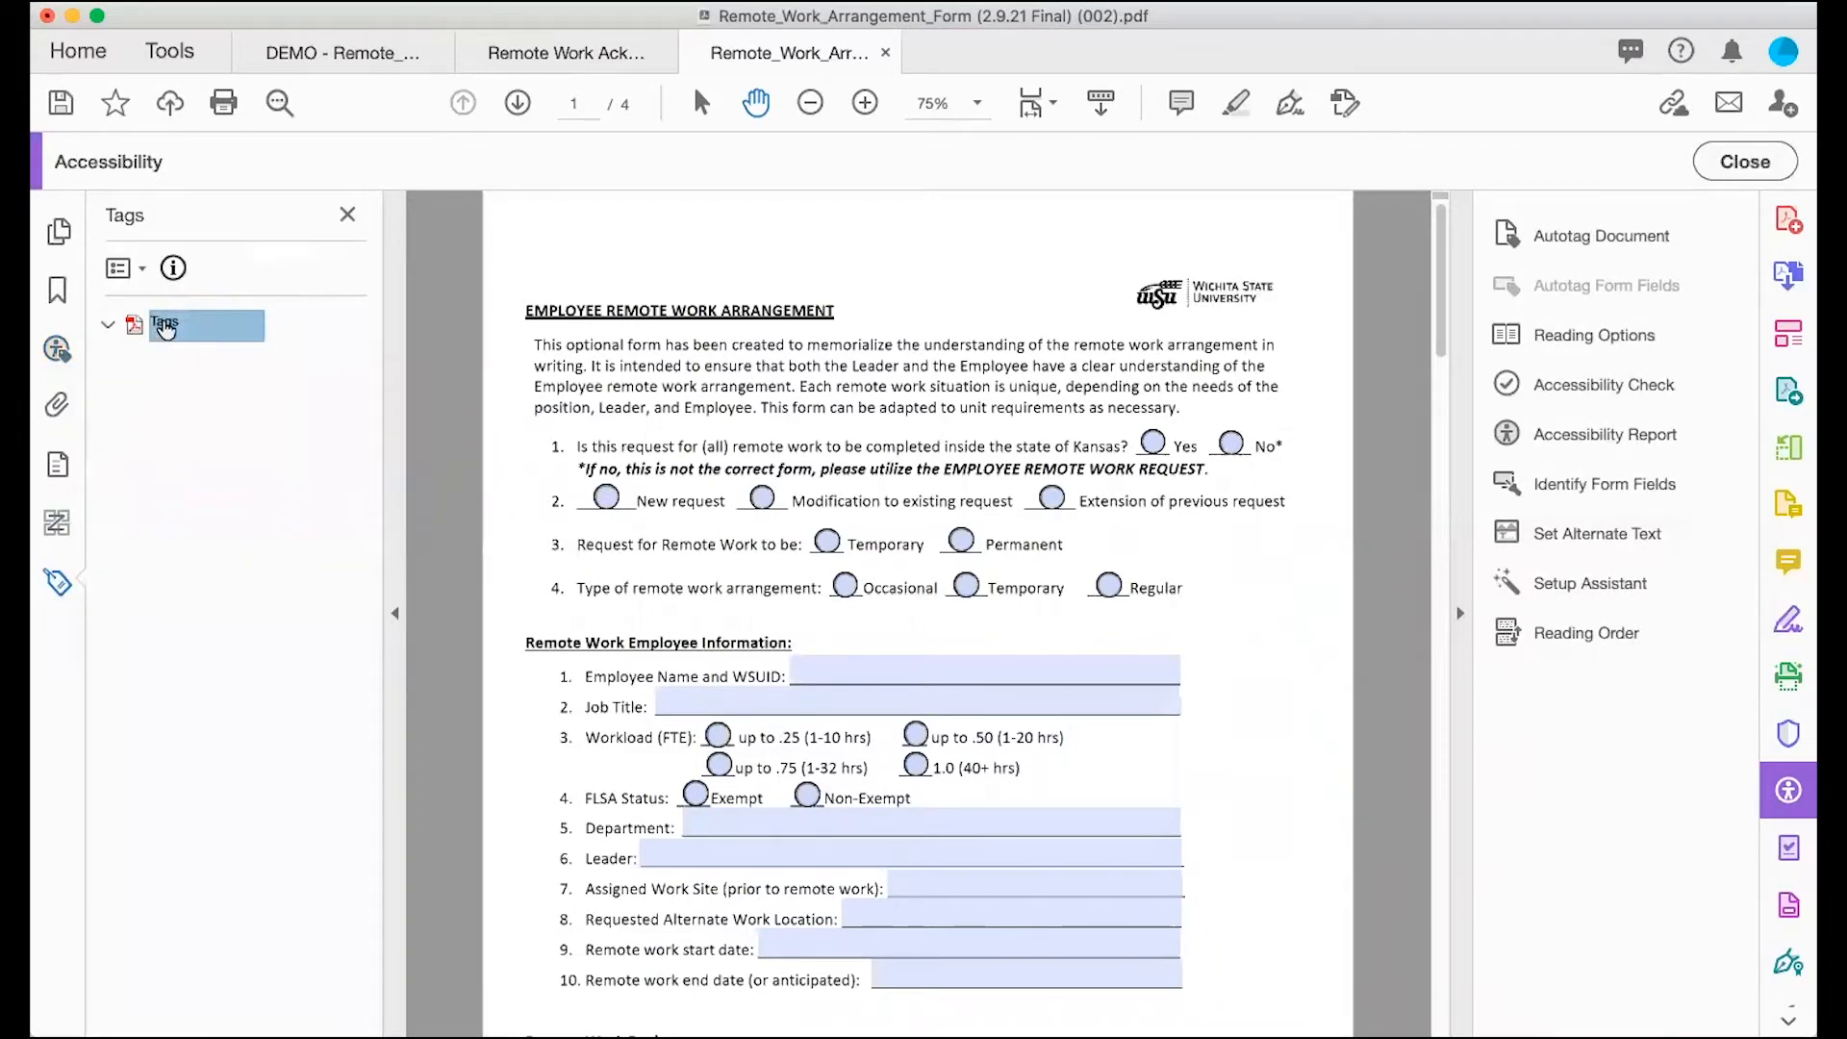
pyautogui.click(106, 321)
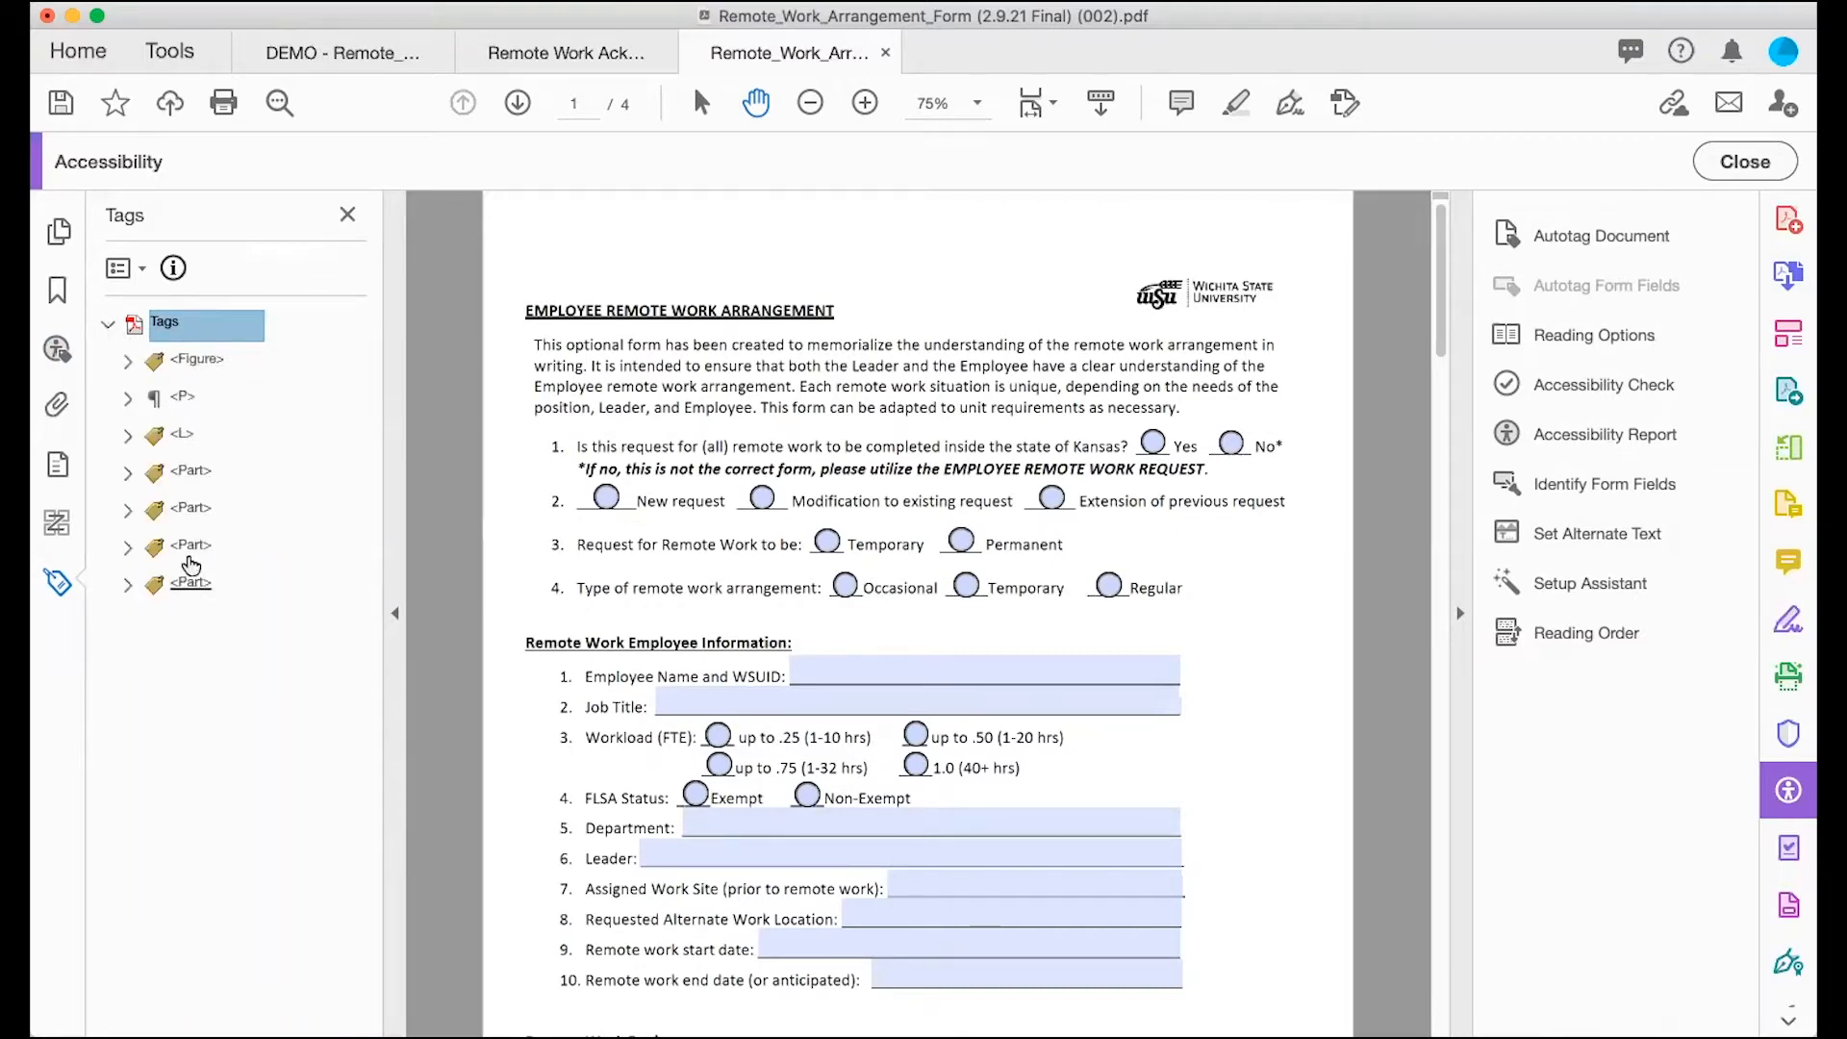
pyautogui.click(126, 359)
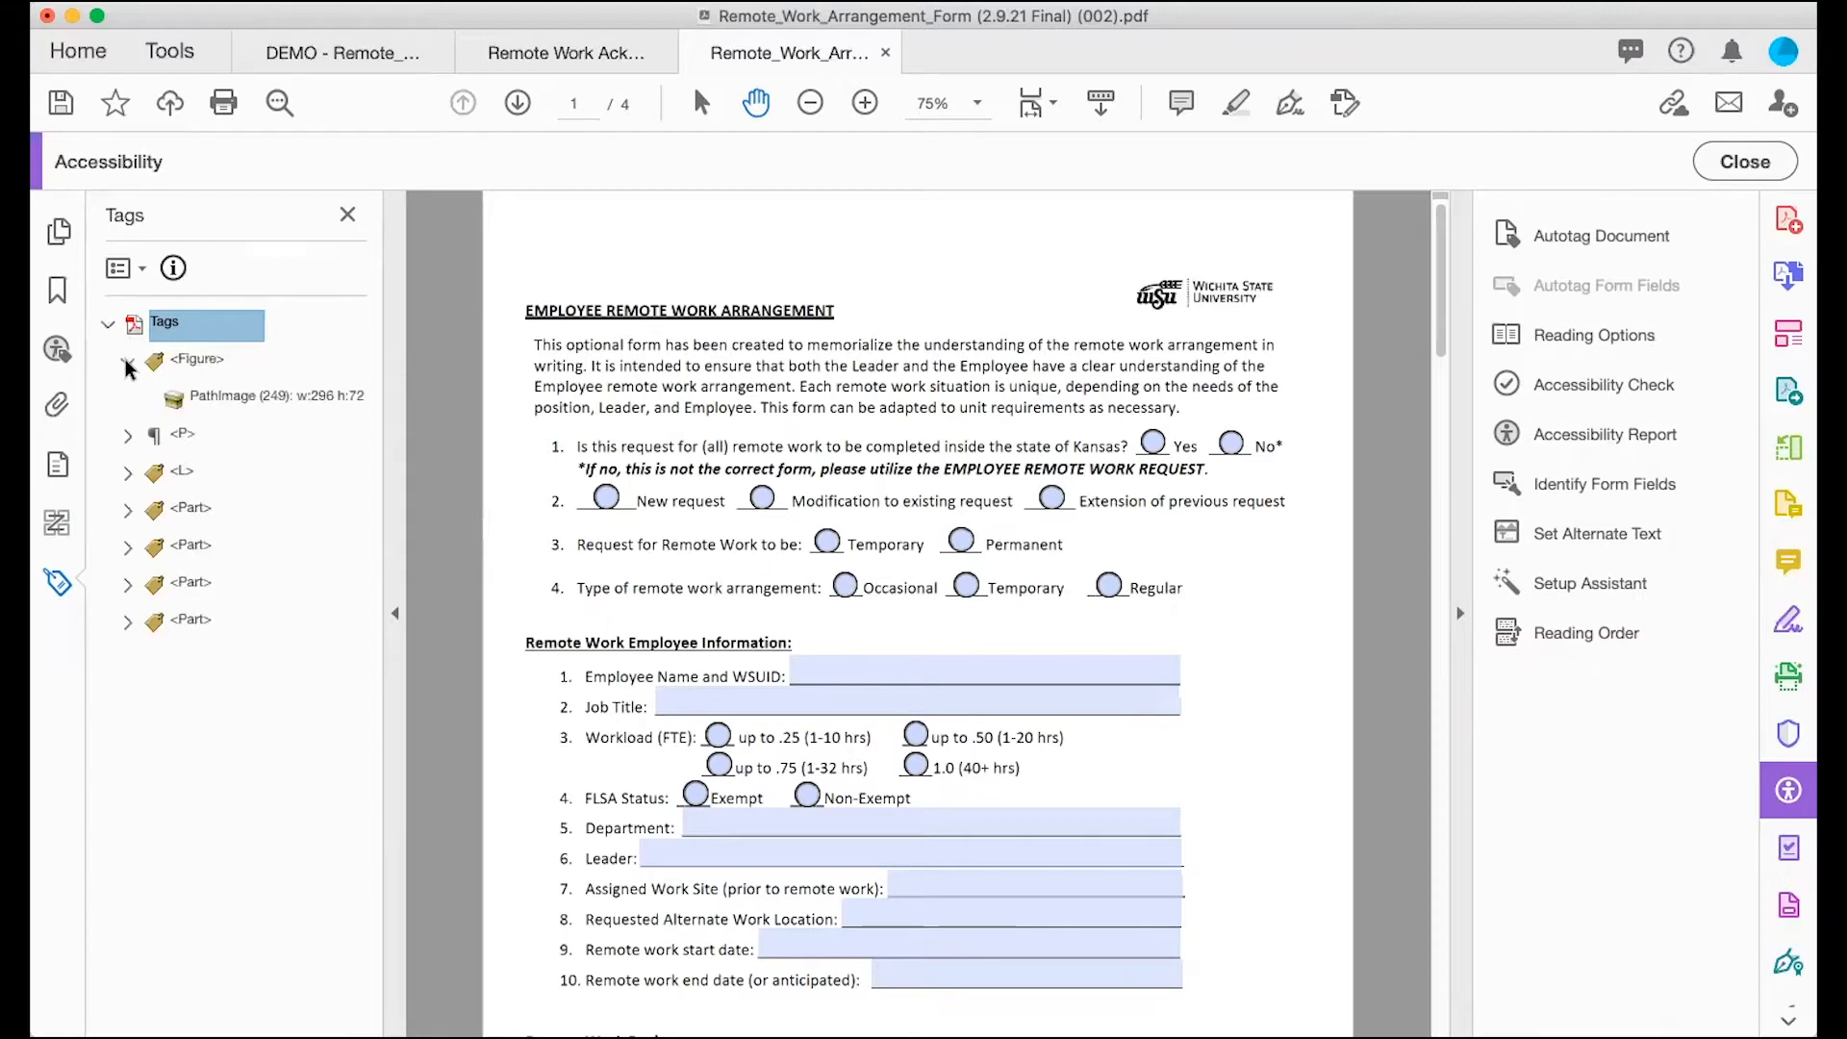
pyautogui.click(224, 406)
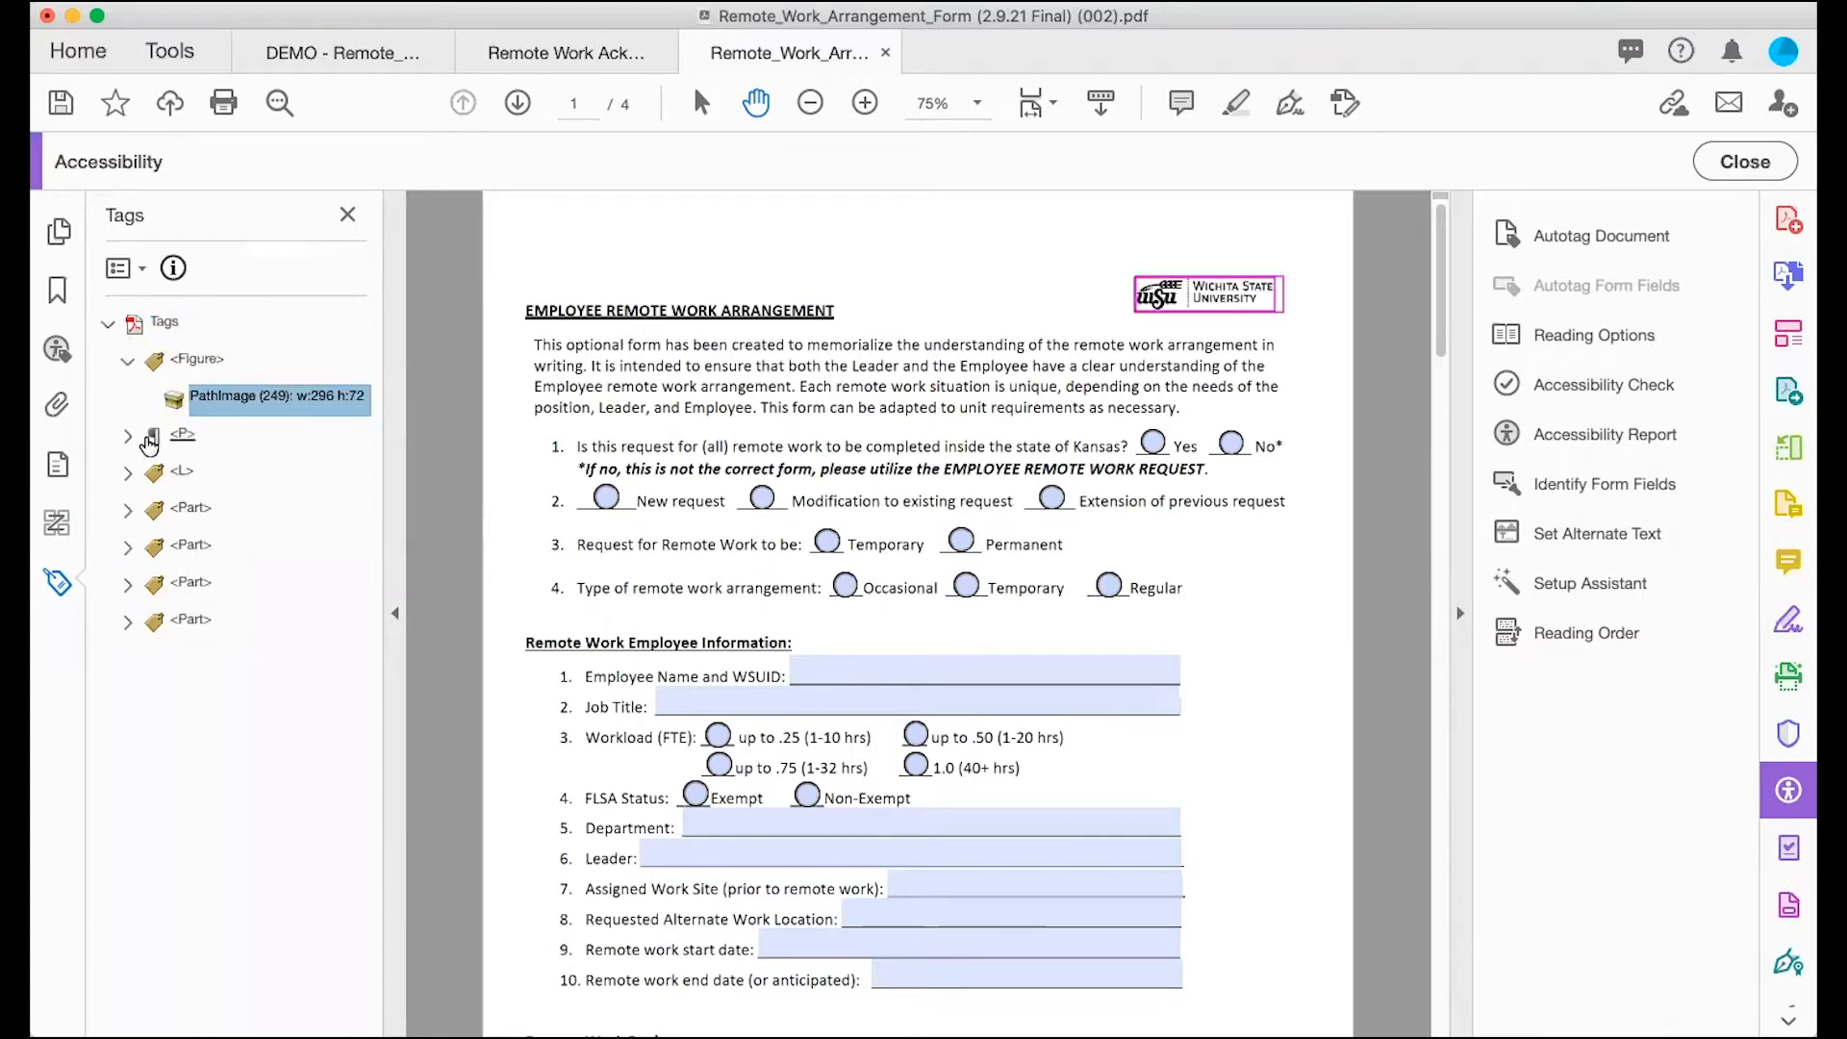
pyautogui.click(182, 436)
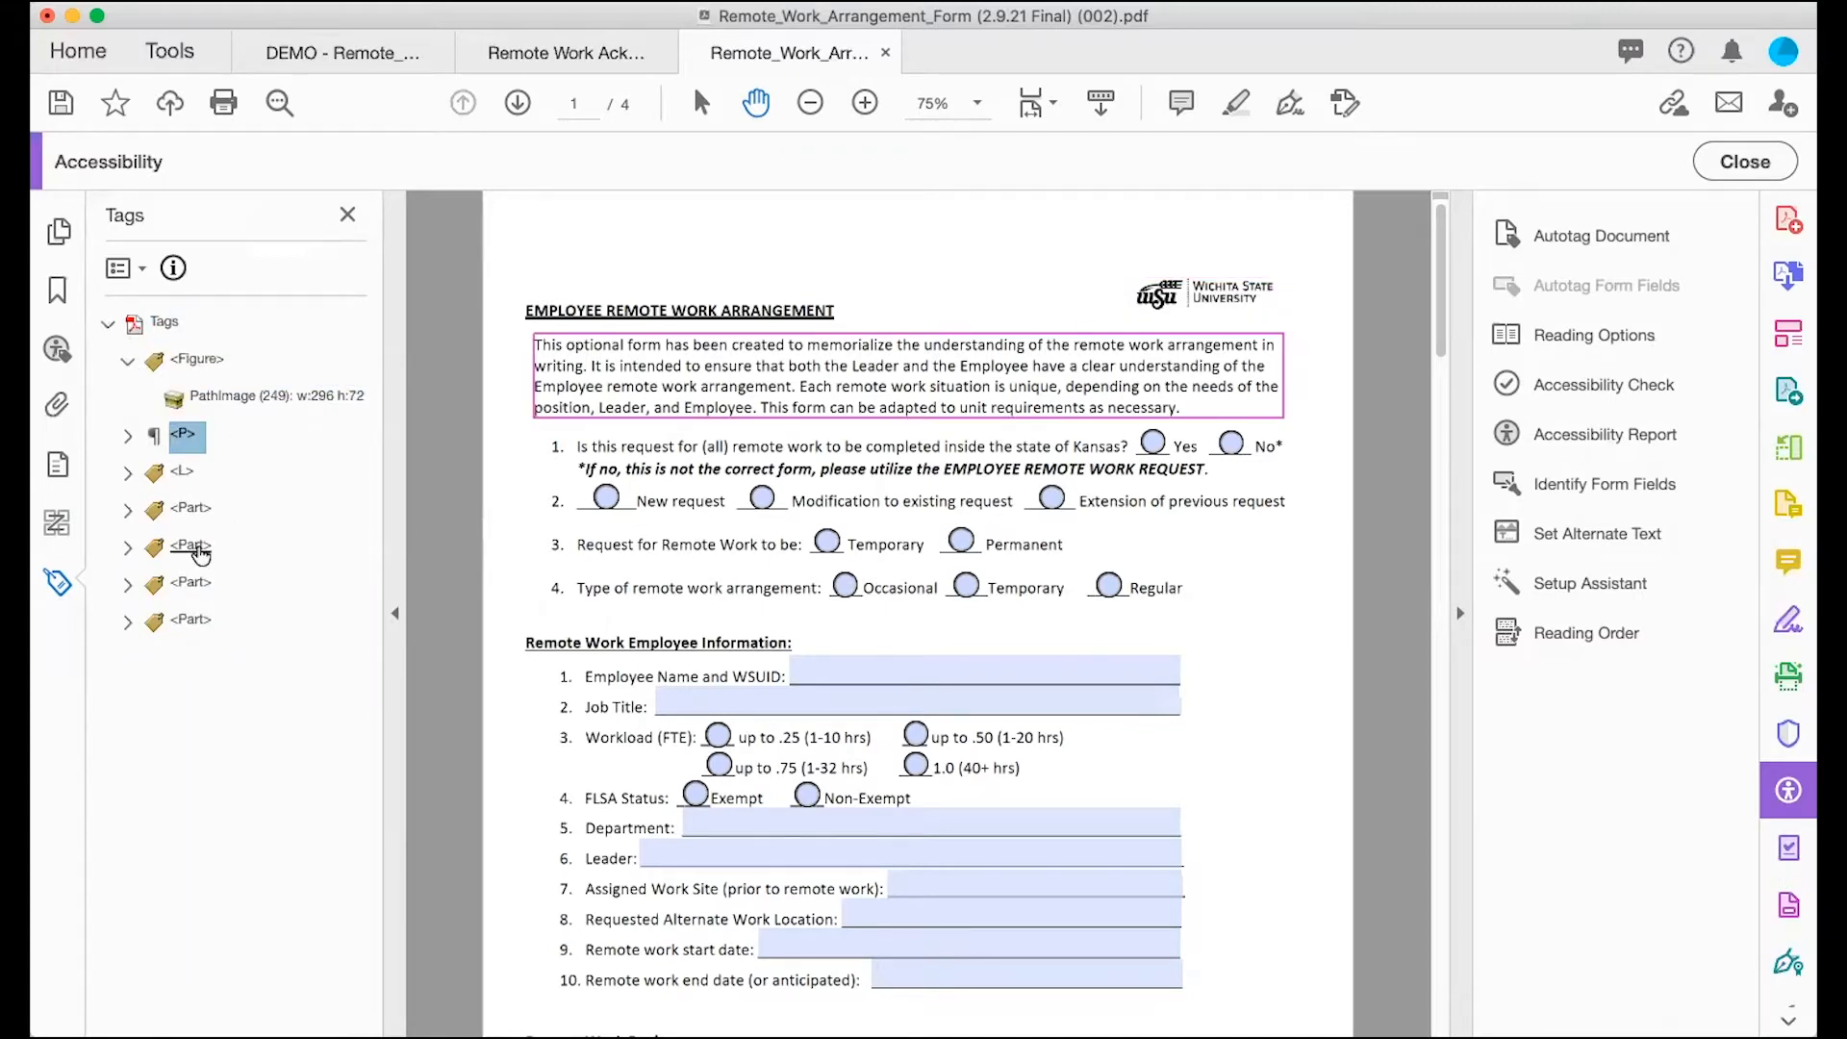
pyautogui.press('Down')
pyautogui.press('Down')
pyautogui.press('Down')
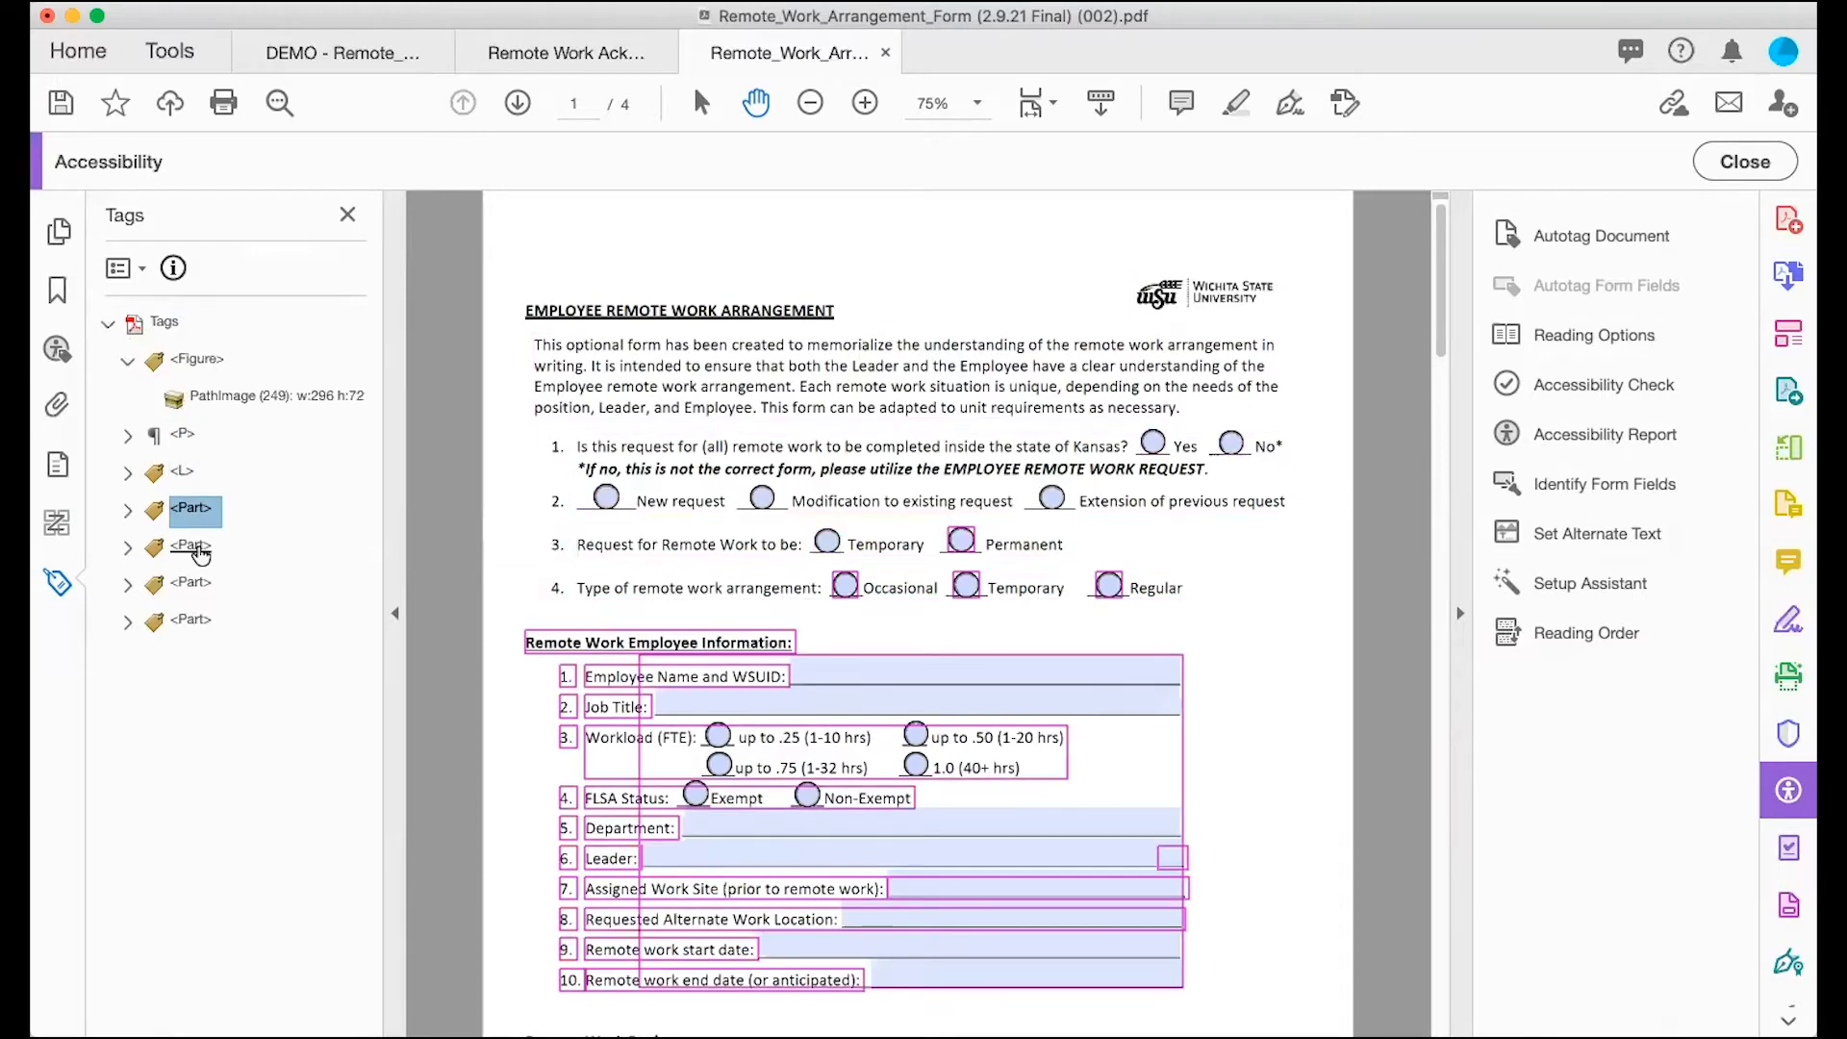
pyautogui.press('Up')
pyautogui.press('Up')
pyautogui.press('Up')
pyautogui.press('Up')
pyautogui.press('Up')
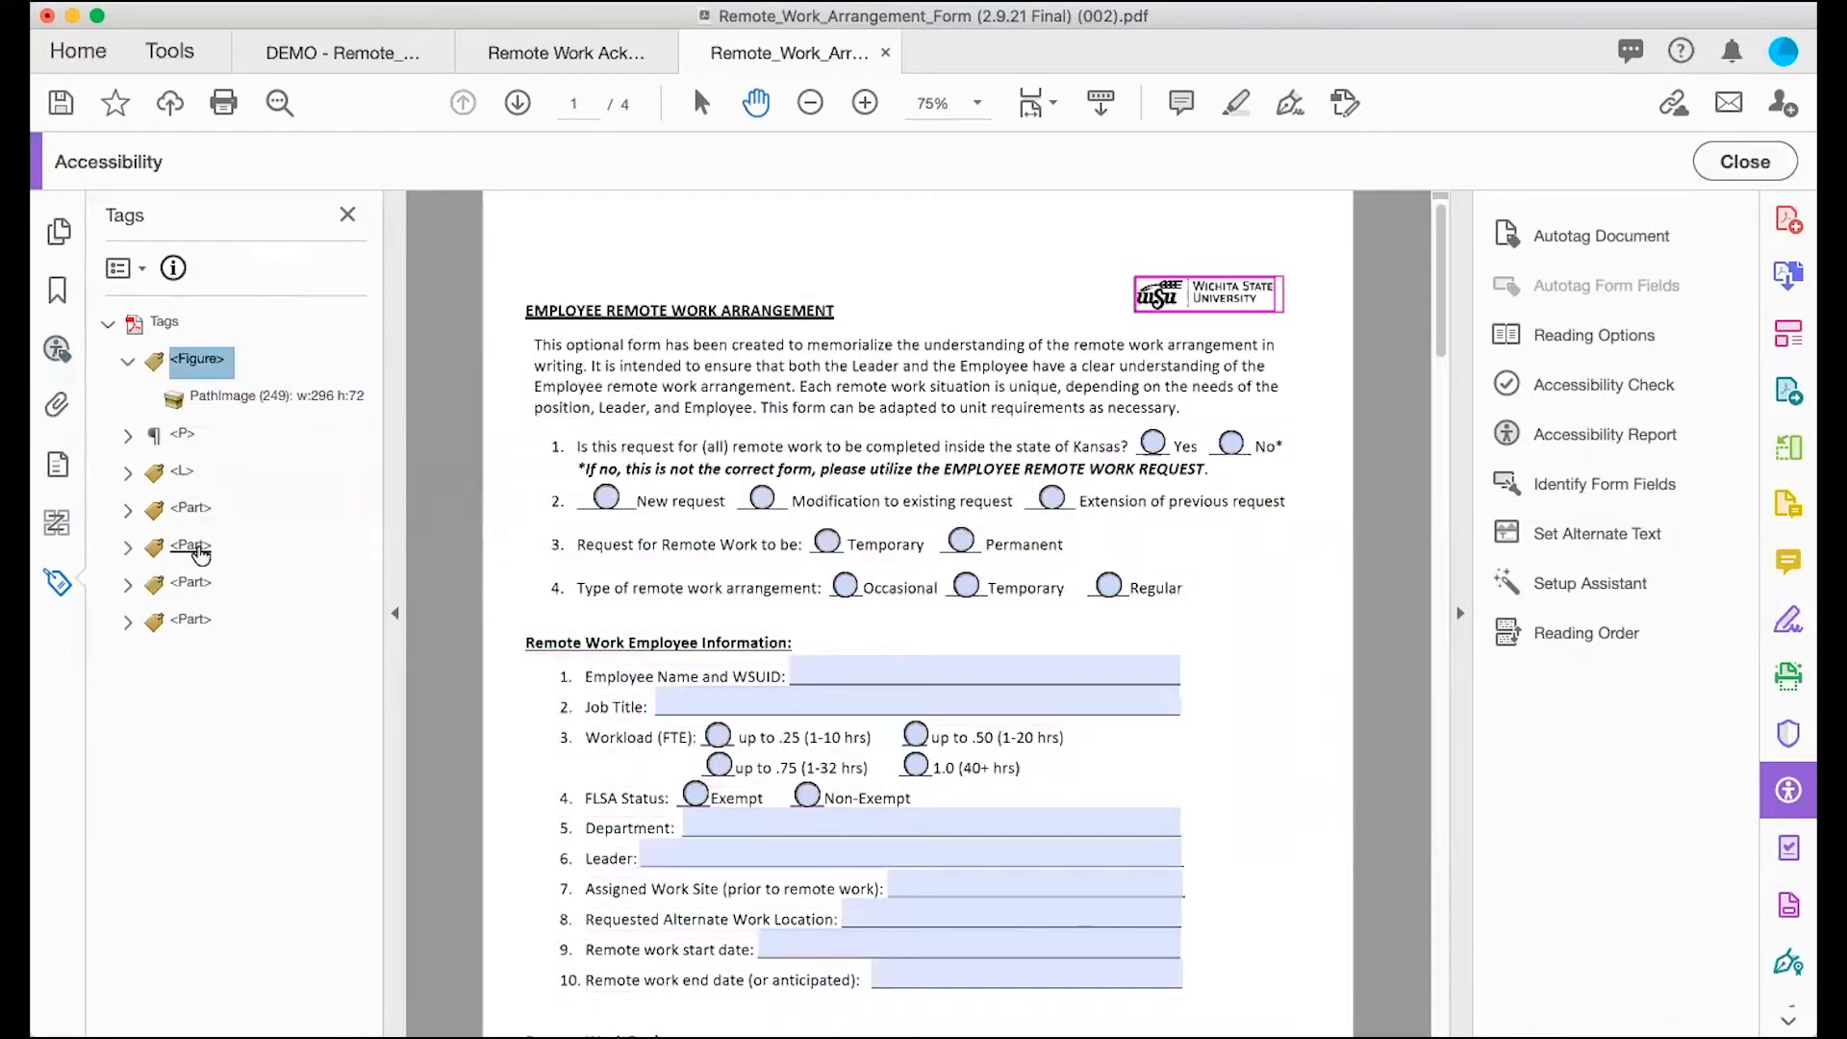
# Step: Collapse the Figure tag and examine the tags nested inside the first two Part tags
pyautogui.click(106, 324)
pyautogui.click(107, 325)
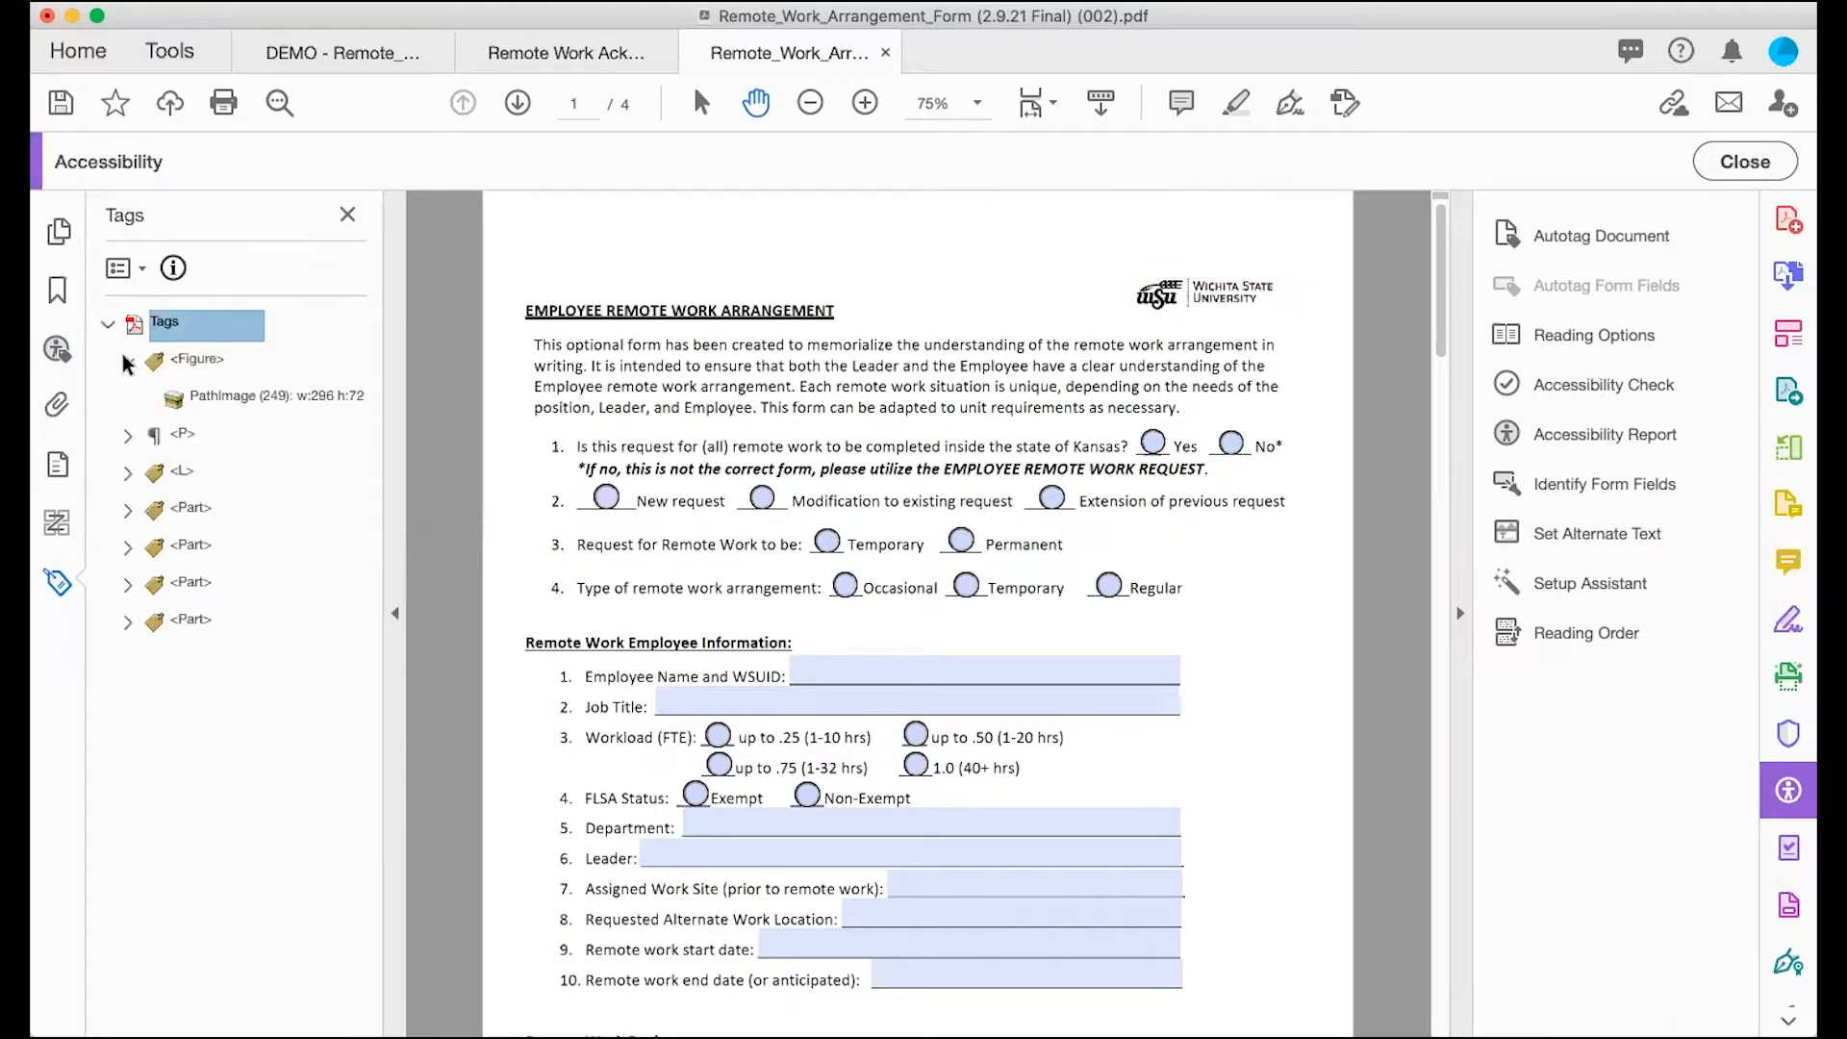
pyautogui.click(126, 363)
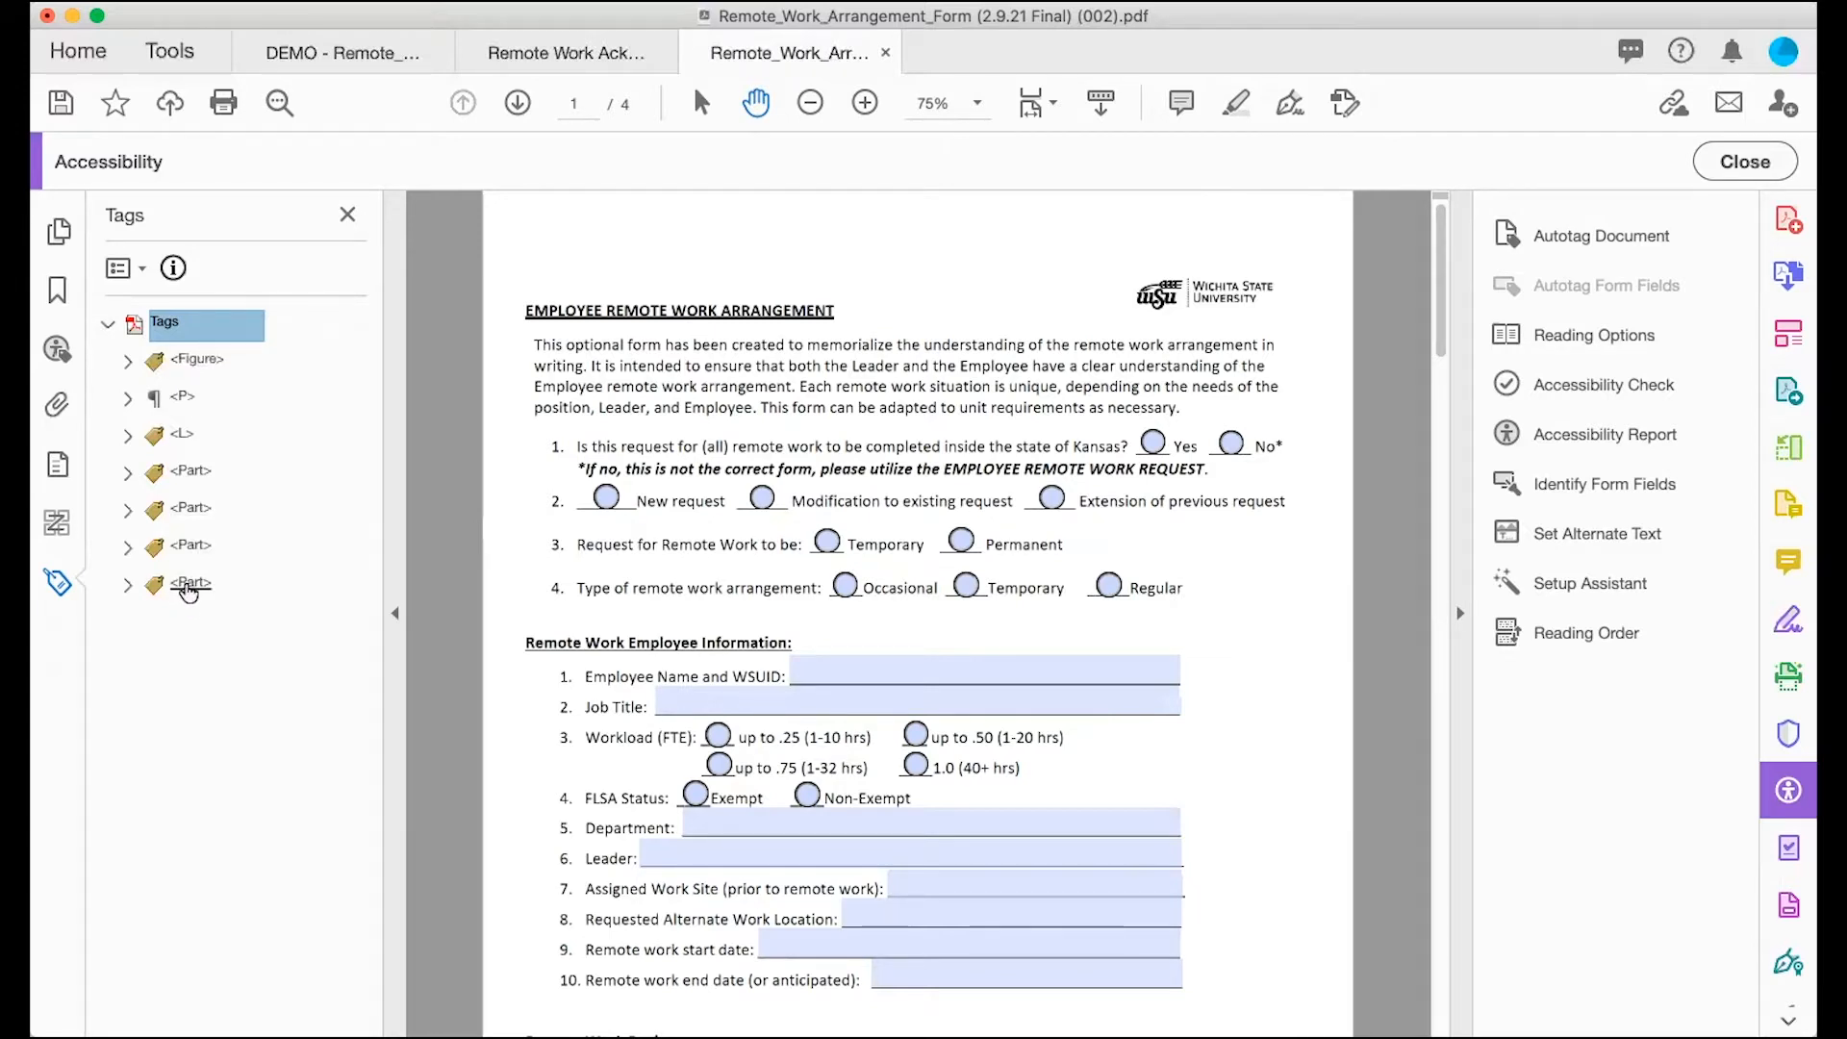
pyautogui.click(127, 471)
pyautogui.click(127, 471)
pyautogui.click(126, 509)
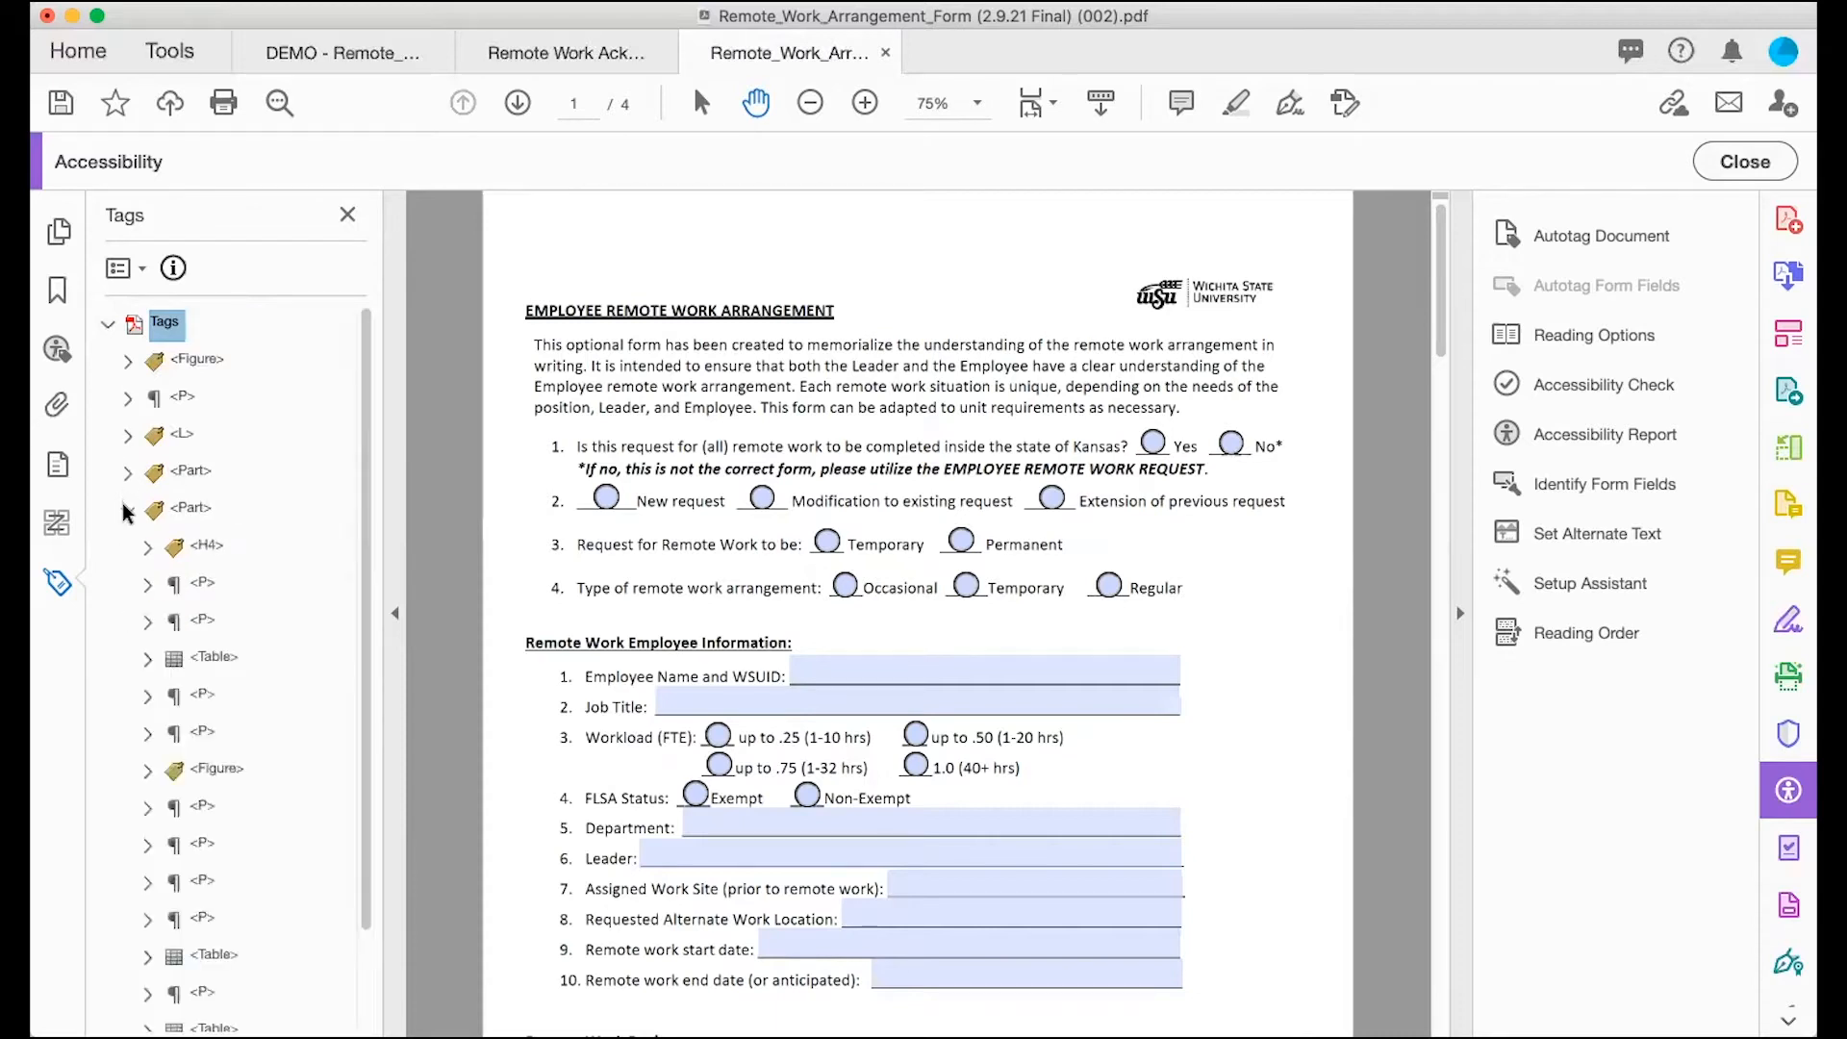
pyautogui.click(125, 508)
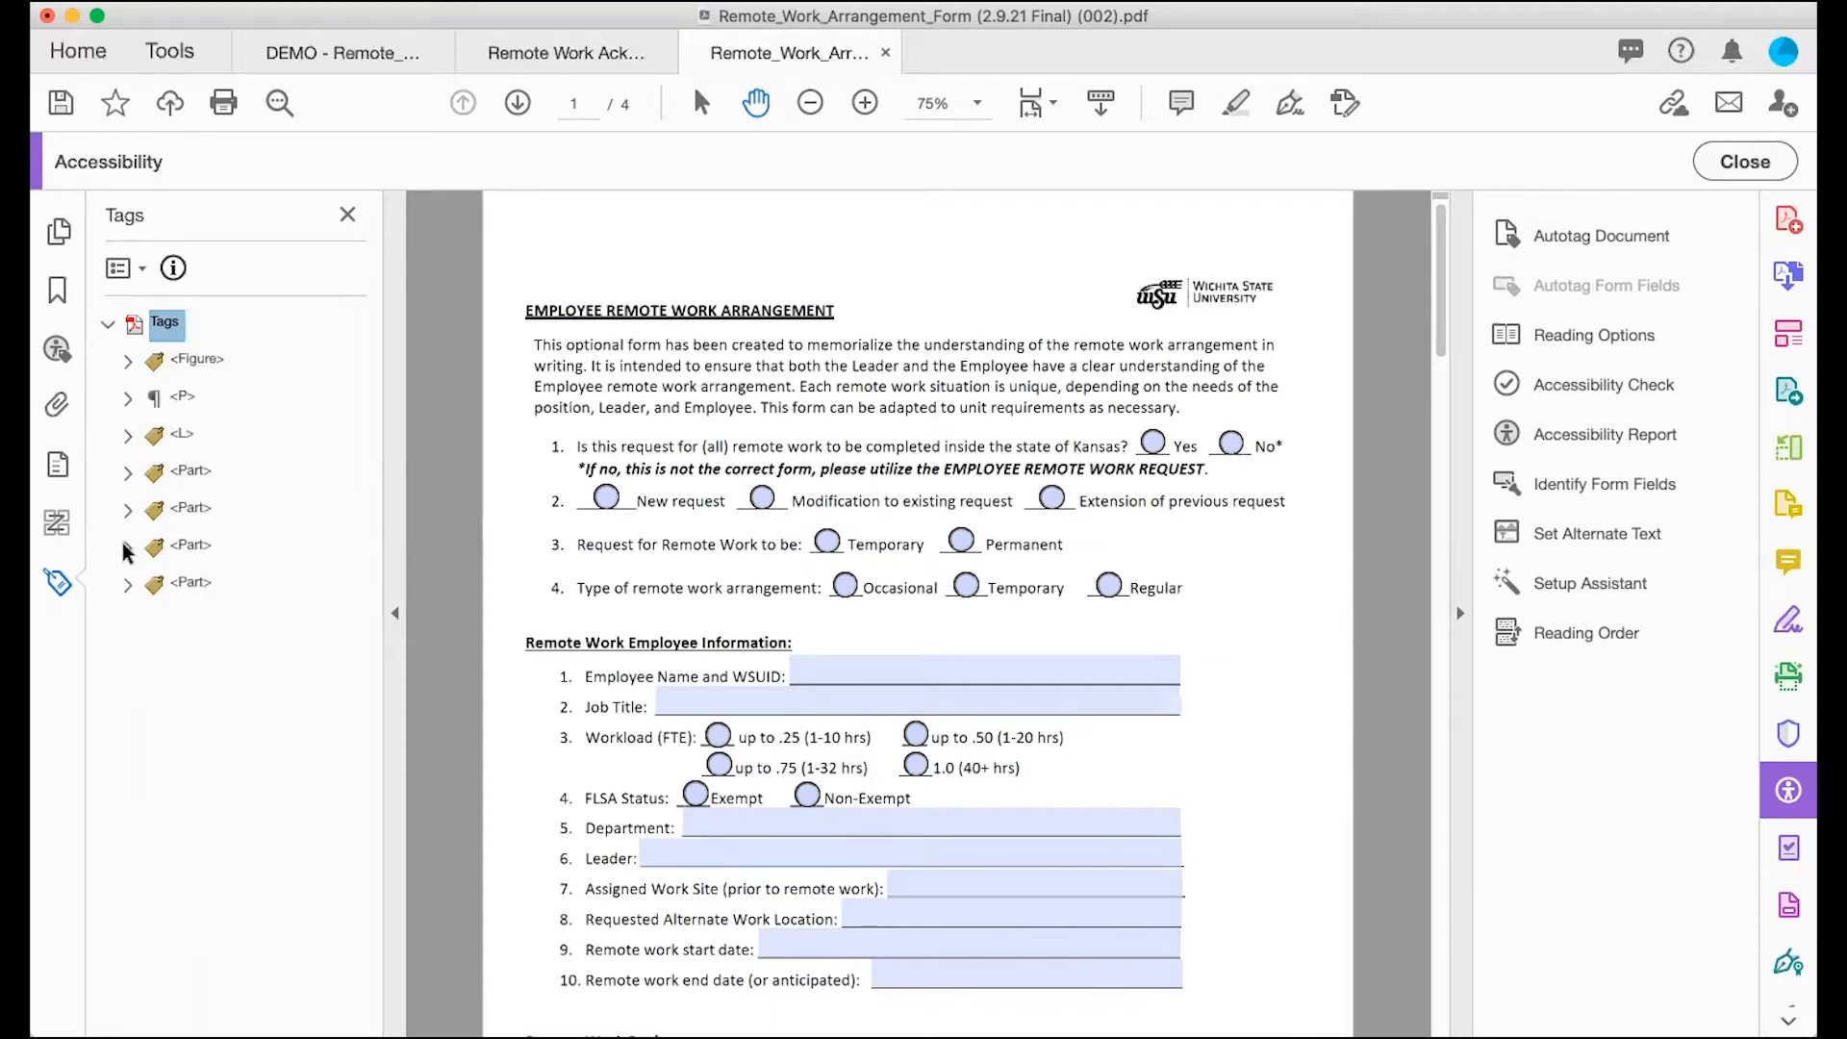
pyautogui.click(193, 586)
pyautogui.rightClick(193, 587)
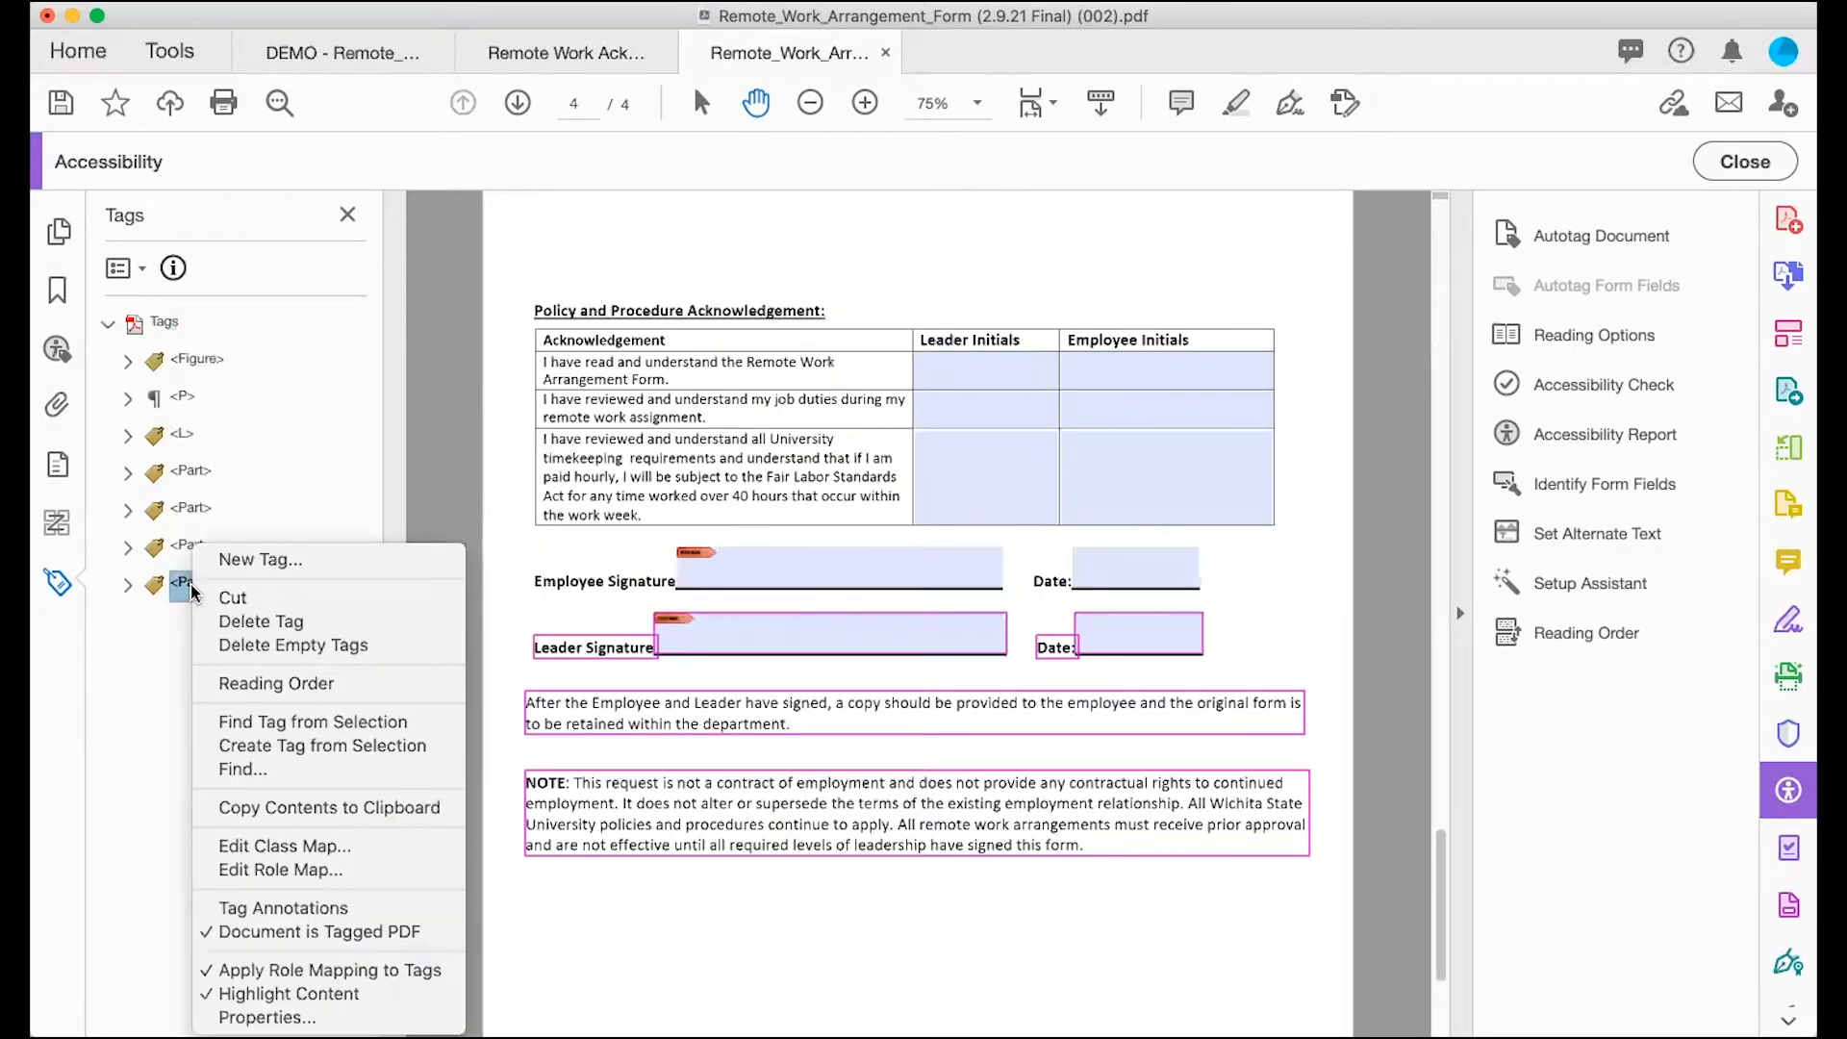
pyautogui.click(118, 683)
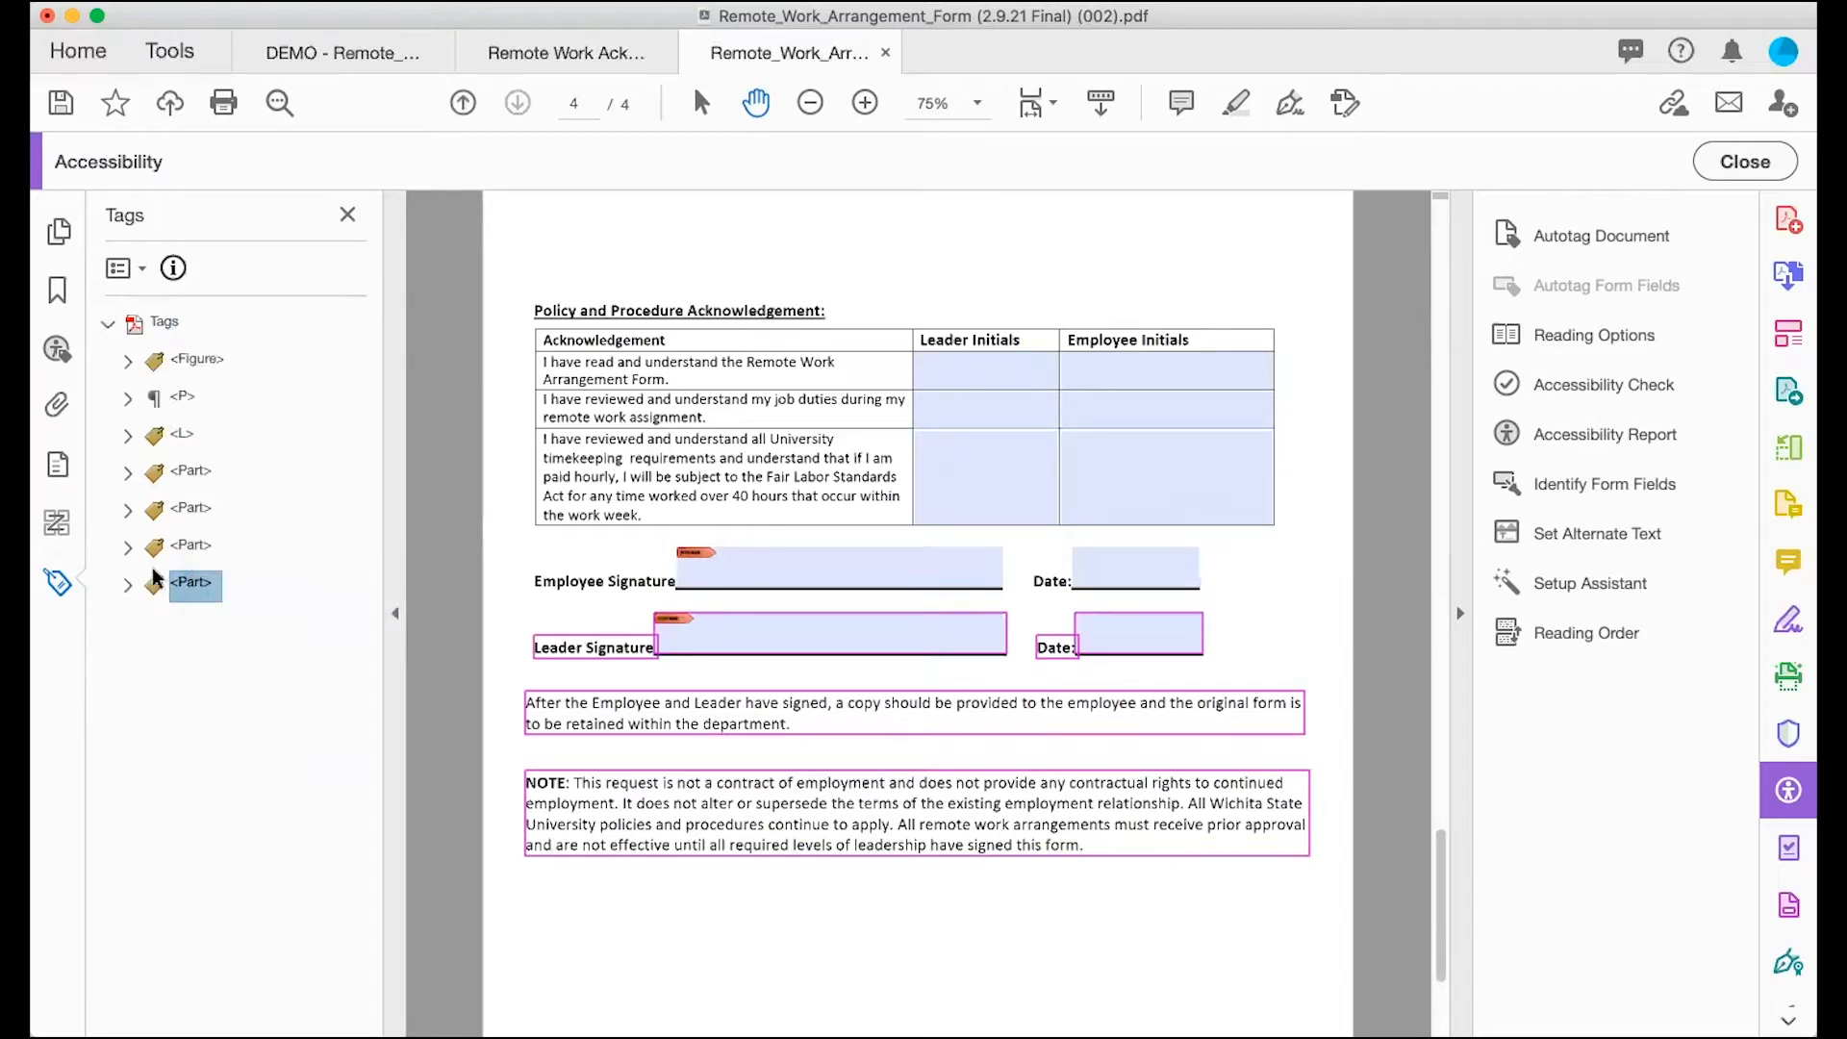
pyautogui.rightClick(197, 592)
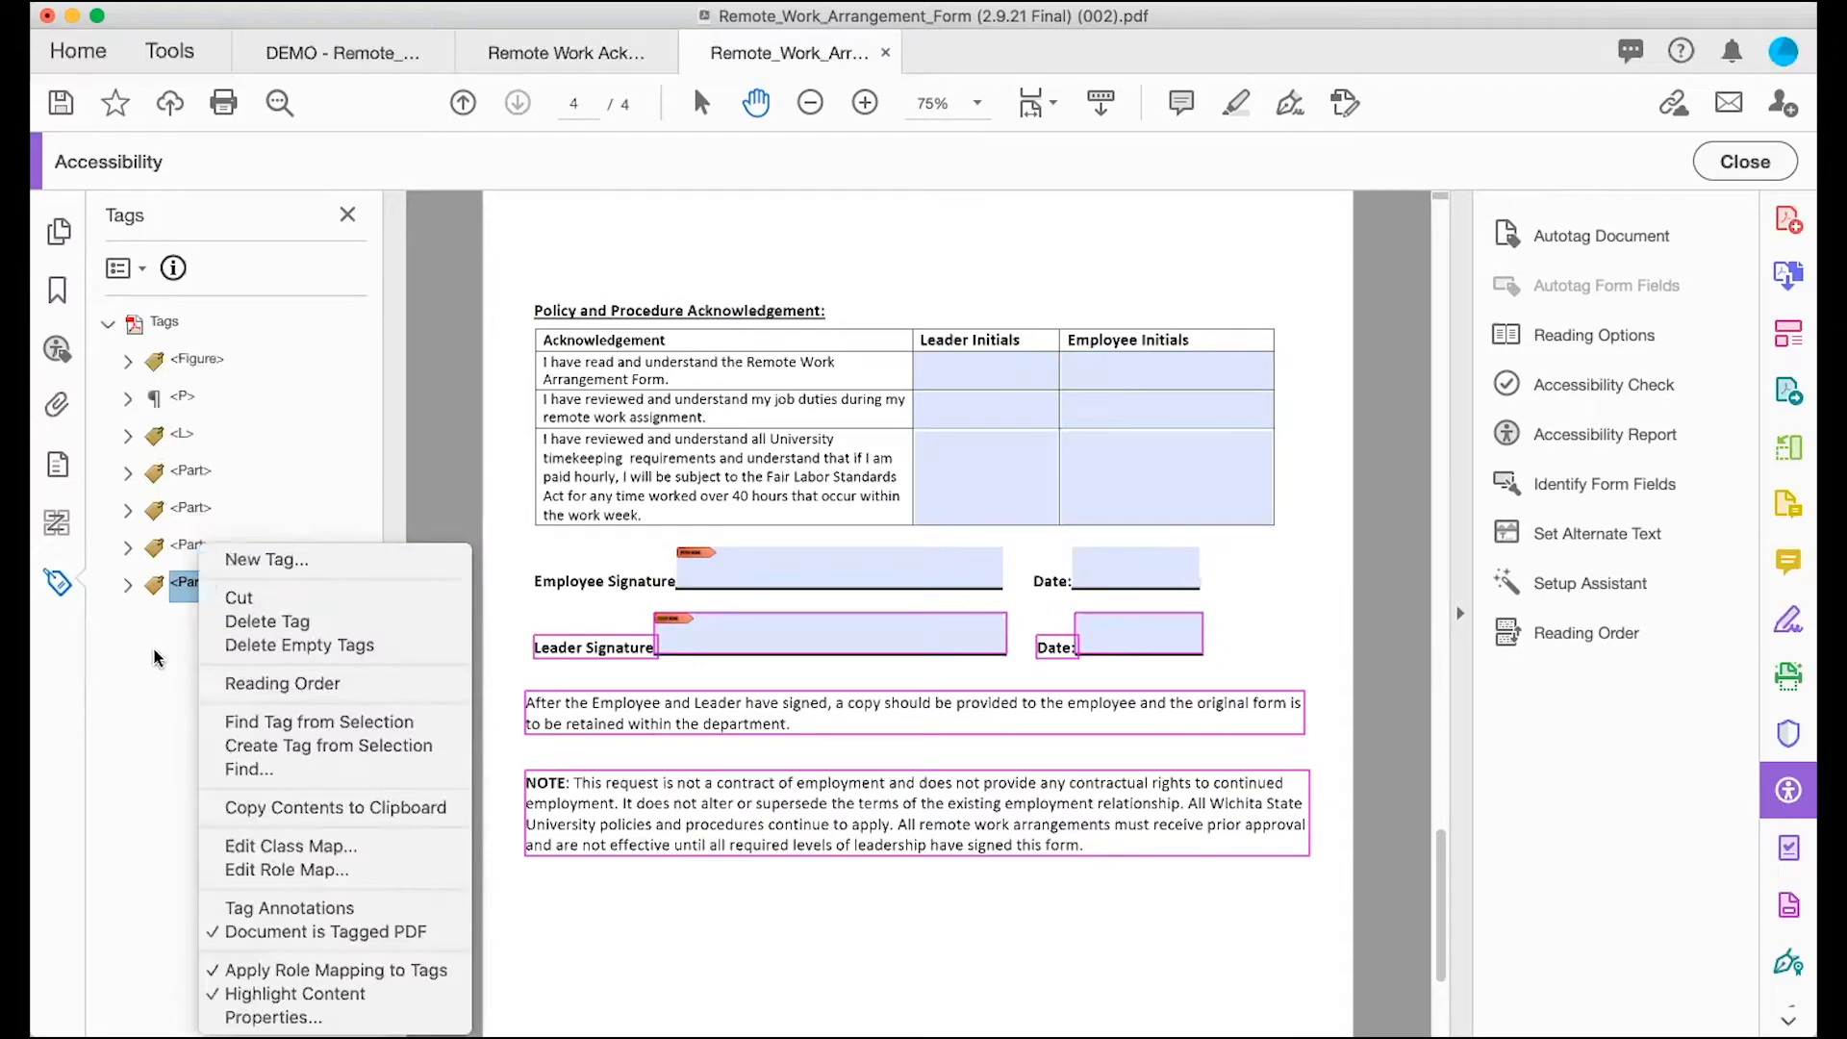
pyautogui.click(135, 703)
# Step: Look through the form from page 1 to page 4 to examine how its content is divided into sections
pyautogui.scroll(20, 693, 768)
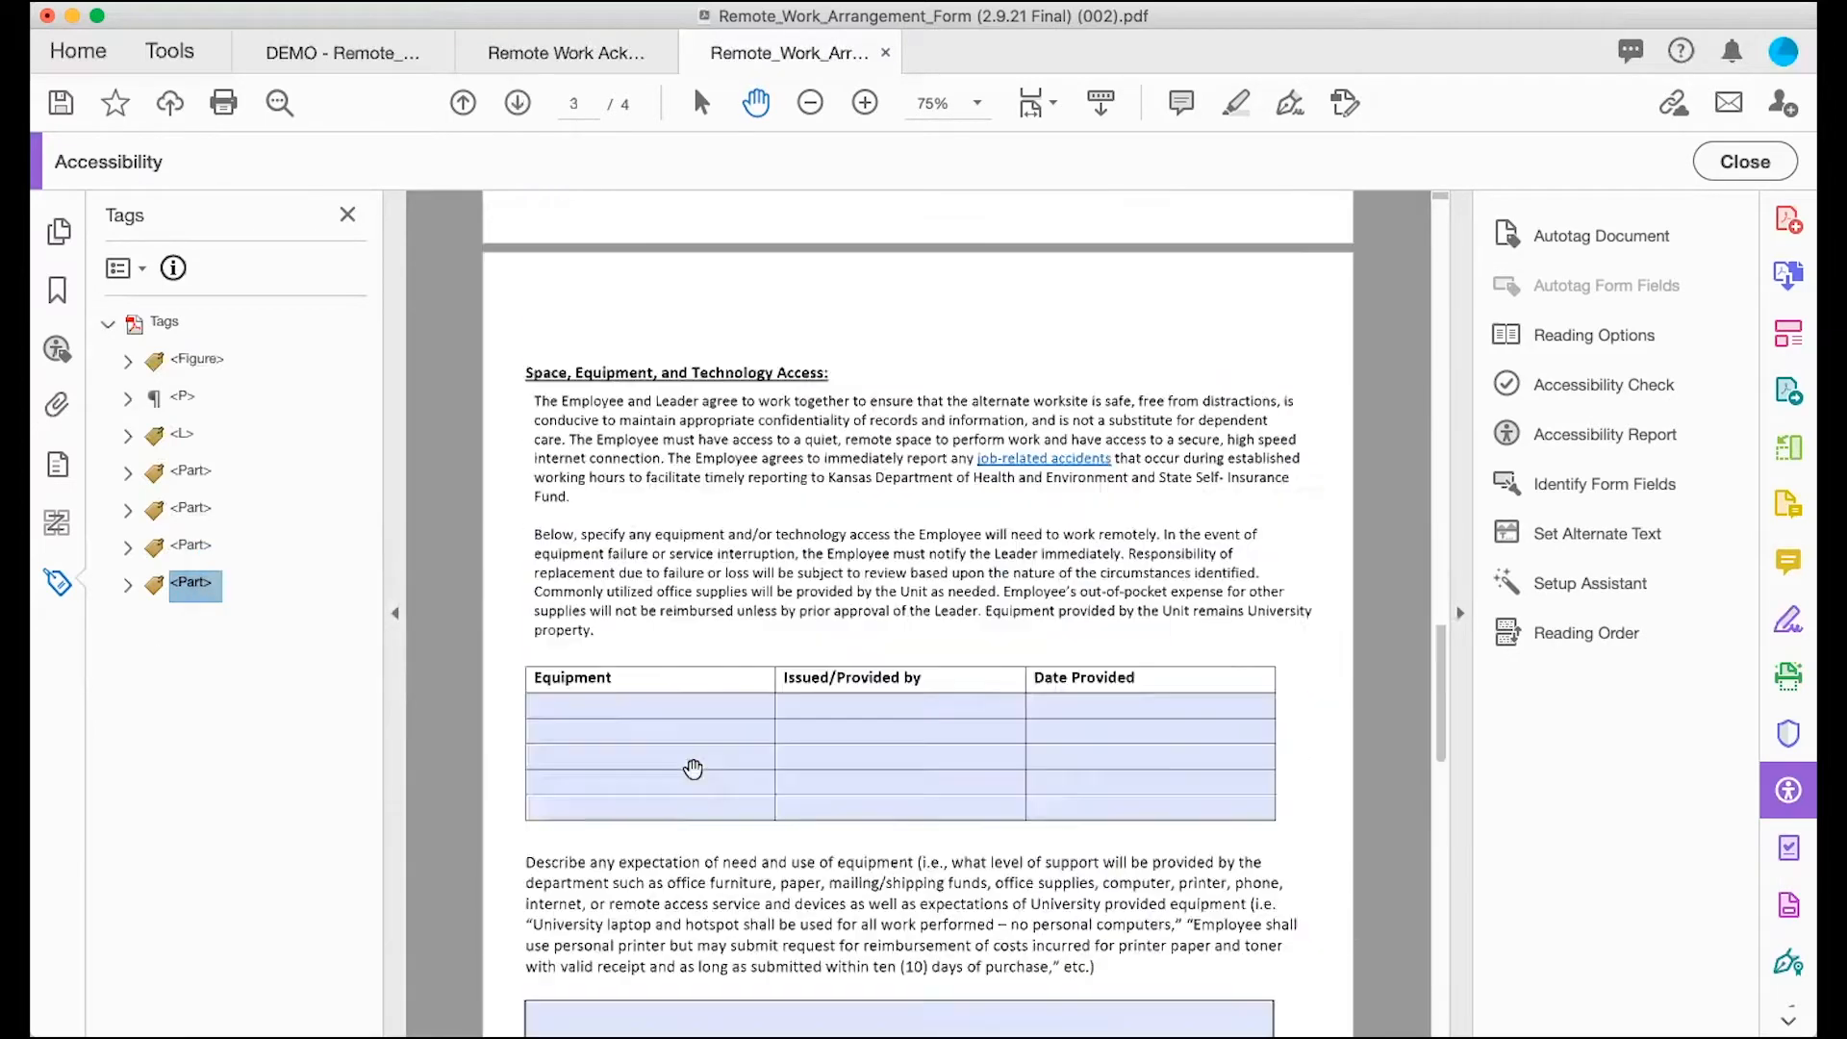
pyautogui.scroll(3, 692, 768)
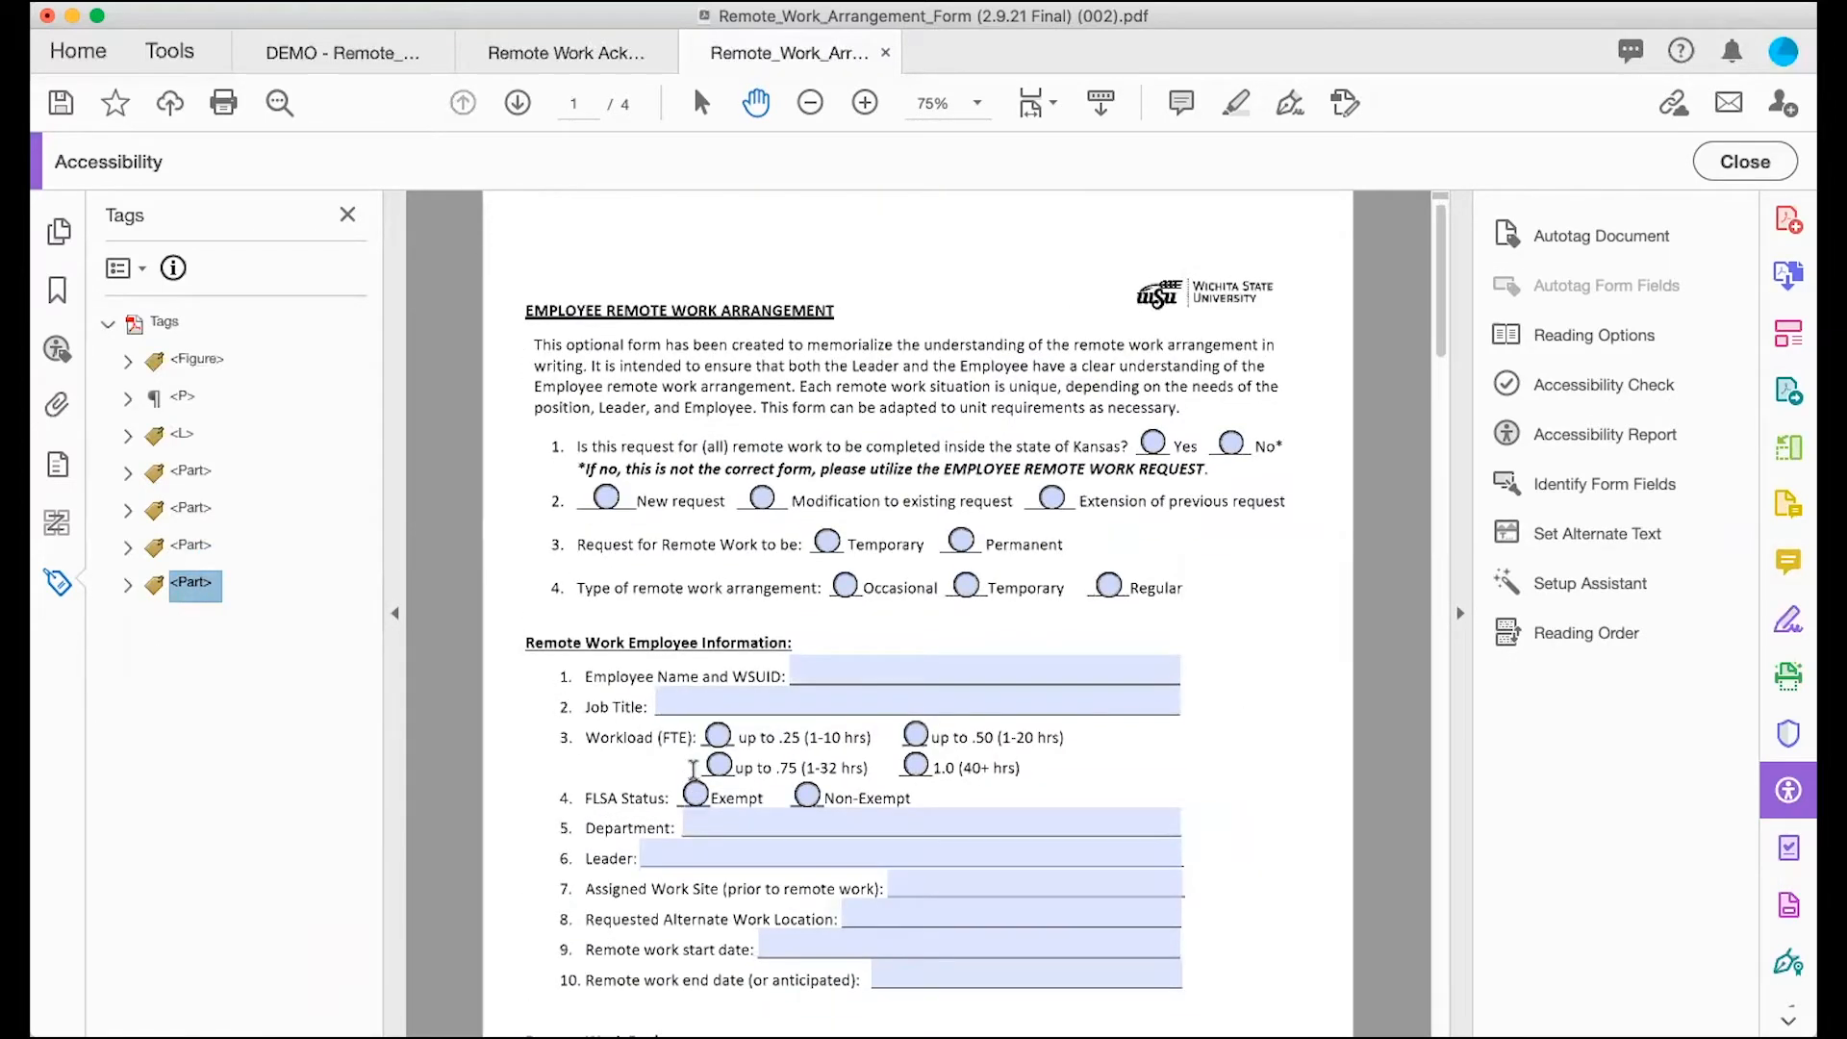
pyautogui.scroll(-4, 693, 768)
pyautogui.scroll(-7, 692, 767)
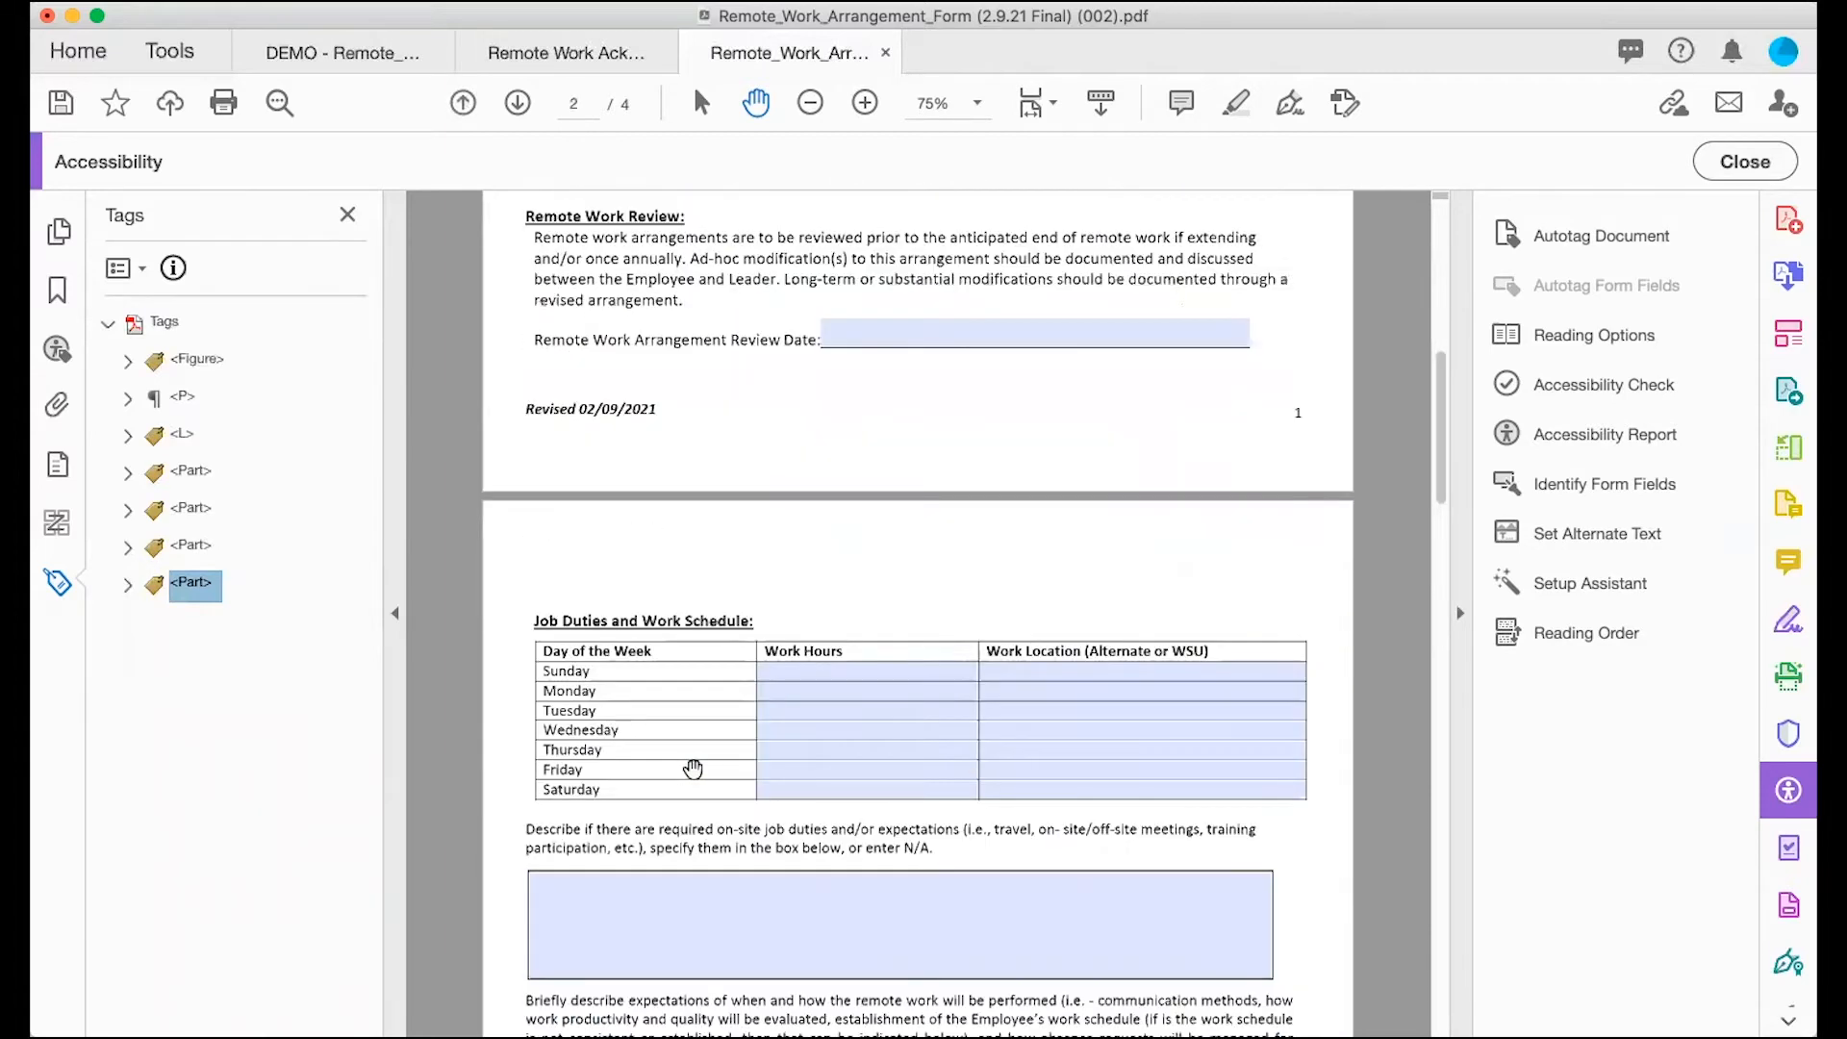
pyautogui.scroll(-8, 693, 770)
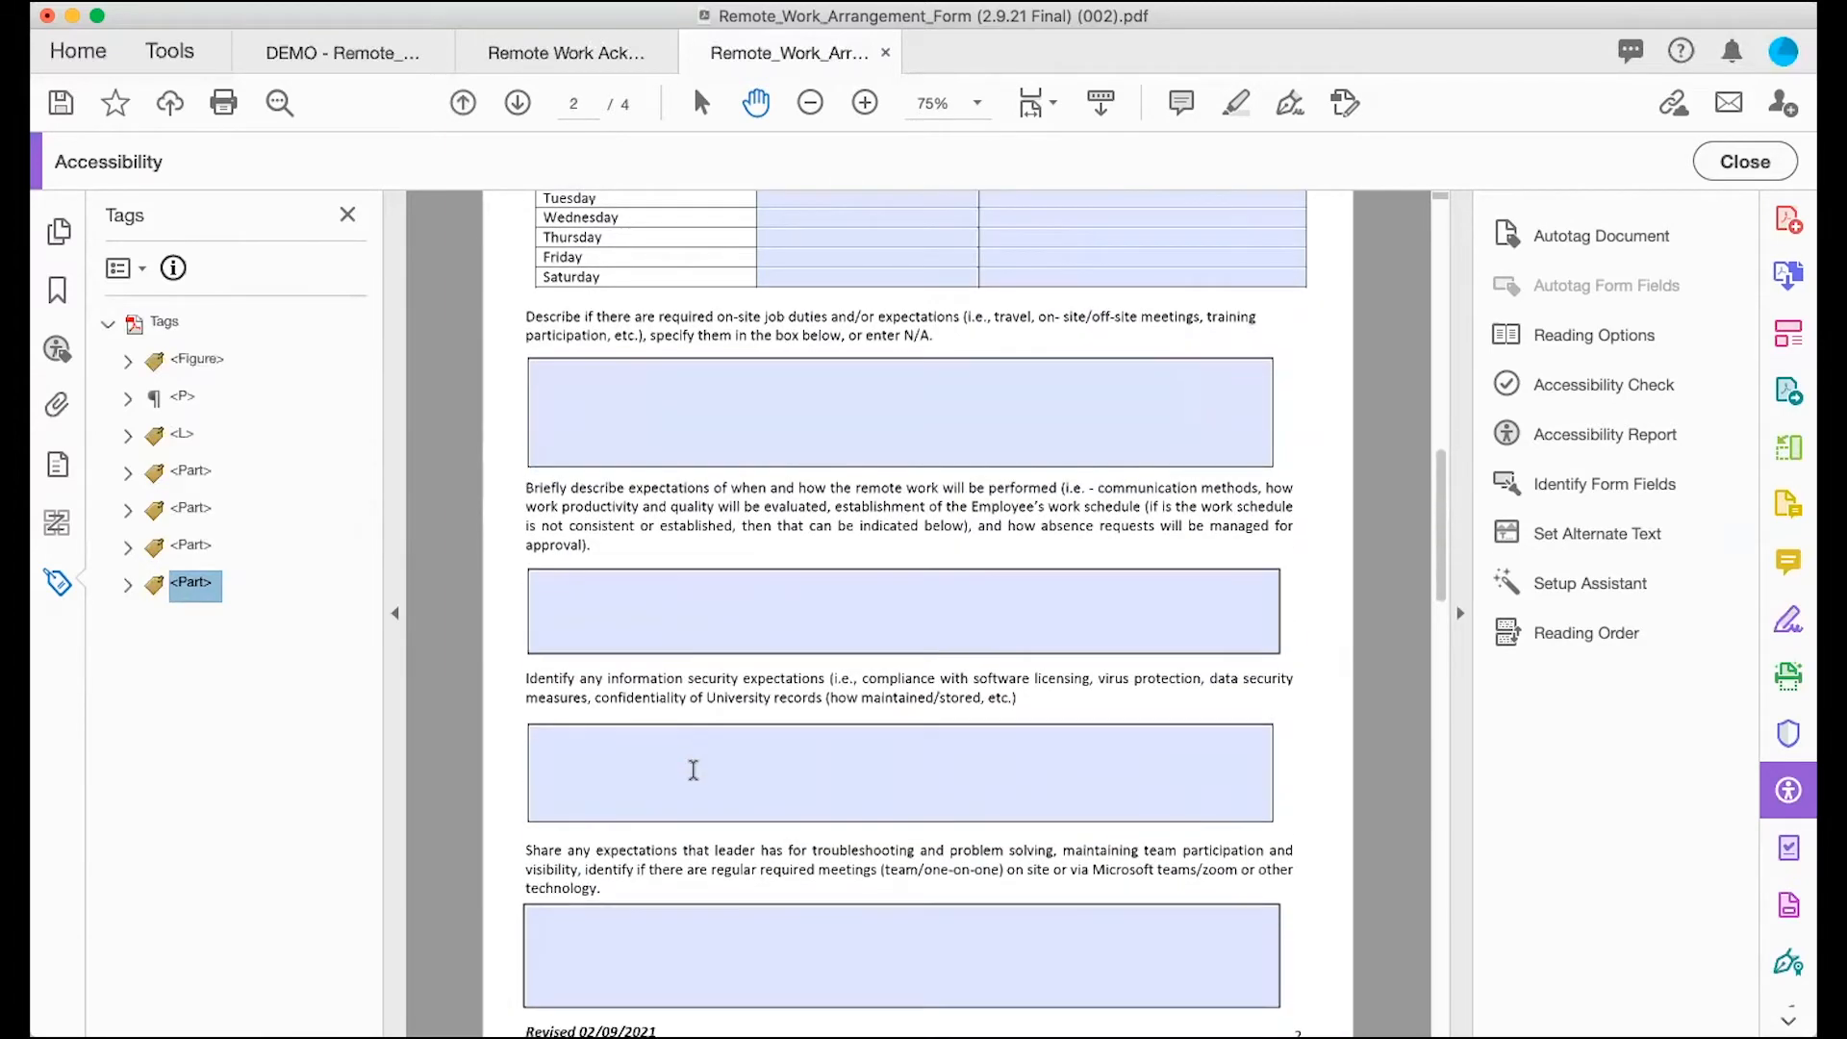
pyautogui.scroll(-5, 693, 767)
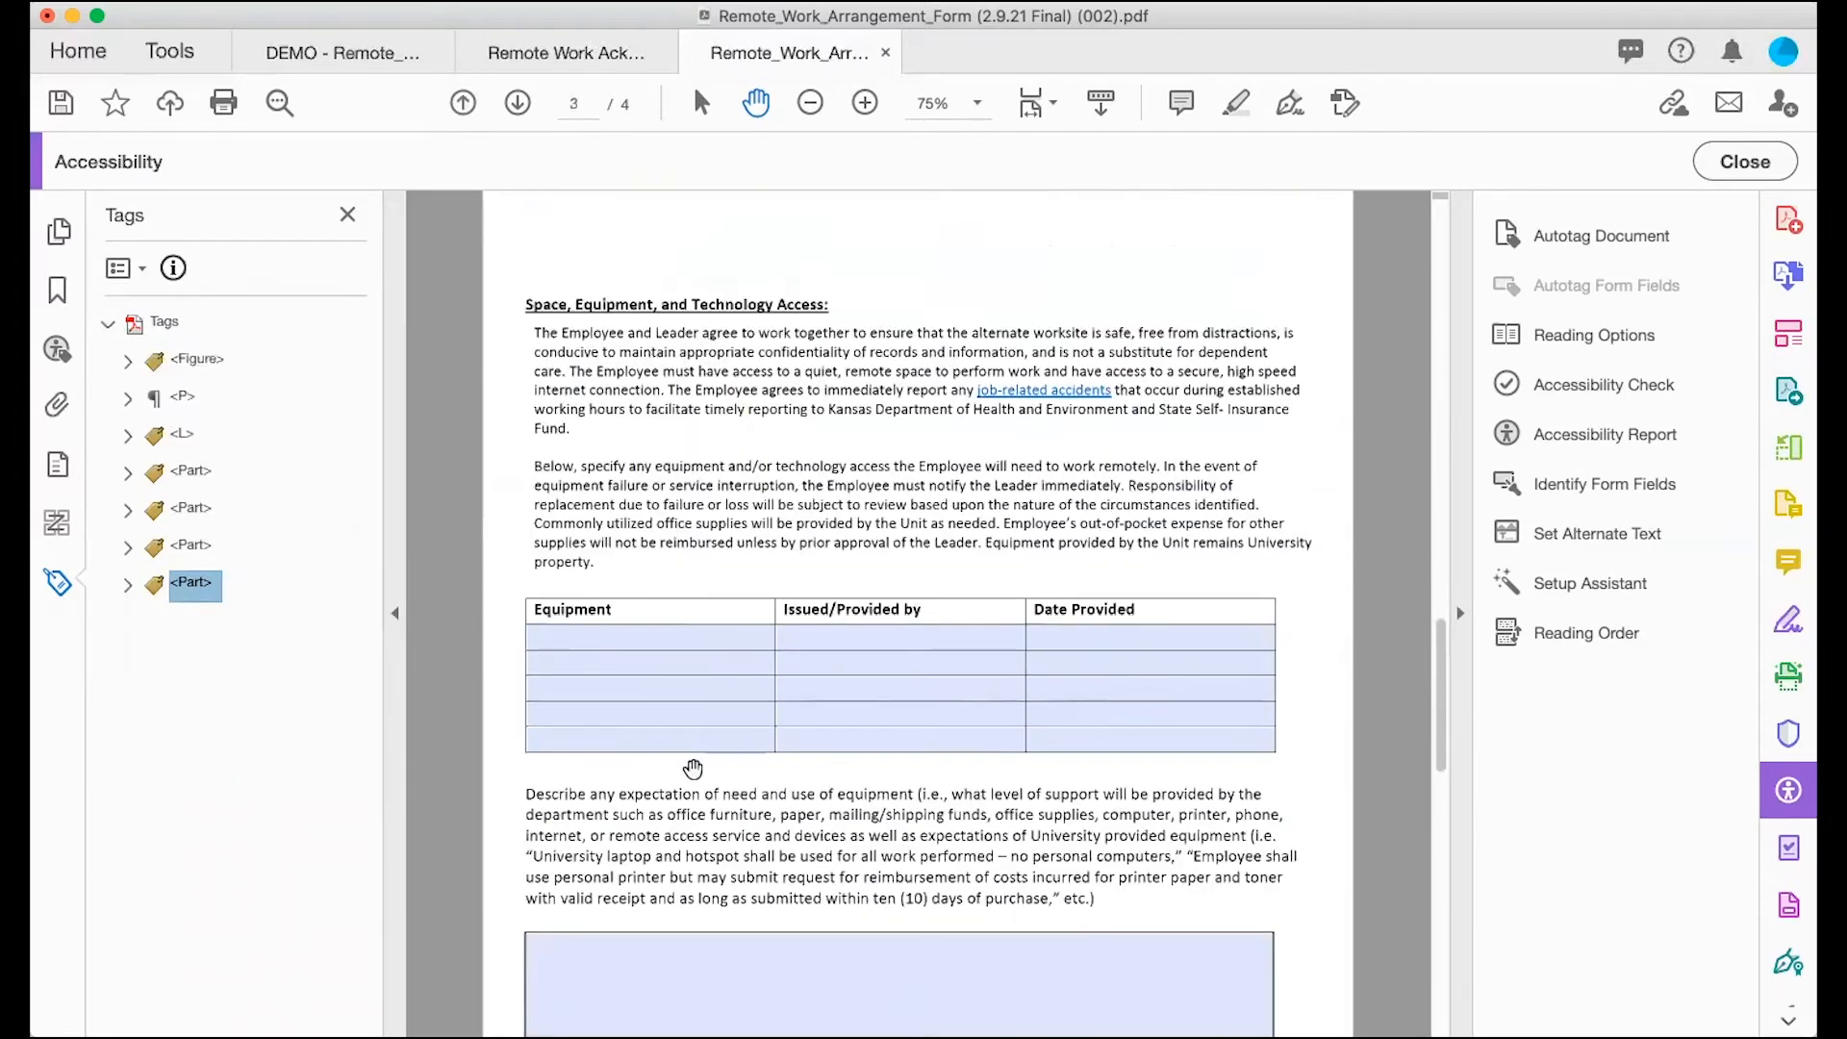
pyautogui.scroll(-6, 692, 768)
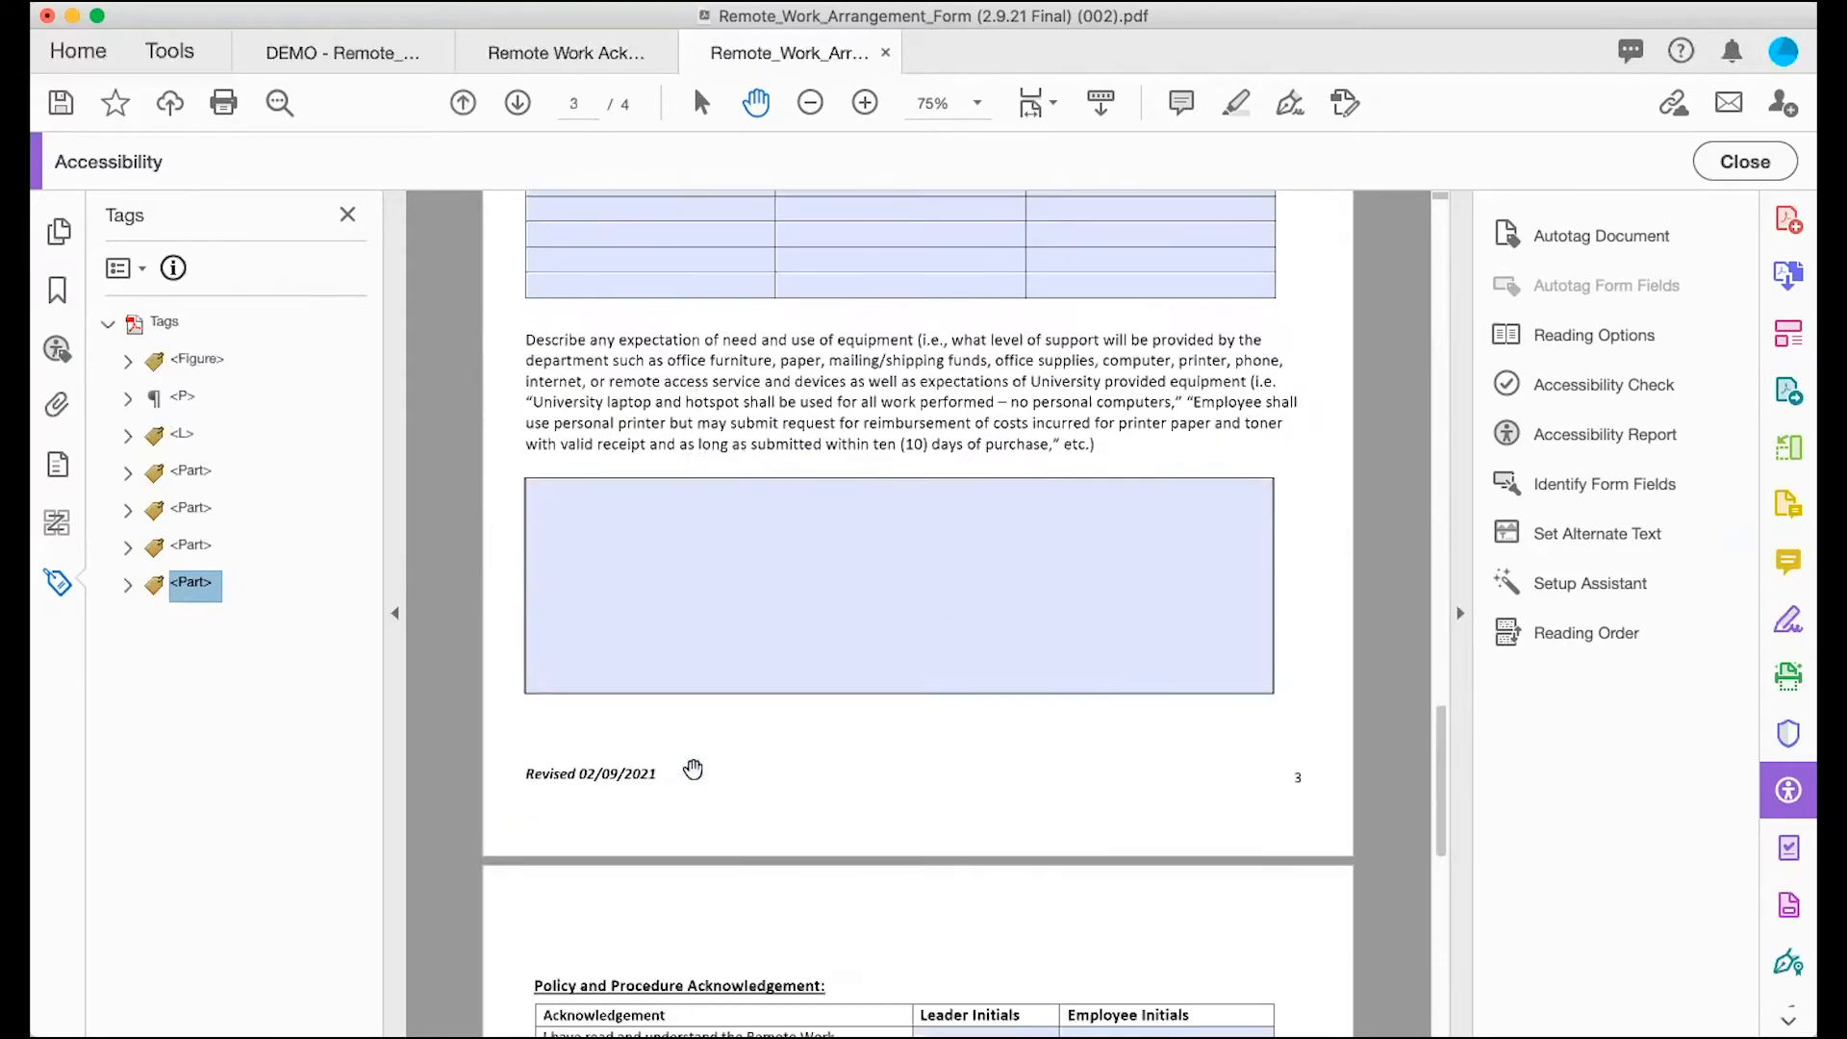
pyautogui.scroll(-6, 692, 768)
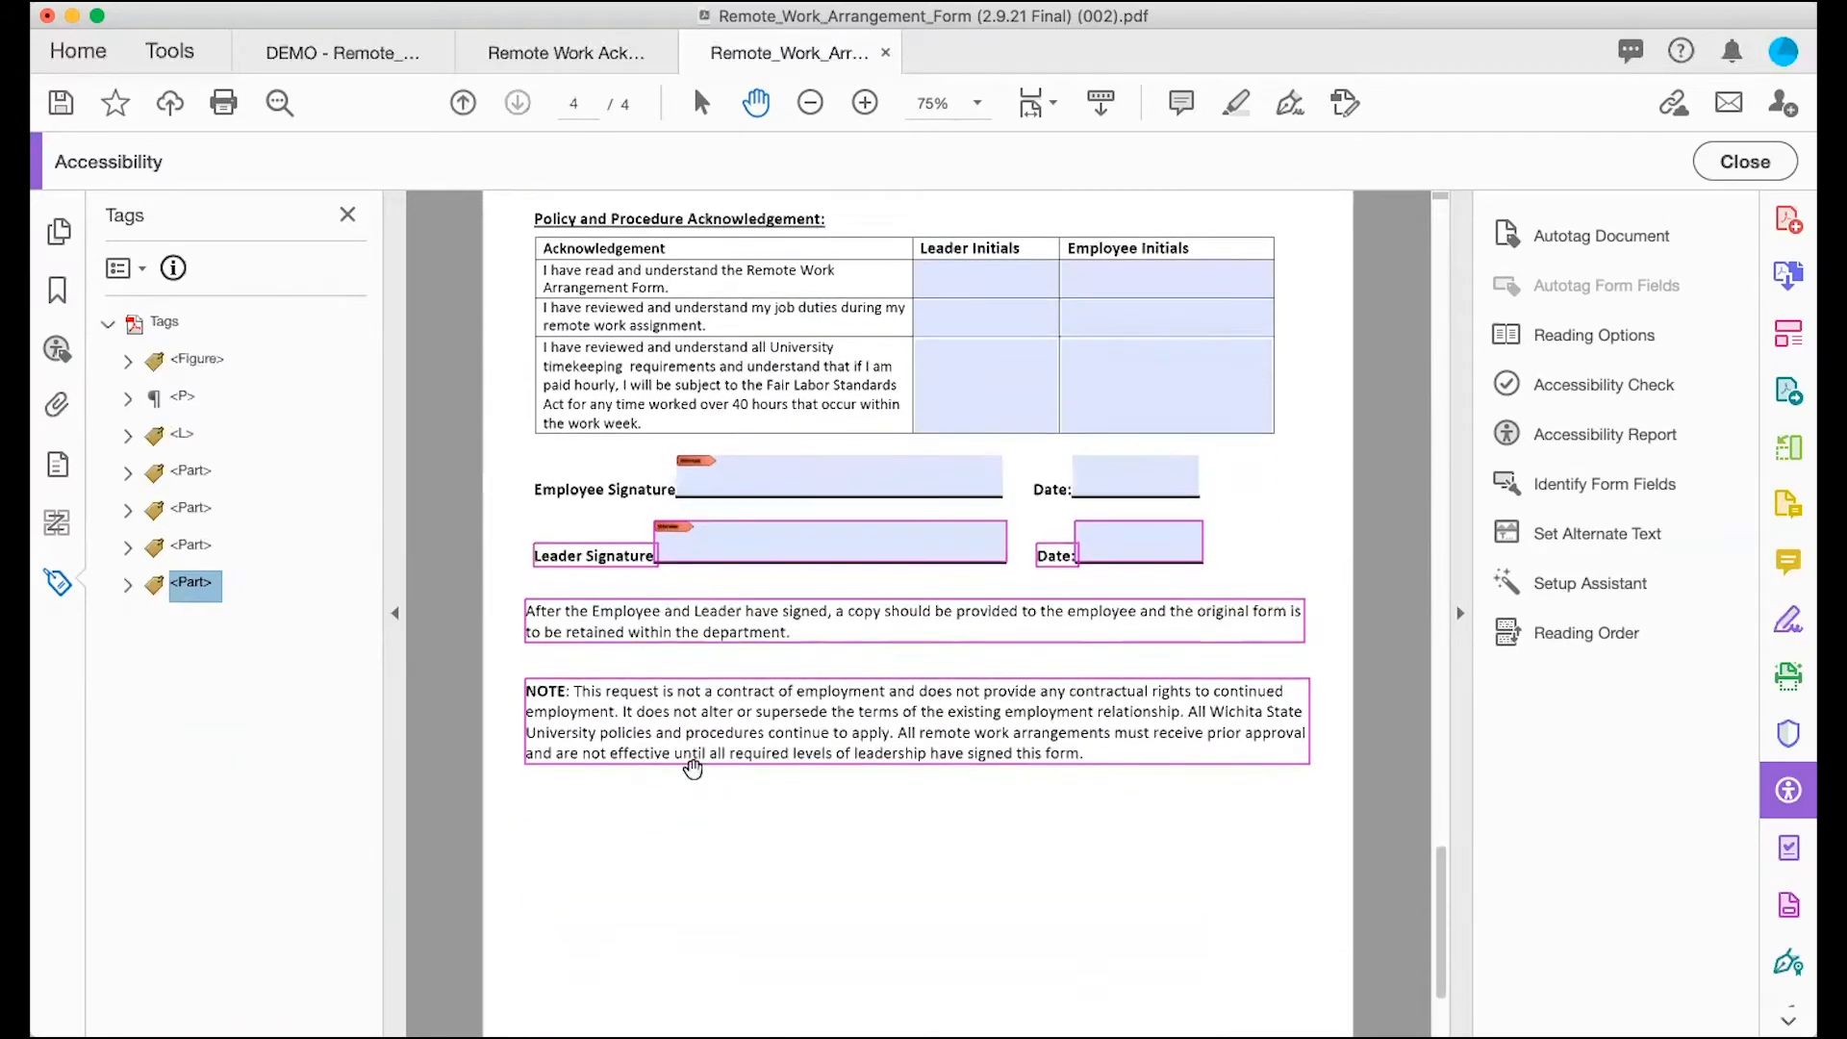
pyautogui.scroll(-2, 693, 768)
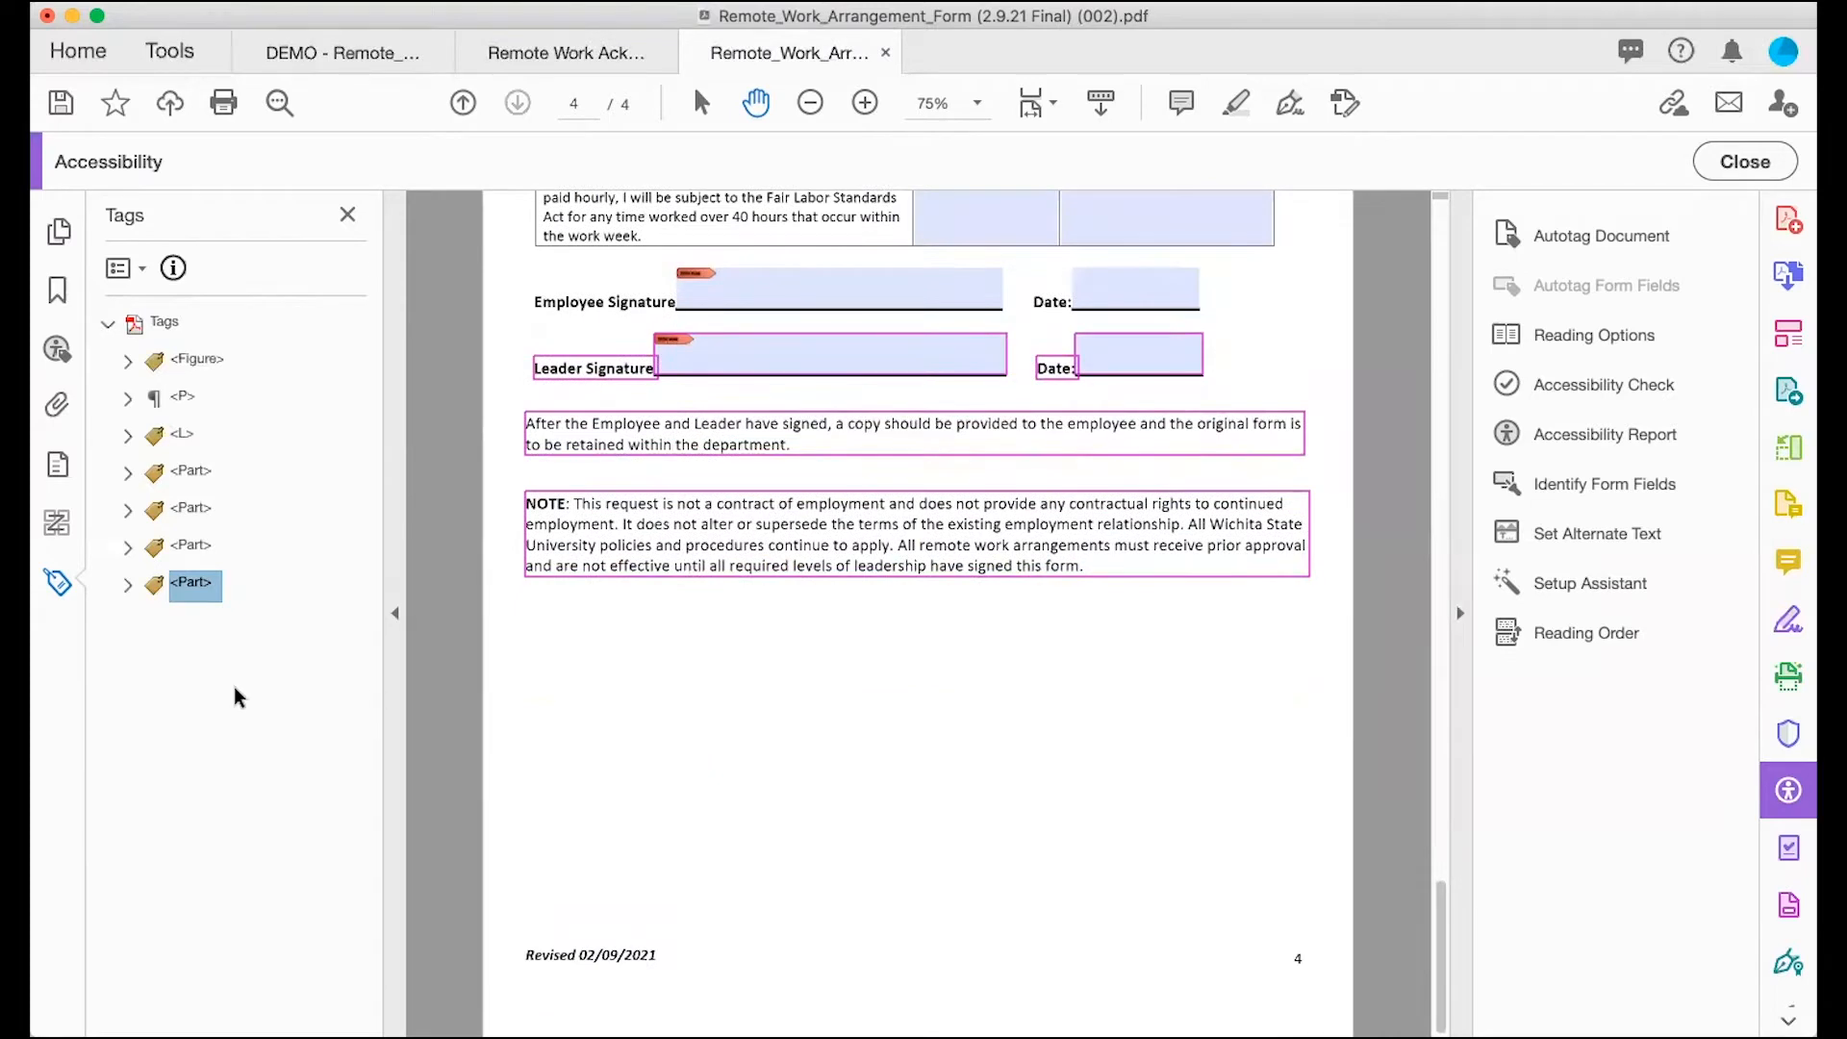
# Step: Add a new tag of type Section after the last Part tag, leaving its title empty
pyautogui.rightClick(195, 586)
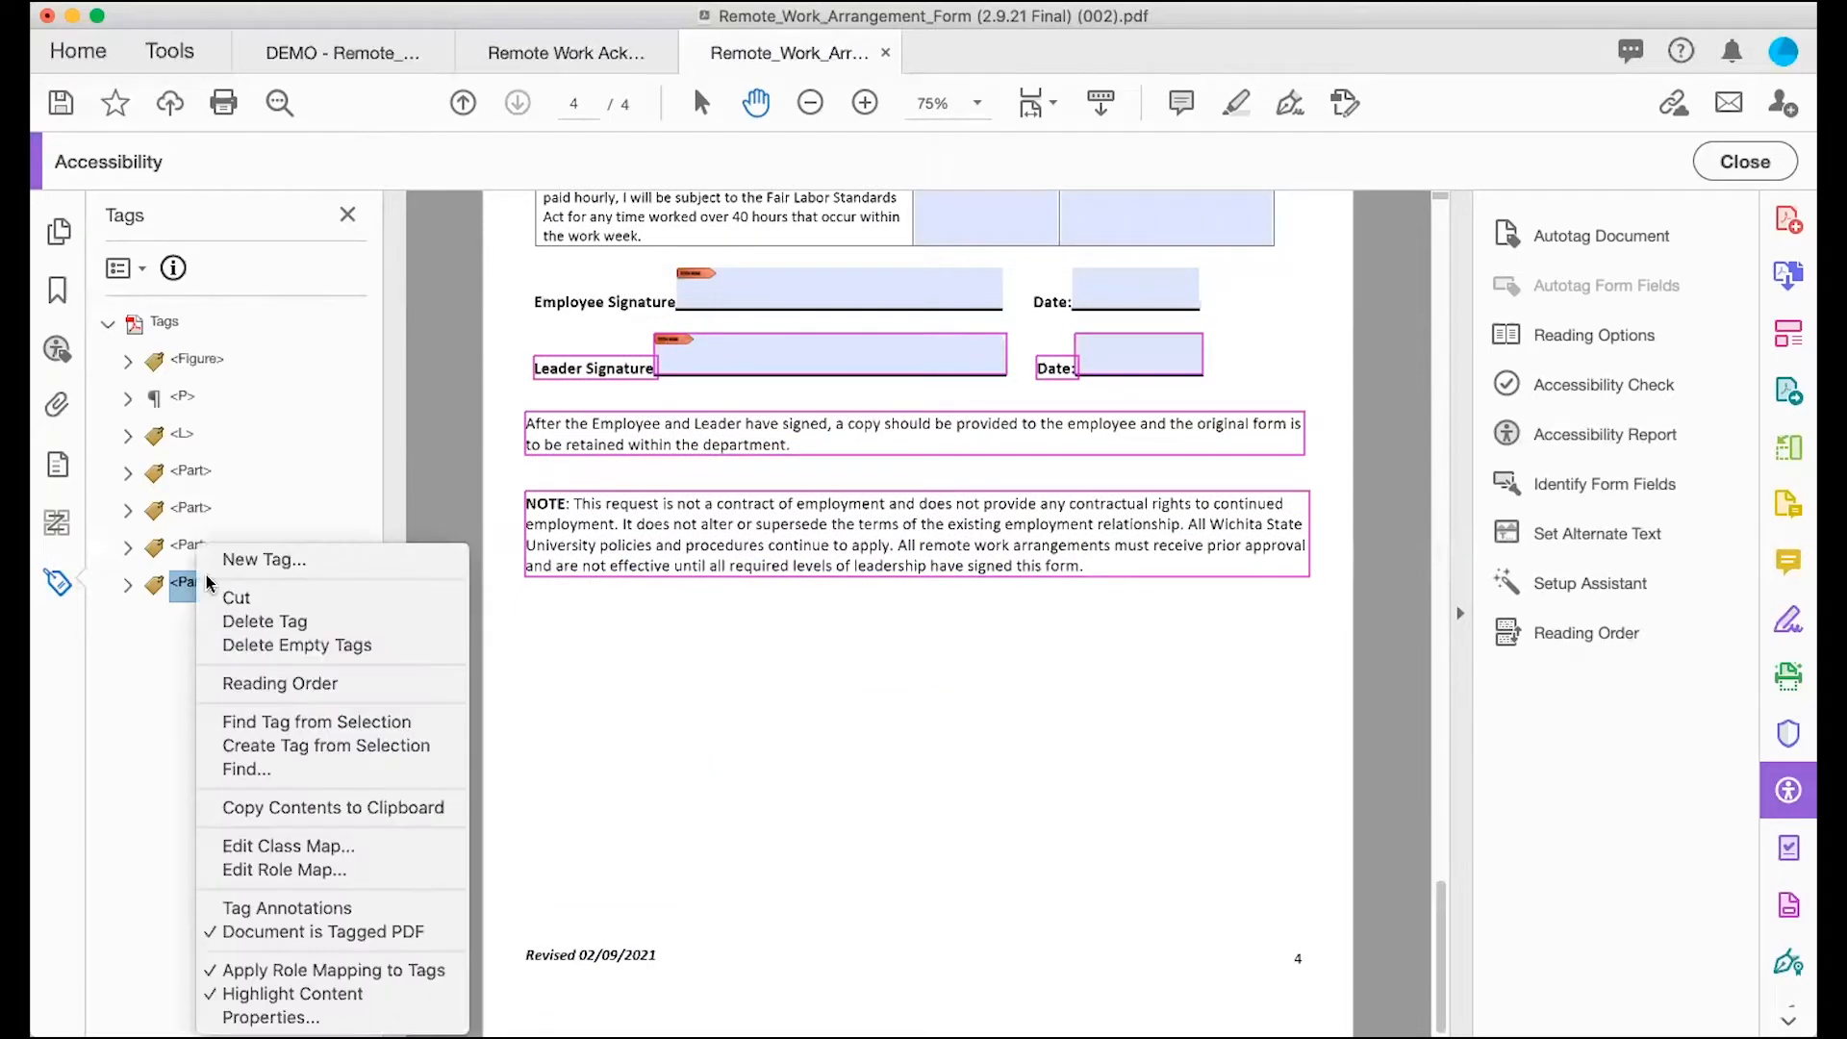
pyautogui.click(325, 534)
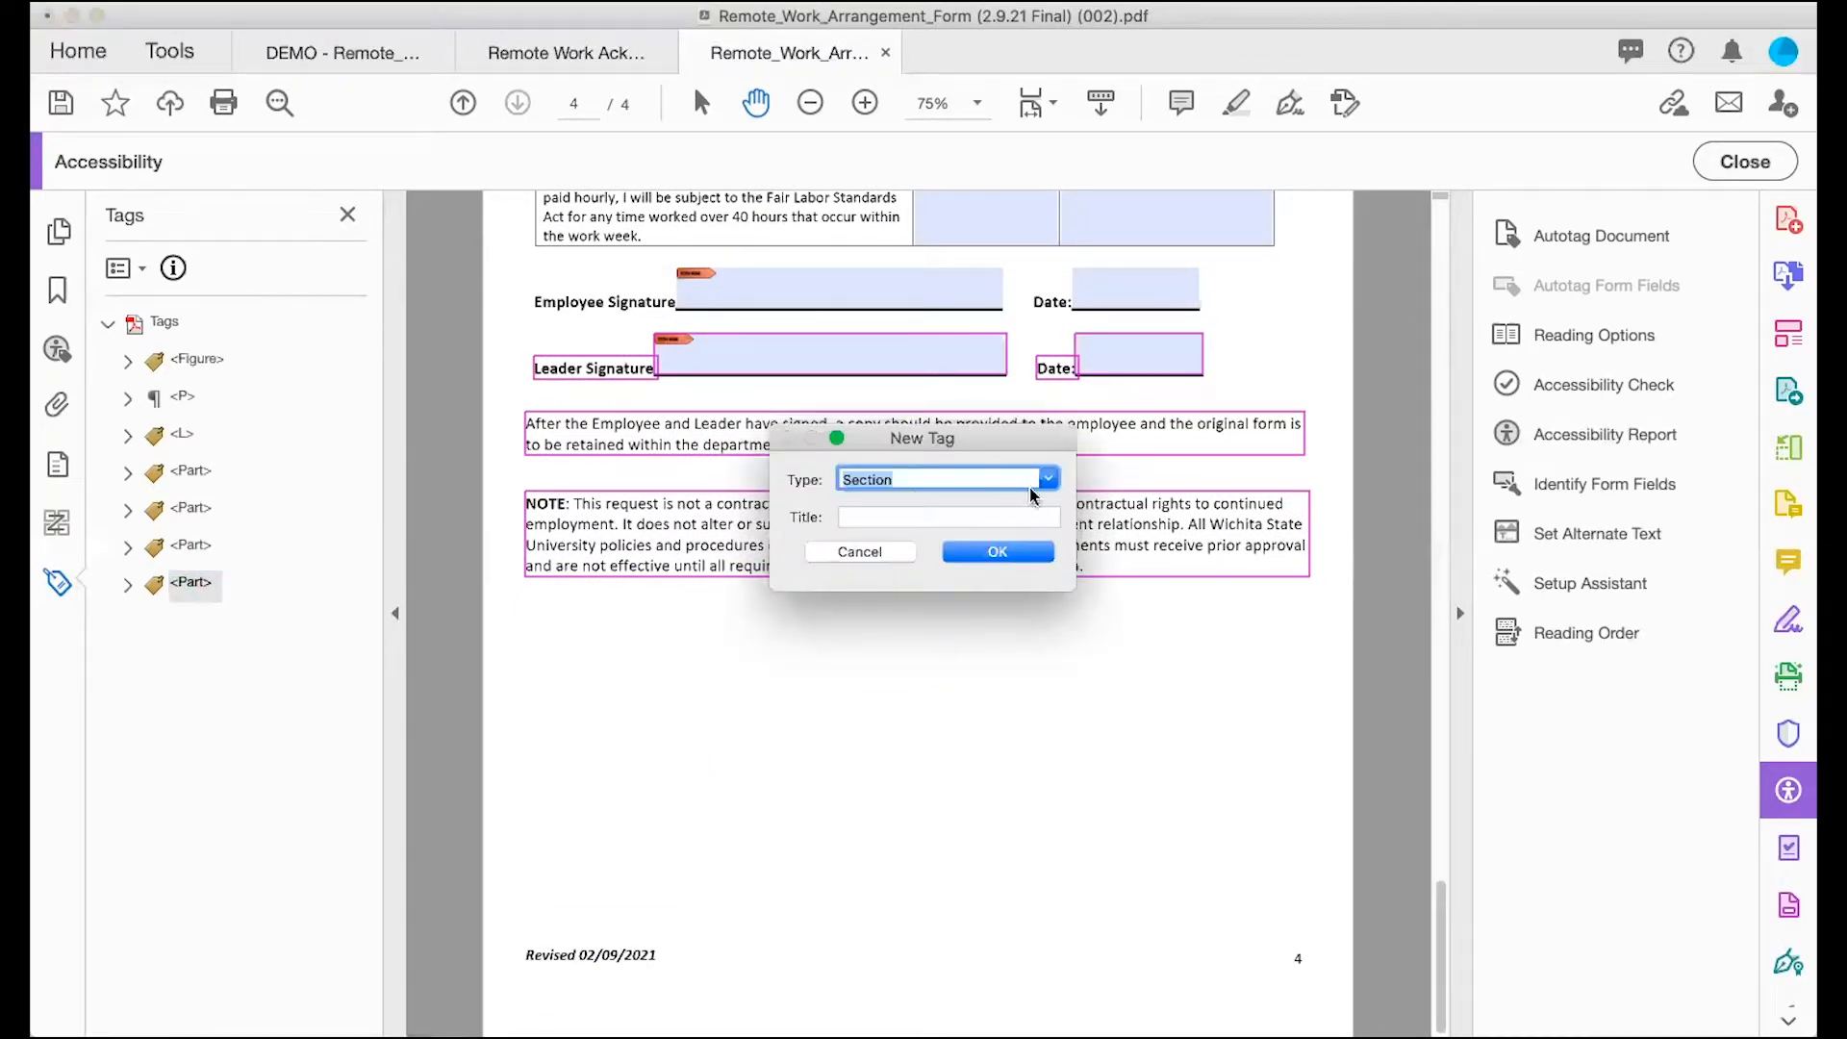
pyautogui.click(1004, 565)
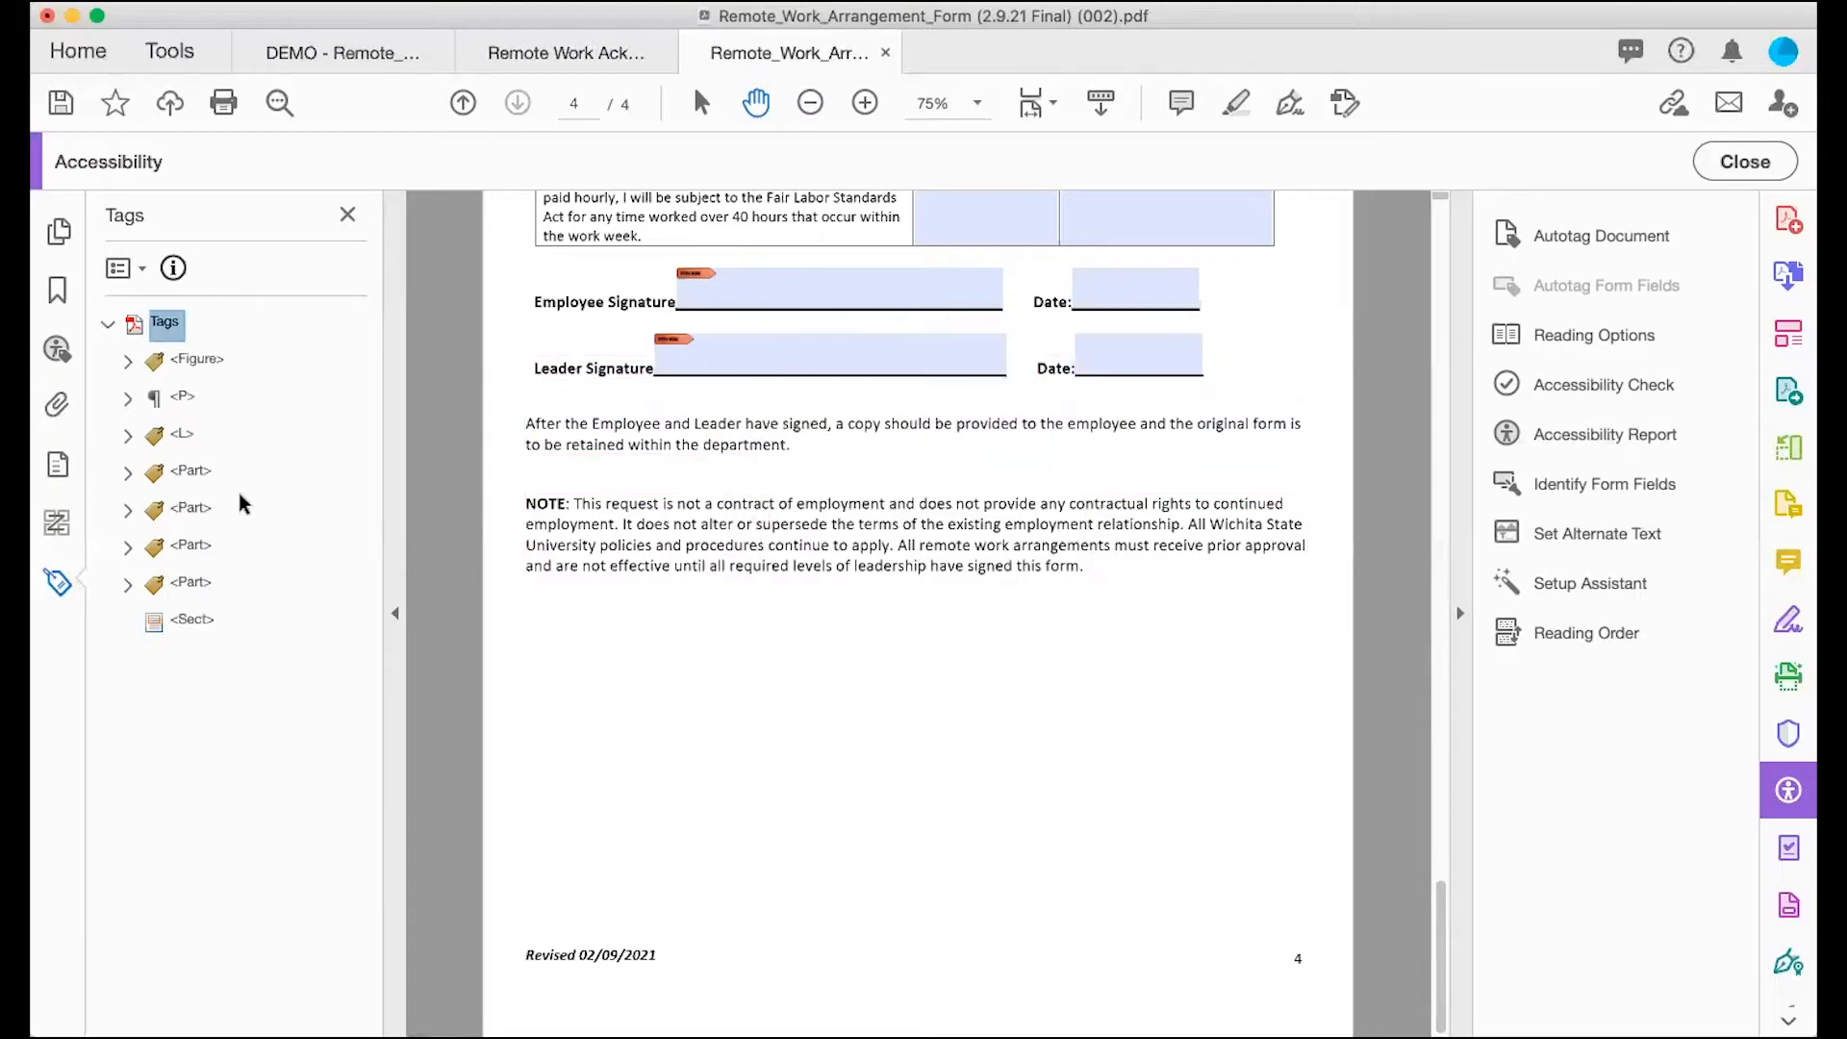
# Step: Add three more tags of type Section below the existing Section tag, leaving their titles empty
pyautogui.rightClick(194, 628)
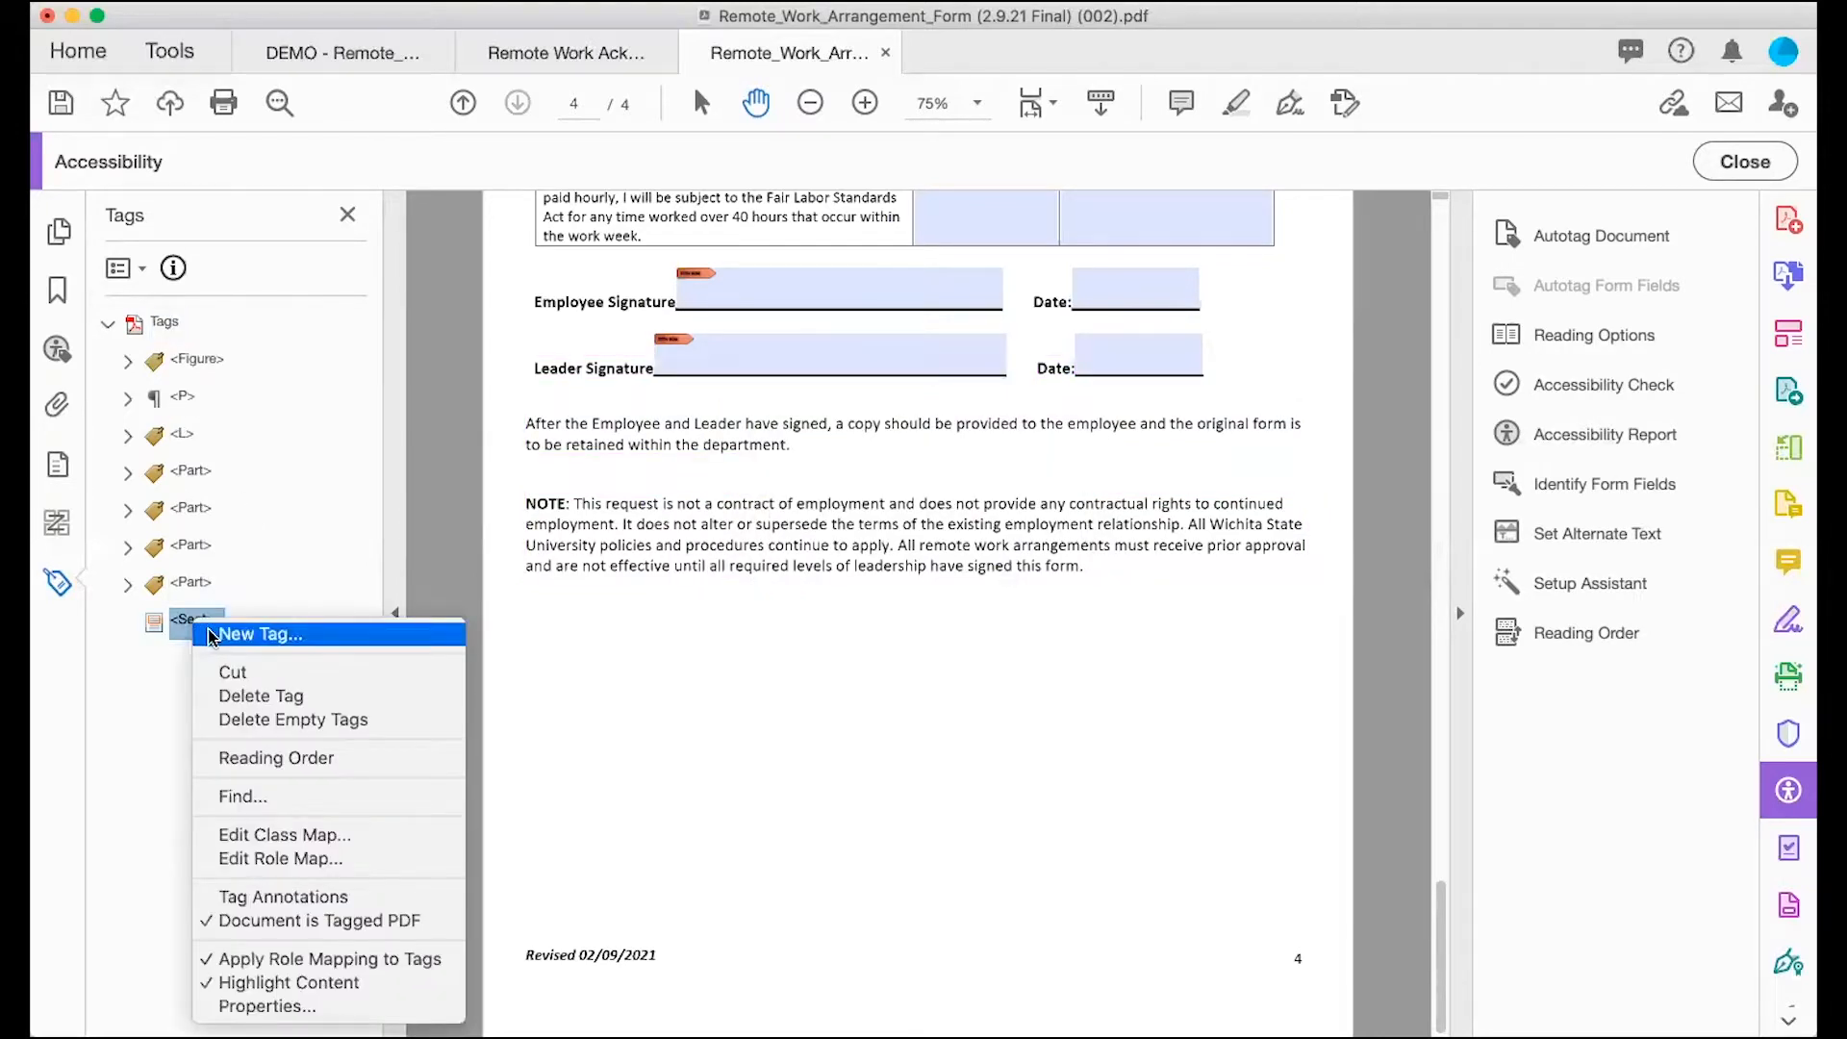
pyautogui.click(231, 632)
pyautogui.click(977, 555)
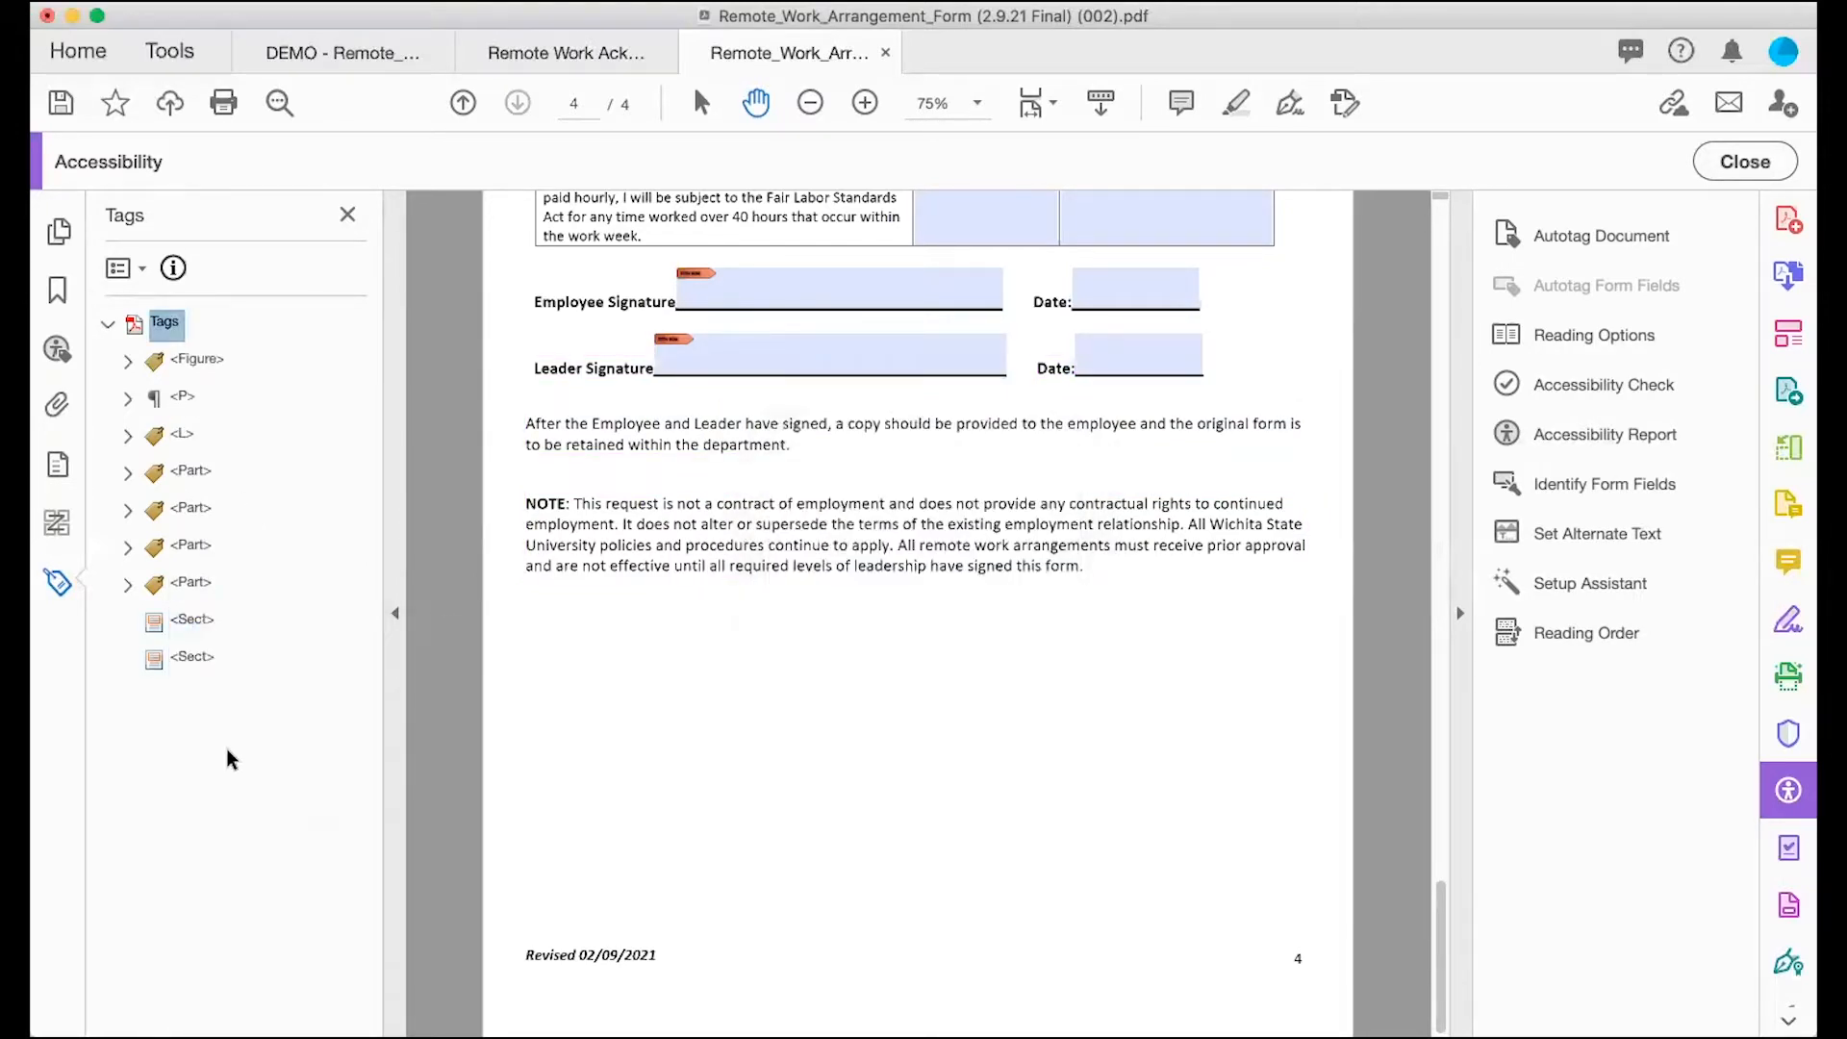
pyautogui.rightClick(197, 660)
pyautogui.click(236, 662)
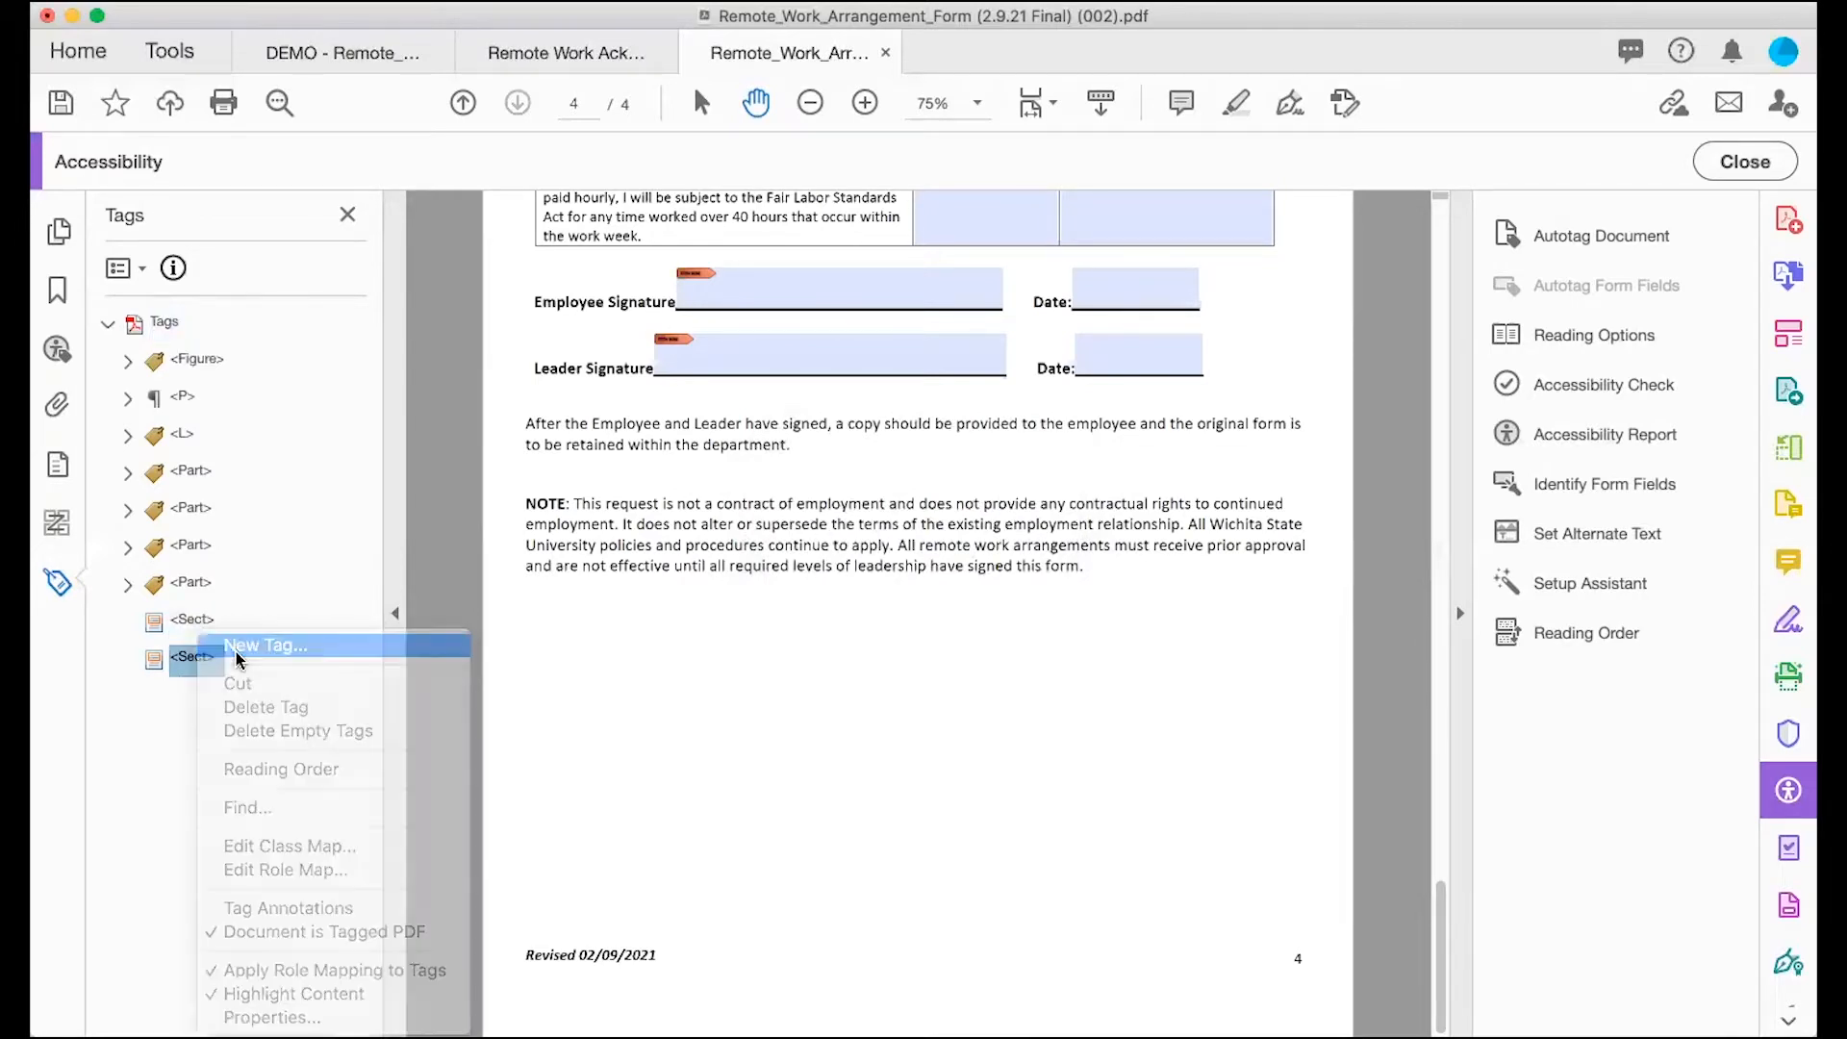
pyautogui.click(1000, 553)
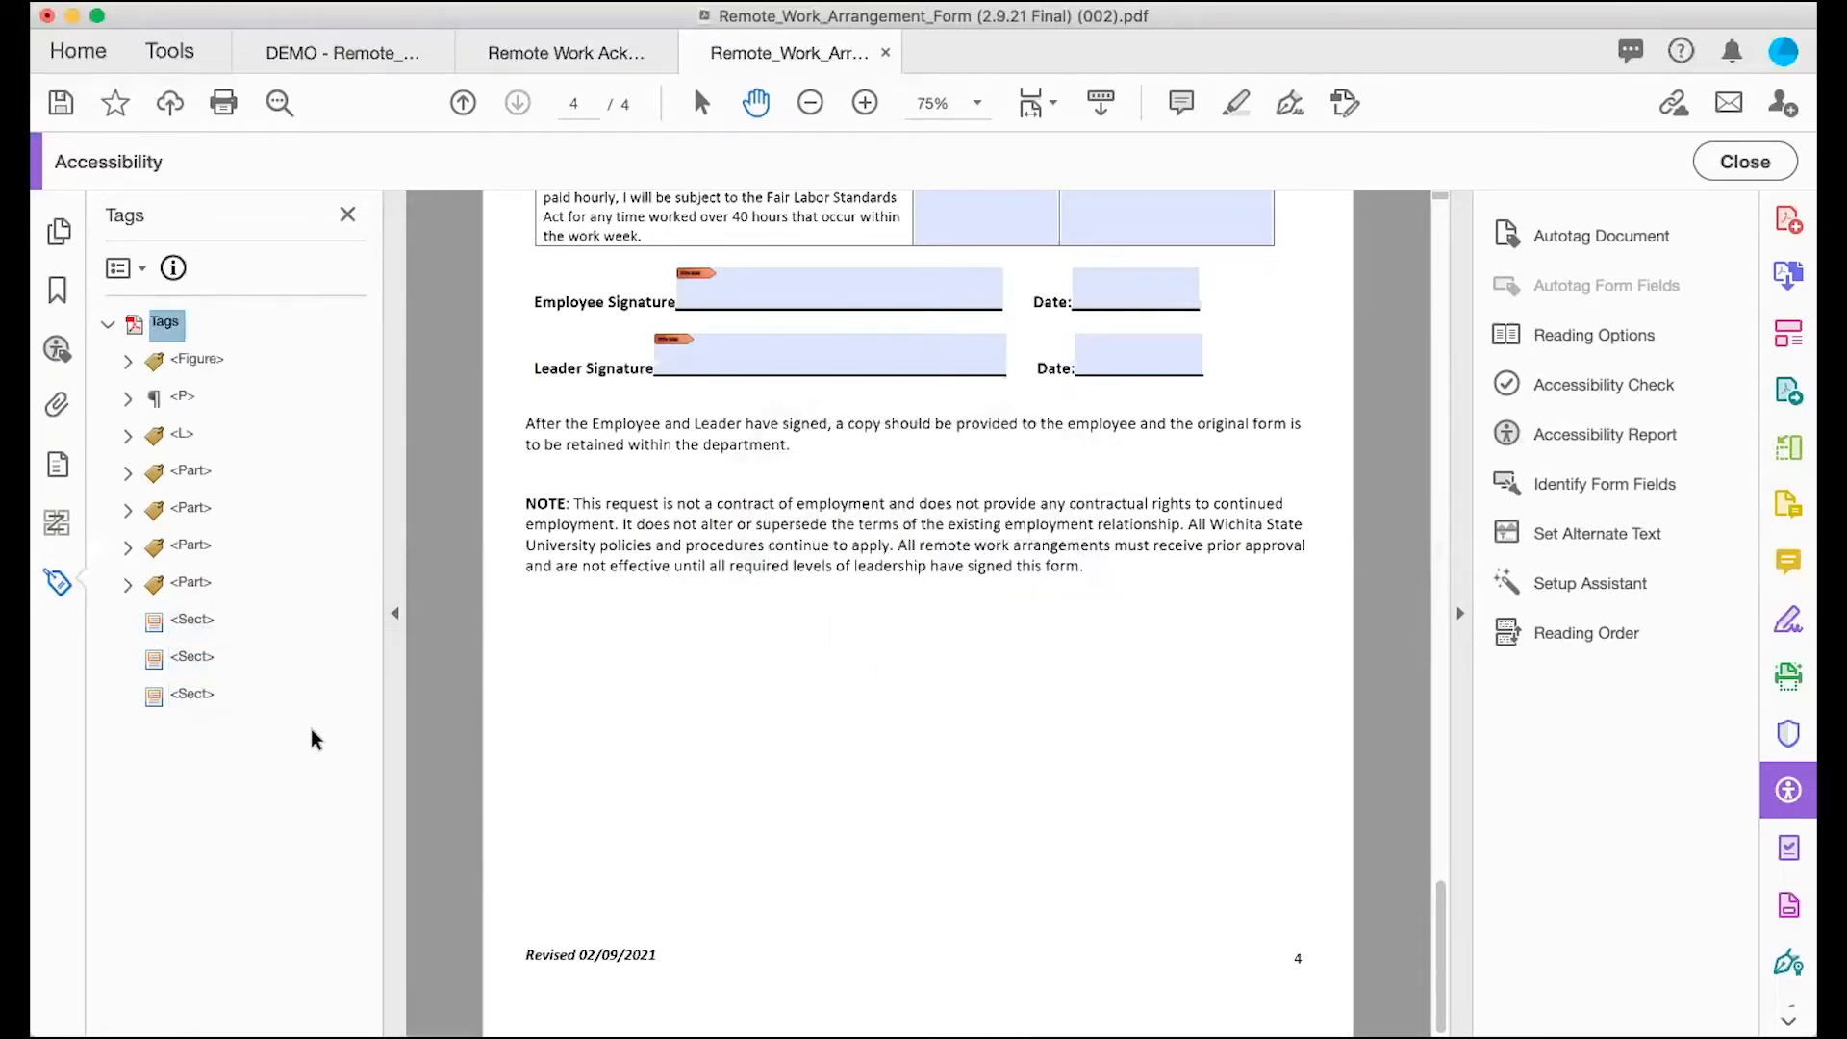
pyautogui.click(185, 697)
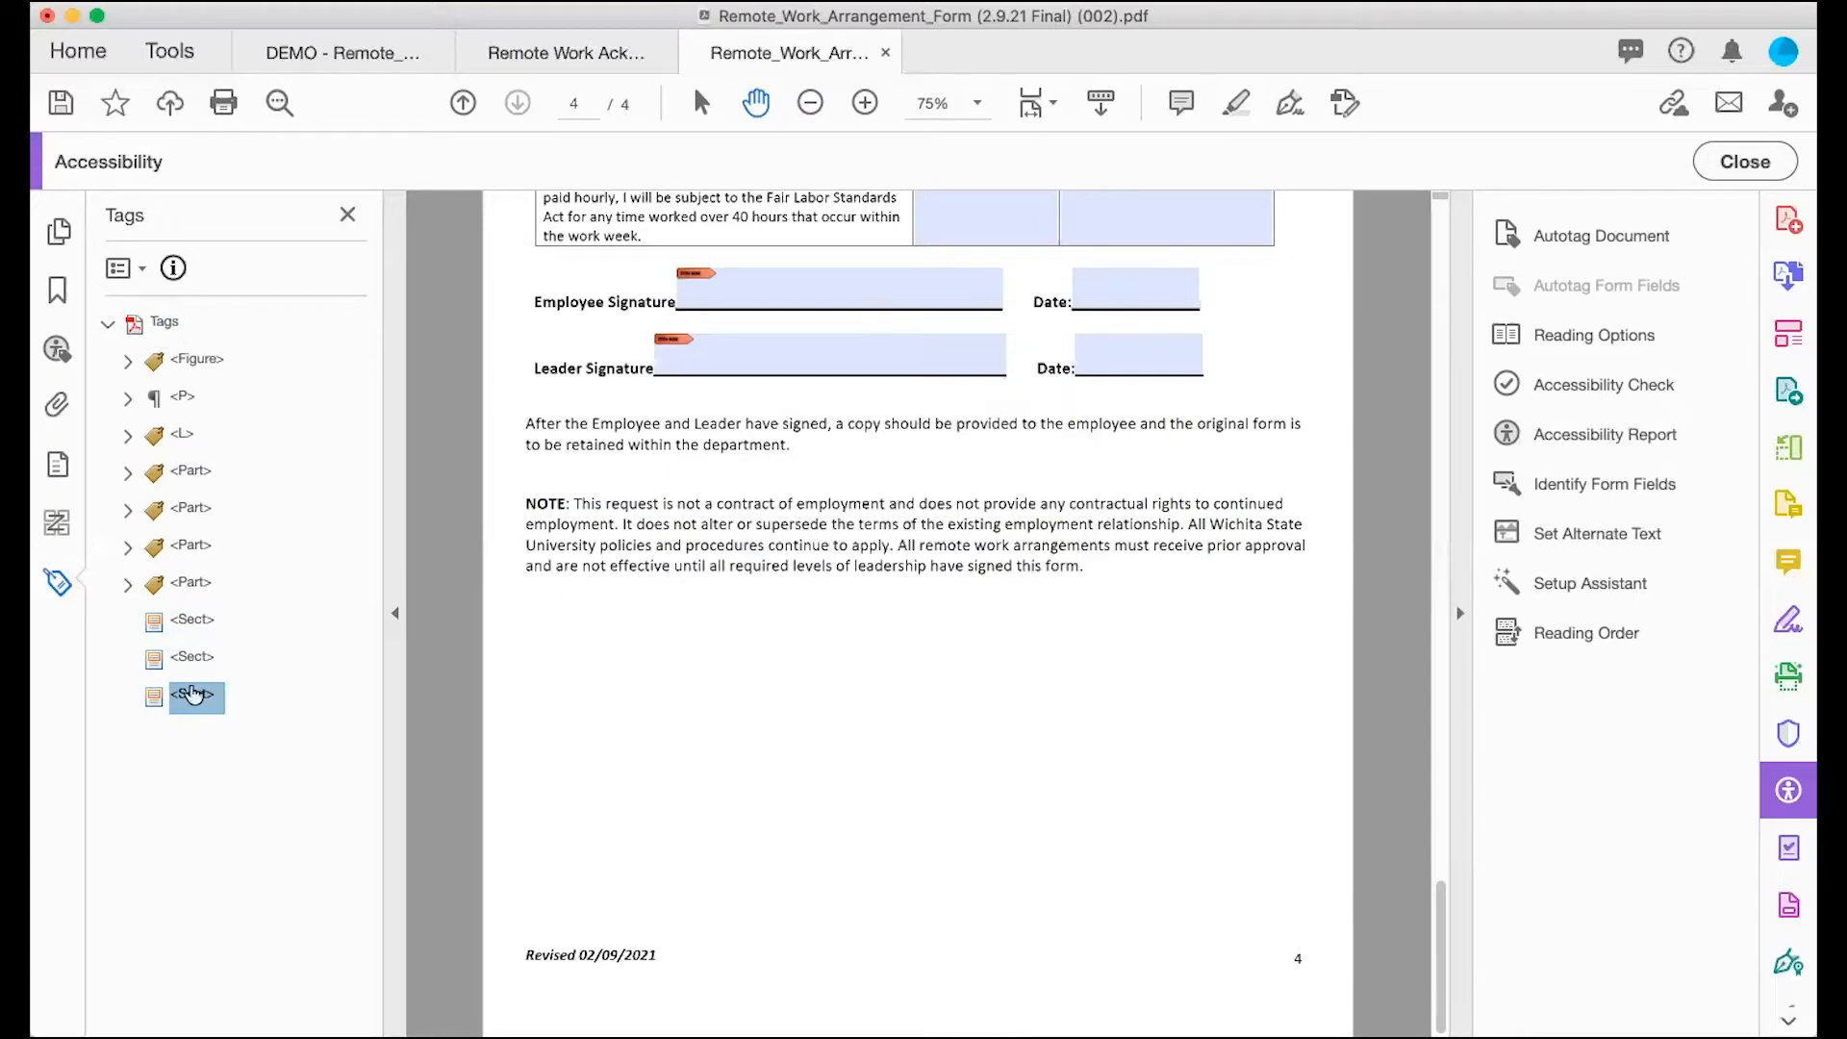
pyautogui.rightClick(193, 697)
pyautogui.click(236, 645)
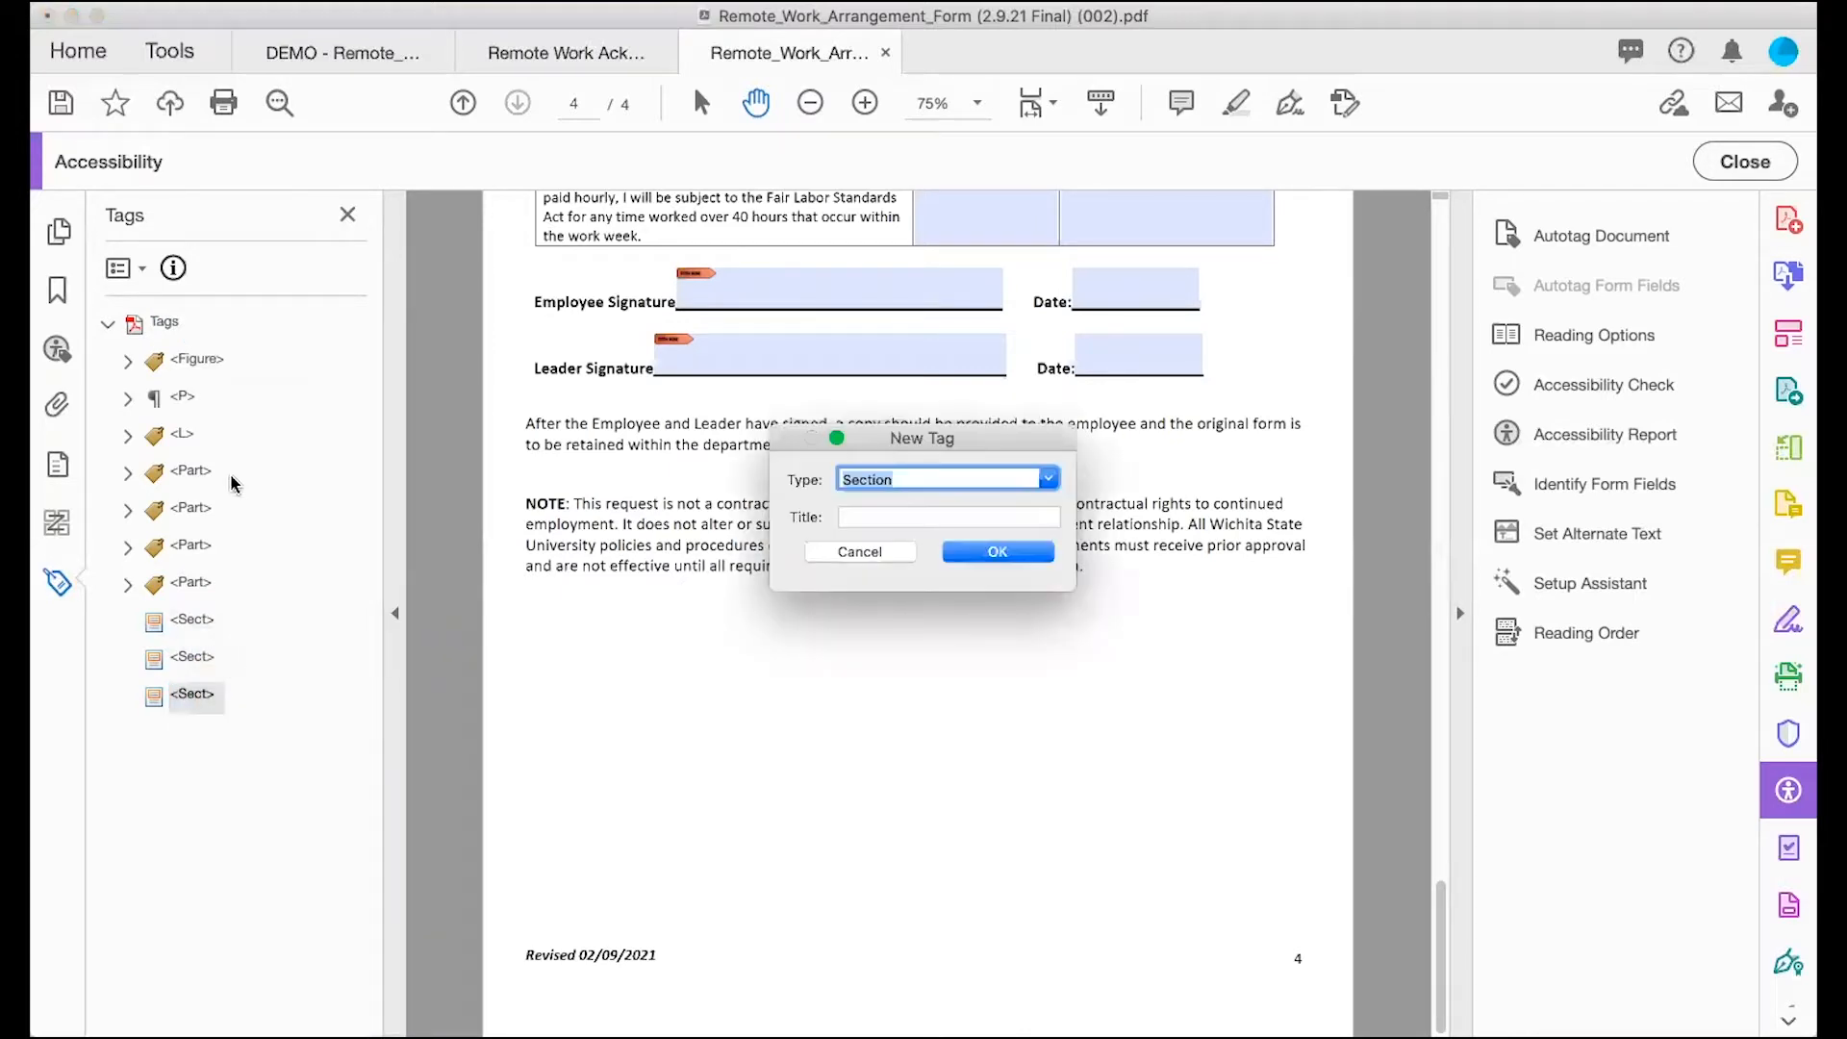
pyautogui.click(962, 550)
pyautogui.click(199, 361)
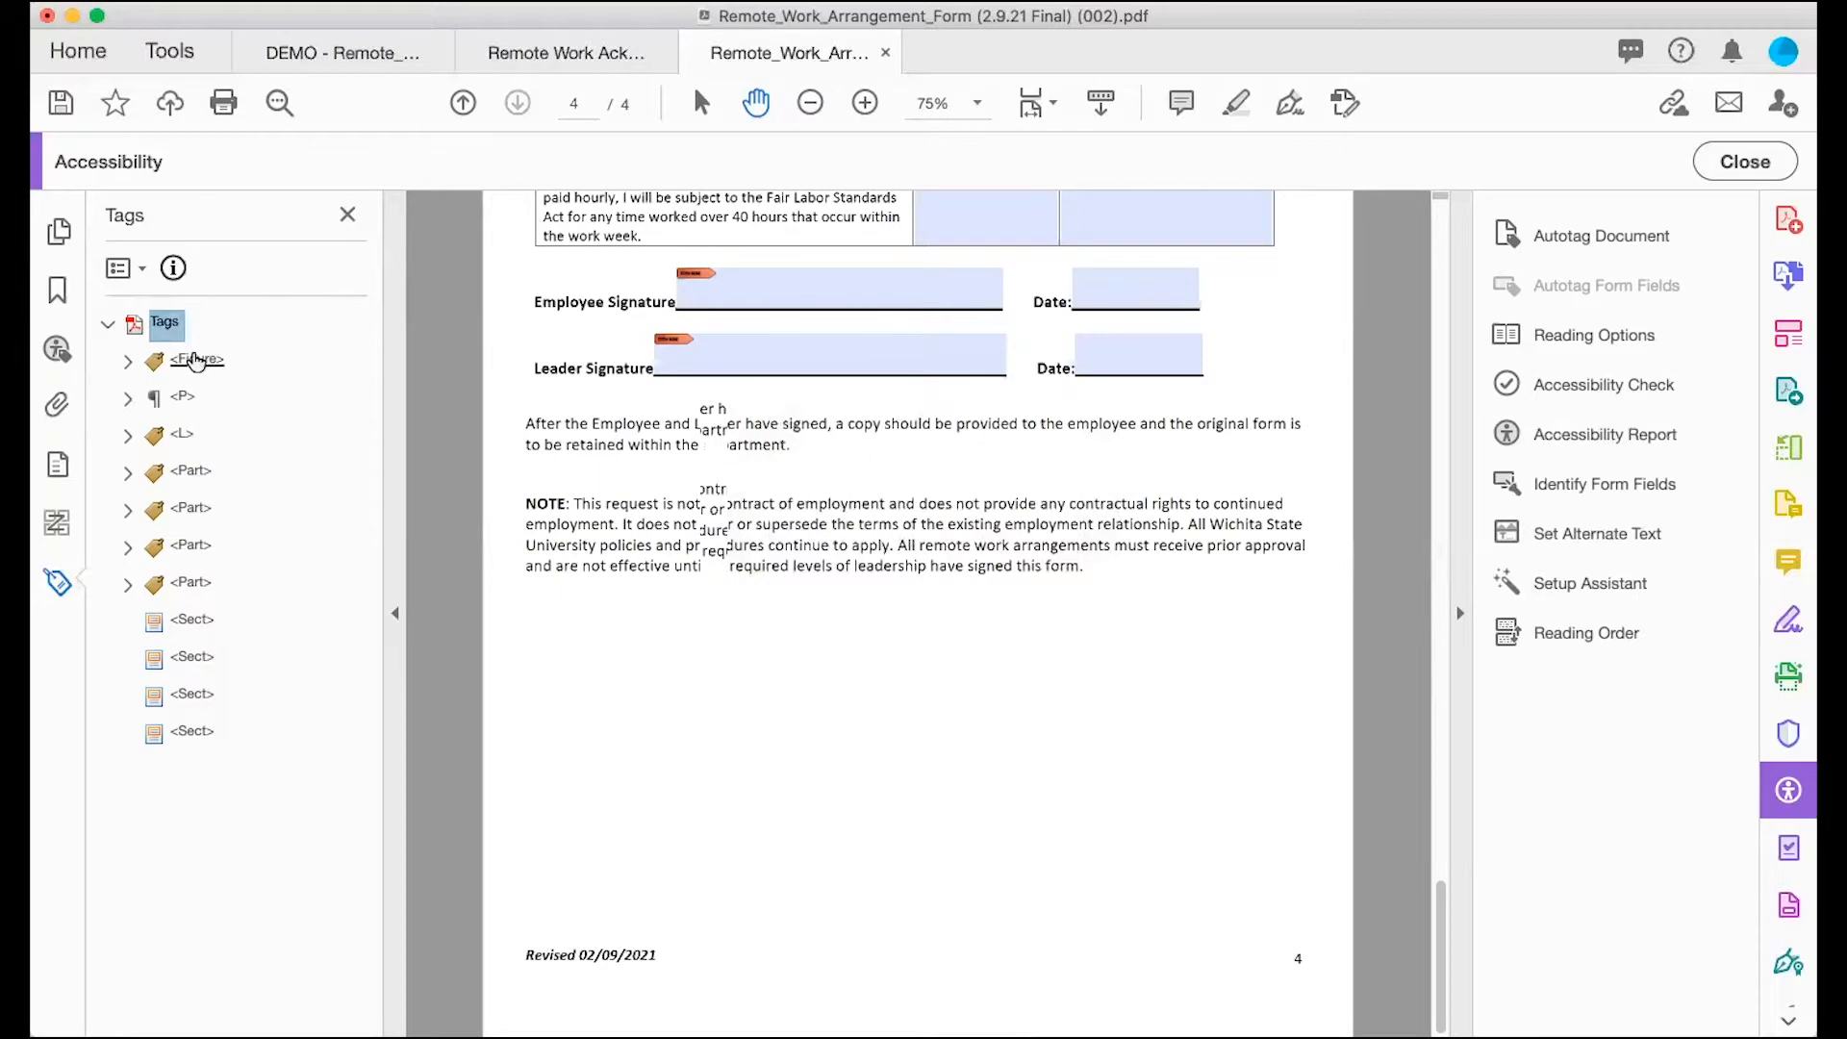
pyautogui.click(164, 323)
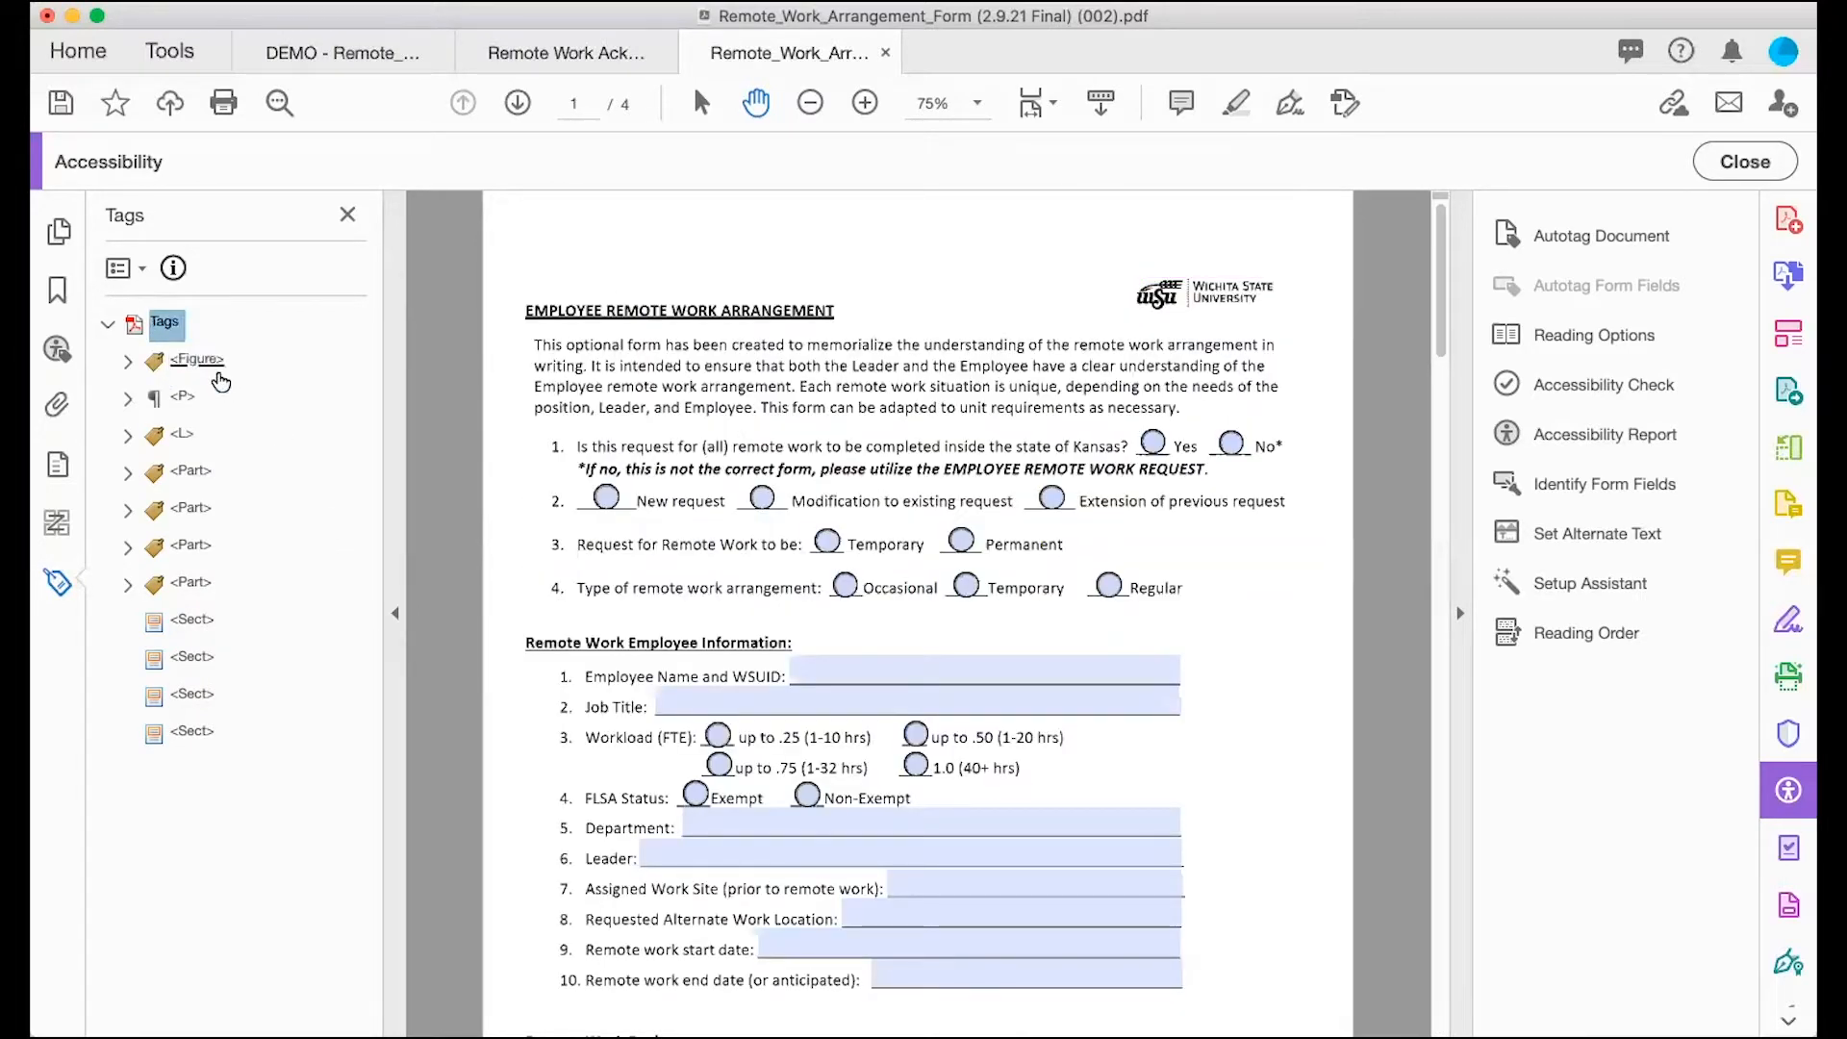
pyautogui.rightClick(161, 327)
pyautogui.click(215, 329)
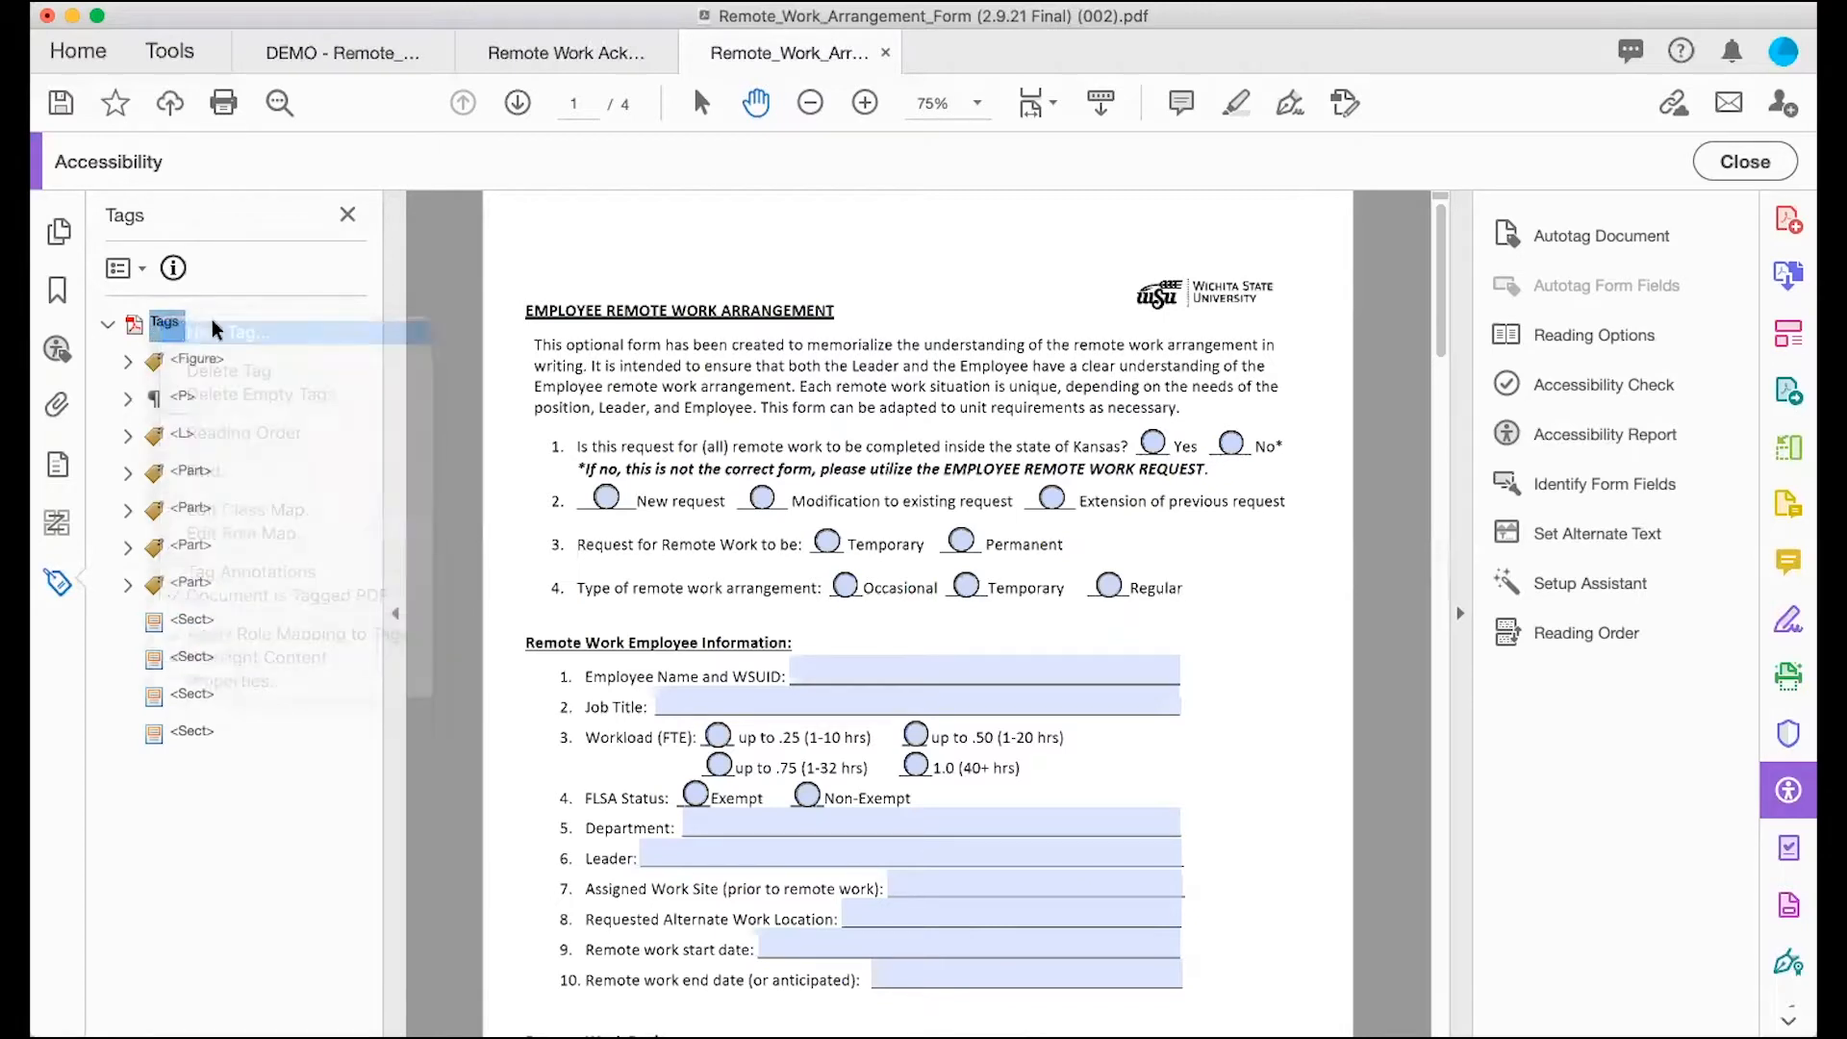
pyautogui.click(1004, 552)
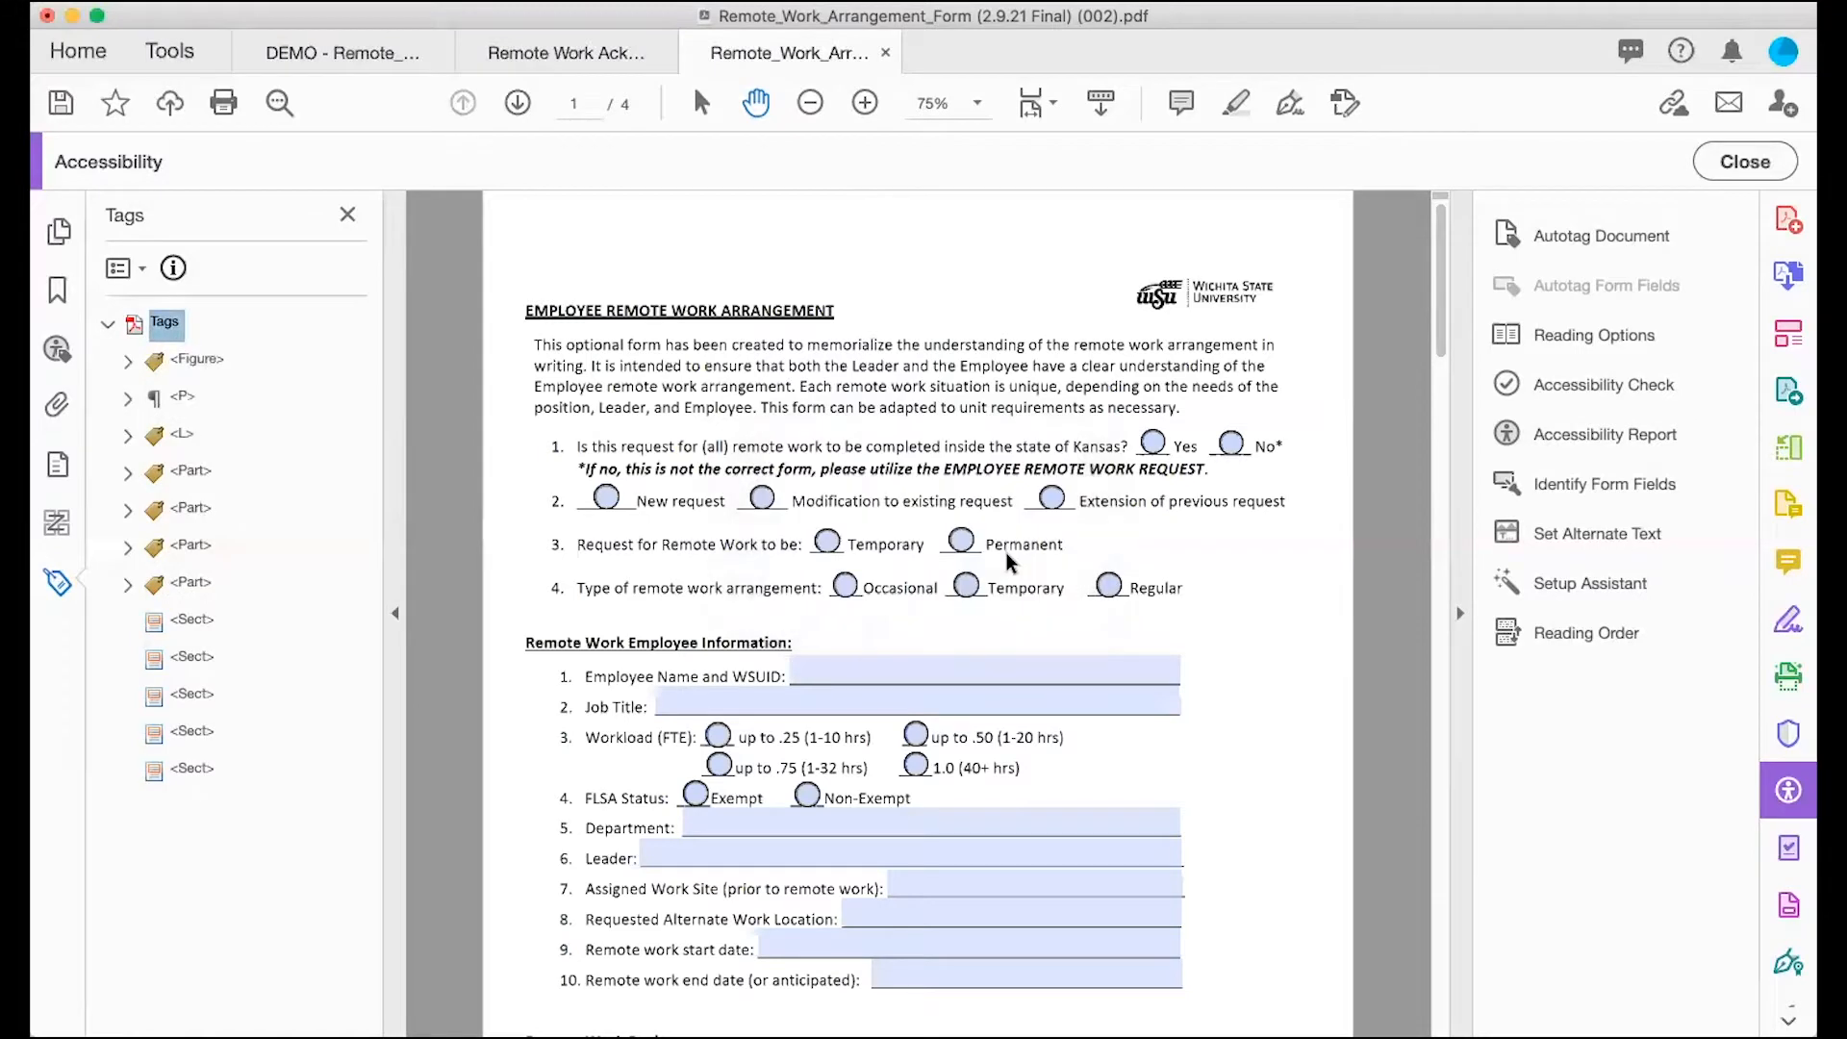
pyautogui.rightClick(195, 779)
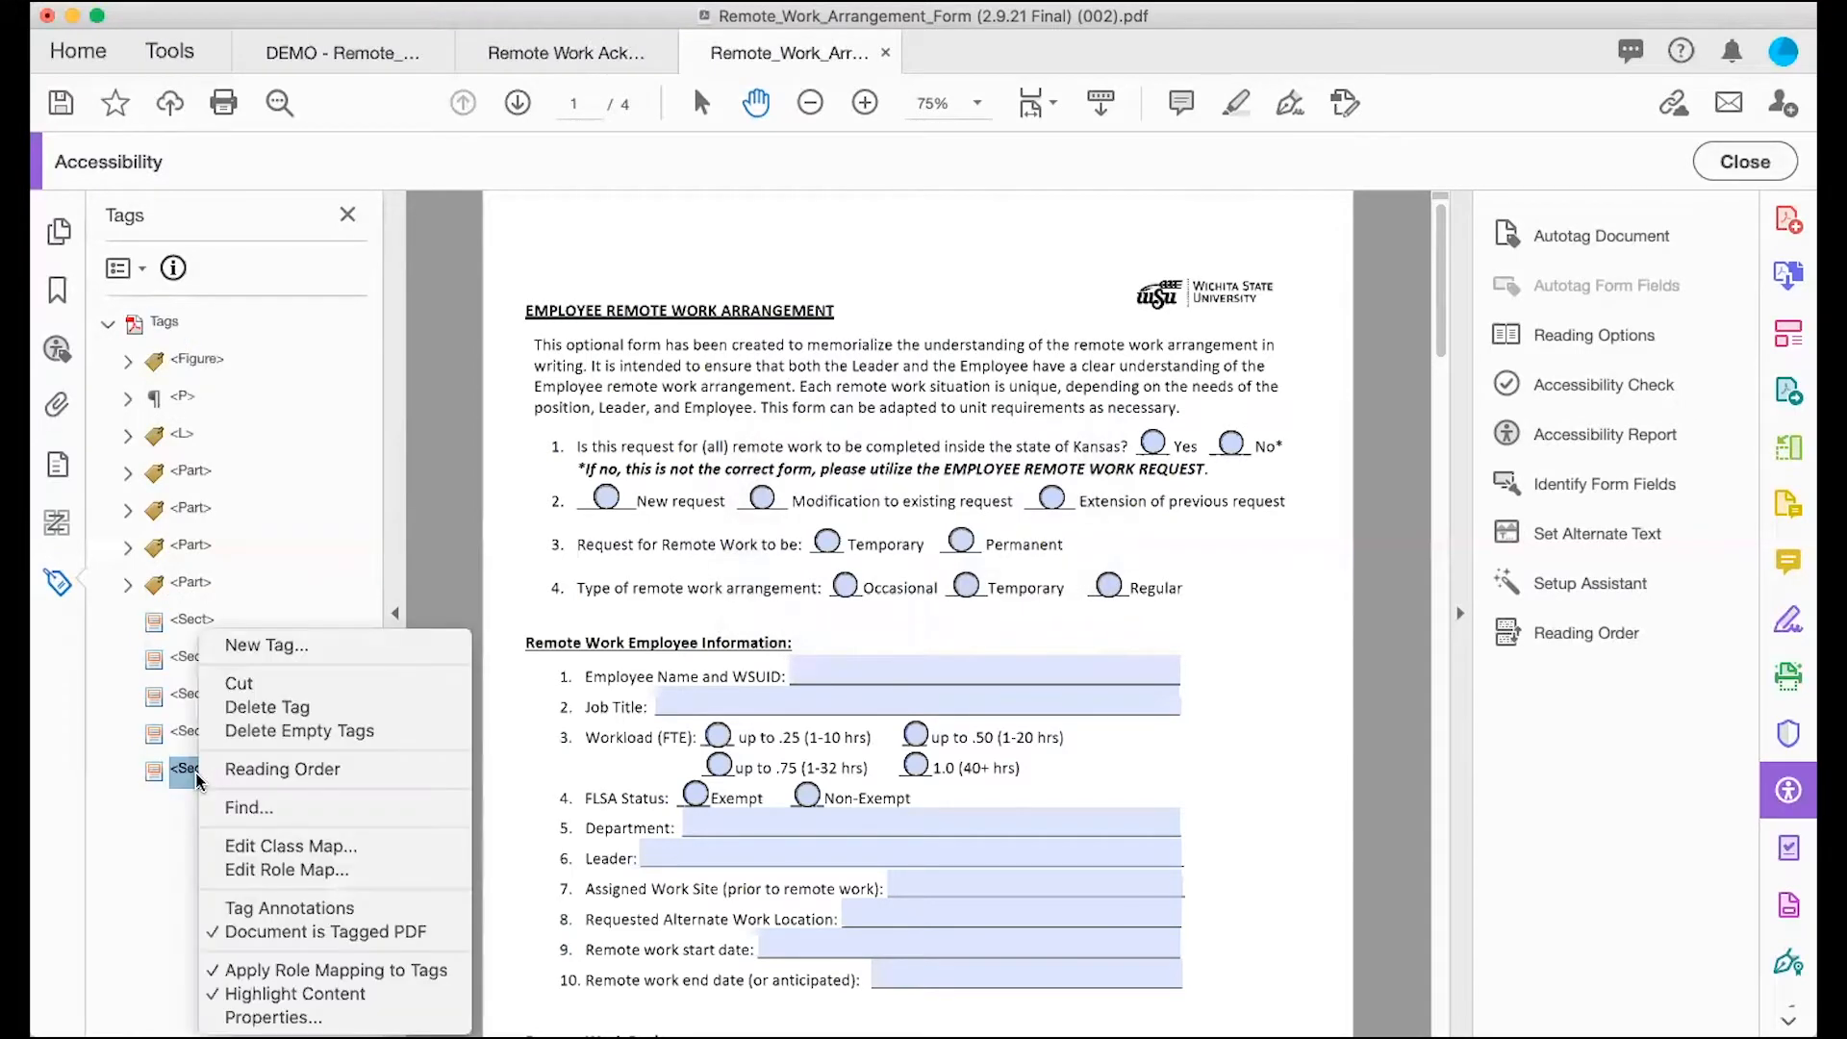
pyautogui.click(246, 706)
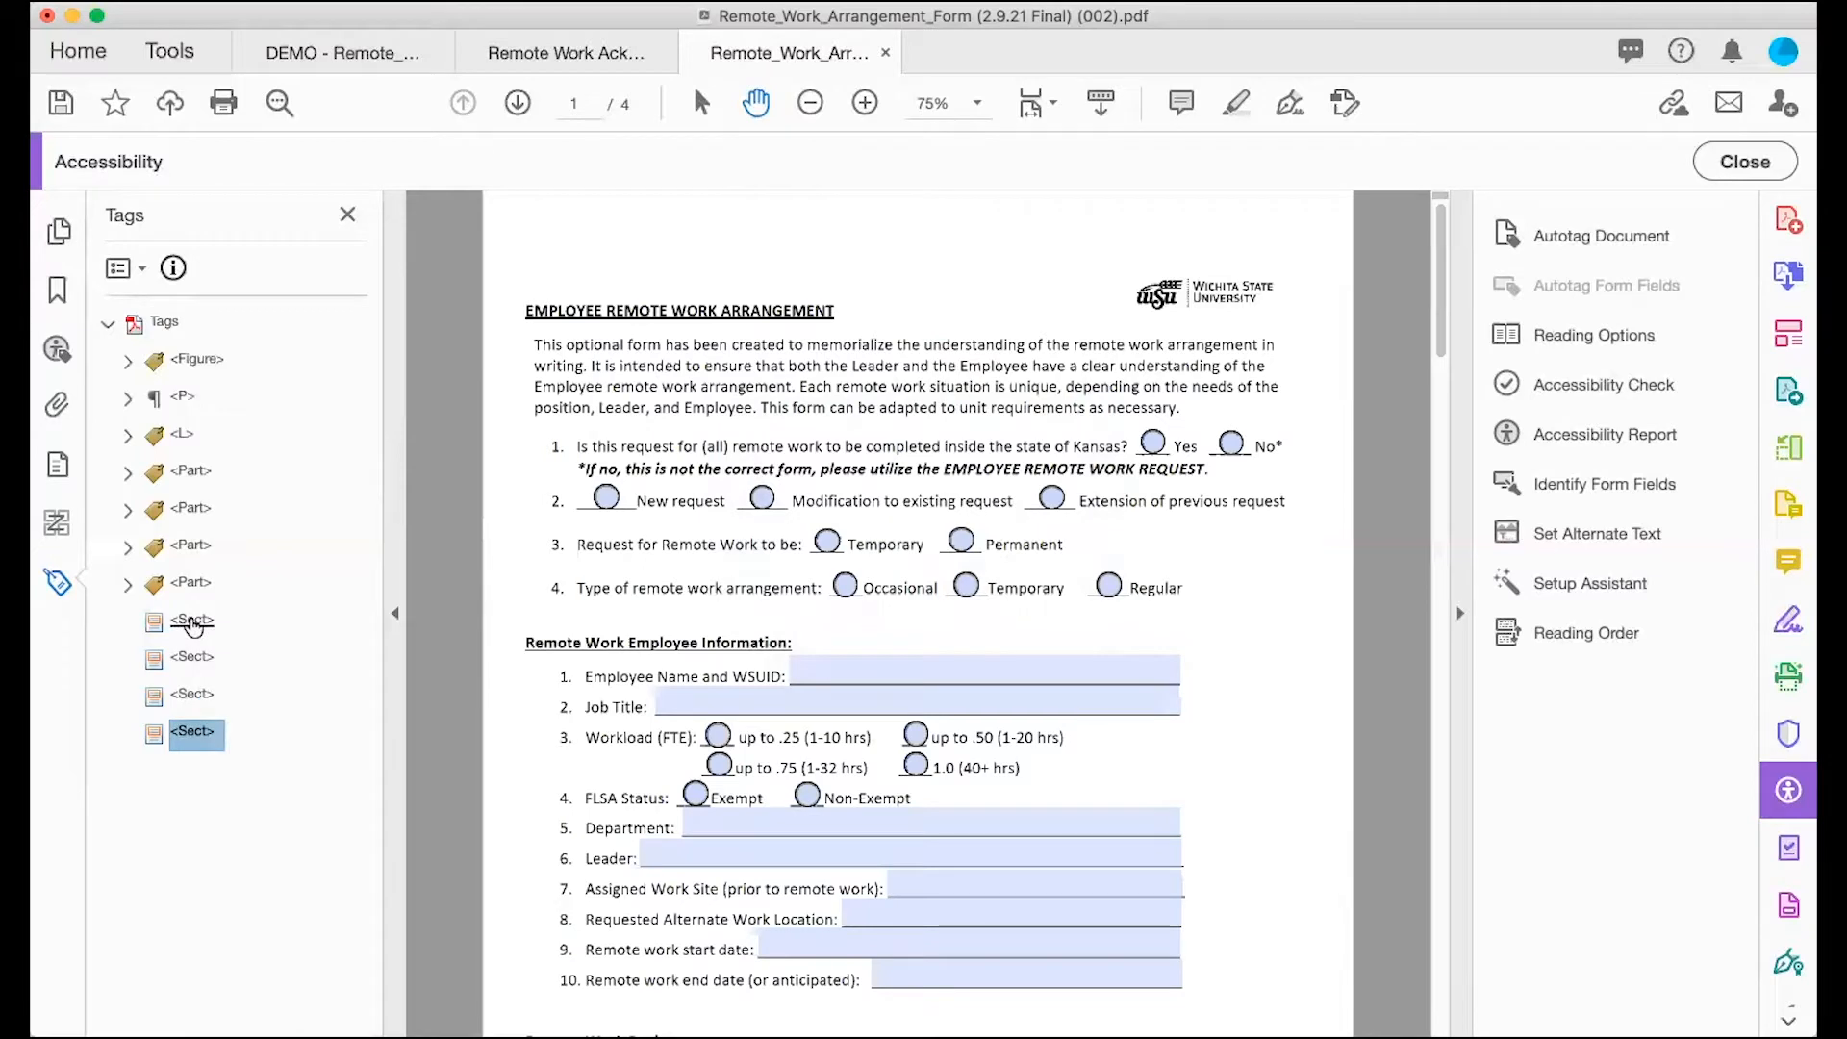
# Step: Move all four Section tags together to the start of the tag tree, directly above the Figure tag
pyautogui.keyDown('shift'); pyautogui.click(192, 622); pyautogui.keyUp('shift')
pyautogui.moveTo(188, 631); pyautogui.dragTo(169, 330)
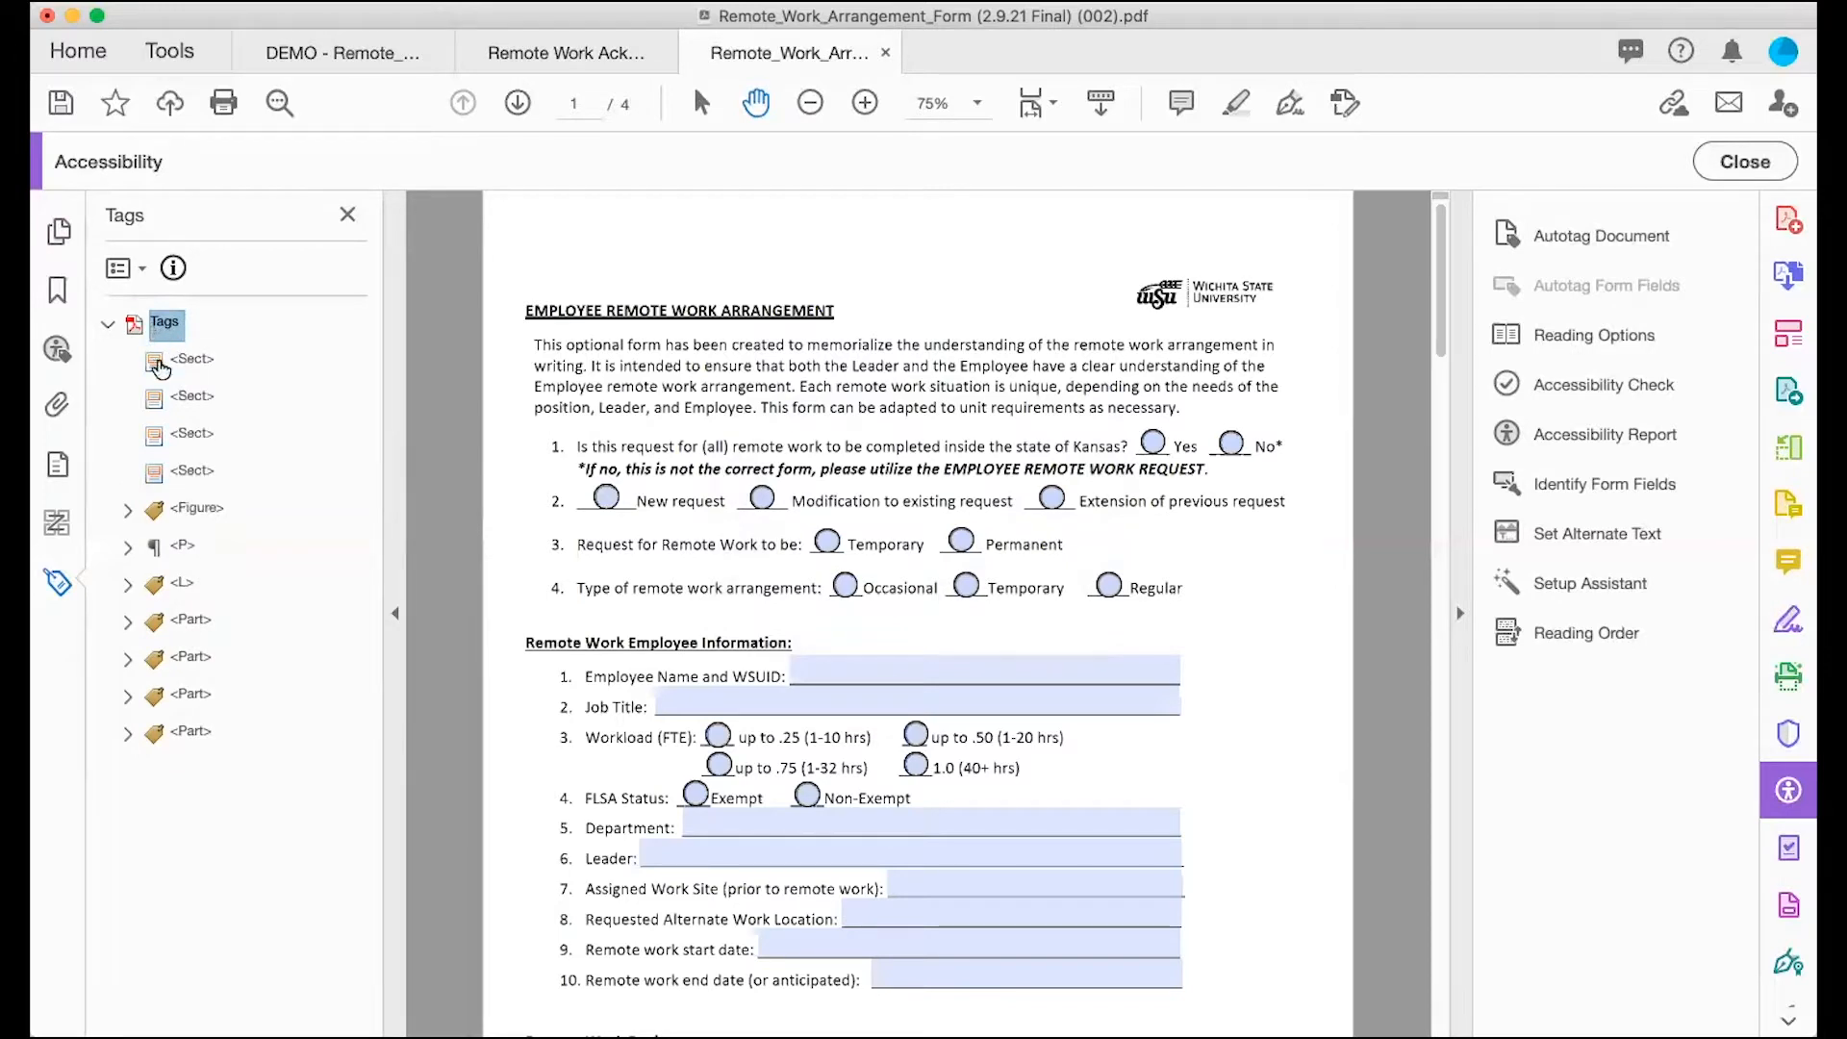
pyautogui.rightClick(182, 589)
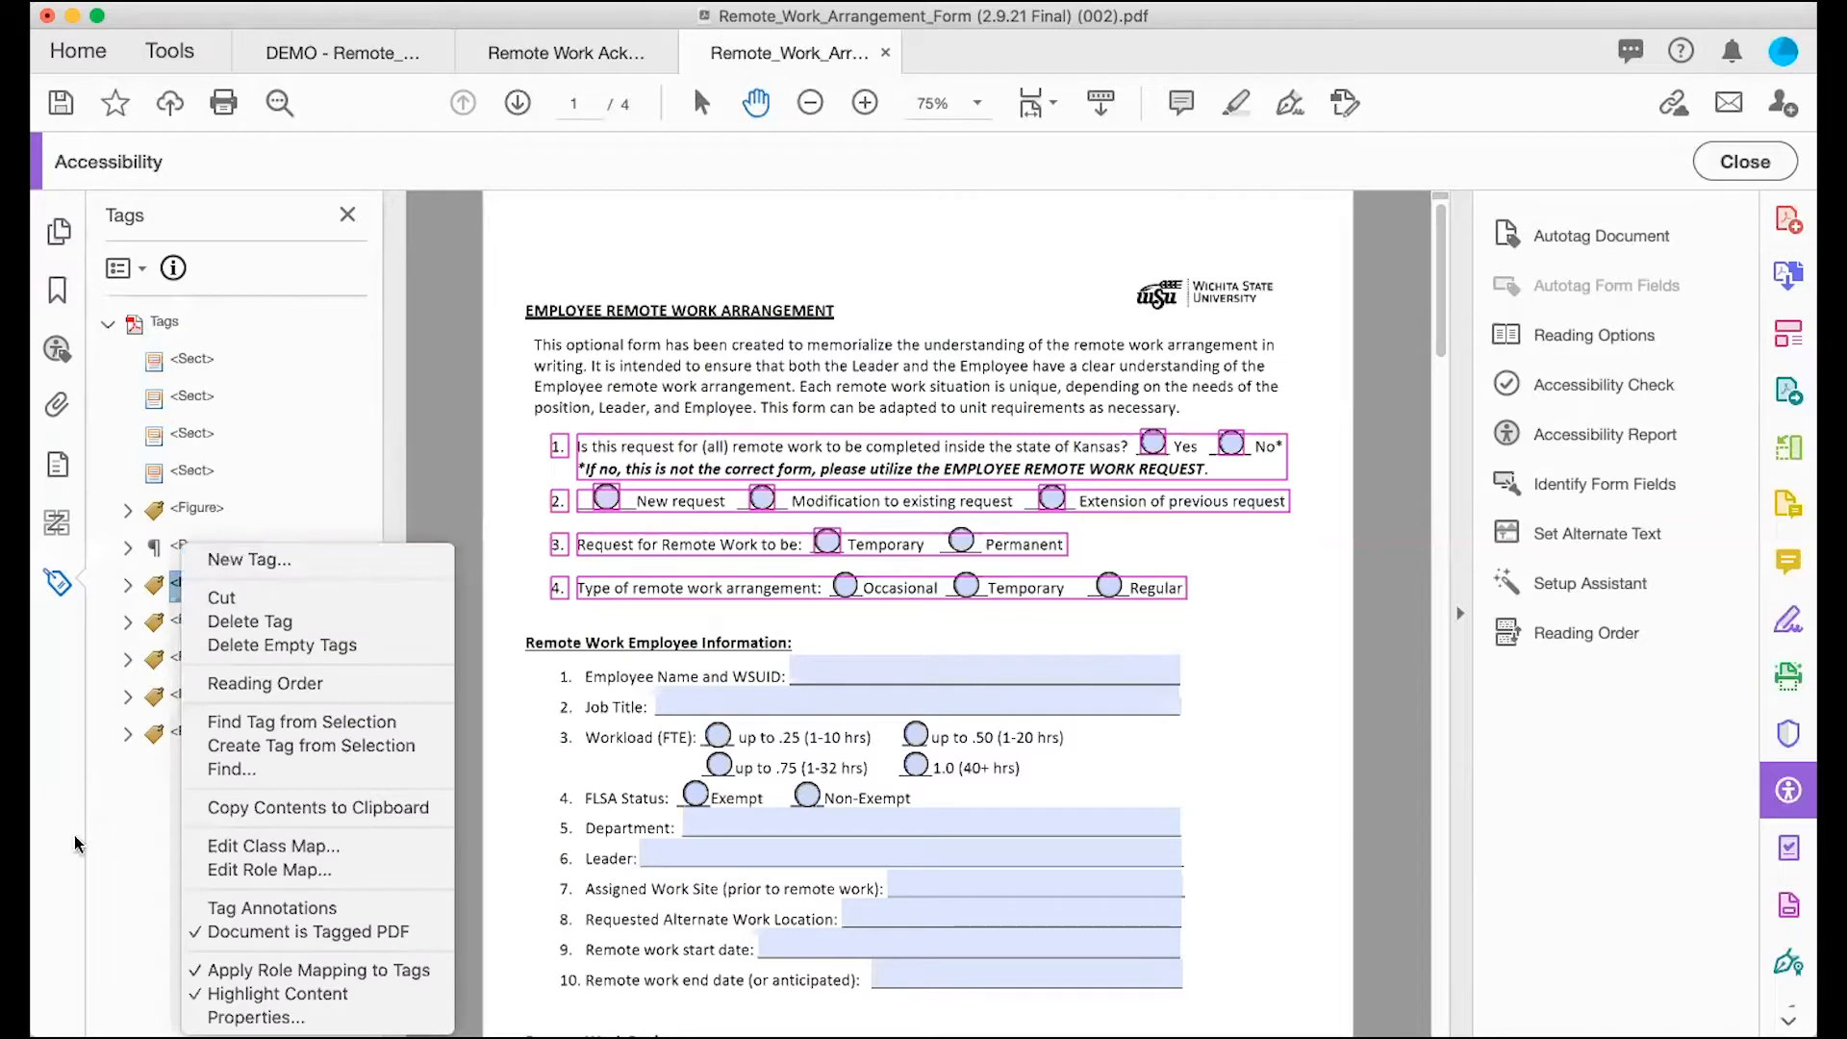
pyautogui.click(128, 889)
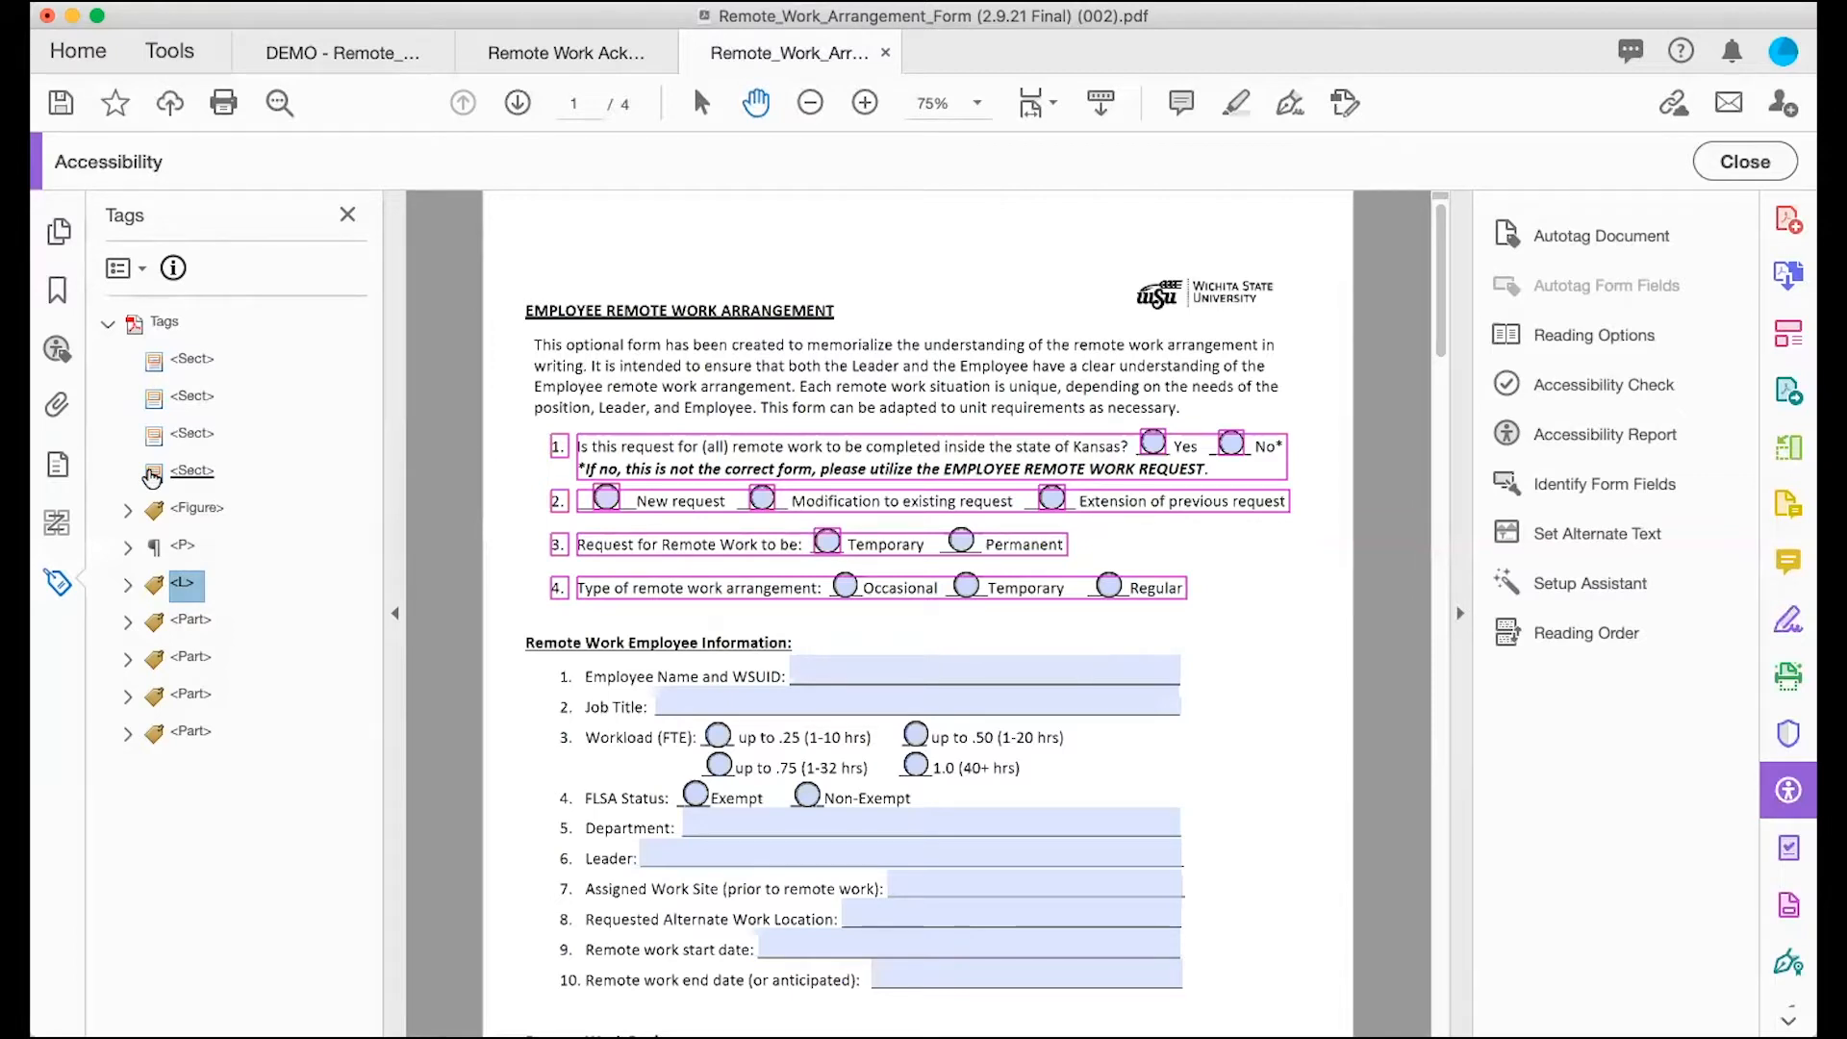
# Step: Step through the tags from Figure to the second Part and look inside the L tag to examine which content each covers
pyautogui.scroll(-3, 579, 469)
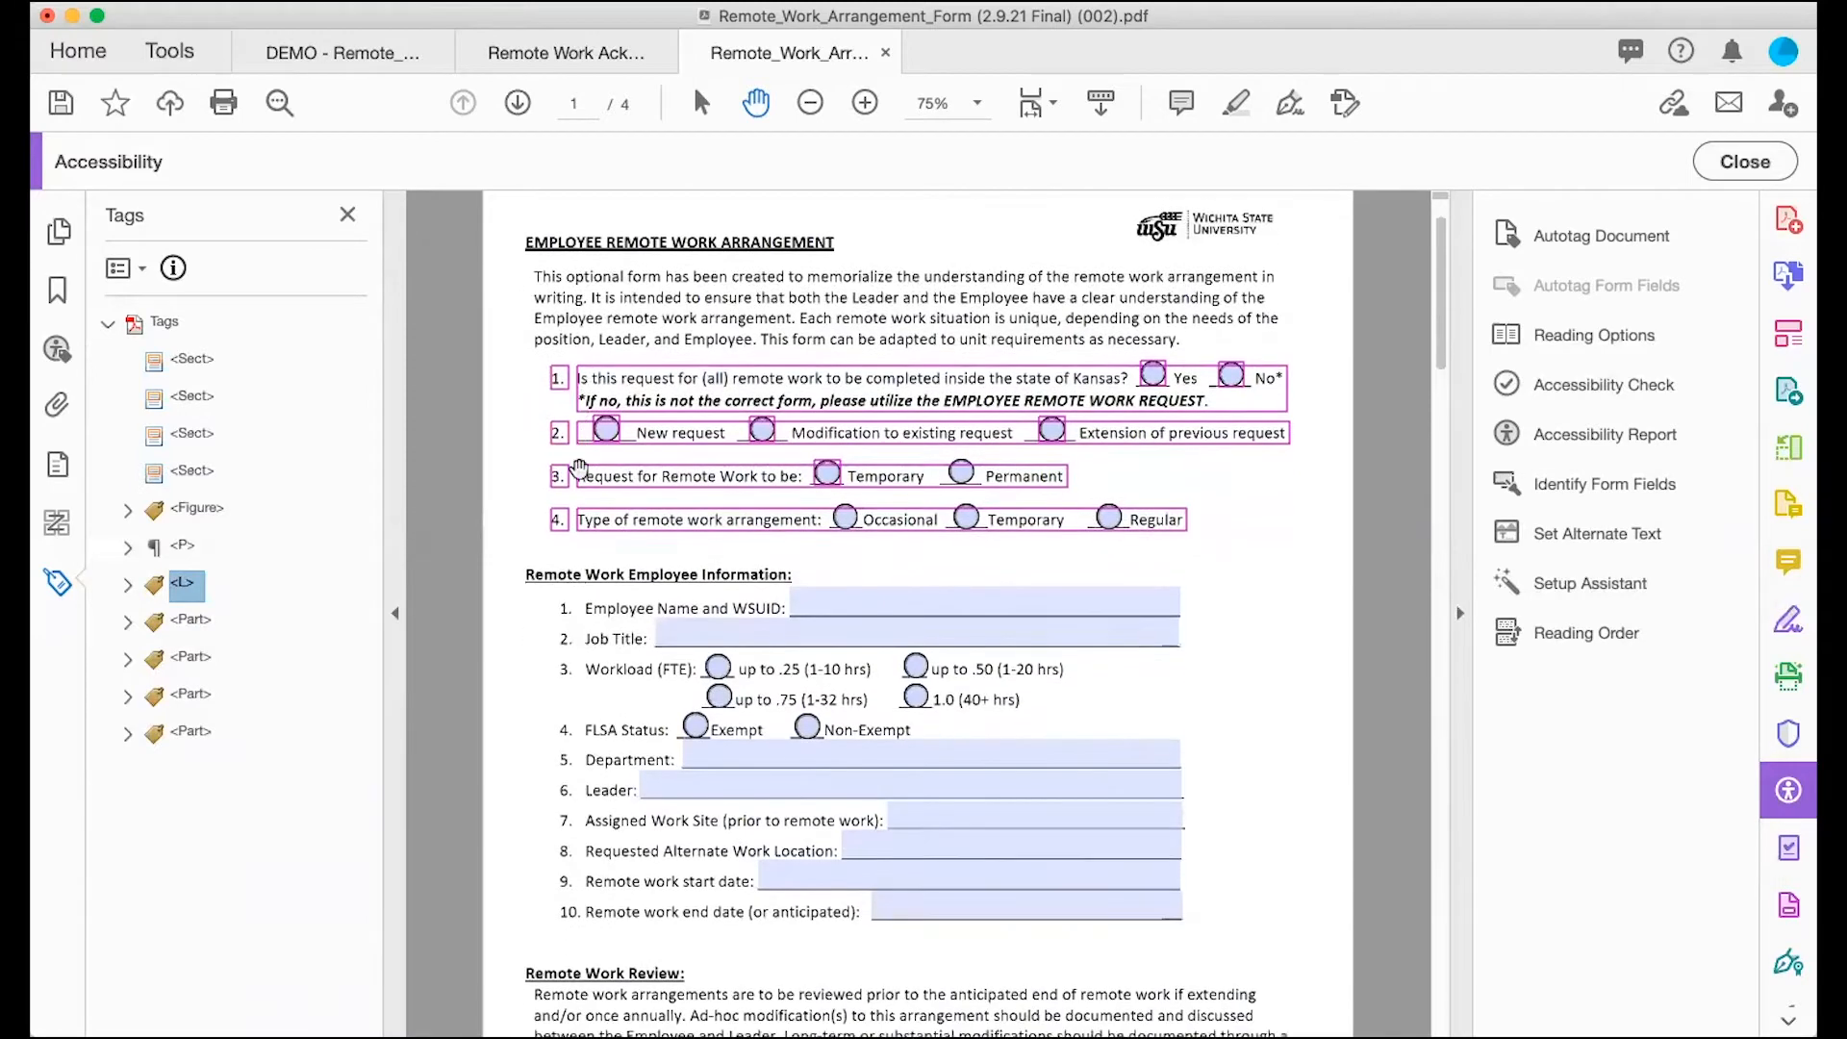
pyautogui.scroll(1, 579, 469)
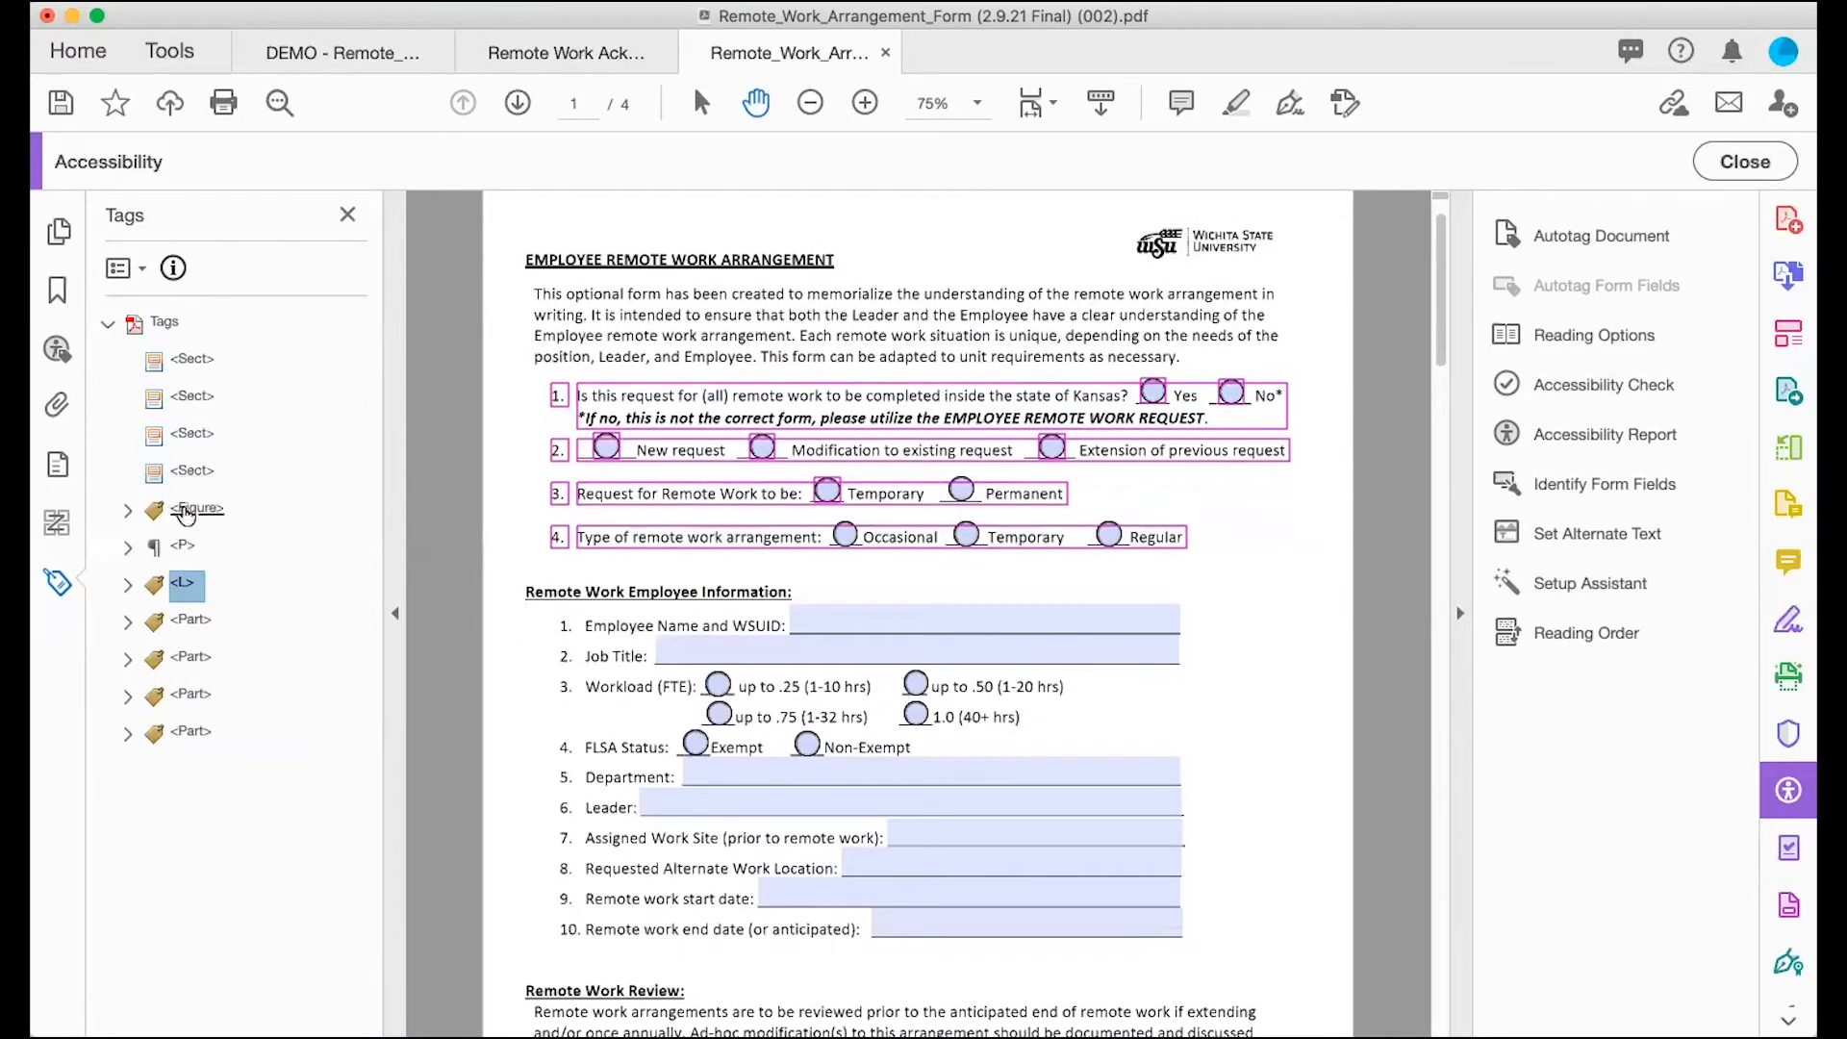
pyautogui.click(188, 509)
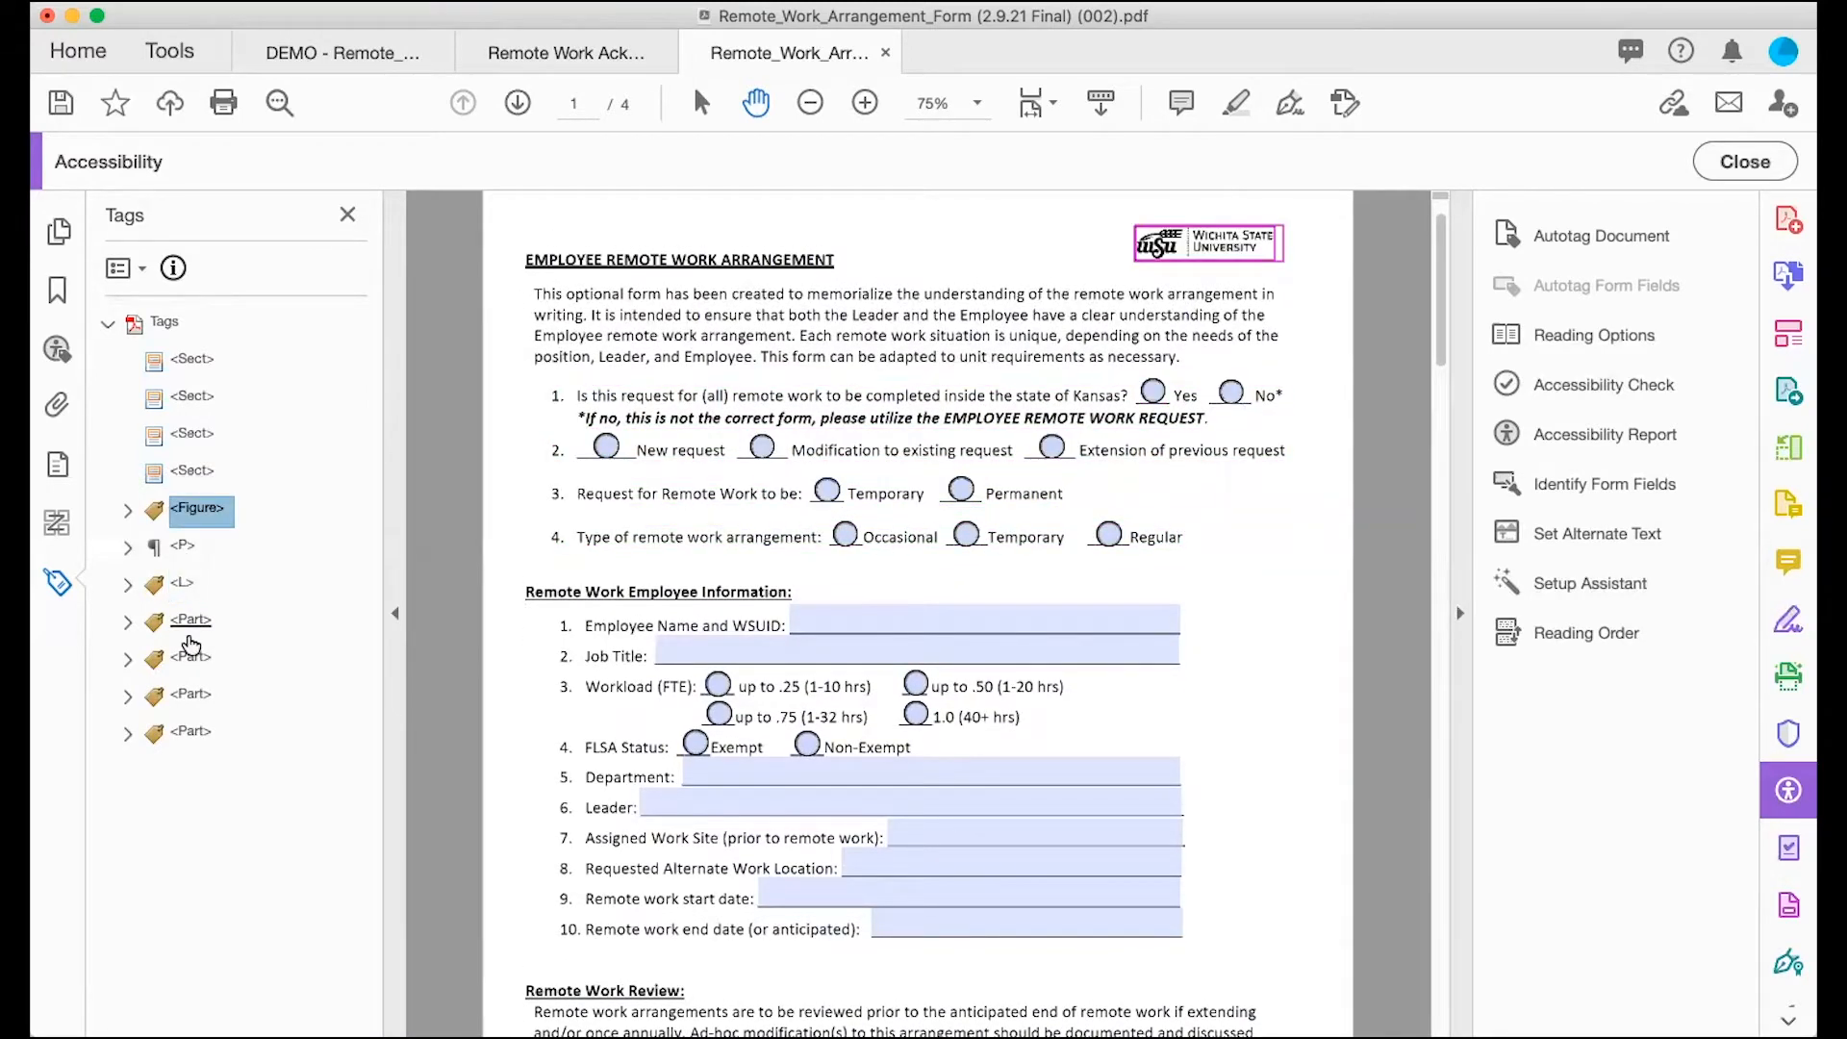
pyautogui.press('Down')
pyautogui.press('Down')
pyautogui.press('Down')
pyautogui.press('Down')
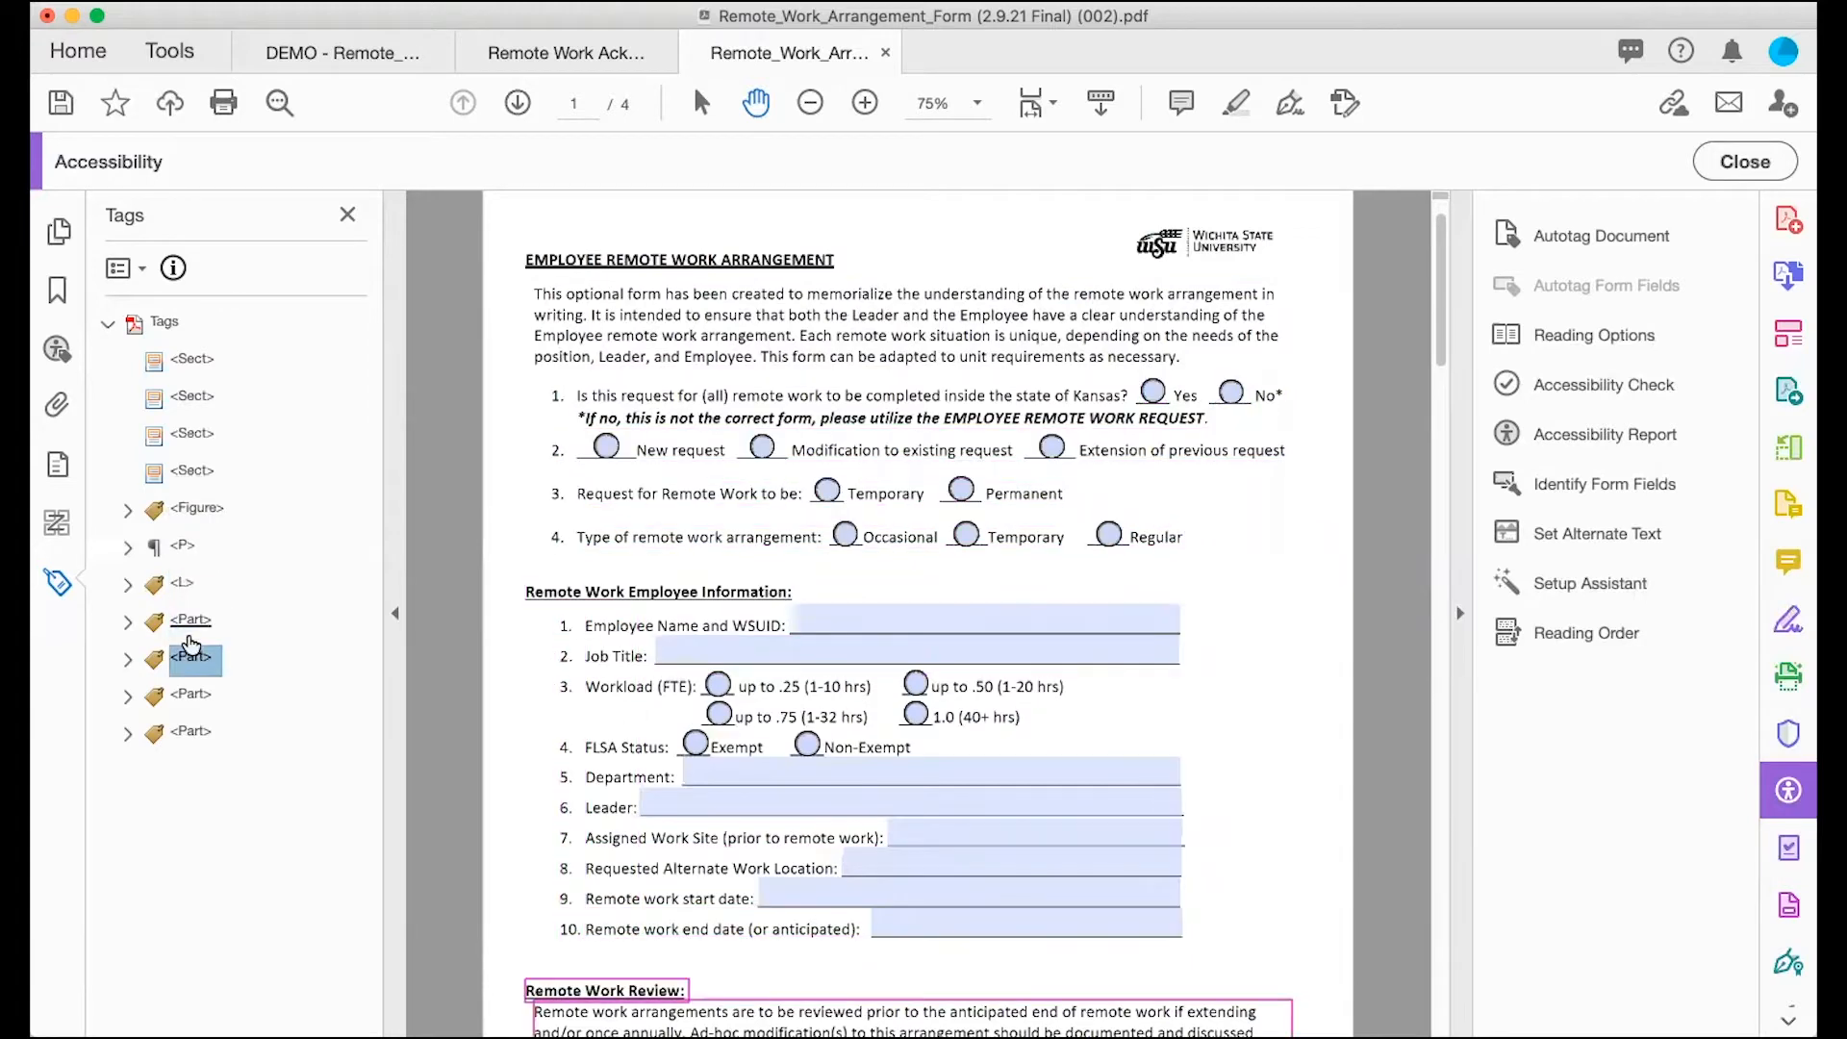
pyautogui.scroll(-5, 597, 615)
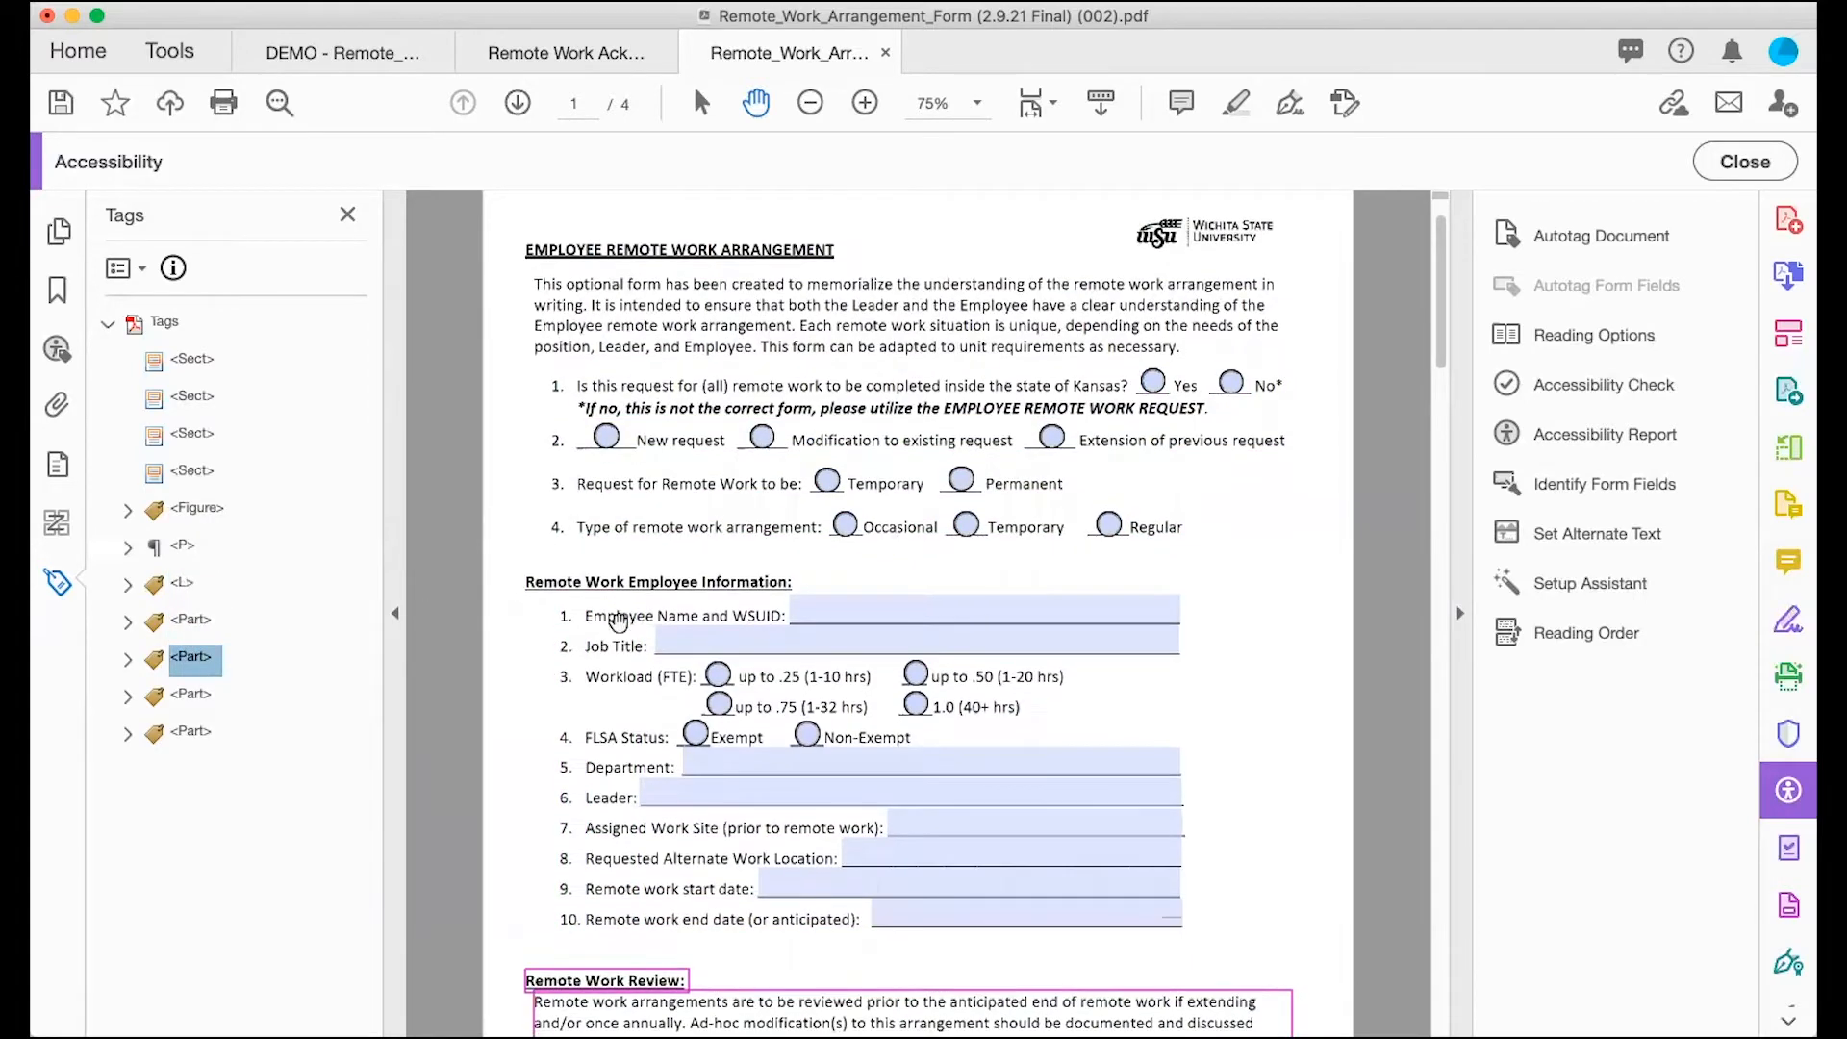
pyautogui.scroll(-9, 619, 622)
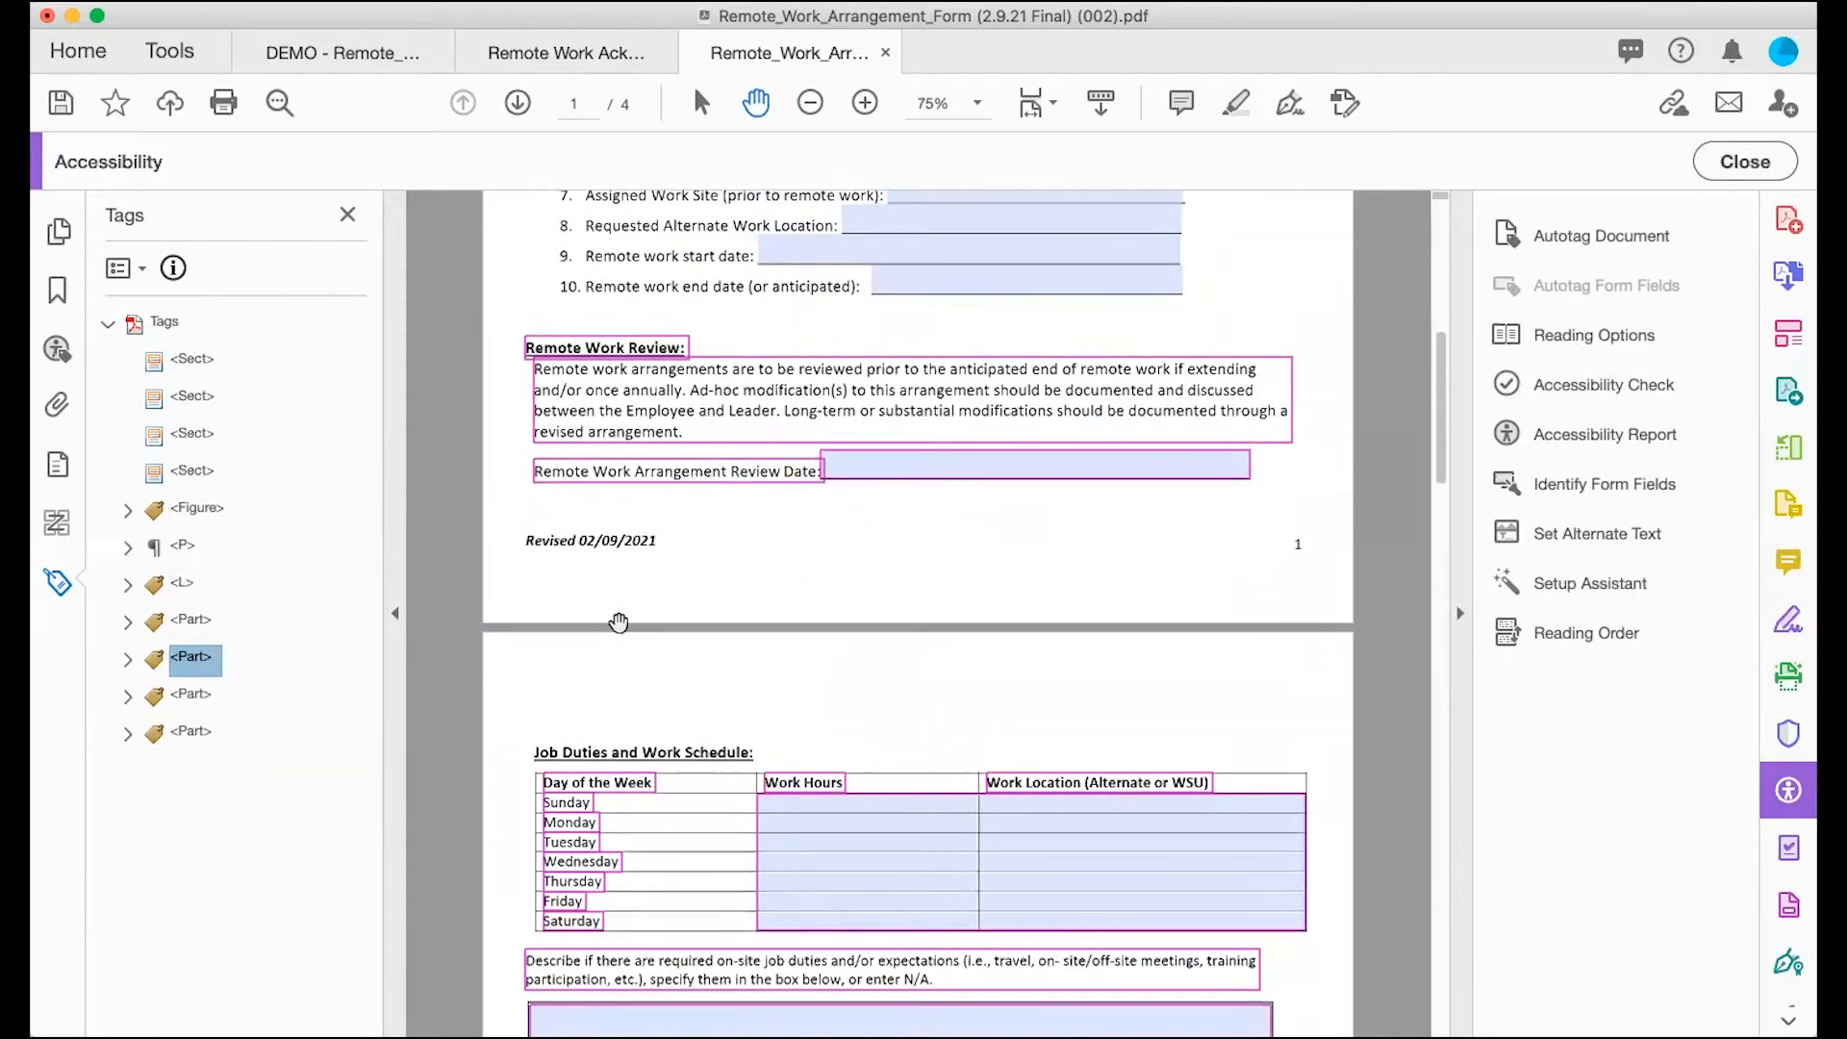
pyautogui.scroll(1, 618, 622)
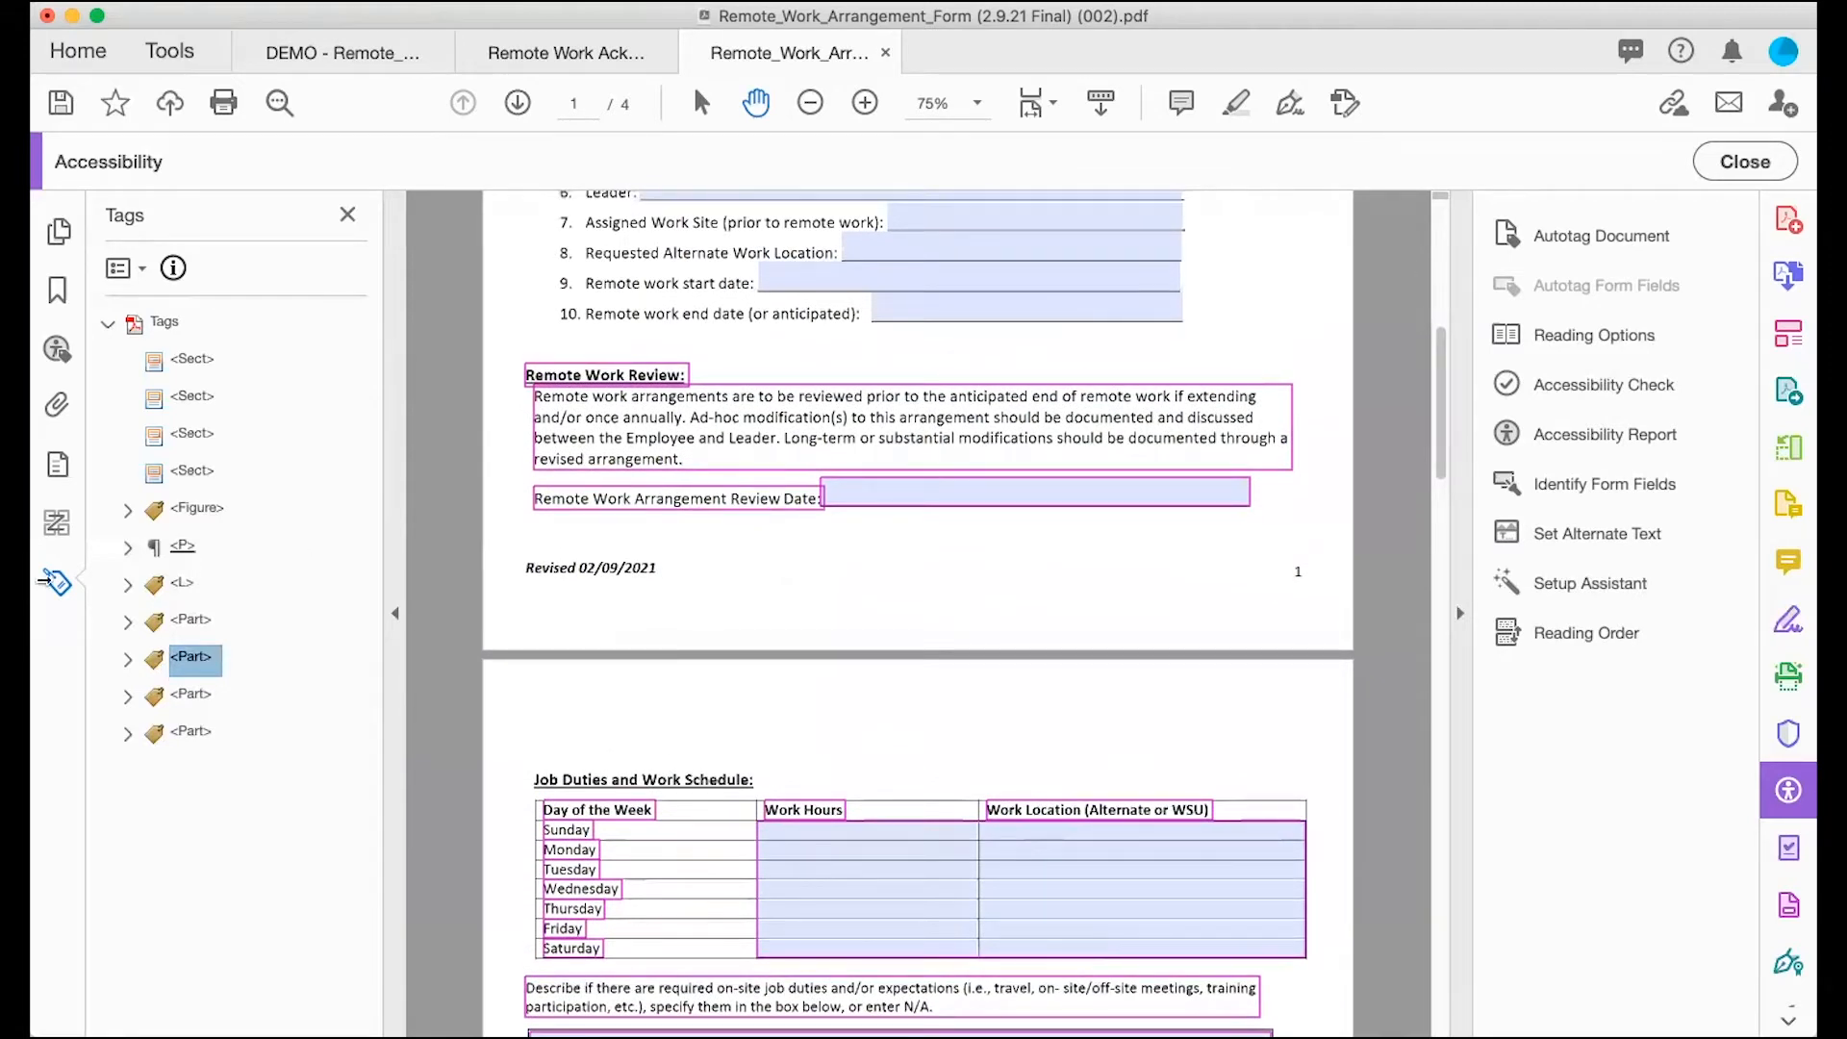
pyautogui.click(128, 584)
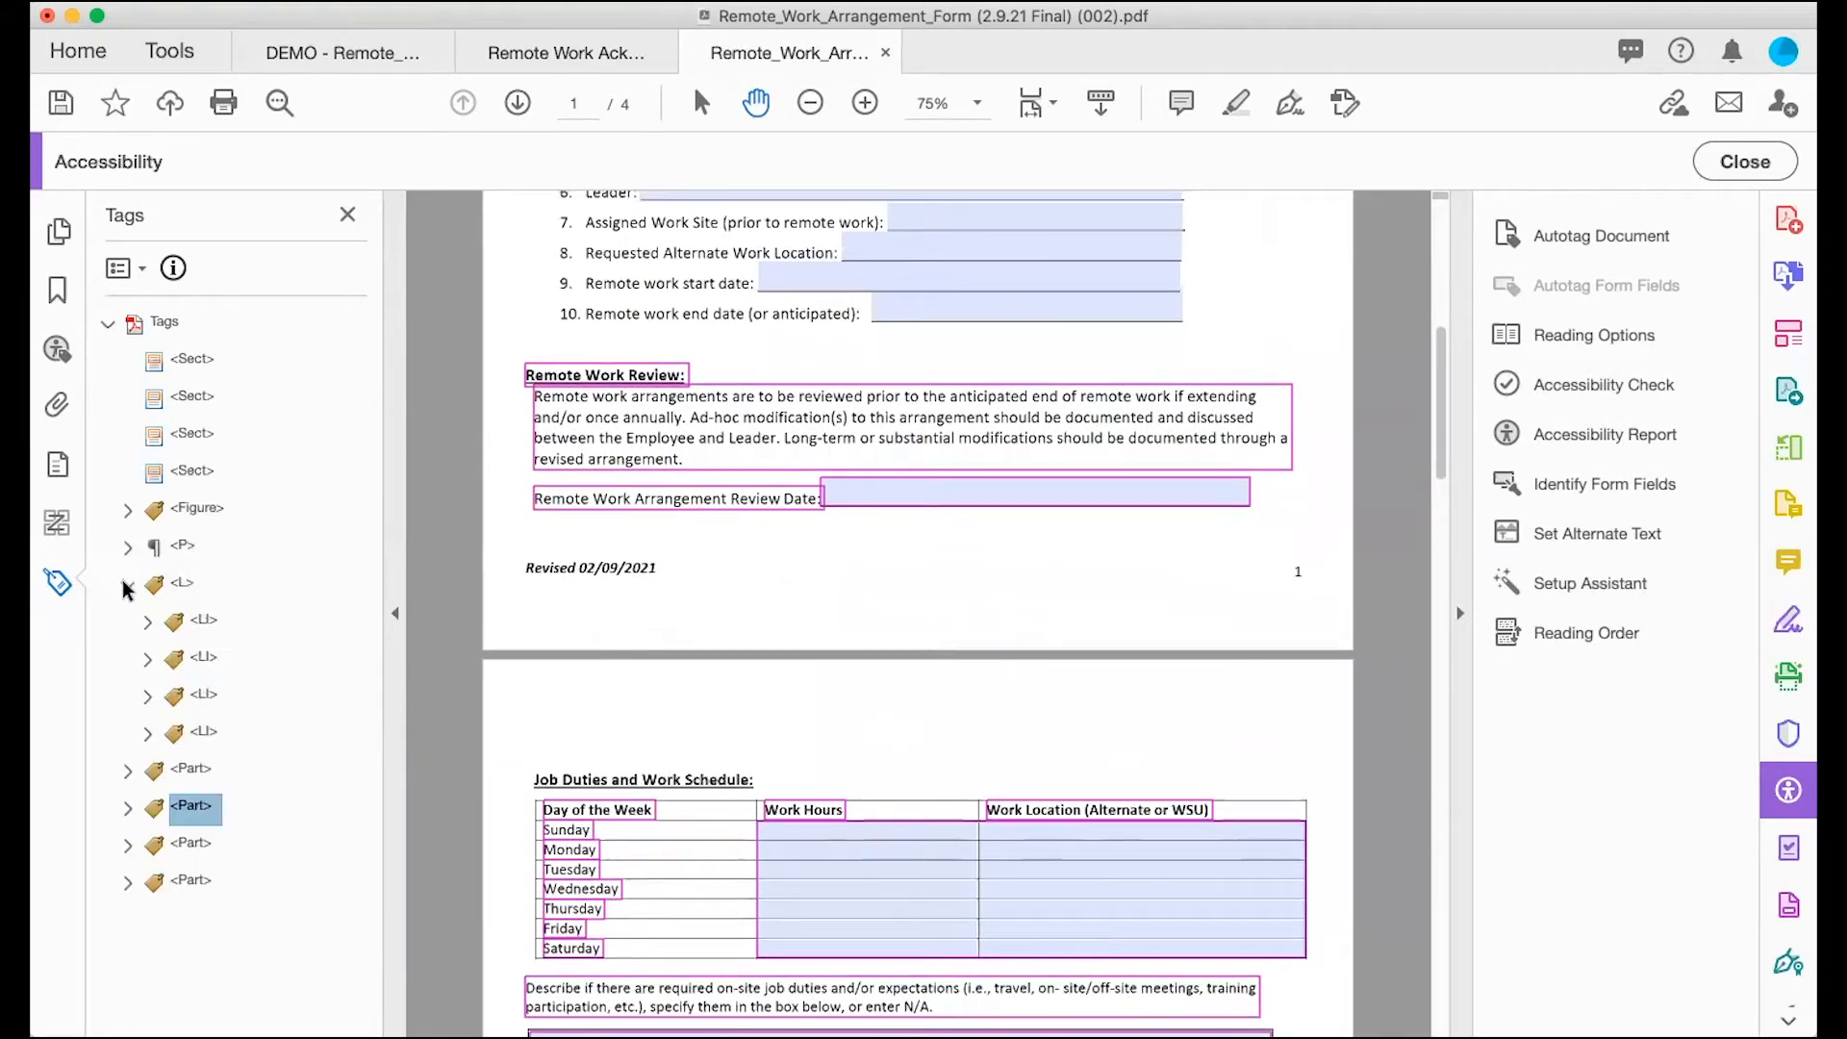
pyautogui.click(128, 584)
# Step: Move the H4 and L tags out of the first Part tag to directly below the top-level L tag, and delete the emptied Part tag
pyautogui.click(128, 622)
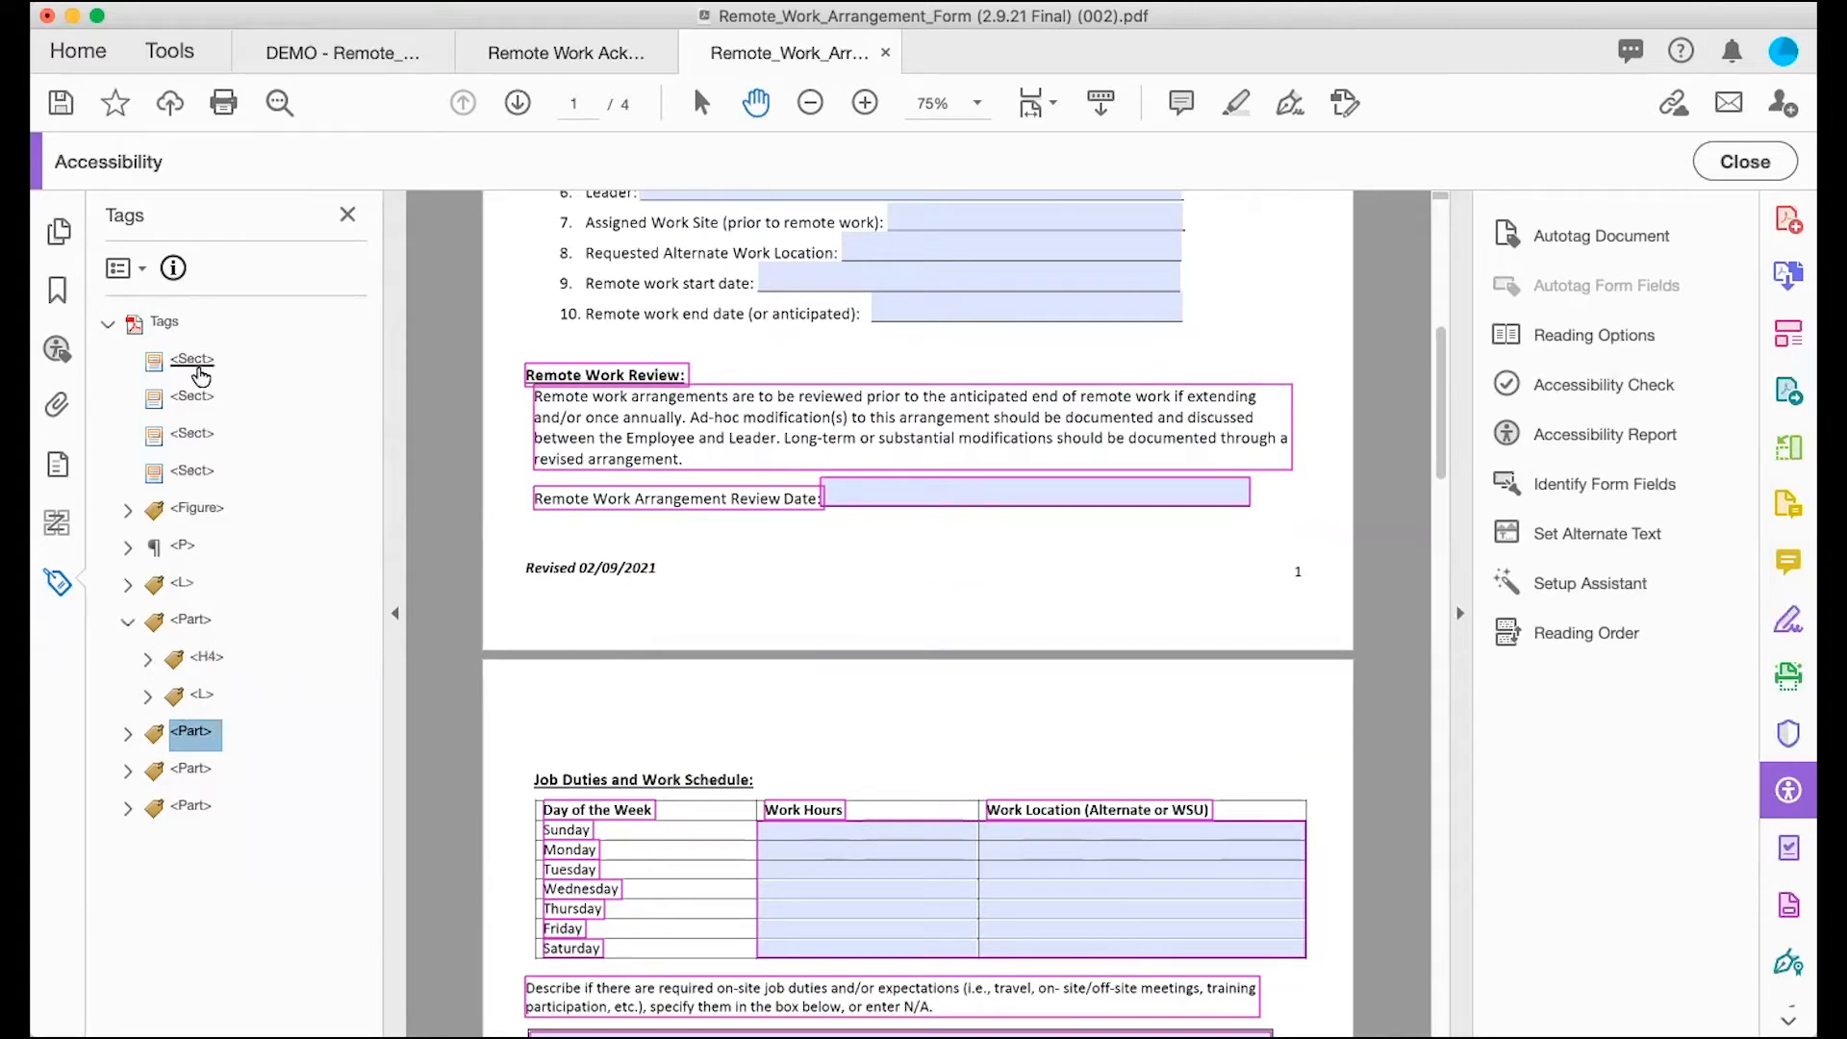
pyautogui.click(205, 664)
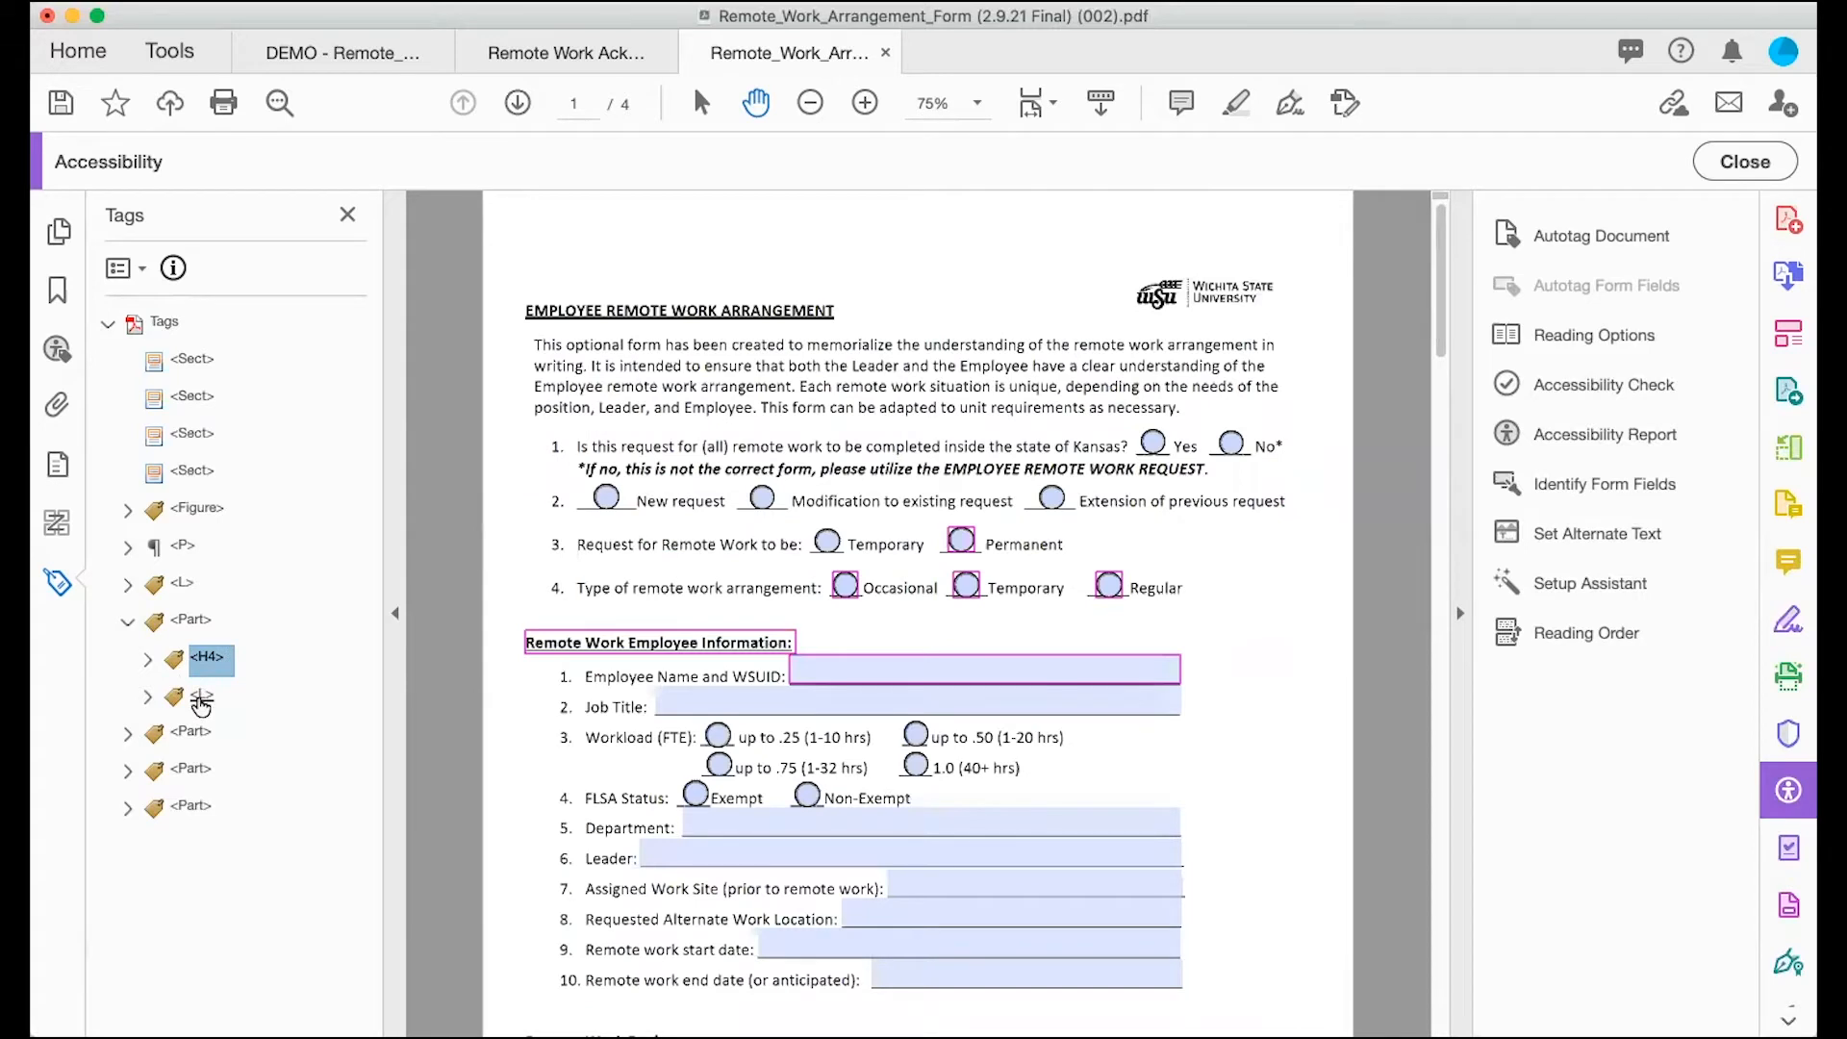
pyautogui.keyDown('shift'); pyautogui.click(201, 701); pyautogui.keyUp('shift')
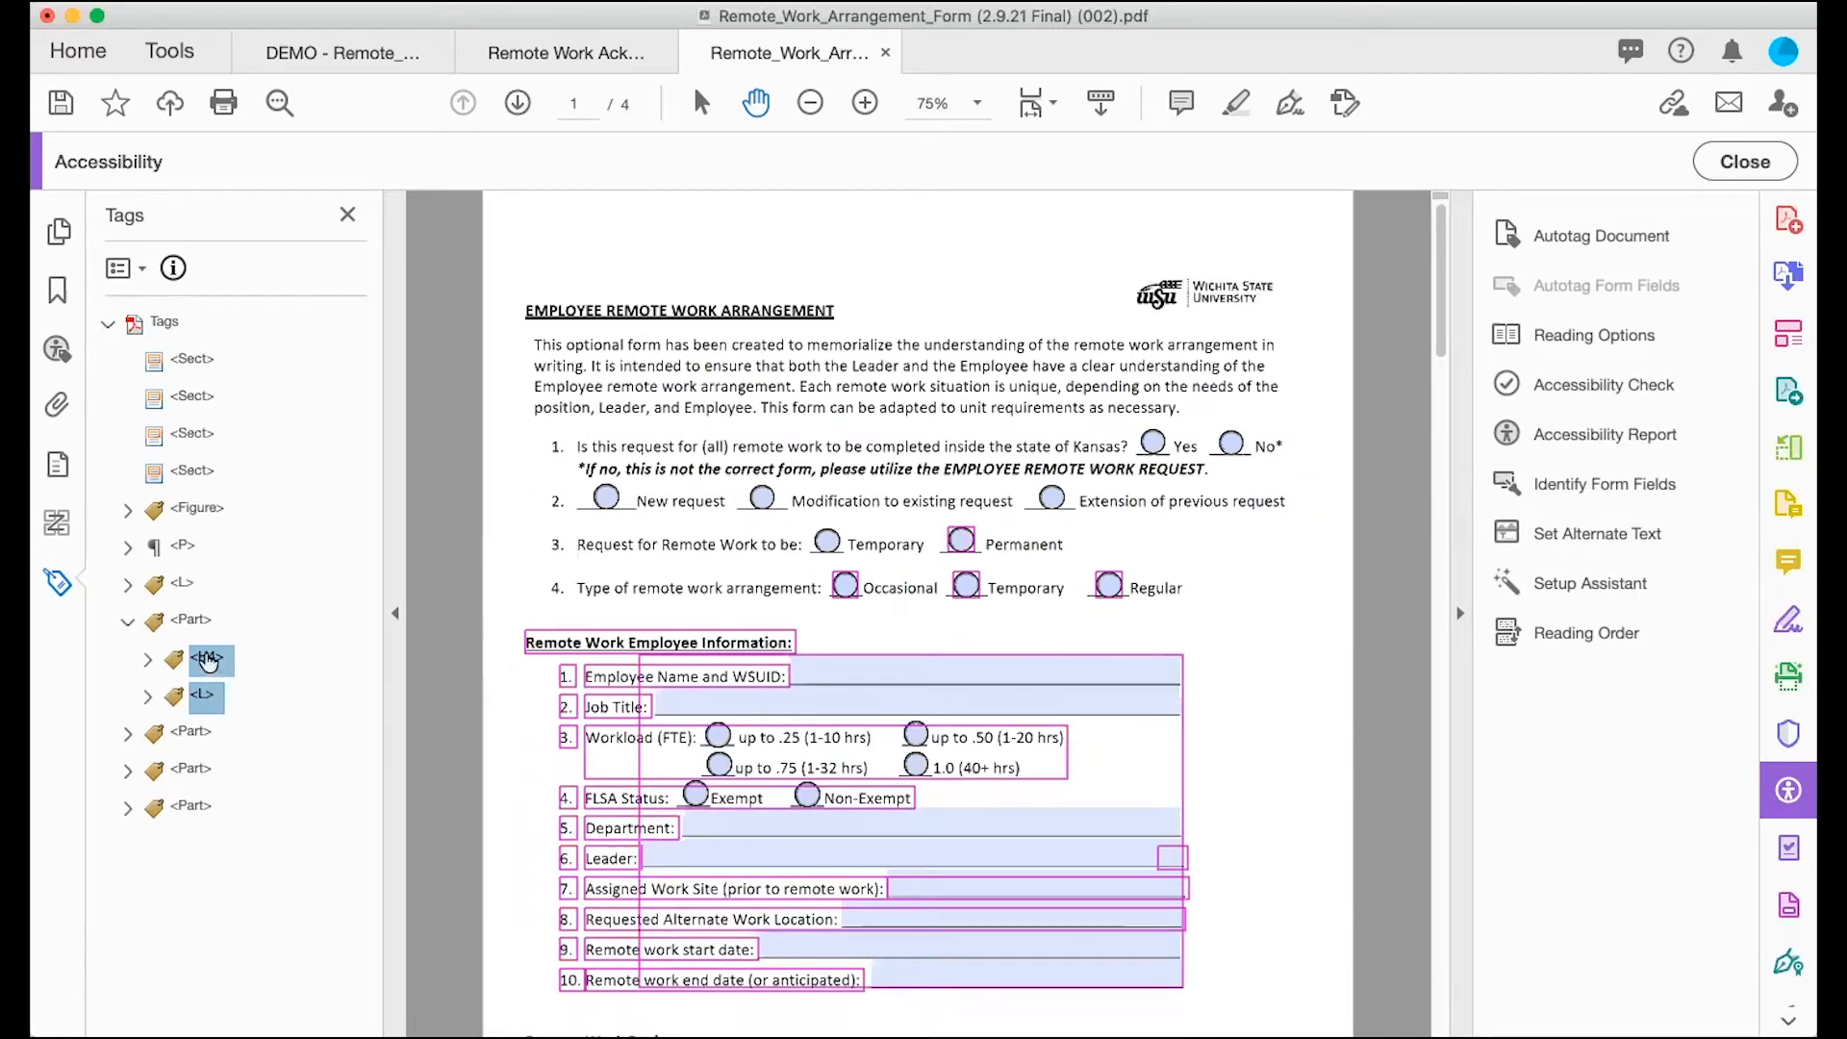
pyautogui.moveTo(208, 662); pyautogui.dragTo(178, 606)
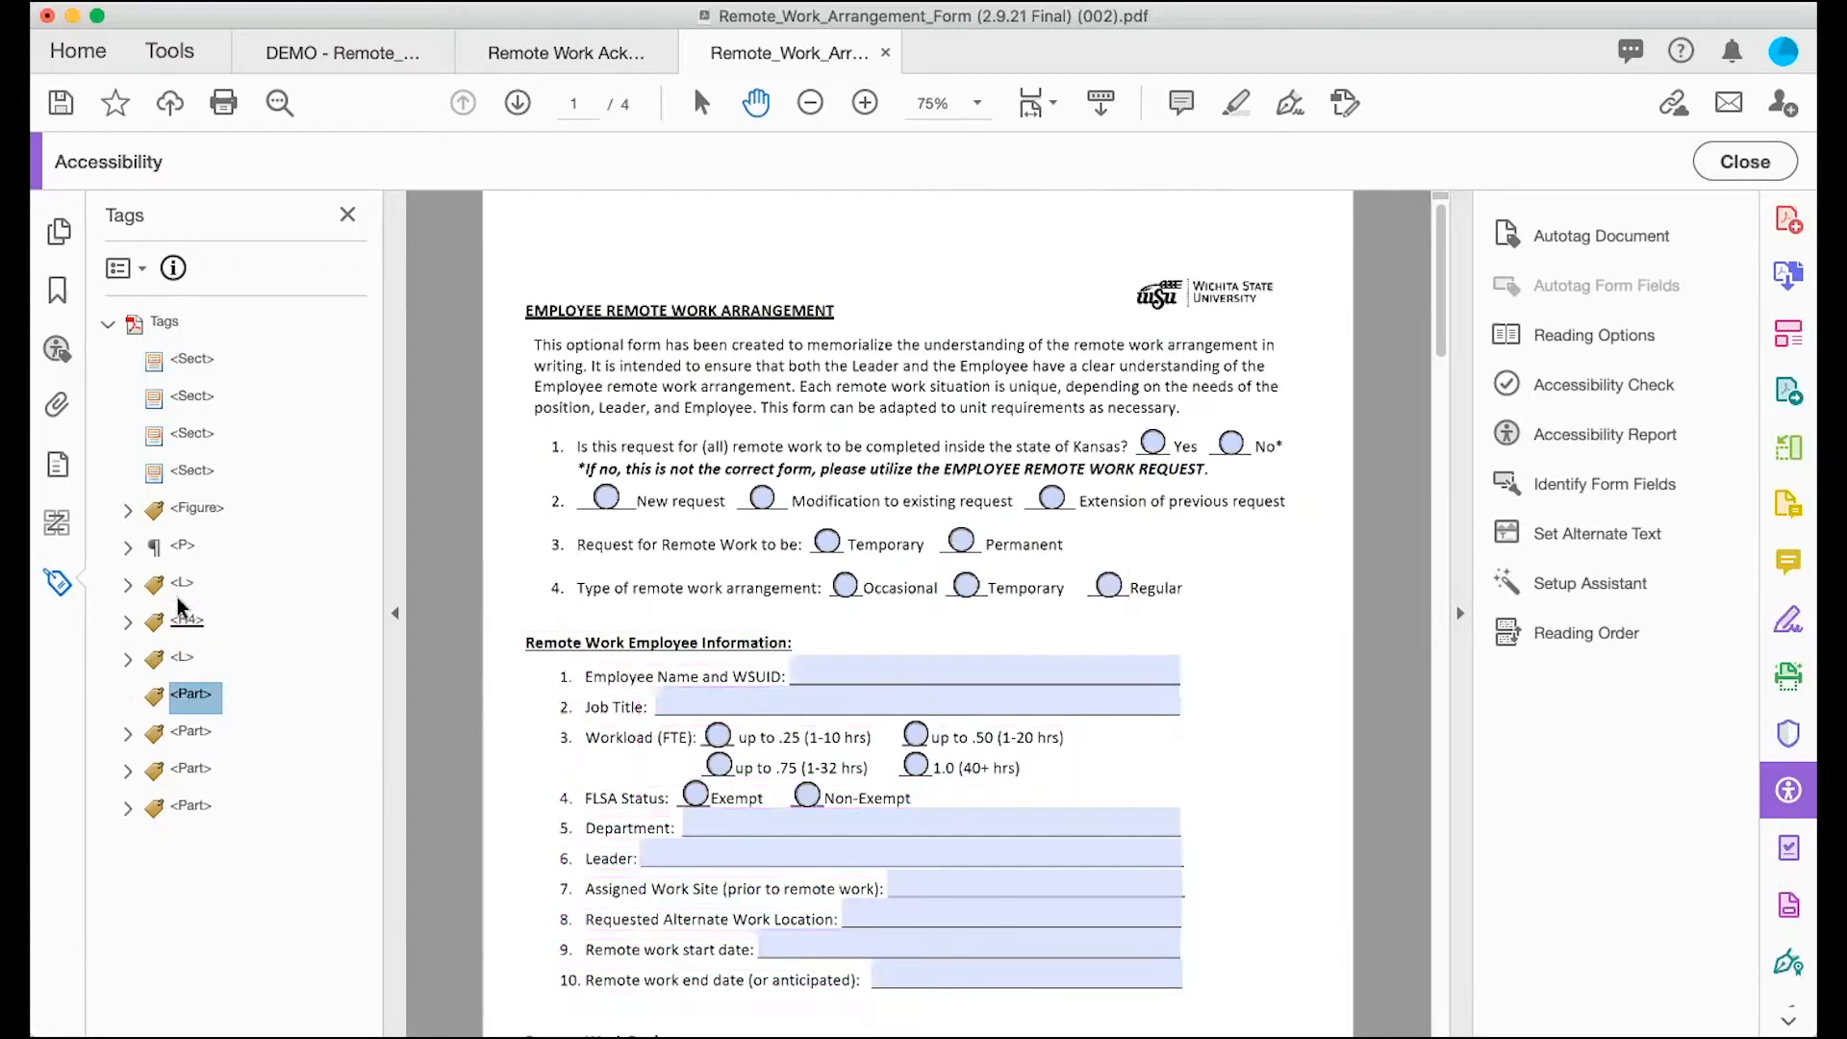
pyautogui.click(196, 695)
pyautogui.rightClick(195, 694)
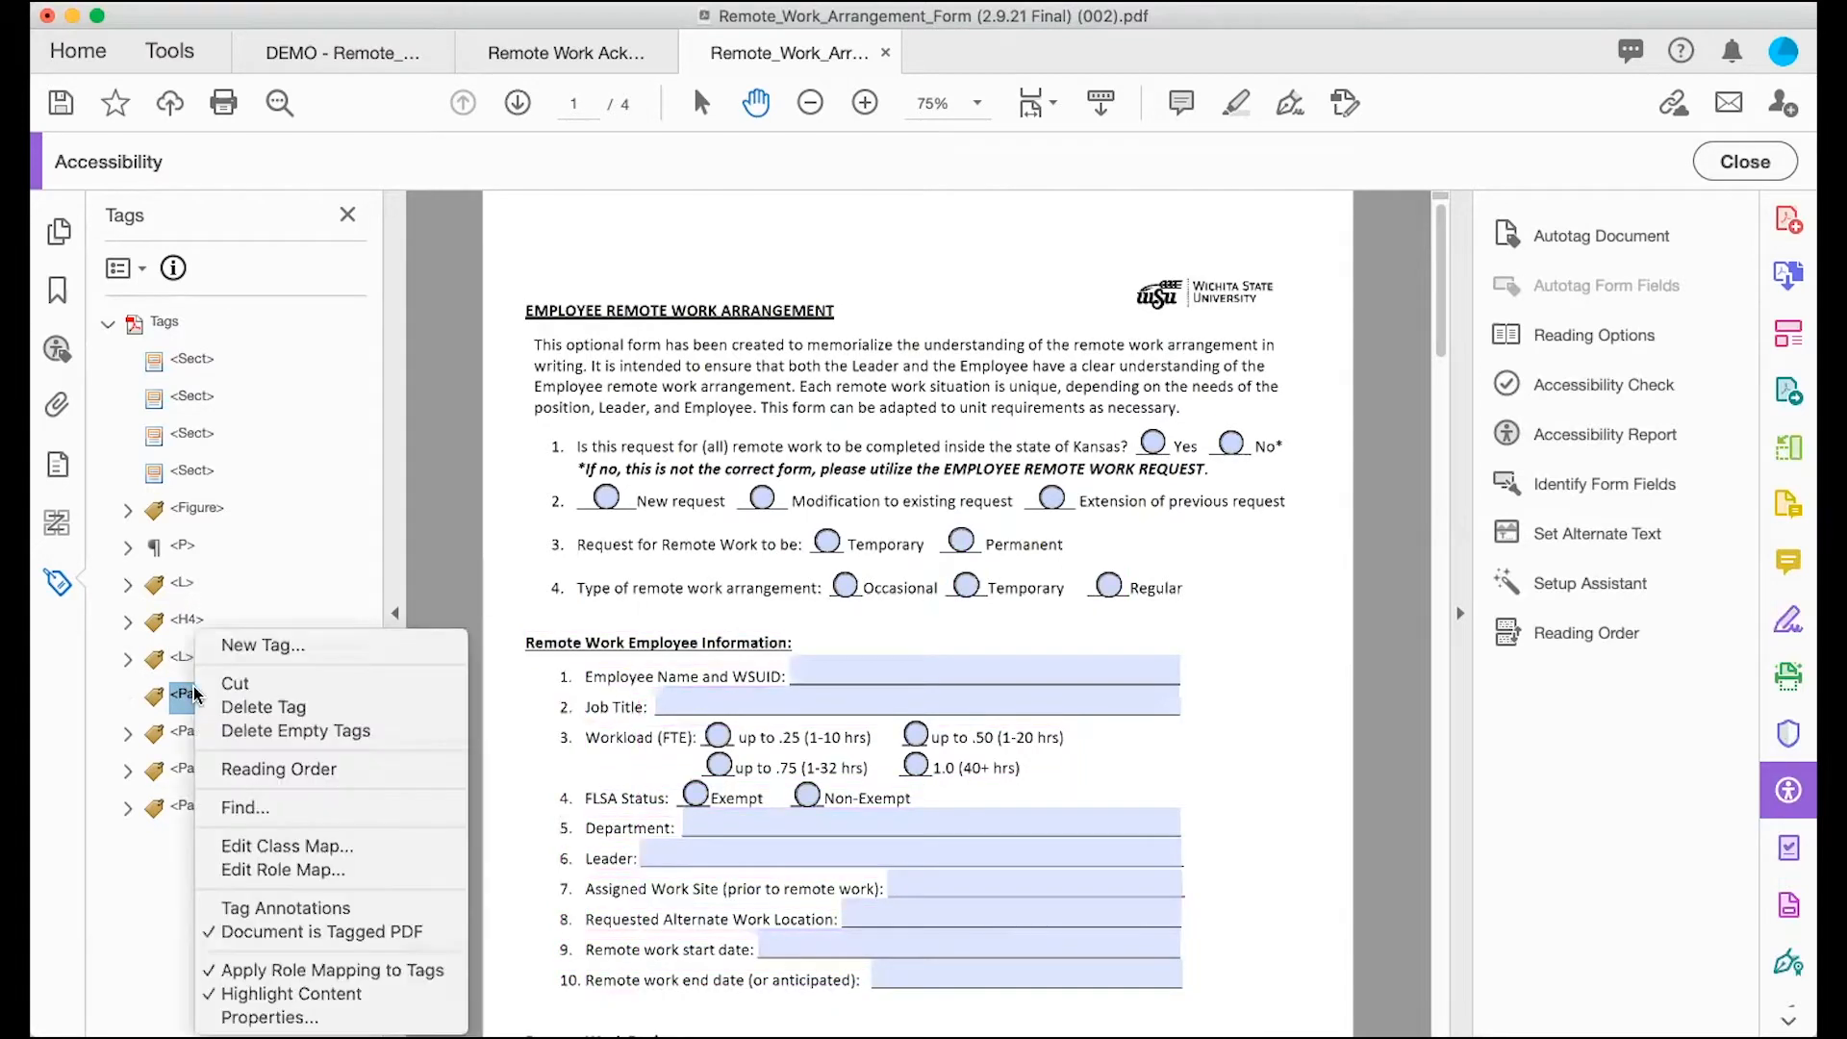
pyautogui.click(219, 708)
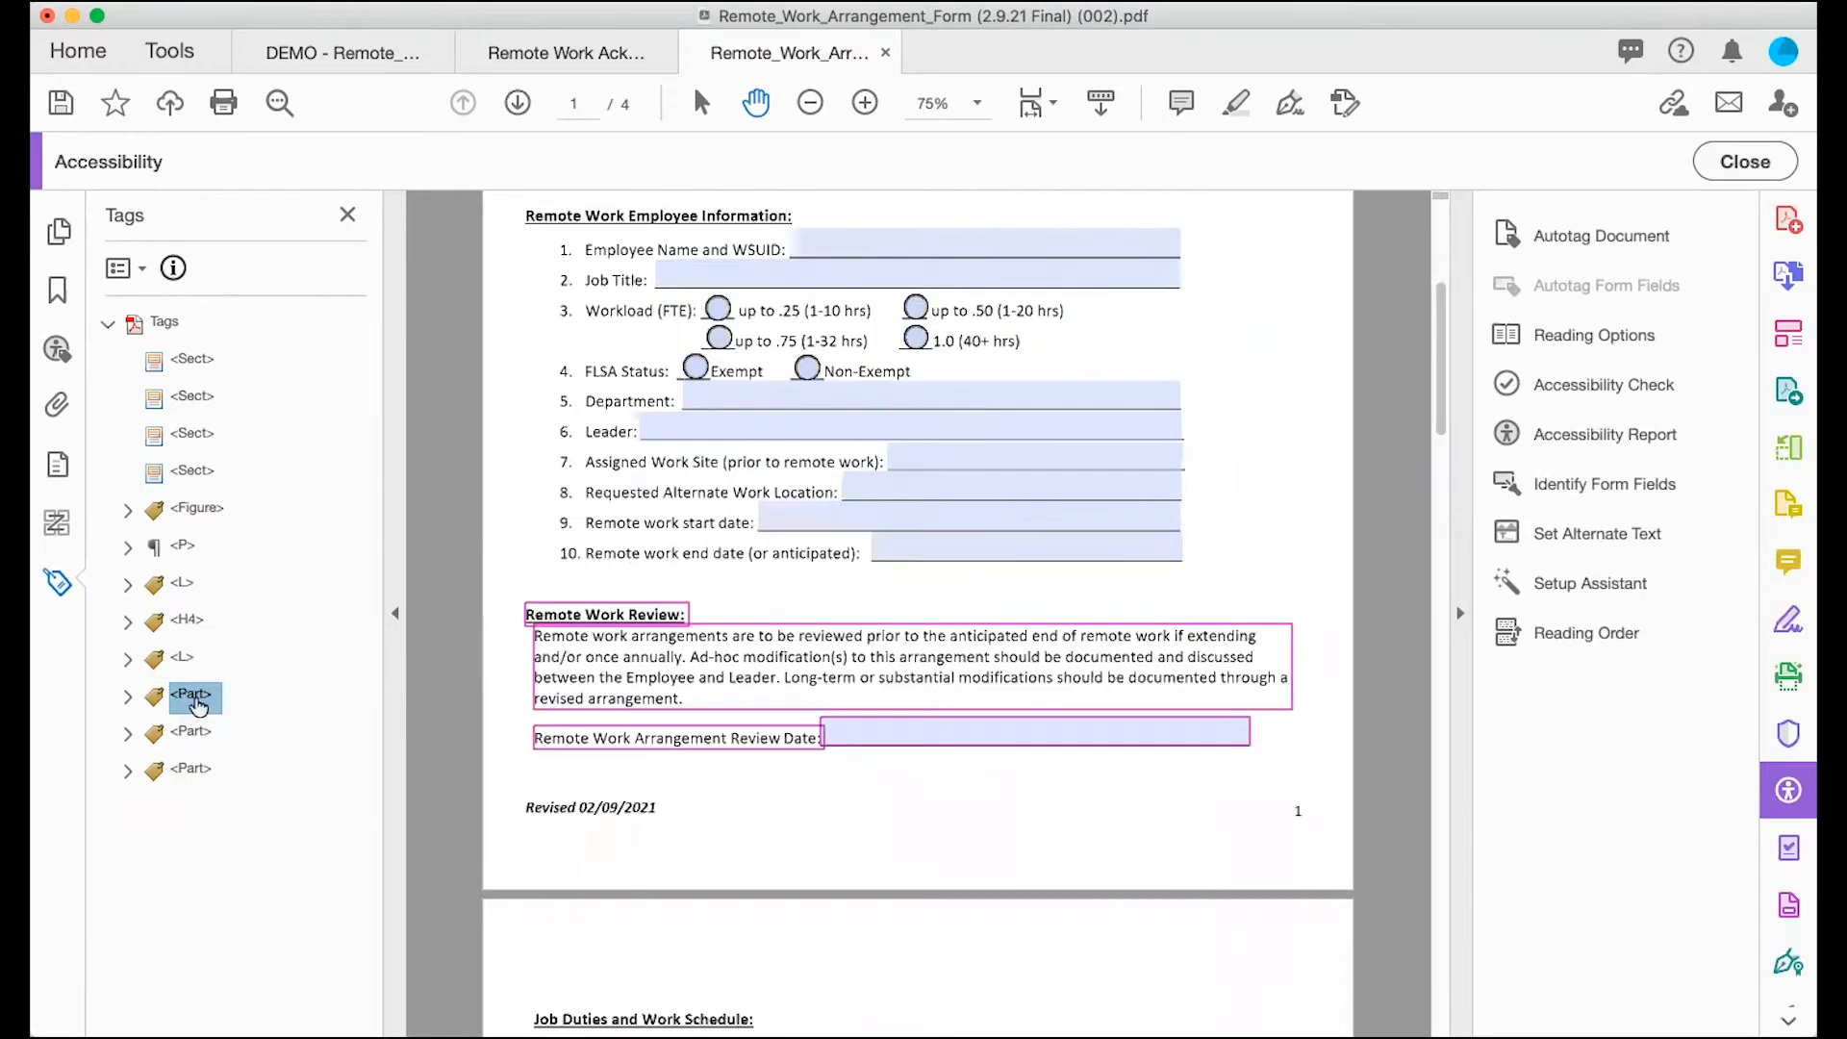
# Step: Step through the top-level H4, L and first Part tags to examine which page content each covers
pyautogui.click(187, 620)
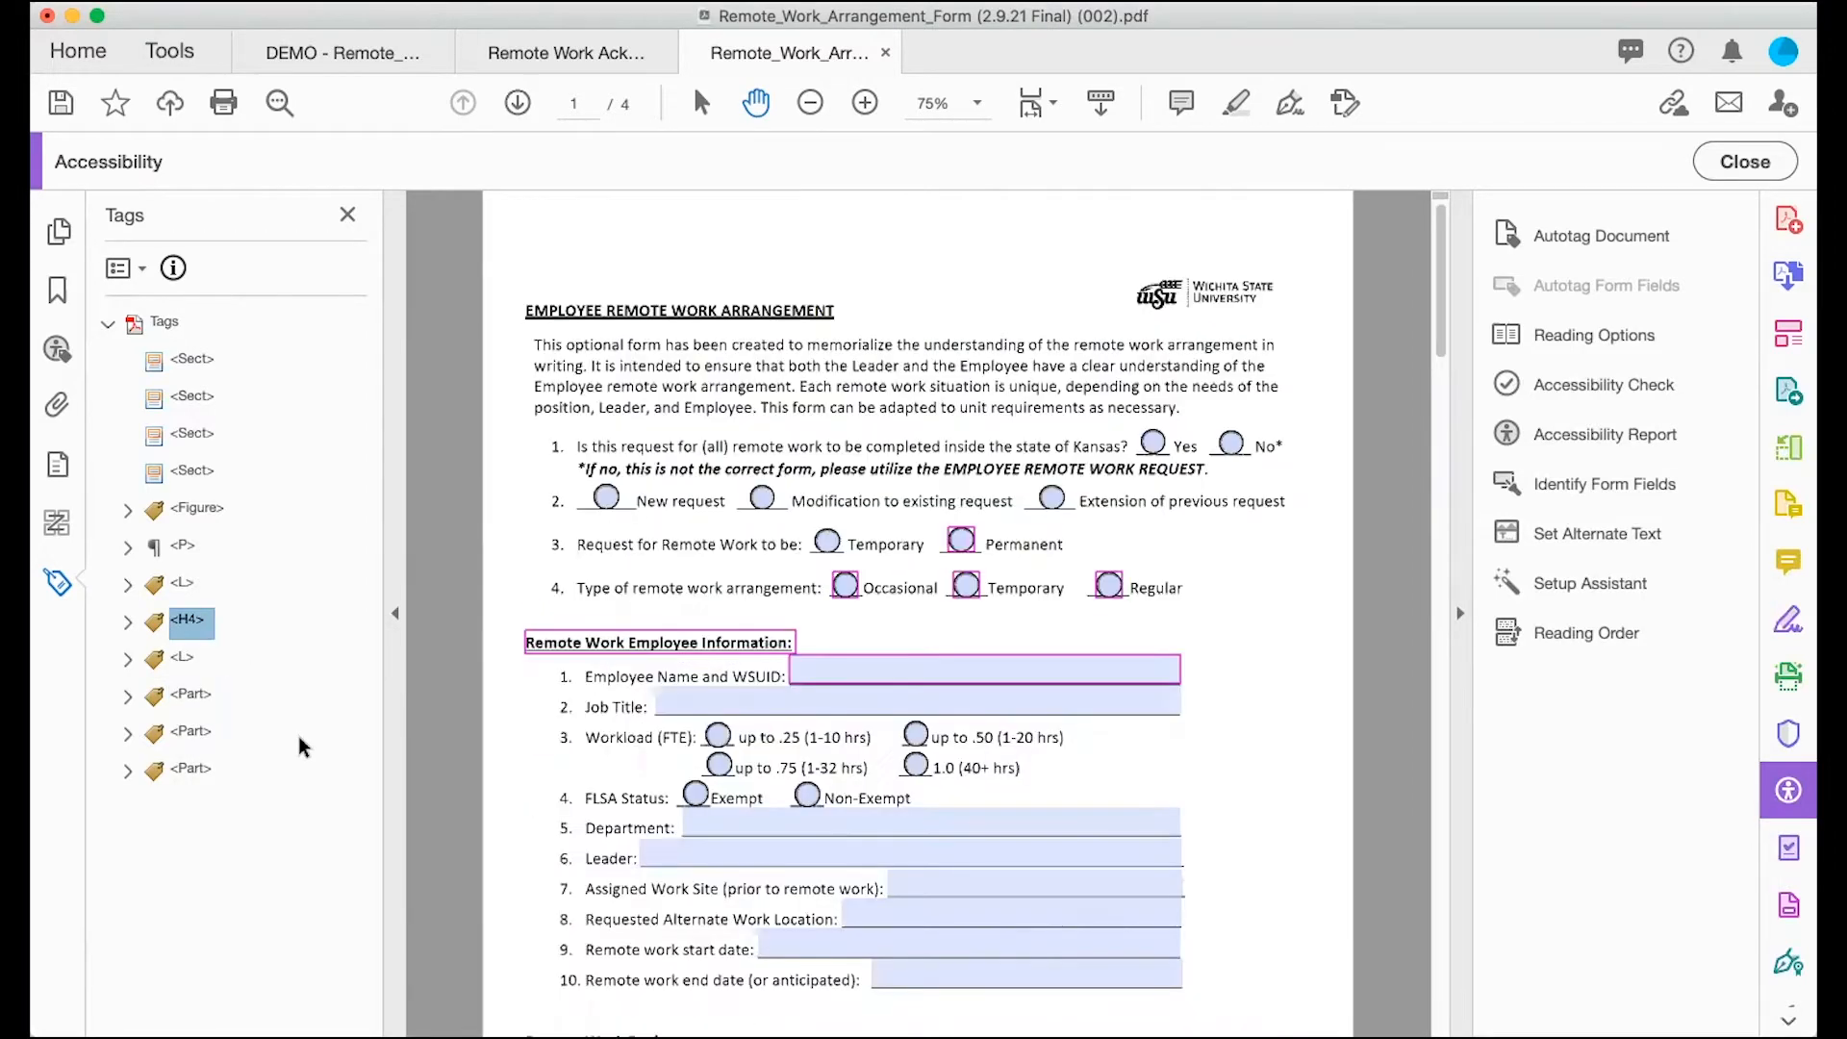
pyautogui.press('Down')
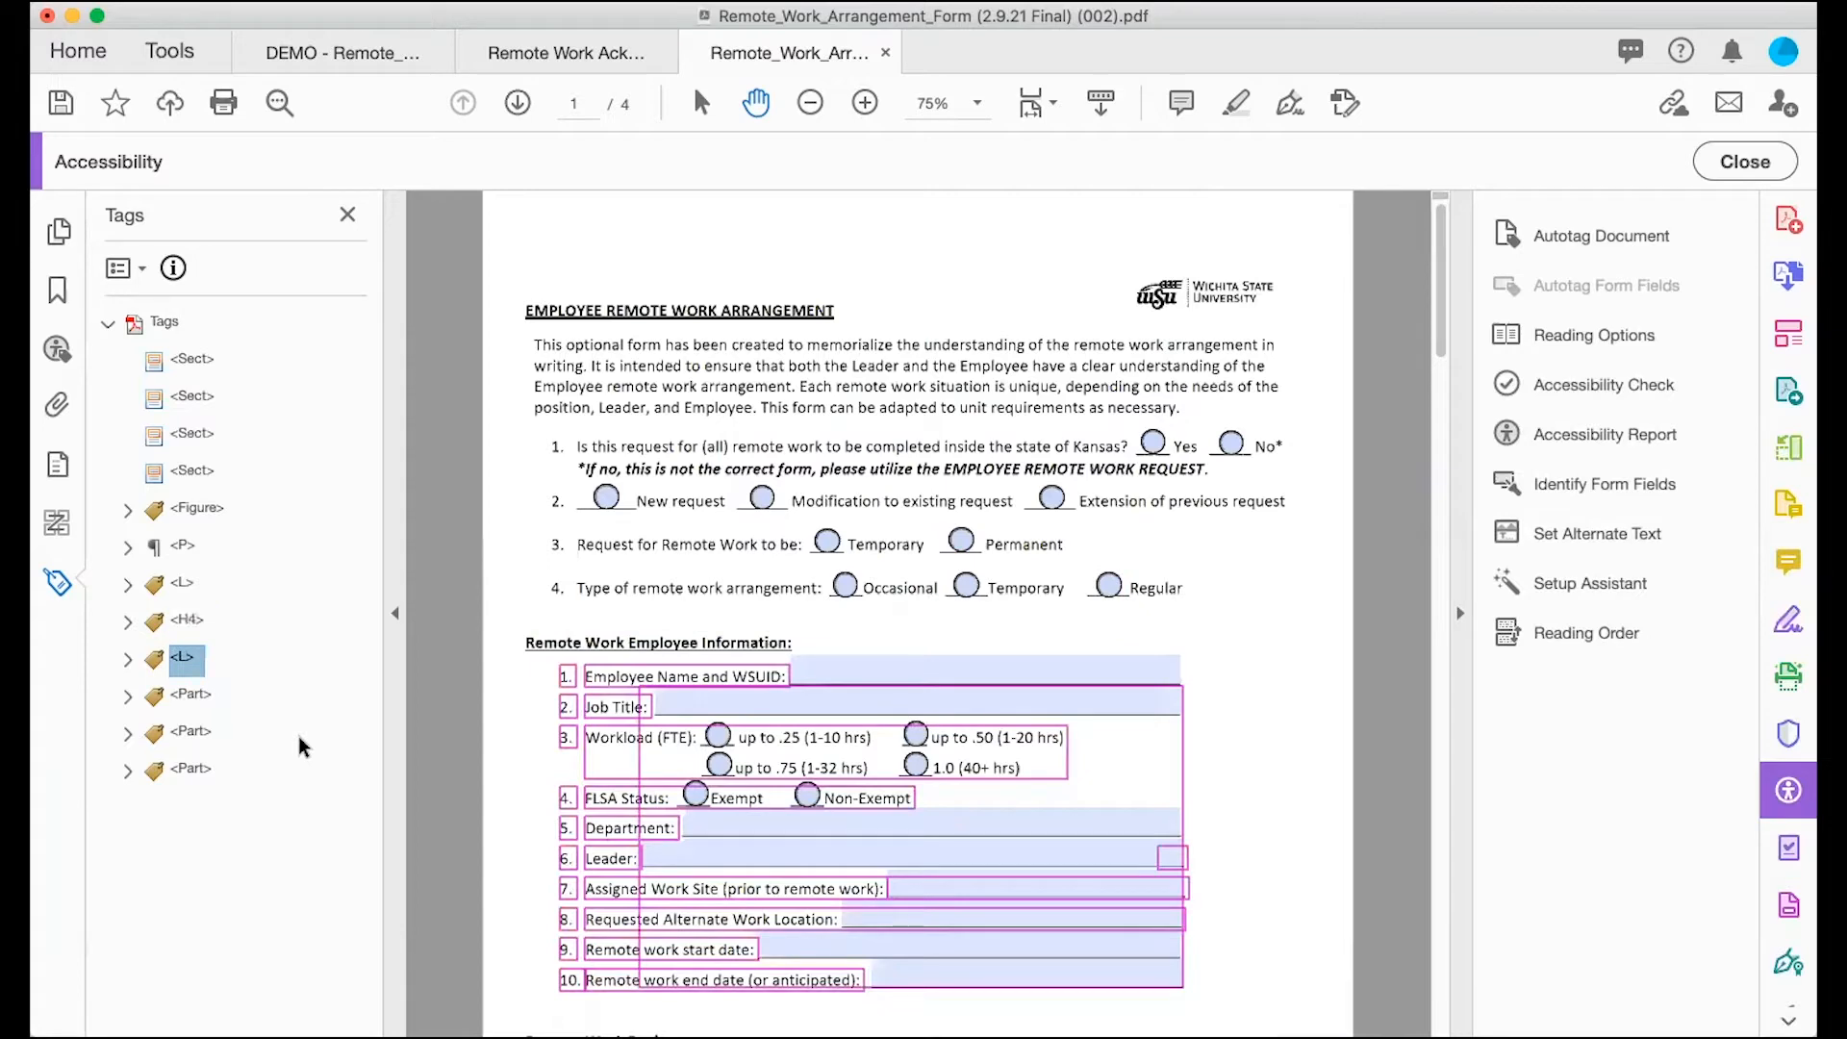
pyautogui.press('Down')
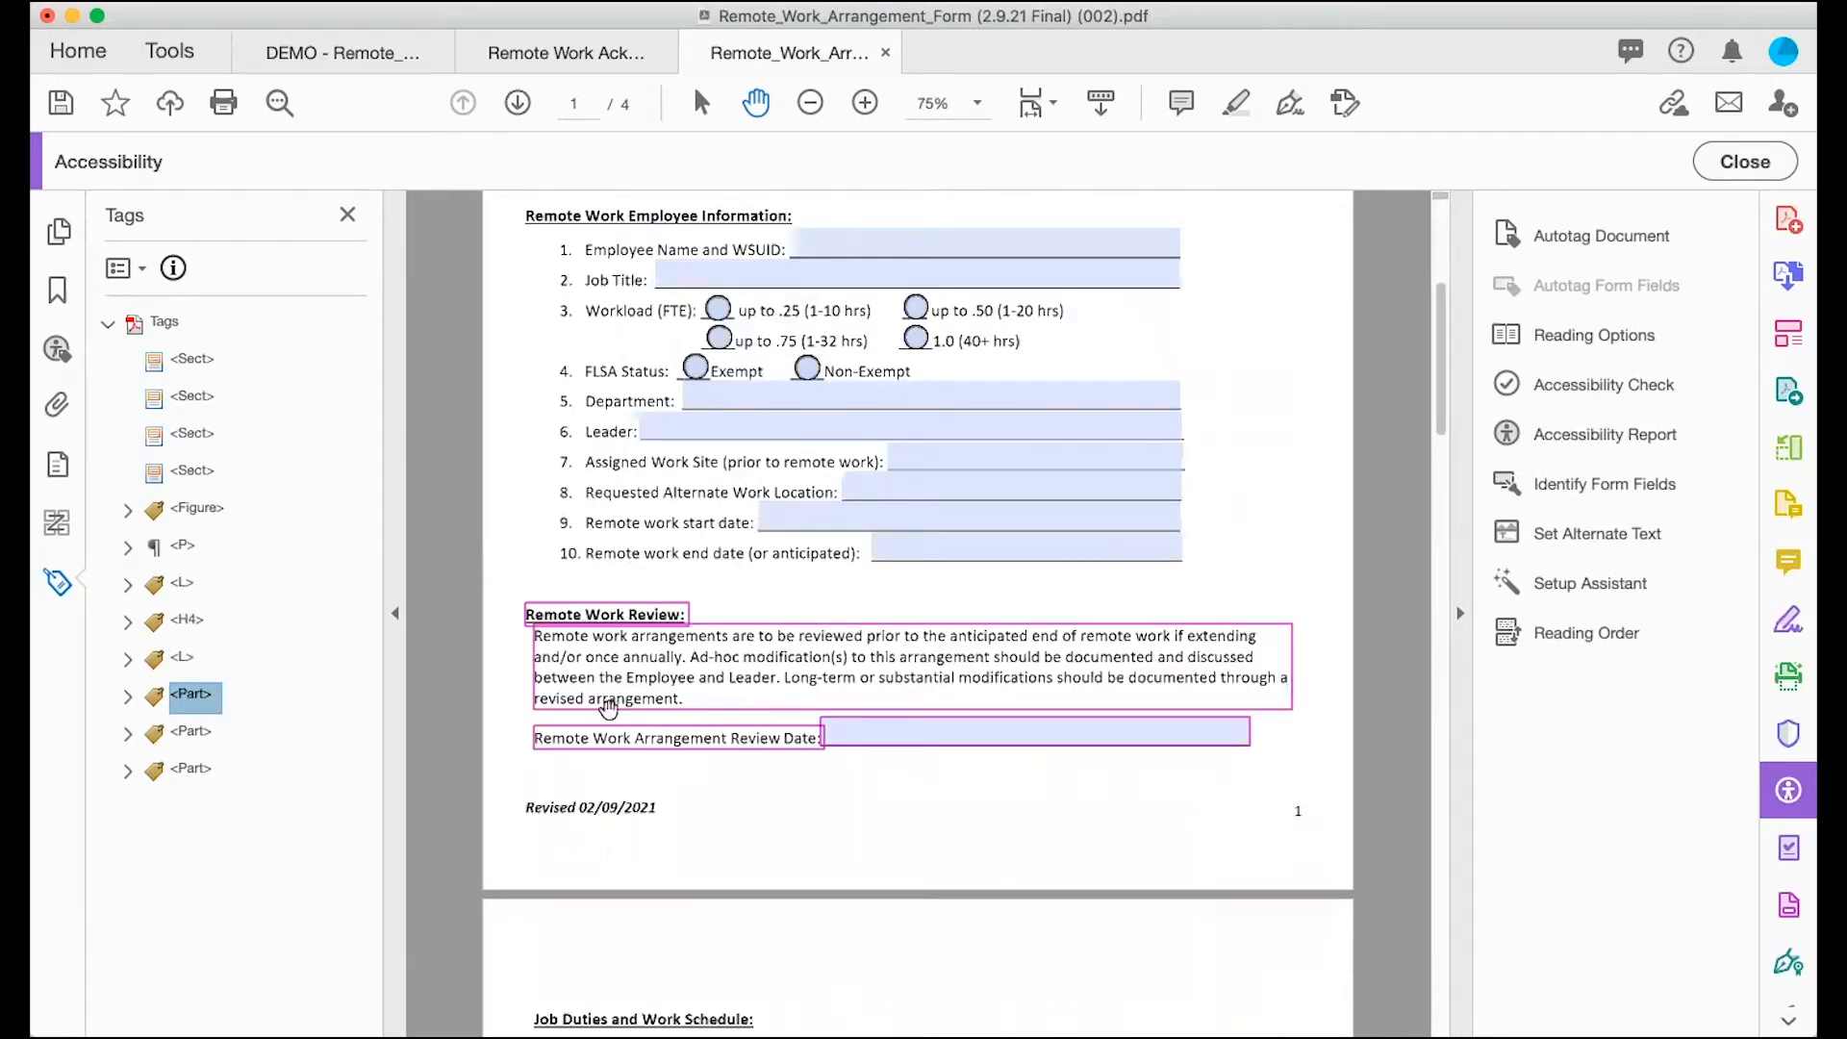
pyautogui.scroll(-3, 609, 709)
pyautogui.scroll(-2, 609, 710)
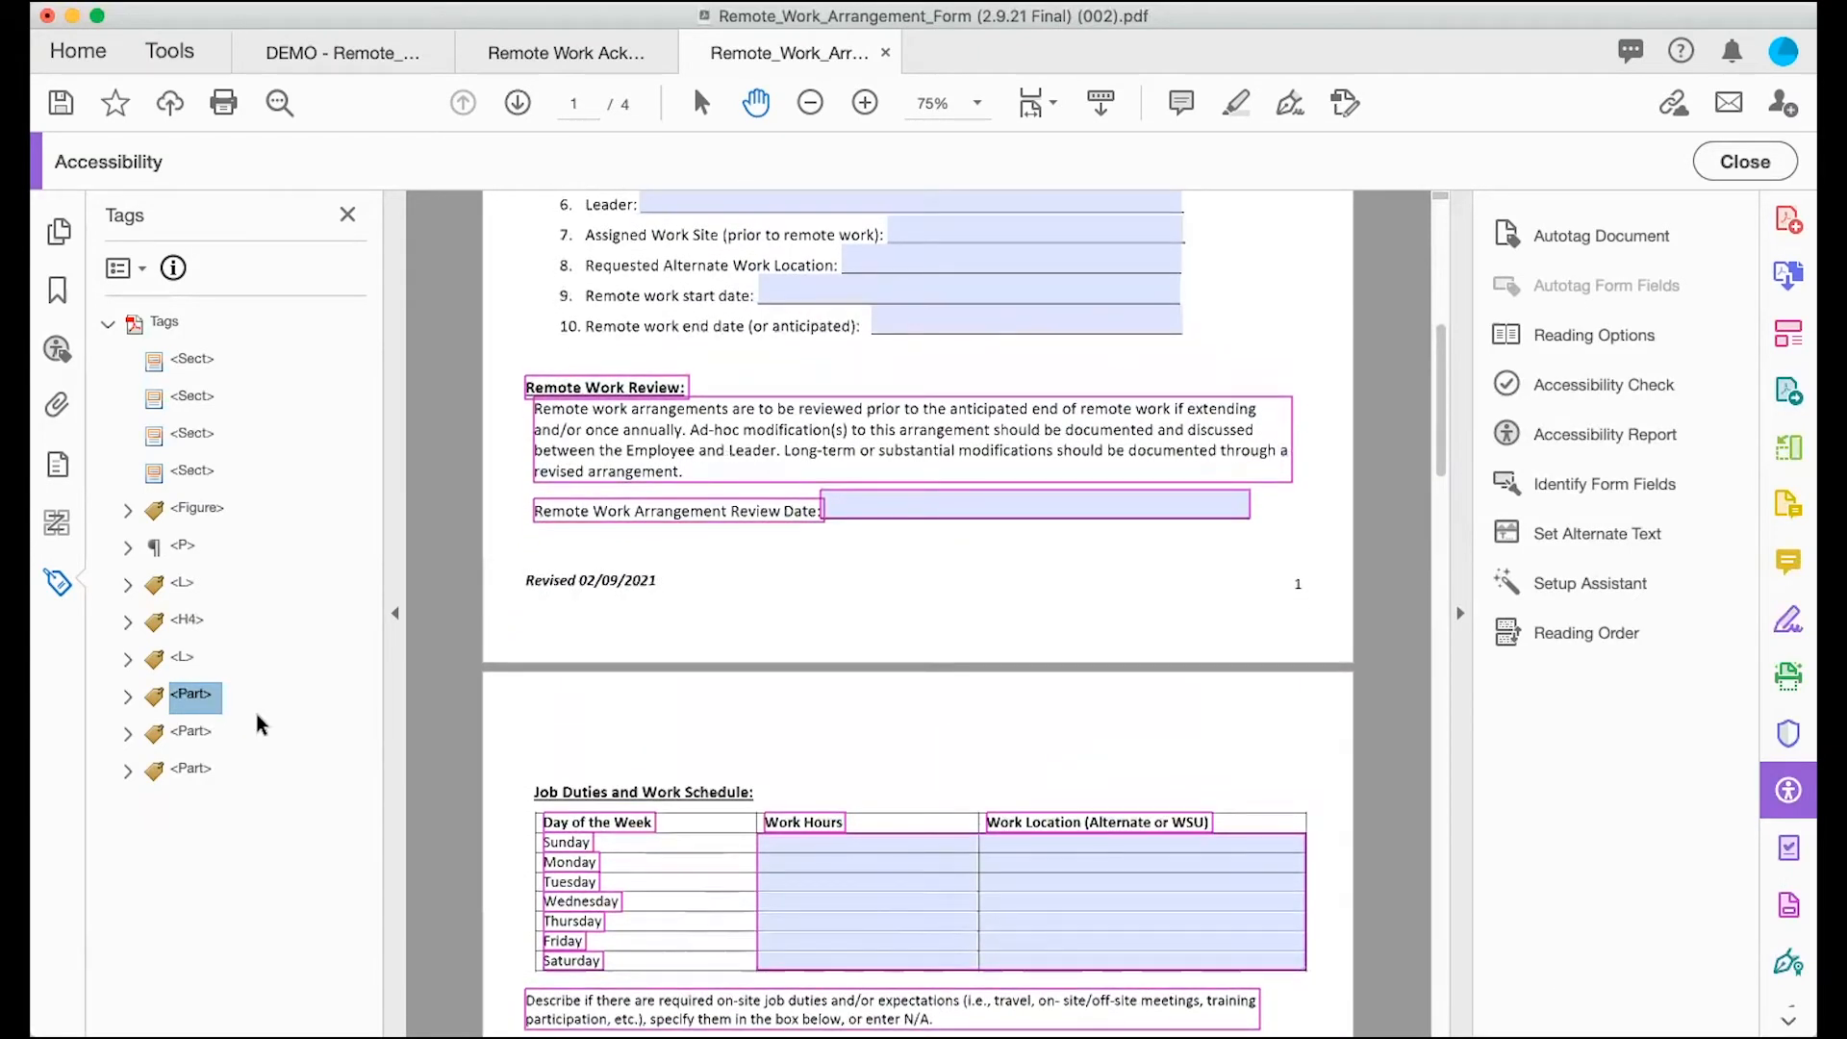
# Step: Move the Remote Work Review H4 tag and the two P tags below it out of the first Part, directly below the top-level L tag
pyautogui.click(127, 696)
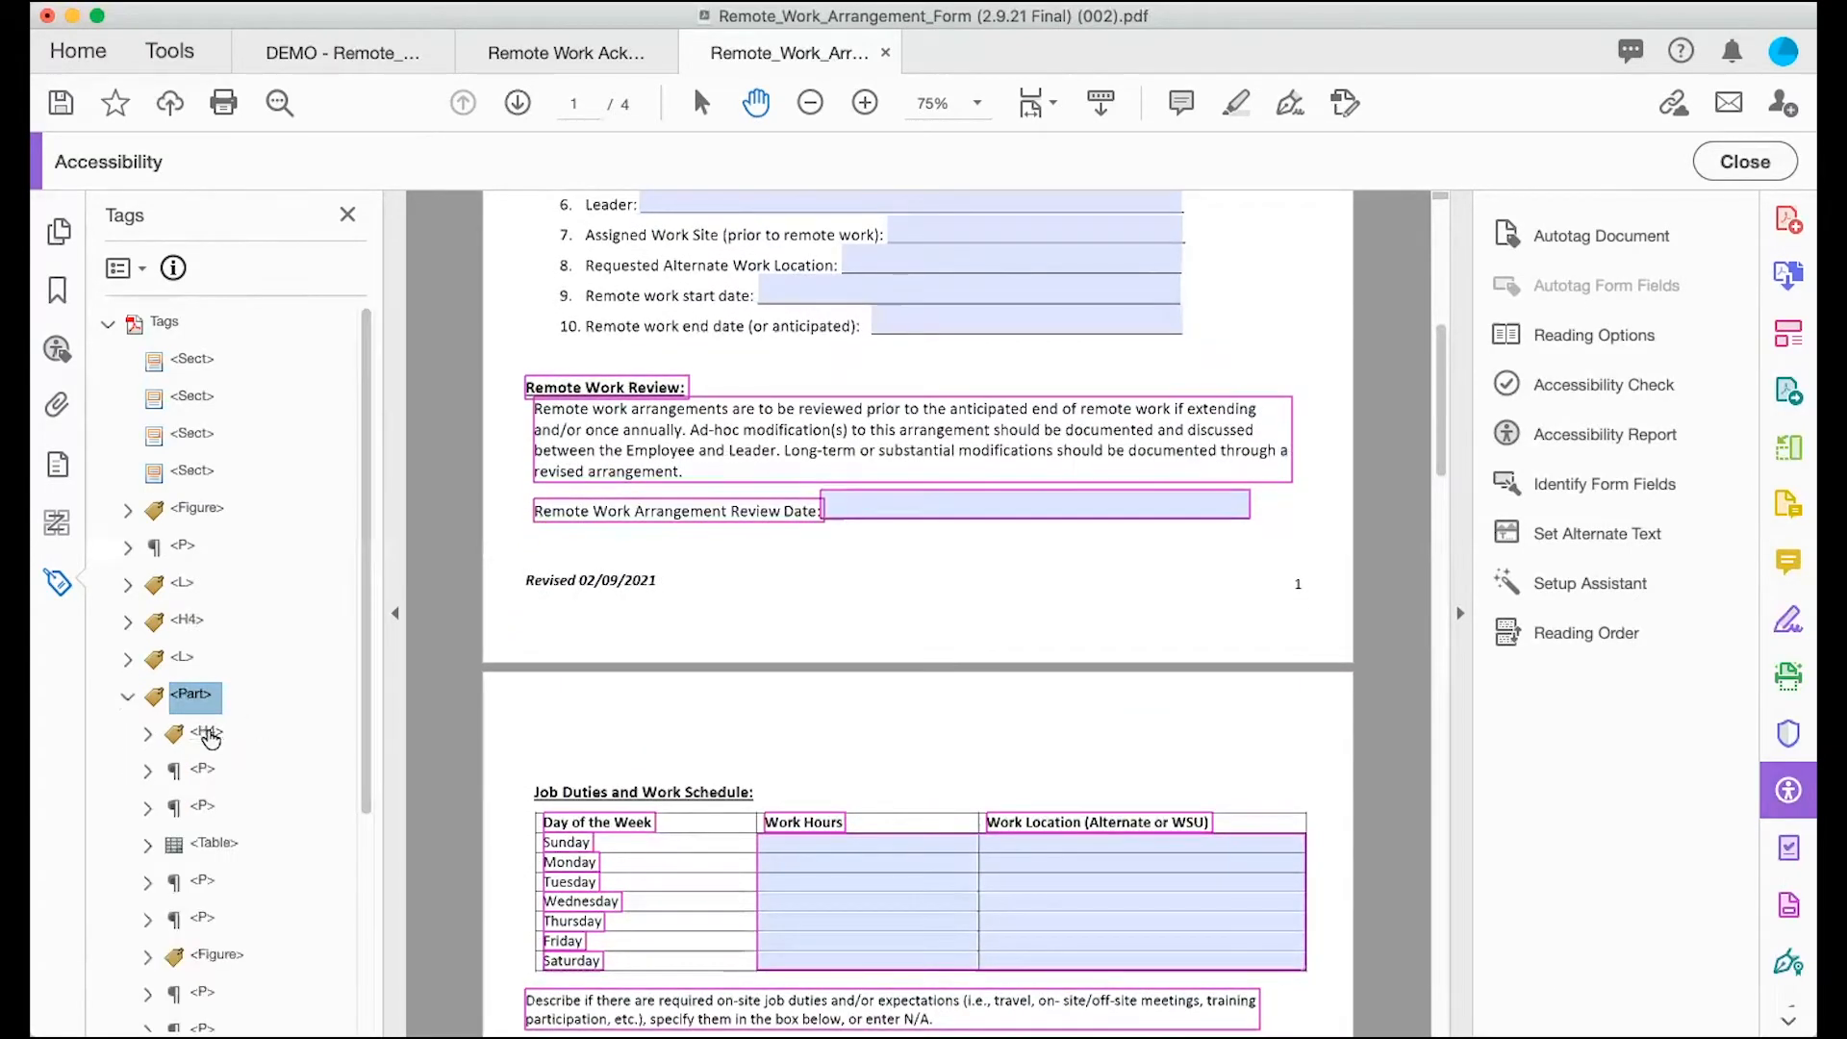
pyautogui.press('Down')
pyautogui.press('Down')
pyautogui.press('Down')
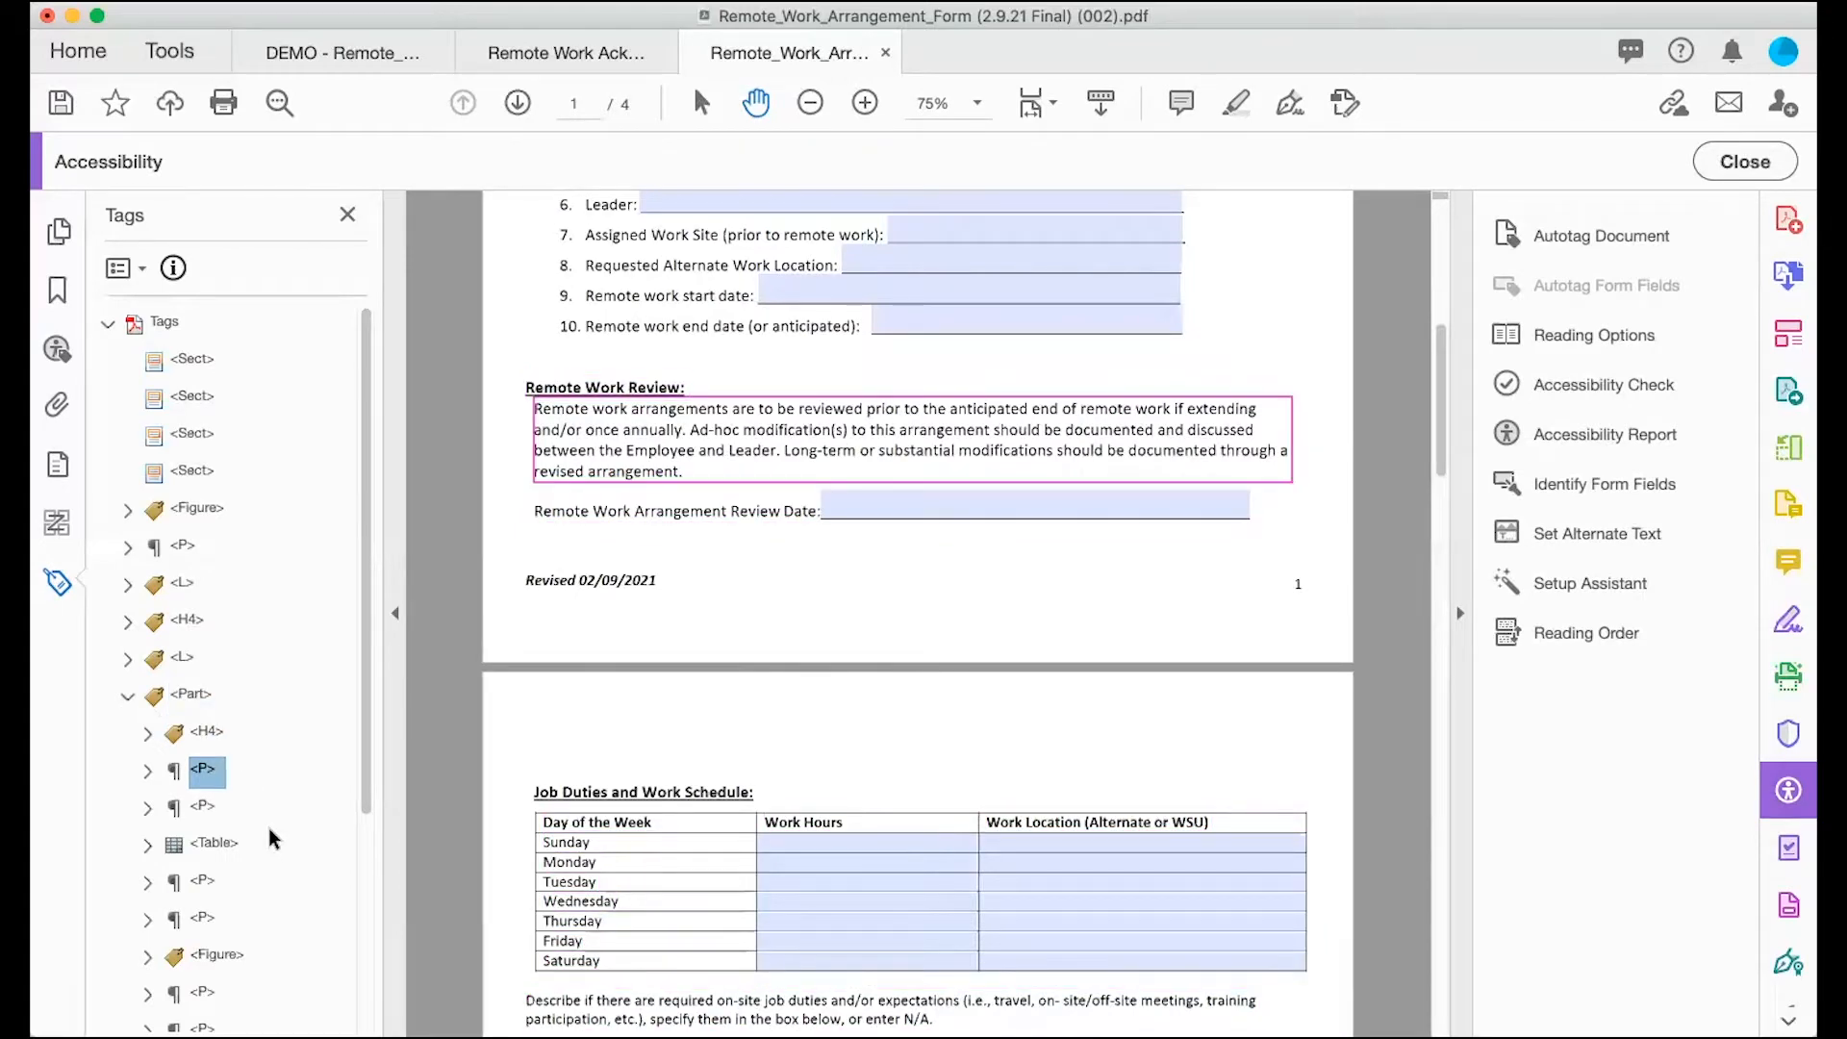
pyautogui.press('Down')
pyautogui.press('Up')
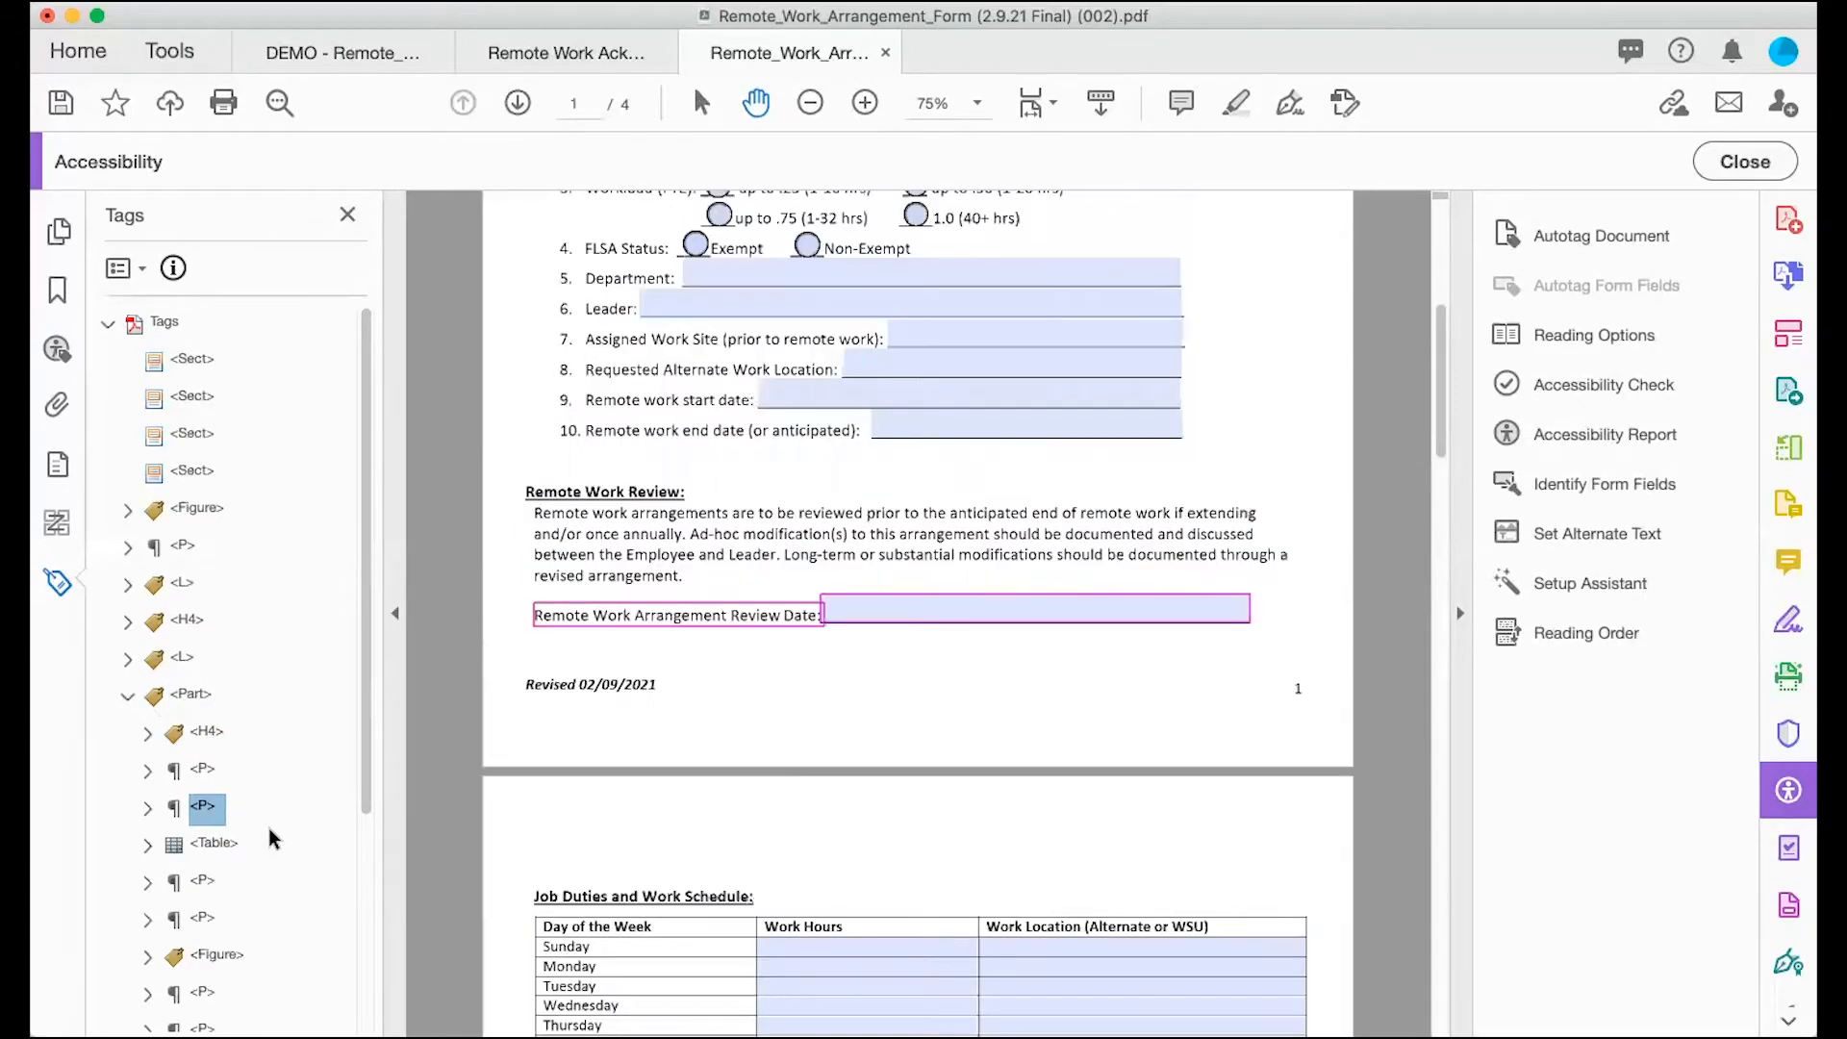
pyautogui.keyDown('shift'); pyautogui.click(204, 737); pyautogui.keyUp('shift')
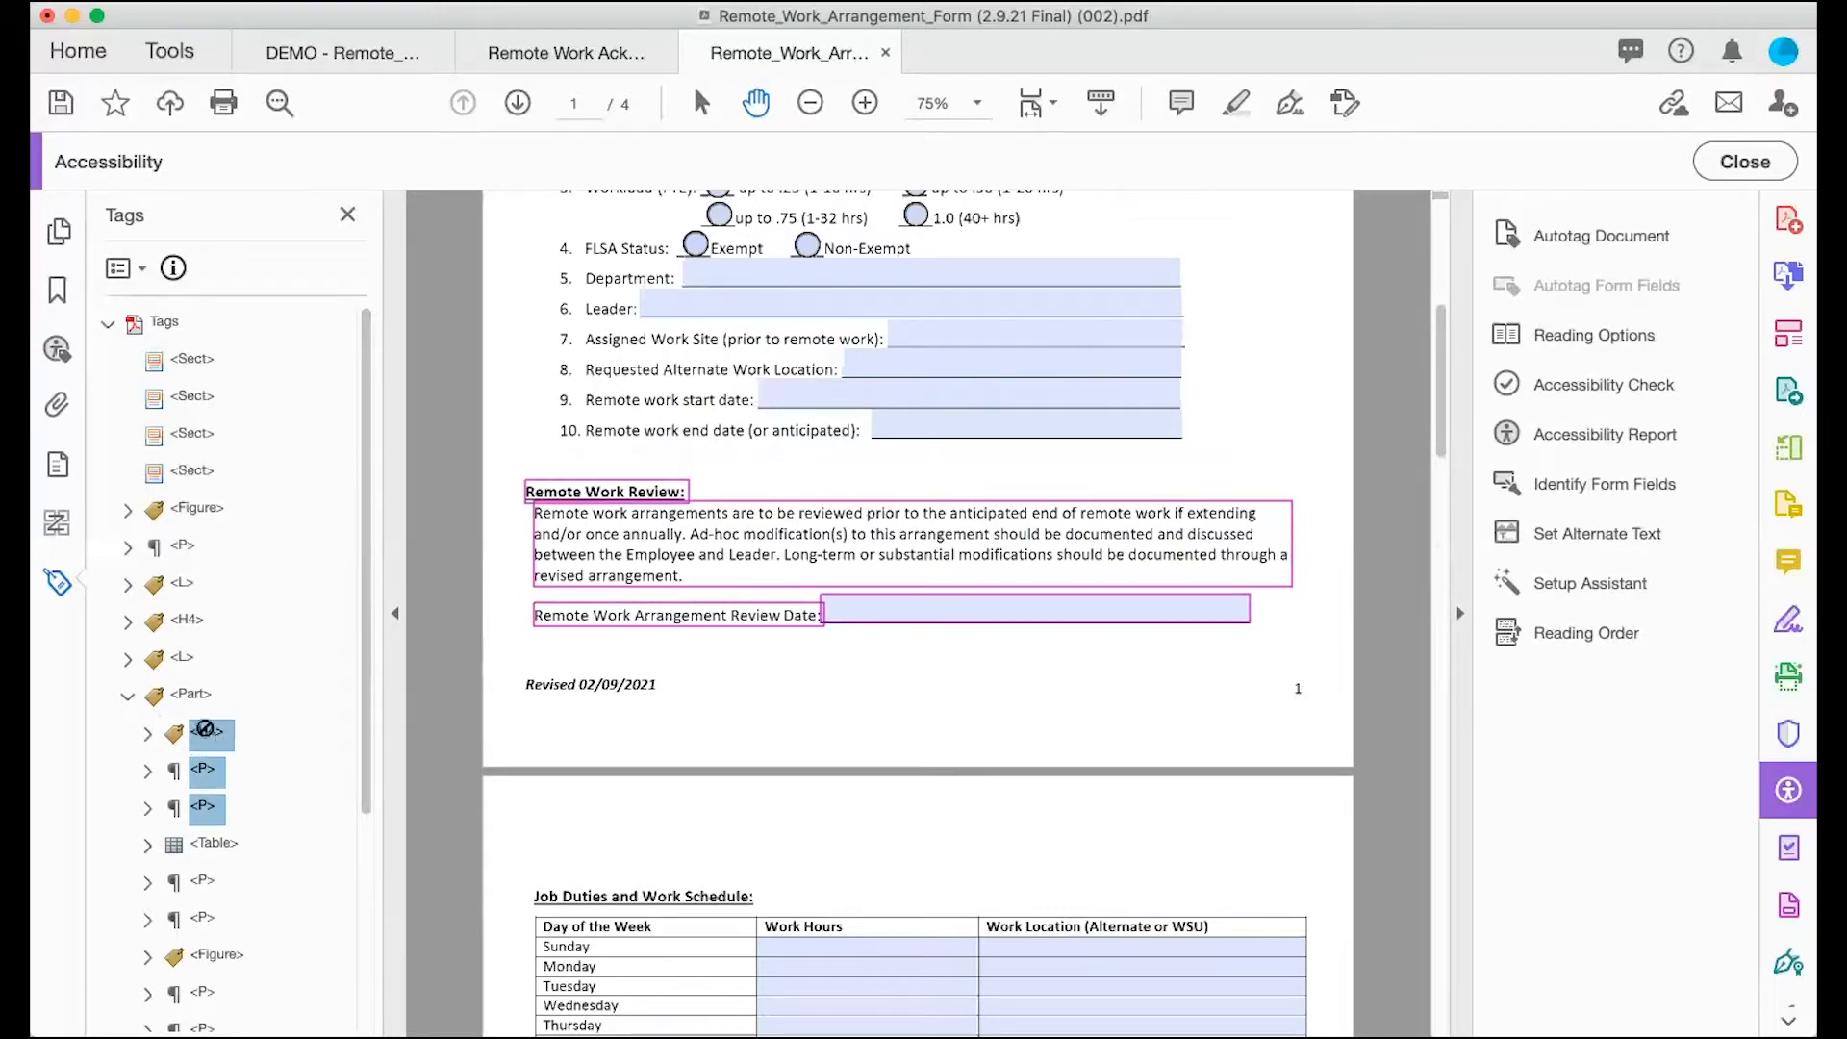
pyautogui.moveTo(206, 735); pyautogui.dragTo(178, 681)
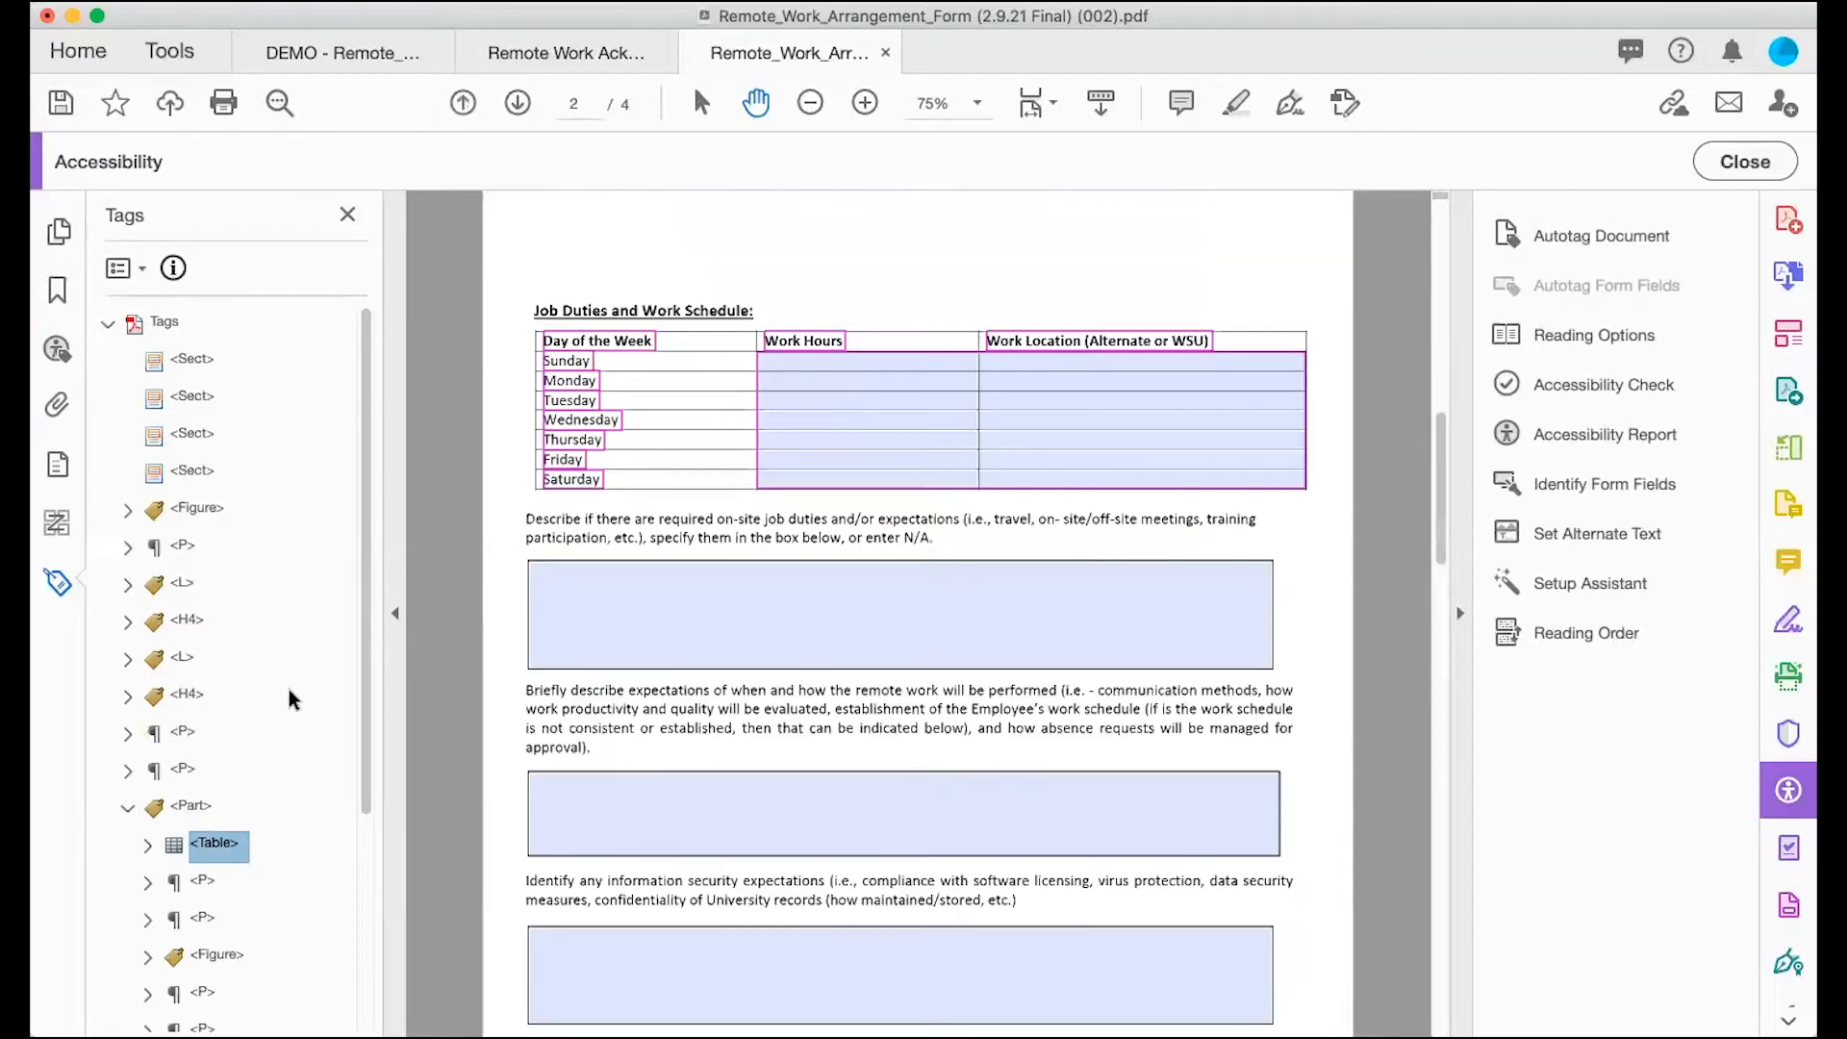
# Step: Nest all tags from Figure through the last P above the Part inside the first Section tag, and collapse that section
pyautogui.click(197, 510)
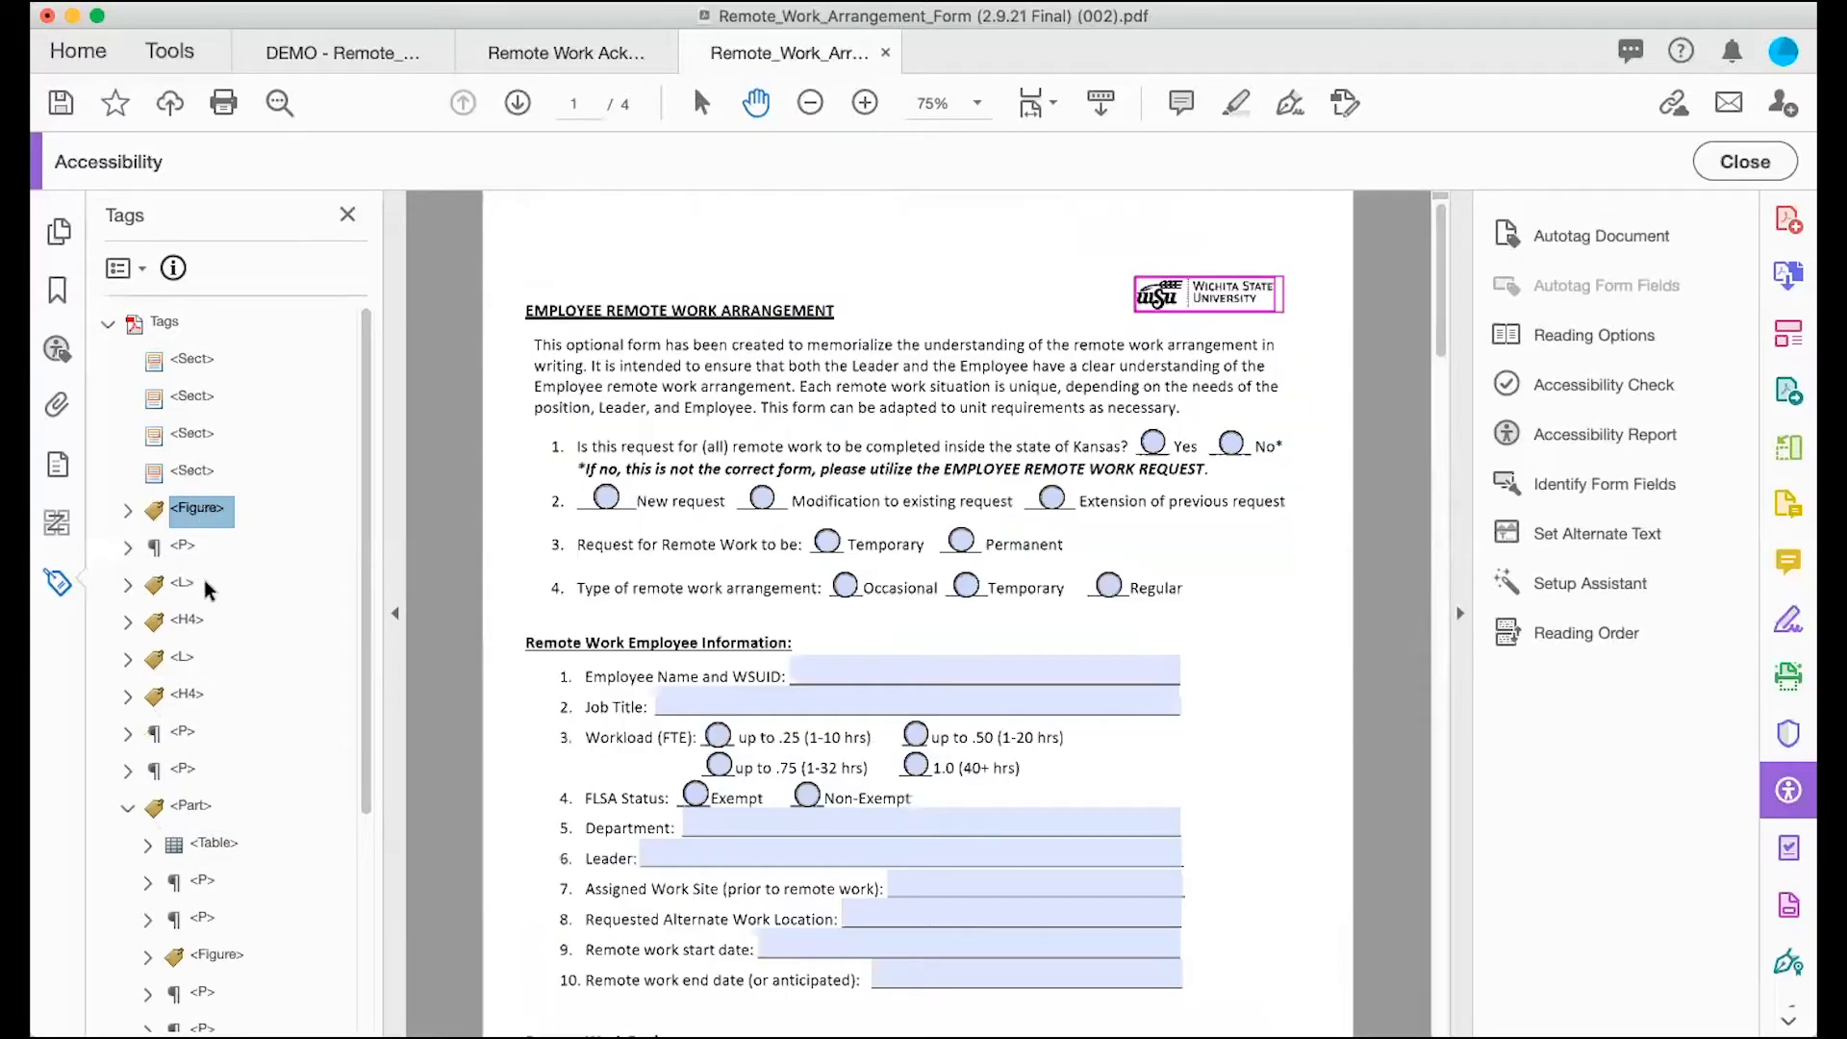
pyautogui.keyDown('shift'); pyautogui.click(186, 775); pyautogui.keyUp('shift')
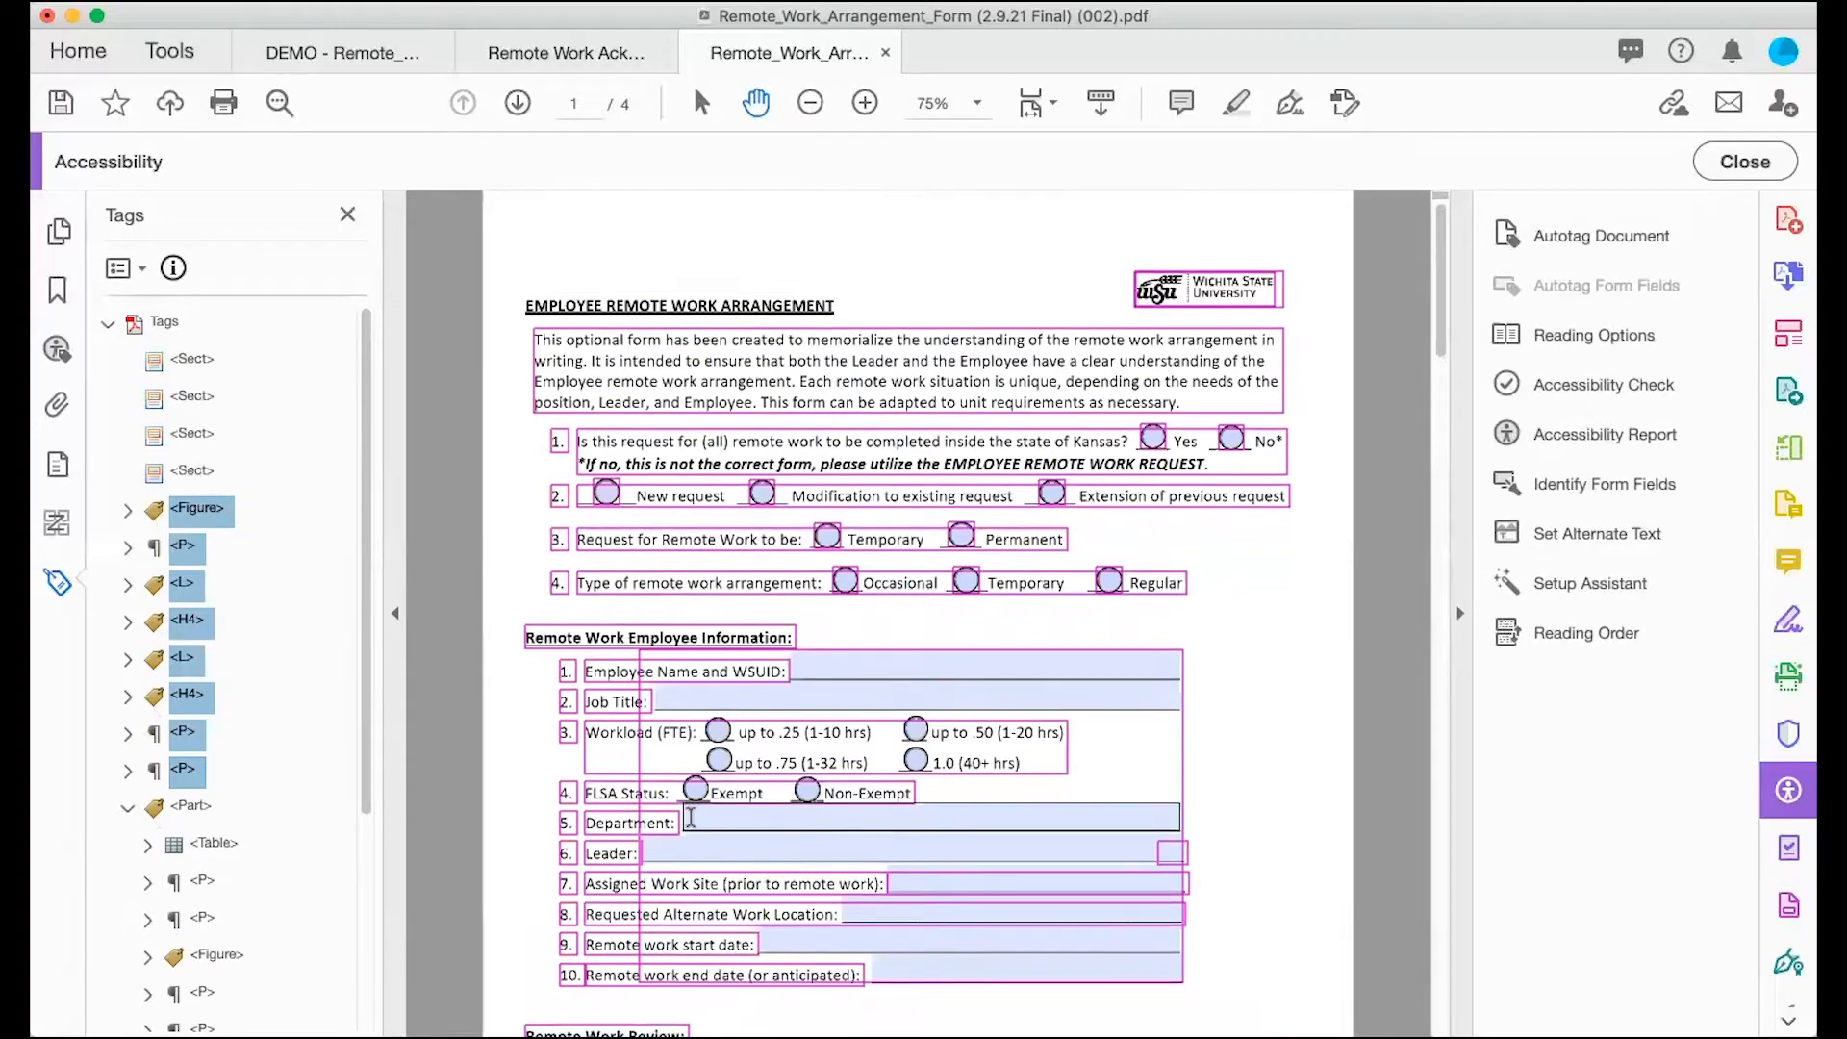
pyautogui.scroll(-6, 691, 818)
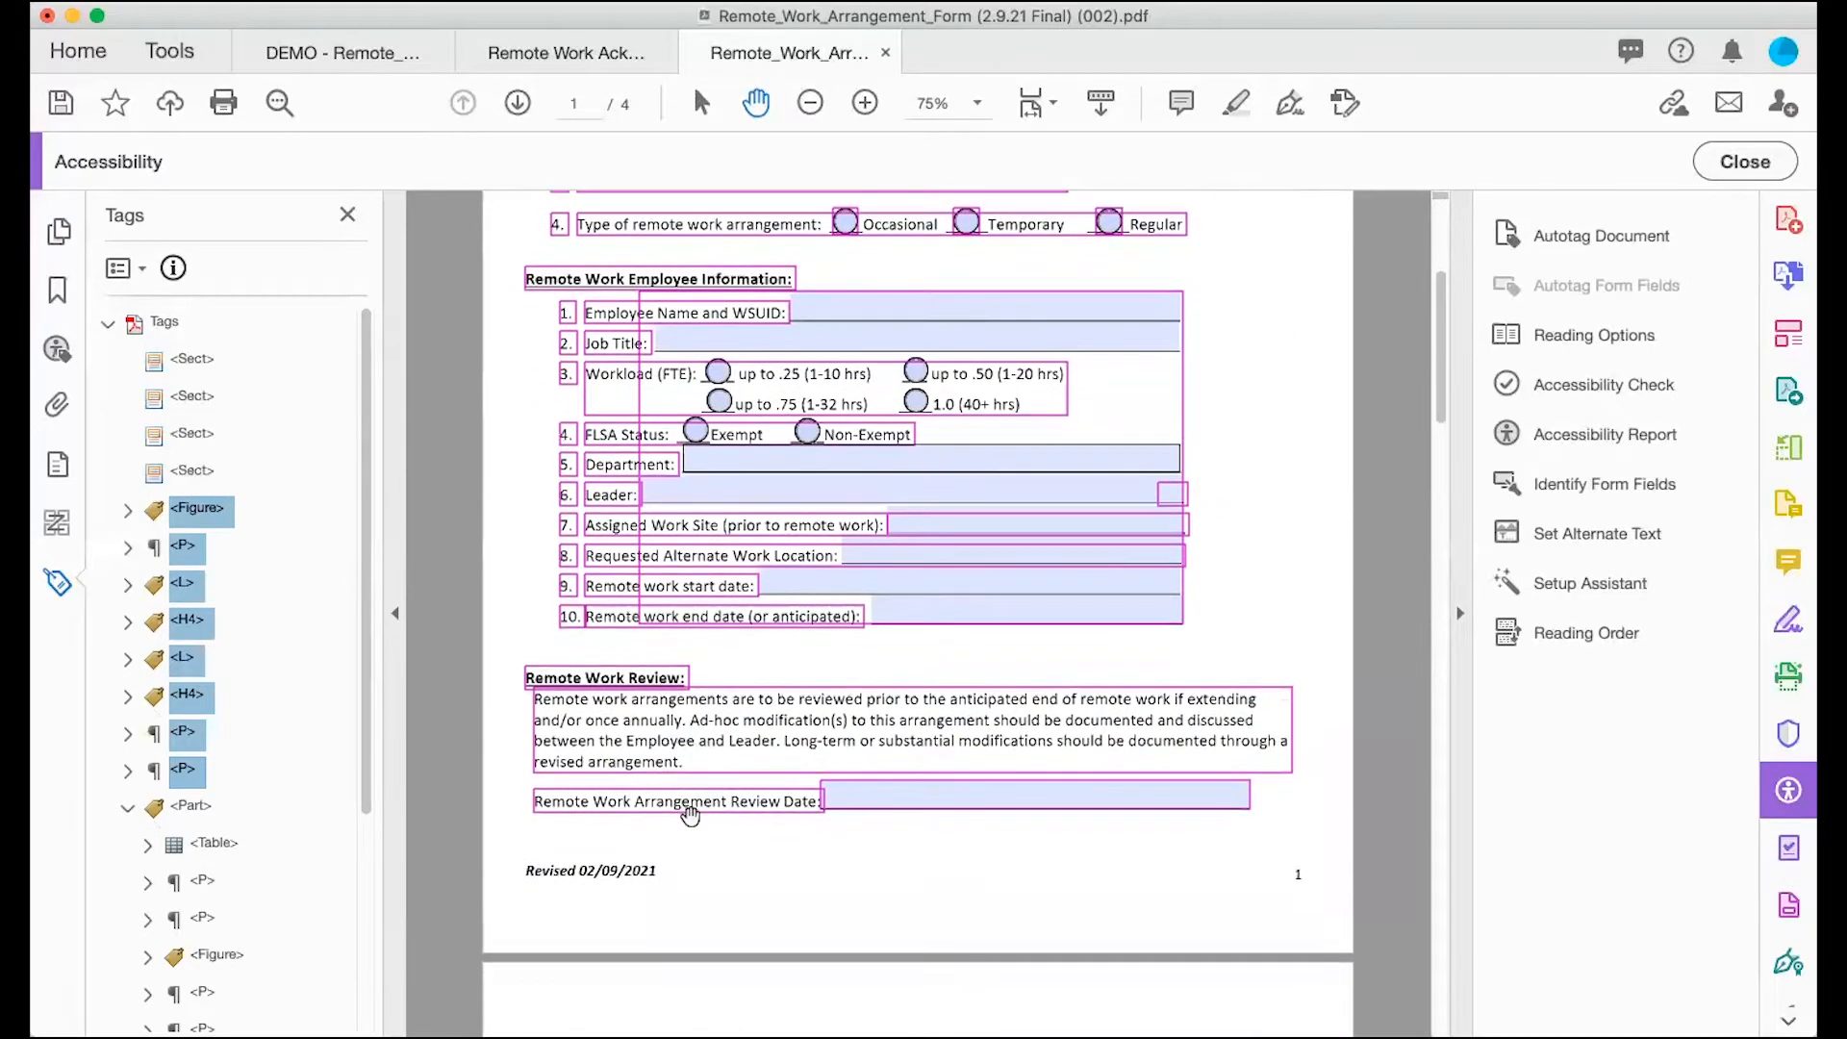
pyautogui.scroll(4, 691, 818)
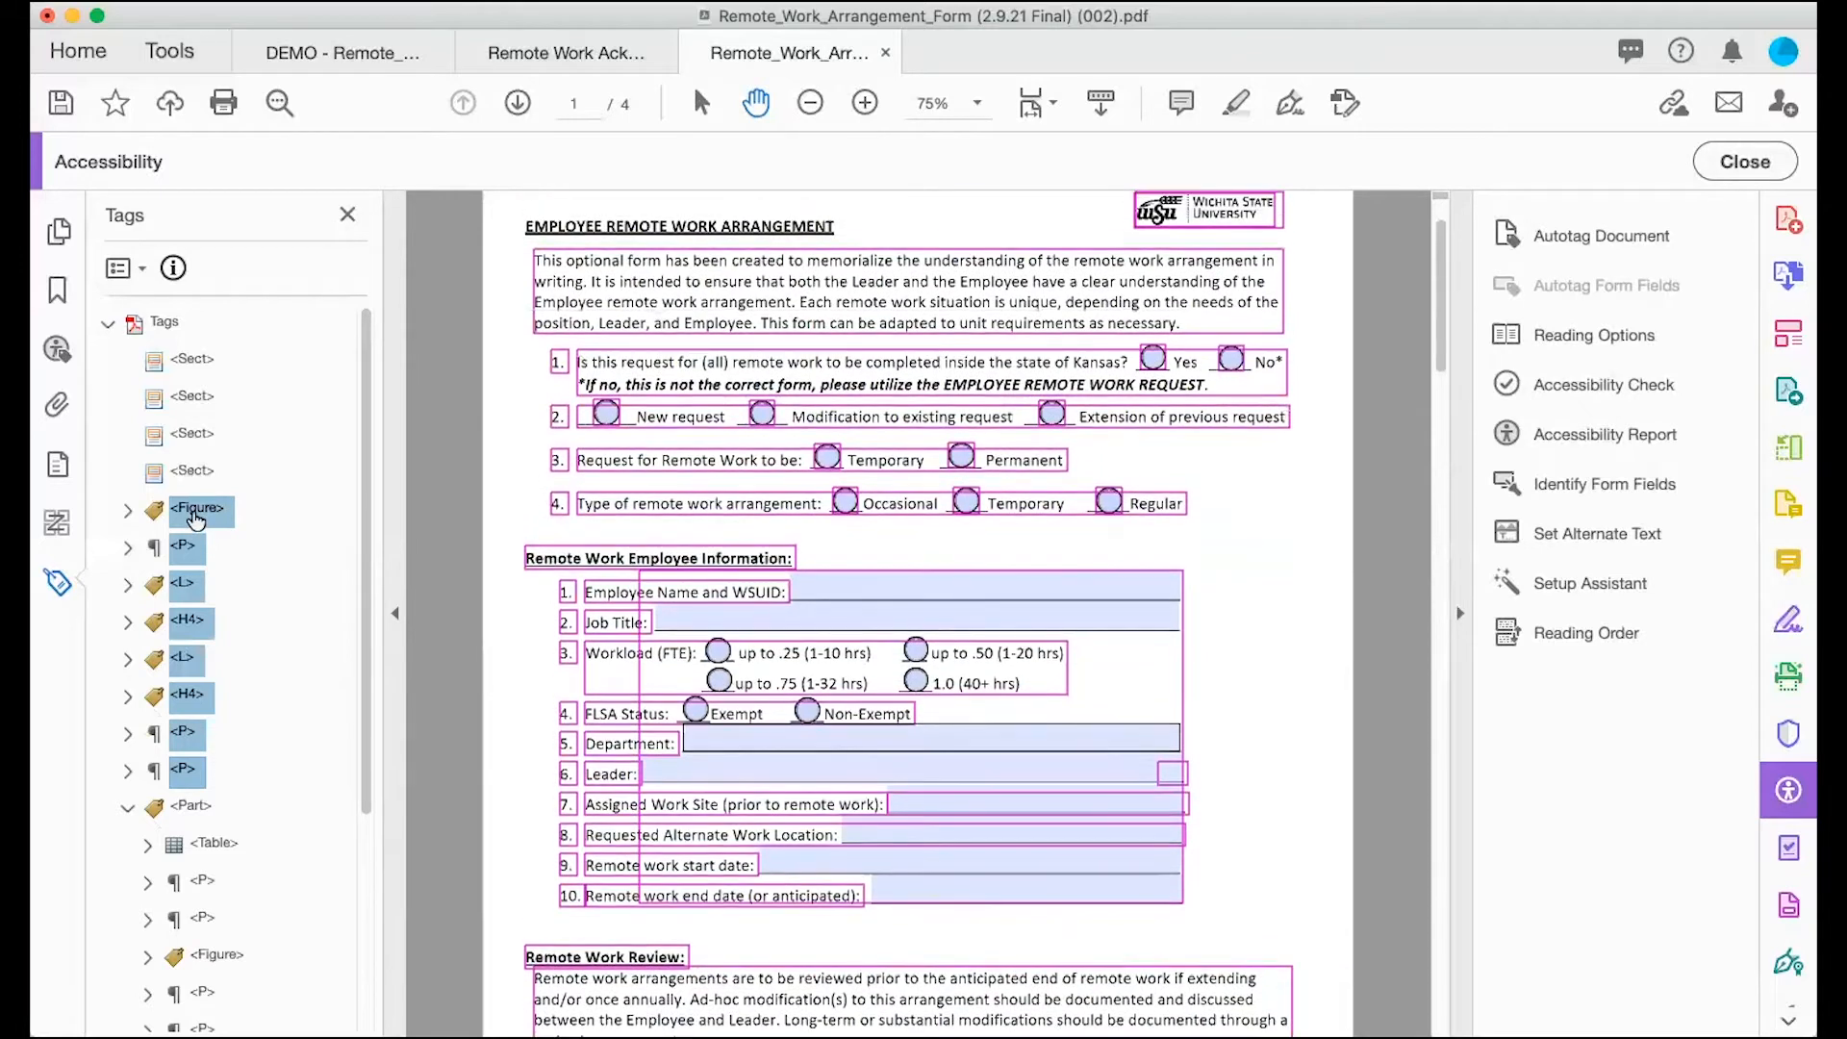
pyautogui.moveTo(192, 430); pyautogui.dragTo(193, 369)
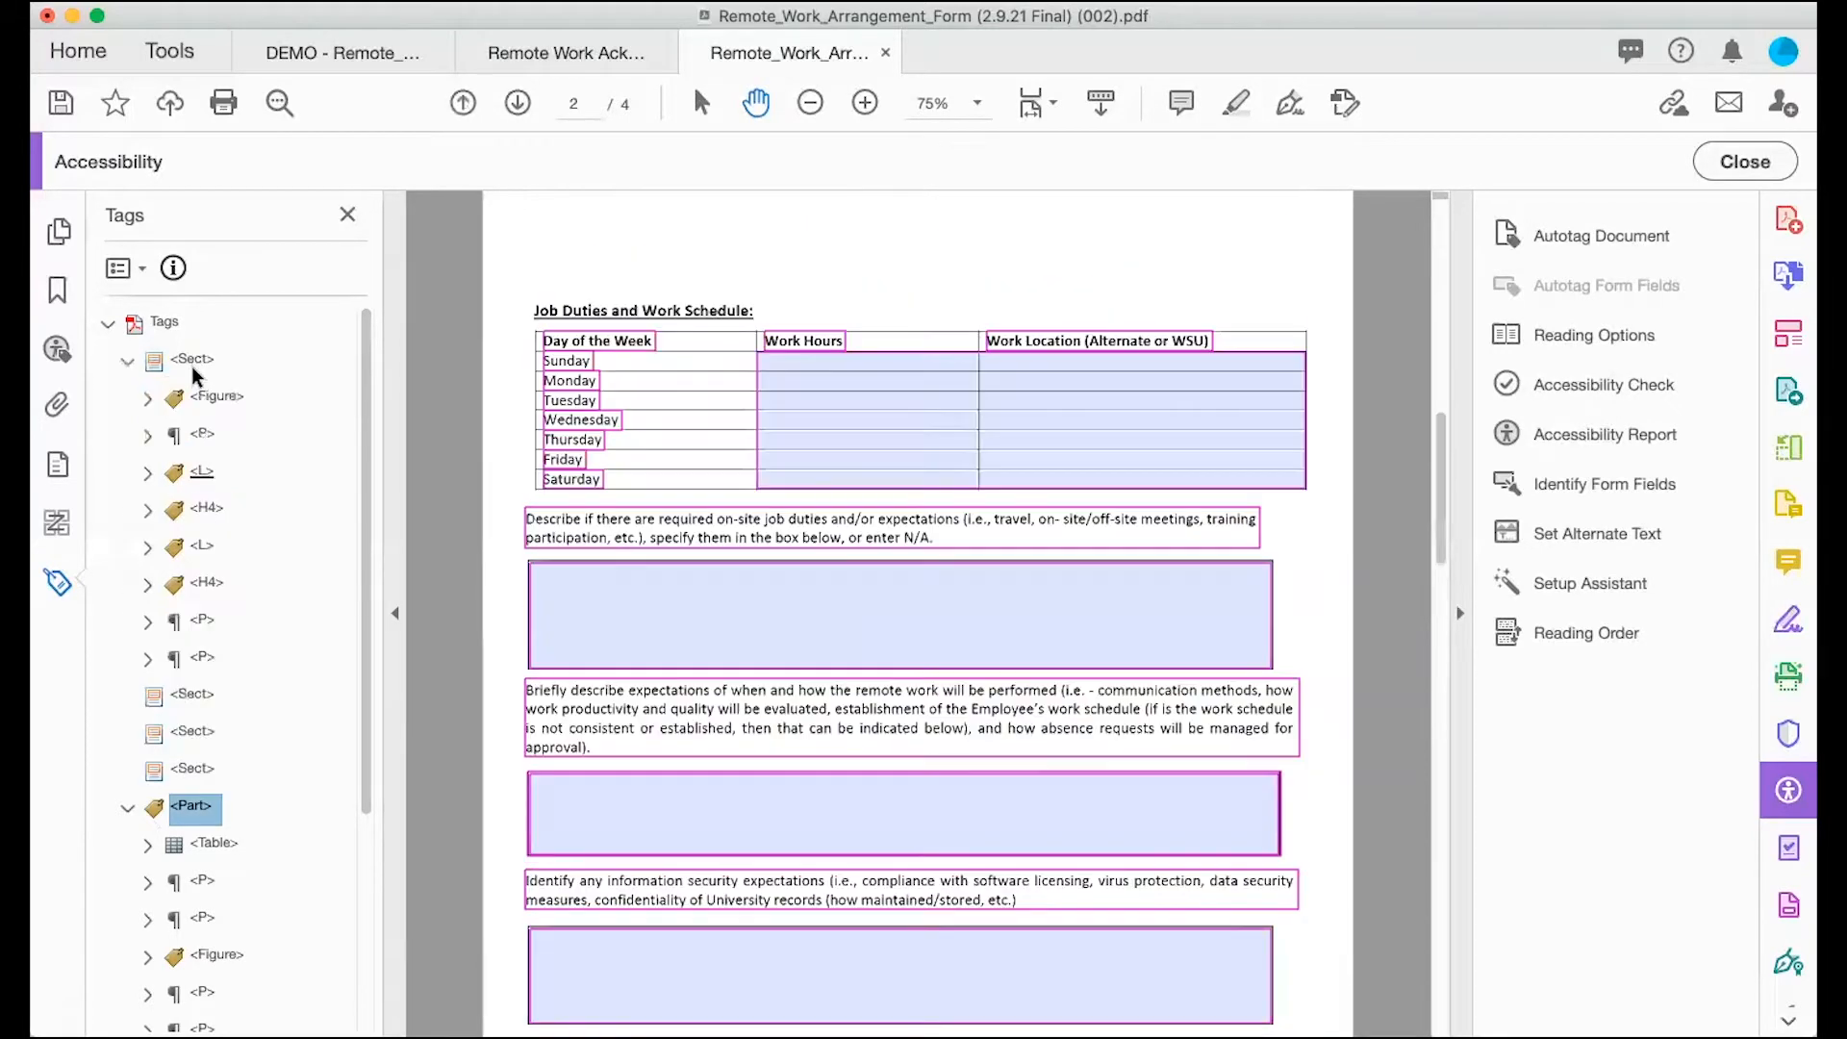
pyautogui.click(125, 364)
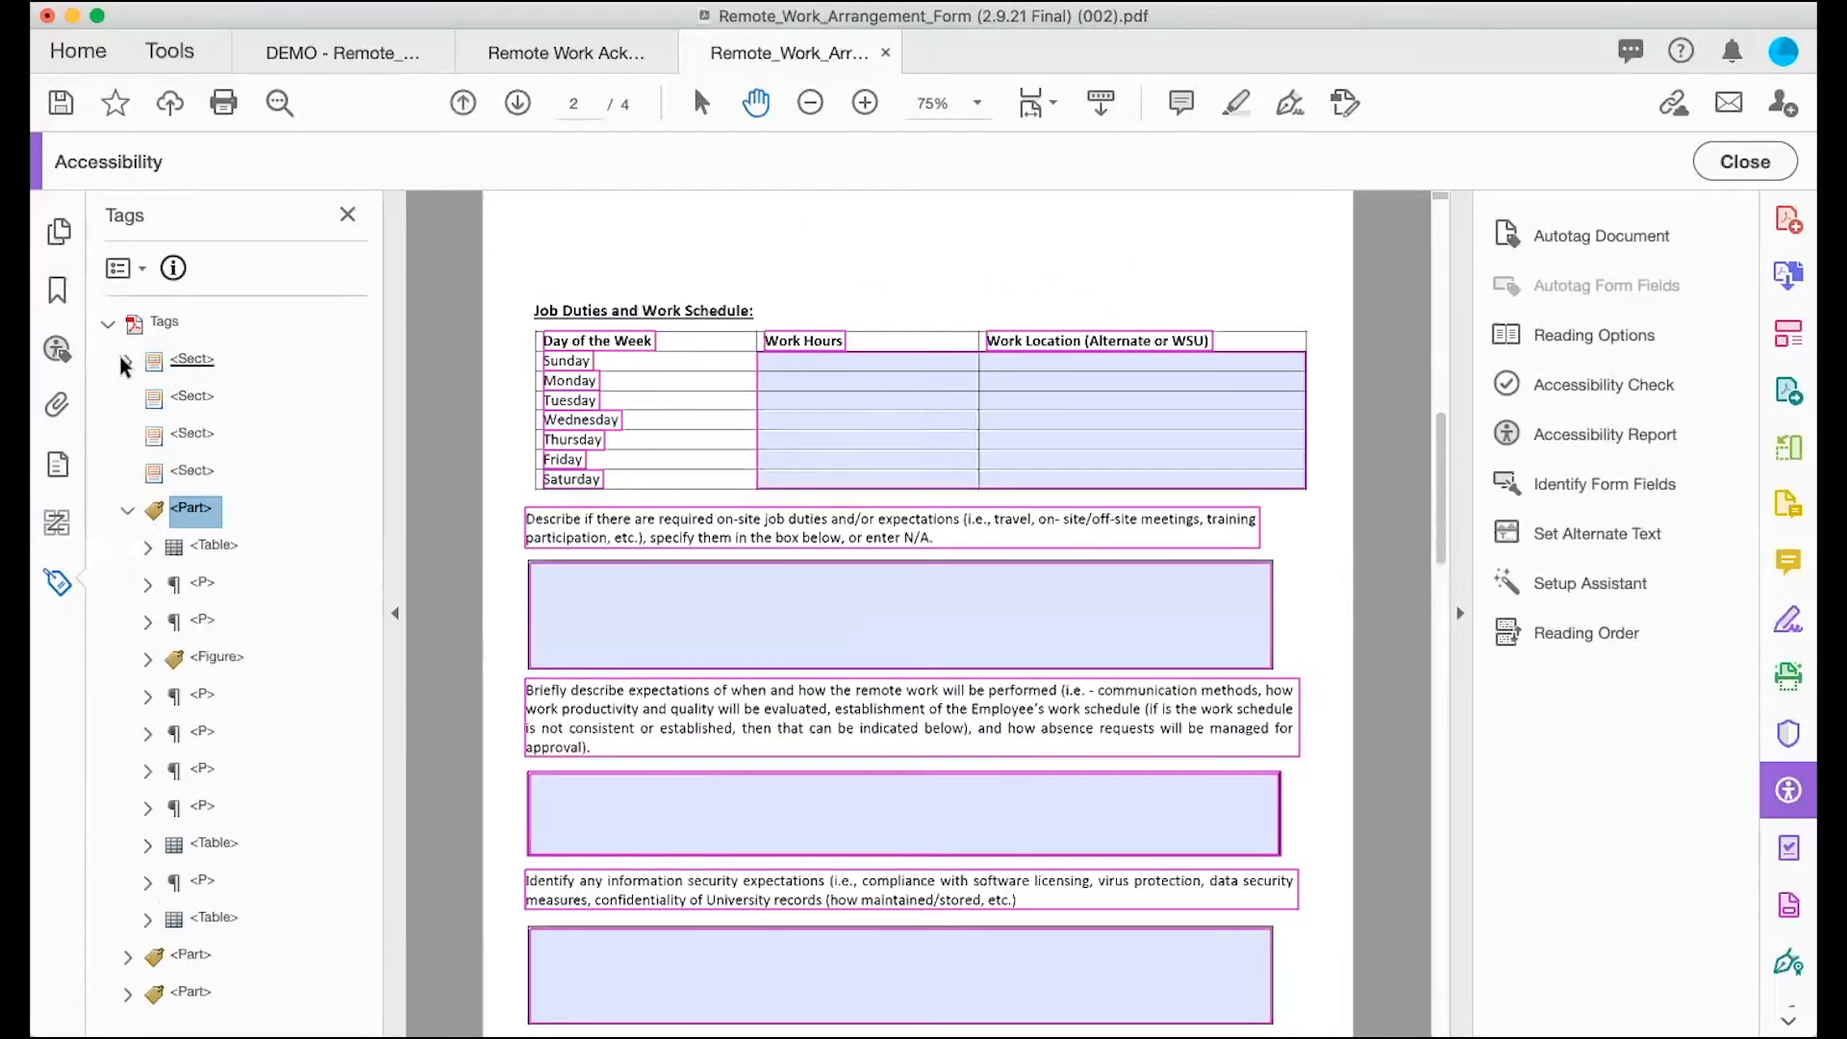
# Step: Check the Part's Table tag and the end of the first Section for a tag covering the Job Duties and Work Schedule heading
pyautogui.click(213, 546)
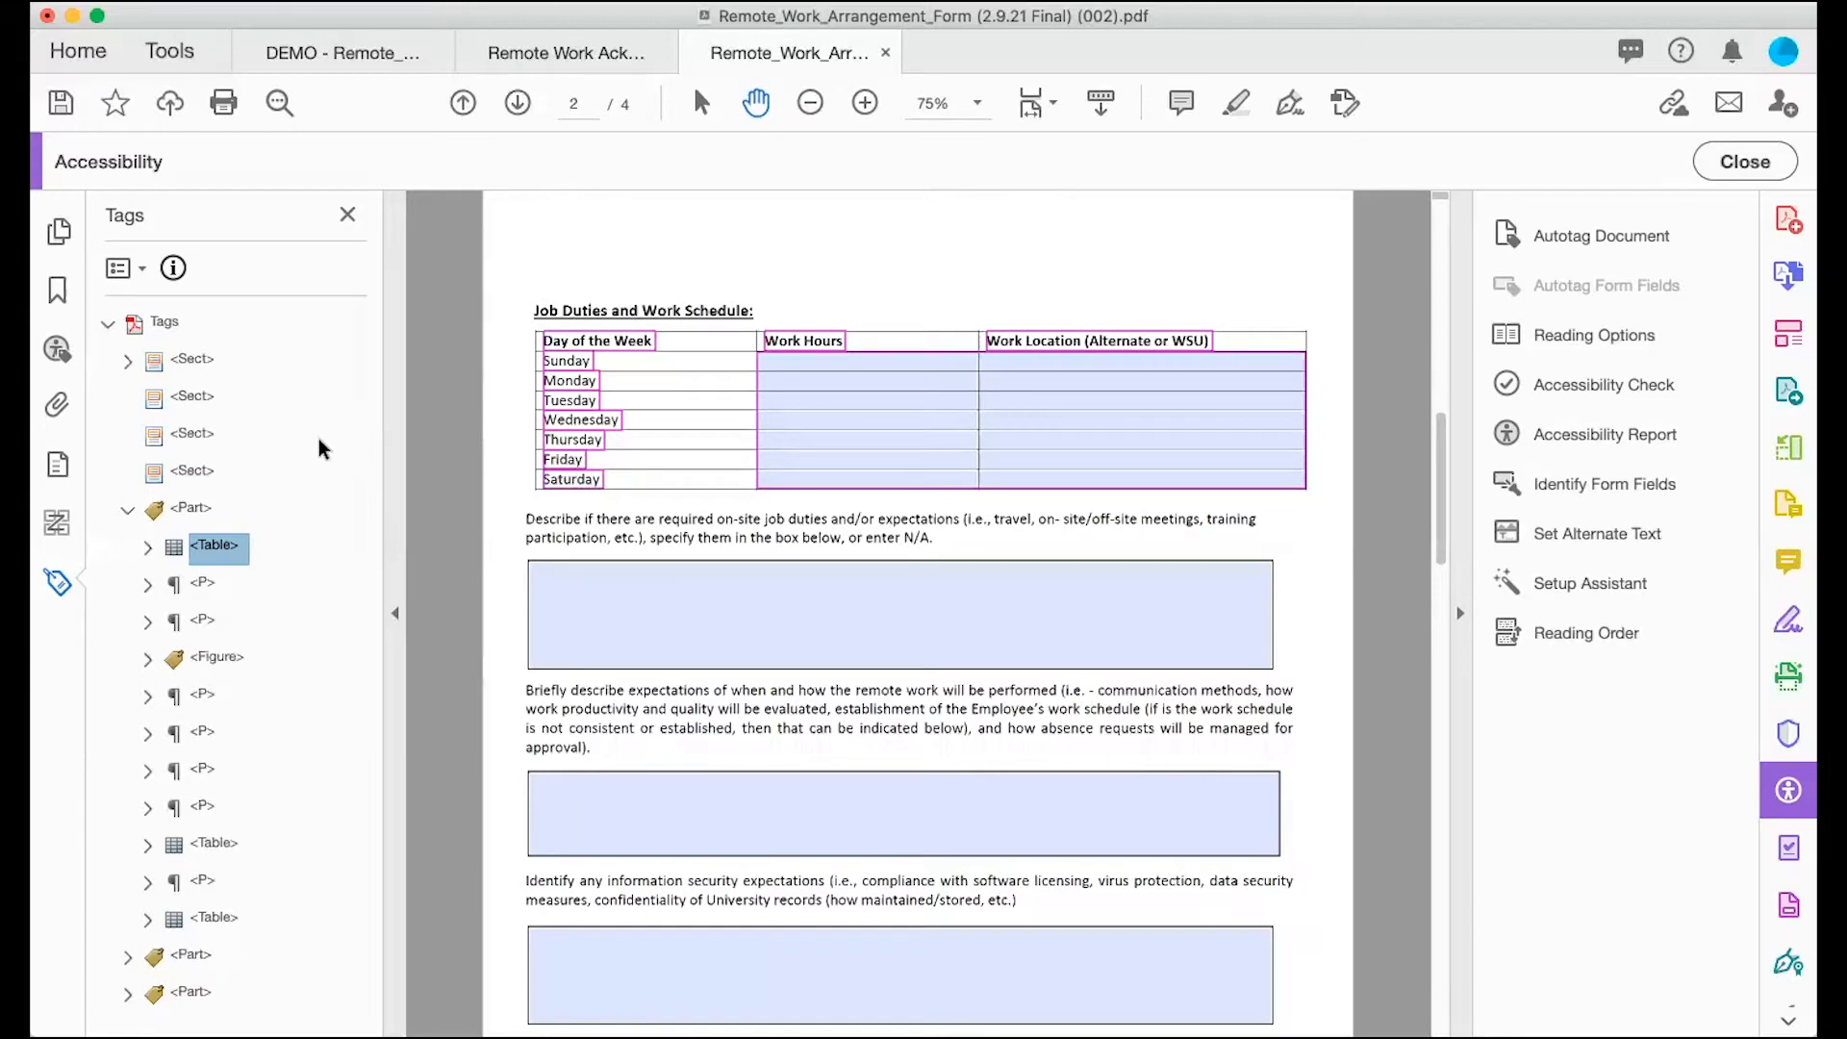
pyautogui.click(128, 361)
pyautogui.click(201, 660)
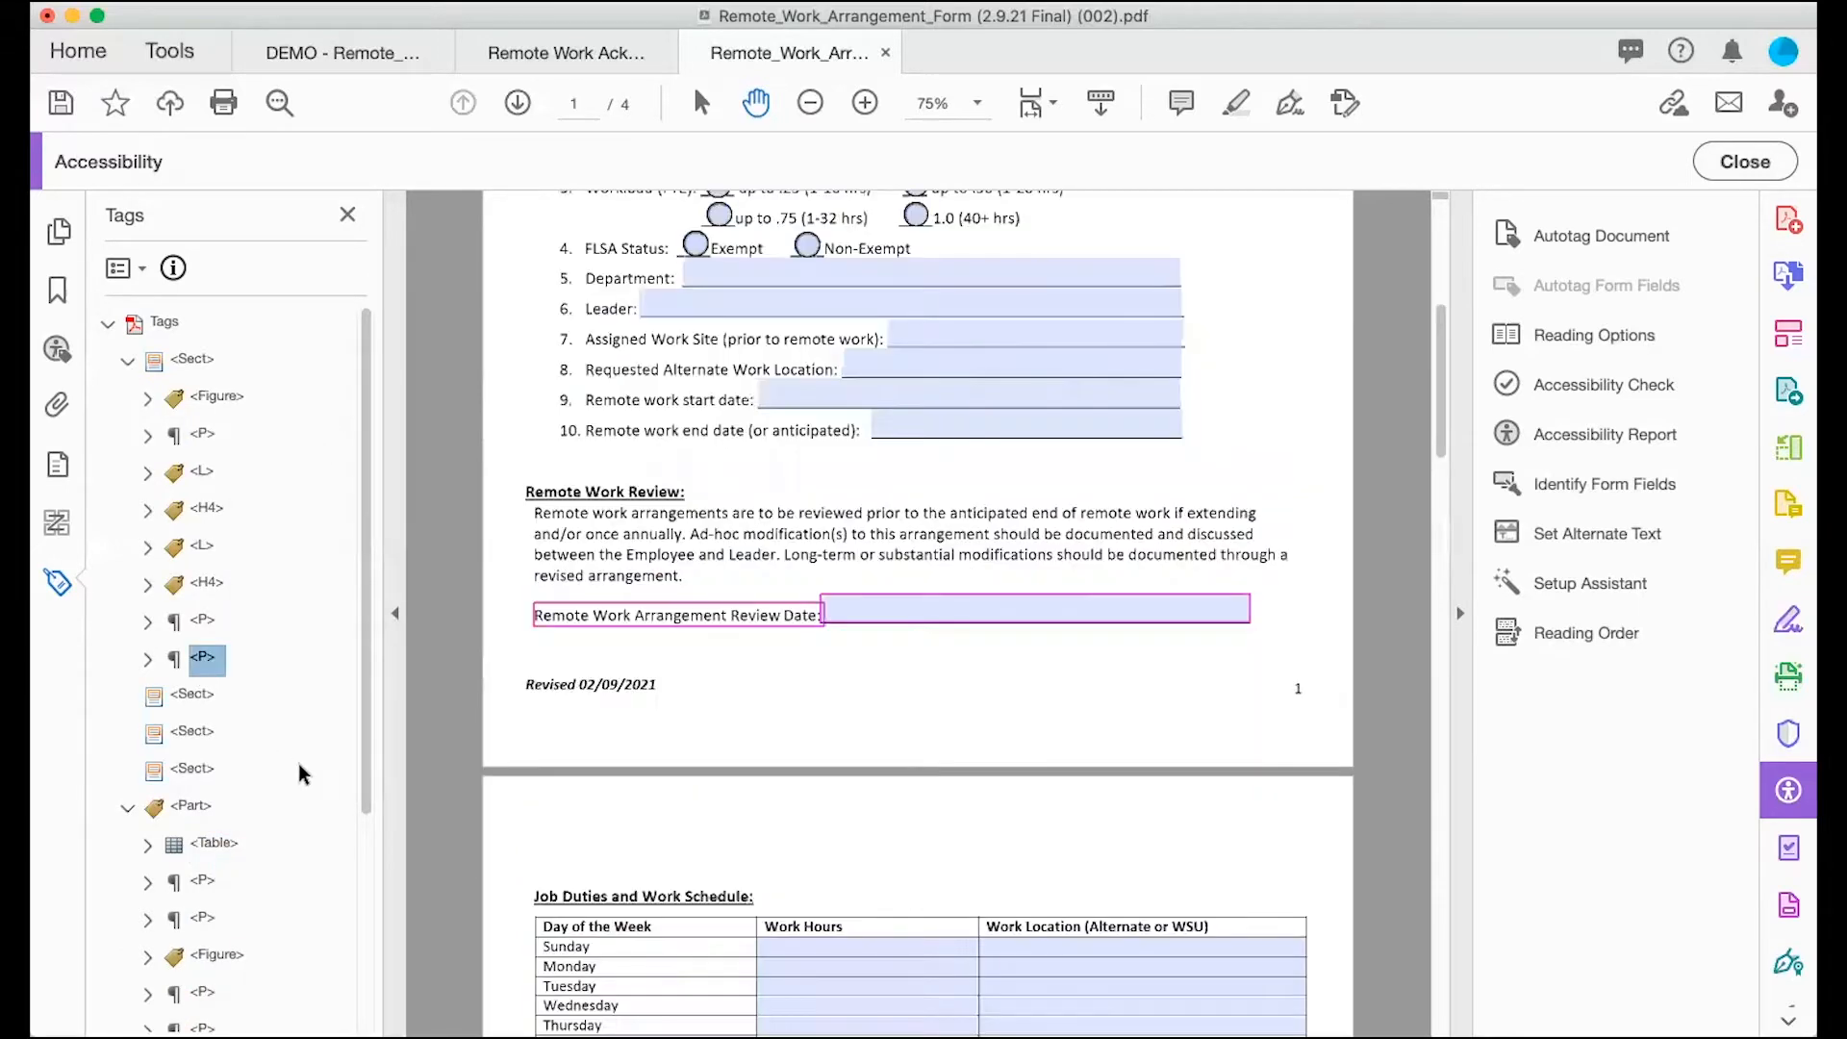
pyautogui.press('Down')
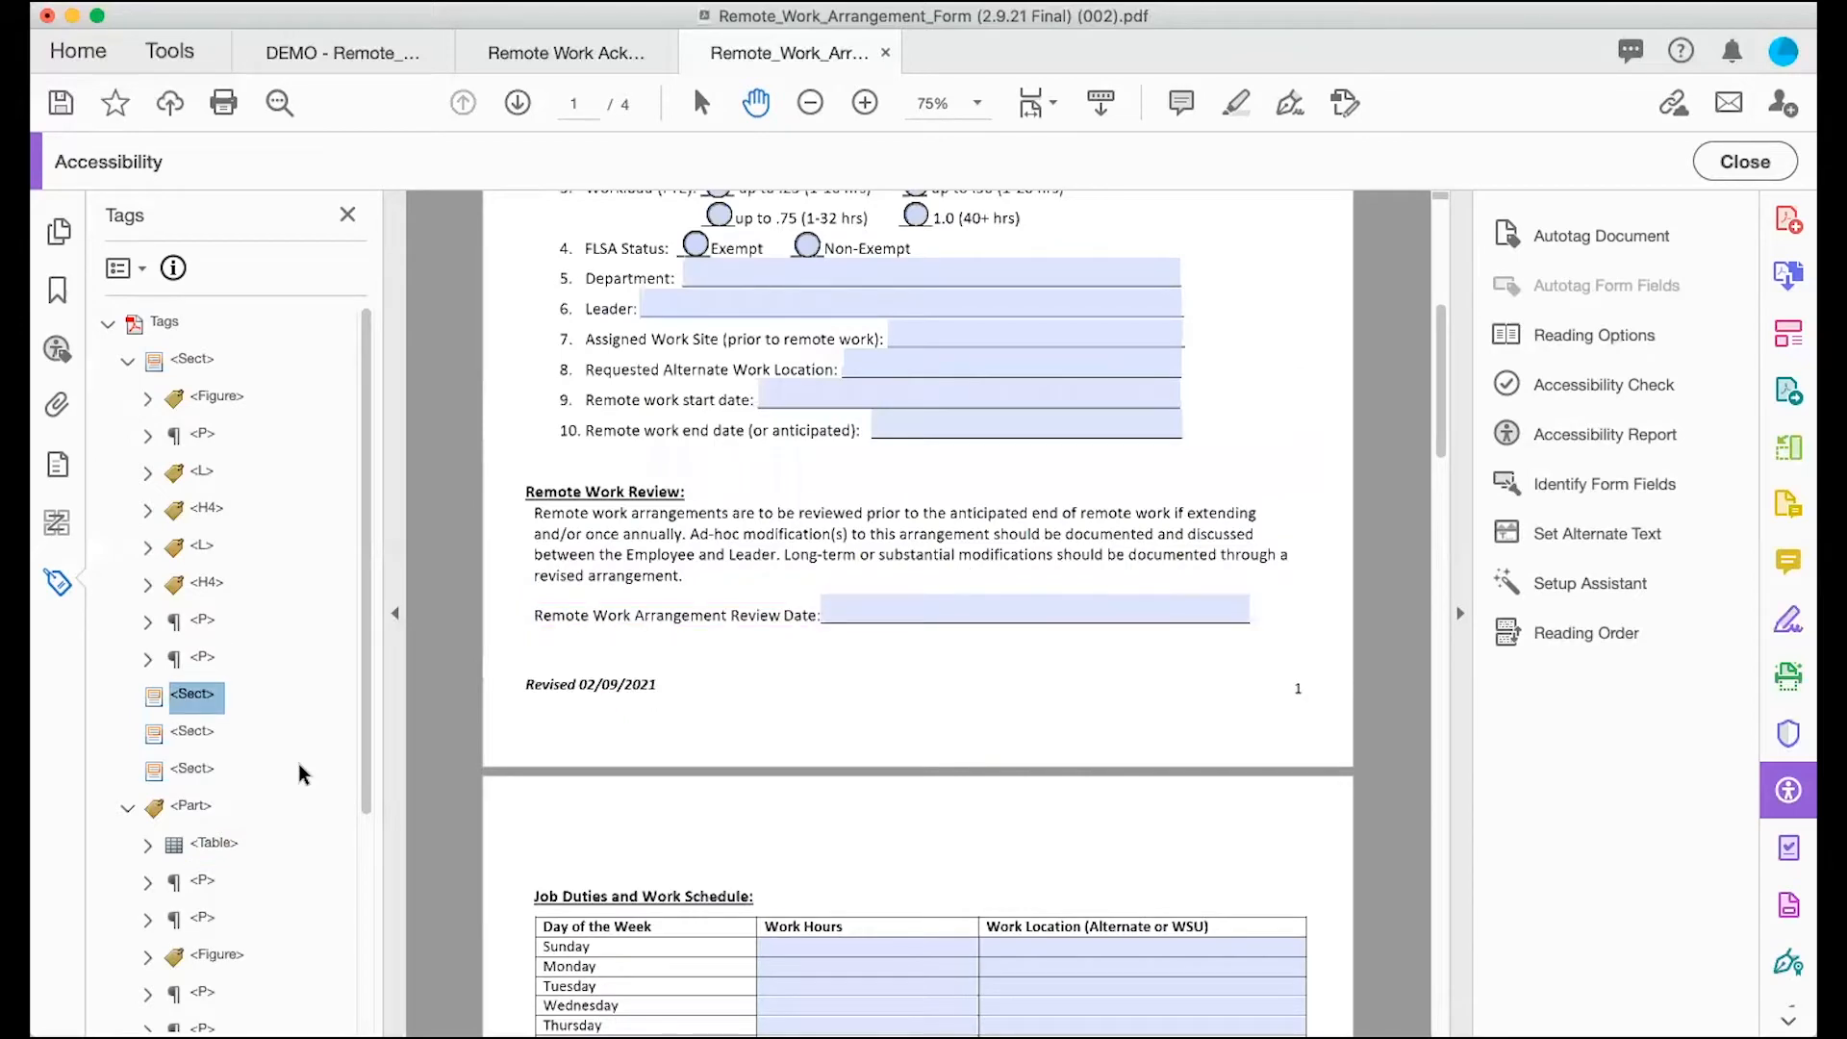
pyautogui.press('Down')
pyautogui.press('Up')
pyautogui.press('Up')
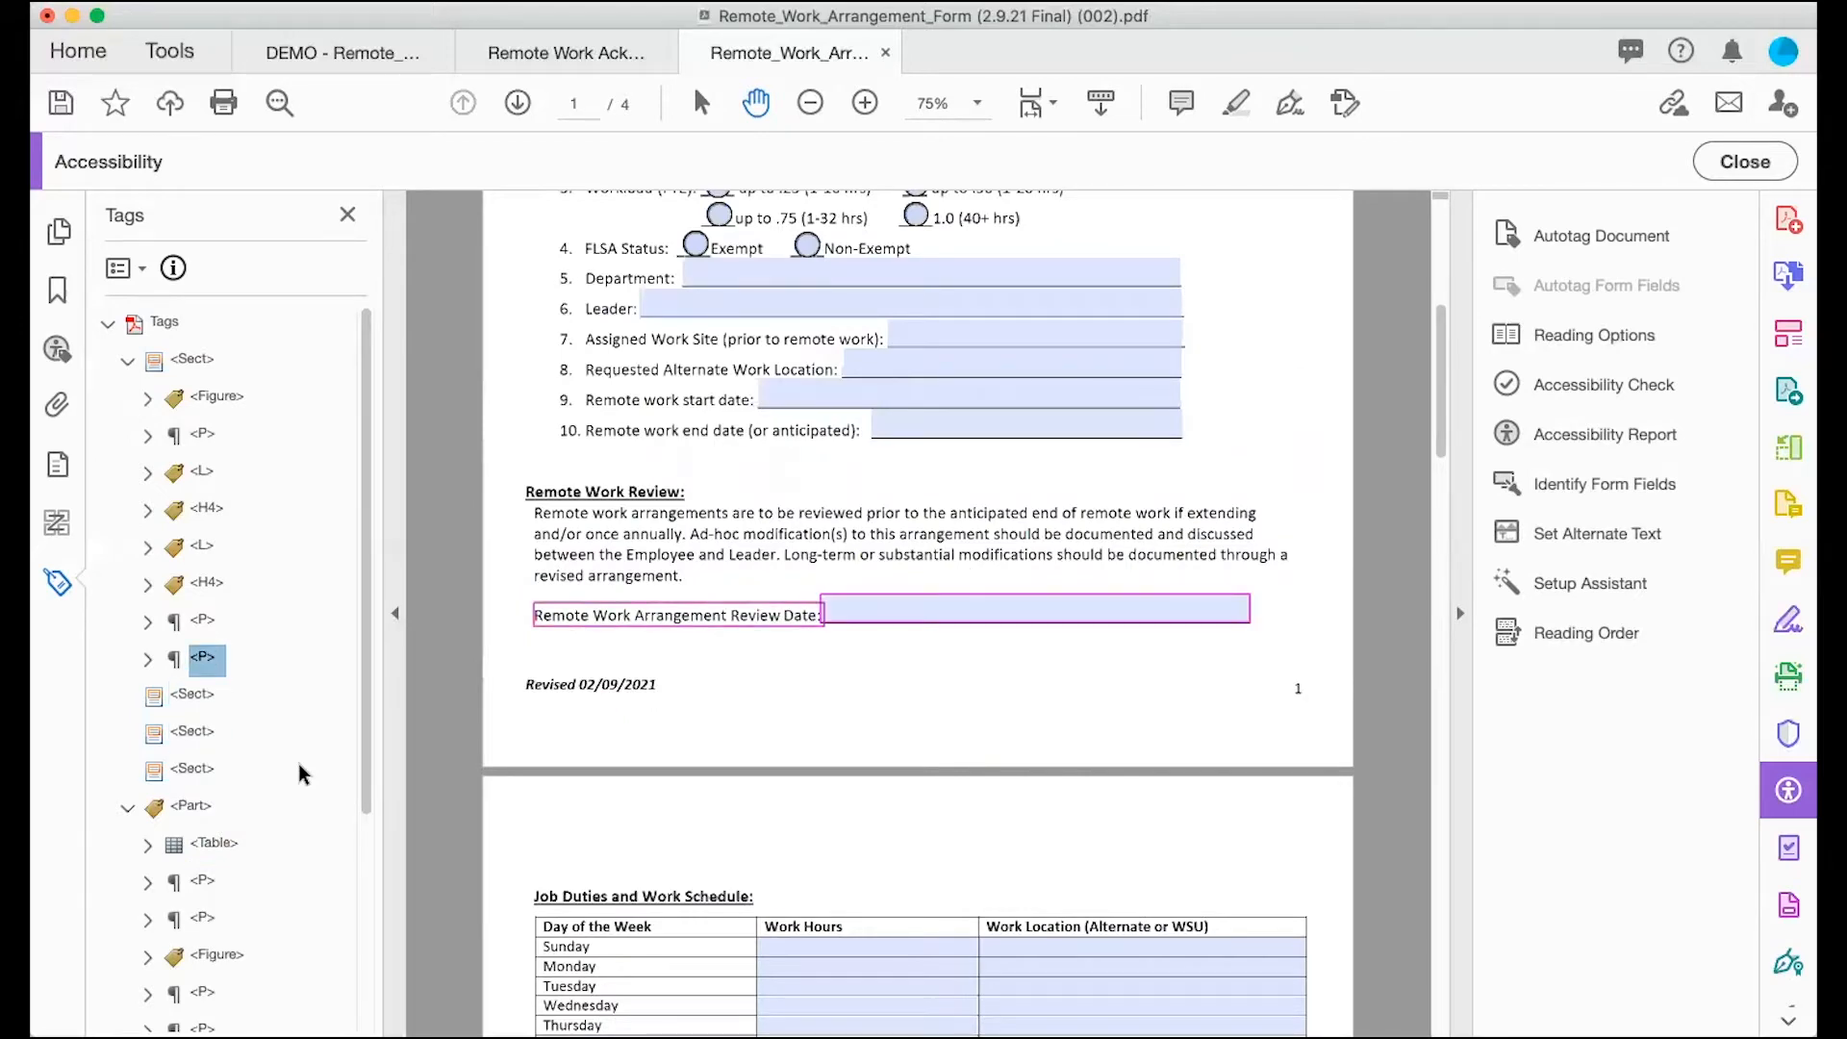
# Step: Tag the "Job Duties and Work Schedule:" text on page 2 as Heading 2 using the Reading Order tool
pyautogui.click(1536, 635)
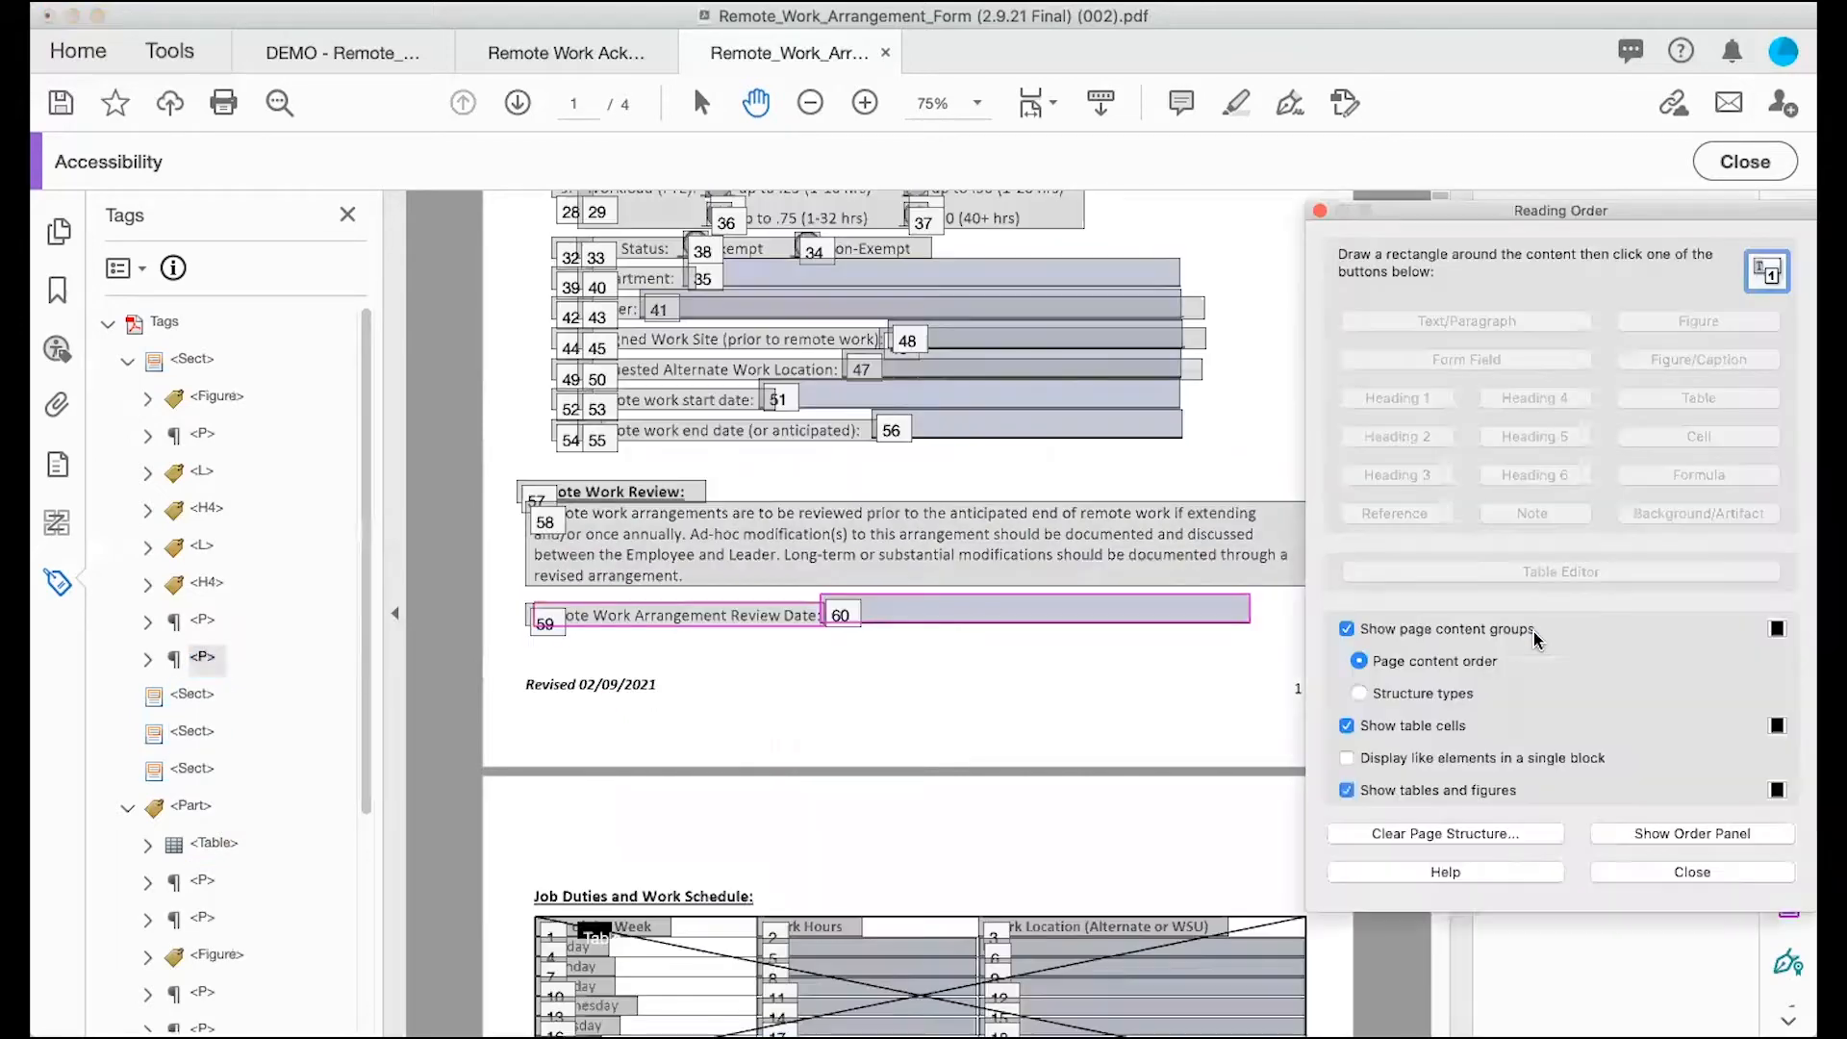
pyautogui.scroll(-4, 858, 837)
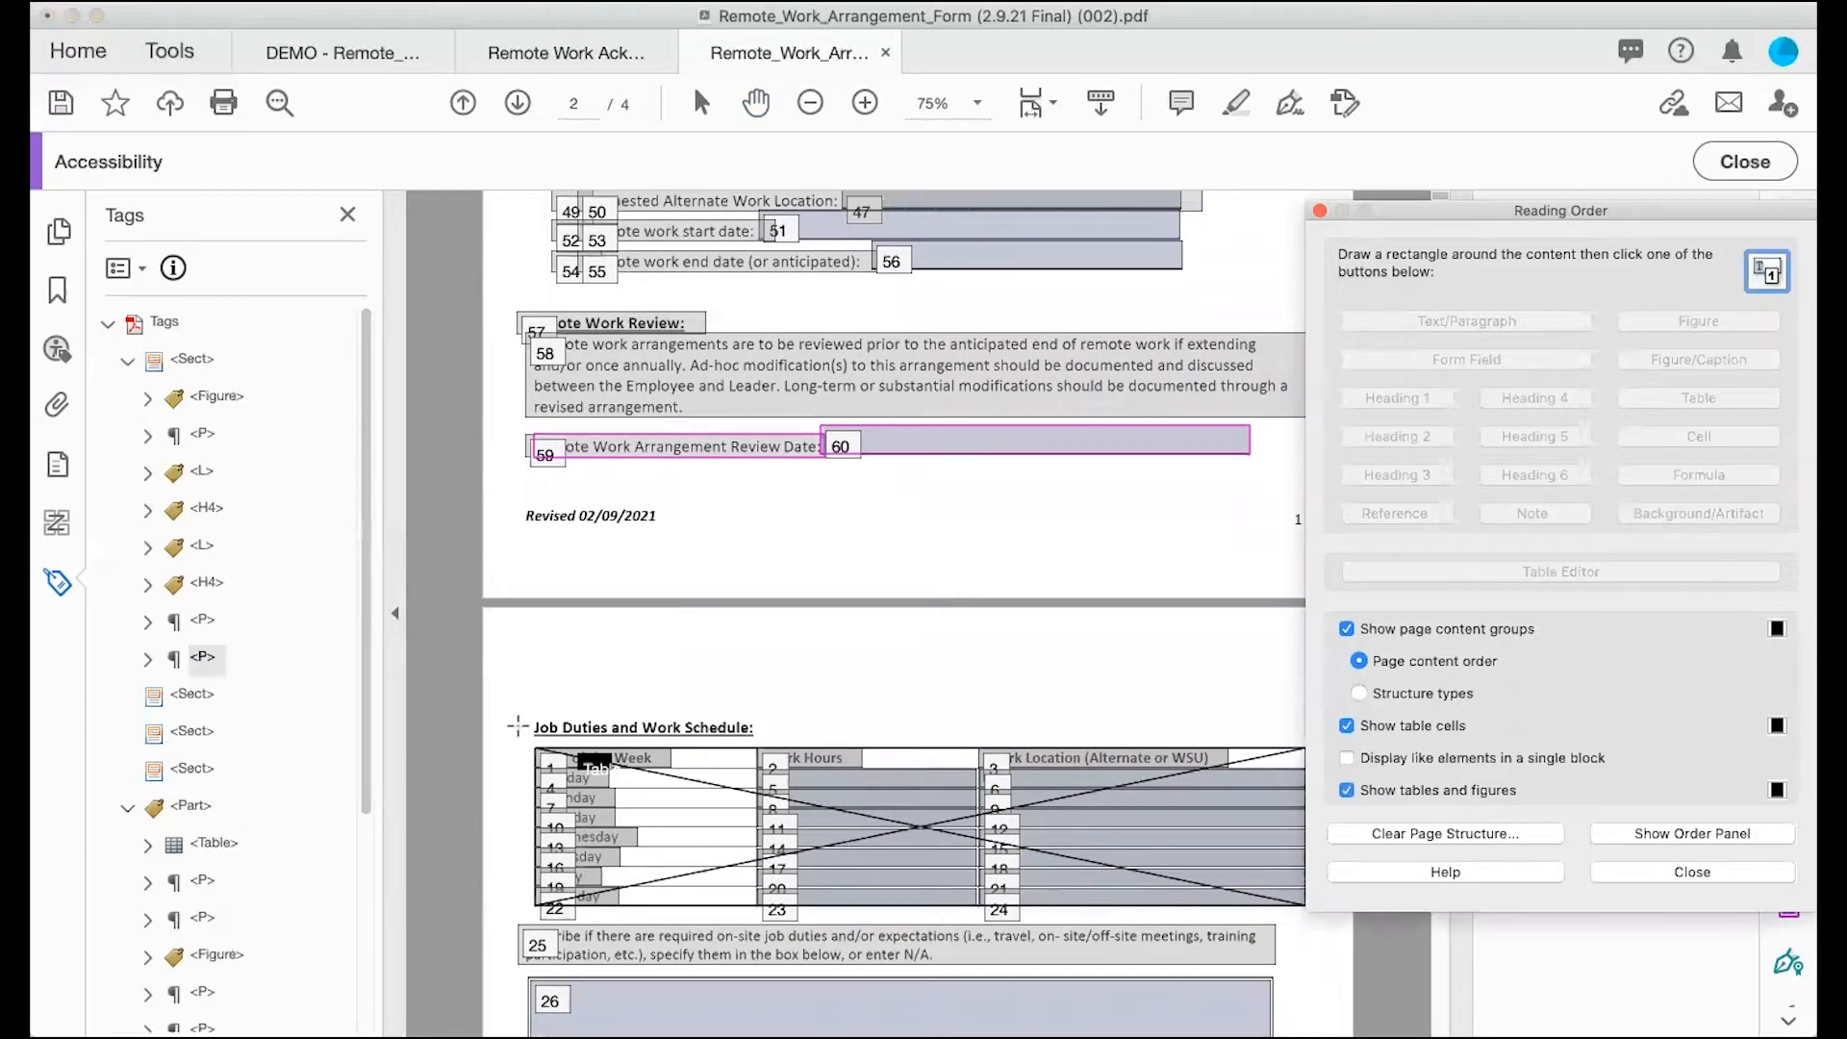
pyautogui.moveTo(522, 710); pyautogui.dragTo(767, 747)
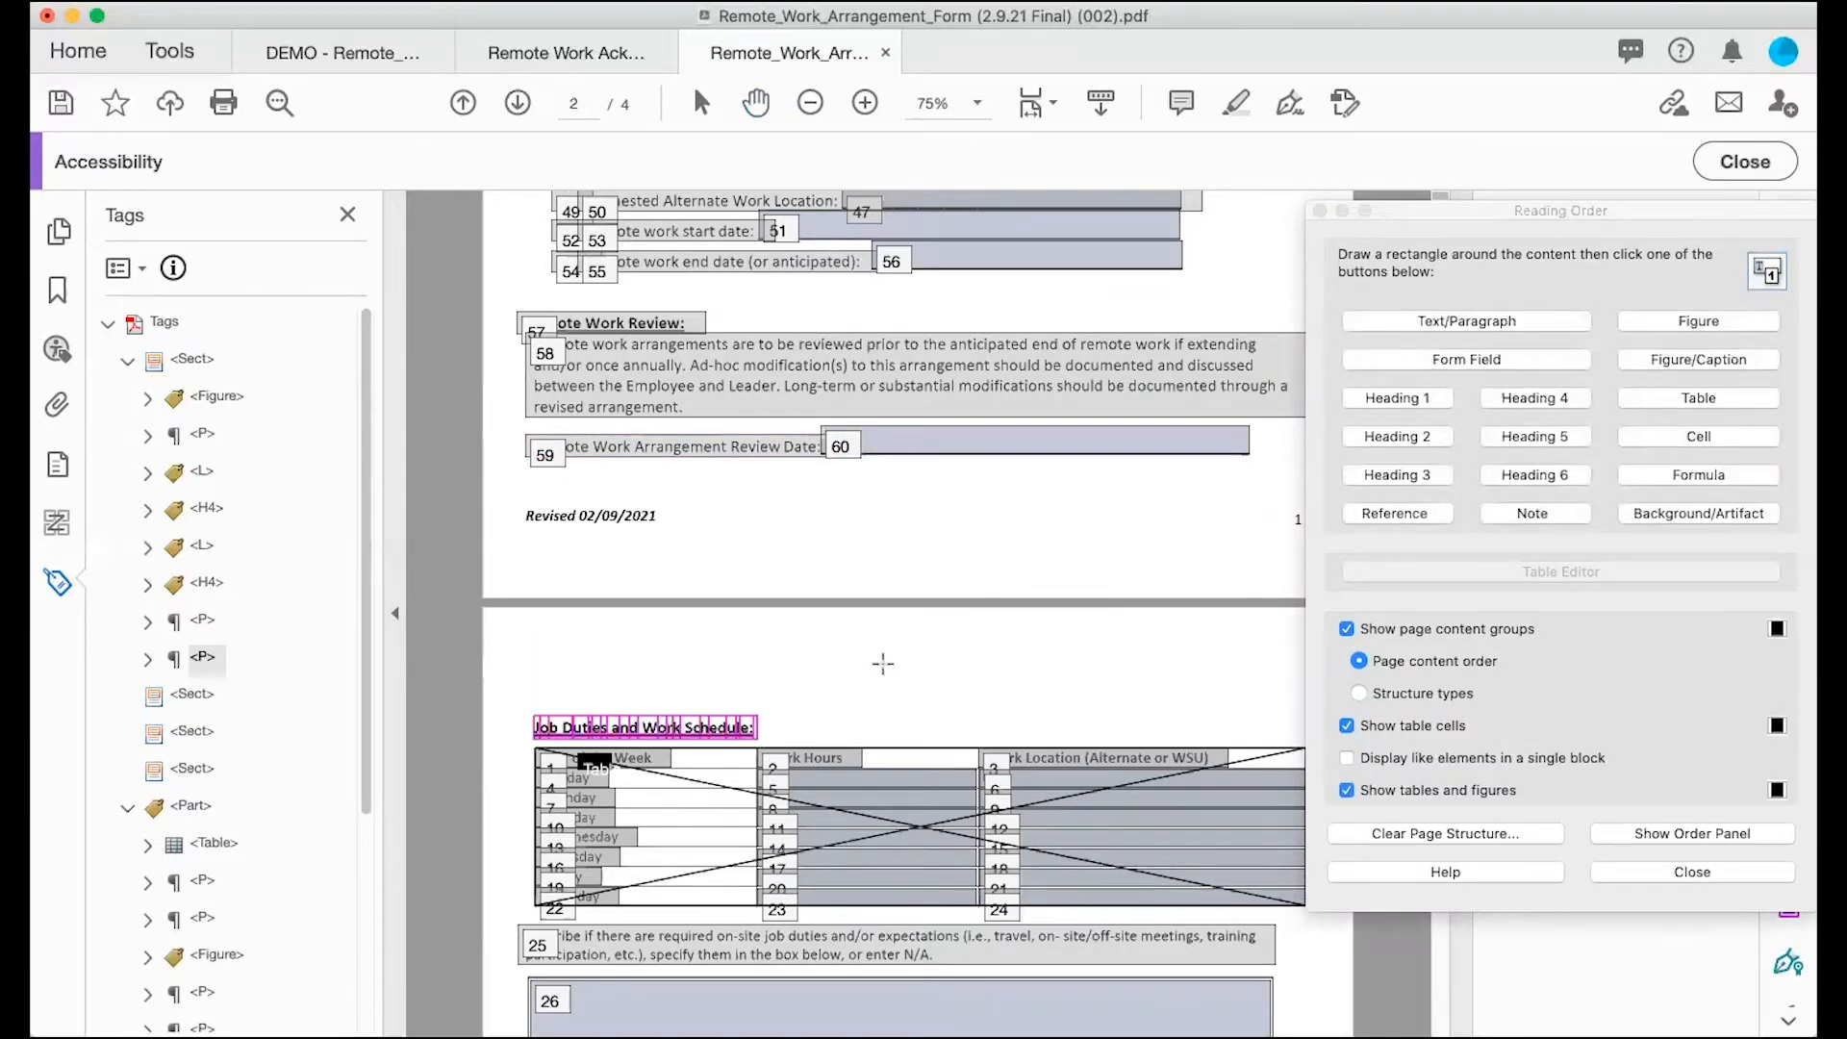
pyautogui.scroll(3, 881, 662)
pyautogui.scroll(5, 882, 664)
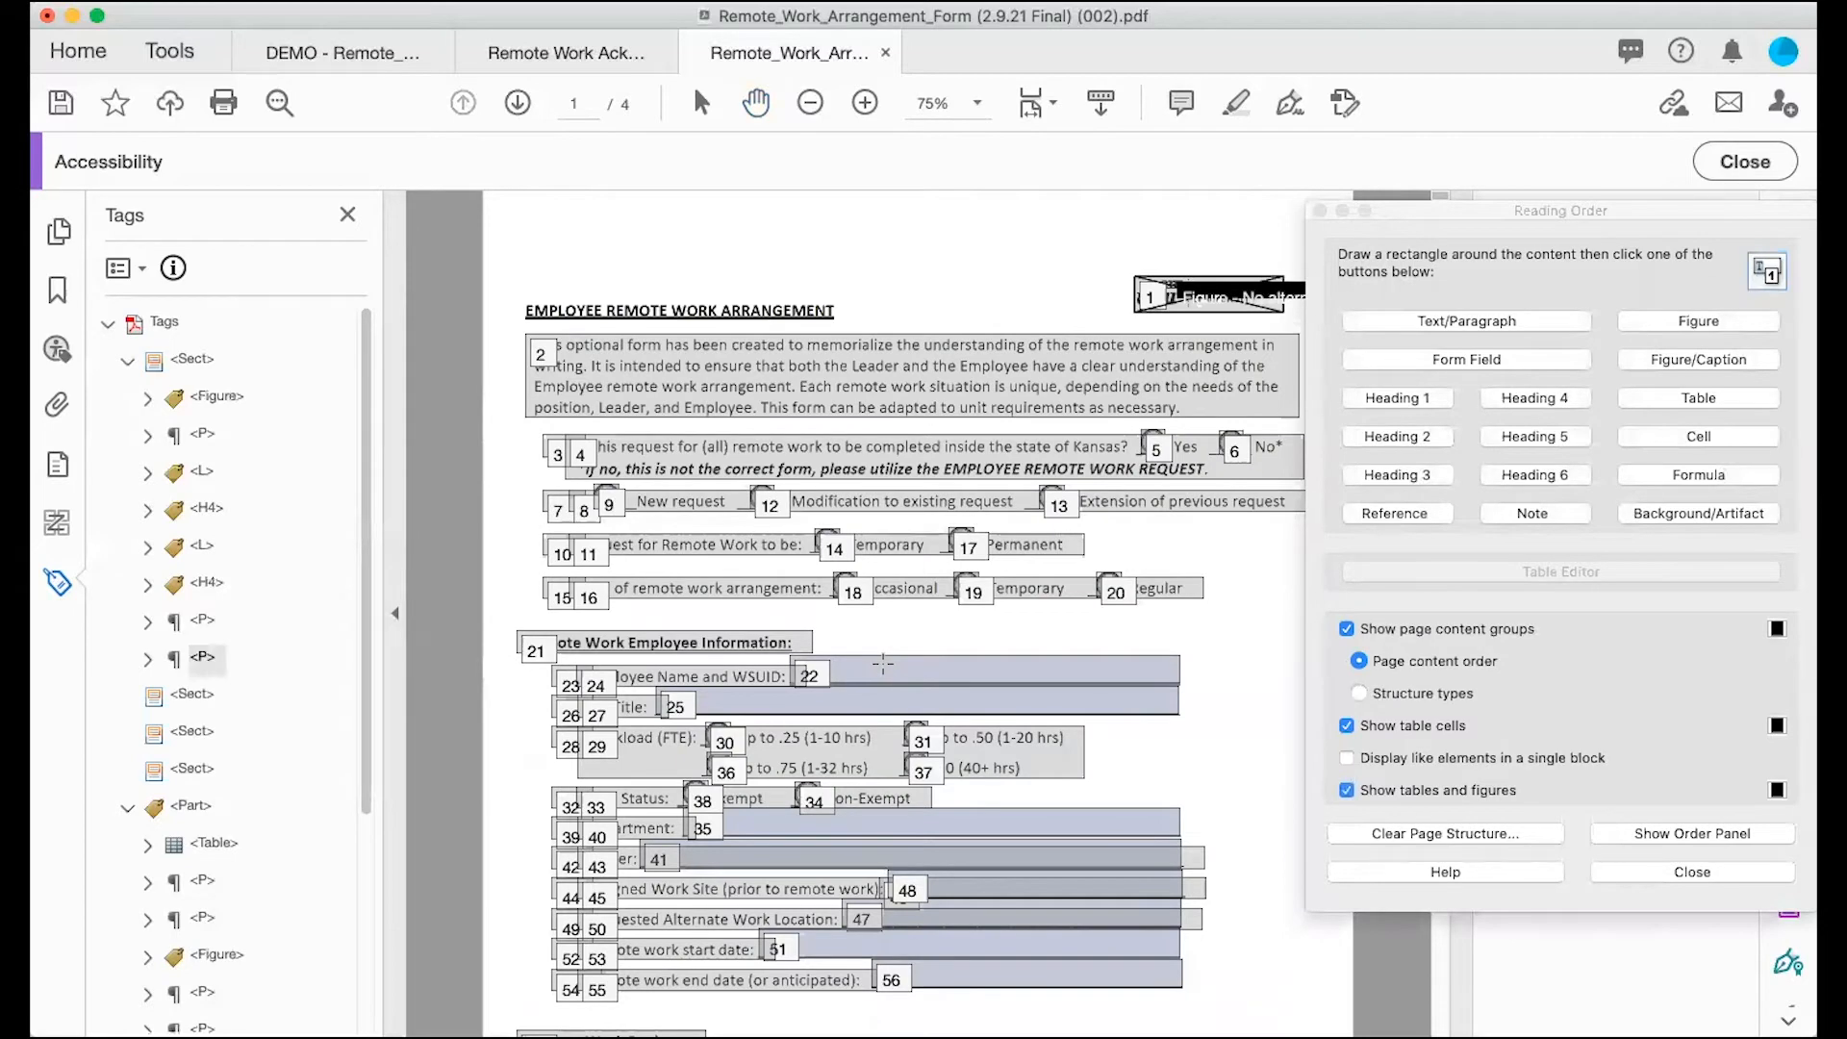
pyautogui.scroll(-7, 882, 664)
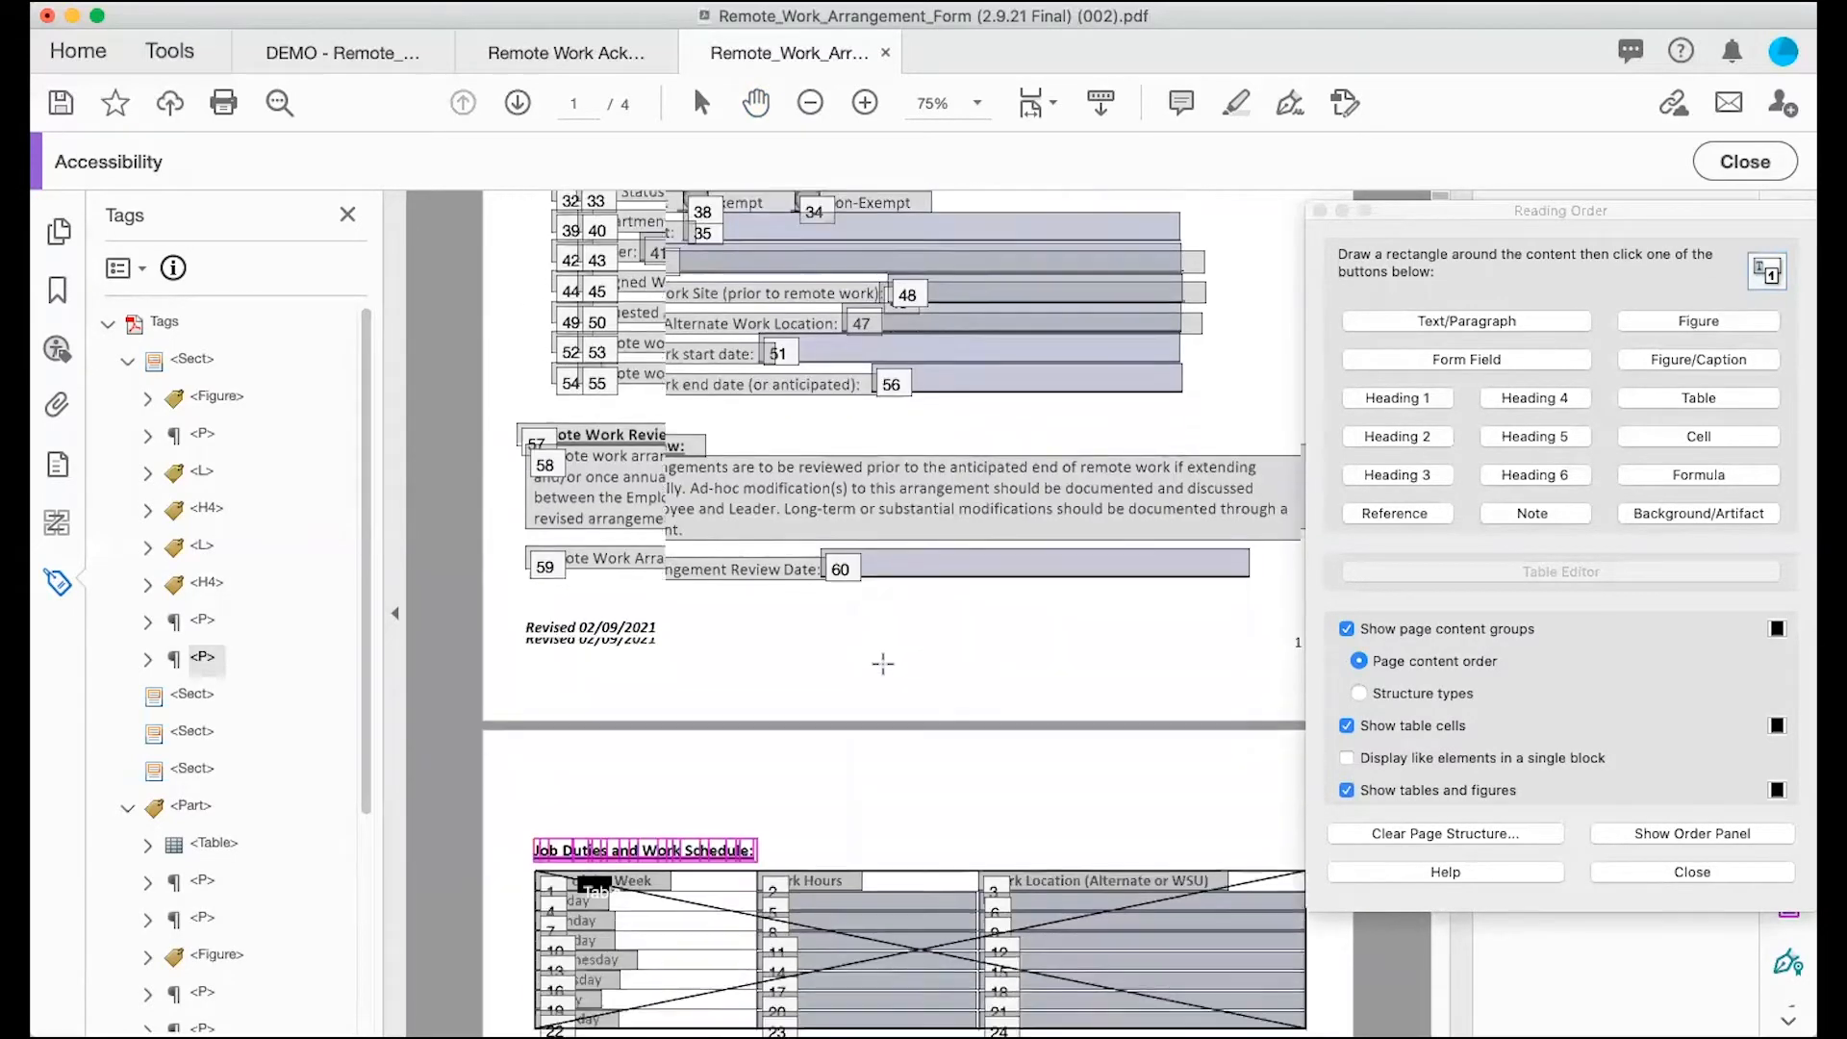
pyautogui.scroll(7, 882, 664)
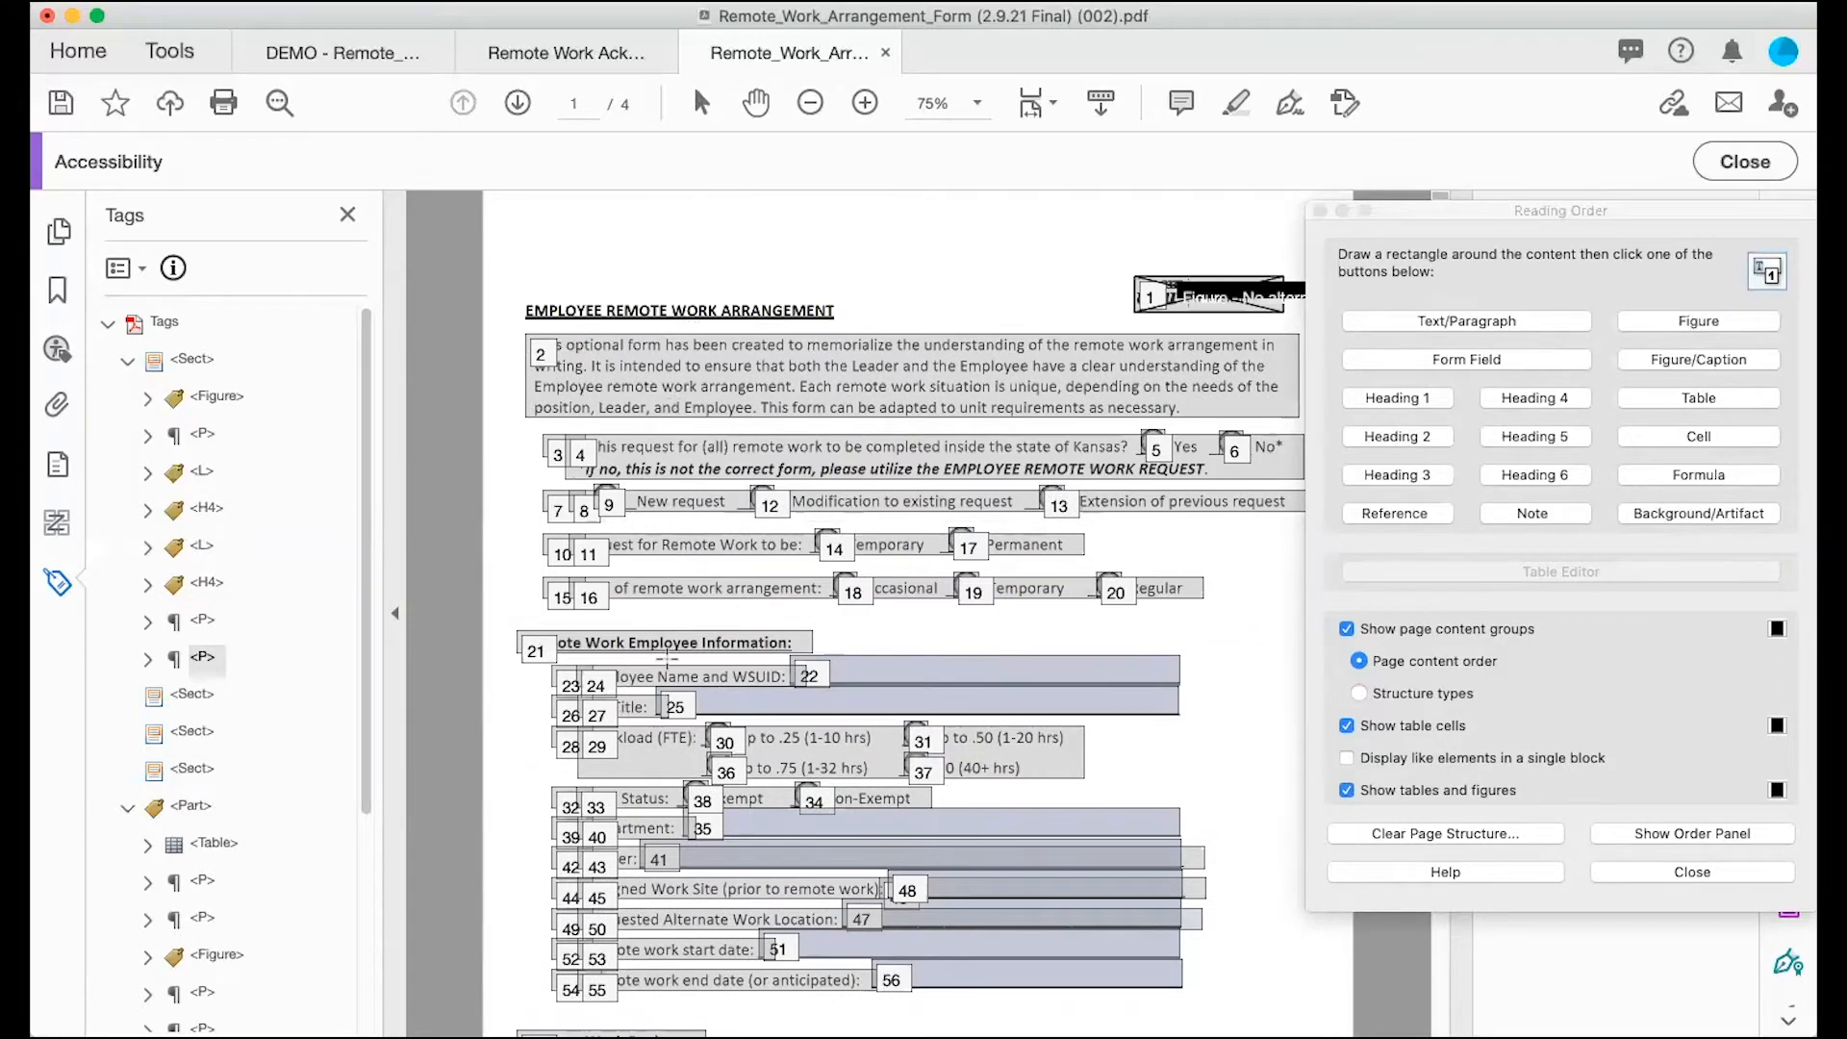
pyautogui.scroll(-5, 667, 657)
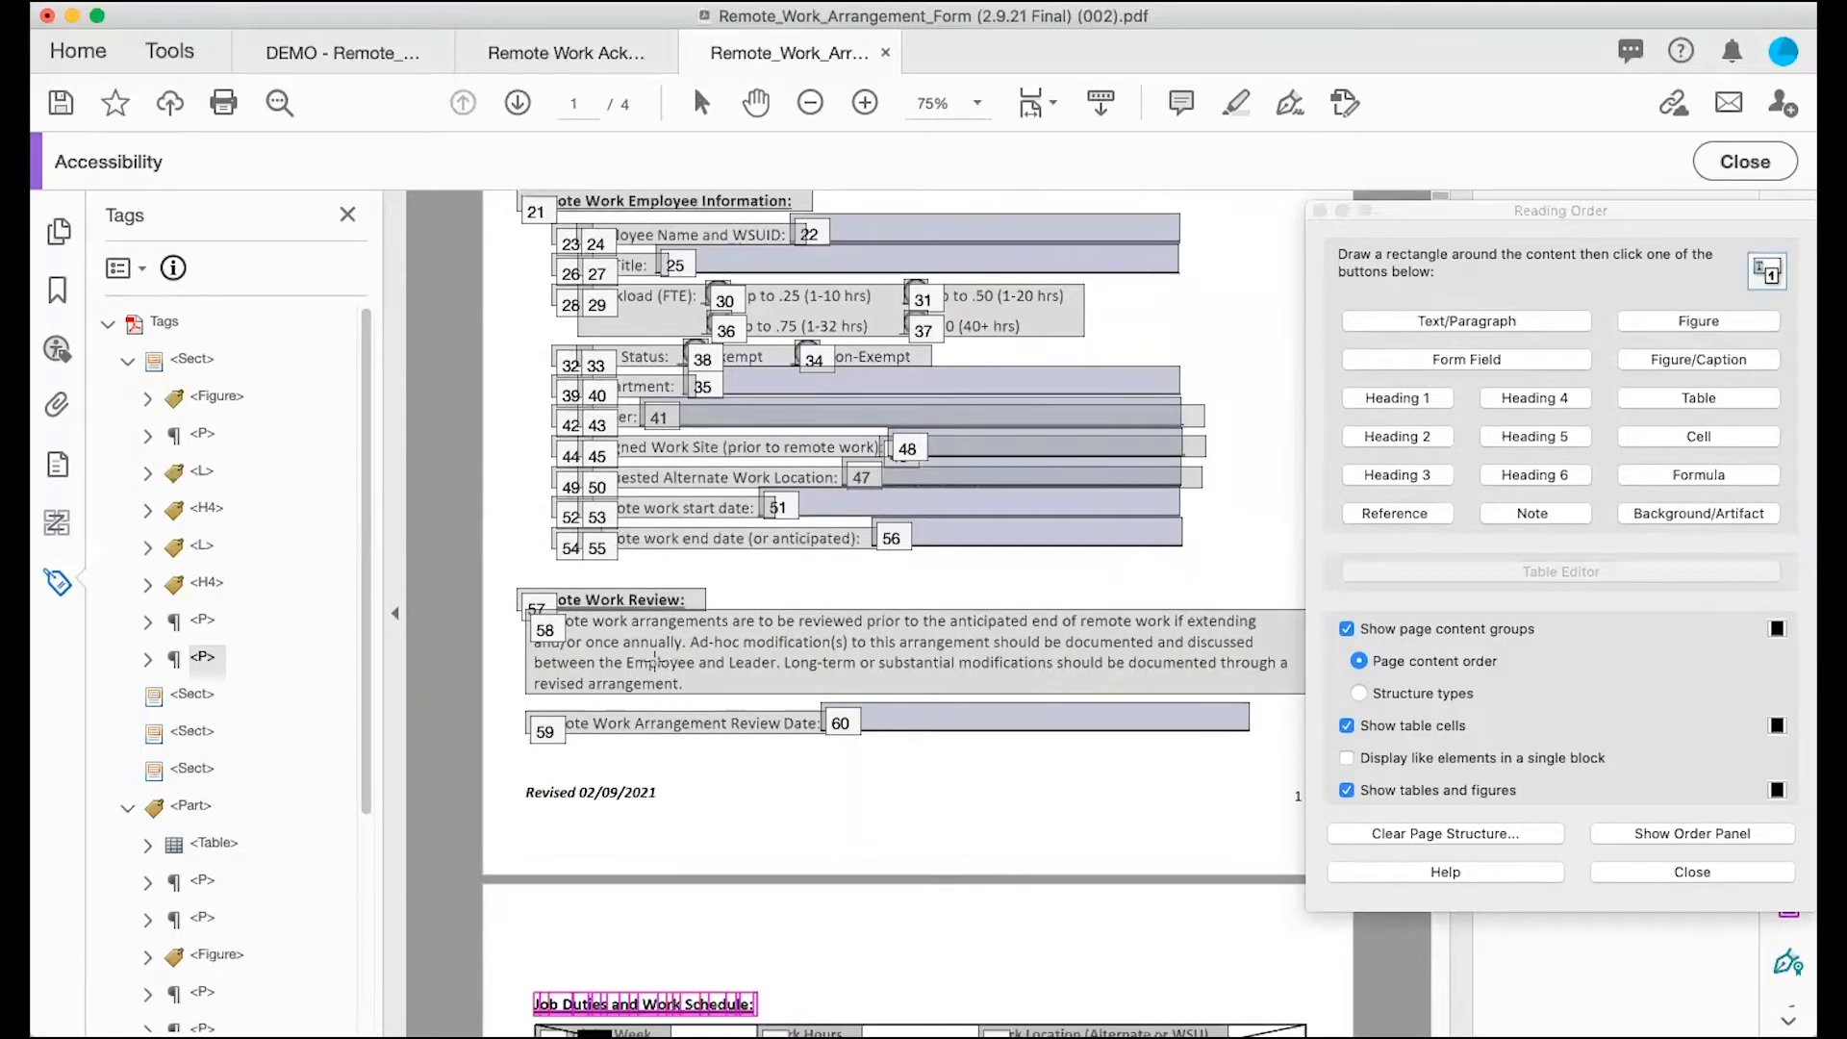
pyautogui.scroll(-4, 655, 661)
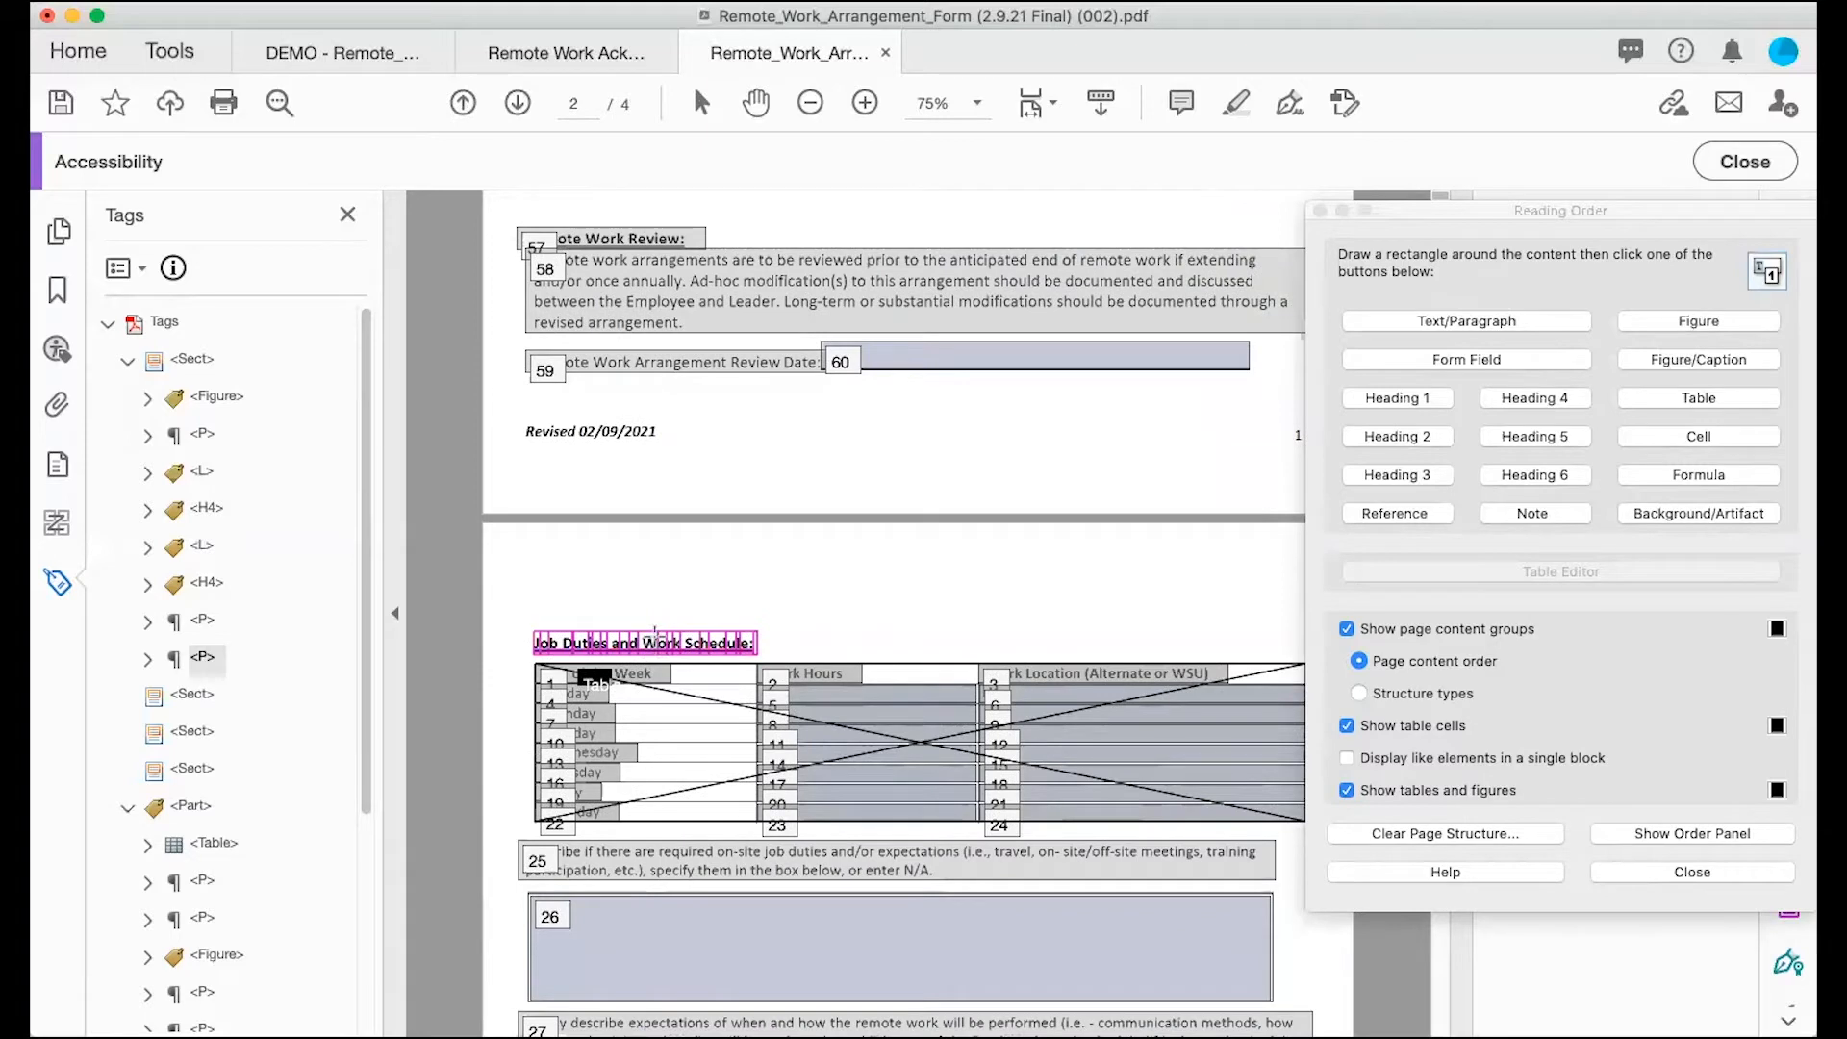
pyautogui.click(1393, 438)
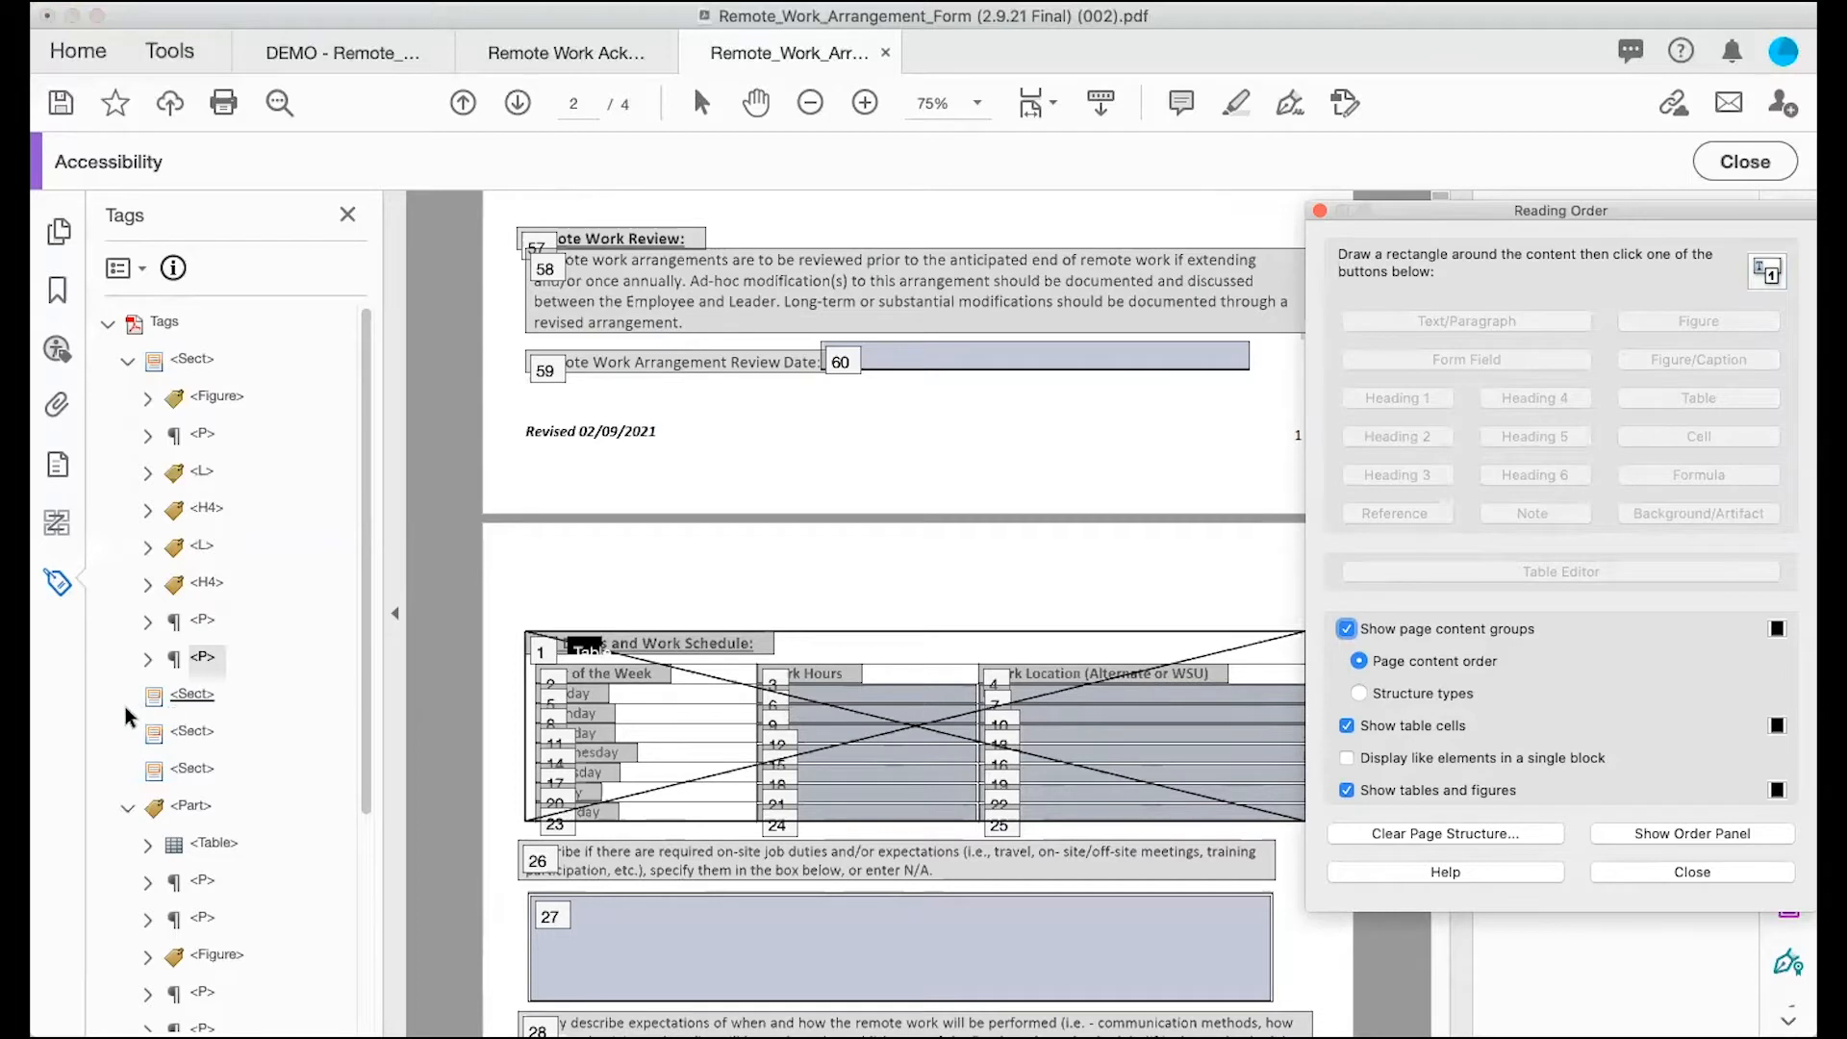
# Step: Move the Job Duties and Work Schedule H2 tag out of the table's first row and nest it inside the second Section tag
pyautogui.scroll(-2, 125, 706)
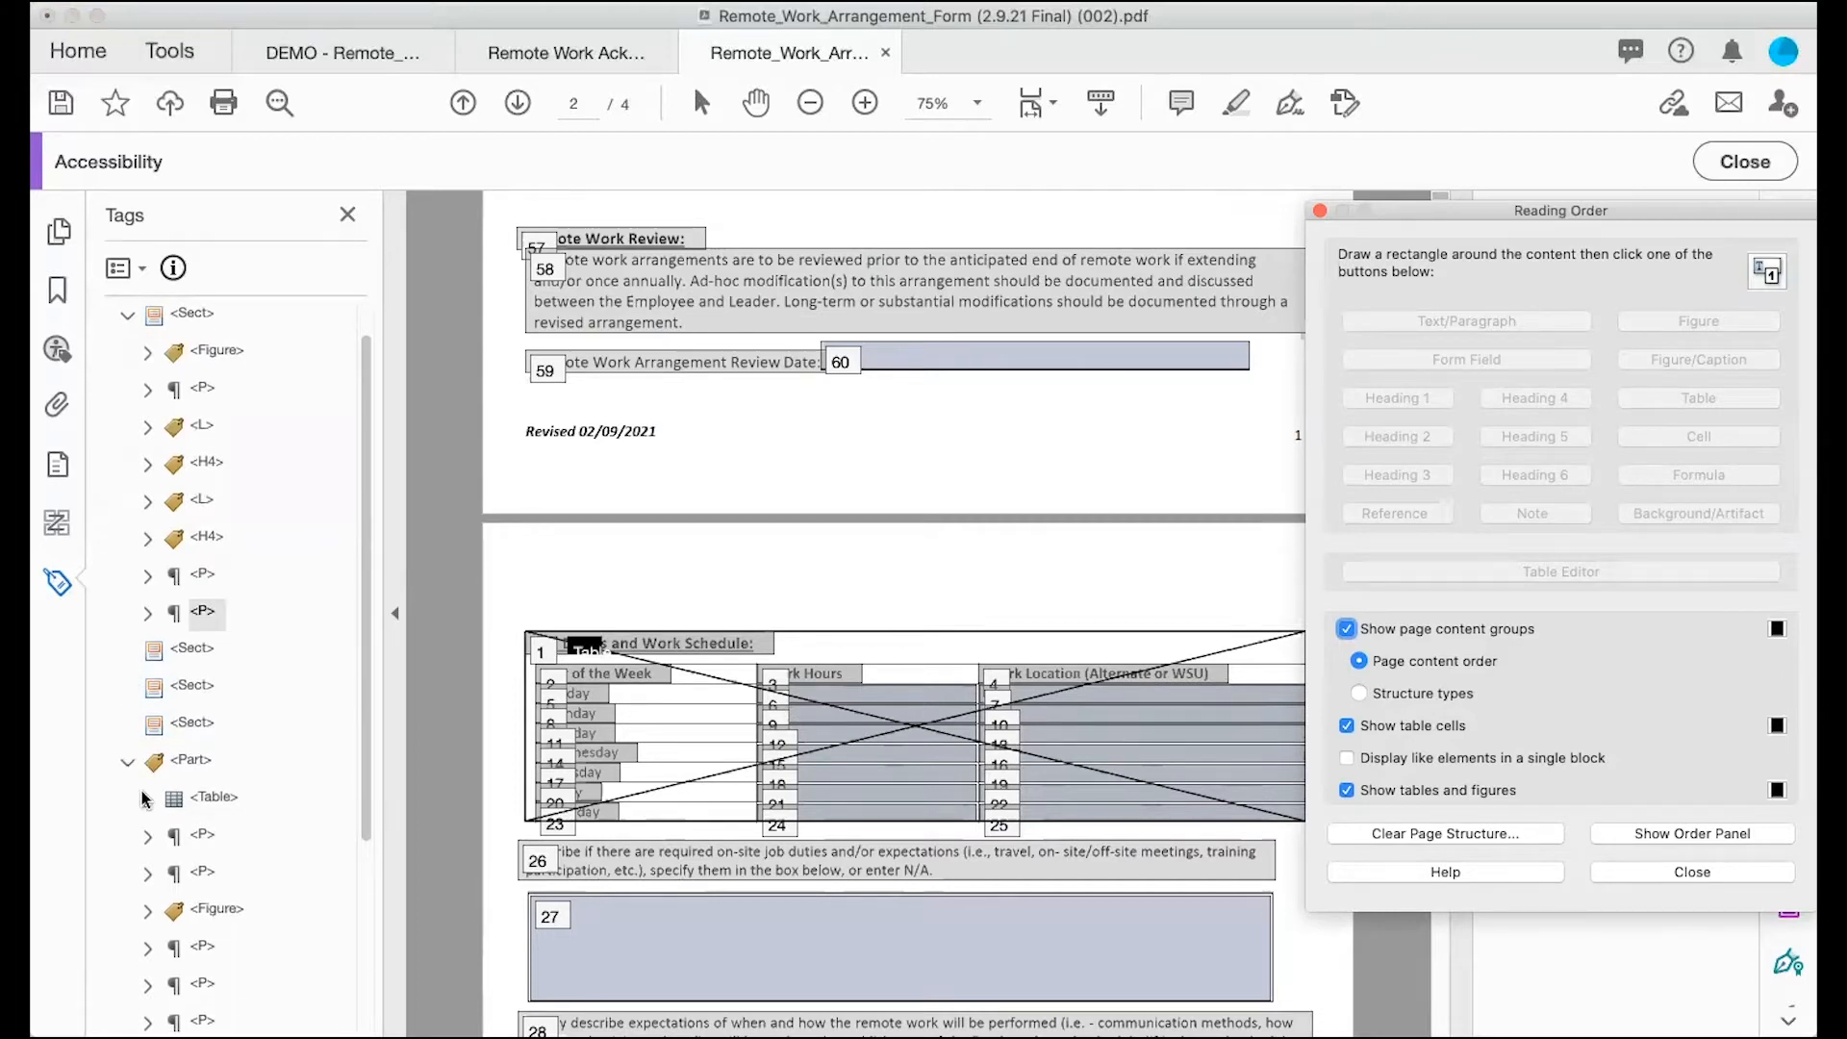
pyautogui.click(147, 798)
pyautogui.scroll(-5, 181, 895)
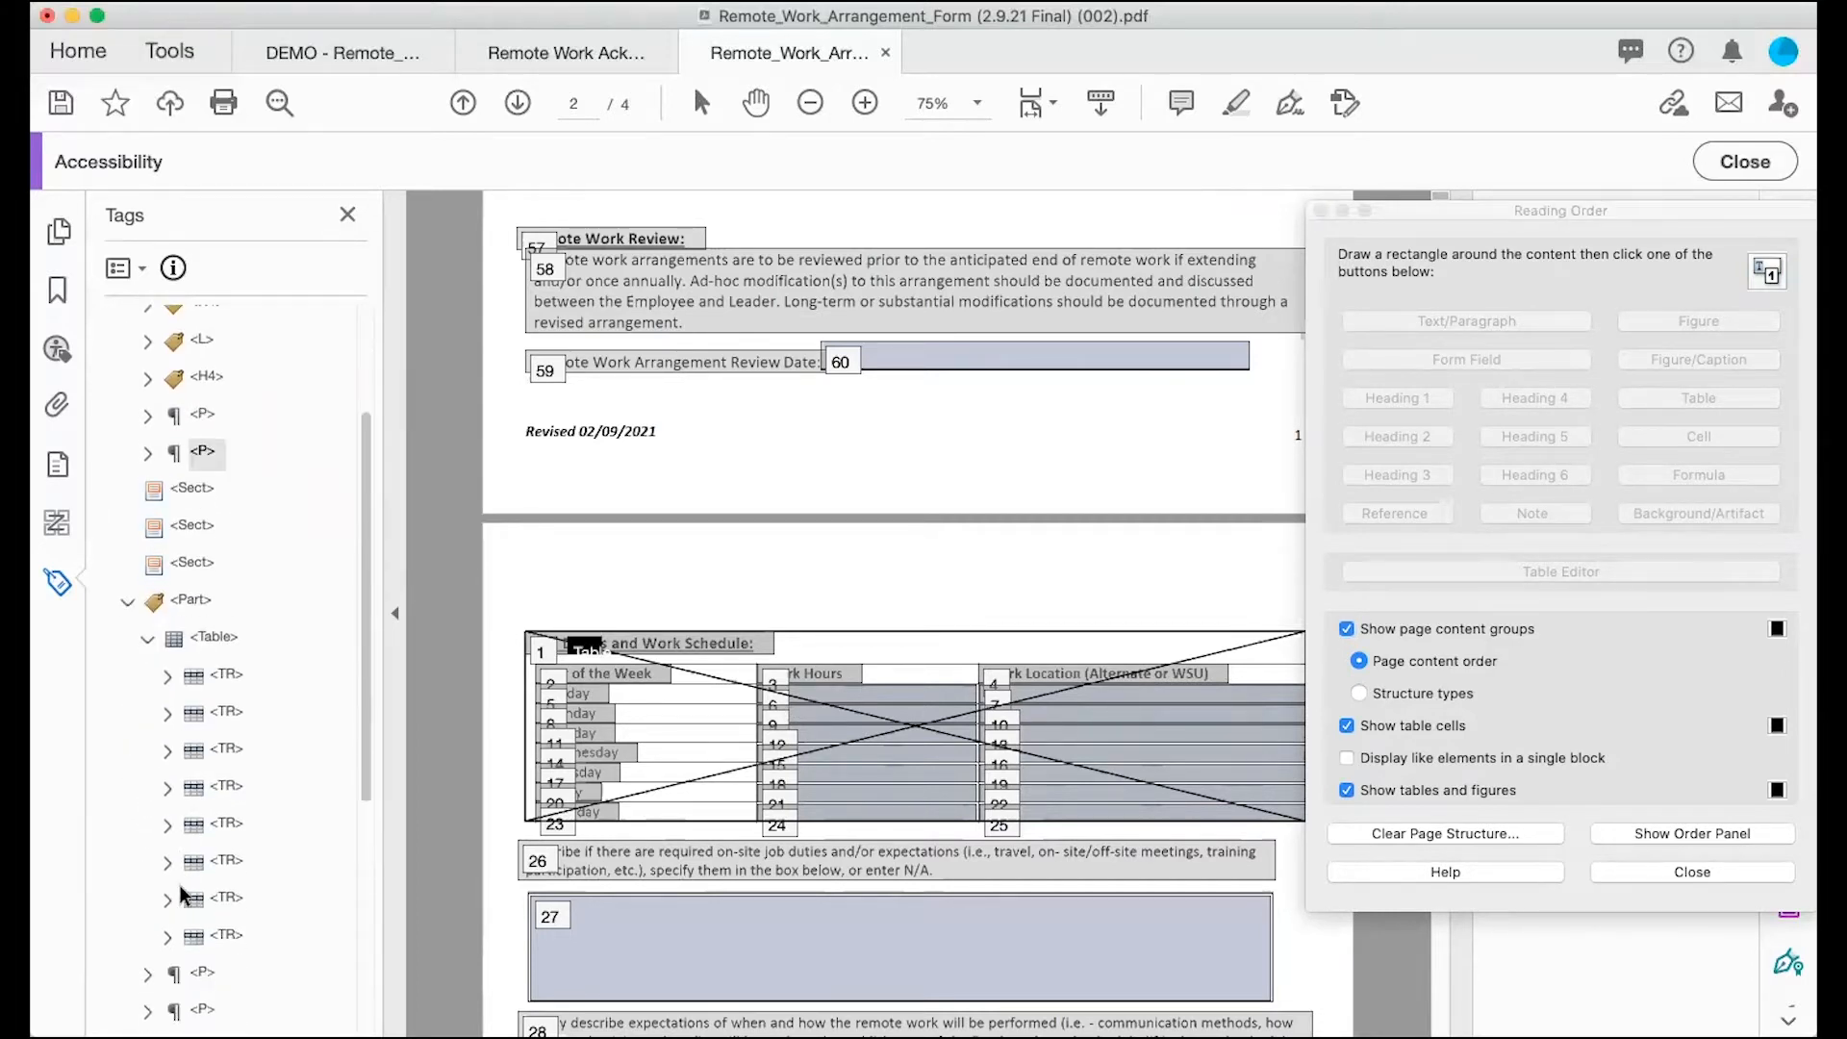
pyautogui.scroll(-3, 182, 894)
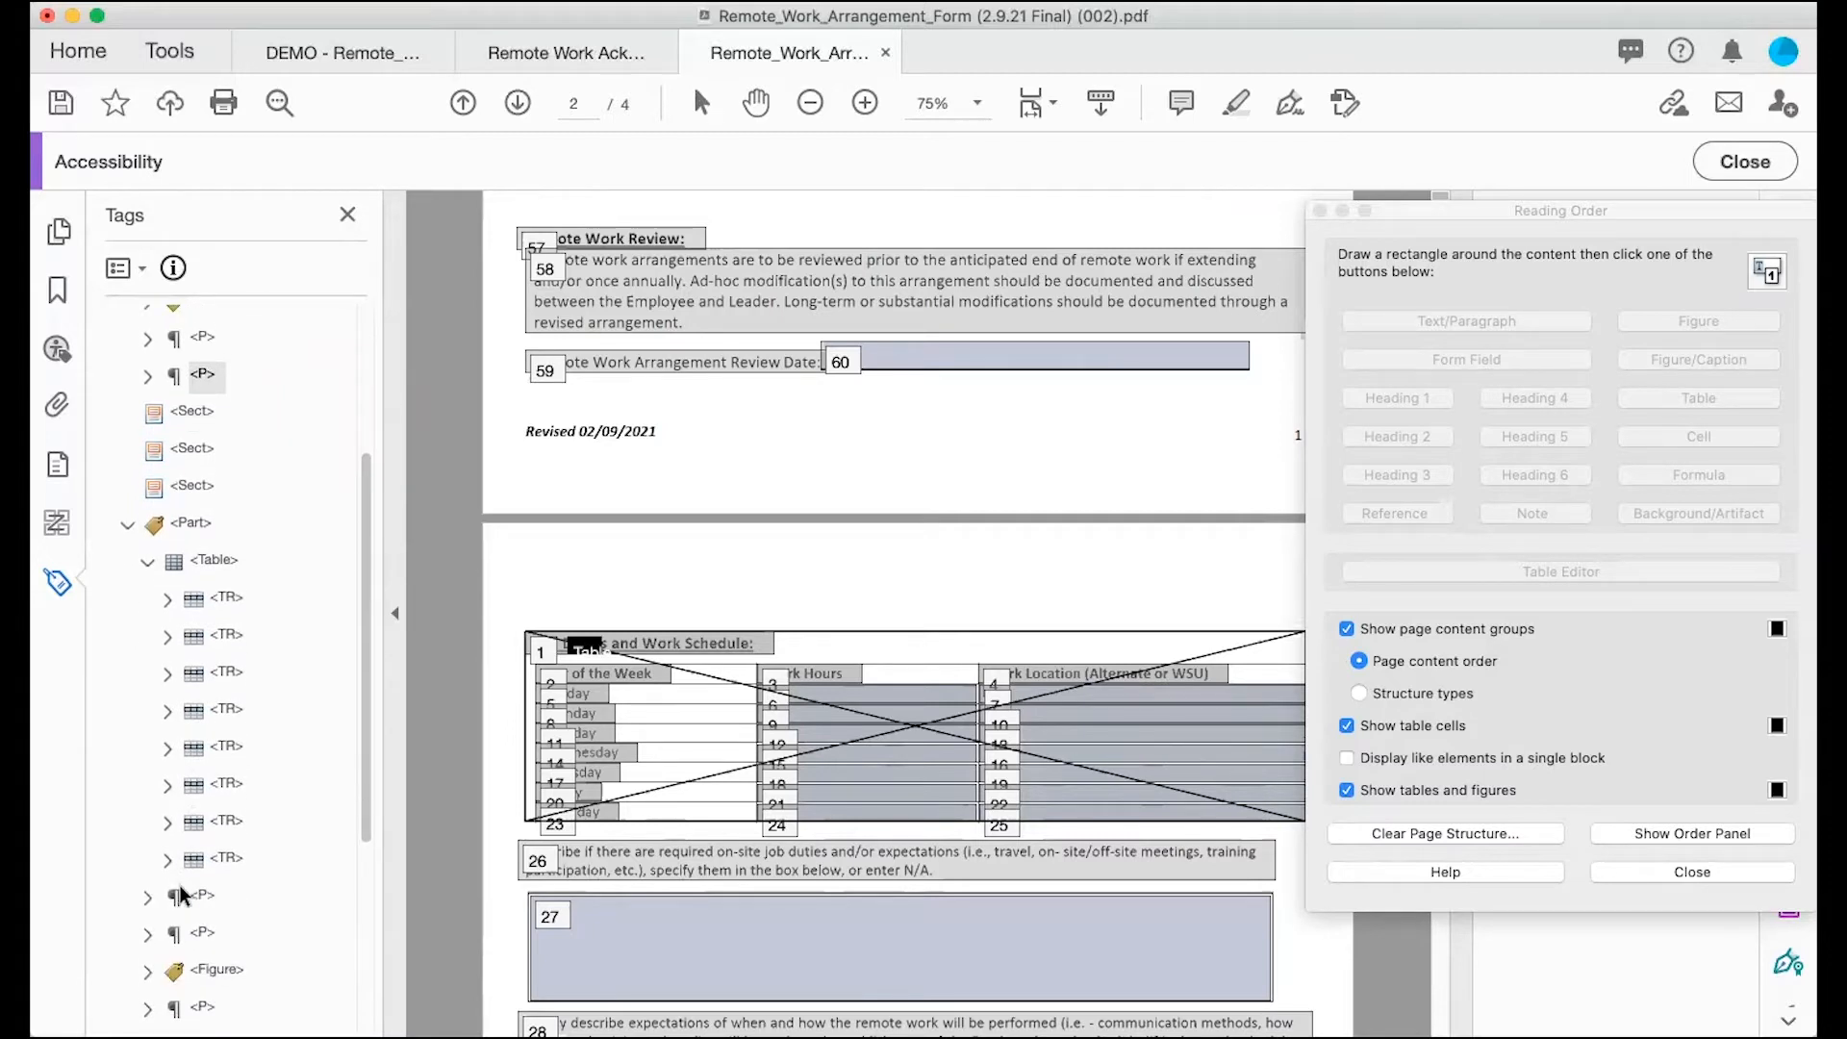
pyautogui.click(202, 895)
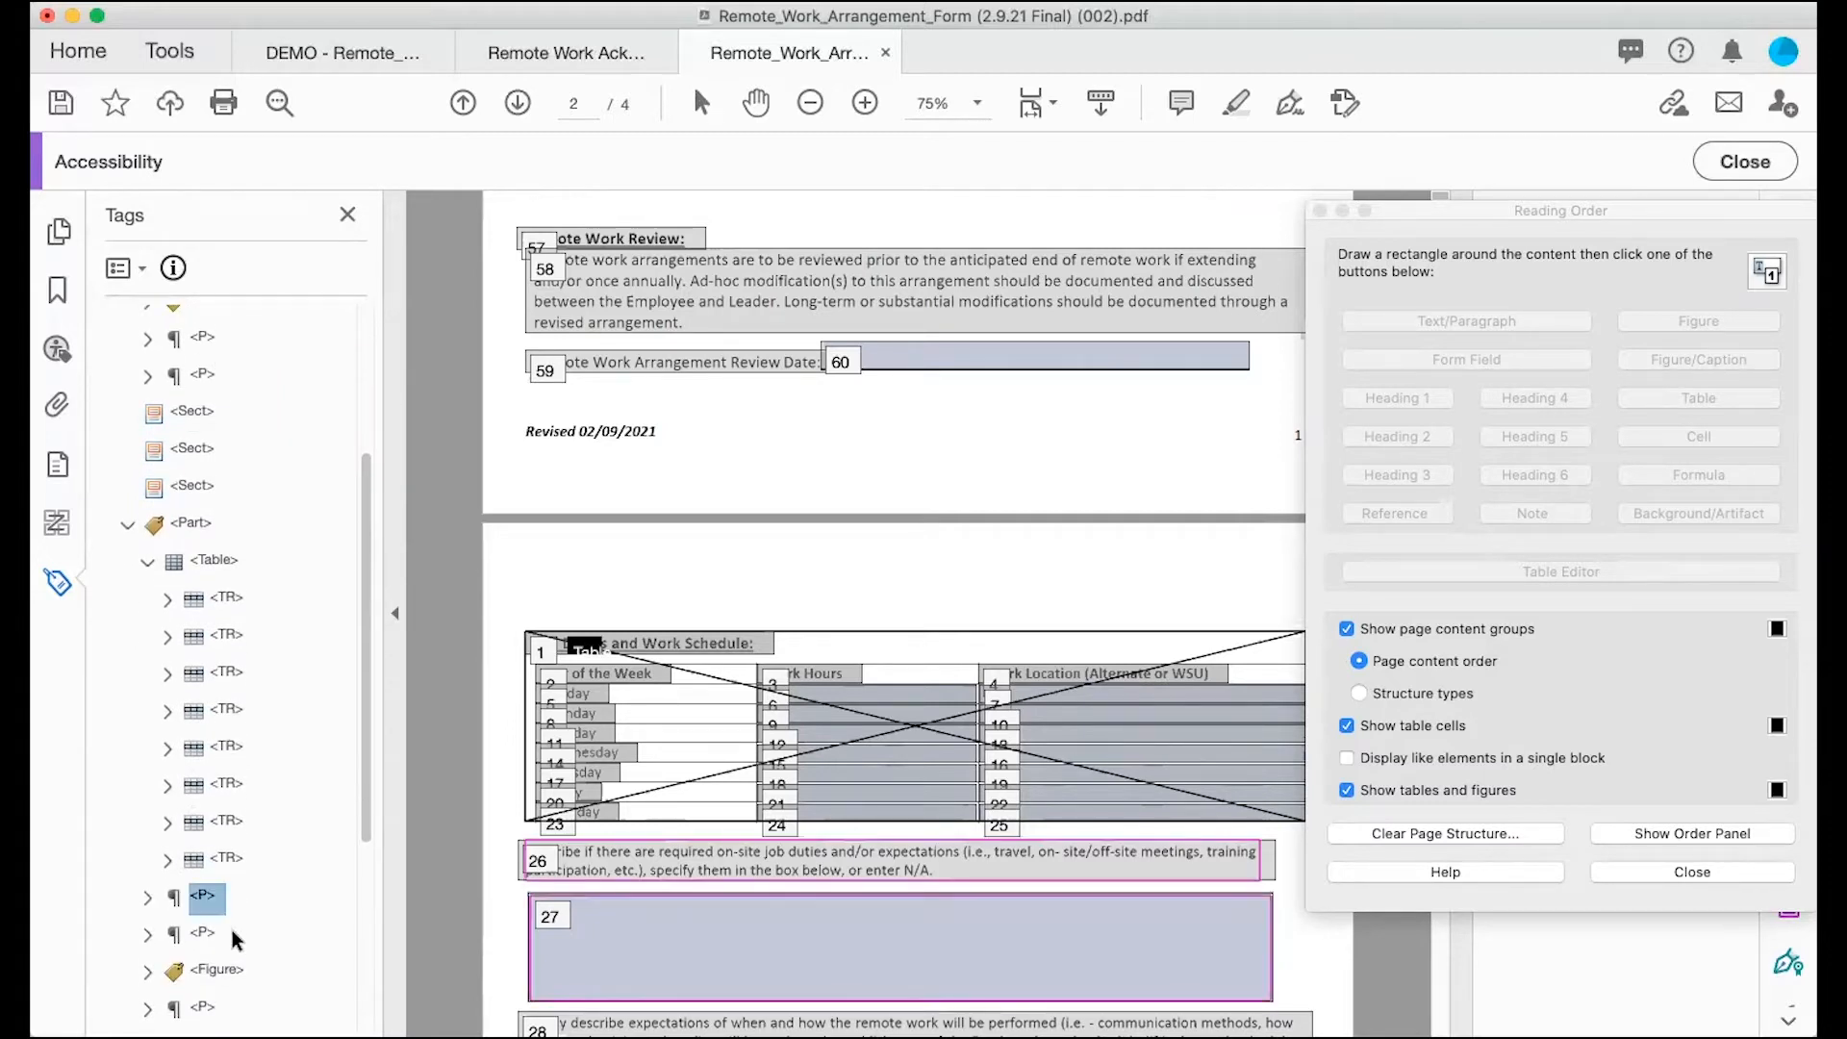
pyautogui.click(165, 599)
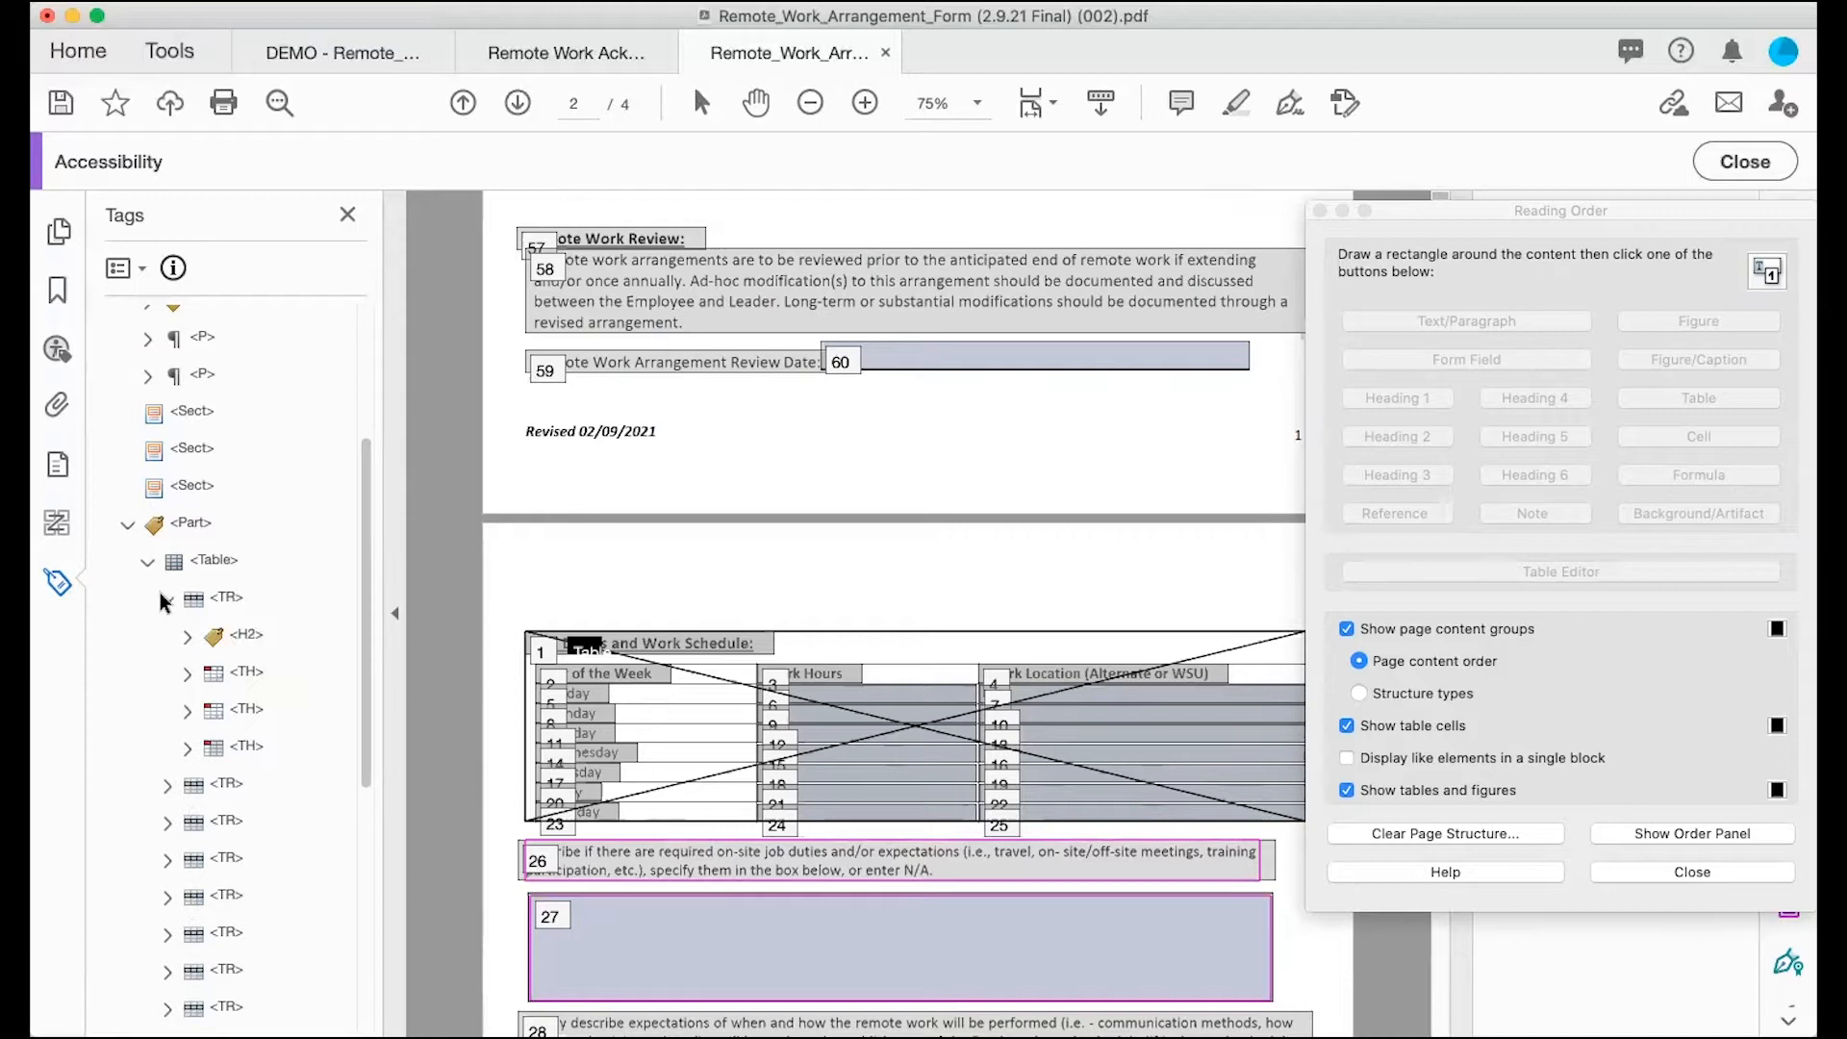
pyautogui.click(241, 637)
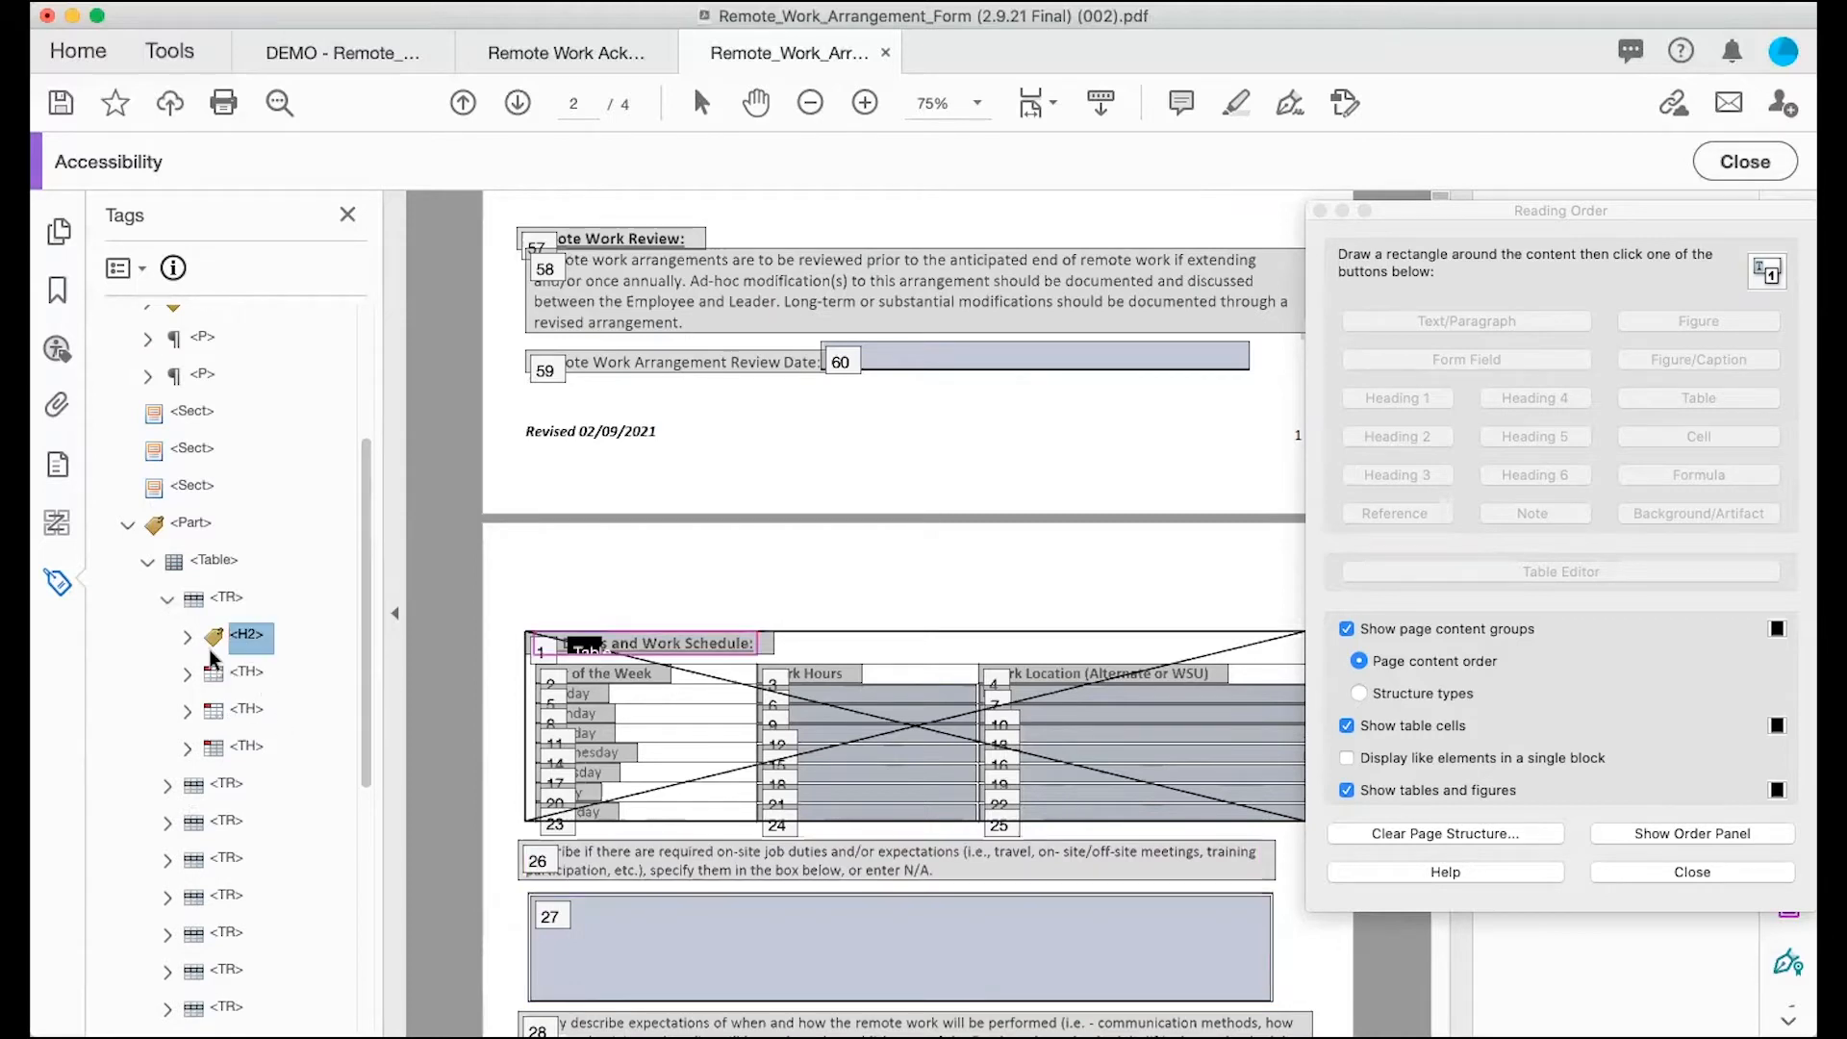
pyautogui.scroll(1, 214, 660)
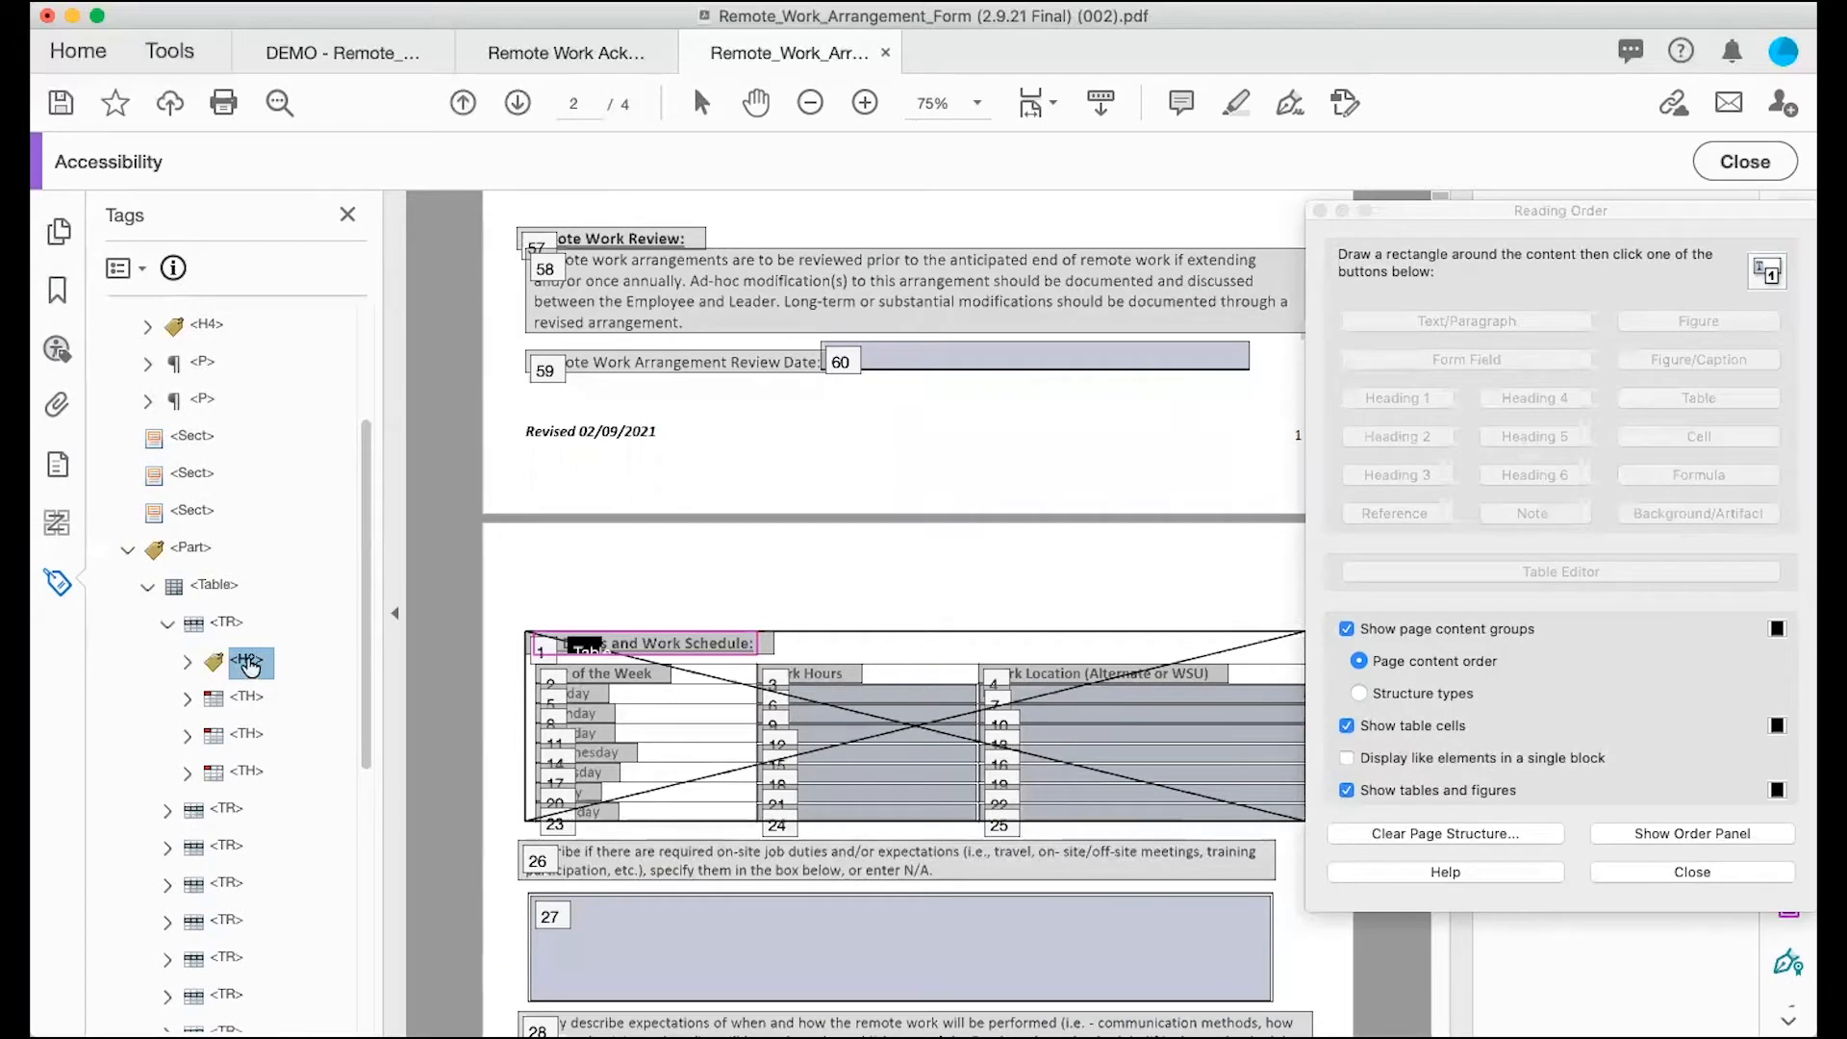
pyautogui.moveTo(250, 664); pyautogui.dragTo(196, 459)
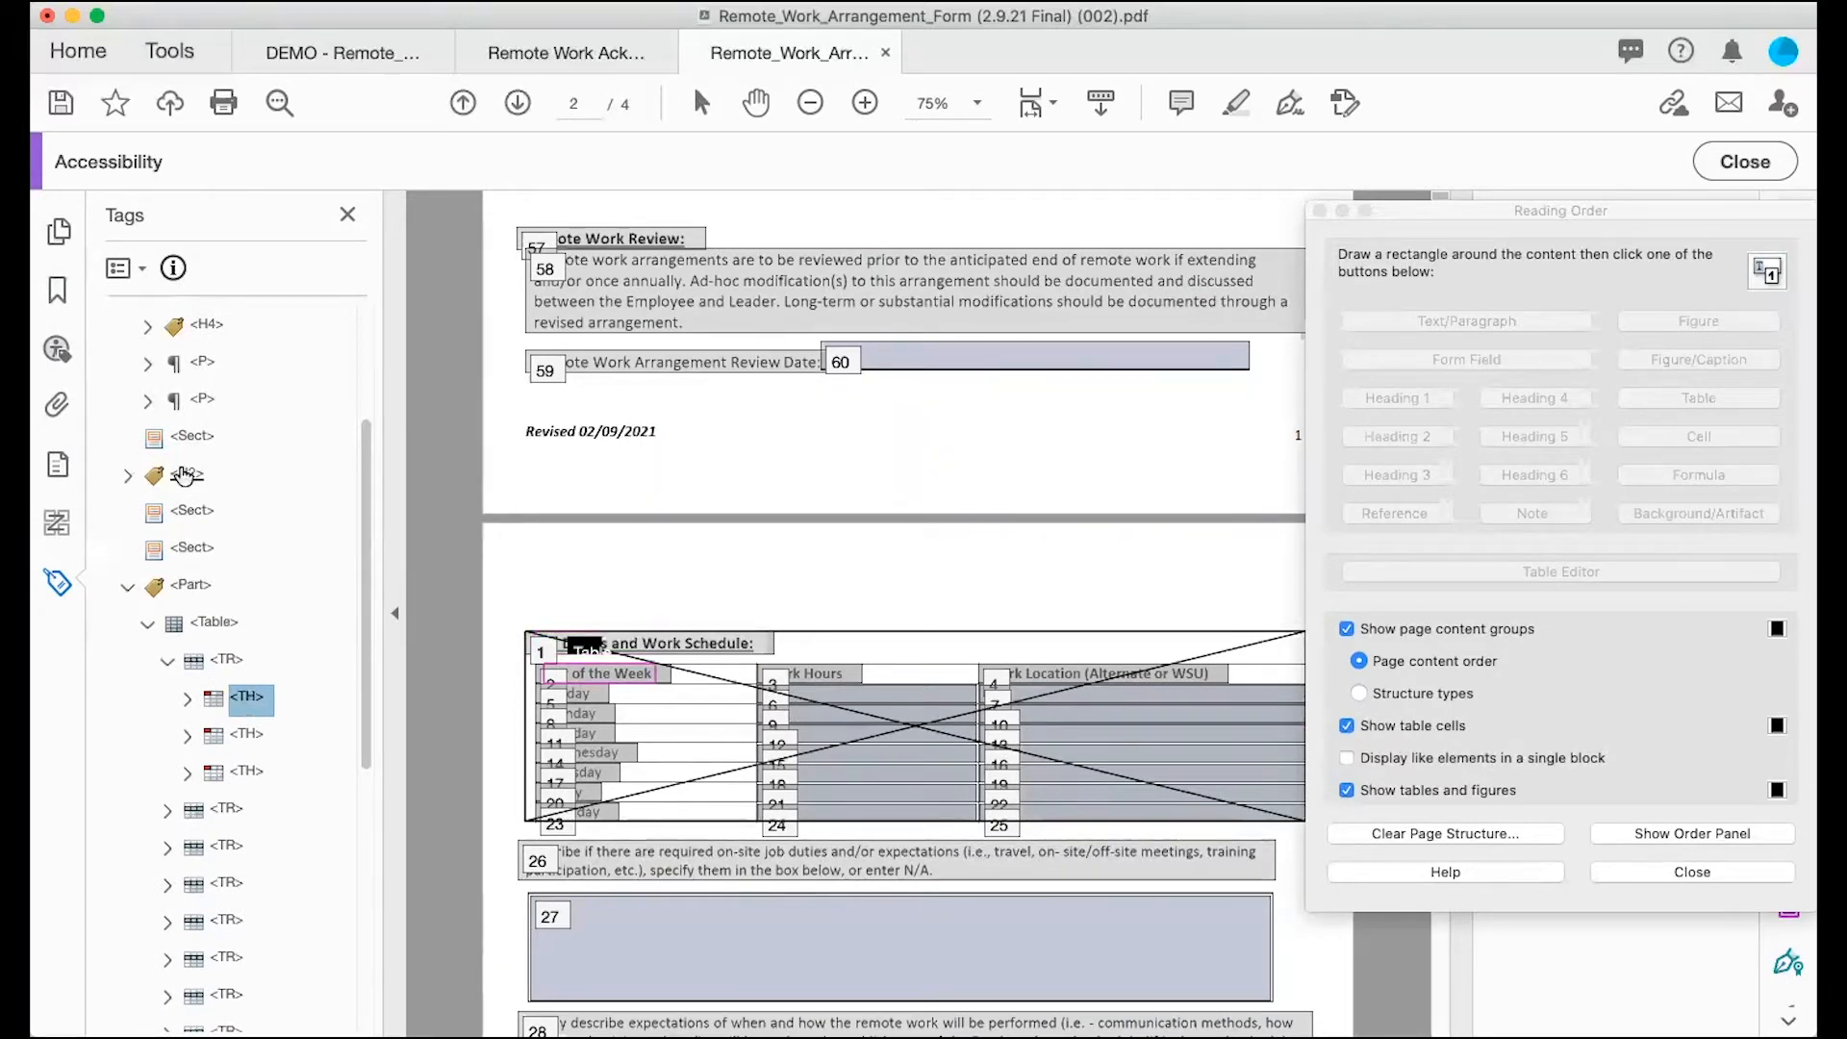
pyautogui.click(187, 481)
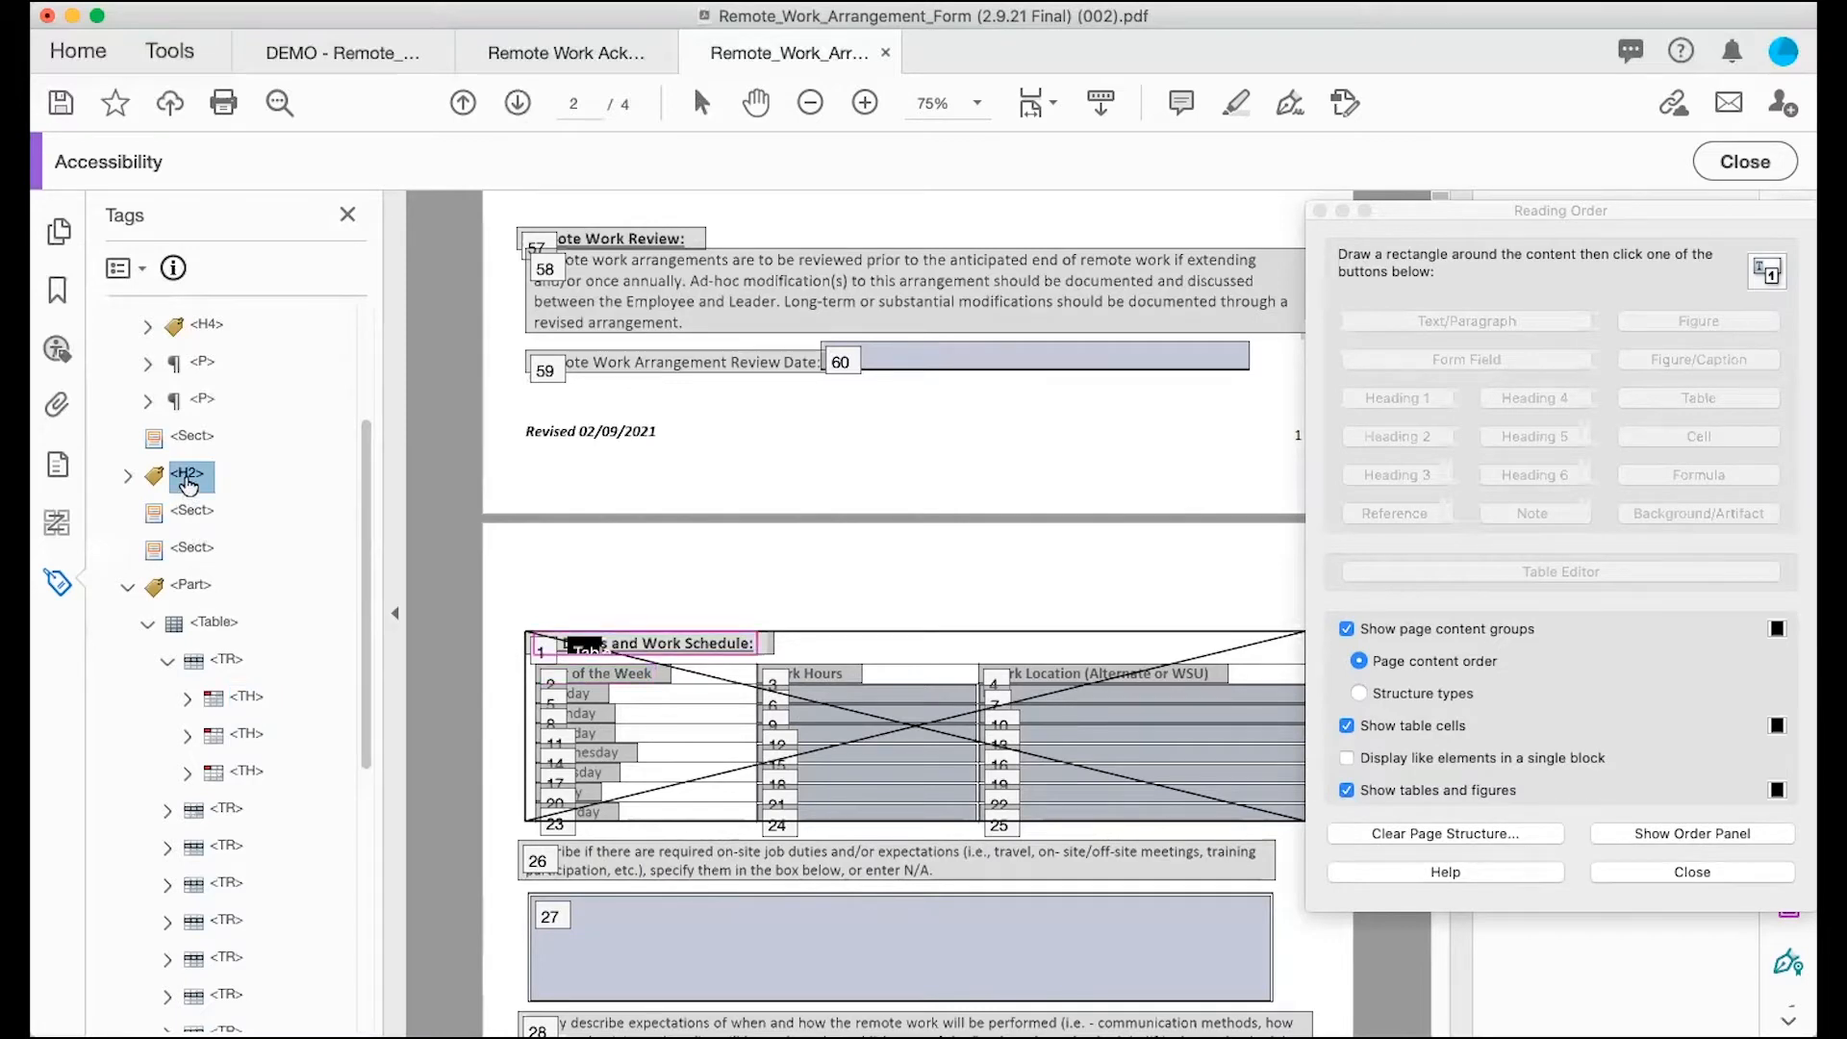
pyautogui.moveTo(187, 483); pyautogui.dragTo(197, 452)
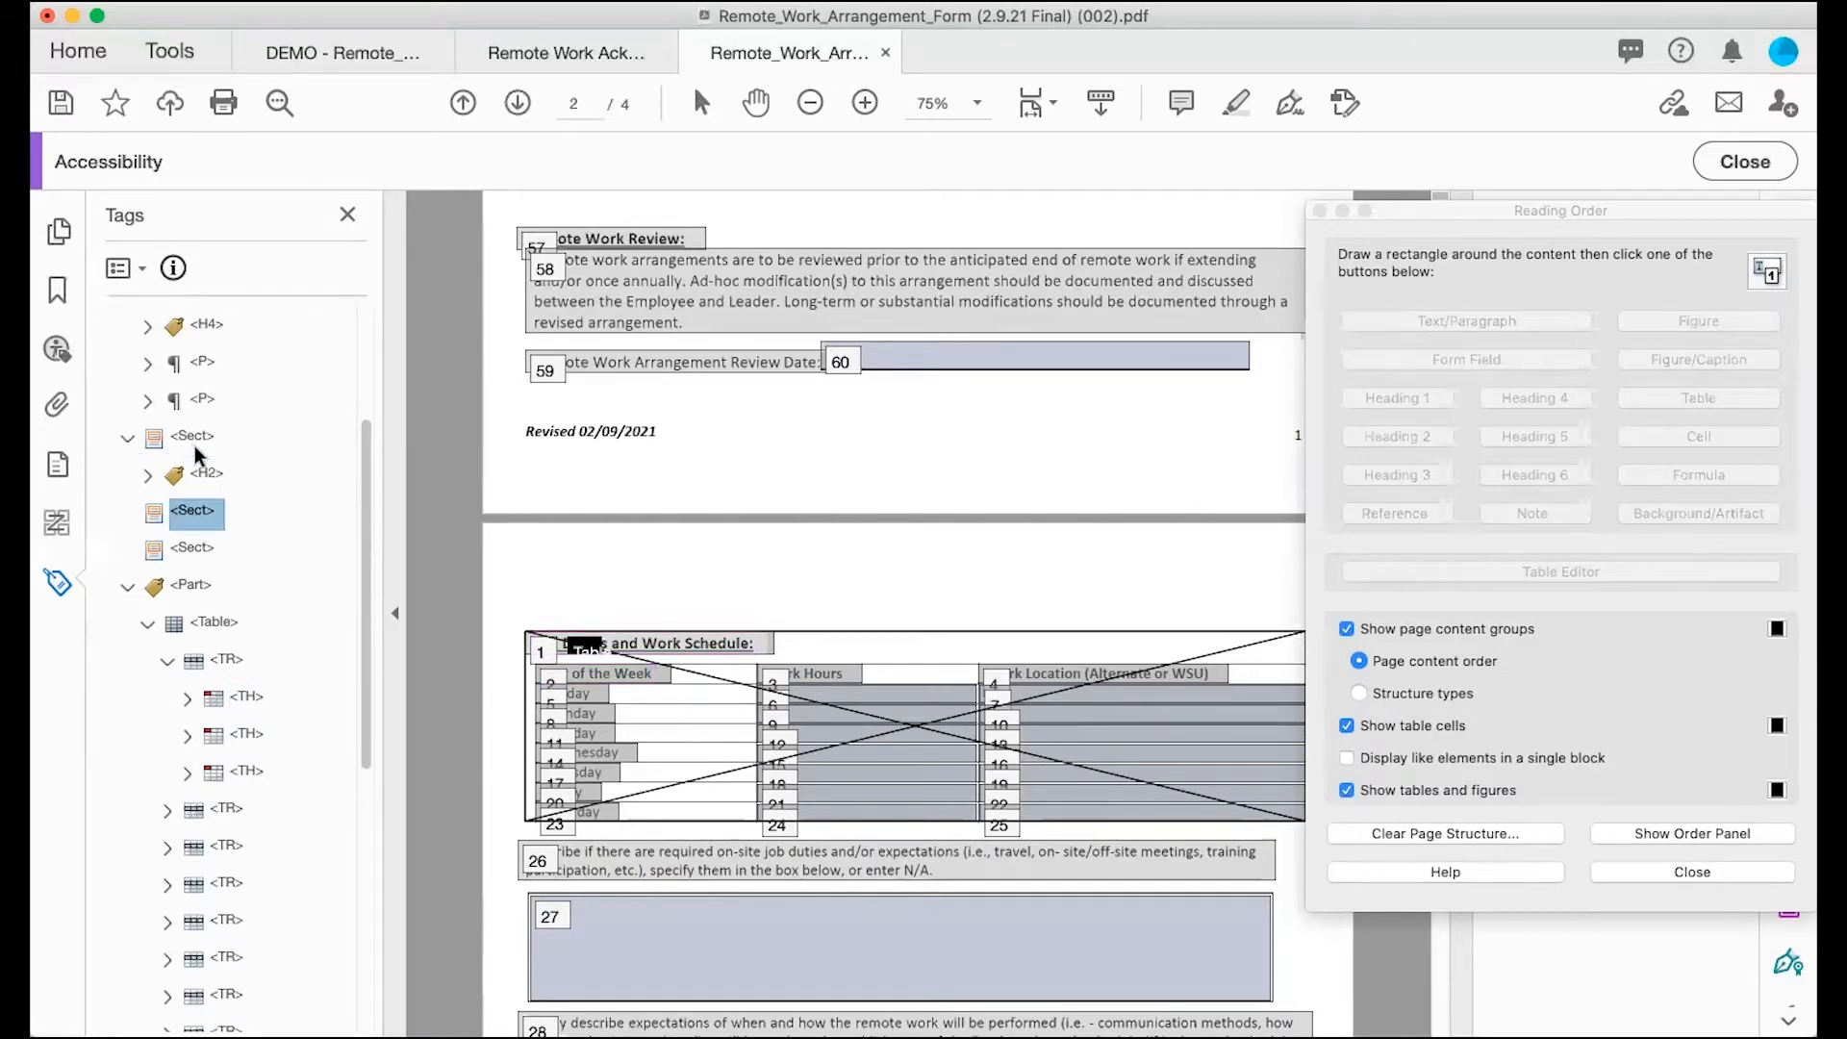
# Step: Collapse the Part's first Table tag and go through the tags from it downward to find the last one covering page 2 content
pyautogui.click(147, 623)
pyautogui.click(214, 624)
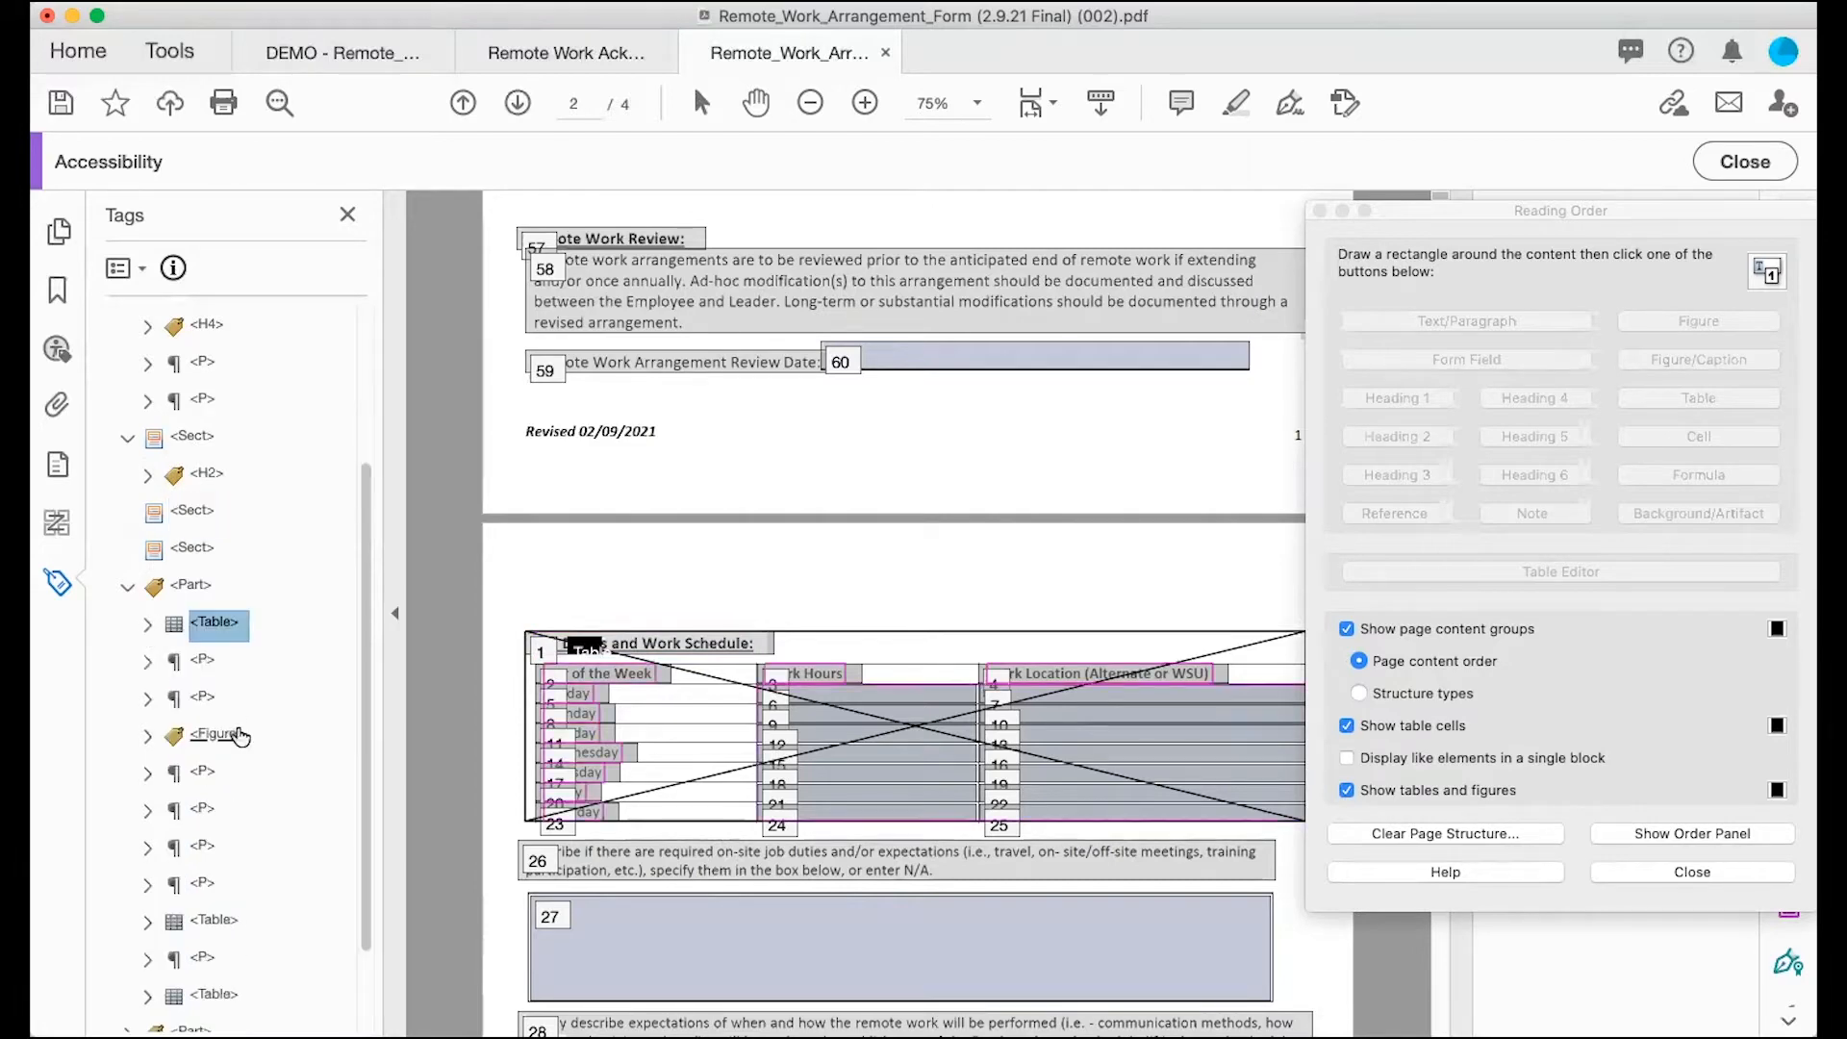
pyautogui.scroll(-10, 709, 797)
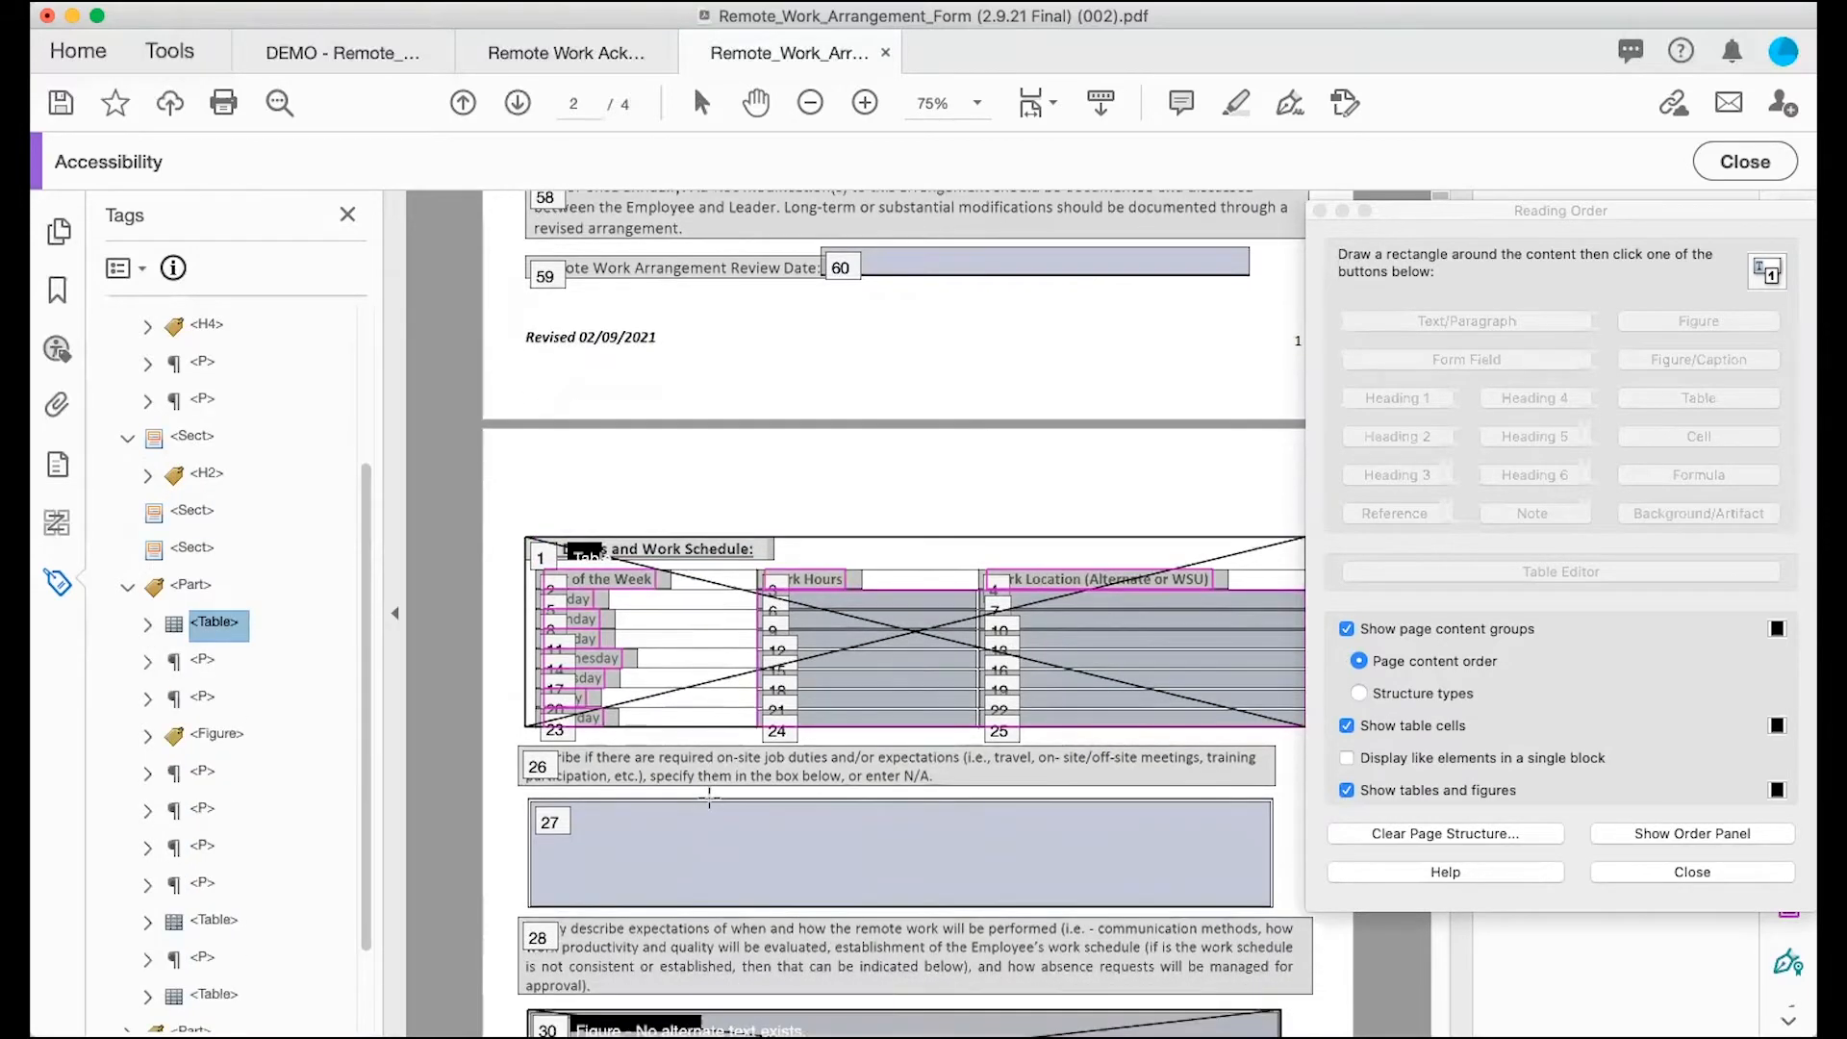
pyautogui.scroll(-1, 709, 798)
pyautogui.scroll(2, 709, 797)
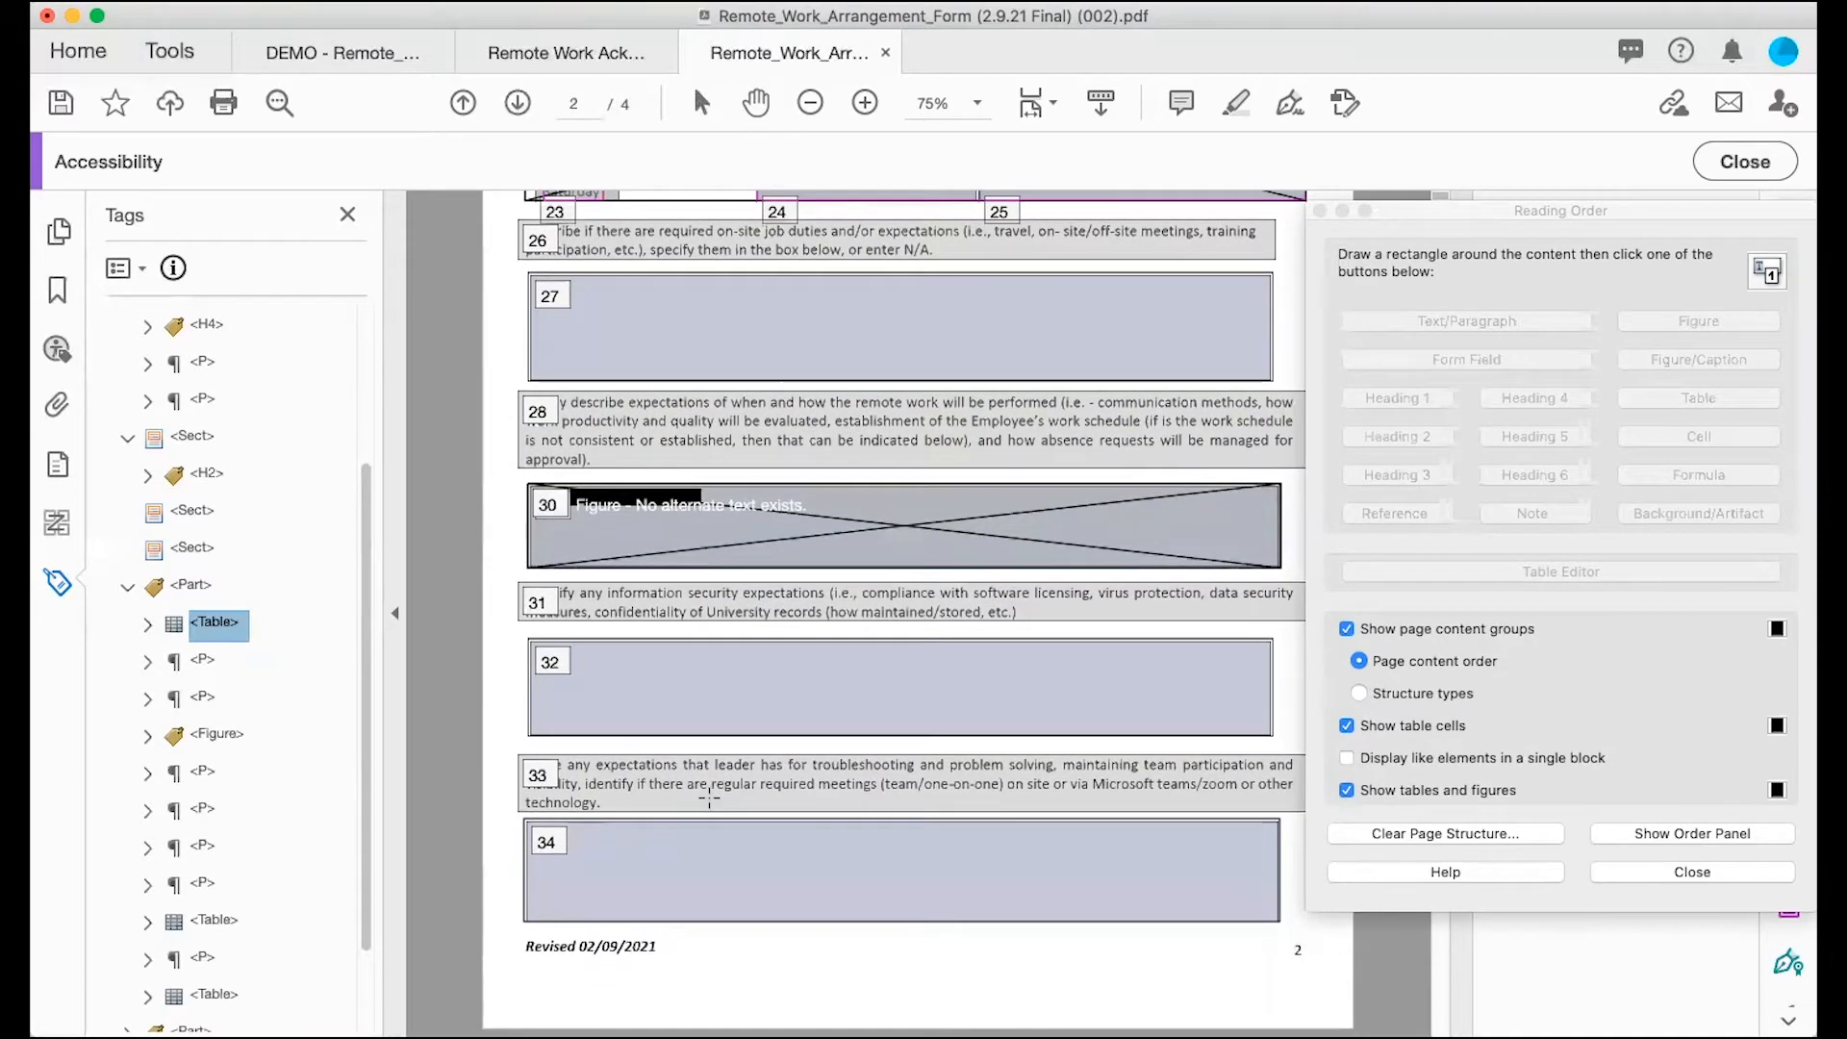
pyautogui.press('Down')
pyautogui.press('Down')
pyautogui.press('Down')
pyautogui.press('Down')
pyautogui.press('Down')
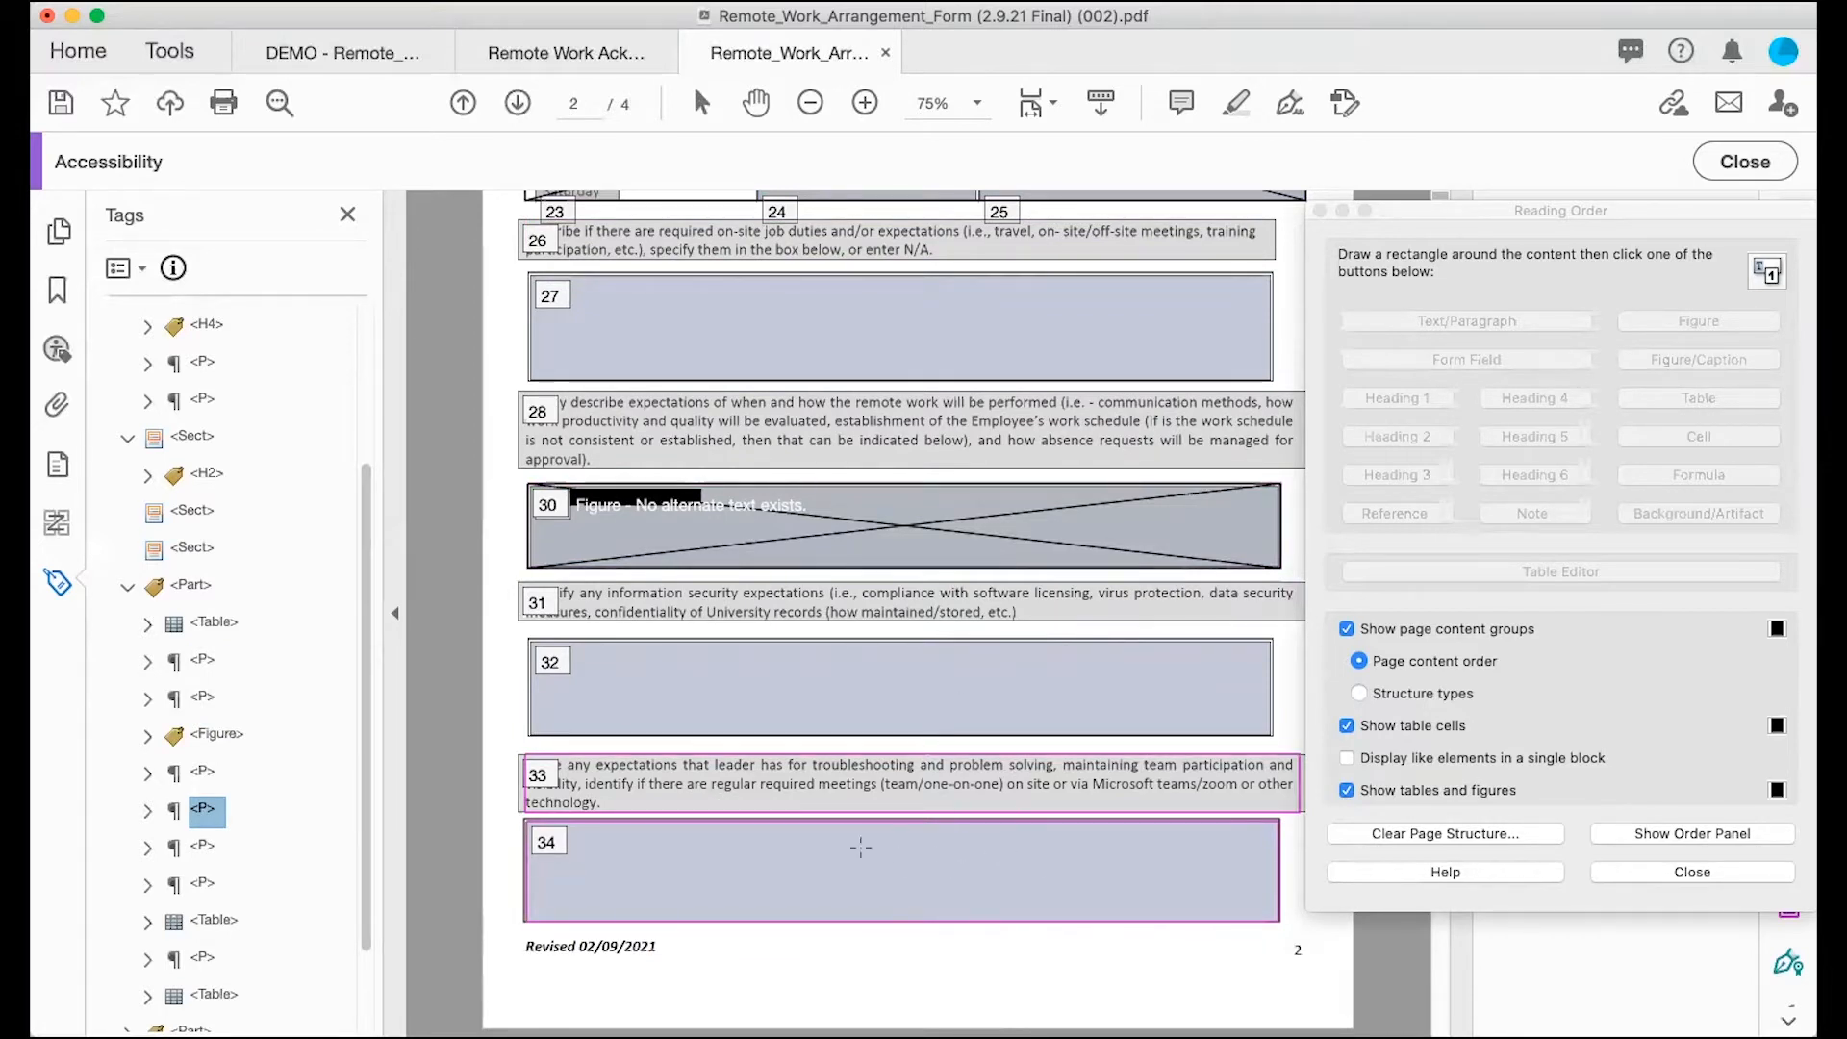
pyautogui.scroll(-2, 866, 706)
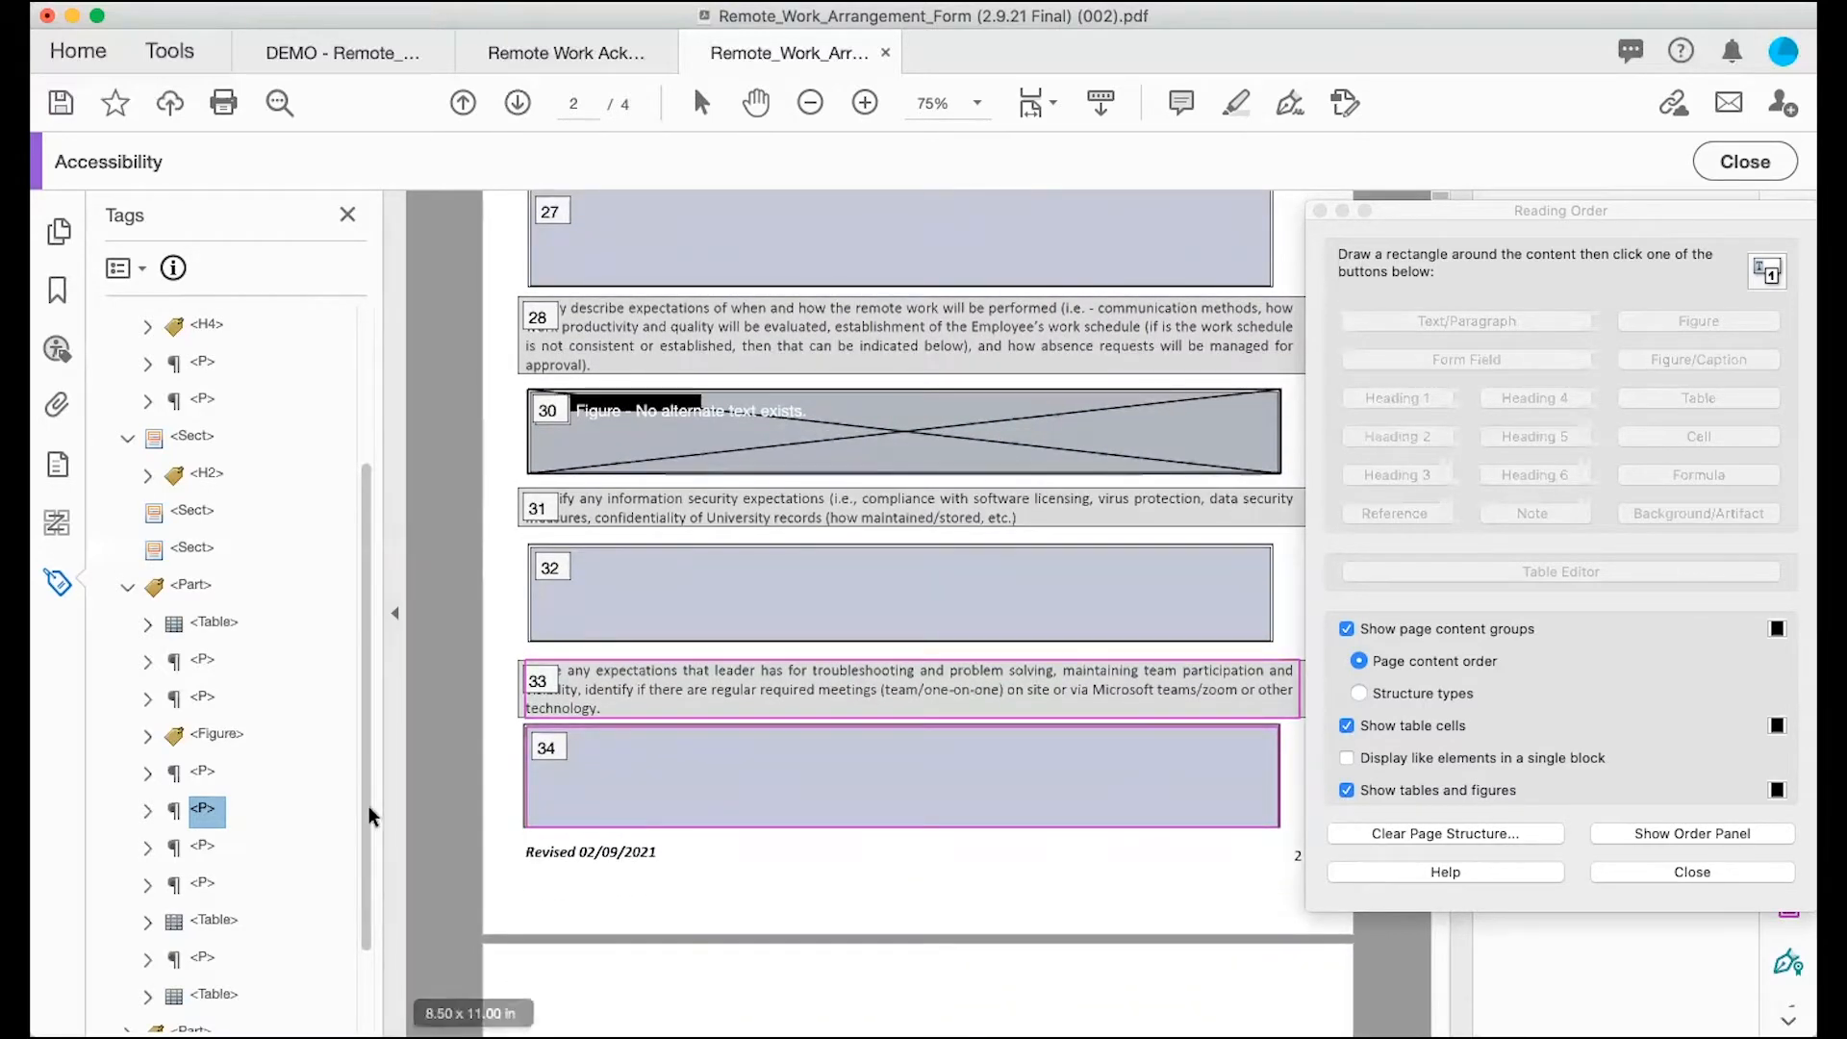
# Step: Nest the Part's page 2 tags, from the first Table through the P covering items 33 and 34, below the H2 in the second Section
pyautogui.keyDown('shift'); pyautogui.click(214, 624); pyautogui.keyUp('shift')
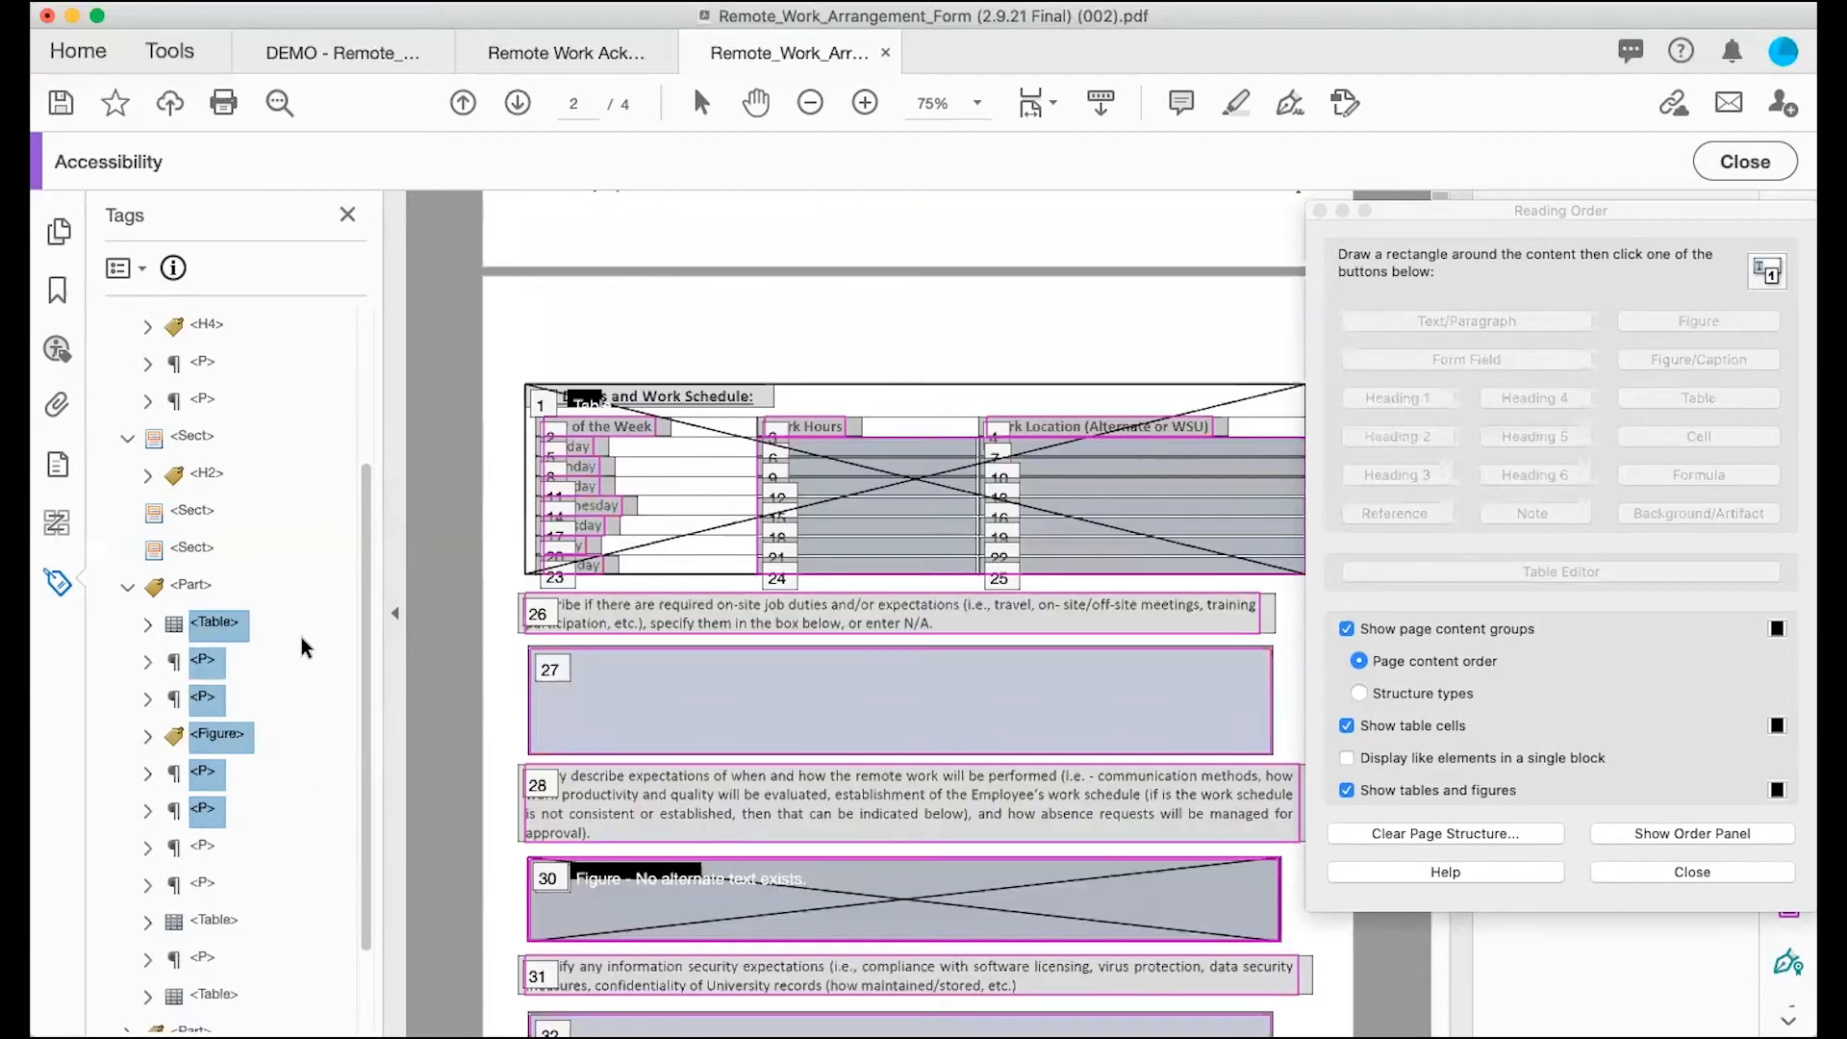
pyautogui.scroll(-5, 667, 709)
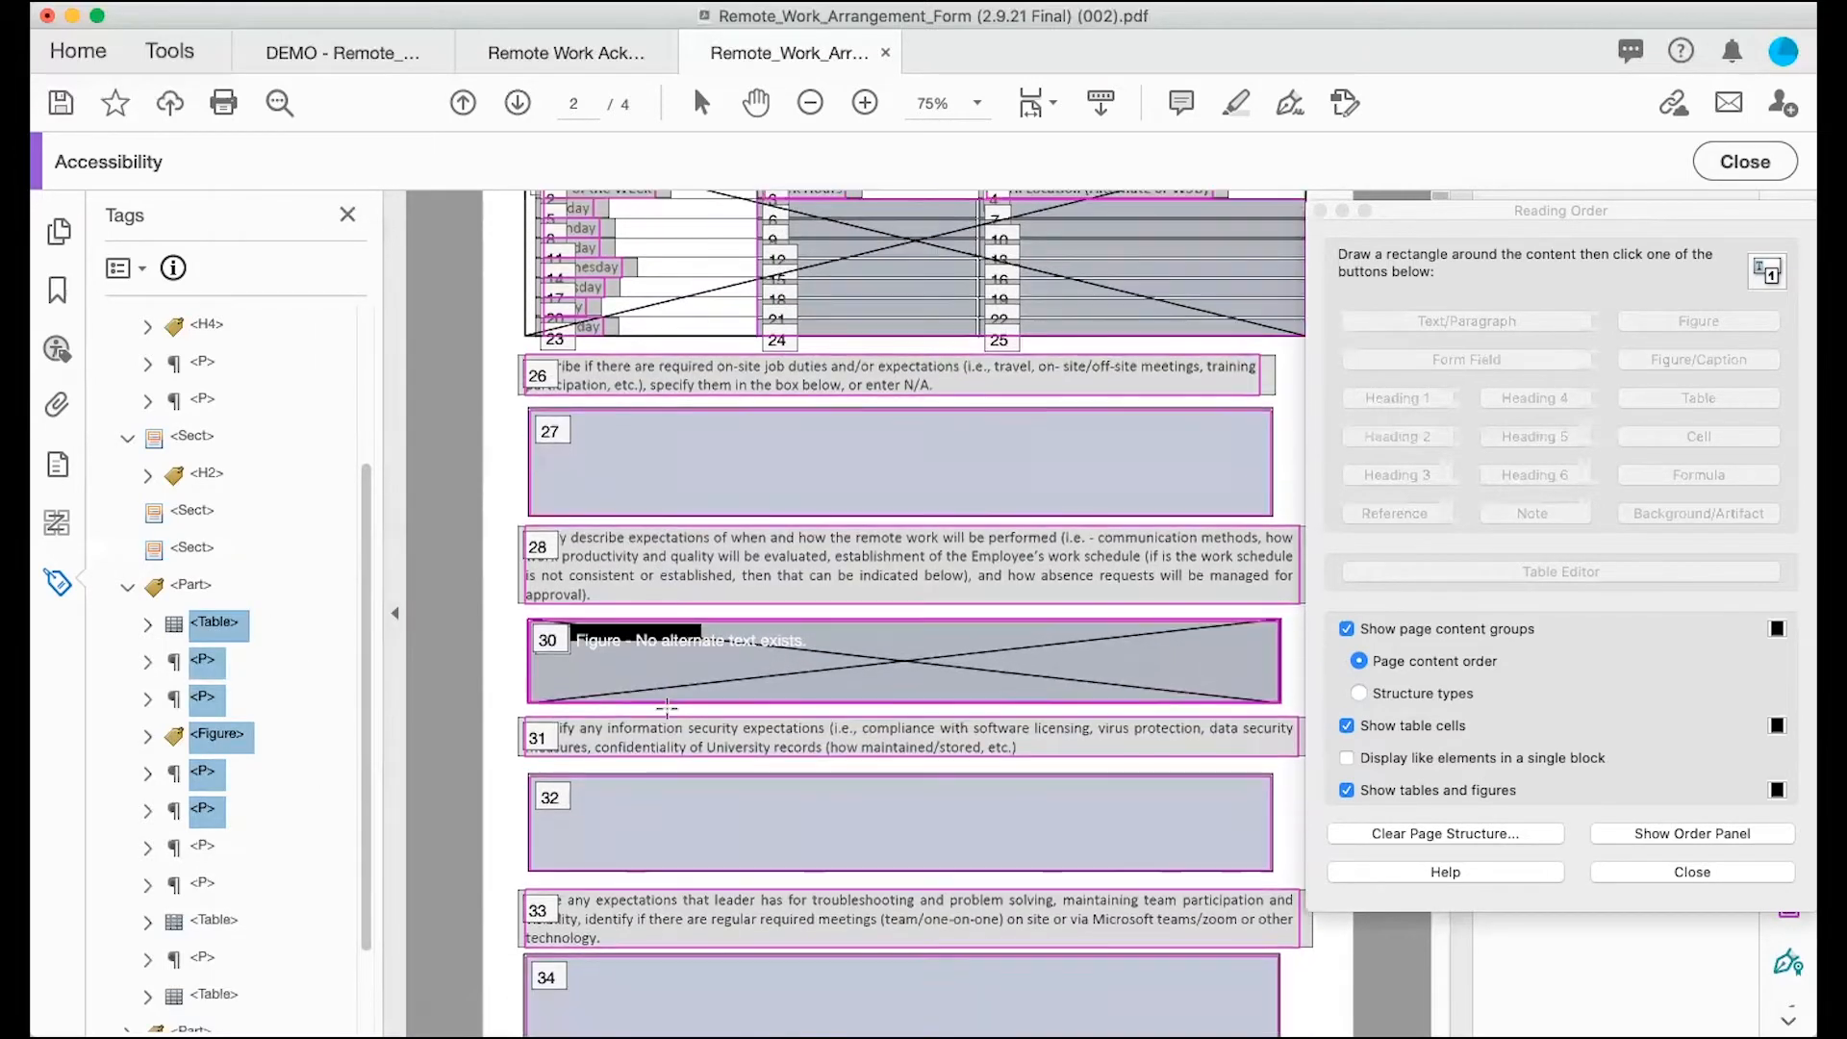
pyautogui.scroll(-1, 667, 709)
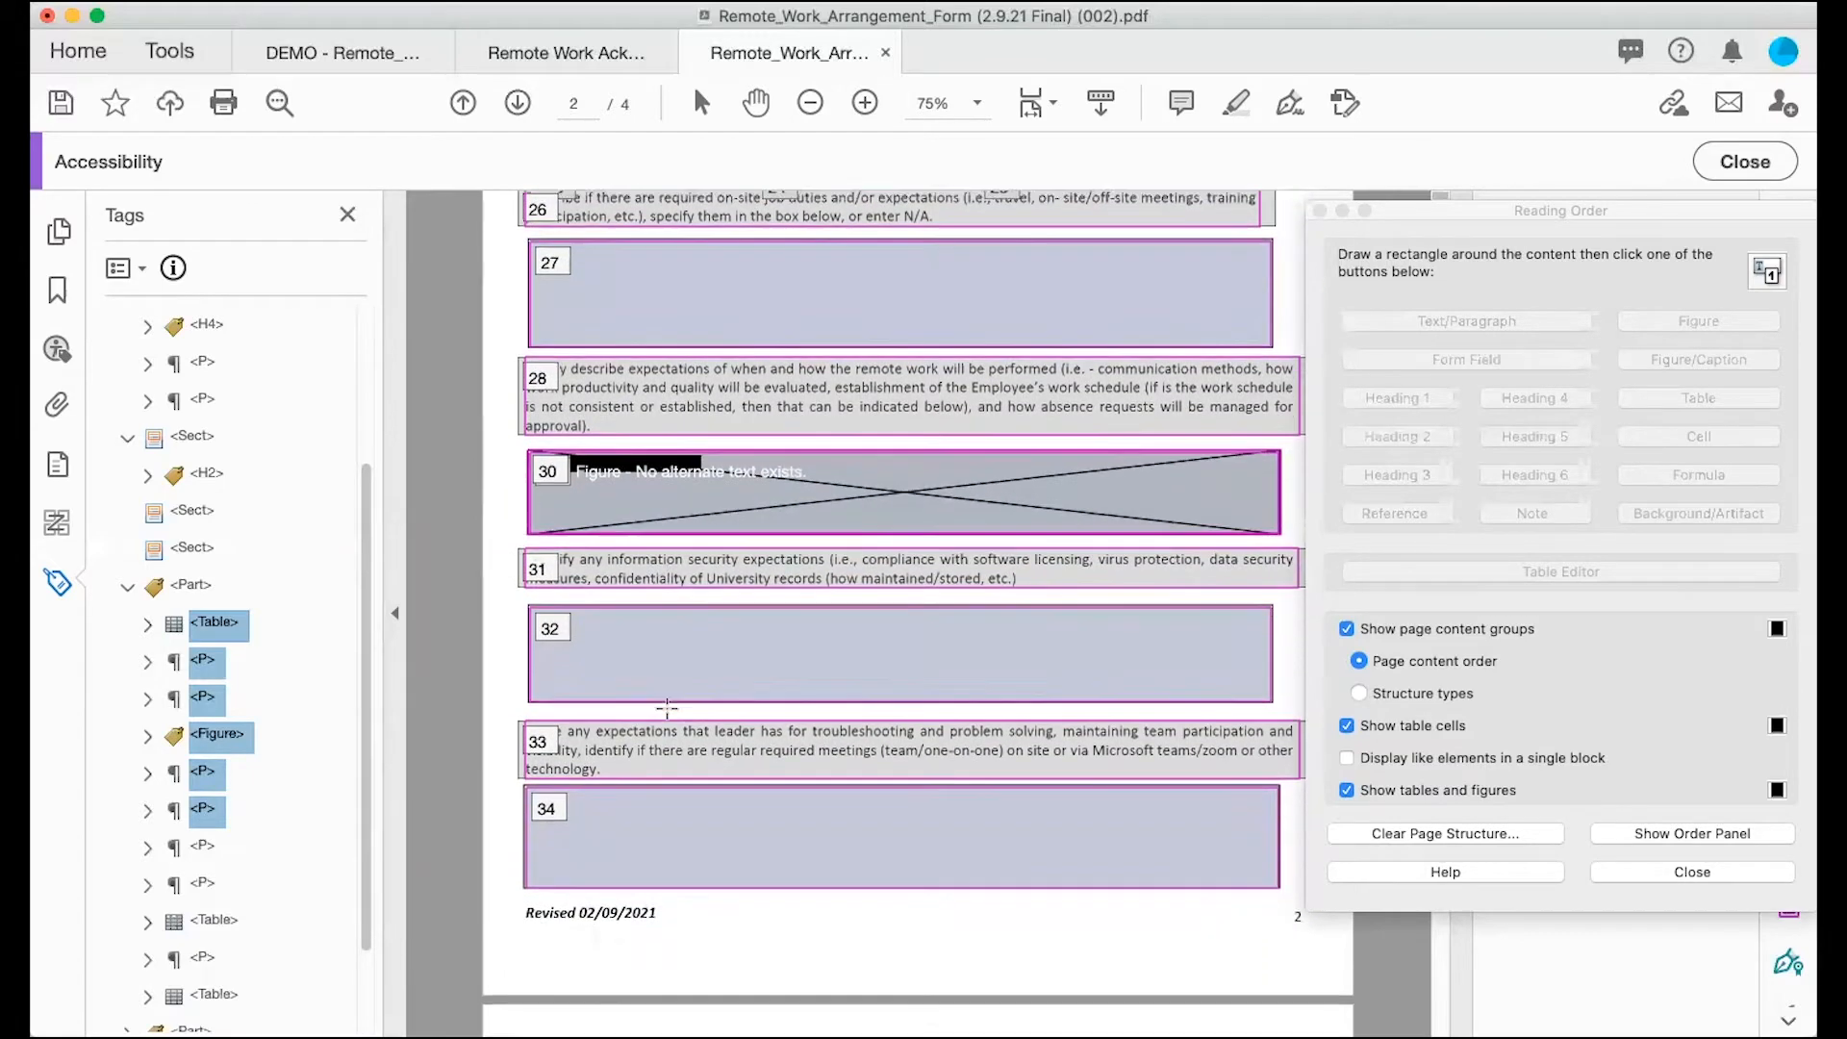
pyautogui.scroll(1, 667, 709)
pyautogui.scroll(2, 667, 709)
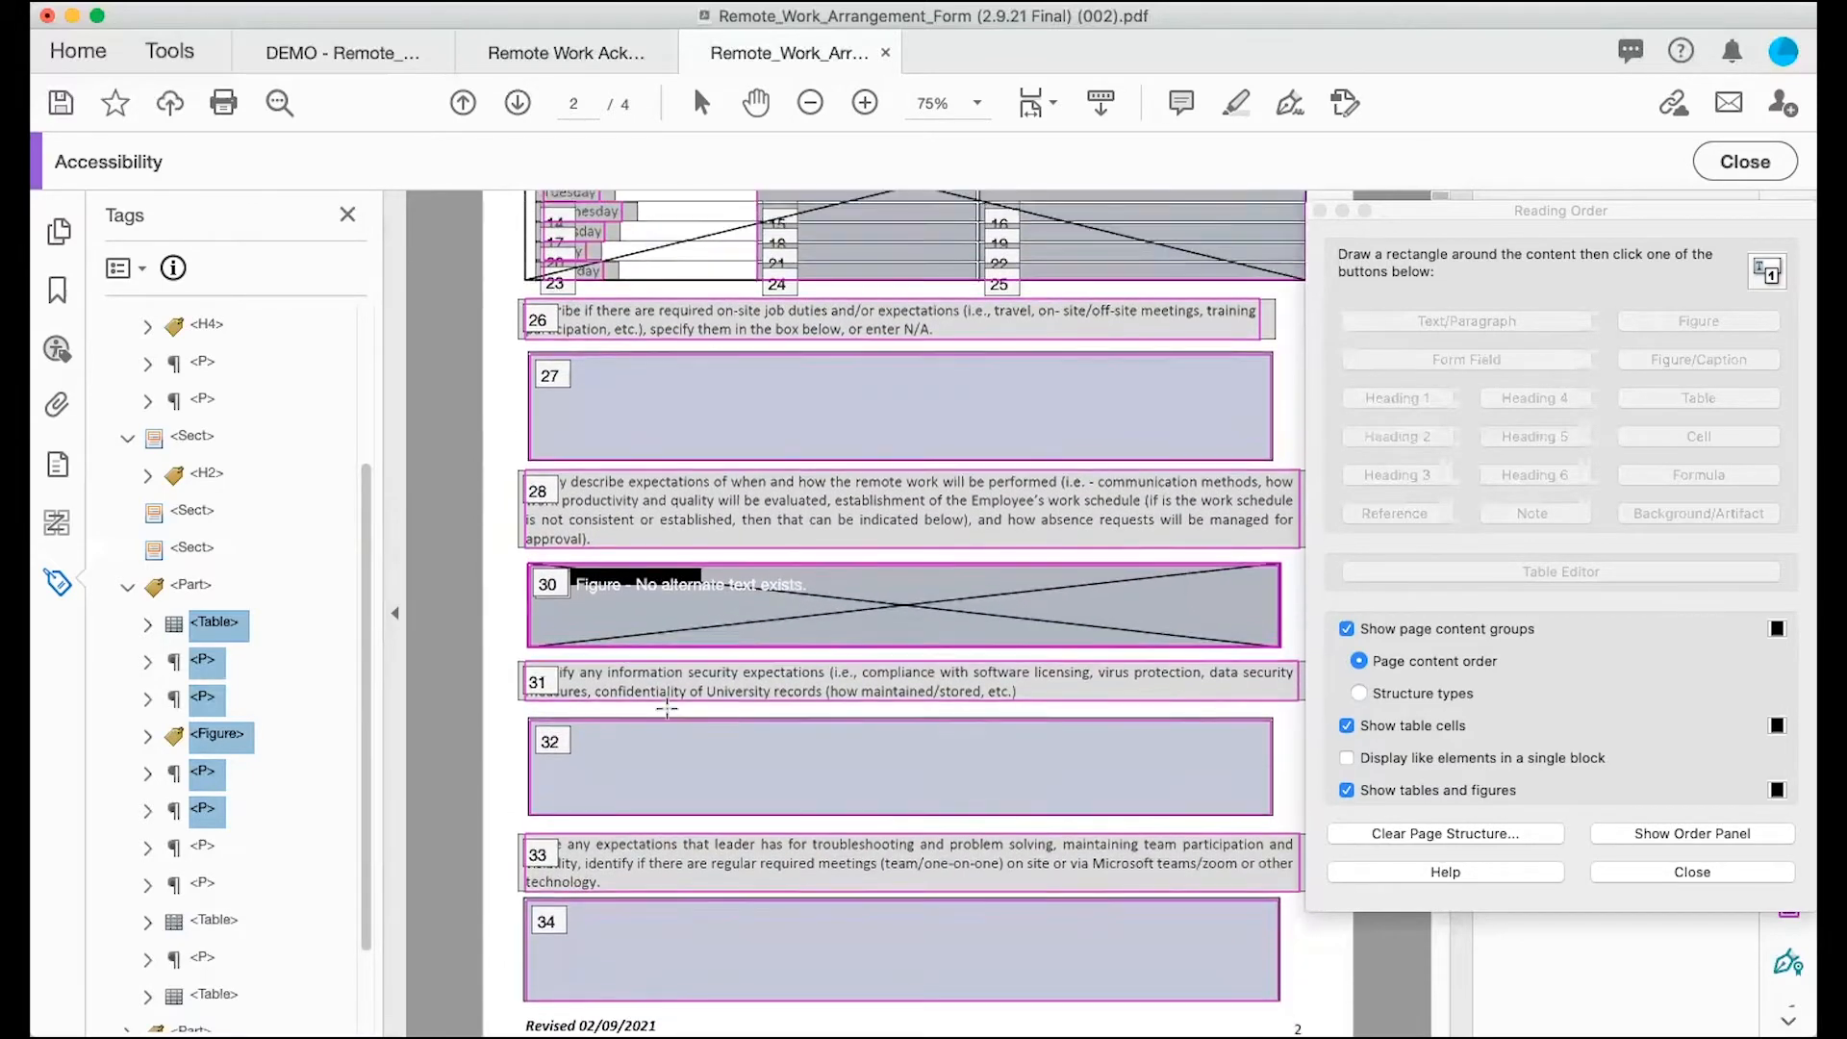
pyautogui.scroll(3, 667, 712)
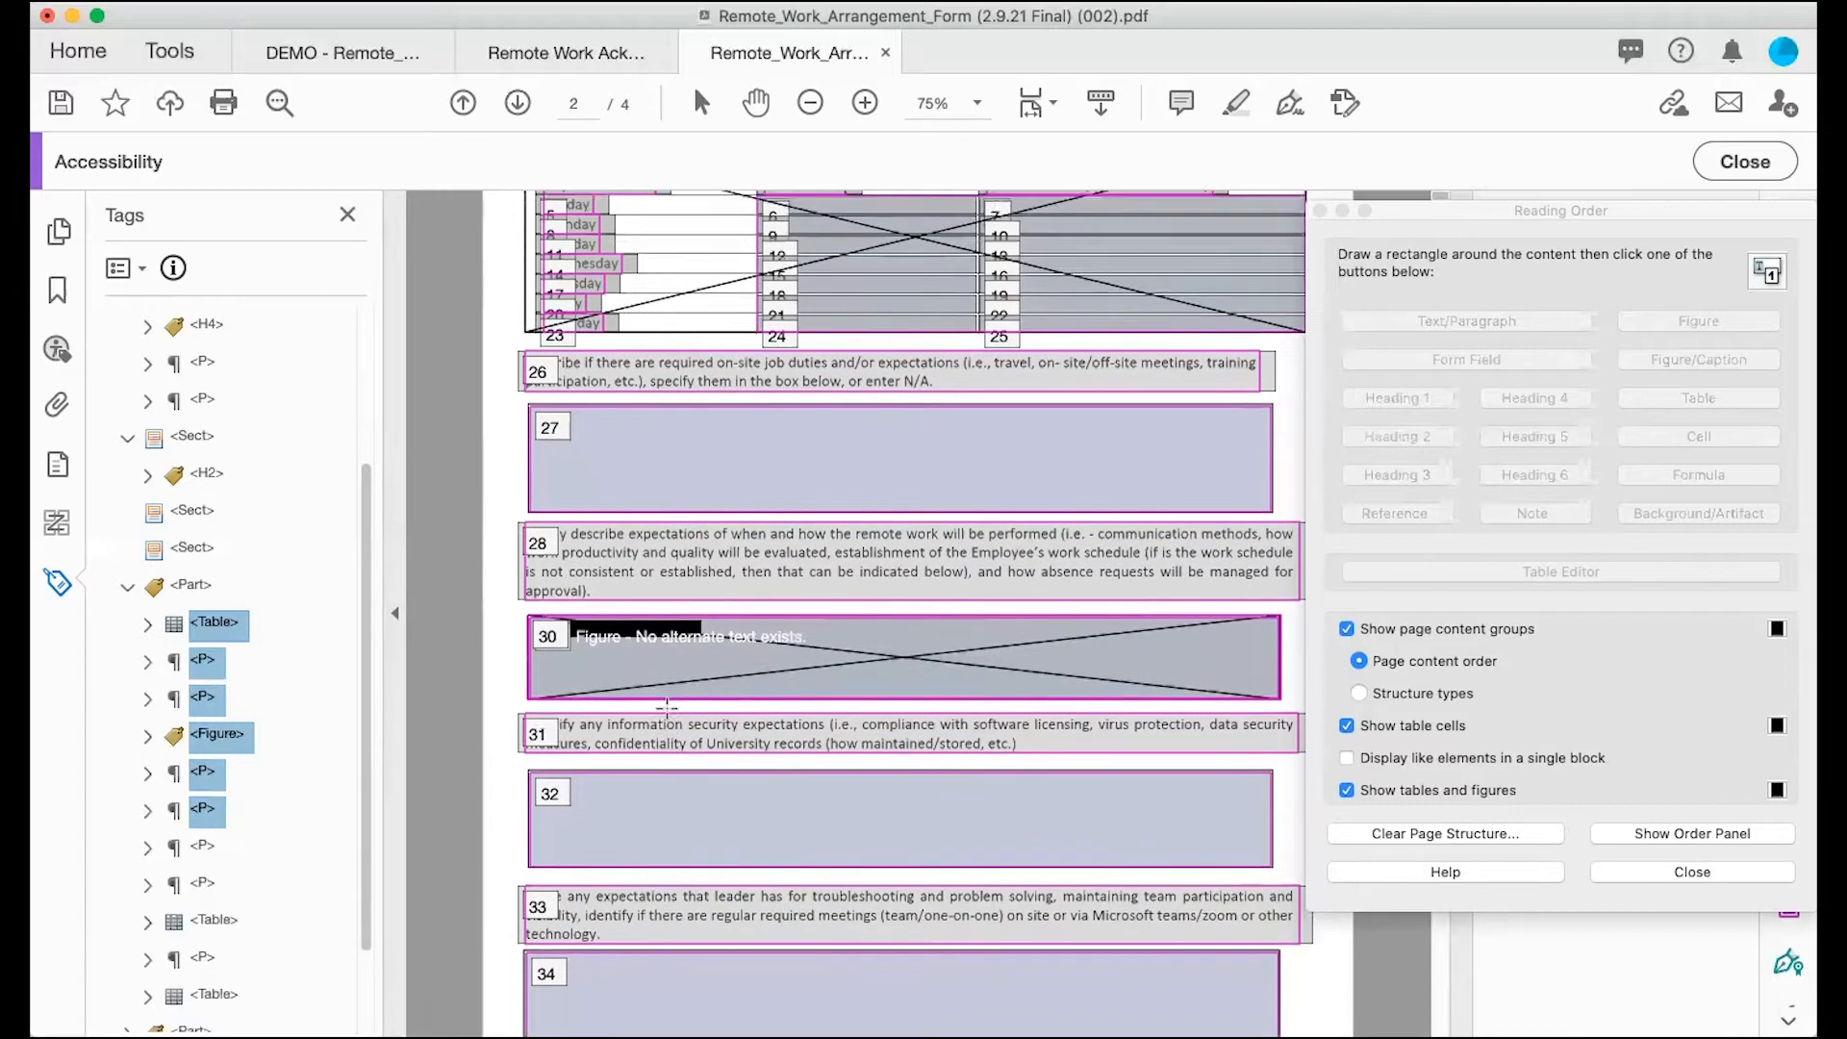
pyautogui.scroll(3, 667, 709)
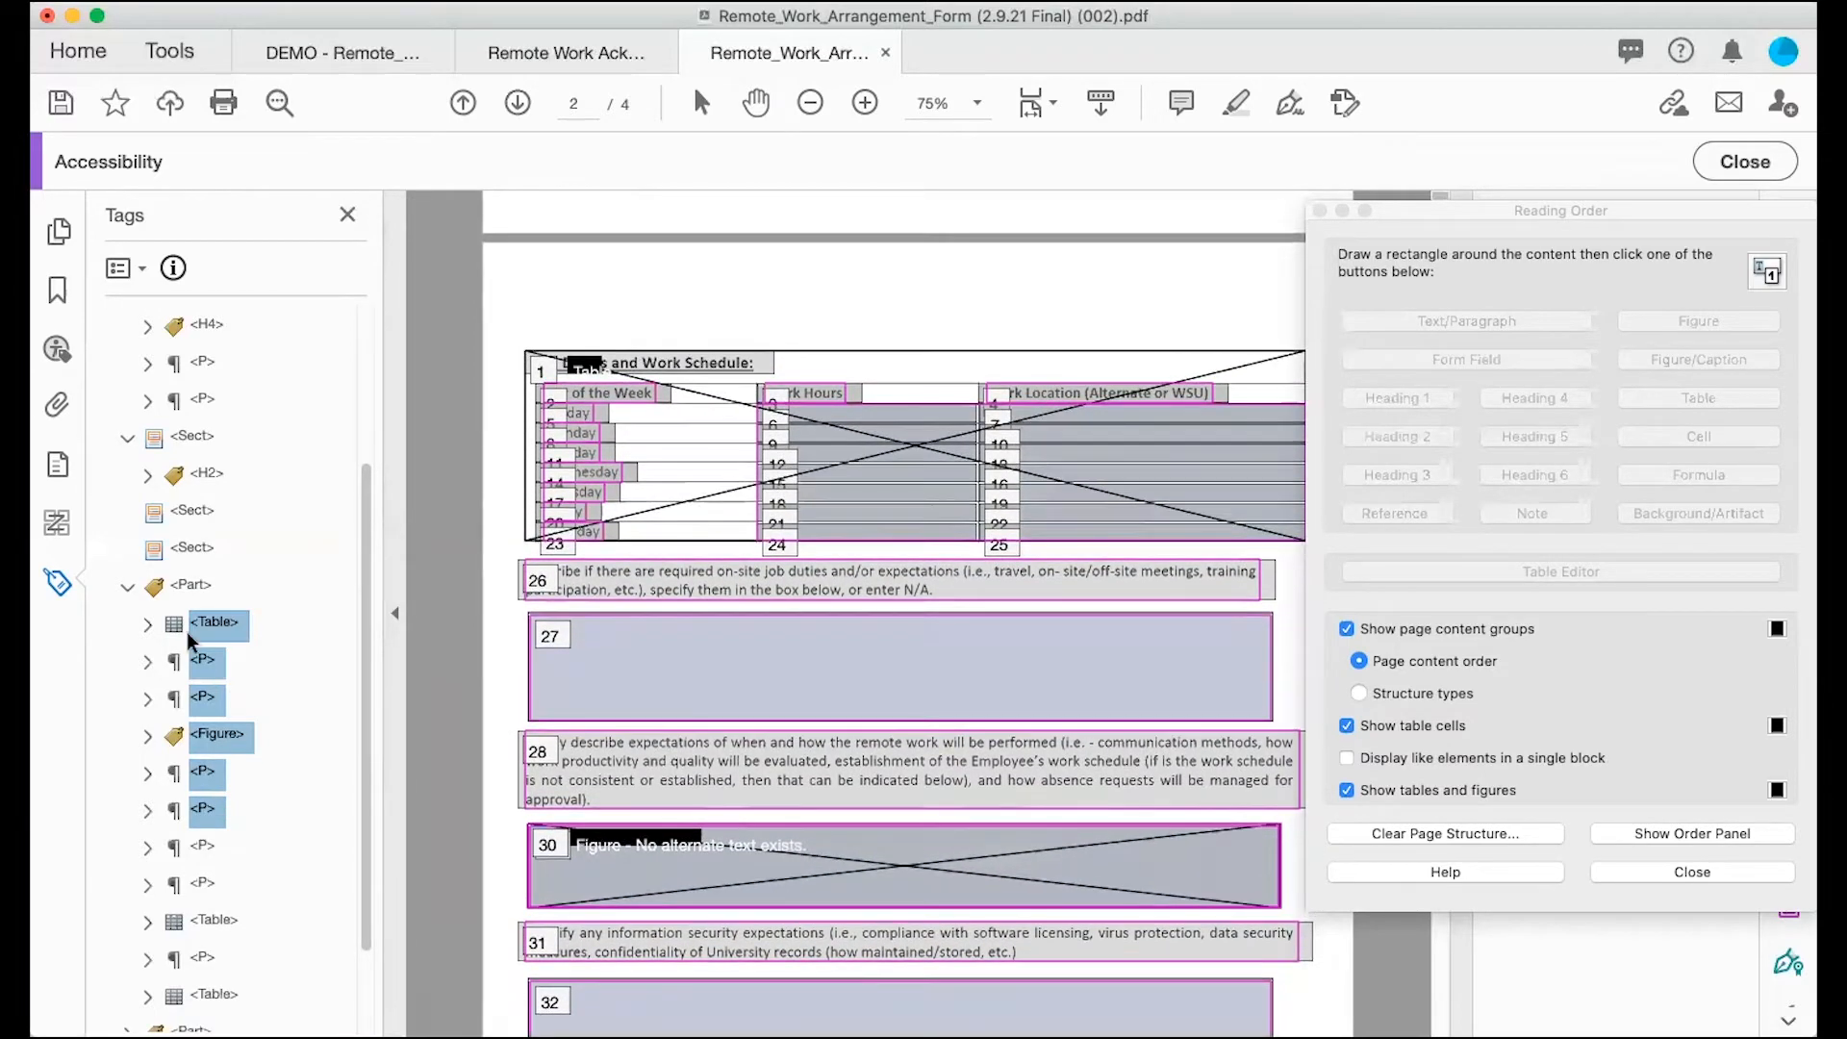
pyautogui.moveTo(211, 627); pyautogui.dragTo(205, 500)
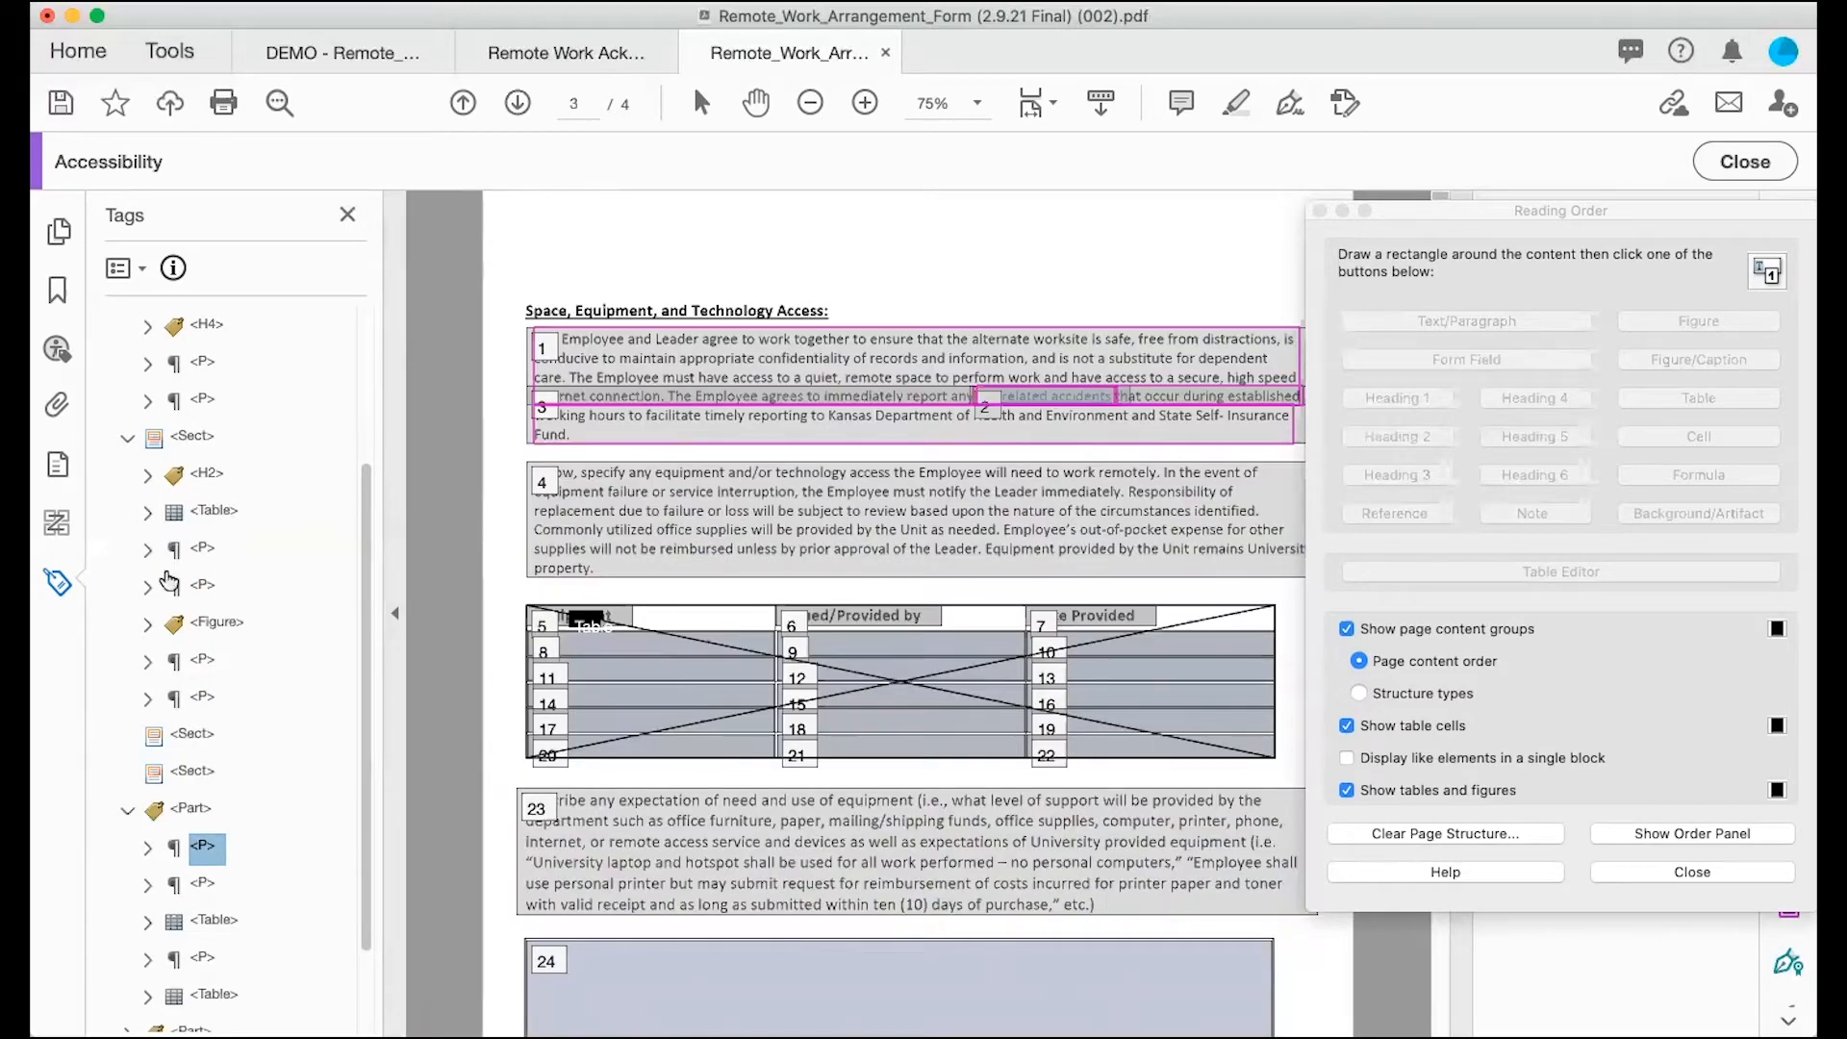
# Step: Collapse the first and second Section tags and check which page content each one covers
pyautogui.click(126, 439)
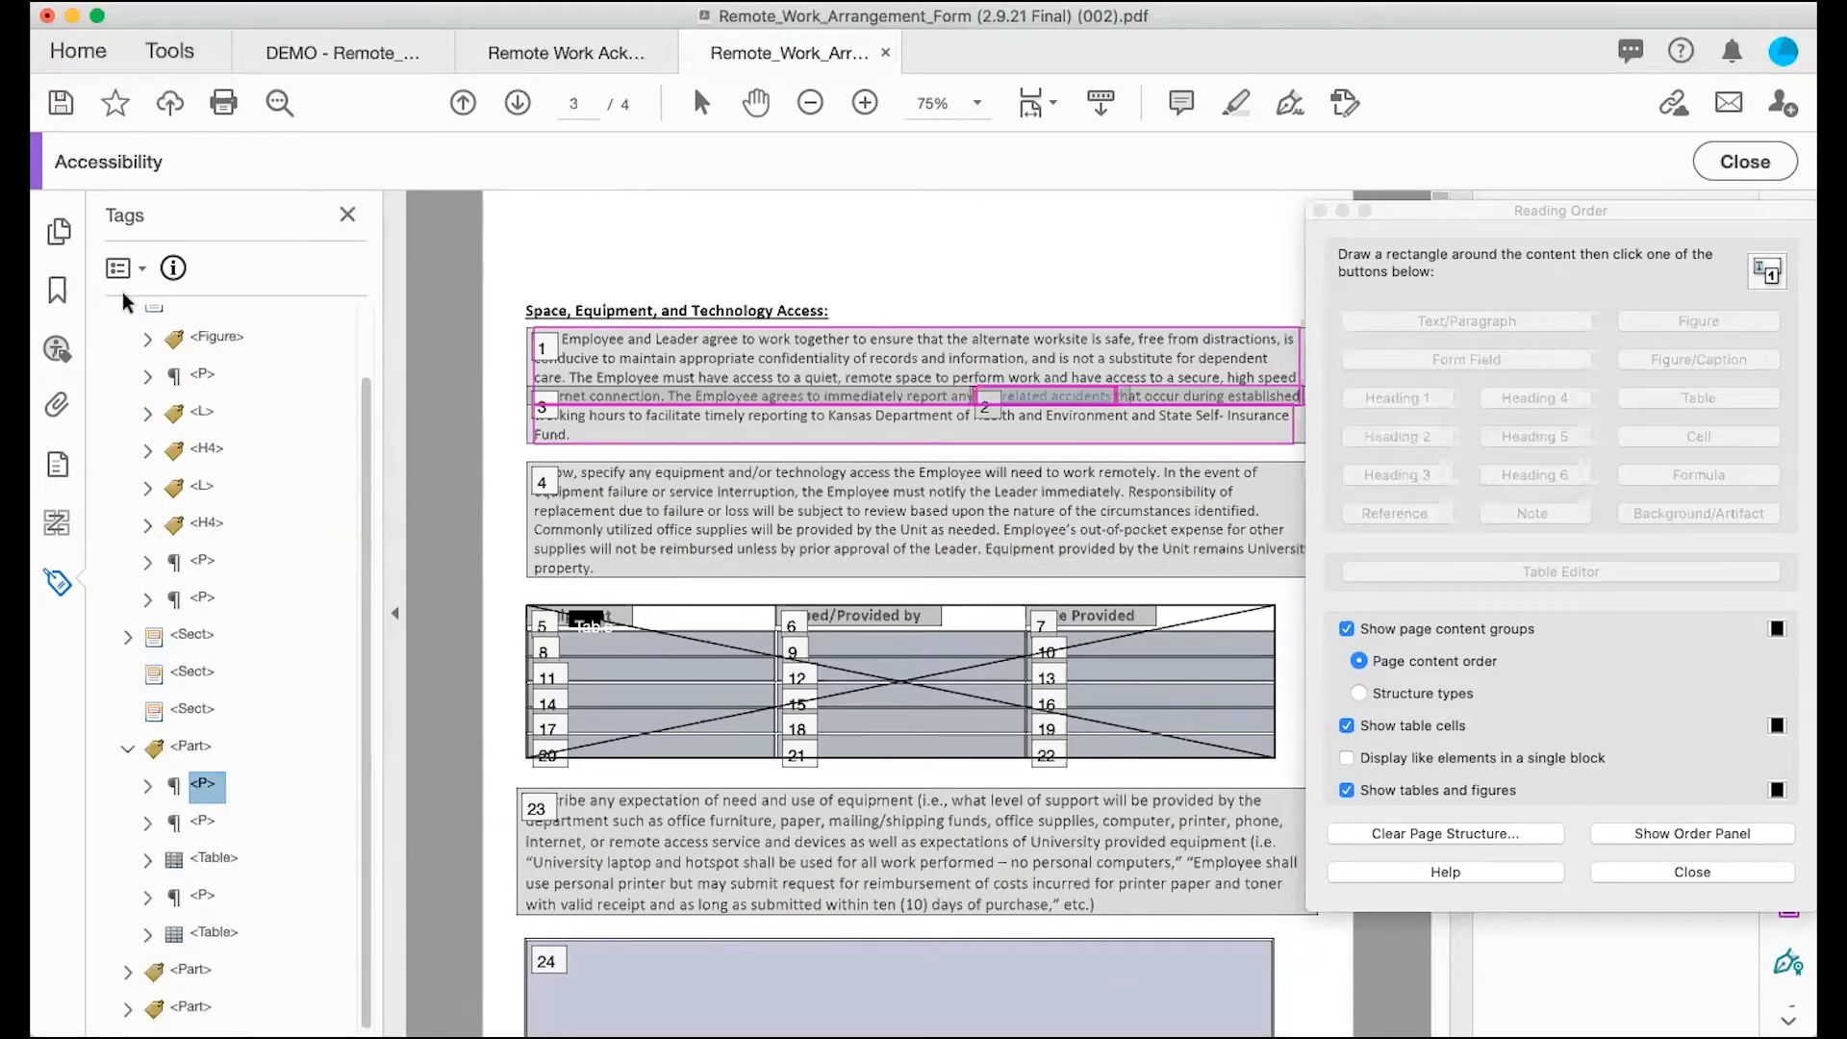
pyautogui.scroll(1, 134, 419)
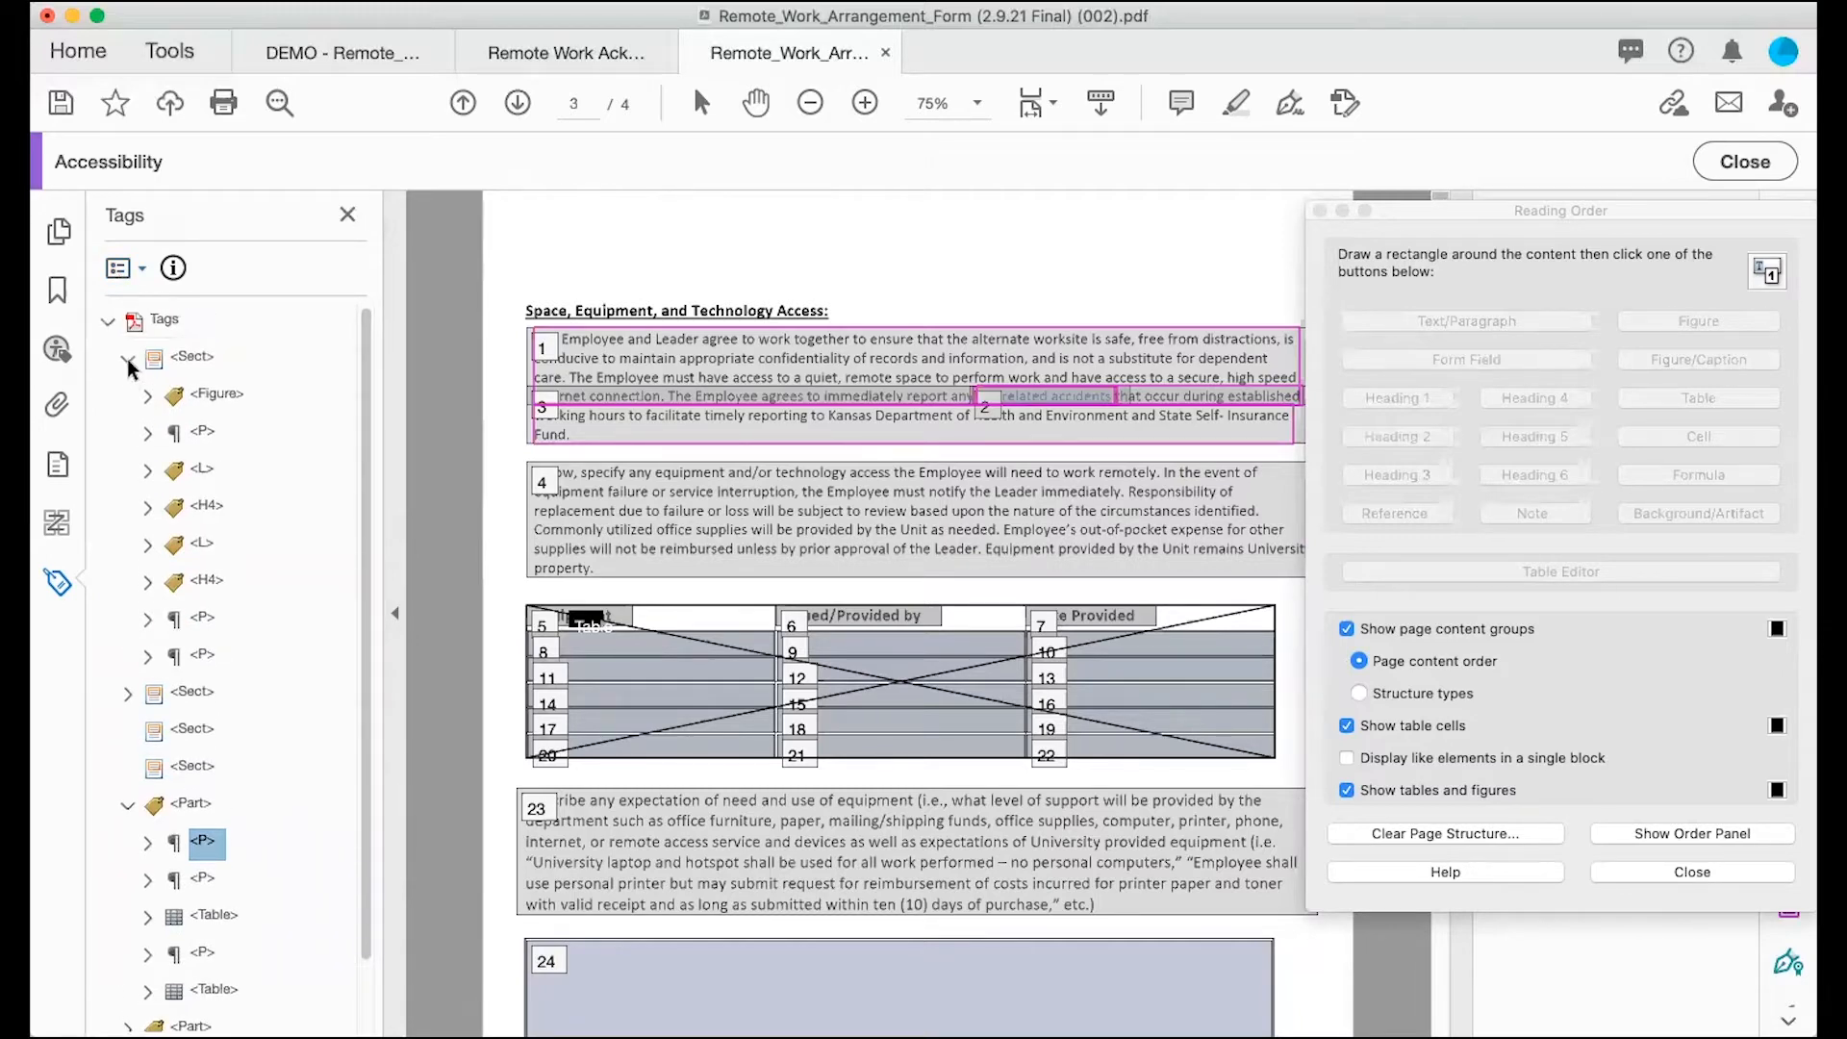
pyautogui.click(127, 360)
pyautogui.click(192, 359)
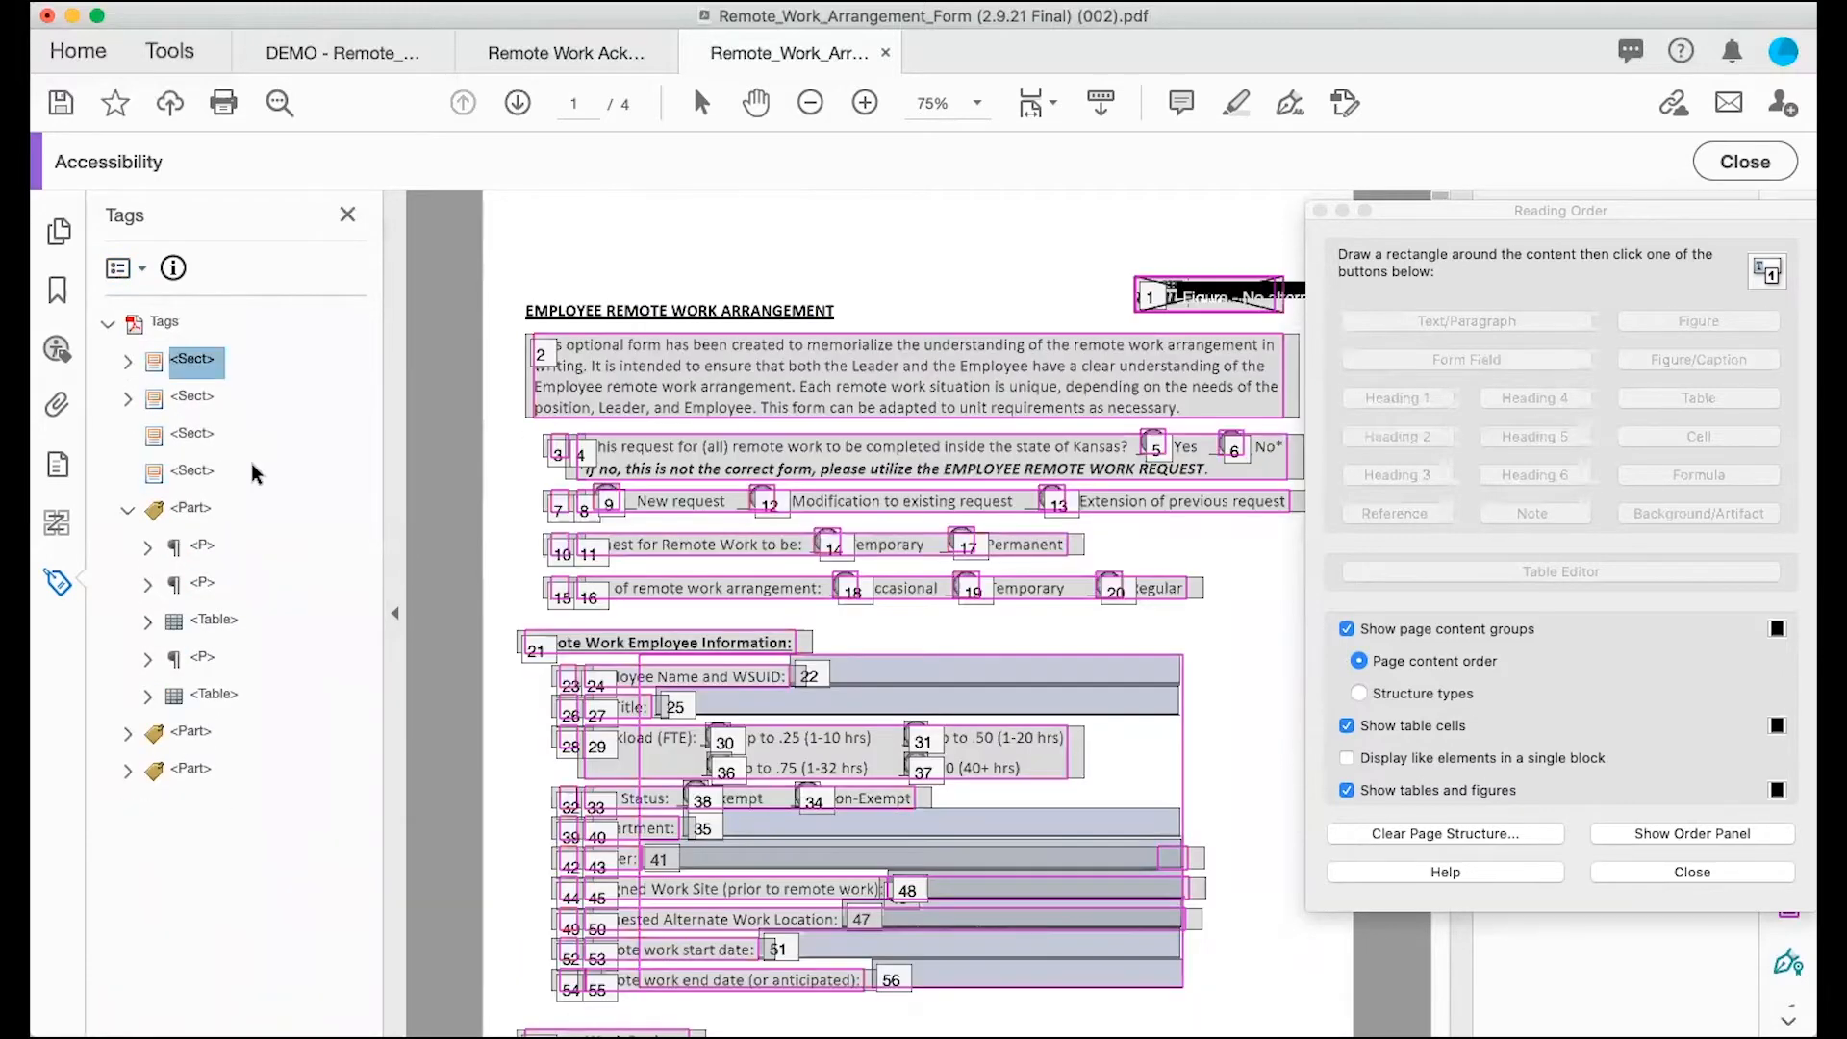
pyautogui.press('Down')
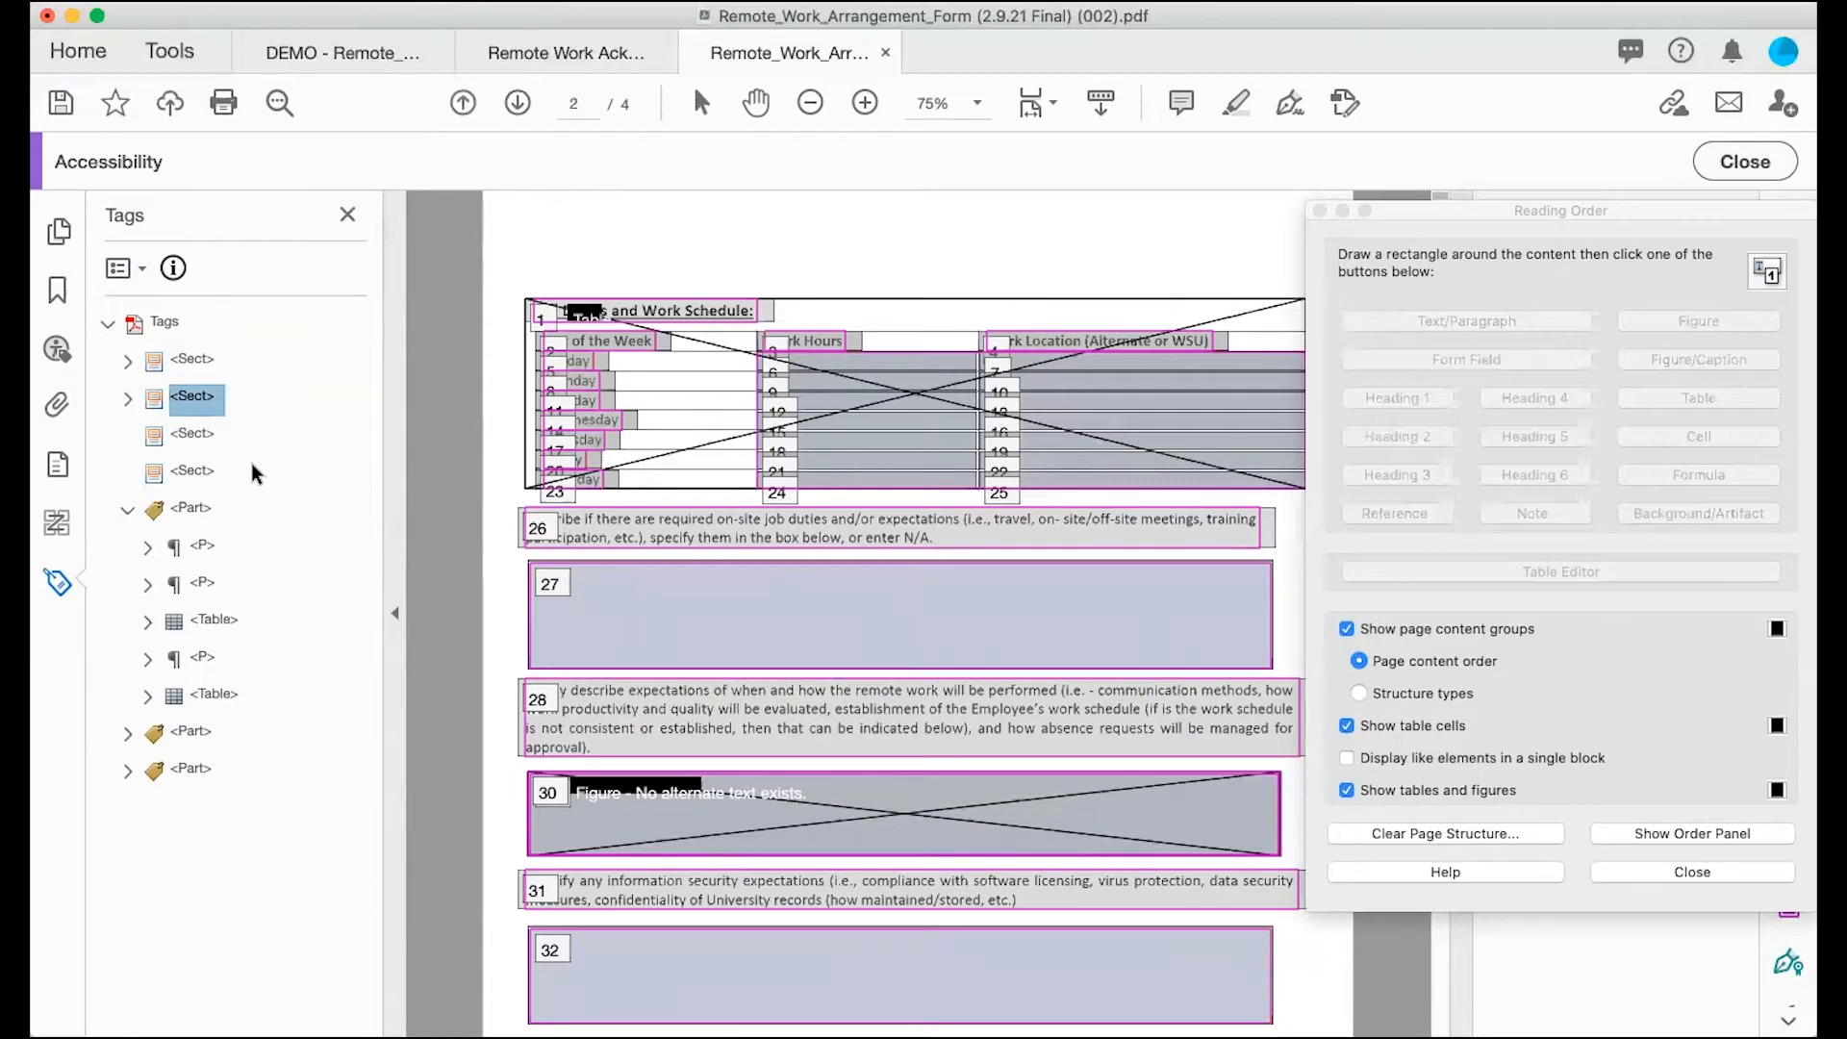
pyautogui.press('Down')
# Step: Tag the "Space, Equipment, and Technology Access:" text on page 3 as Heading 2 and check its tag in the Part
pyautogui.click(221, 554)
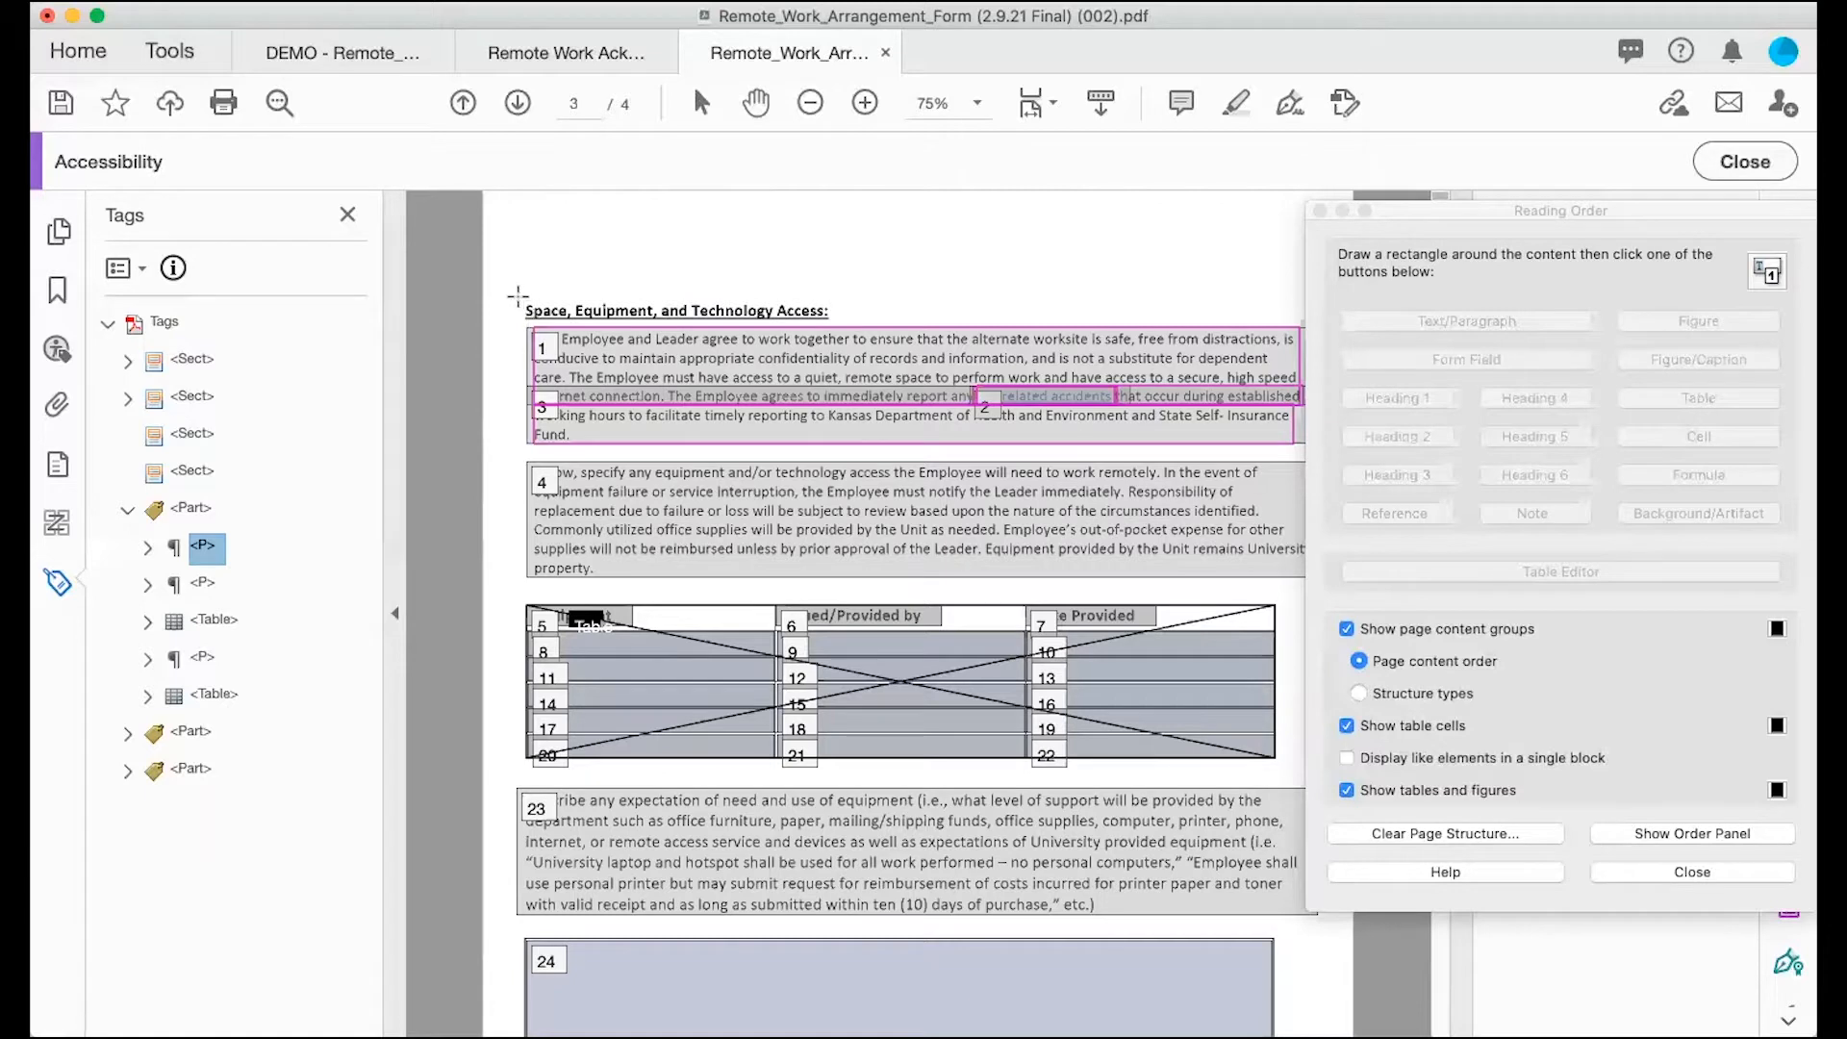
pyautogui.moveTo(518, 296); pyautogui.dragTo(839, 320)
pyautogui.click(1408, 438)
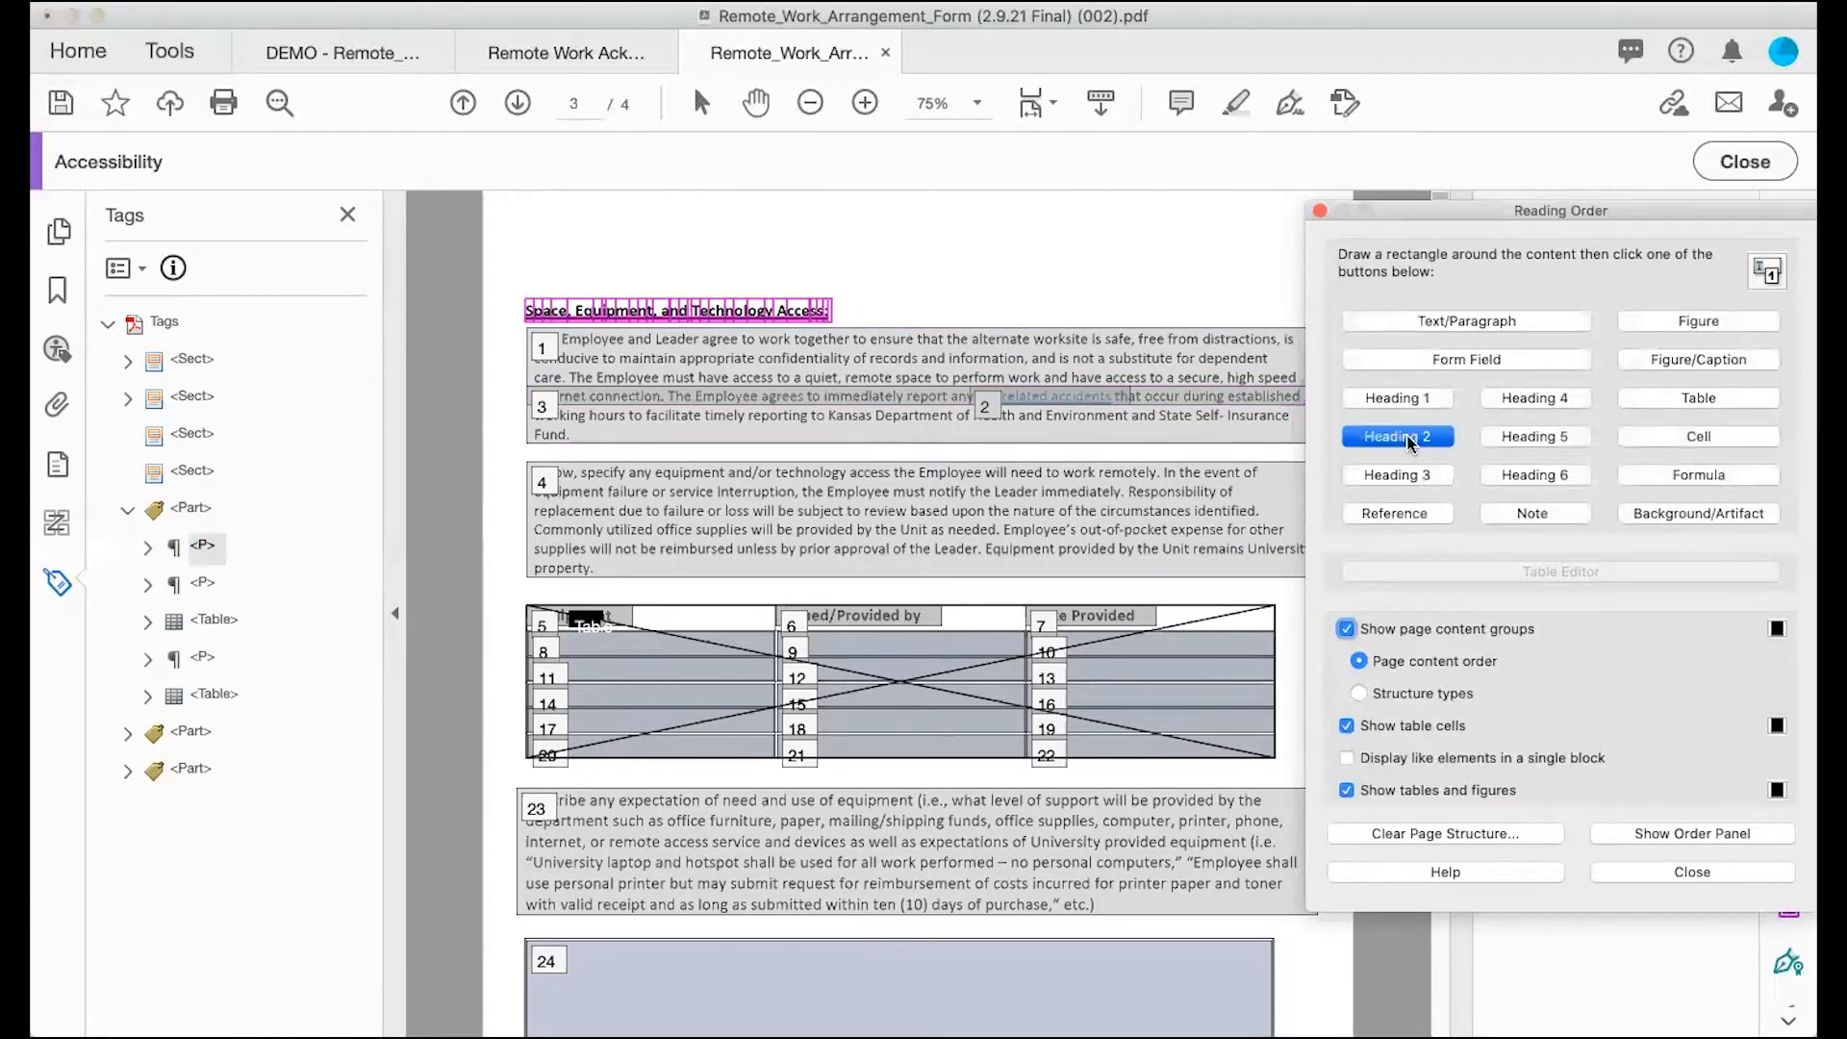
pyautogui.click(209, 549)
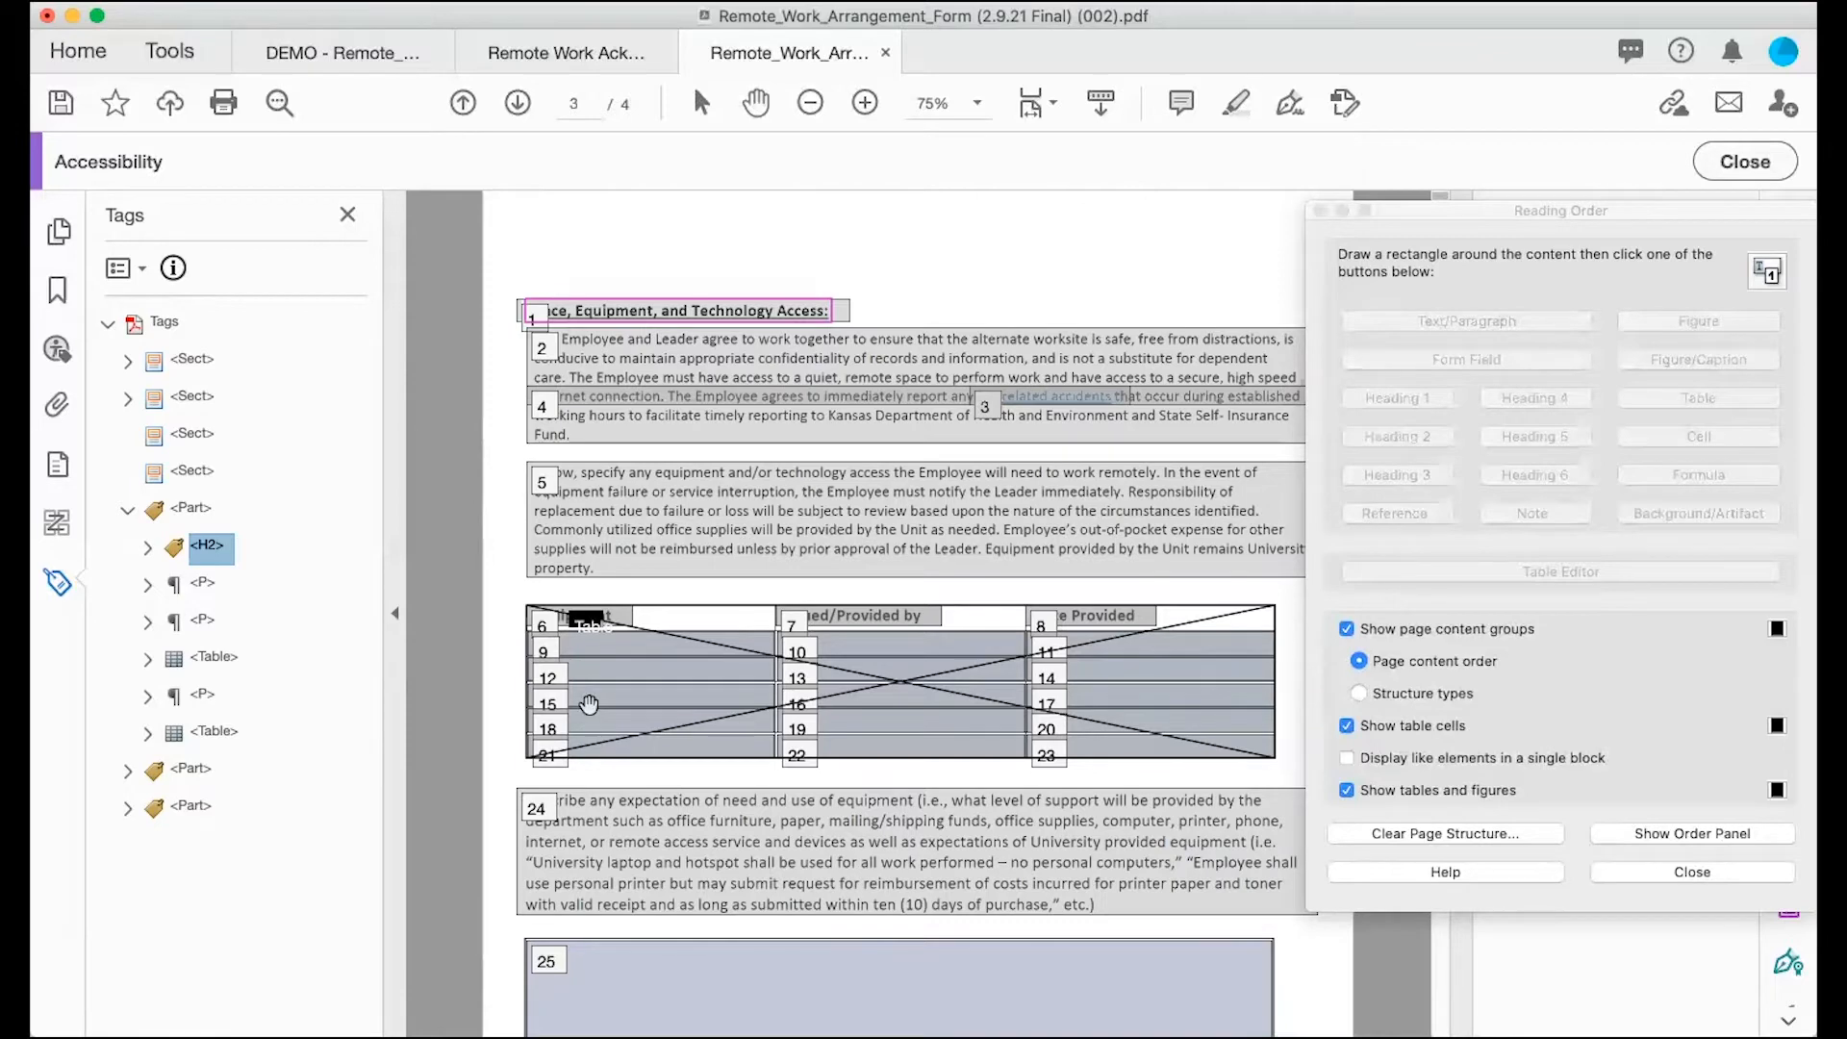
# Step: Go through the Part's tags below the new H2 to find the last one covering page 3 content
pyautogui.scroll(-4, 591, 705)
pyautogui.scroll(-2, 591, 703)
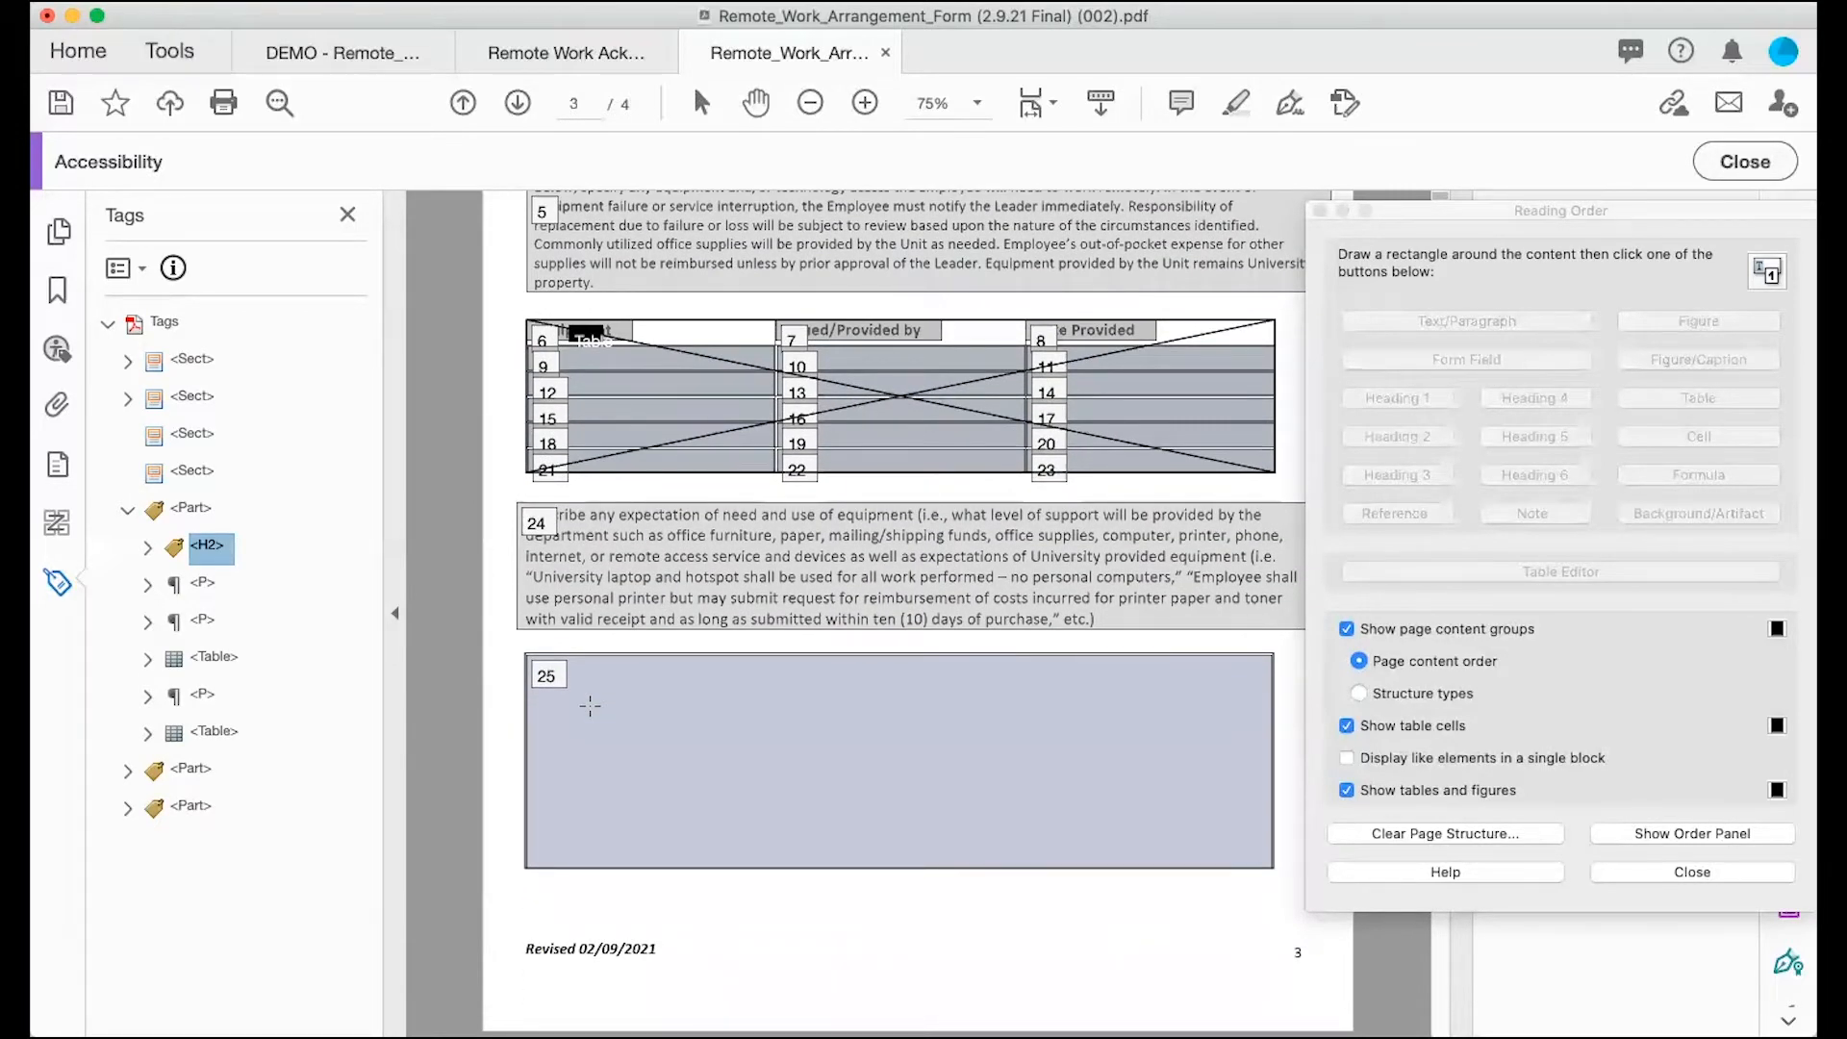
pyautogui.press('Down')
pyautogui.press('Down')
pyautogui.press('Down')
pyautogui.press('Down')
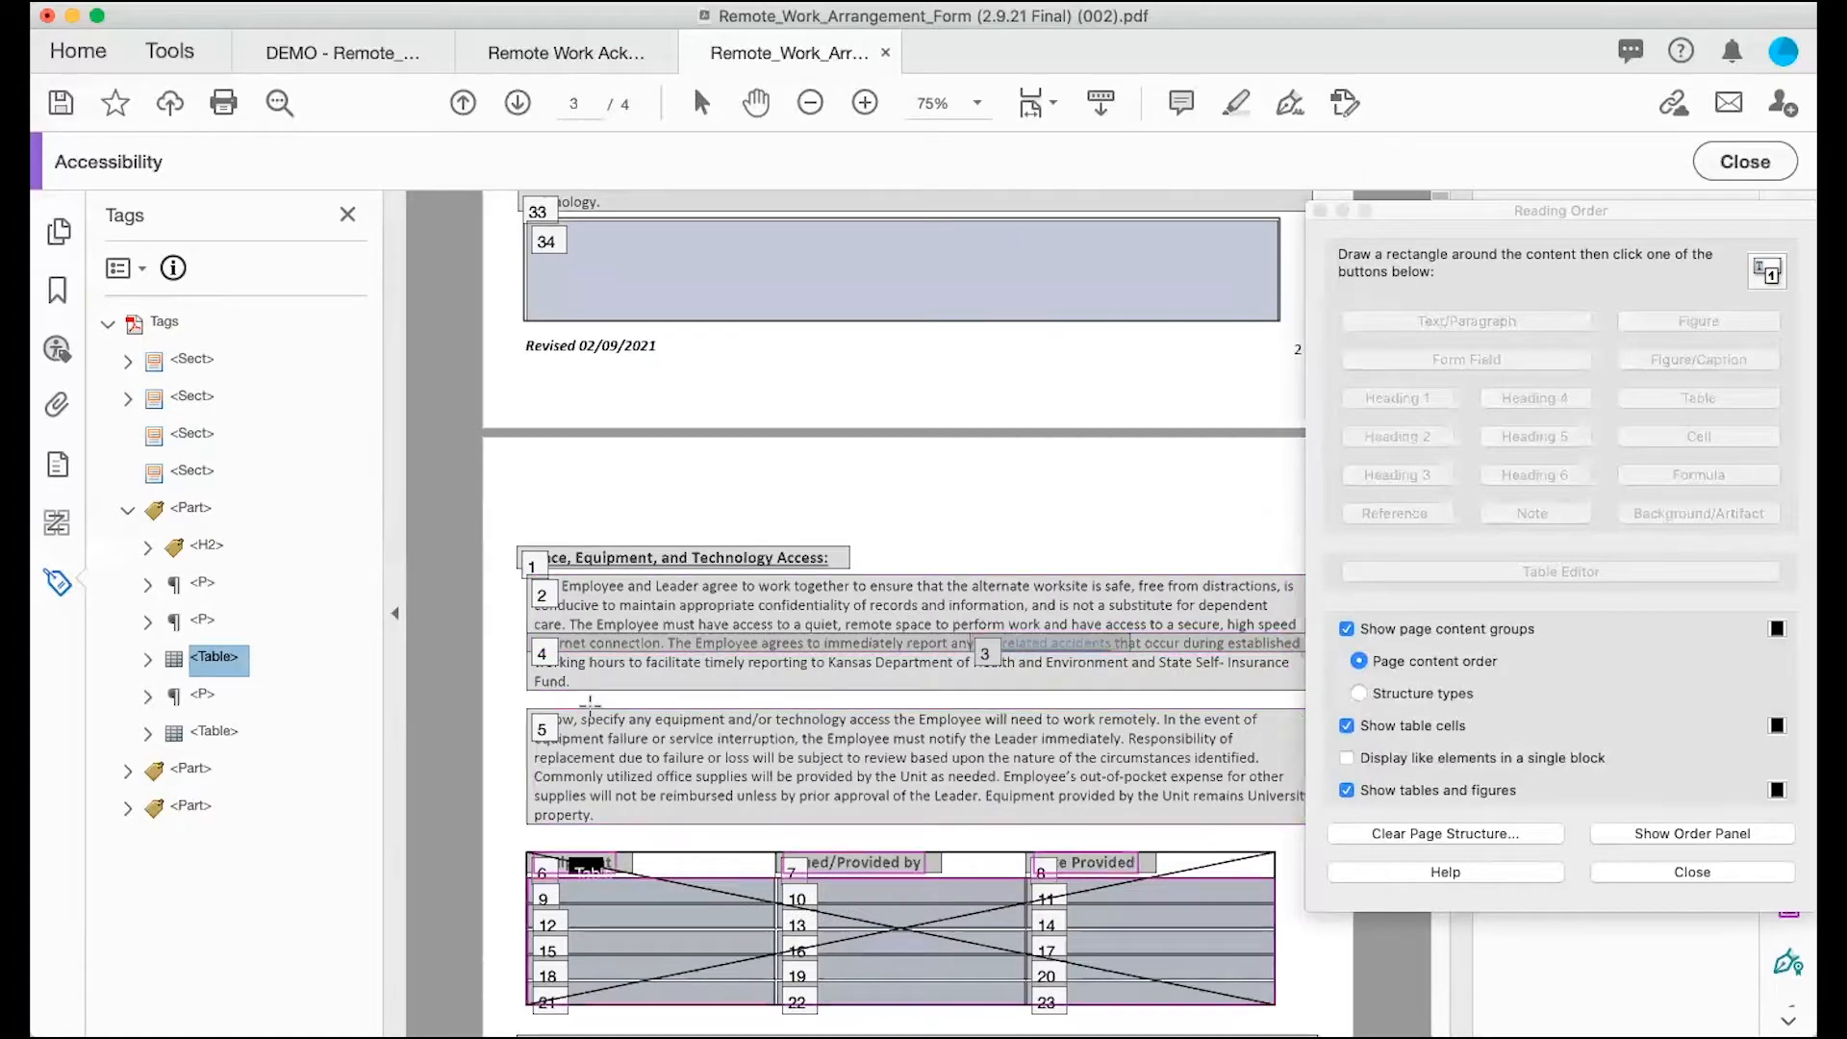
pyautogui.press('Down')
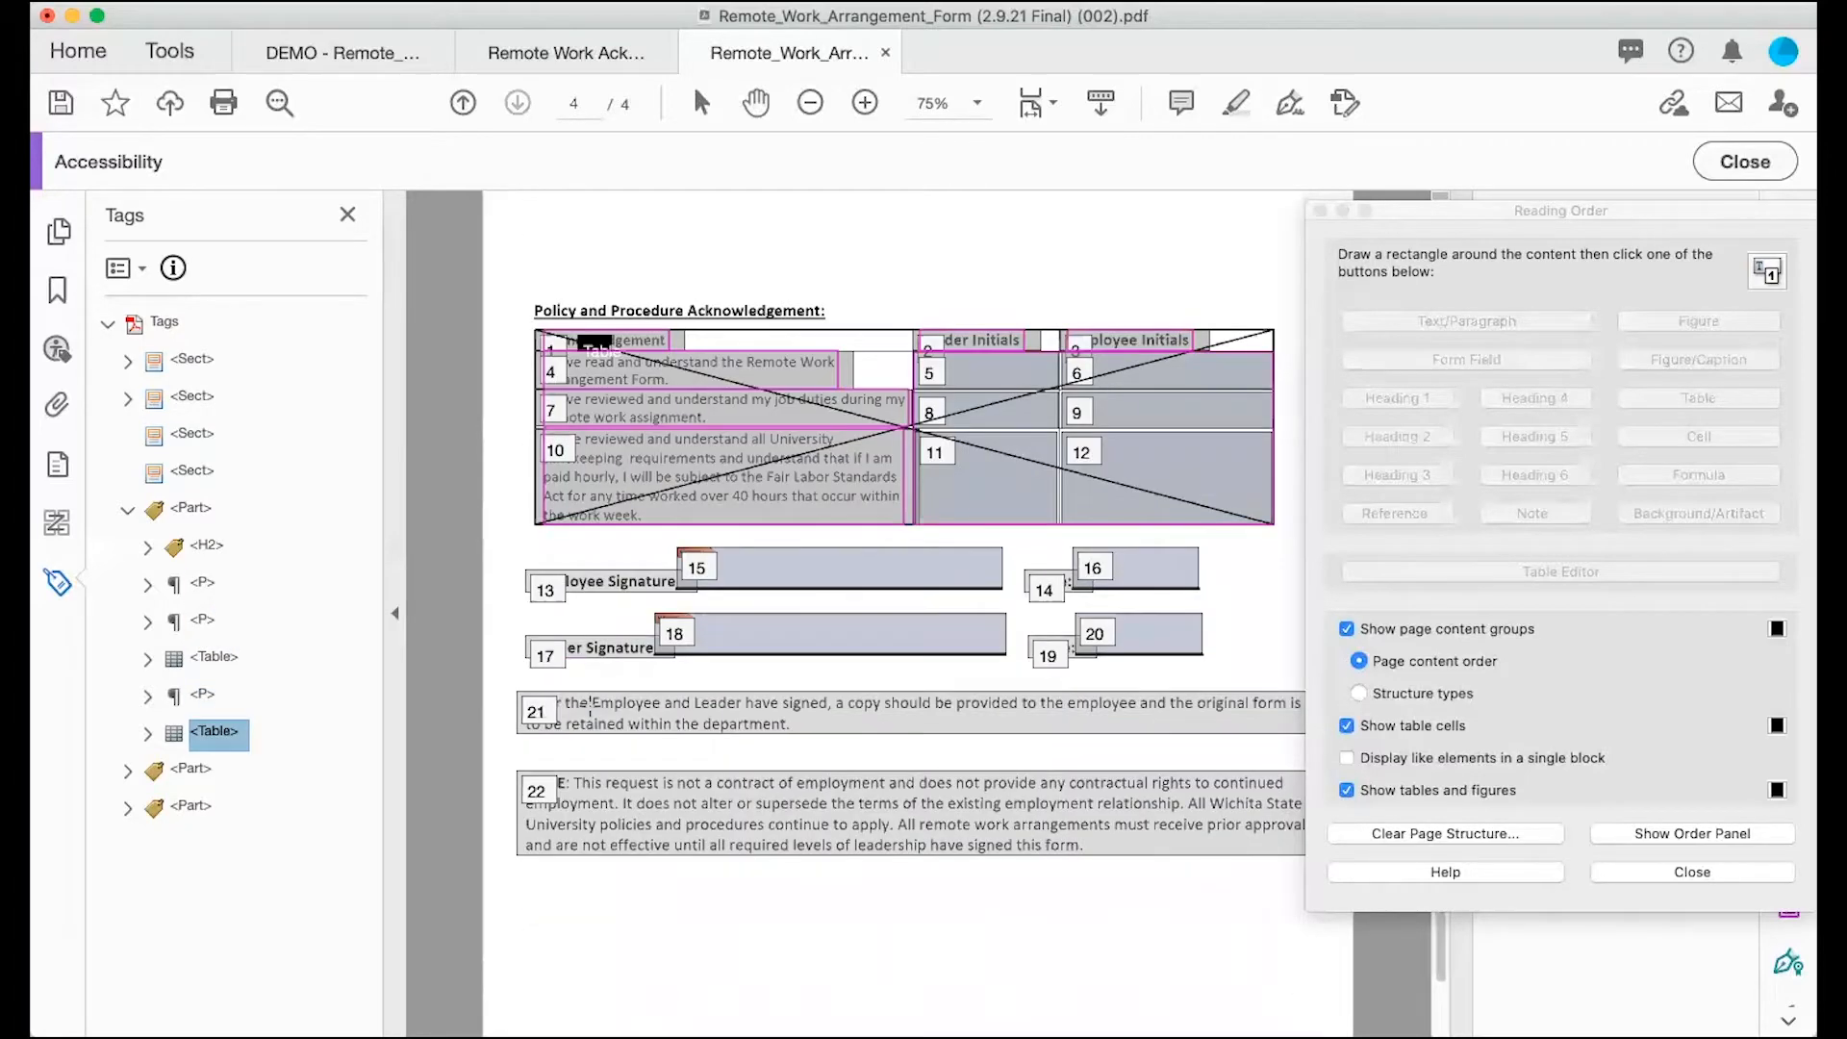
pyautogui.press('Up')
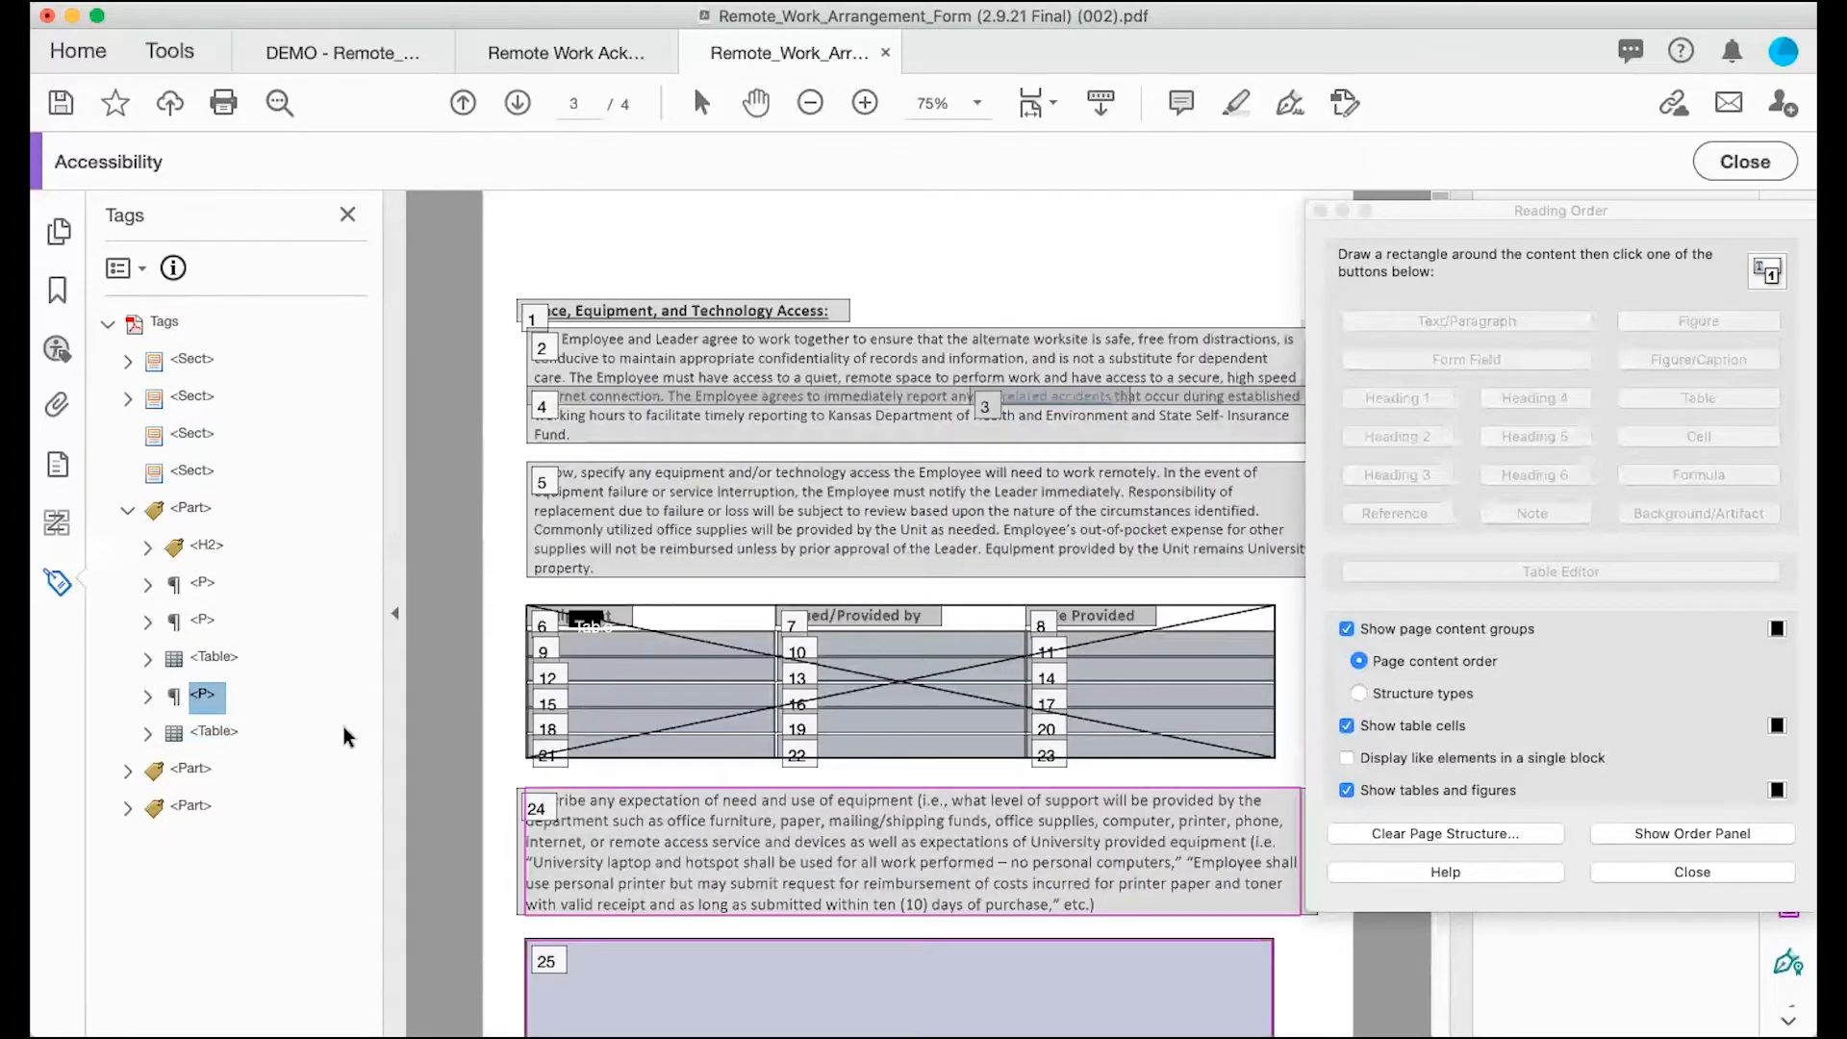
# Step: Nest the Part's page 3 tags, from the H2 through the P covering item 24 and the field below it, in the third Section
pyautogui.keyDown('shift'); pyautogui.click(205, 546); pyautogui.keyUp('shift')
pyautogui.scroll(-3, 704, 670)
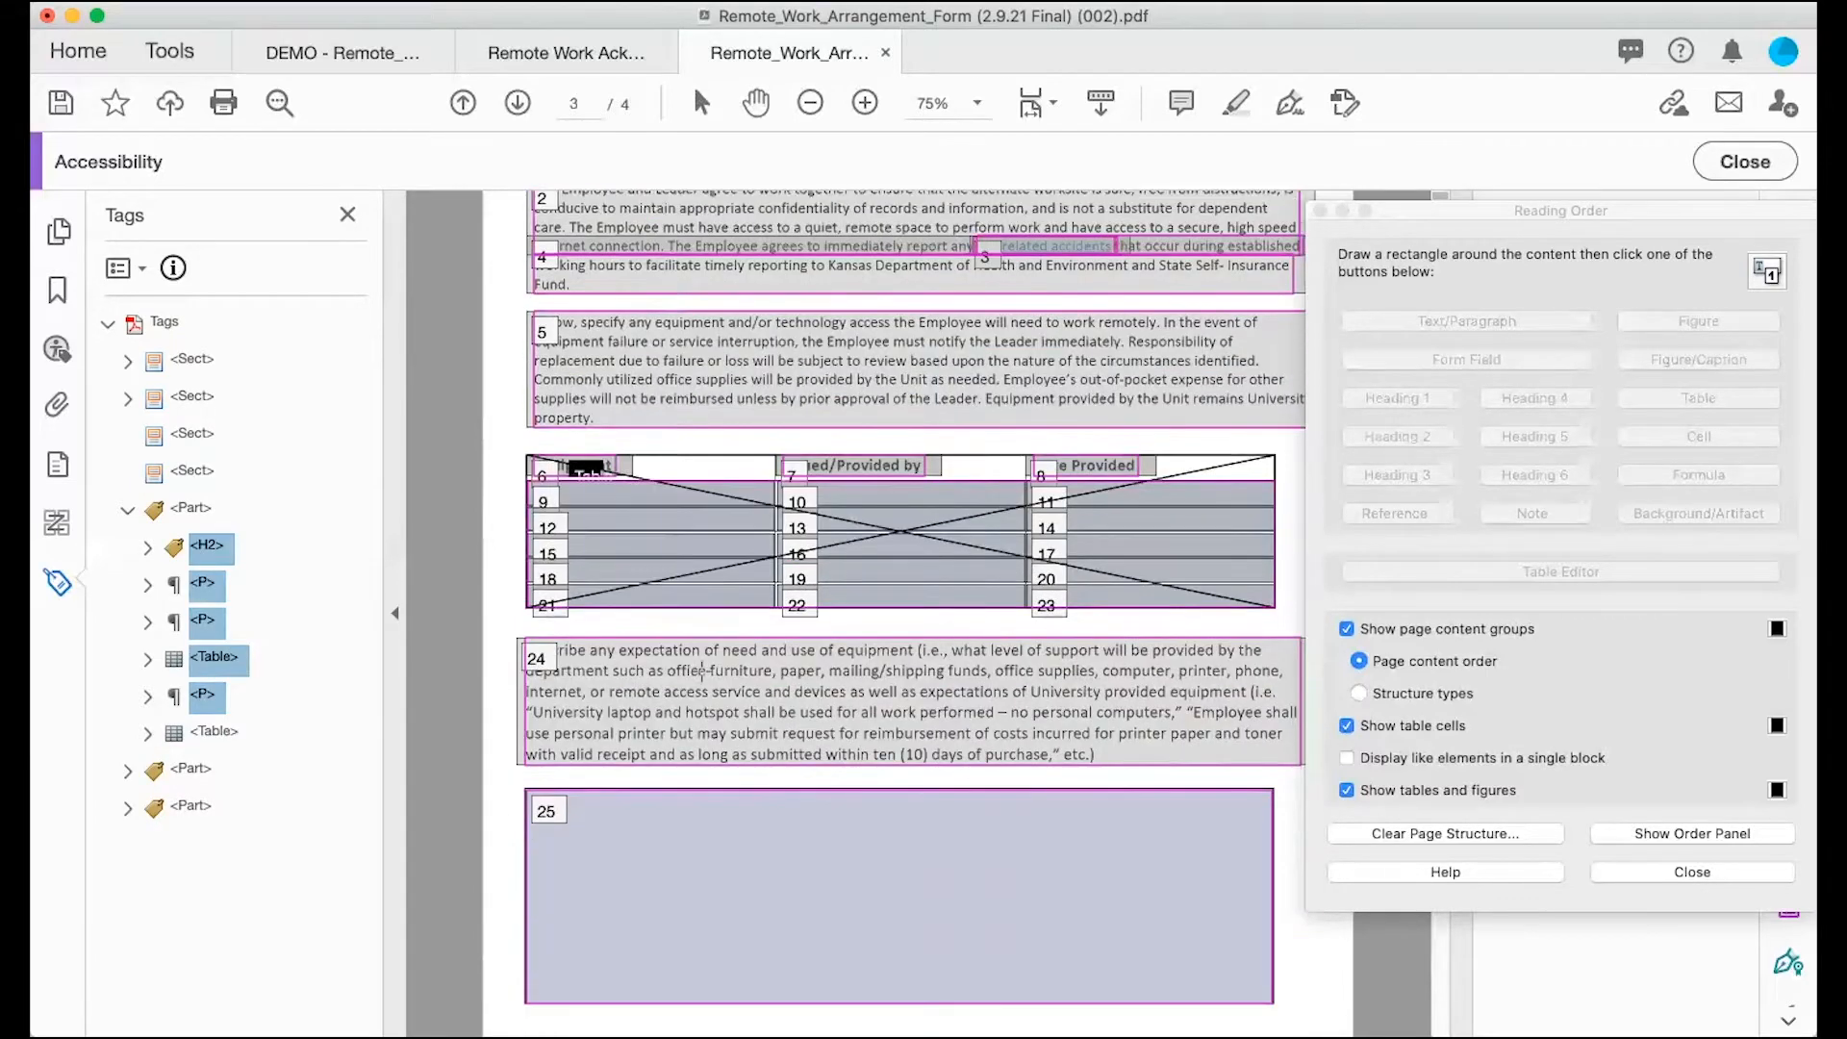
pyautogui.scroll(-7, 703, 671)
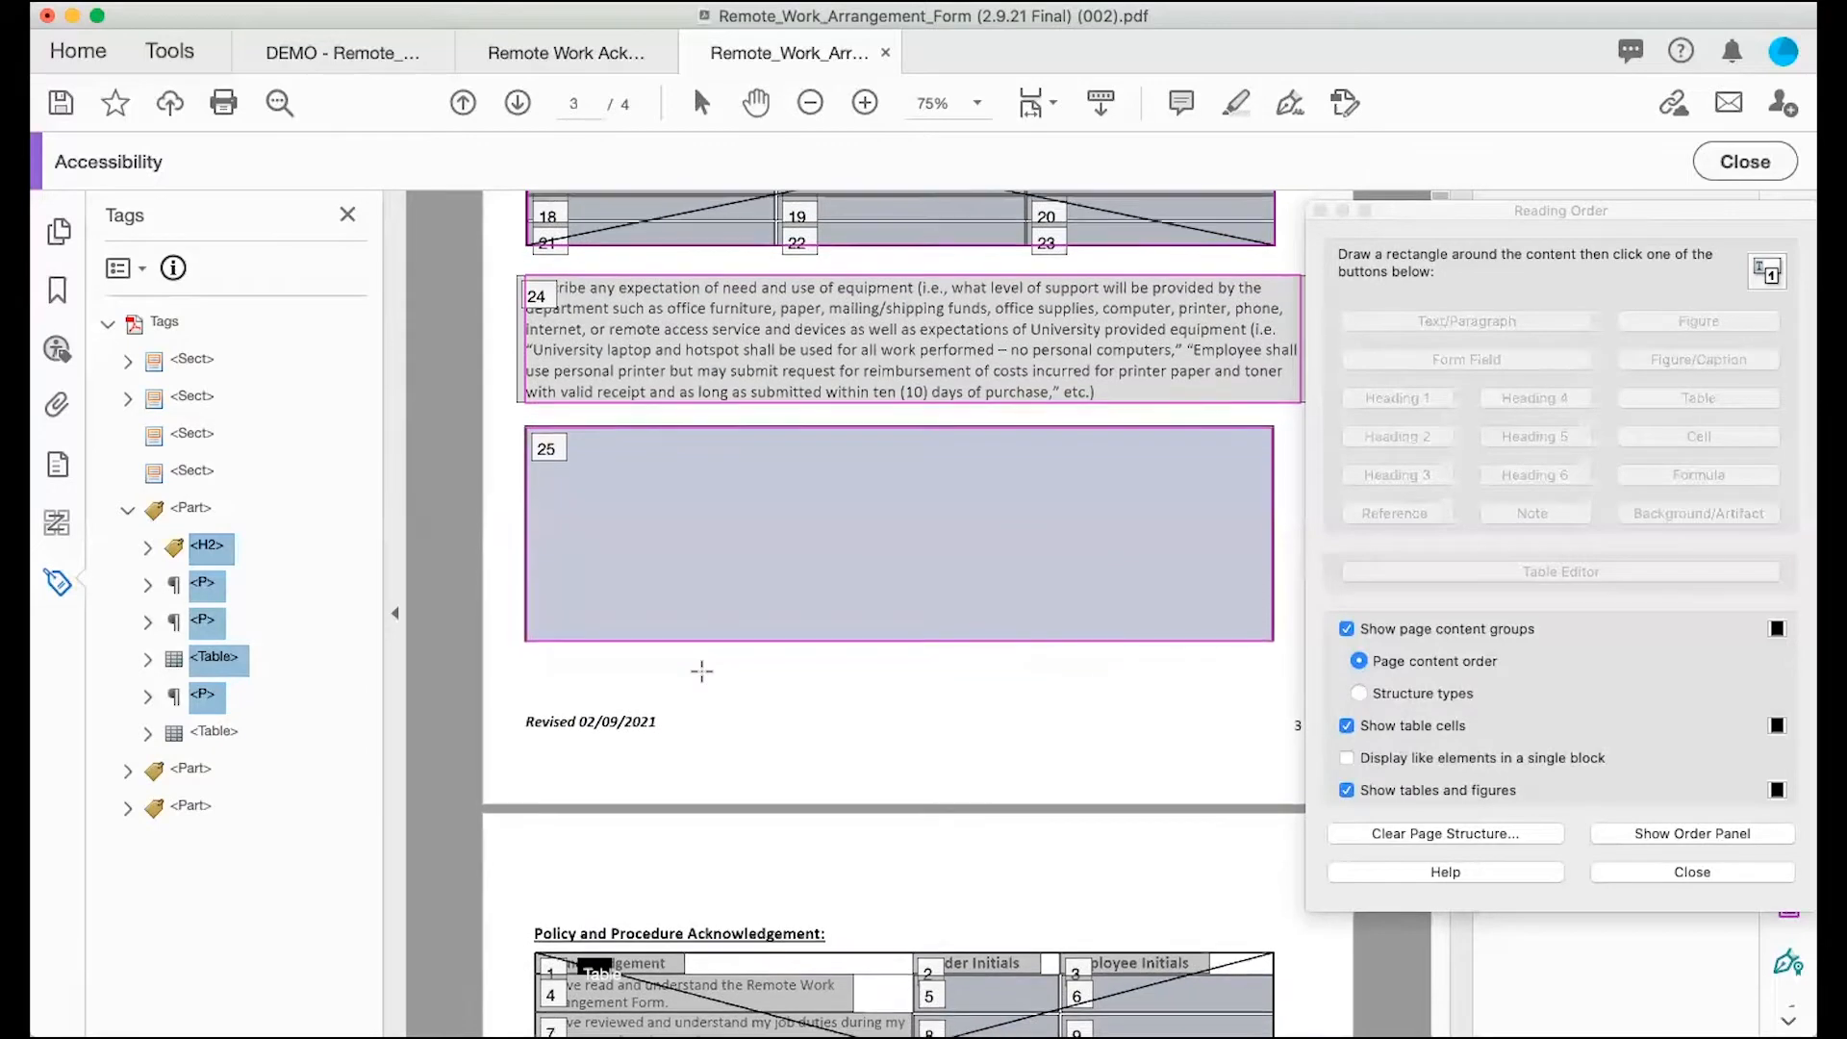
pyautogui.scroll(-1, 702, 671)
pyautogui.scroll(1, 701, 672)
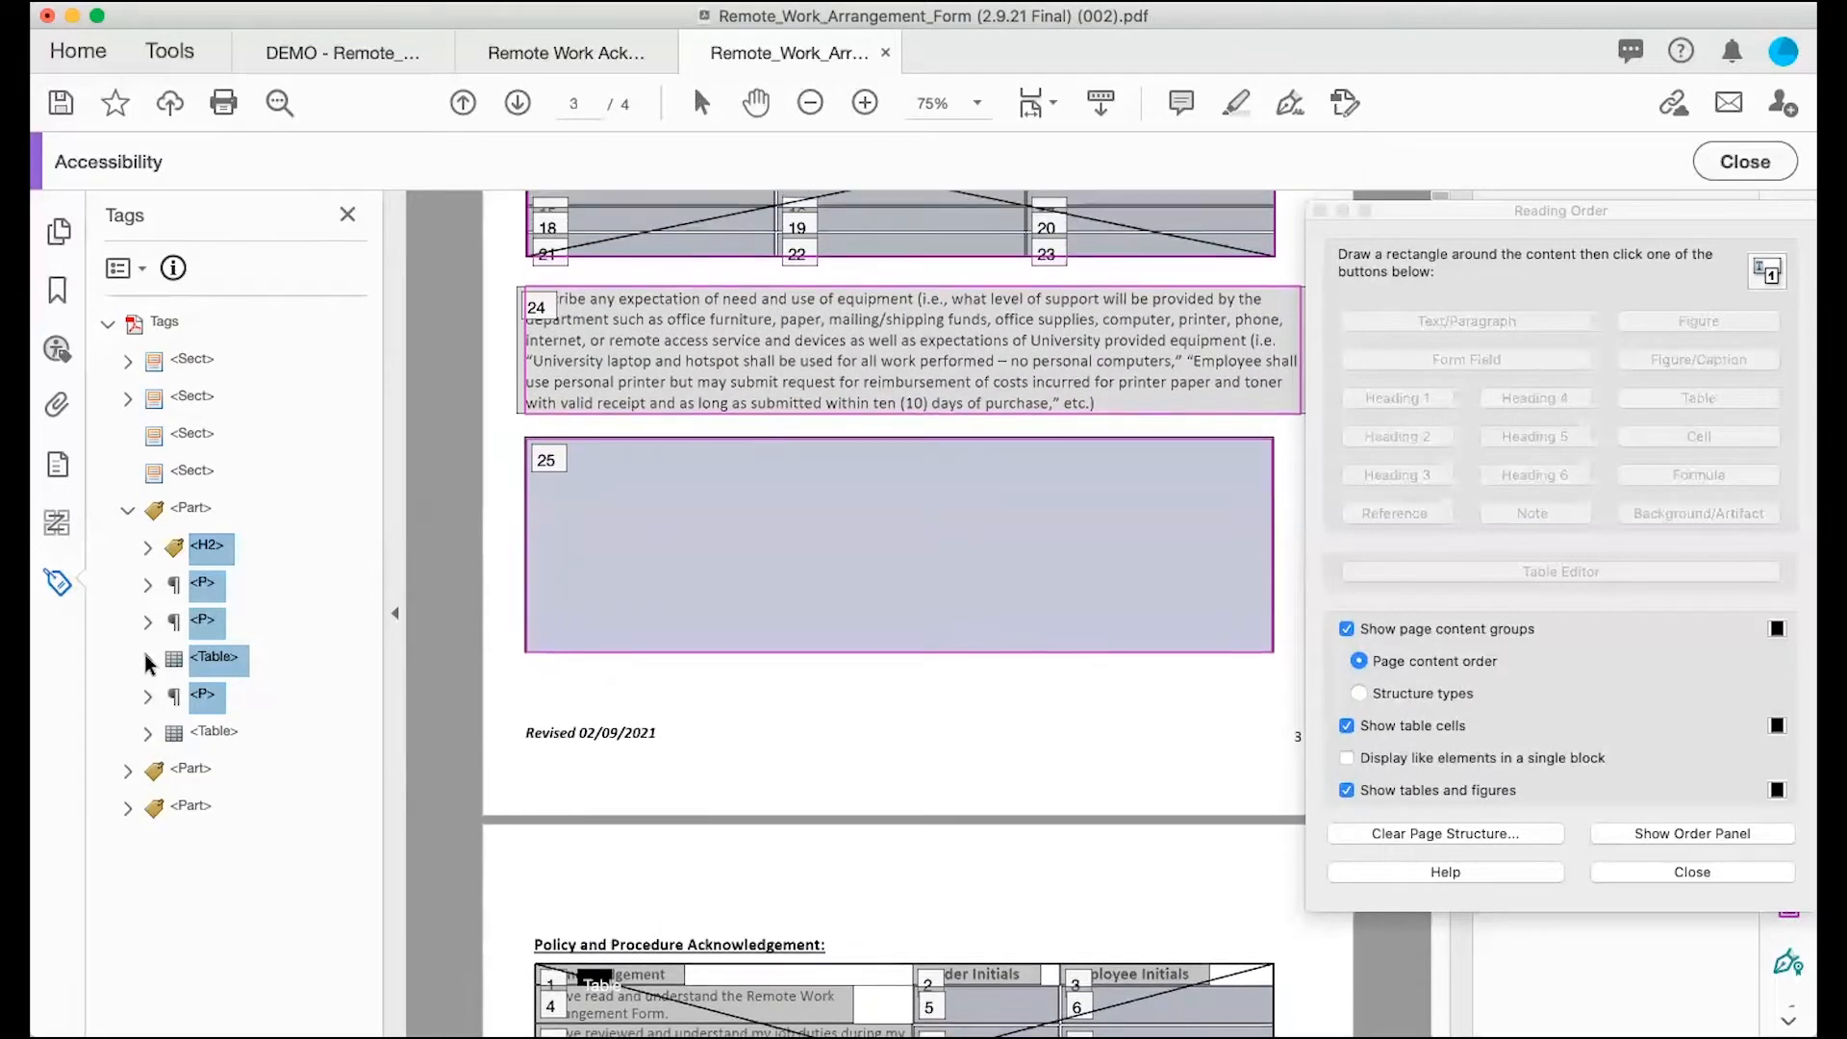
pyautogui.moveTo(202, 545); pyautogui.dragTo(183, 446)
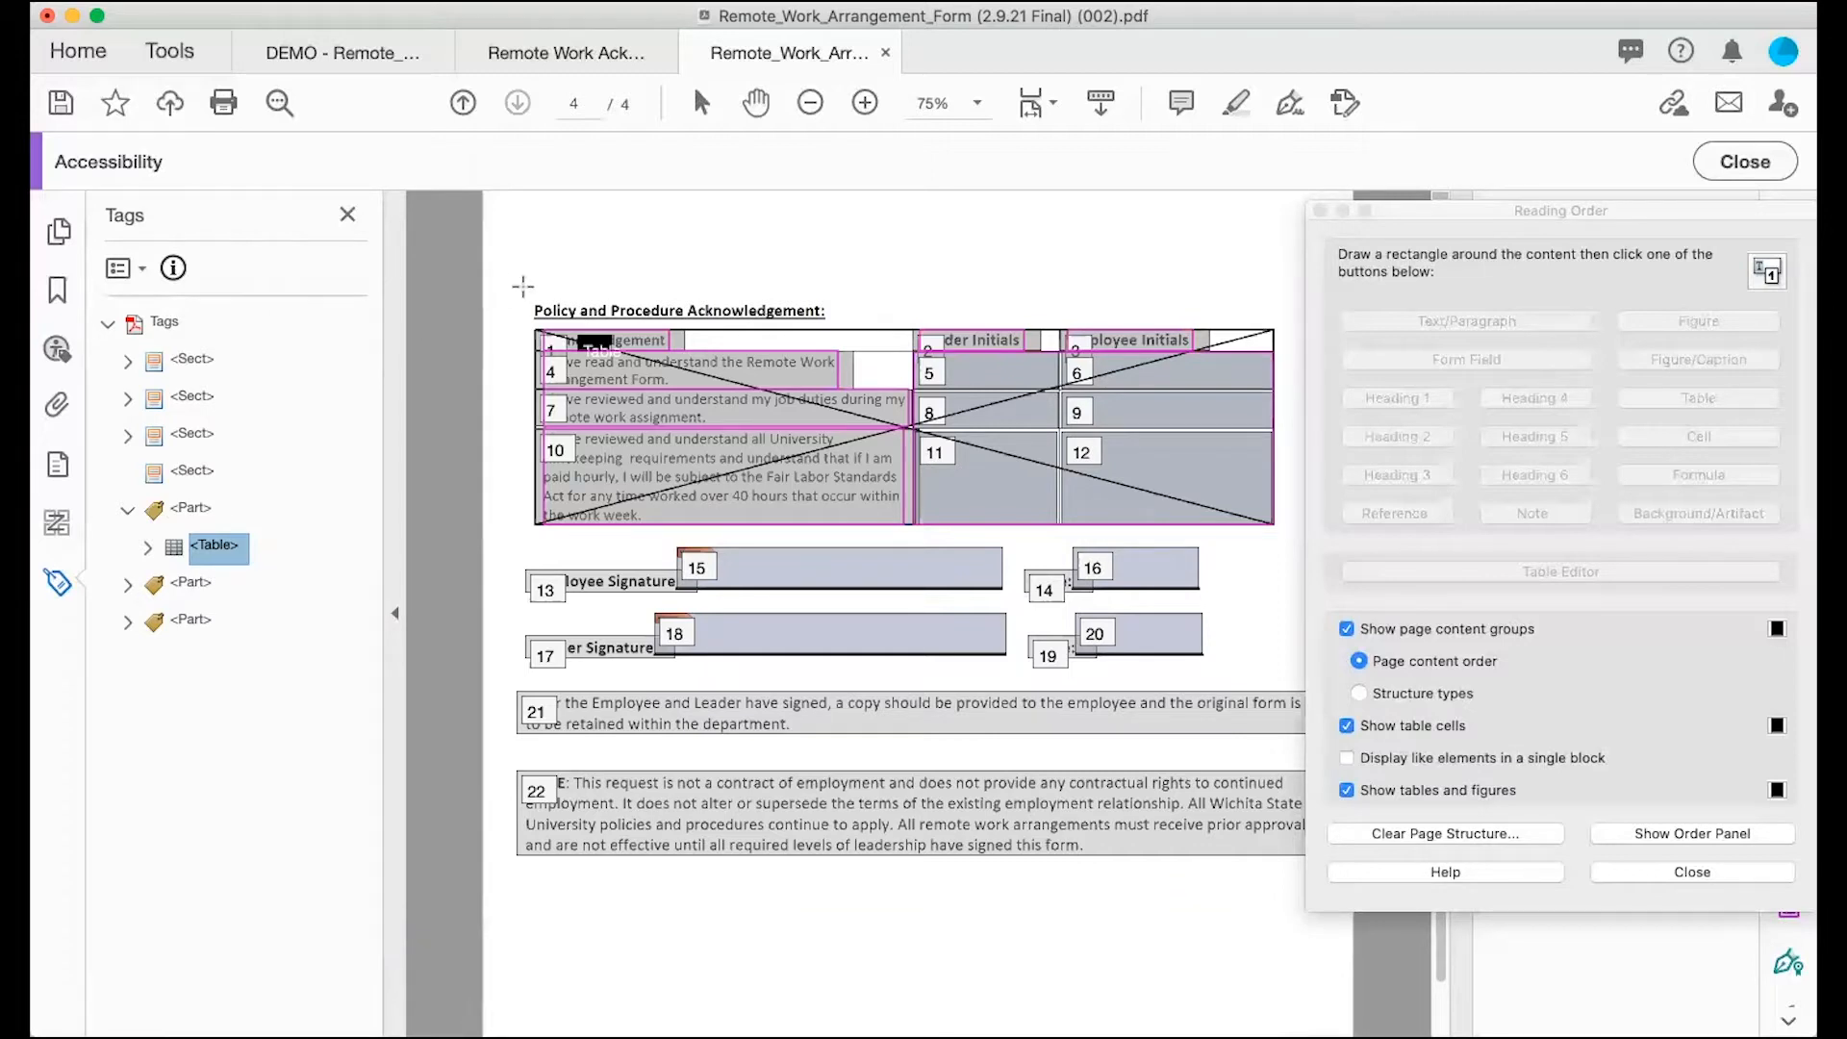
# Step: Tag the "Policy and Procedure Acknowledgement:" text on page 4 as Heading 2 and find its tag in the Table's first row
pyautogui.moveTo(522, 290); pyautogui.dragTo(839, 324)
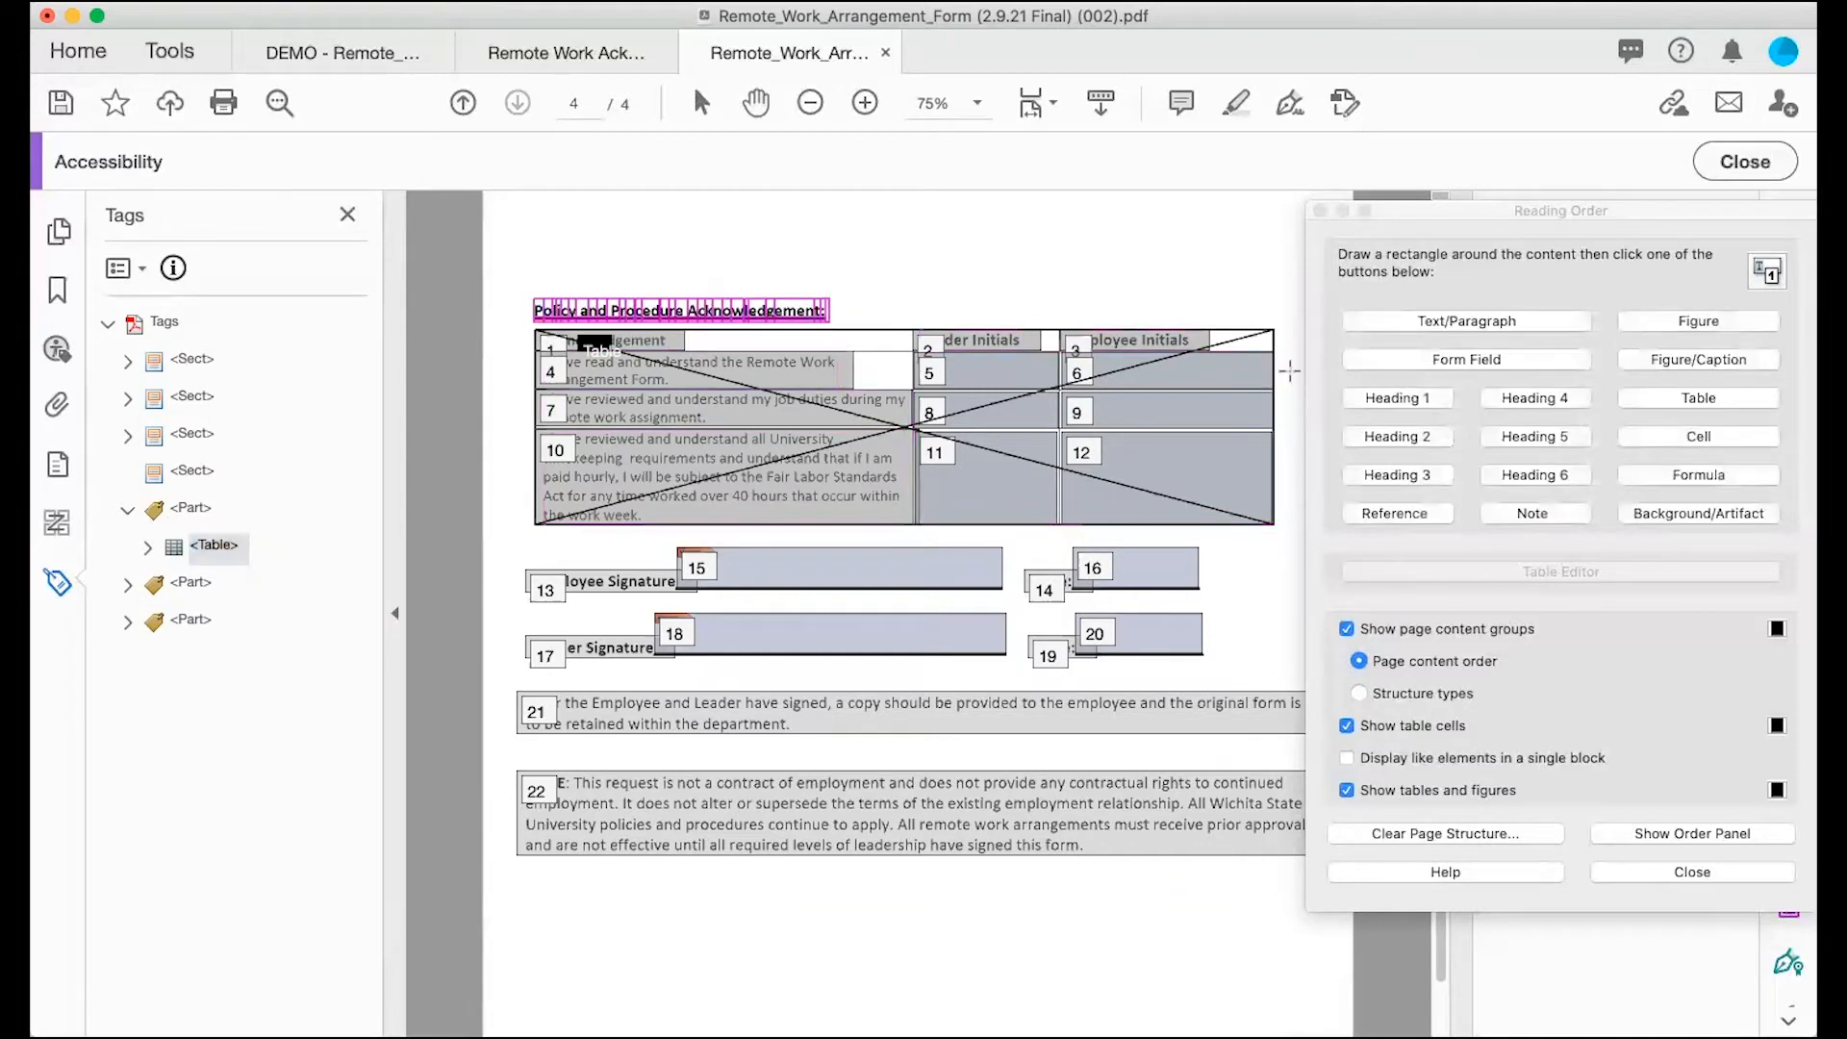
pyautogui.click(1422, 439)
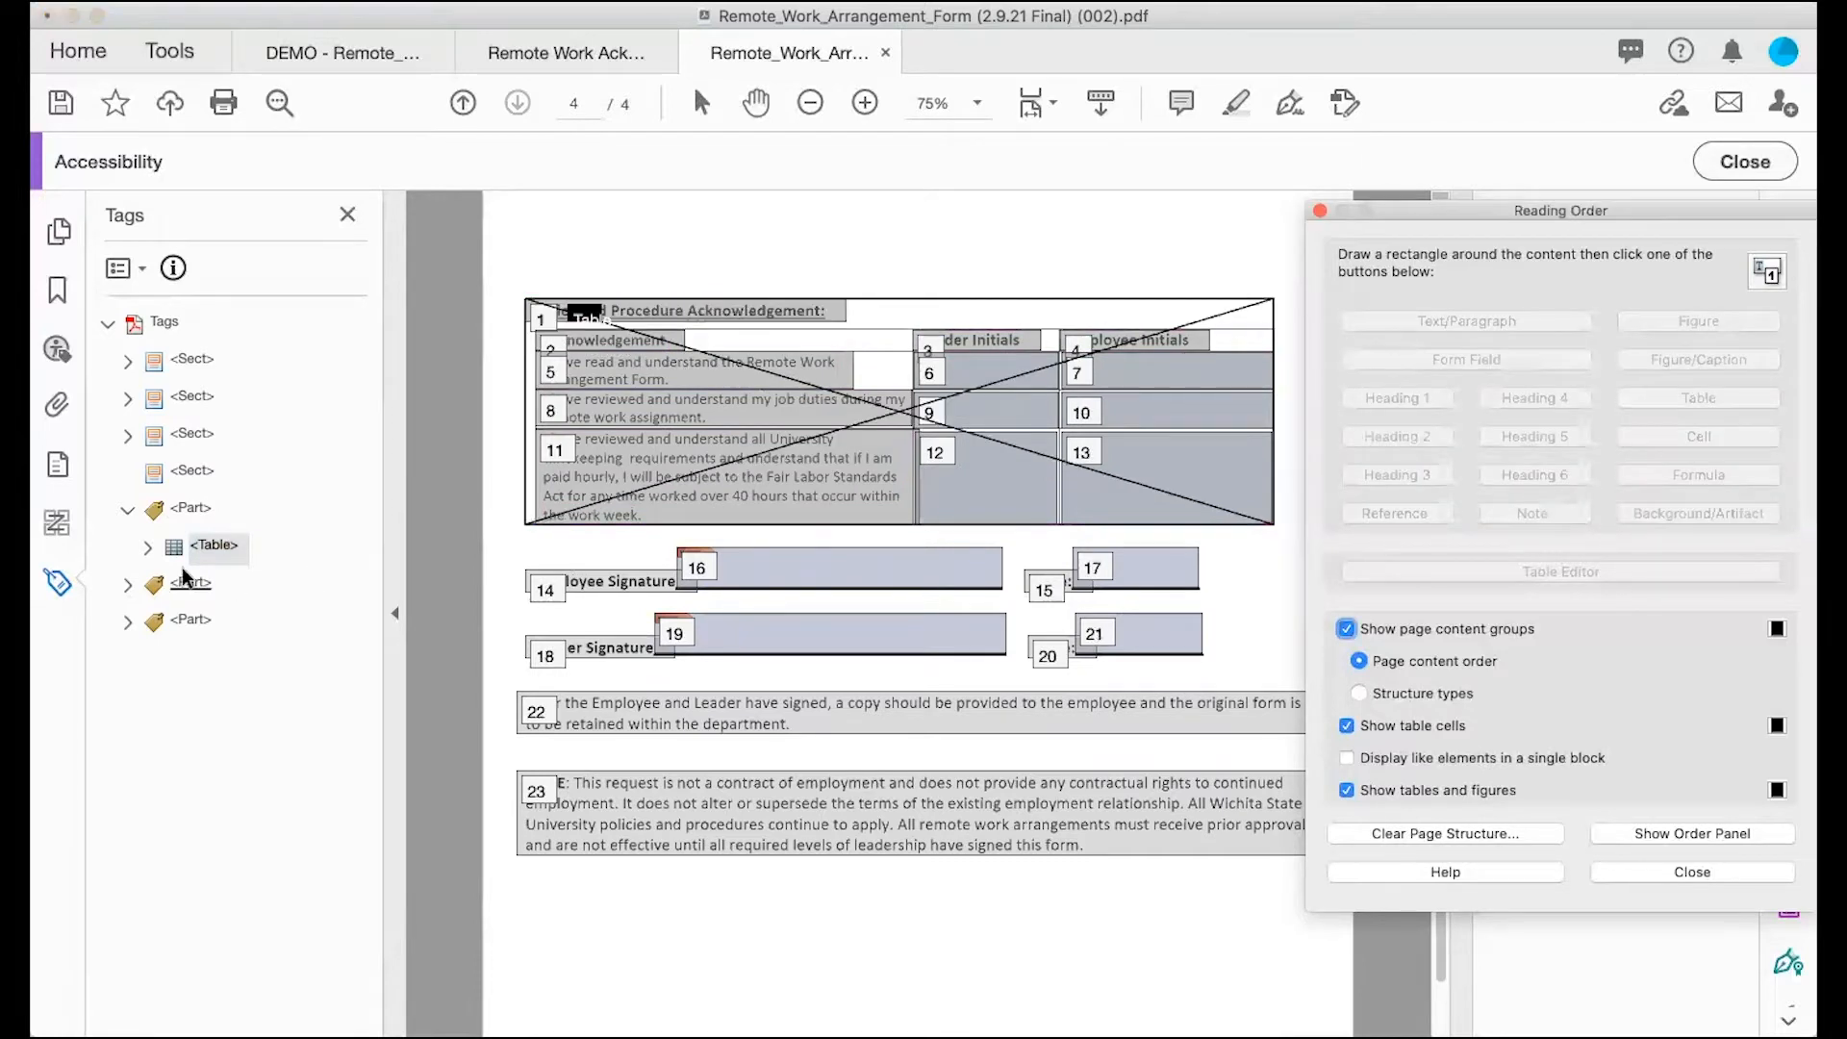
pyautogui.click(147, 547)
pyautogui.click(166, 582)
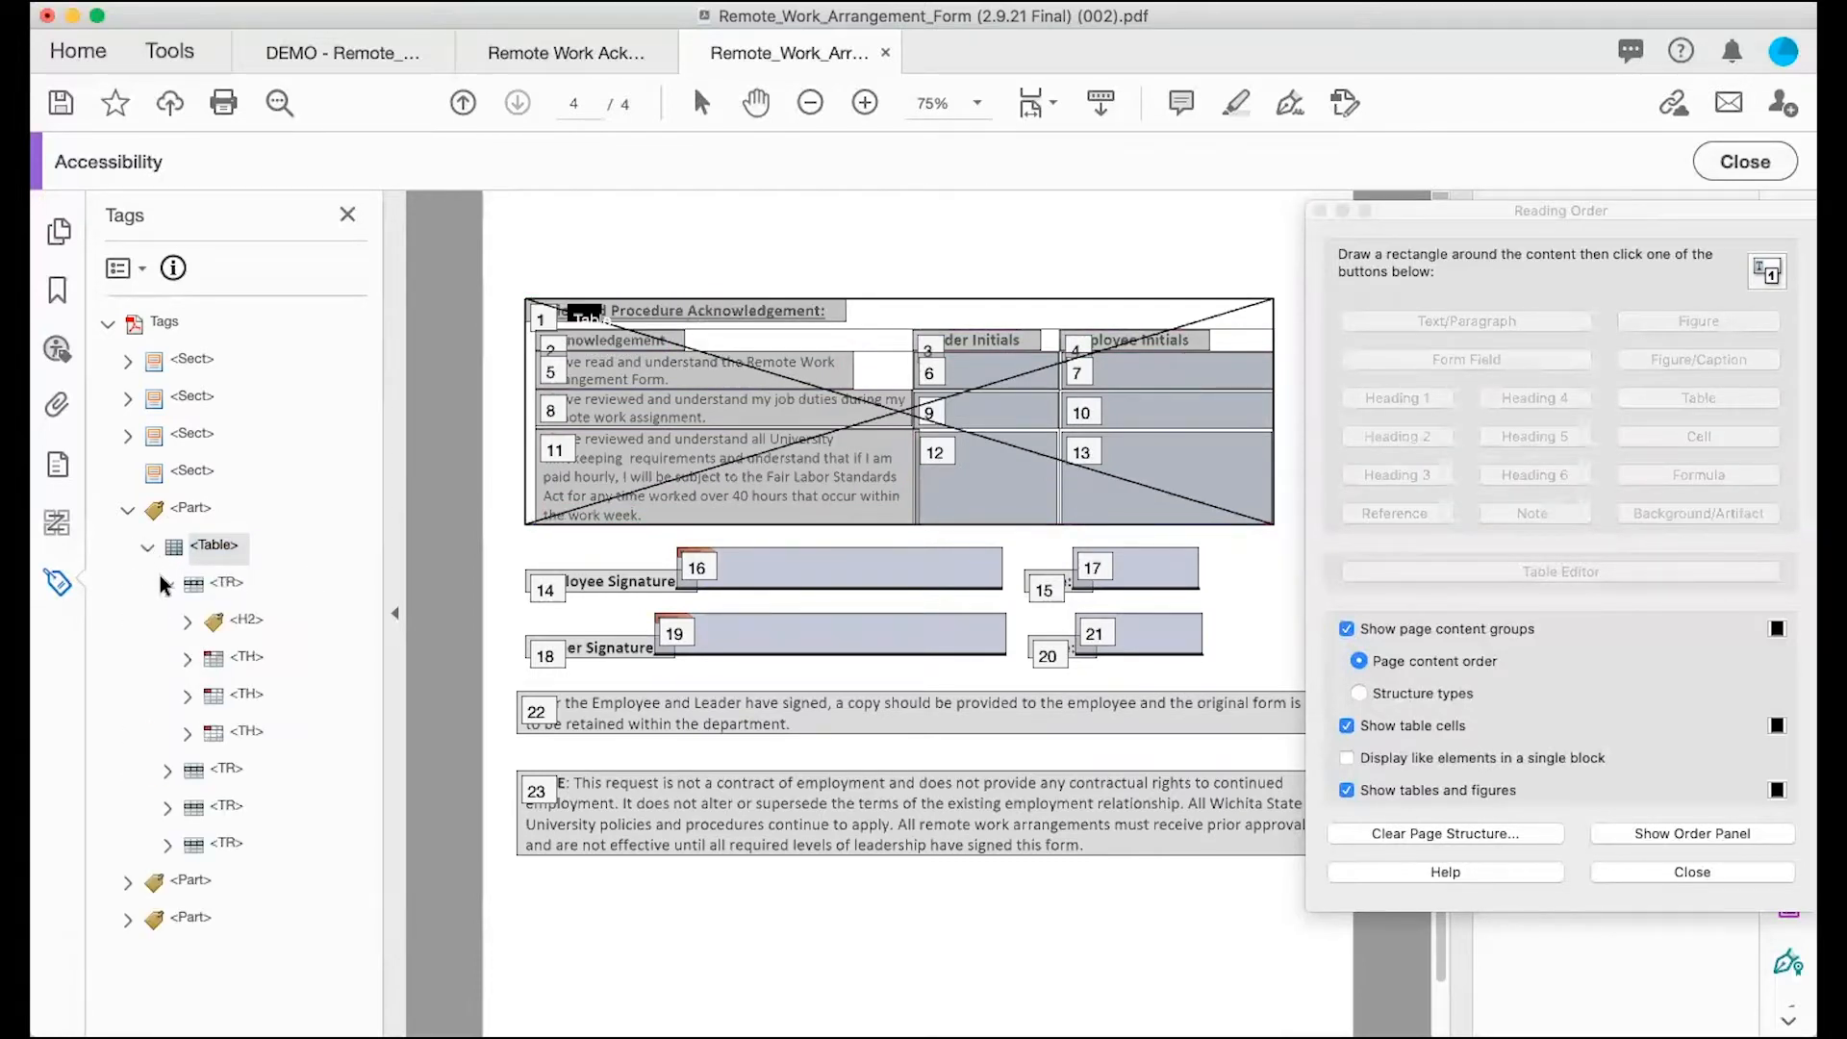
pyautogui.click(246, 621)
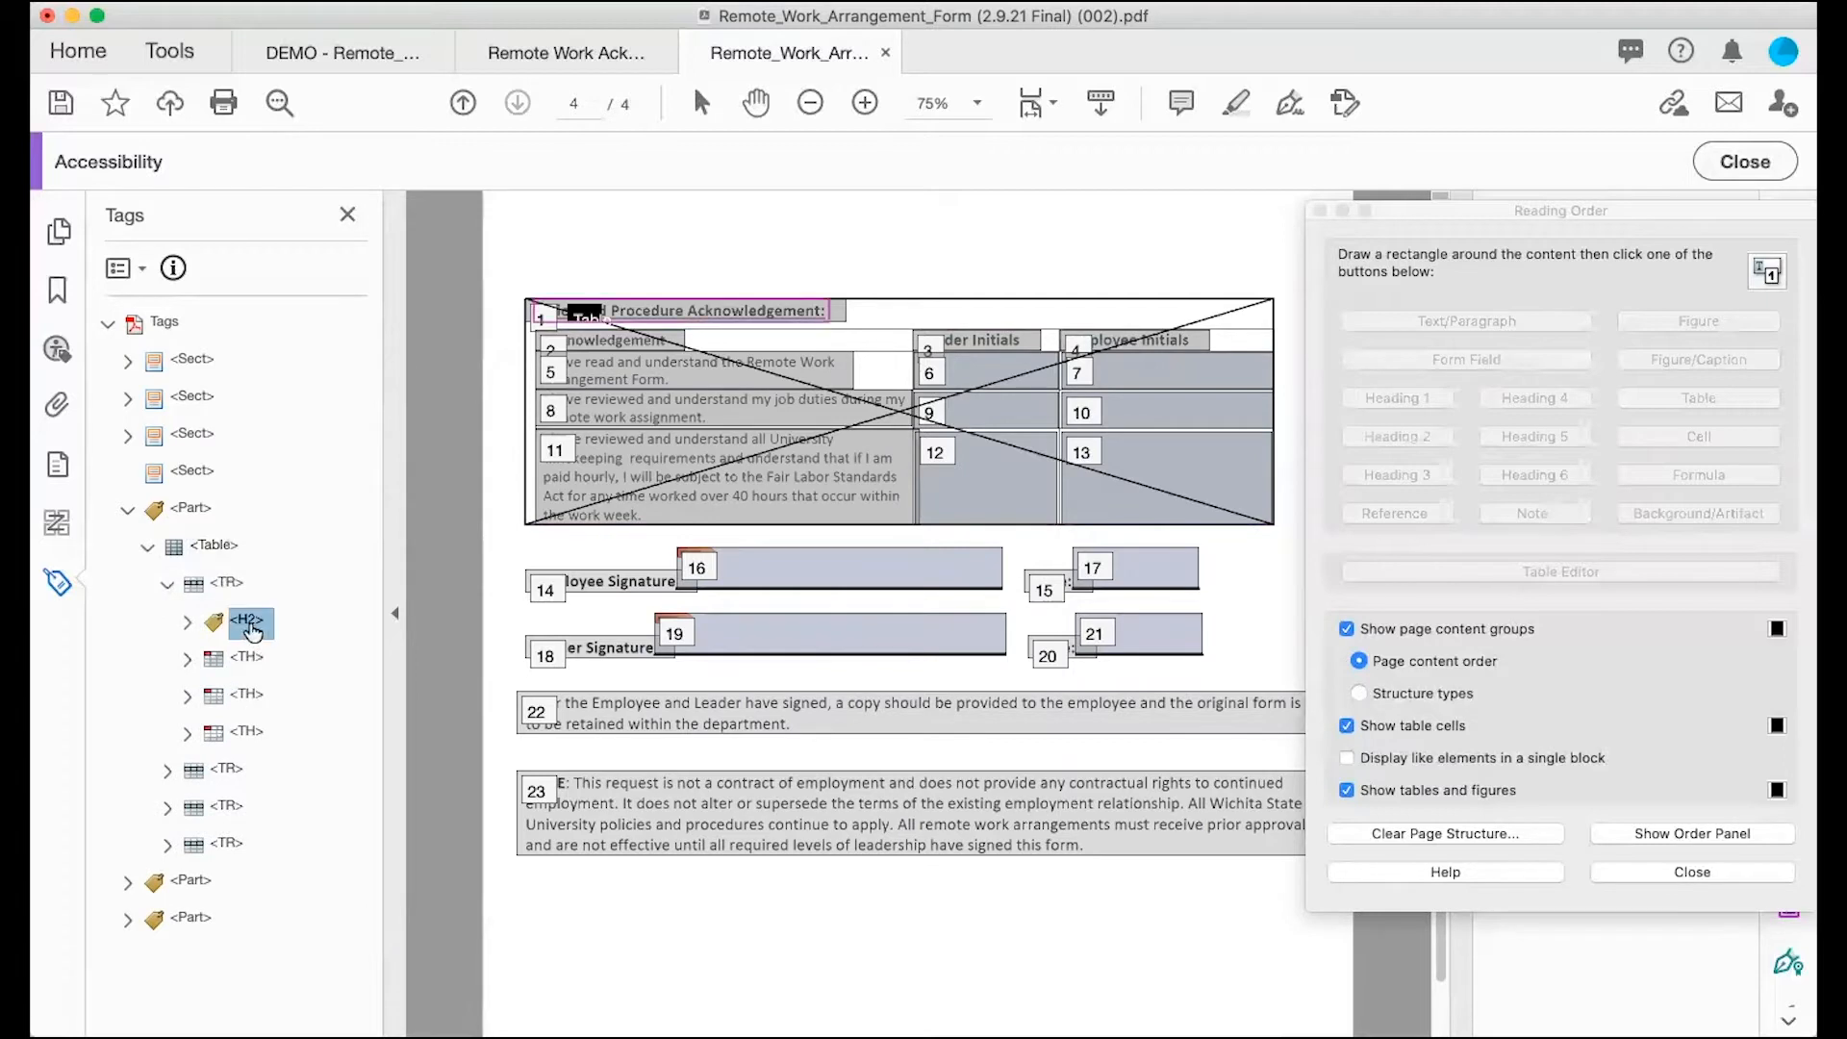
# Step: Move the new H2 out of the Table into the fourth Section and nest the Table below it
pyautogui.moveTo(250, 627); pyautogui.dragTo(195, 477)
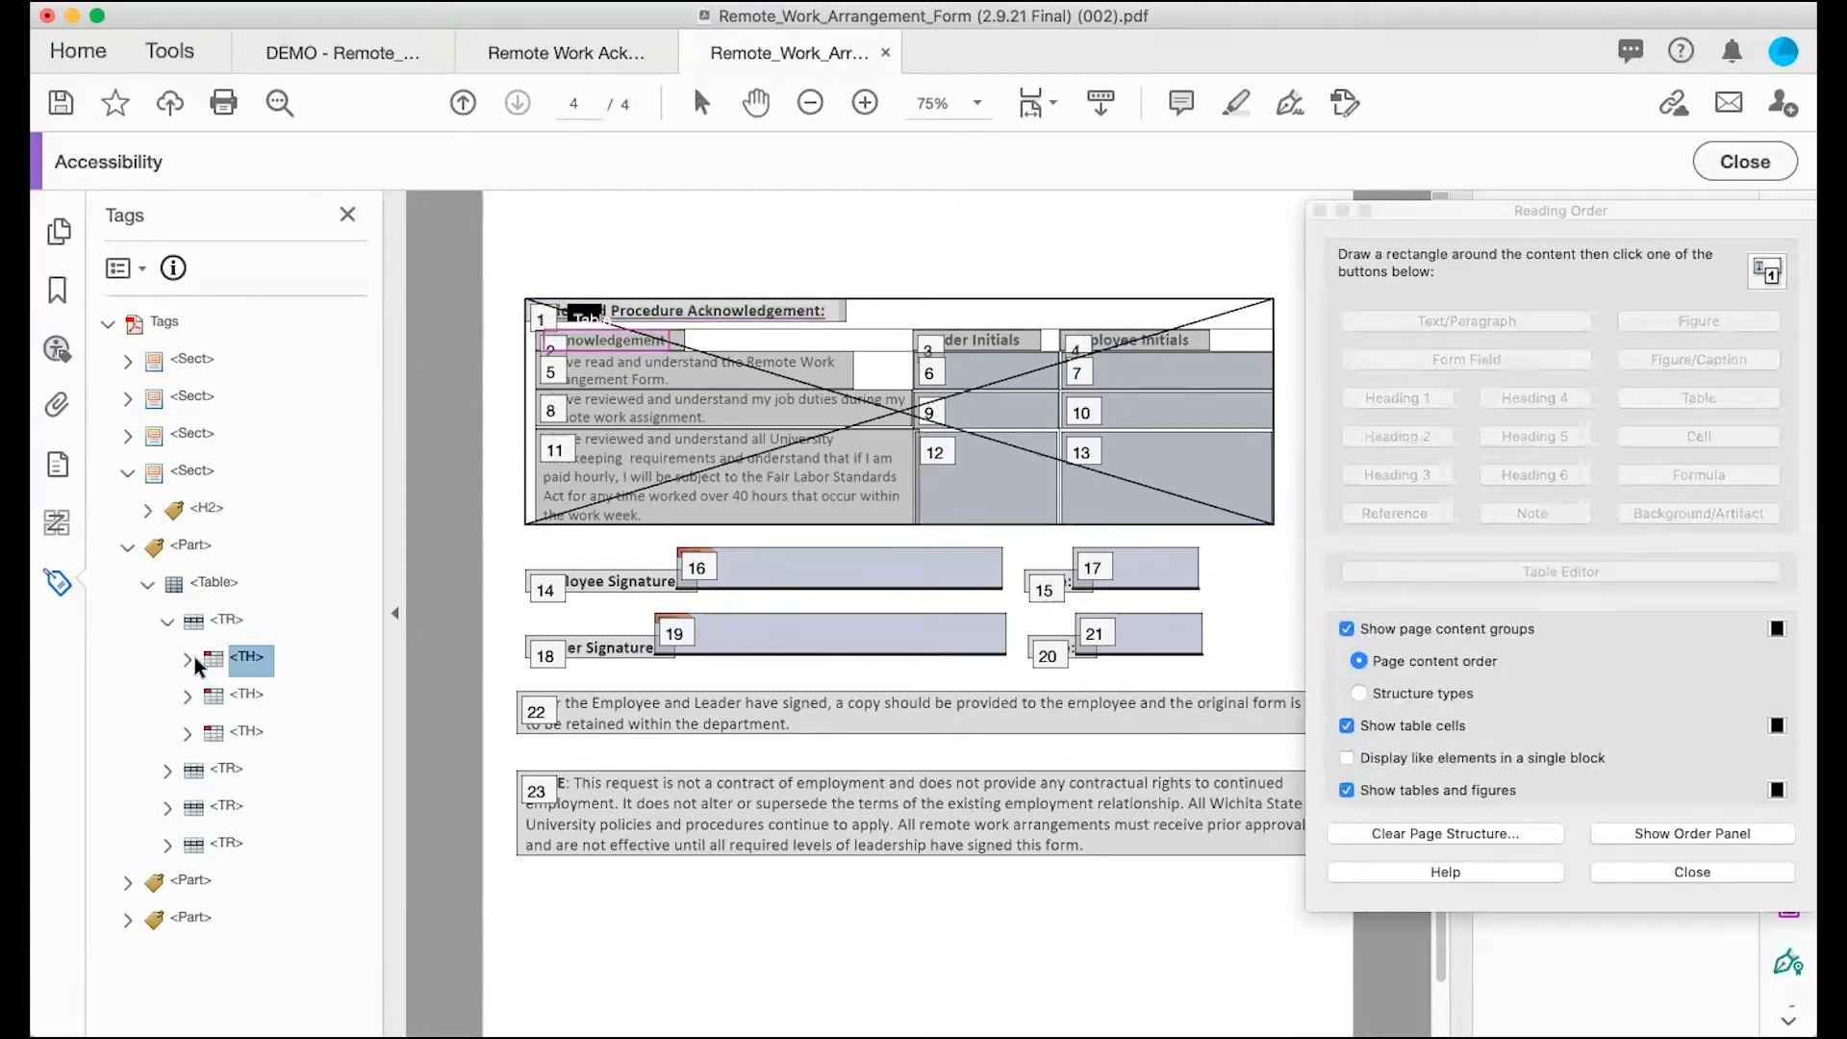
pyautogui.click(147, 585)
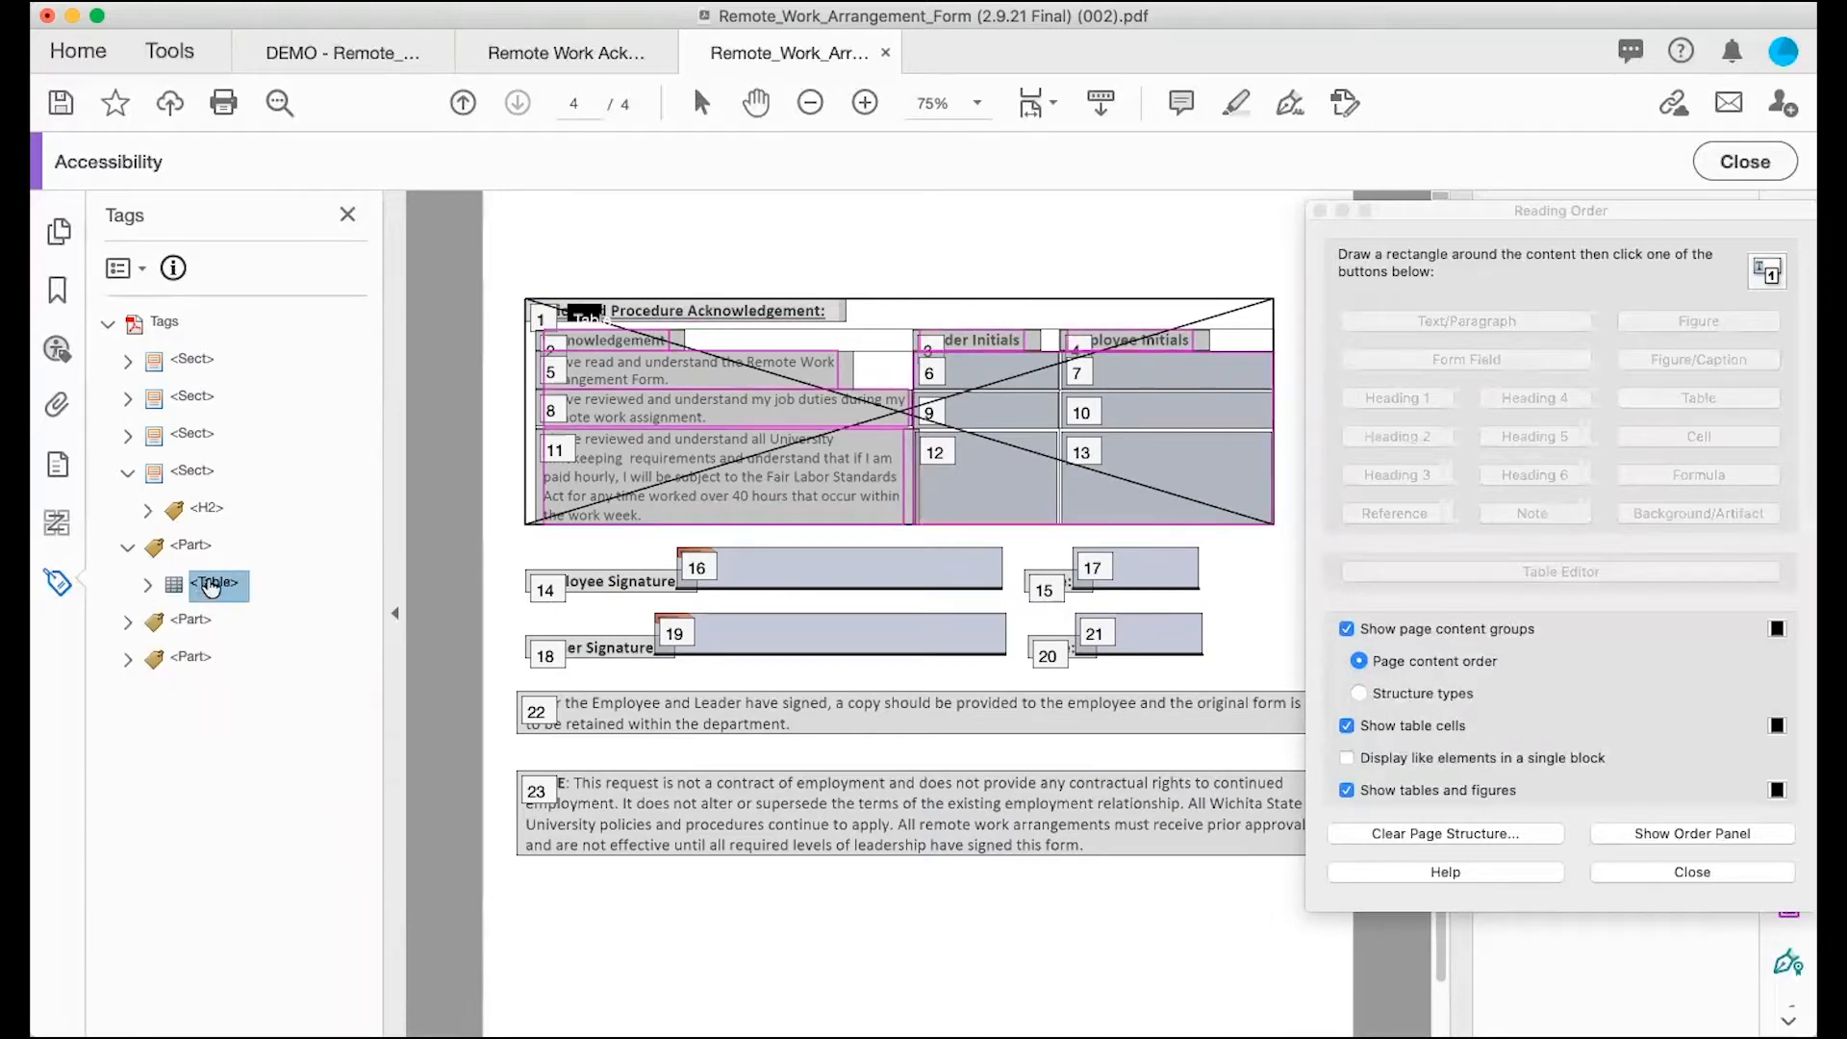
pyautogui.moveTo(212, 588); pyautogui.dragTo(200, 534)
# Step: Expand the two remaining filled Parts and move the employee signature H4 and P below the Table in the fourth Section
pyautogui.click(129, 625)
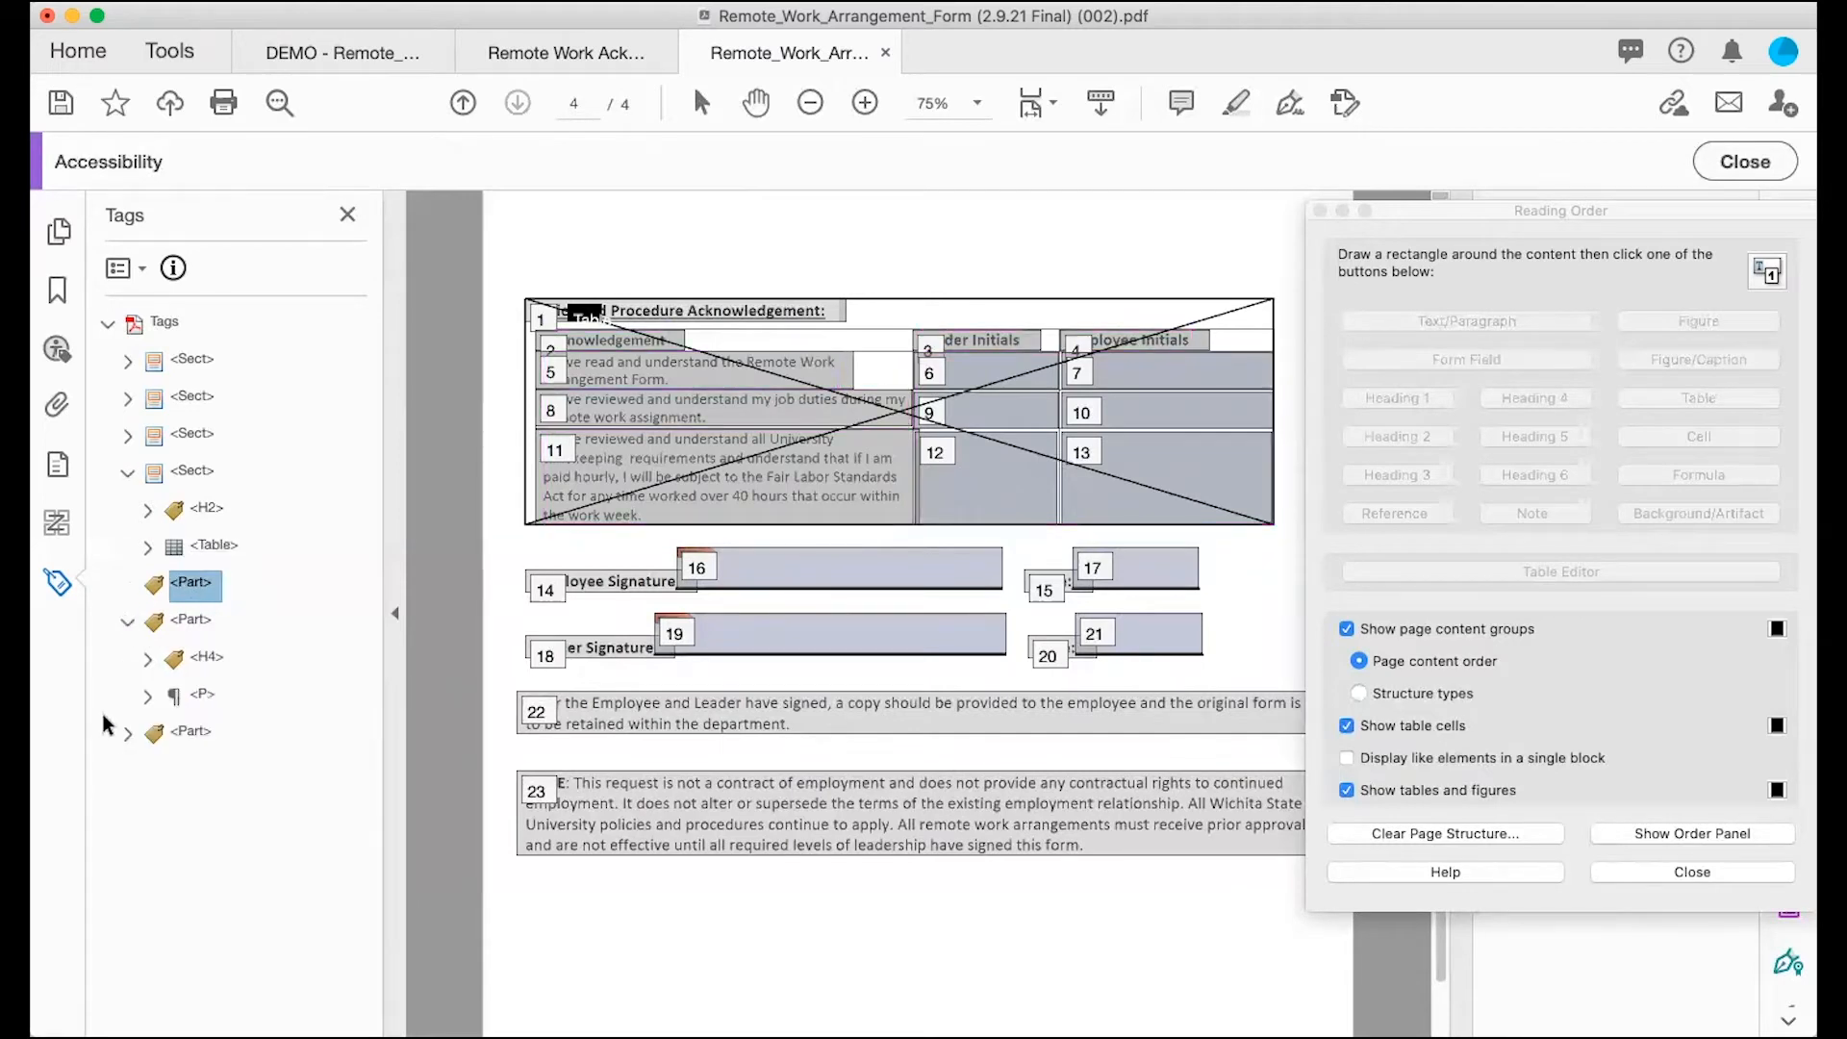
pyautogui.click(126, 734)
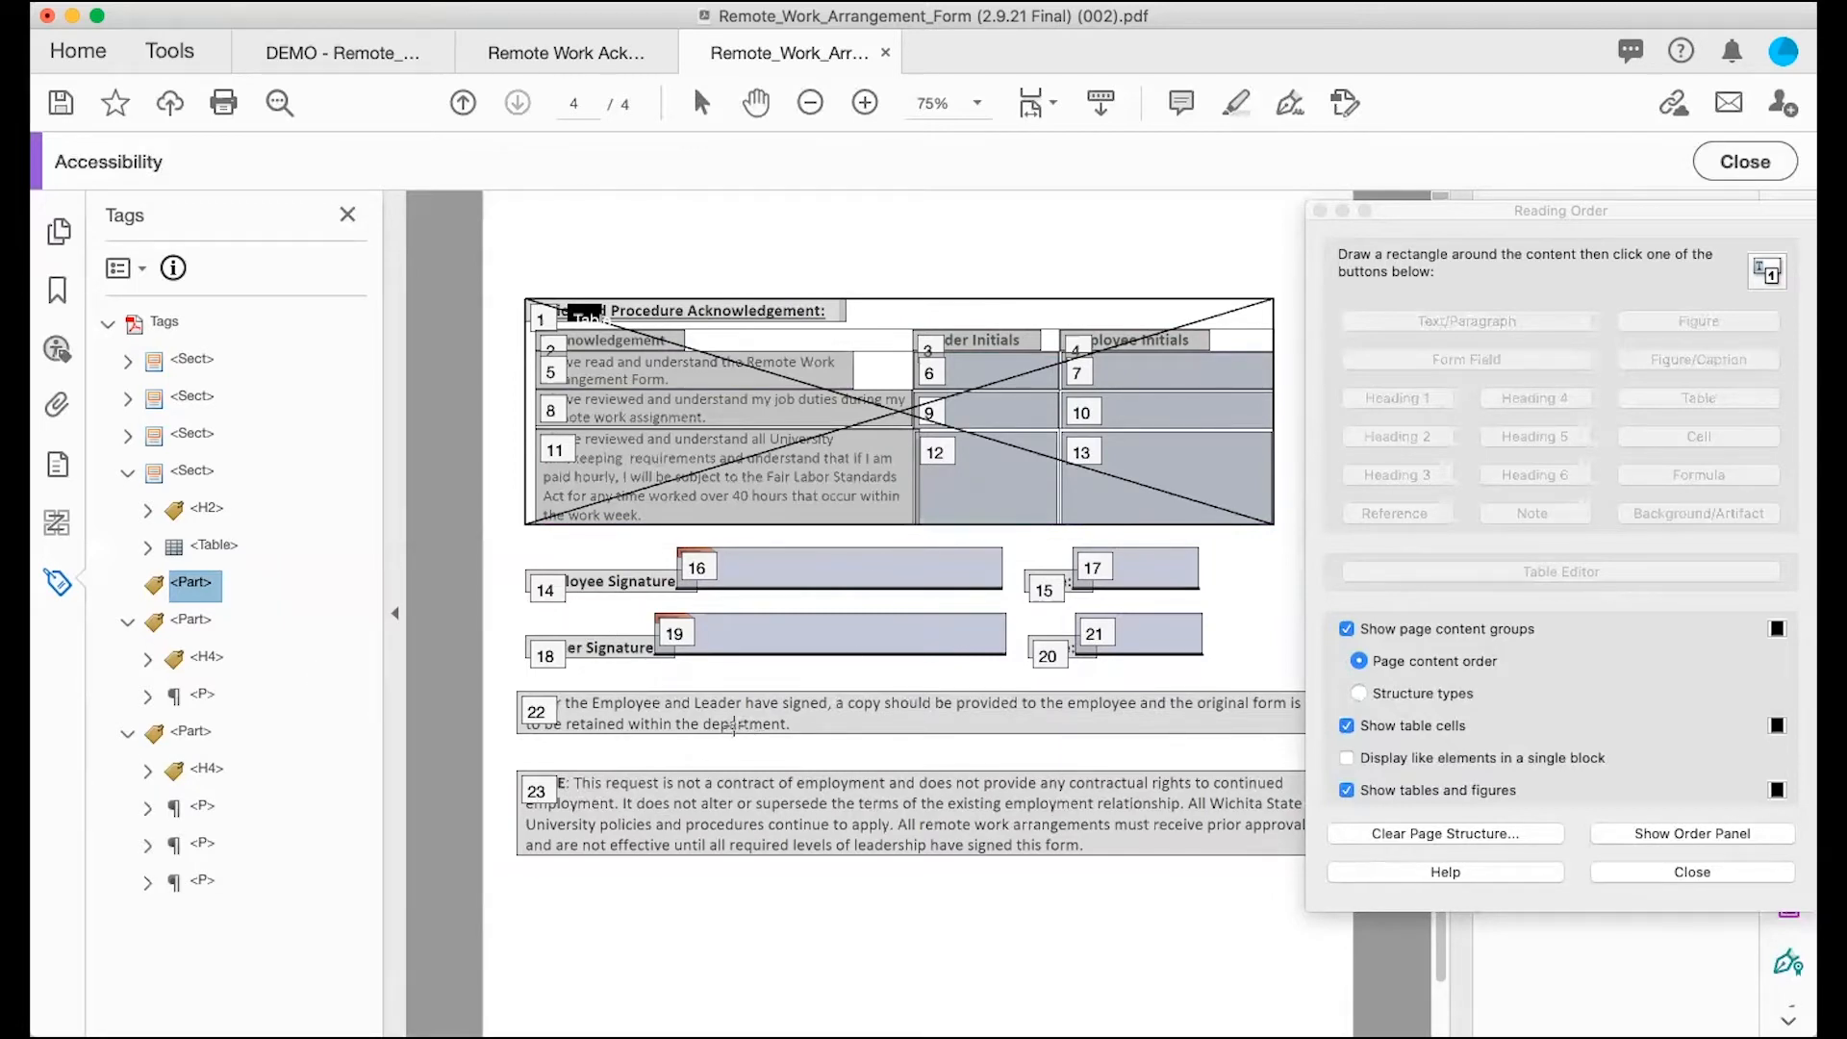
pyautogui.click(202, 660)
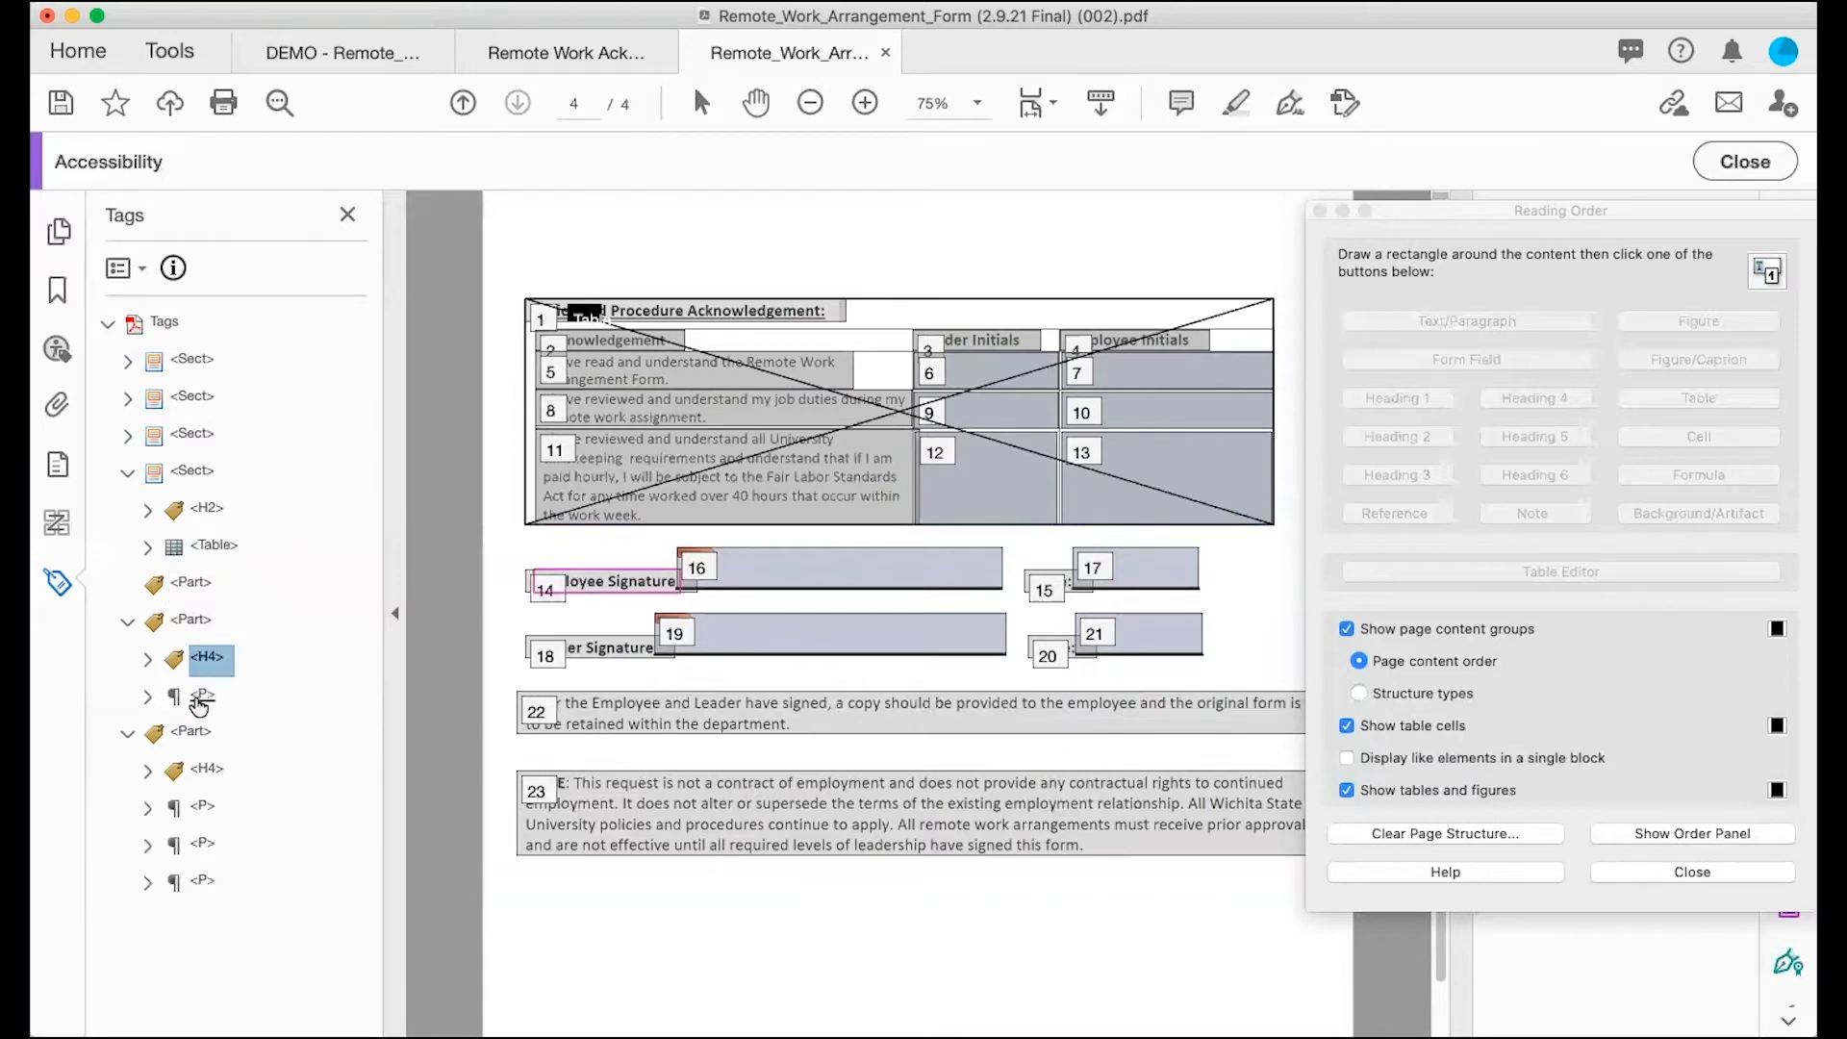
pyautogui.keyDown('shift'); pyautogui.click(199, 698); pyautogui.keyUp('shift')
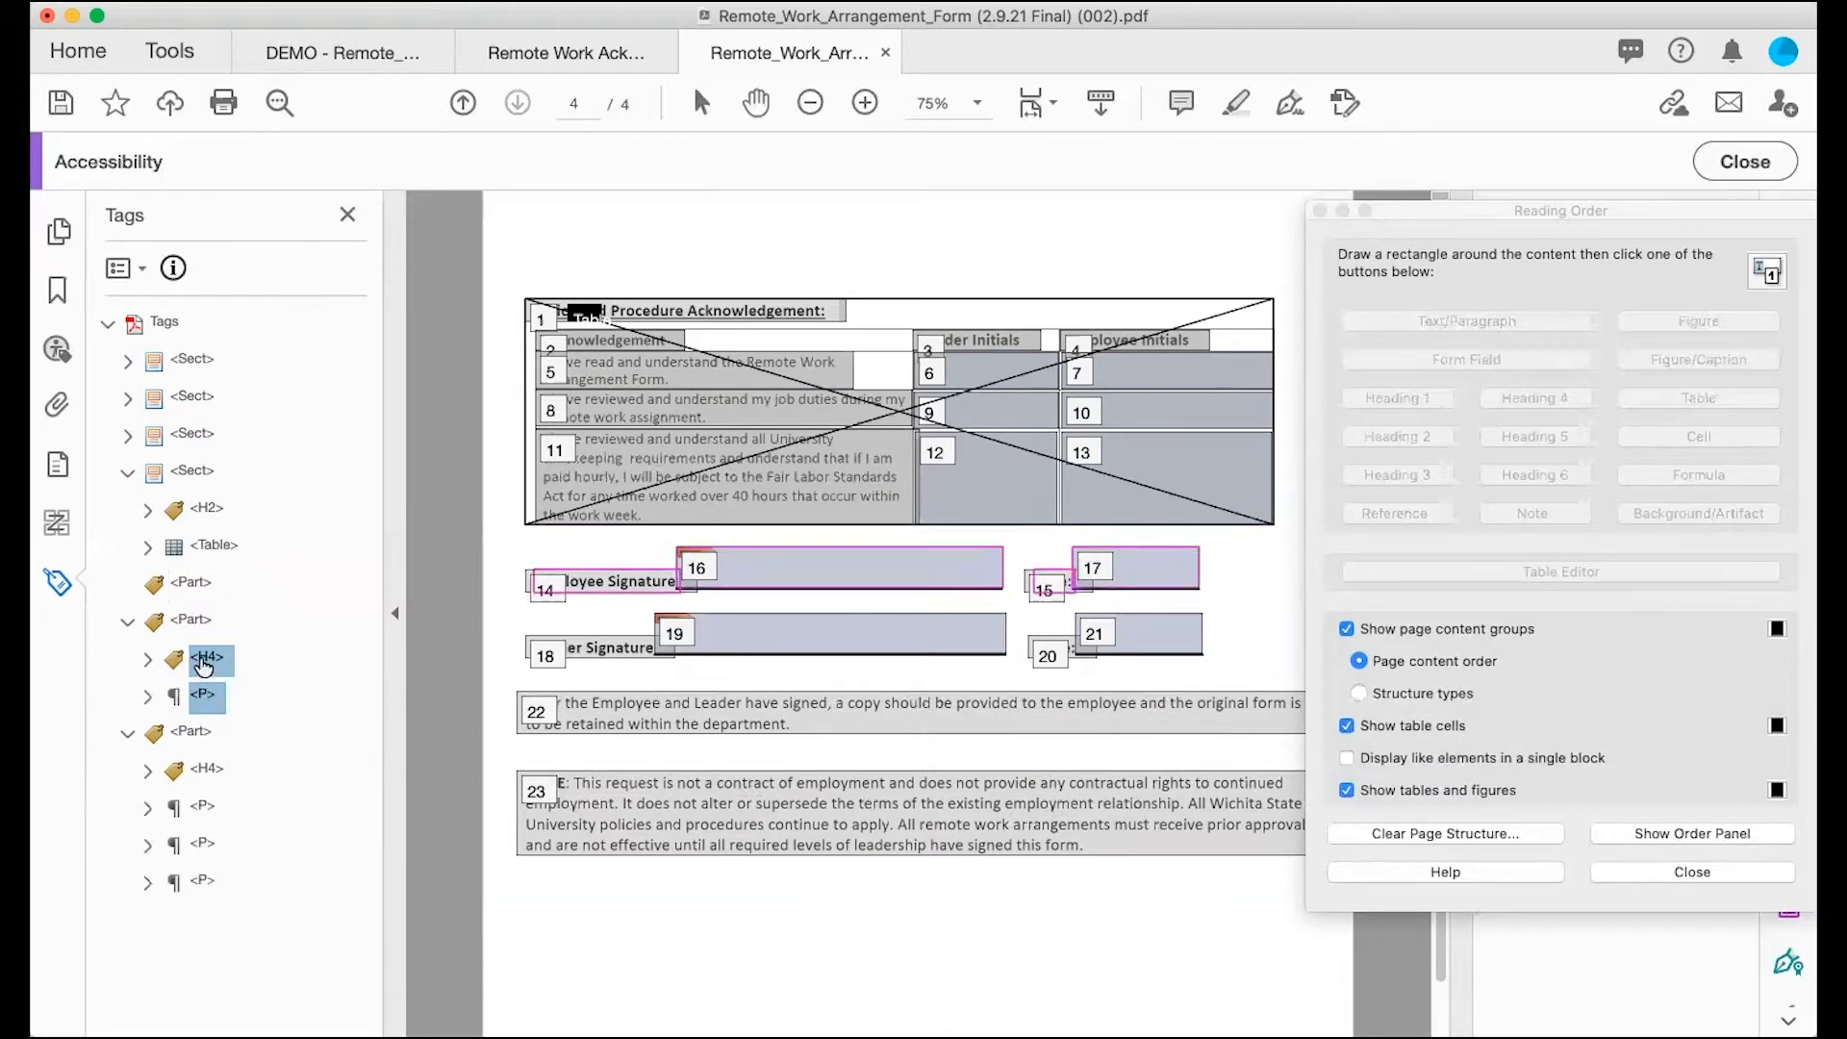
pyautogui.moveTo(202, 664); pyautogui.dragTo(203, 570)
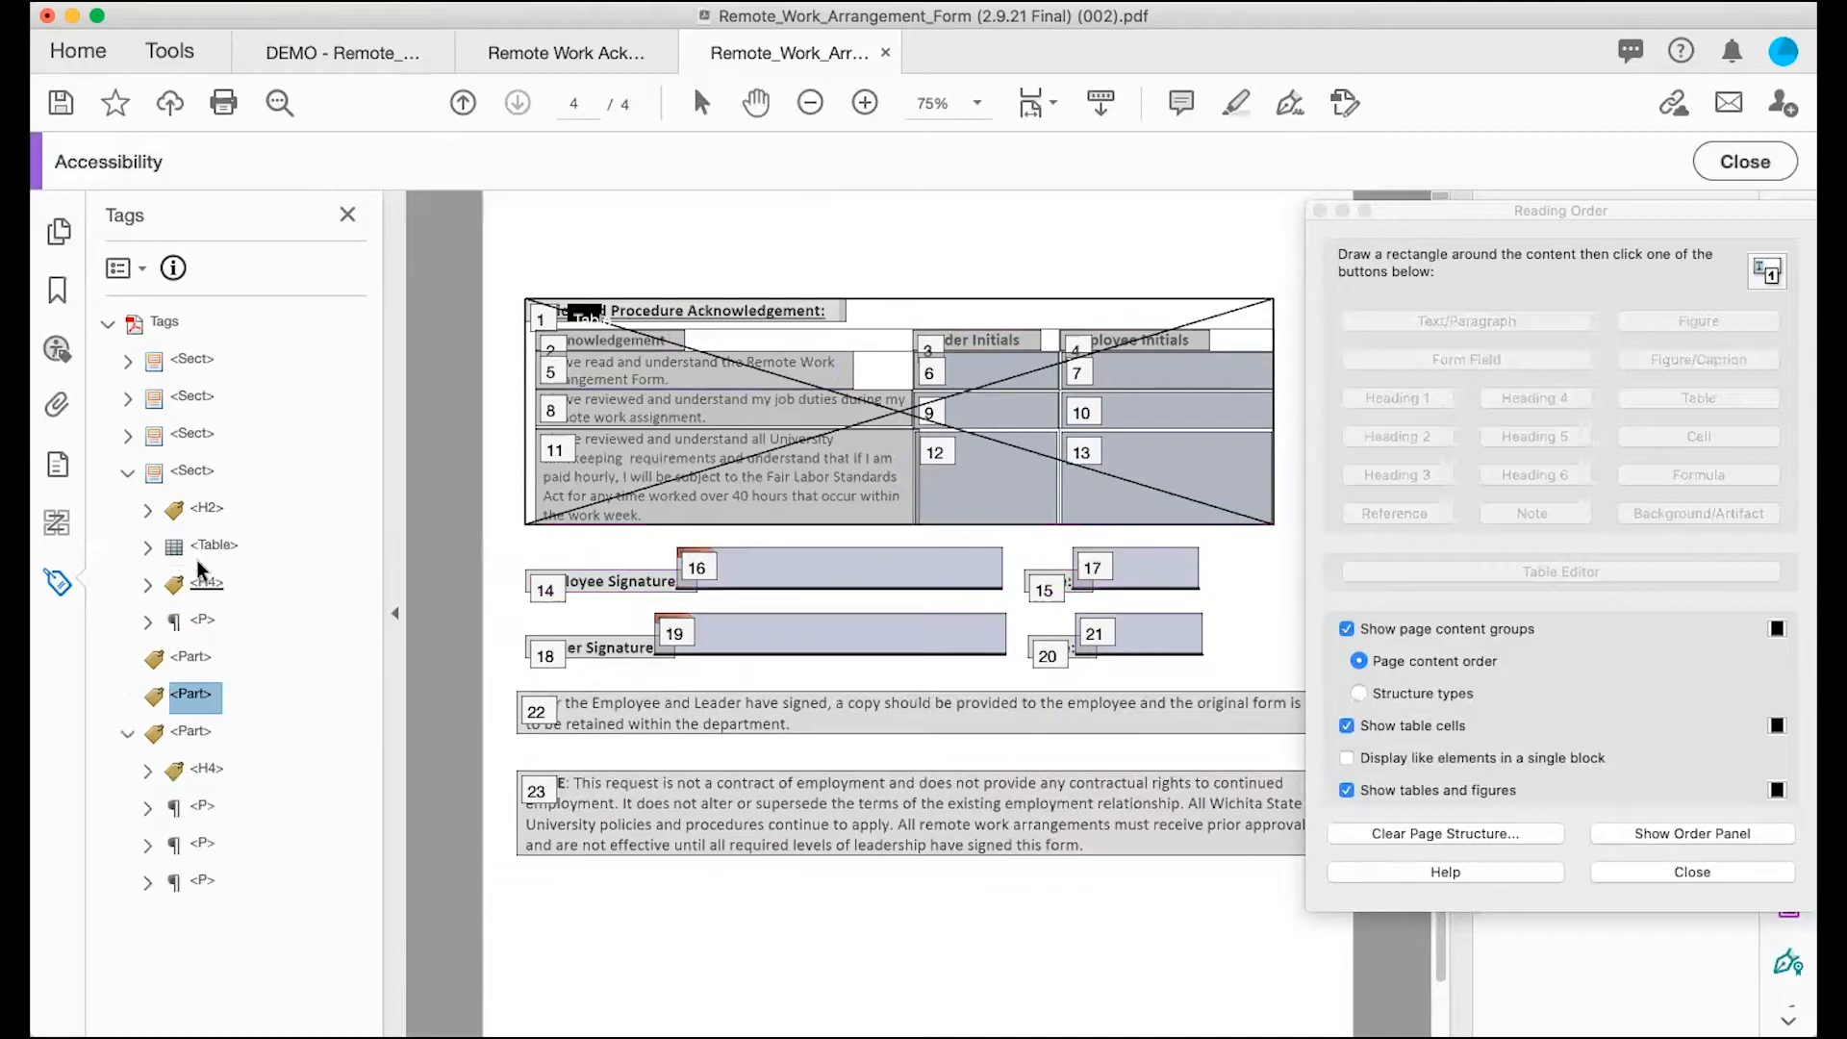
# Step: Move the last Part's leader signature H4 and its three P tags to the end of the fourth Section
pyautogui.click(206, 771)
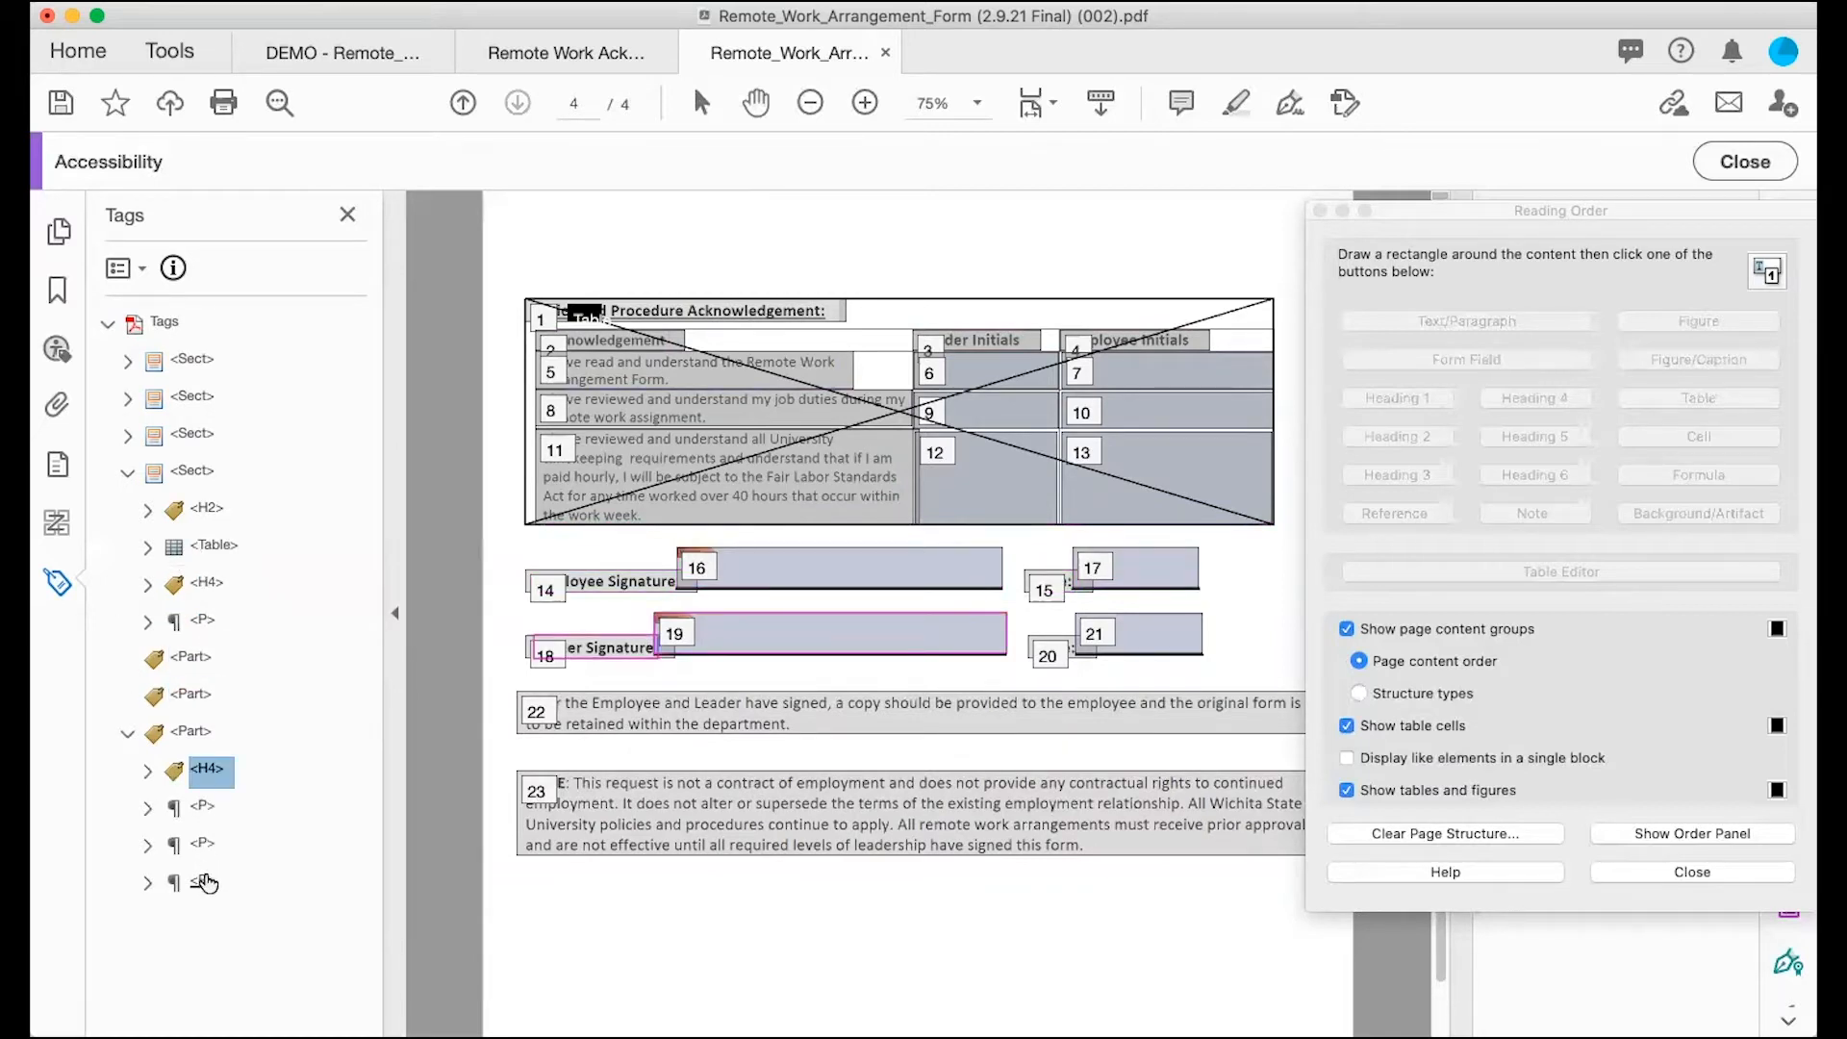
pyautogui.keyDown('shift'); pyautogui.click(205, 883); pyautogui.keyUp('shift')
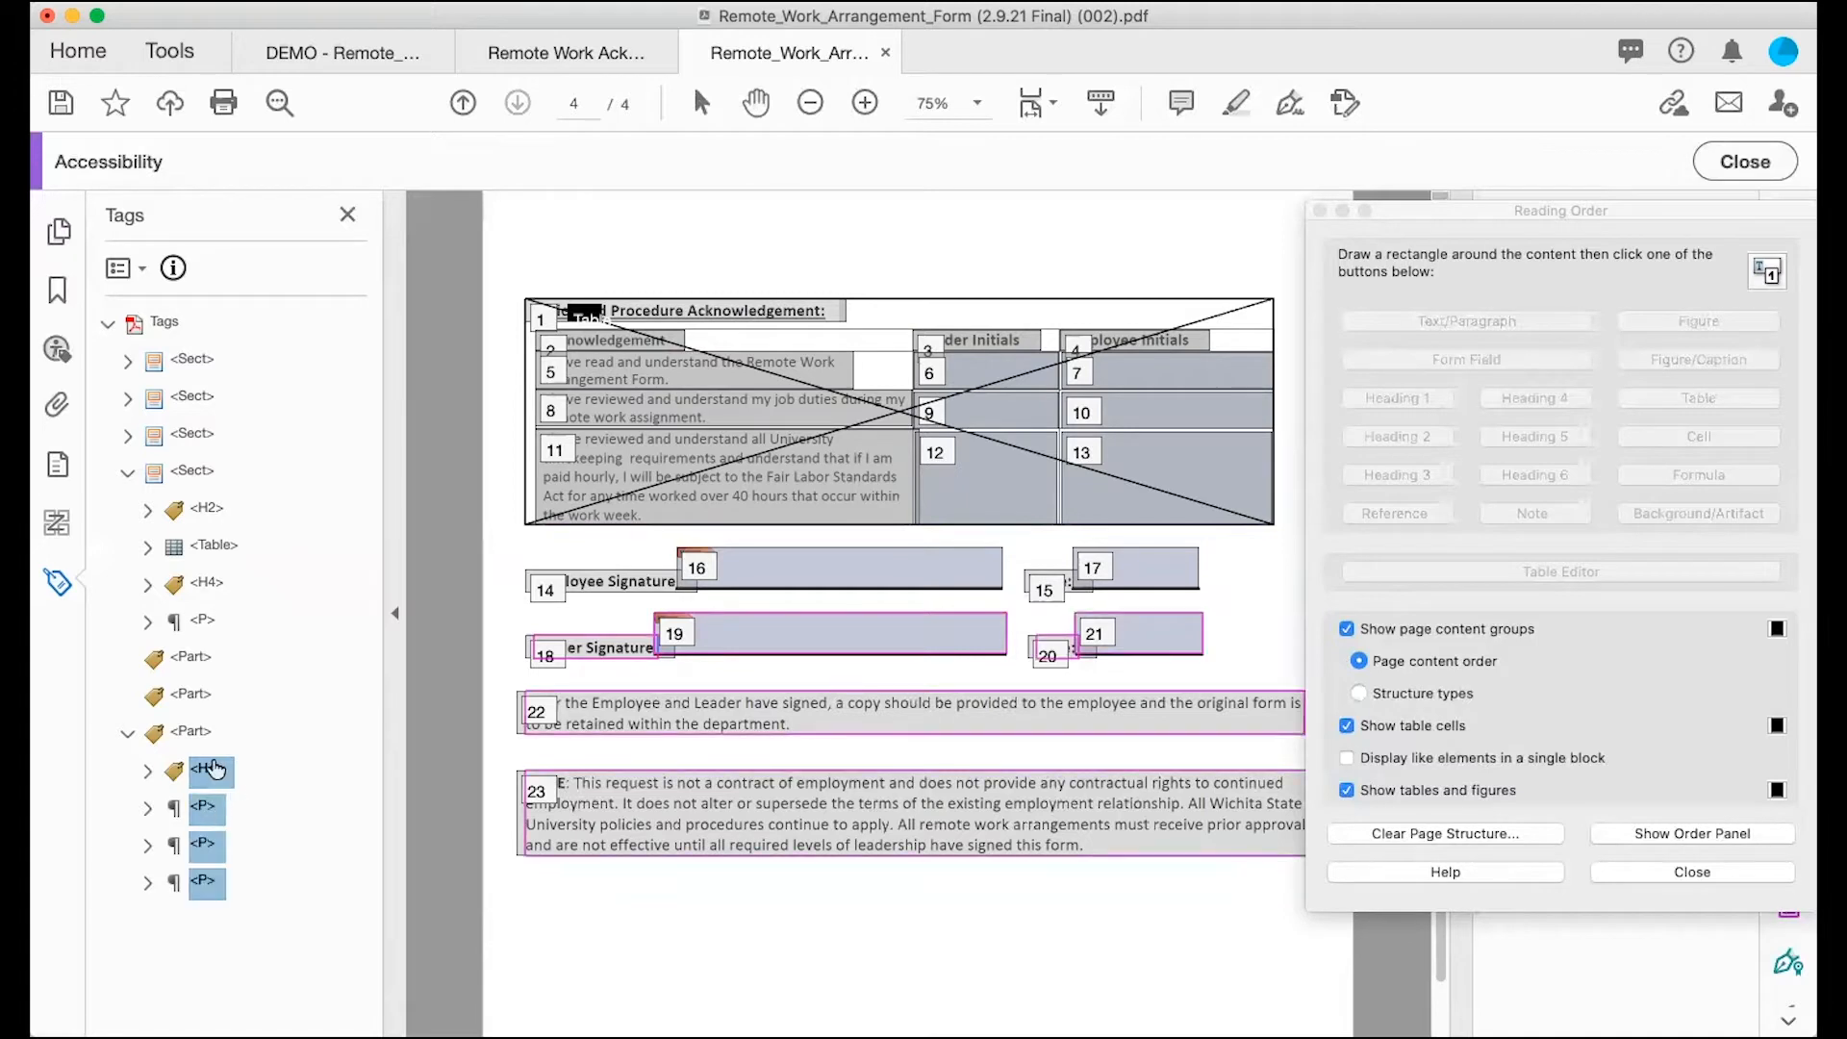
pyautogui.moveTo(212, 771); pyautogui.dragTo(199, 631)
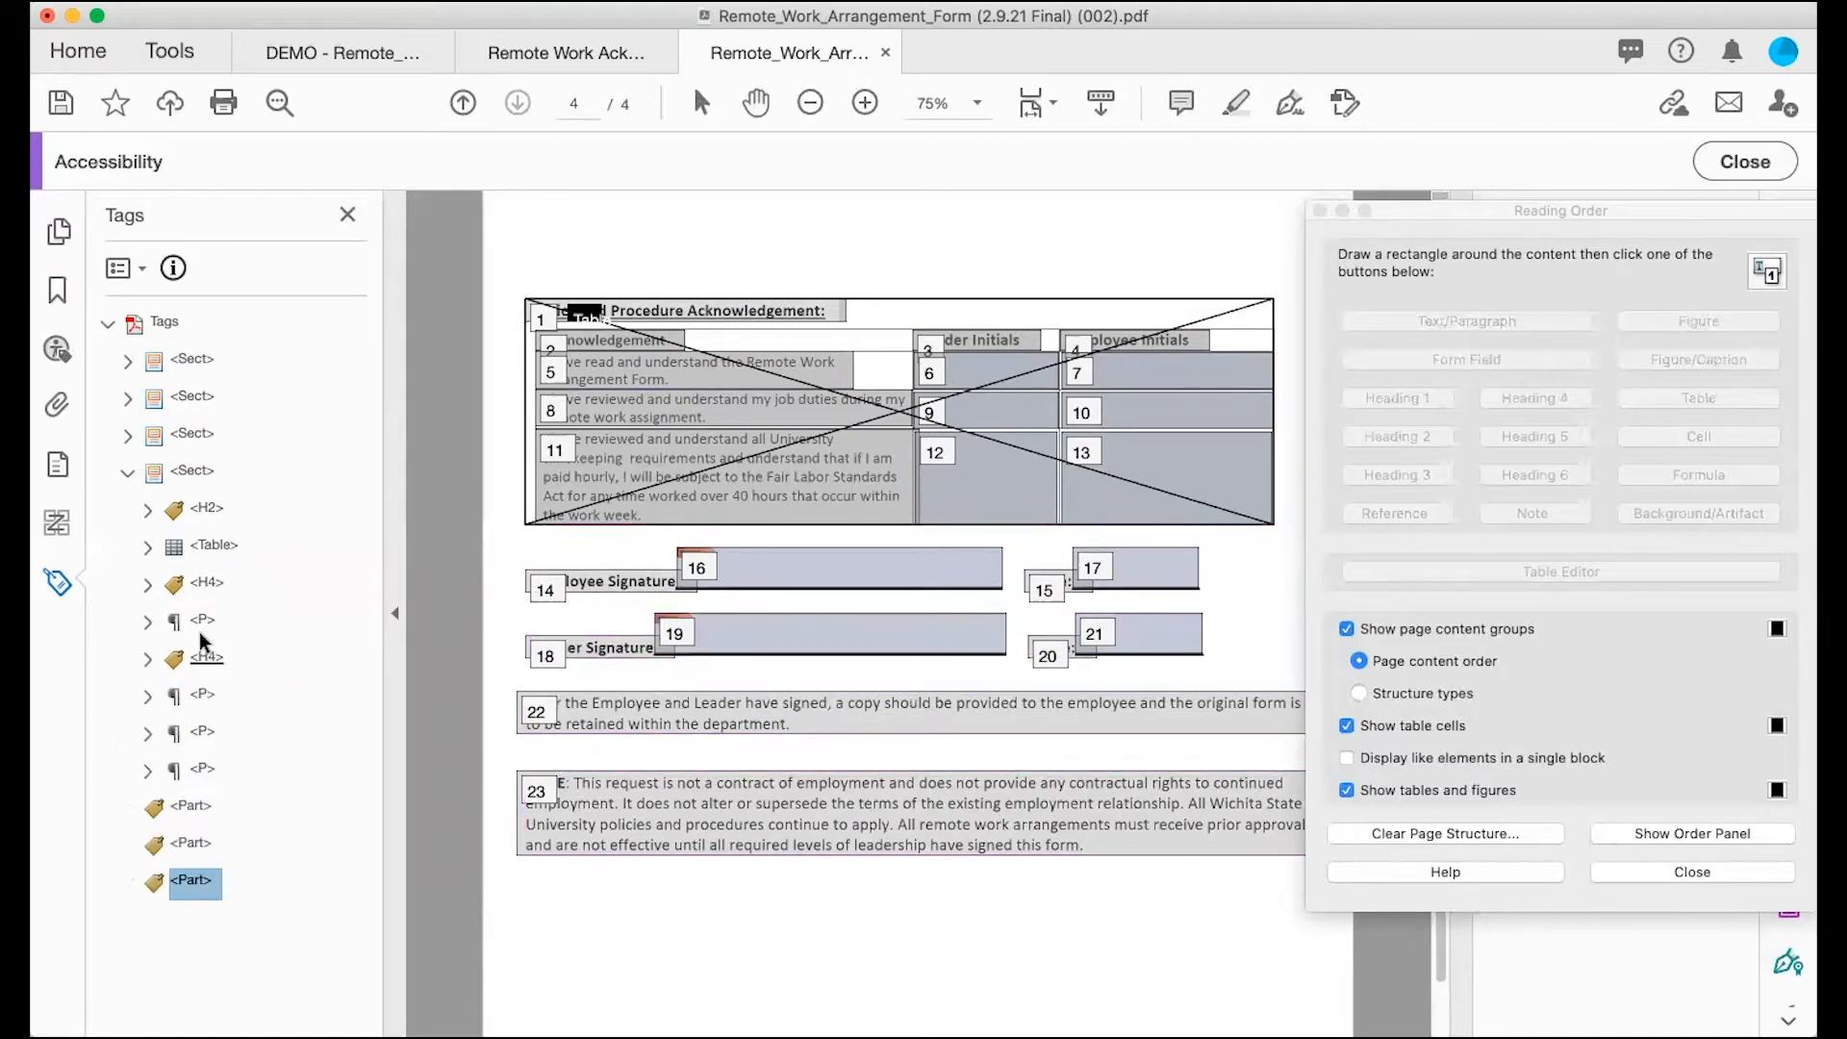
# Step: Delete the three empty Part tags below the fourth Section
pyautogui.keyDown('shift'); pyautogui.click(199, 811); pyautogui.keyUp('shift')
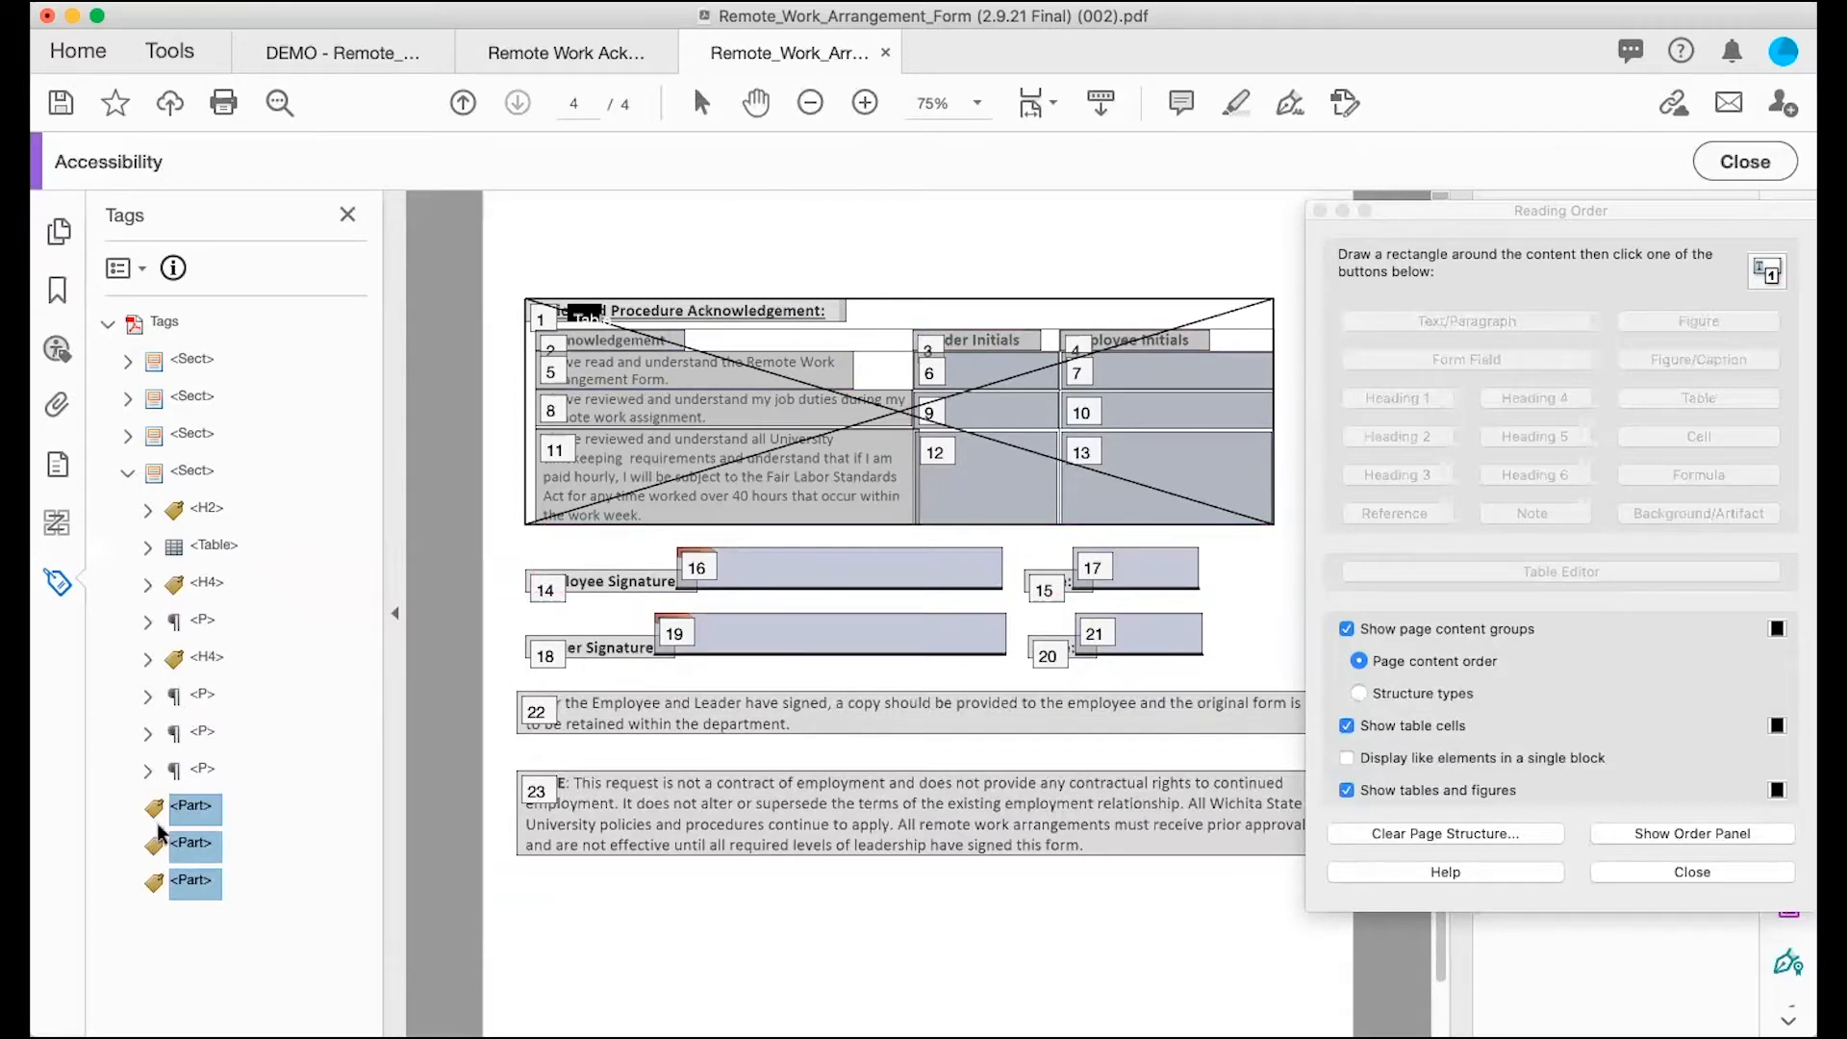
pyautogui.rightClick(189, 815)
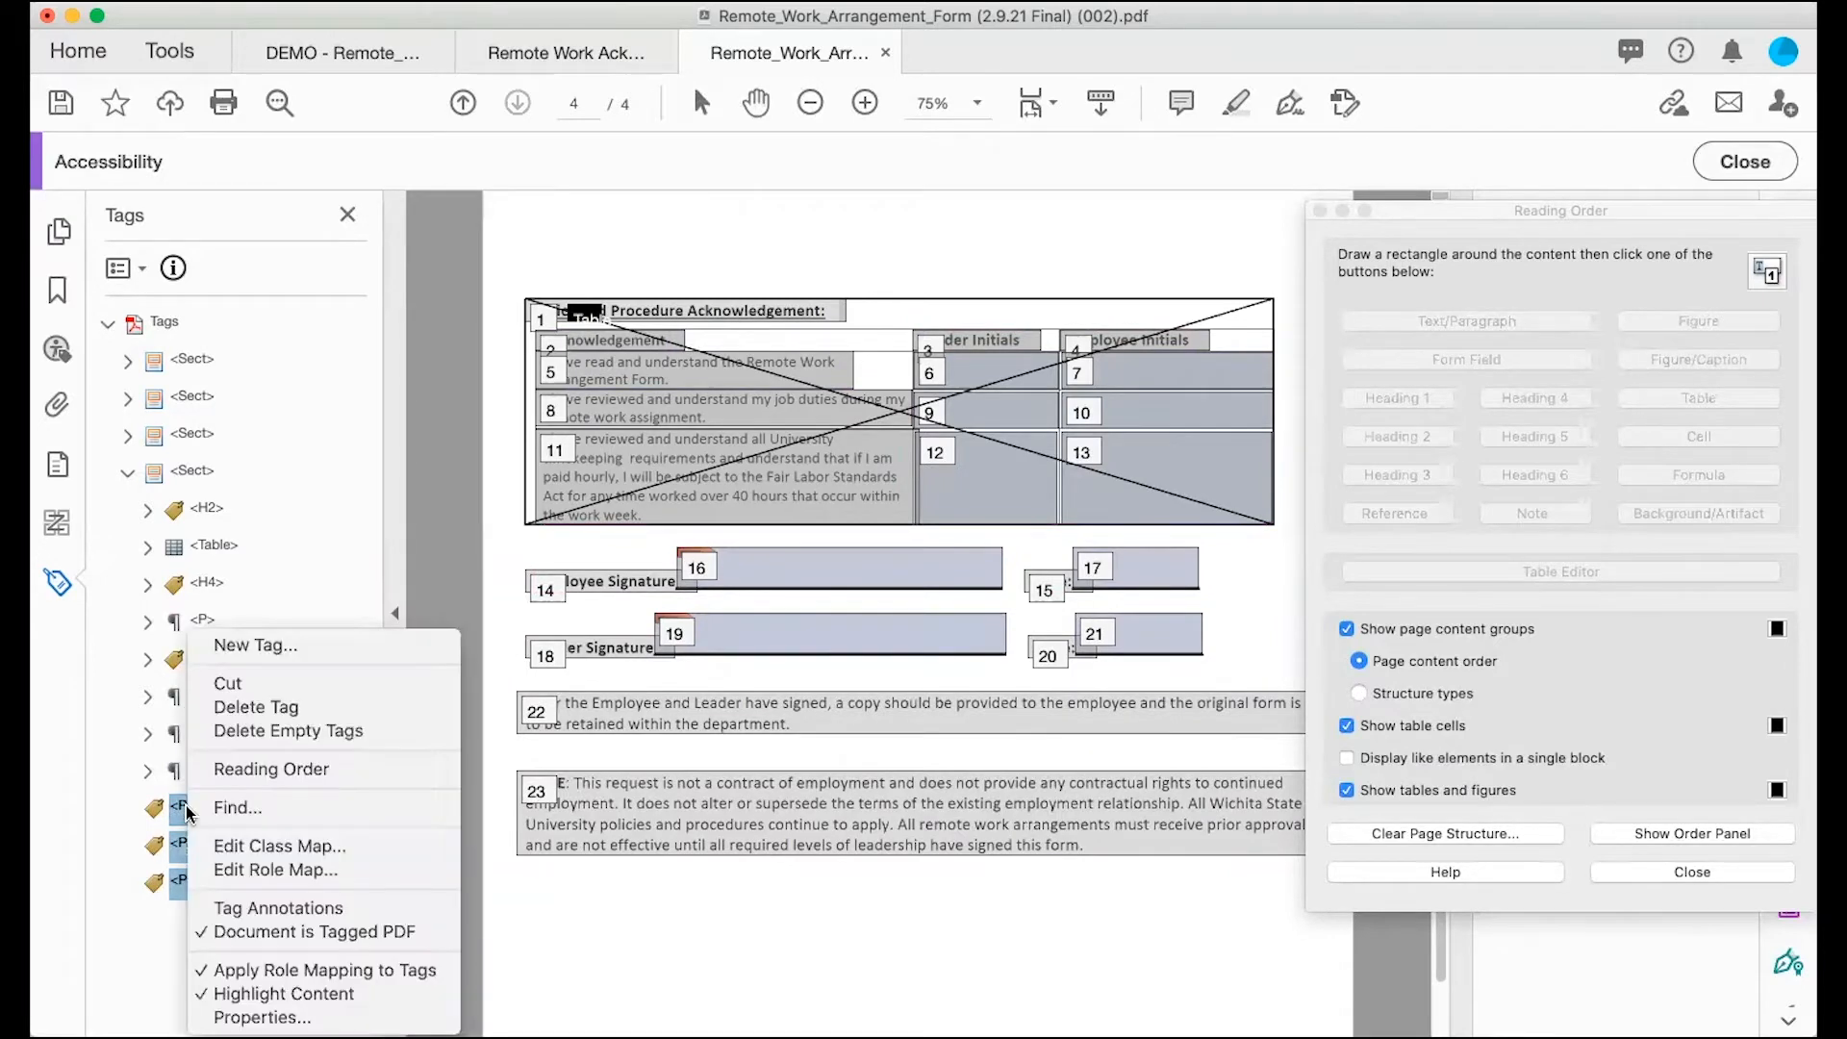
pyautogui.click(211, 709)
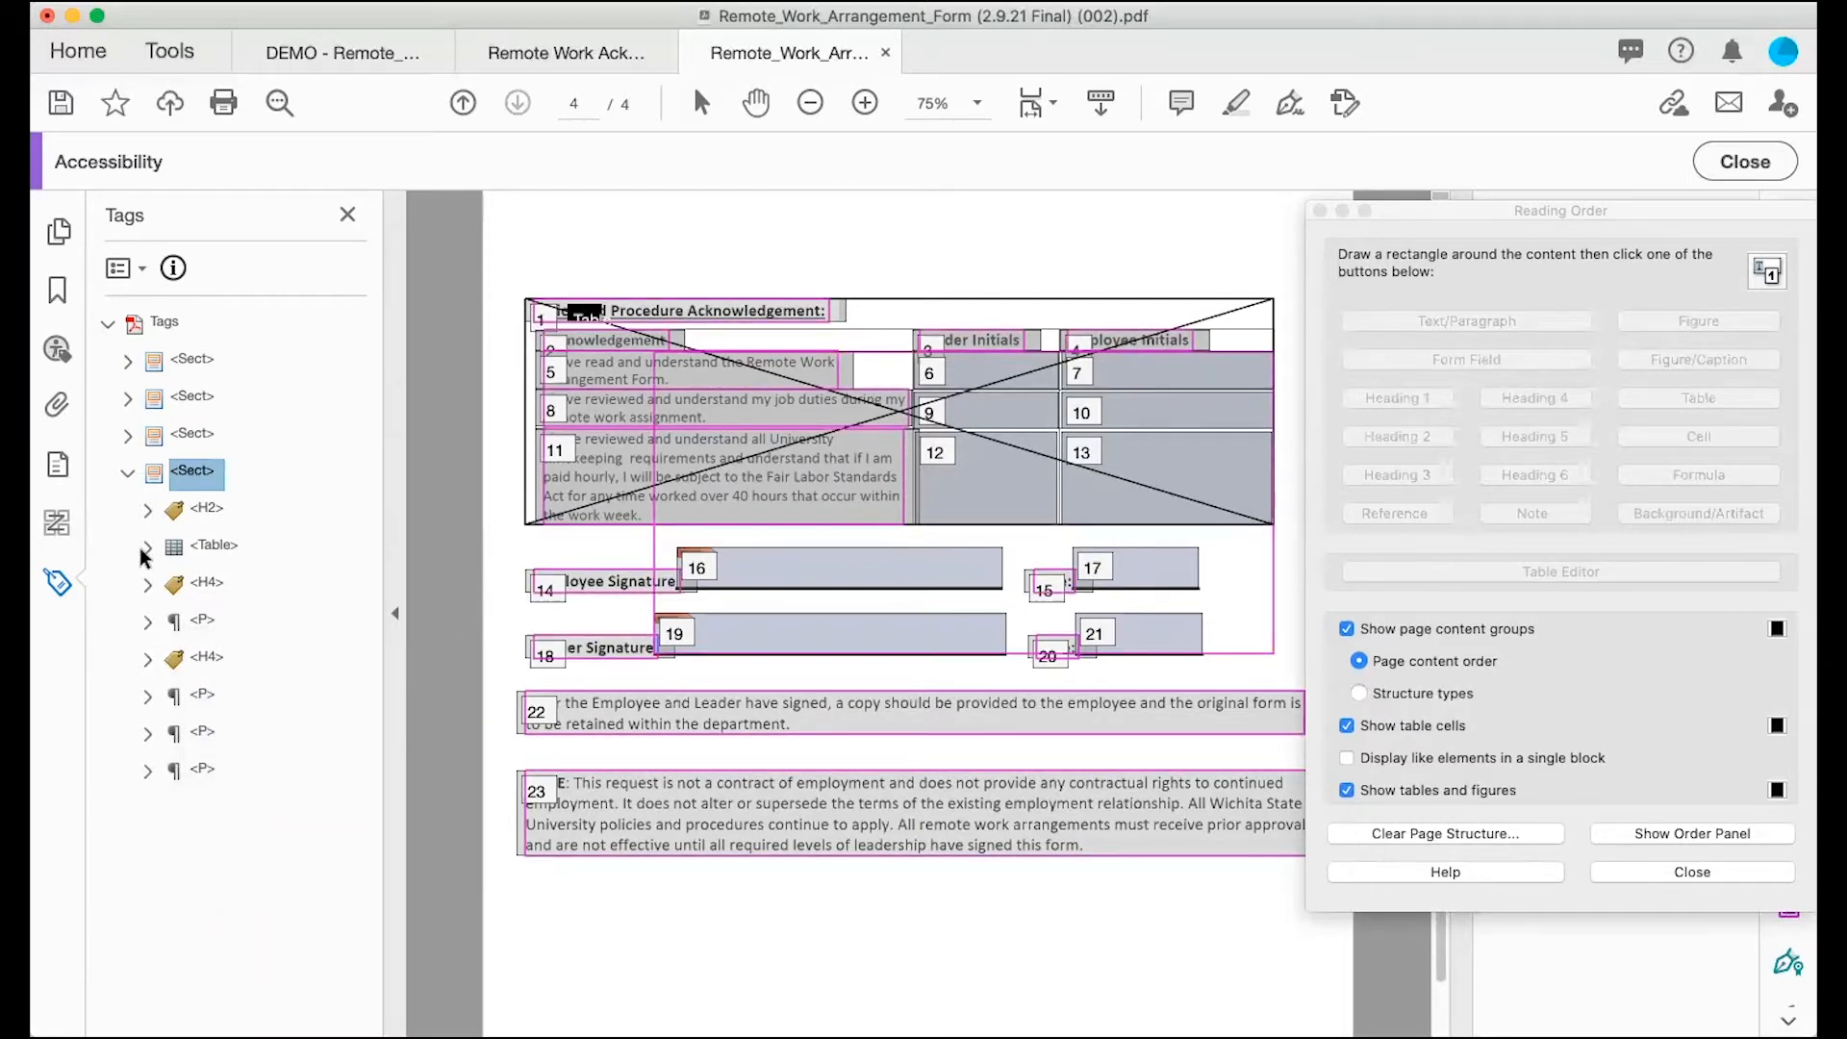
# Step: Collapse the fourth Section and check the page content covered by the Section tags, from the last back to the first
pyautogui.click(127, 473)
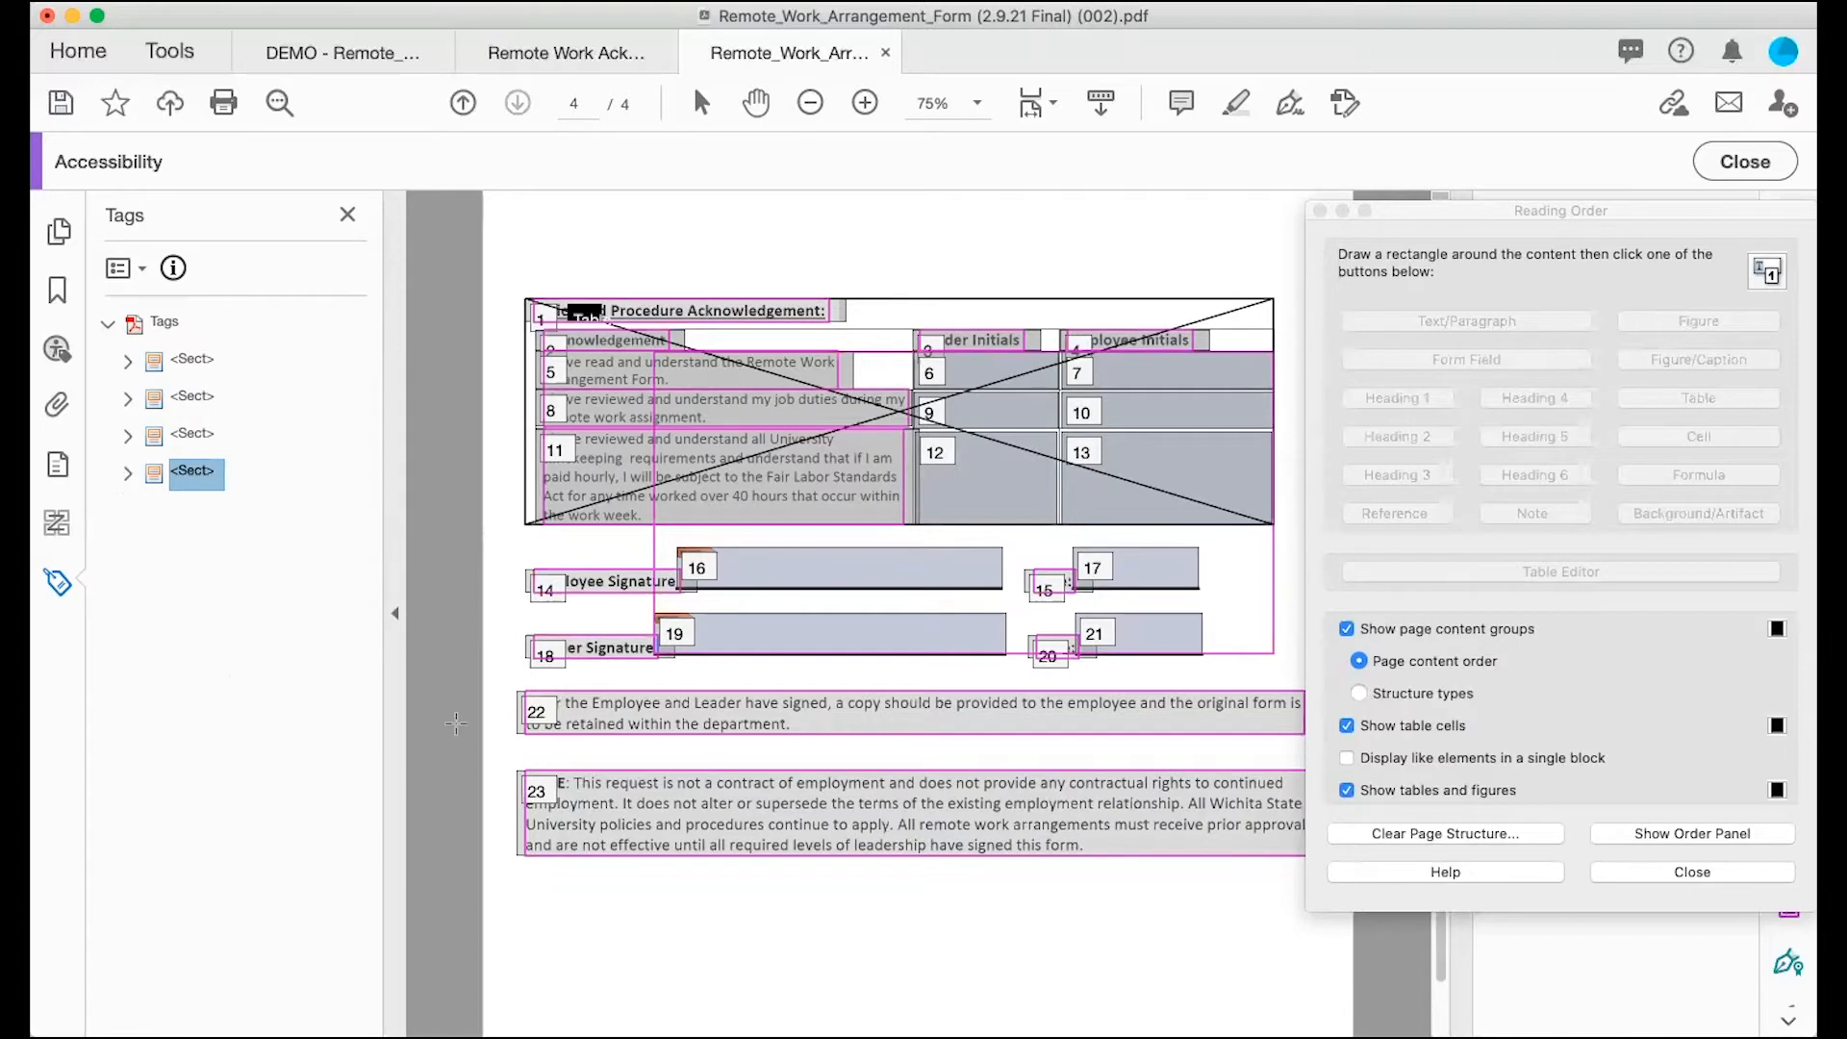
pyautogui.scroll(-4, 605, 786)
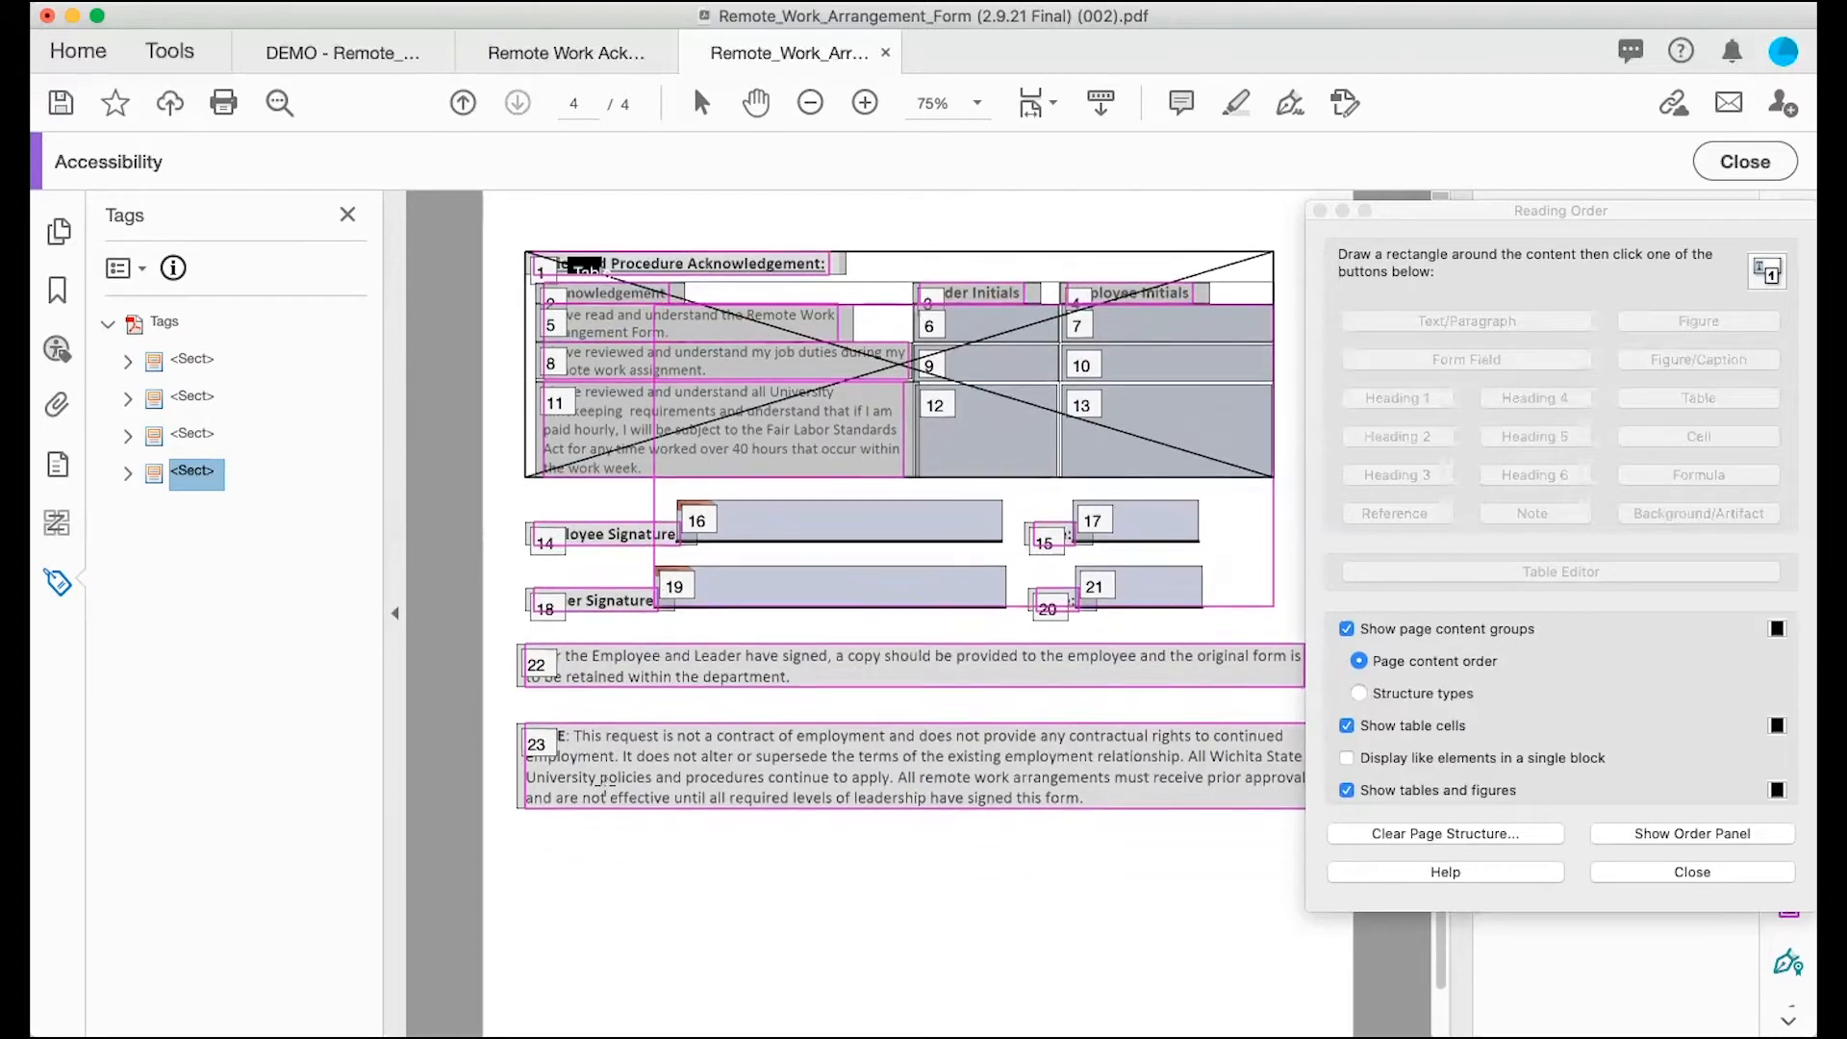
pyautogui.scroll(-1, 605, 786)
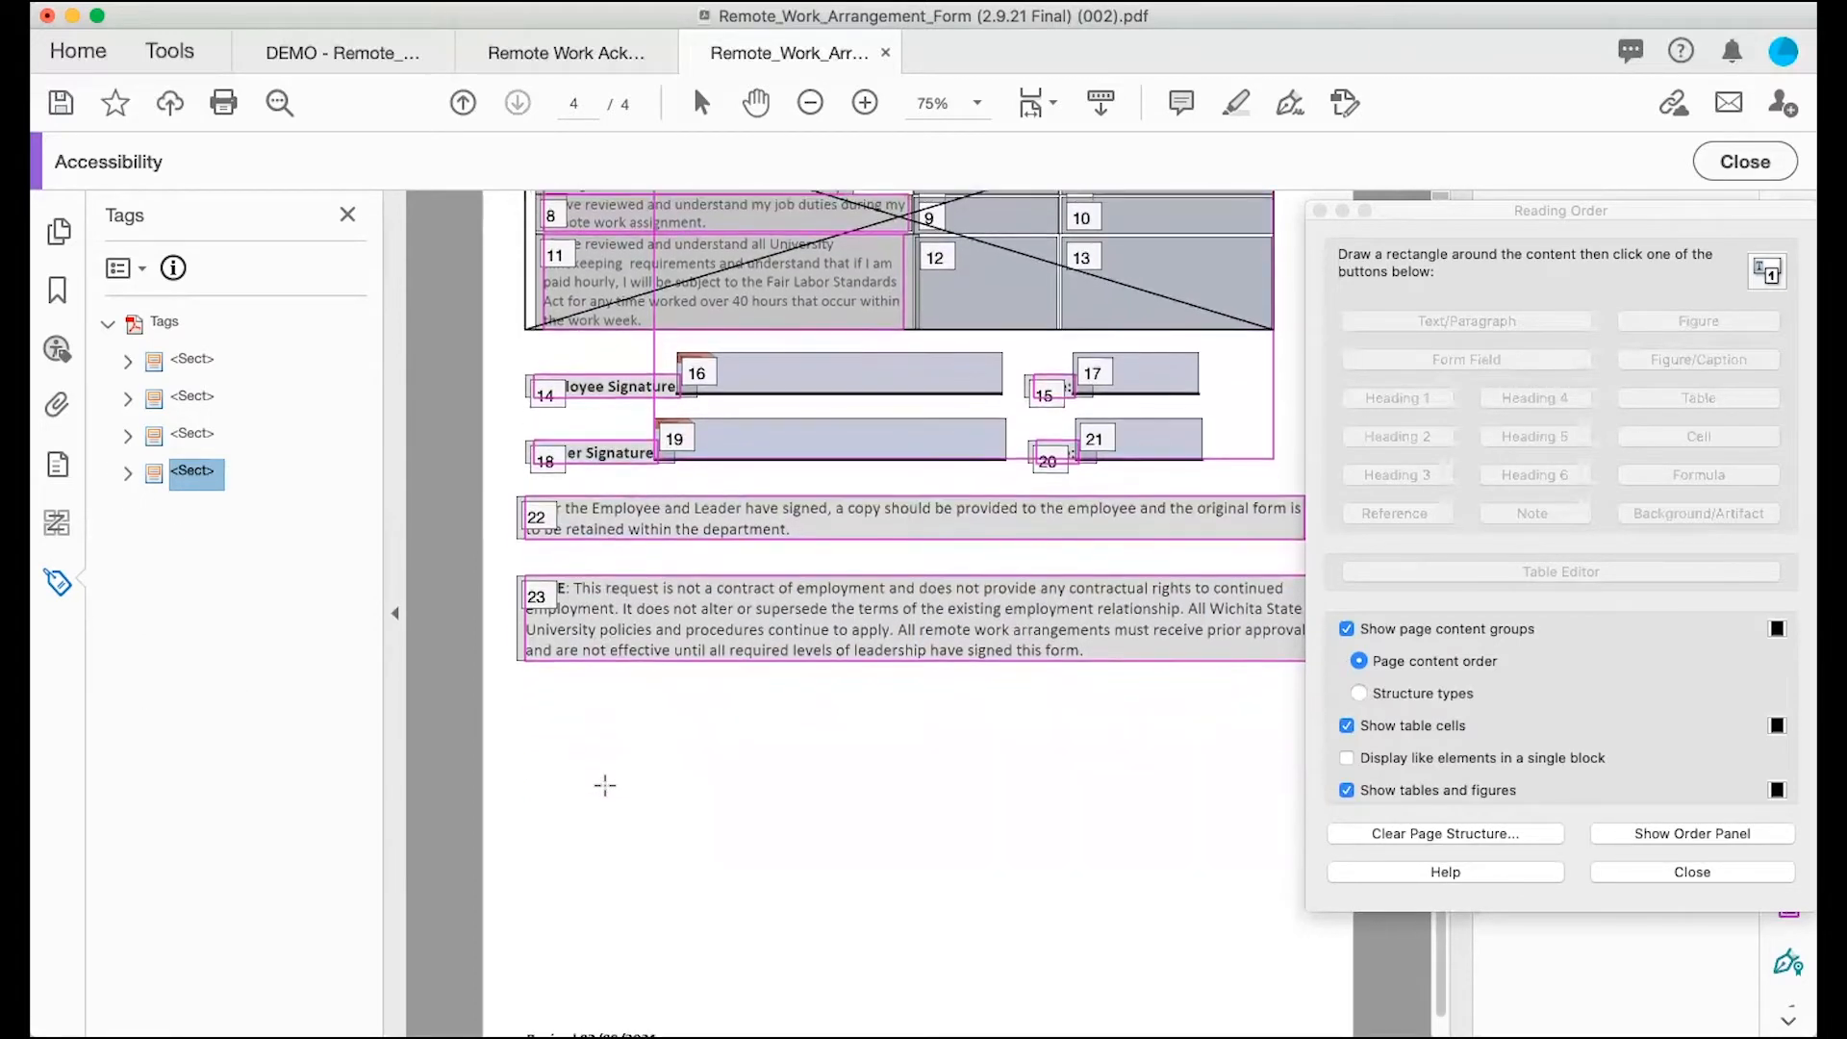
pyautogui.scroll(2, 605, 786)
pyautogui.scroll(3, 605, 786)
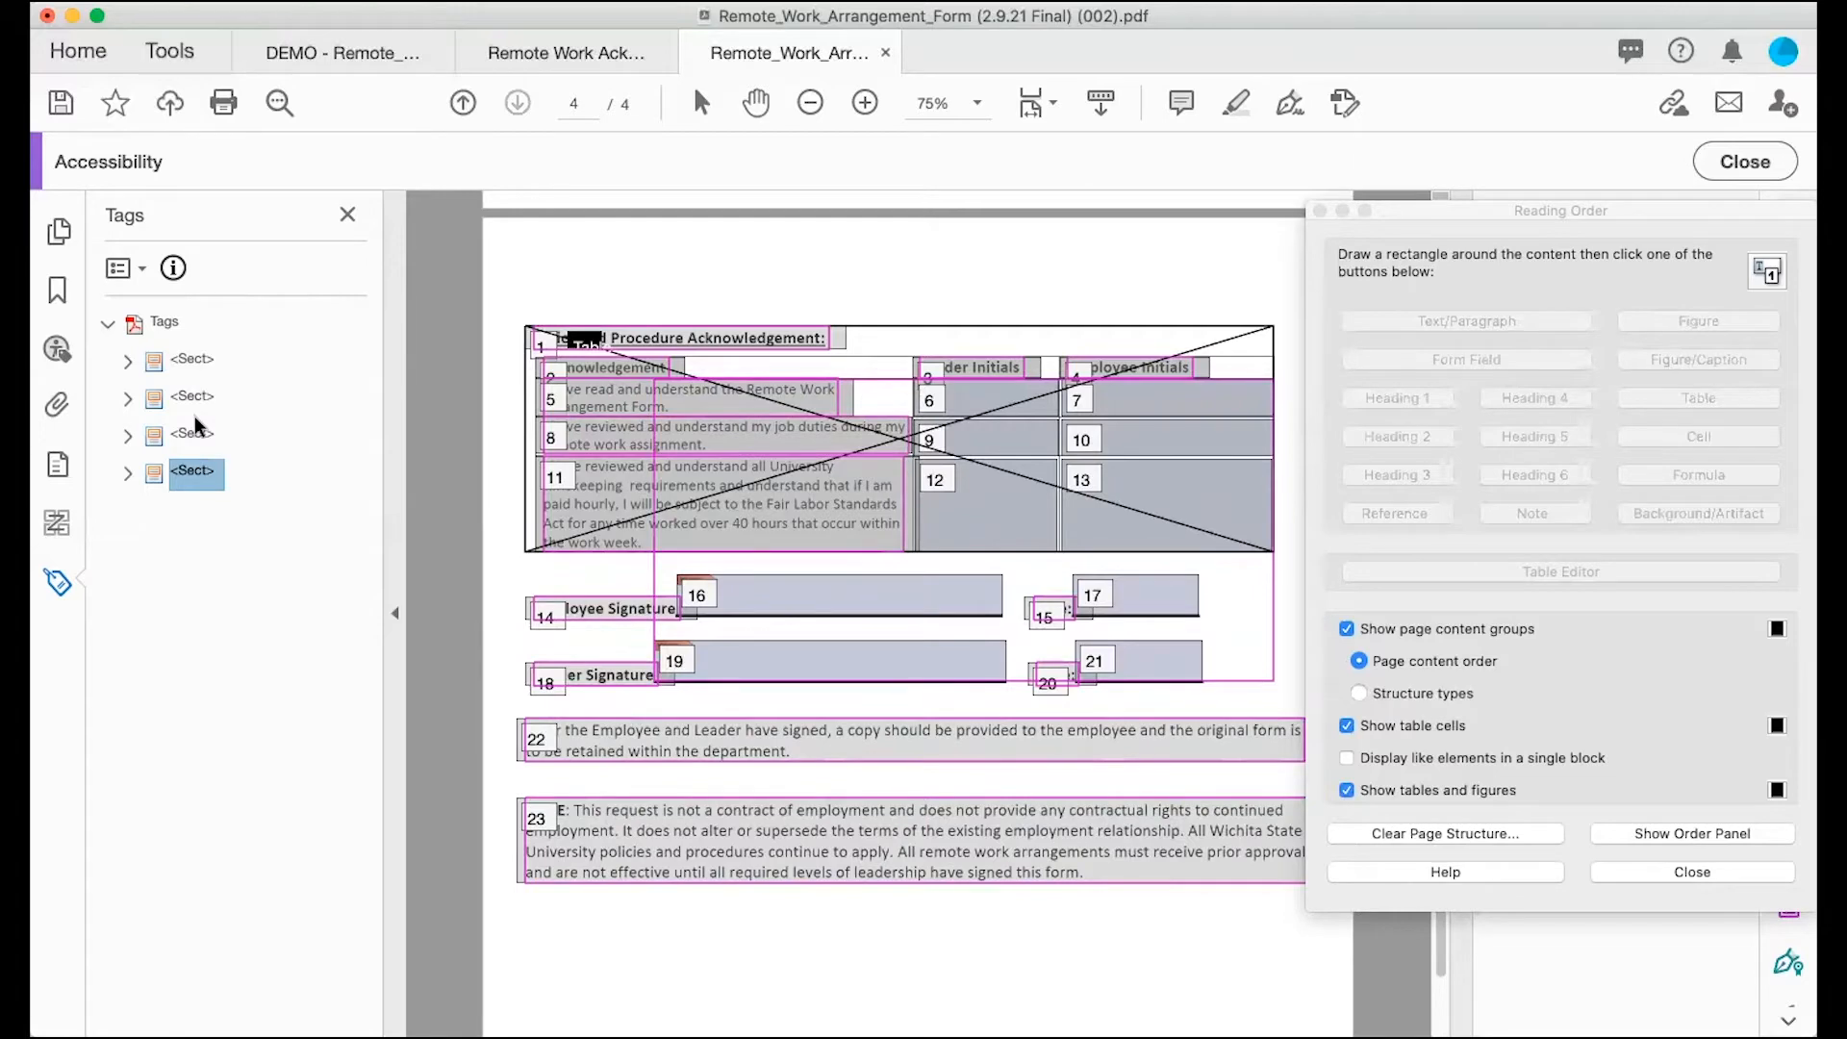
pyautogui.press('Up')
pyautogui.press('Up')
pyautogui.press('Up')
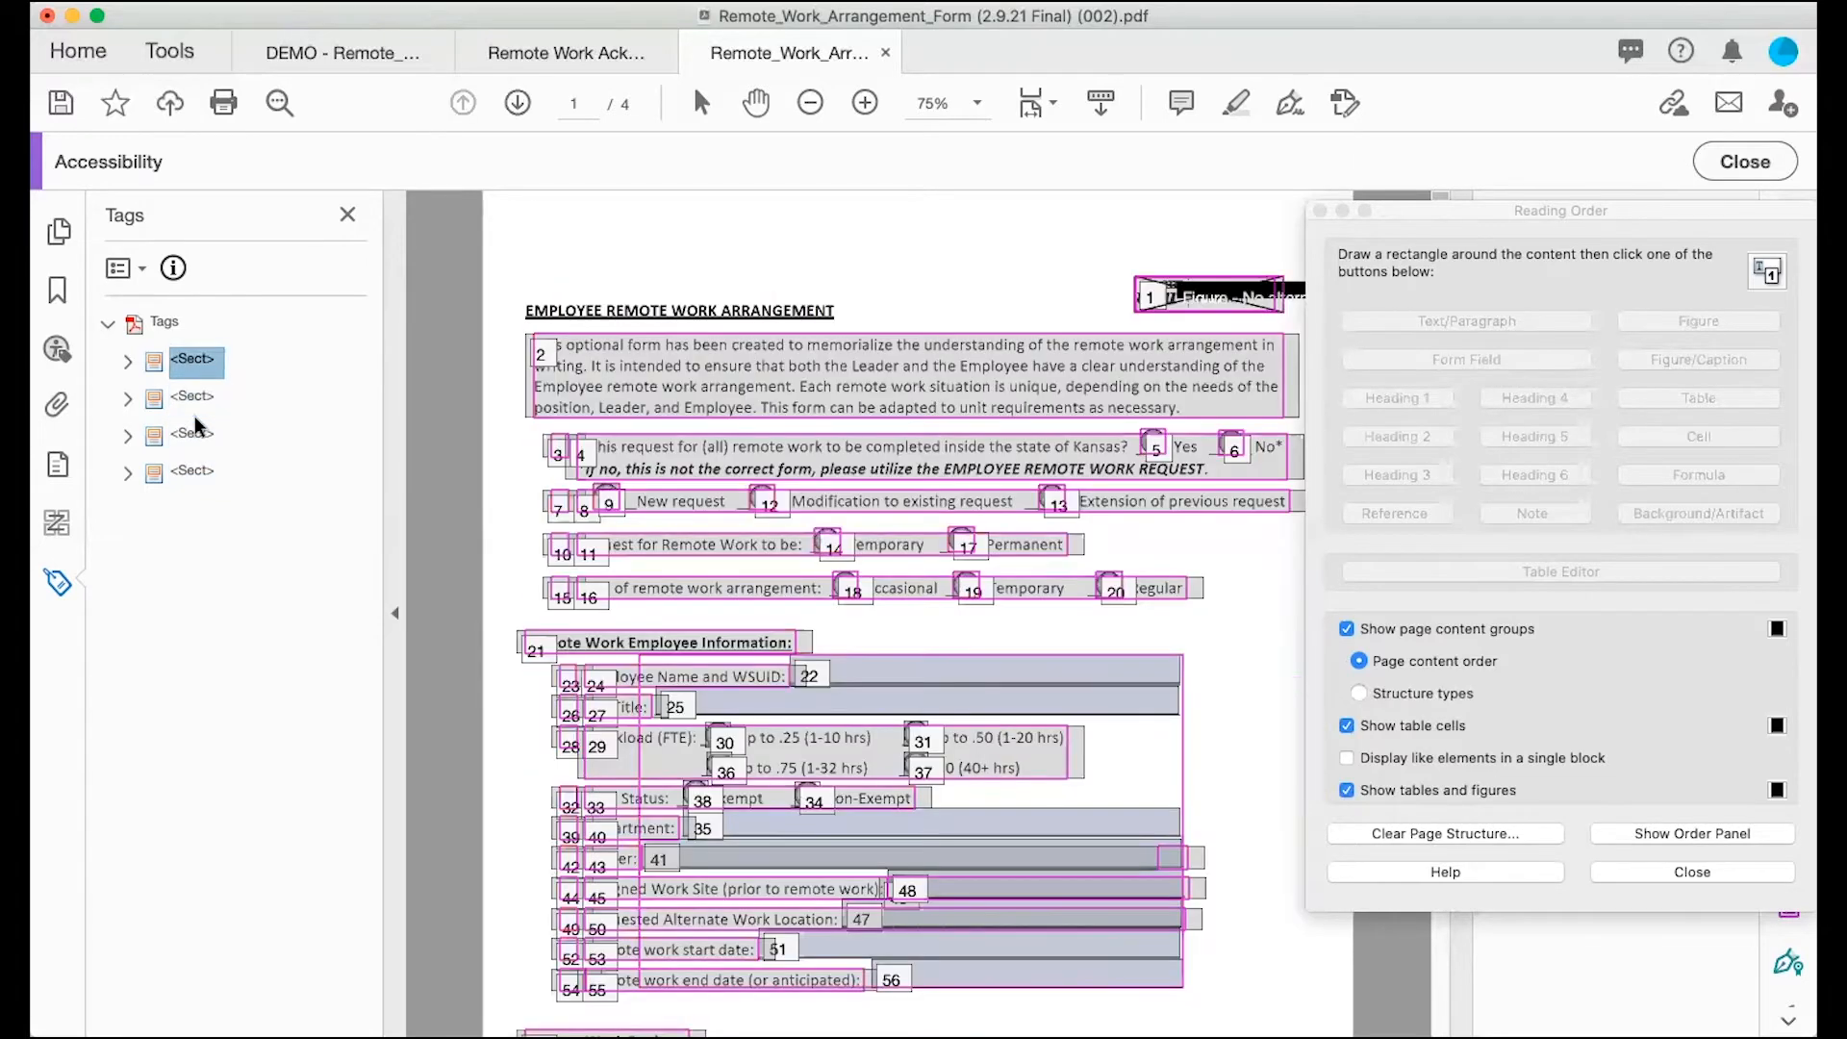
pyautogui.press('super+Tab')
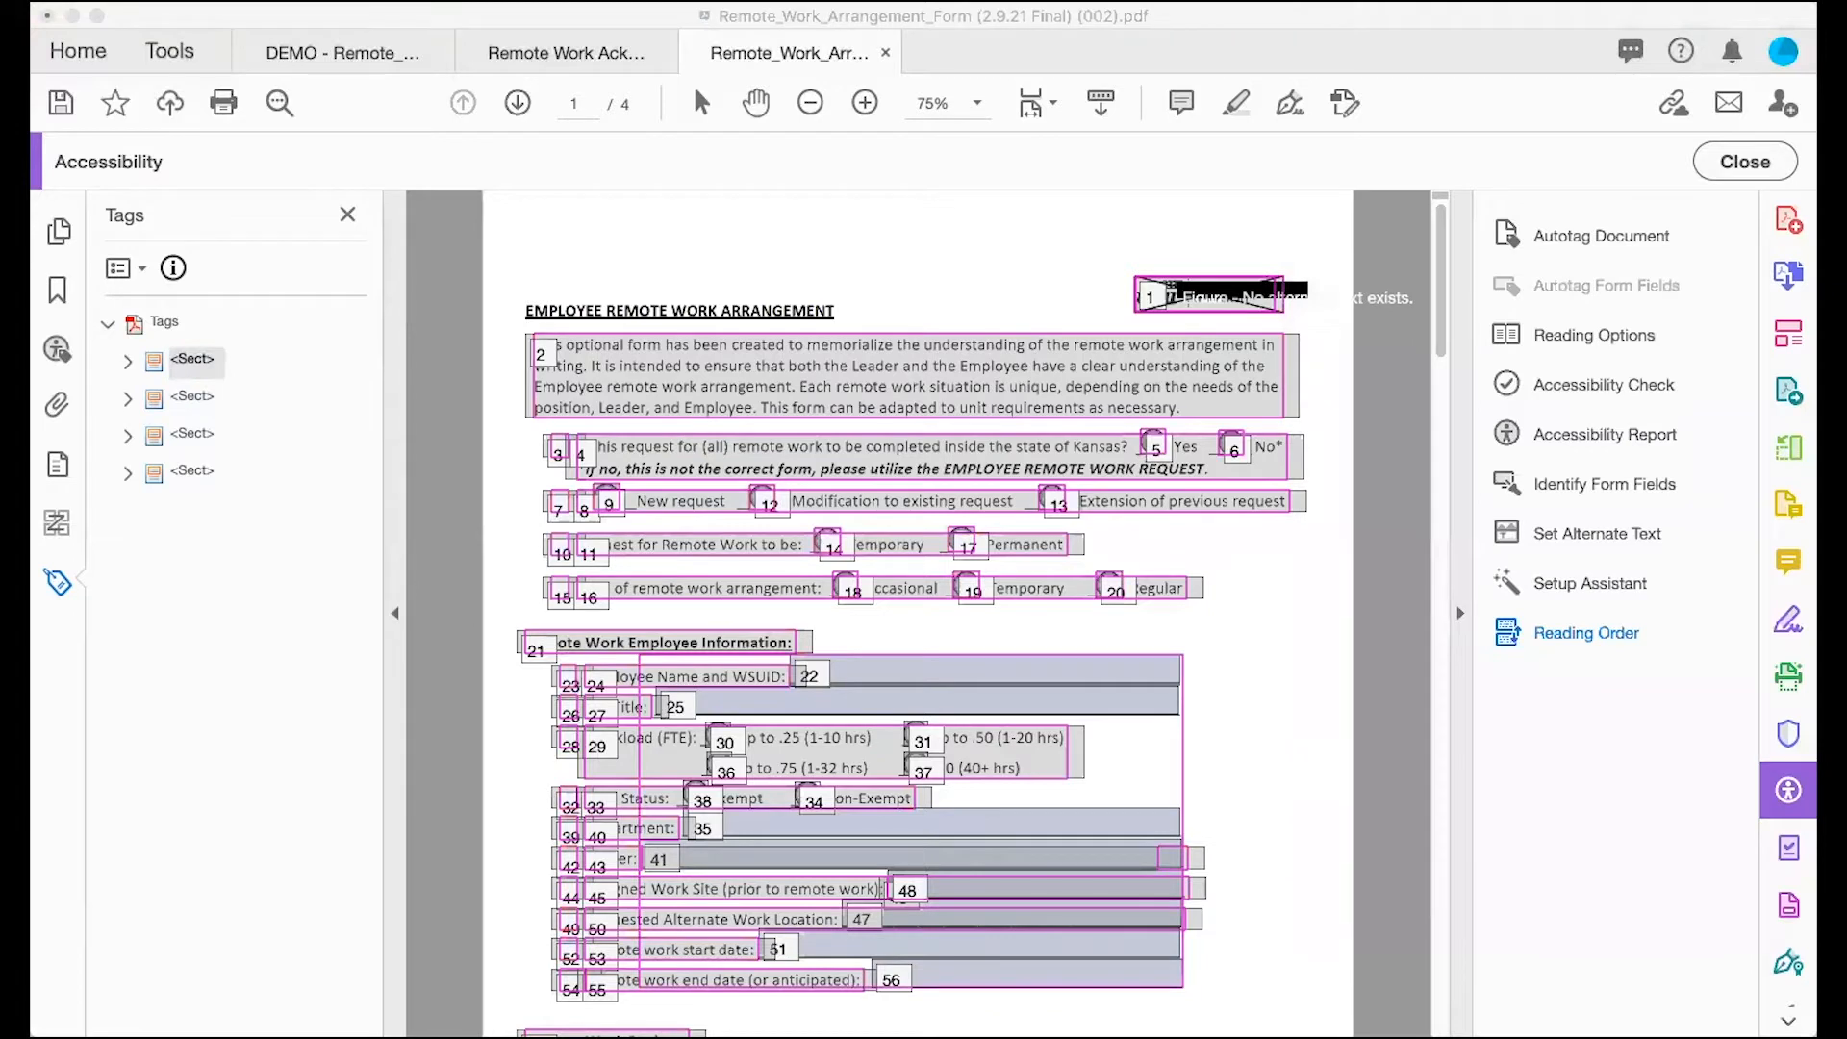
pyautogui.press('super+Tab')
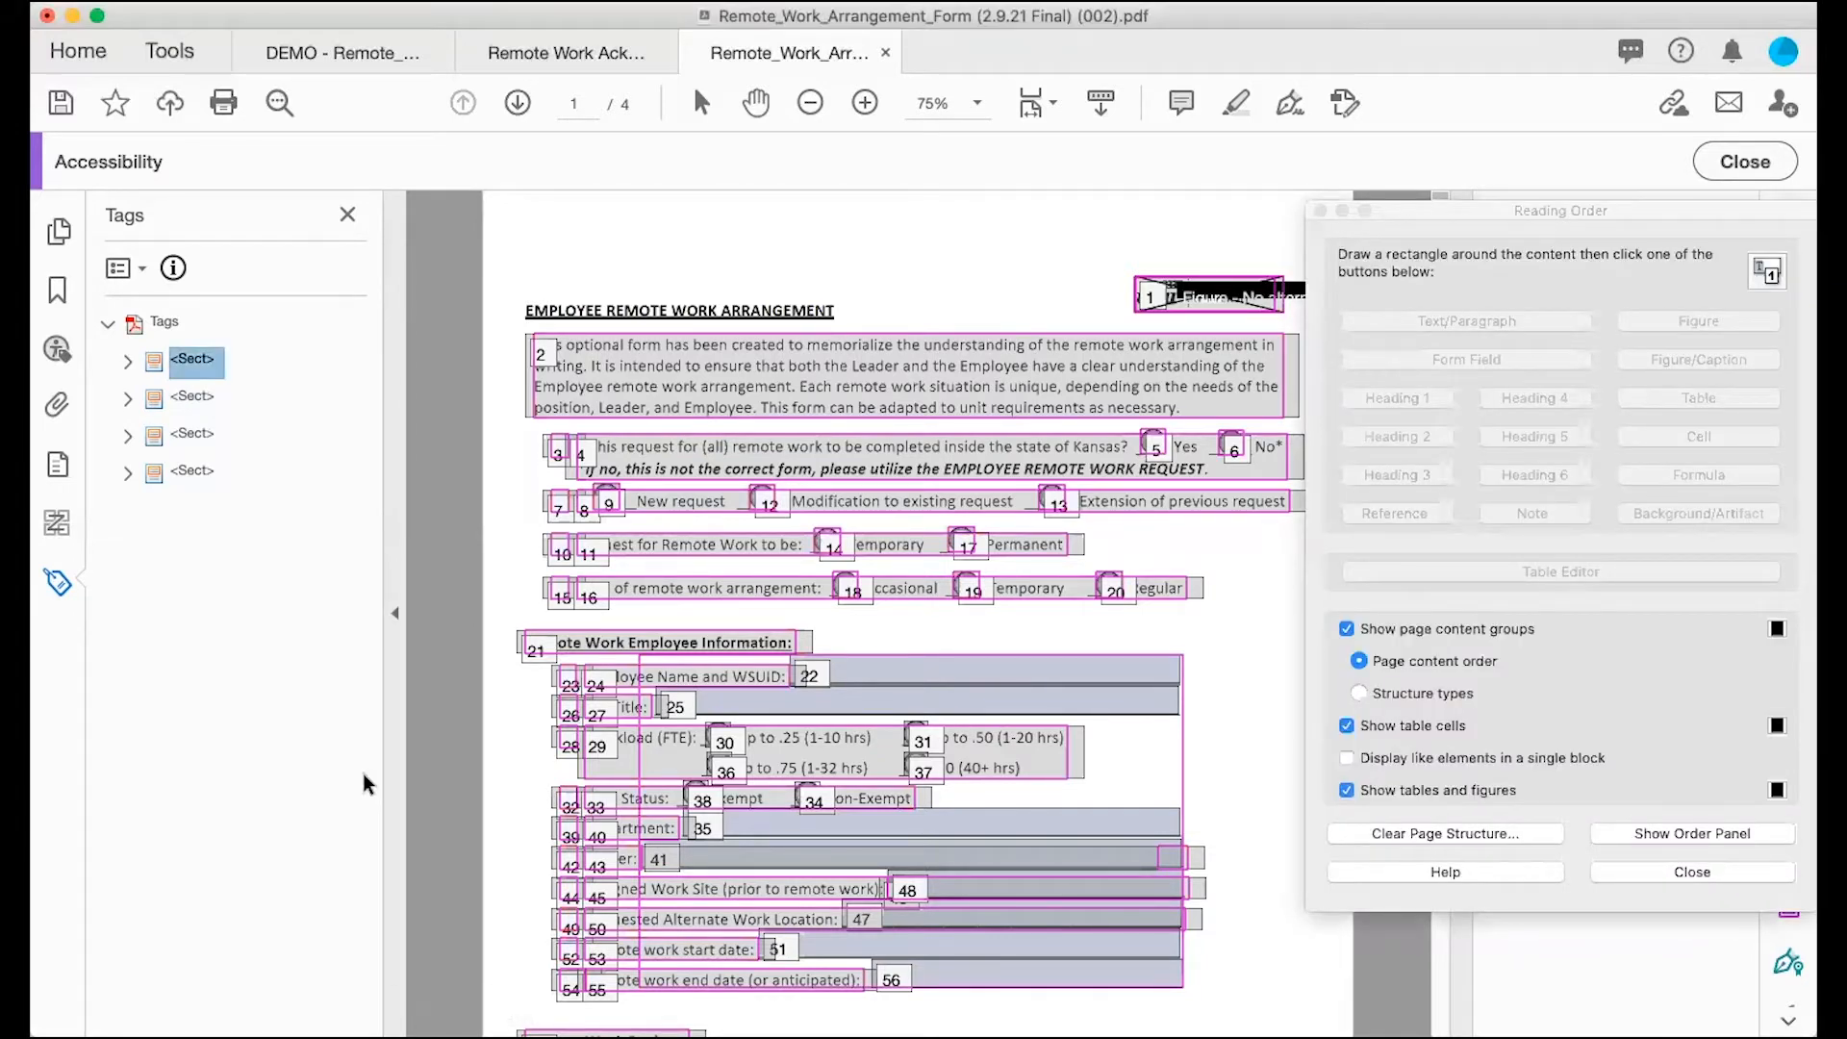
# Step: Expand the first Section and select its Figure tag to see which page content it covers
pyautogui.click(126, 361)
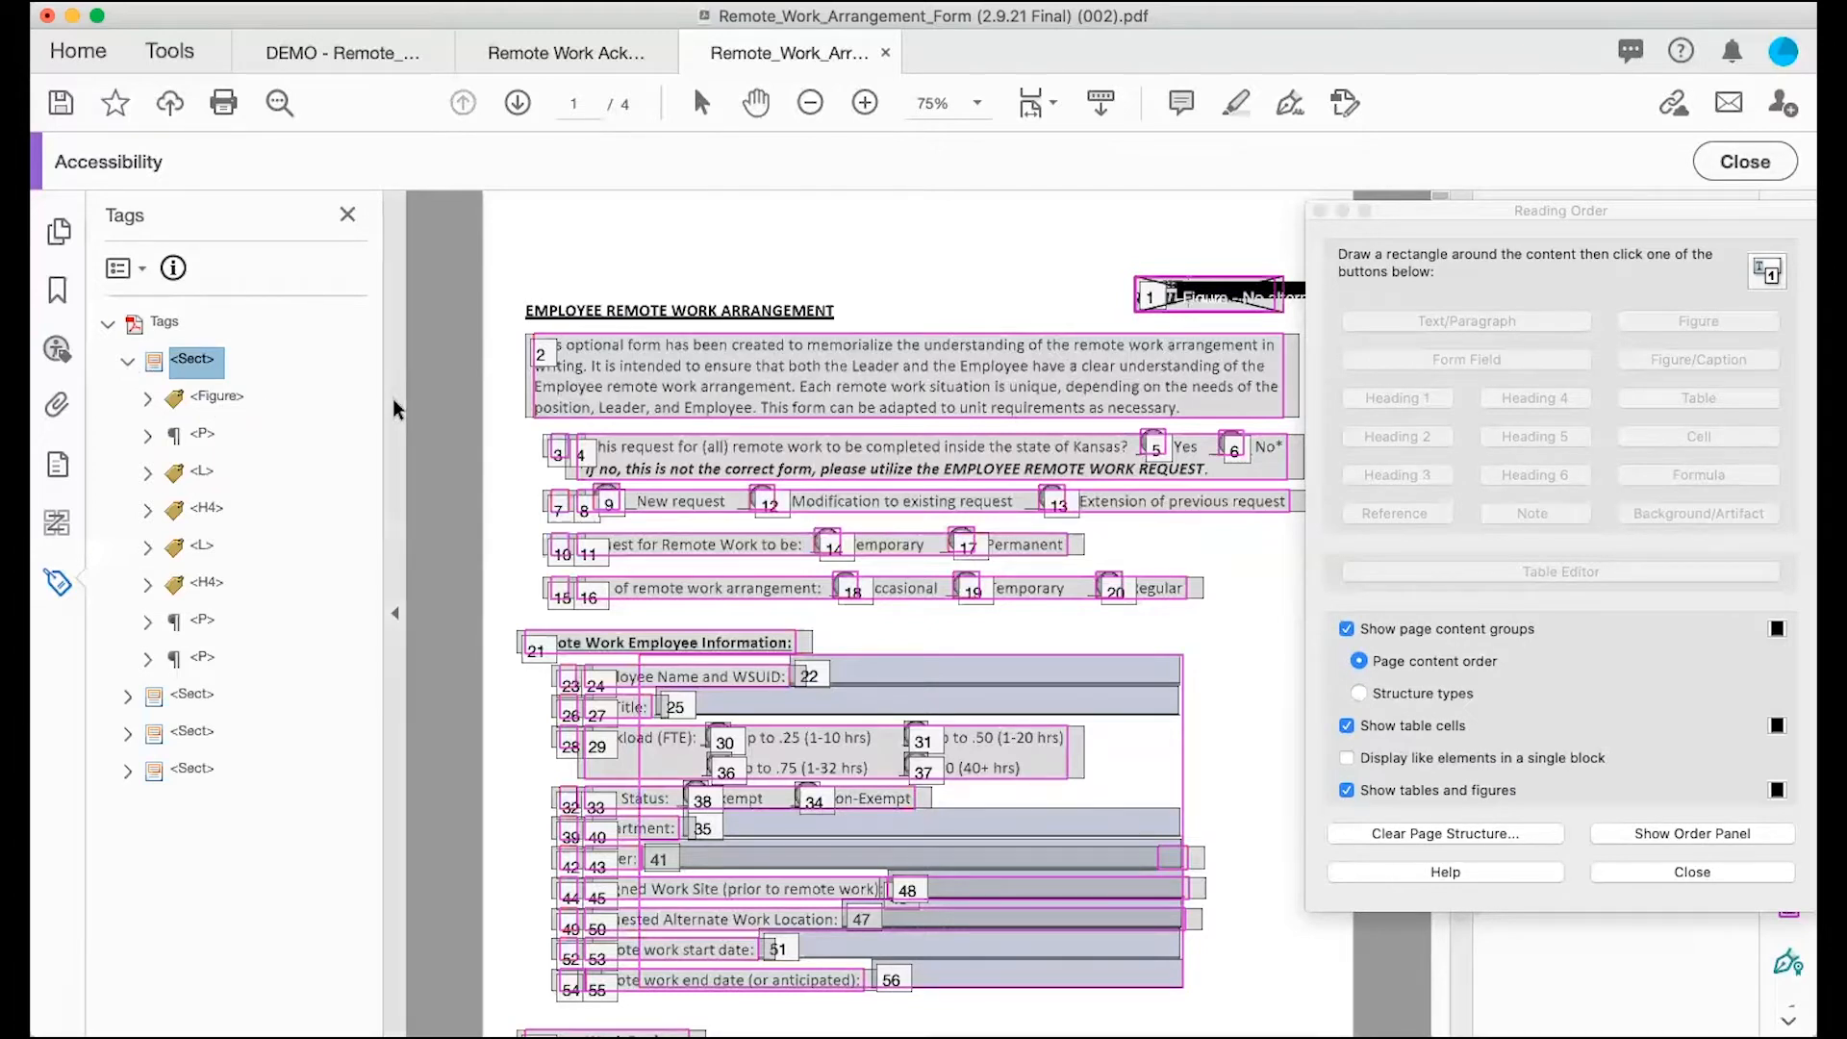
pyautogui.press('Down')
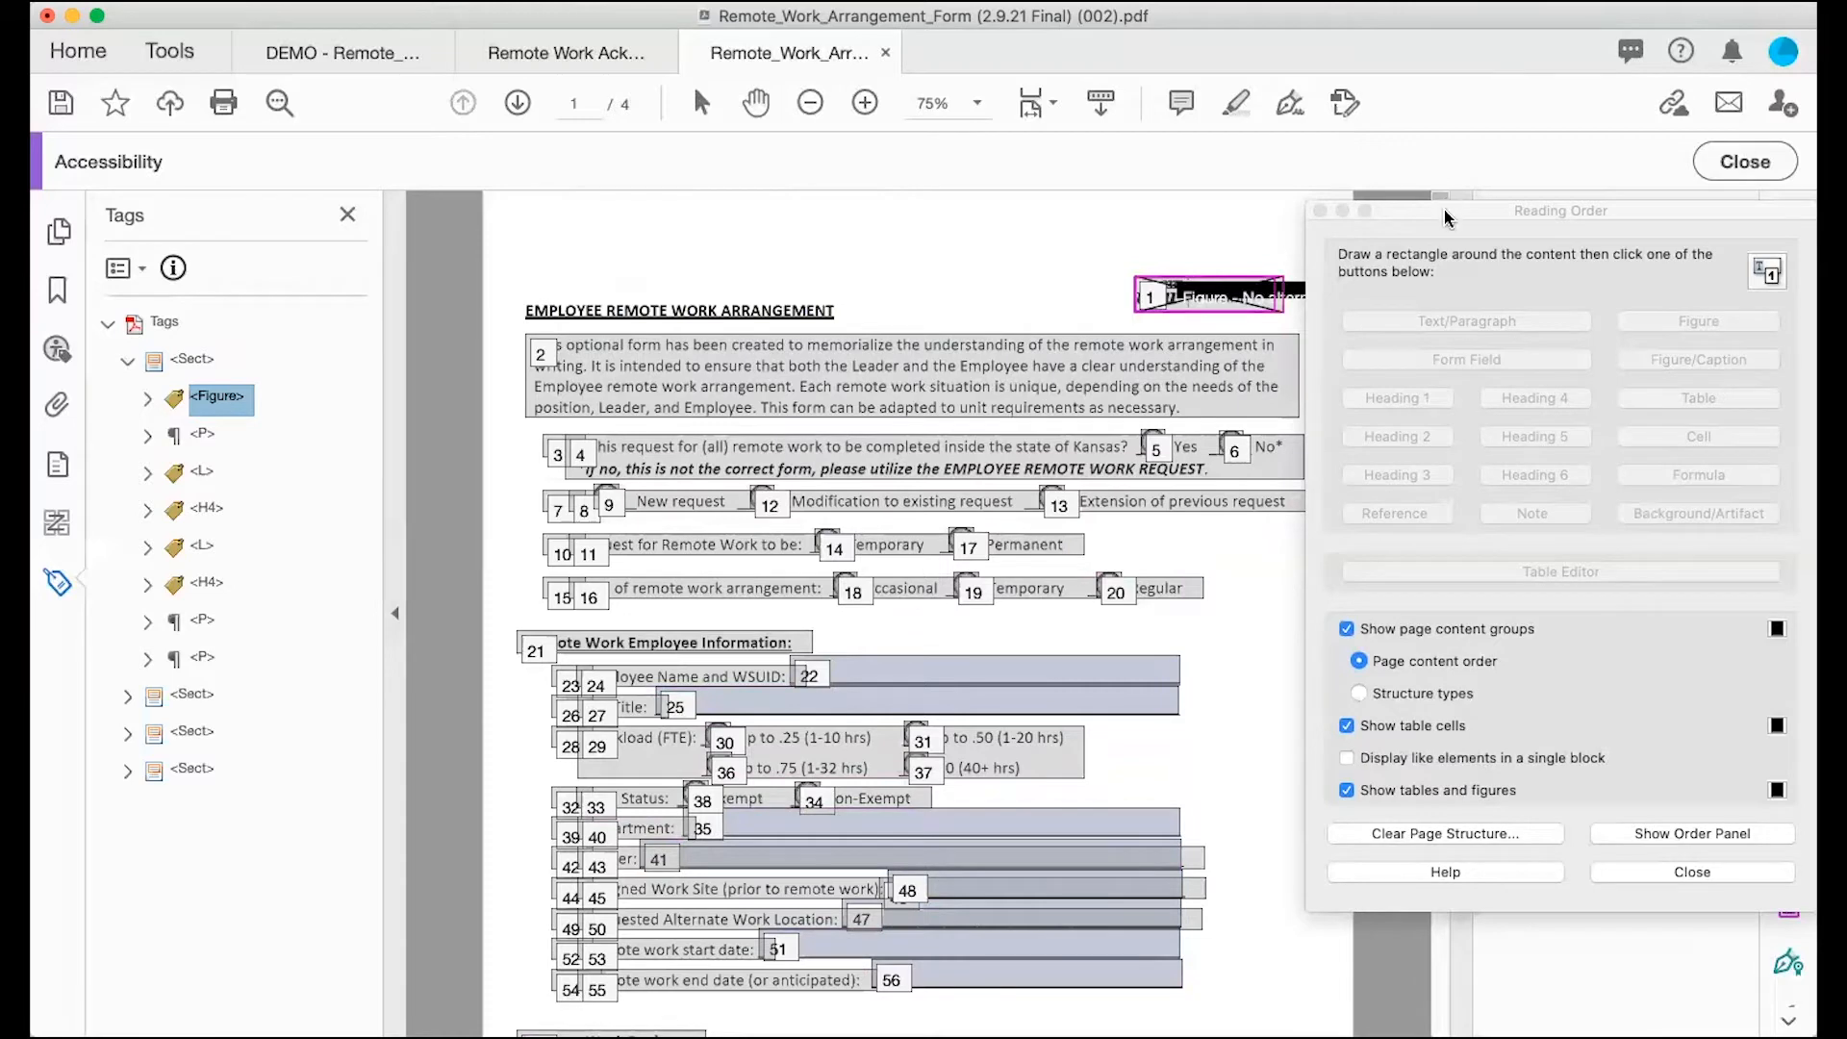
# Step: Close the Reading Order tool to examine page 1 without the overlay, and reopen the tool
pyautogui.click(1670, 873)
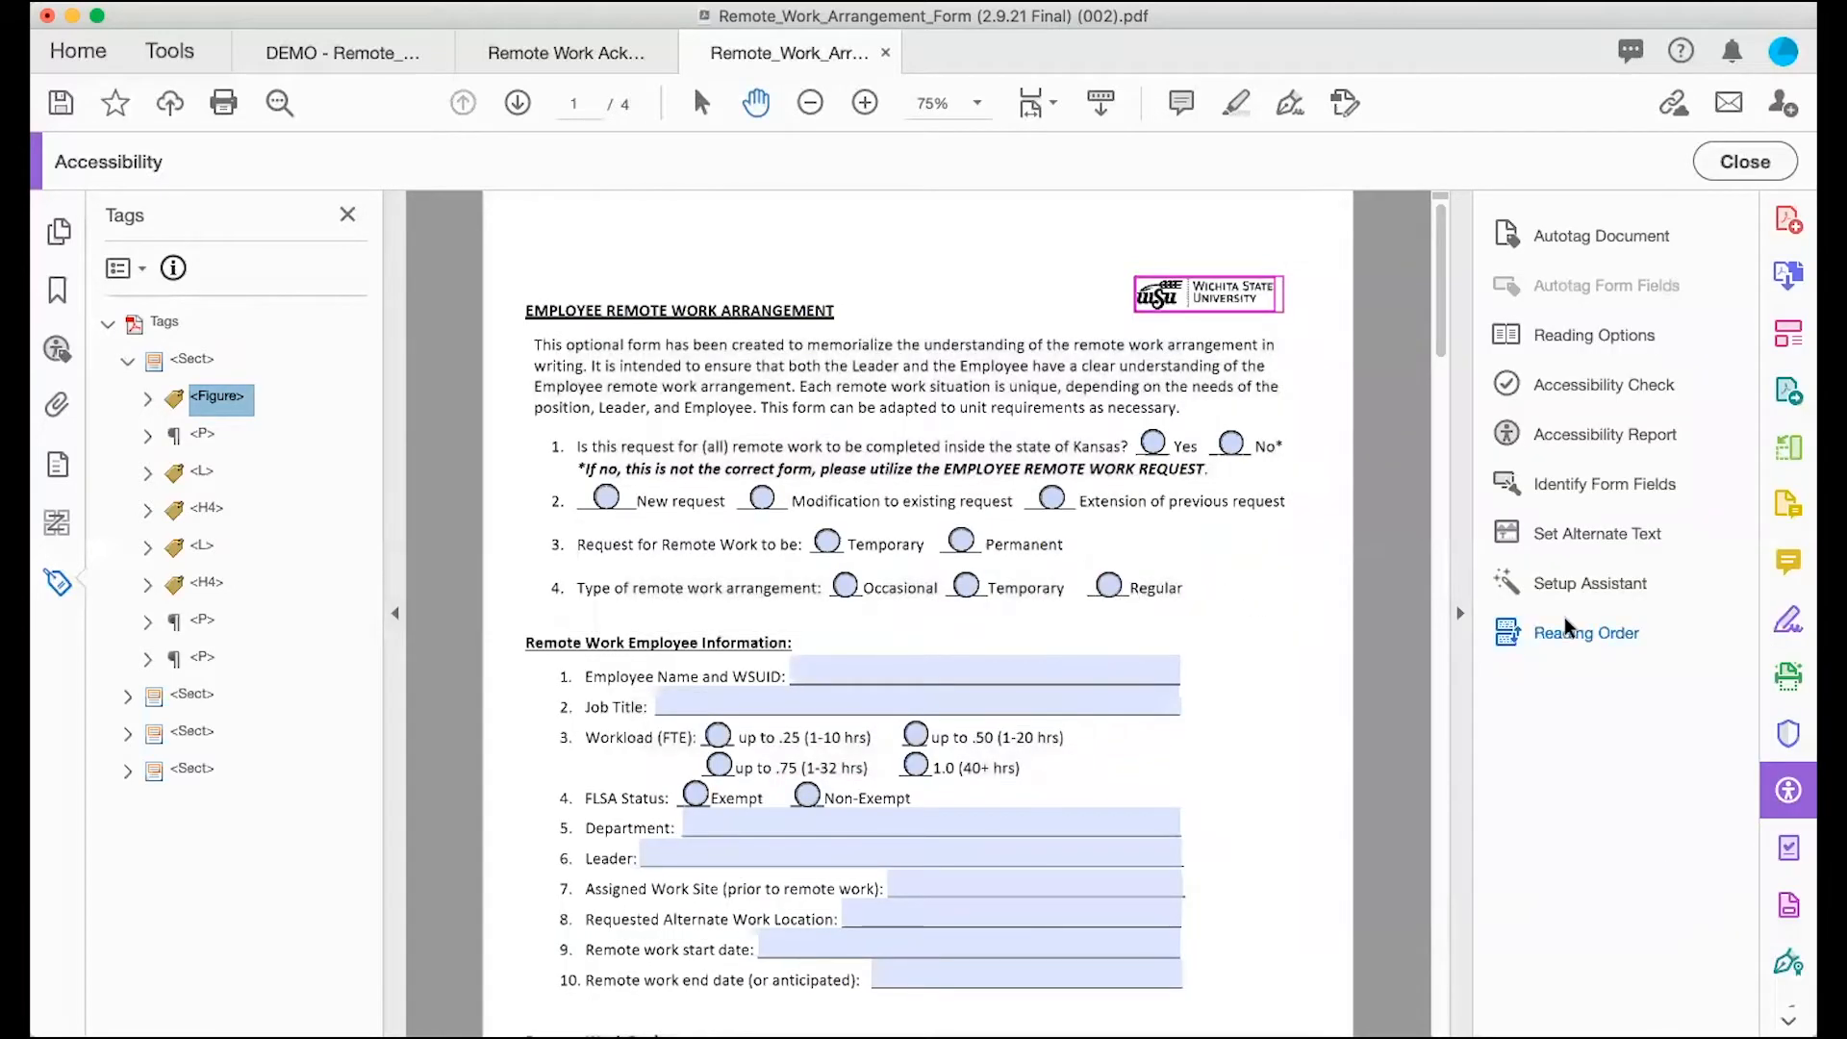
pyautogui.scroll(-5, 1175, 587)
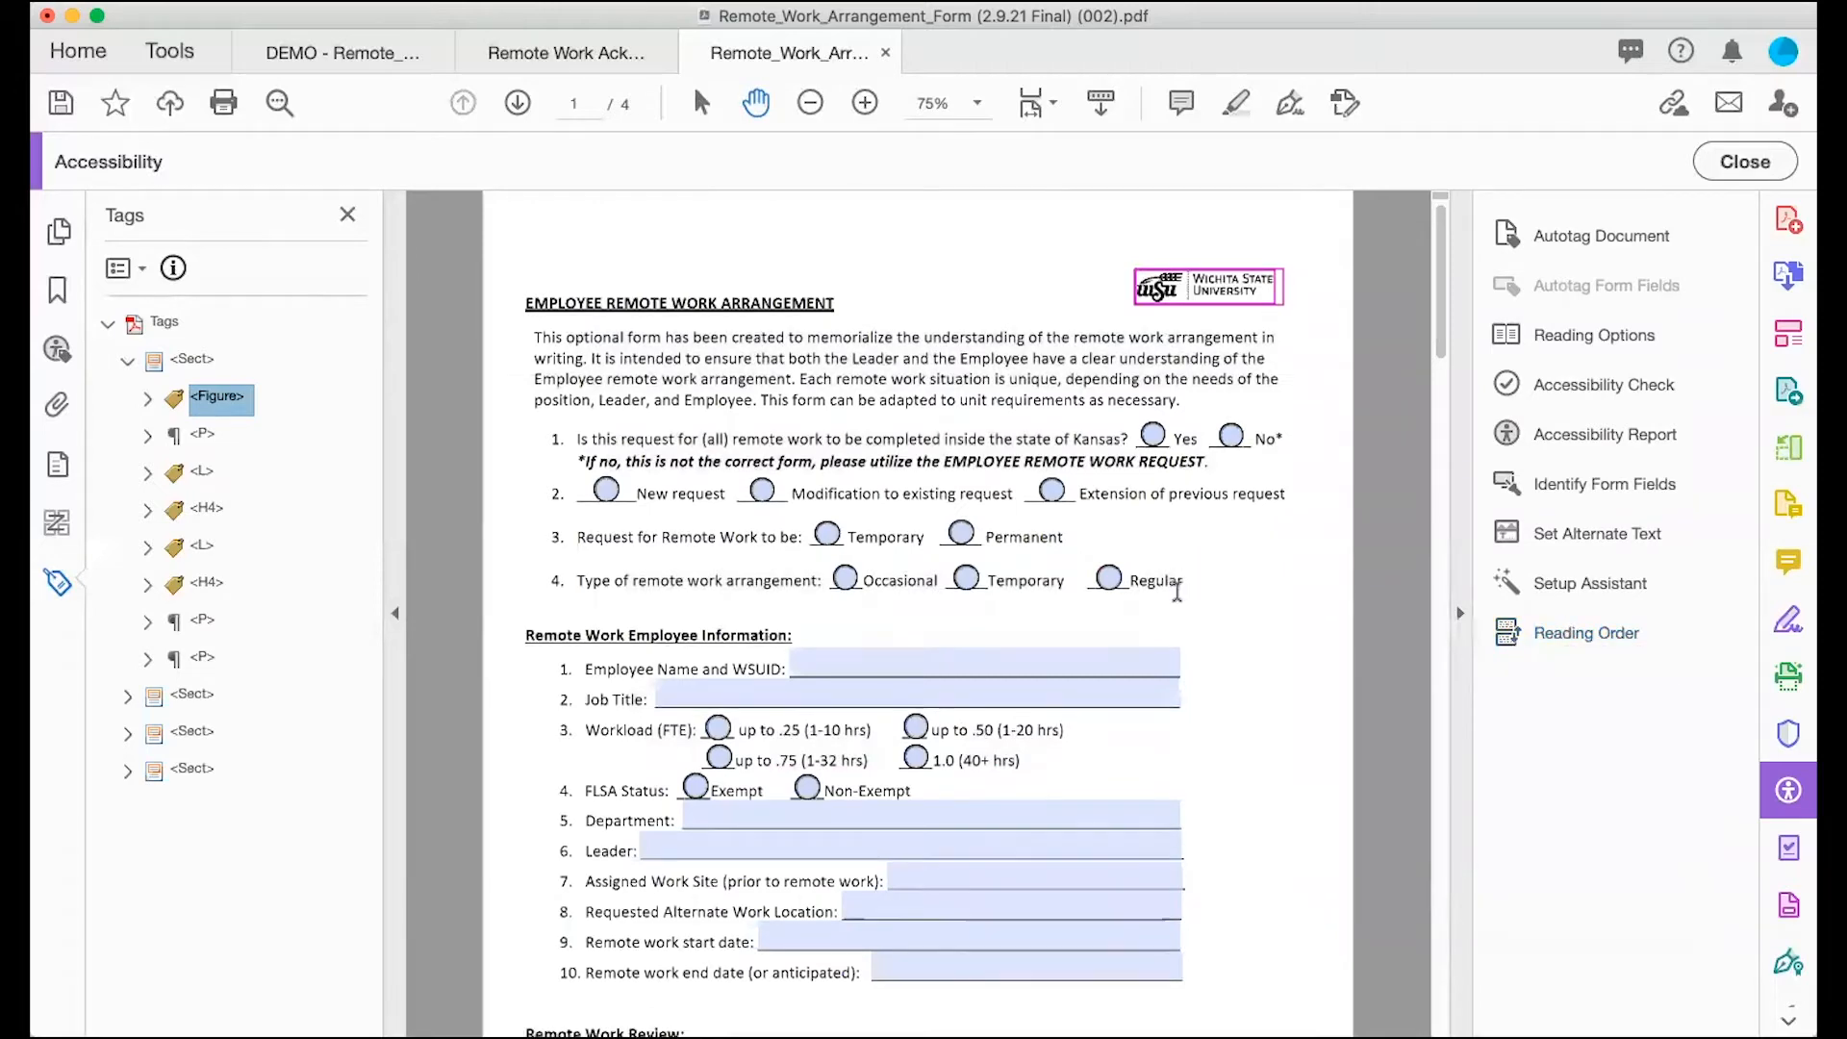
pyautogui.scroll(3, 1177, 591)
pyautogui.scroll(-5, 1177, 591)
pyautogui.scroll(6, 1176, 589)
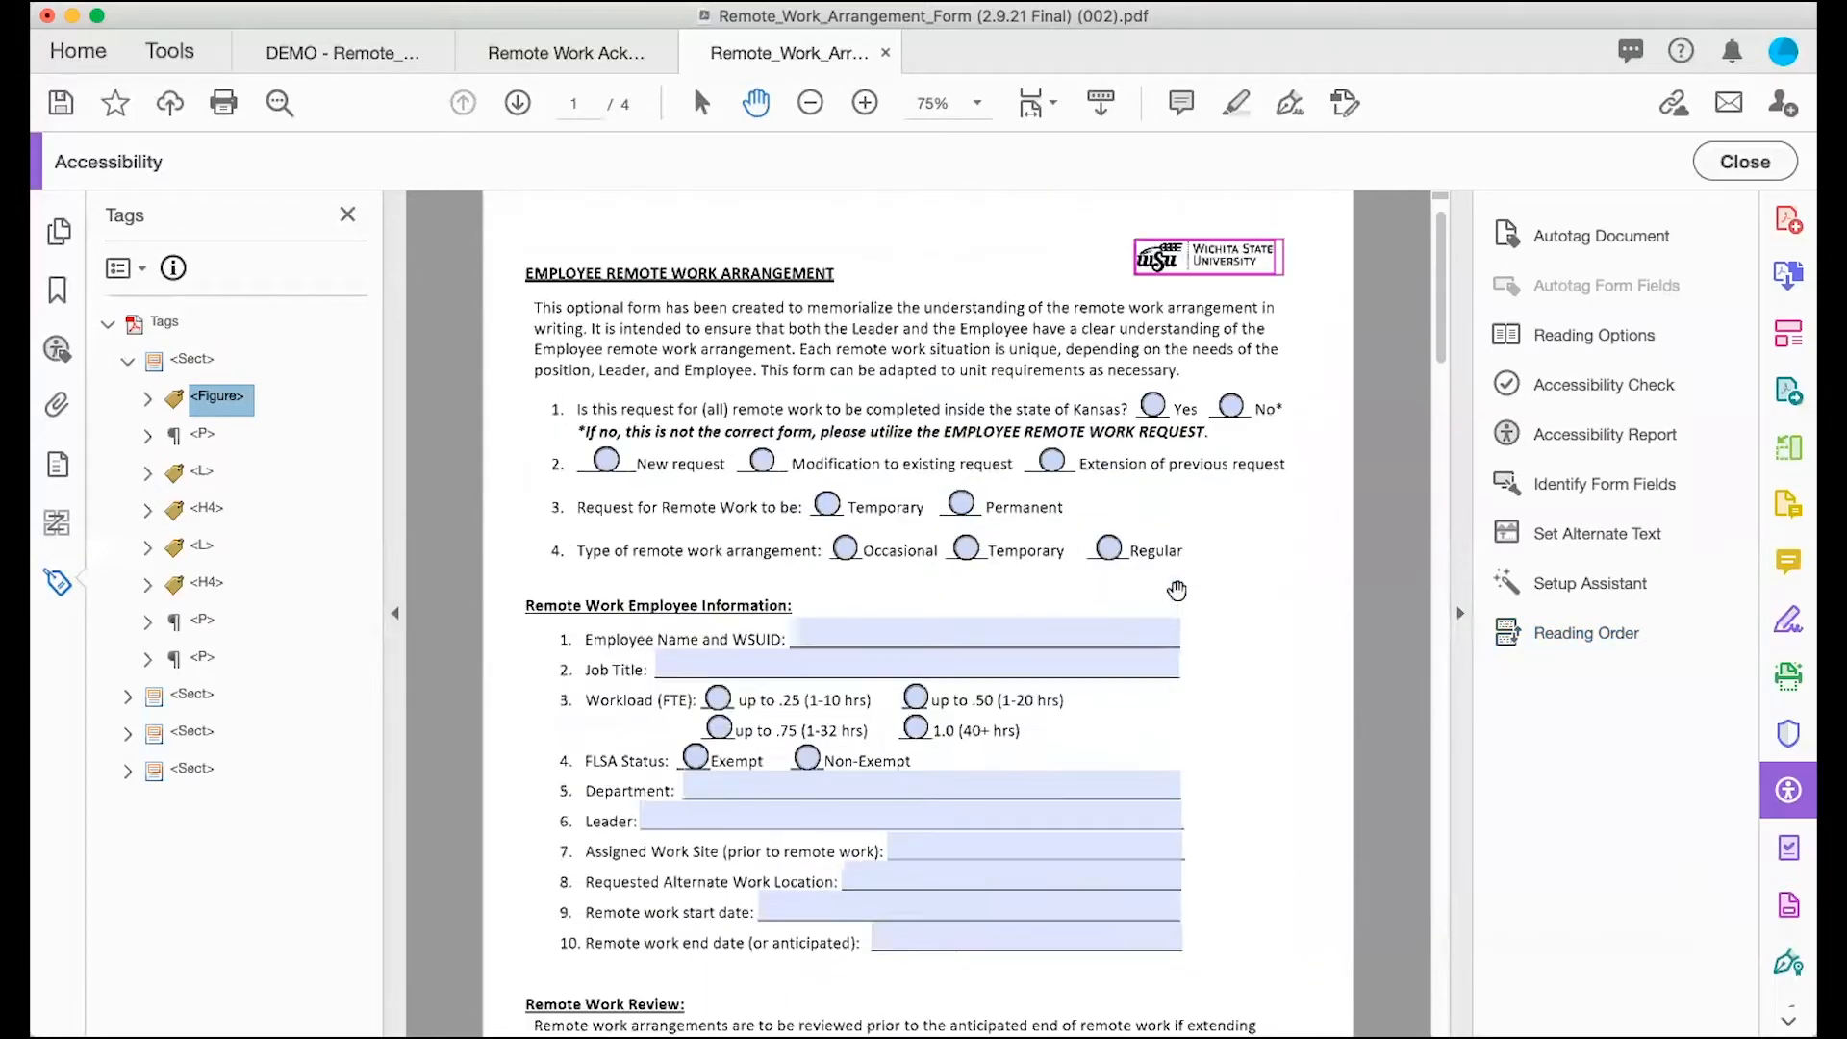
pyautogui.scroll(-2, 1175, 590)
pyautogui.scroll(1, 1177, 589)
pyautogui.scroll(4, 1176, 590)
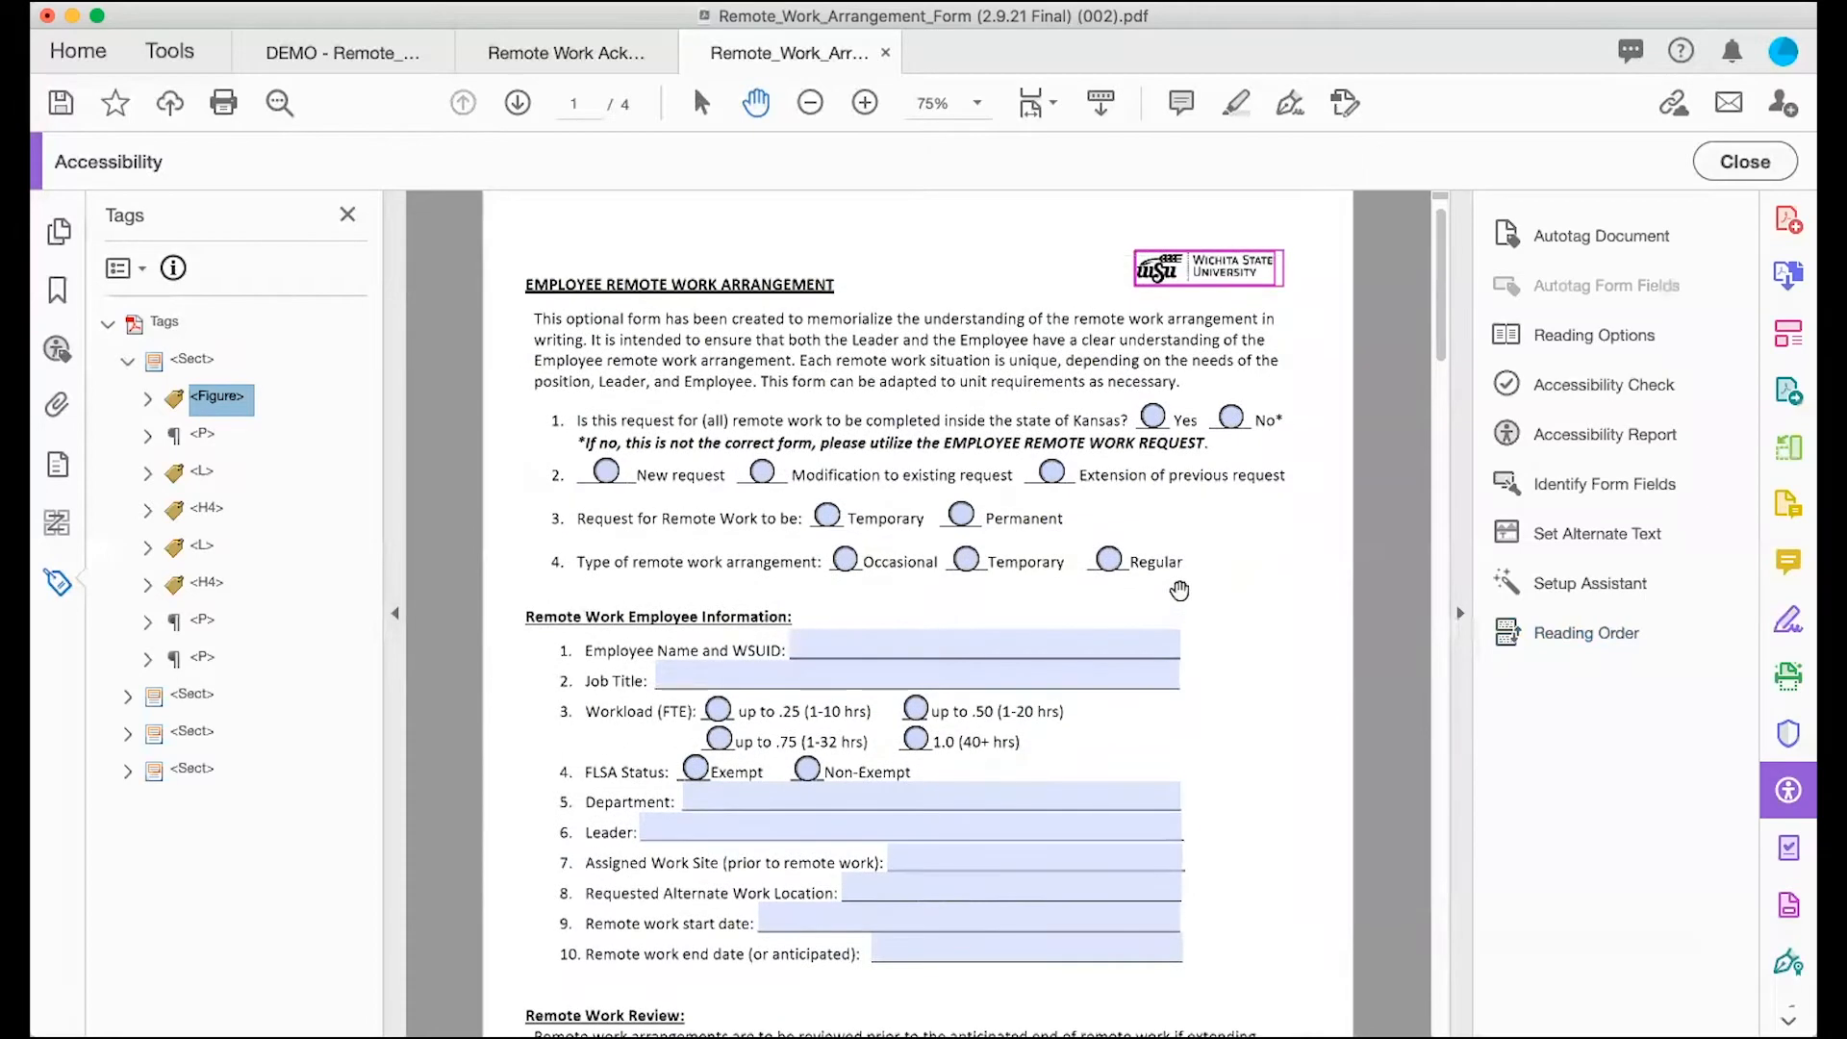
pyautogui.click(1601, 633)
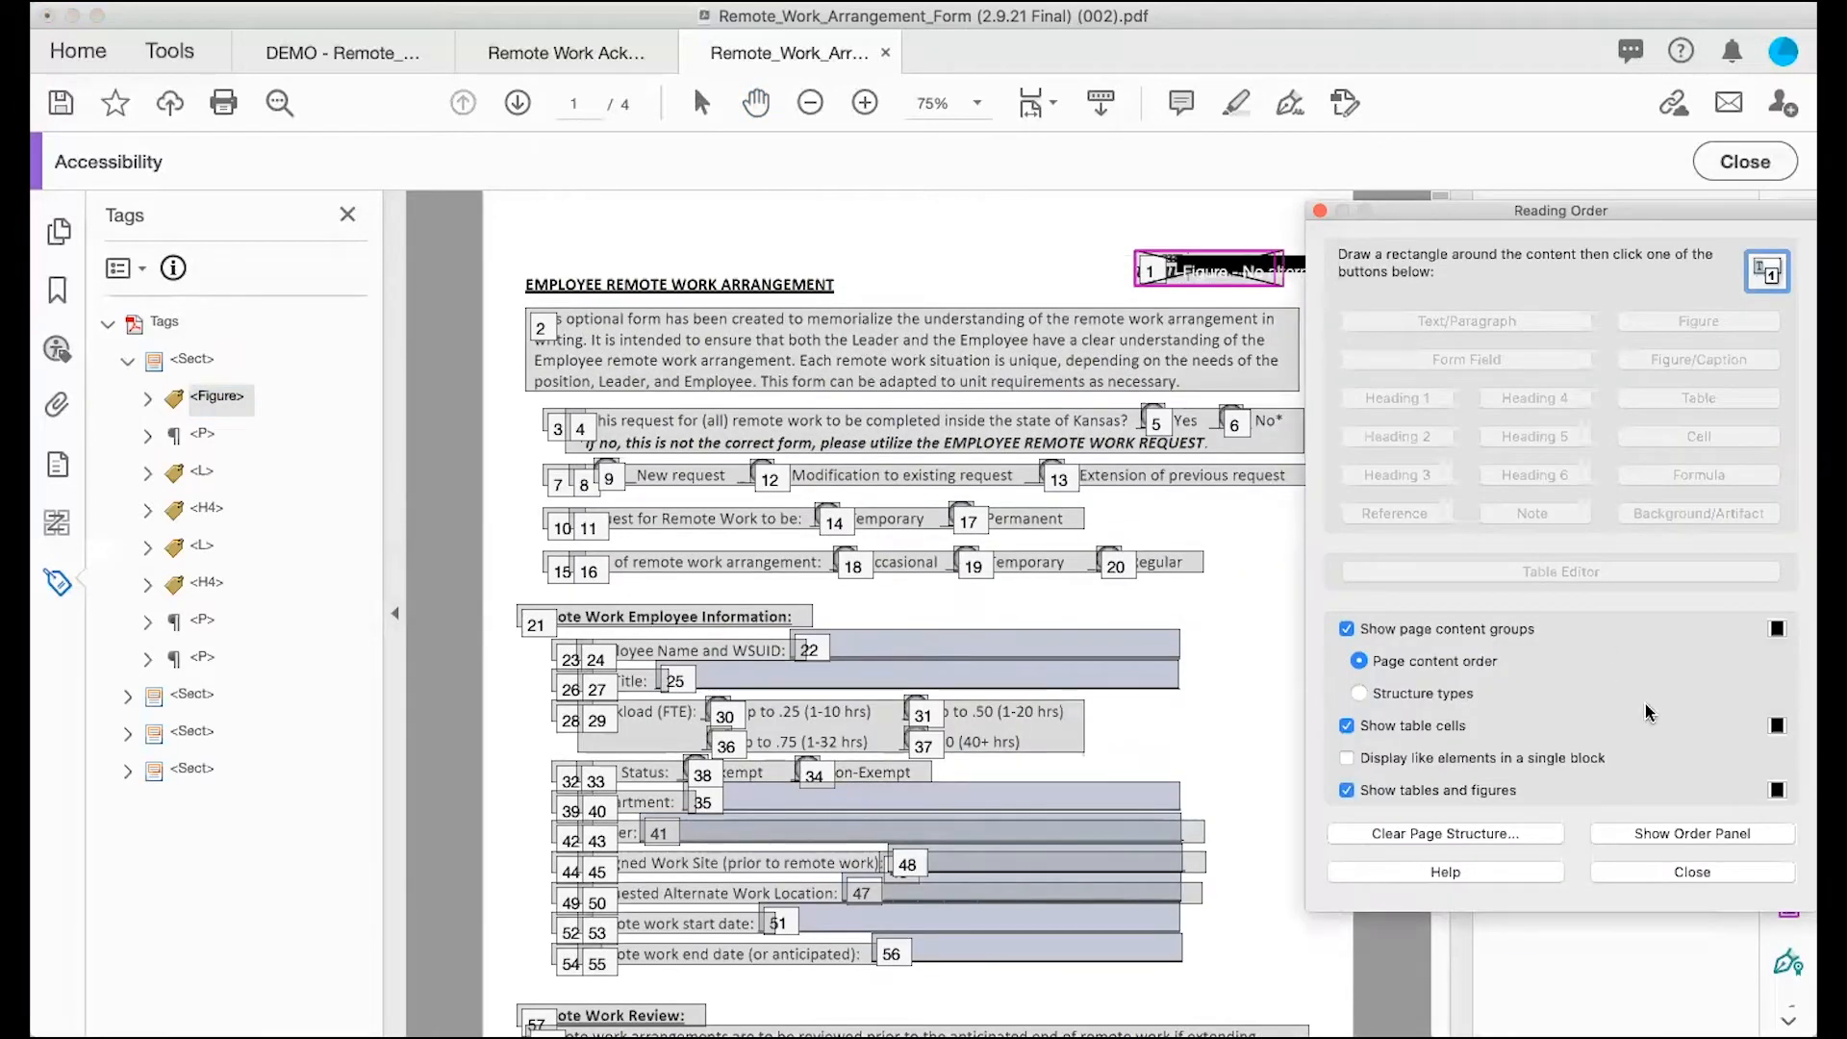
# Step: Close the Reading Order tool and step through the first Section's upper tags to check their page content, returning to the Figure tag
pyautogui.click(1693, 872)
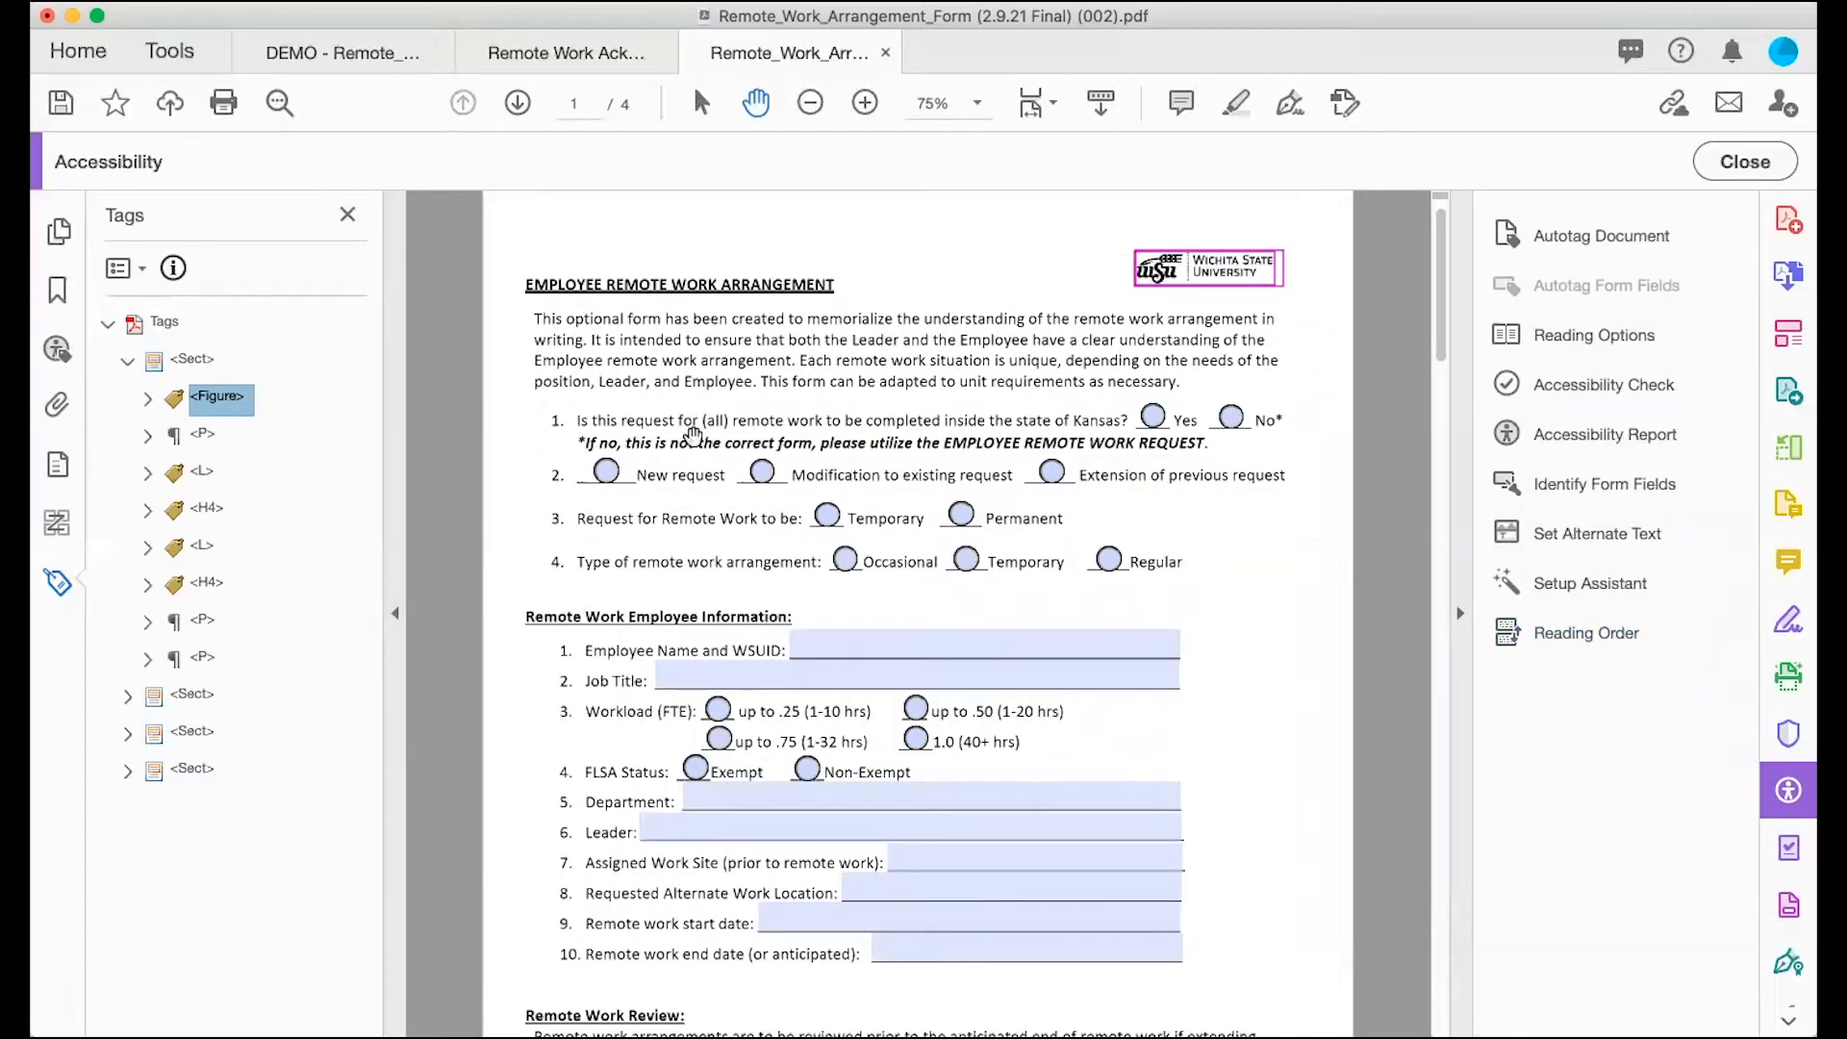
pyautogui.press('Down')
pyautogui.press('Down')
pyautogui.press('Down')
pyautogui.press('Down')
pyautogui.press('Up')
pyautogui.press('Up')
pyautogui.press('Up')
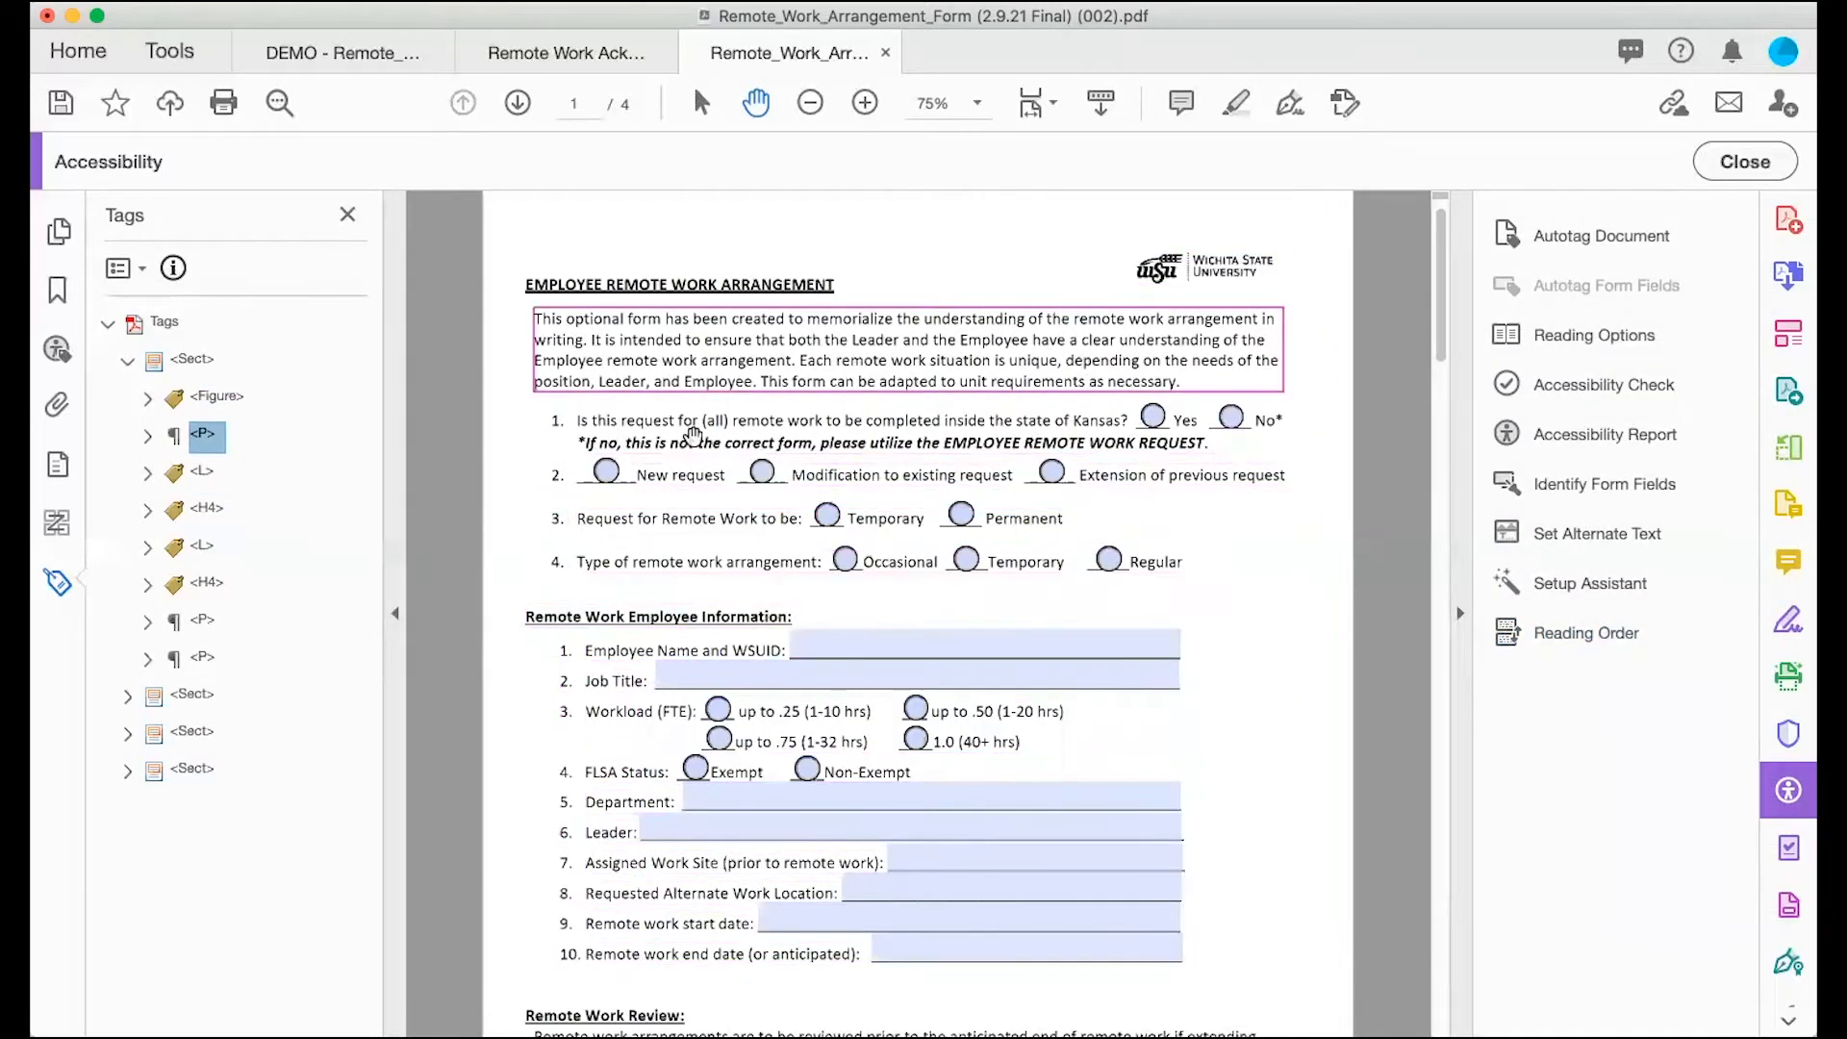
pyautogui.press('Up')
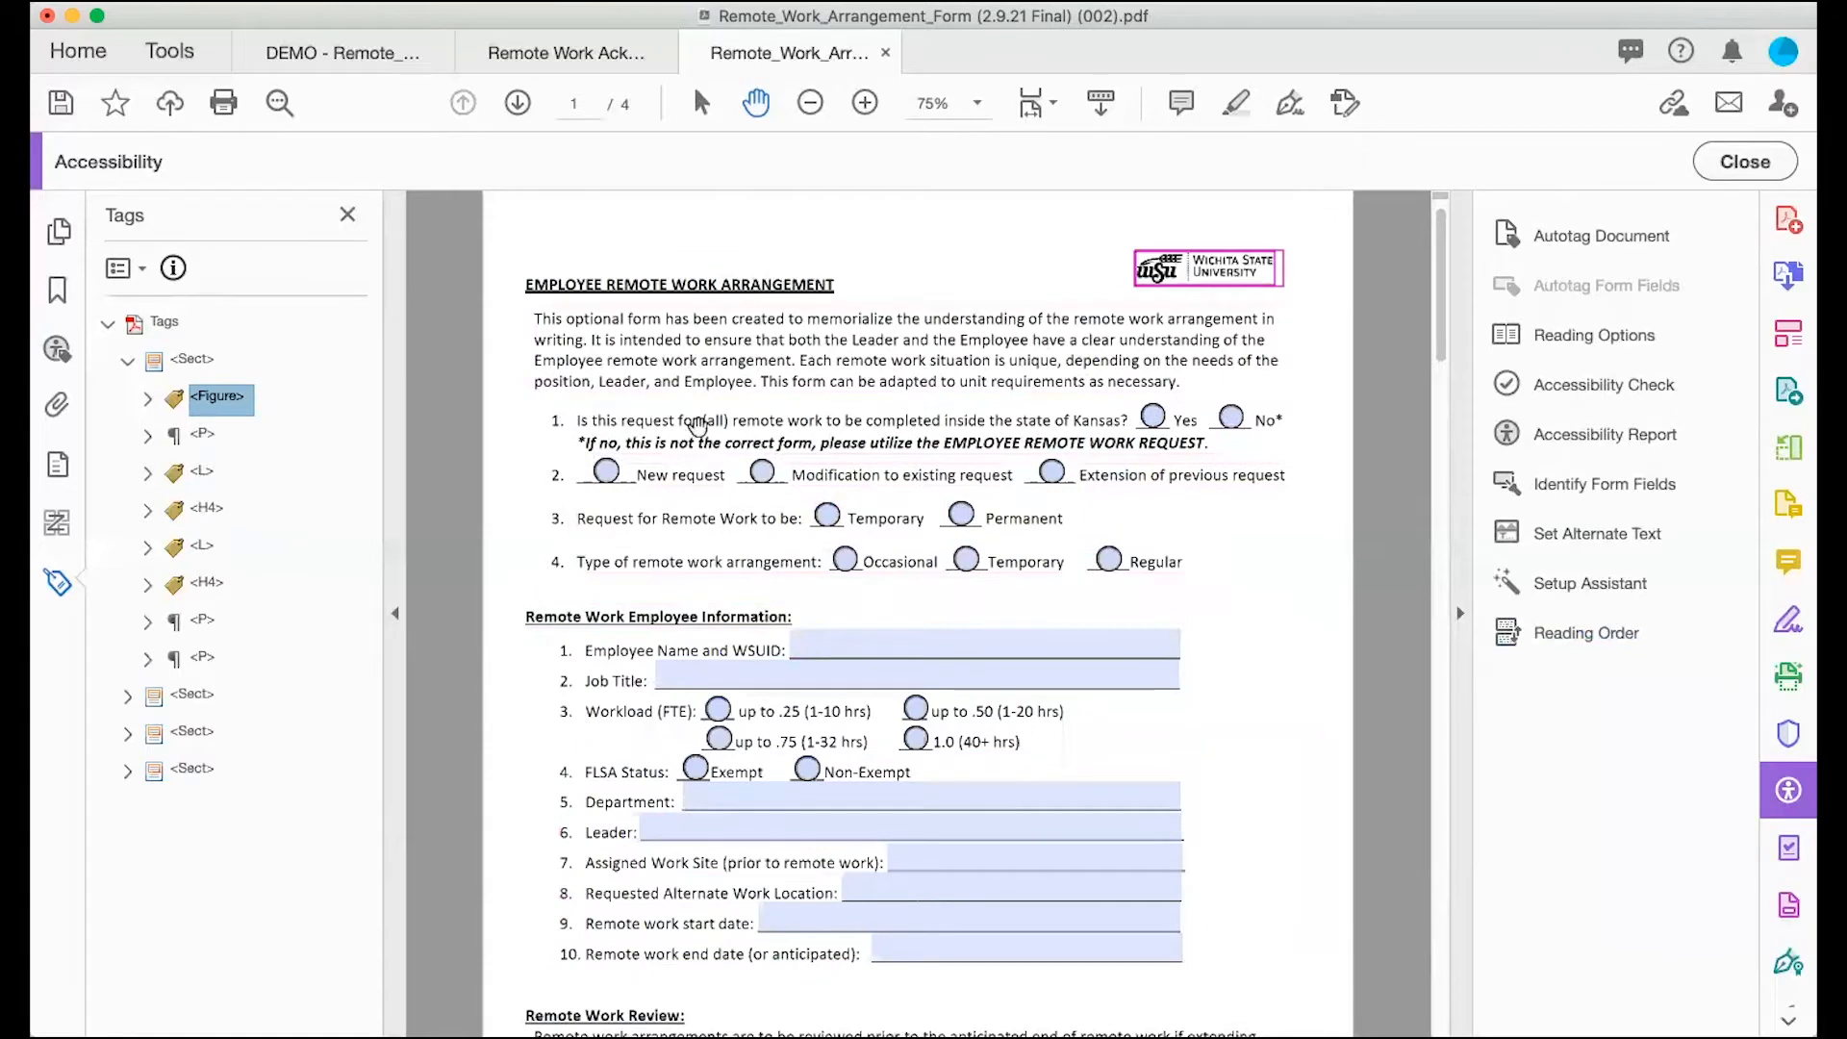
# Step: Reopen the Reading Order tool and give the logo figure on page 1 the alternate text "Wichita State University Letterhead"
pyautogui.click(1561, 640)
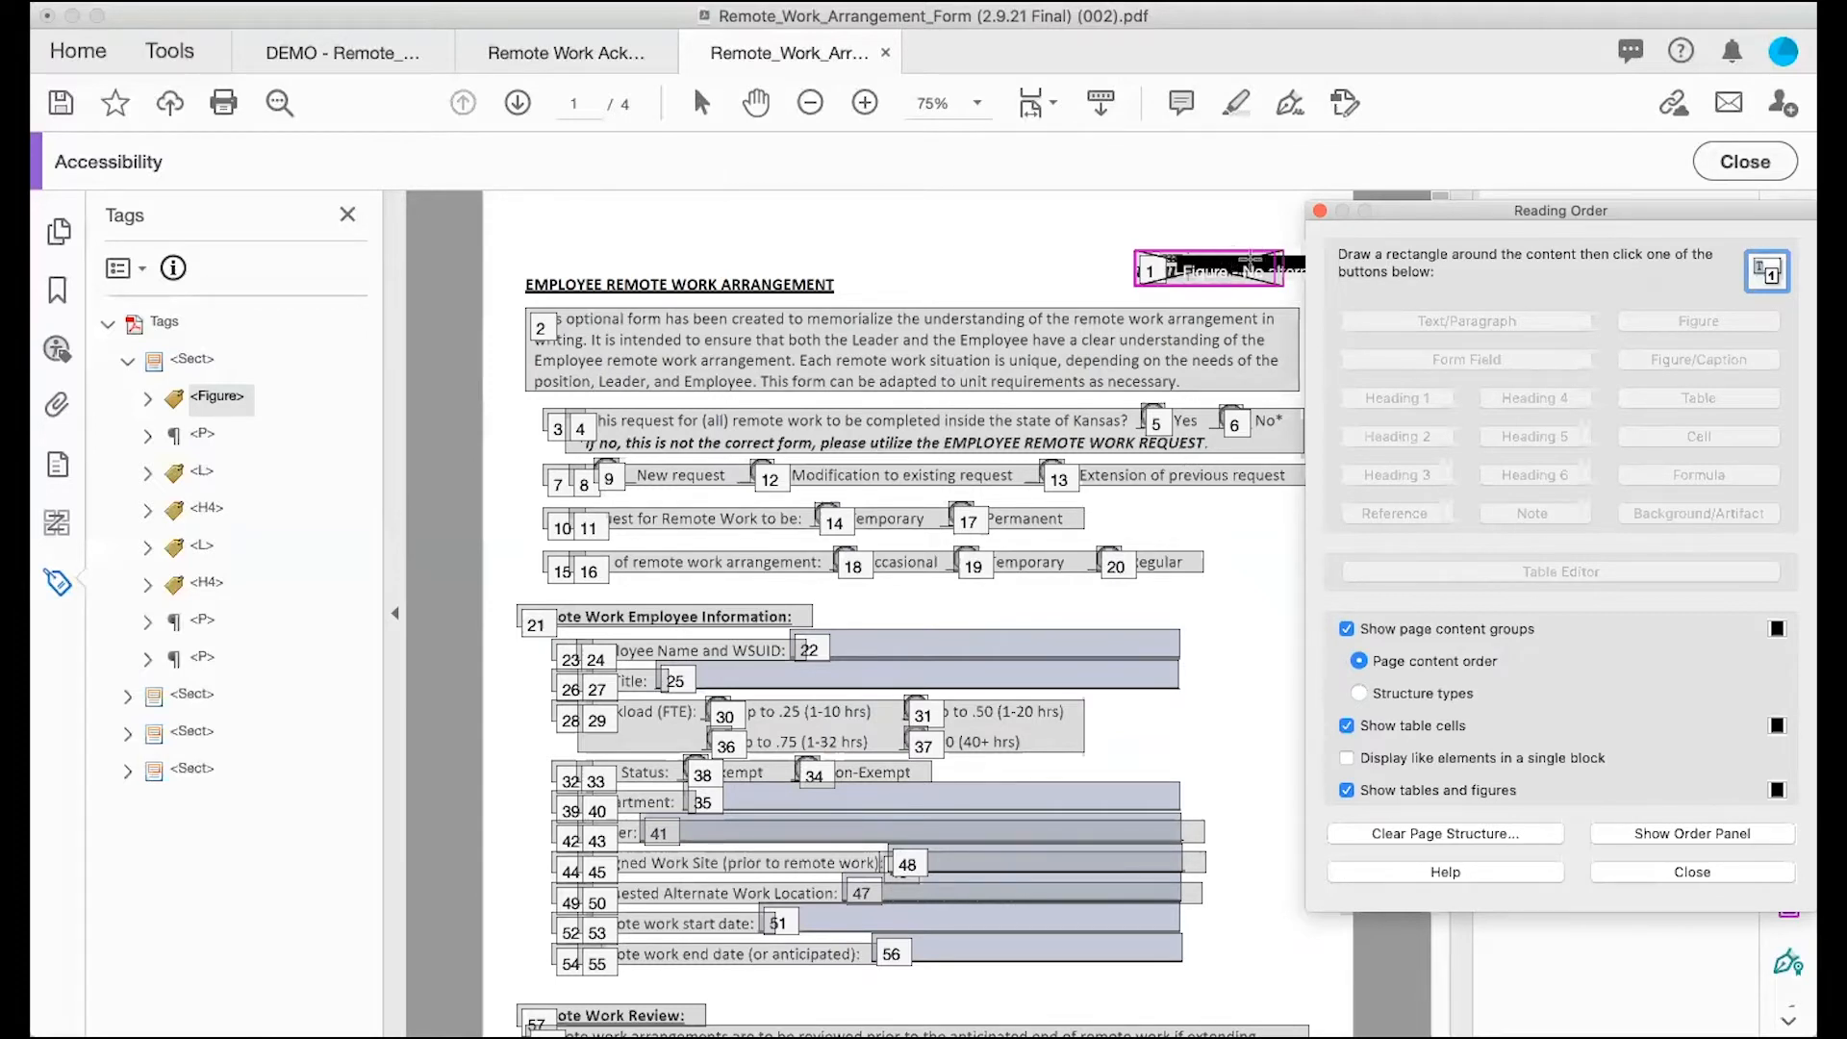
pyautogui.moveTo(1387, 206); pyautogui.dragTo(1521, 236)
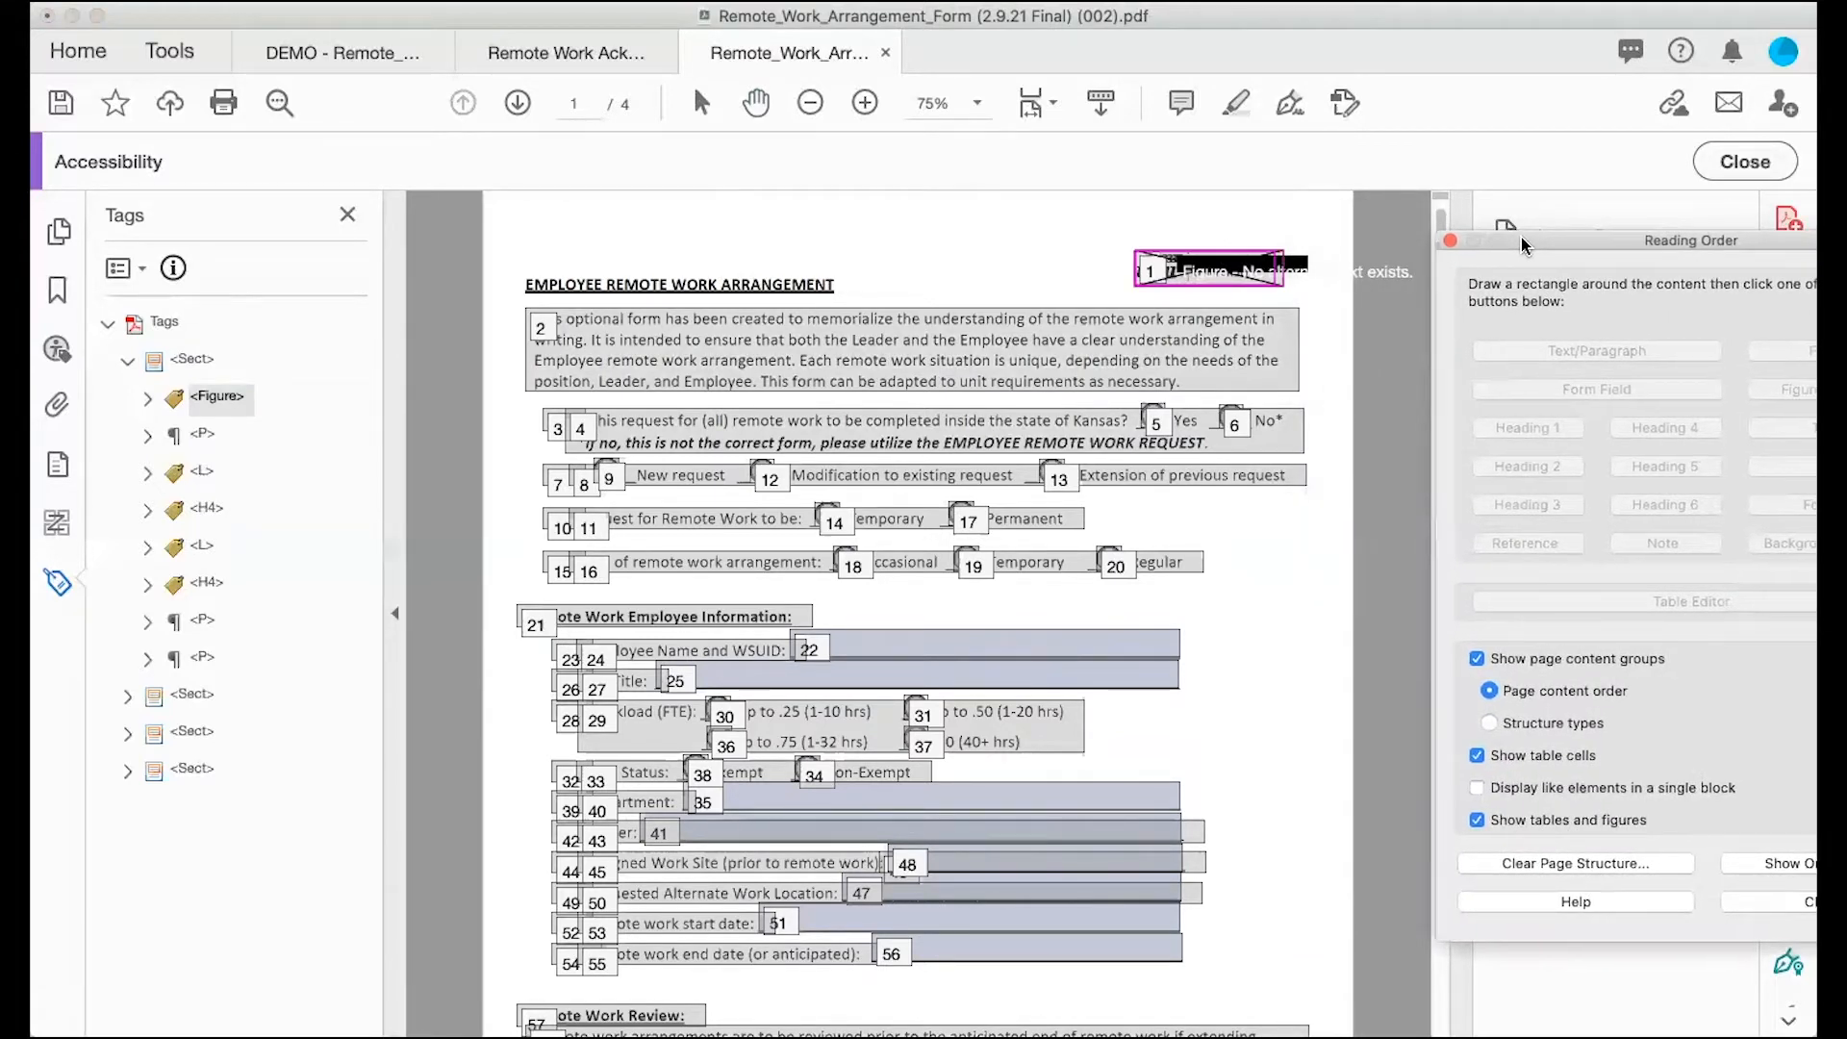
pyautogui.click(1146, 269)
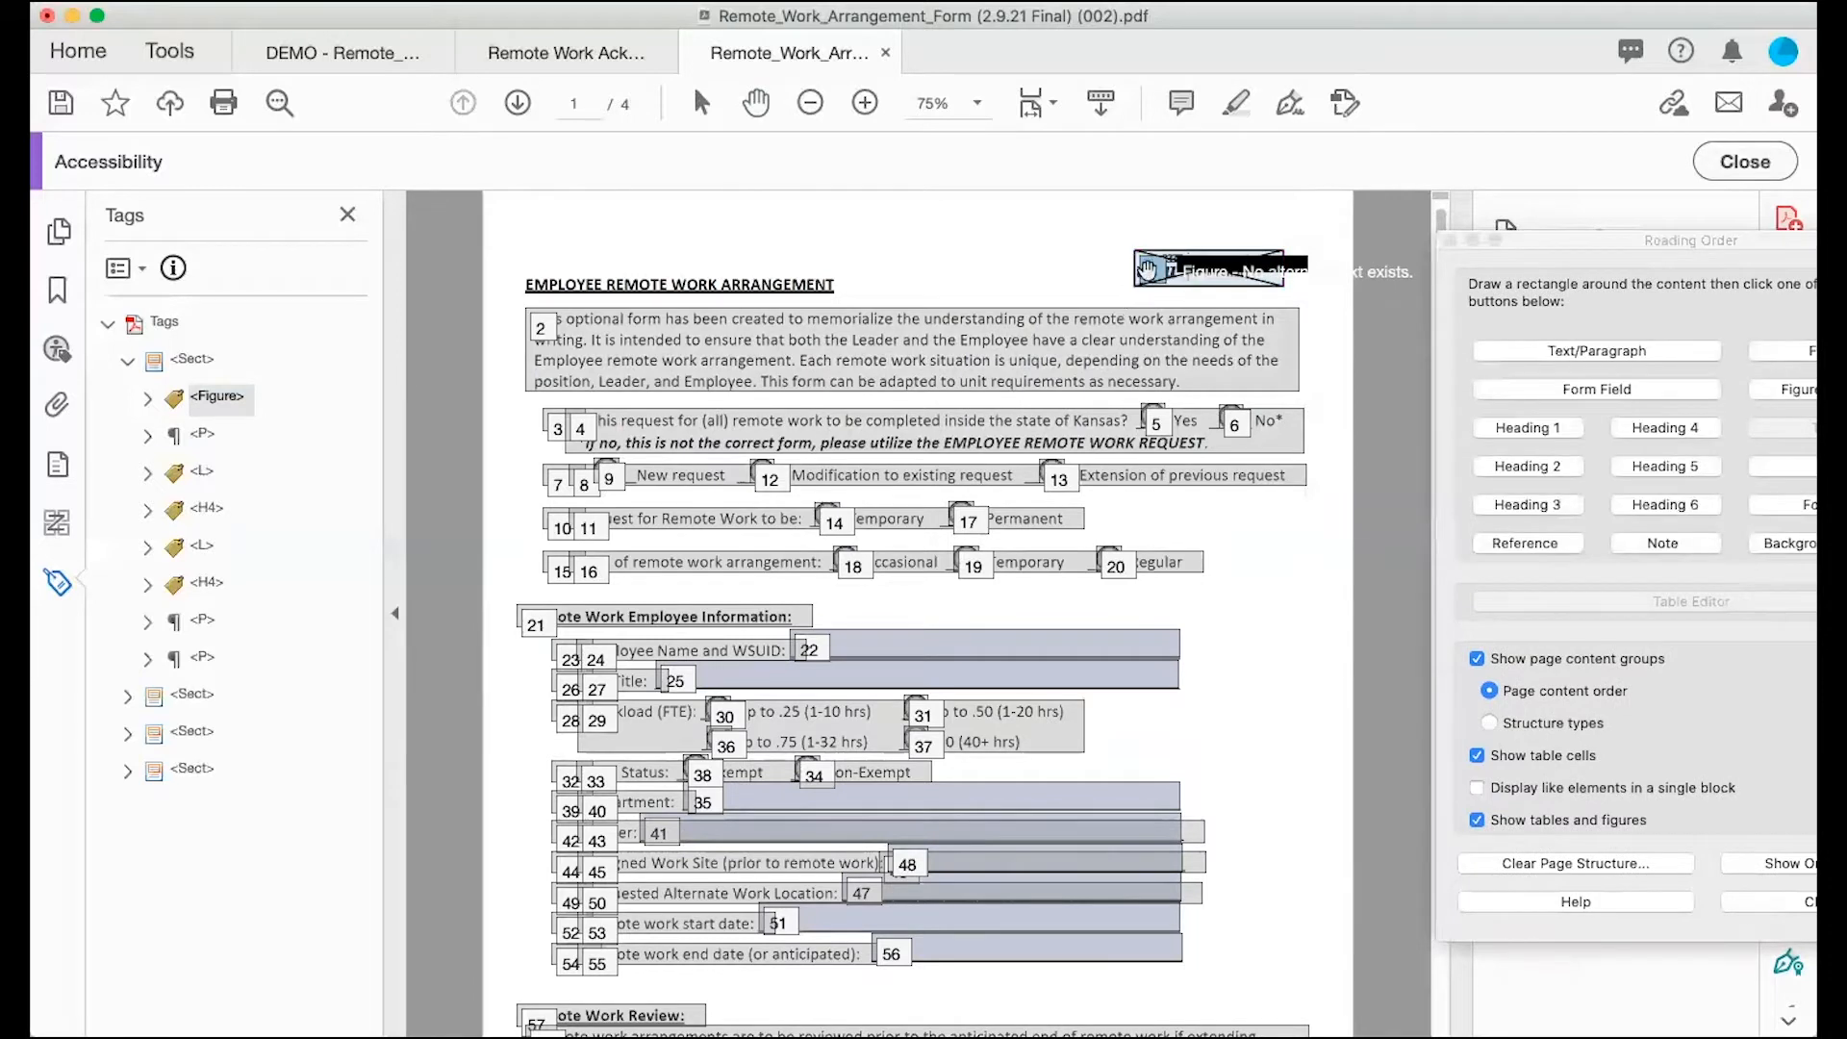
pyautogui.rightClick(1149, 272)
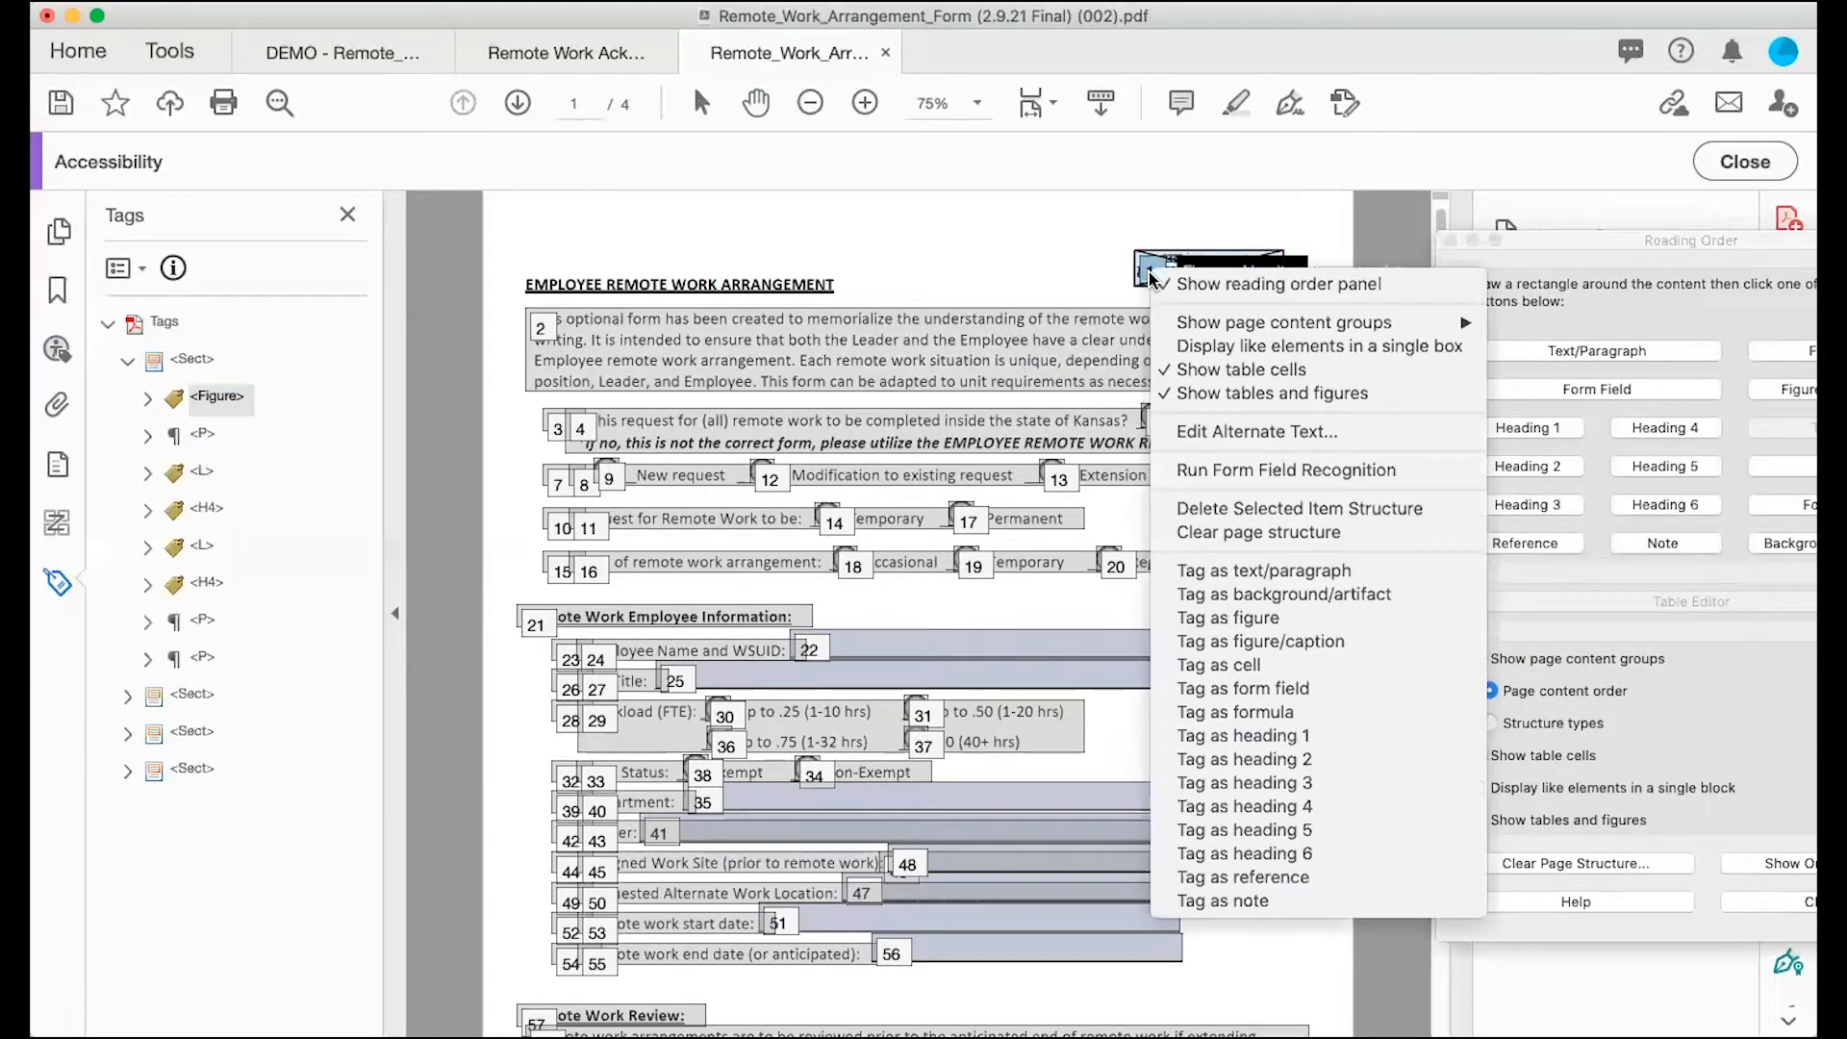
pyautogui.click(1191, 433)
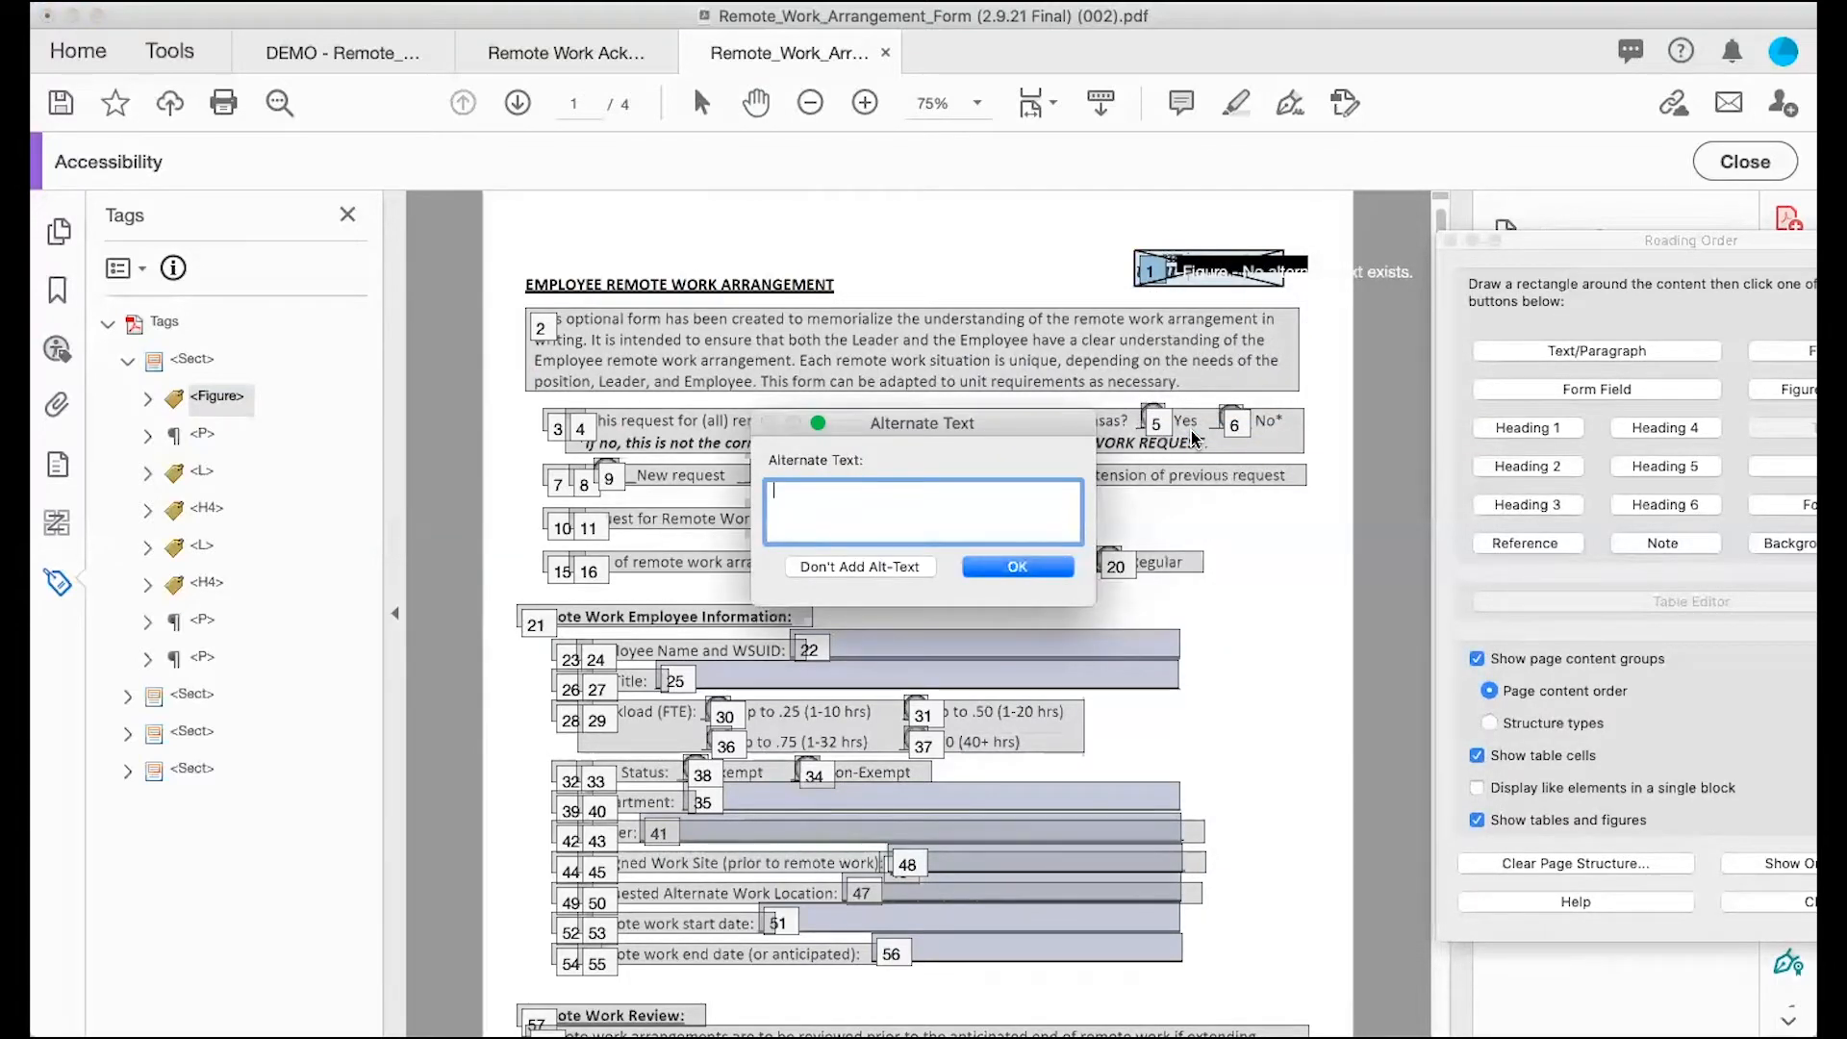
pyautogui.write('Wichita State University Letter')
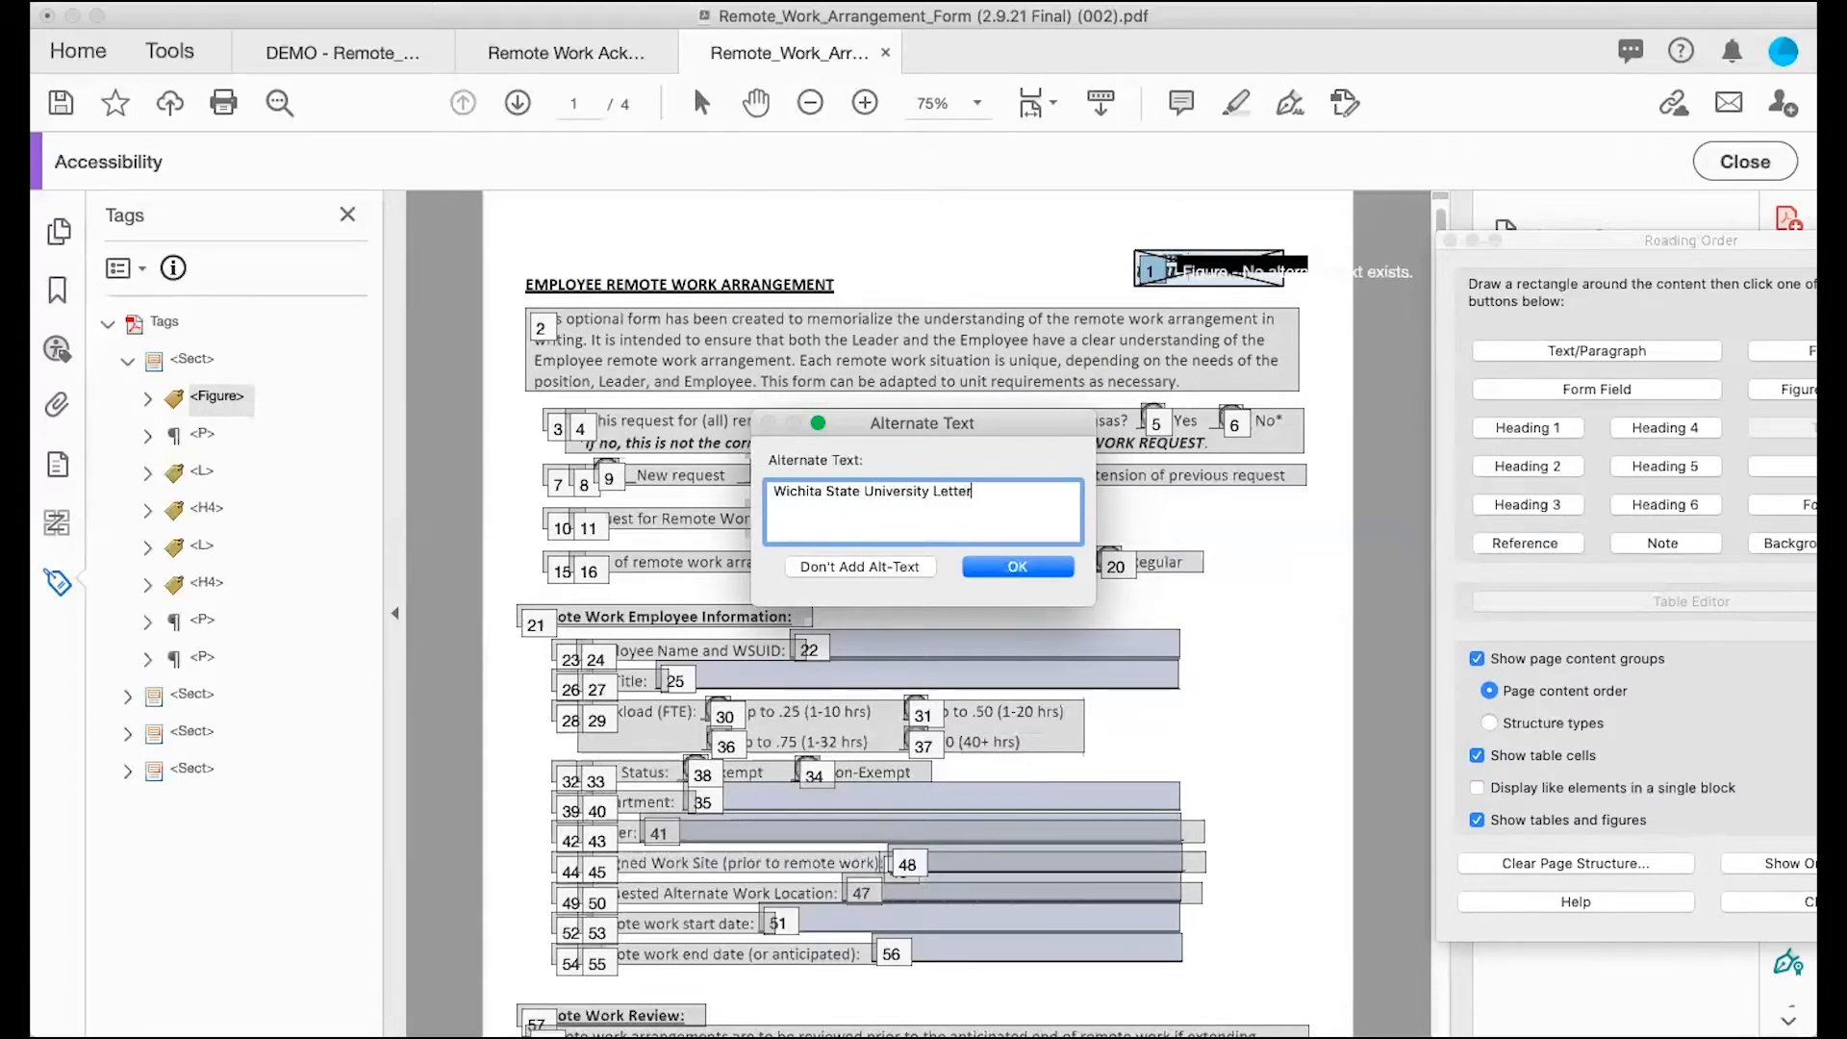
pyautogui.write('head')
pyautogui.click(1022, 563)
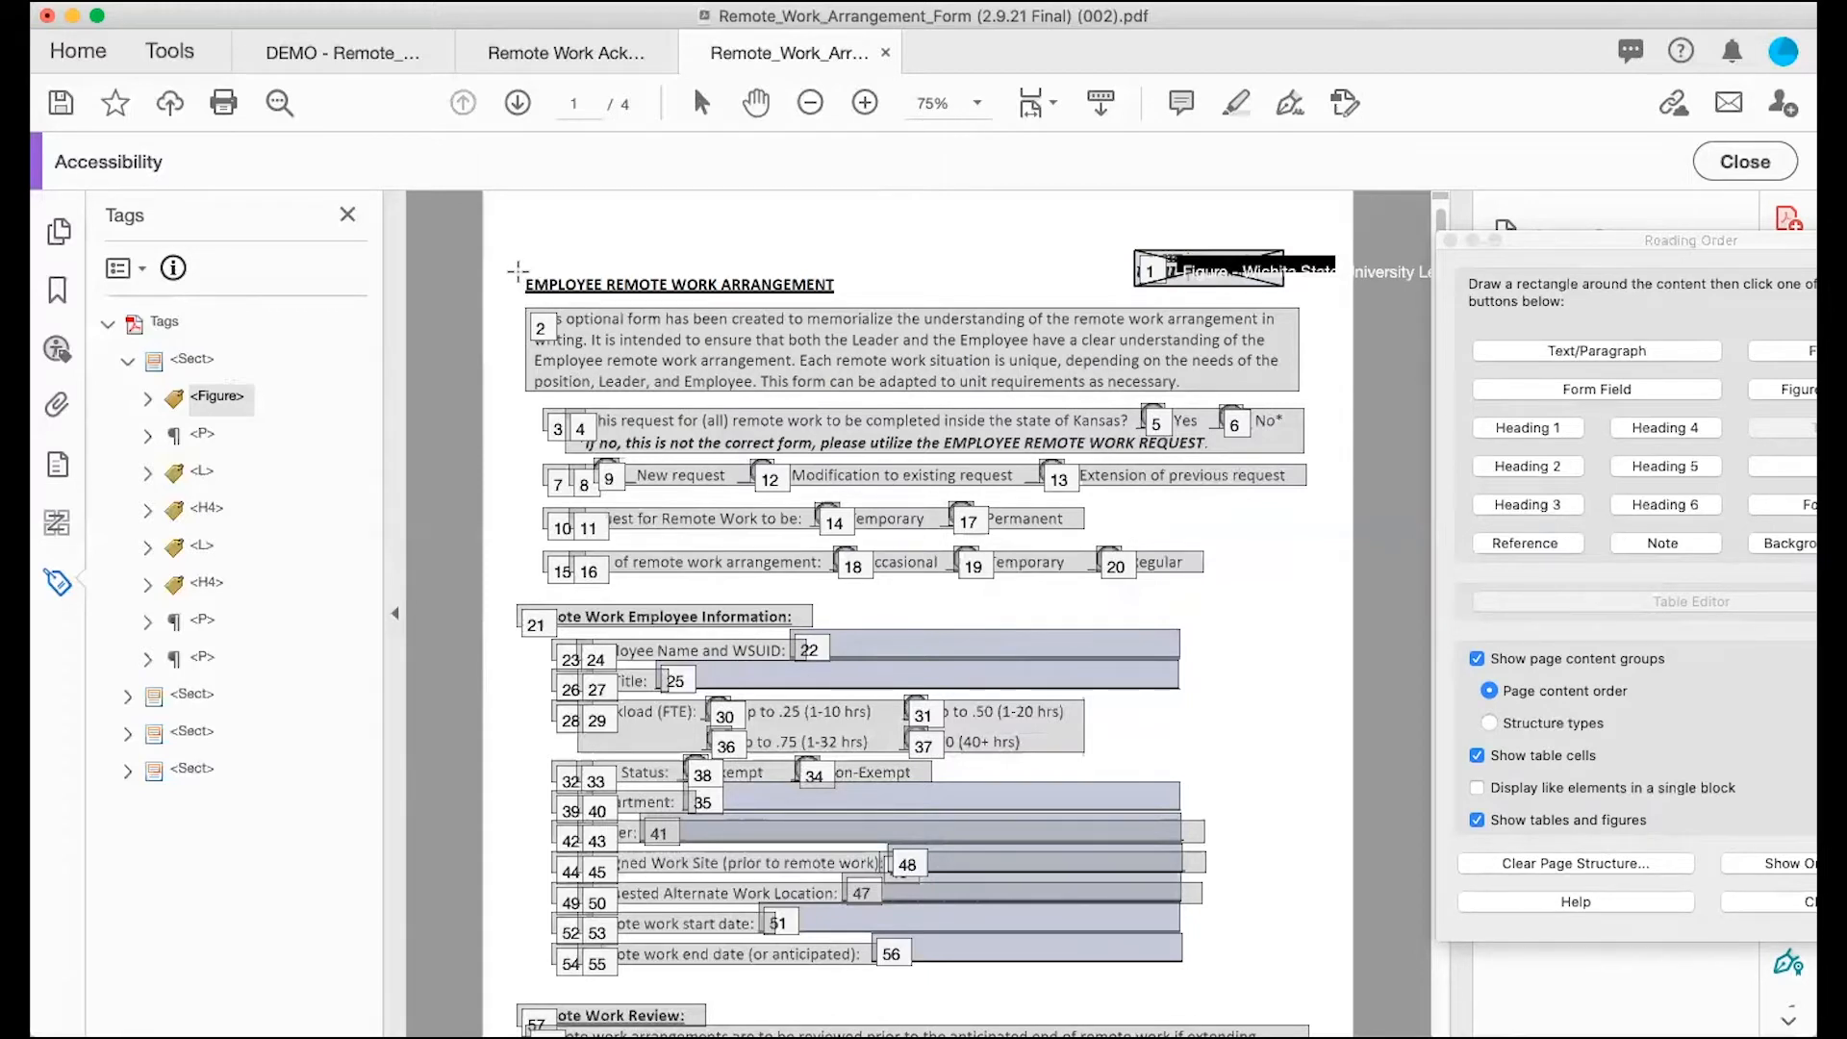
# Step: Tag the title "EMPLOYEE REMOTE WORK ARRANGEMENT" on page 1 as Heading 1 and check the content of its new tag
pyautogui.moveTo(521, 273)
pyautogui.mouseDown()
pyautogui.moveTo(558, 293)
pyautogui.moveTo(858, 302)
pyautogui.mouseUp()
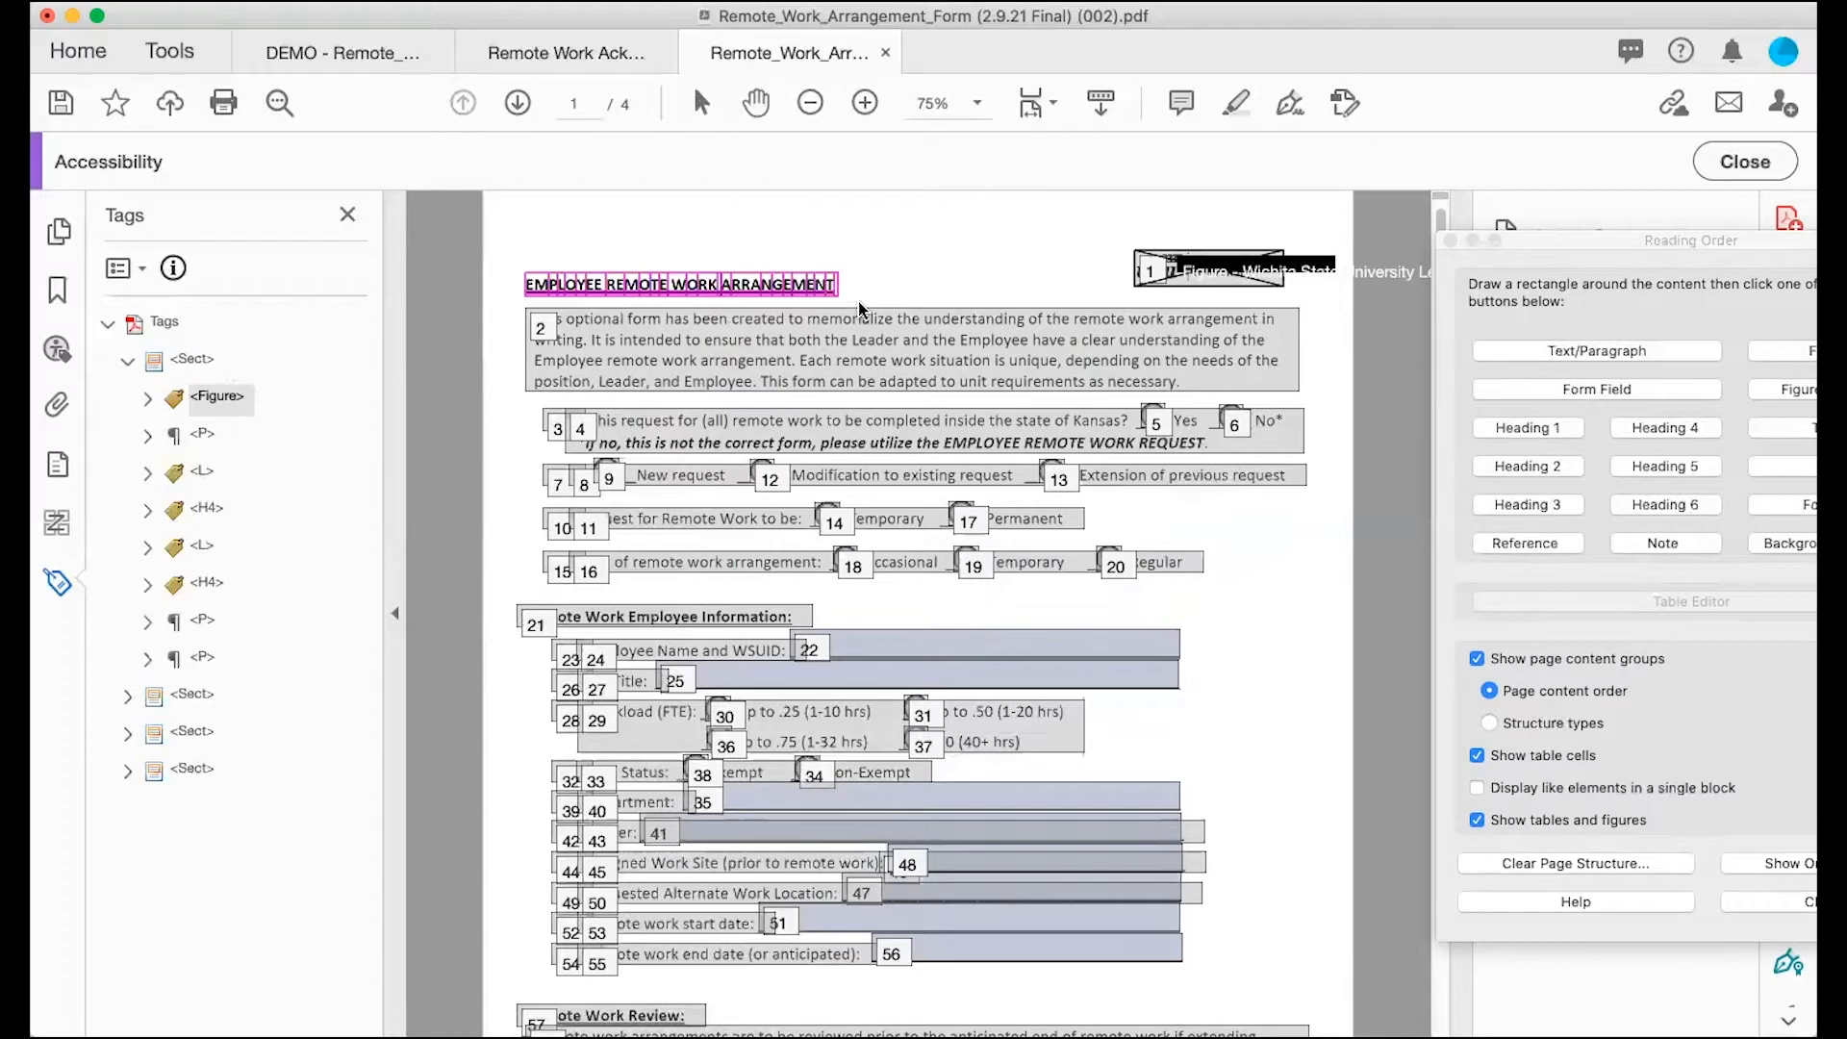
pyautogui.click(1517, 430)
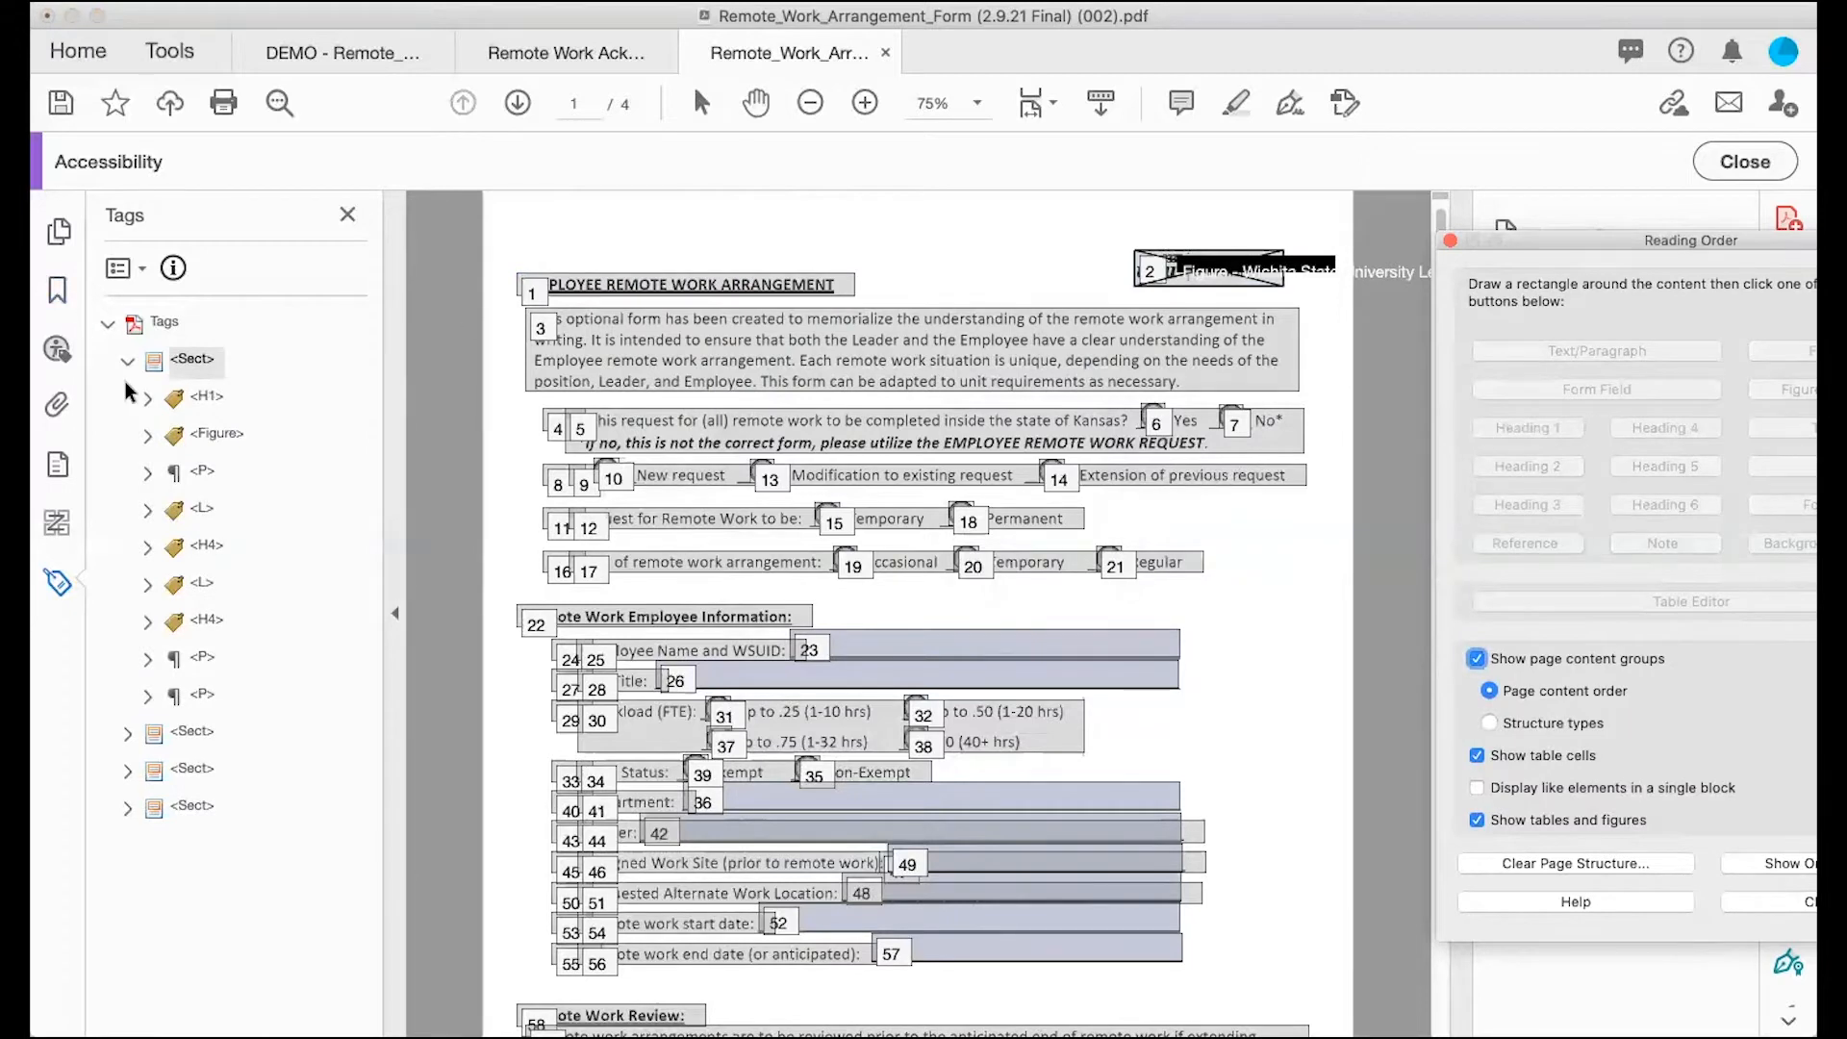
pyautogui.click(147, 398)
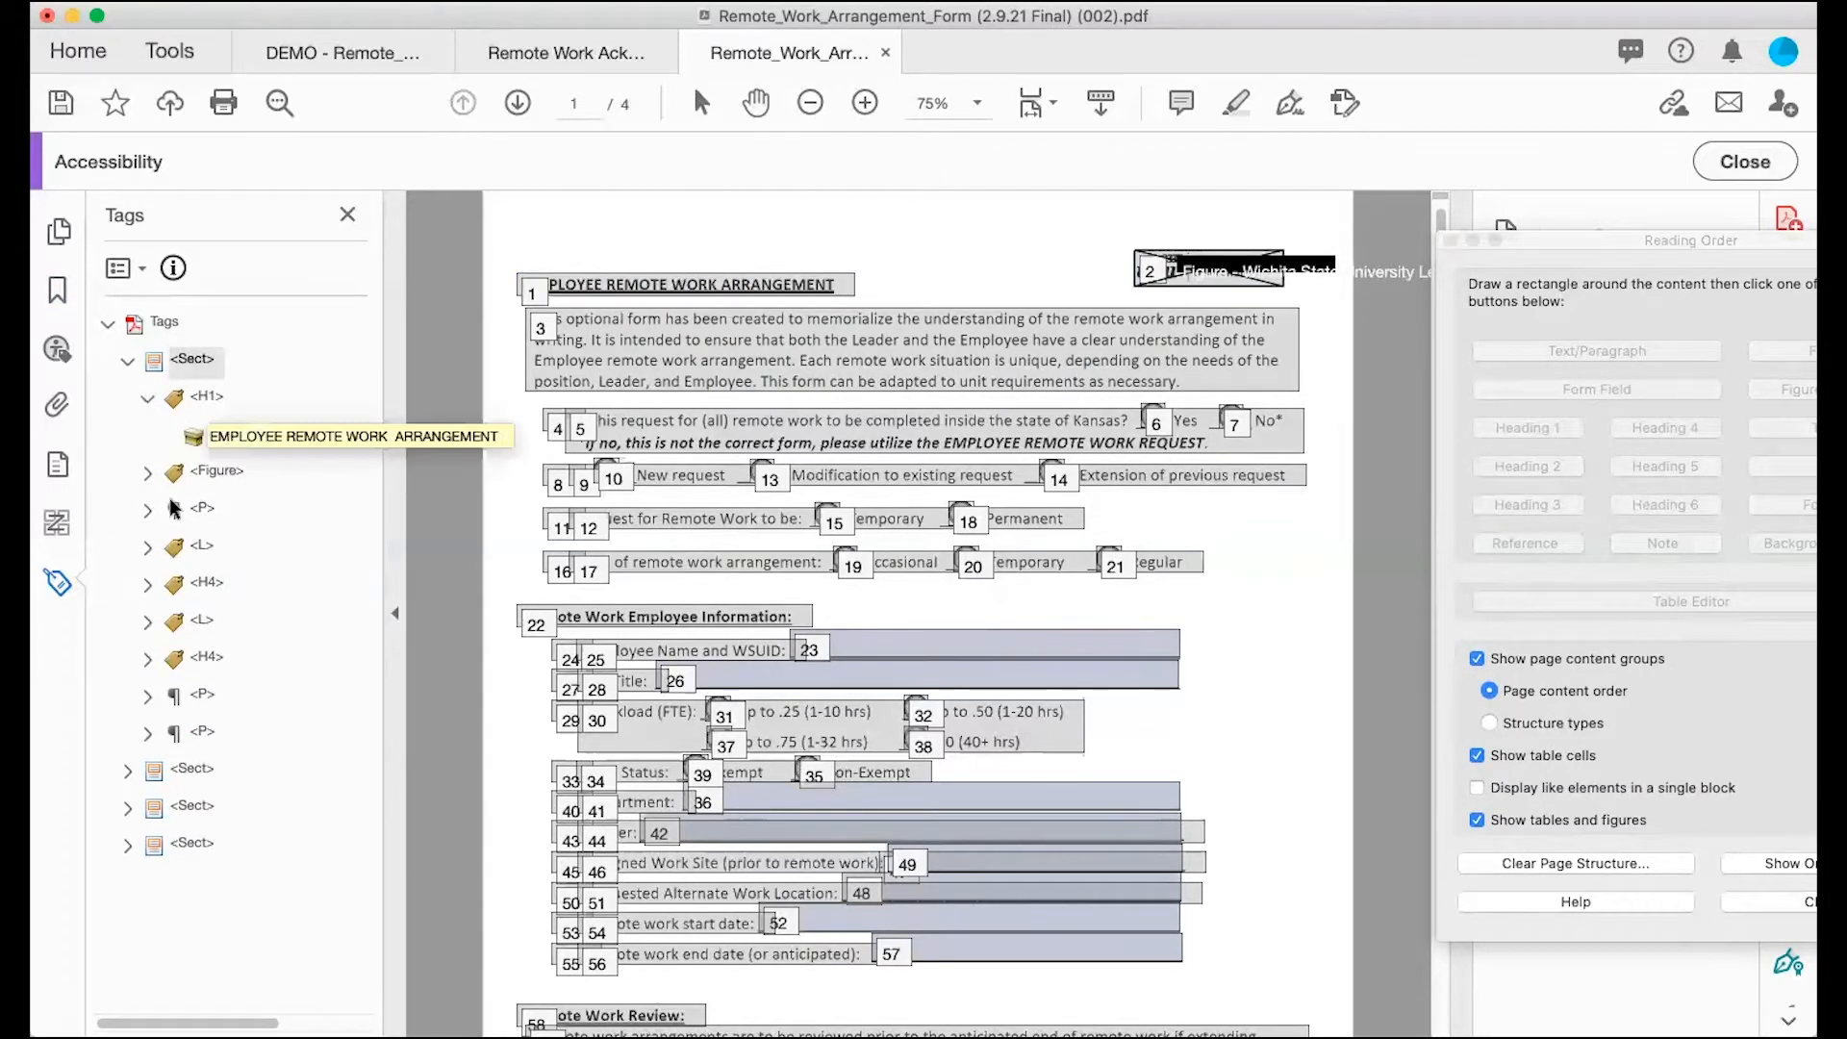
pyautogui.click(202, 435)
pyautogui.click(148, 398)
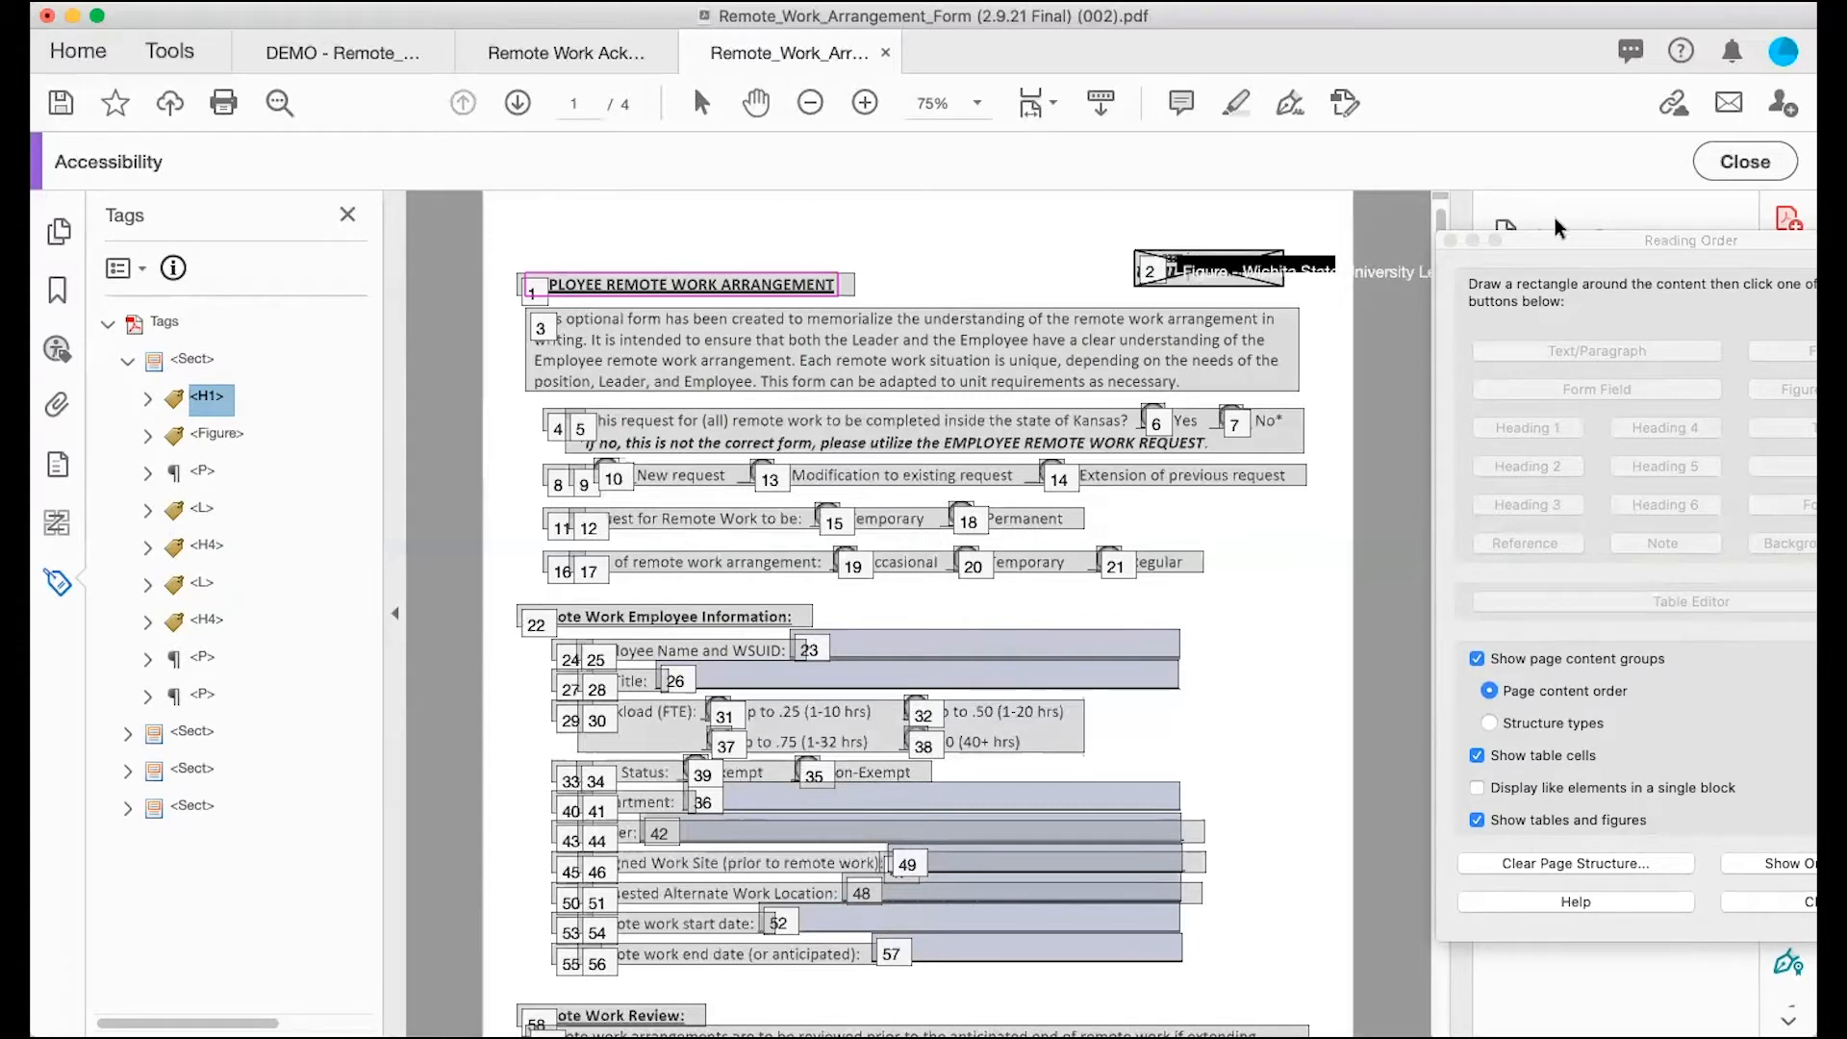
pyautogui.moveTo(1562, 237); pyautogui.dragTo(1491, 234)
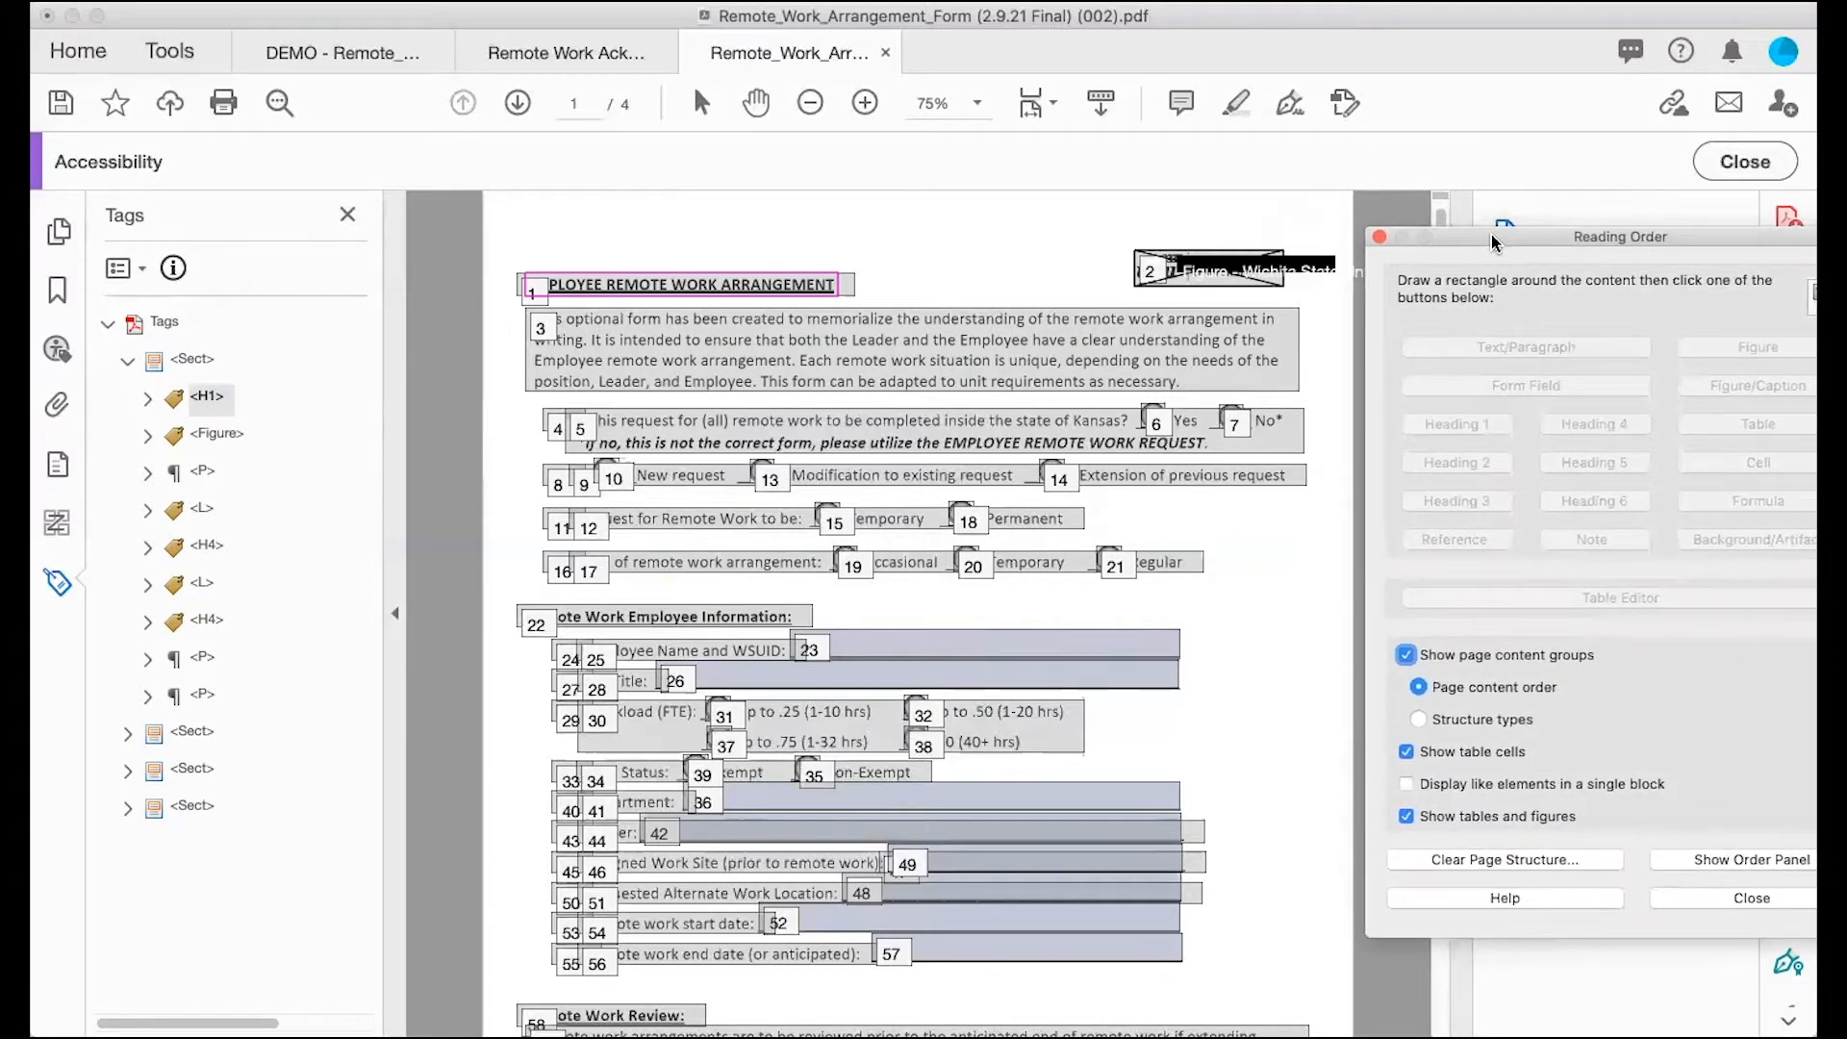
pyautogui.moveTo(1492, 234); pyautogui.dragTo(1484, 239)
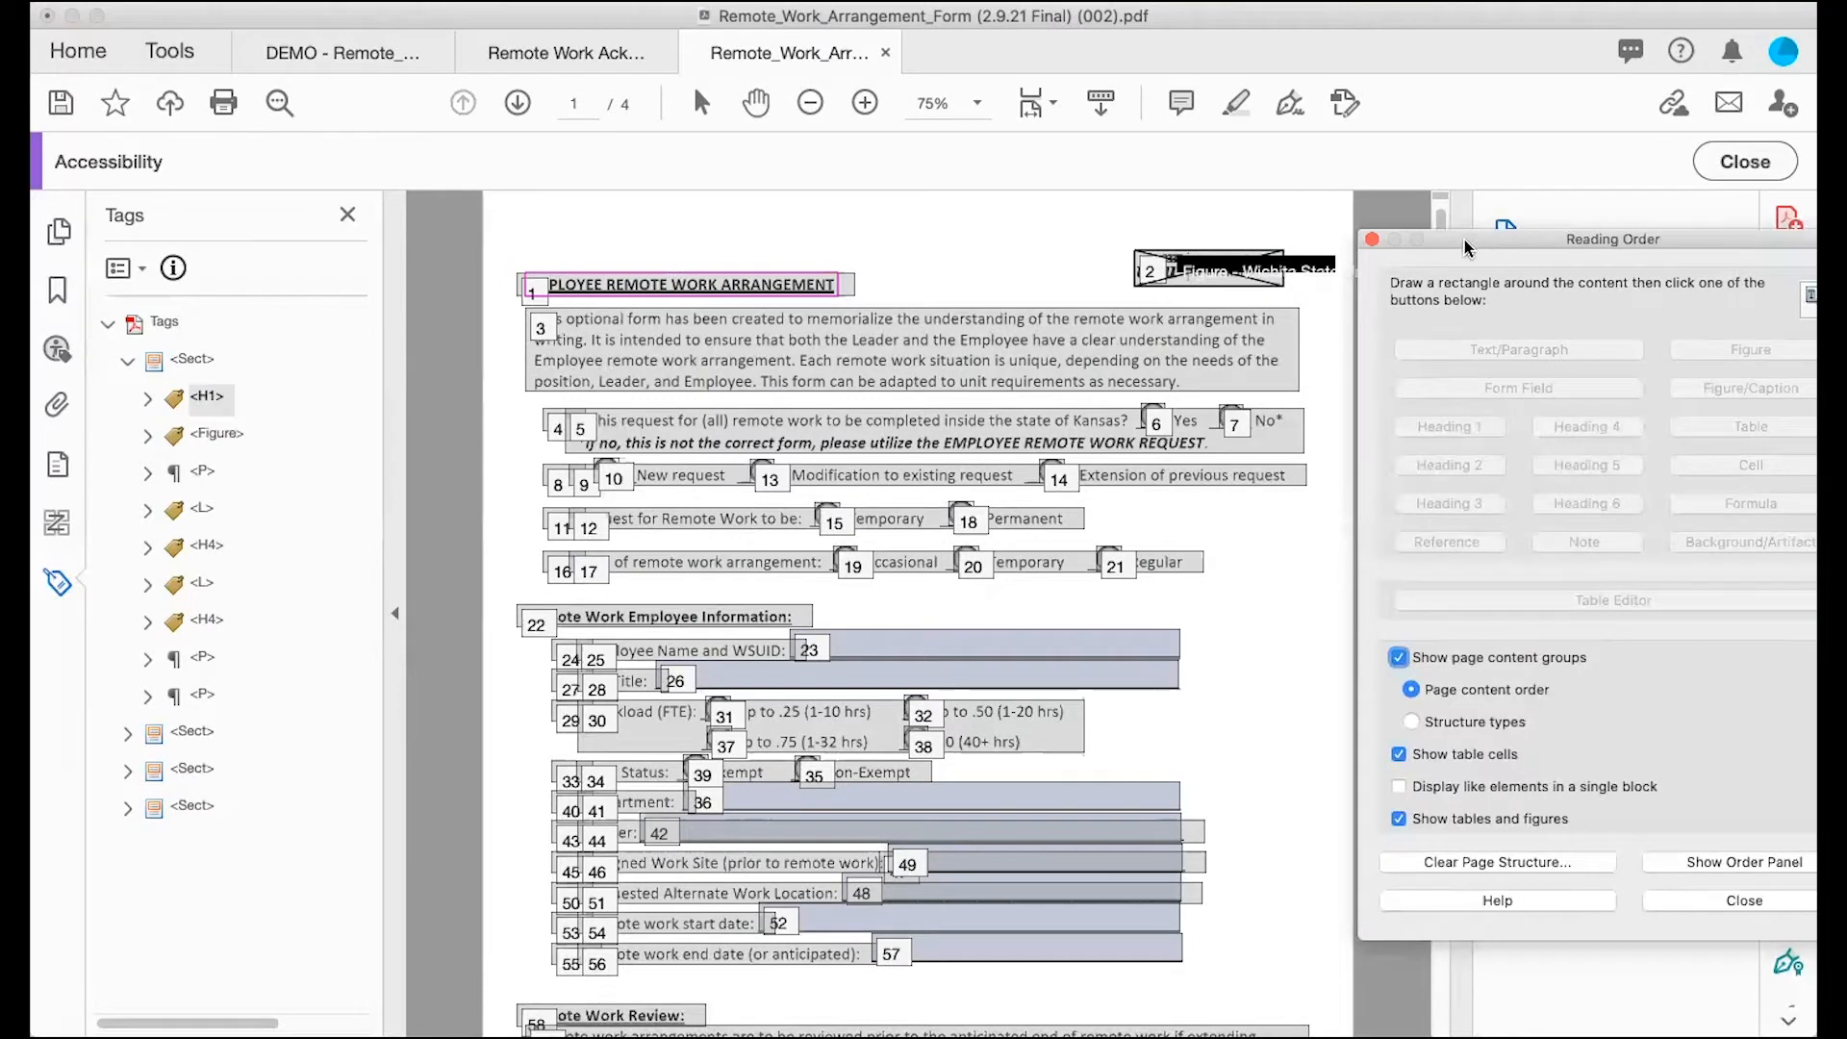
pyautogui.moveTo(1466, 249)
pyautogui.mouseDown()
pyautogui.moveTo(1539, 248)
pyautogui.moveTo(1464, 251)
pyautogui.mouseUp()
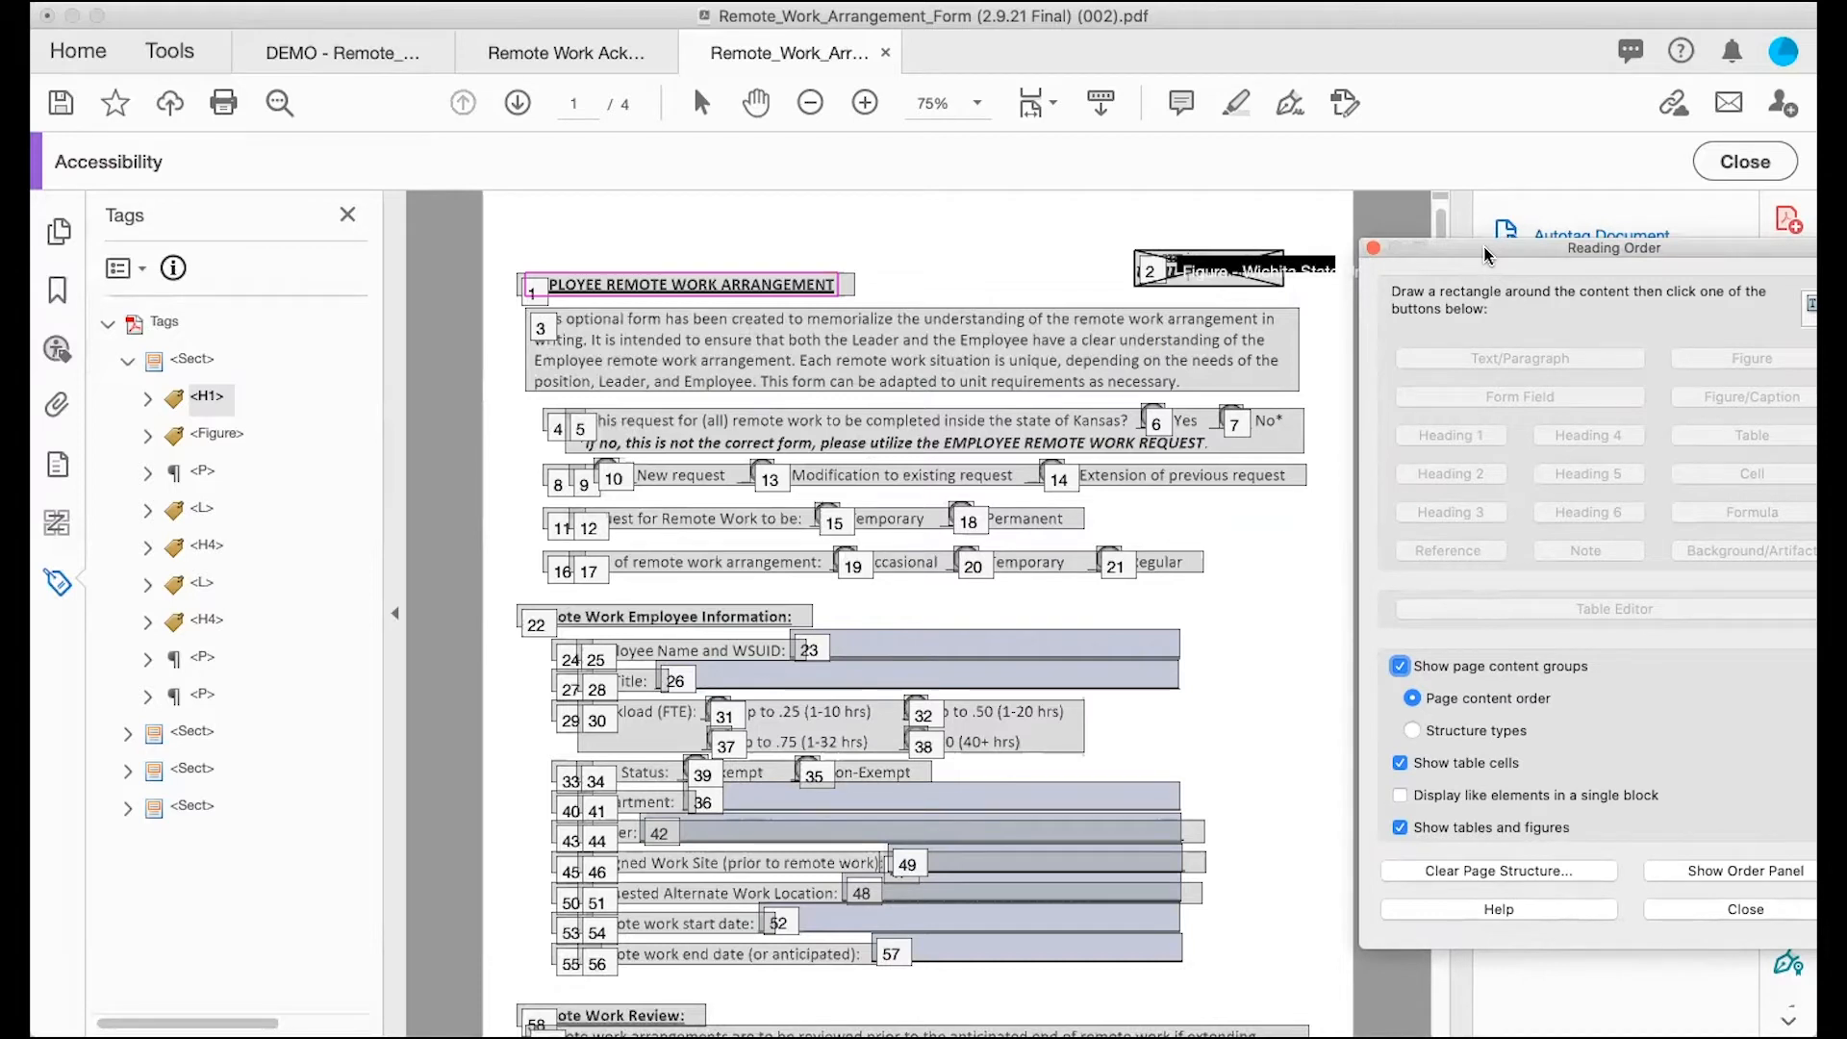
pyautogui.moveTo(1481, 246)
pyautogui.mouseDown()
pyautogui.moveTo(1601, 254)
pyautogui.moveTo(1482, 235)
pyautogui.mouseUp()
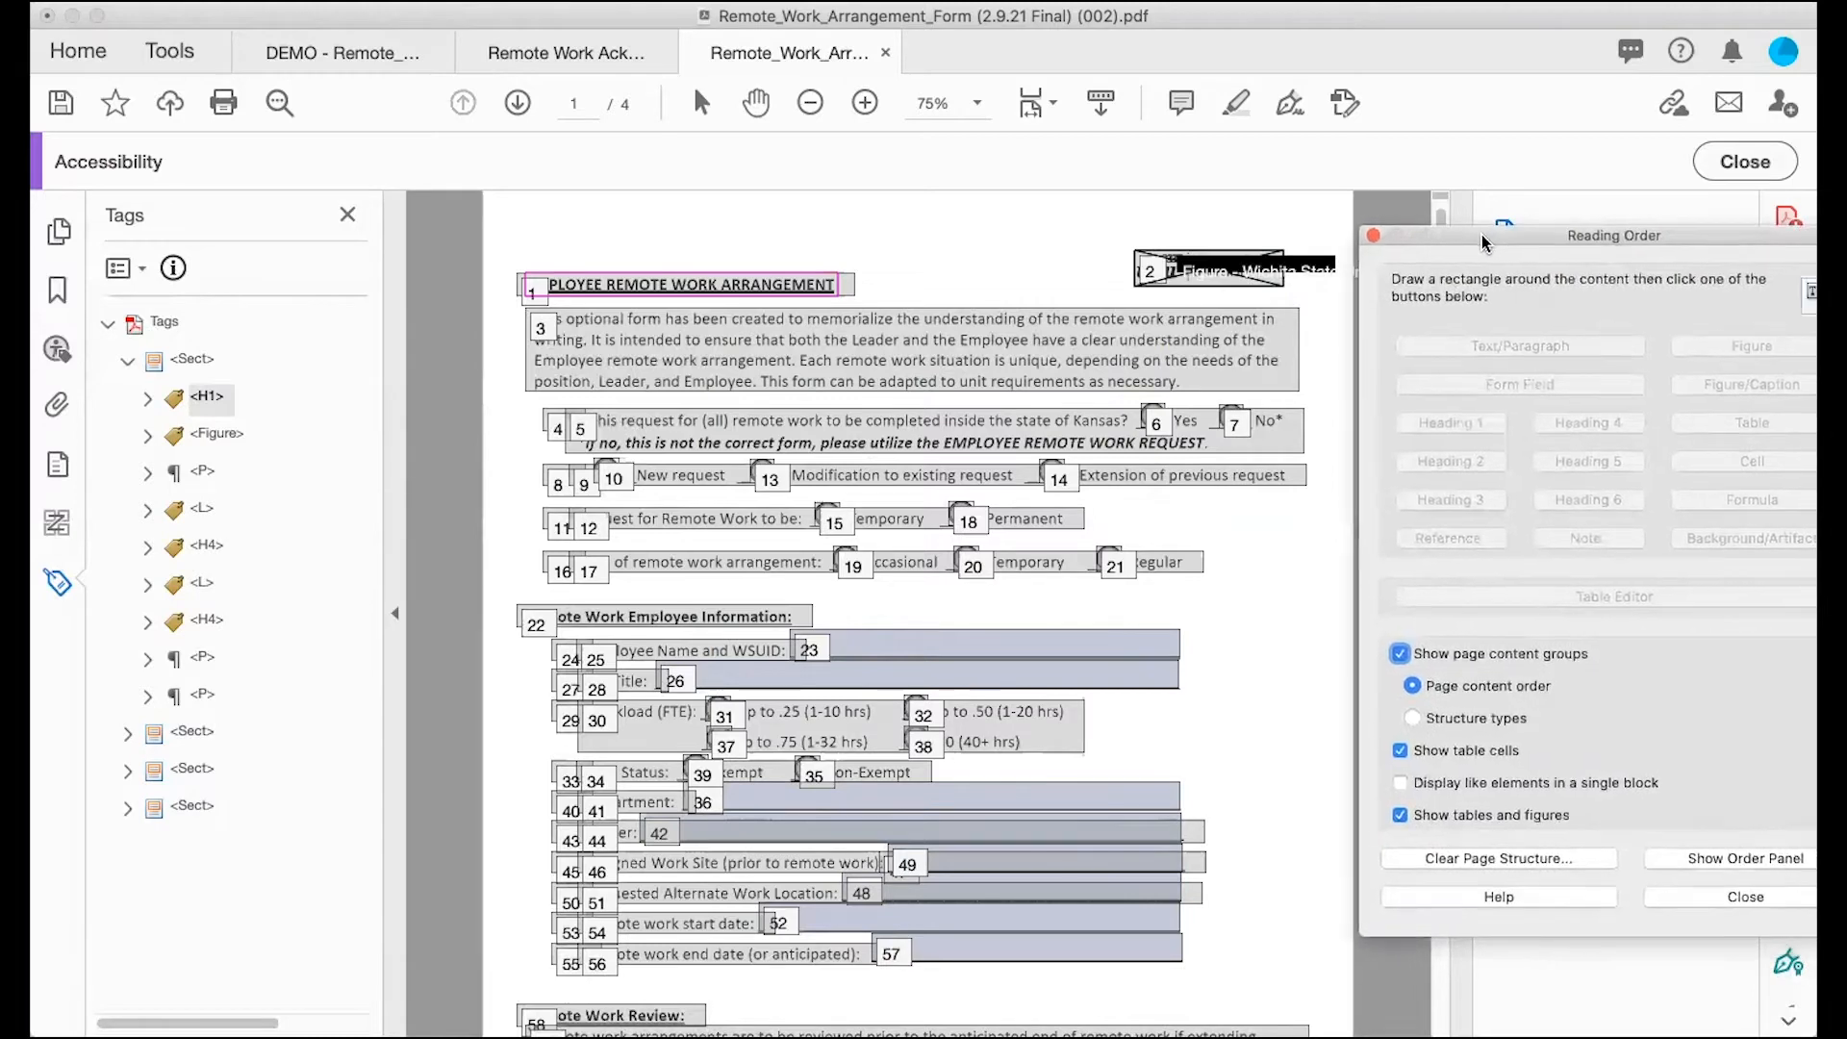
# Step: Check the first Section's H1 and Figure tags against the page and move the Figure tag above the H1 tag
pyautogui.click(199, 370)
pyautogui.click(199, 366)
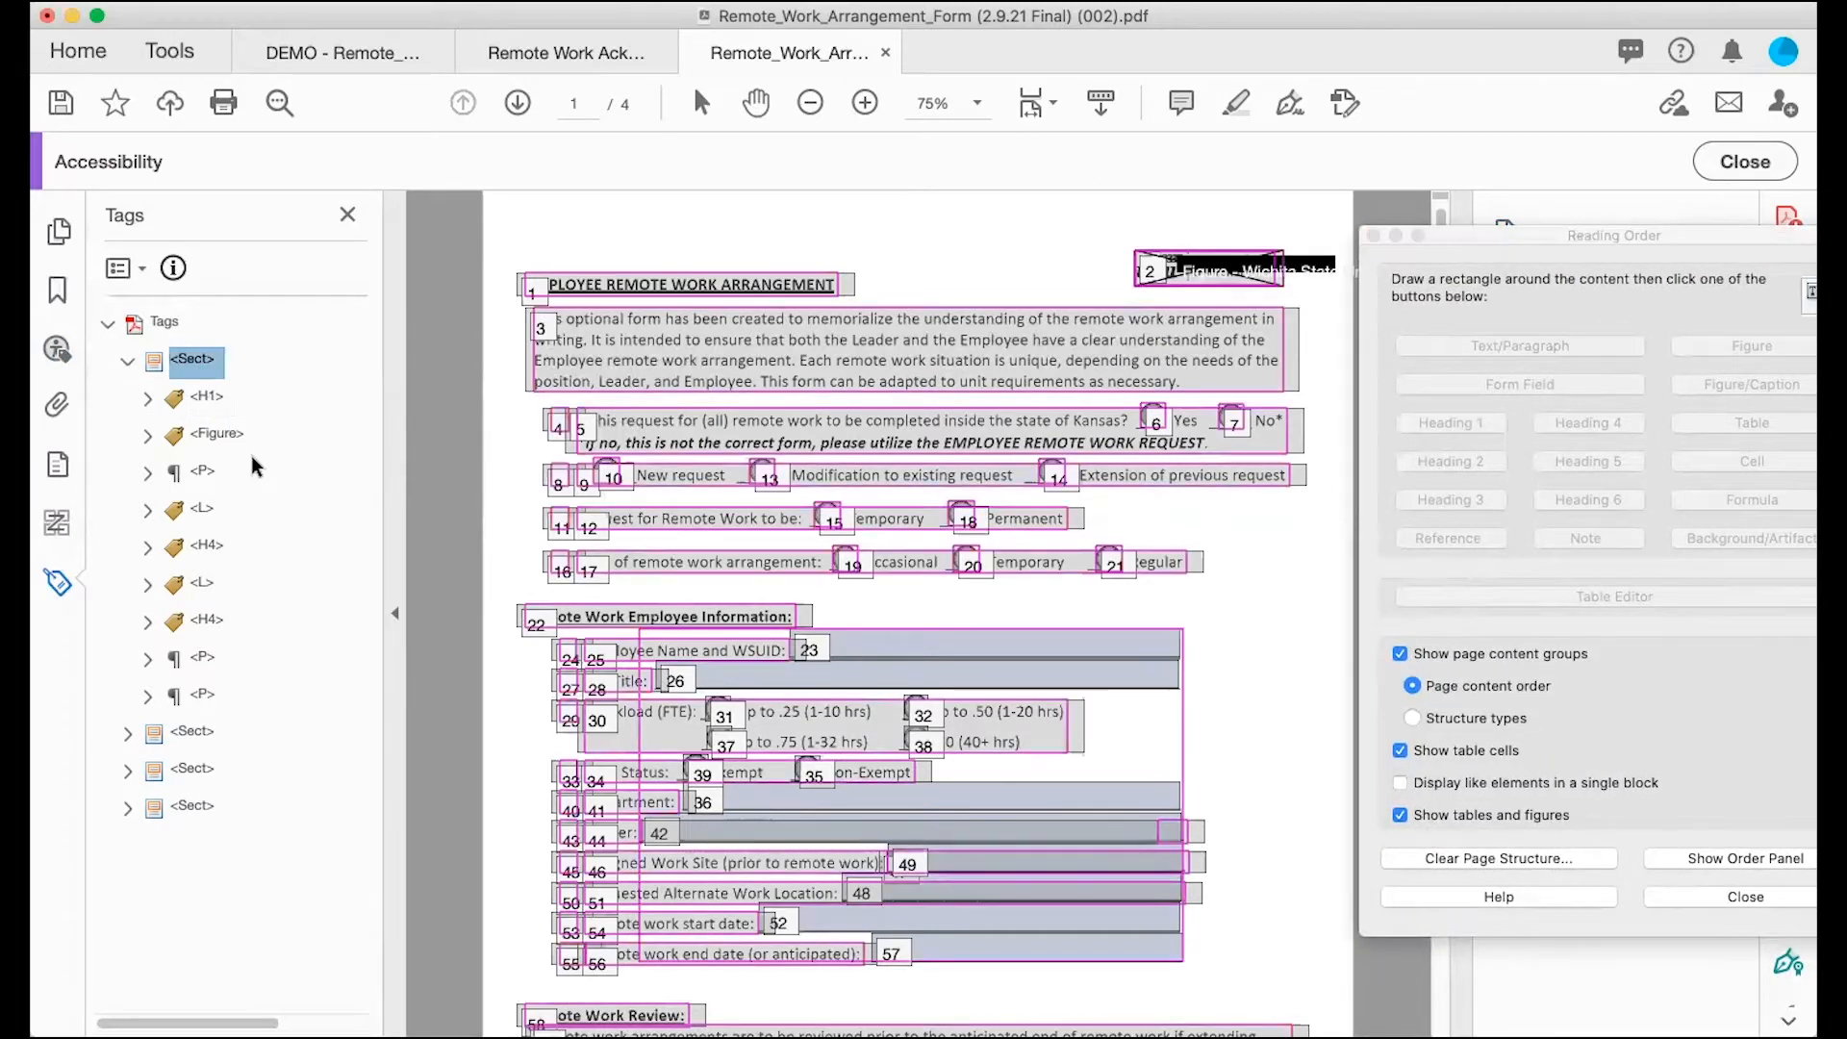
pyautogui.press('Down')
pyautogui.press('Down')
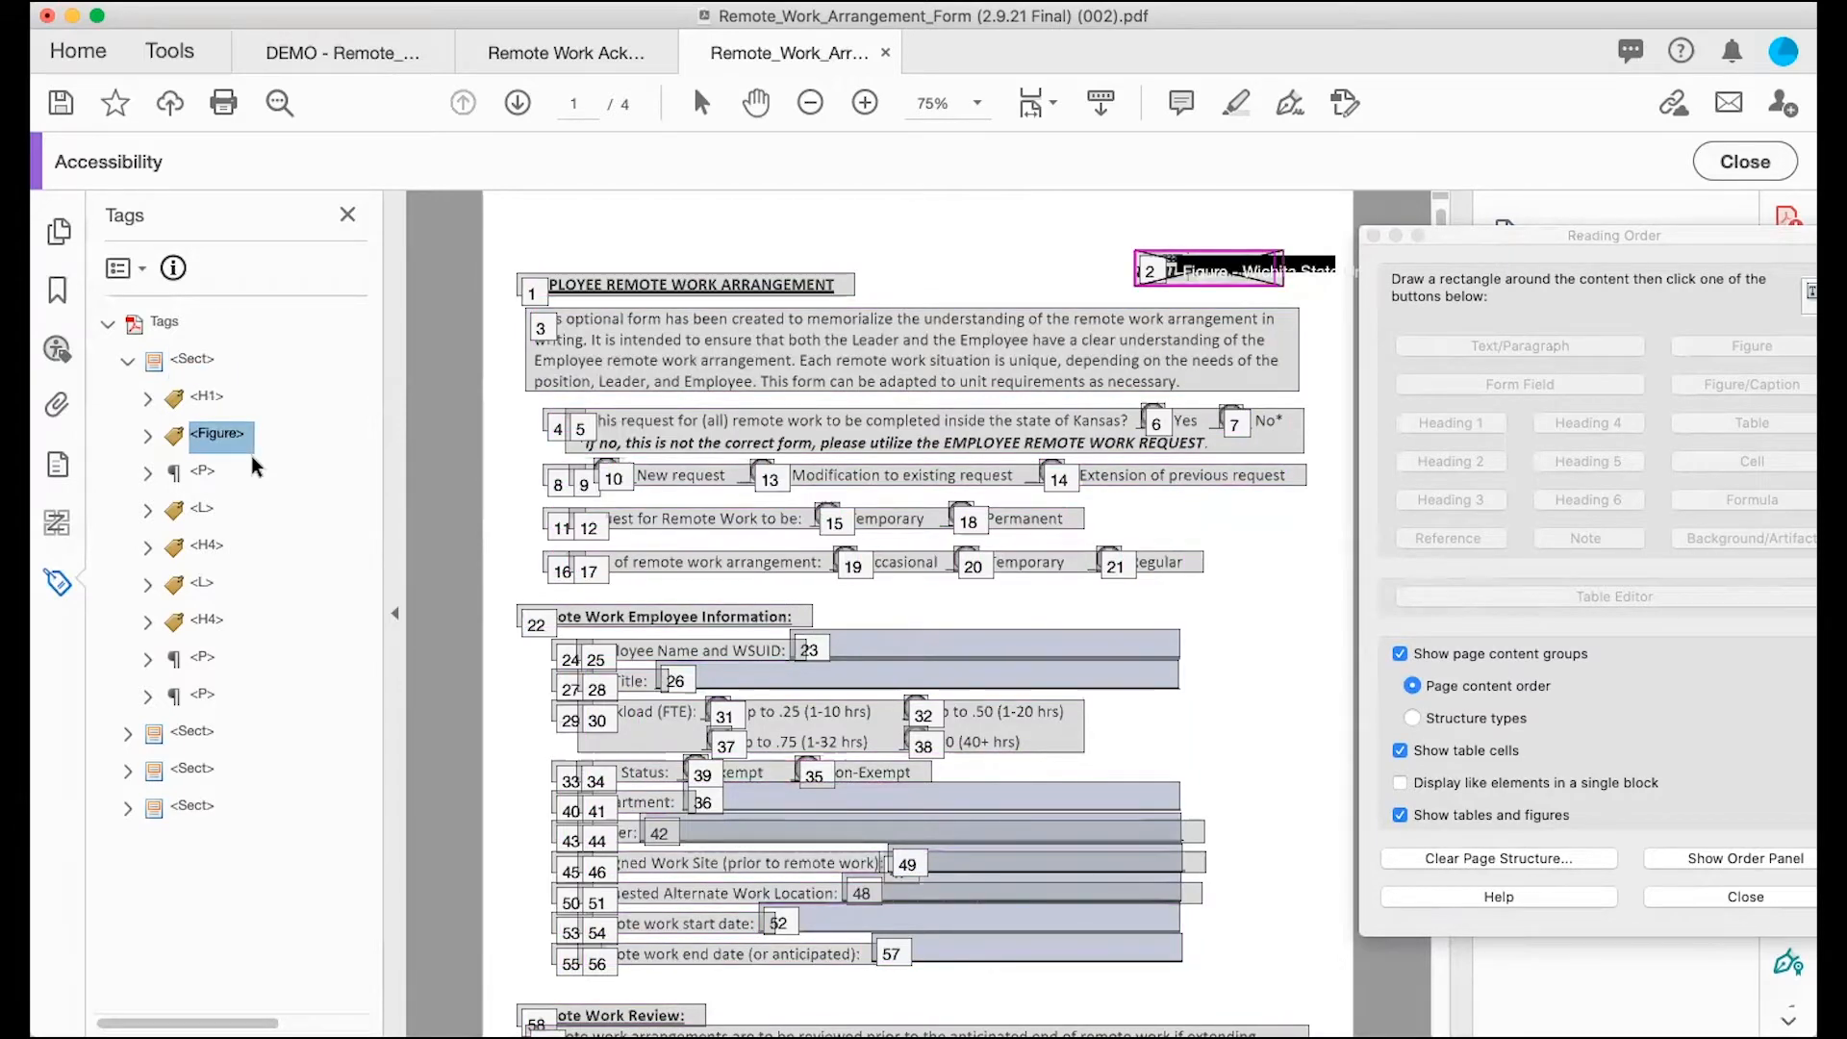
pyautogui.press('Up')
pyautogui.click(203, 433)
pyautogui.moveTo(202, 438); pyautogui.dragTo(197, 370)
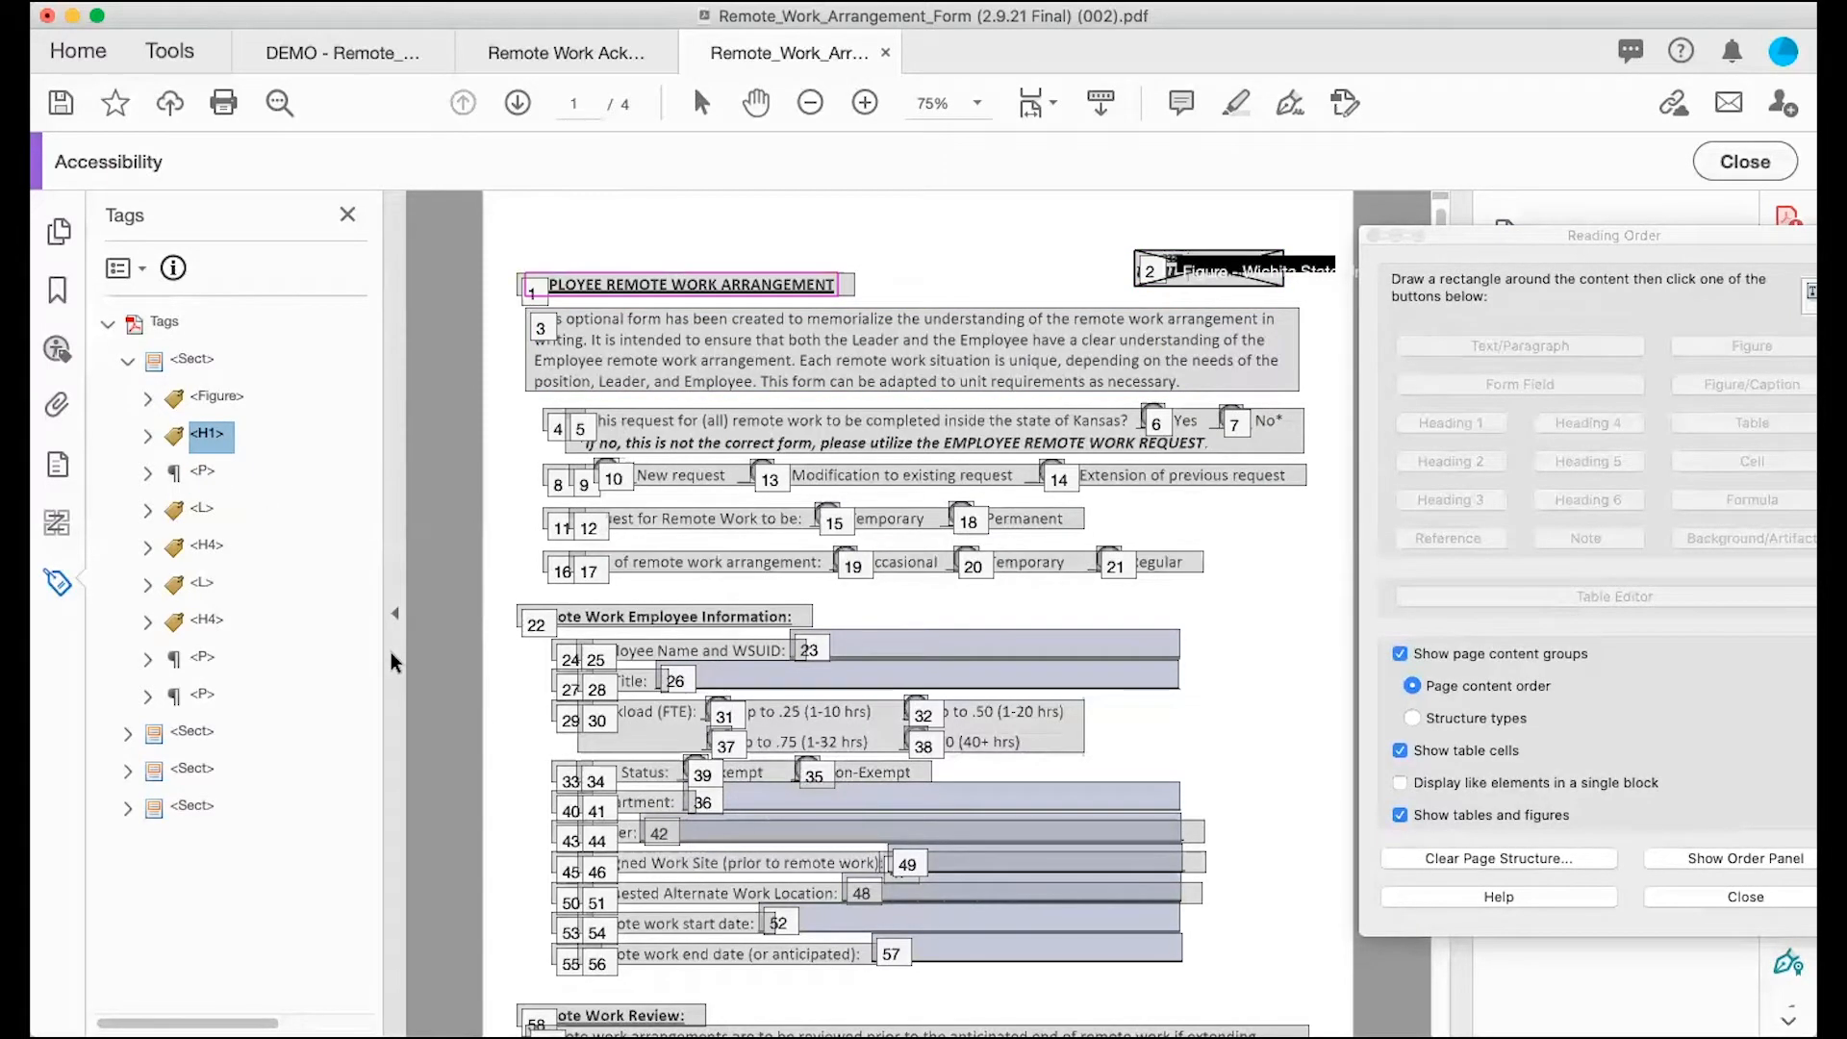
# Step: Check the page content of the first paragraph and list tags, and close the Reading Order tool
pyautogui.press('Down')
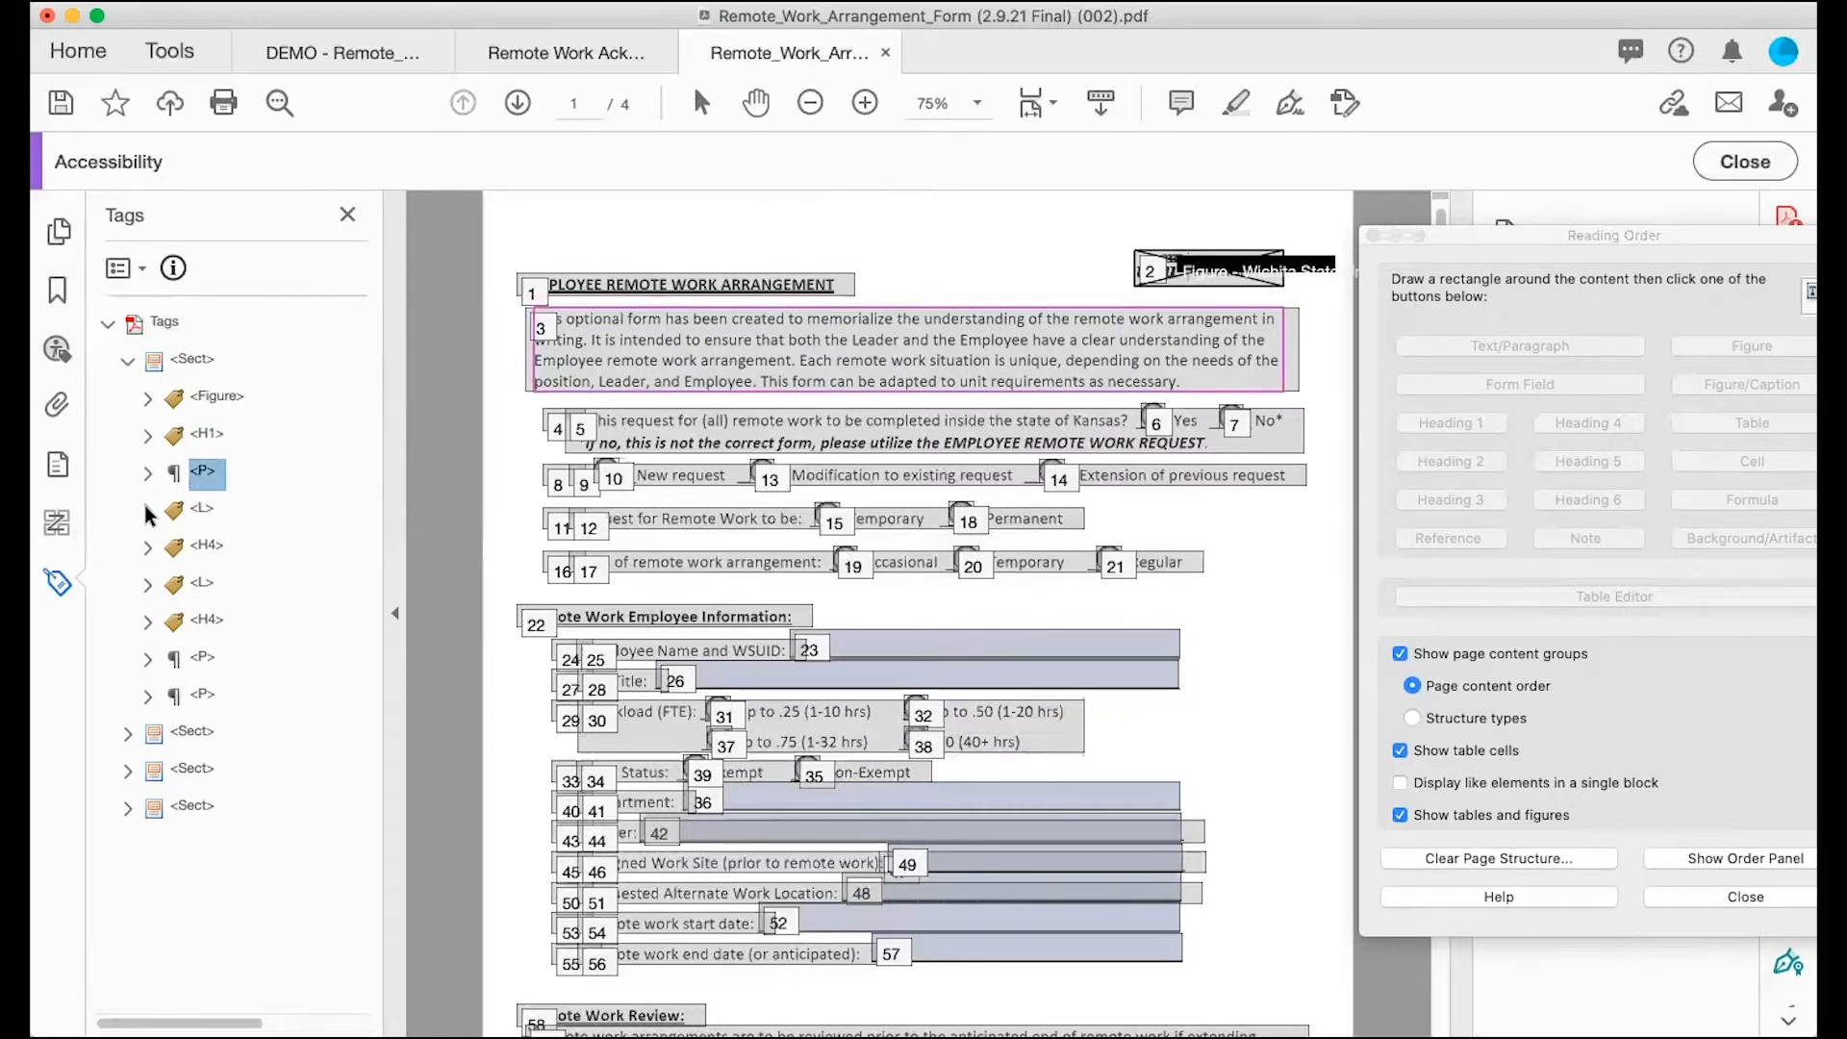
pyautogui.click(201, 507)
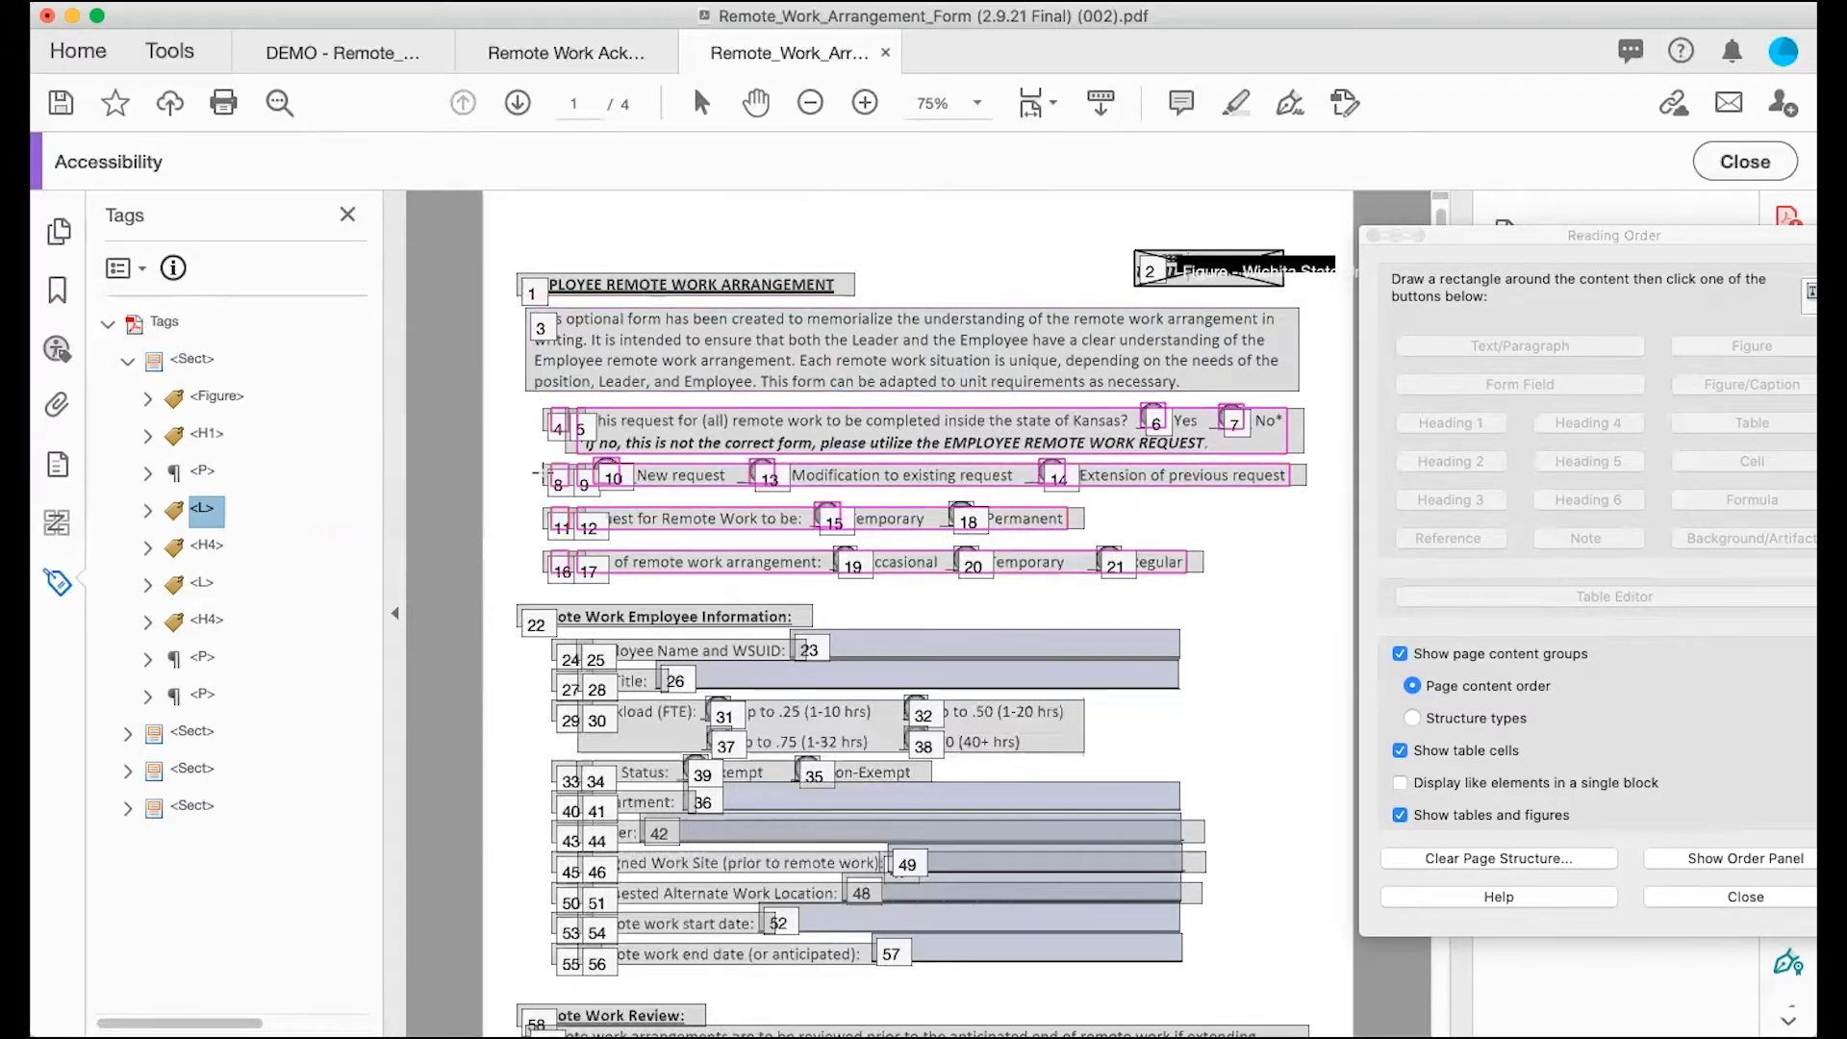
pyautogui.click(1740, 895)
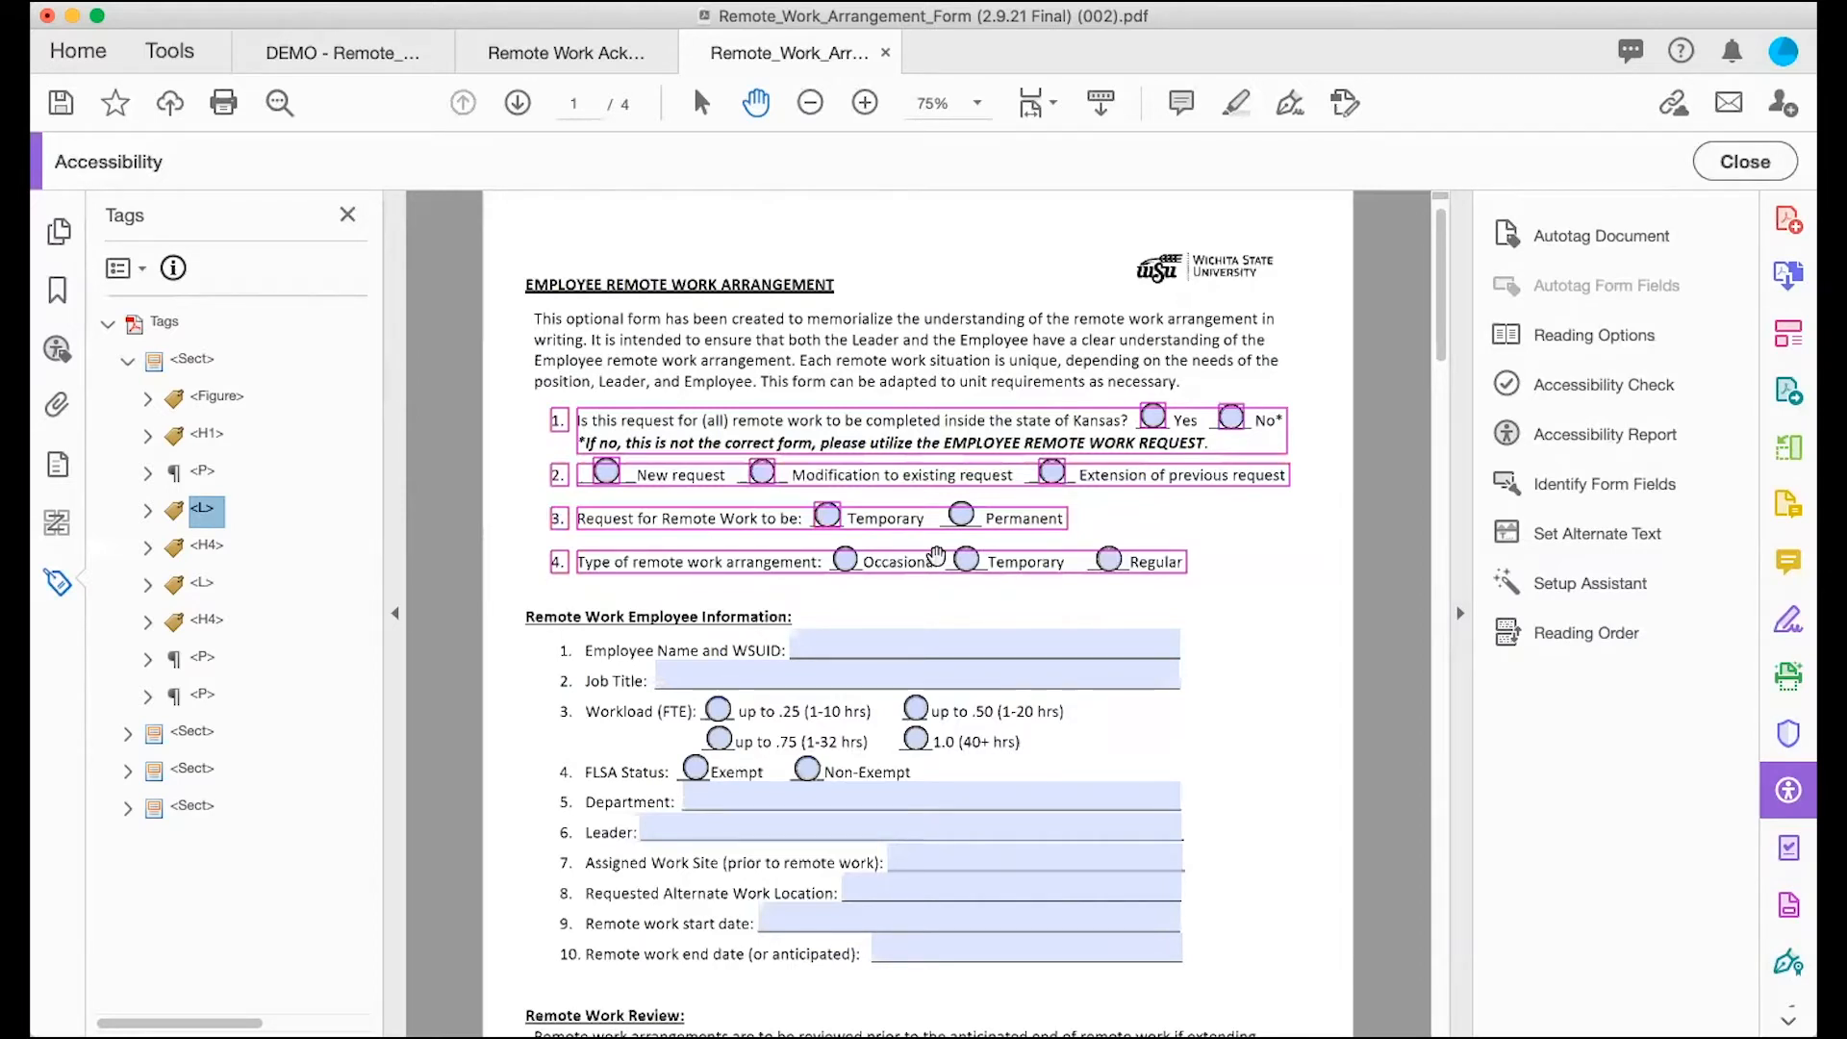
# Step: Expand the first list item's Lbl and LBody tags to examine their content, and collapse the Lbl tag again
pyautogui.click(149, 511)
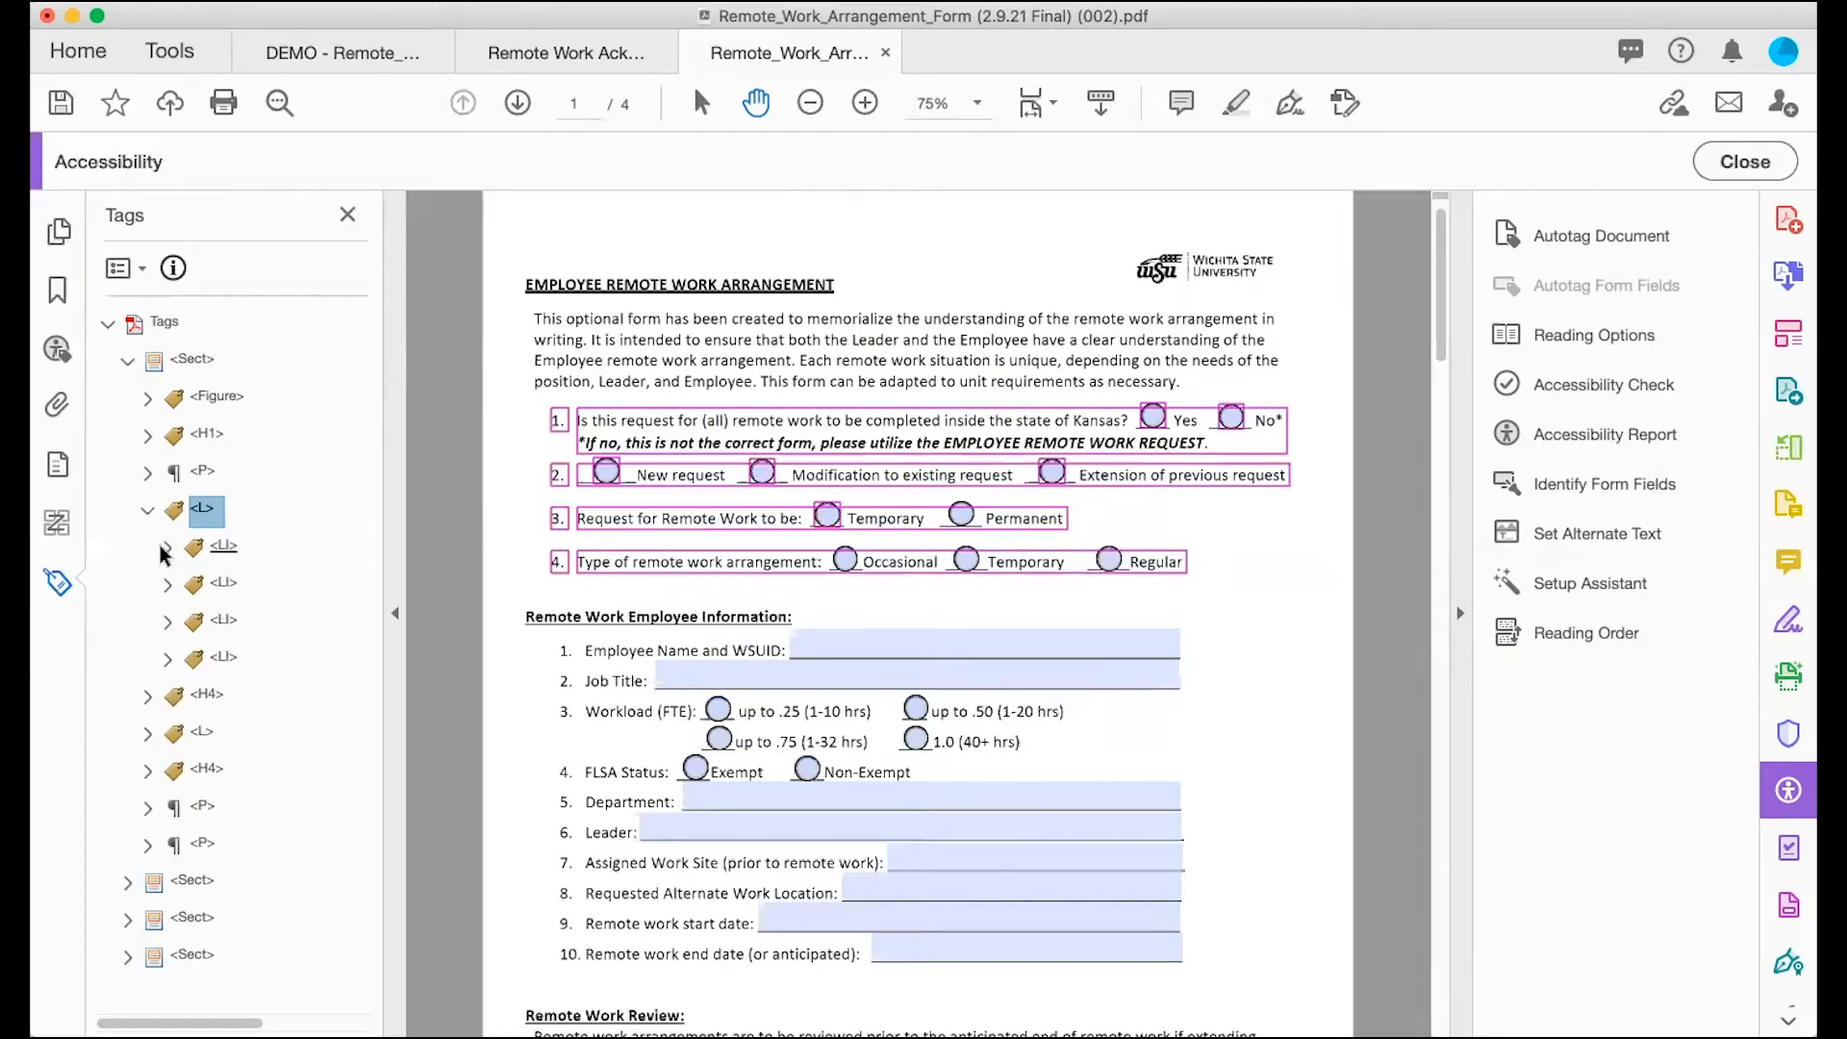
pyautogui.click(166, 549)
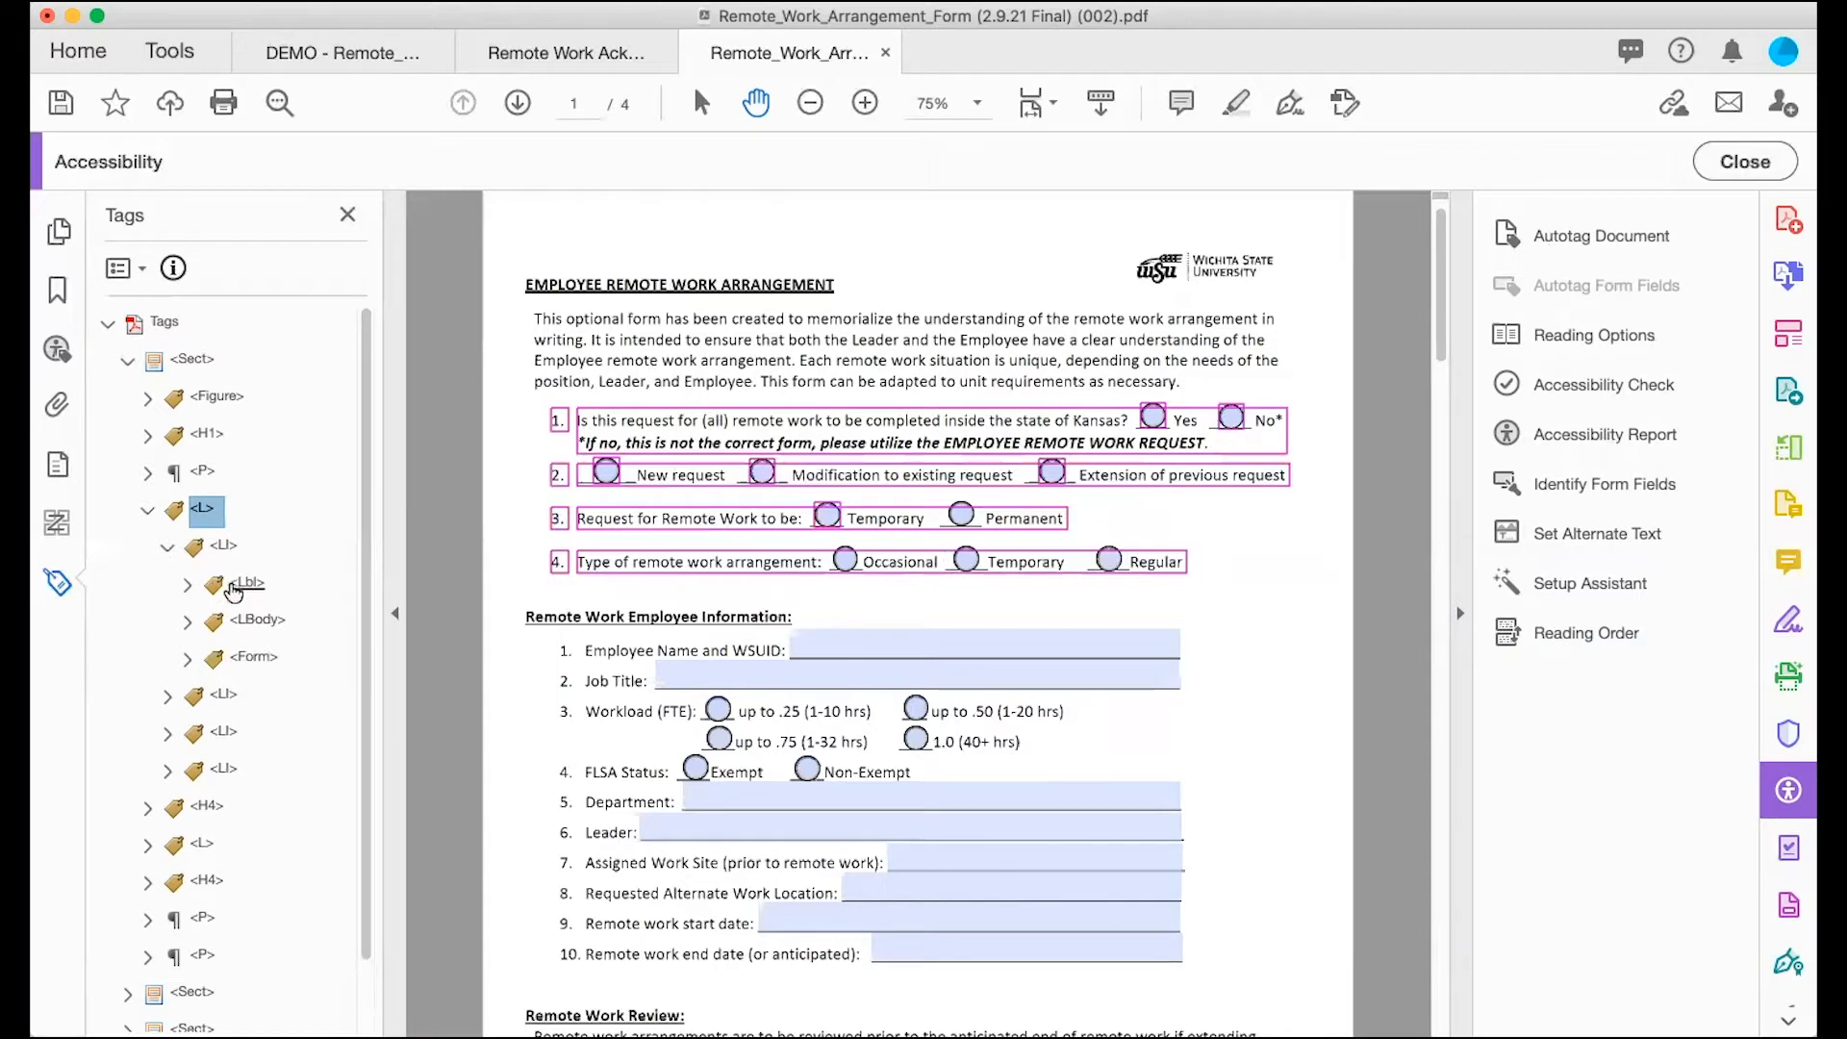
pyautogui.click(187, 585)
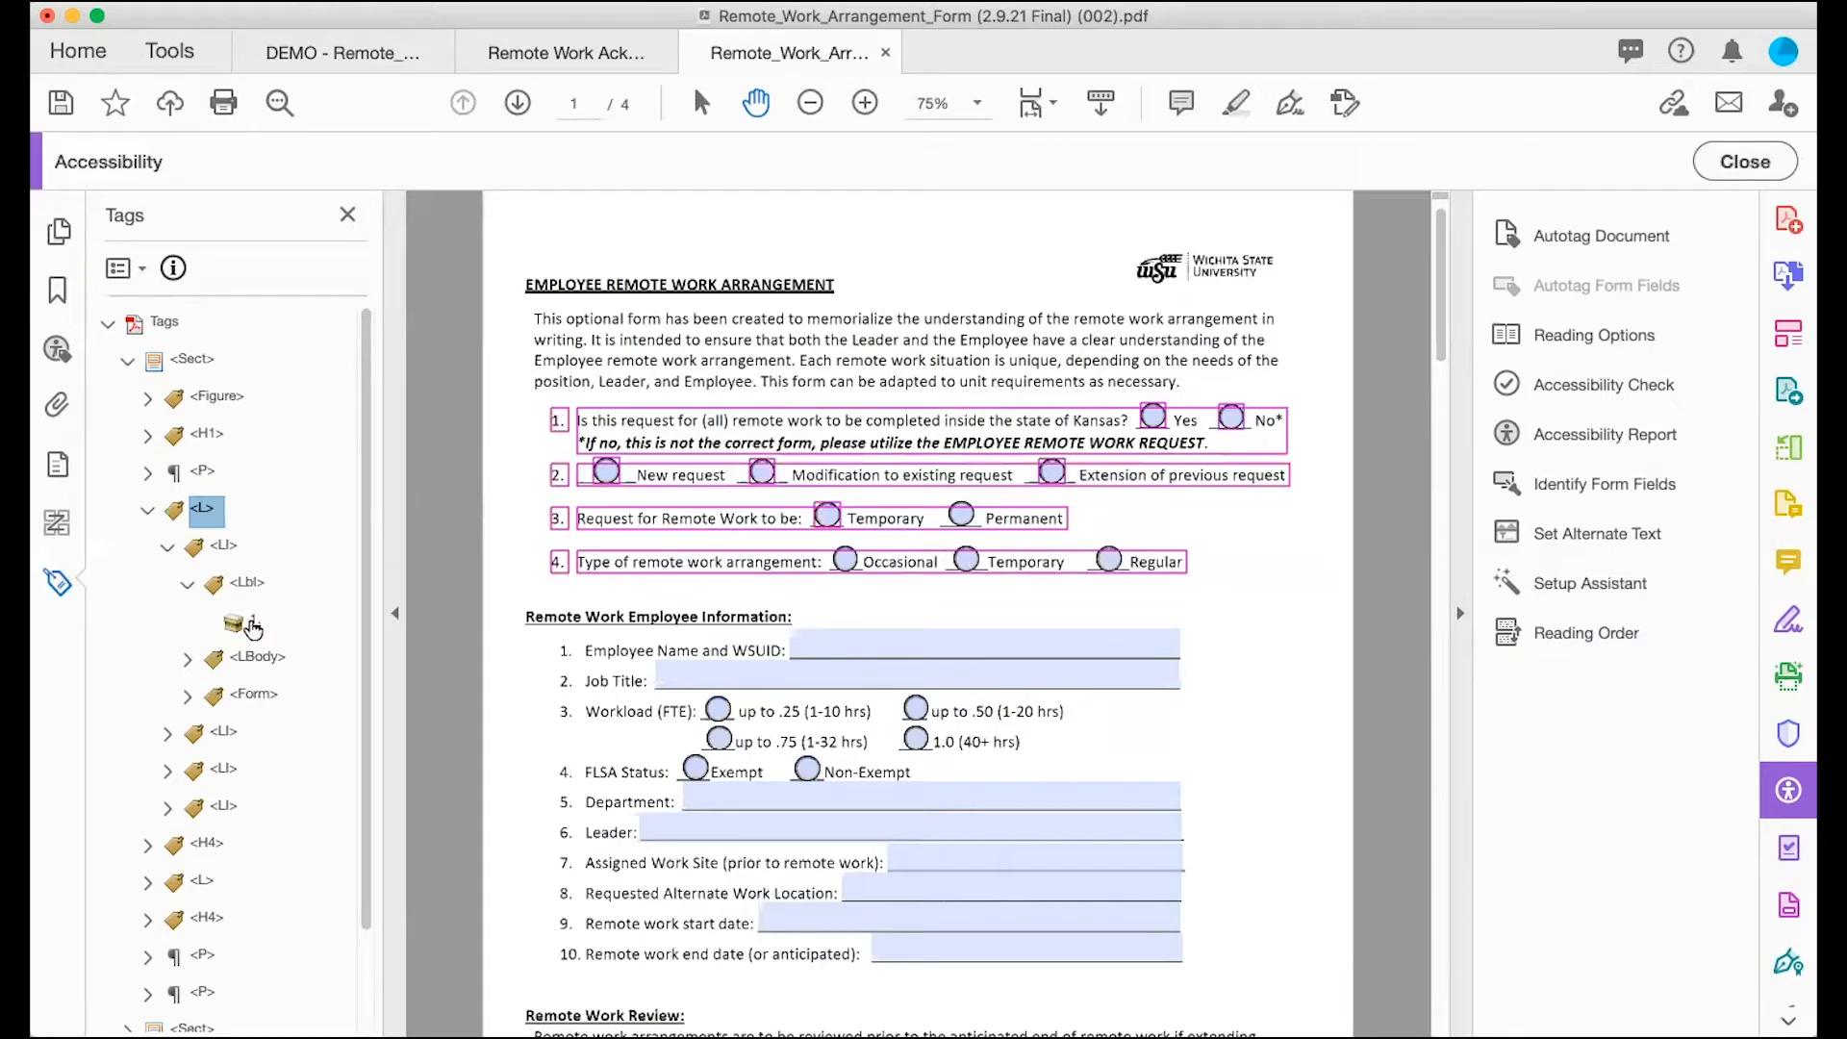
pyautogui.click(188, 656)
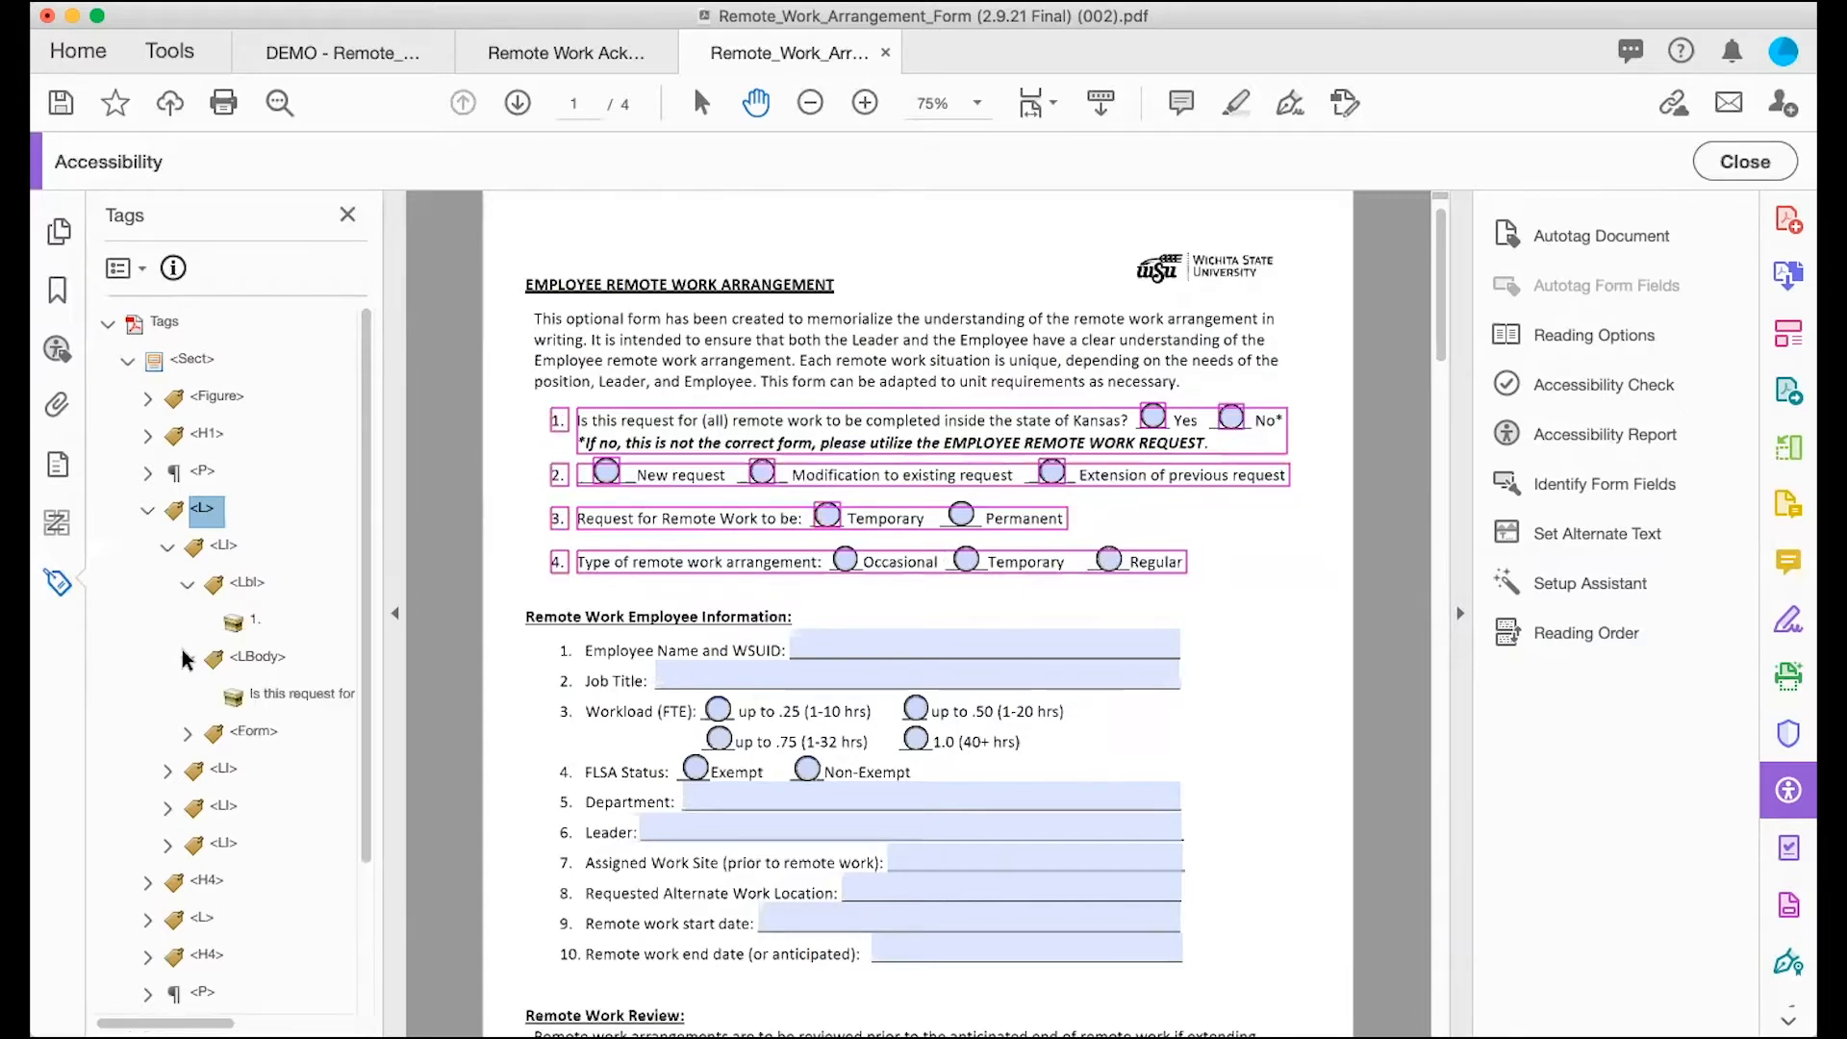
pyautogui.click(298, 703)
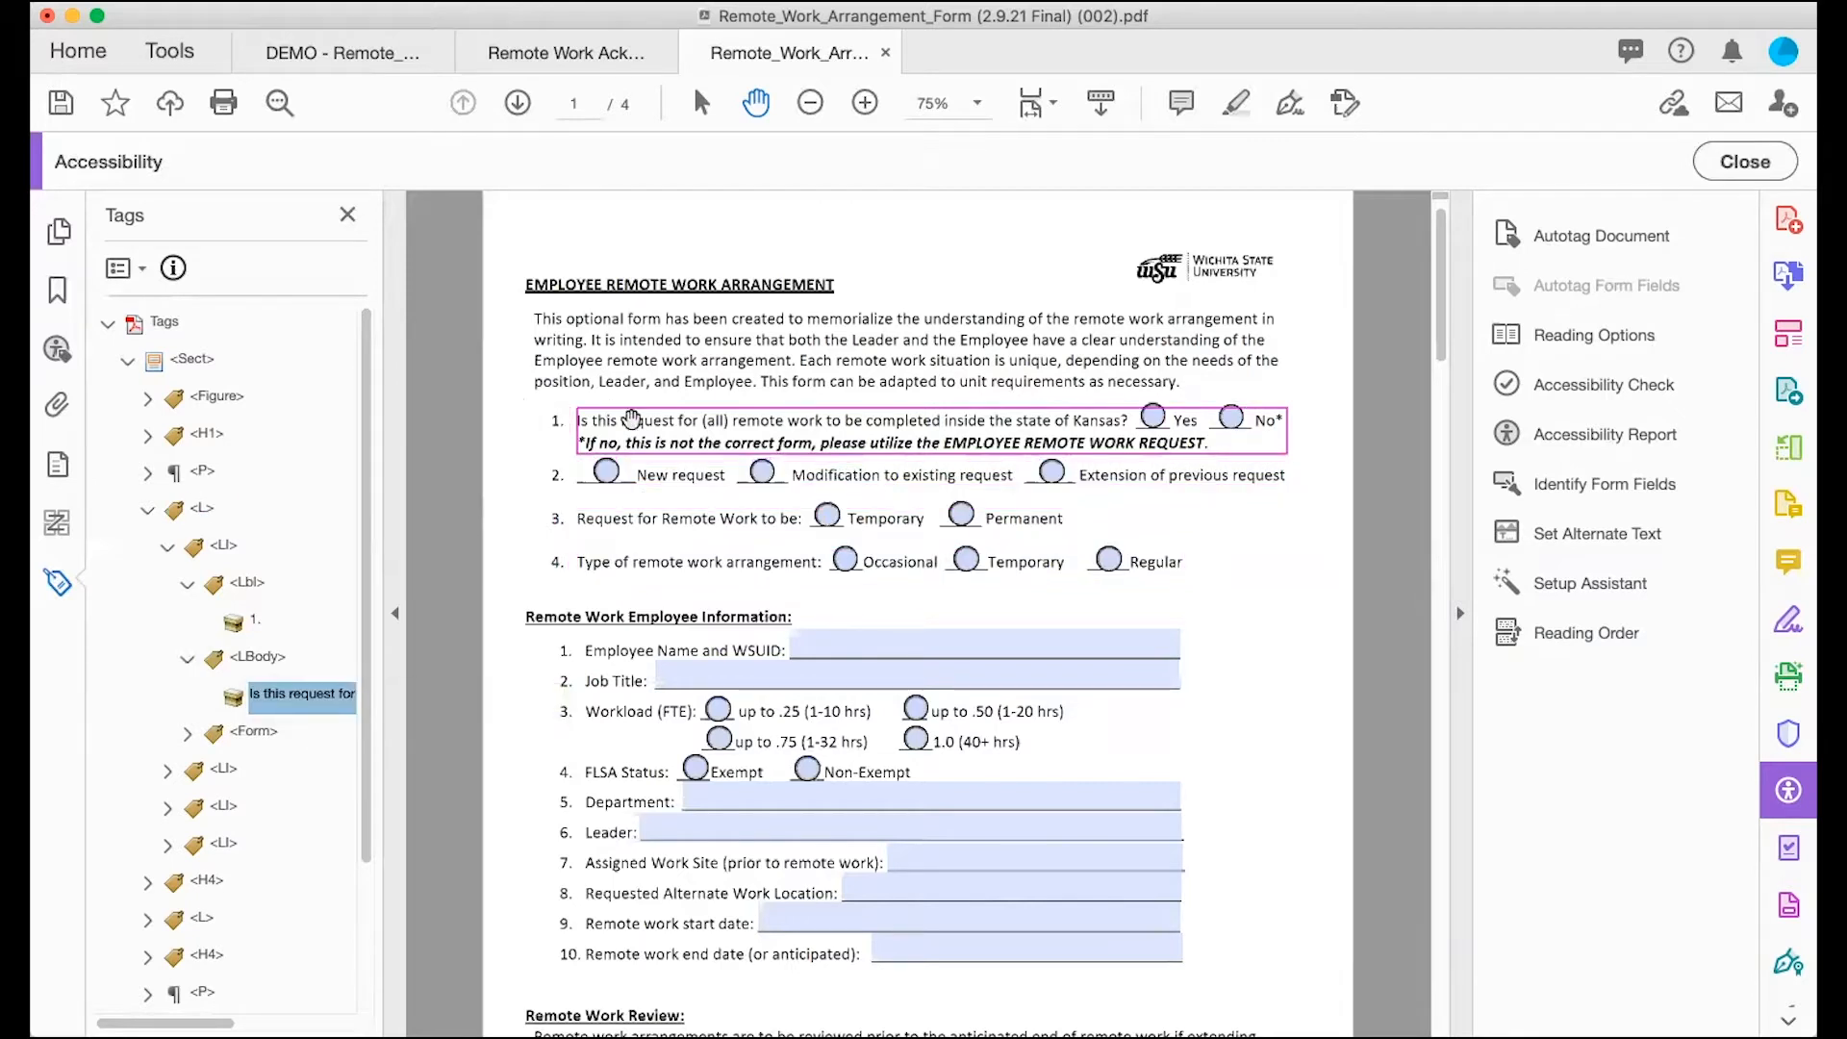
pyautogui.click(187, 583)
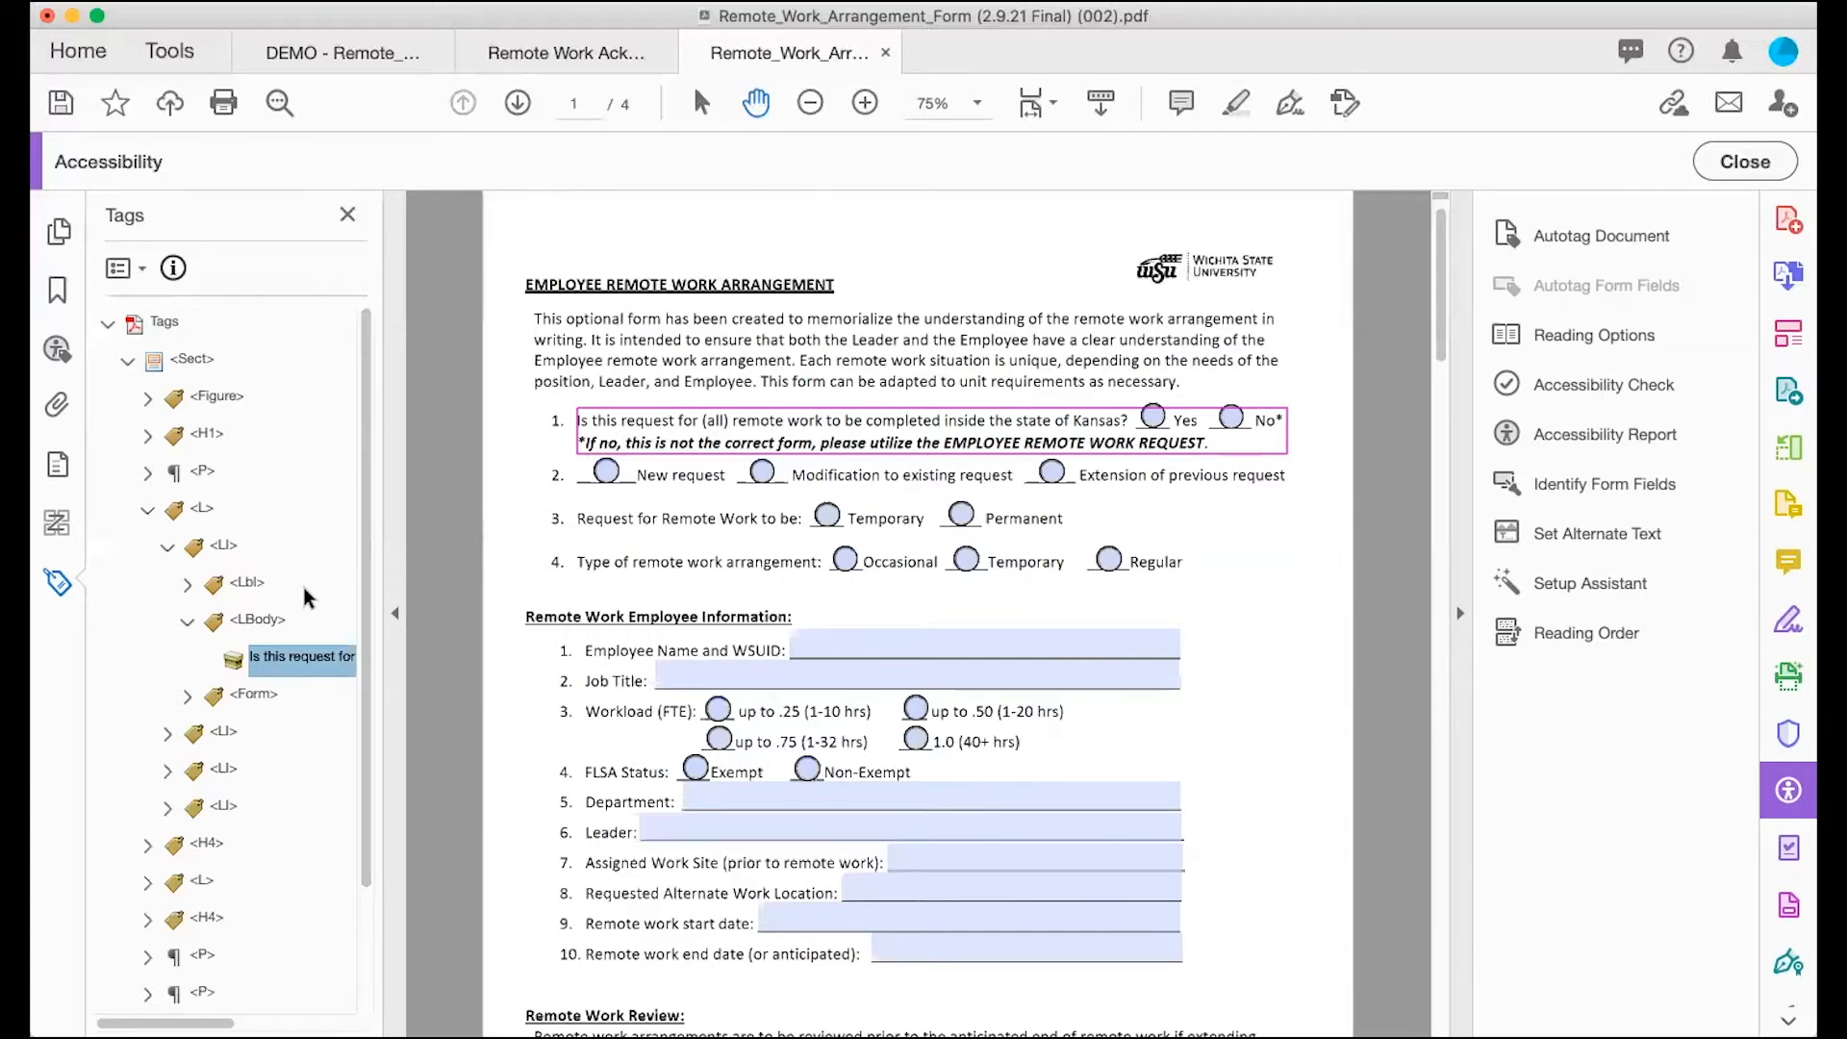
# Step: Compare page 1's content order with the tag tree, and collapse the first list tag
pyautogui.click(54, 529)
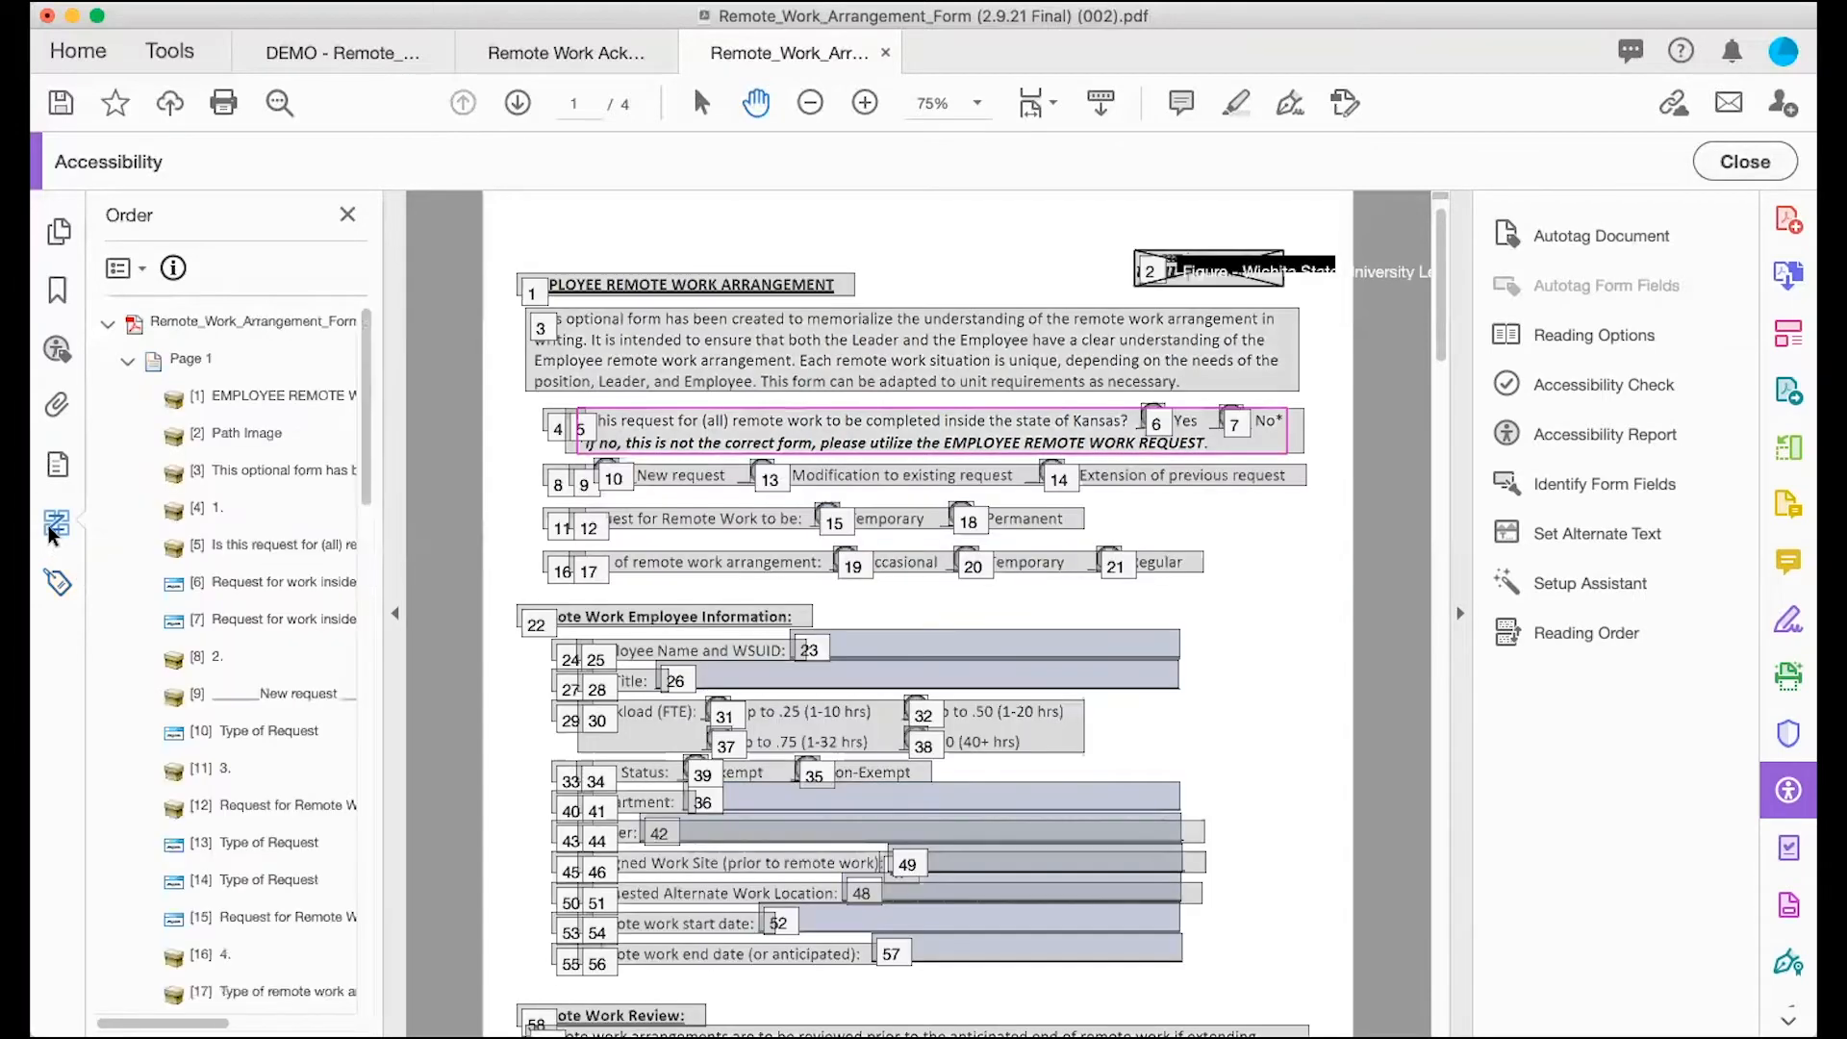
pyautogui.click(56, 581)
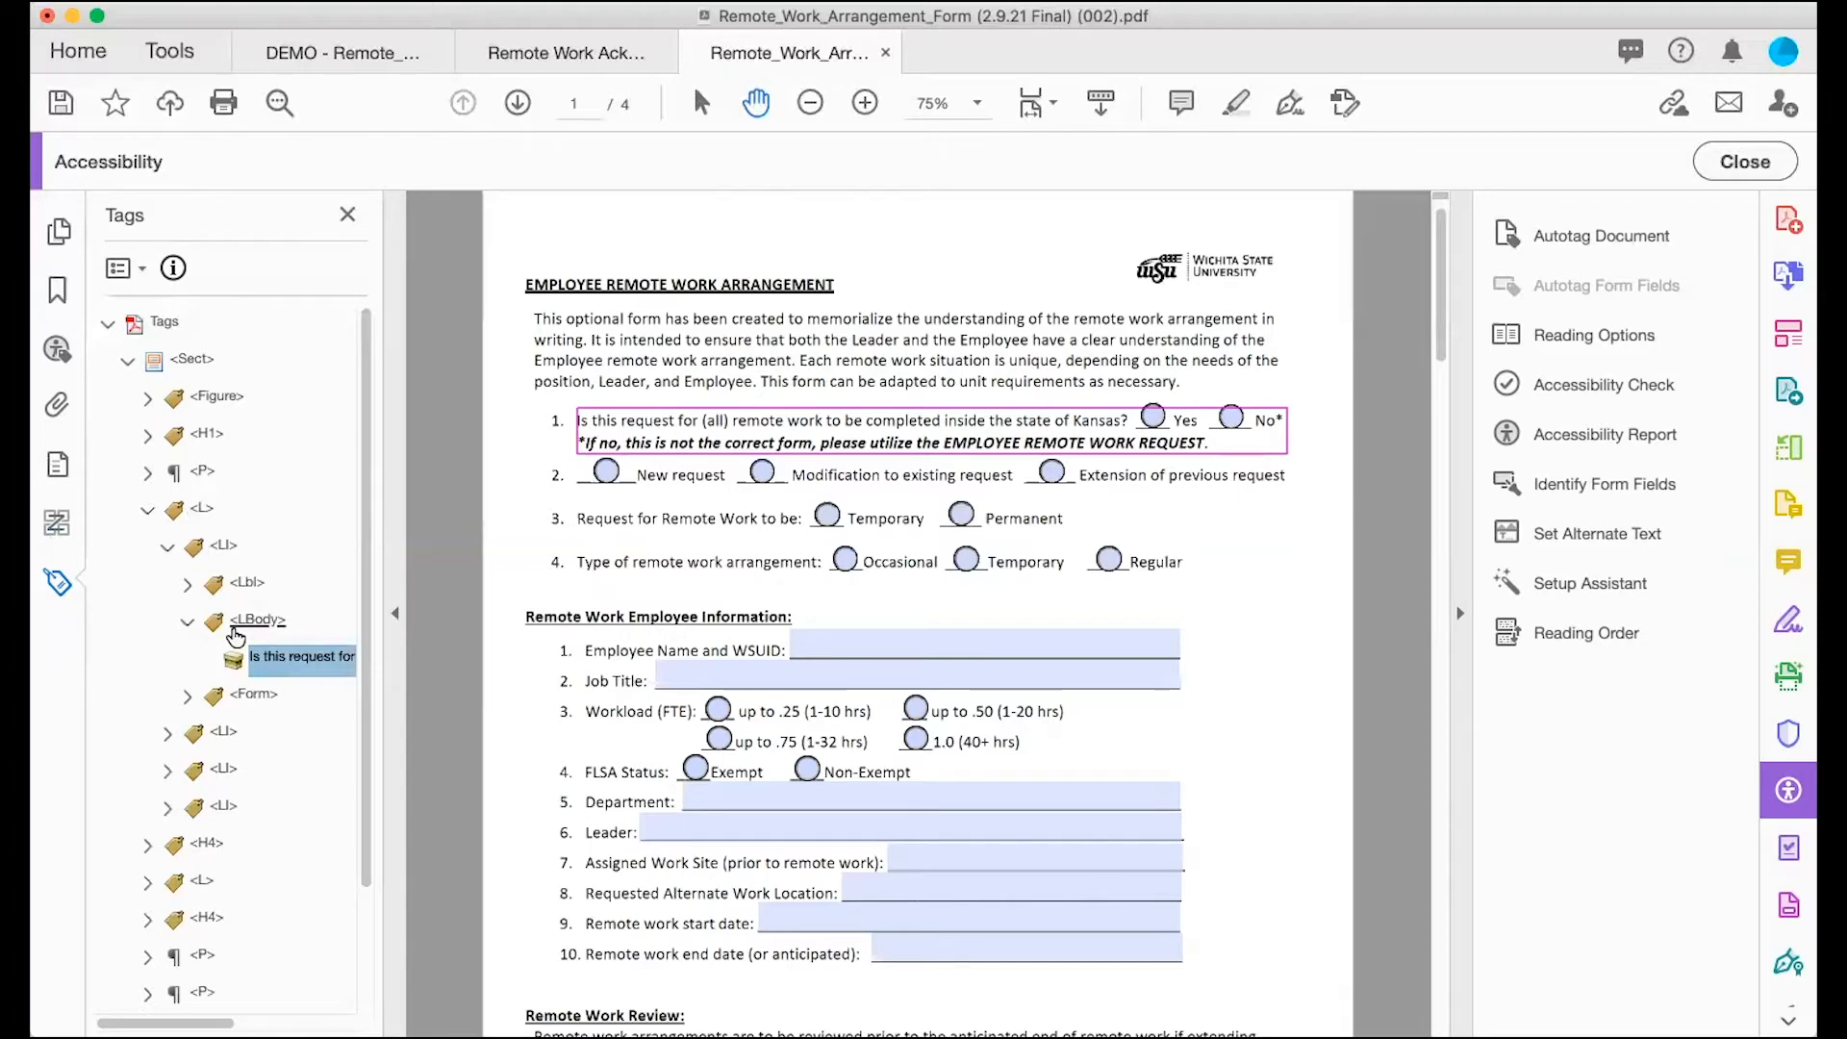
pyautogui.click(56, 526)
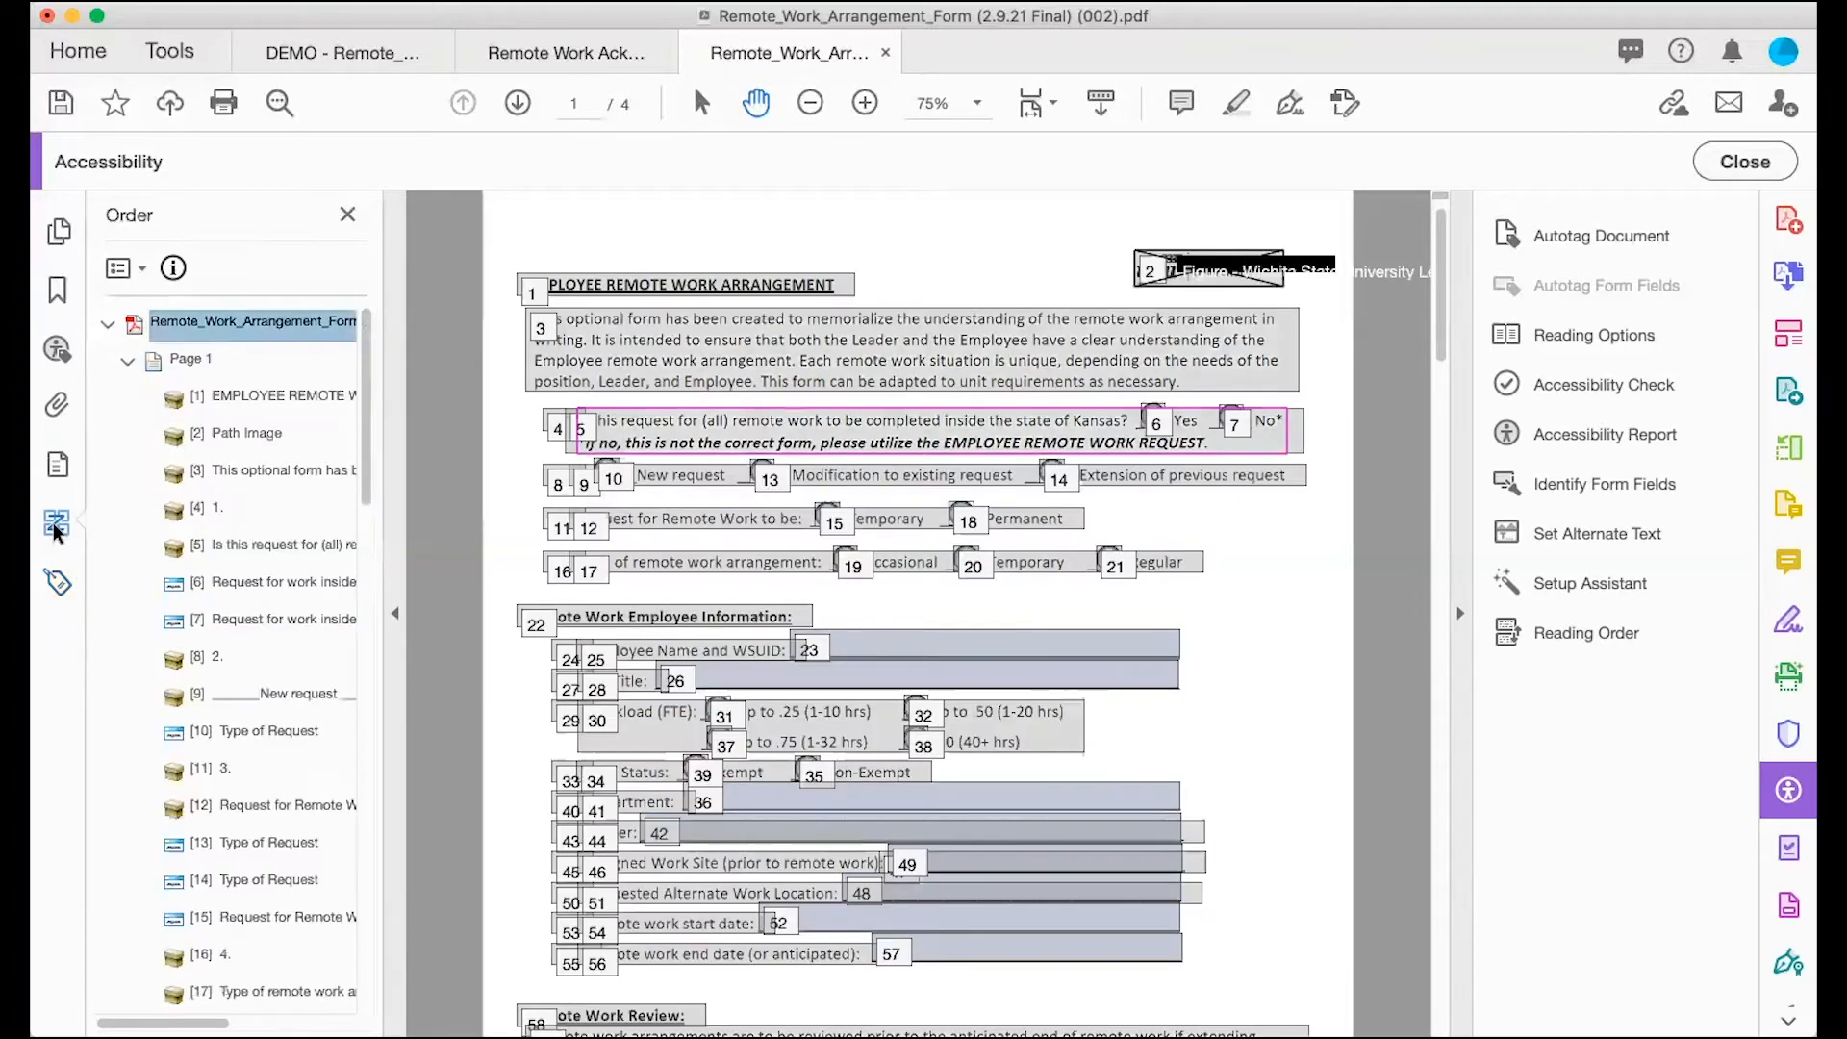
pyautogui.click(60, 583)
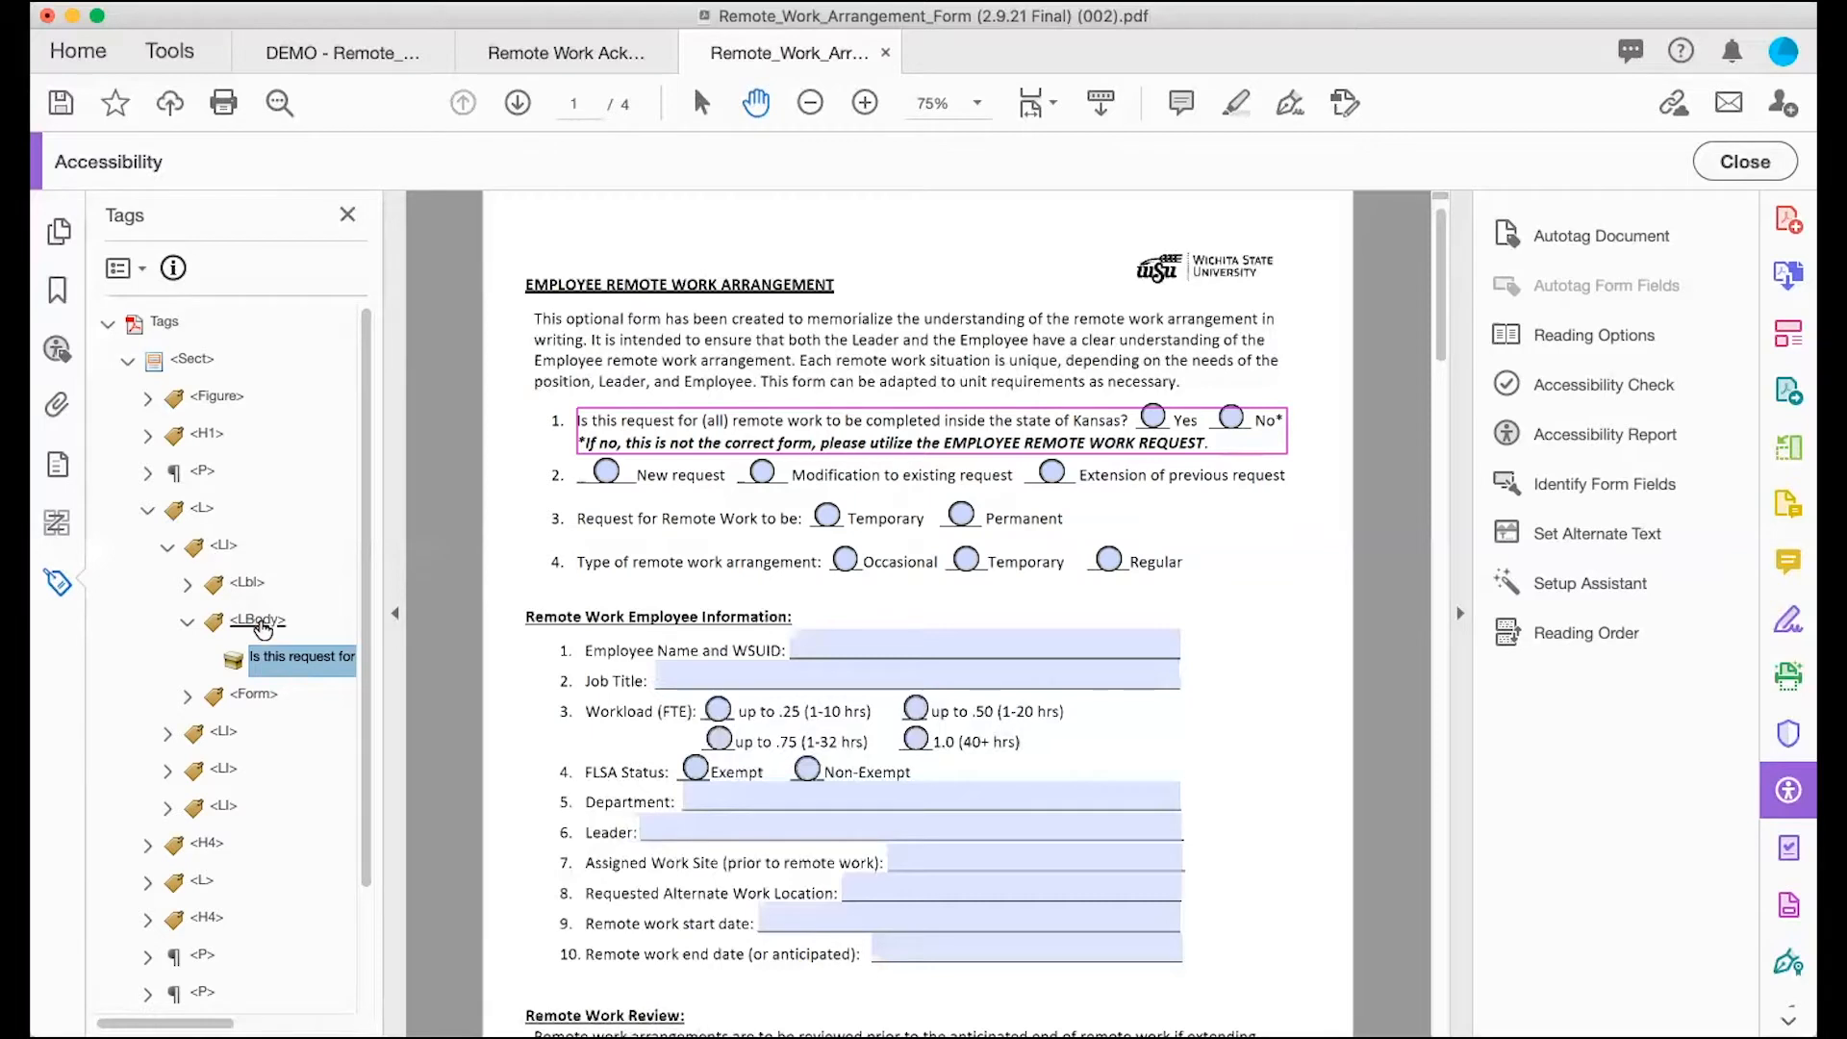
pyautogui.click(146, 515)
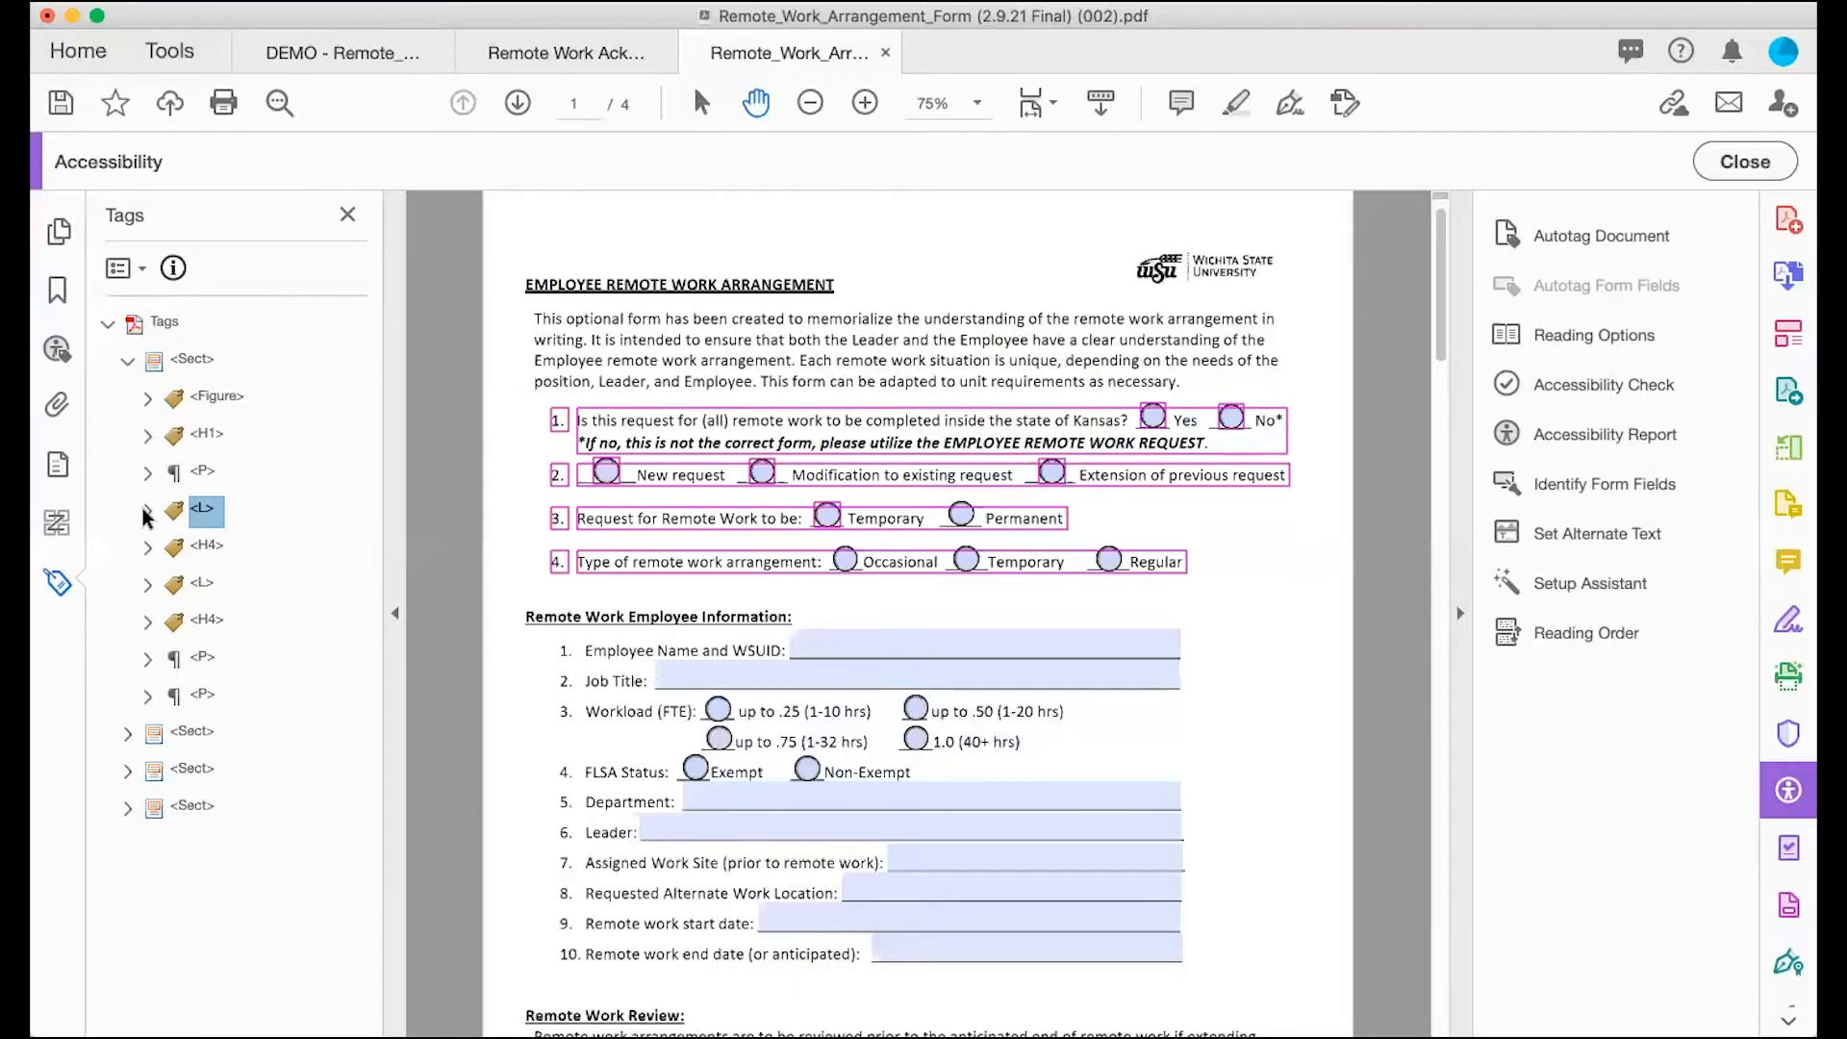
# Step: Tag the item 1 question "Is this request for (all) remote work to be completed inside the state of Kansas?" as Text/Paragraph with the Reading Order tool
pyautogui.click(147, 515)
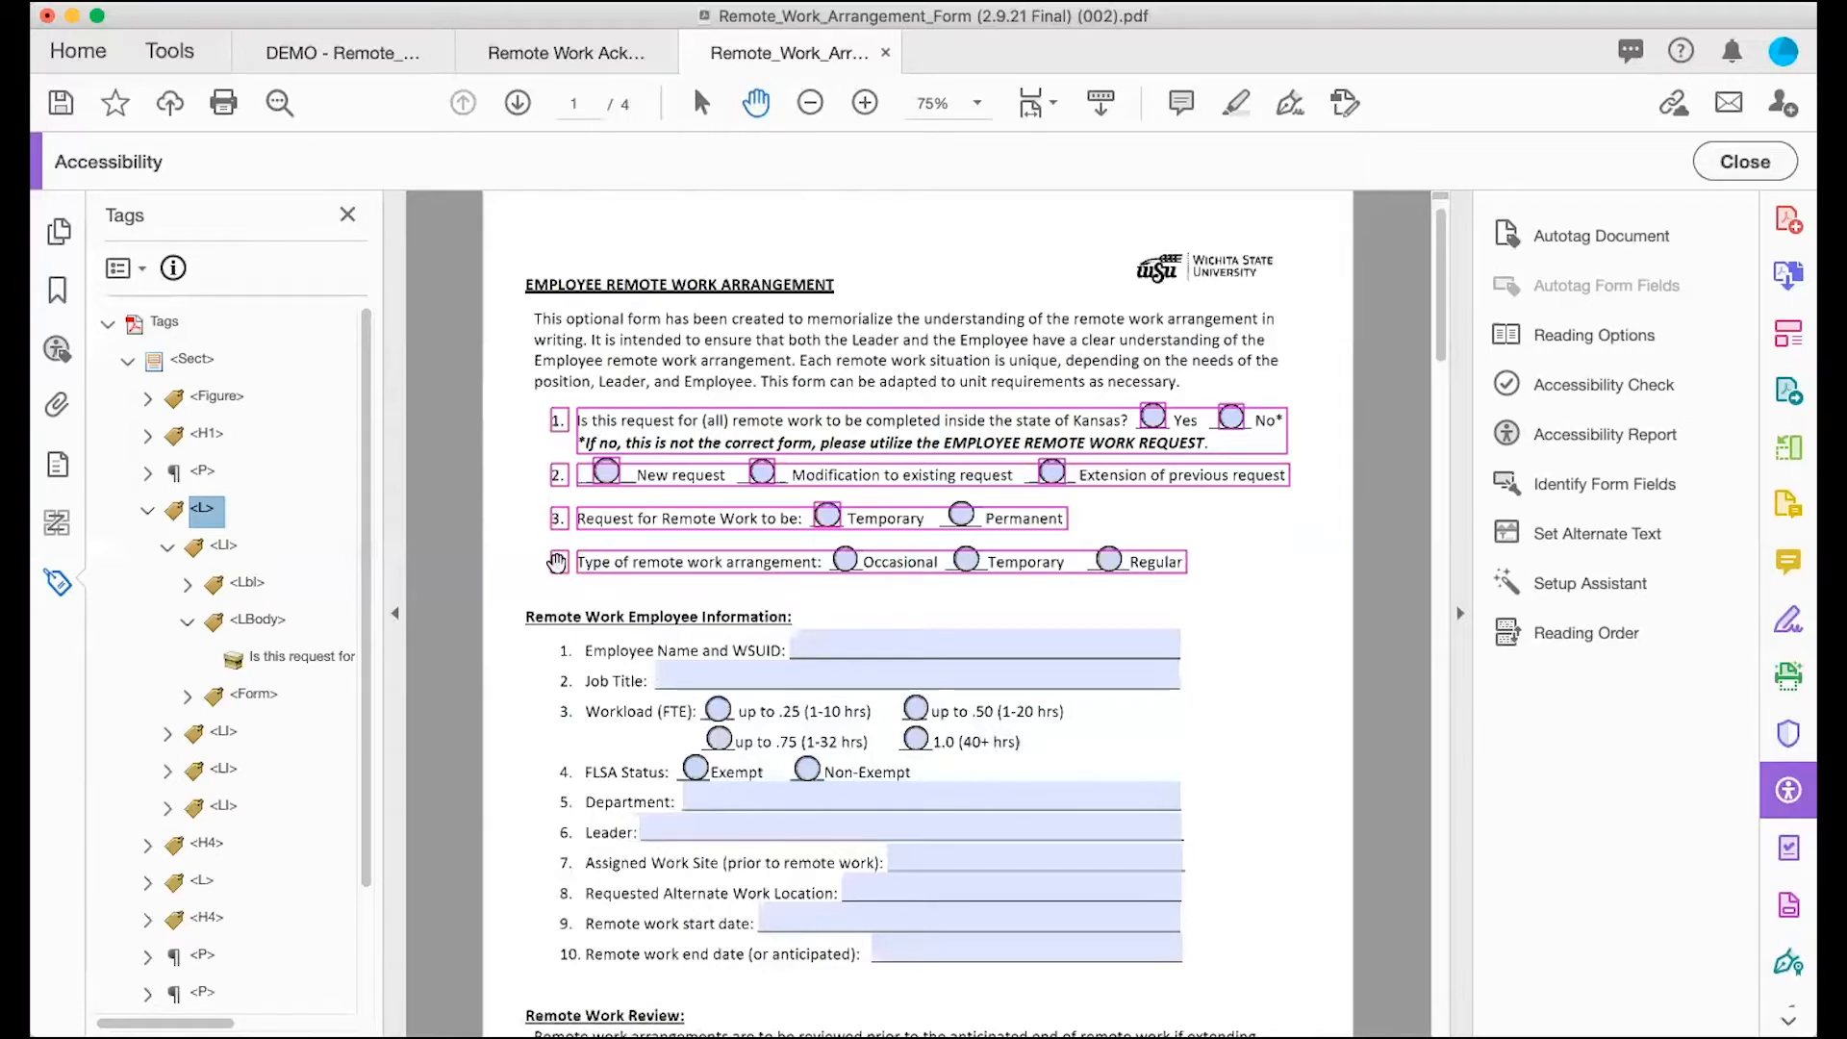
pyautogui.click(147, 513)
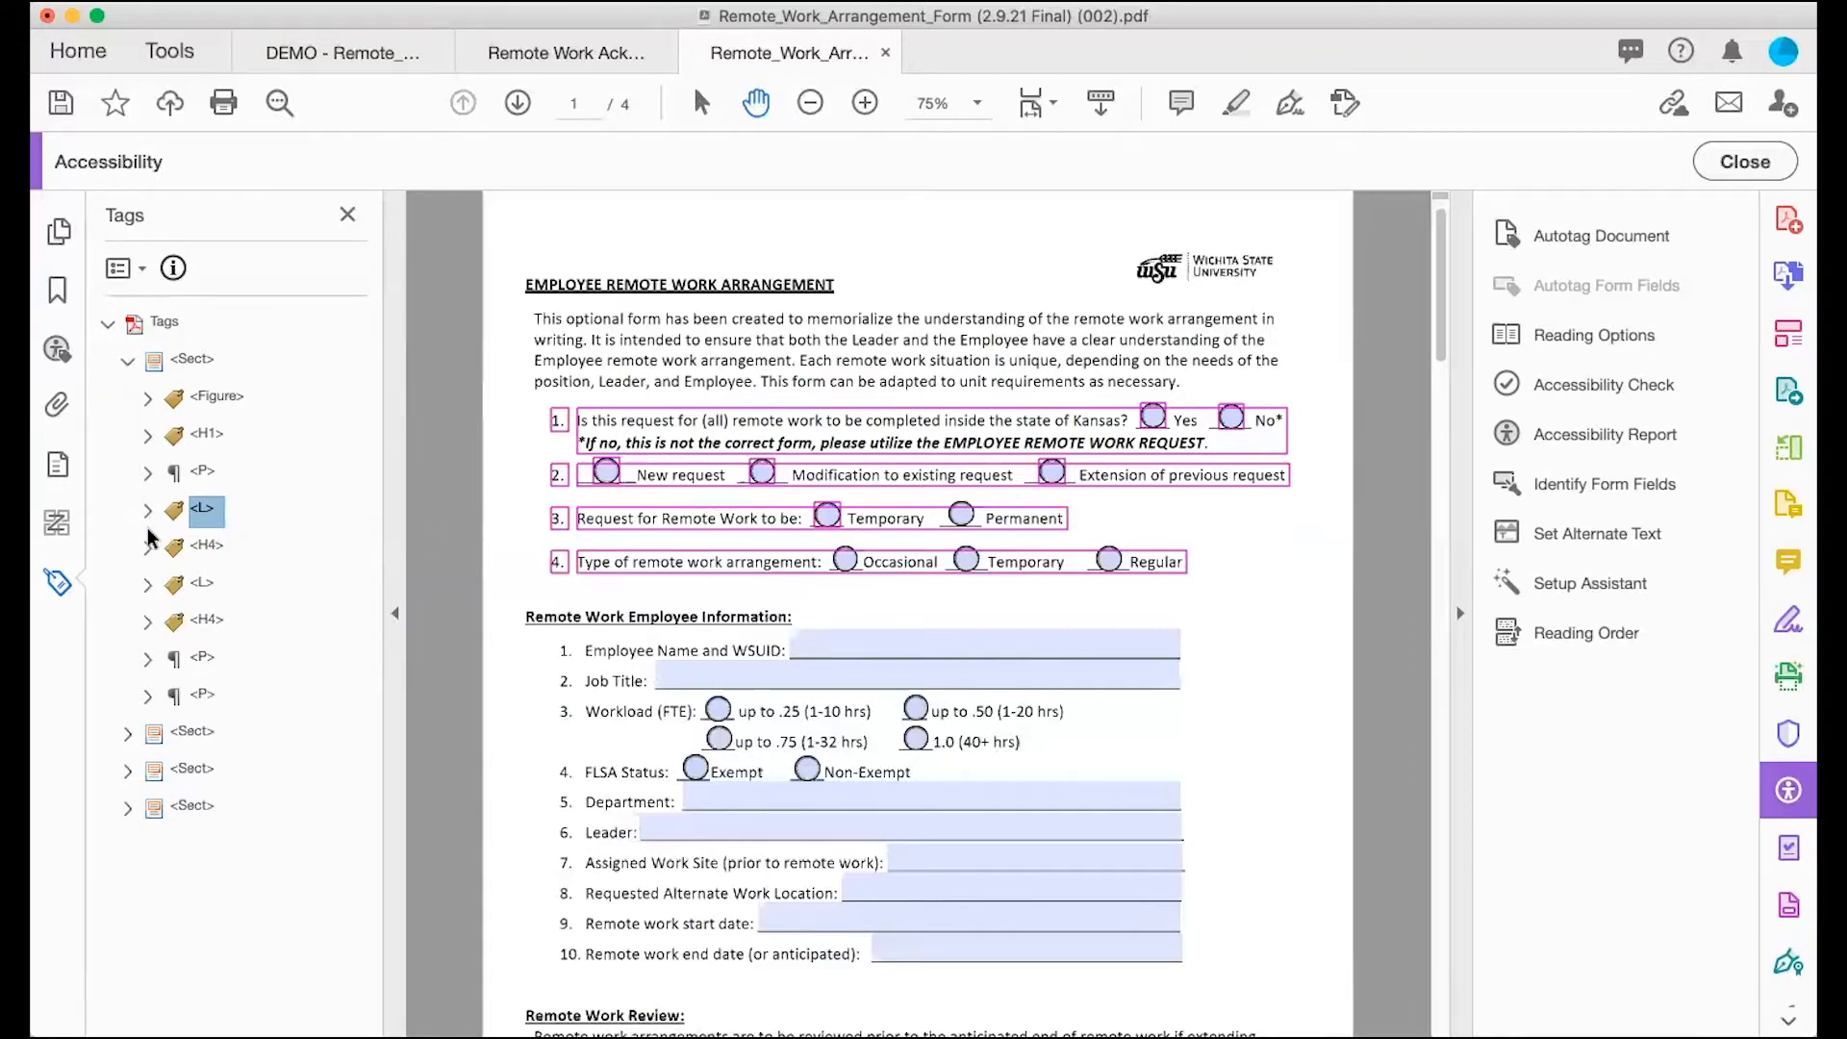
pyautogui.click(1601, 632)
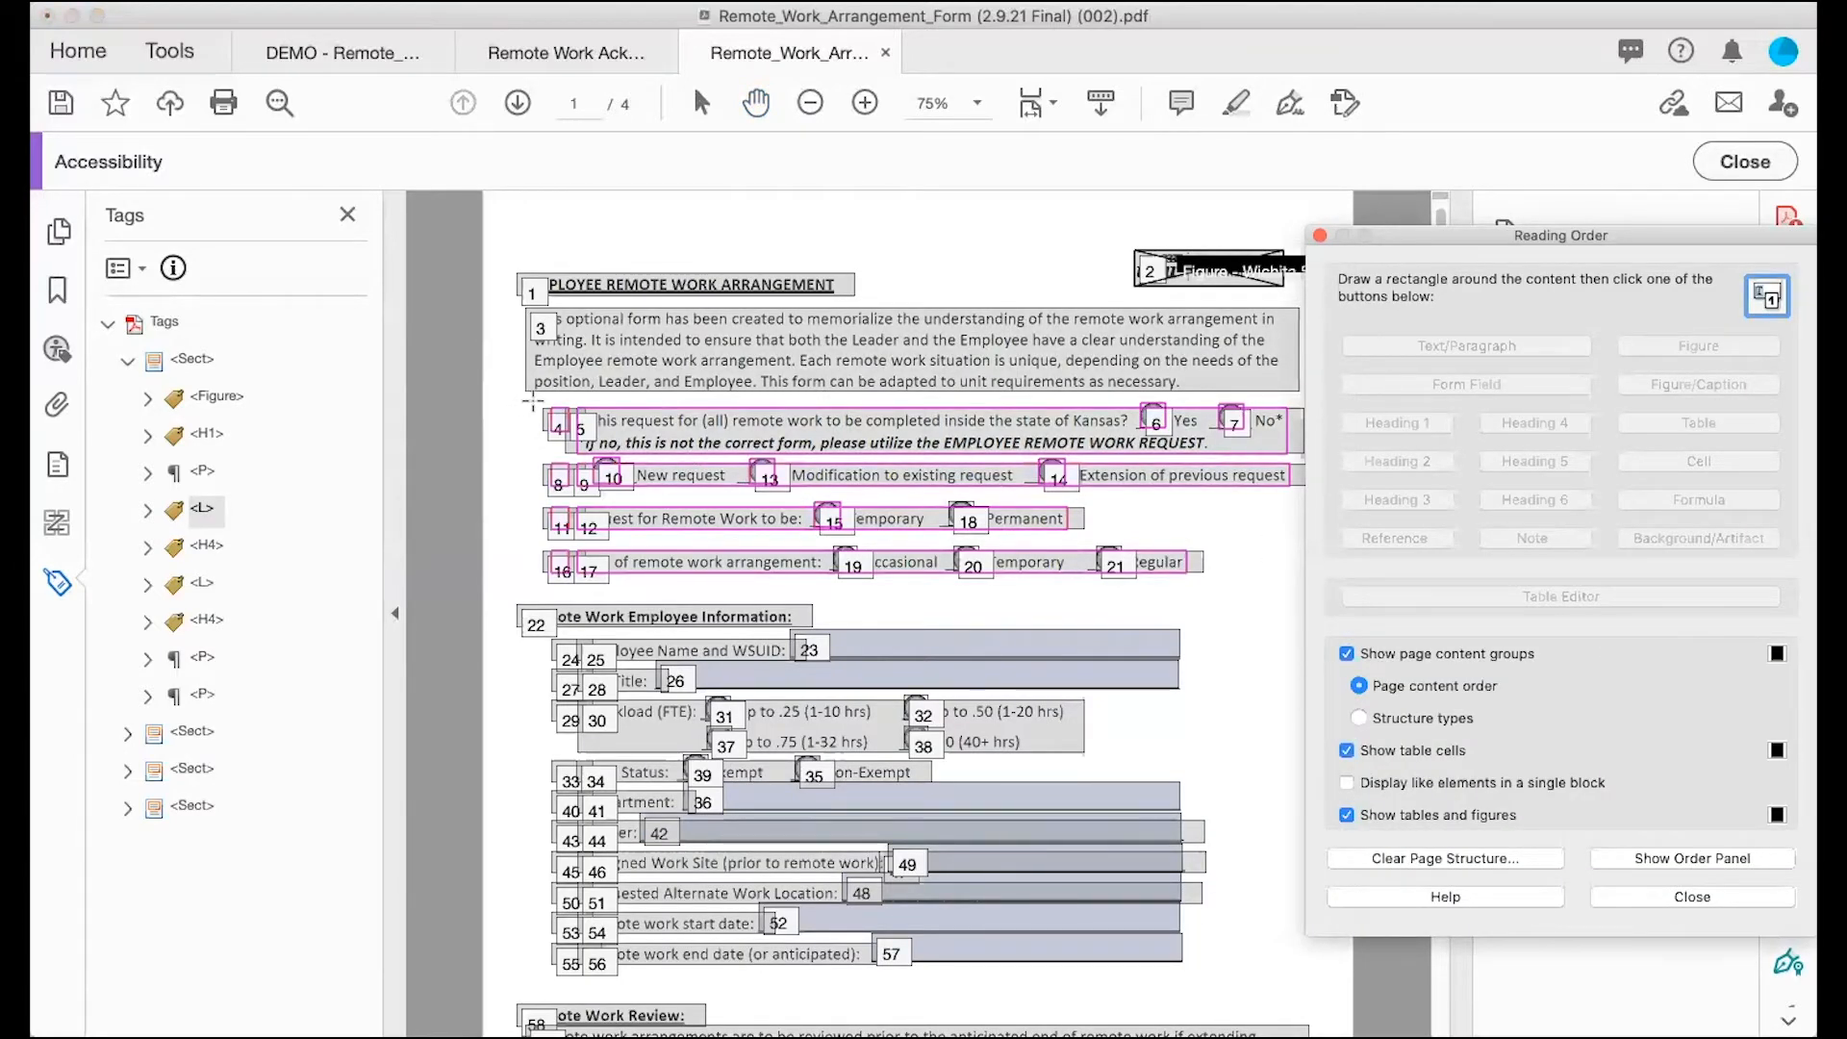
pyautogui.moveTo(534, 402)
pyautogui.mouseDown()
pyautogui.moveTo(635, 427)
pyautogui.moveTo(1139, 444)
pyautogui.mouseUp()
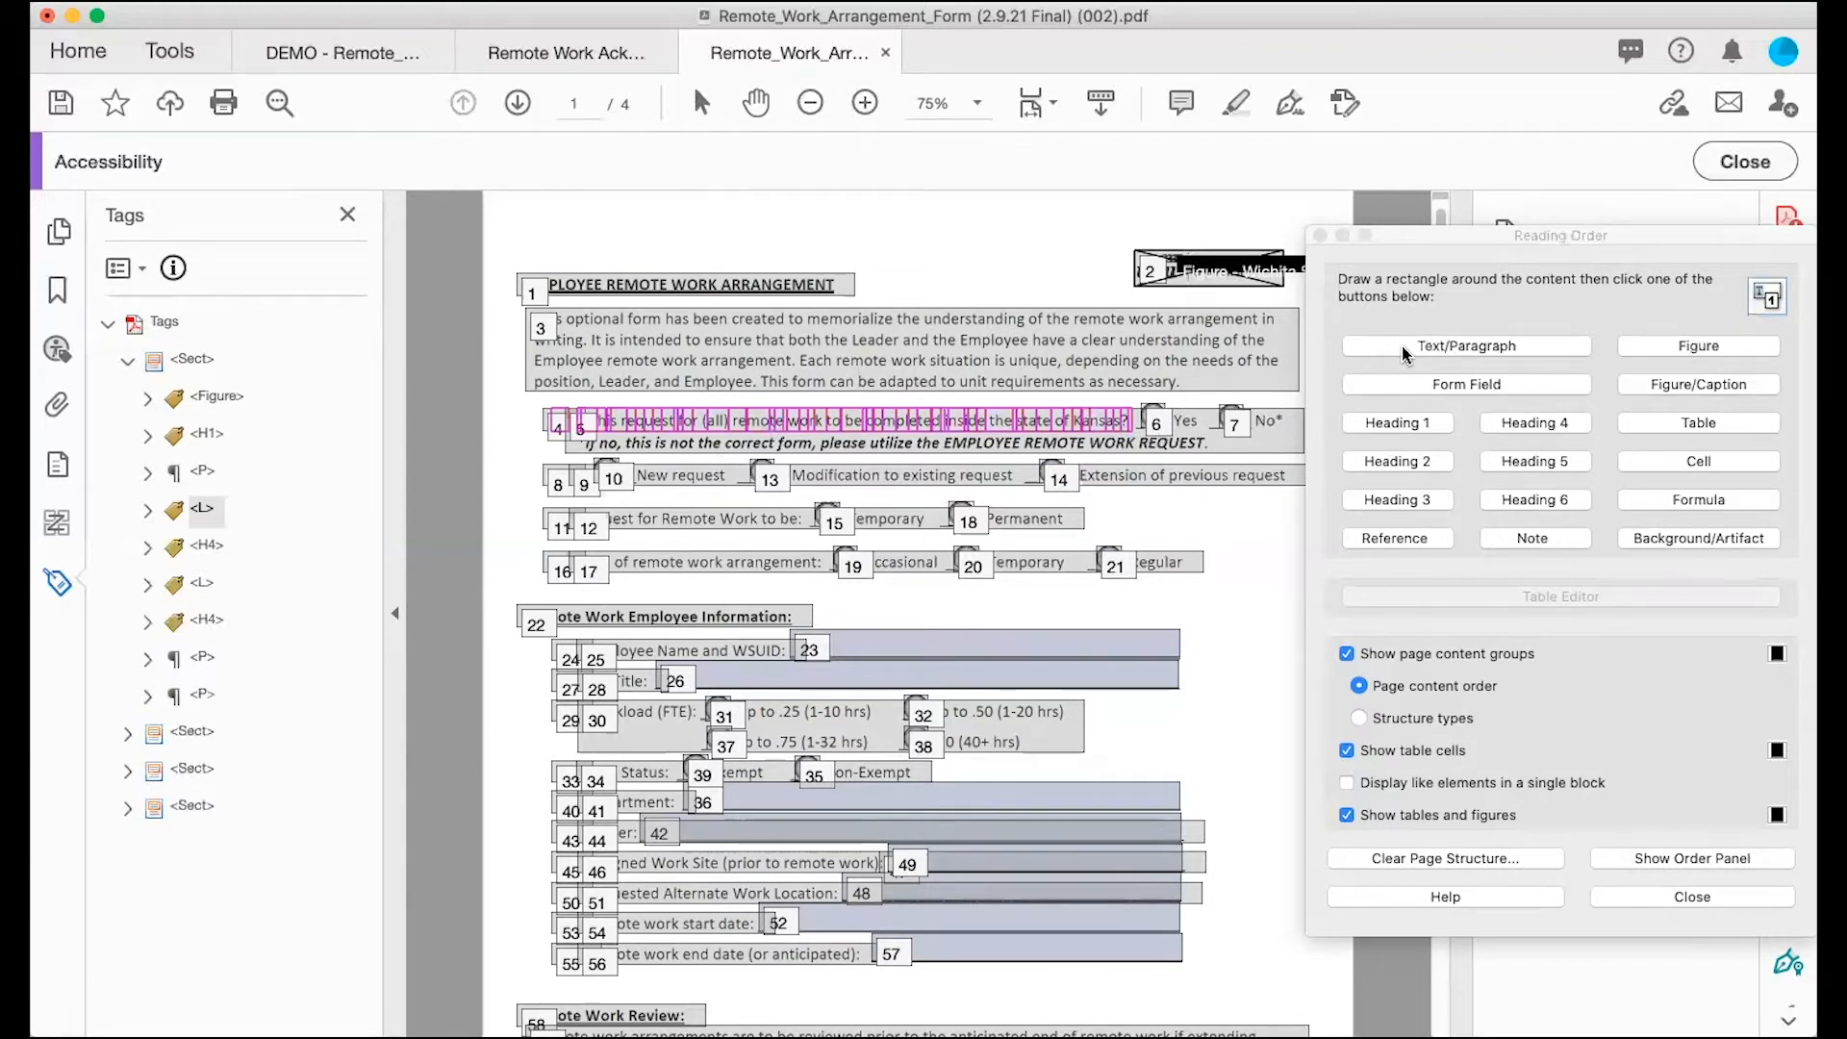
pyautogui.click(1431, 347)
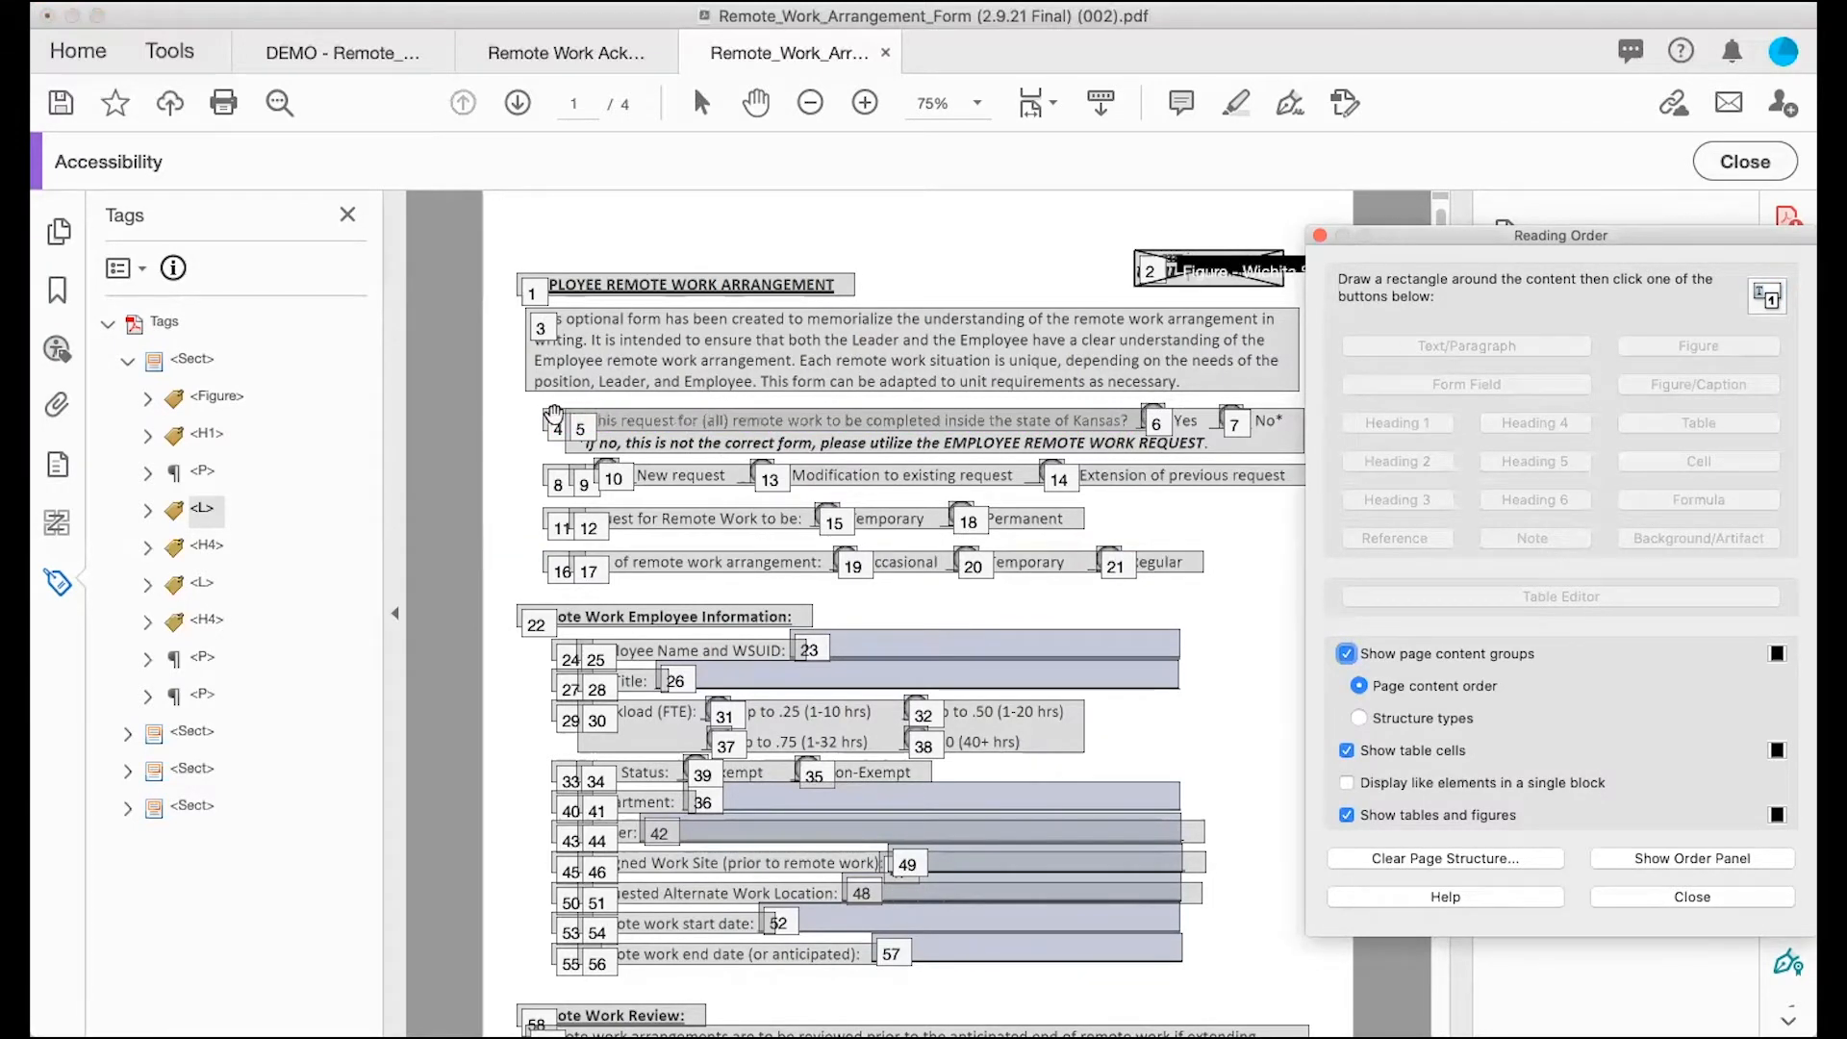
# Step: Tag the "Yes" and "No*" labels of item 1 as separate Text/Paragraph elements
pyautogui.click(1166, 394)
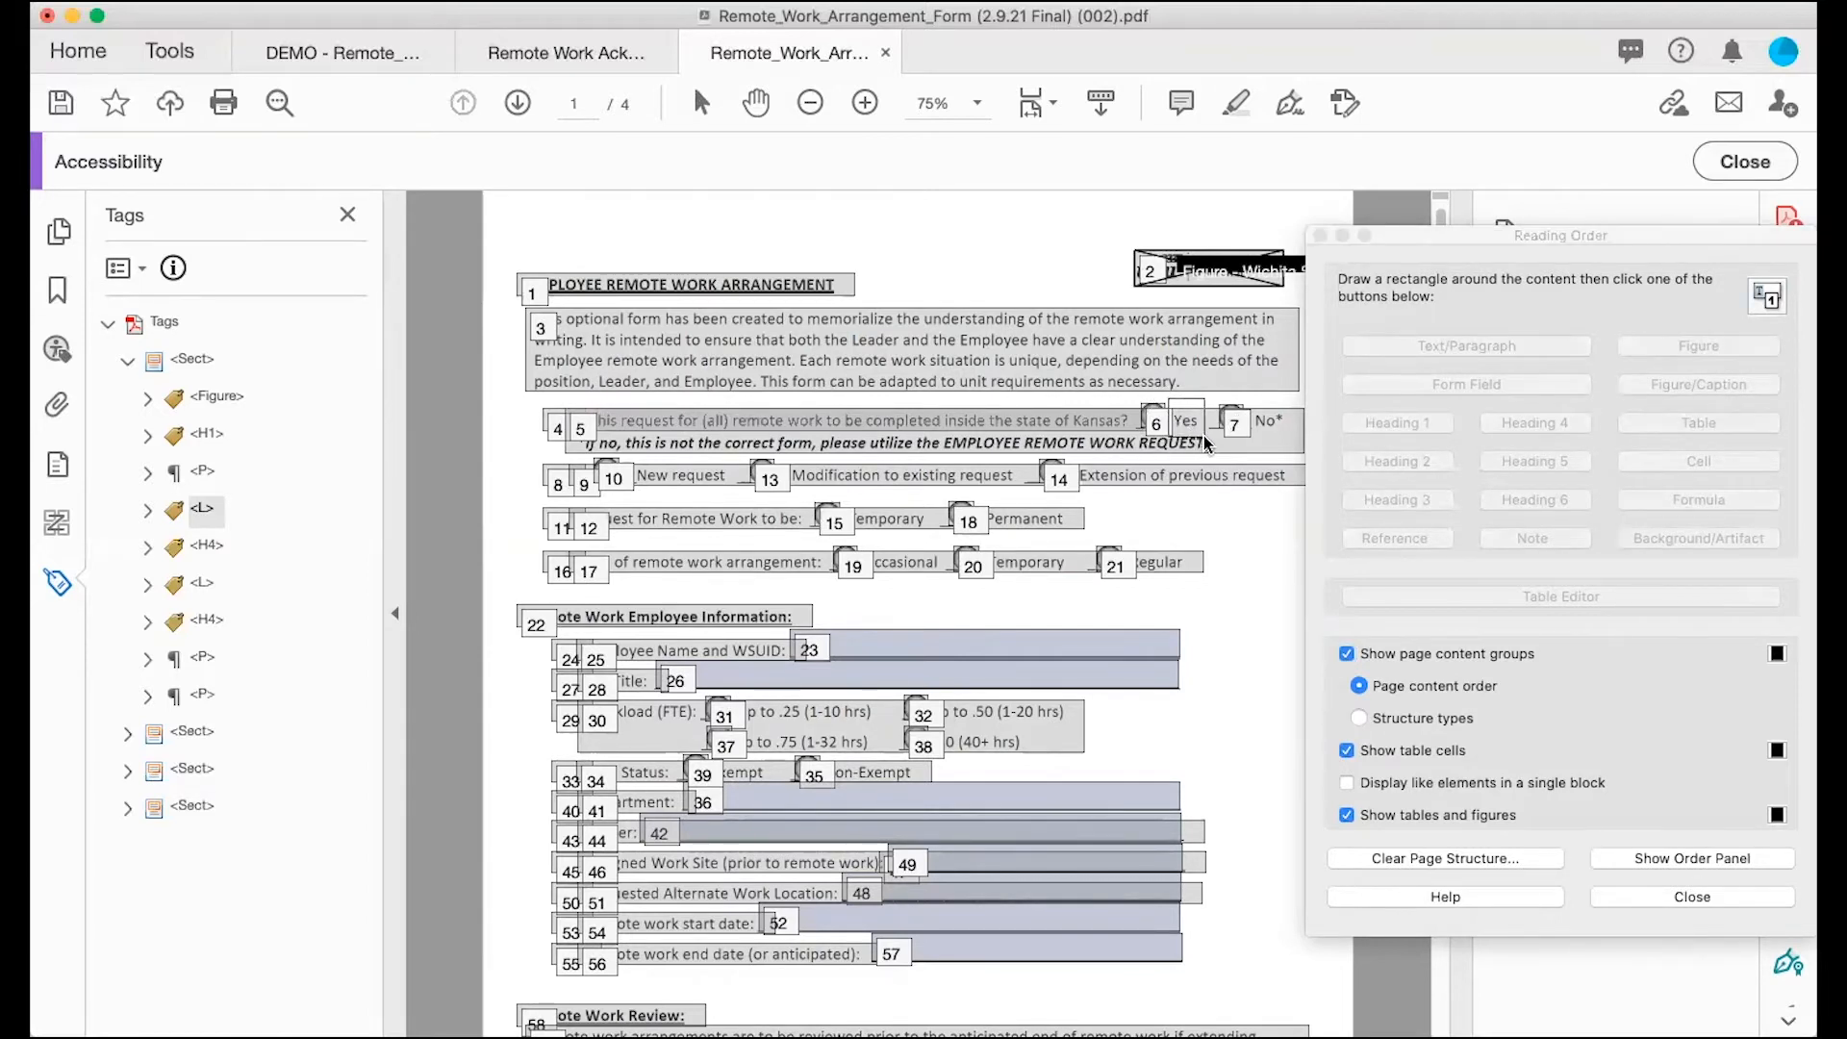
pyautogui.moveTo(1204, 435); pyautogui.dragTo(1204, 435)
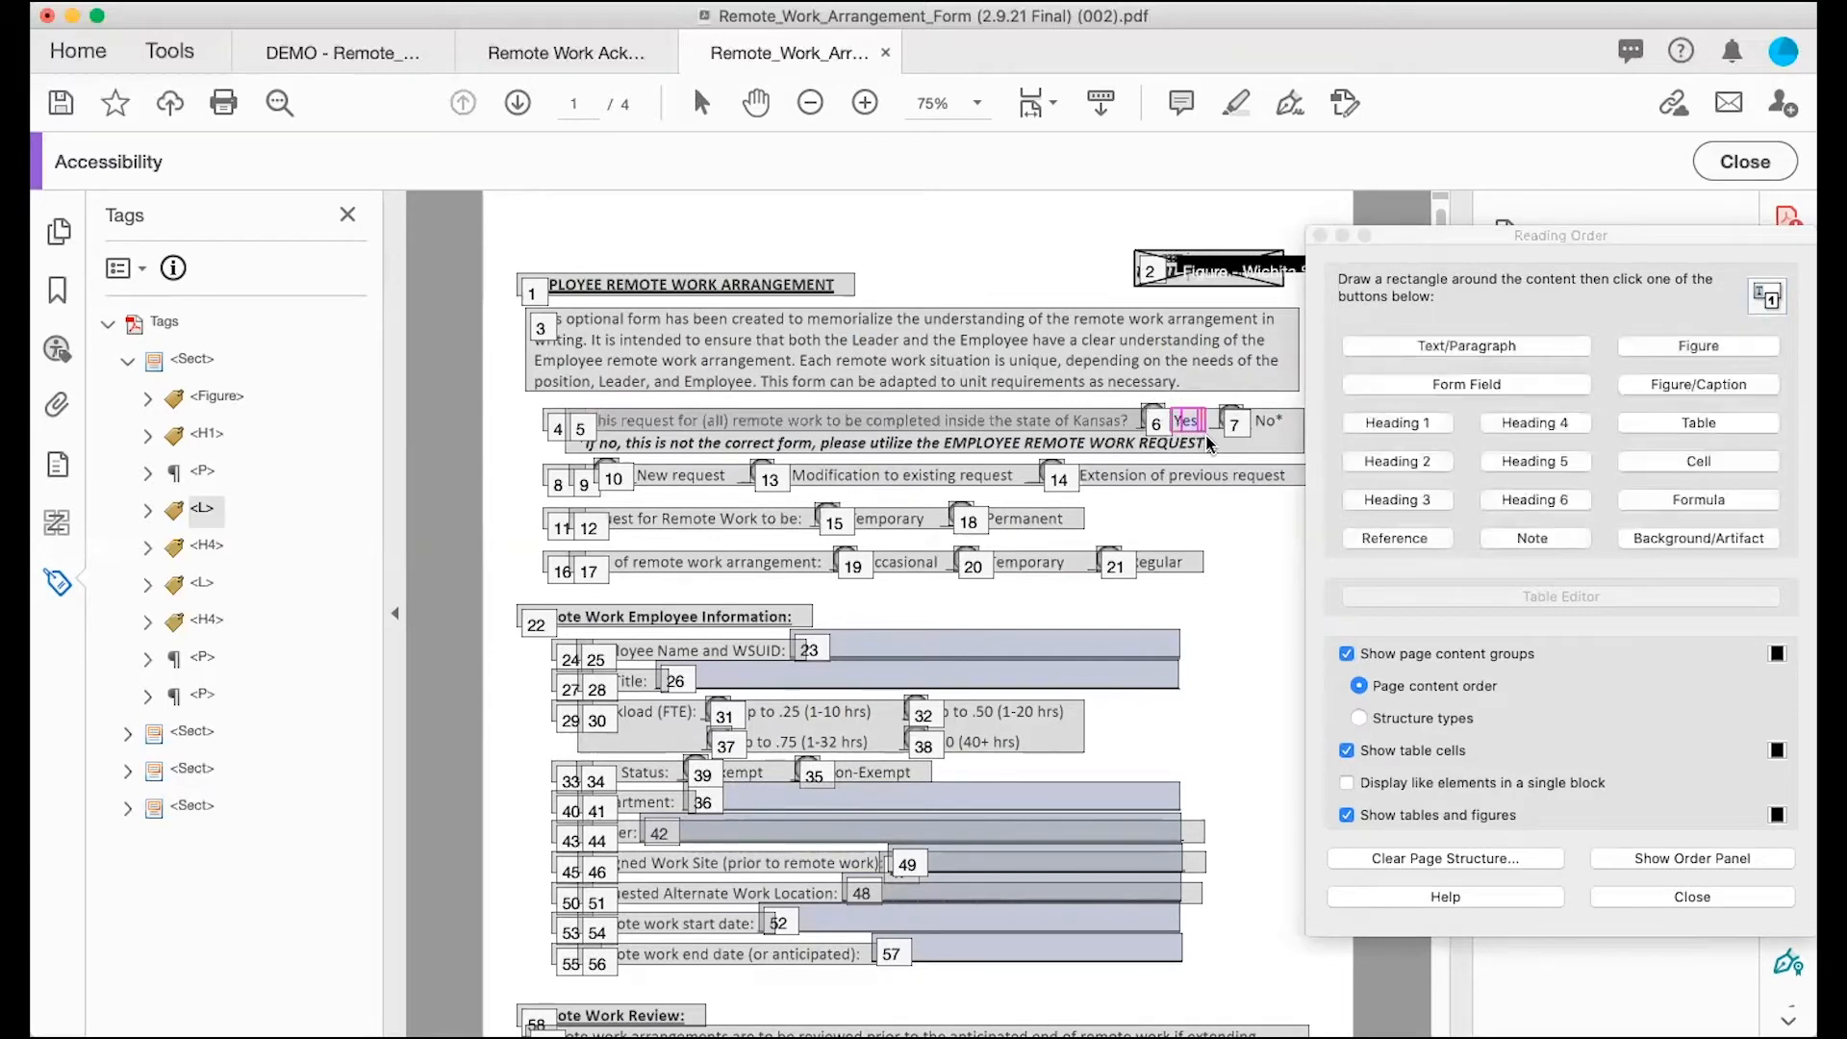
pyautogui.click(1440, 348)
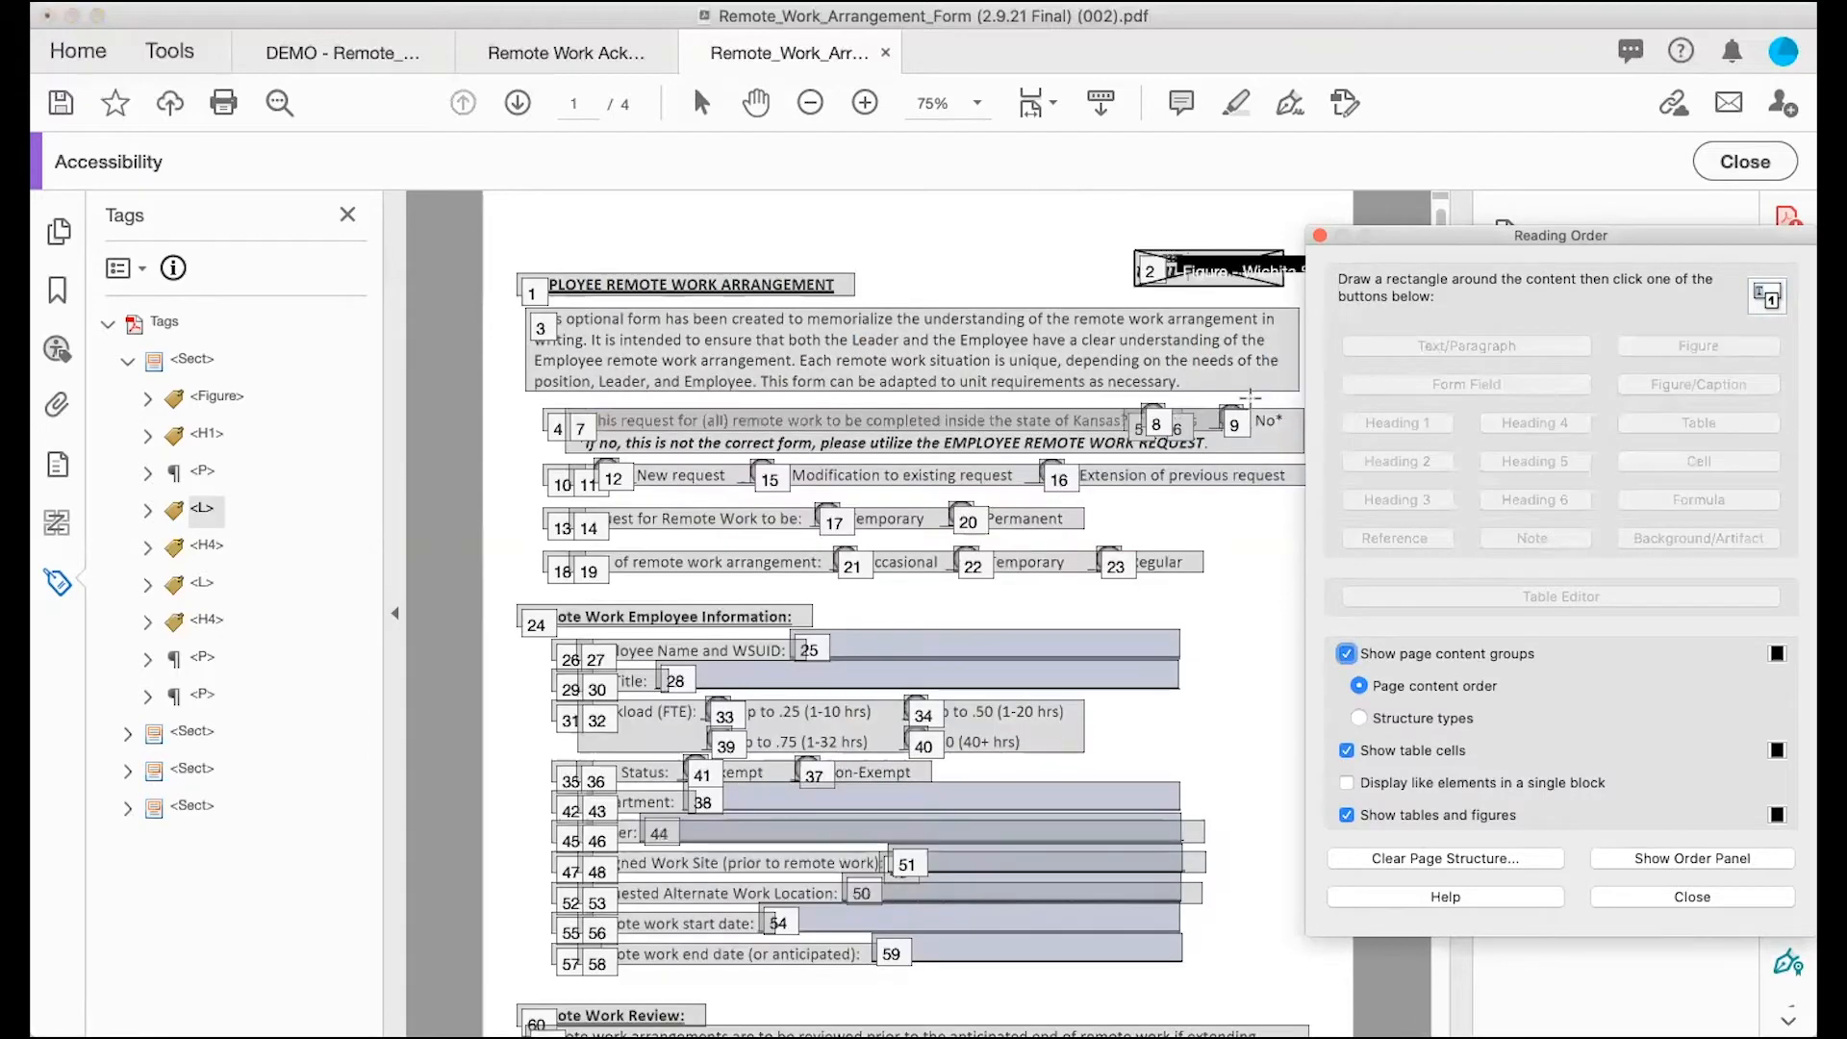
pyautogui.moveTo(1251, 398); pyautogui.dragTo(1290, 443)
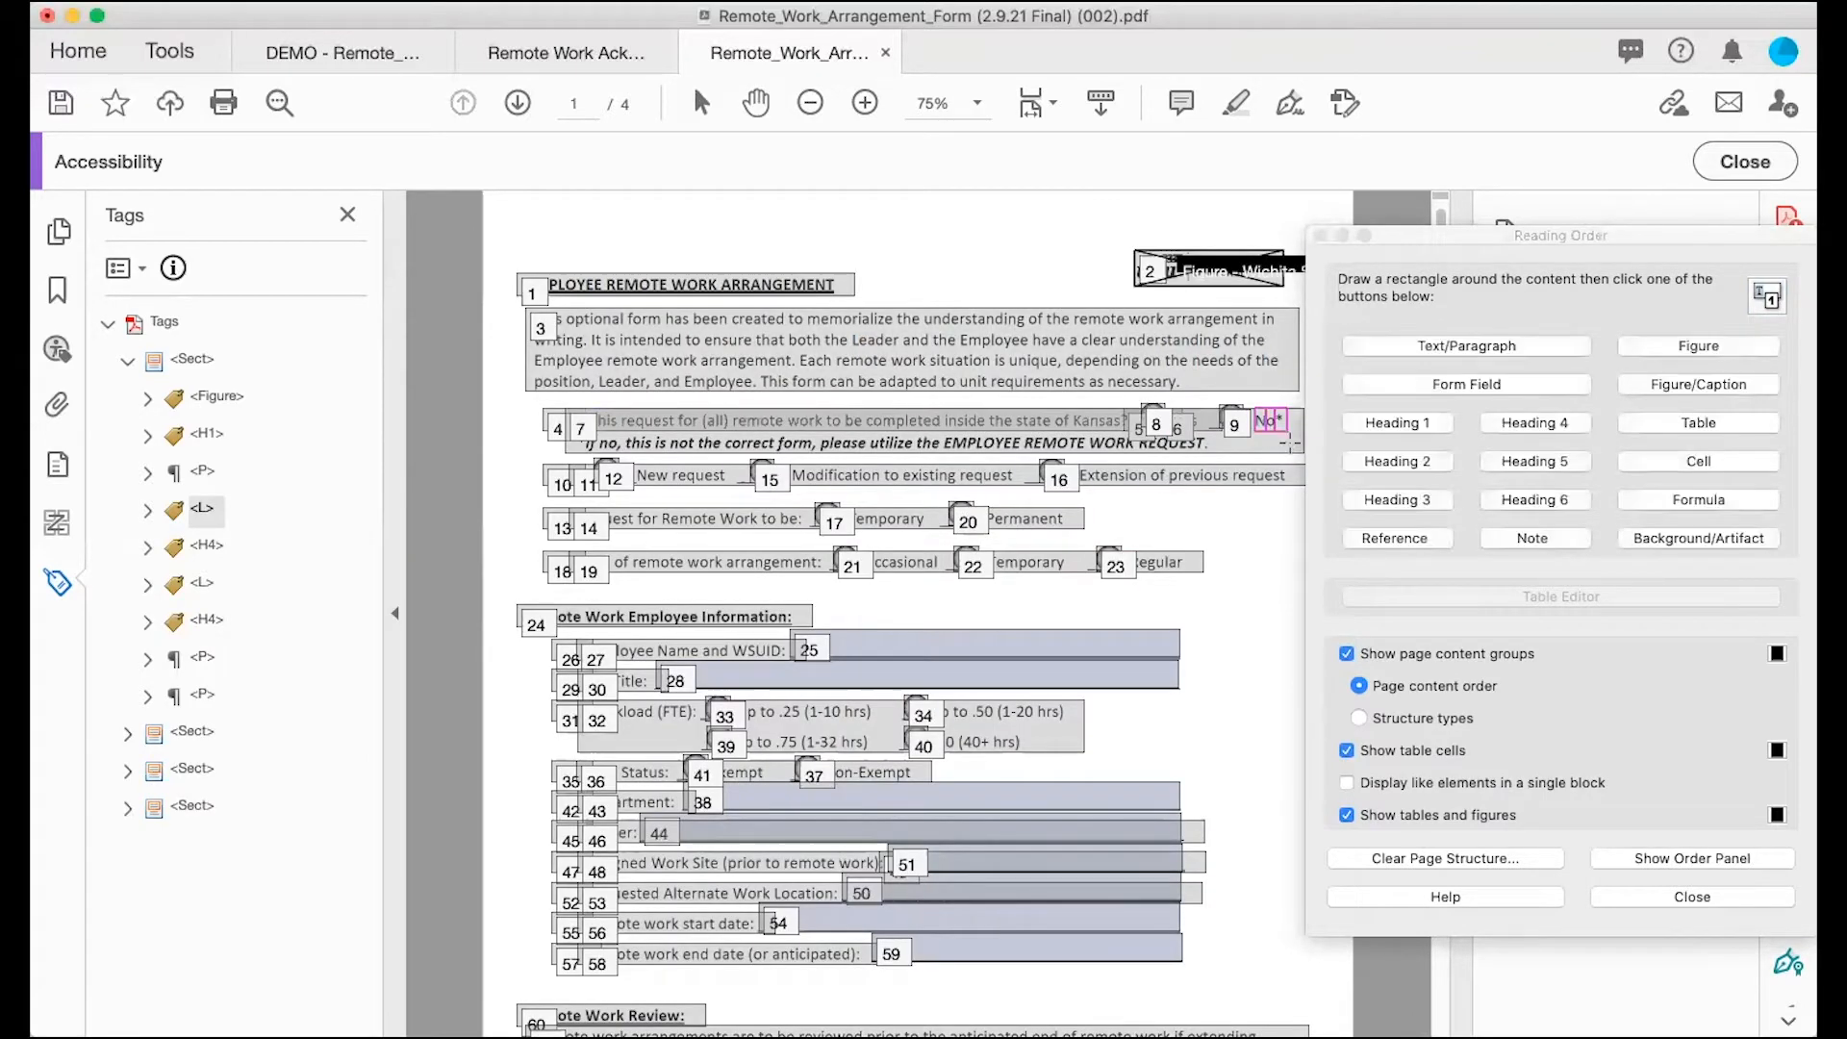
pyautogui.click(1434, 344)
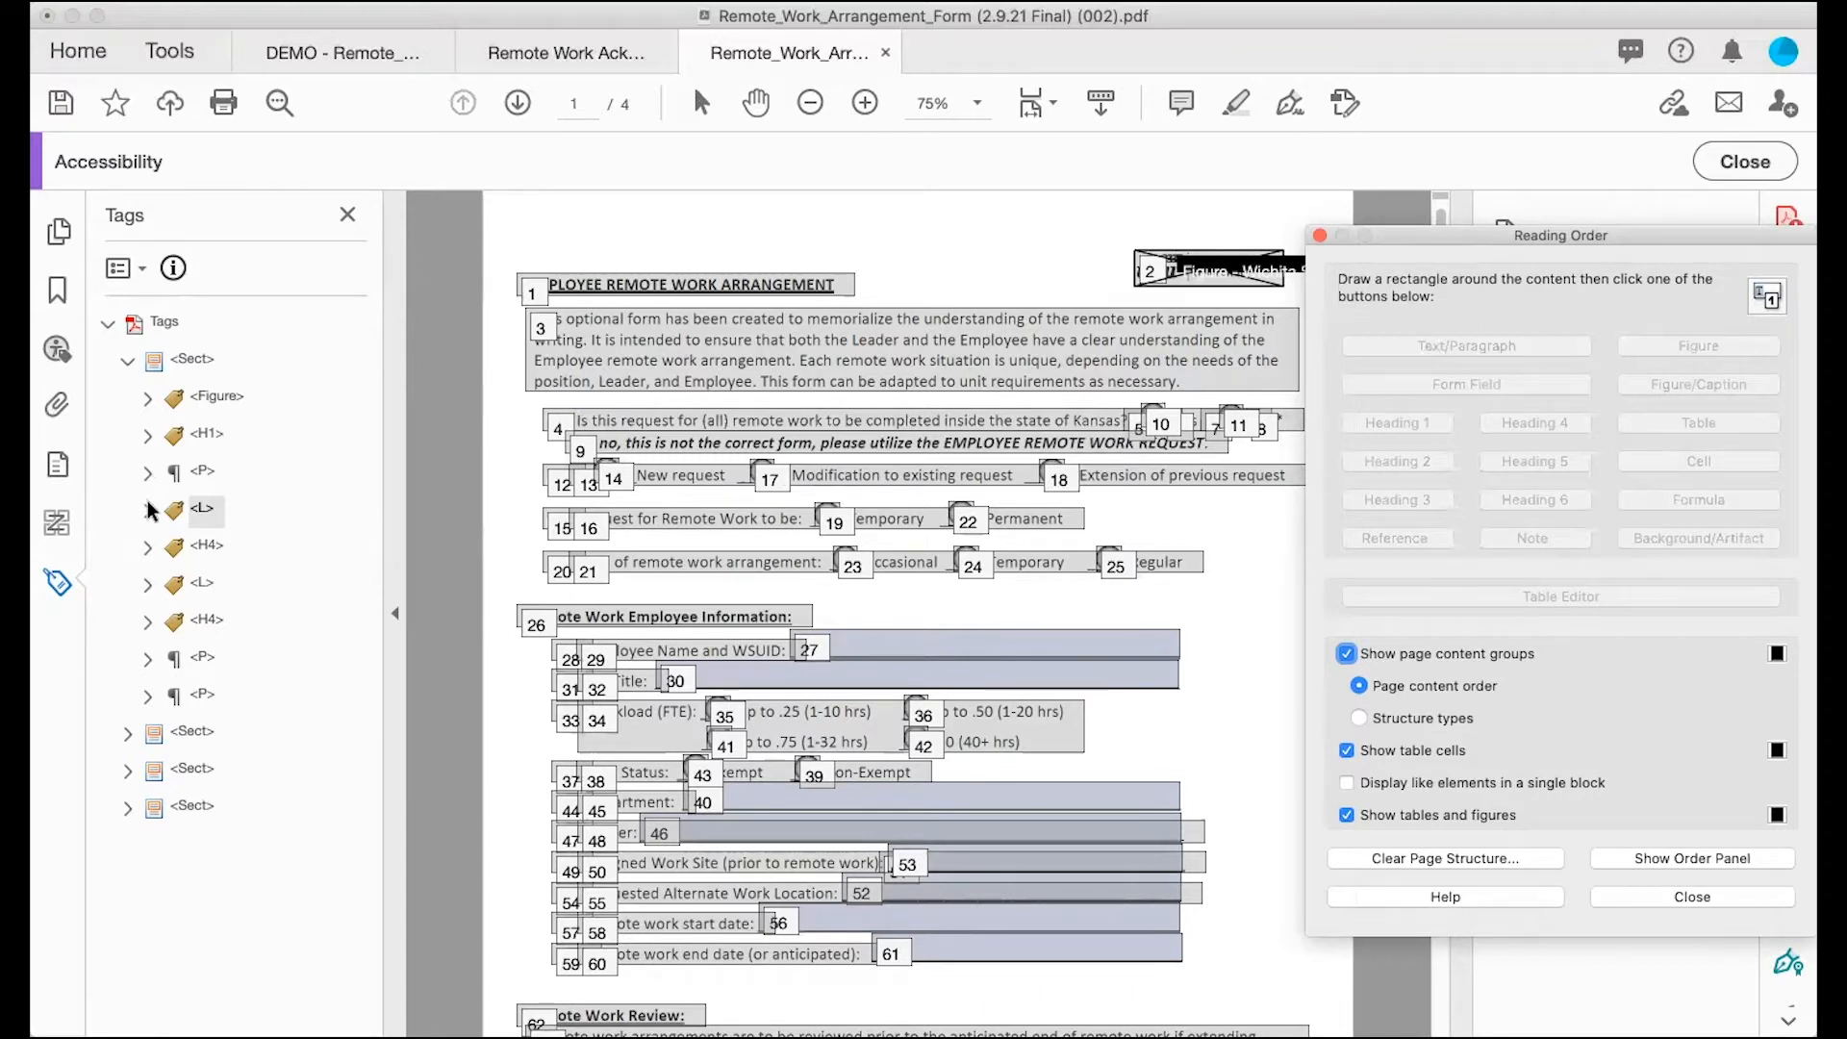
# Step: Check the new tags inside the first list item and move the question's P tag out of the list, directly above the L tag
pyautogui.click(203, 472)
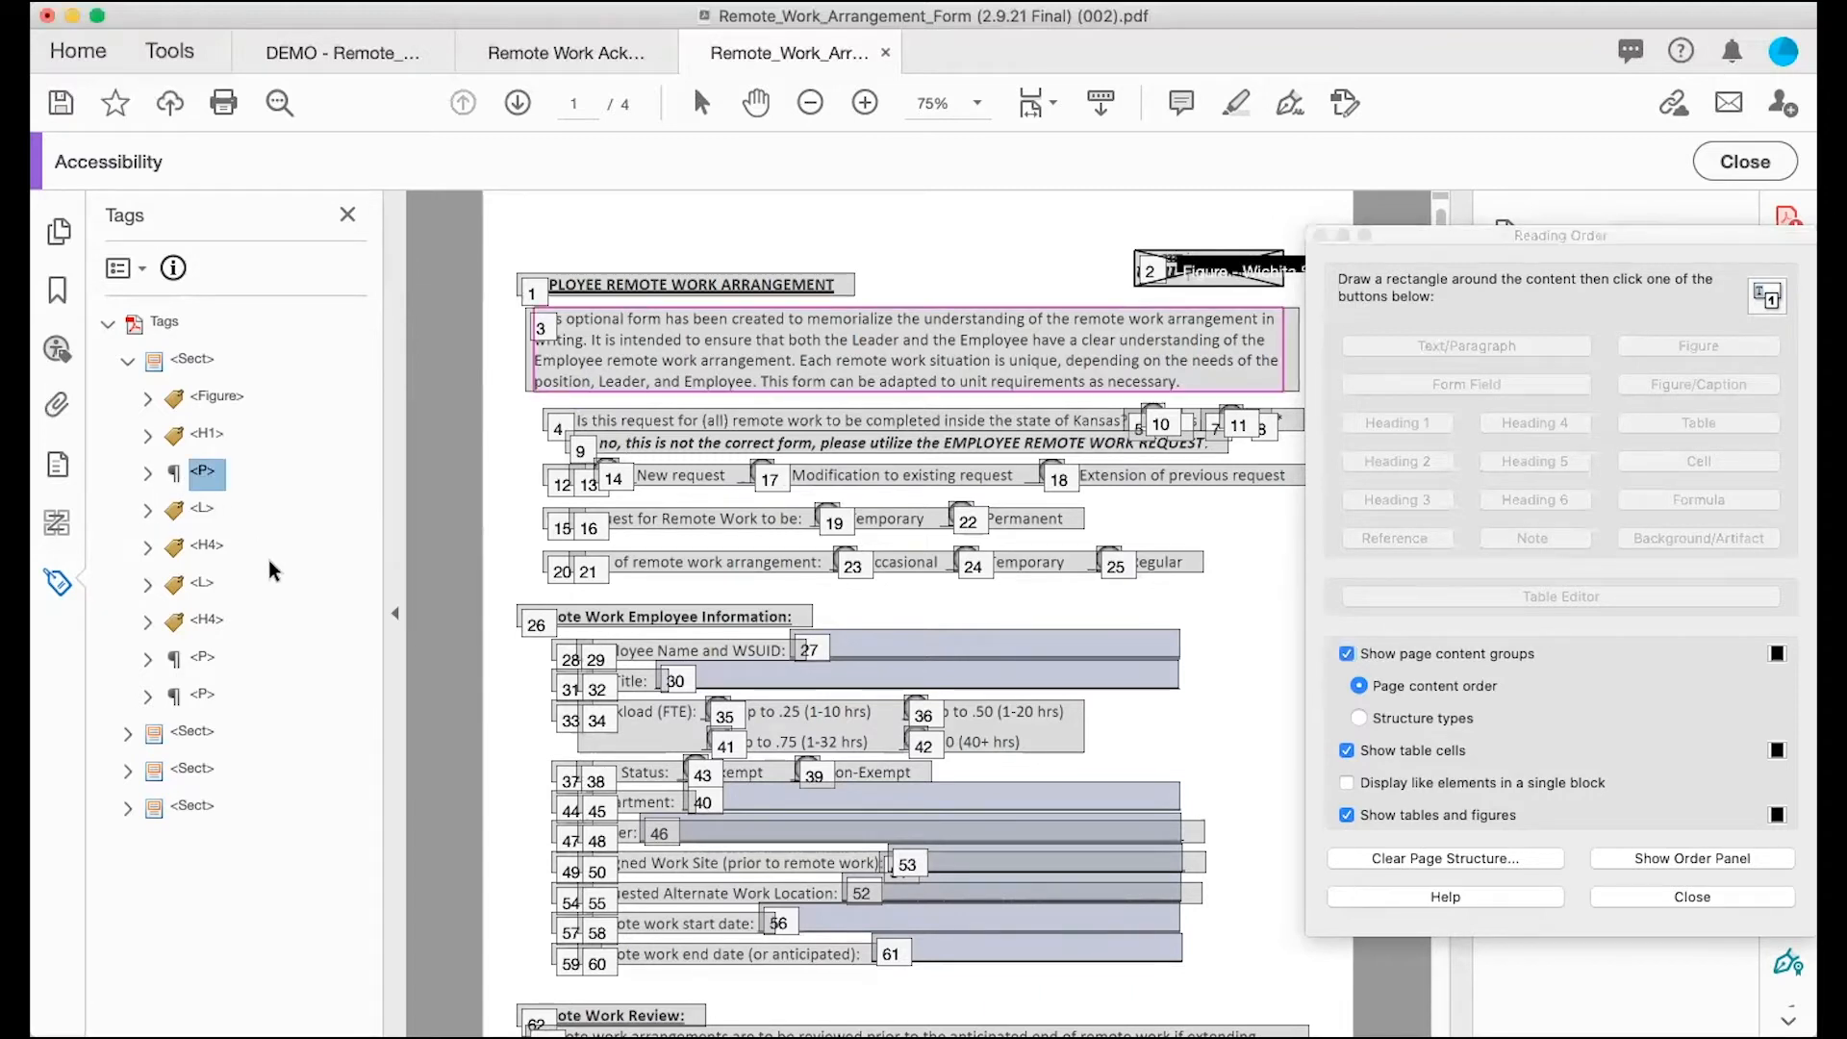
pyautogui.click(147, 508)
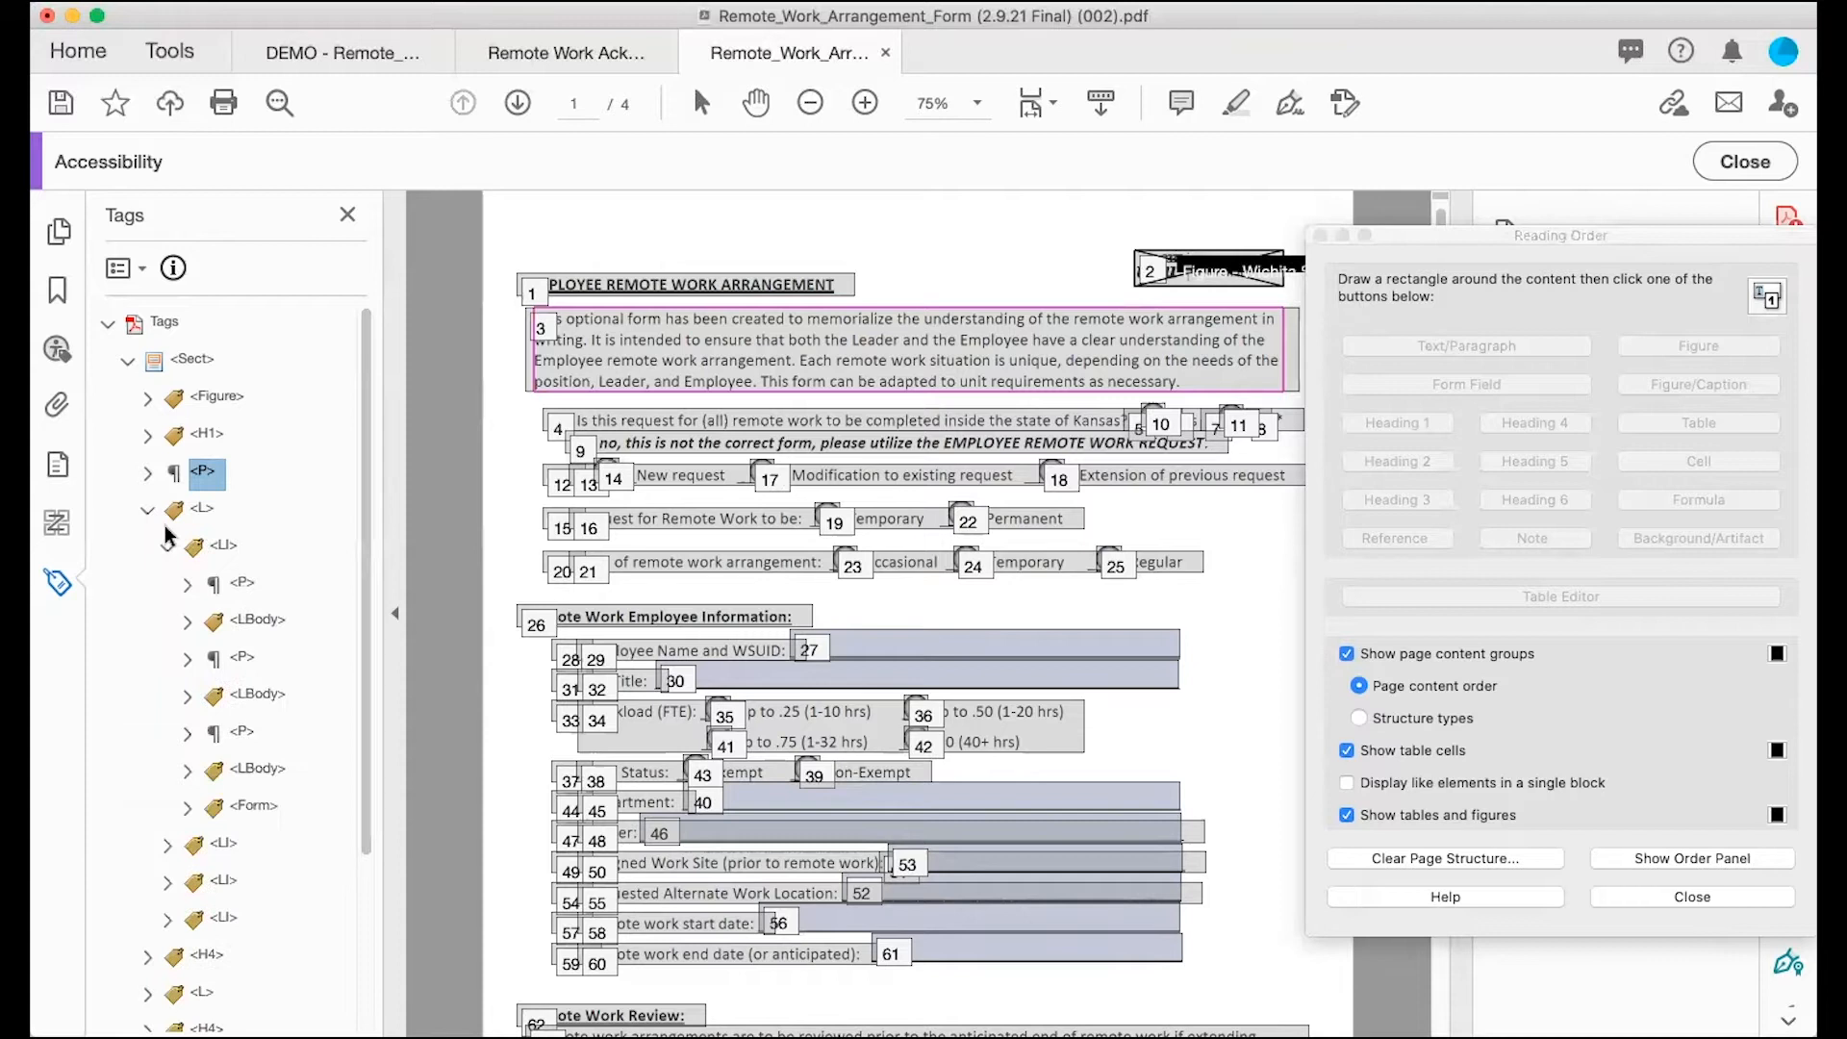
pyautogui.click(236, 584)
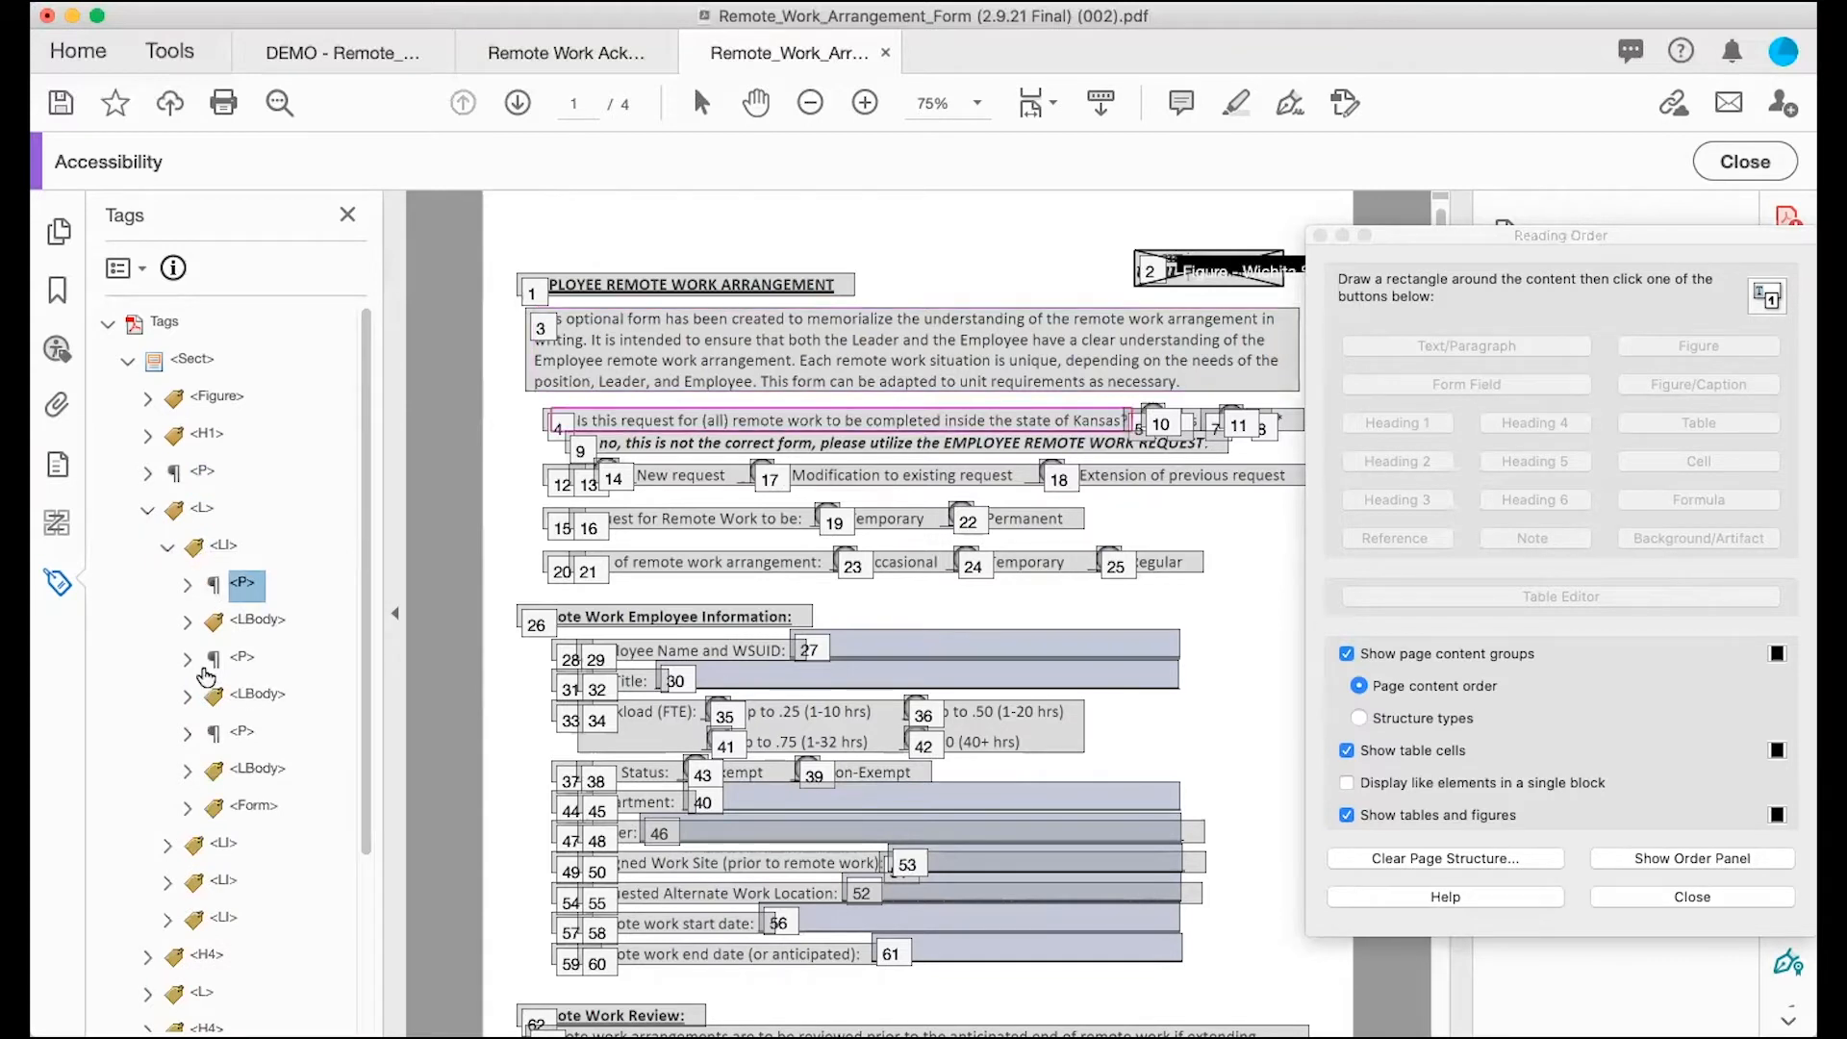
pyautogui.click(185, 585)
pyautogui.click(252, 619)
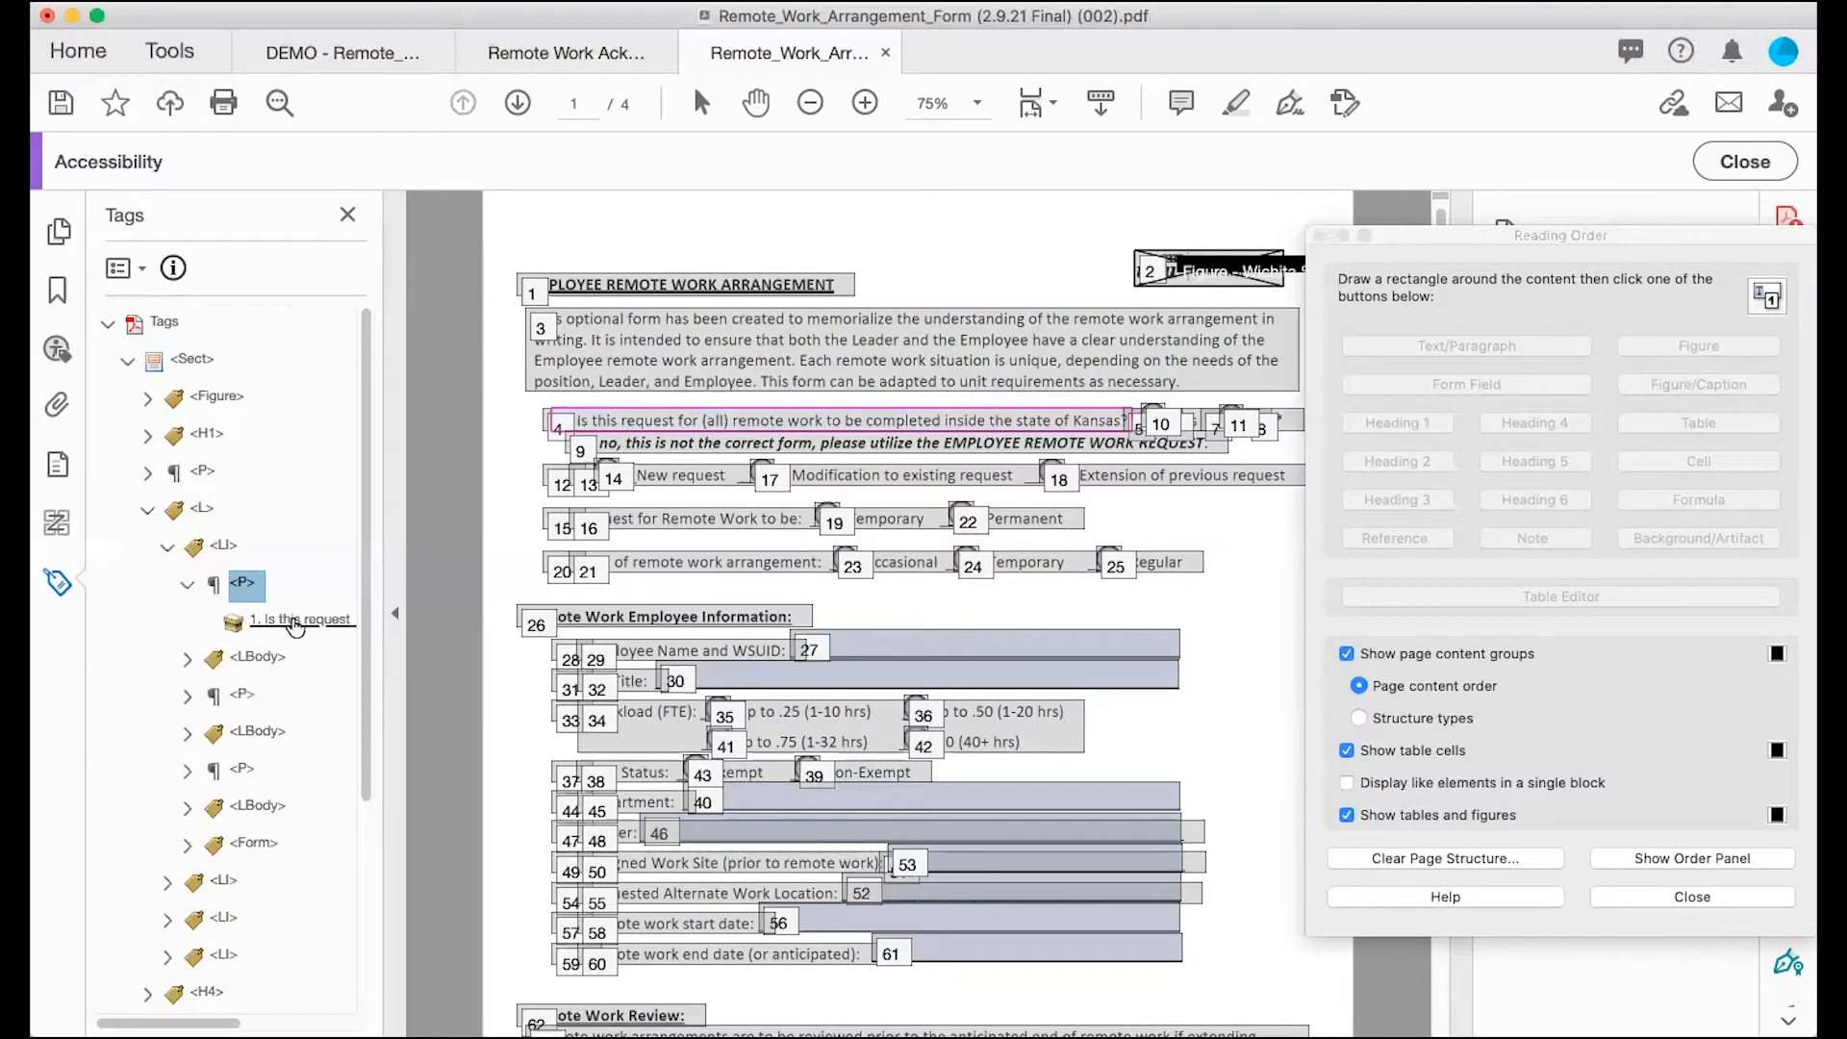
pyautogui.click(187, 586)
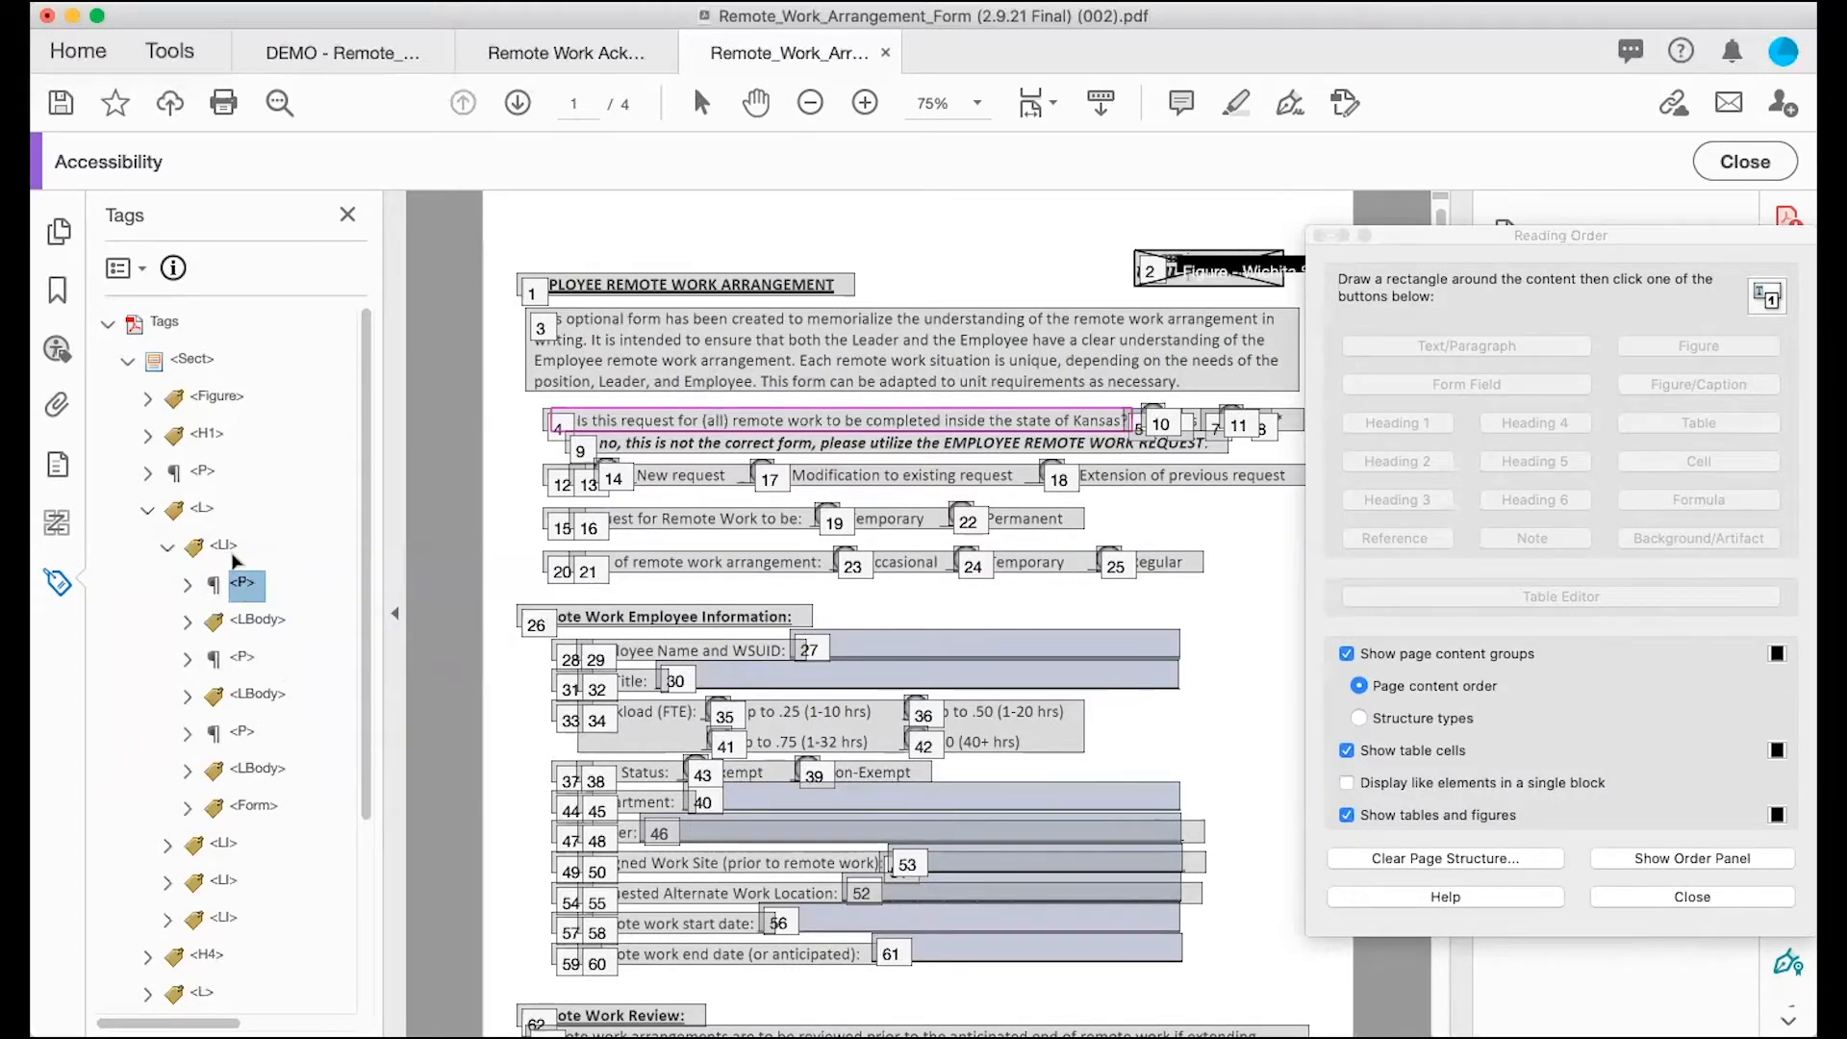
pyautogui.moveTo(193, 484); pyautogui.dragTo(193, 487)
pyautogui.click(199, 469)
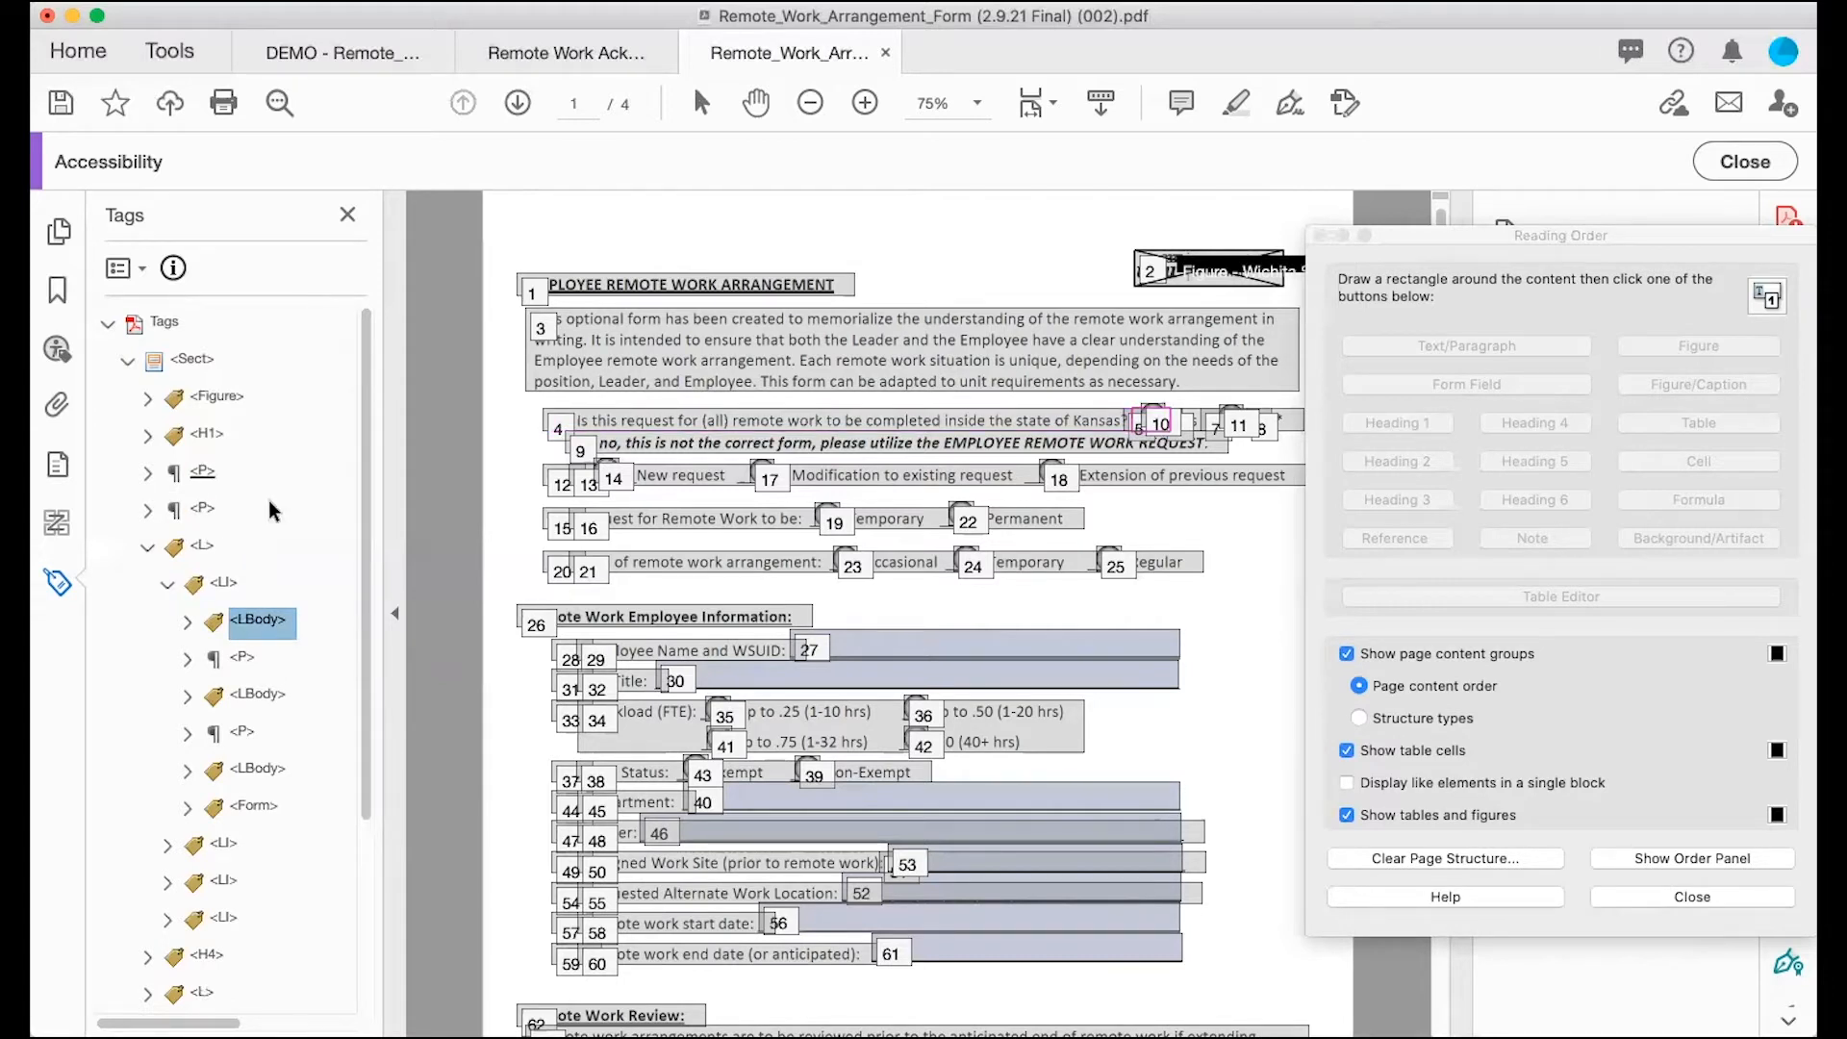
pyautogui.press('Down')
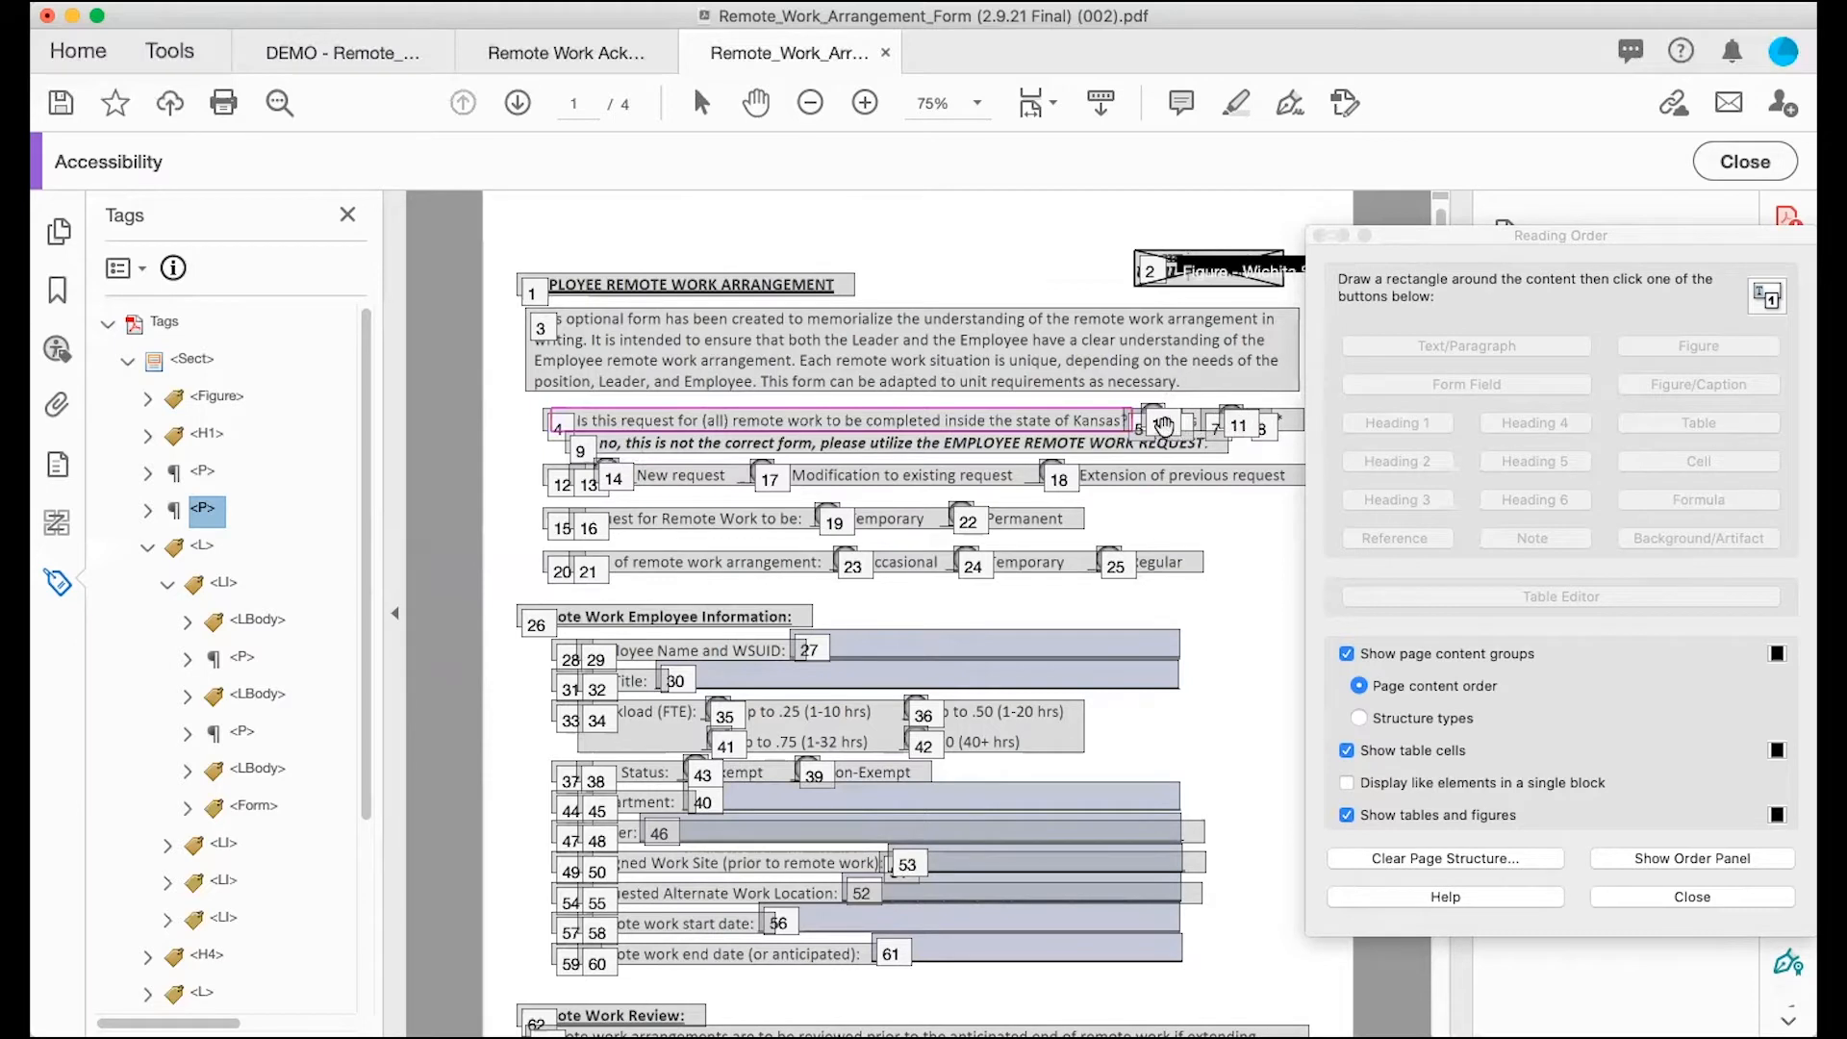
# Step: Change the underline content in the first list item's first LBody tag to a Page artifact and delete the emptied LBody tag
pyautogui.click(186, 621)
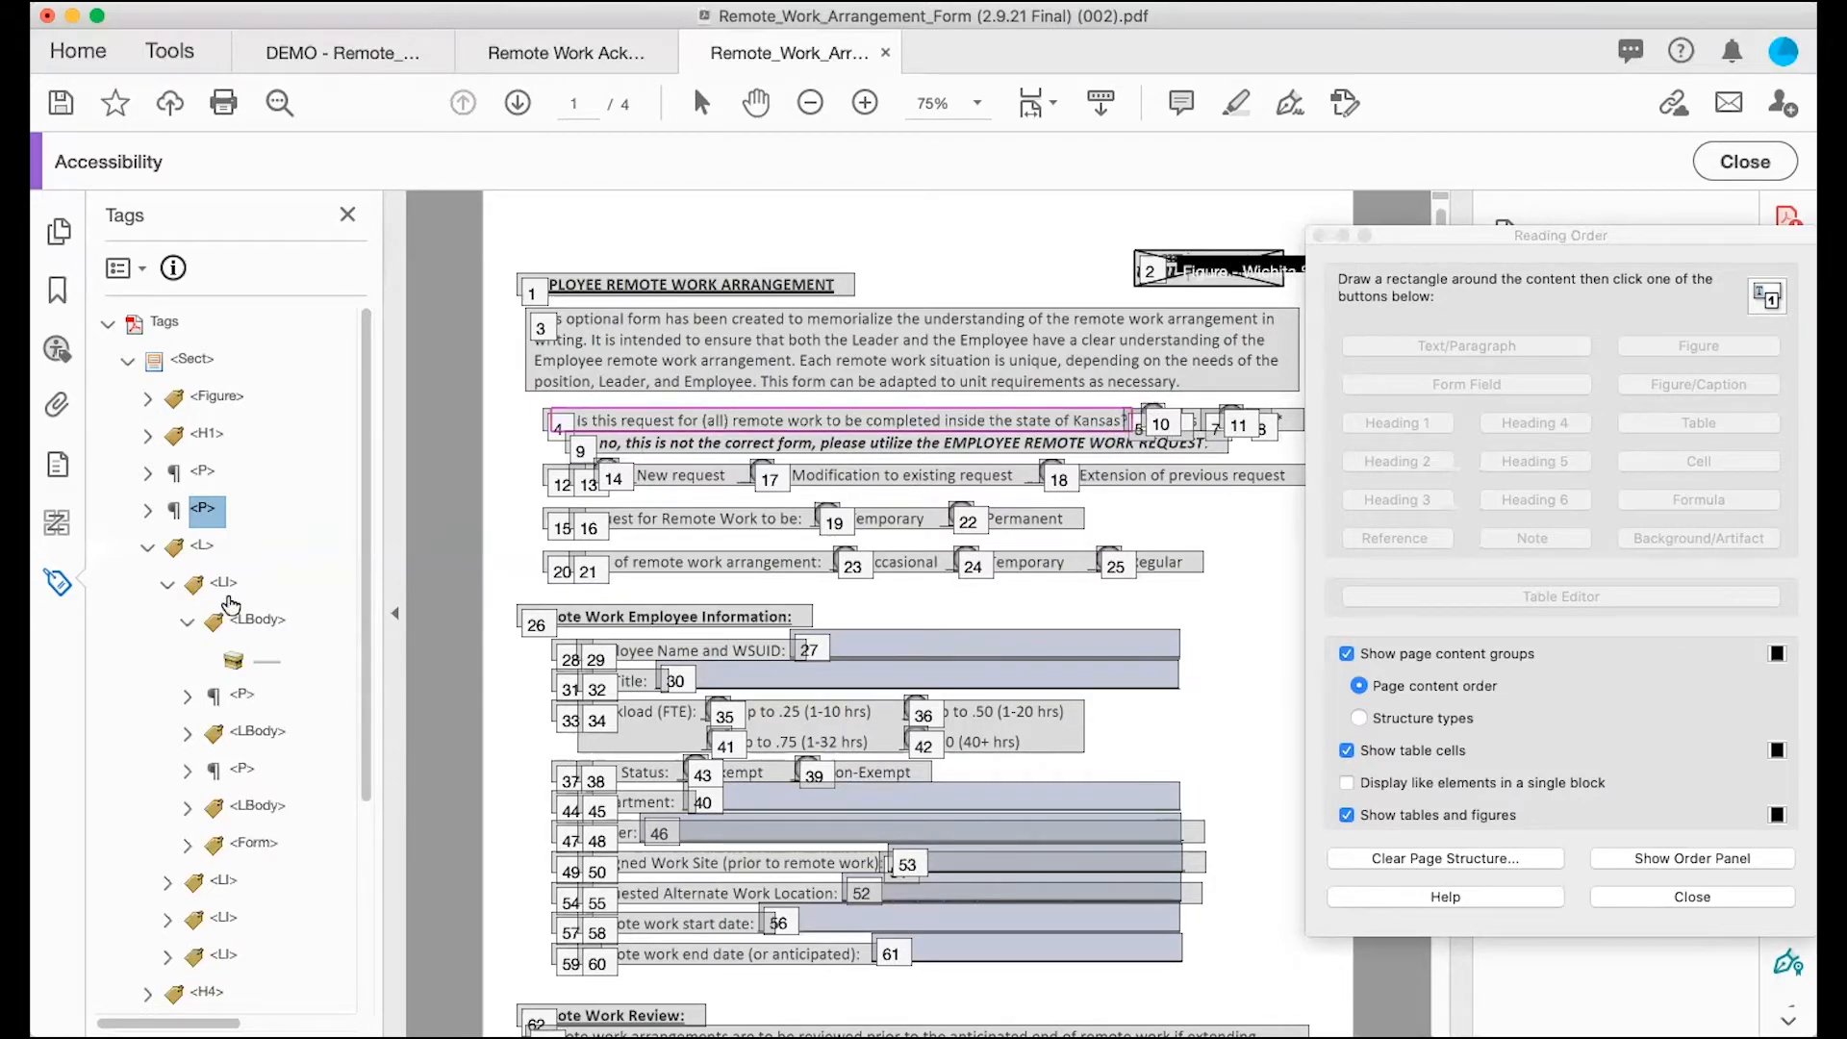
pyautogui.click(271, 664)
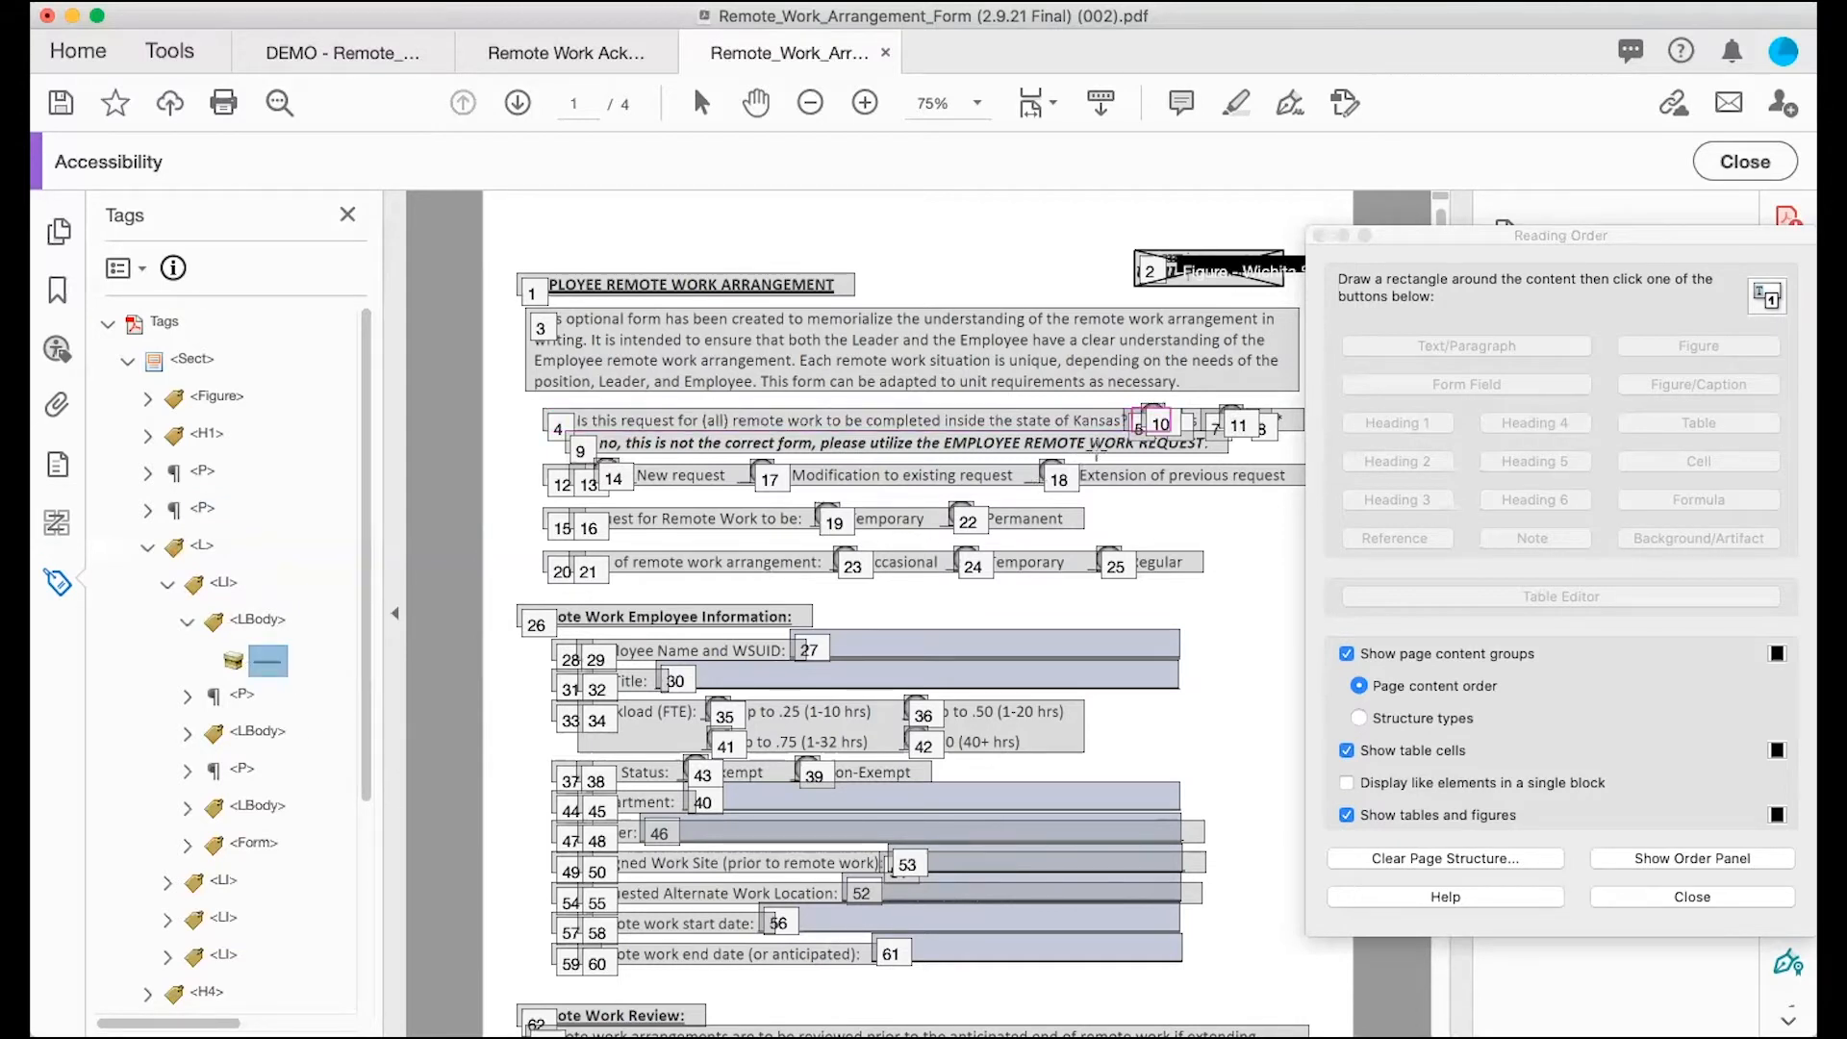
pyautogui.rightClick(265, 662)
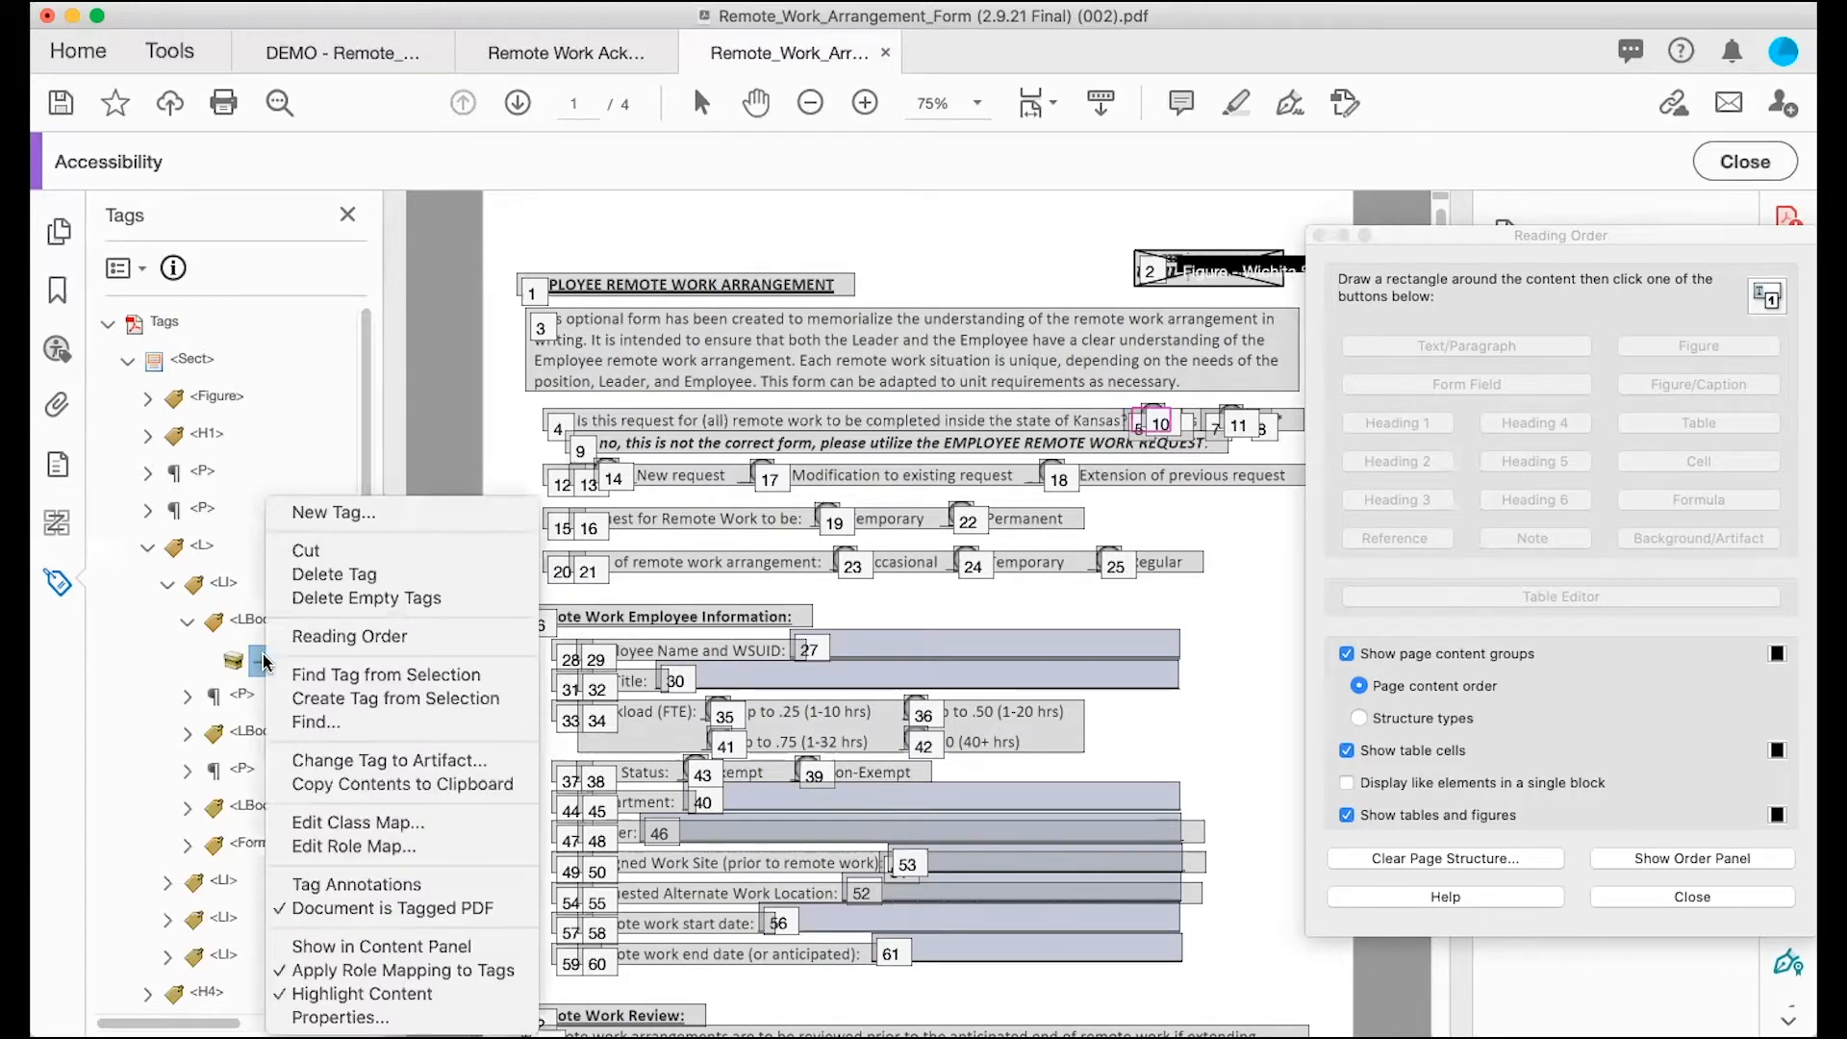
pyautogui.click(324, 763)
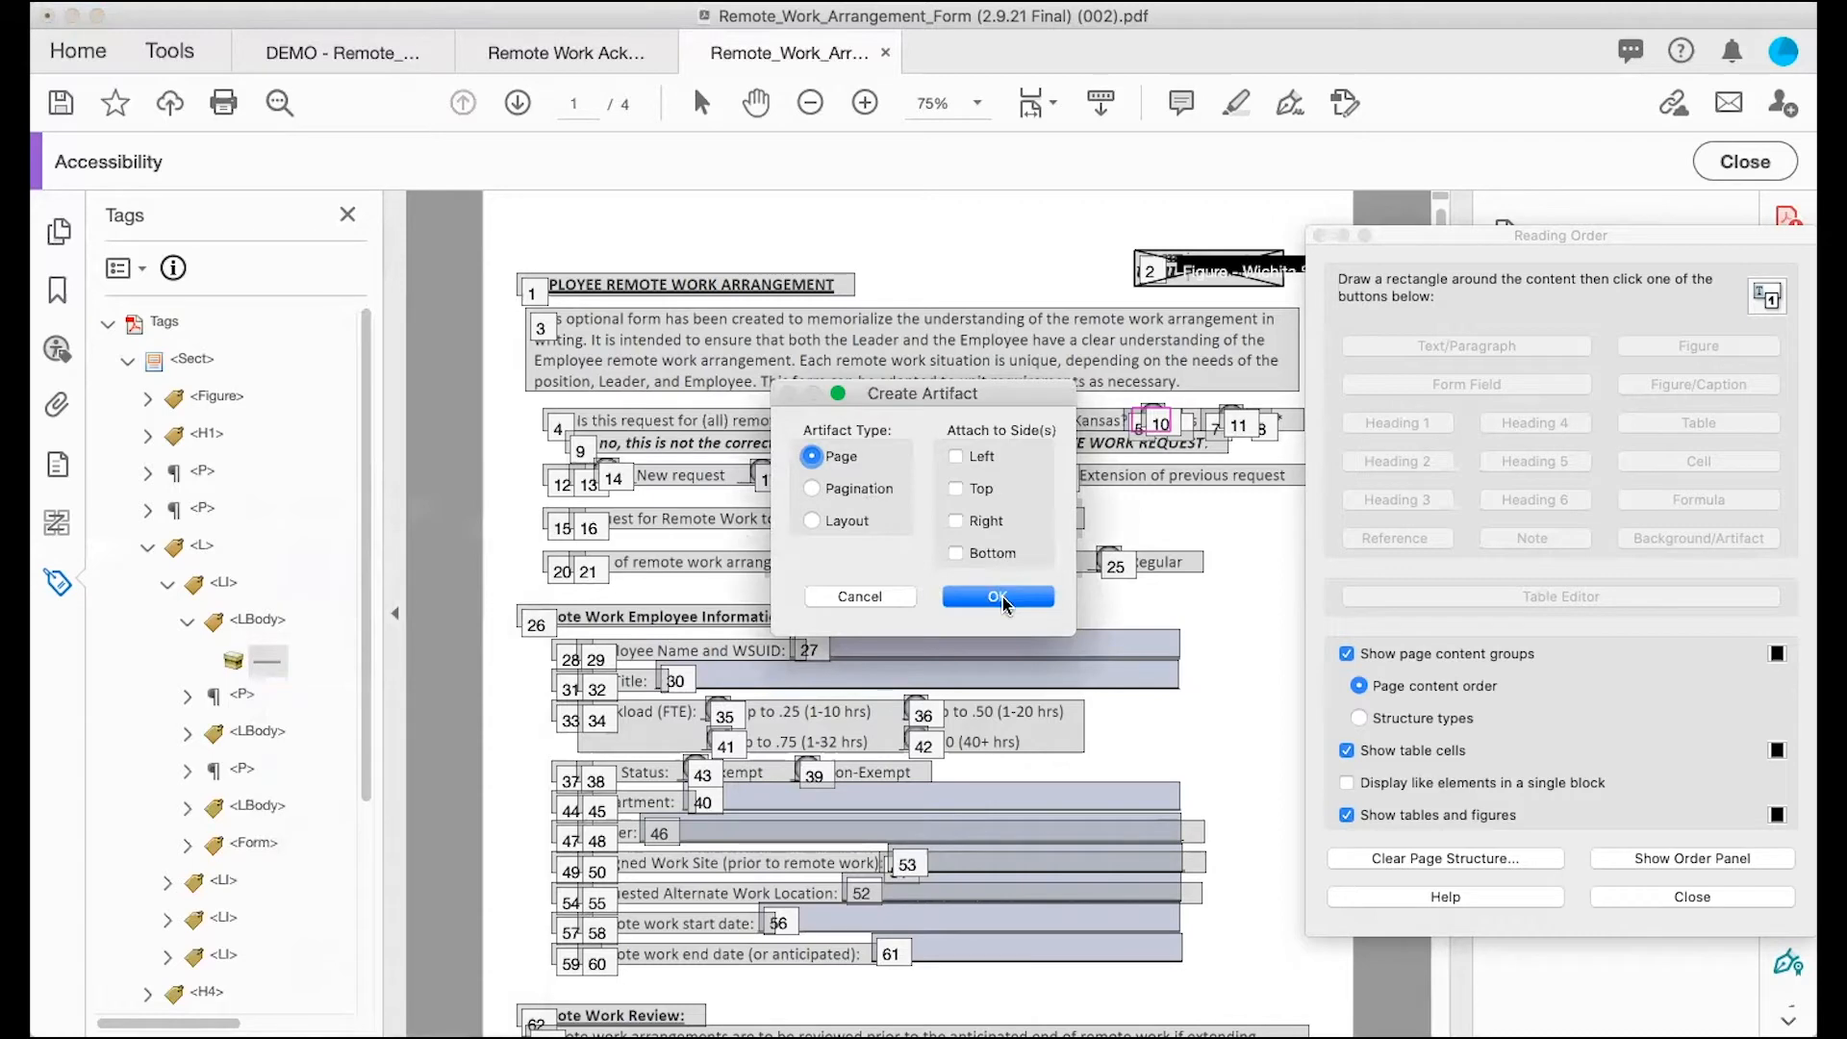
pyautogui.click(998, 596)
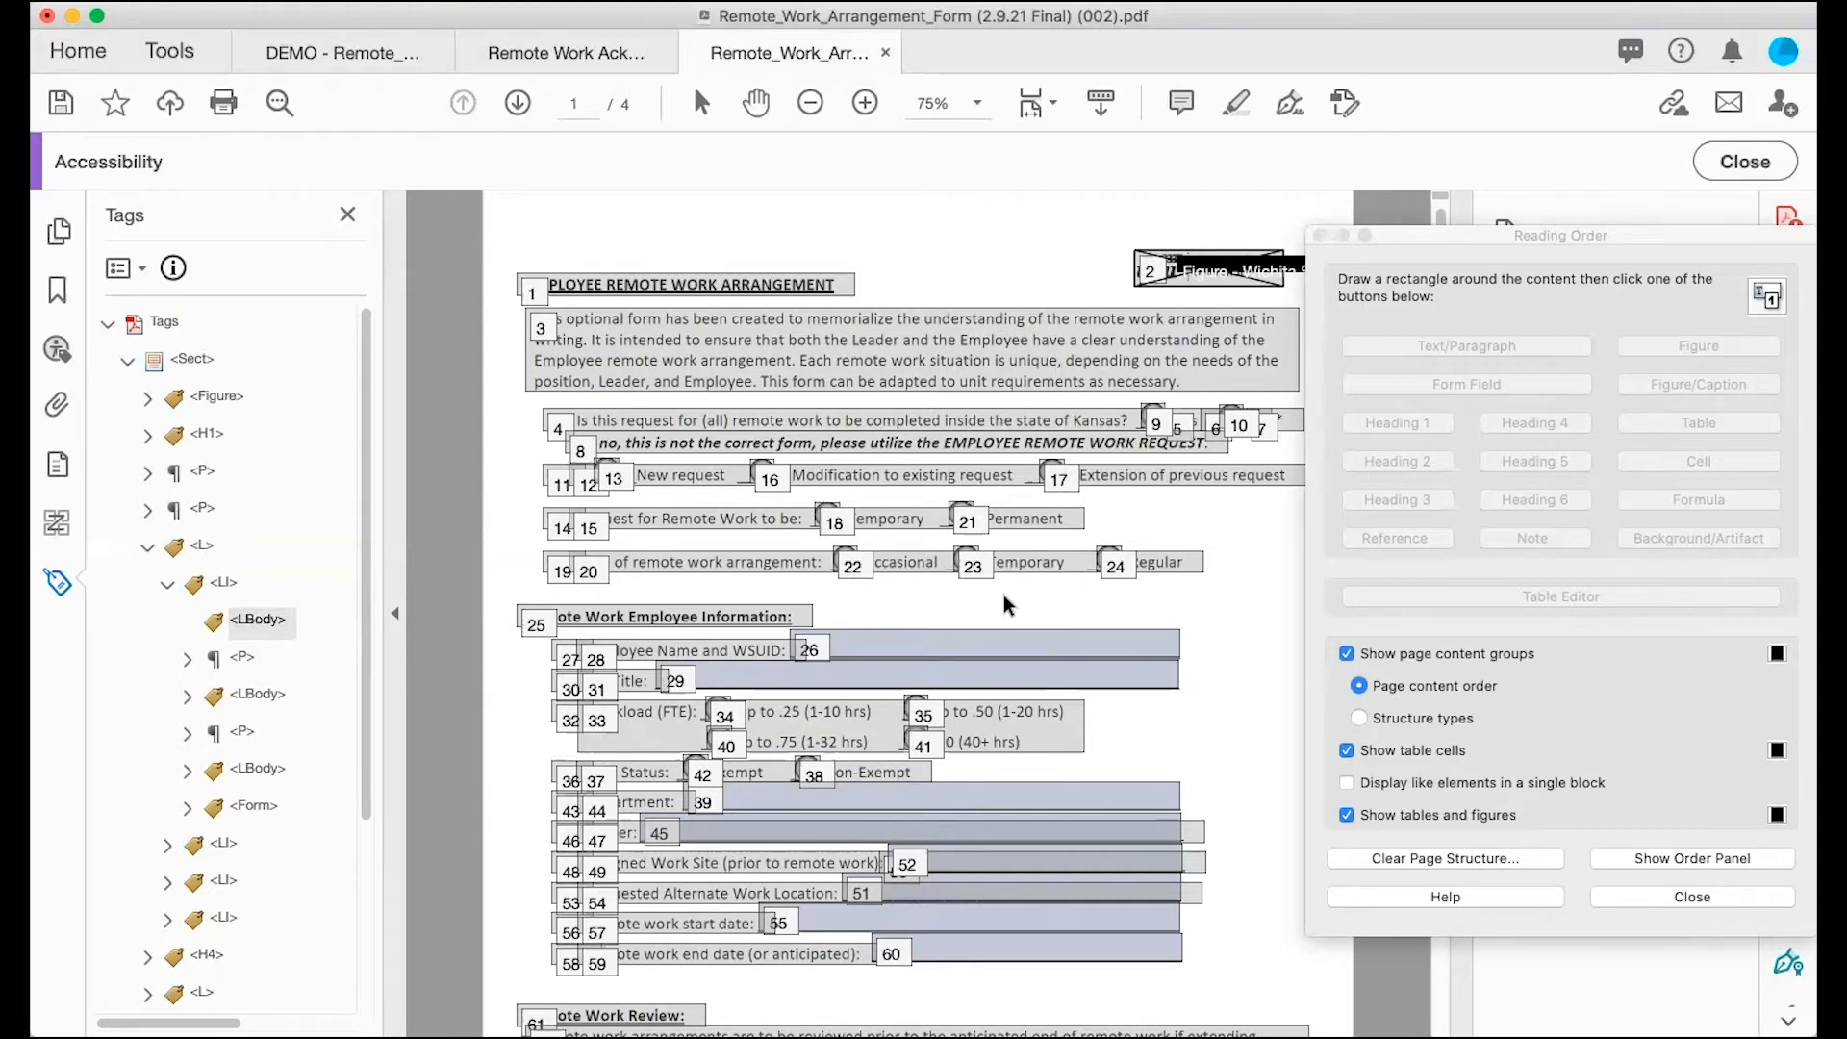
pyautogui.rightClick(253, 628)
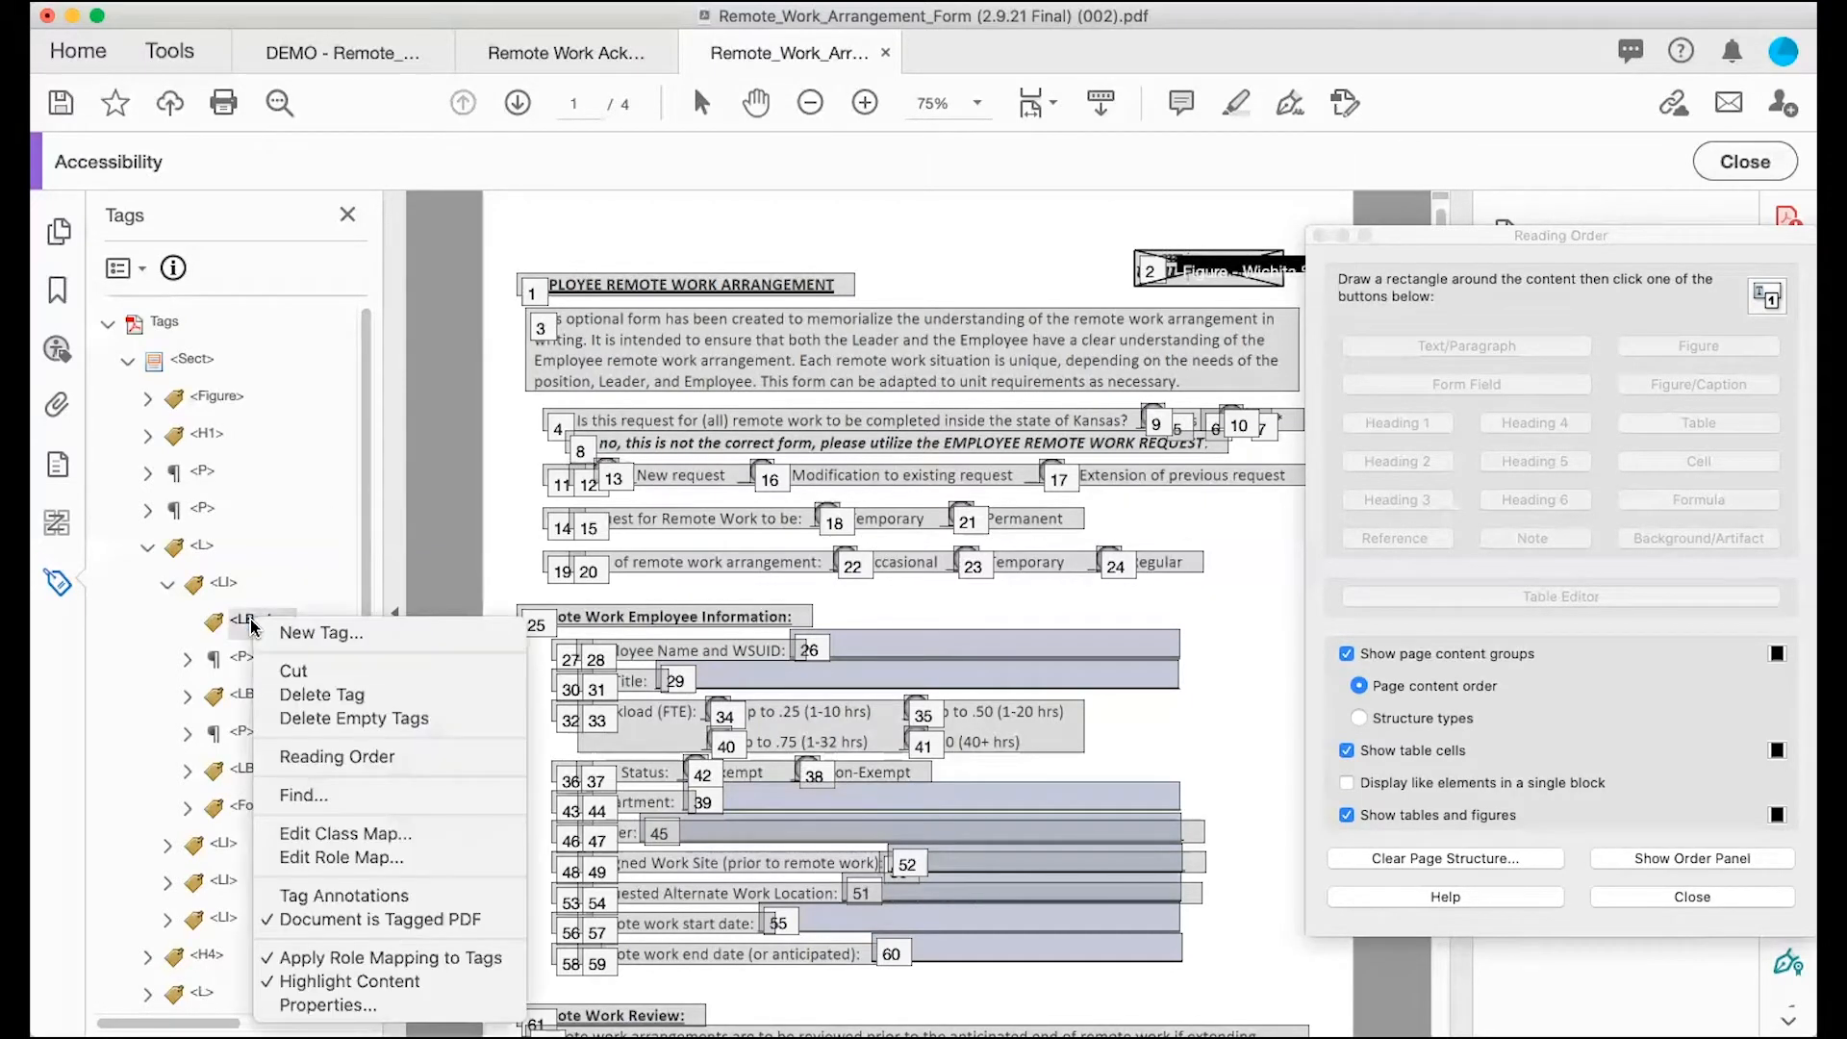
pyautogui.click(318, 695)
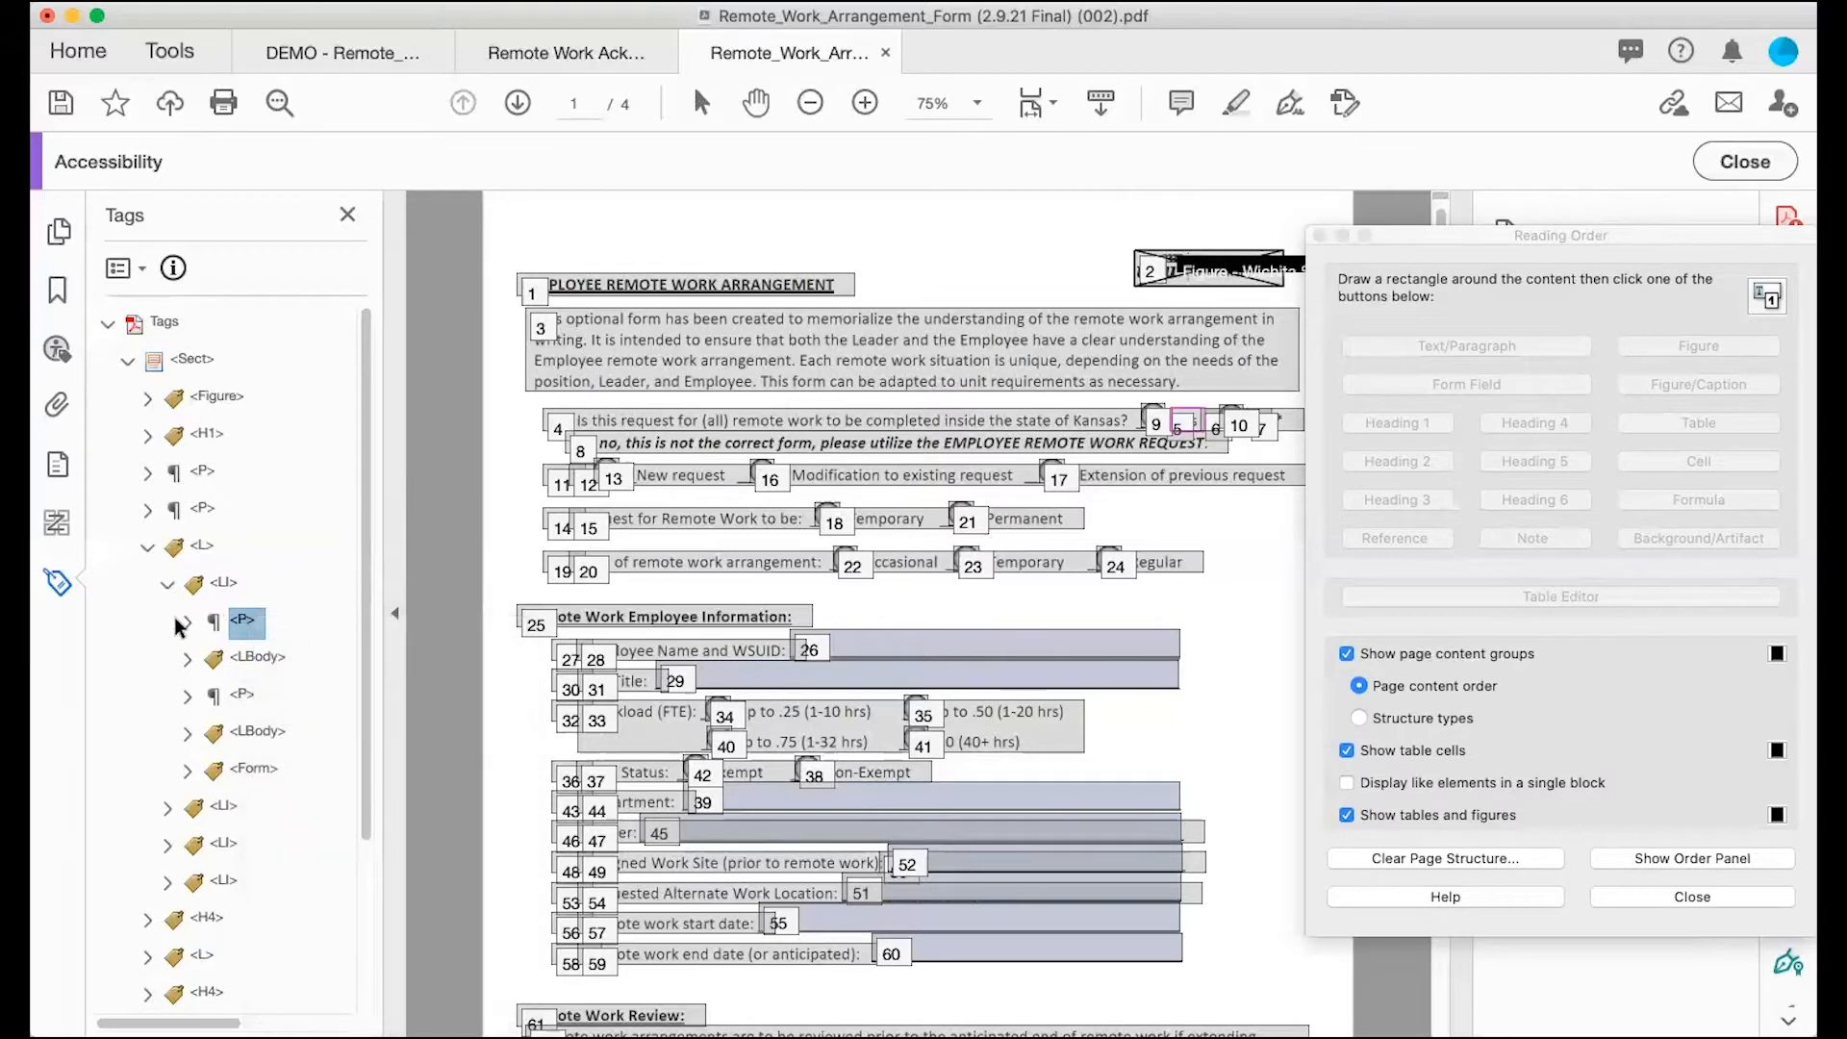
# Step: Check the content of the "Yes" P tag and move it out of the list, below the question's P tag
pyautogui.click(188, 623)
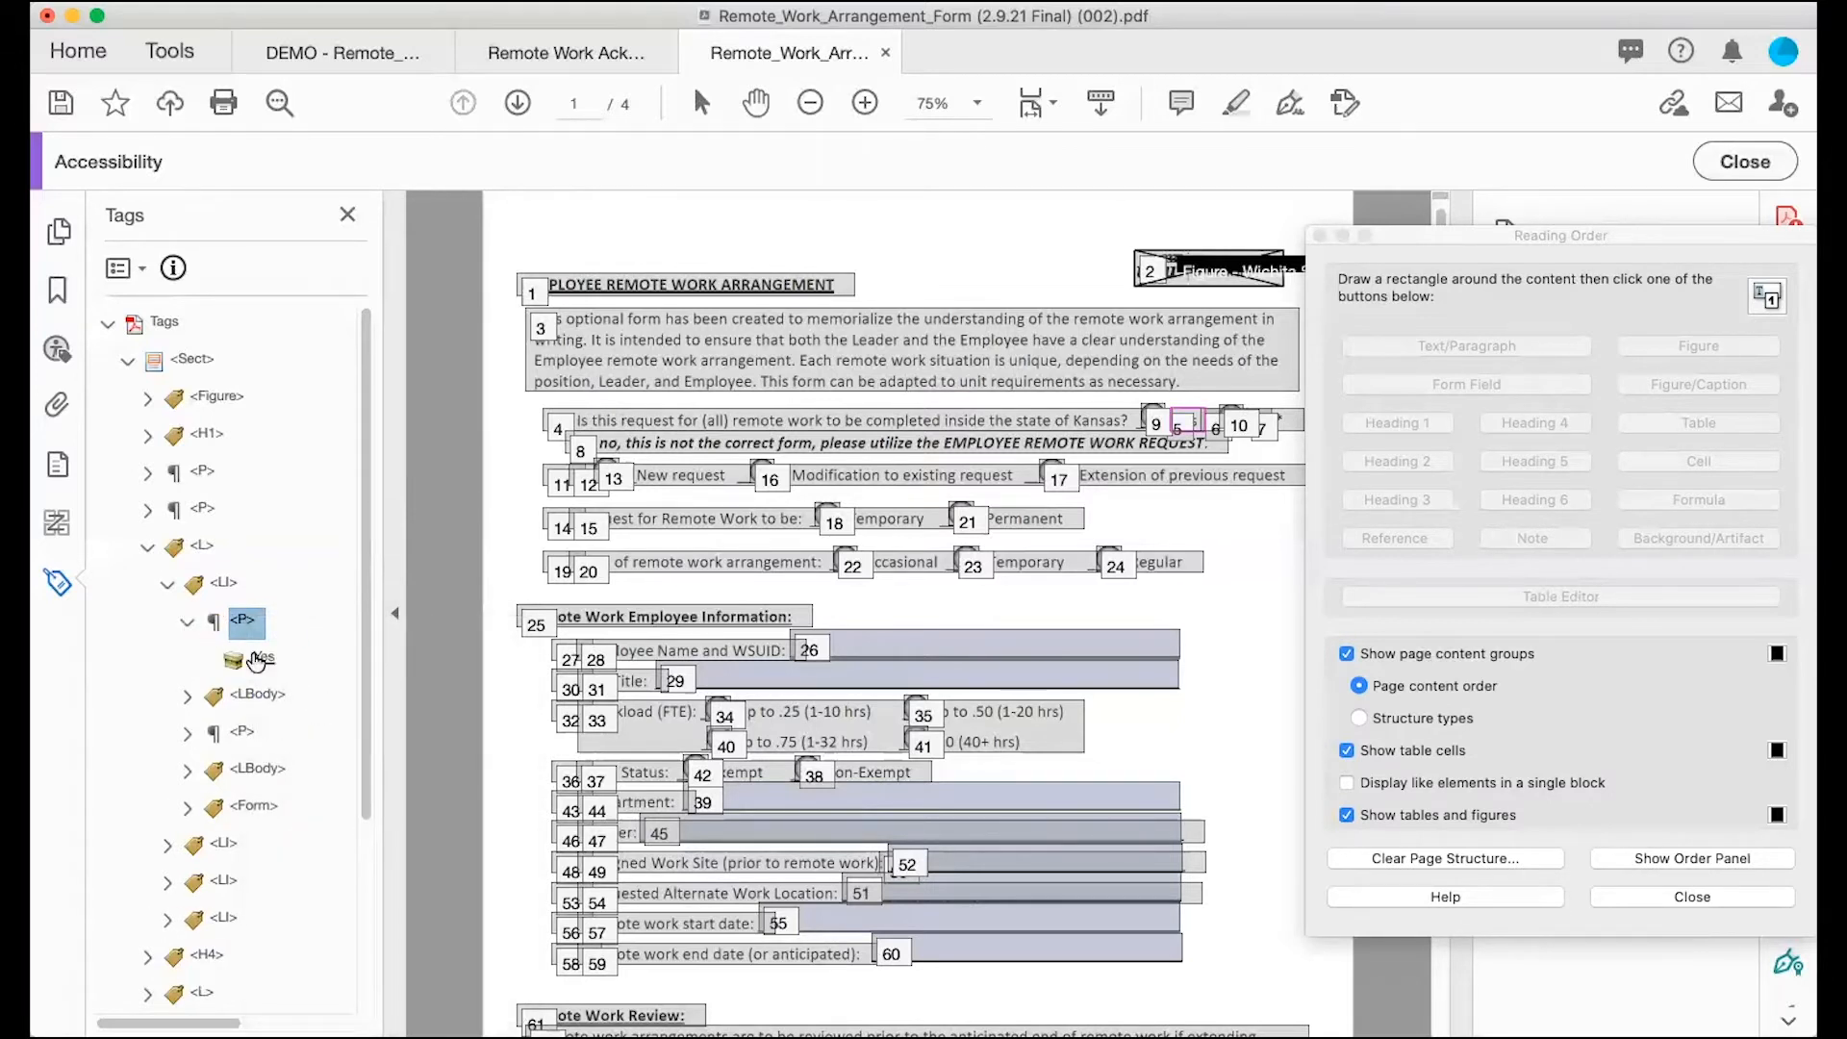
pyautogui.click(167, 644)
pyautogui.click(187, 622)
pyautogui.moveTo(243, 624); pyautogui.dragTo(183, 523)
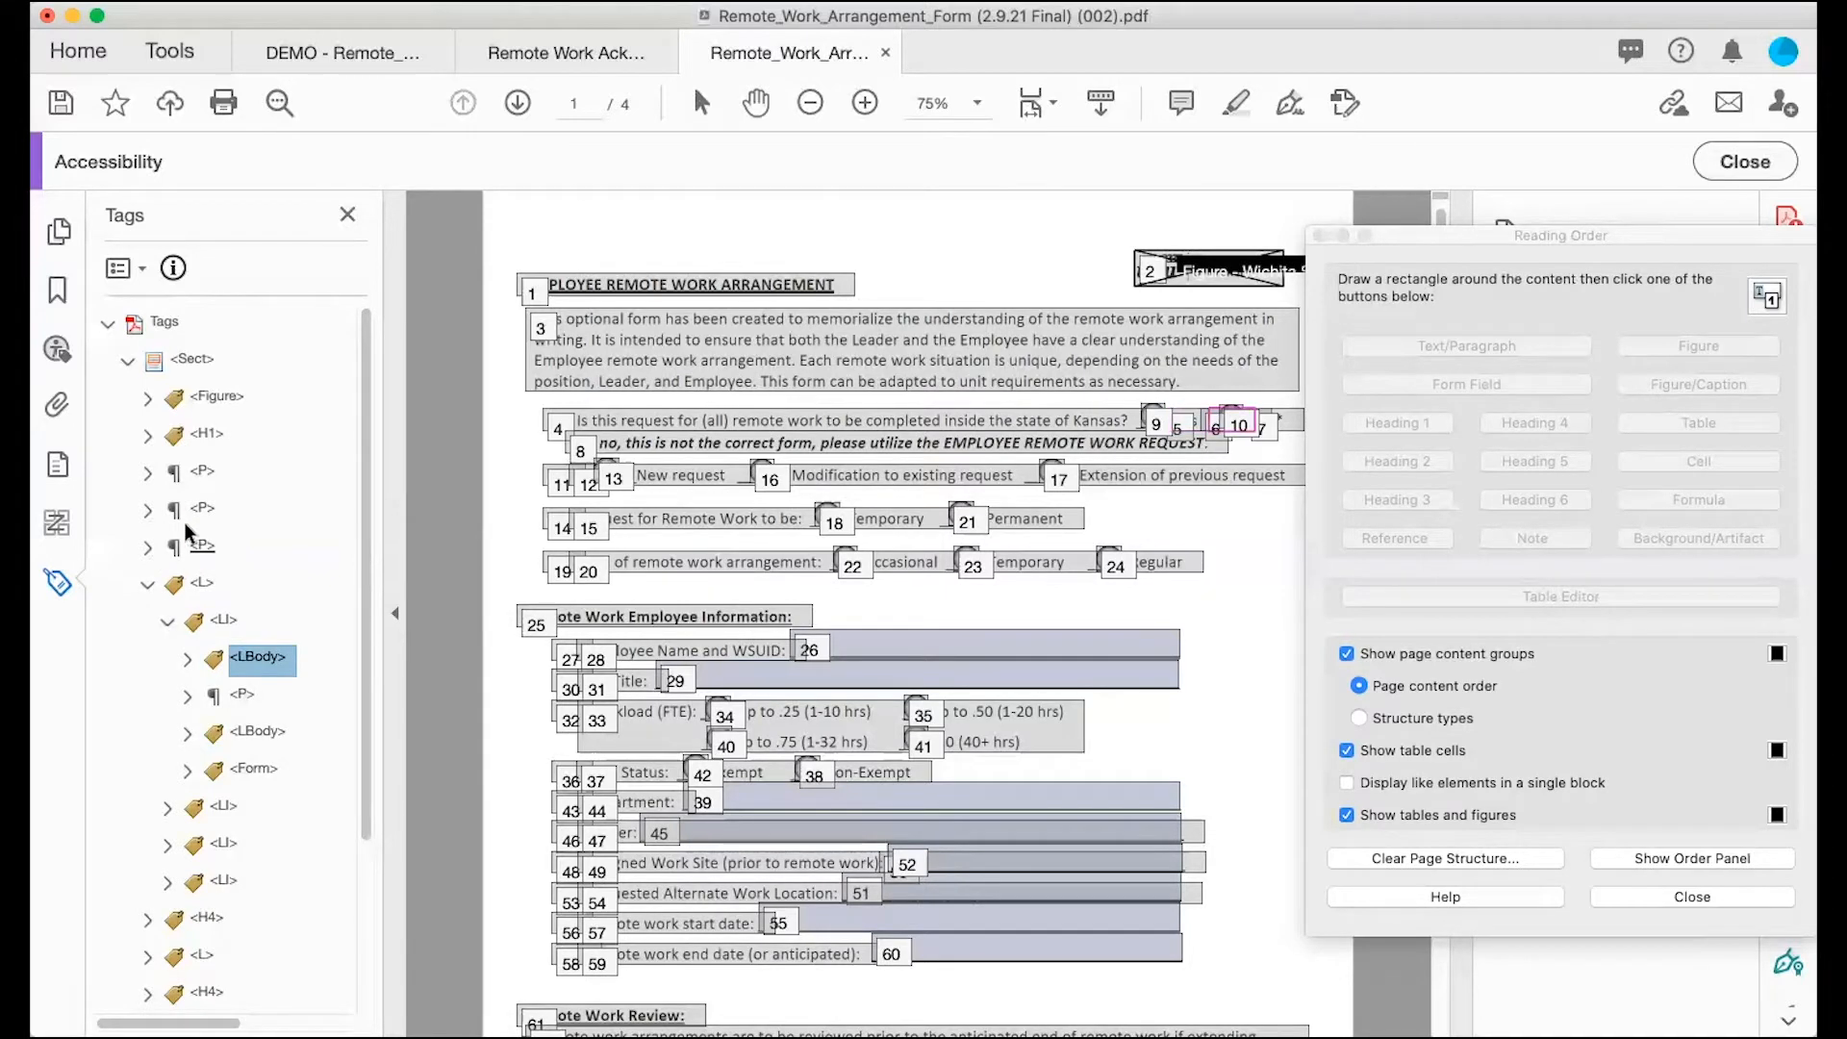
# Step: Examine the question and "No*" P tags and move the "No*" tag out of the list, below the "Yes" P tag
pyautogui.click(145, 508)
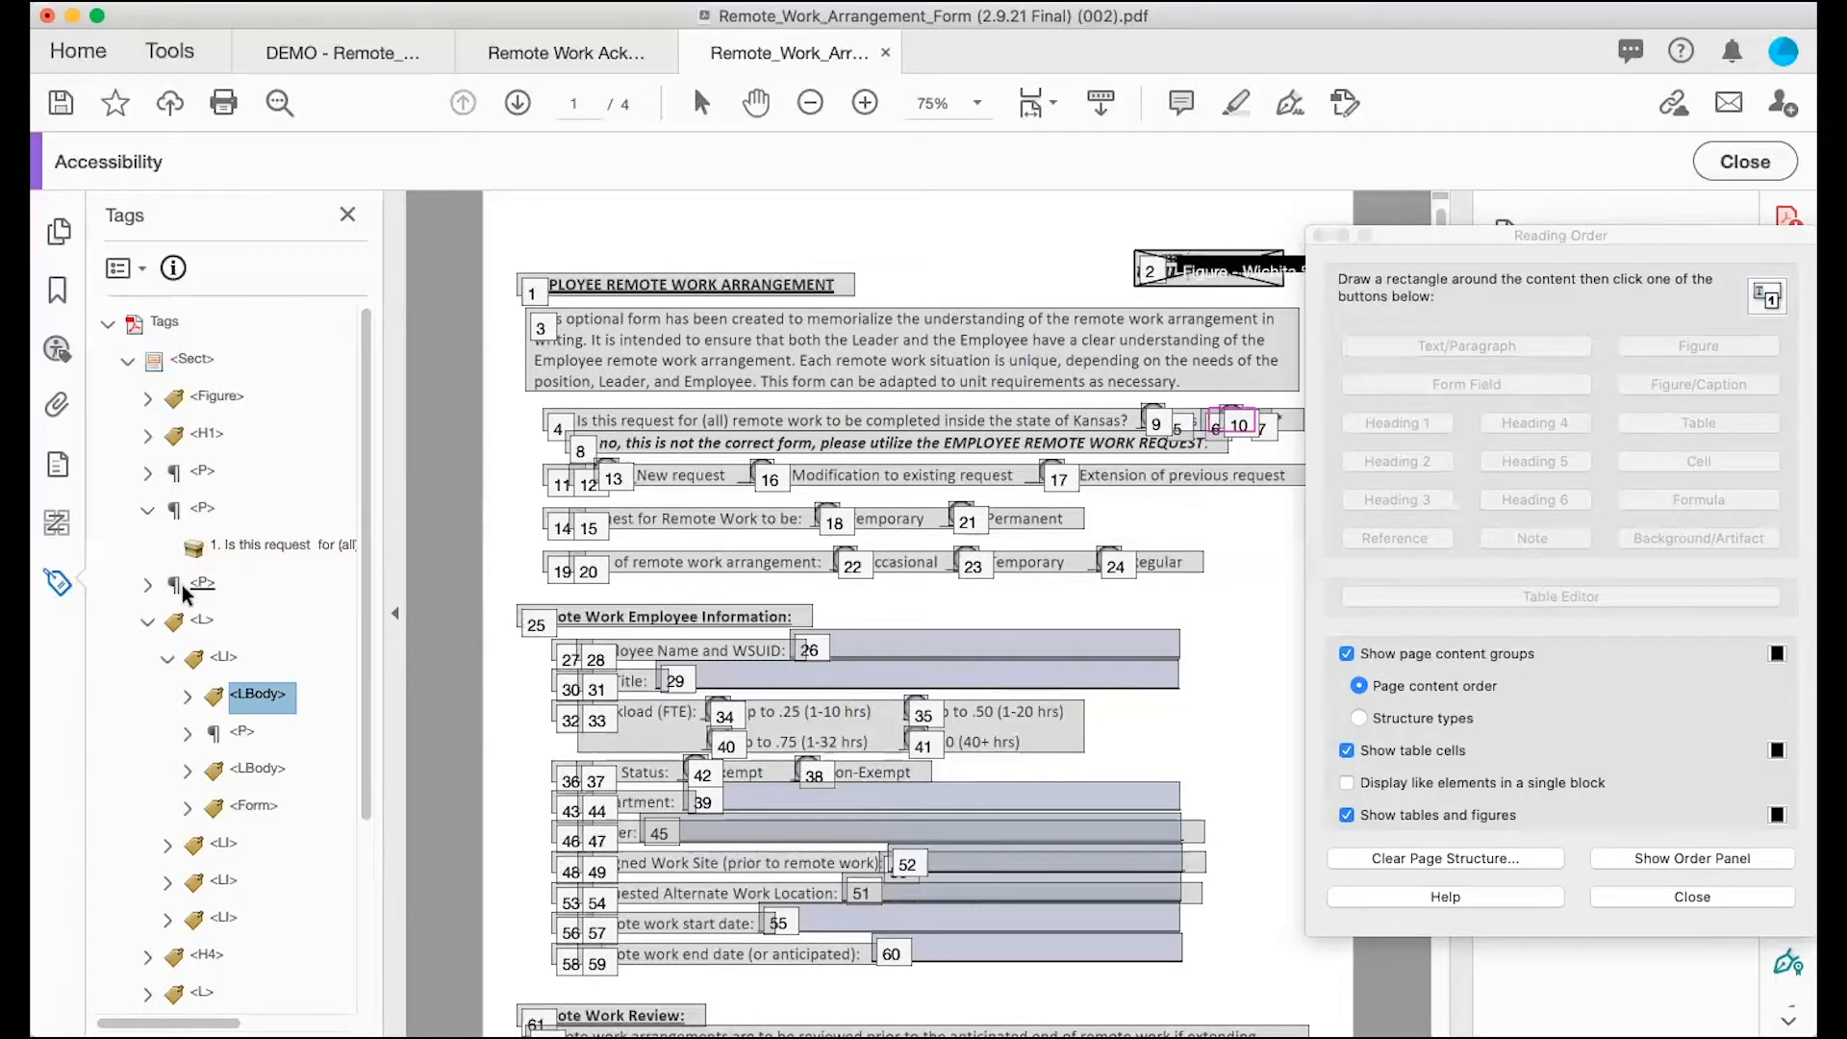
pyautogui.click(189, 735)
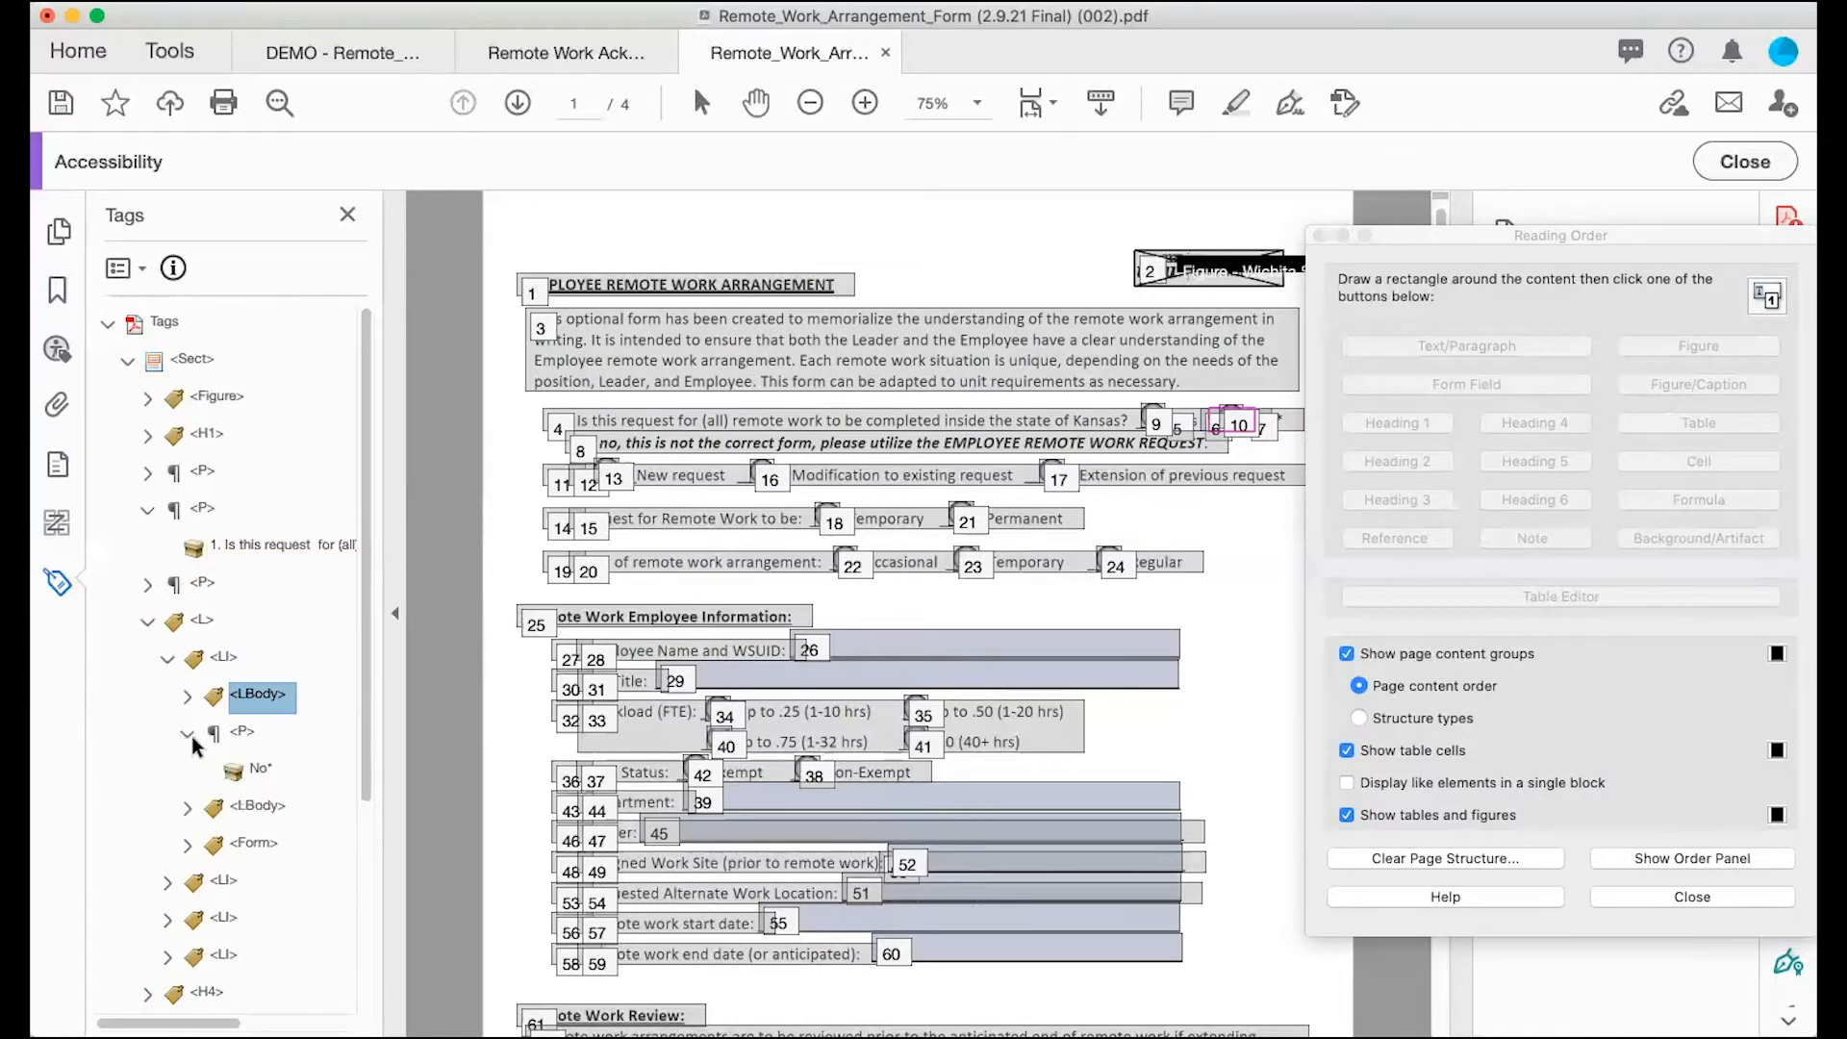
pyautogui.click(187, 736)
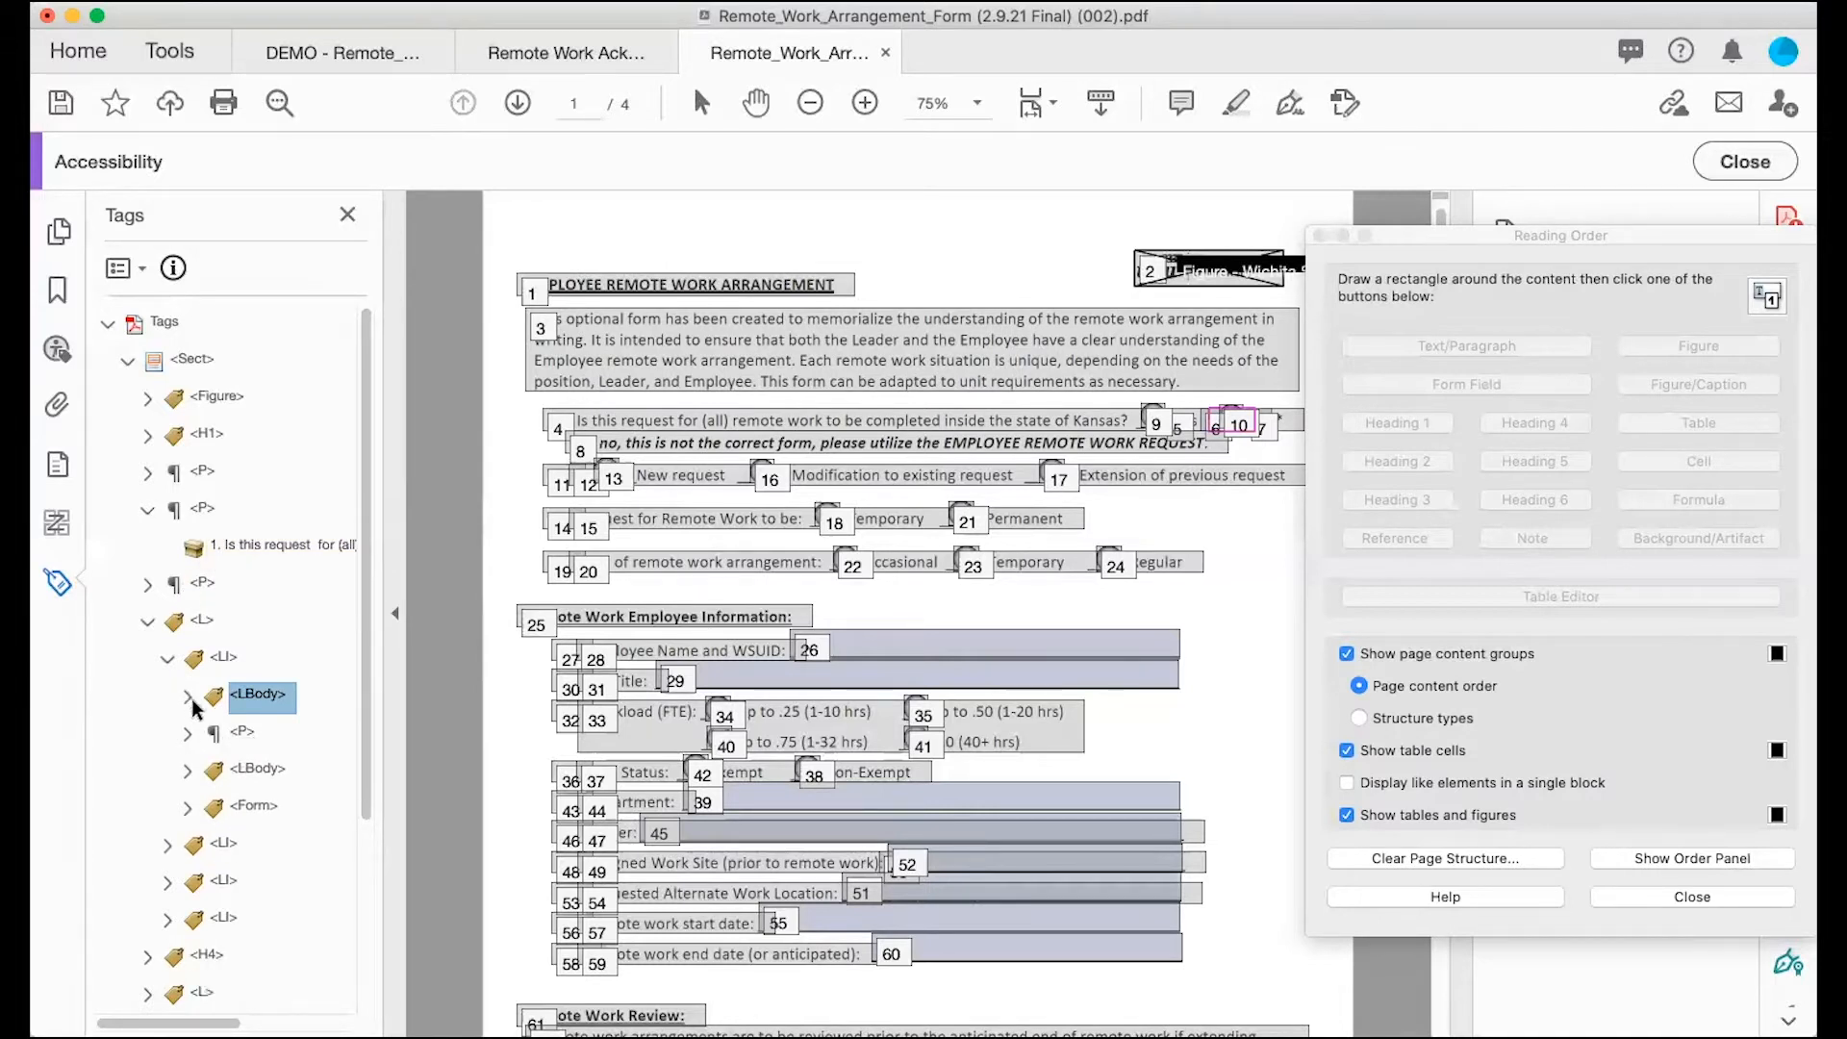
pyautogui.click(242, 735)
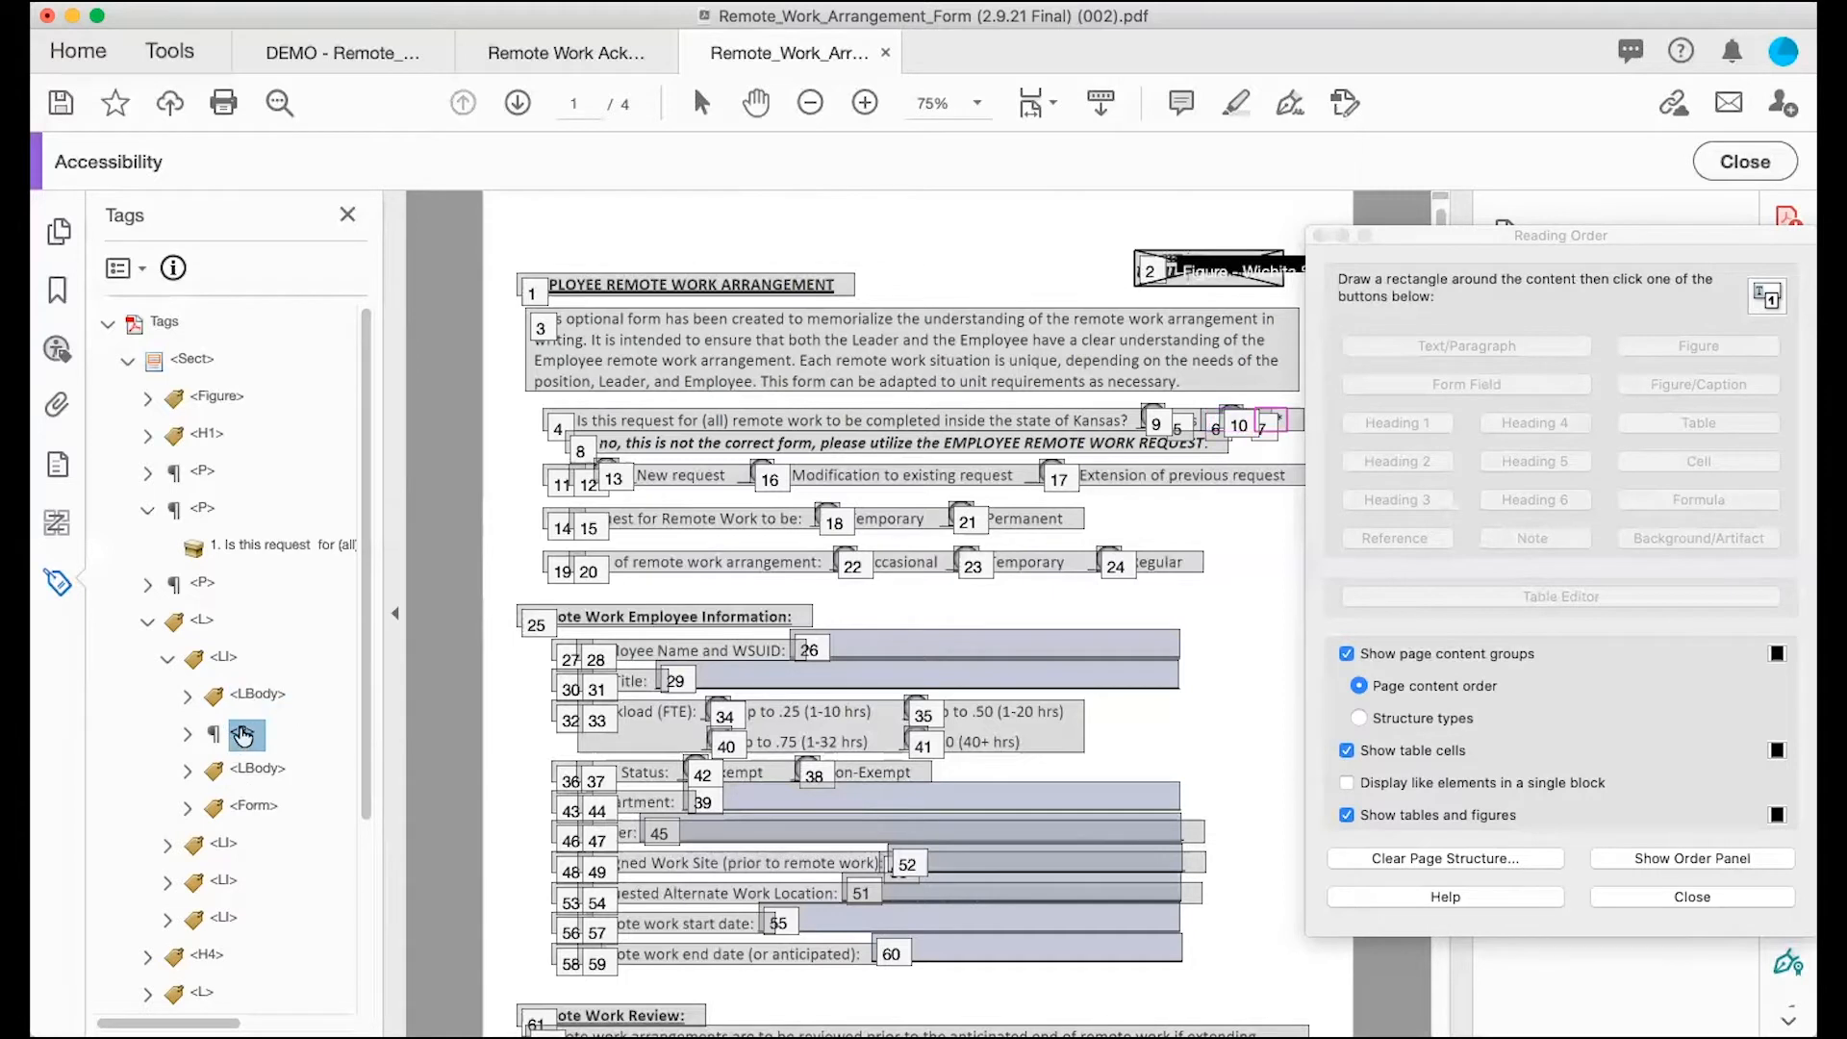
pyautogui.moveTo(243, 735); pyautogui.dragTo(193, 606)
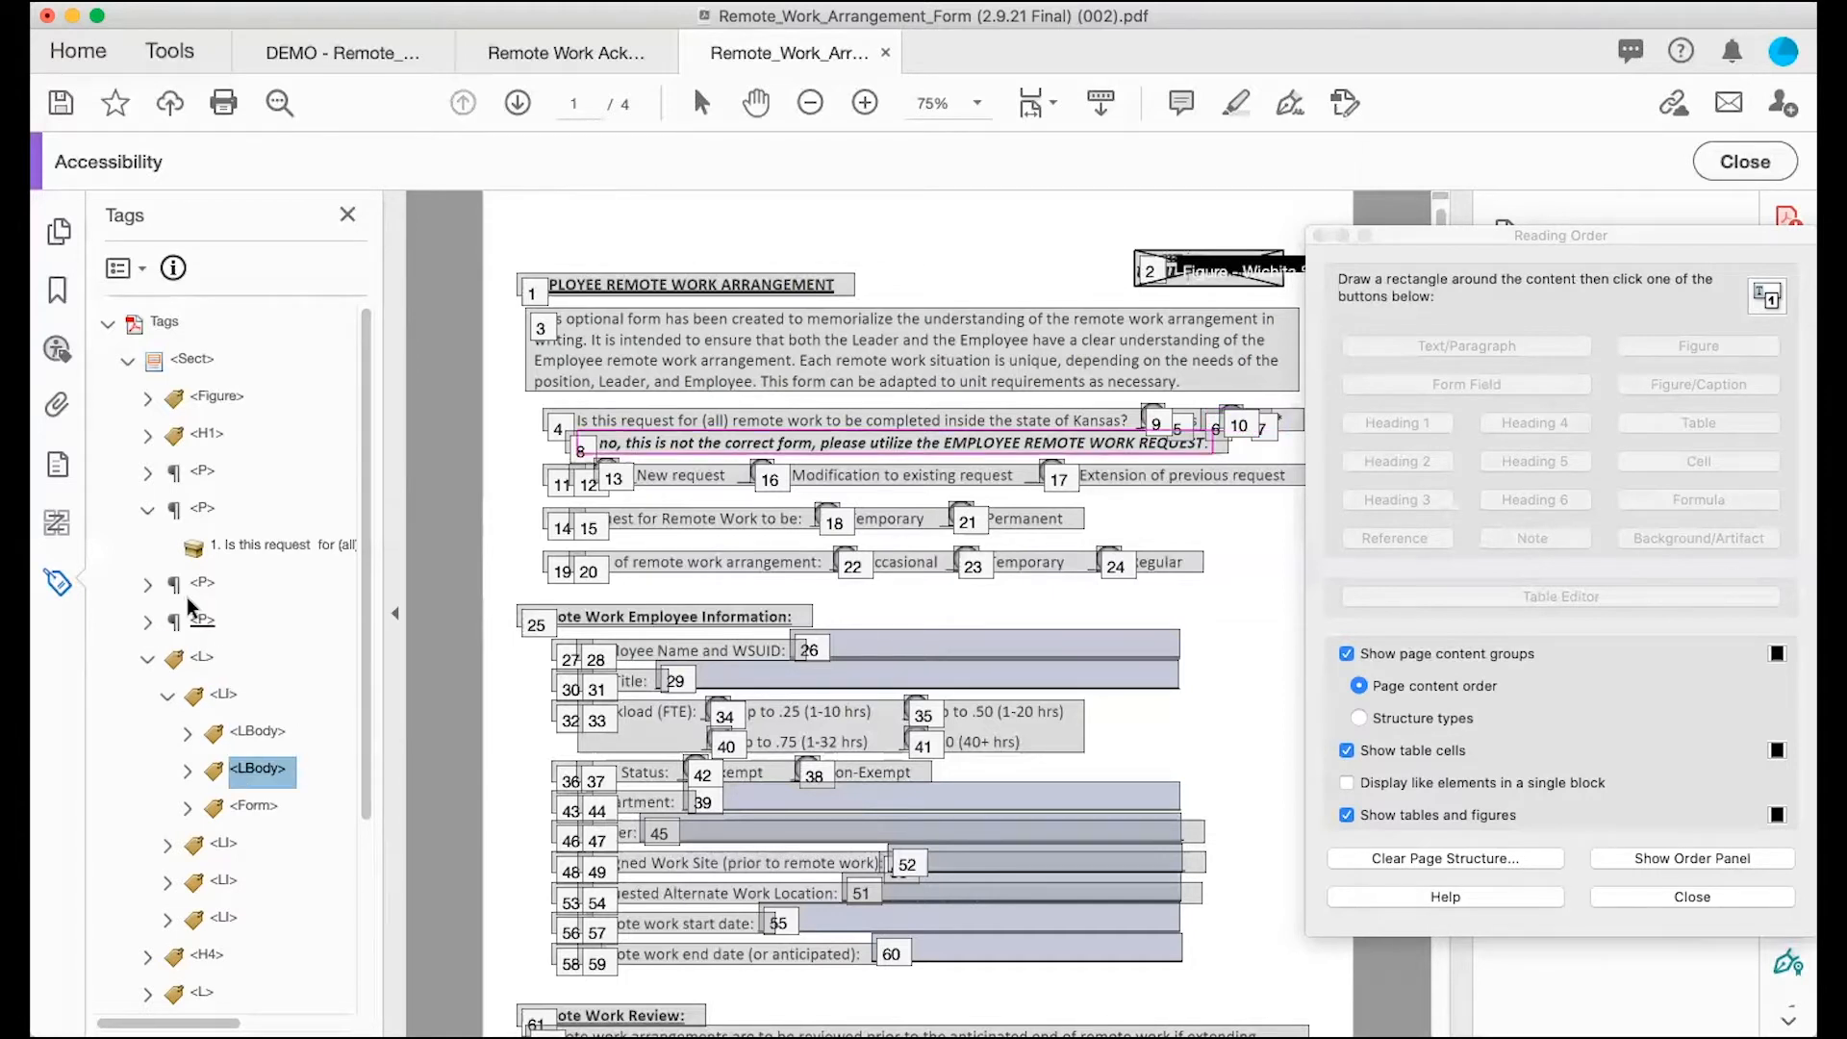
# Step: Expand the two remaining LBody tags of the first list item and change the underline content to a Page artifact
pyautogui.click(187, 733)
pyautogui.click(187, 809)
pyautogui.scroll(-2, 216, 770)
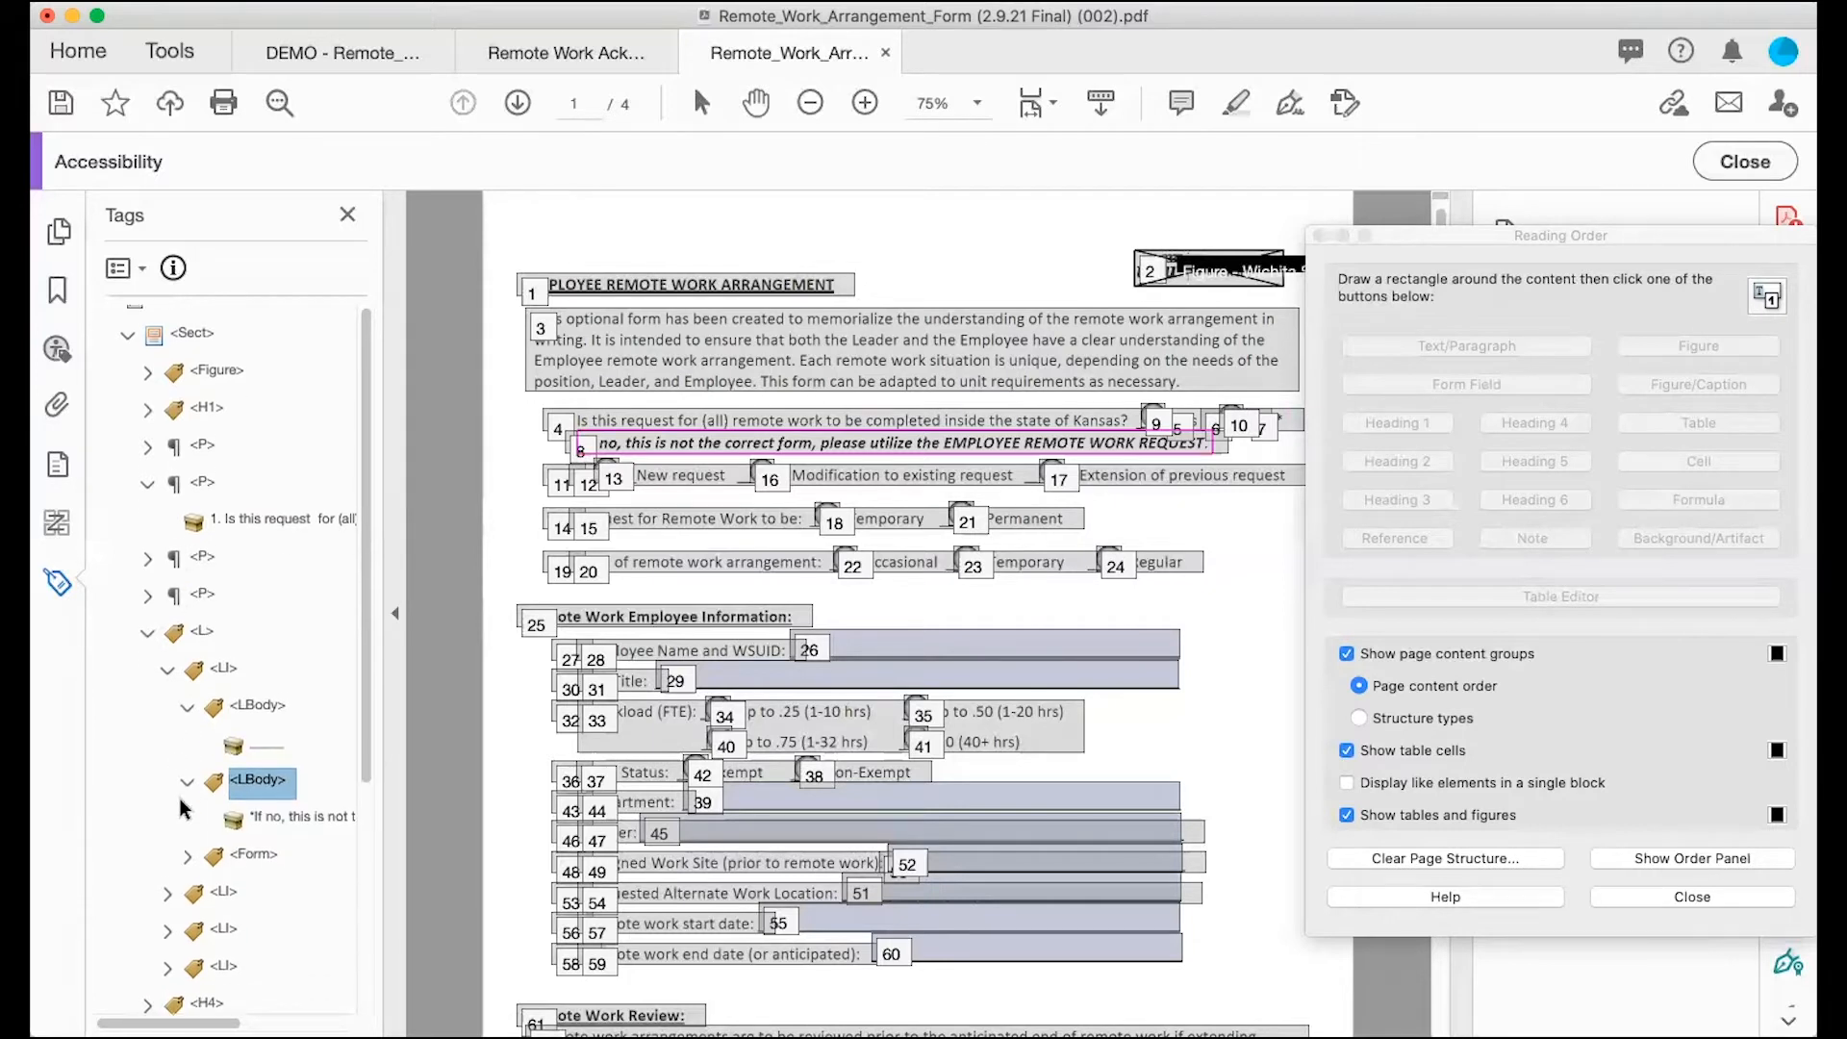
pyautogui.rightClick(262, 710)
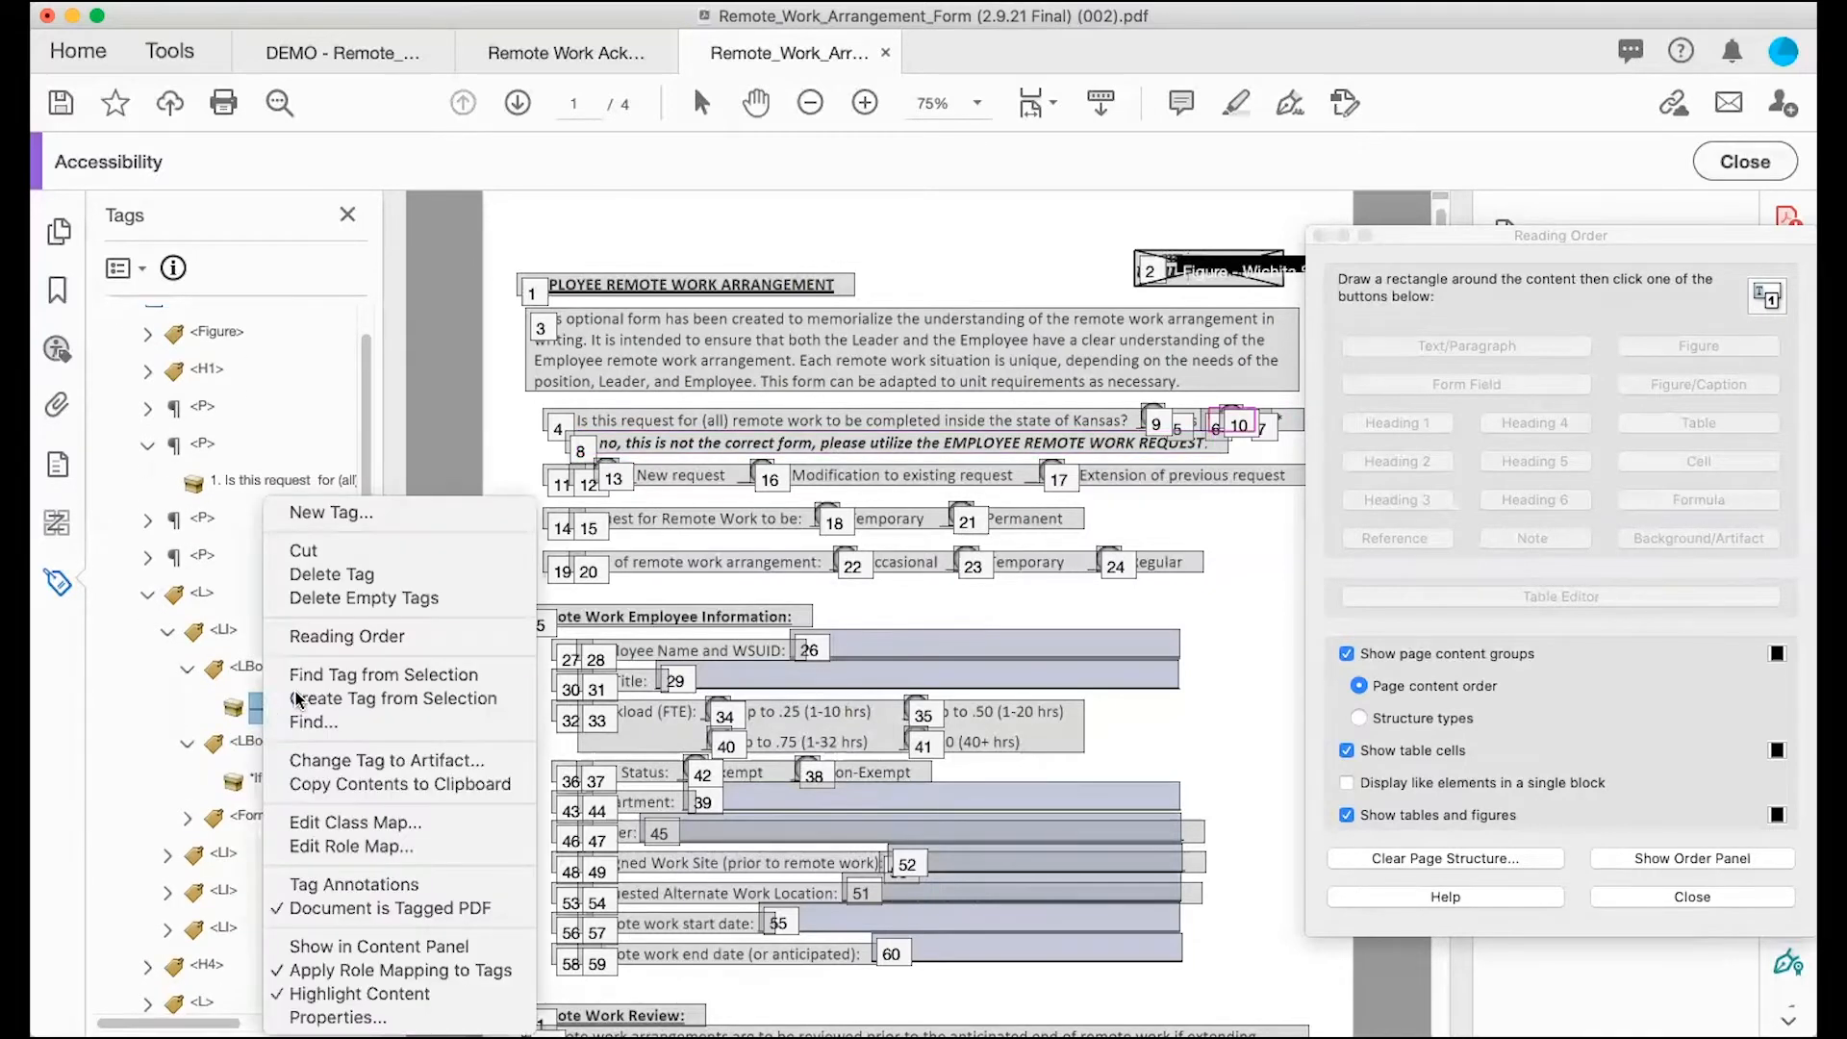
pyautogui.click(321, 758)
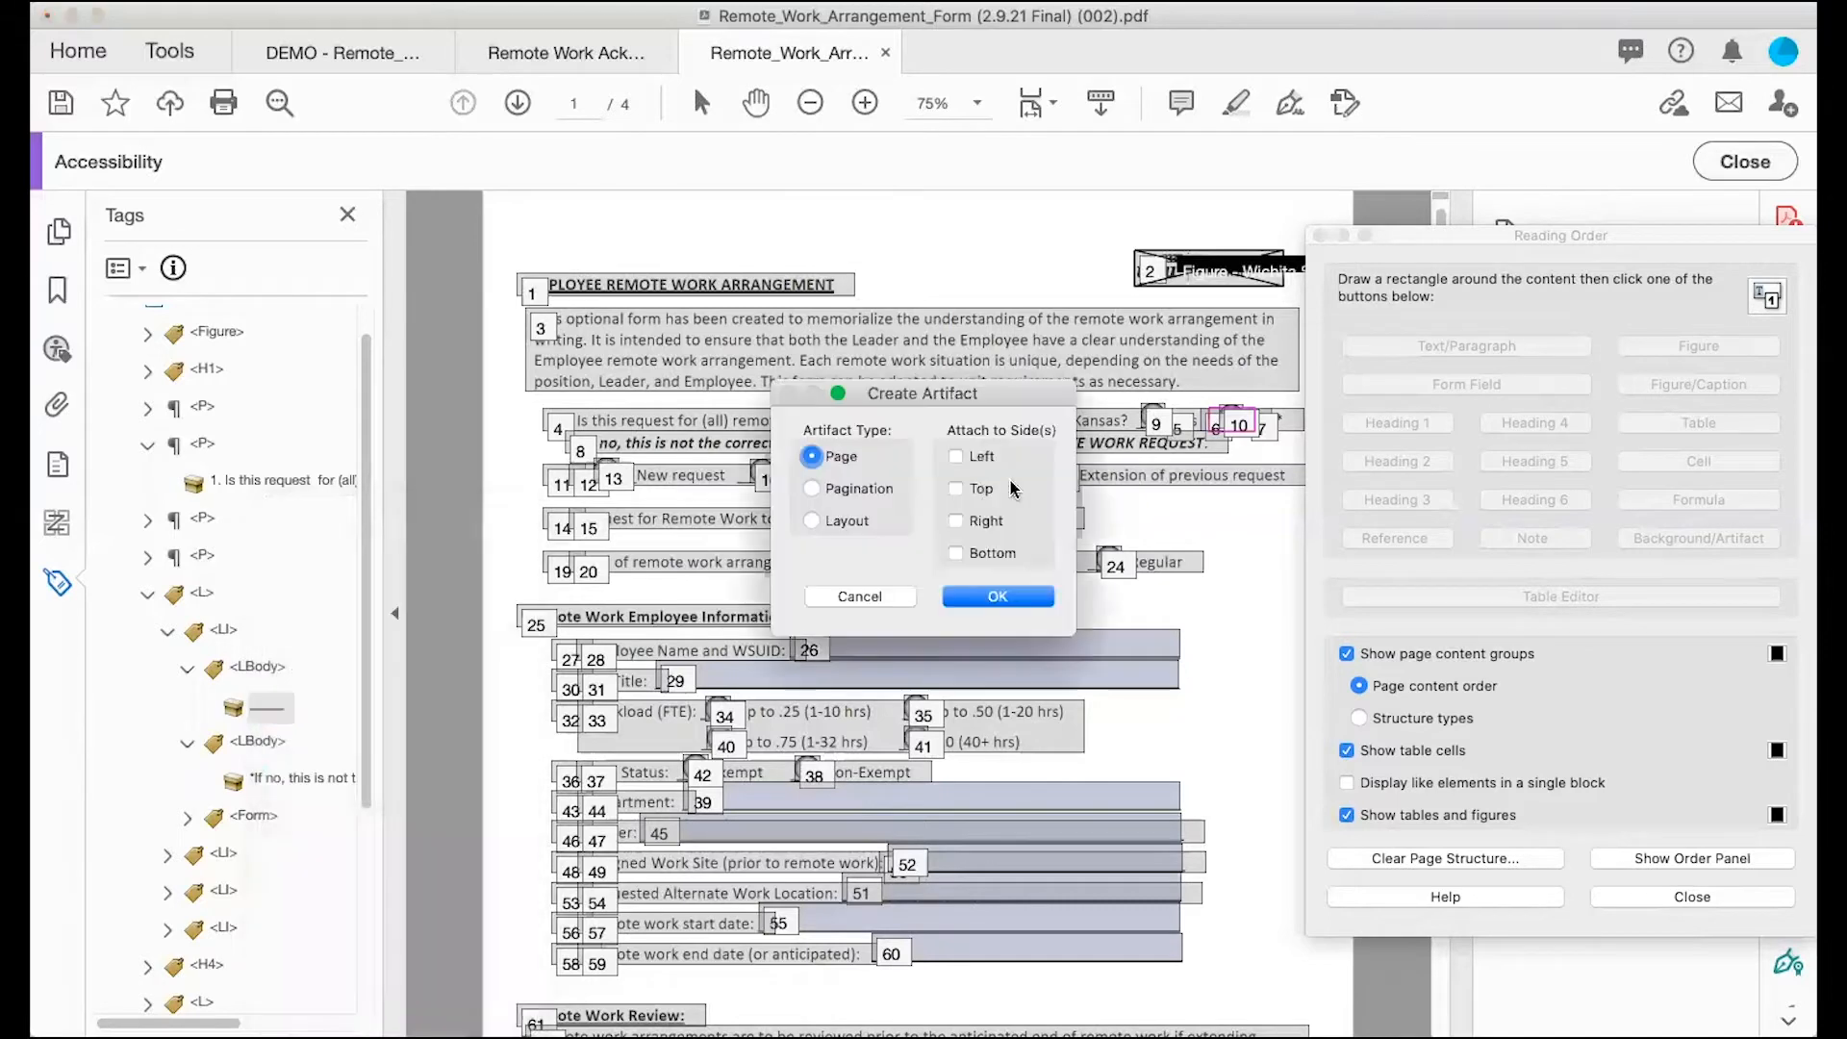
pyautogui.click(980, 597)
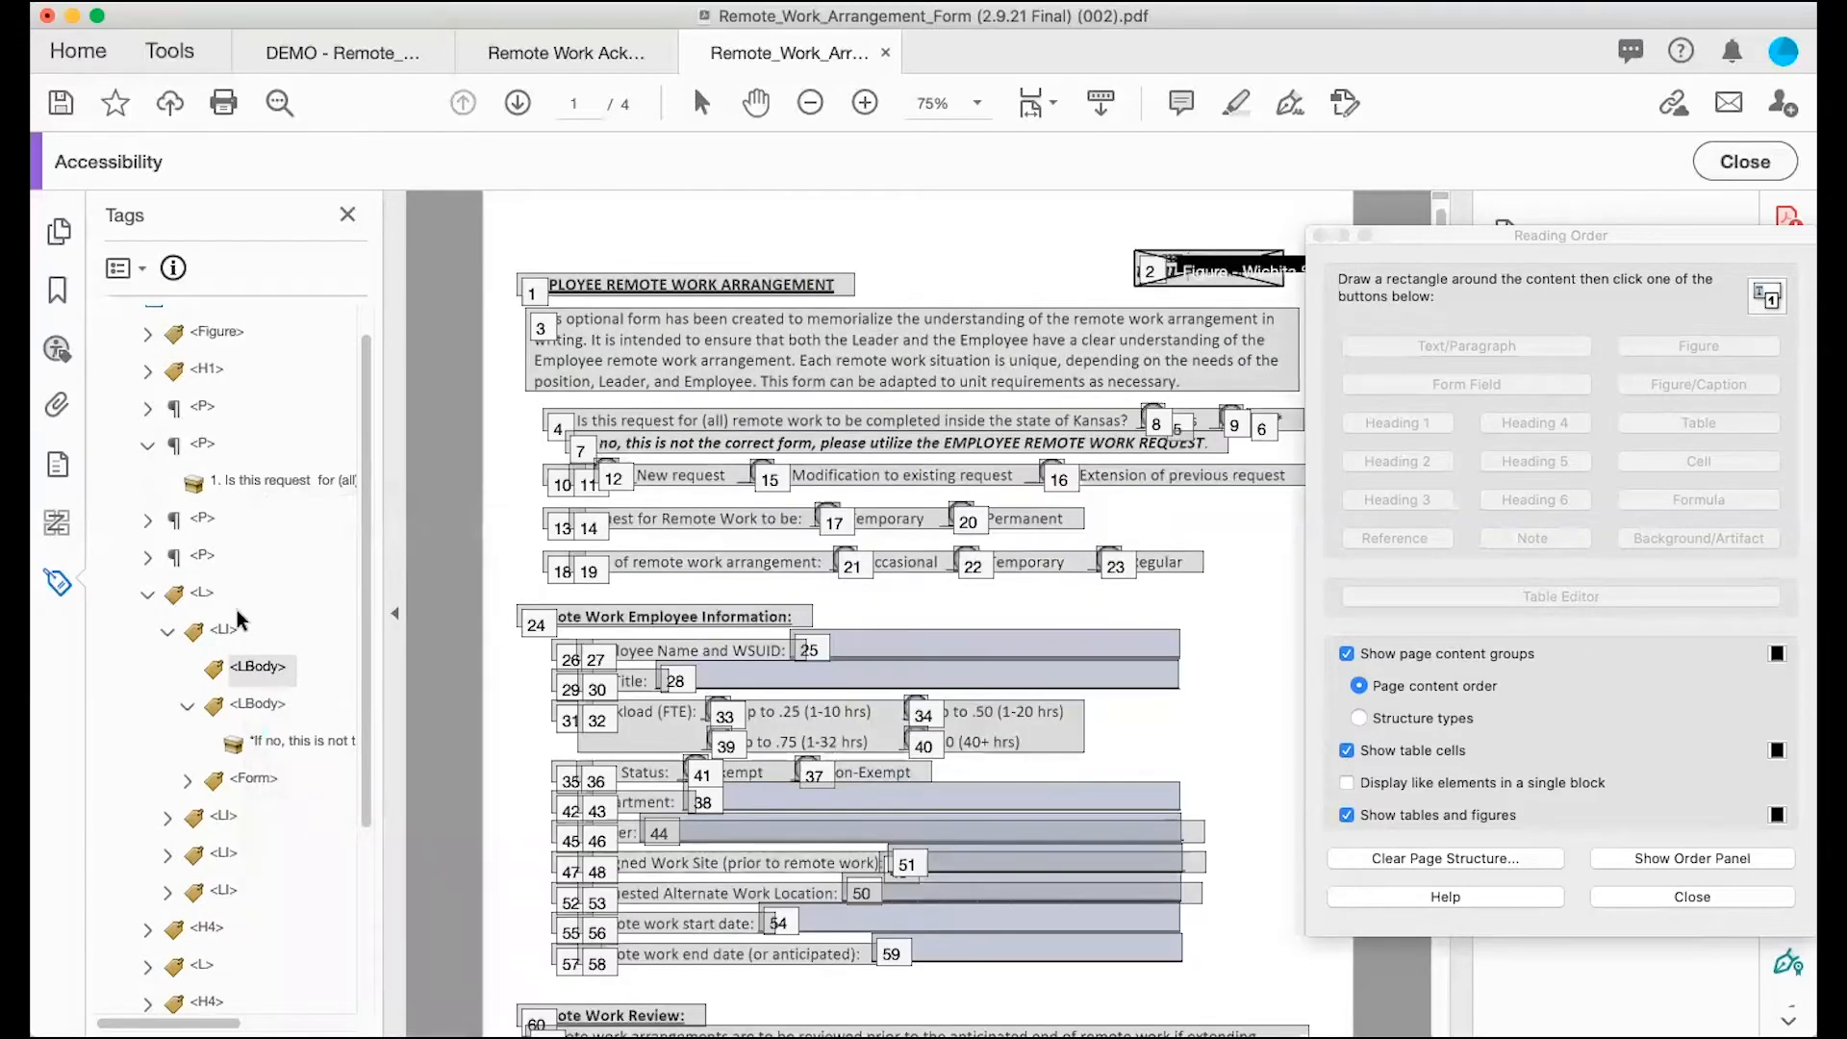
# Step: Check the content of the first list item's "If no, this is not the correct form" LBody tag and change its type to Paragraph
pyautogui.click(289, 742)
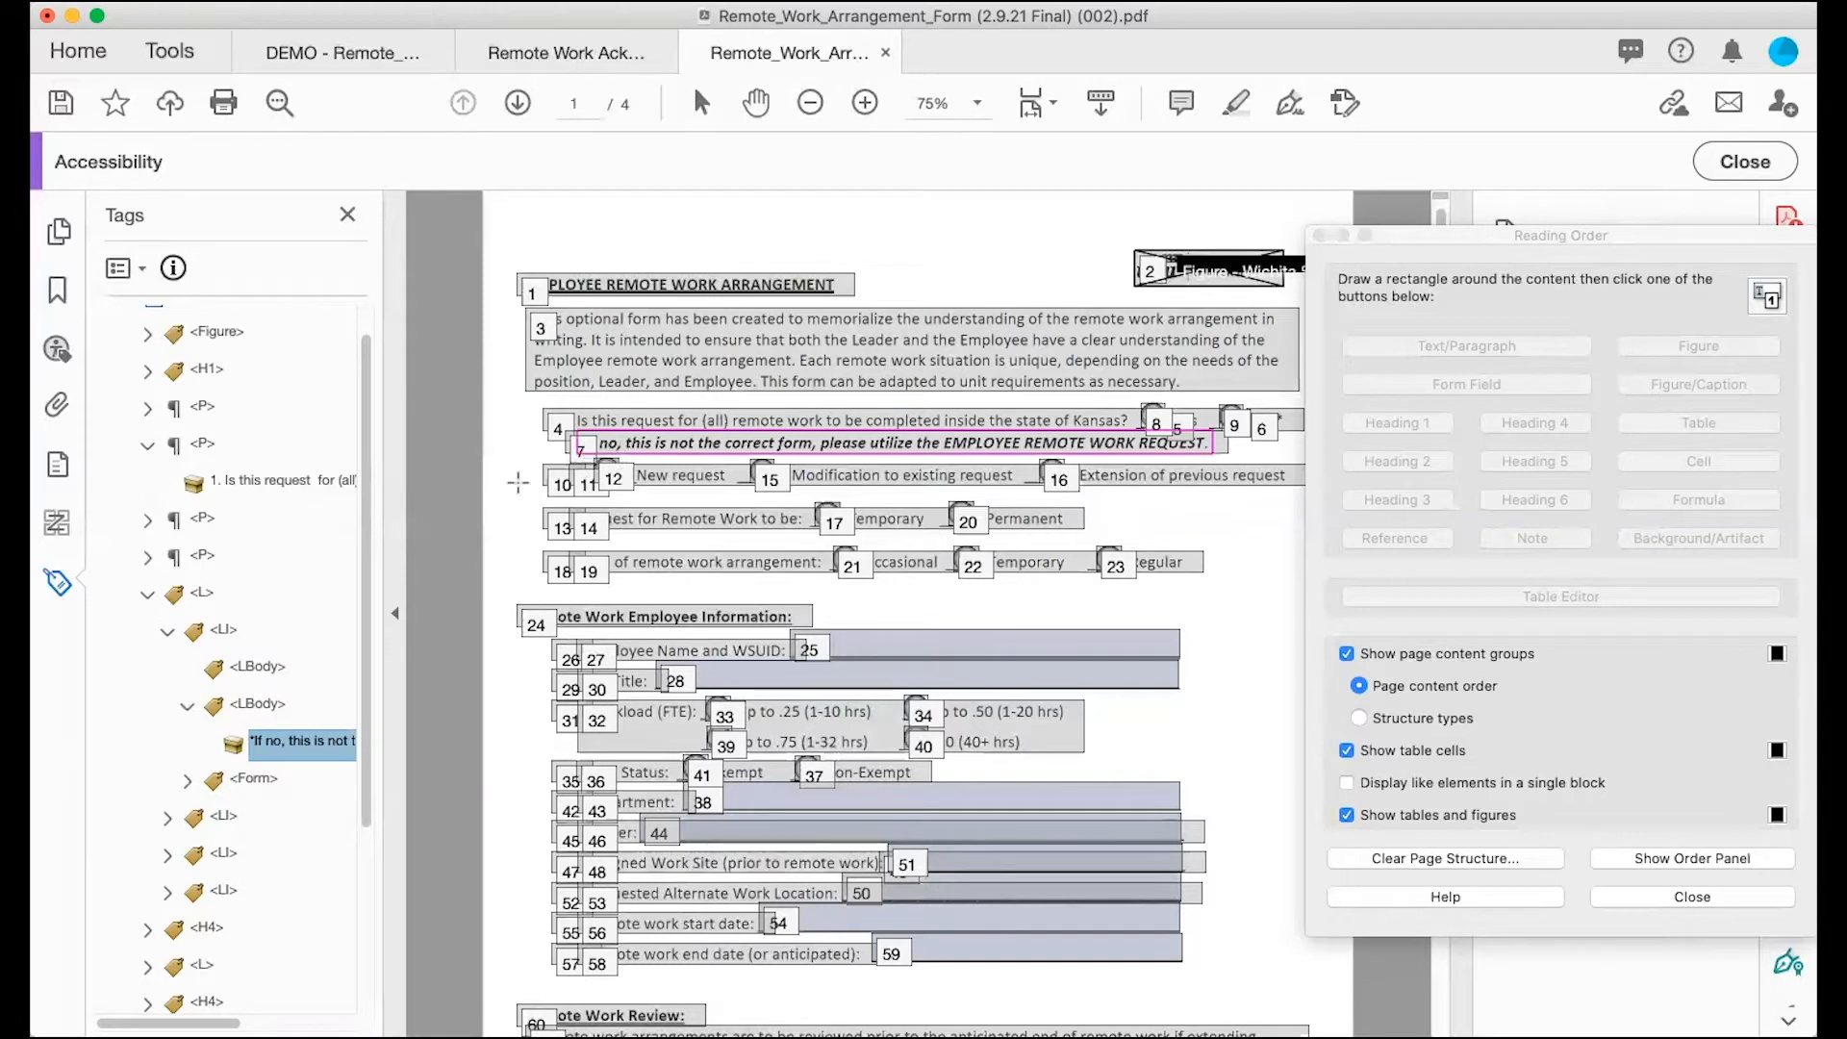
pyautogui.click(181, 706)
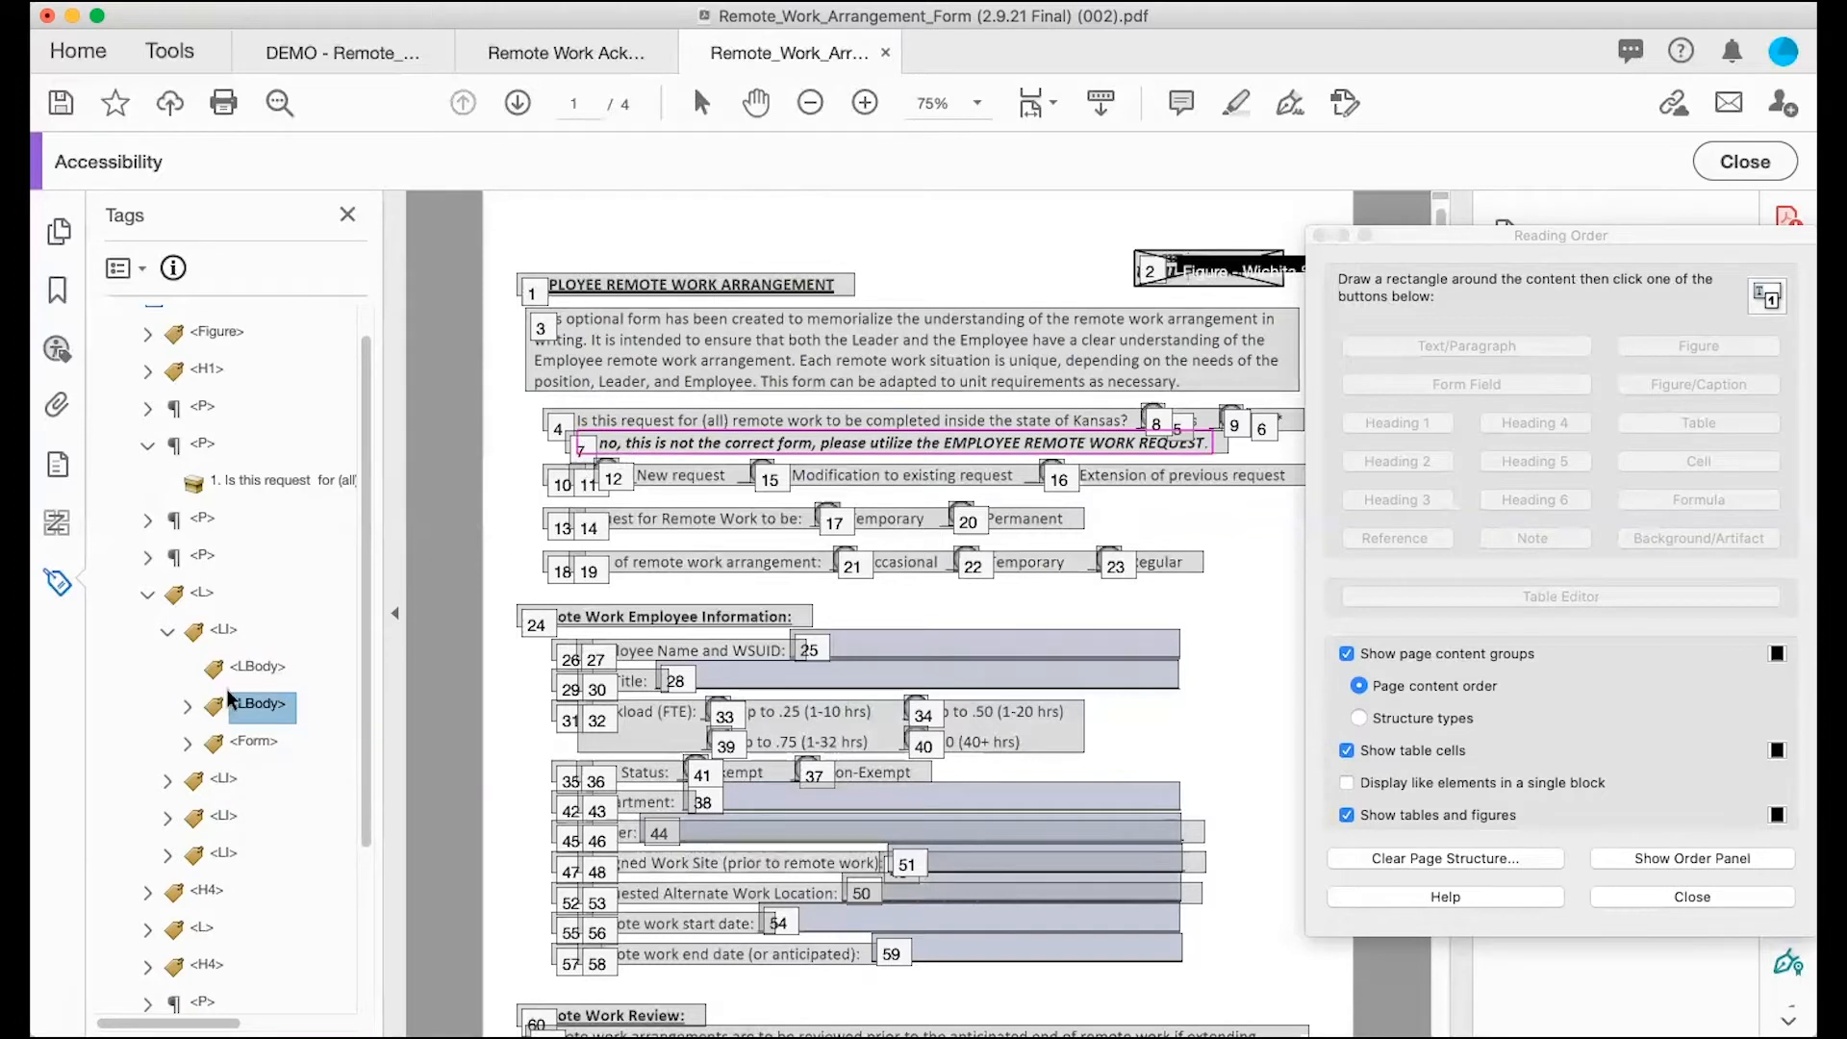
pyautogui.click(188, 706)
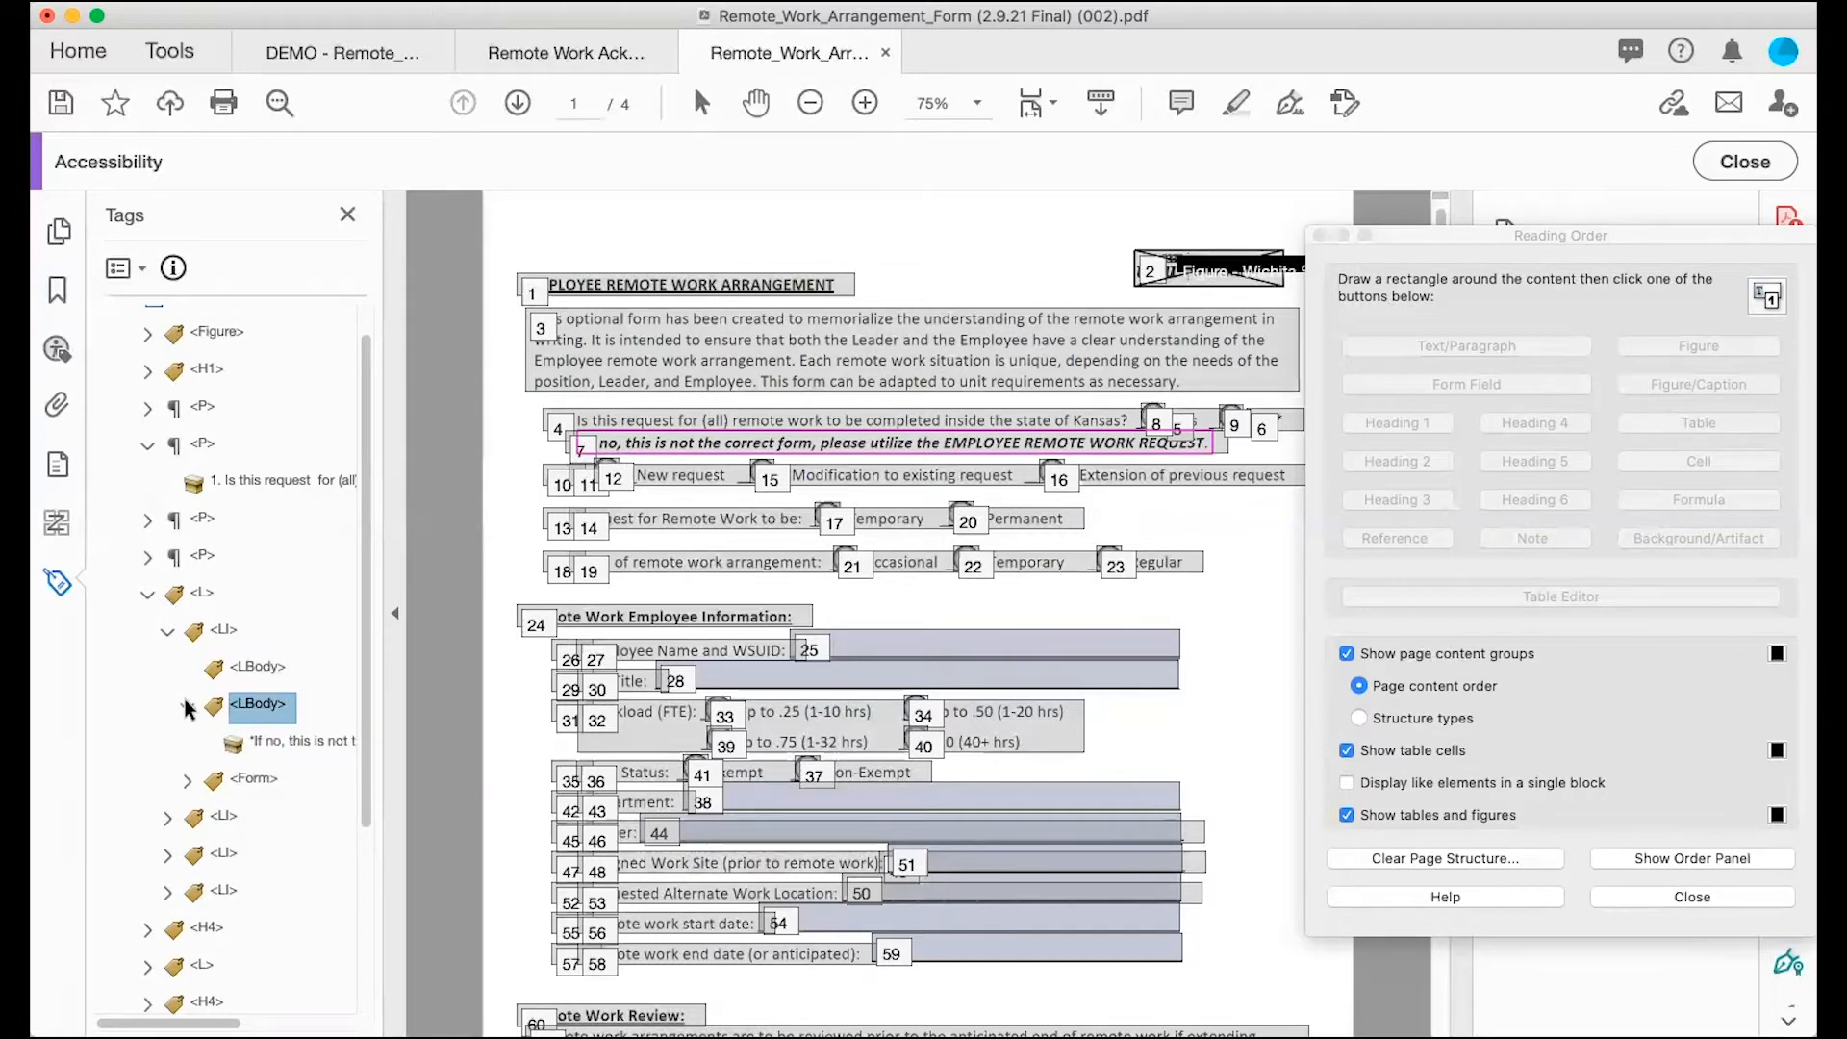
pyautogui.rightClick(253, 709)
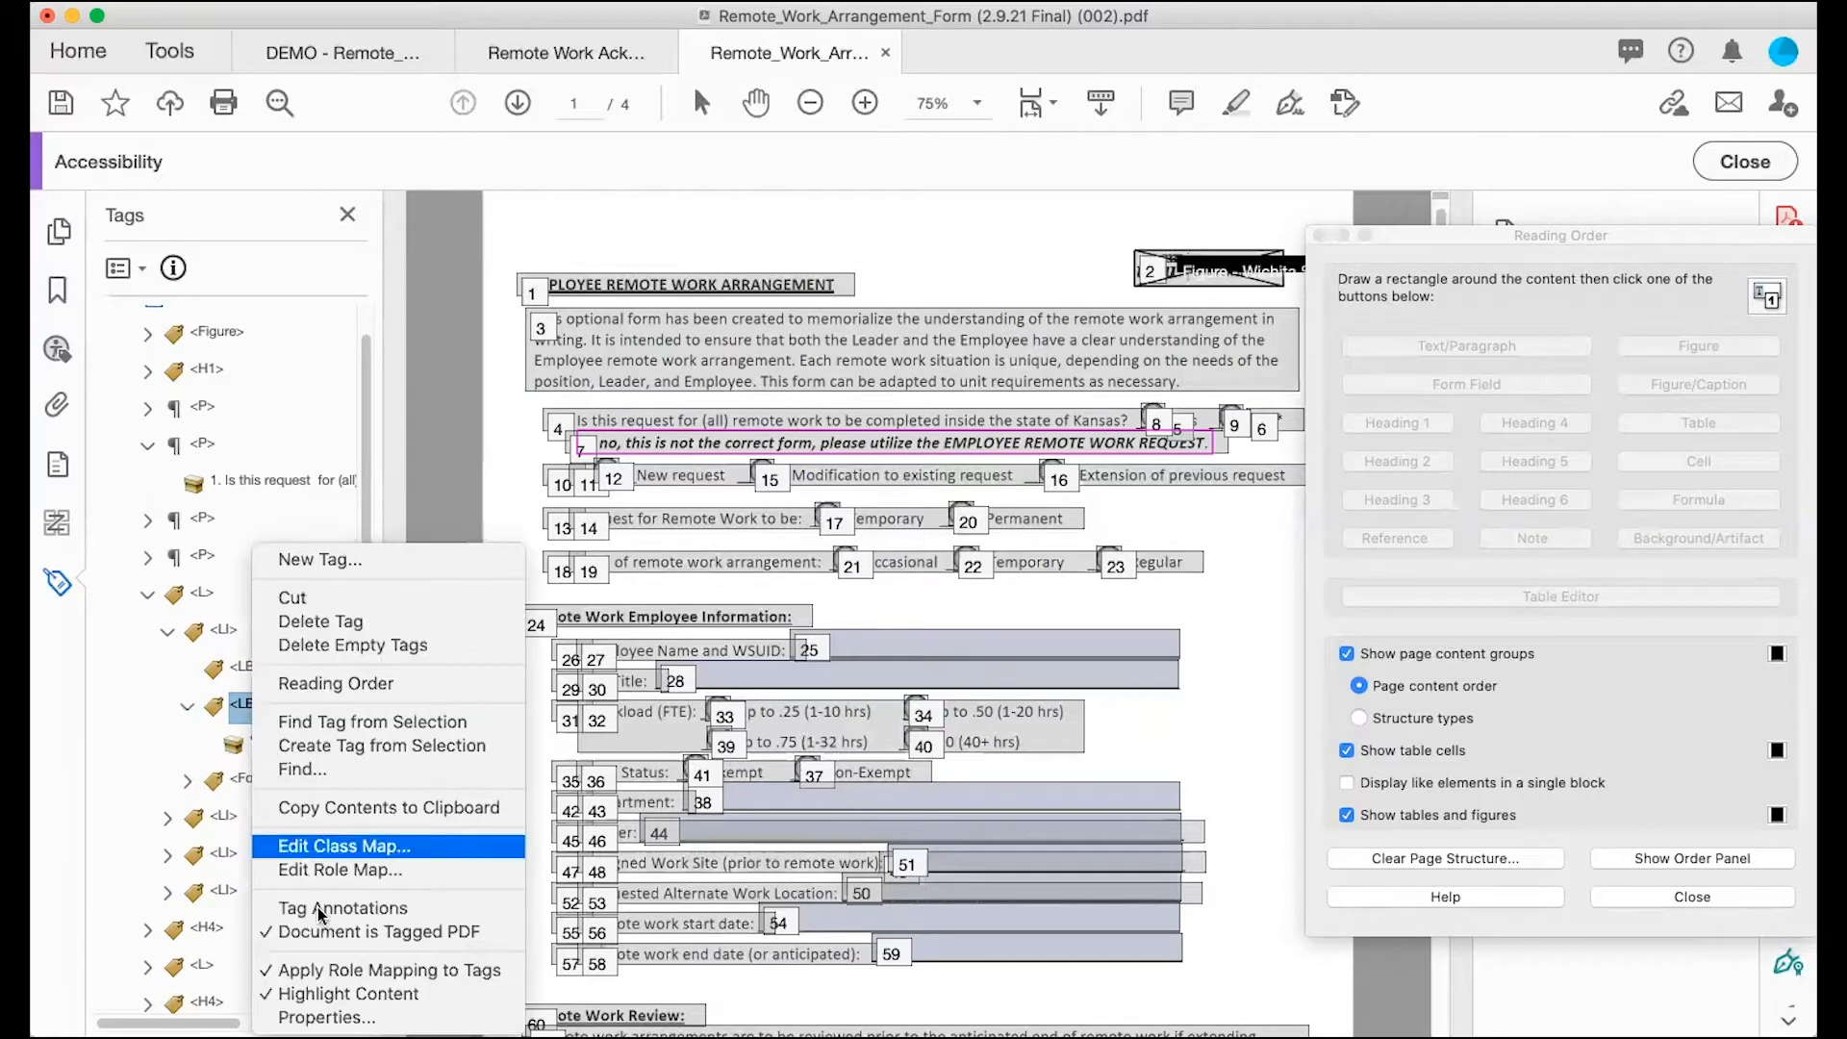
pyautogui.click(328, 1017)
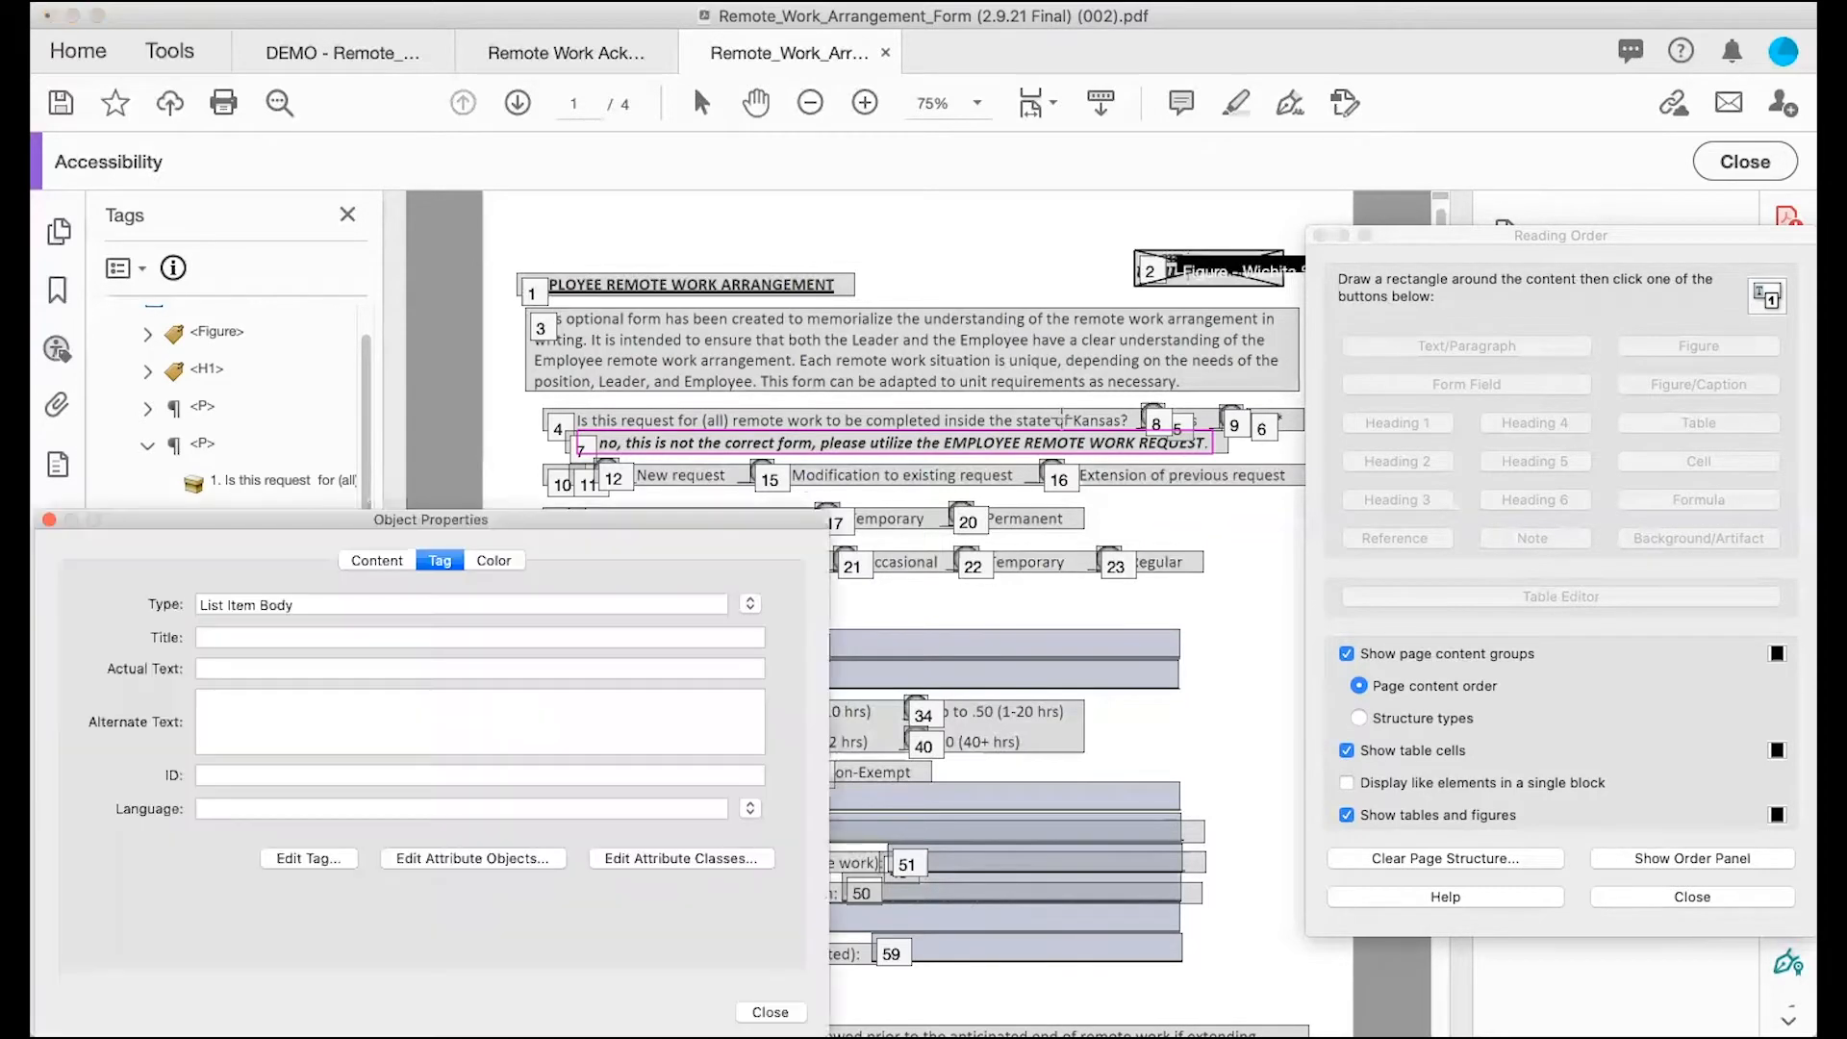
pyautogui.click(751, 606)
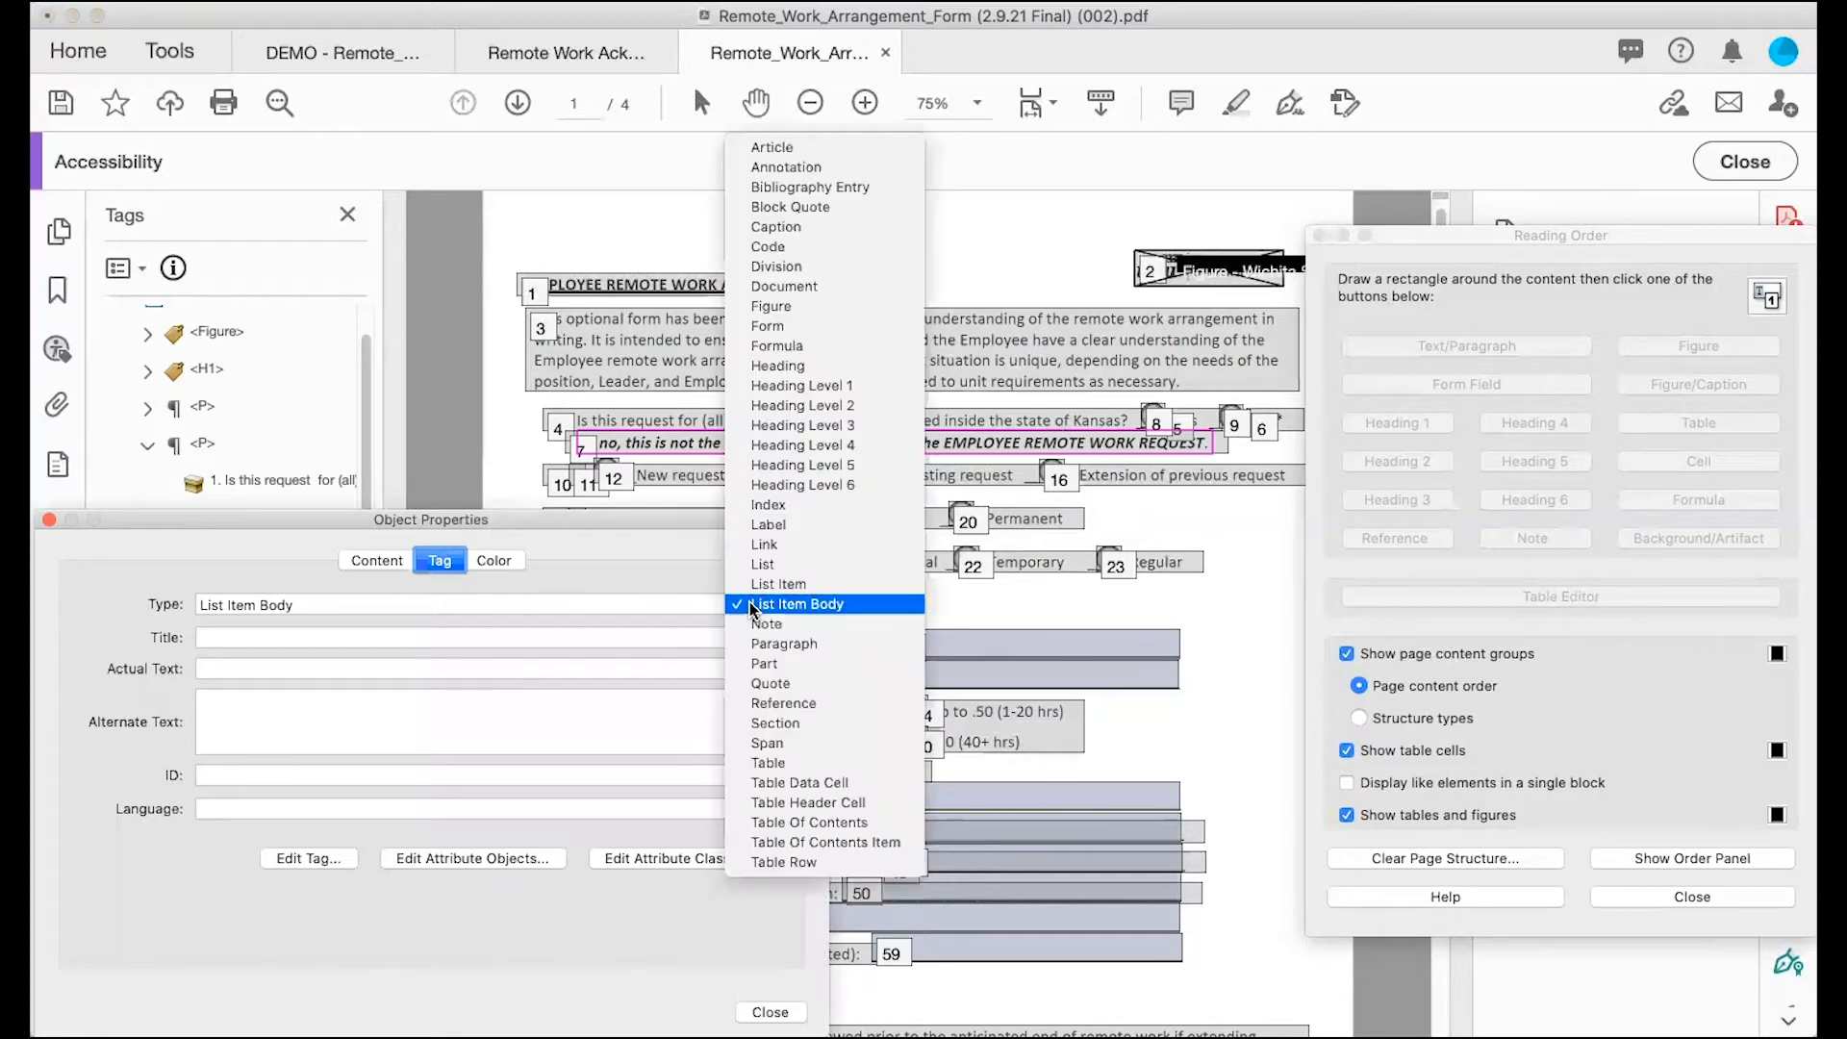
pyautogui.click(754, 647)
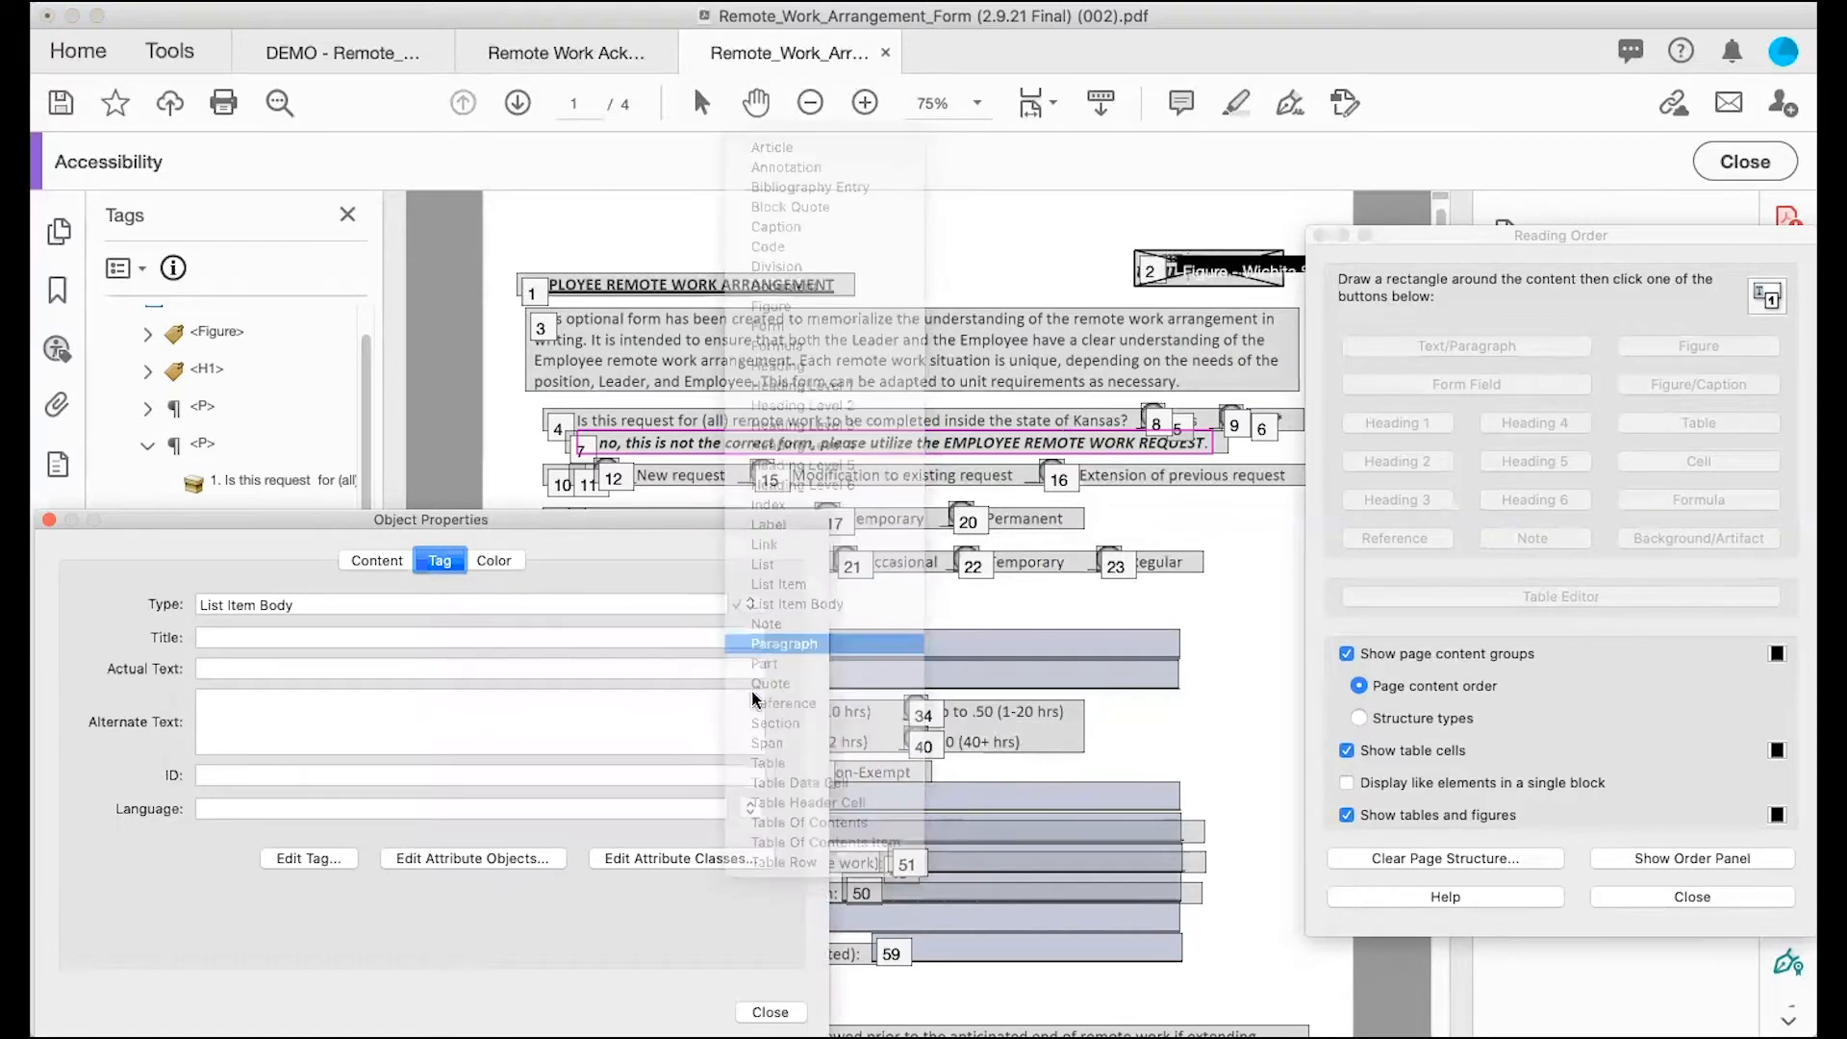
pyautogui.click(770, 1012)
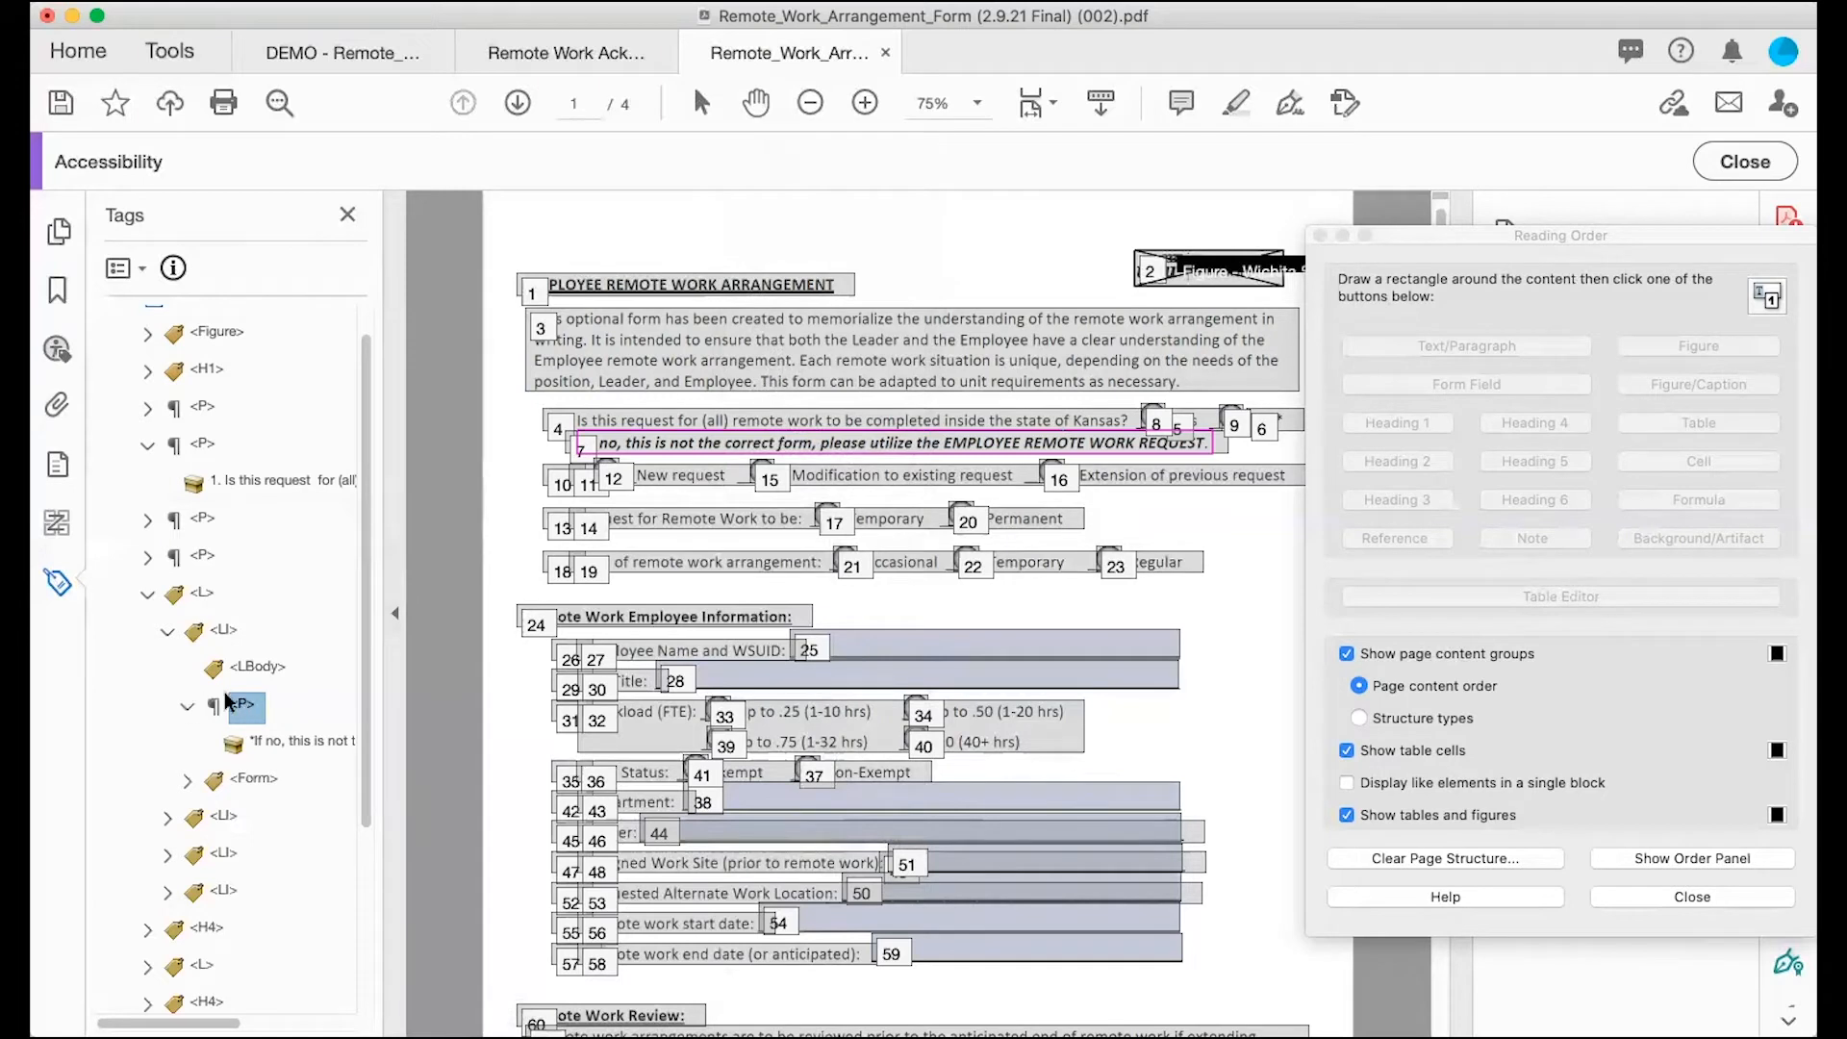
# Step: Move the "If no" P tag out of the list, below the "No*" P tag, and expand the "Yes" and "No*" P tags
pyautogui.moveTo(239, 706); pyautogui.dragTo(200, 584)
pyautogui.click(147, 520)
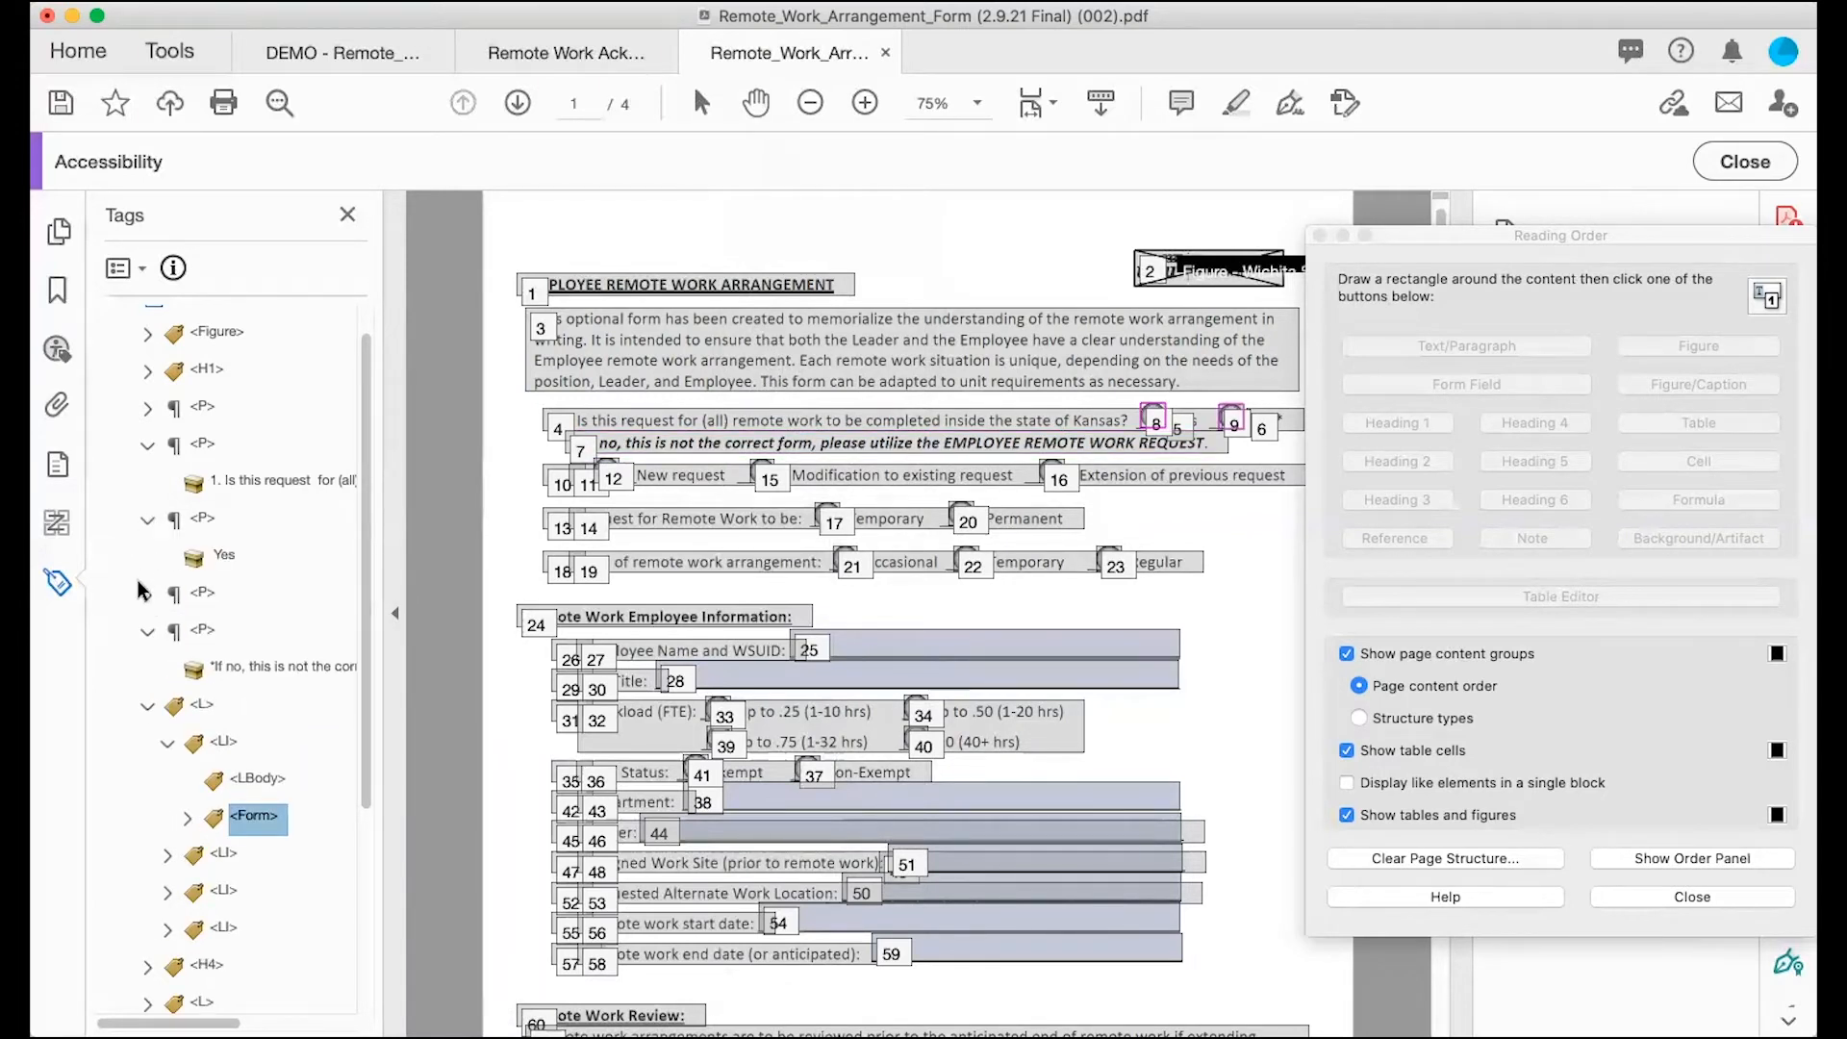
pyautogui.click(146, 595)
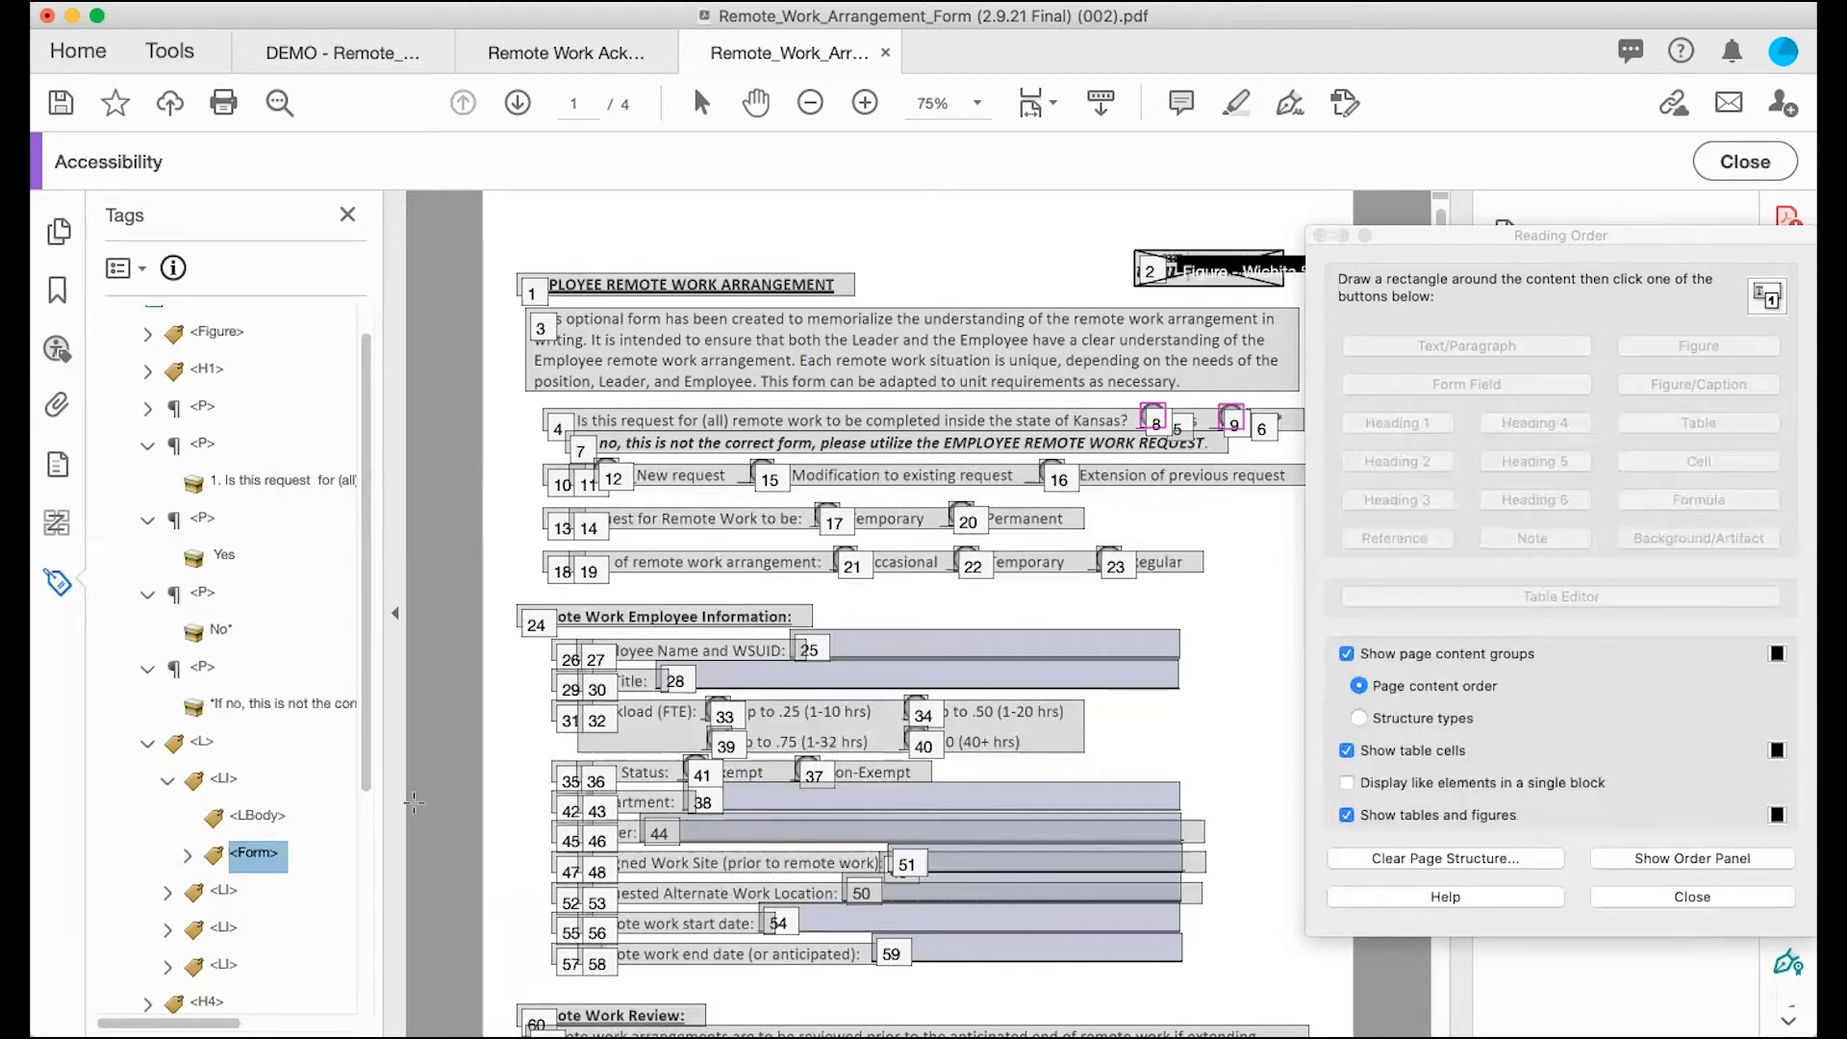
# Step: Expand the second and third list items and examine their Lbl, LBody and Form tags
pyautogui.click(167, 891)
pyautogui.scroll(-3, 163, 895)
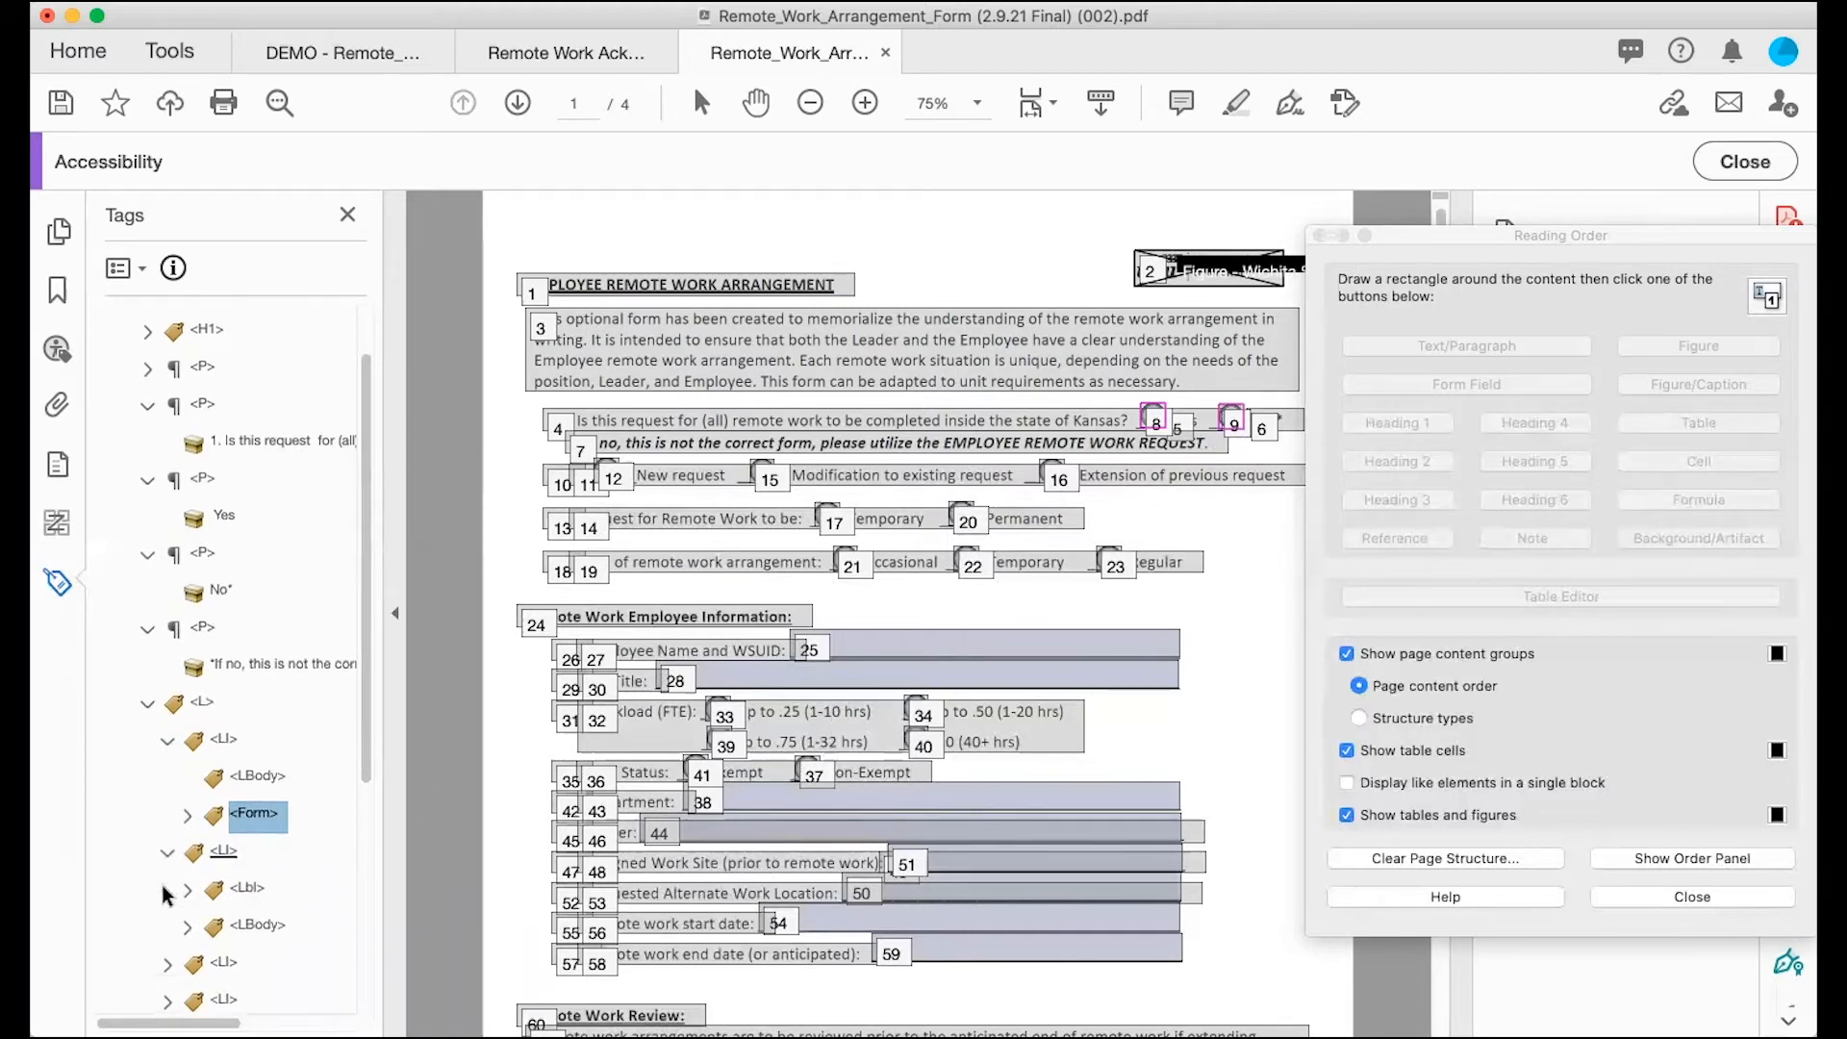
pyautogui.scroll(-1, 163, 895)
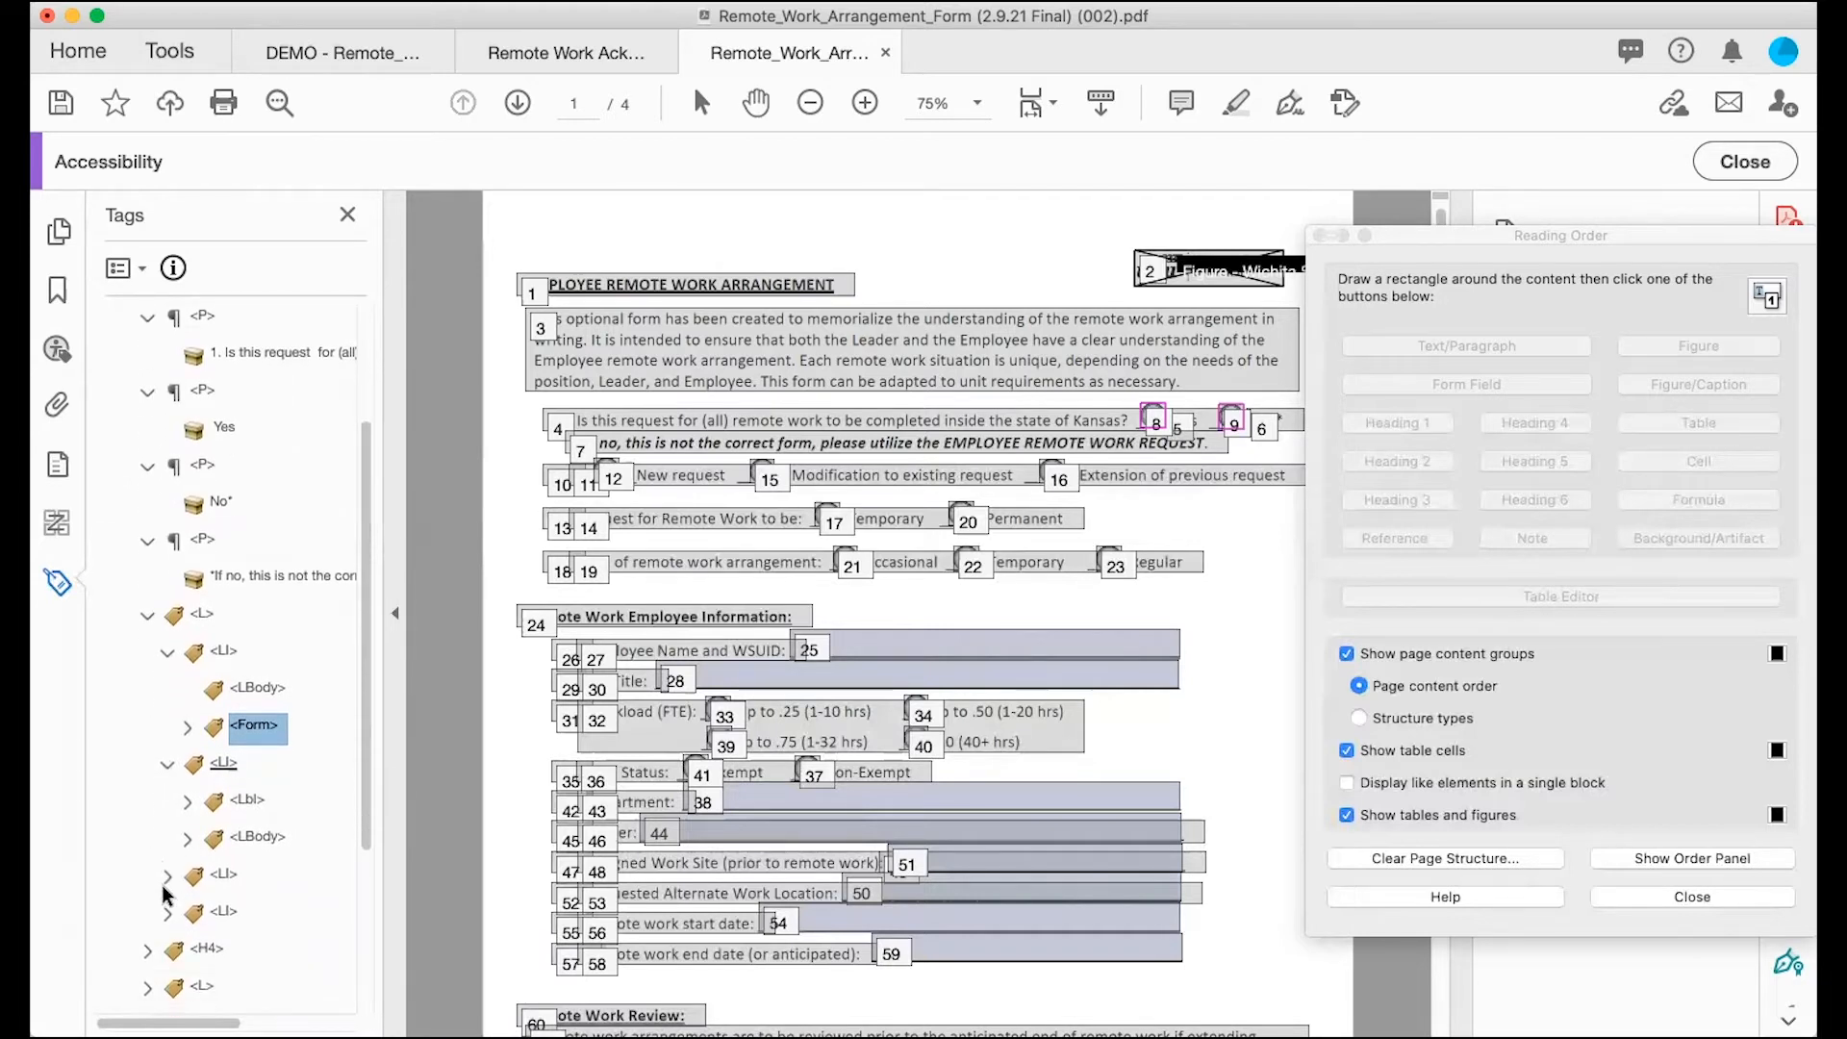
pyautogui.click(186, 801)
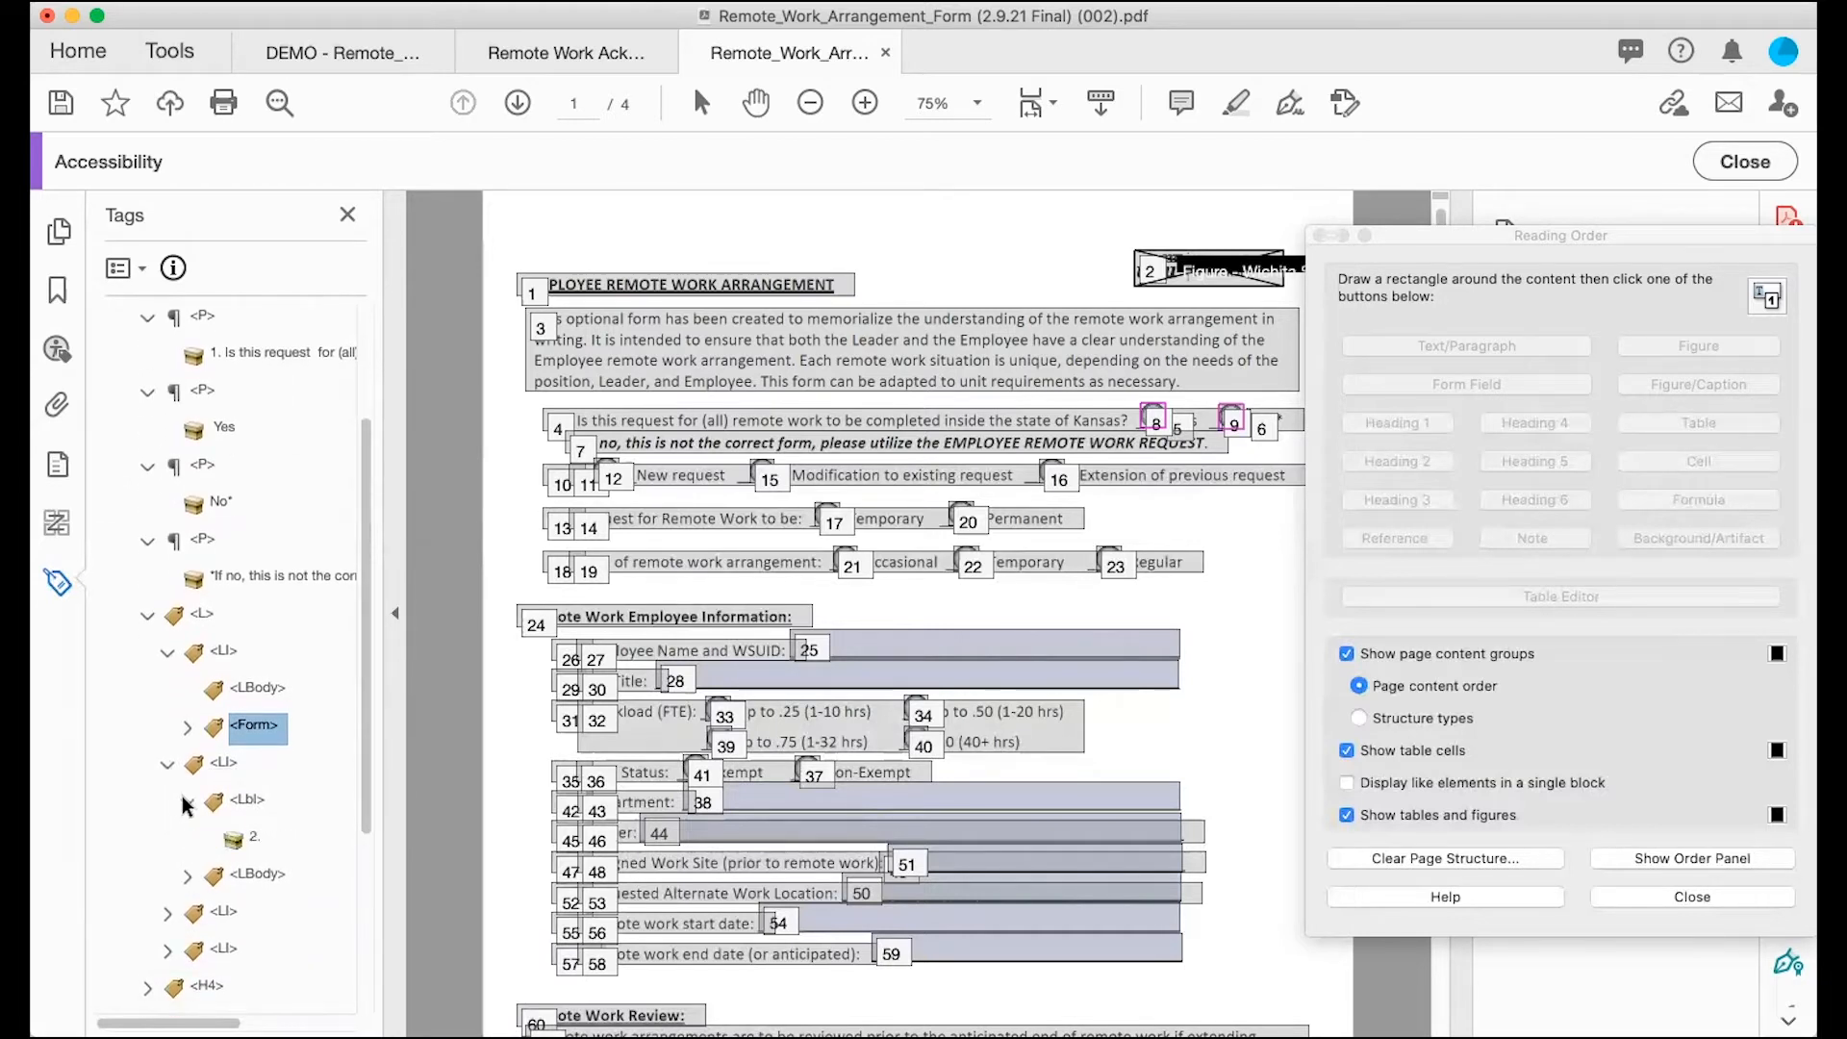
pyautogui.click(187, 876)
pyautogui.click(167, 950)
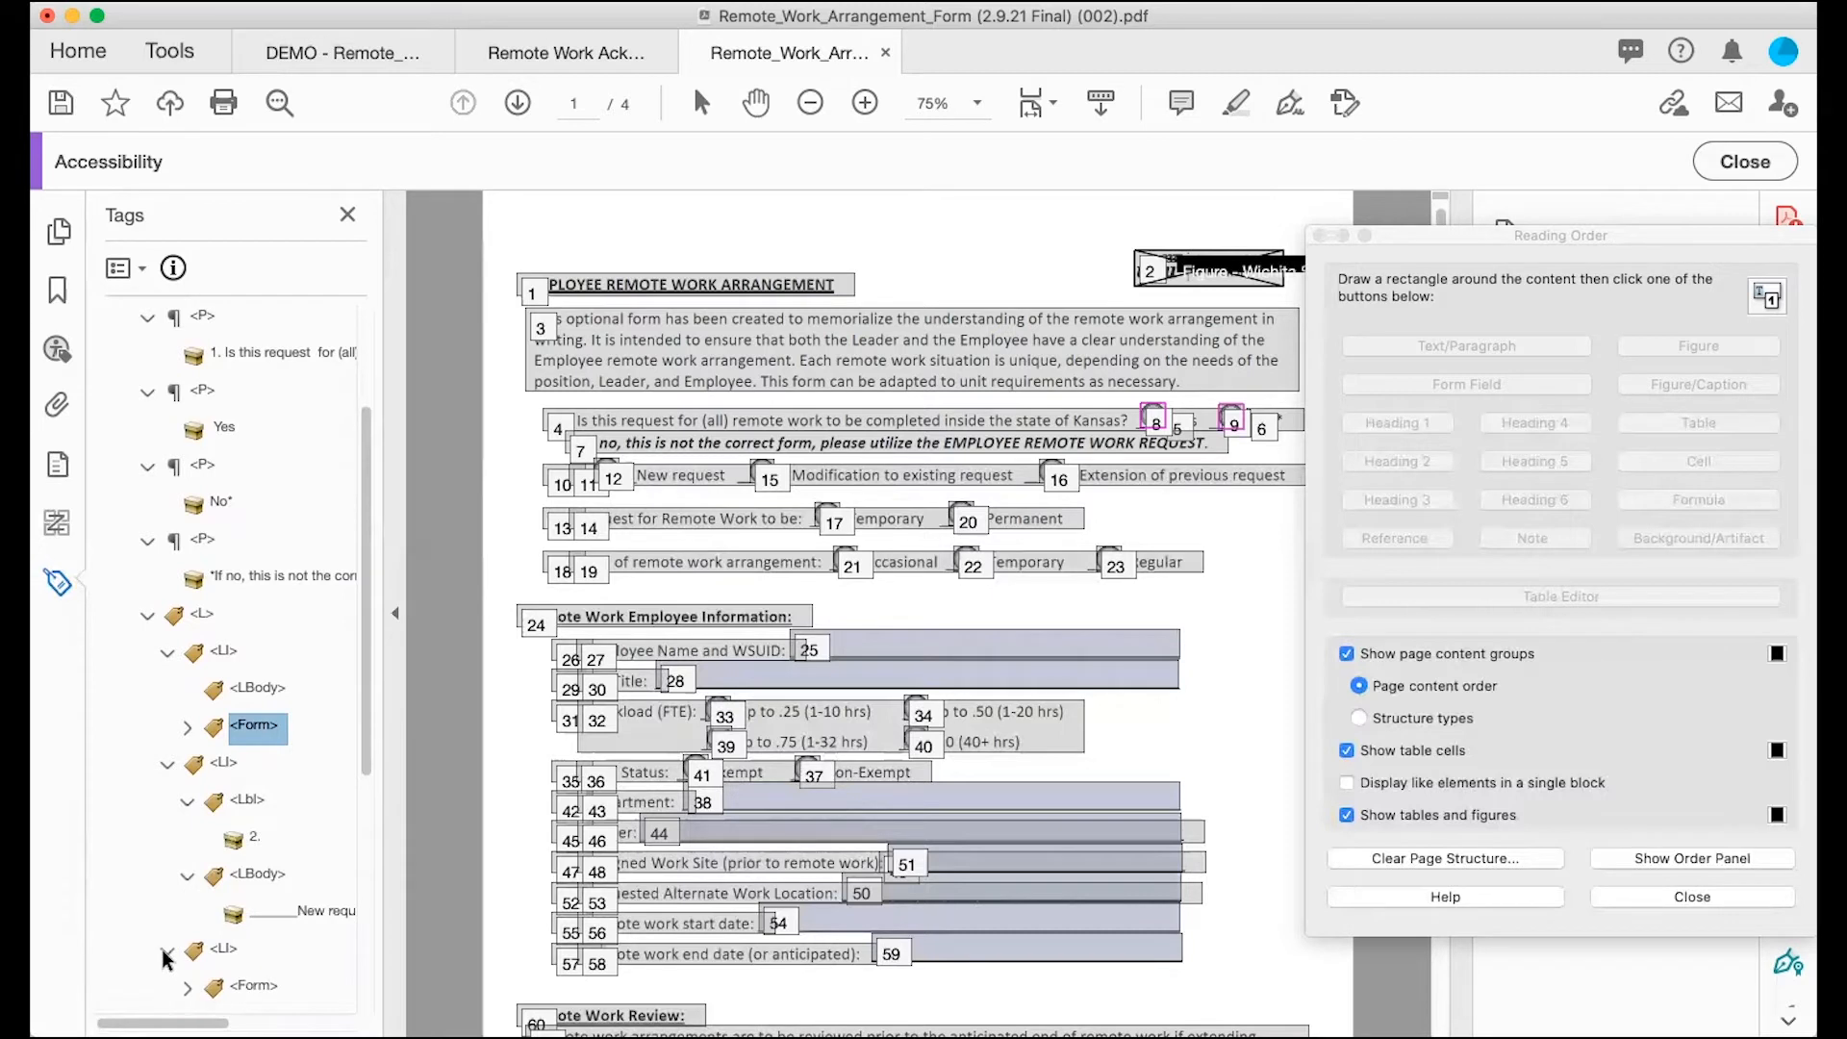
pyautogui.scroll(-3, 165, 954)
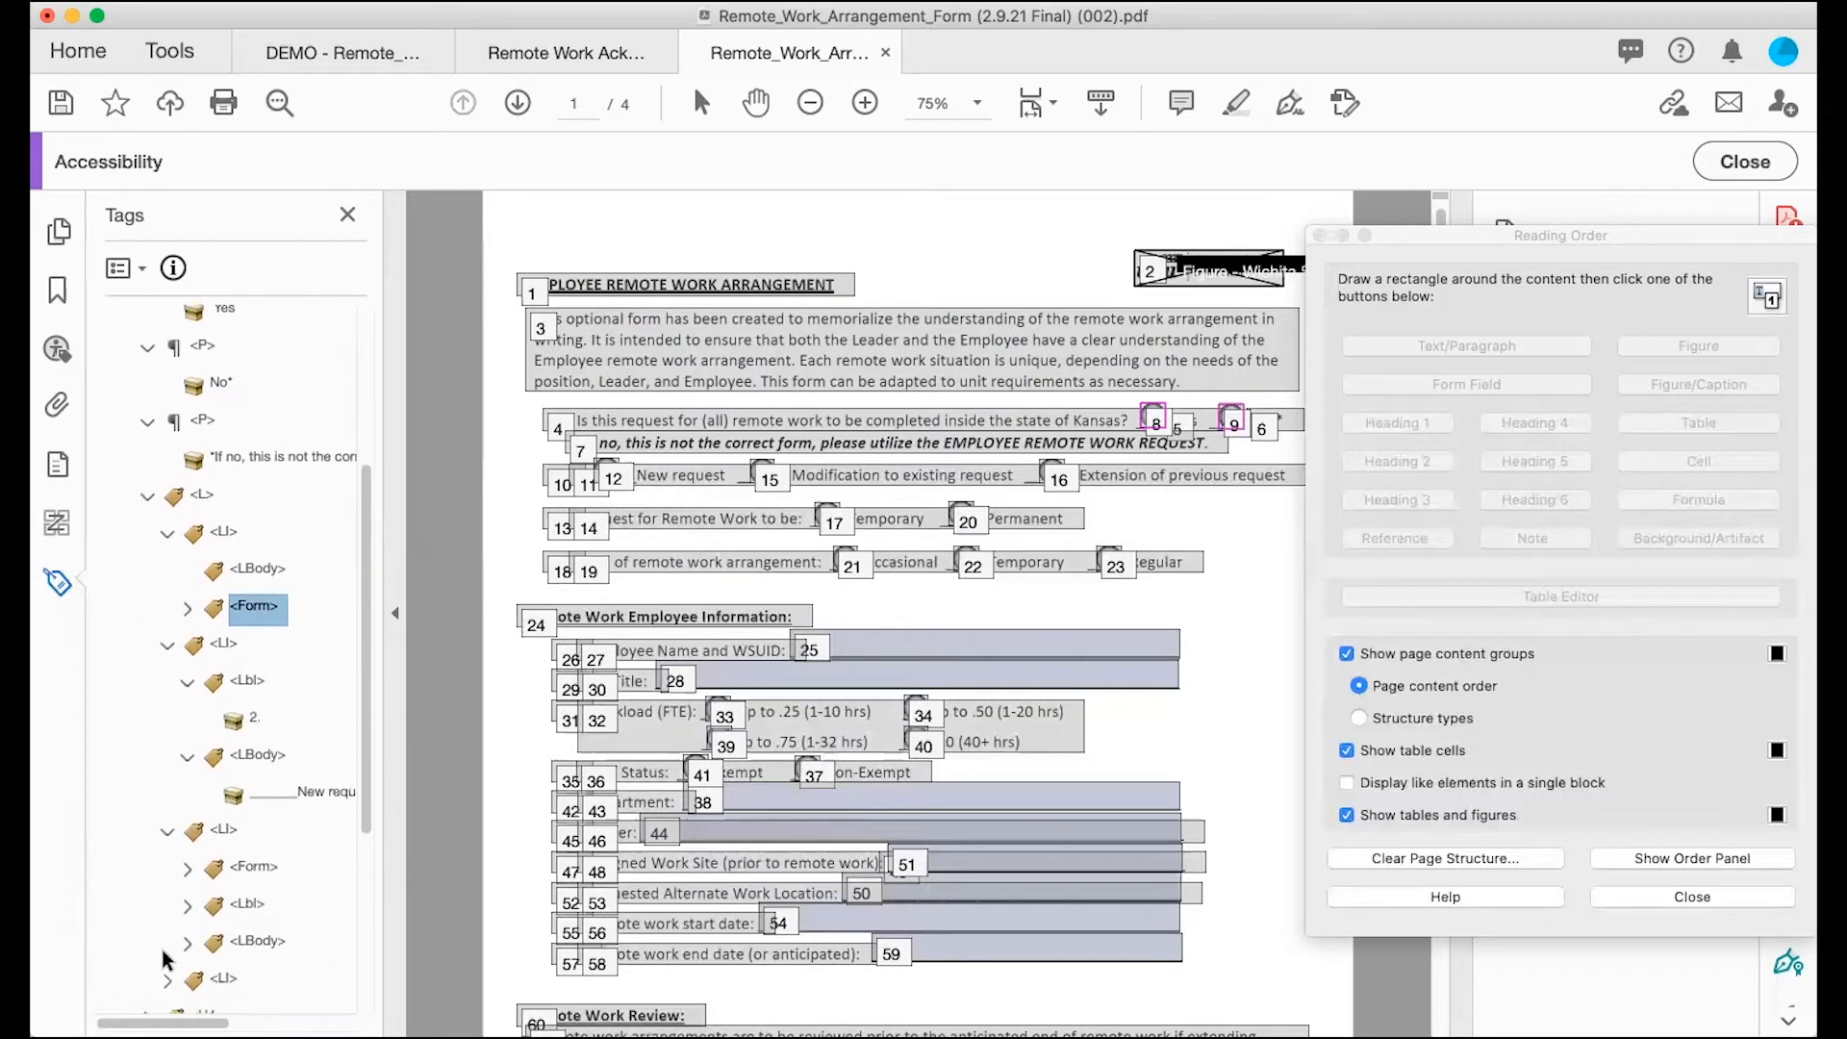
pyautogui.click(243, 874)
# Step: Check which page content belongs to the introductory P tag and to the first question's P tag
pyautogui.scroll(8, 214, 931)
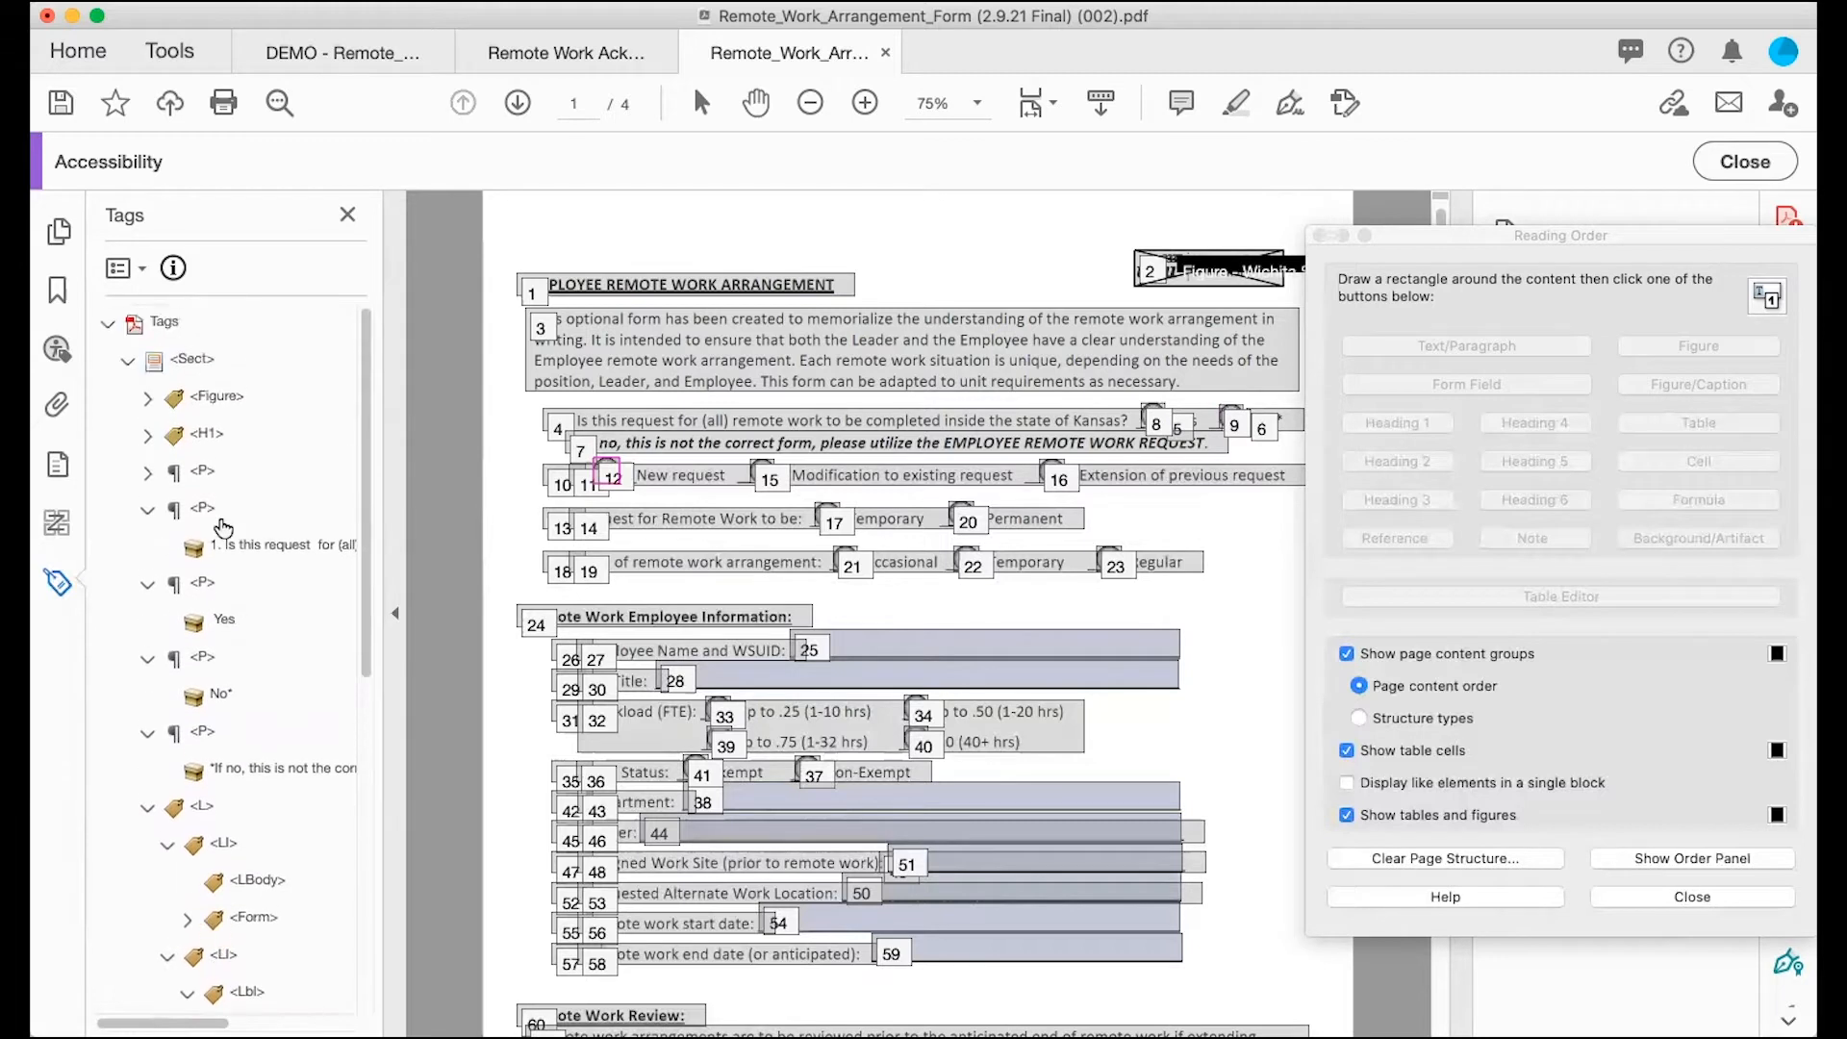
pyautogui.click(203, 472)
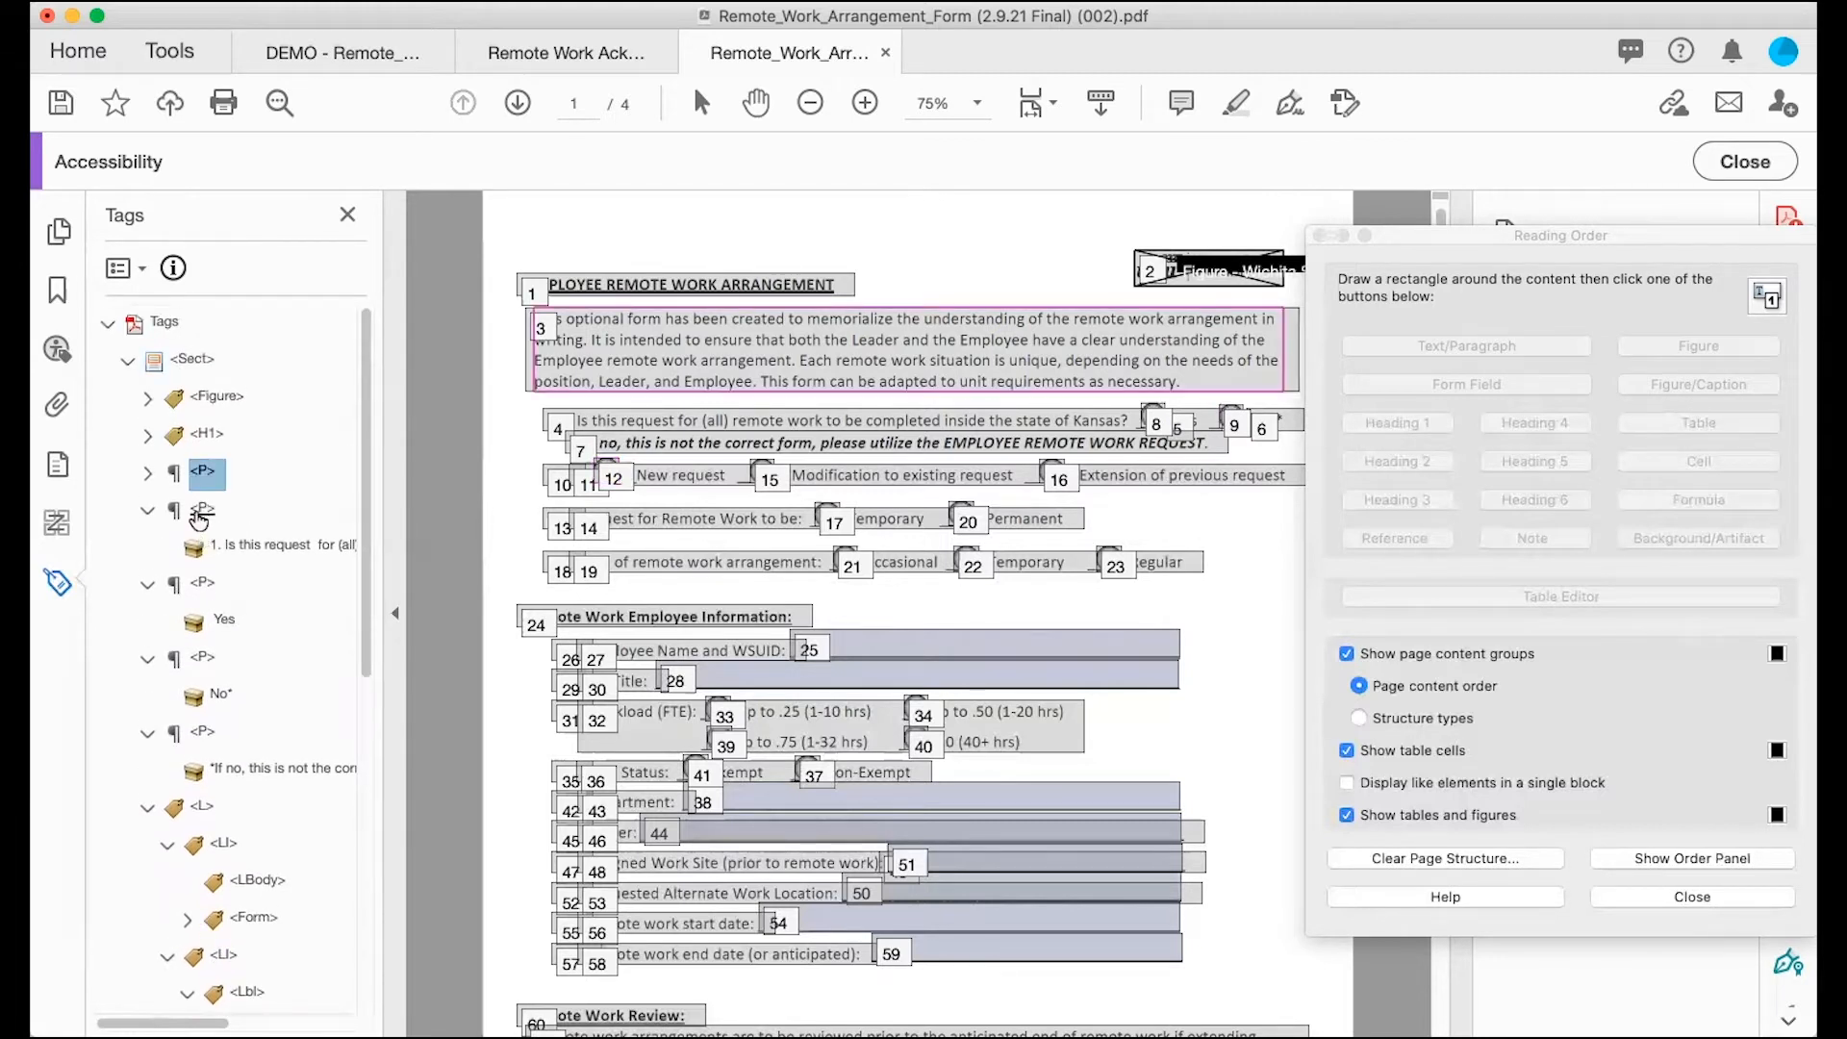
pyautogui.click(201, 510)
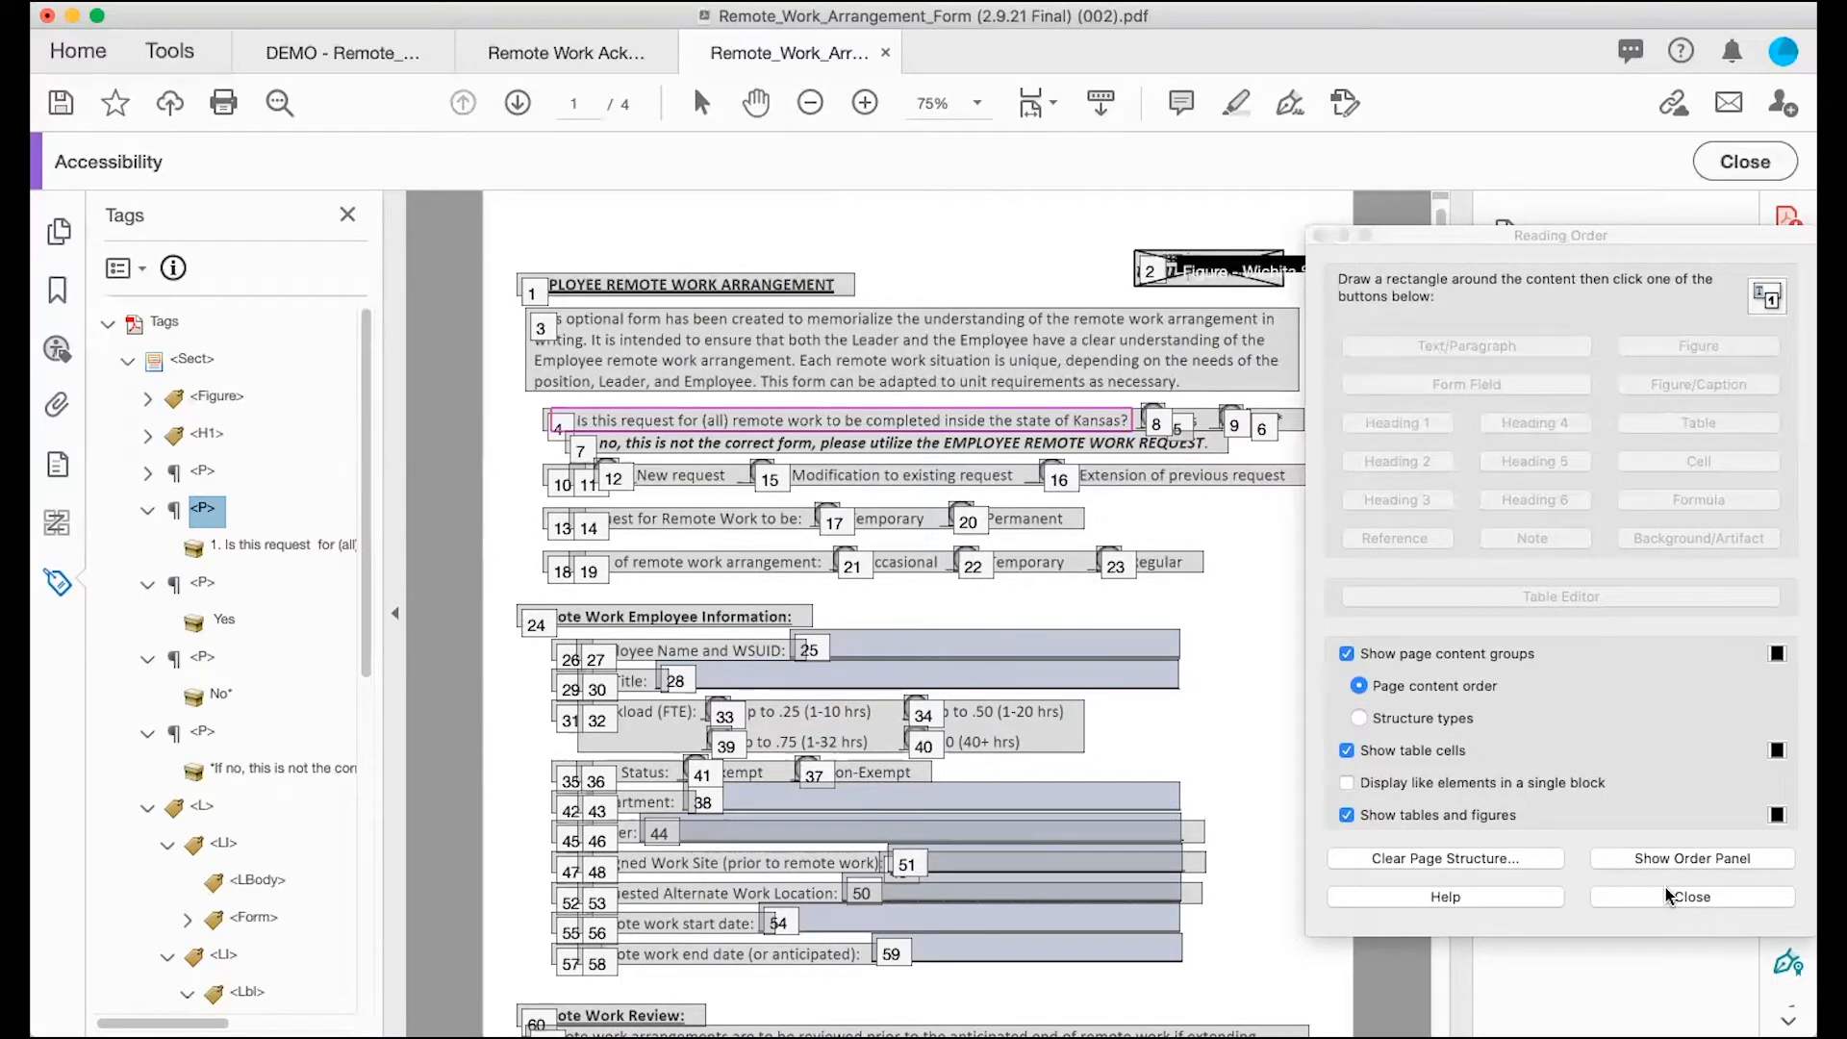
pyautogui.click(1154, 421)
pyautogui.rightClick(1155, 422)
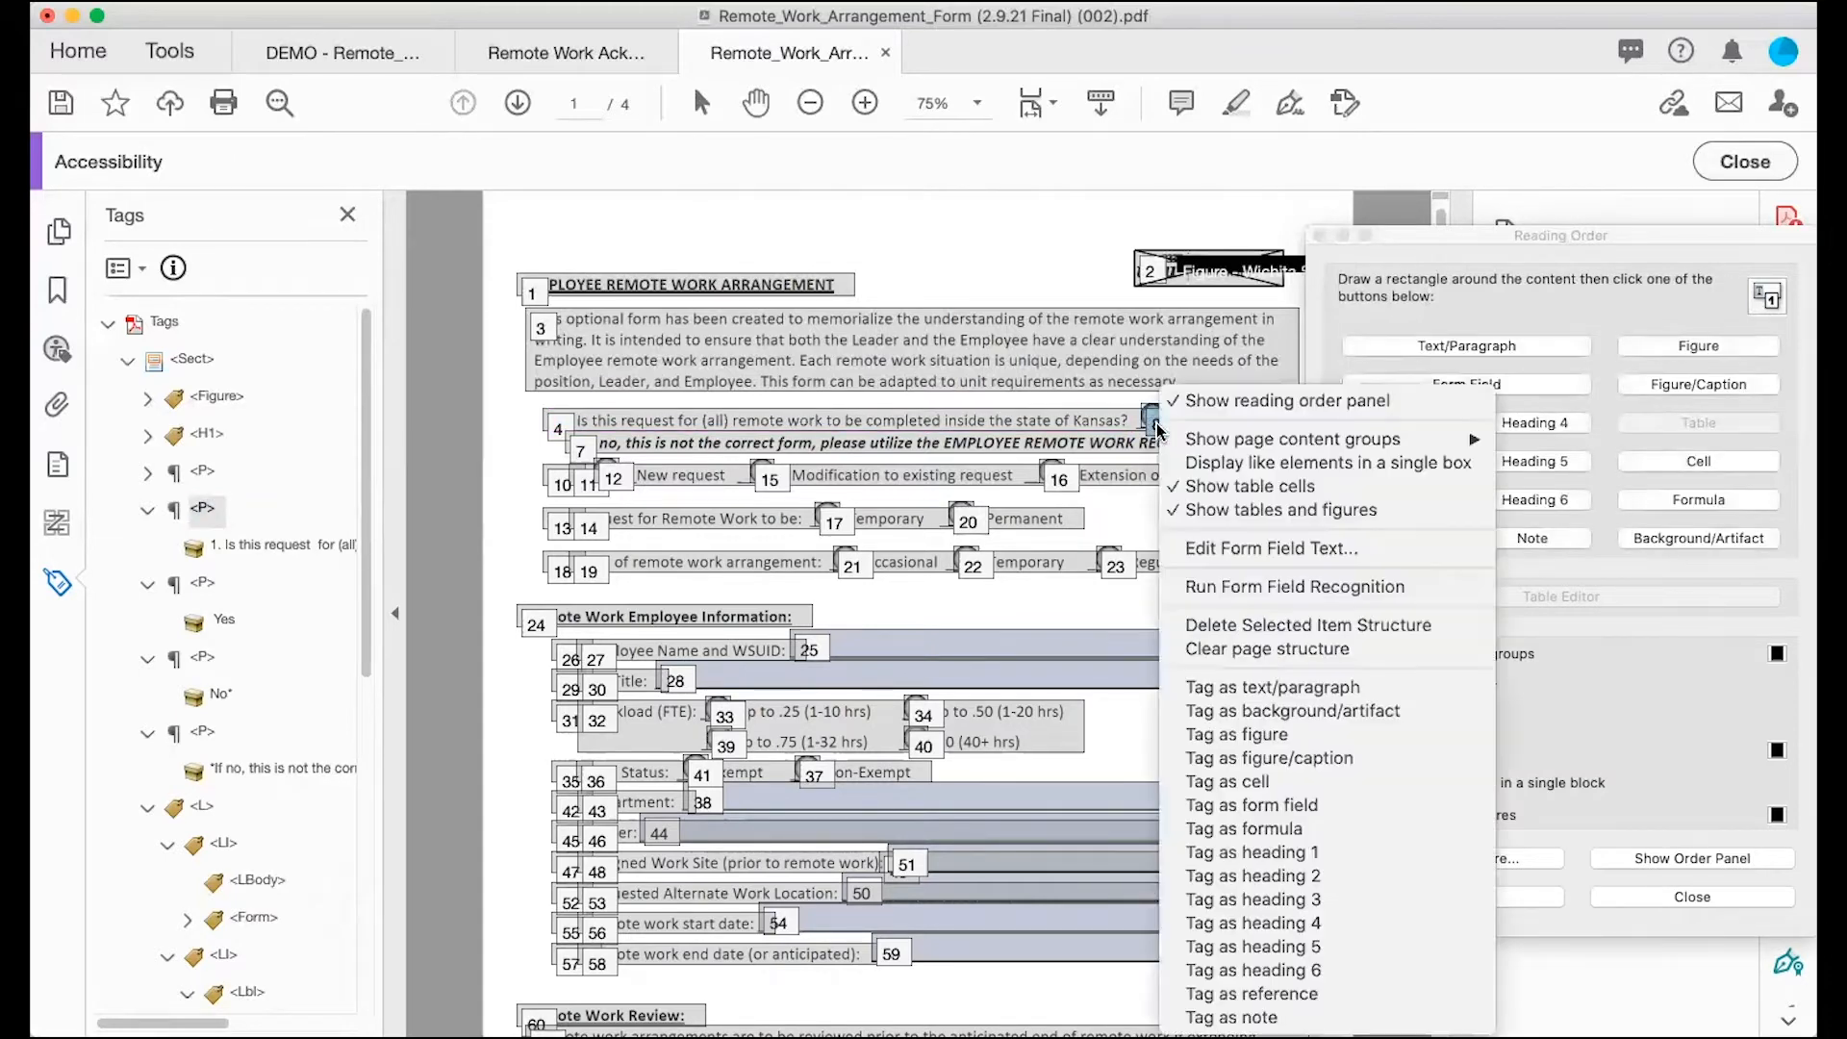
pyautogui.moveTo(1209, 444)
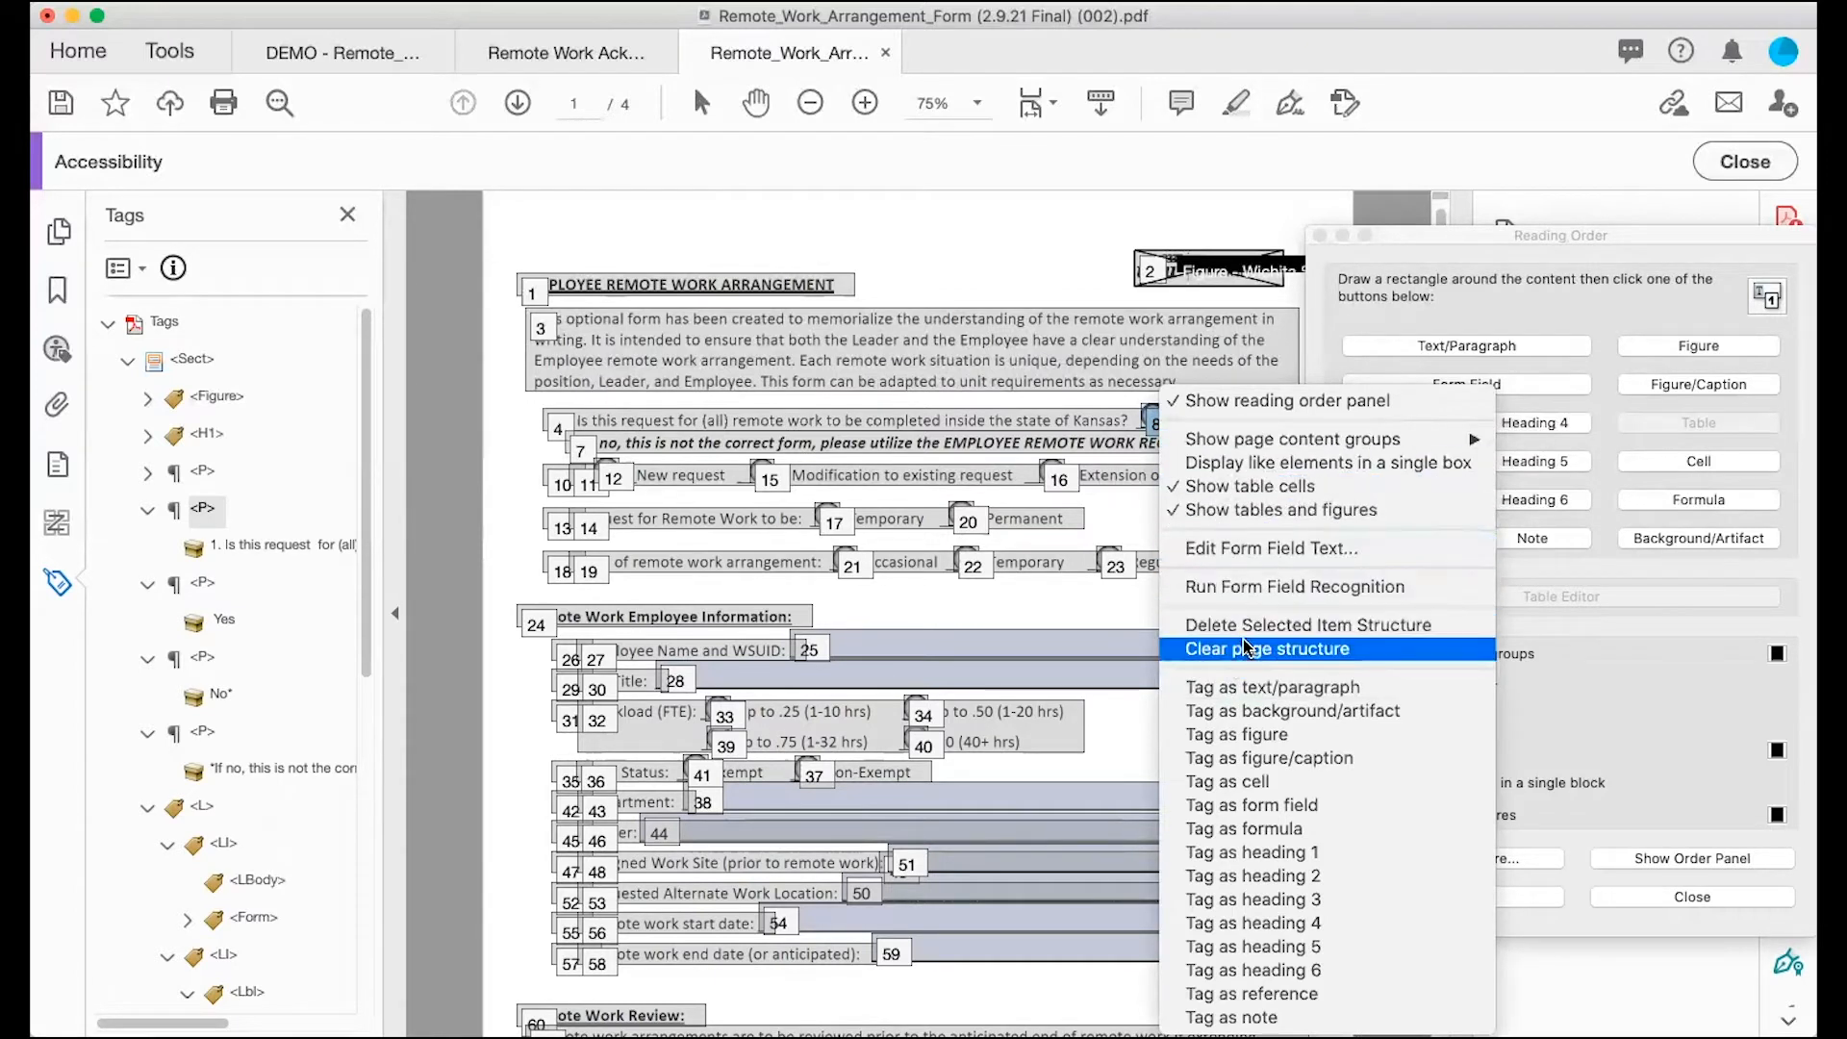
pyautogui.click(1021, 265)
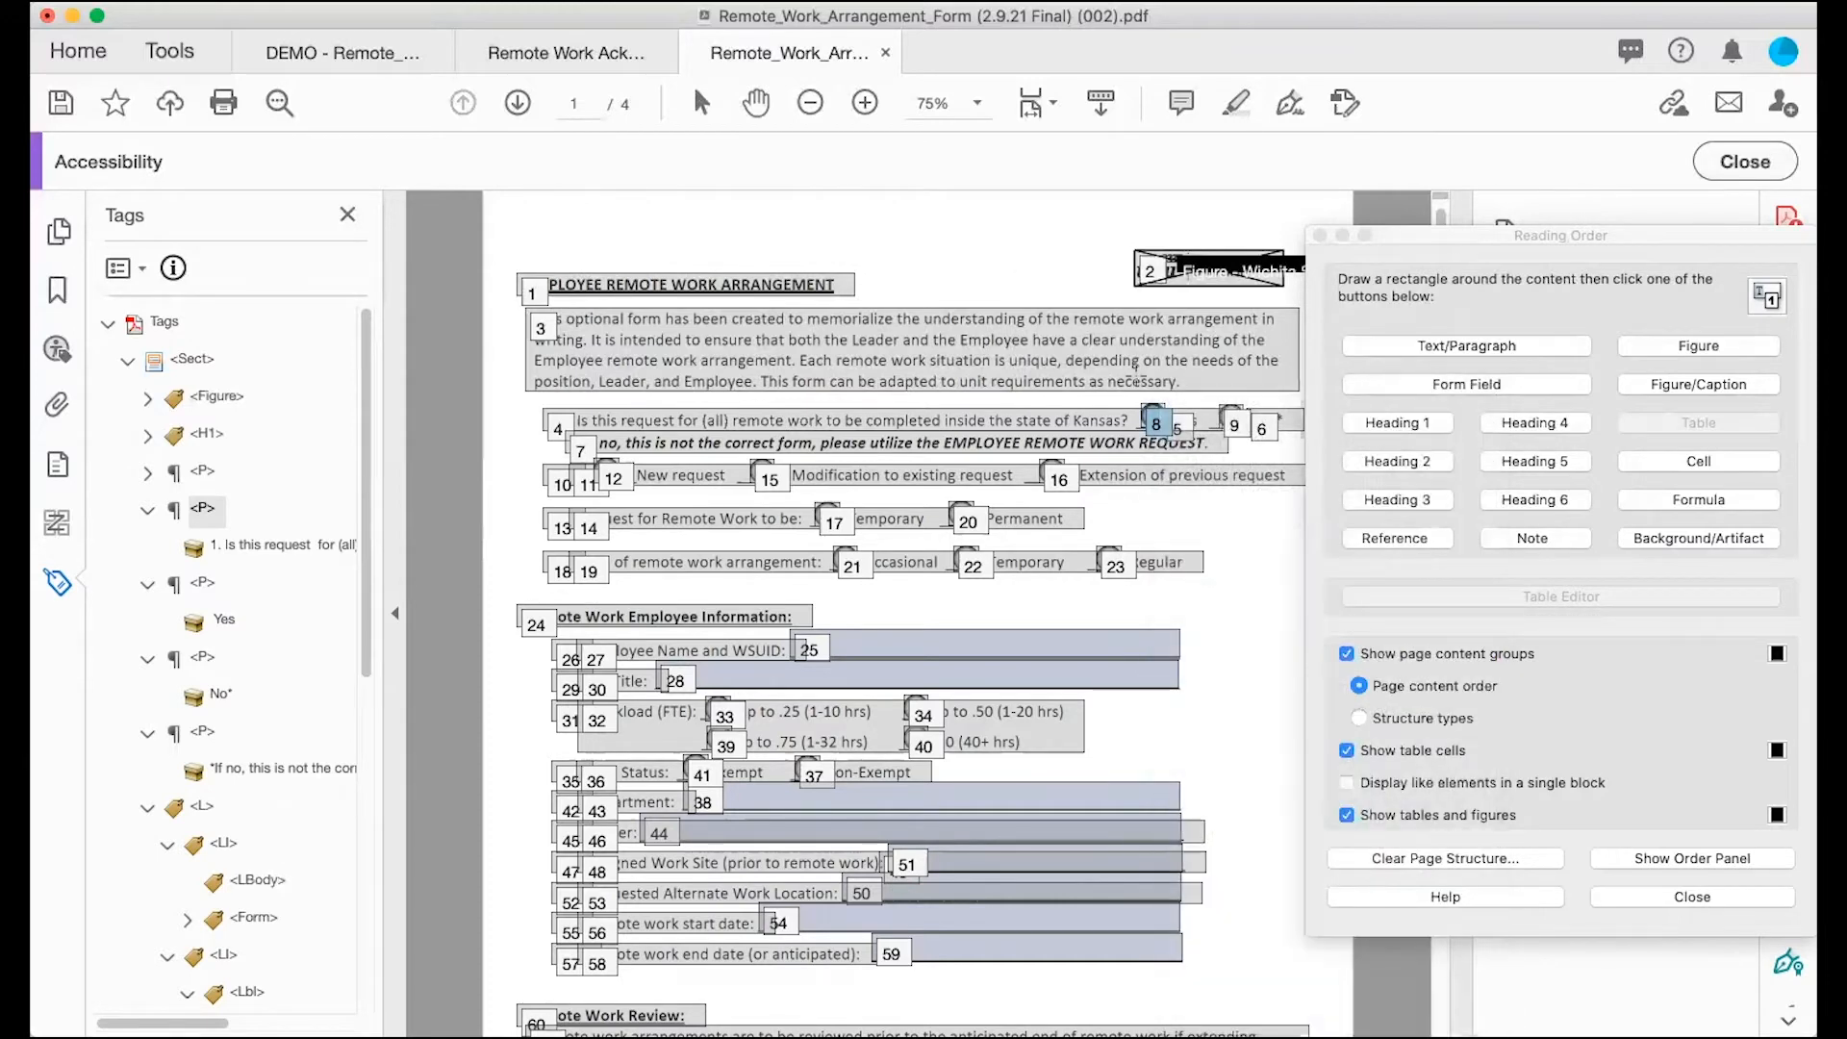
pyautogui.rightClick(1148, 416)
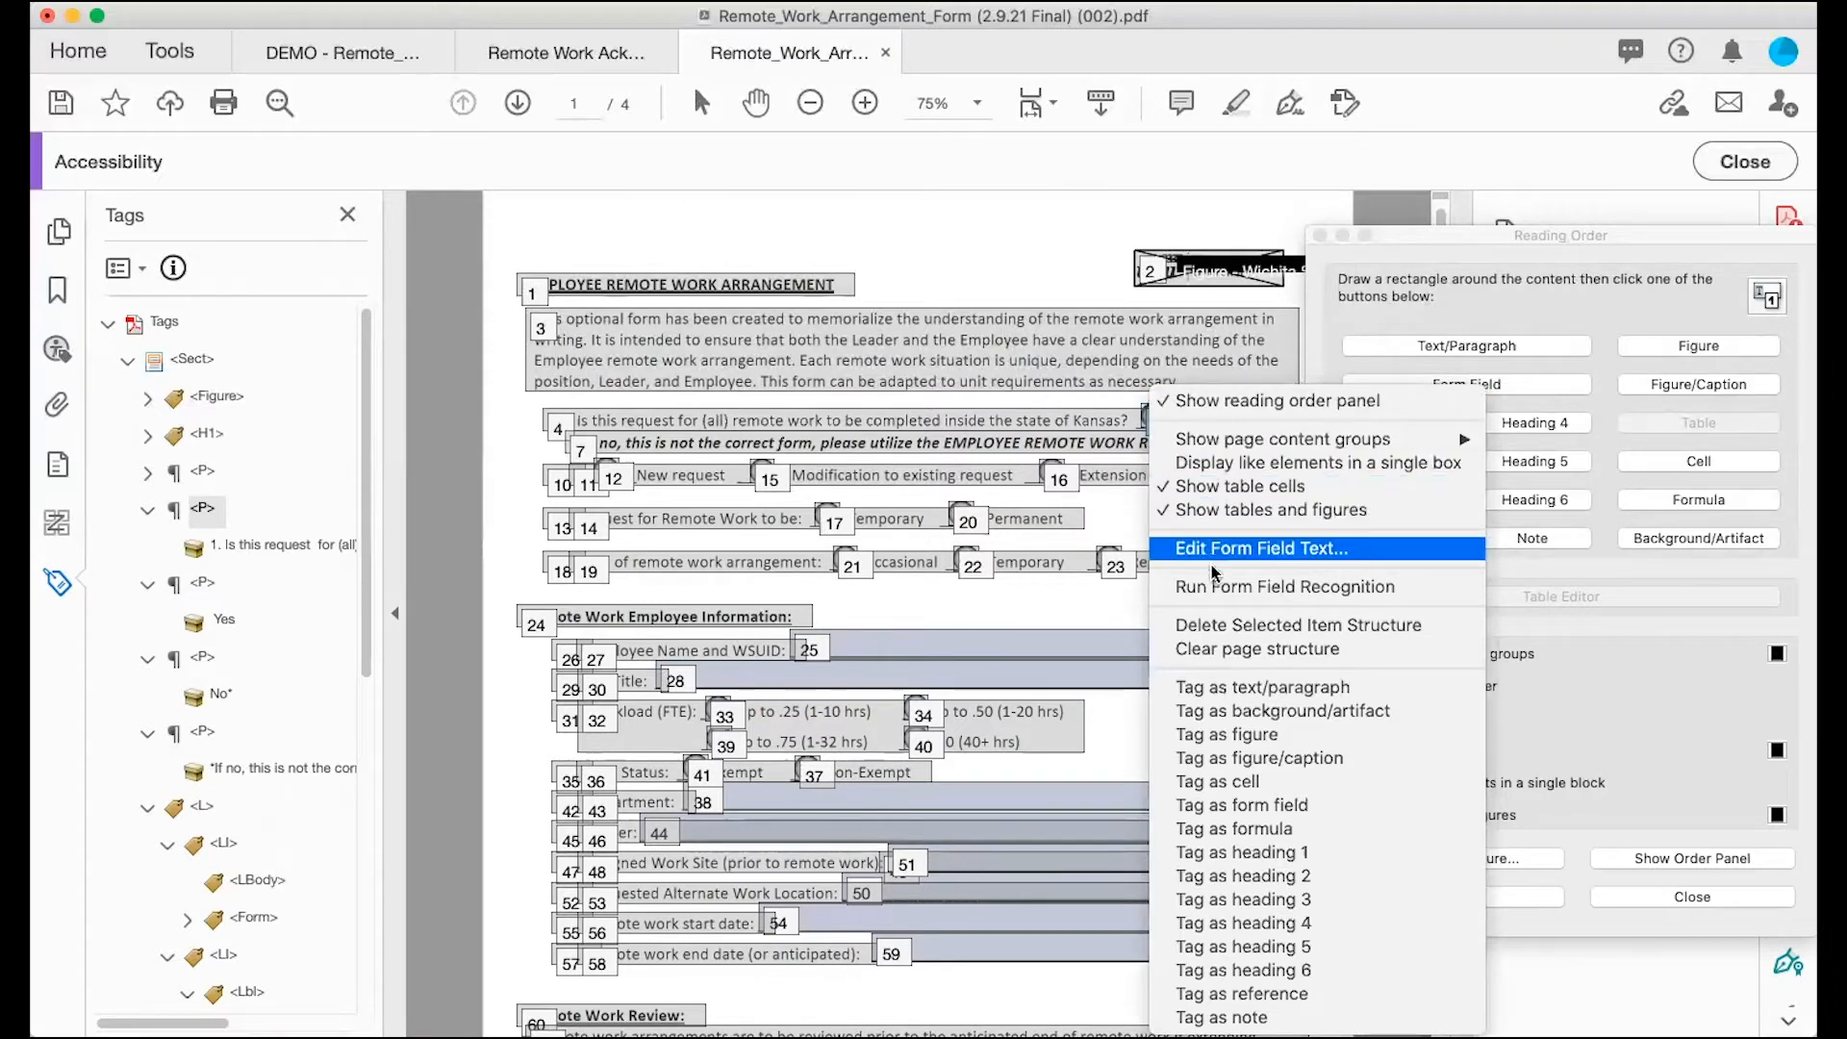
pyautogui.click(964, 257)
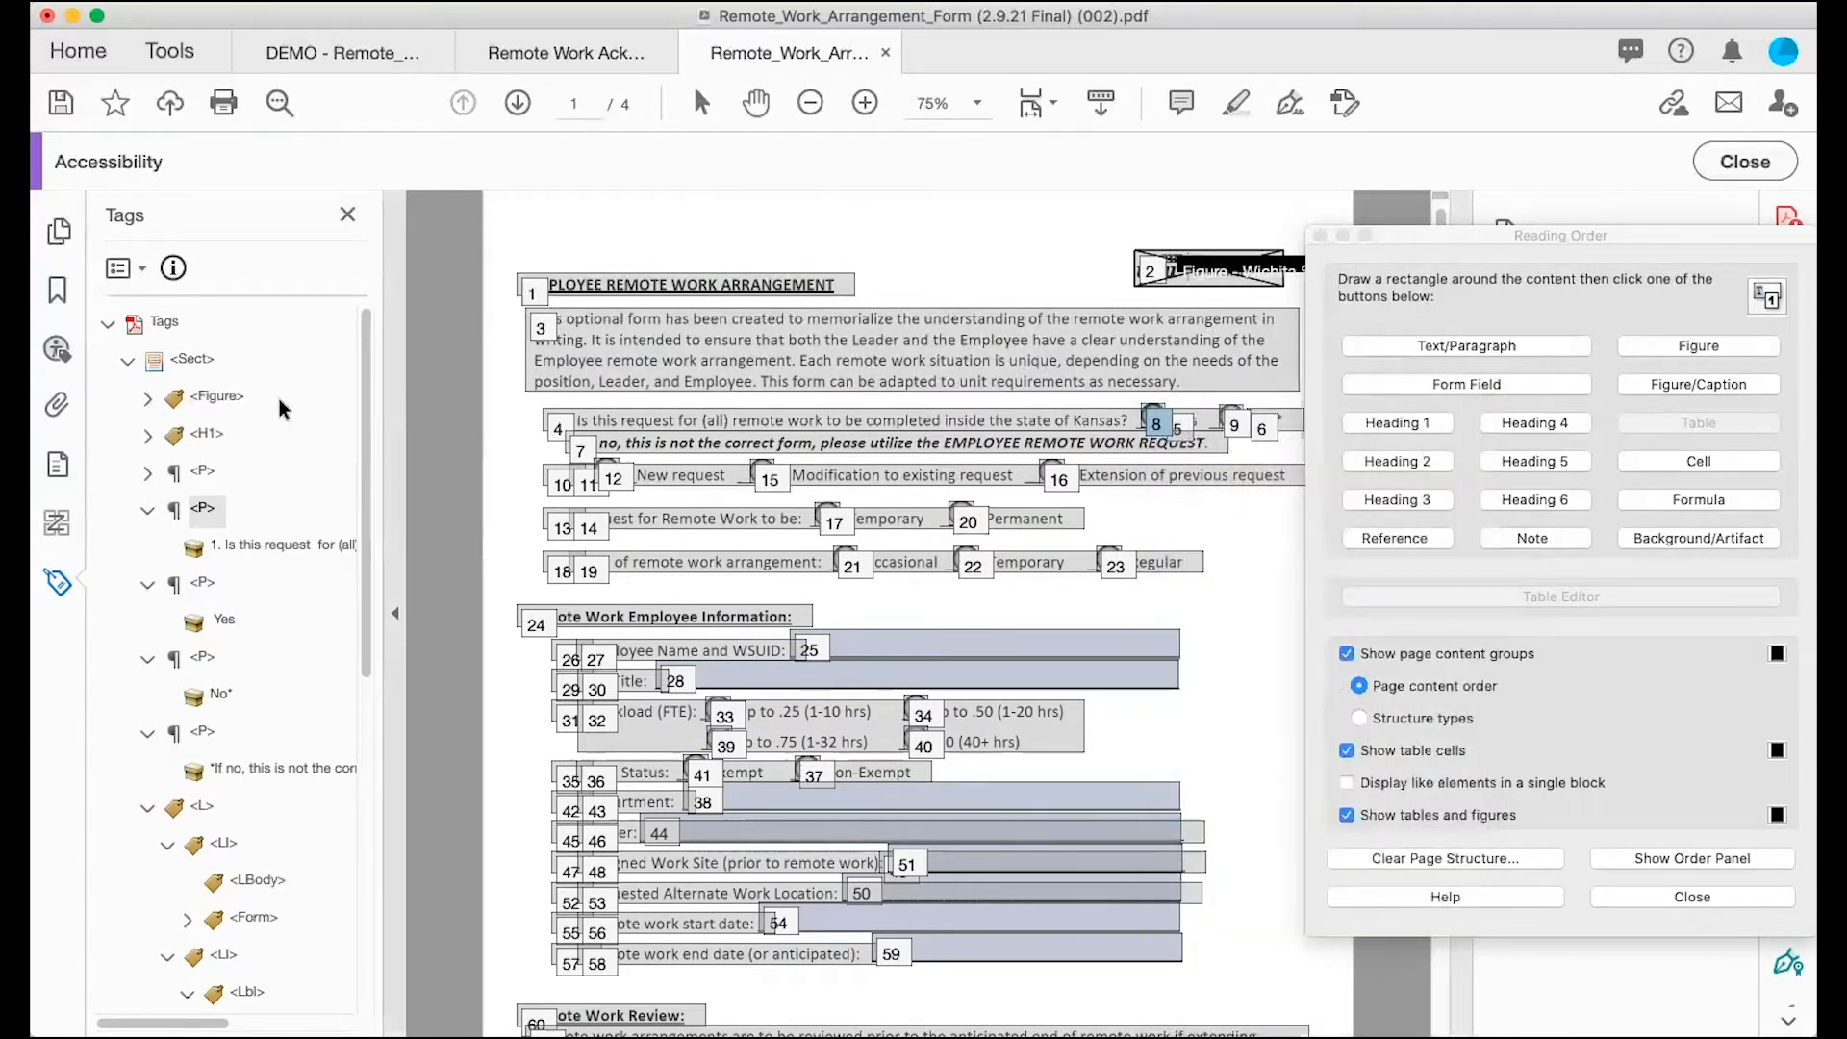
# Step: Step through the tags from Sect down to the first list item's Form tag to check the reading order of the highlighted content
pyautogui.click(195, 360)
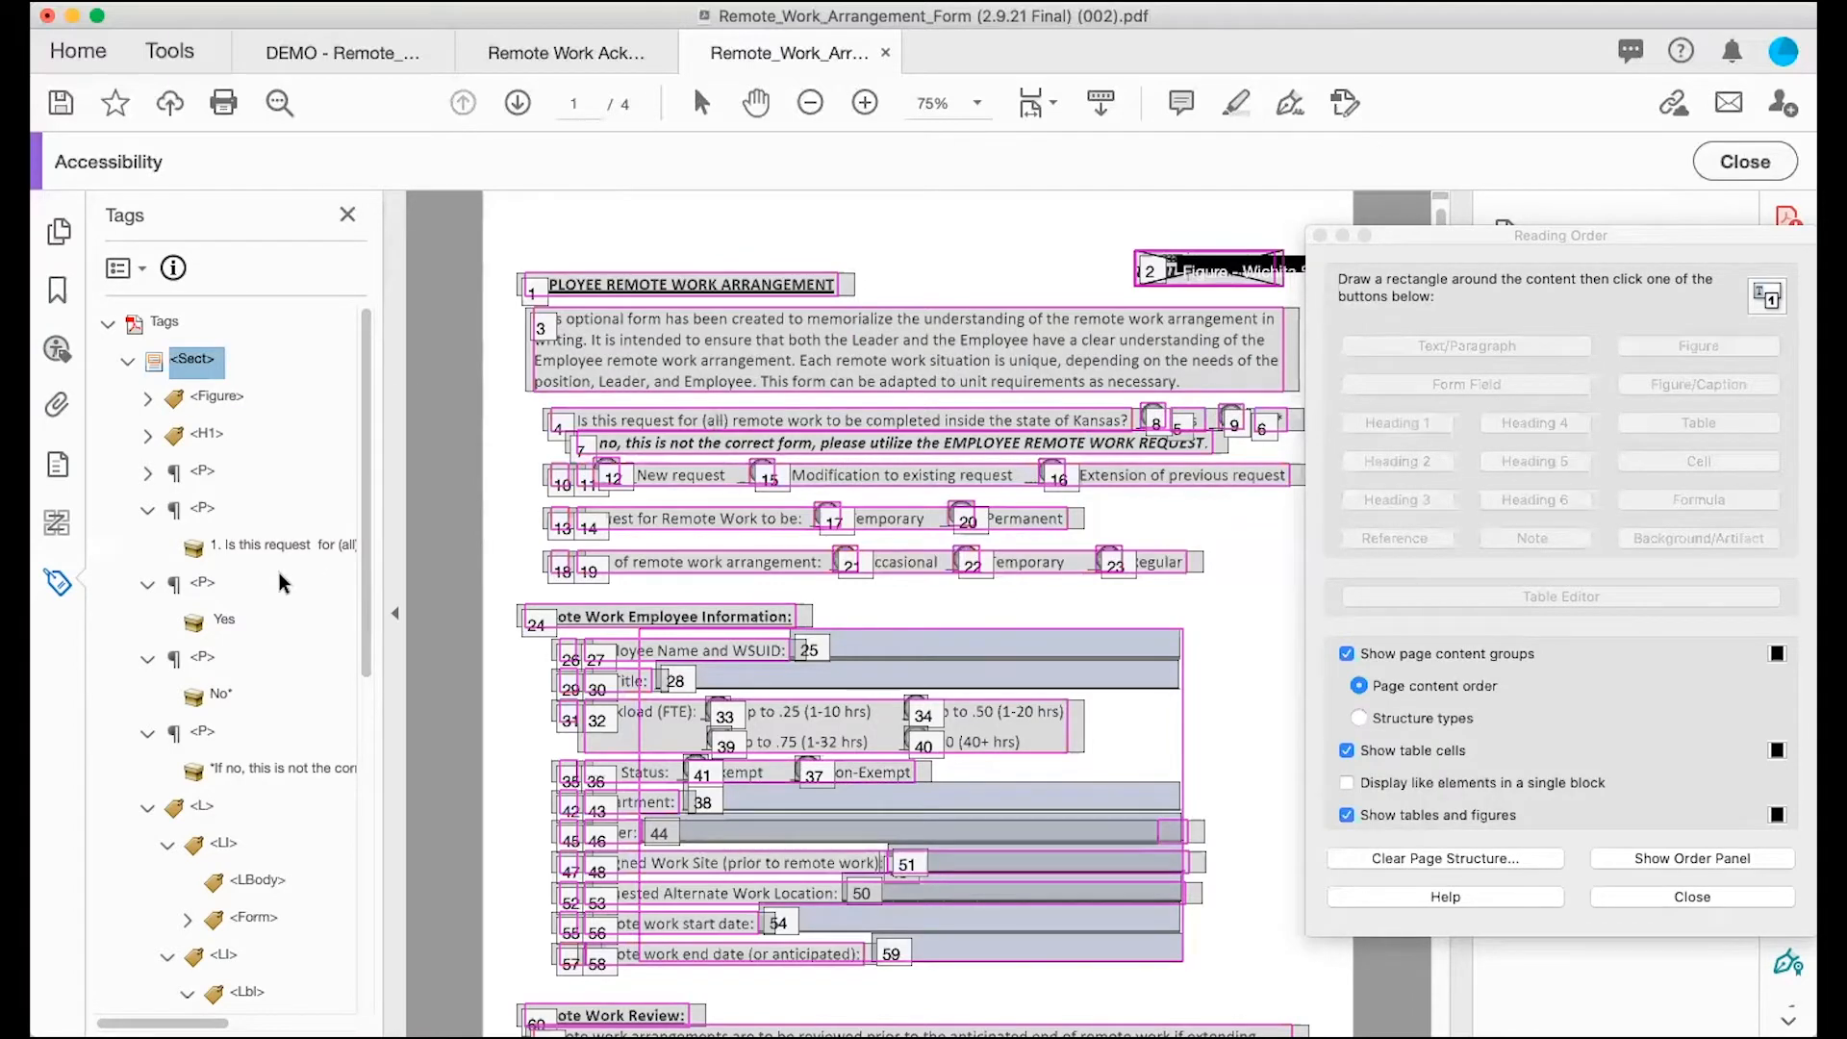
pyautogui.press('Down')
pyautogui.press('Down')
pyautogui.press('Down')
pyautogui.press('Down')
pyautogui.press('Down')
pyautogui.press('Down')
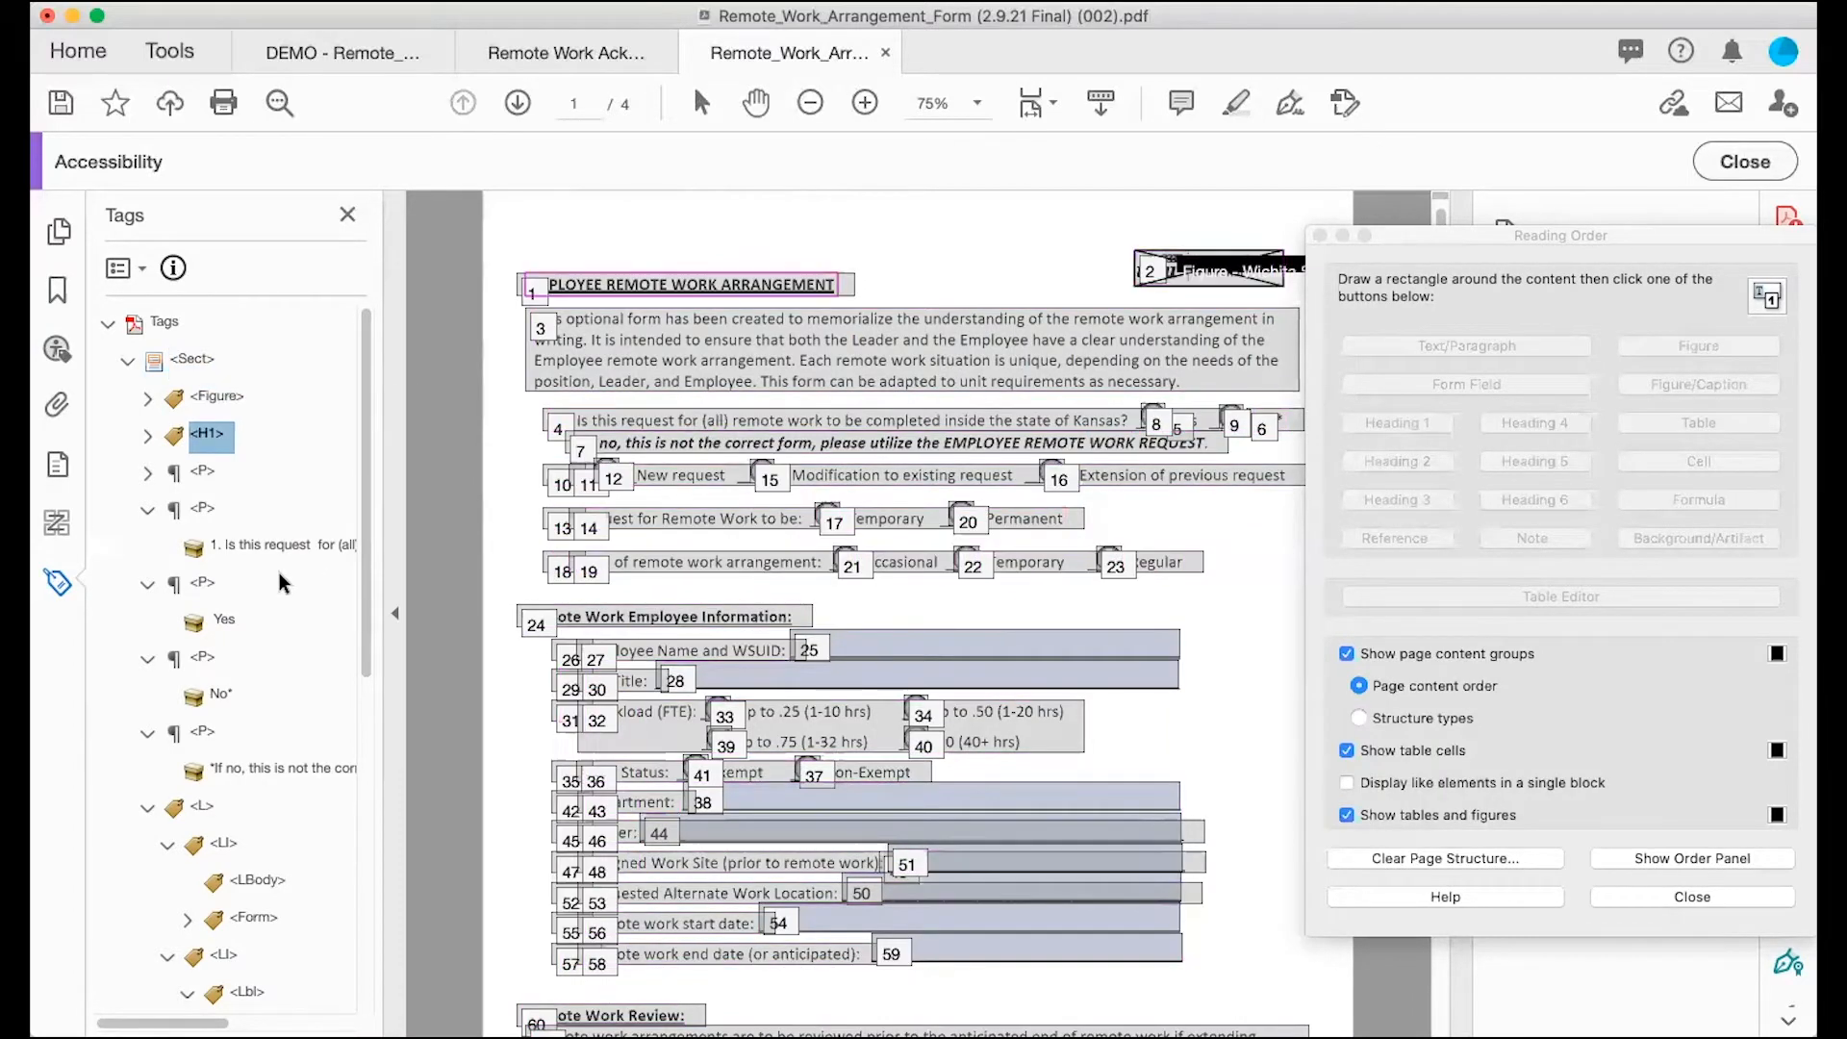
pyautogui.press('Down')
pyautogui.press('Down')
pyautogui.press('Down')
pyautogui.press('Down')
pyautogui.press('Down')
pyautogui.press('Down')
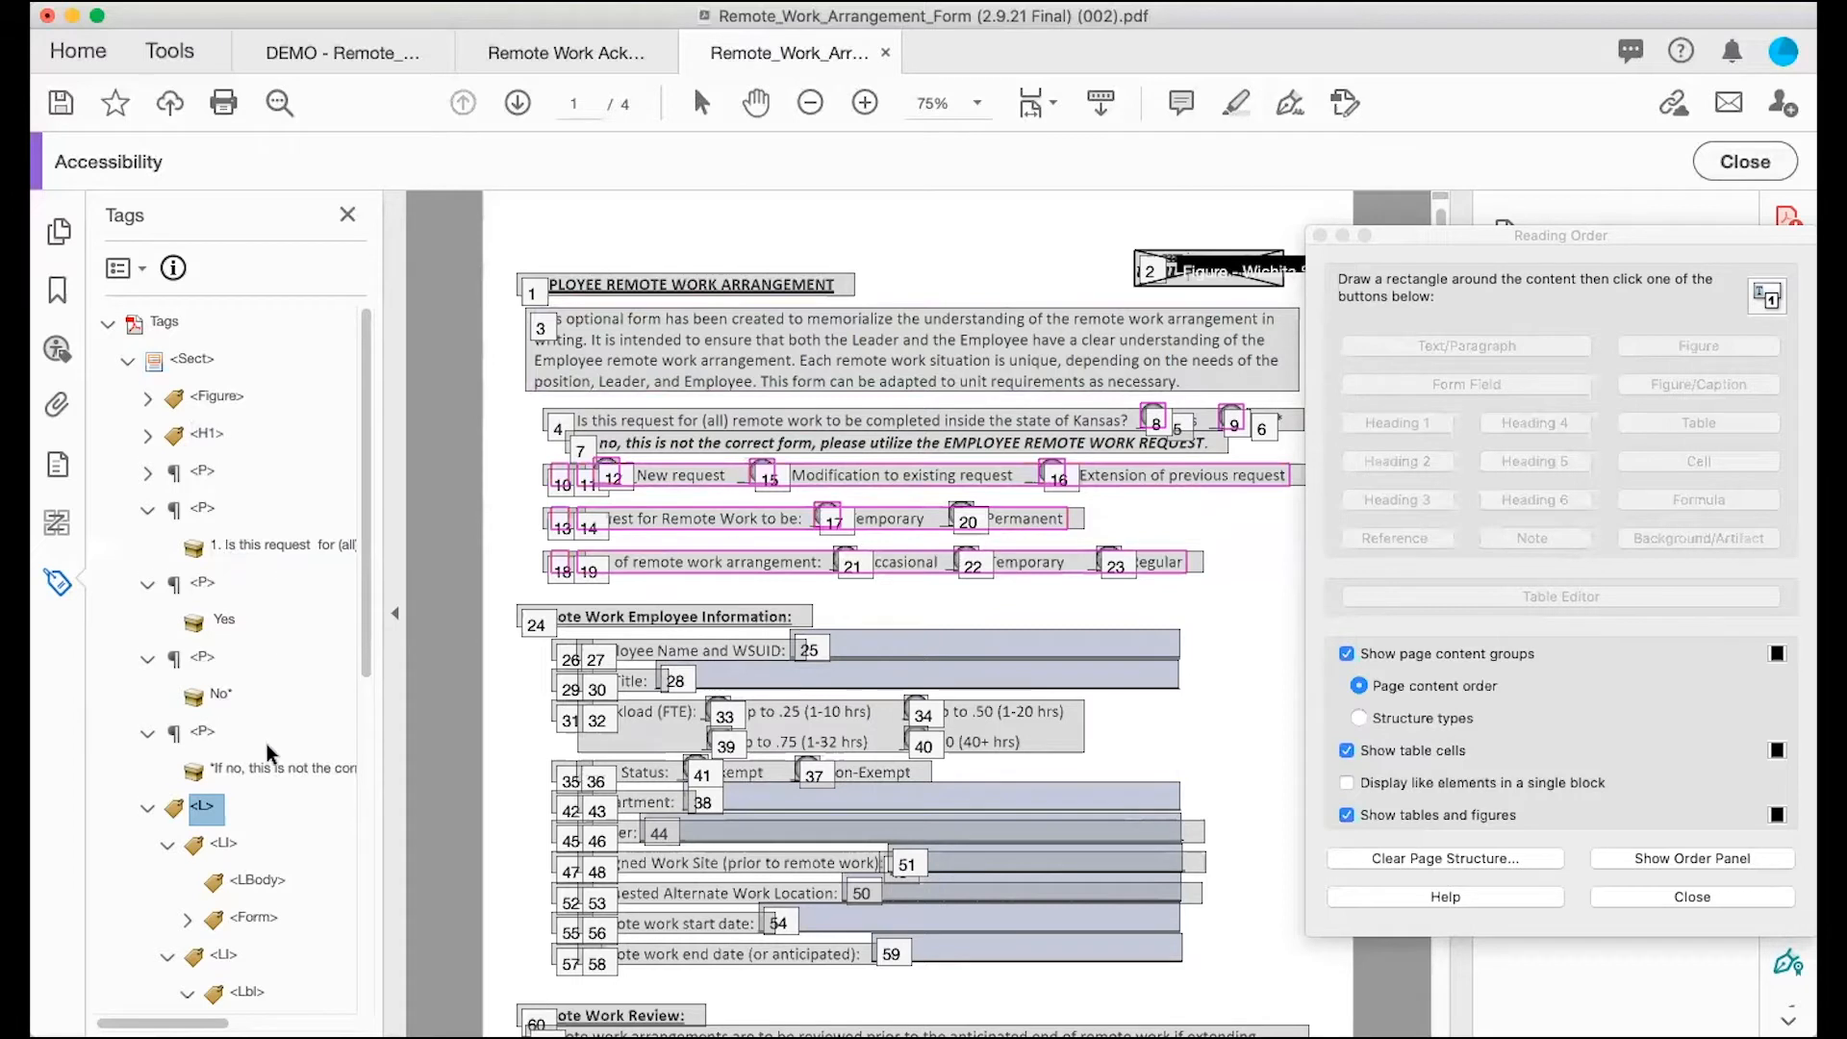
pyautogui.scroll(-5, 268, 743)
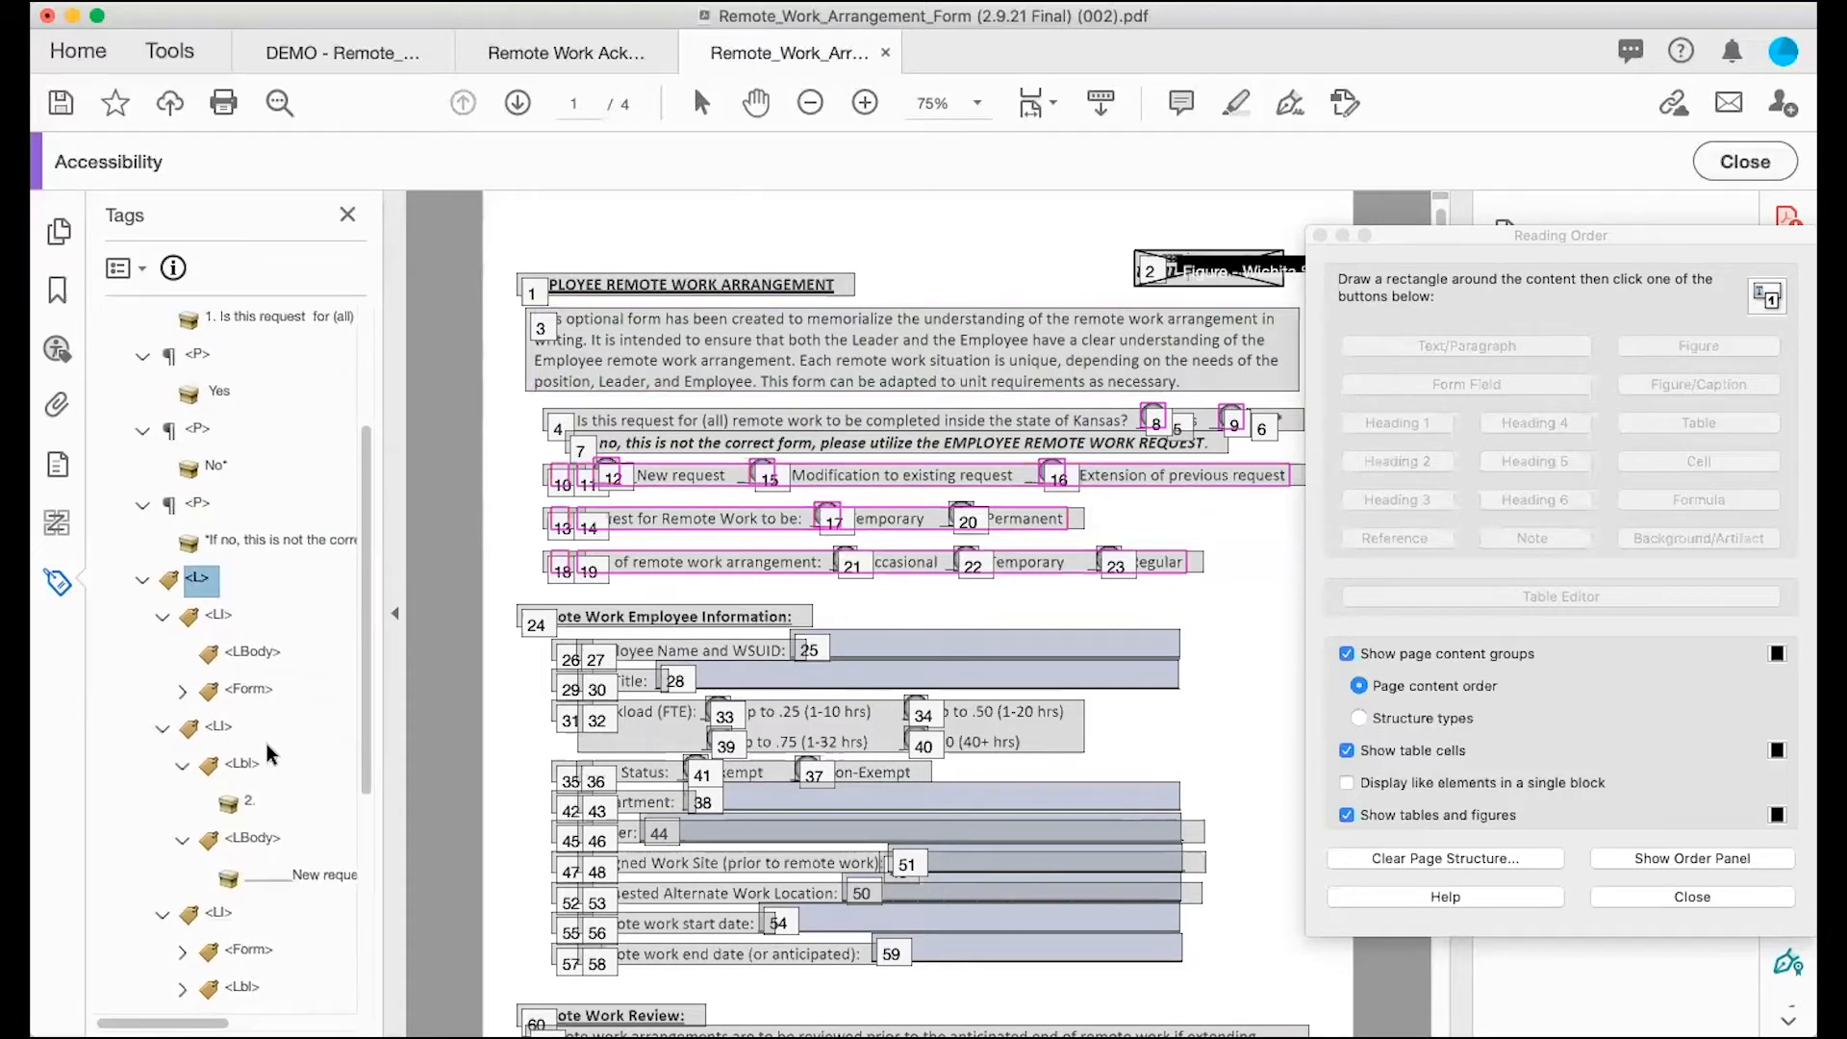
pyautogui.press('Down')
pyautogui.press('Down')
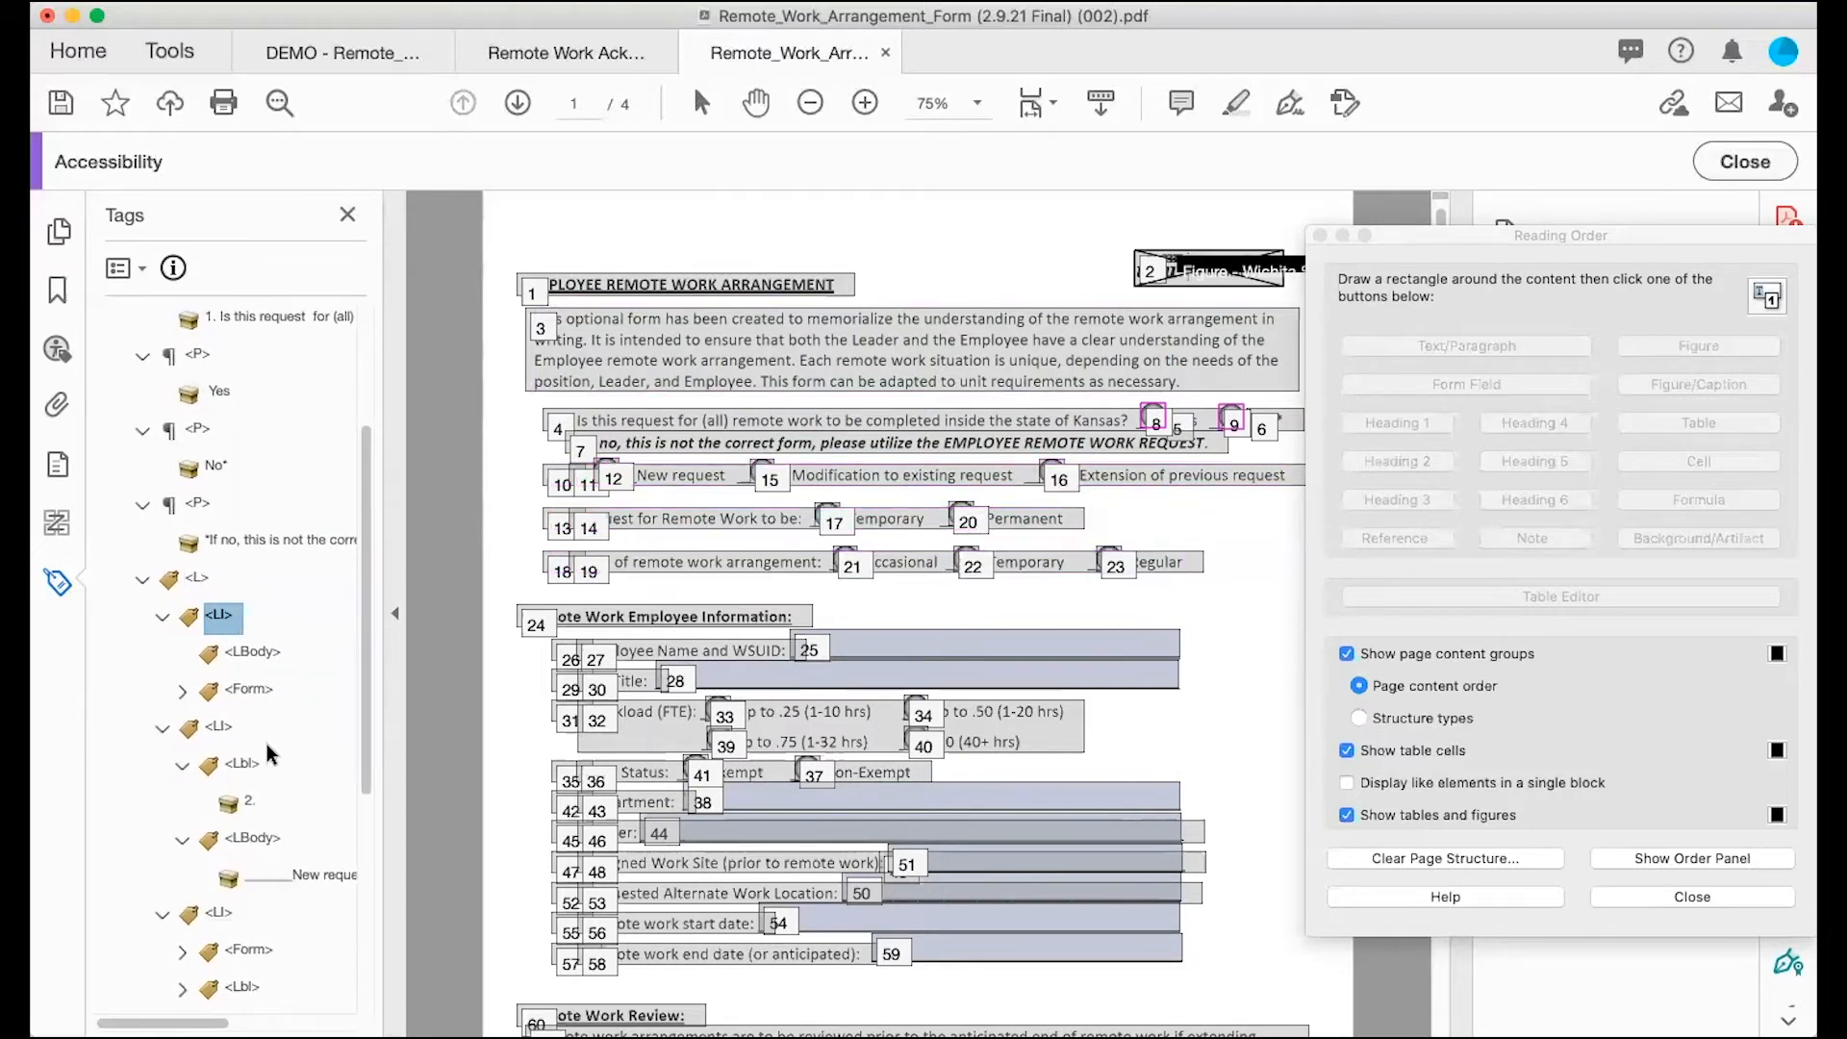
pyautogui.press('Down')
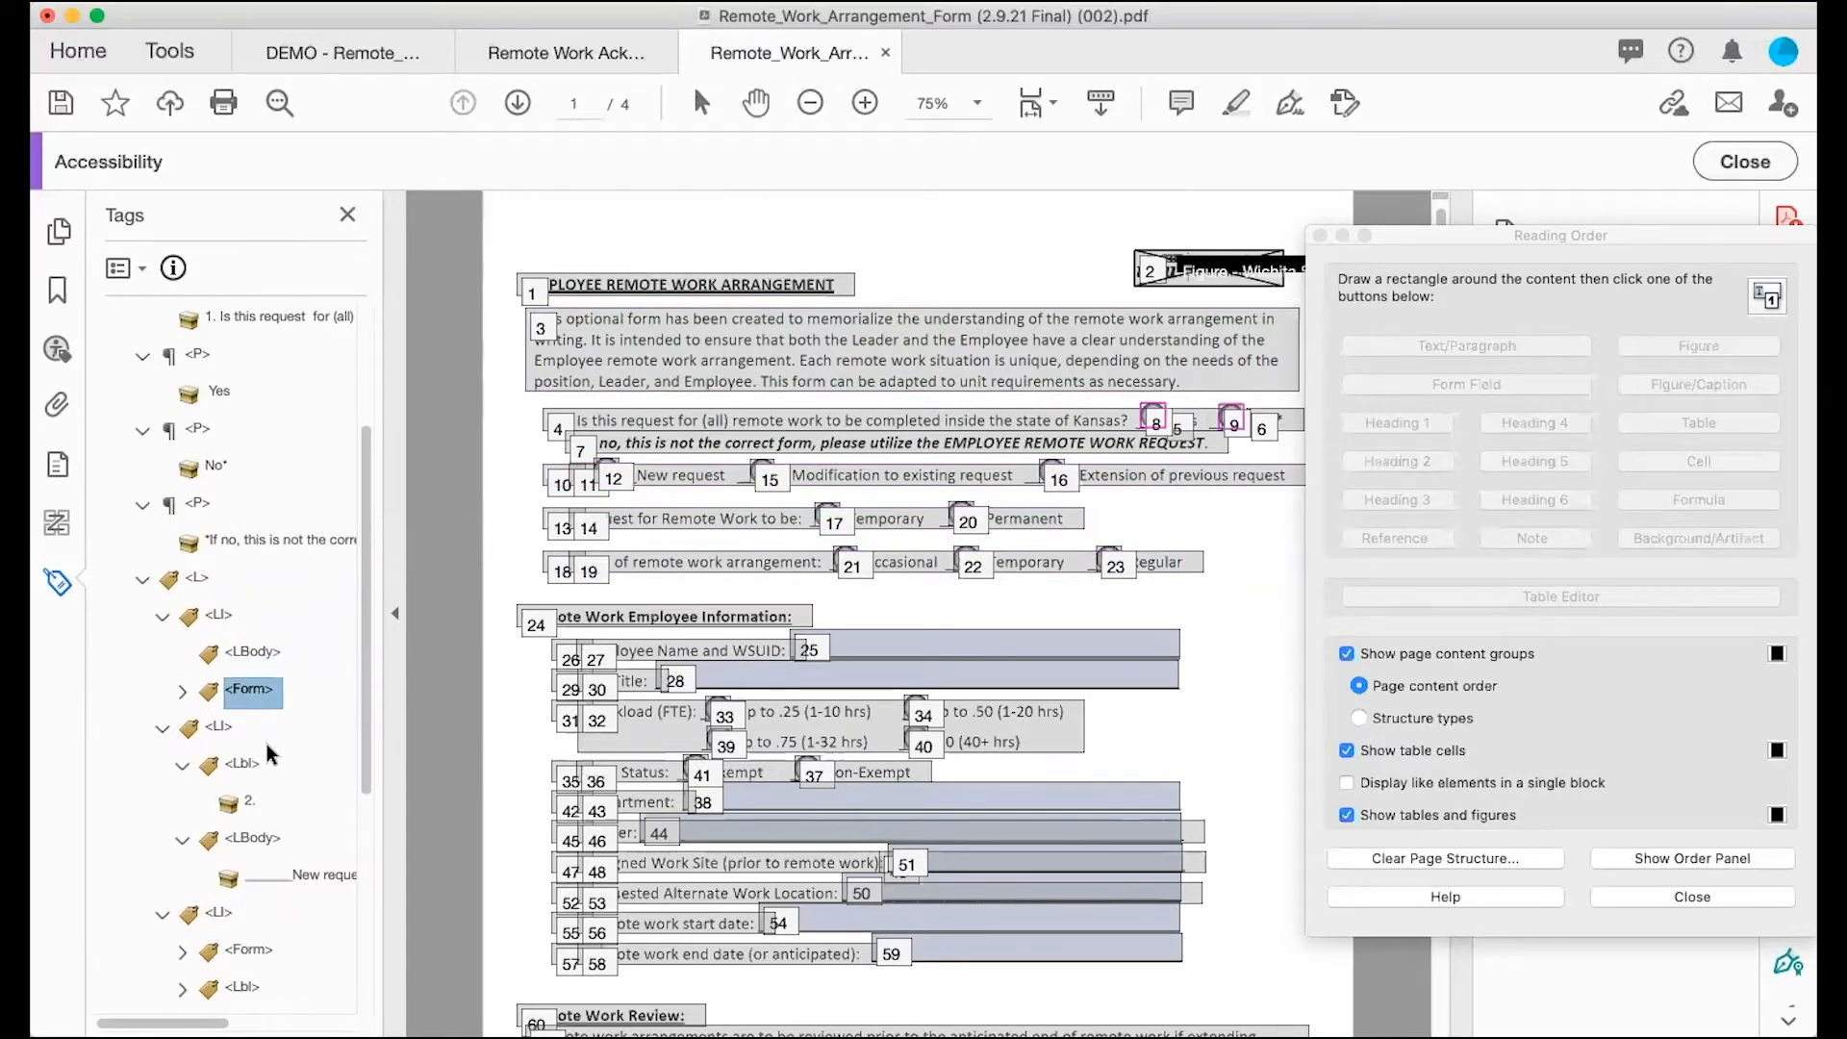
# Step: Expand the first list item's Form tag, check its two "Request for work" field tags, and move the Form tag into the "Yes" P tag
pyautogui.click(182, 692)
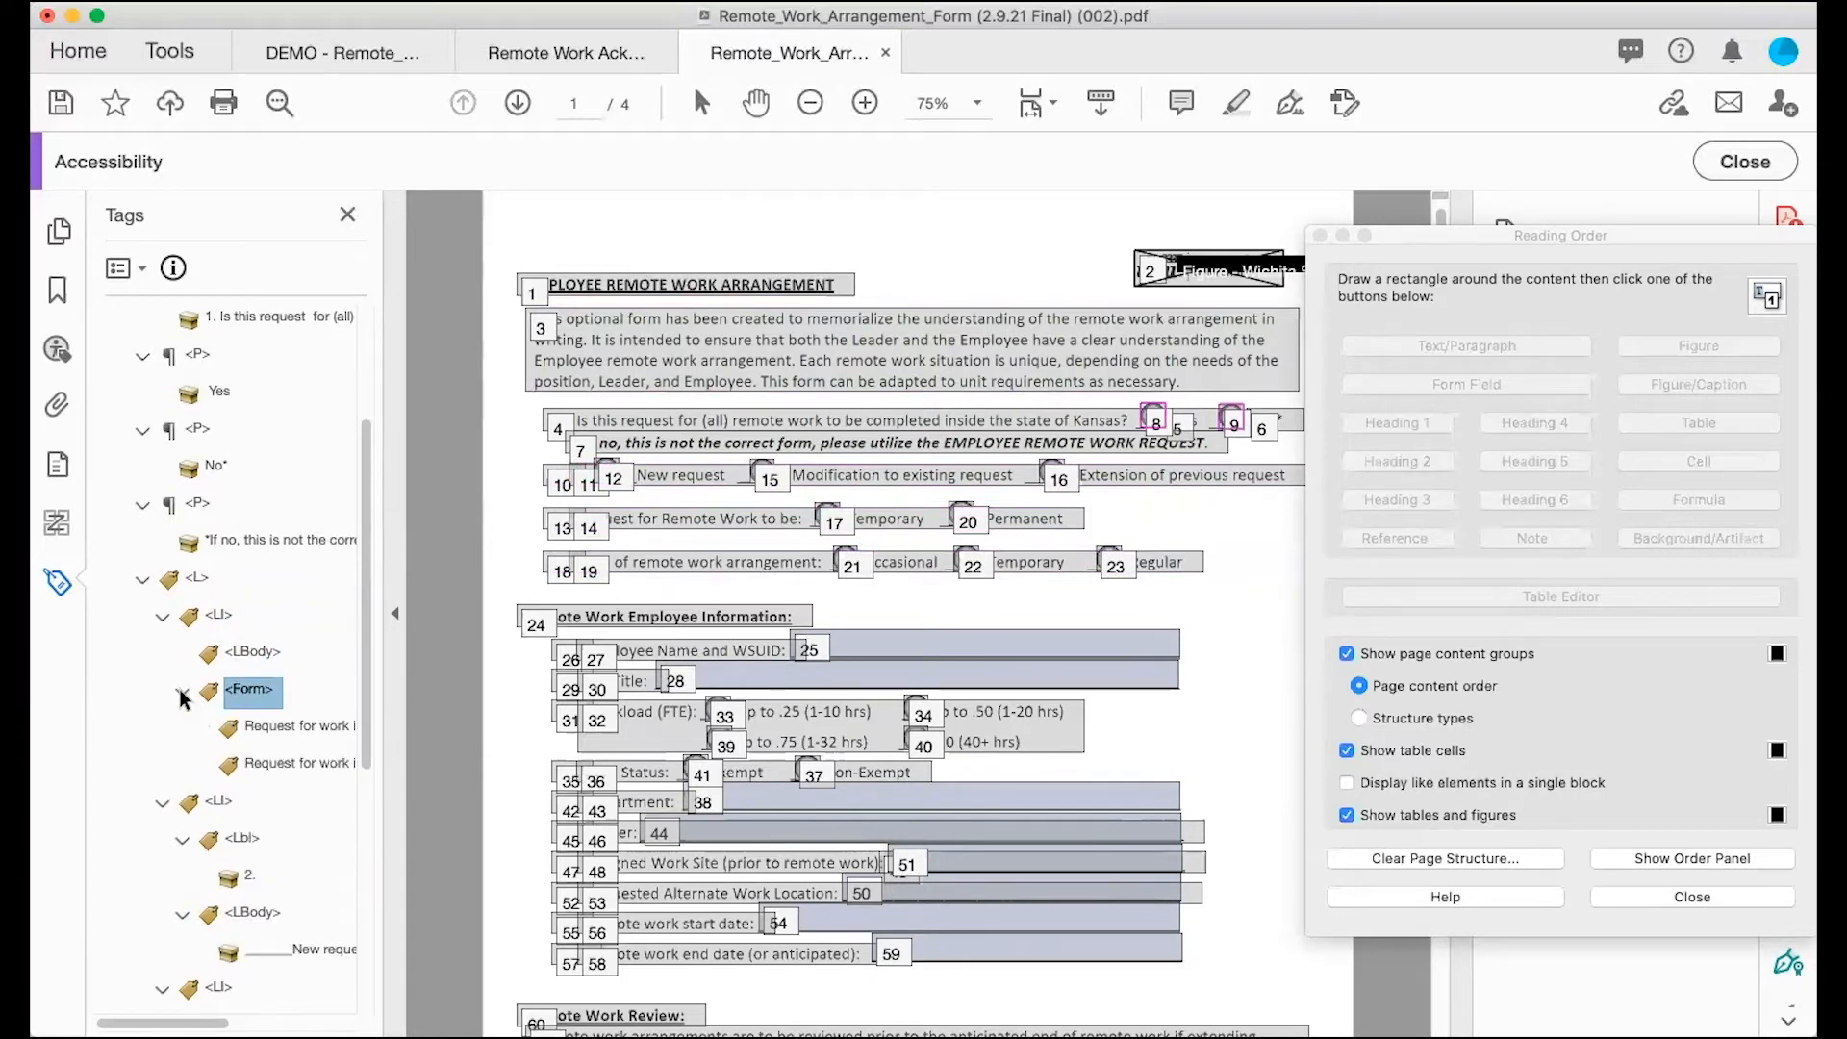
pyautogui.press('Down')
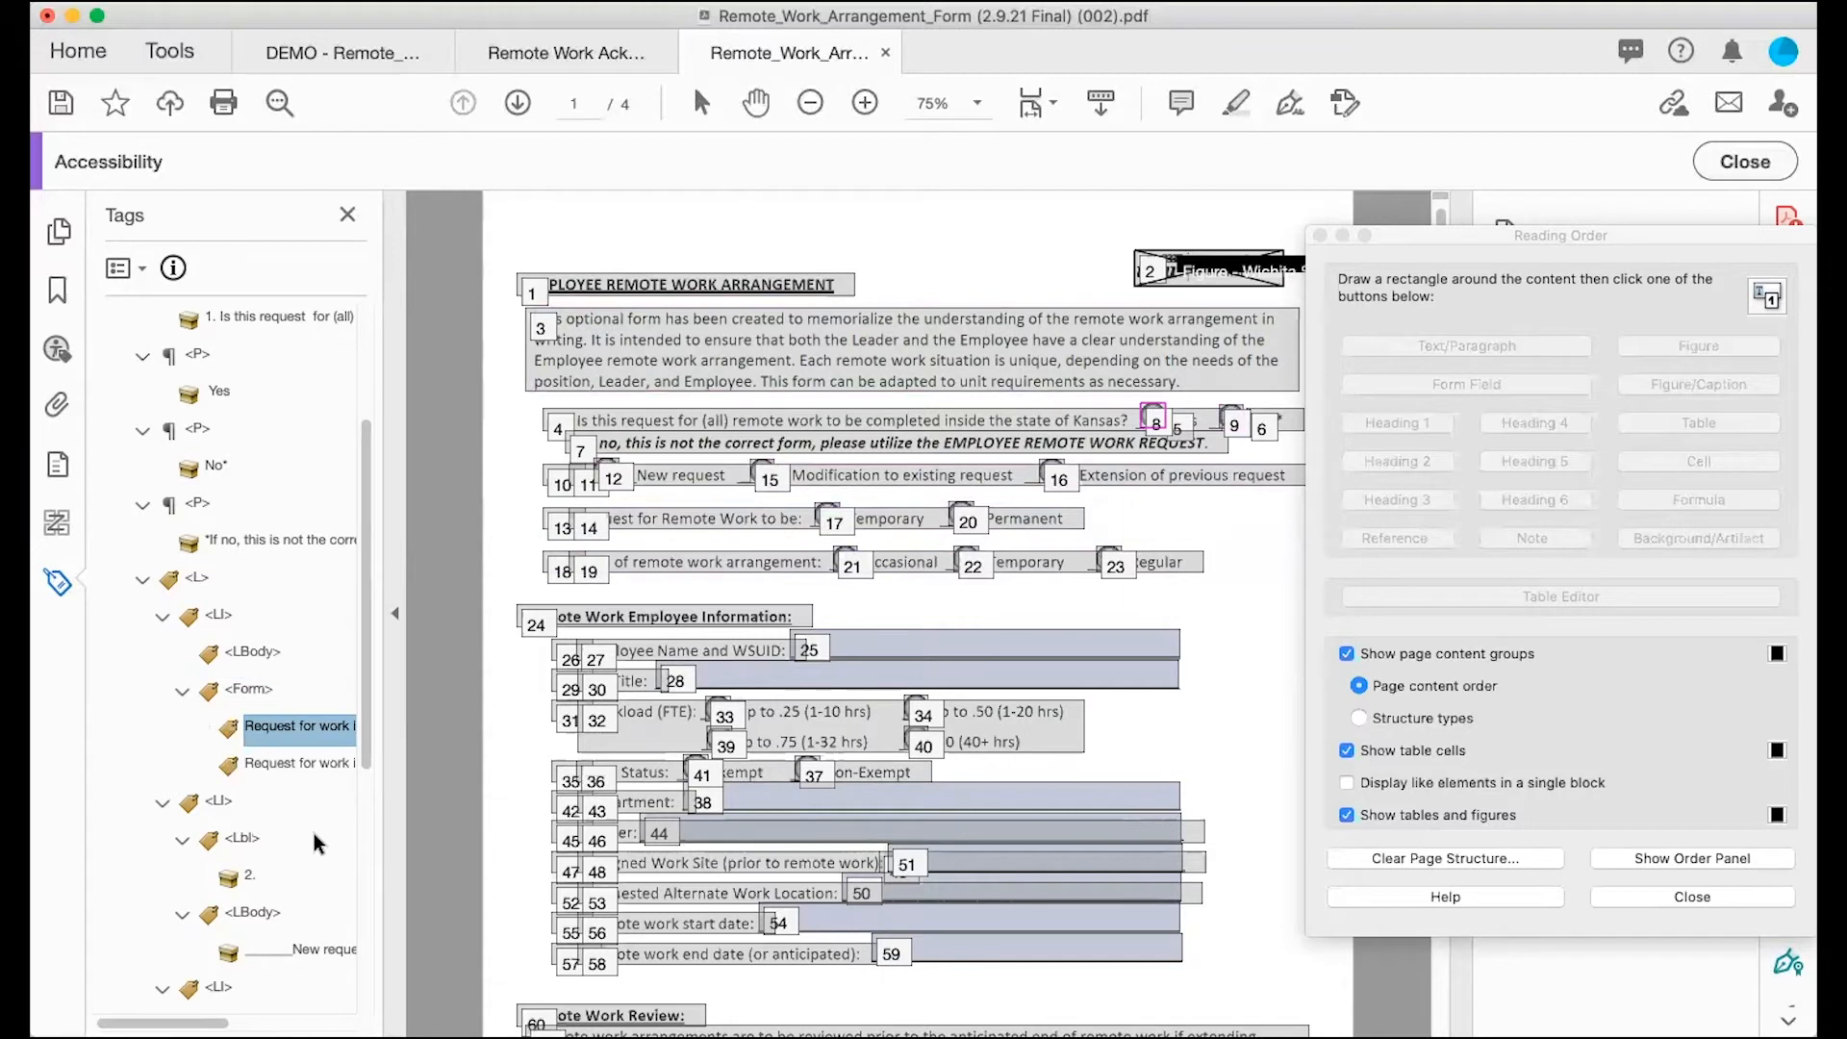
pyautogui.press('Down')
pyautogui.press('Up')
pyautogui.press('Down')
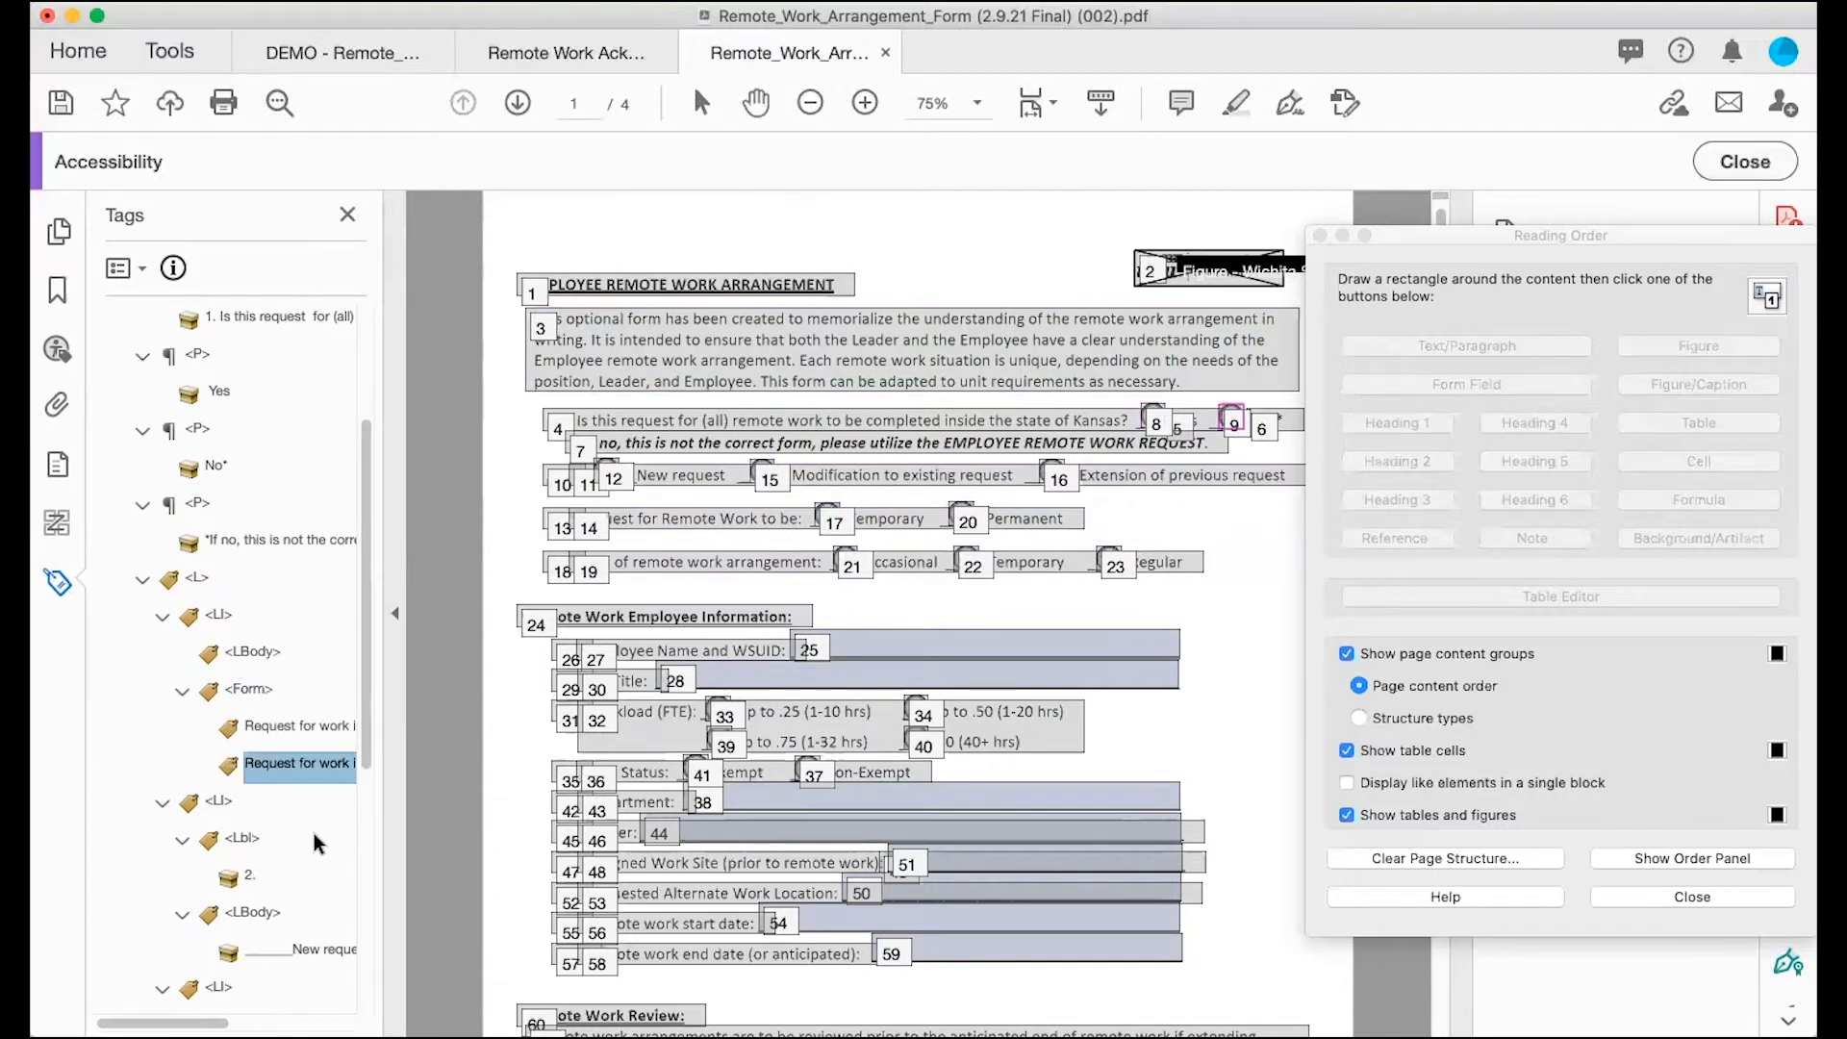
pyautogui.press('Up')
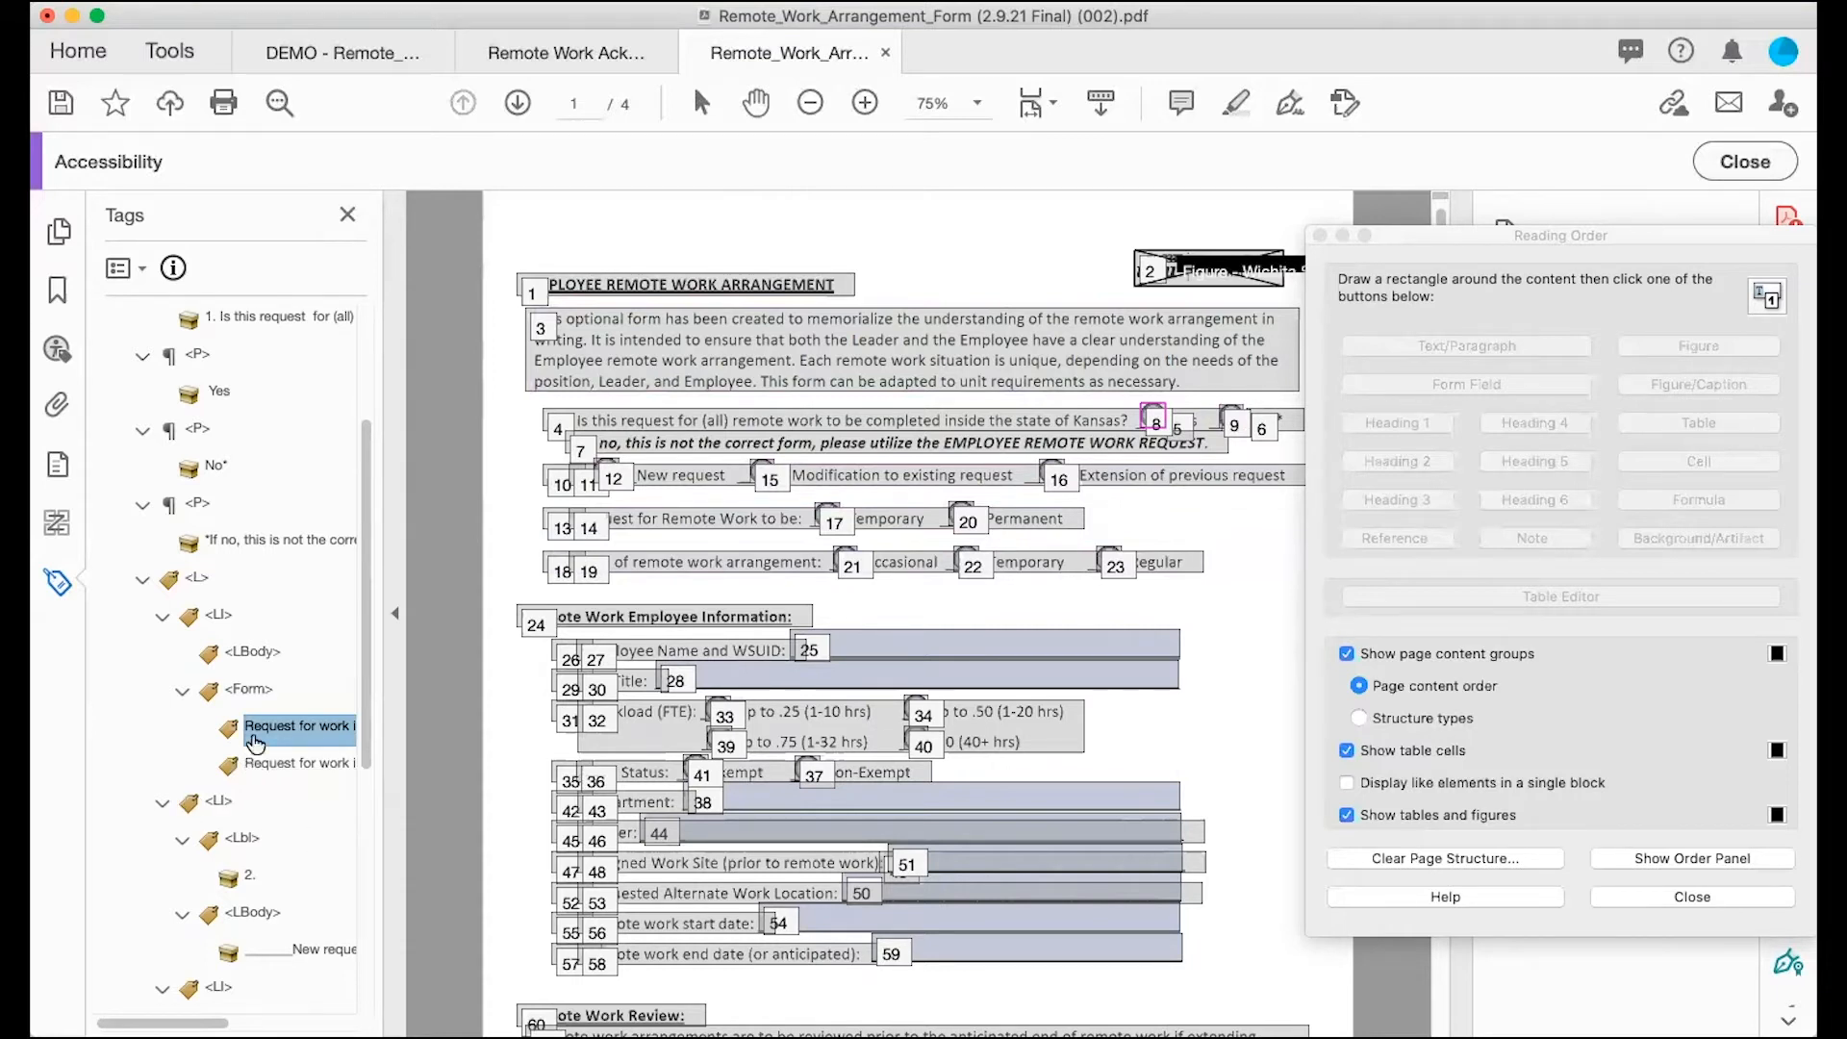
pyautogui.click(242, 689)
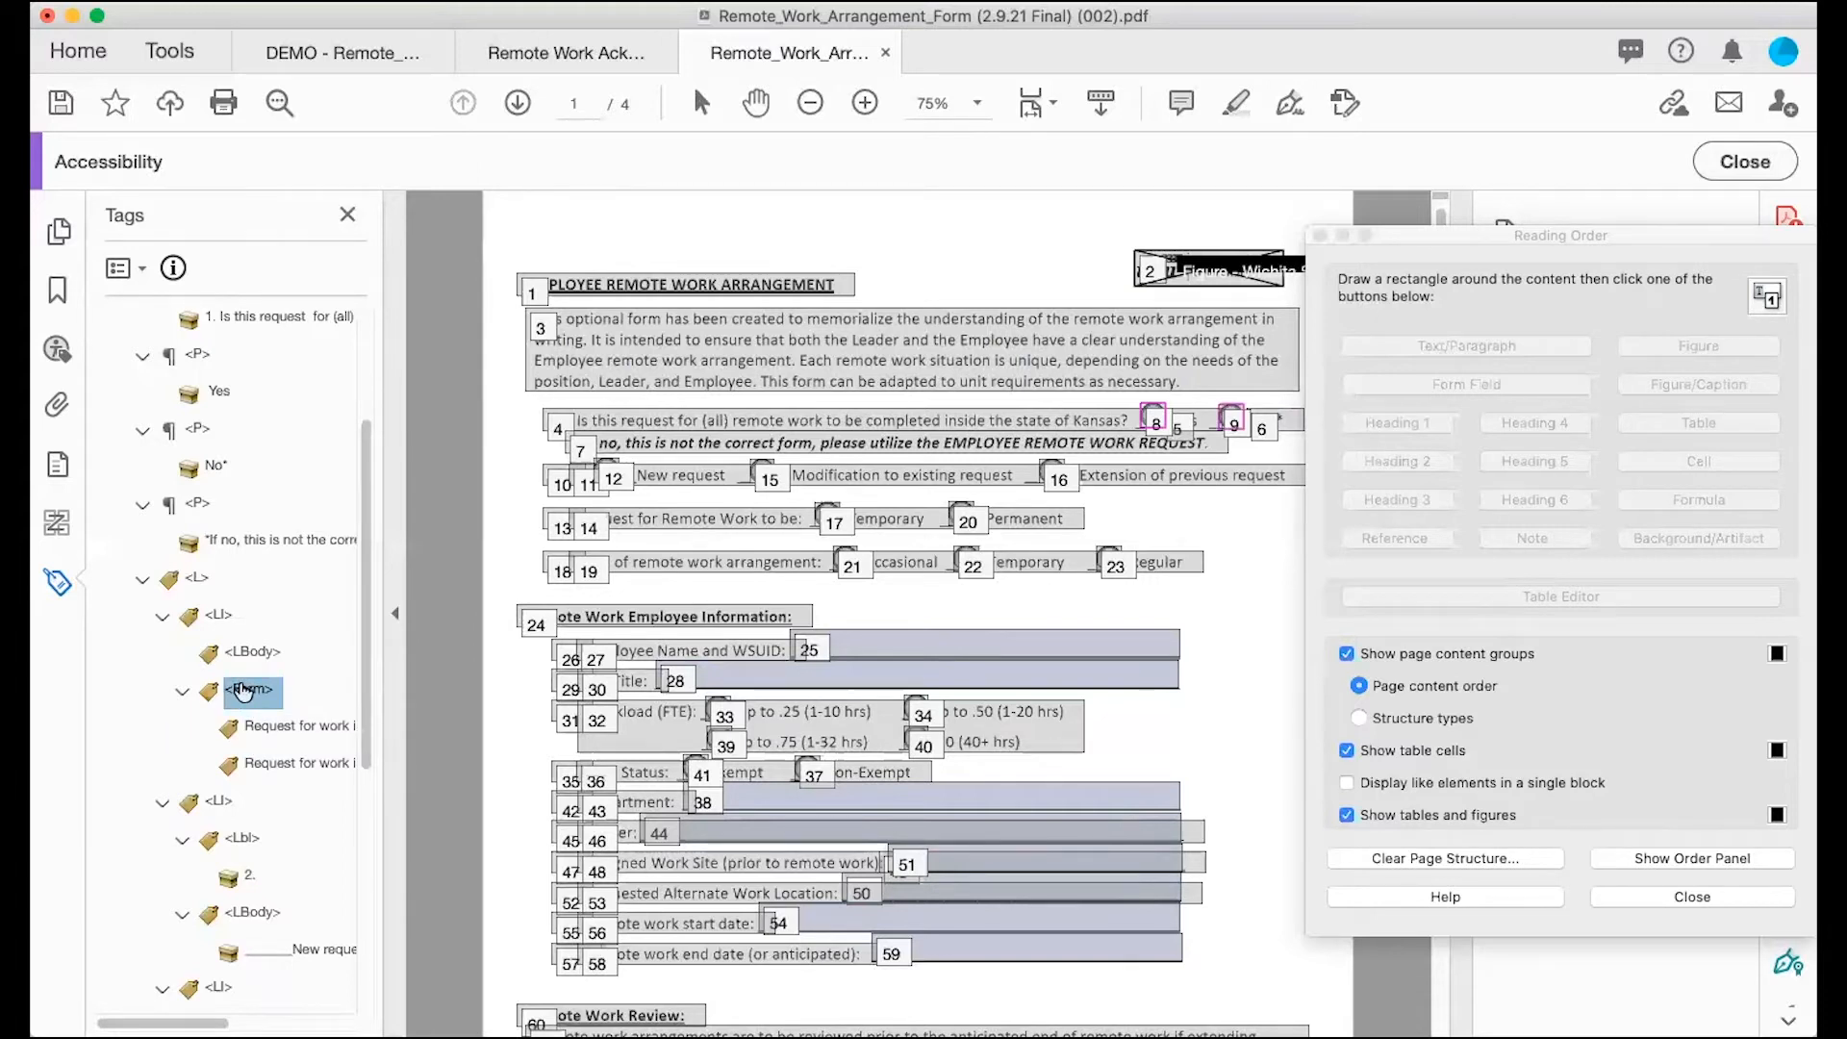
pyautogui.moveTo(242, 689); pyautogui.dragTo(217, 408)
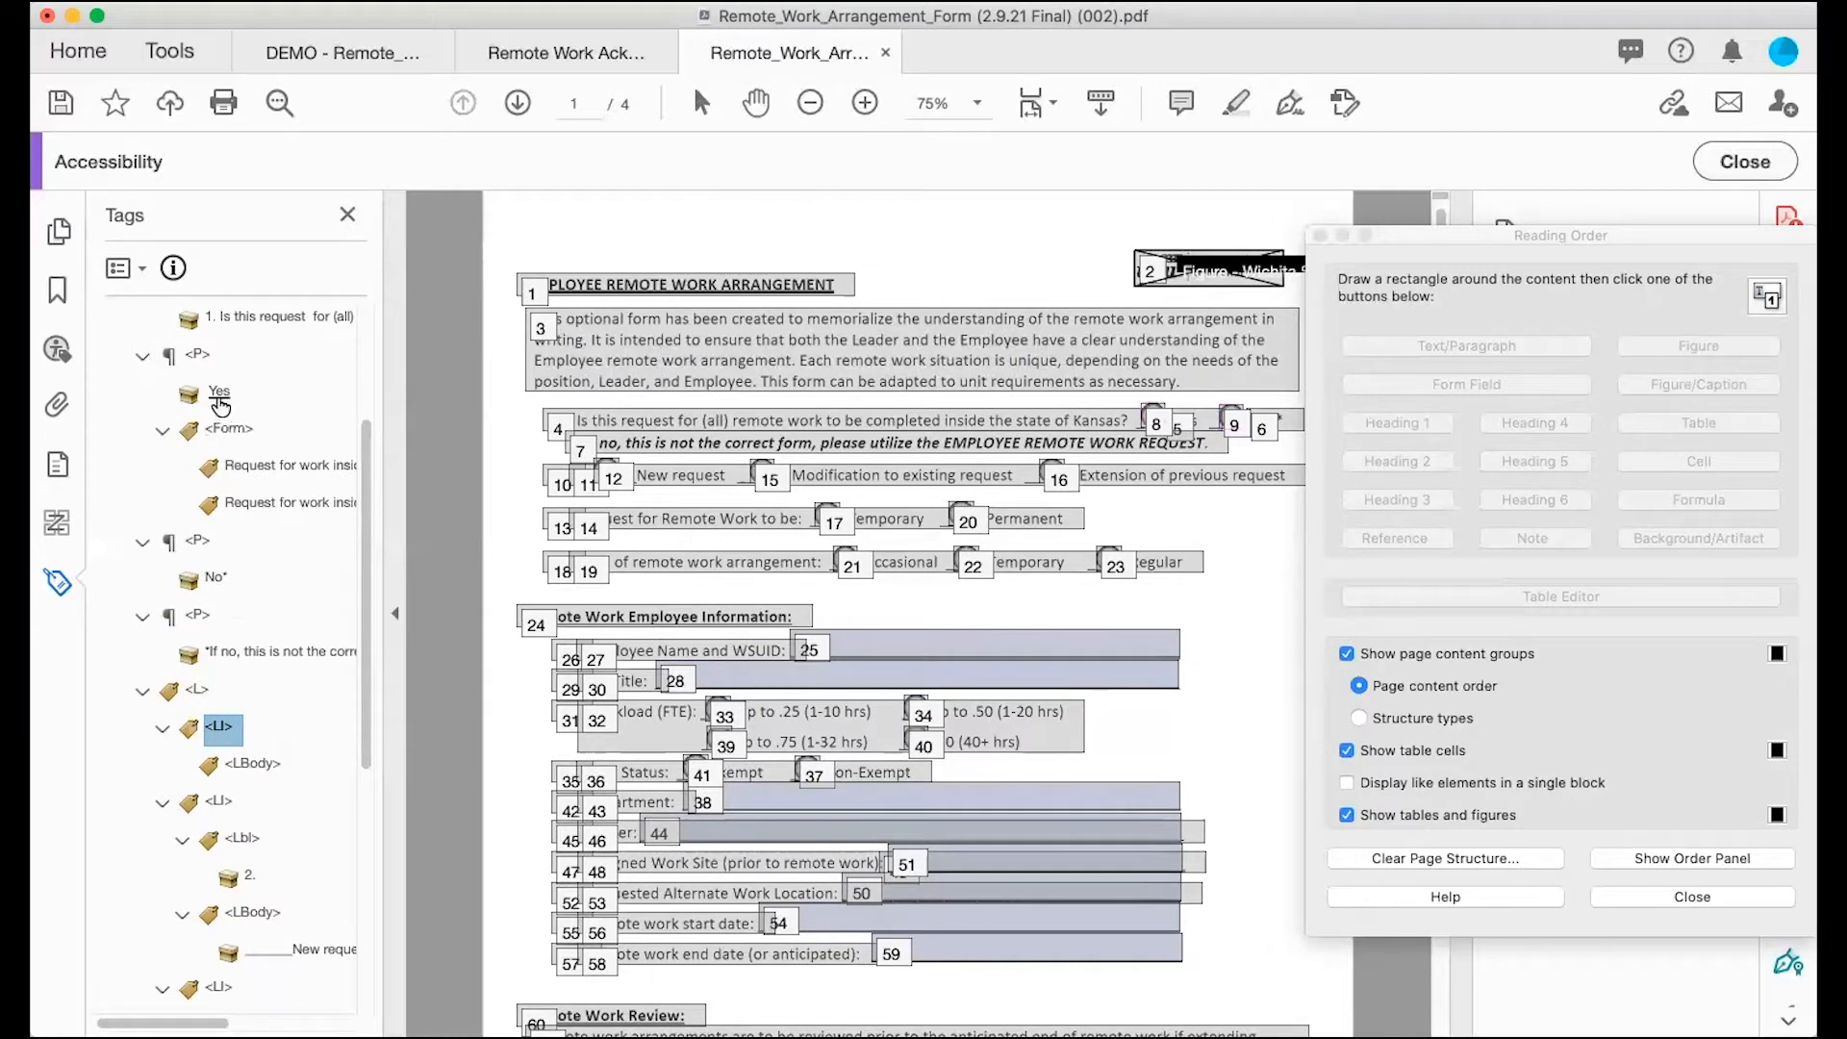
# Step: Add a Form tag inside the "No*" P tag and move the second "Request for work" field tag into it
pyautogui.click(219, 404)
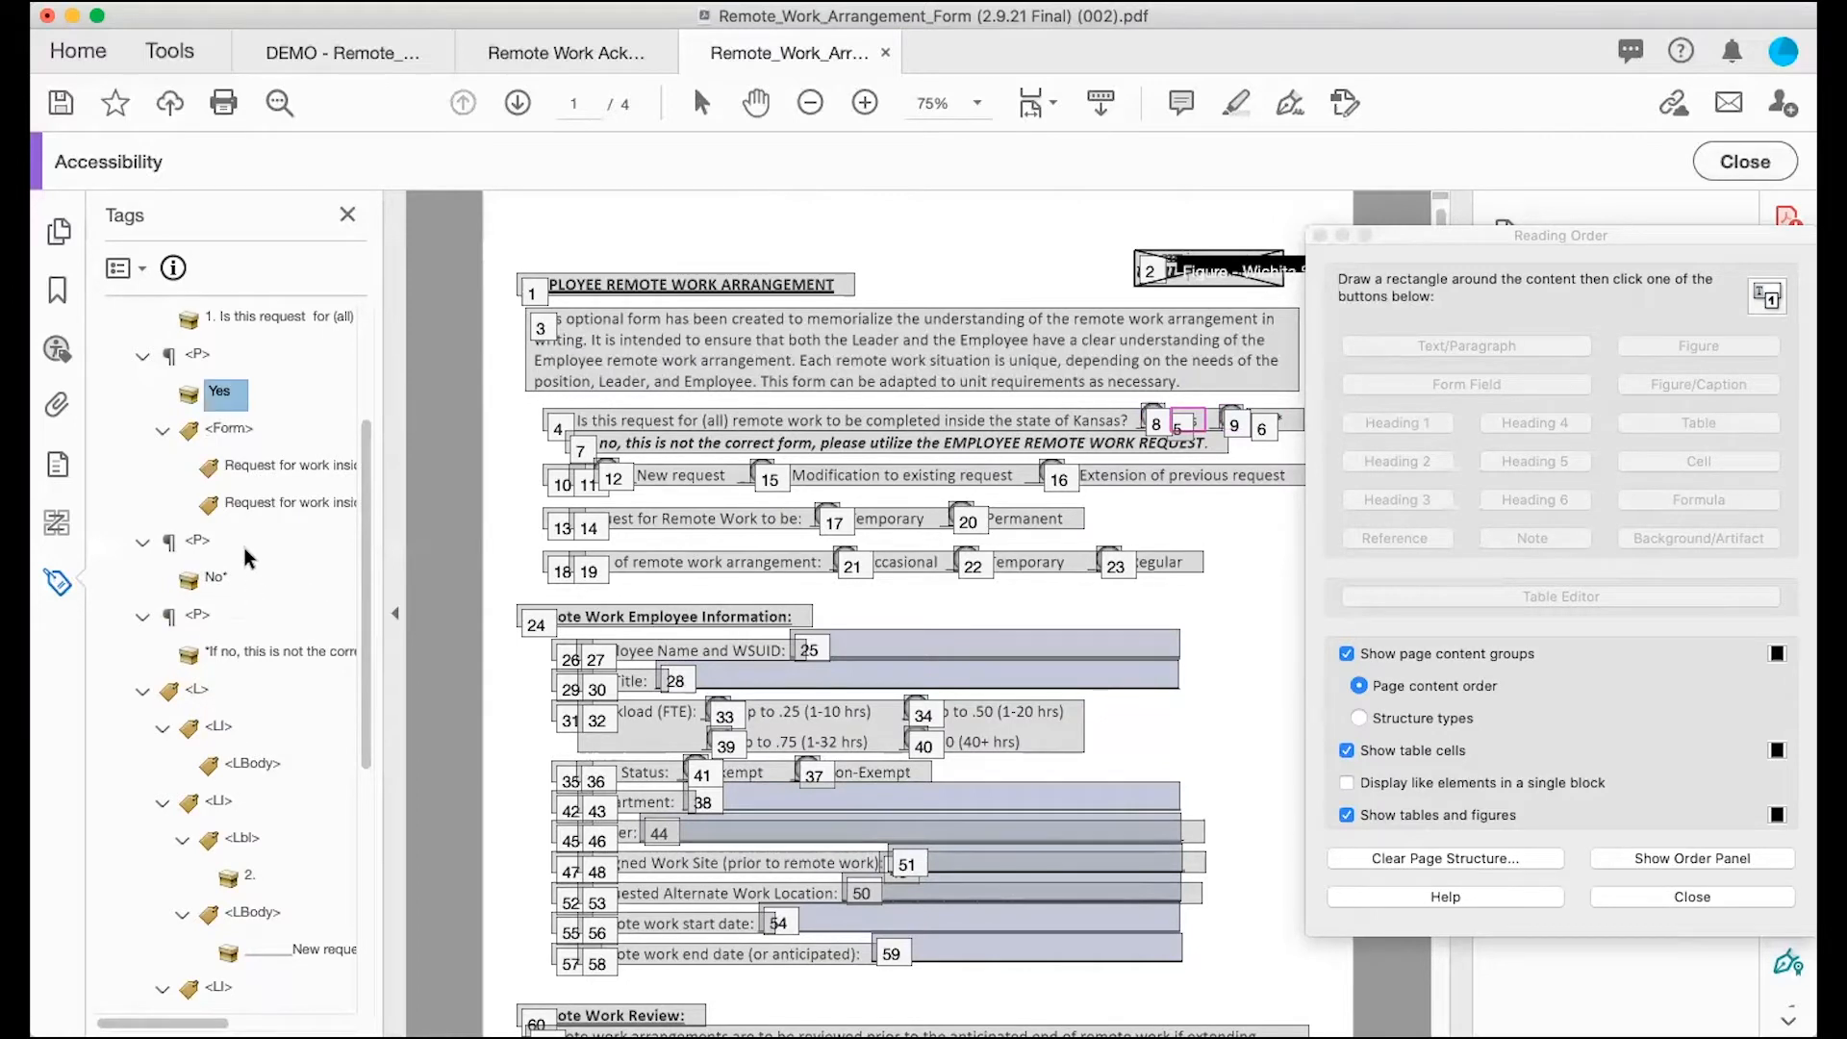
pyautogui.click(218, 577)
pyautogui.rightClick(220, 580)
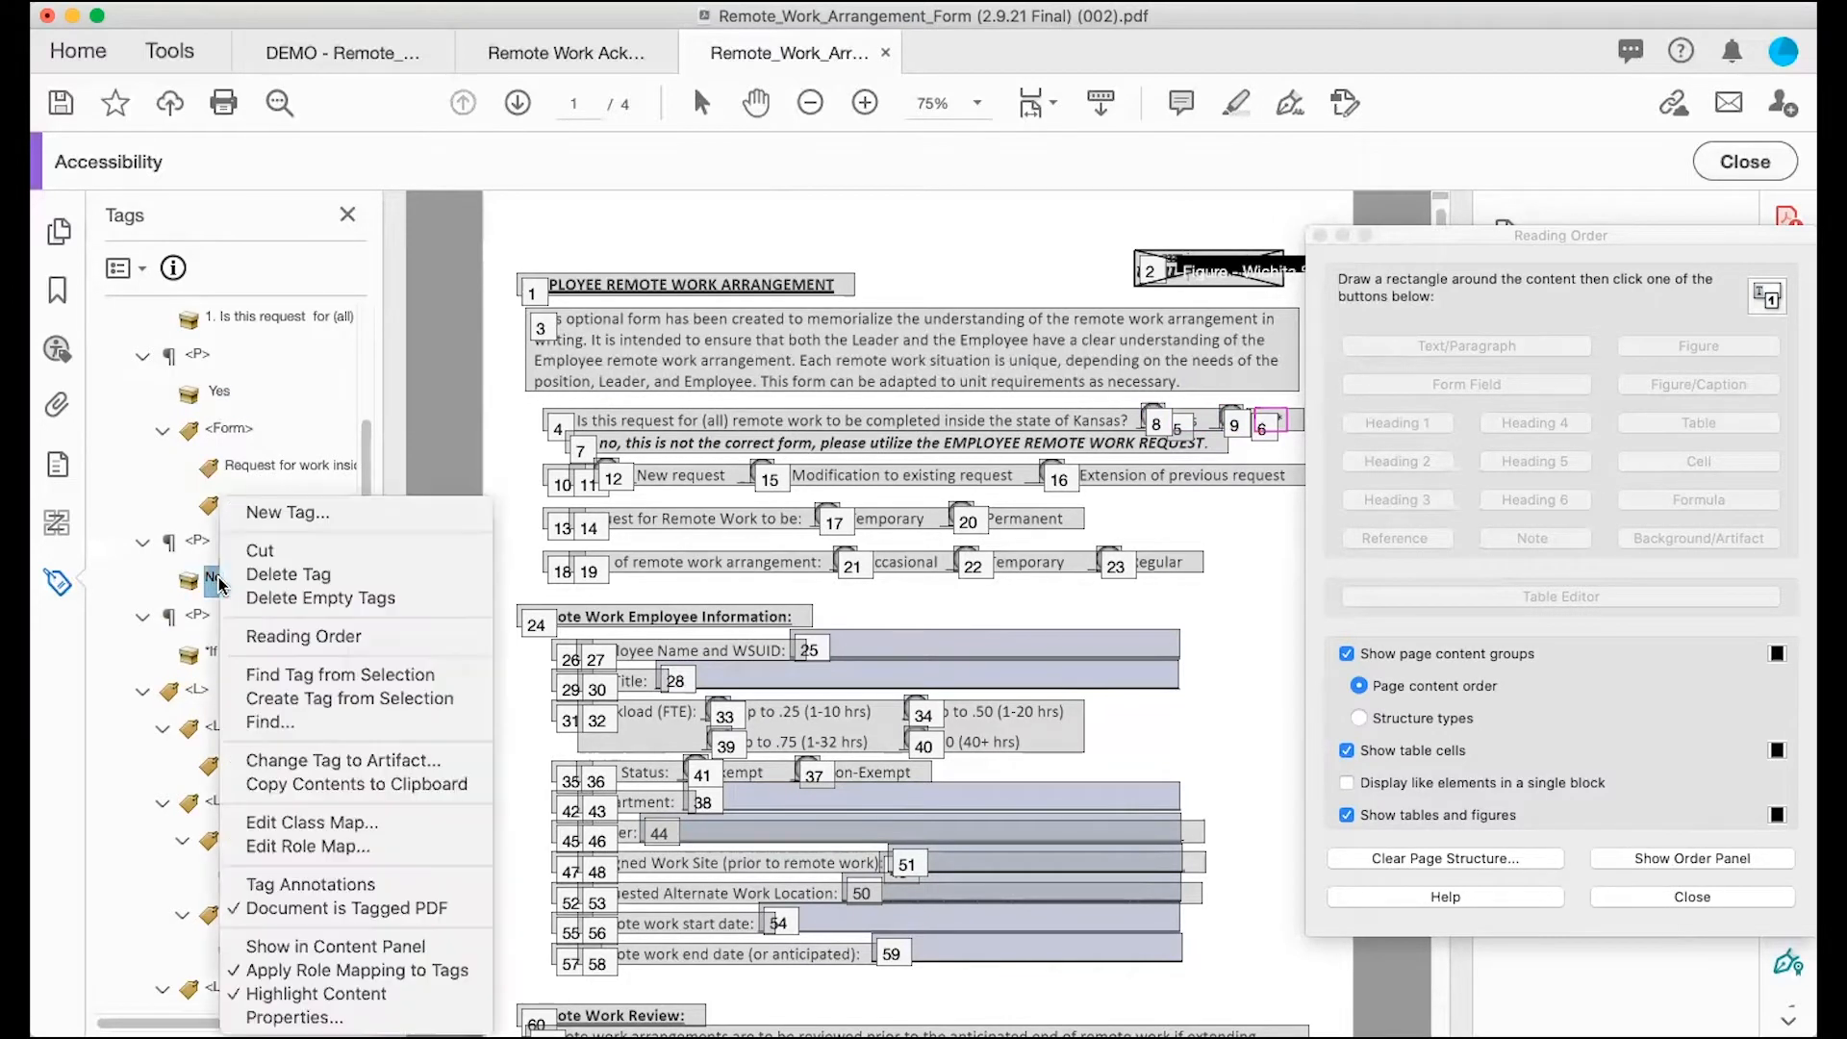
pyautogui.click(279, 511)
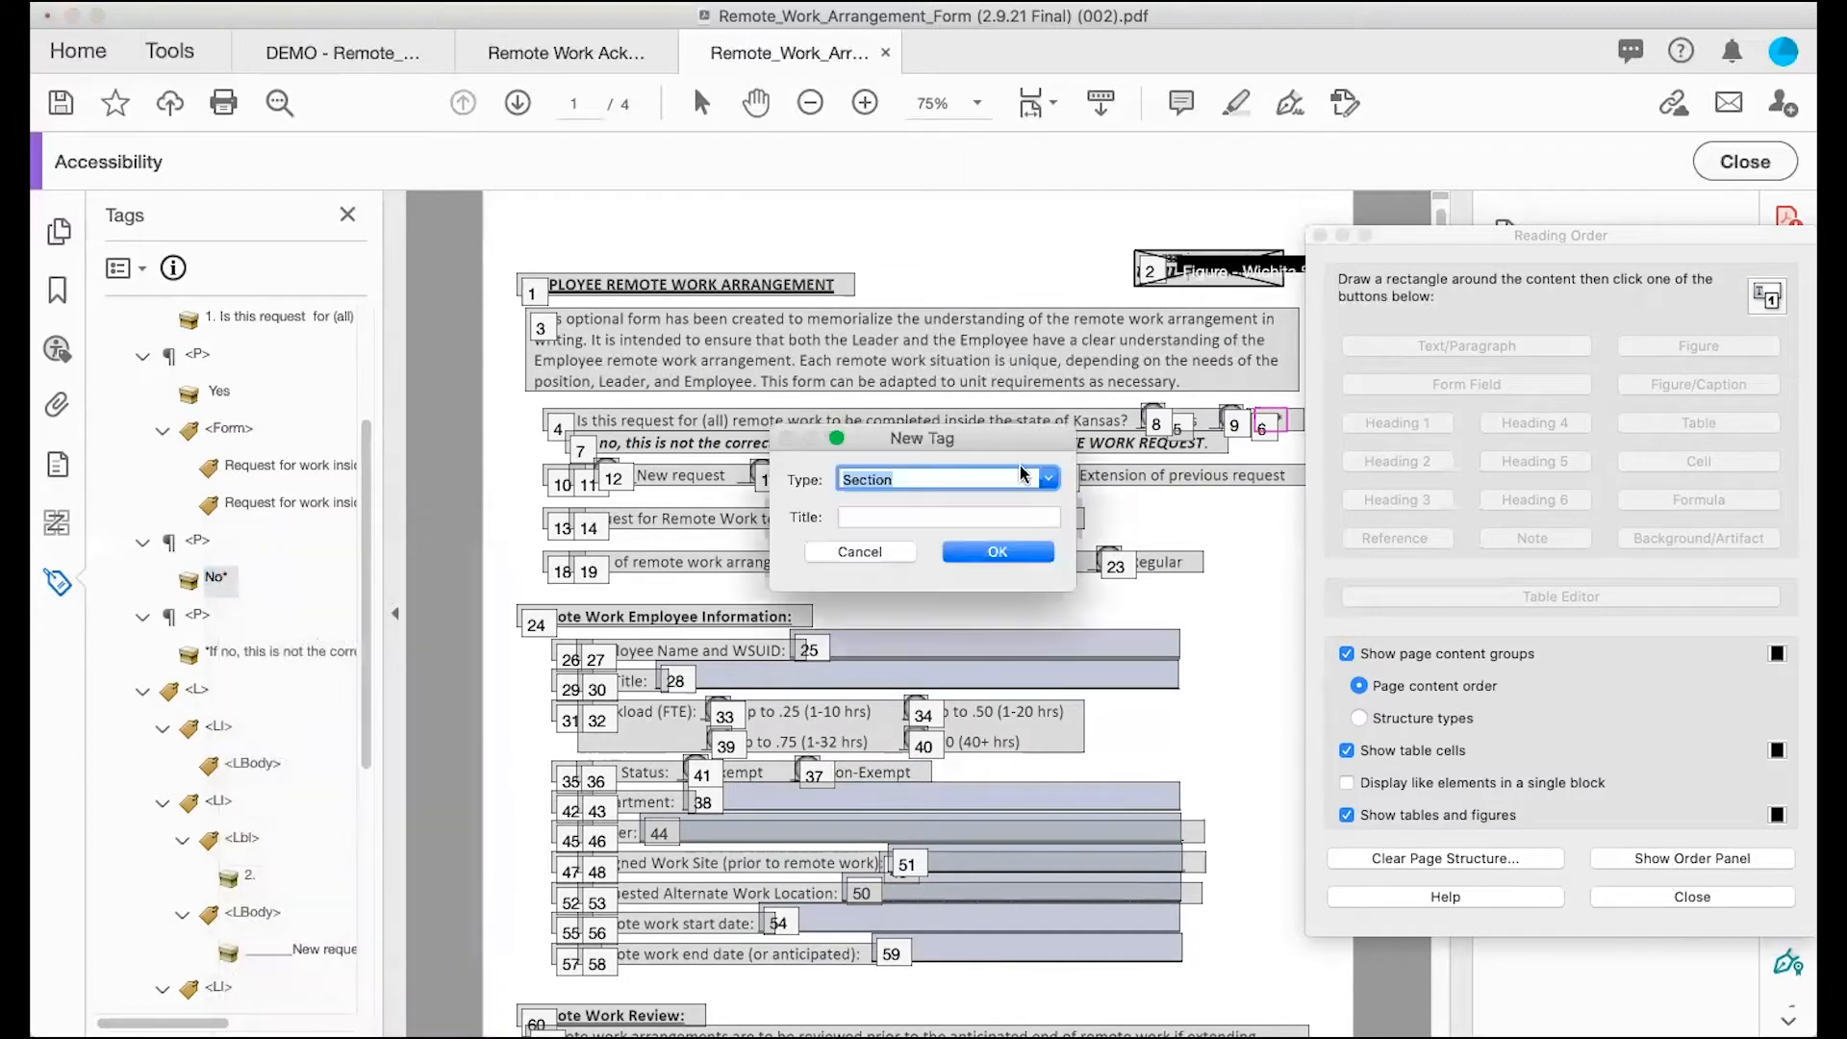
pyautogui.click(1046, 477)
pyautogui.scroll(3, 995, 538)
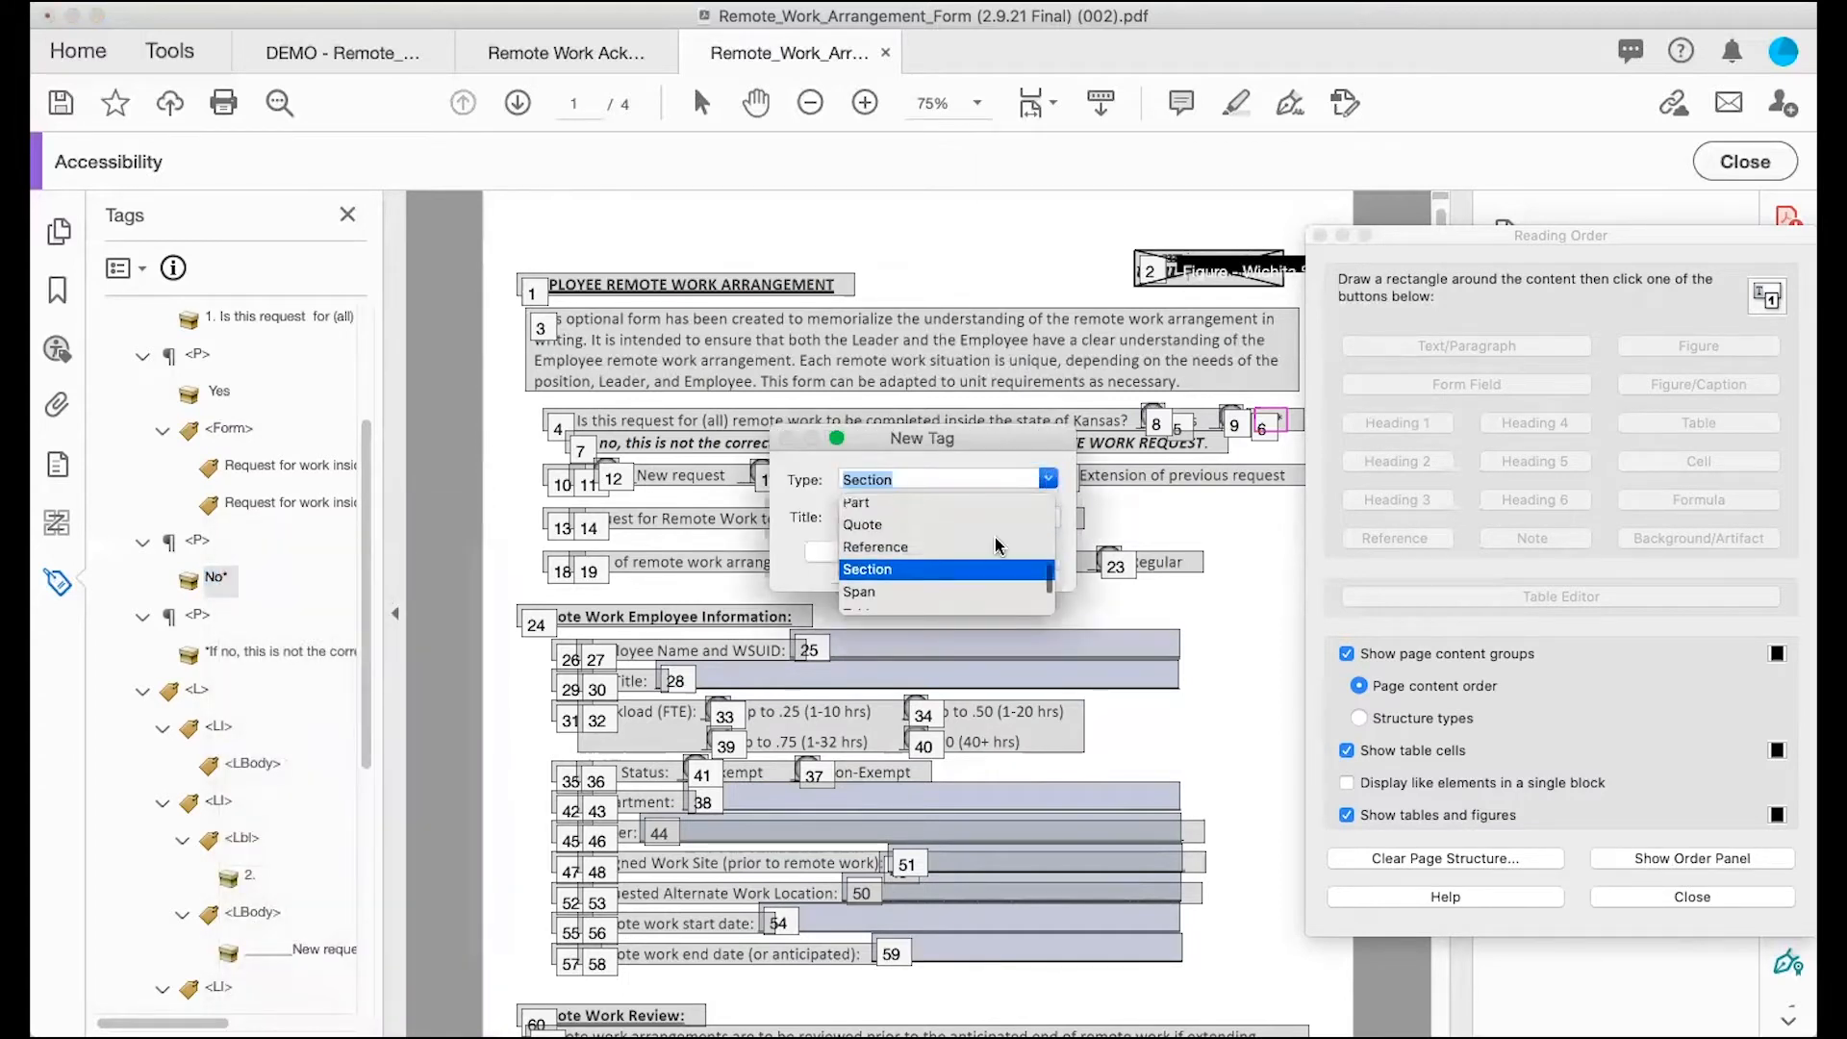
pyautogui.scroll(5, 995, 537)
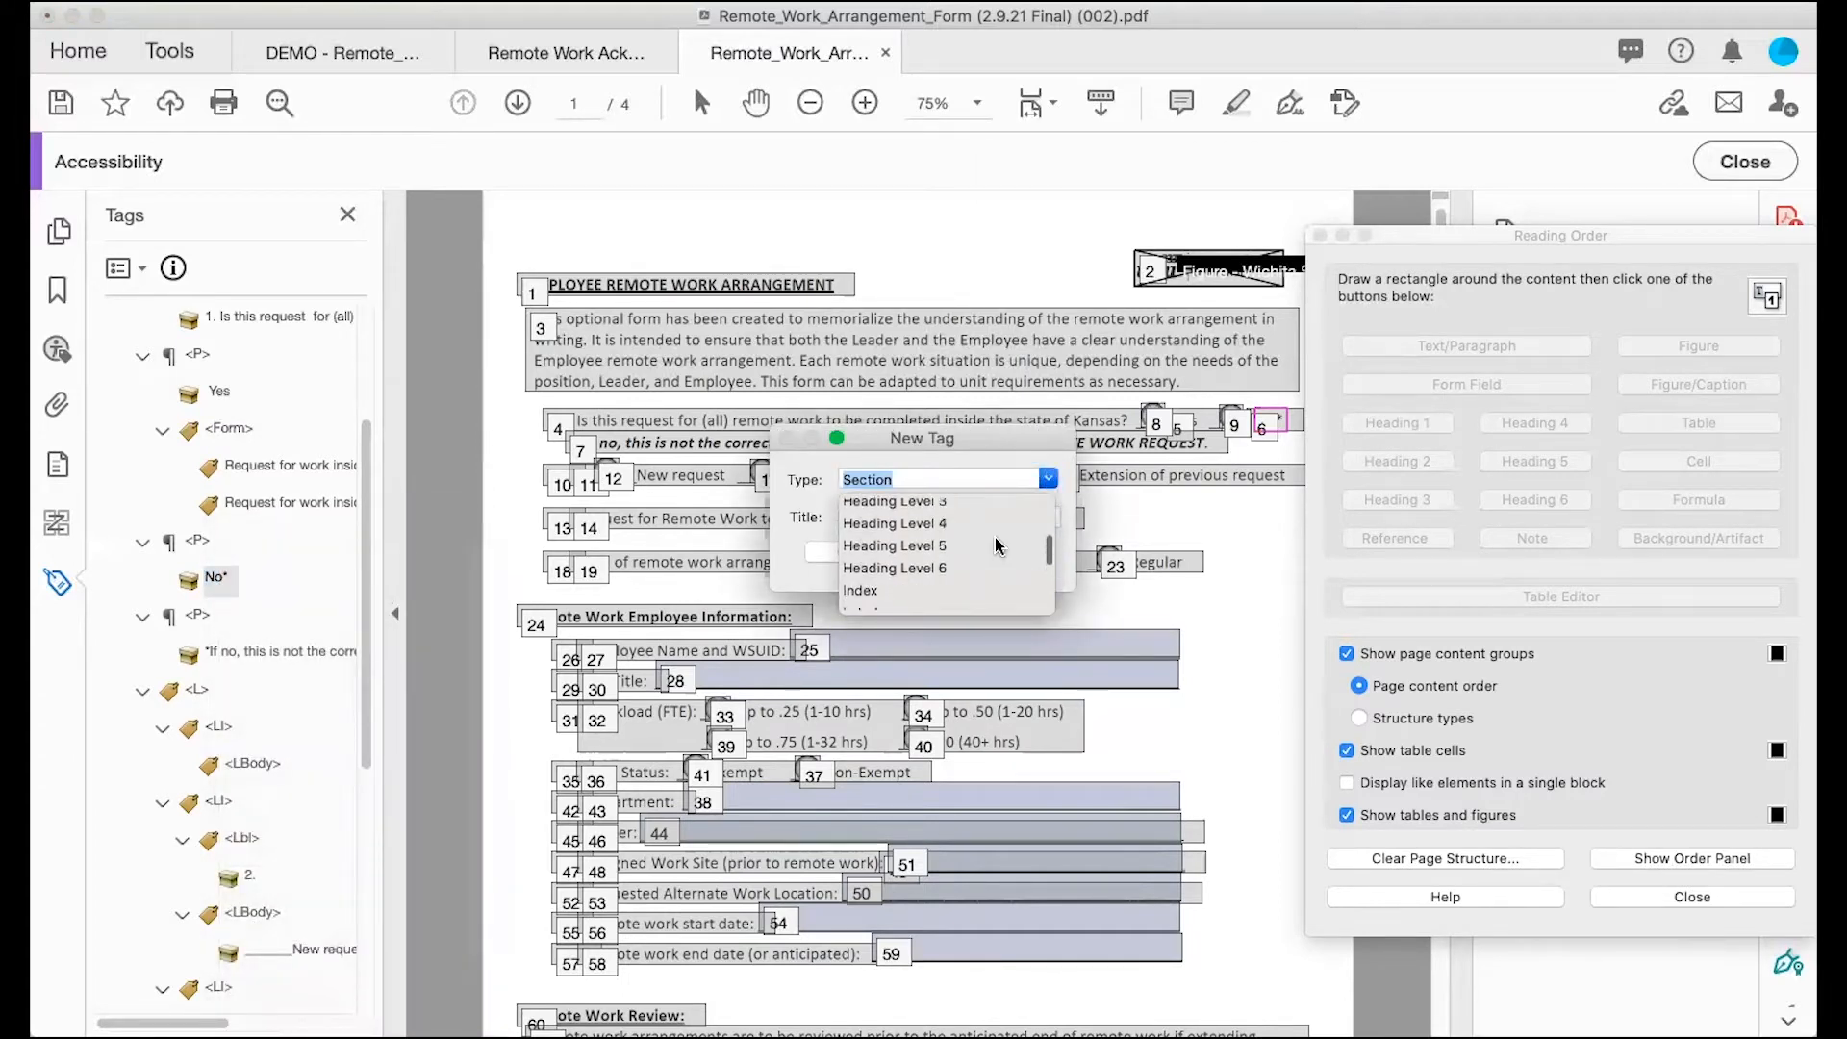
pyautogui.scroll(2, 995, 537)
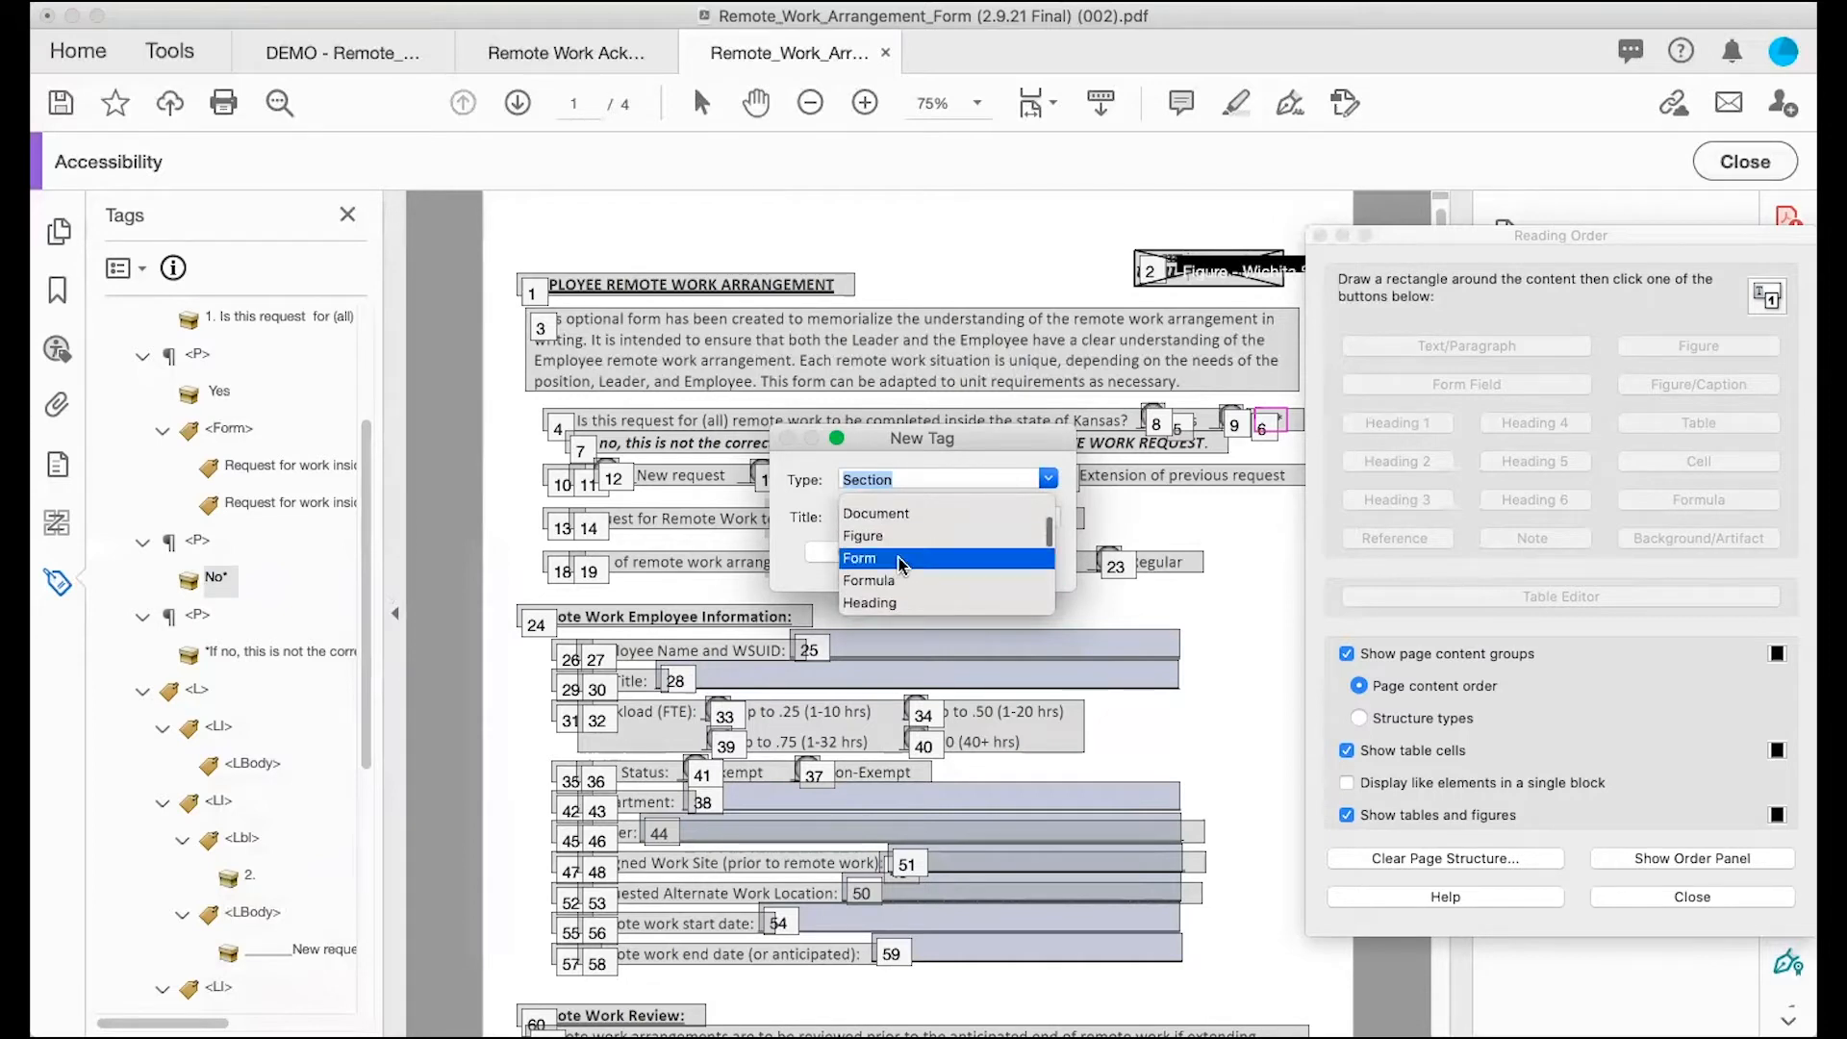
pyautogui.click(898, 557)
pyautogui.click(968, 552)
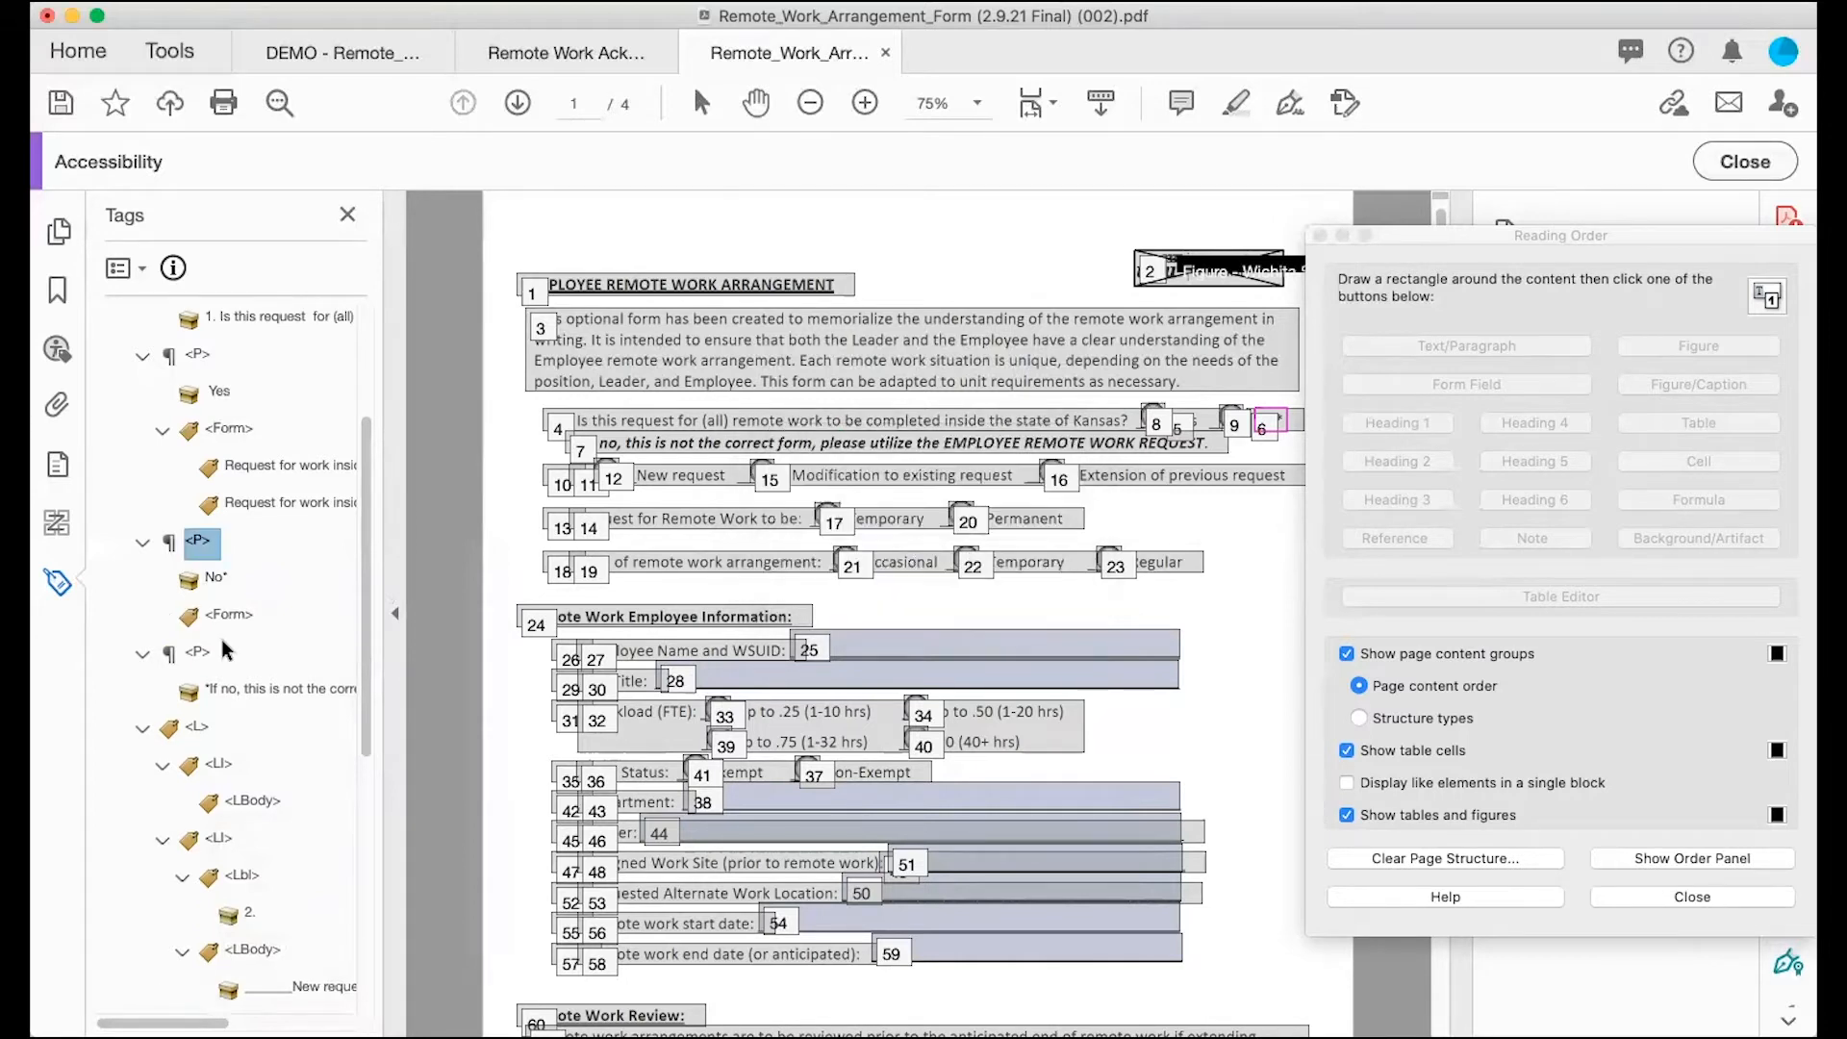
pyautogui.click(271, 518)
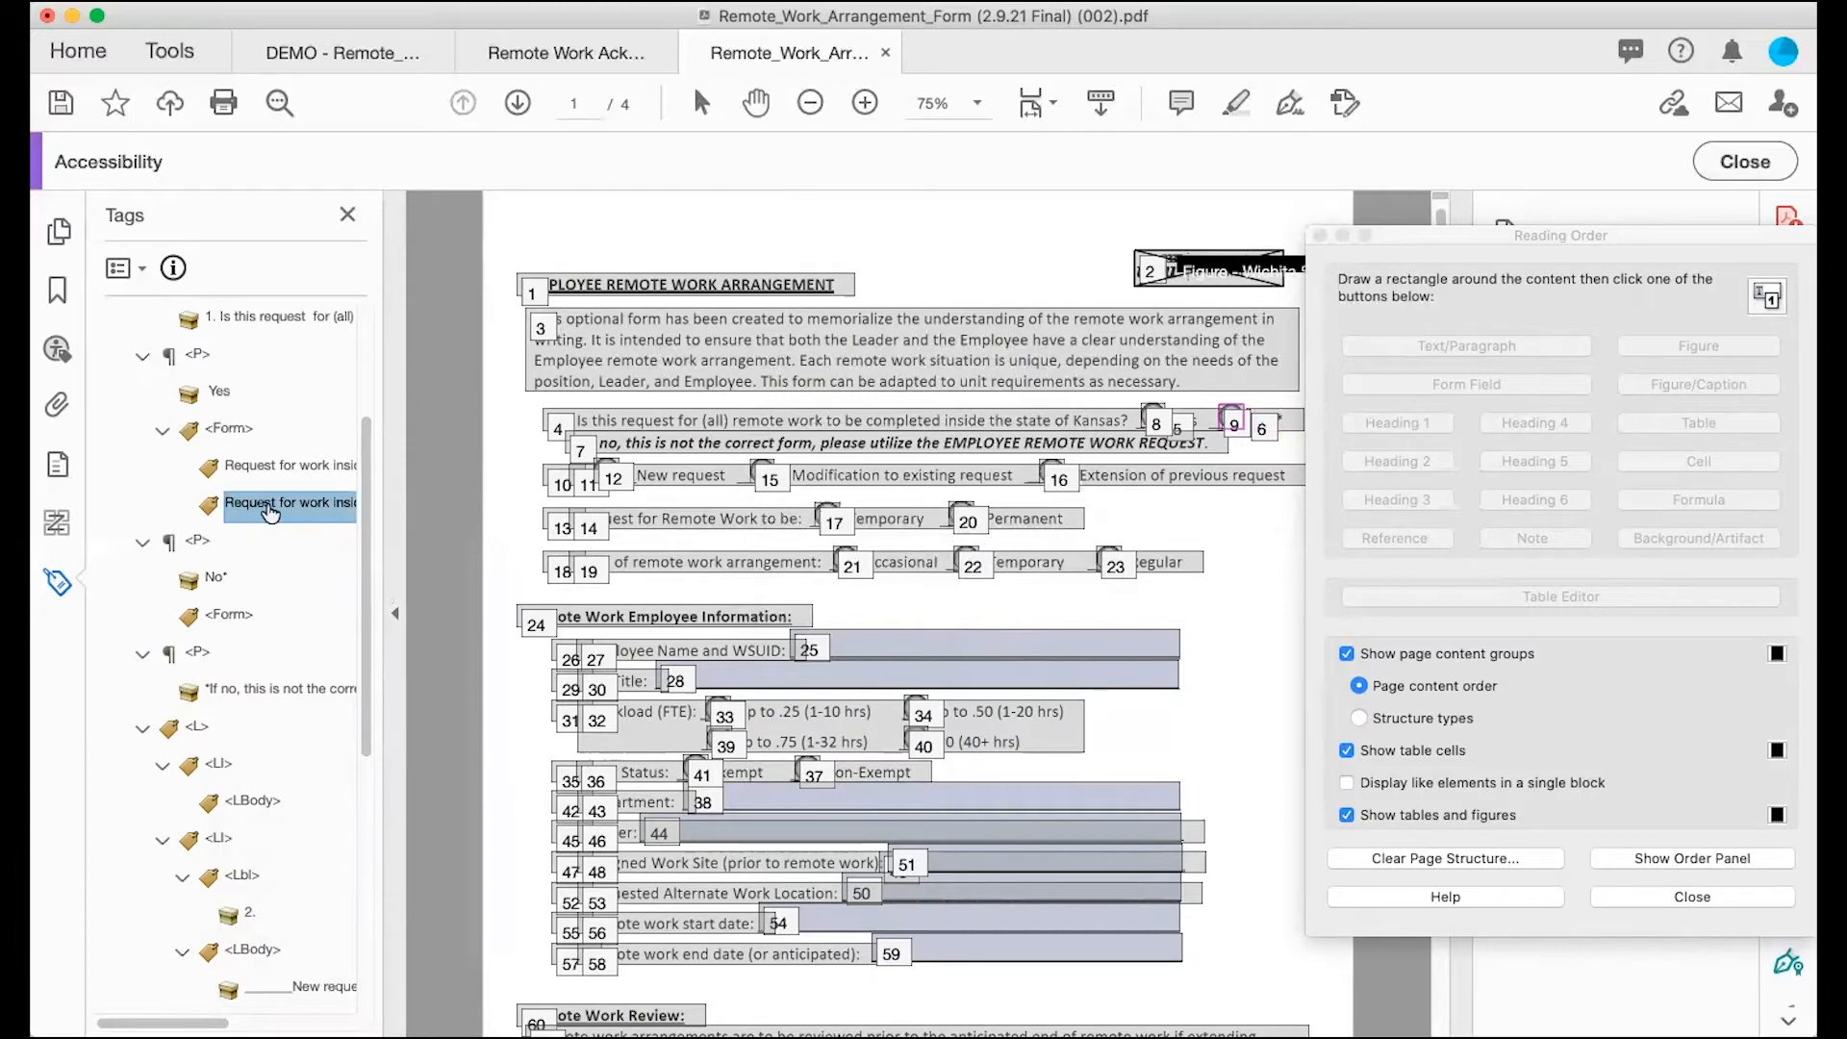
pyautogui.moveTo(271, 515); pyautogui.dragTo(246, 621)
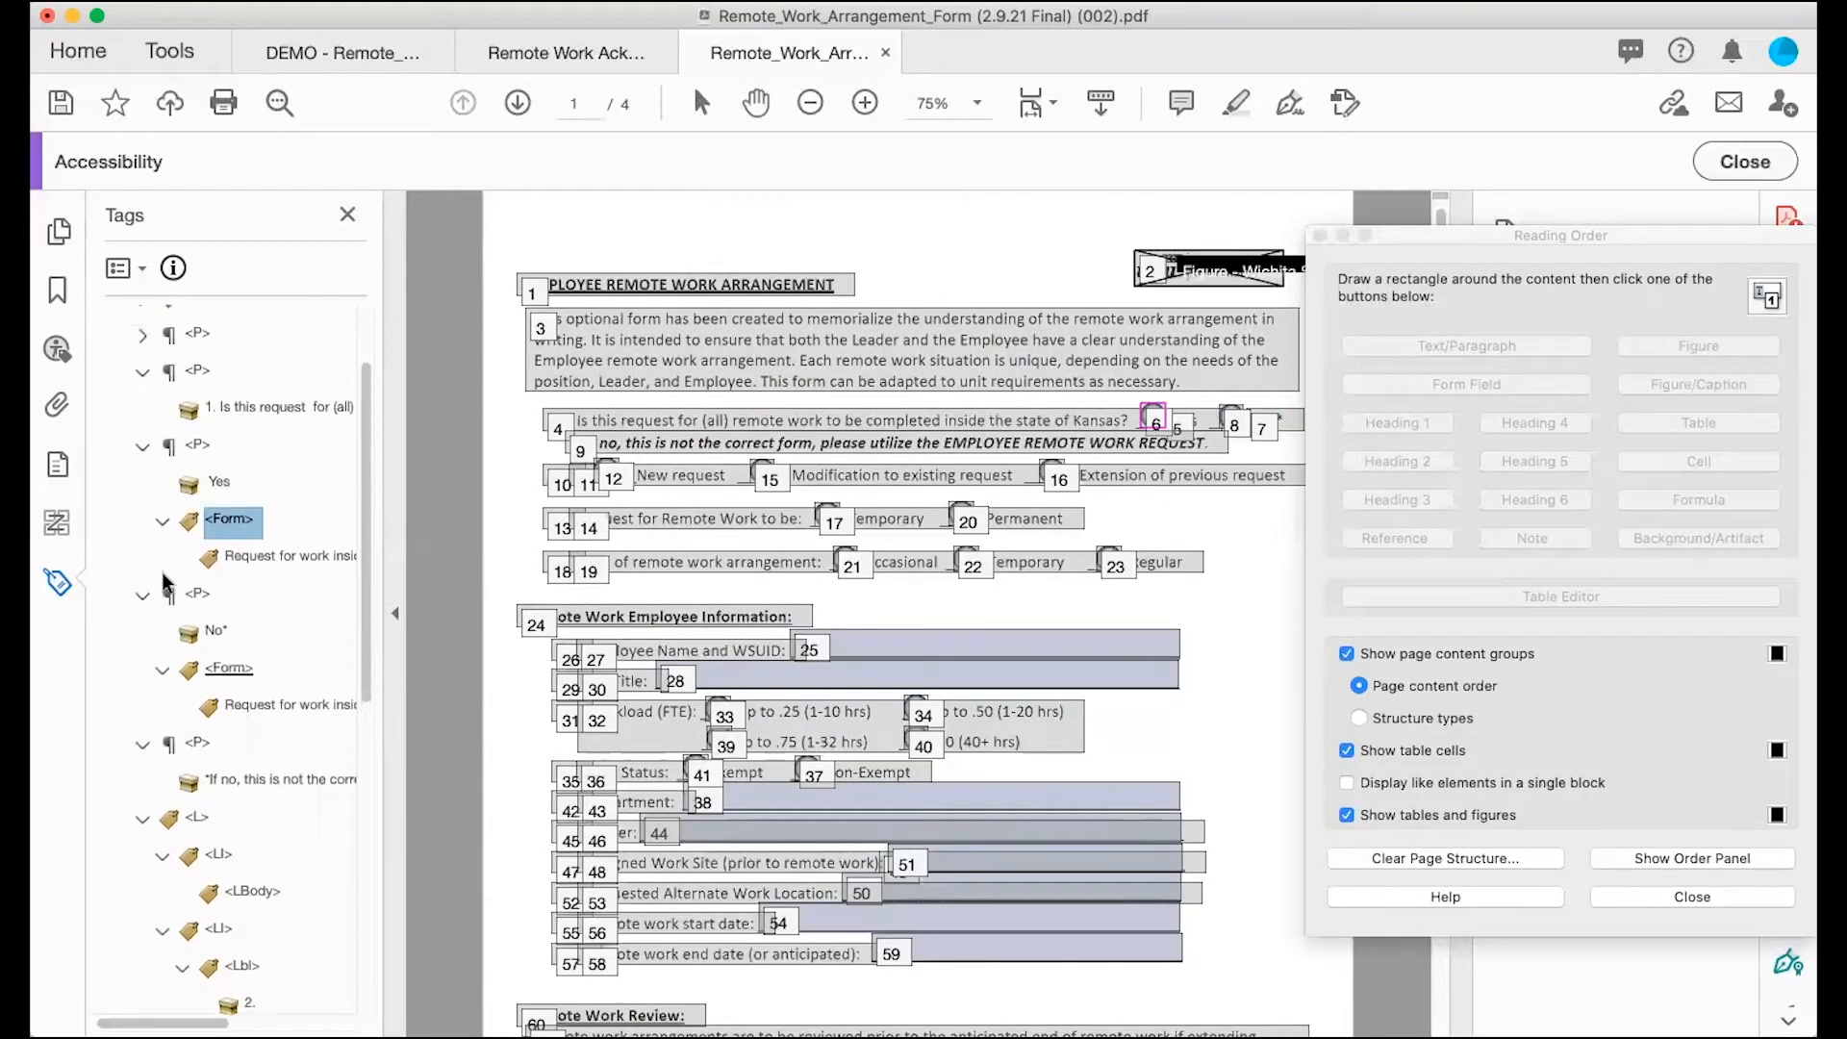
# Step: Step through the tags from the first question's P tag to the "If no" content to check their reading order on the page
pyautogui.scroll(1, 164, 582)
pyautogui.click(194, 382)
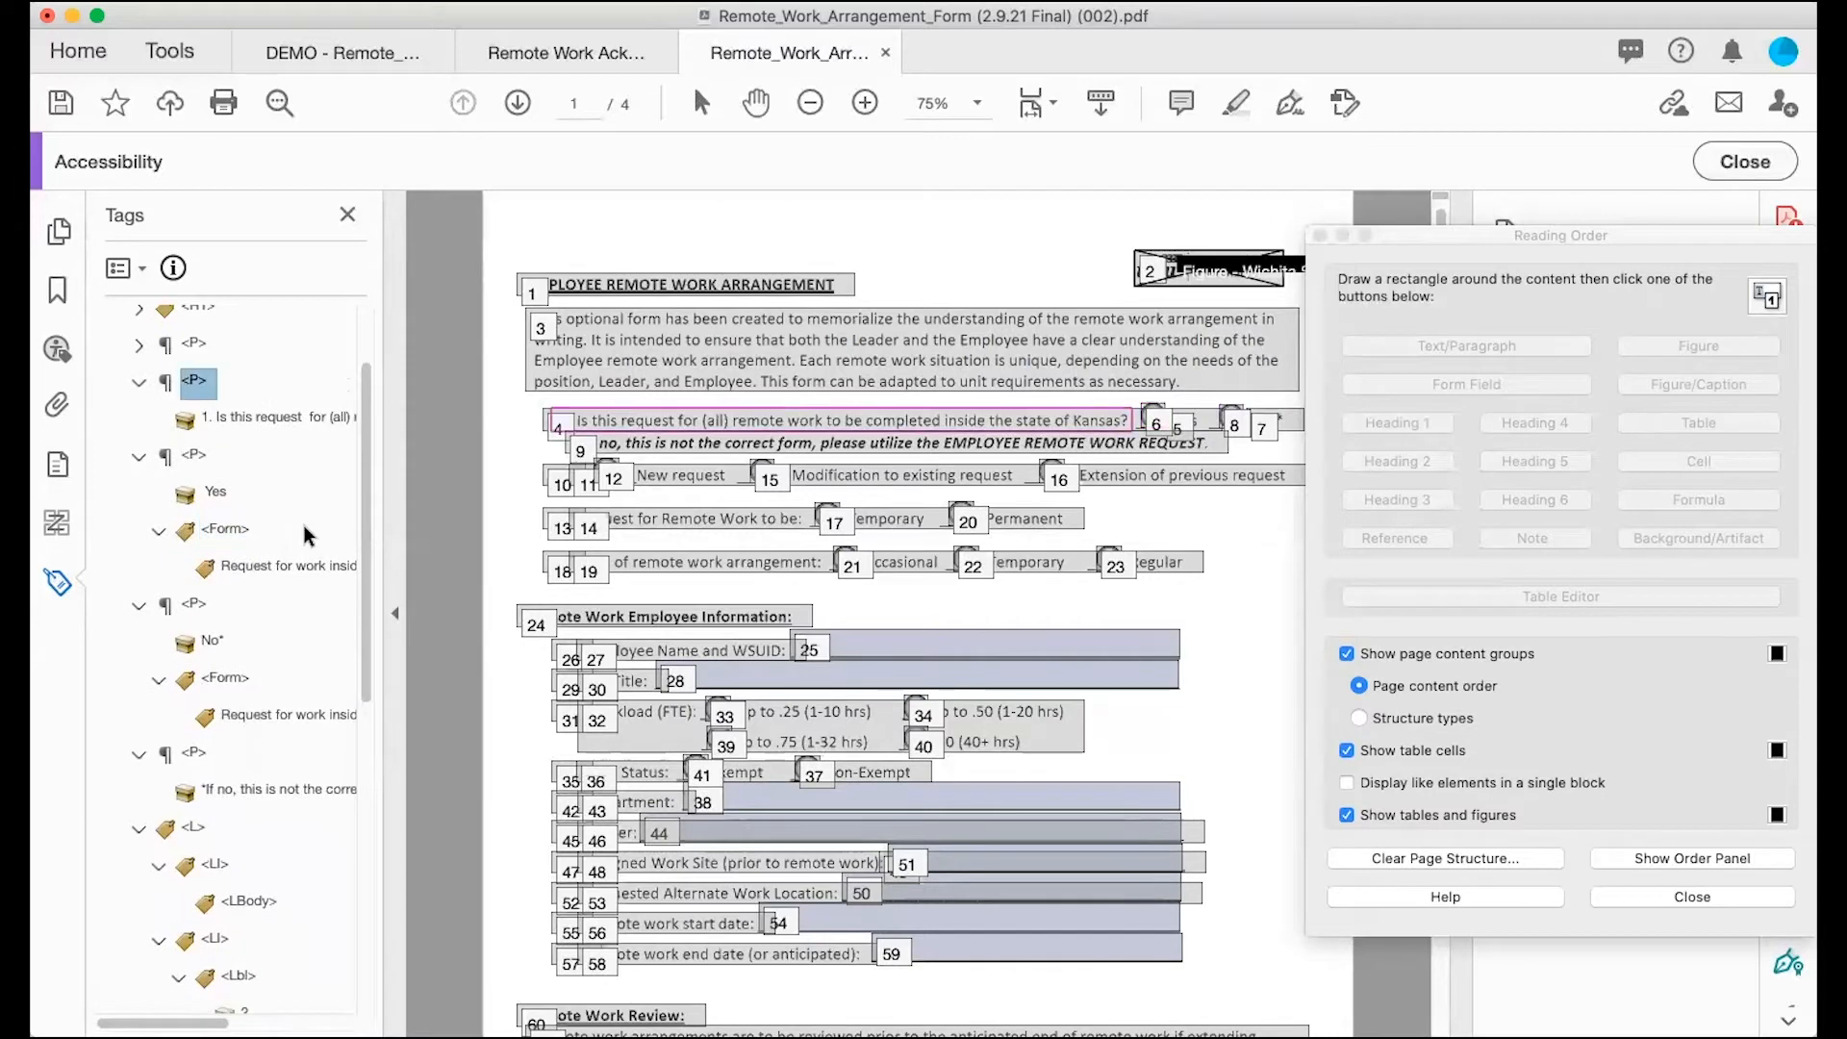
pyautogui.press('Down')
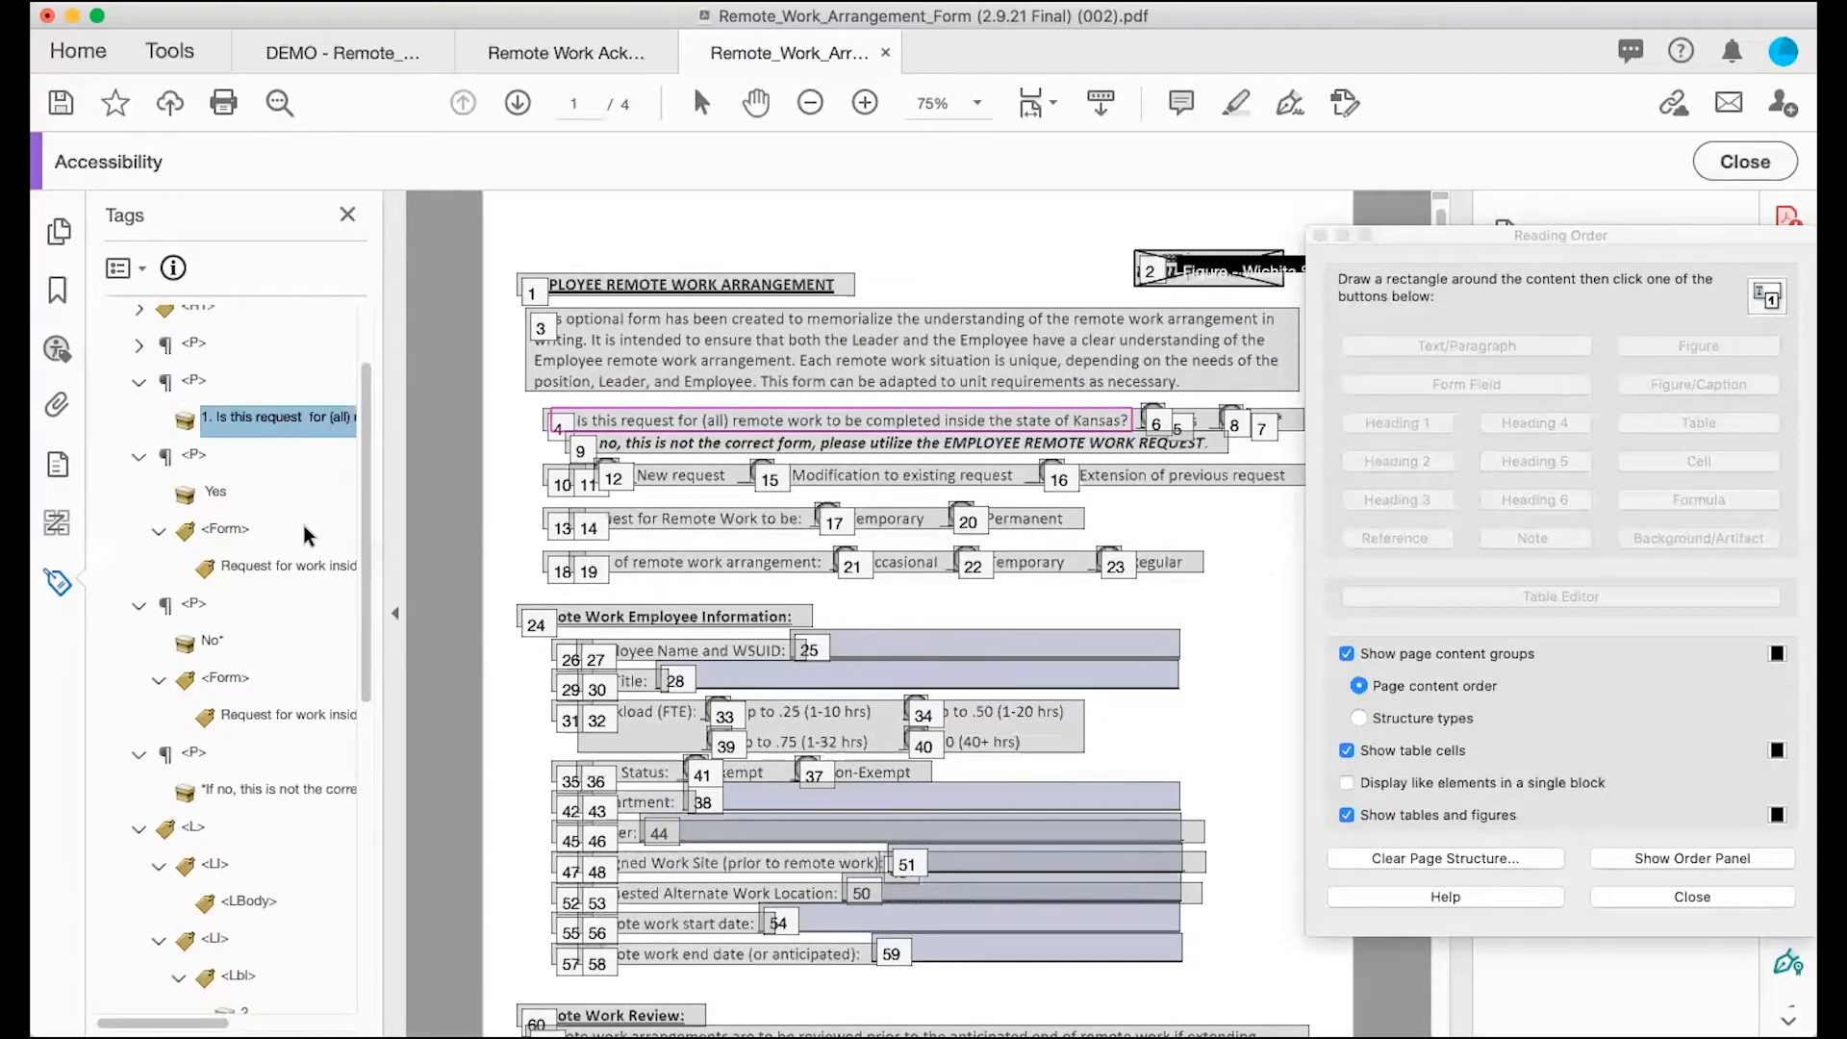
pyautogui.press('Down')
pyautogui.press('Down')
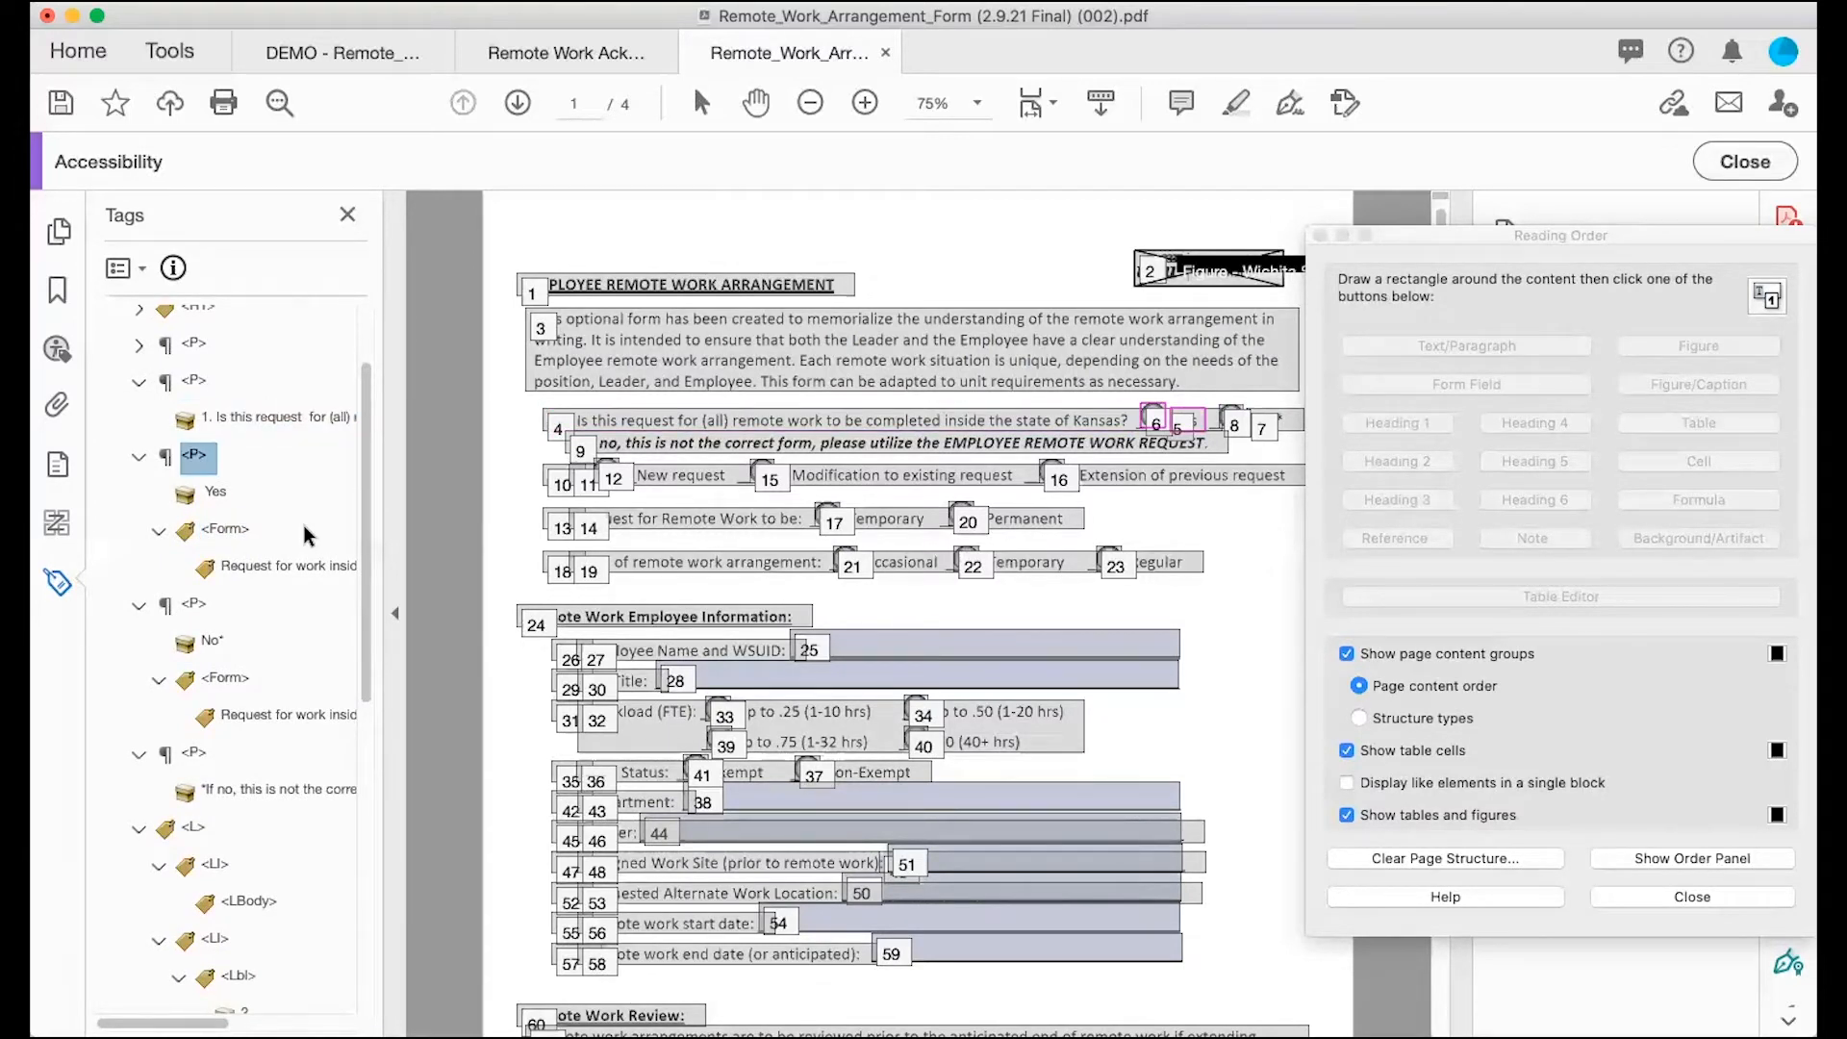
pyautogui.press('Down')
pyautogui.press('Down')
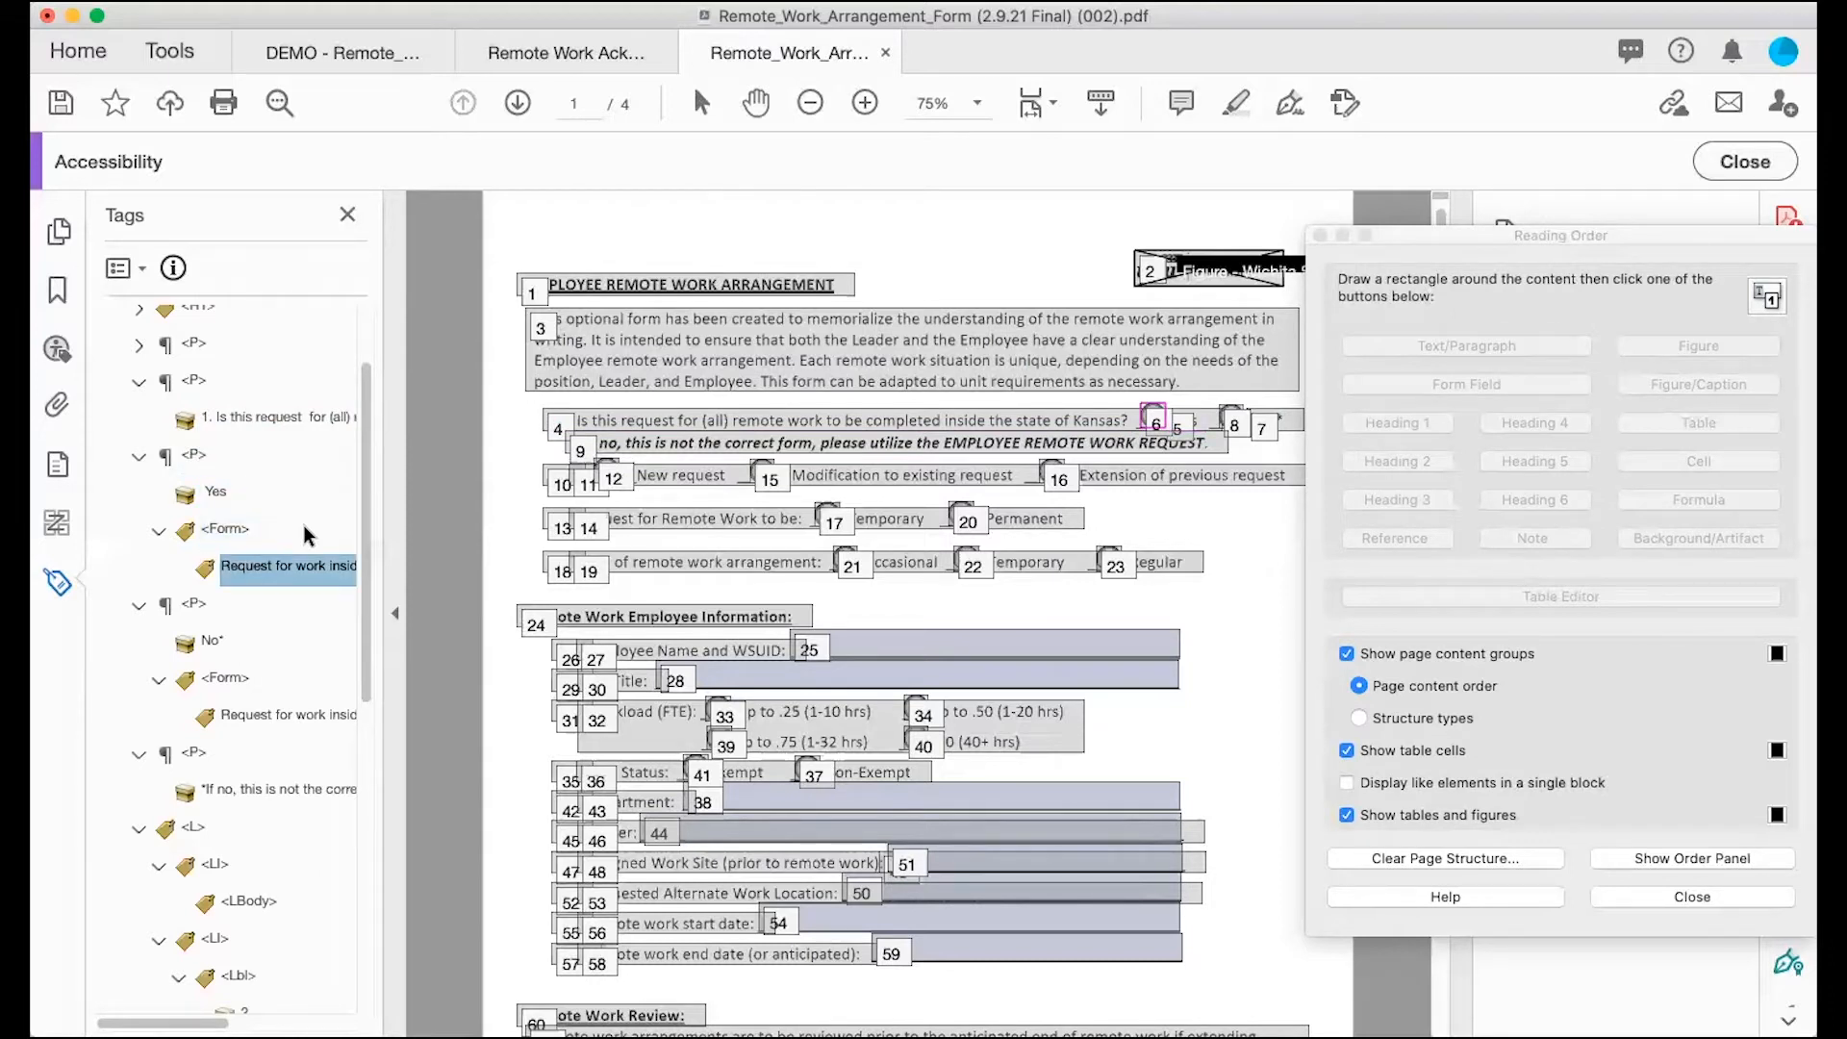
pyautogui.press('Down')
pyautogui.press('Down')
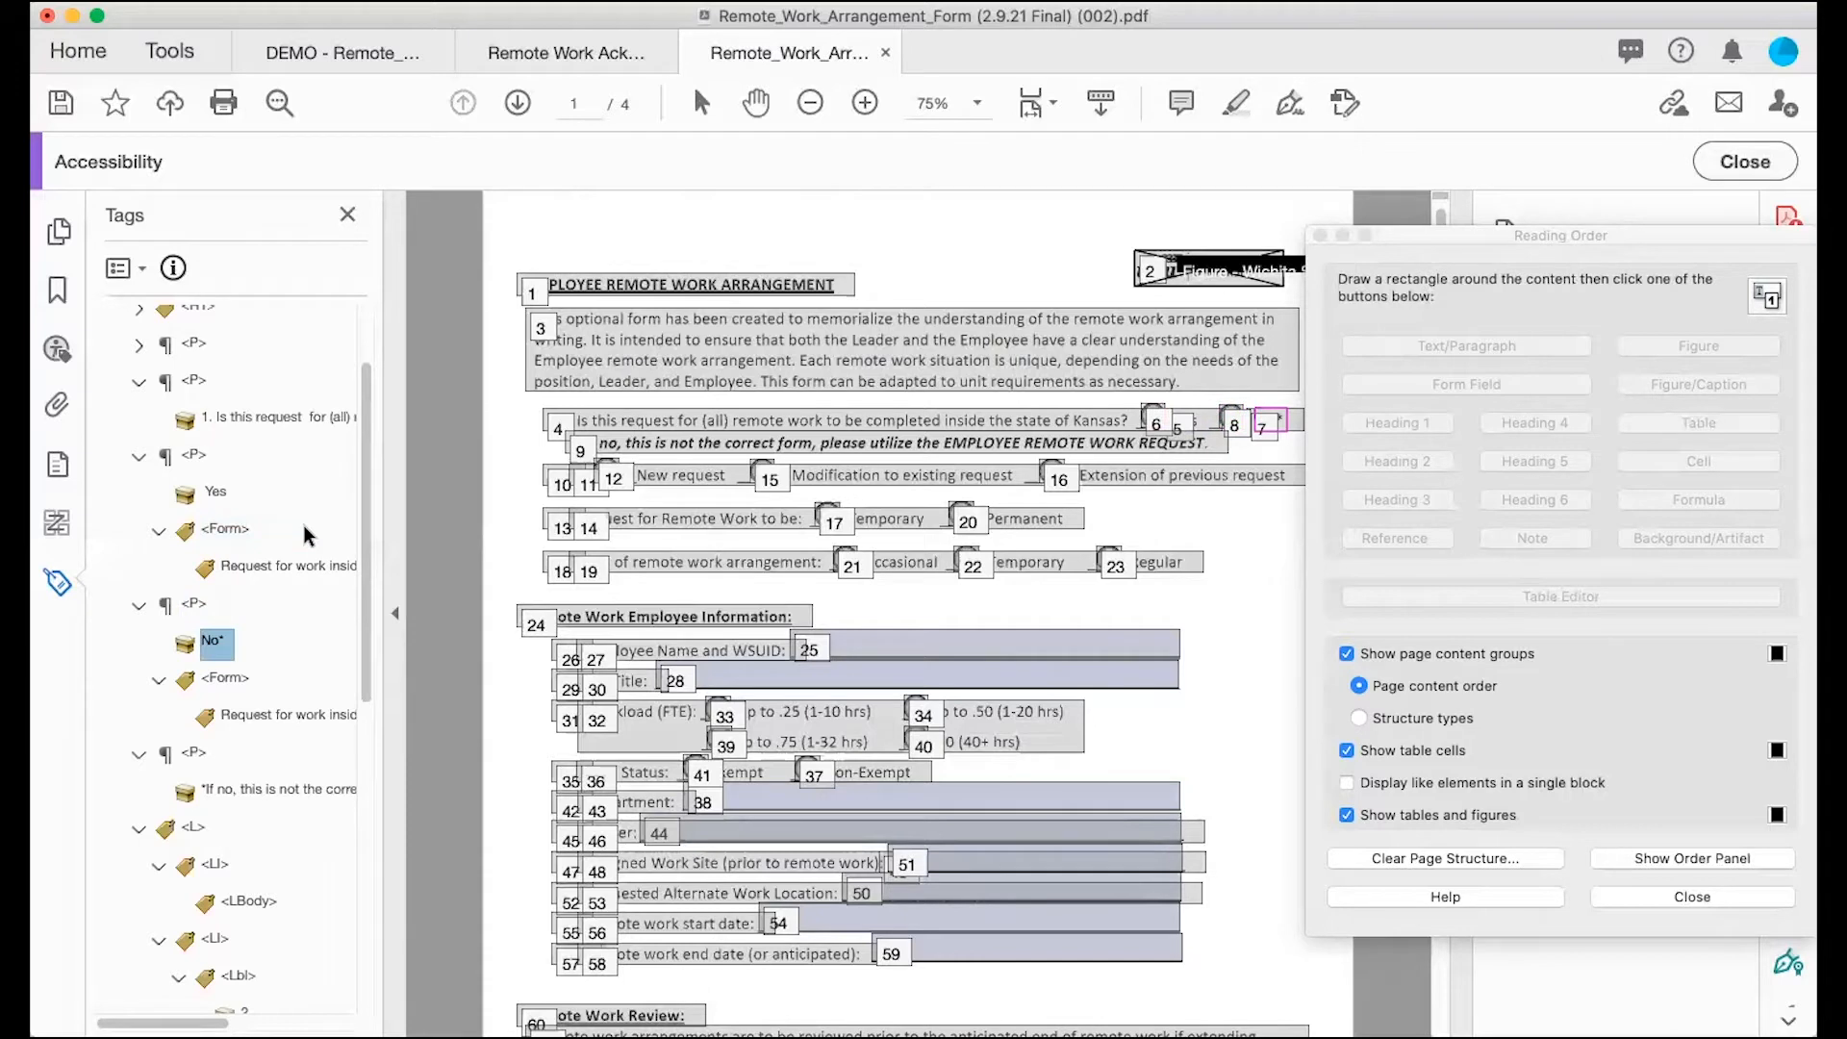
pyautogui.press('Down')
pyautogui.press('Down')
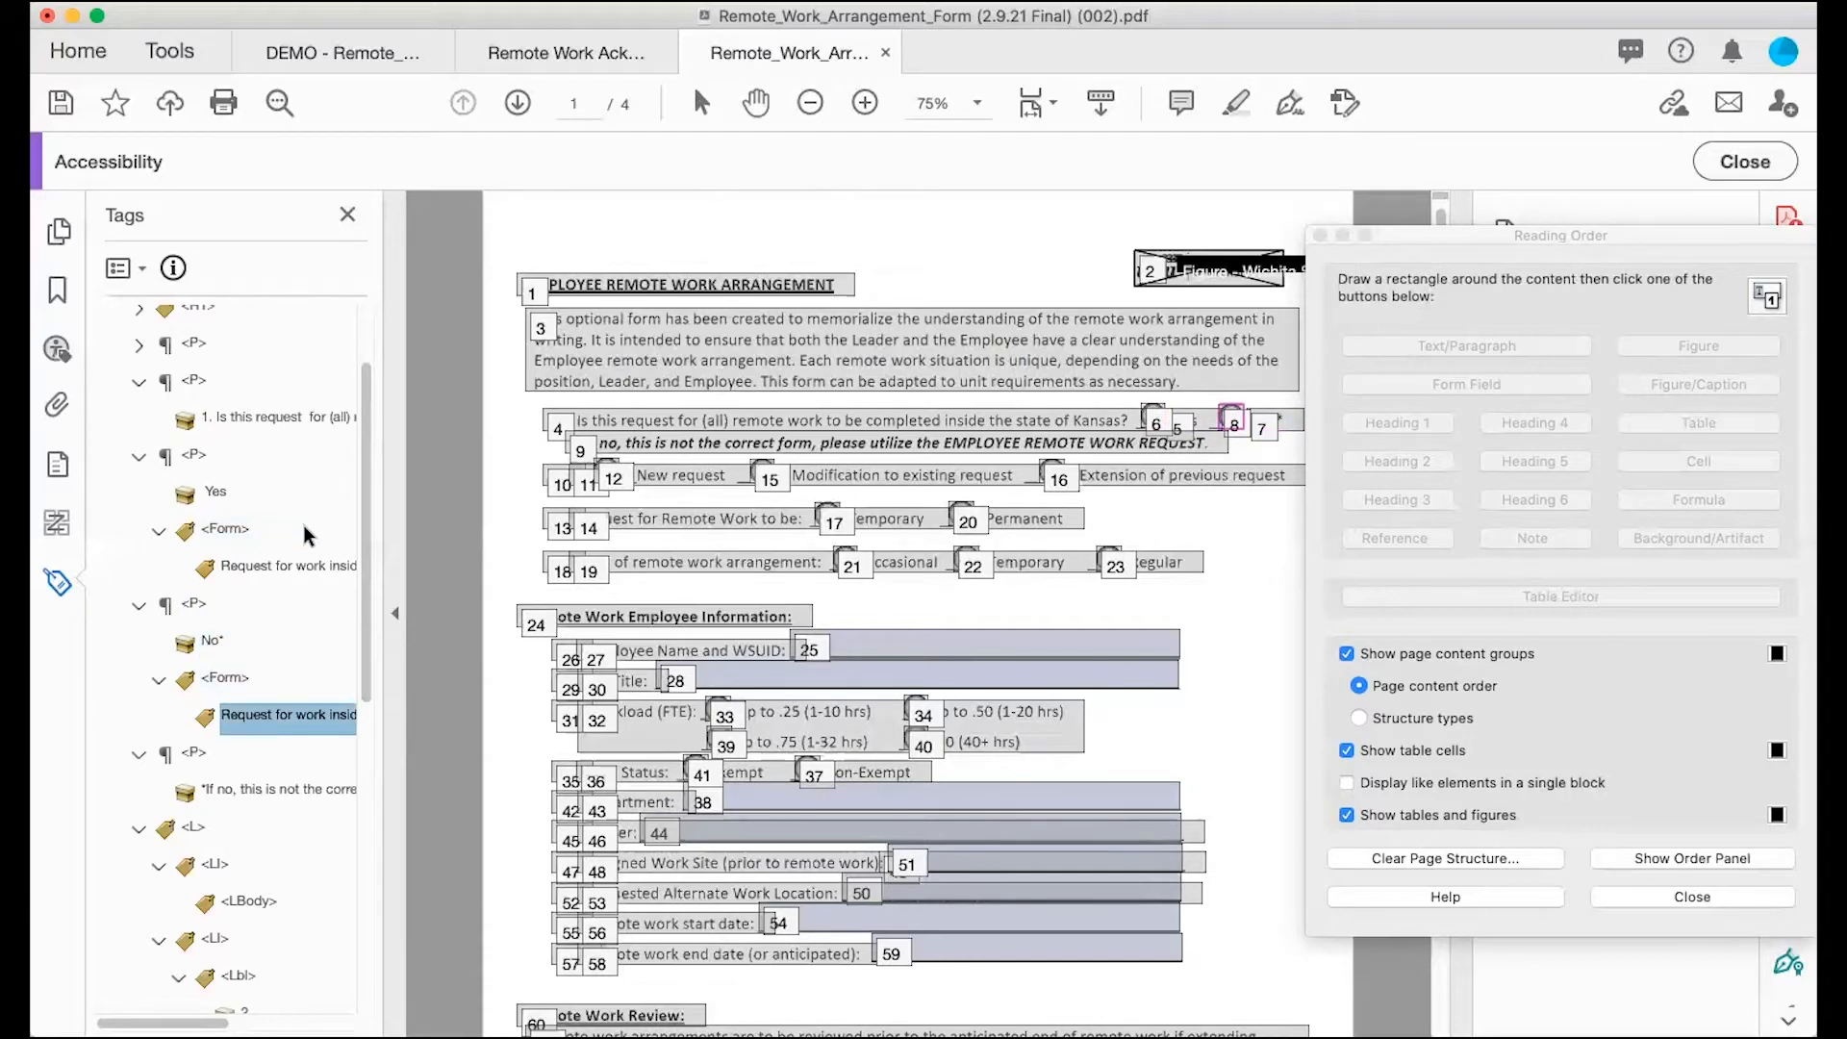
pyautogui.press('Down')
pyautogui.press('Down')
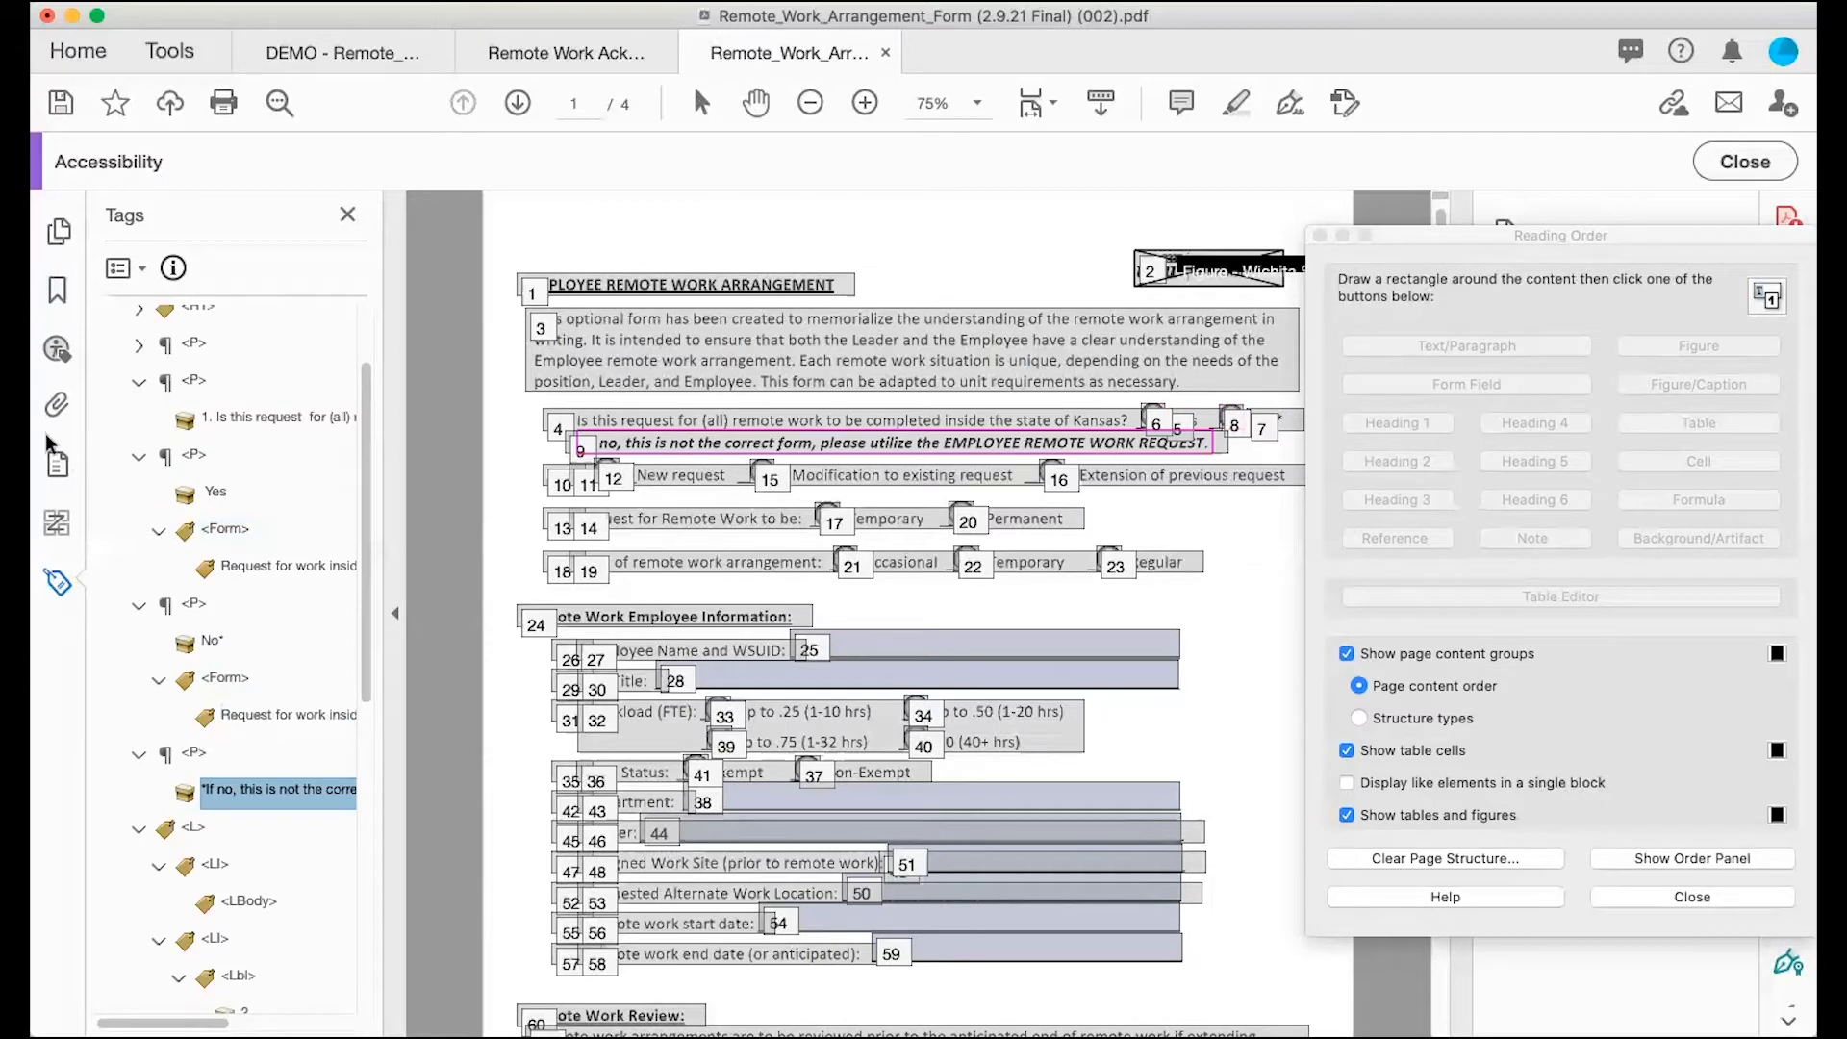
# Step: Collapse the first question's four P tags and delete the leftover first list item tag from the L tag
pyautogui.click(139, 382)
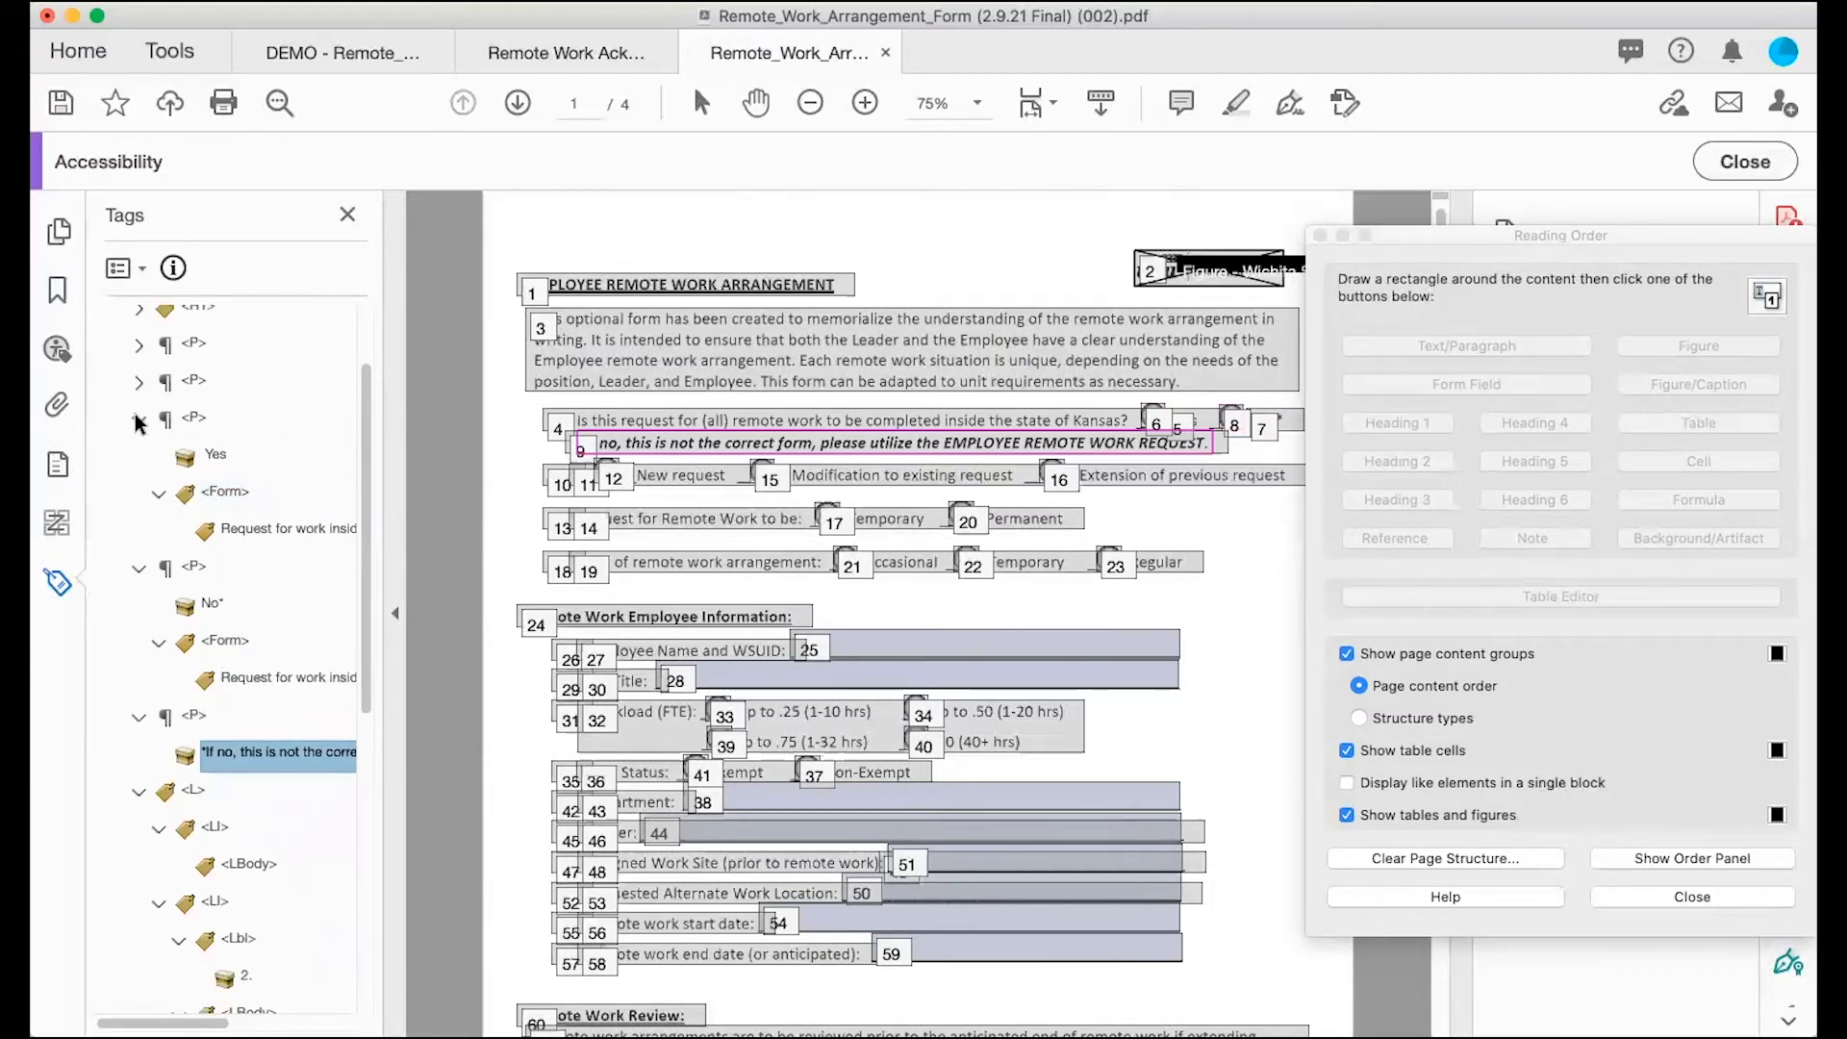
pyautogui.click(139, 417)
pyautogui.click(138, 456)
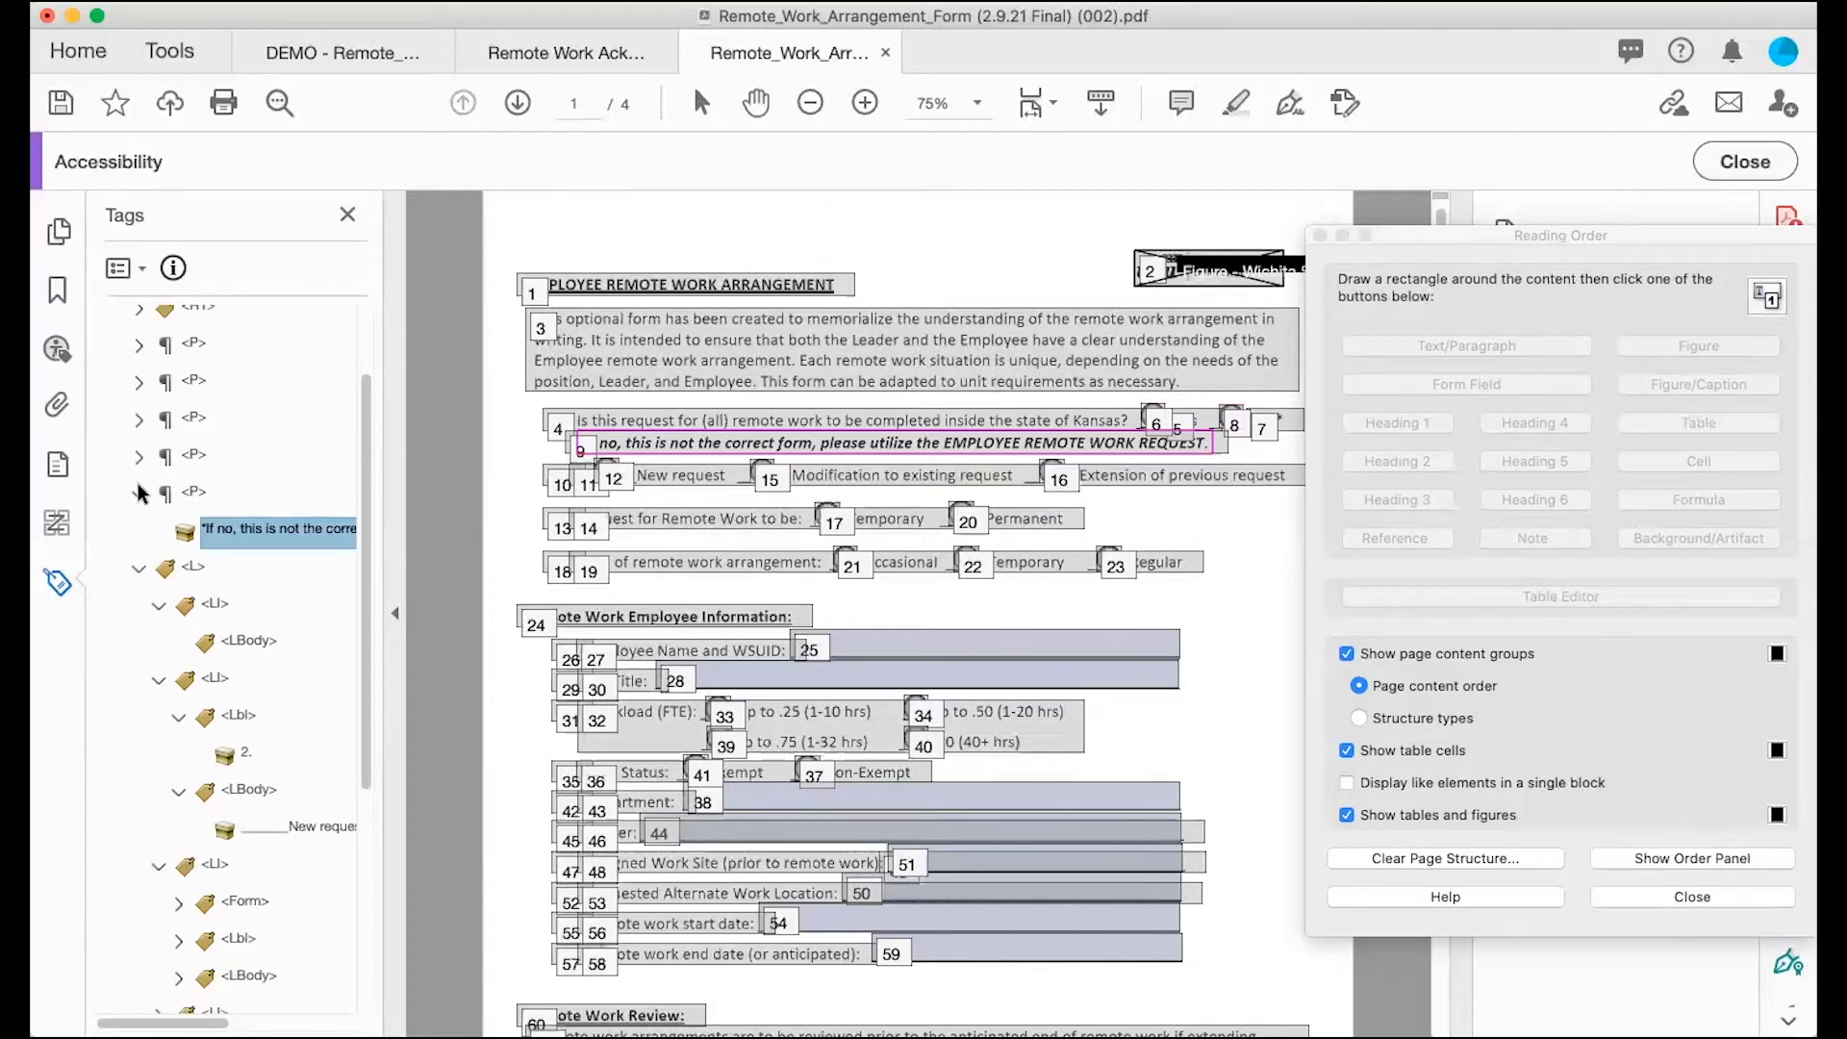
pyautogui.click(139, 494)
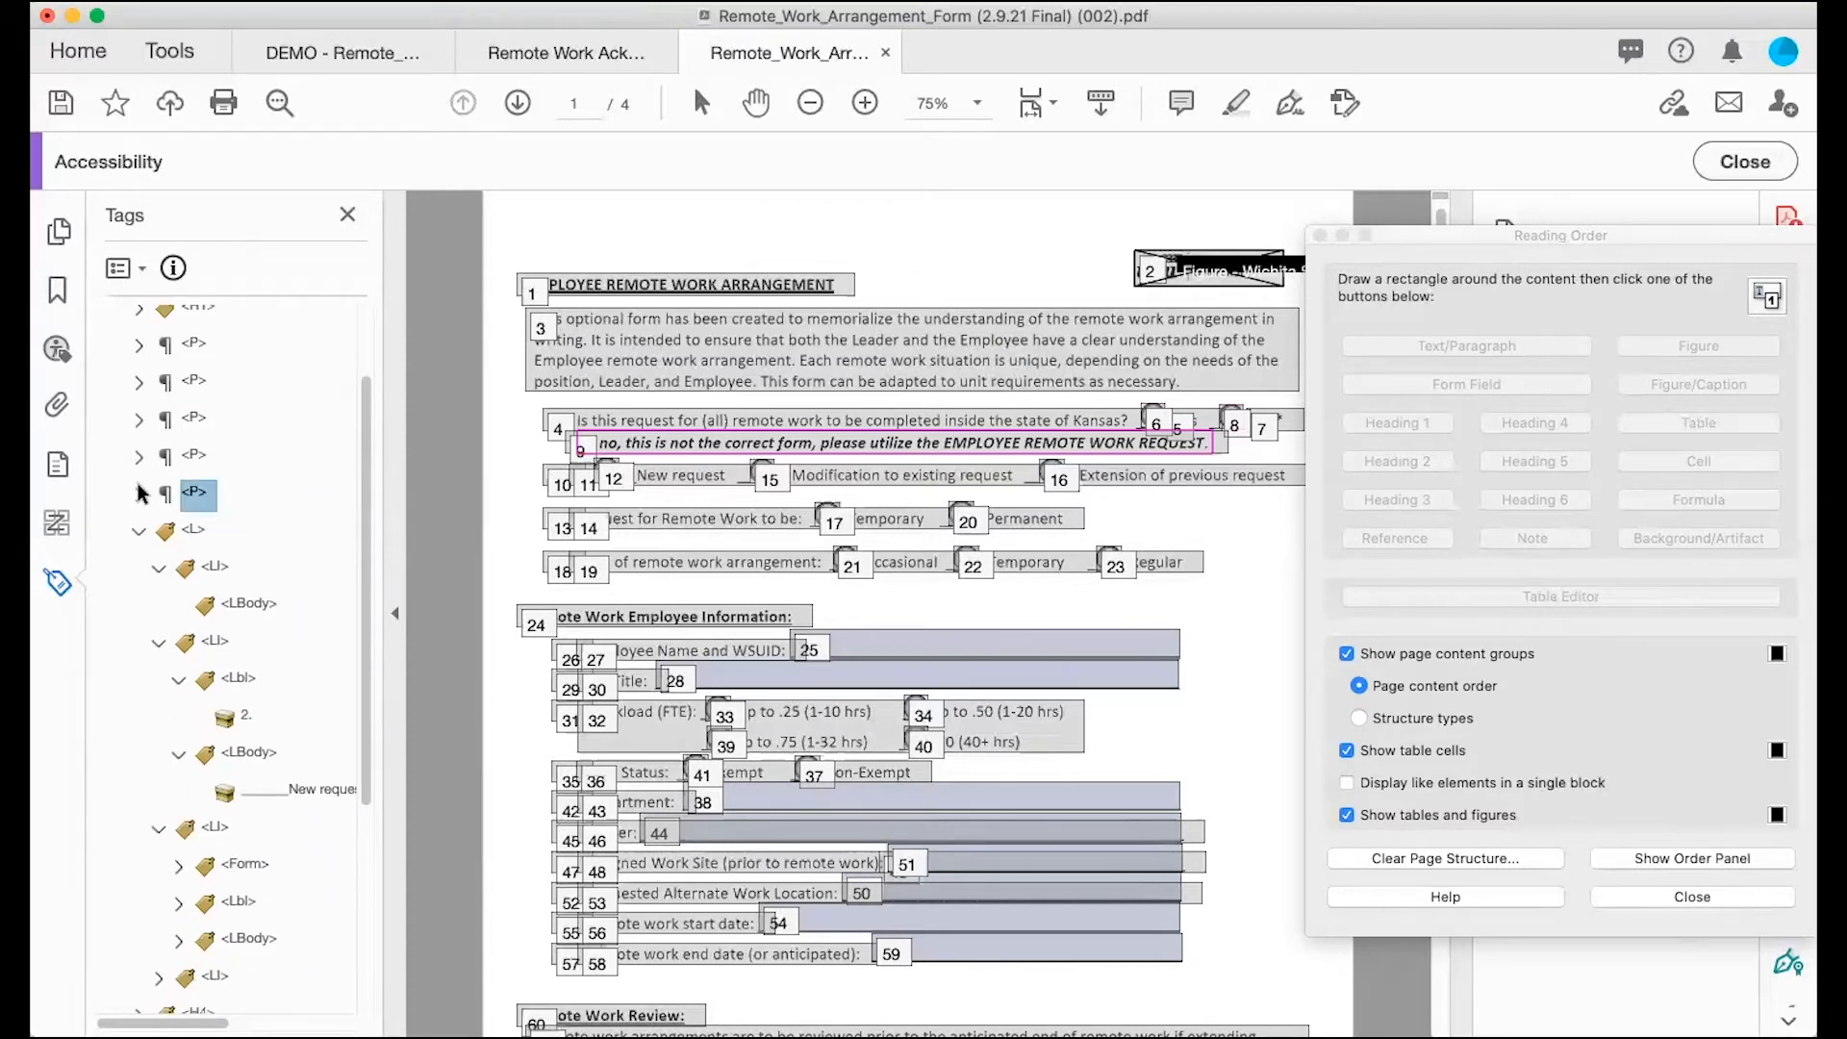
pyautogui.rightClick(217, 570)
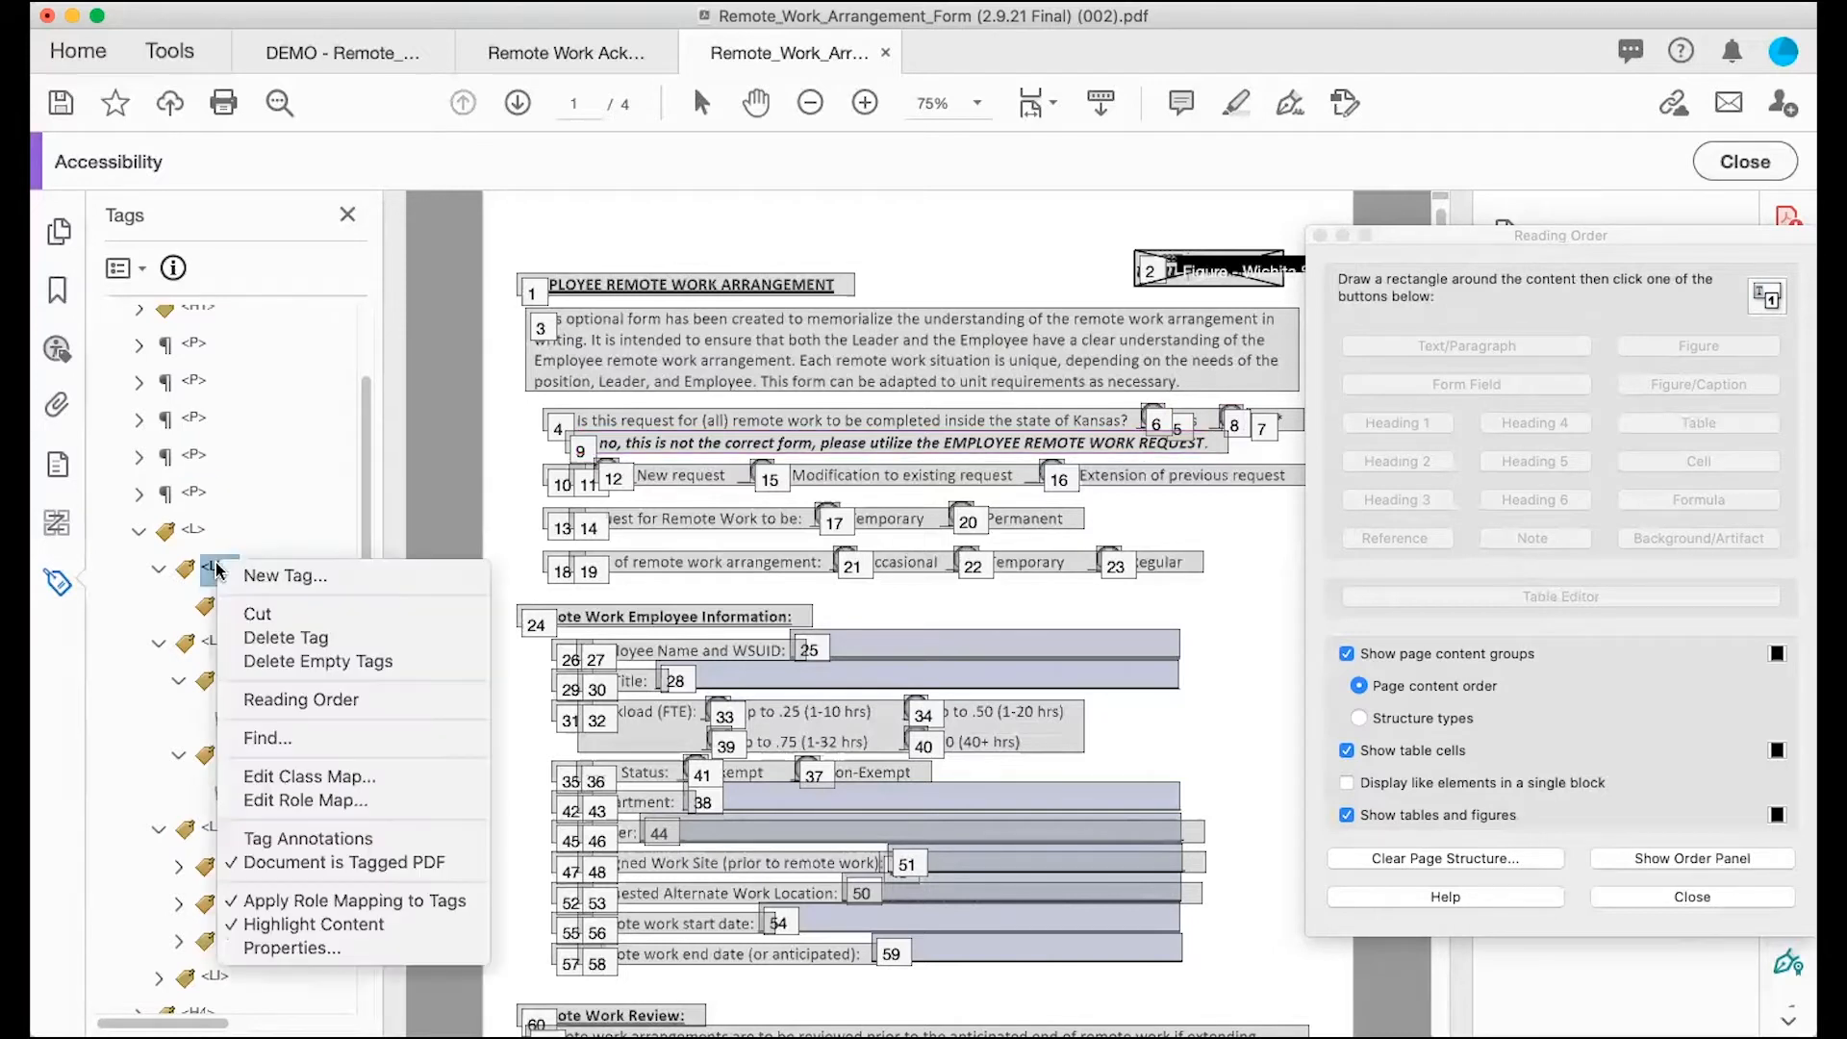
pyautogui.click(269, 635)
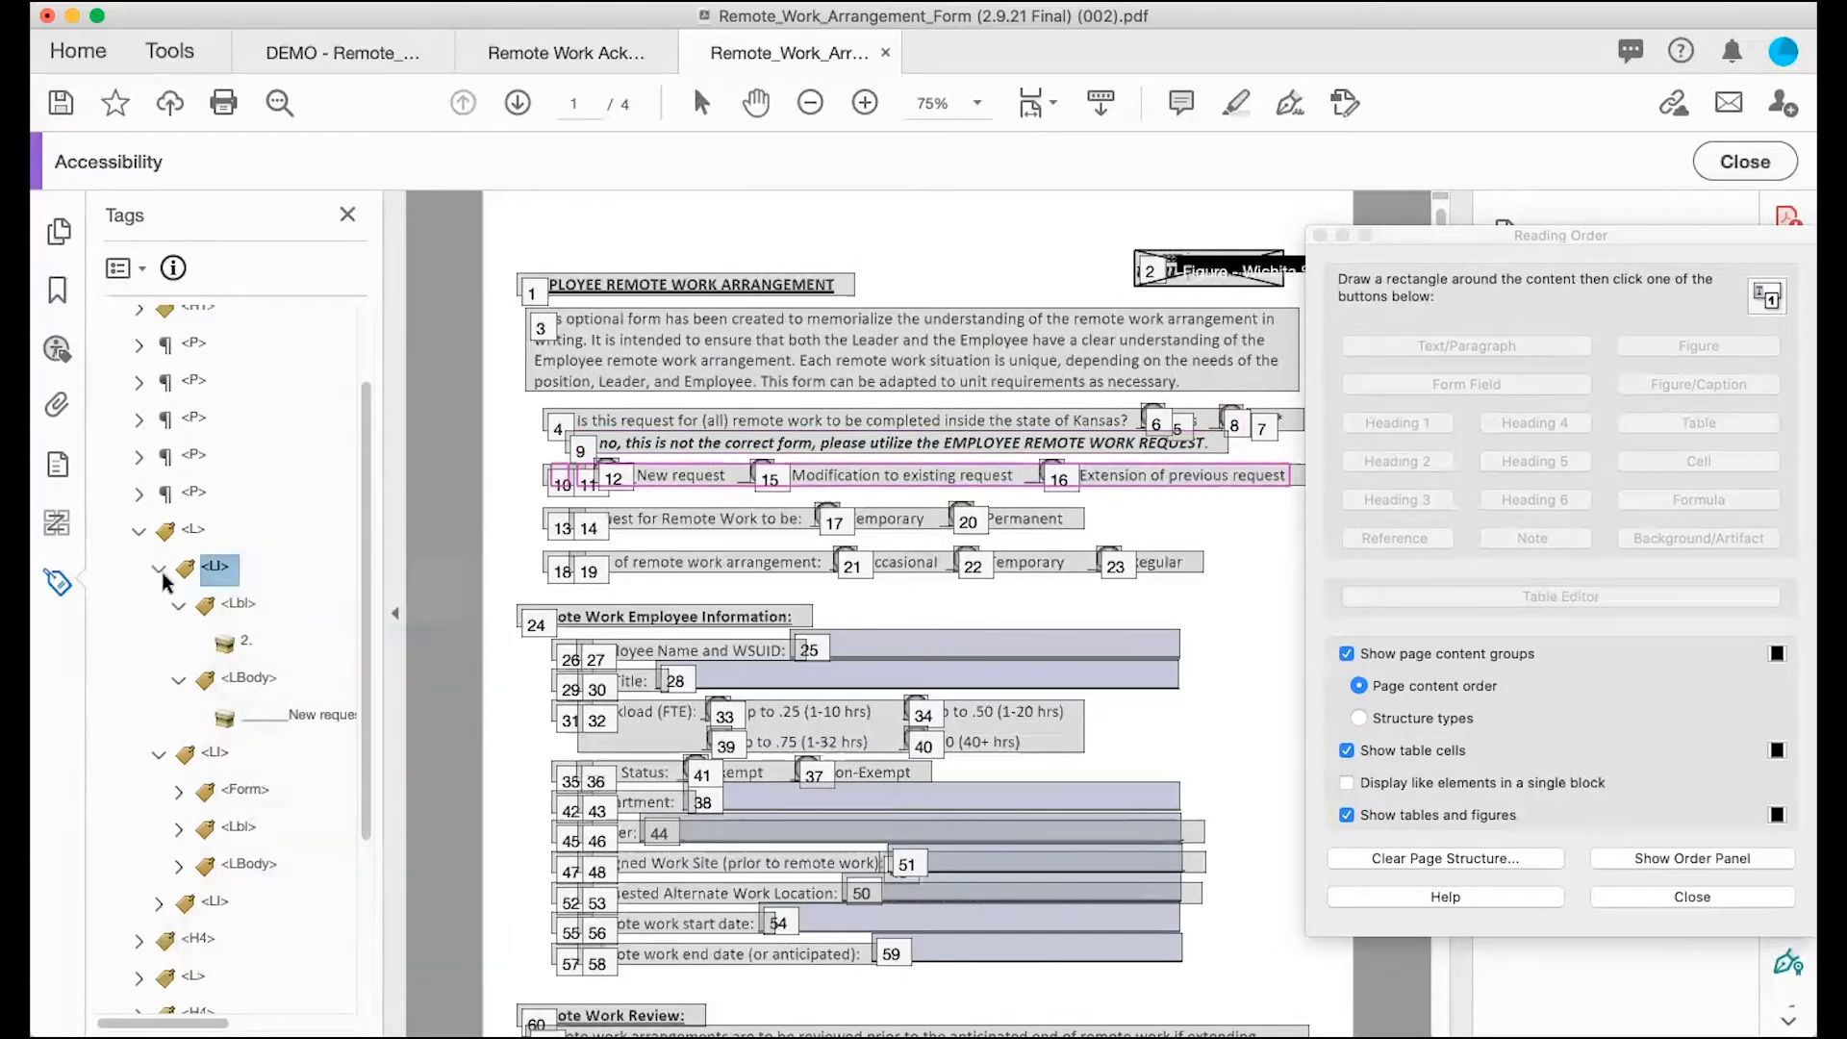
# Step: Change the Lbl tag holding "2." to the Paragraph type and move it out of the list, directly above the L tag
pyautogui.click(238, 607)
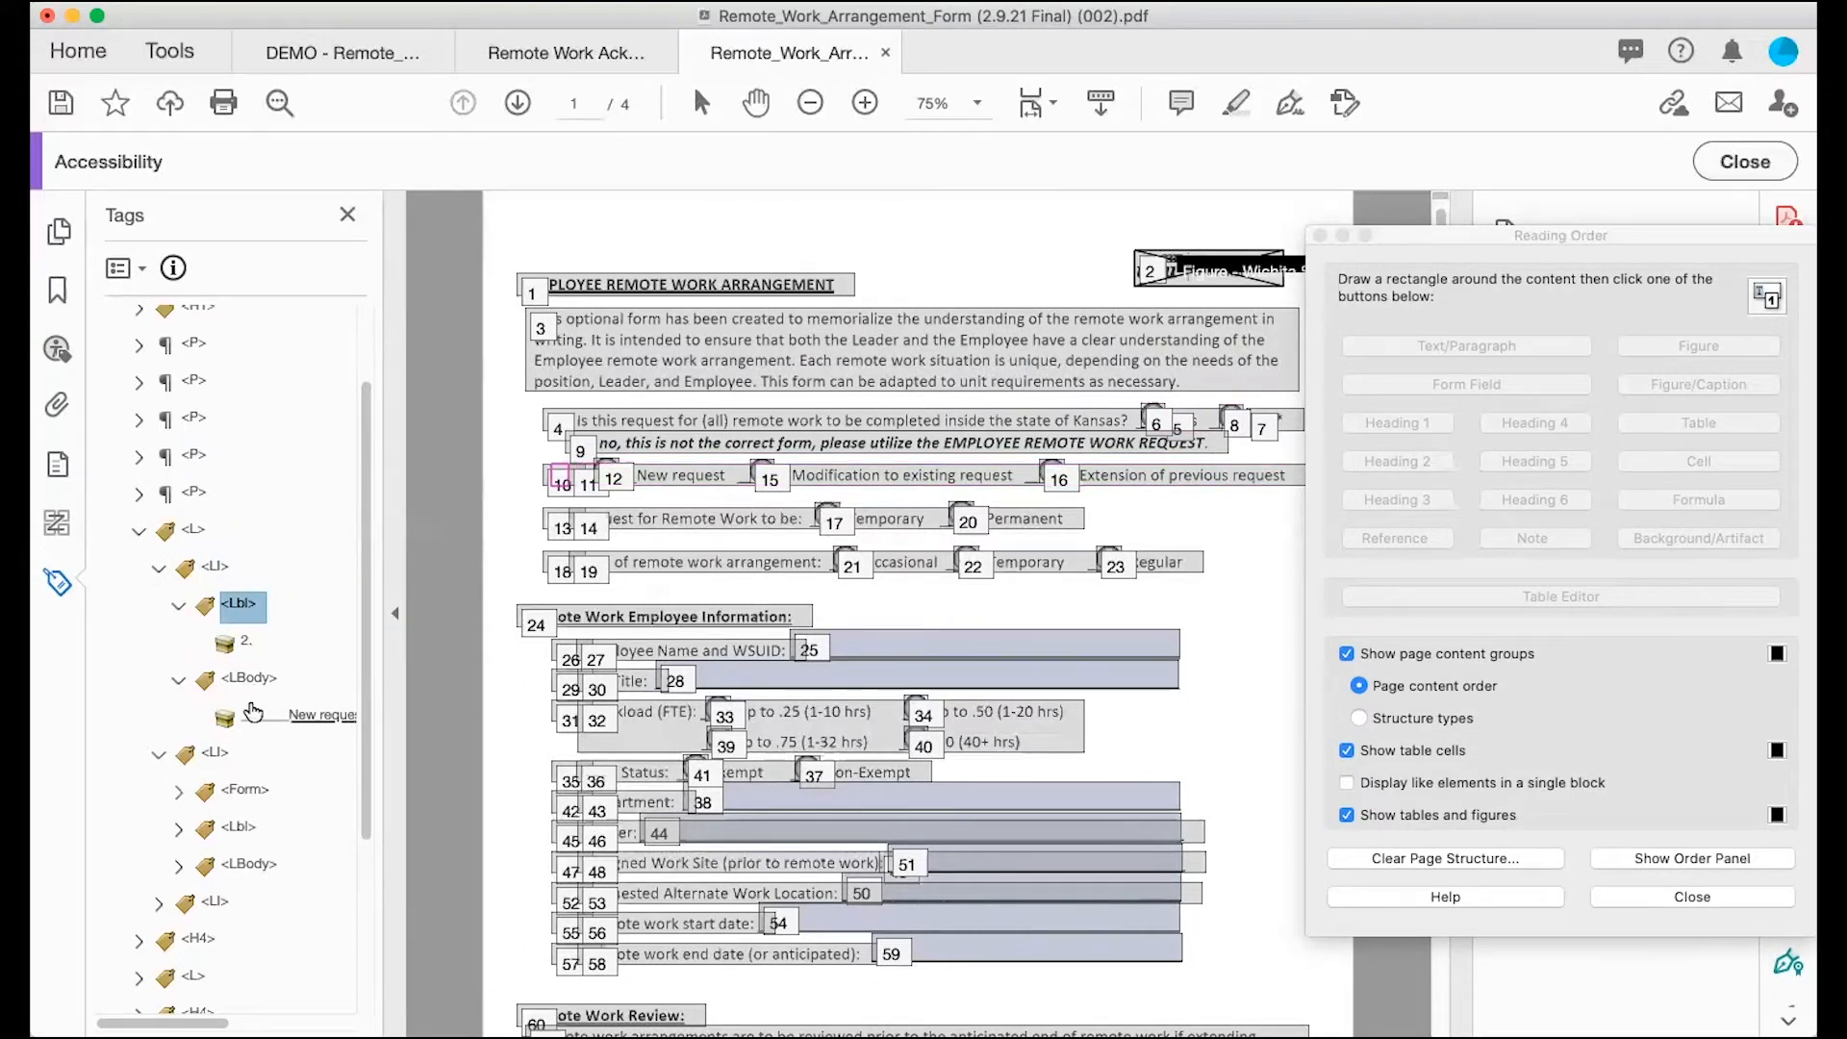
pyautogui.click(225, 645)
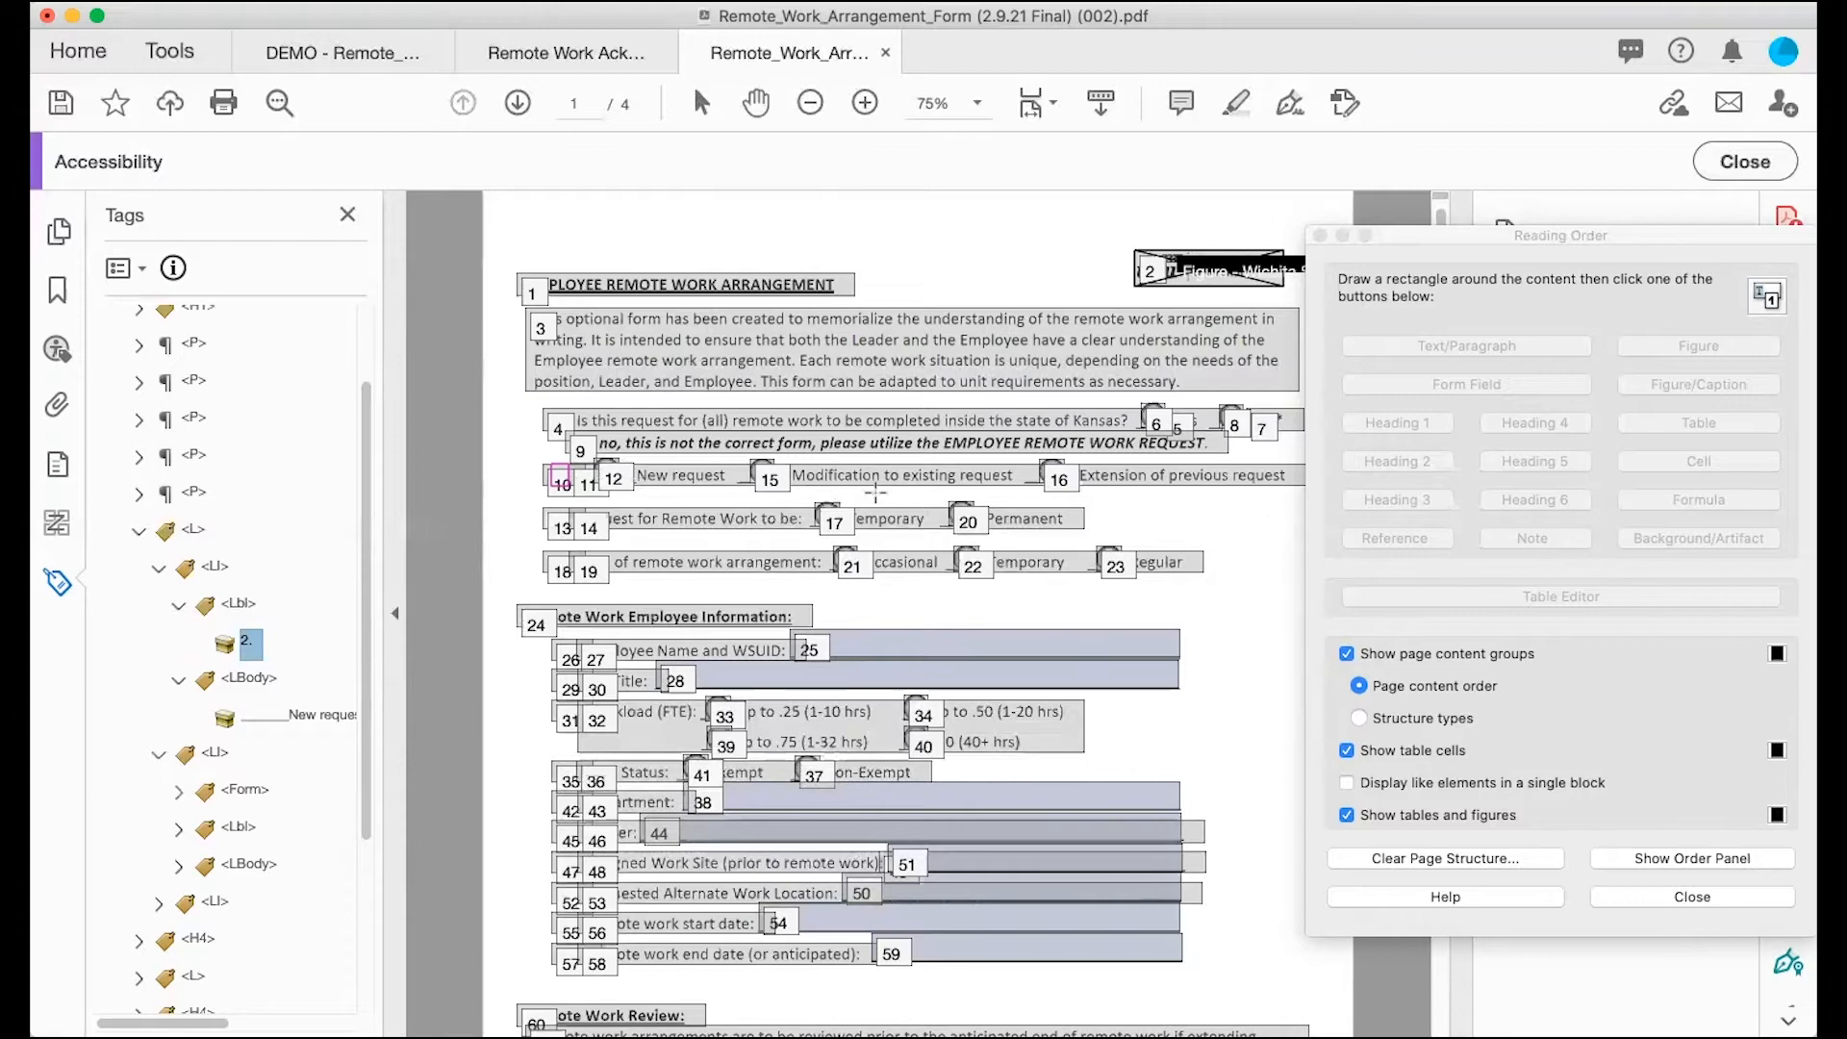
pyautogui.click(1665, 896)
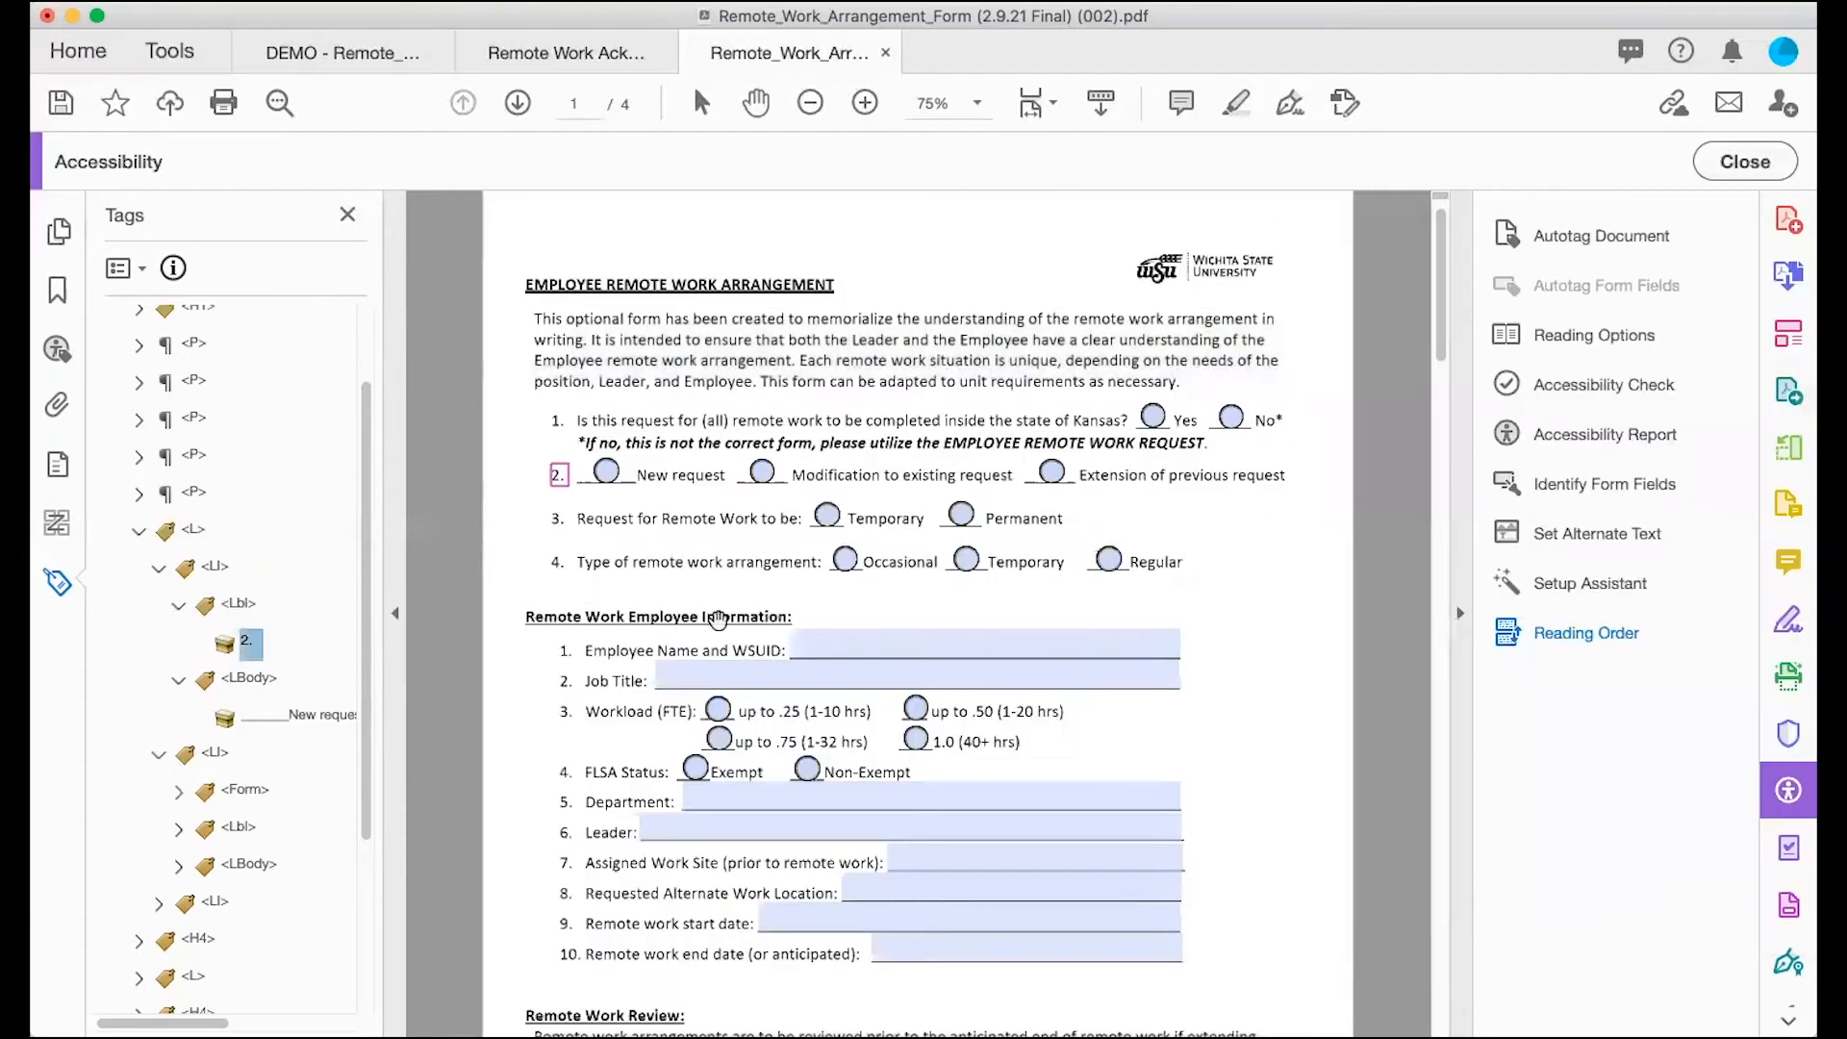
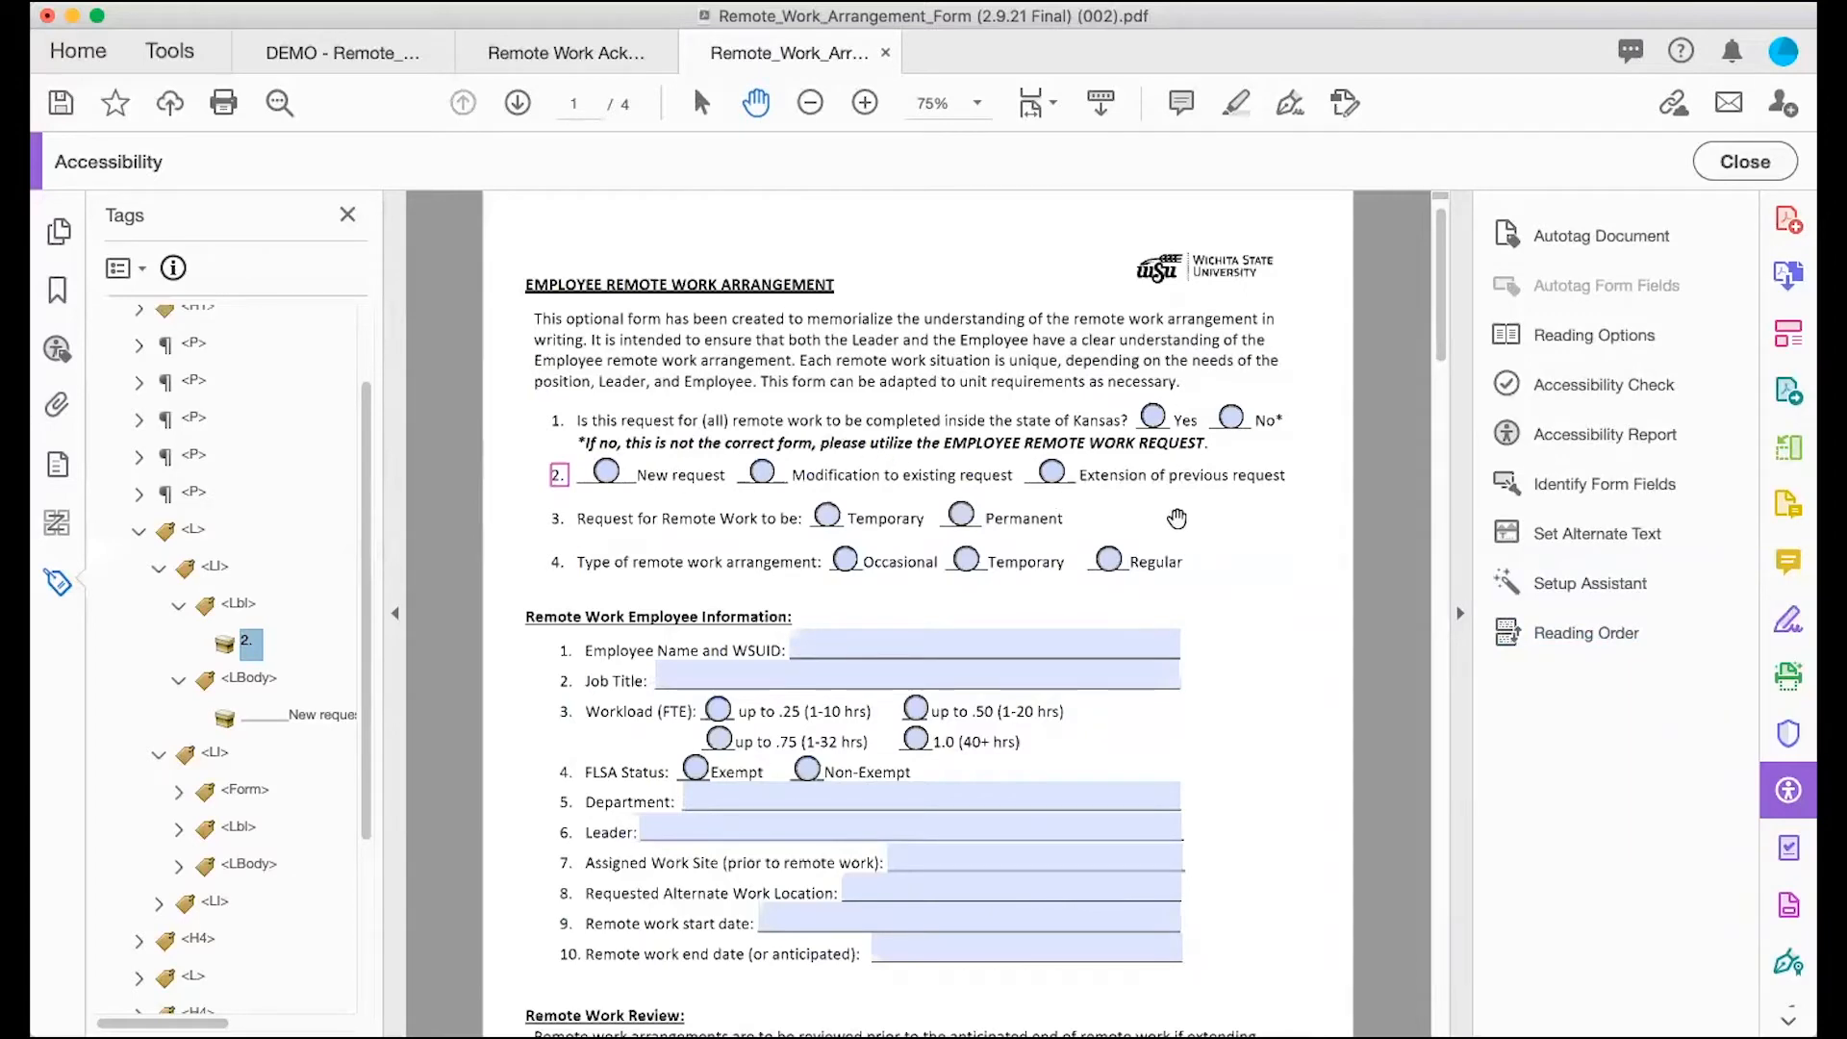
pyautogui.click(1587, 634)
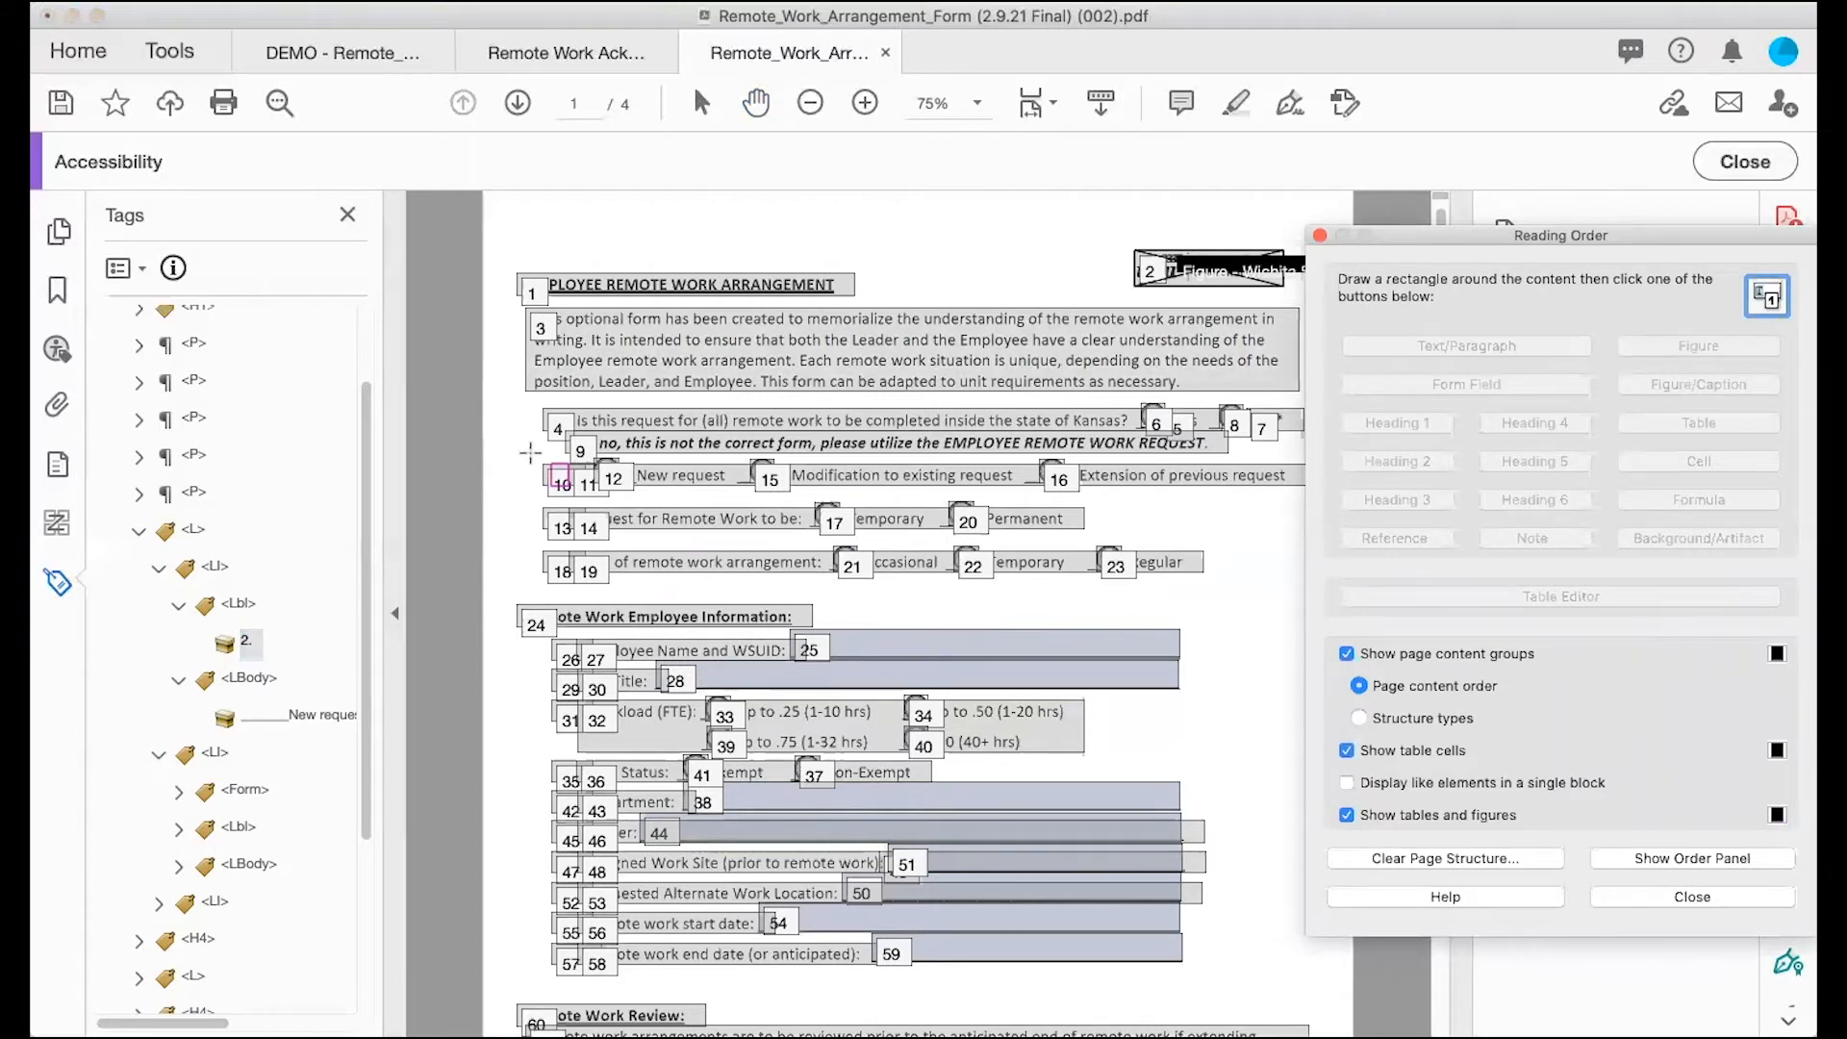
pyautogui.click(246, 609)
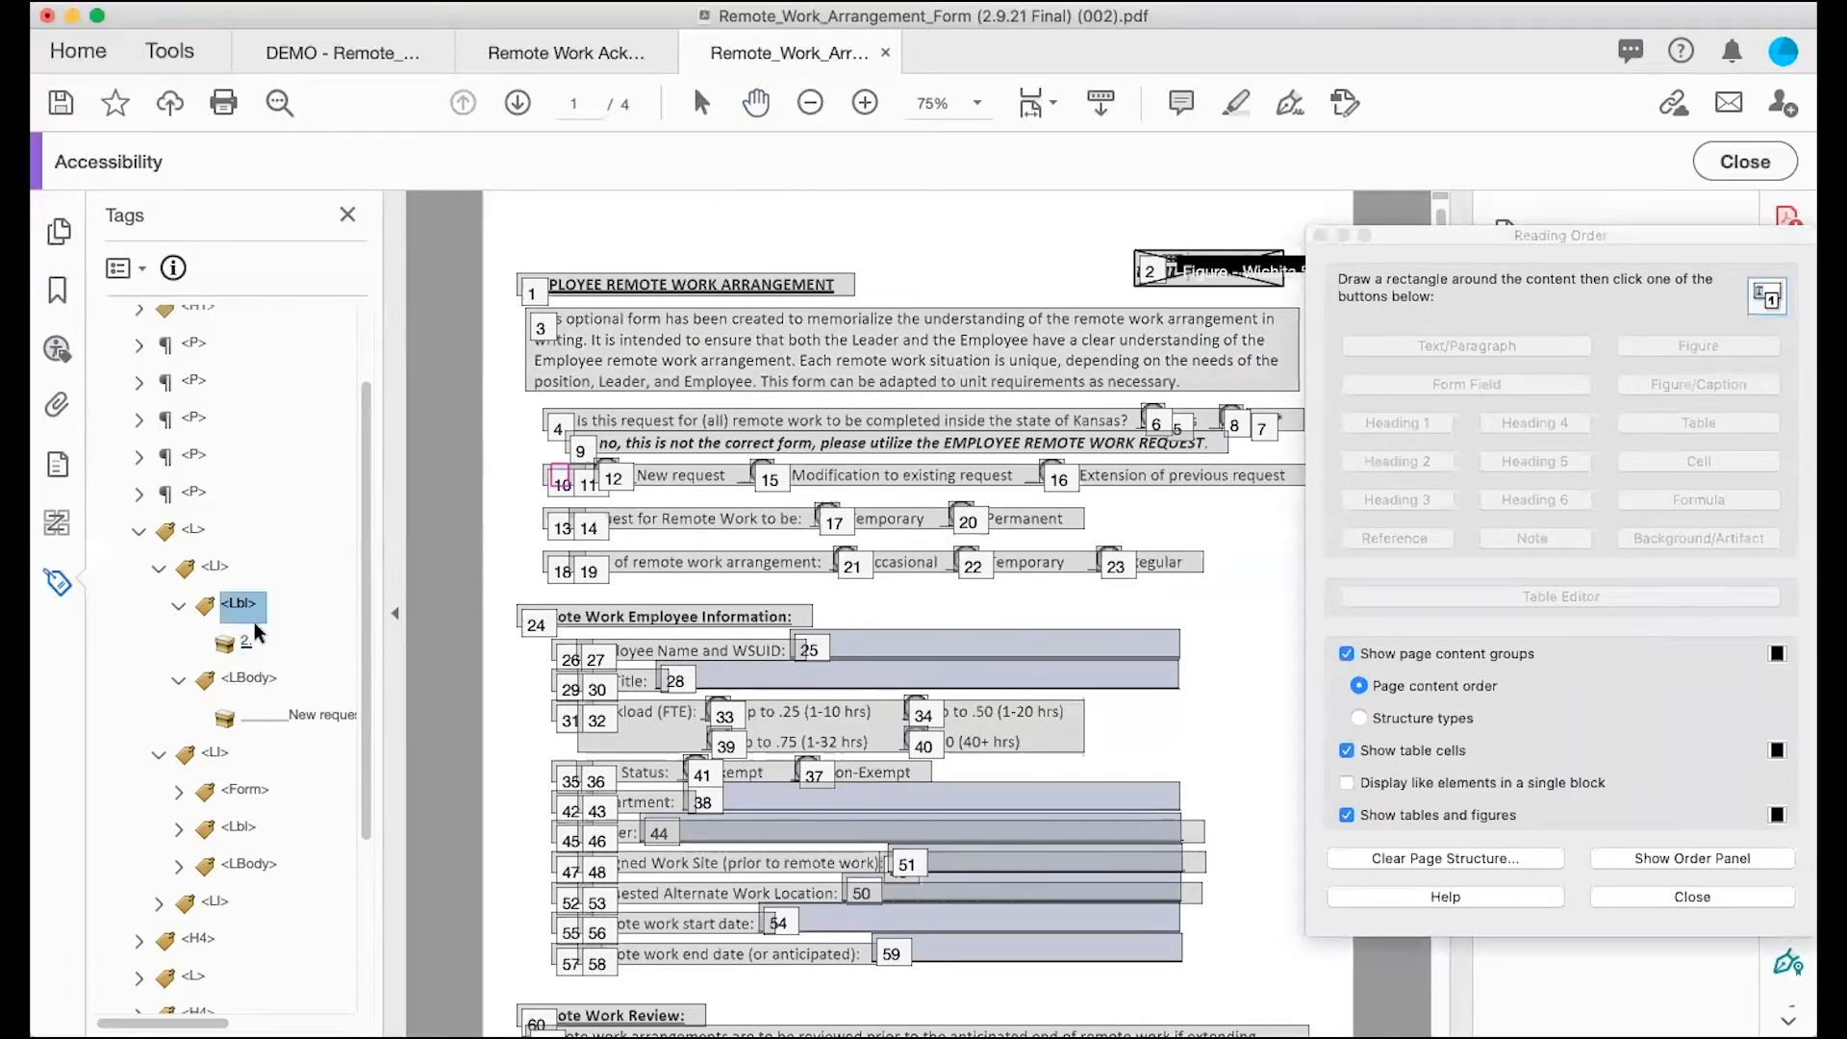
pyautogui.rightClick(240, 603)
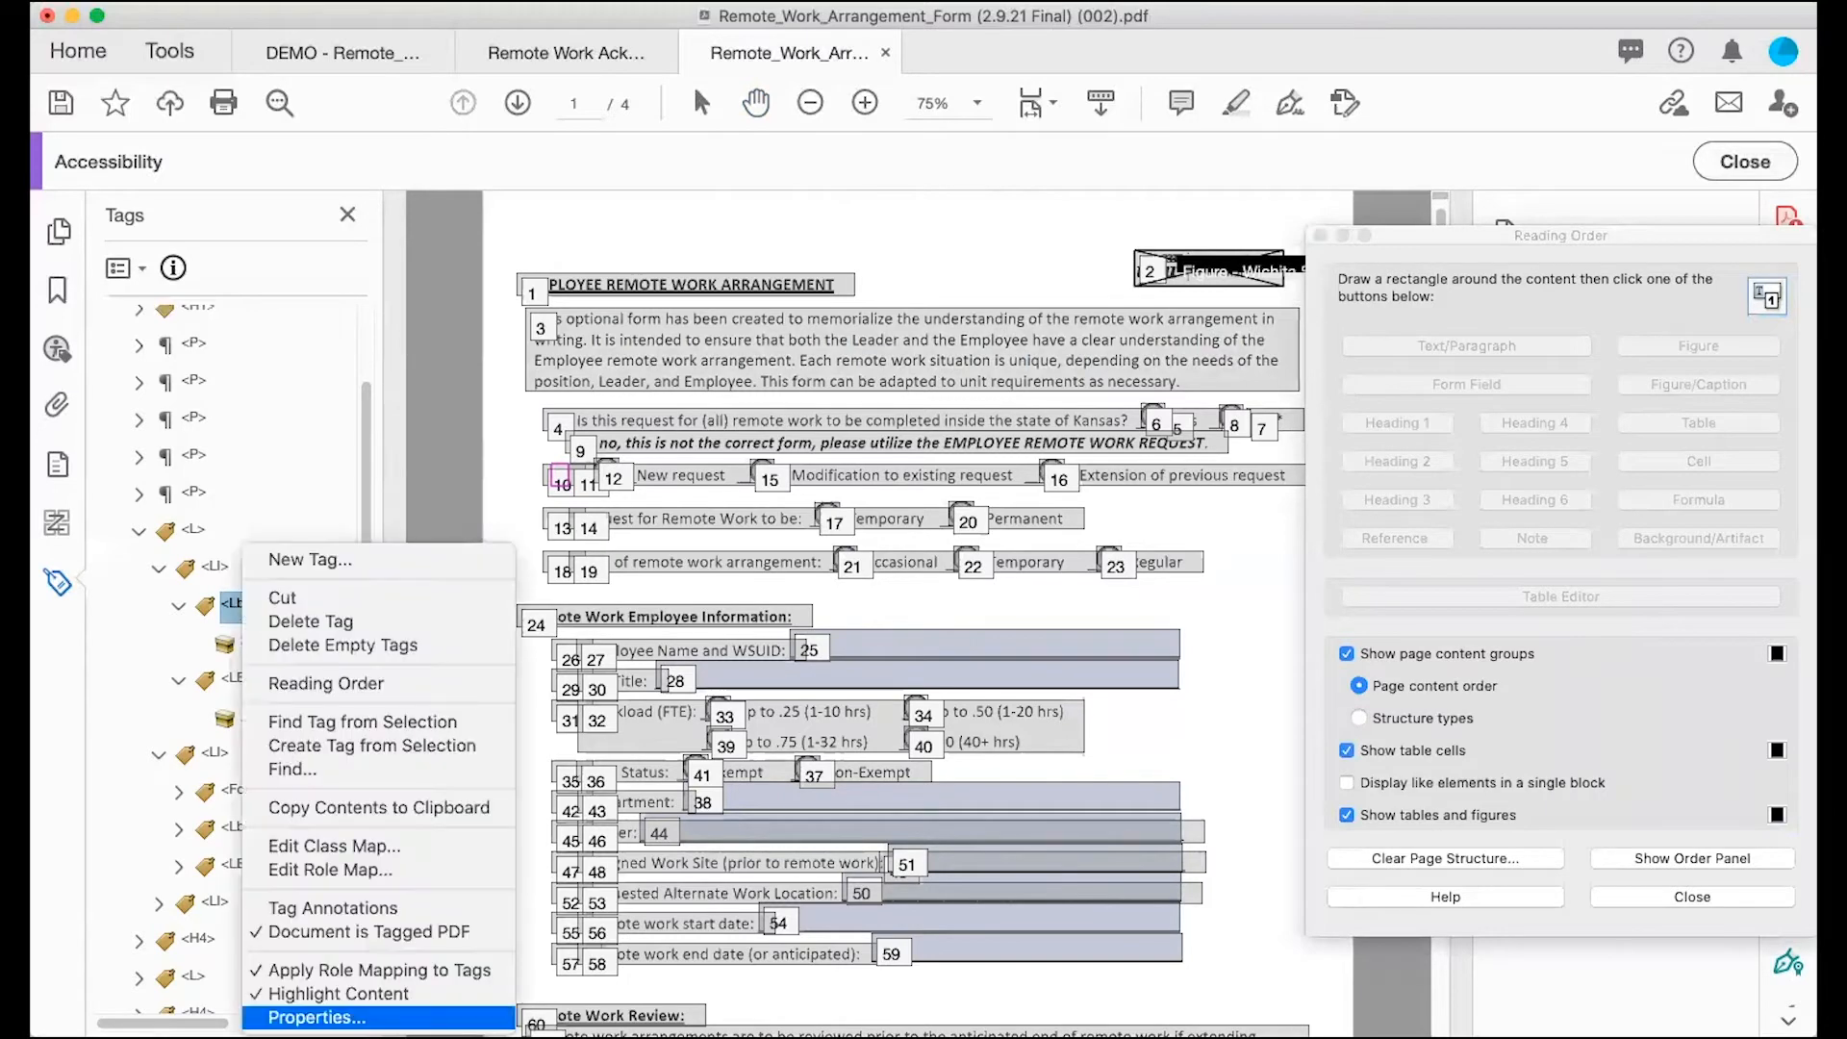
pyautogui.click(308, 1019)
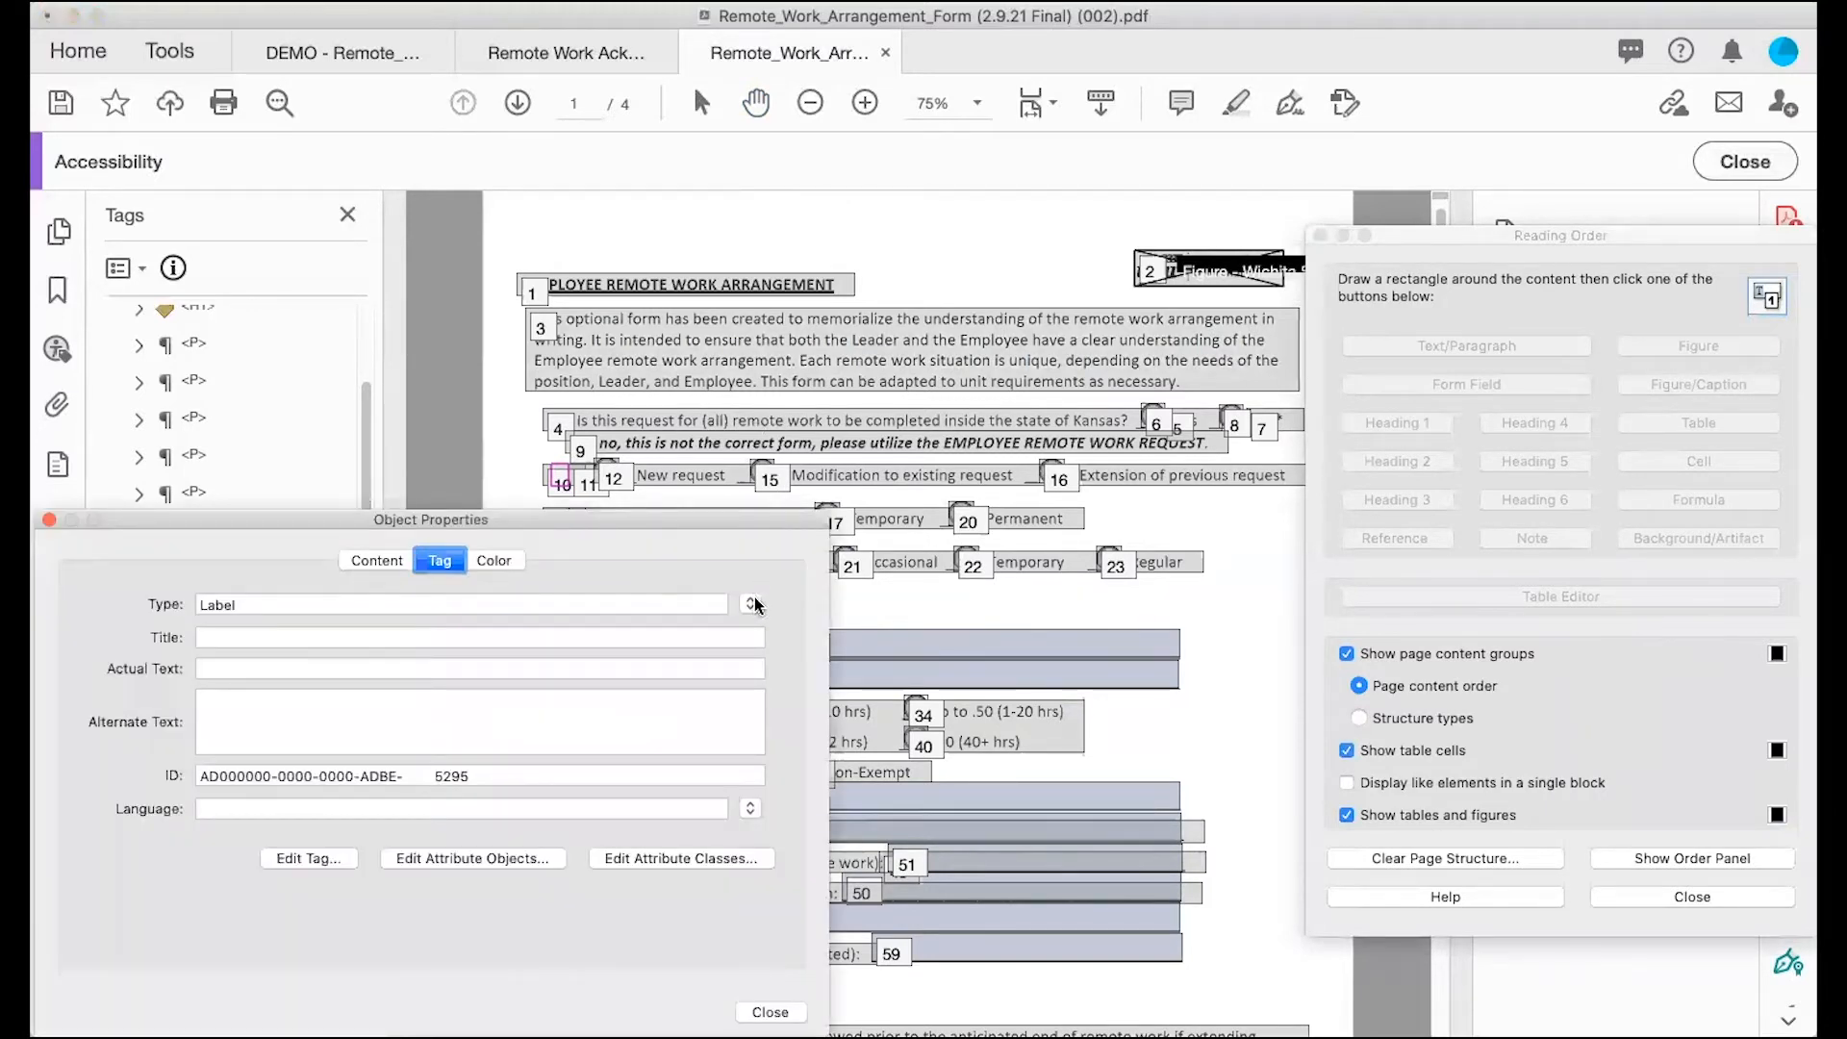
pyautogui.click(753, 603)
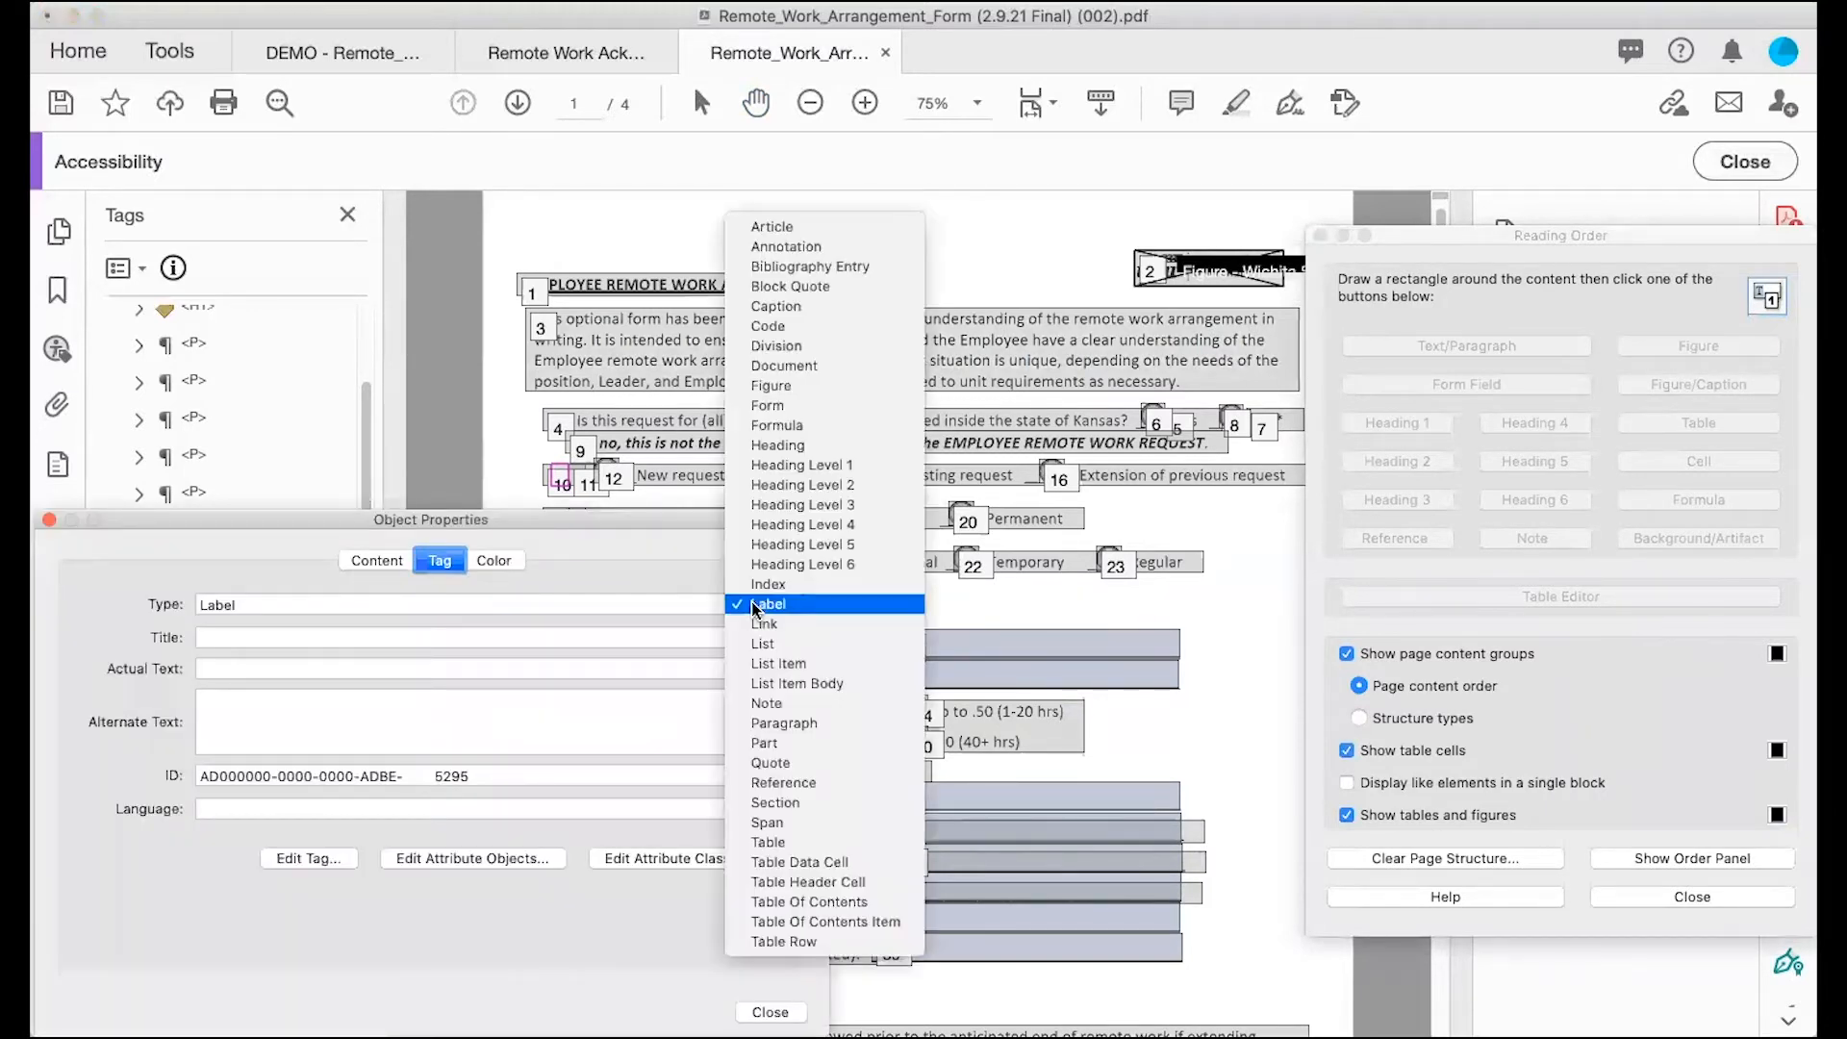
pyautogui.click(781, 724)
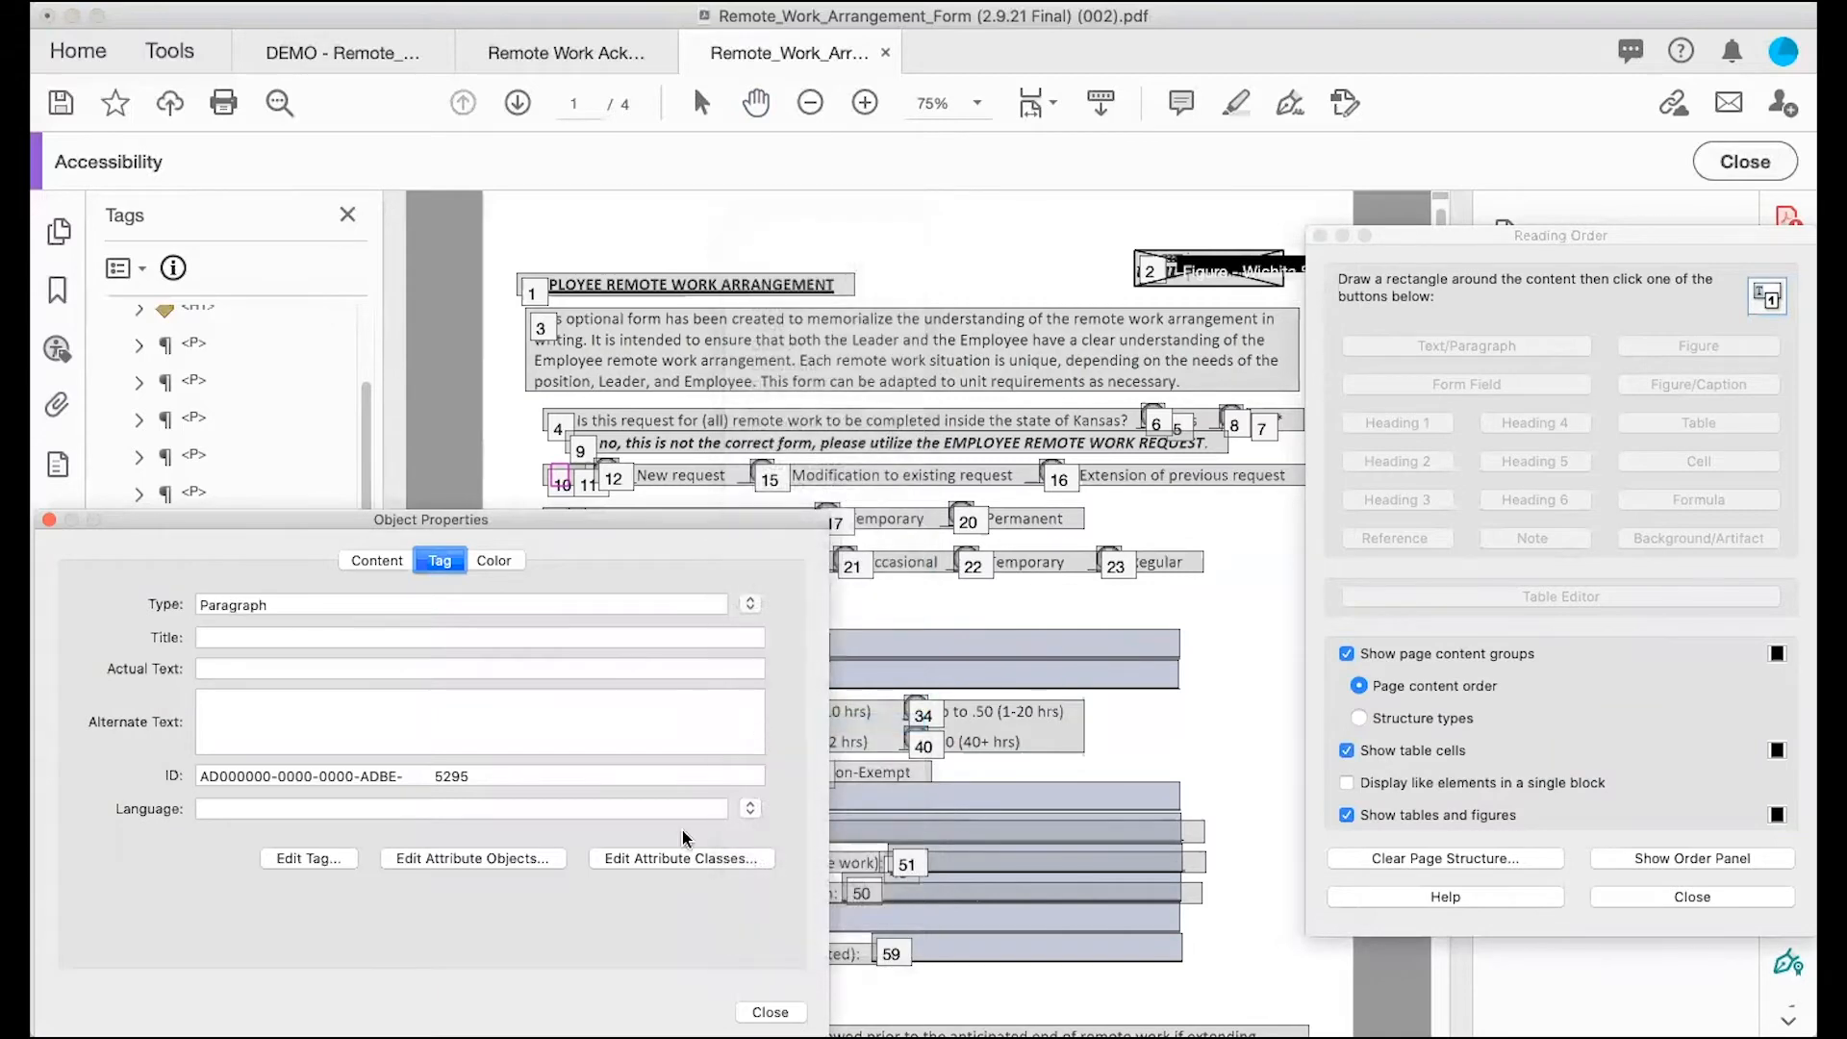
pyautogui.click(769, 1012)
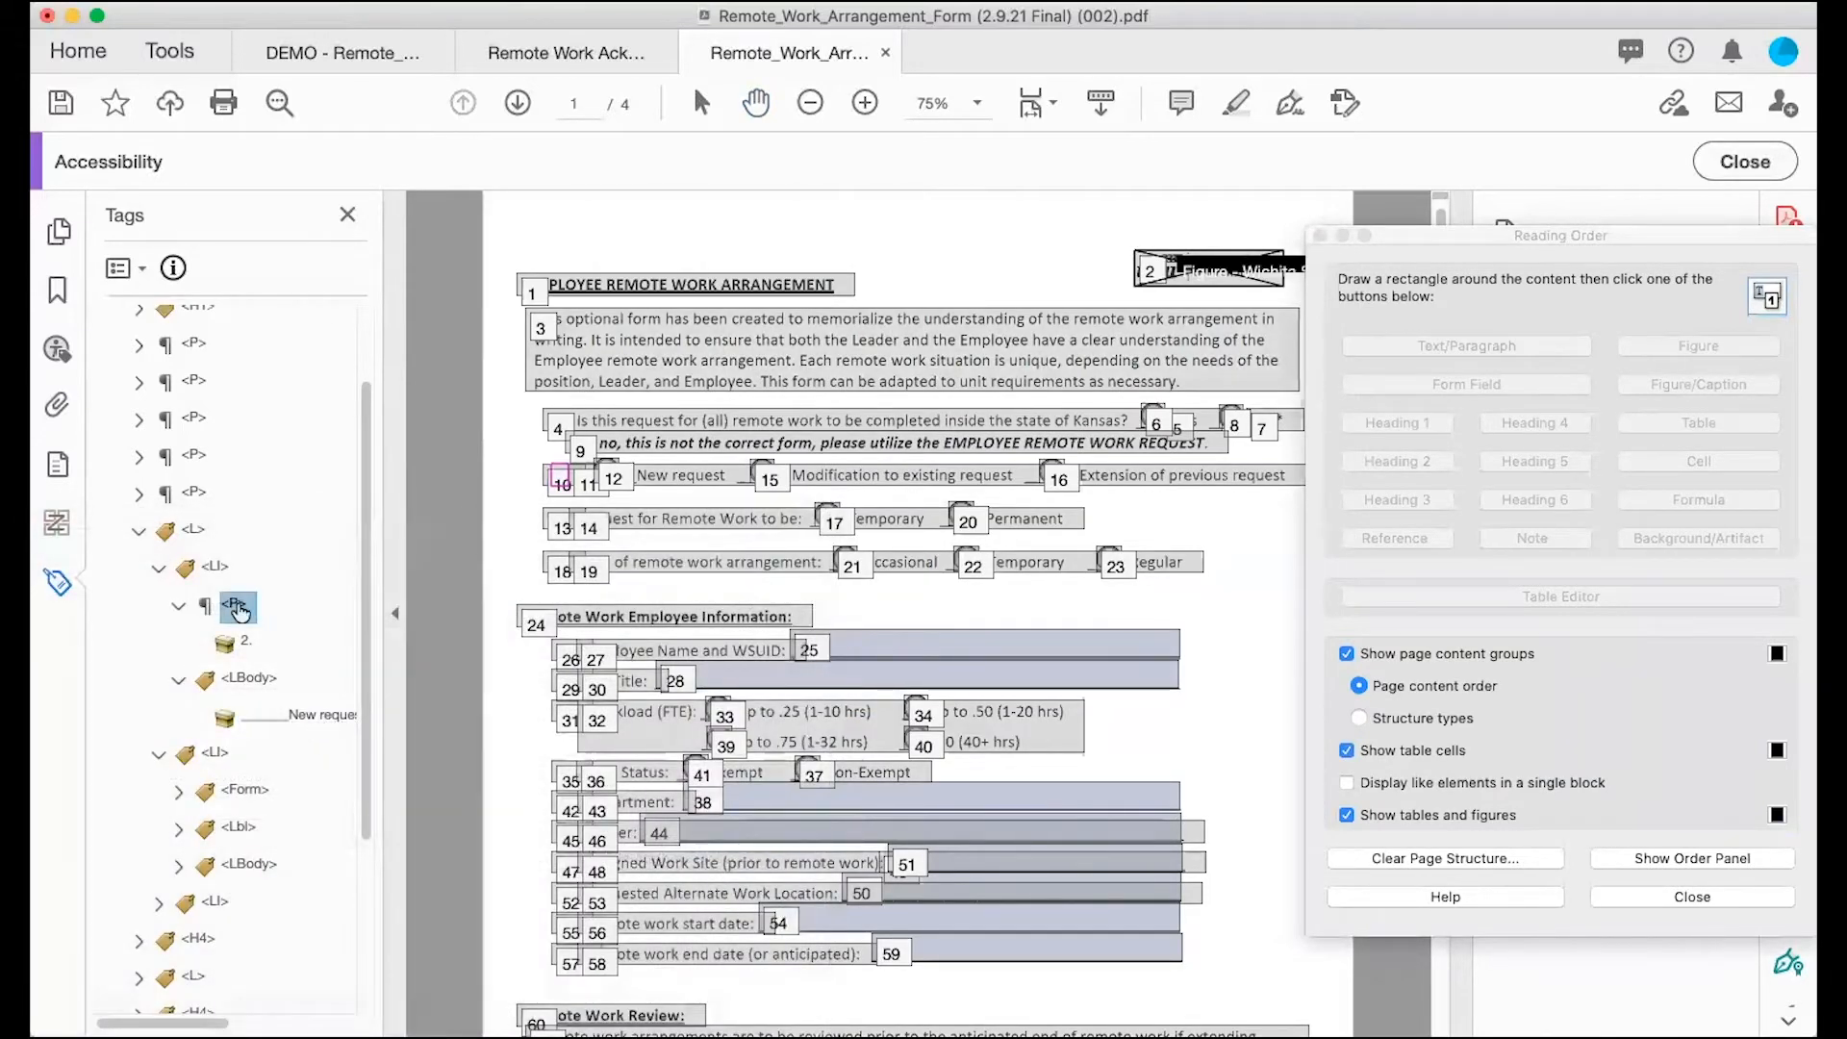
pyautogui.moveTo(238, 610); pyautogui.dragTo(193, 519)
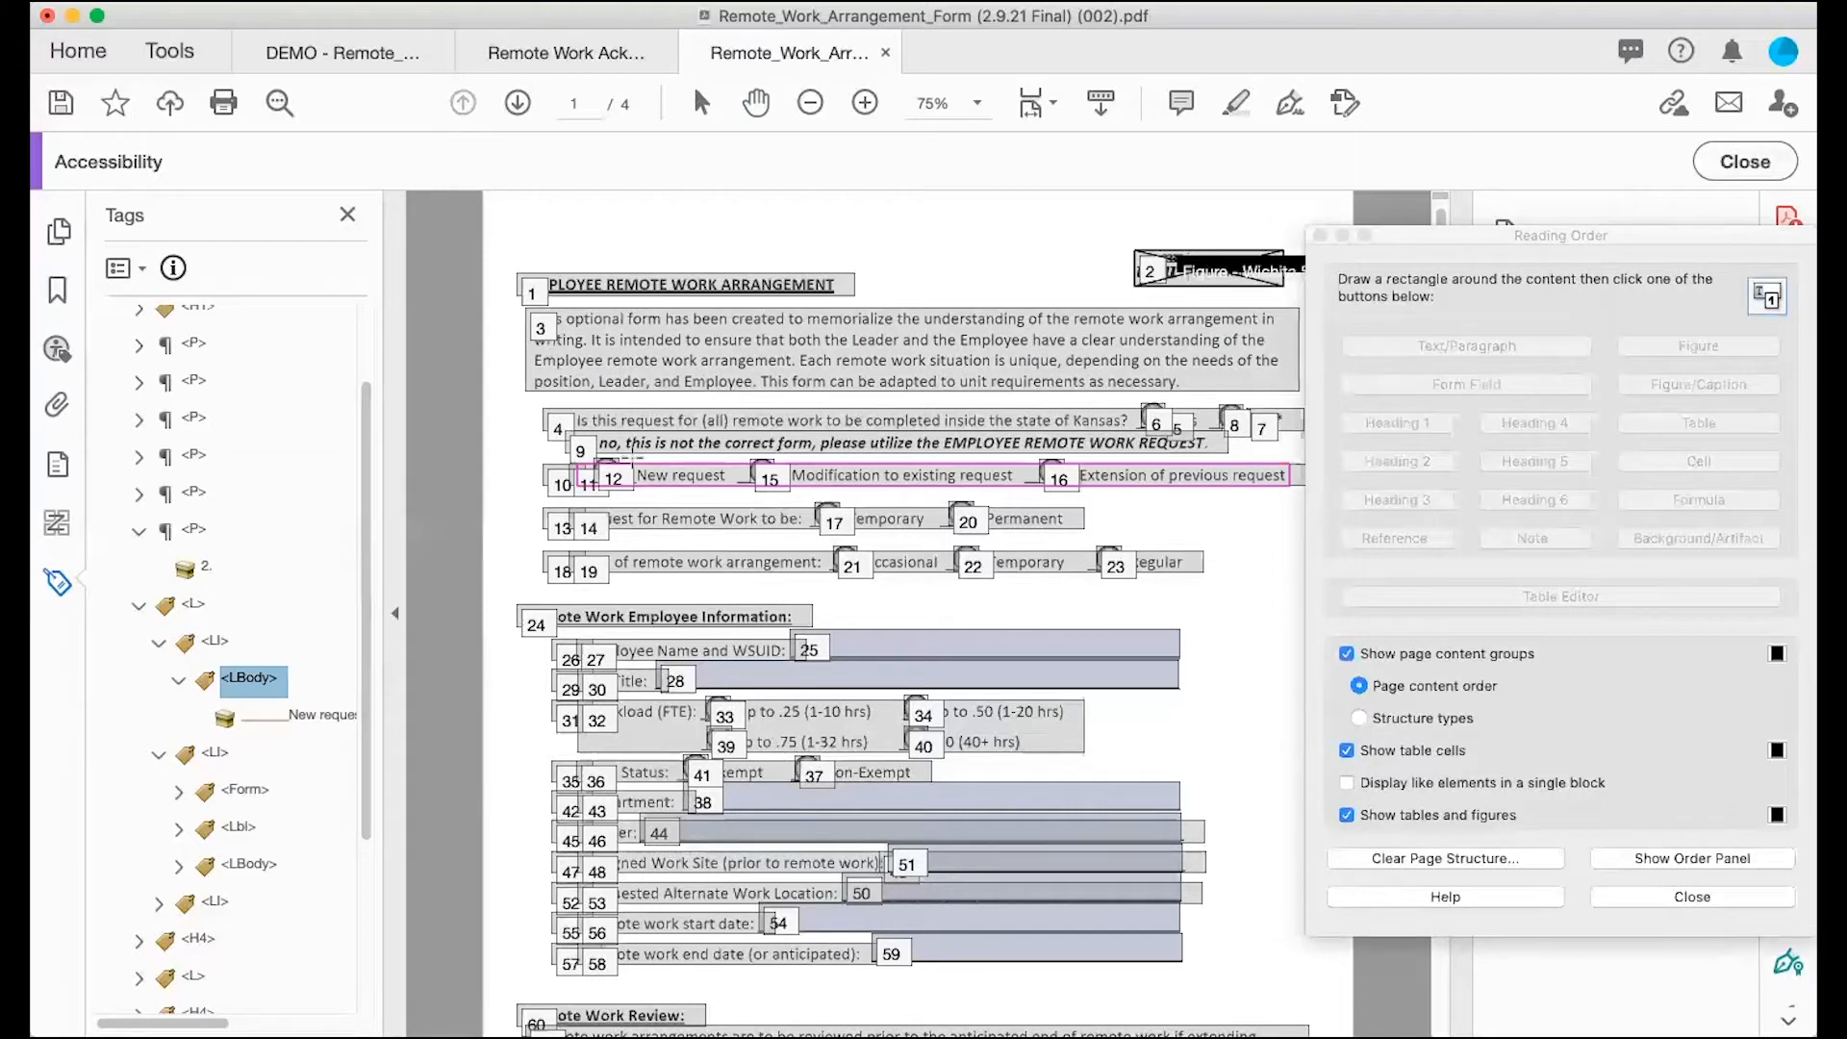
# Step: Tag "New request", "Modification to existing request" and "Extension of previous request" as three separate Text/Paragraph elements without their underlines
pyautogui.moveTo(633, 462); pyautogui.dragTo(731, 493)
pyautogui.click(1466, 345)
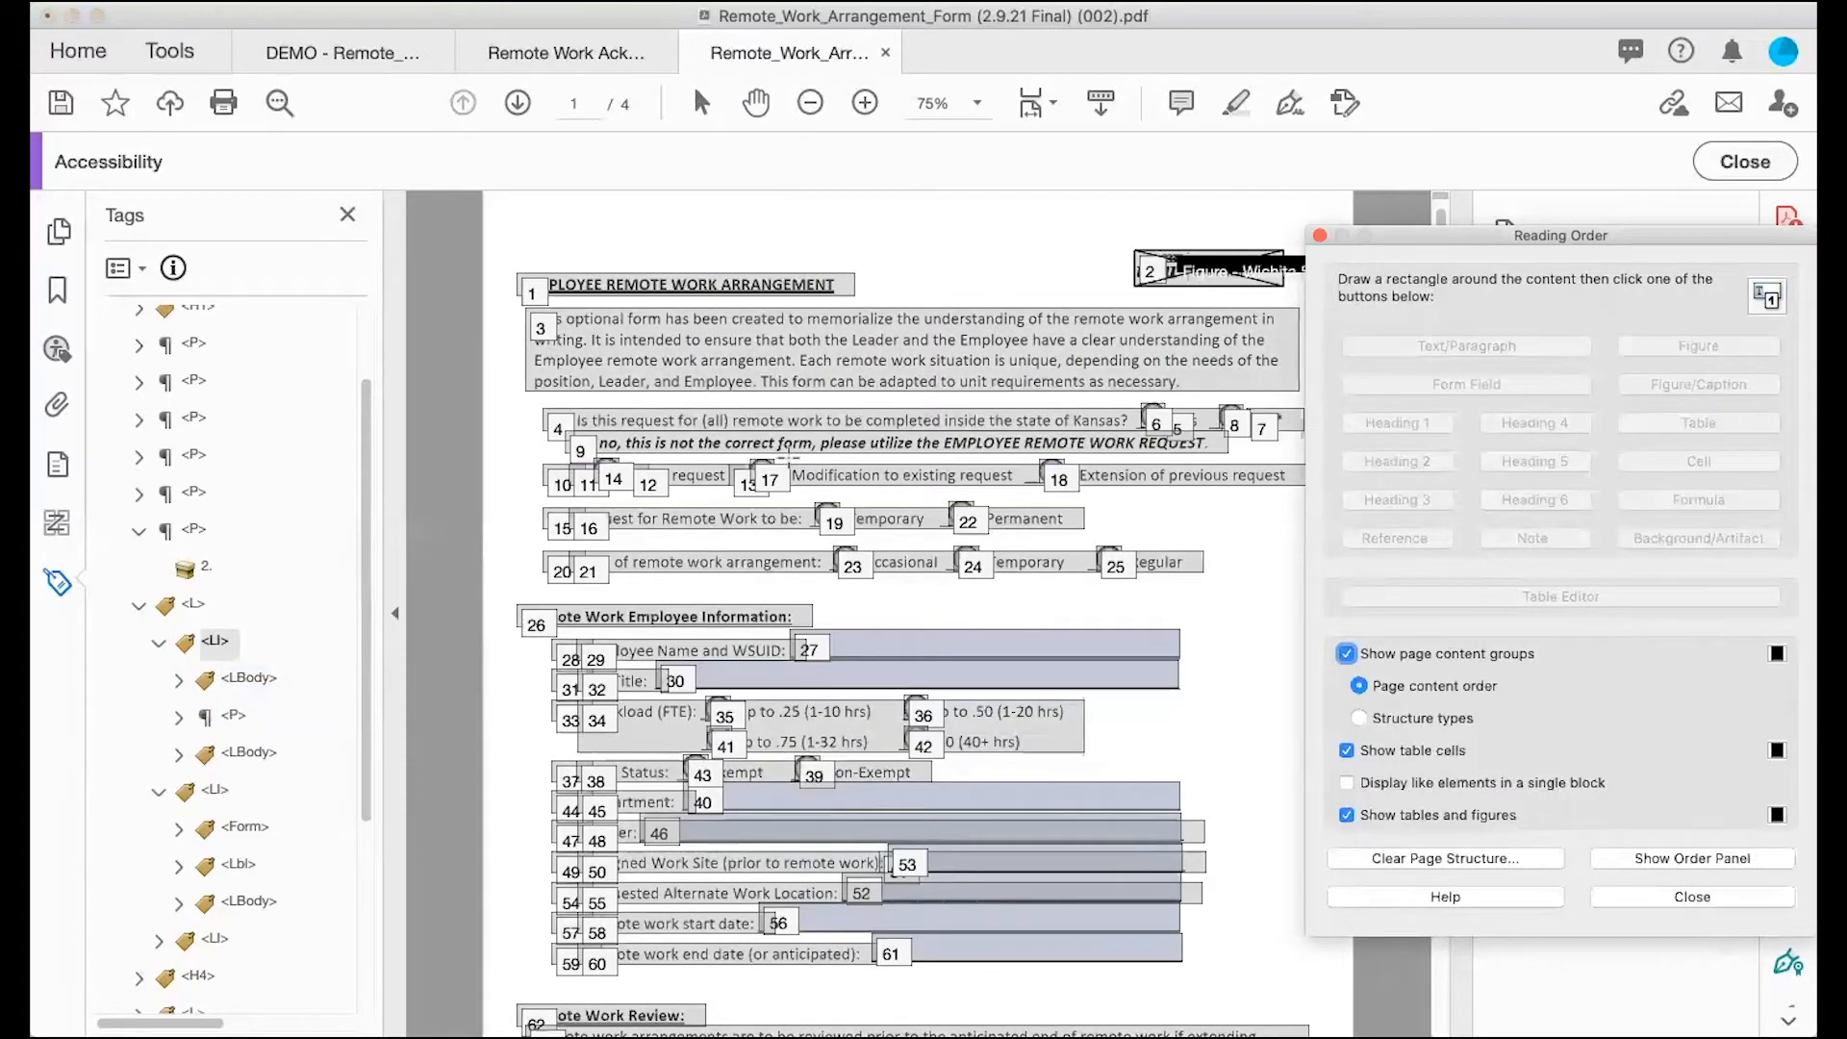
pyautogui.moveTo(788, 460); pyautogui.dragTo(1022, 495)
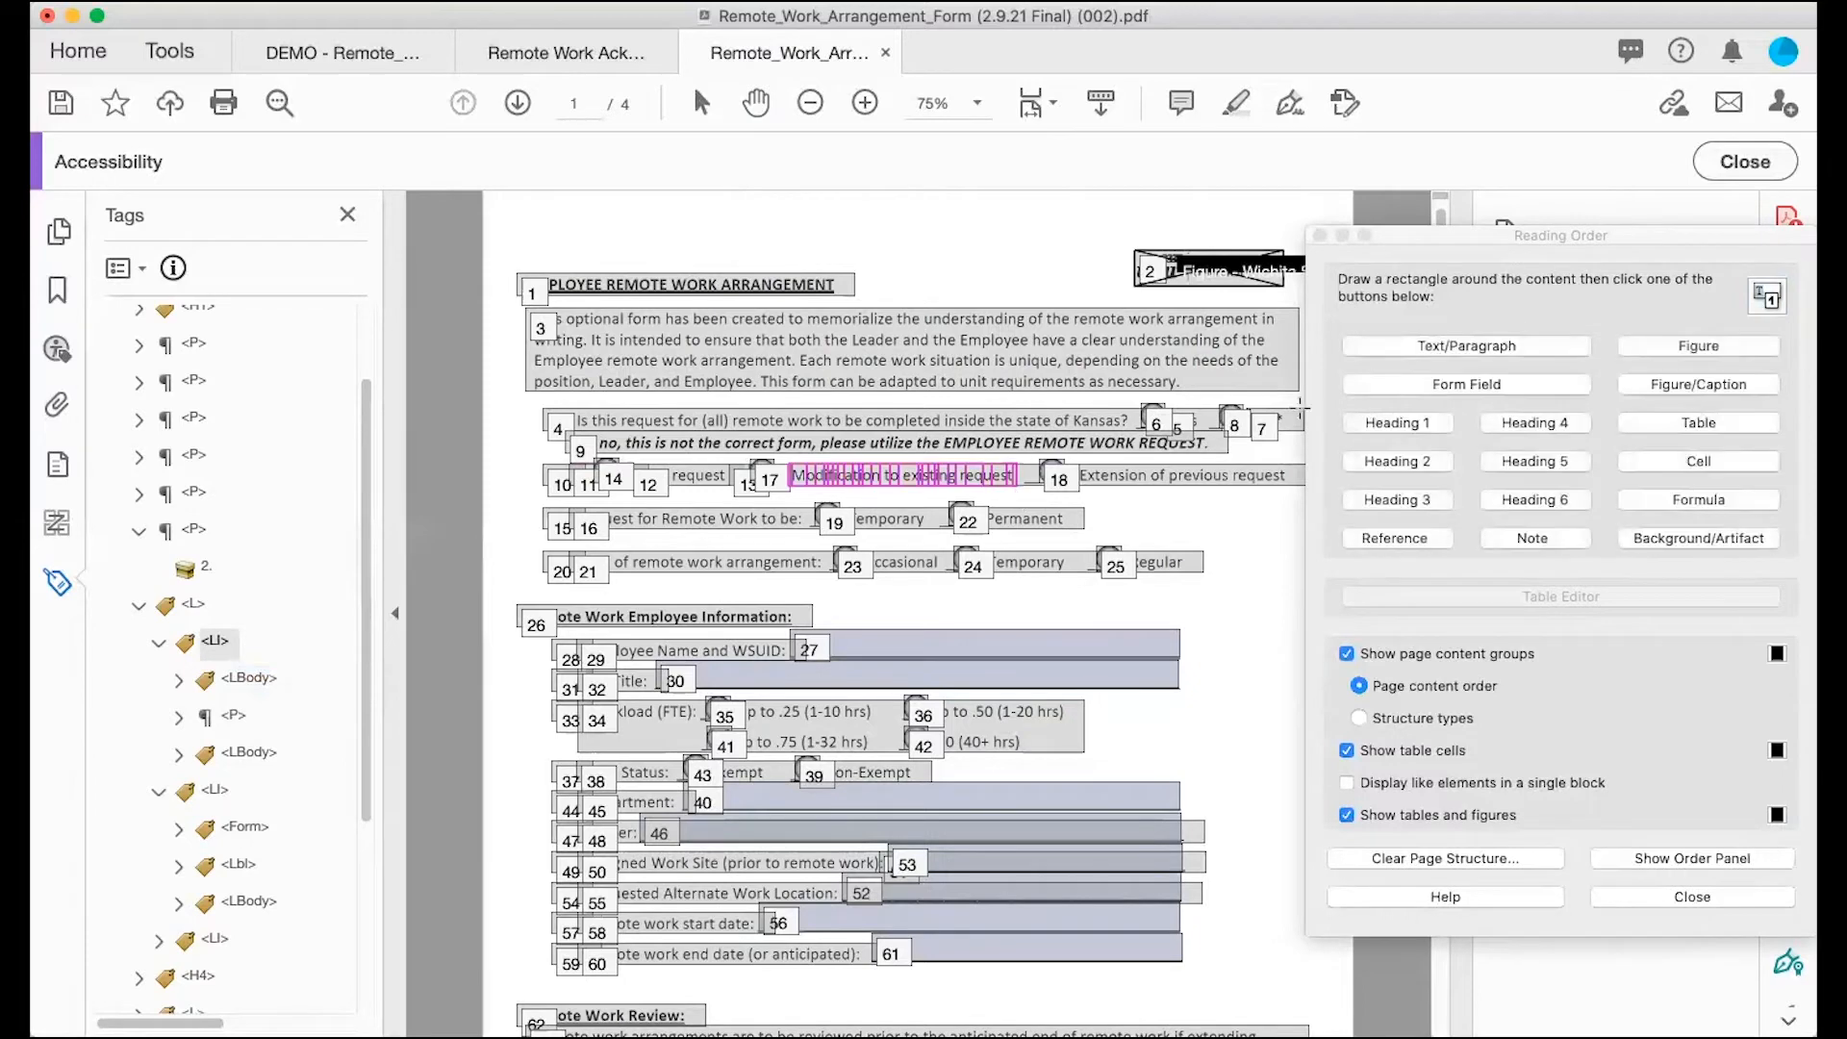
pyautogui.click(1410, 347)
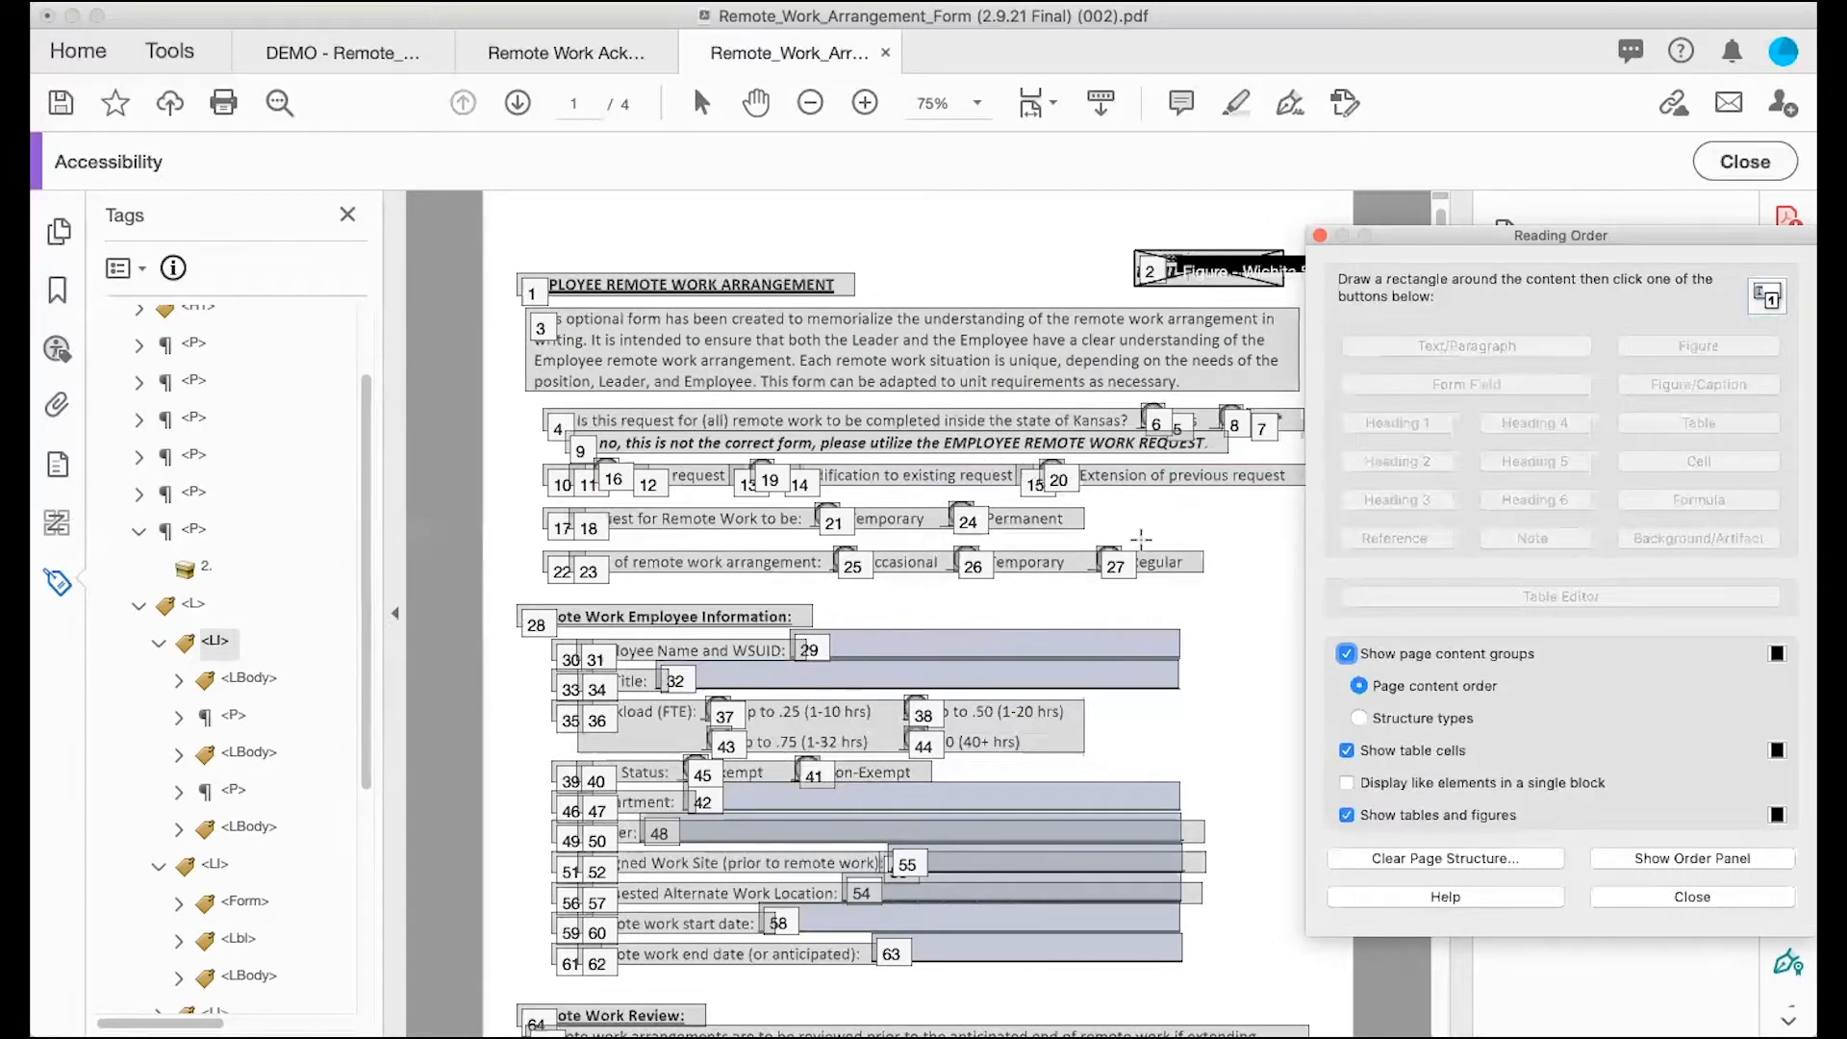
pyautogui.scroll(-2, 1140, 537)
pyautogui.scroll(2, 1140, 537)
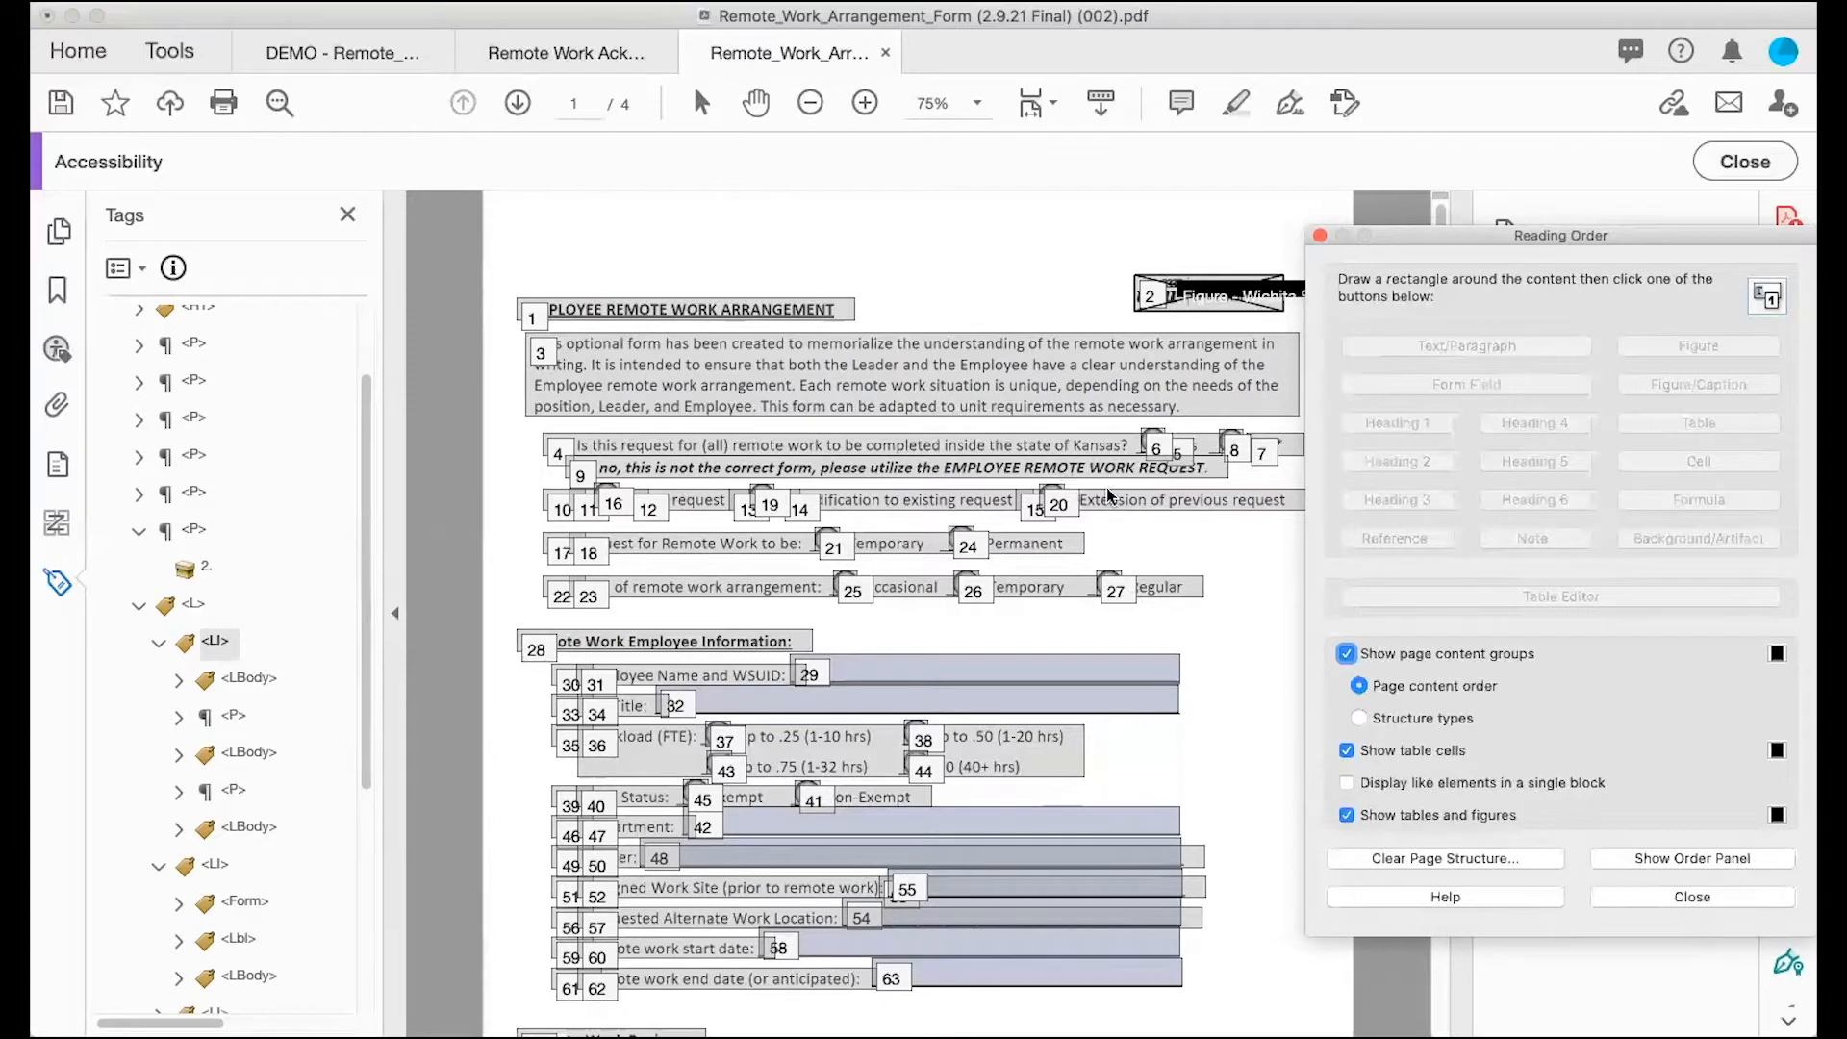
pyautogui.moveTo(1074, 481); pyautogui.dragTo(1301, 531)
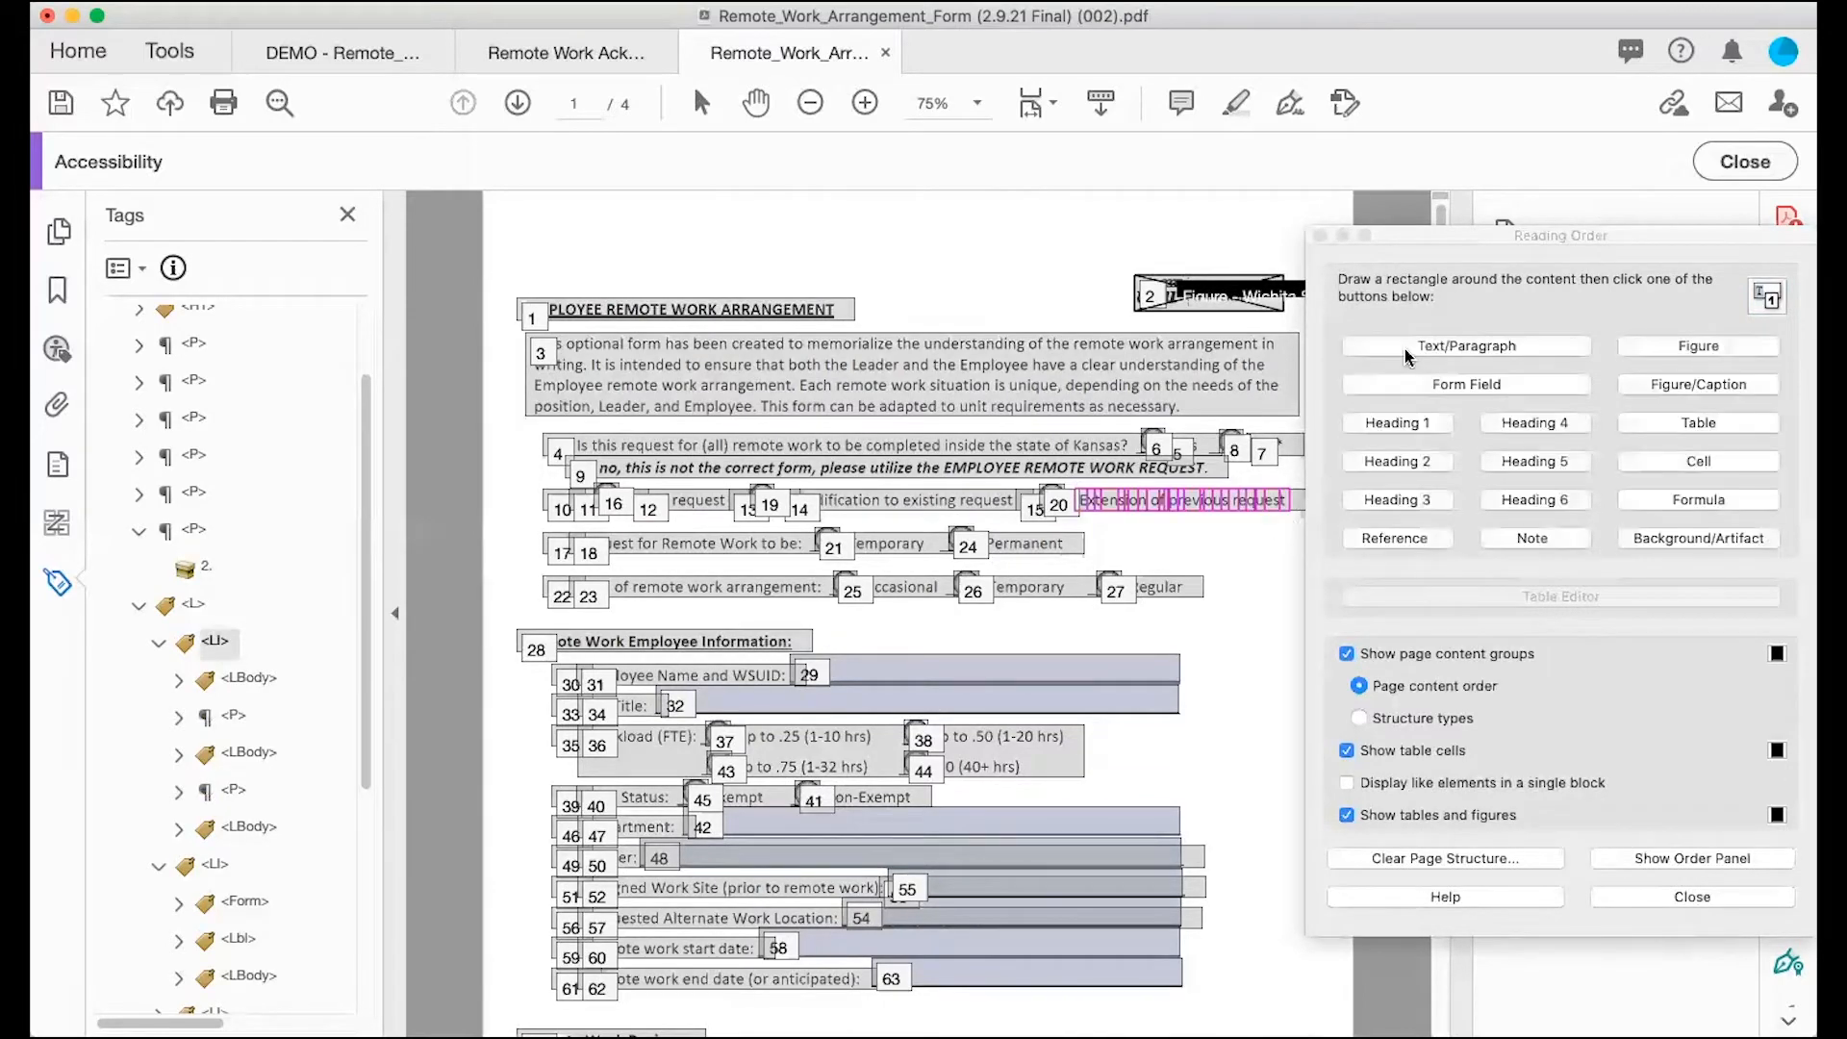
pyautogui.click(1439, 344)
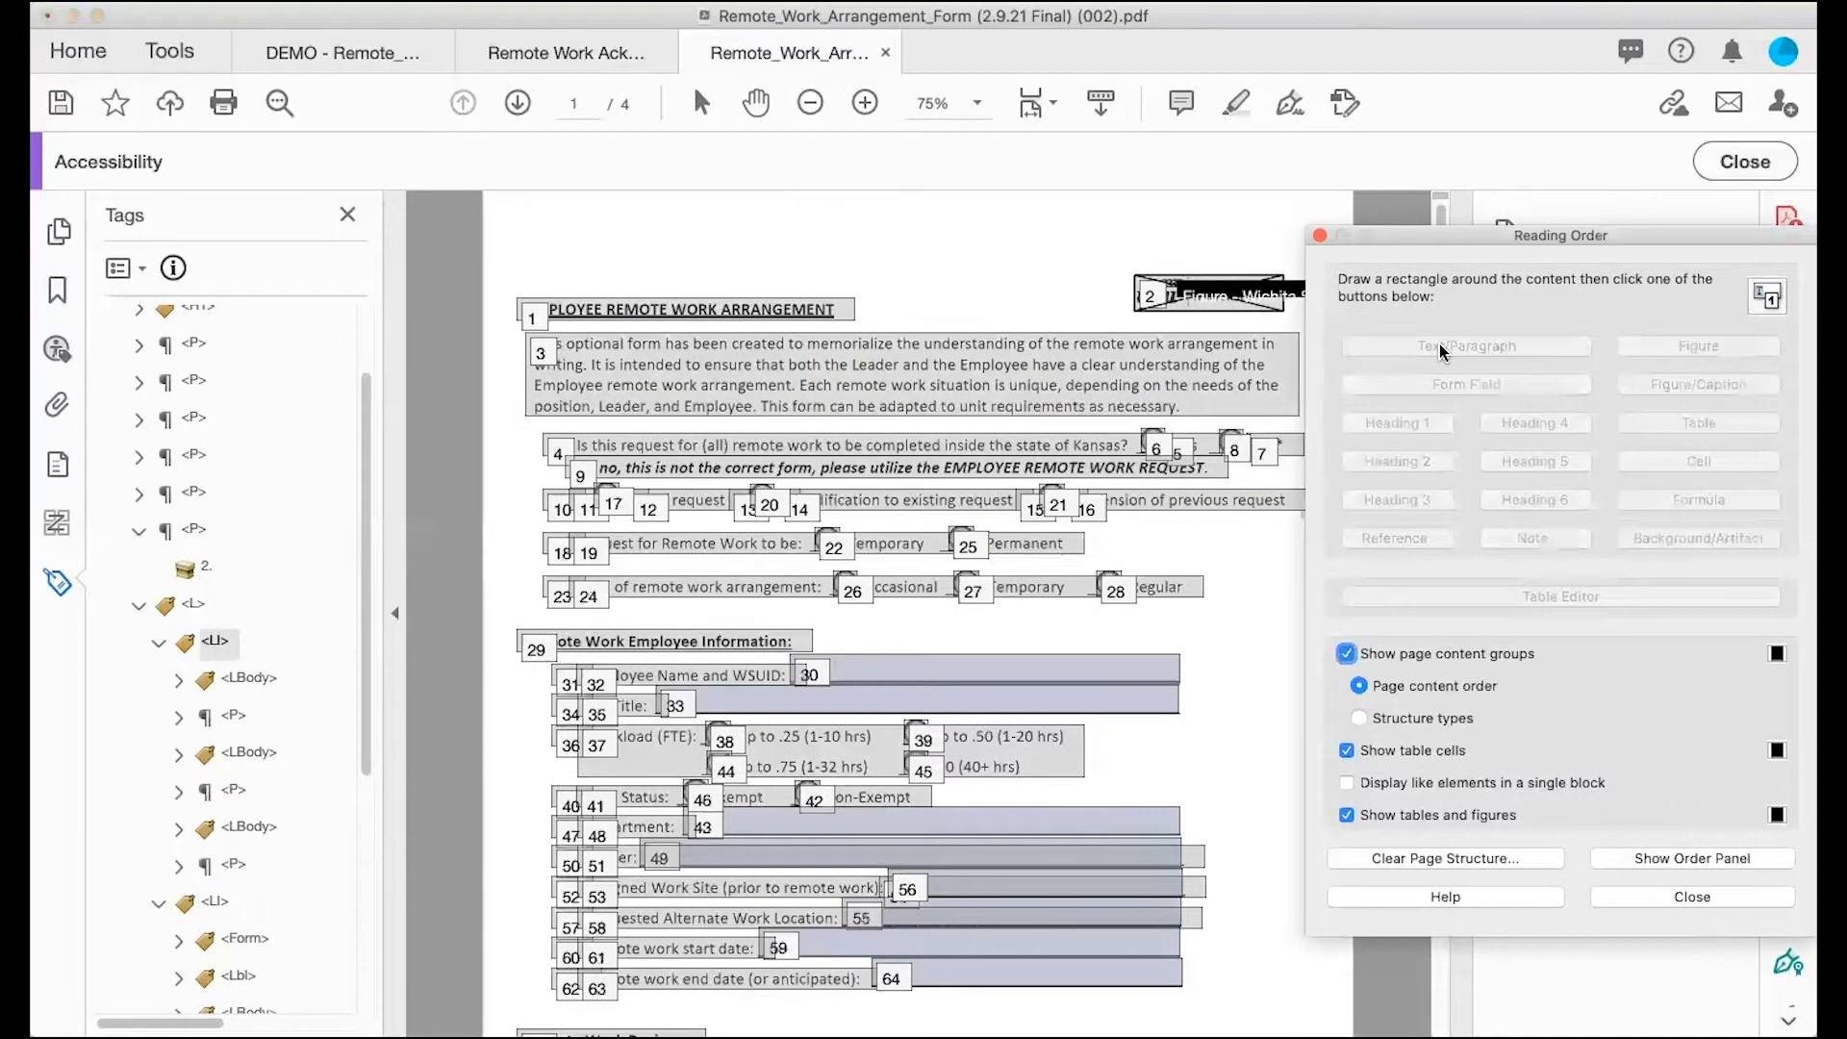
# Step: Move the three option labels' P tags out of the list, directly above the L tag in reading order, and expand the "New request" P tag
pyautogui.click(231, 715)
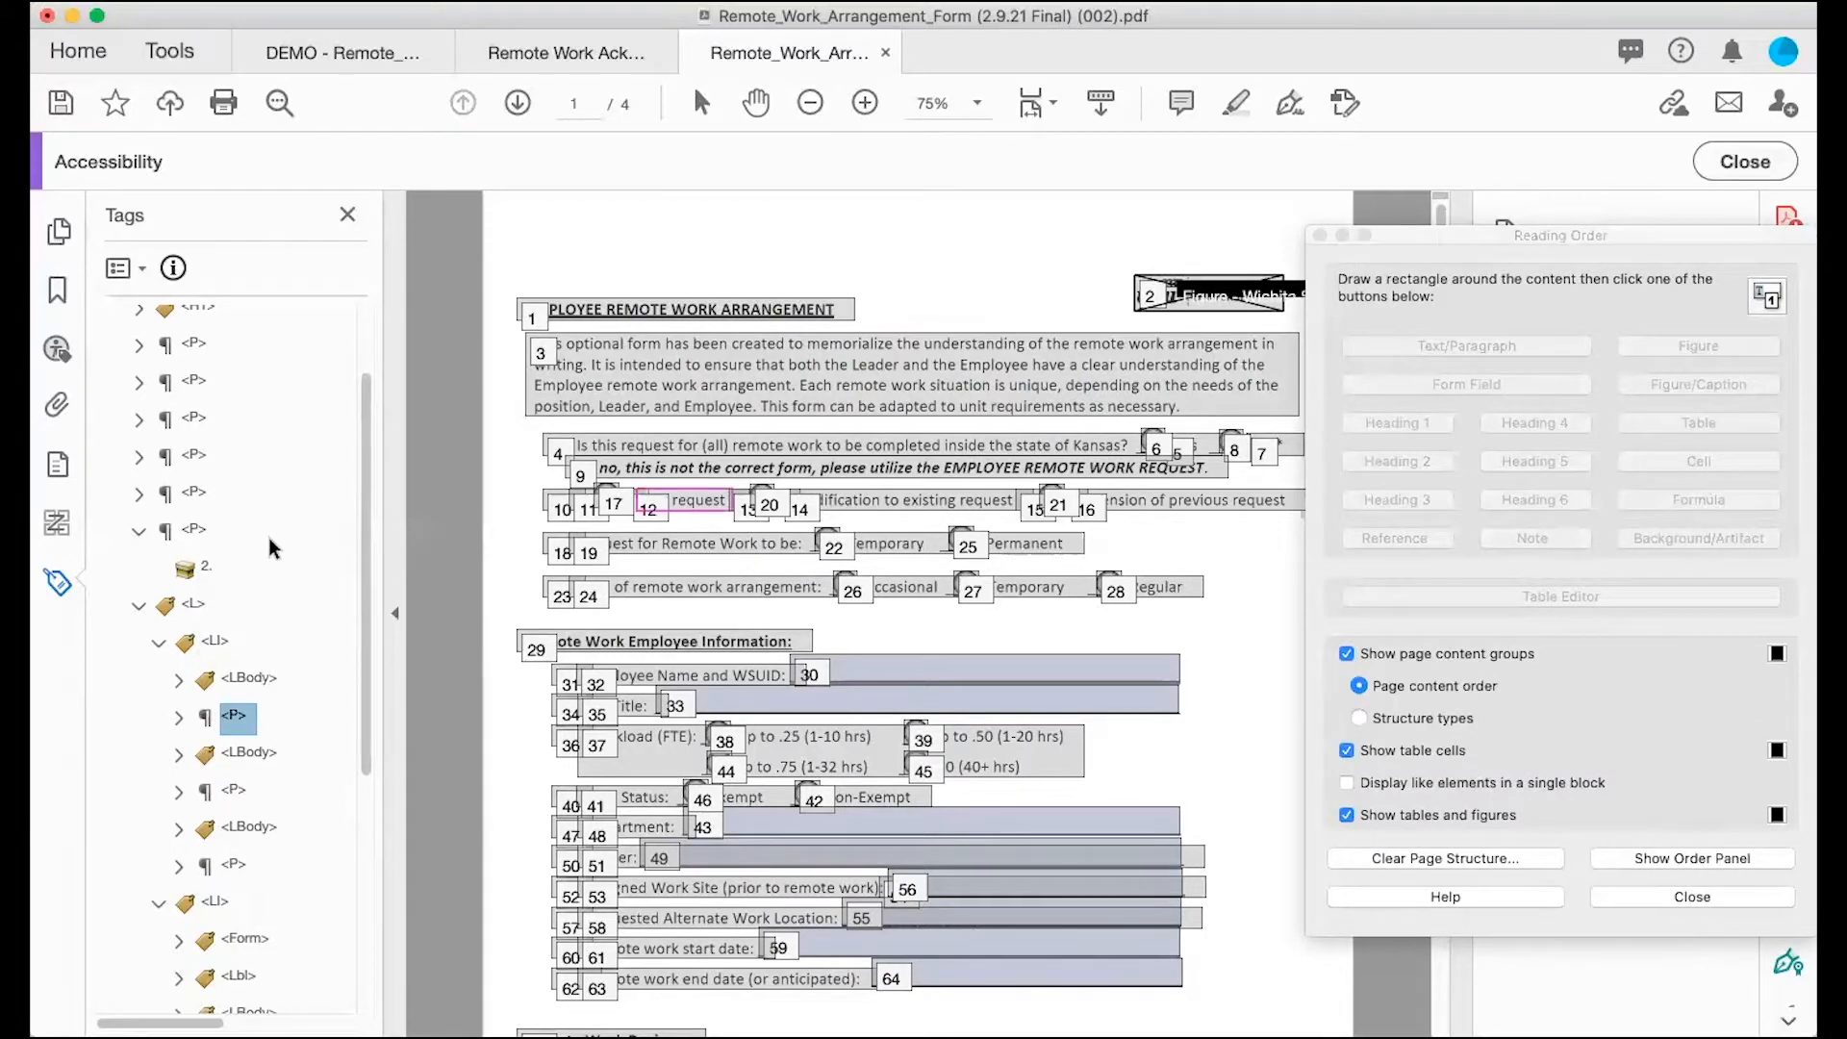
pyautogui.click(138, 530)
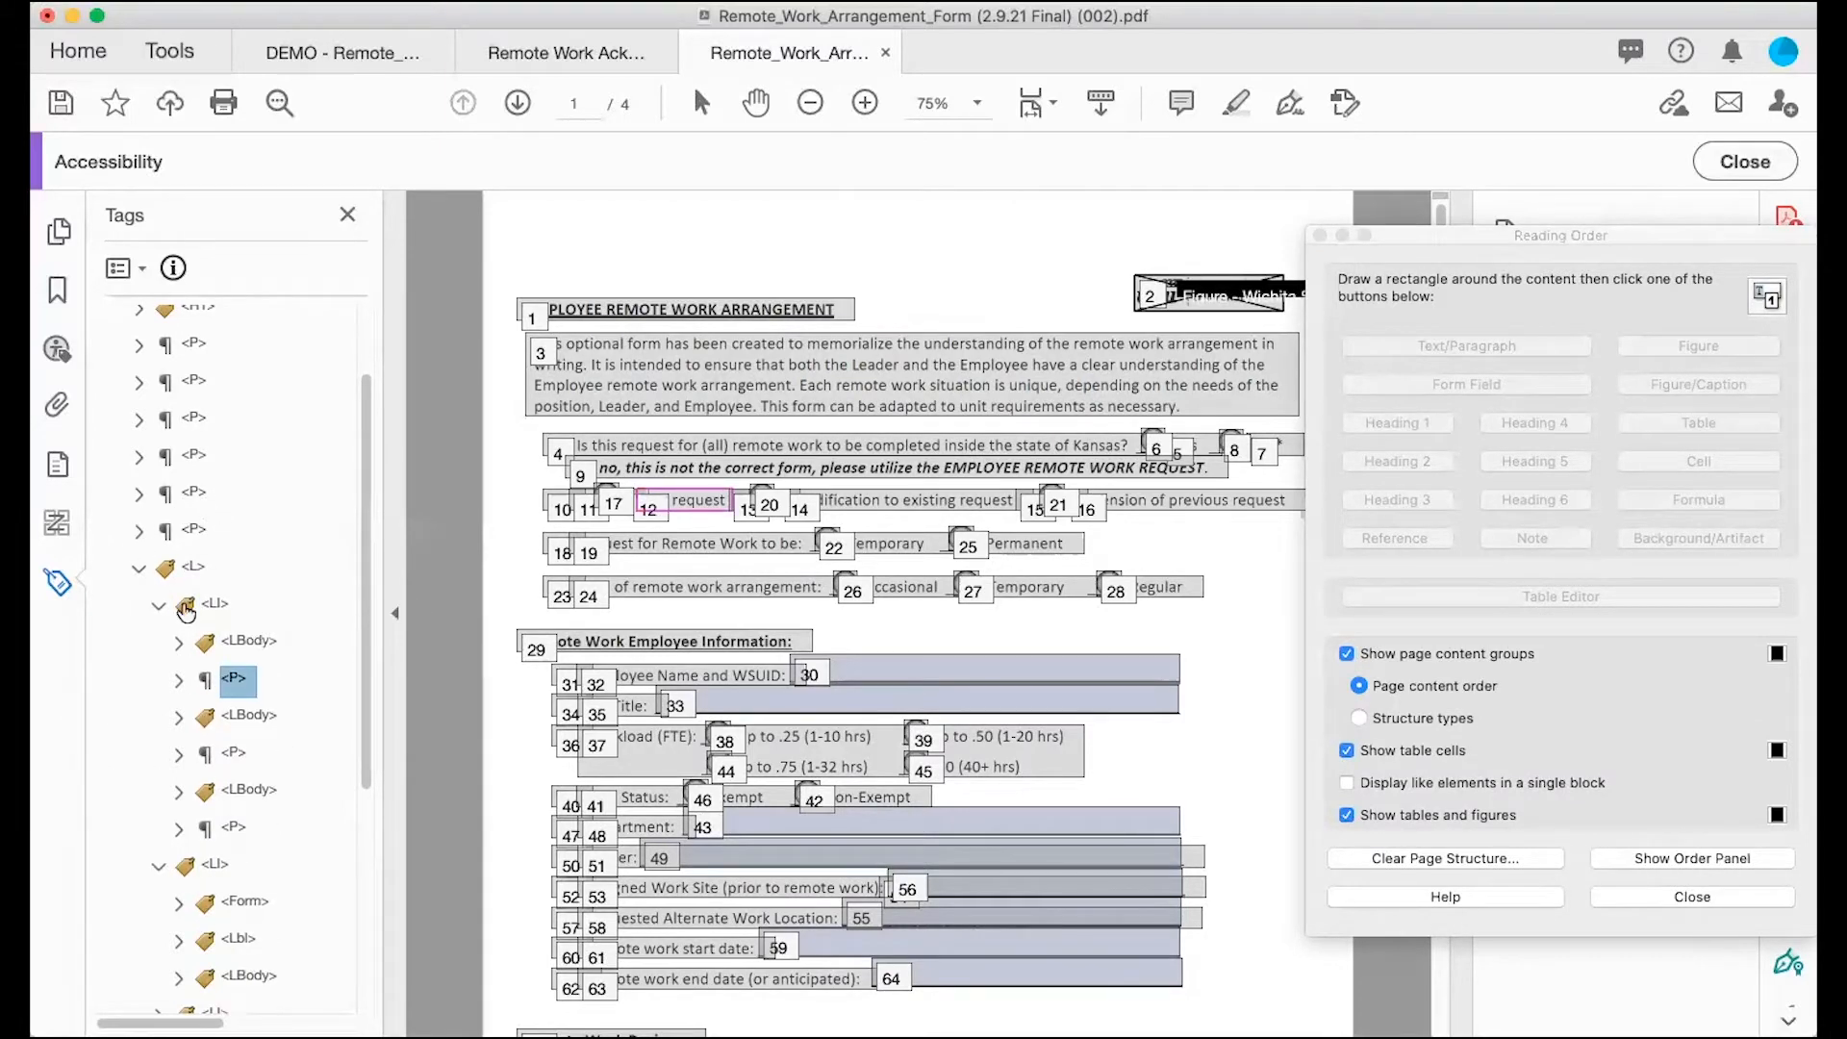
pyautogui.moveTo(228, 674); pyautogui.dragTo(189, 552)
pyautogui.click(139, 530)
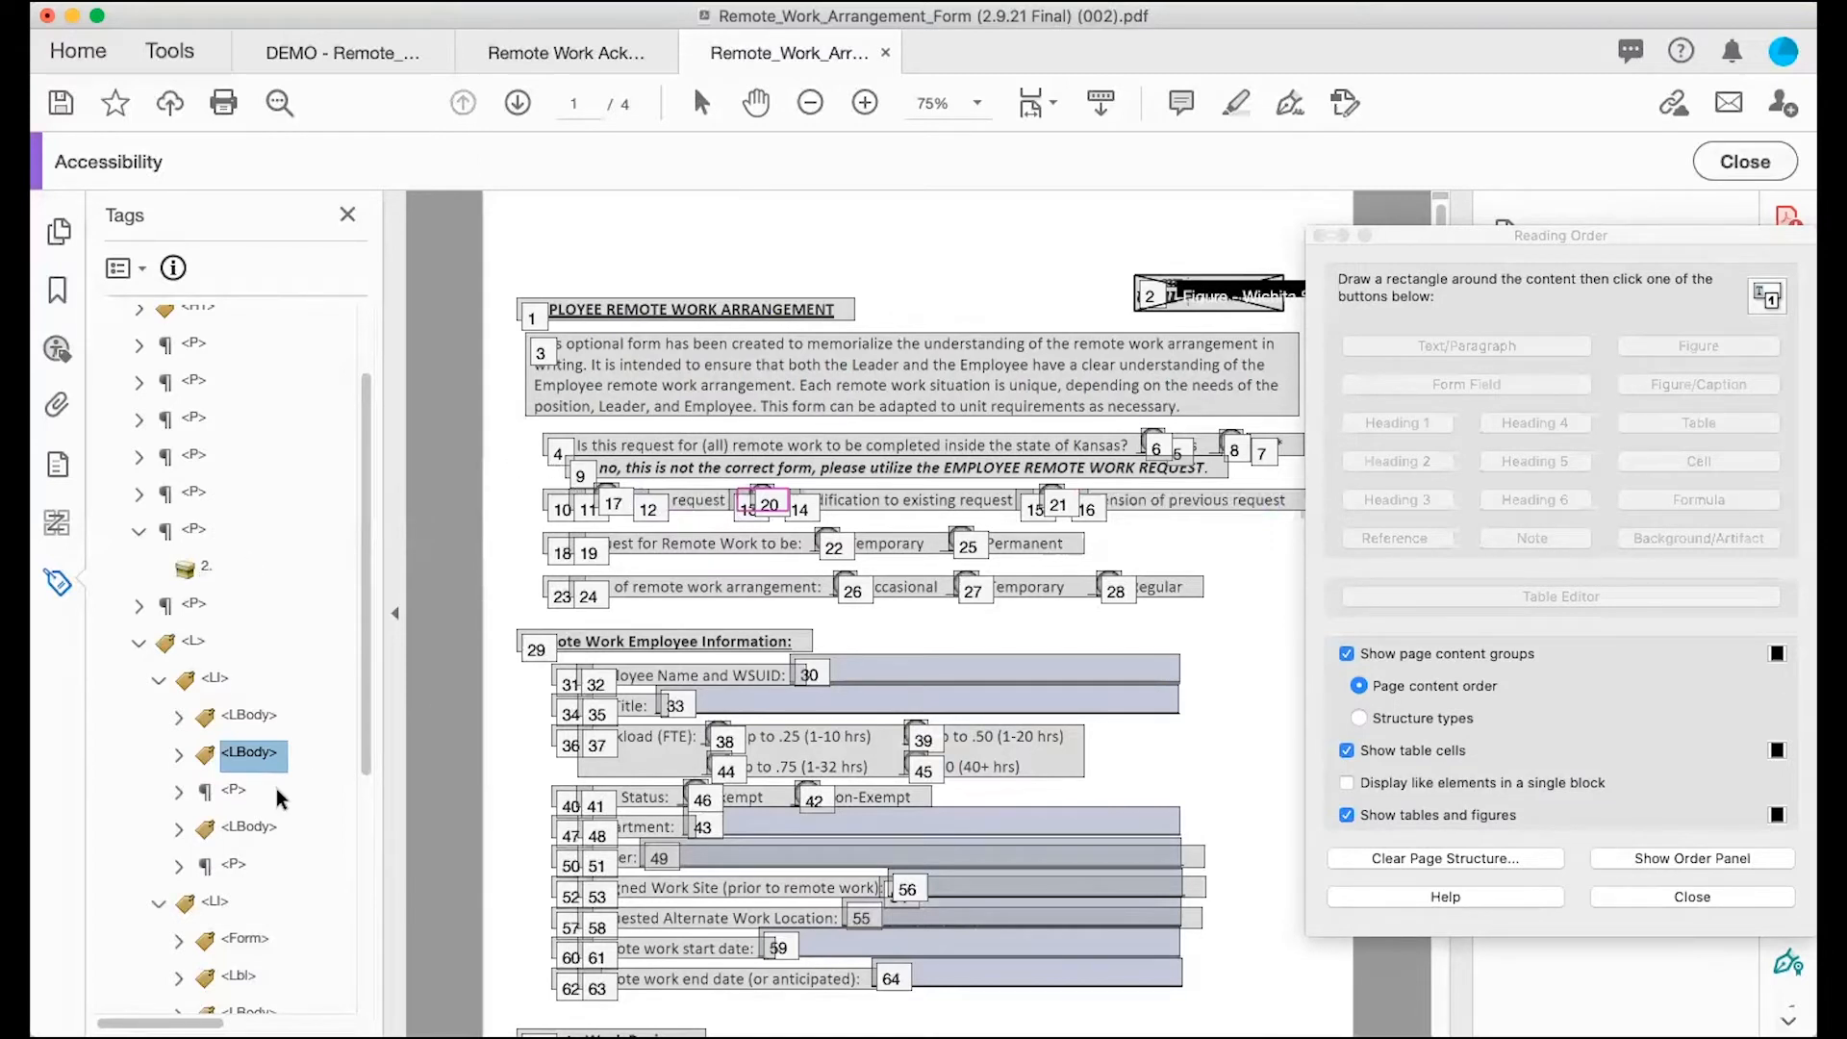
pyautogui.click(234, 791)
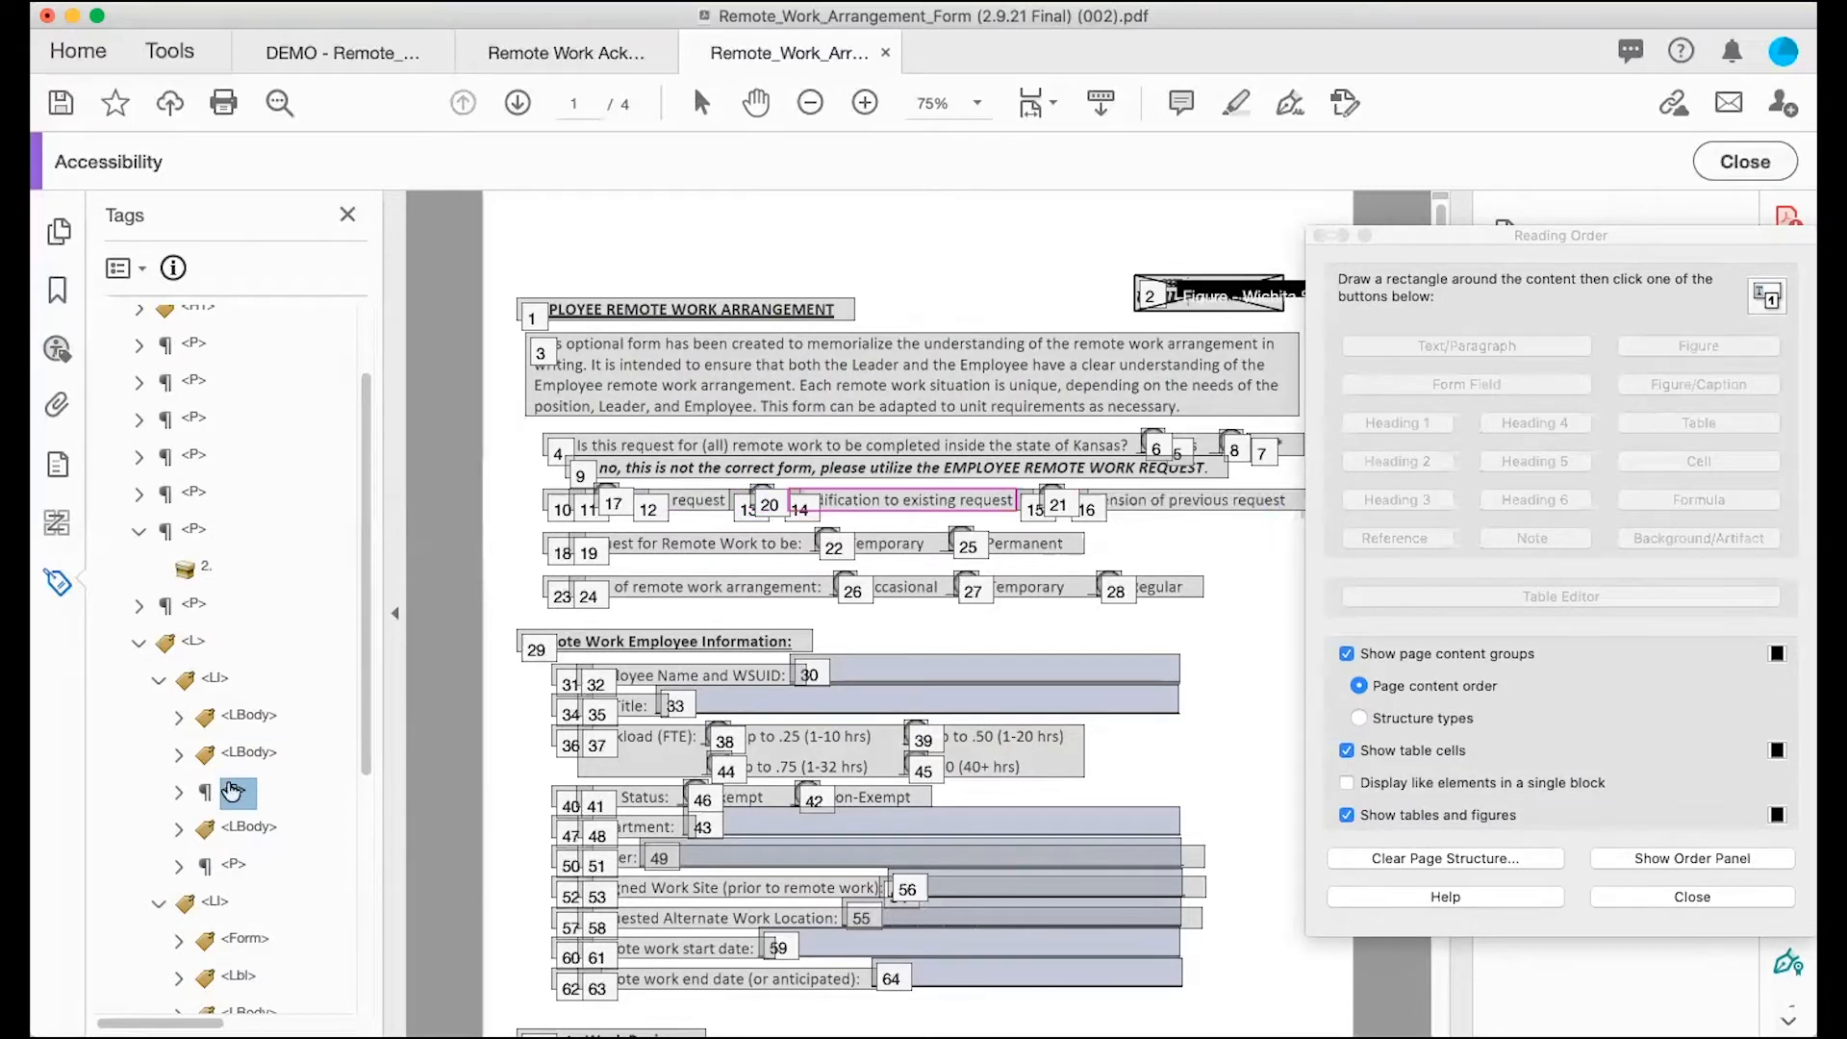
pyautogui.moveTo(231, 791); pyautogui.dragTo(197, 635)
pyautogui.click(231, 866)
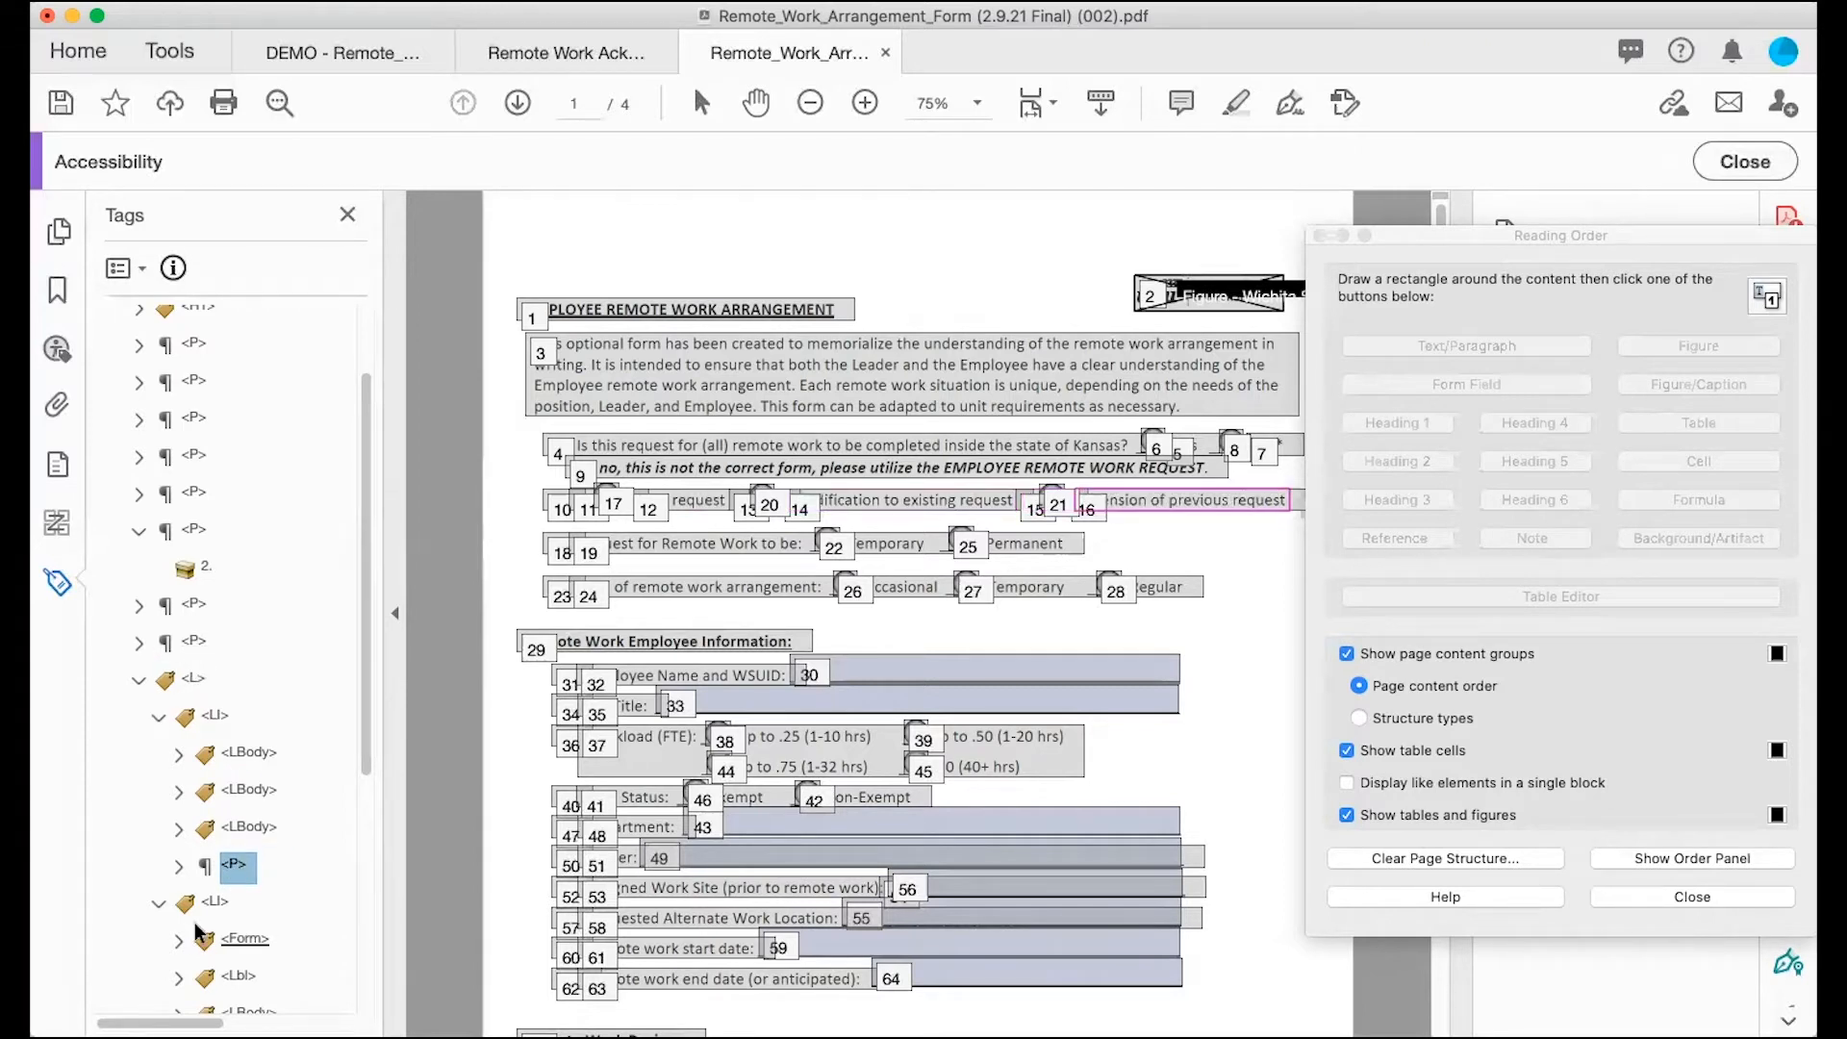
pyautogui.moveTo(231, 869); pyautogui.dragTo(183, 662)
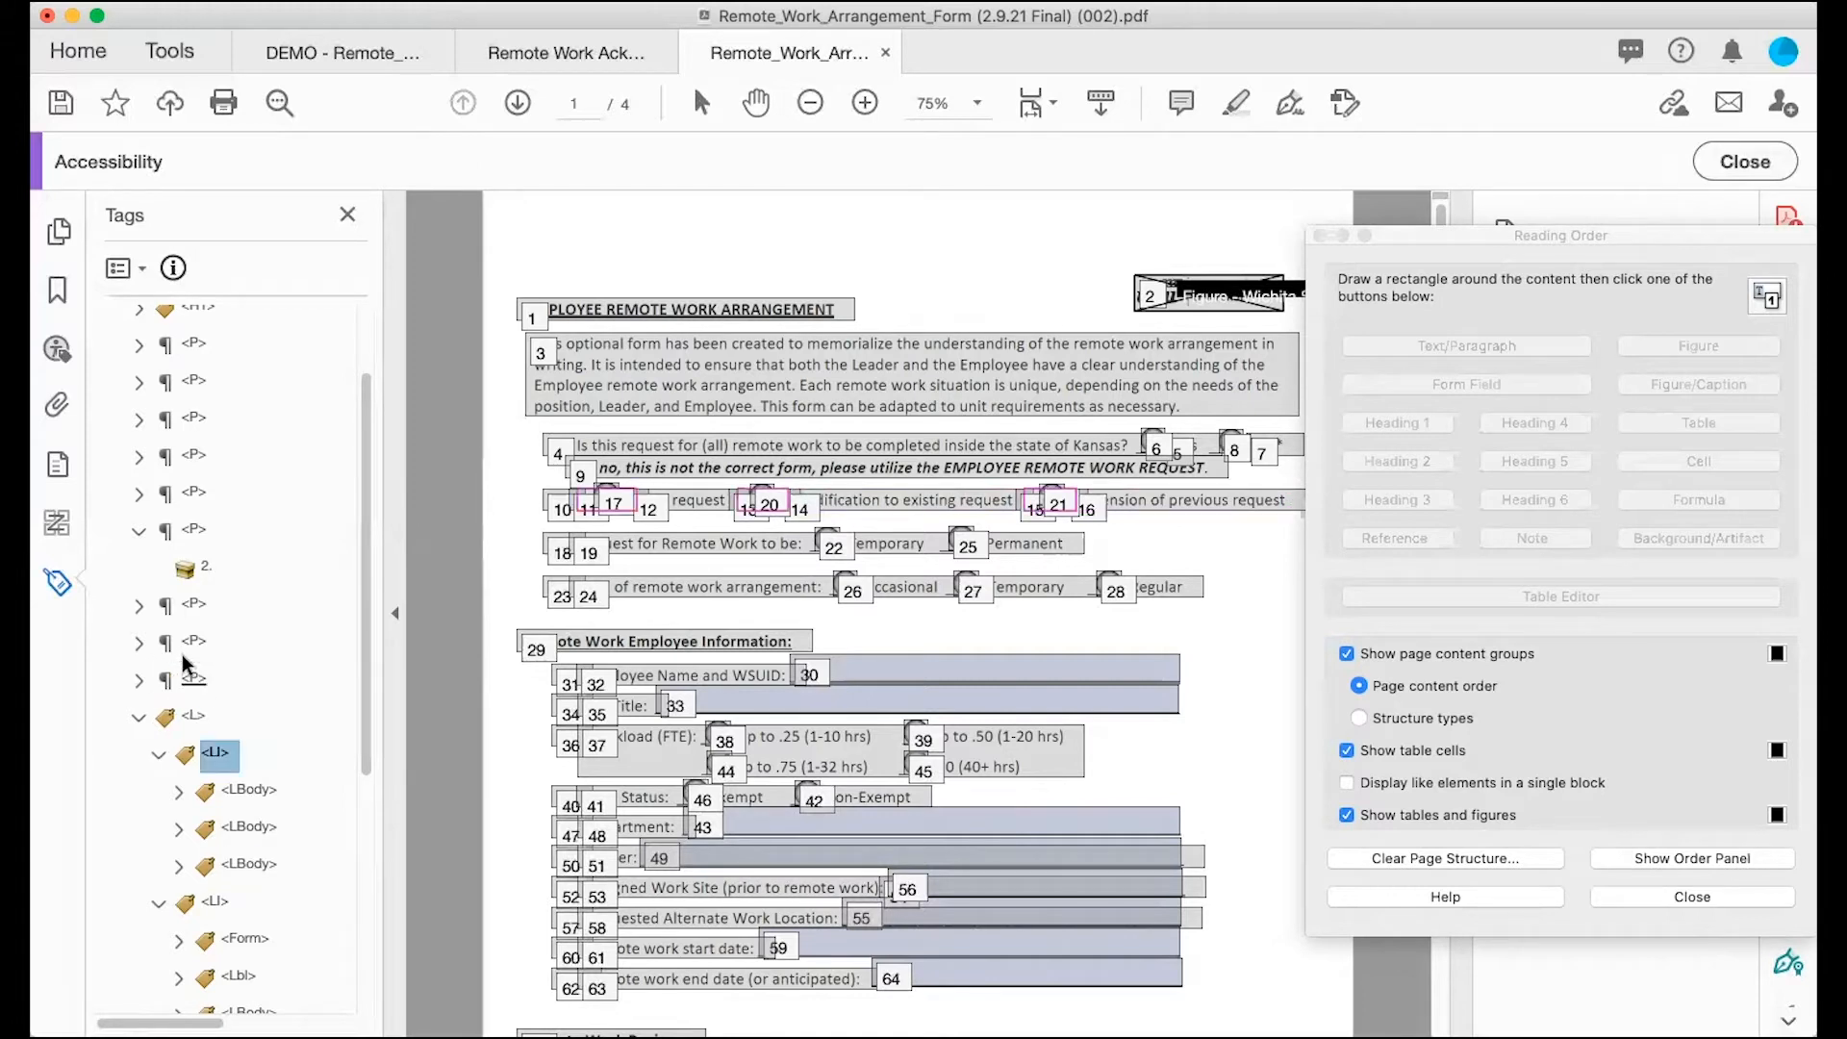
pyautogui.click(138, 605)
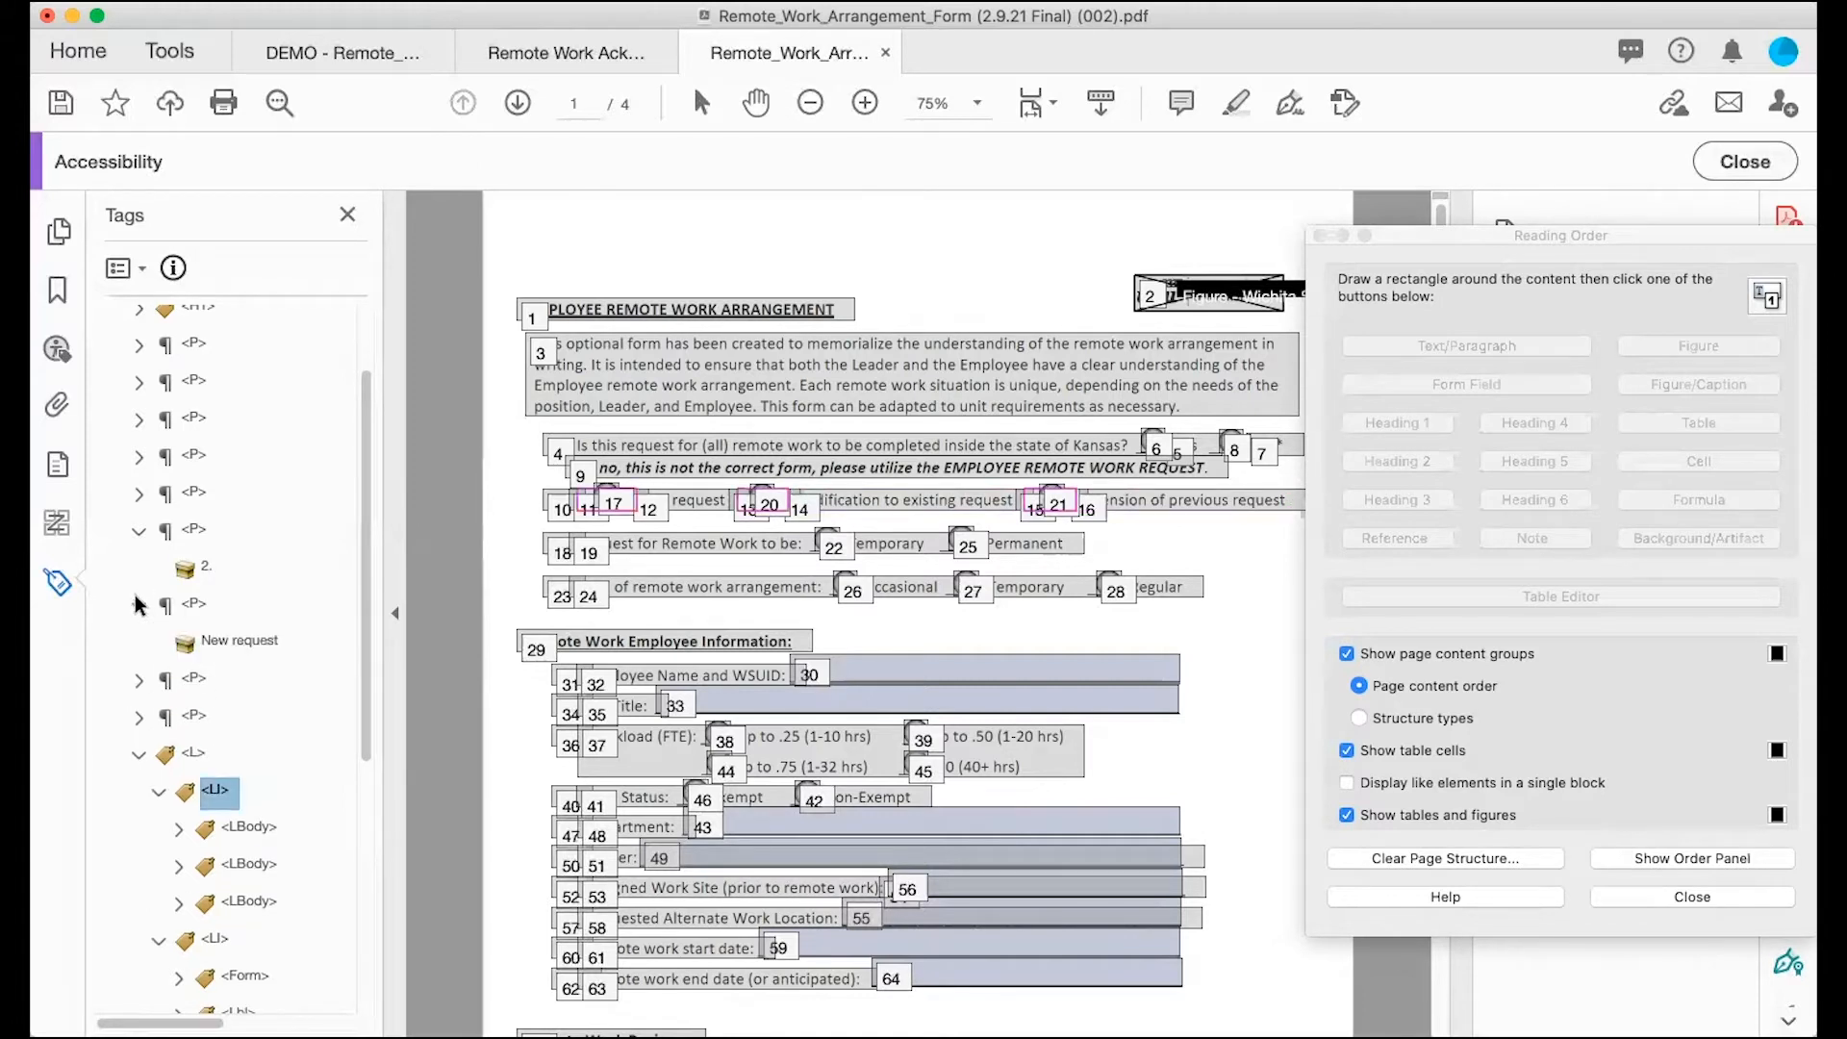
# Step: Expand the paragraph tags that hold the "Modification to existing request" and "Extension of previous request" text
pyautogui.click(137, 679)
pyautogui.click(137, 752)
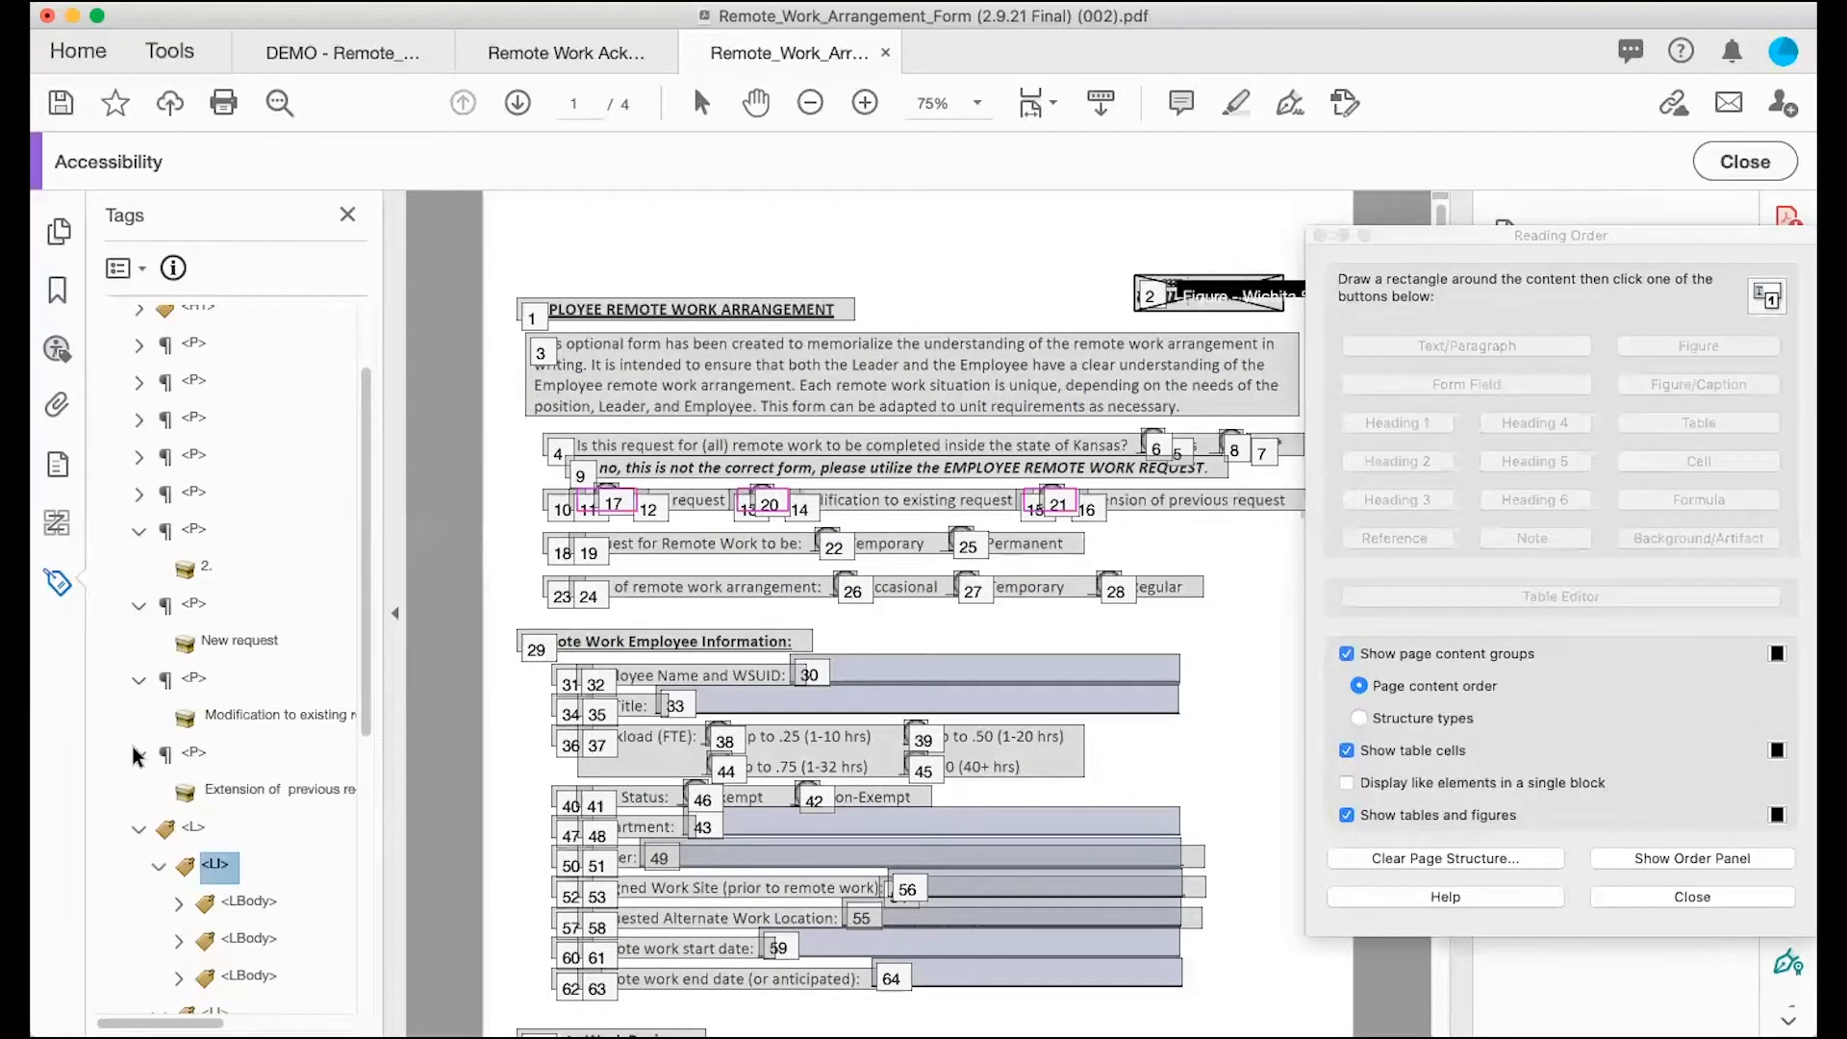
pyautogui.scroll(-4, 131, 746)
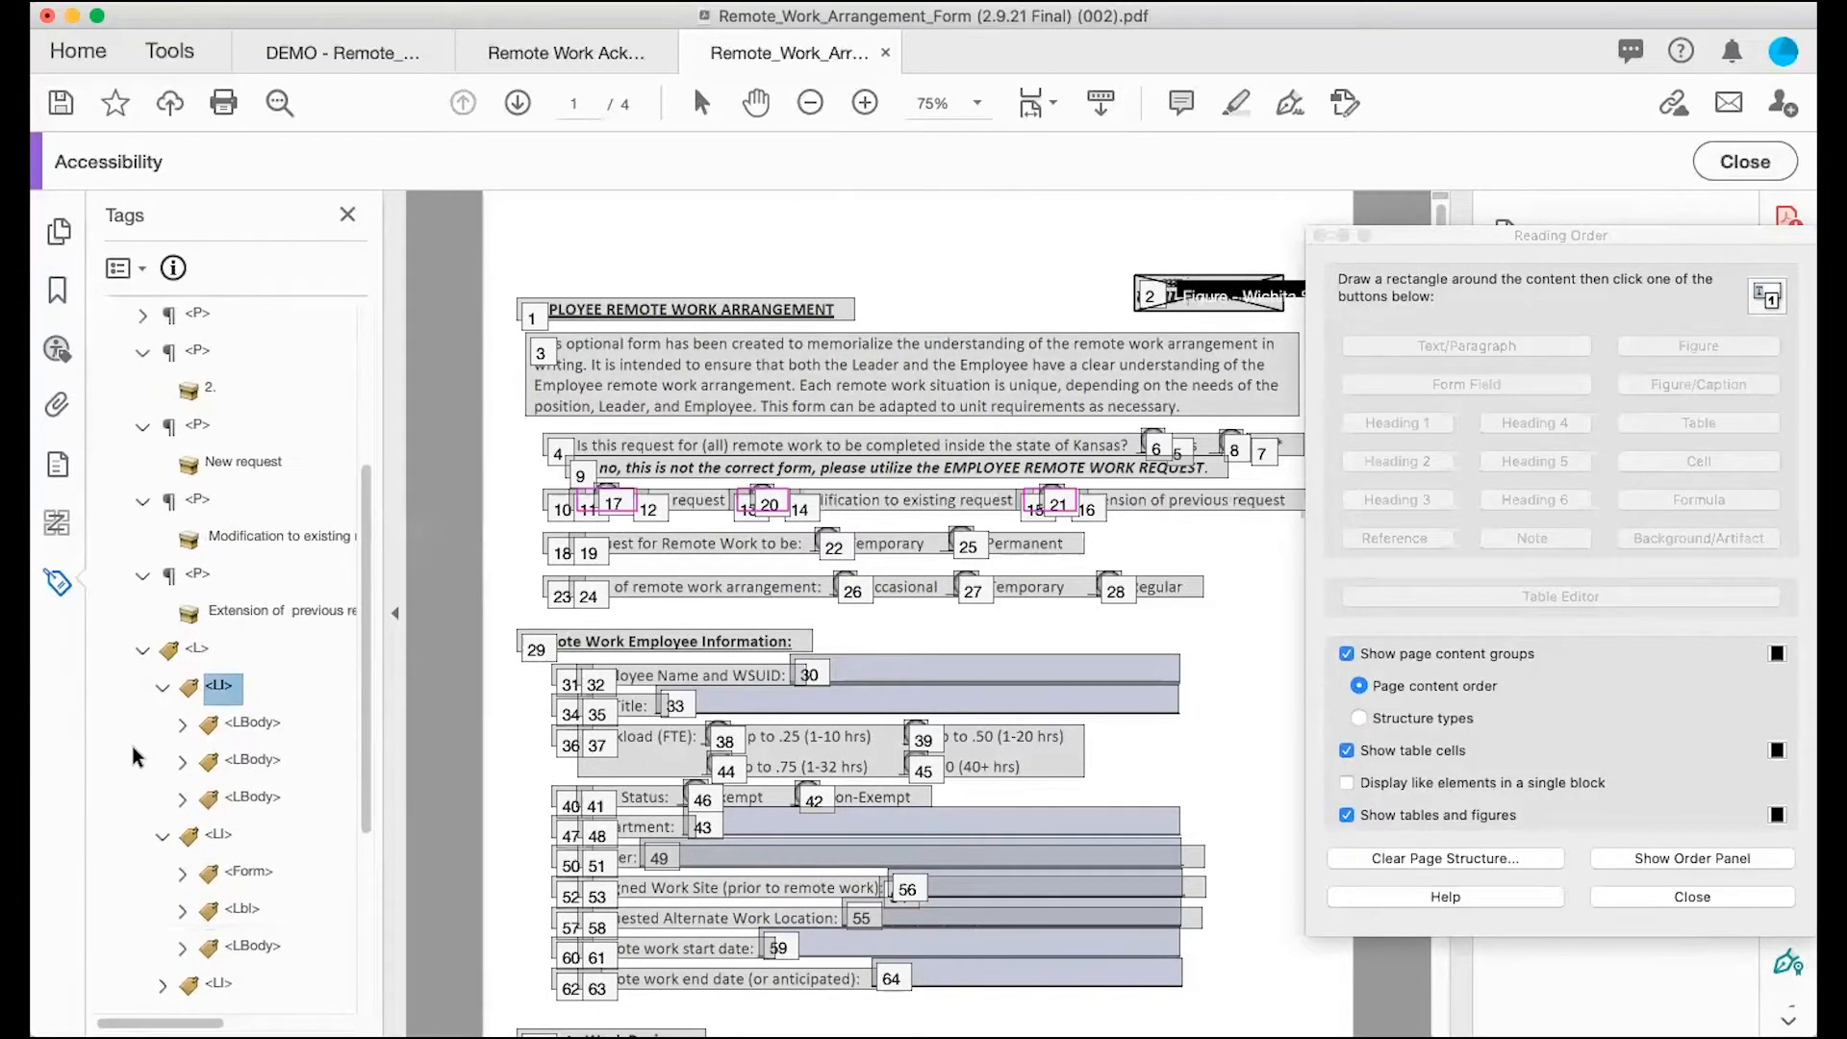
# Step: Change the underline content in the list item's first LBody tag, before "New request", to a Page artifact
pyautogui.press('Down')
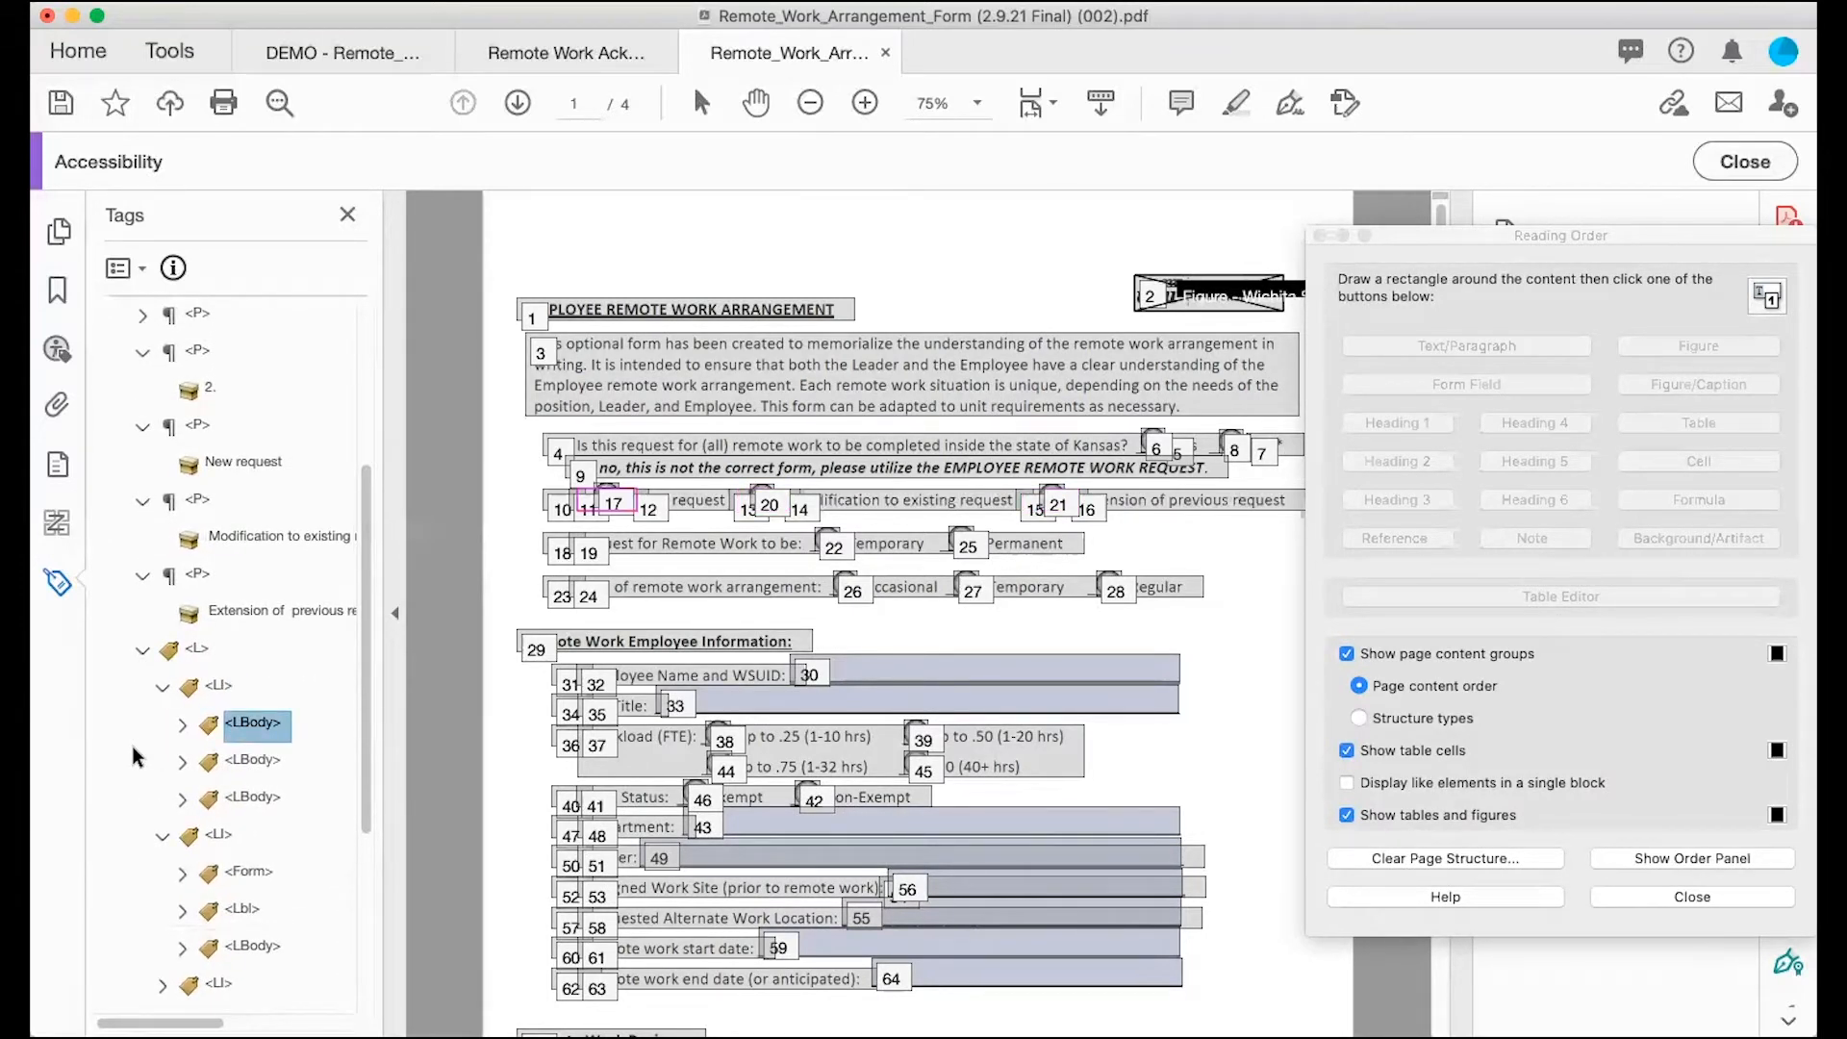
pyautogui.click(181, 726)
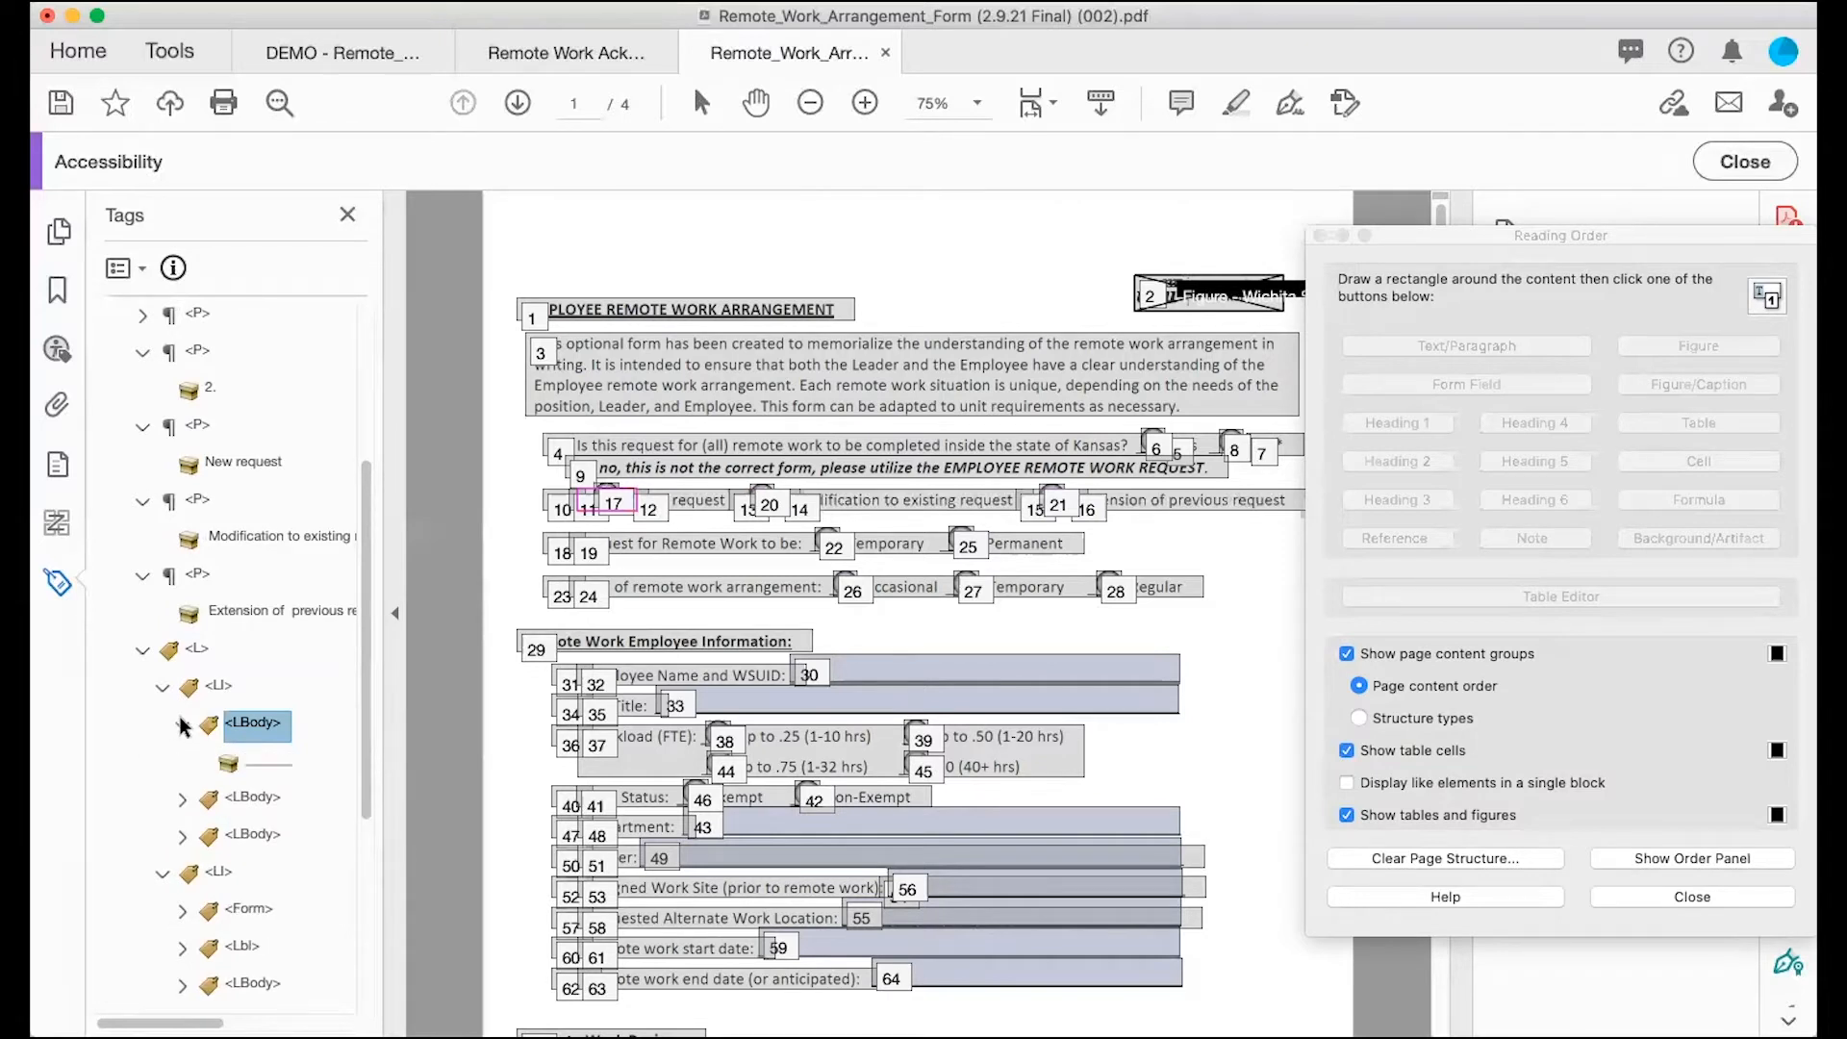
pyautogui.click(256, 762)
pyautogui.rightClick(258, 760)
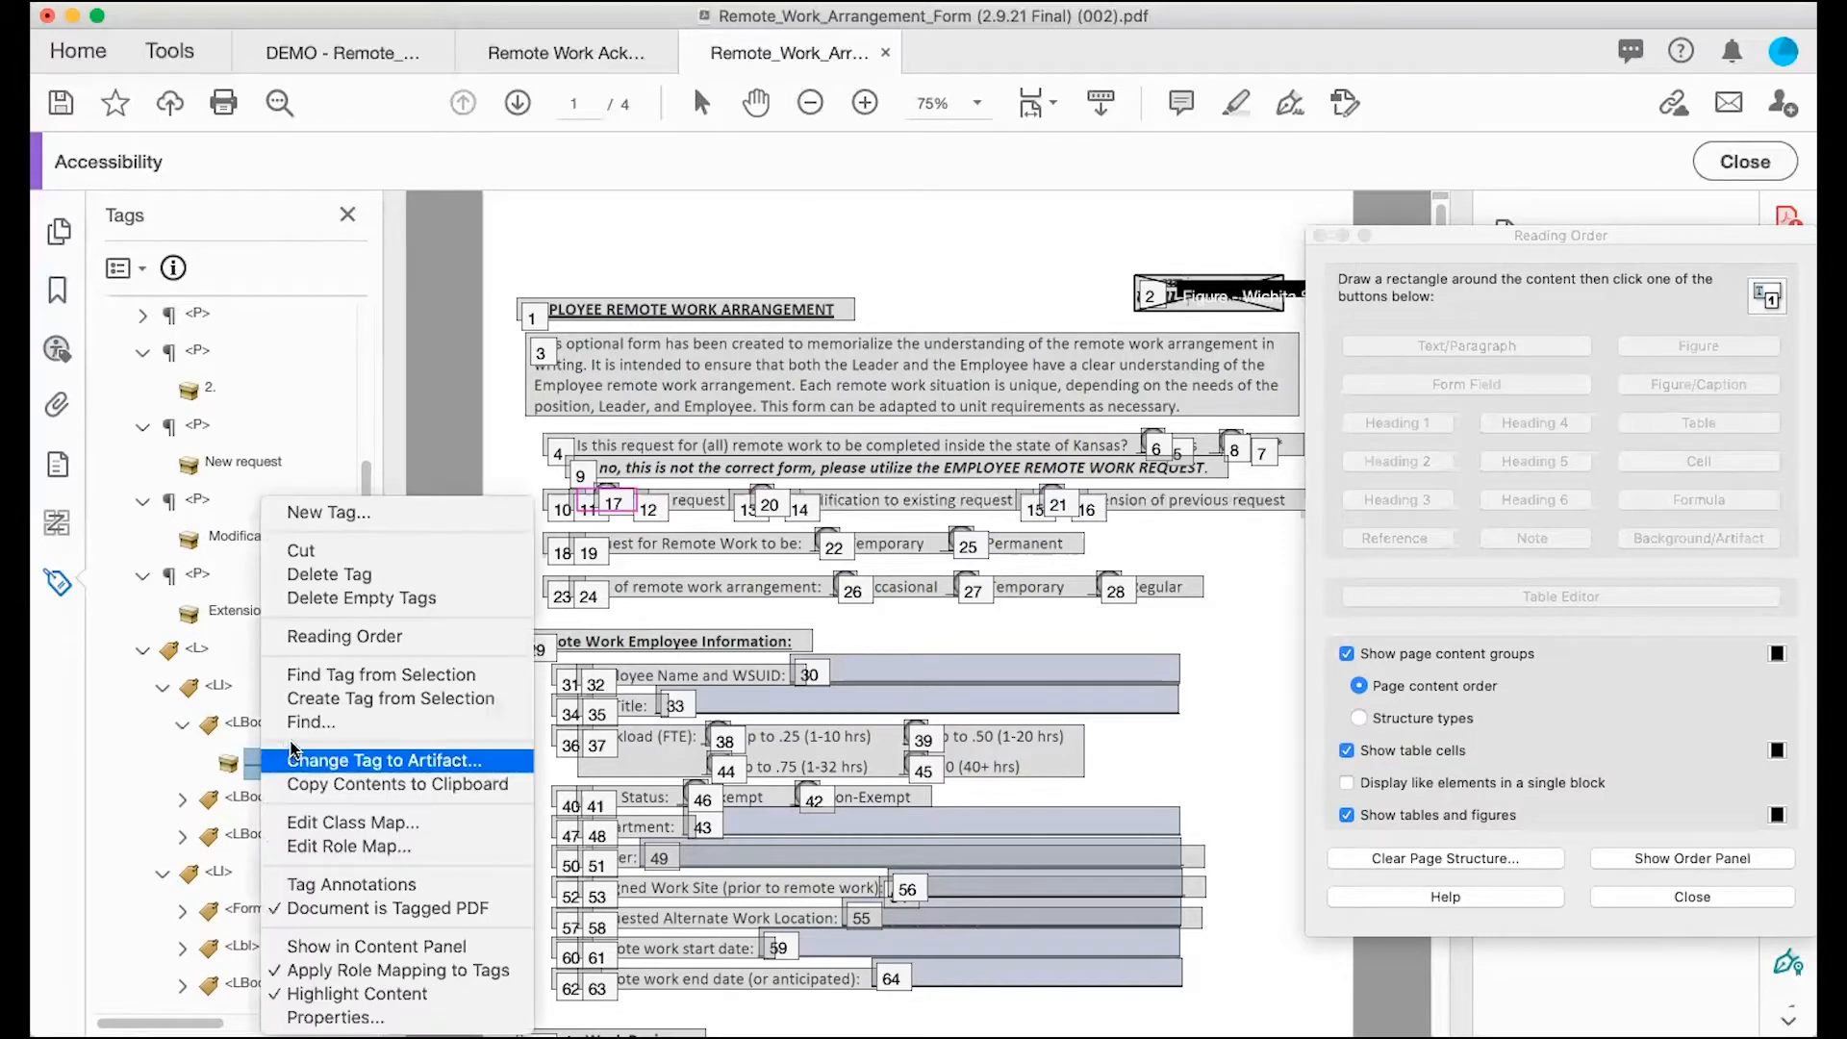
pyautogui.click(299, 763)
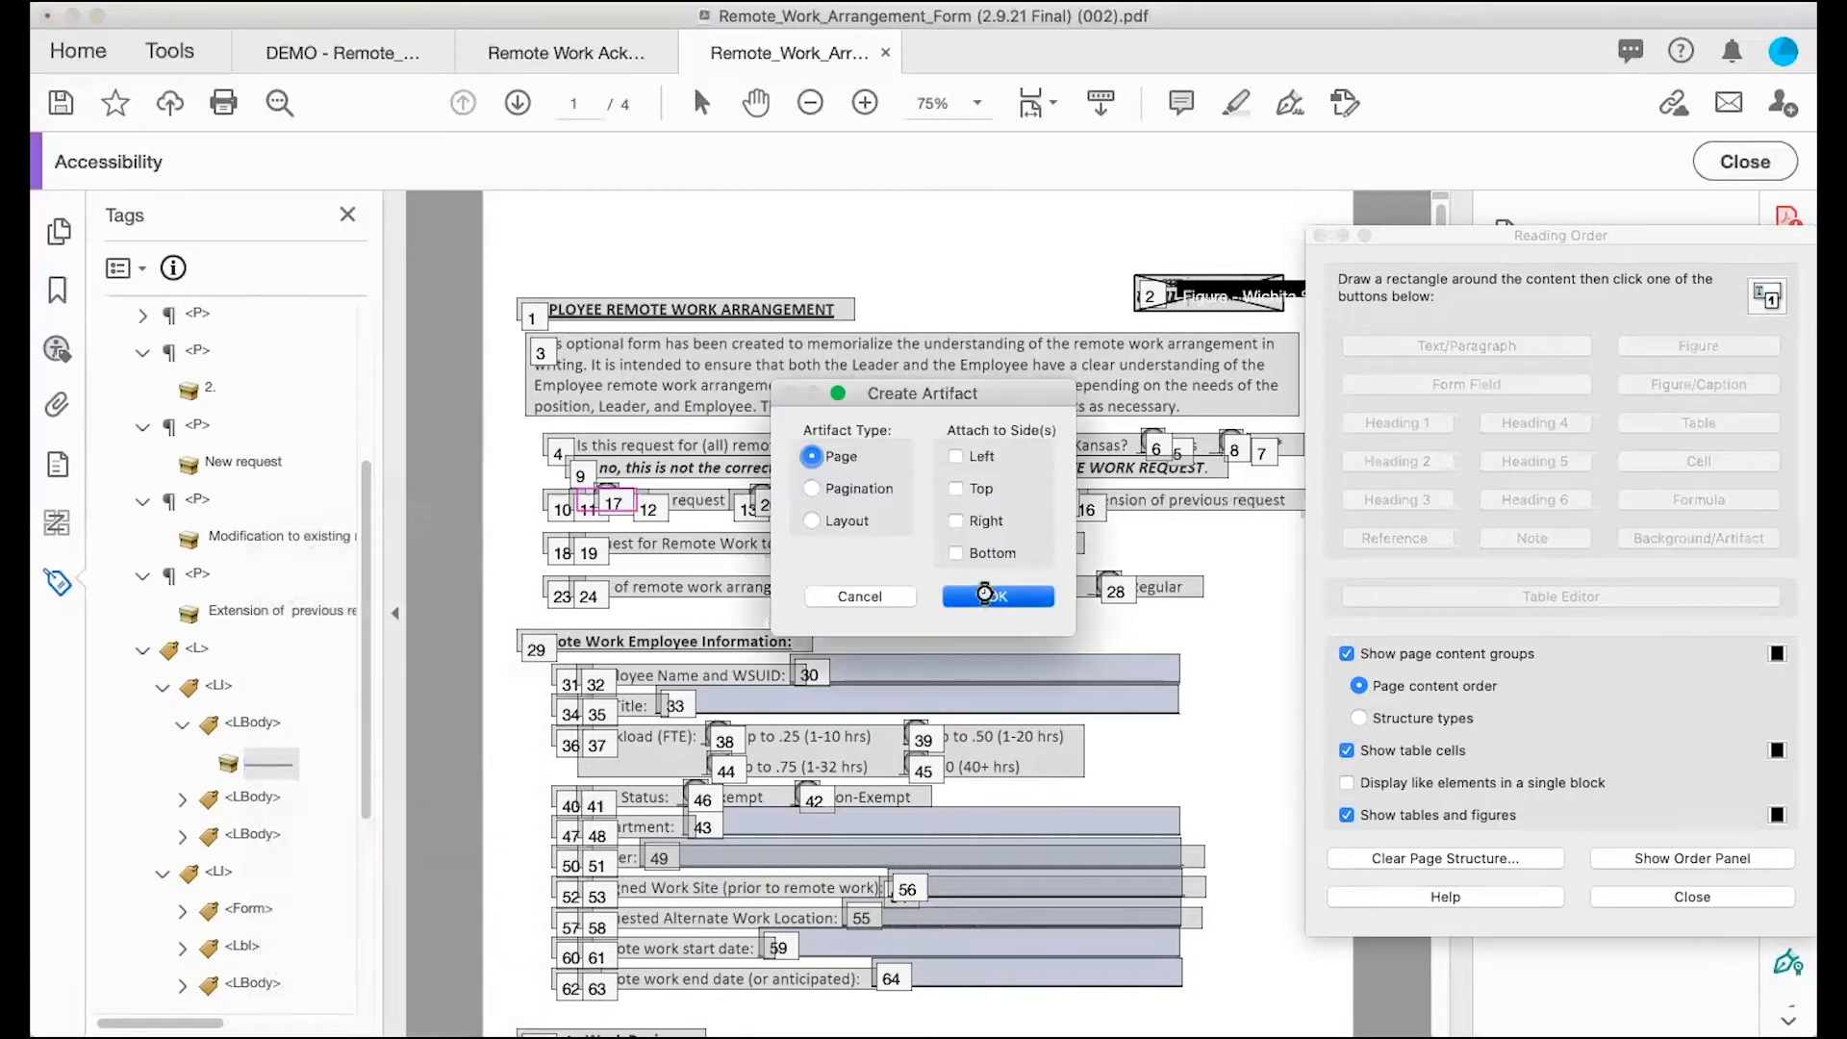
# Step: Change the underline content in the second LBody tag, before "Modification to existing request", to an artifact
pyautogui.click(182, 760)
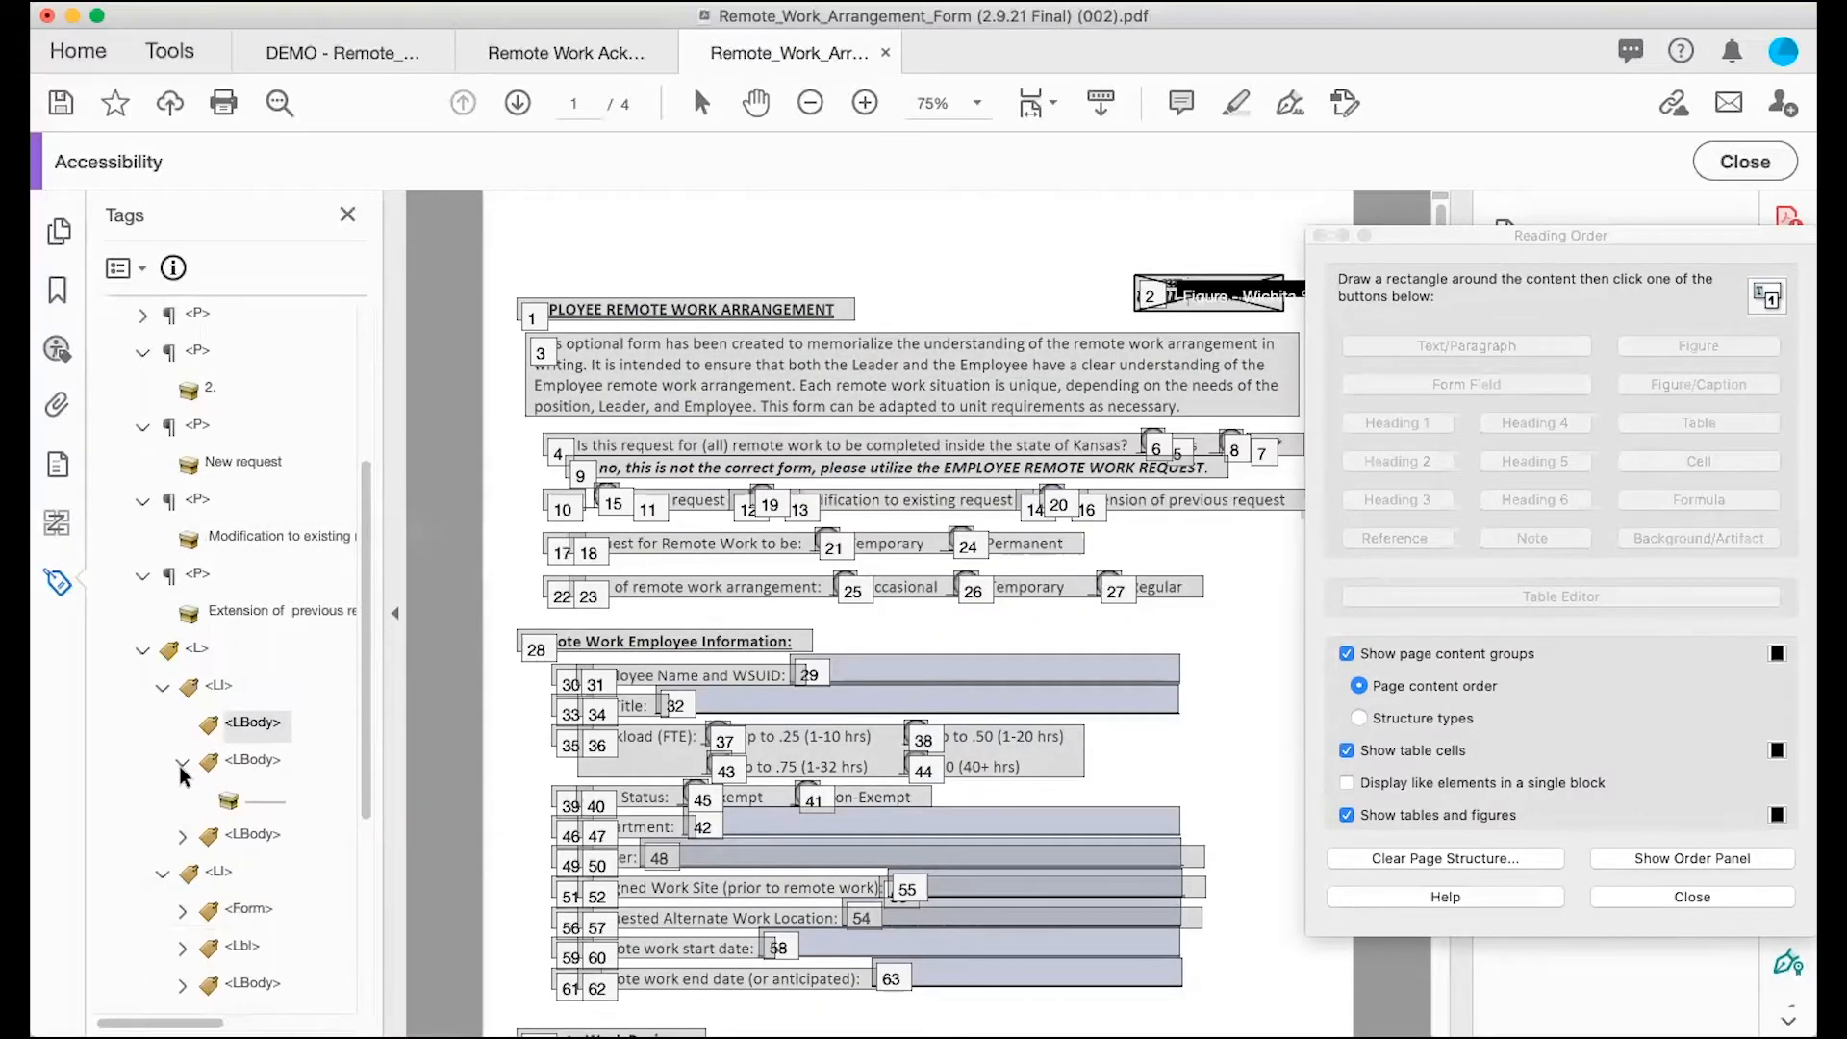
pyautogui.click(266, 804)
pyautogui.rightClick(266, 803)
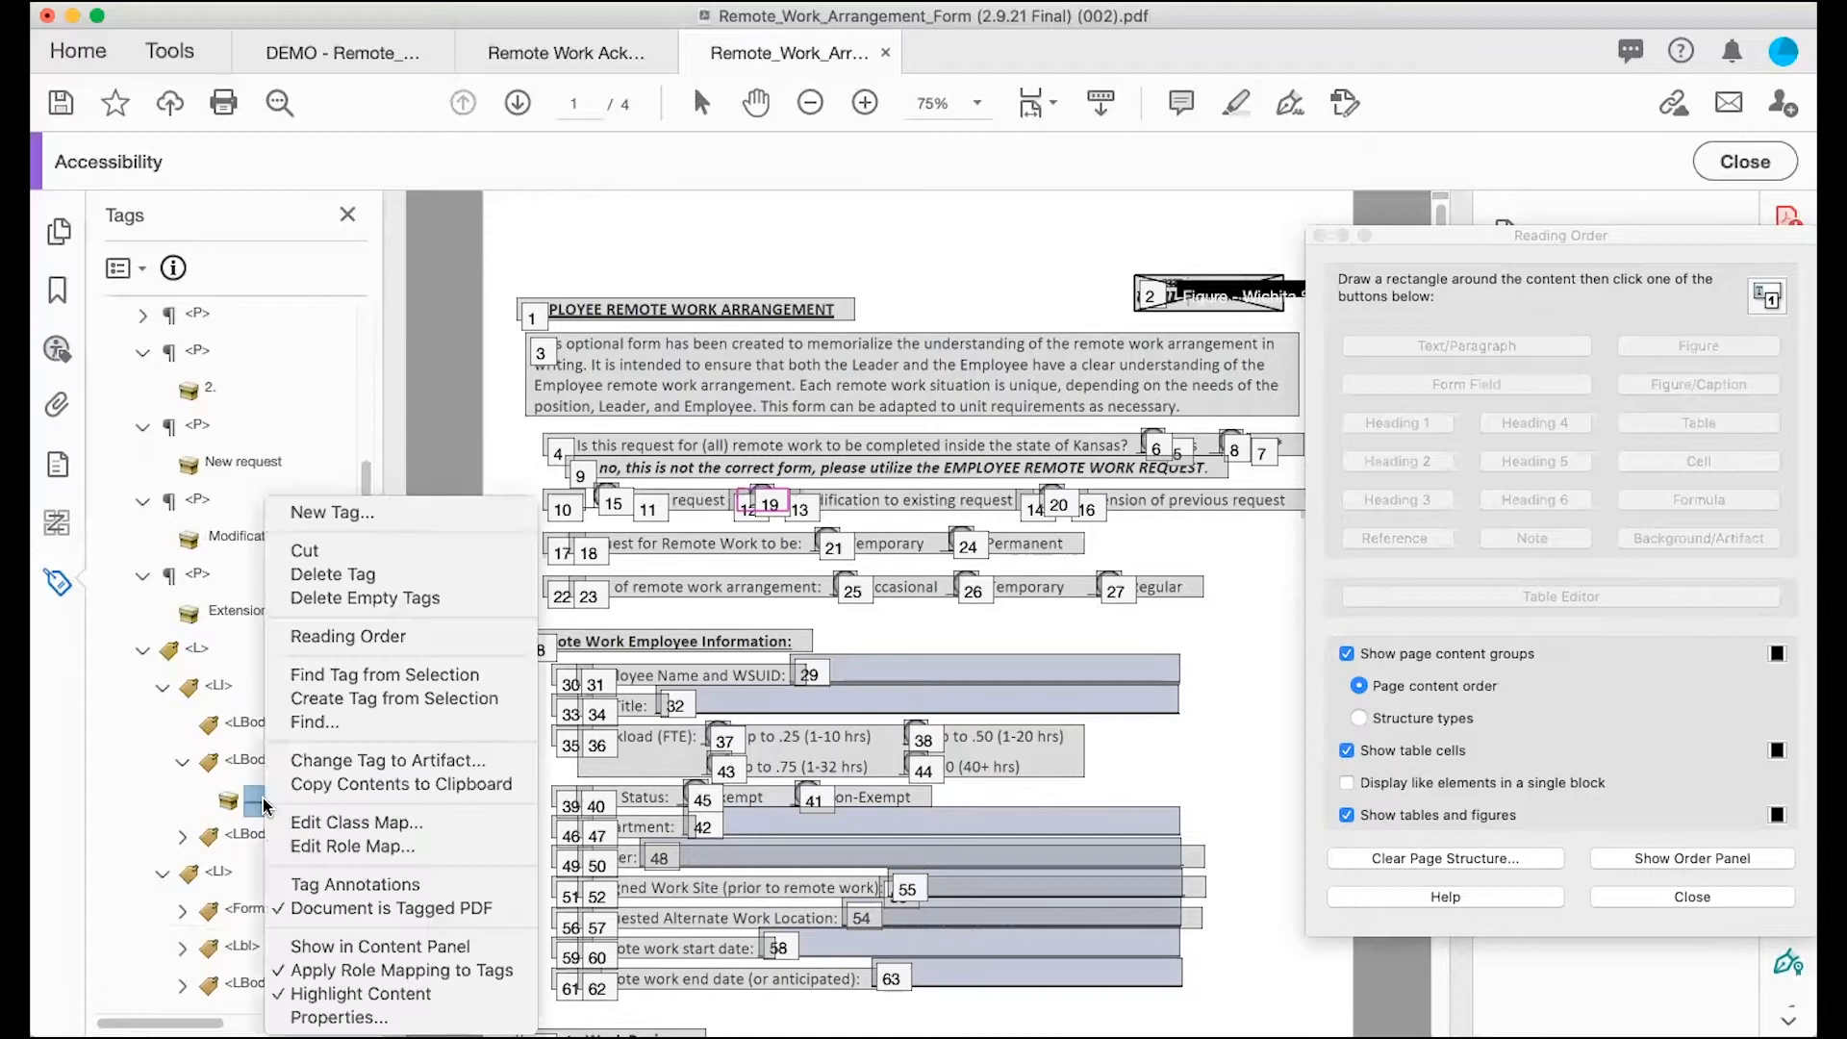
pyautogui.click(318, 760)
pyautogui.click(1006, 597)
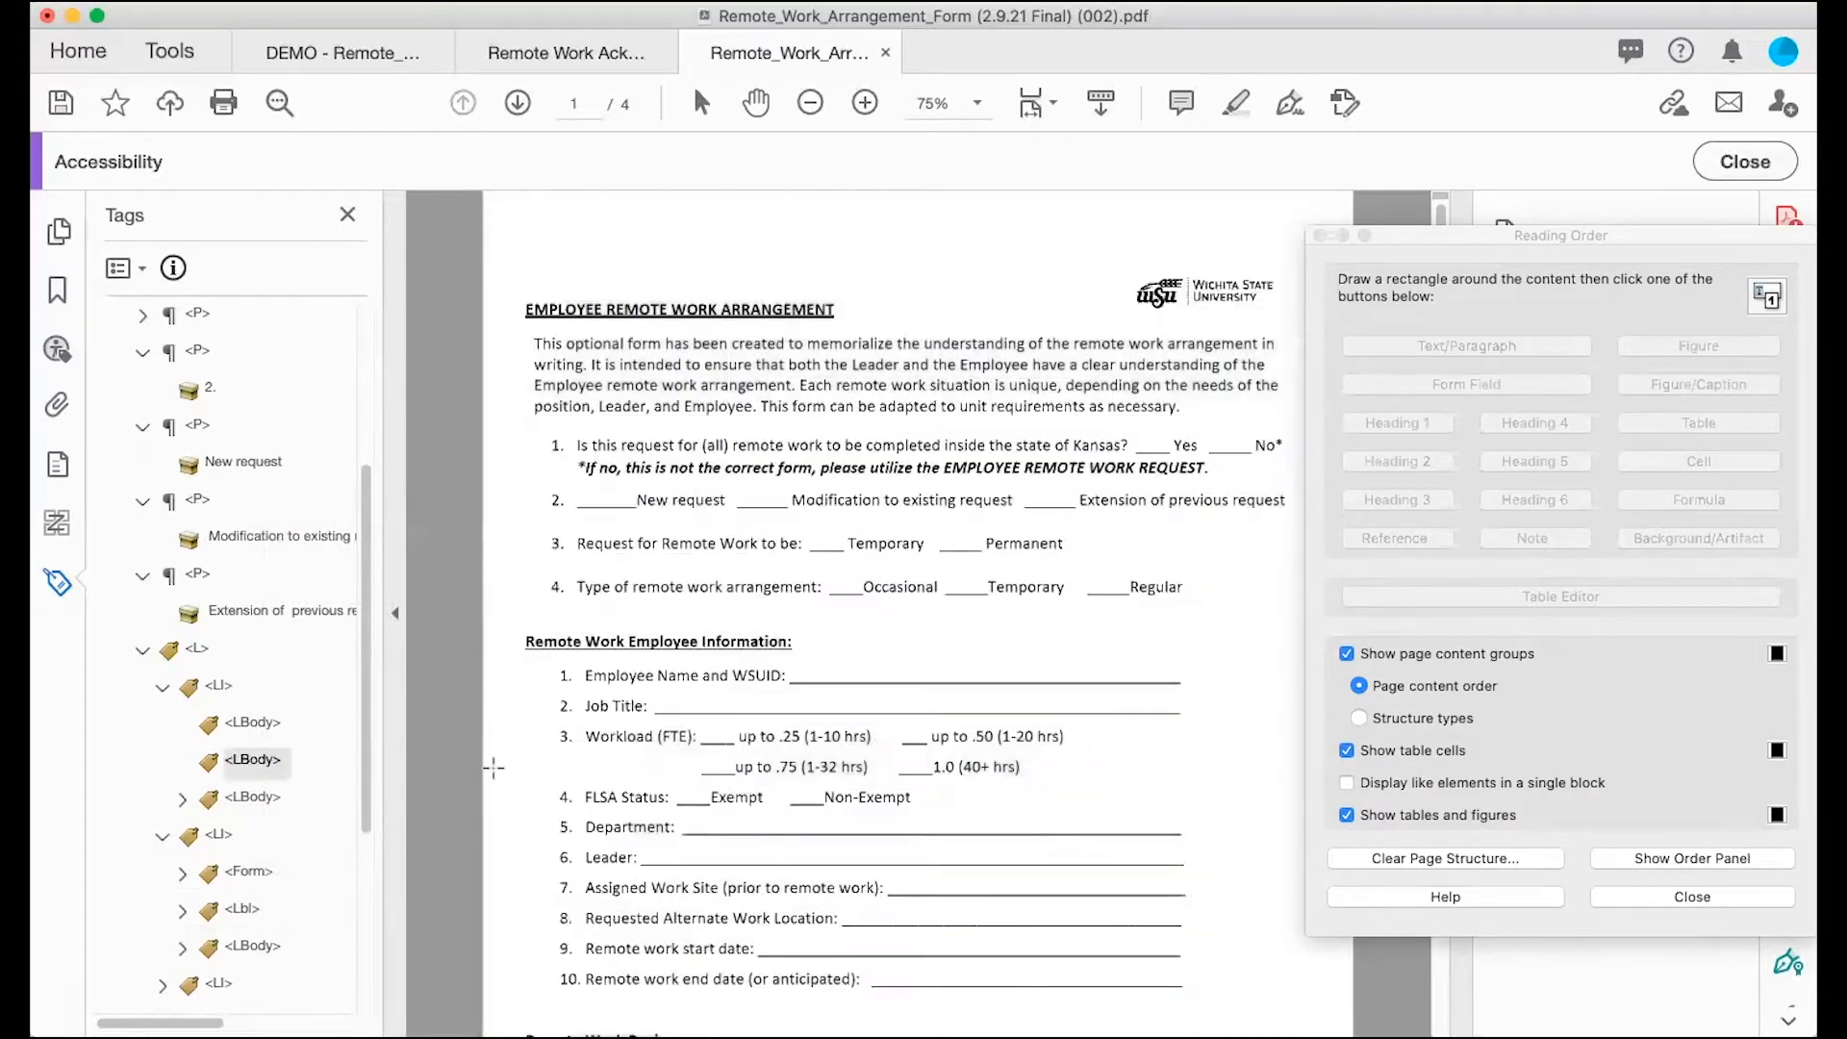
# Step: Change the underline content in the third LBody tag, before "Extension of previous request", to an artifact
pyautogui.click(182, 798)
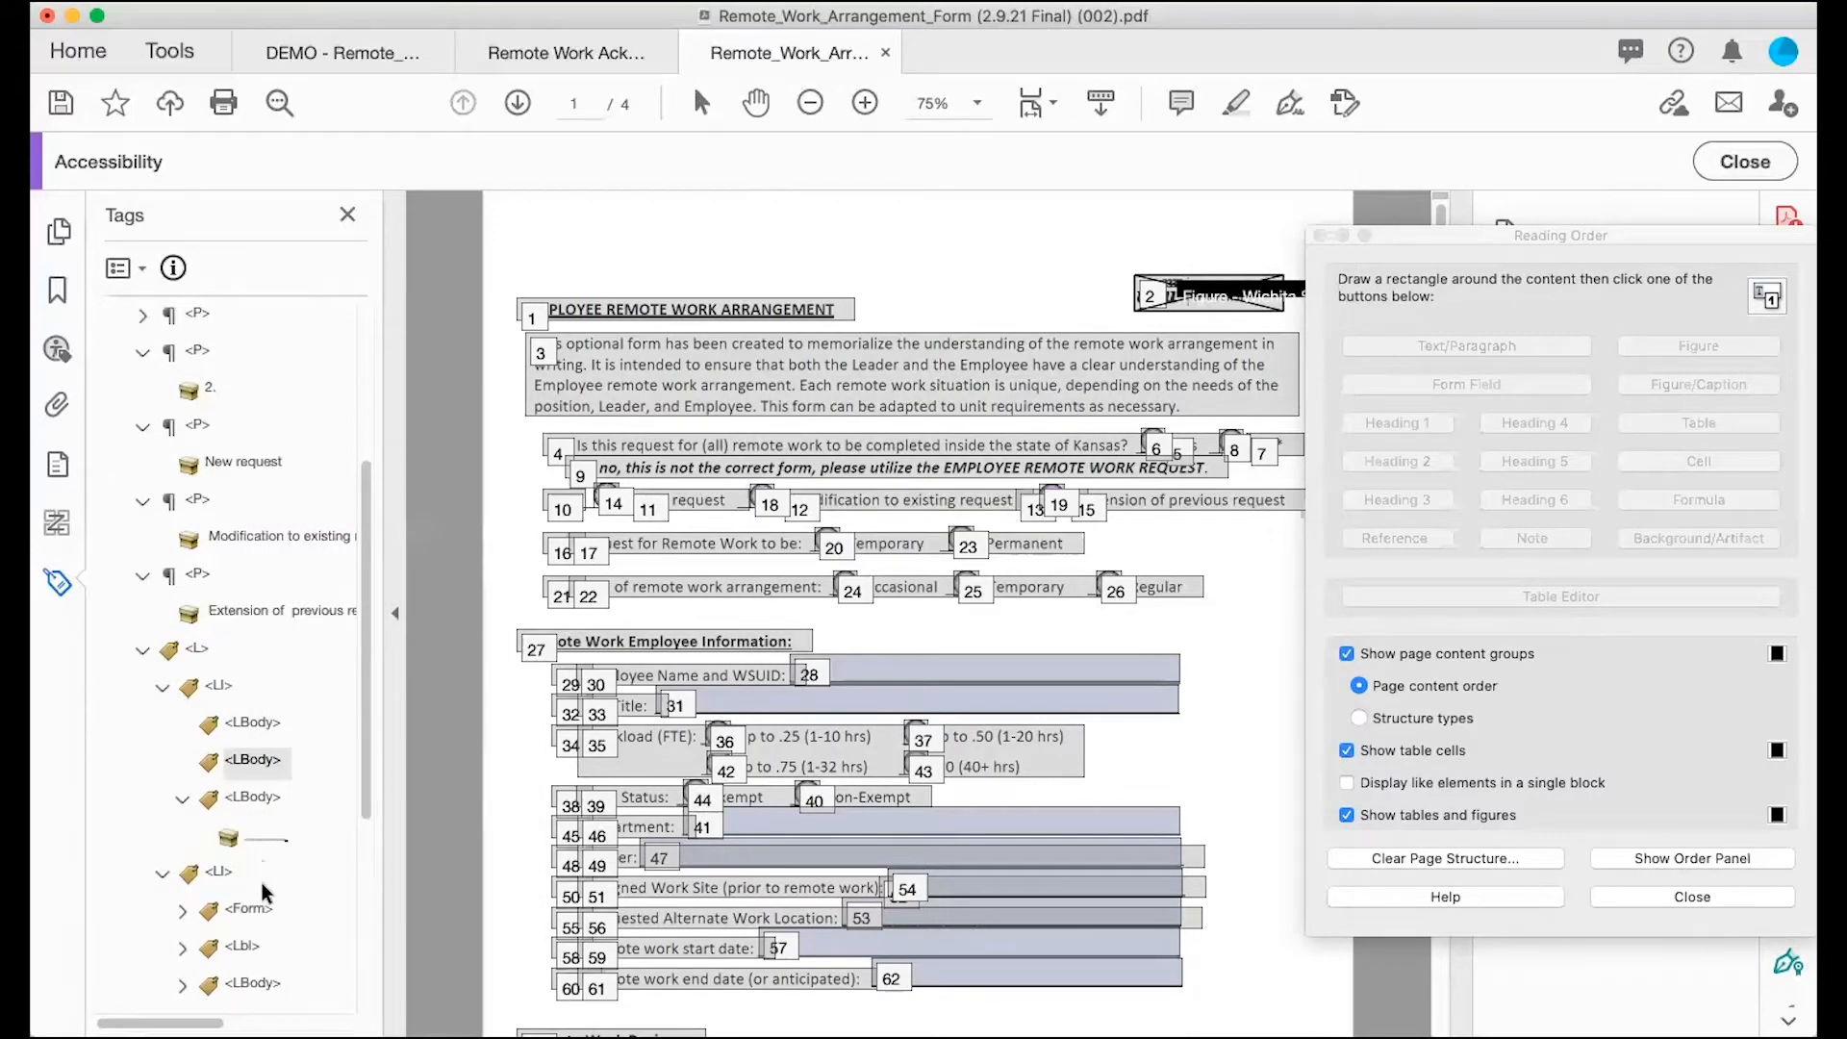
pyautogui.click(258, 838)
pyautogui.rightClick(268, 838)
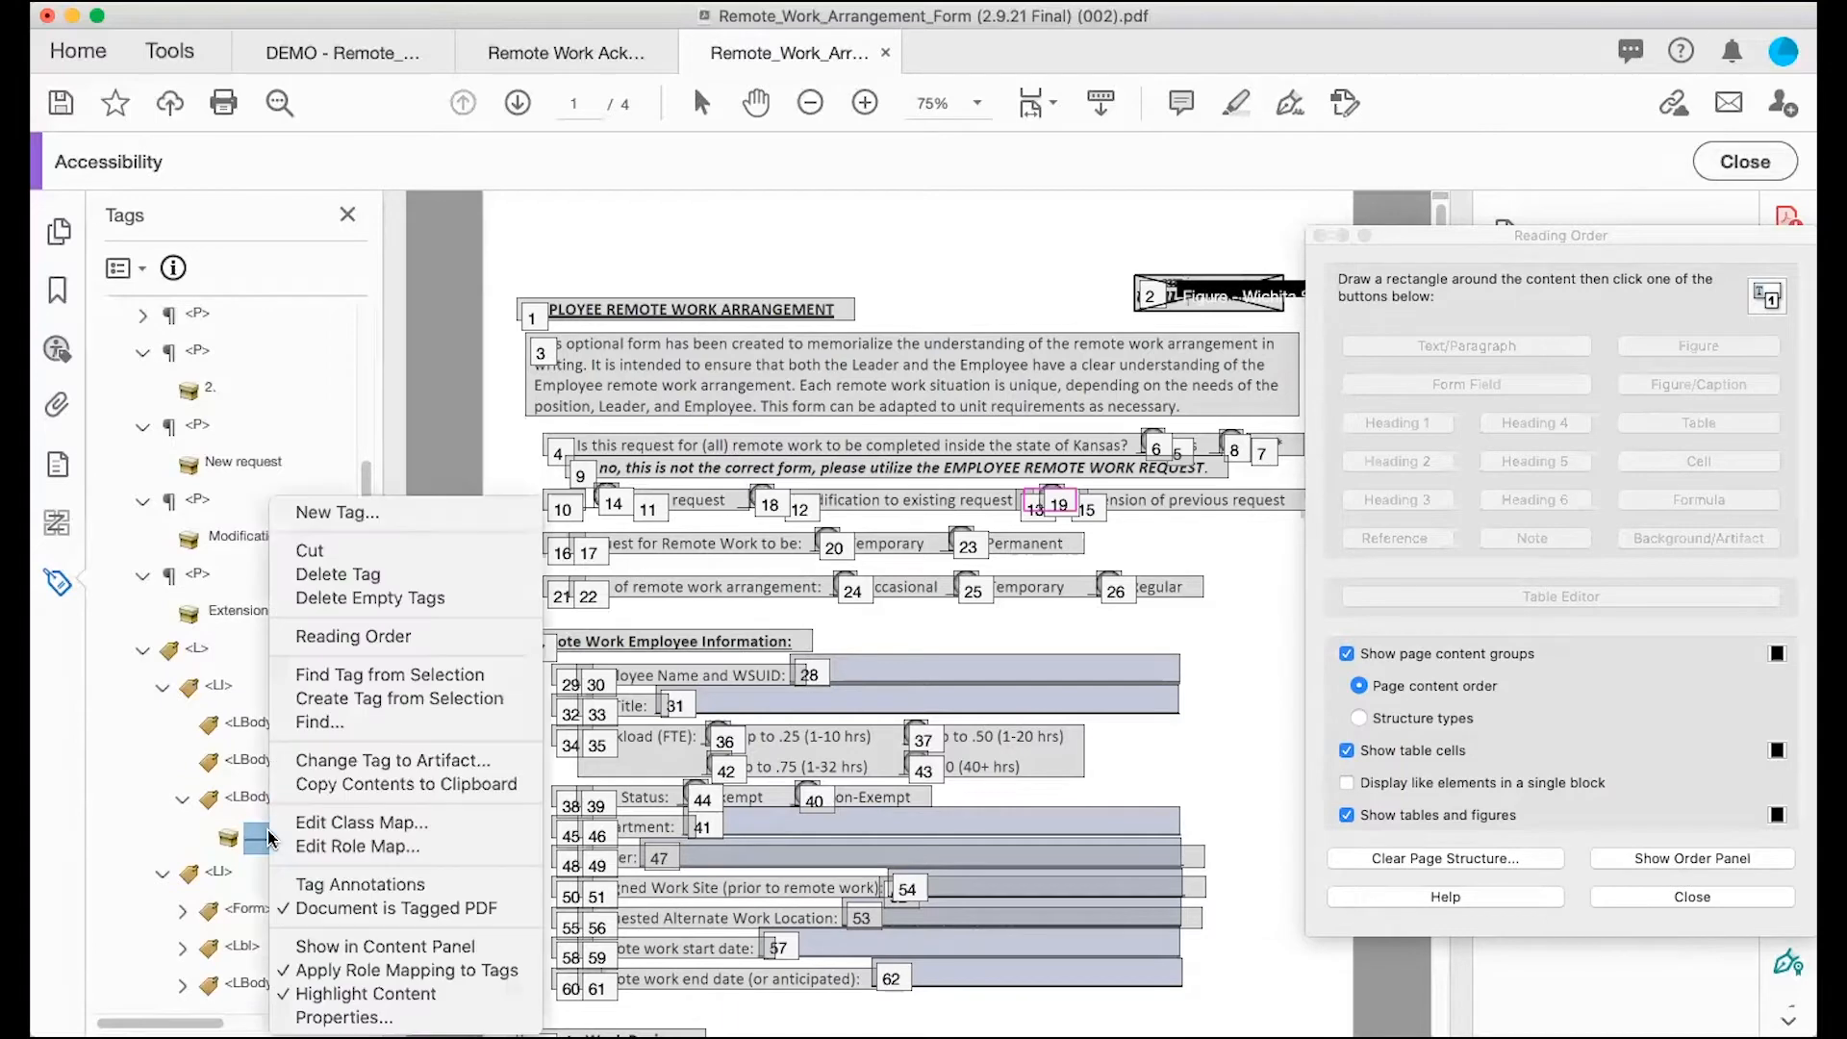
pyautogui.click(341, 760)
pyautogui.click(972, 599)
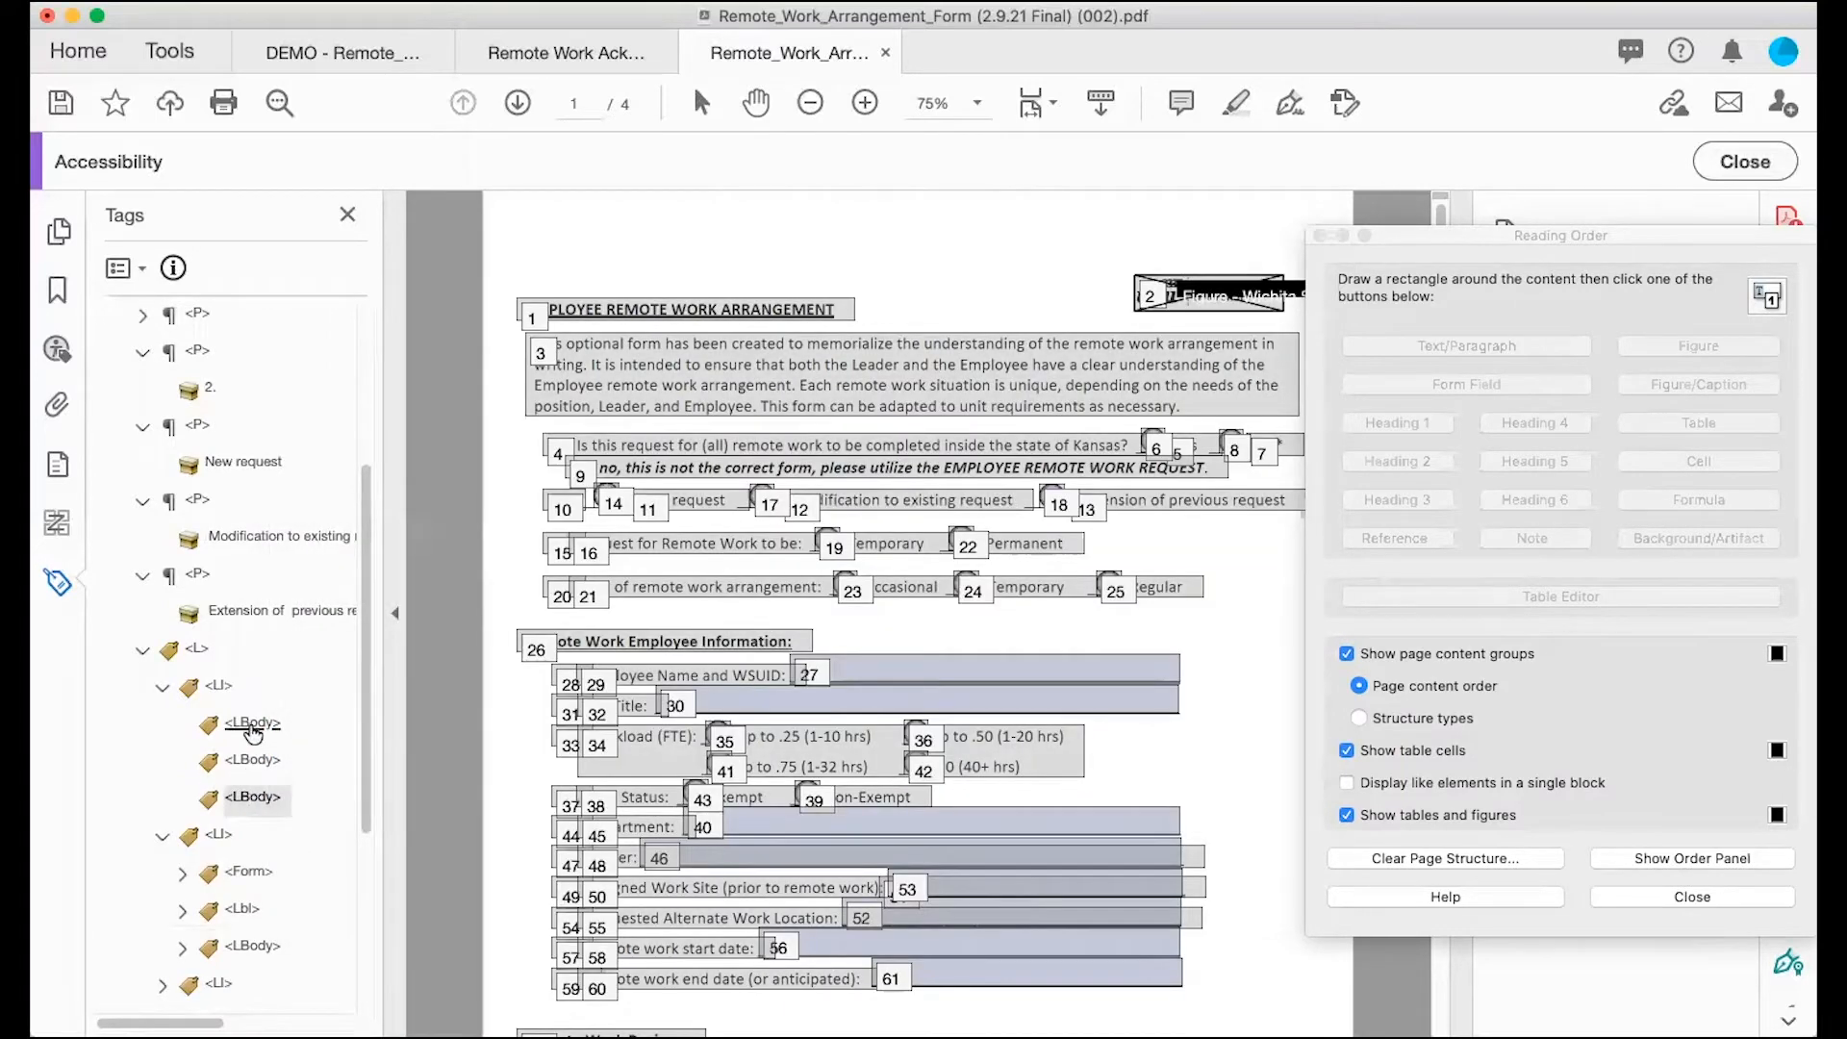
# Step: Delete the LI tag that contains only the three empty LBody tags
pyautogui.click(219, 689)
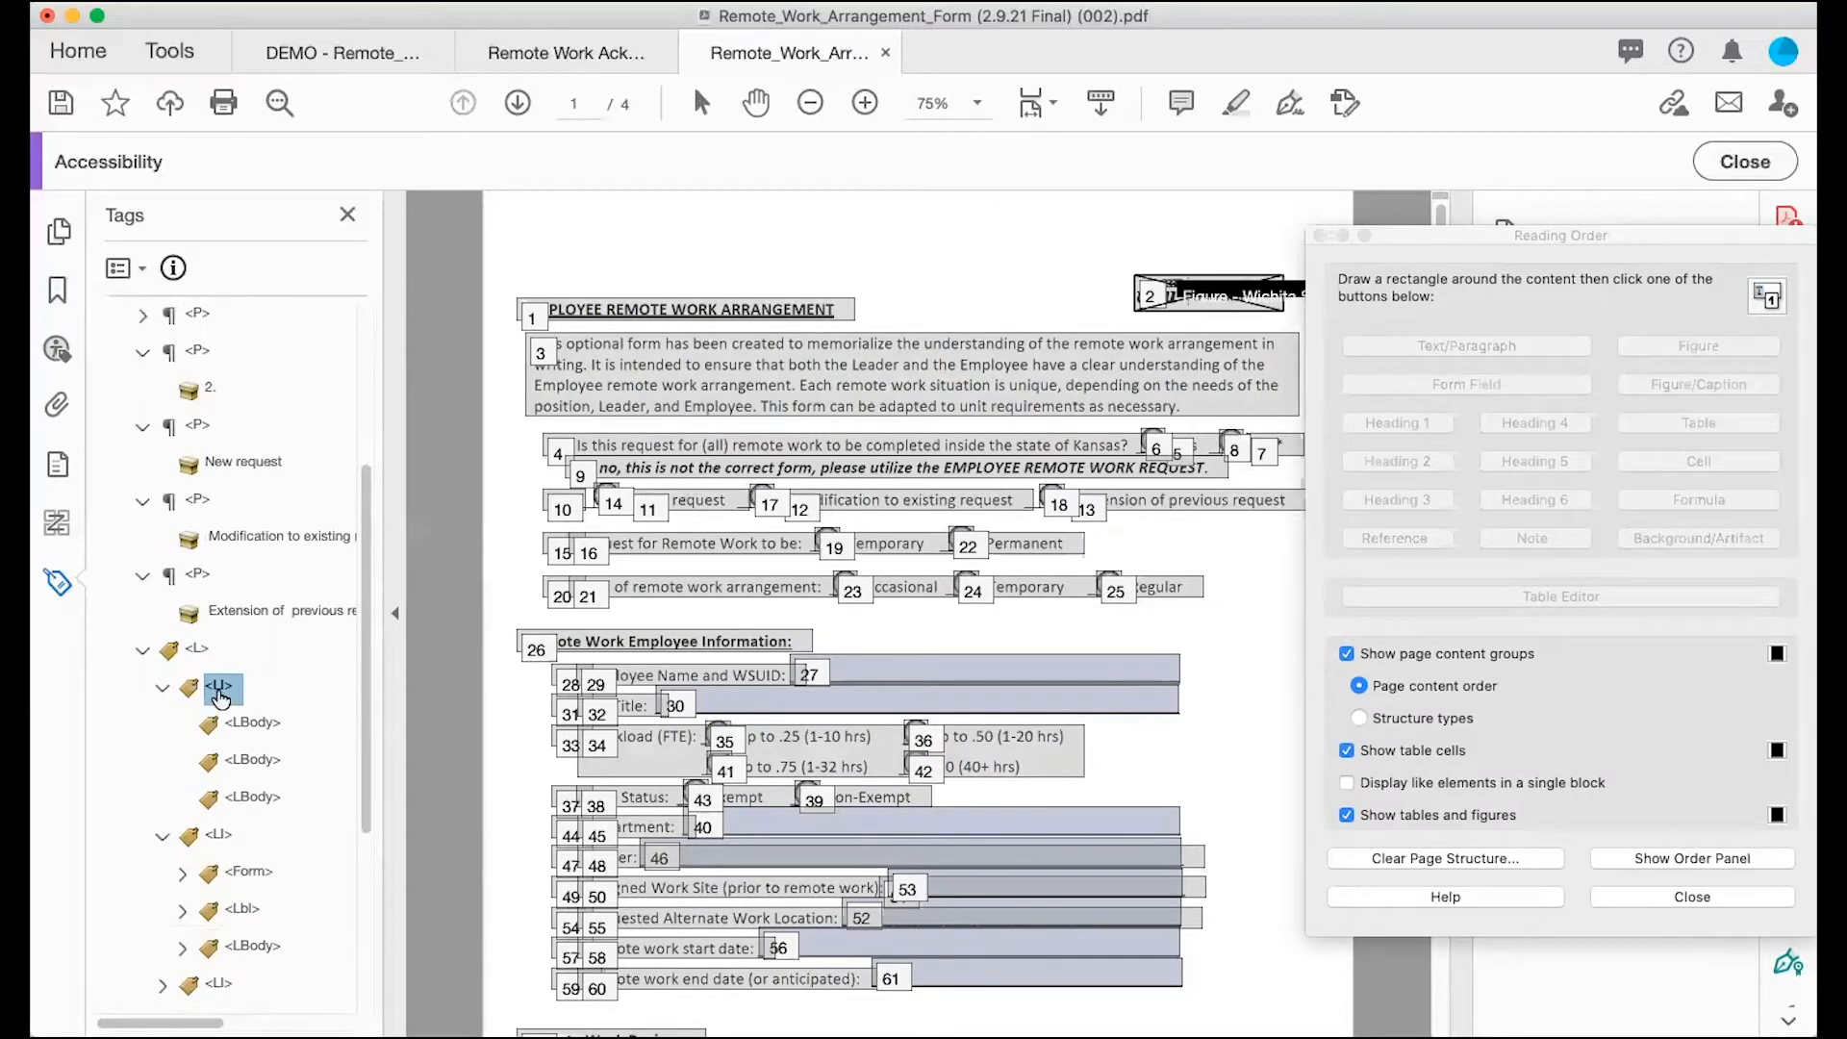
pyautogui.rightClick(220, 693)
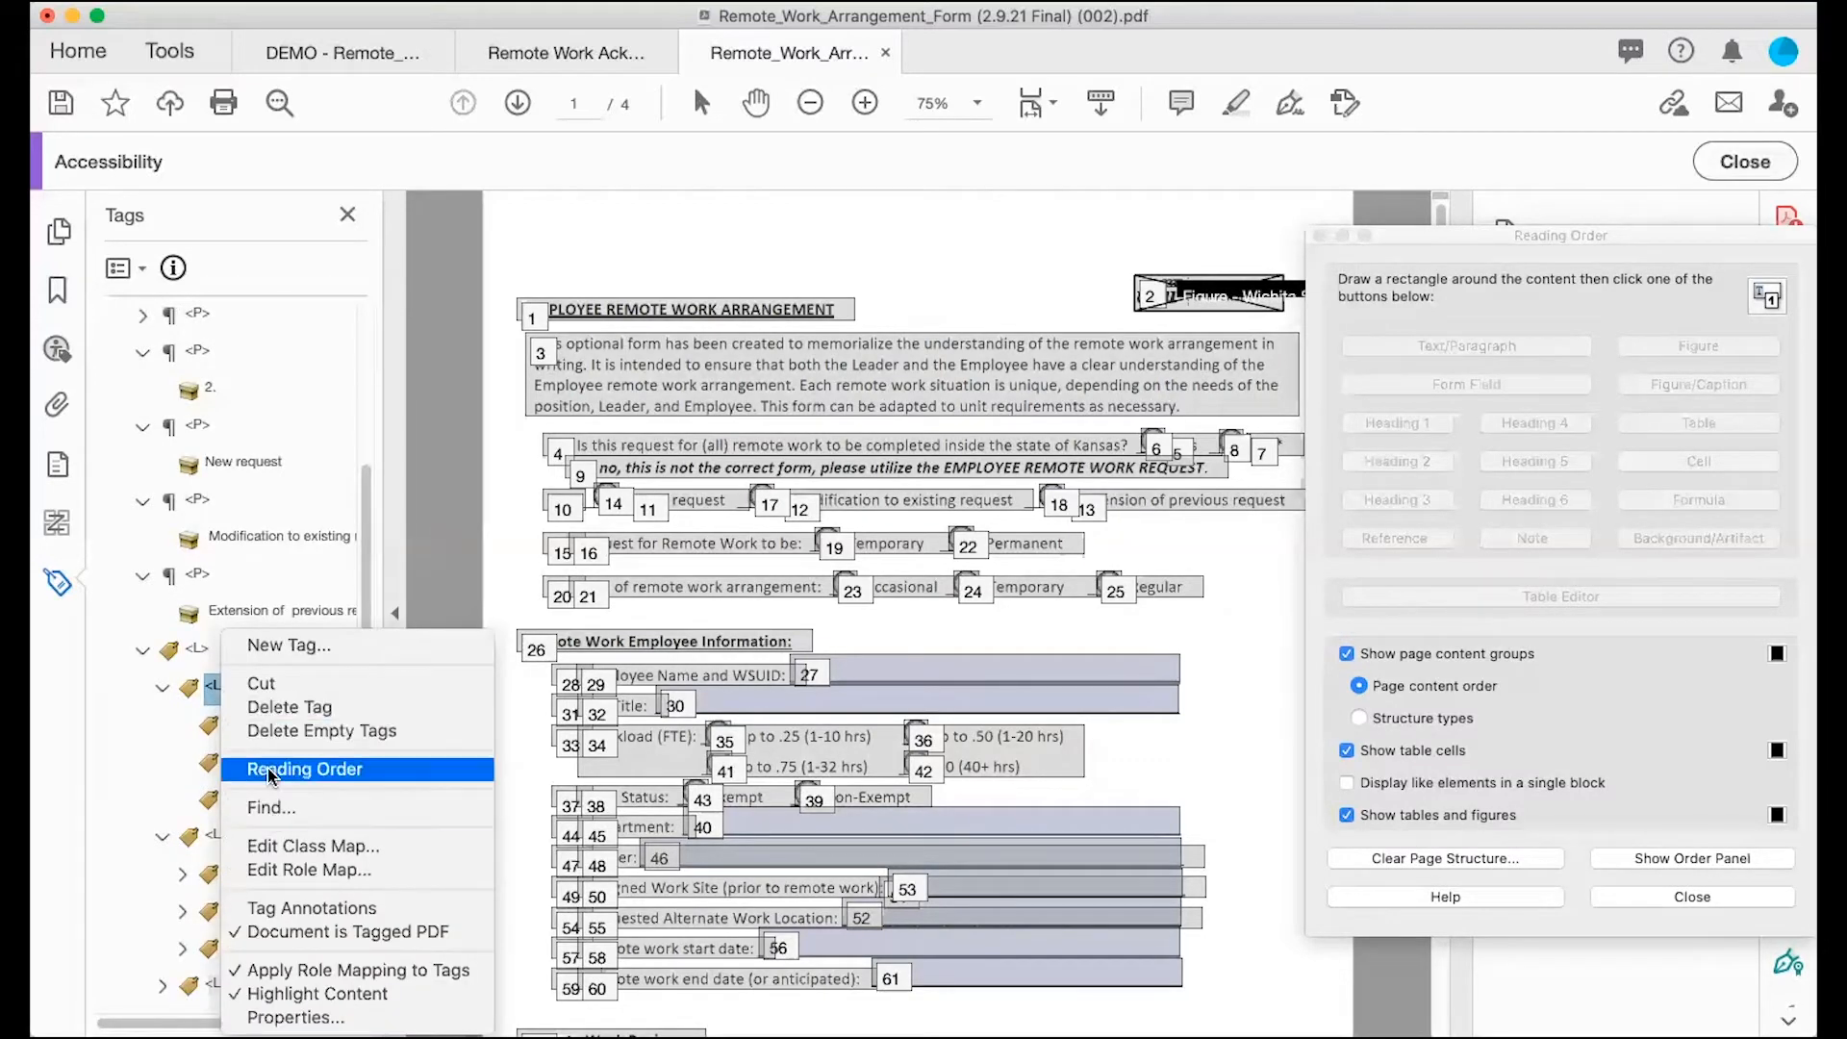
pyautogui.click(281, 717)
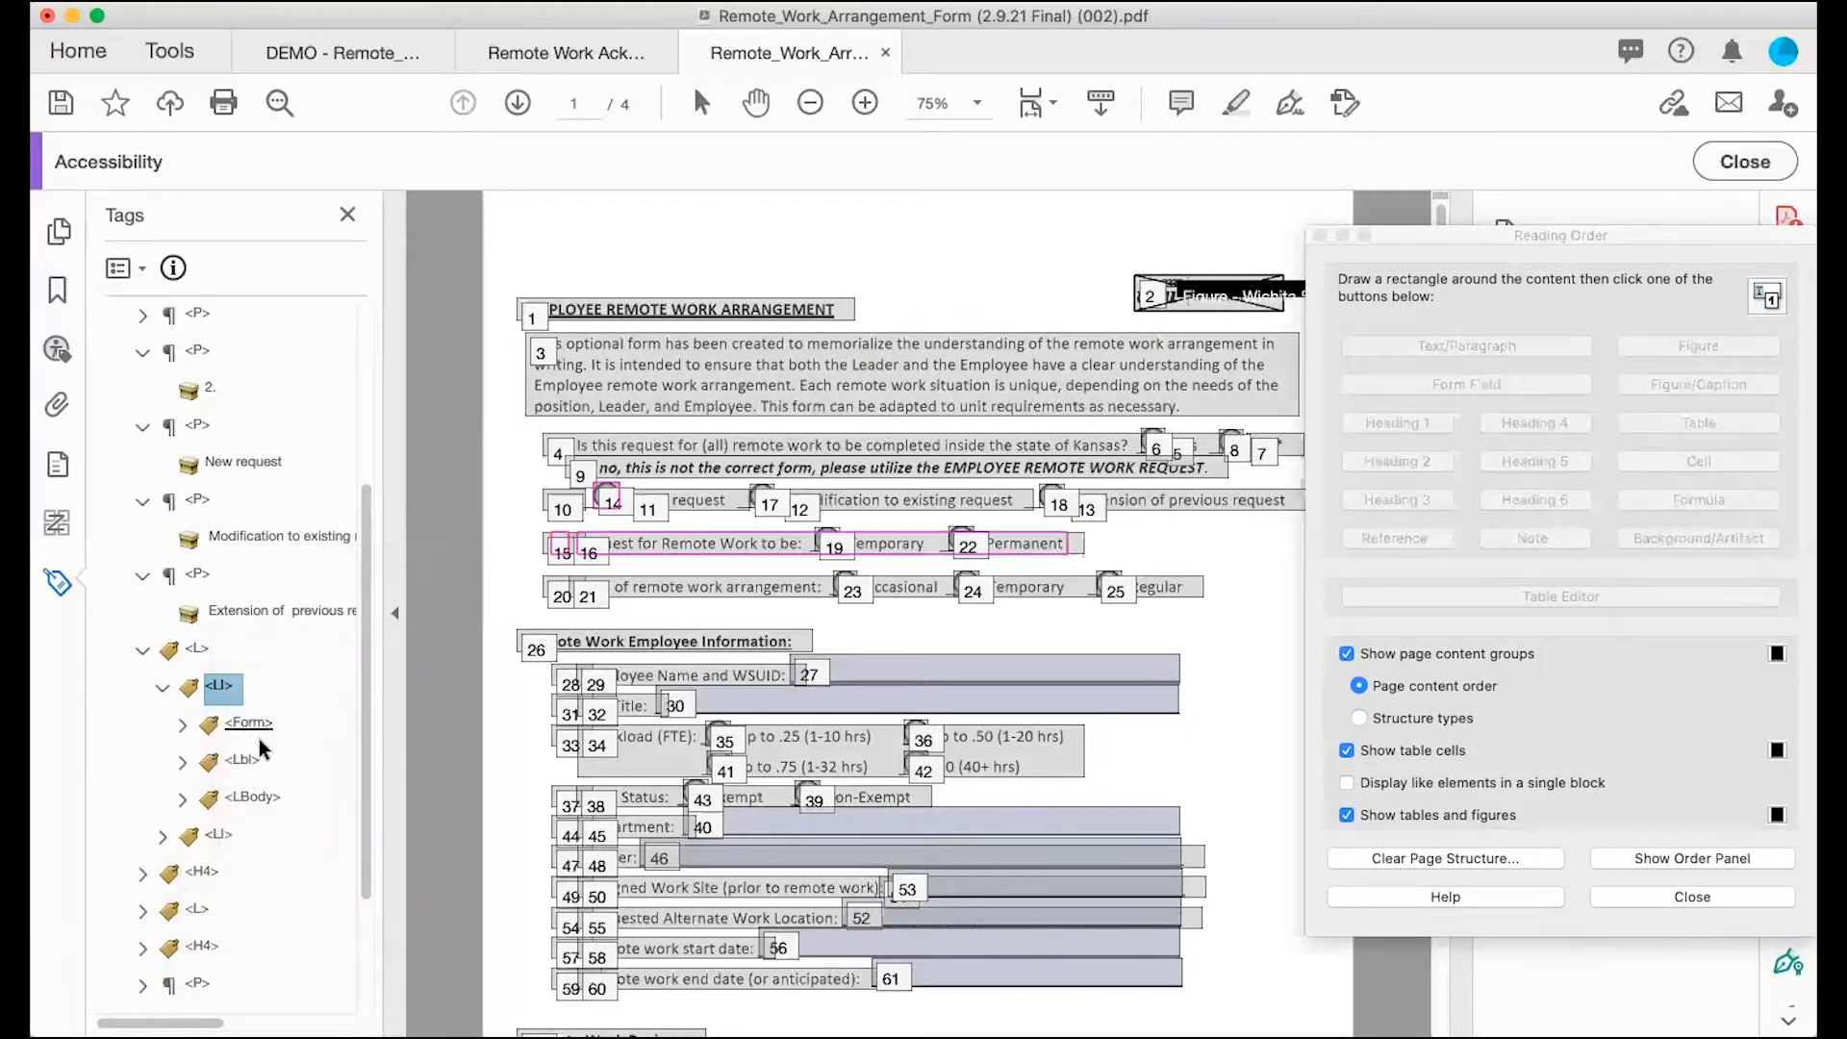
# Step: Move the Form tag with the Type of Request field into the paragraph tag, directly after the "New request" text
pyautogui.click(252, 730)
pyautogui.click(182, 725)
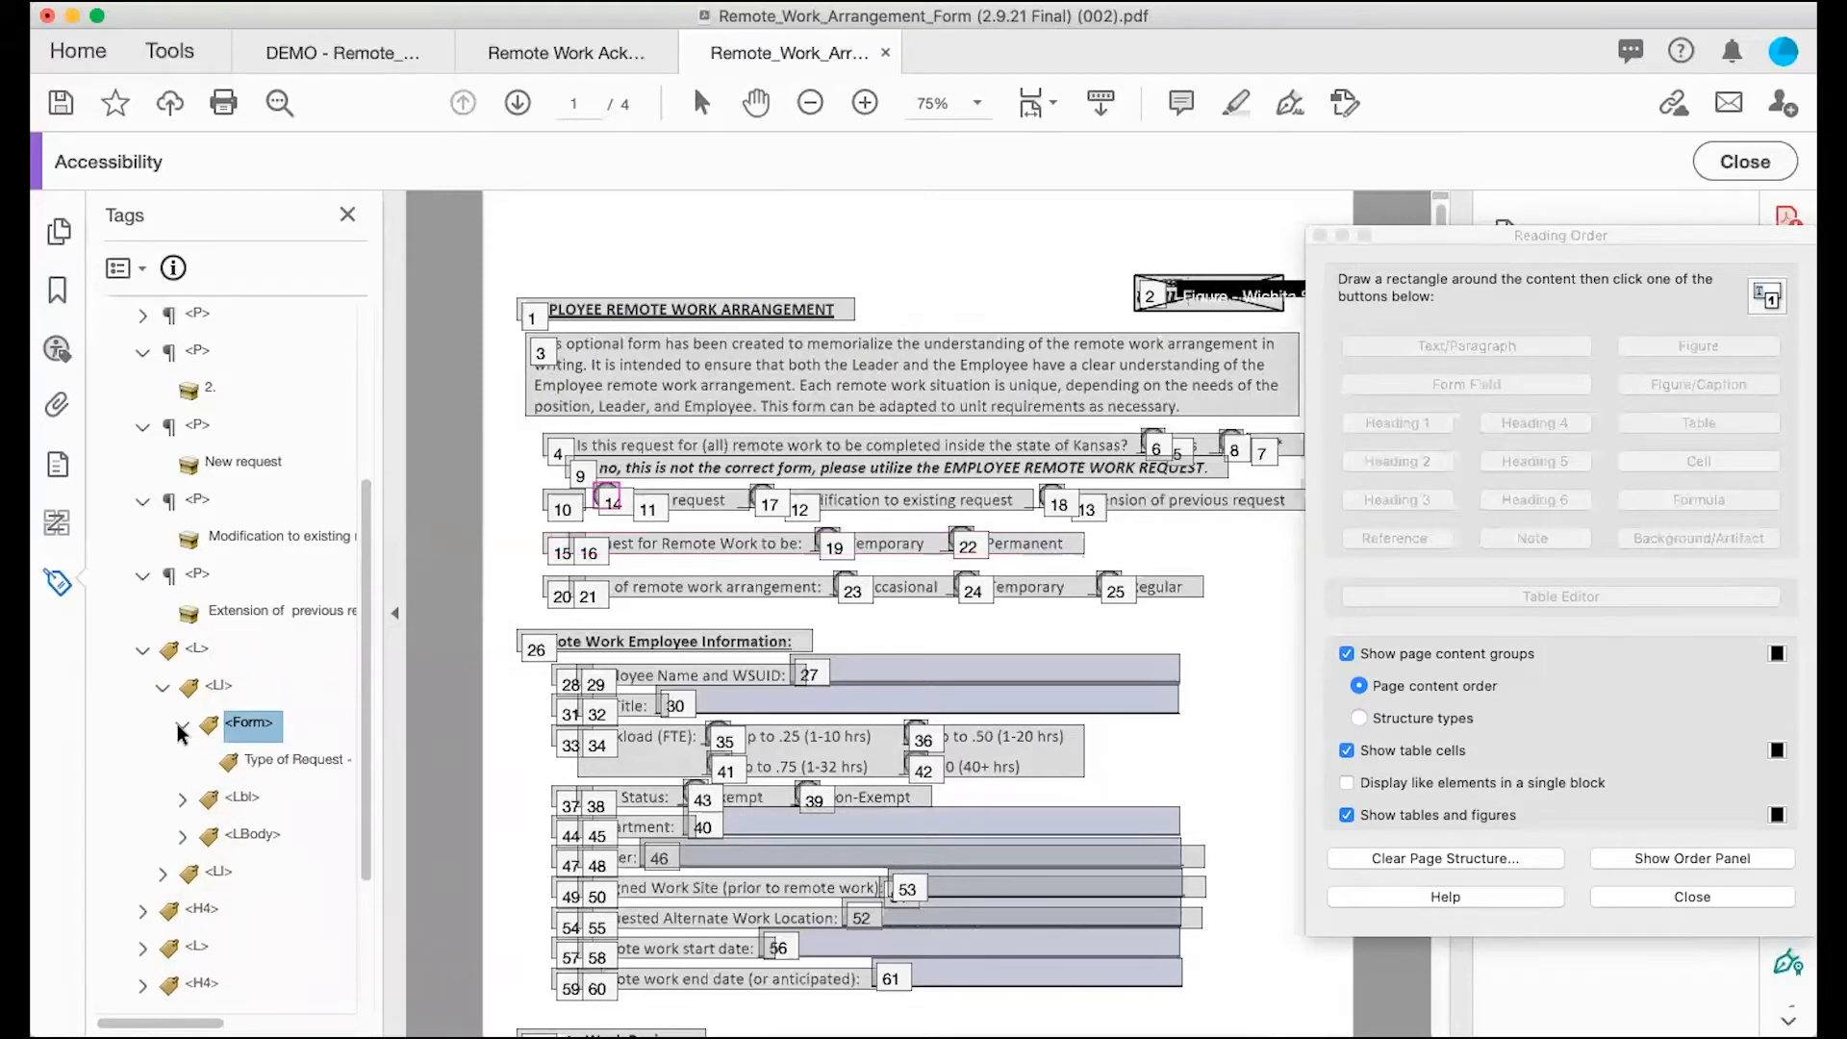
pyautogui.click(288, 760)
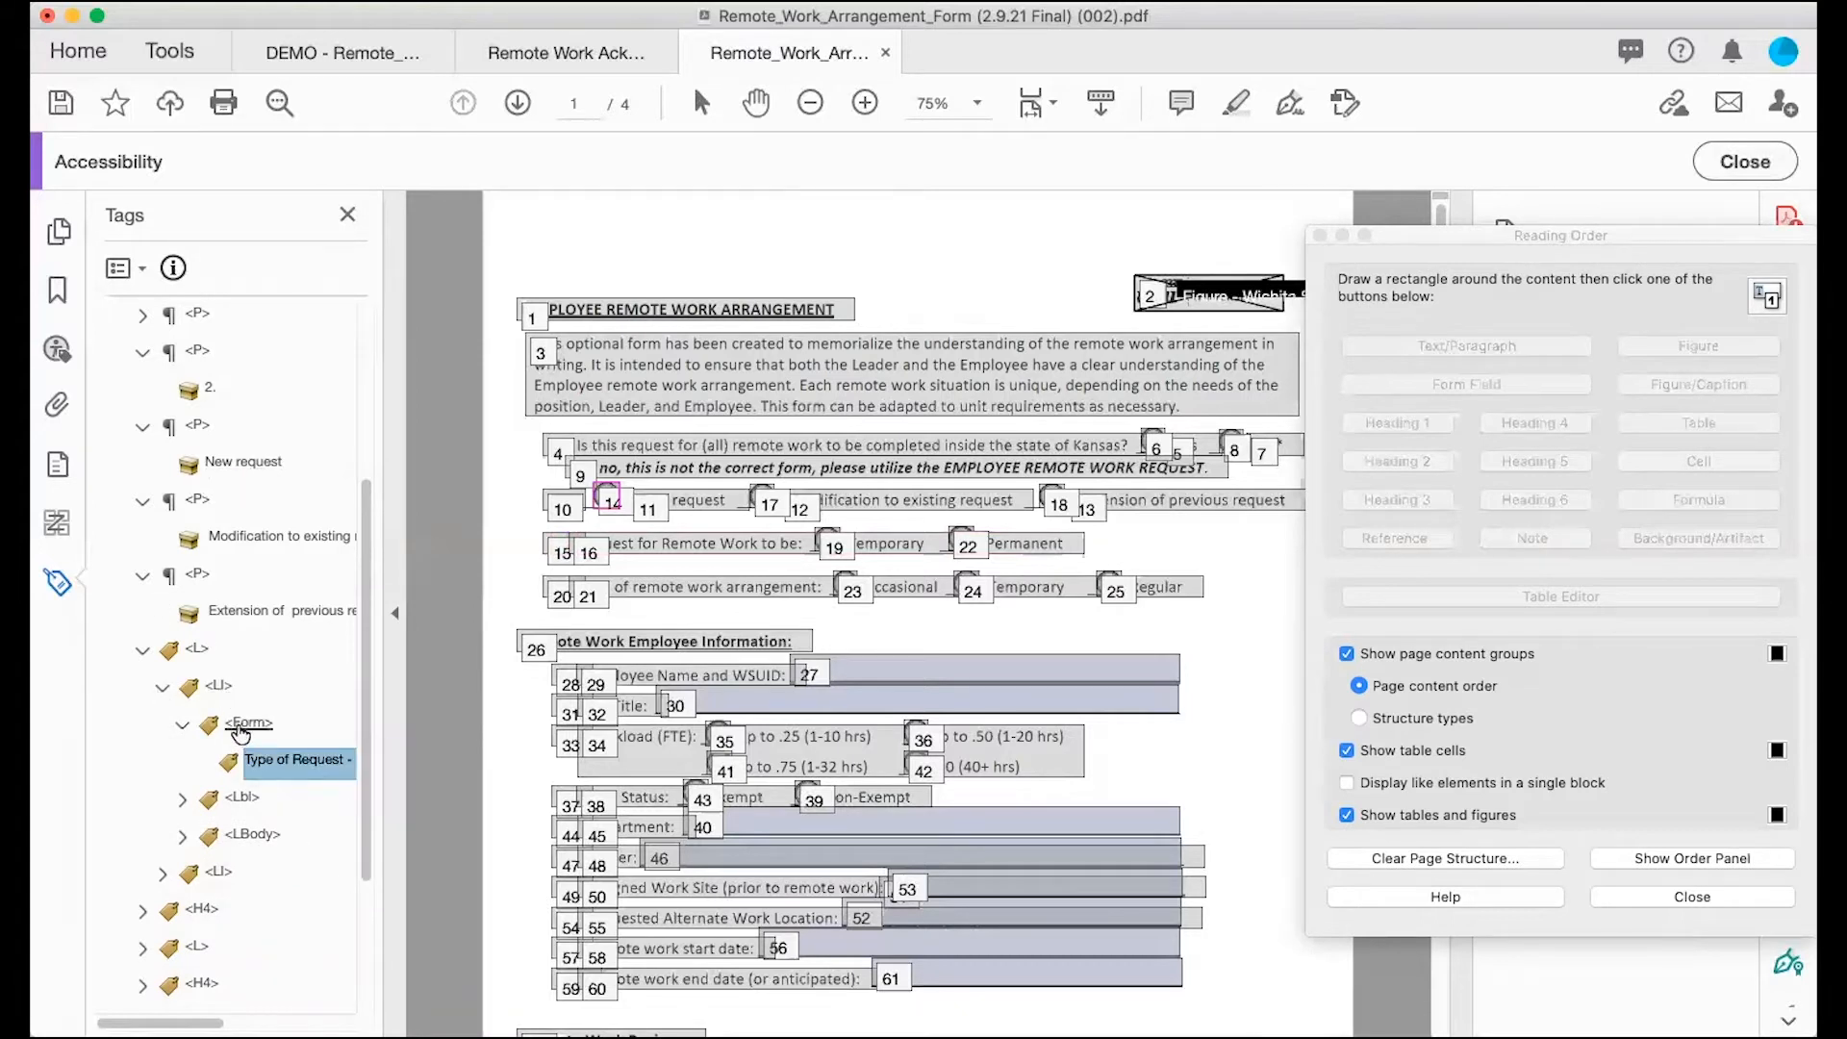
pyautogui.moveTo(240, 731); pyautogui.dragTo(237, 476)
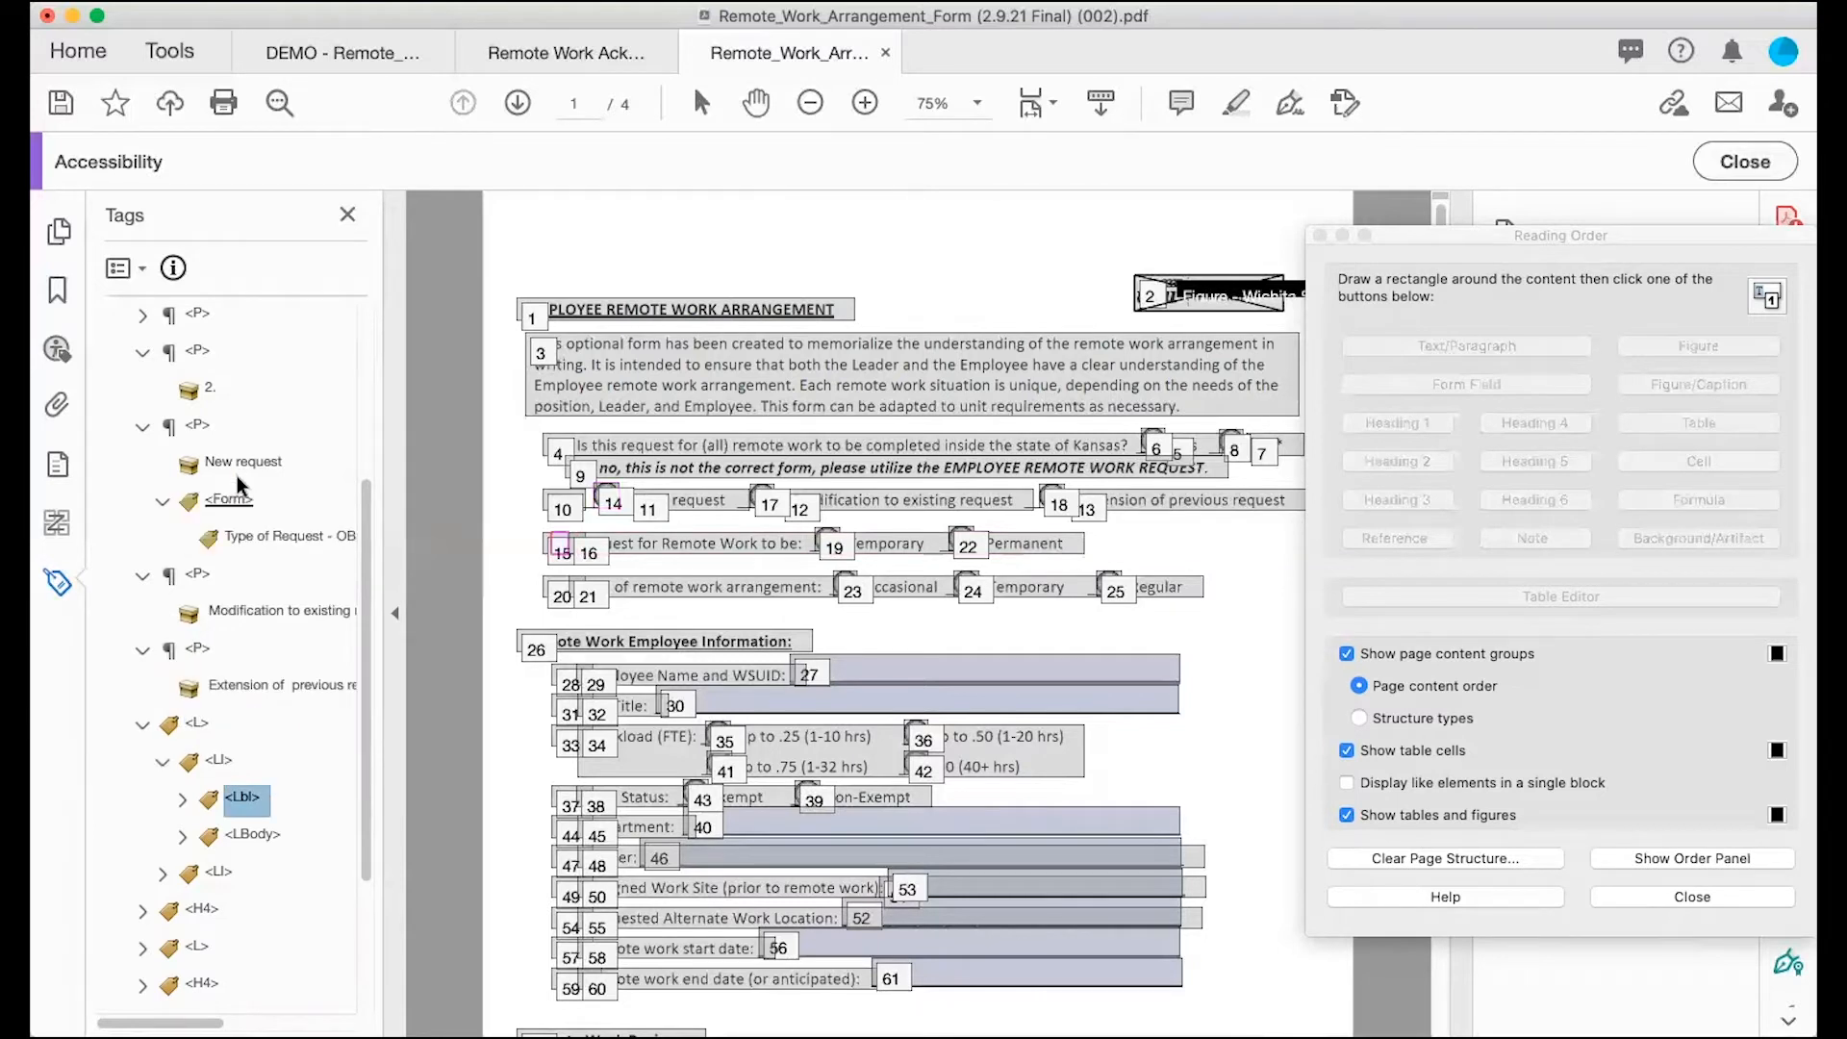
# Step: Examine which page content the question 3 Lbl and LBody tags and the following LI tag cover
pyautogui.click(181, 799)
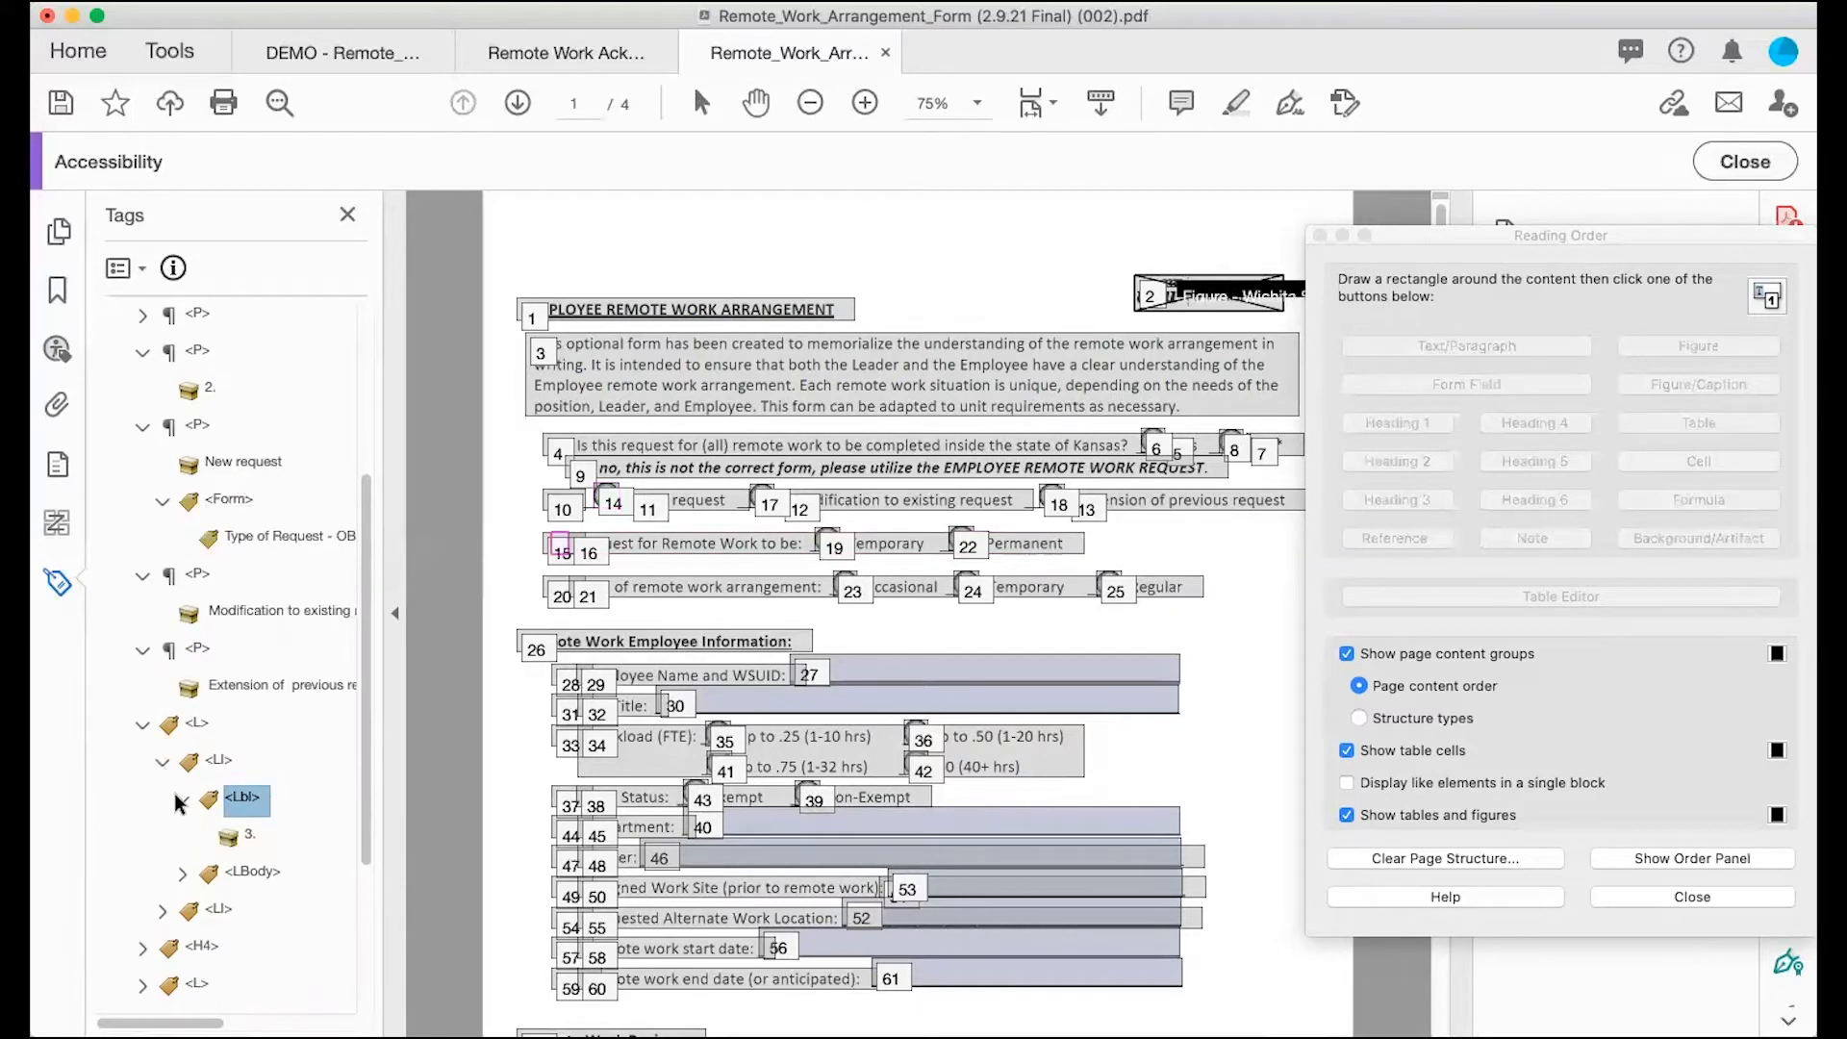
pyautogui.scroll(-1, 179, 801)
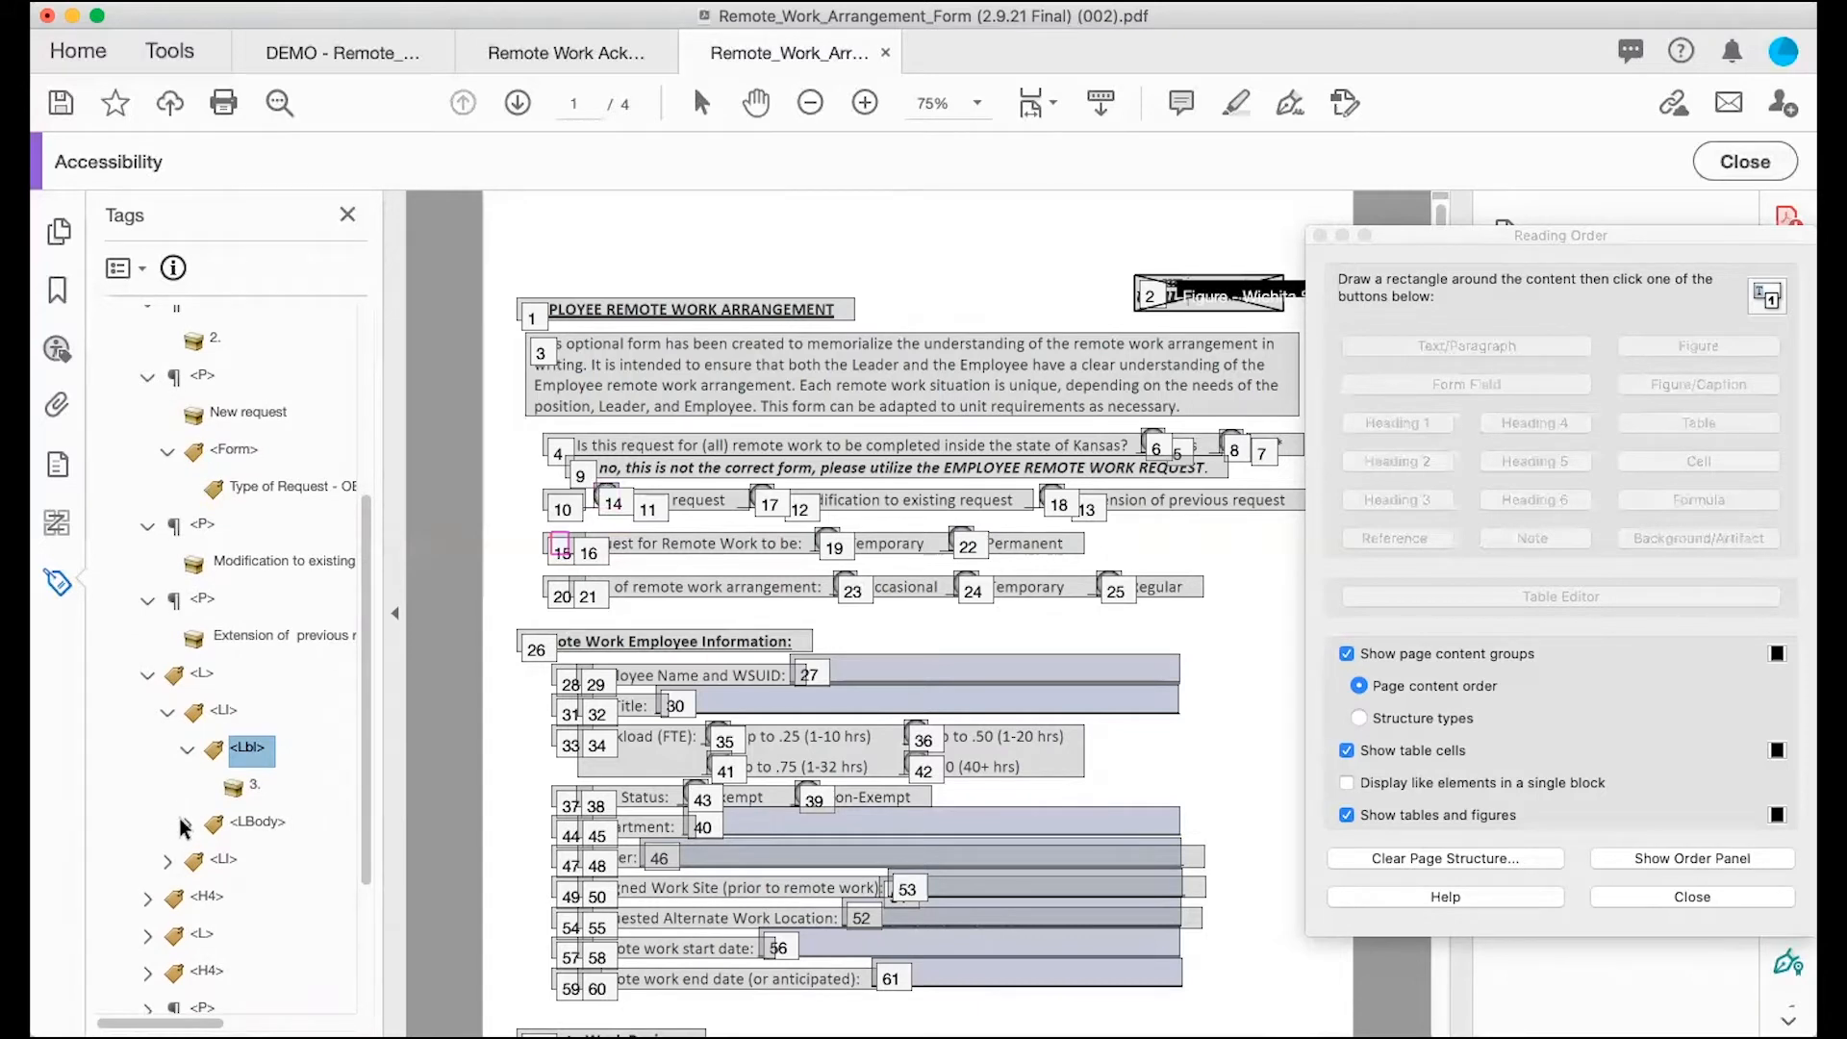
pyautogui.press('Down')
pyautogui.press('Down')
pyautogui.press('Down')
pyautogui.press('Up')
pyautogui.press('Up')
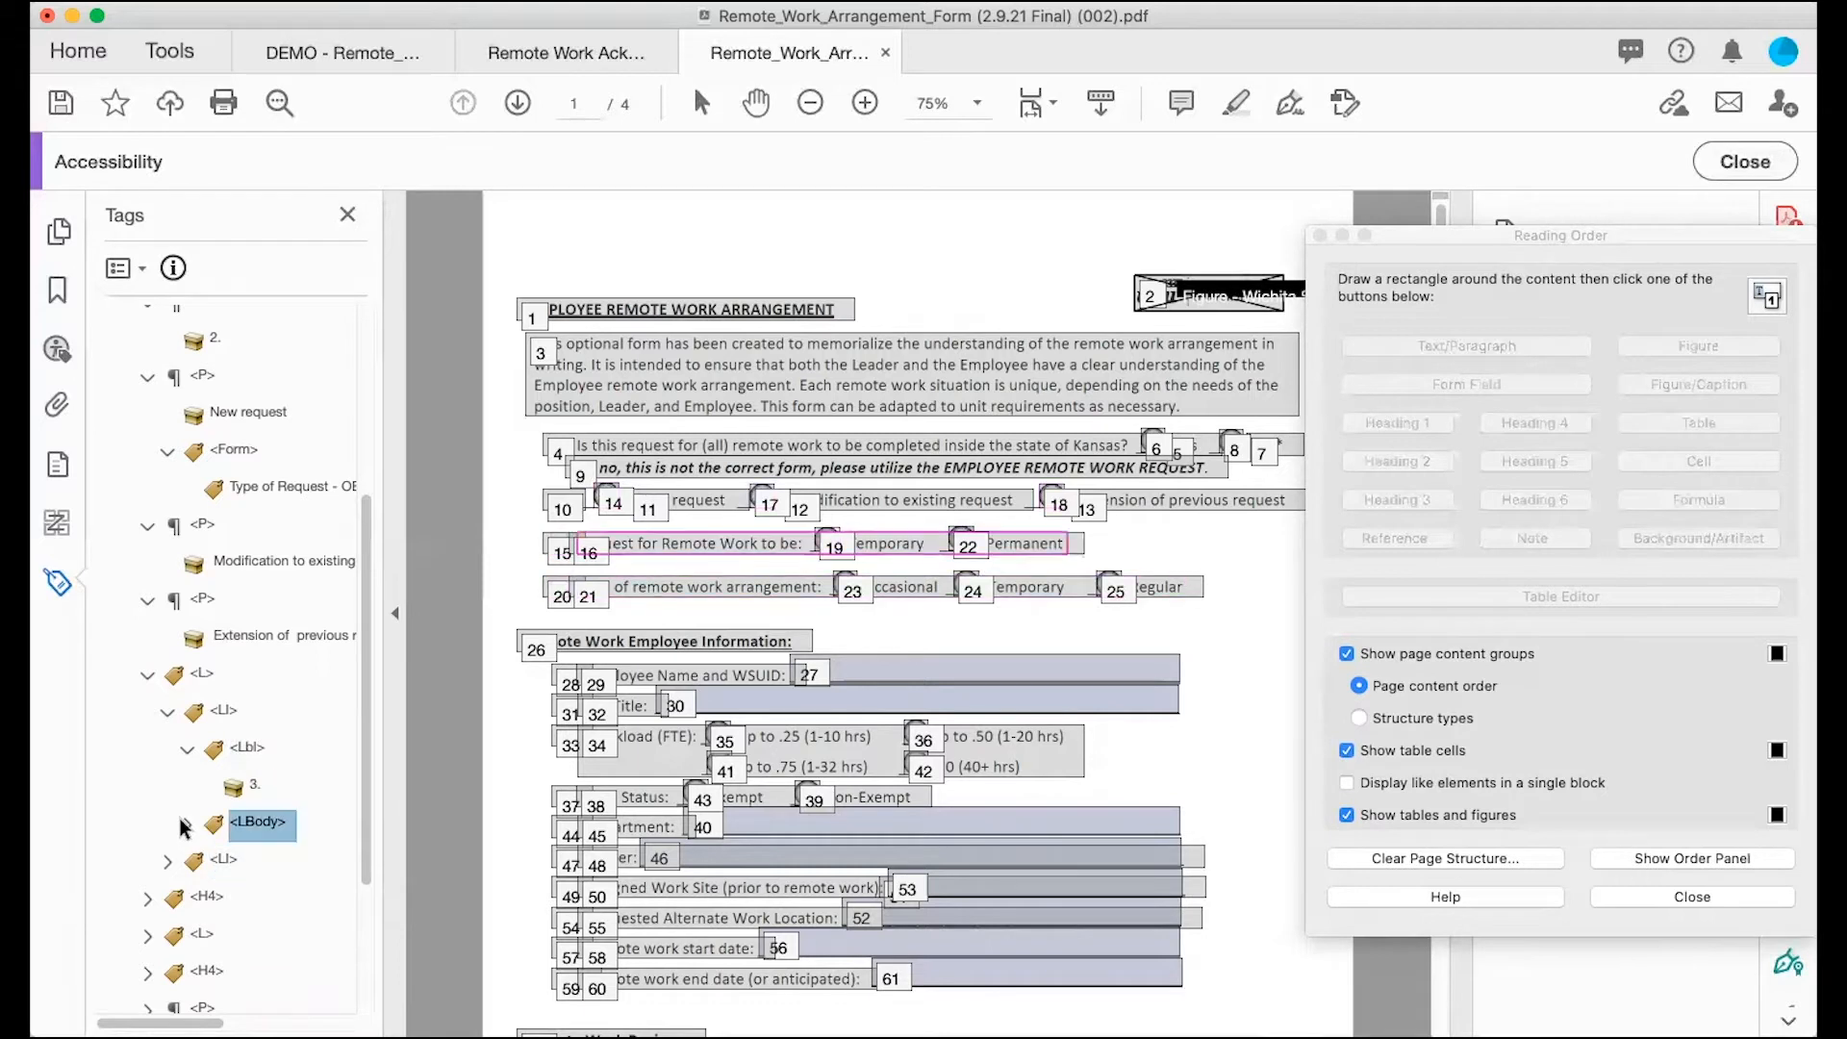
pyautogui.press('Up')
pyautogui.press('Down')
pyautogui.press('Down')
pyautogui.press('Down')
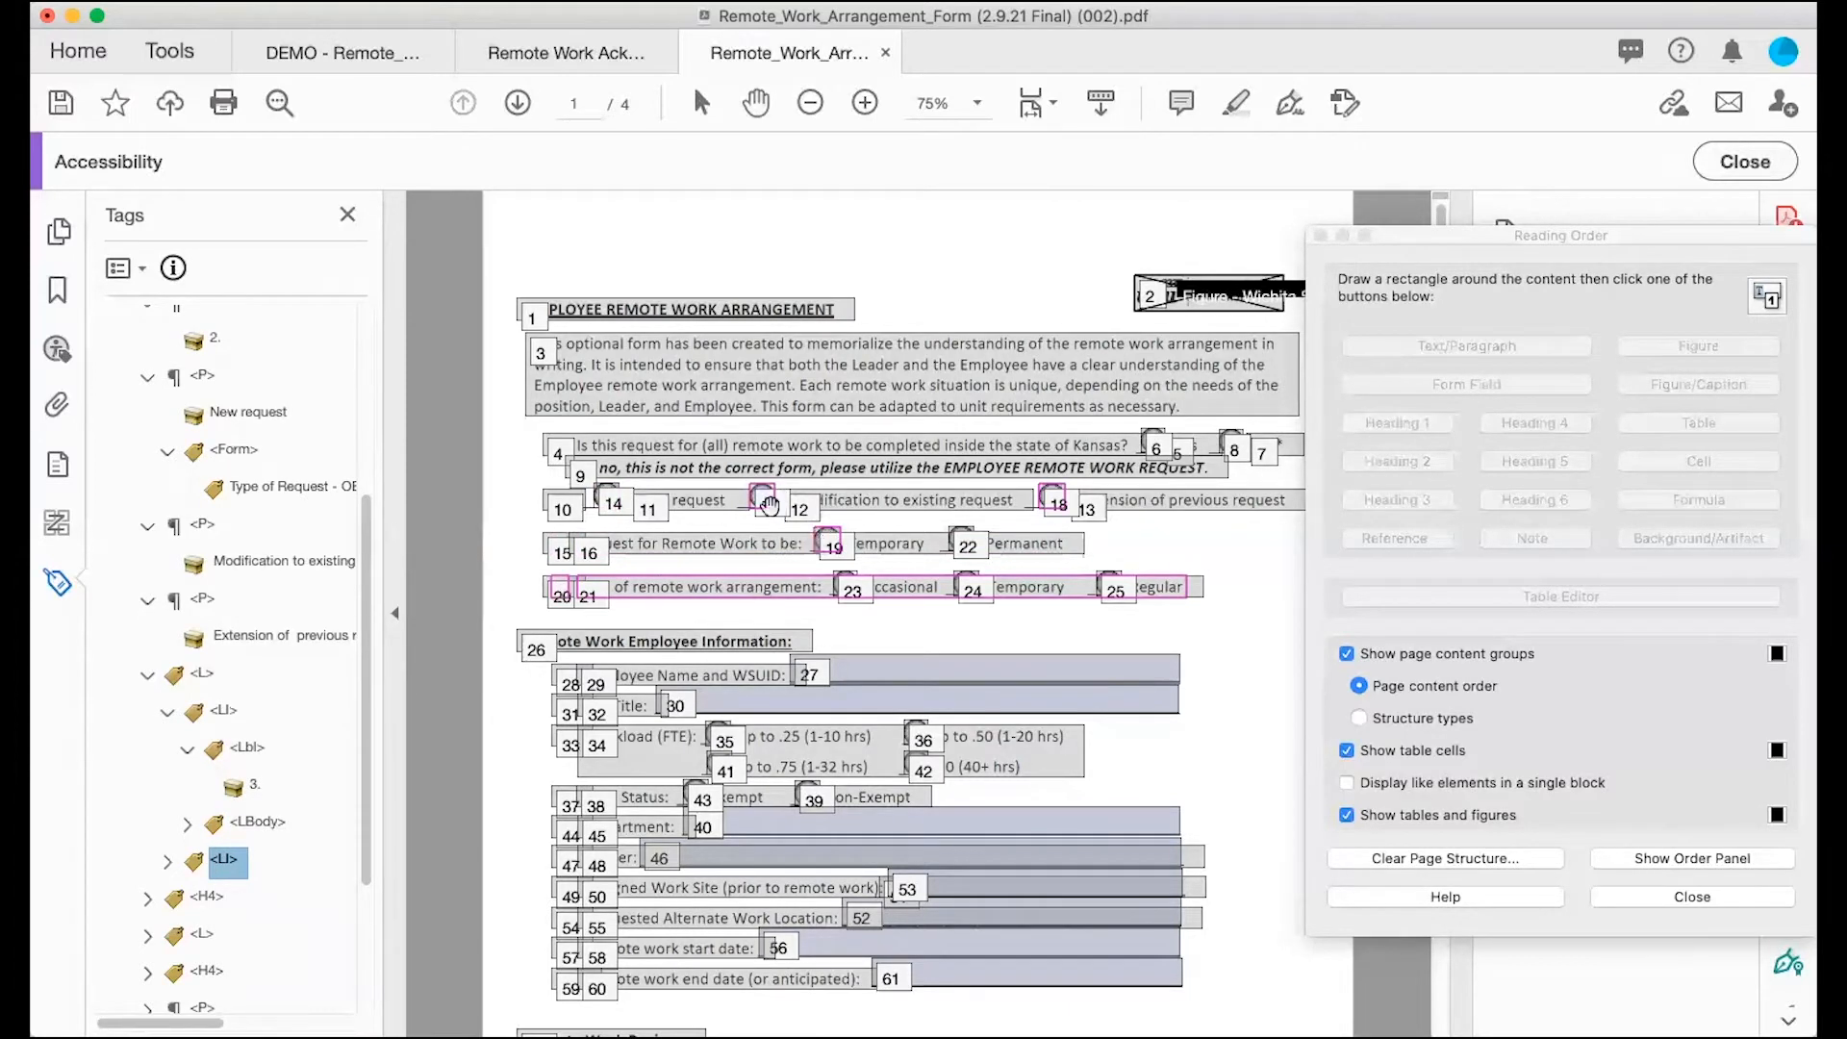
# Step: Move the Form tag from the following LI tag into the paragraph tag, directly after the "Modification to existing request" text
pyautogui.click(168, 861)
pyautogui.click(253, 883)
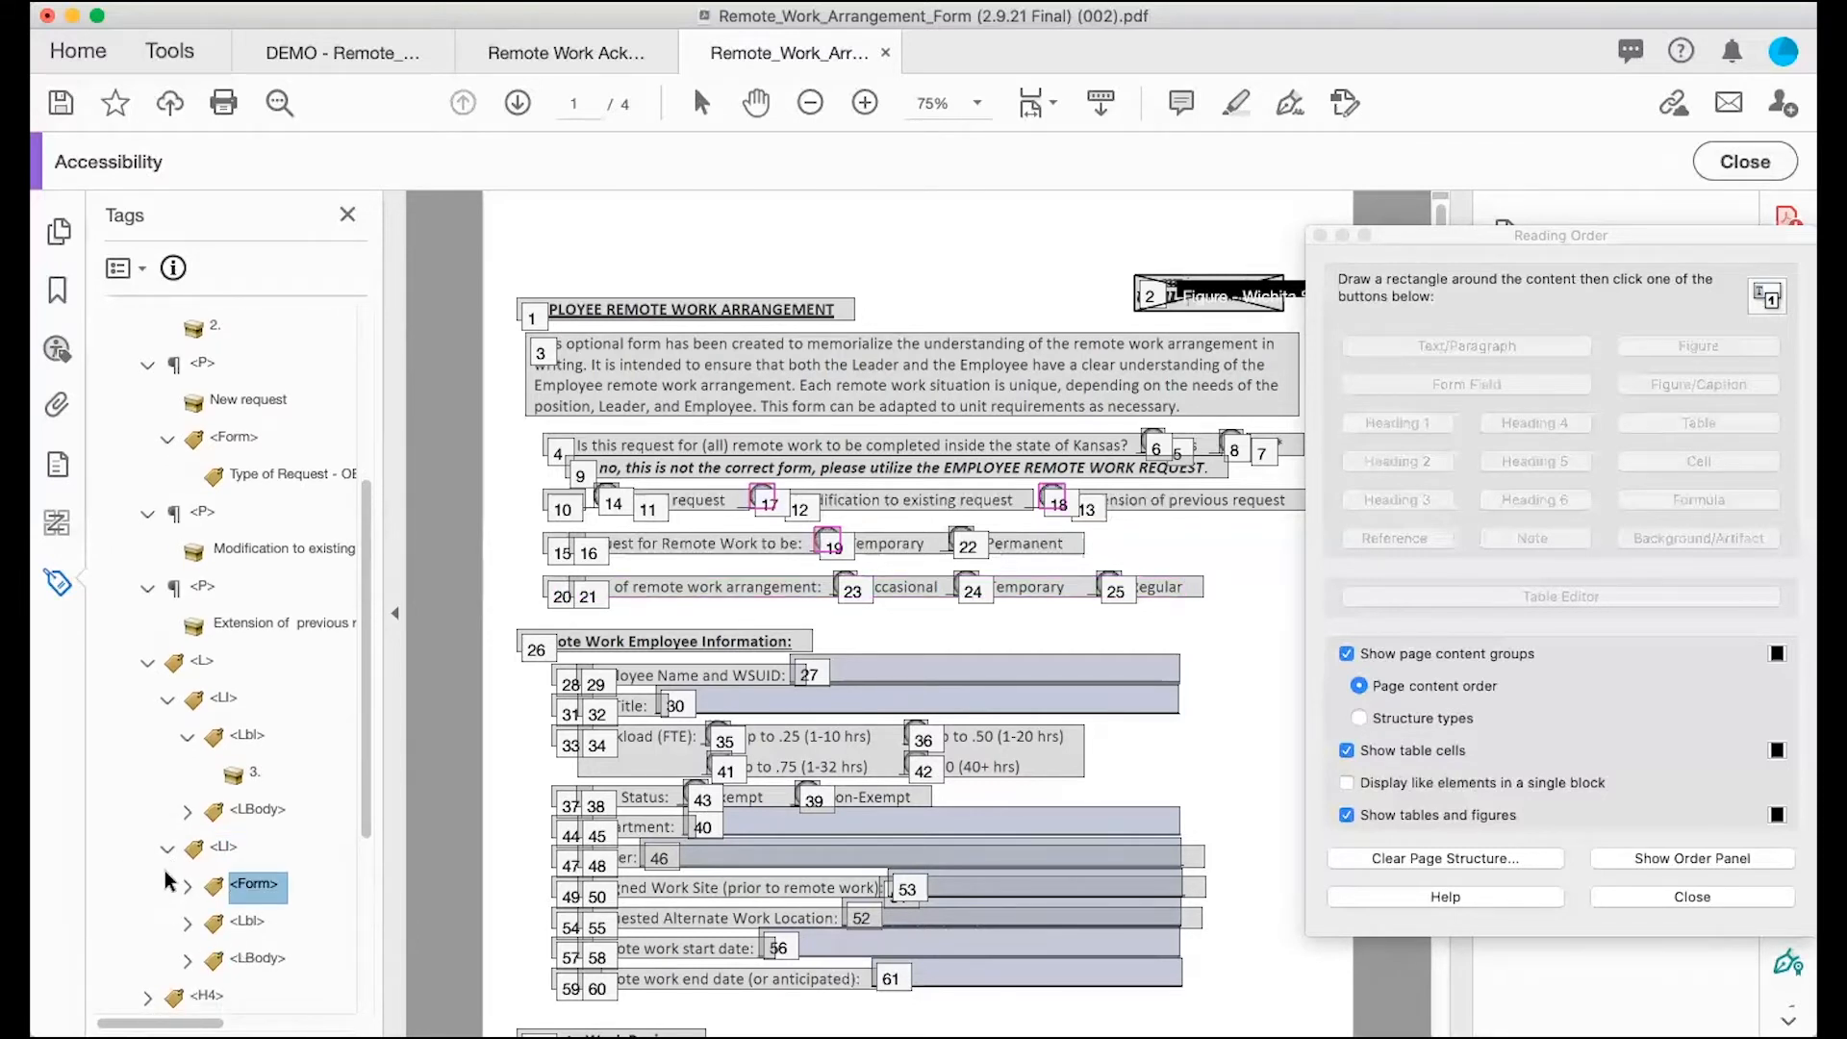
pyautogui.click(188, 885)
pyautogui.scroll(-1, 171, 939)
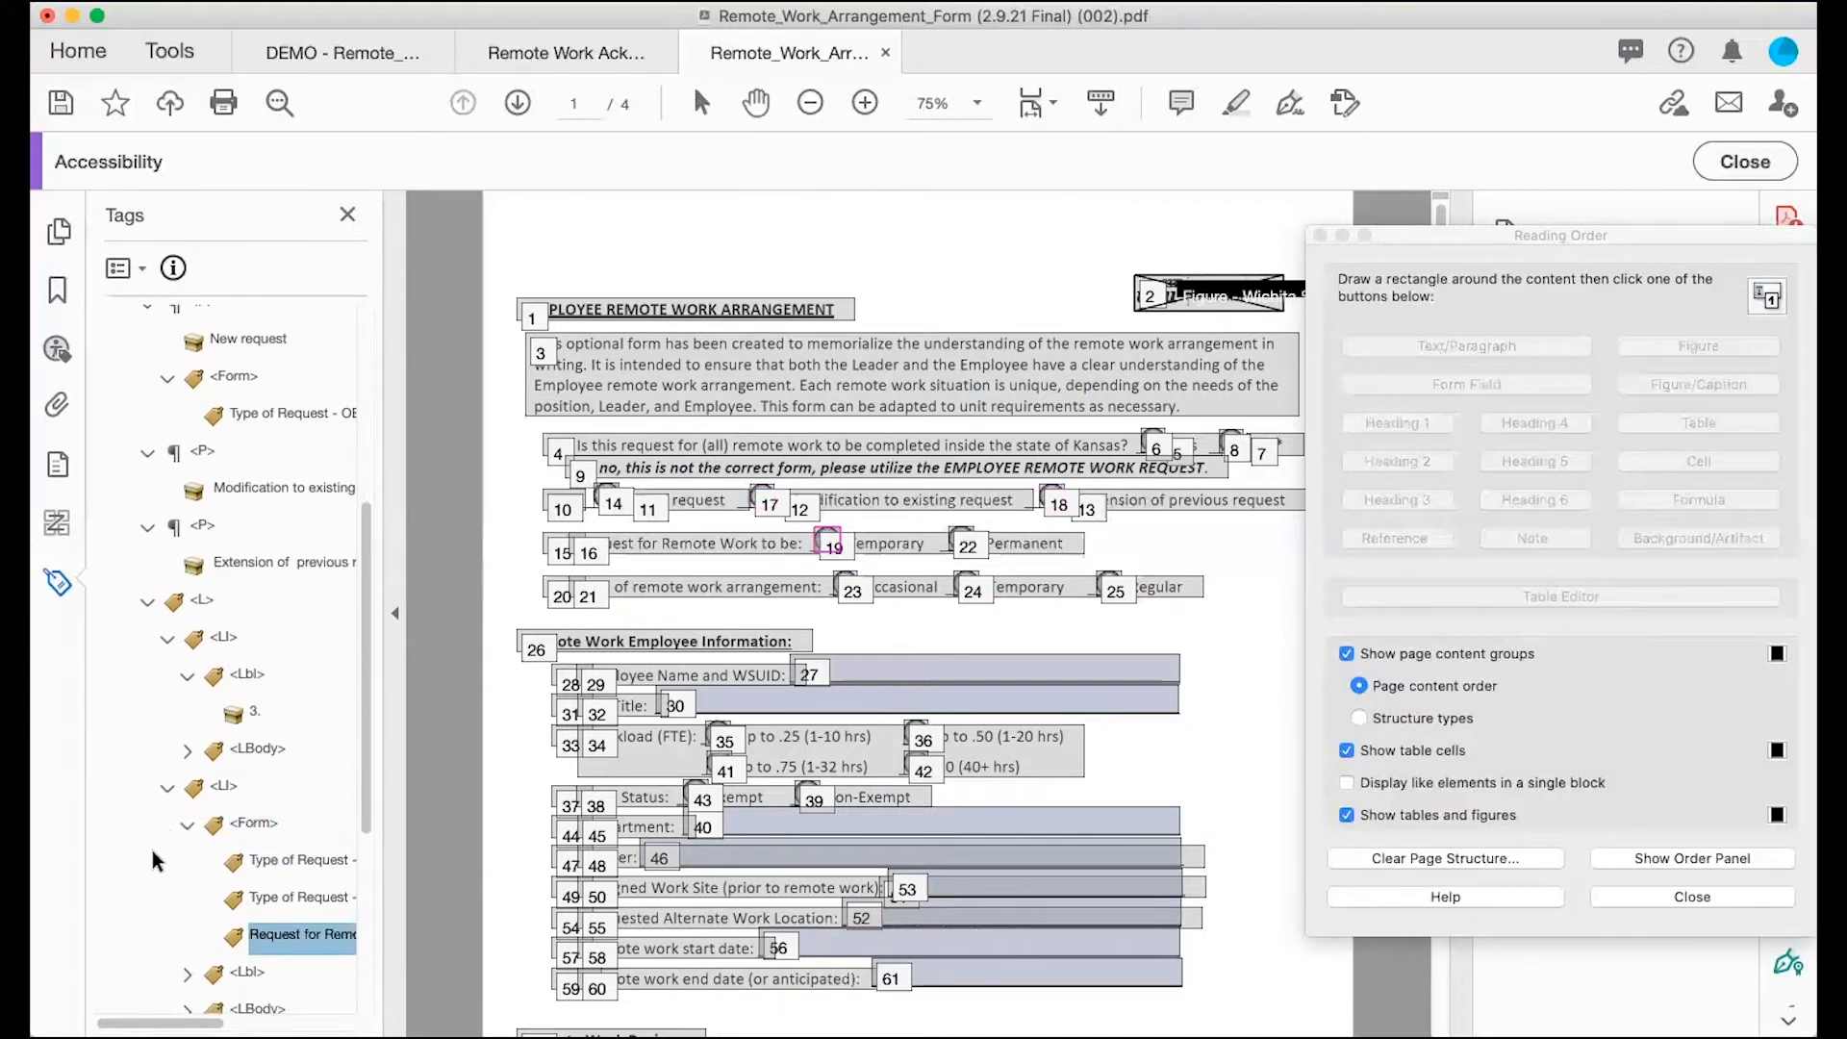
pyautogui.scroll(1, 152, 850)
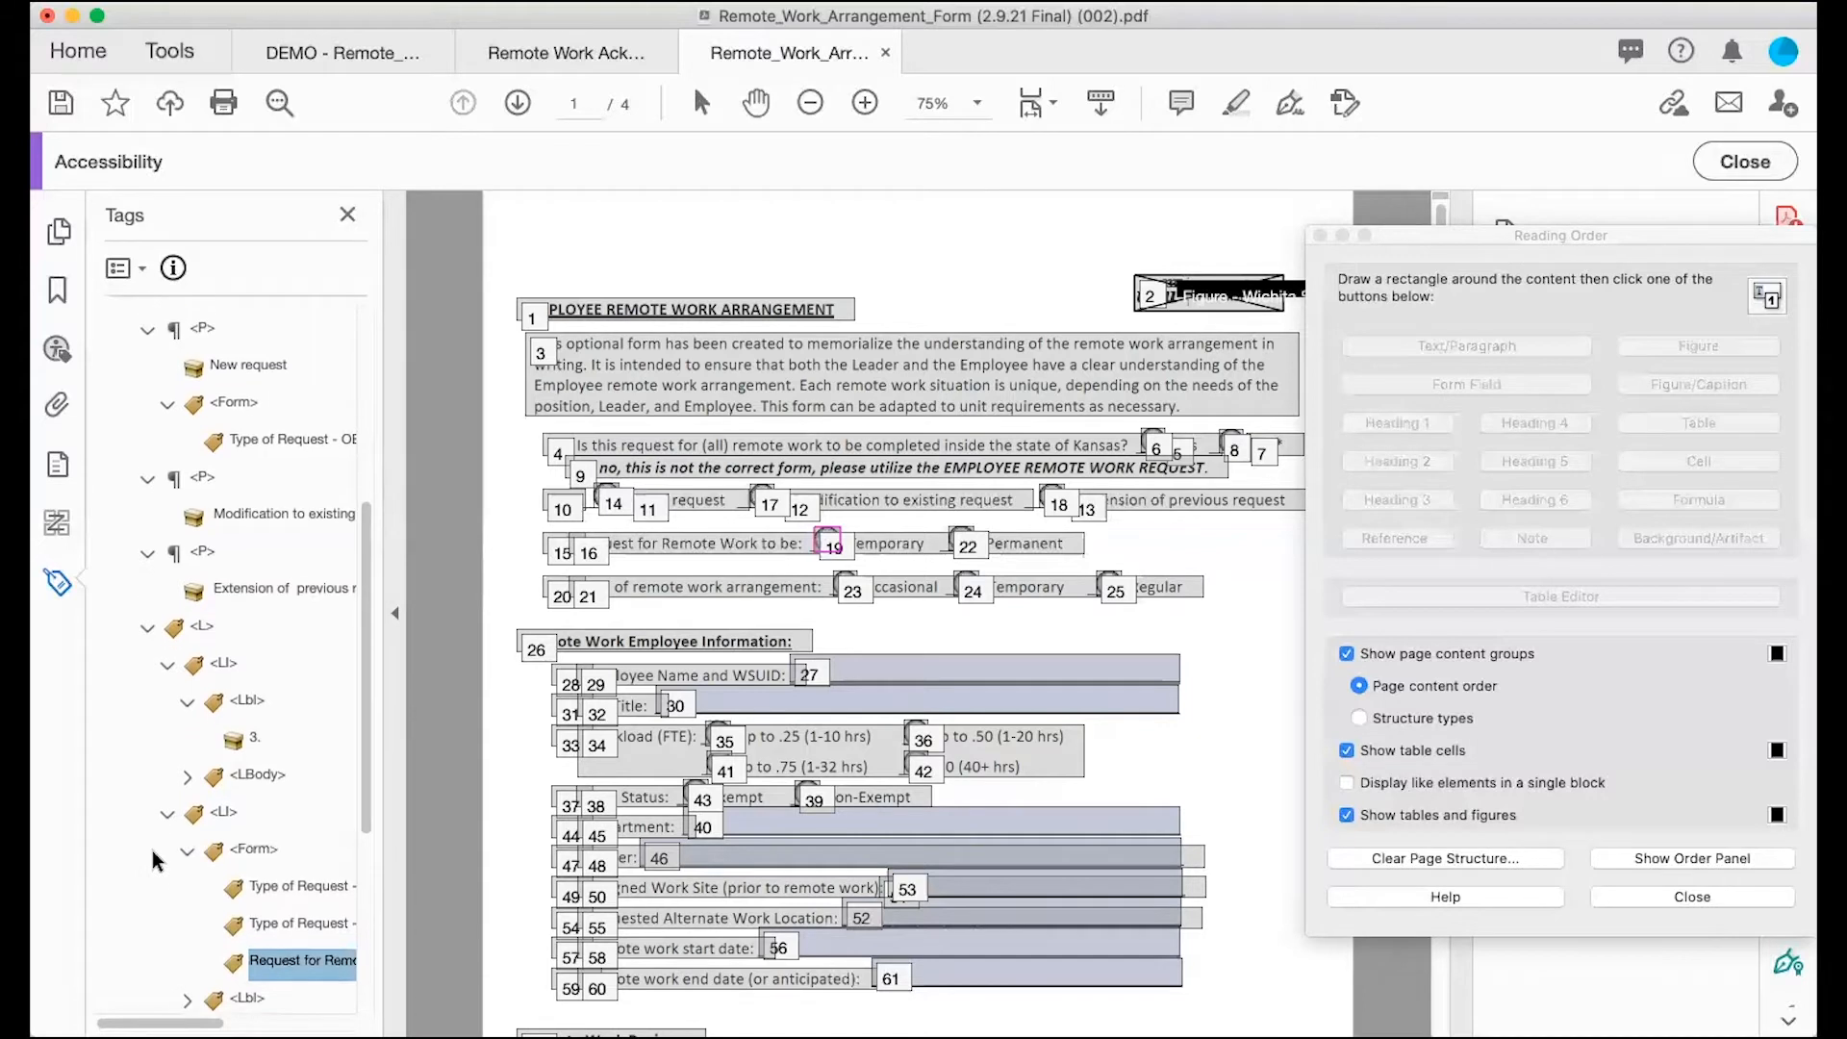
pyautogui.click(253, 856)
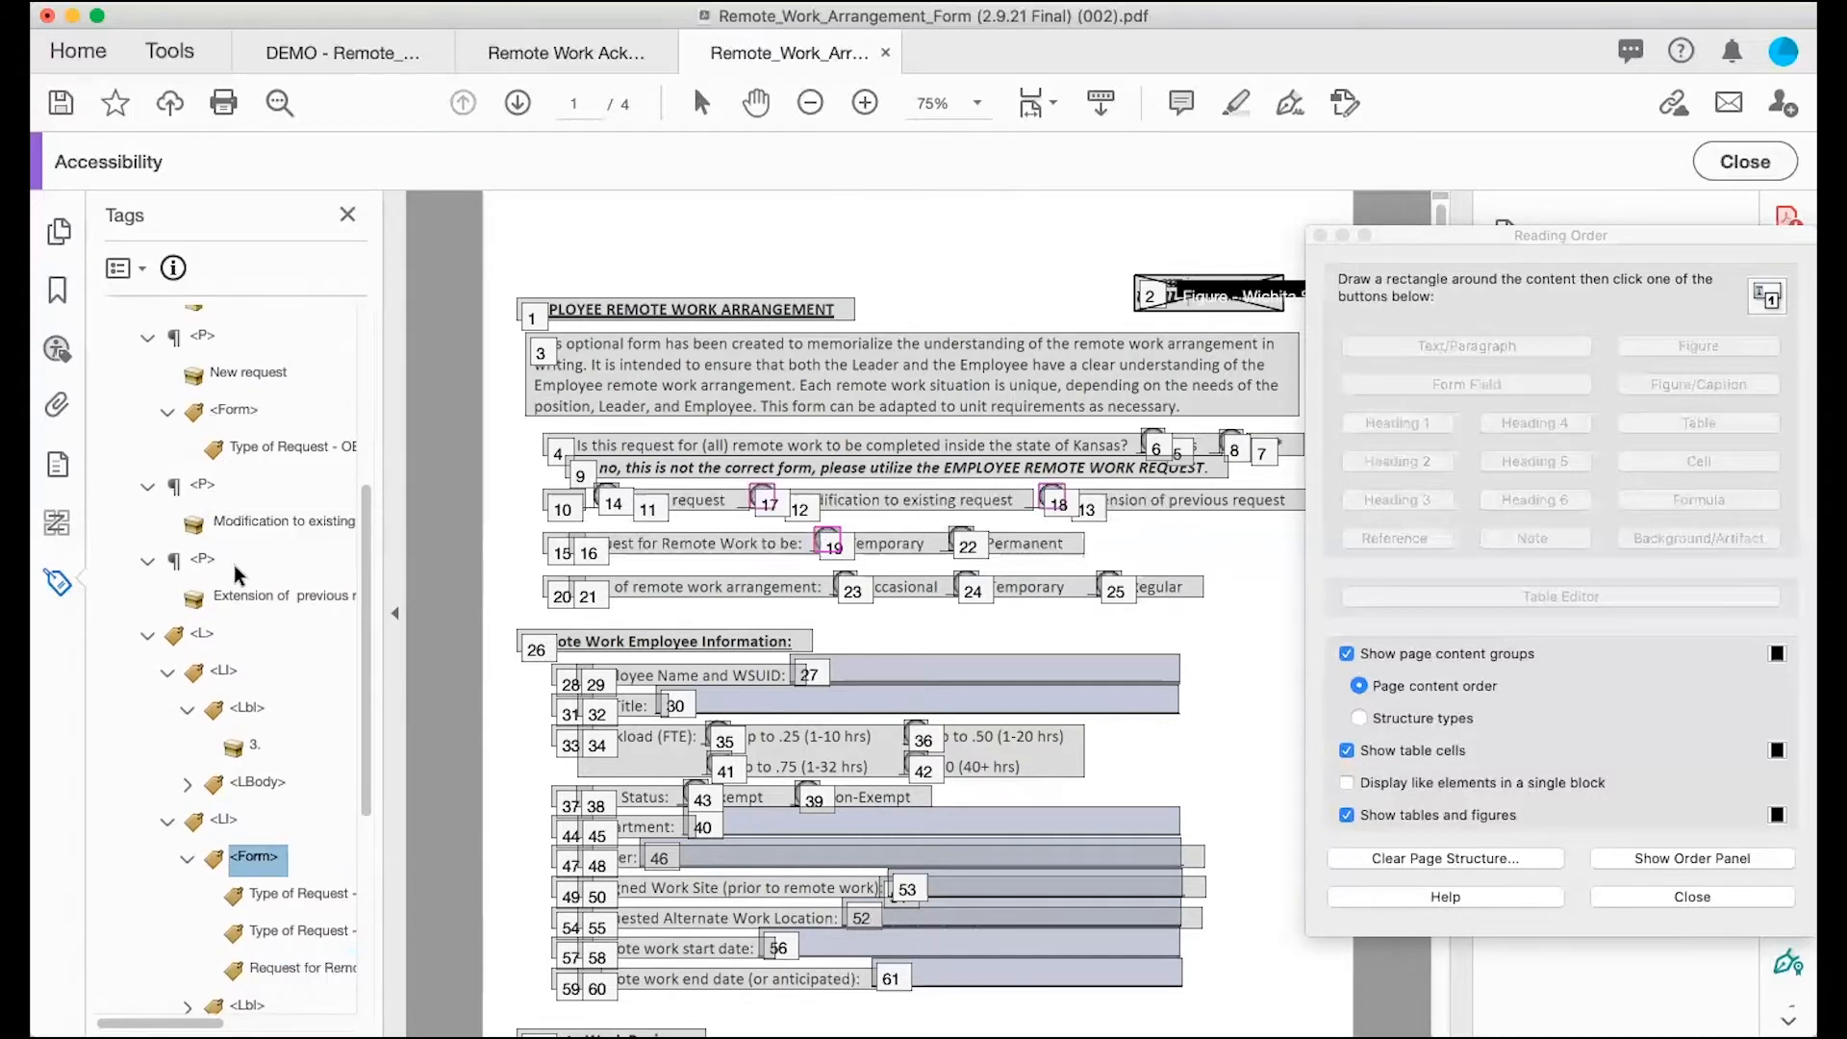
pyautogui.moveTo(253, 858); pyautogui.dragTo(262, 540)
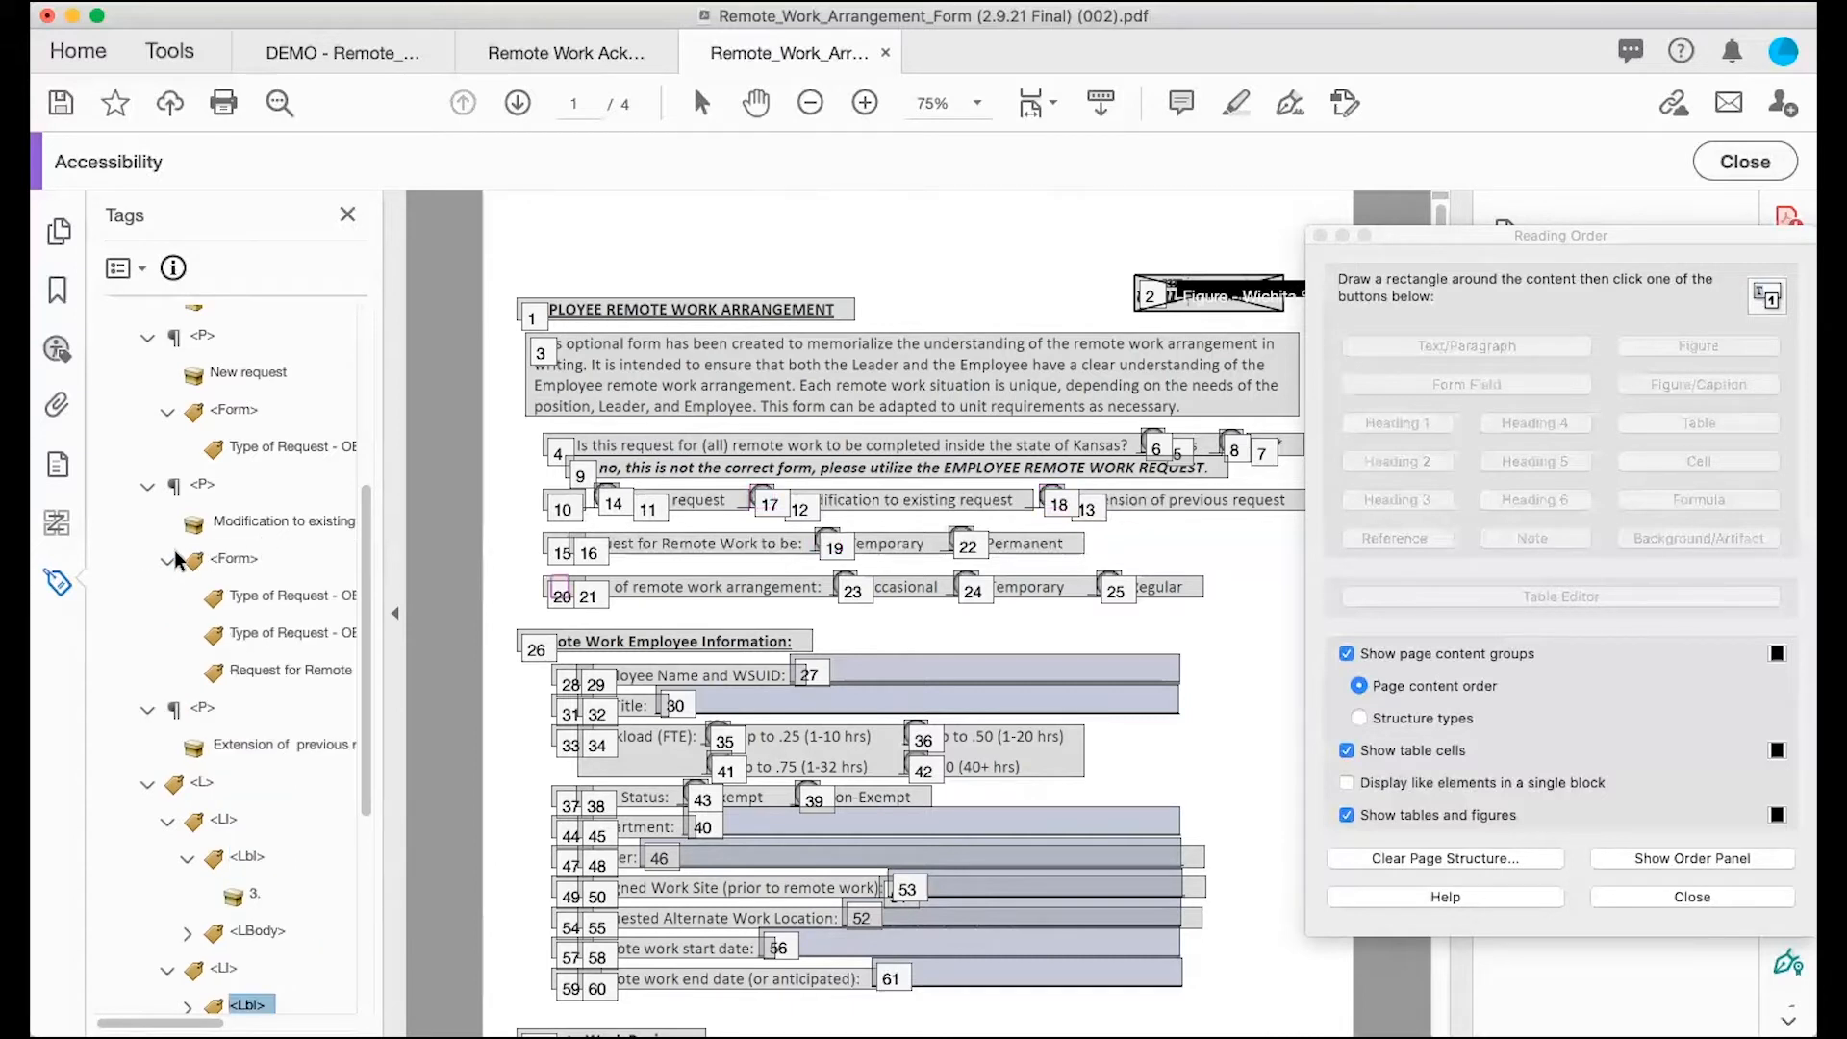
# Step: Examine which checkbox on the page each field tag under the "Modification to existing request" paragraph matches
pyautogui.click(246, 522)
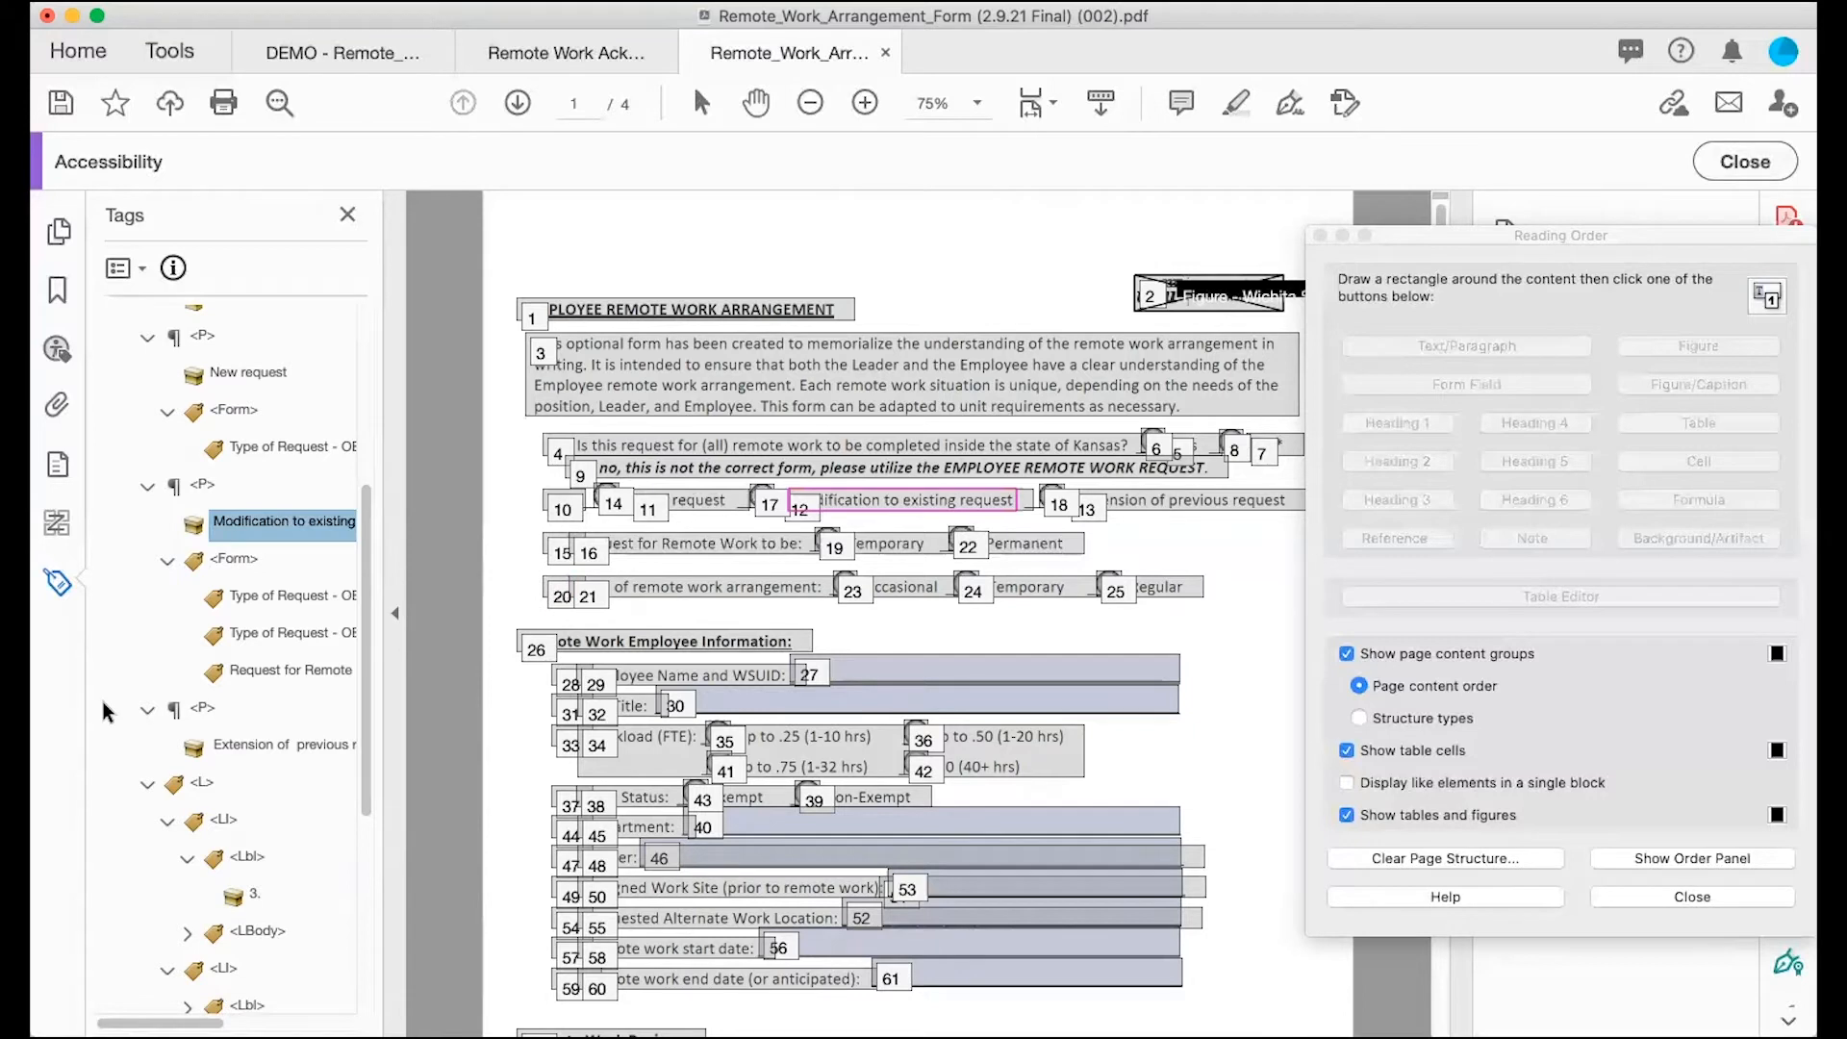
pyautogui.press('Down')
pyautogui.press('Down')
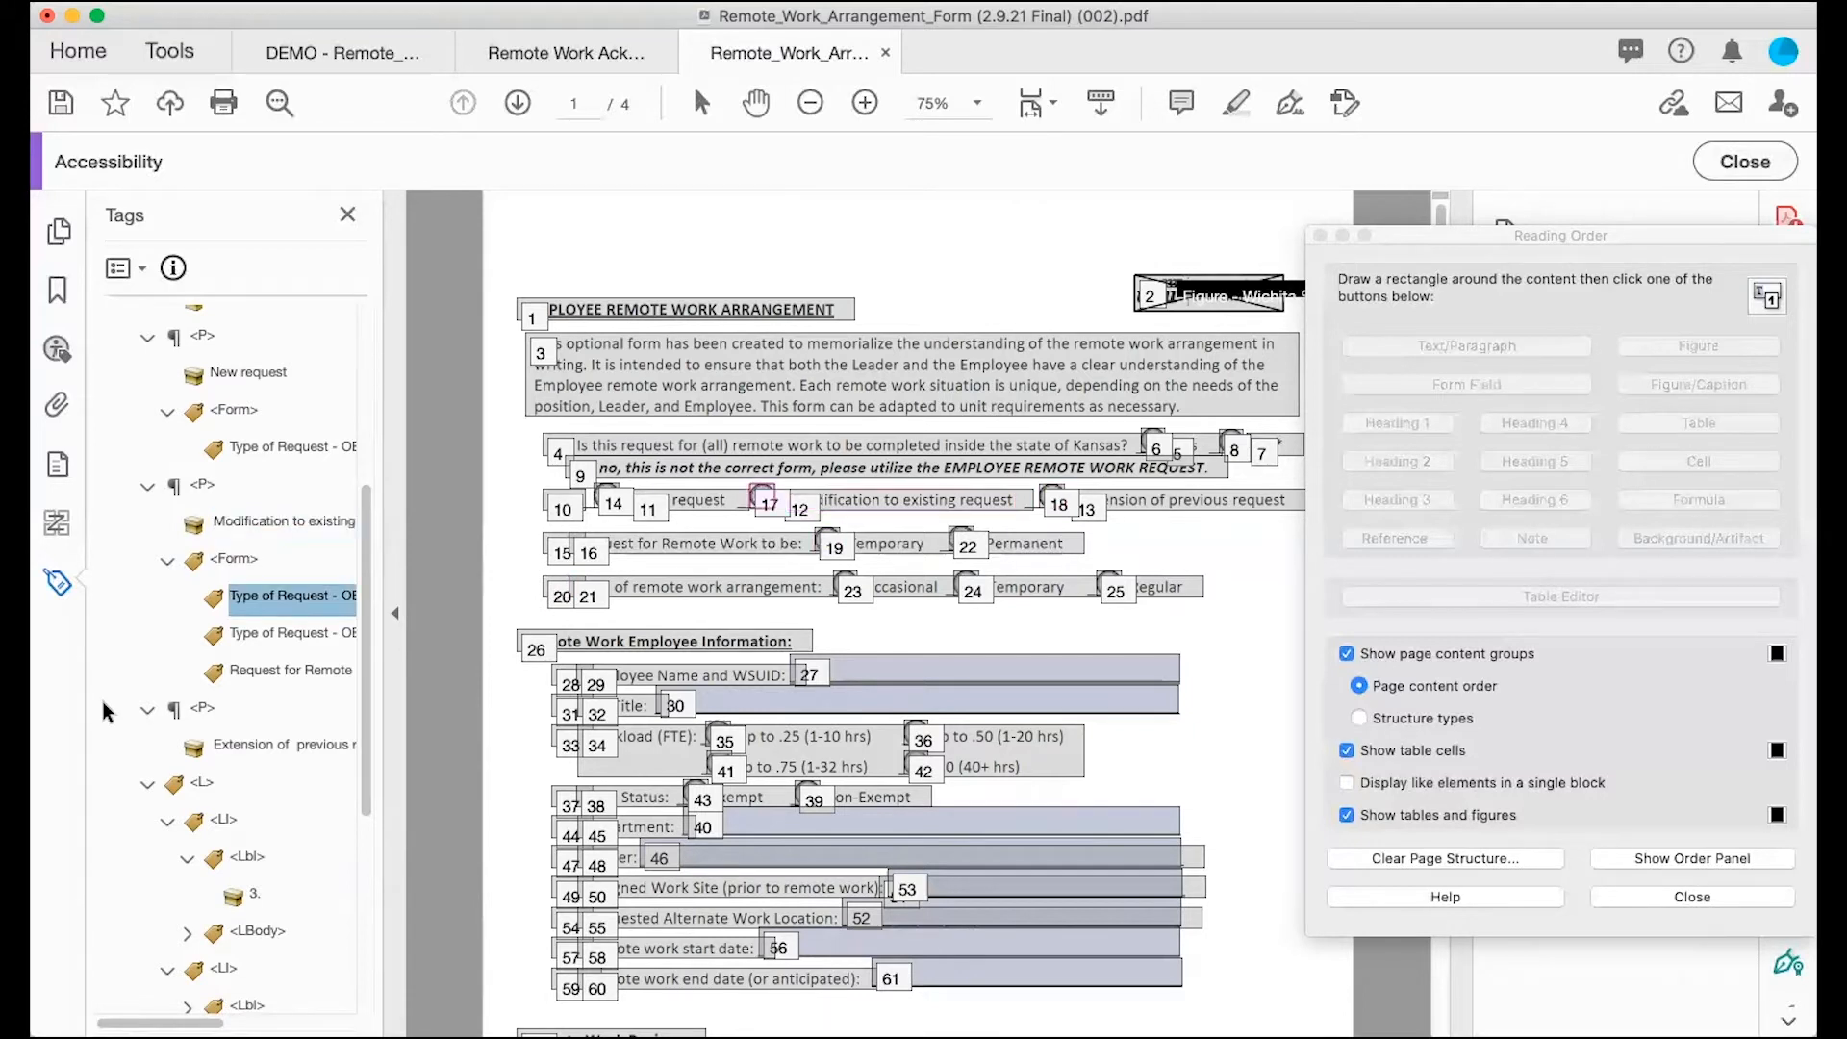
pyautogui.press('Up')
pyautogui.press('Up')
pyautogui.press('Down')
pyautogui.press('Down')
pyautogui.press('Down')
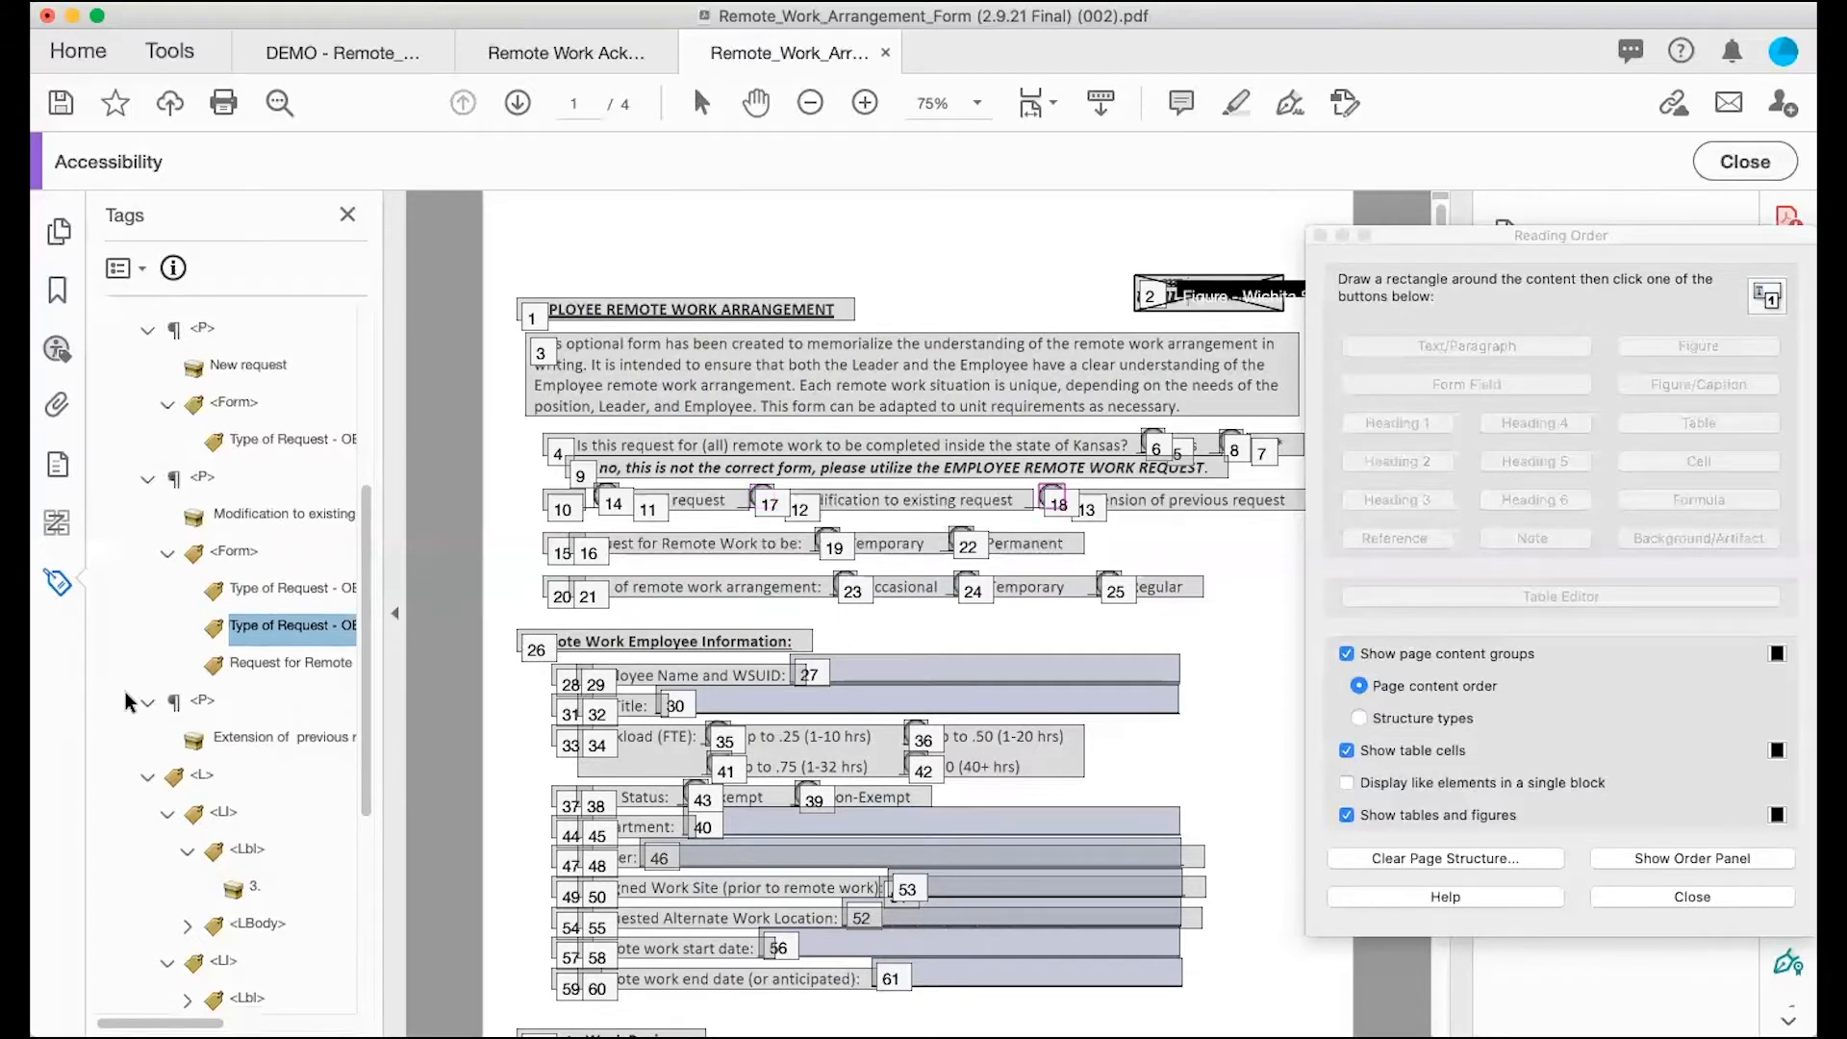
# Step: Create a Form tag after the "Extension of previous request" text and move the second Type of Request field tag into it
pyautogui.scroll(-1, 125, 690)
pyautogui.click(255, 703)
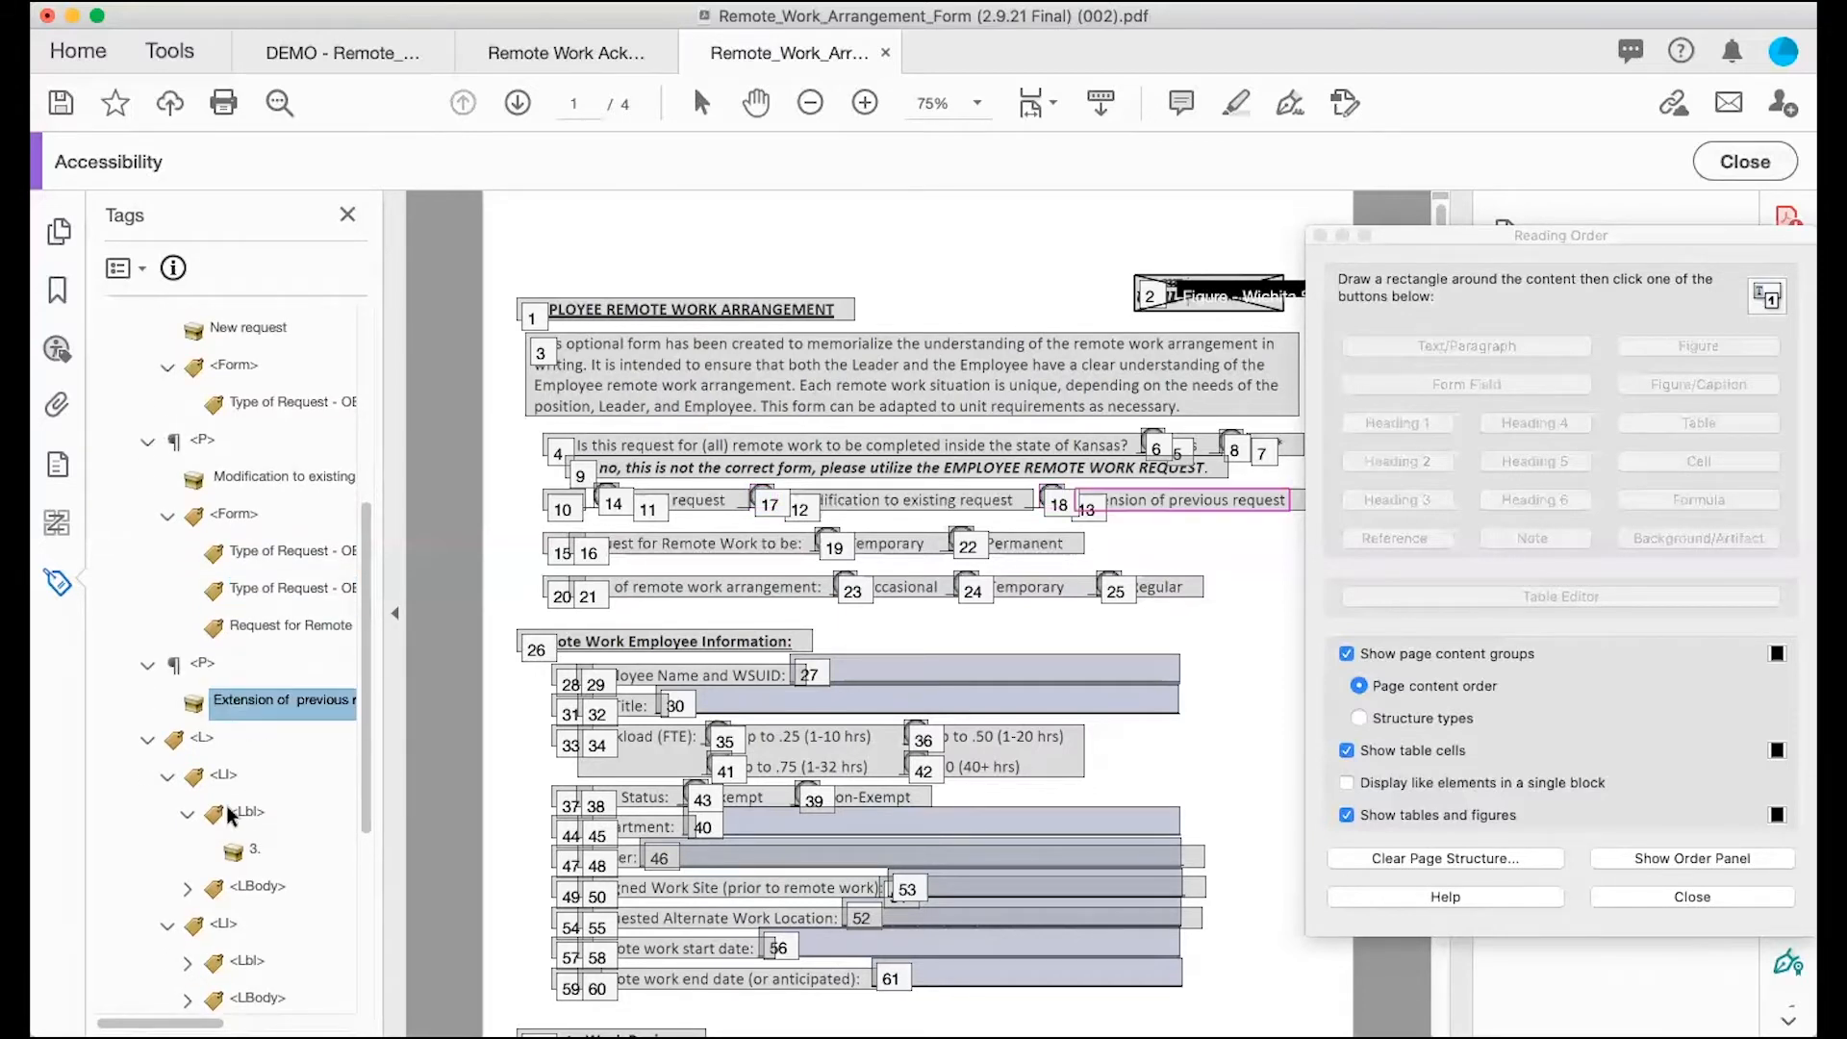
pyautogui.rightClick(276, 709)
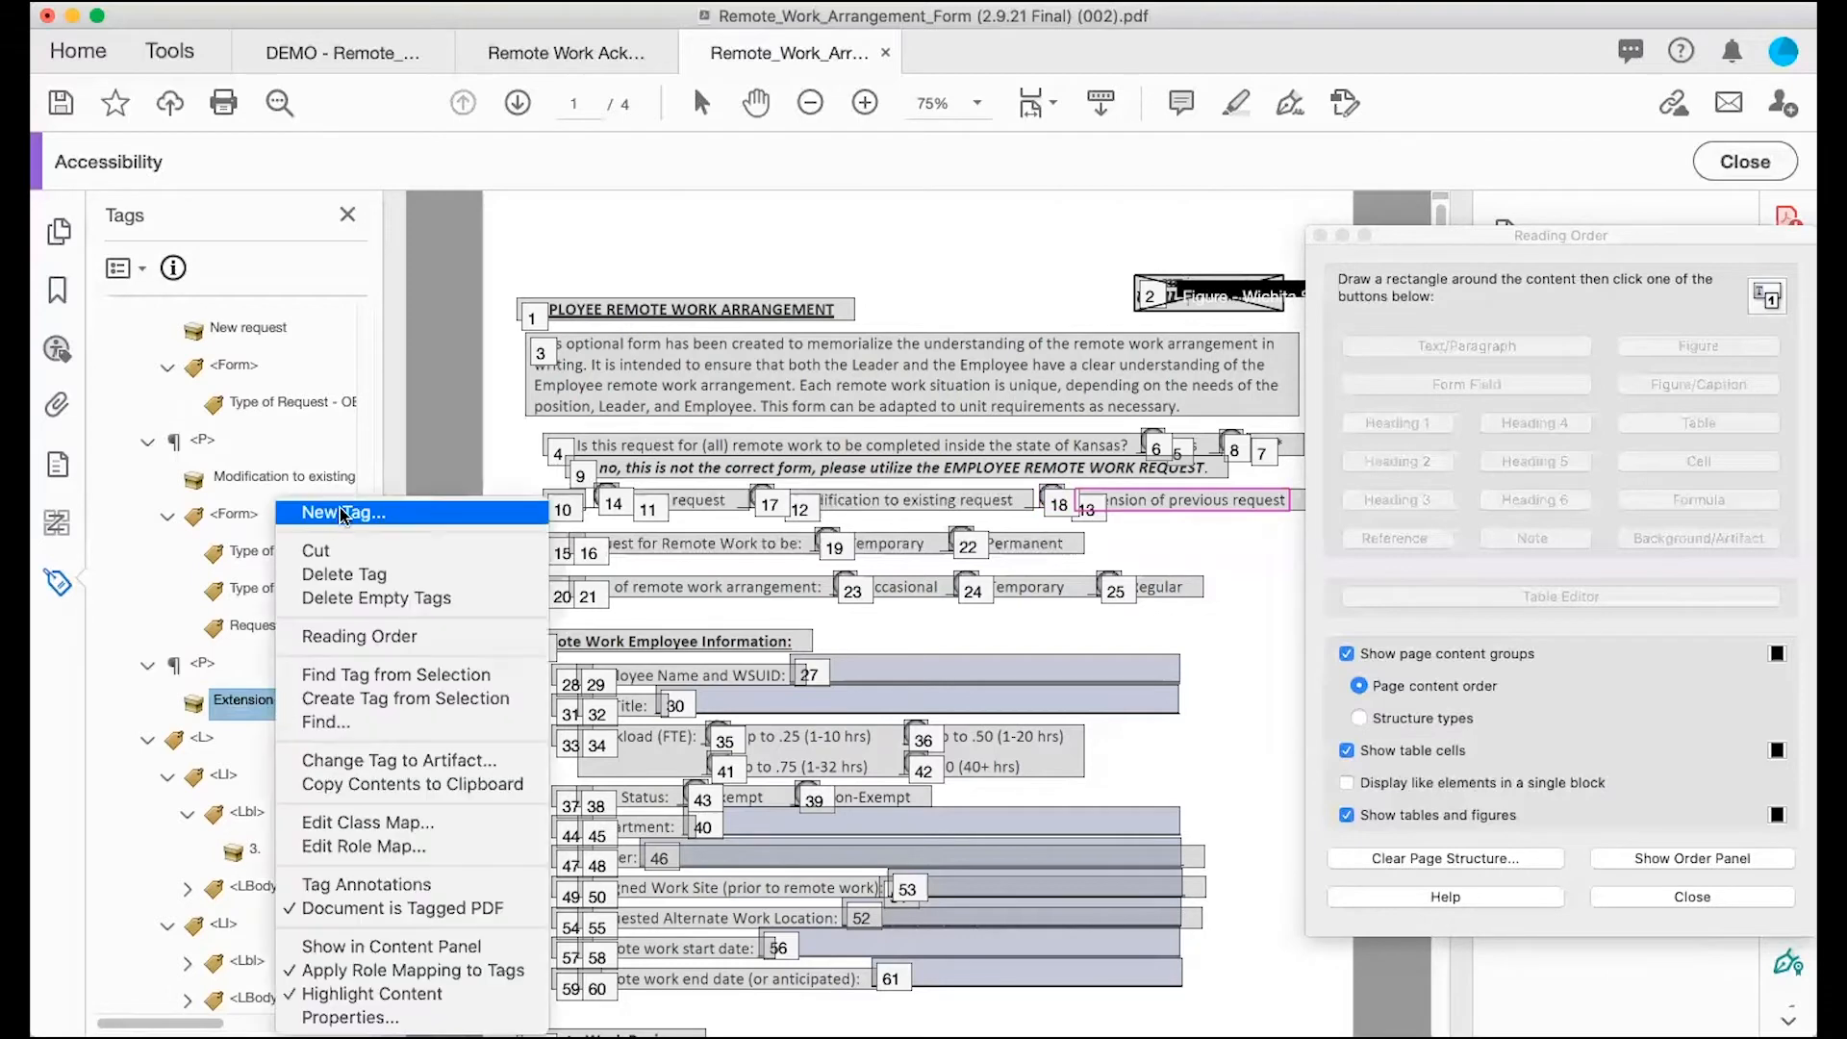
pyautogui.click(918, 524)
pyautogui.click(995, 552)
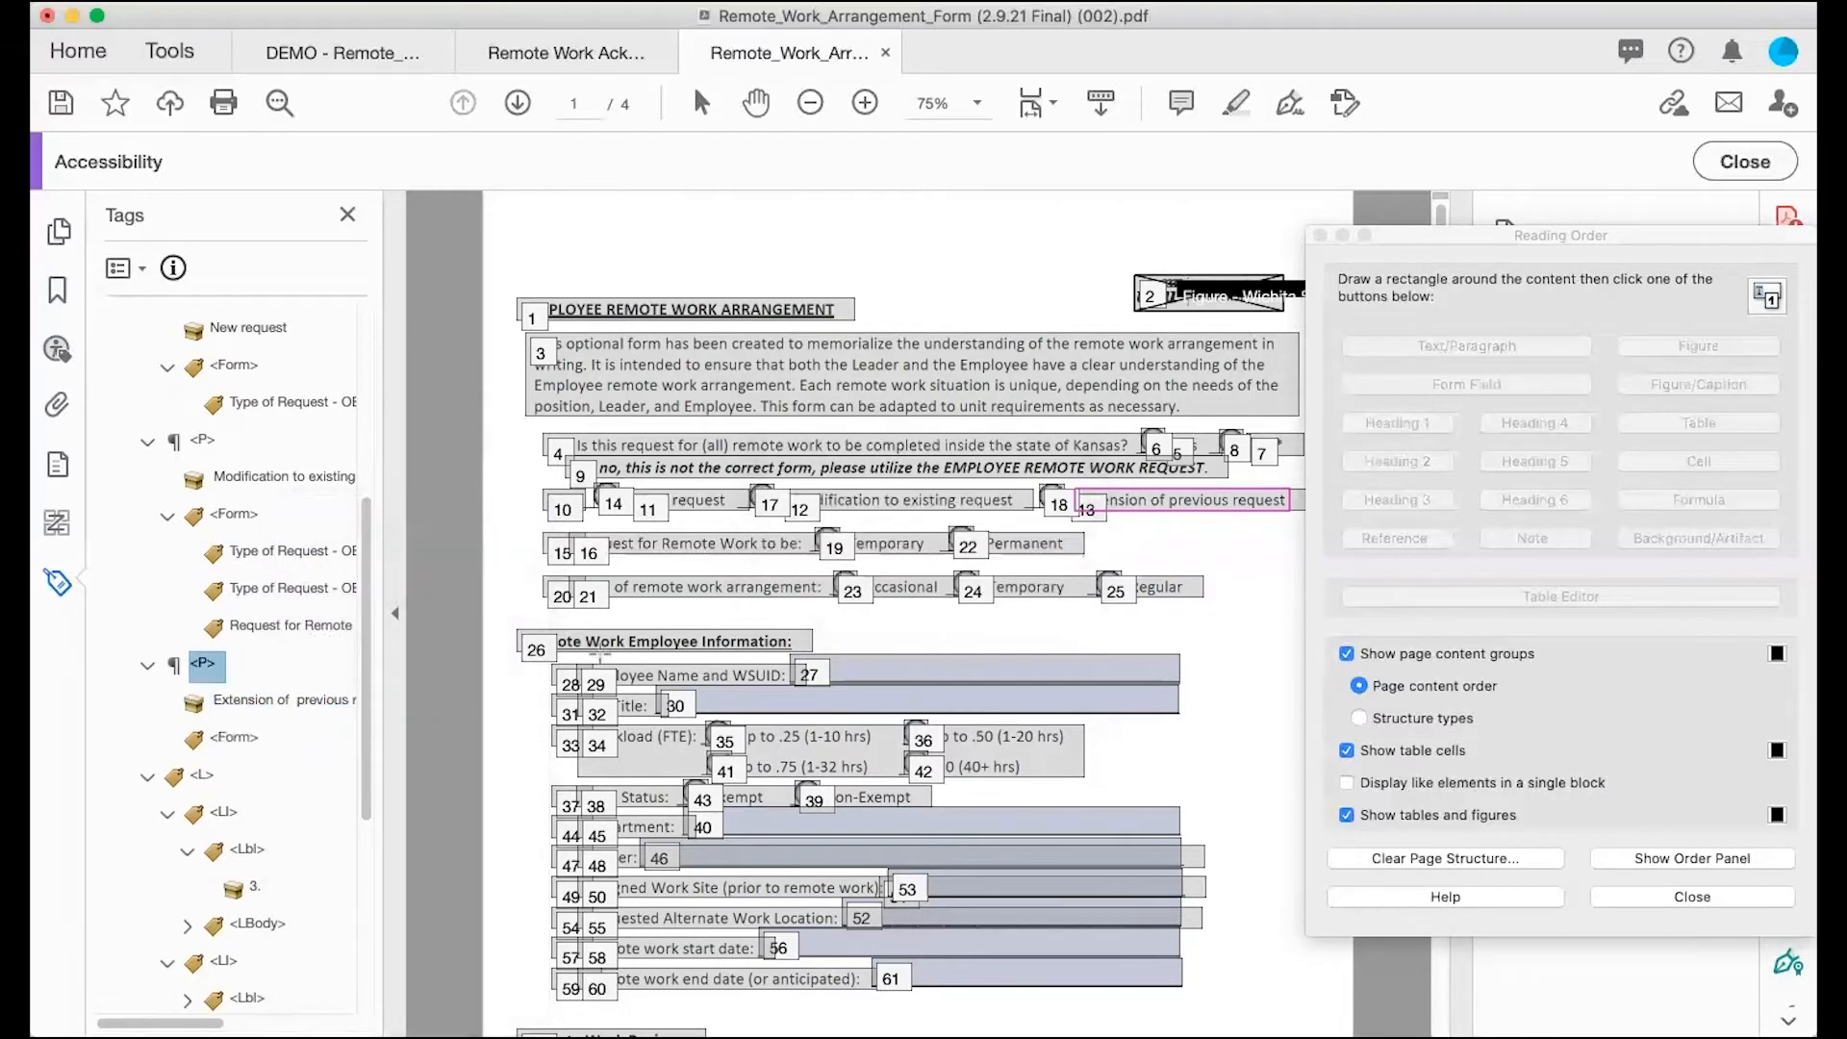
pyautogui.click(270, 589)
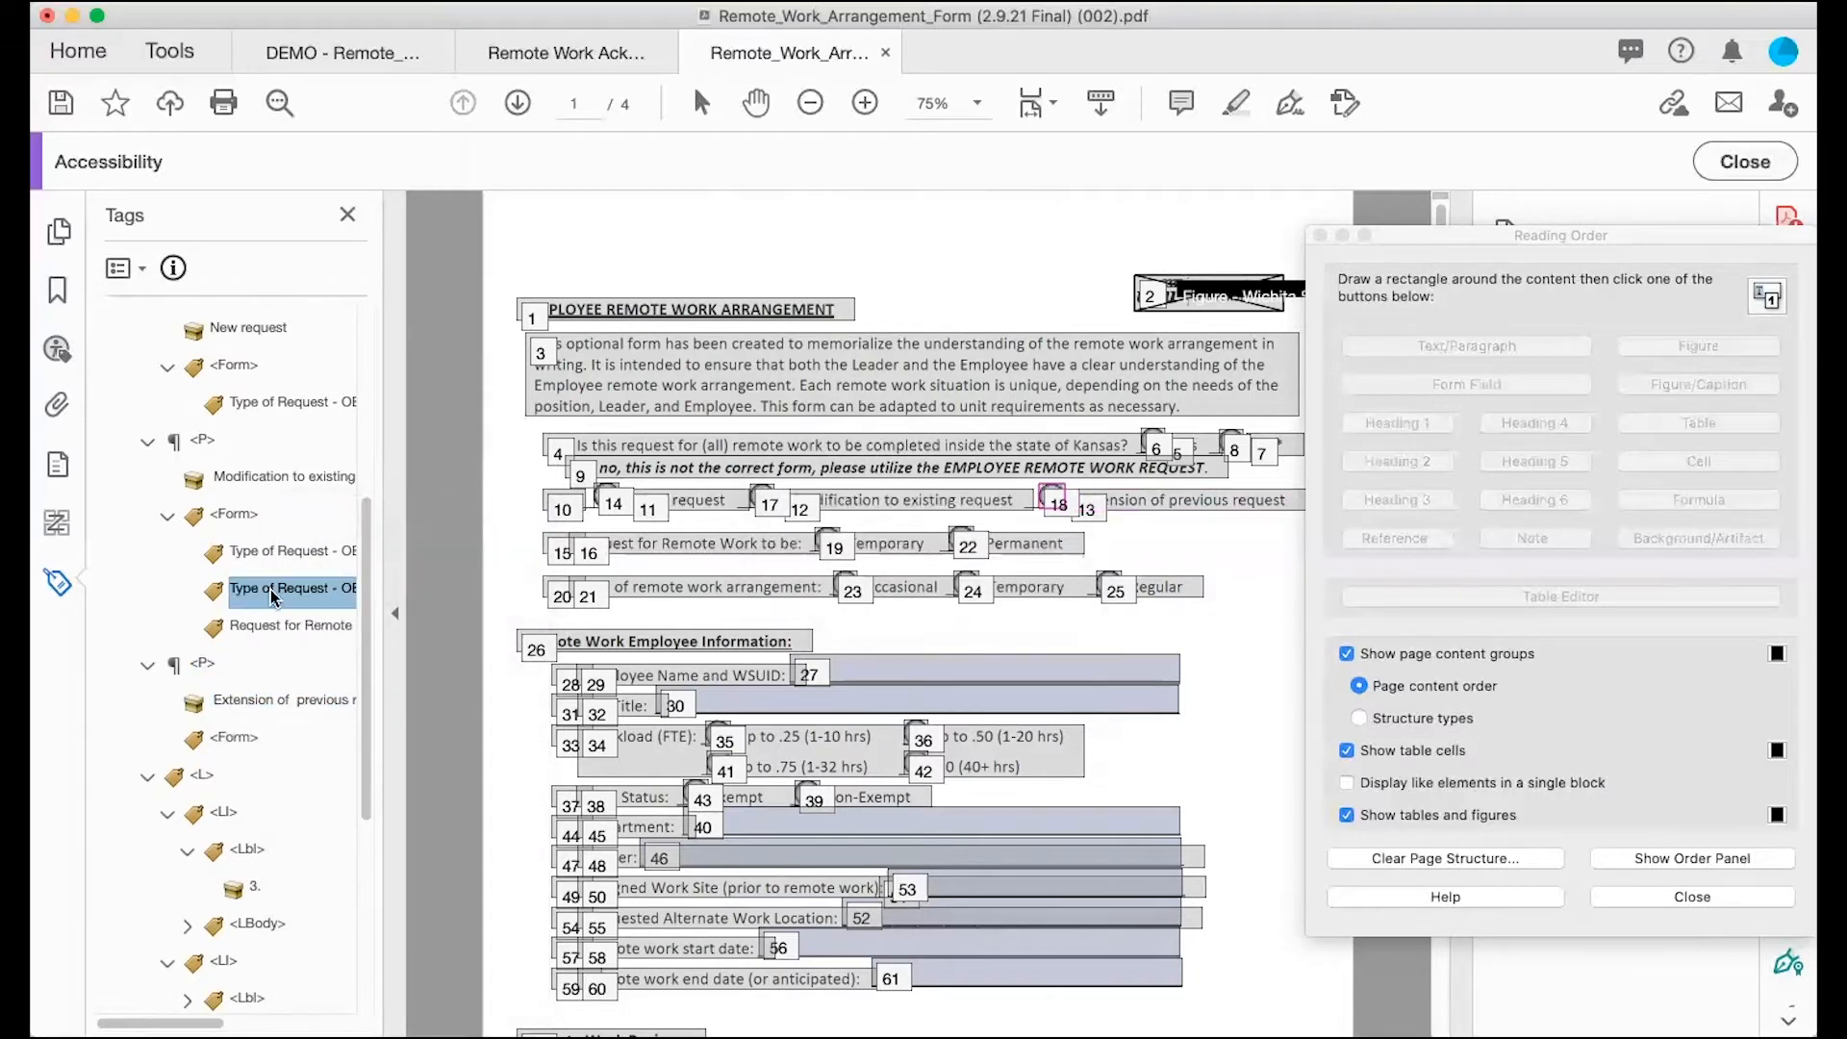
pyautogui.moveTo(273, 590); pyautogui.dragTo(246, 754)
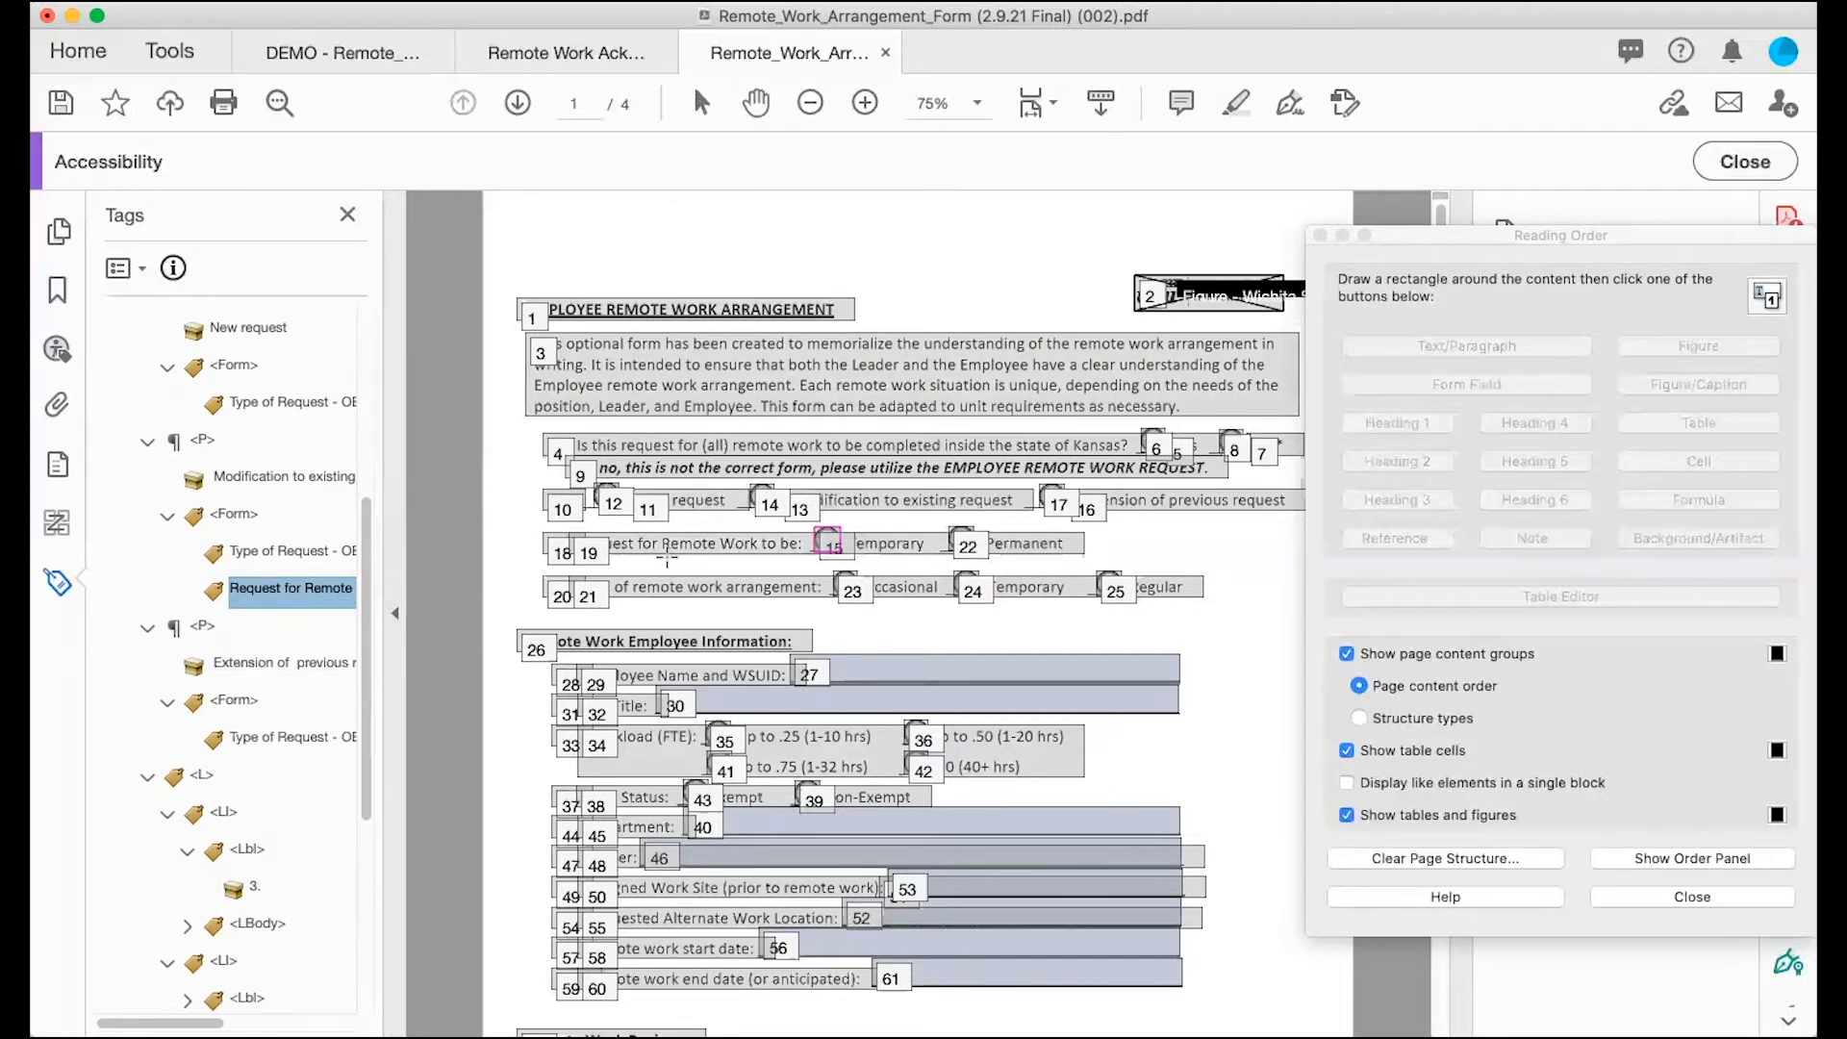
# Step: Examine which page content the tags in the "Modification to existing request" and "New request" paragraphs cover, and collapse the "New request" paragraph
pyautogui.click(160, 500)
pyautogui.press('Down')
pyautogui.press('Down')
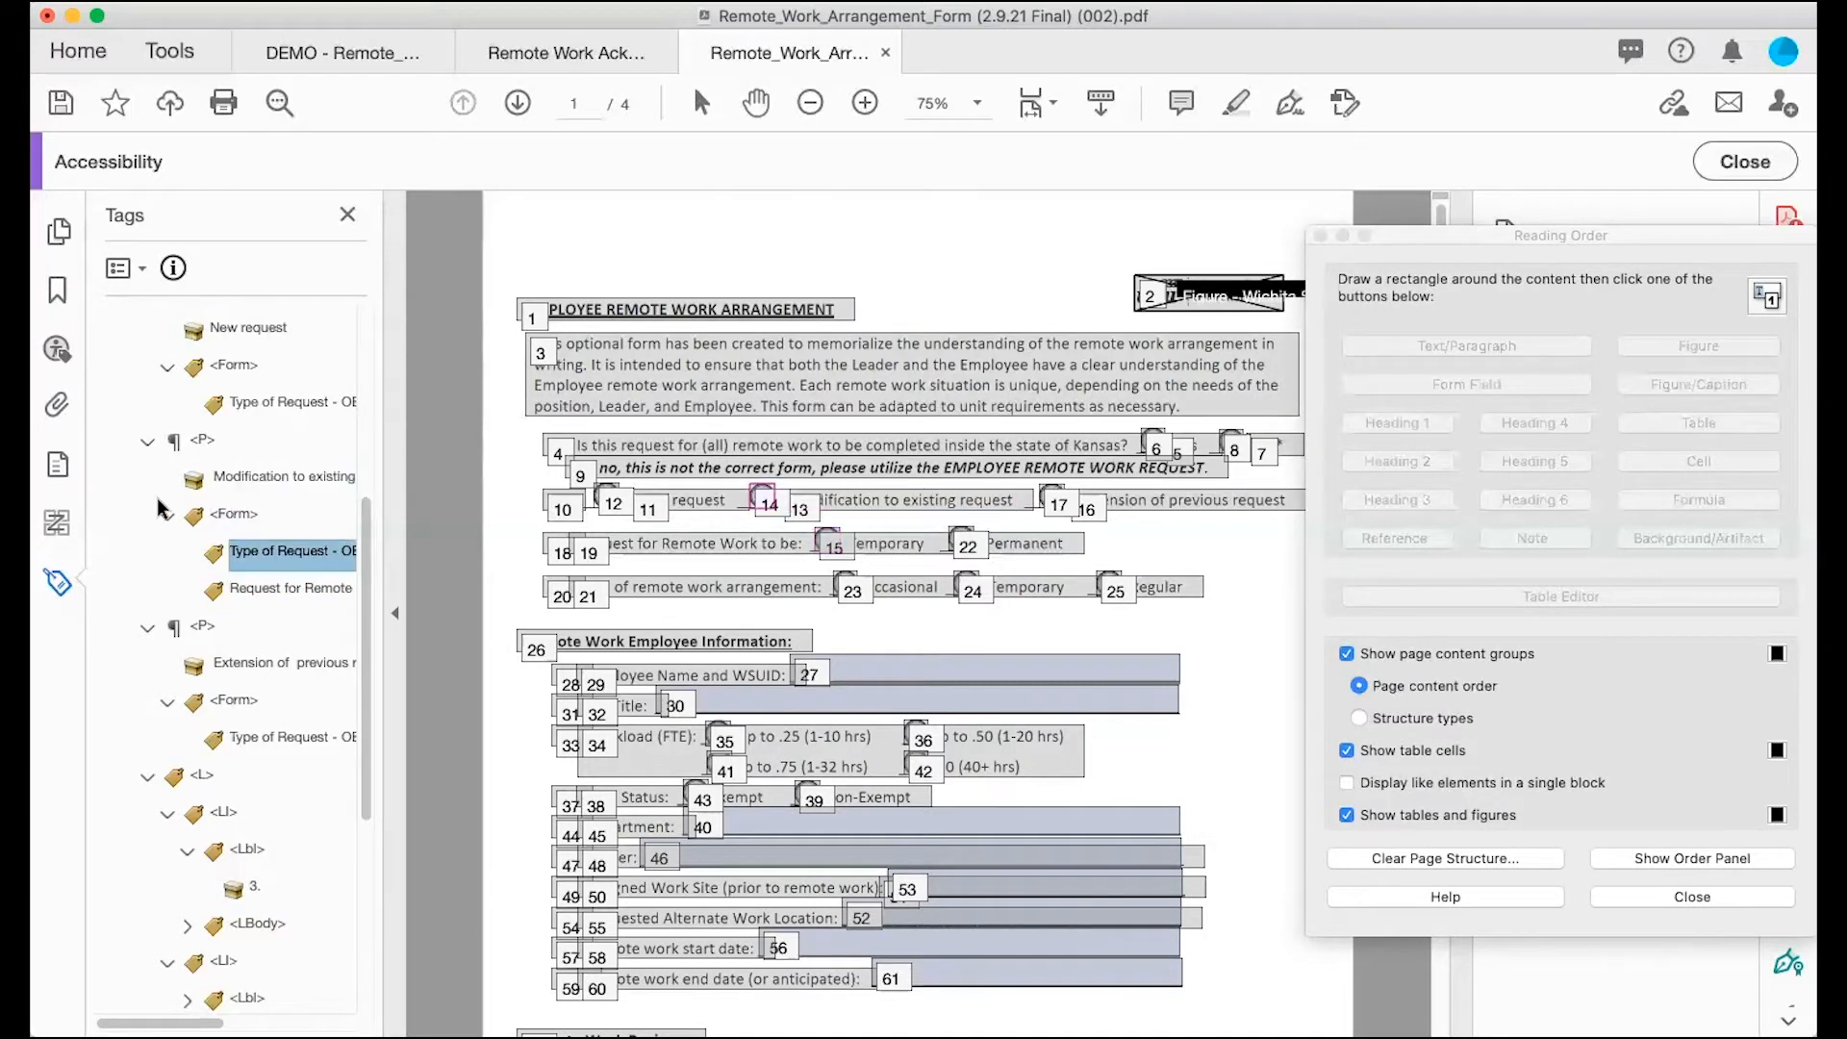
pyautogui.press('Up')
pyautogui.press('Up')
pyautogui.press('Up')
pyautogui.press('Up')
pyautogui.press('Up')
pyautogui.press('Up')
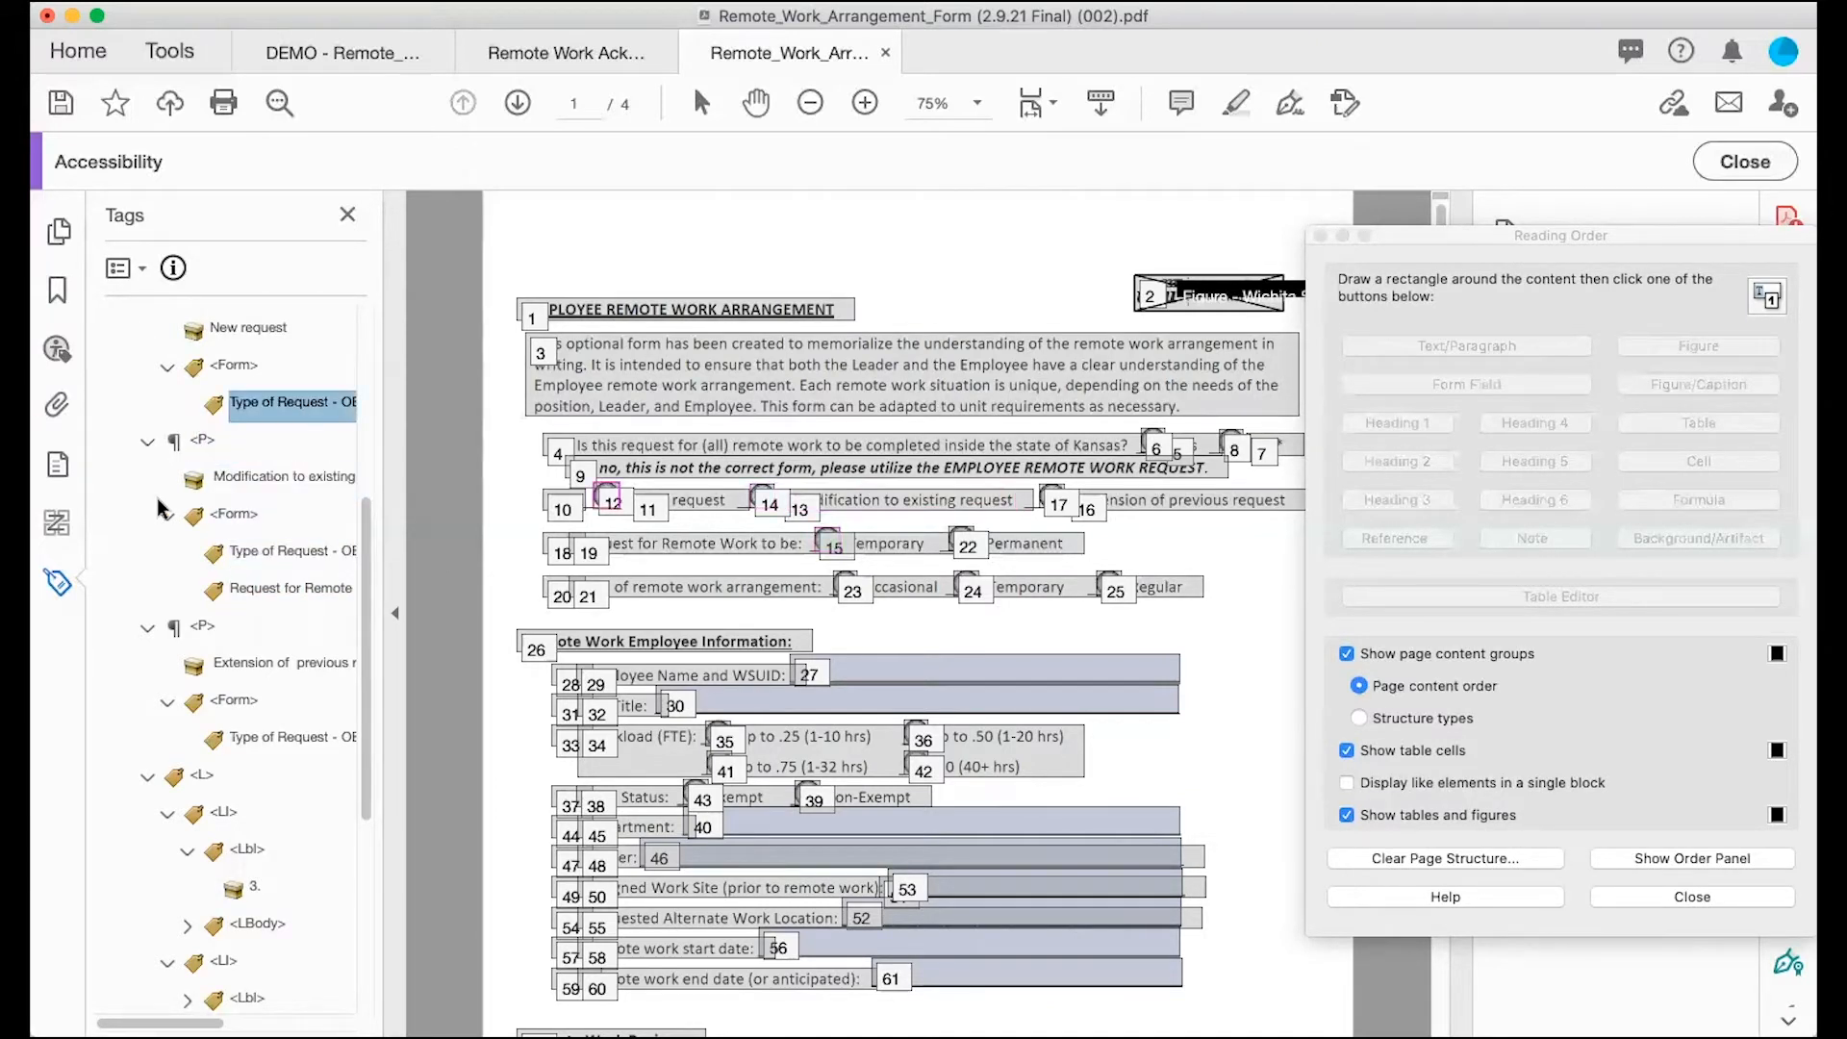
pyautogui.scroll(5, 149, 550)
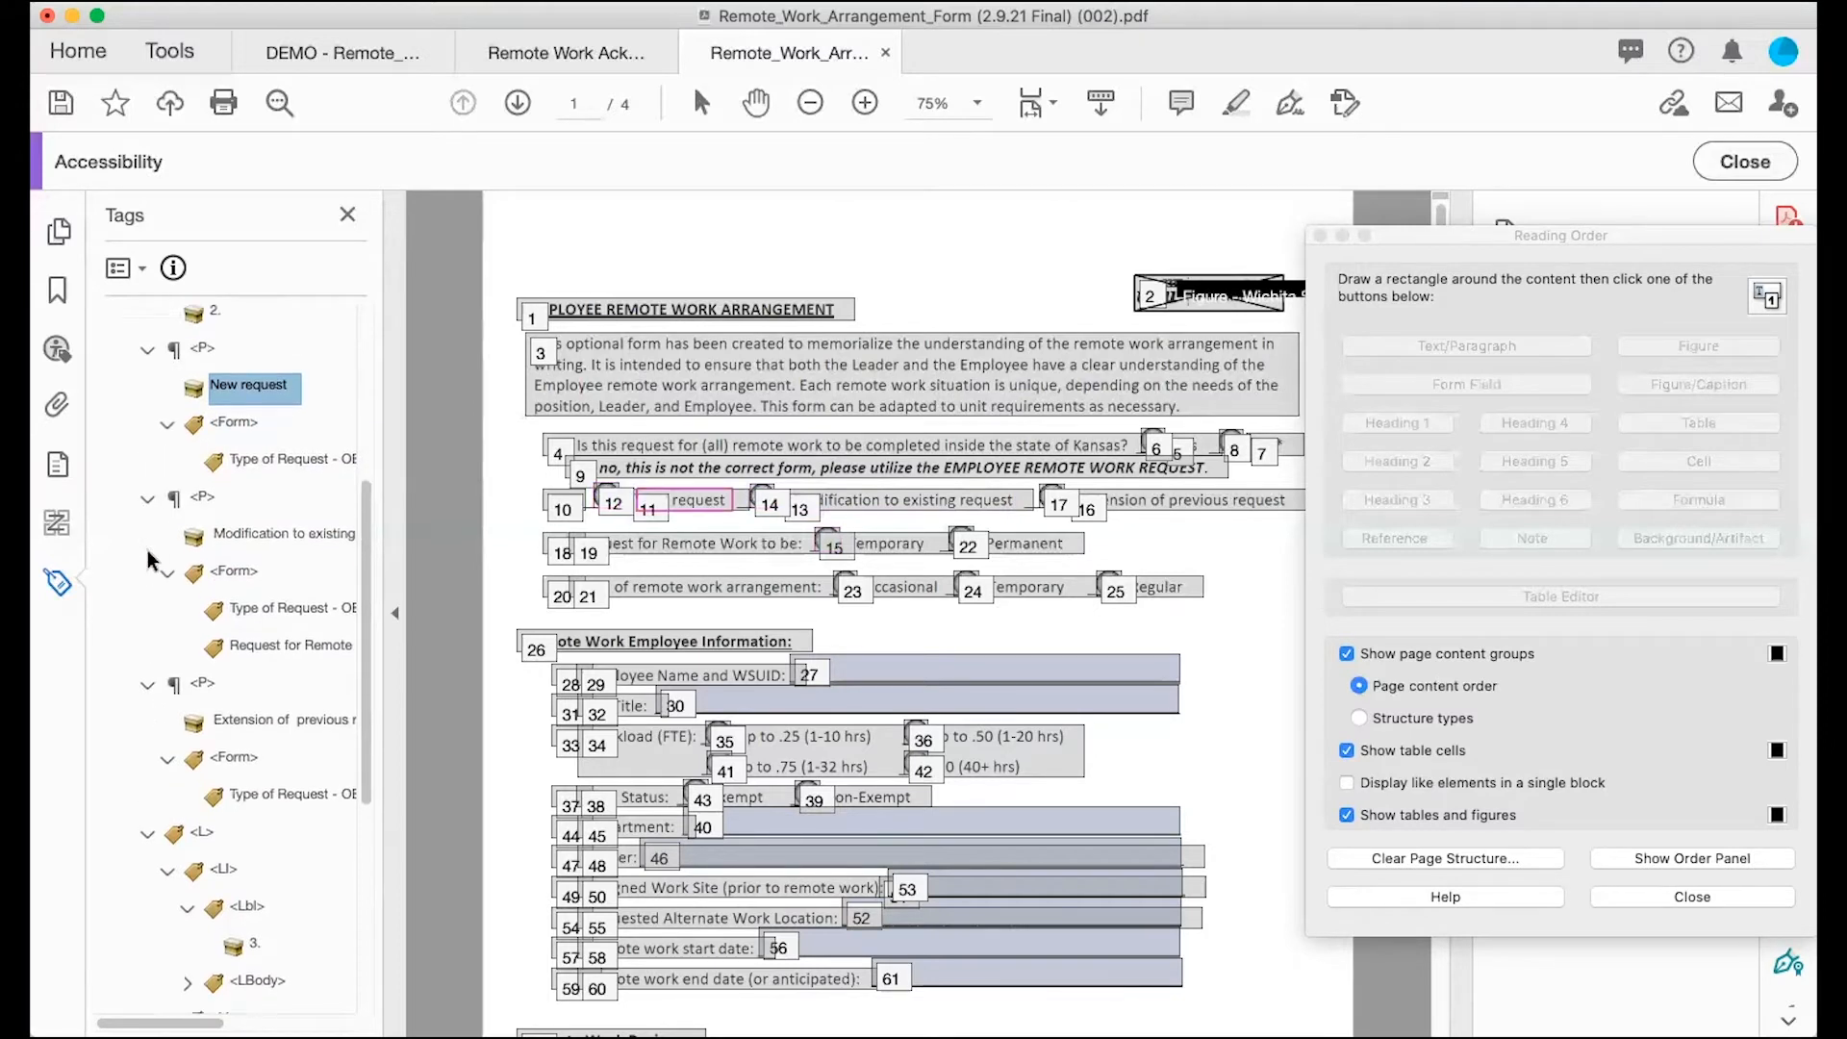
pyautogui.click(146, 399)
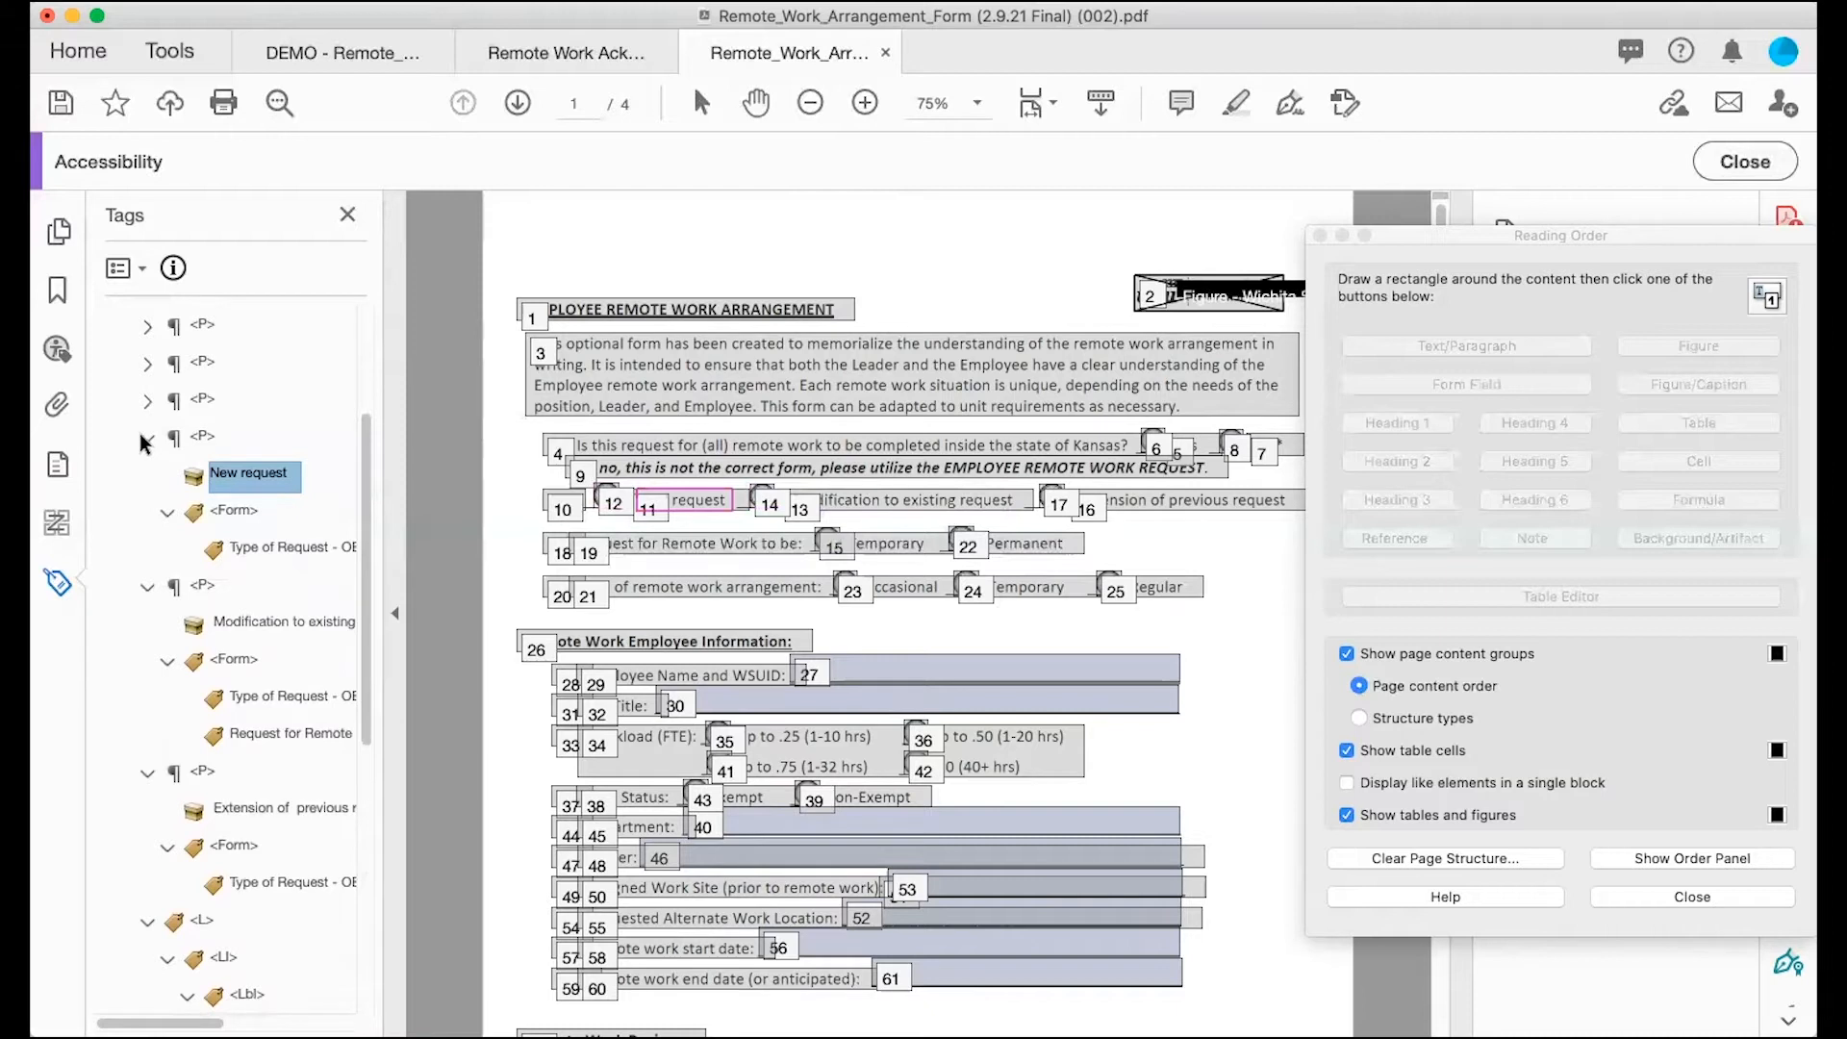
pyautogui.press('Down')
pyautogui.press('Down')
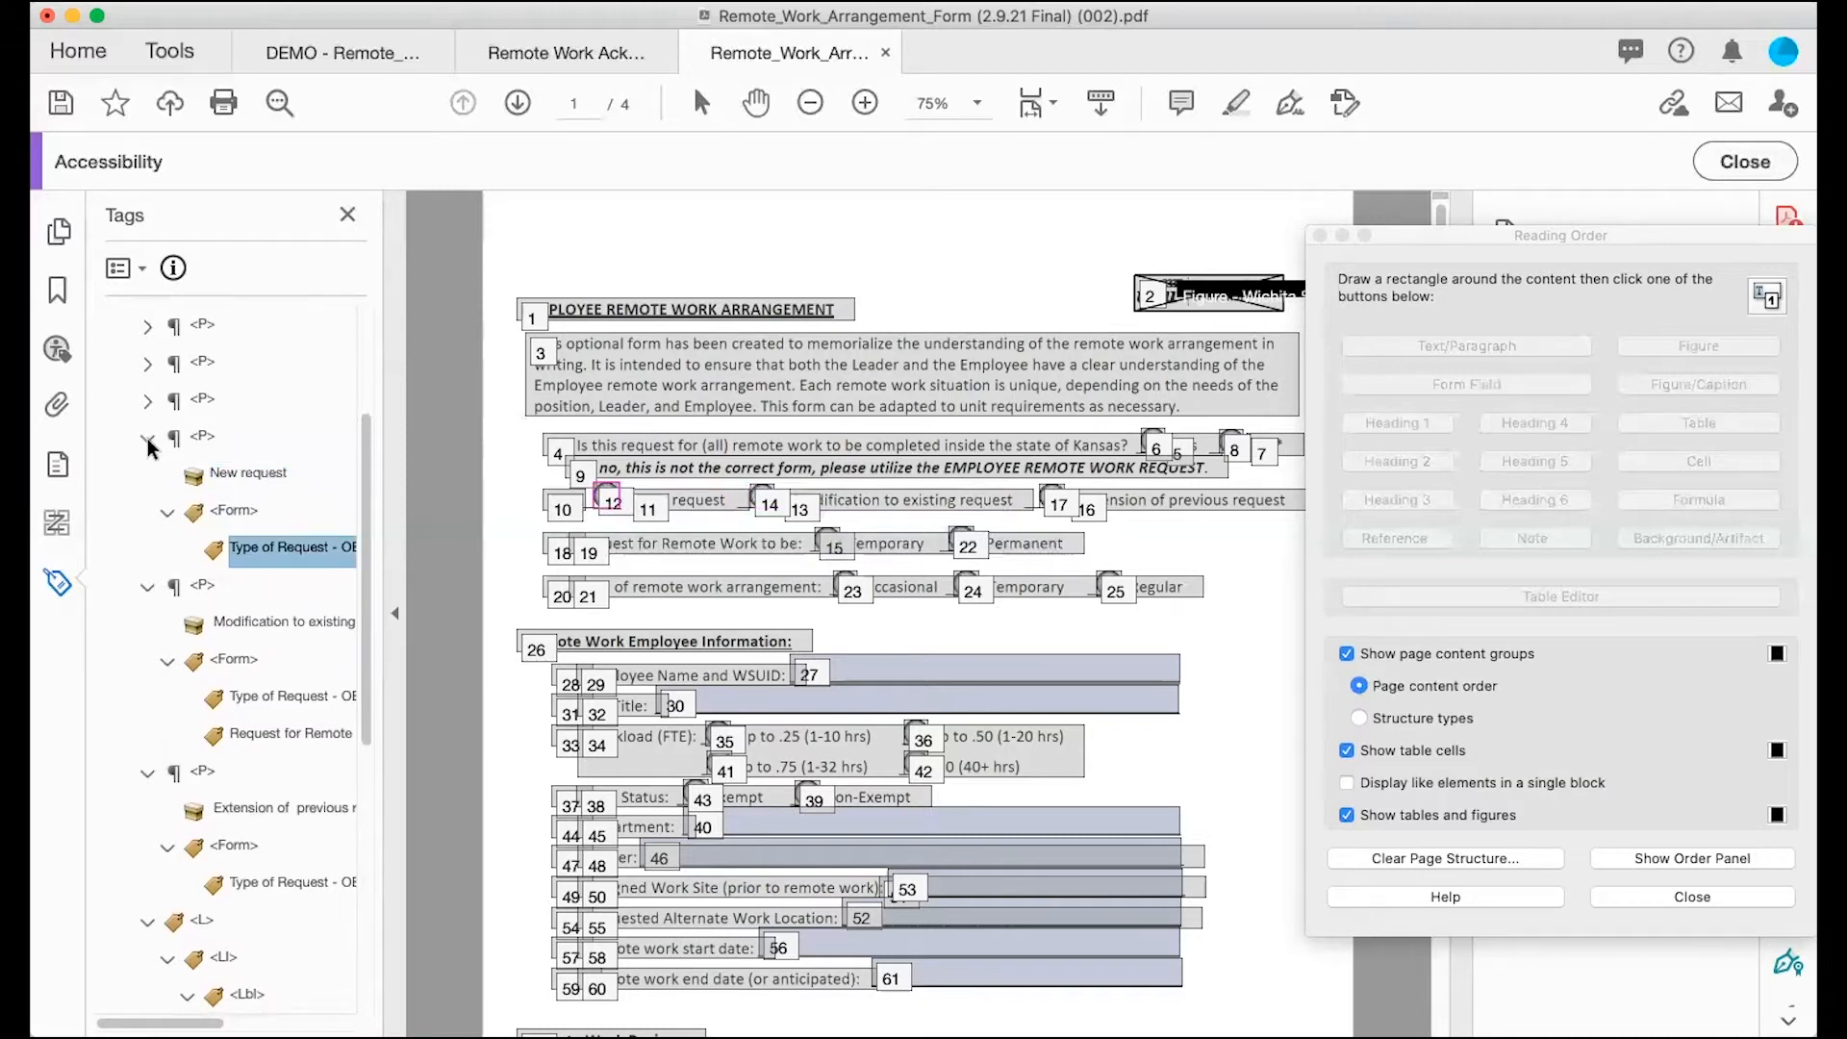
pyautogui.click(147, 440)
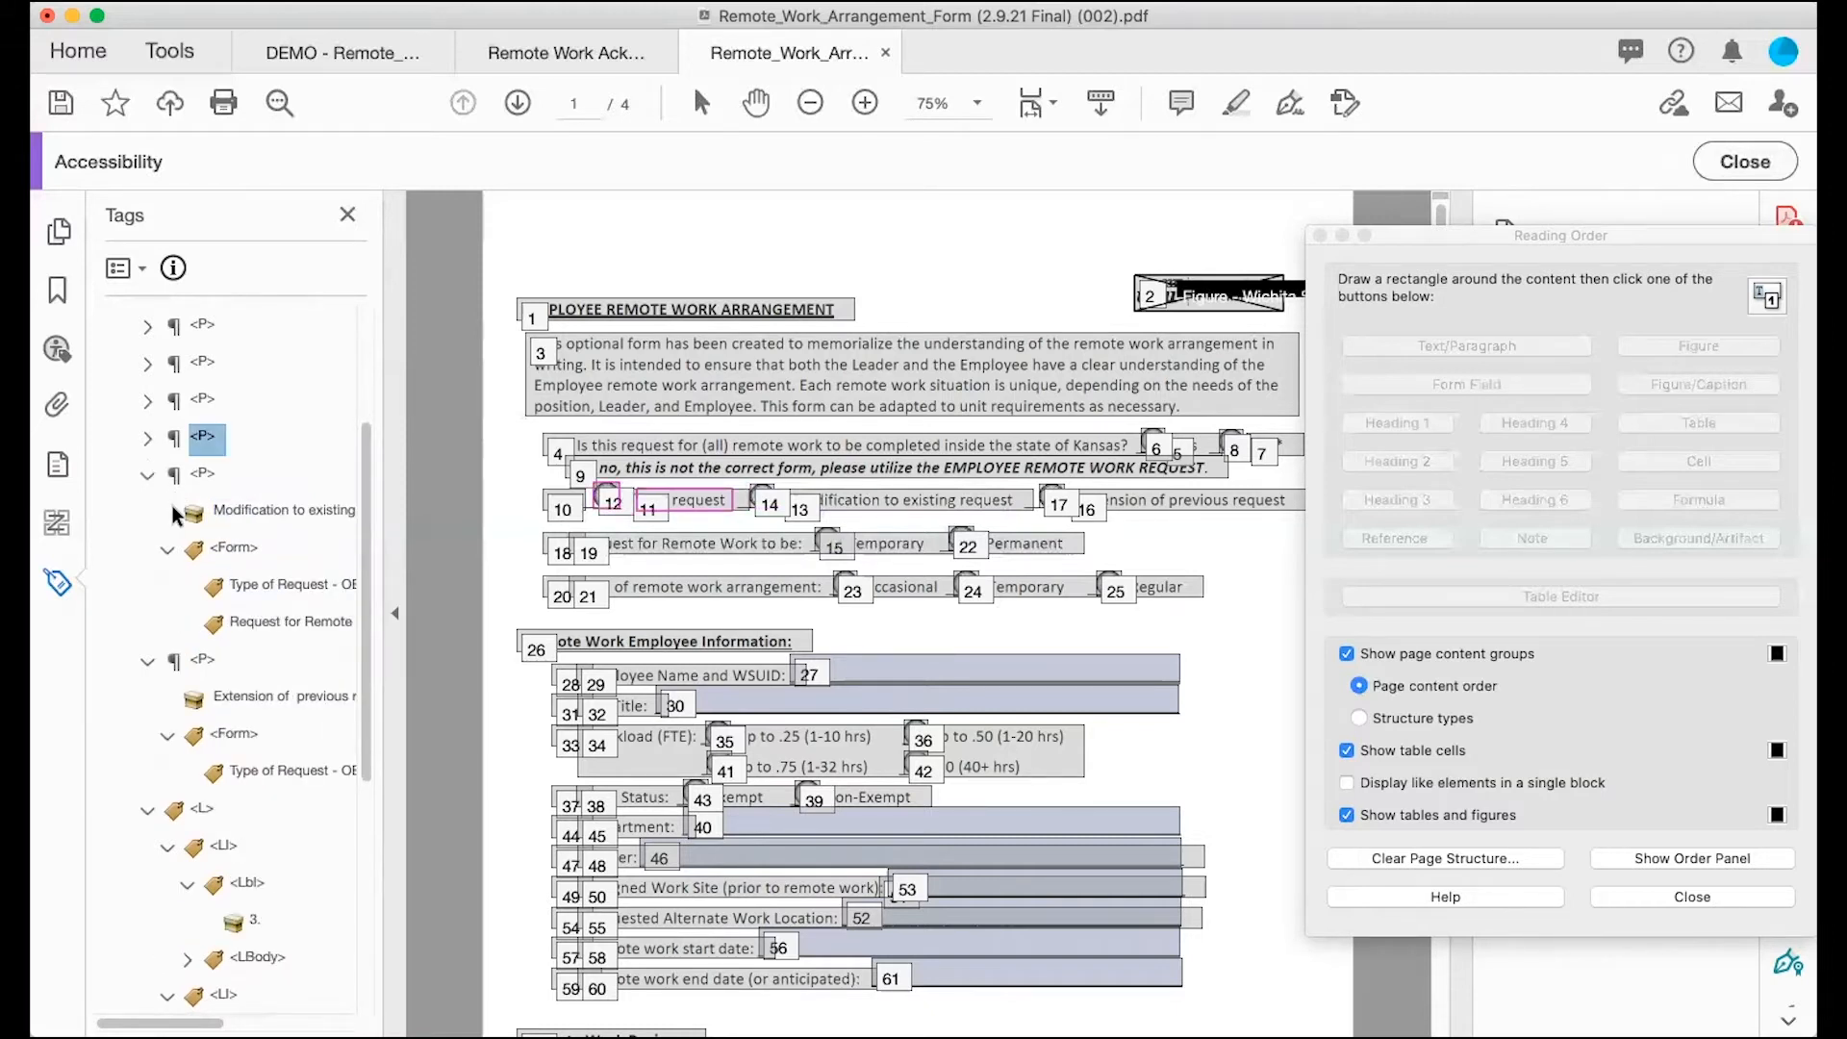
# Step: Examine which page content the "Extension of previous request" paragraph and its child tags cover, and collapse that paragraph tag
pyautogui.click(181, 660)
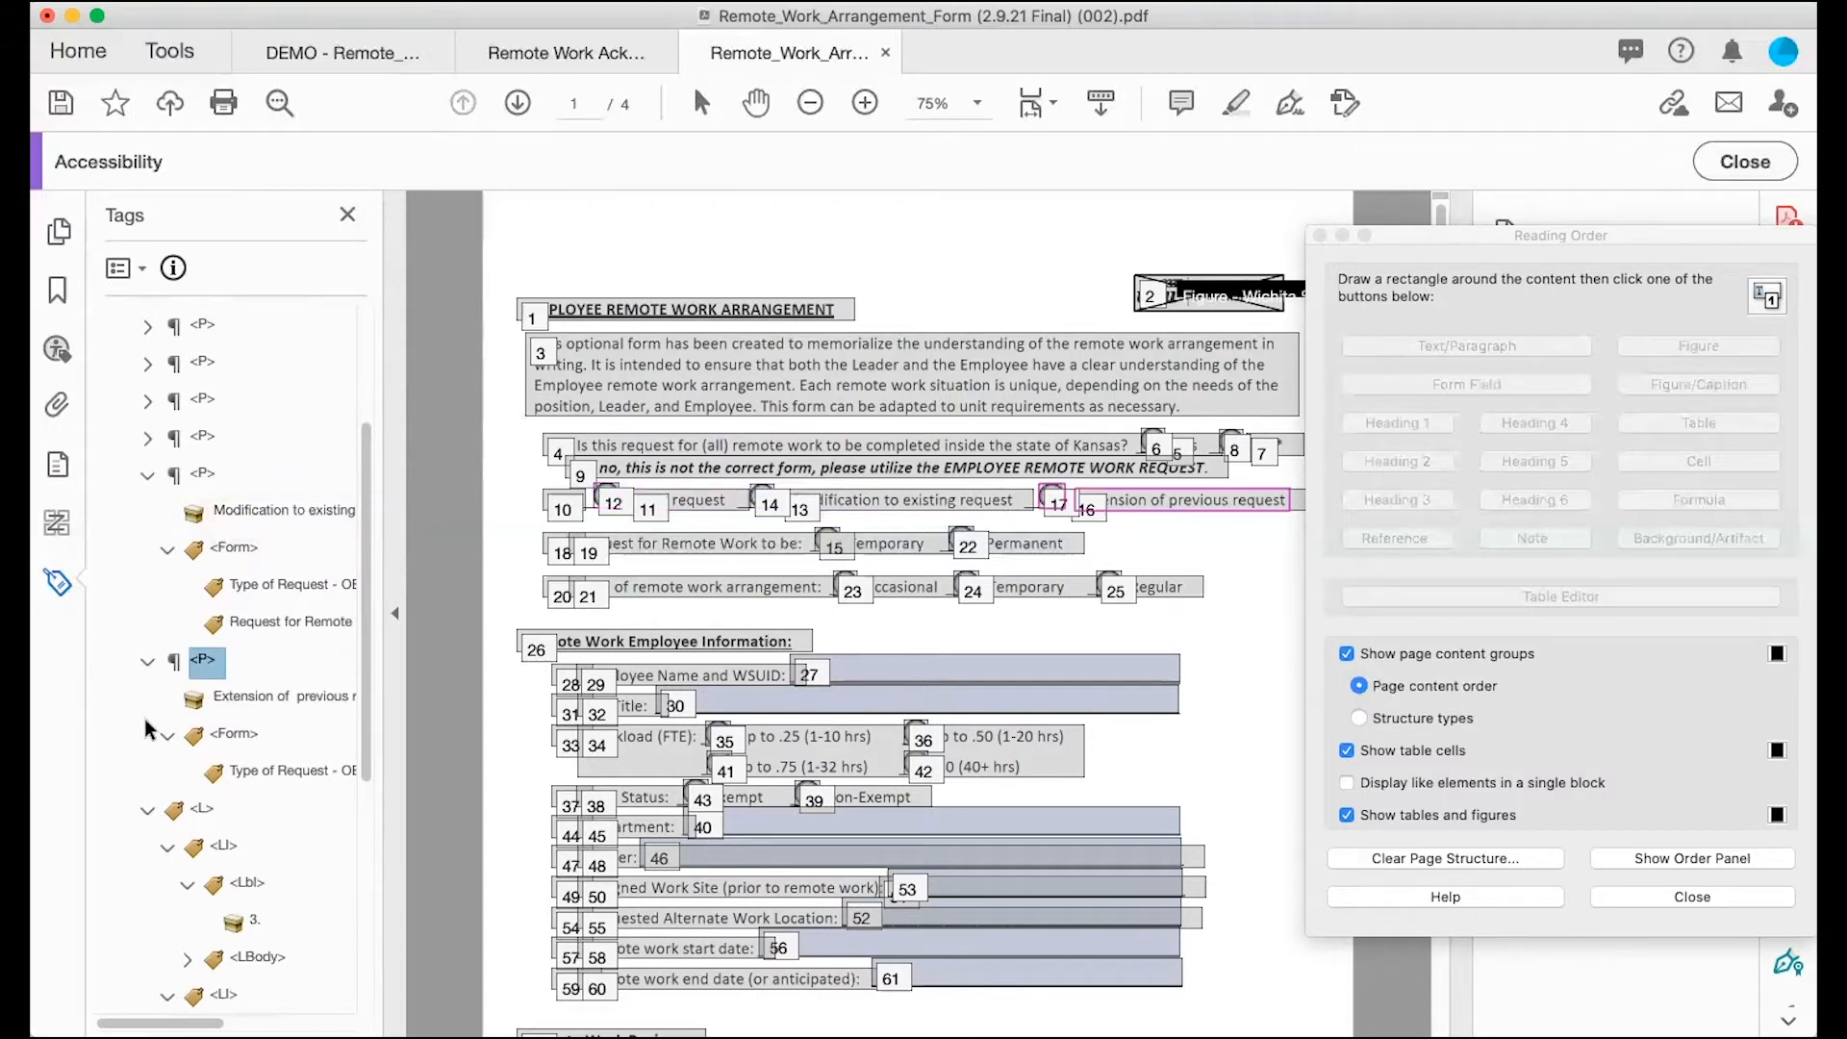
pyautogui.press('Down')
pyautogui.press('Down')
pyautogui.press('Down')
pyautogui.press('Up')
pyautogui.press('Up')
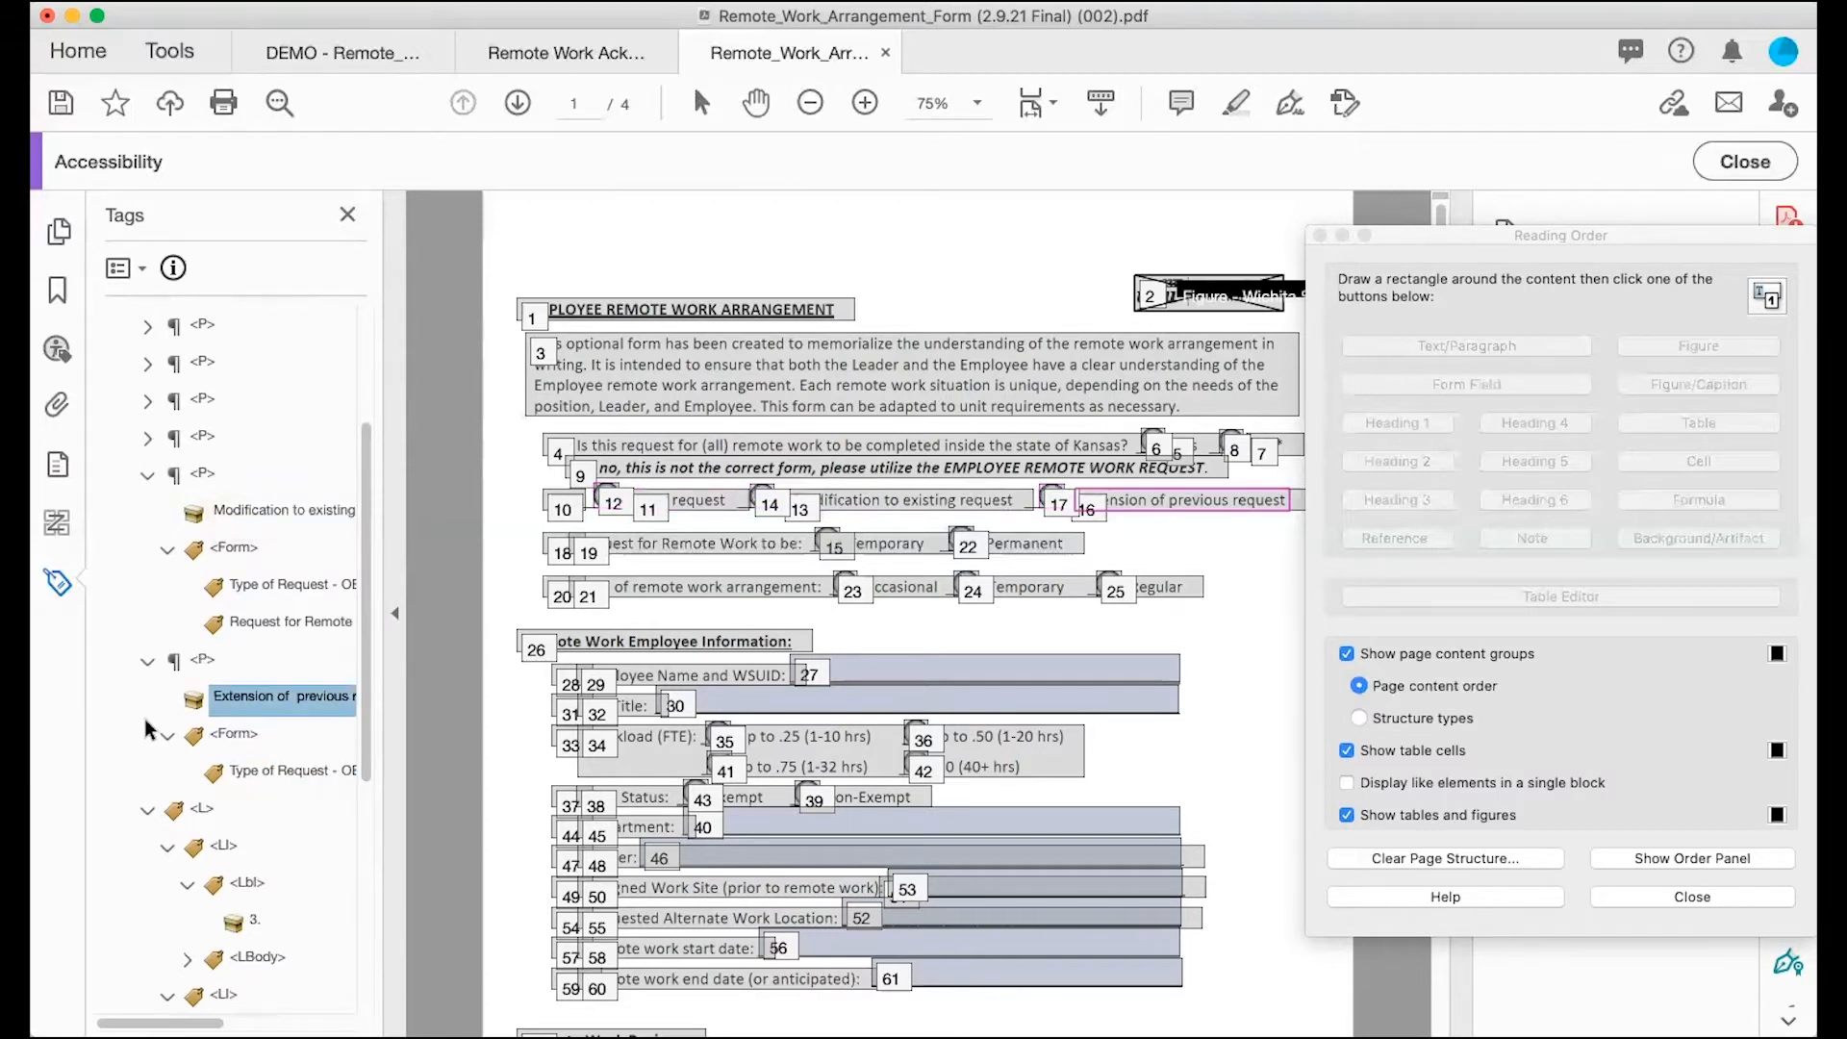
pyautogui.press('Up')
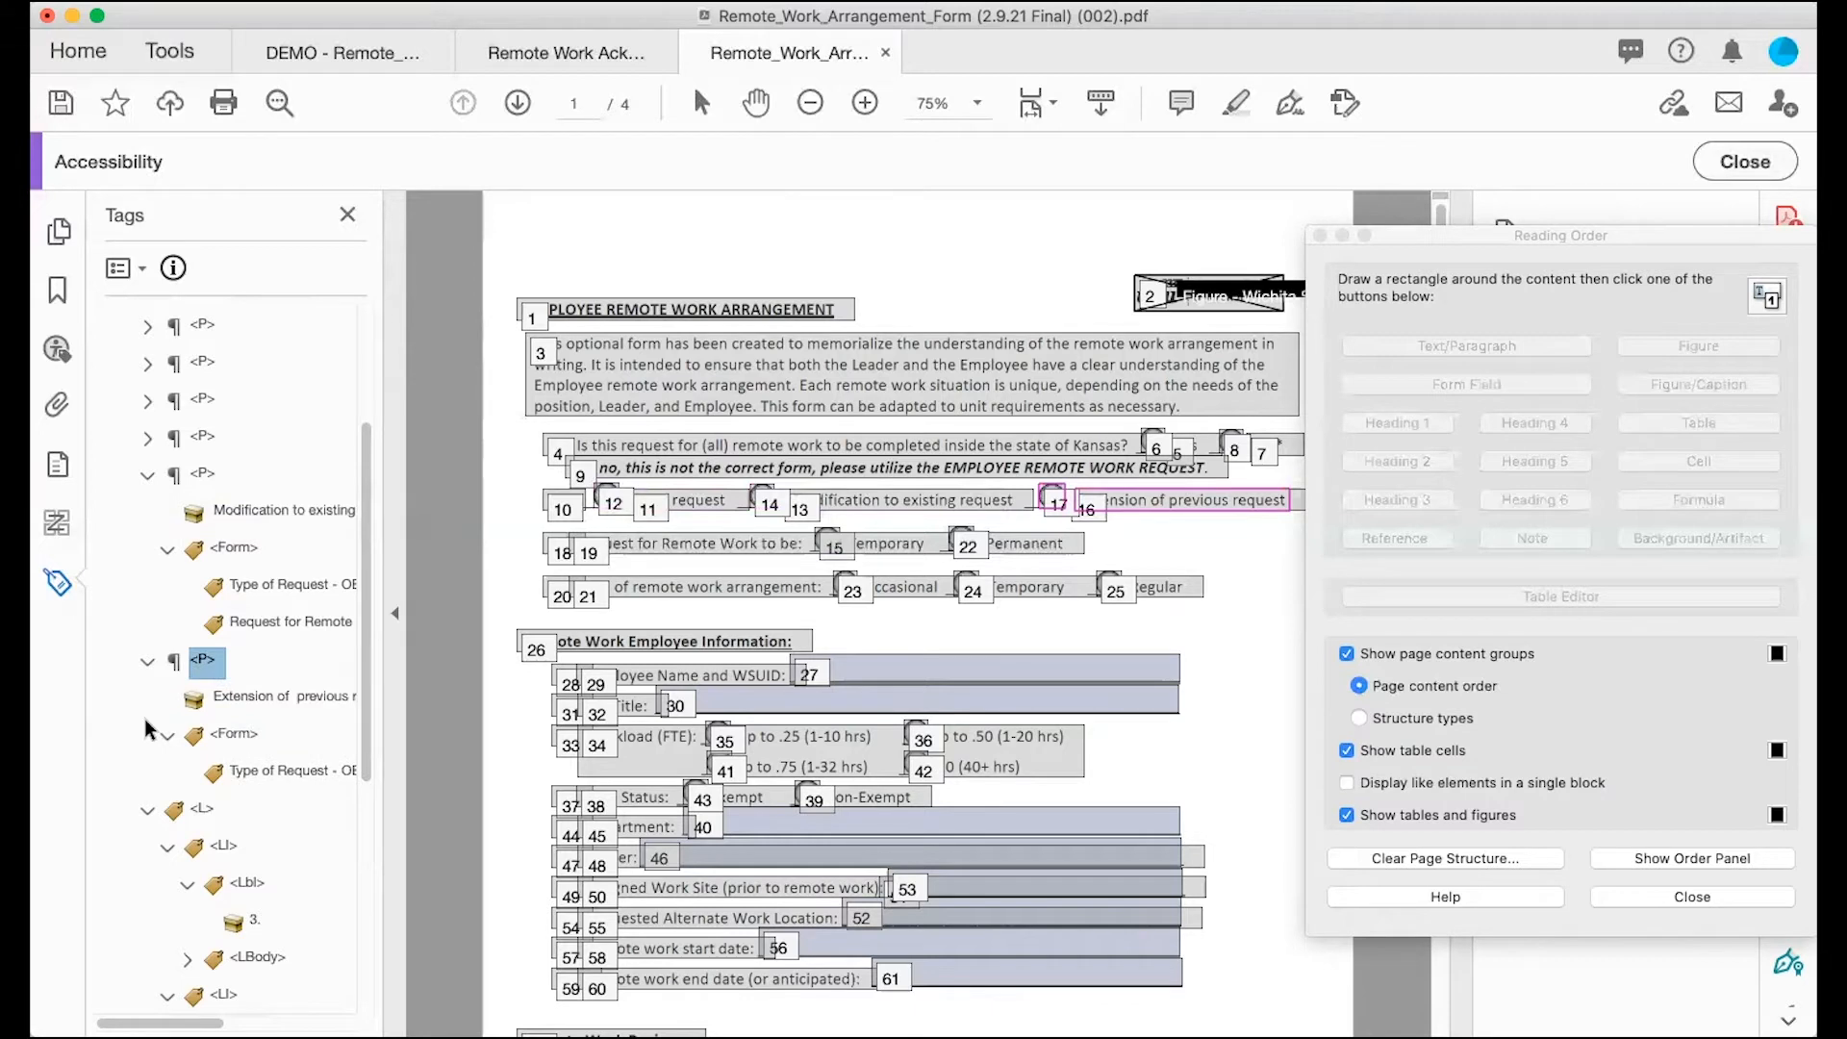
pyautogui.click(147, 662)
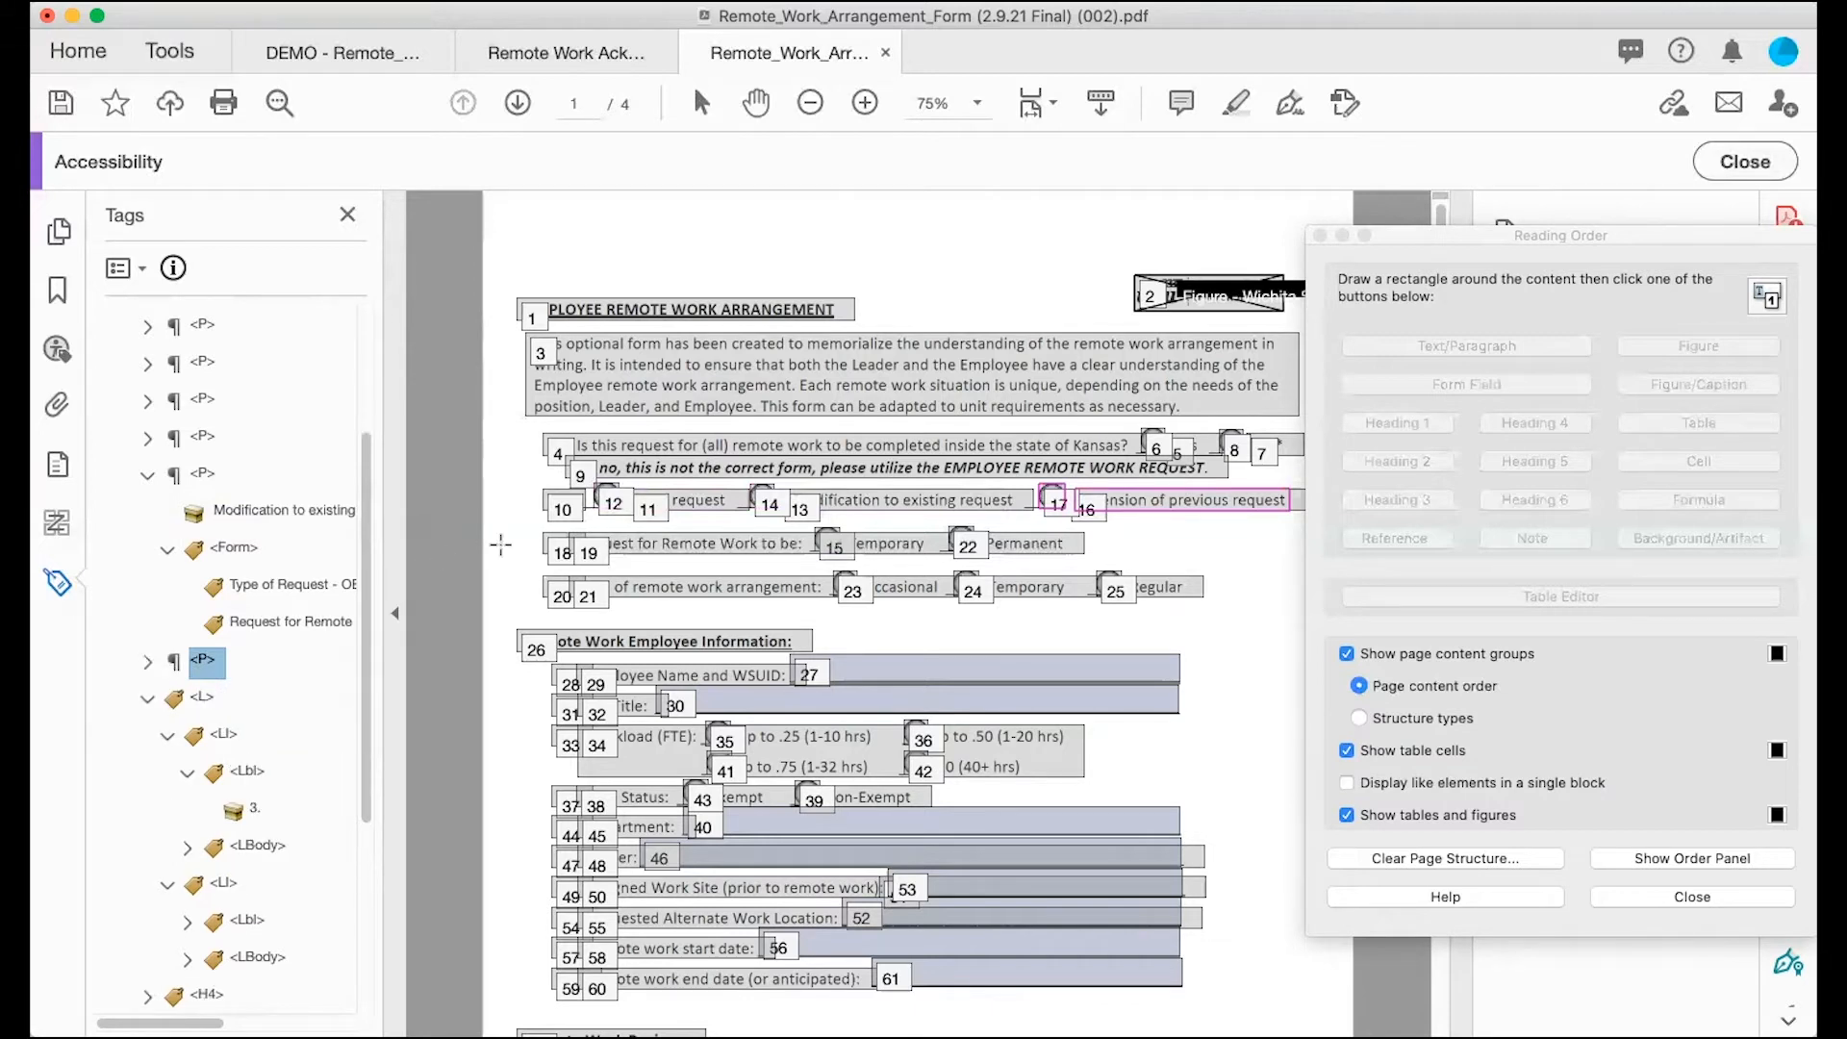
# Step: Retag the question 3 number and its "Request for Remote Work to be:" text together as one Text/Paragraph block
pyautogui.click(1707, 892)
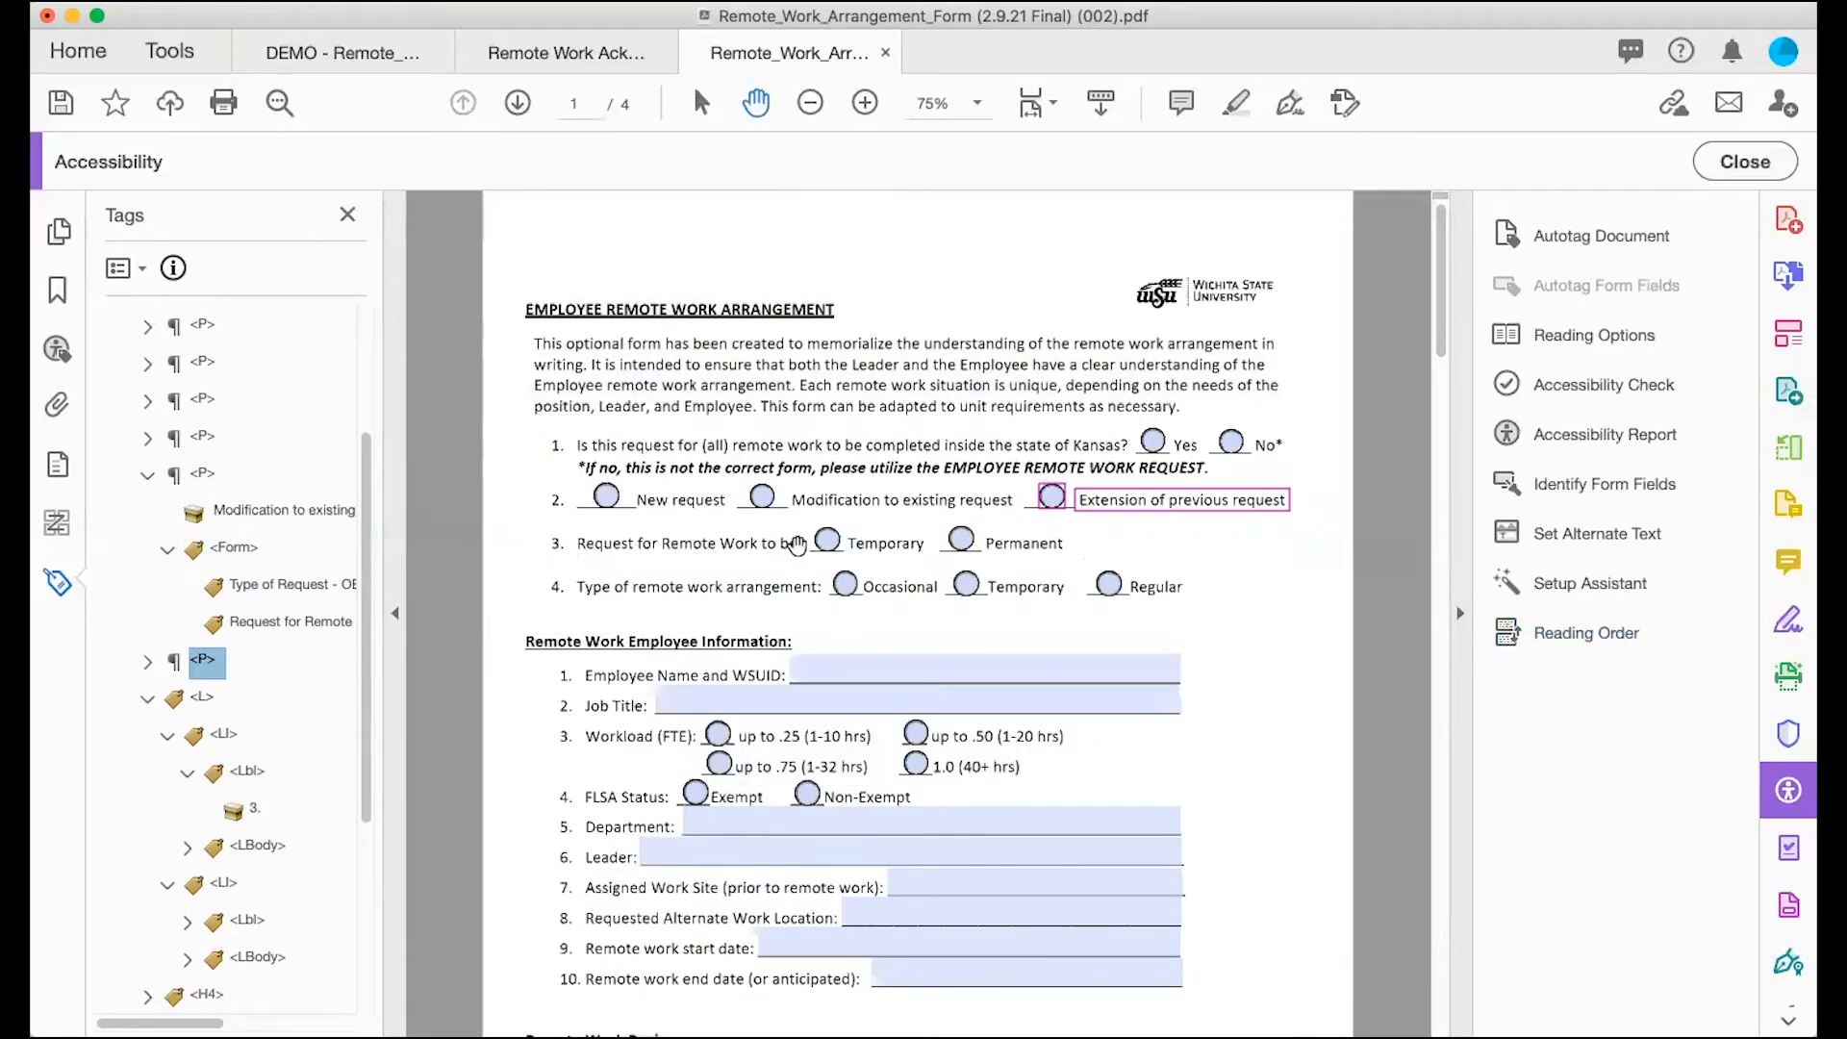
pyautogui.click(1581, 632)
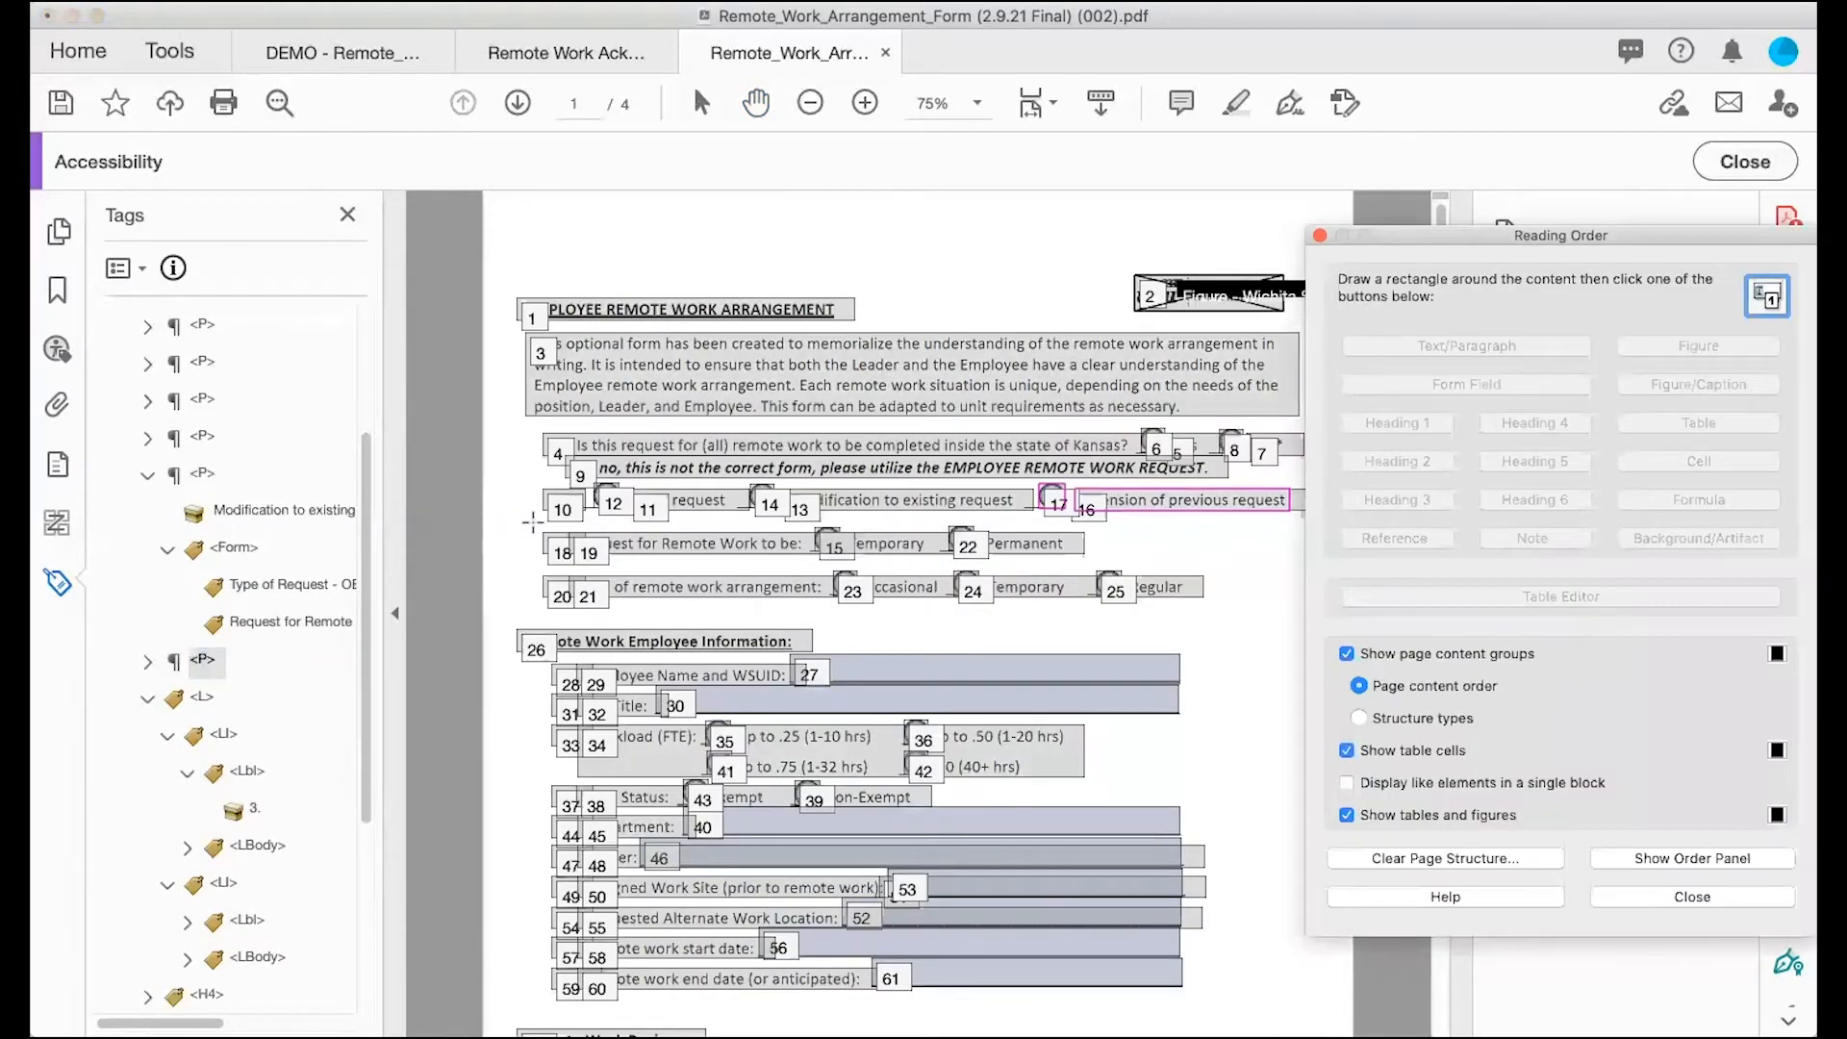
pyautogui.moveTo(532, 522); pyautogui.dragTo(806, 562)
pyautogui.click(1397, 337)
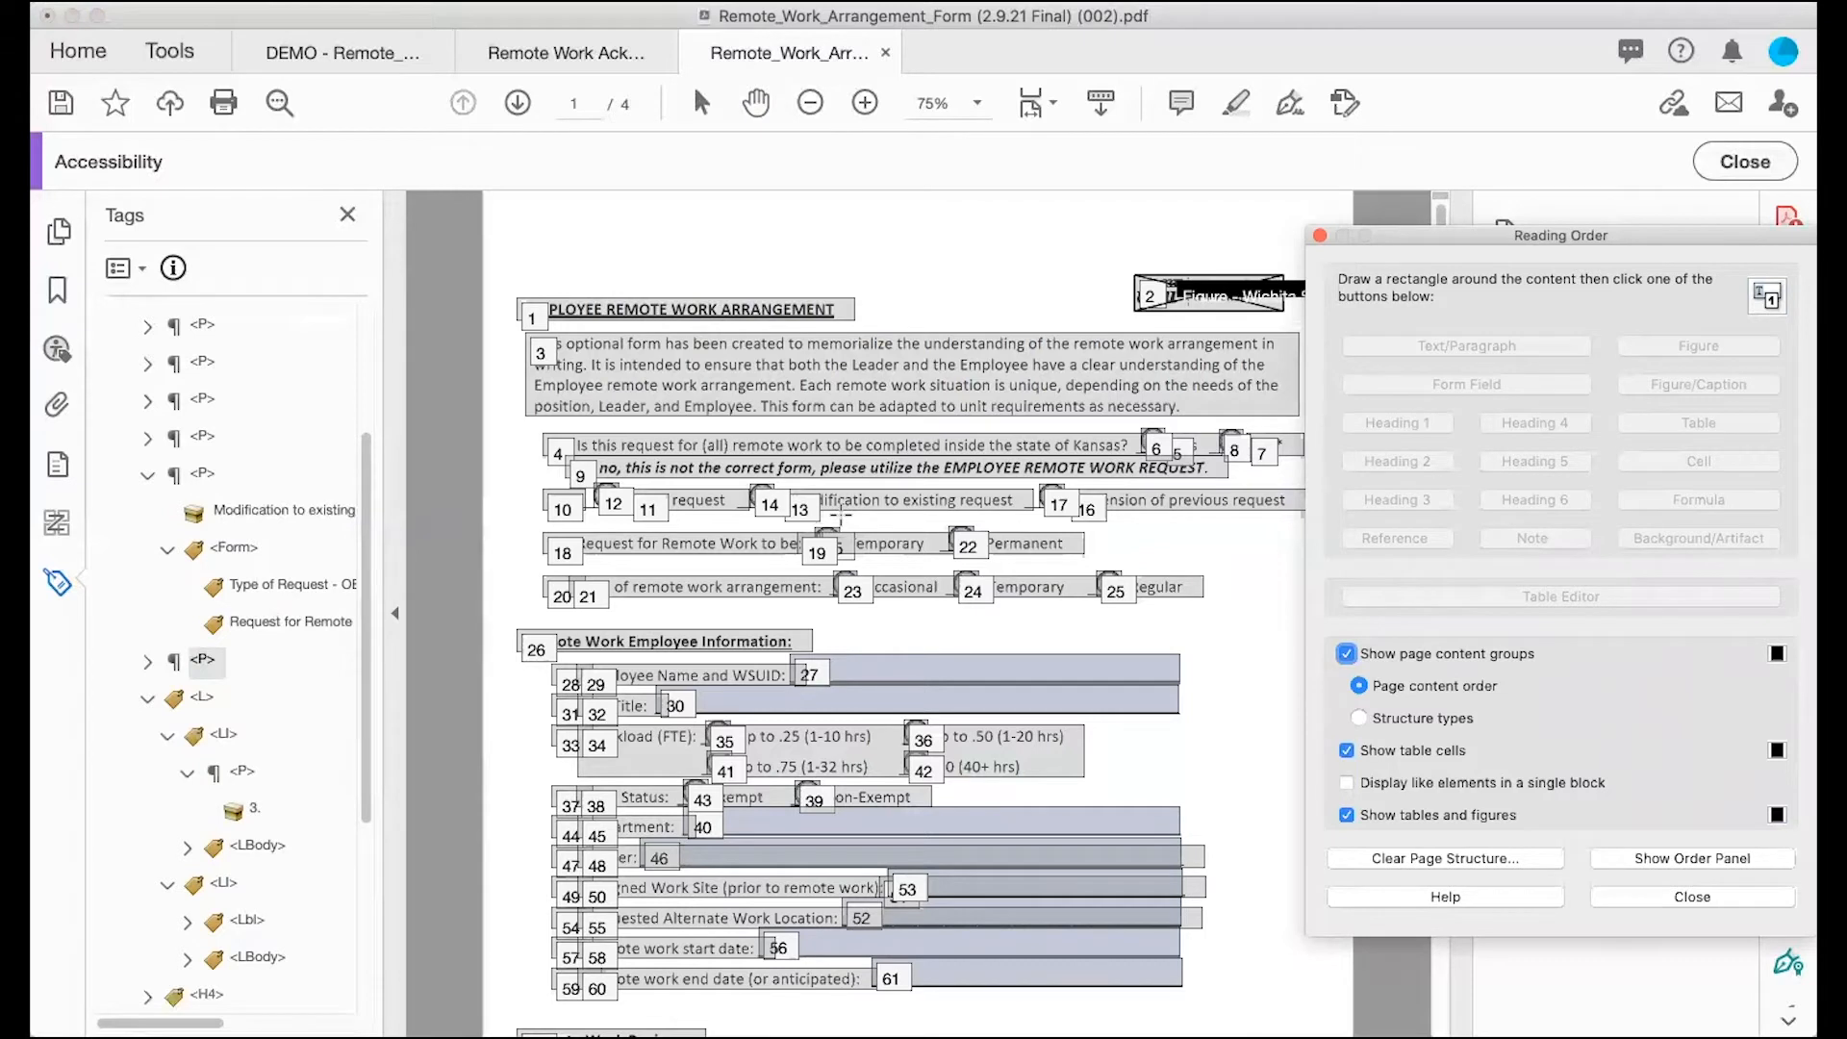
# Step: Tag the question 3 options "Temporary" and "Permanent" as two separate Text/Paragraph blocks
pyautogui.moveTo(843, 522); pyautogui.dragTo(932, 570)
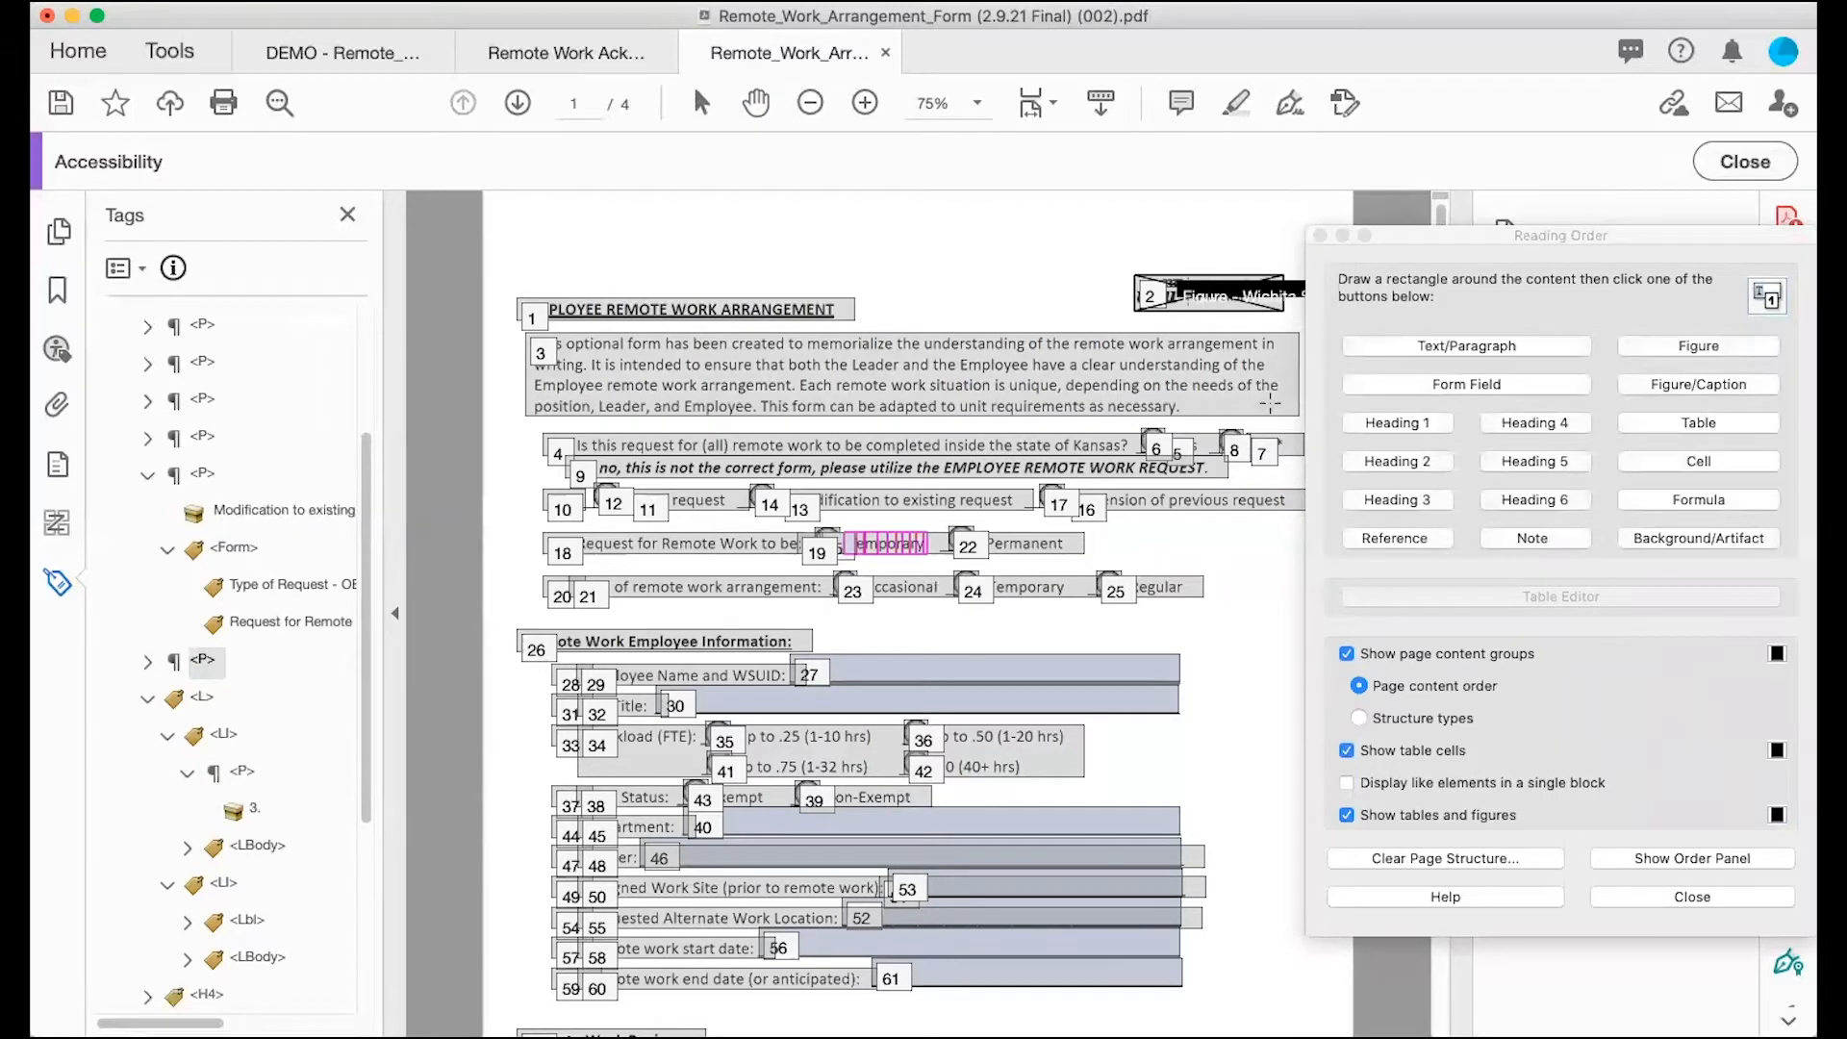
pyautogui.click(1387, 349)
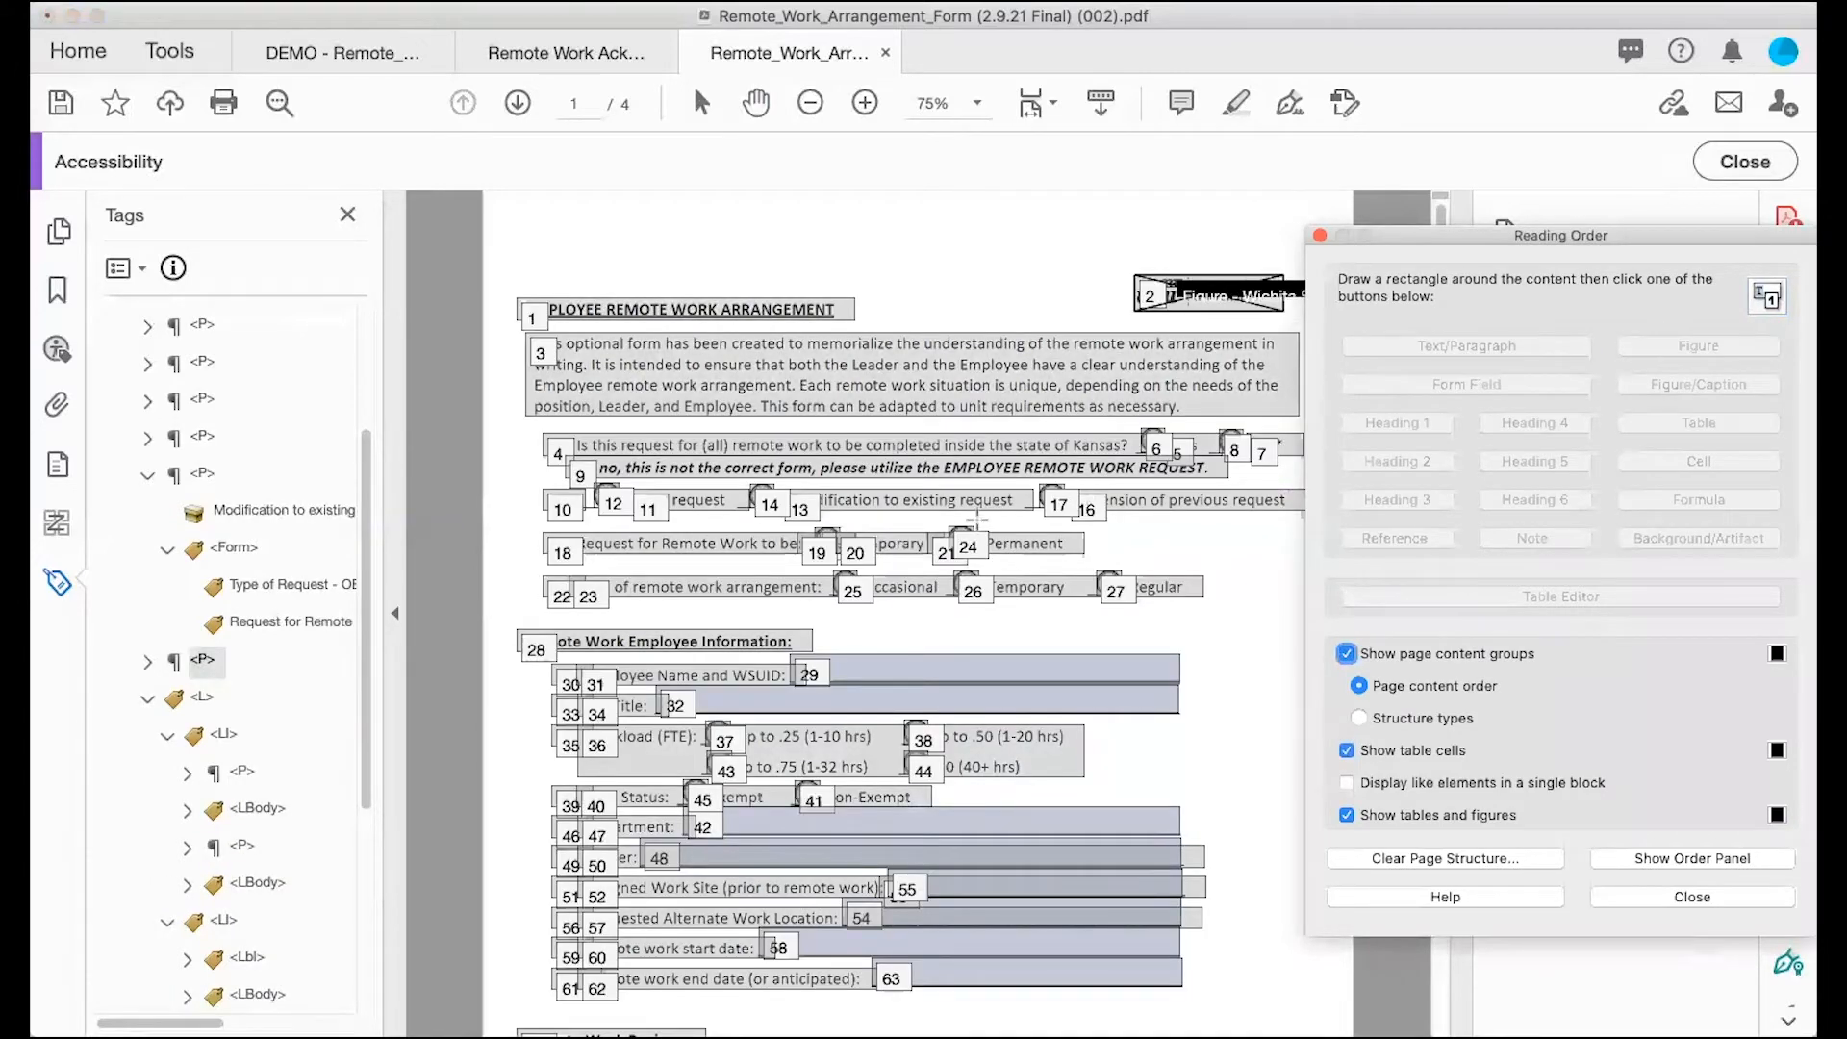
pyautogui.moveTo(978, 524); pyautogui.dragTo(1084, 562)
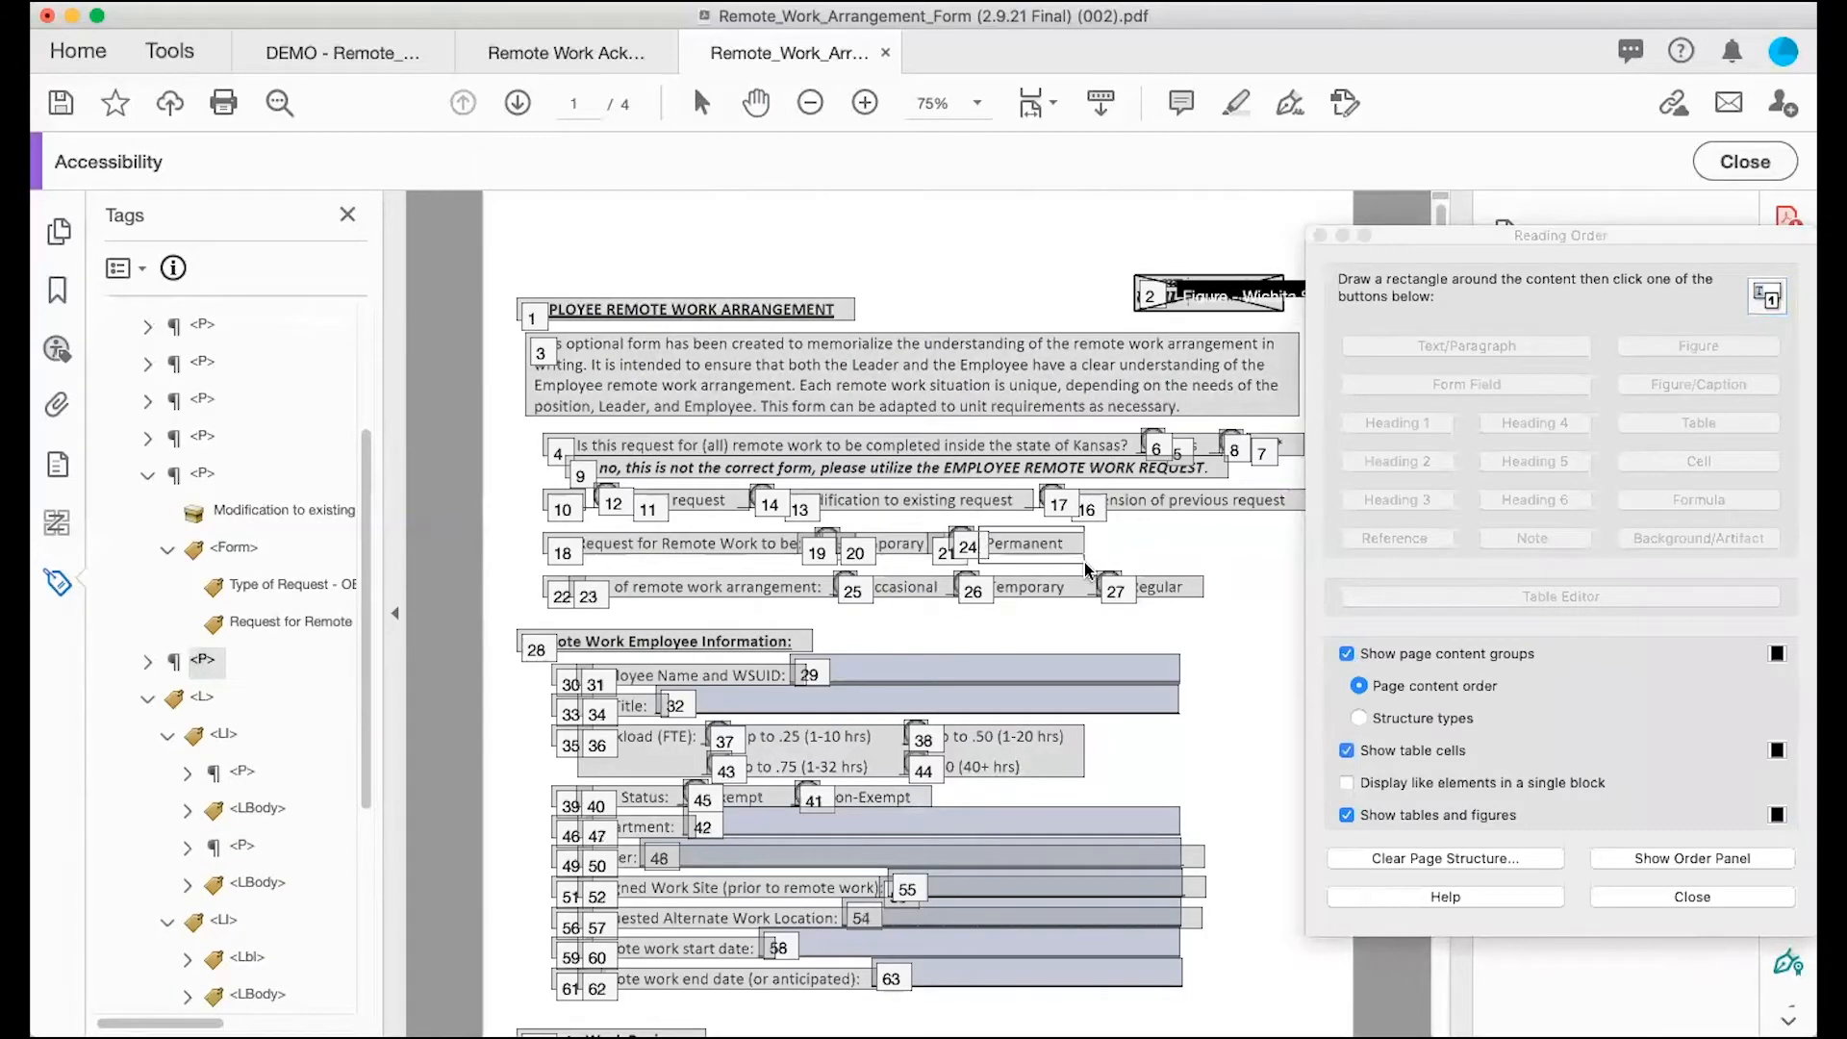
pyautogui.click(1463, 339)
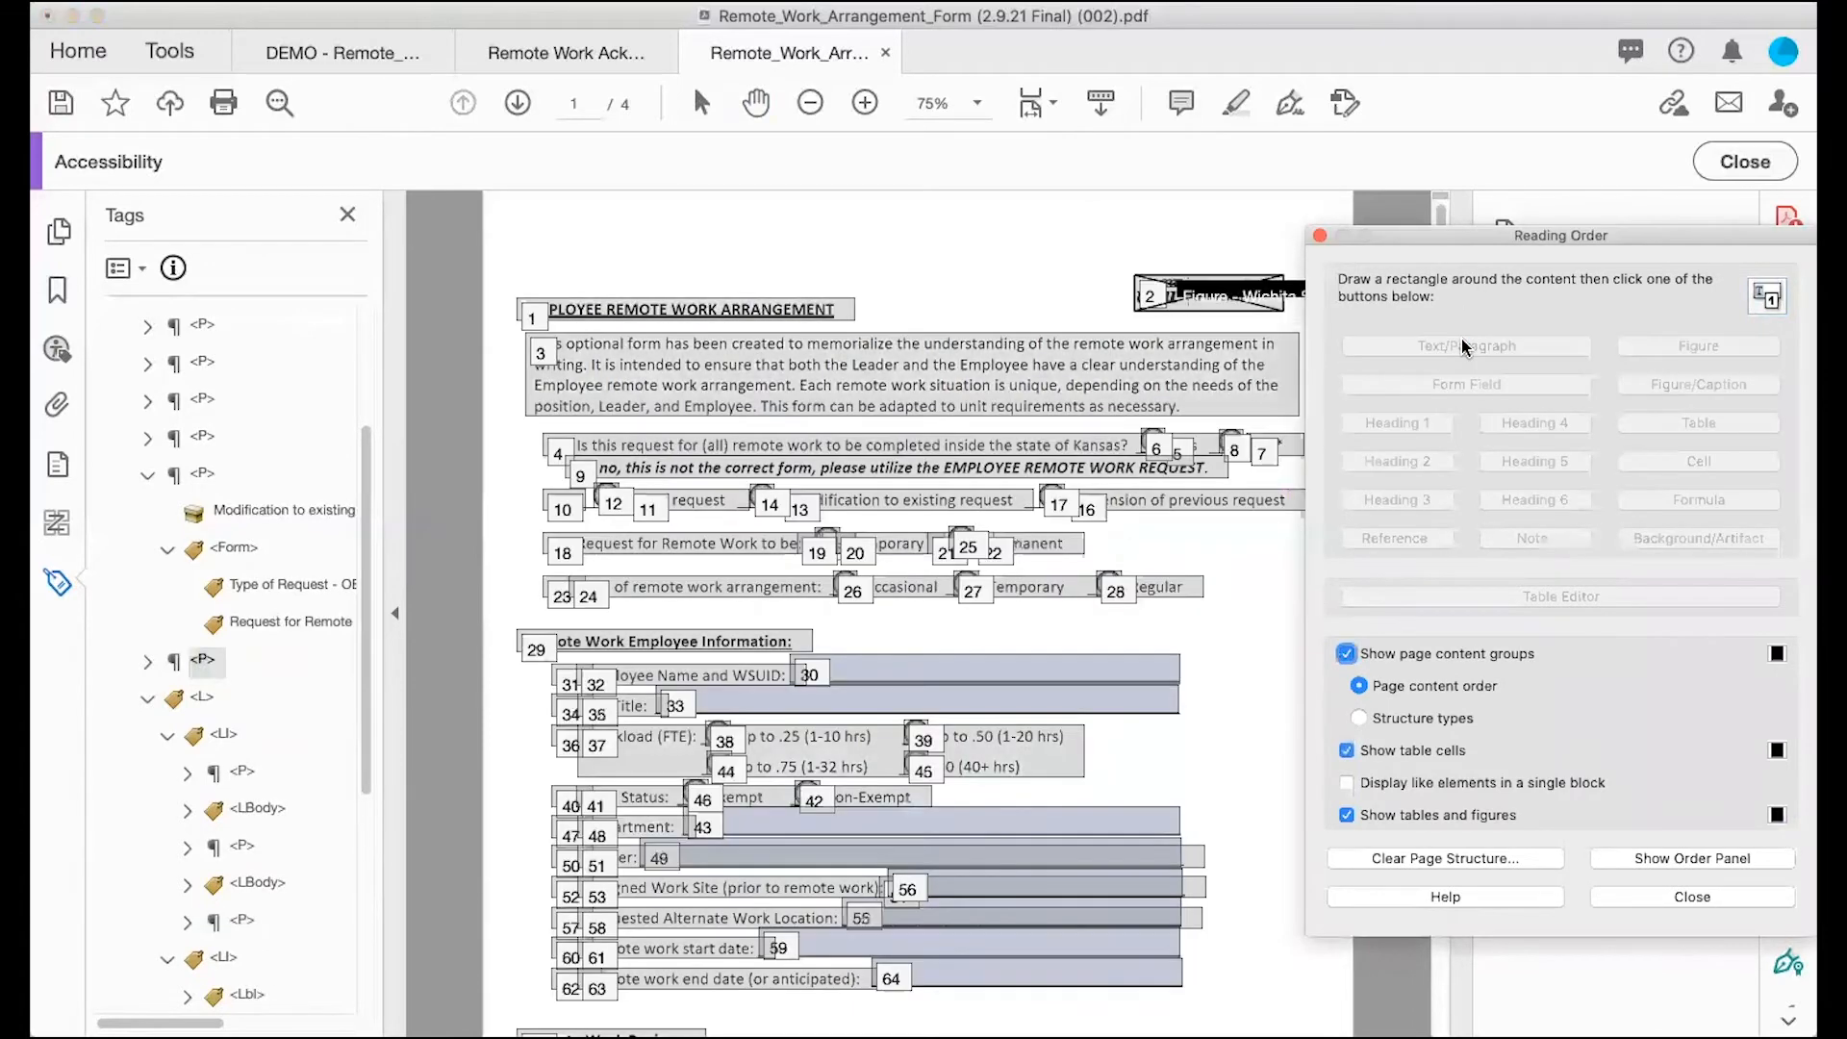
# Step: Move the "3. Request for Remote Work" paragraph tag out of the list, directly after the "Extension of previous request" paragraph tag
pyautogui.click(240, 774)
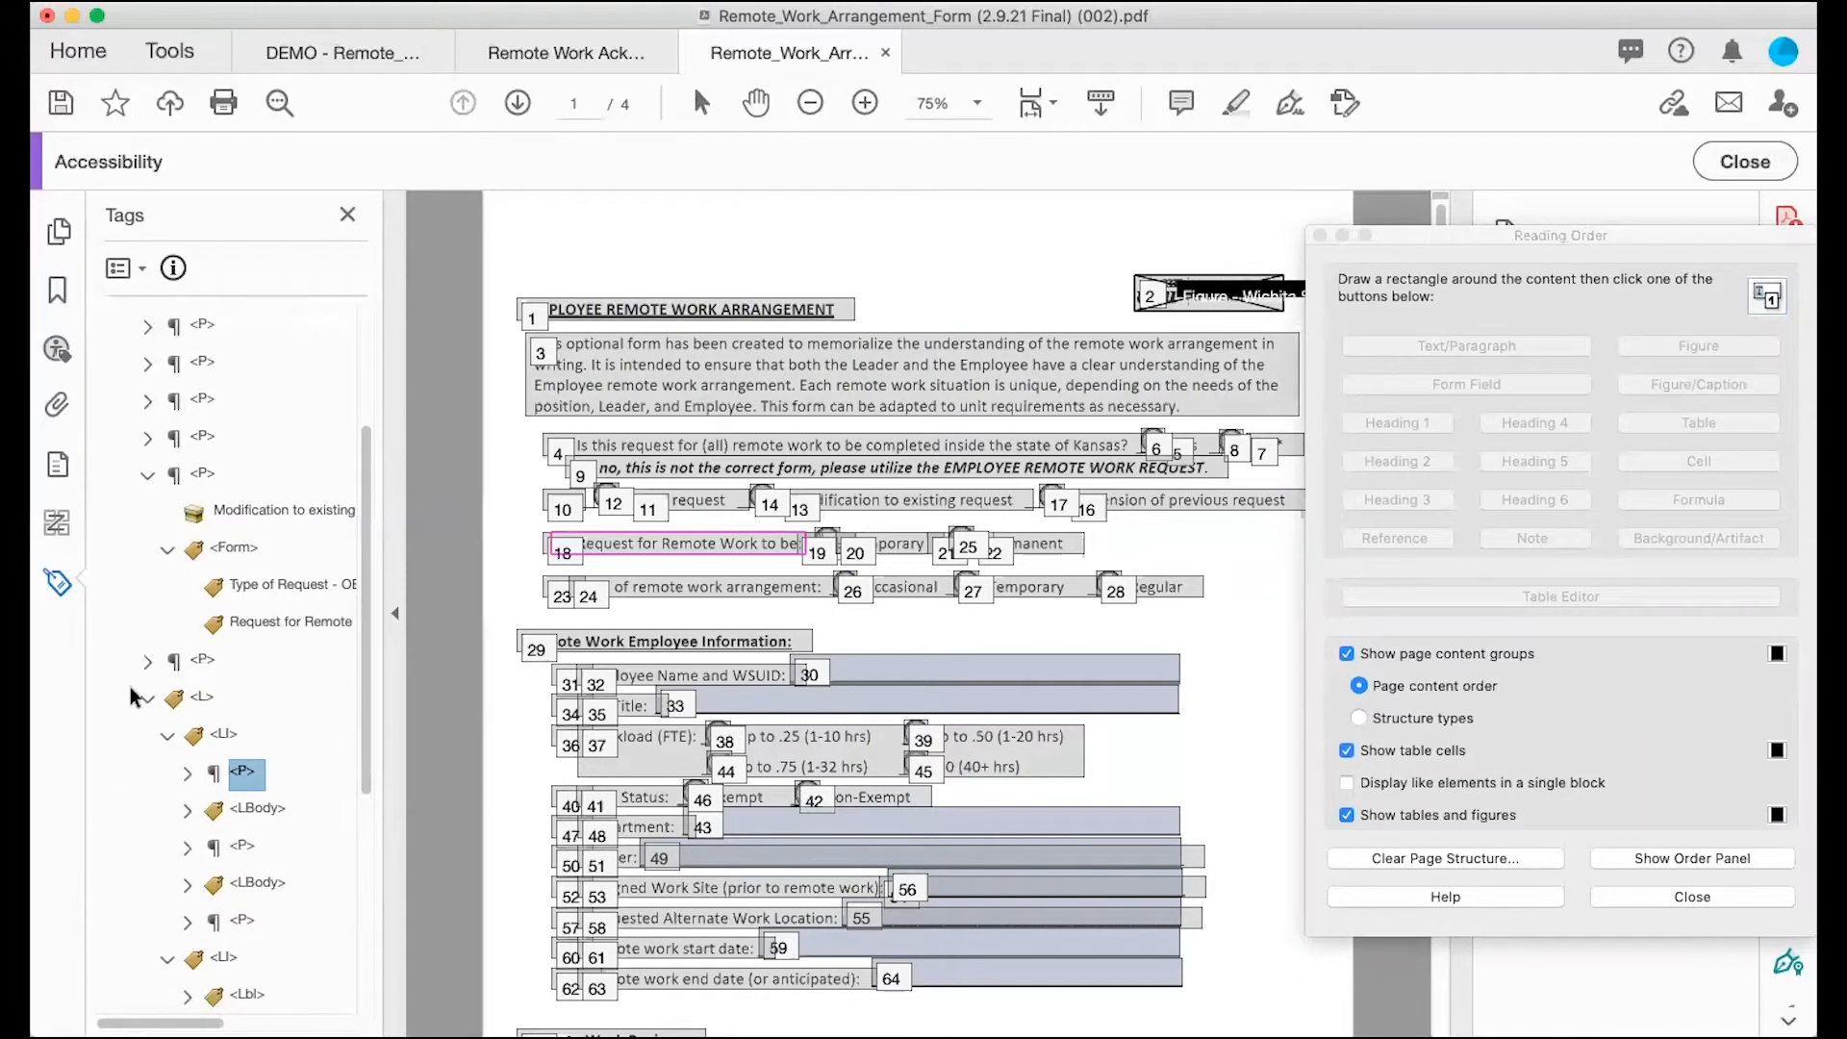
pyautogui.click(147, 660)
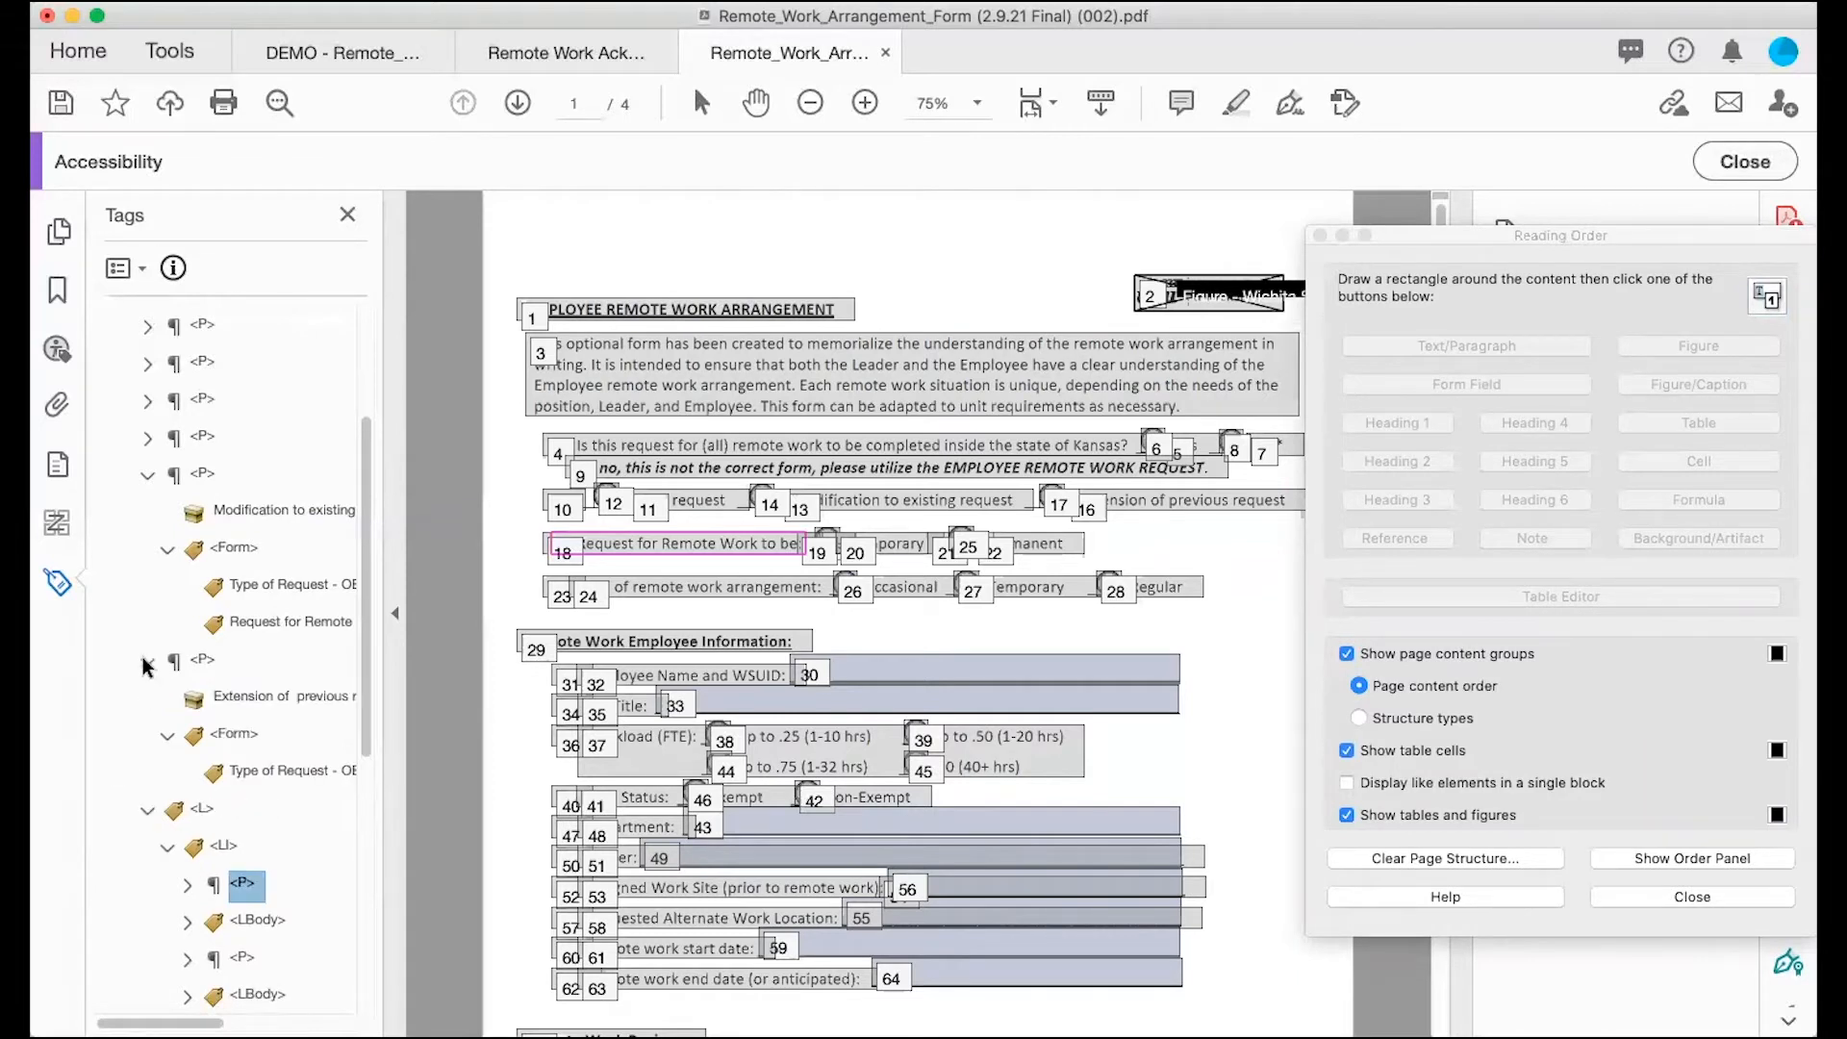
pyautogui.click(147, 662)
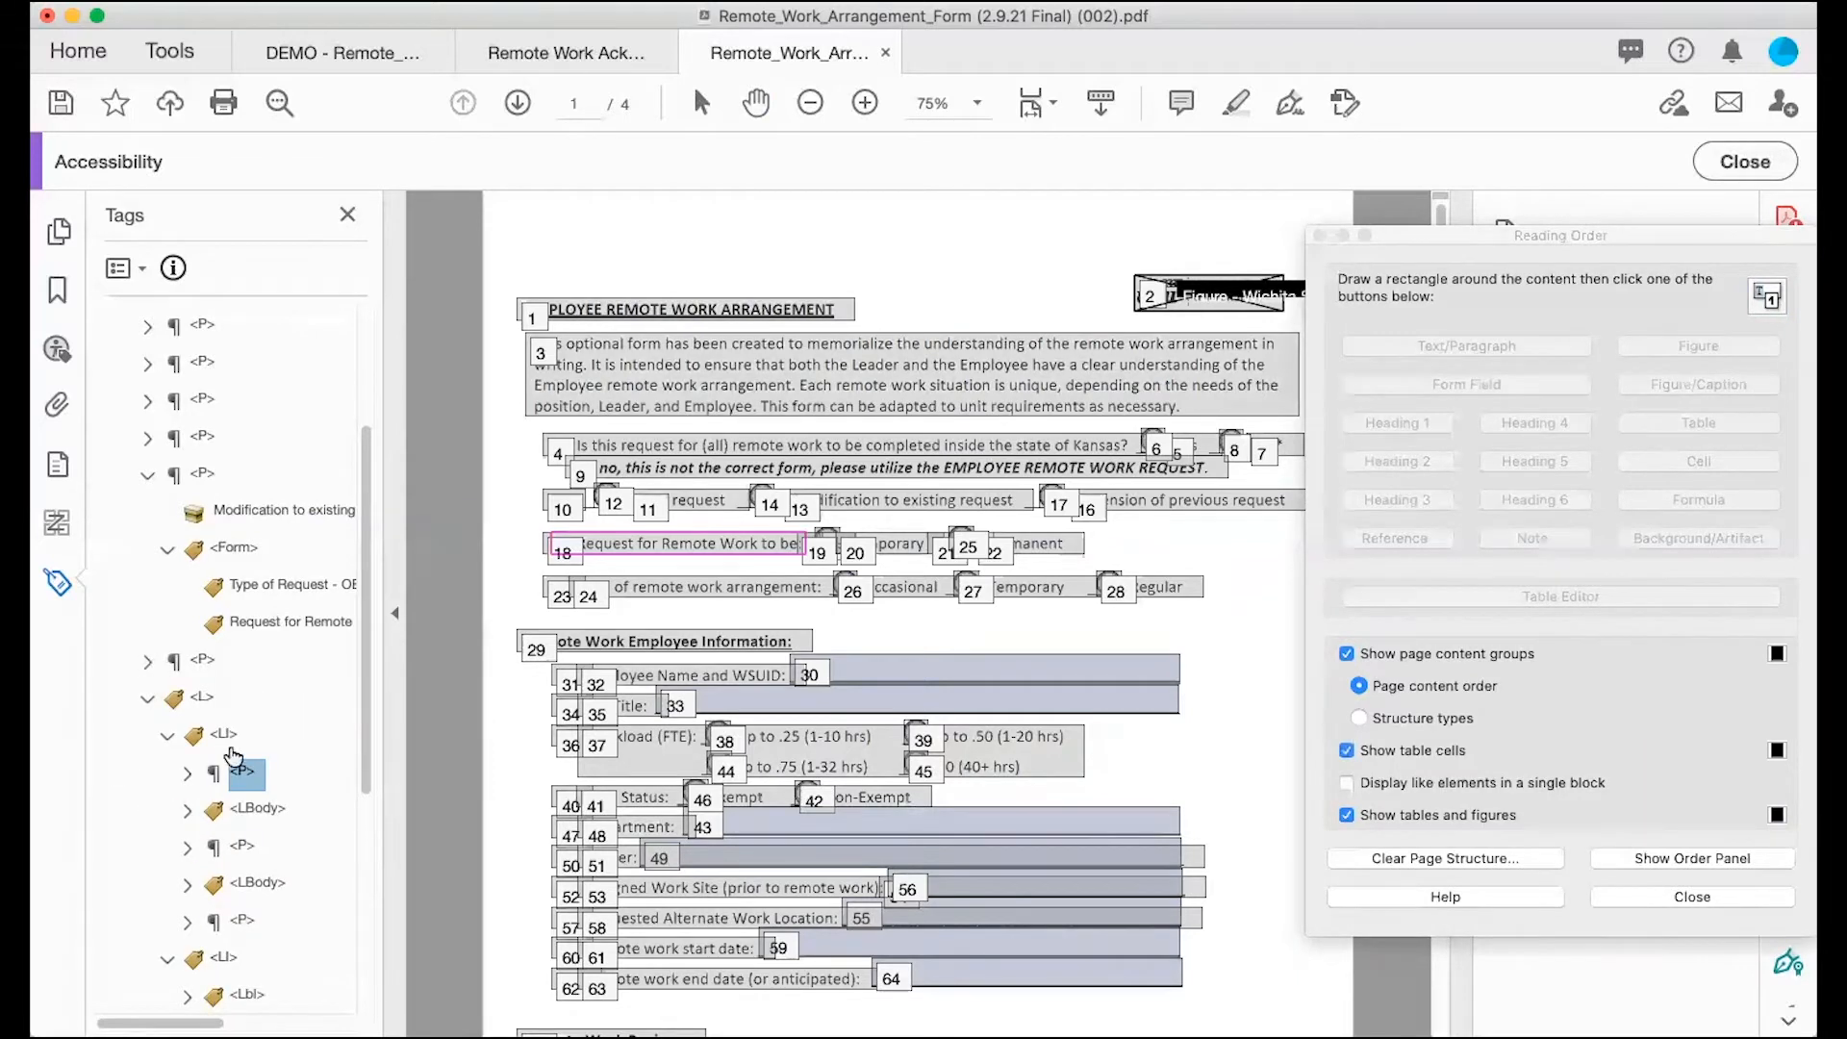
pyautogui.moveTo(242, 777); pyautogui.dragTo(200, 677)
pyautogui.click(144, 661)
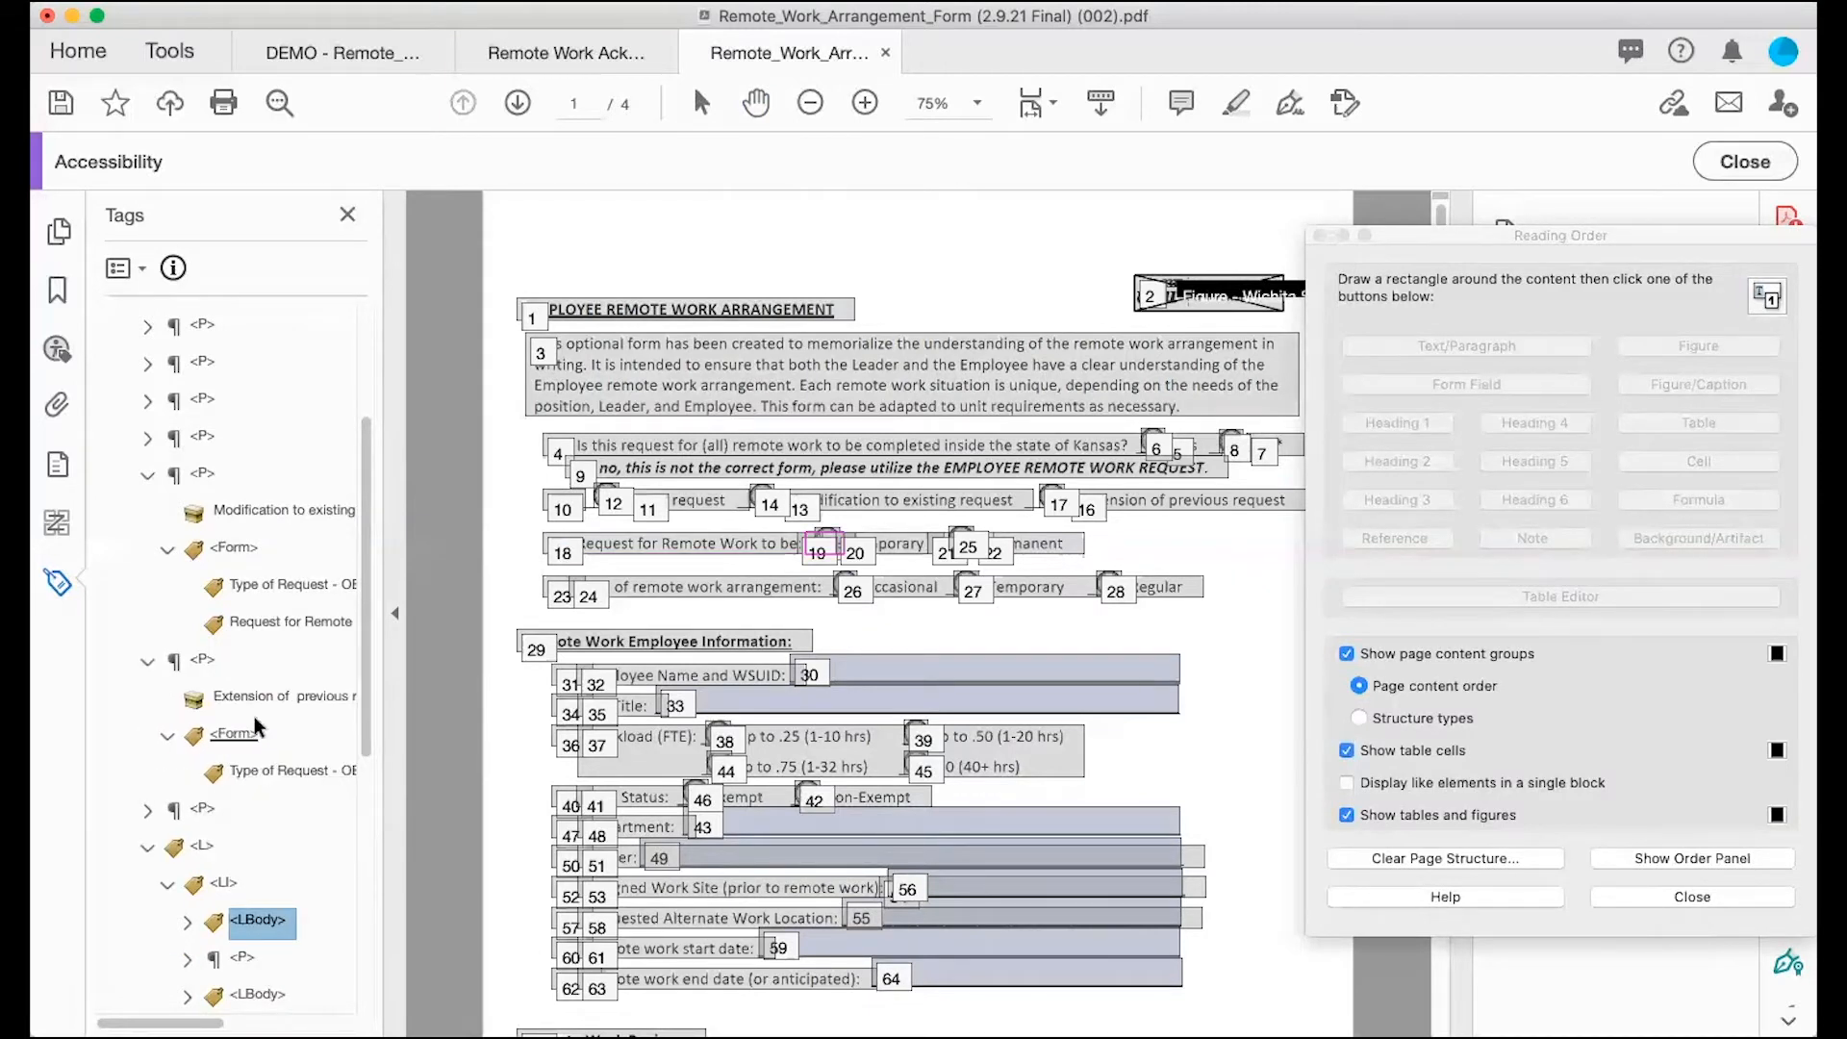
pyautogui.click(147, 664)
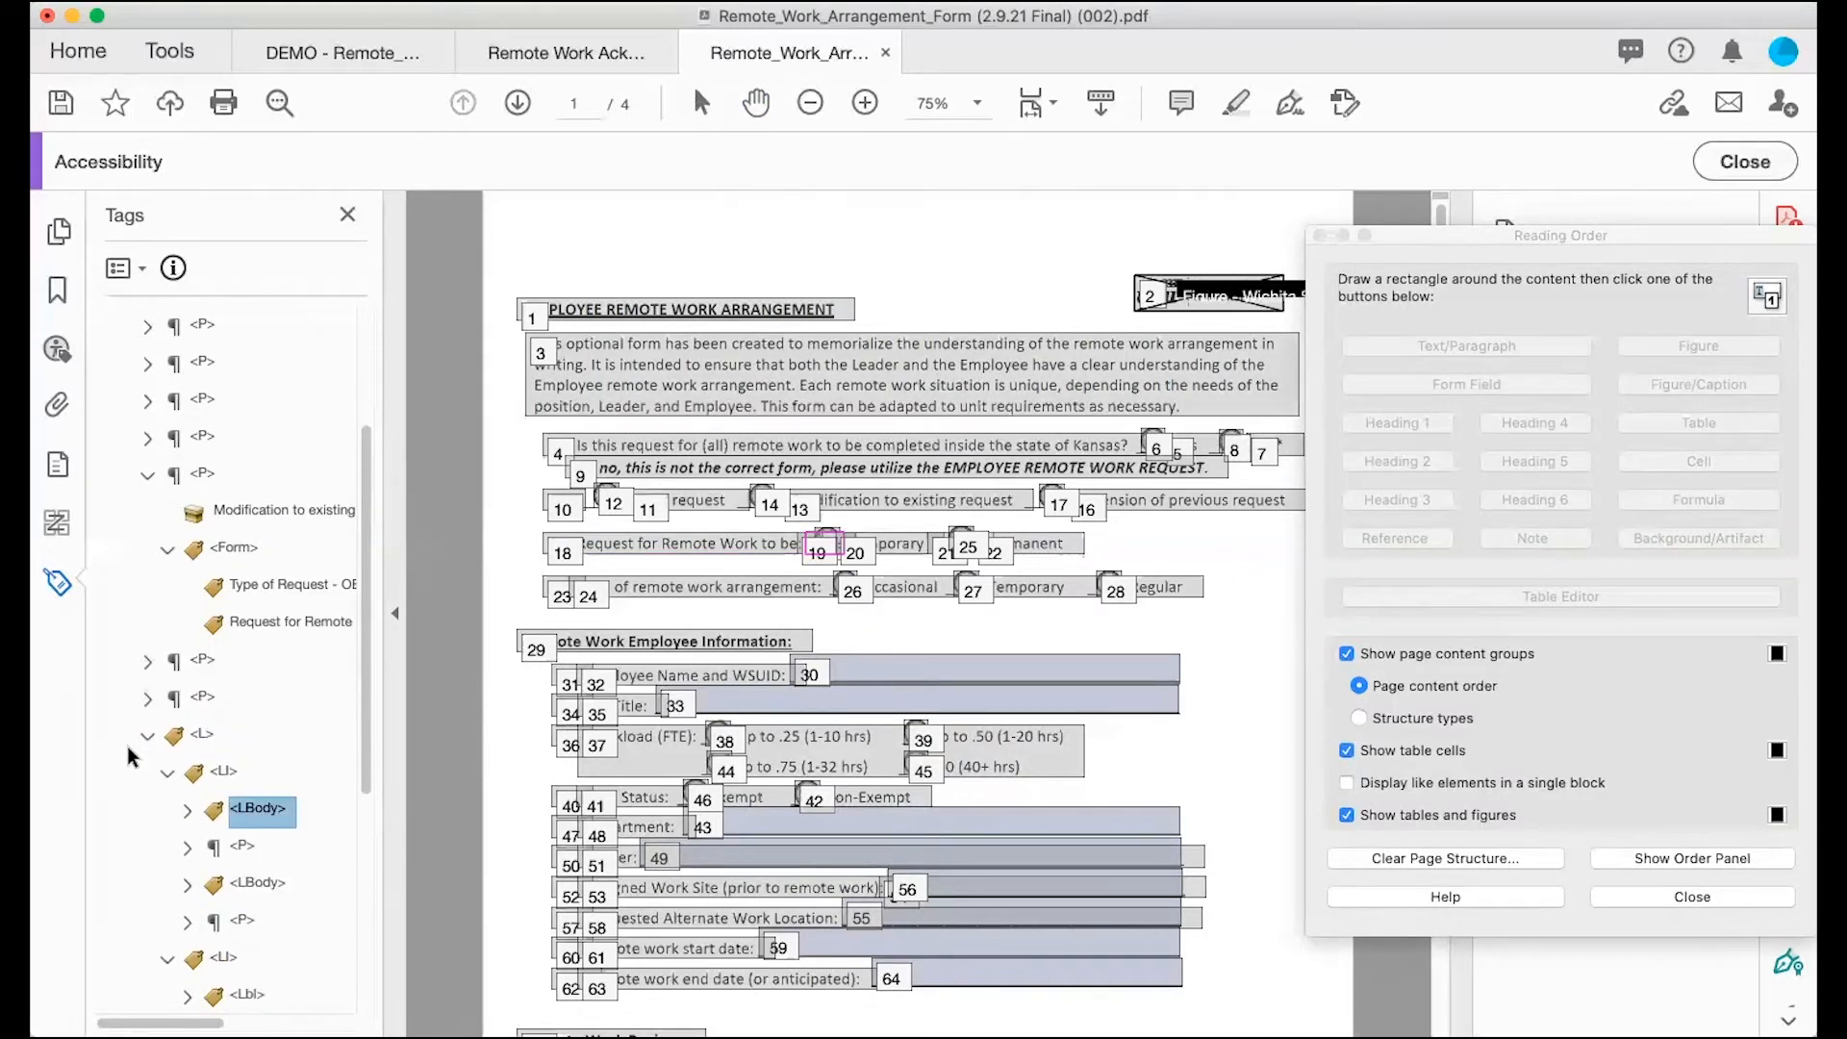
pyautogui.click(147, 699)
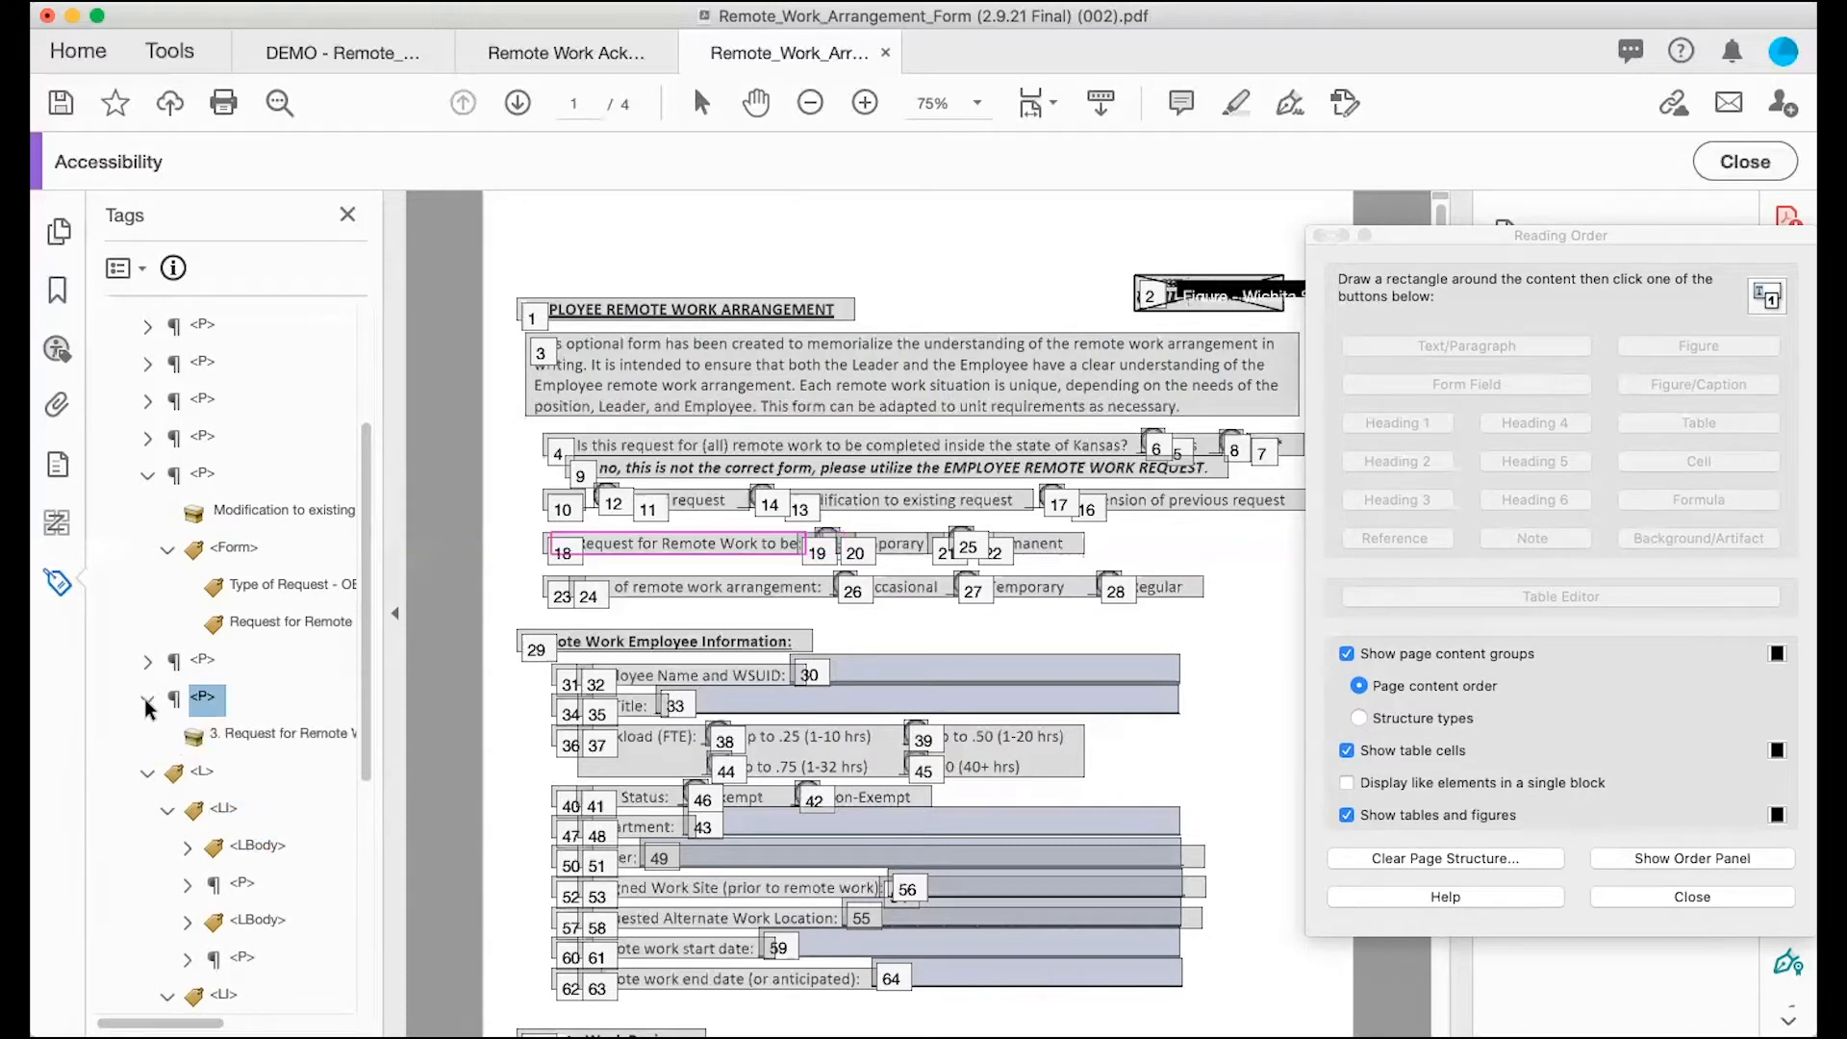
pyautogui.click(147, 701)
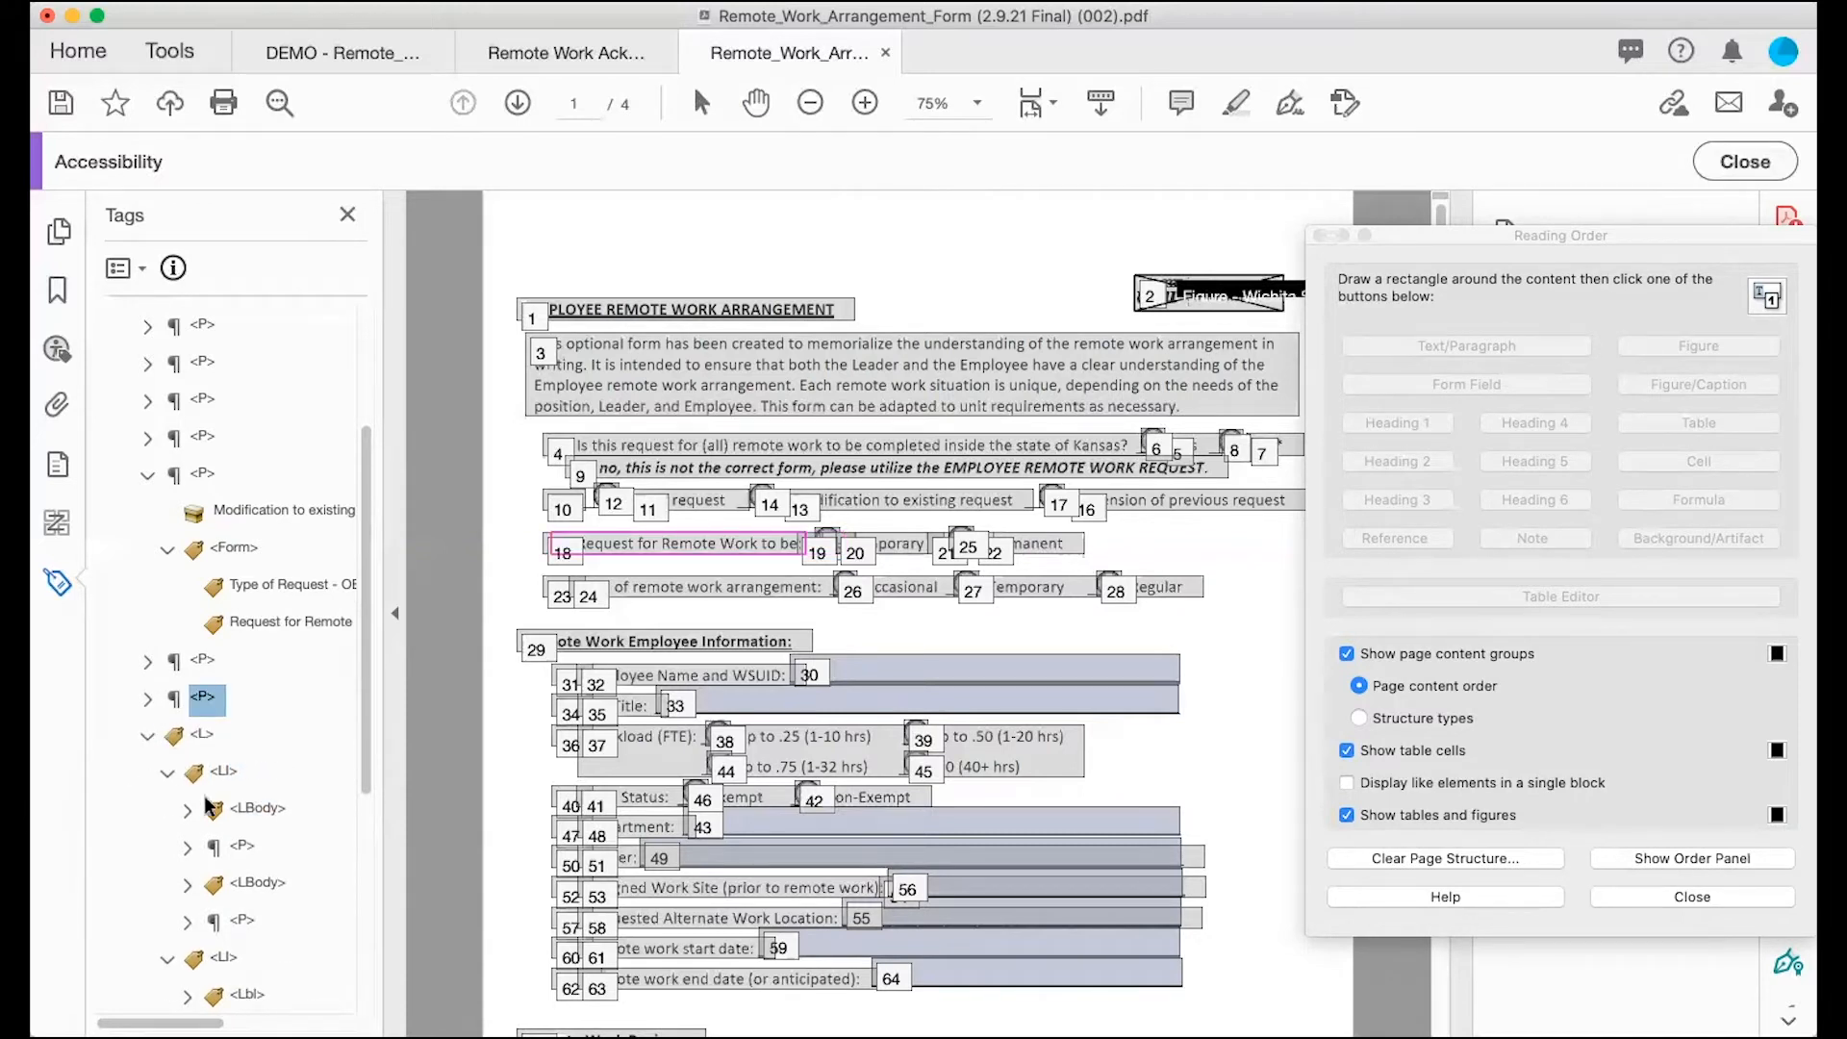
# Step: Move the "Temporary" and "Permanent" paragraph tags out of the list to follow the question 3 paragraph tag, and expand all three
pyautogui.click(211, 849)
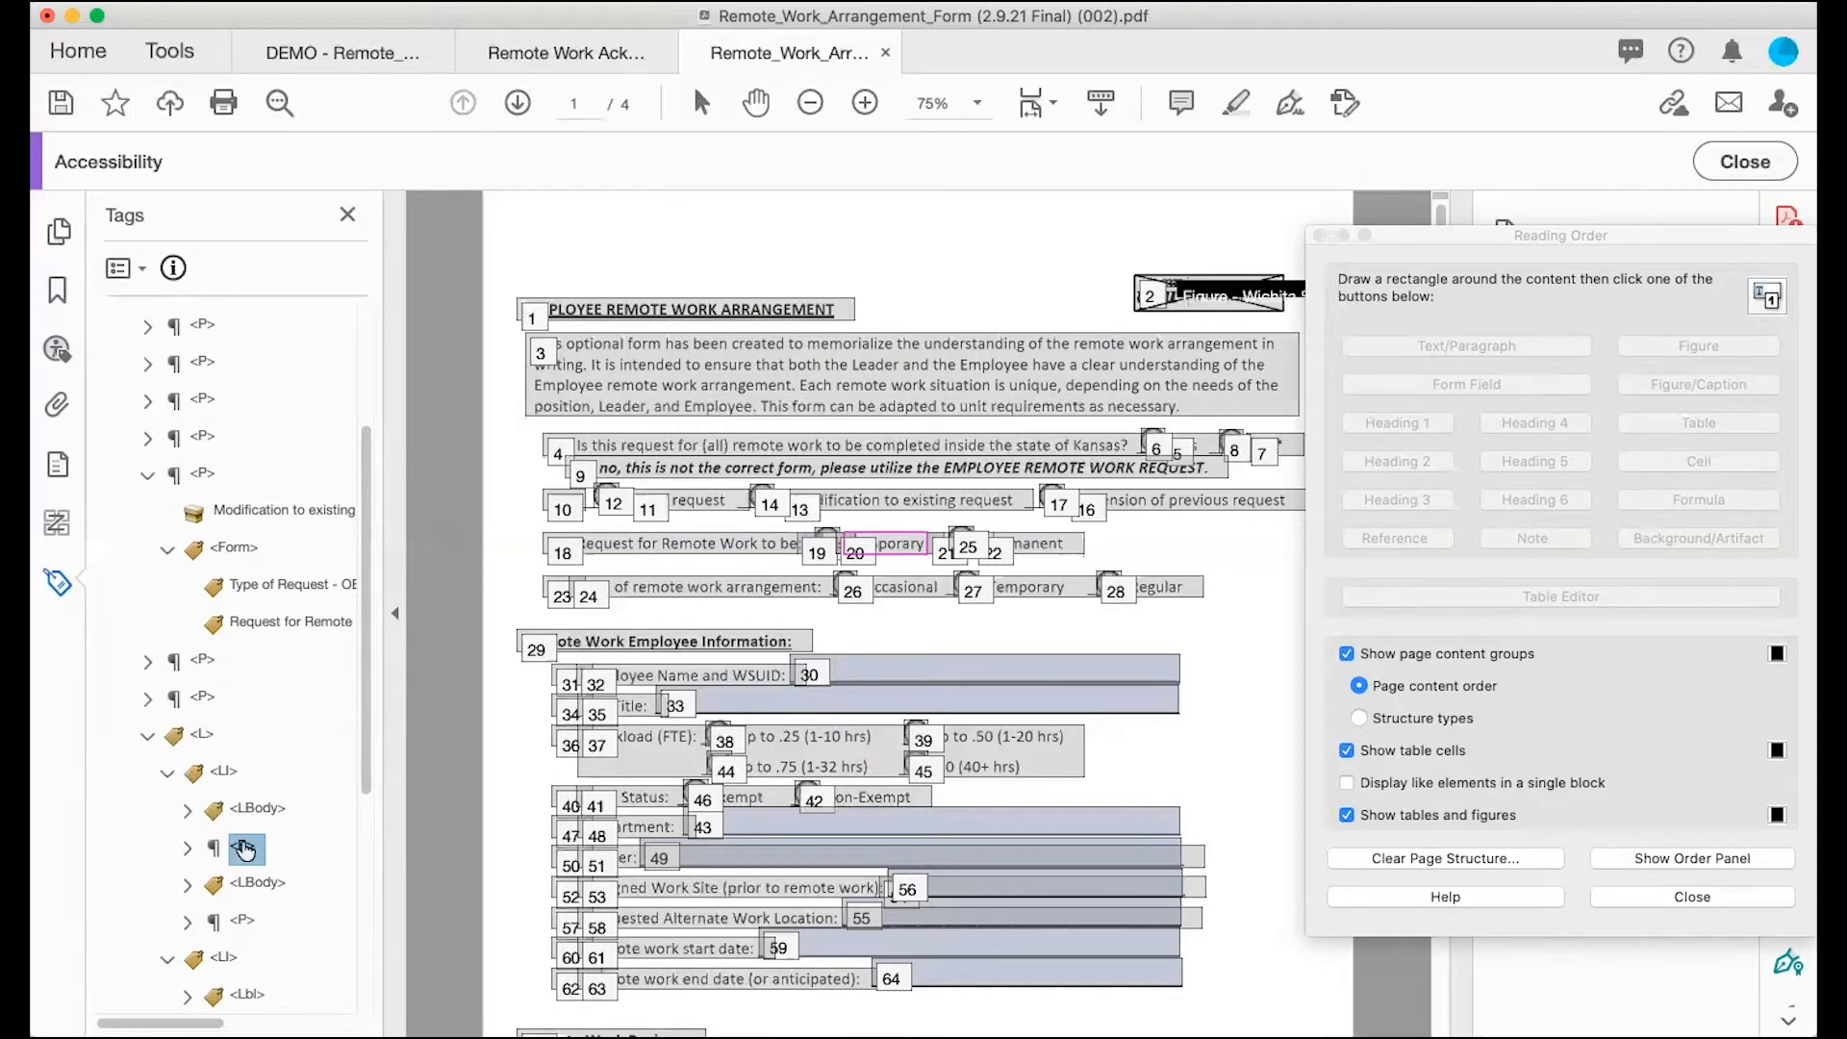
pyautogui.moveTo(245, 849); pyautogui.dragTo(206, 726)
pyautogui.click(243, 924)
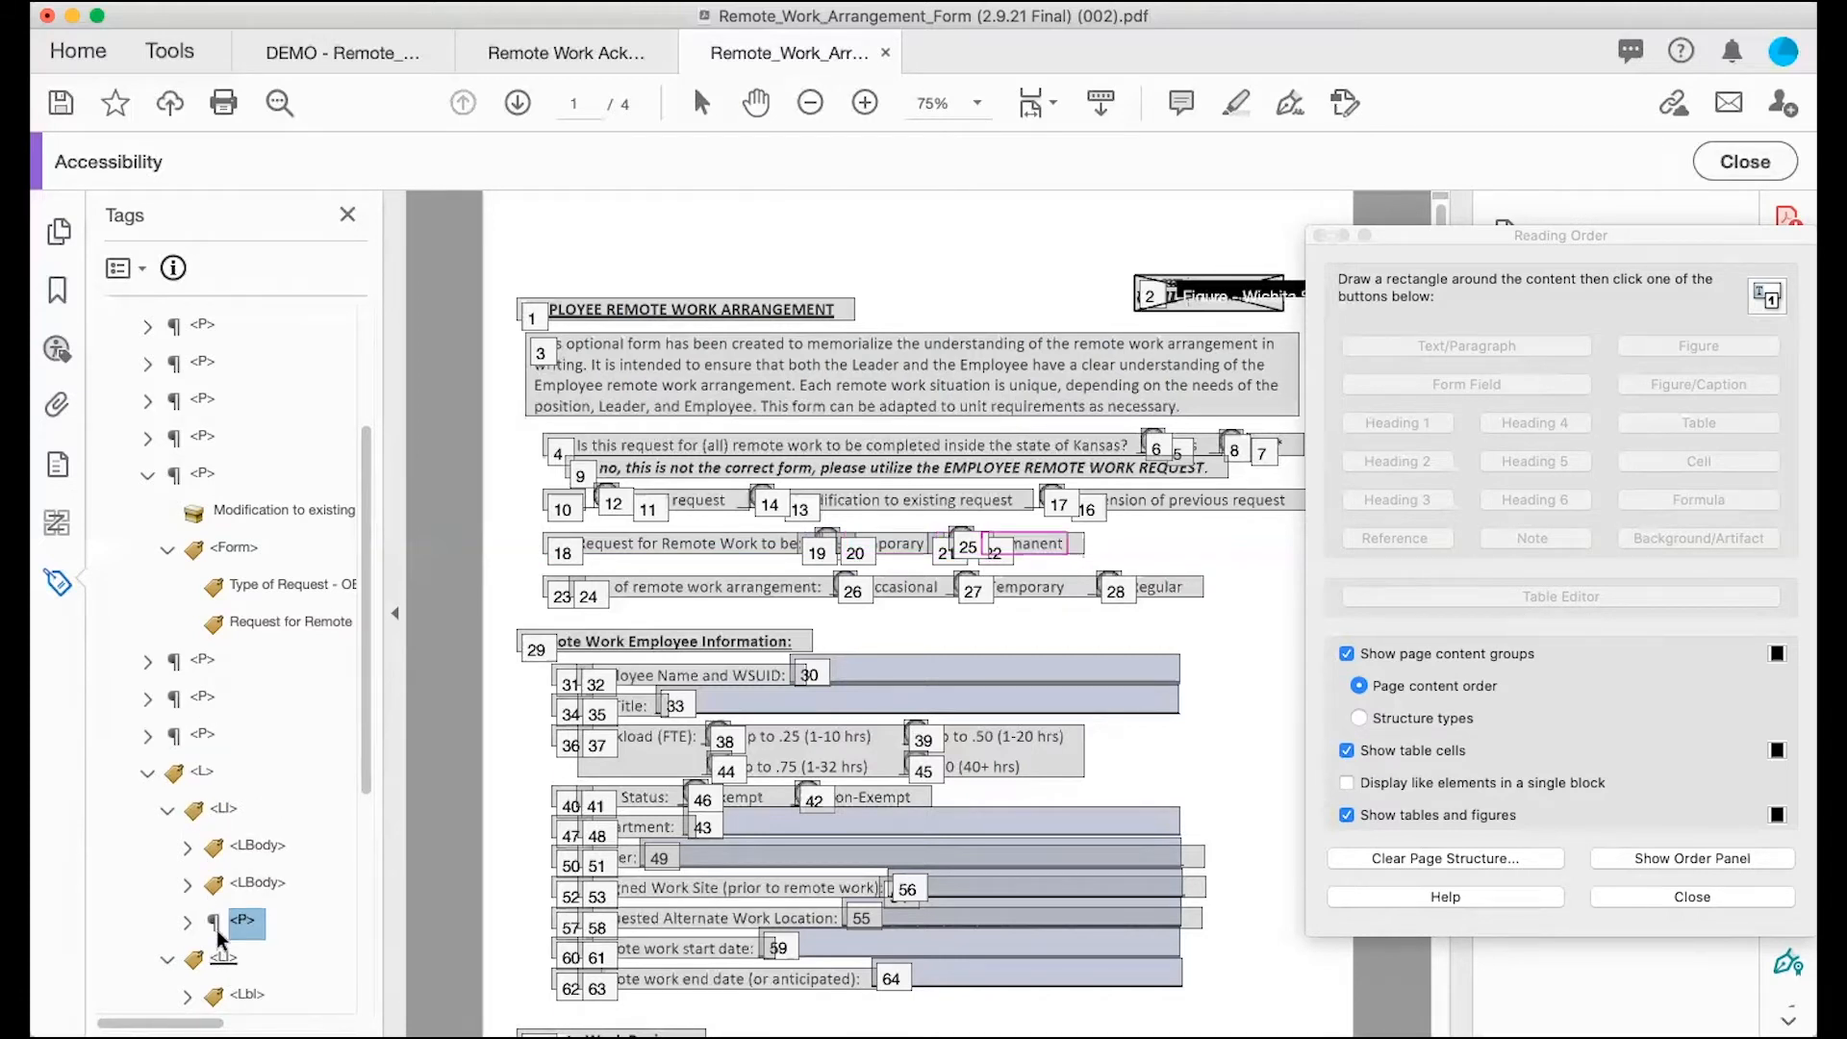
pyautogui.moveTo(248, 926); pyautogui.dragTo(200, 747)
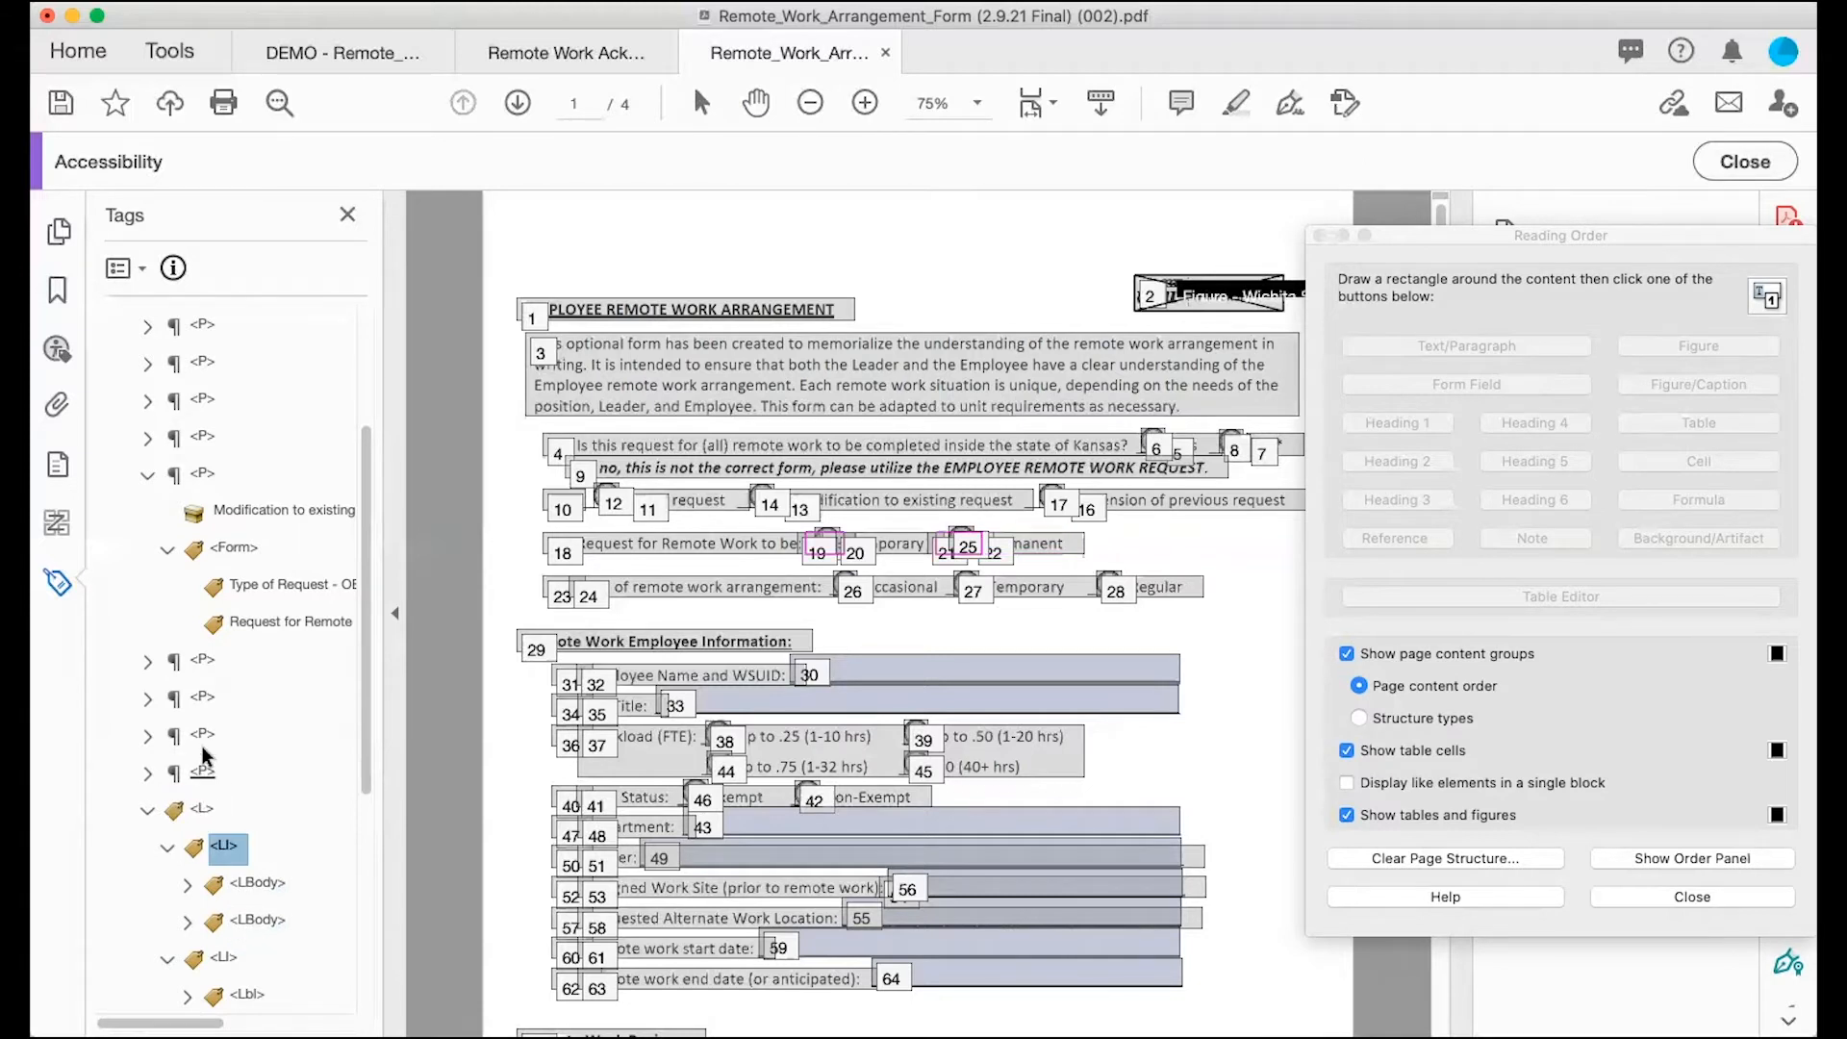
pyautogui.click(147, 698)
pyautogui.click(144, 771)
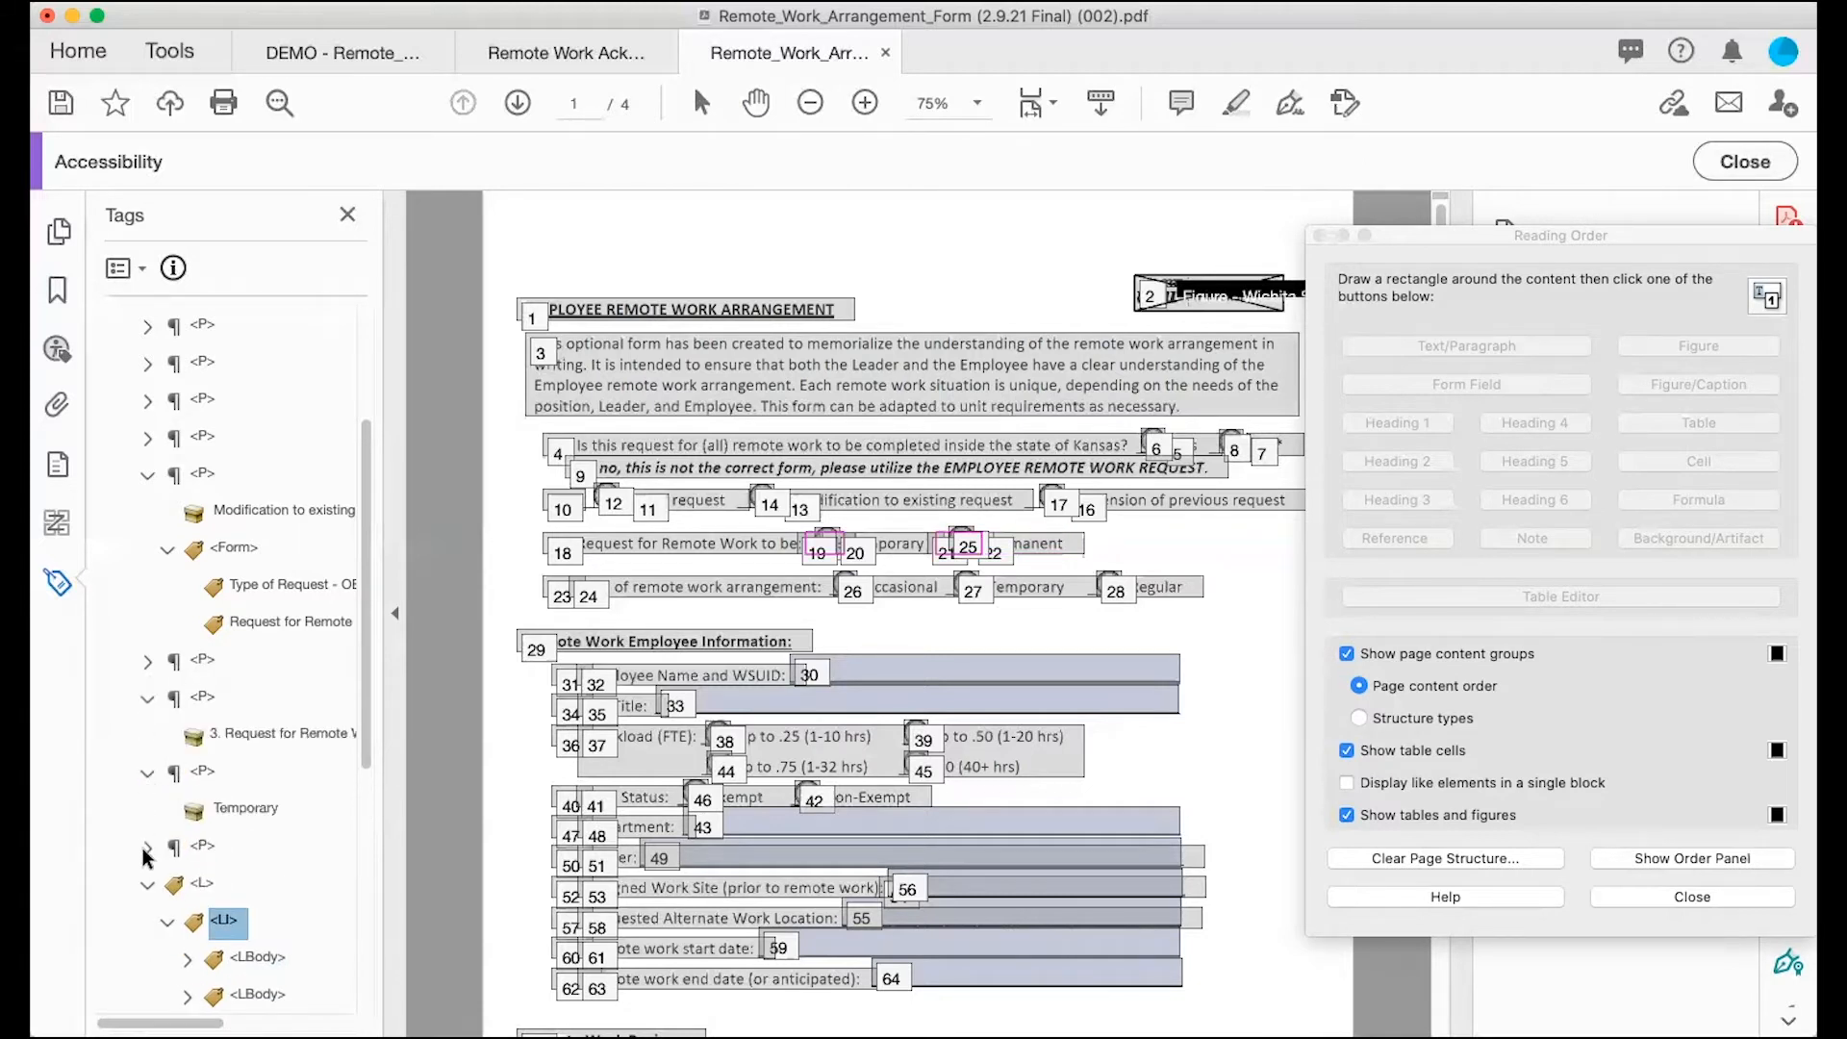
pyautogui.click(144, 846)
pyautogui.scroll(-1, 142, 858)
pyautogui.scroll(-2, 144, 858)
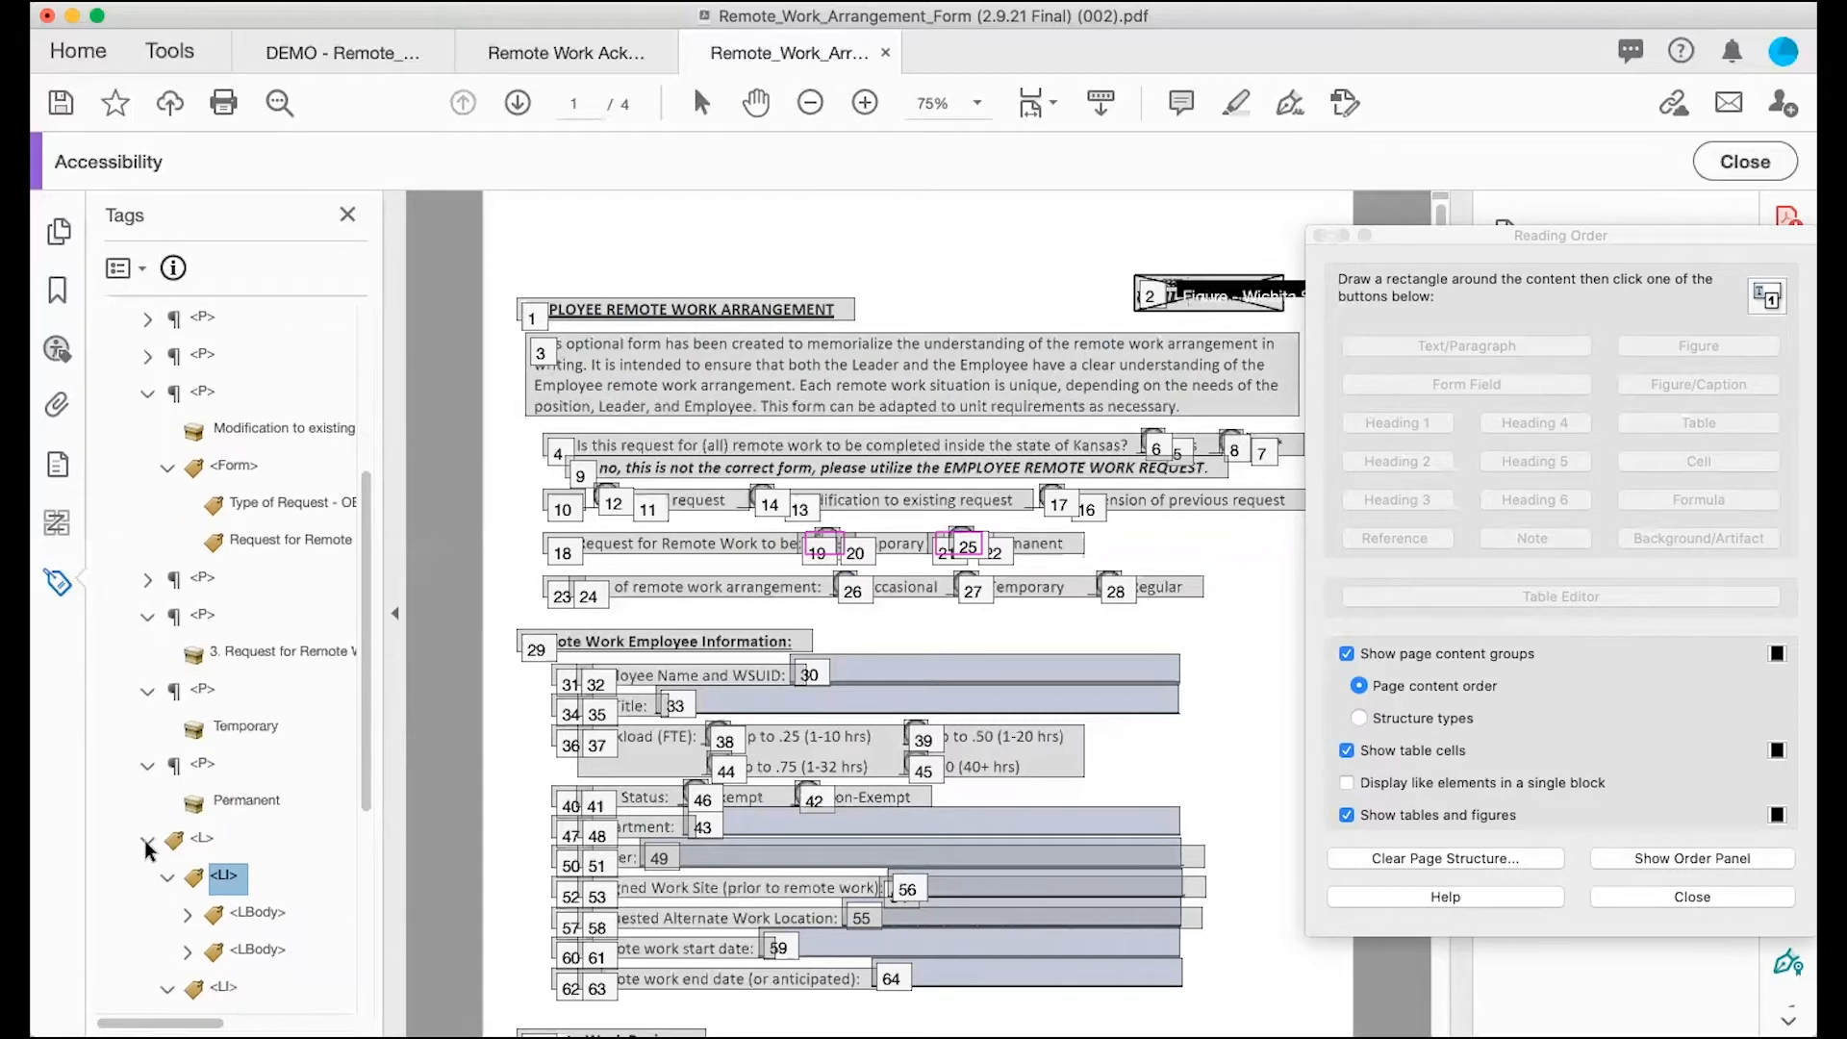
# Step: Add a new Form tag after the "Temporary" text inside its paragraph tag
pyautogui.click(275, 539)
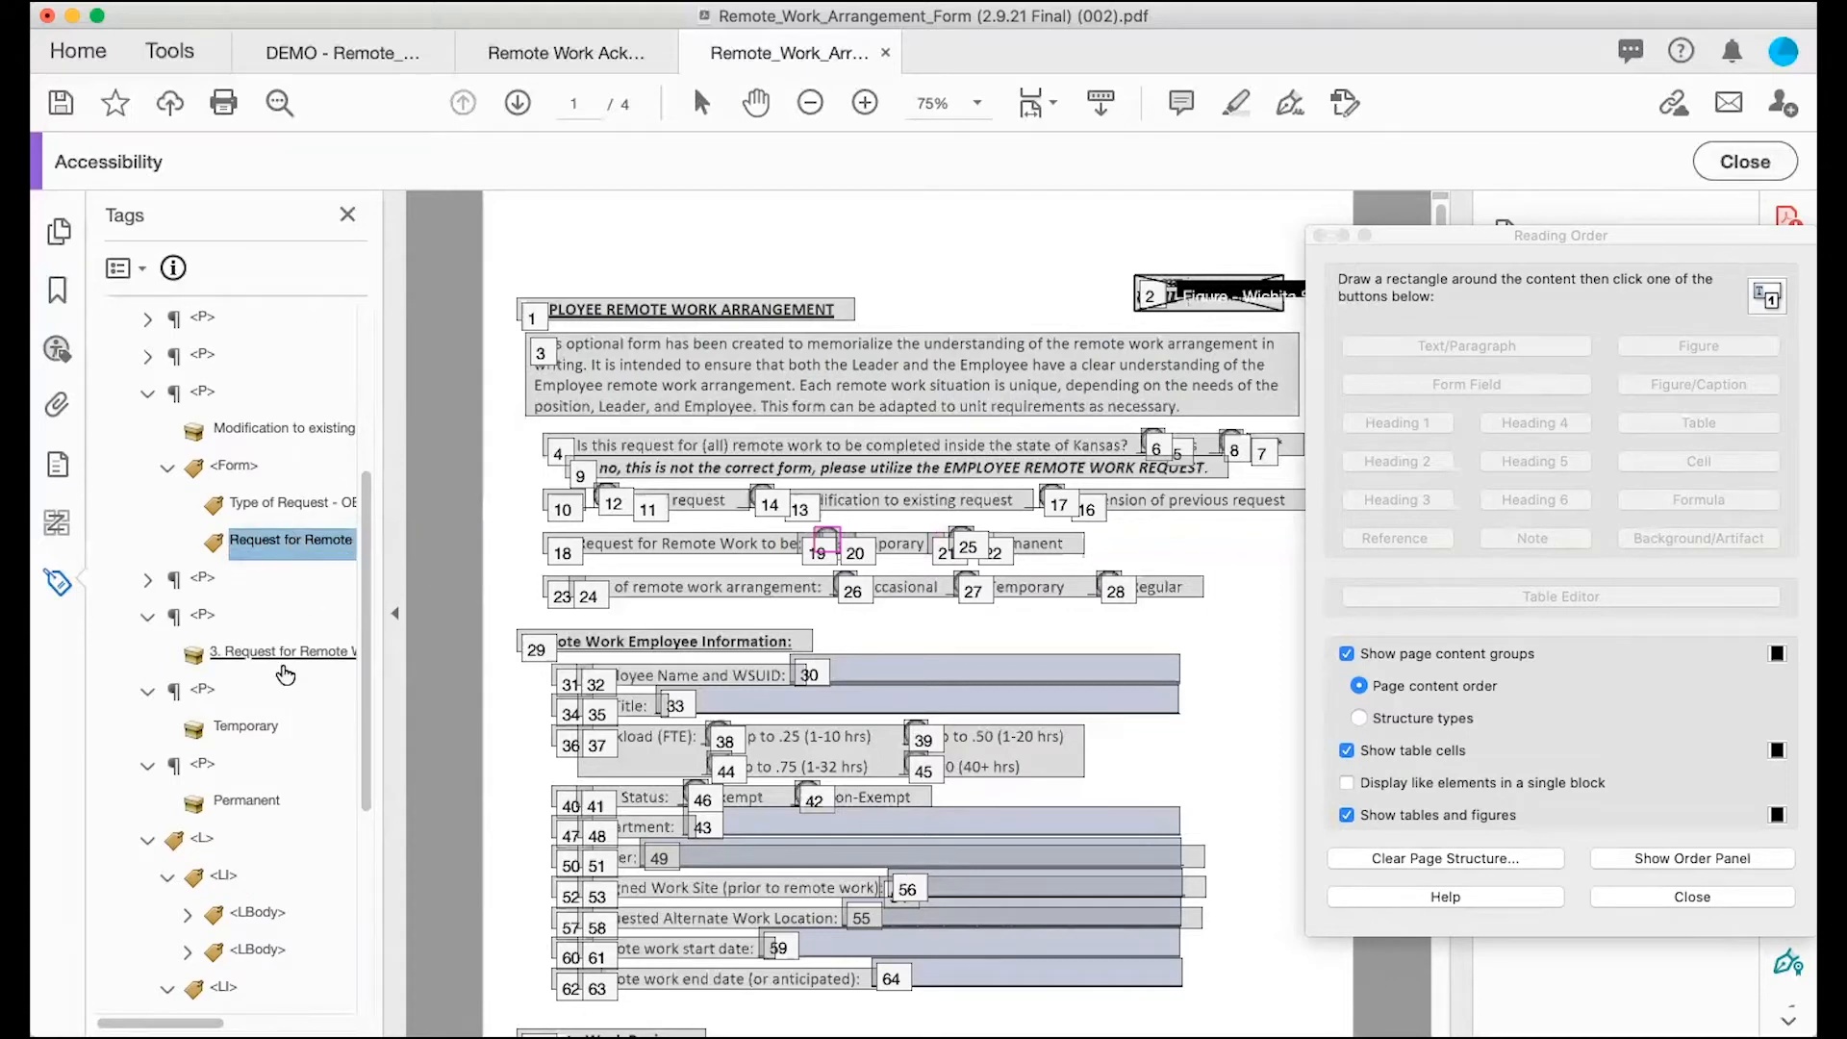
pyautogui.click(252, 732)
pyautogui.rightClick(248, 729)
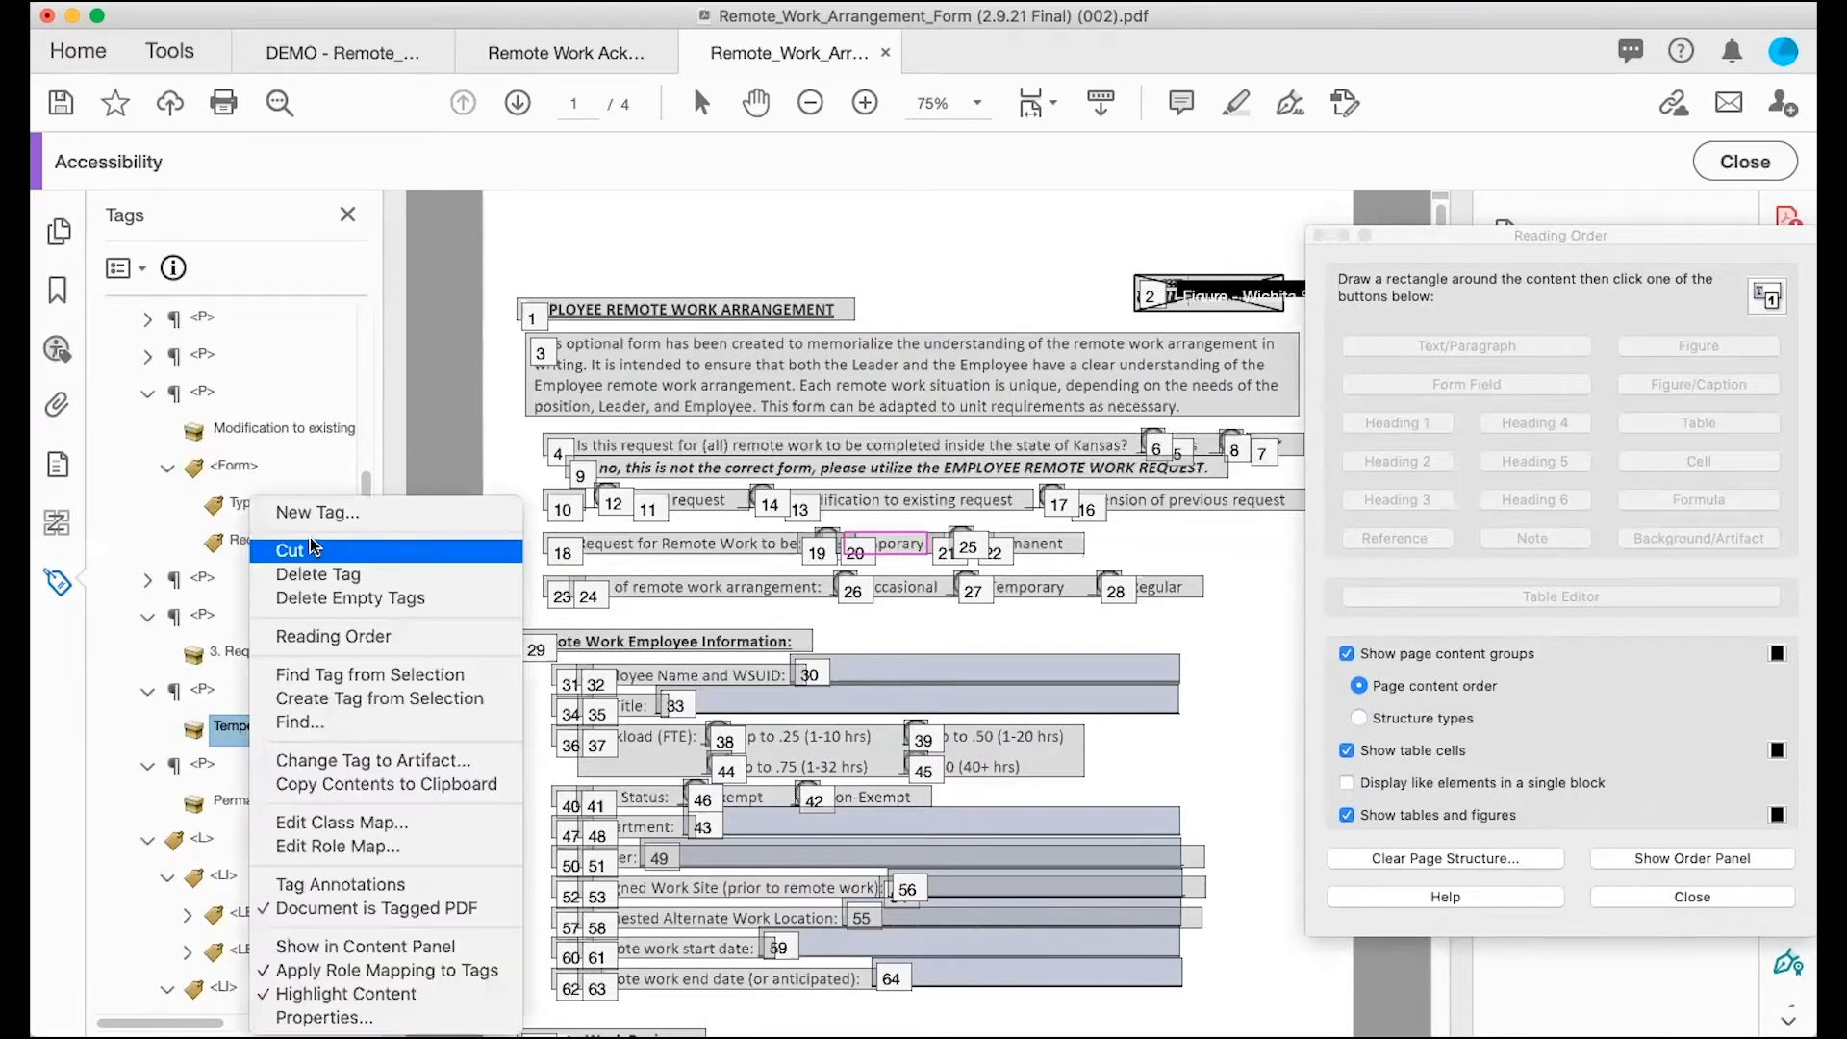
pyautogui.click(317, 512)
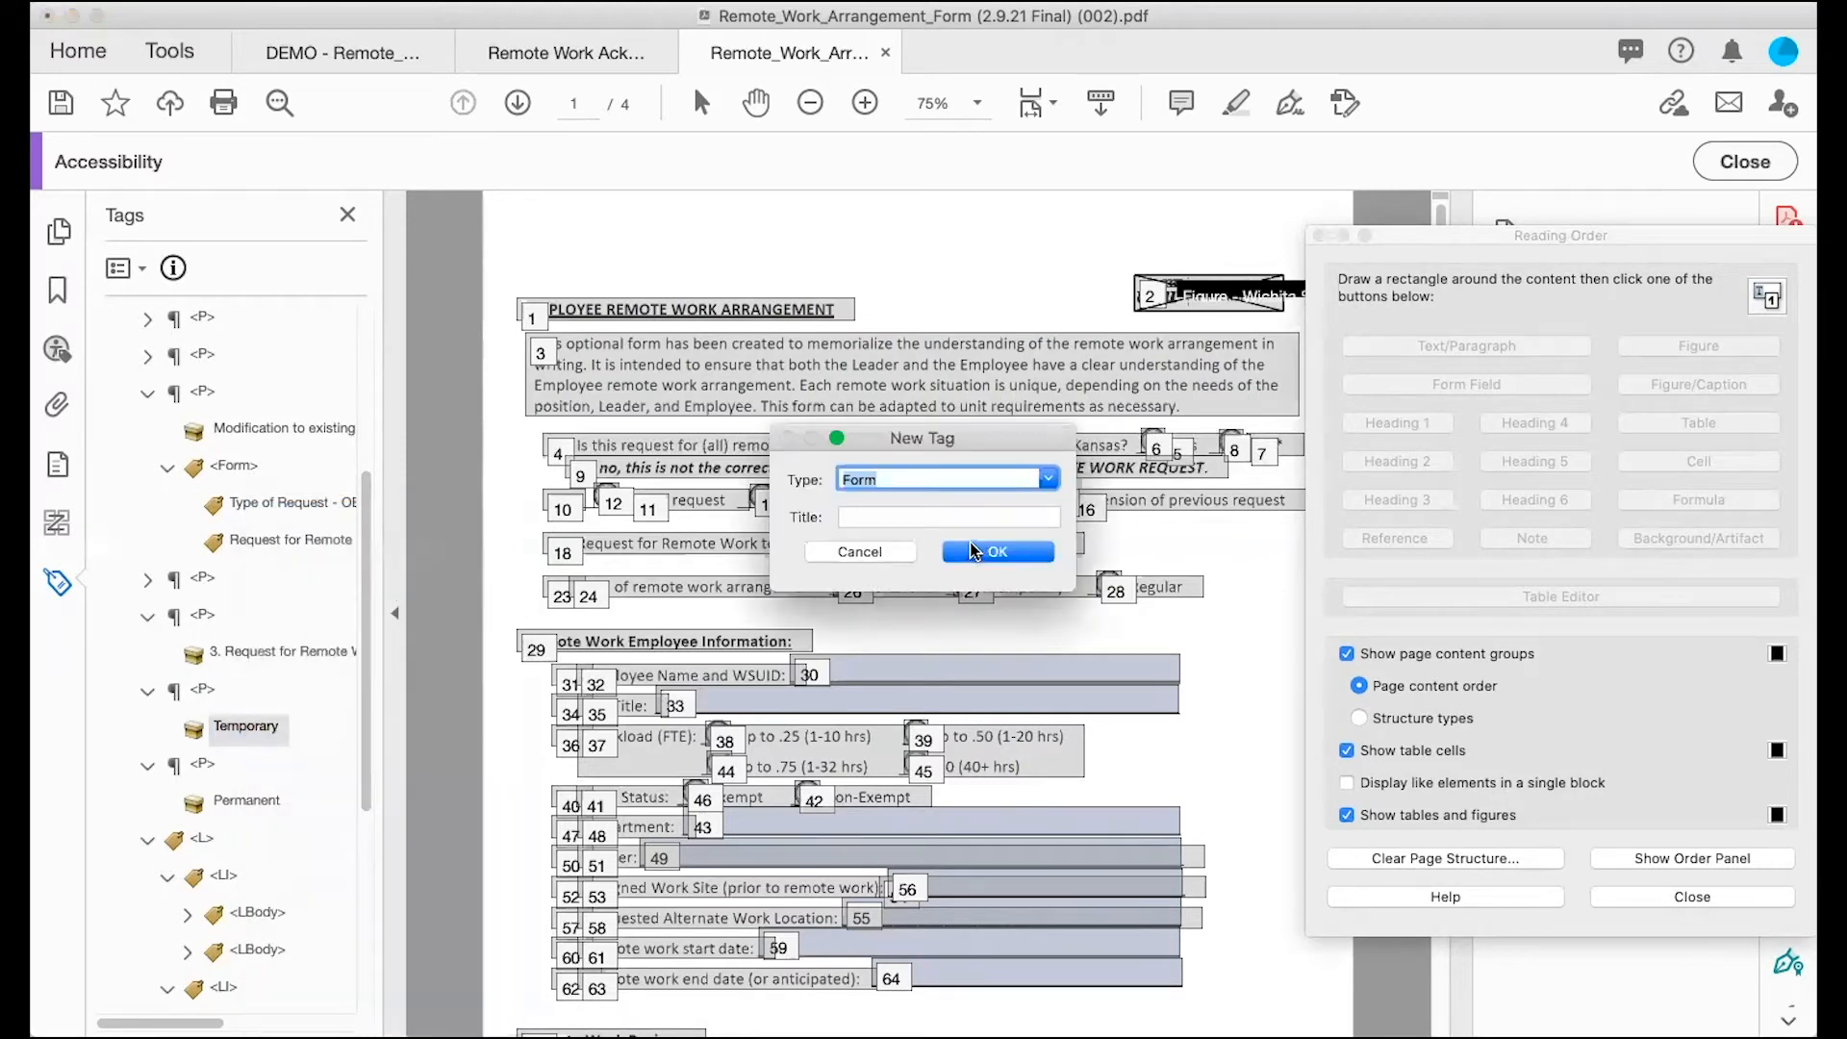
pyautogui.click(972, 544)
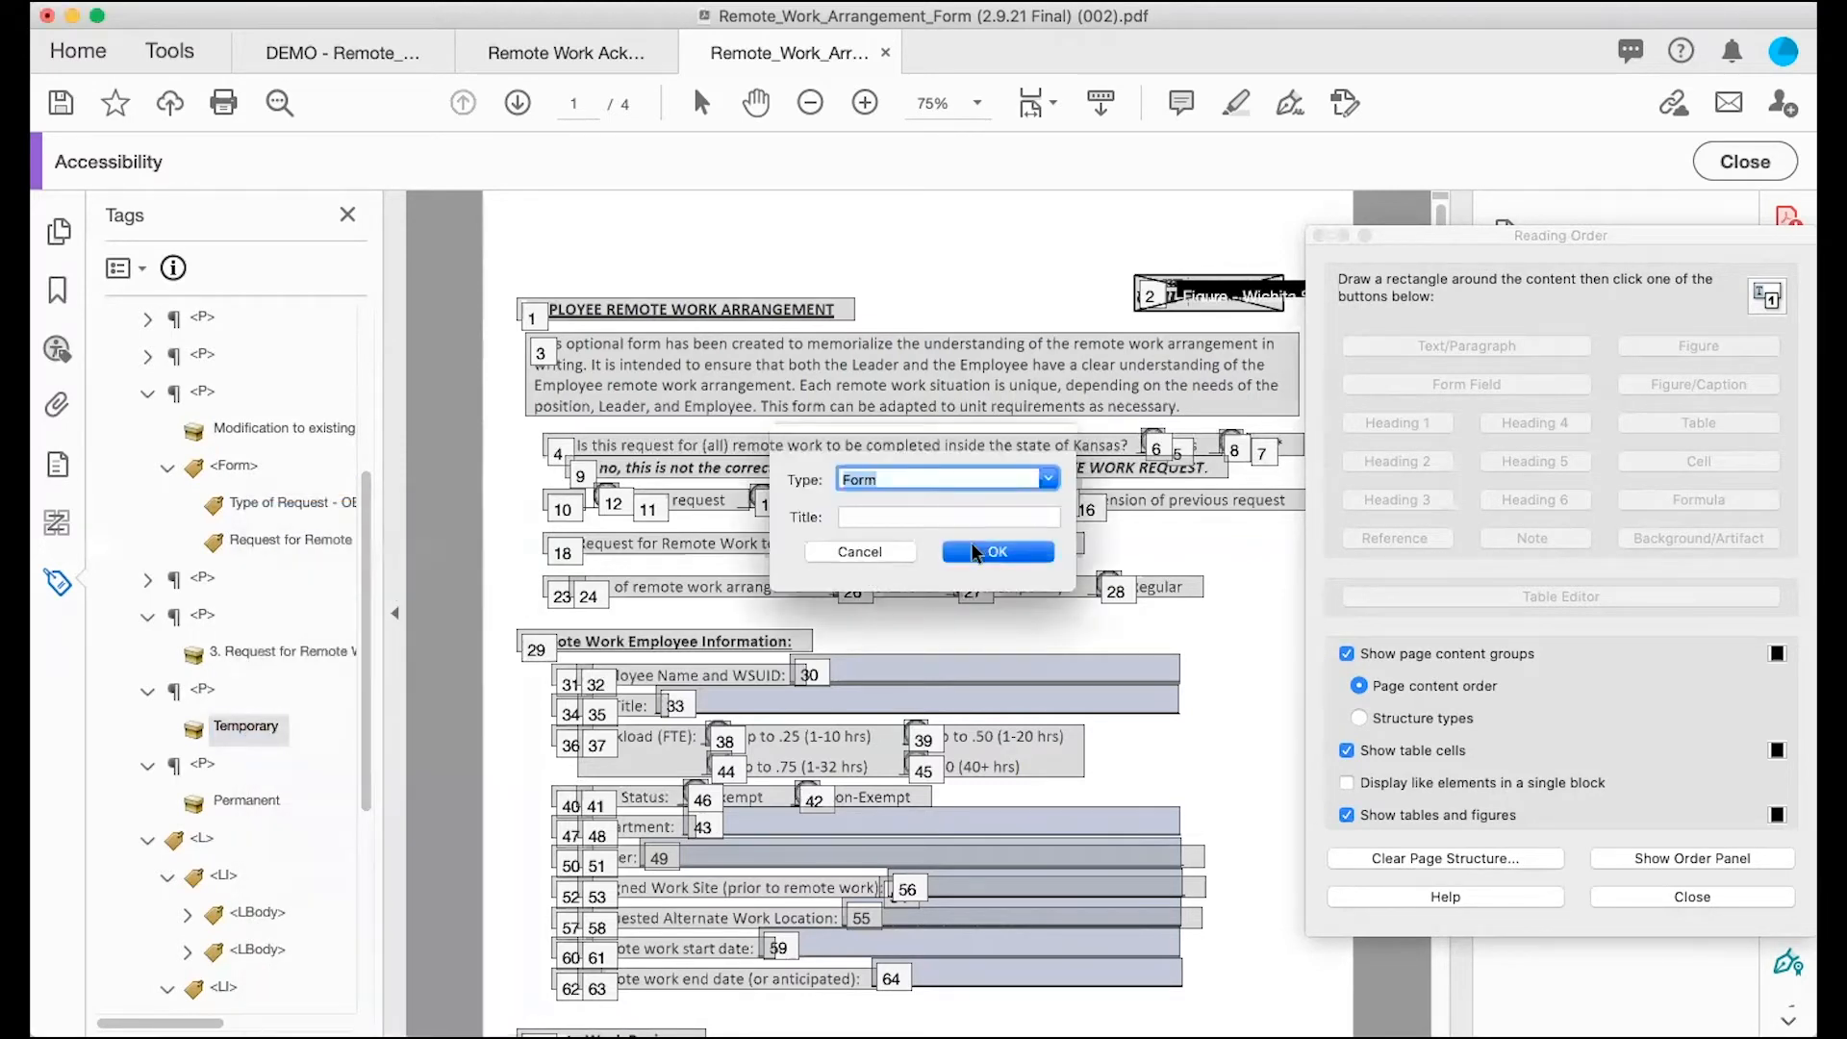
# Step: Move the "Request for Remote Work to Be:" field object for "Temporary" into the new Form tag and check its highlighted content
pyautogui.click(271, 510)
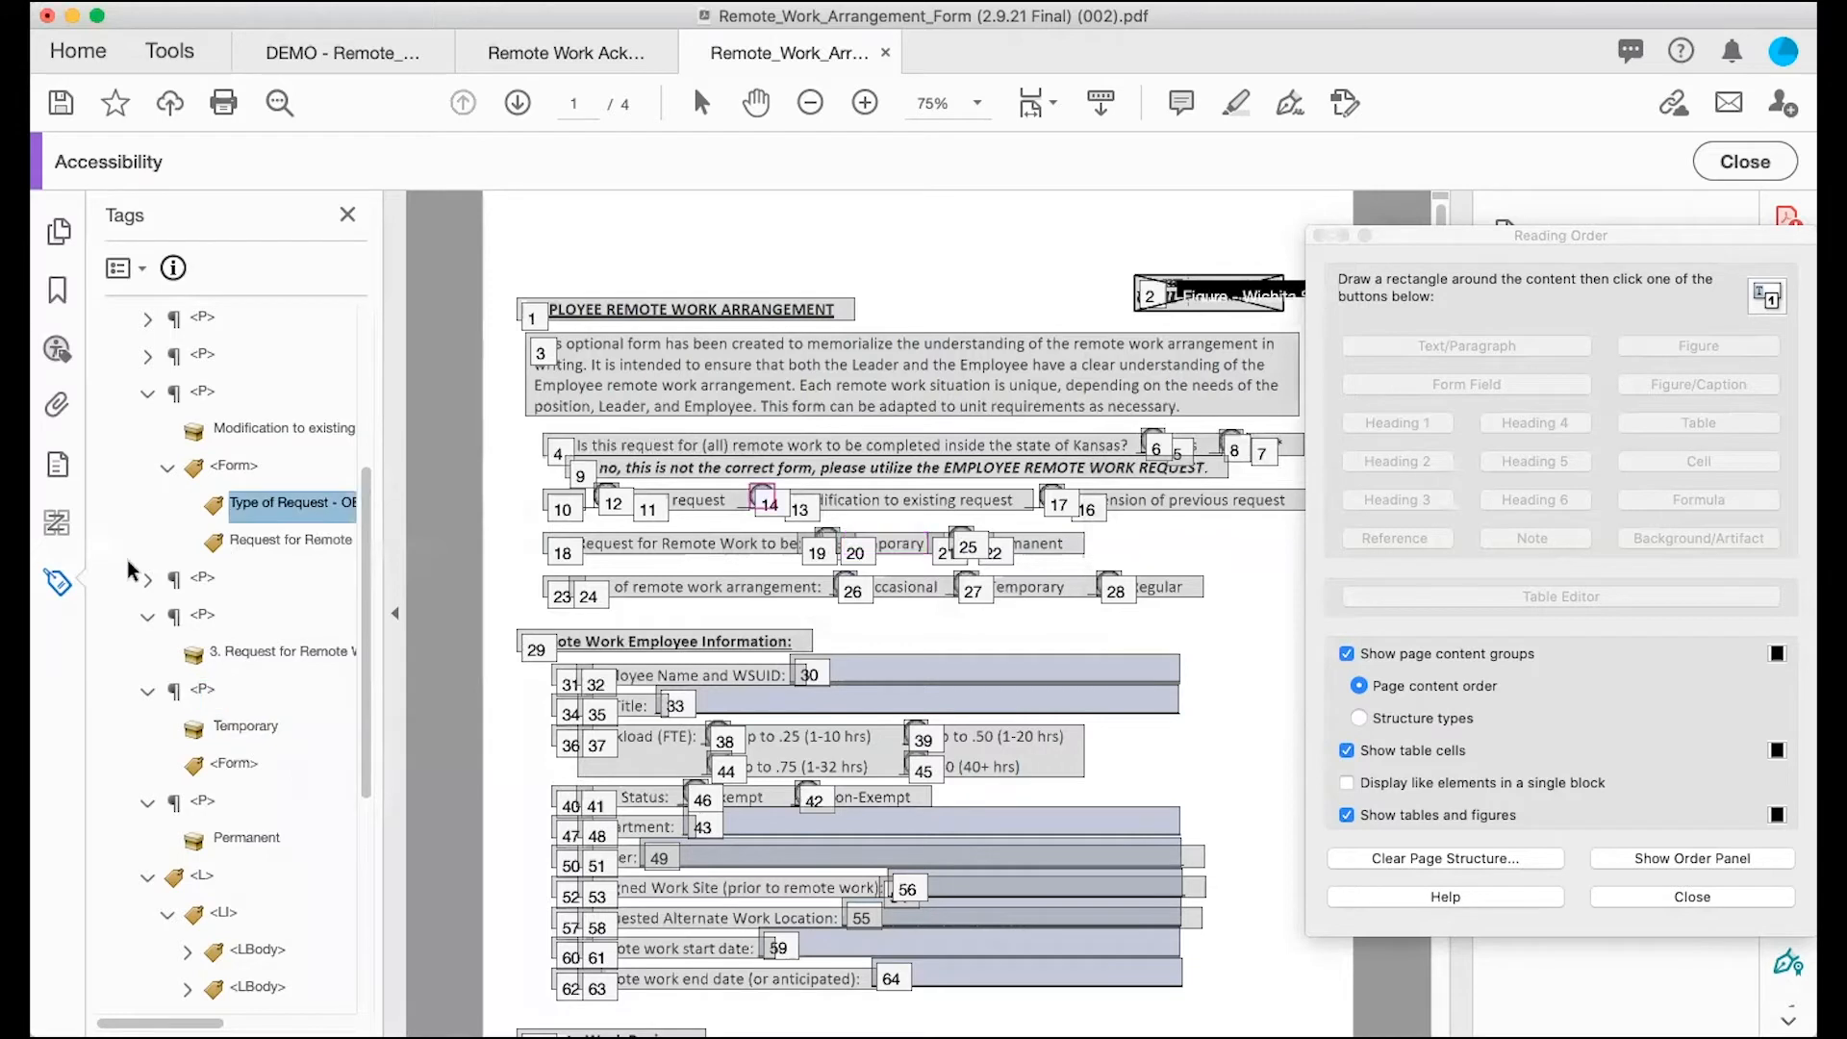
pyautogui.click(258, 545)
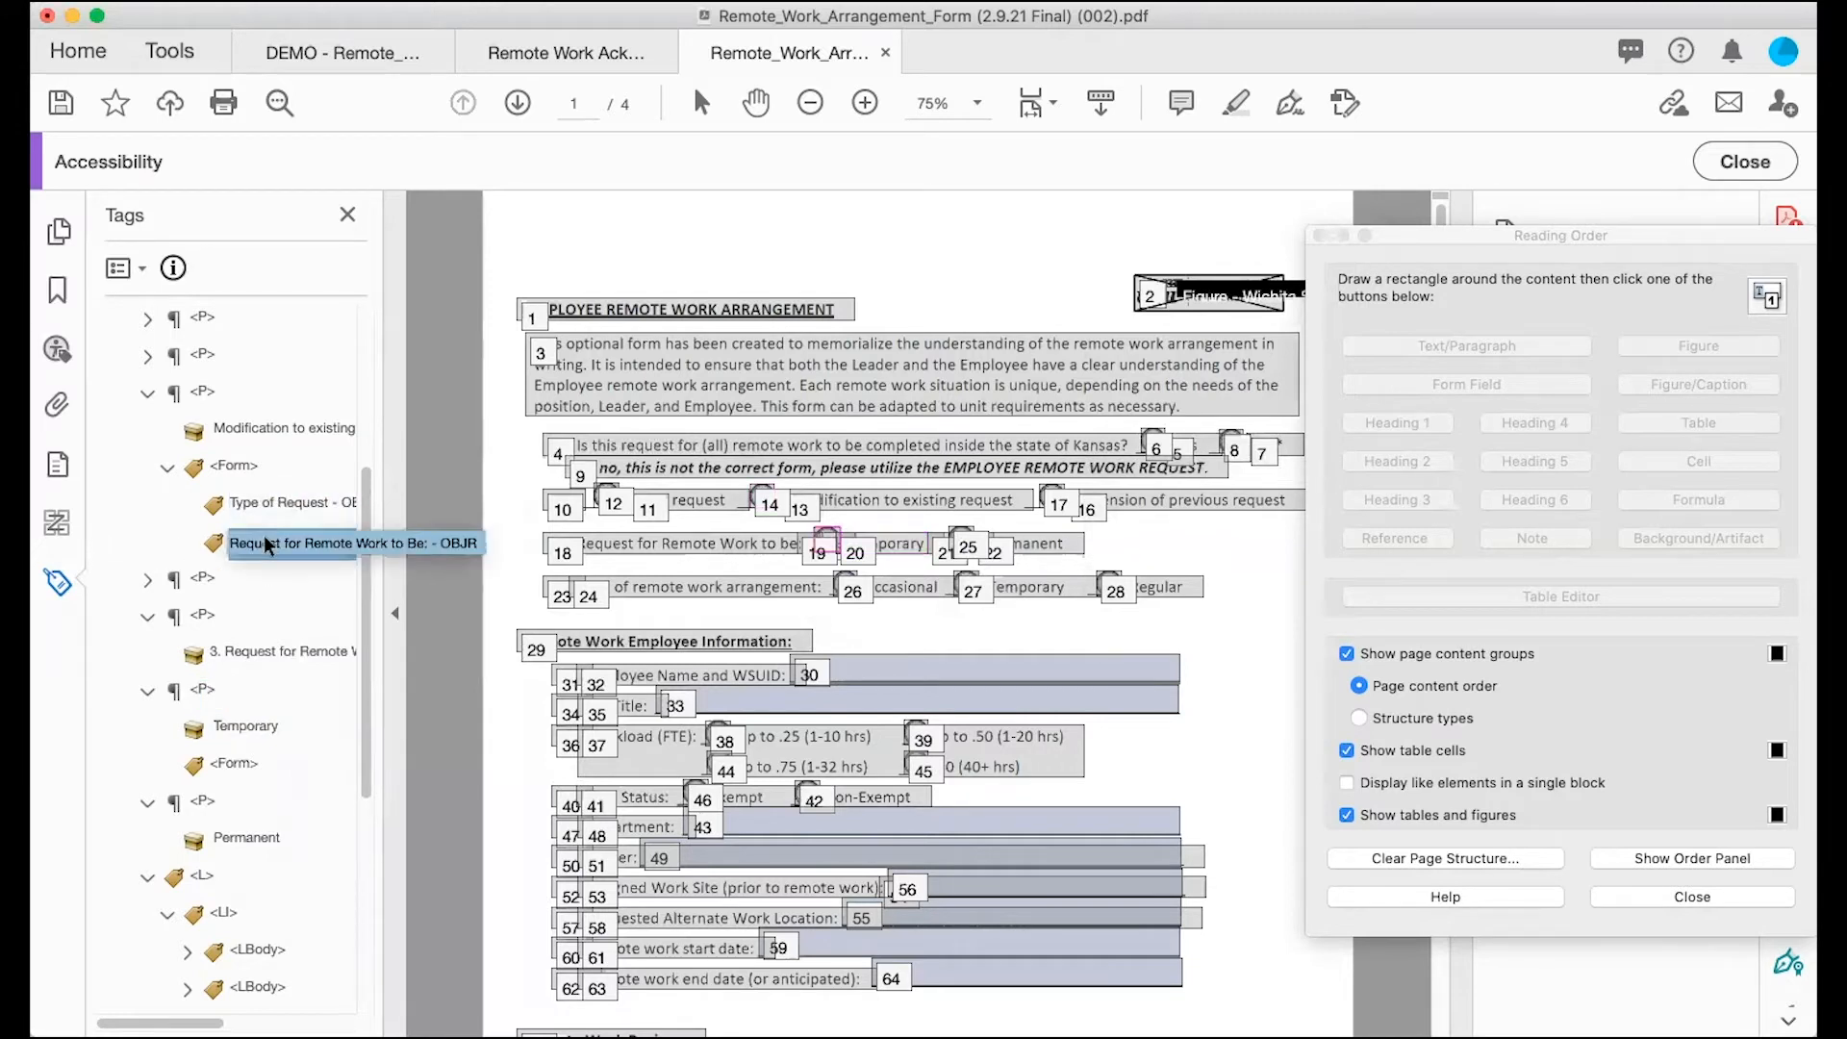
pyautogui.moveTo(264, 535); pyautogui.dragTo(240, 759)
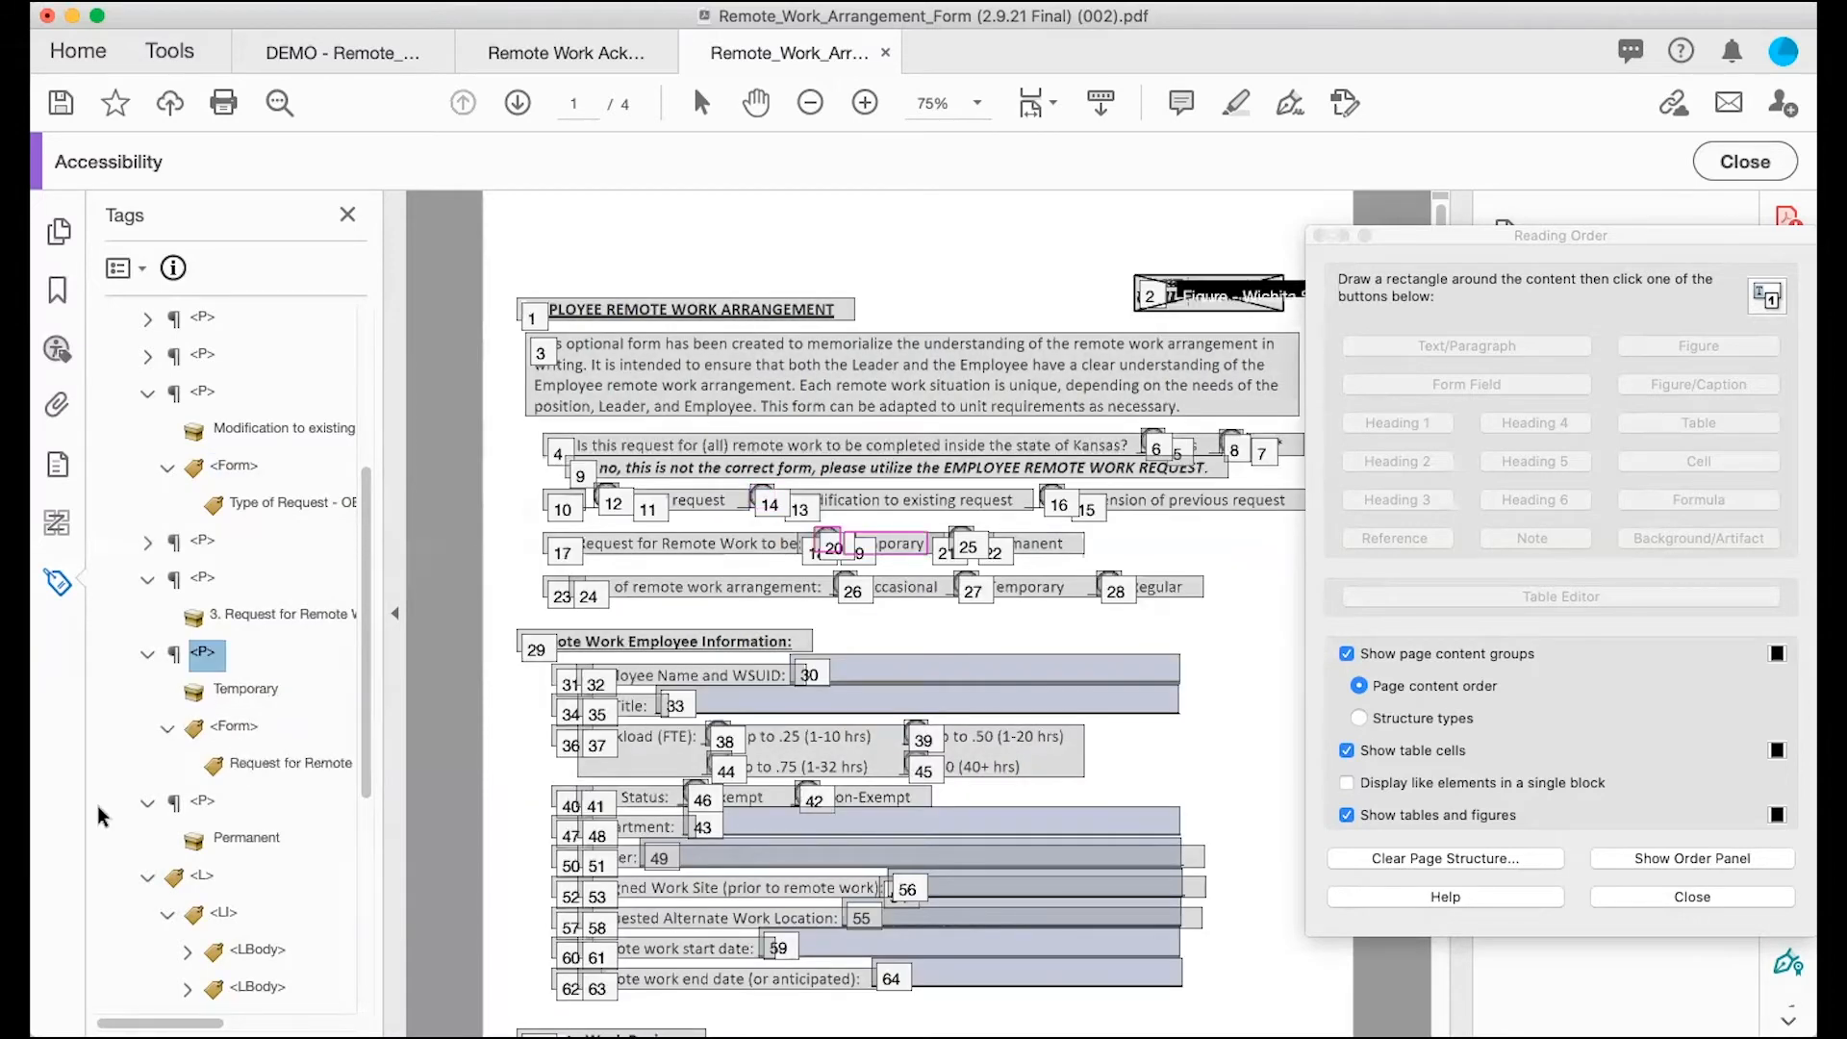
pyautogui.click(231, 728)
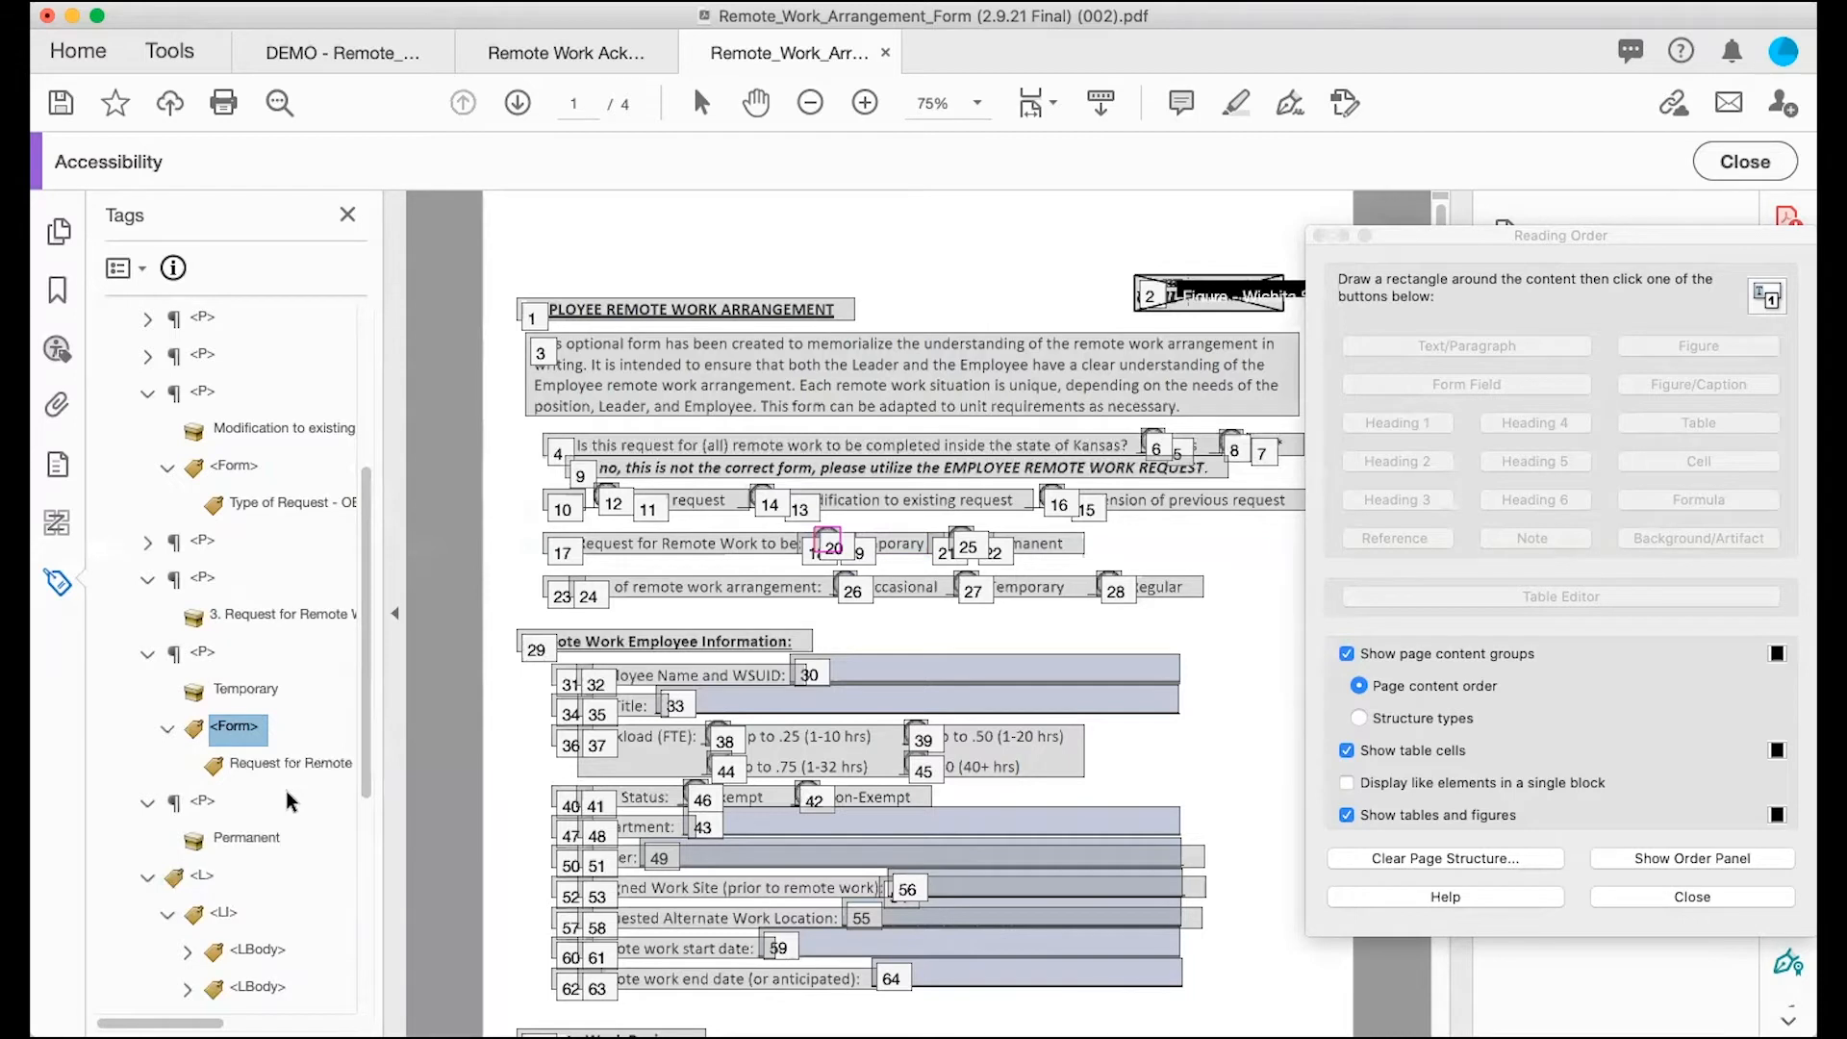
pyautogui.press('Down')
pyautogui.press('Up')
pyautogui.press('Up')
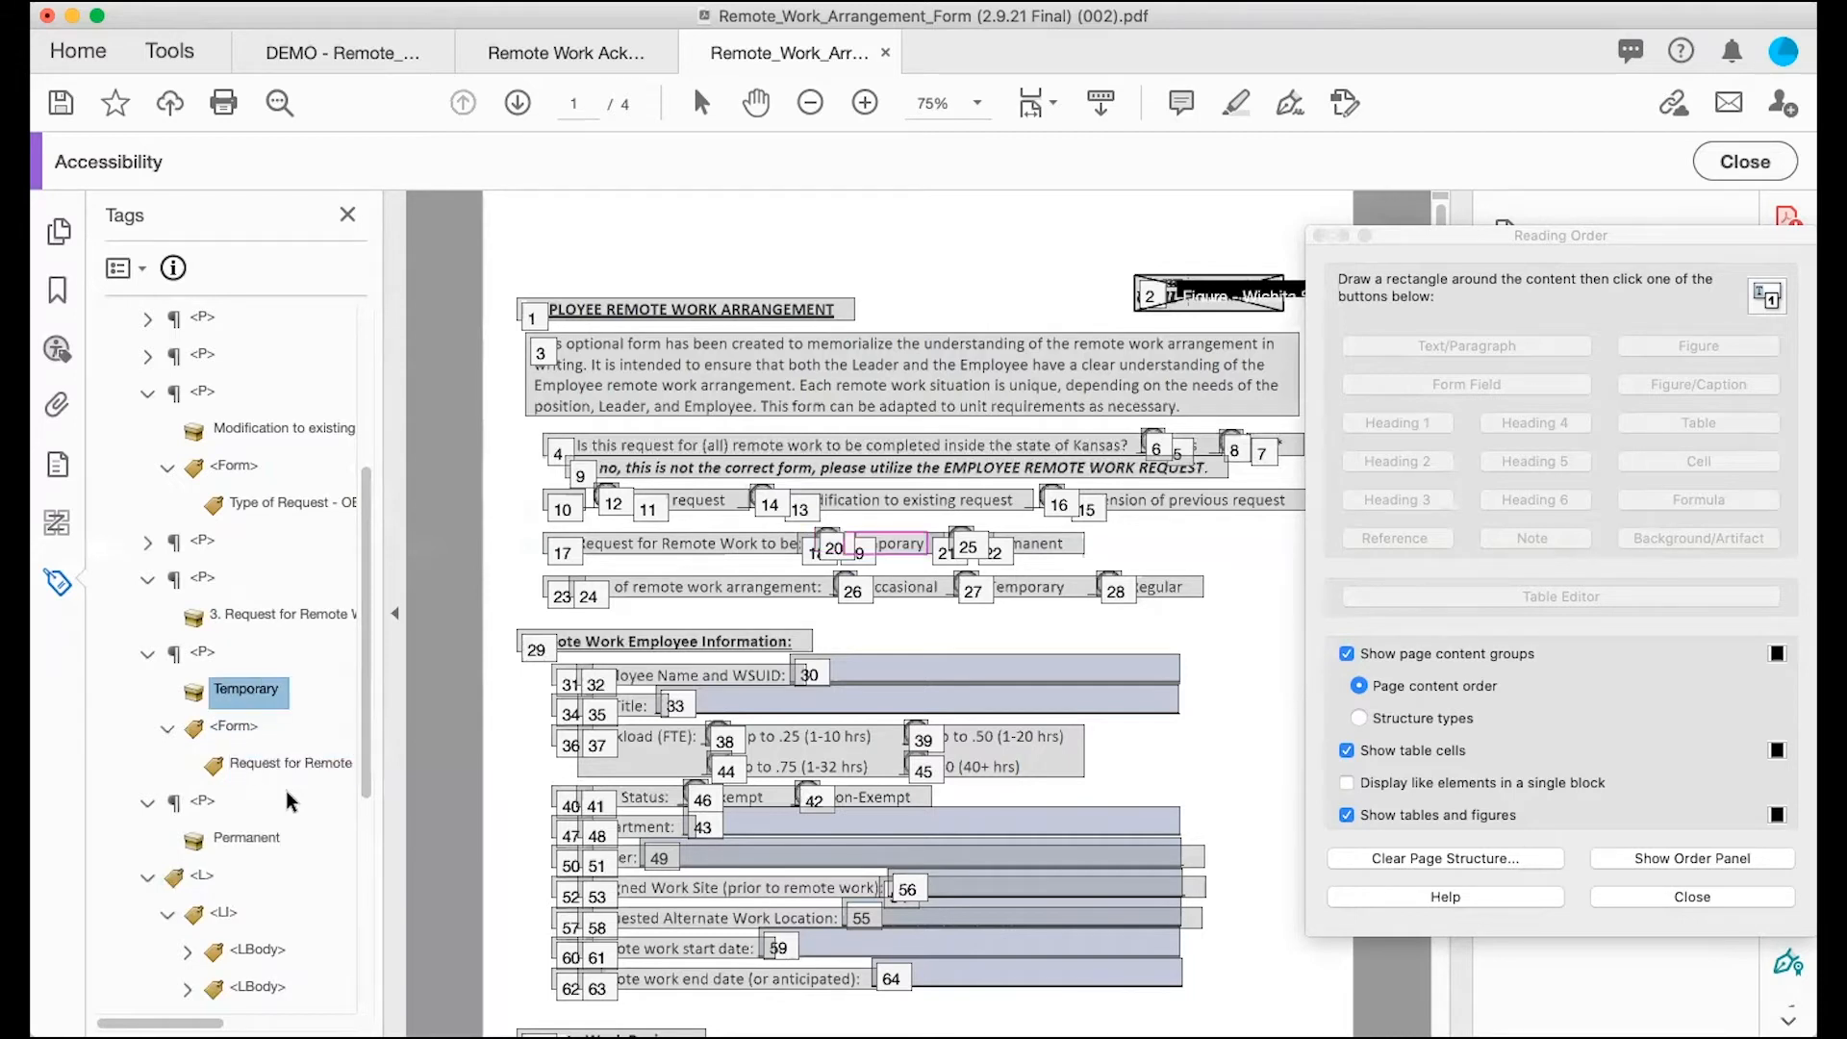
# Step: Change the blank-line content in the first <LBody> of the list after "Permanent" to a Page artifact
pyautogui.click(226, 842)
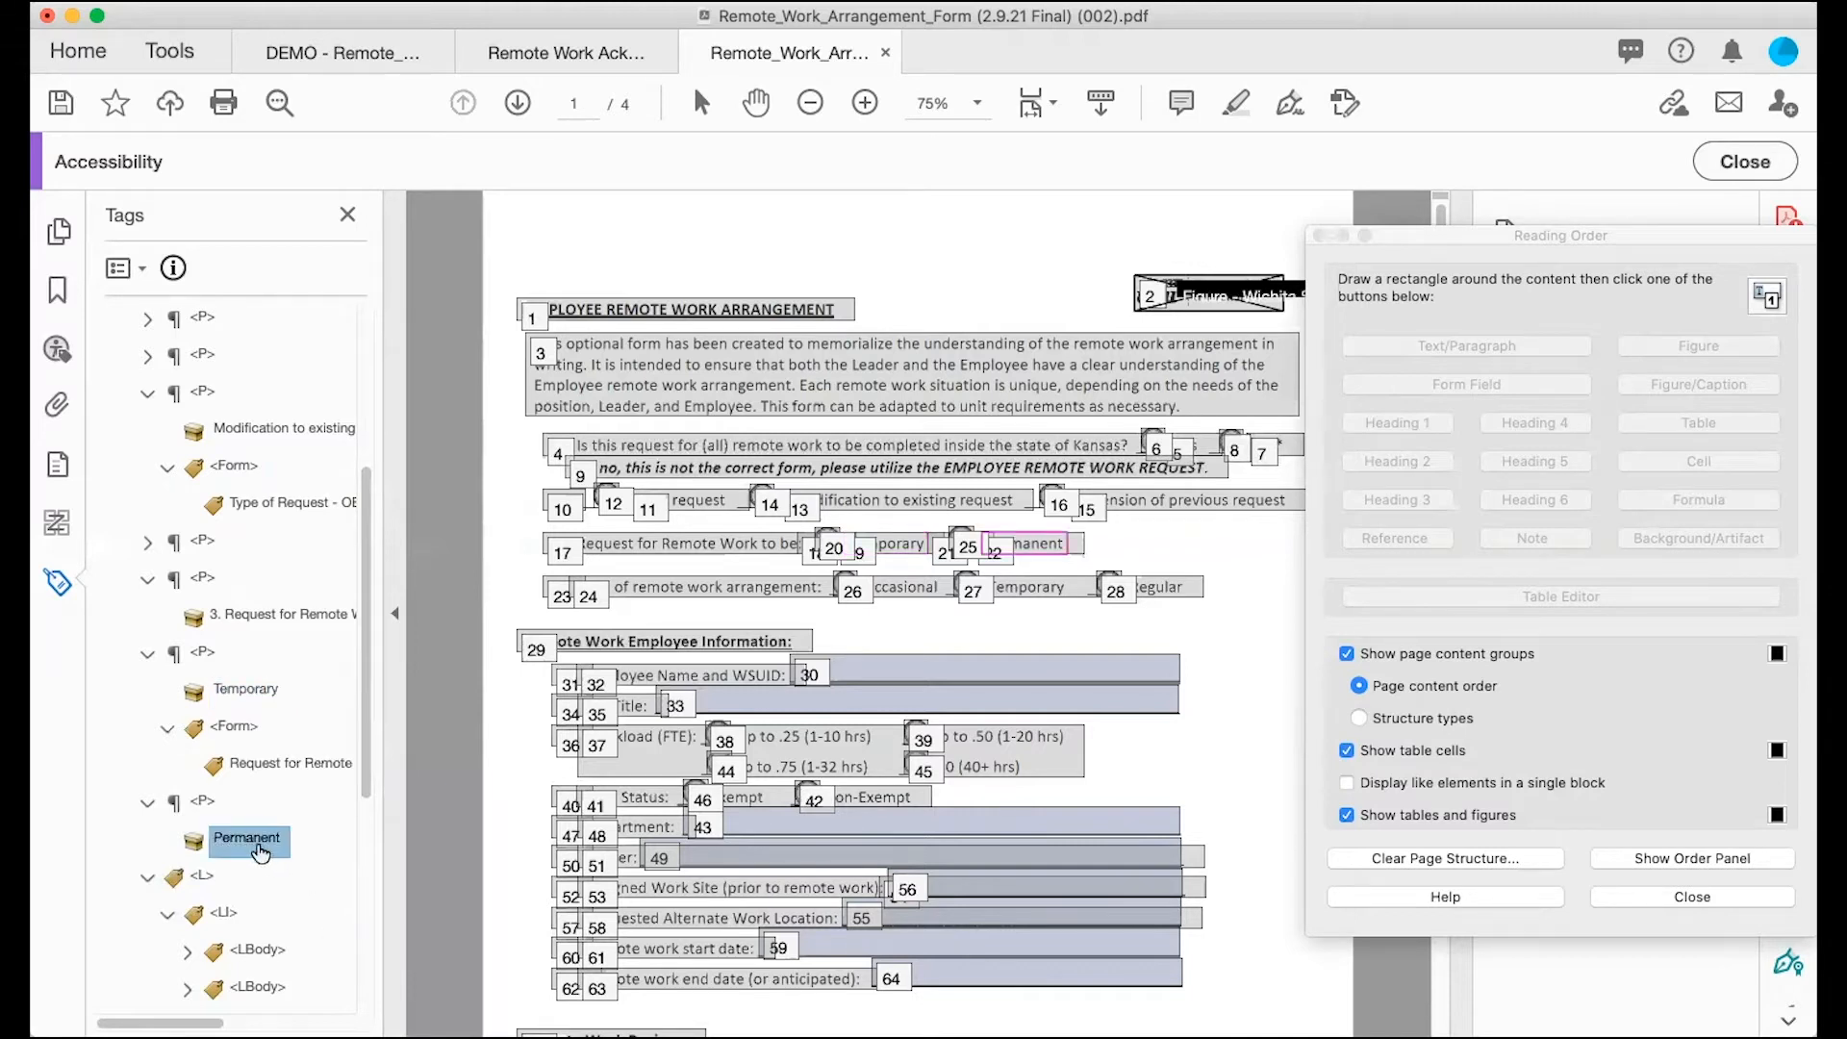
pyautogui.scroll(-5, 260, 852)
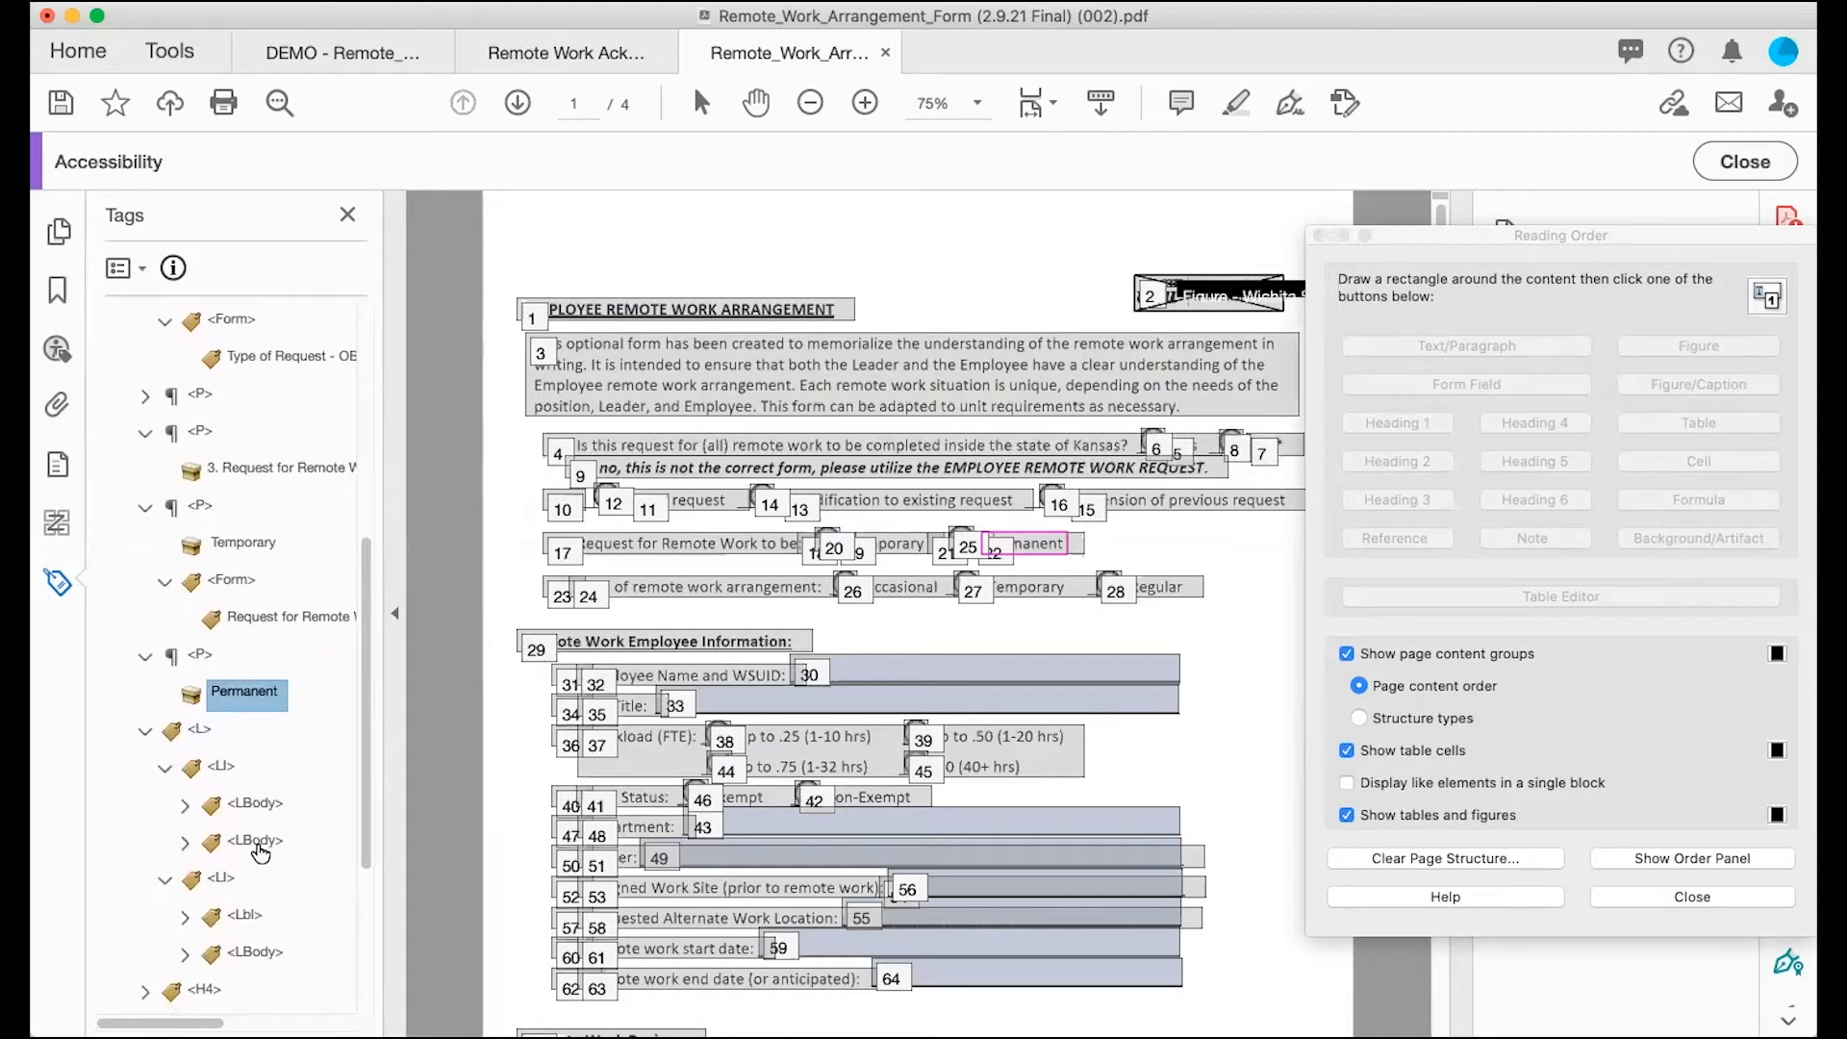
pyautogui.press('Down')
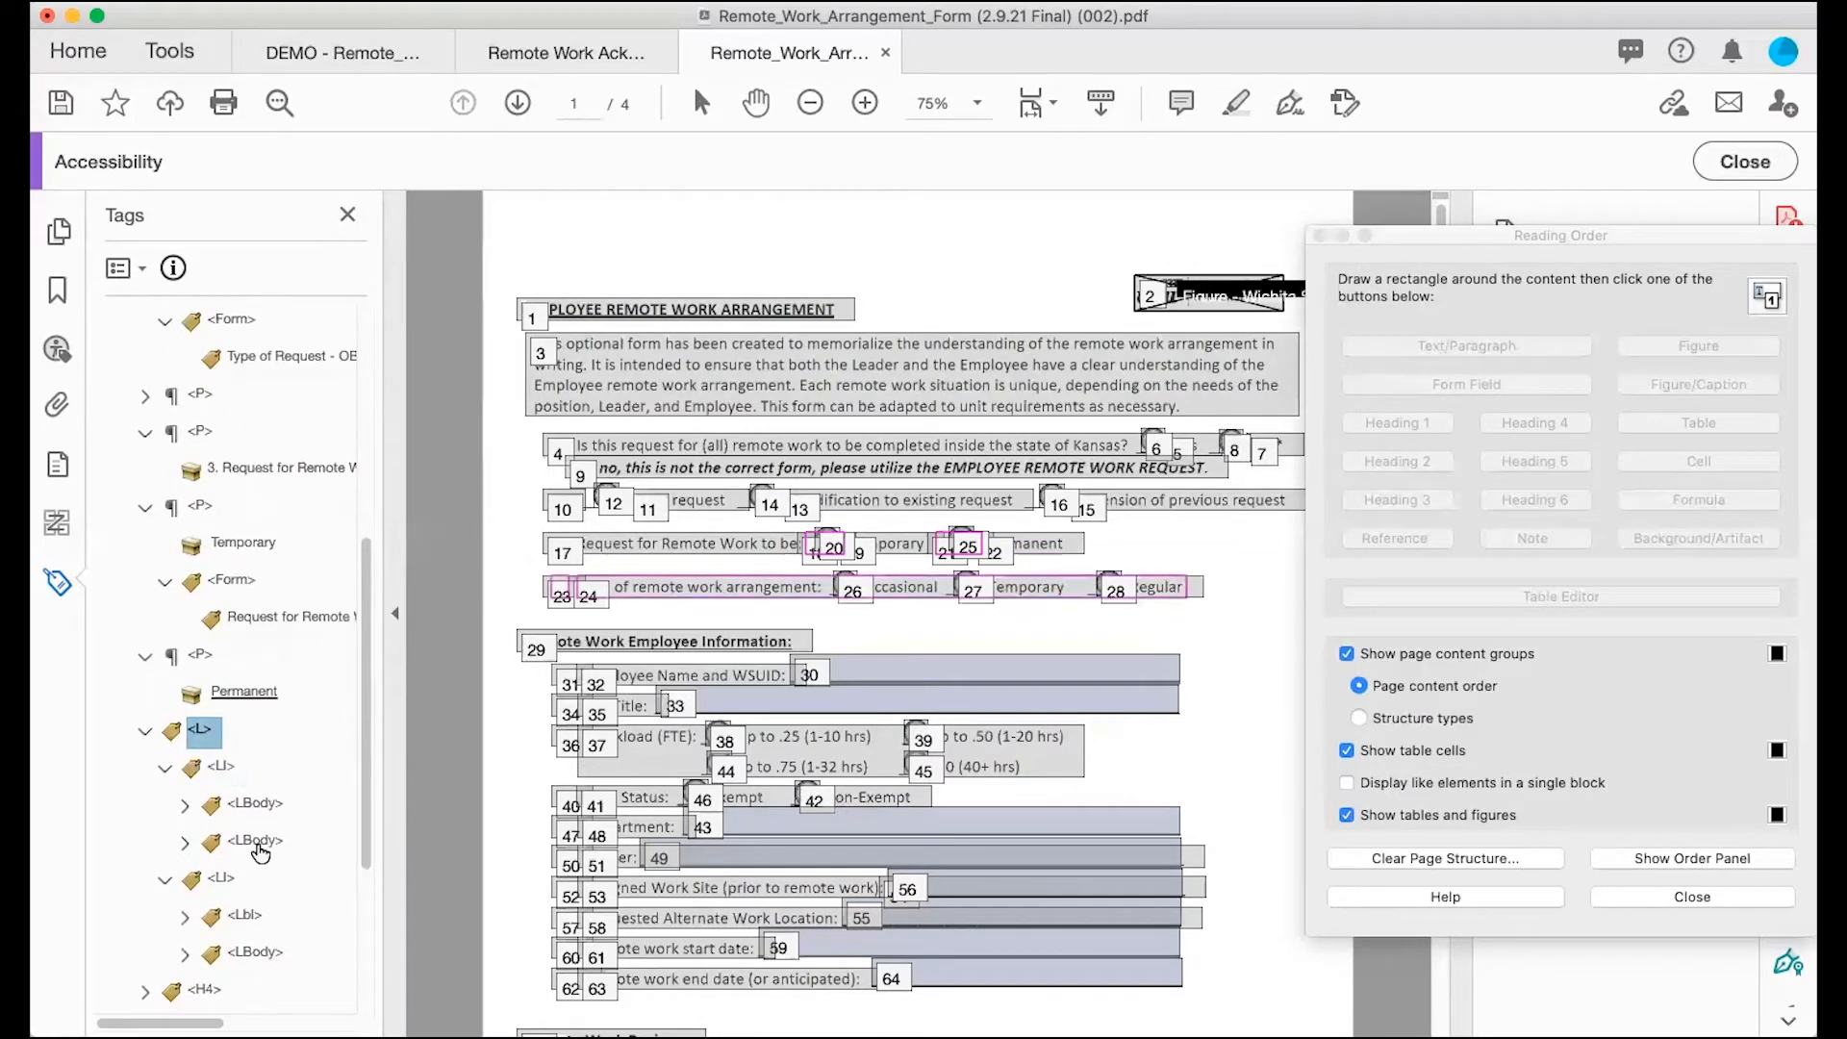
pyautogui.click(185, 803)
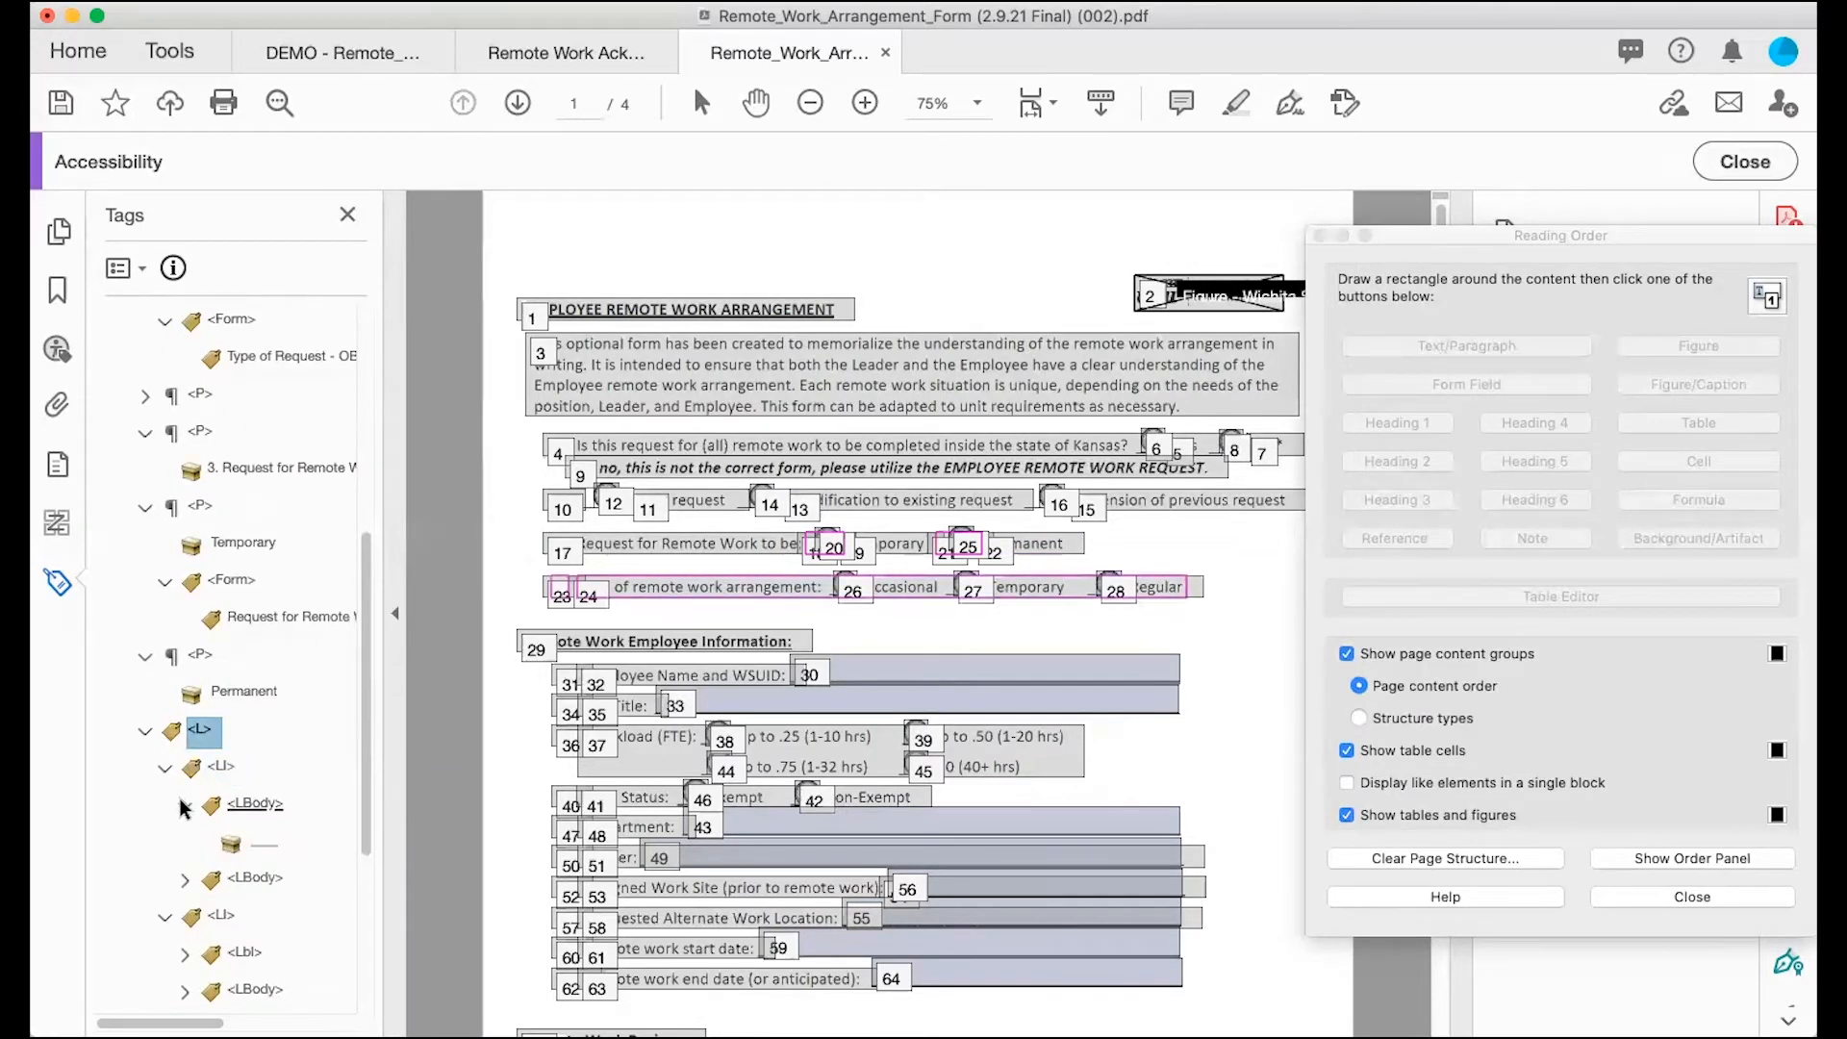
pyautogui.rightClick(266, 851)
pyautogui.click(313, 760)
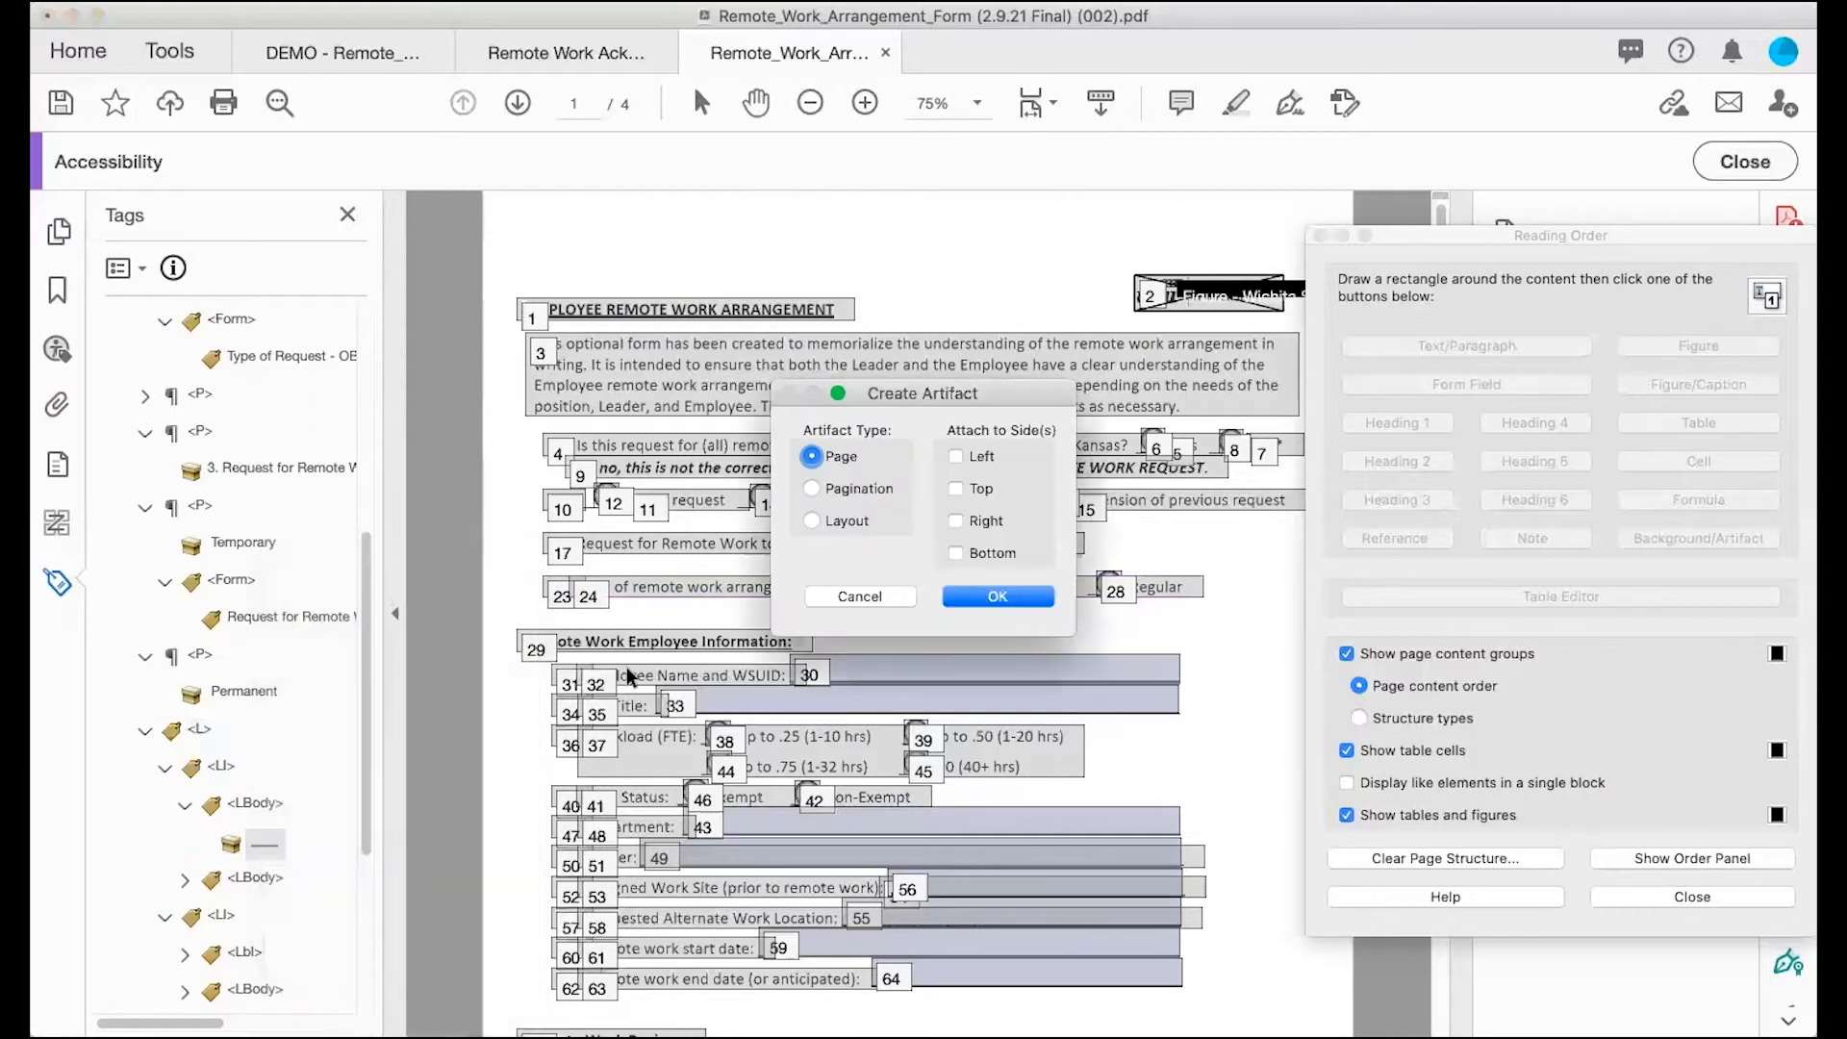
pyautogui.click(981, 595)
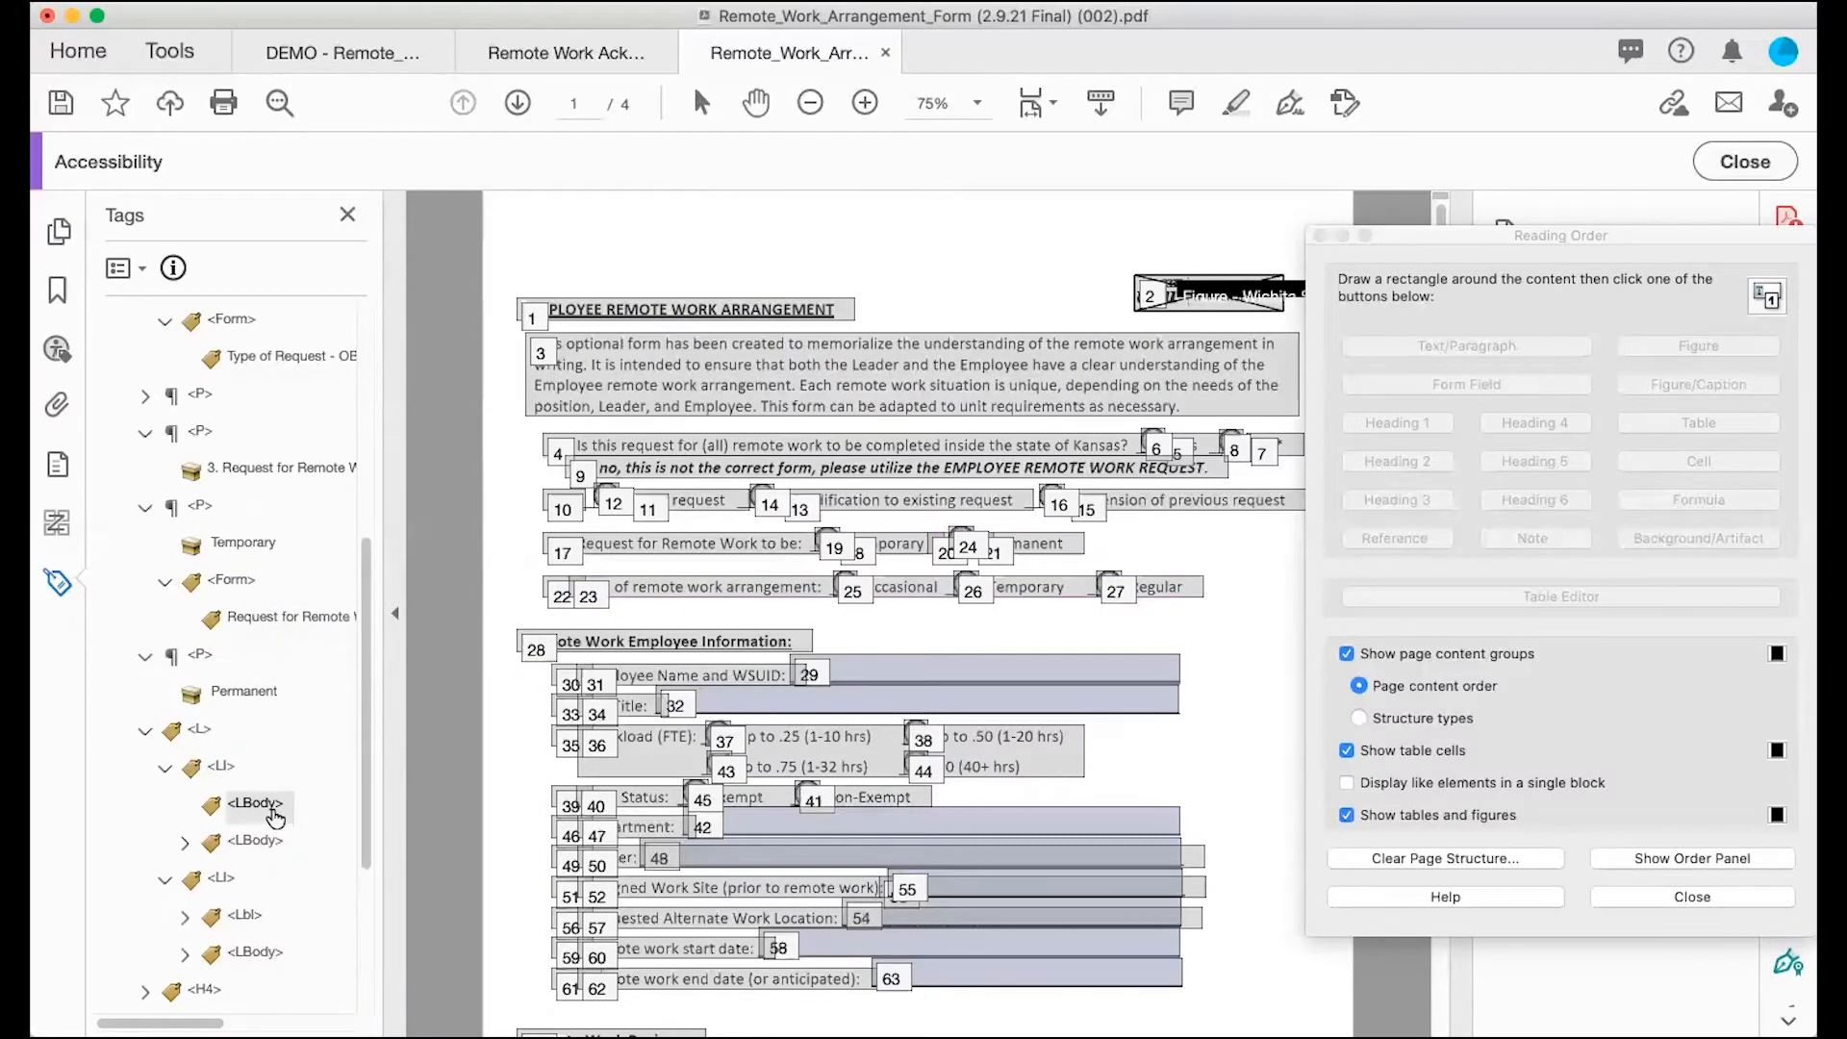
# Step: Change the second <LBody>'s blank-line content to a Page artifact and delete the emptied <LI> tag
pyautogui.click(183, 842)
pyautogui.rightClick(261, 883)
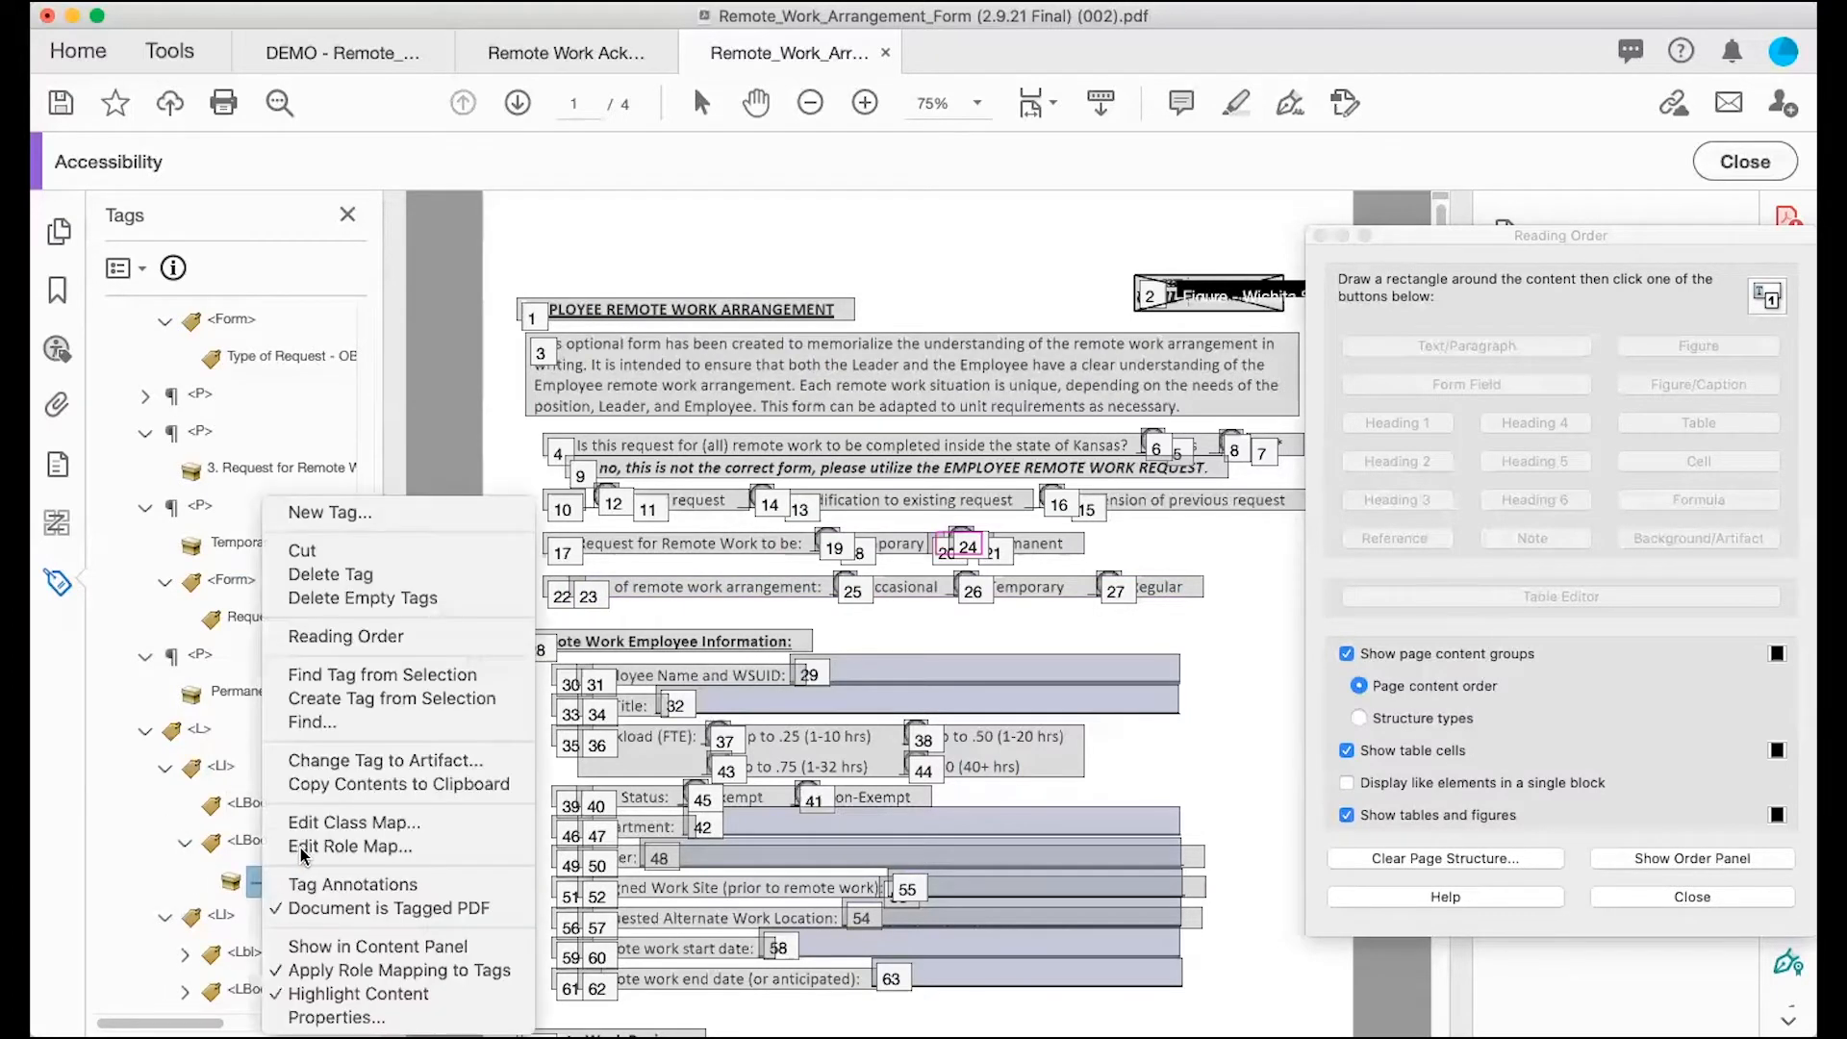
pyautogui.click(331, 762)
pyautogui.click(996, 596)
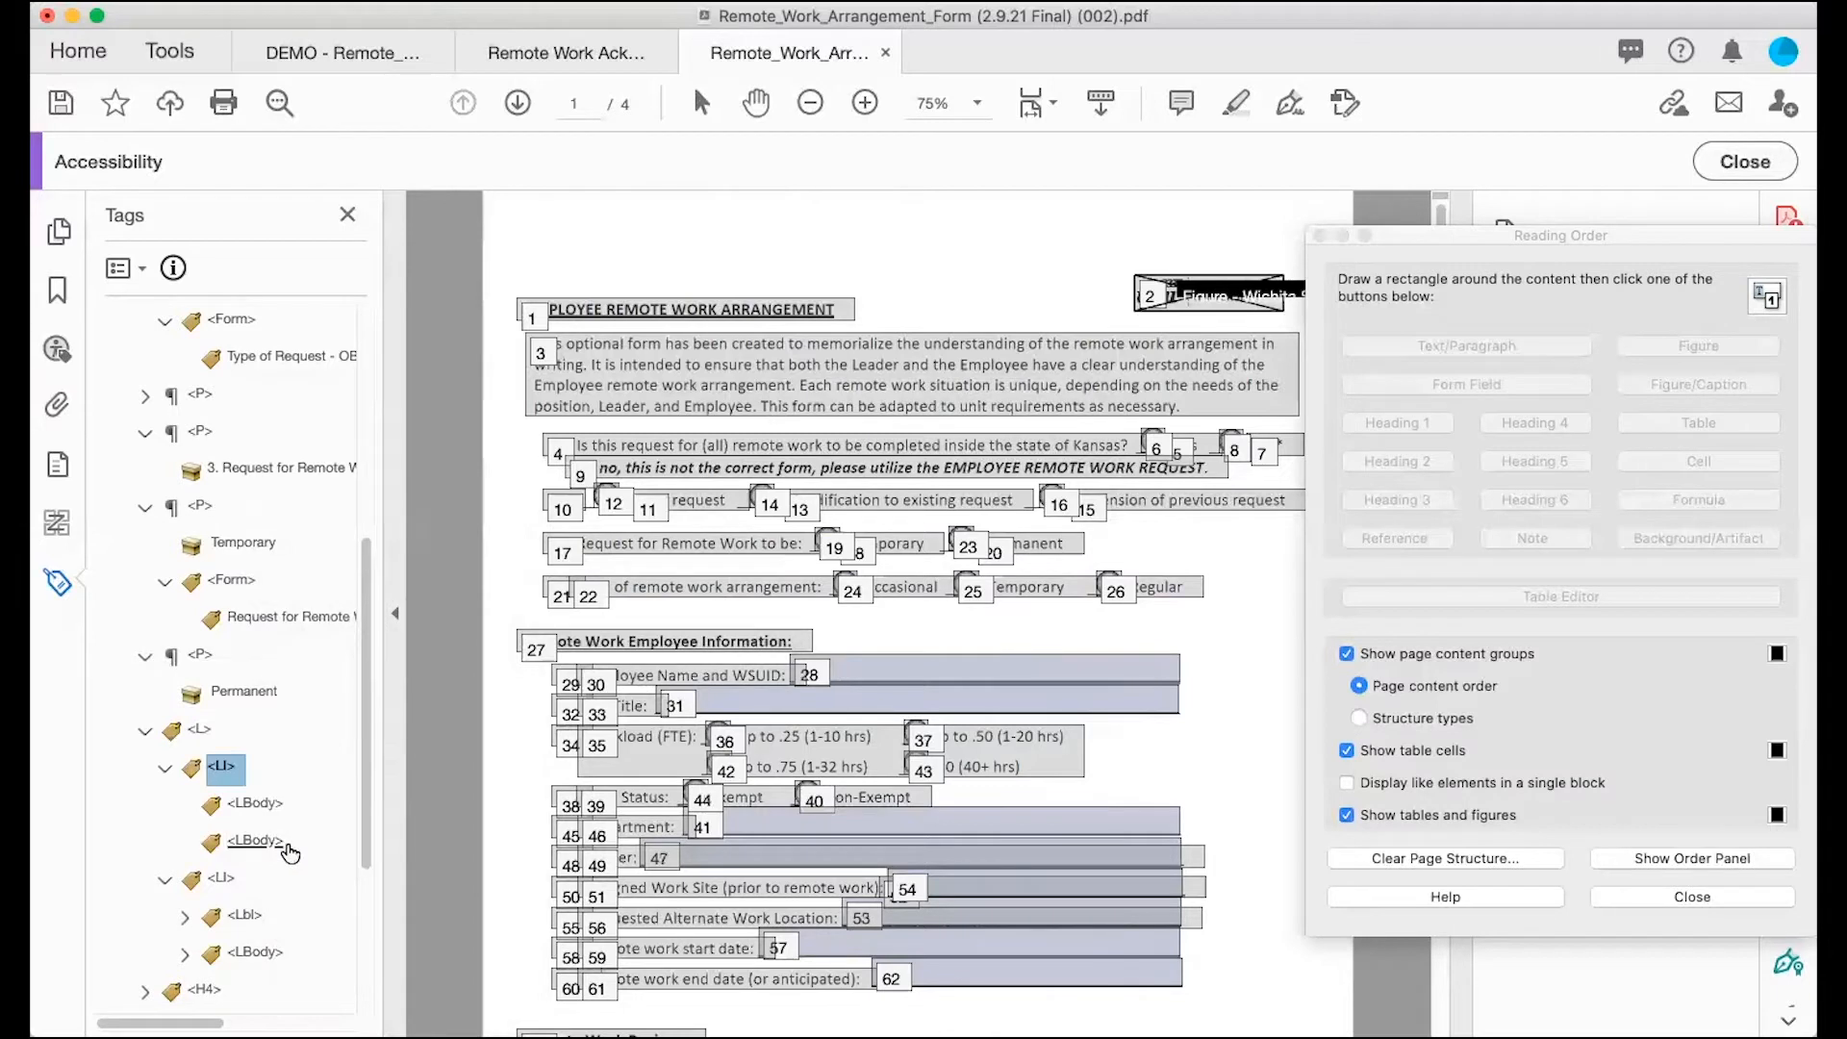
pyautogui.rightClick(227, 767)
pyautogui.click(289, 707)
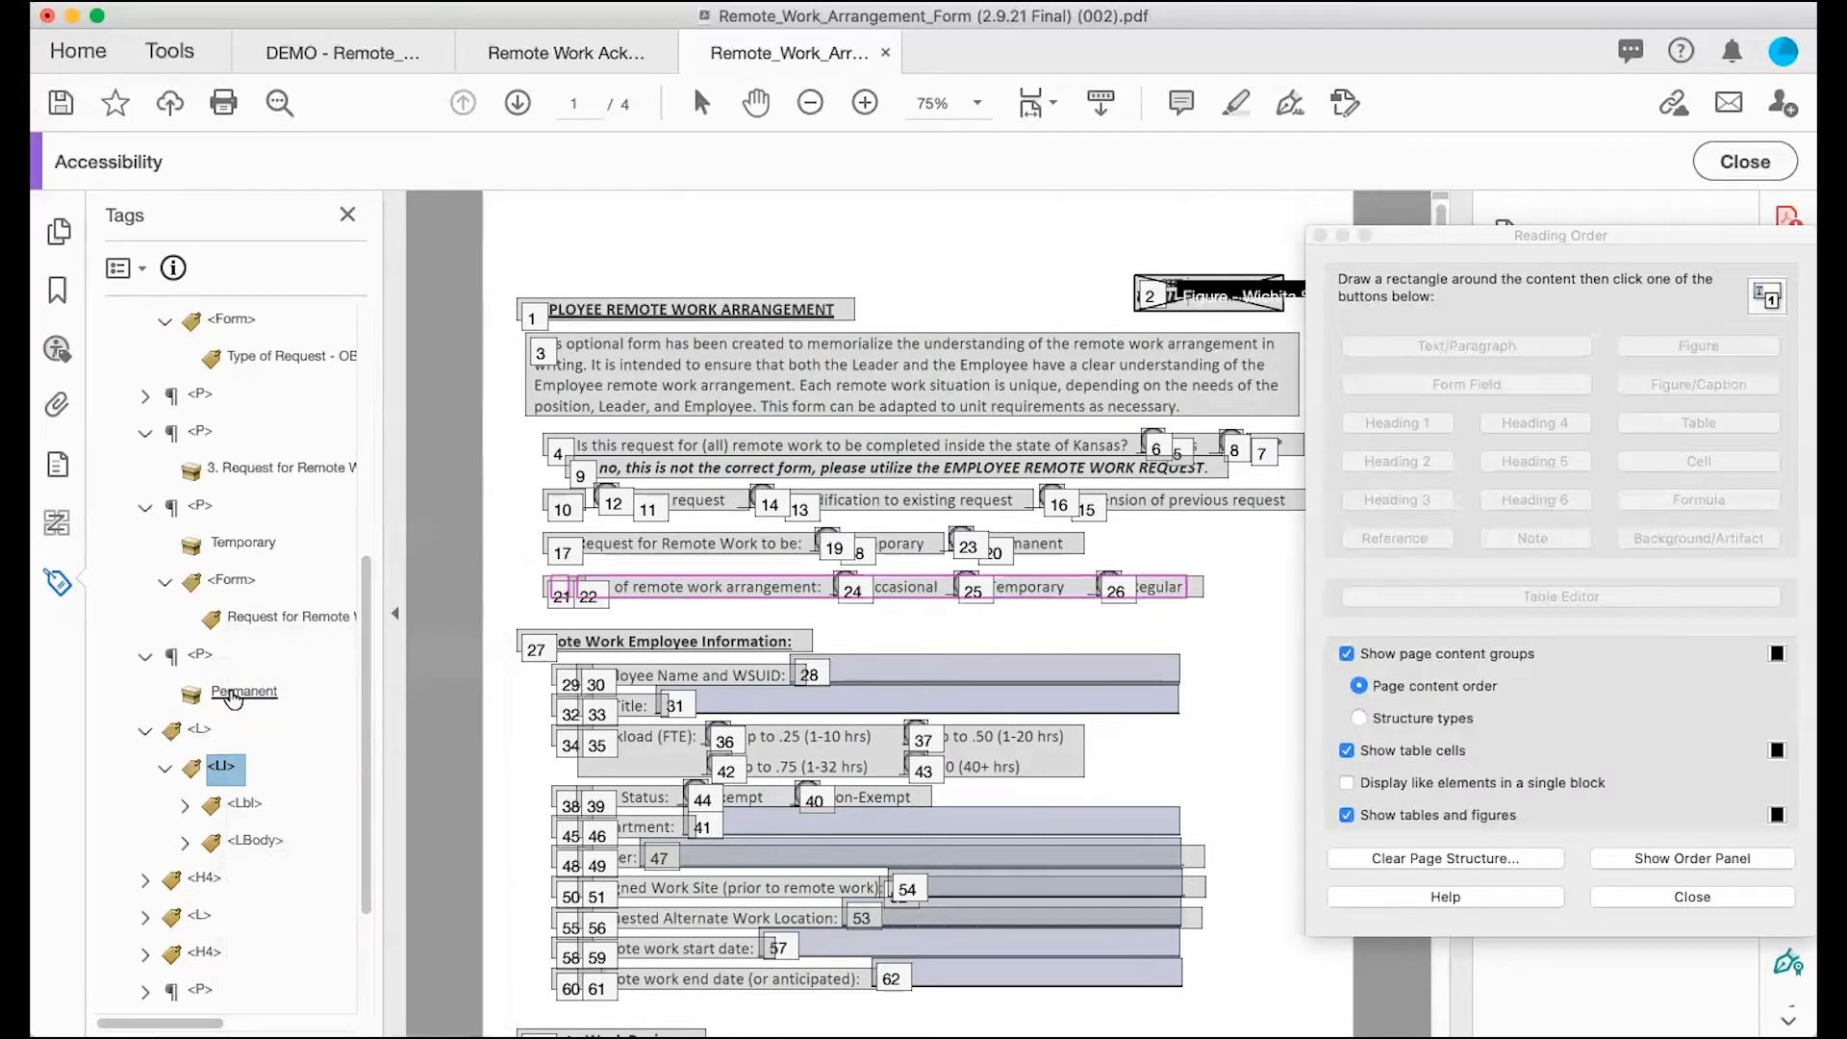
# Step: Examine which page content the tags from the "Permanent" paragraph down to the <H4> cover, looking for the "Permanent" checkbox
pyautogui.press('Up')
pyautogui.press('Up')
pyautogui.press('Up')
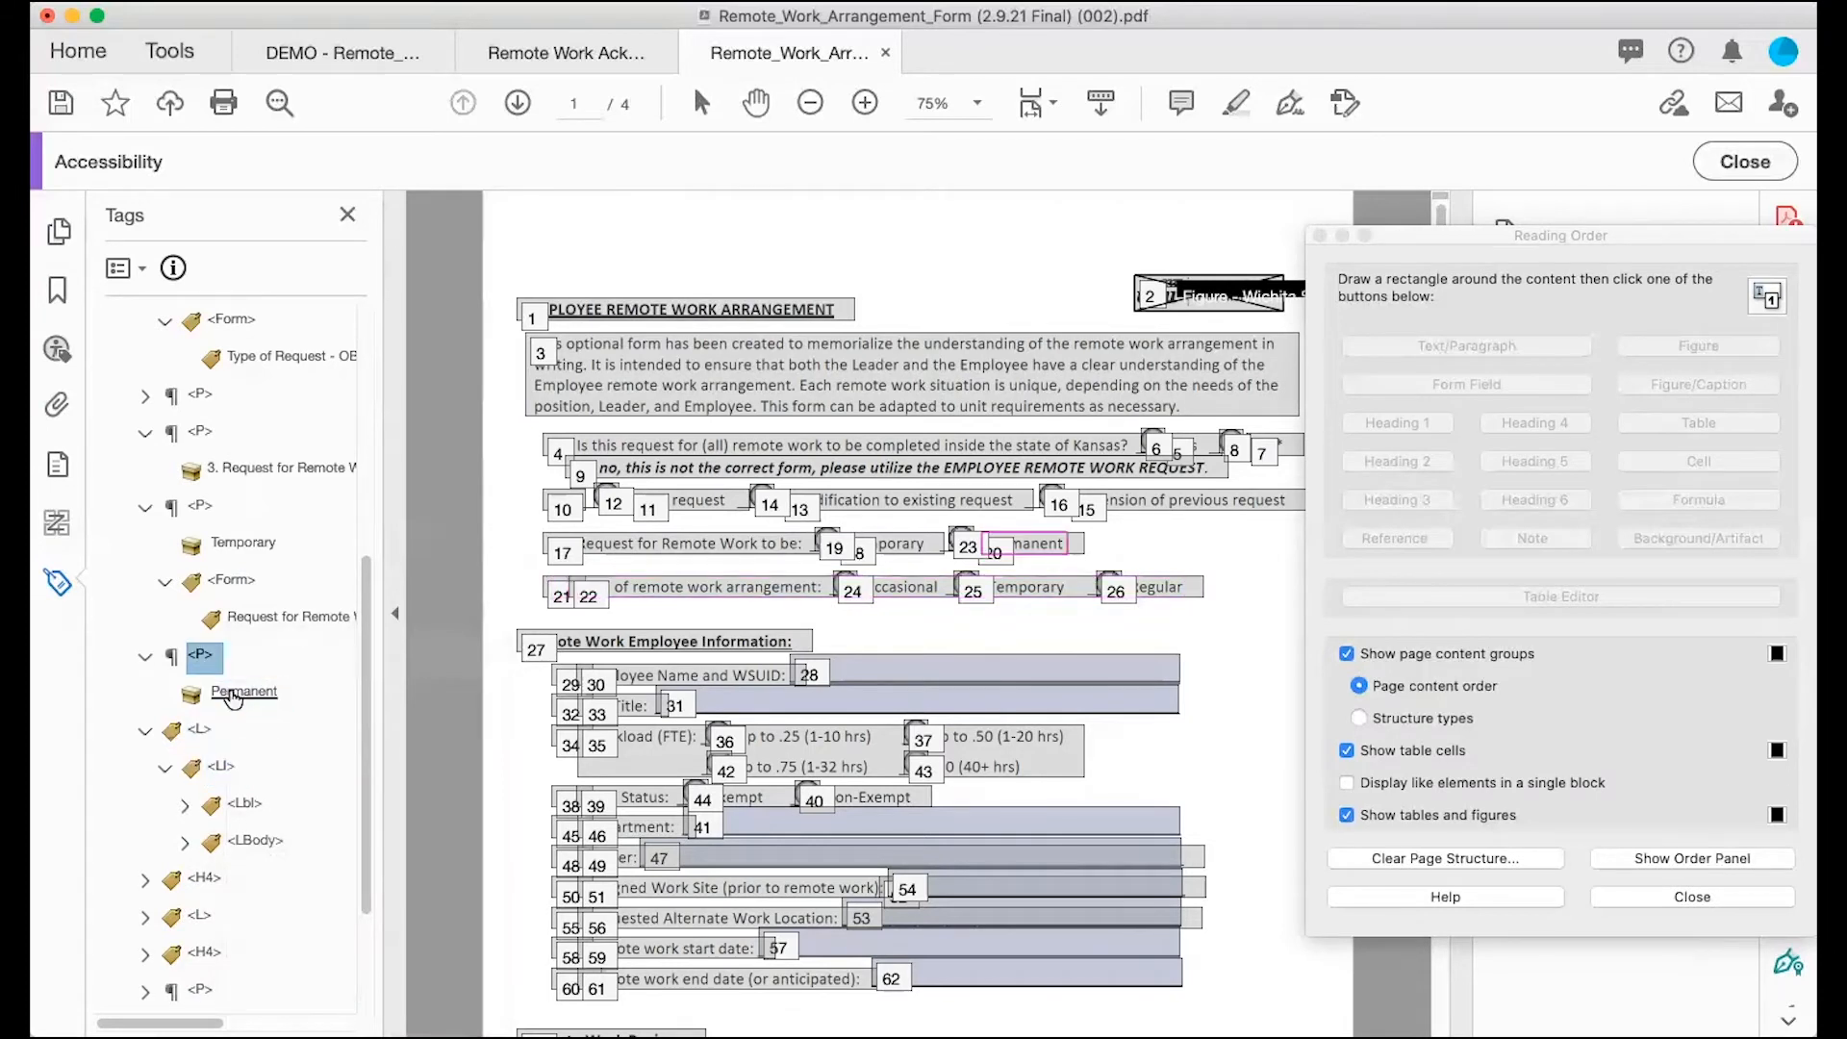
pyautogui.press('Down')
pyautogui.press('Down')
pyautogui.press('Down')
pyautogui.press('Down')
pyautogui.press('Down')
pyautogui.press('Down')
pyautogui.press('Down')
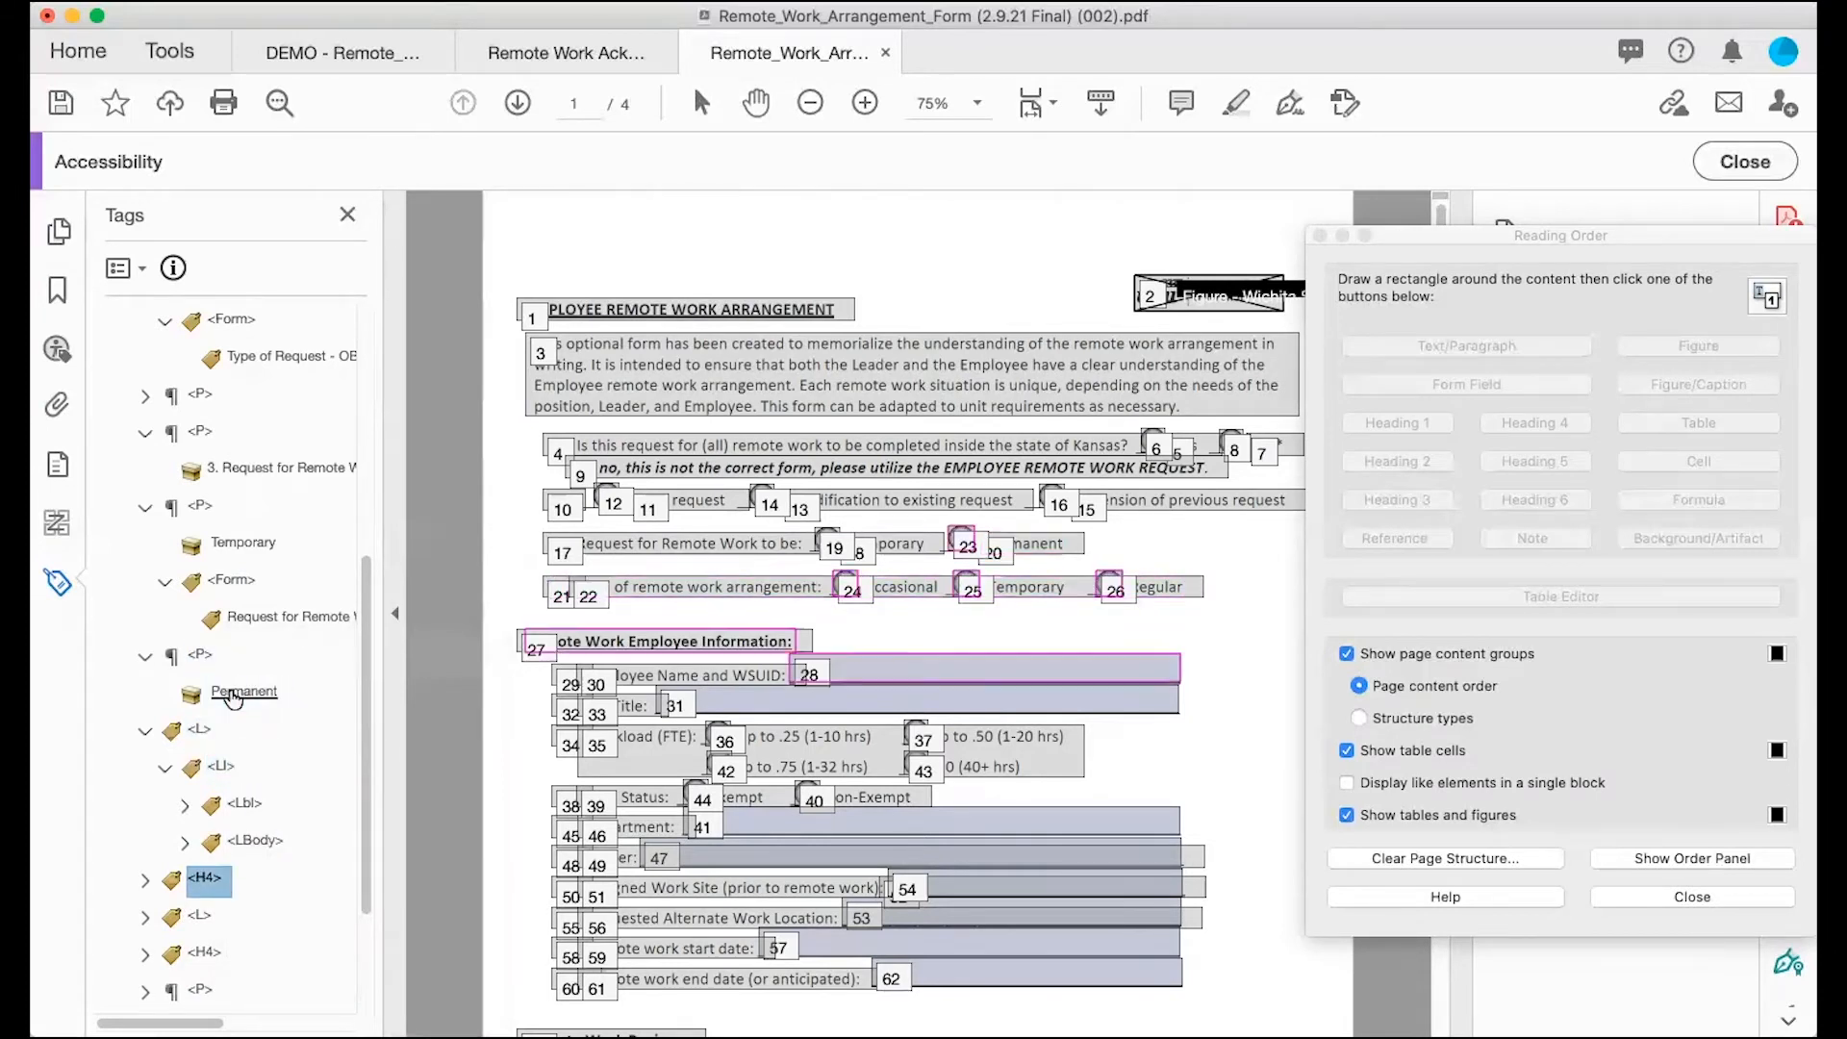
pyautogui.press('Up')
pyautogui.press('Up')
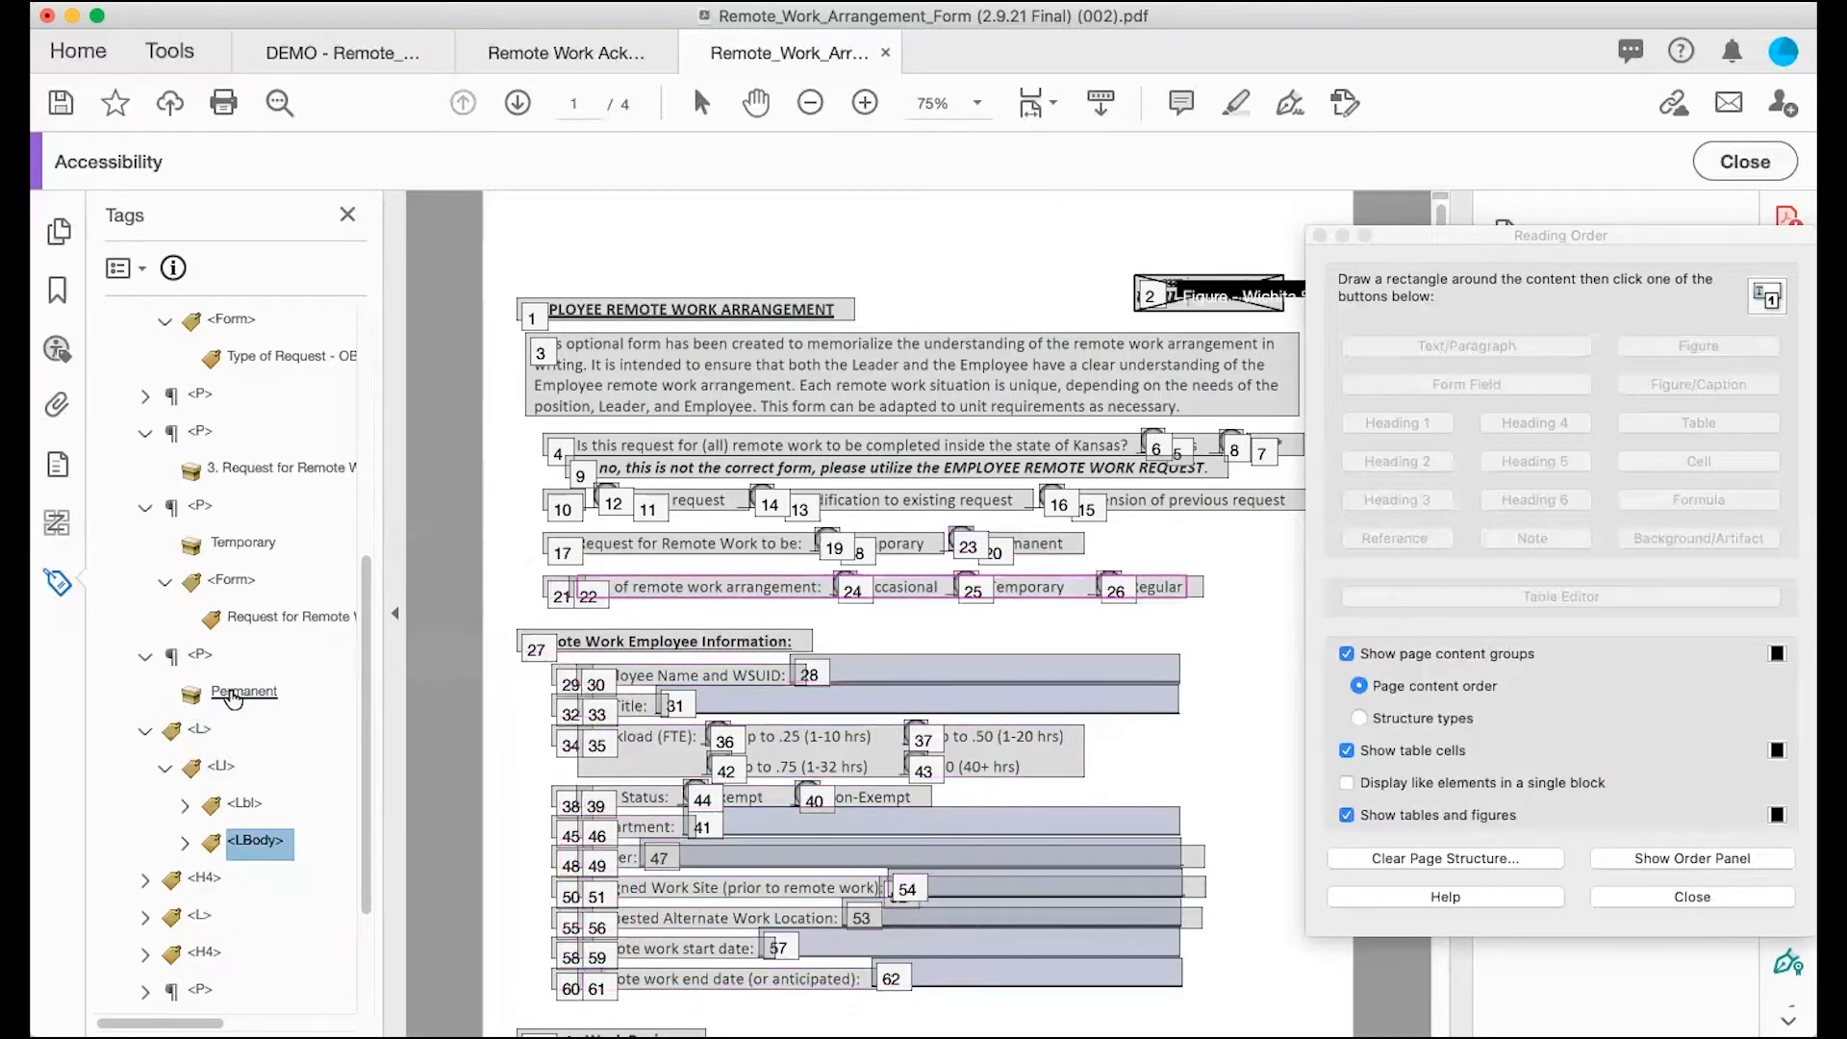
# Step: Expand the <H4> tag and its first <Form> tag, and select the "Request for Remote Work" field object inside
pyautogui.press('Down')
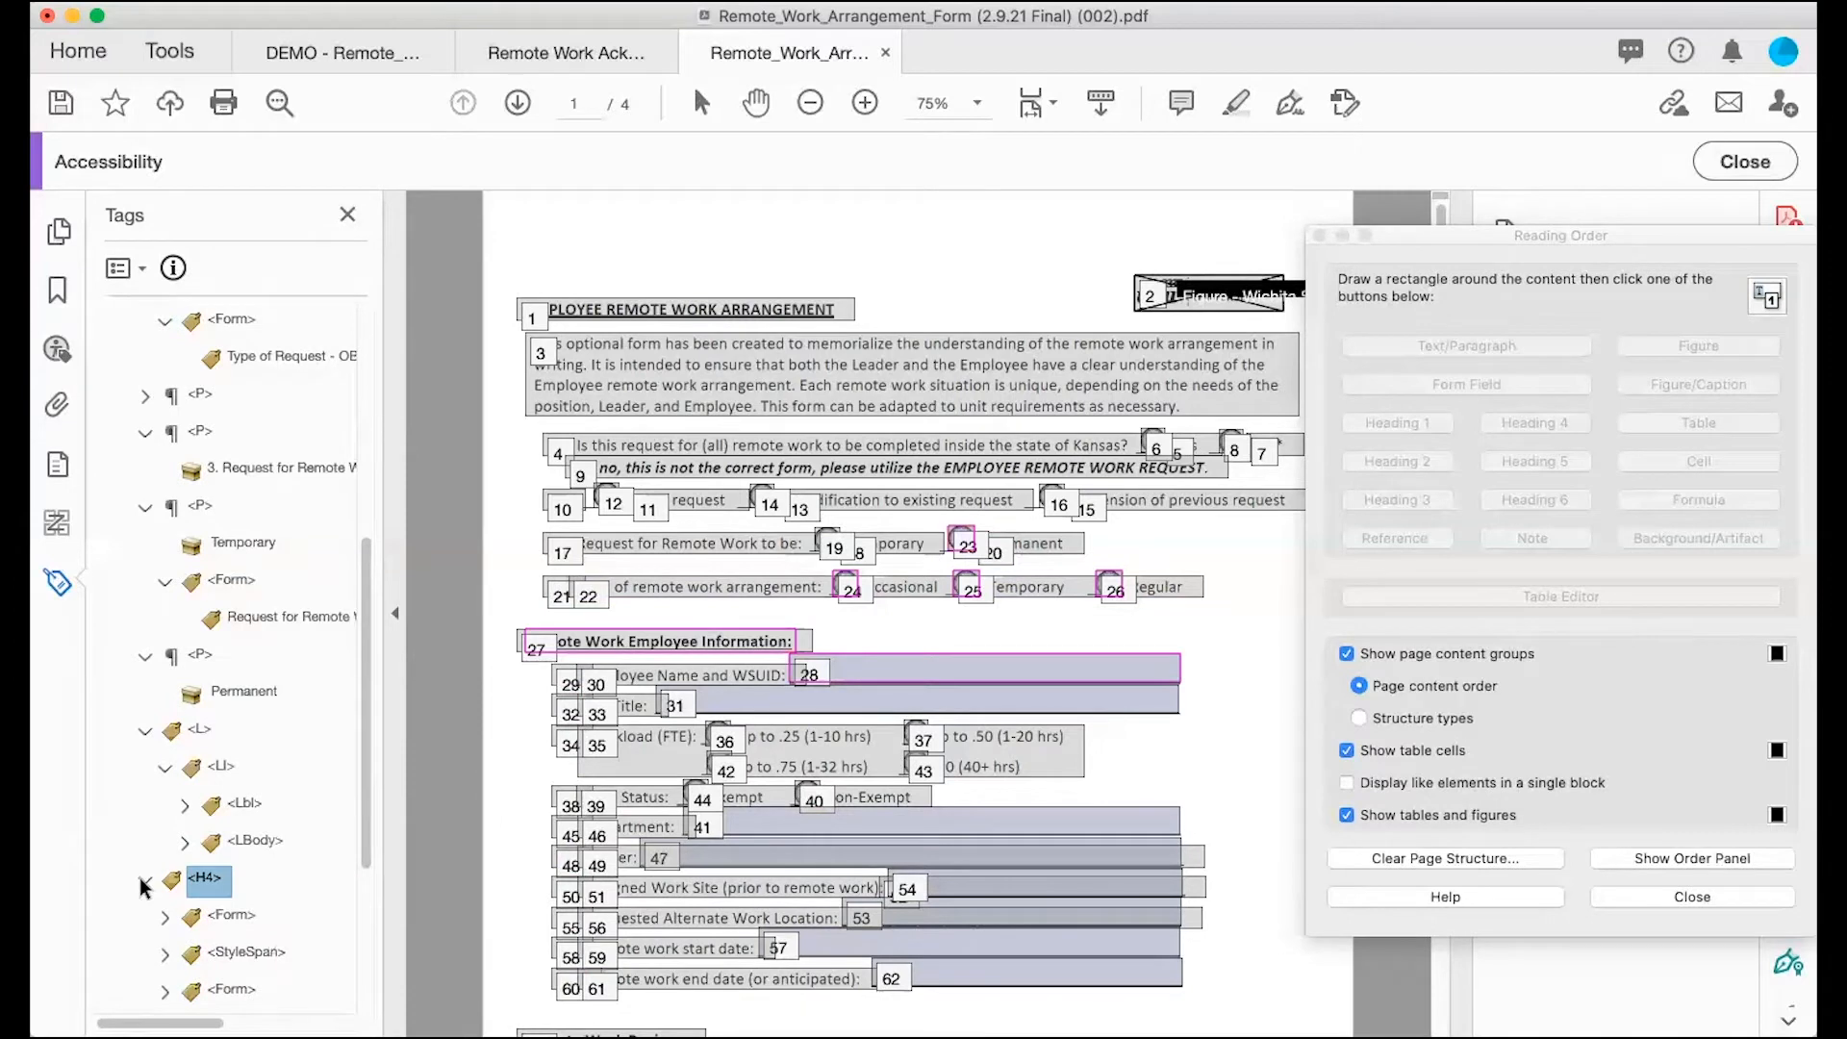
pyautogui.scroll(-1, 145, 887)
pyautogui.click(236, 877)
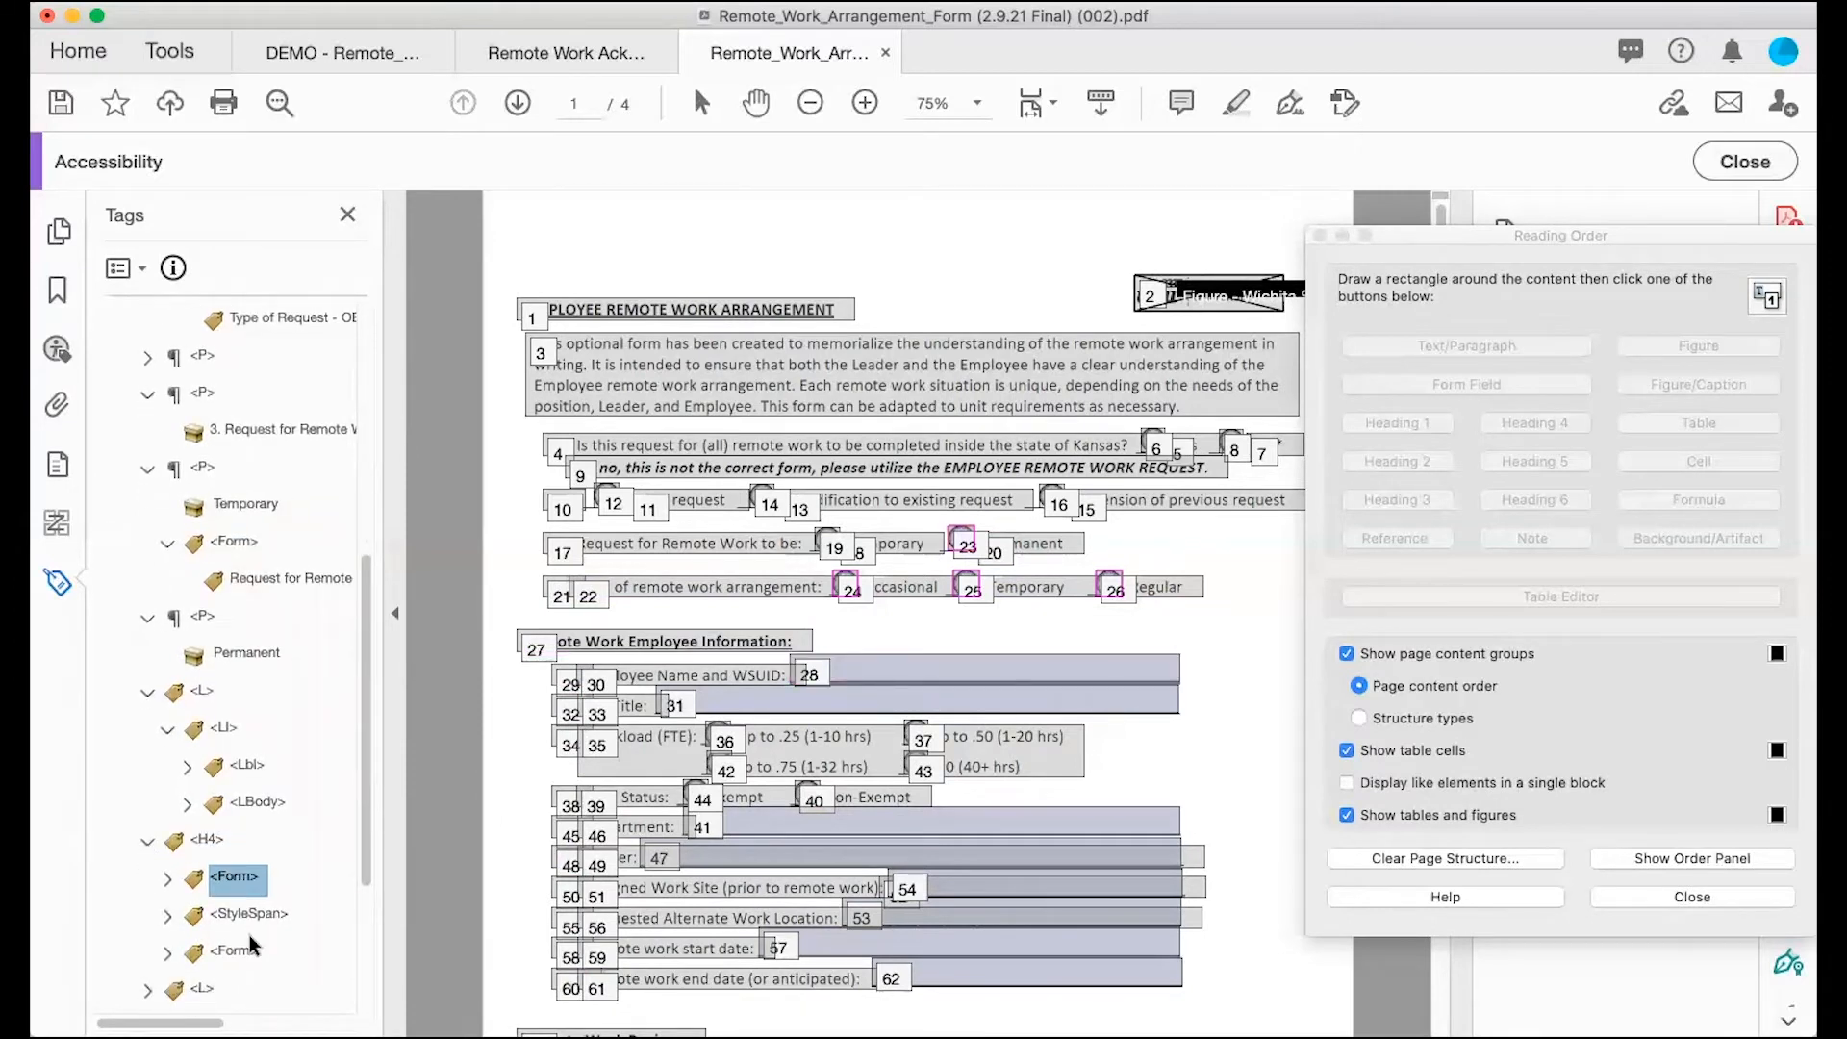
pyautogui.click(167, 878)
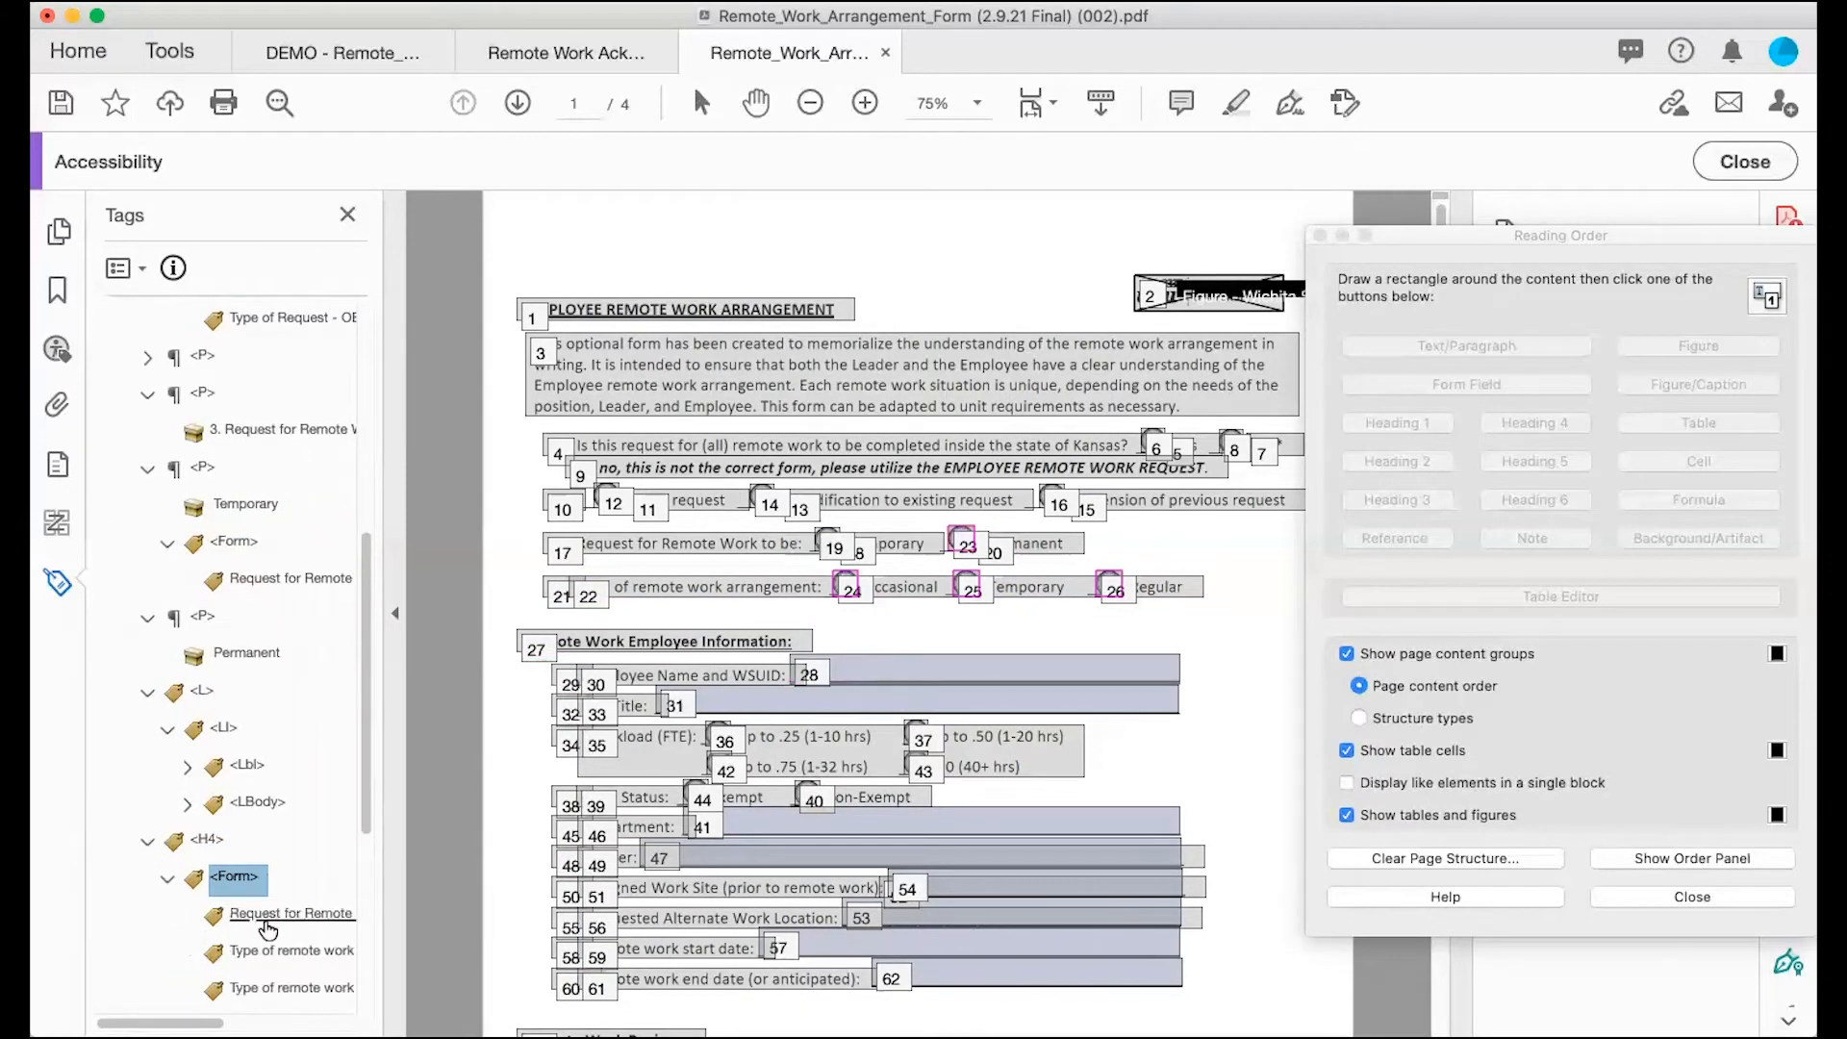
pyautogui.moveTo(270, 925); pyautogui.dragTo(339, 975)
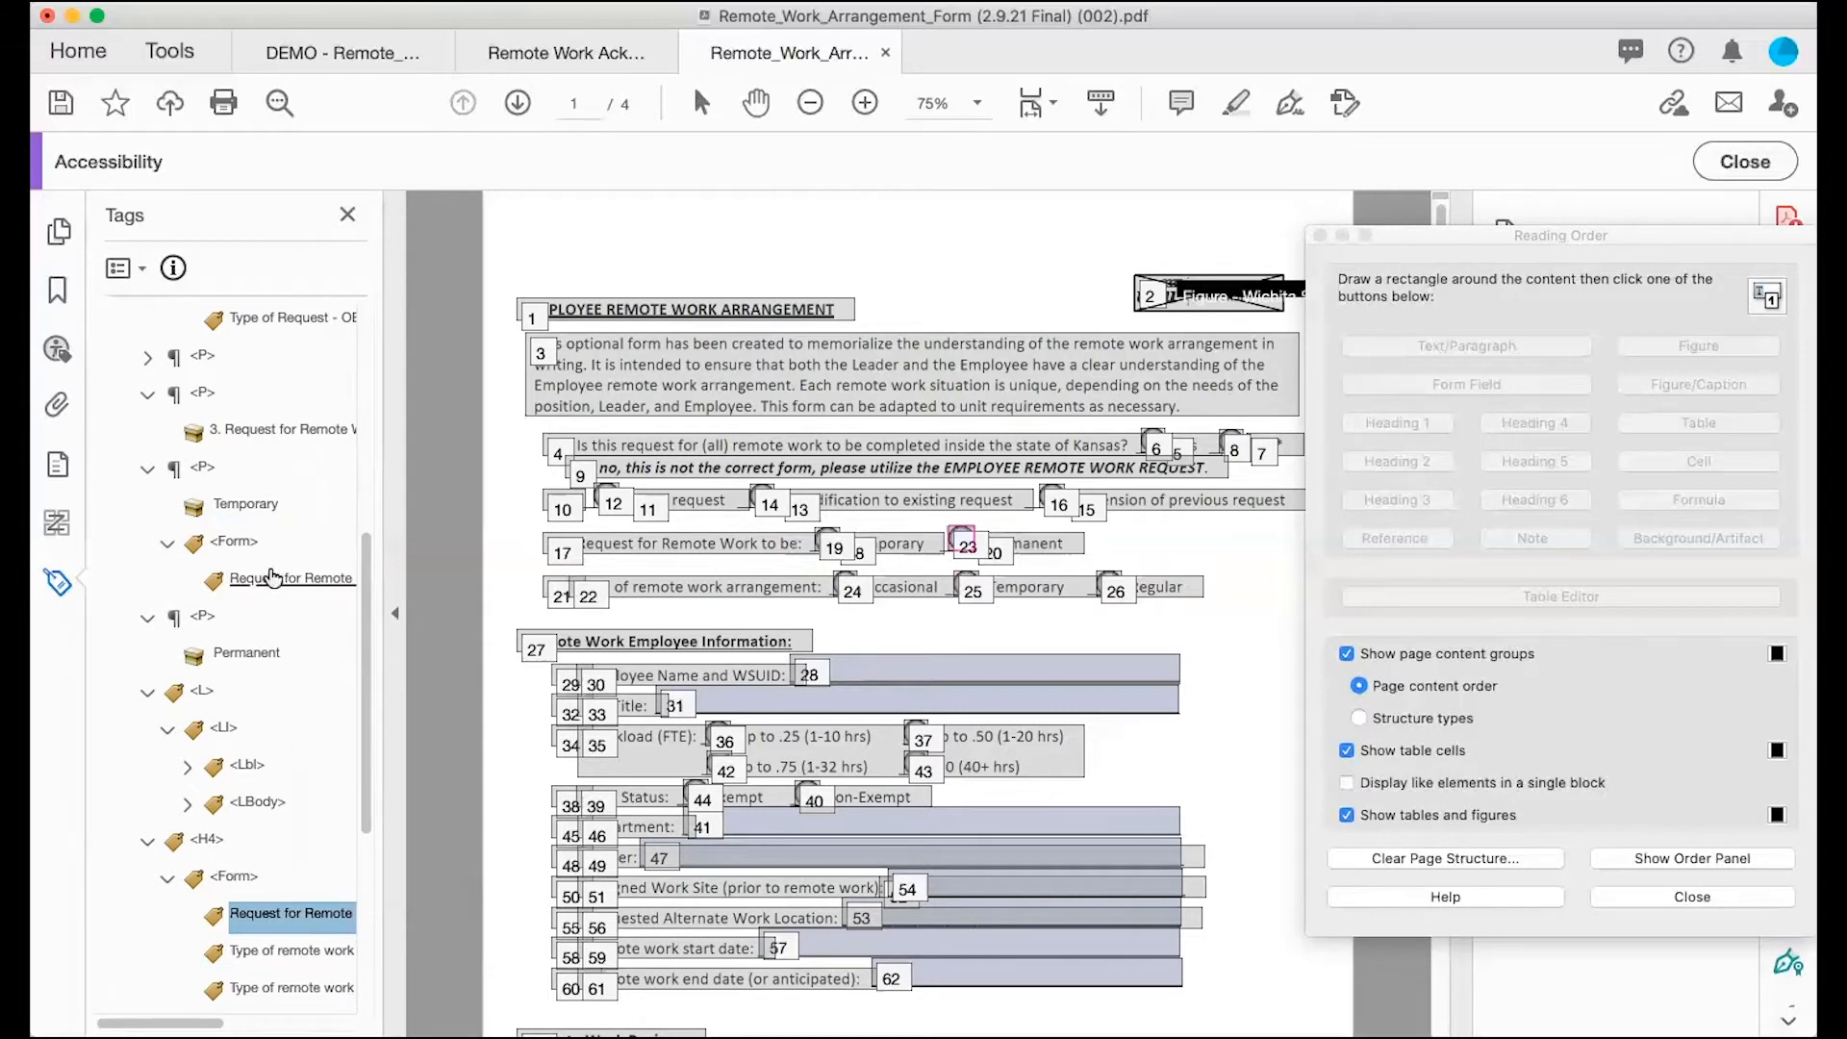
# Step: Add a Form tag after the "Permanent" text and move the "Request for Remote Work" field object from the <H4> into it
pyautogui.click(246, 658)
pyautogui.rightClick(245, 657)
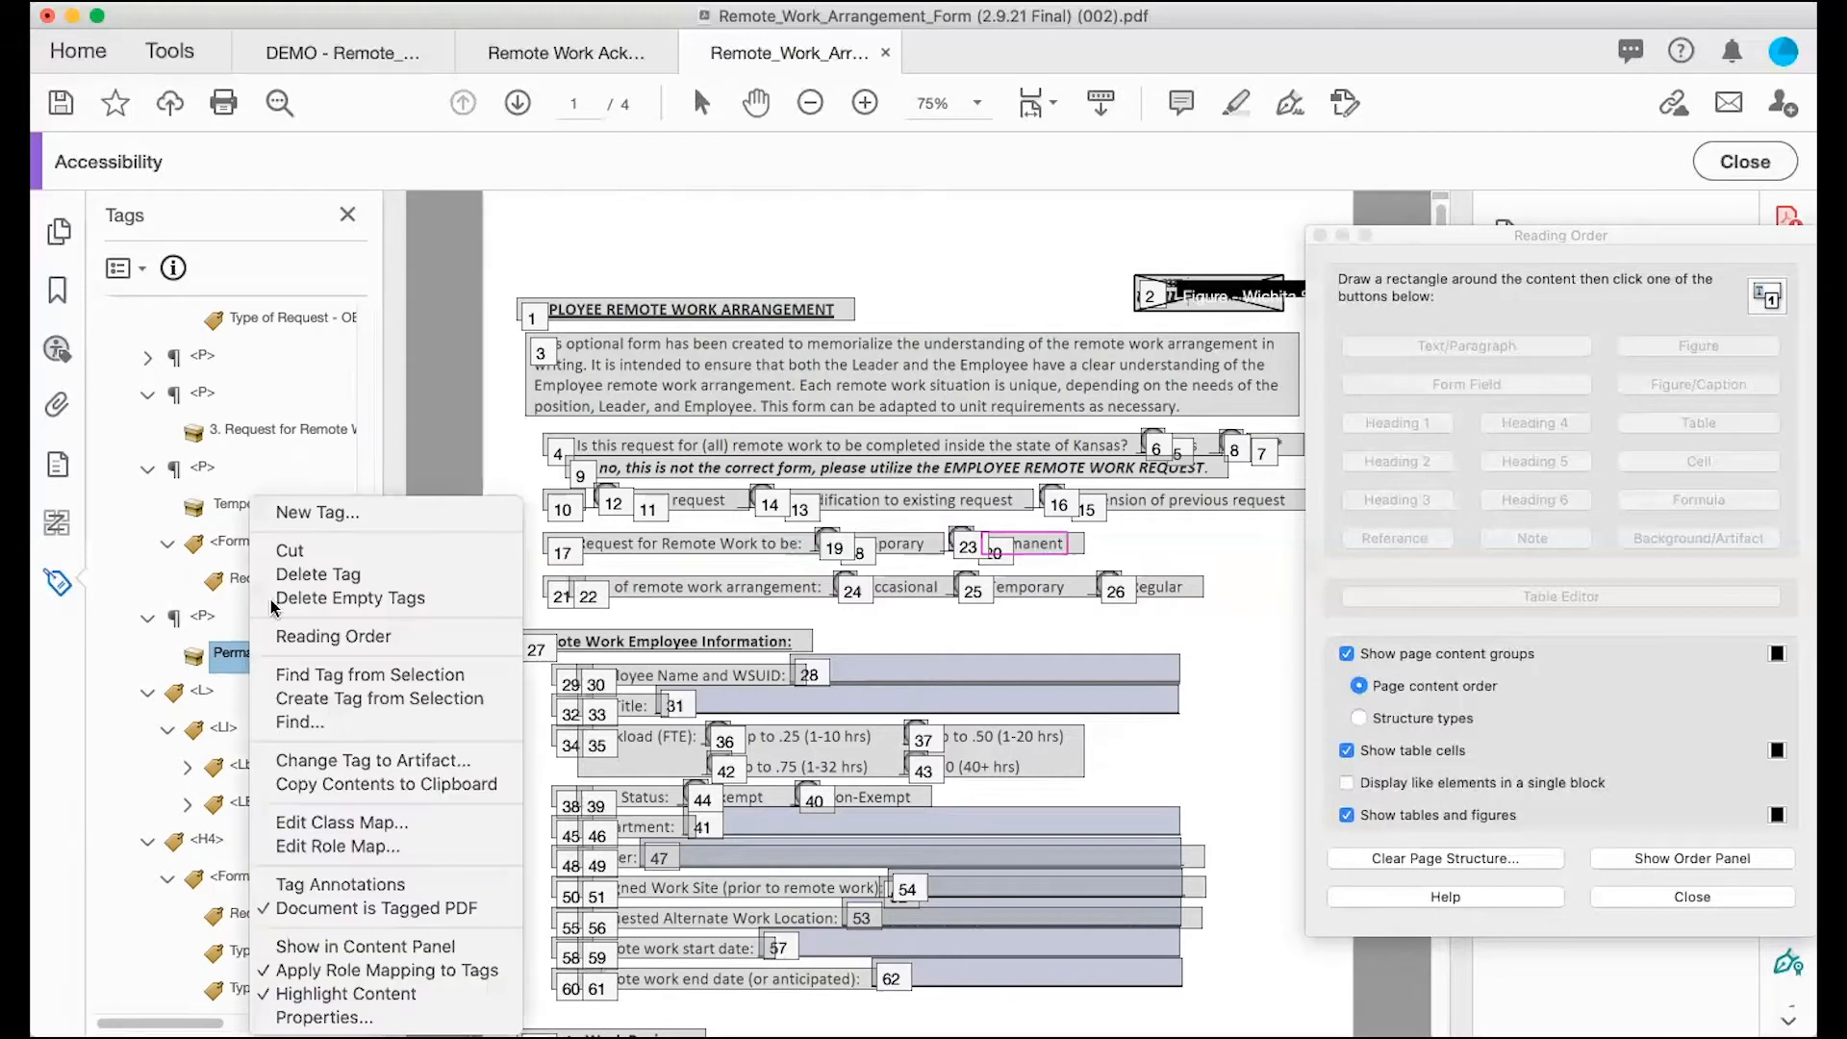
pyautogui.click(306, 513)
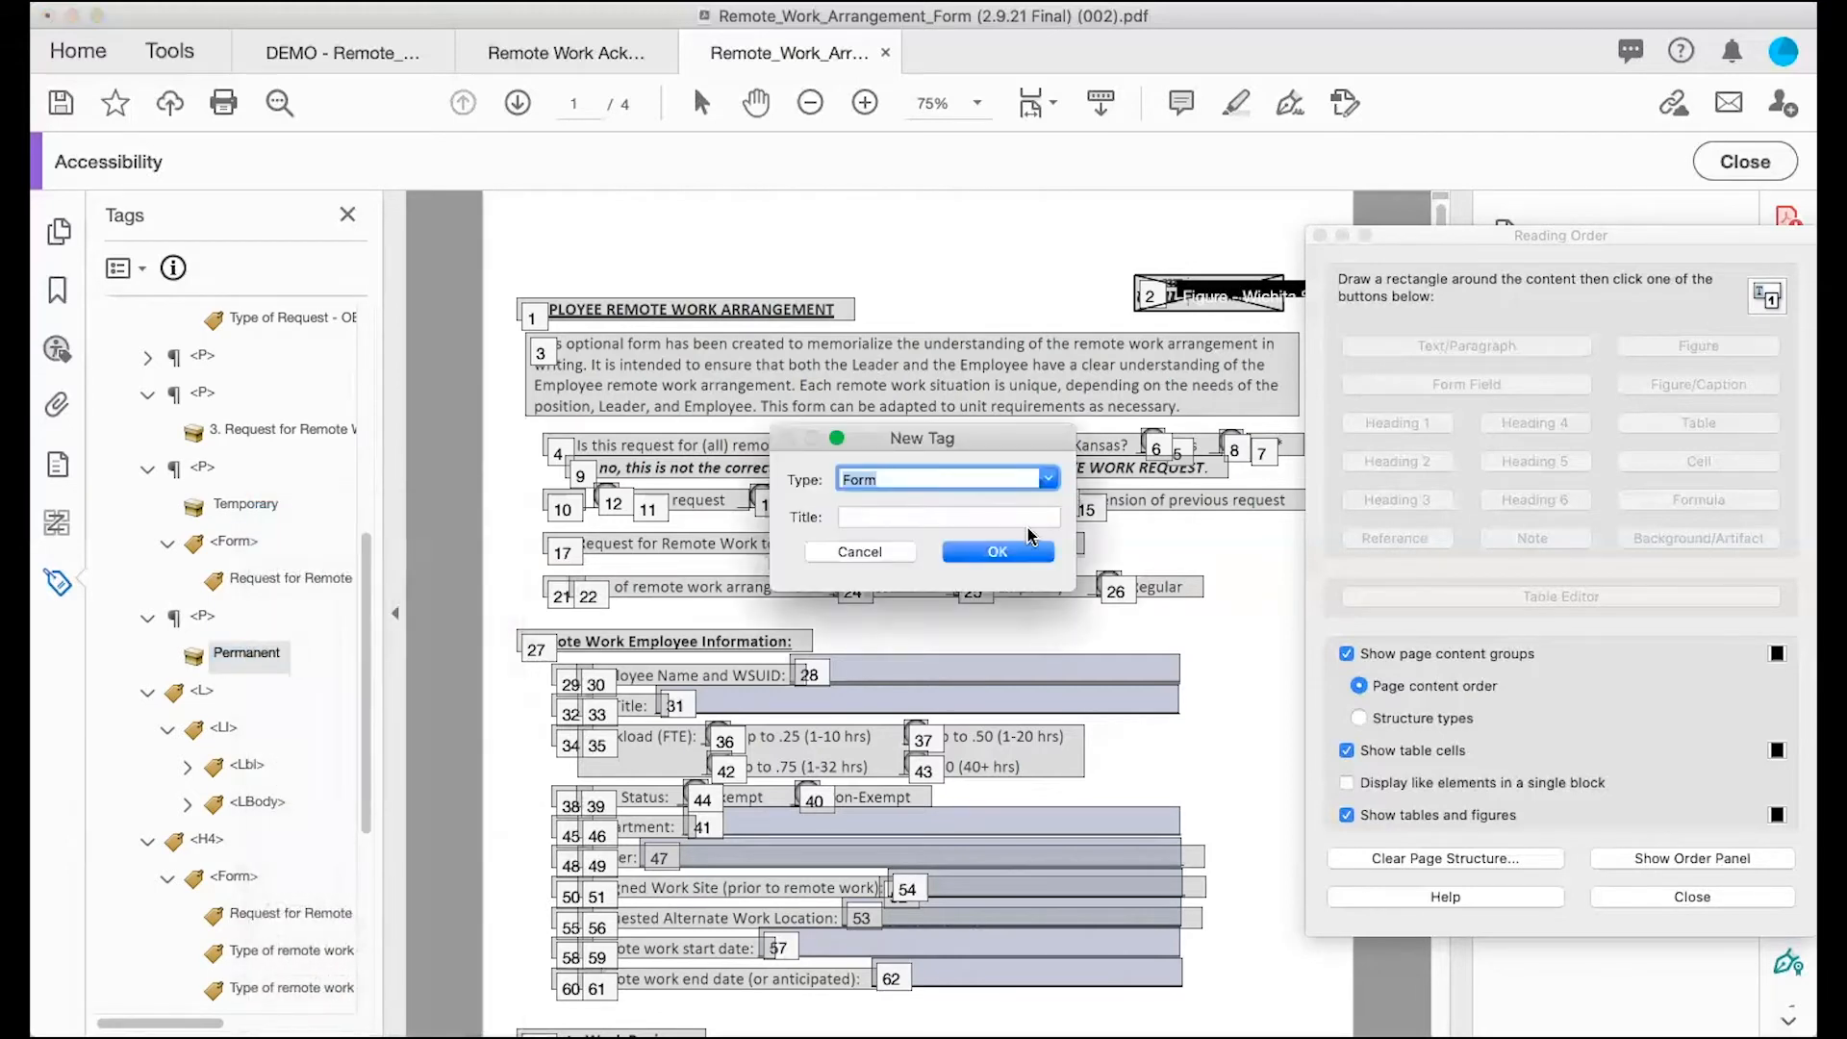
pyautogui.click(1029, 554)
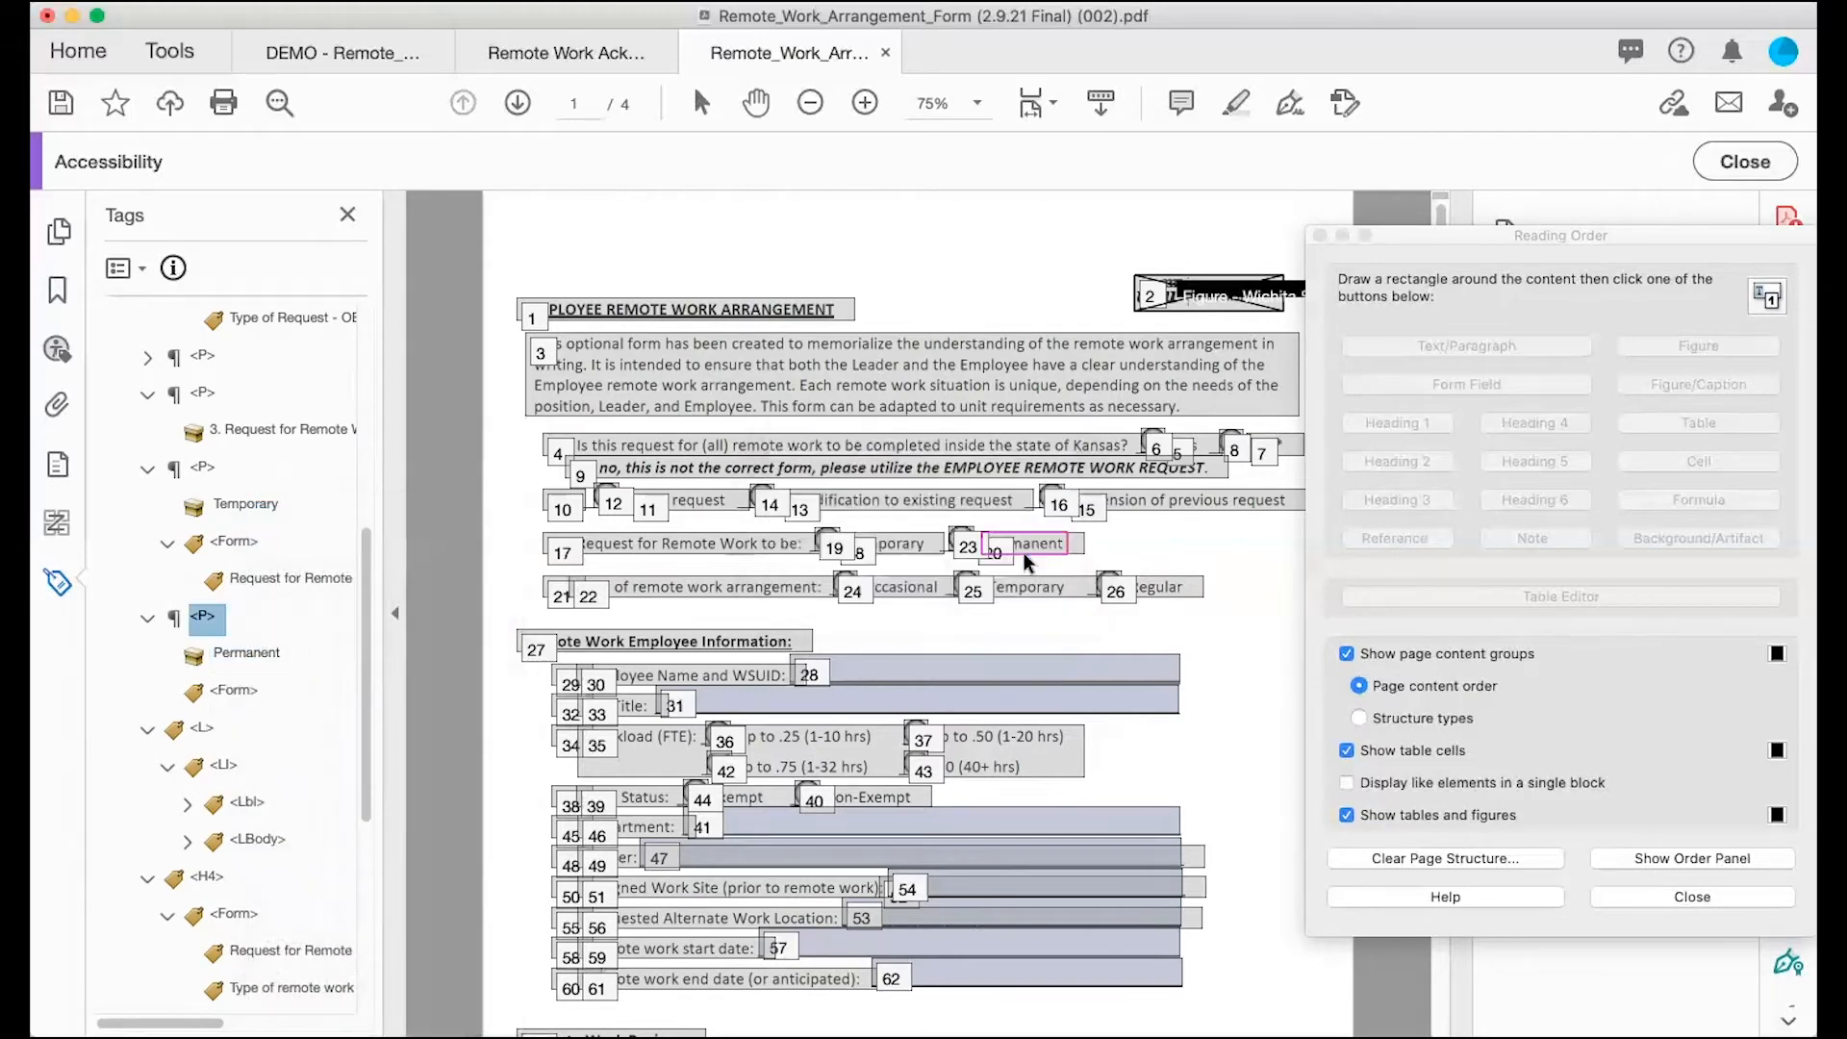
pyautogui.click(342, 962)
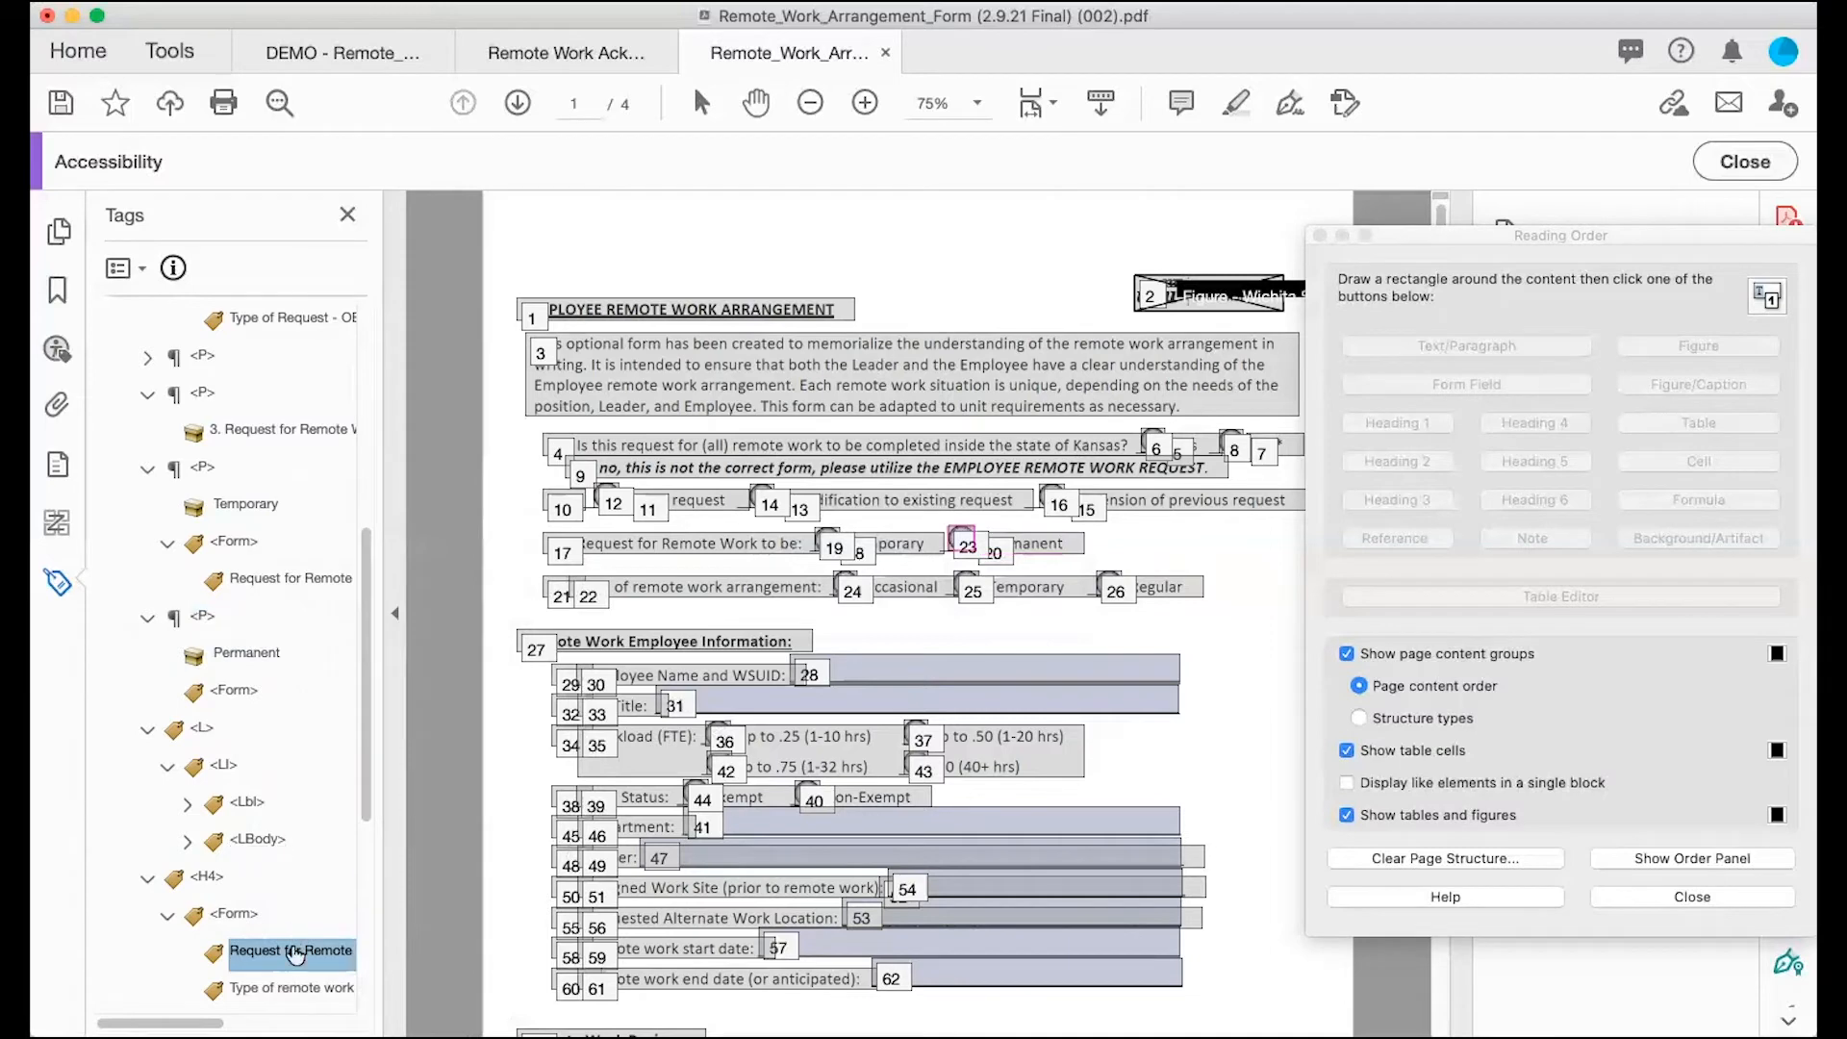
pyautogui.moveTo(295, 954); pyautogui.dragTo(261, 697)
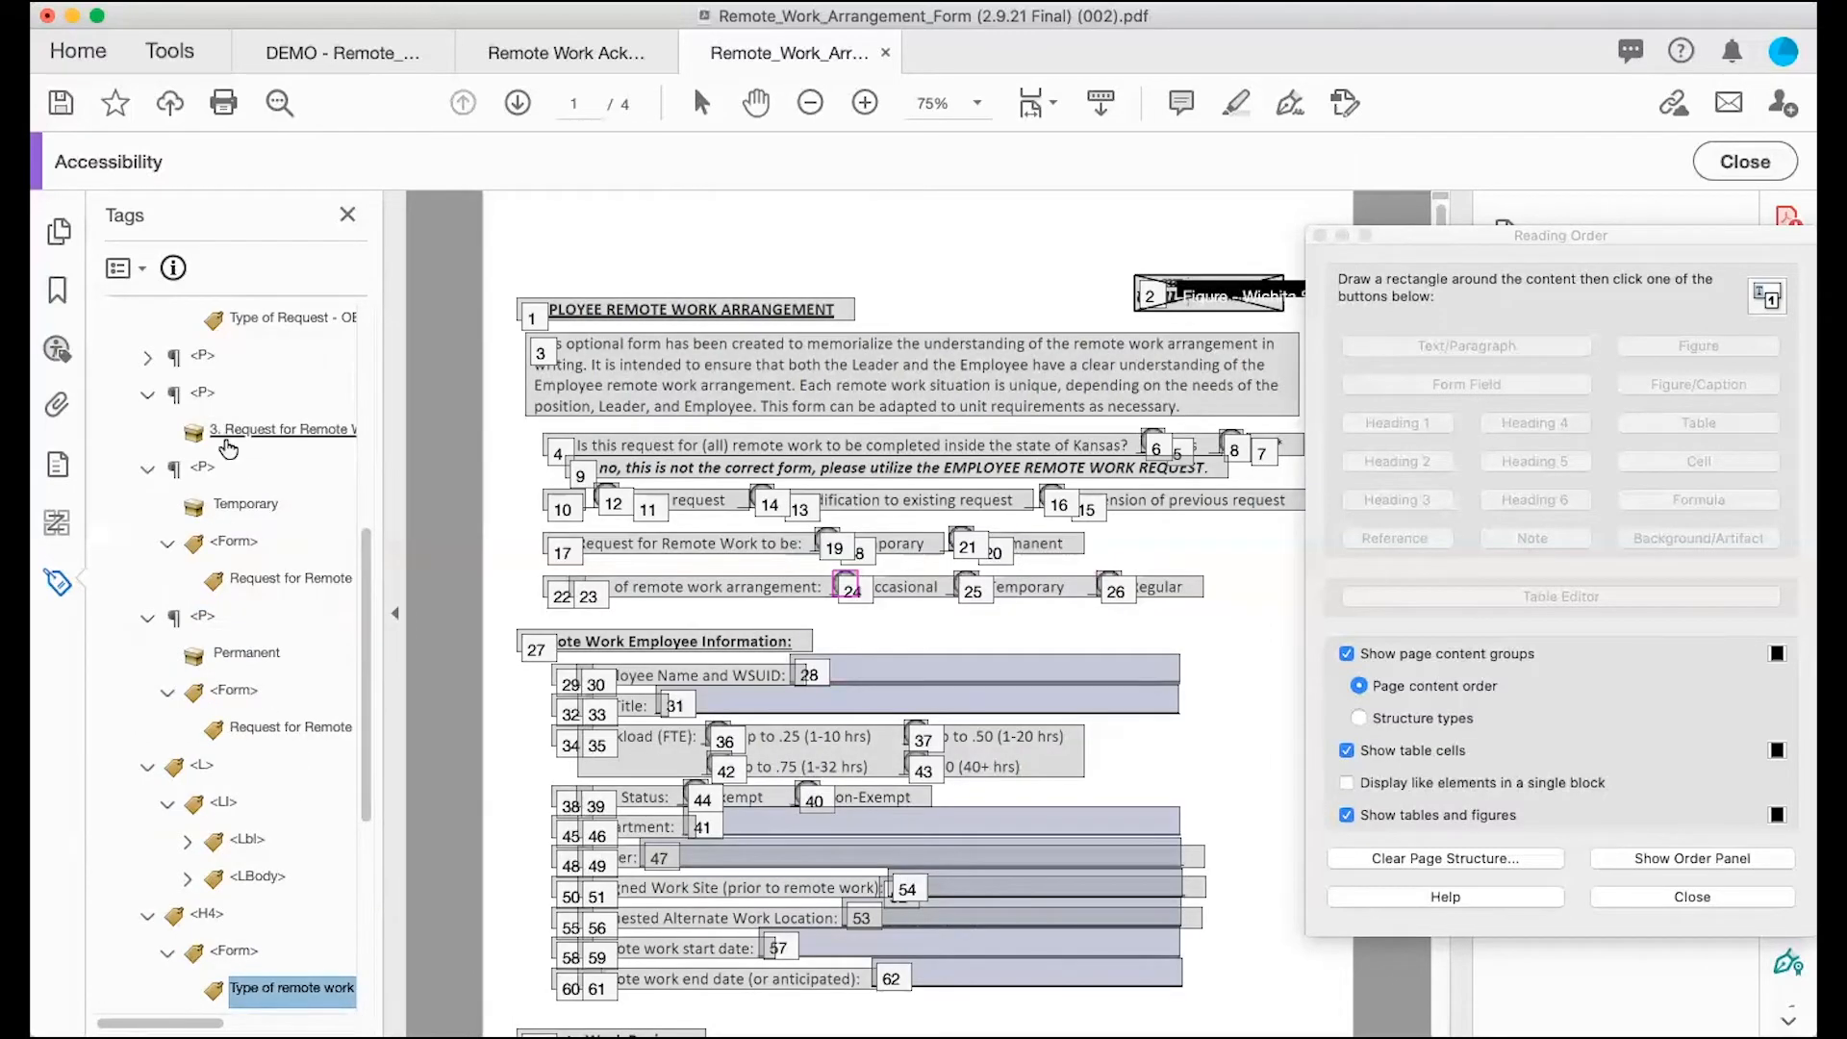
# Step: Check the highlighted content of the question 3 paragraph tags and the "Modification to existing request" paragraph tag
pyautogui.click(202, 617)
pyautogui.click(200, 469)
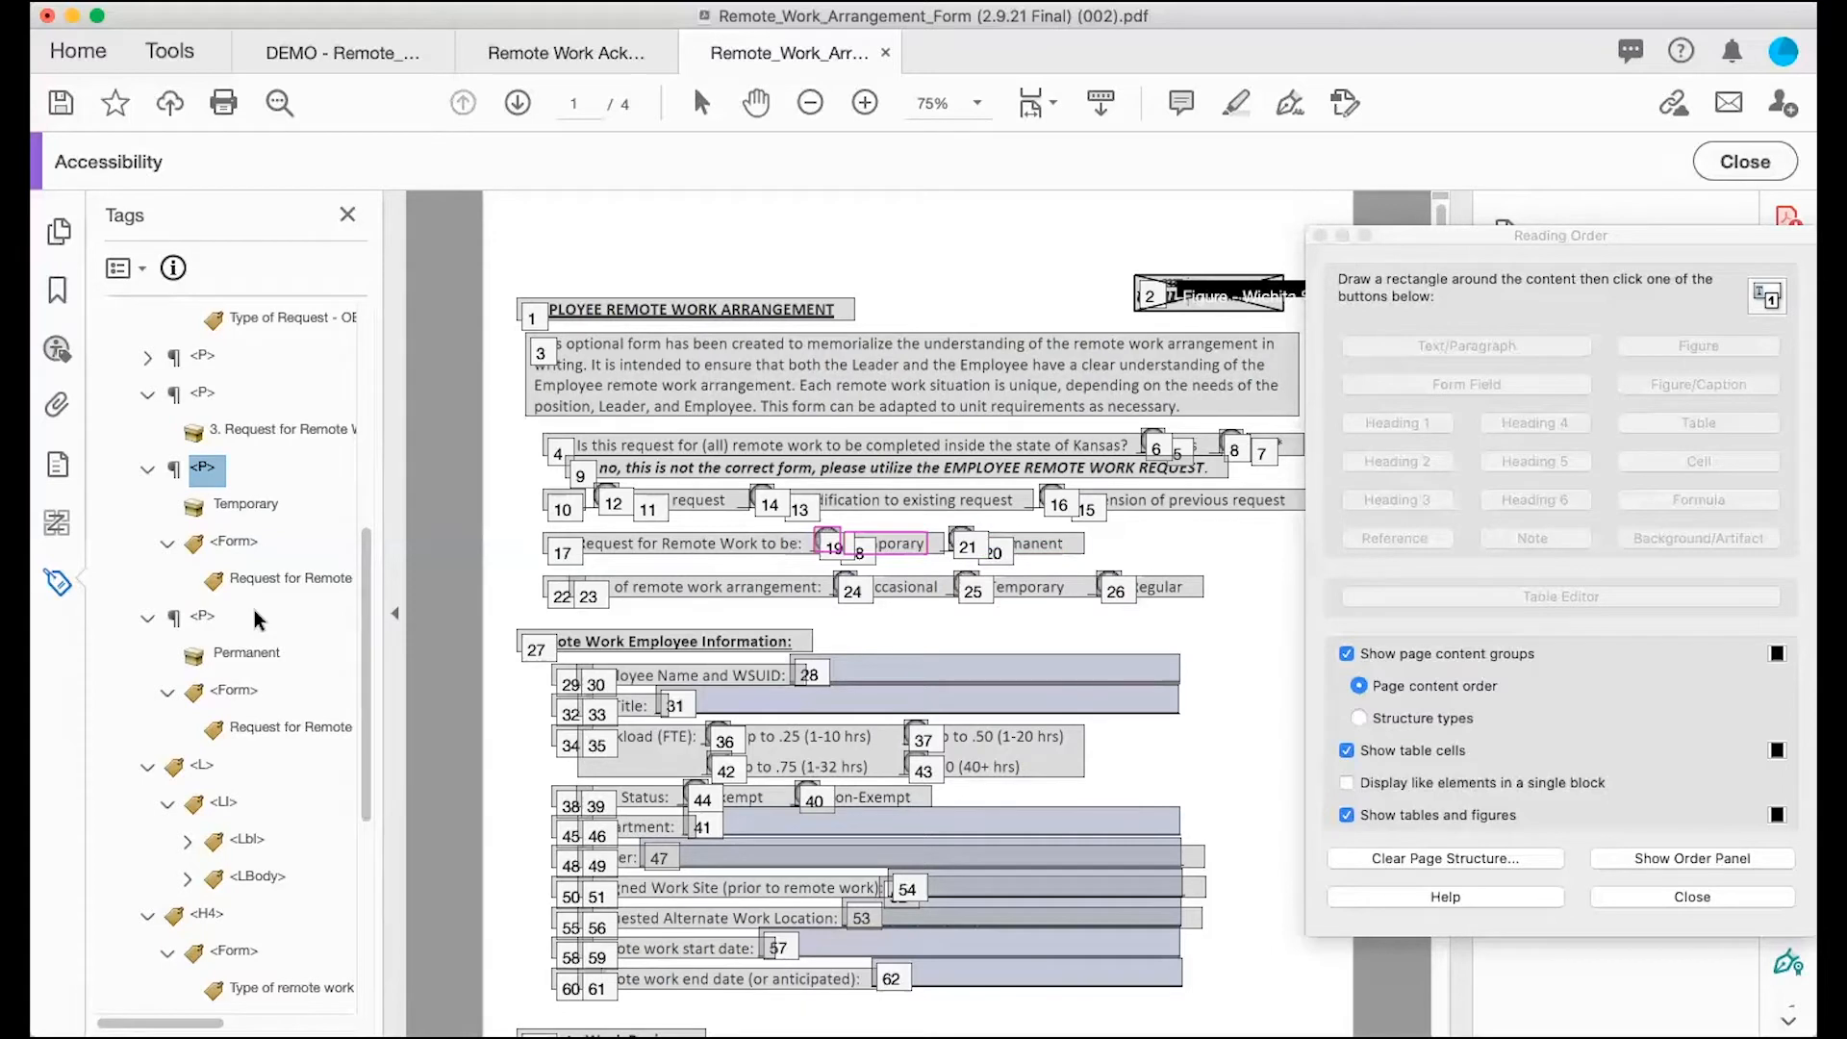
pyautogui.scroll(3, 254, 610)
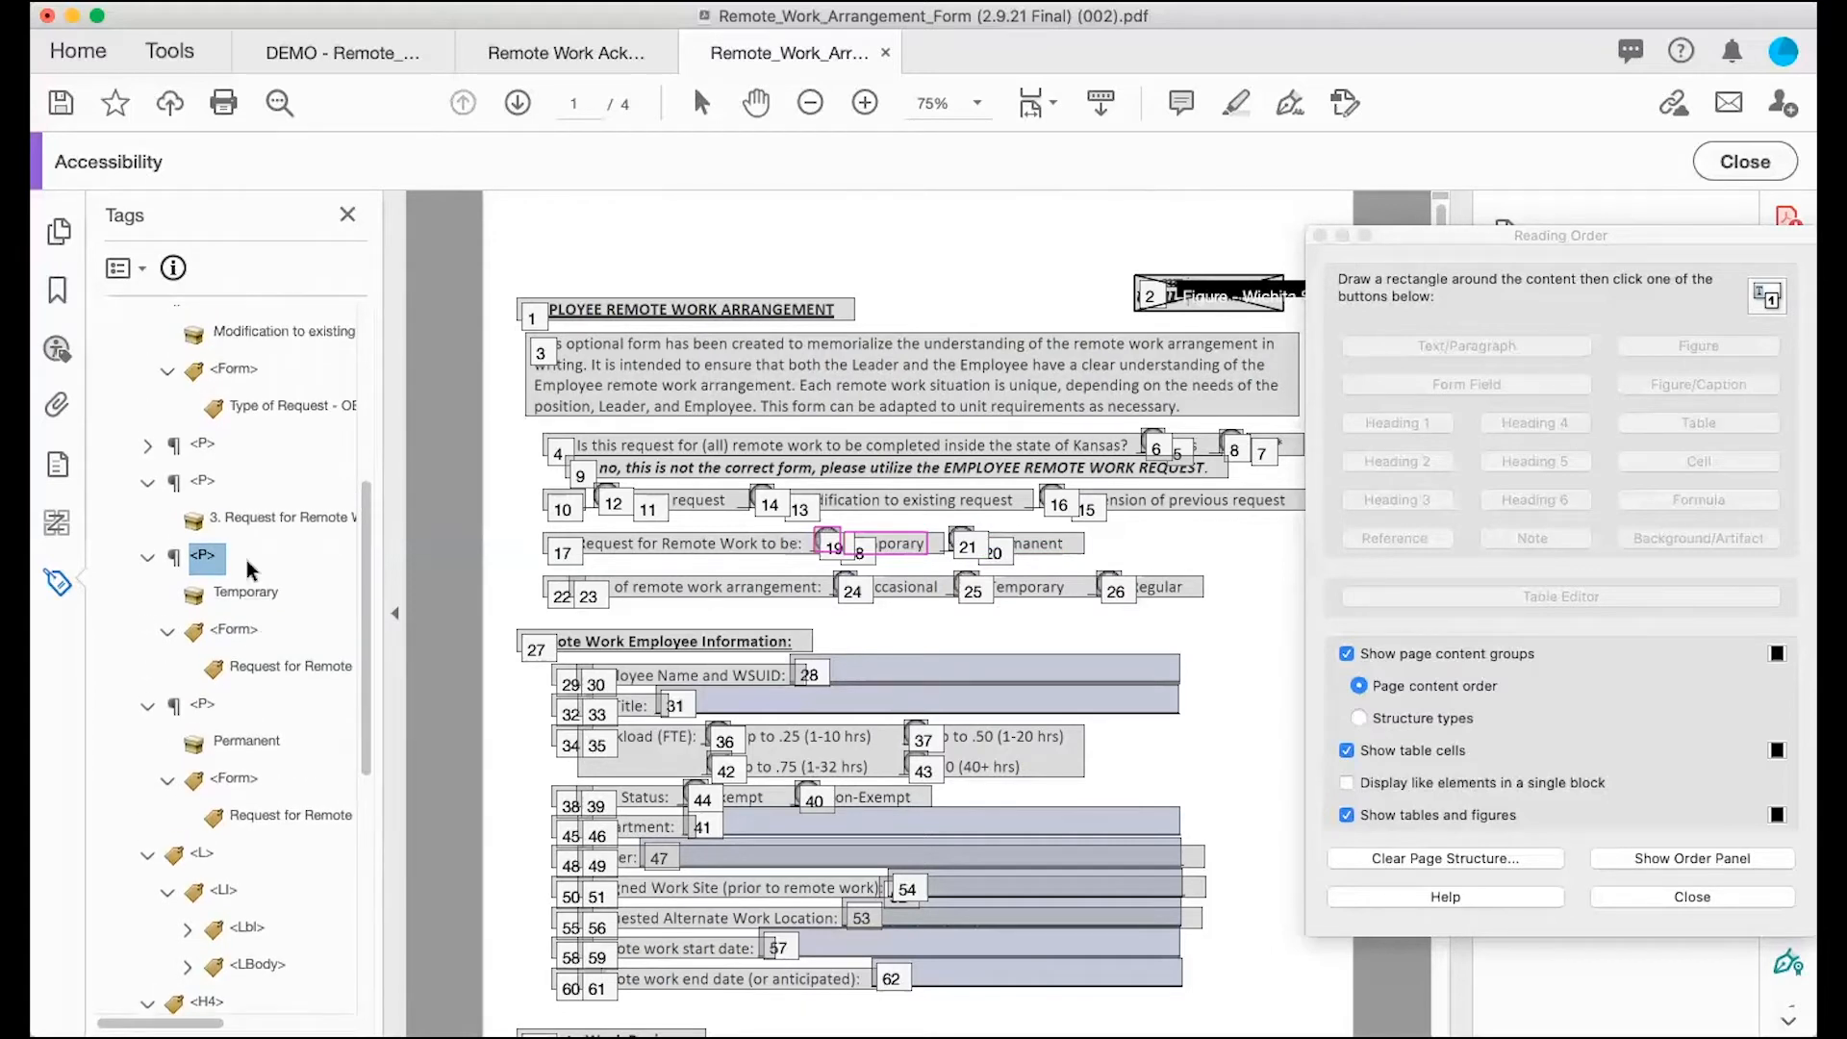
pyautogui.scroll(1, 246, 560)
pyautogui.click(208, 516)
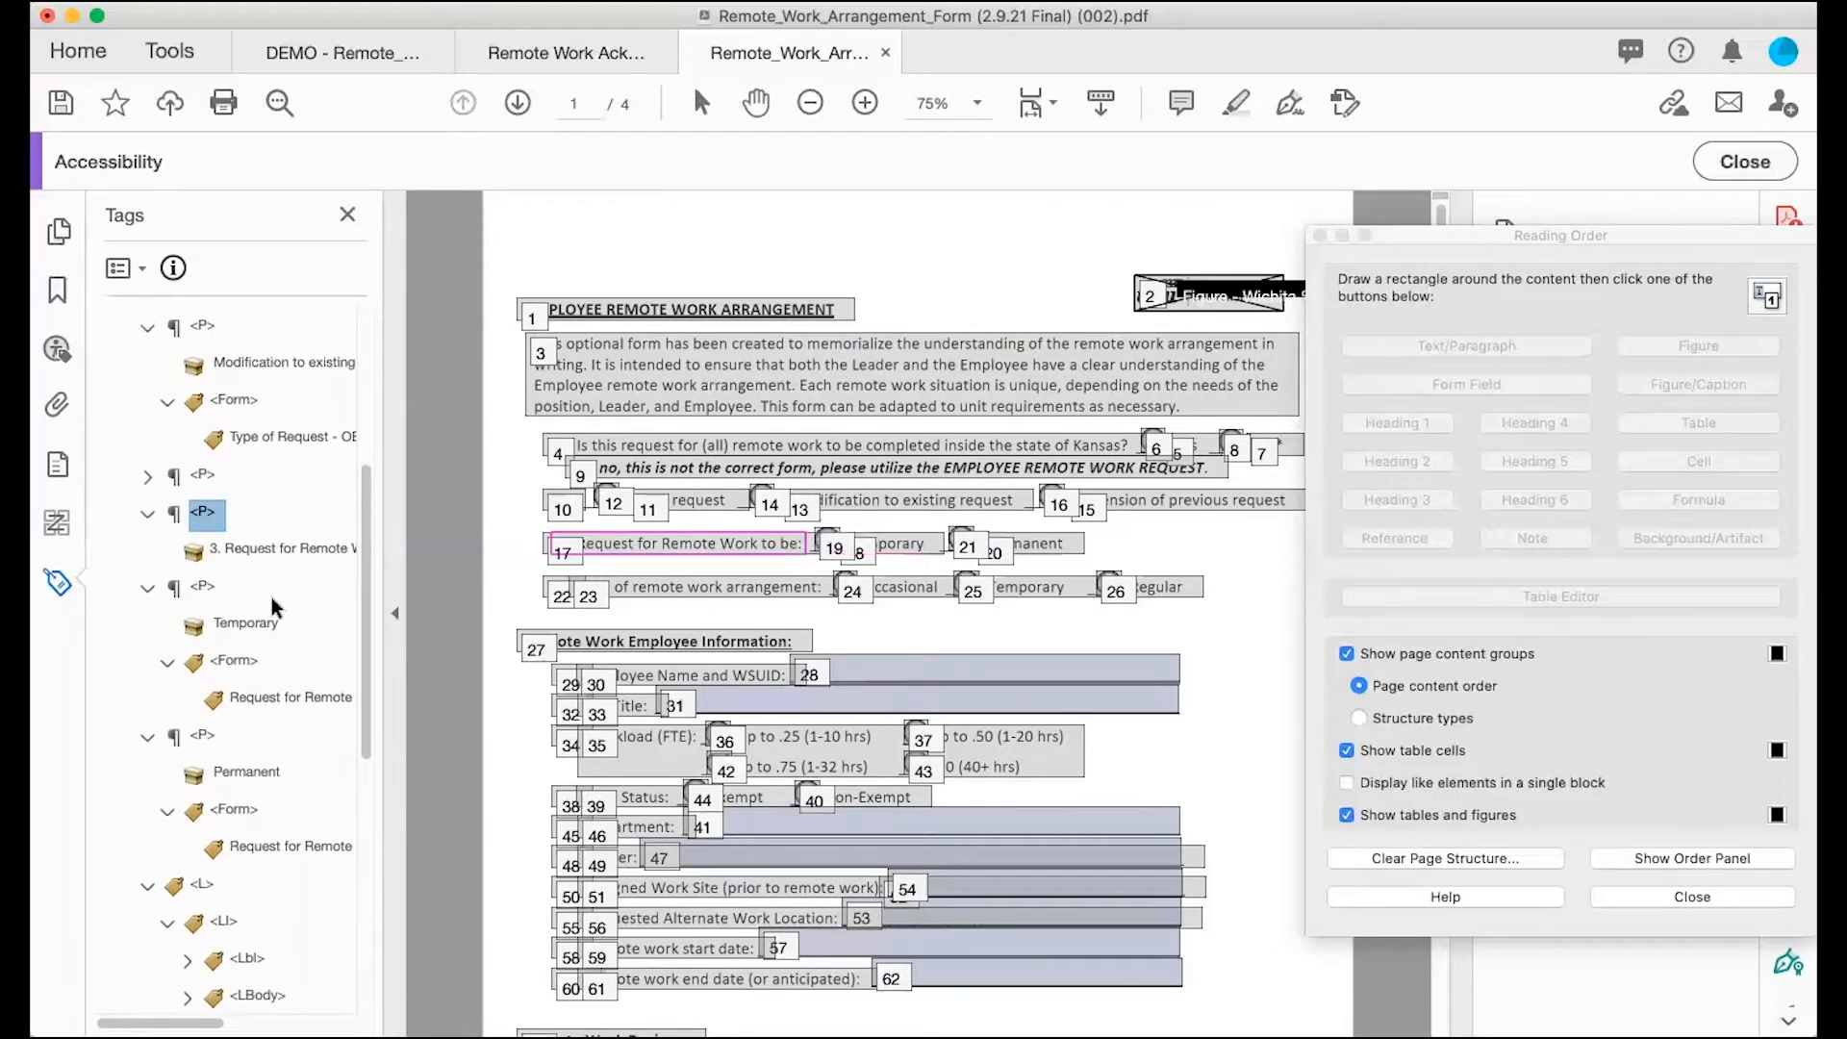
pyautogui.scroll(2, 247, 527)
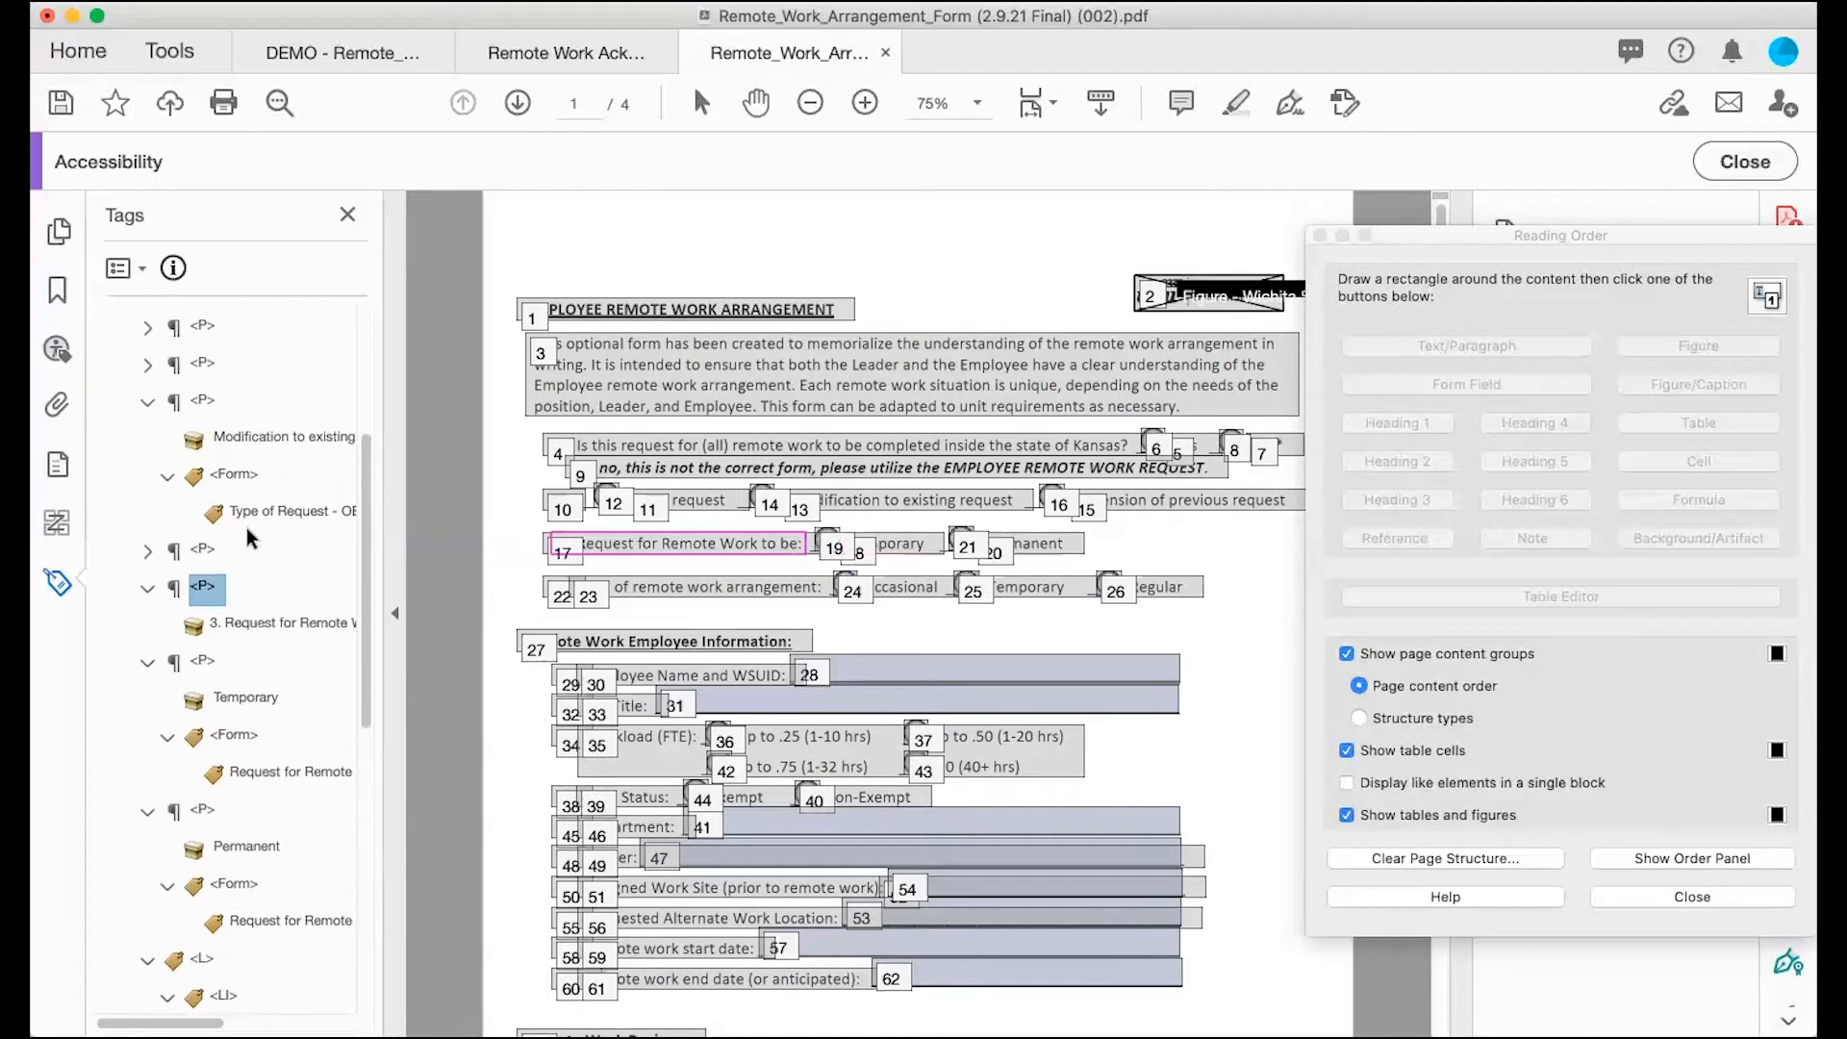
pyautogui.click(201, 408)
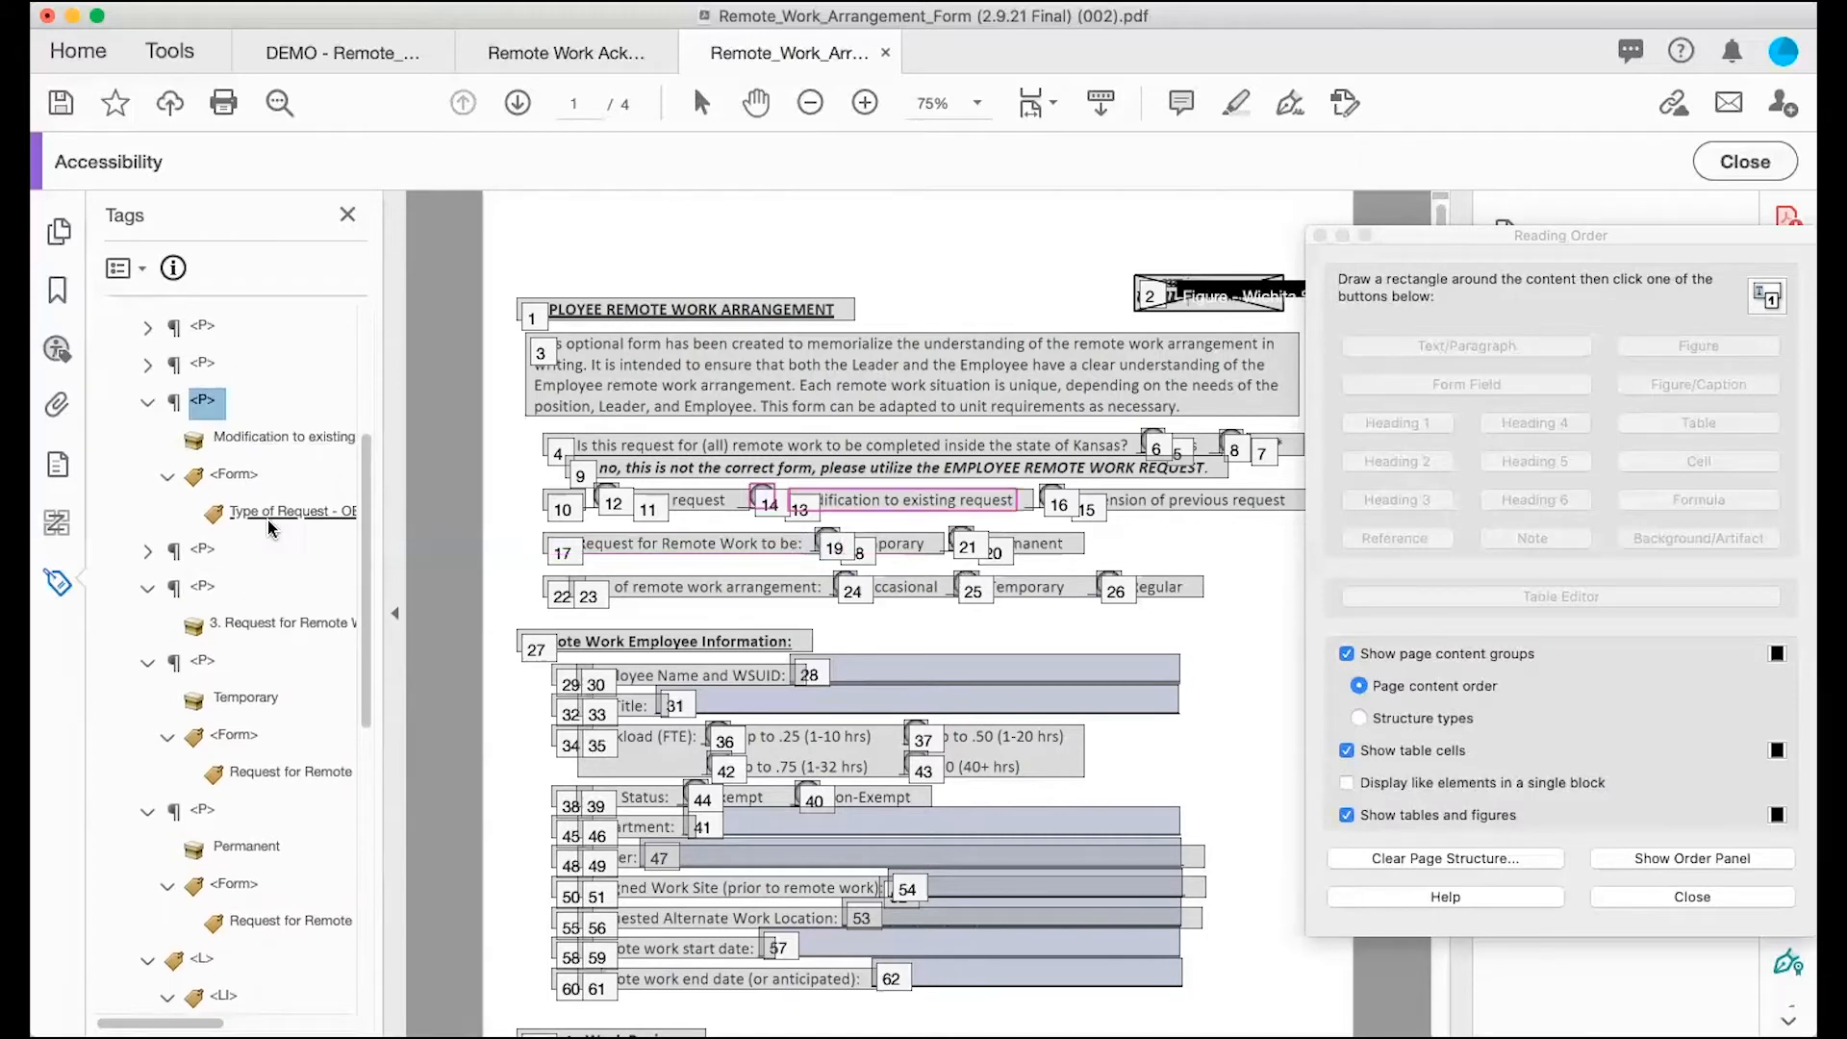
# Step: Collapse the finished paragraph tags through "Permanent" and inspect the content of the <LBody> in the list below them
pyautogui.click(147, 403)
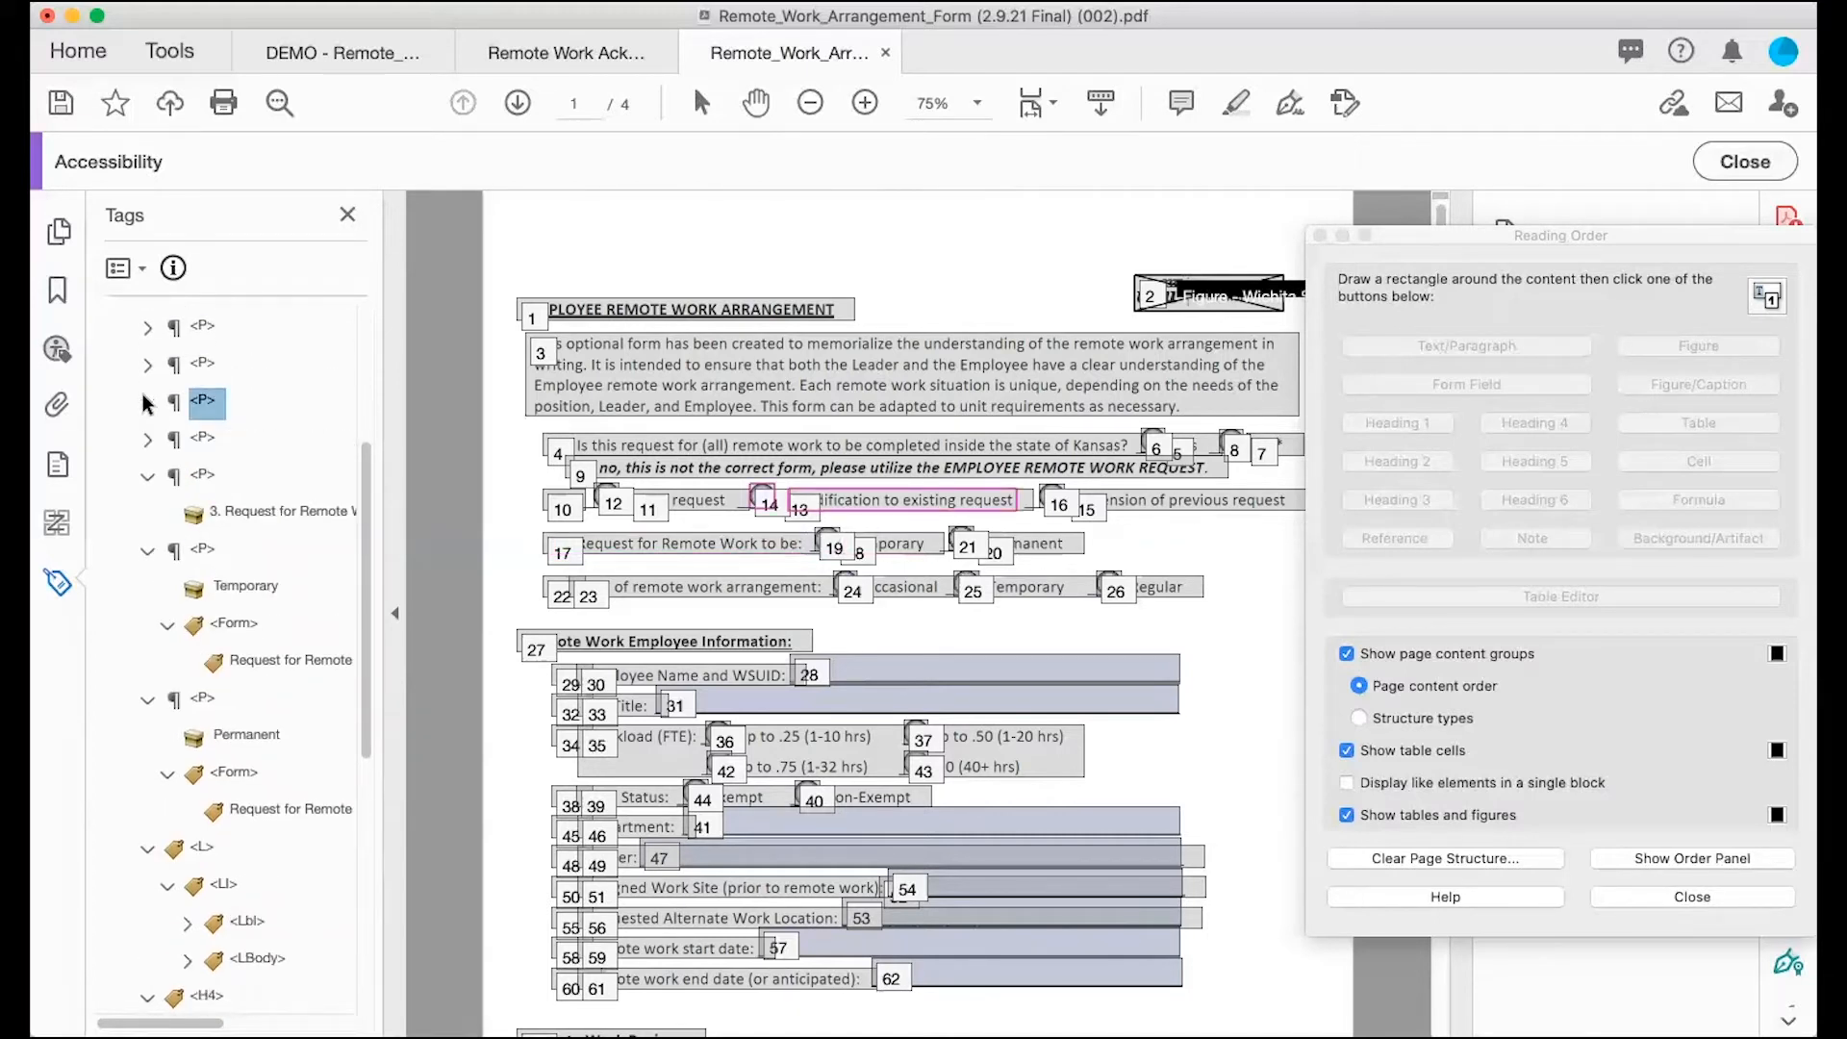
pyautogui.click(148, 476)
pyautogui.click(147, 517)
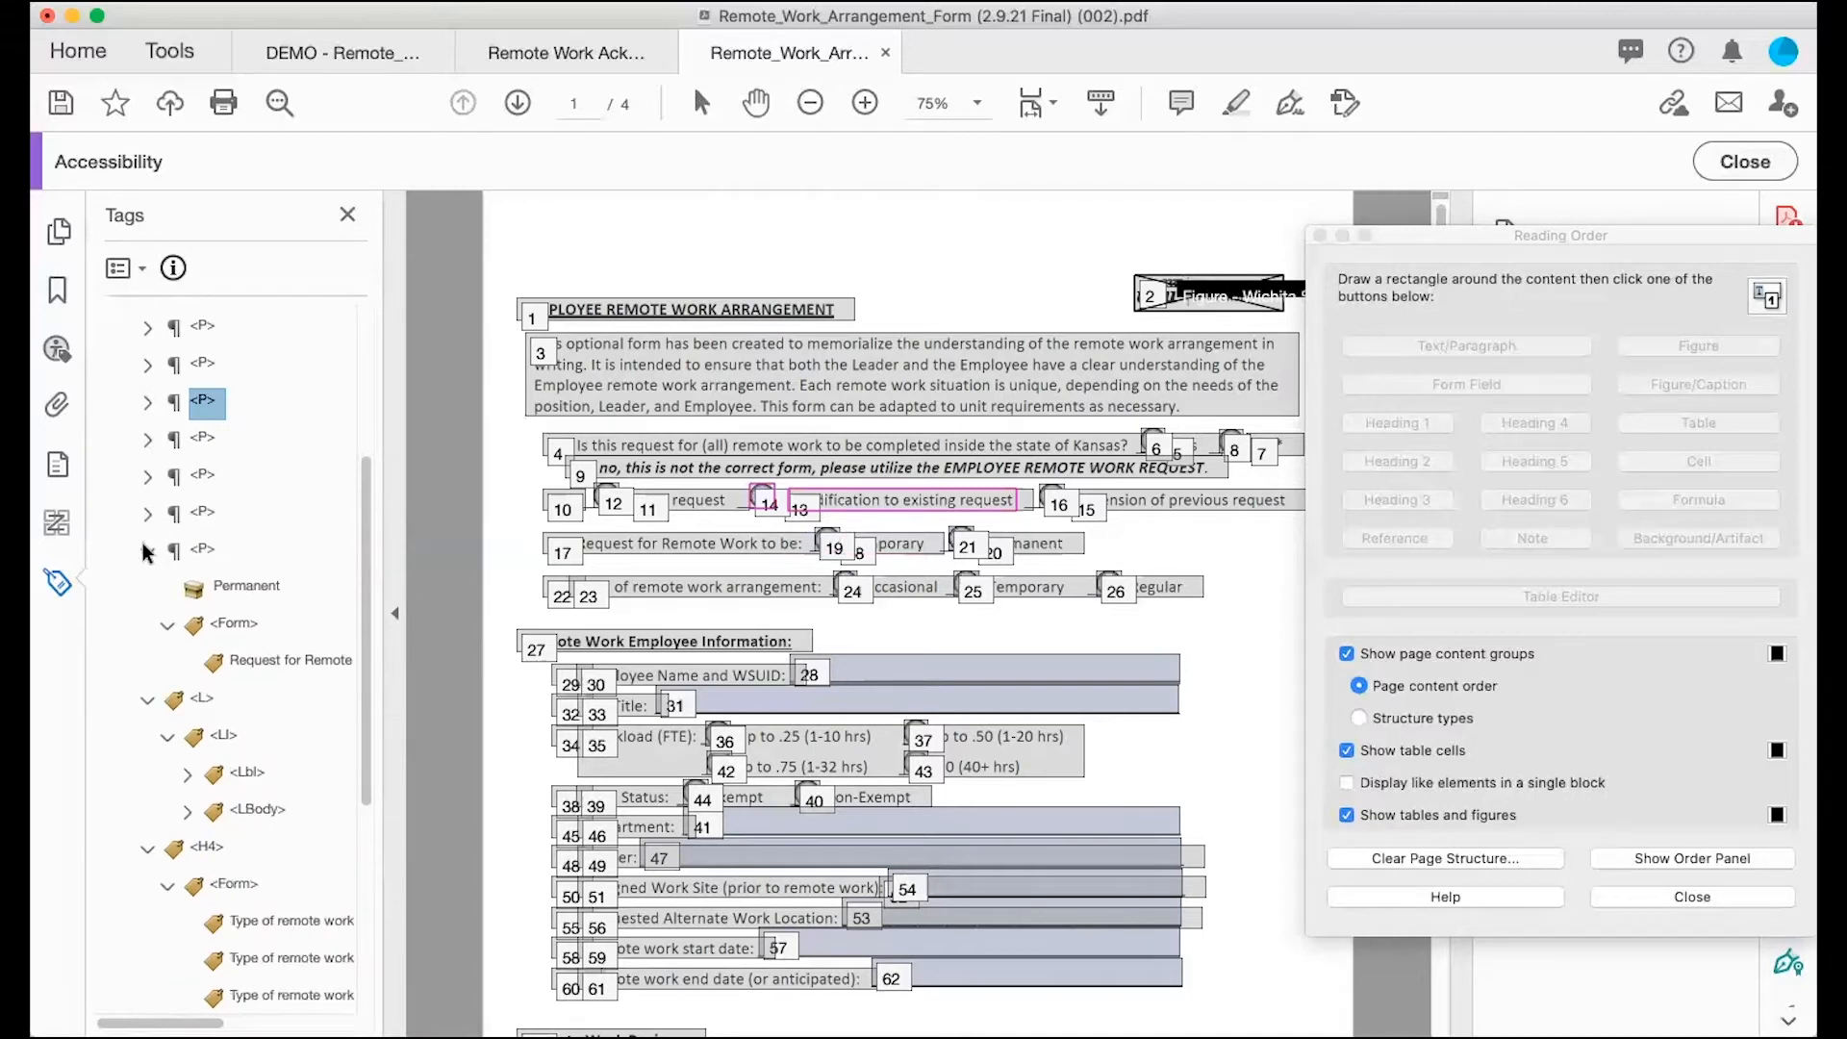
pyautogui.click(147, 550)
pyautogui.click(147, 550)
pyautogui.click(147, 550)
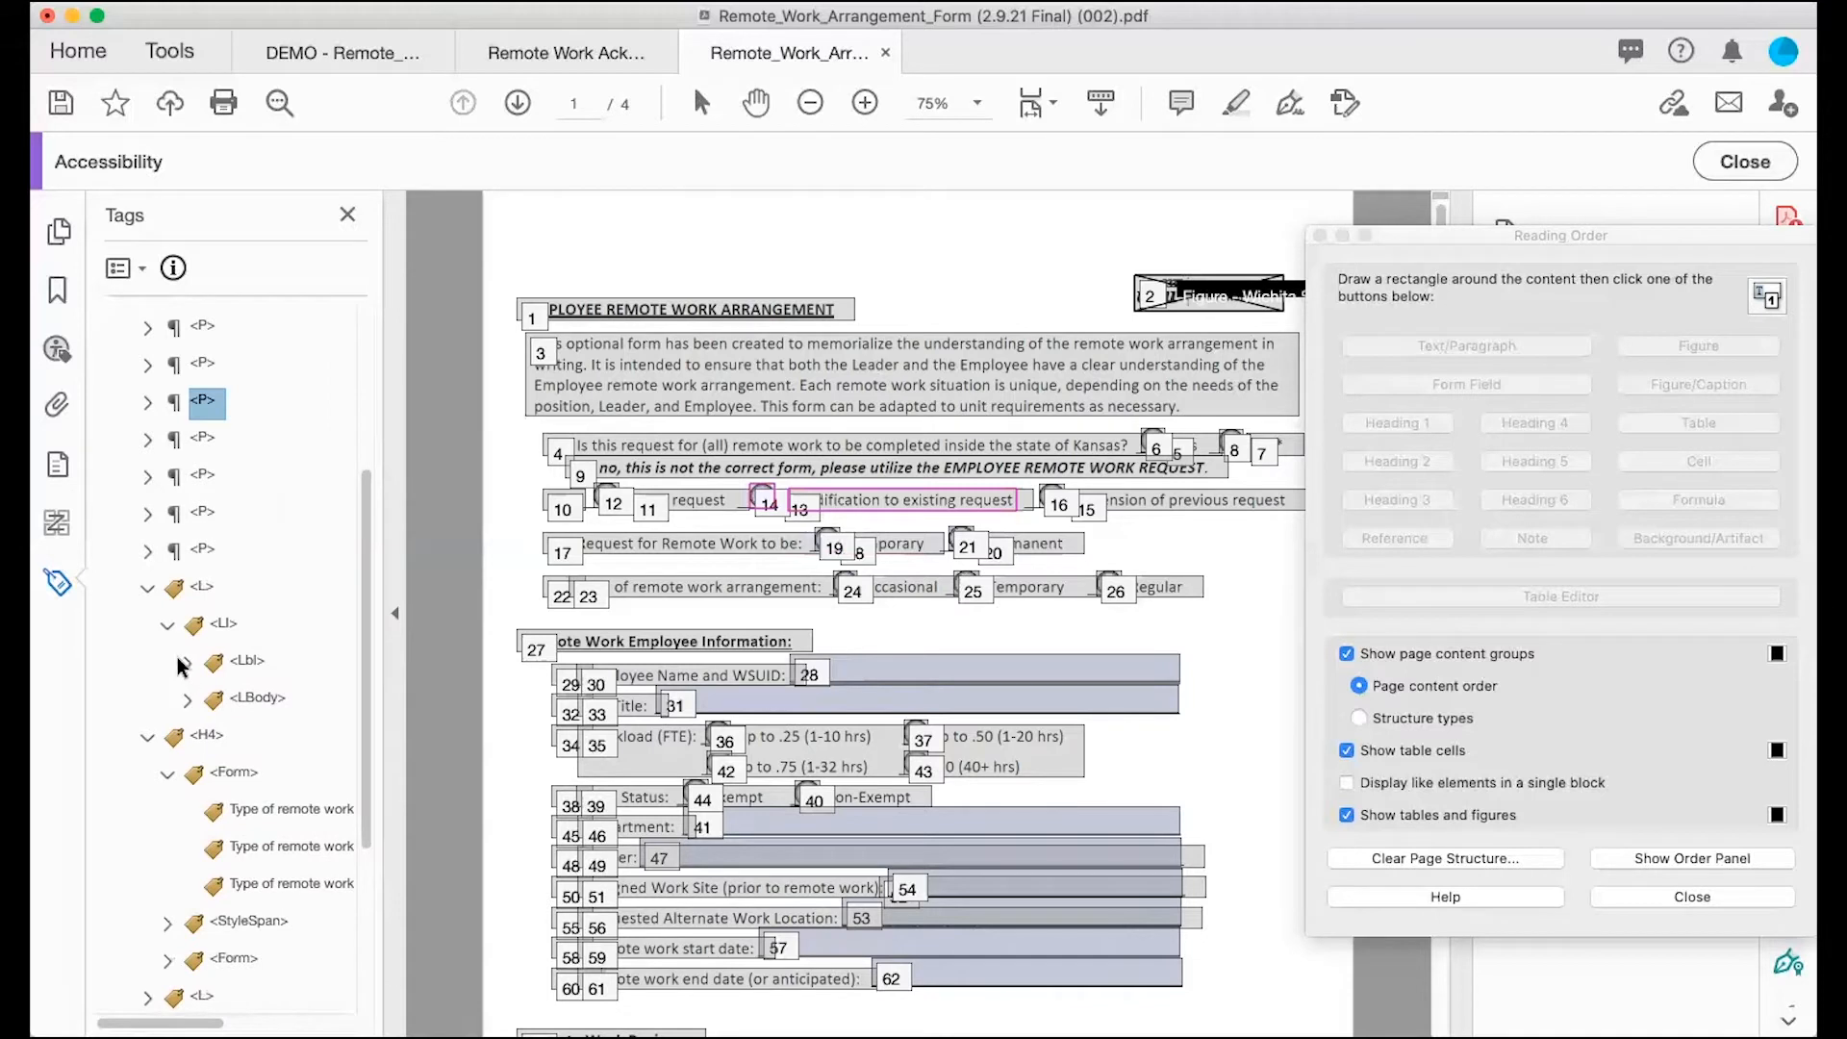
pyautogui.click(186, 698)
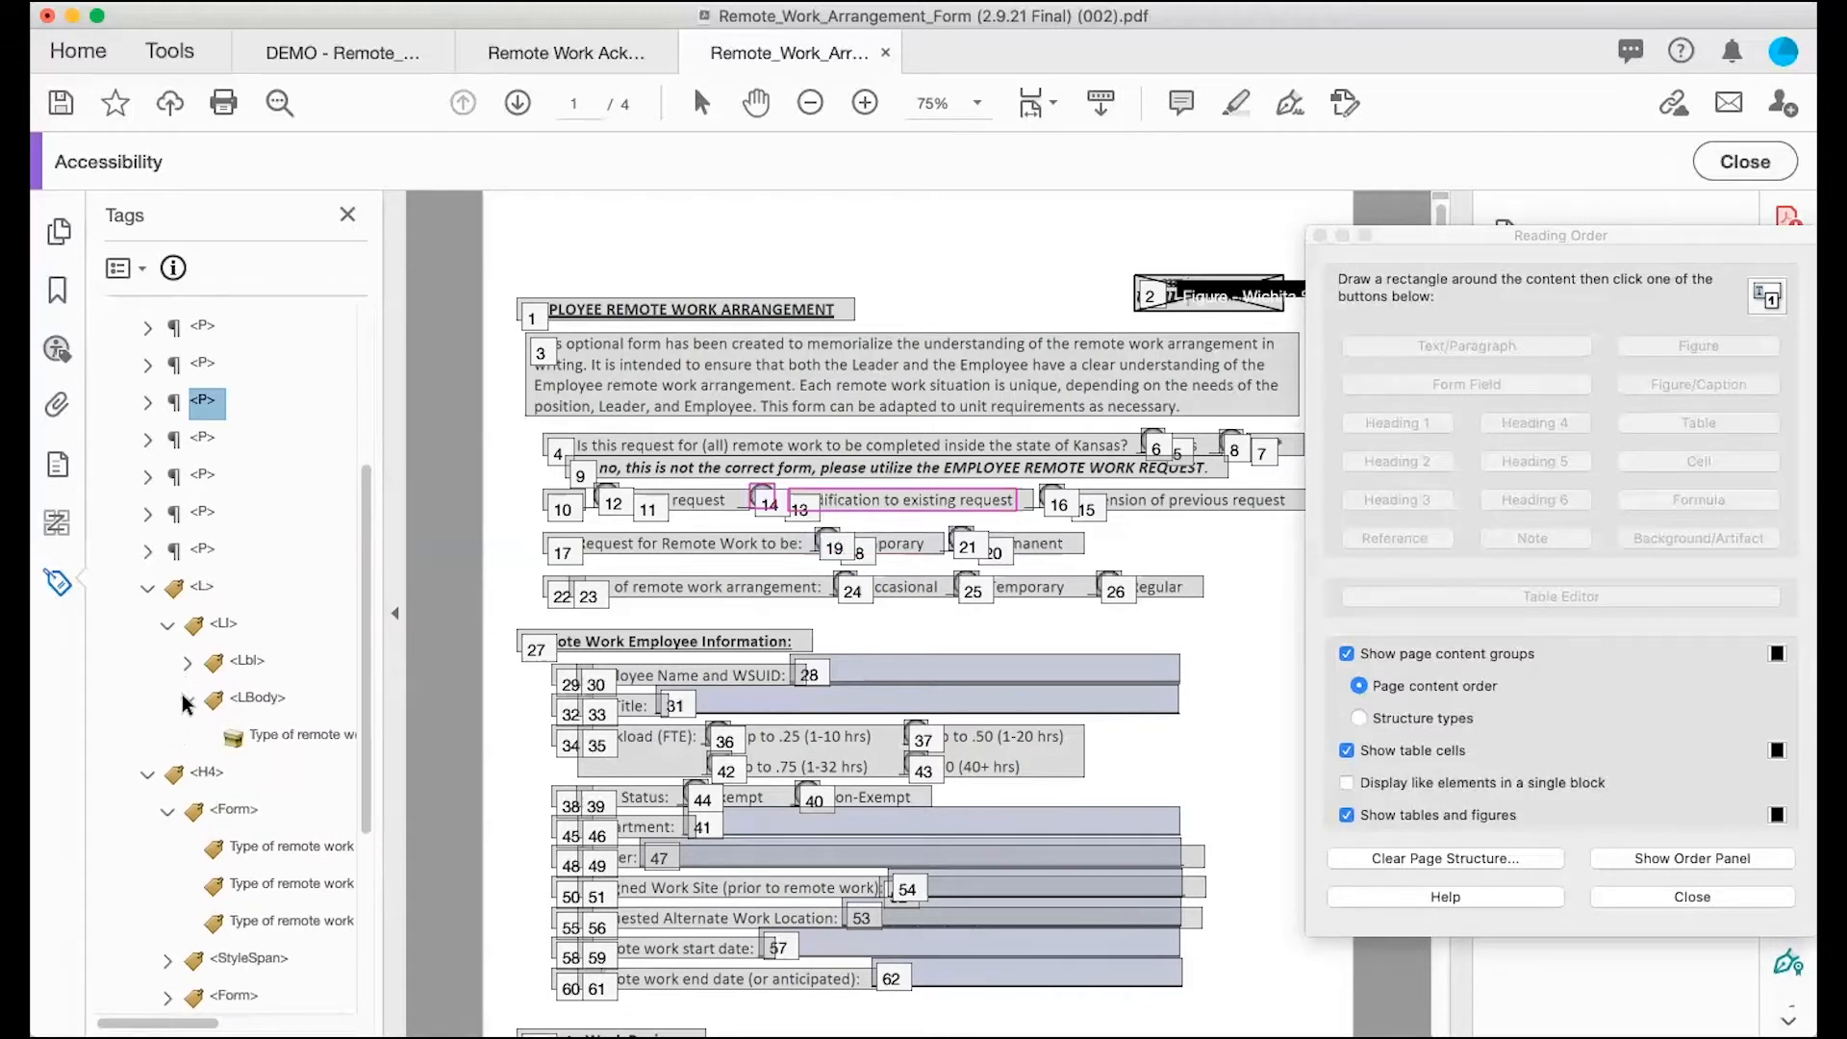
pyautogui.click(187, 698)
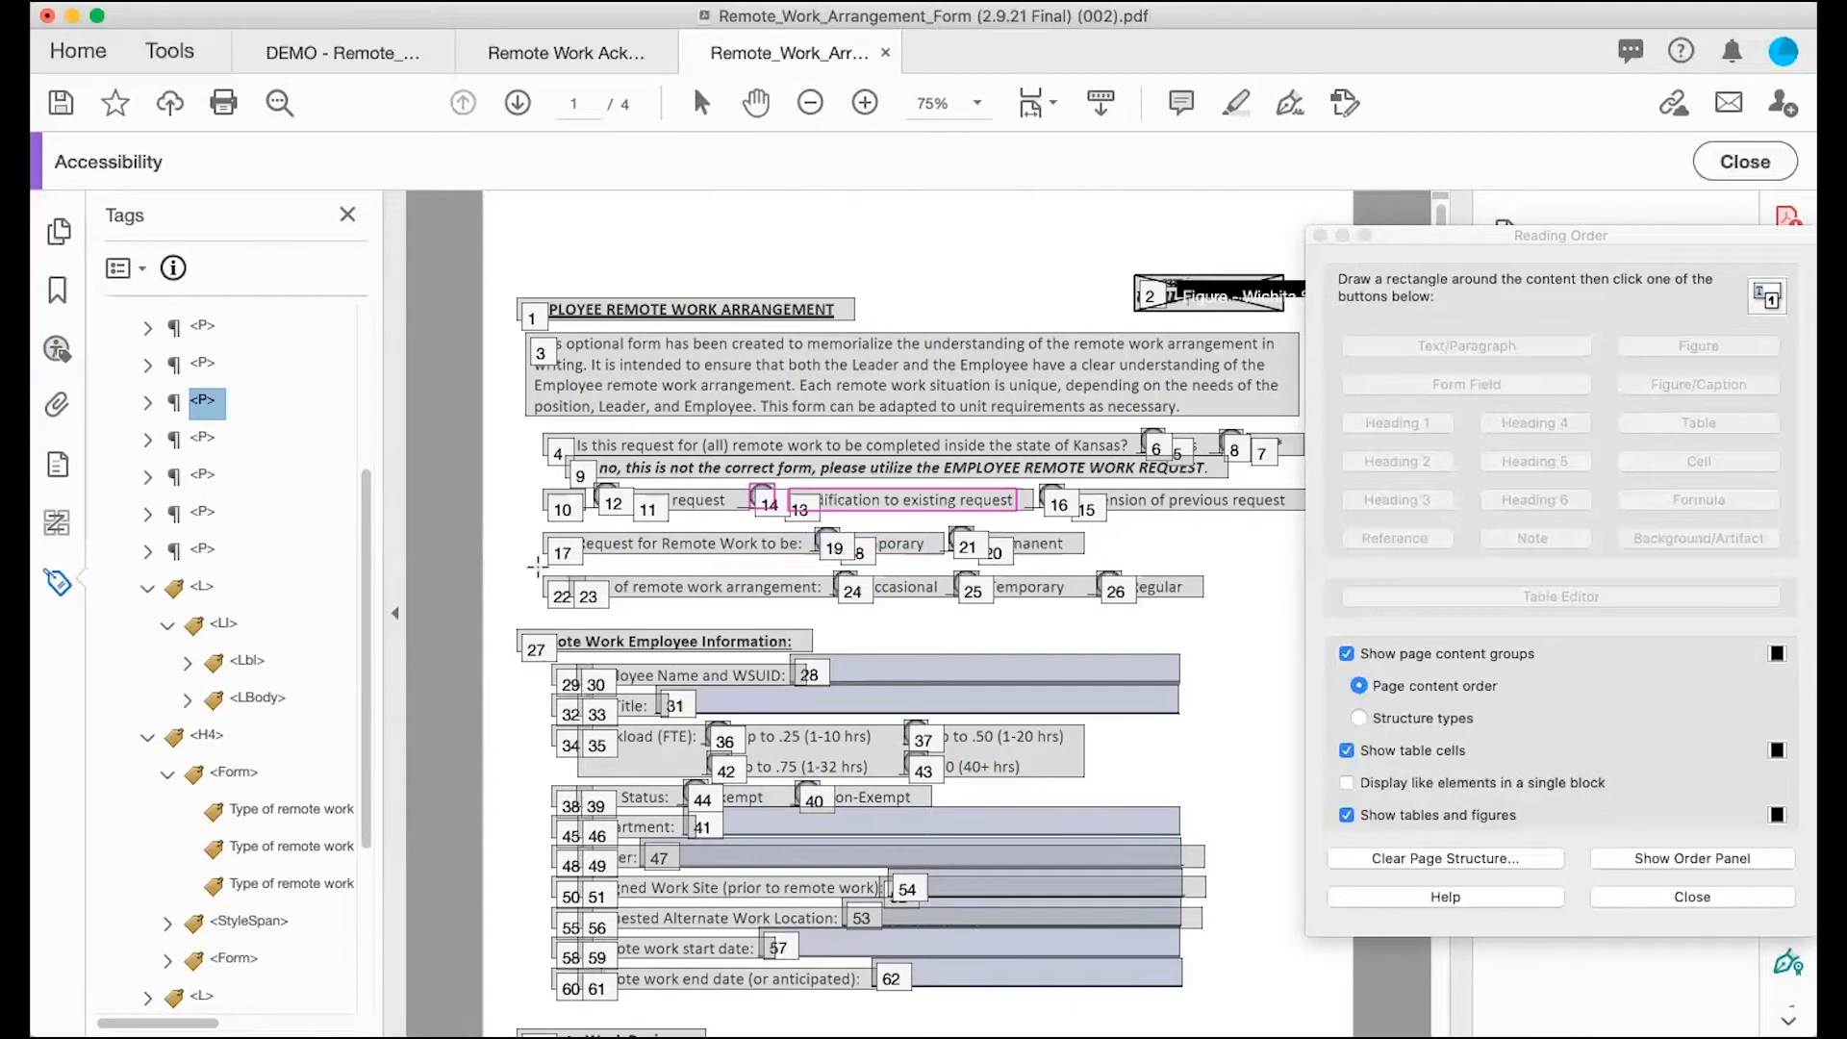
# Step: Tag the question 4 label "Type of remote work arrangement" and its options Occasional, Temporary and Regular as four separate text paragraphs
pyautogui.moveTo(537, 568); pyautogui.dragTo(828, 604)
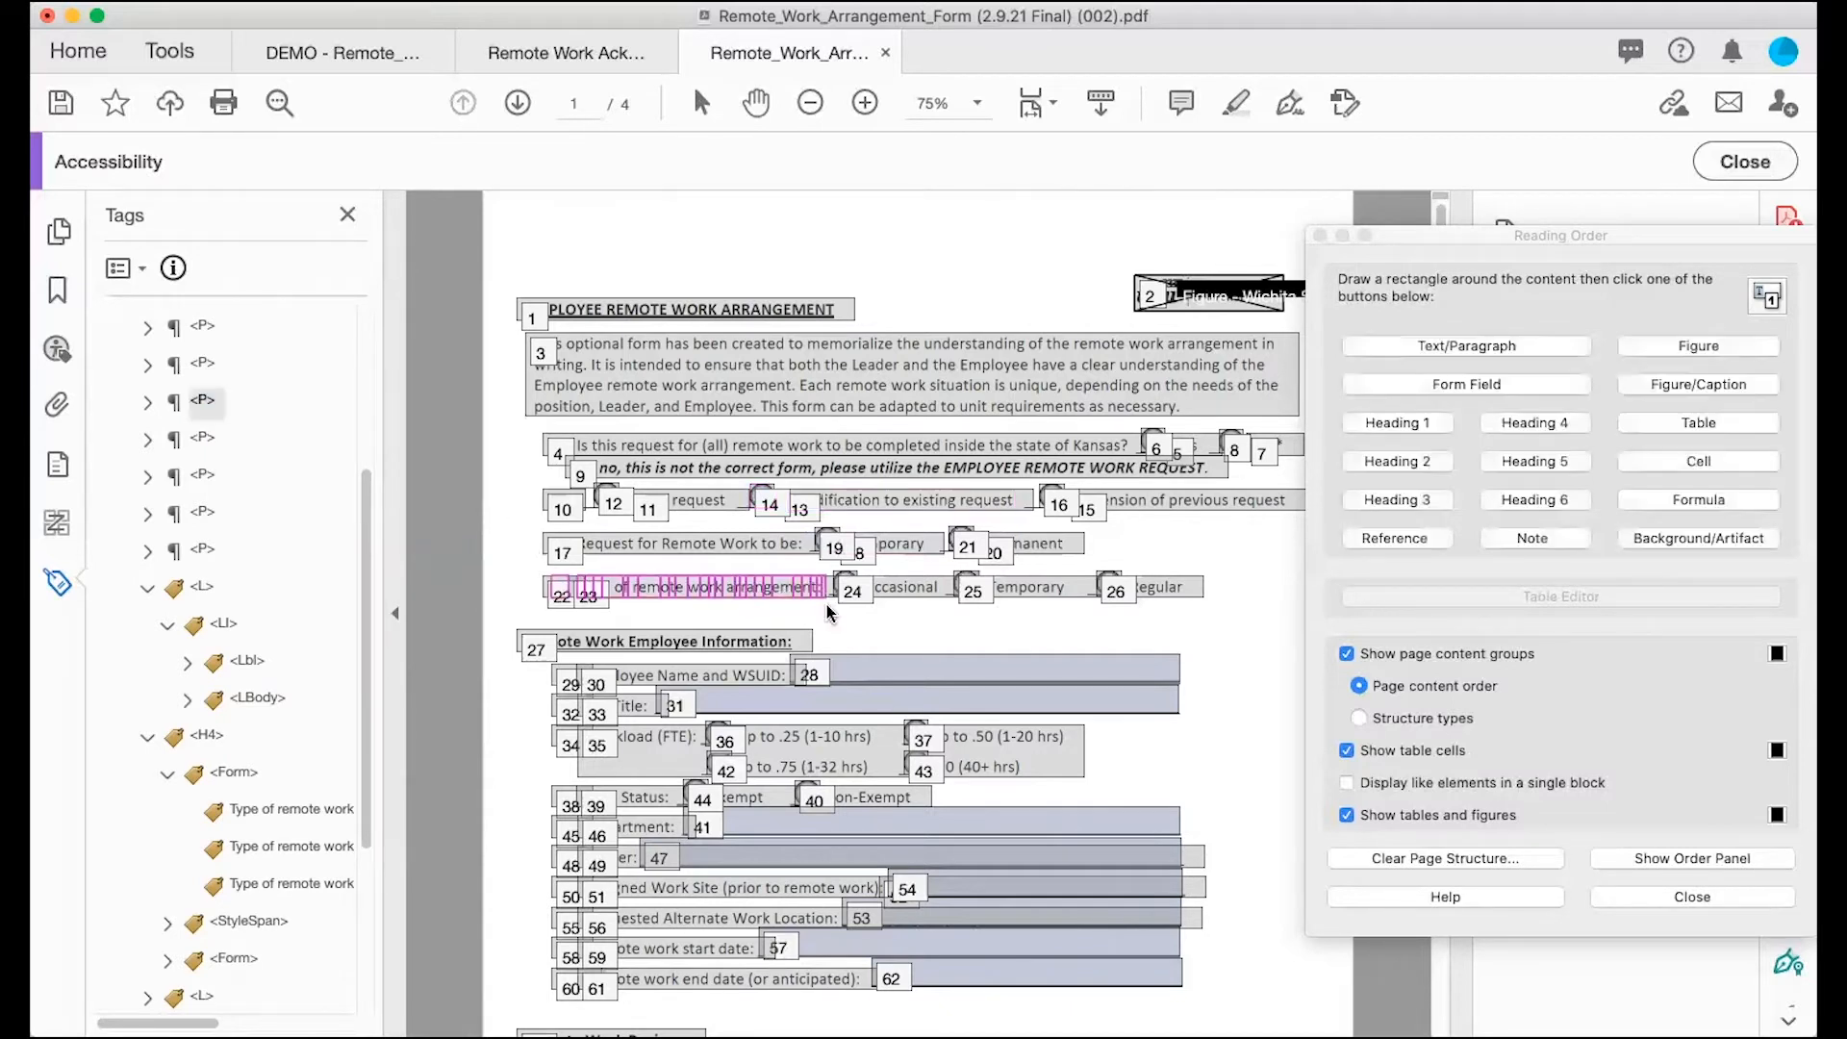
pyautogui.click(1545, 346)
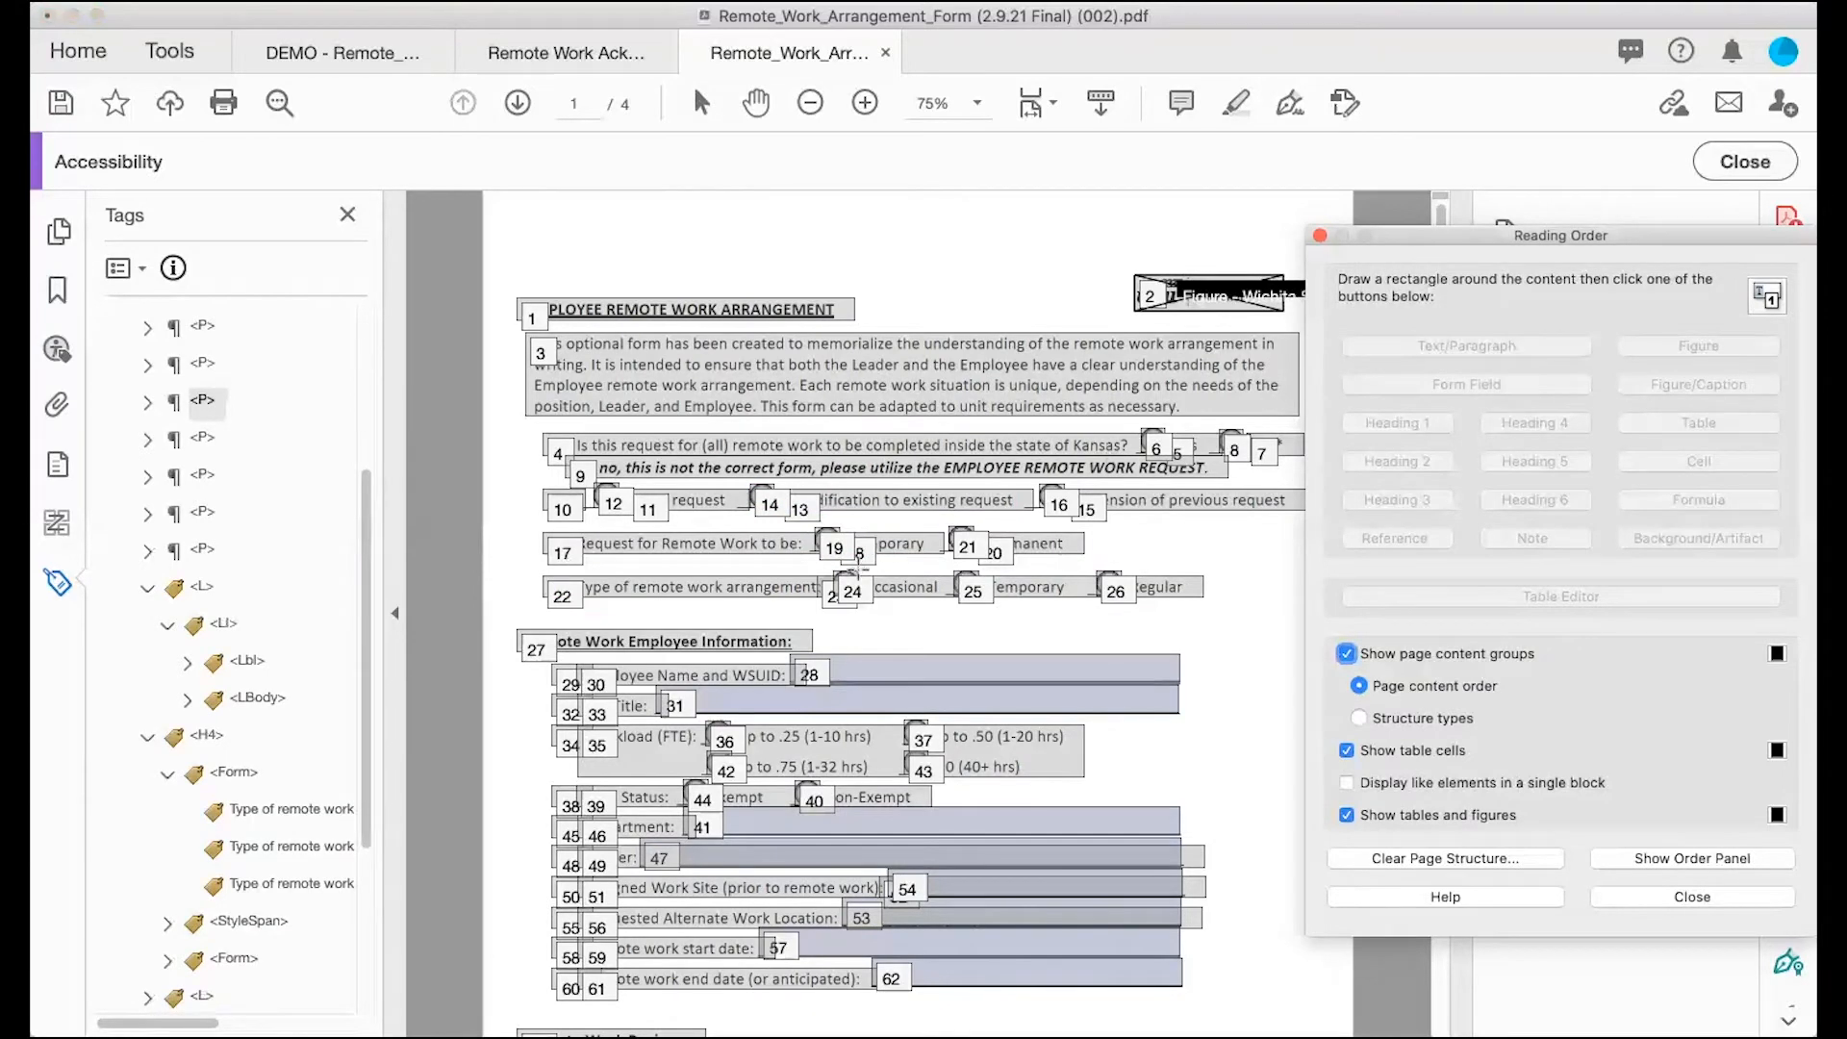
pyautogui.moveTo(856, 574); pyautogui.dragTo(944, 605)
pyautogui.click(1428, 347)
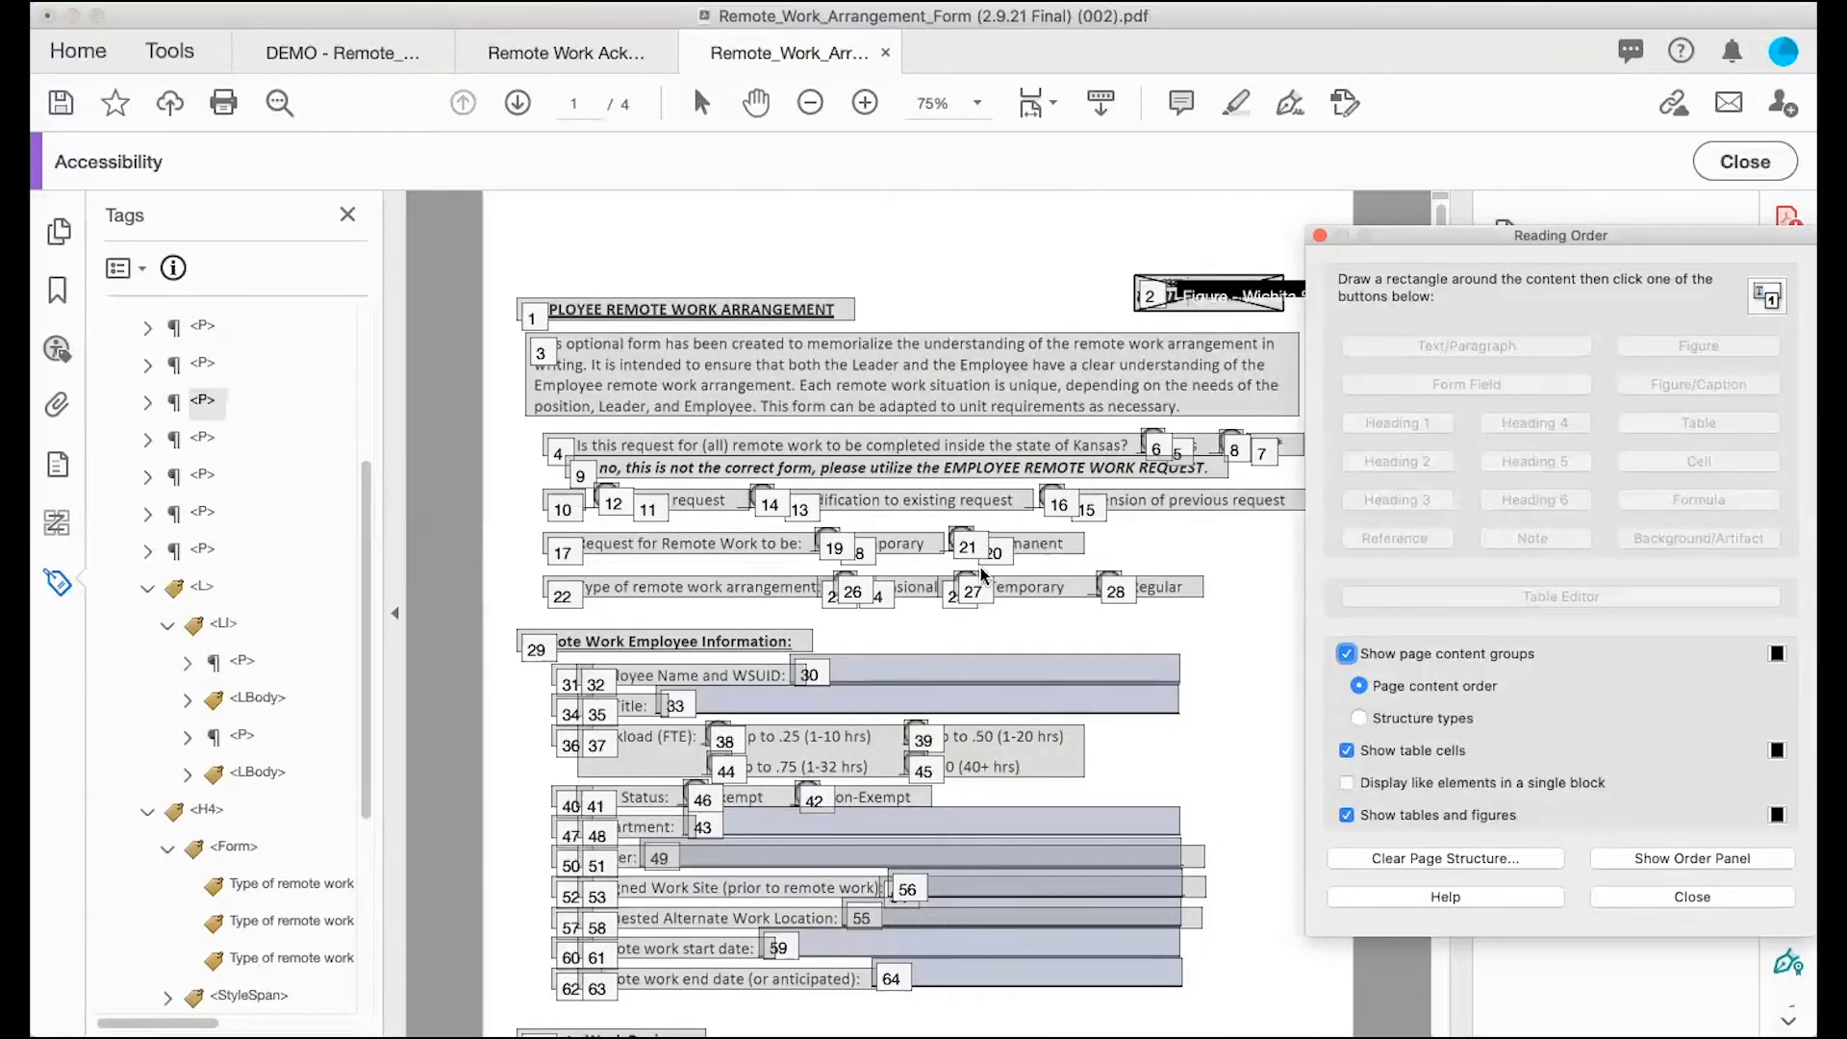
pyautogui.moveTo(981, 573); pyautogui.dragTo(1073, 608)
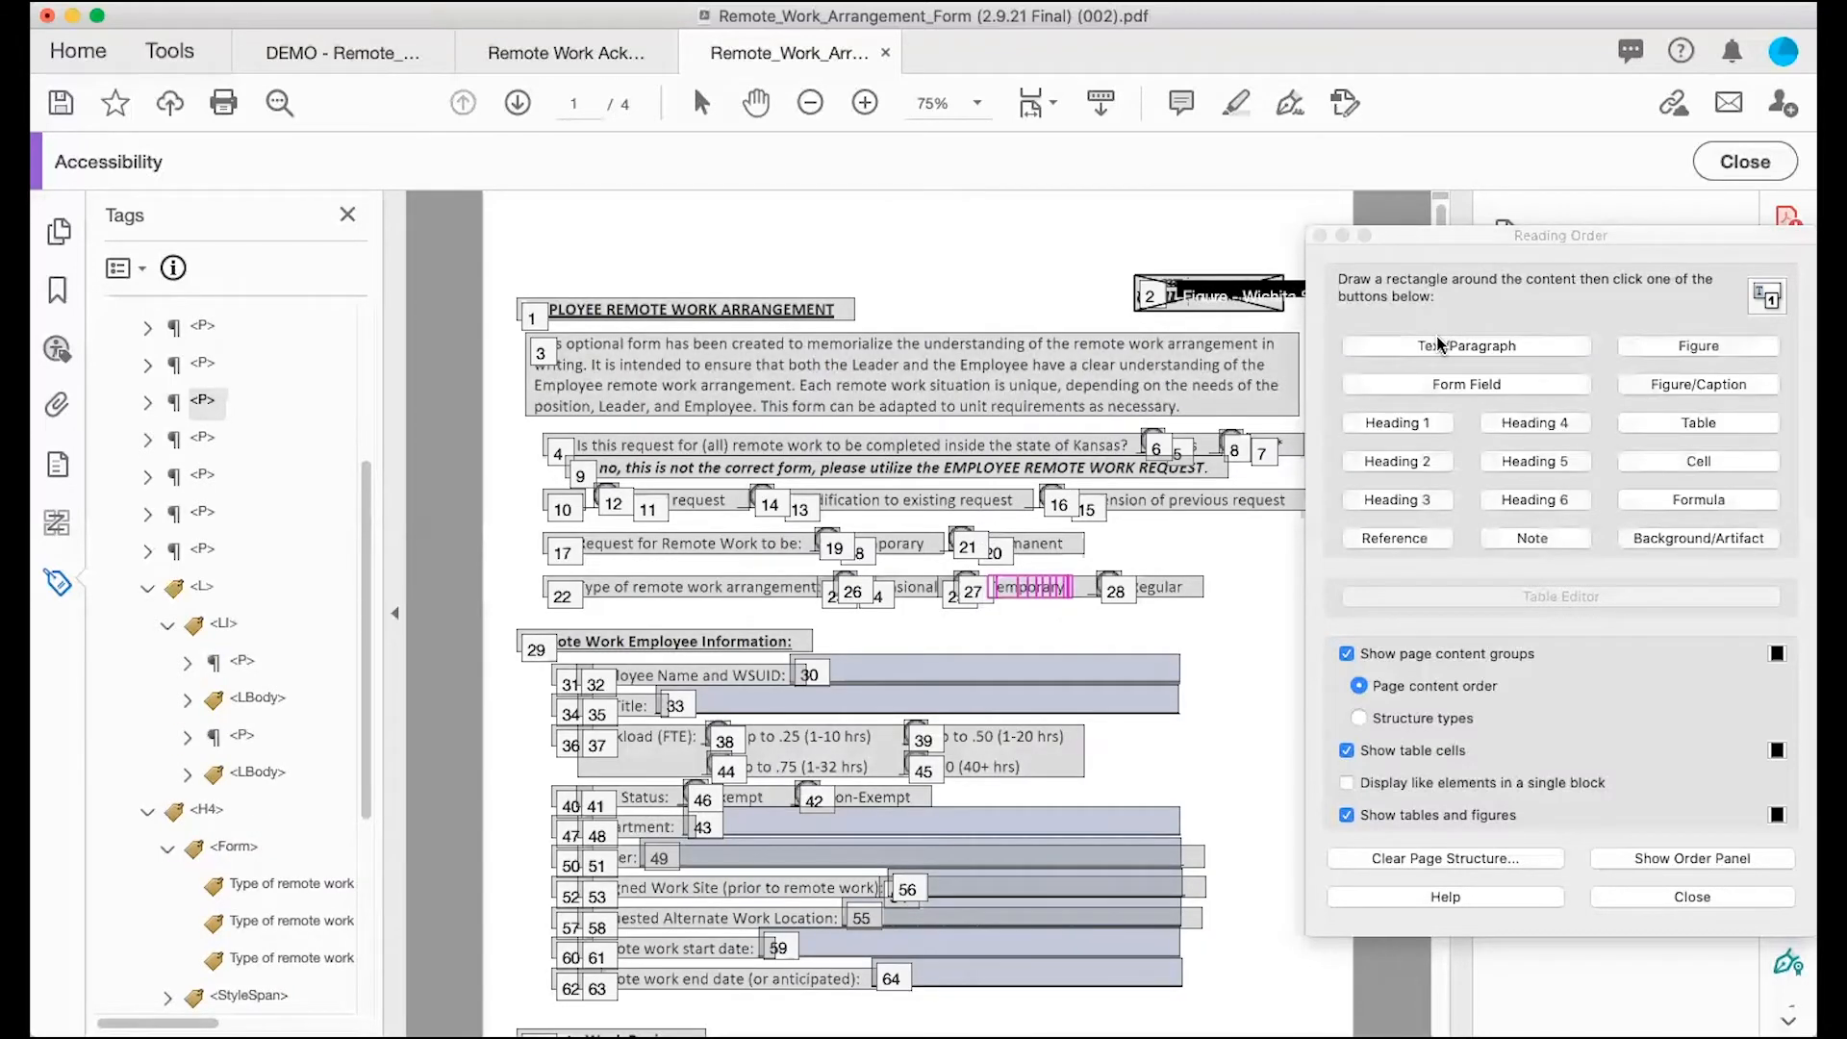
pyautogui.click(1440, 344)
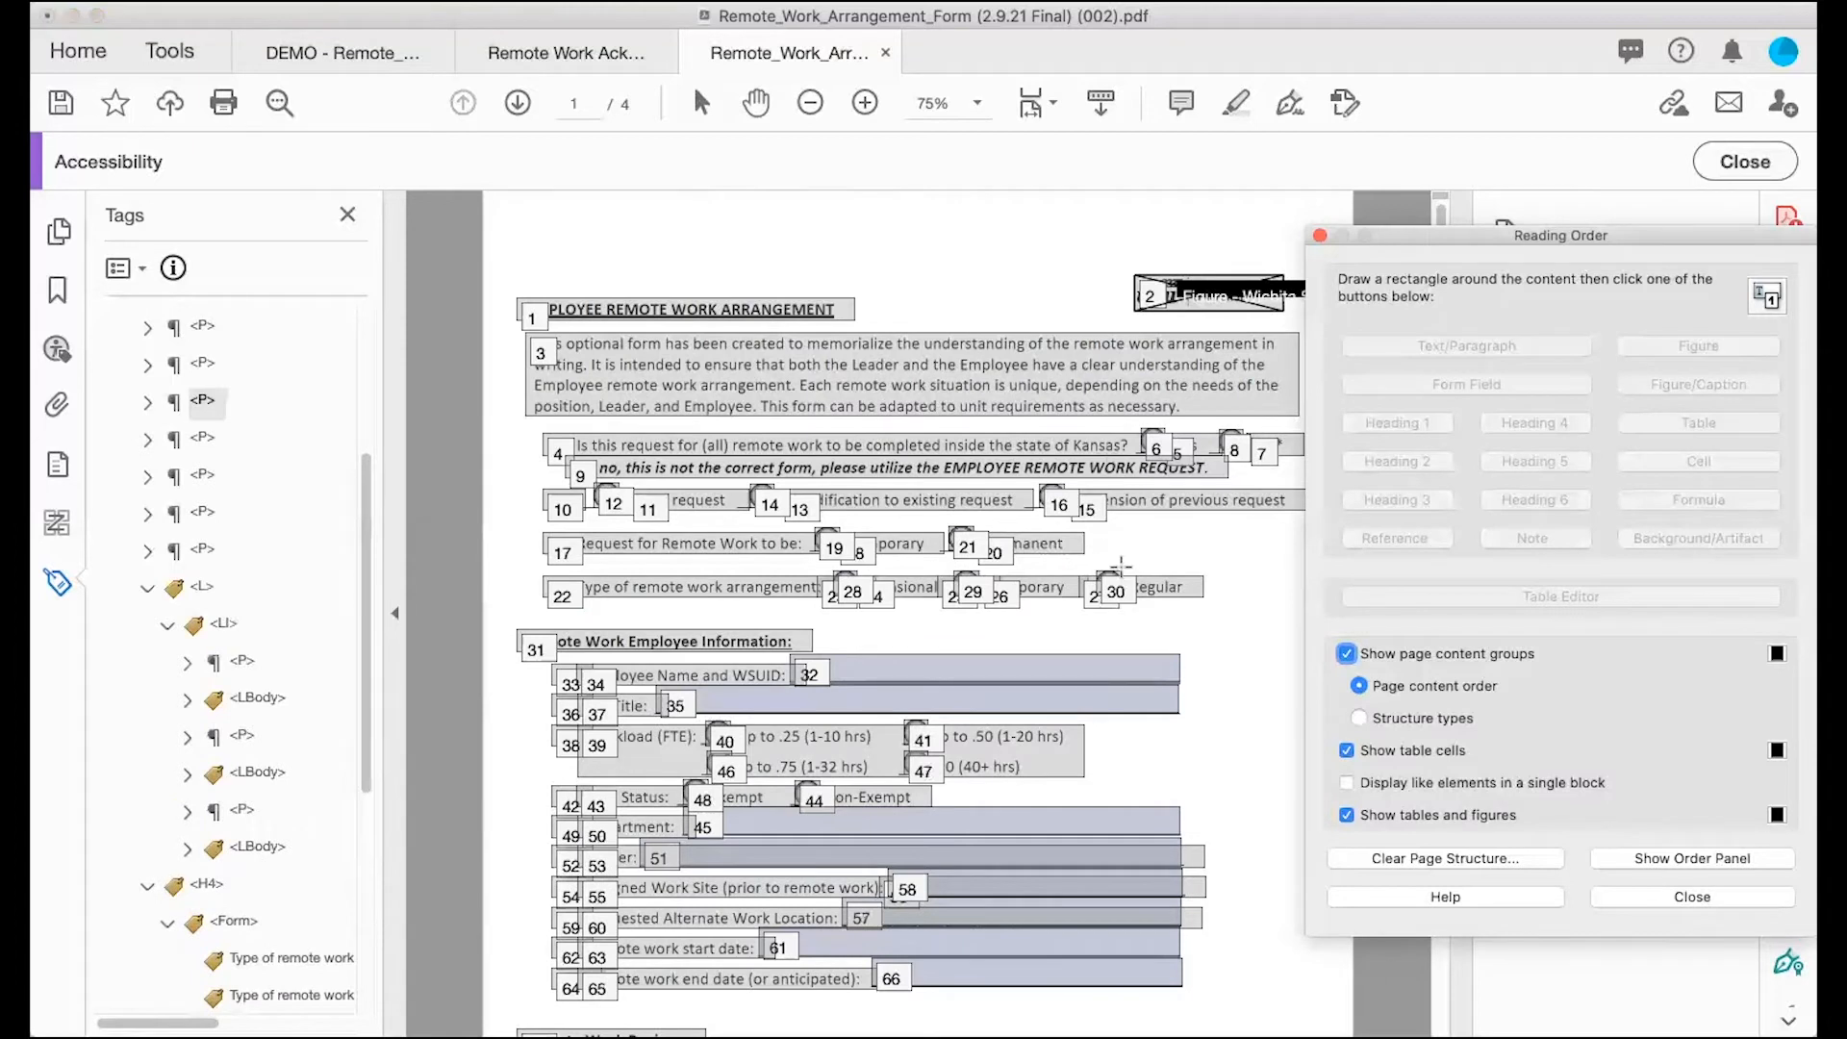
pyautogui.moveTo(1123, 567); pyautogui.dragTo(1200, 617)
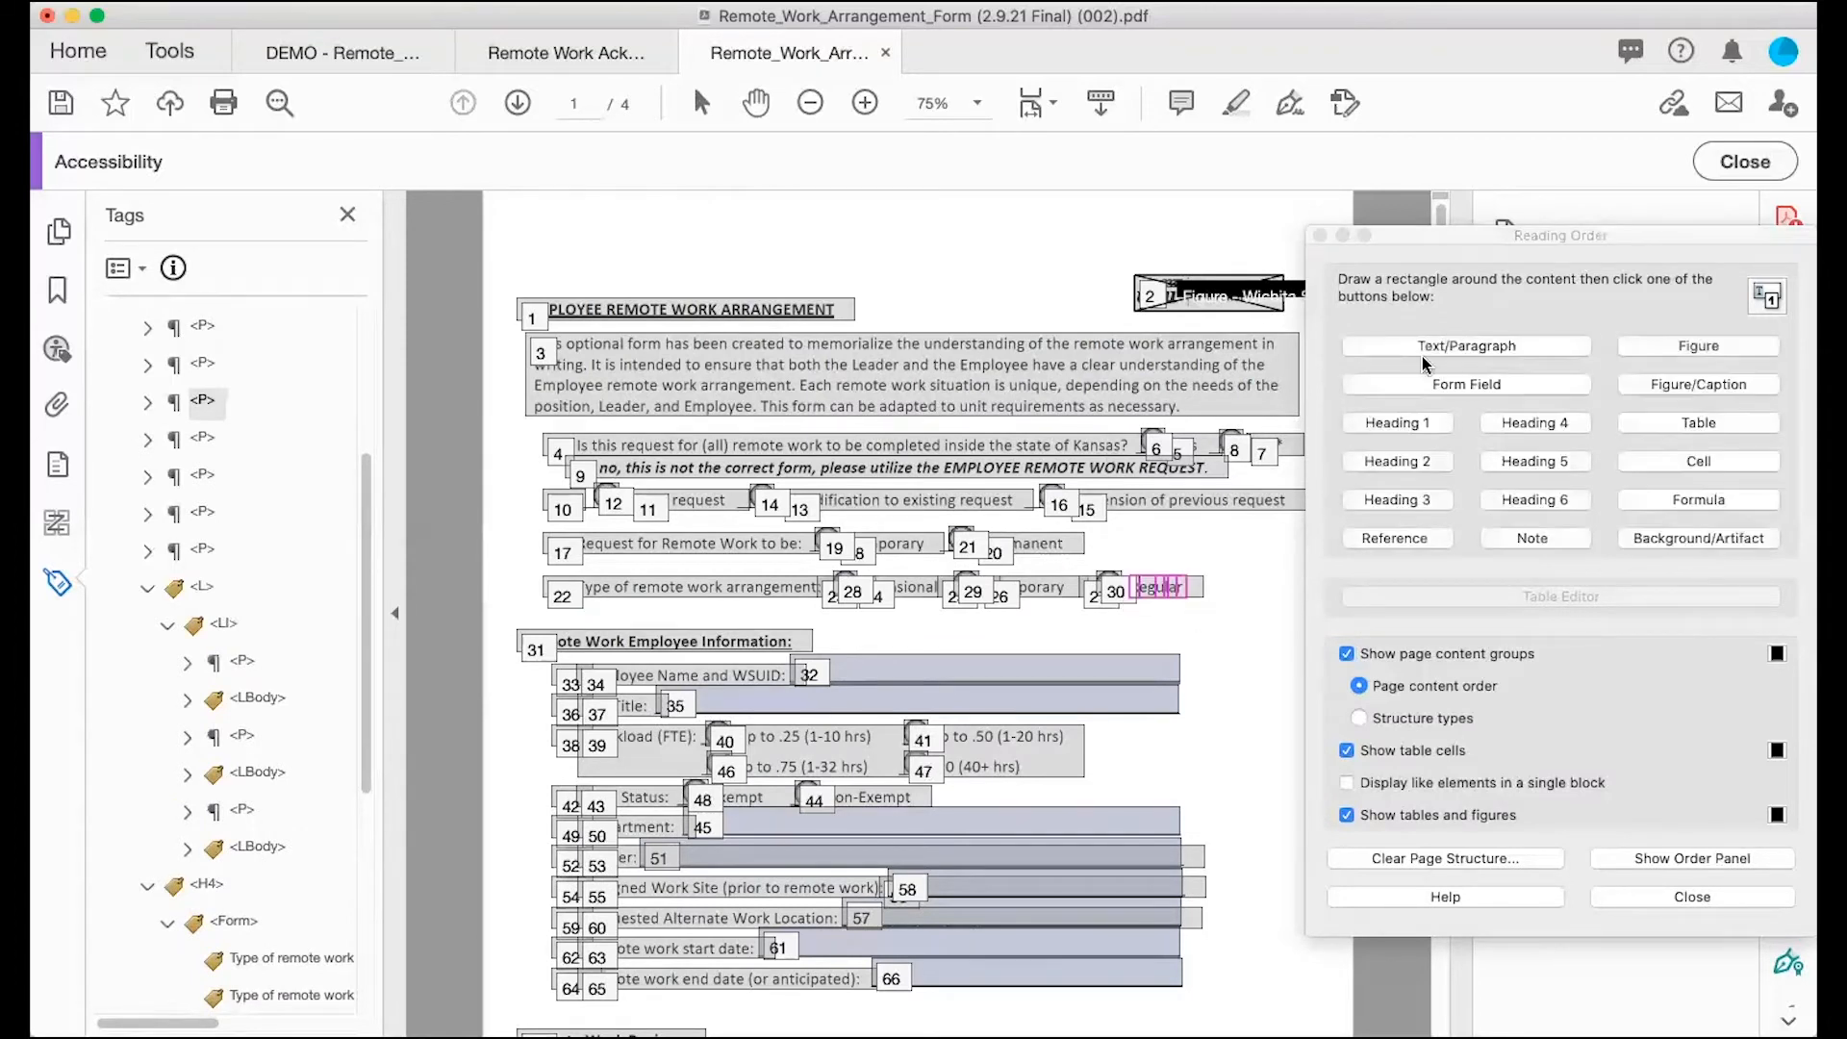
pyautogui.click(1447, 348)
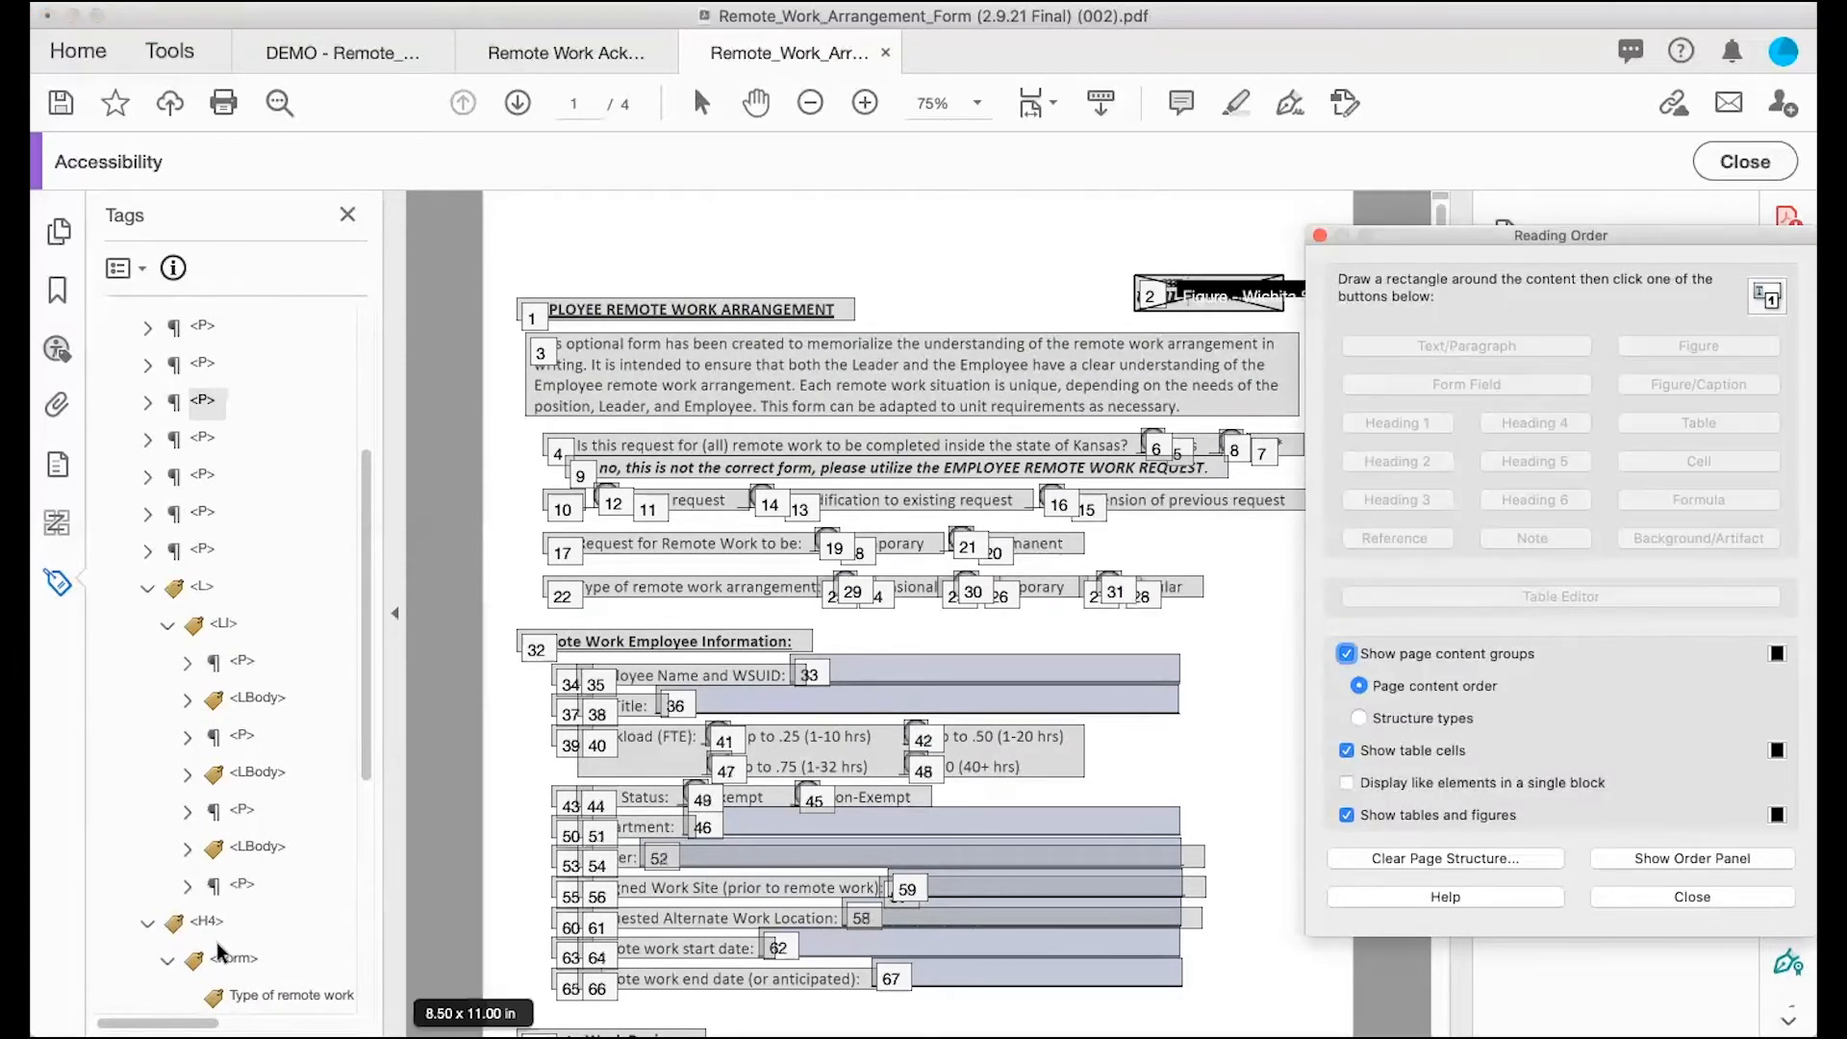
# Step: Move the four question 4 paragraph tags out of the list item to sit in order directly above the <L> tag
pyautogui.click(243, 662)
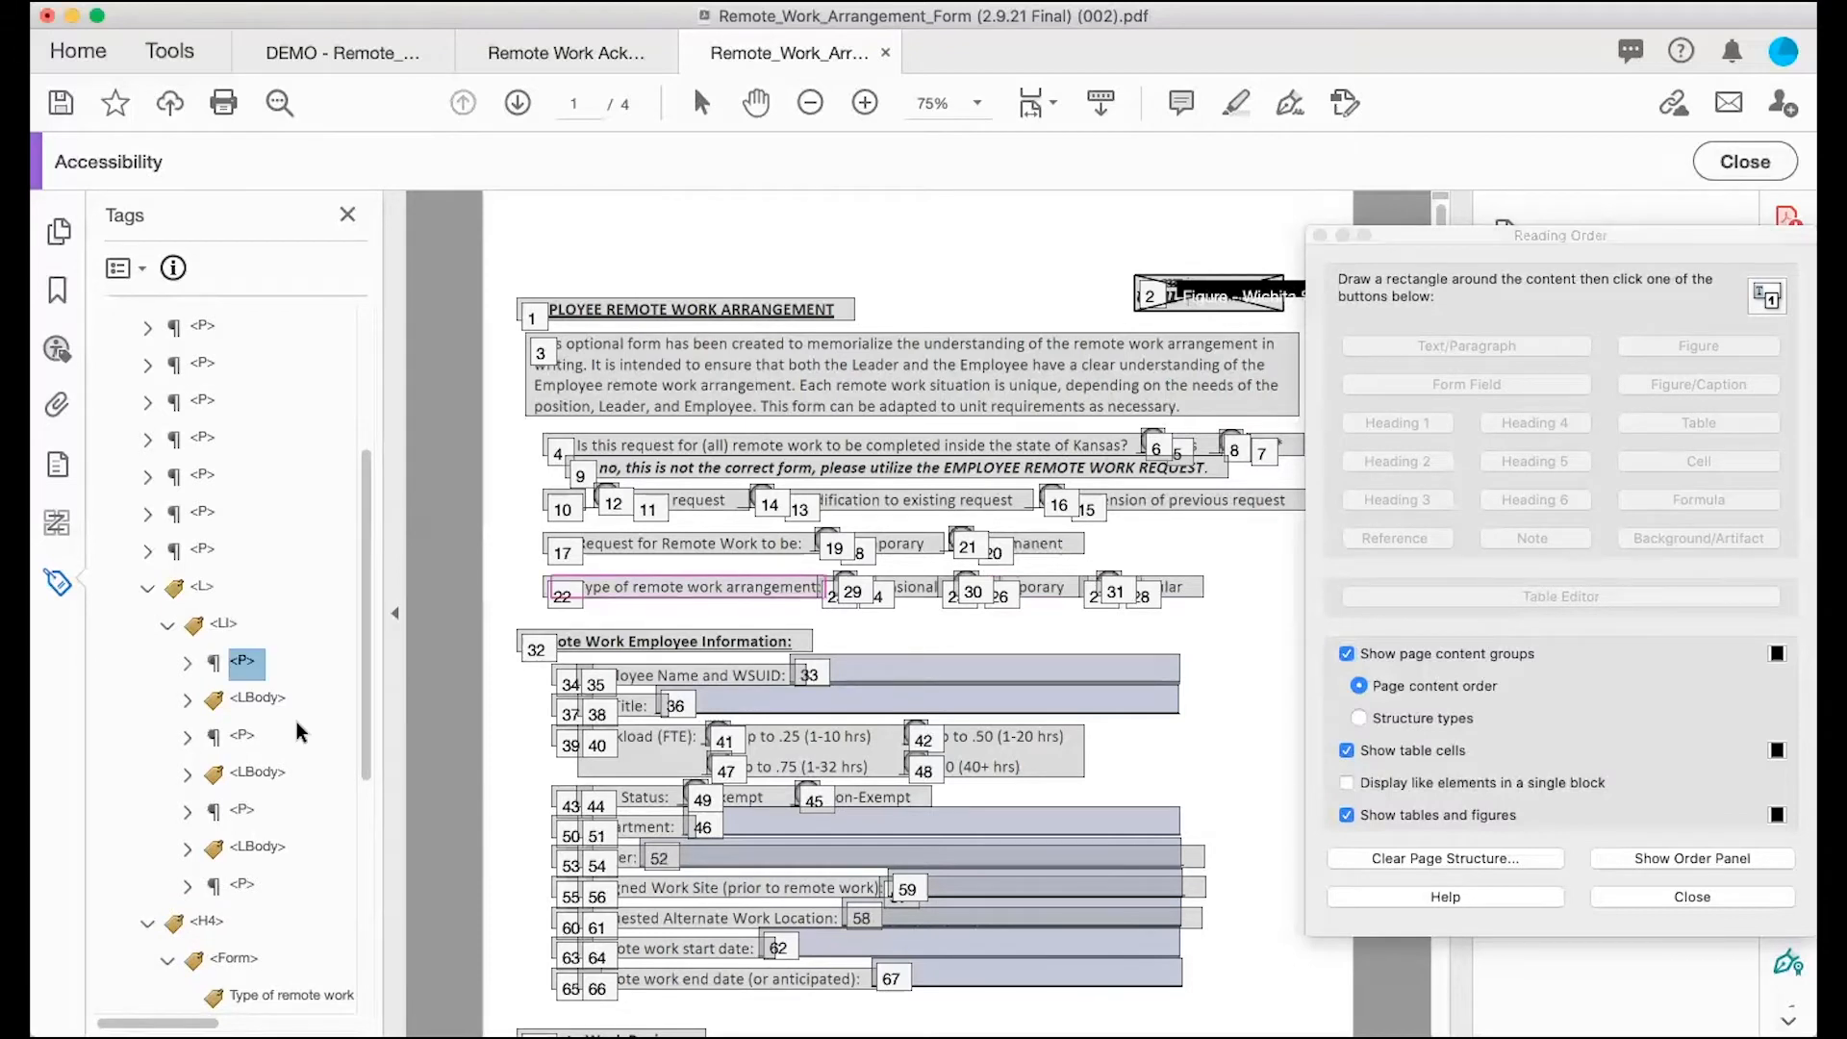
pyautogui.moveTo(246, 664); pyautogui.dragTo(200, 579)
pyautogui.click(243, 738)
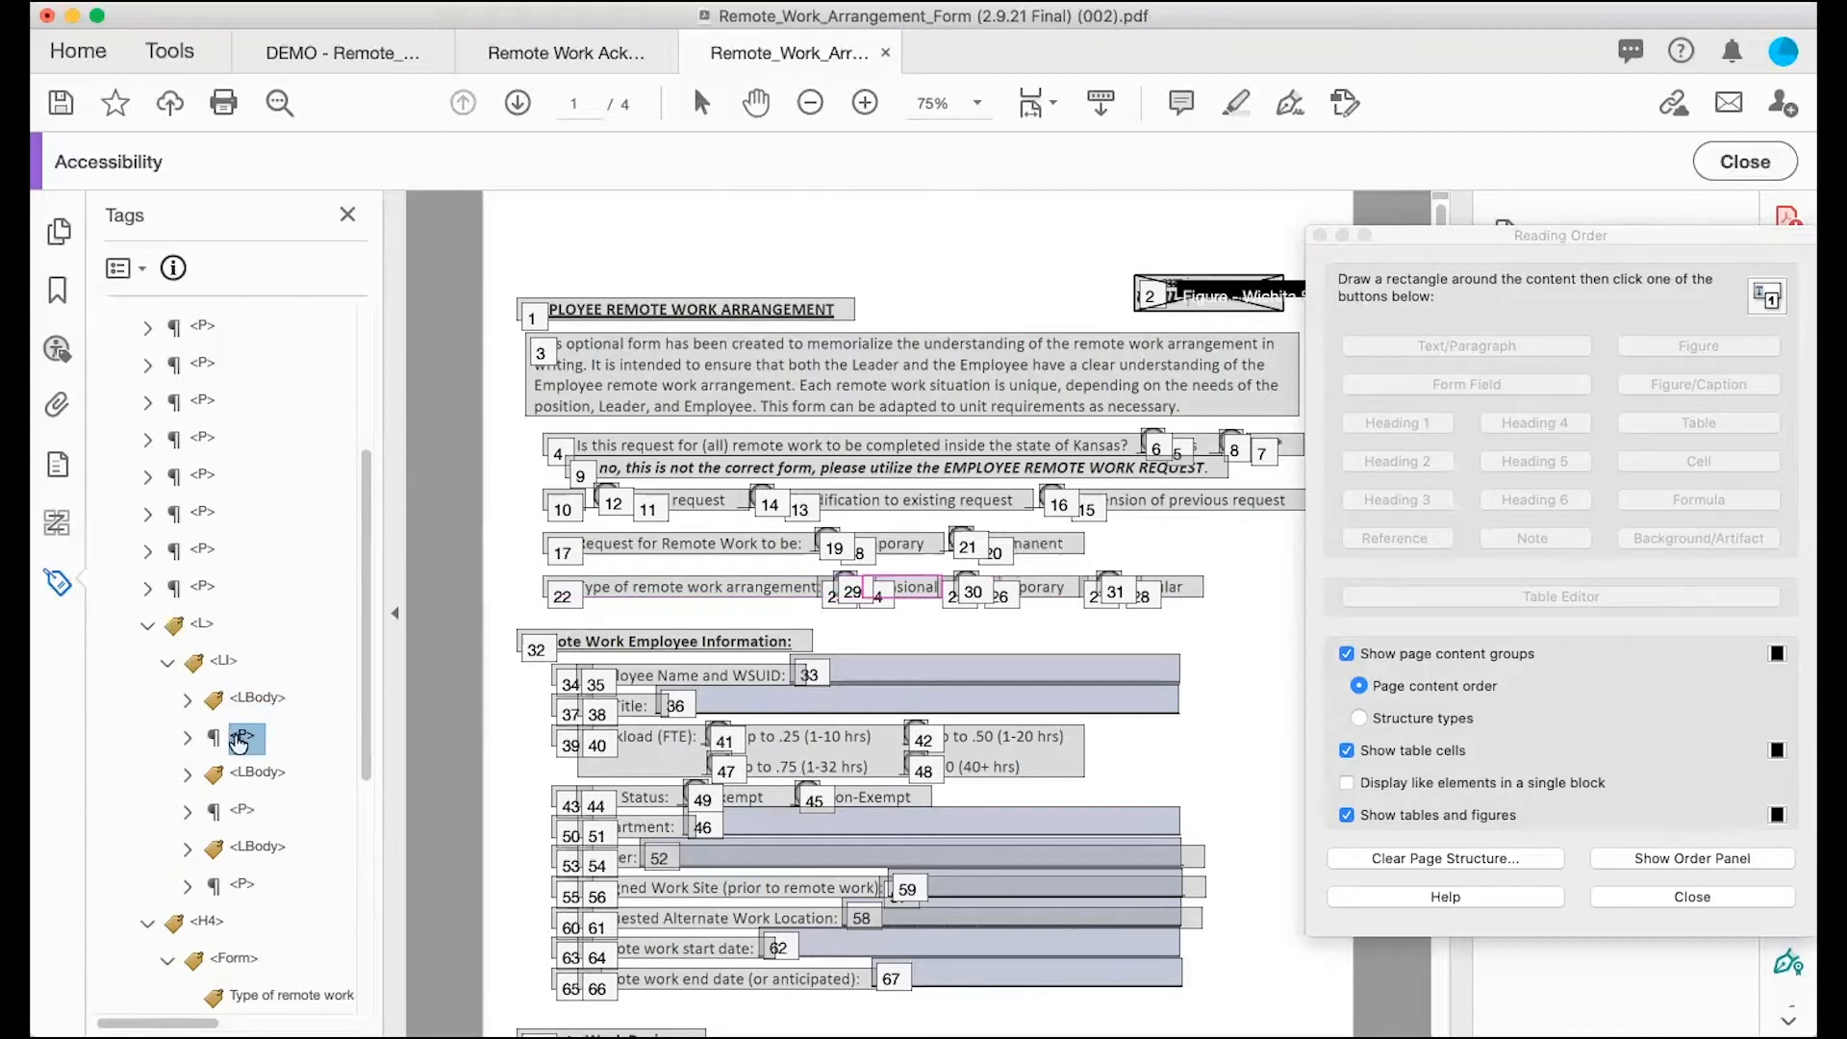
pyautogui.moveTo(246, 740); pyautogui.dragTo(198, 620)
pyautogui.click(243, 813)
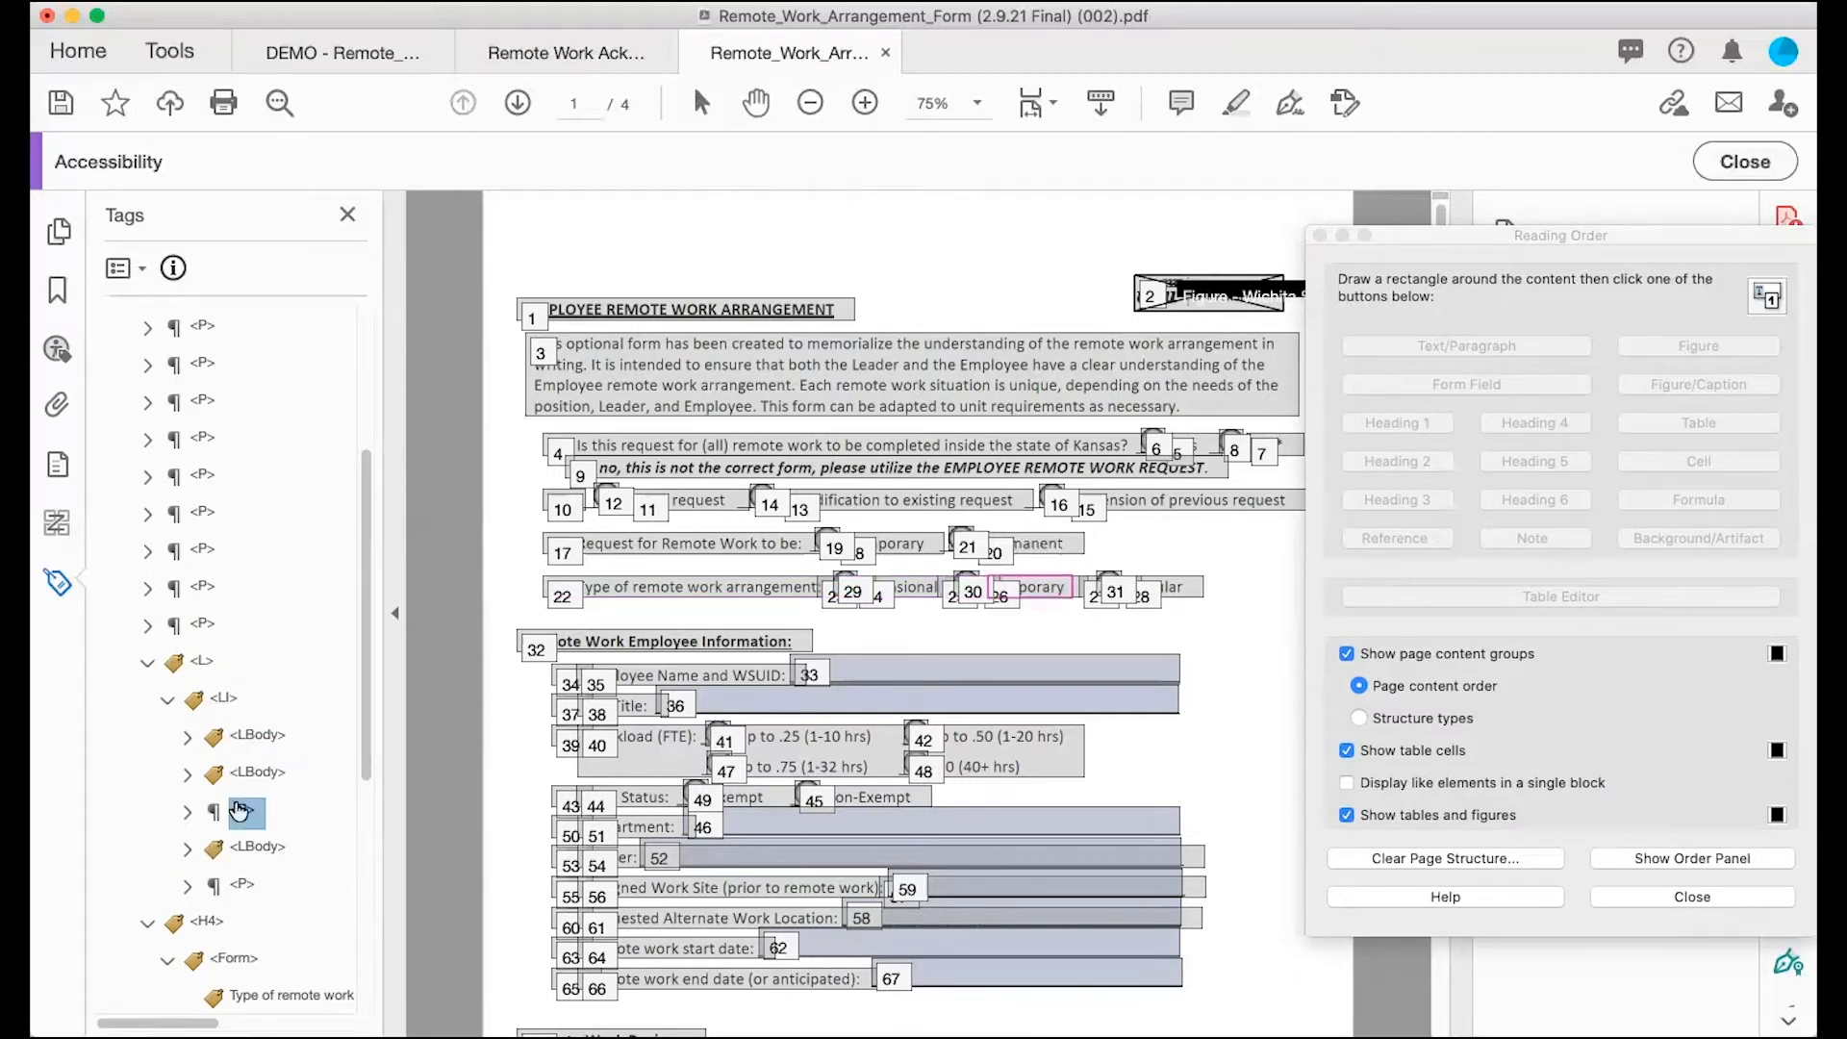
pyautogui.moveTo(243, 813); pyautogui.dragTo(197, 662)
pyautogui.click(240, 882)
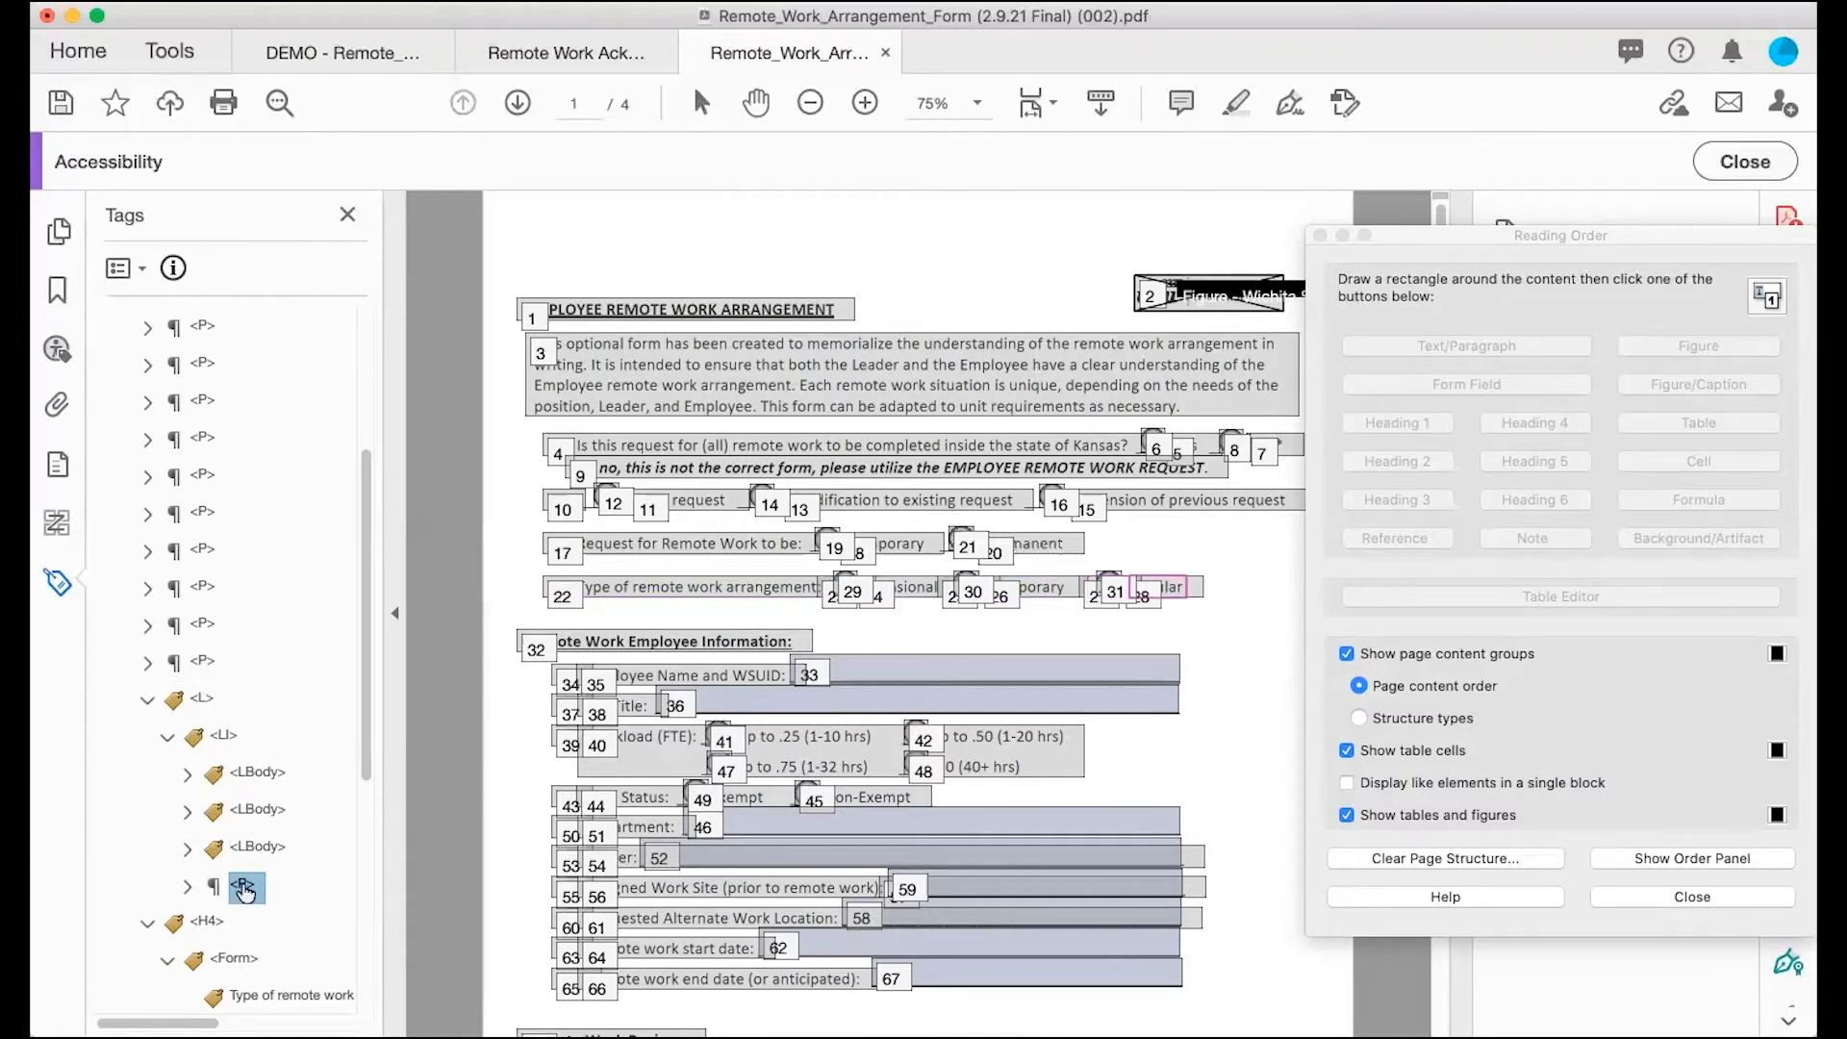
pyautogui.moveTo(243, 890); pyautogui.dragTo(191, 695)
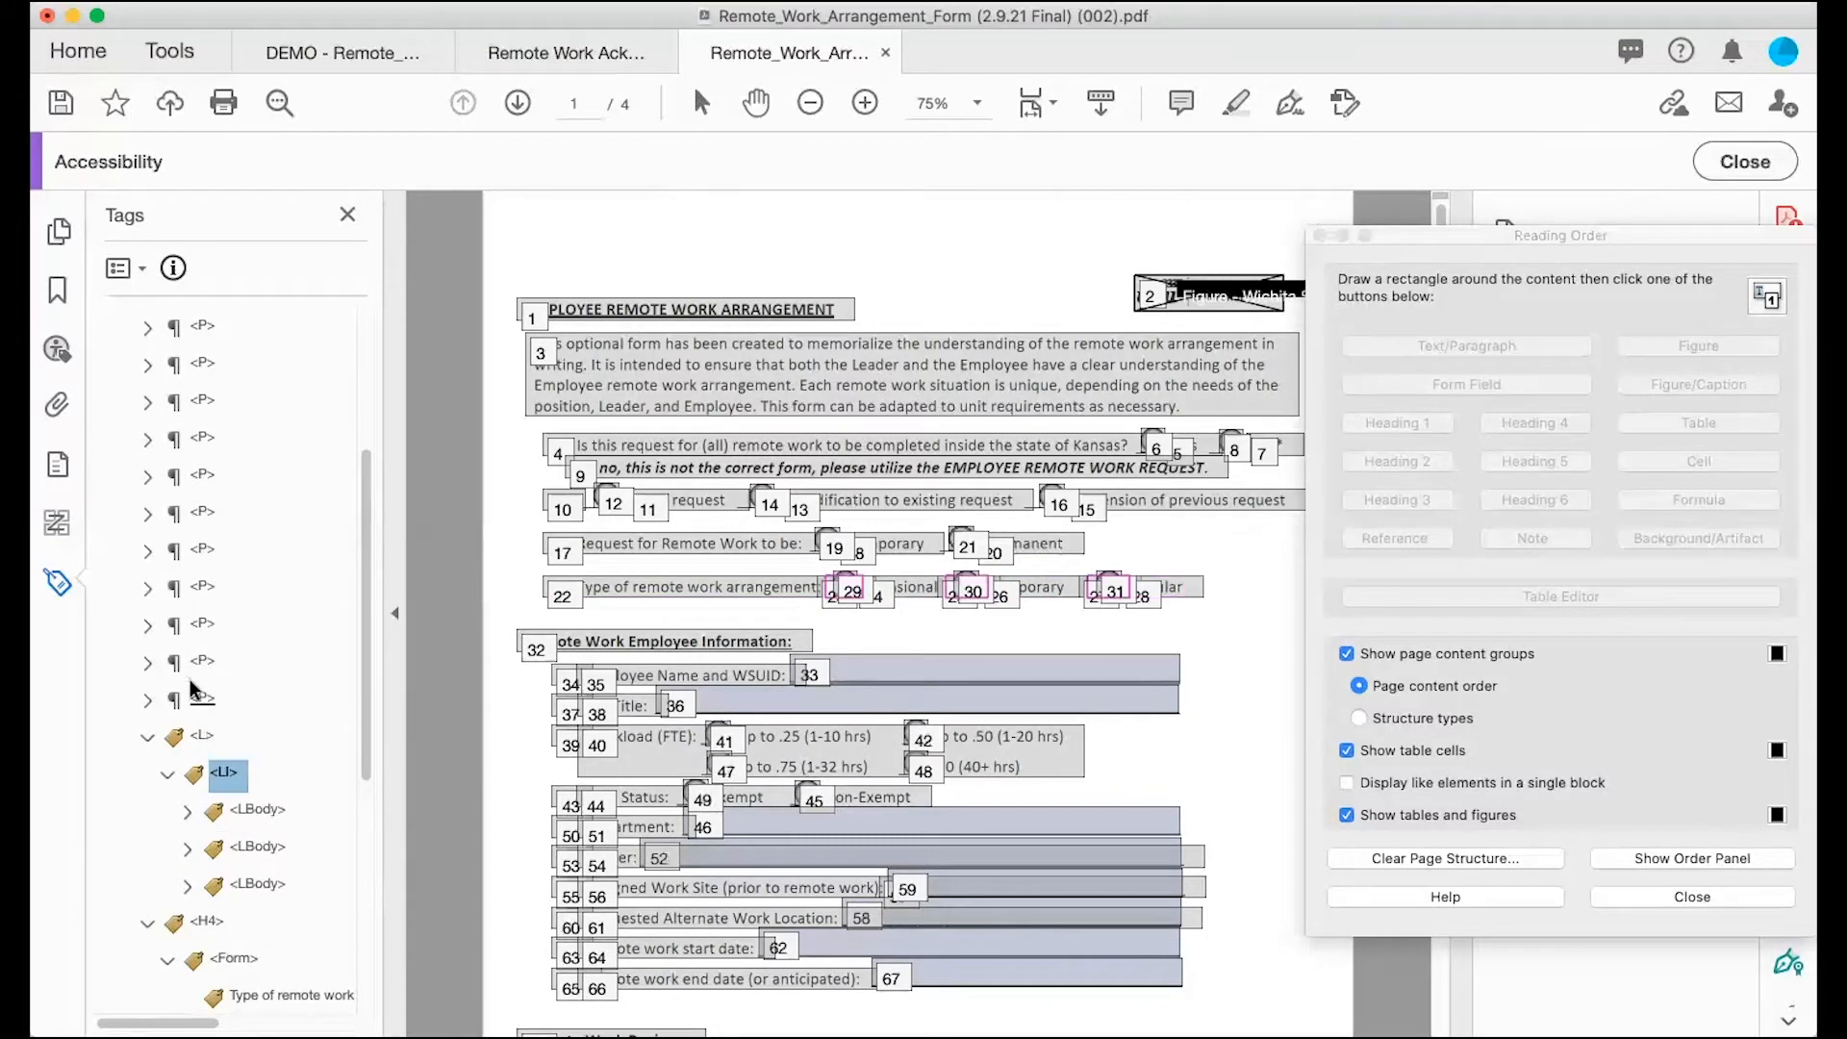
# Step: Expand the four question 4 paragraph tags to check the text and order of the label and its options
pyautogui.click(140, 579)
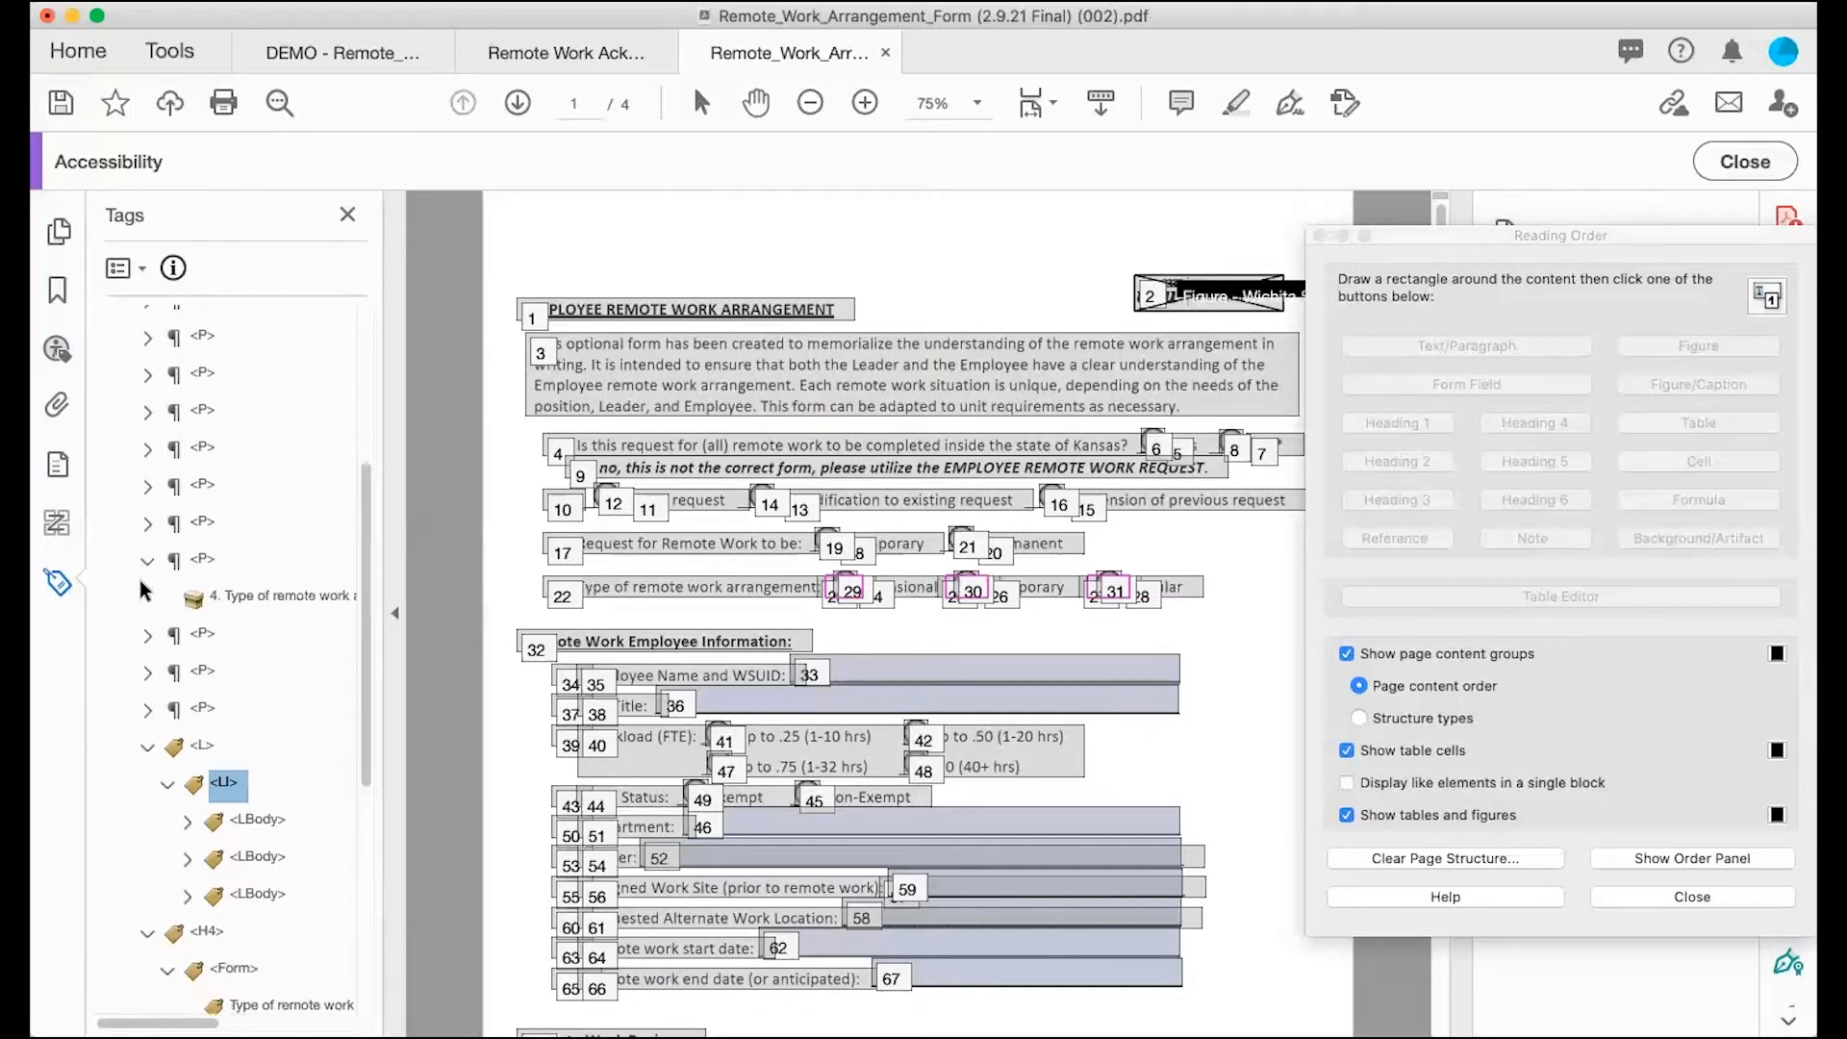
pyautogui.click(140, 596)
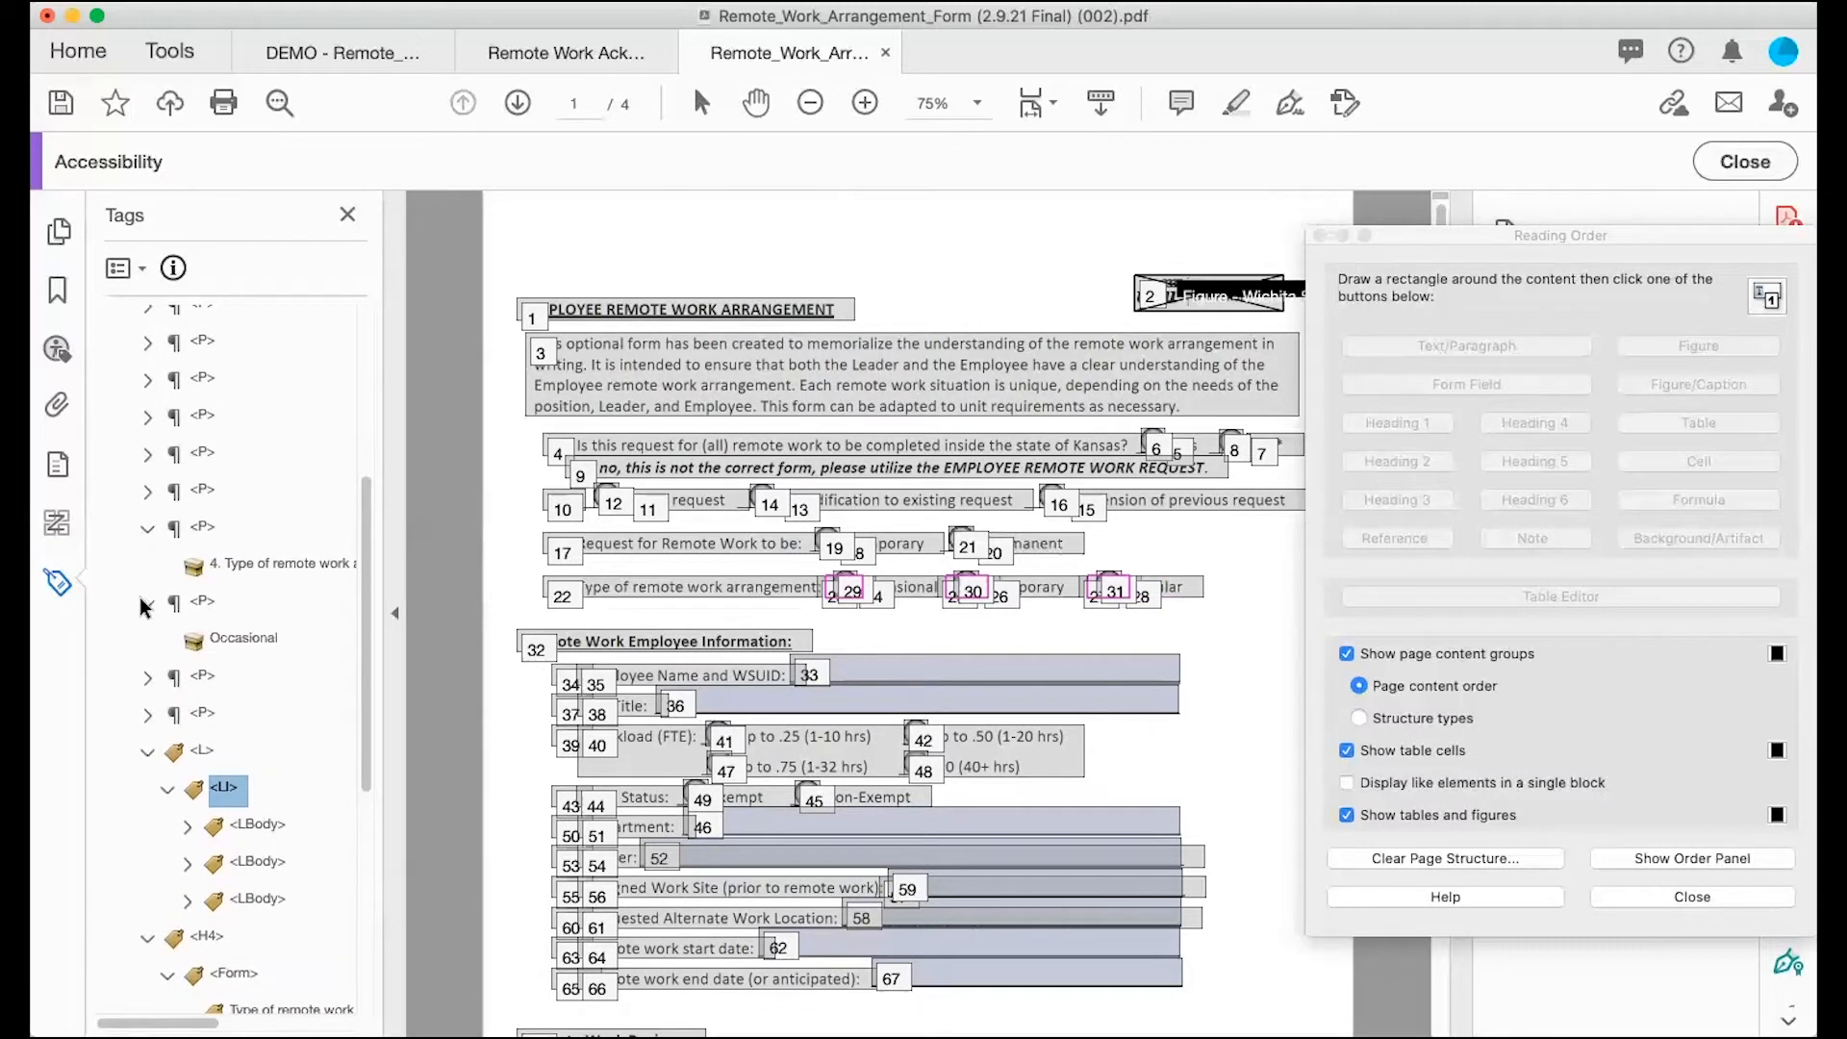
pyautogui.click(144, 680)
pyautogui.click(145, 753)
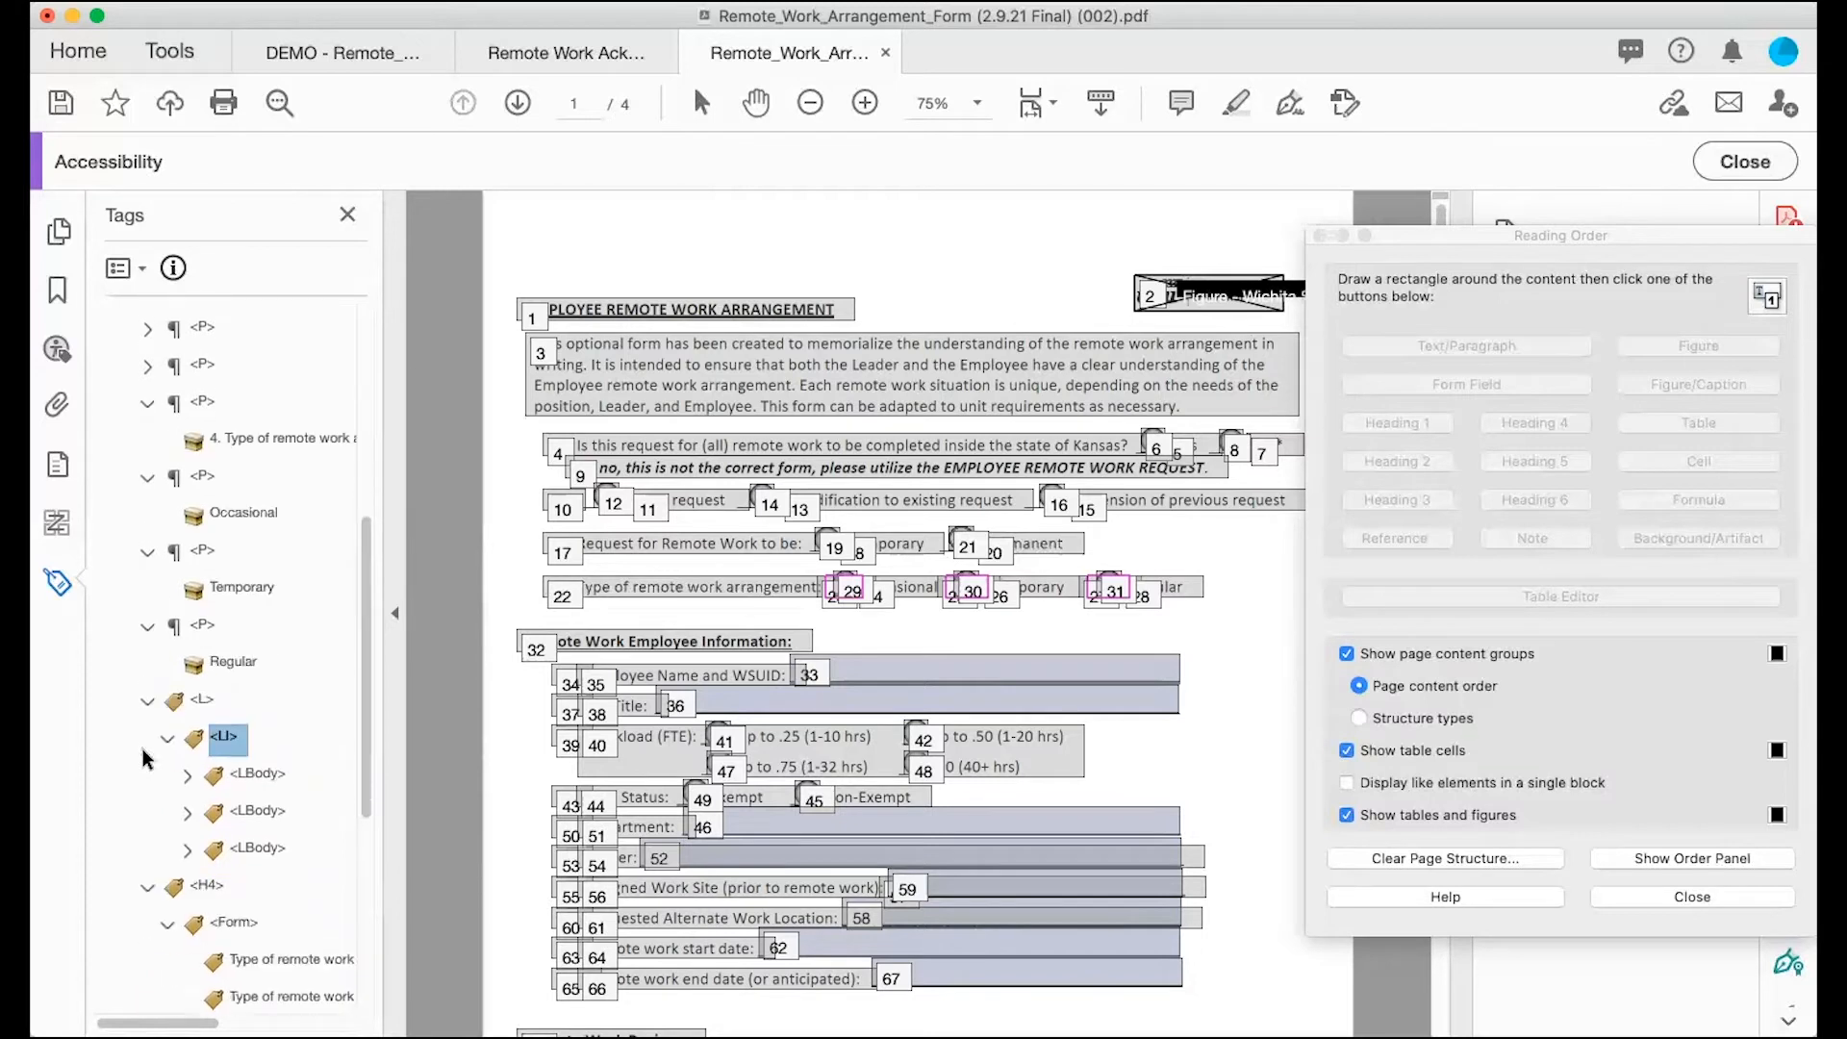
# Step: Change the underline content inside the first <LBody>, beside "Occasional", to an artifact
pyautogui.click(256, 748)
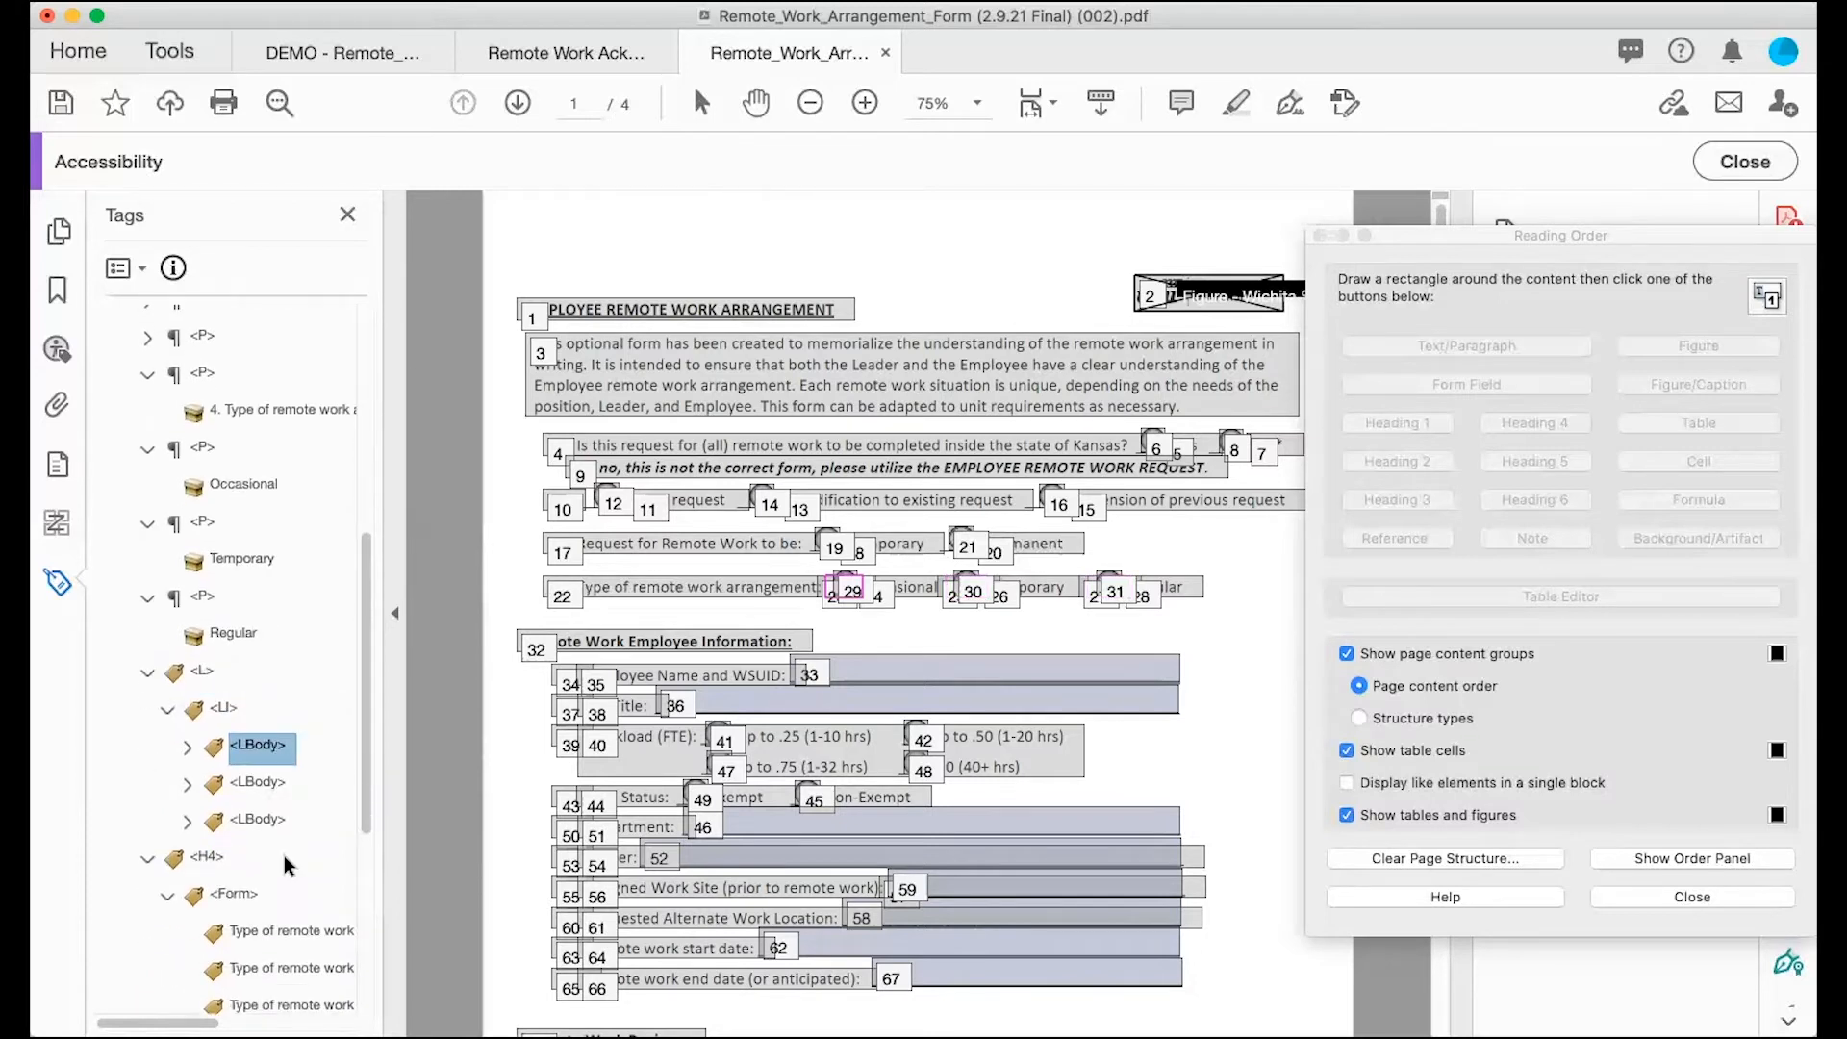
pyautogui.click(186, 746)
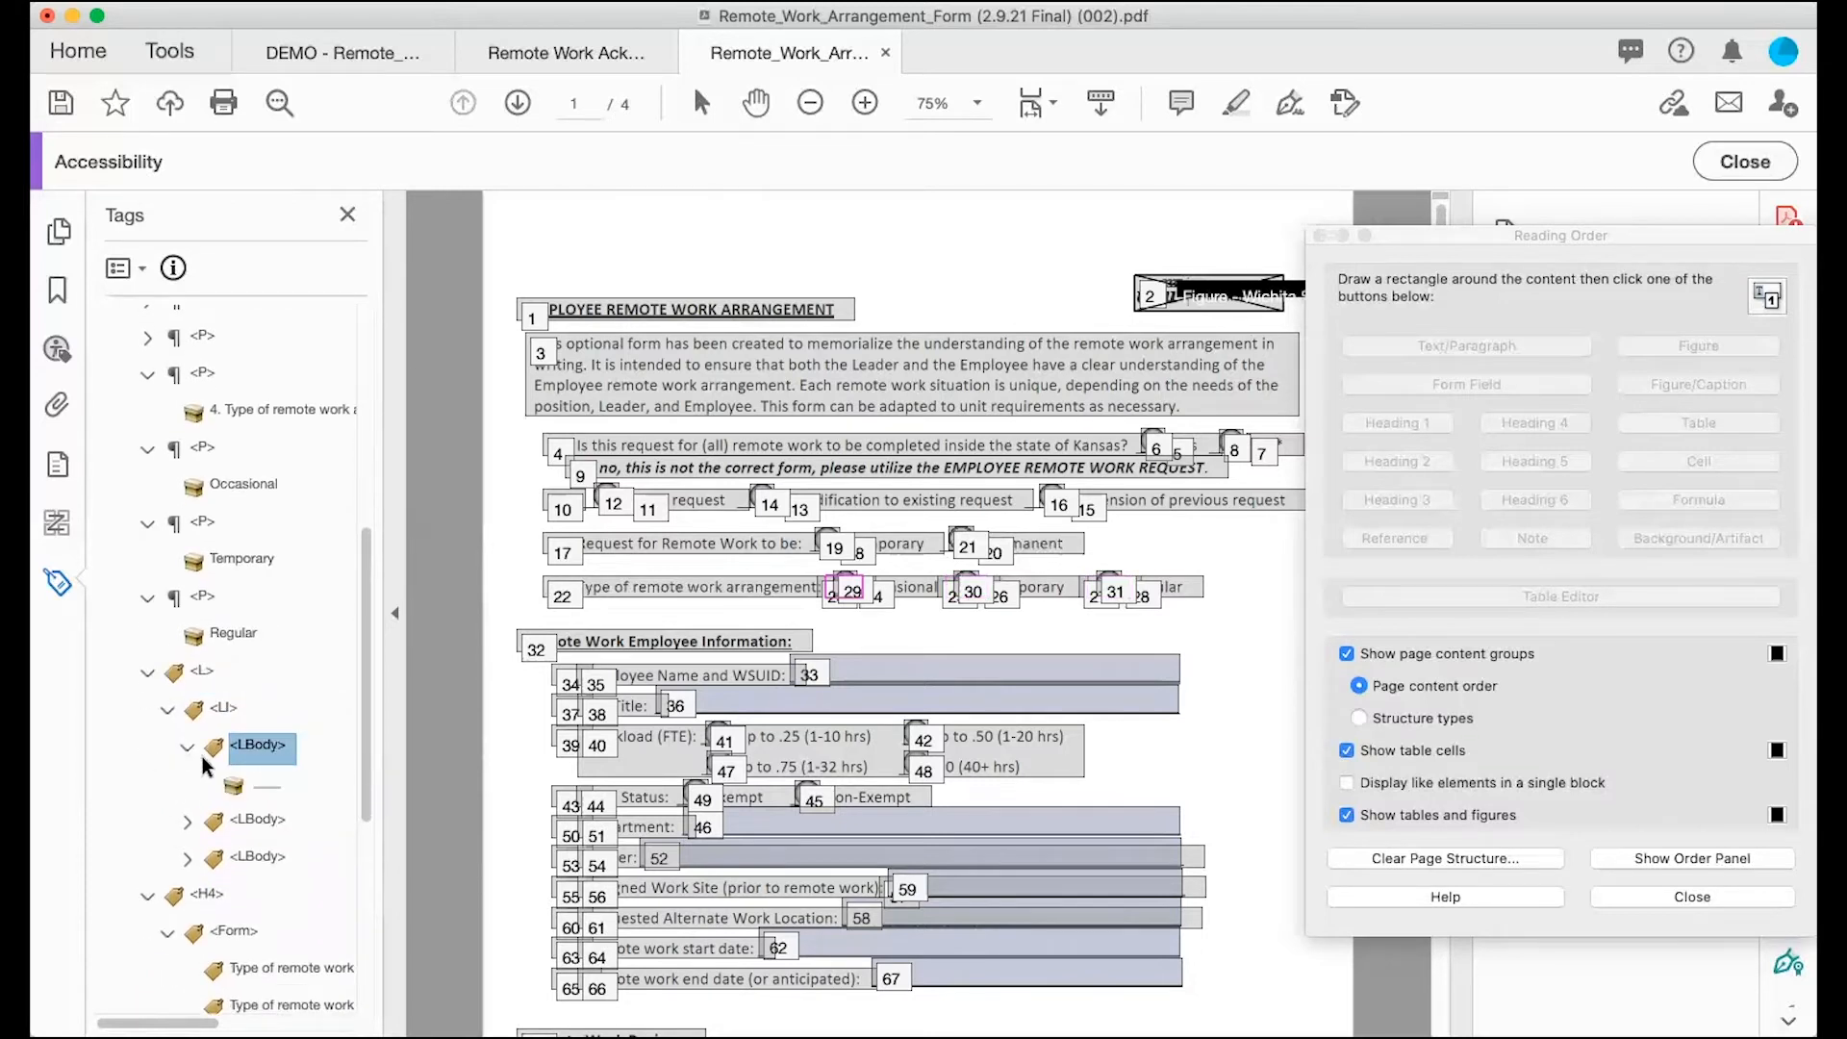
pyautogui.click(270, 789)
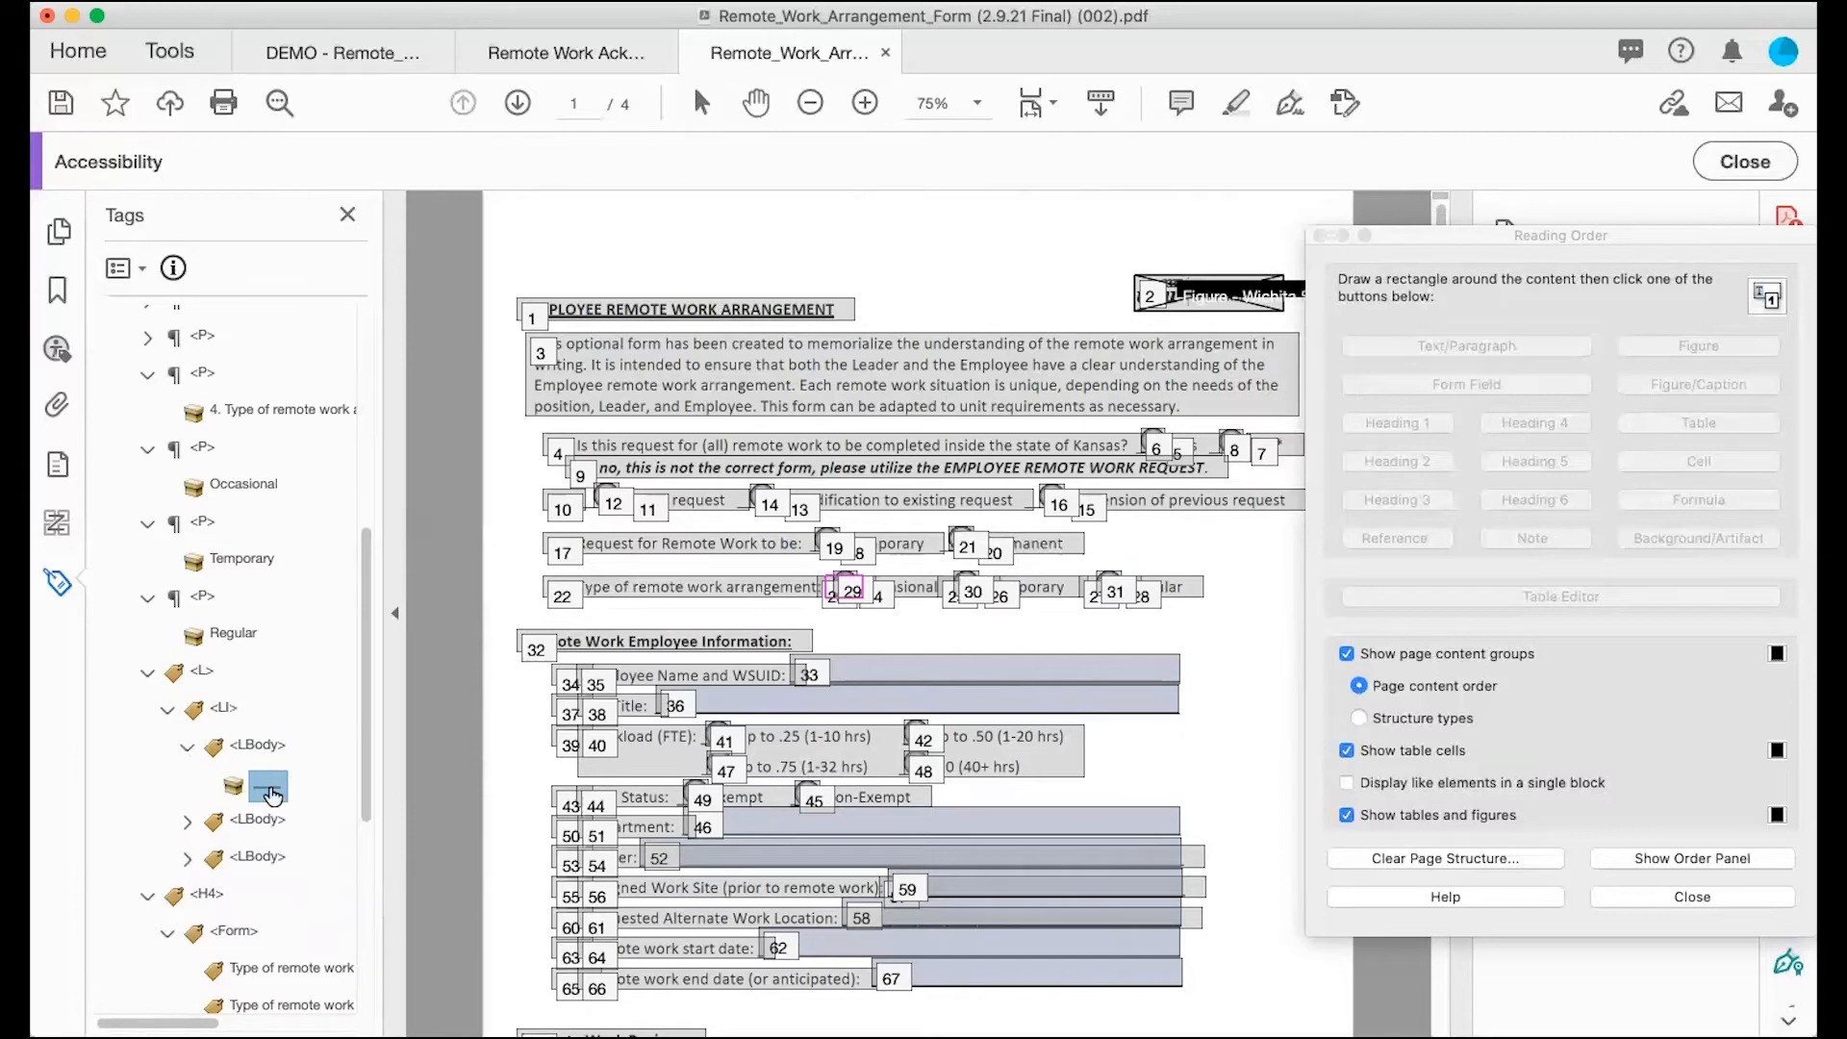
pyautogui.rightClick(273, 793)
pyautogui.click(312, 756)
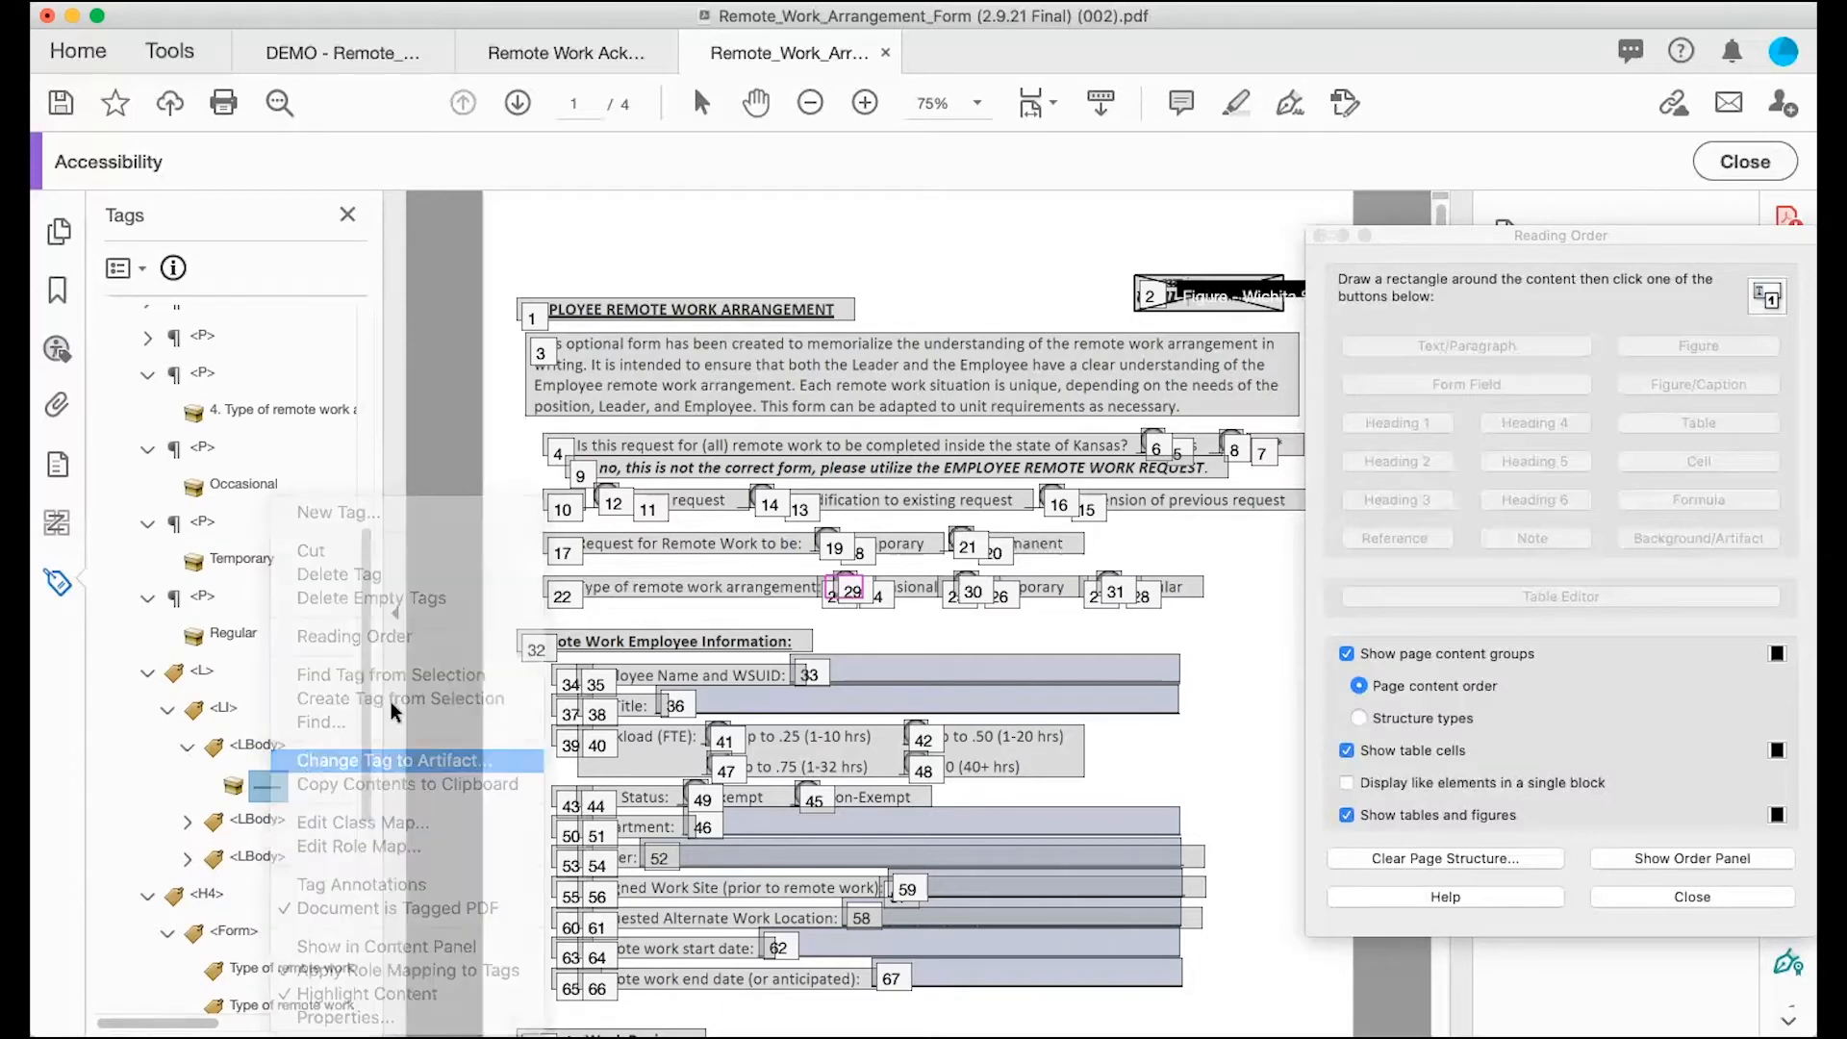
pyautogui.click(972, 599)
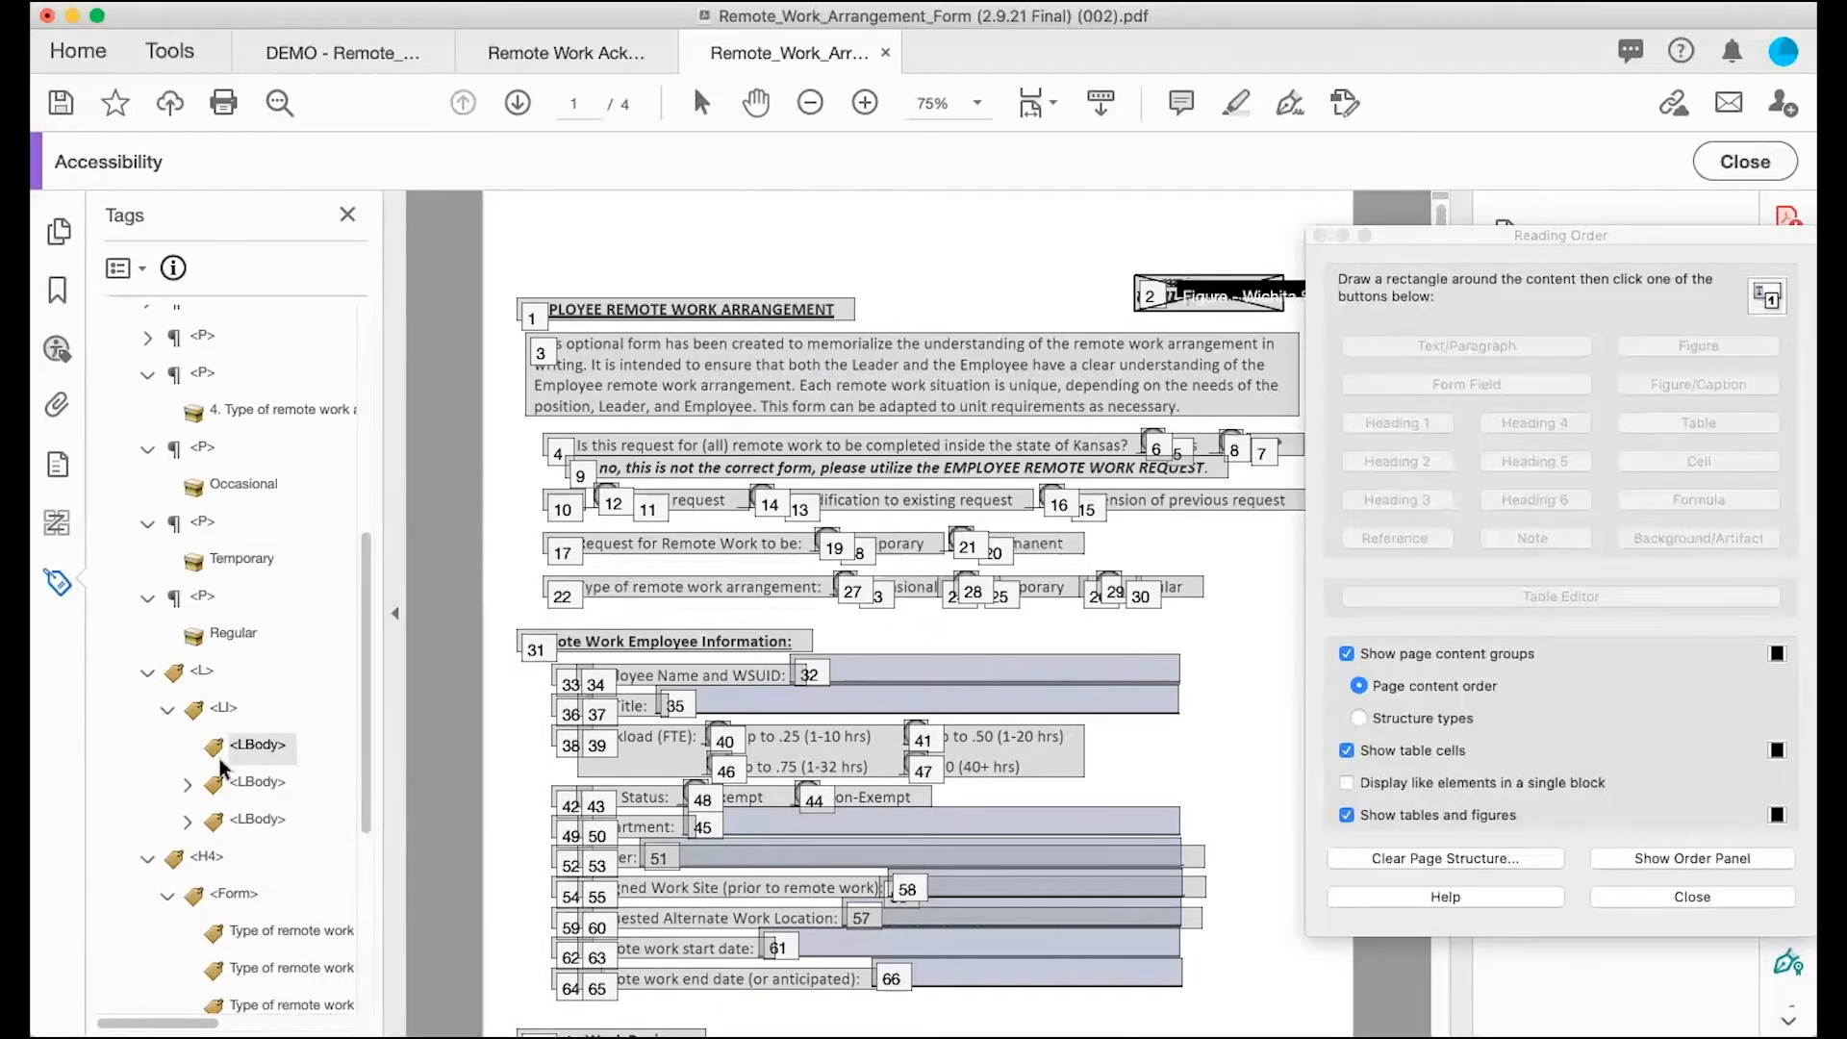
# Step: Change the underline content inside the remaining two <LBody> tags to Page artifacts
pyautogui.click(185, 785)
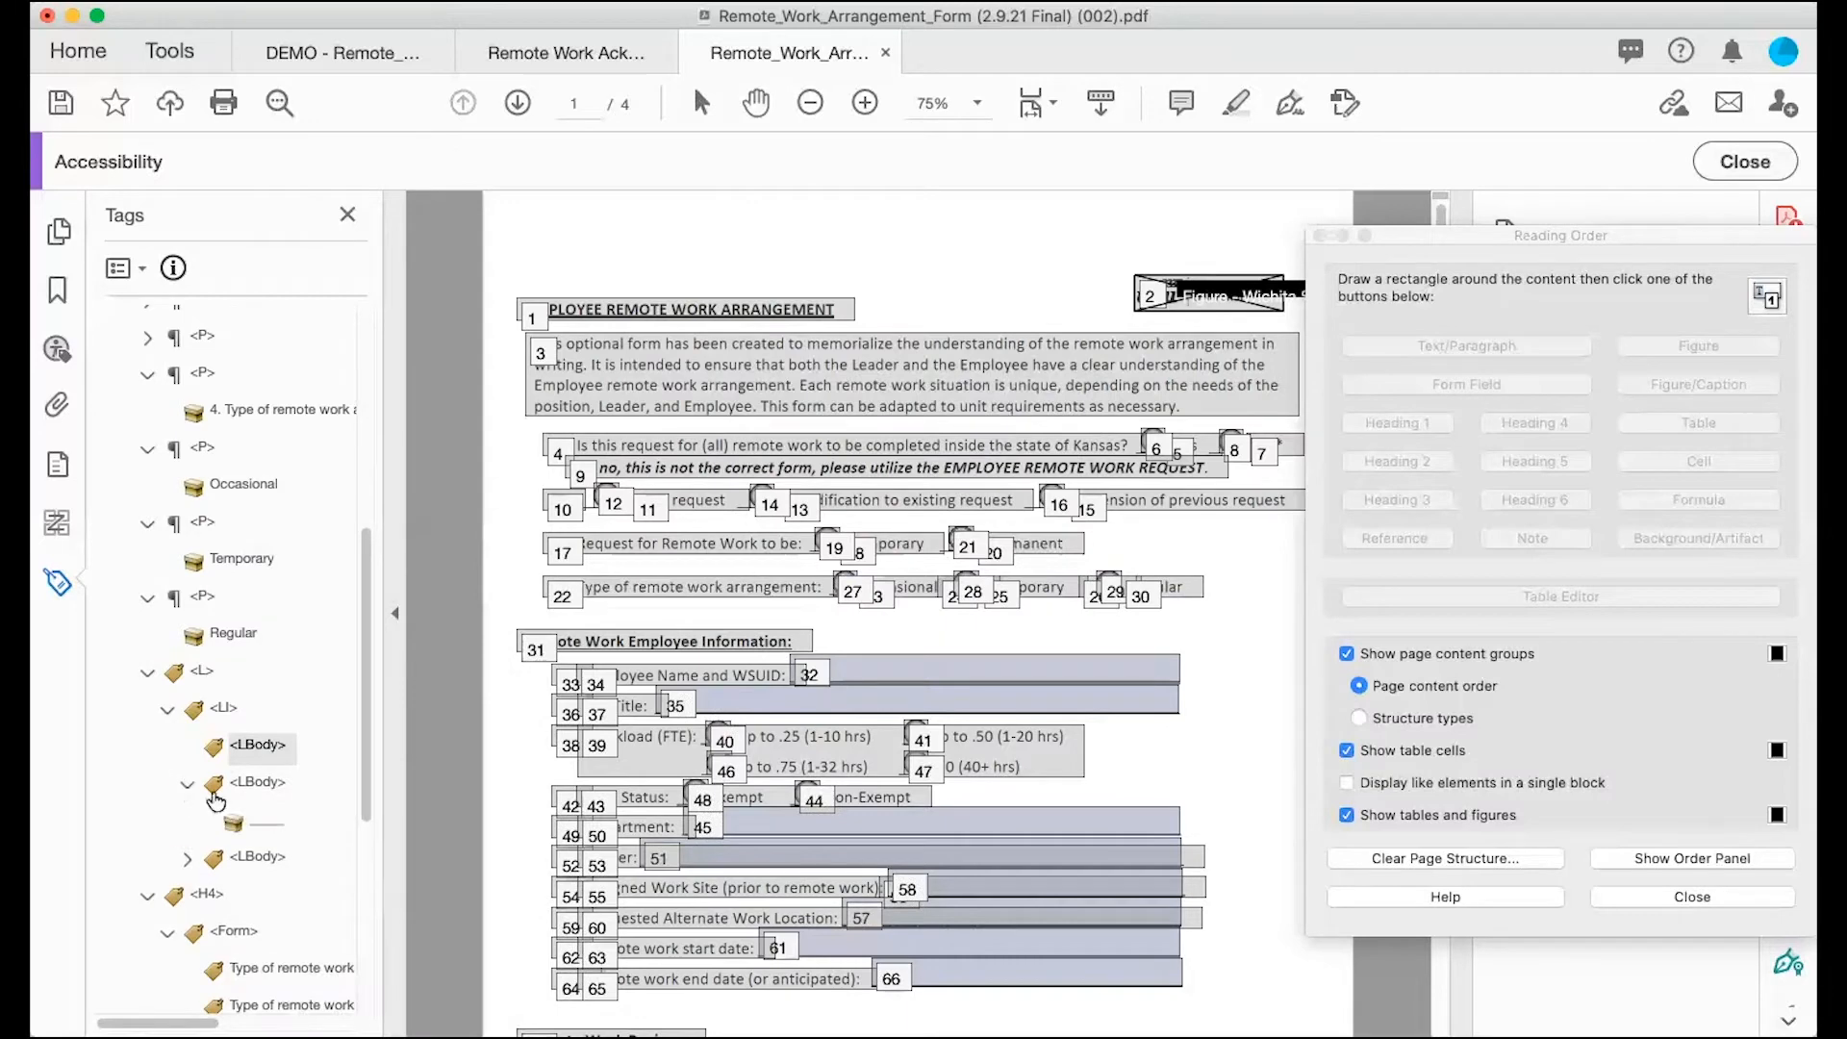
pyautogui.rightClick(266, 829)
pyautogui.click(313, 758)
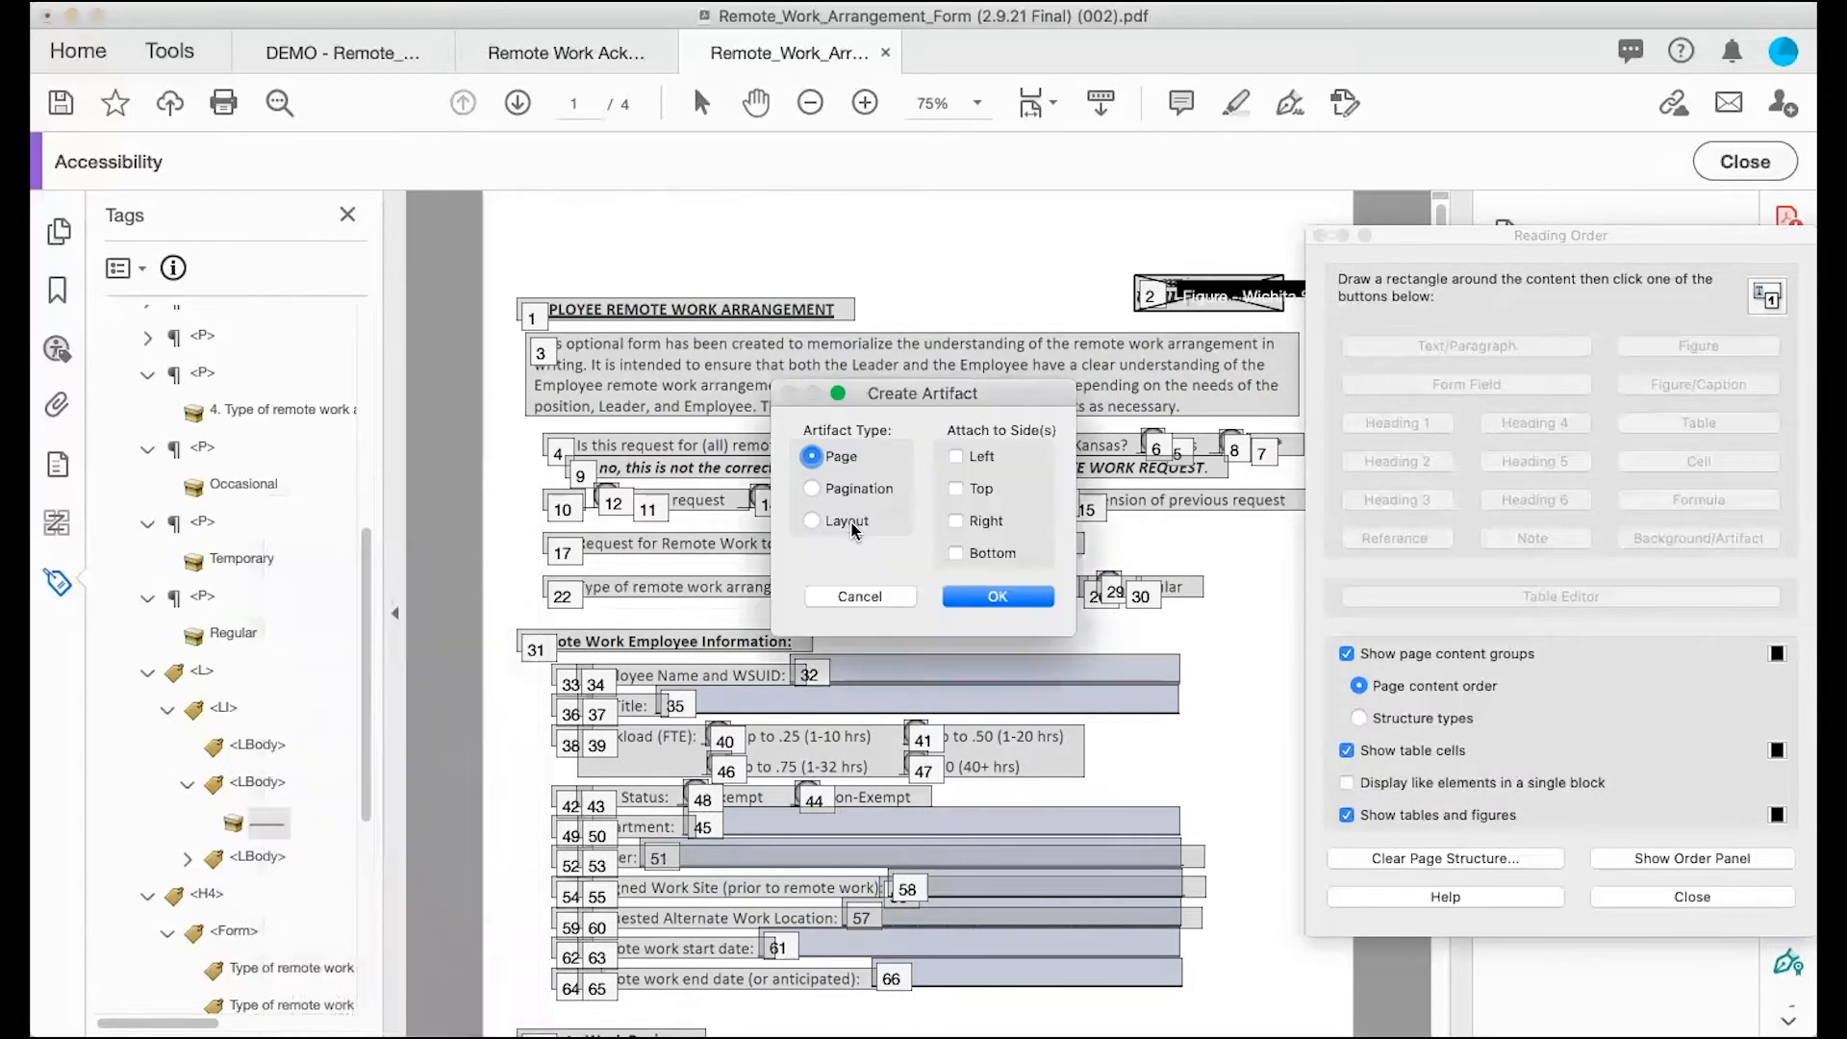
pyautogui.click(984, 597)
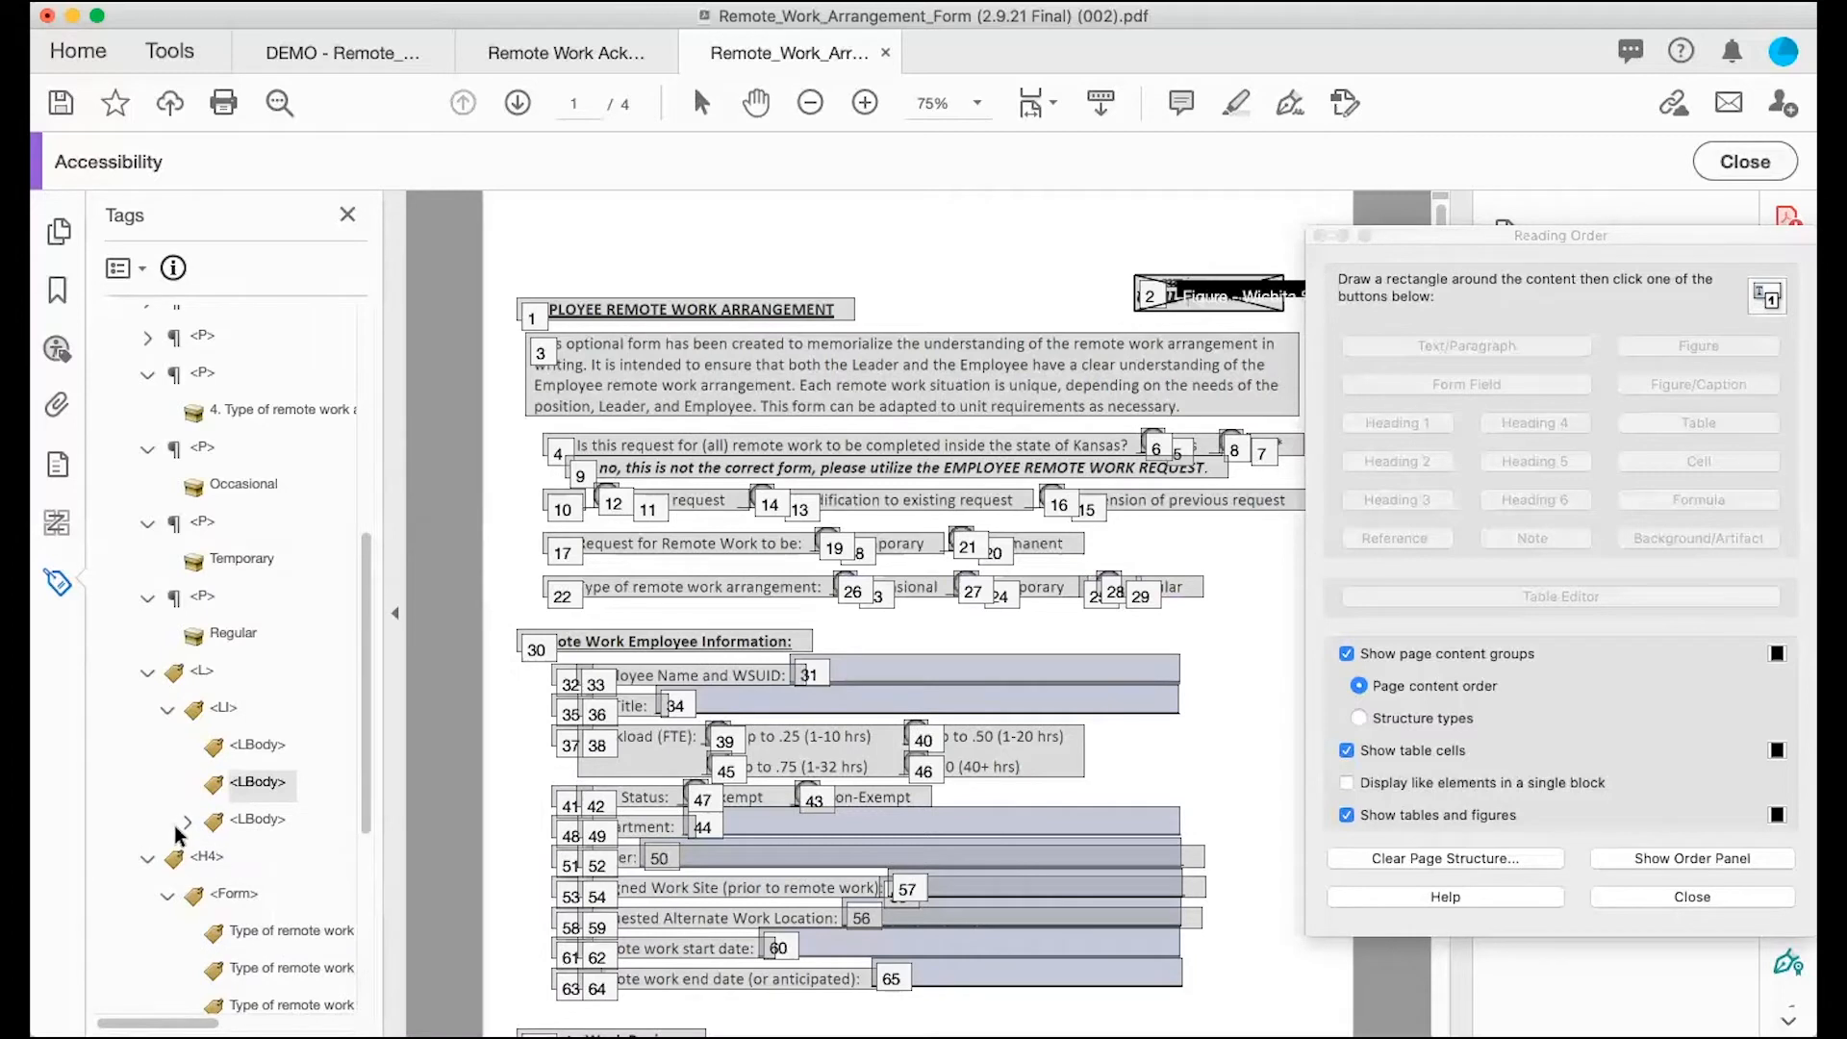
pyautogui.click(185, 824)
pyautogui.rightClick(258, 862)
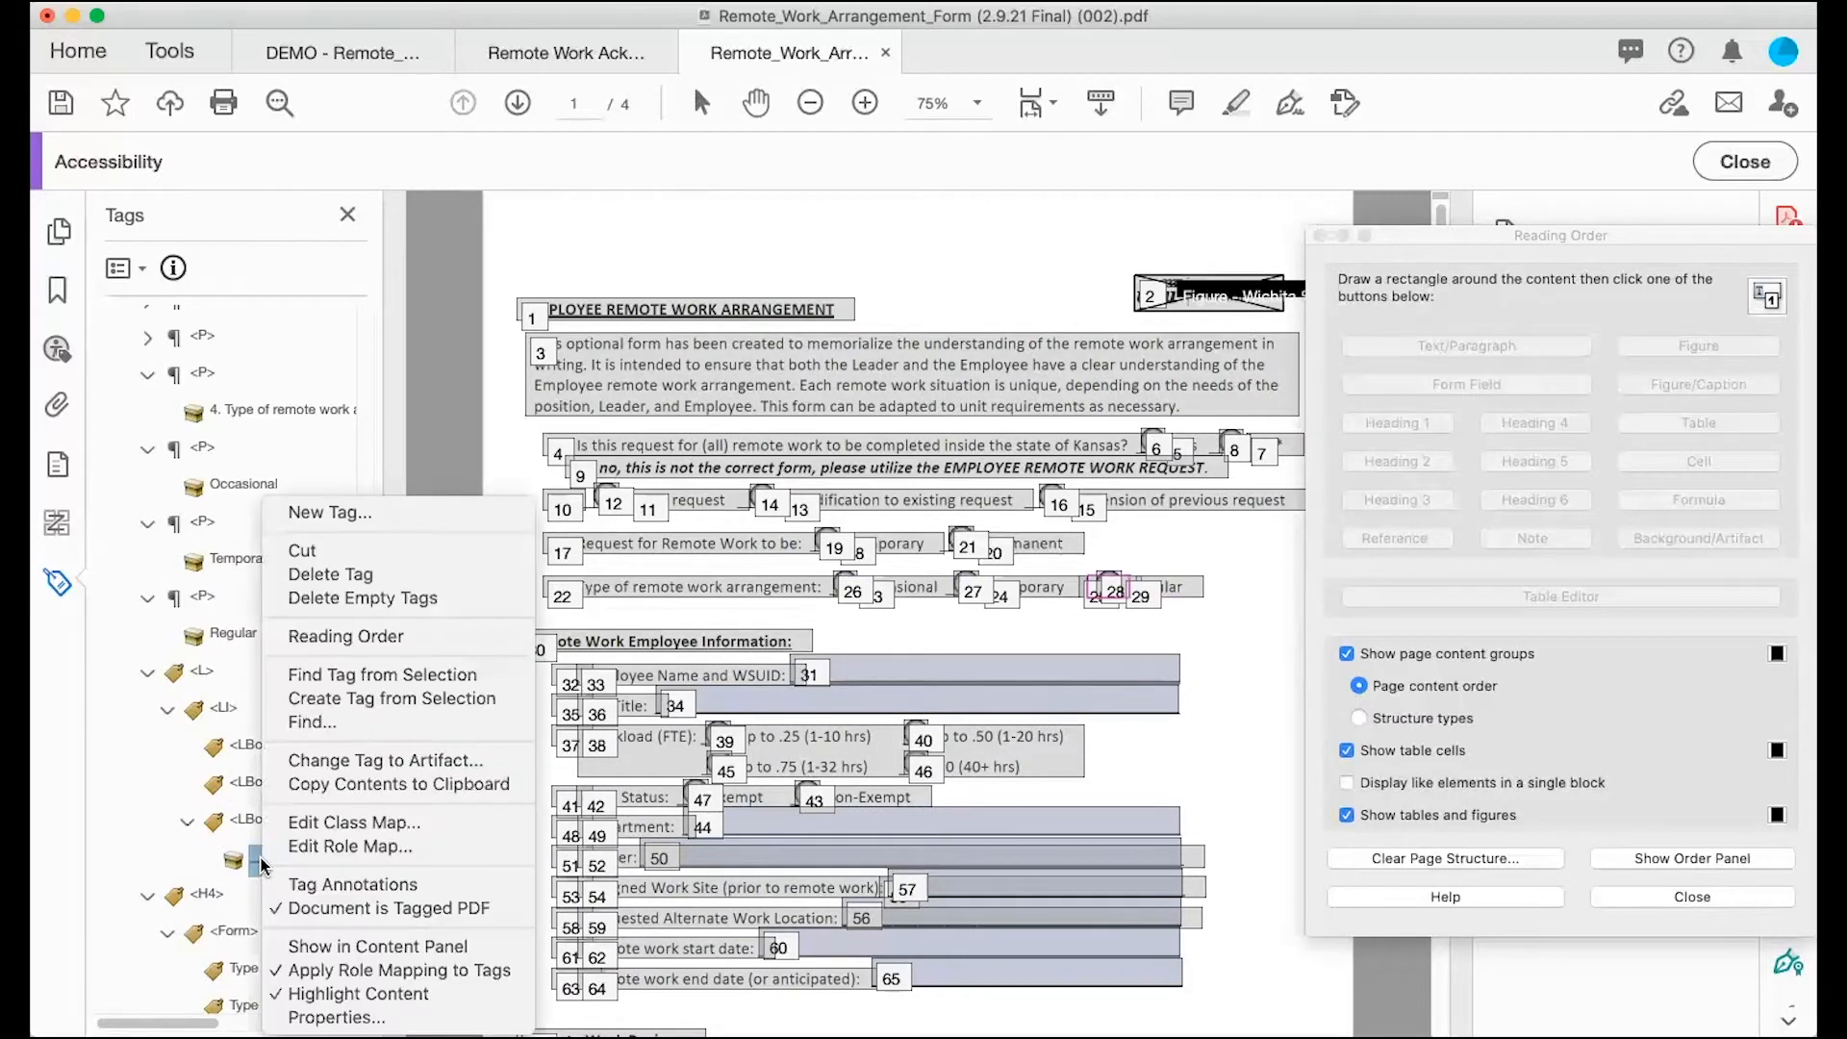
pyautogui.click(314, 760)
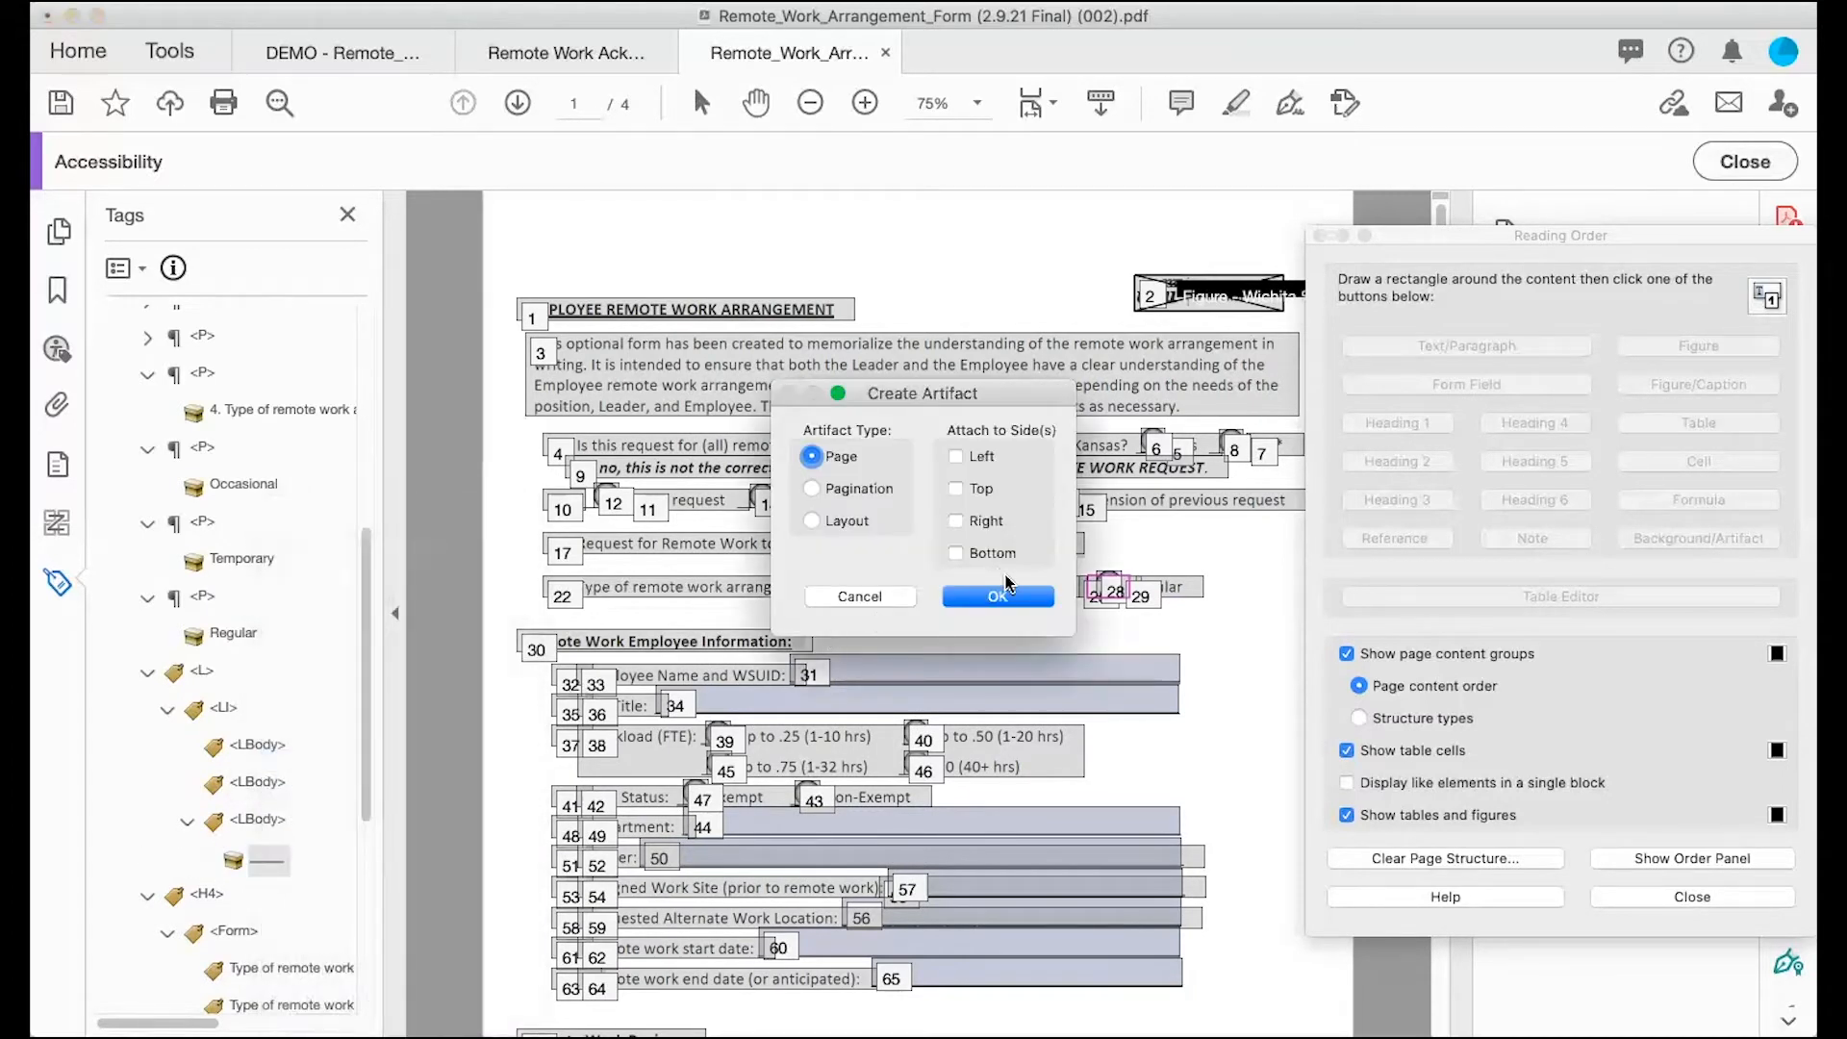
pyautogui.click(998, 597)
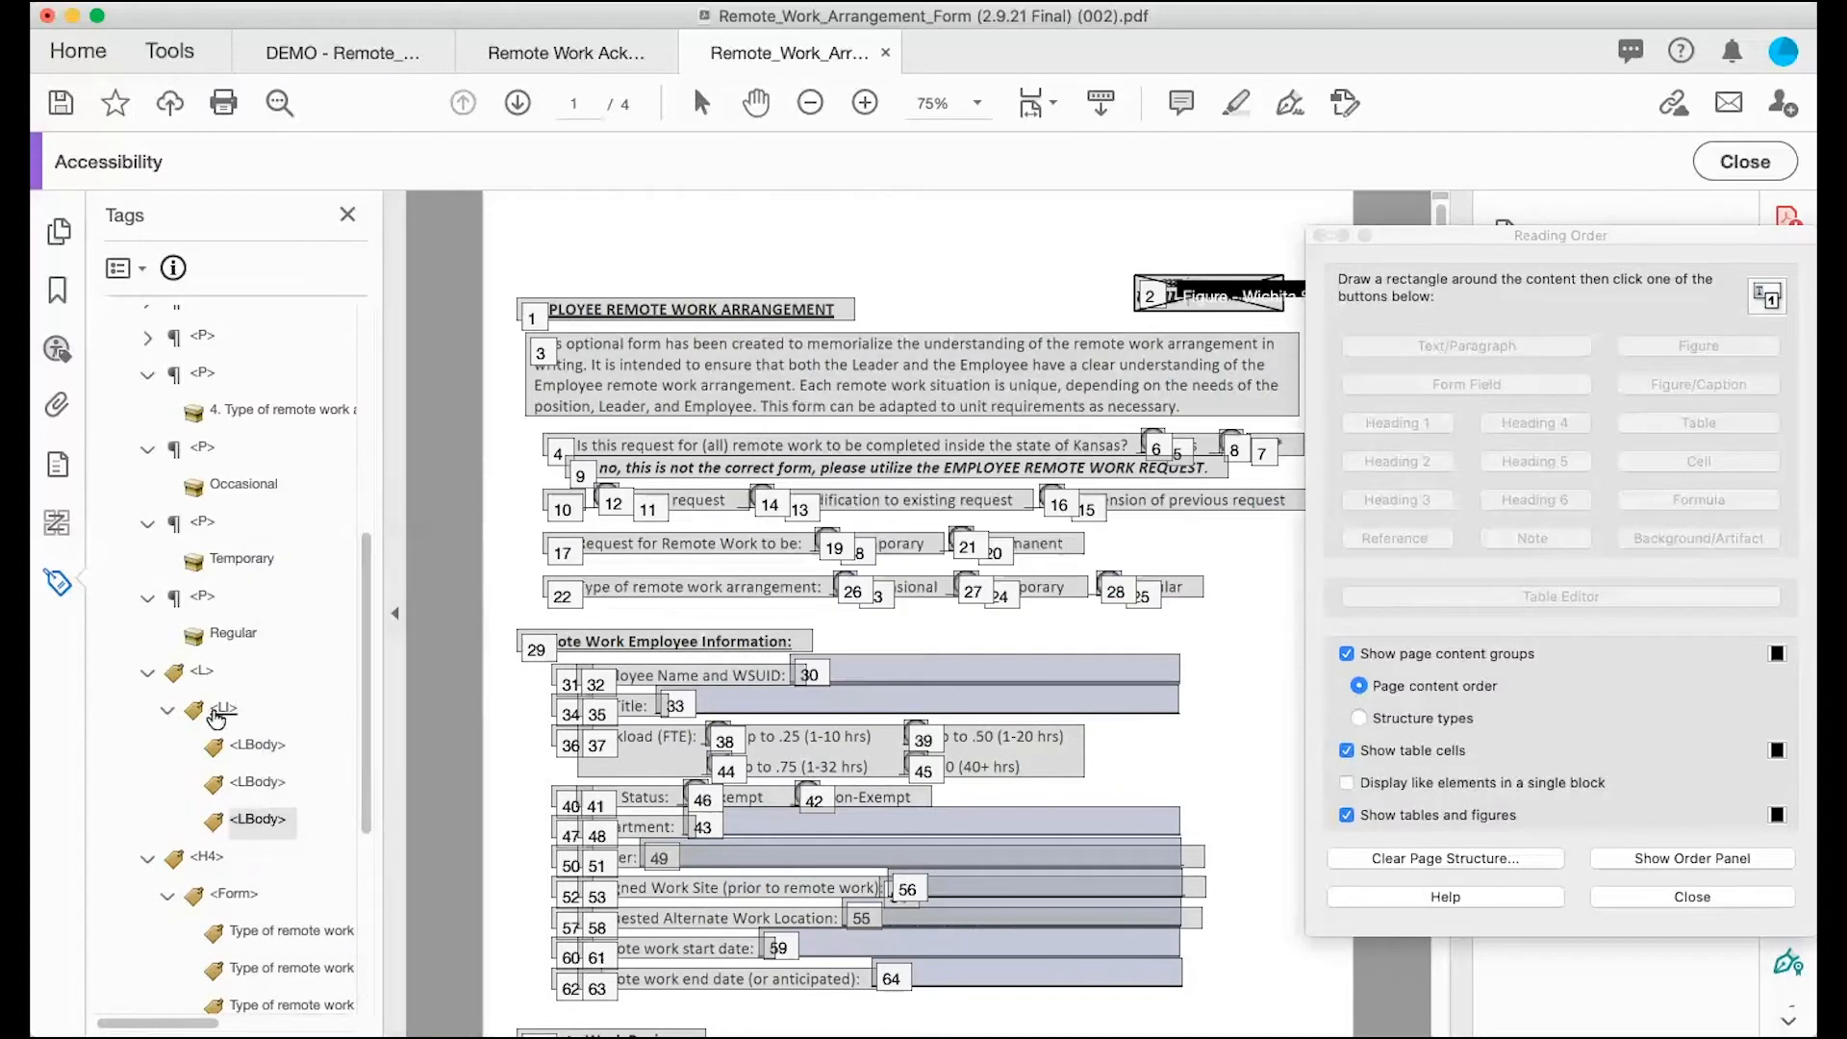
# Step: Delete the emptied <LI> tag, and check which page content the following <H4> and its first <Form> tag cover
pyautogui.rightClick(222, 712)
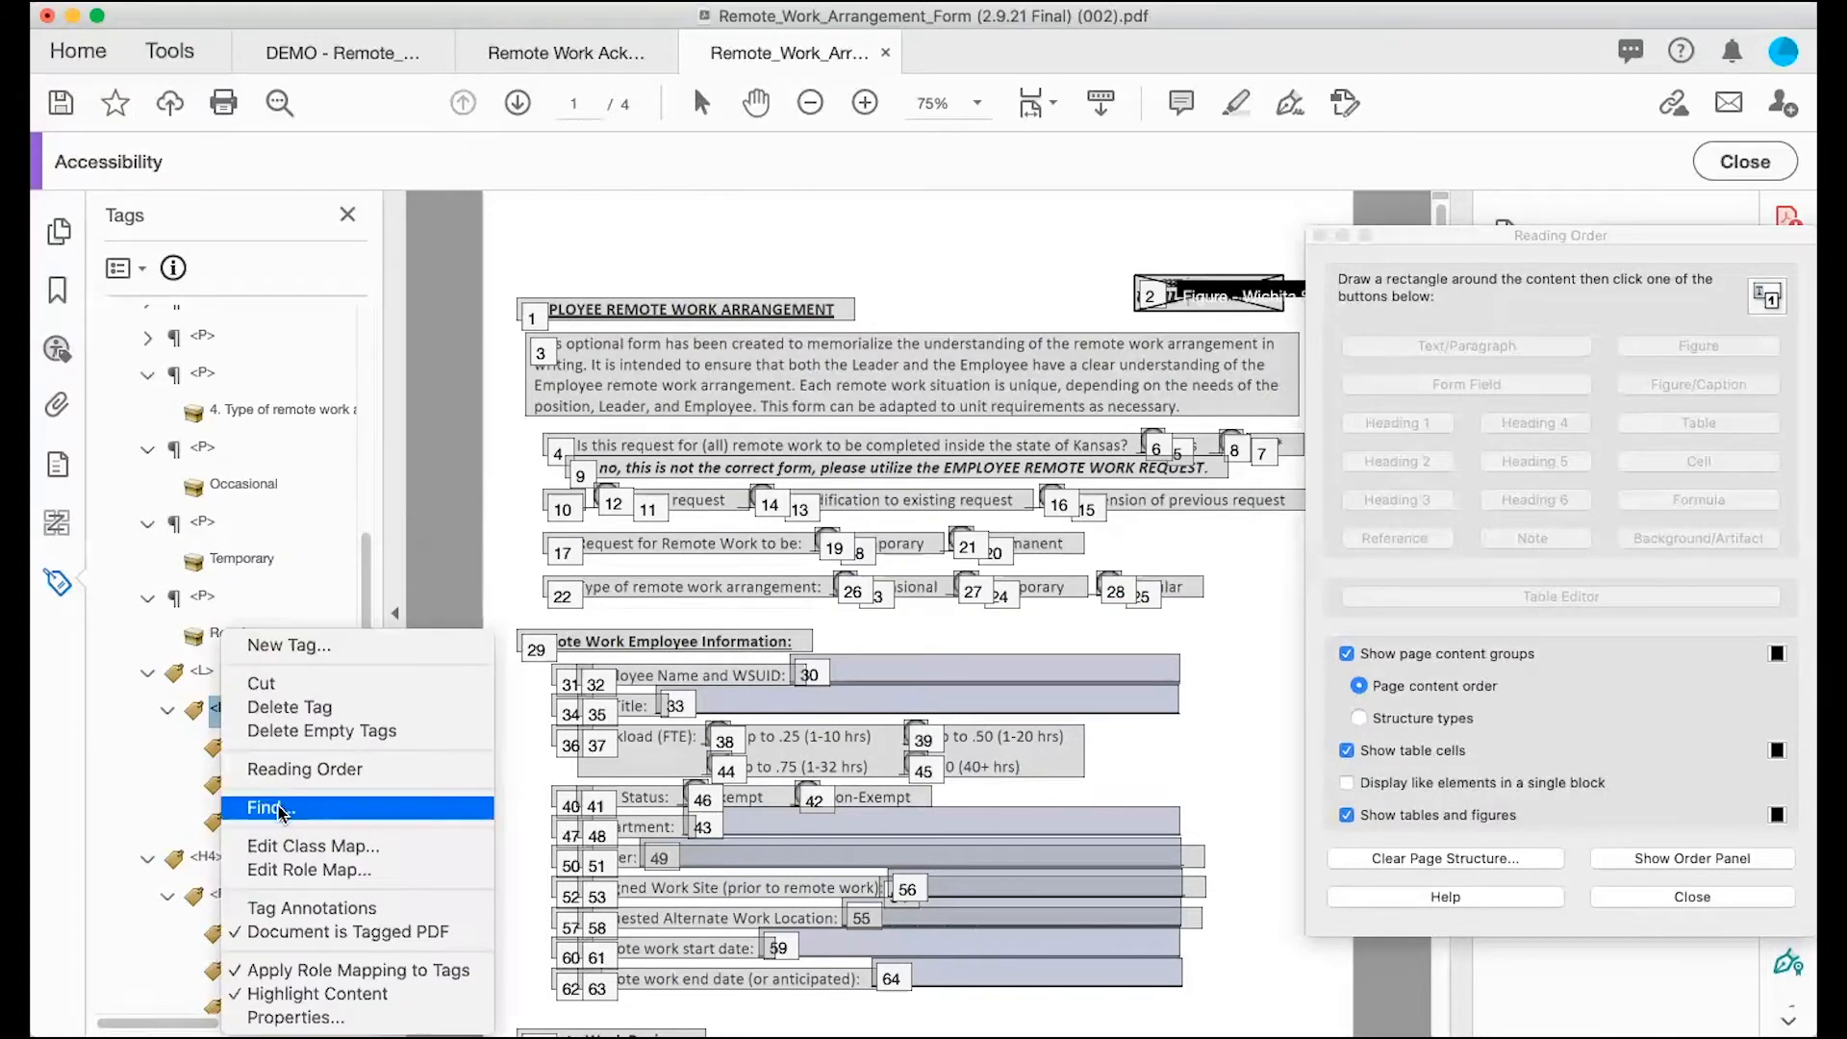
pyautogui.click(280, 709)
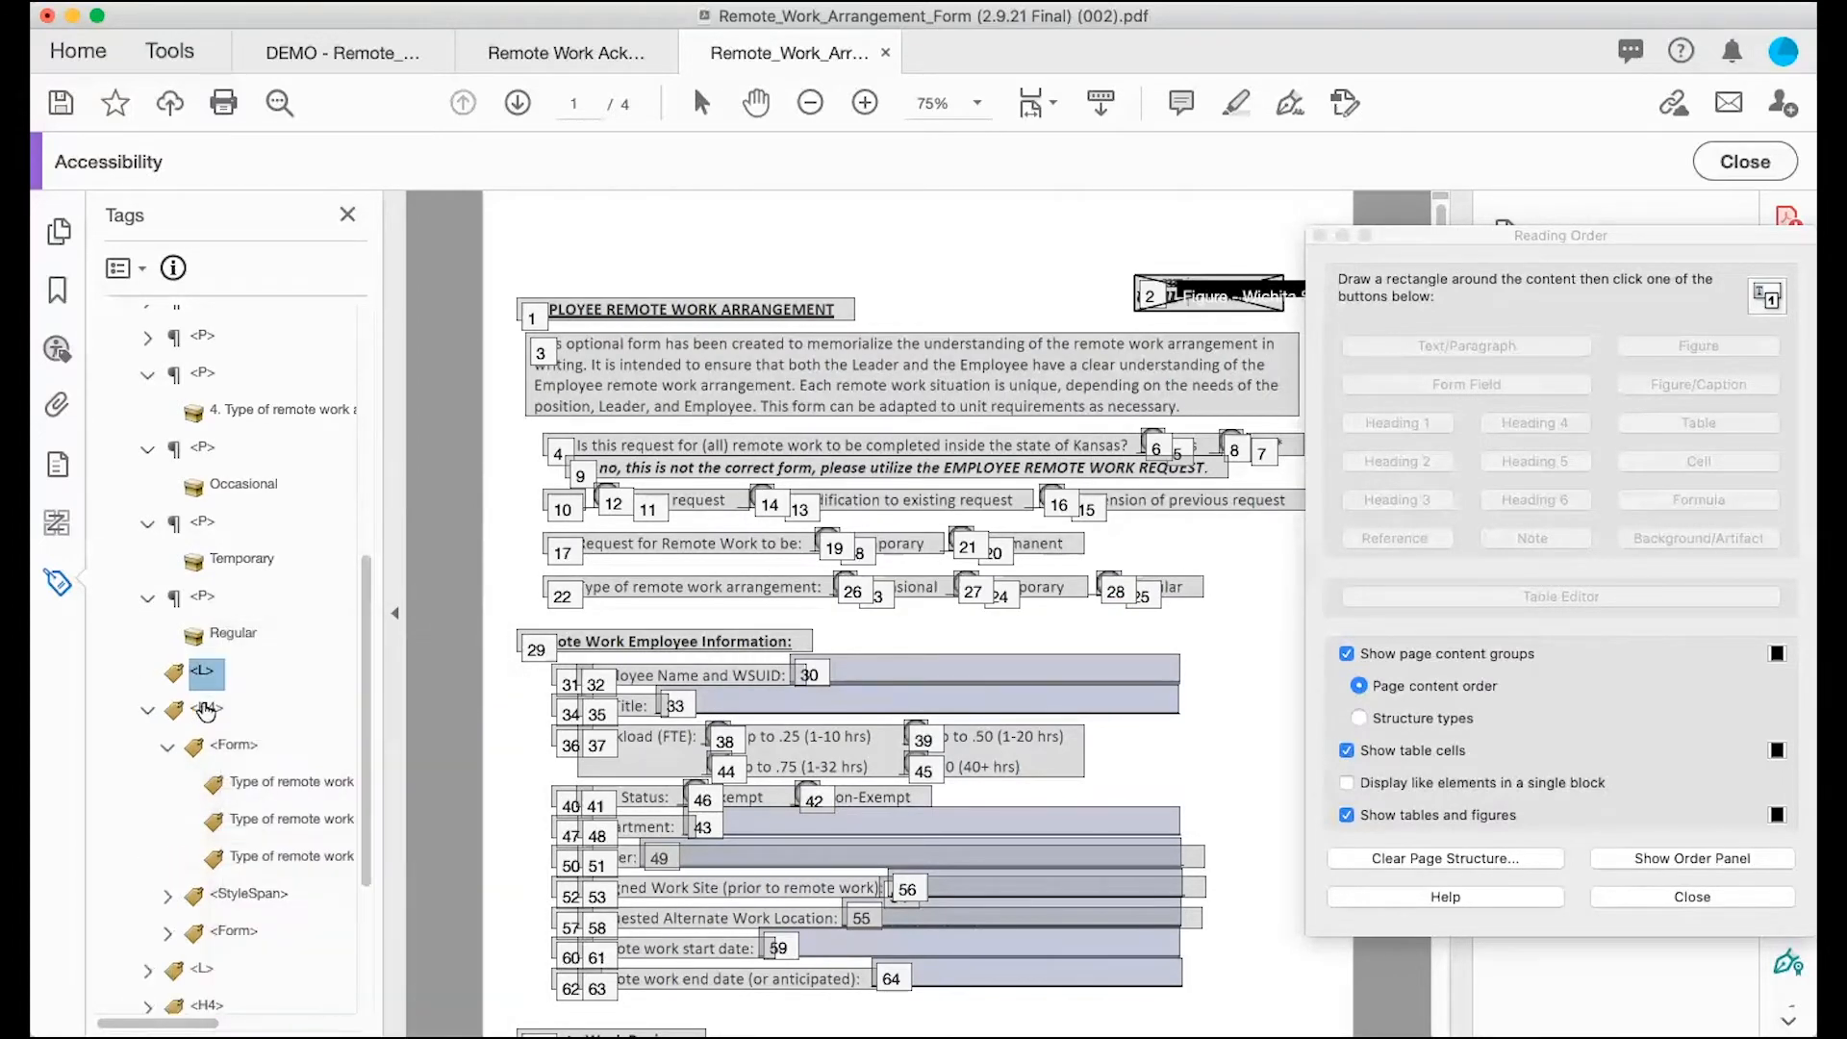
pyautogui.click(206, 708)
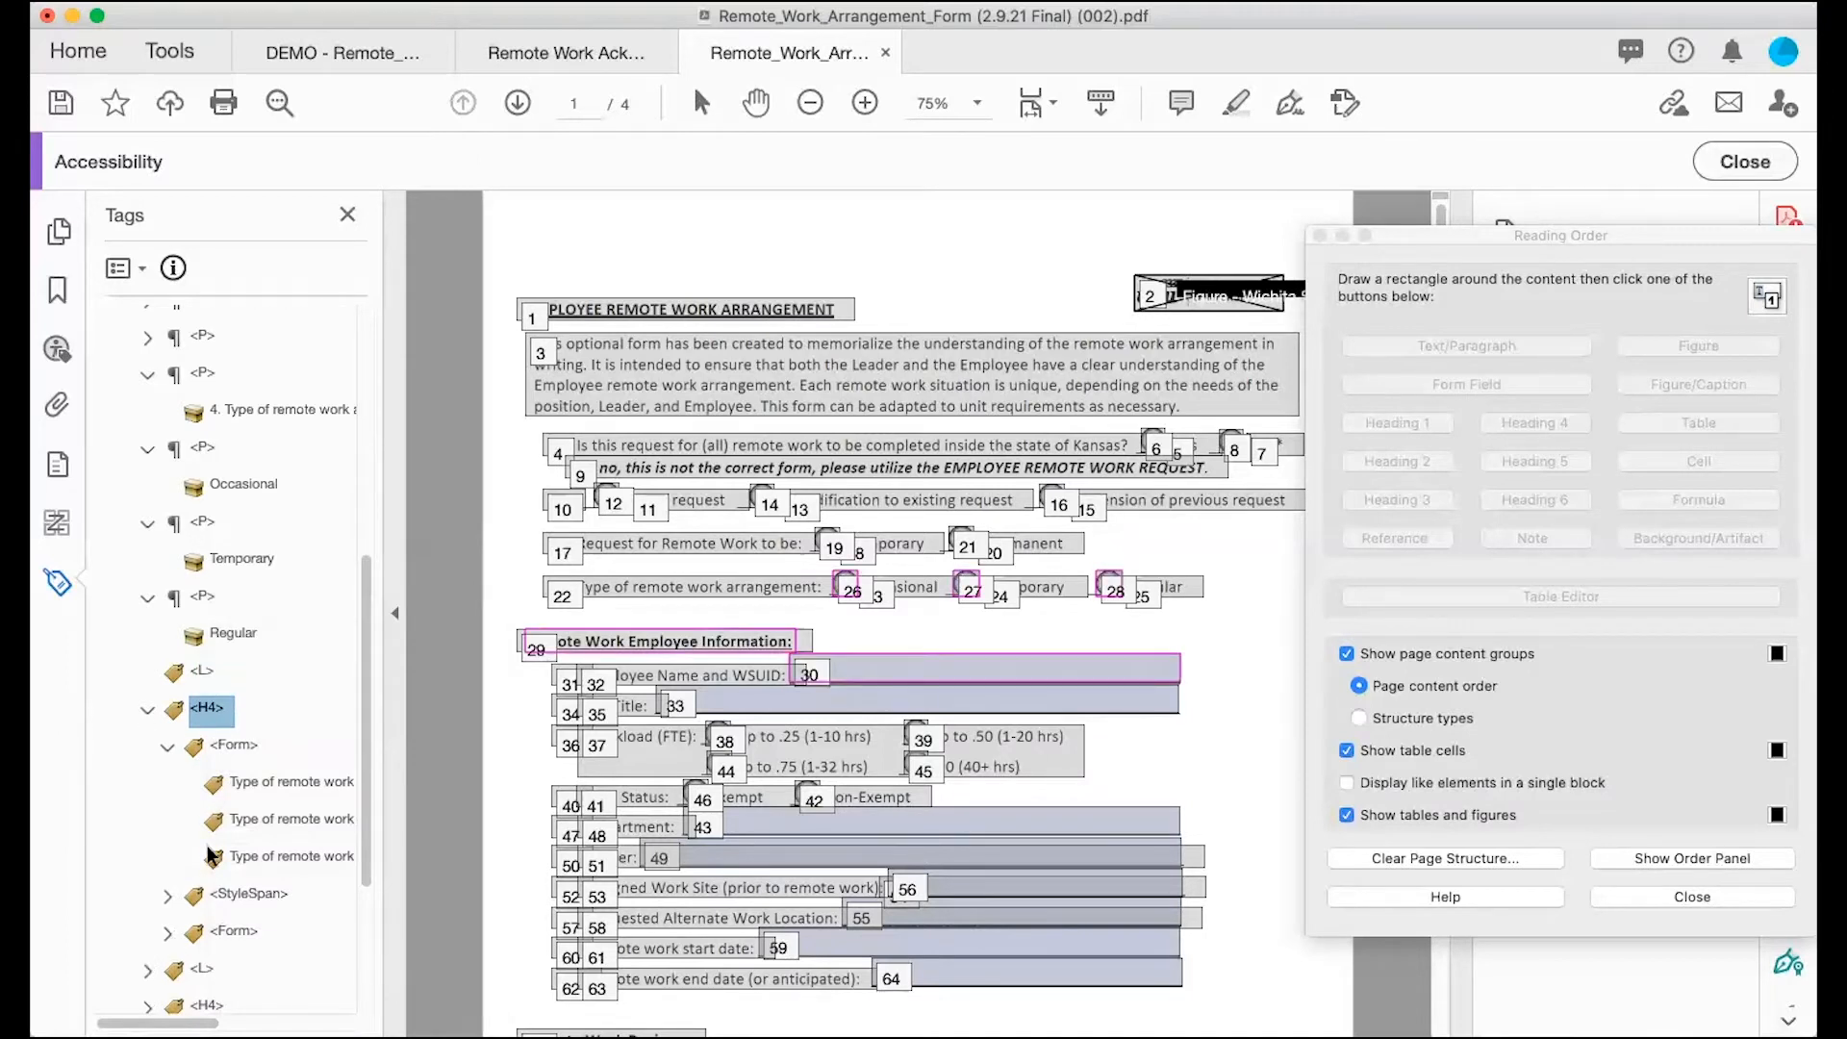
pyautogui.click(231, 745)
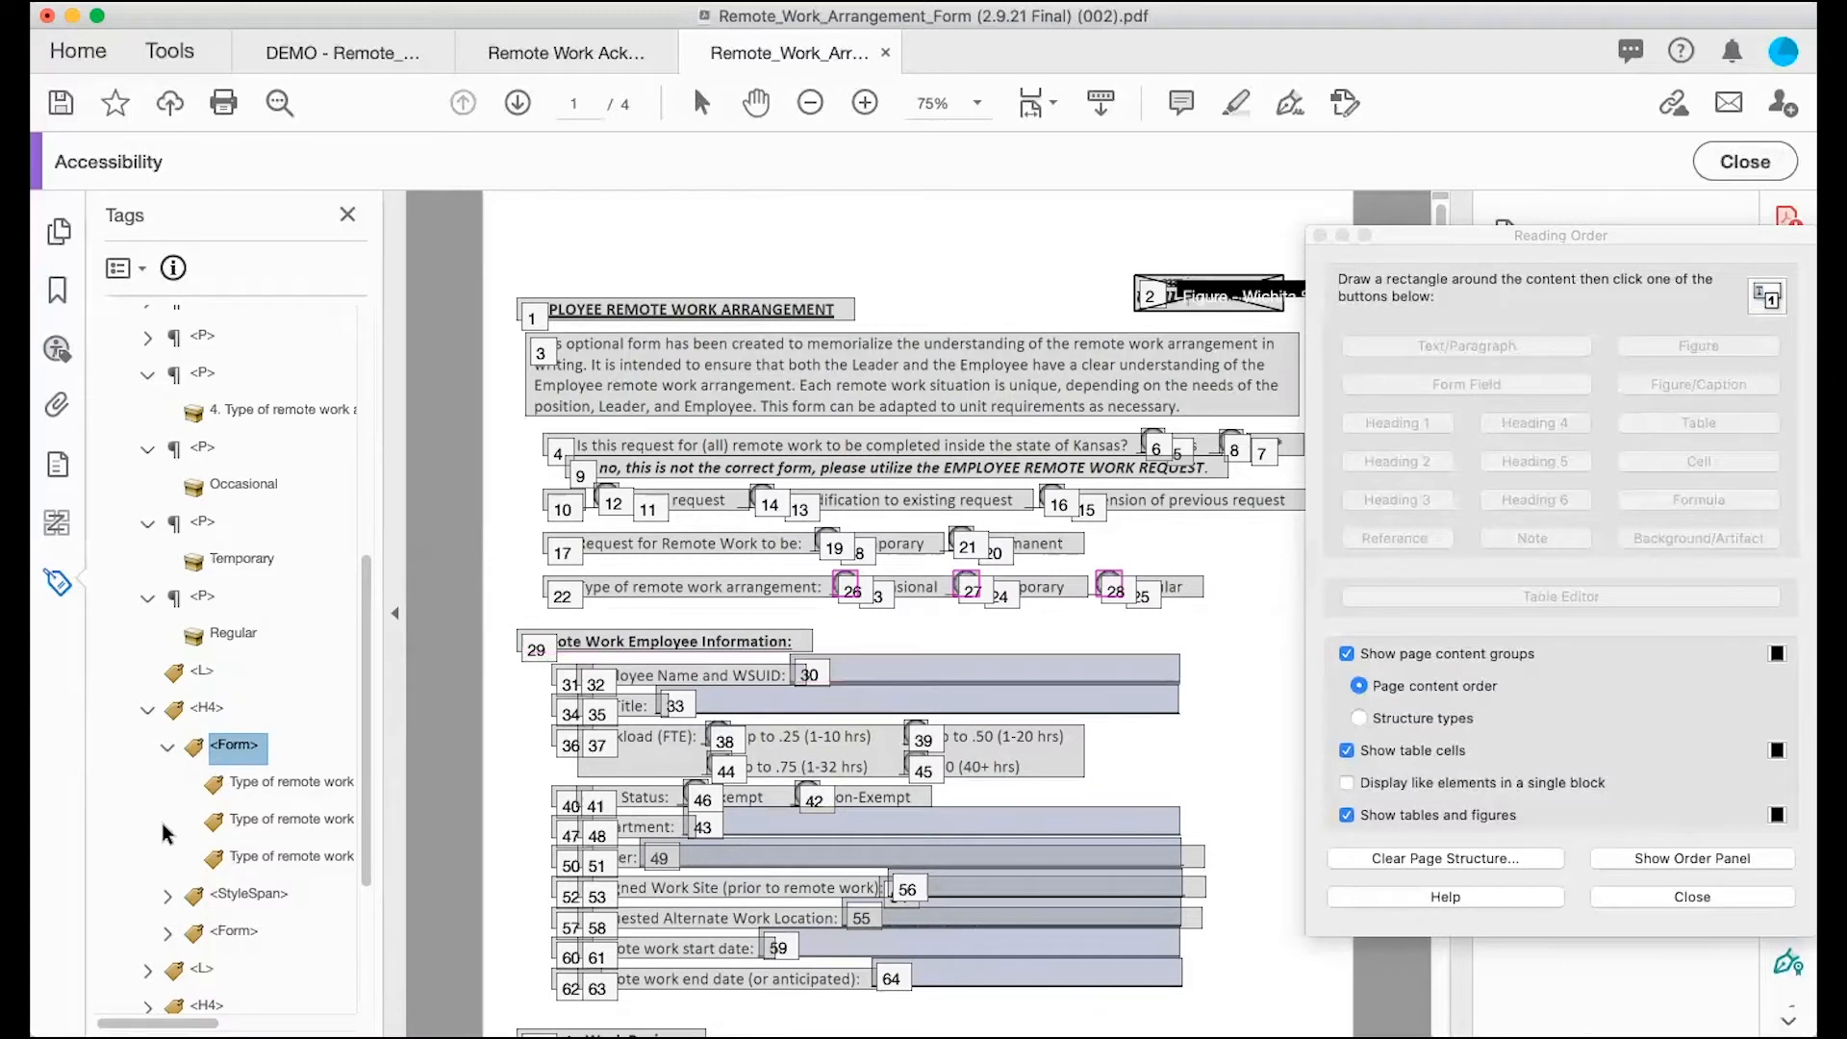
# Step: Move the first <Form> tag with its three "Type of remote work" fields out of the <H4> to directly below "Occasional"
pyautogui.press('Down')
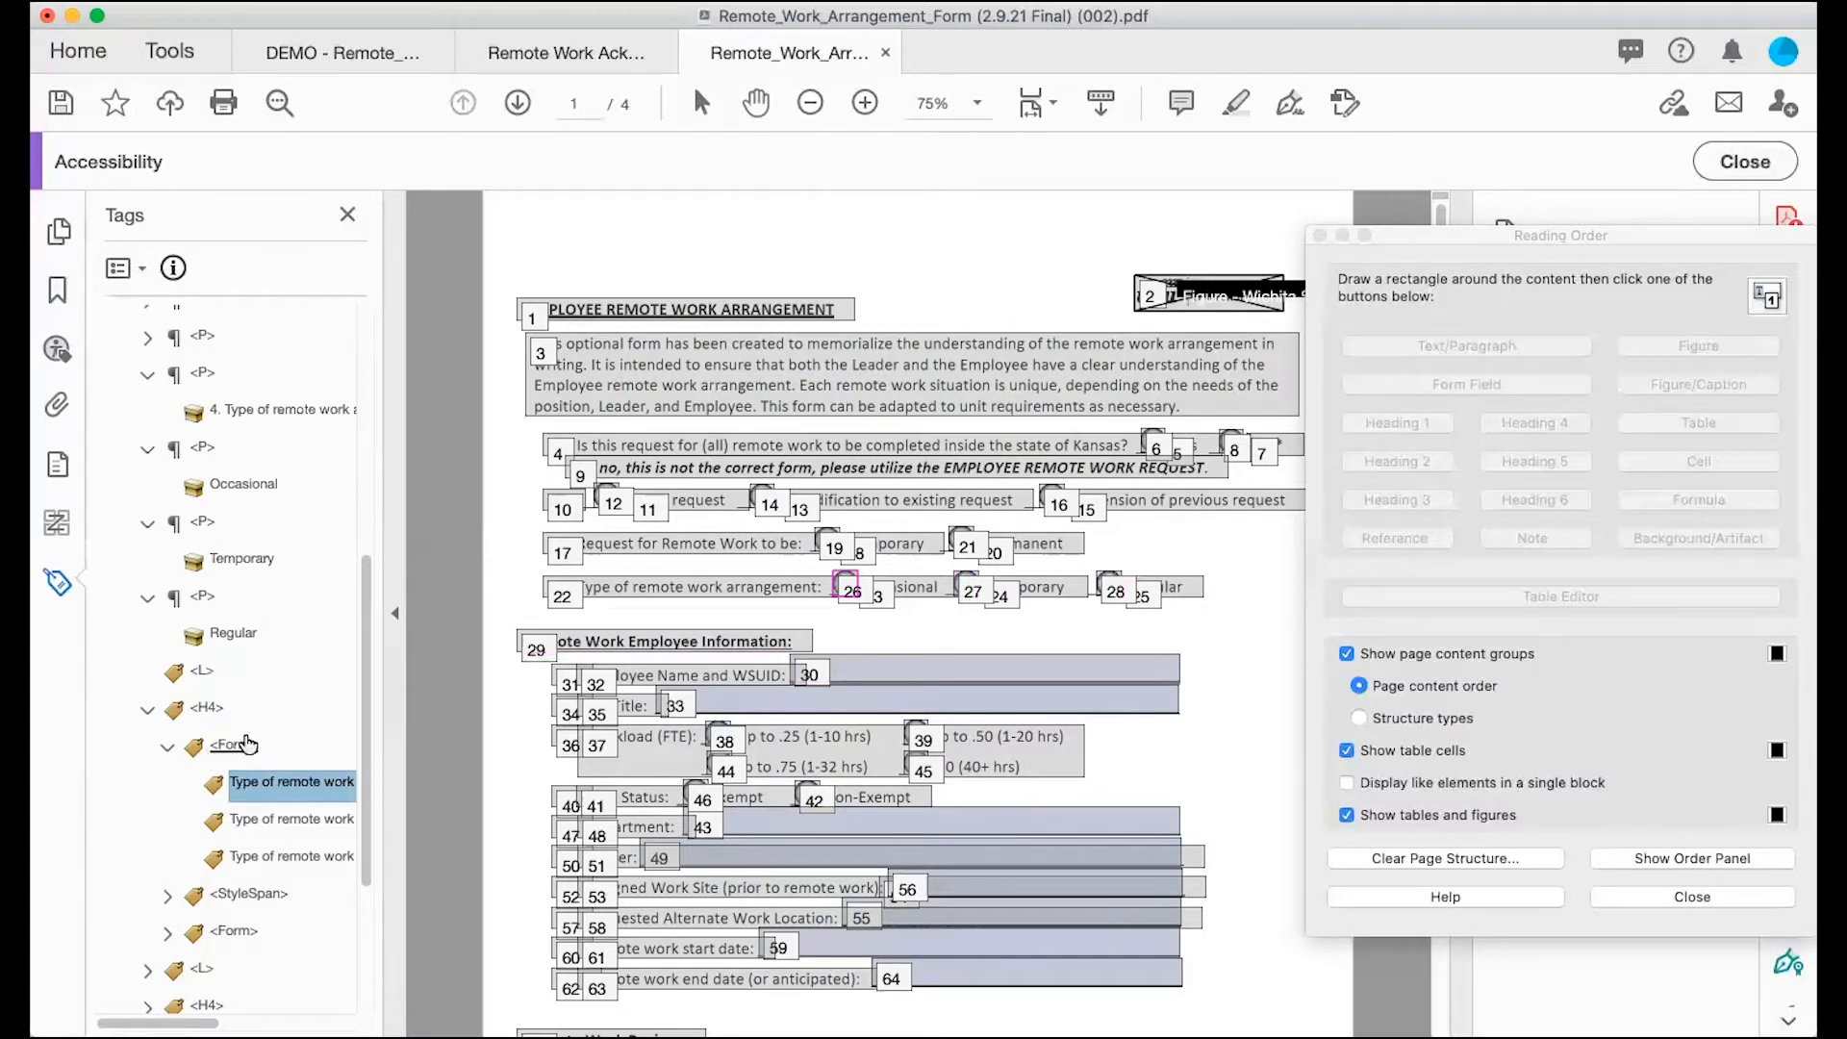
pyautogui.press('Up')
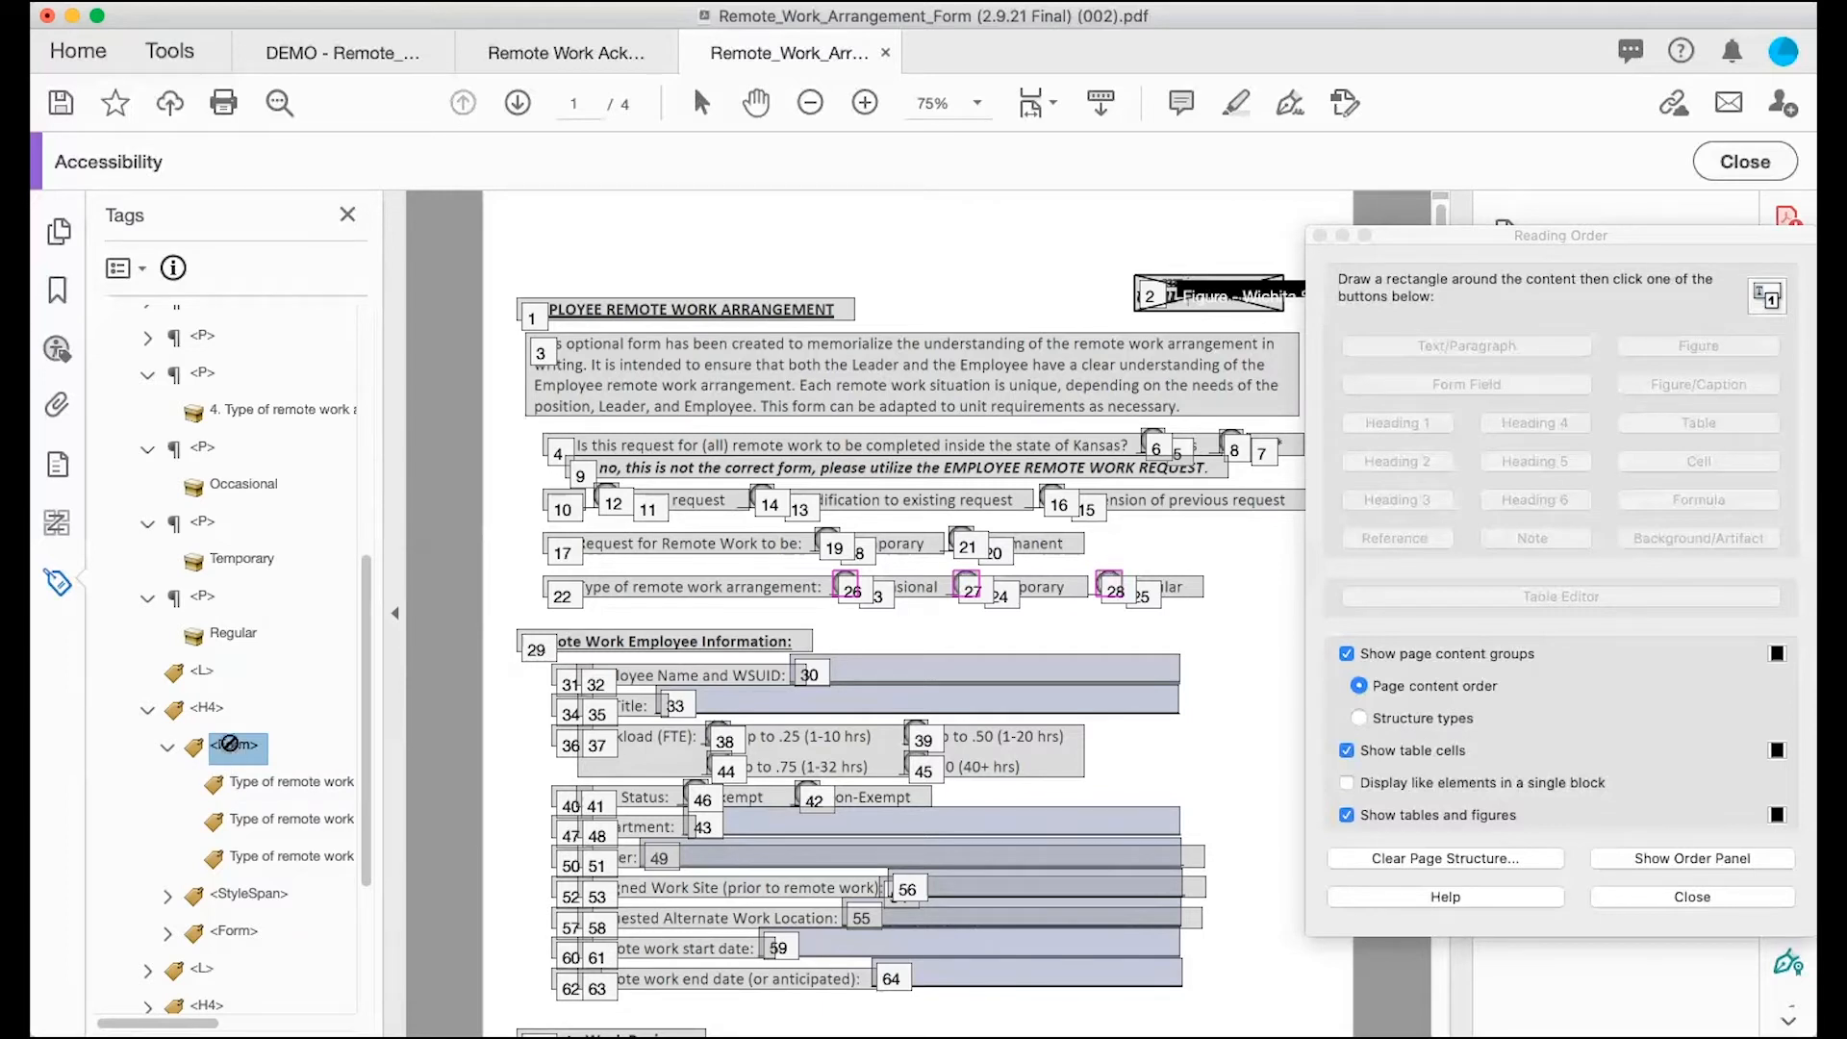
pyautogui.moveTo(231, 753); pyautogui.dragTo(244, 510)
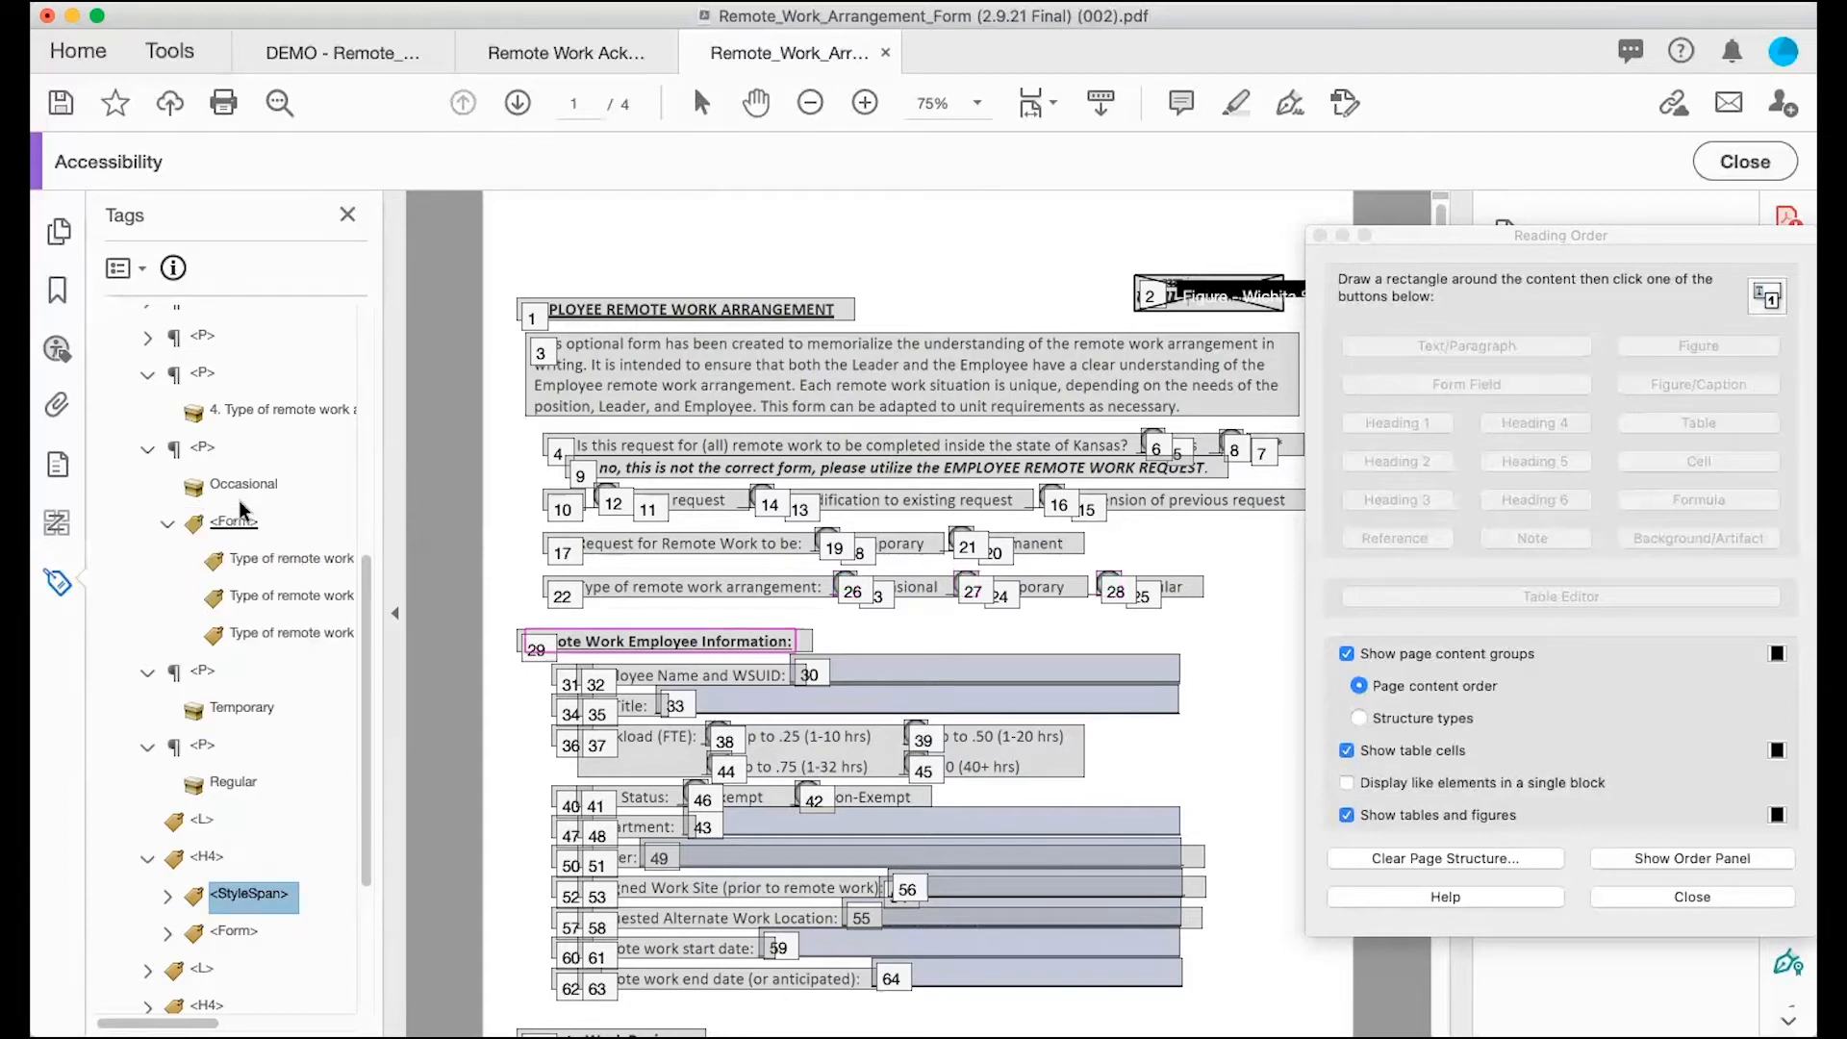
# Step: Add a new Form tag after "Temporary" and another after "Regular" inside their paragraph tags
pyautogui.scroll(-2, 235, 647)
pyautogui.rightClick(240, 642)
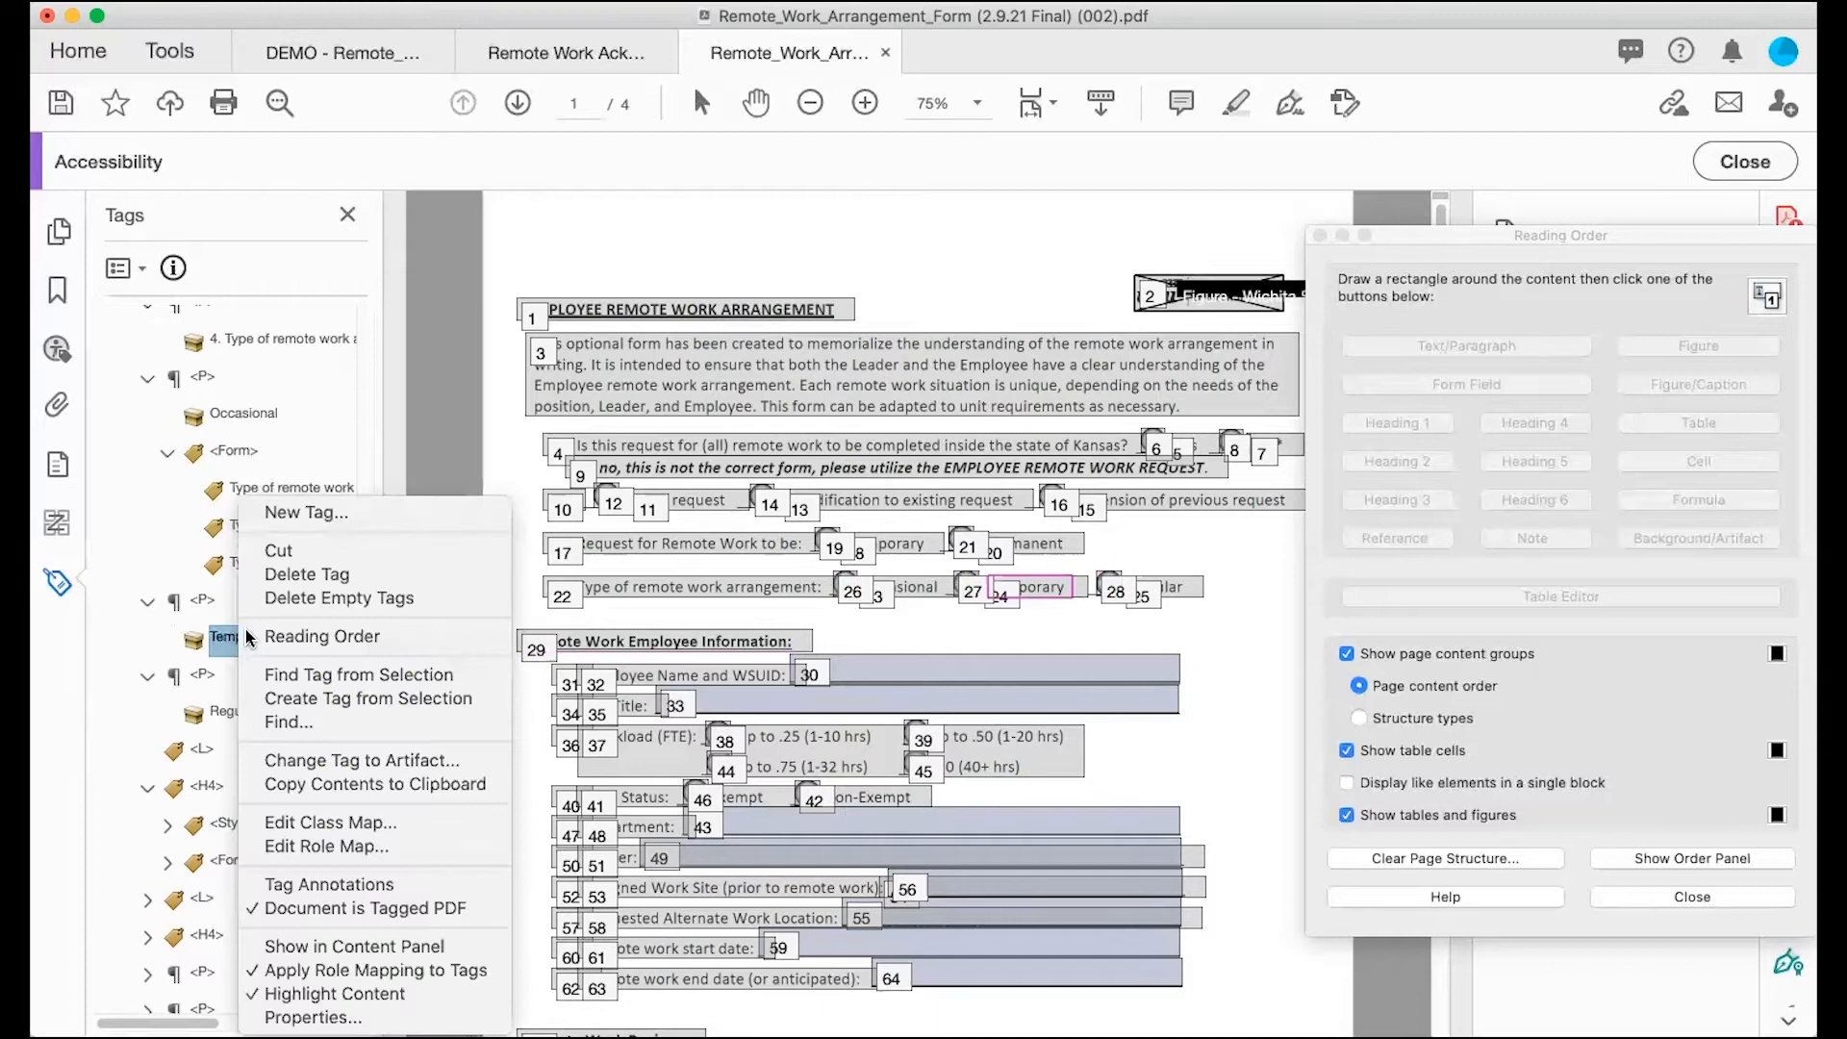
pyautogui.click(302, 514)
pyautogui.click(1025, 557)
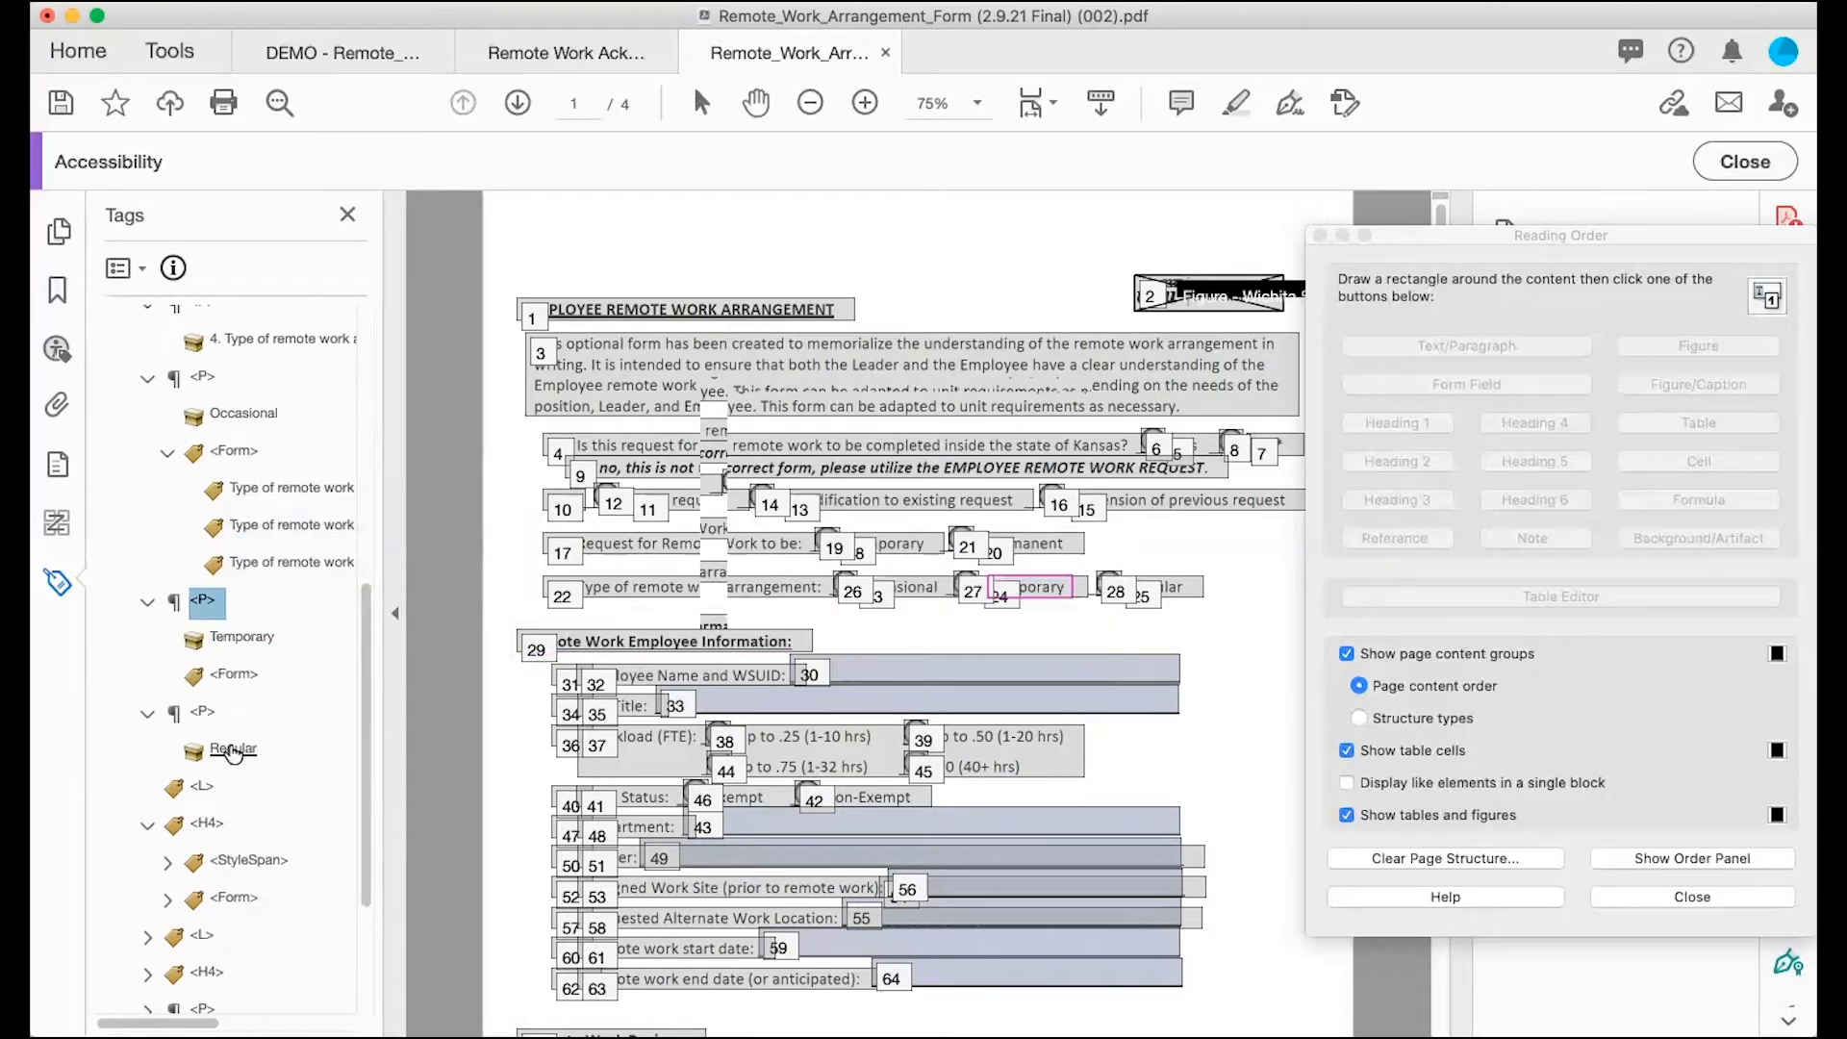
pyautogui.click(233, 751)
pyautogui.rightClick(231, 752)
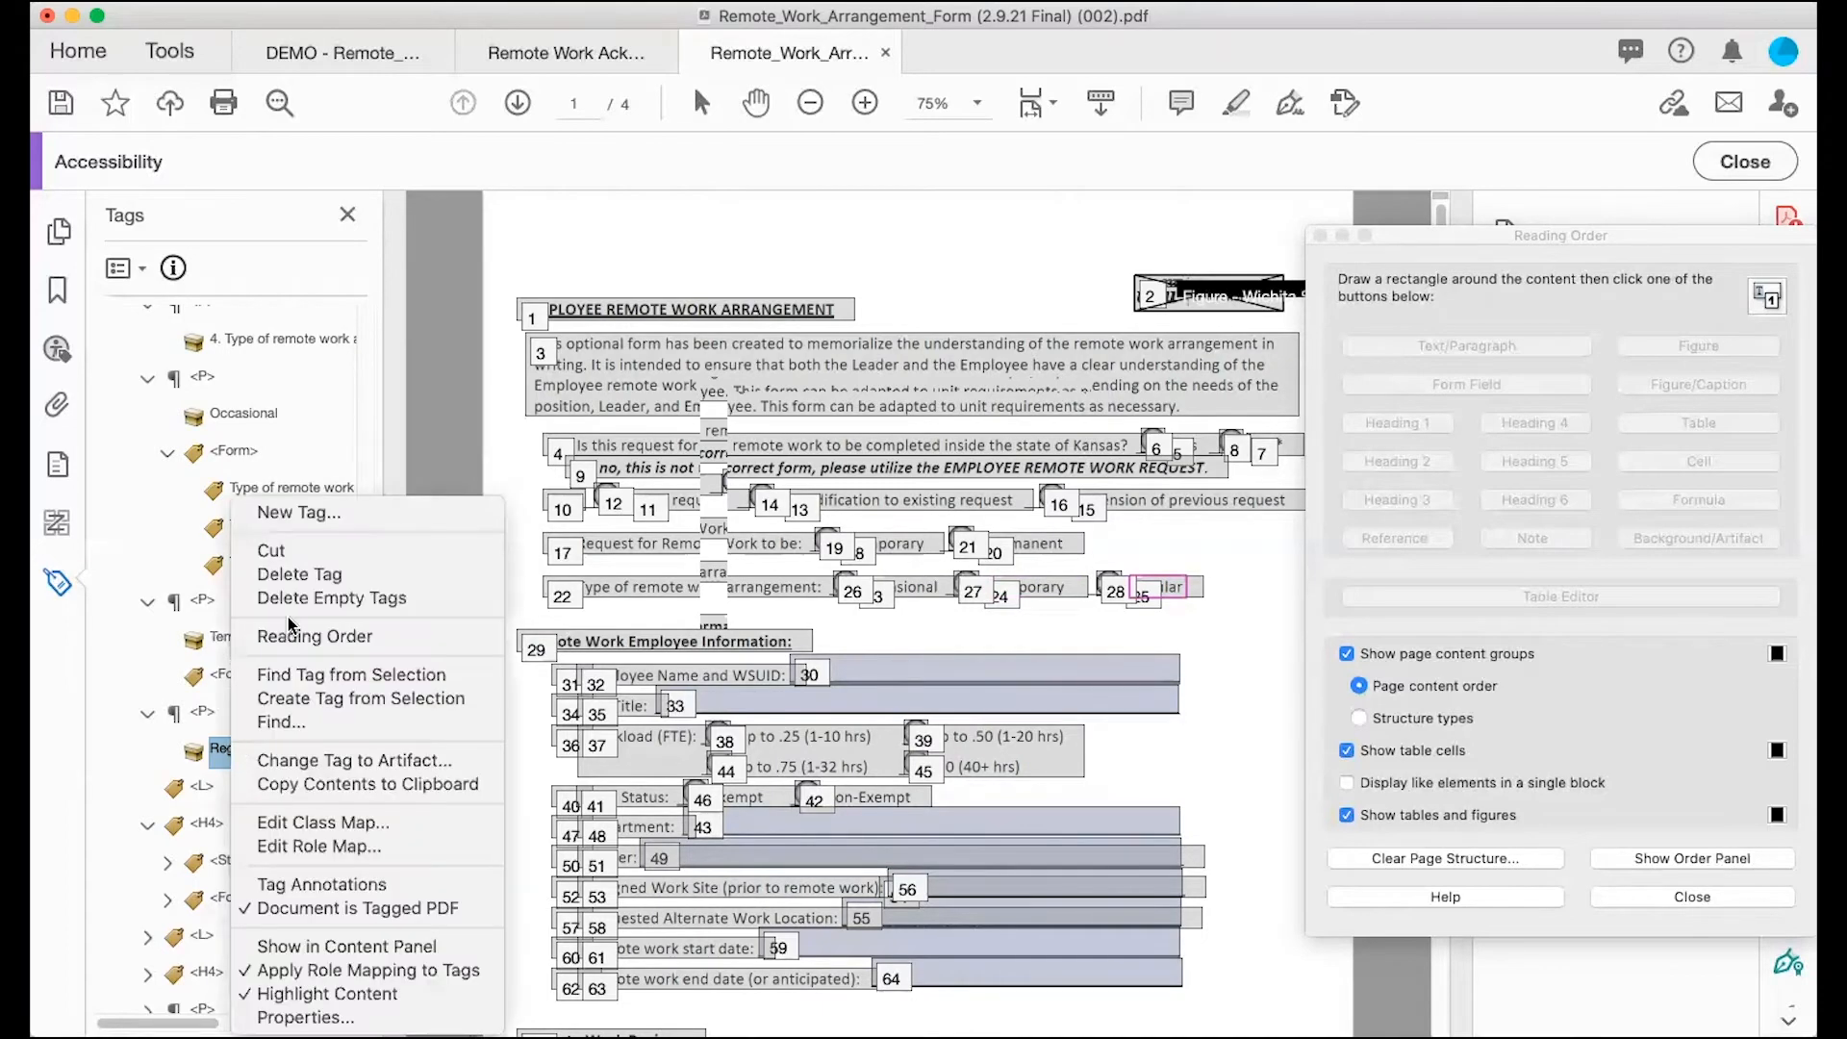
pyautogui.click(275, 515)
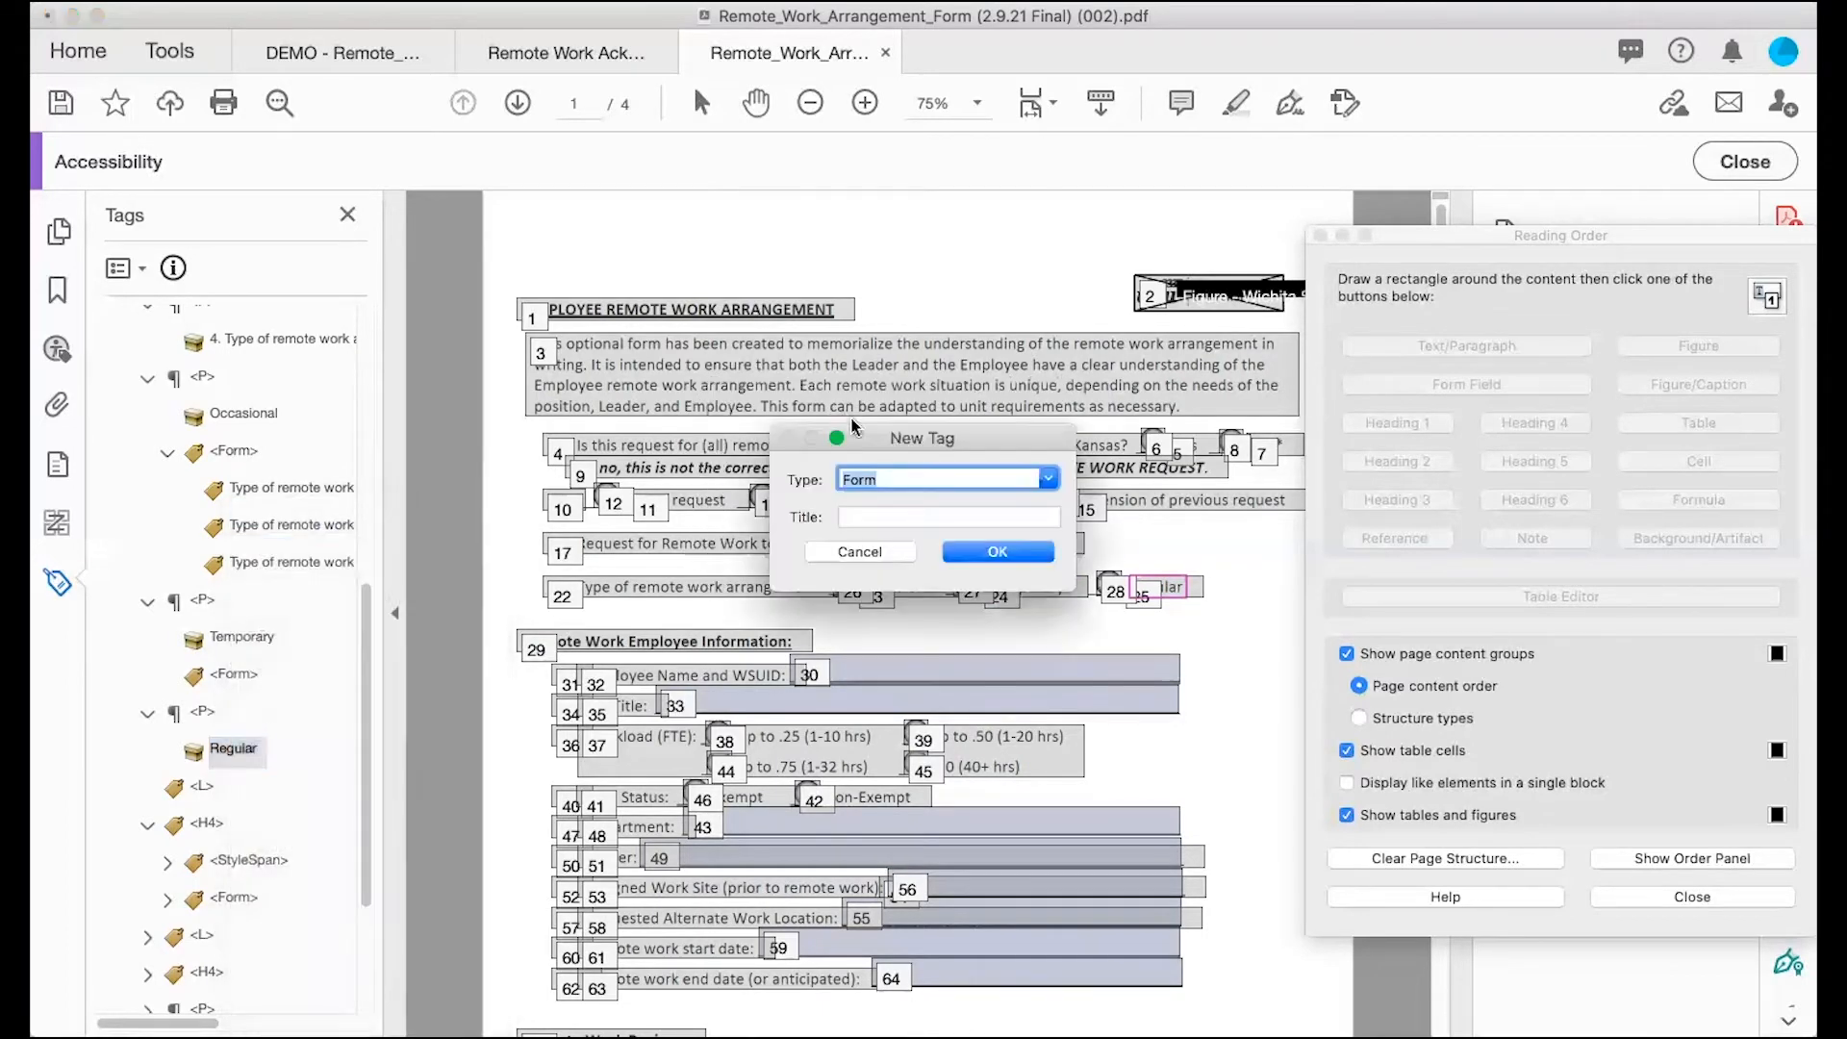
pyautogui.click(973, 549)
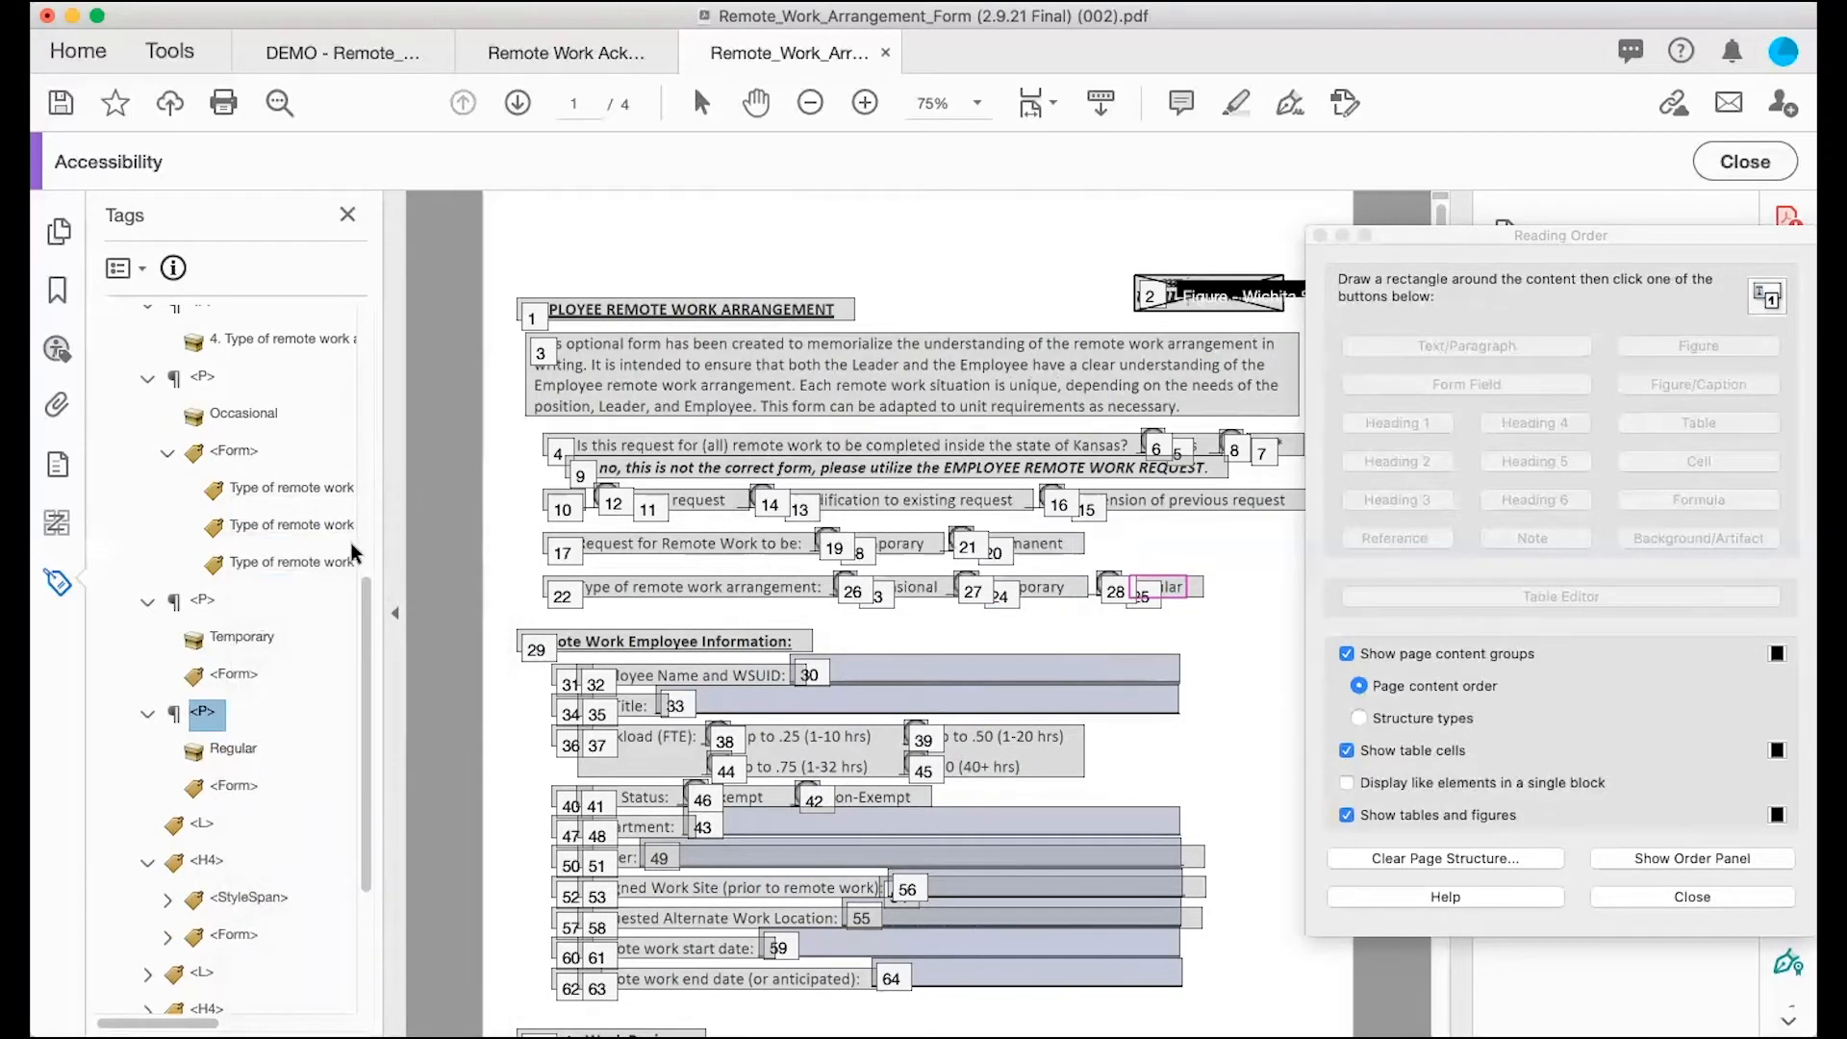
# Step: Move the second field object into the <Form> tag under "Temporary" and the third into the one under "Regular"
pyautogui.click(263, 525)
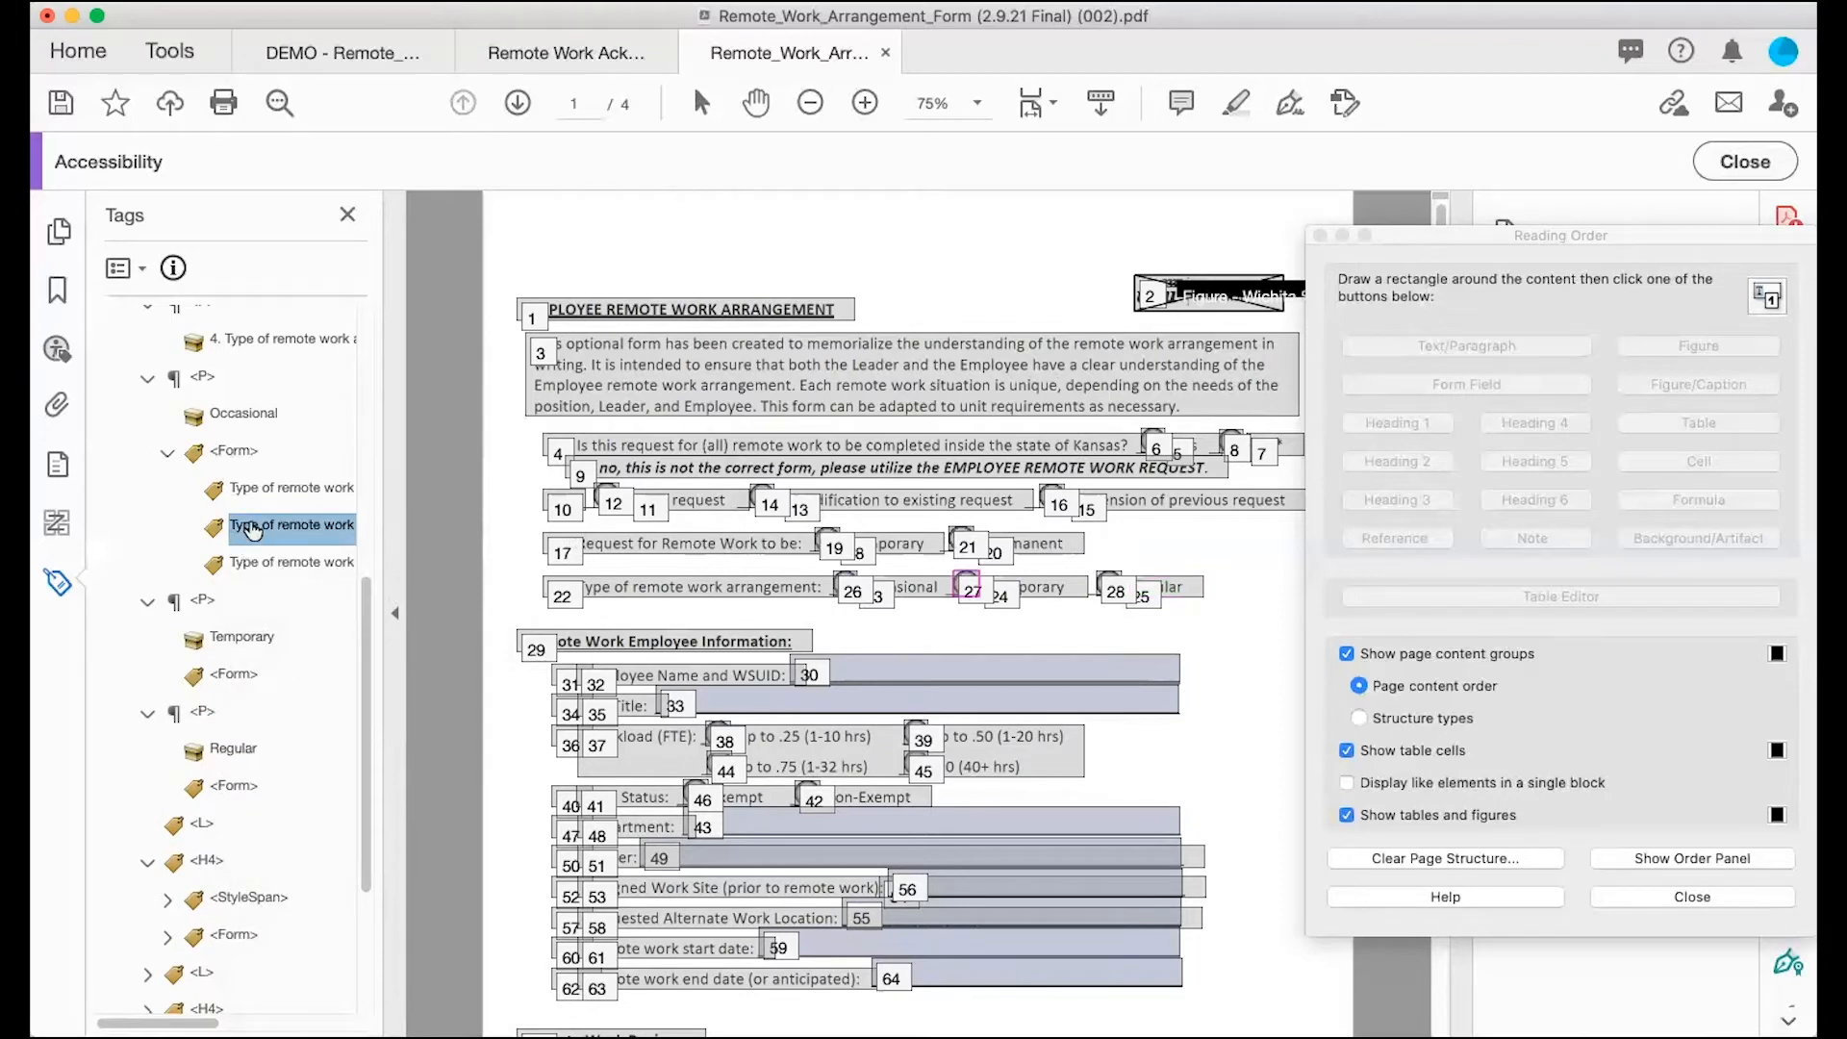
pyautogui.moveTo(252, 528); pyautogui.dragTo(239, 672)
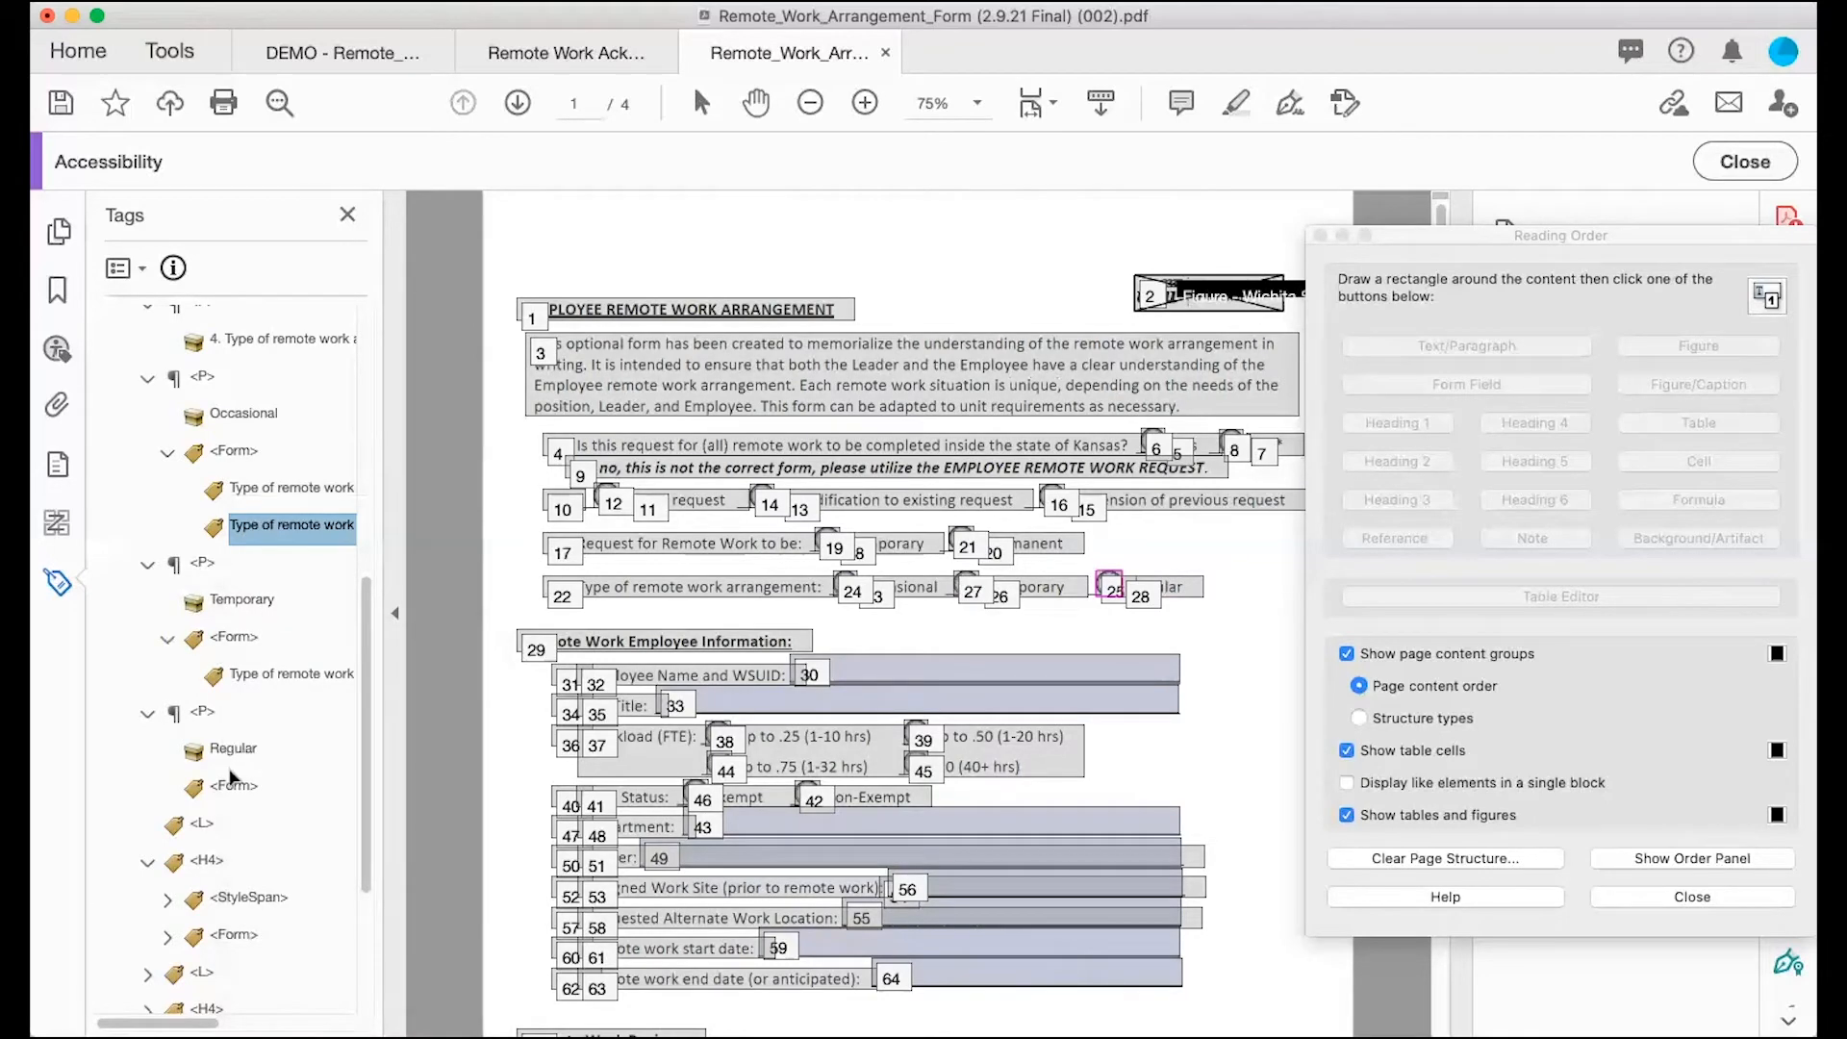
pyautogui.moveTo(231, 777); pyautogui.dragTo(237, 791)
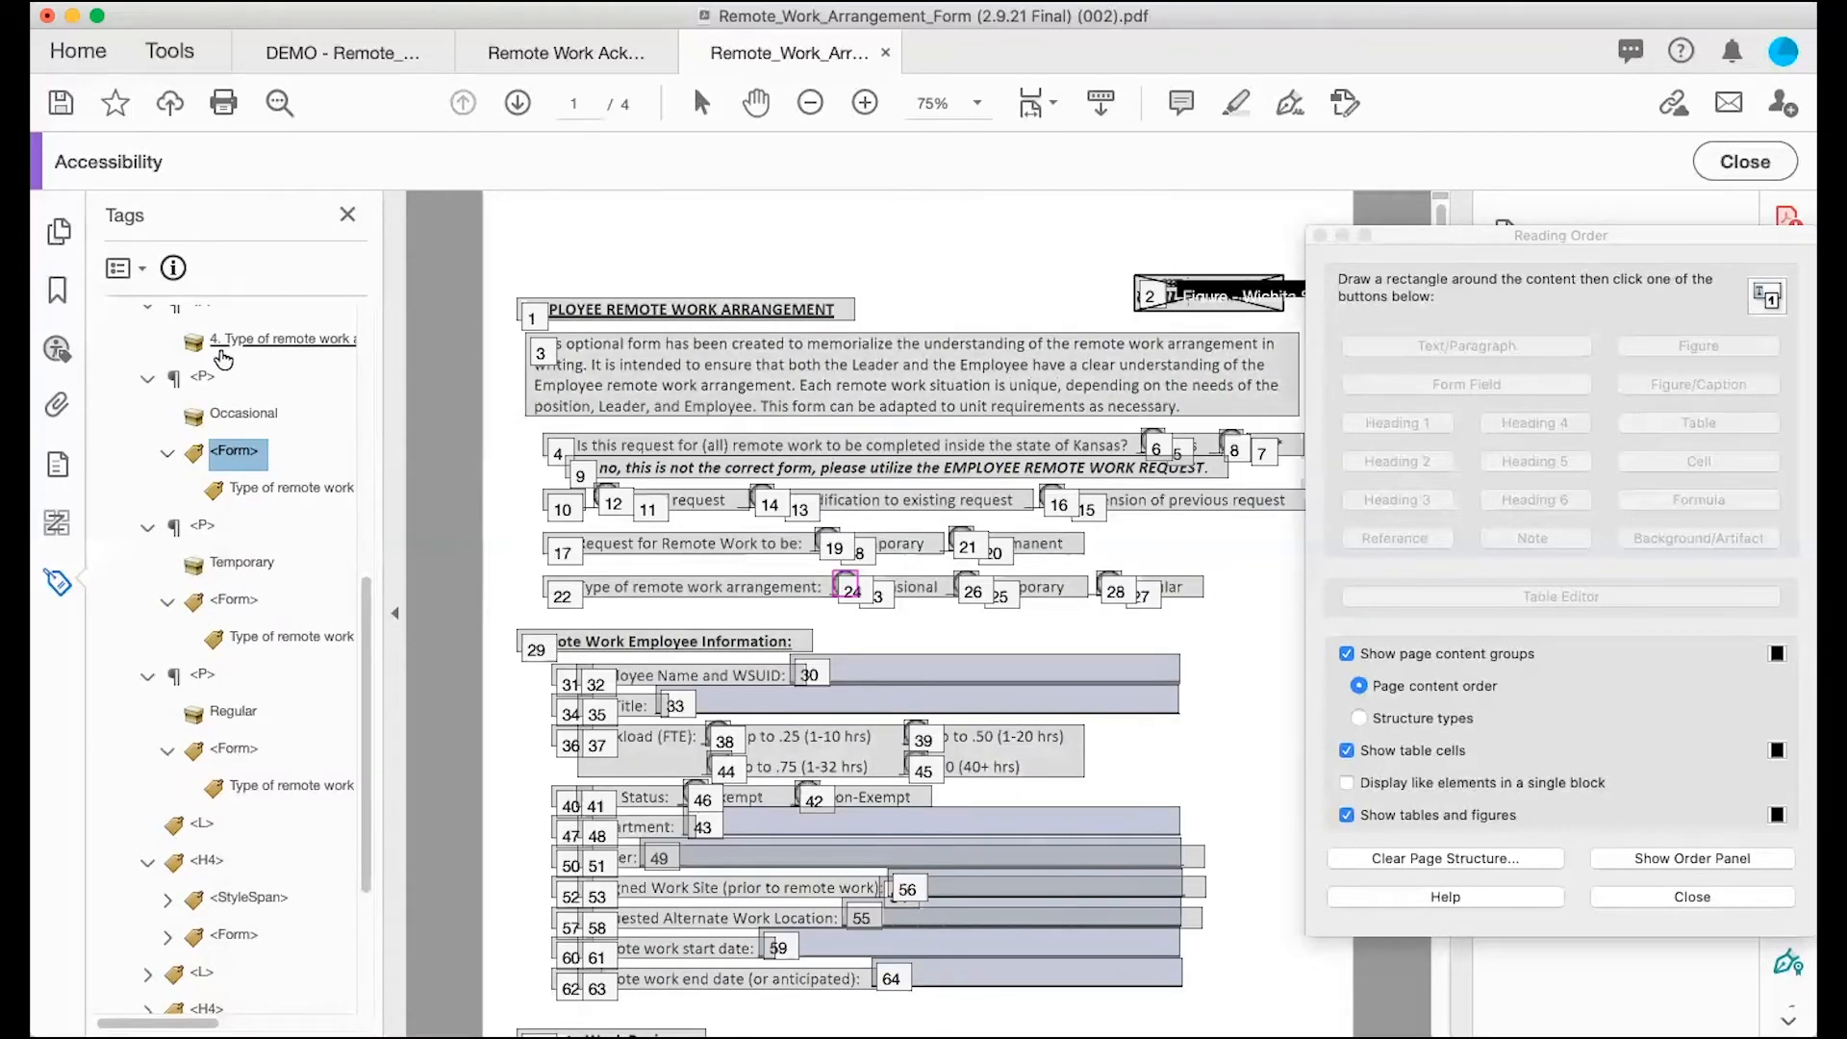
# Step: Review the question 4 label, options and fields in the tag tree, and collapse their four paragraph tags
pyautogui.scroll(1, 208, 433)
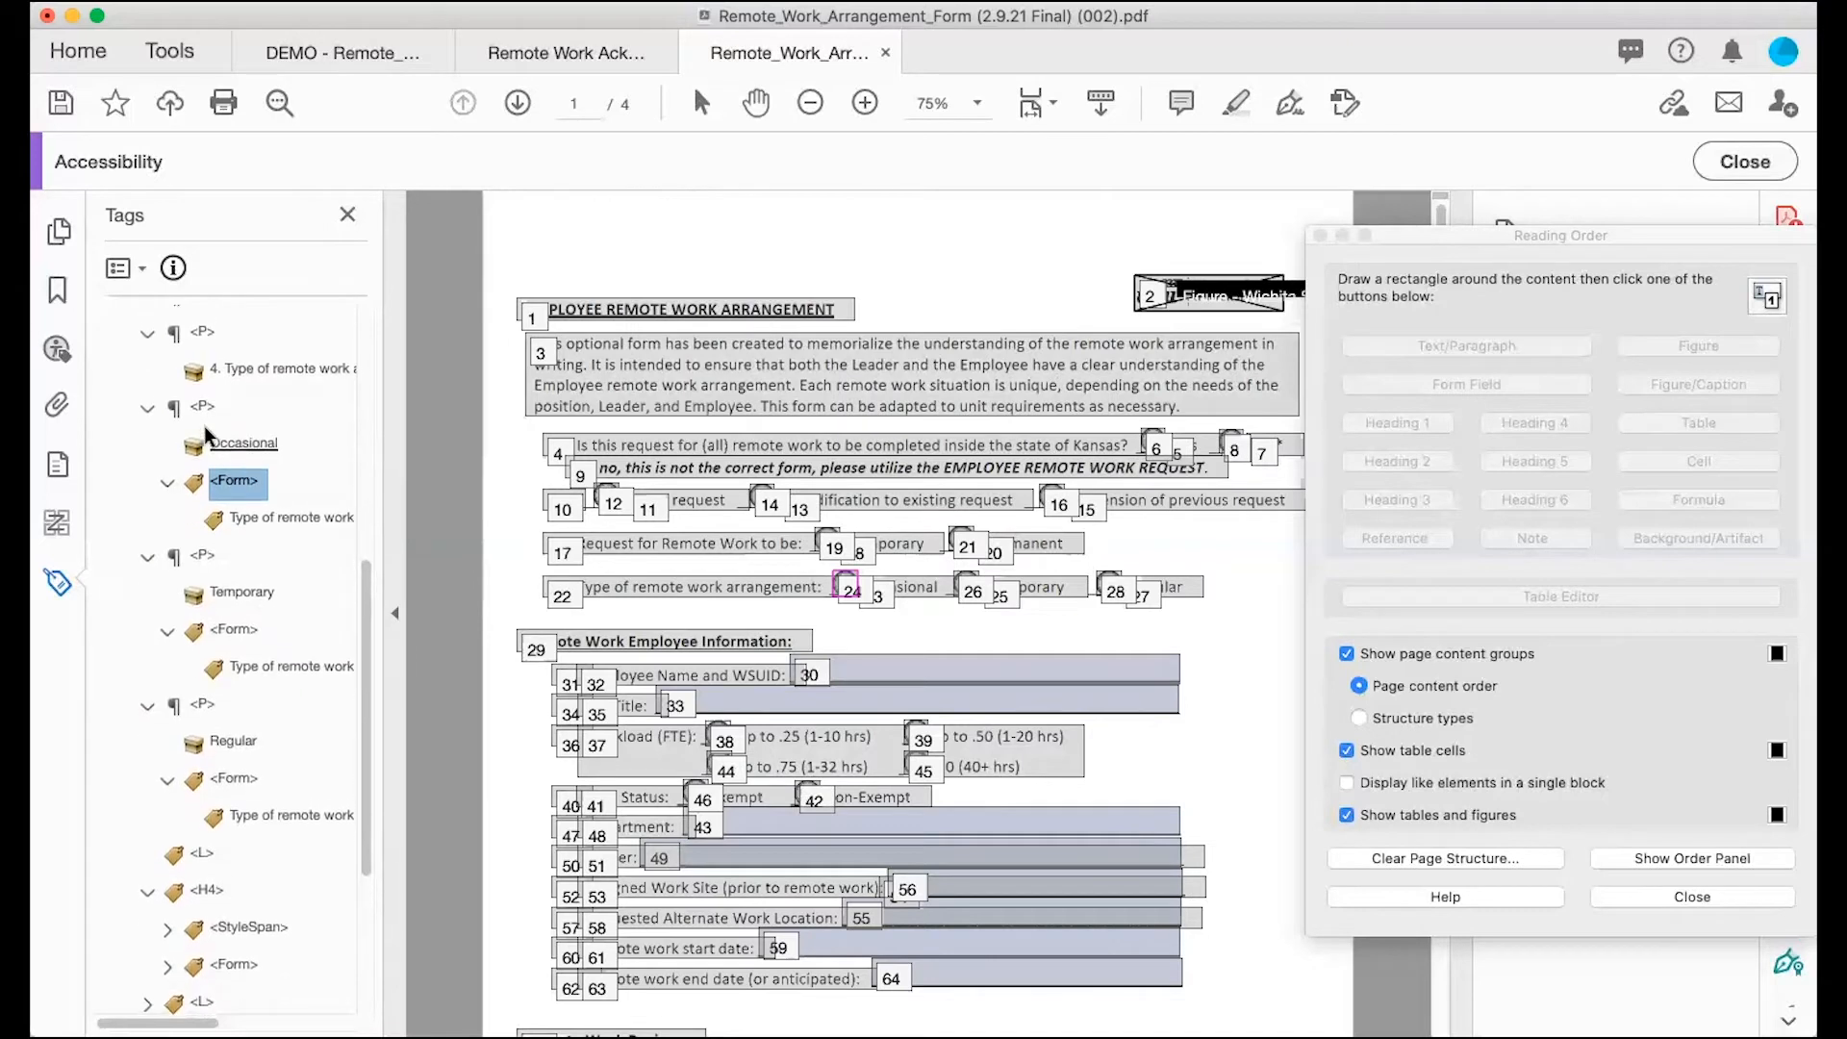
pyautogui.scroll(-1, 208, 435)
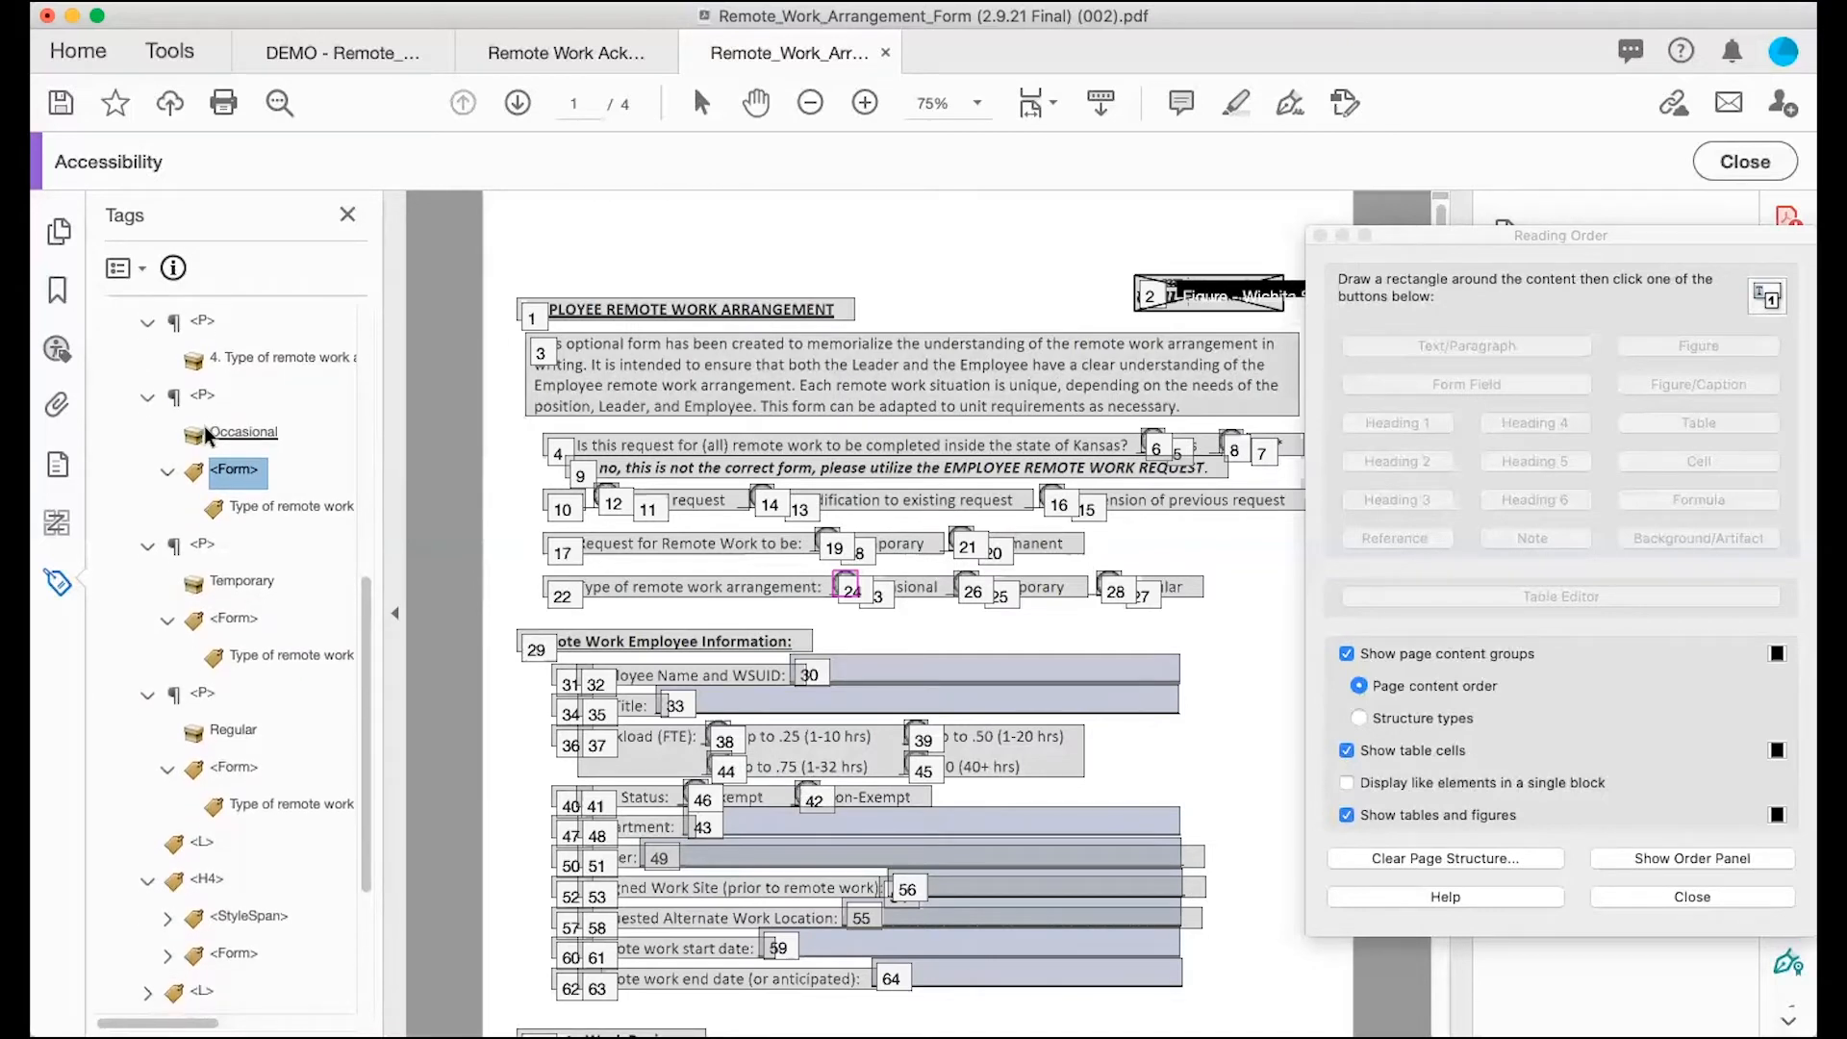
pyautogui.scroll(3, 206, 431)
pyautogui.scroll(-2, 206, 431)
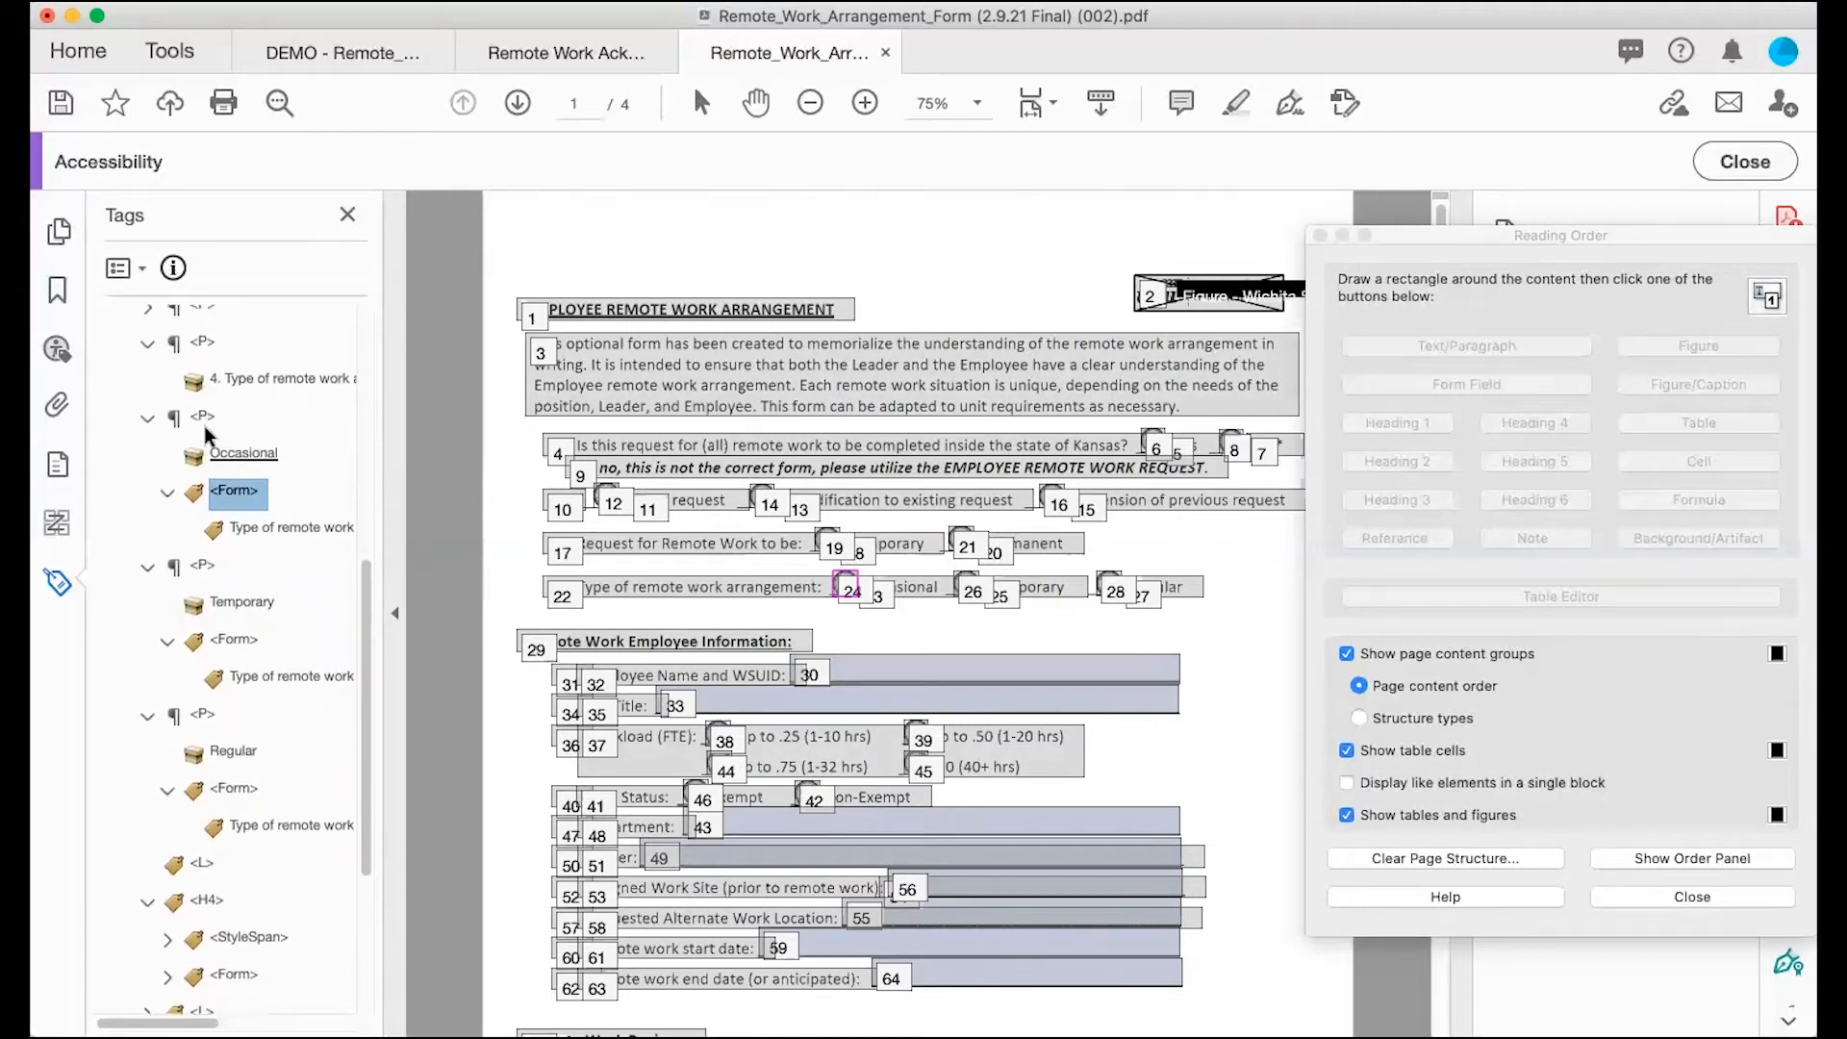
pyautogui.scroll(-1, 204, 426)
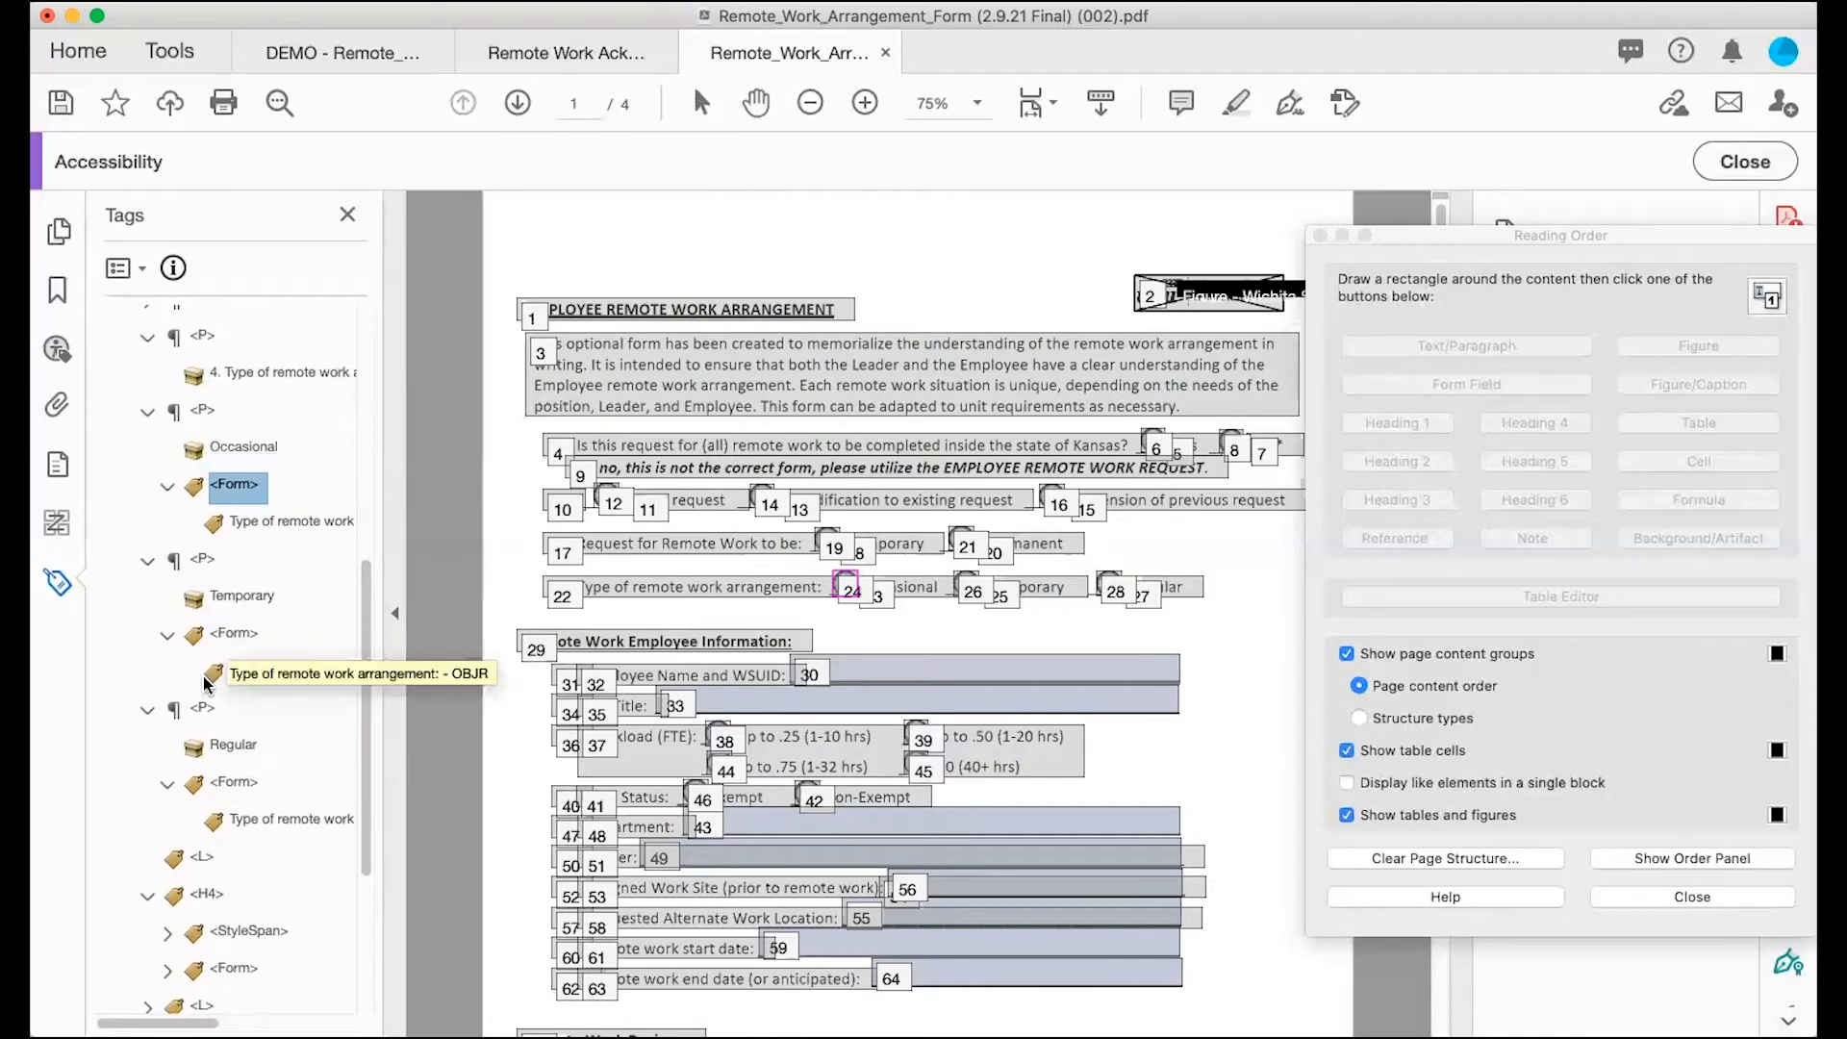
pyautogui.scroll(5, 204, 679)
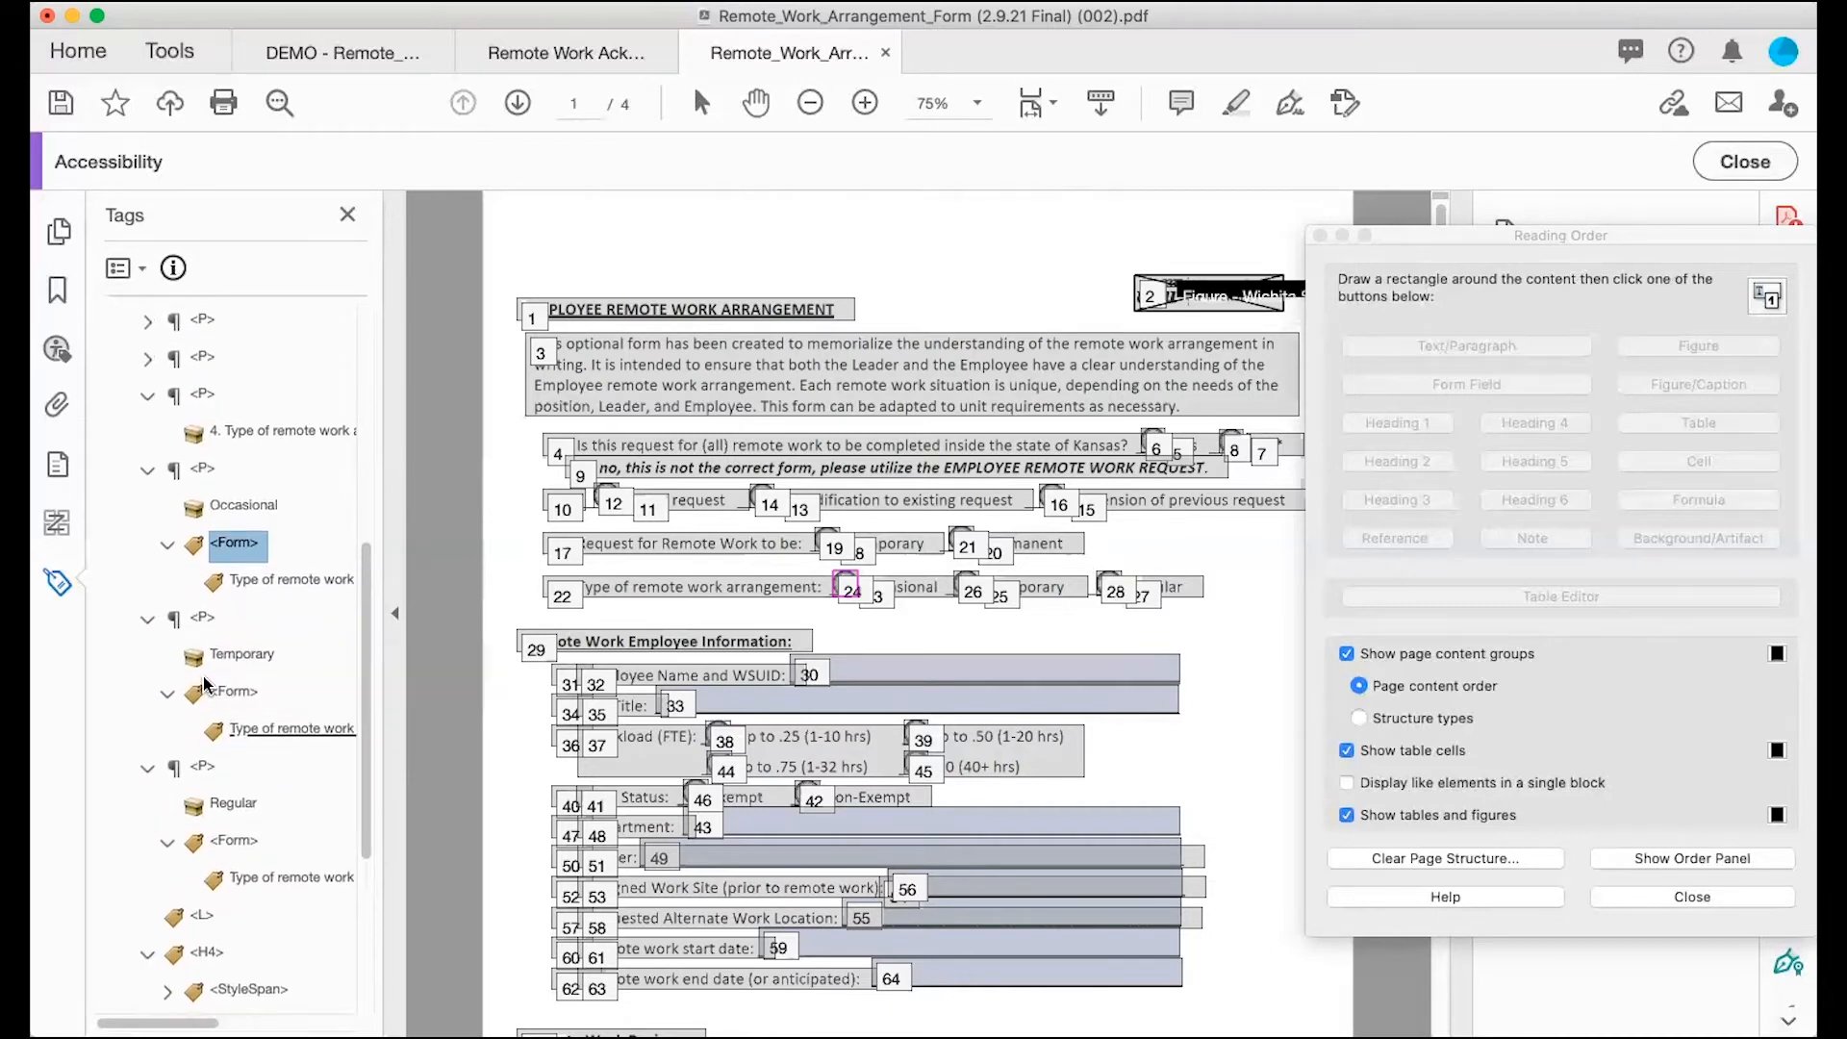
pyautogui.click(146, 397)
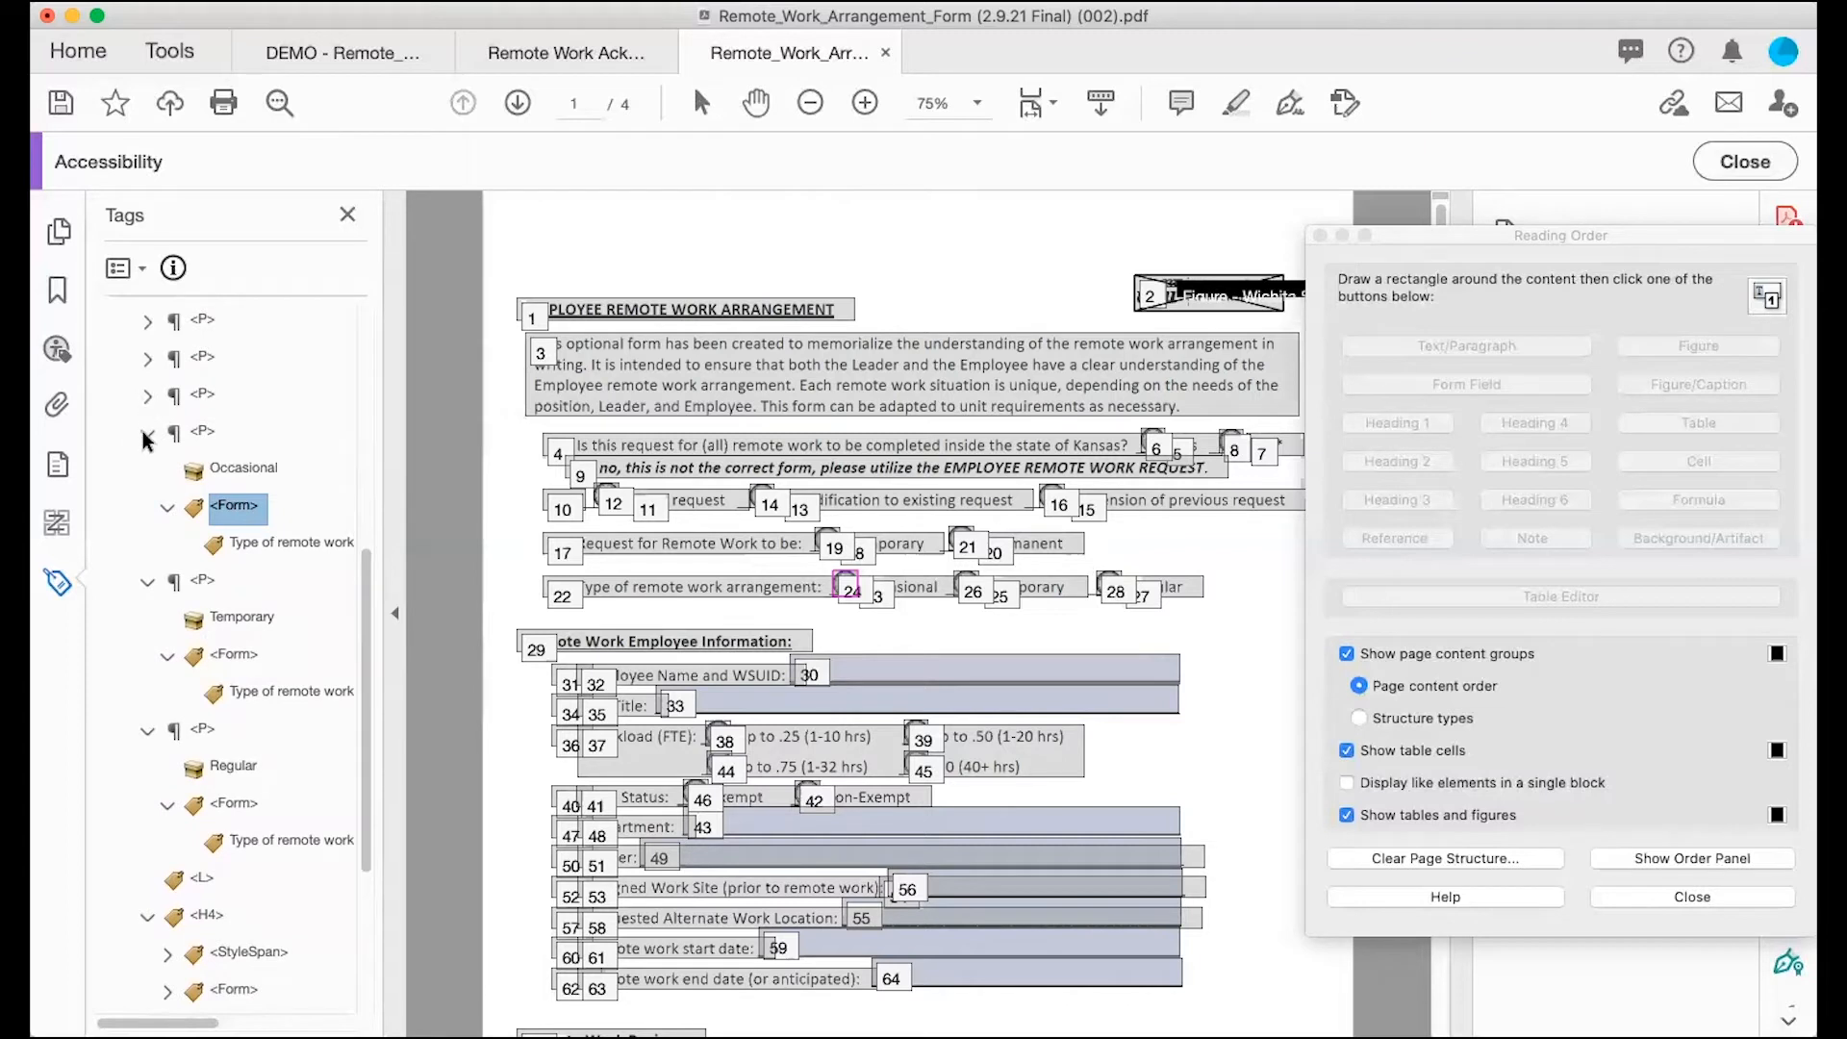
pyautogui.click(149, 432)
pyautogui.click(147, 472)
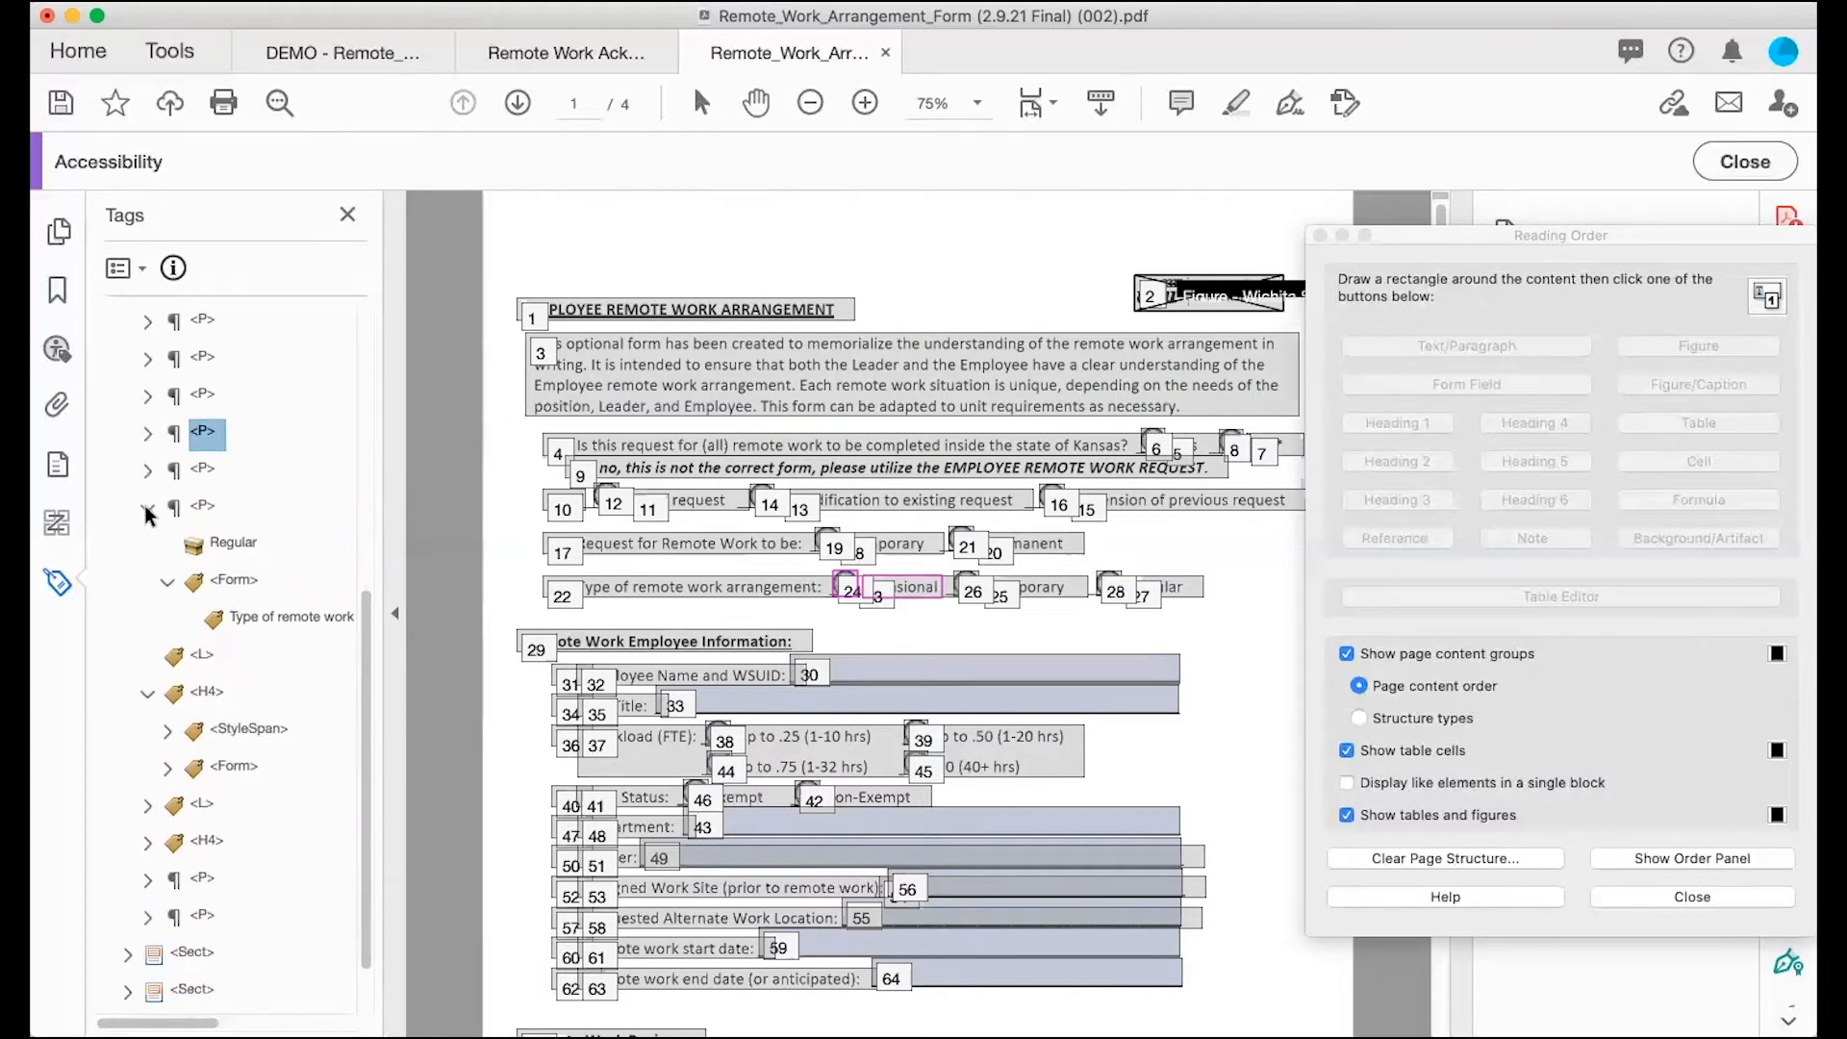
pyautogui.click(147, 510)
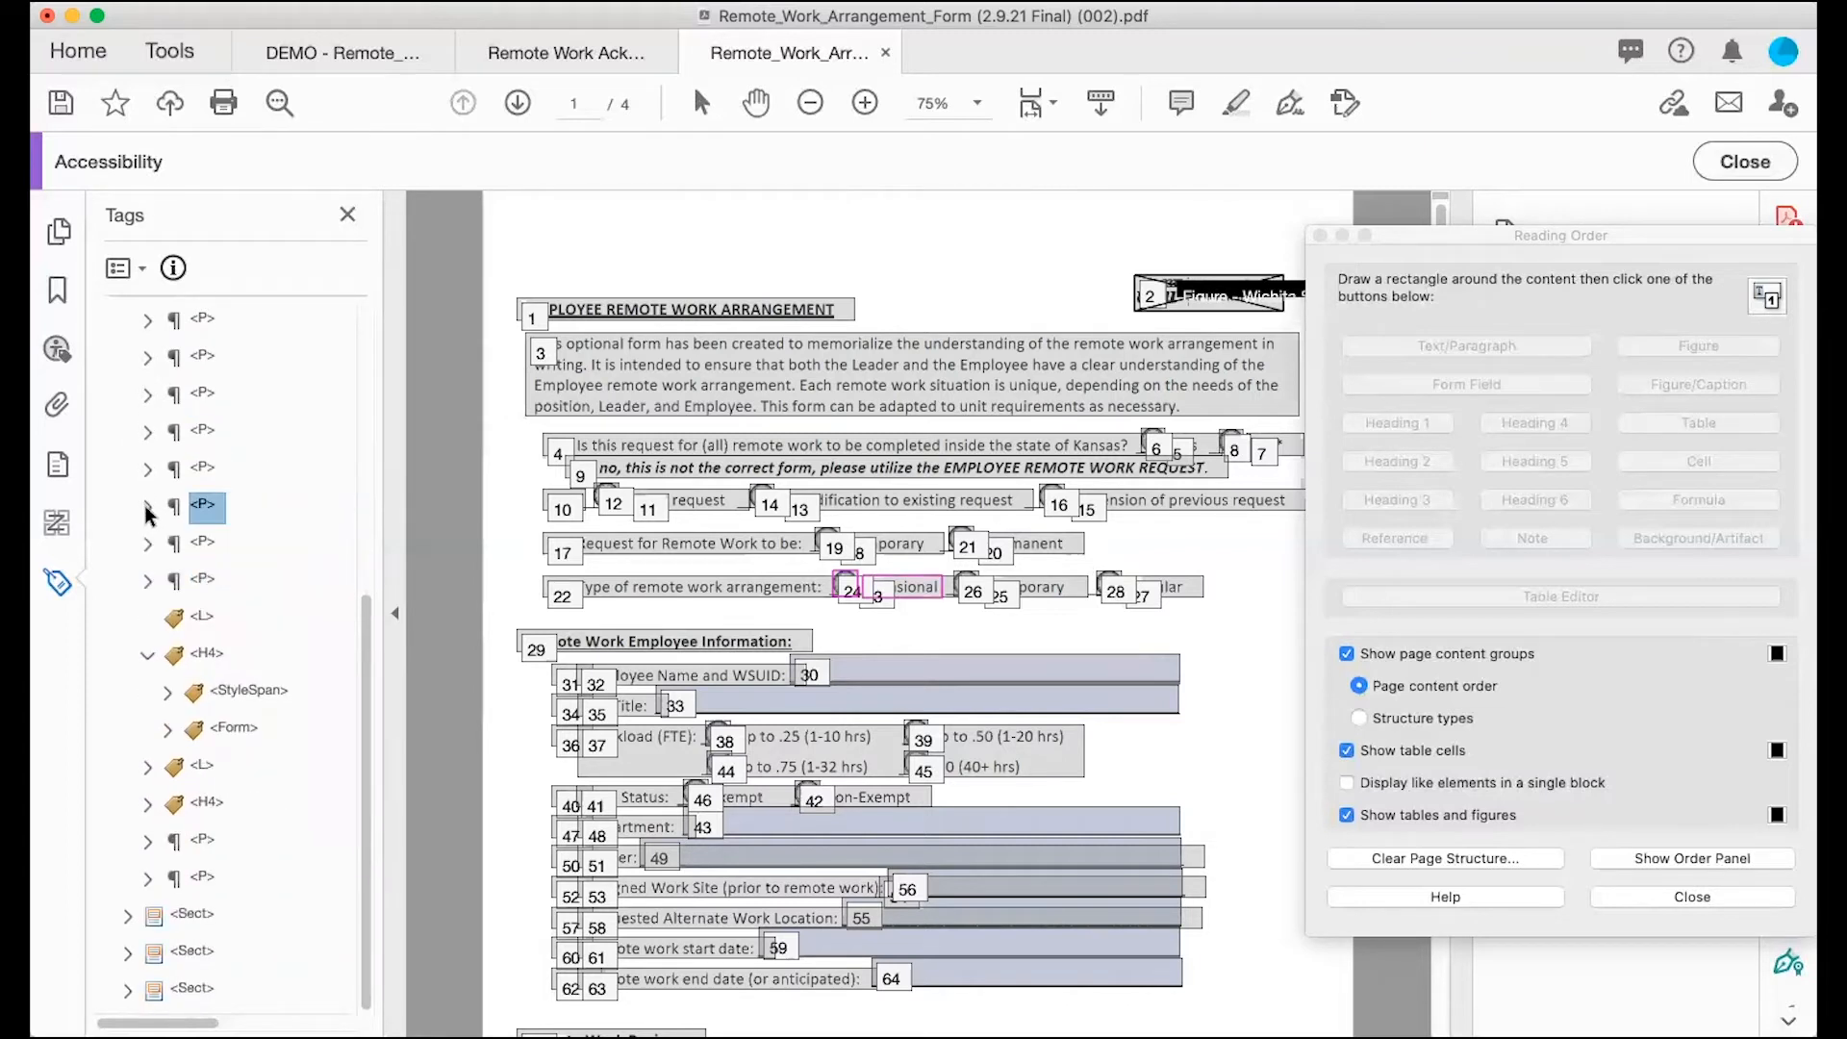
# Step: Step through the collapsed paragraph tags to check which page content each one covers, down to the <L> tag
pyautogui.click(202, 543)
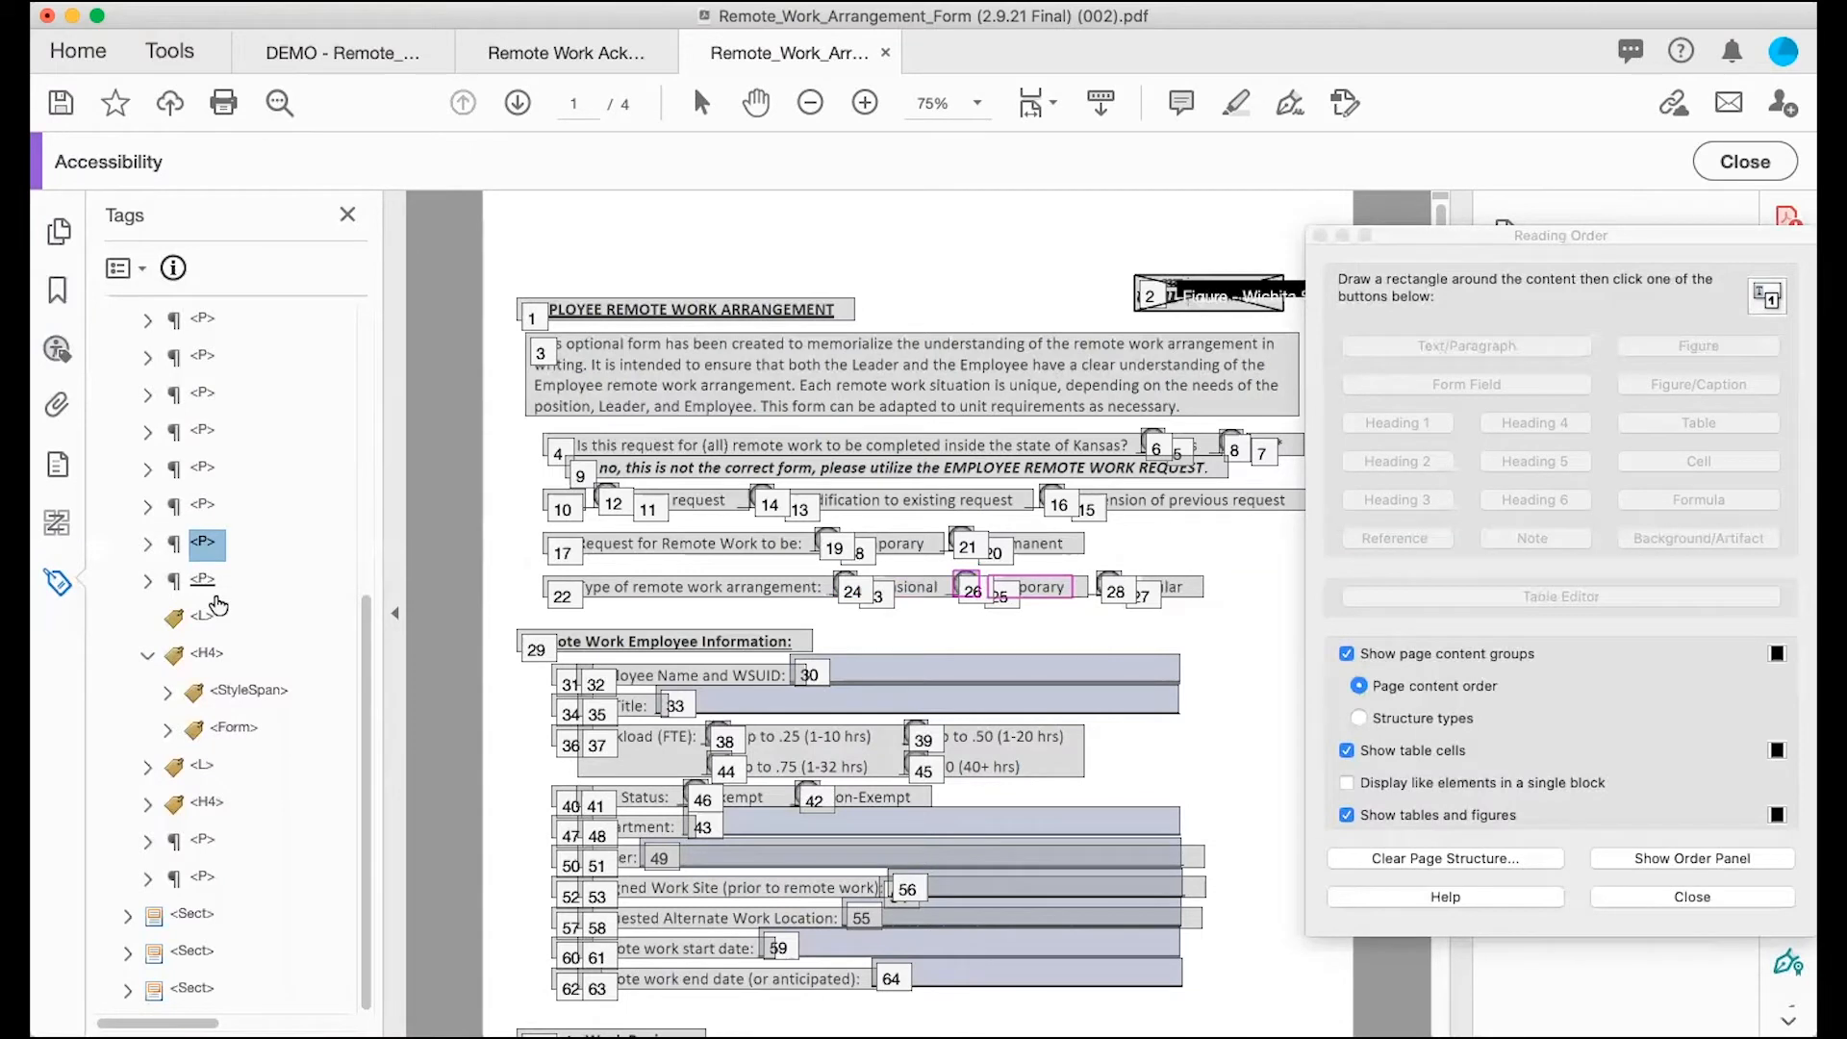
pyautogui.press('Down')
pyautogui.press('Up')
pyautogui.press('Up')
pyautogui.press('Up')
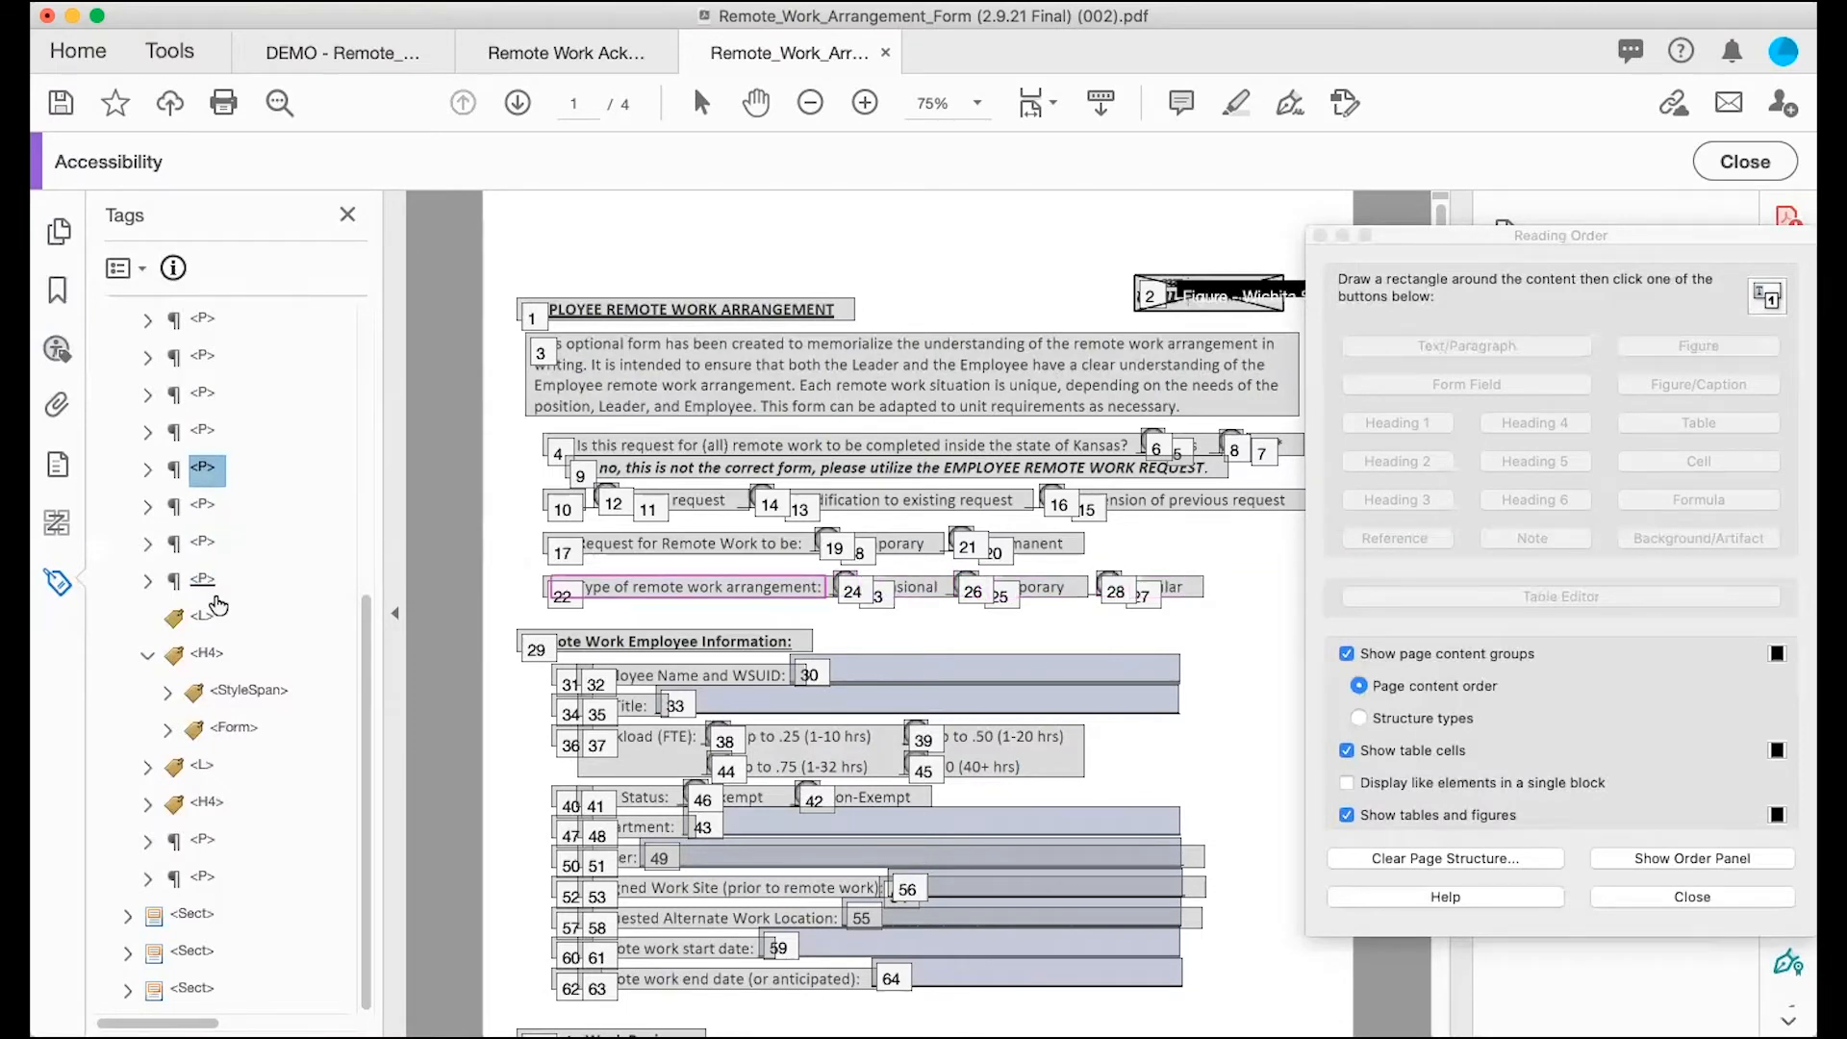
pyautogui.press('Up')
pyautogui.press('Up')
pyautogui.press('Down')
pyautogui.press('Down')
pyautogui.press('Down')
pyautogui.press('Down')
pyautogui.press('Down')
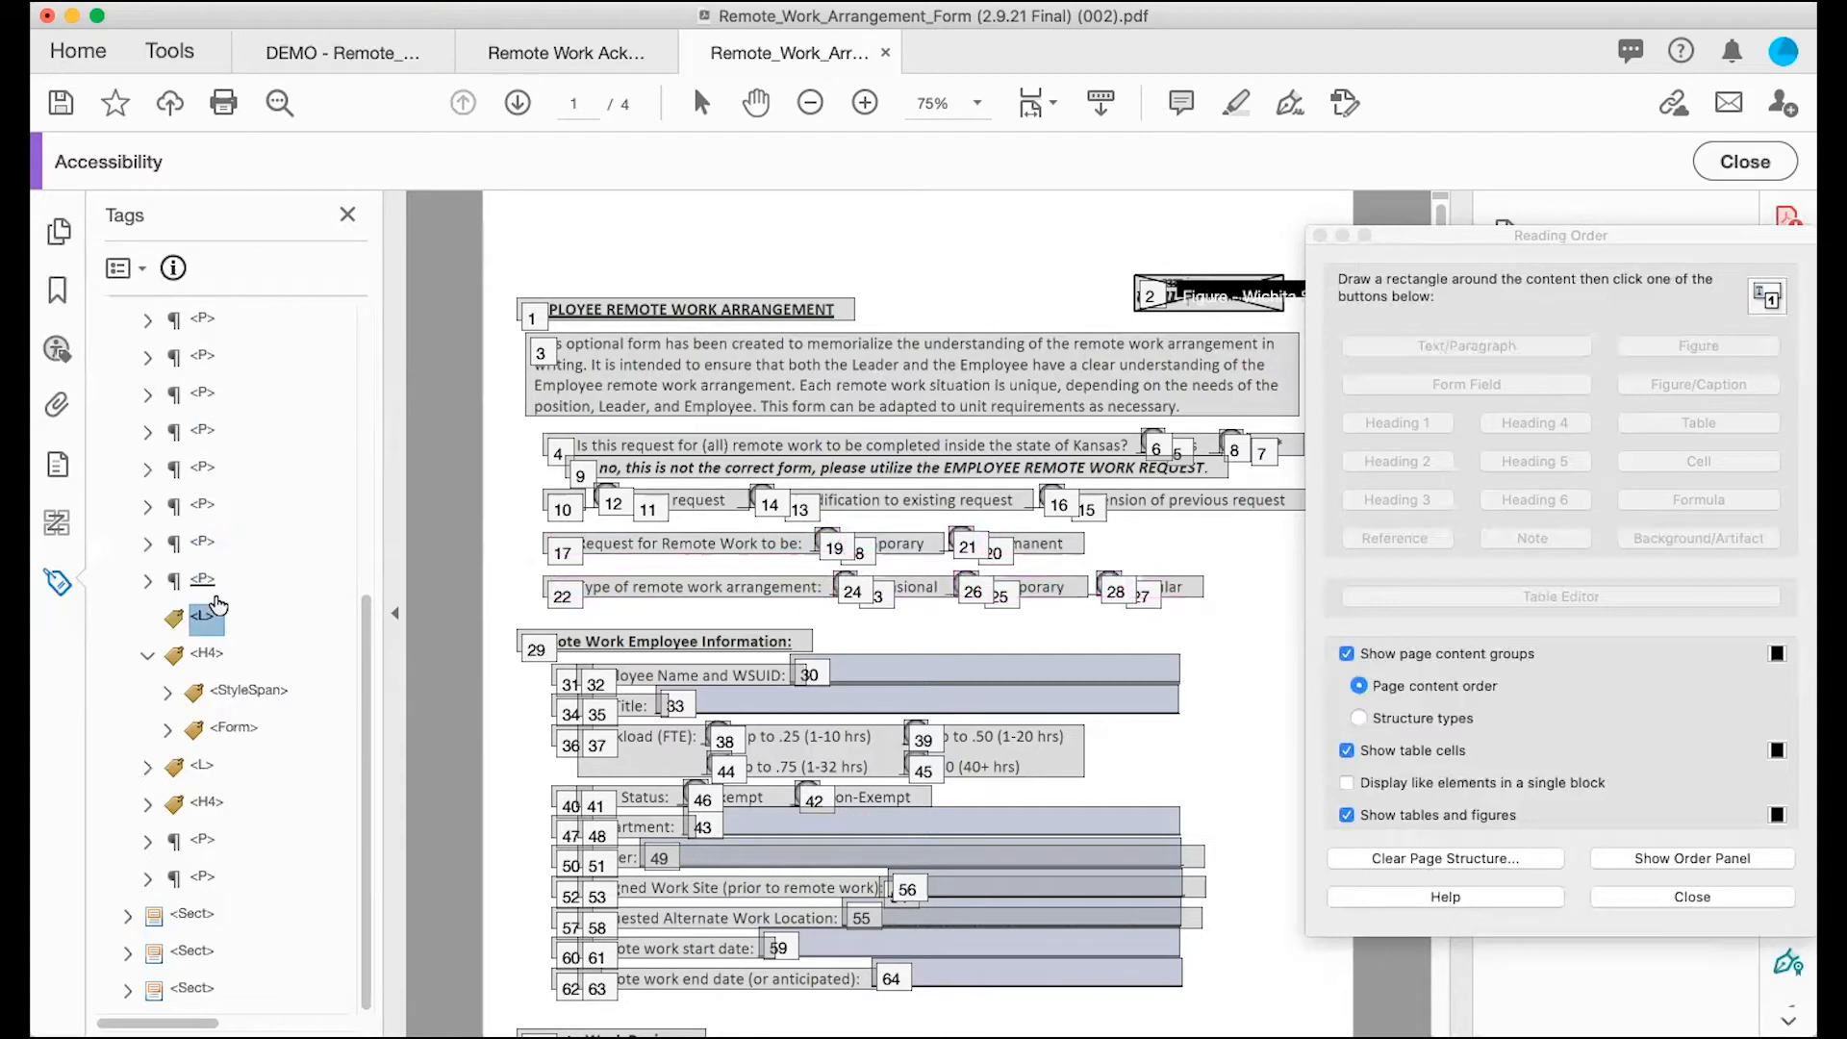
# Step: Delete the empty <L> tag between the question 4 paragraphs and the <H4>
pyautogui.press('Down')
pyautogui.rightClick(205, 614)
pyautogui.click(245, 687)
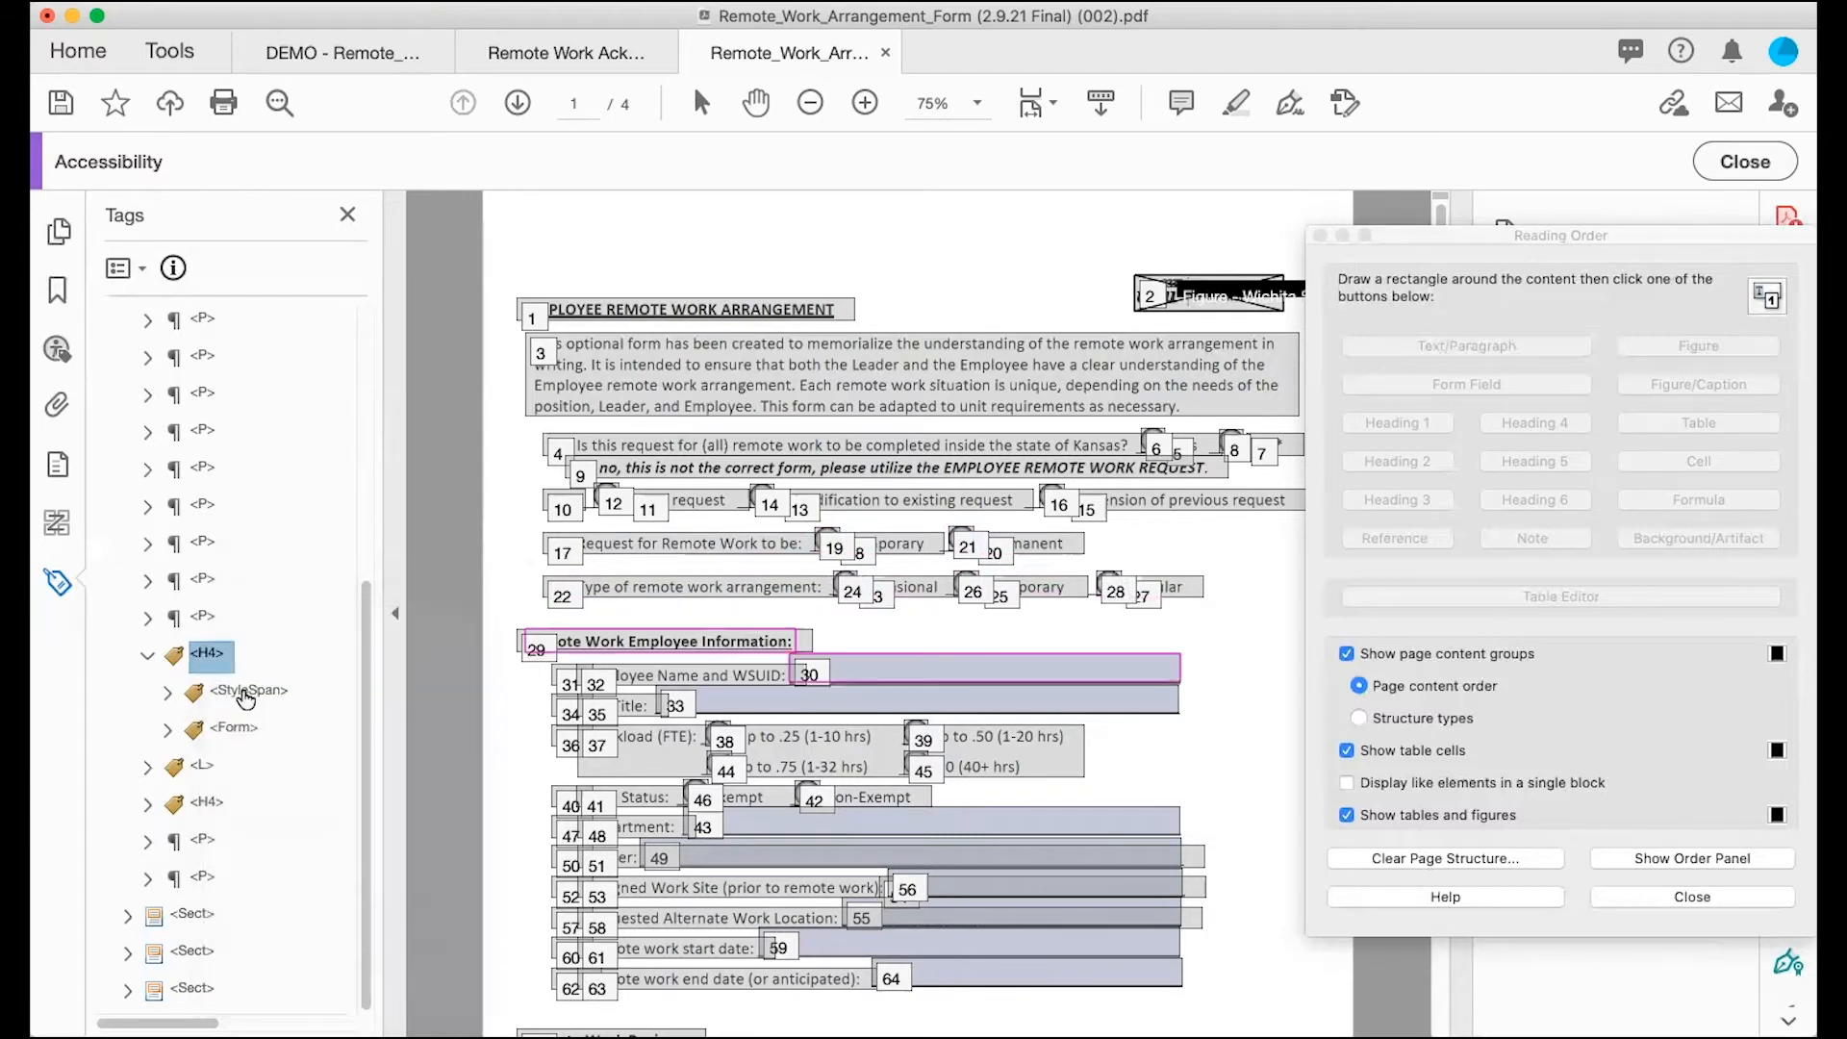
# Step: Save the PDF form
pyautogui.click(258, 1)
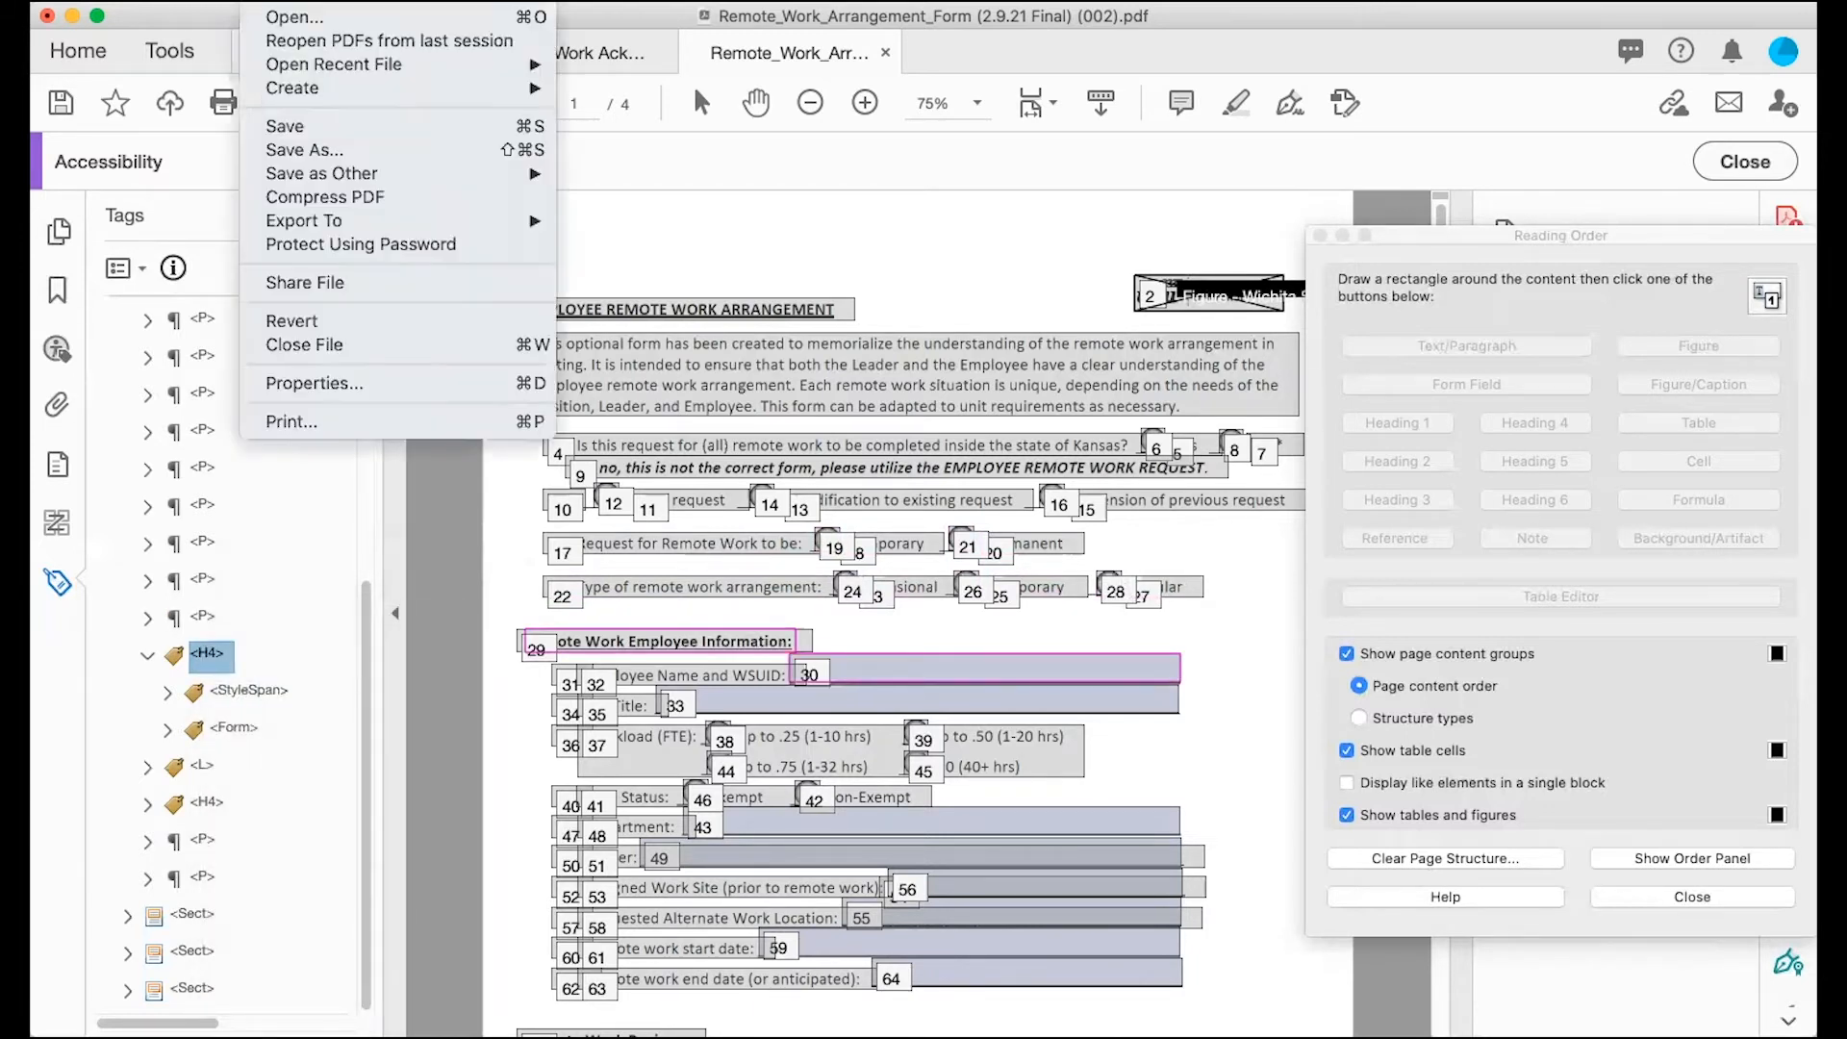
pyautogui.click(296, 127)
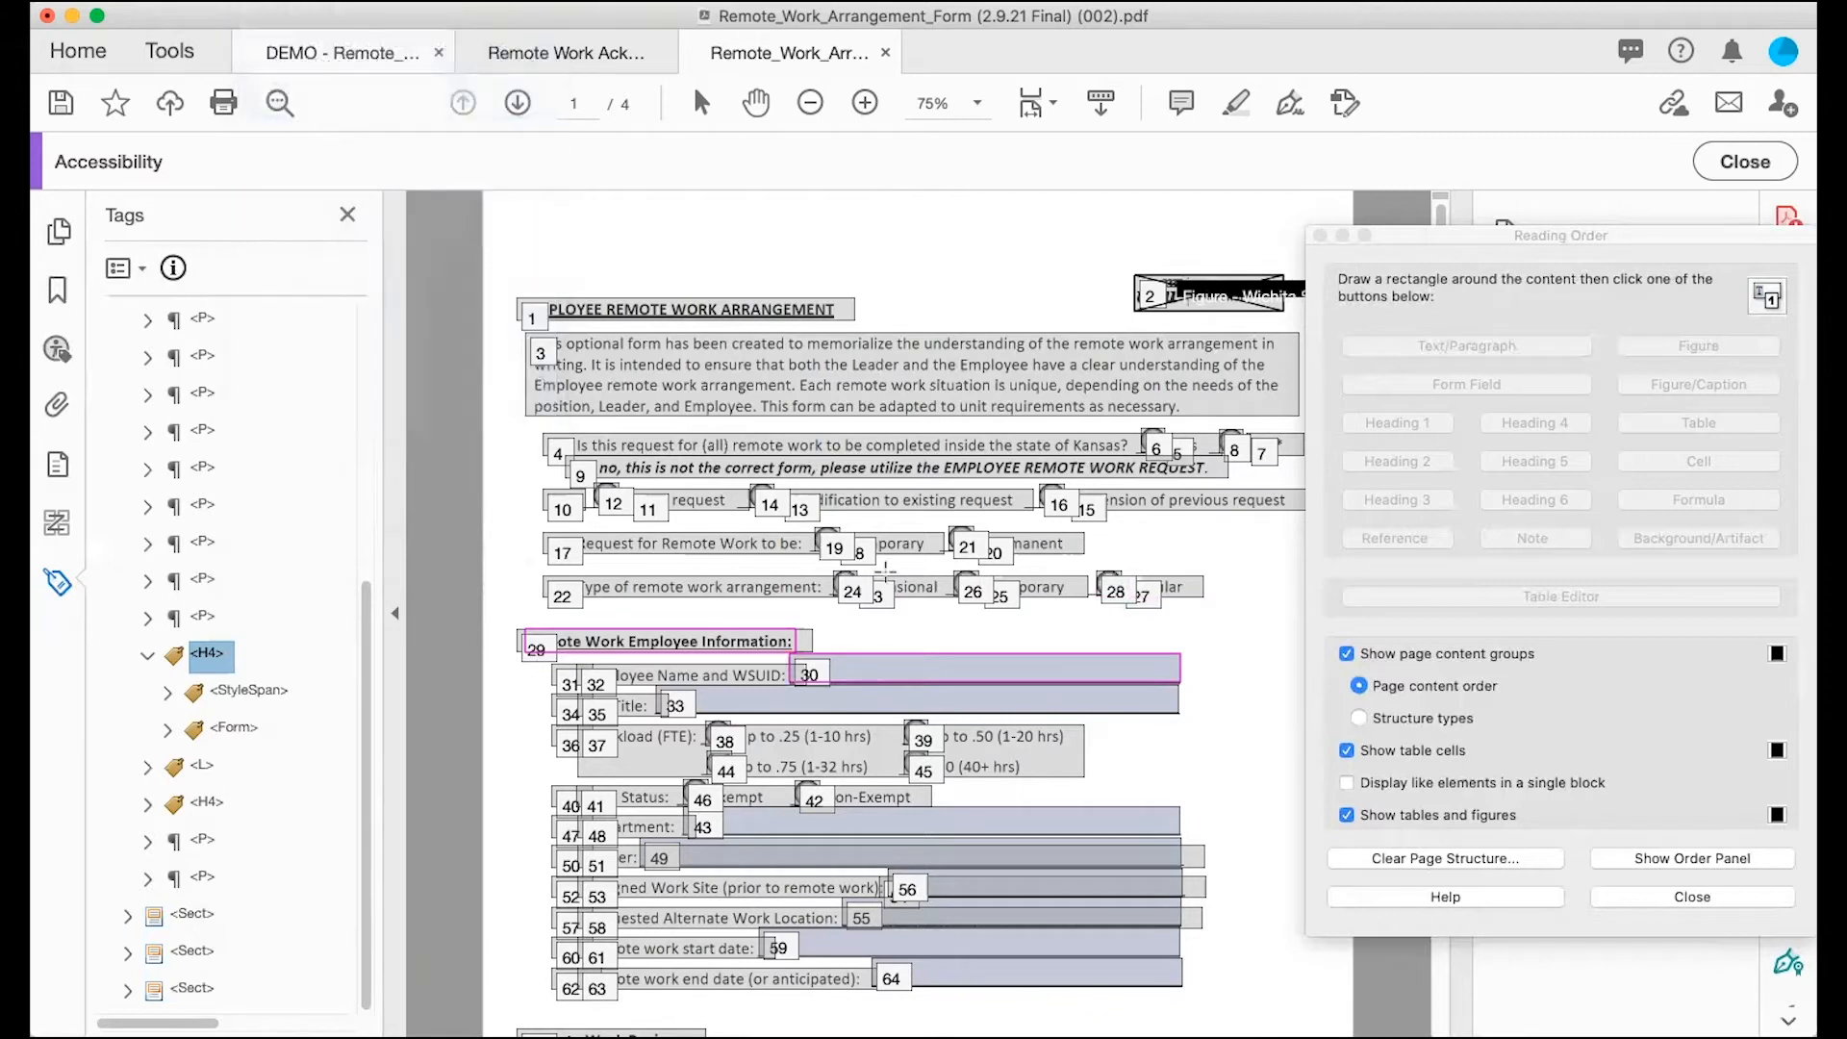
pyautogui.press('super+s')
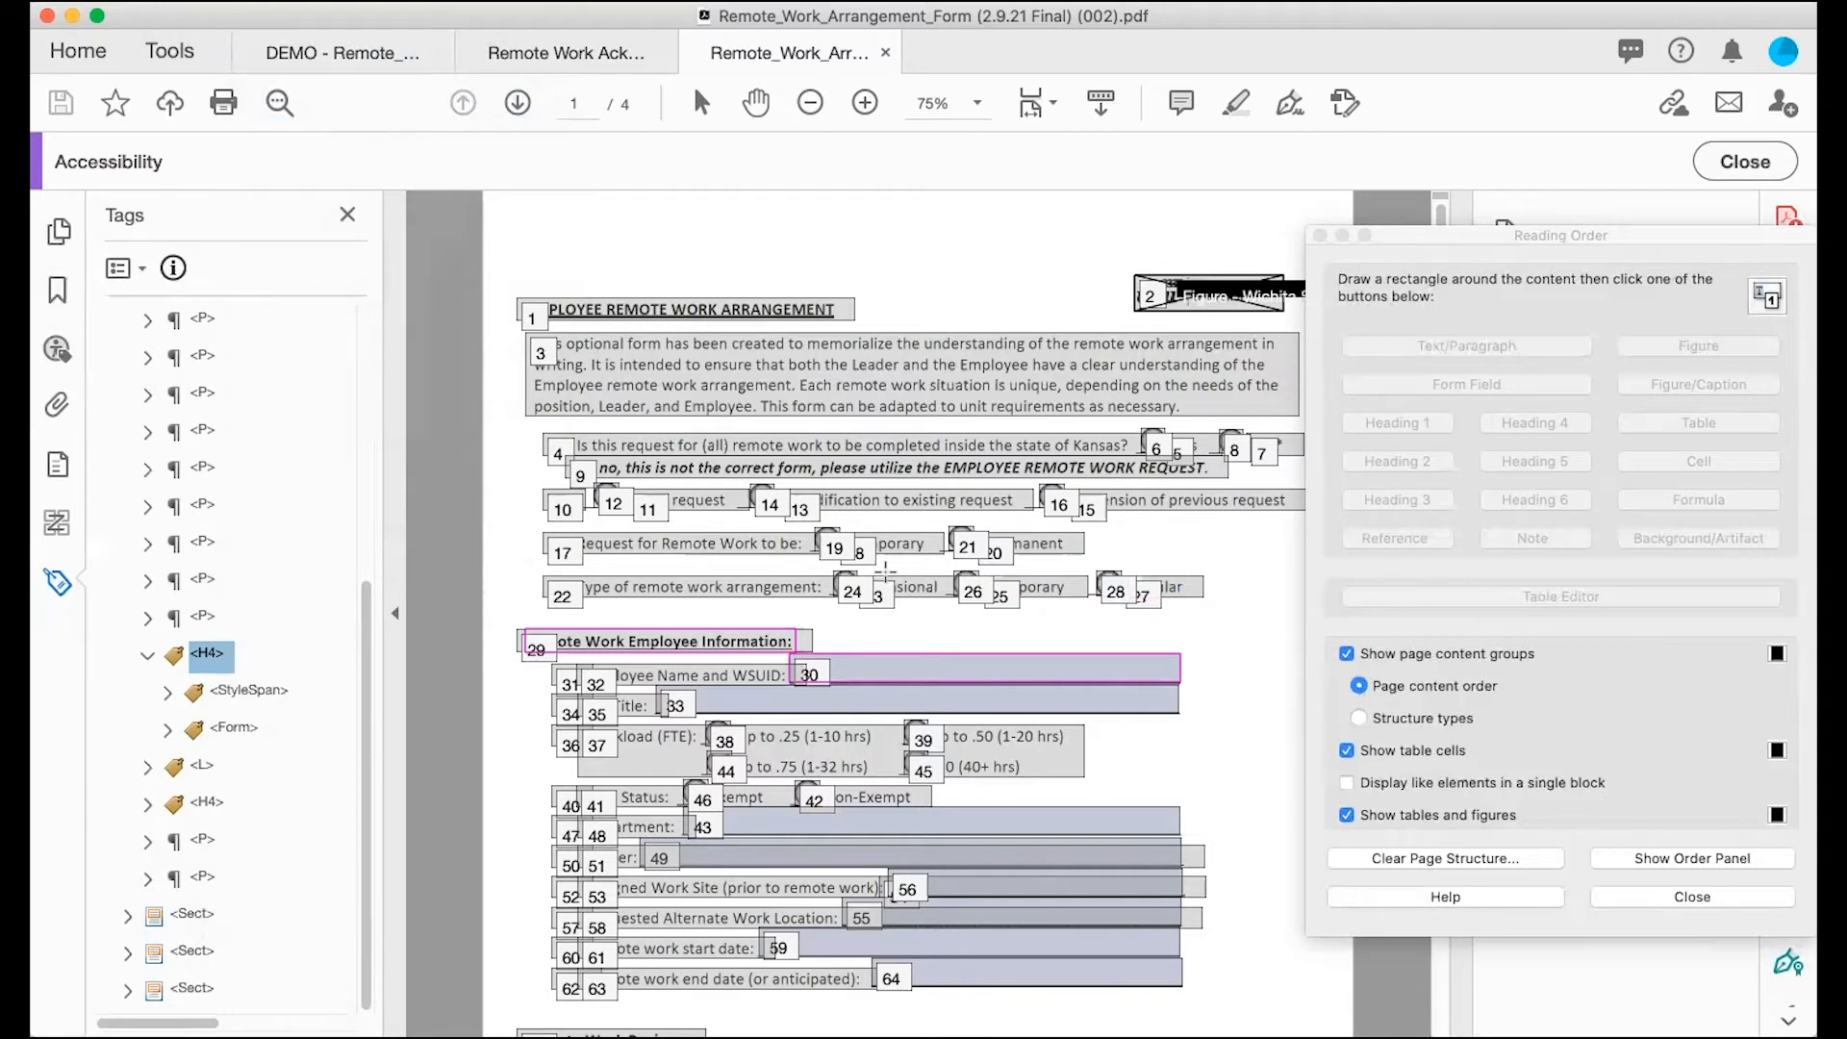
# Step: Move the "Remote Work Employee Information" content out of its <StyleSpan> directly into the <H4>, and delete the emptied <StyleSpan> tag
pyautogui.scroll(-1, 1089, 753)
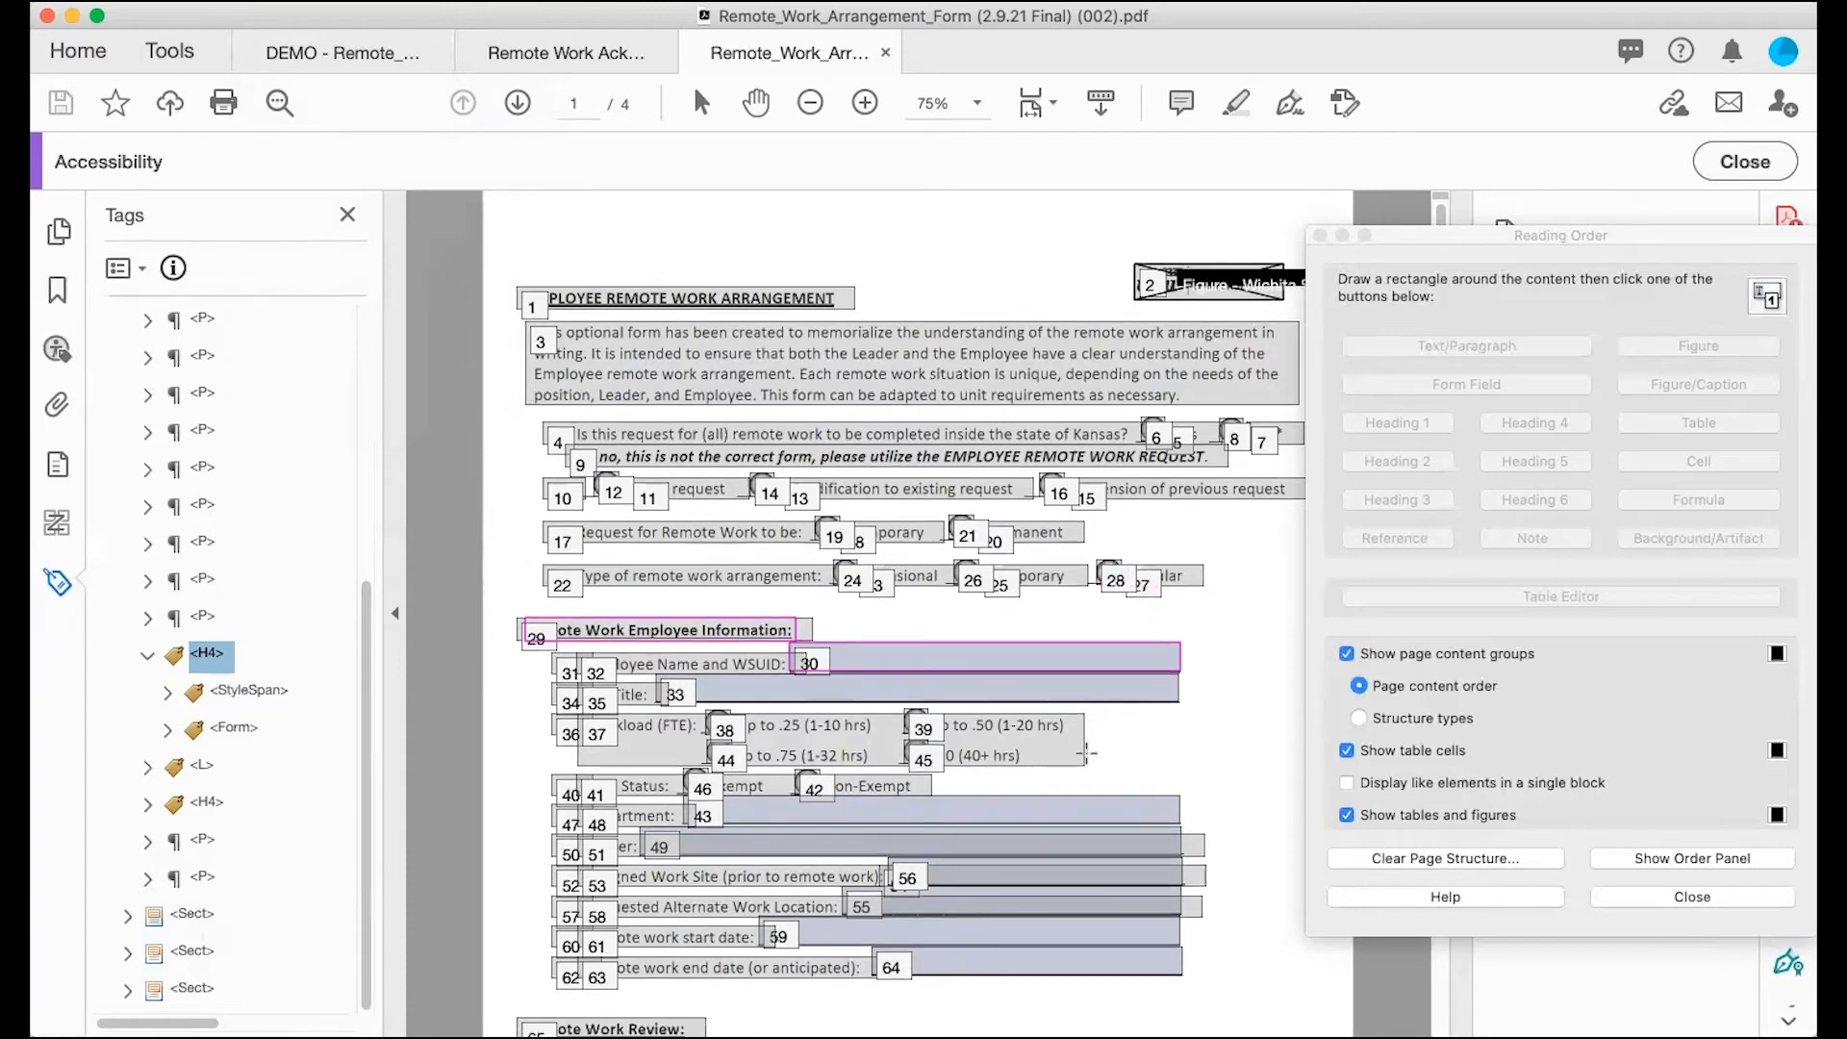
pyautogui.scroll(-3, 1089, 754)
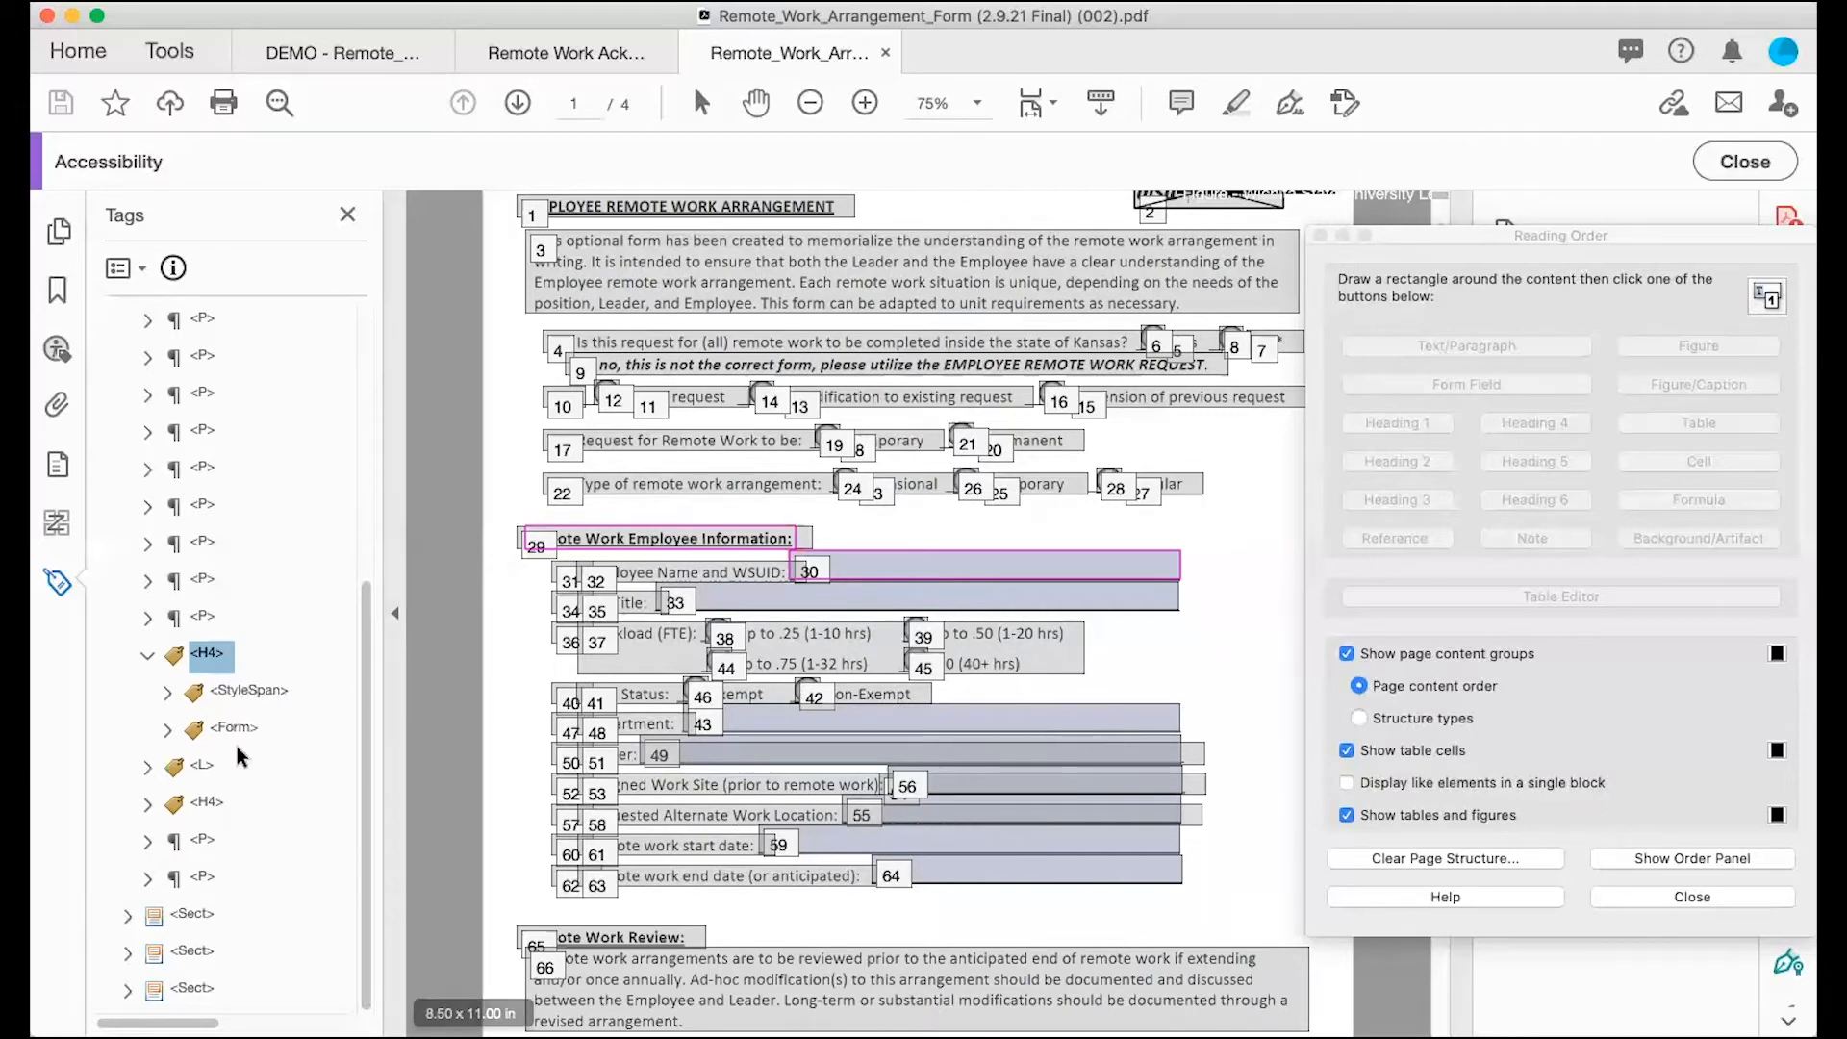
pyautogui.click(166, 690)
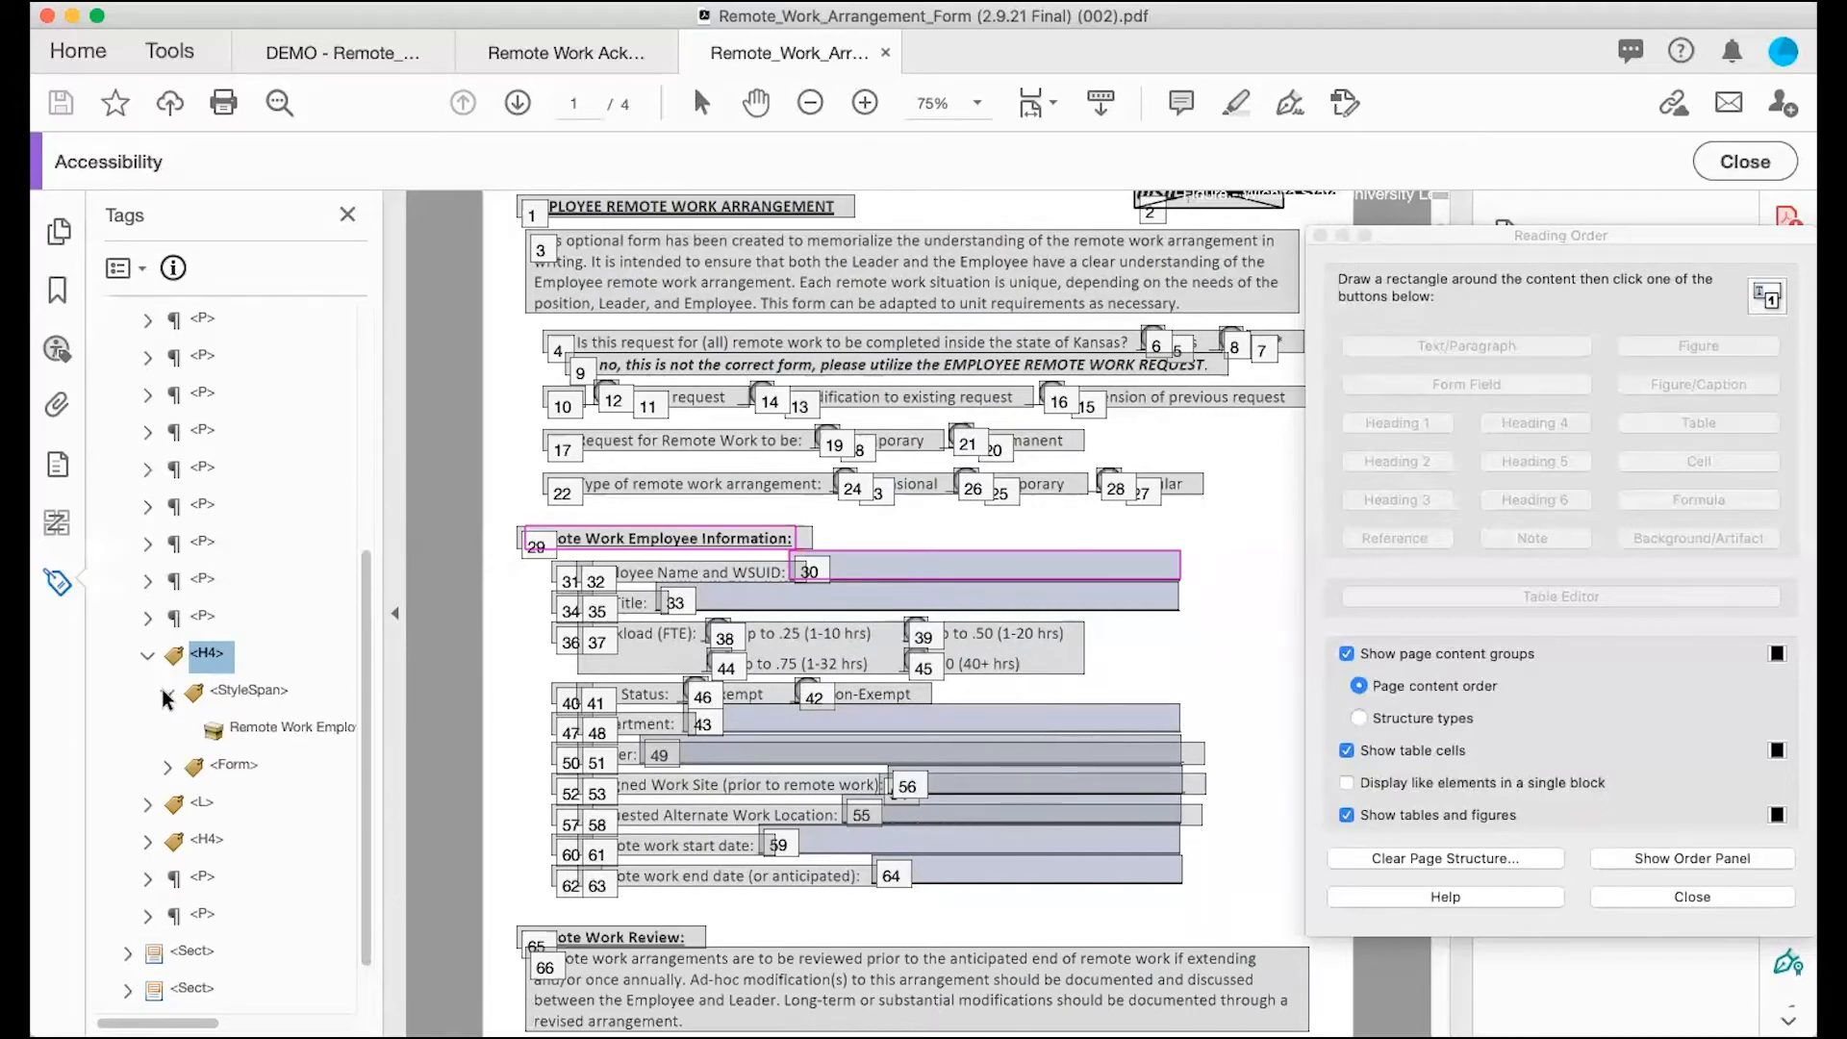
pyautogui.click(279, 729)
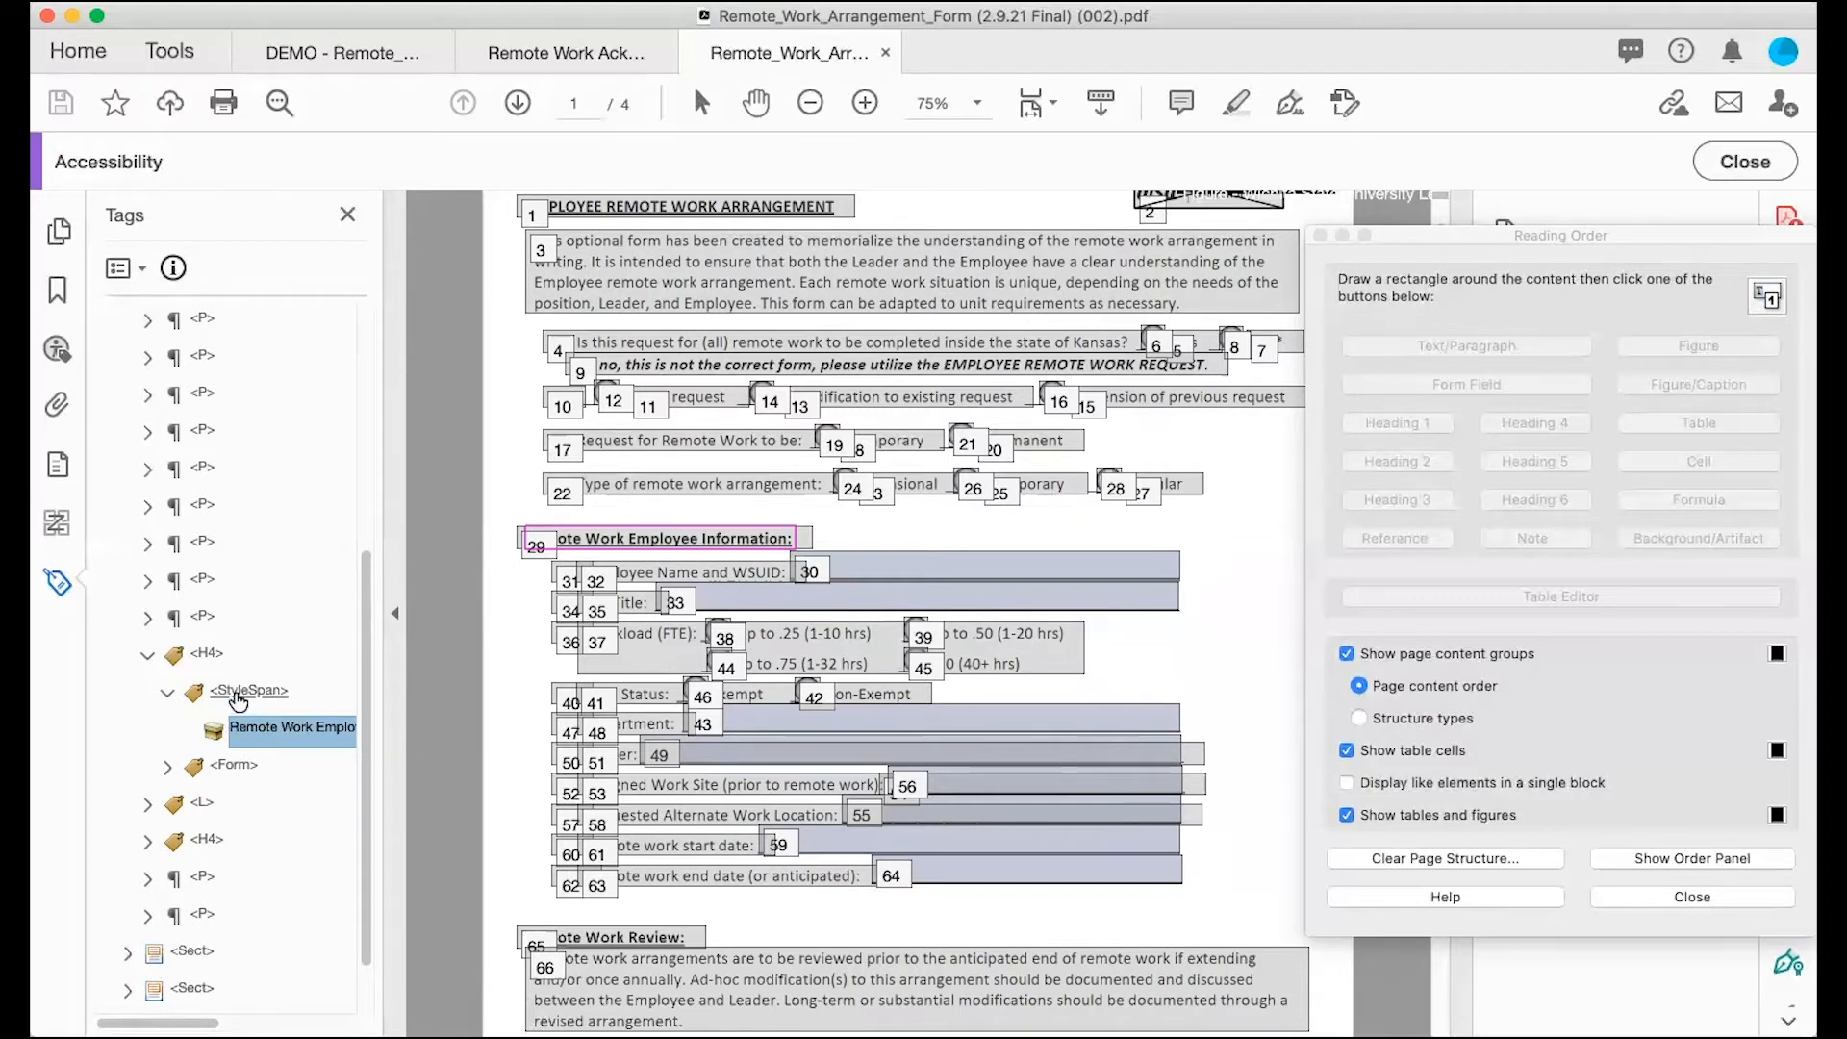
pyautogui.moveTo(252, 737); pyautogui.dragTo(236, 668)
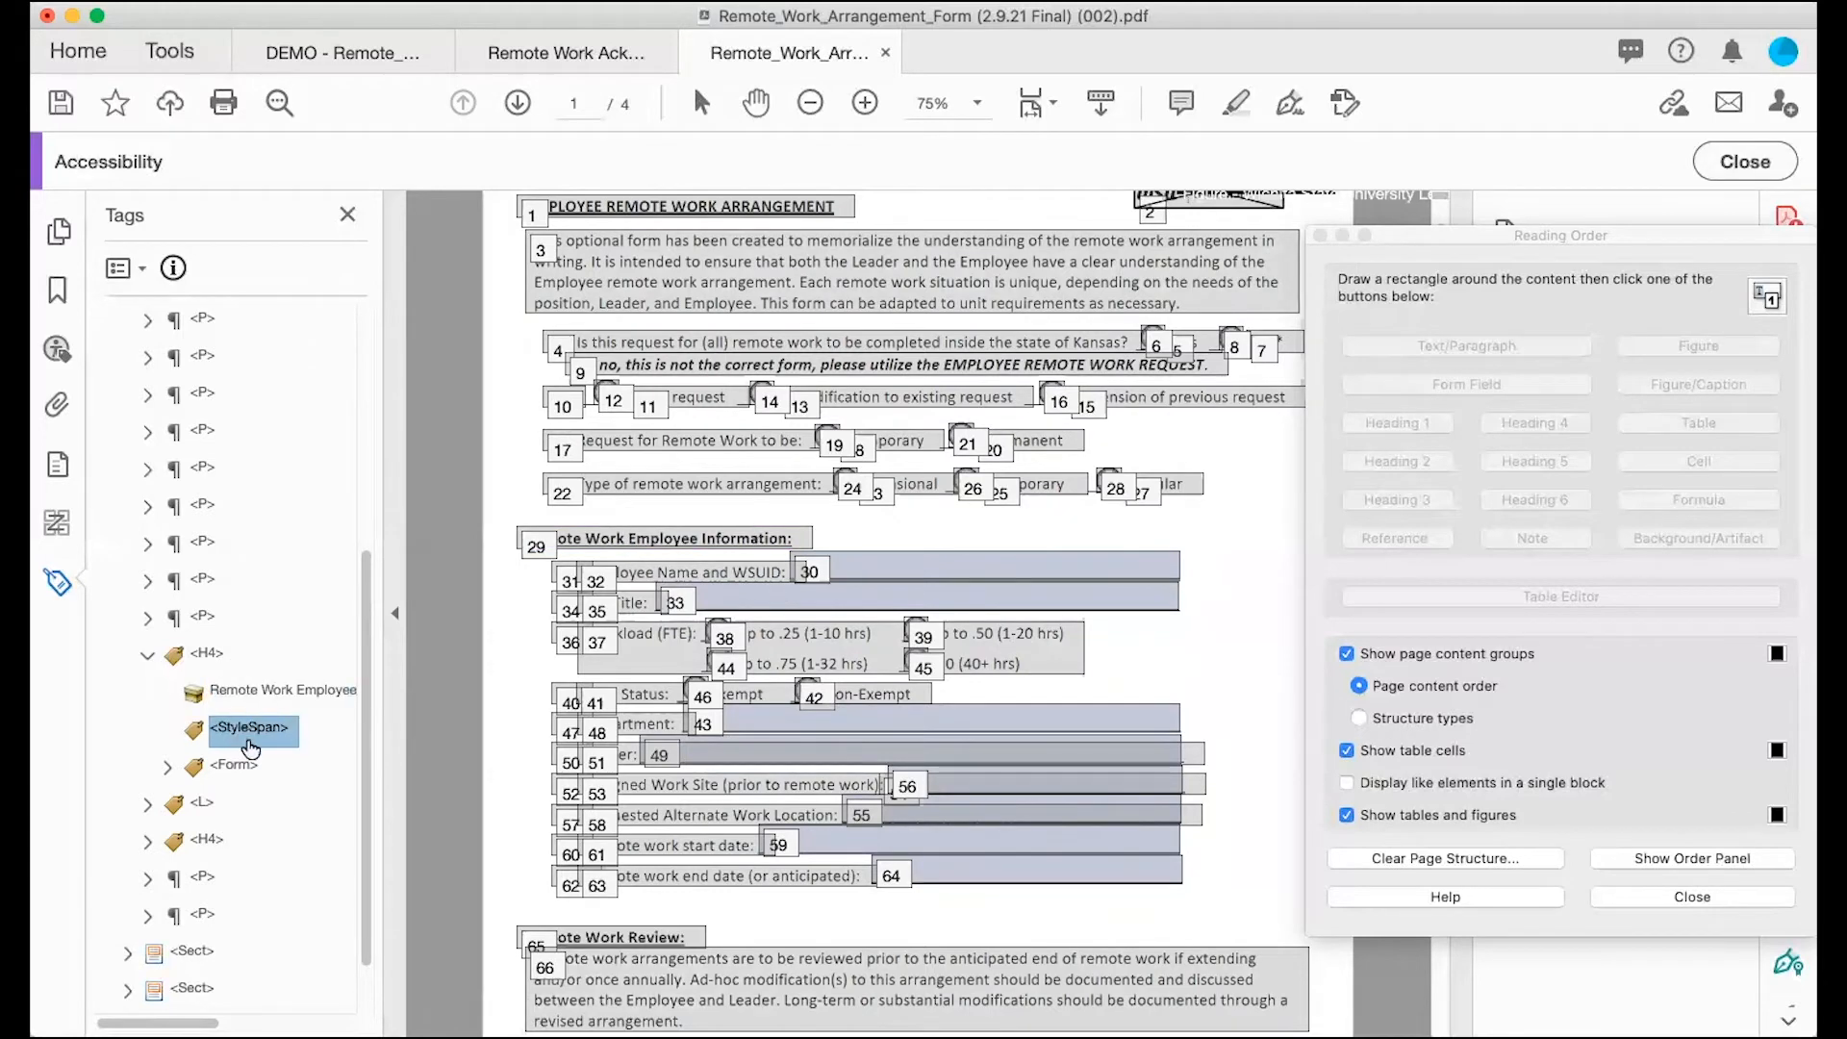
pyautogui.rightClick(248, 731)
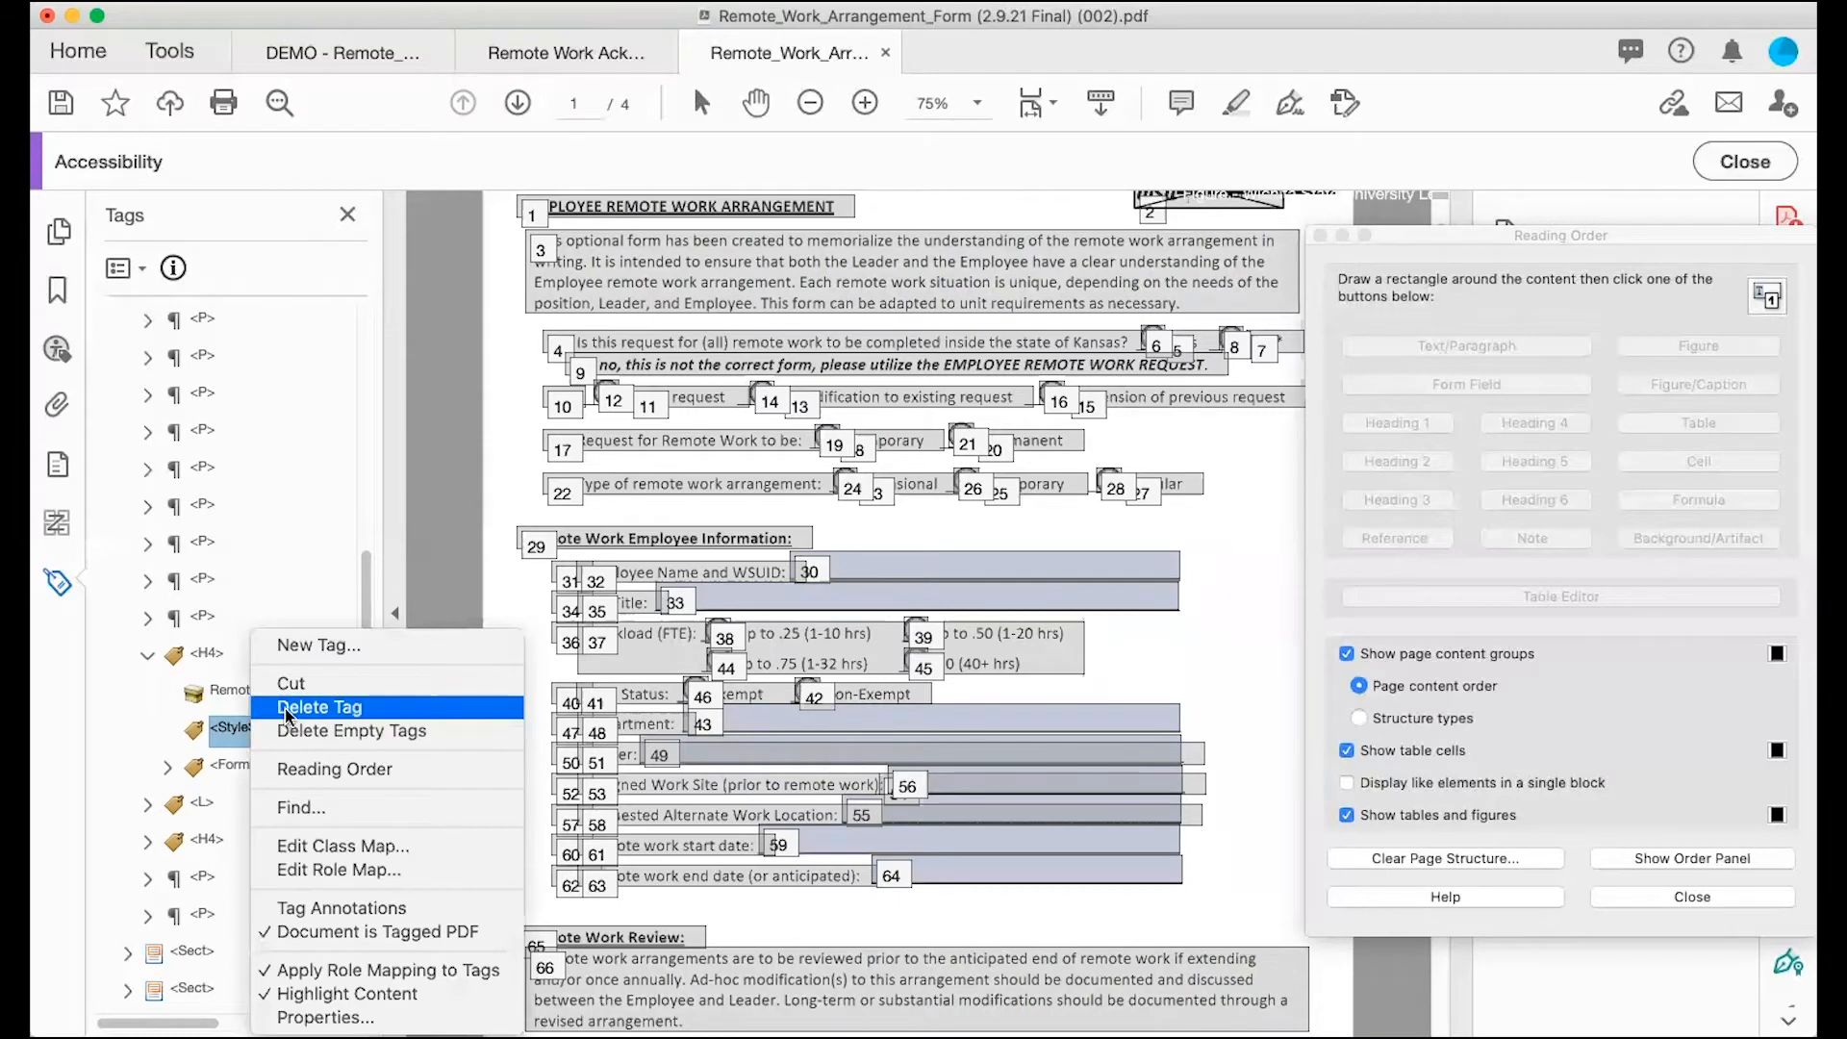
pyautogui.click(289, 707)
# Step: Change the tag type of the "Remote Work Employee Information" <H4> heading to Heading Level 2
pyautogui.hscroll(3, 286, 743)
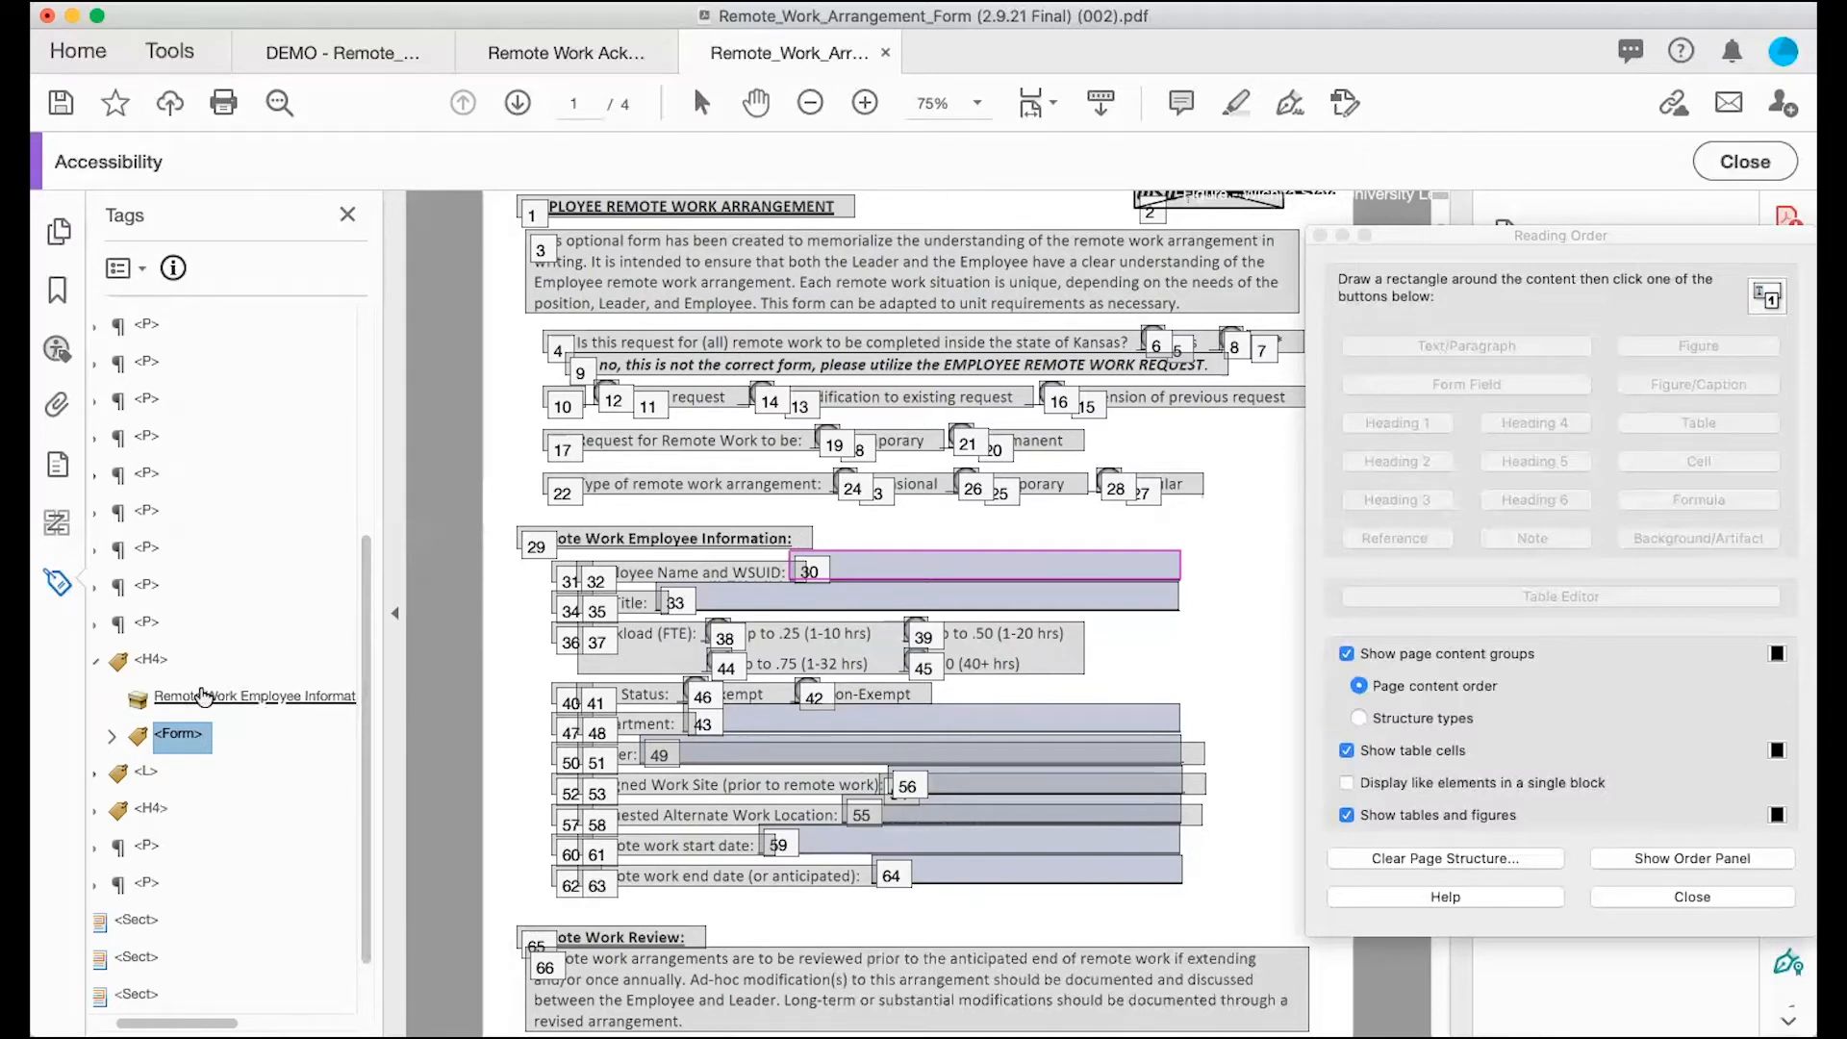
pyautogui.hscroll(-2, 212, 691)
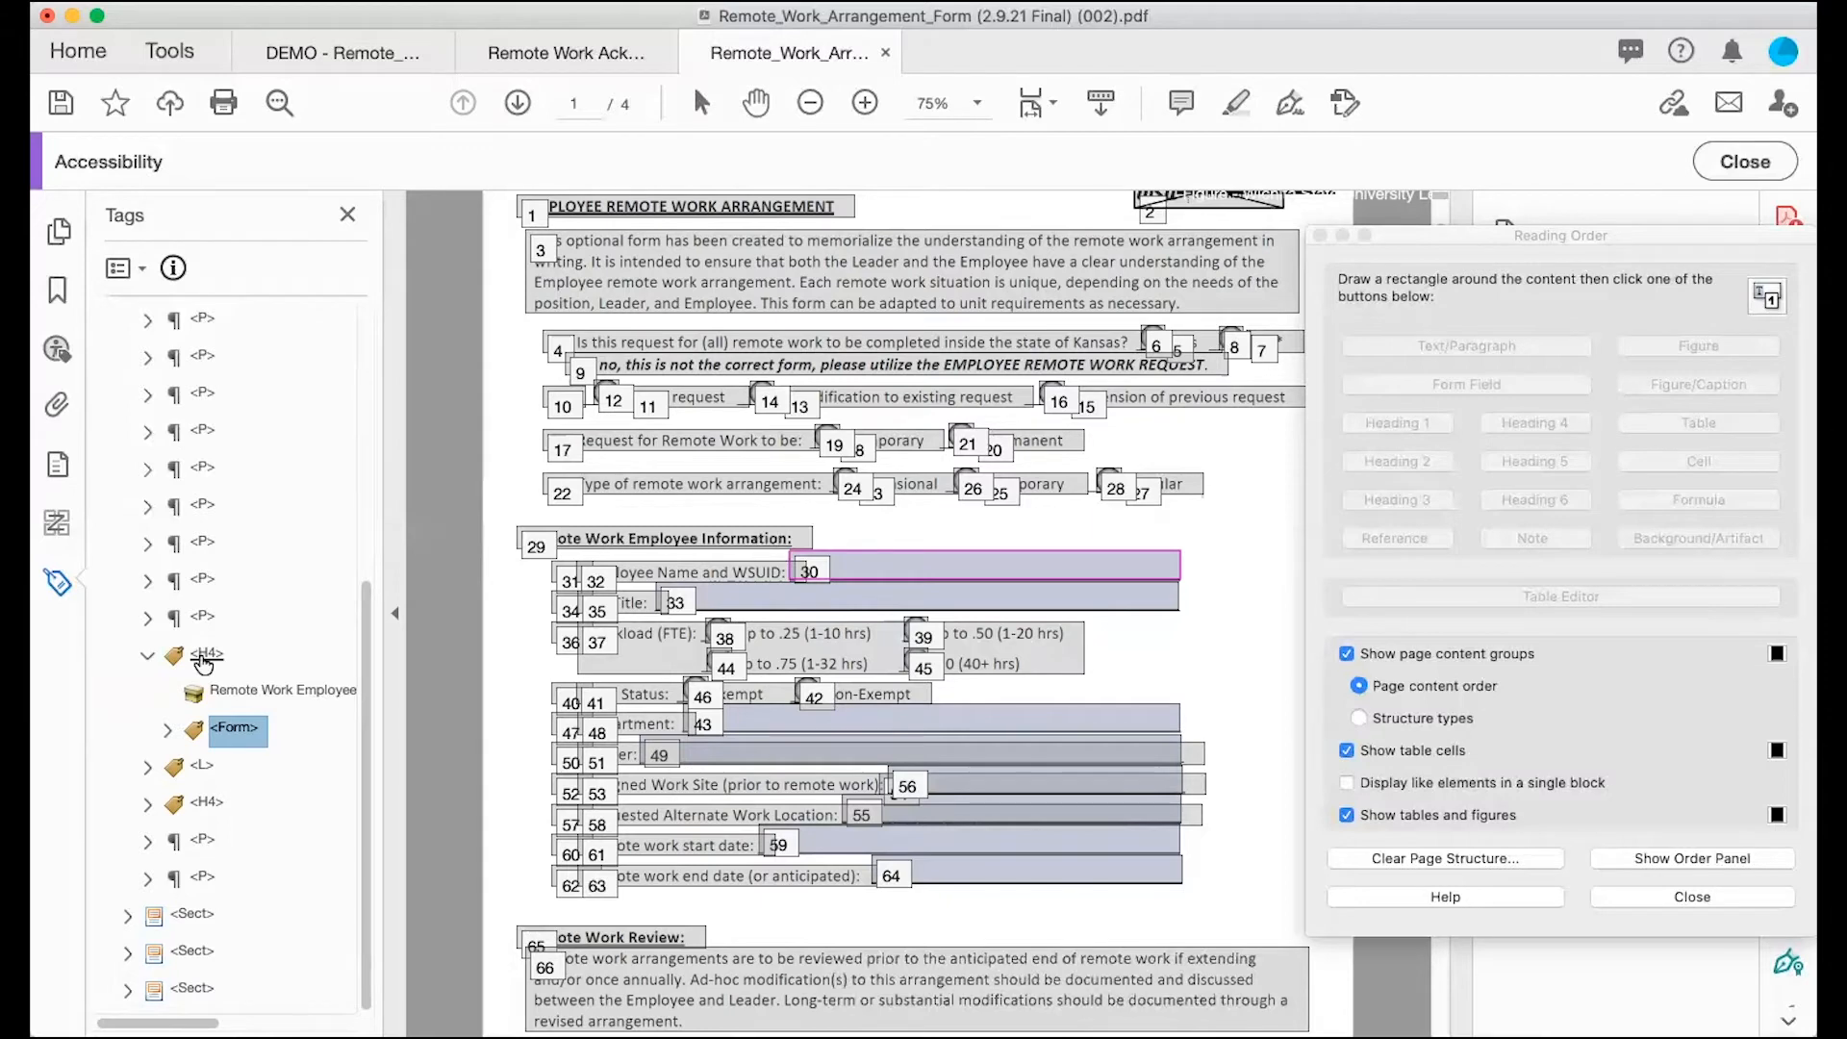
pyautogui.rightClick(203, 659)
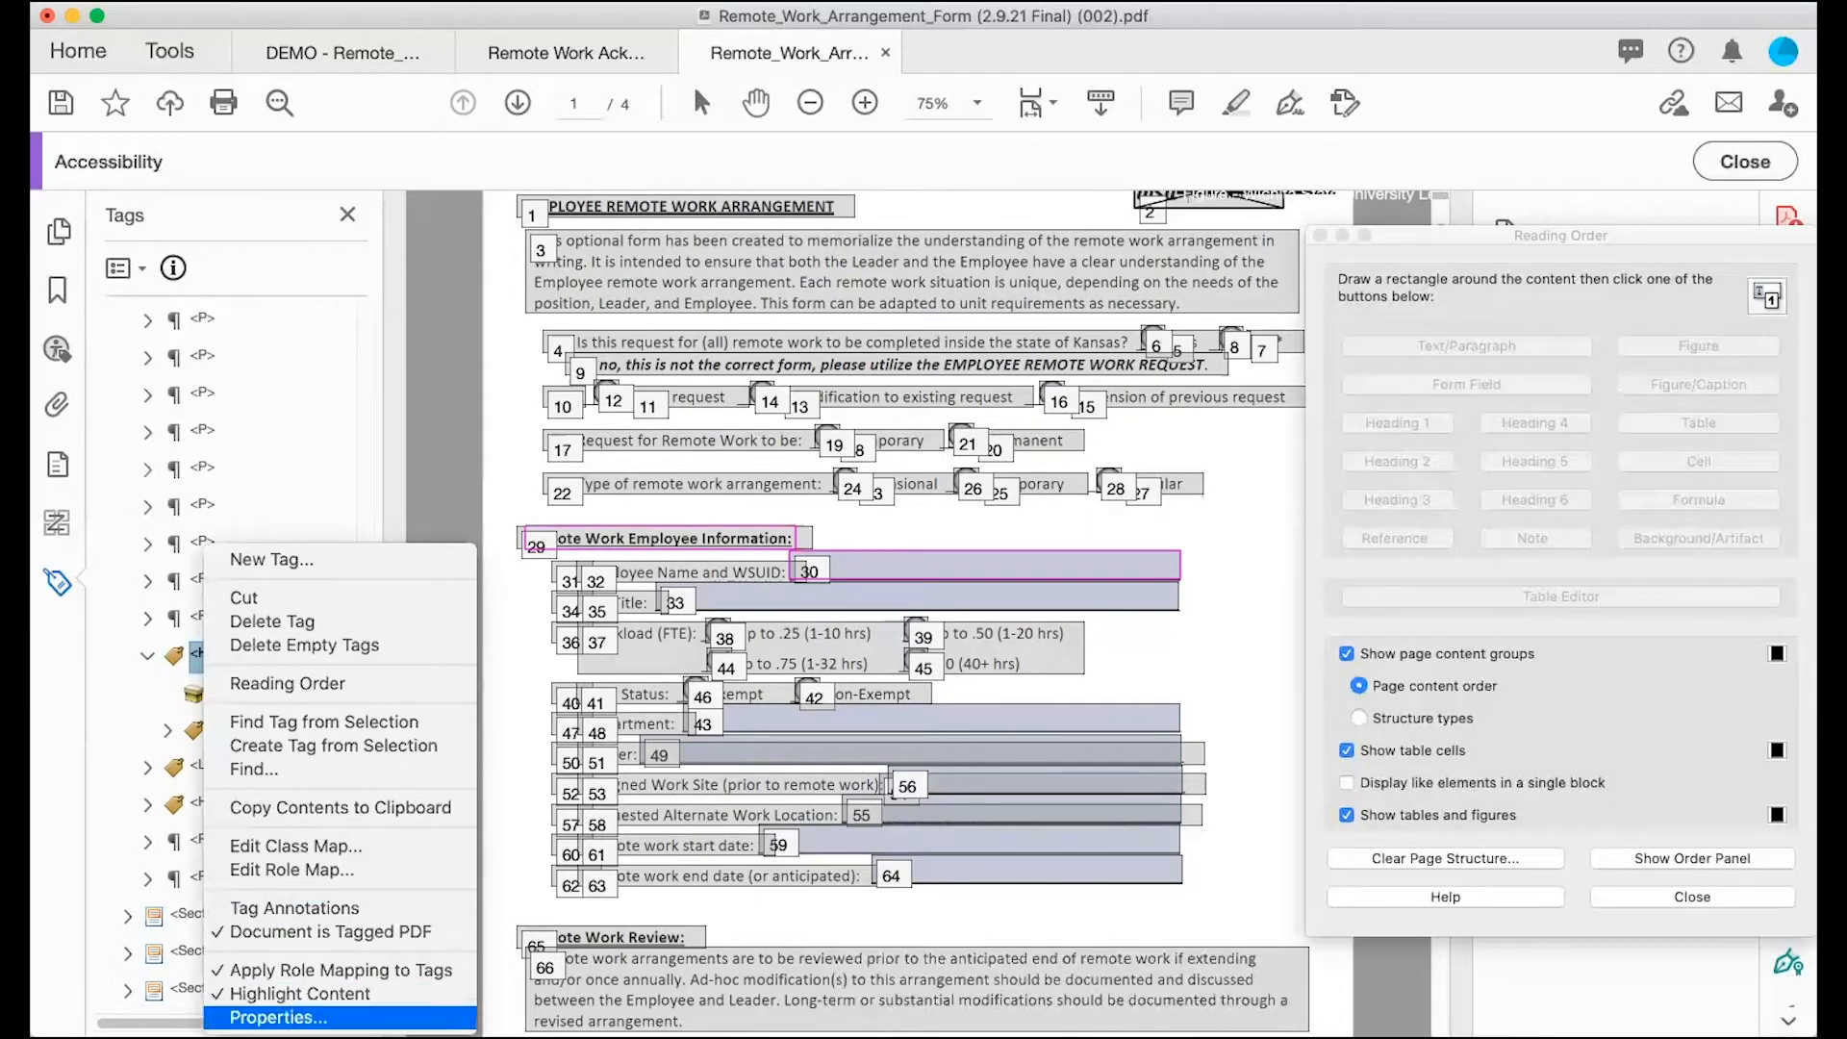
pyautogui.click(279, 1017)
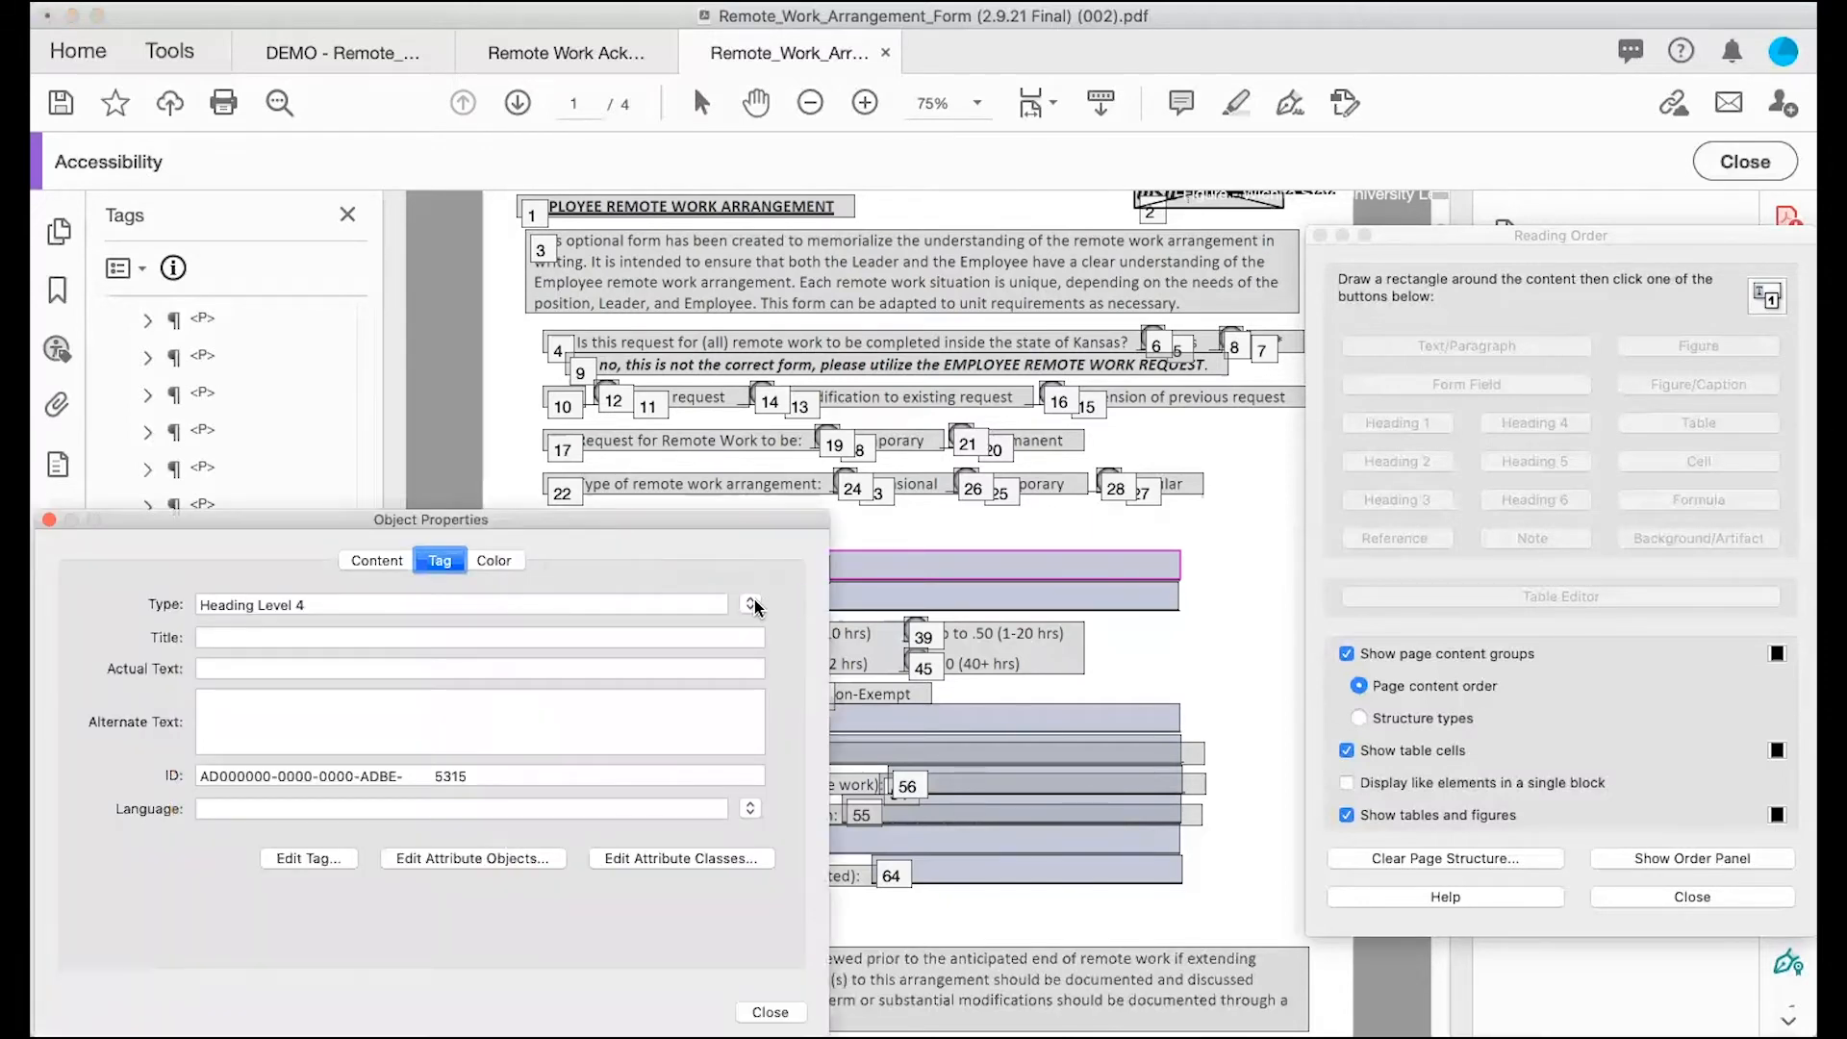
pyautogui.click(751, 604)
pyautogui.click(762, 564)
pyautogui.click(770, 1012)
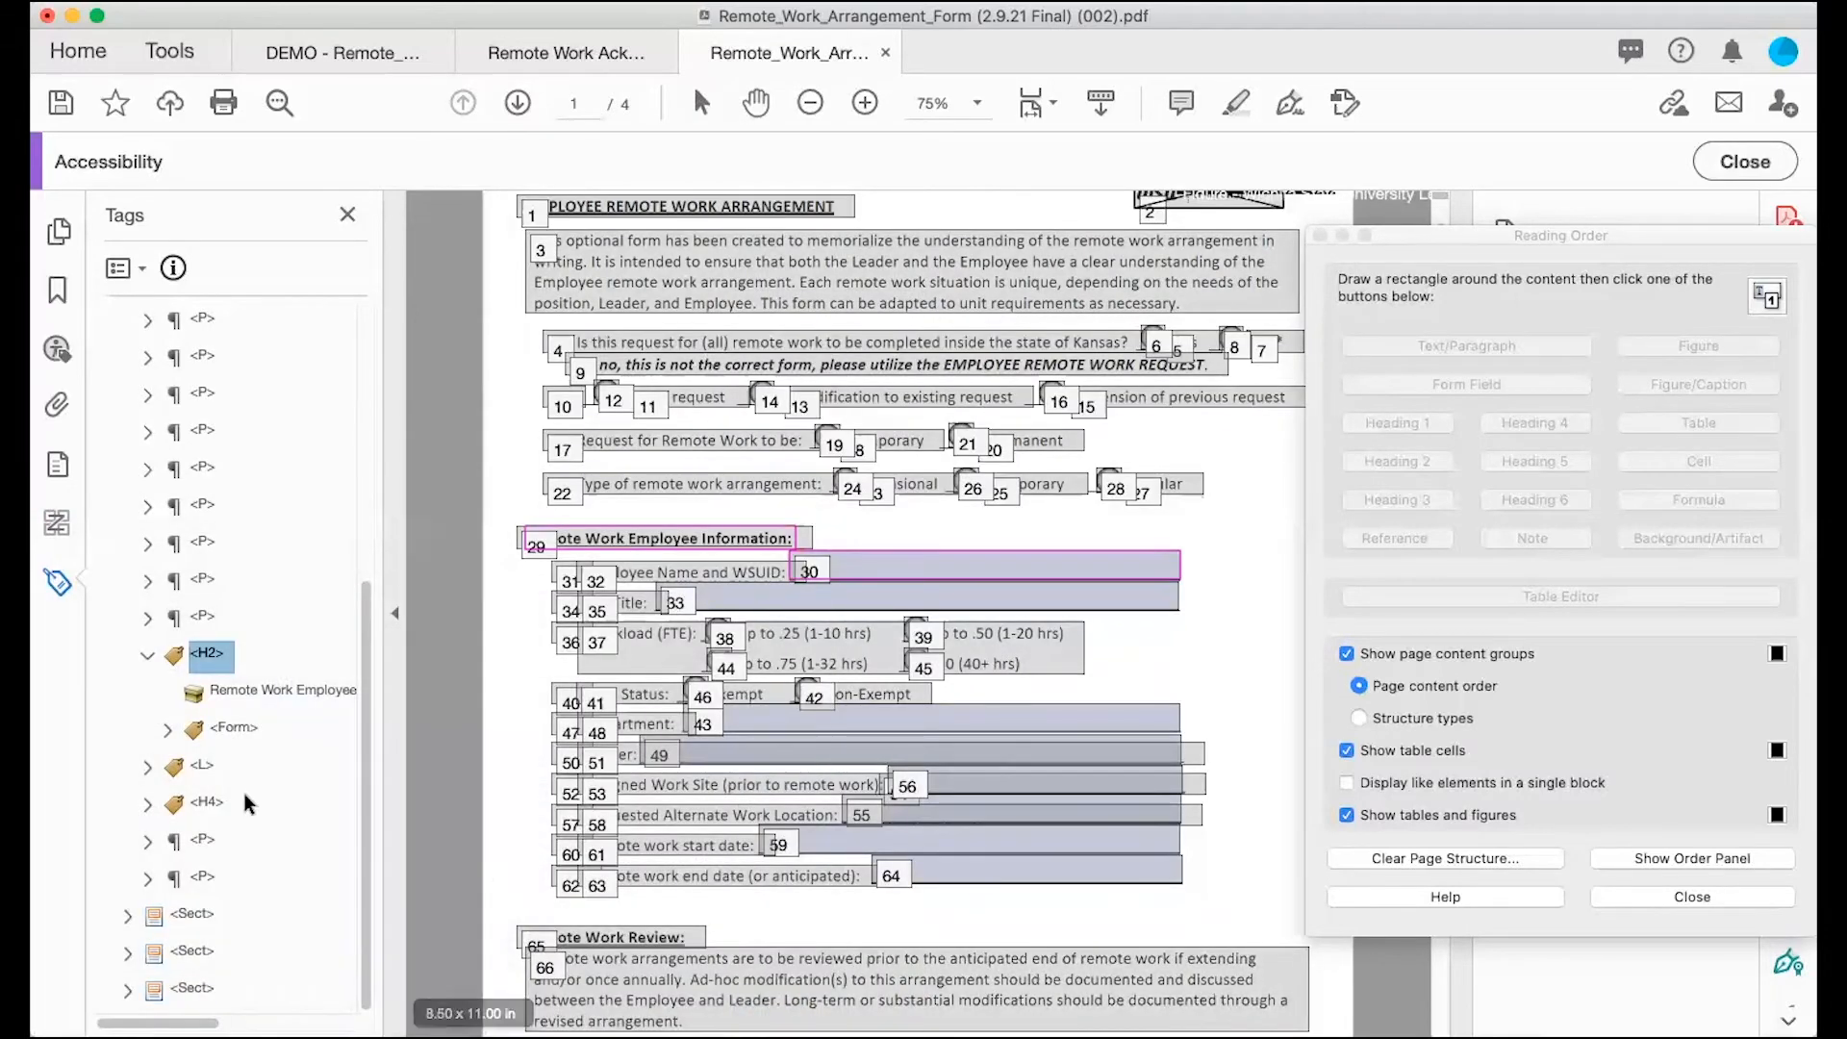
# Step: Move the Employee Name and WSUID <Form> tag out of the <H2> to sit between the <L> and <H4> tags
pyautogui.click(221, 731)
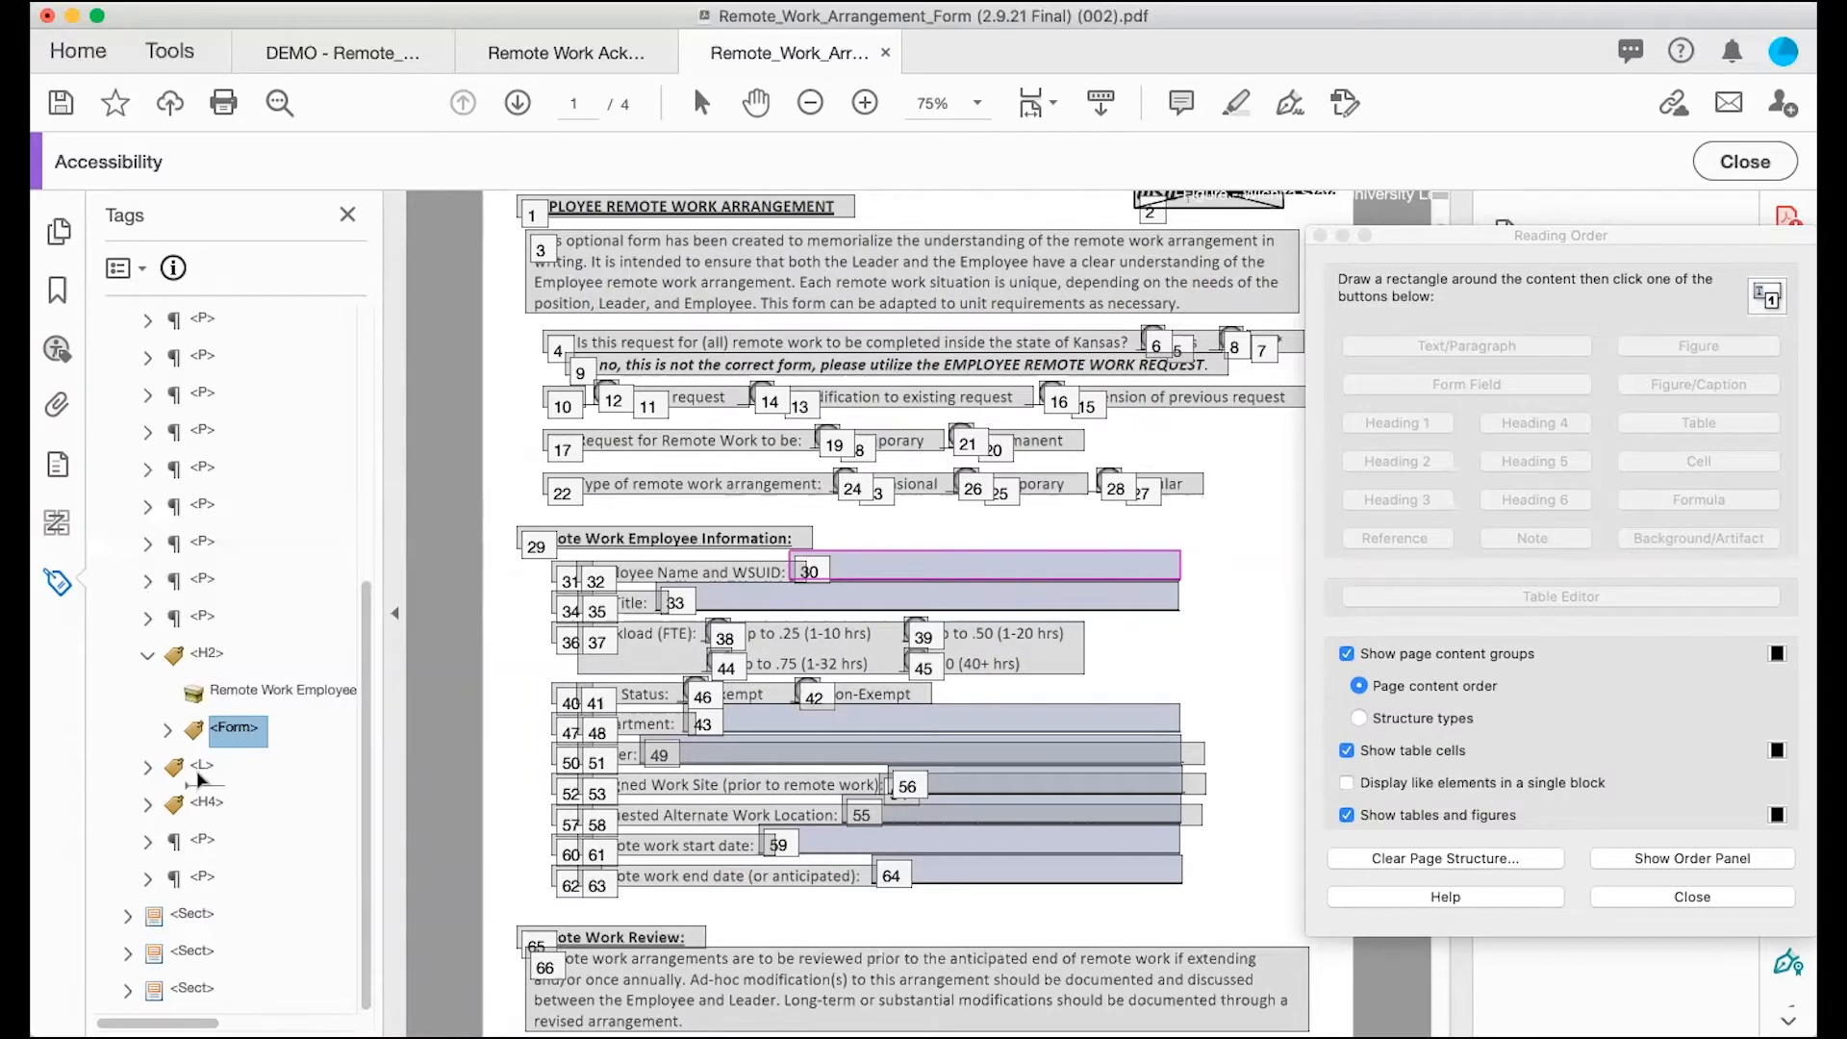
pyautogui.moveTo(179, 789); pyautogui.dragTo(179, 783)
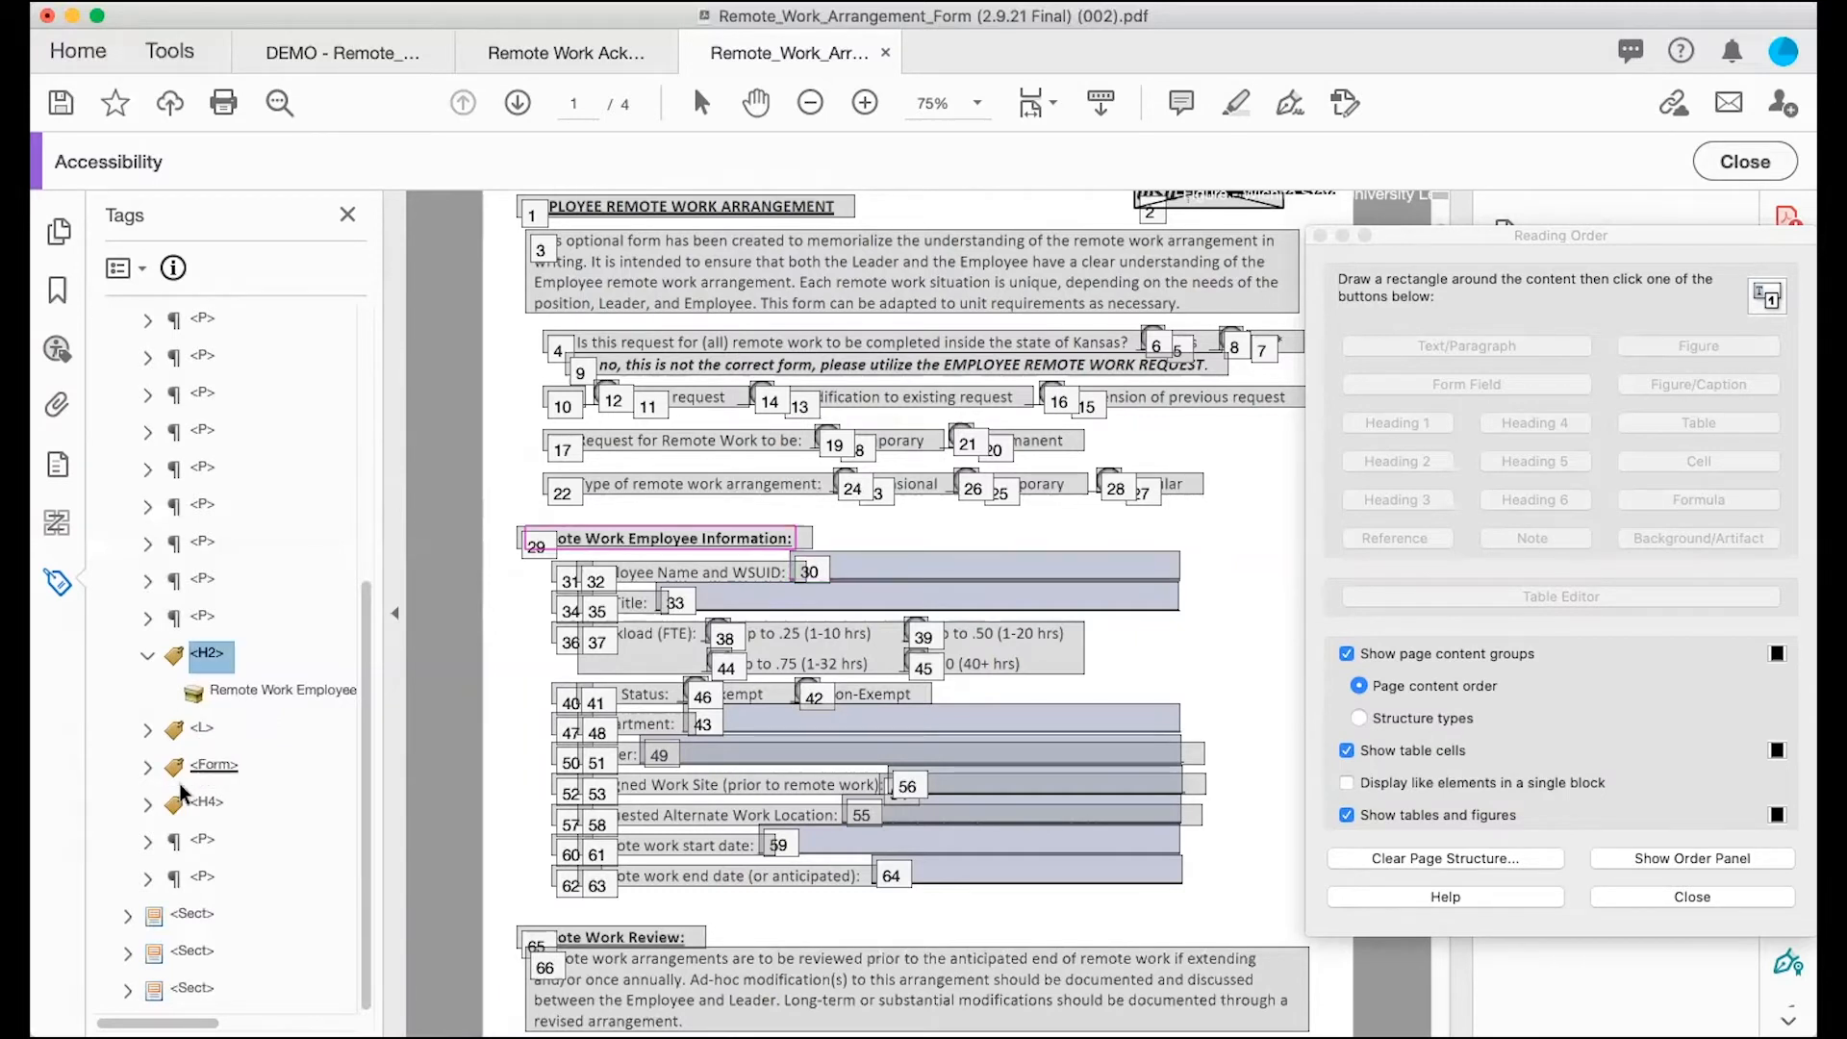
pyautogui.click(142, 656)
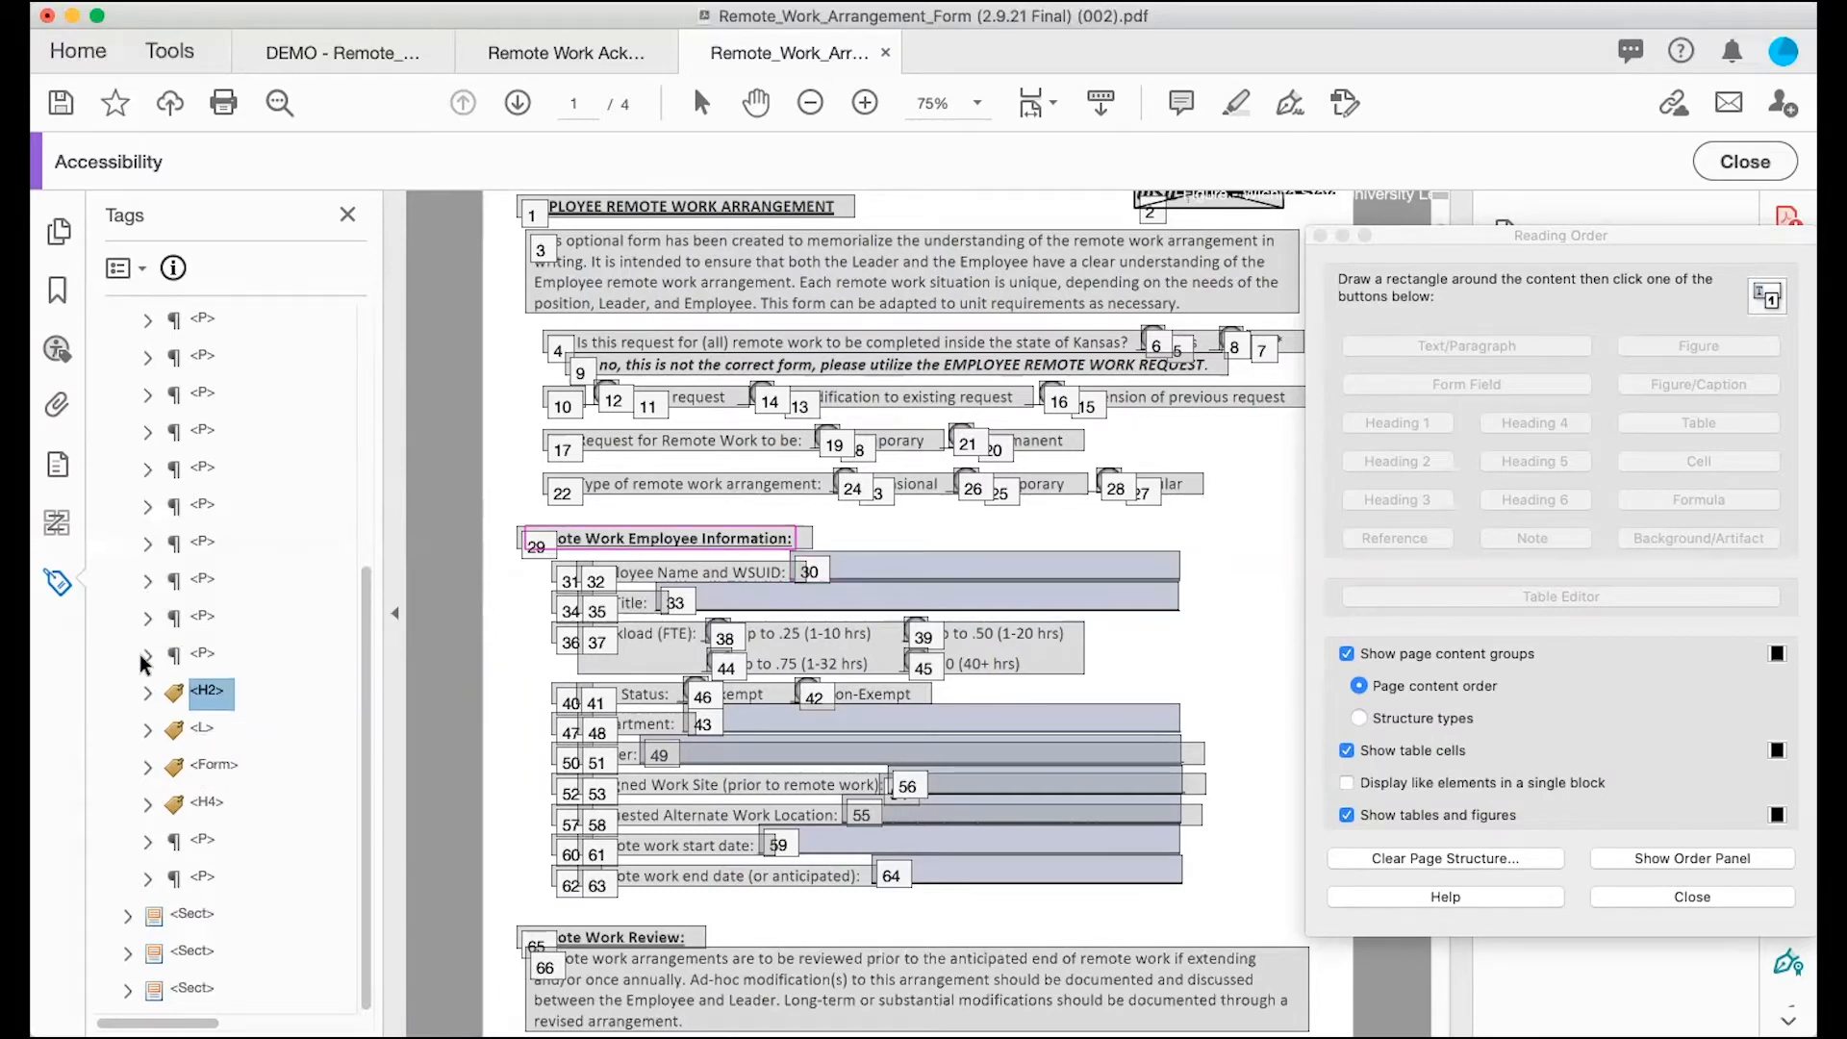
pyautogui.click(207, 767)
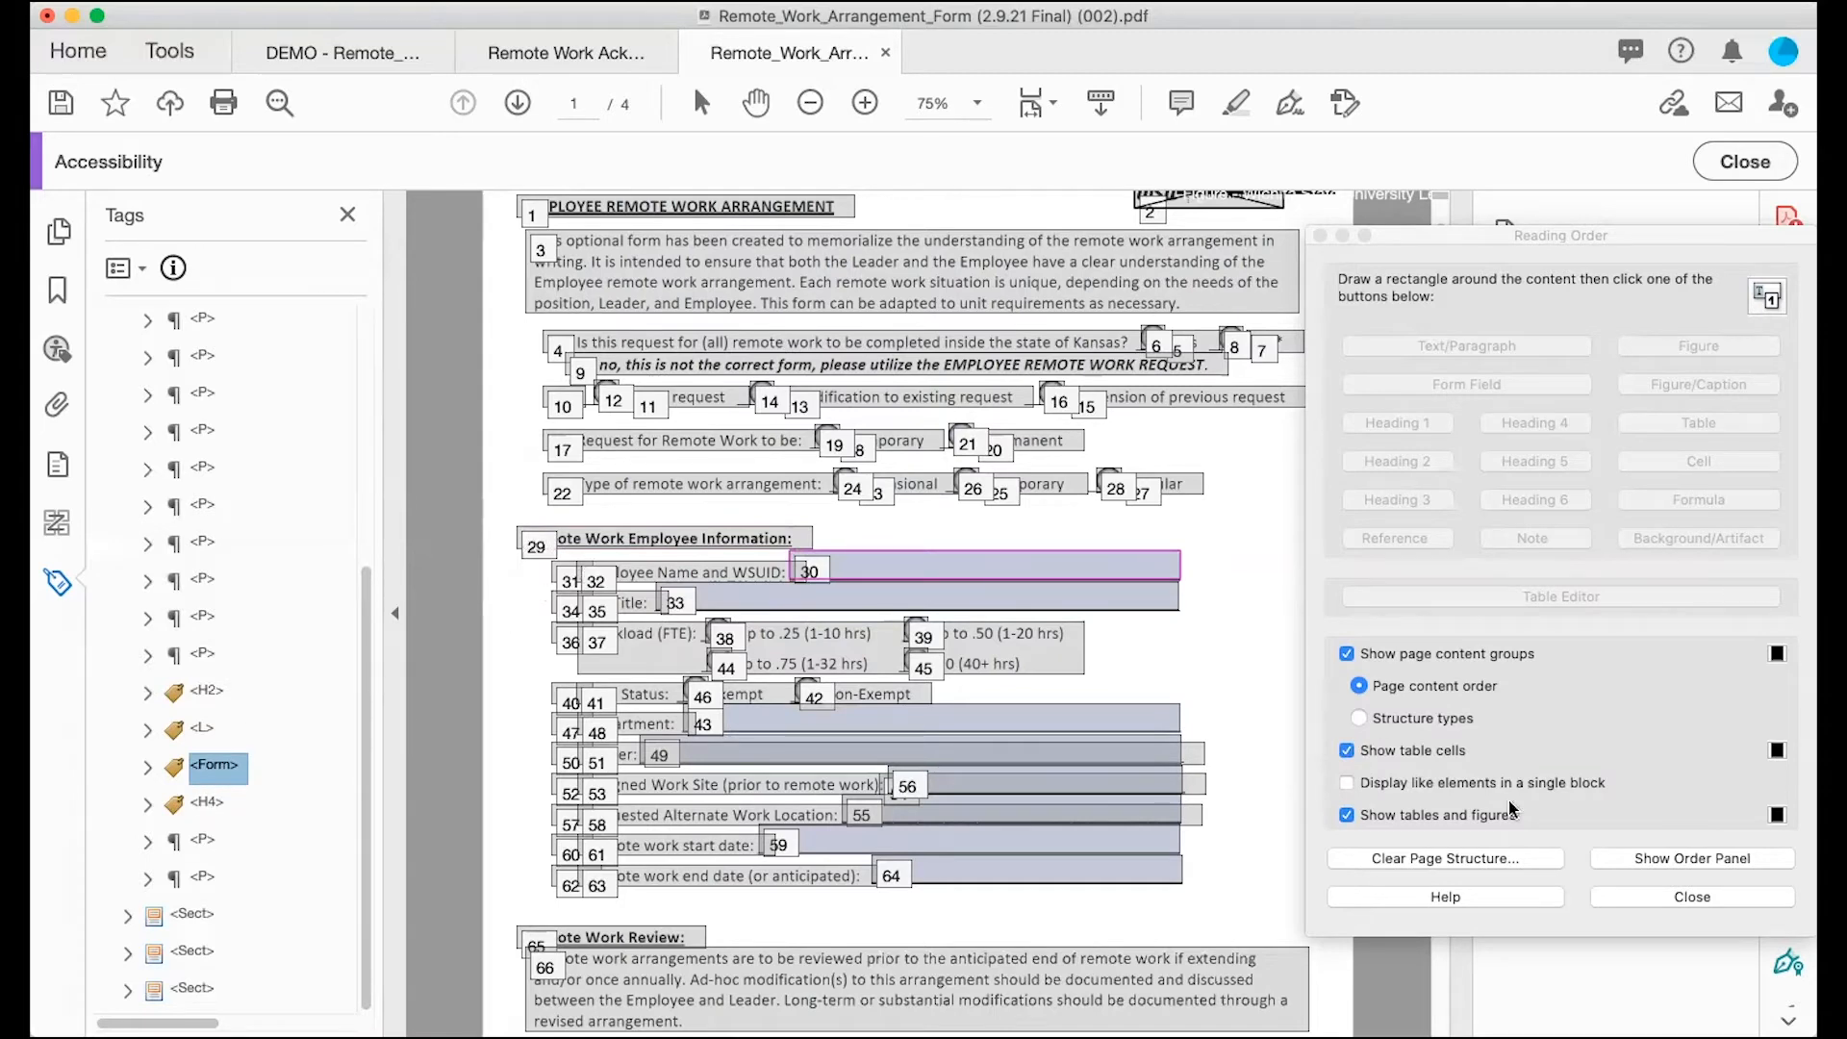
# Step: Hide the reading order overlay and examine the <LI> items inside the <L> tag against the employee information questions
pyautogui.click(1646, 899)
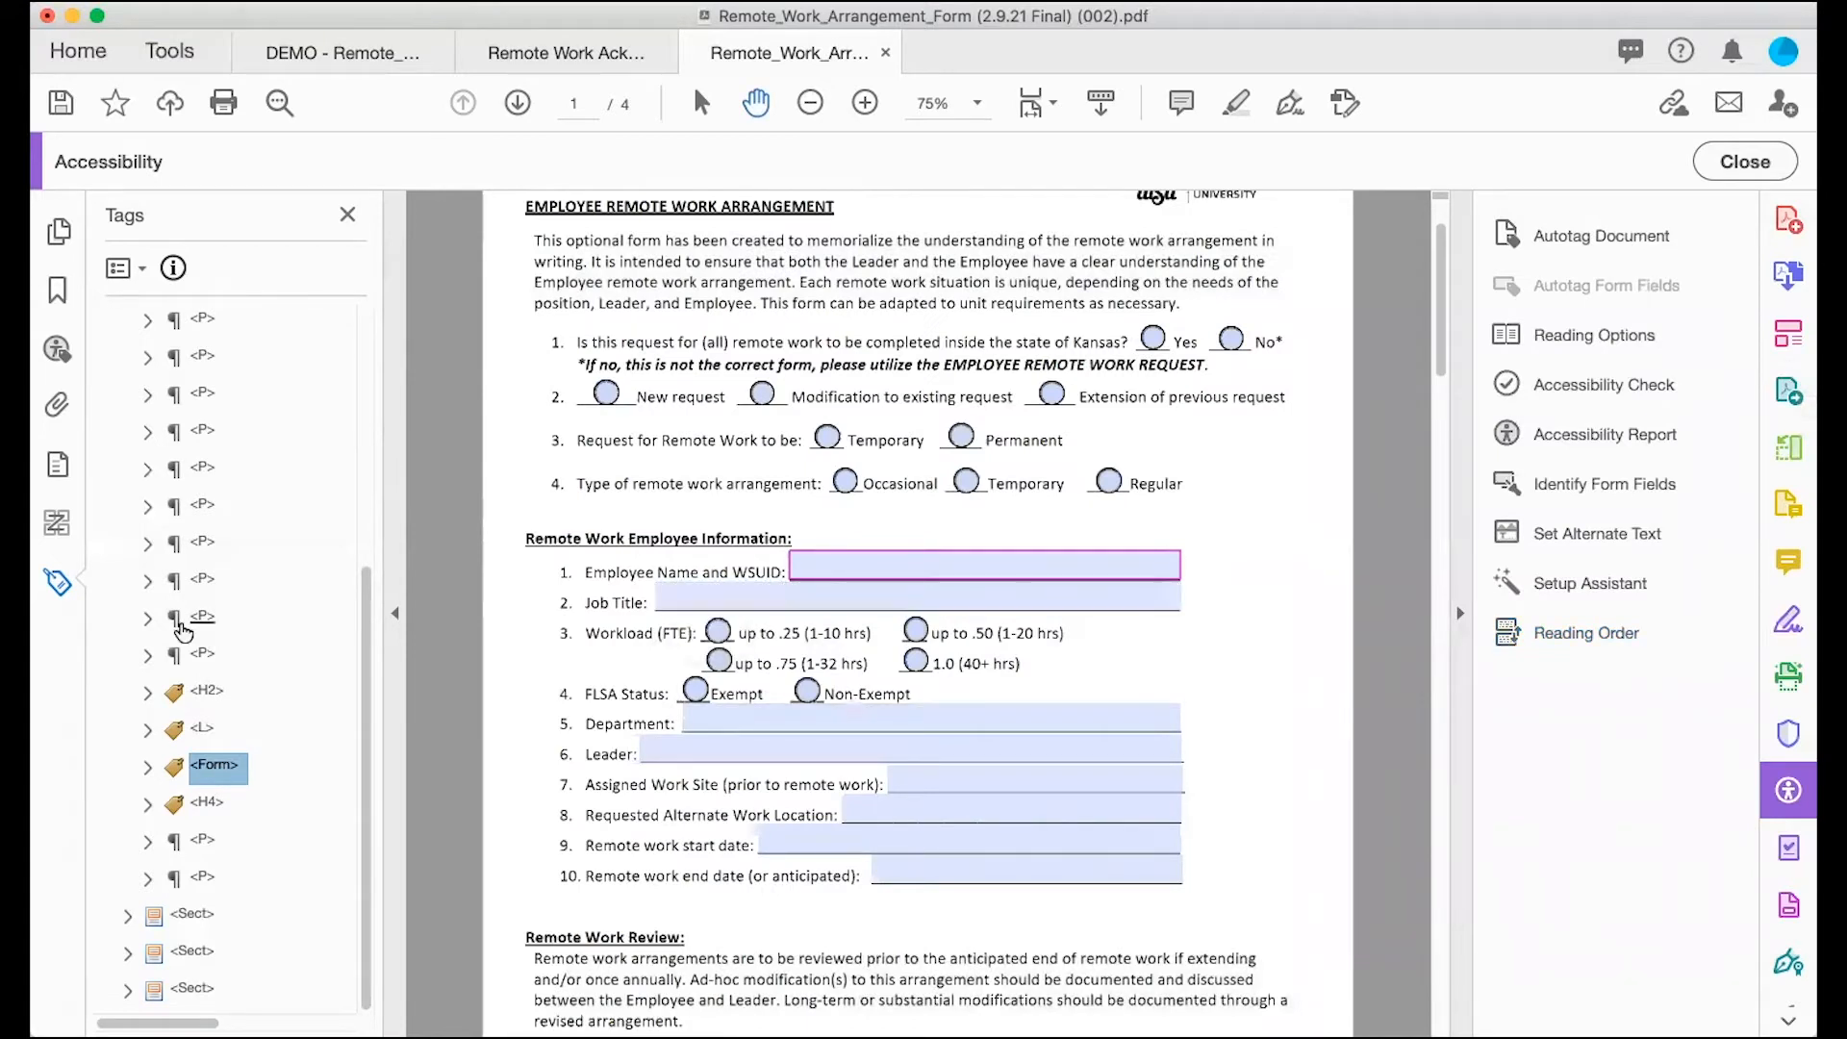
pyautogui.click(147, 730)
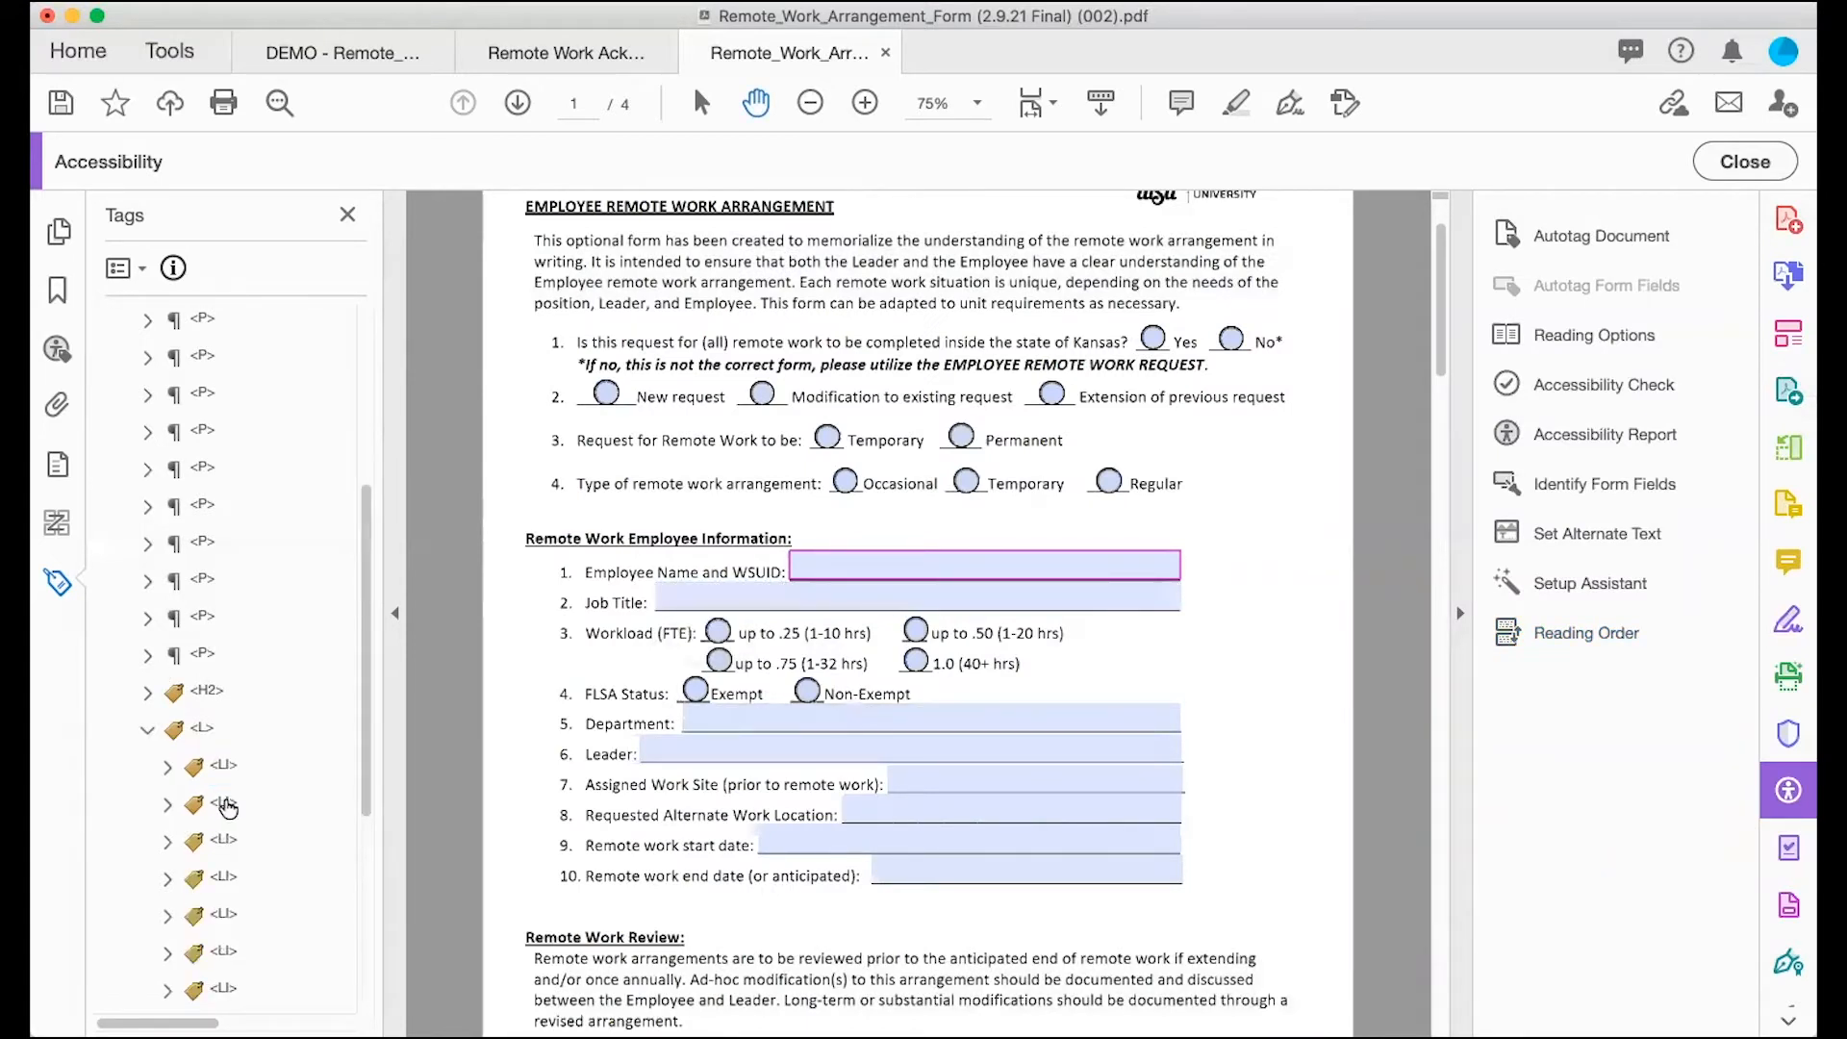
pyautogui.scroll(-1, 227, 808)
pyautogui.scroll(1, 227, 808)
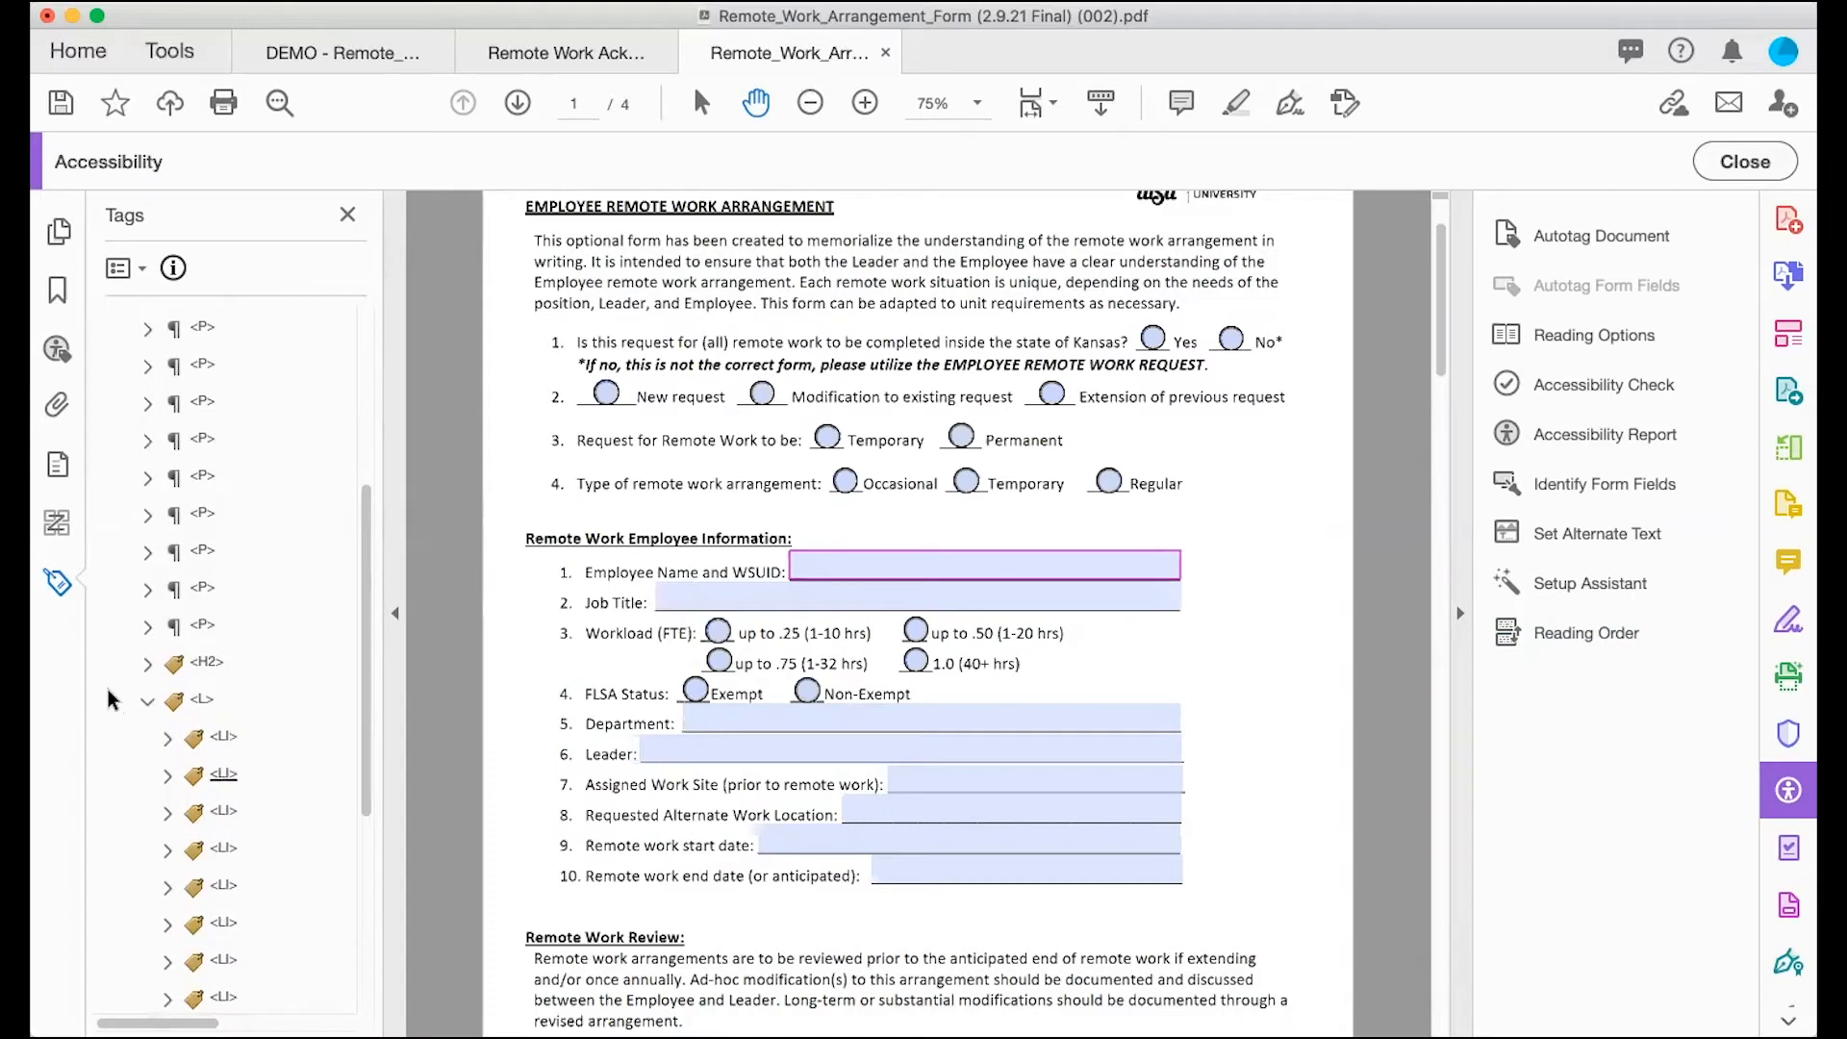
pyautogui.click(148, 712)
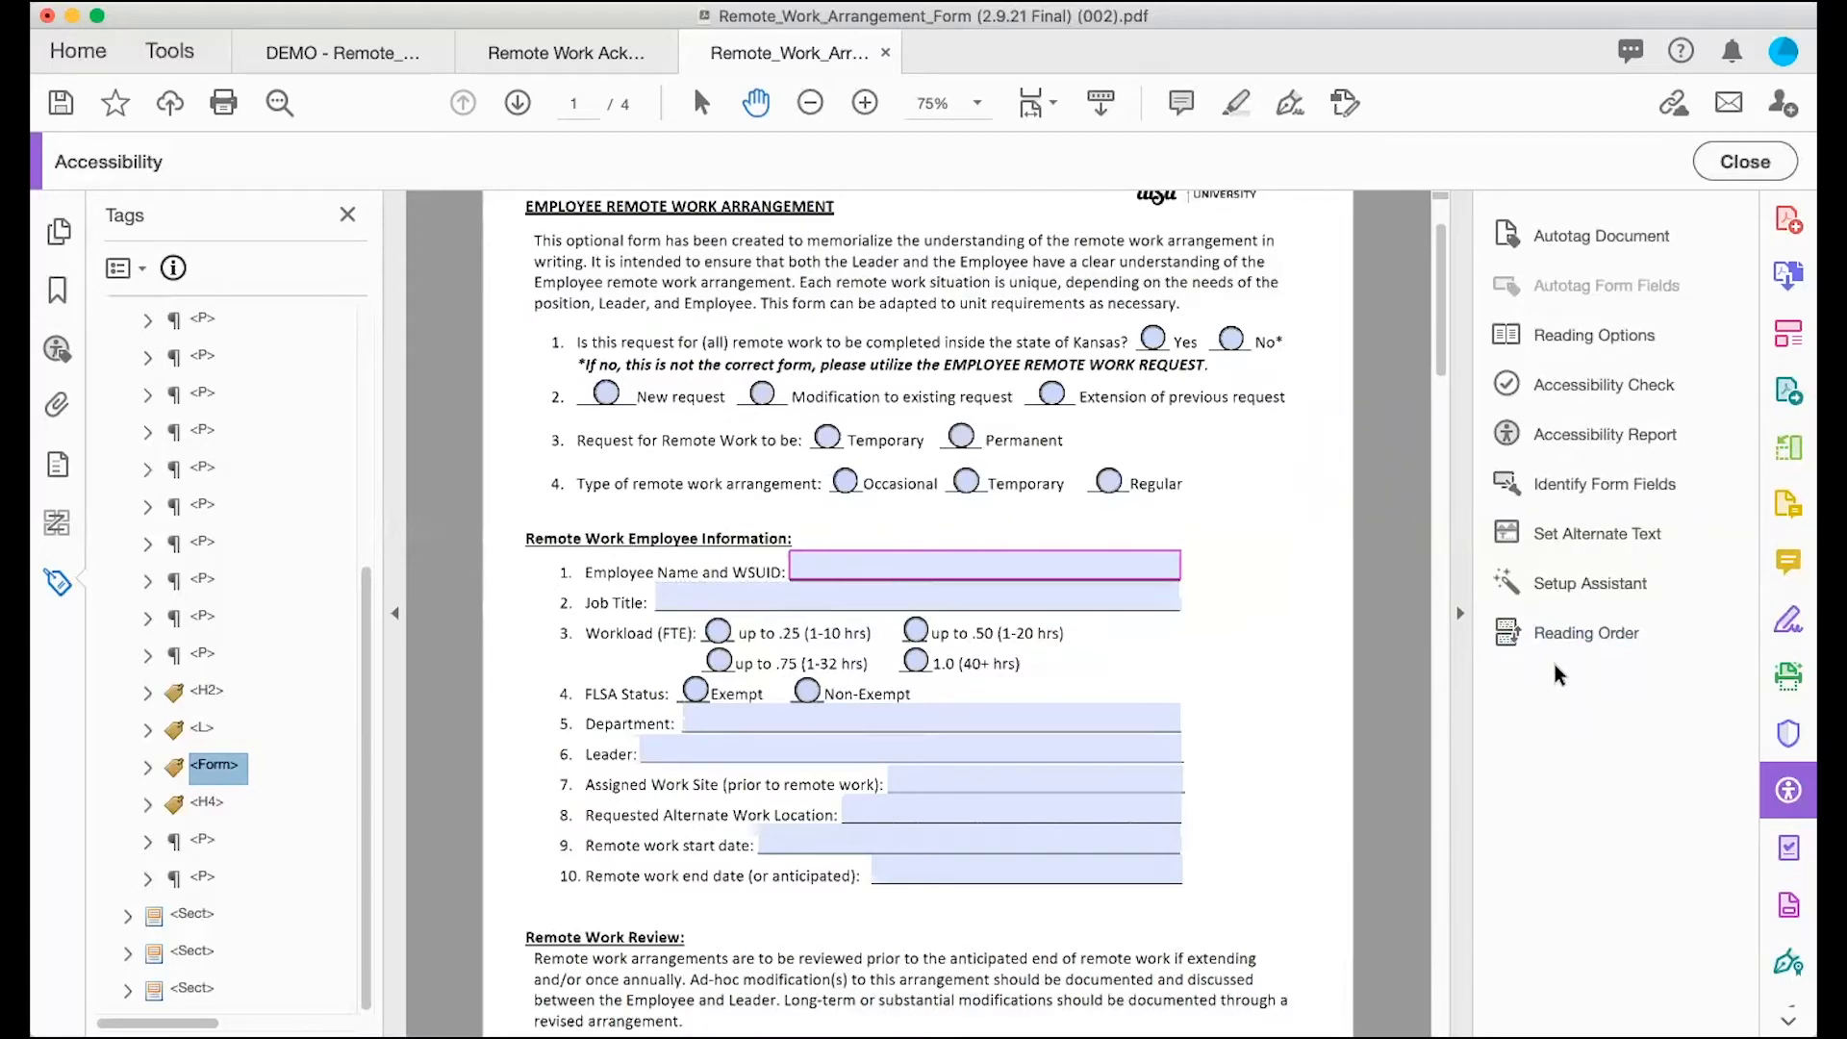
# Step: With the reading order overlay shown, tag the "1. Employee Name and WSUID:" label as Text/Paragraph and check the first <LI>
pyautogui.click(1578, 633)
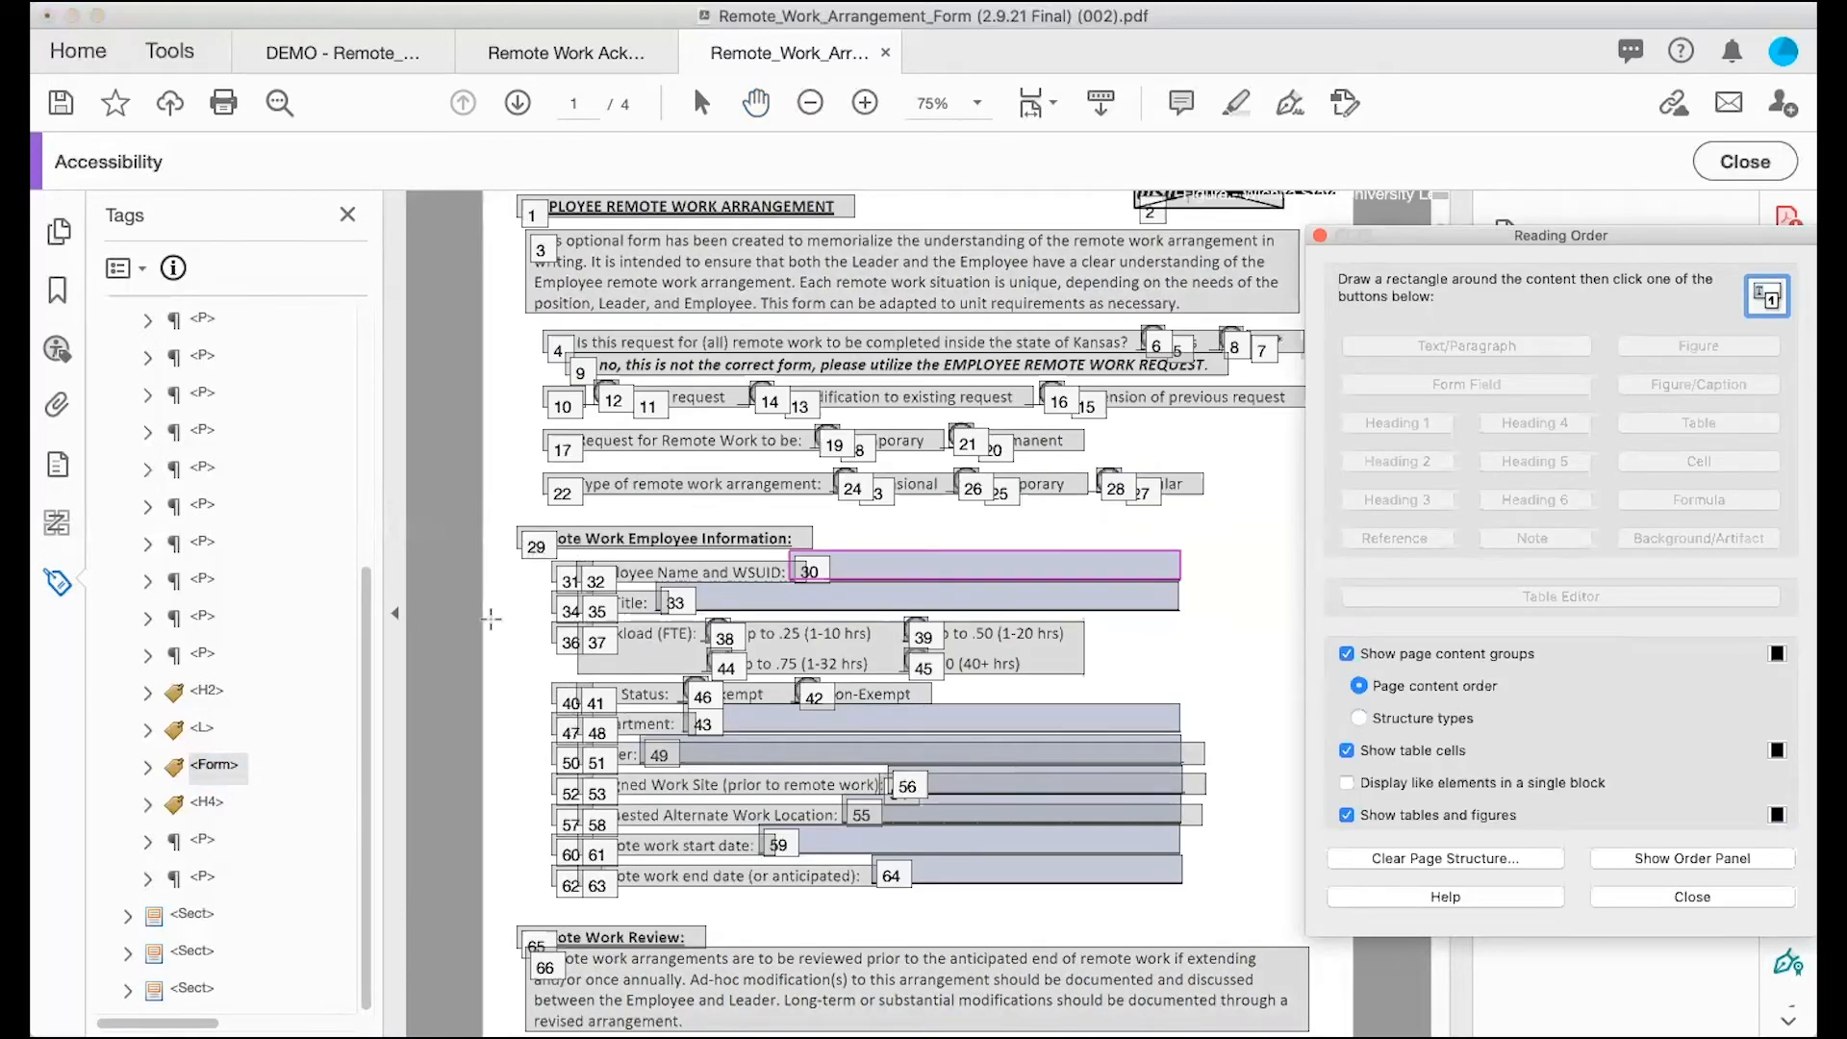
pyautogui.click(147, 731)
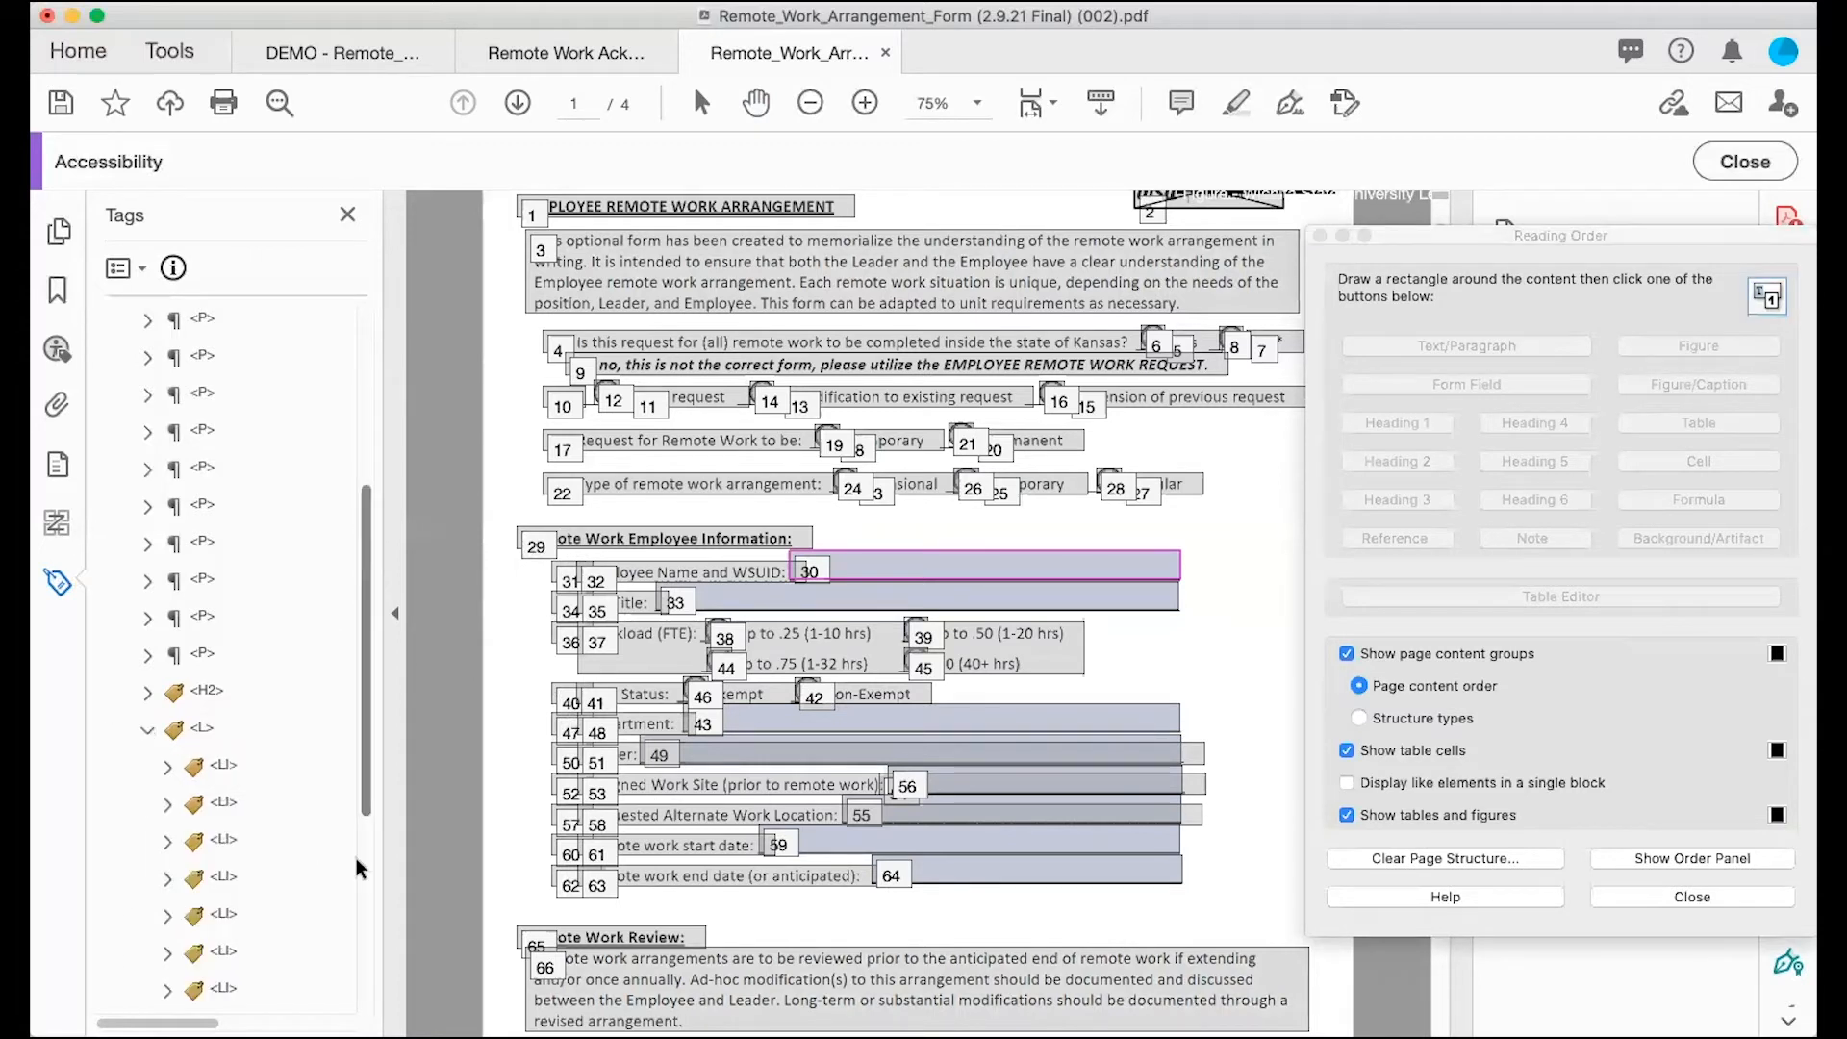
pyautogui.scroll(-2, 356, 858)
pyautogui.scroll(-1, 356, 859)
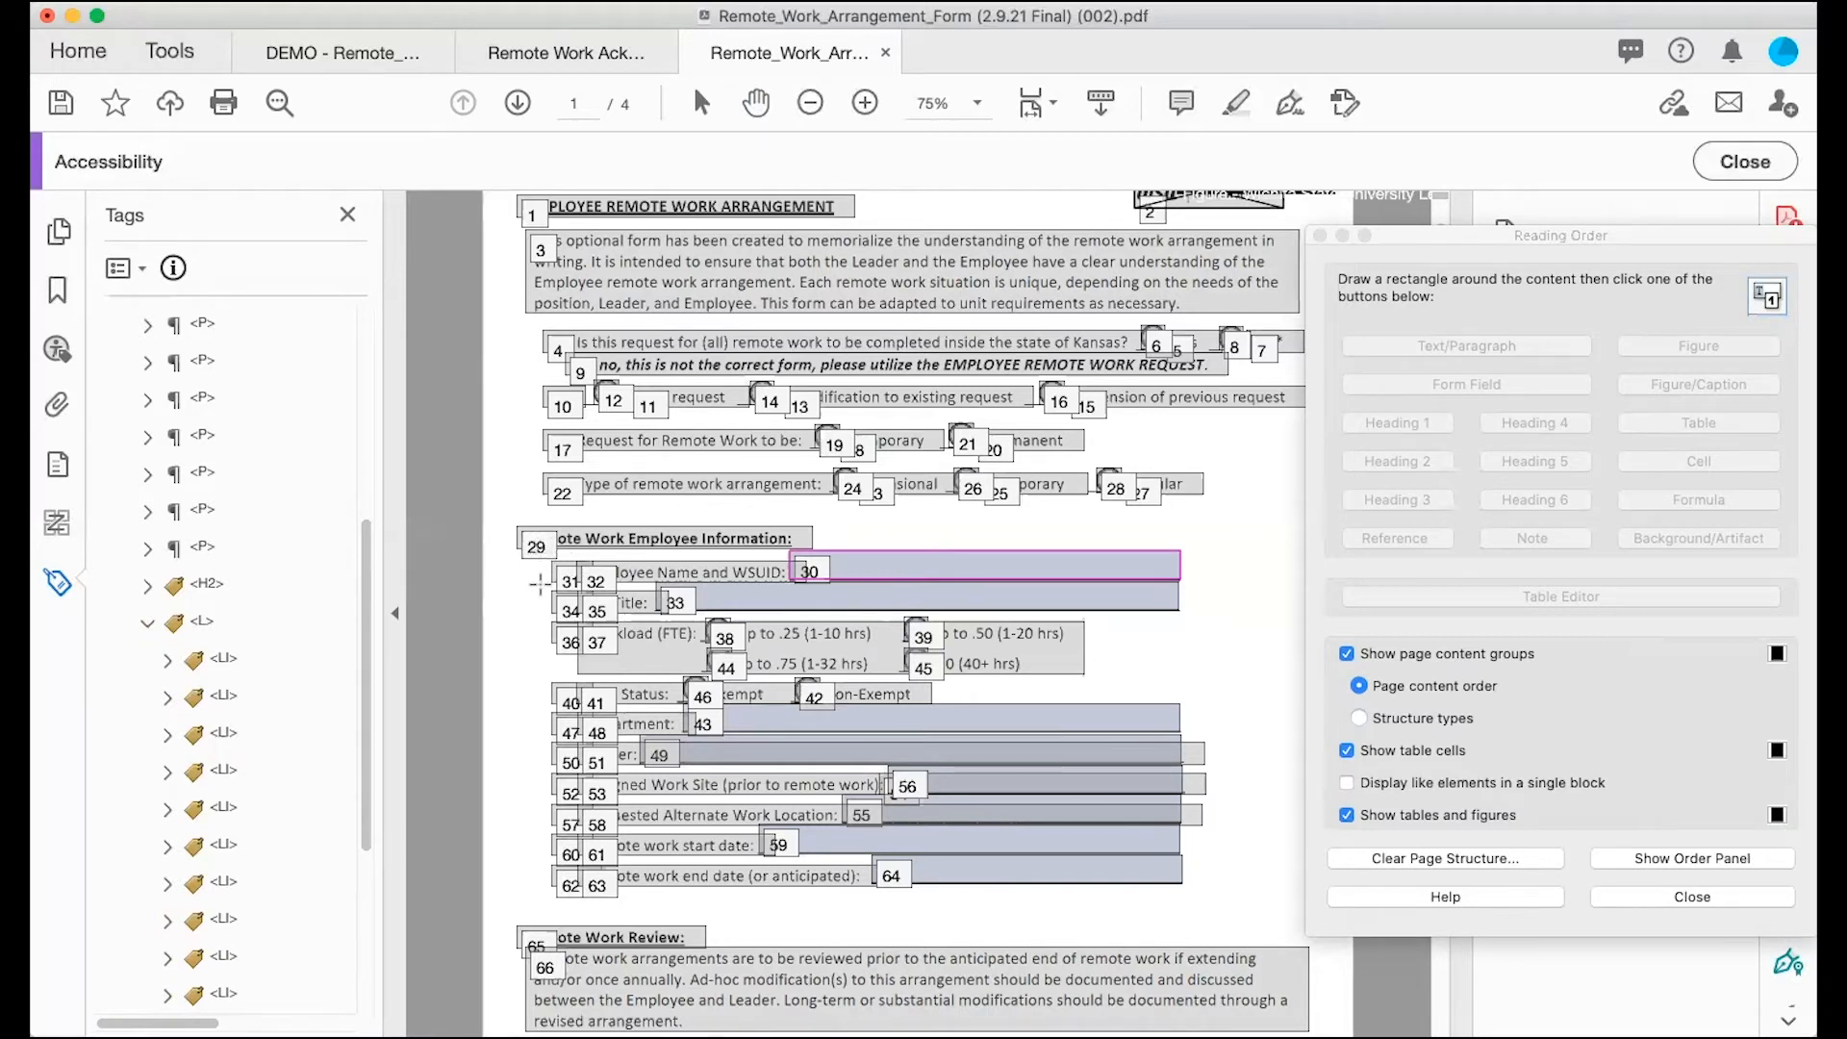
pyautogui.moveTo(540, 582); pyautogui.dragTo(793, 558)
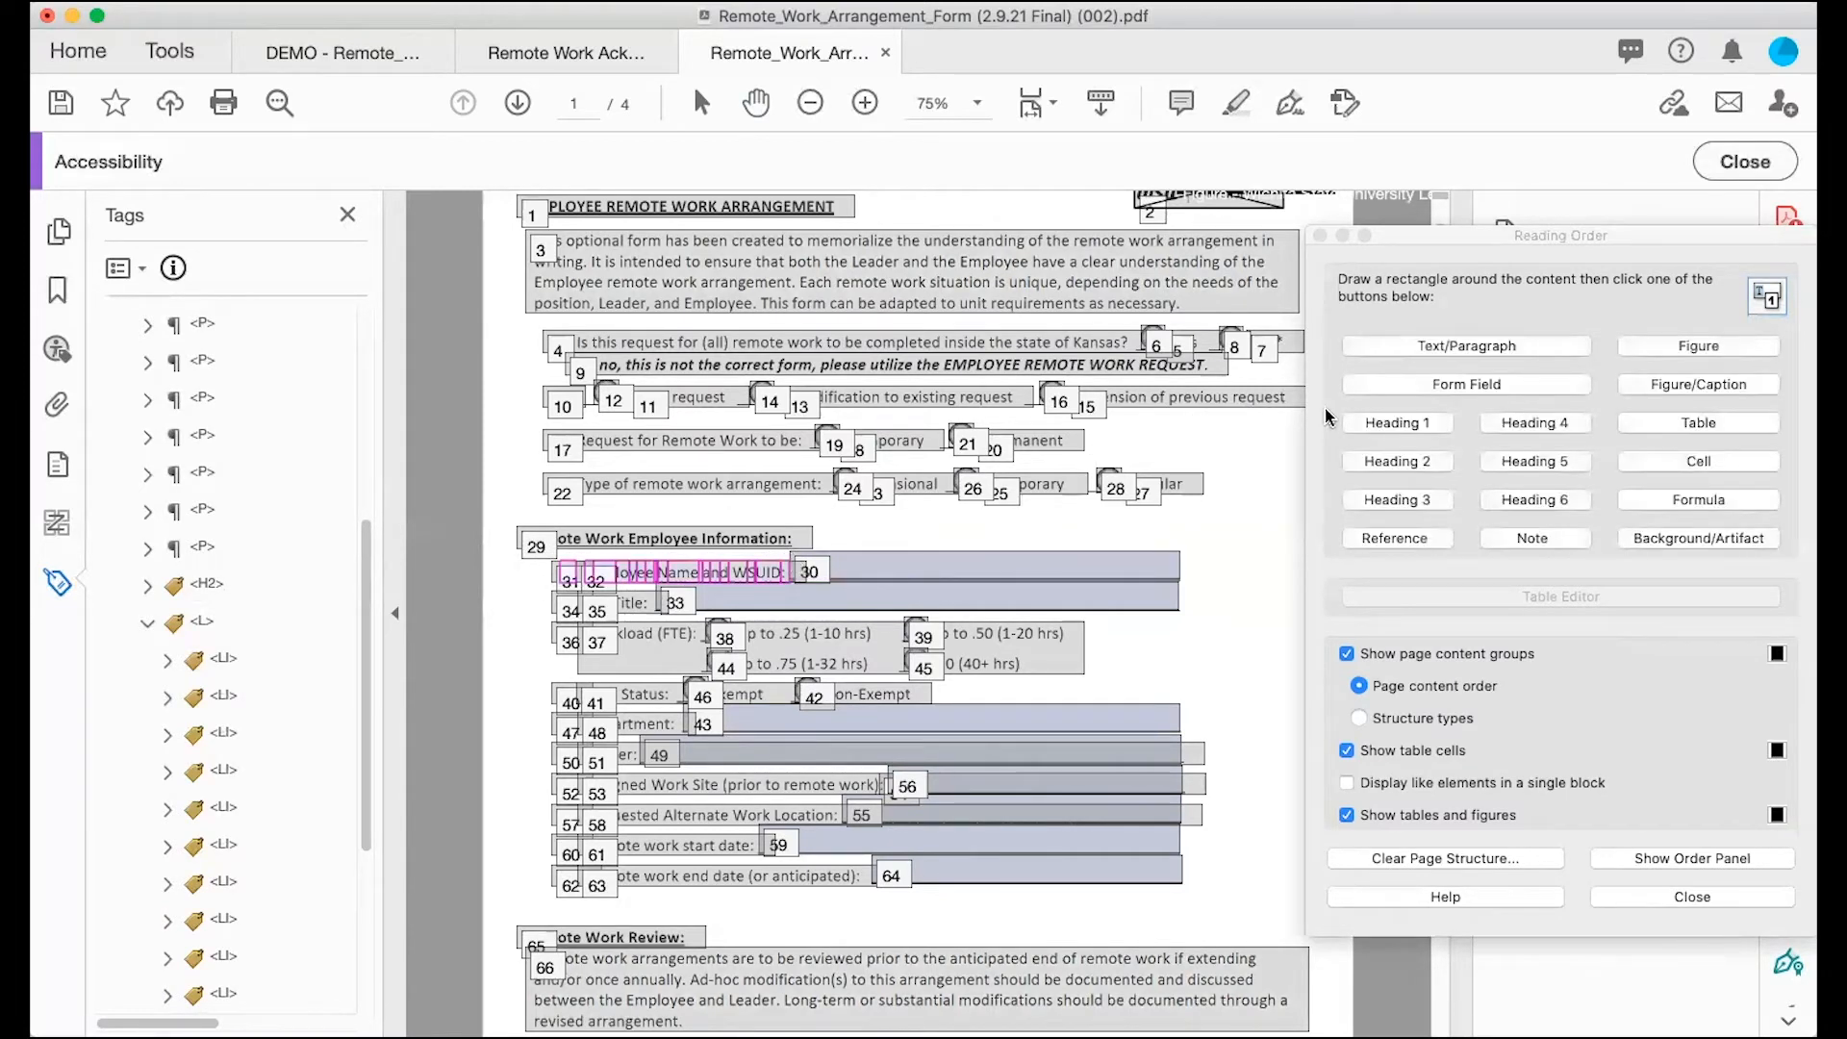
pyautogui.click(1384, 343)
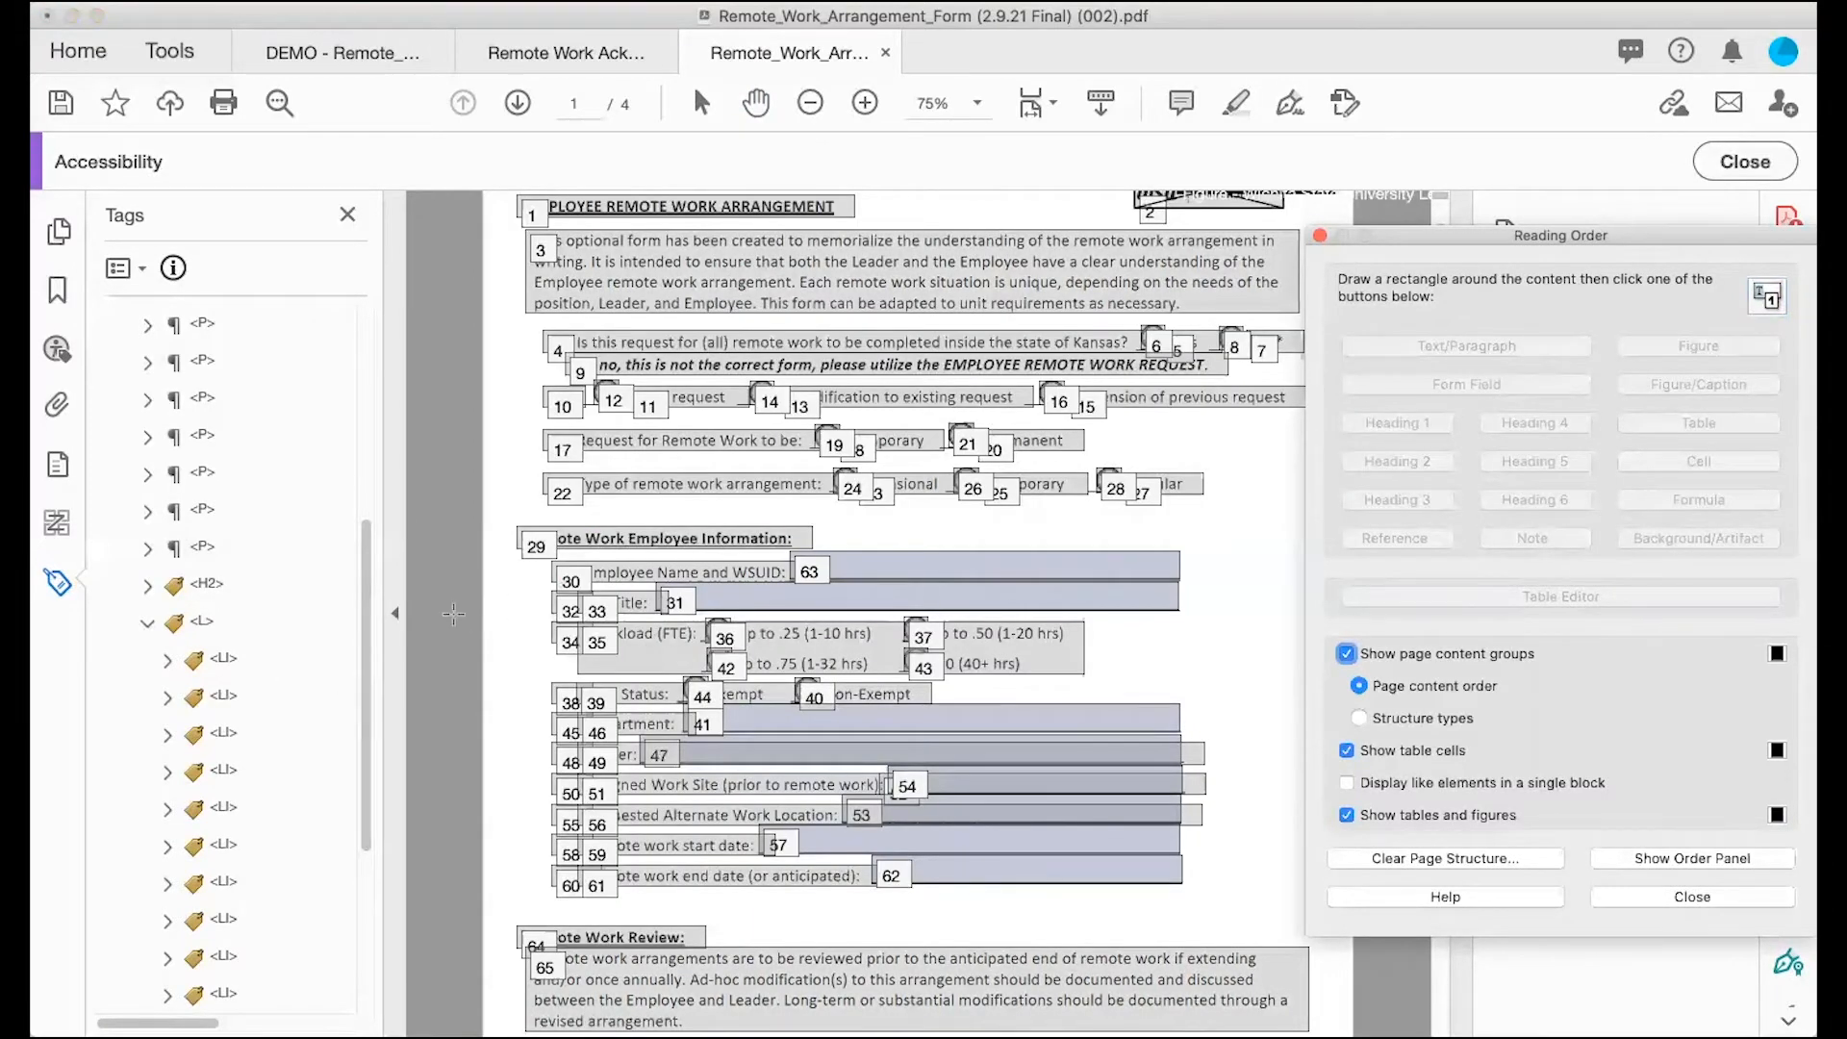
pyautogui.click(166, 662)
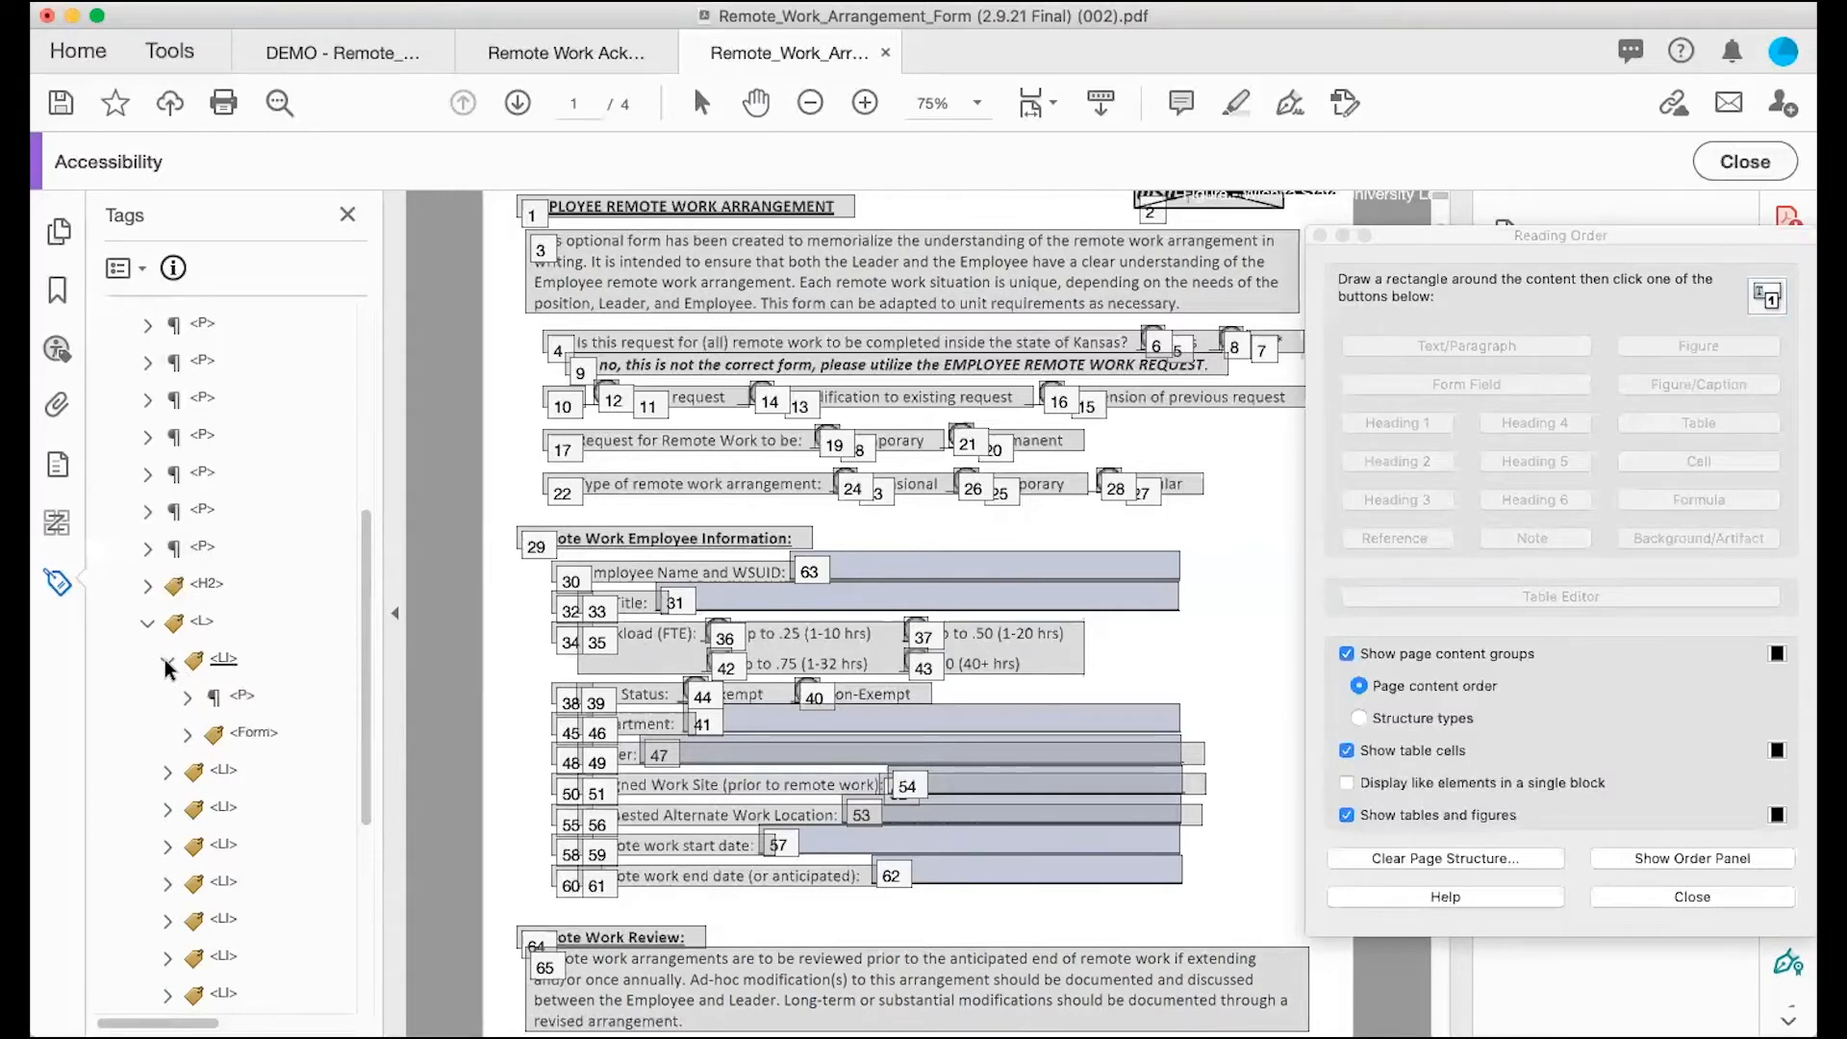
pyautogui.click(167, 661)
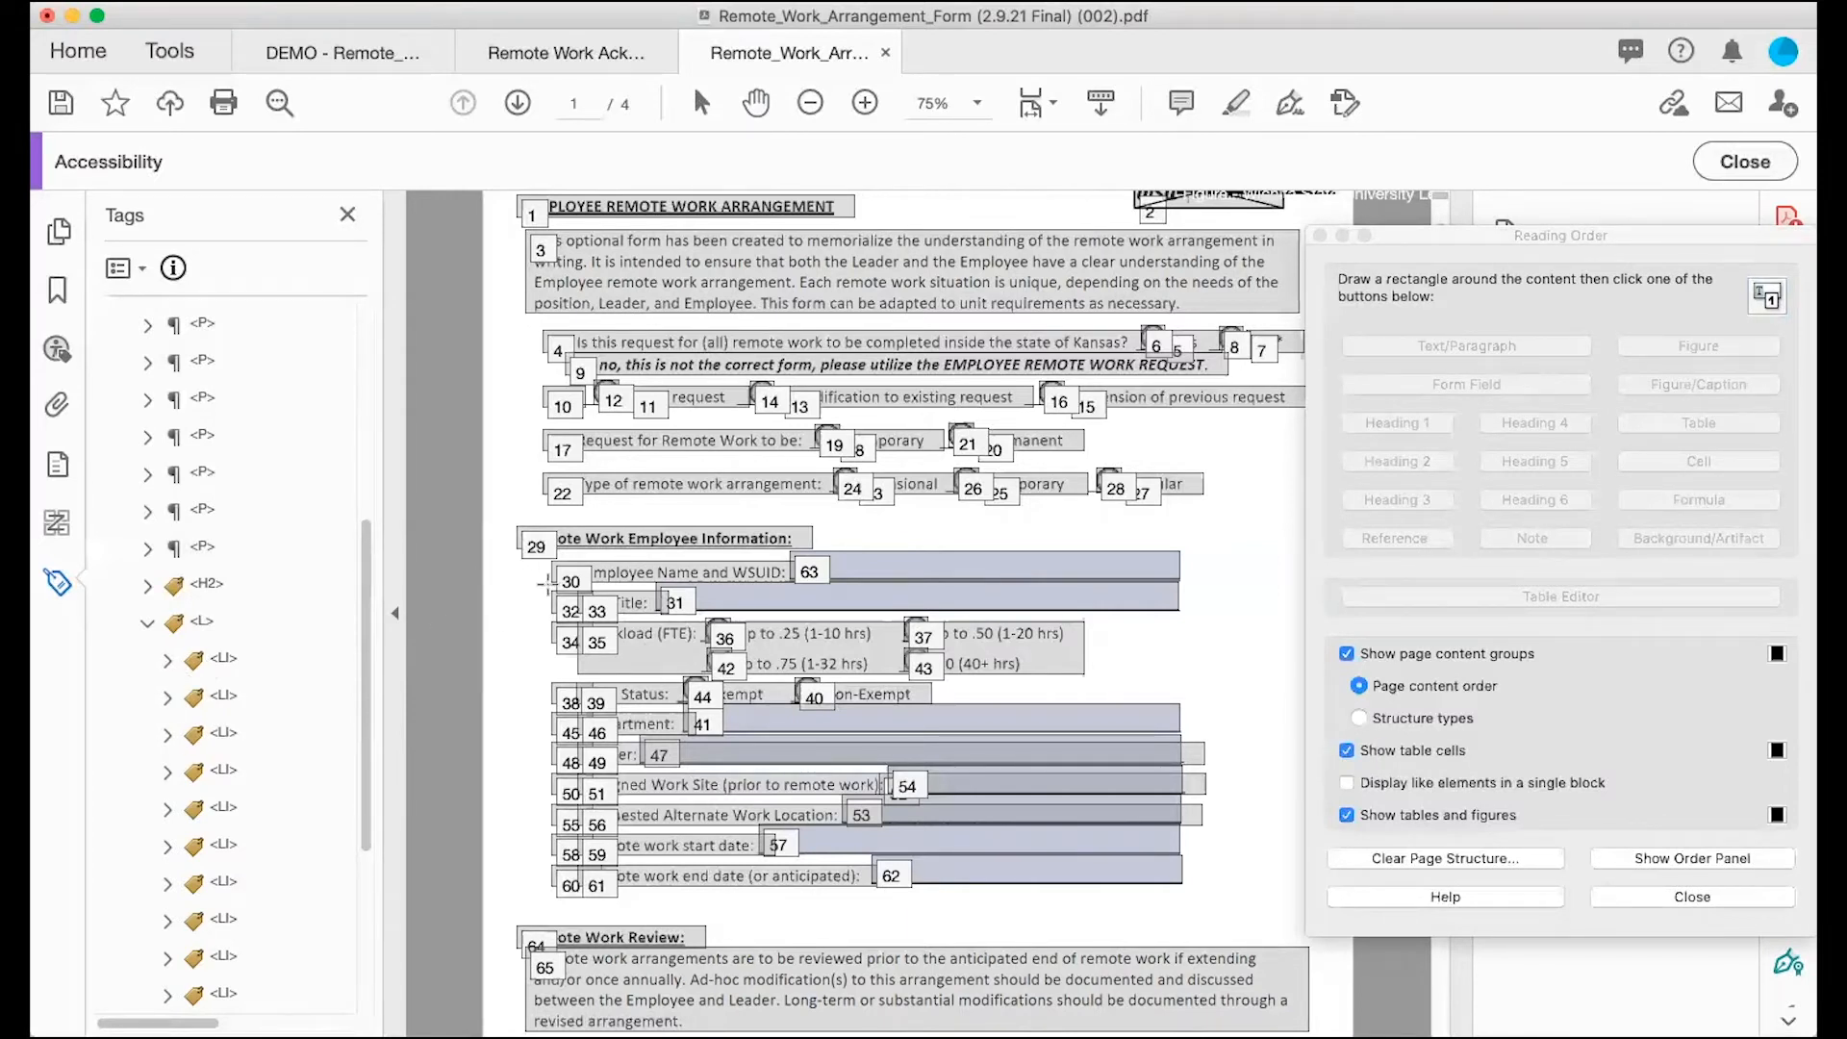
# Step: Tag the "2. Job Title:" and "3. Workload (FTE):" labels as separate Text/Paragraph elements
pyautogui.moveTo(546, 589); pyautogui.dragTo(652, 619)
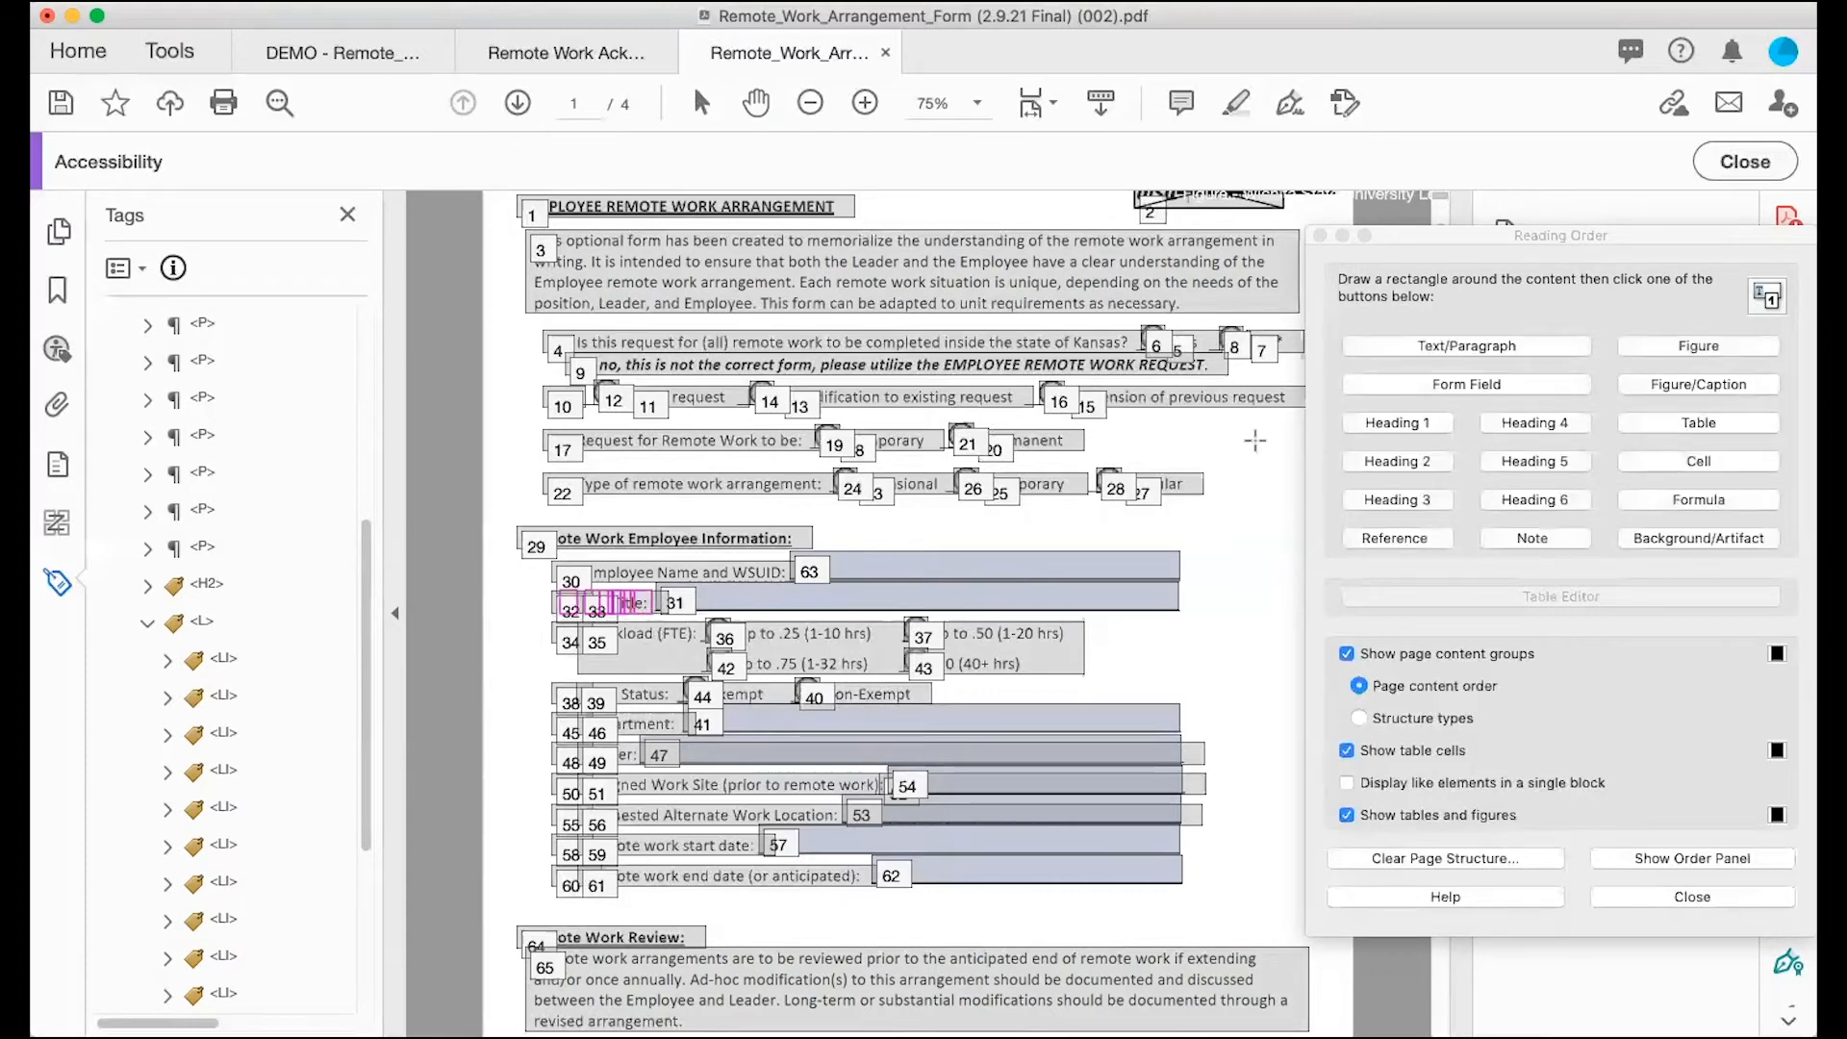
pyautogui.click(1397, 343)
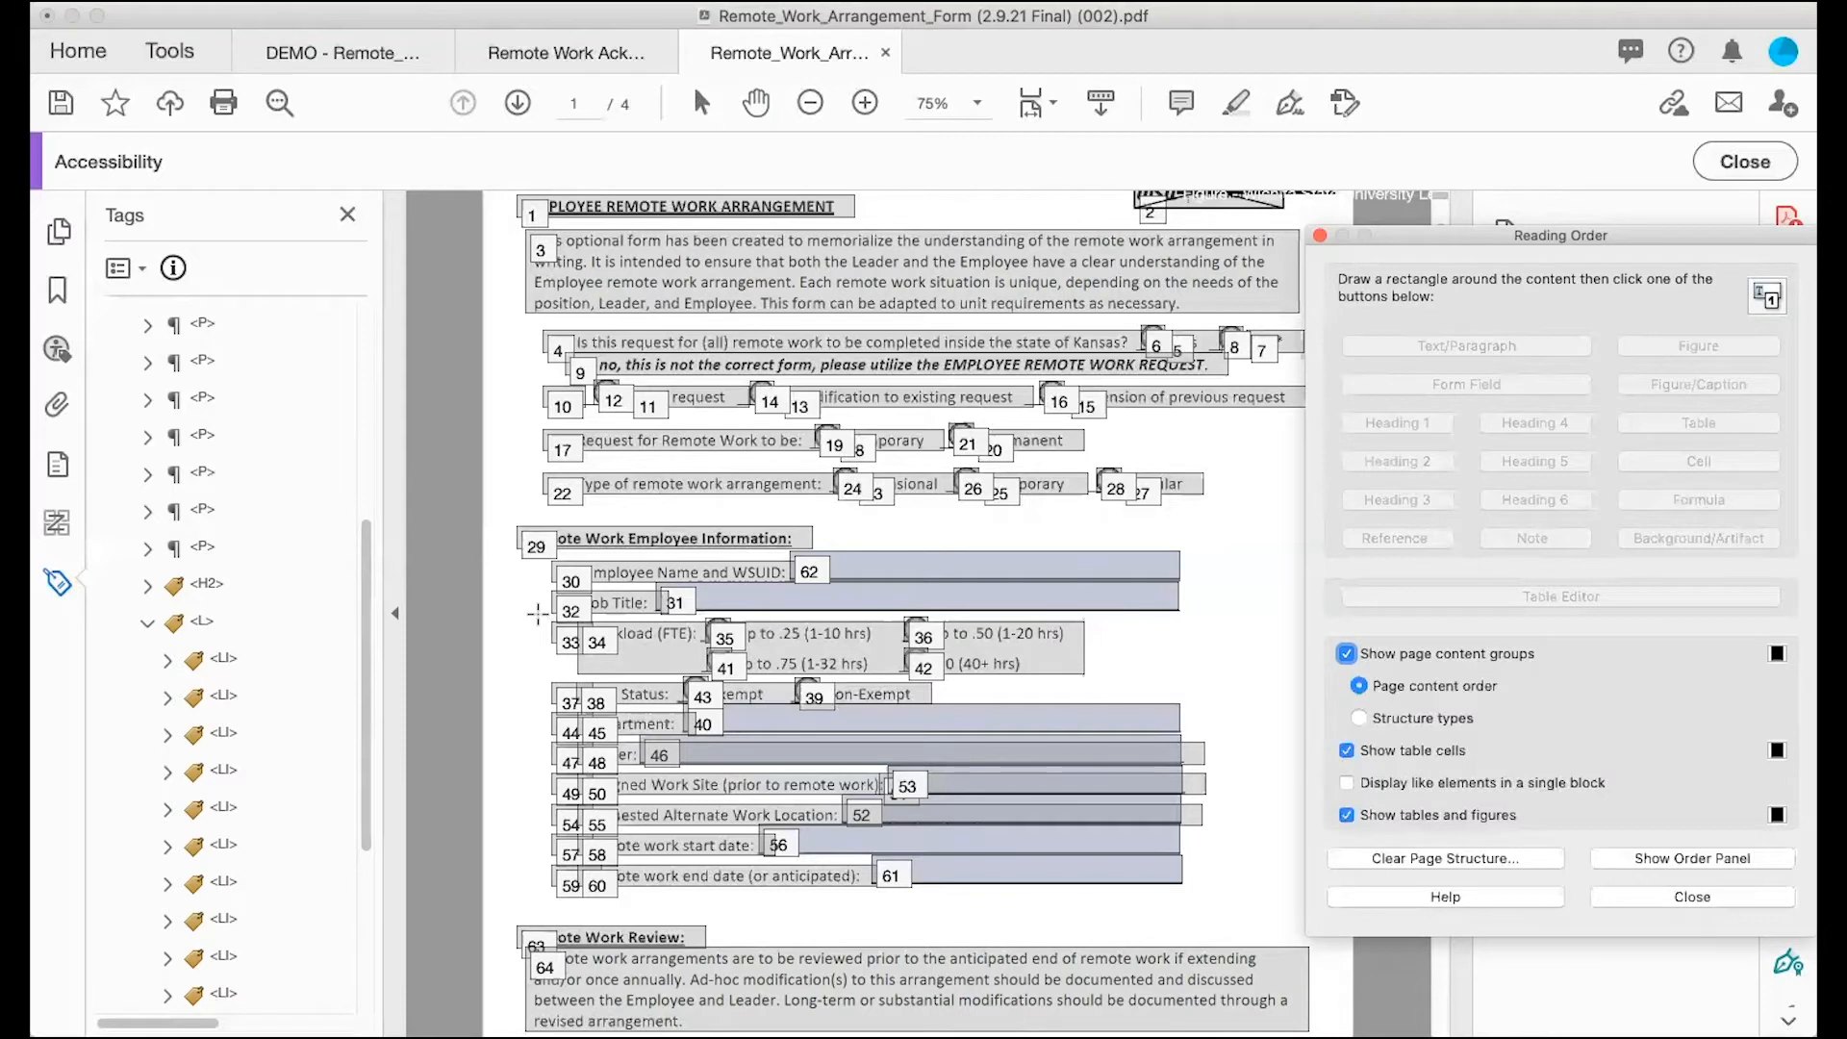
pyautogui.moveTo(537, 613); pyautogui.dragTo(700, 648)
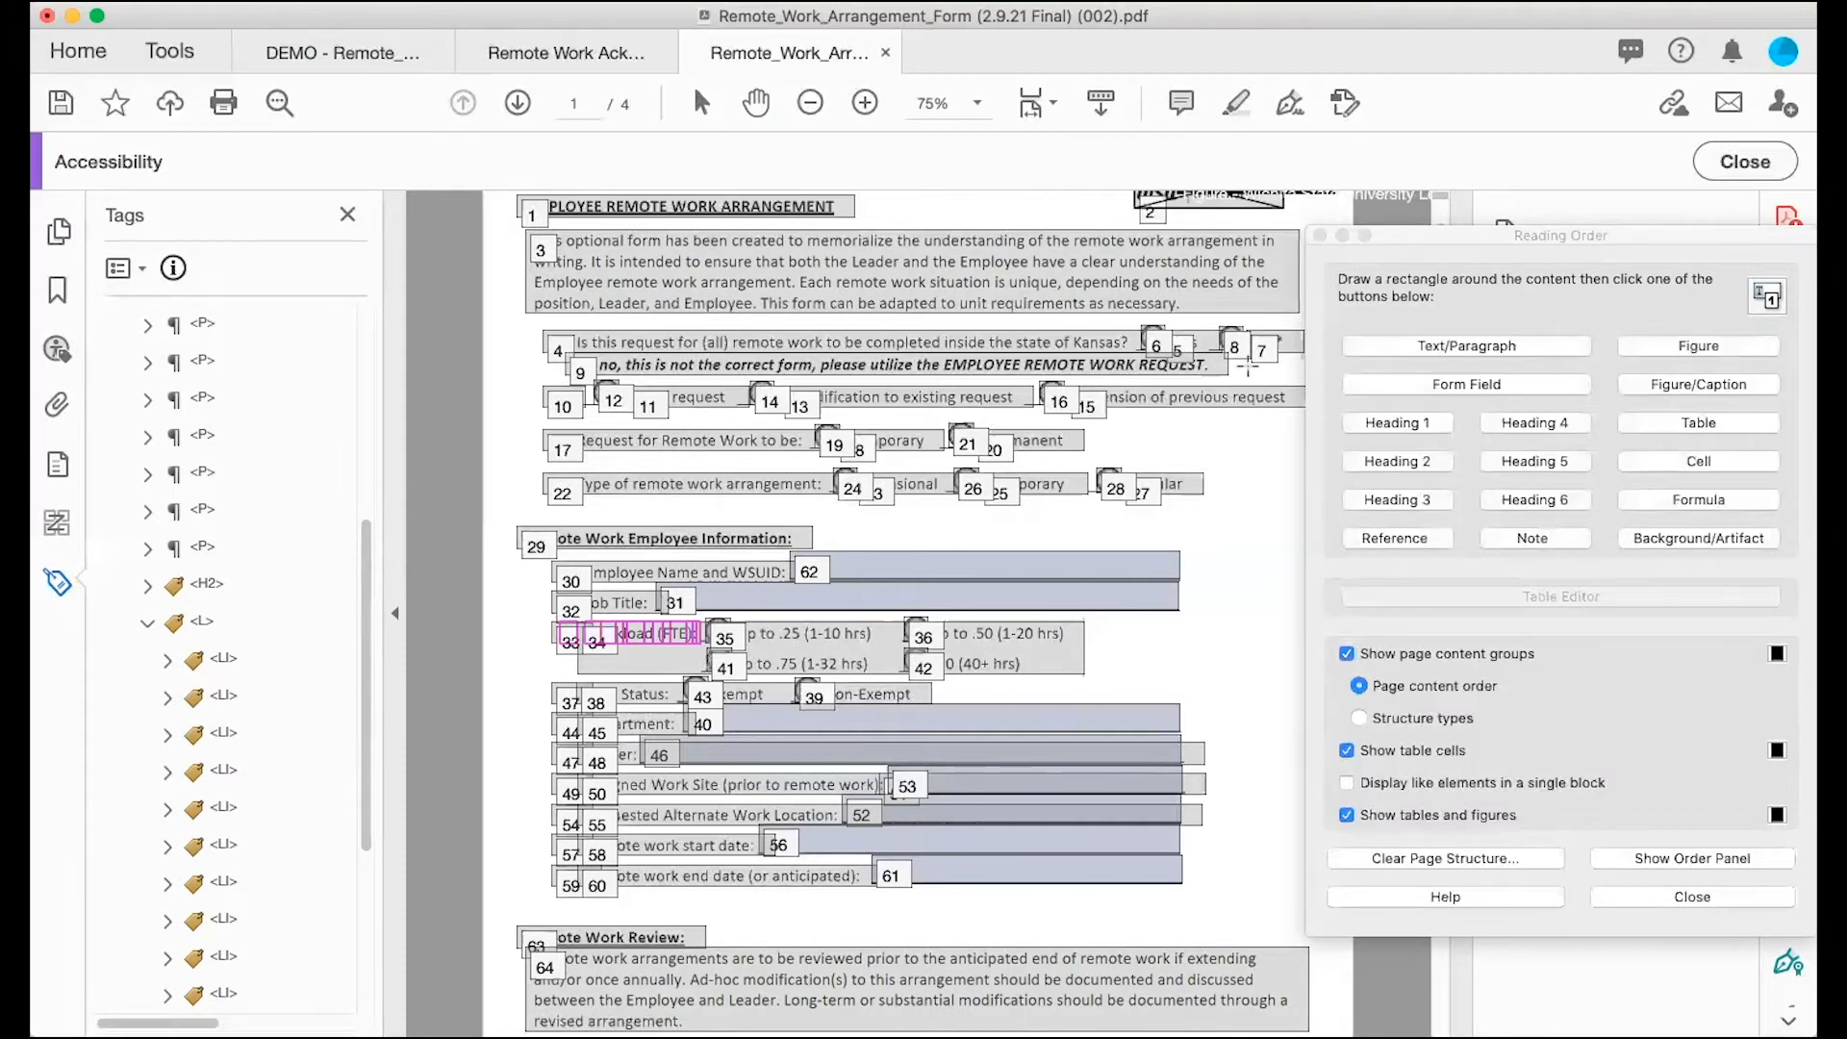
pyautogui.click(1414, 343)
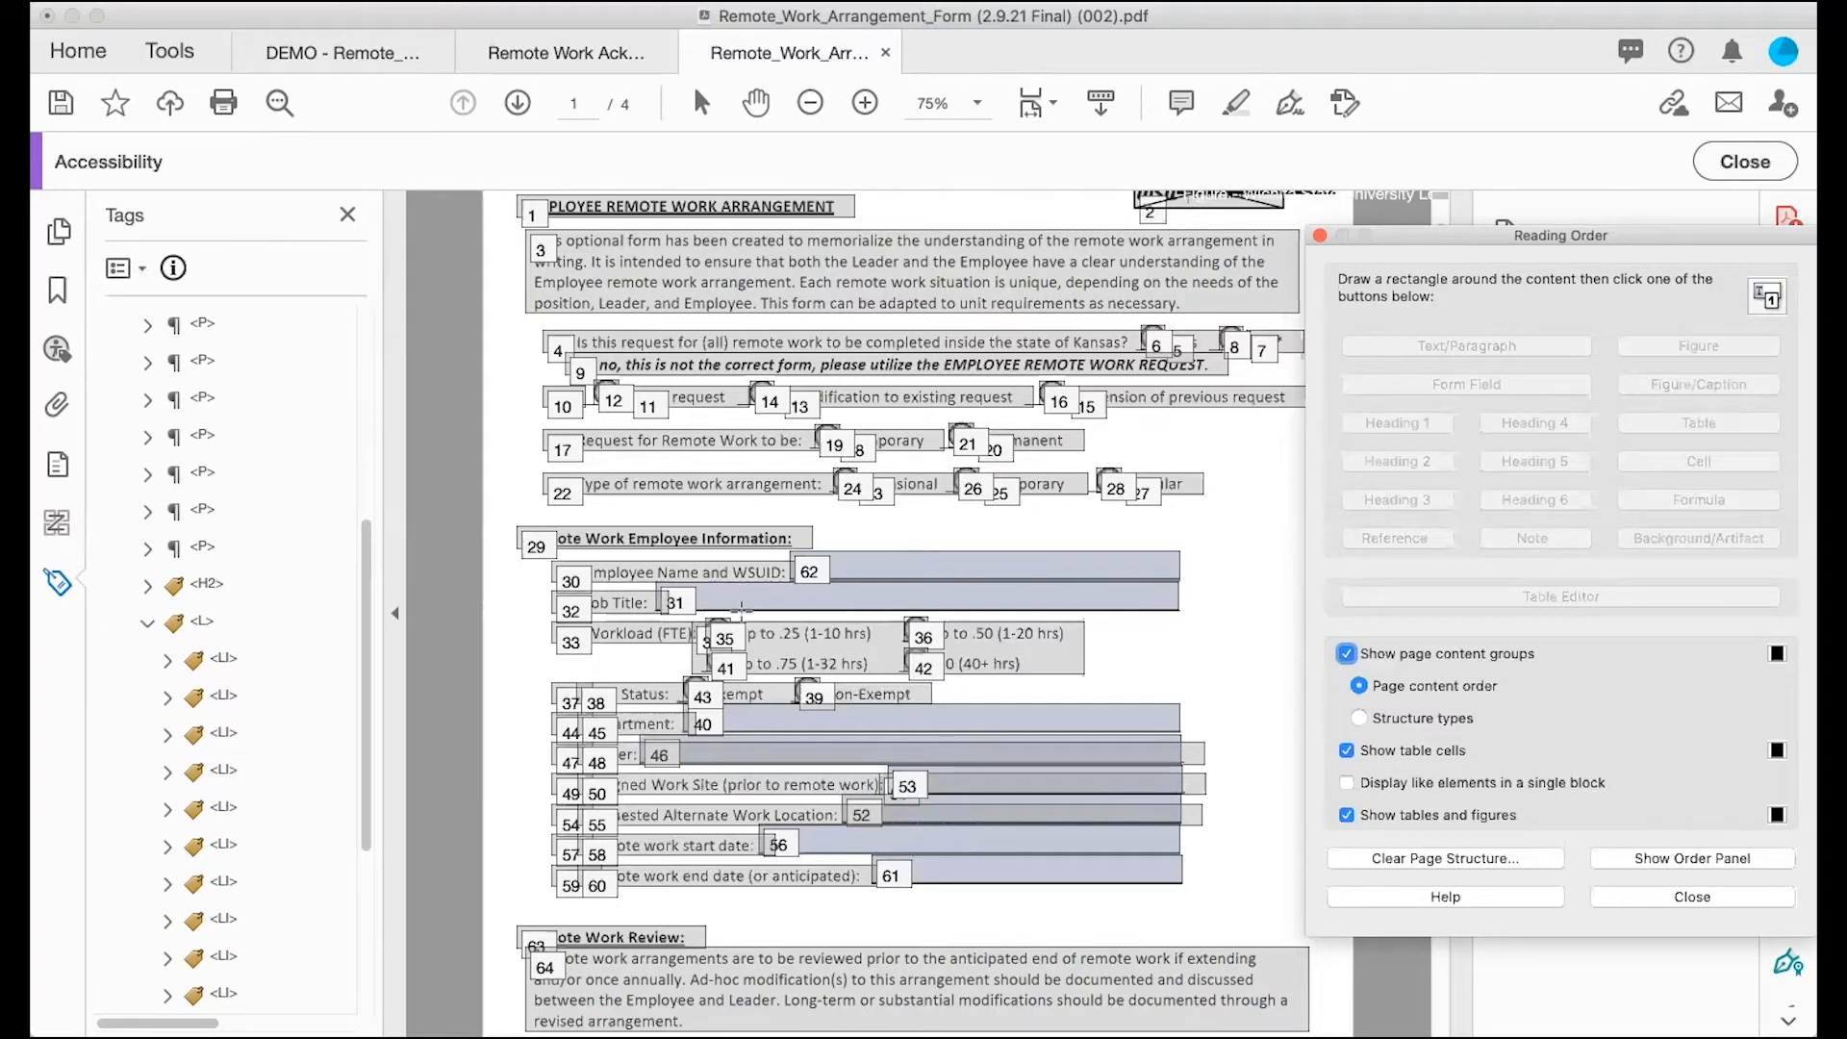
# Step: Tag the workload option labels "up to .25 (1-10 hrs)" and "up to .50 (1-20 hrs)" as separate Text/Paragraph elements
pyautogui.moveTo(732, 612); pyautogui.dragTo(883, 650)
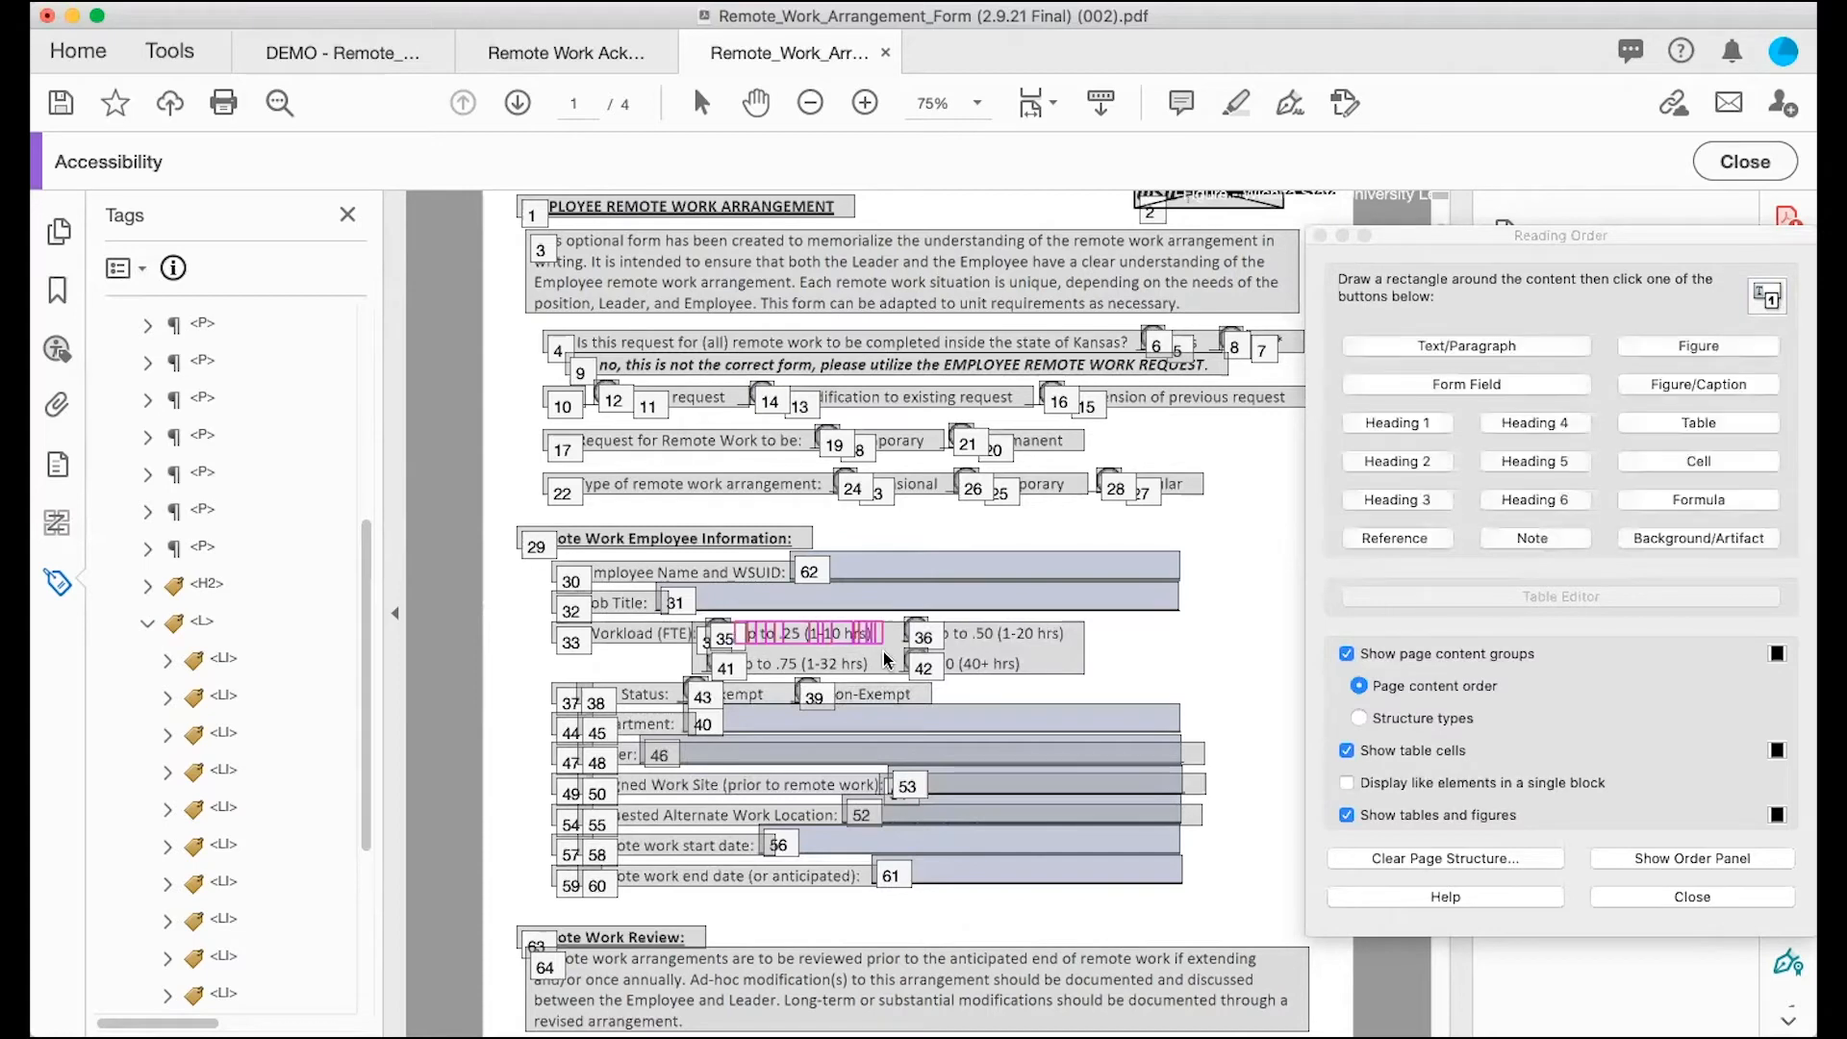
pyautogui.click(1412, 346)
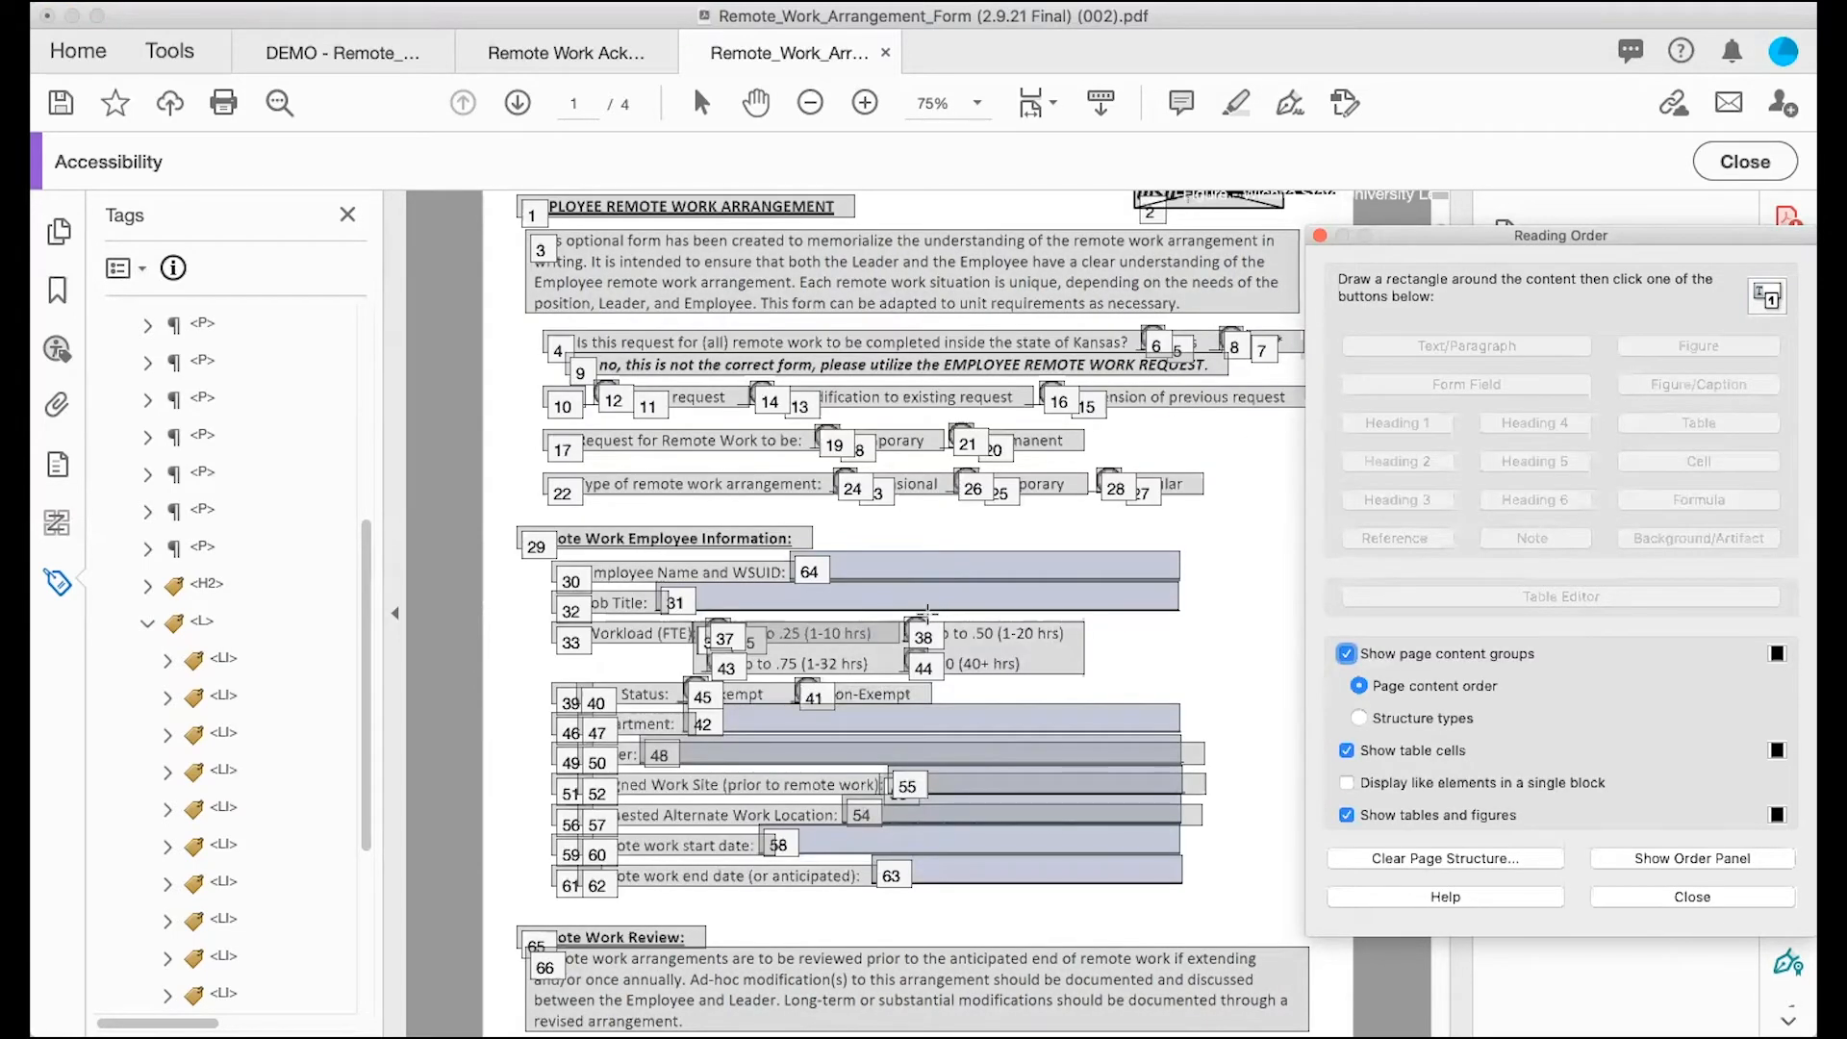
pyautogui.click(1062, 637)
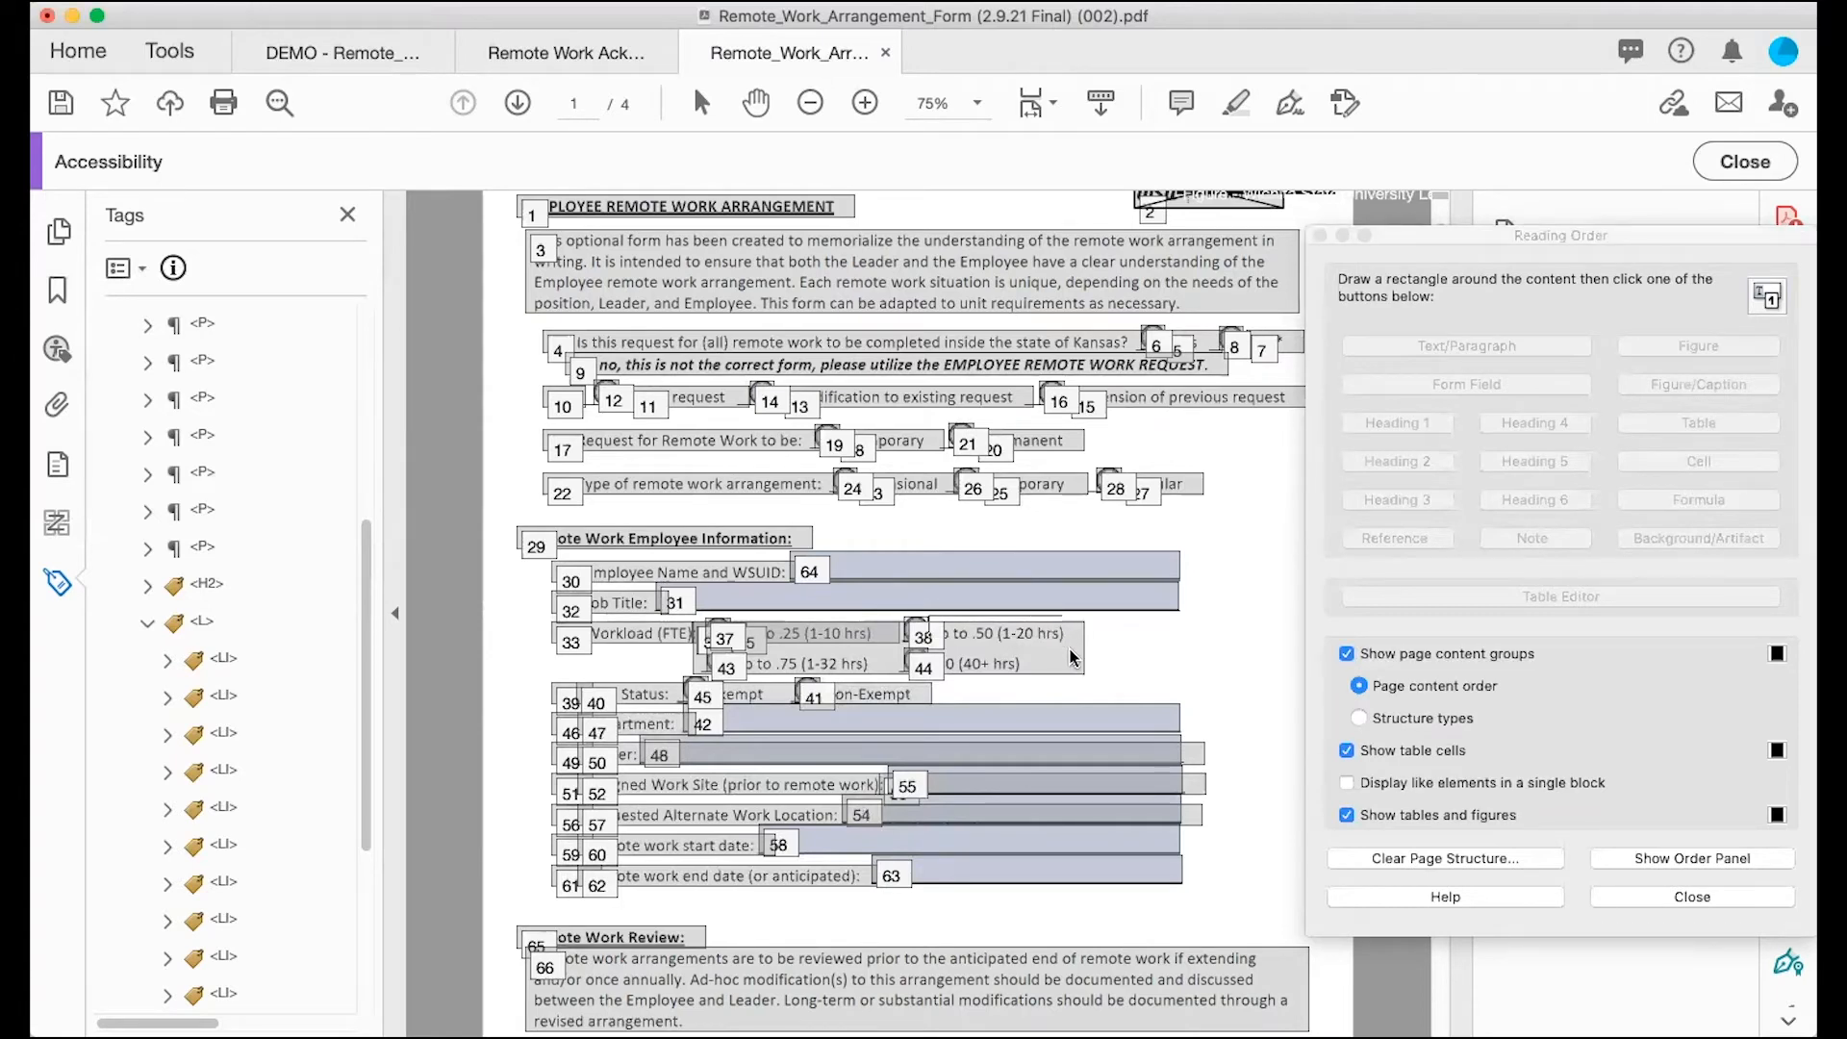
pyautogui.moveTo(1079, 660); pyautogui.dragTo(1077, 654)
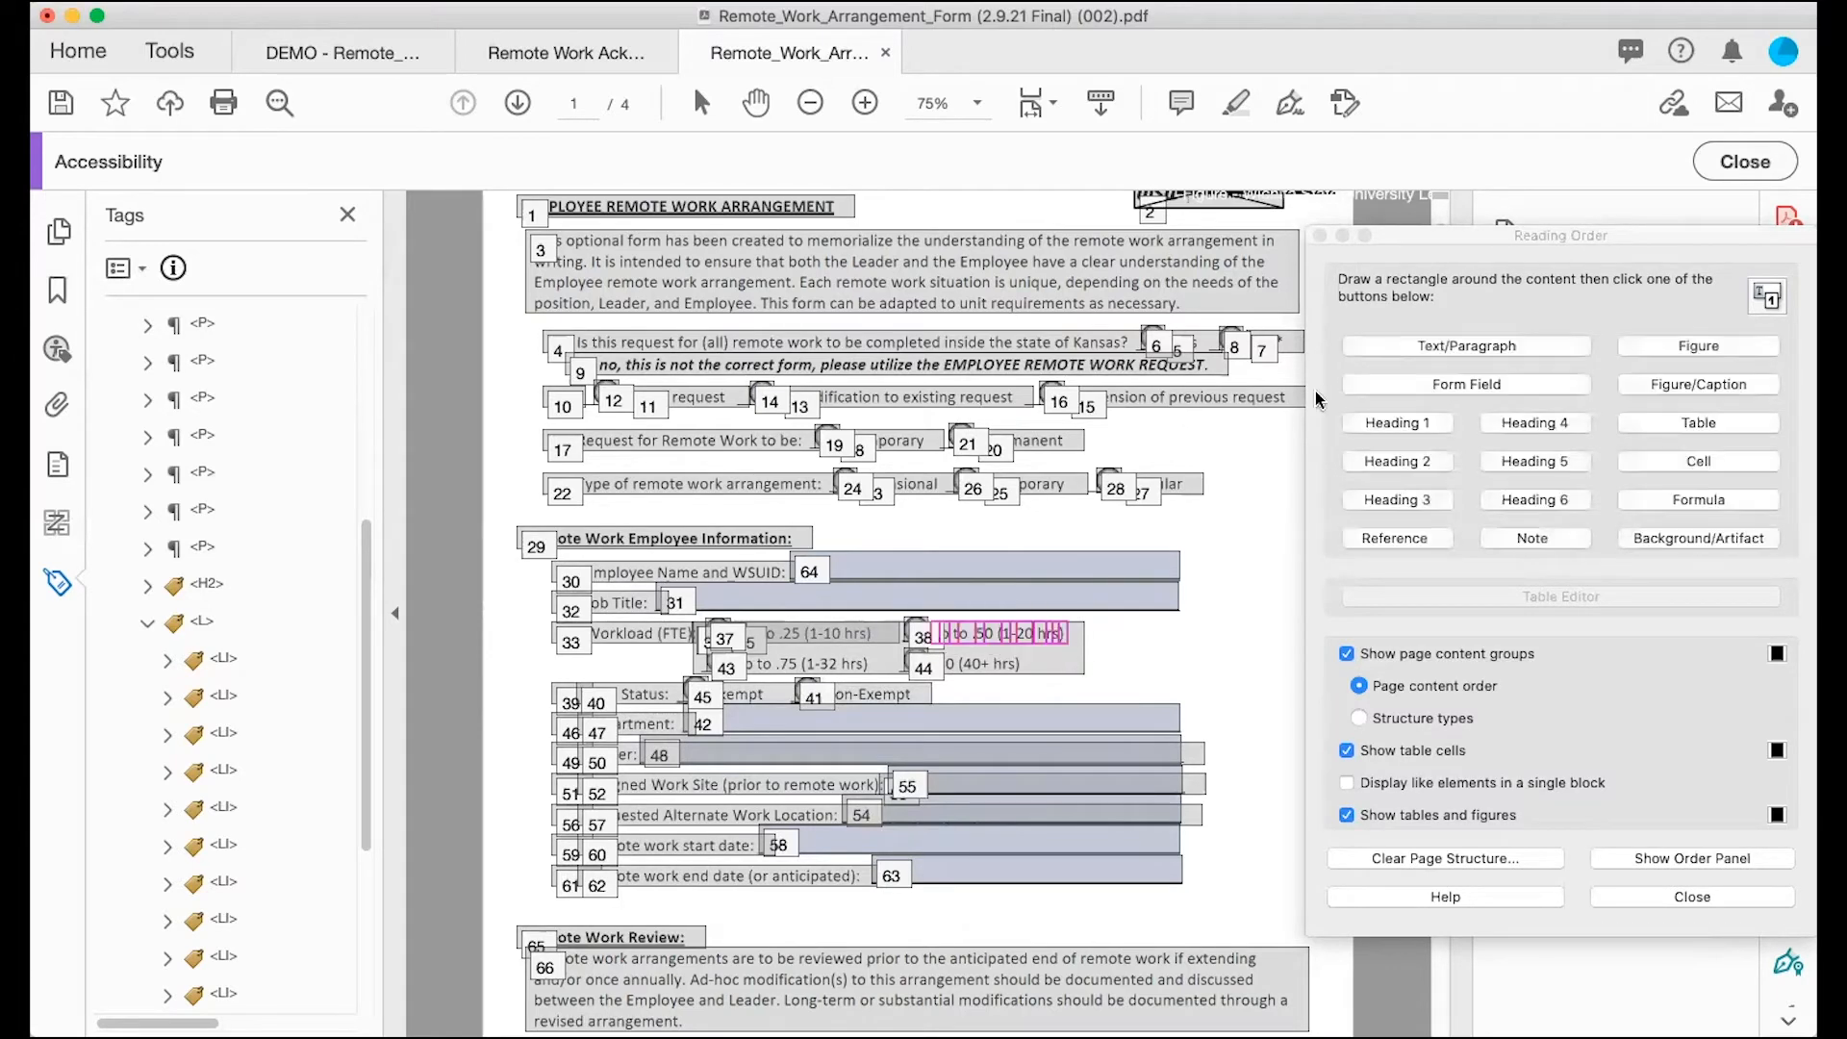
pyautogui.click(1385, 347)
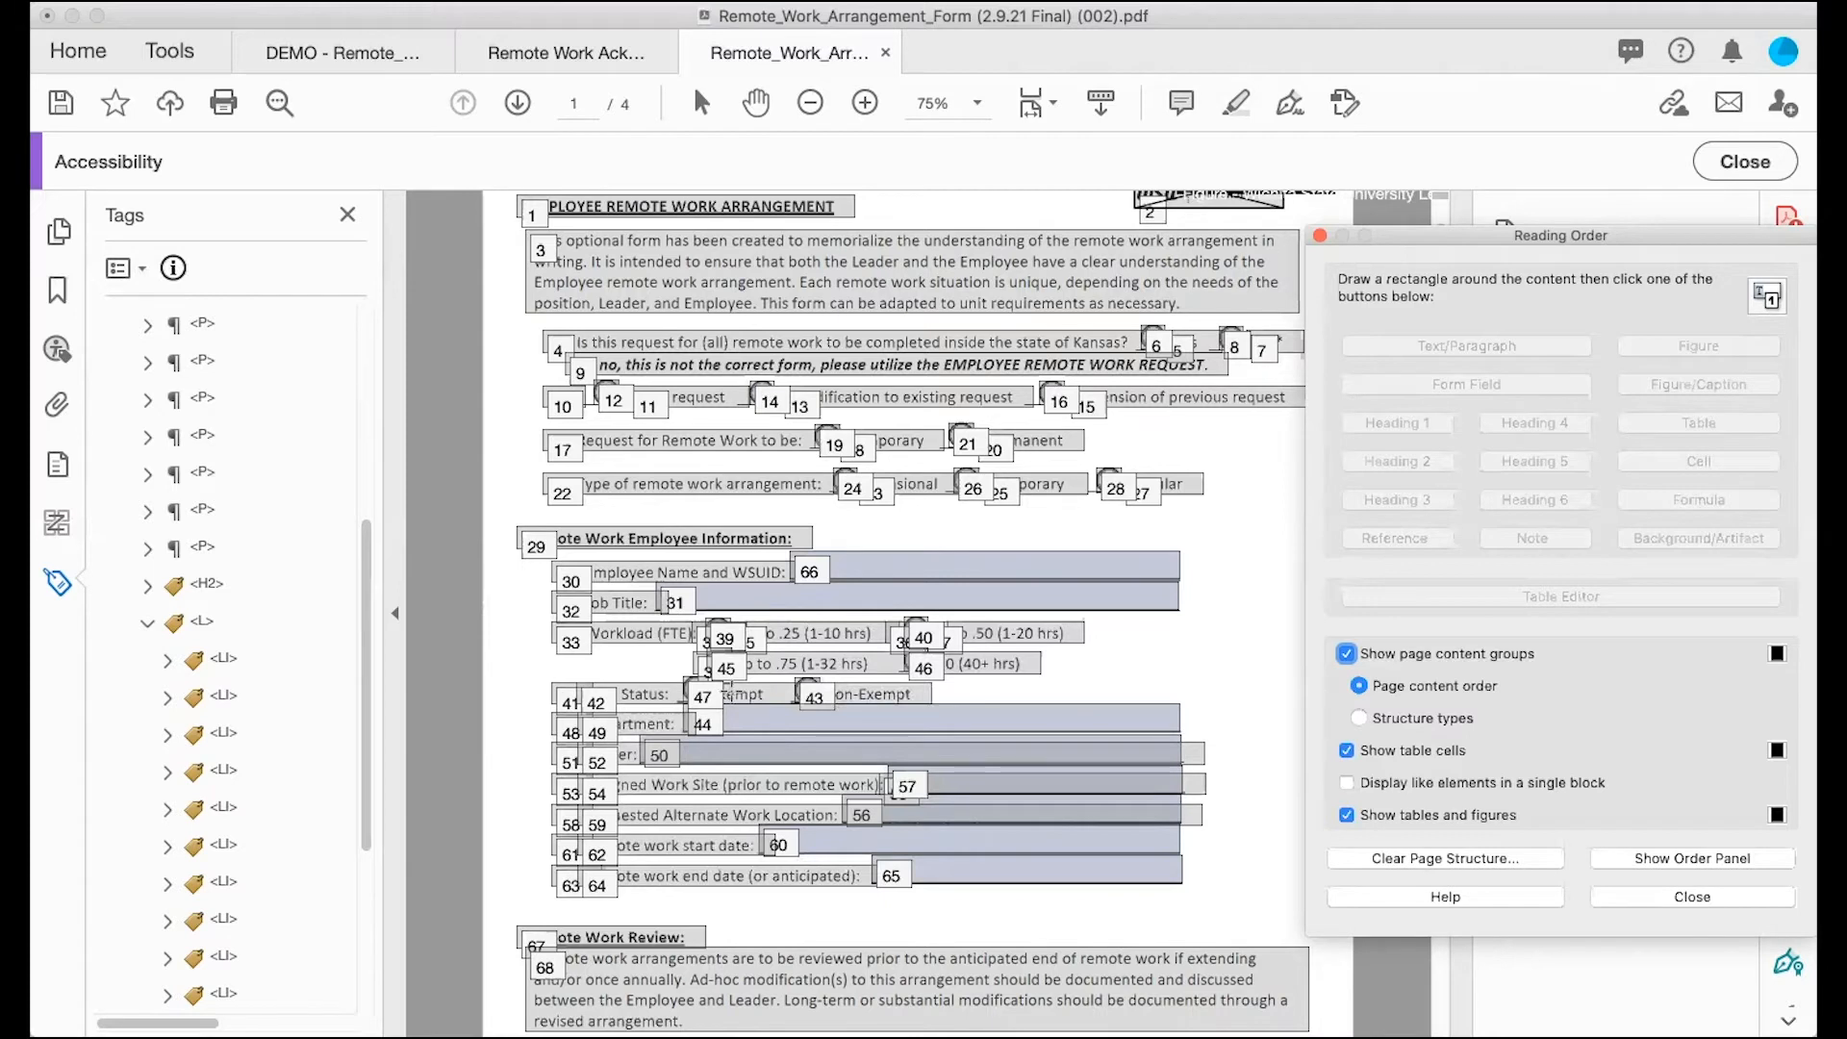
# Step: Tag the workload option labels "up to .75 (1-32 hrs)" and "1.0 (40+ hrs)" as separate Text/Paragraph elements
pyautogui.moveTo(728, 694); pyautogui.dragTo(876, 644)
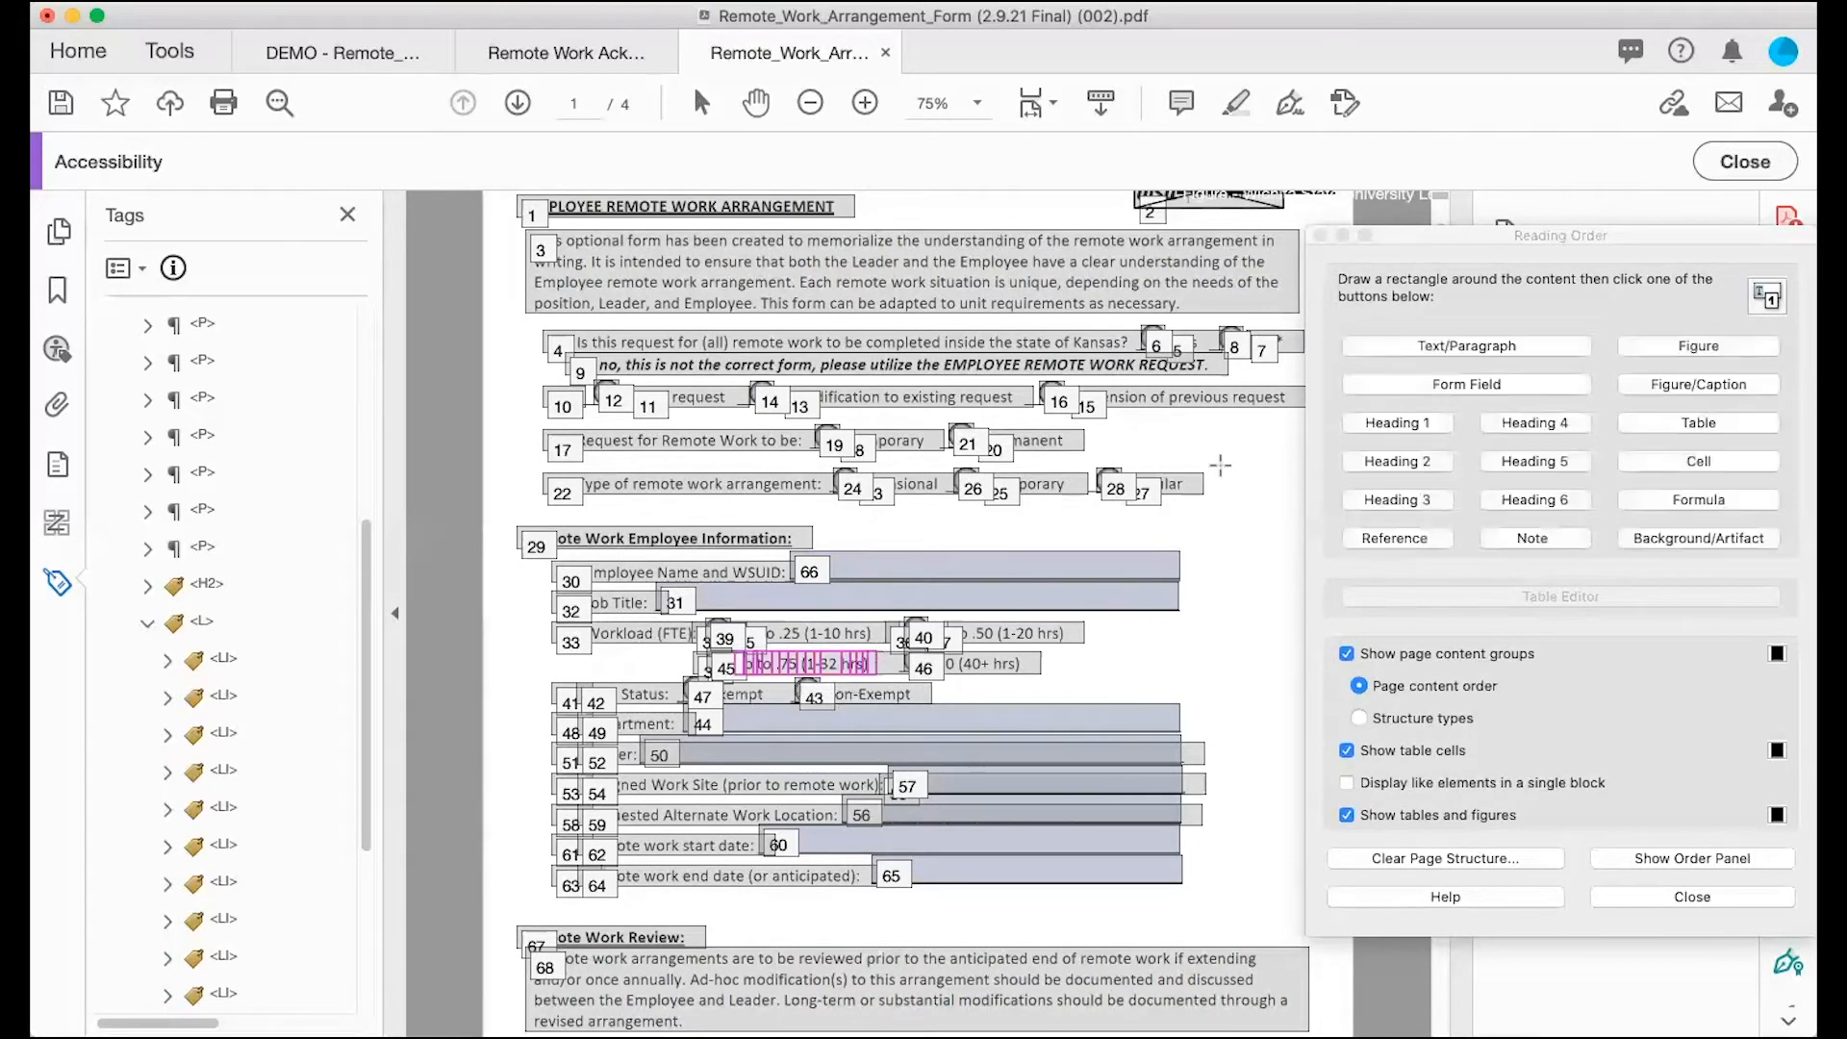
pyautogui.click(1401, 344)
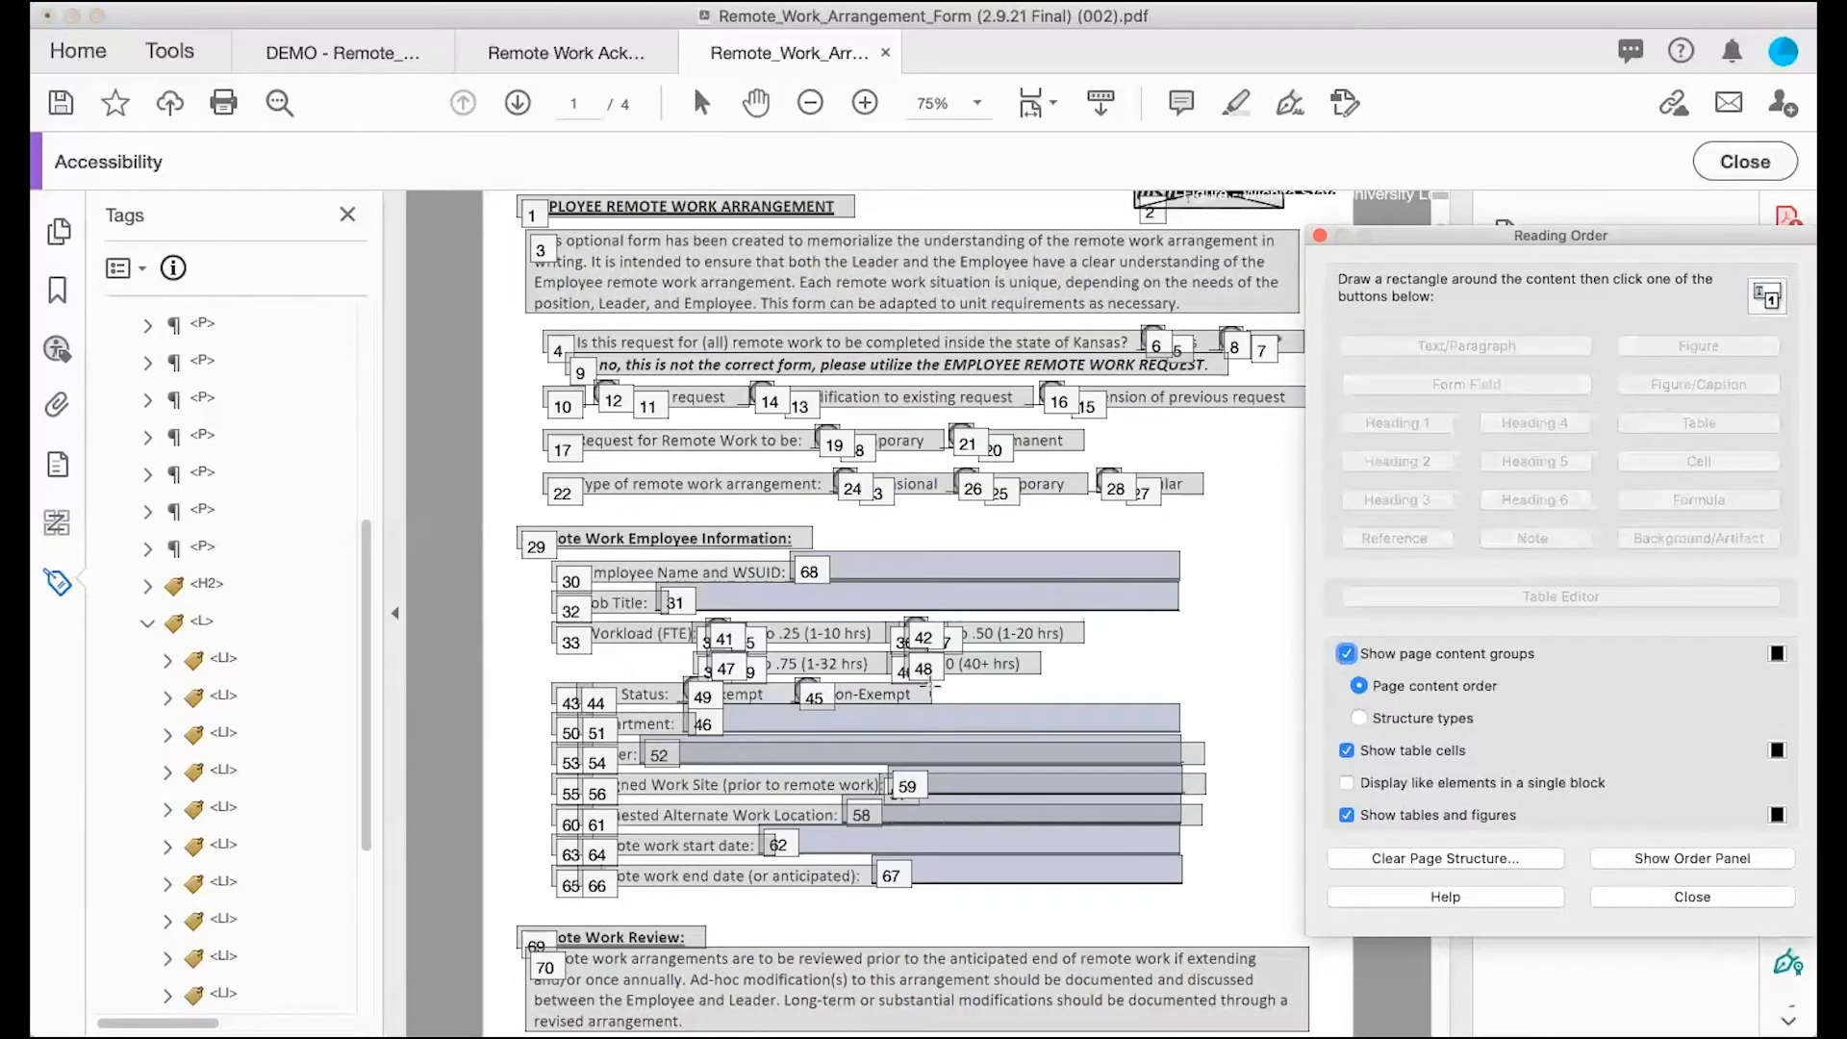
pyautogui.click(1010, 645)
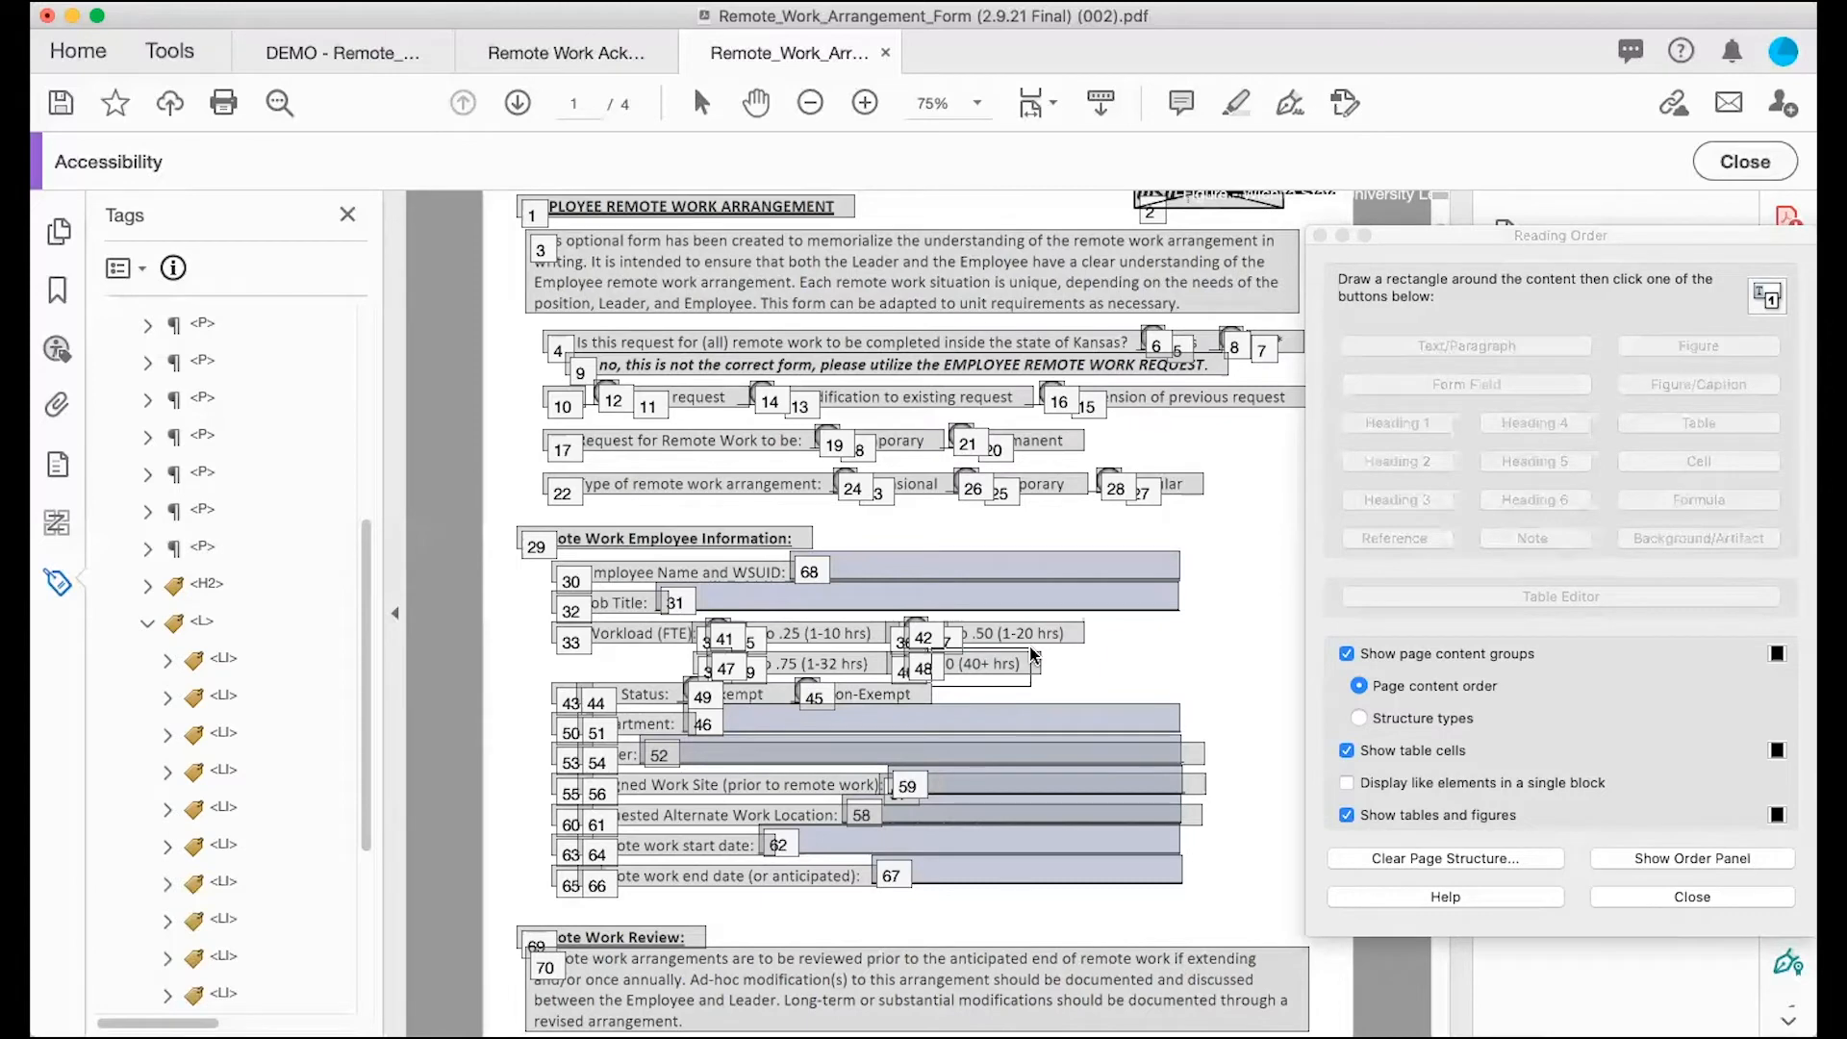
pyautogui.moveTo(1032, 654); pyautogui.dragTo(1033, 656)
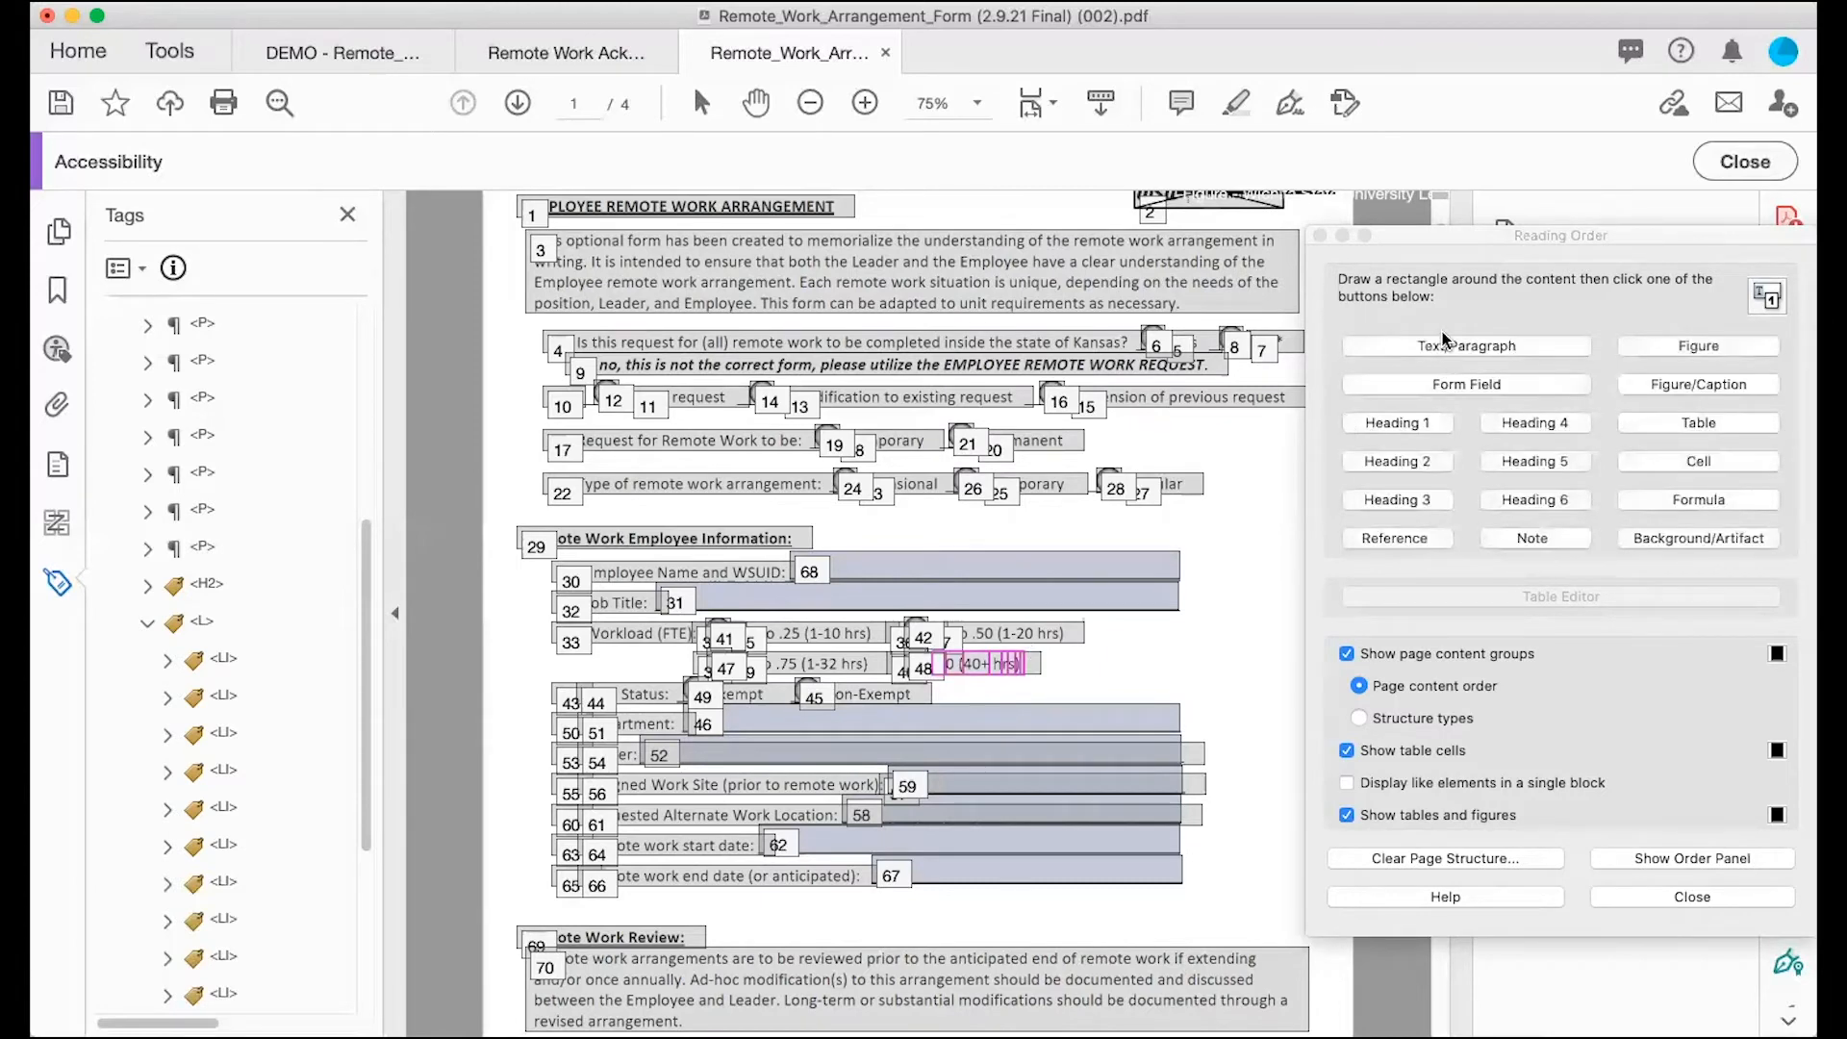
pyautogui.click(1441, 332)
pyautogui.click(1441, 346)
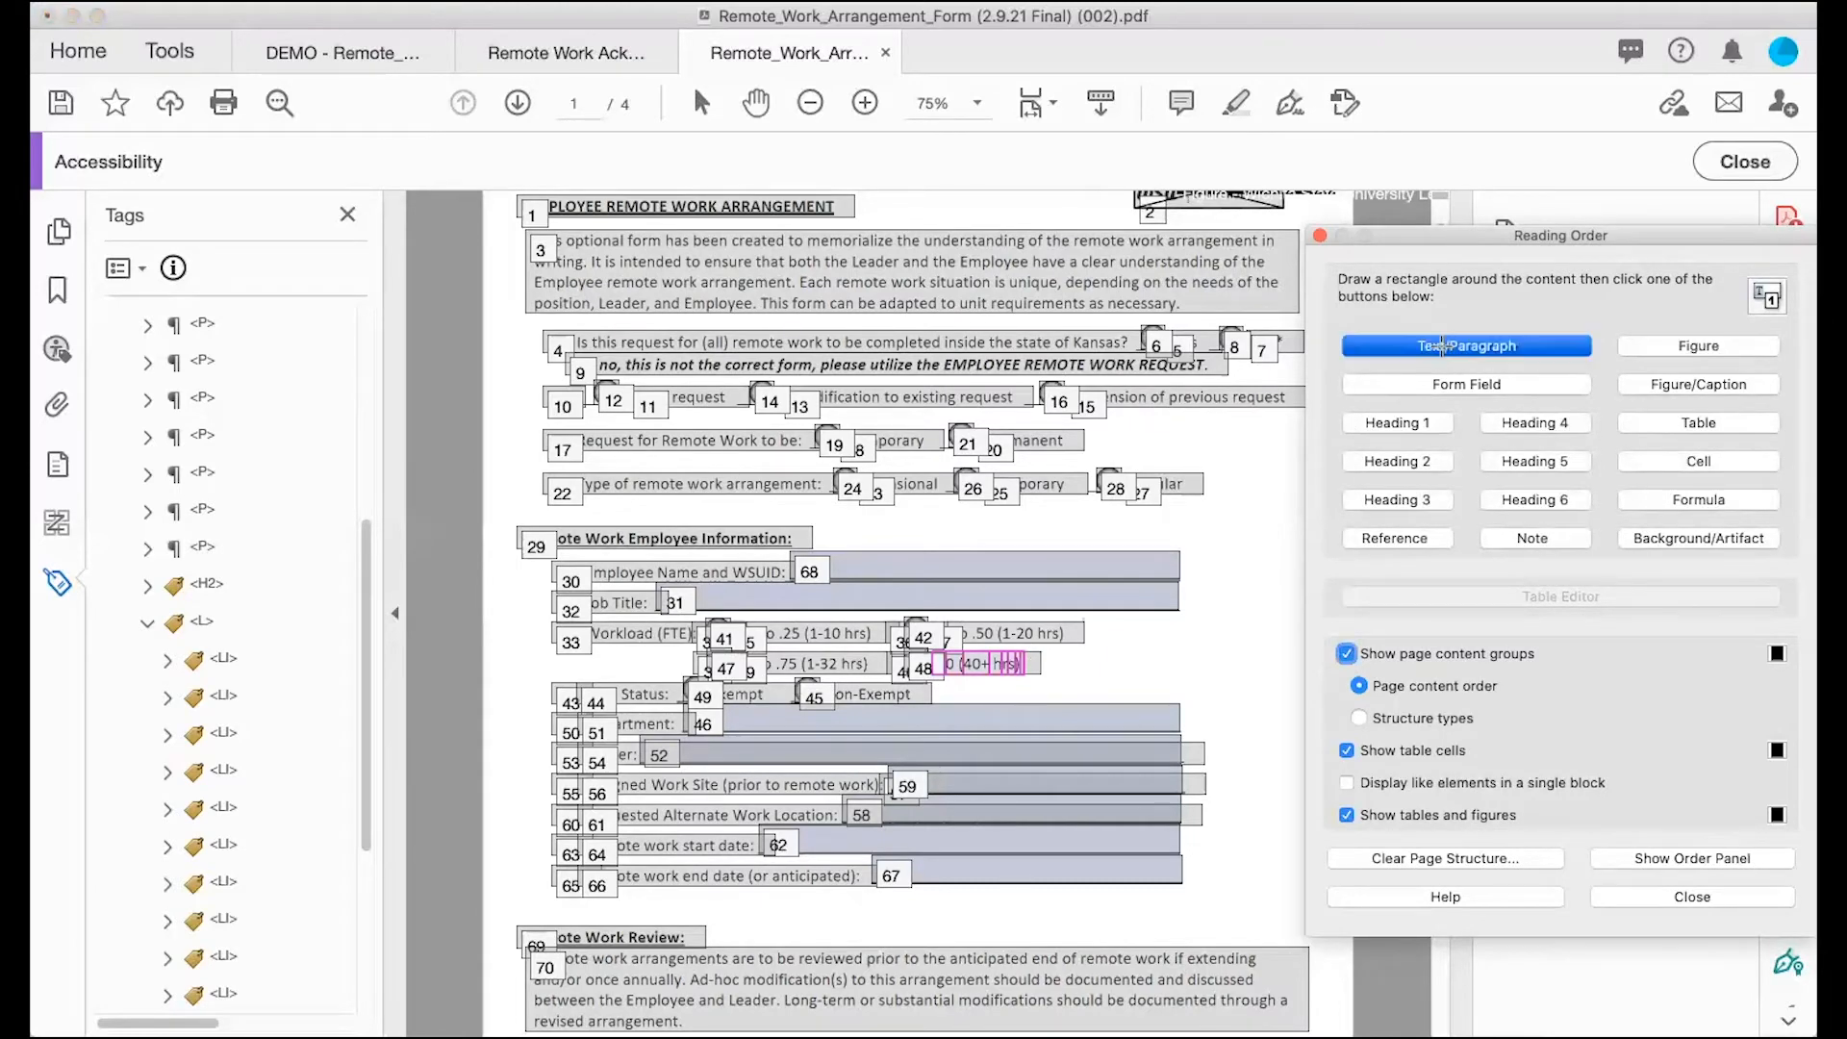
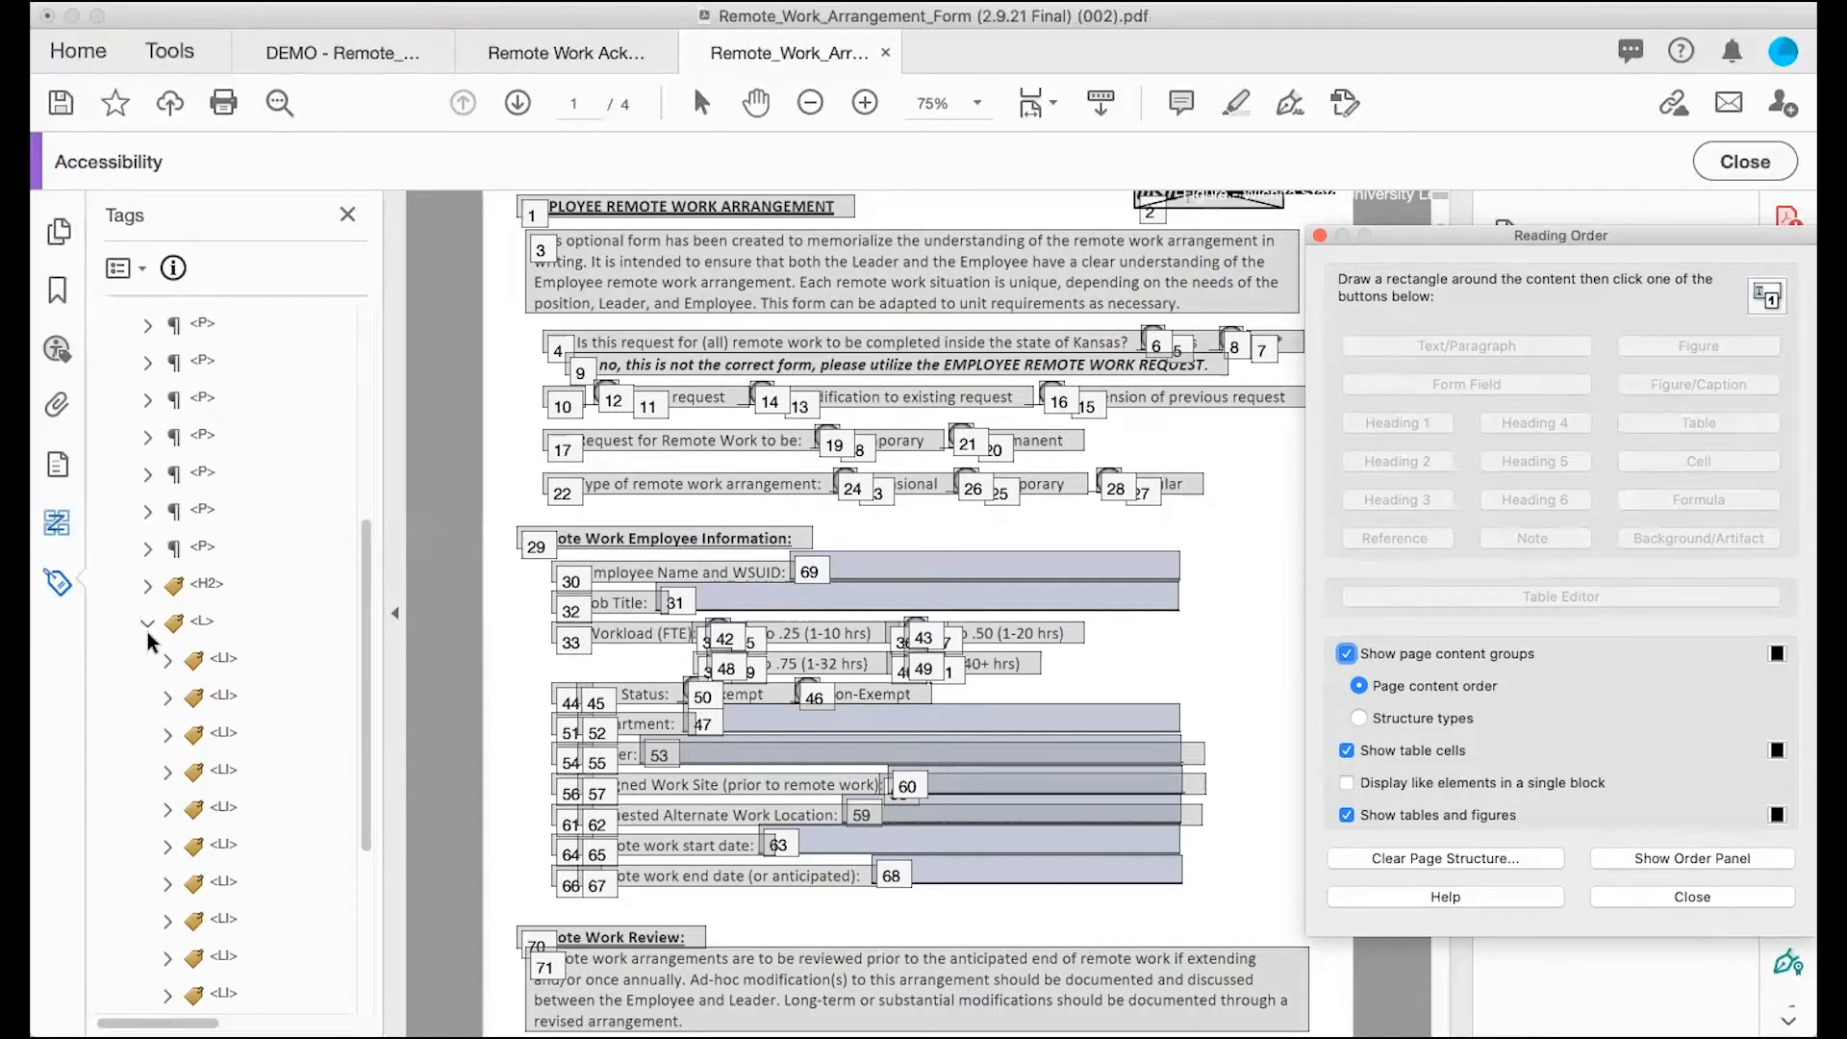
# Step: Move the "1. Employee Name and WSUID:" <P> tag out of its list item to directly below the <H2> tag, ahead of the list
pyautogui.click(202, 546)
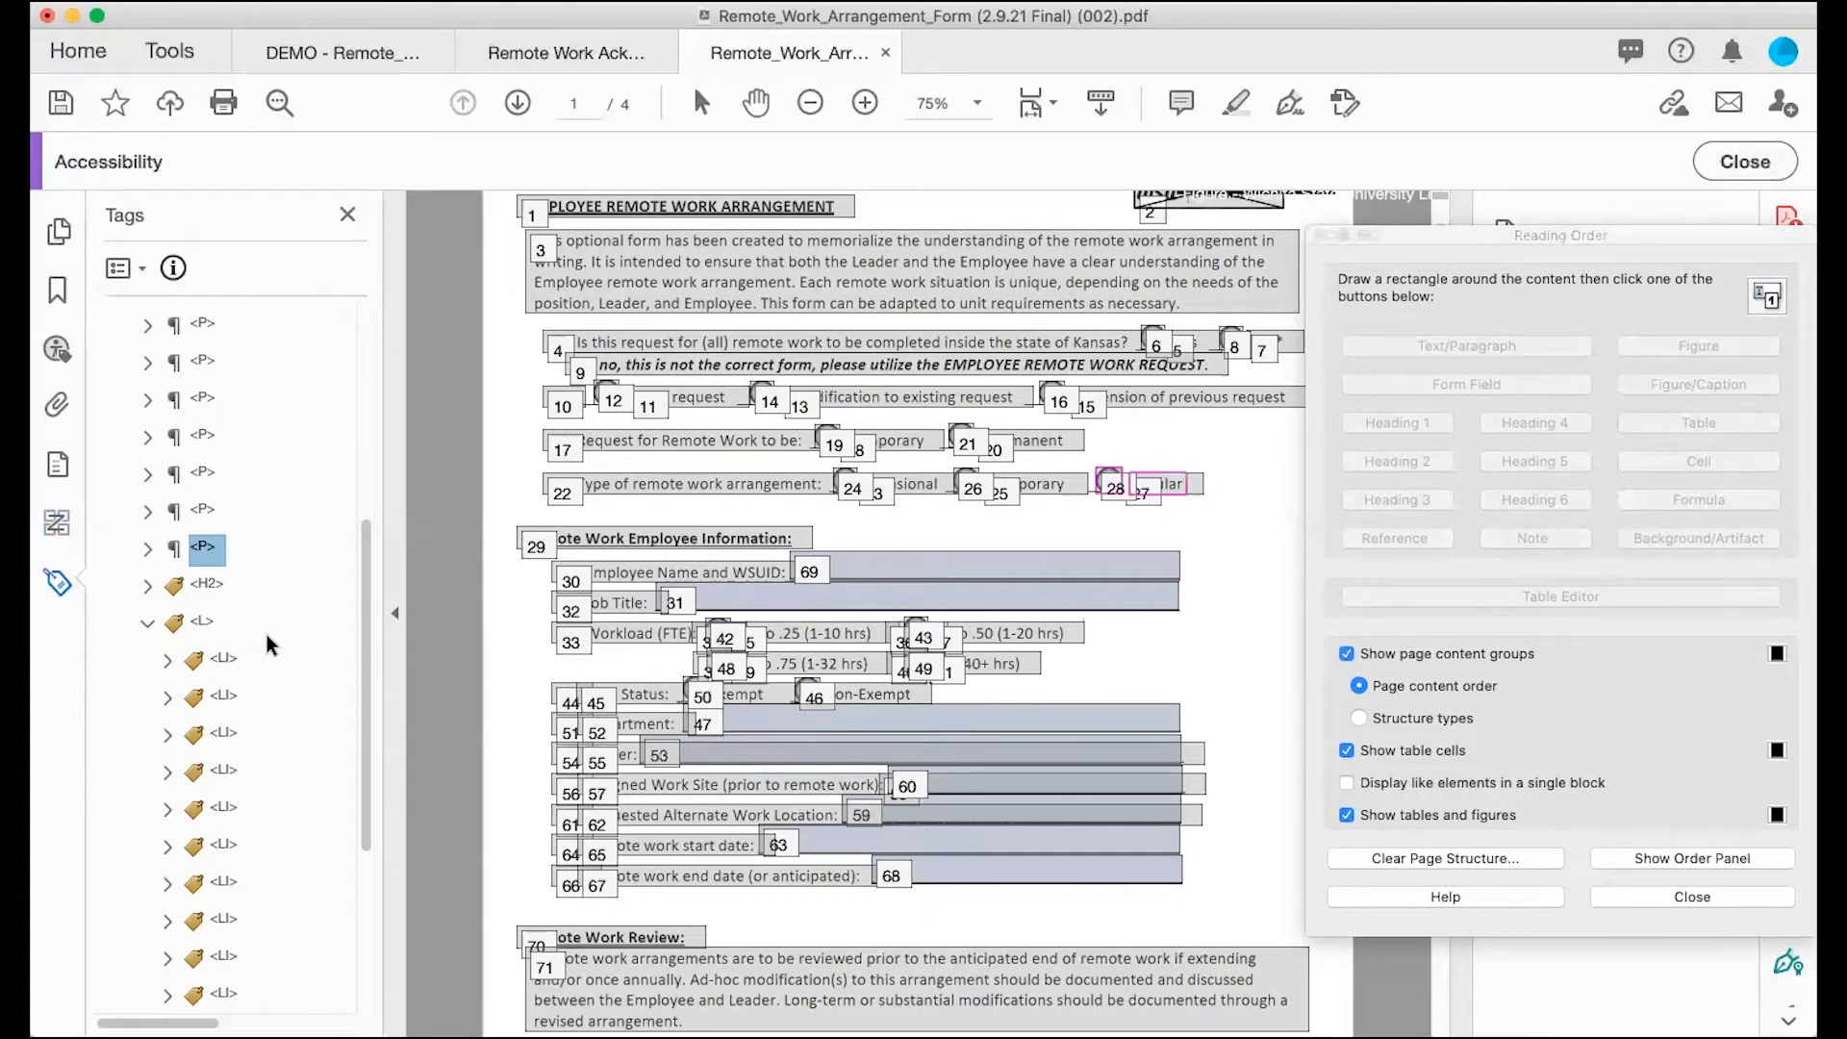
pyautogui.press('Down')
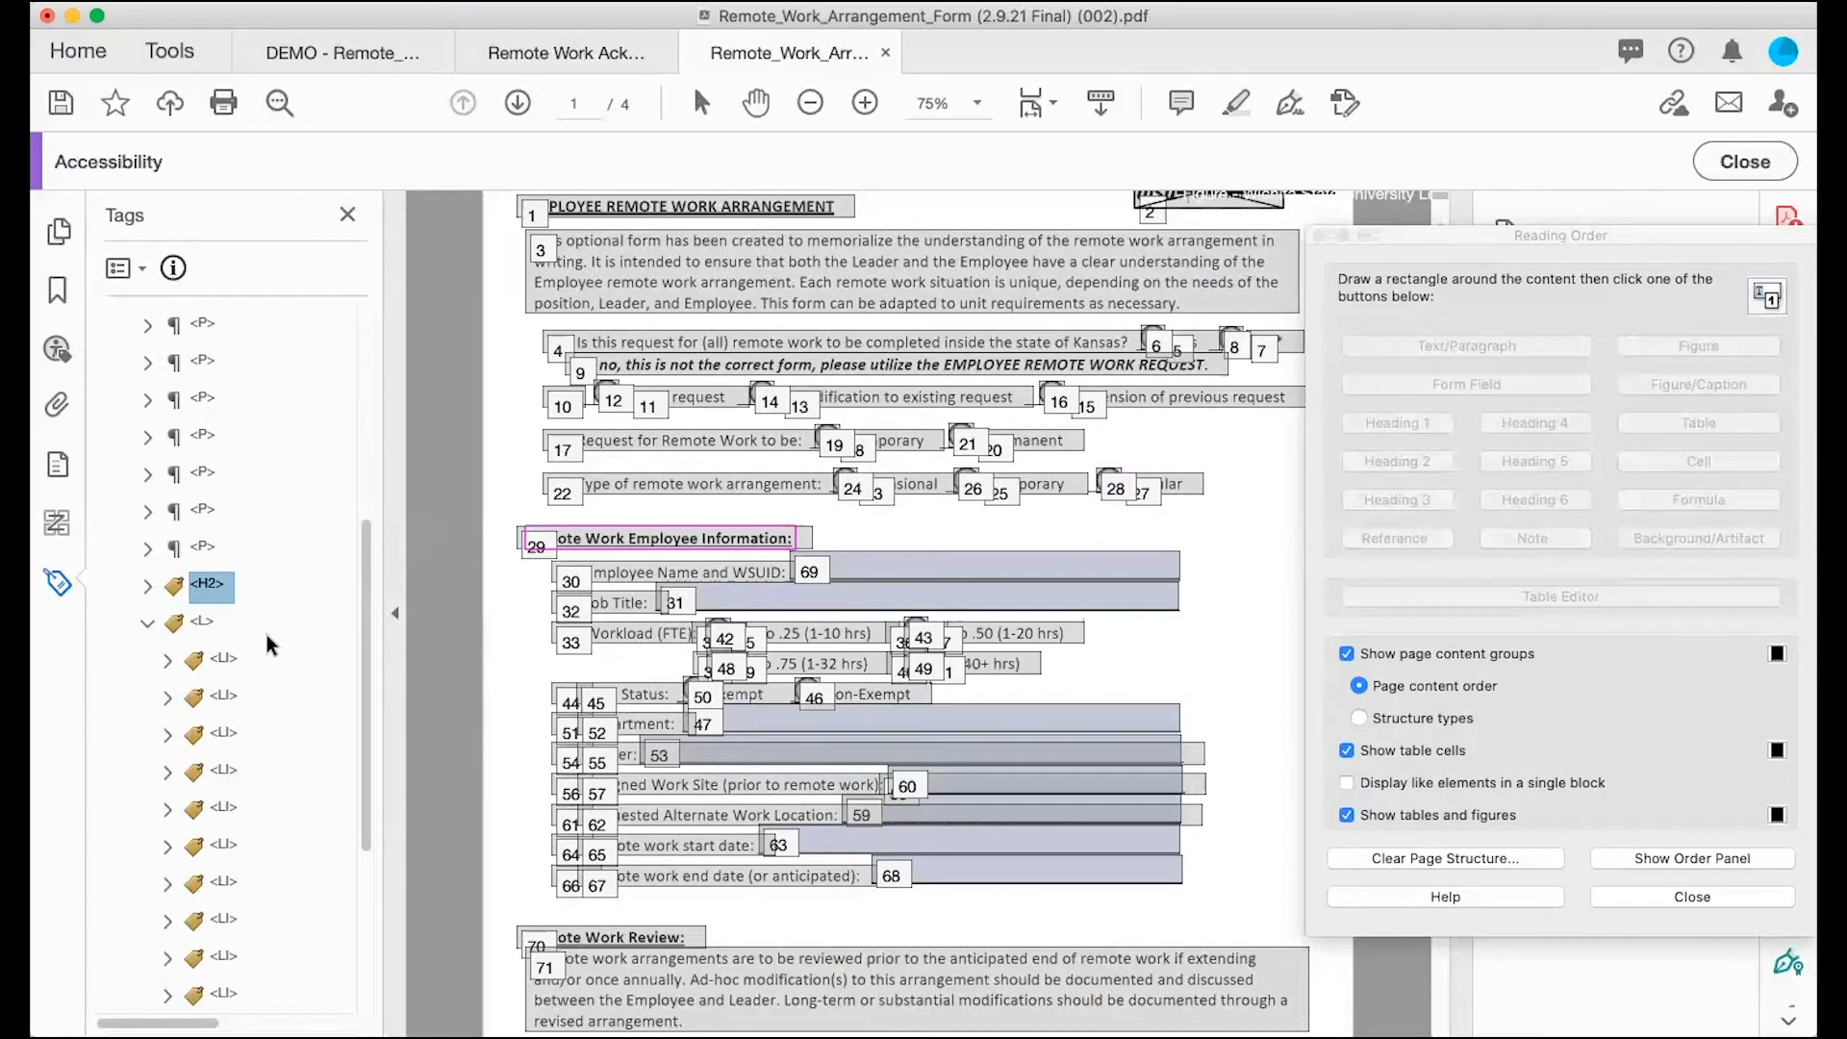
pyautogui.click(168, 660)
pyautogui.click(240, 698)
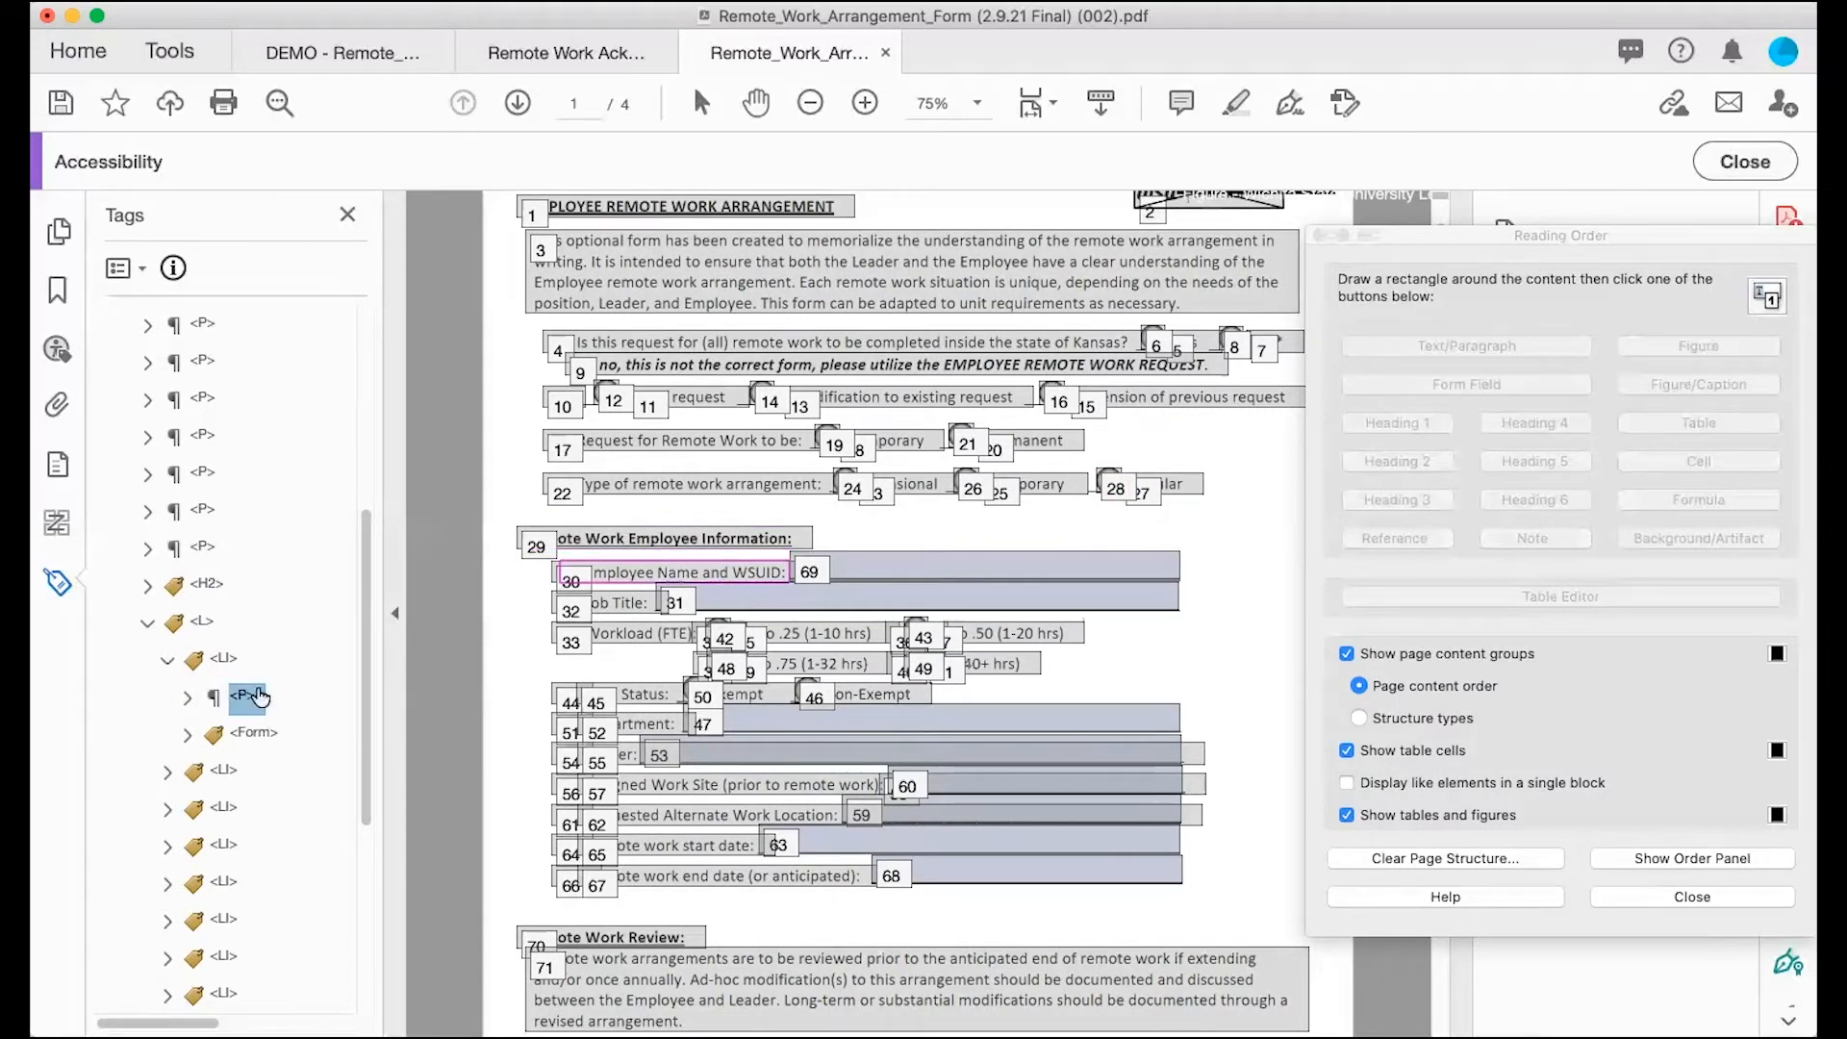
pyautogui.moveTo(246, 701); pyautogui.dragTo(185, 604)
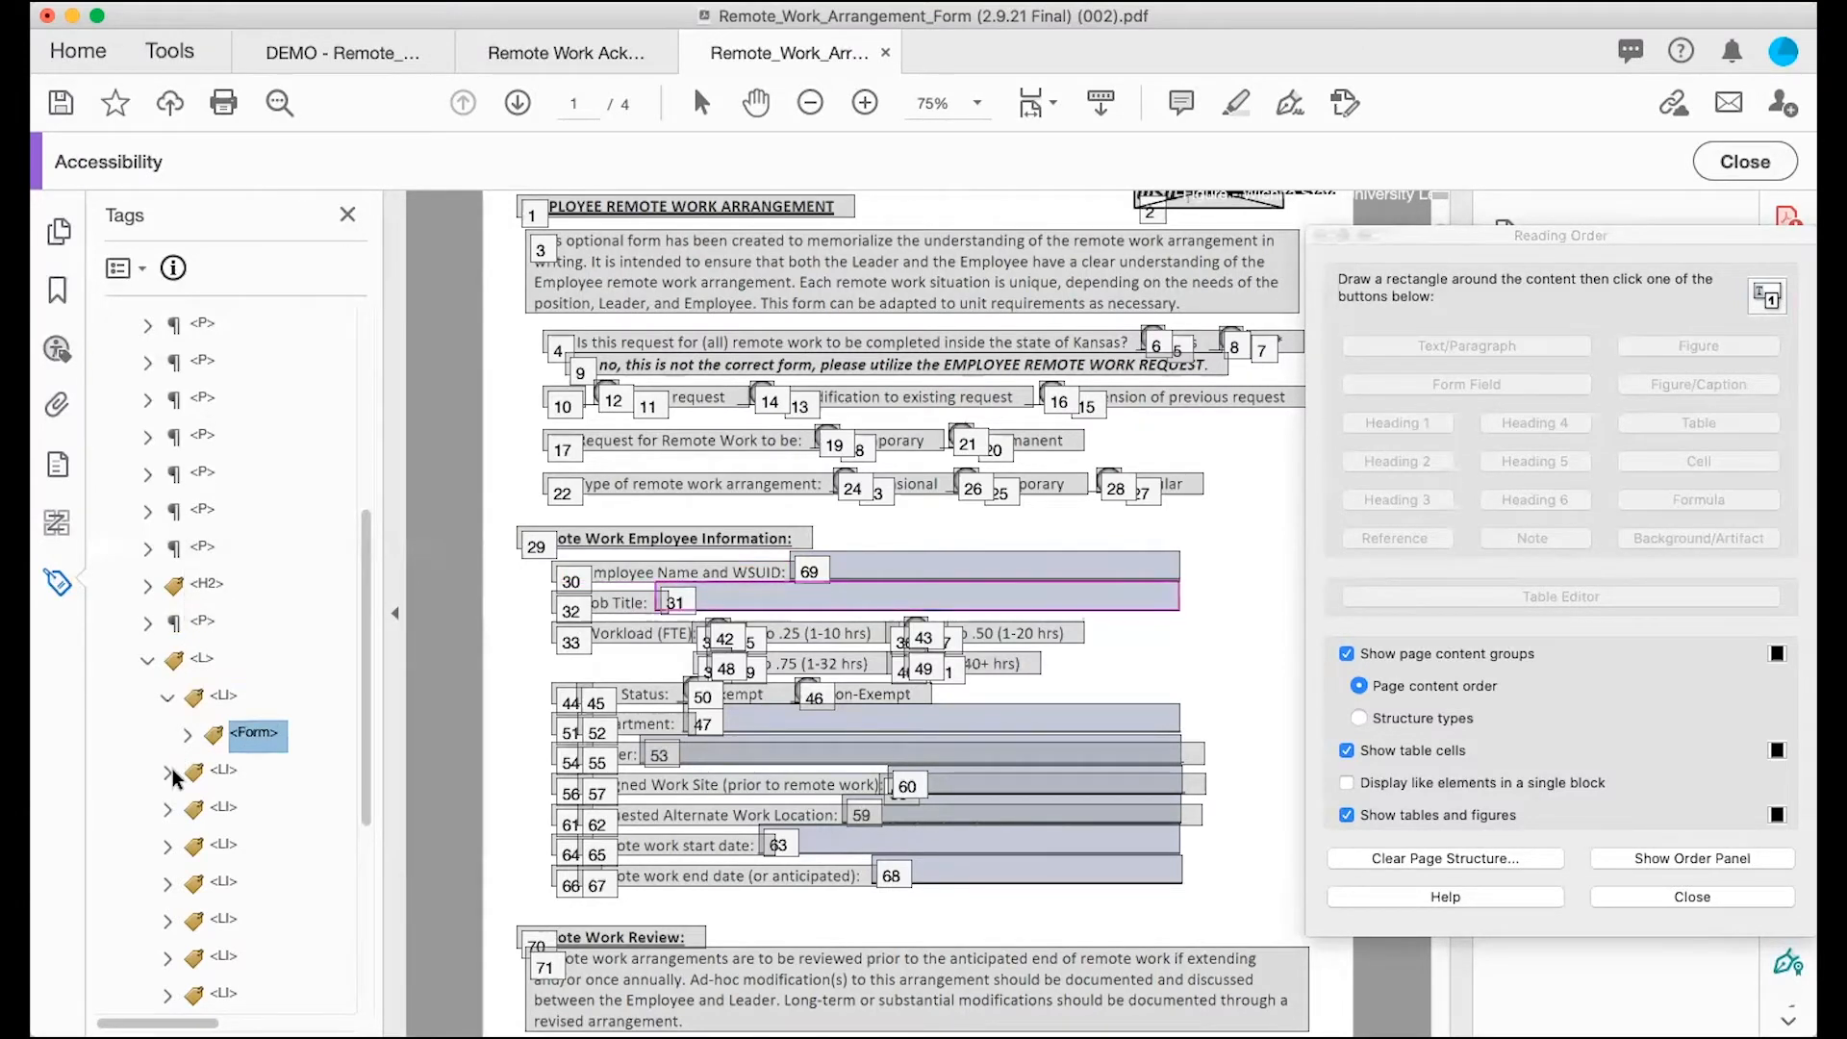
# Step: Move the "2. Job Title:" <P> tag out of the list to directly after the "1. Employee Name and WSUID:" paragraph
pyautogui.click(189, 736)
pyautogui.click(188, 736)
pyautogui.click(163, 771)
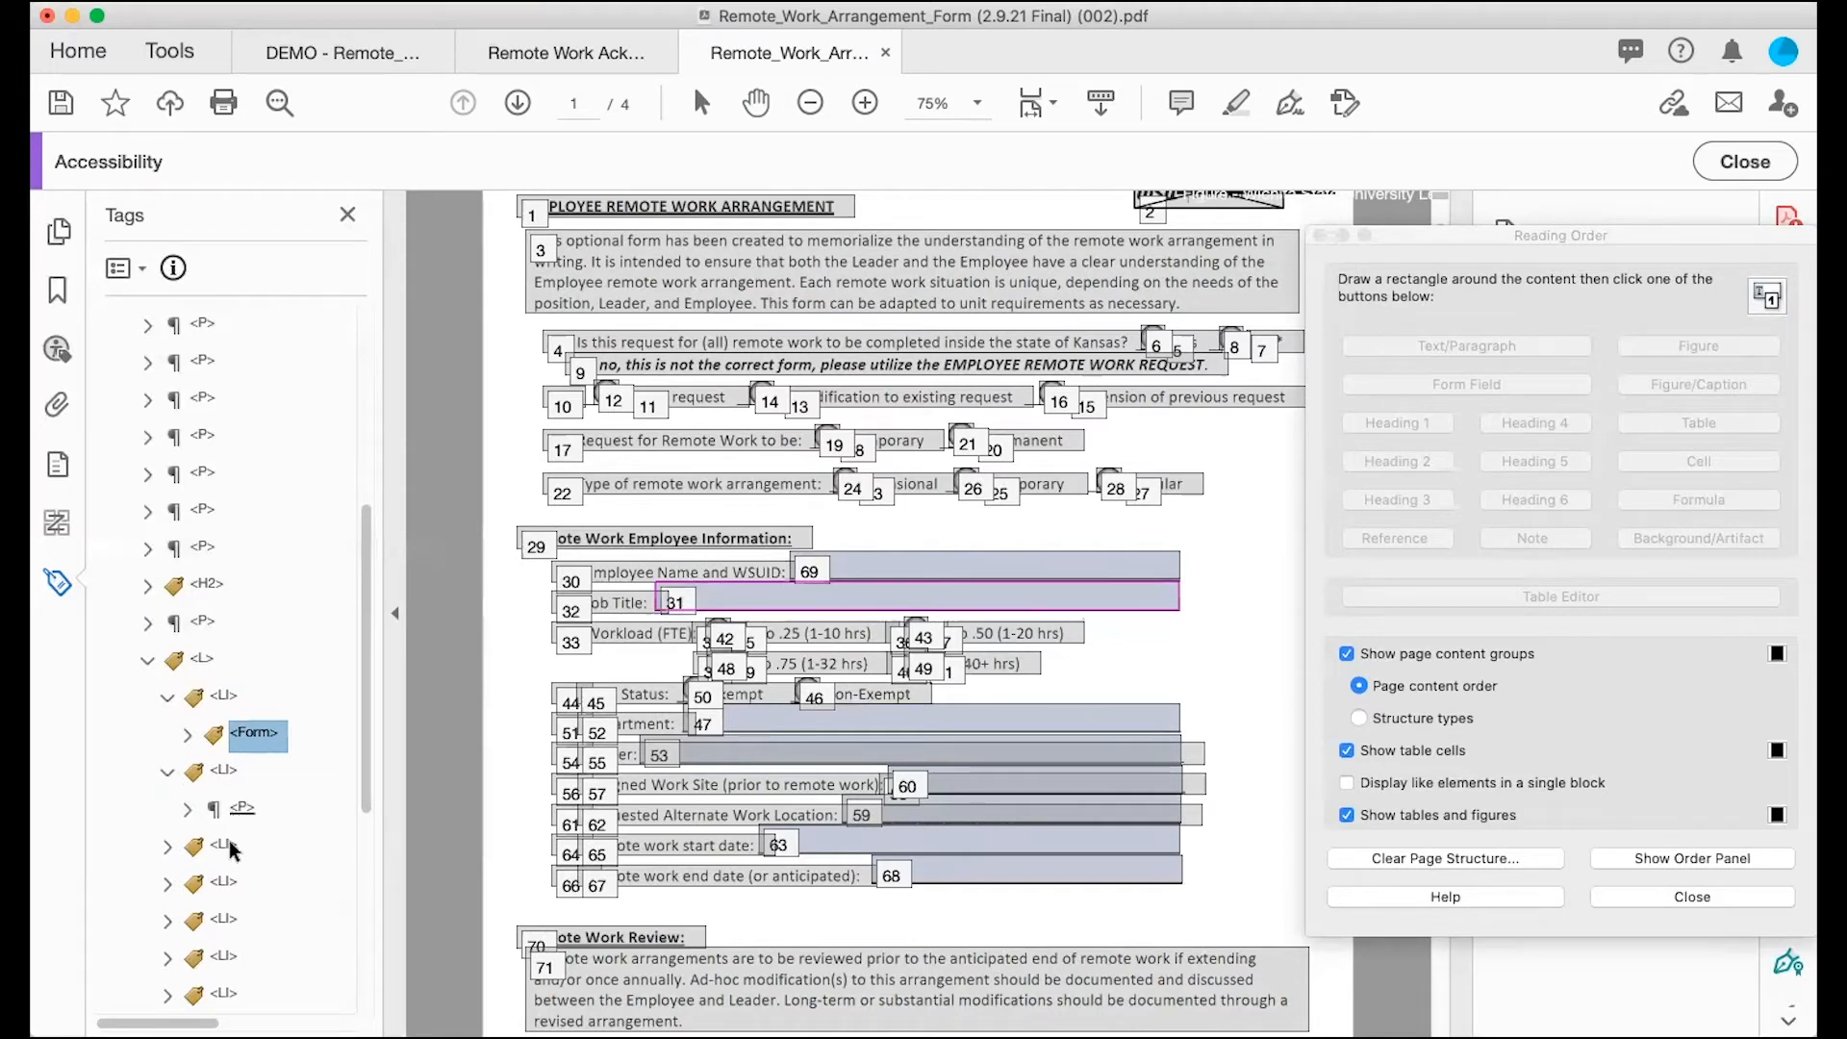
pyautogui.click(242, 808)
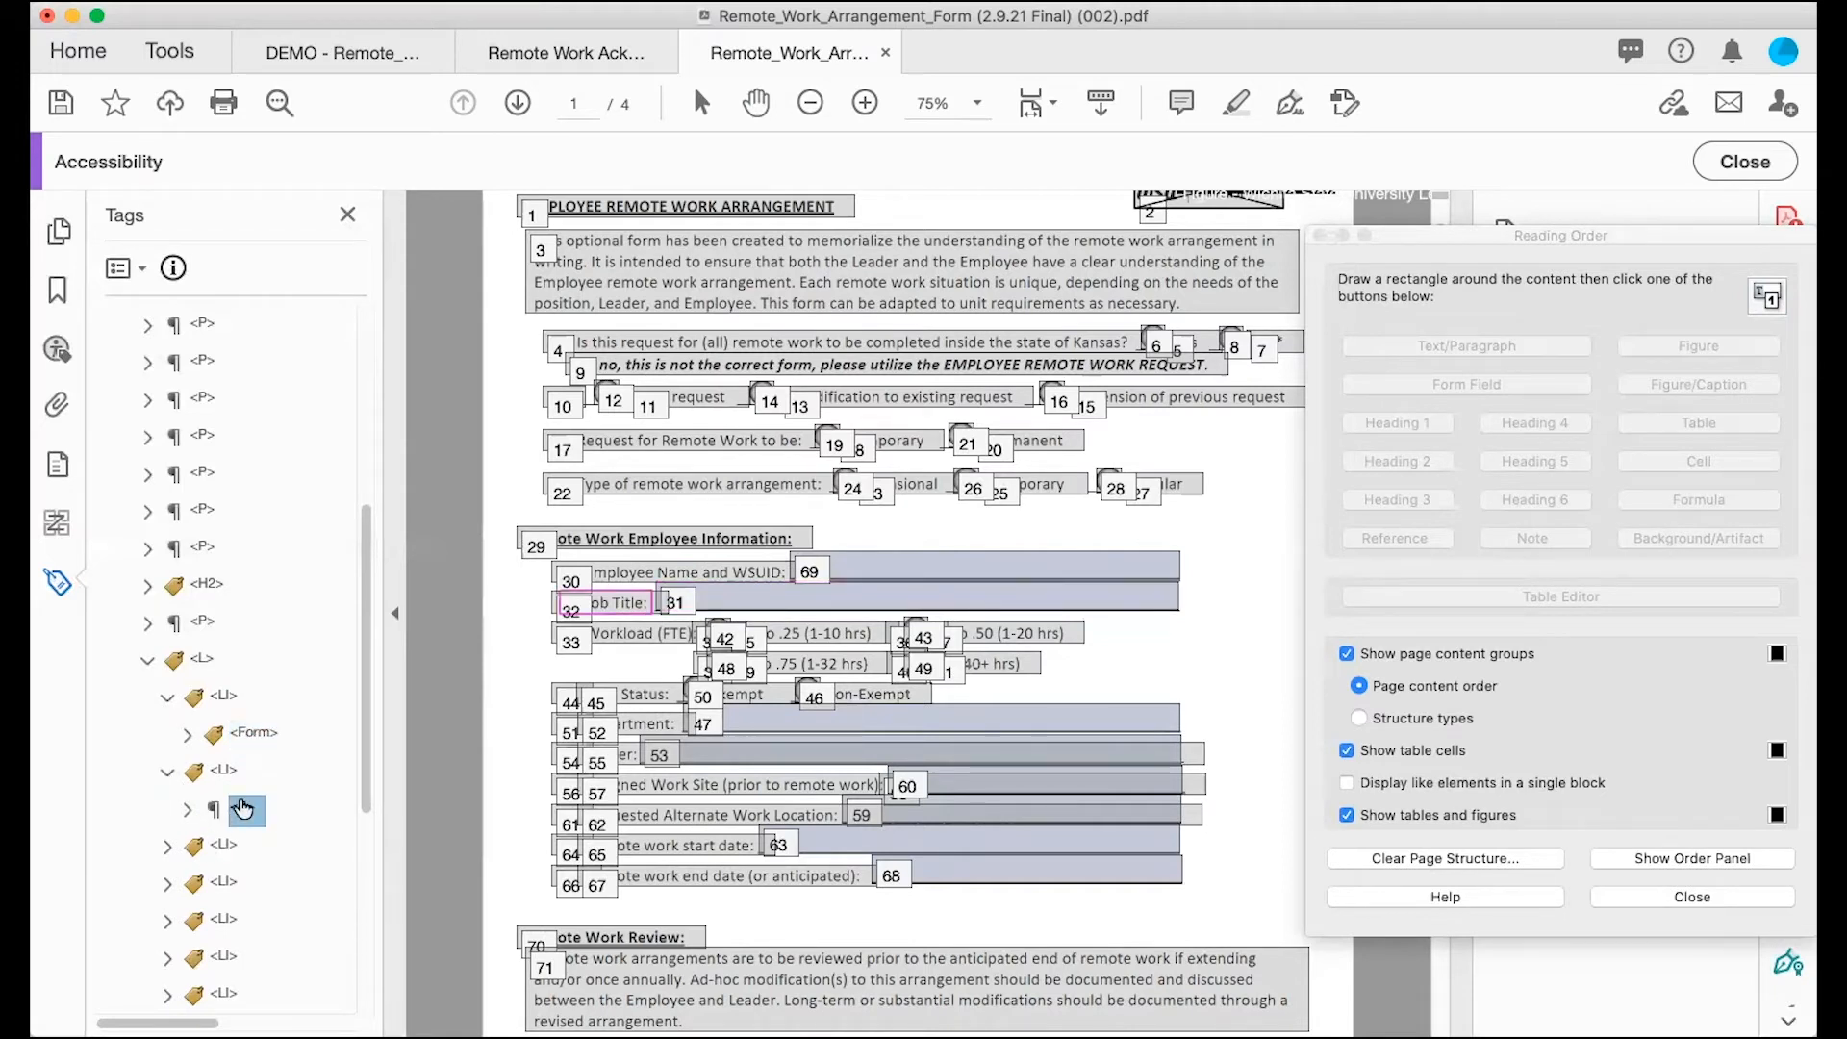
pyautogui.moveTo(242, 808); pyautogui.dragTo(203, 644)
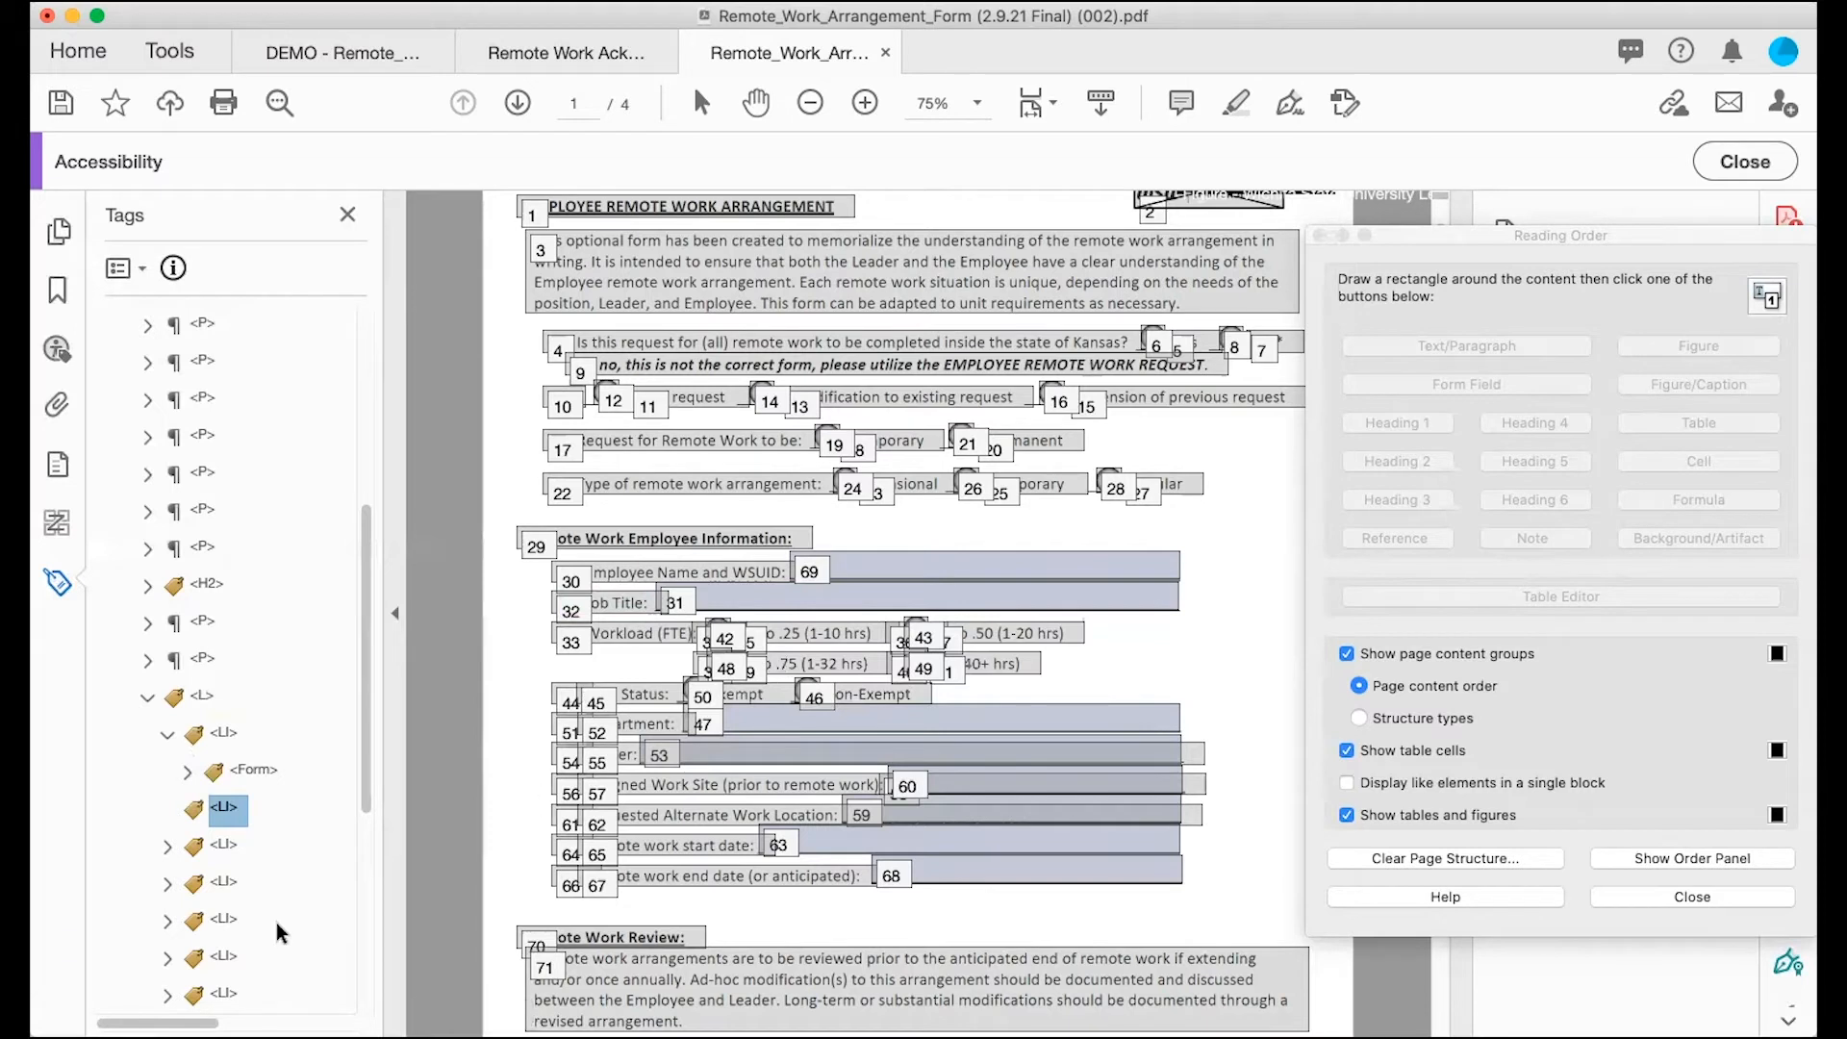
# Step: Find the Employee Name and WSUID field's <Form> tag below the list and nest it under the "1. Employee Name and WSUID:" paragraph
pyautogui.scroll(-3, 275, 922)
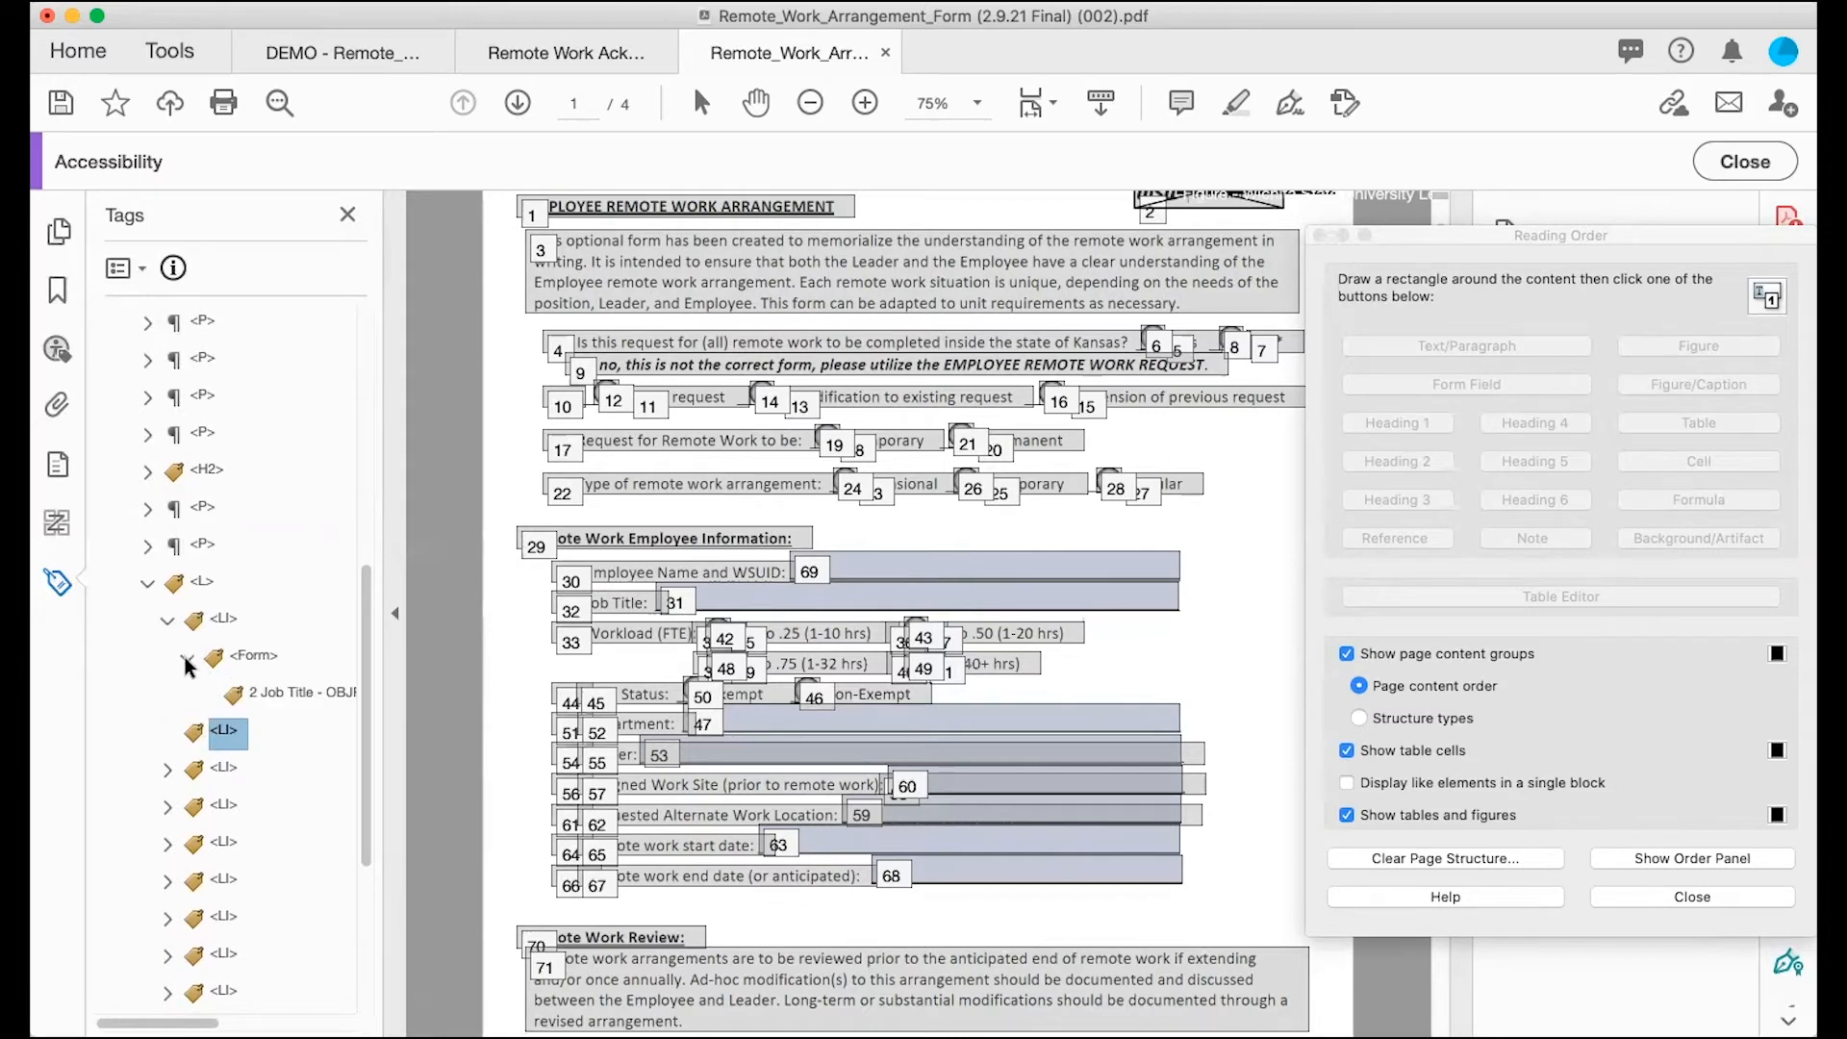
pyautogui.click(165, 735)
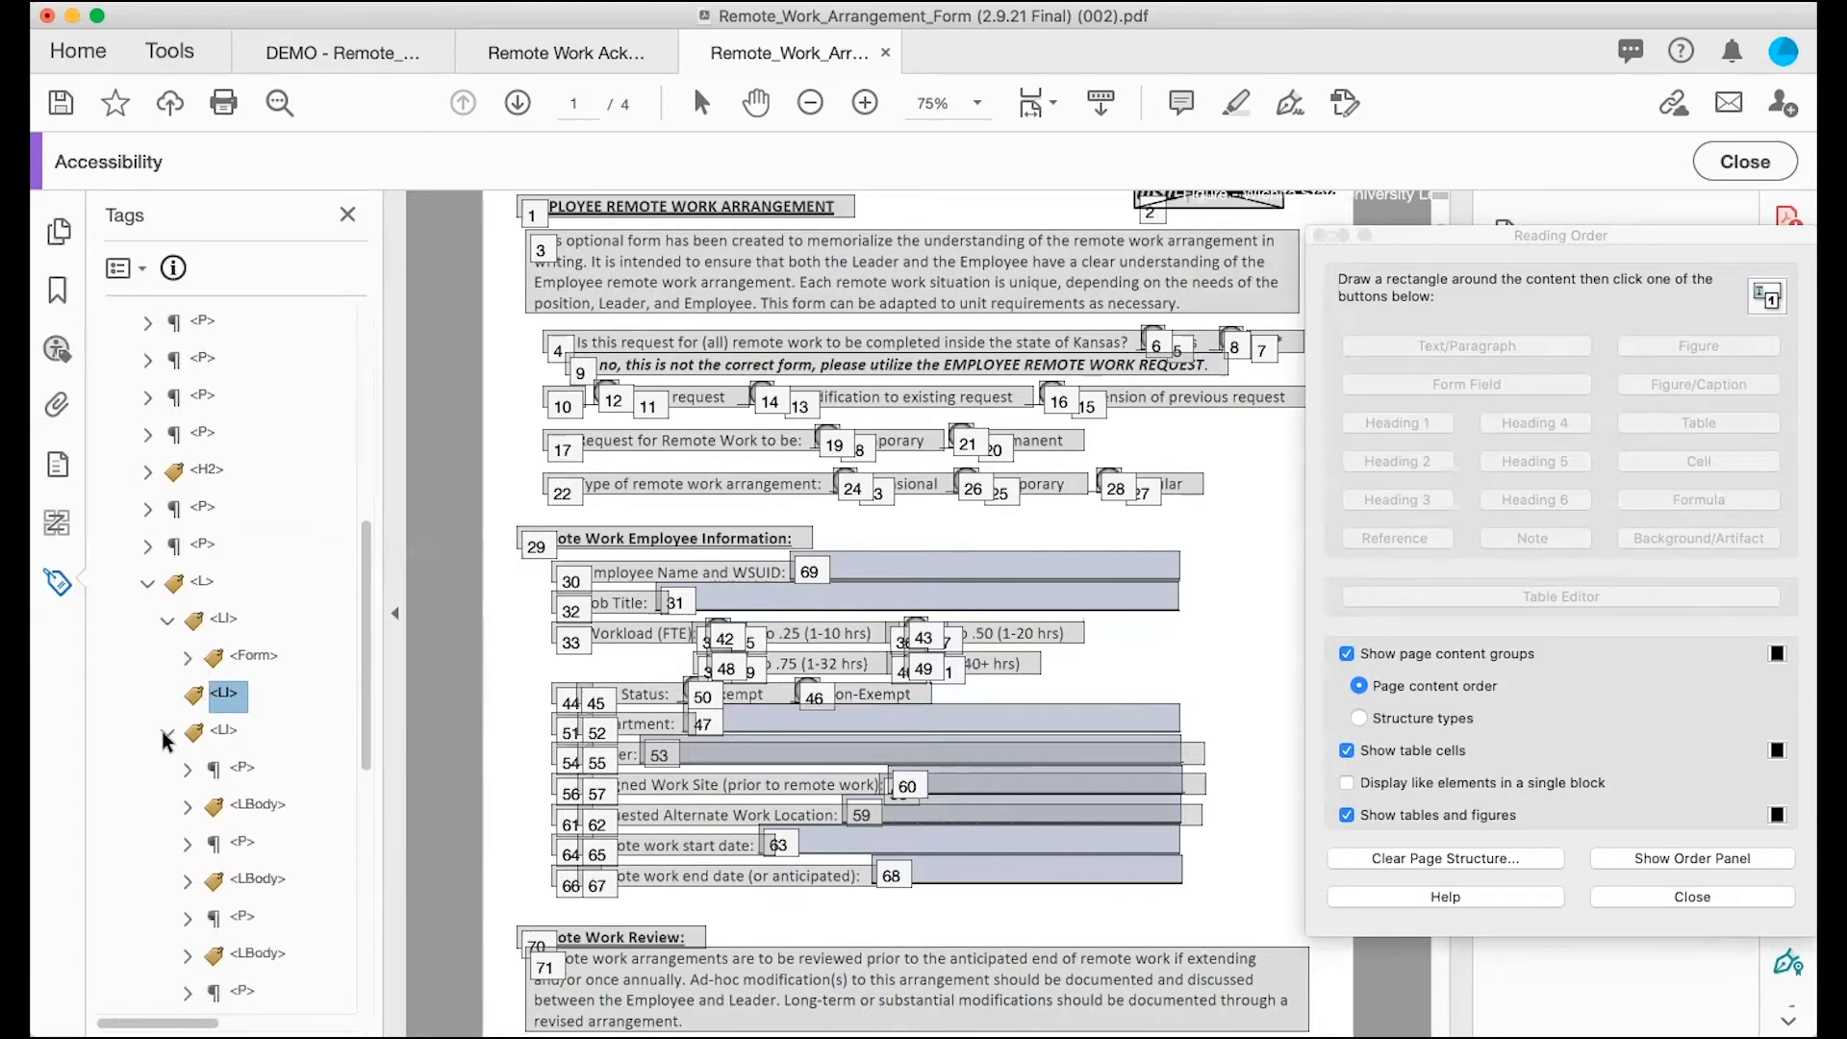
pyautogui.click(165, 735)
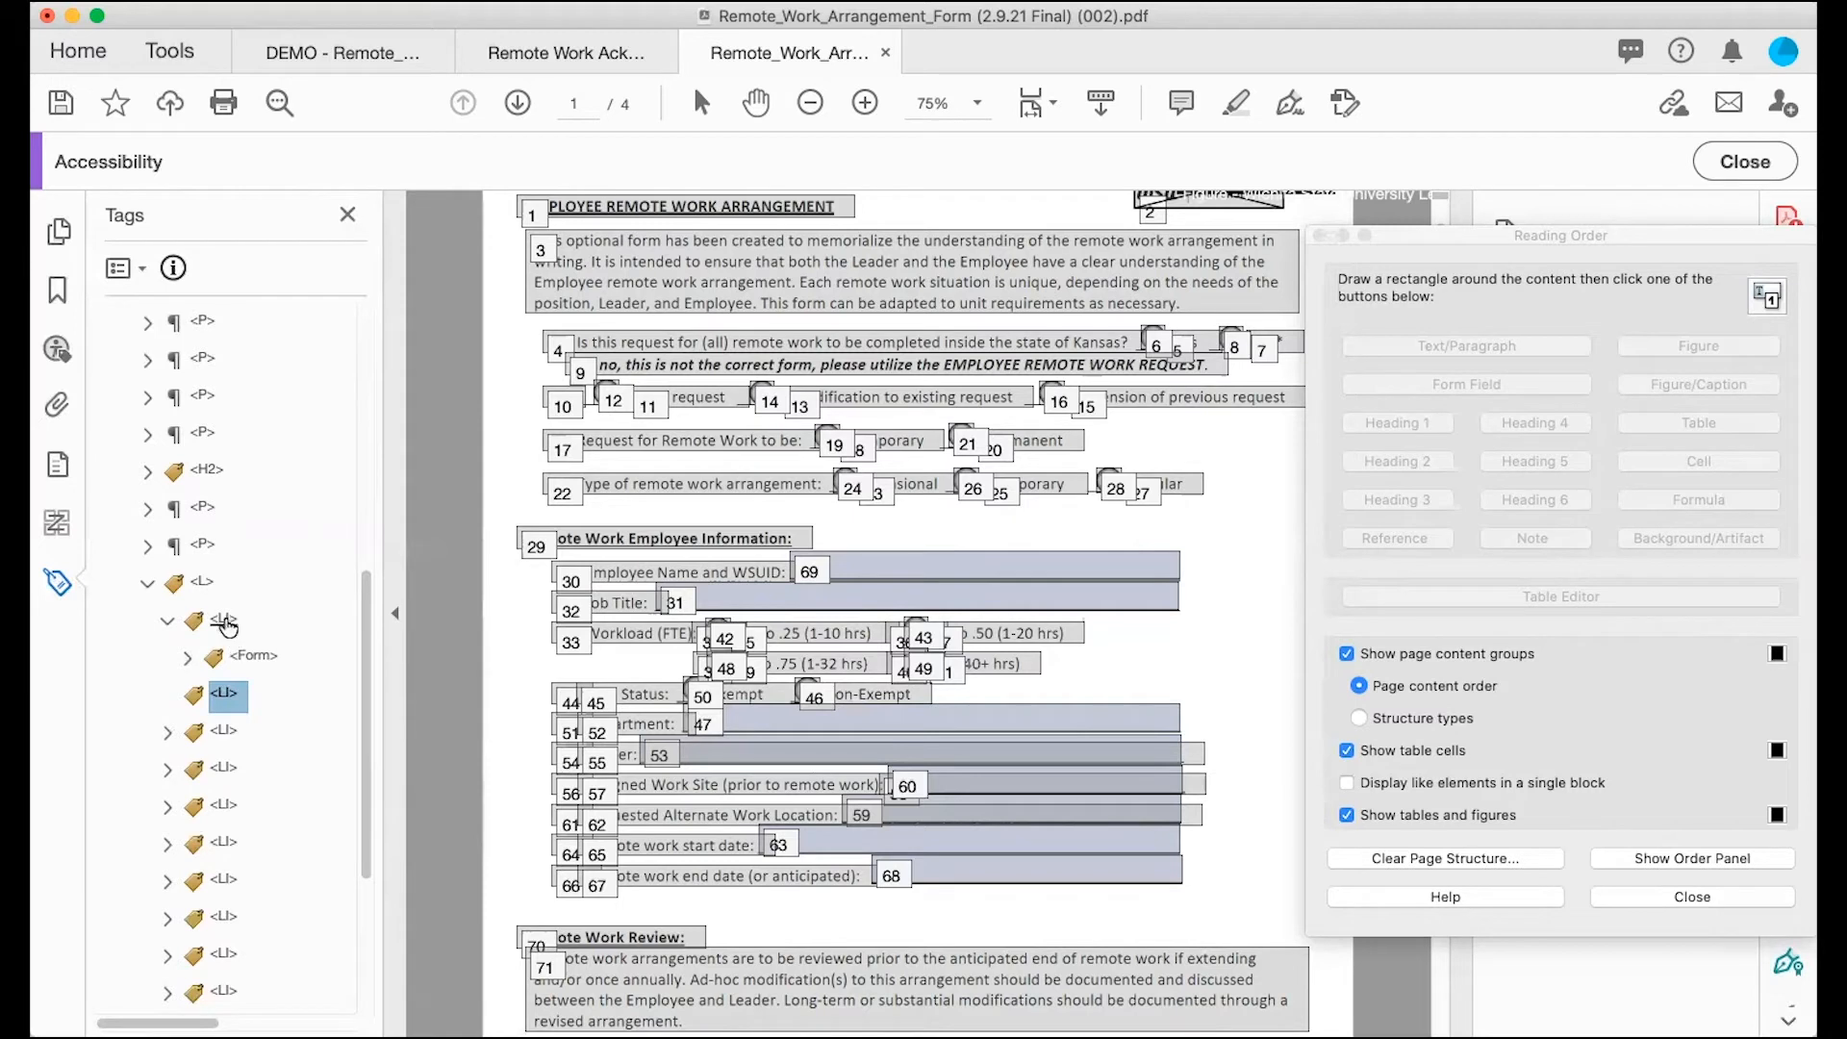
pyautogui.click(252, 656)
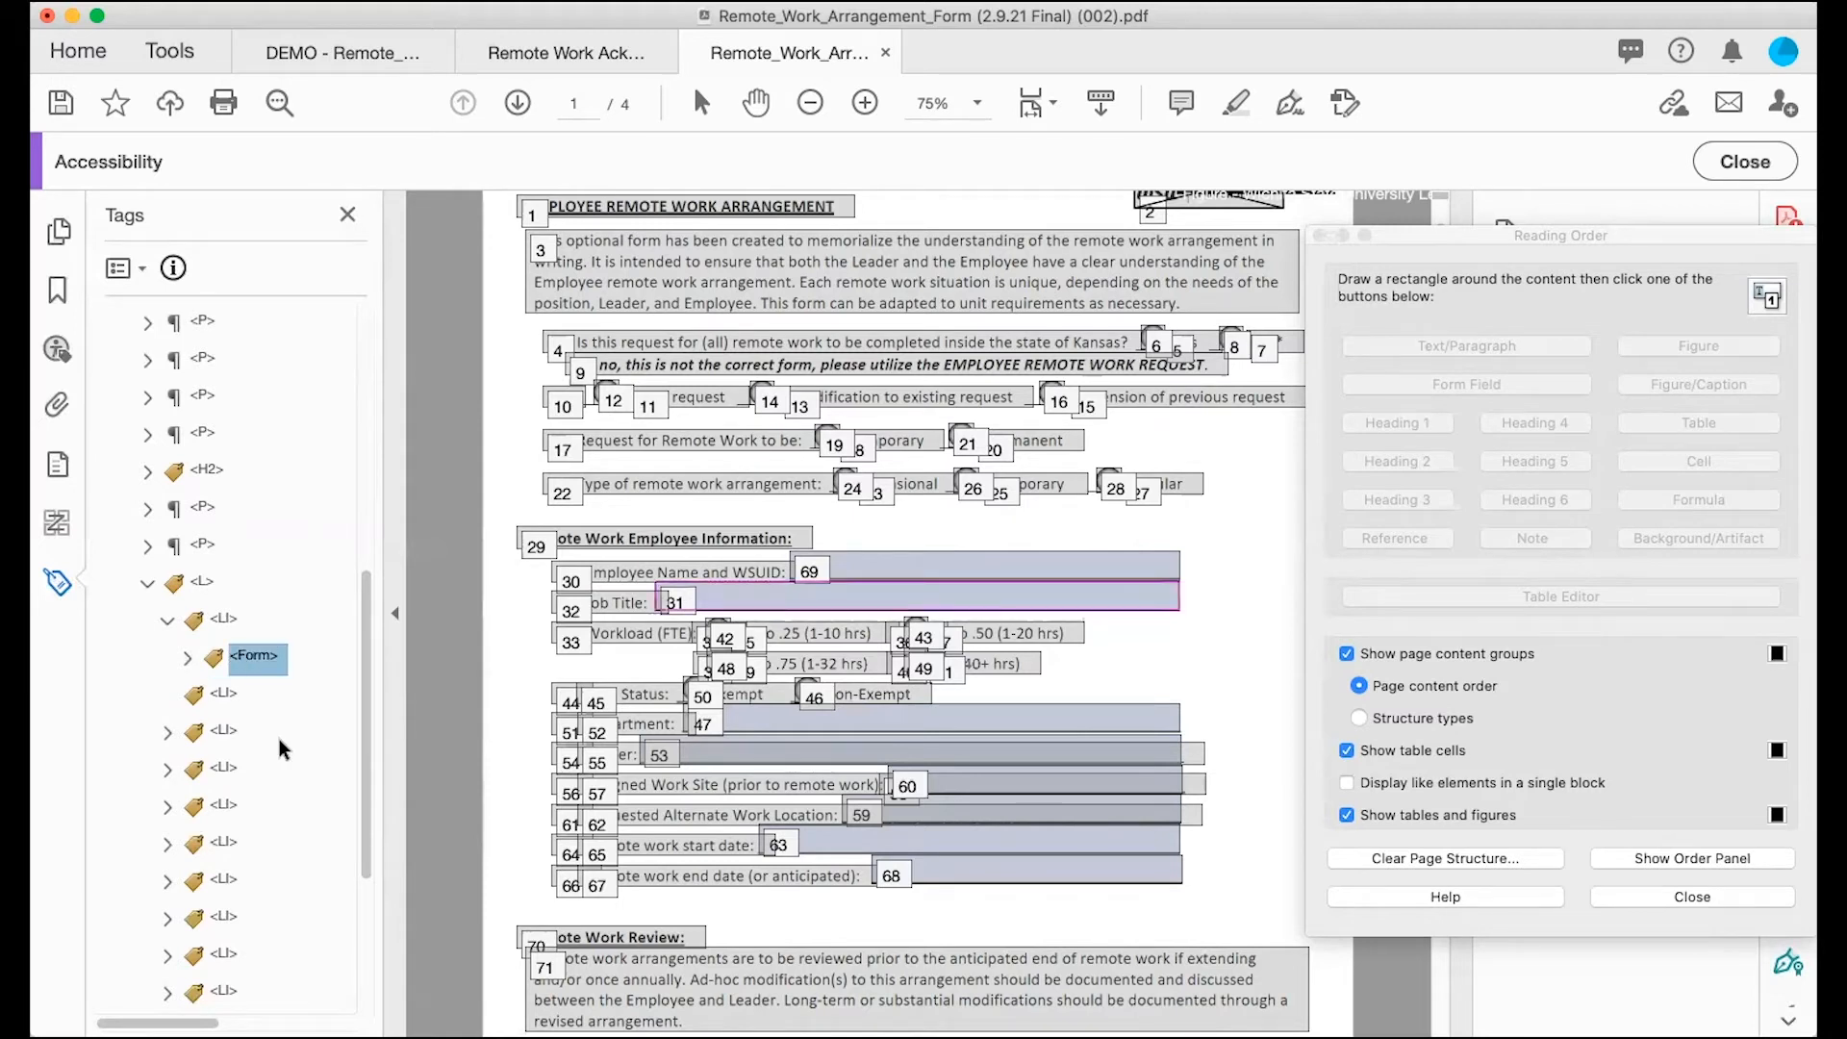
pyautogui.scroll(-5, 291, 798)
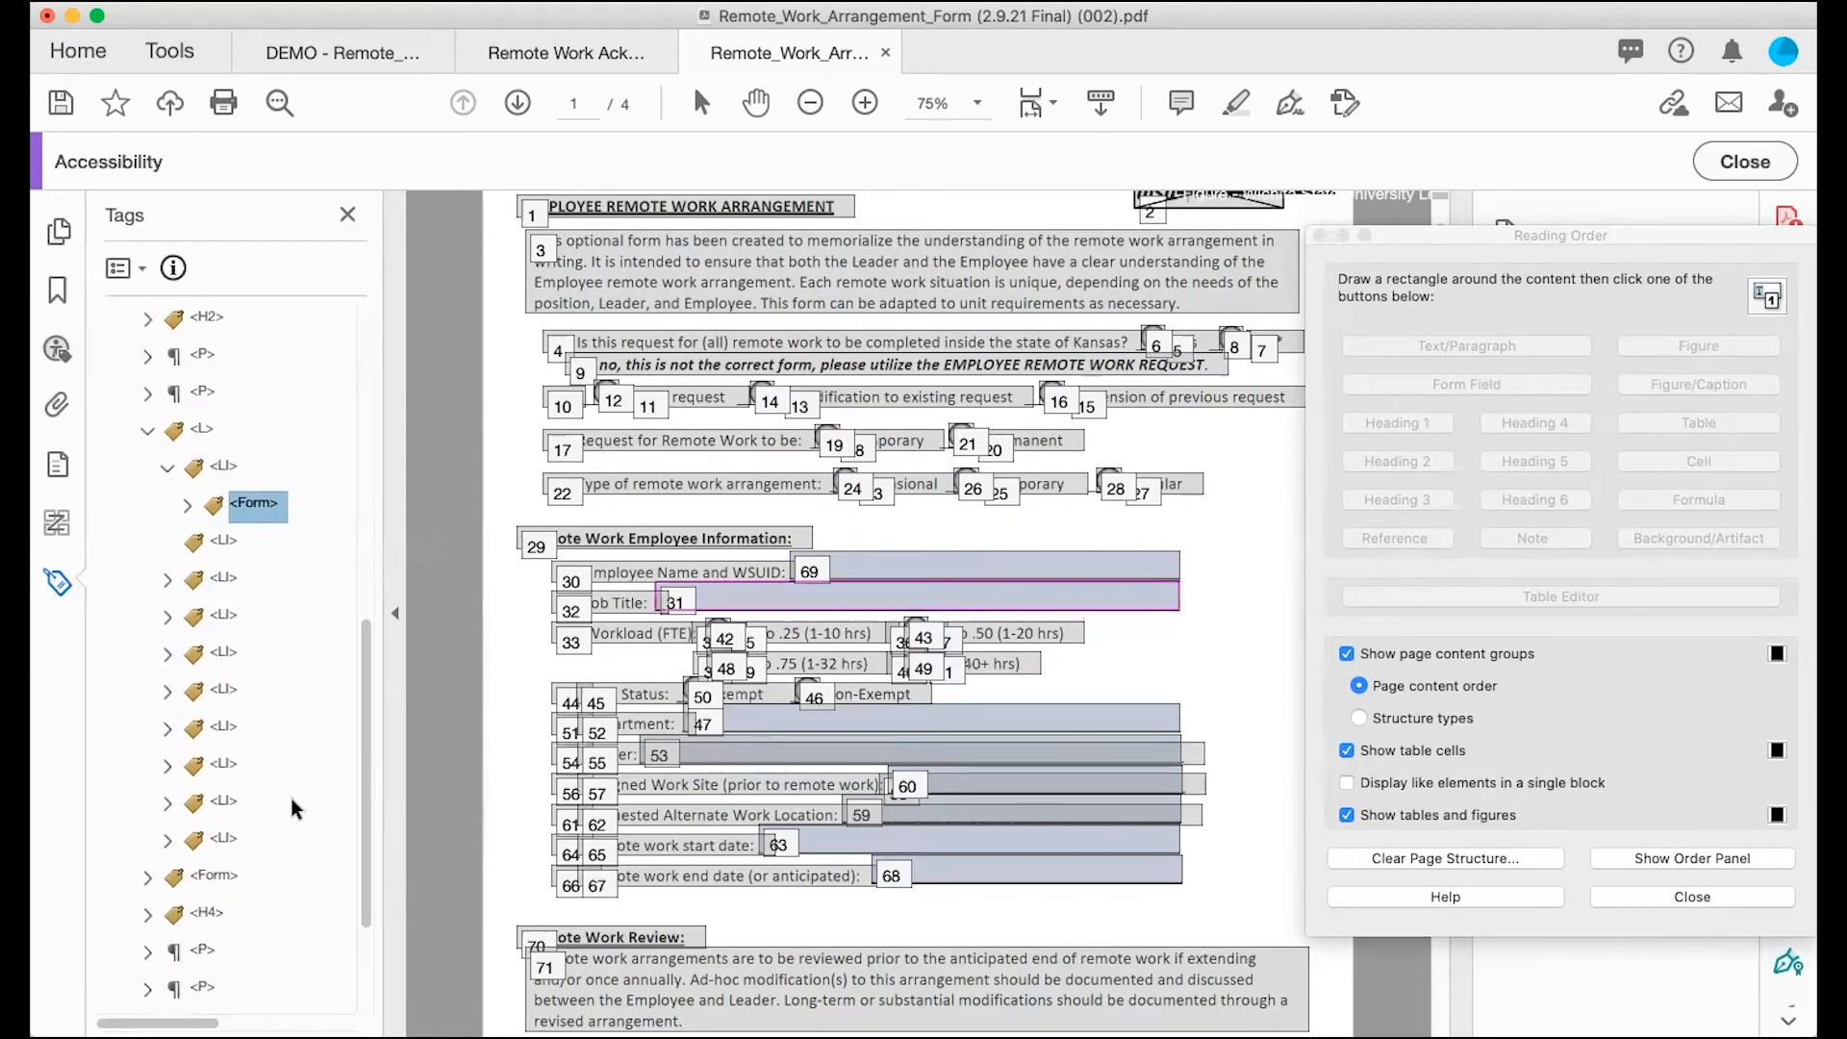
pyautogui.click(213, 853)
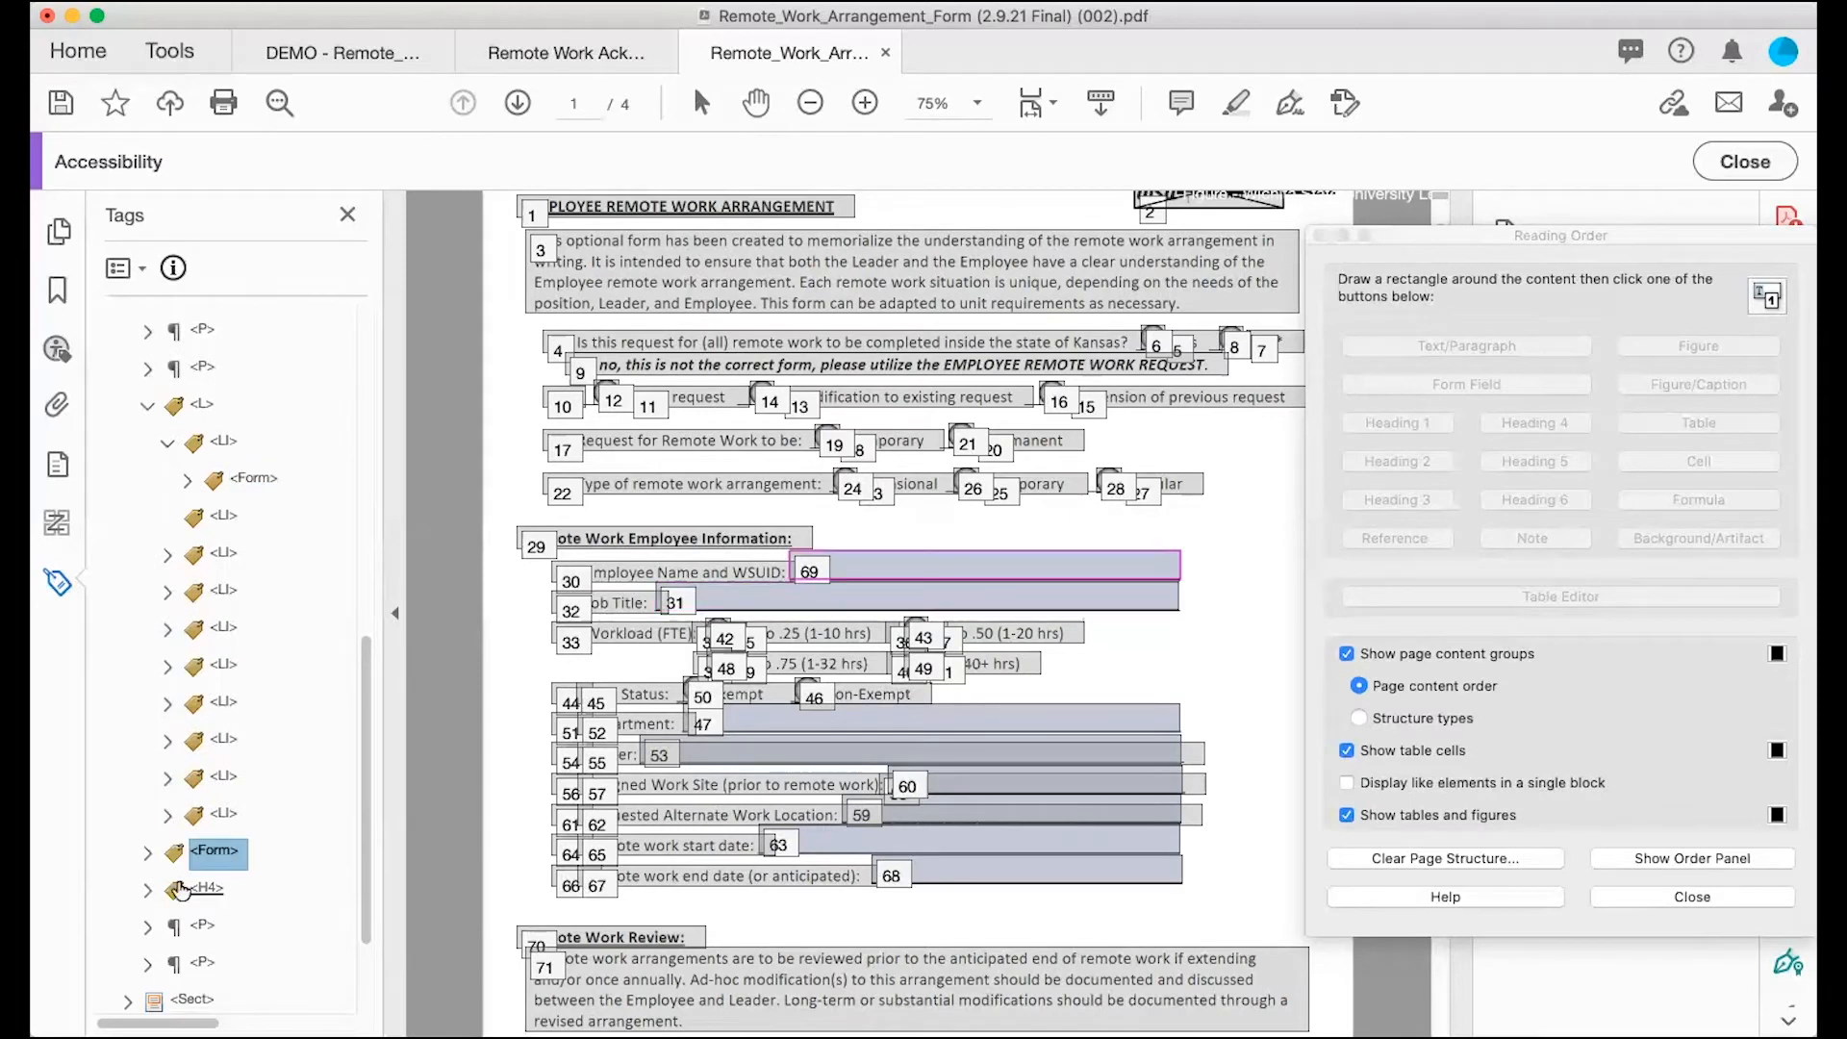
pyautogui.click(146, 854)
pyautogui.scroll(1, 145, 853)
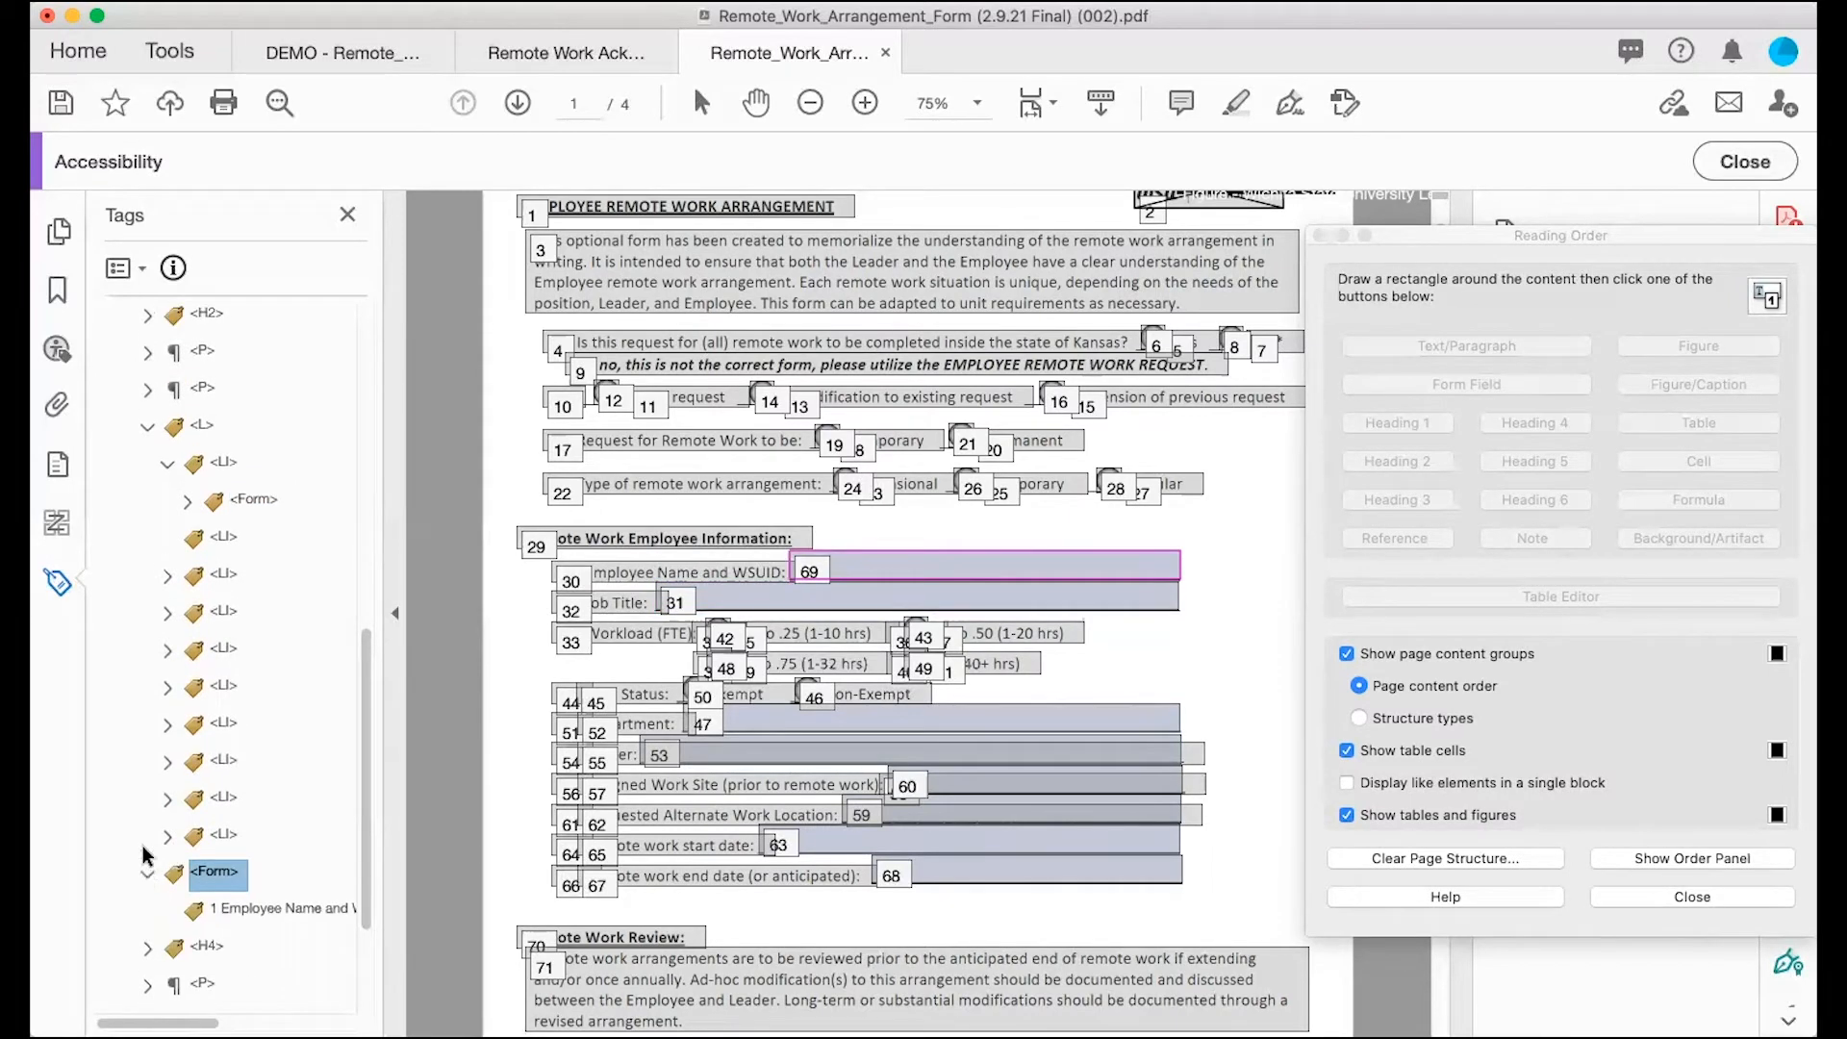
pyautogui.click(147, 396)
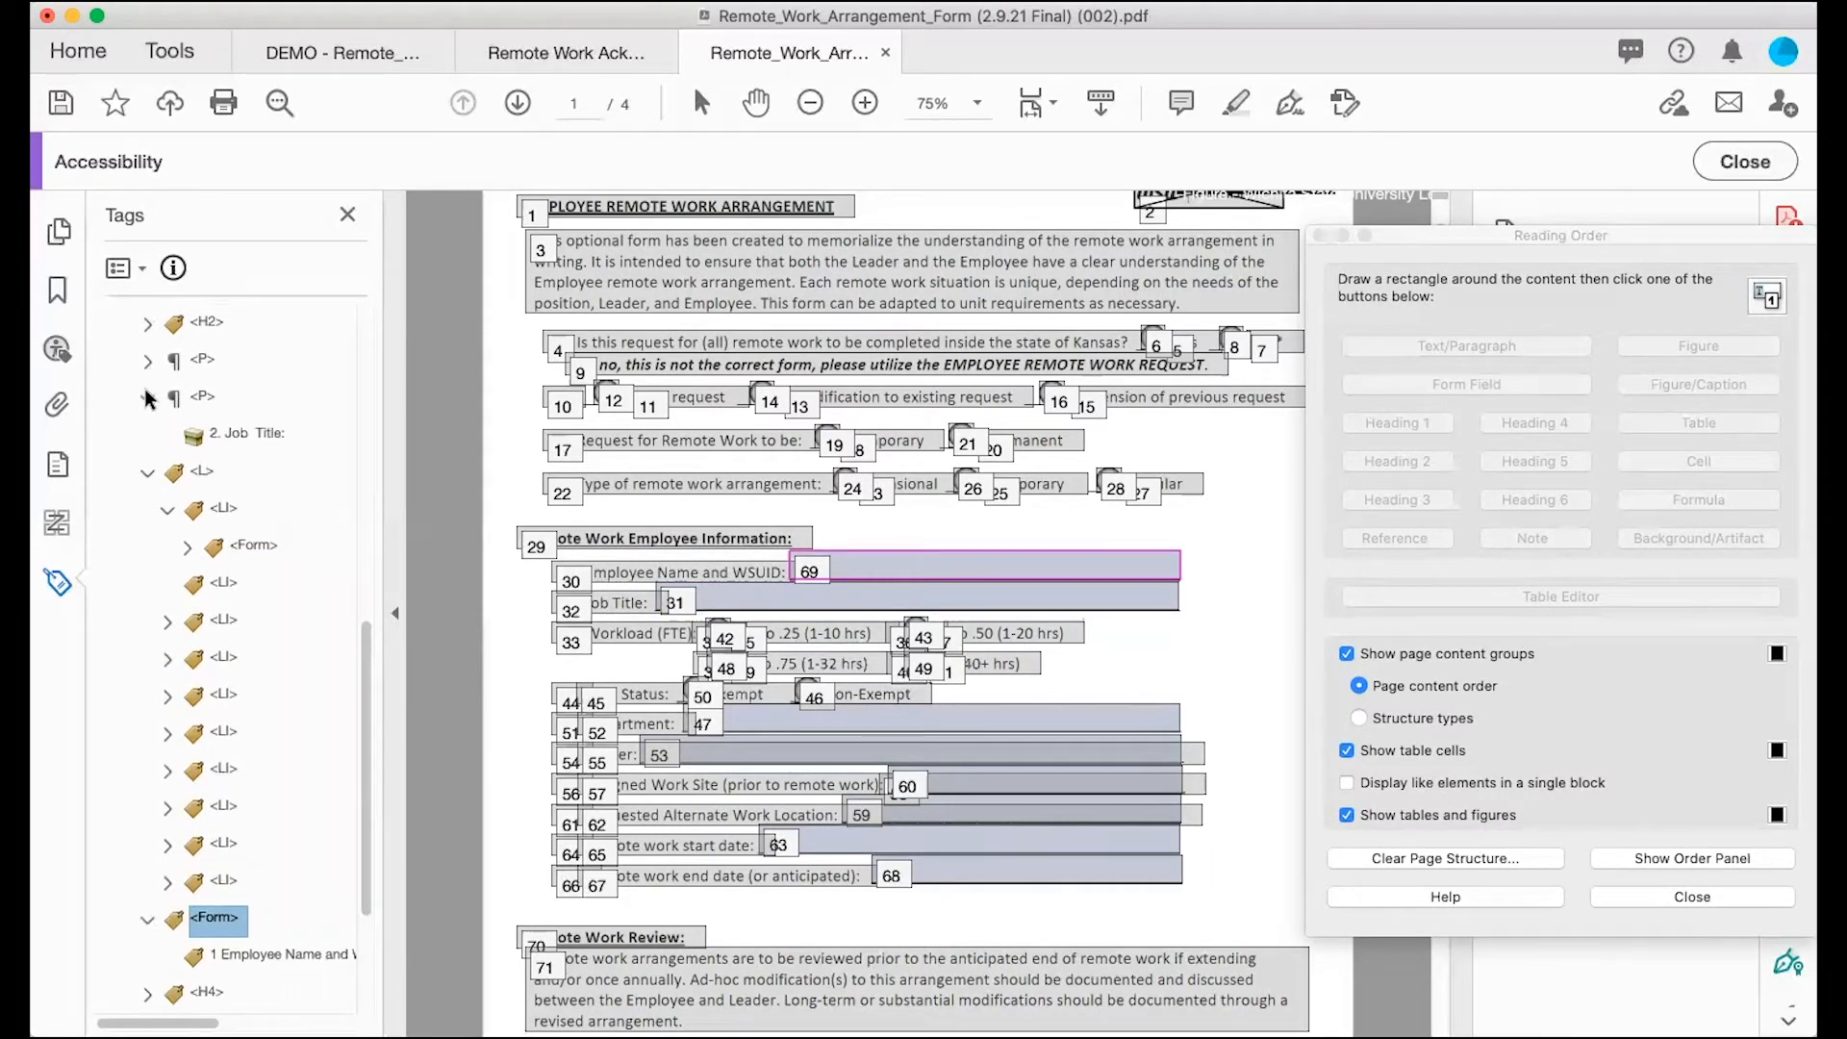
pyautogui.click(147, 359)
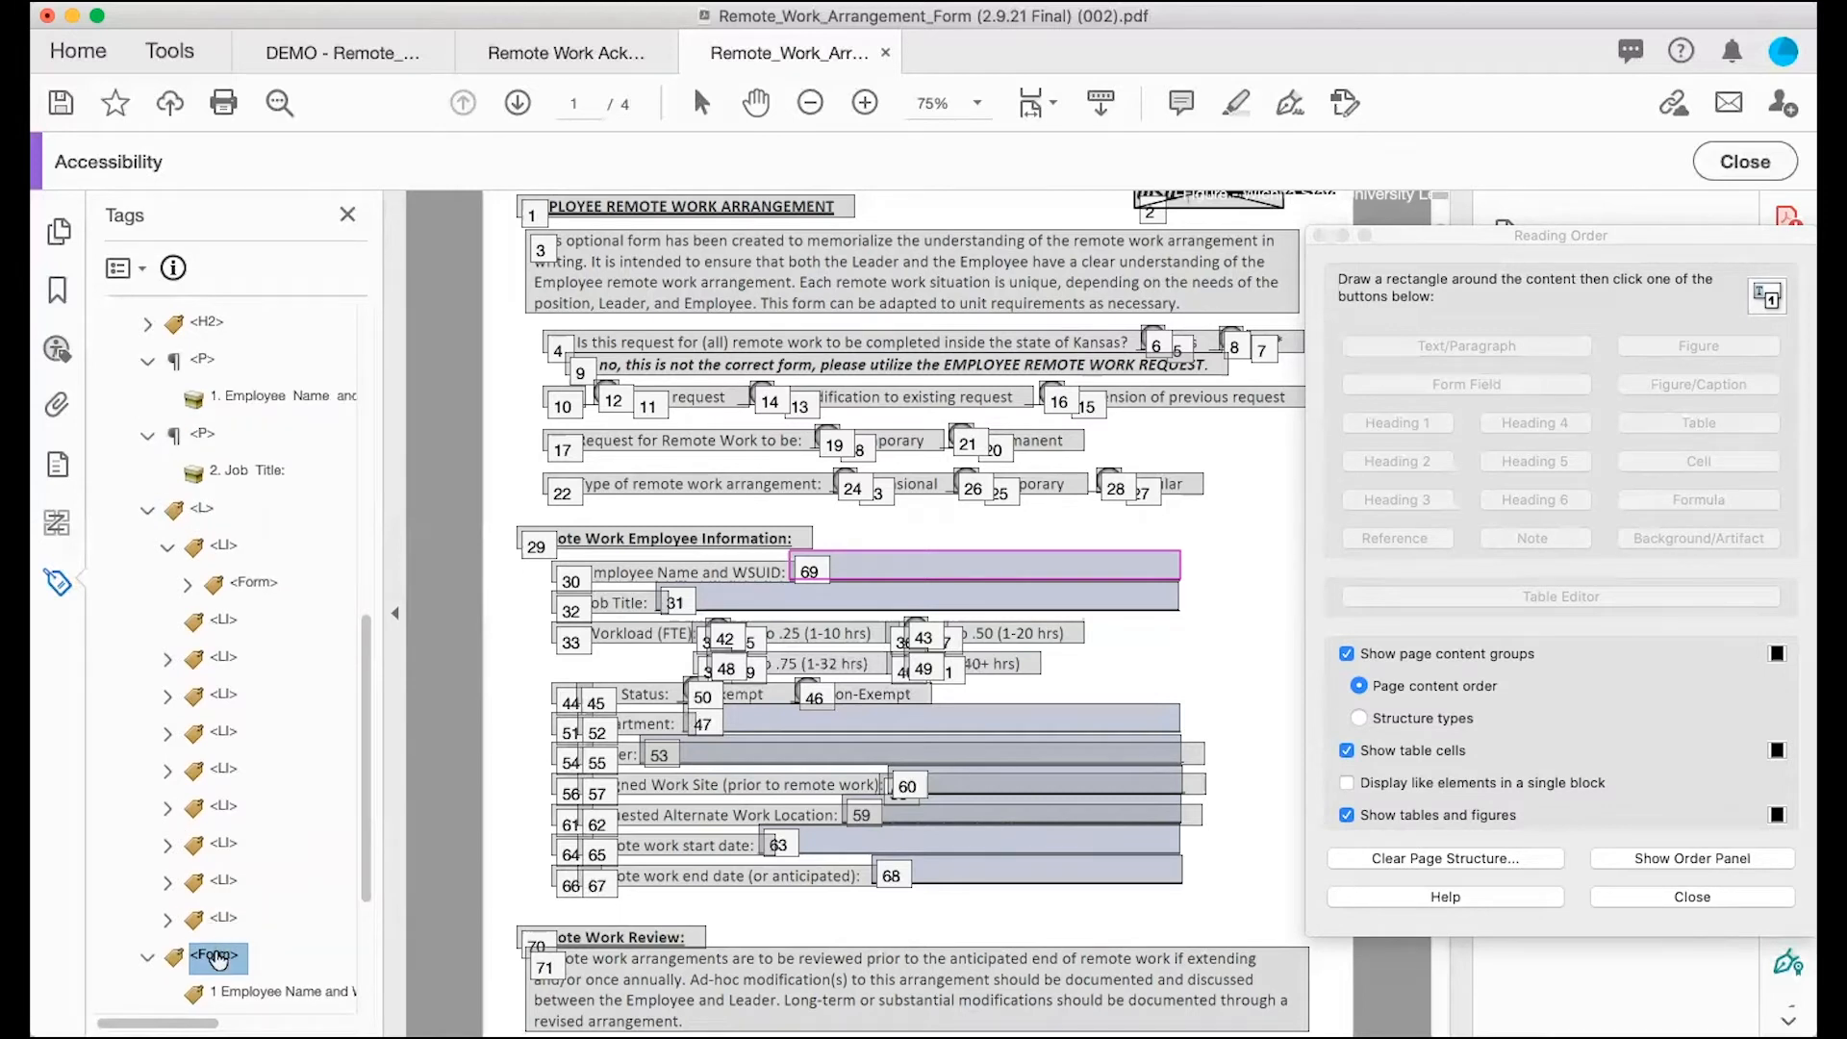
pyautogui.moveTo(218, 955); pyautogui.dragTo(250, 414)
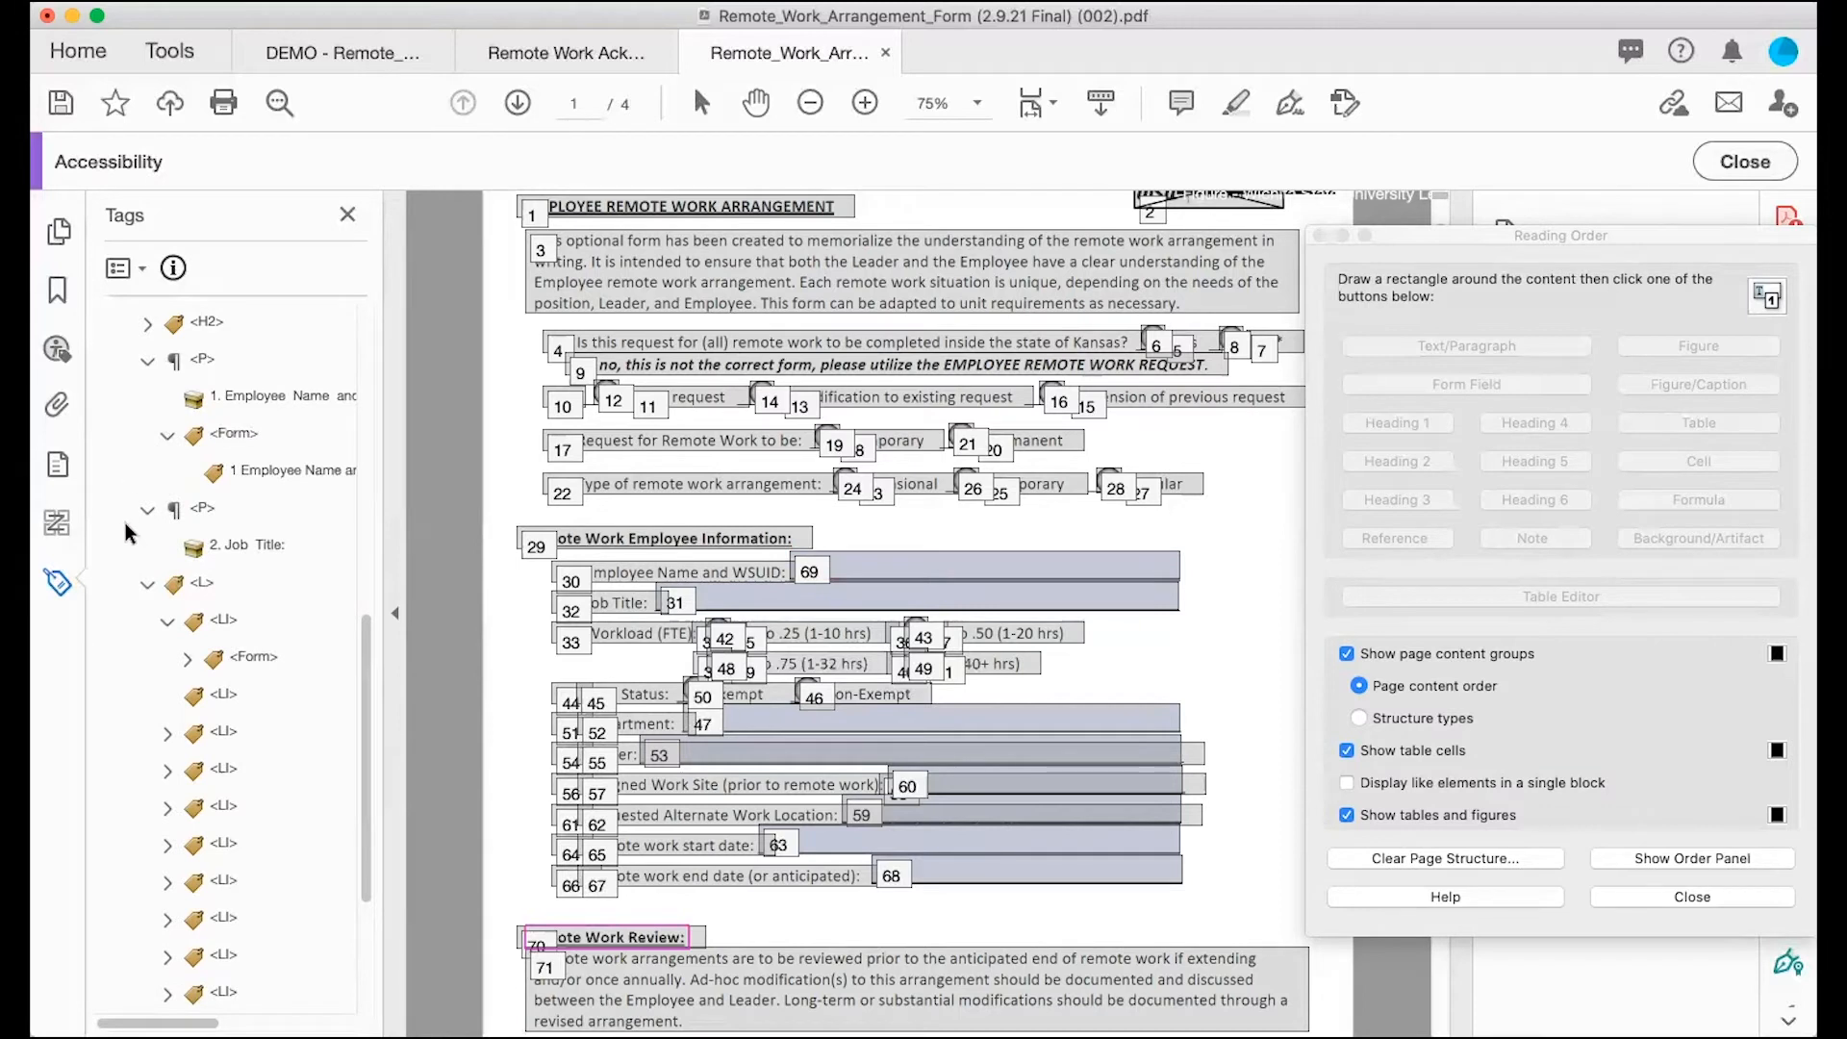
# Step: Nest the Job Title field's <Form> tag inside the "2. Job Title:" paragraph, after its label text
pyautogui.scroll(-1, 165, 760)
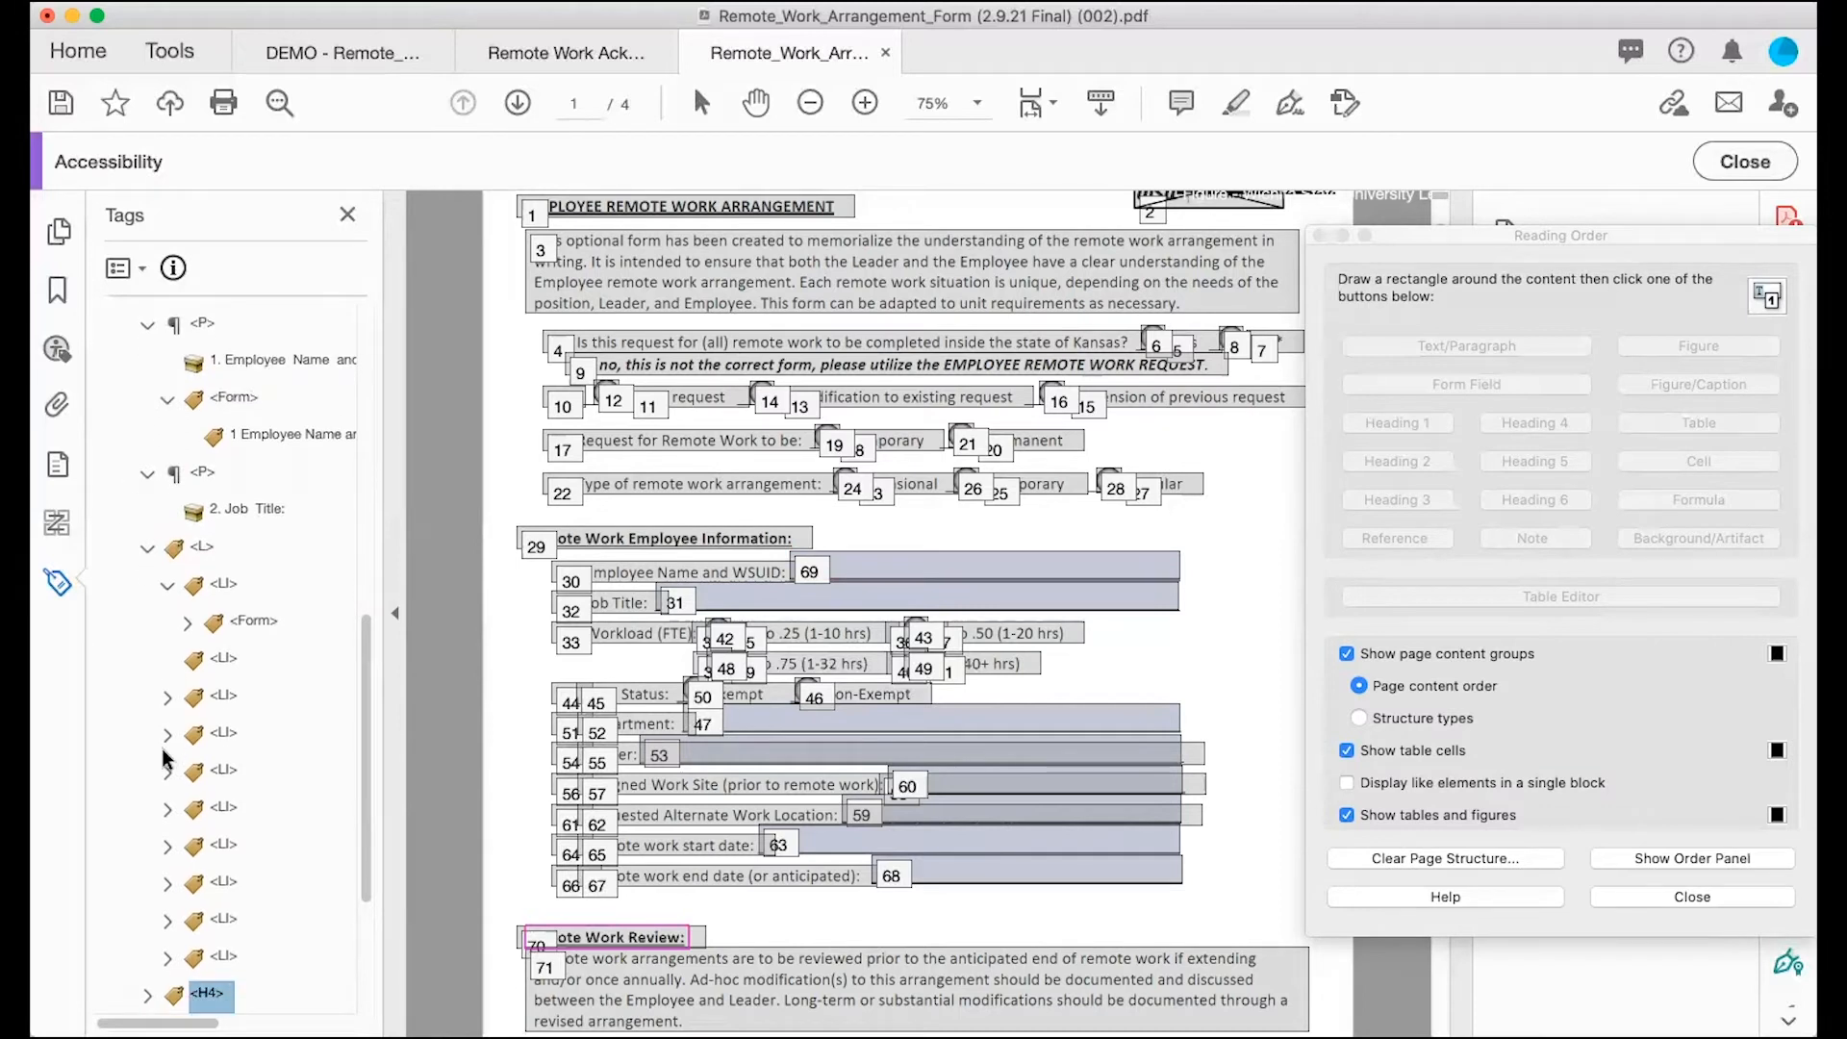
pyautogui.click(188, 622)
pyautogui.click(252, 621)
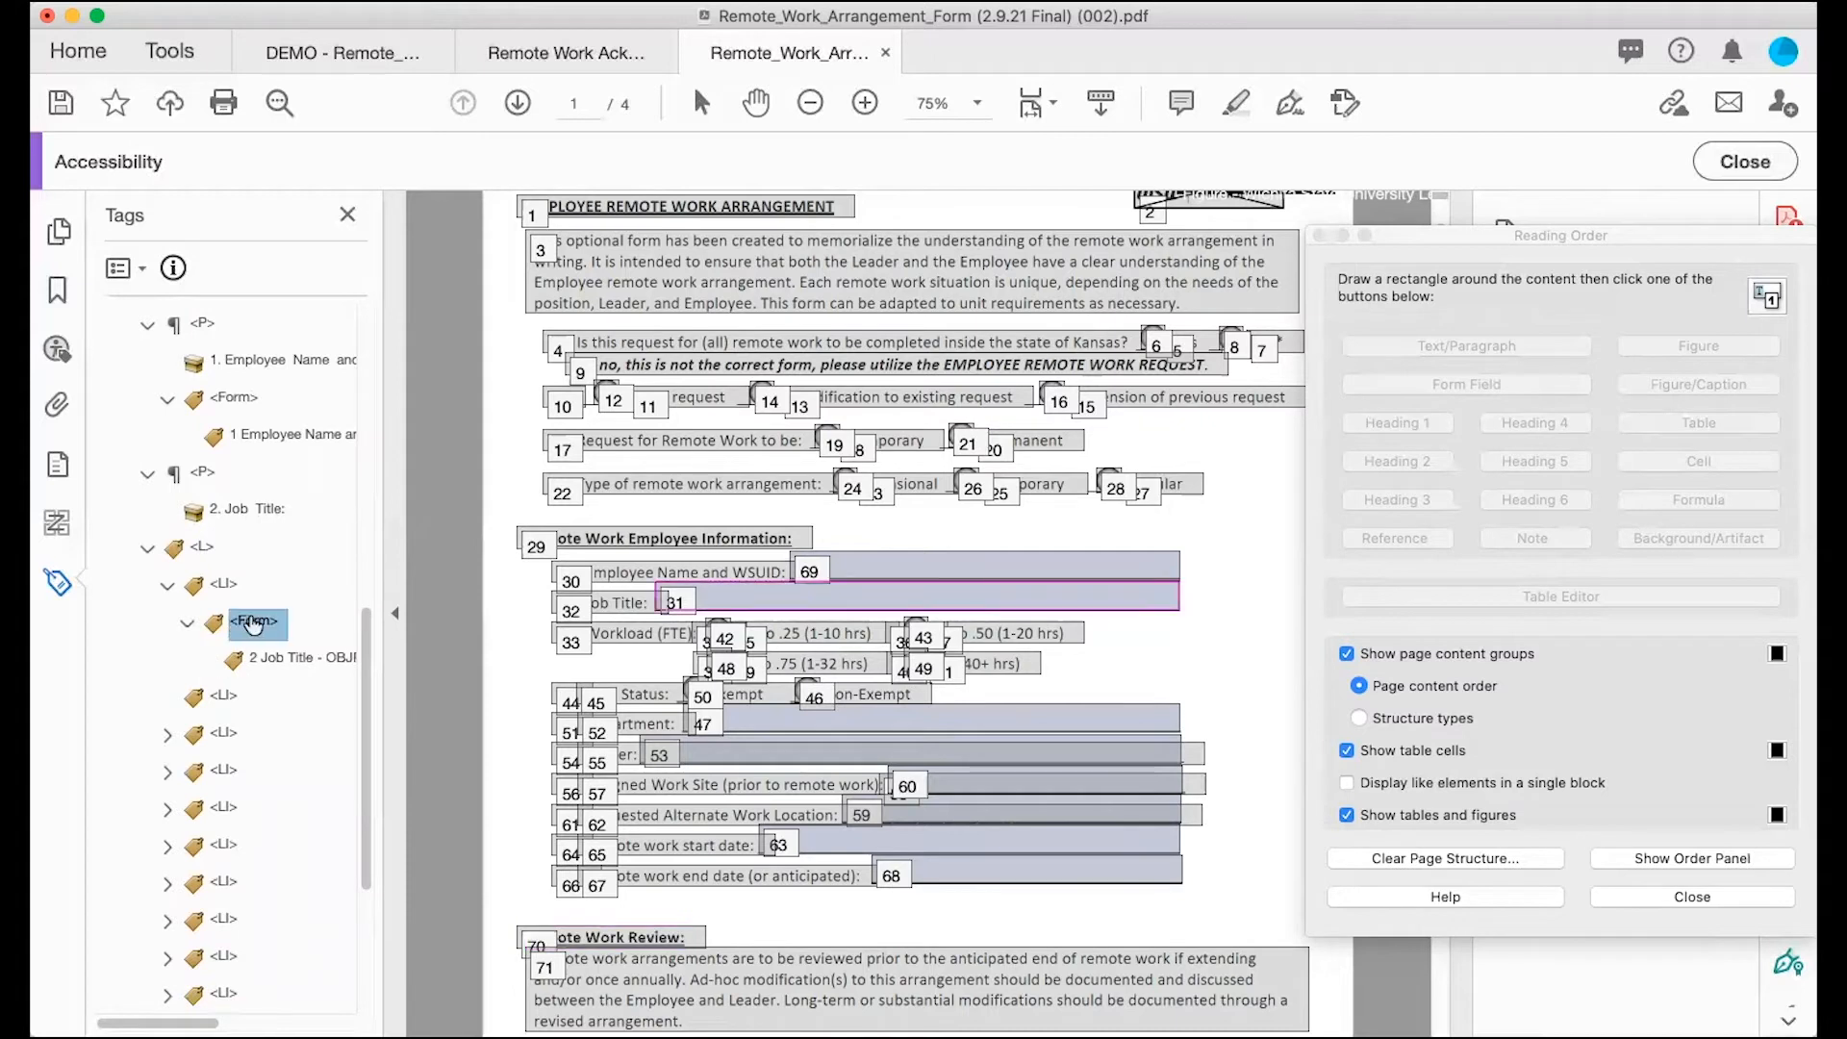
pyautogui.moveTo(252, 611); pyautogui.dragTo(238, 523)
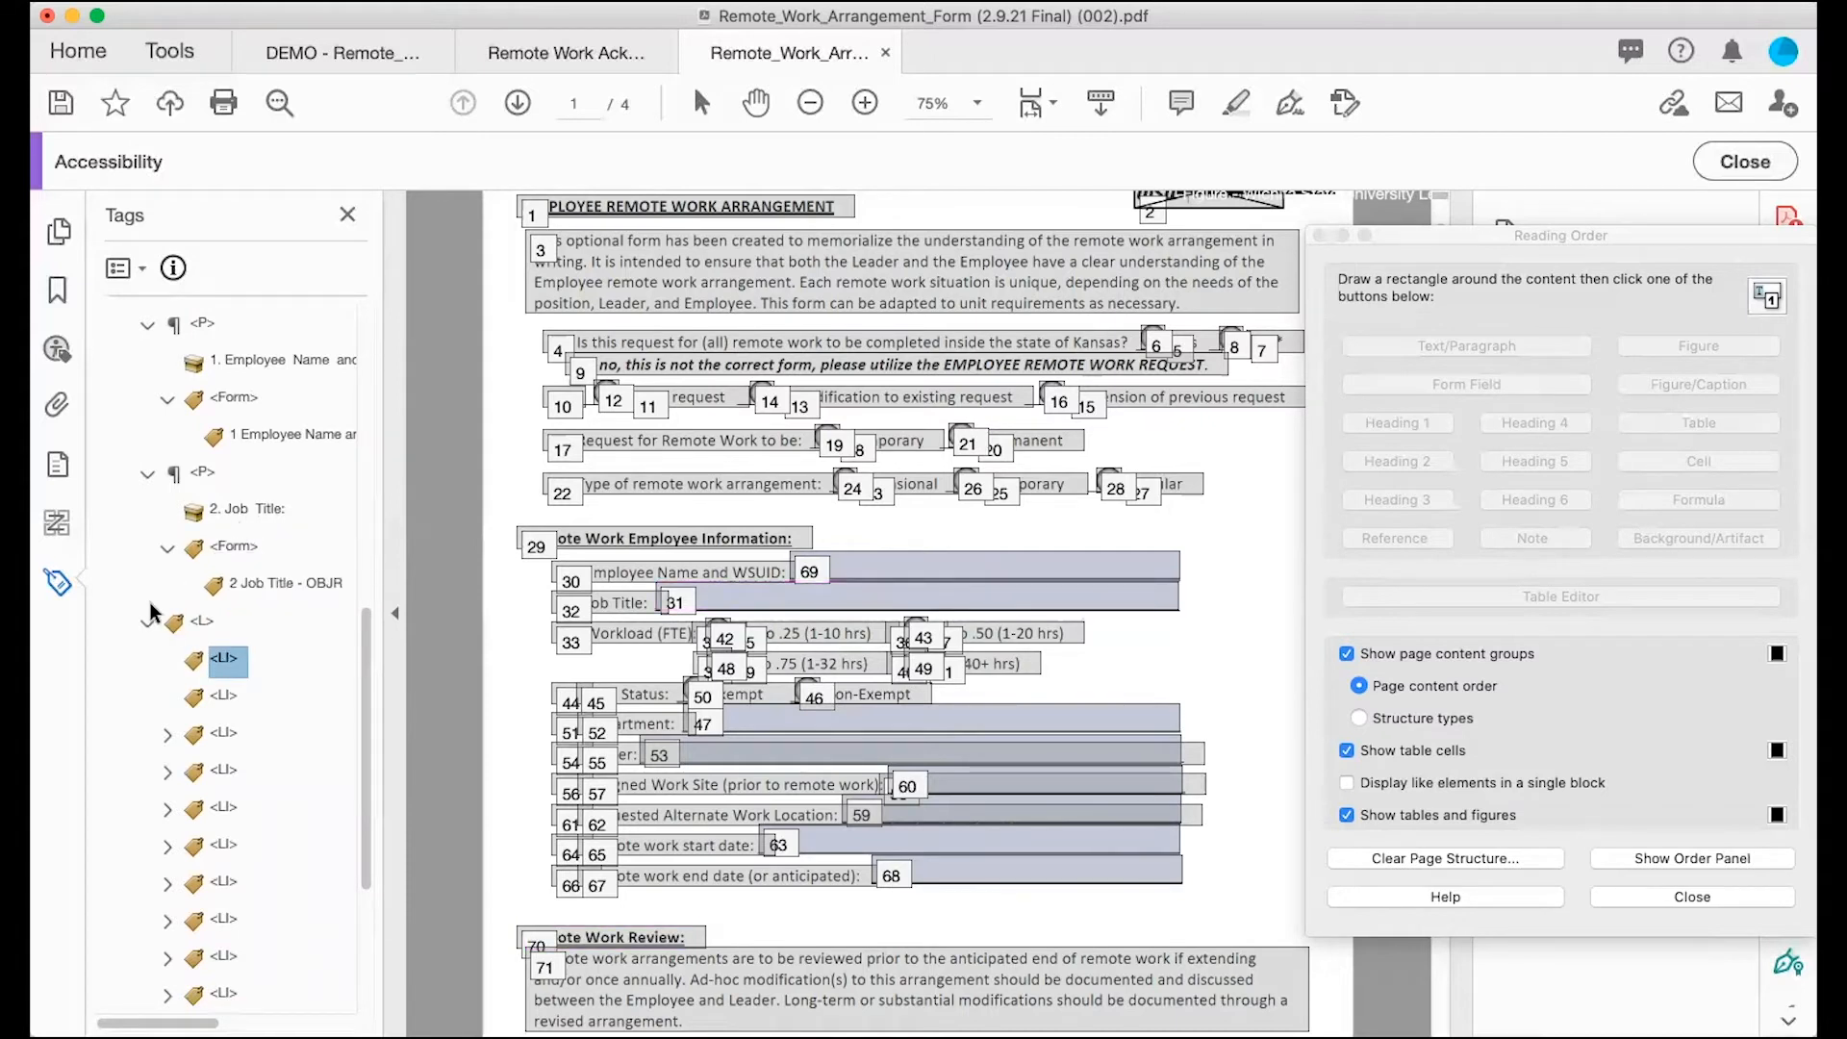
# Step: Move the "3. Workload (FTE):" <P> tag out of the list to directly after the Job Title paragraph and check its content
pyautogui.click(167, 734)
pyautogui.click(242, 772)
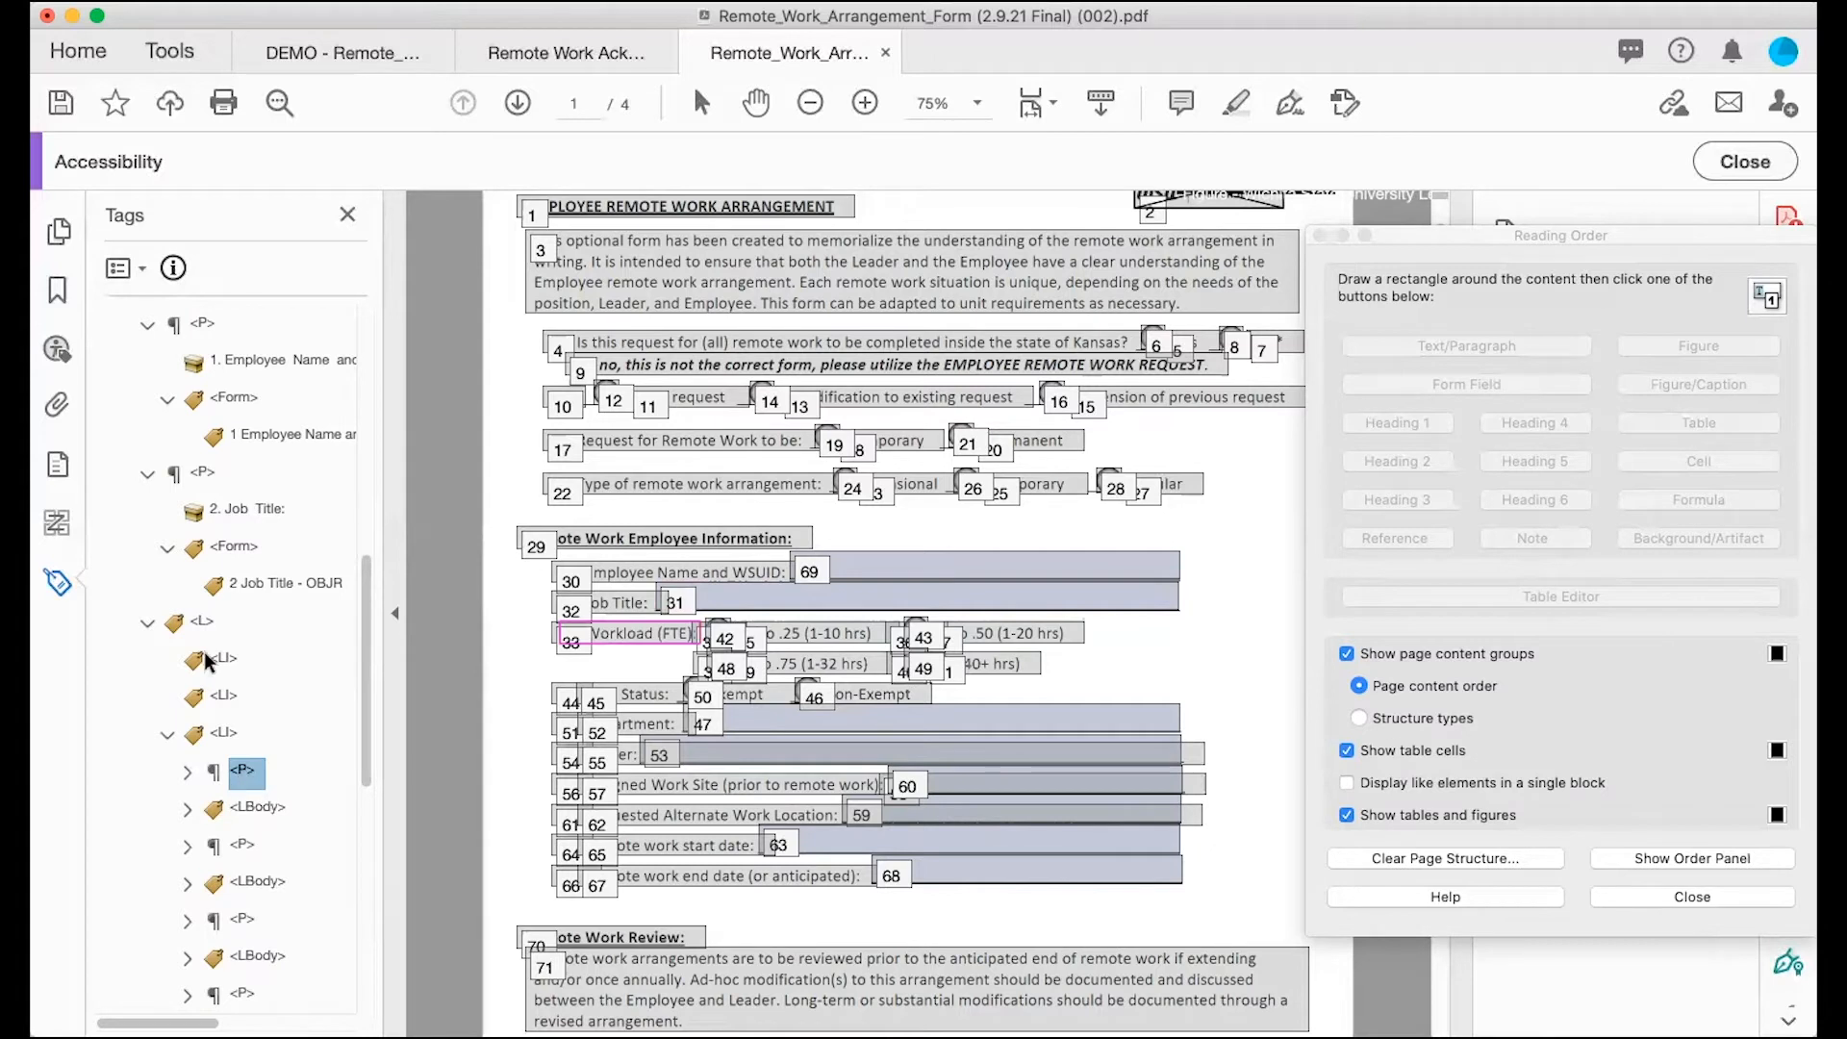
pyautogui.click(146, 479)
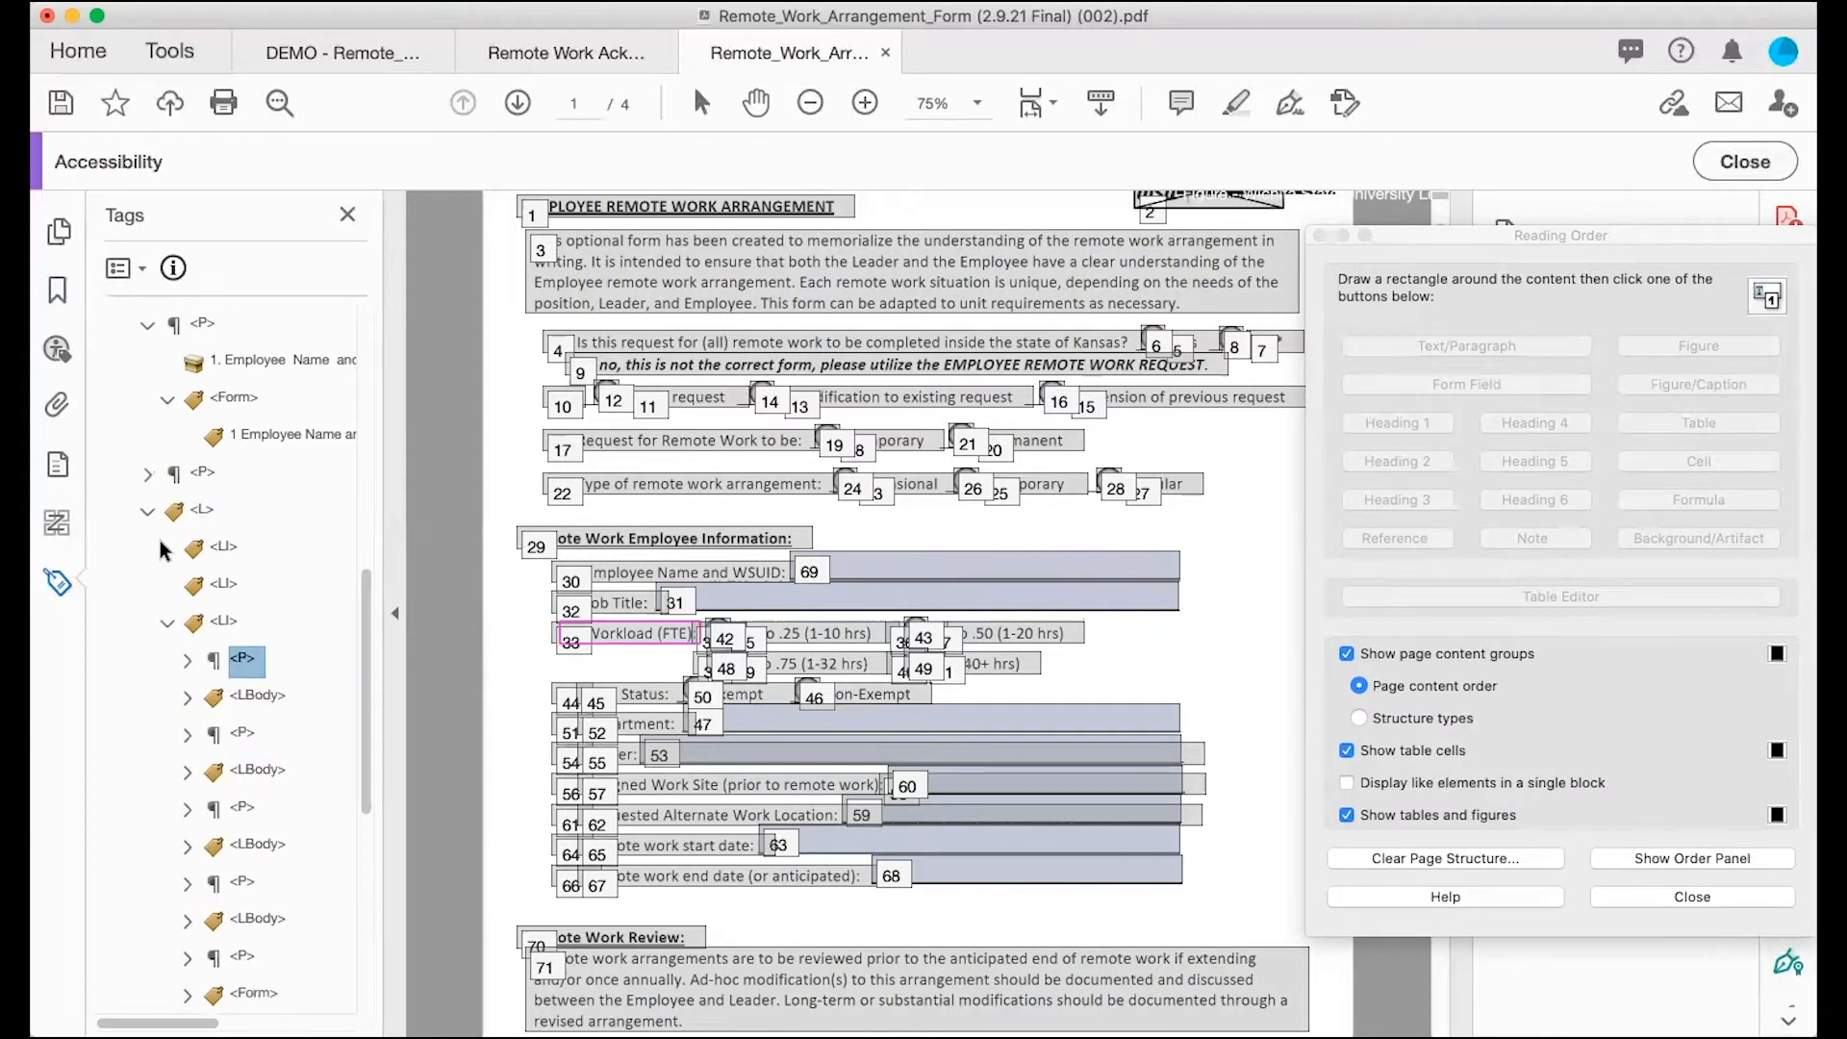
pyautogui.moveTo(248, 661); pyautogui.dragTo(198, 505)
pyautogui.click(148, 328)
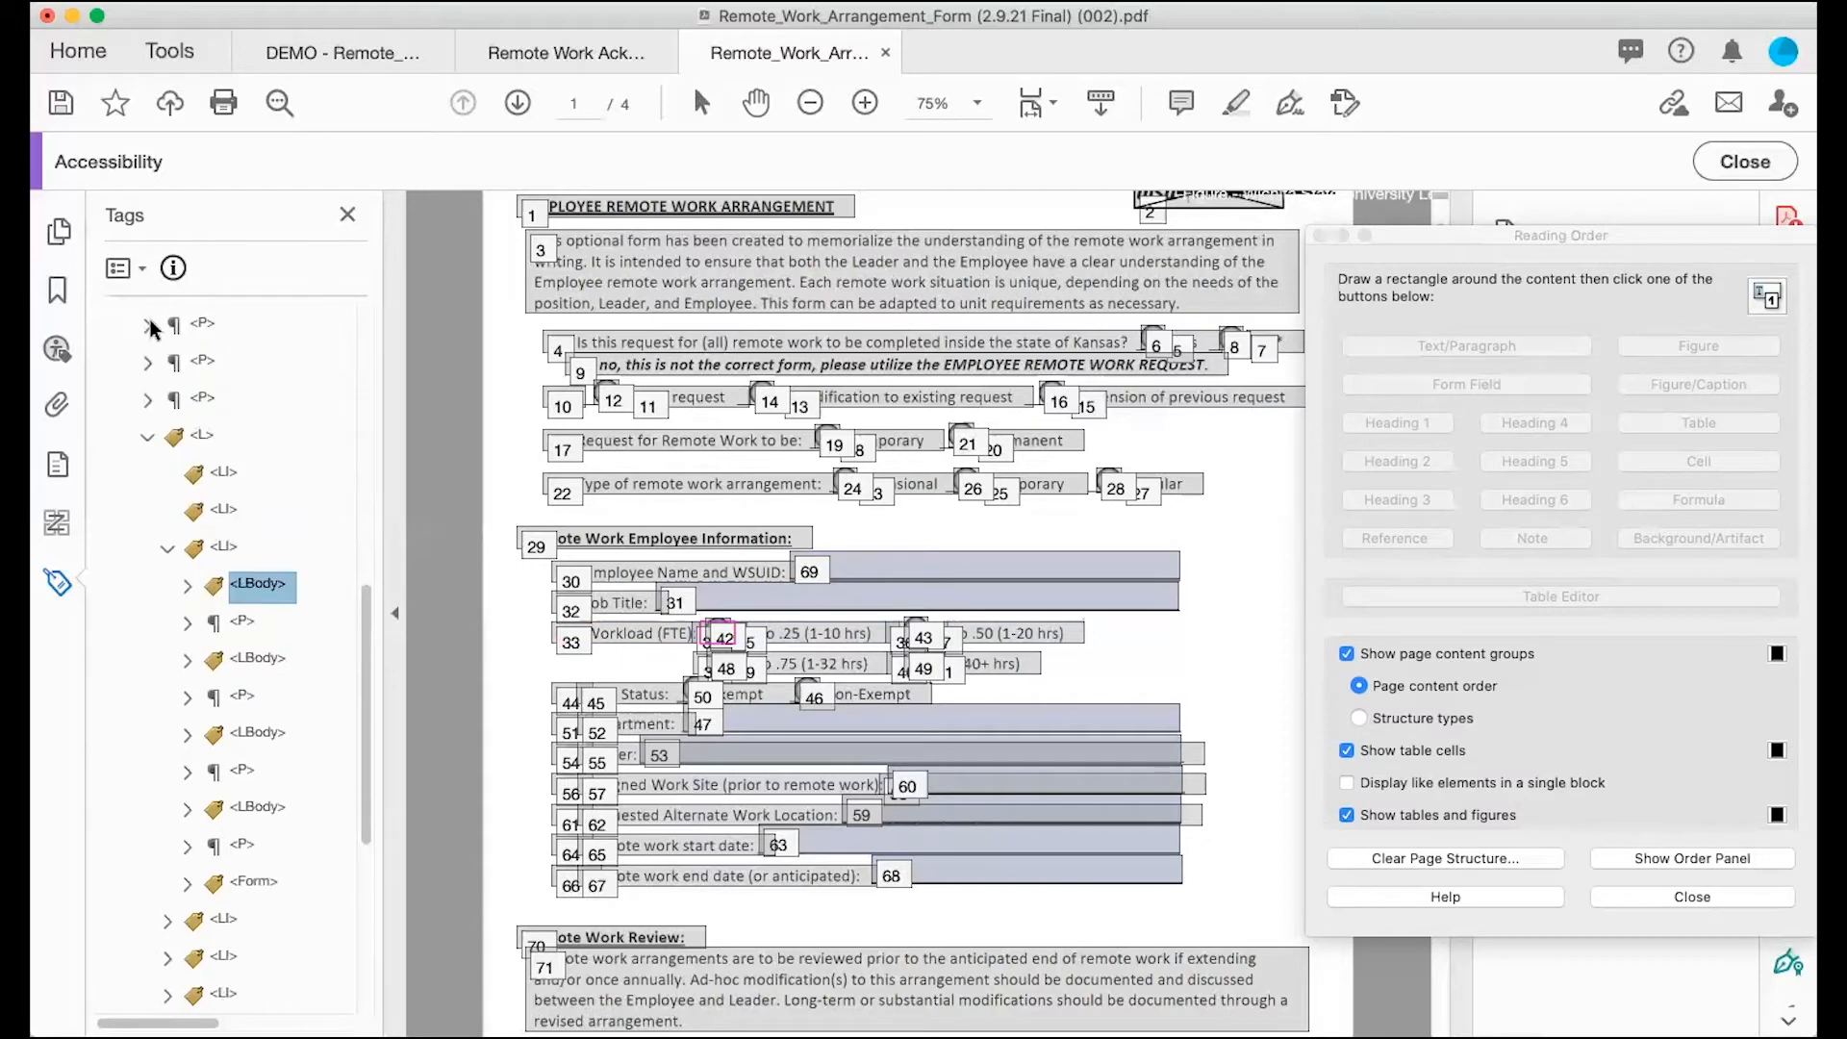
pyautogui.click(148, 401)
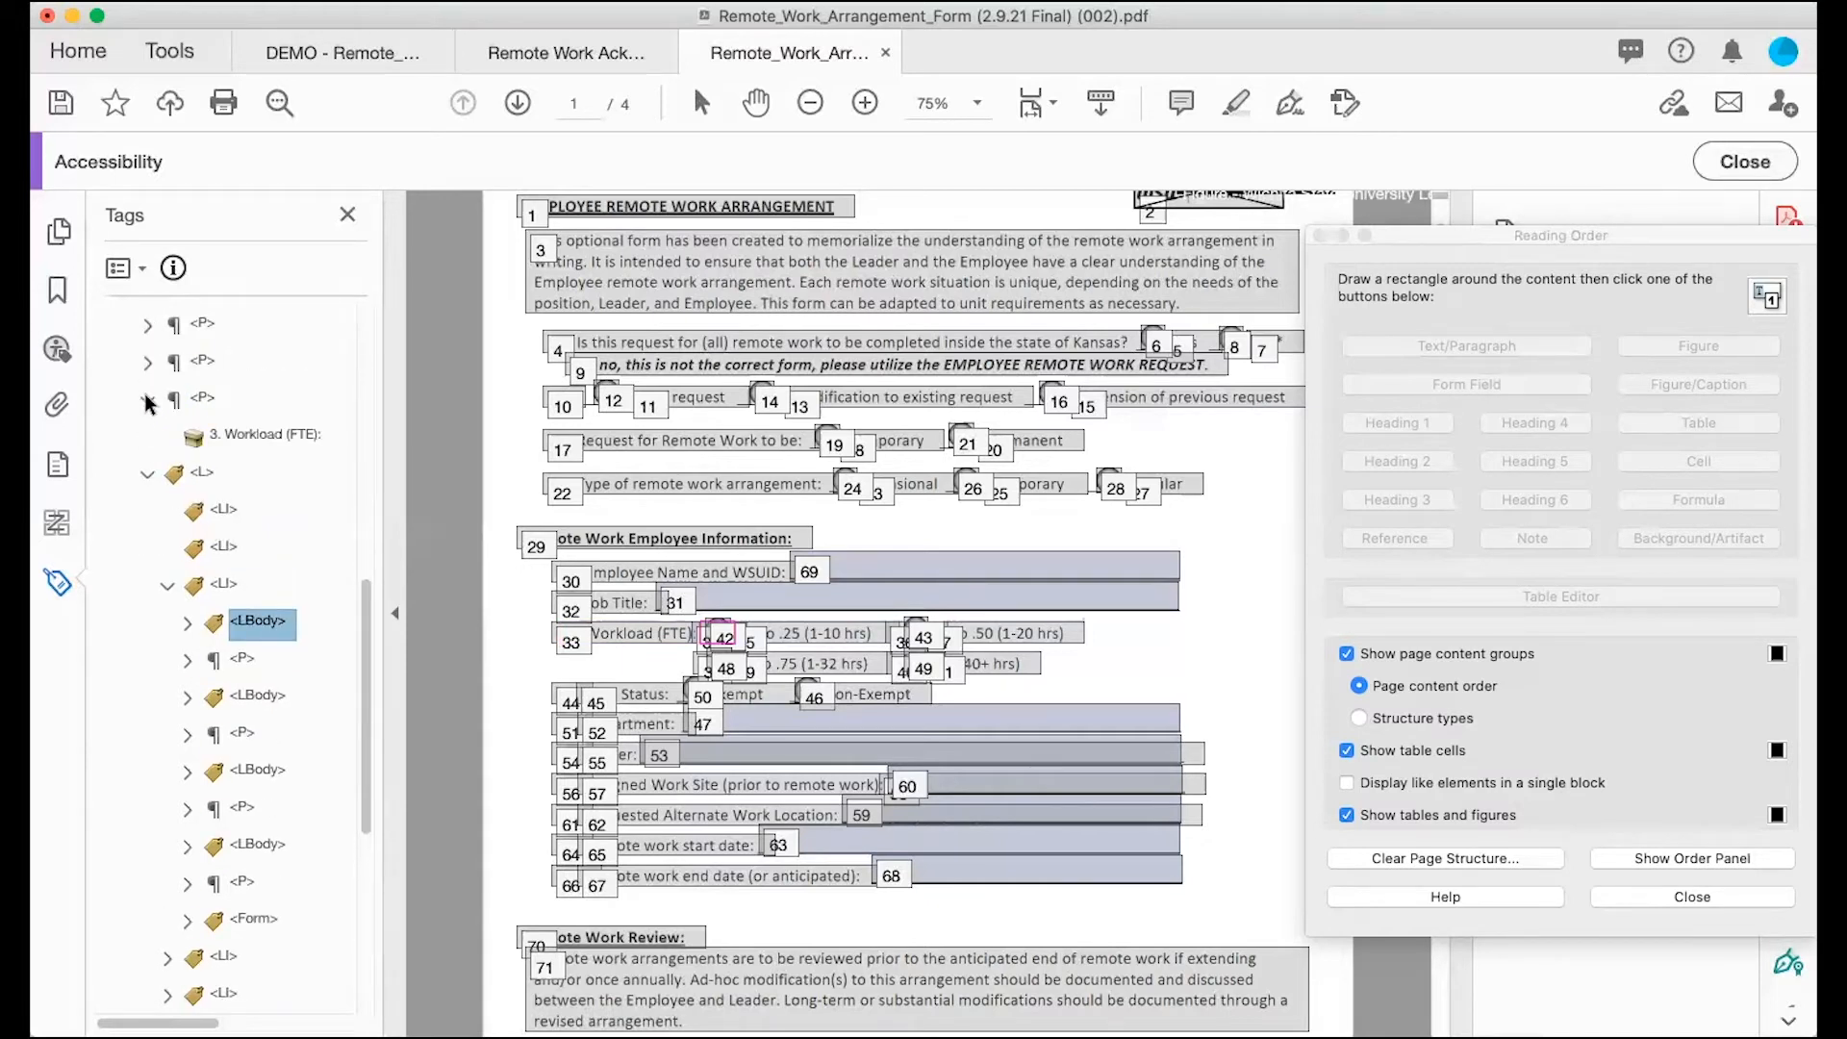
pyautogui.click(148, 401)
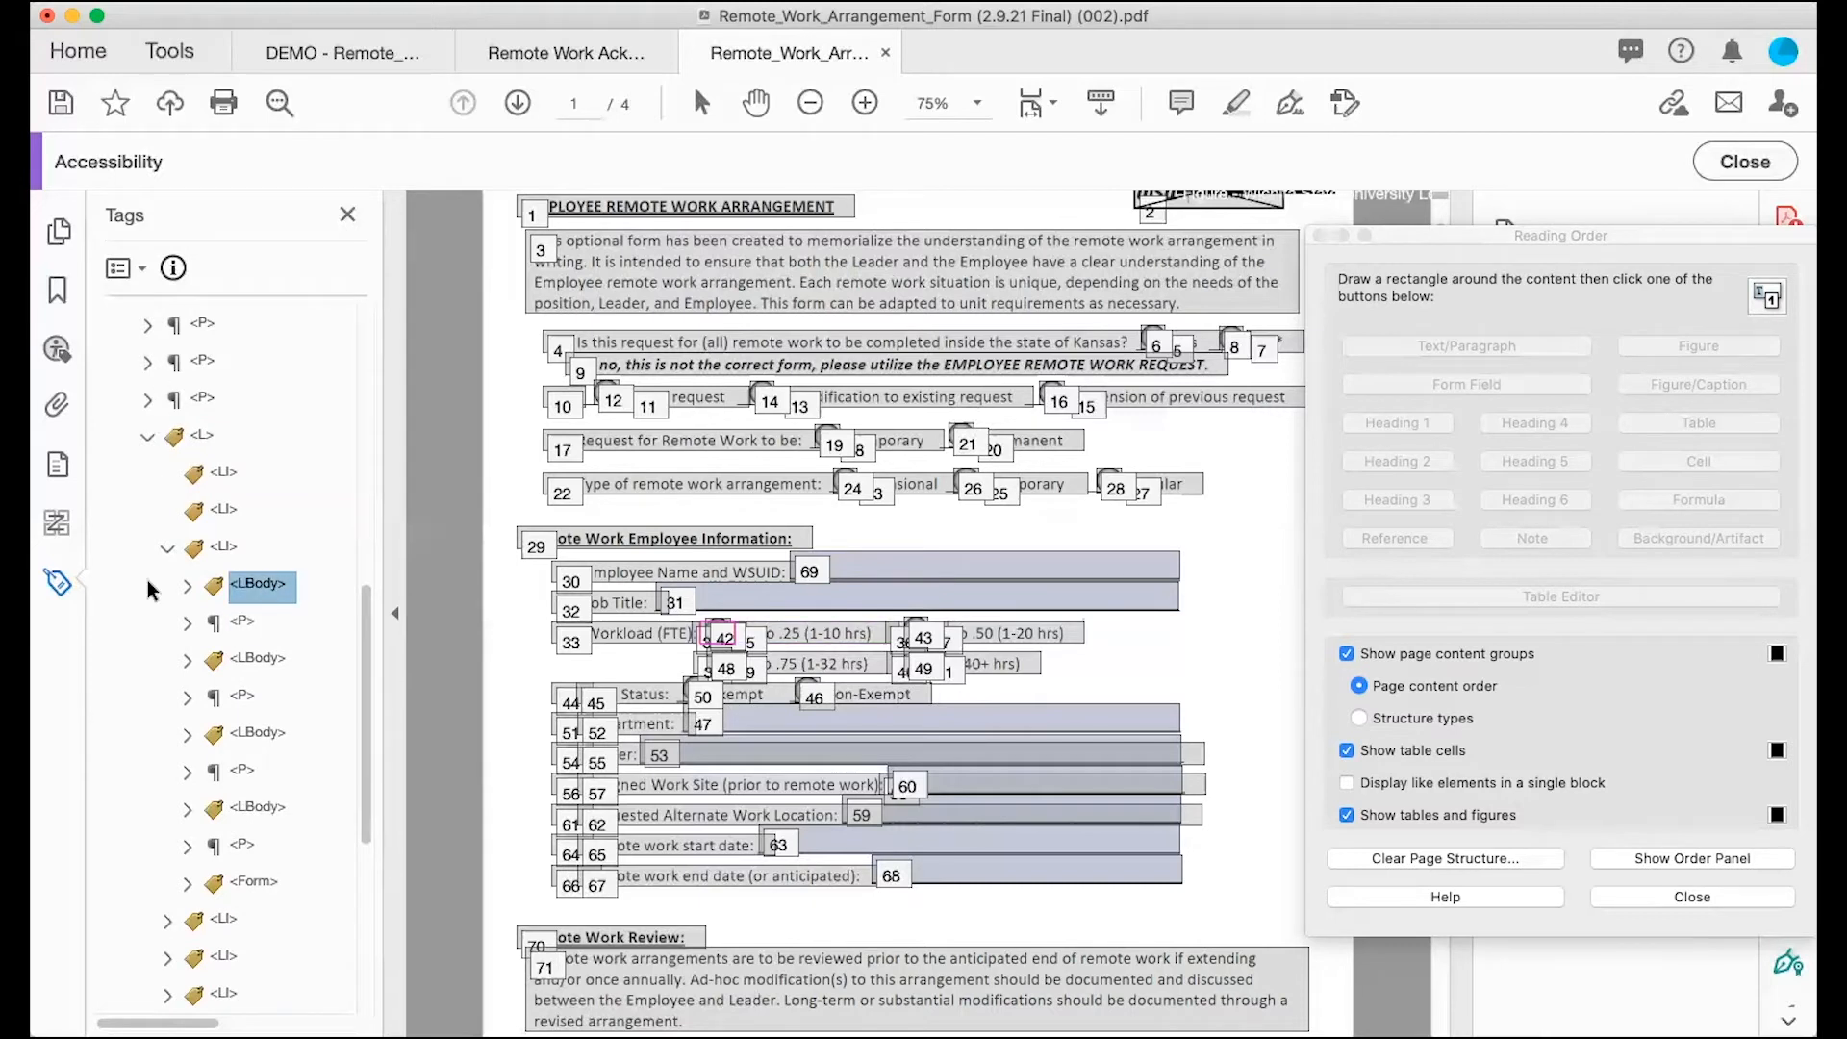
# Step: Change the underline content in the <LBody> before the "up to .25 (1-10 hrs)" label to an artifact
pyautogui.click(187, 593)
pyautogui.click(256, 627)
pyautogui.rightClick(258, 629)
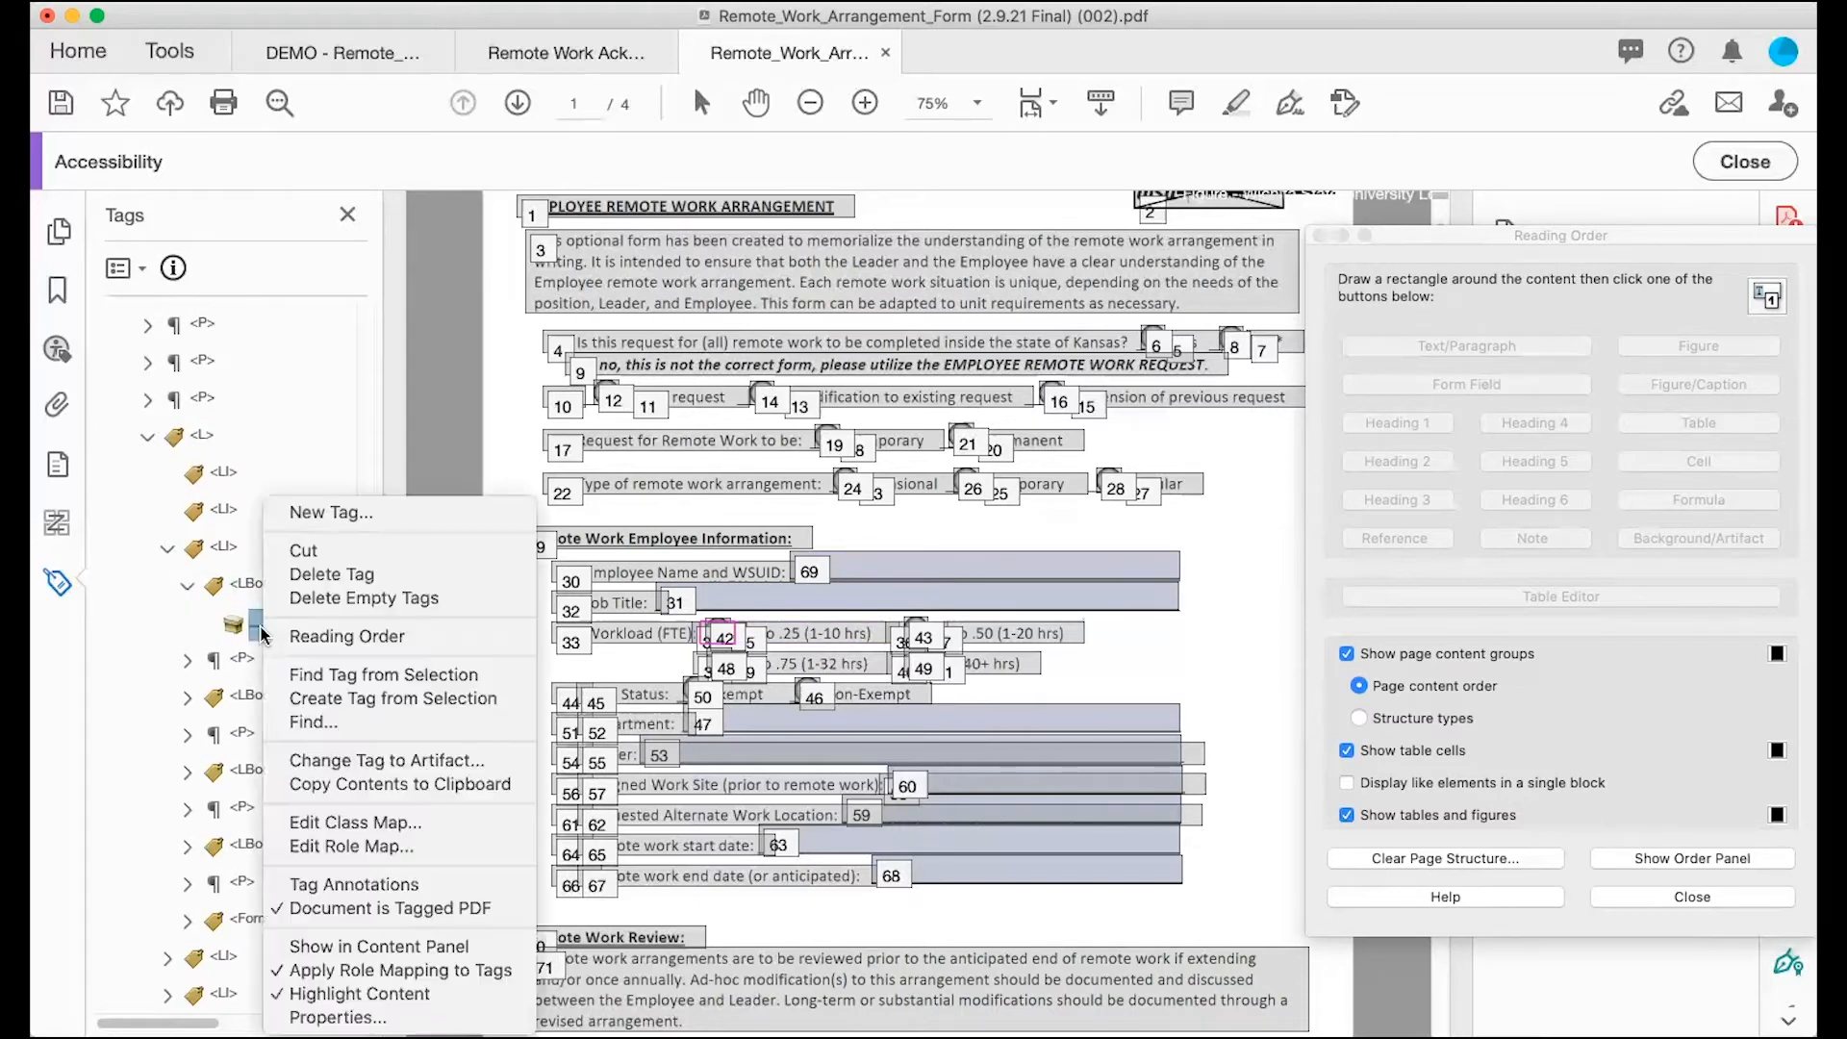
pyautogui.click(334, 760)
pyautogui.click(973, 592)
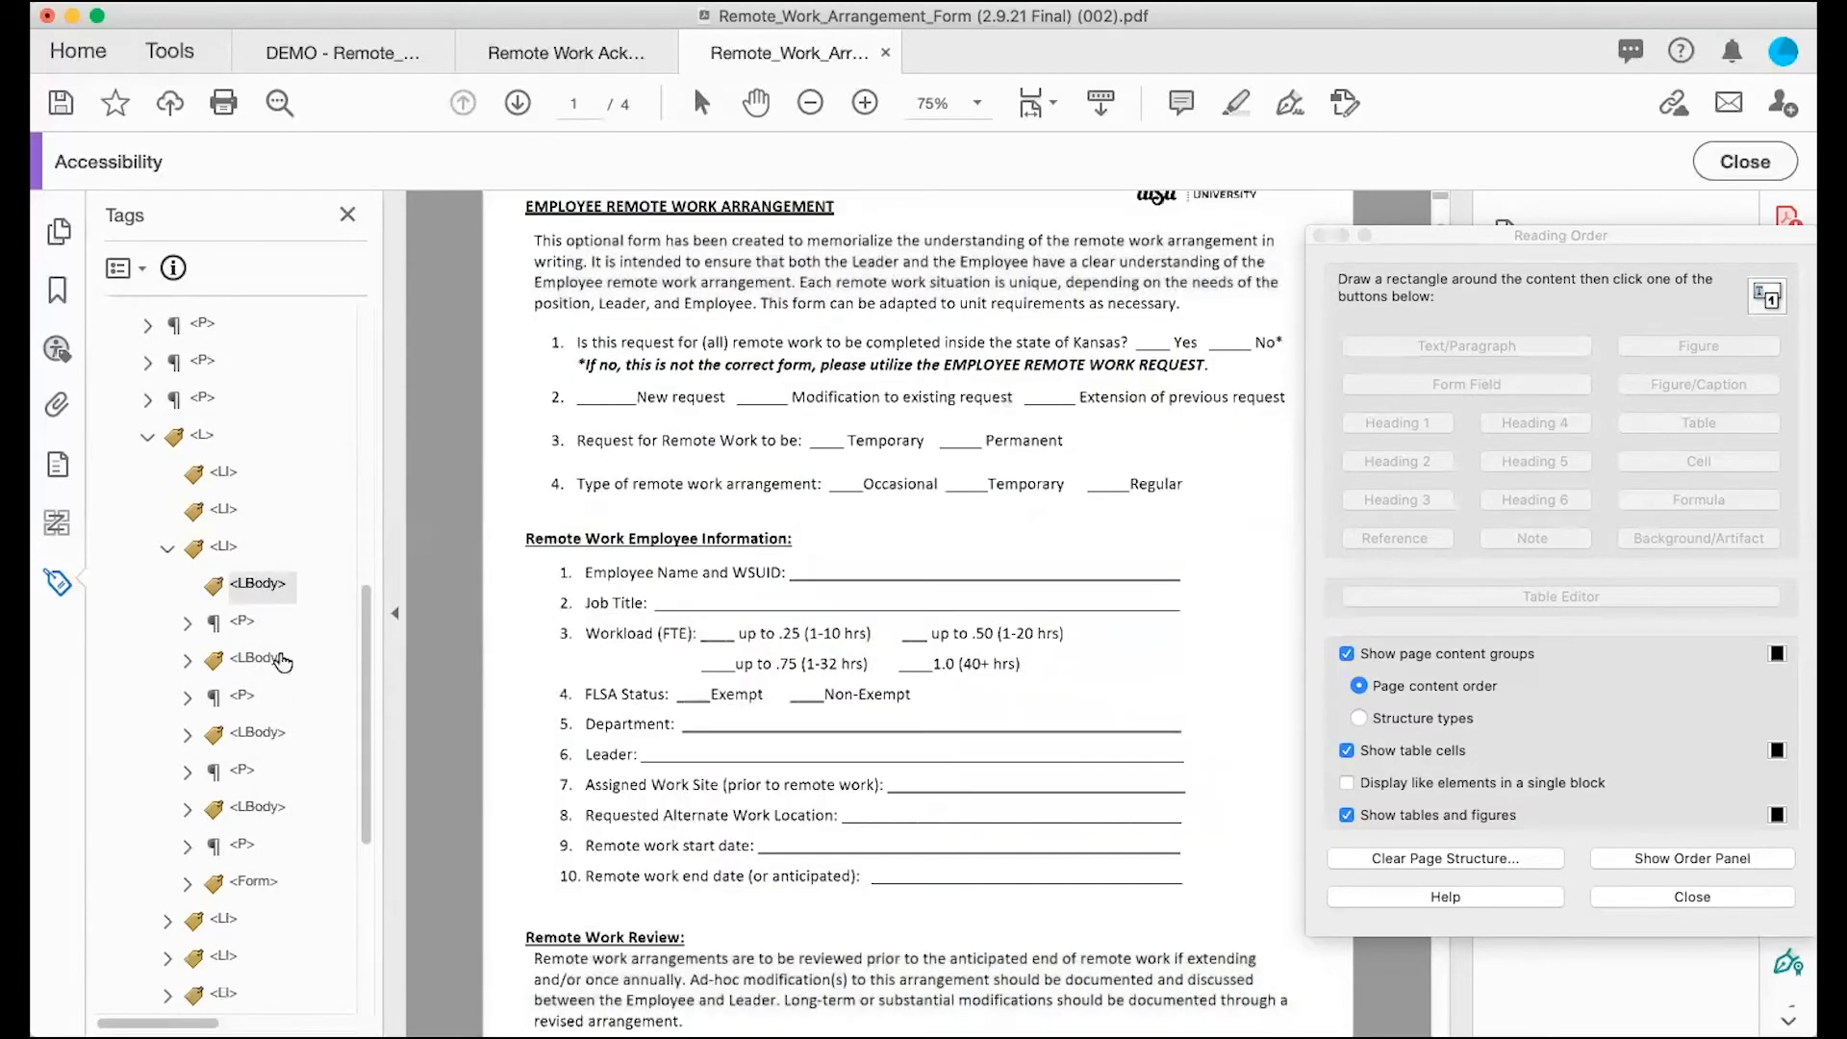
# Step: Change the underline content in the <LBody> before the "up to .50 (1-20 hrs)" label to a Page artifact
pyautogui.click(184, 660)
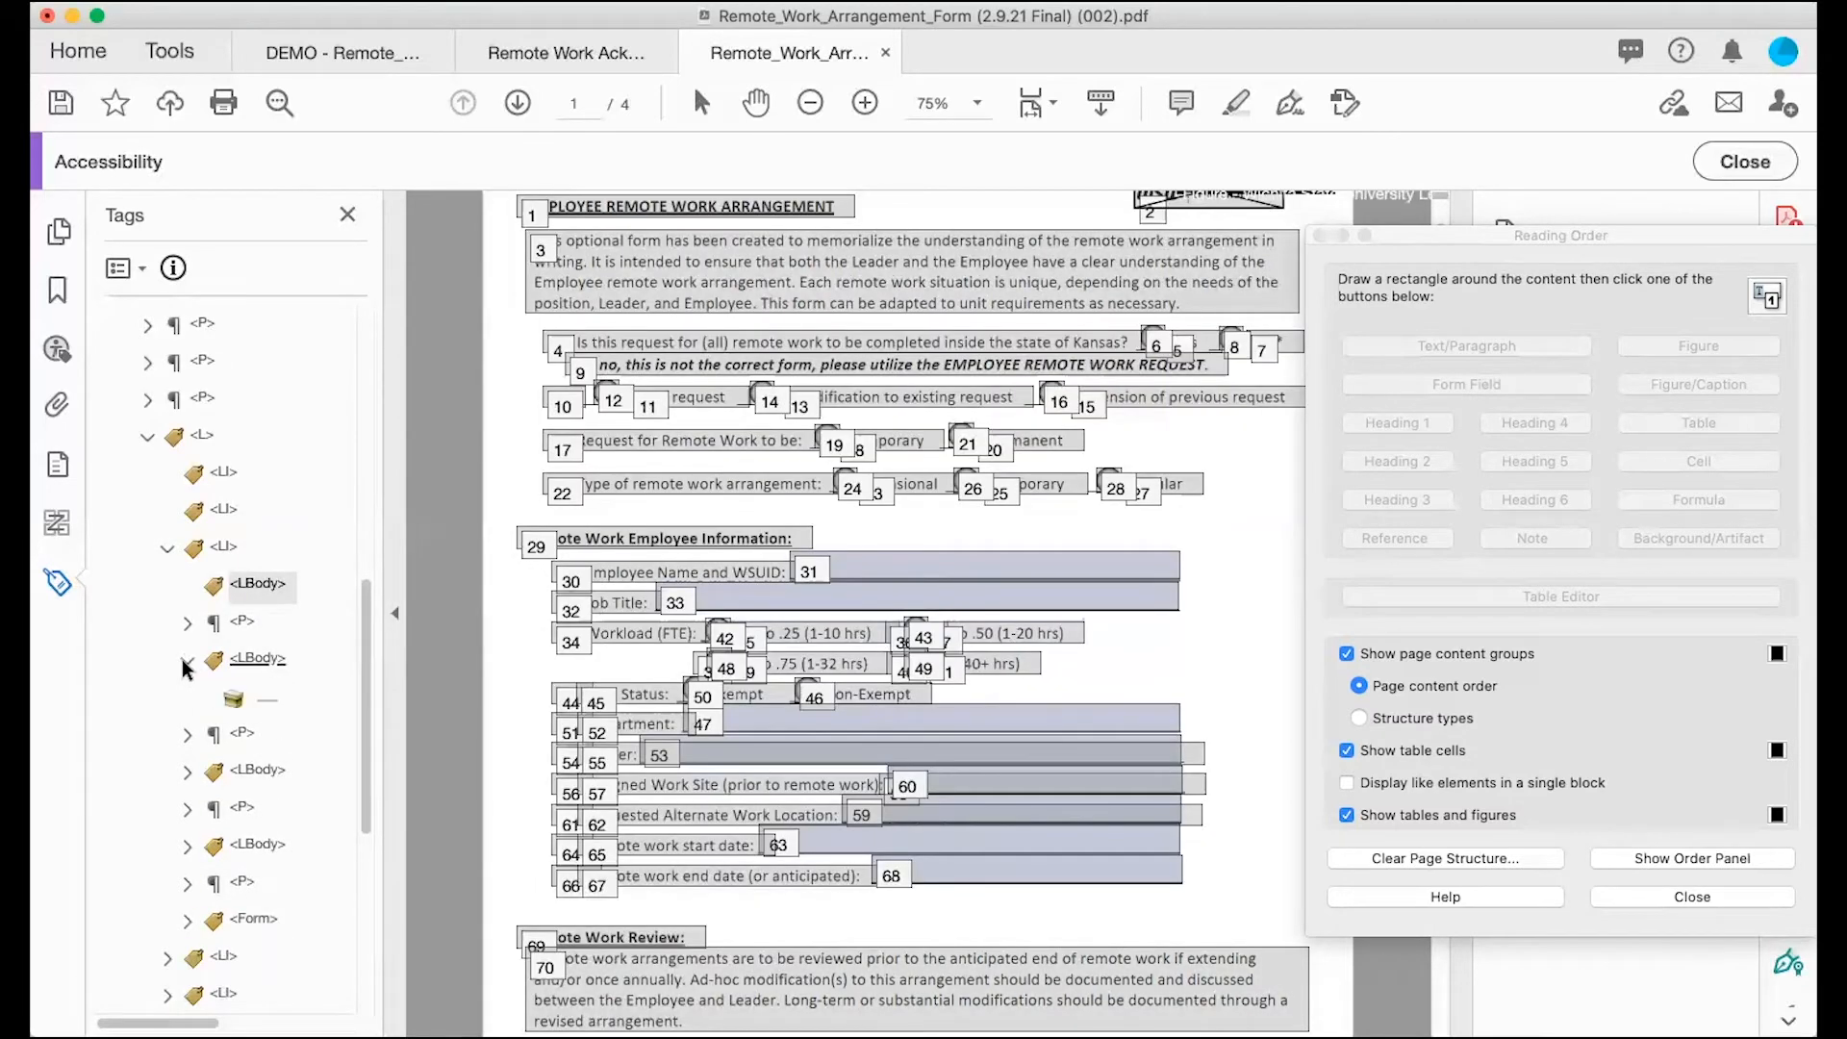
pyautogui.rightClick(263, 698)
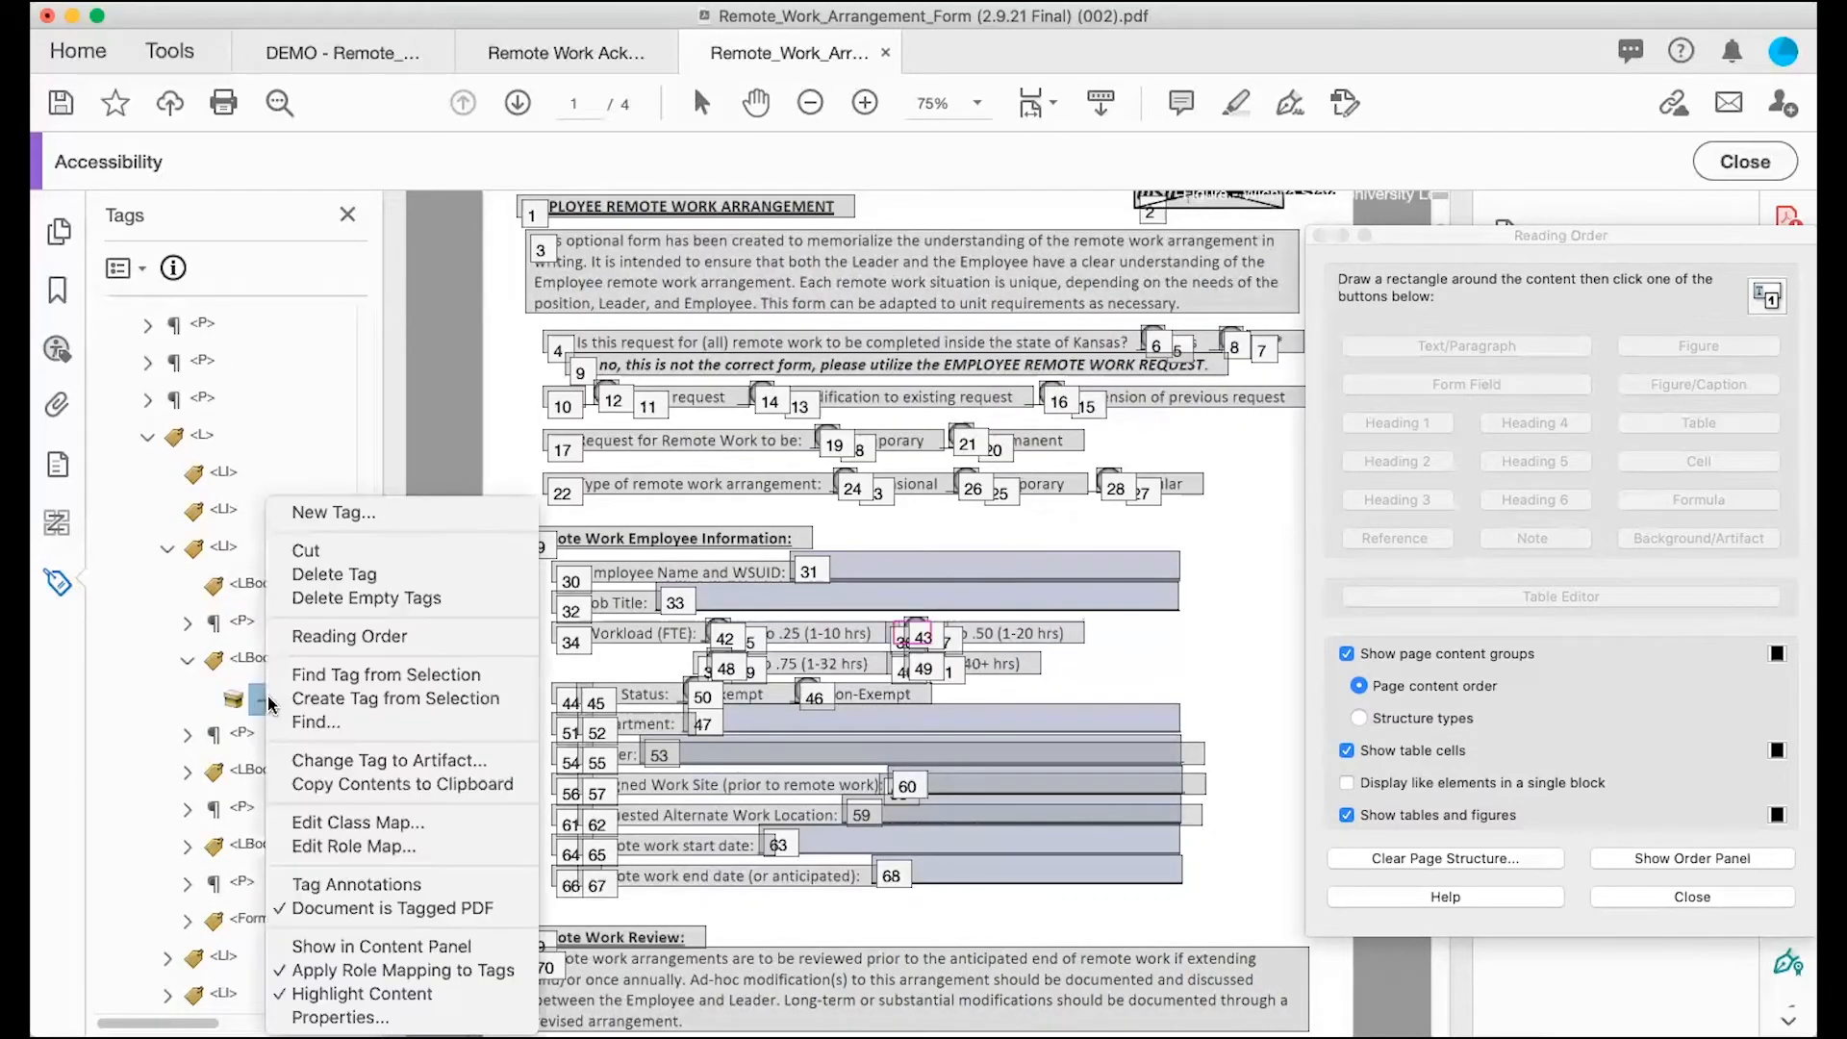
pyautogui.click(326, 760)
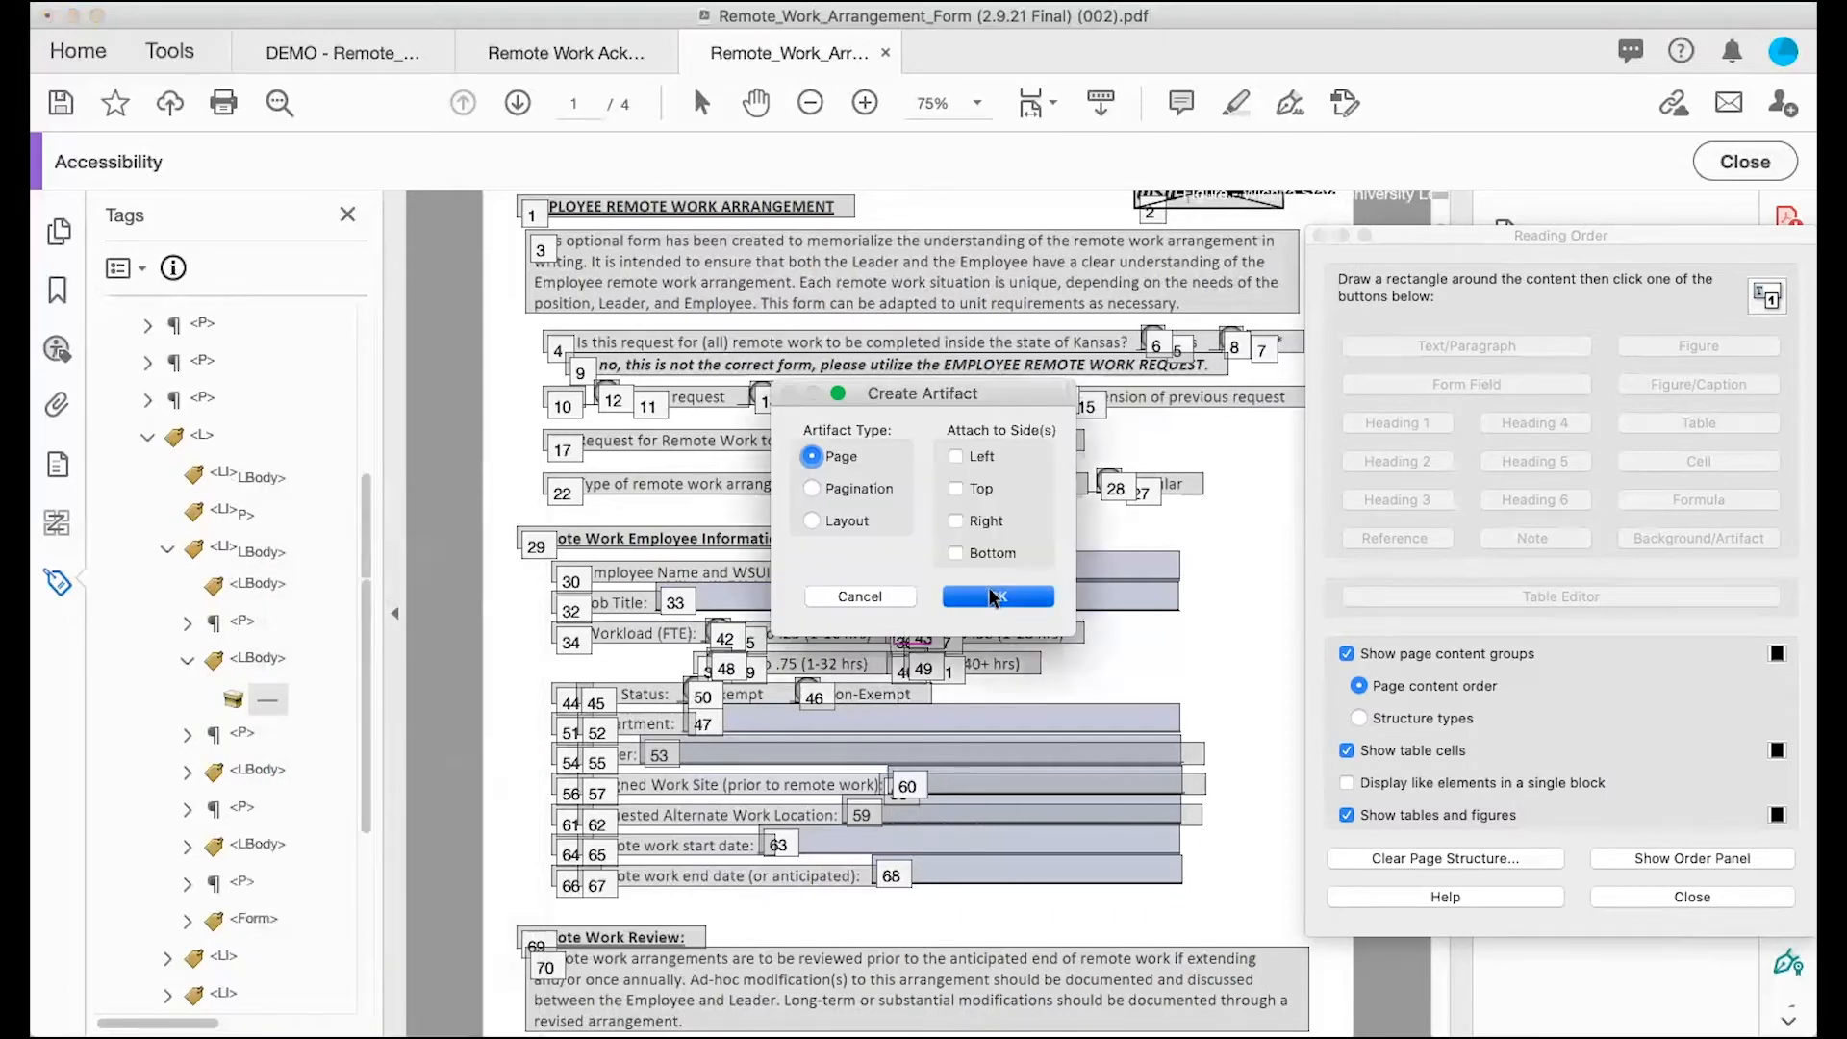
pyautogui.click(994, 596)
# Step: Change the underline content in the <LBody> before the "up to .75 (1-32 hrs)" label to an artifact
pyautogui.click(187, 735)
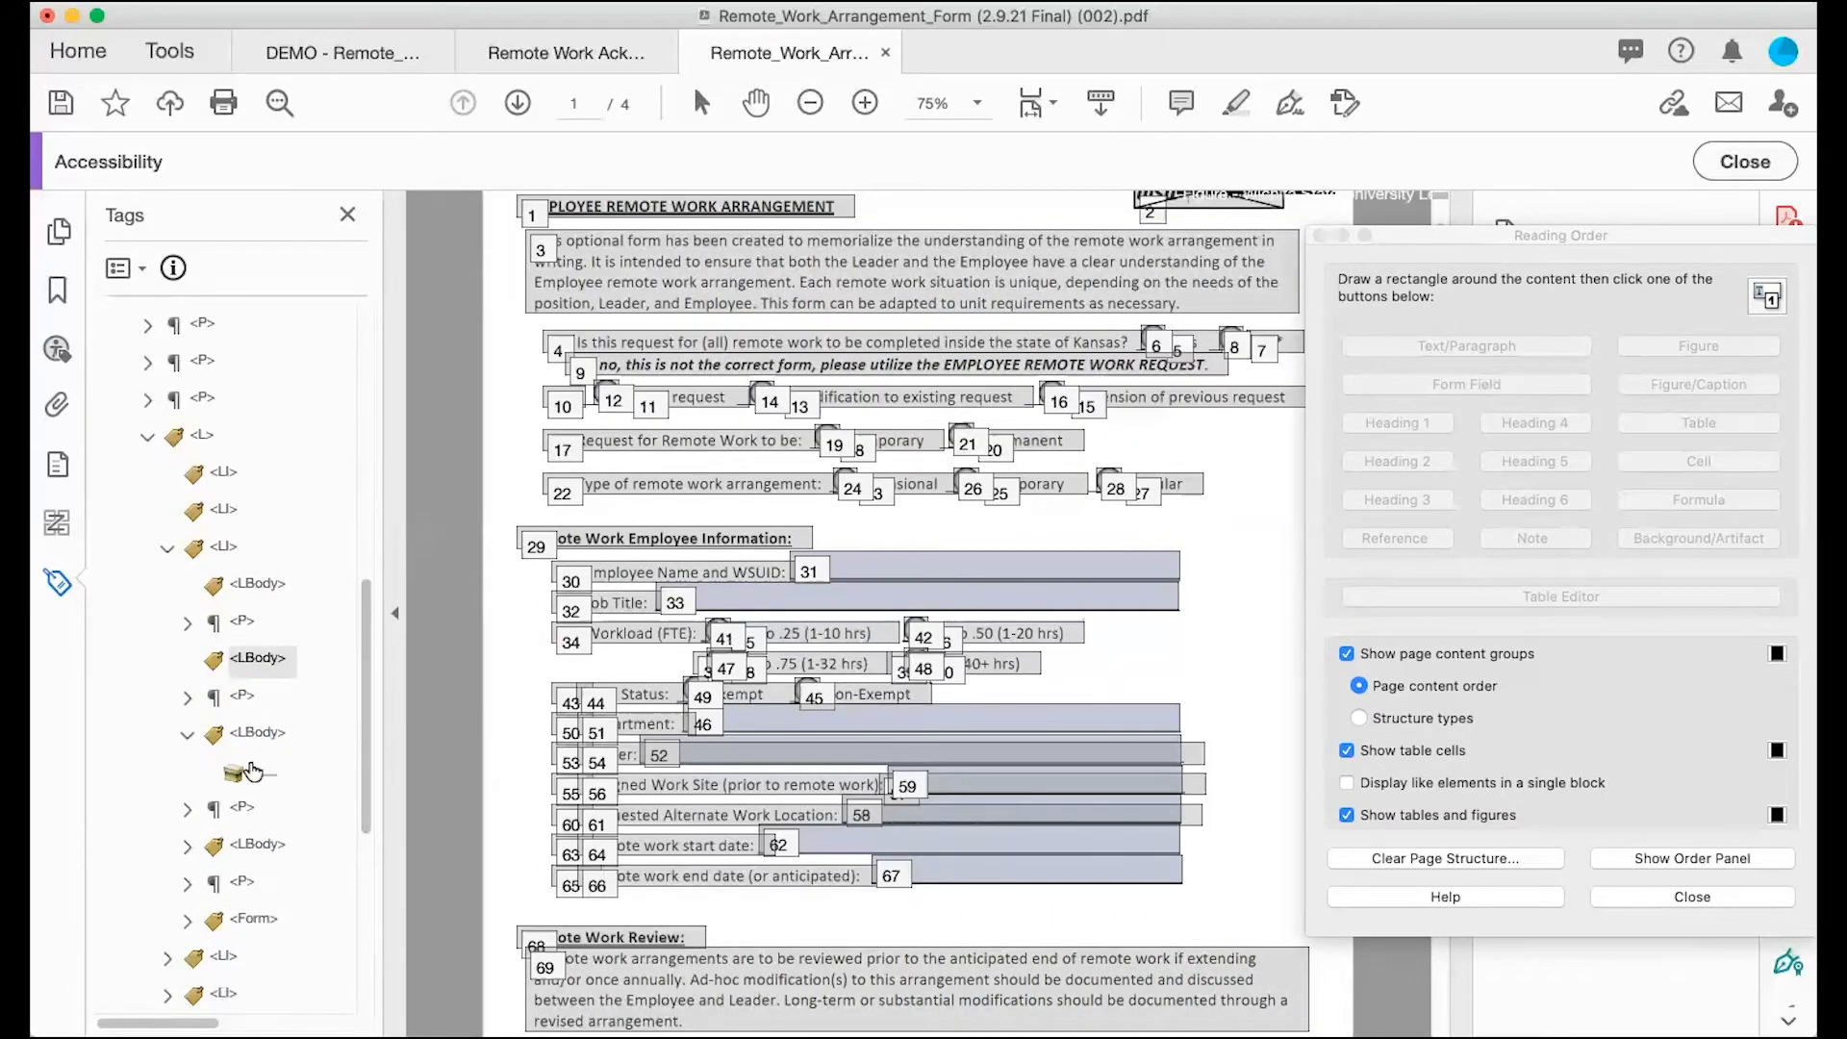
pyautogui.rightClick(255, 773)
pyautogui.click(327, 755)
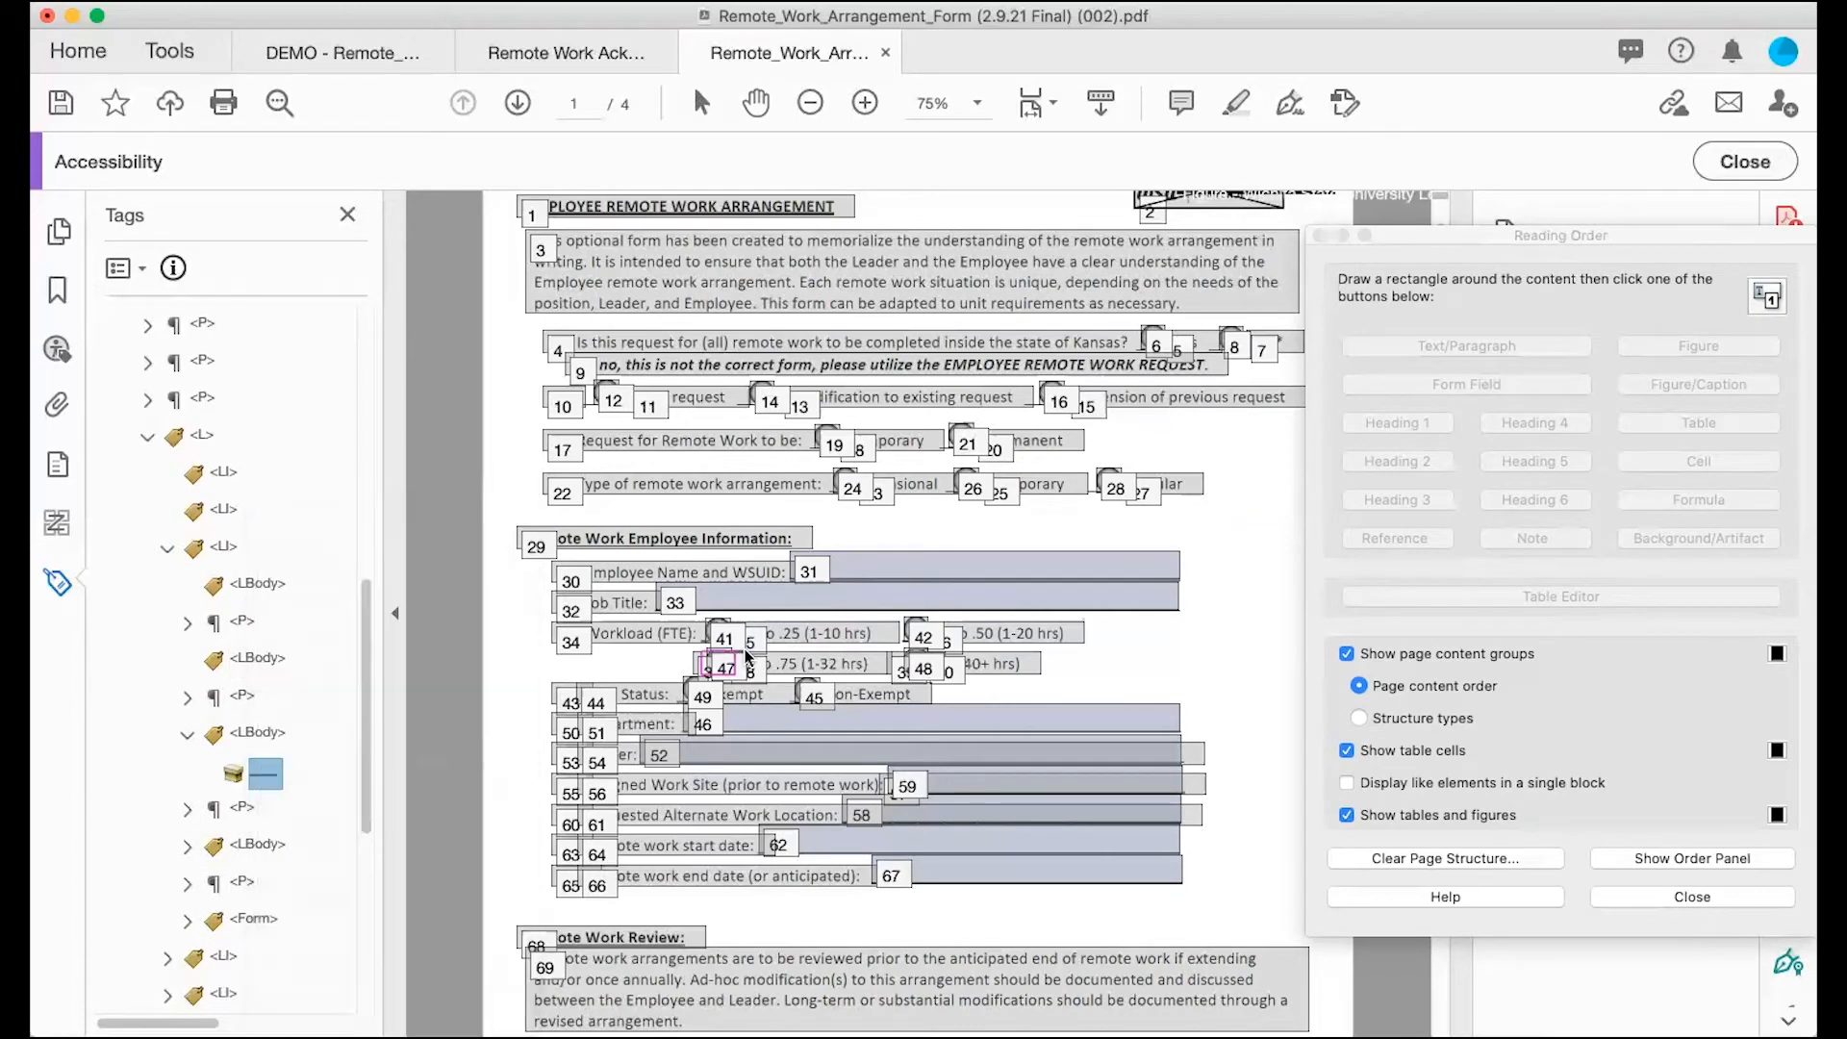
pyautogui.click(977, 593)
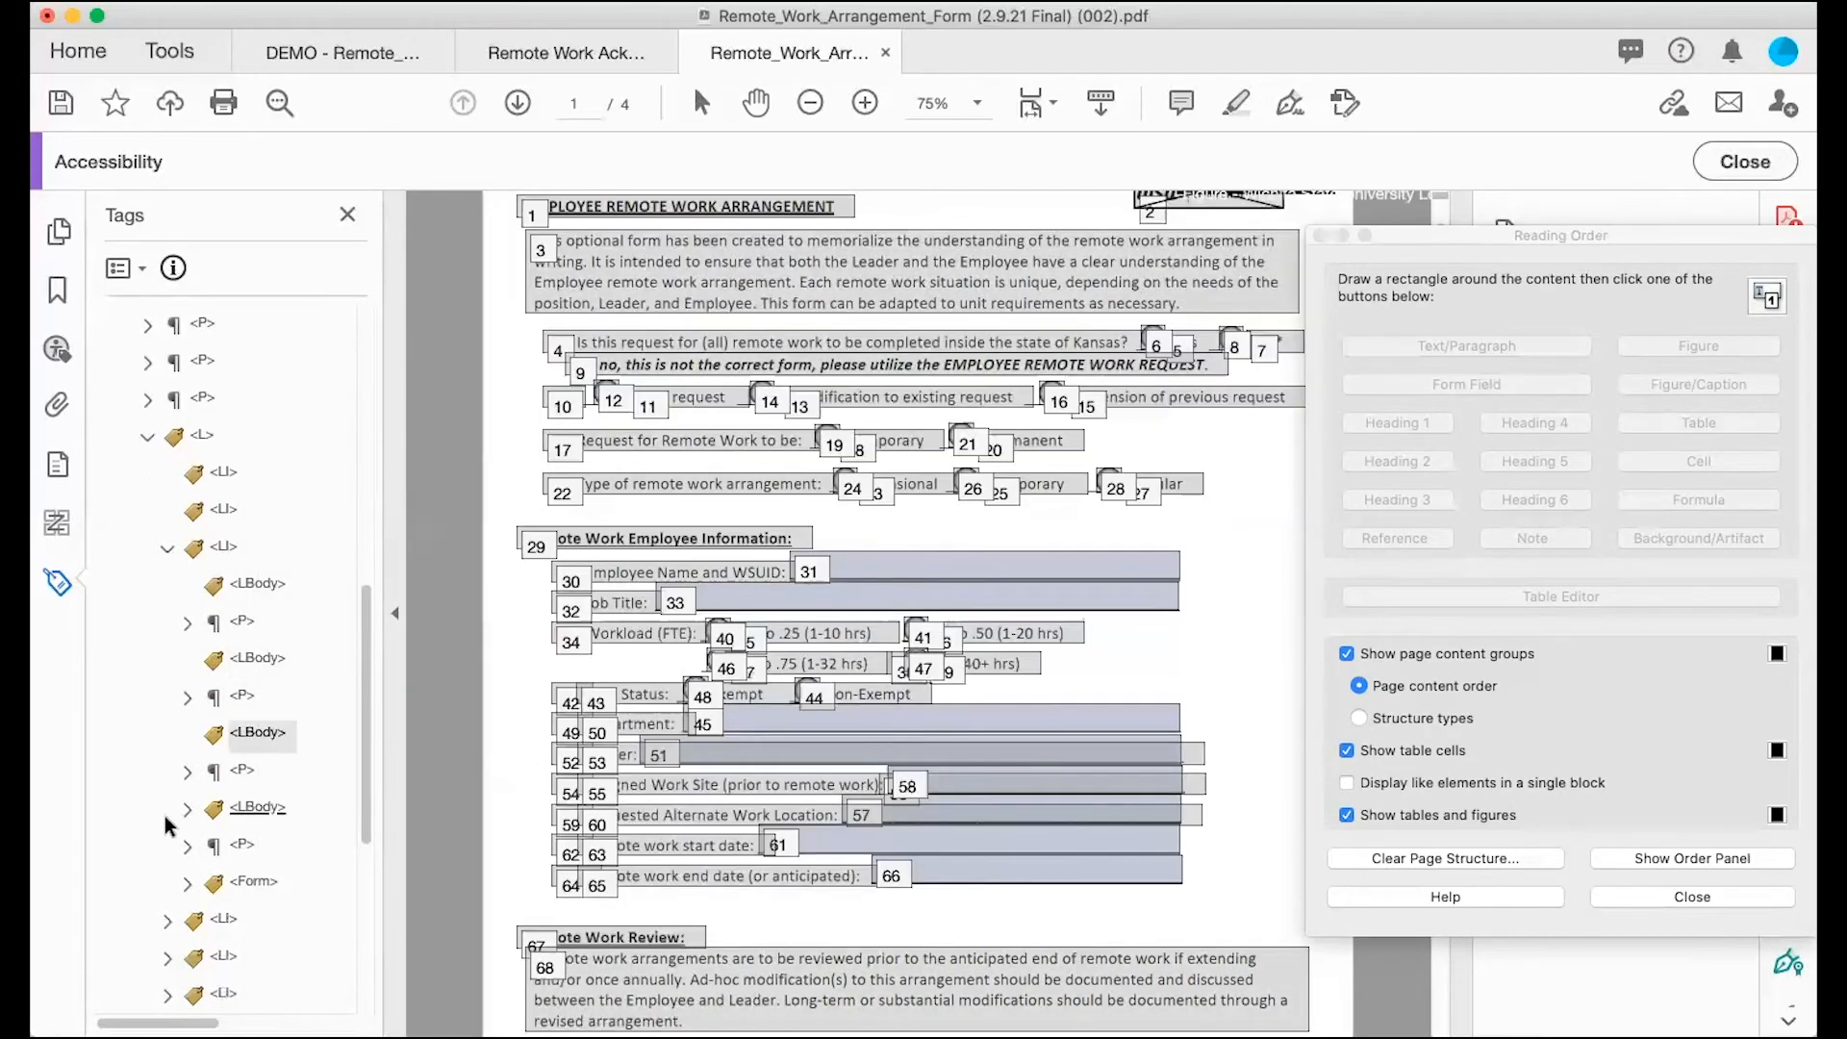
# Step: Change the underline content in the <LBody> before the "1.0 (40+ hrs)" label to a Page artifact
pyautogui.click(186, 809)
pyautogui.rightClick(256, 849)
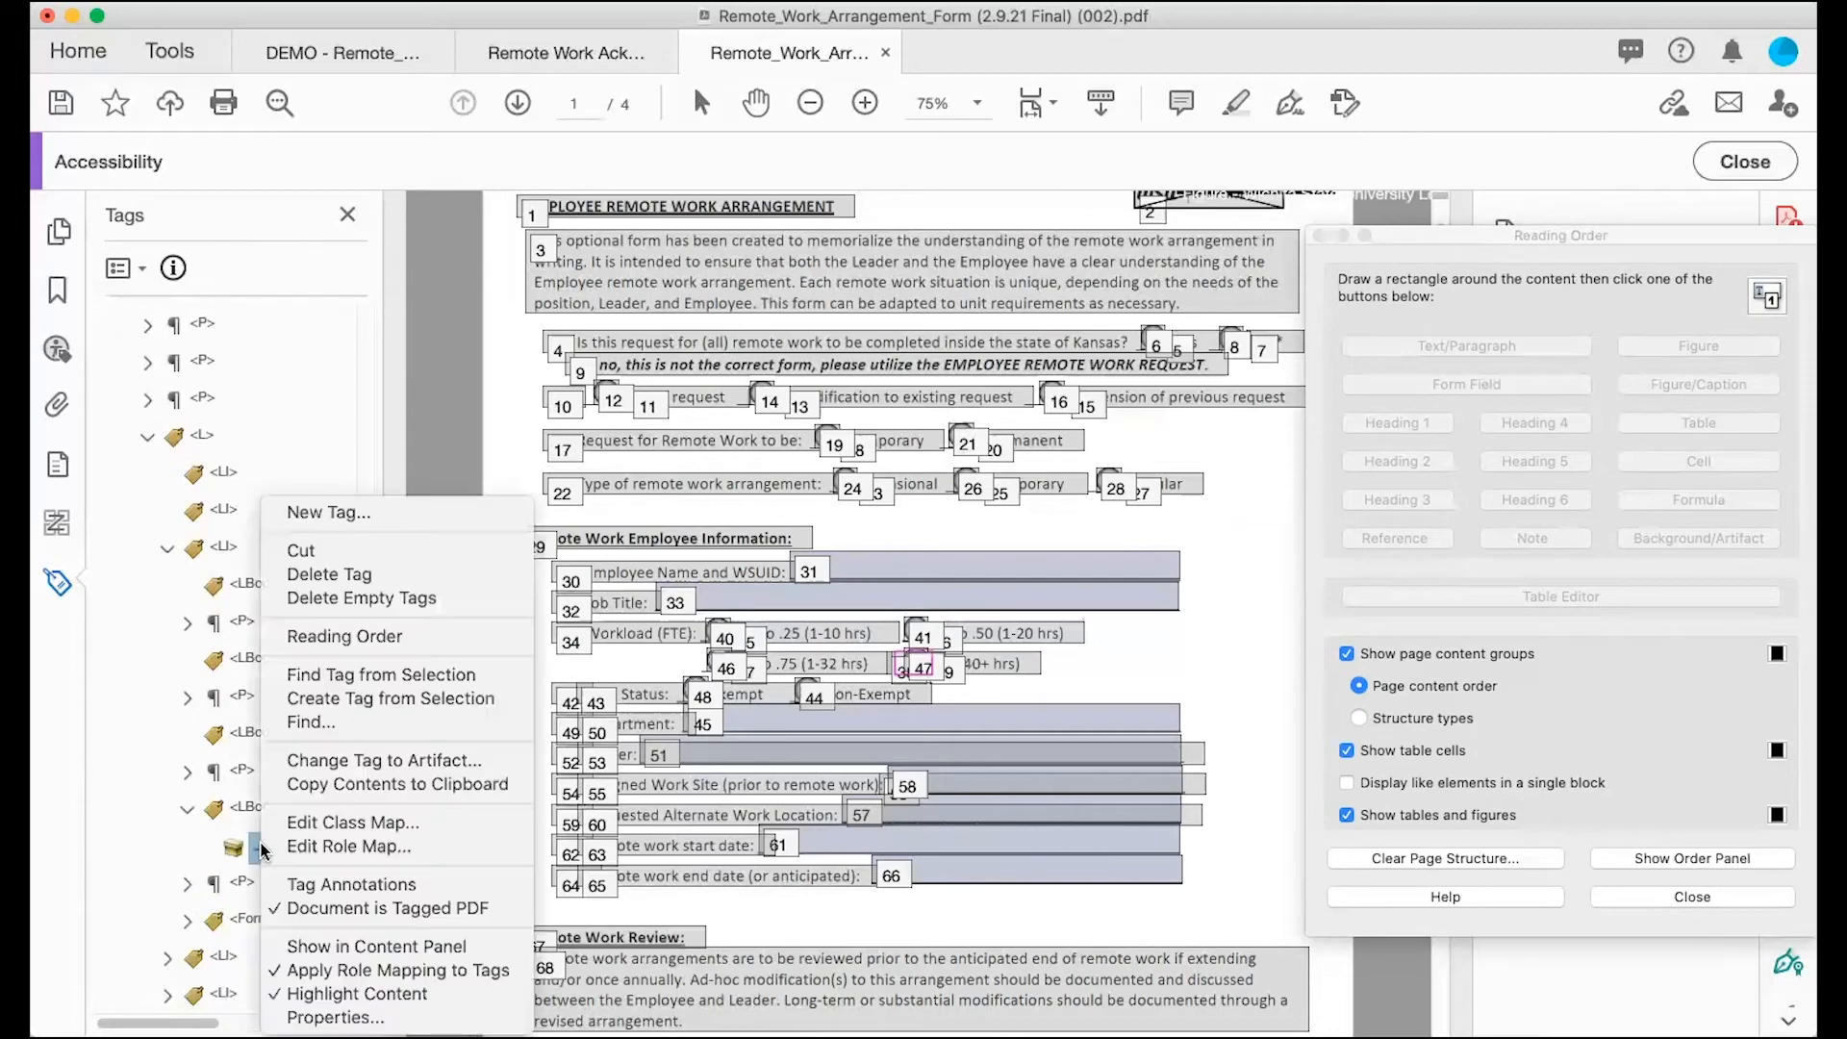
pyautogui.click(321, 762)
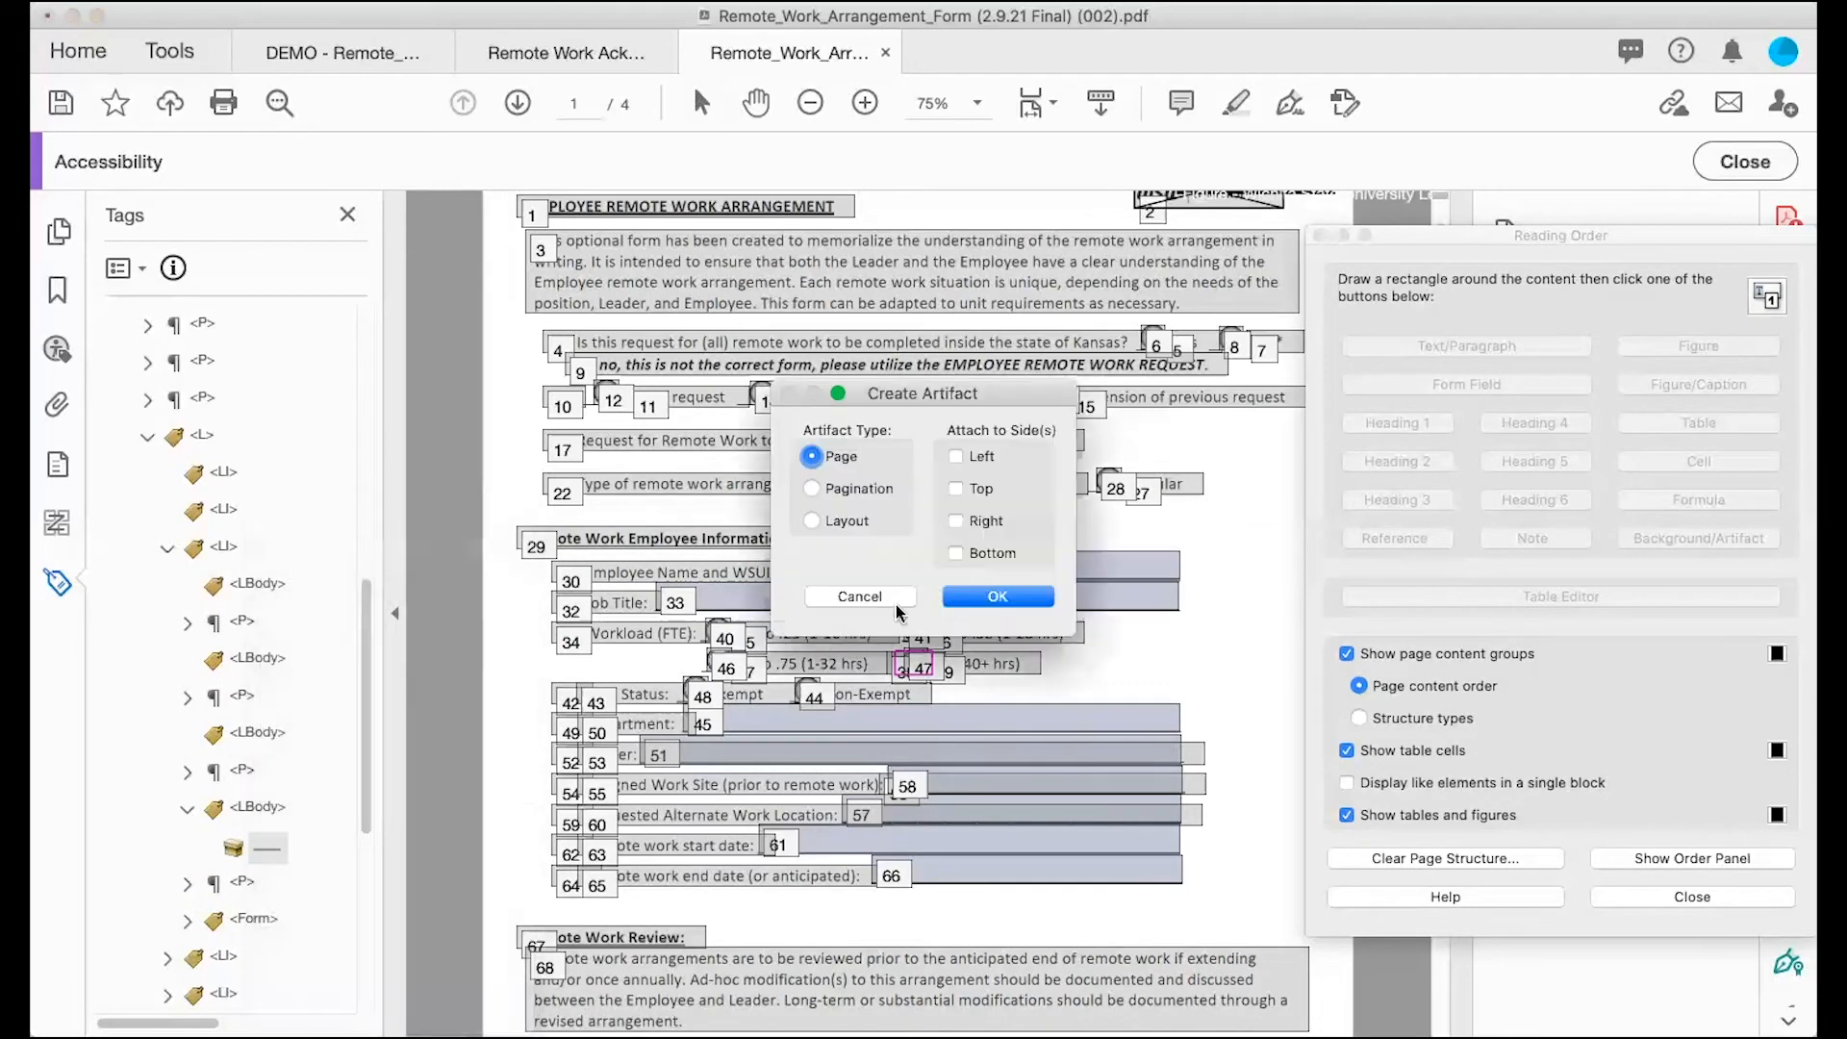
pyautogui.click(981, 589)
# Step: Check the <Form> tag's workload fields, and move the "up to .25 (1-10 hrs)" <P> tag out of the list to directly after the "3. Workload (FTE):" paragraph
pyautogui.click(187, 882)
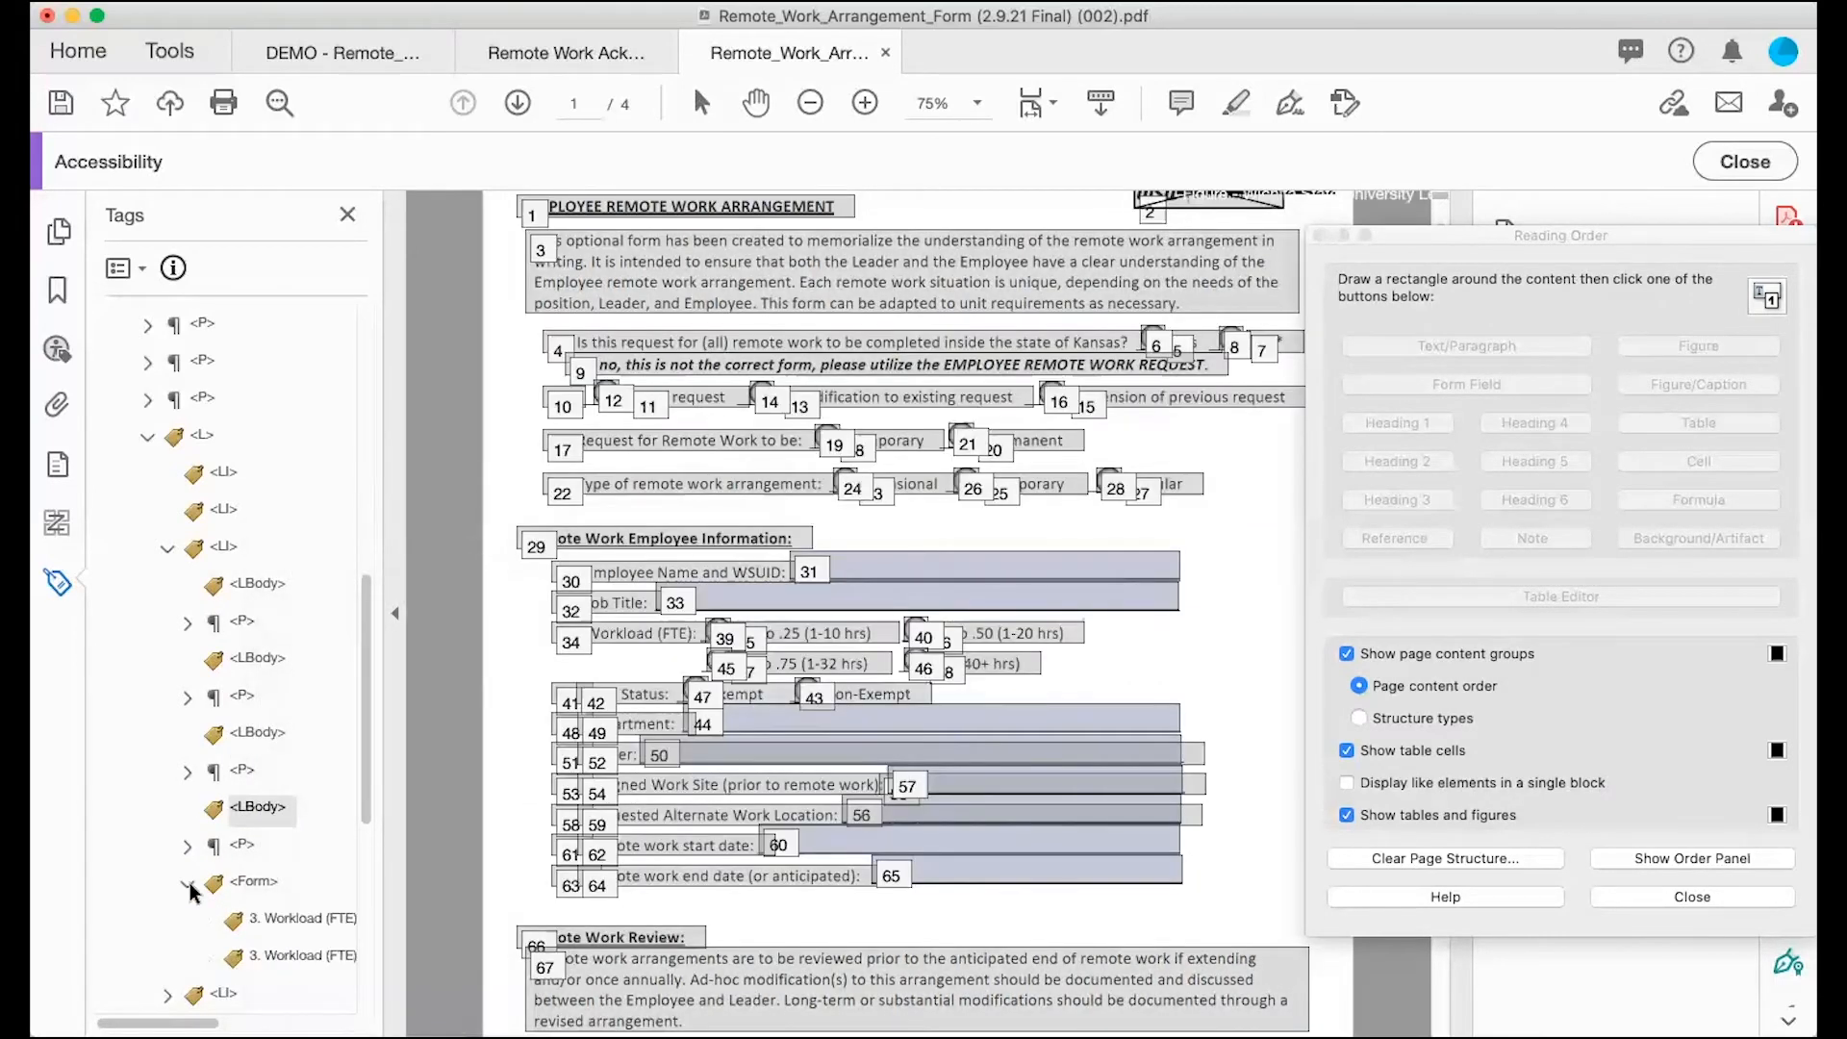
pyautogui.click(278, 923)
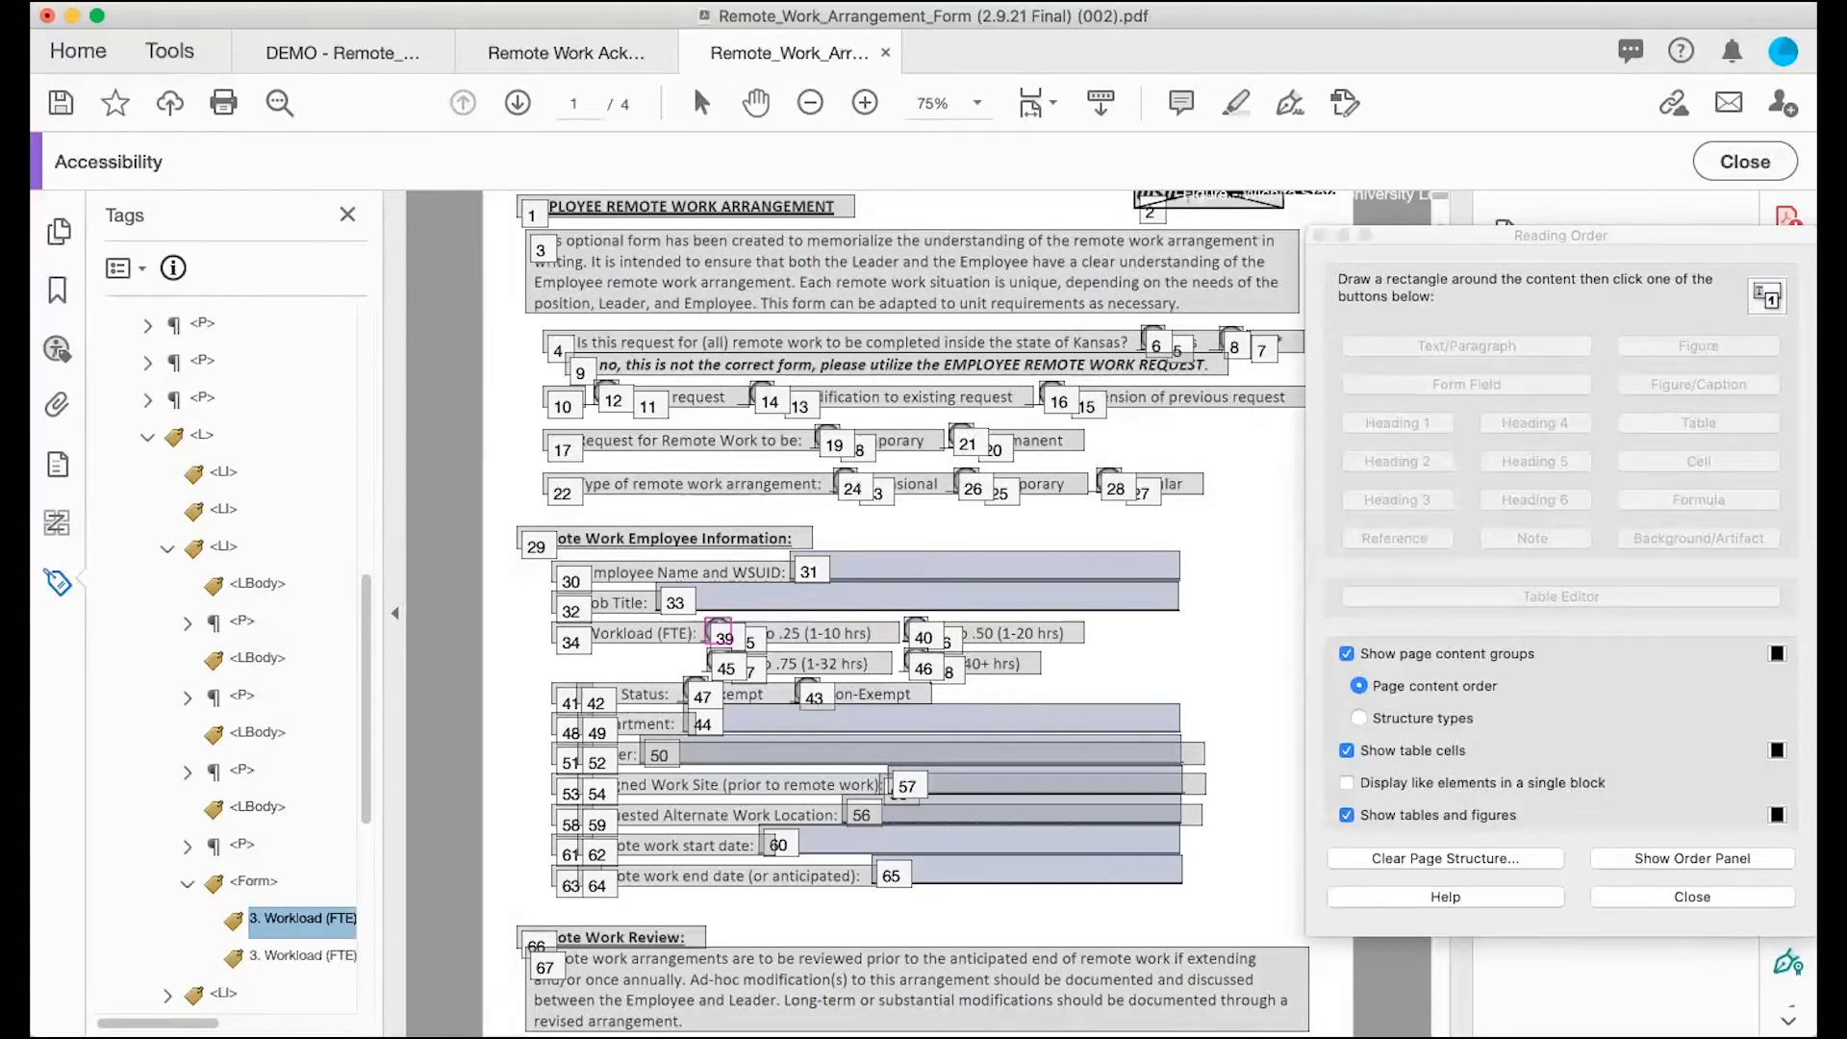
pyautogui.click(189, 886)
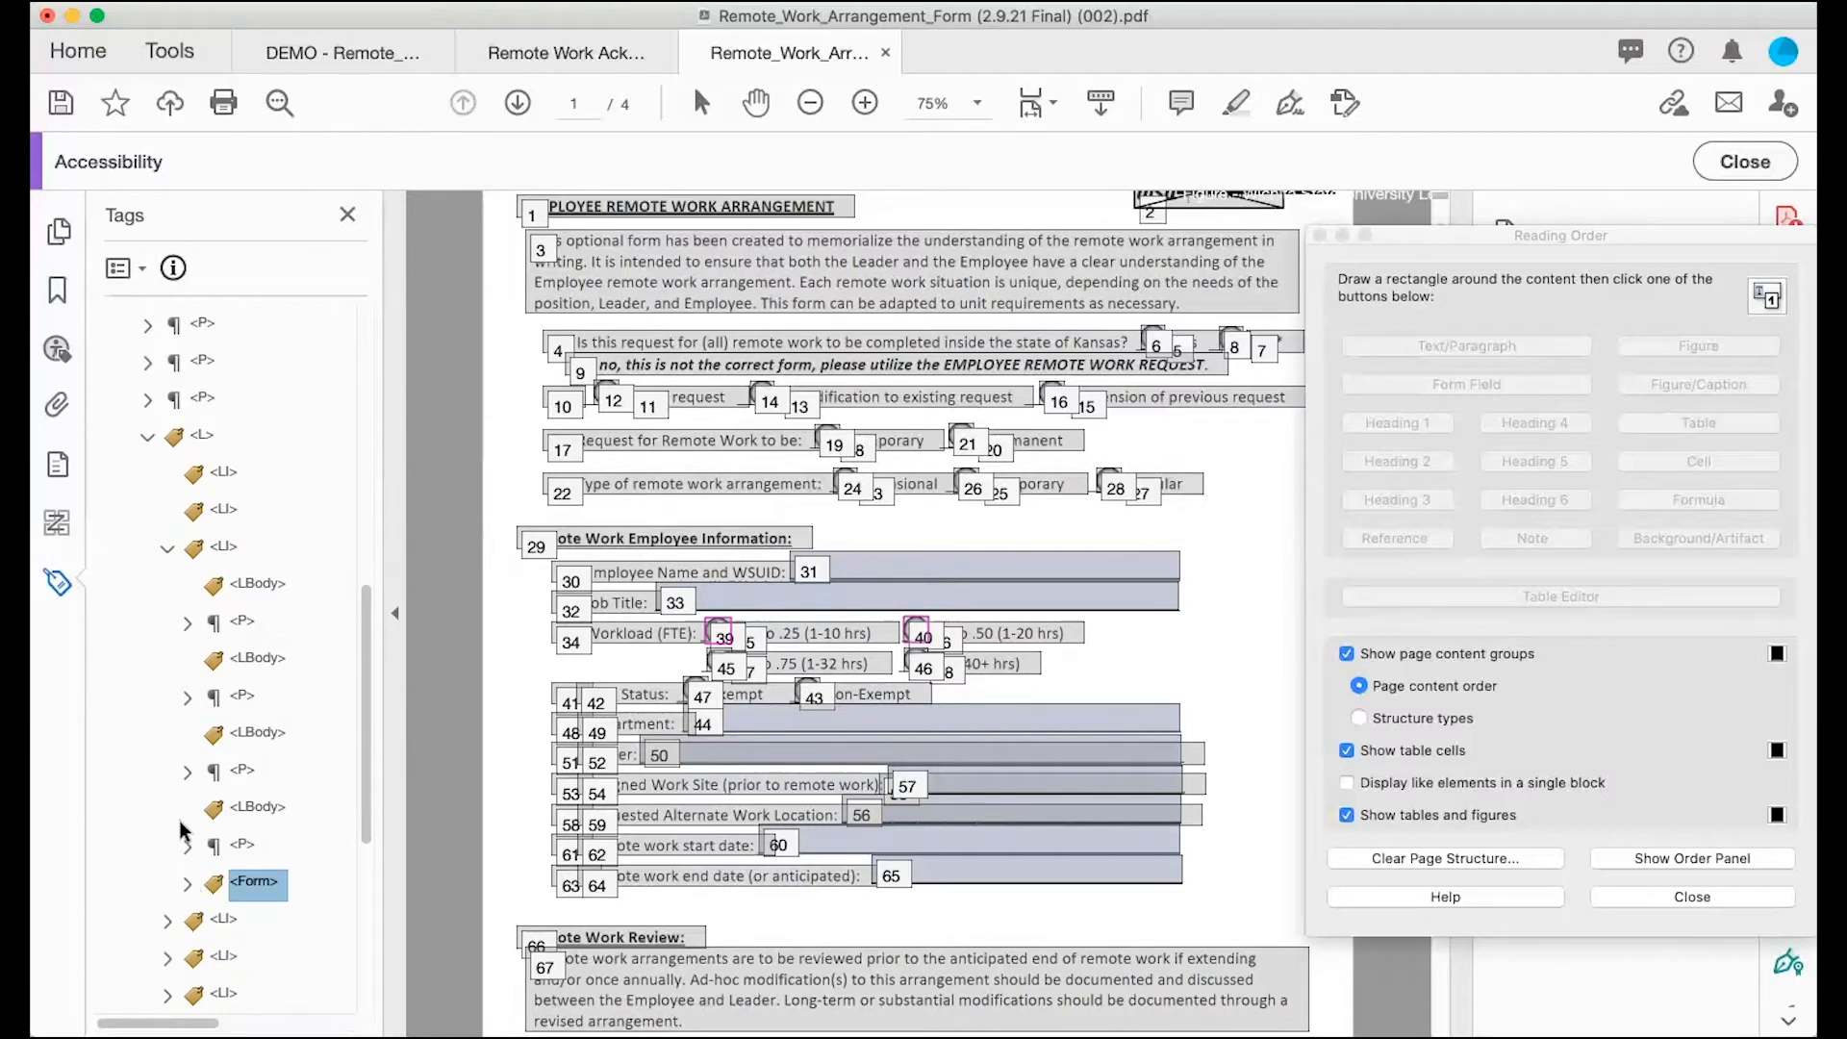
pyautogui.click(241, 623)
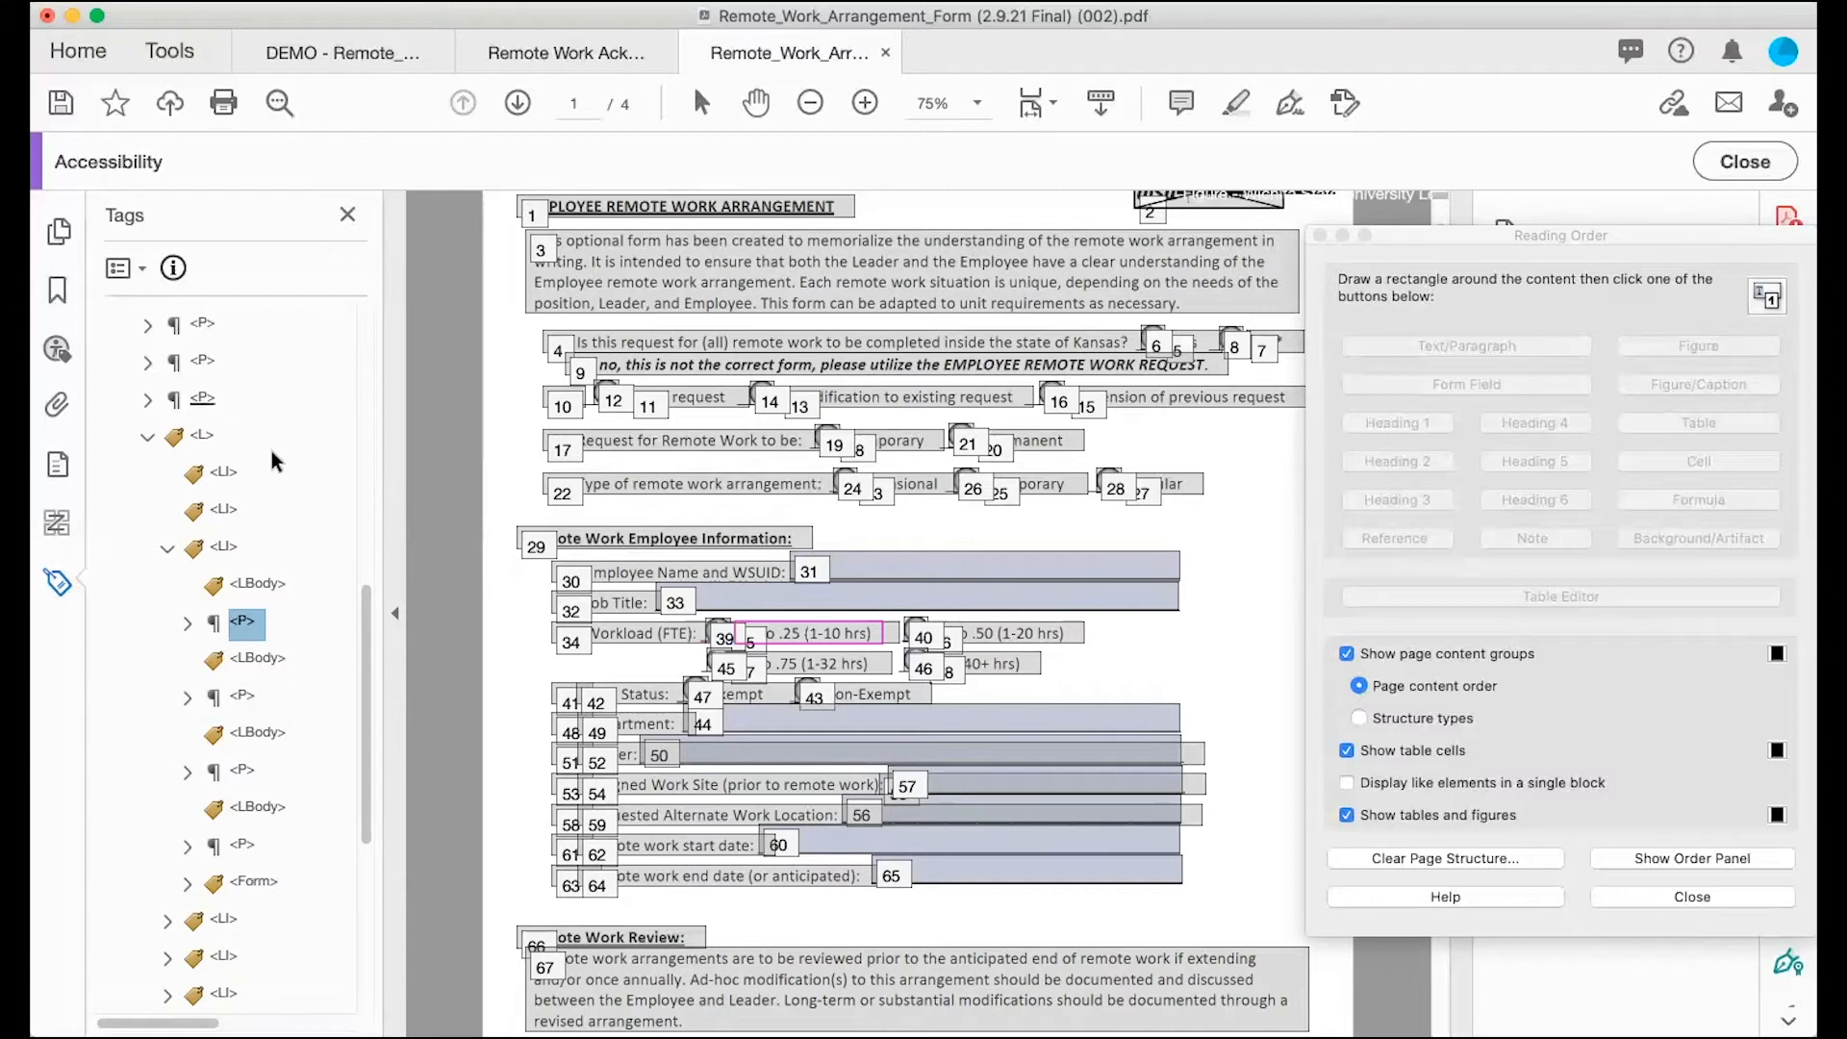
pyautogui.click(202, 398)
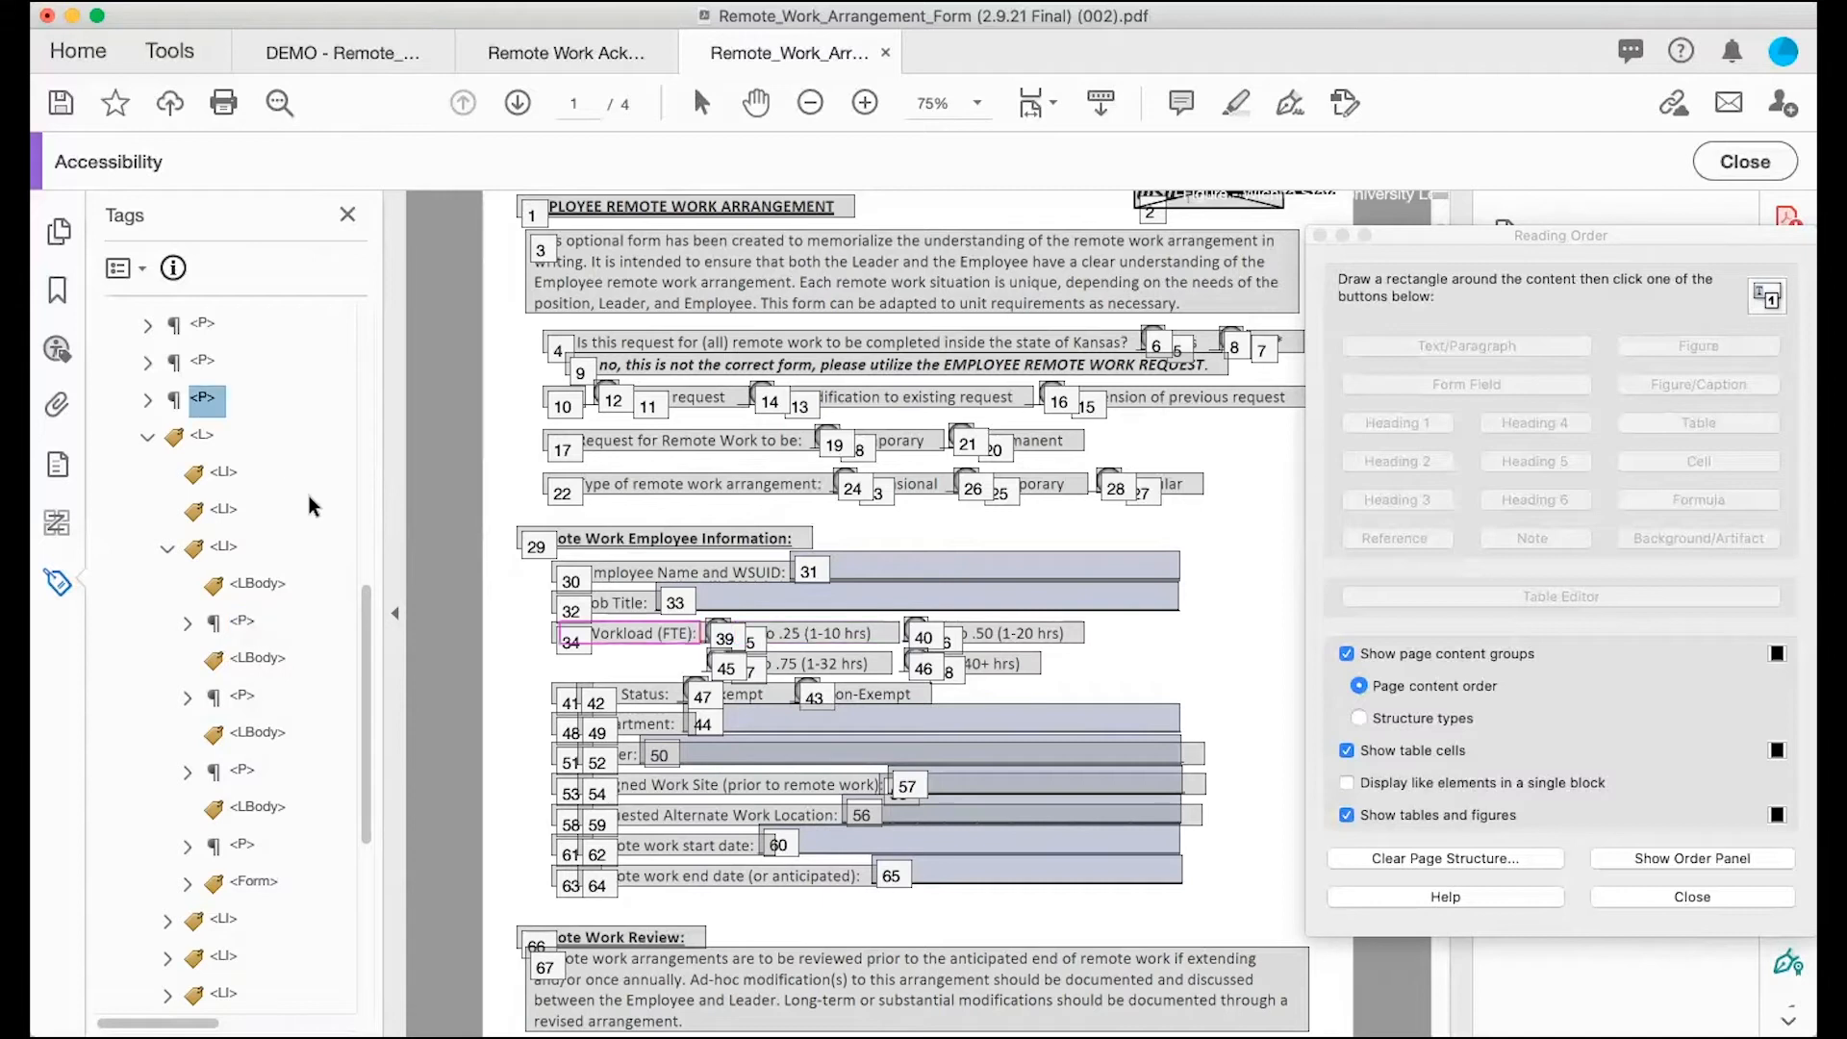
pyautogui.click(241, 624)
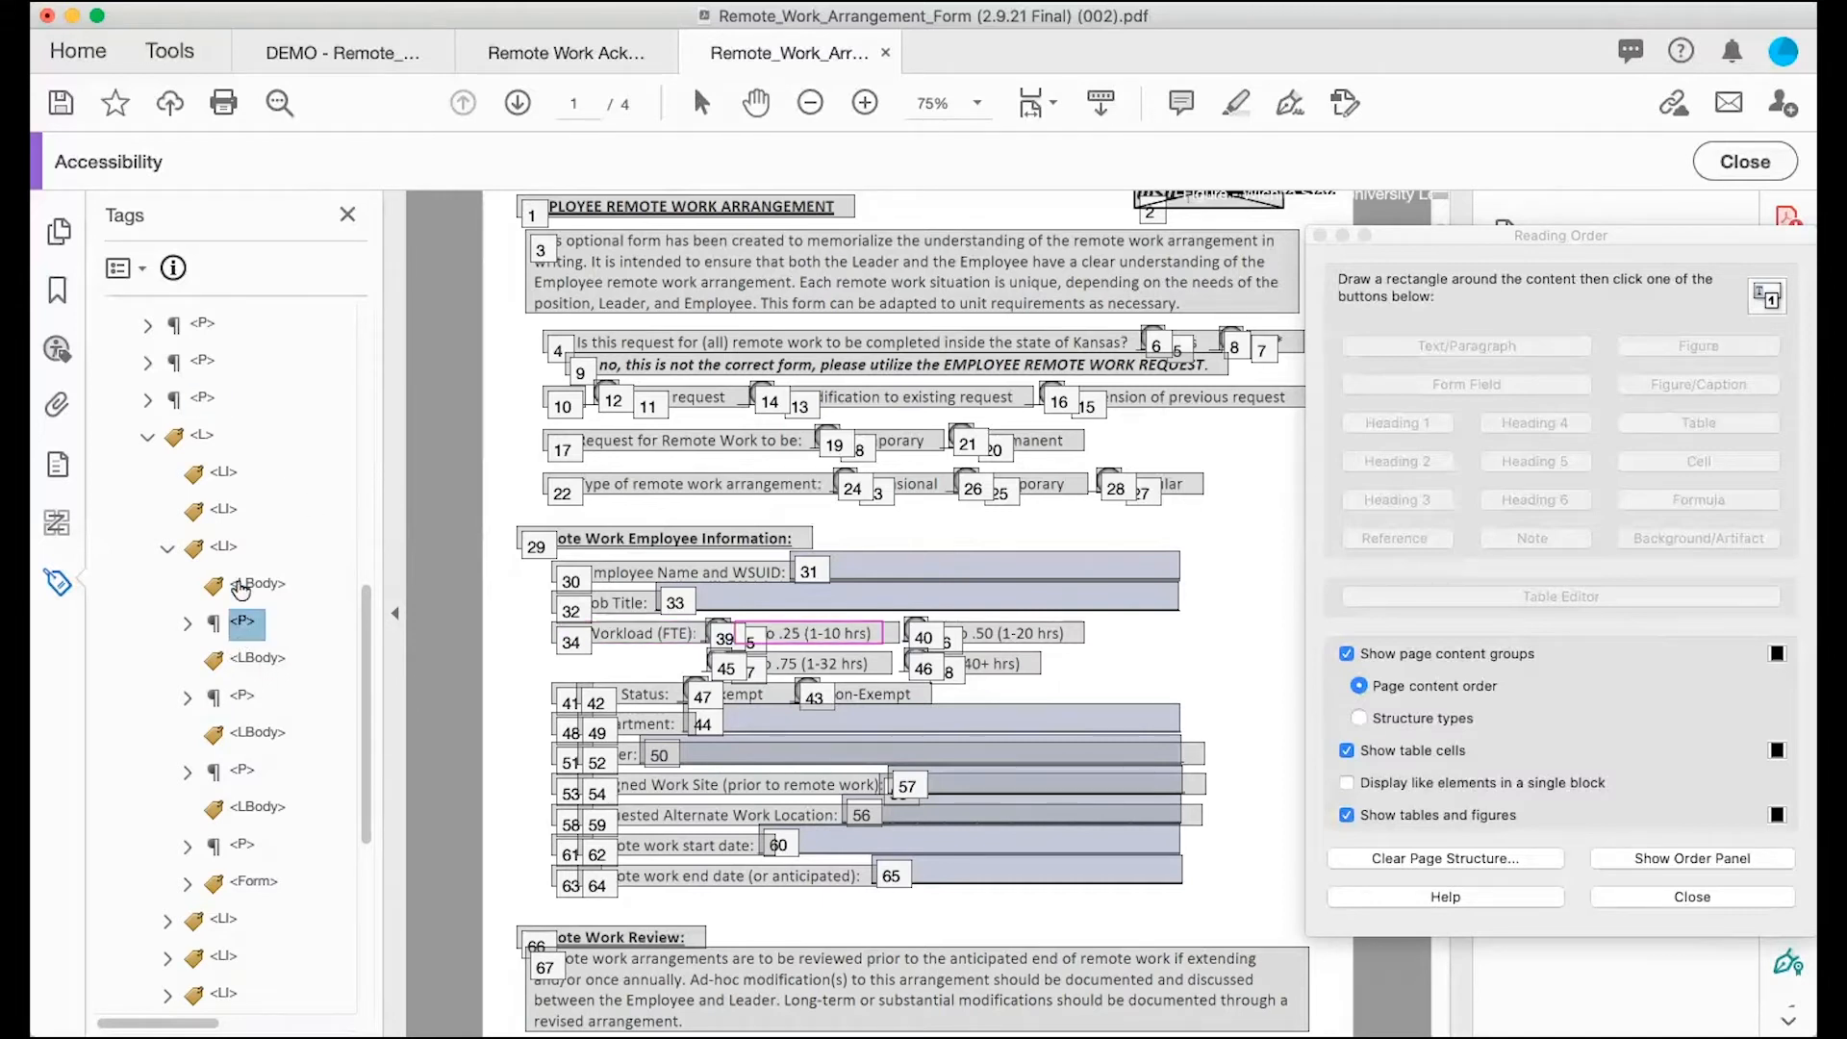
pyautogui.moveTo(240, 589); pyautogui.dragTo(151, 413)
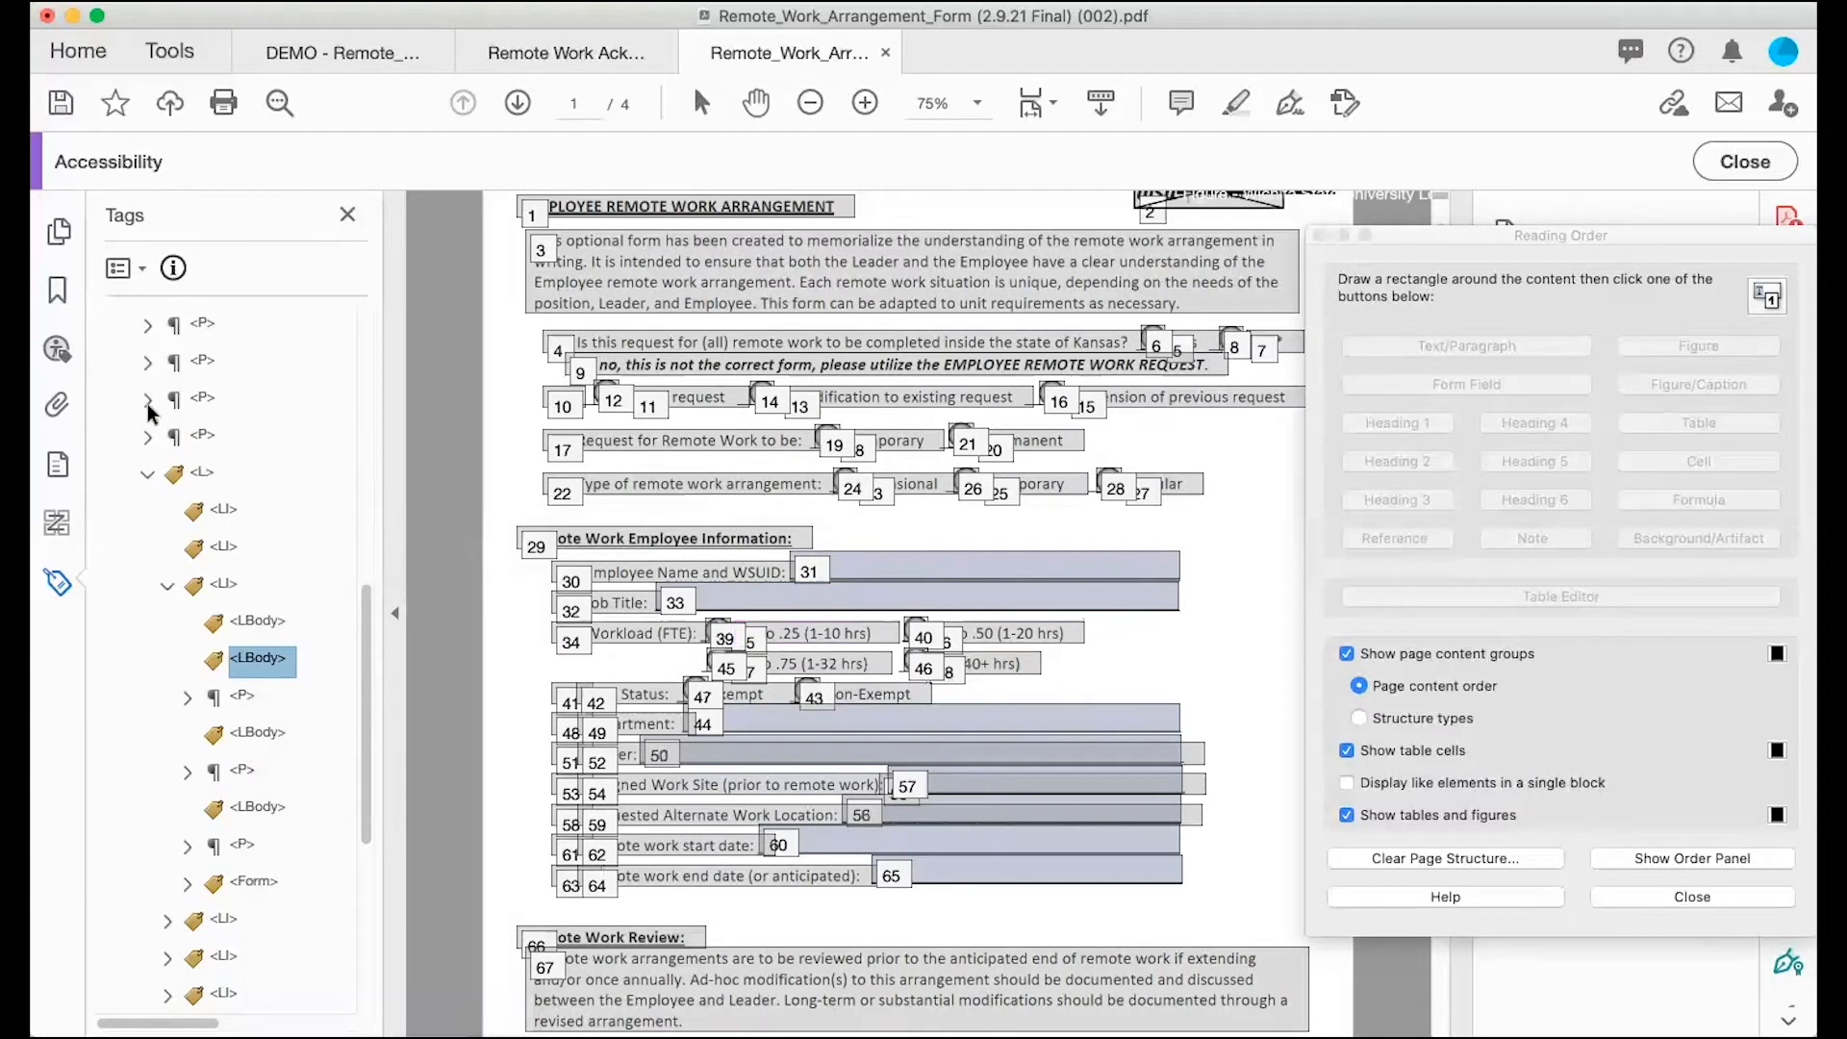
pyautogui.click(148, 400)
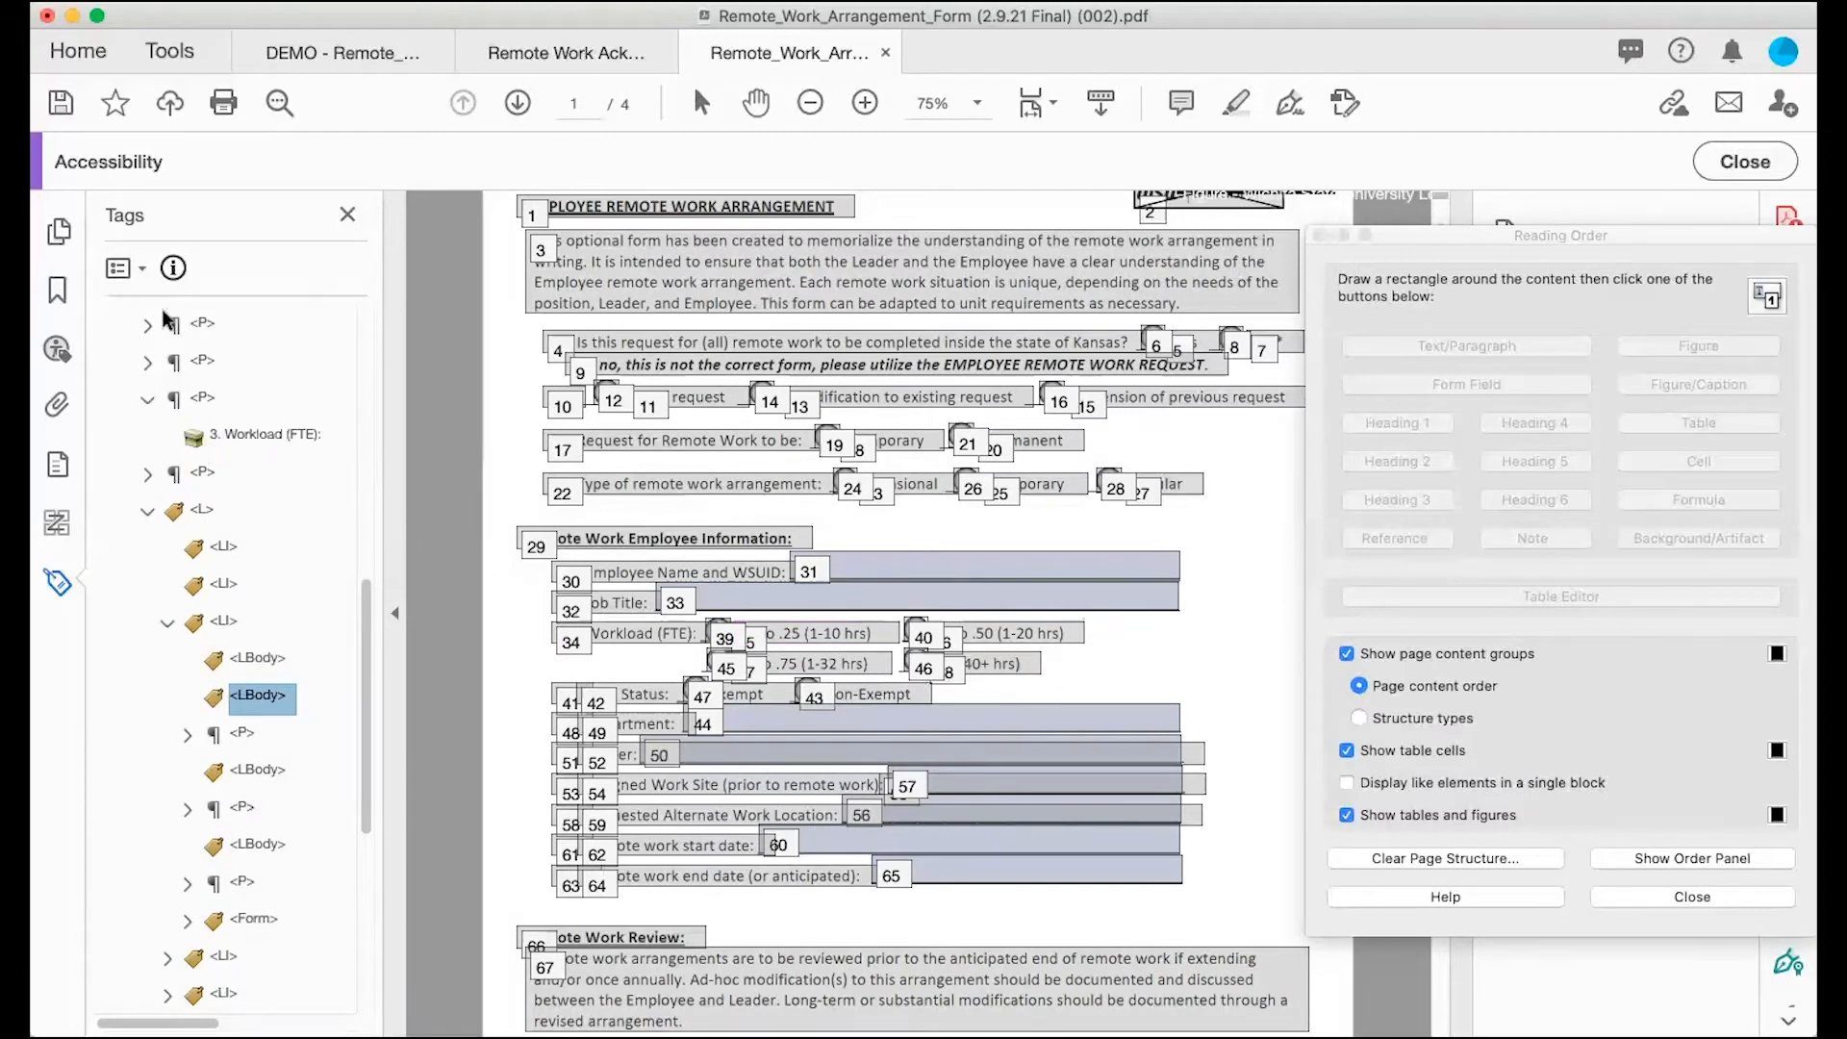
# Step: Move the "up to .50", "up to .75" and "1.0 (40+ hrs)" <P> tags in order after the "up to .25" paragraph and expand all four
pyautogui.click(240, 736)
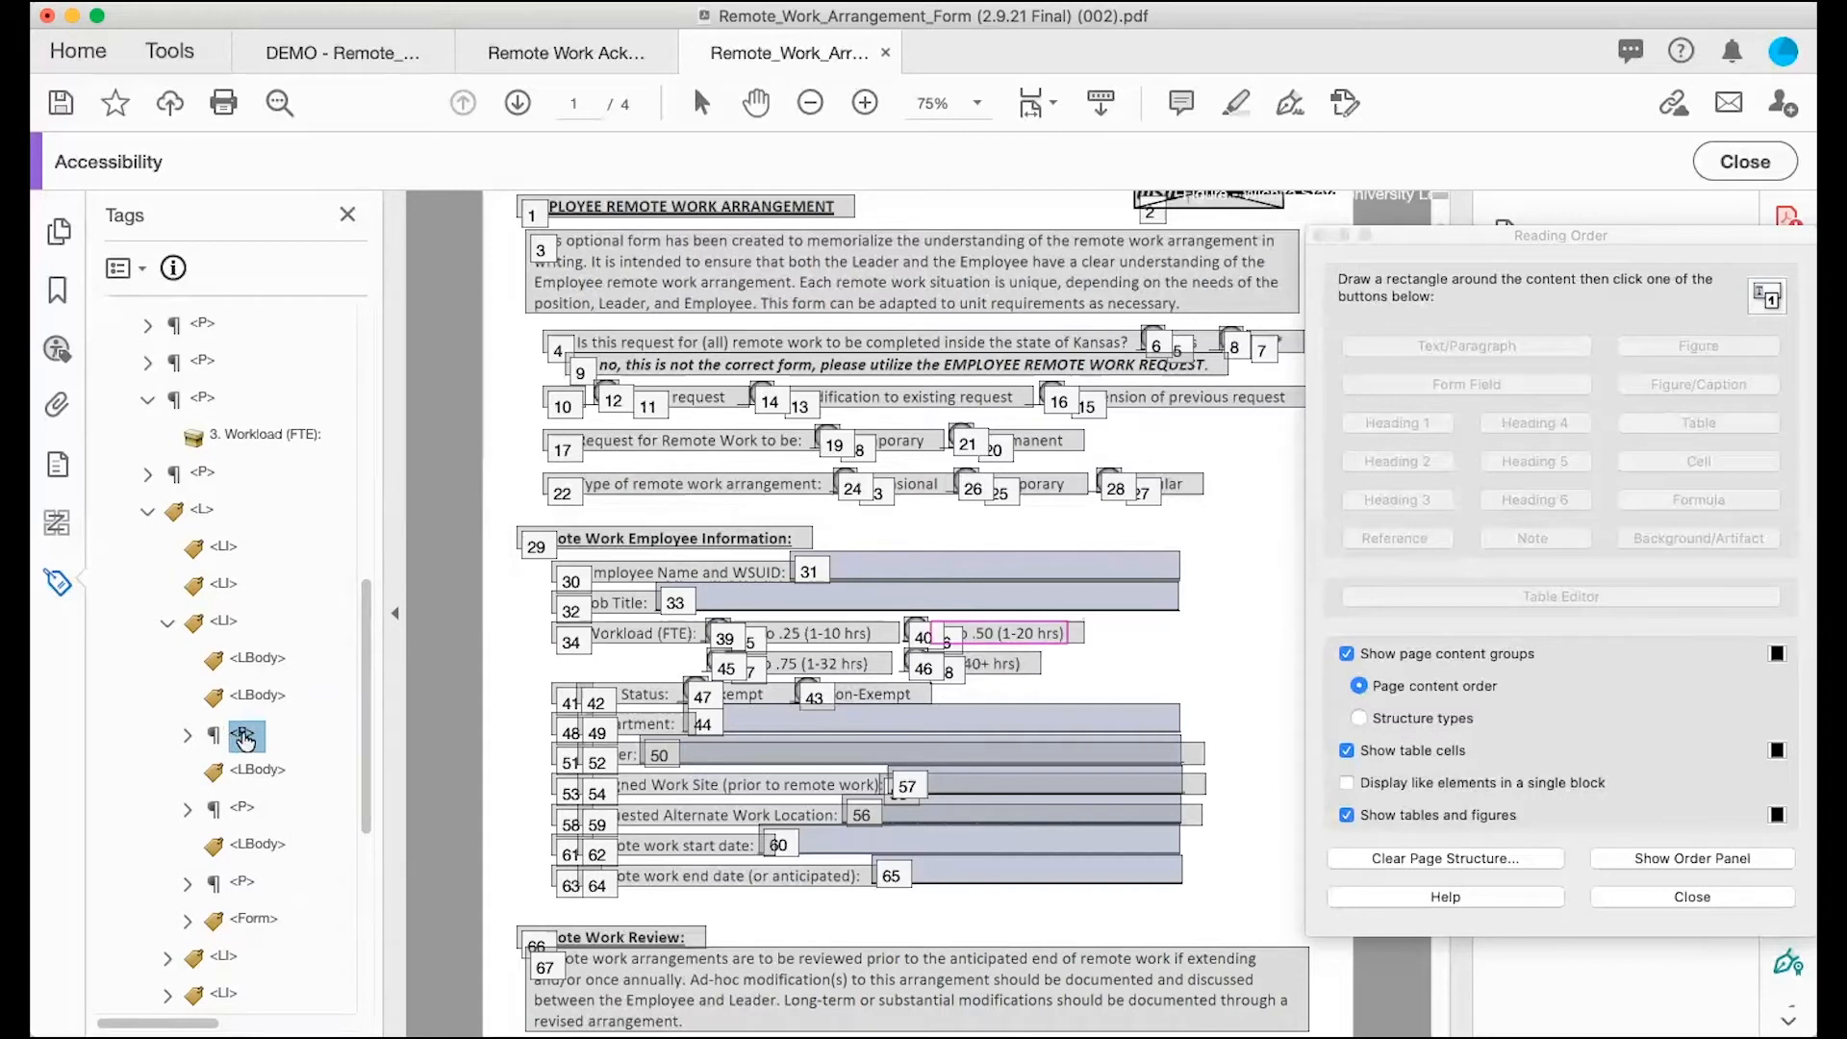
pyautogui.moveTo(246, 739); pyautogui.dragTo(193, 496)
pyautogui.click(244, 809)
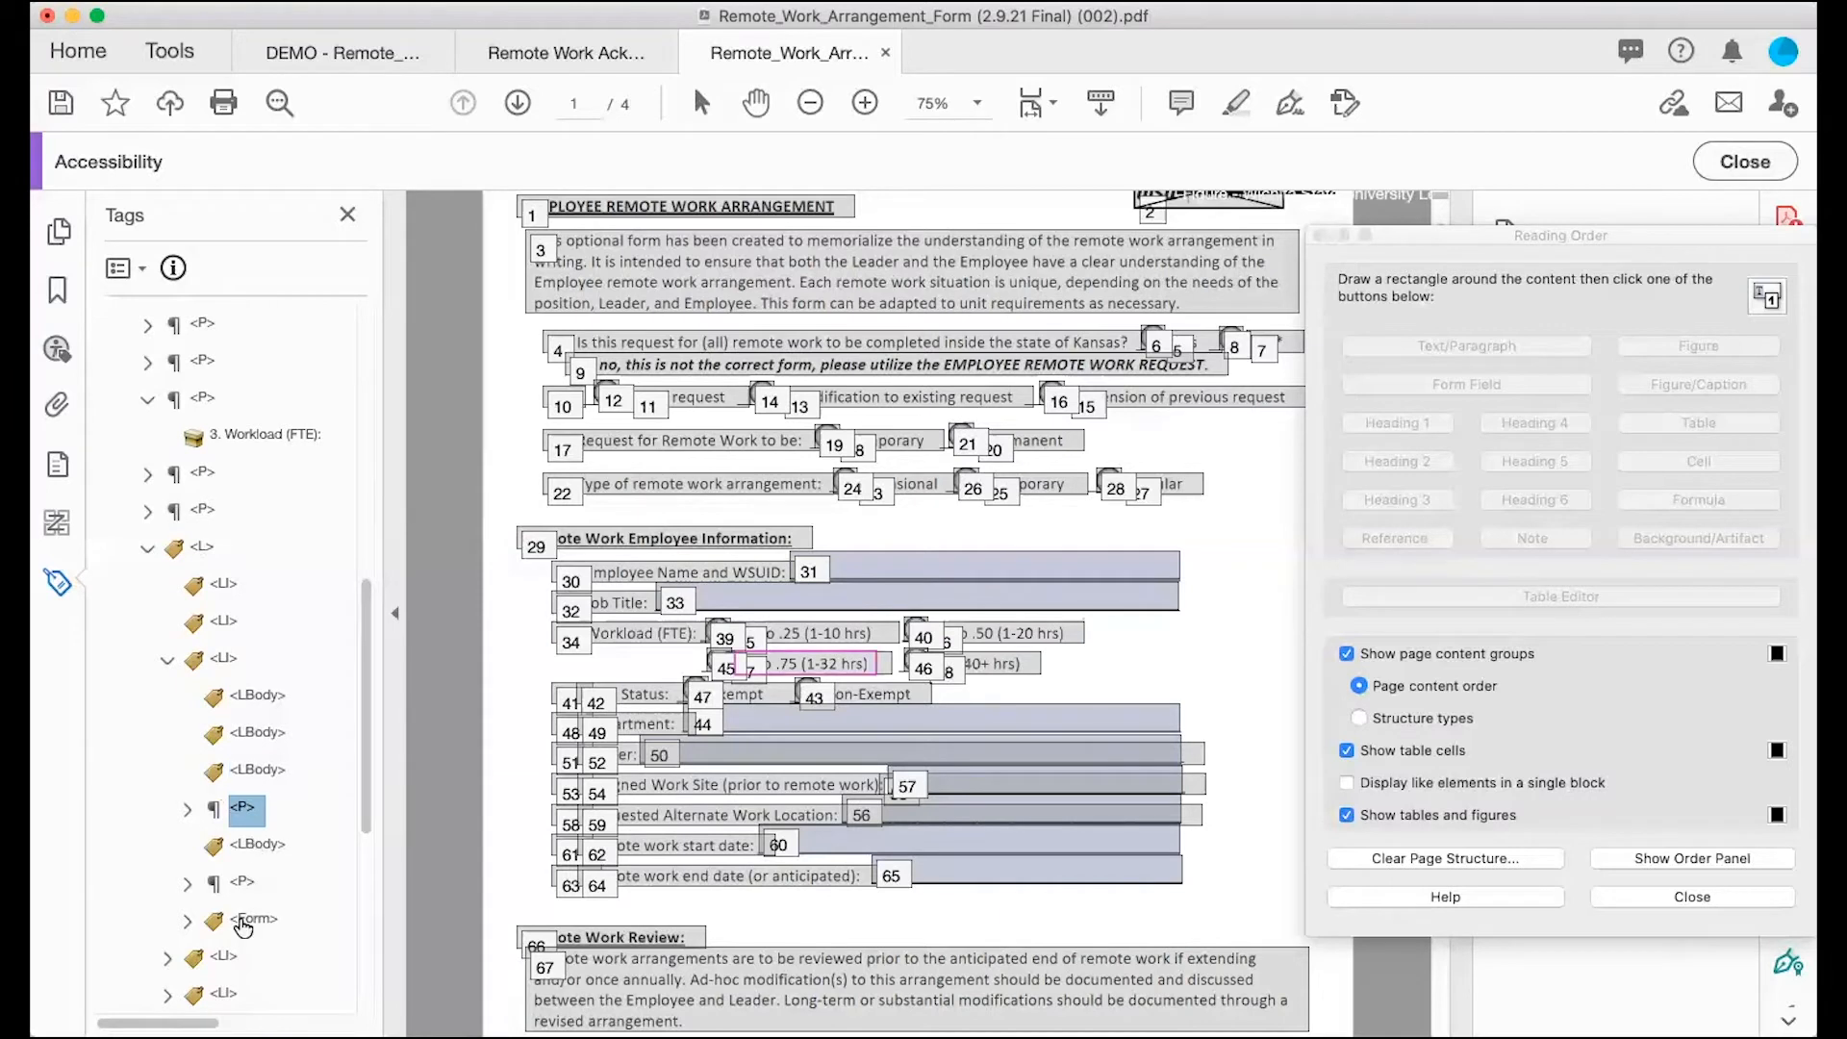
pyautogui.moveTo(245, 809); pyautogui.dragTo(205, 539)
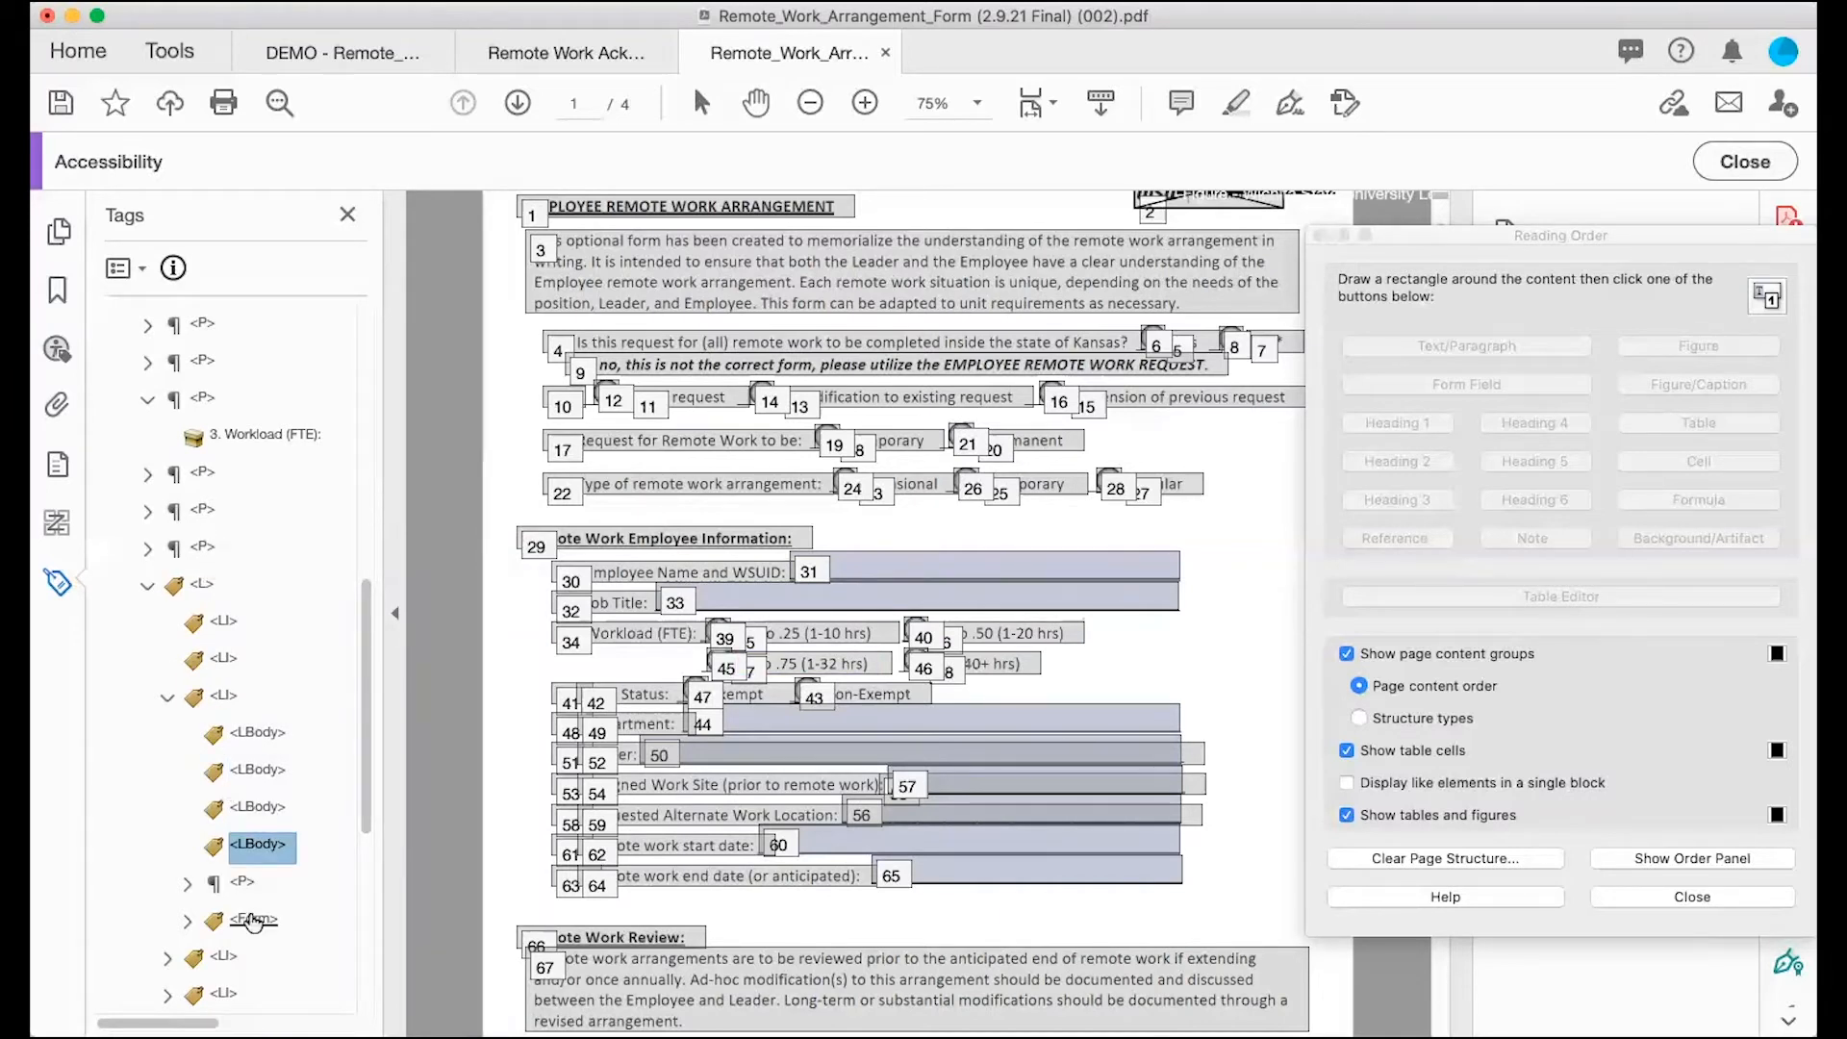
pyautogui.click(236, 884)
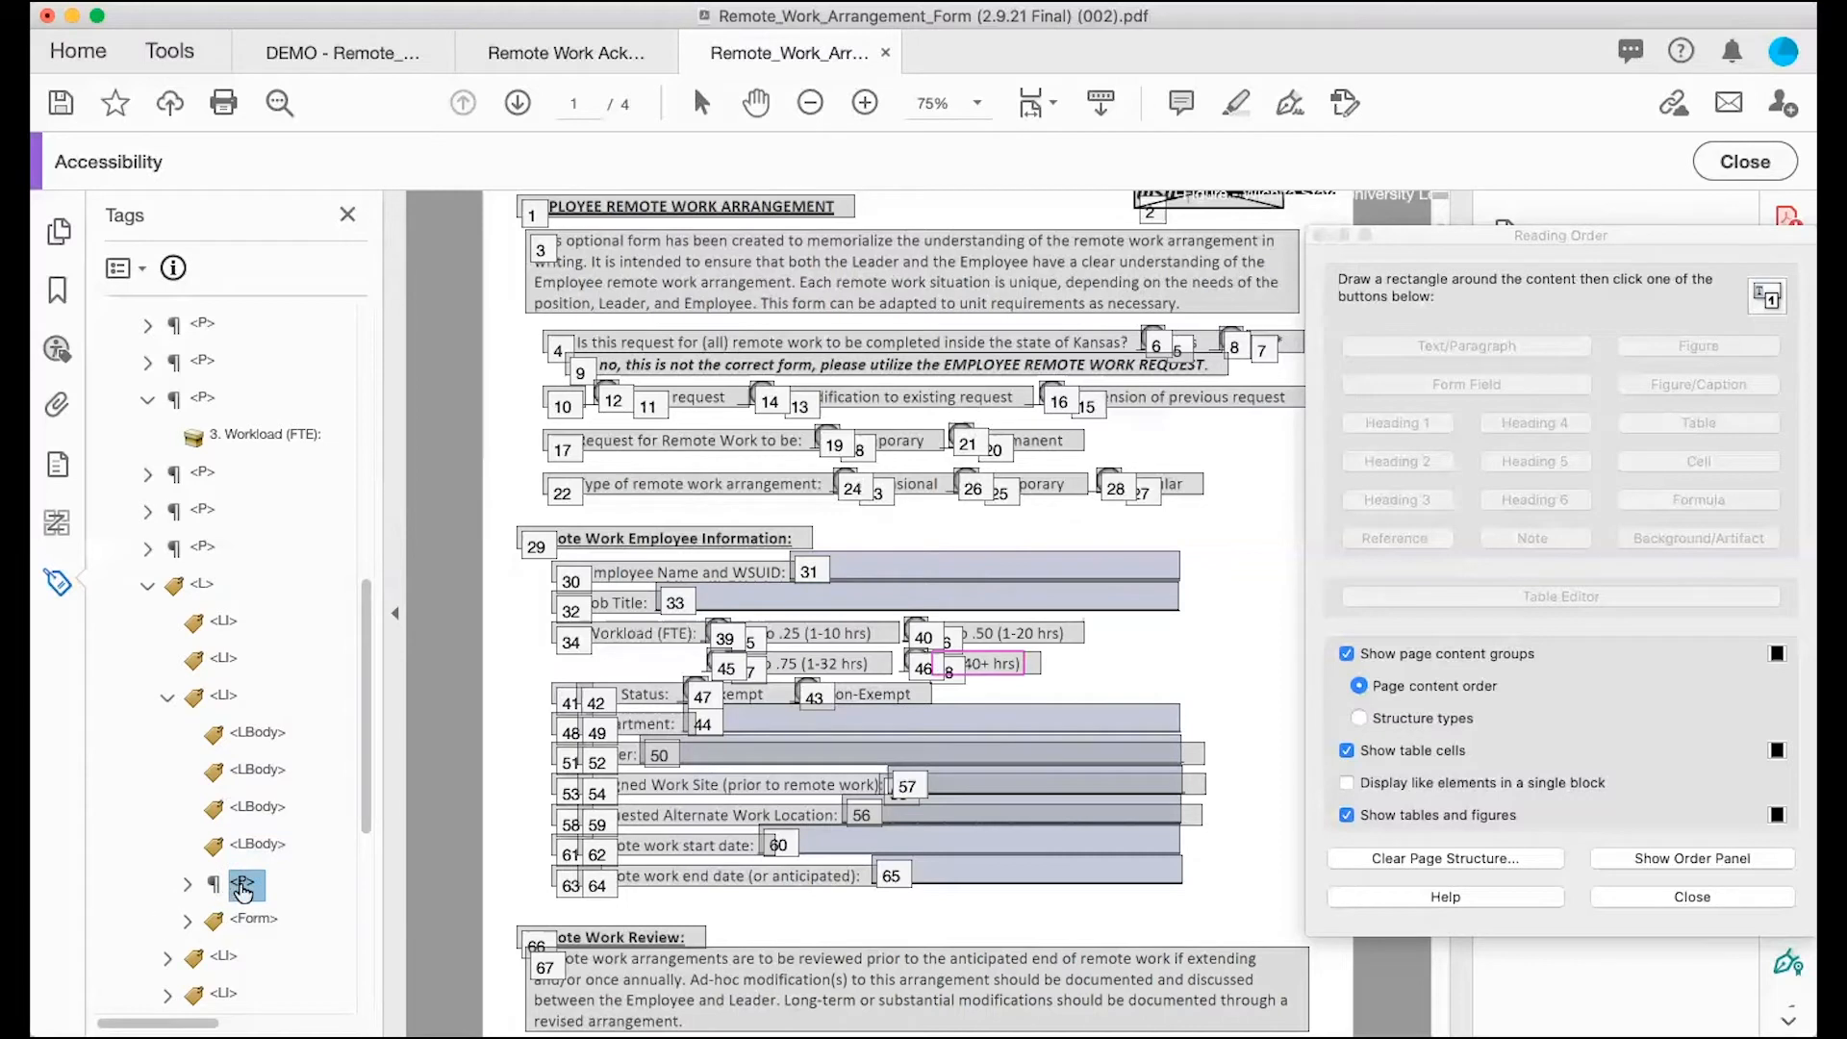
pyautogui.moveTo(242, 893); pyautogui.dragTo(197, 571)
pyautogui.click(147, 474)
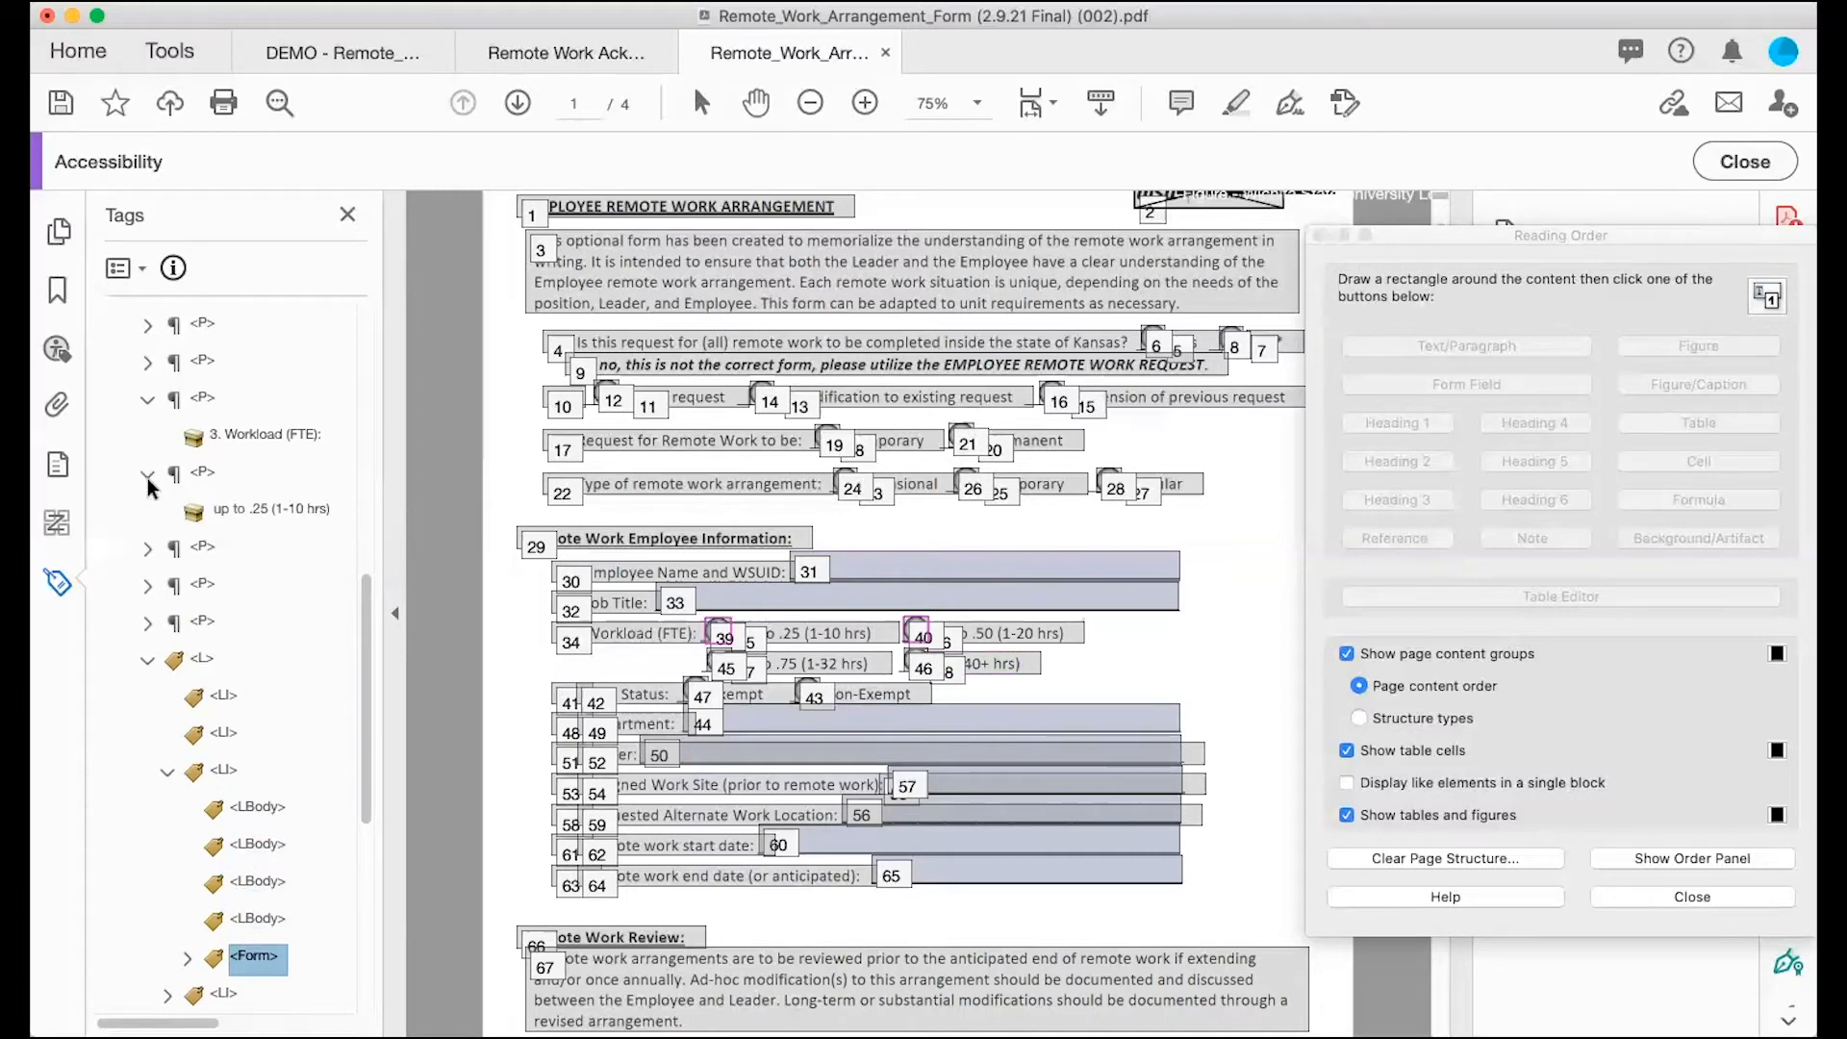
pyautogui.click(140, 544)
pyautogui.click(141, 618)
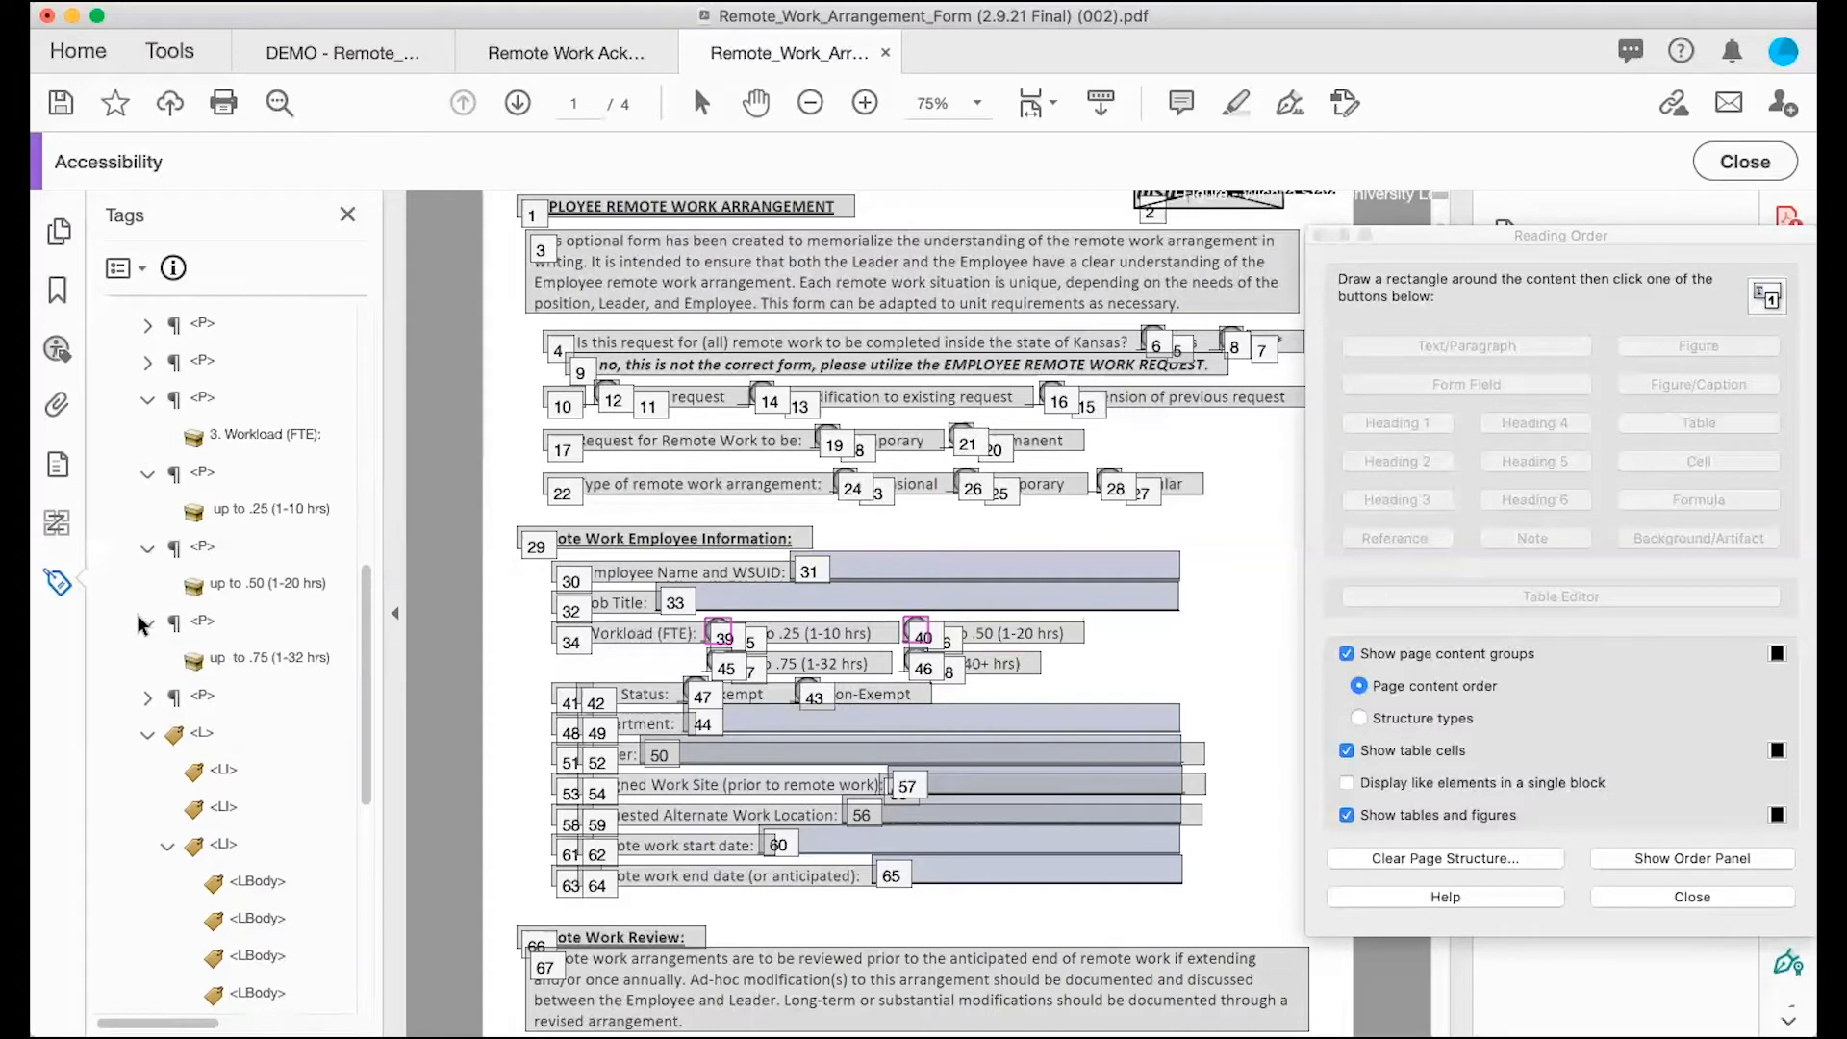
pyautogui.click(139, 695)
# Step: Move the <Form> tag holding the two workload fields from the list item into the "up to .25 (1-10 hrs)" paragraph, below its text
pyautogui.scroll(-3, 113, 729)
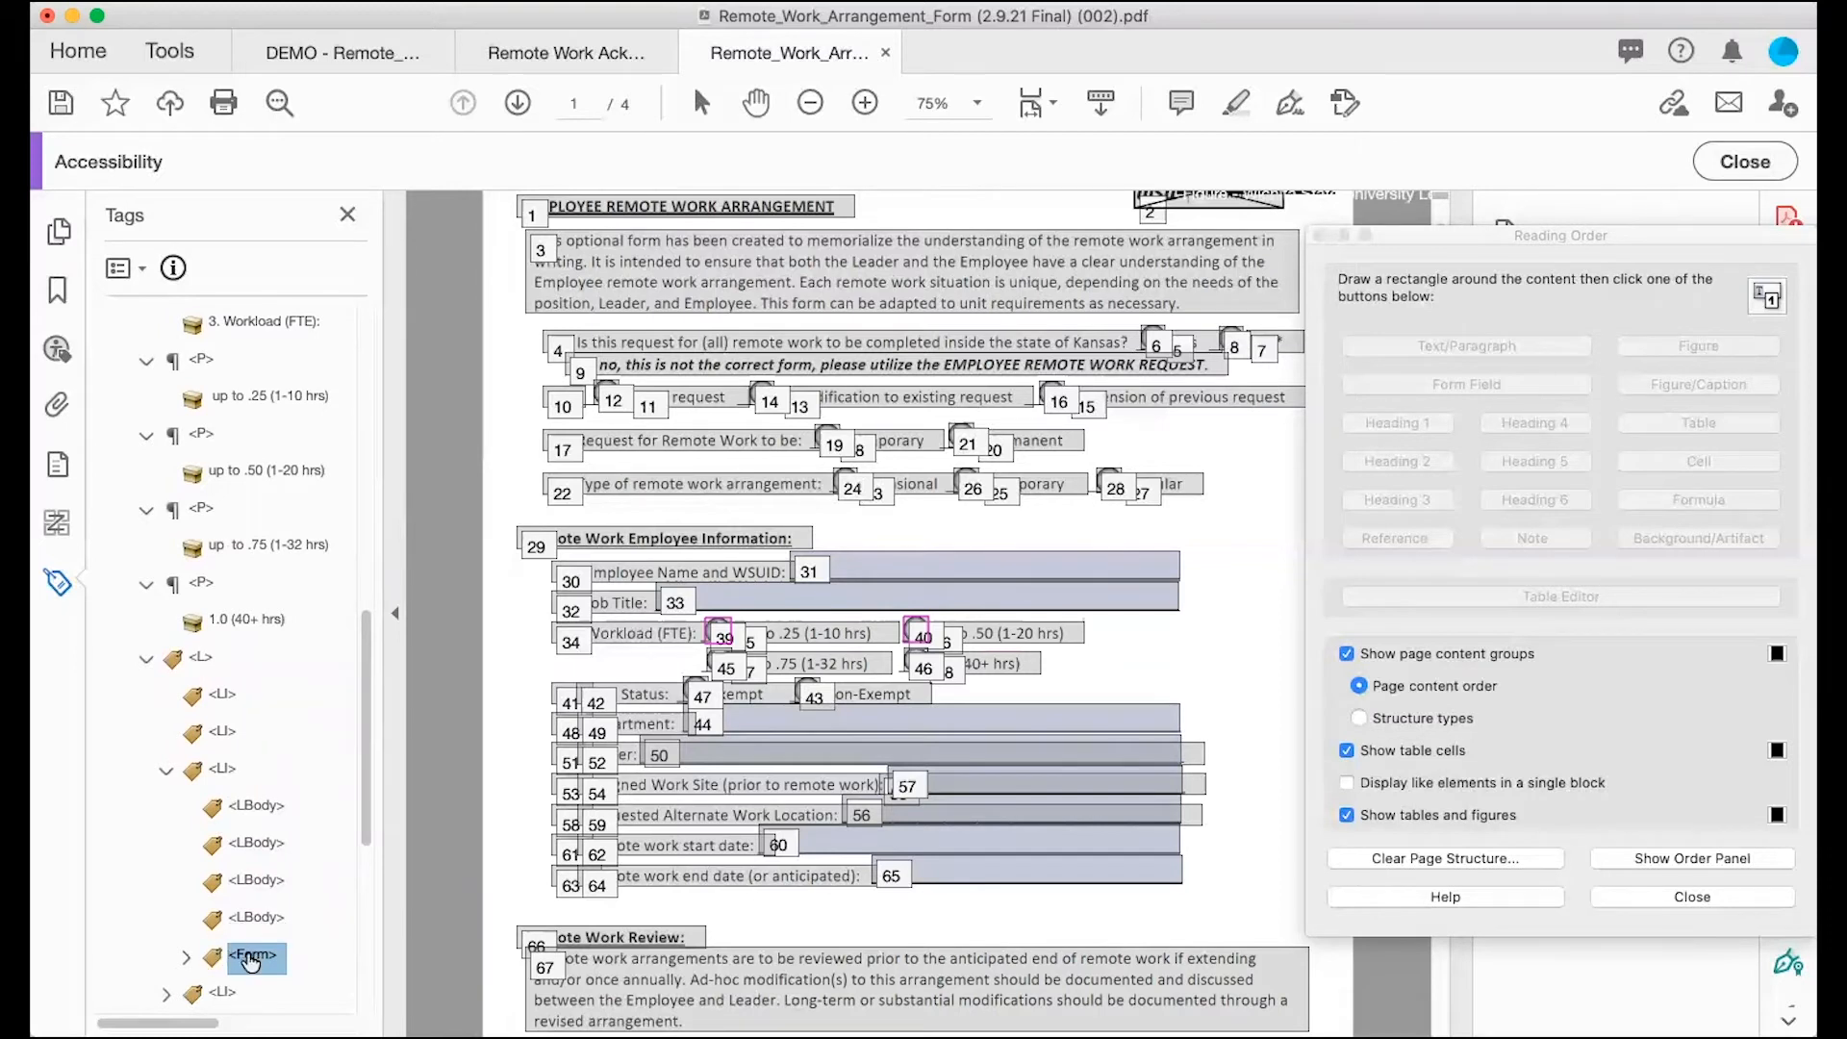
pyautogui.click(184, 958)
pyautogui.scroll(-2, 248, 960)
pyautogui.scroll(2, 248, 960)
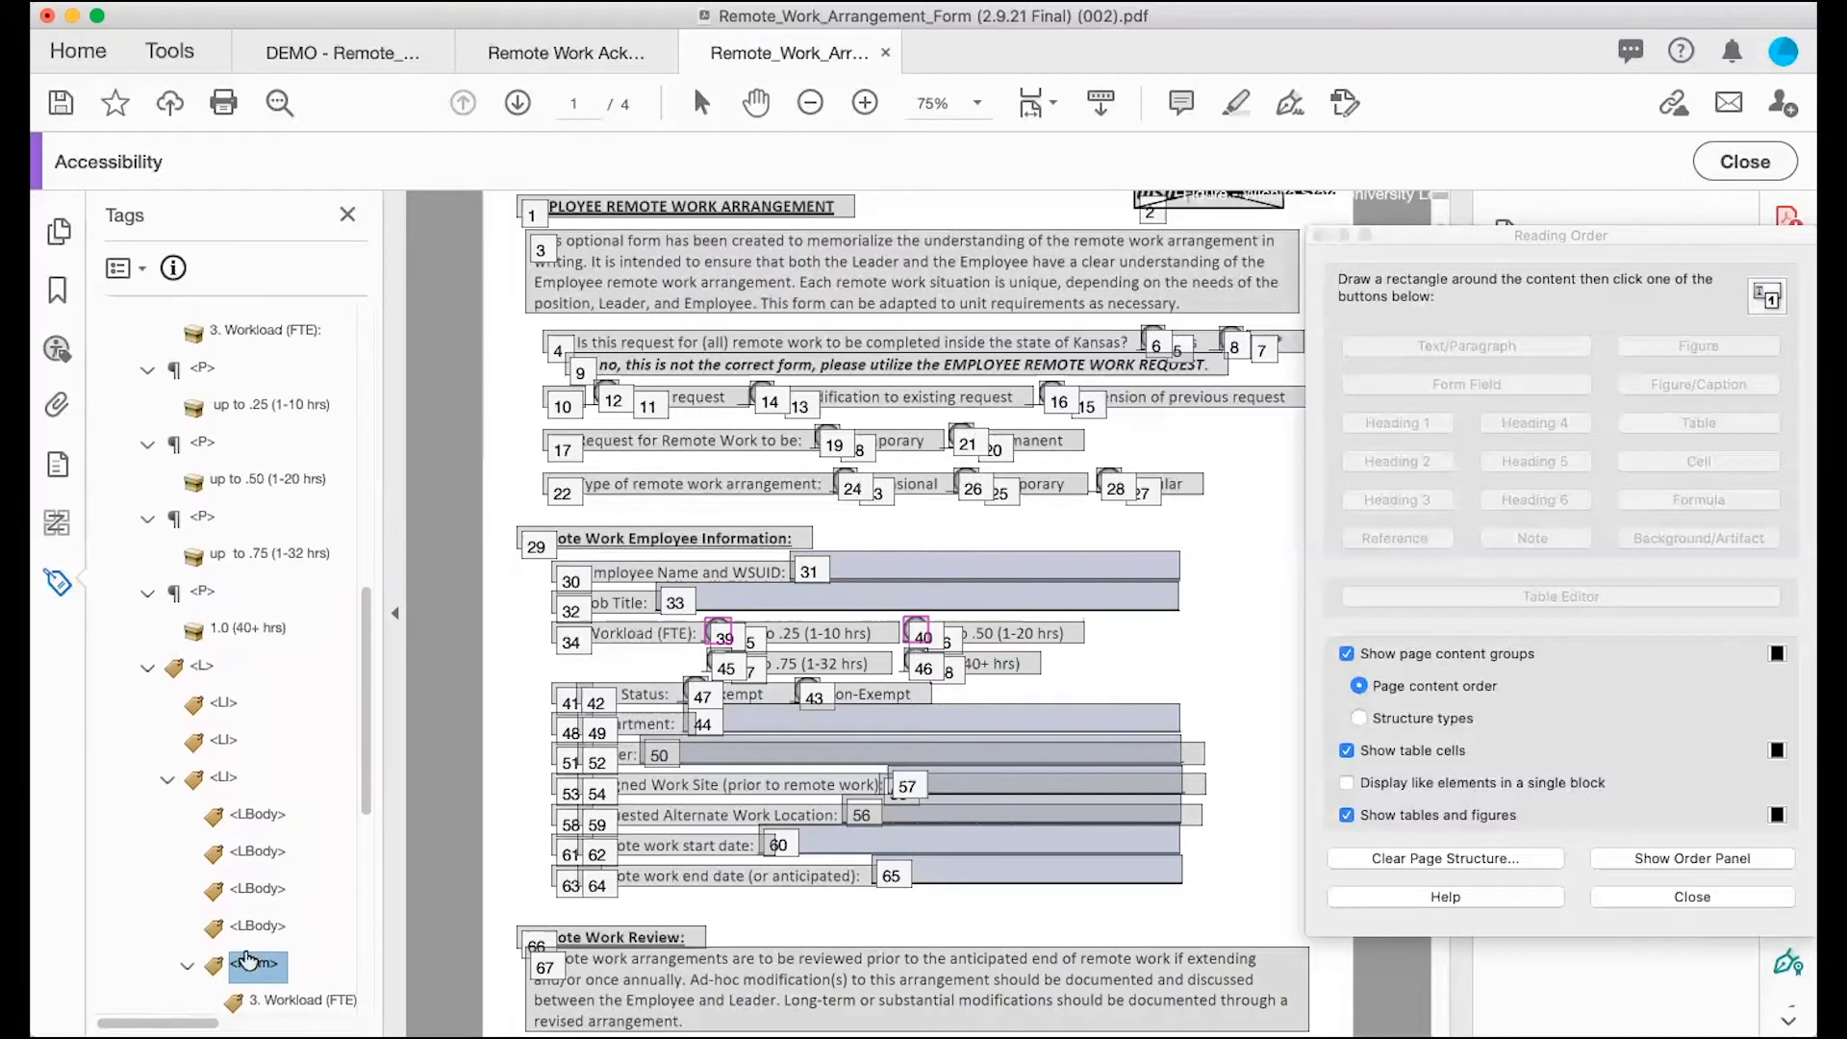
pyautogui.scroll(1, 248, 960)
pyautogui.scroll(-1, 249, 960)
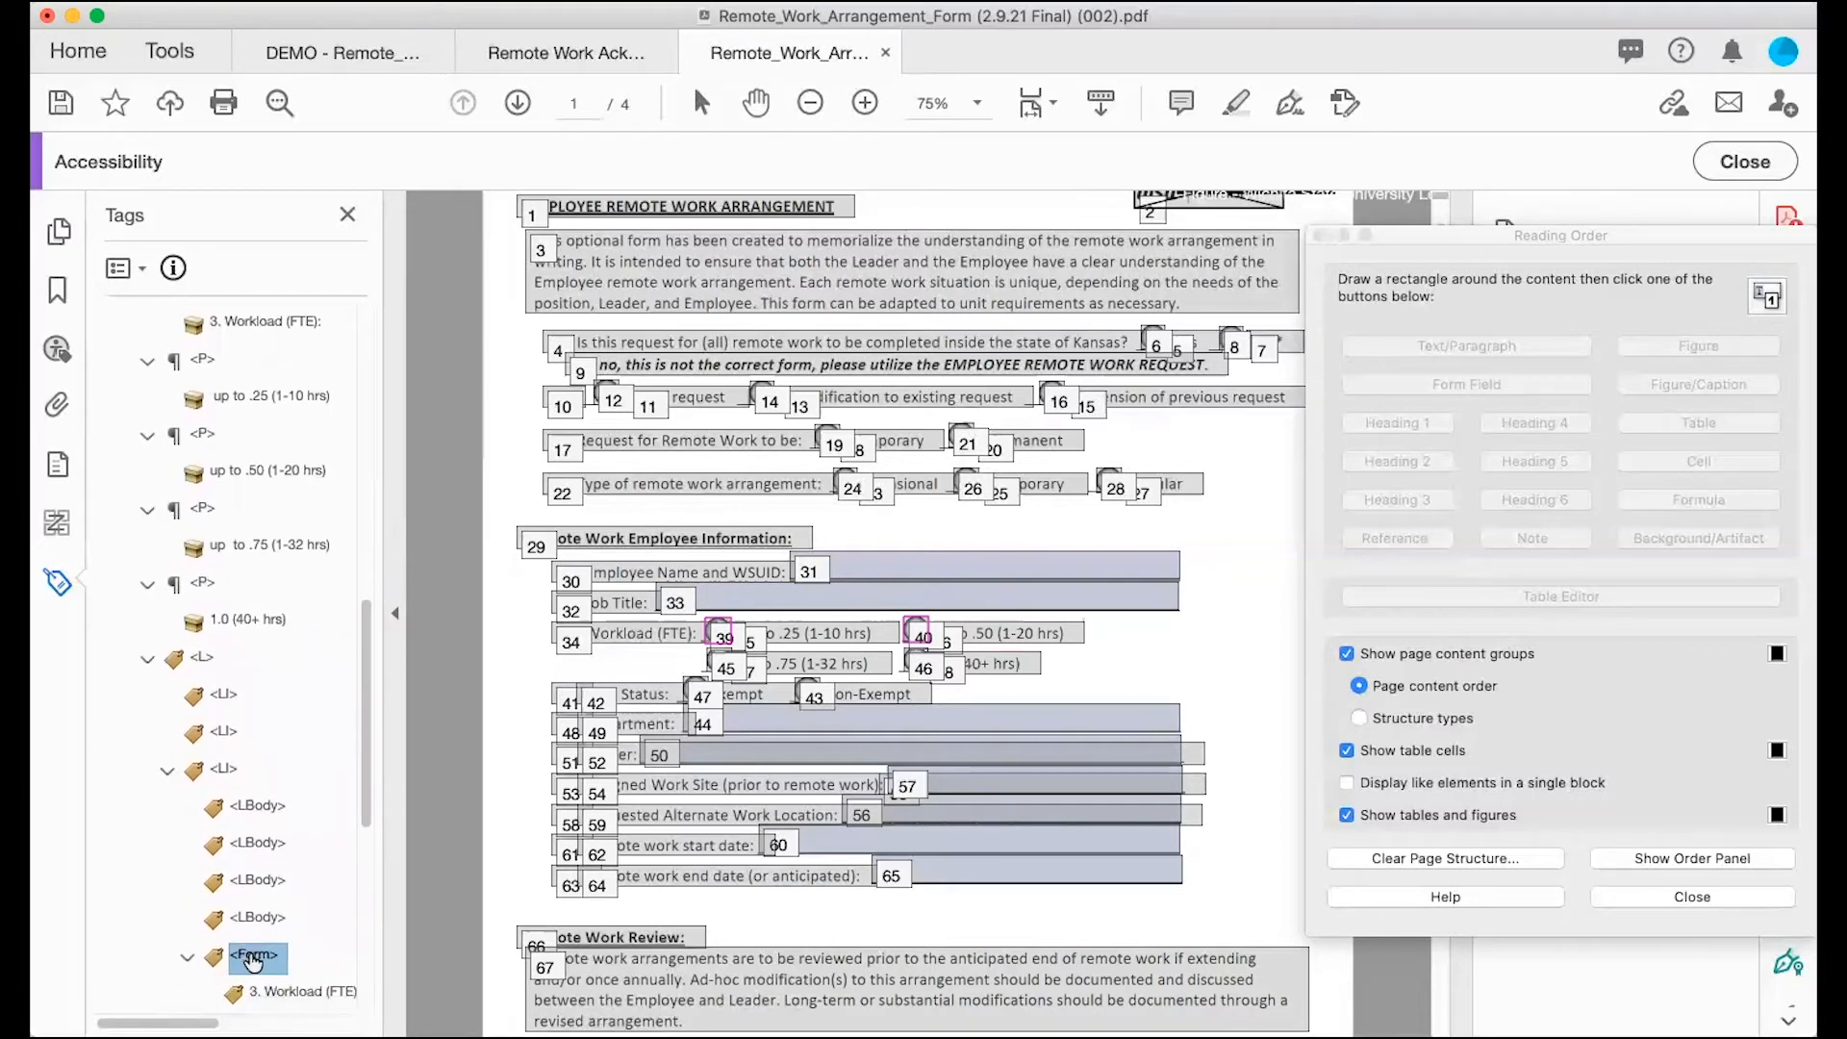
pyautogui.moveTo(252, 961); pyautogui.dragTo(262, 412)
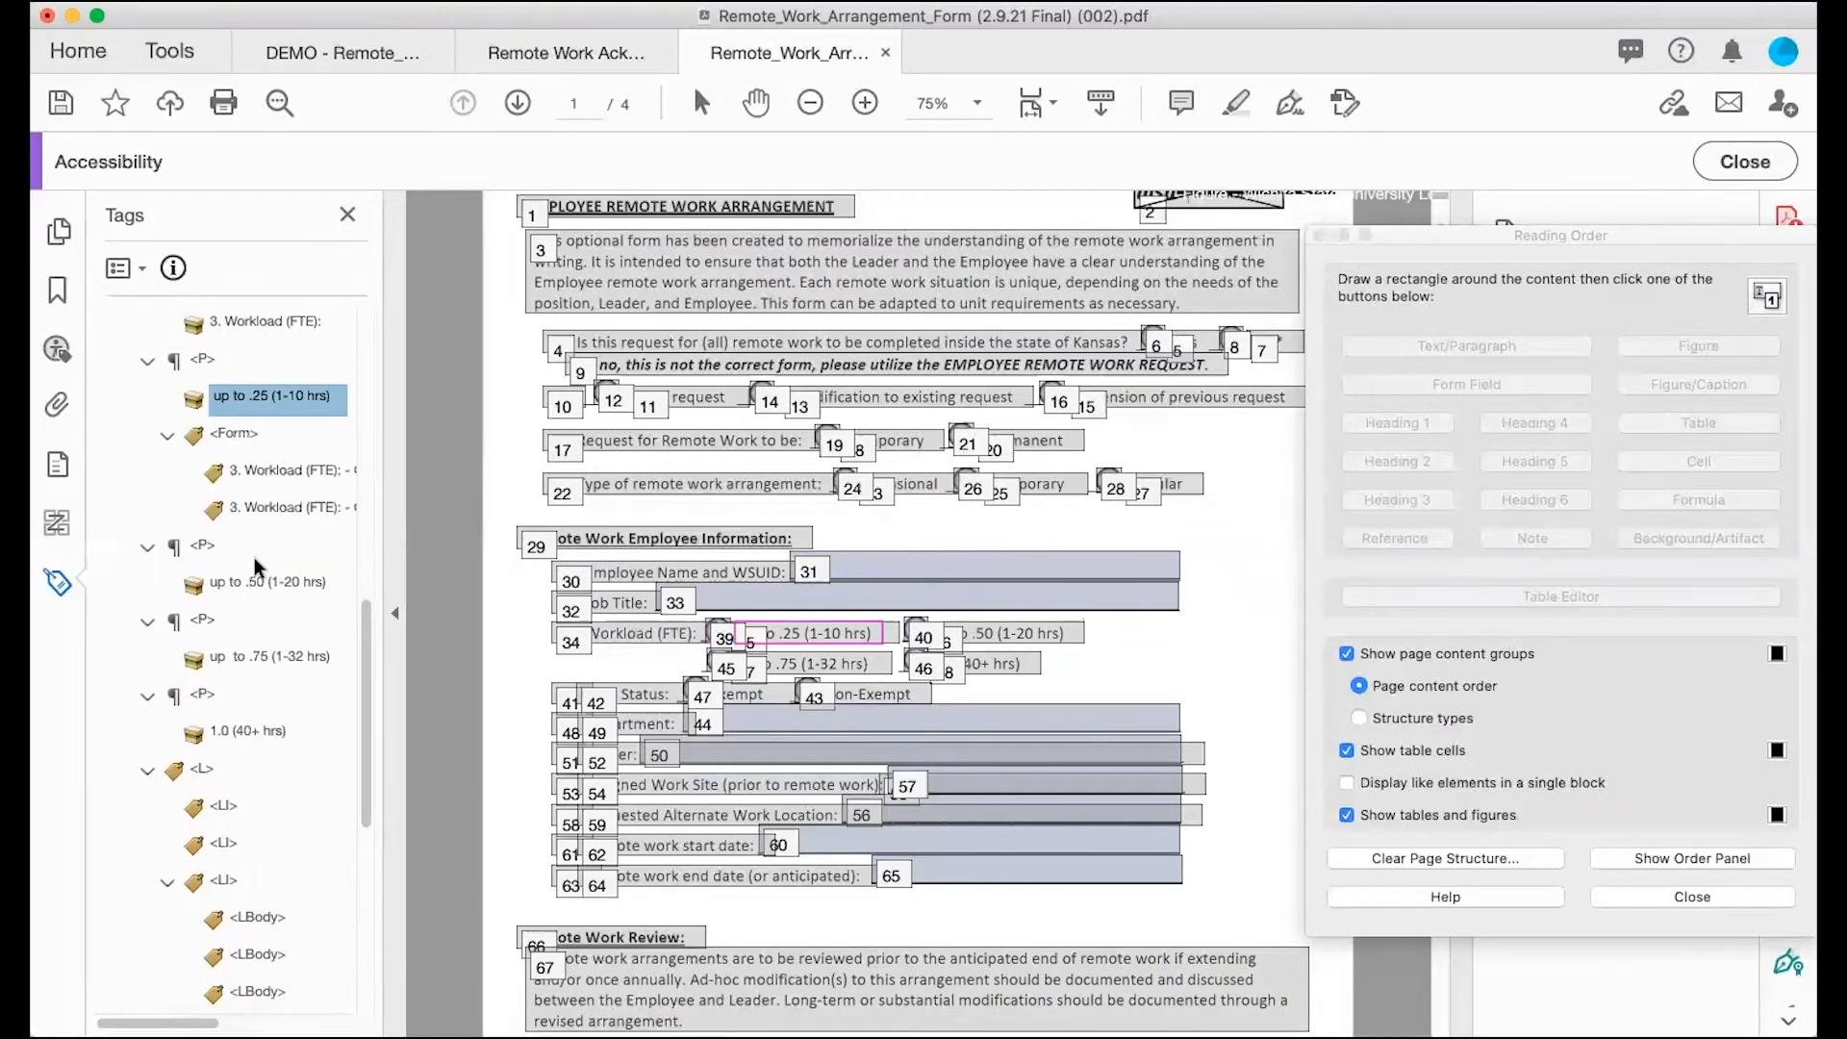
# Step: Check which workload checkbox each field in the moved <Form> tag belongs to
pyautogui.press('Down')
pyautogui.press('Down')
pyautogui.press('Up')
pyautogui.press('Up')
pyautogui.press('Down')
pyautogui.press('Down')
pyautogui.press('Down')
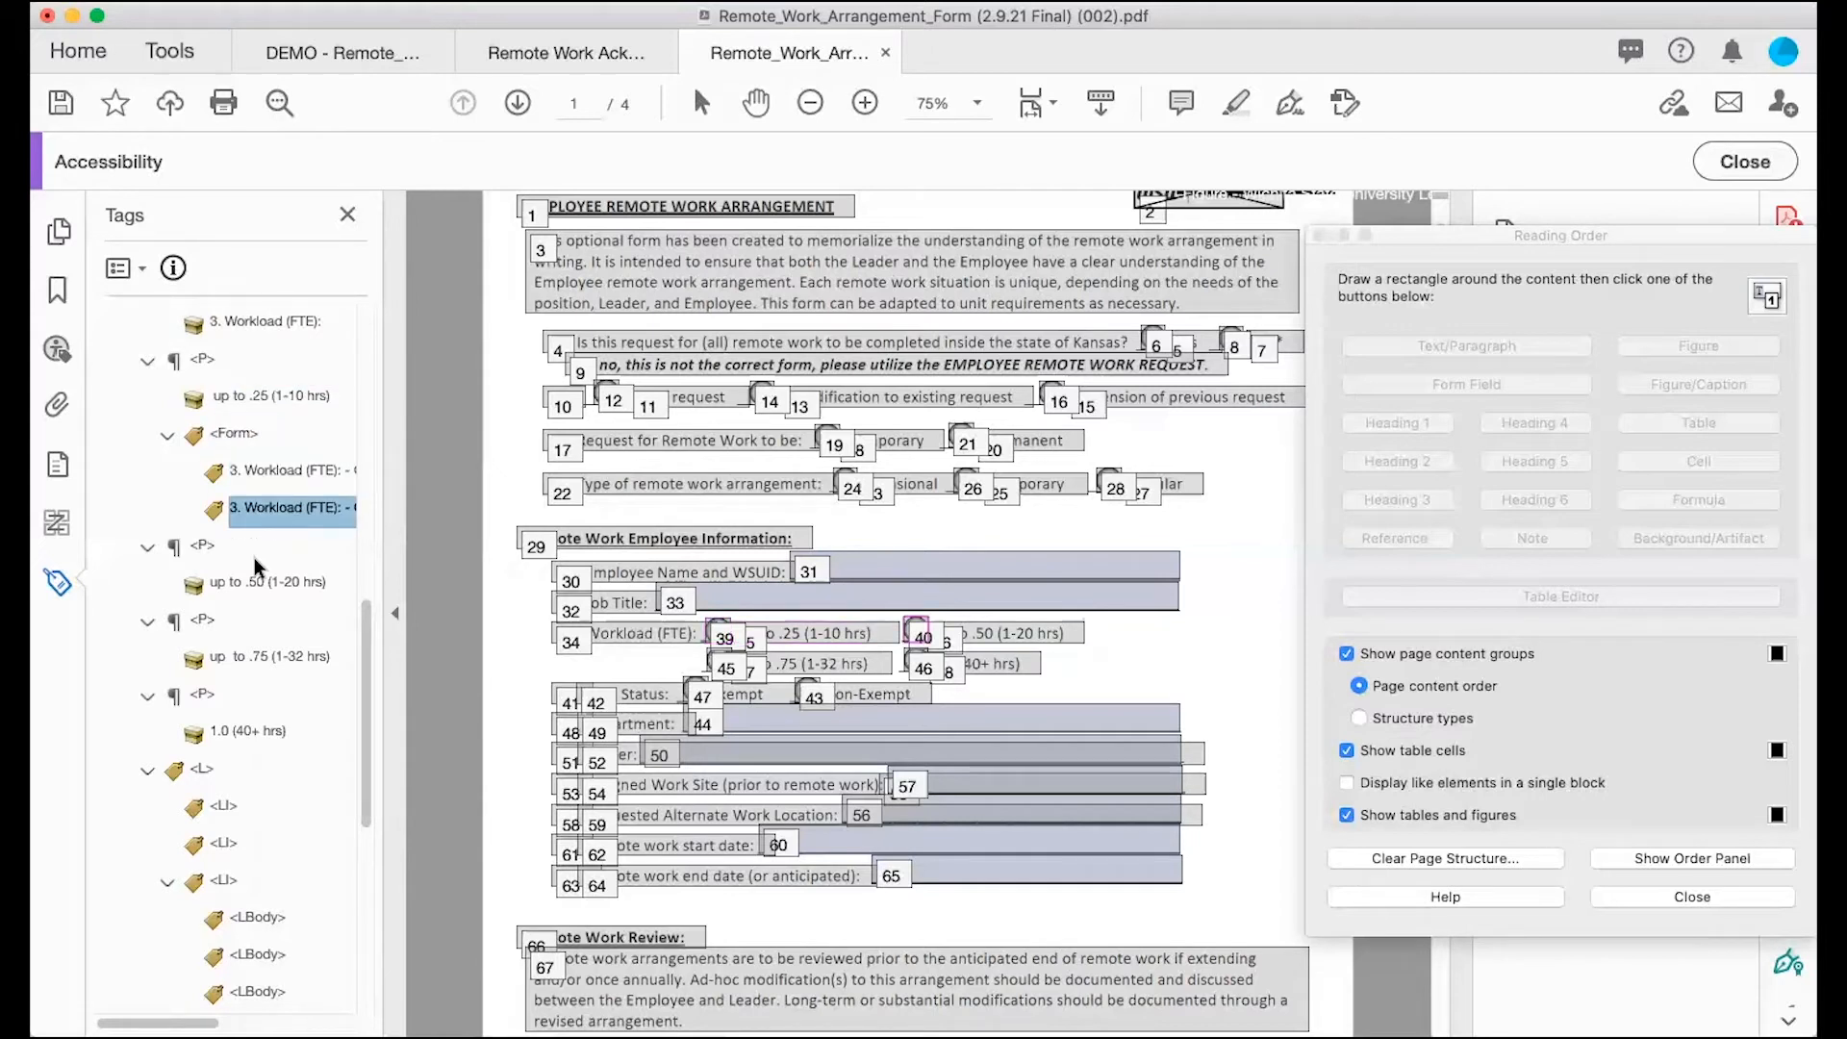
# Step: Create a new Form tag under the "up to .50 (1-20 hrs)" text and move the second workload field into it
pyautogui.click(241, 582)
pyautogui.rightClick(239, 583)
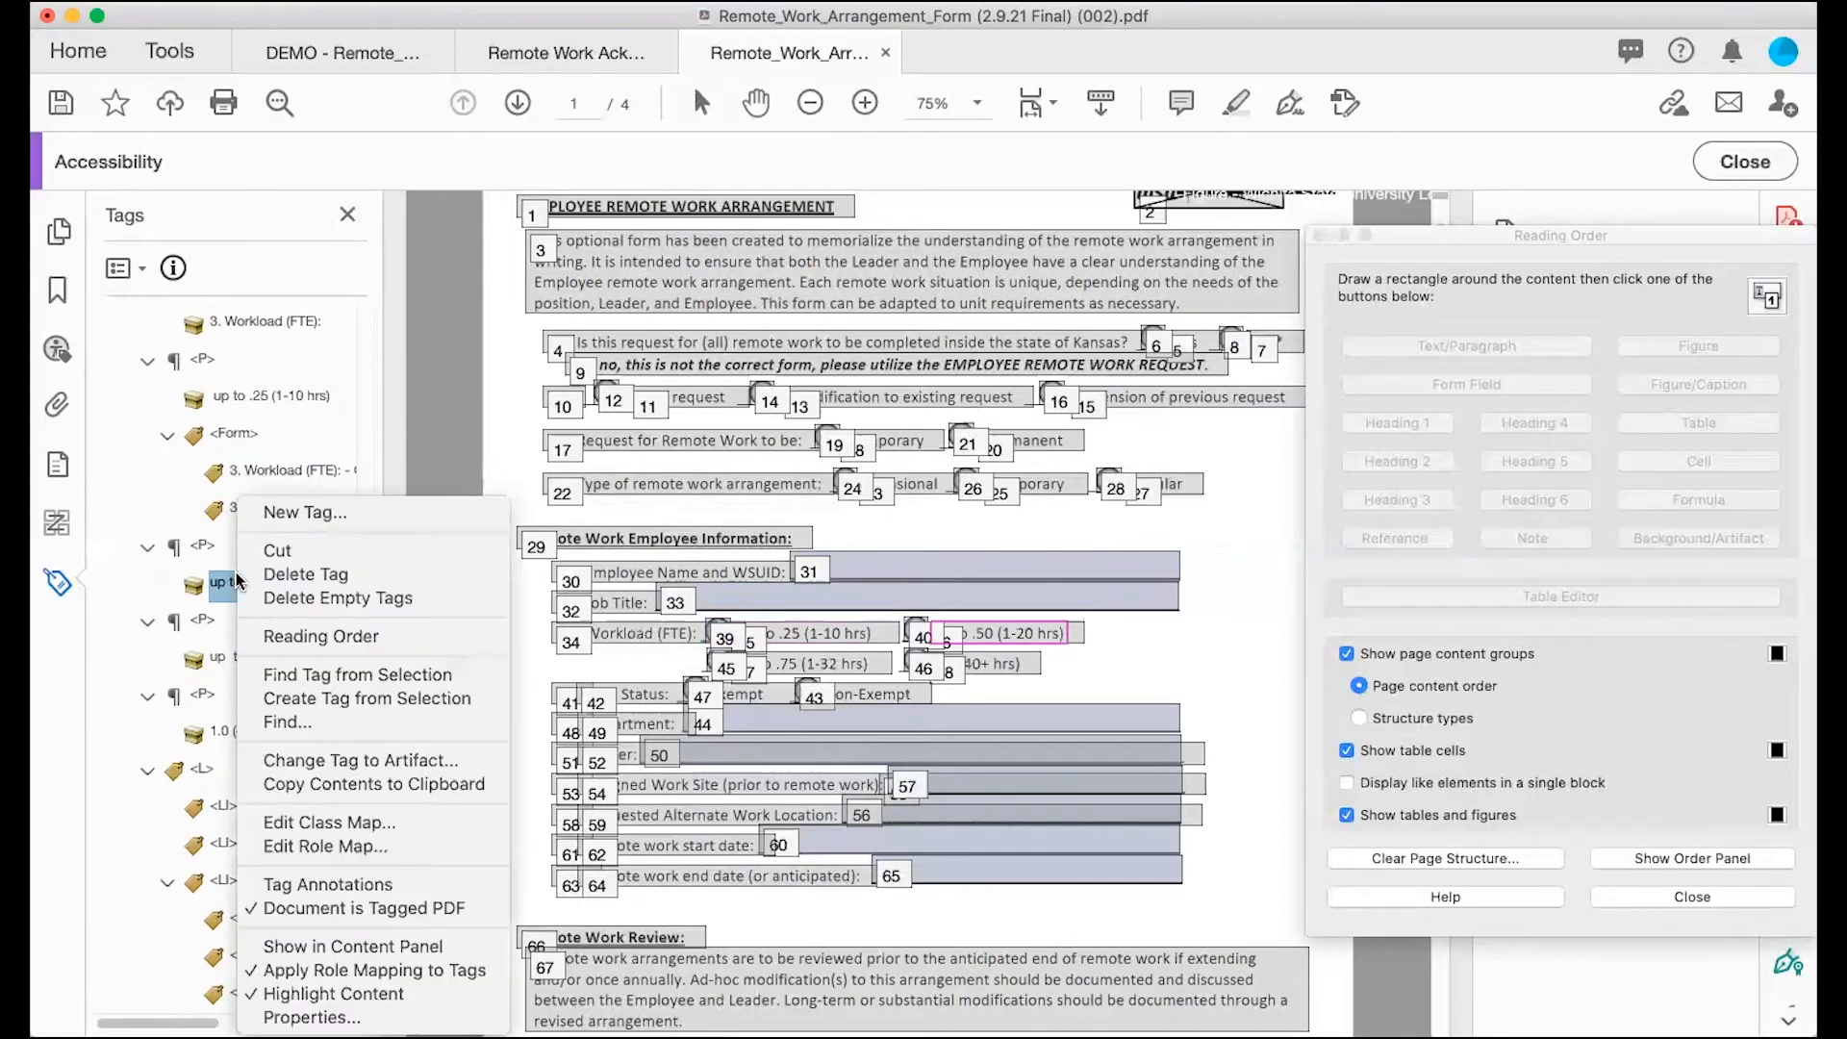
pyautogui.click(276, 517)
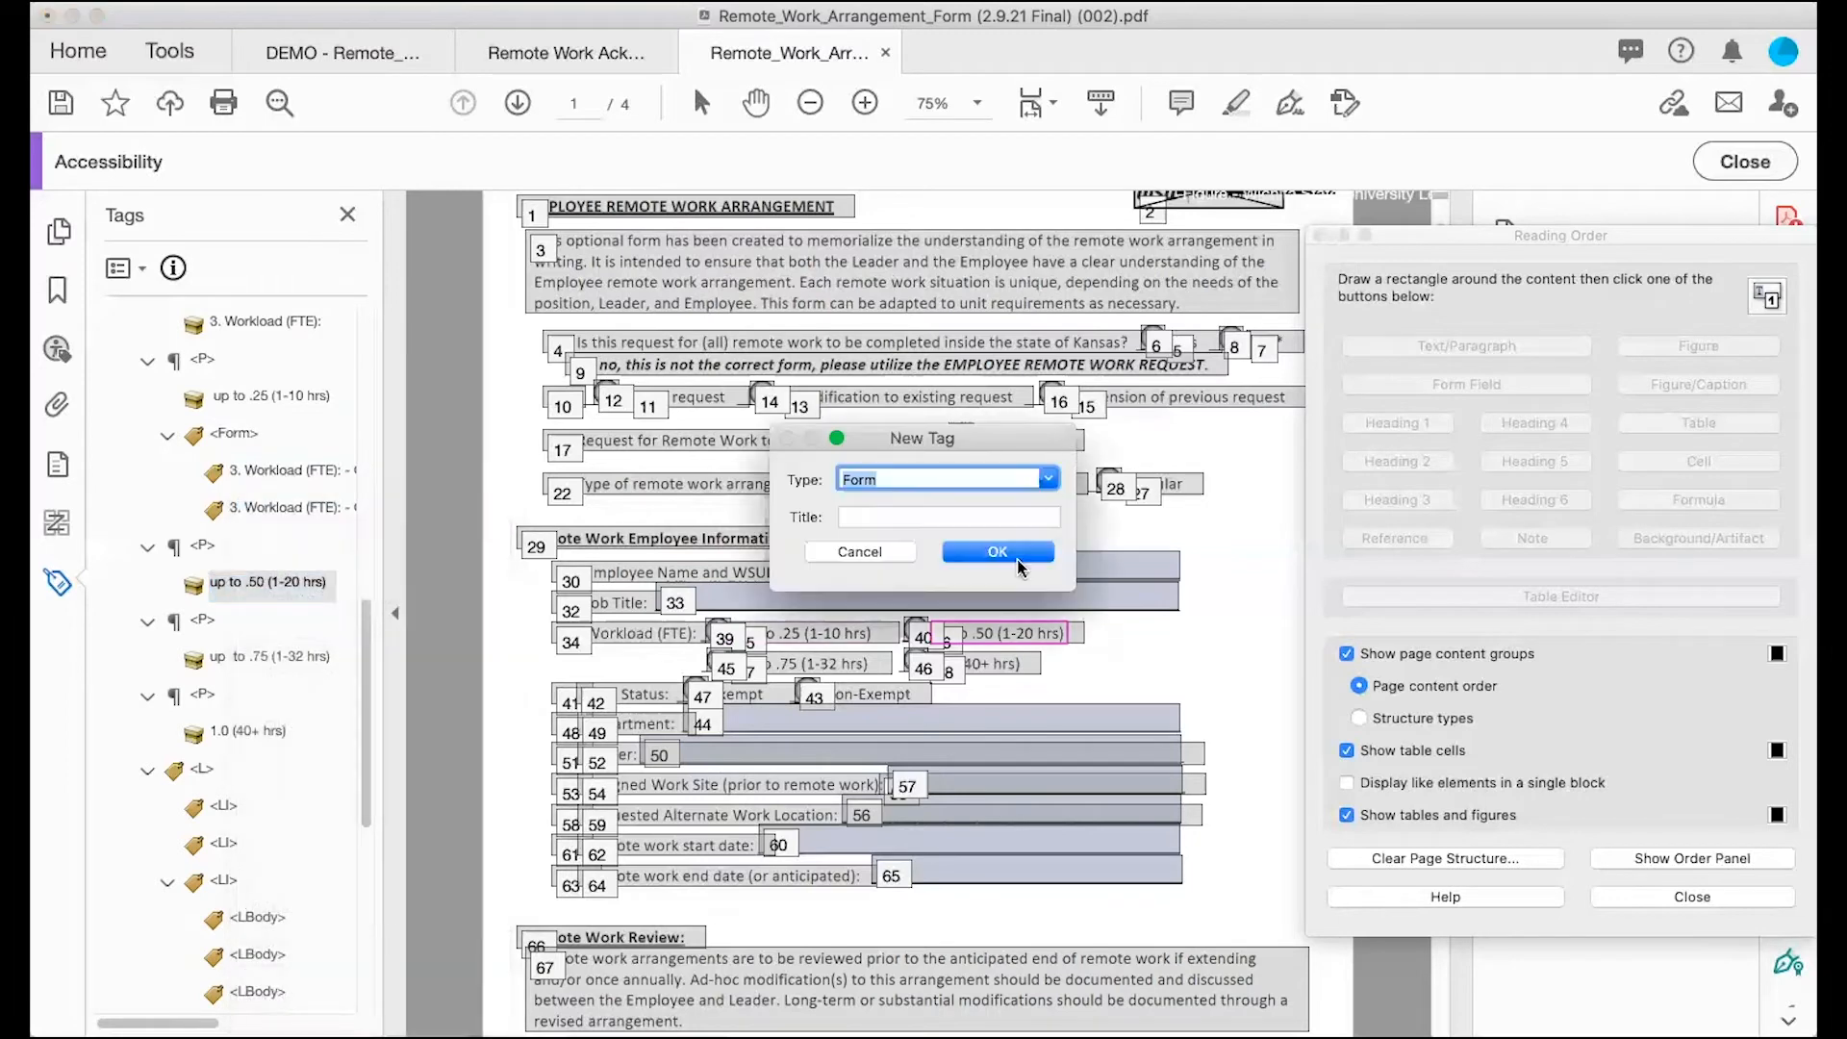
pyautogui.click(1020, 567)
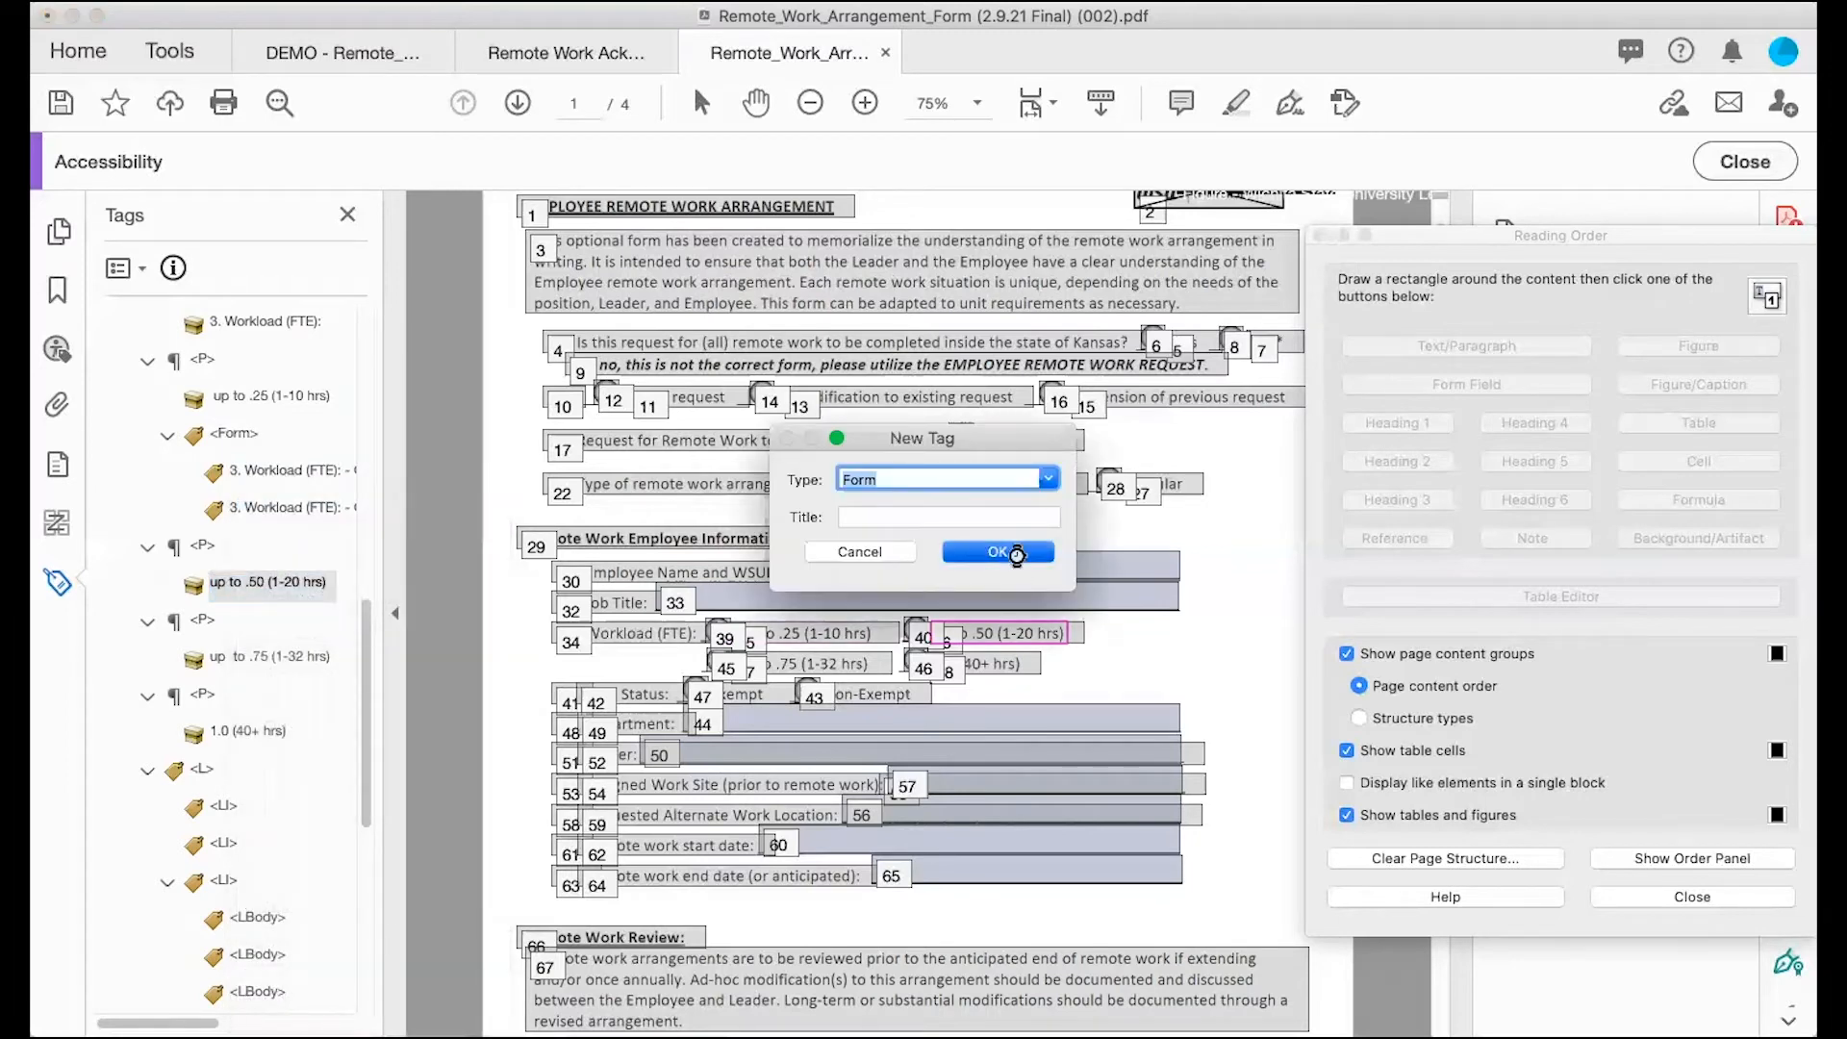
pyautogui.click(303, 507)
pyautogui.moveTo(267, 507); pyautogui.dragTo(238, 630)
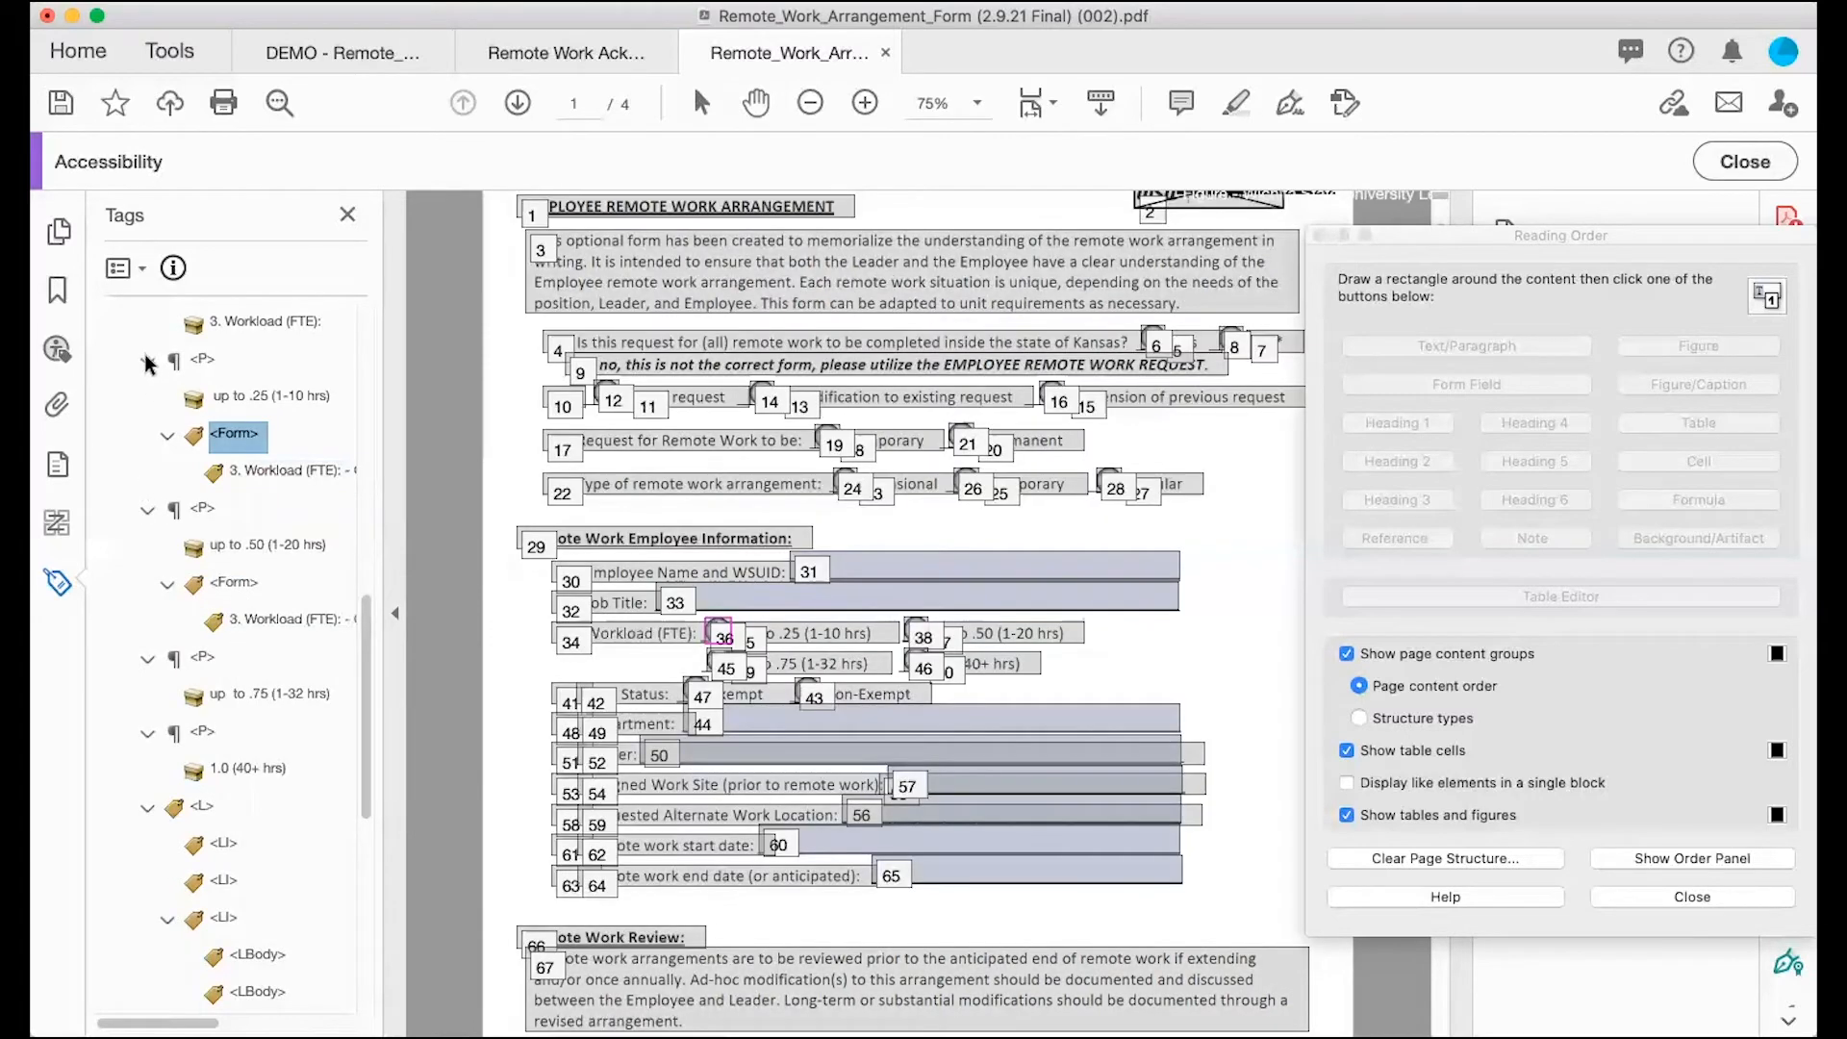
# Step: Check that the "up to .25" and "up to .50" paragraphs each cover their label and checkbox, and collapse the finished workload paragraphs
pyautogui.click(200, 363)
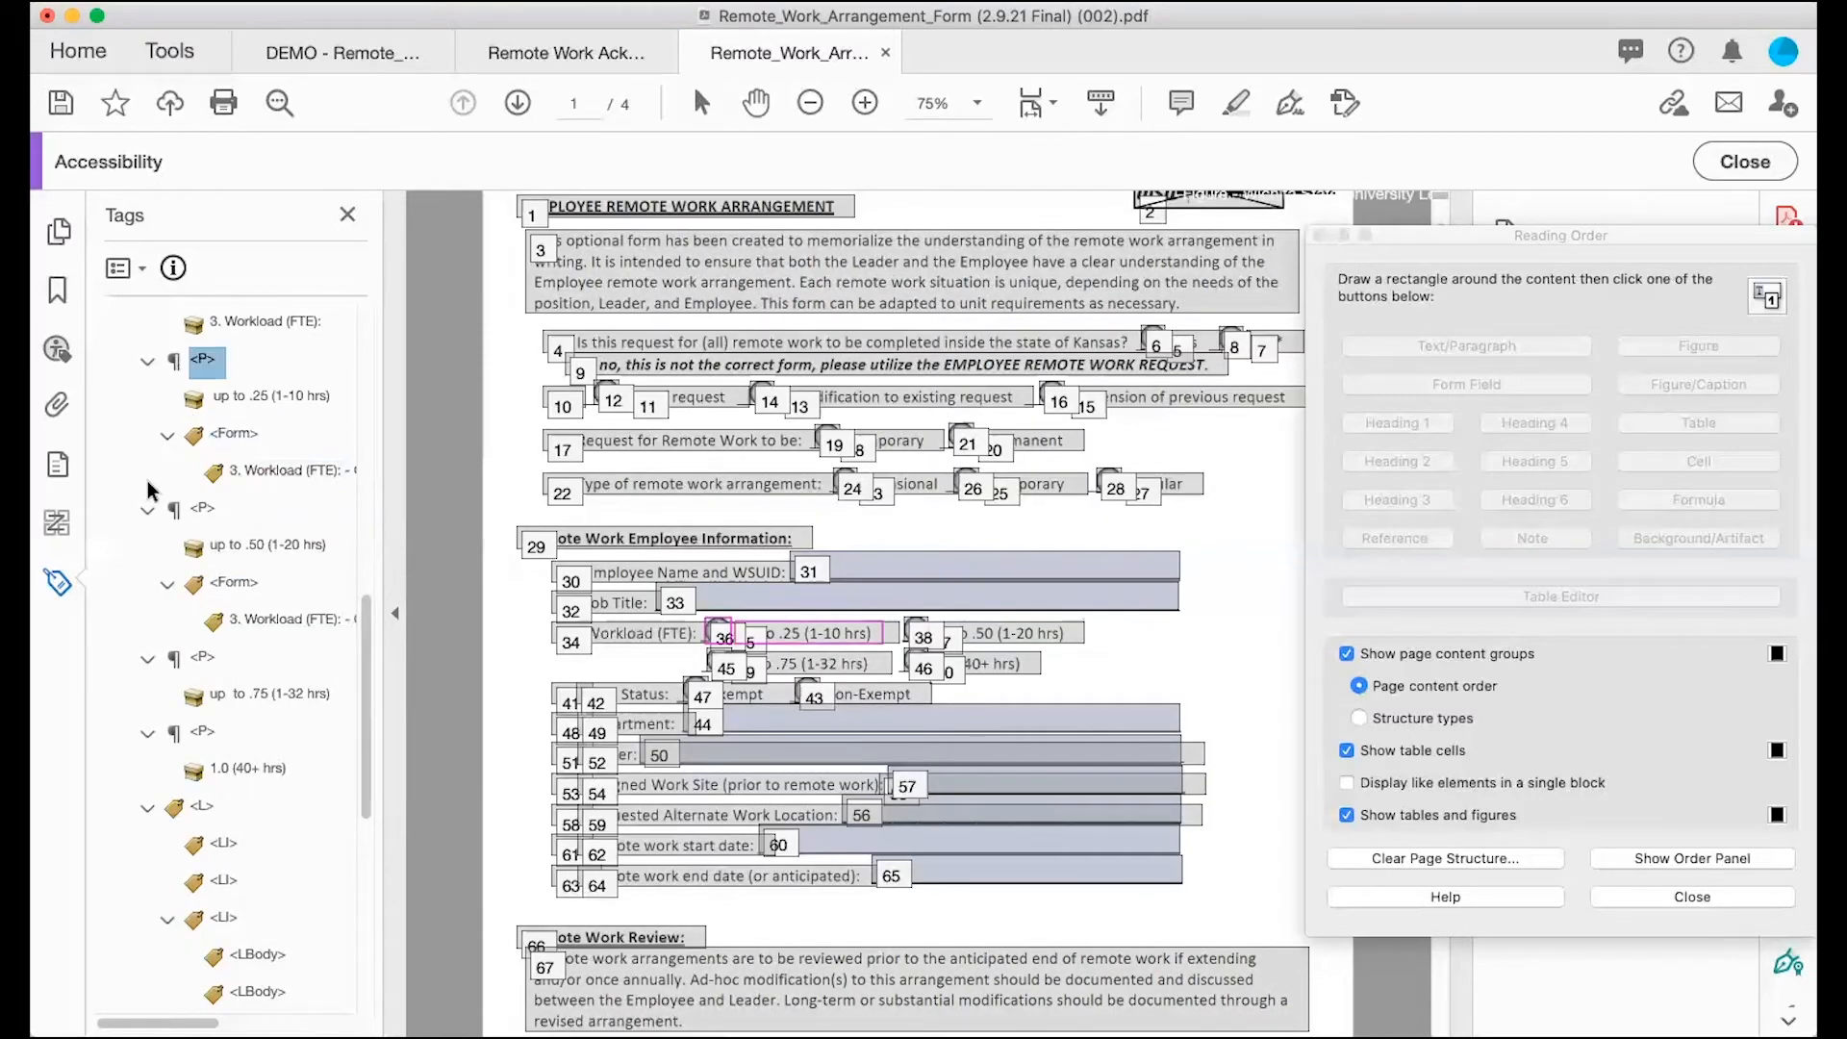
pyautogui.click(197, 510)
pyautogui.scroll(3, 140, 366)
pyautogui.click(143, 373)
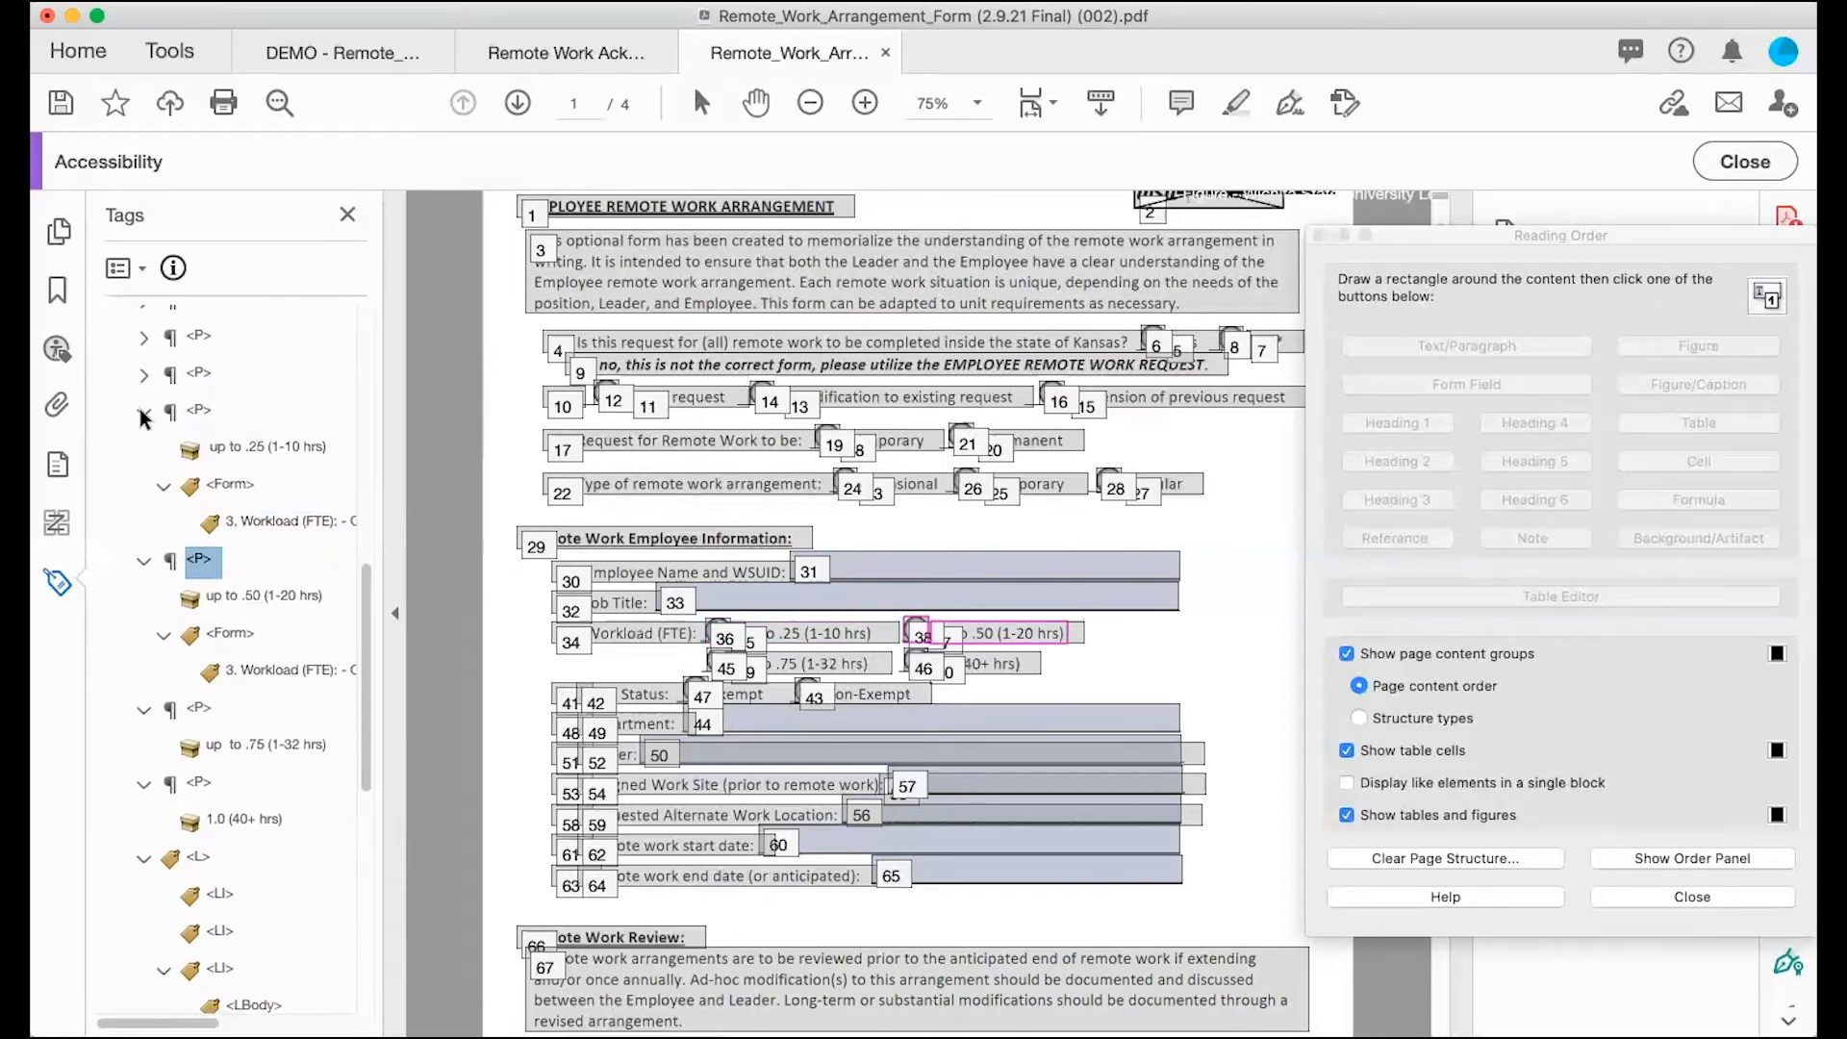
pyautogui.click(142, 411)
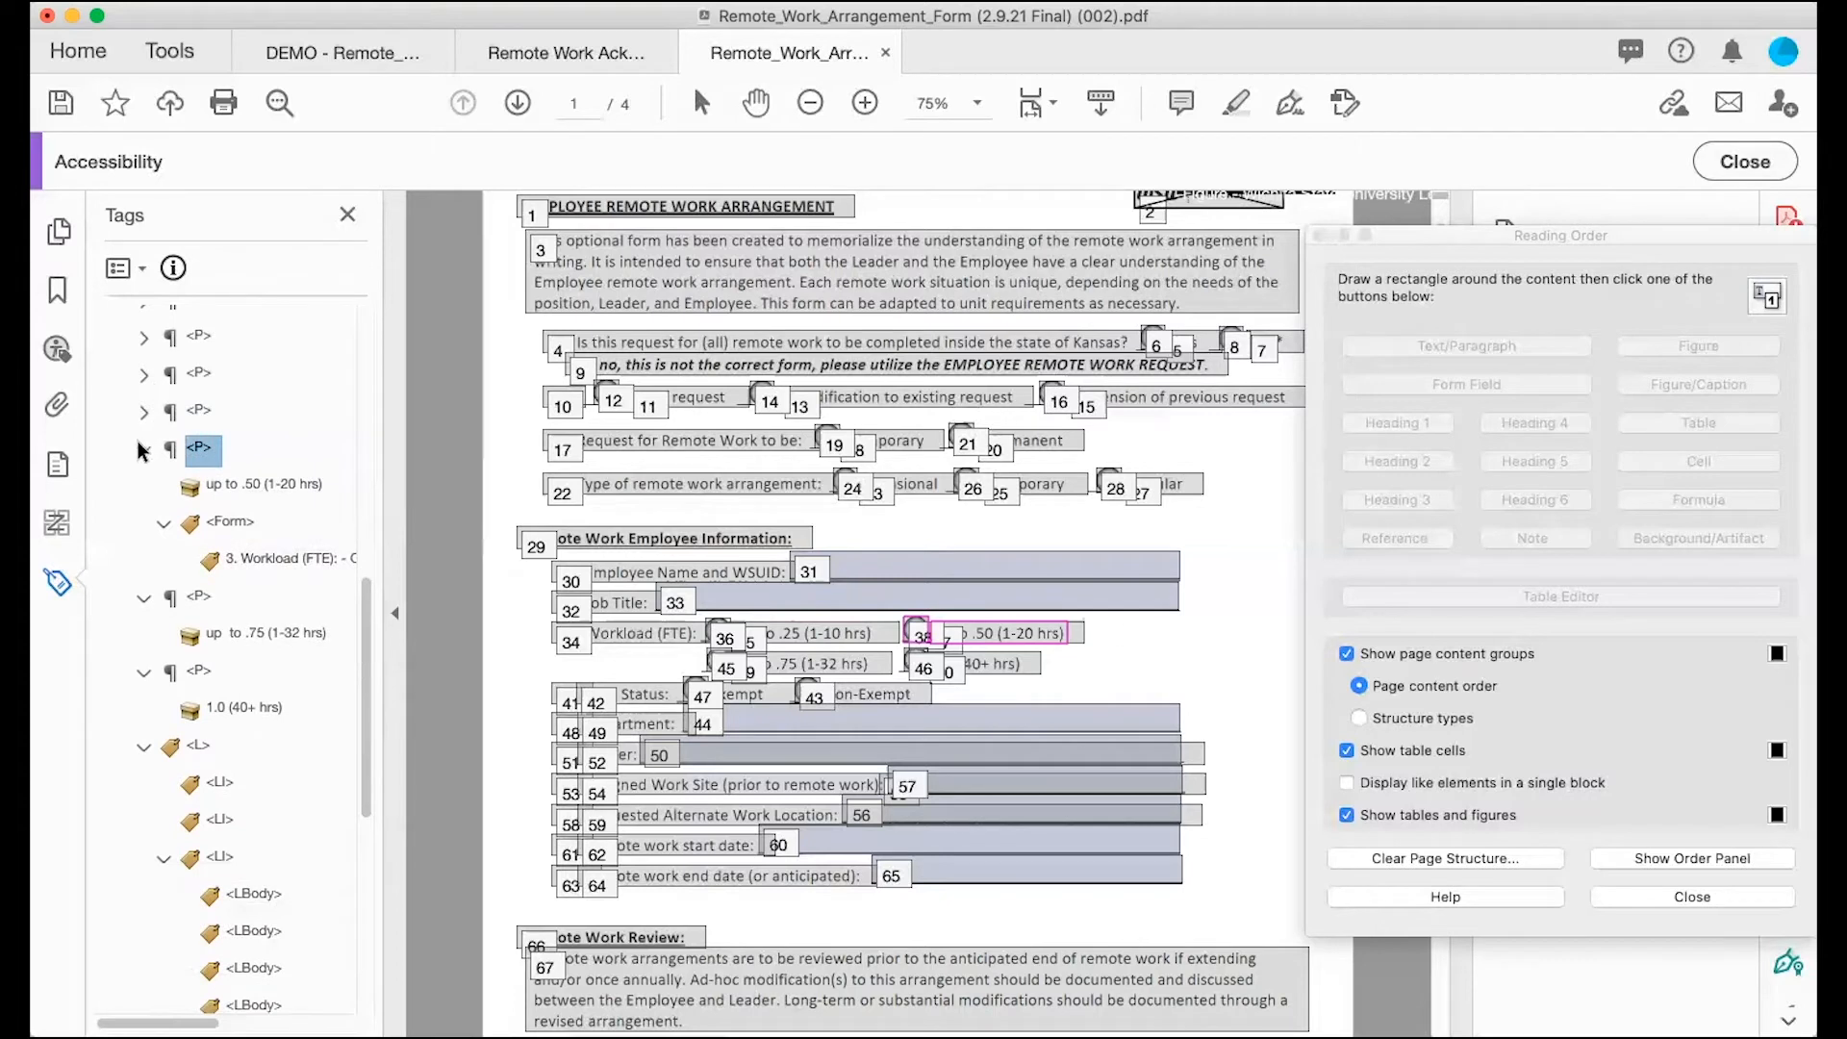
pyautogui.click(142, 448)
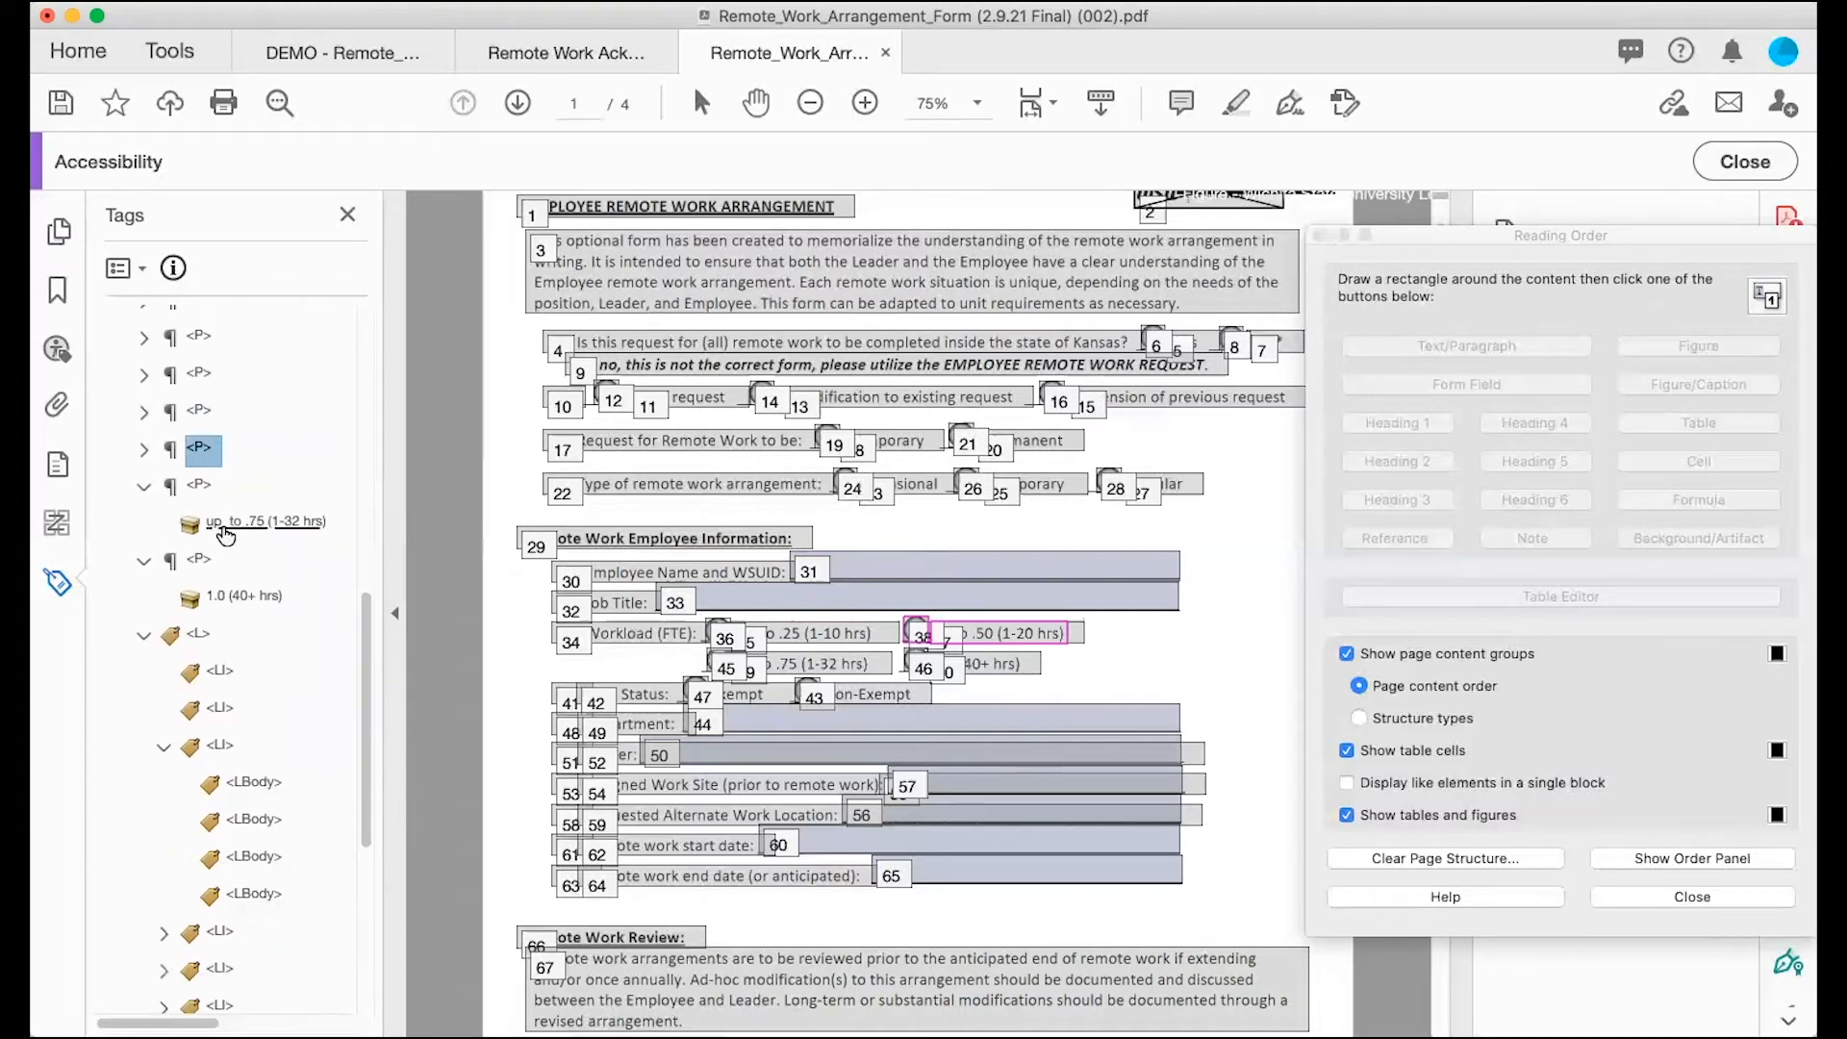
# Step: Delete the first three <LI> tags in the list, including the one holding only empty <LBody> tags
pyautogui.click(161, 753)
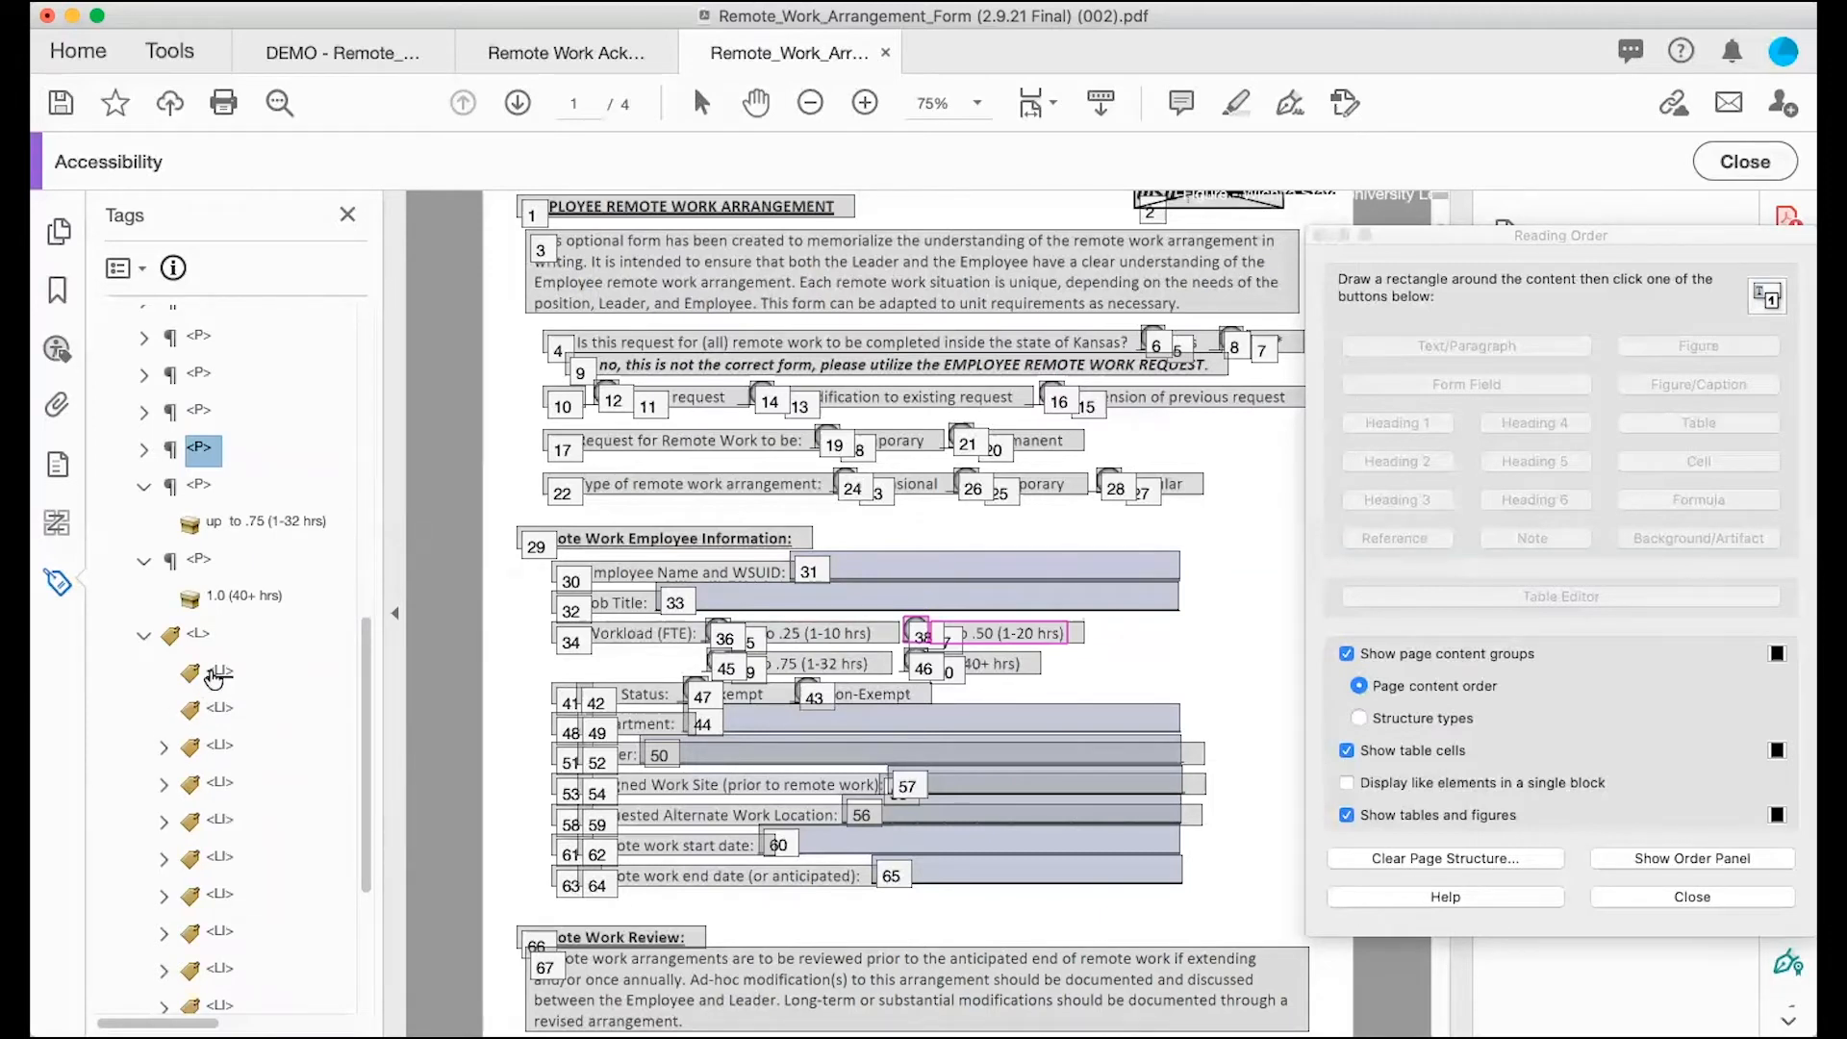
pyautogui.click(219, 671)
pyautogui.click(163, 748)
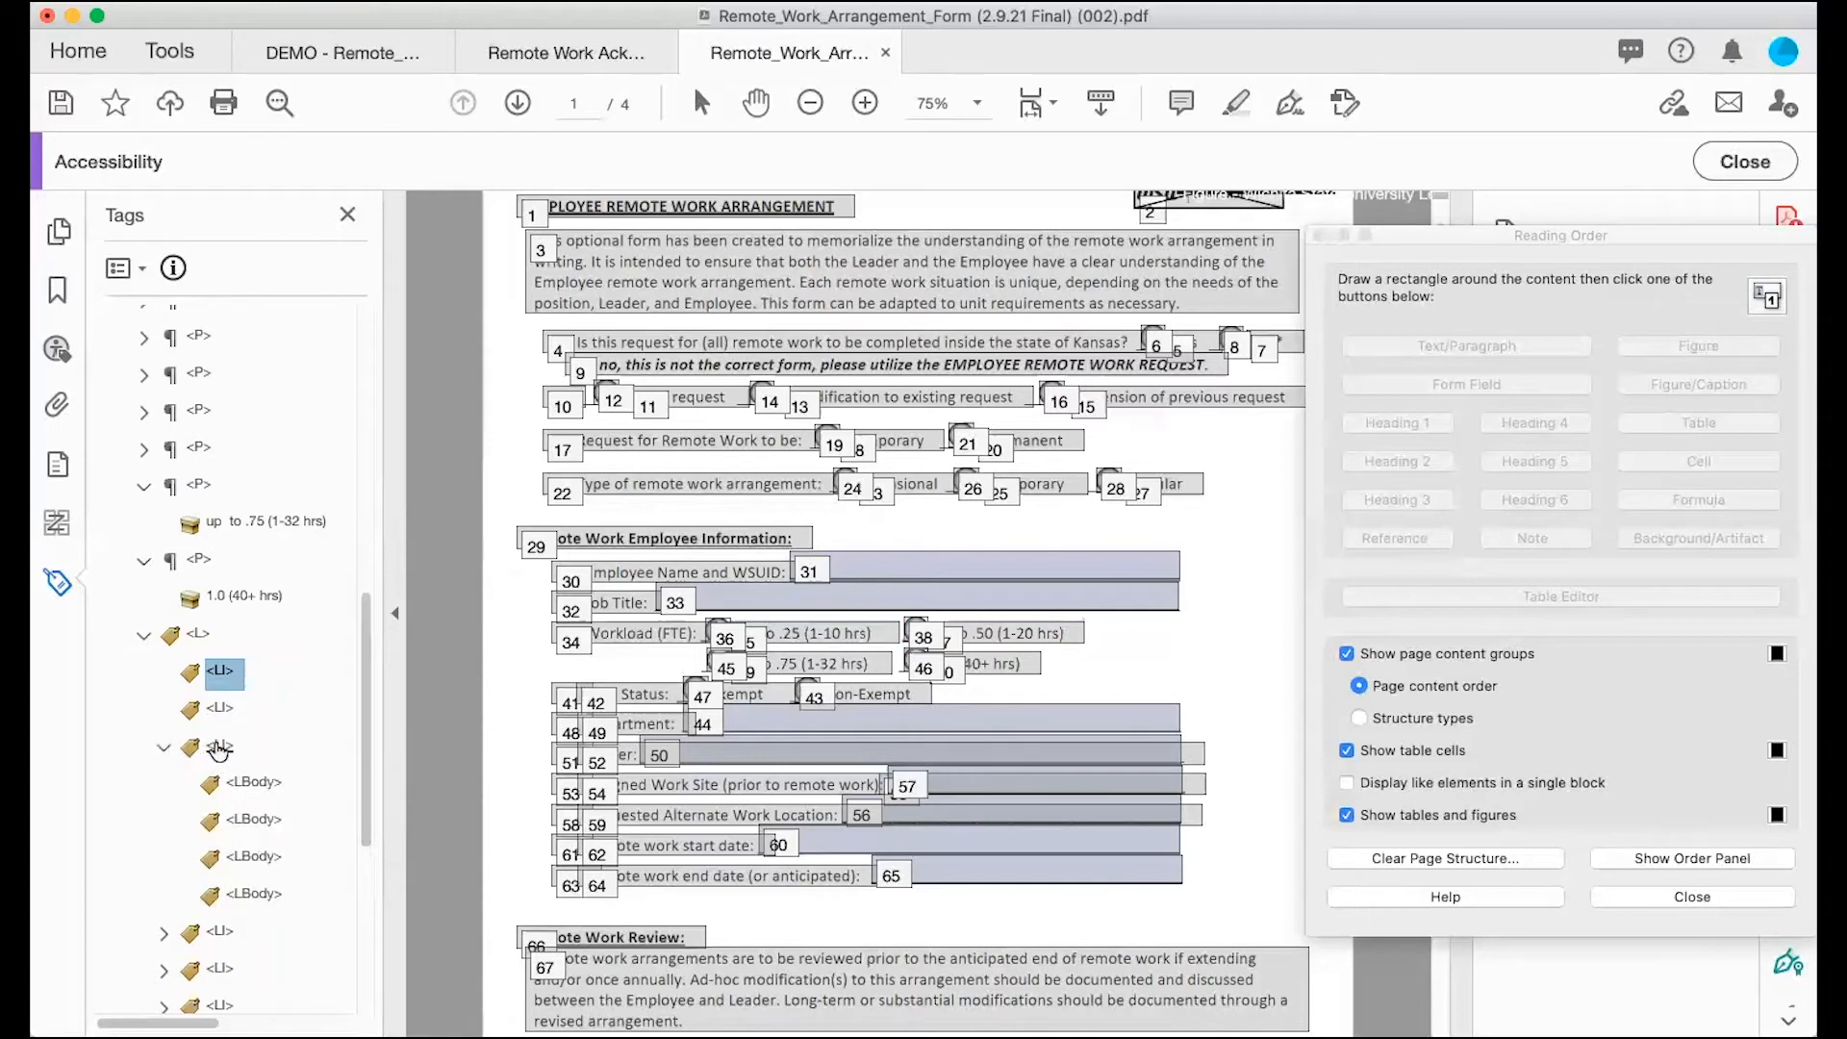
pyautogui.click(219, 748)
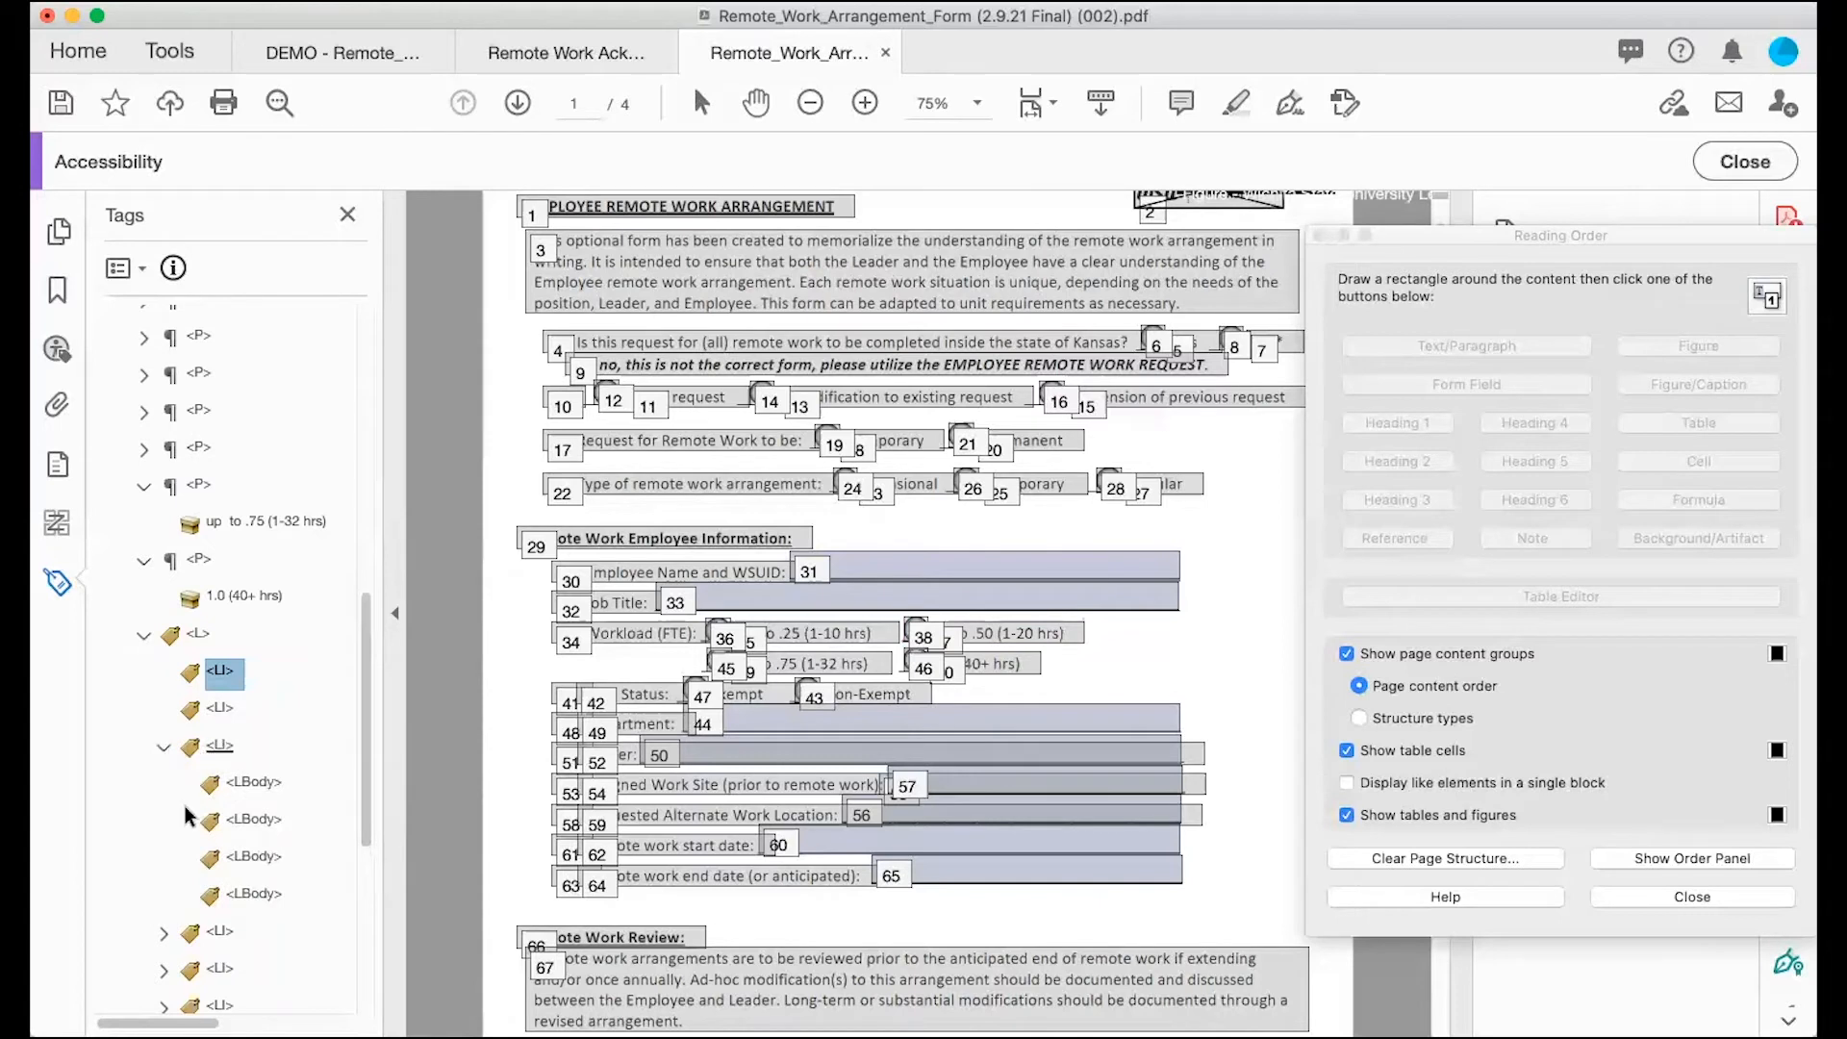
pyautogui.click(163, 747)
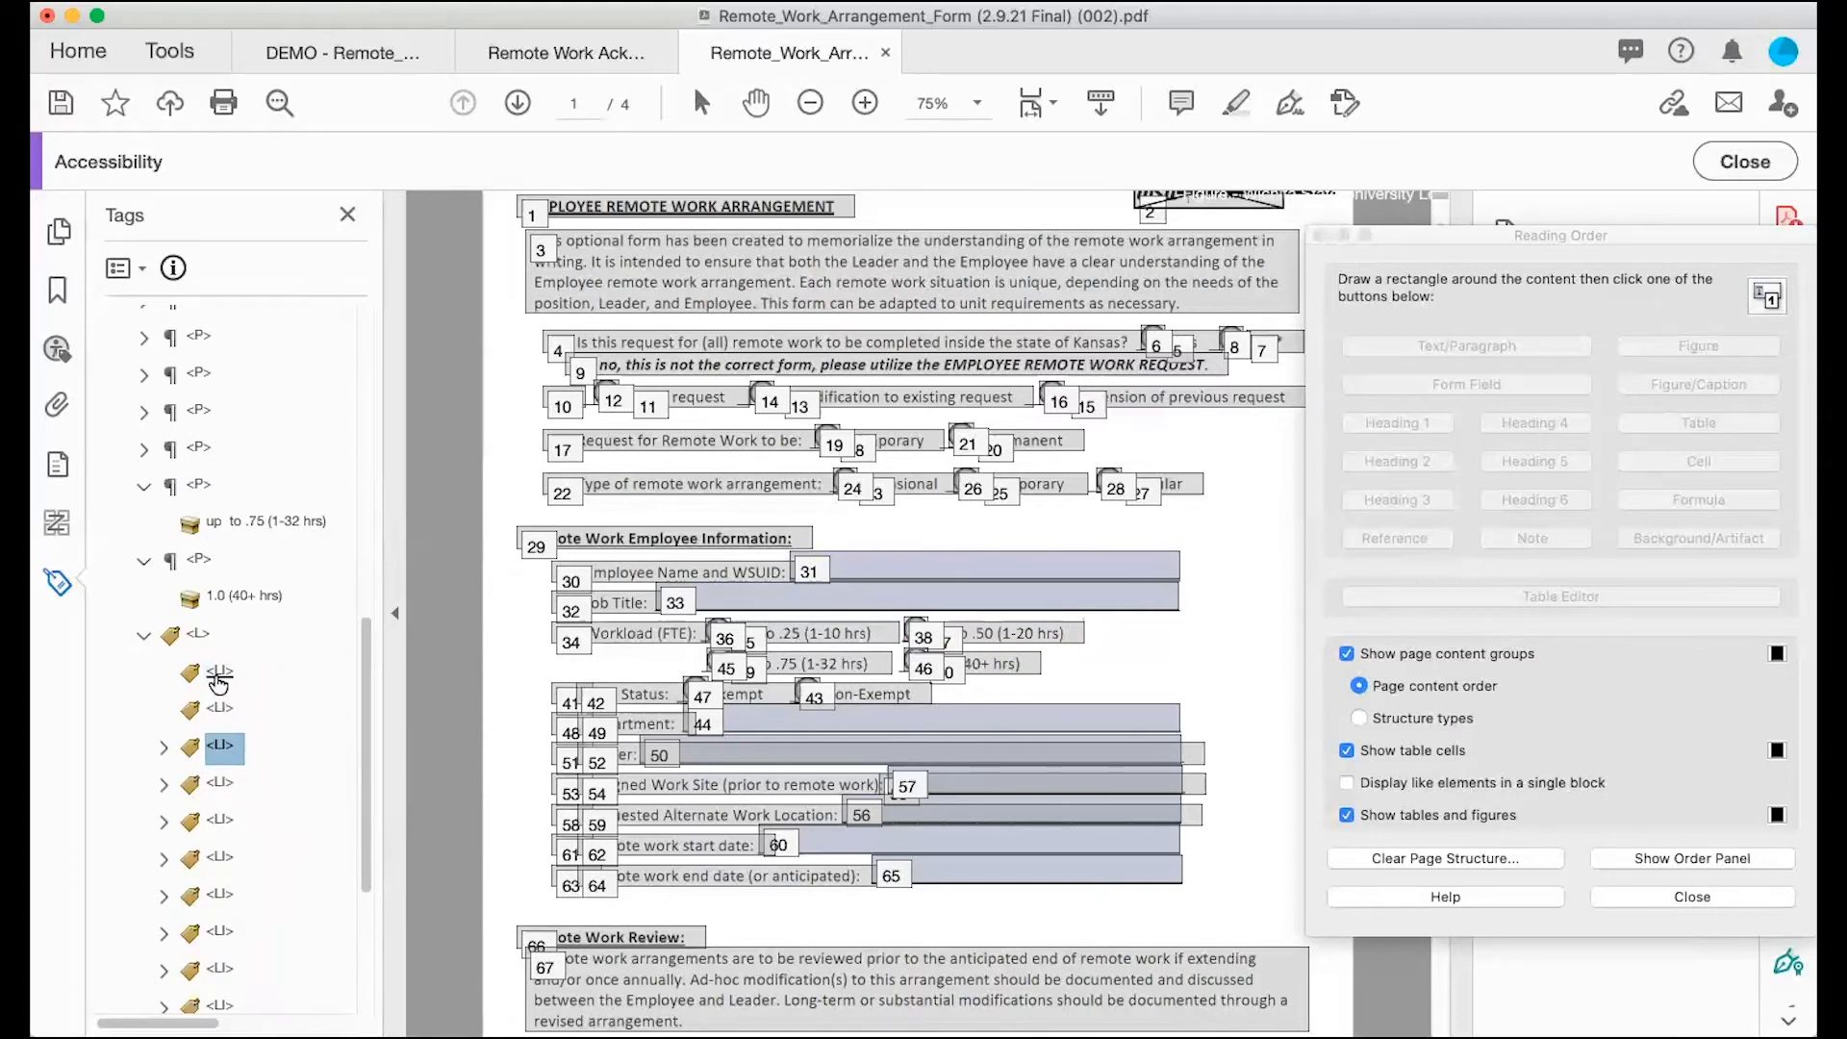
pyautogui.keyDown('shift'); pyautogui.click(219, 679); pyautogui.keyUp('shift')
pyautogui.rightClick(219, 676)
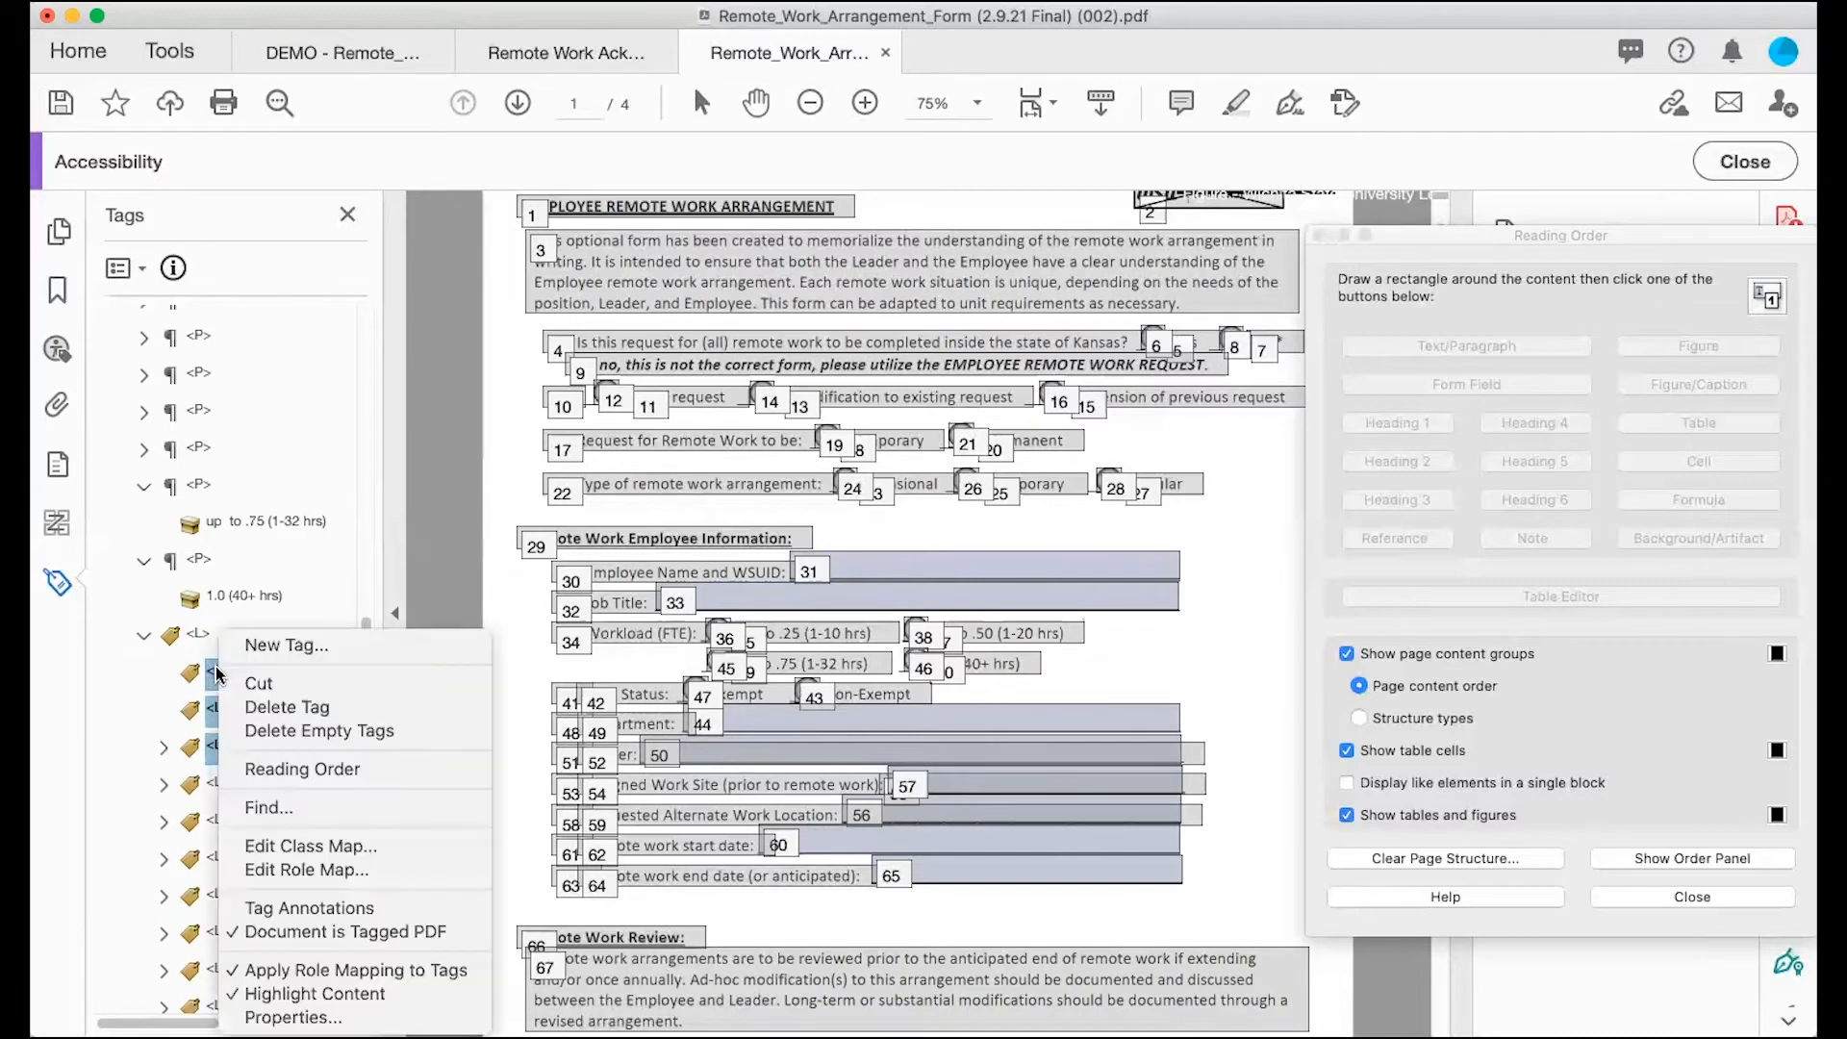
pyautogui.click(252, 707)
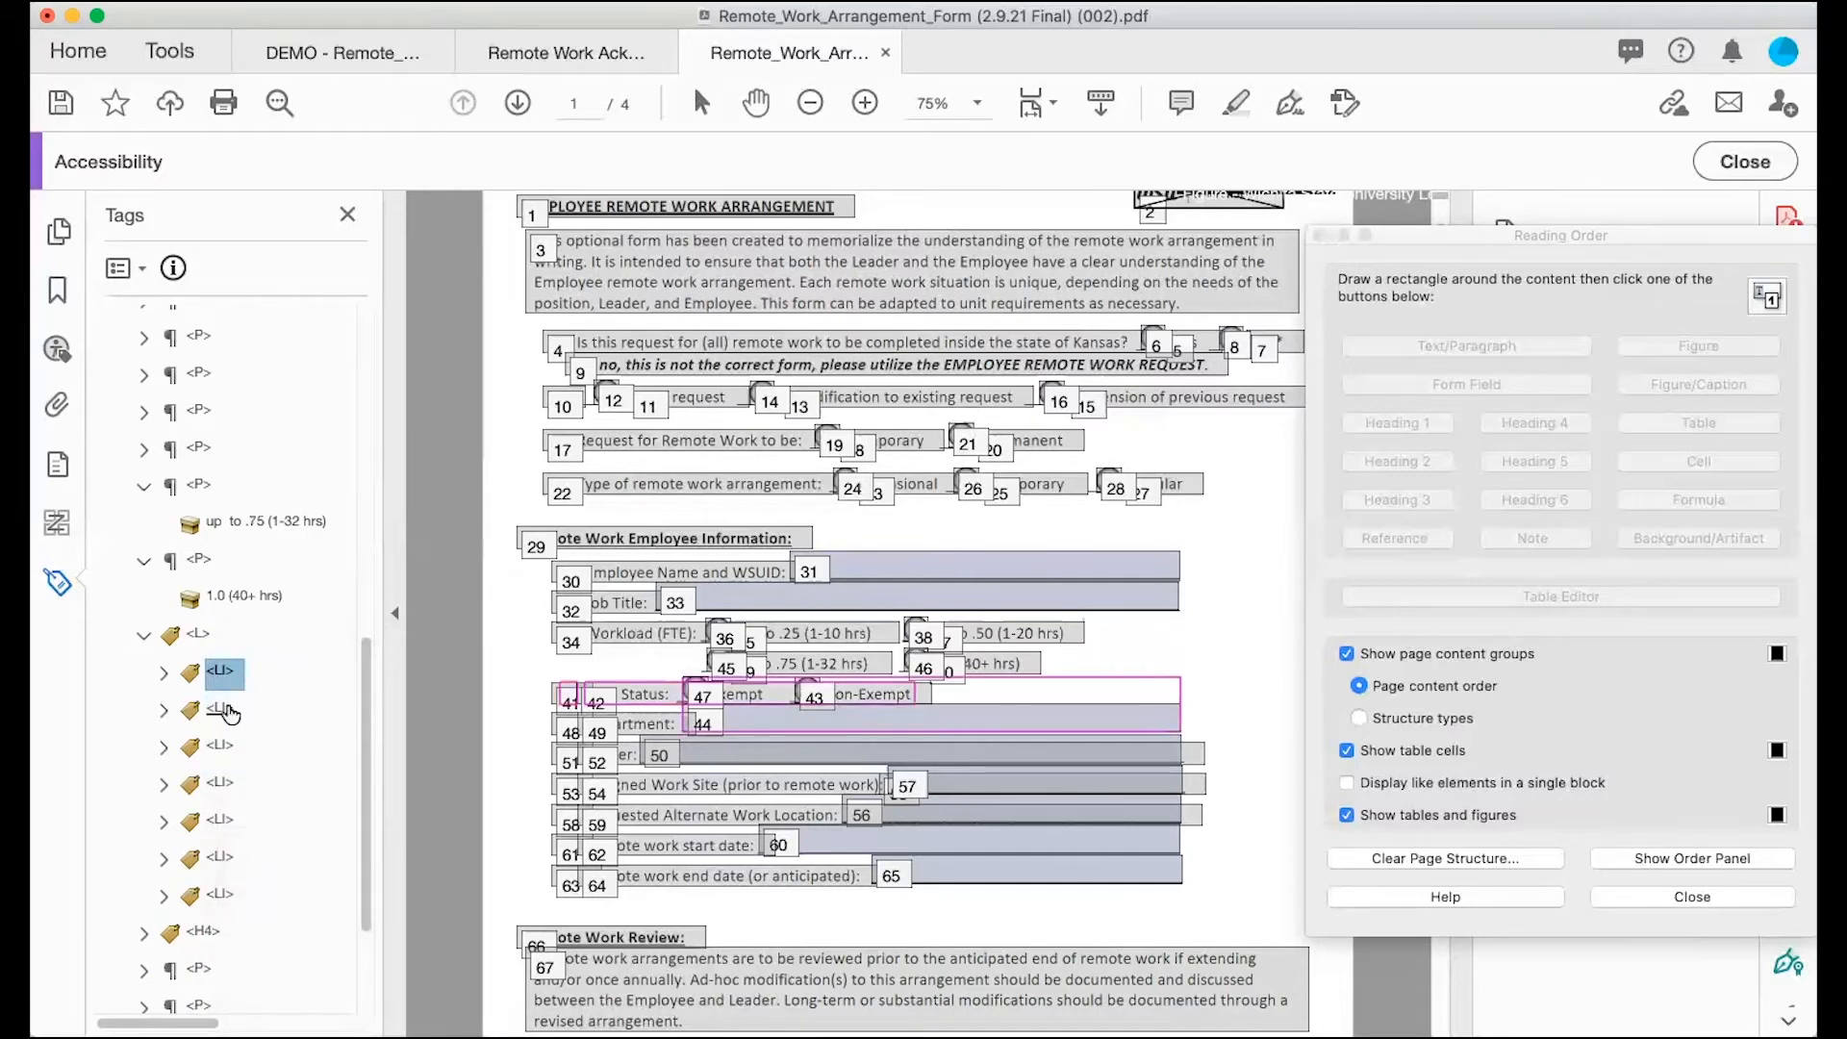
# Step: Check which page content the "1.0 (40+ hrs)" paragraph, the <L> list and its first two <LI> tags cover
pyautogui.press('Up')
pyautogui.press('Up')
pyautogui.press('Up')
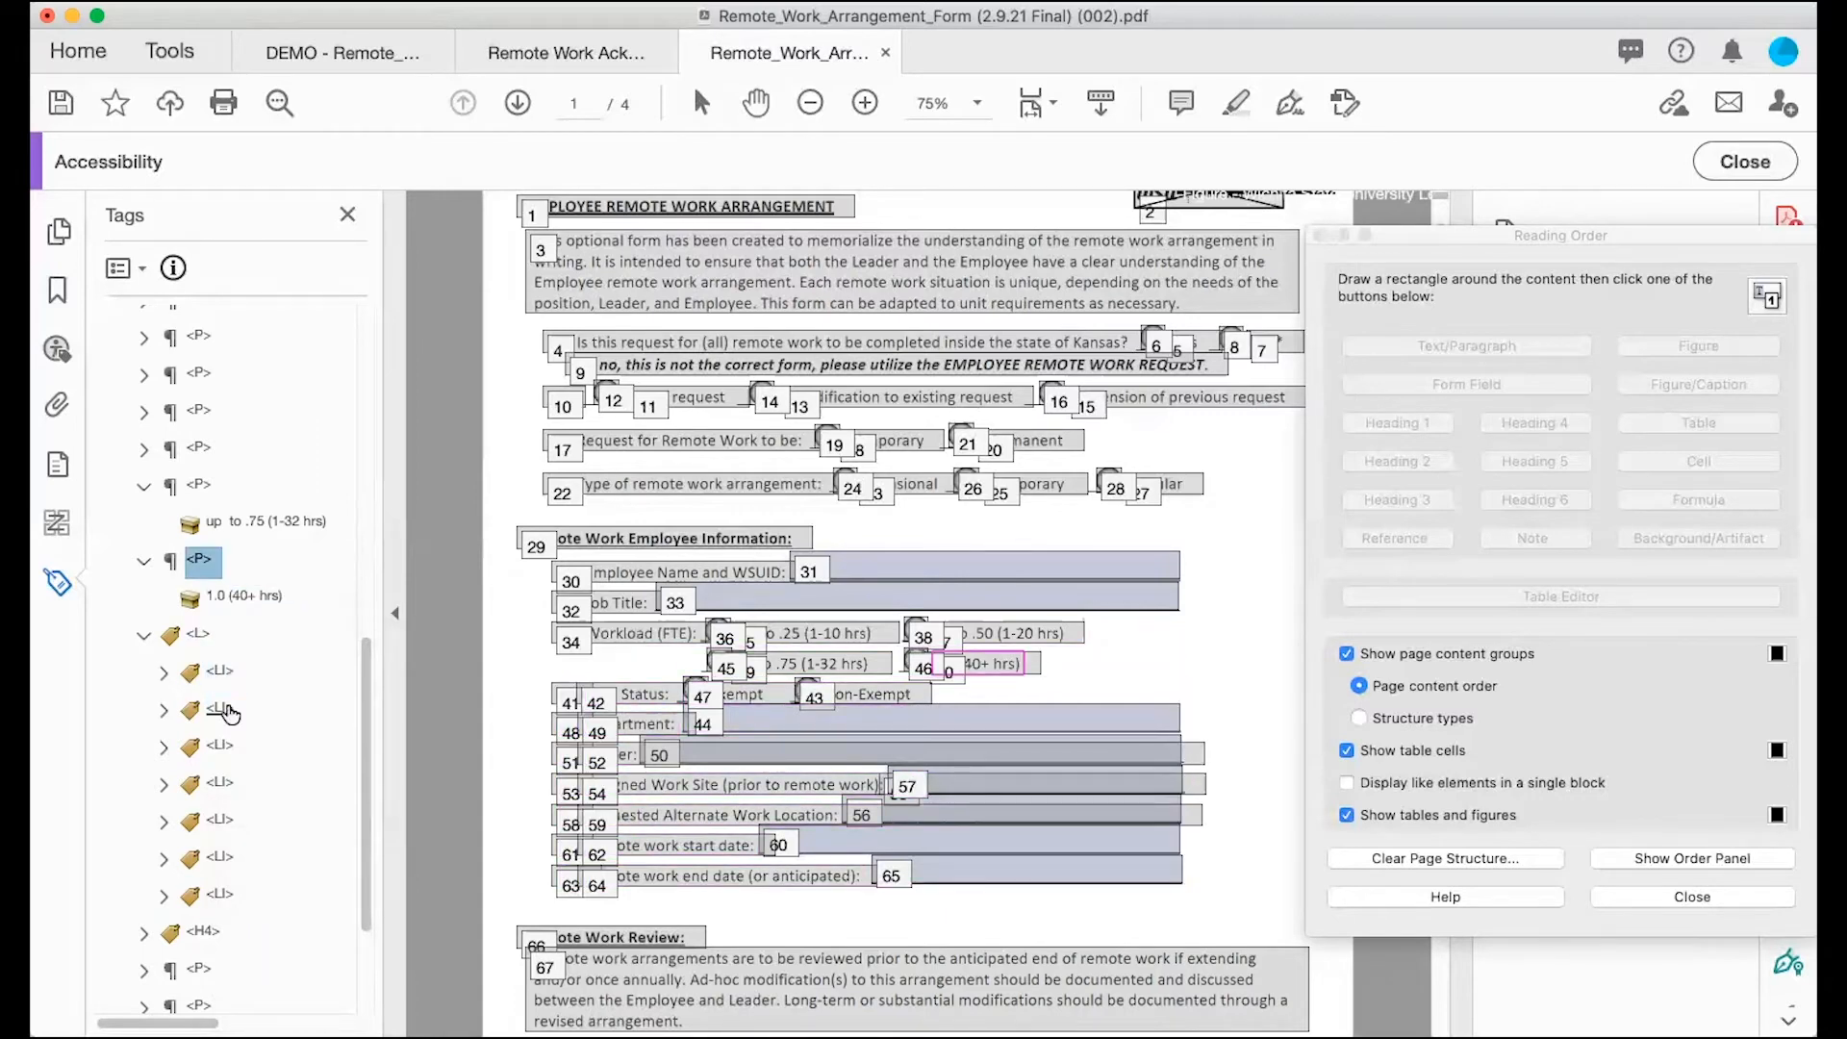
pyautogui.press('Down')
pyautogui.press('Down')
pyautogui.press('Up')
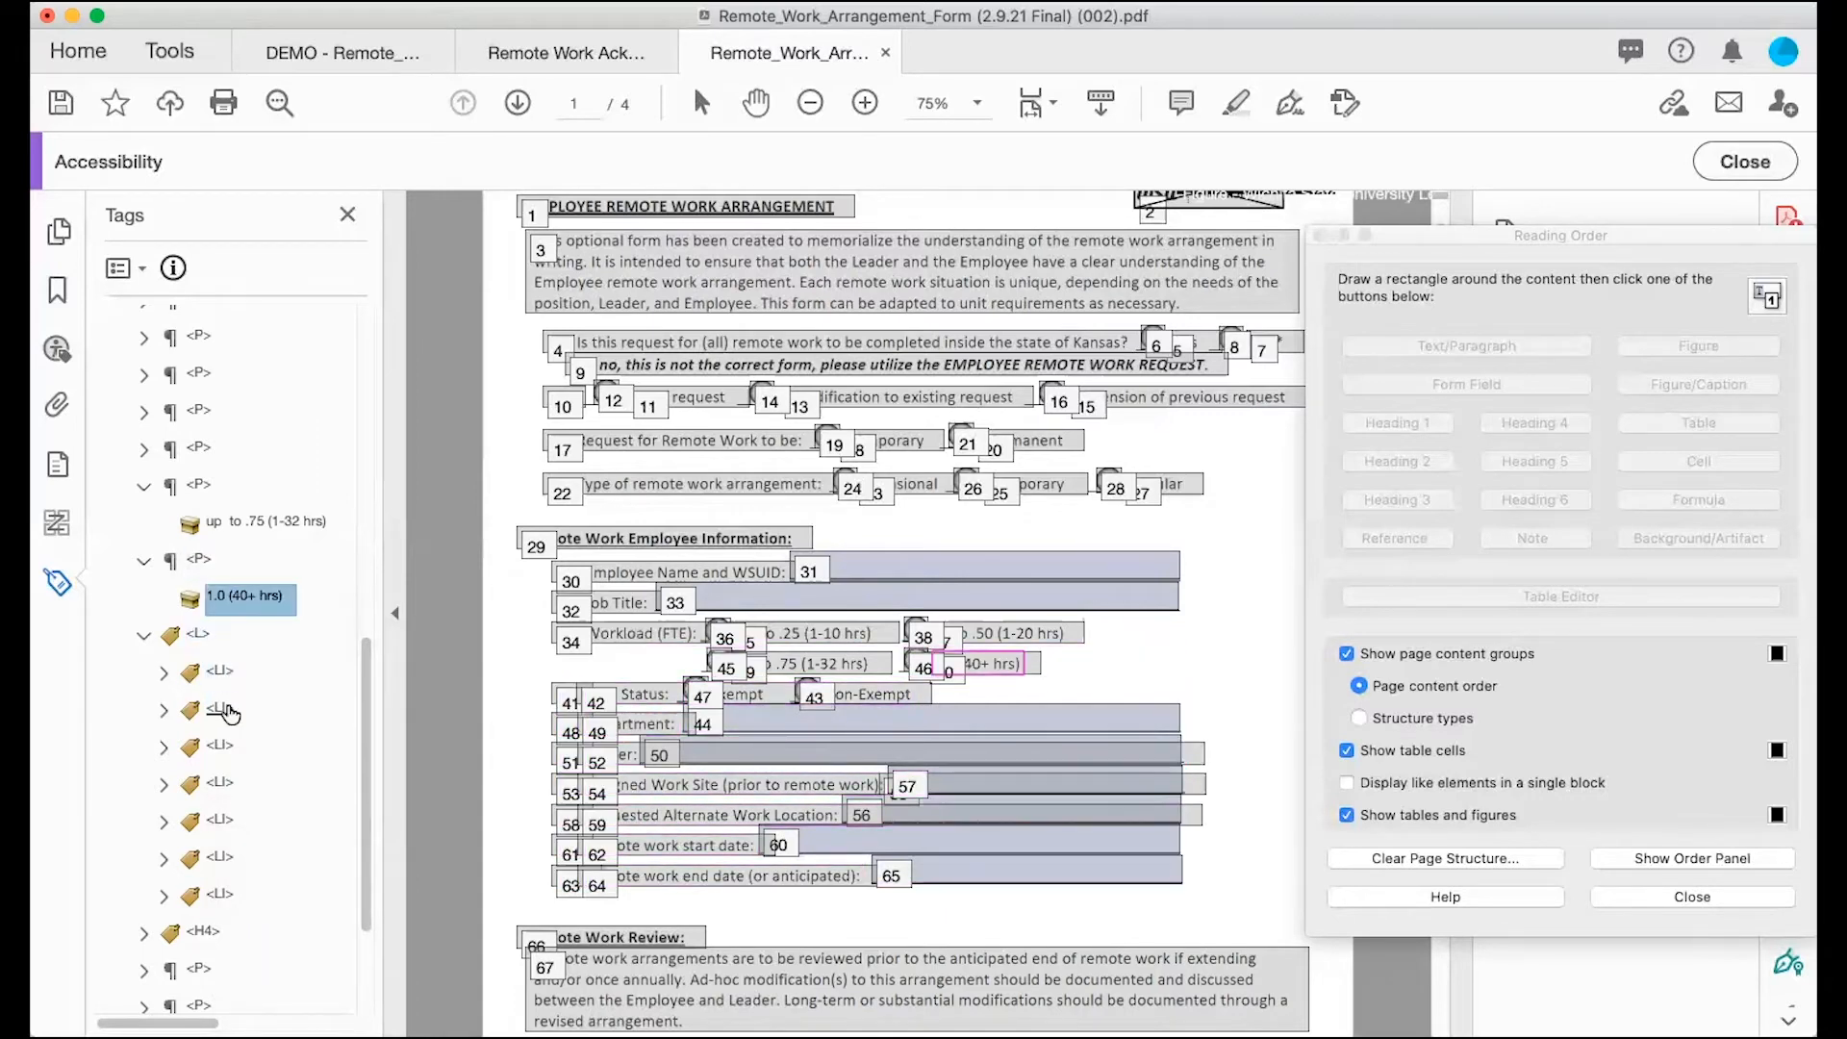
pyautogui.press('Down')
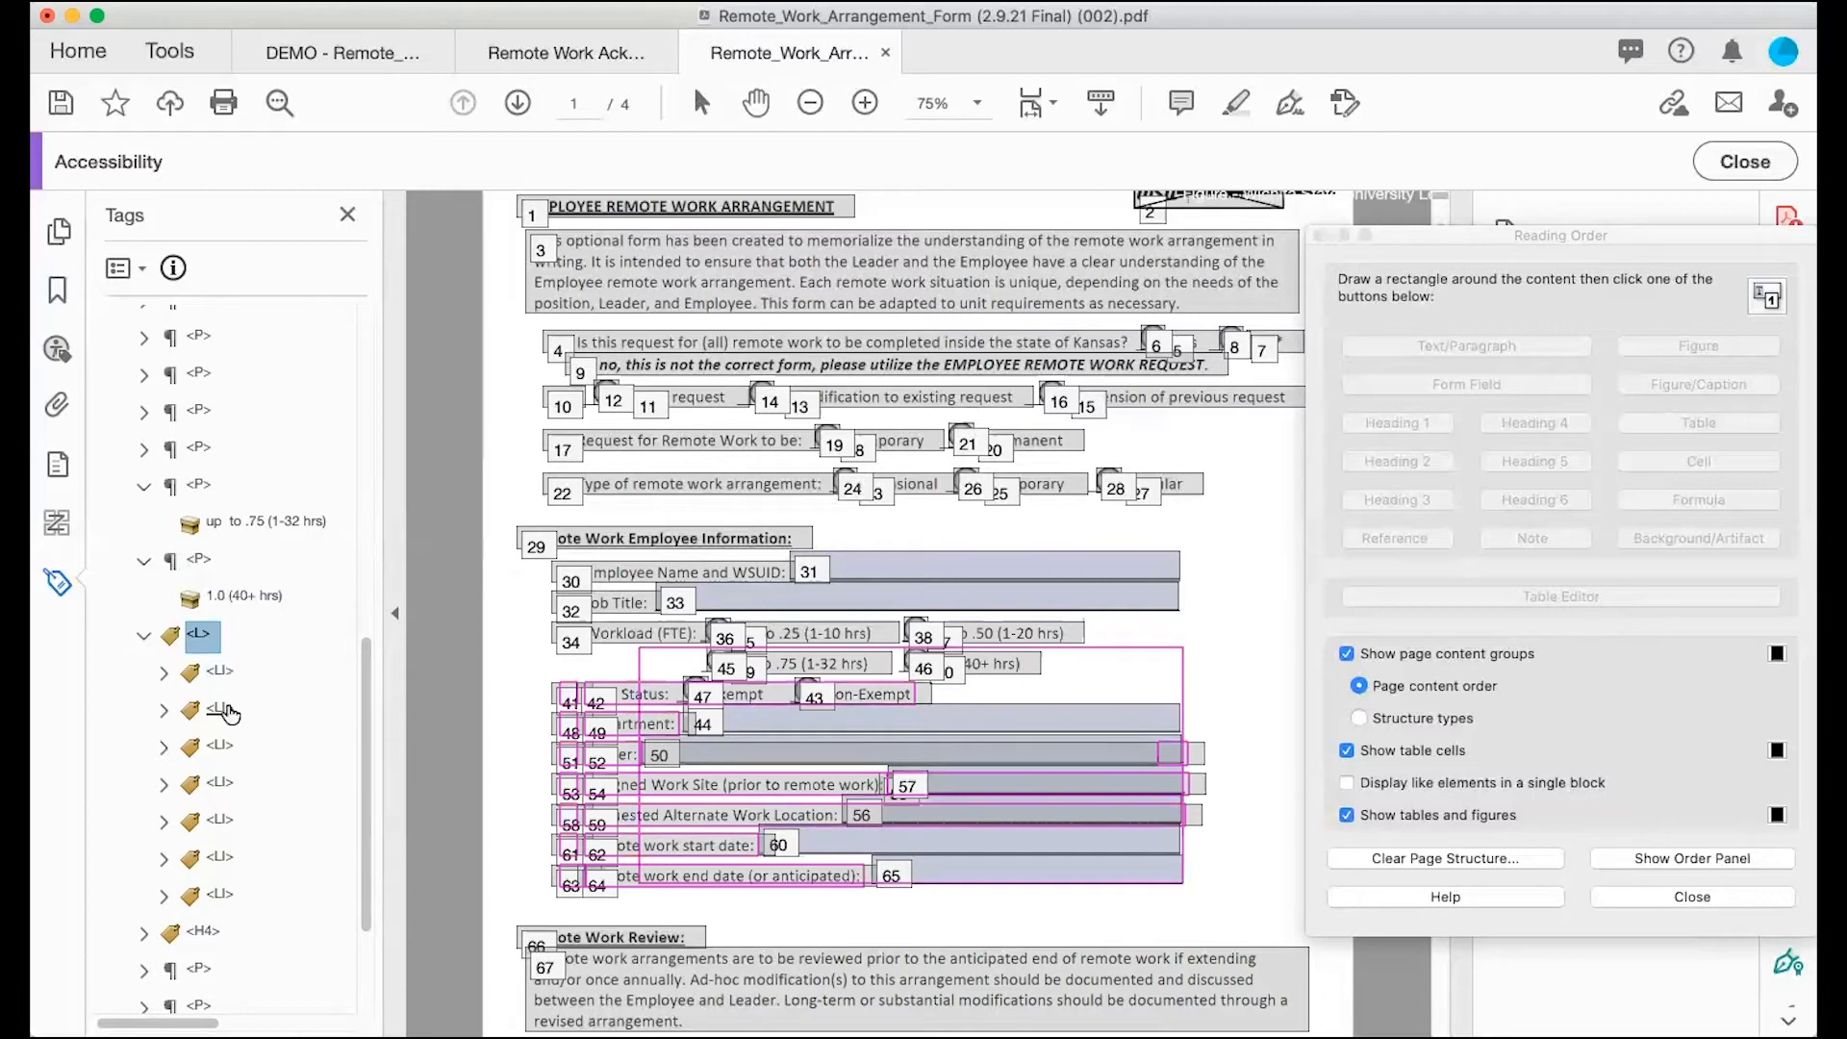
pyautogui.press('Down')
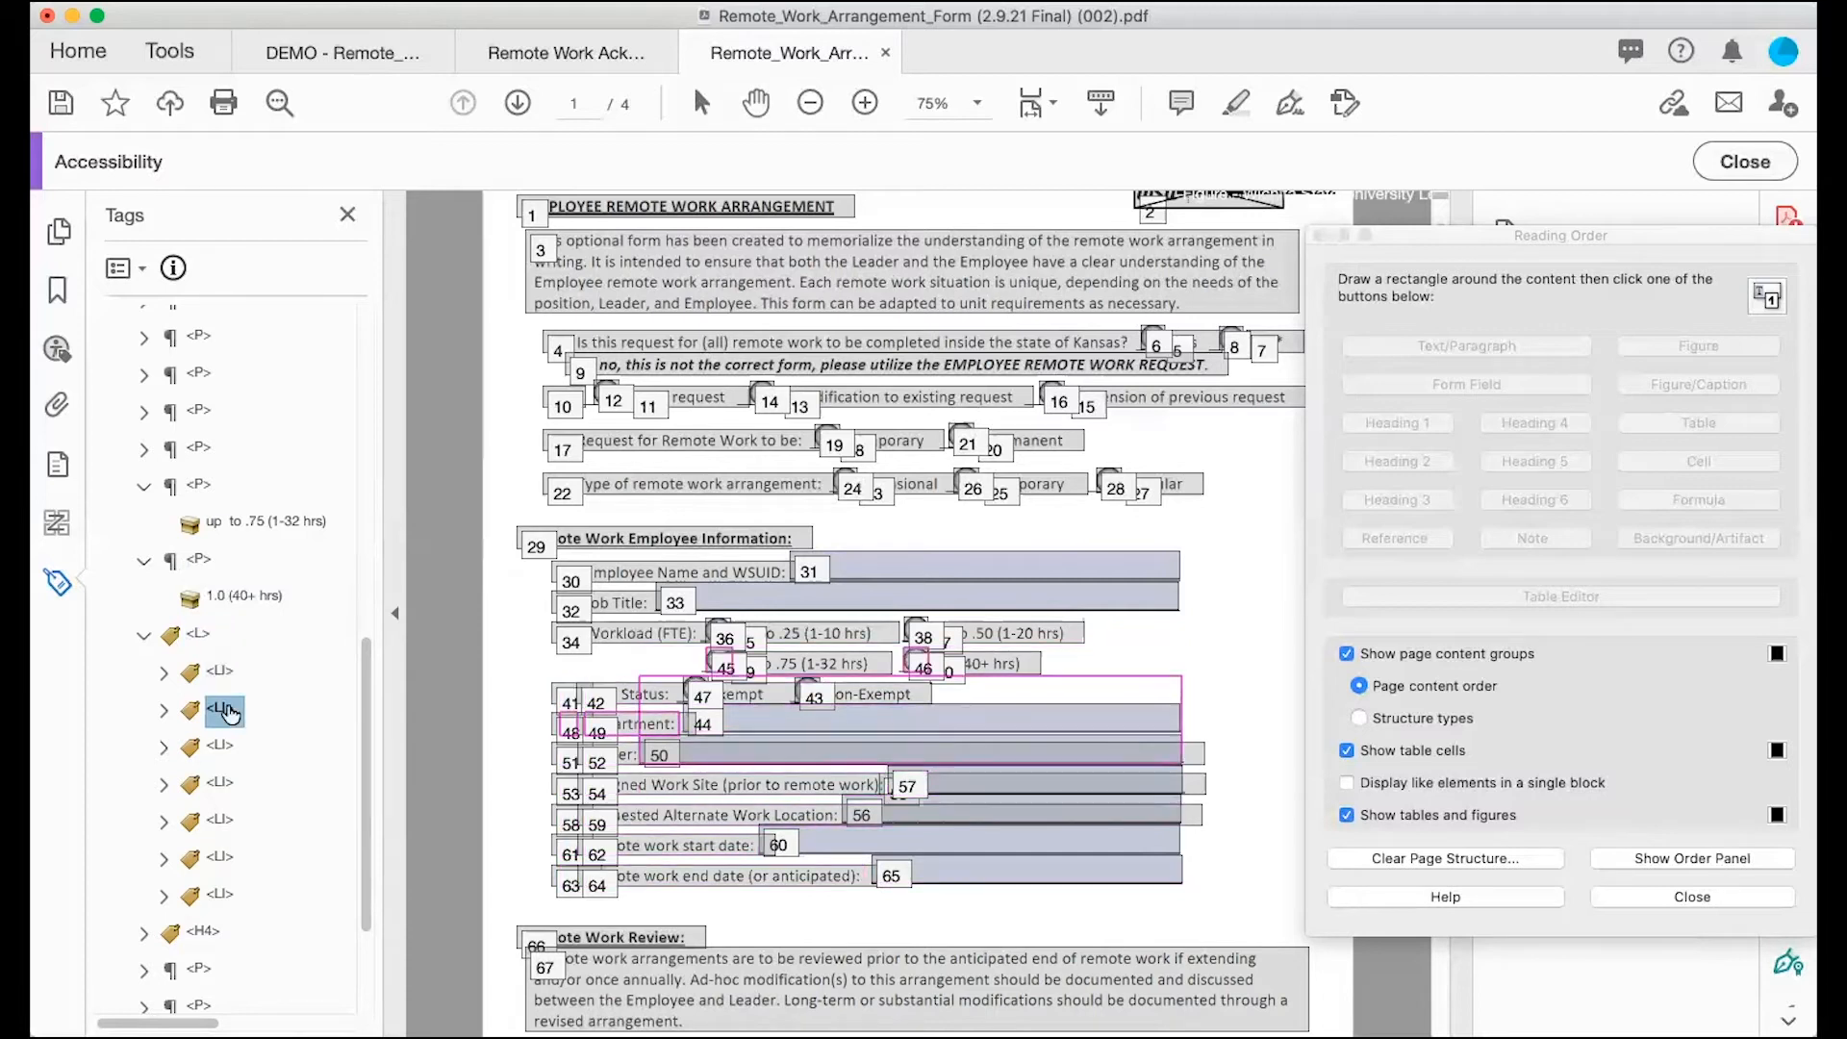
# Step: Move the <Form> tag holding two workload fields and an FLSA Status field from the second <LI> to under the "up to .75 (1-32 hrs)" text
pyautogui.click(223, 711)
pyautogui.click(164, 710)
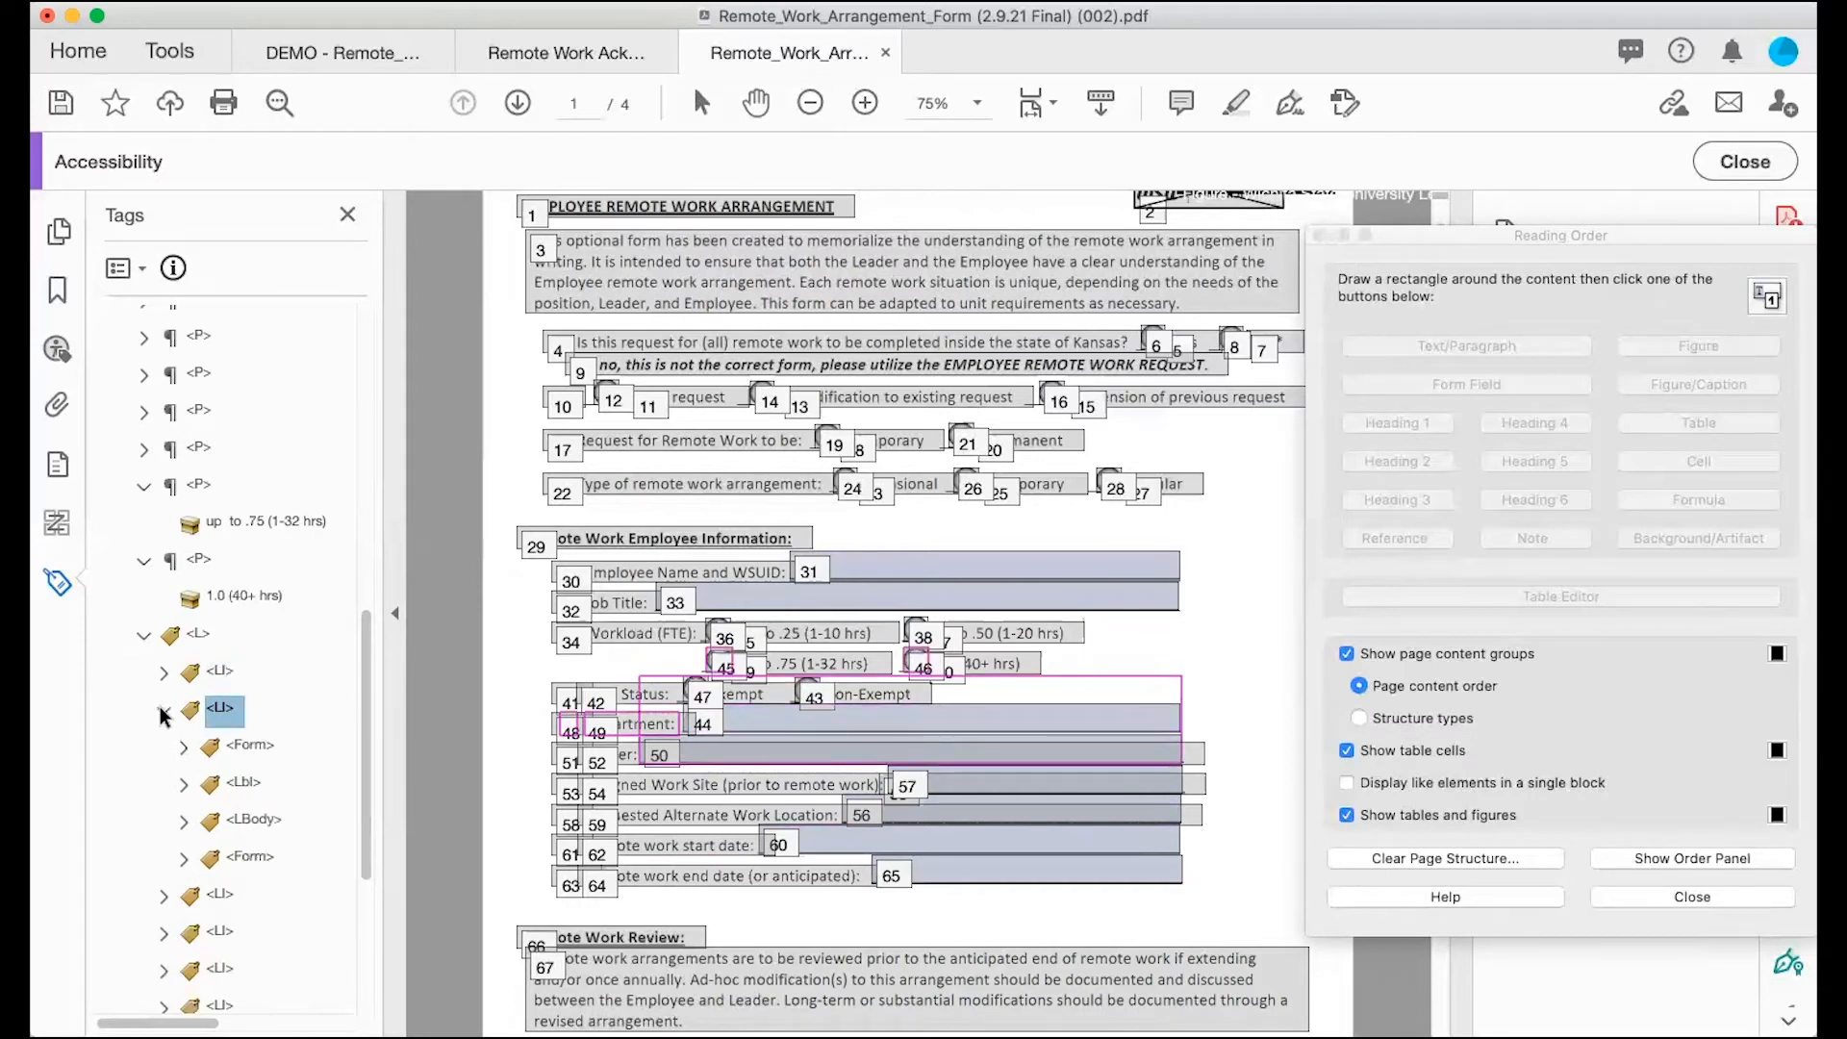
pyautogui.click(245, 746)
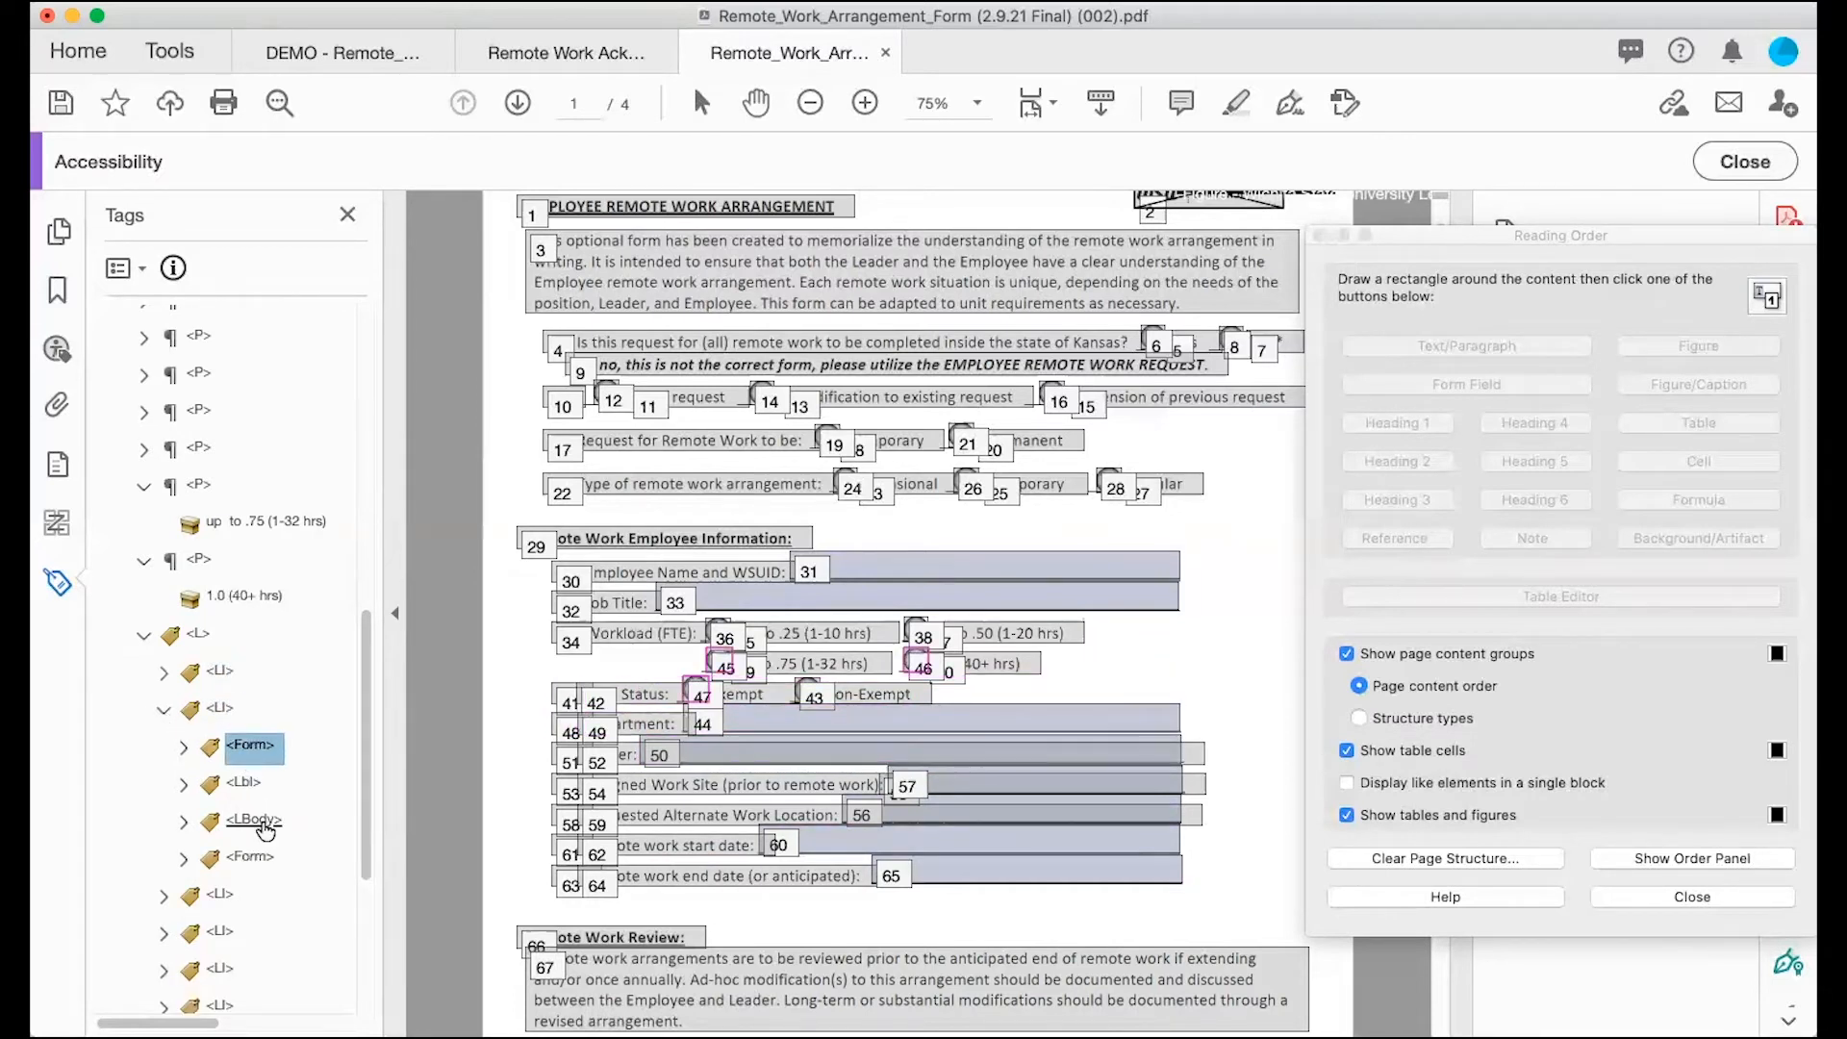
pyautogui.click(183, 747)
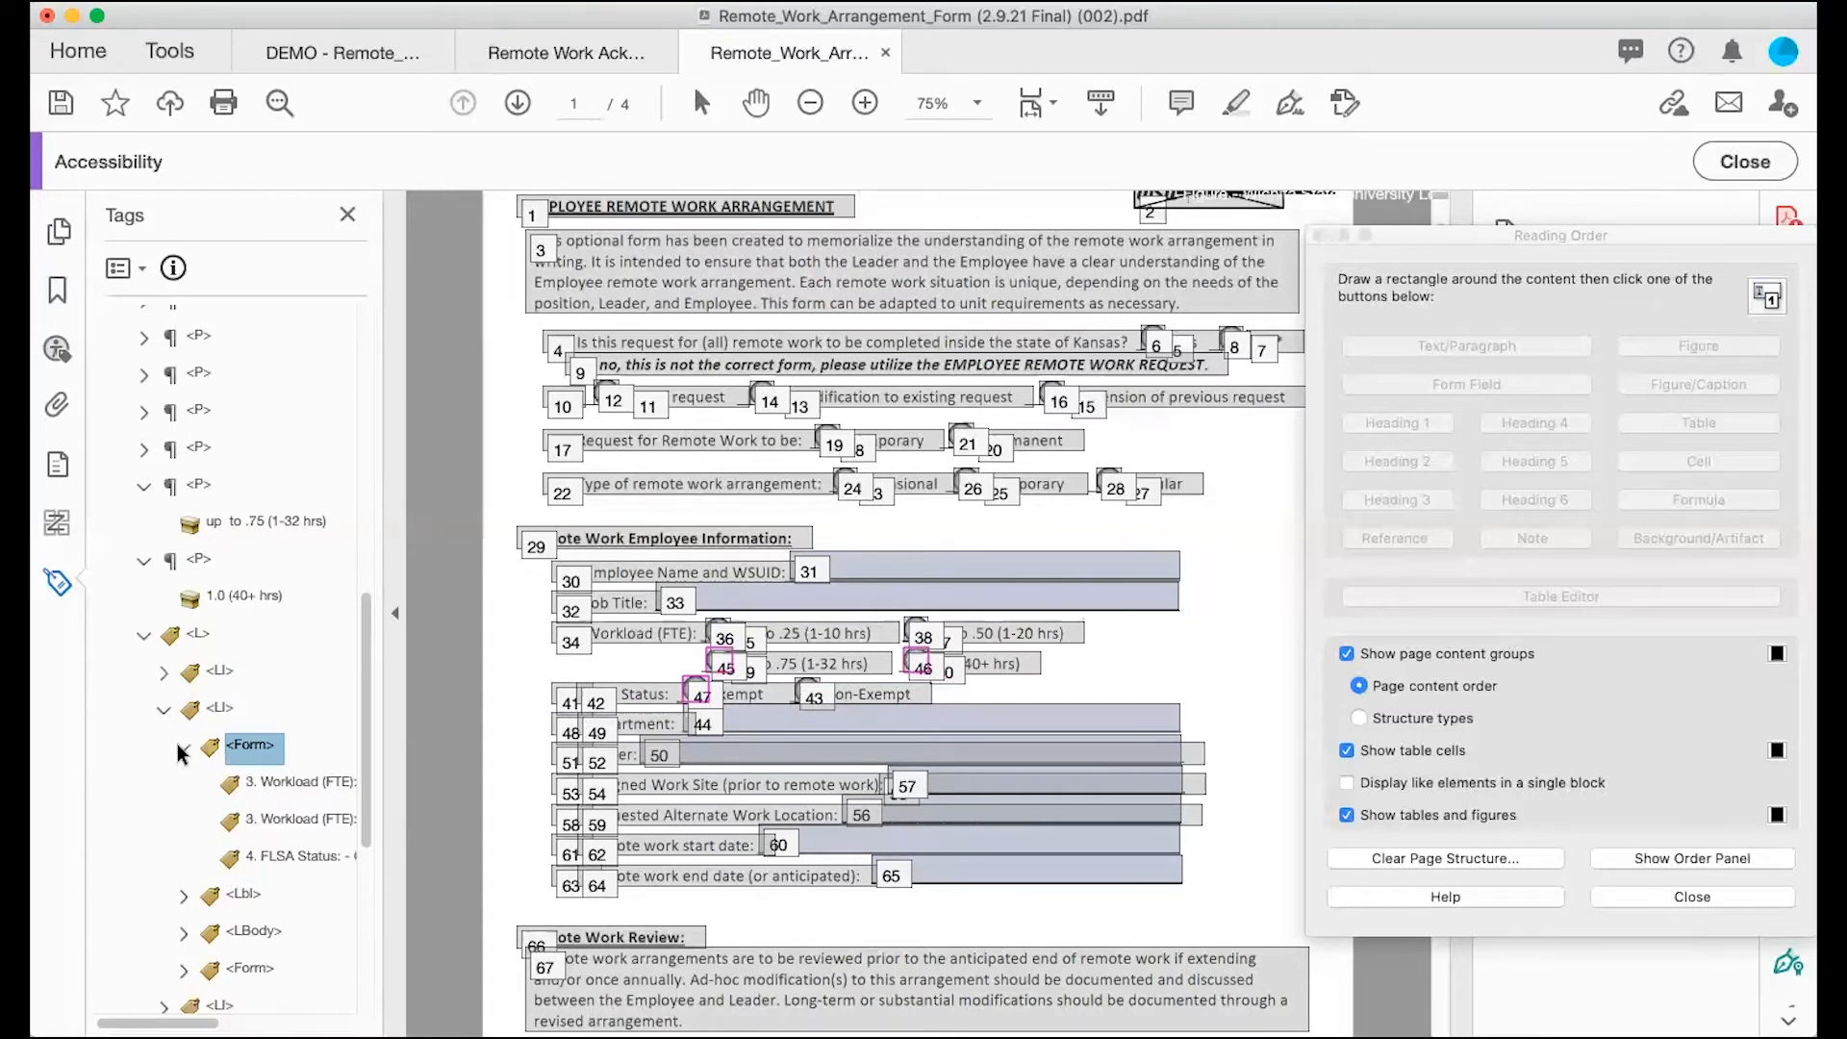
pyautogui.click(293, 856)
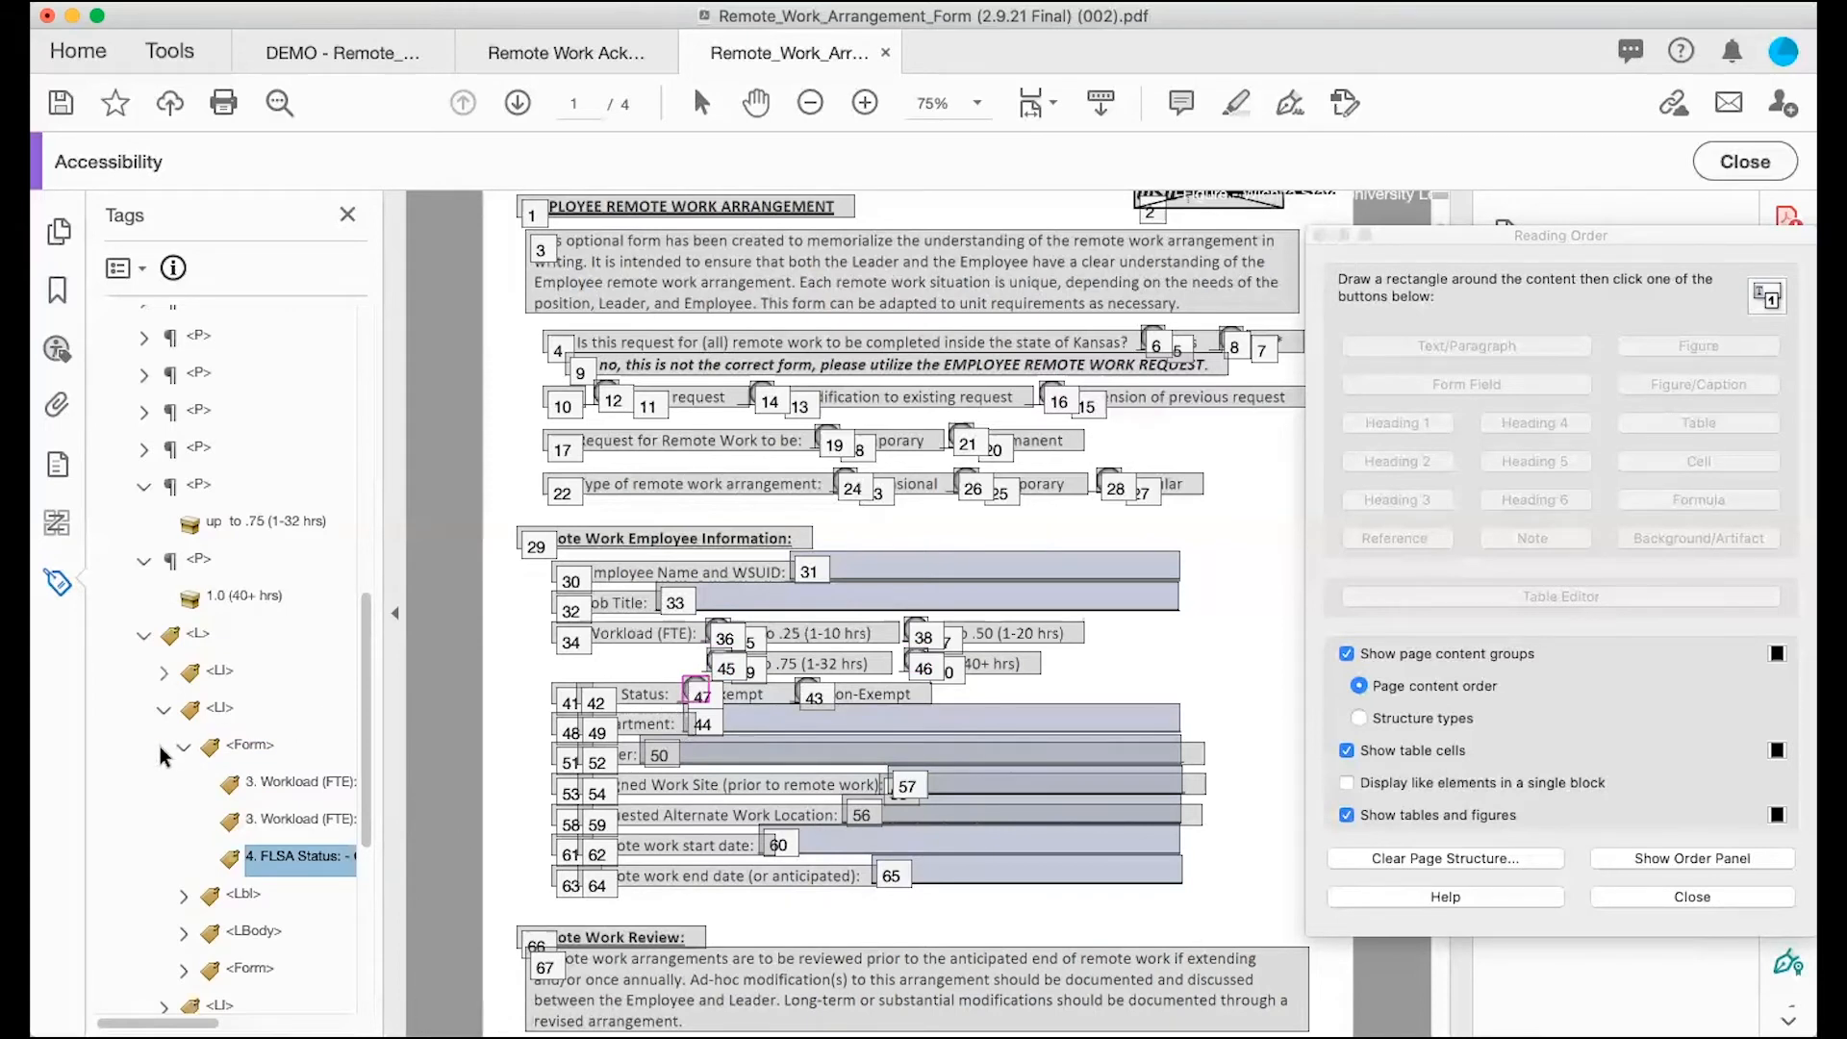
pyautogui.click(245, 749)
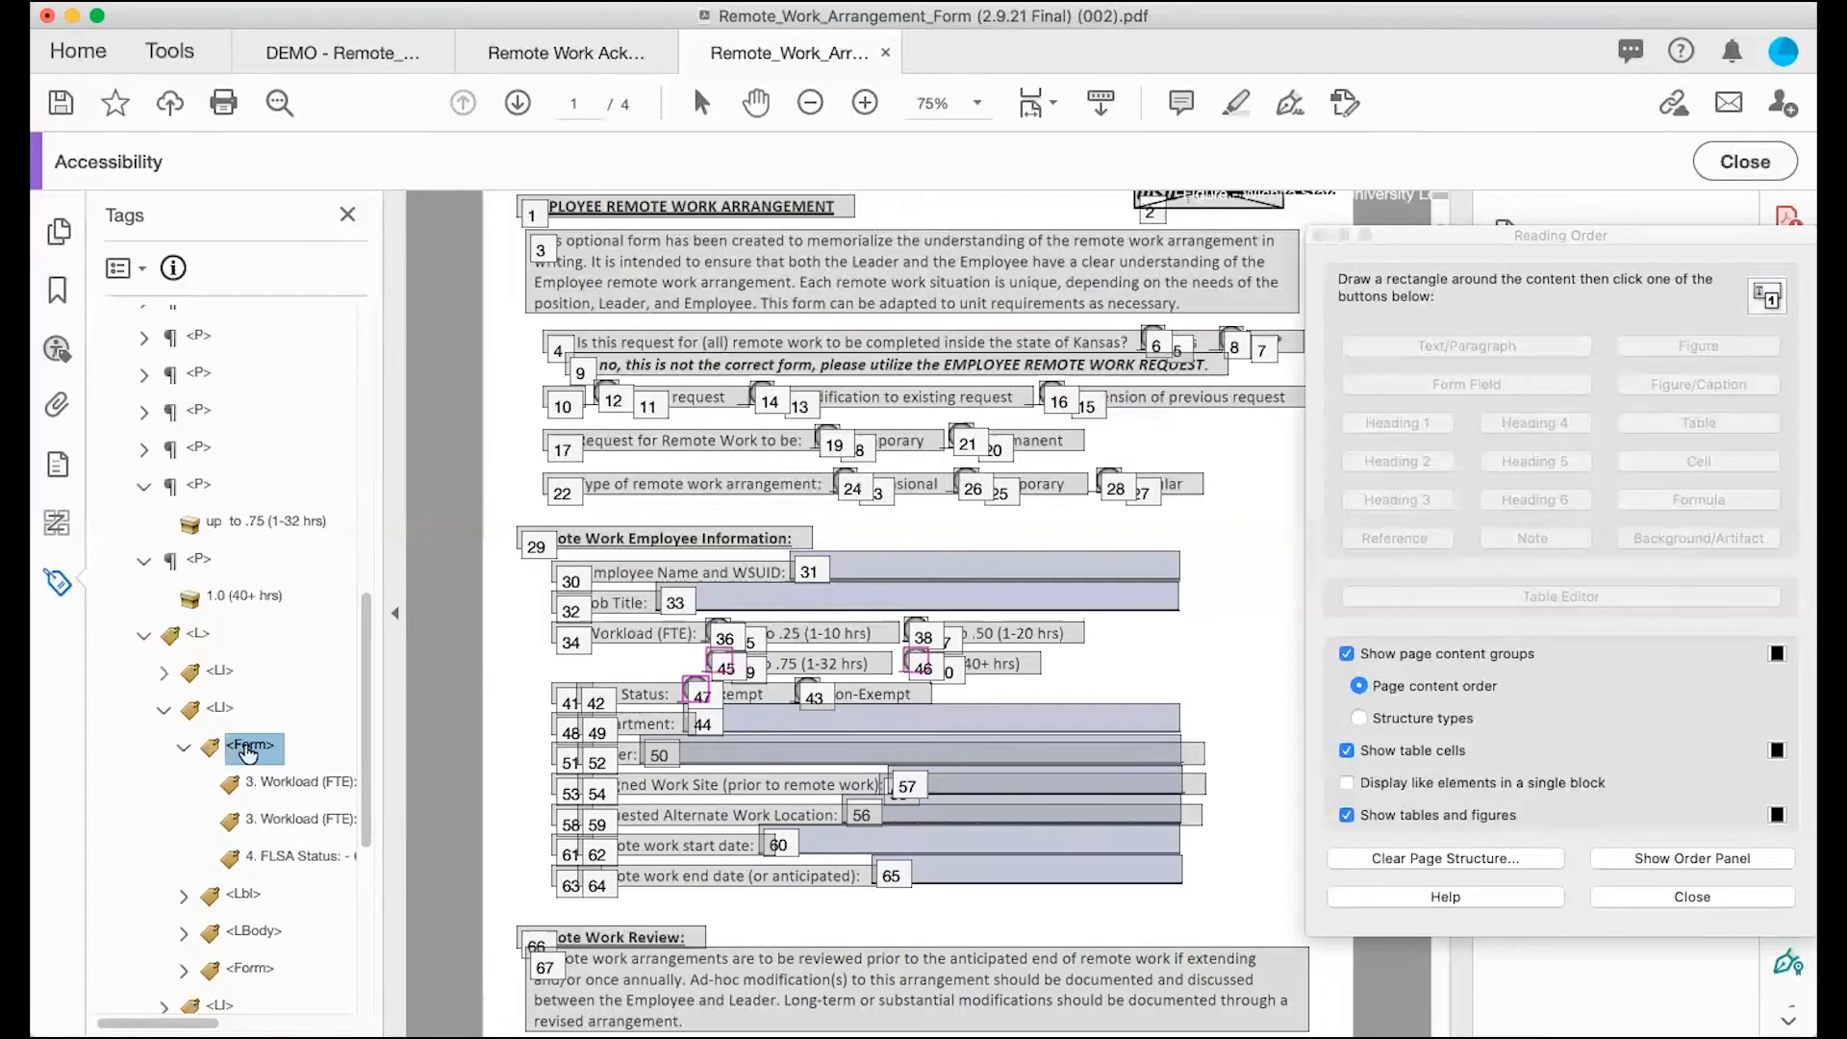
pyautogui.moveTo(248, 753); pyautogui.dragTo(209, 550)
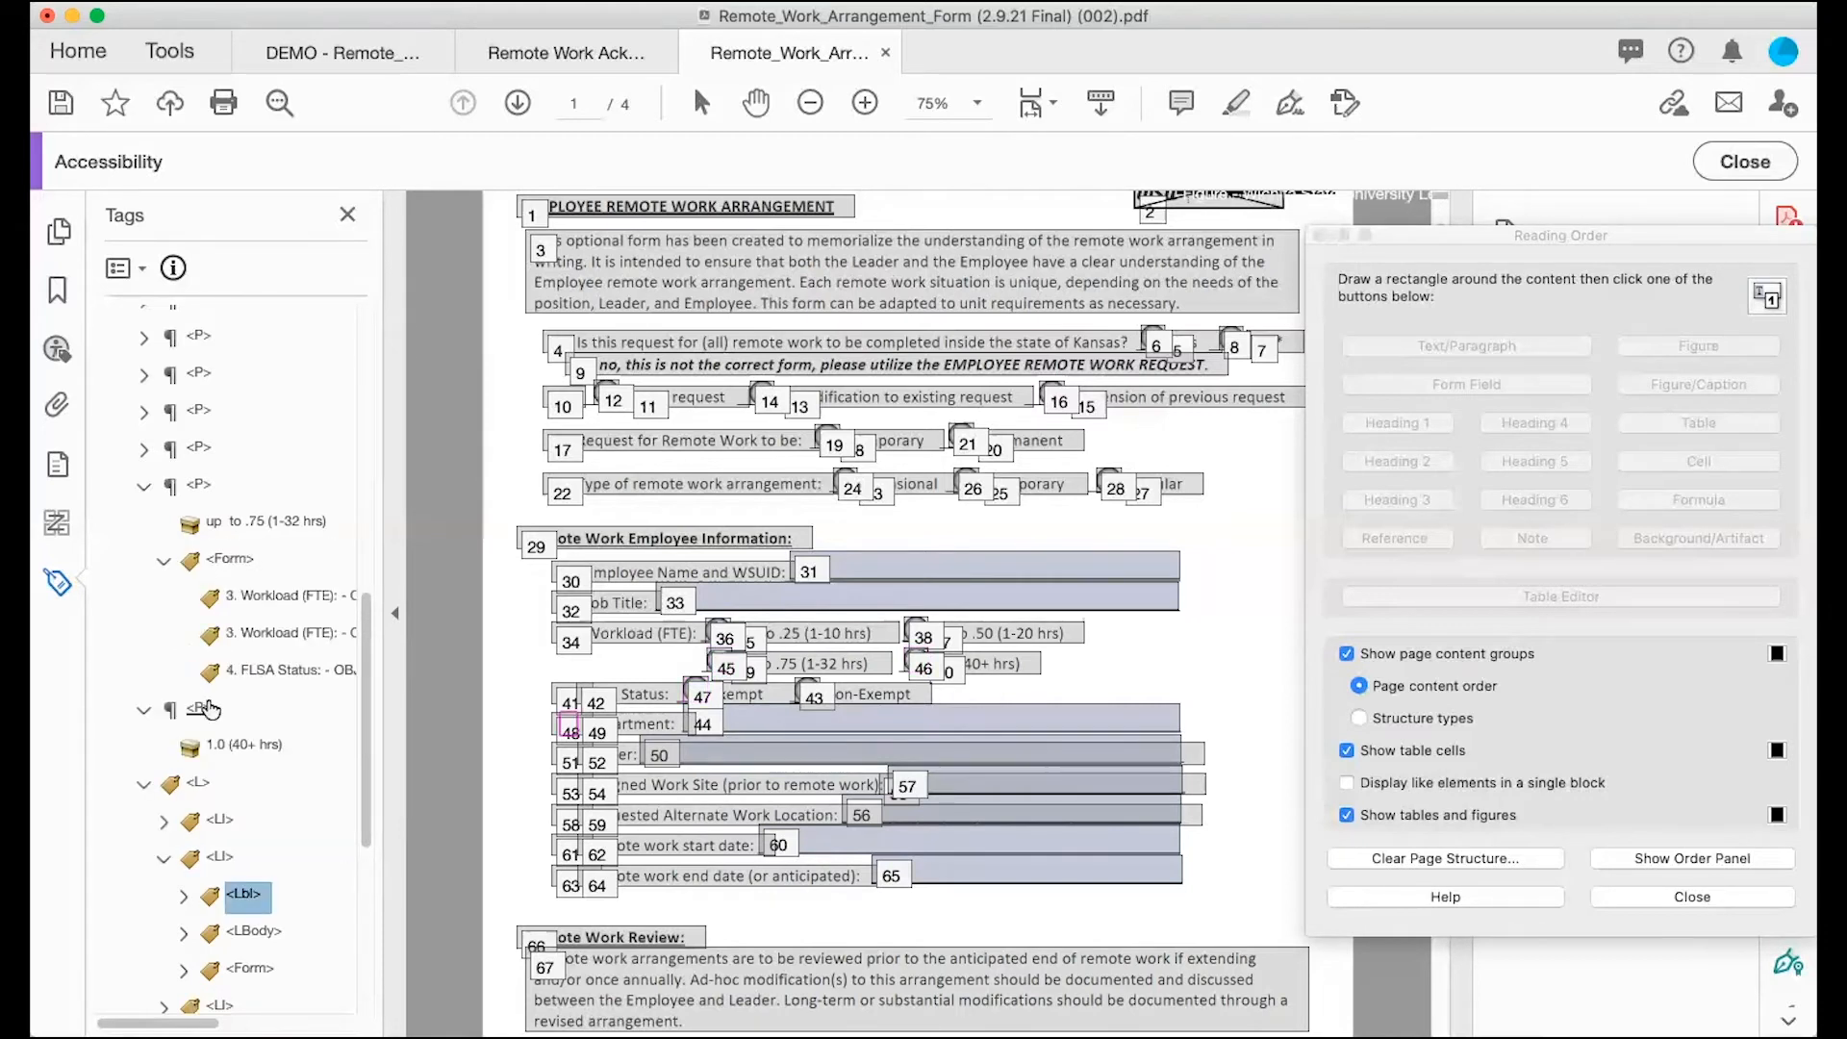
# Step: Create a new Form tag under the "1.0 (40+ hrs)" text and move the second workload field of the "up to .75" paragraph into it
pyautogui.scroll(-3, 211, 707)
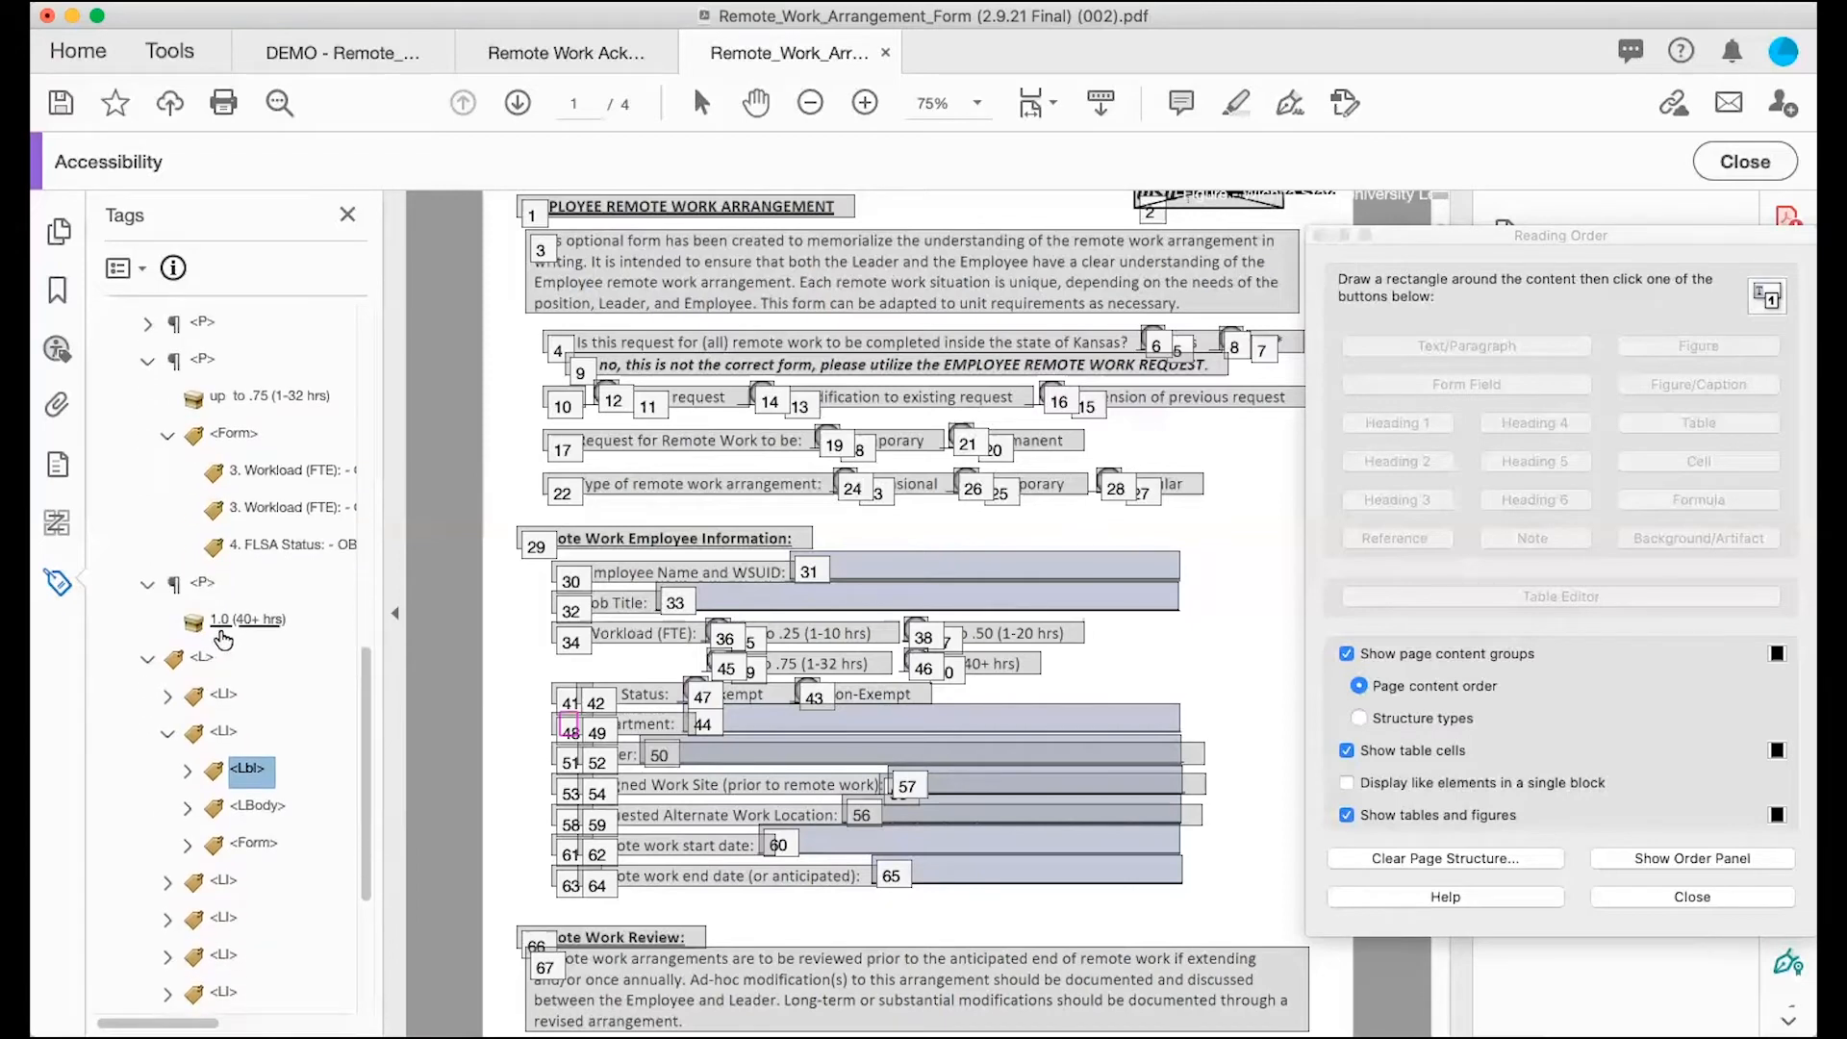
pyautogui.rightClick(228, 621)
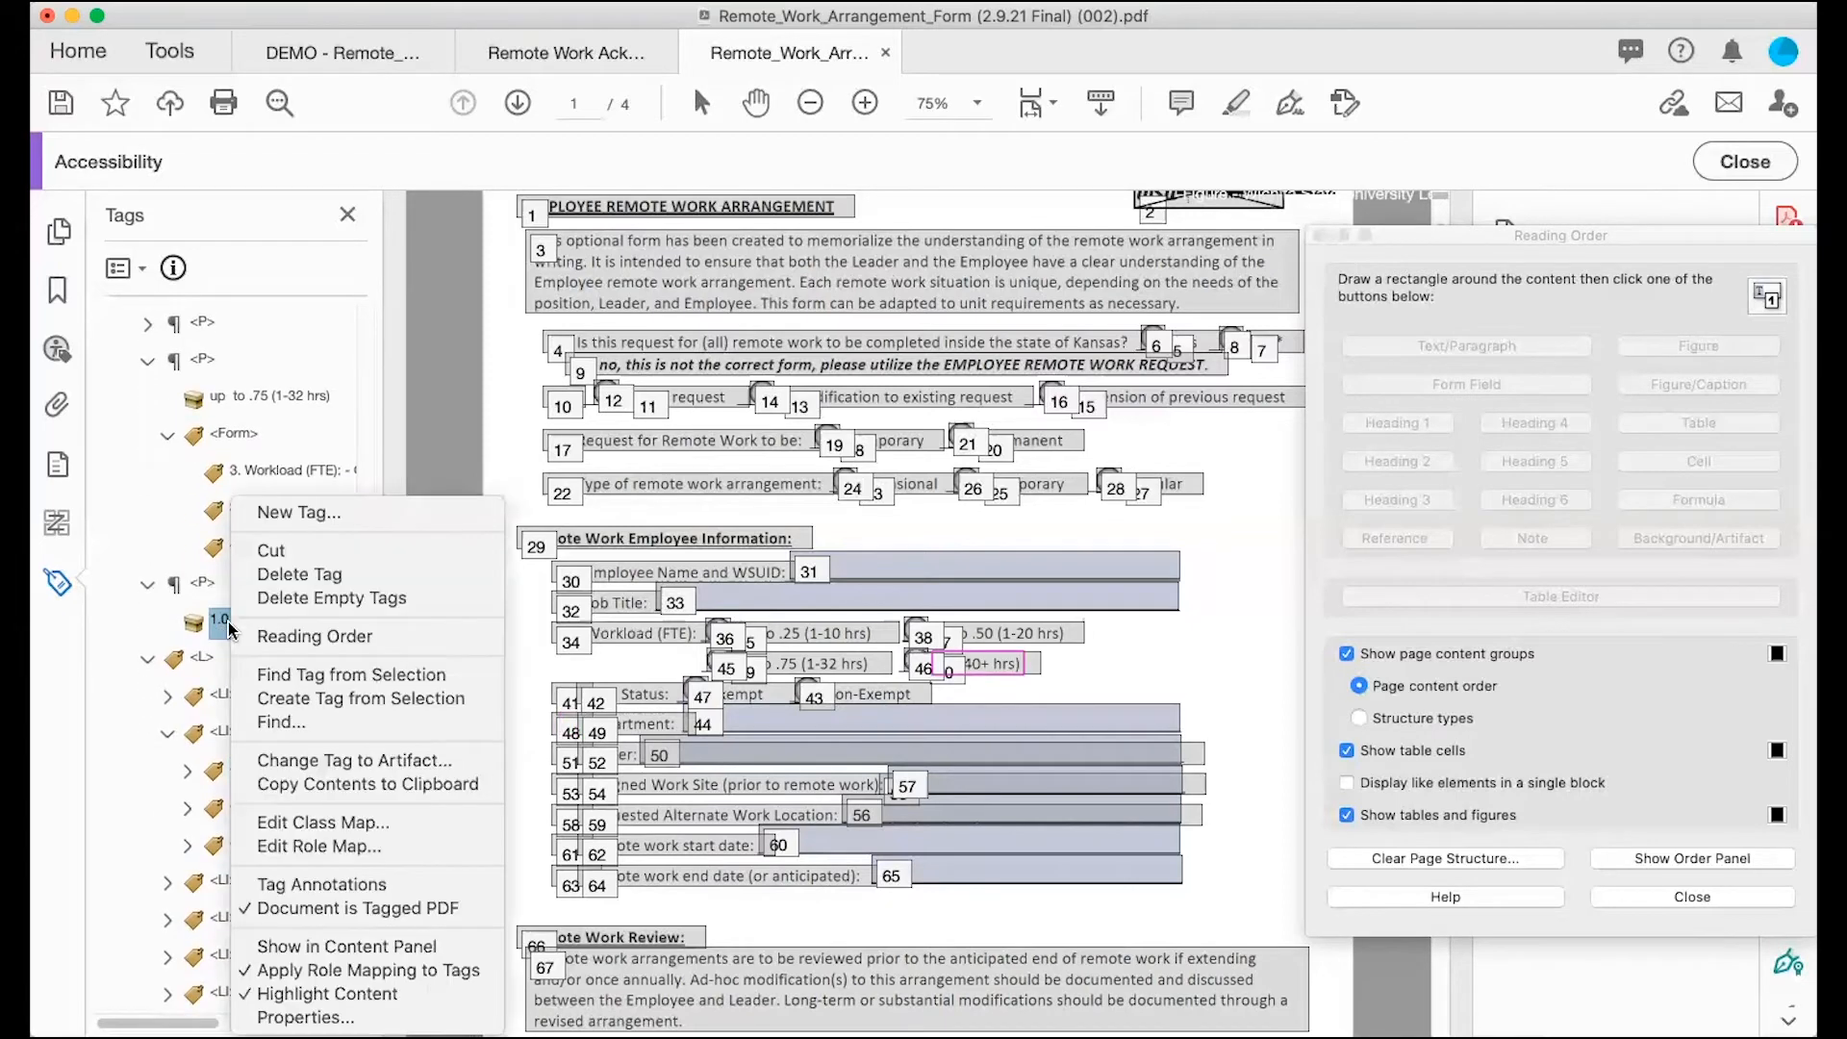
pyautogui.click(299, 512)
pyautogui.click(985, 553)
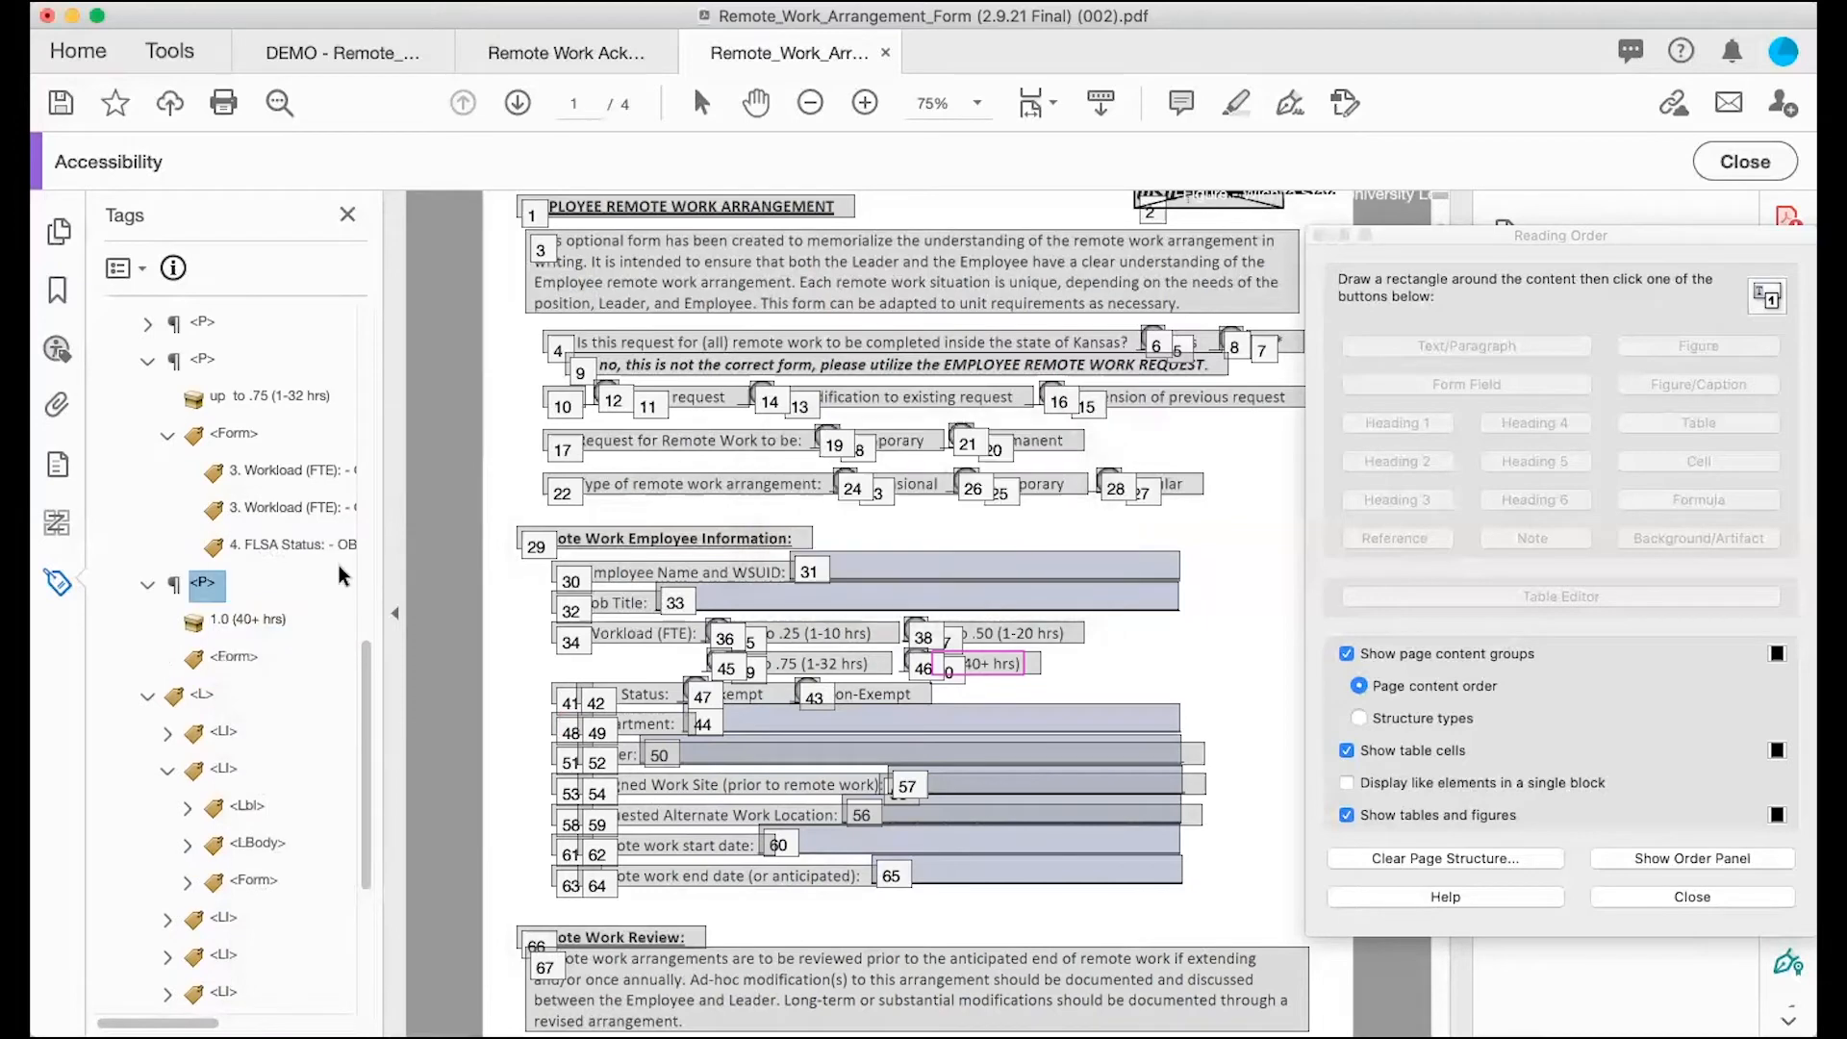
pyautogui.click(279, 512)
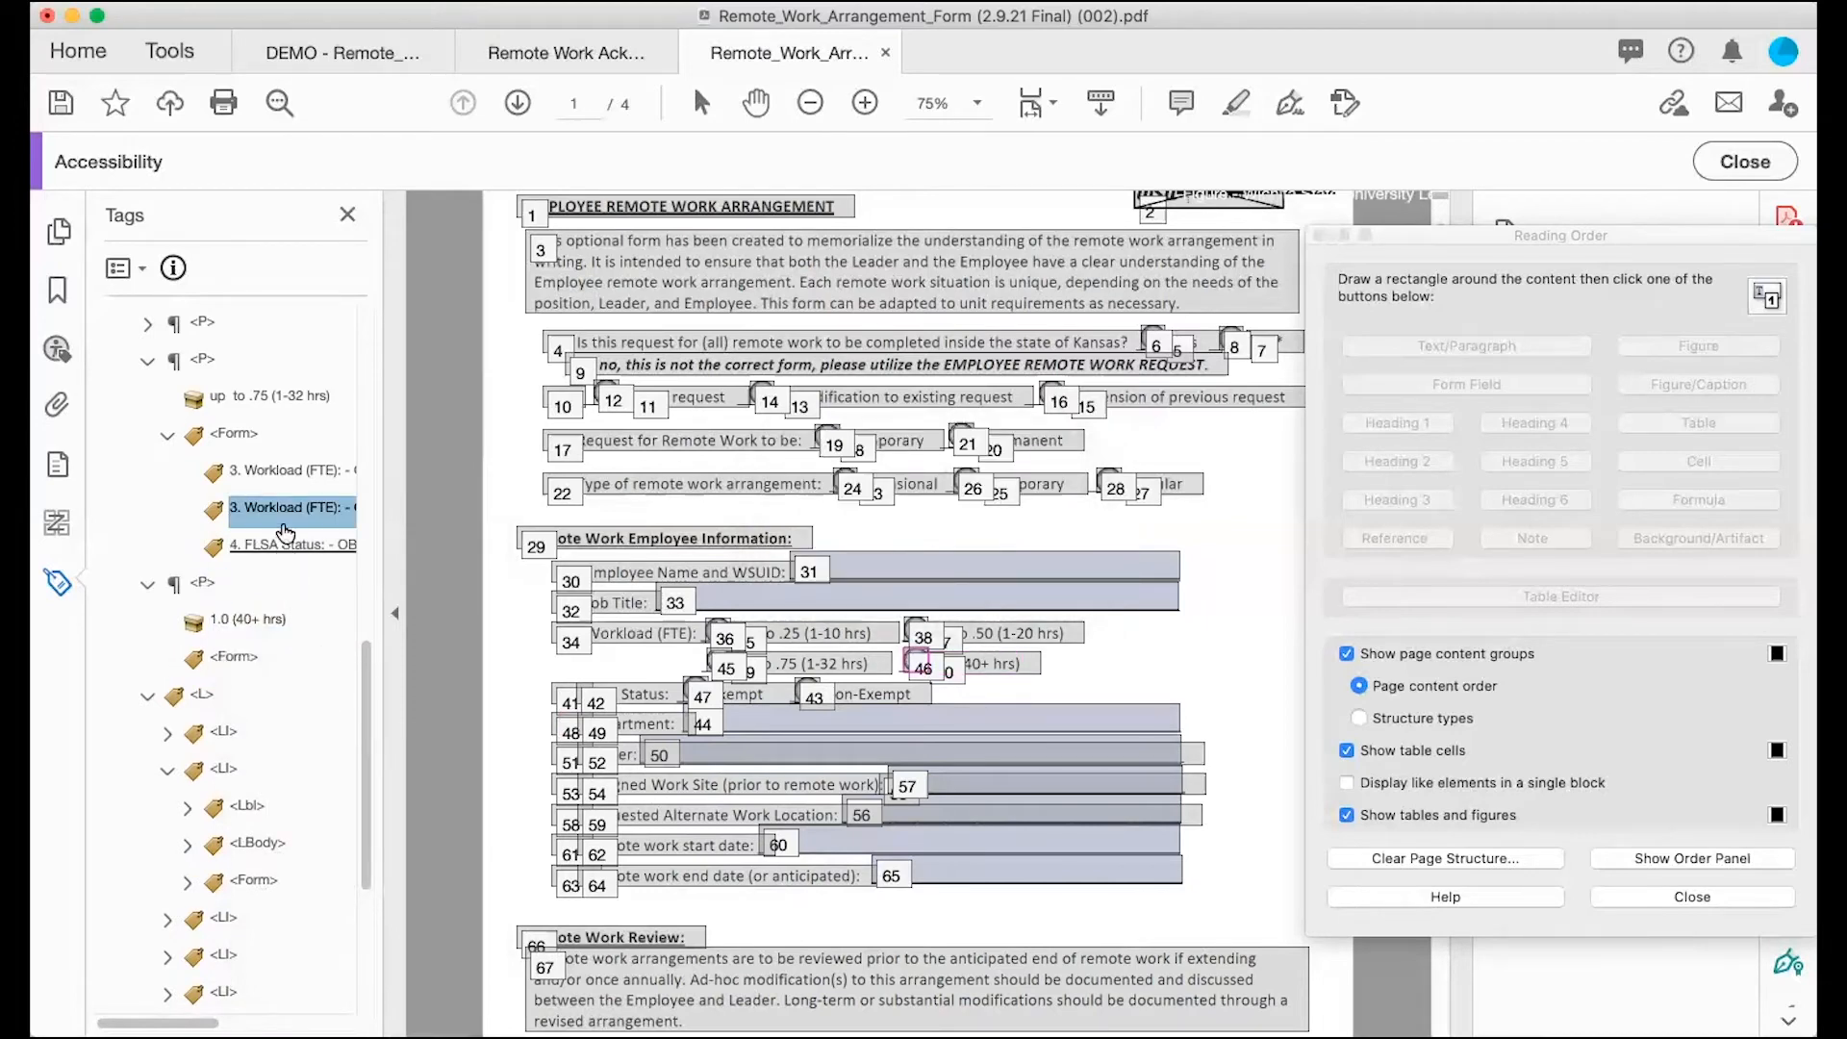
pyautogui.moveTo(282, 517); pyautogui.dragTo(258, 659)
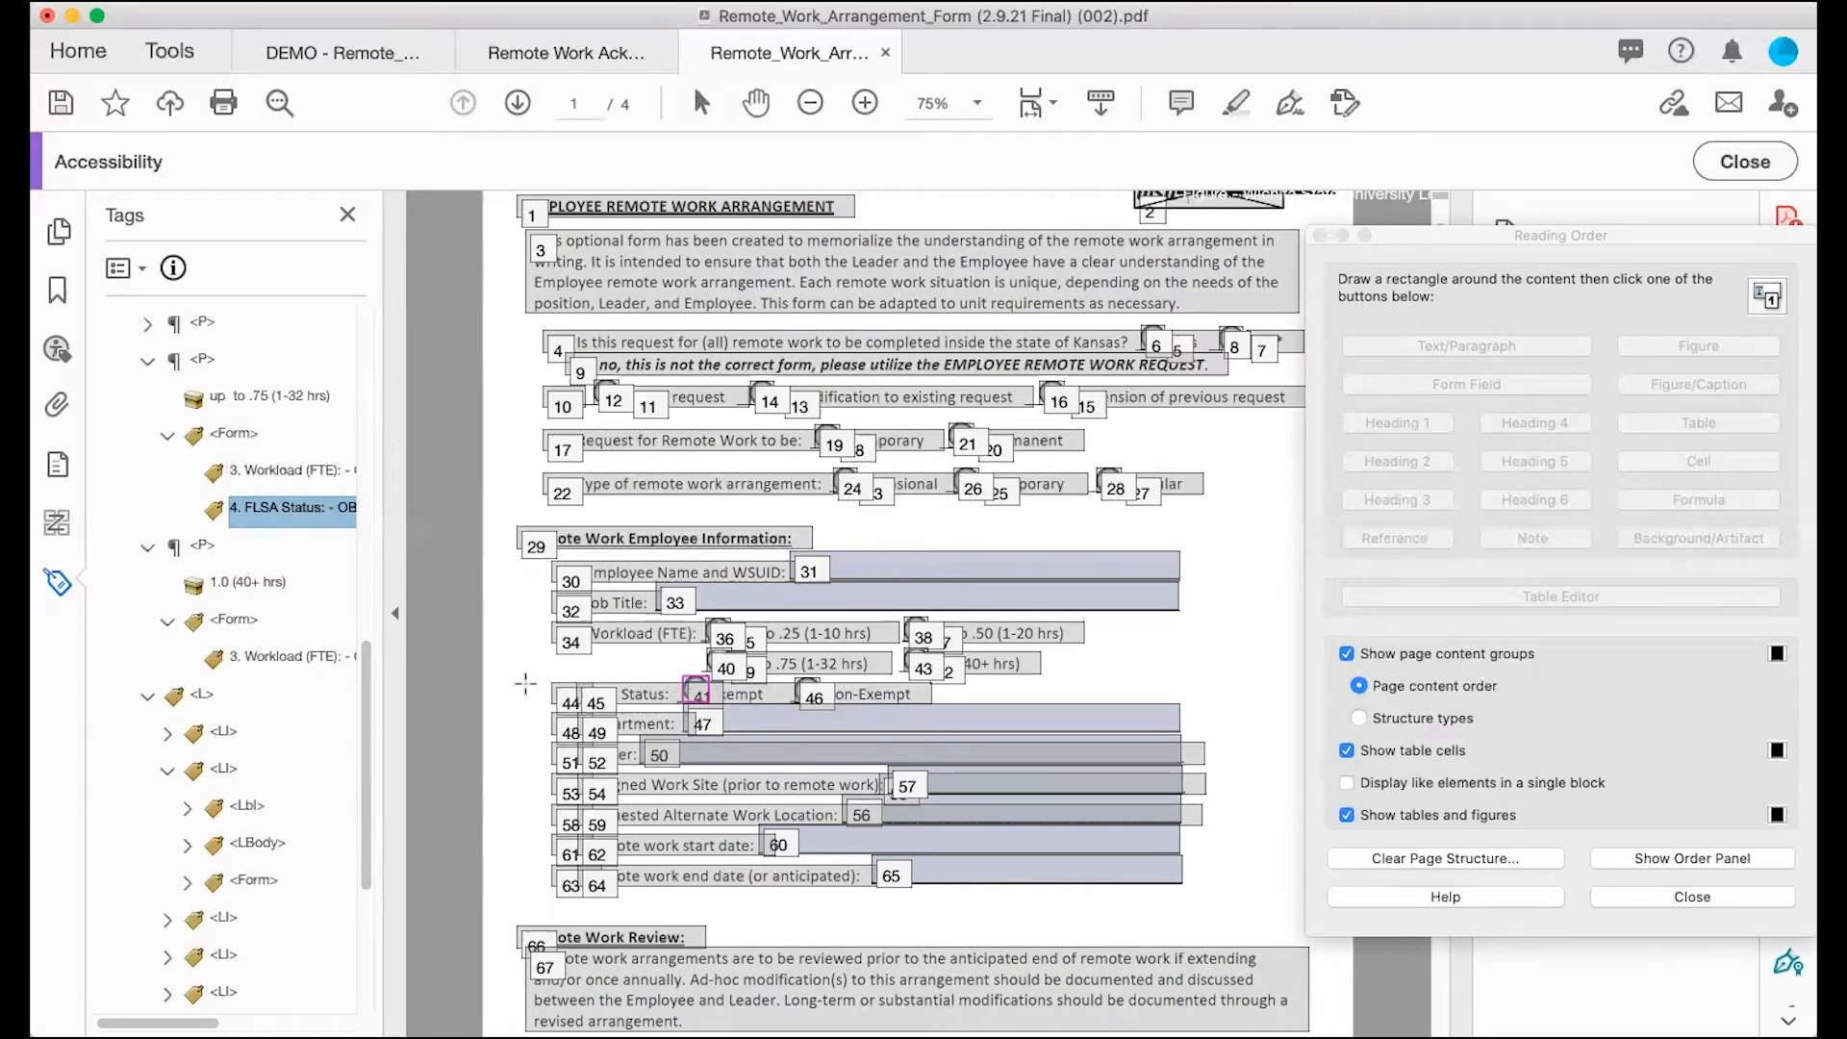
pyautogui.scroll(3, 285, 429)
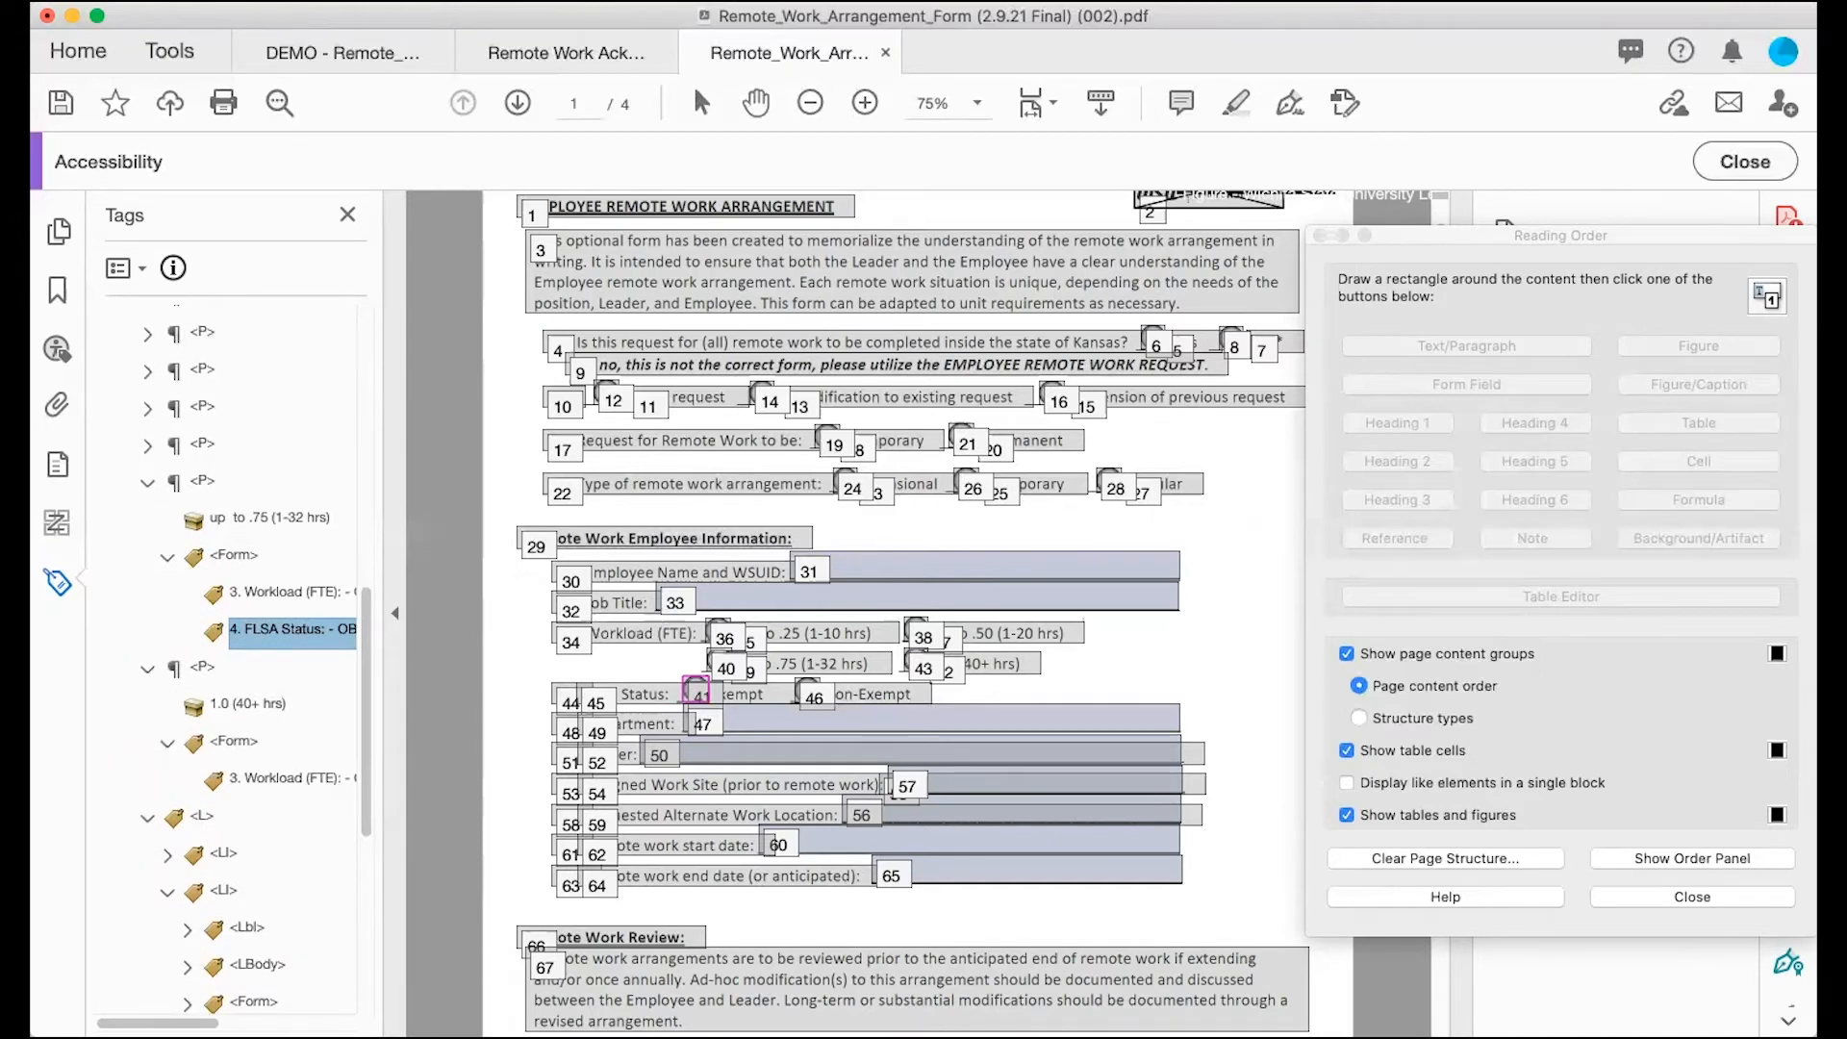
pyautogui.press('super+Tab')
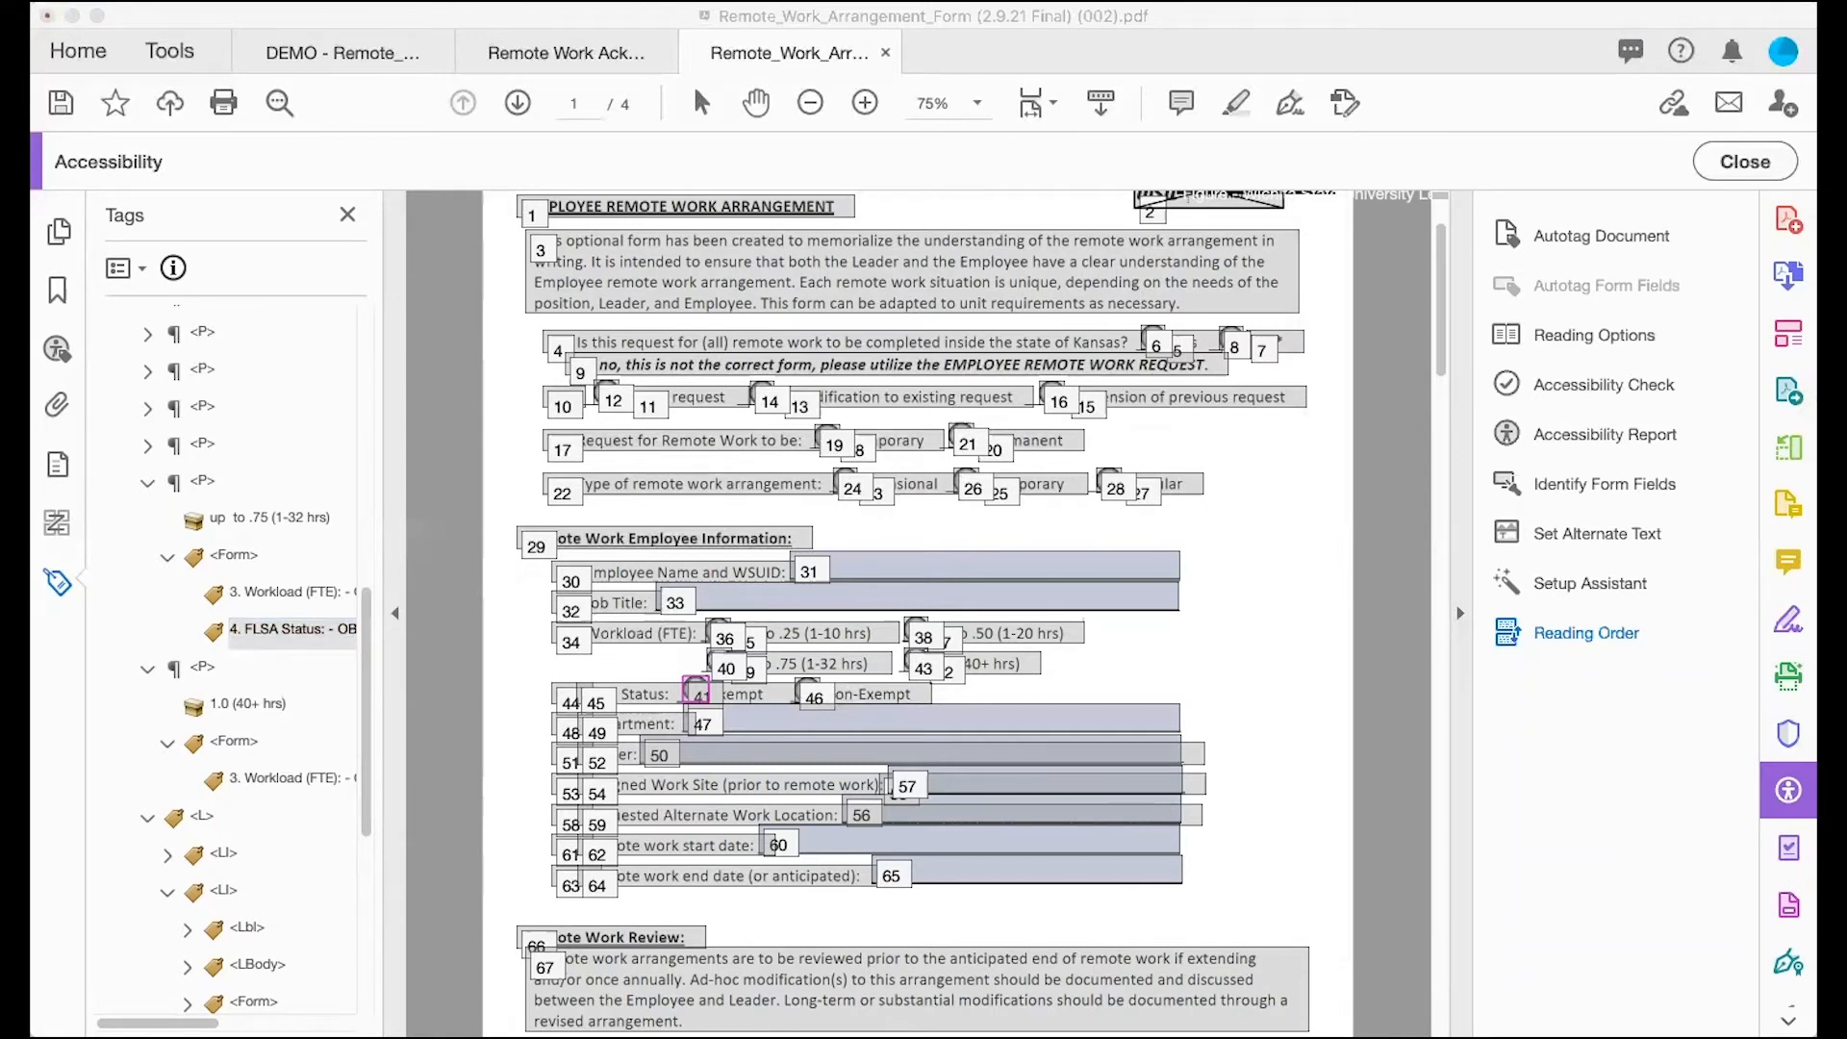
pyautogui.press('super+Tab')
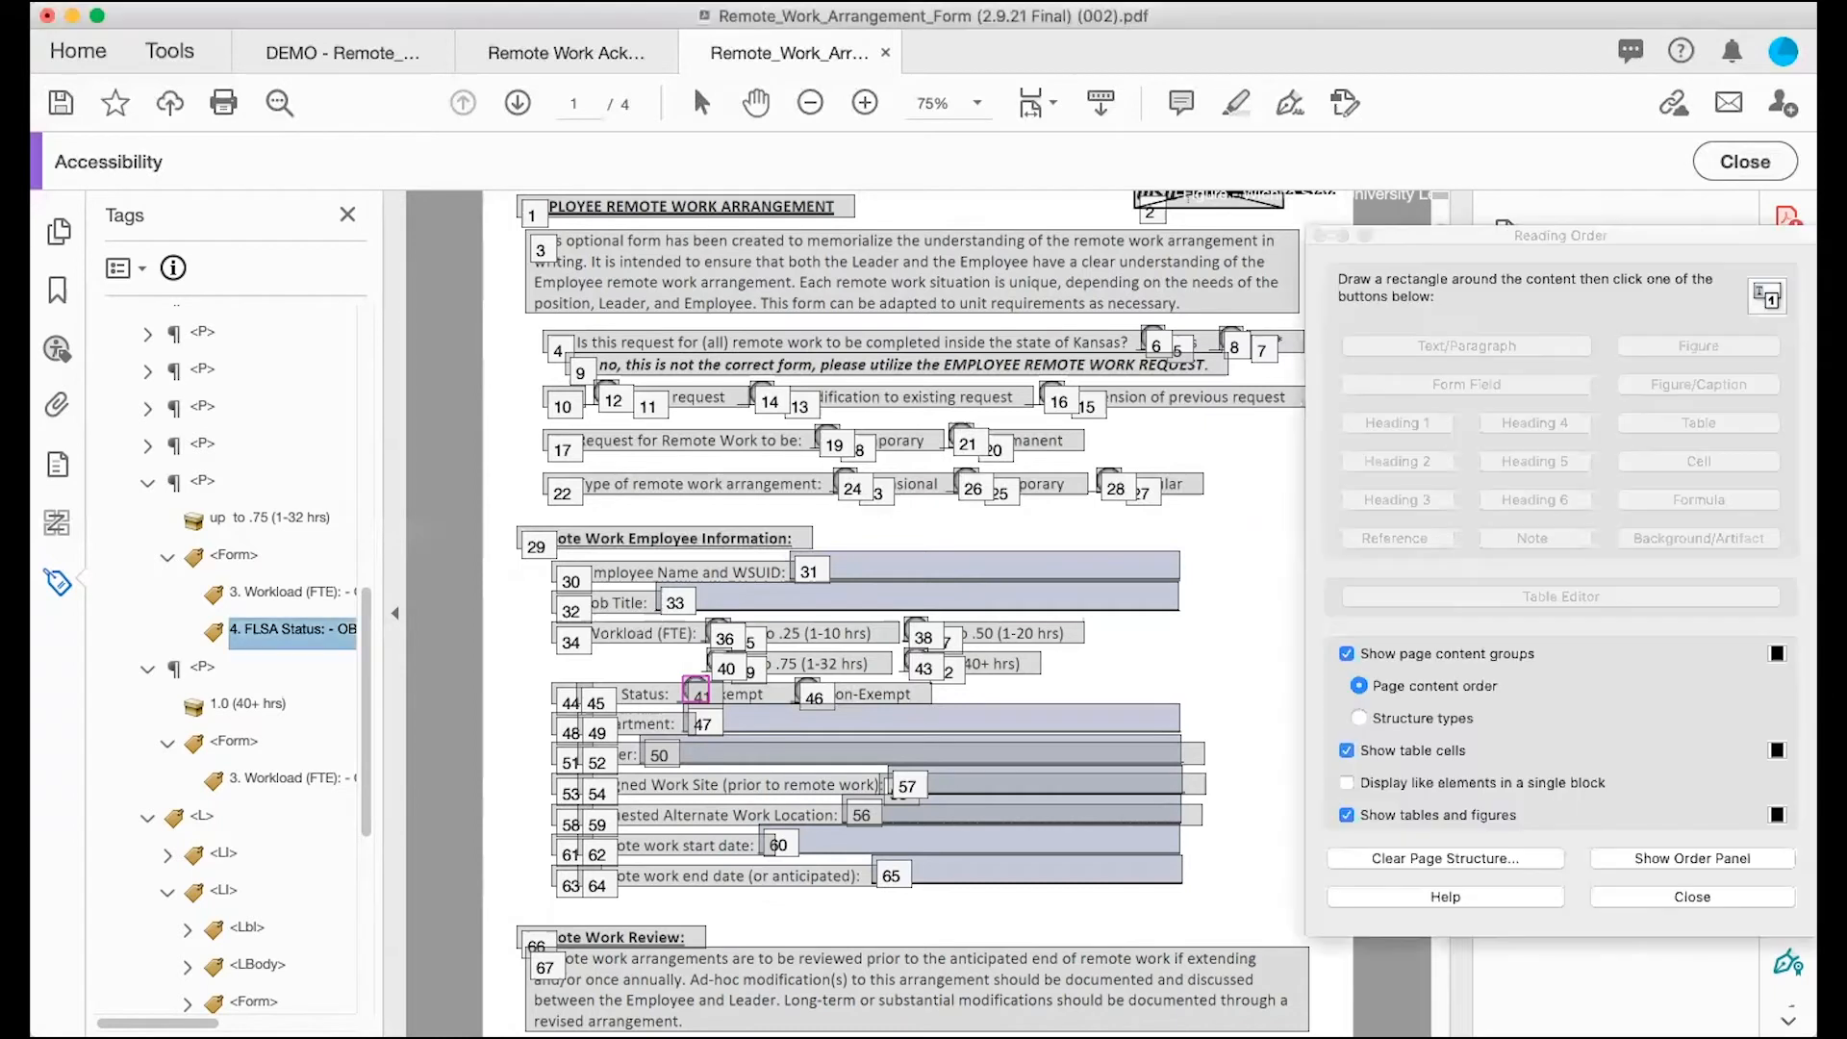
pyautogui.scroll(3, 228, 536)
pyautogui.scroll(2, 228, 536)
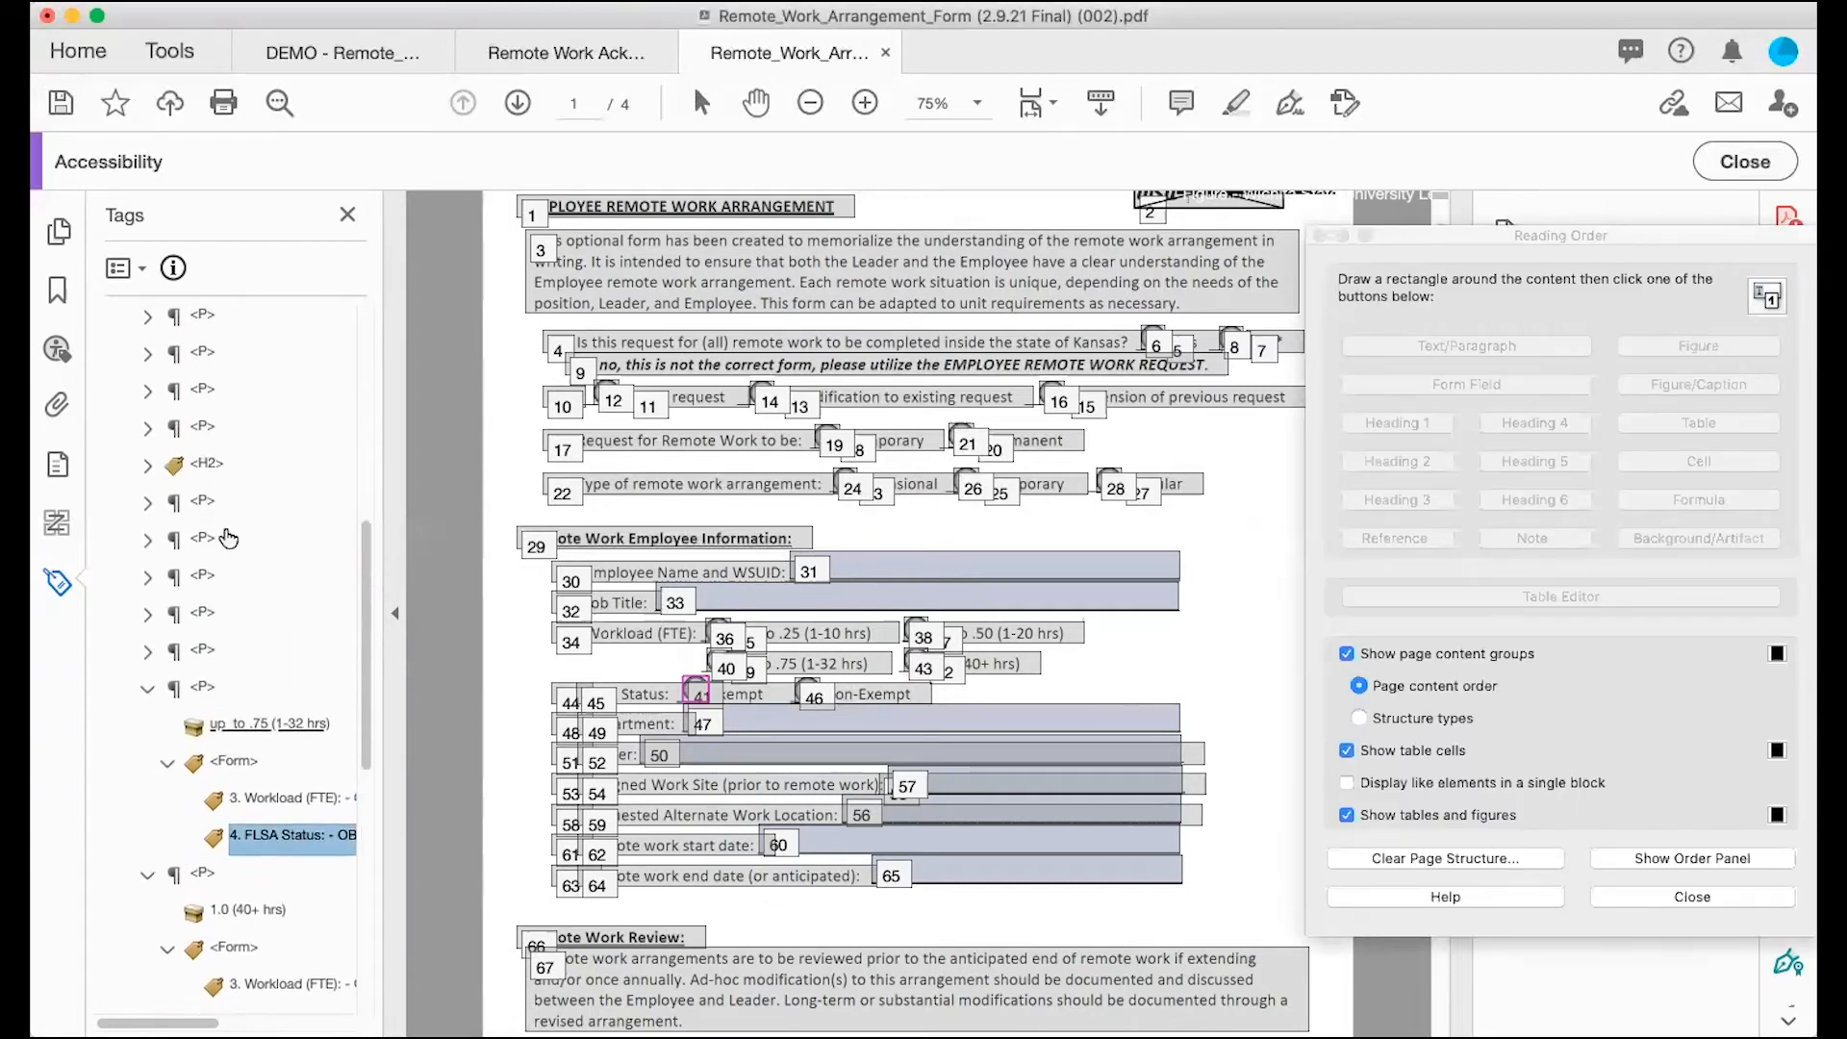
pyautogui.scroll(-3, 228, 537)
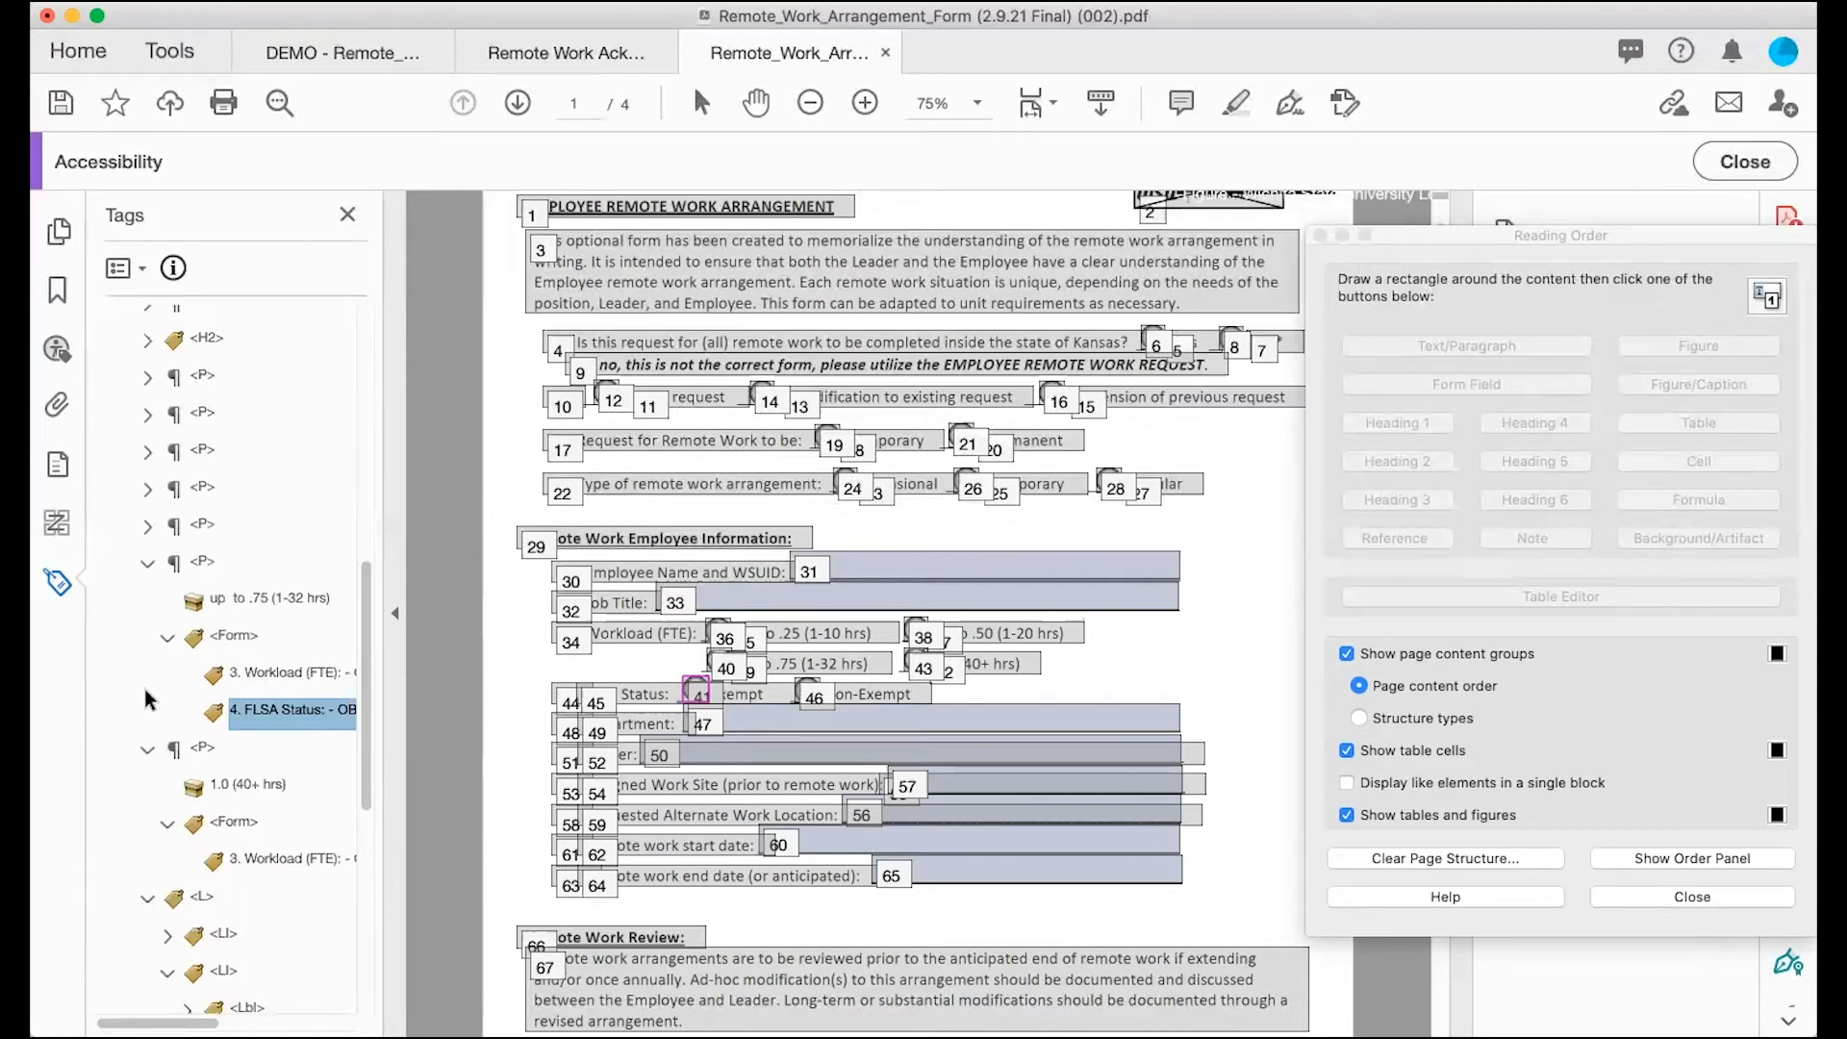
pyautogui.scroll(-2, 145, 689)
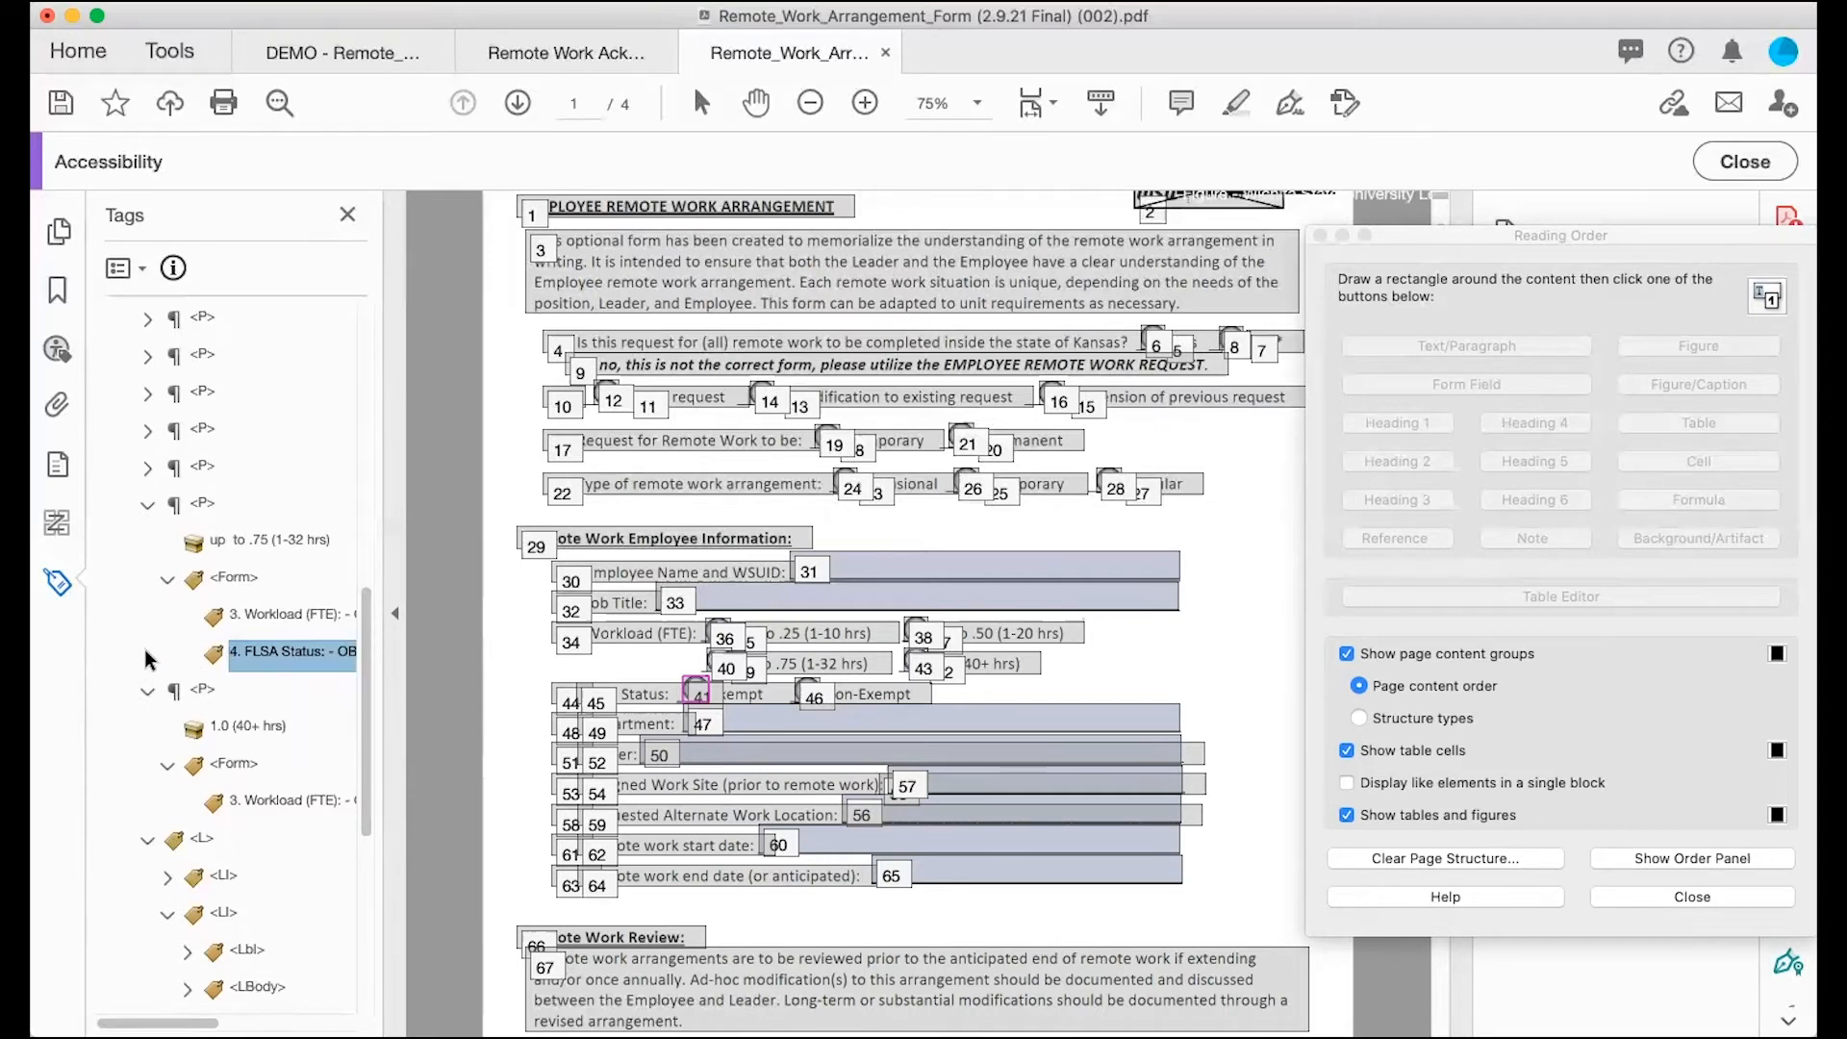
pyautogui.scroll(-2, 144, 648)
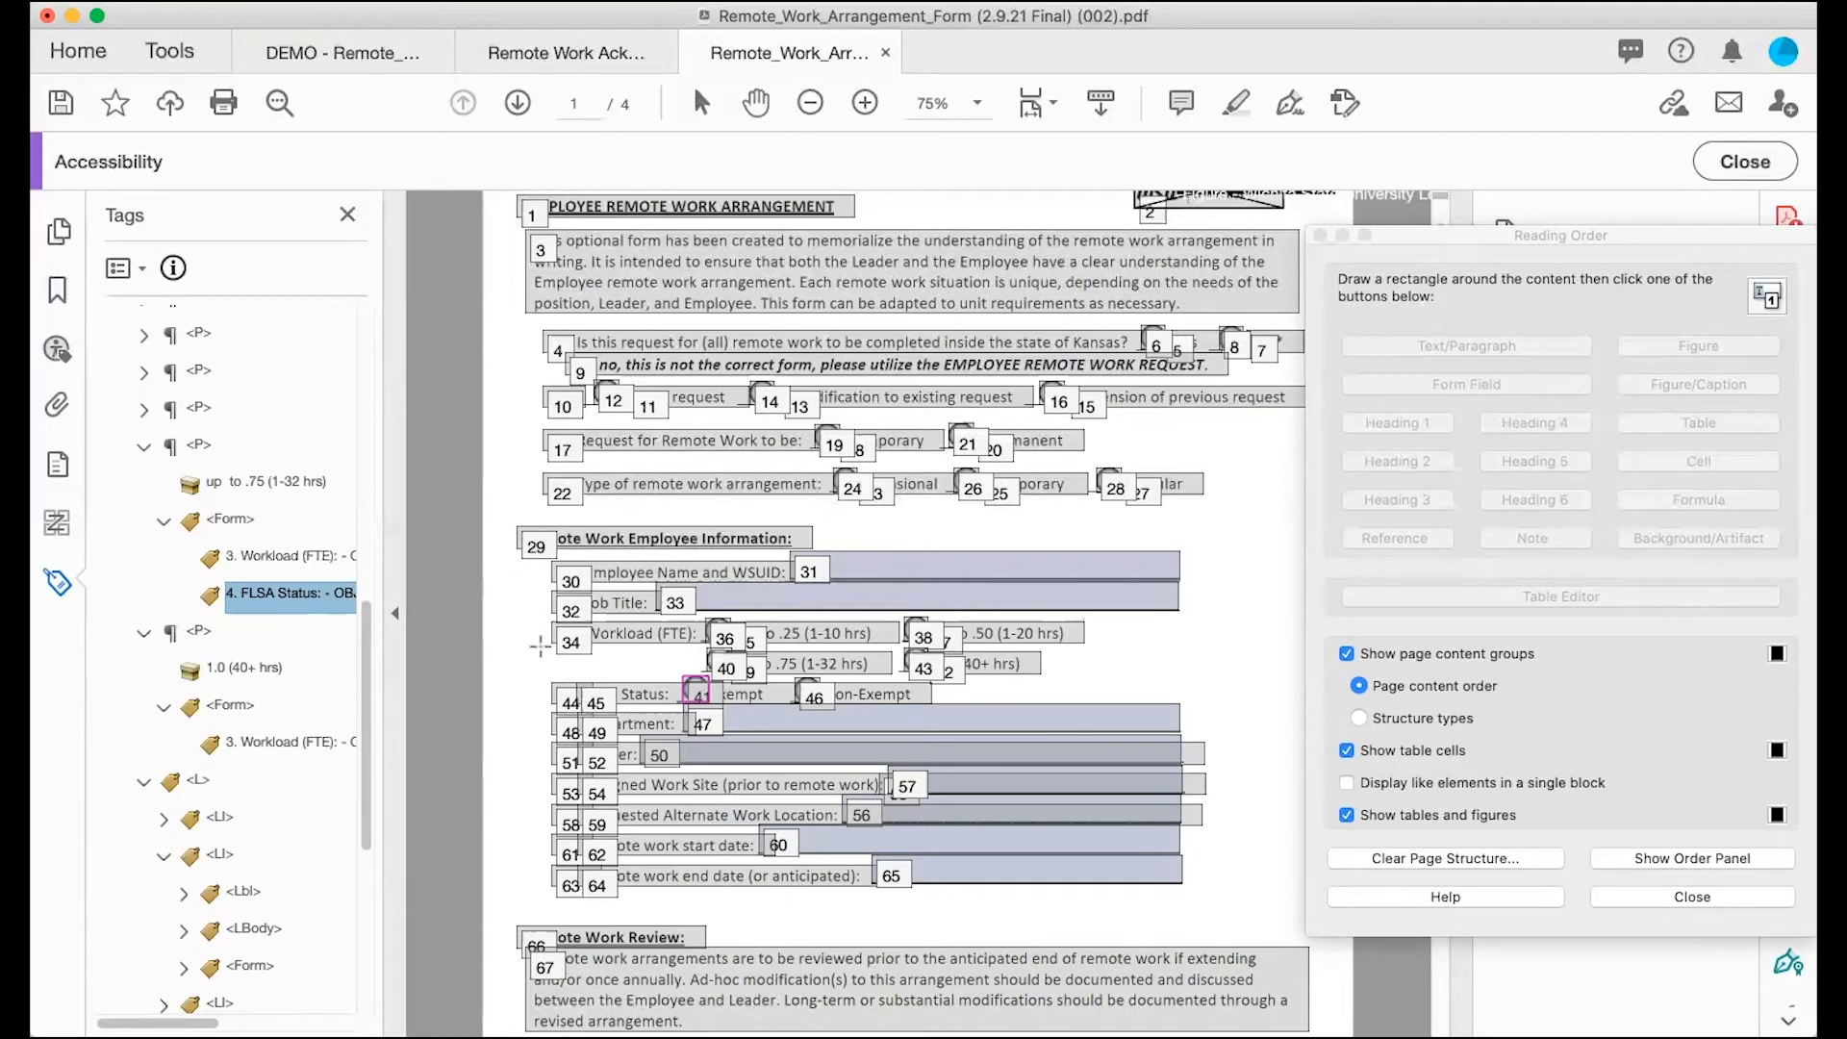
# Step: Tag the "FLSA Status:" label and the "Exempt" and "Non-Exempt" option texts on the page as separate Text/Paragraph elements
pyautogui.moveTo(541, 673); pyautogui.dragTo(673, 713)
pyautogui.click(1417, 347)
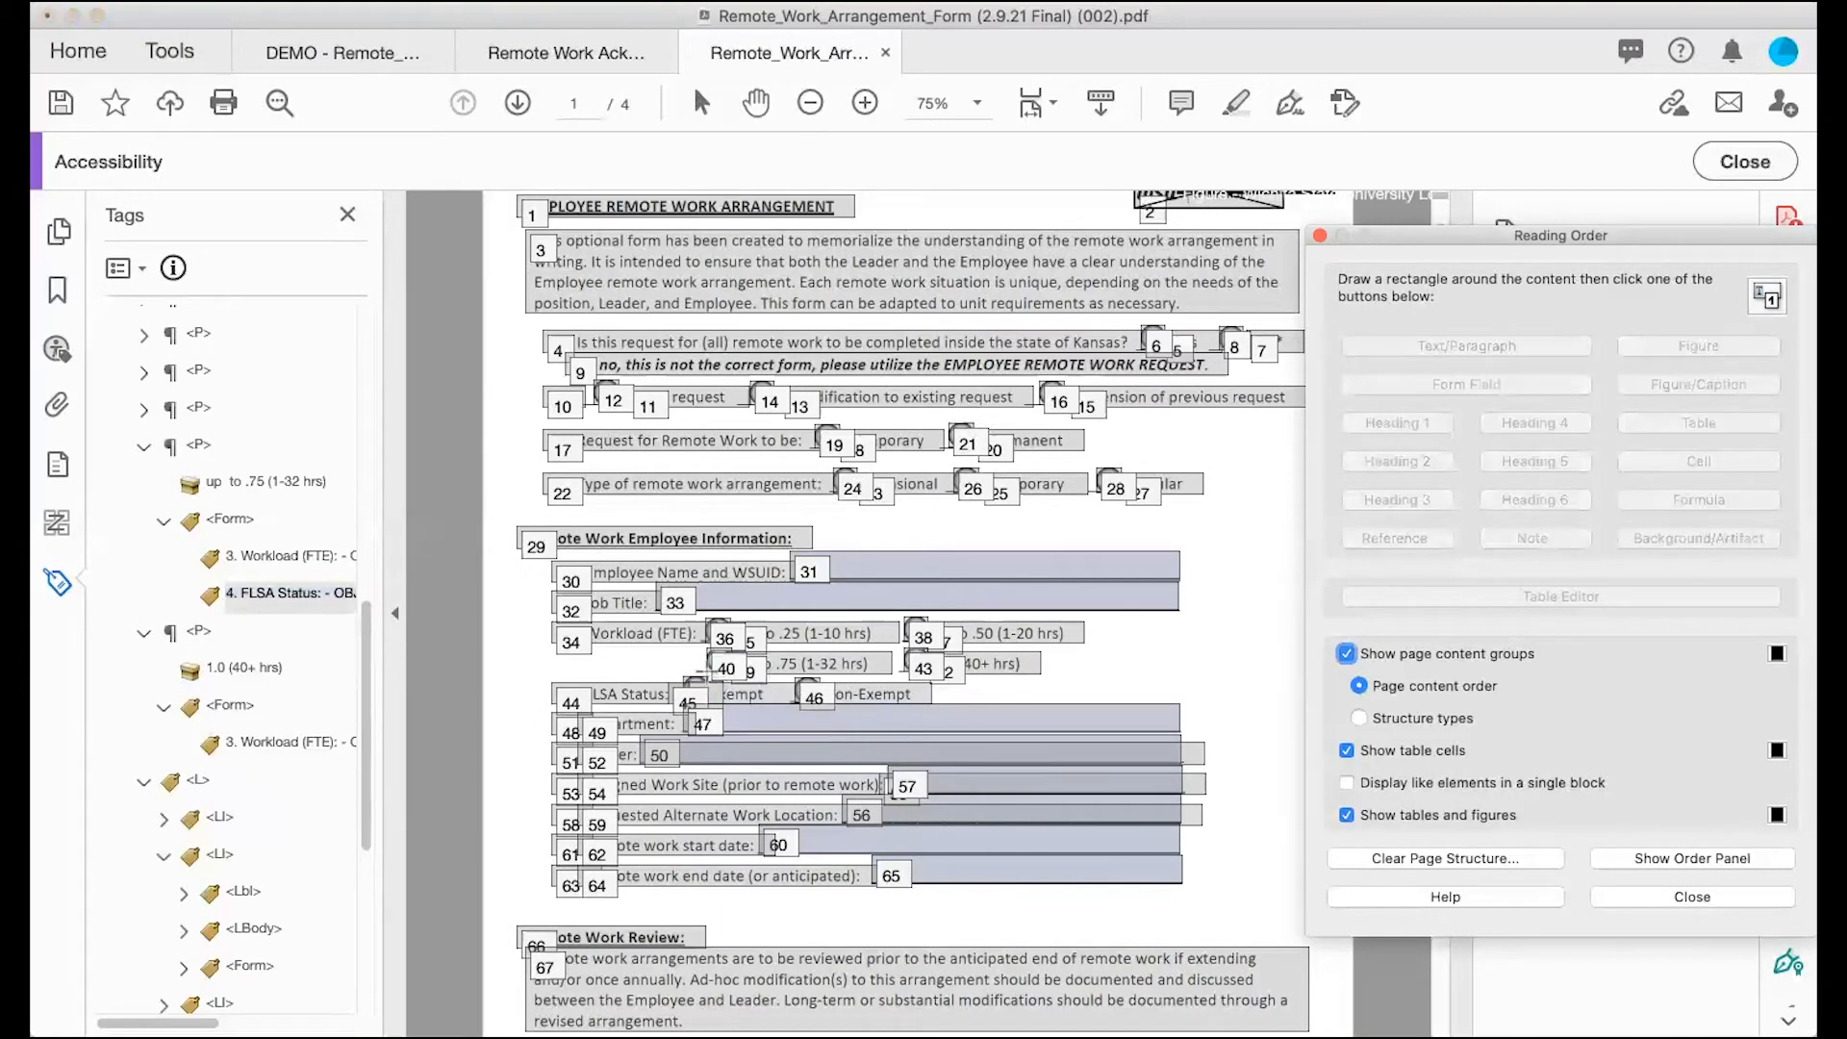
pyautogui.click(759, 698)
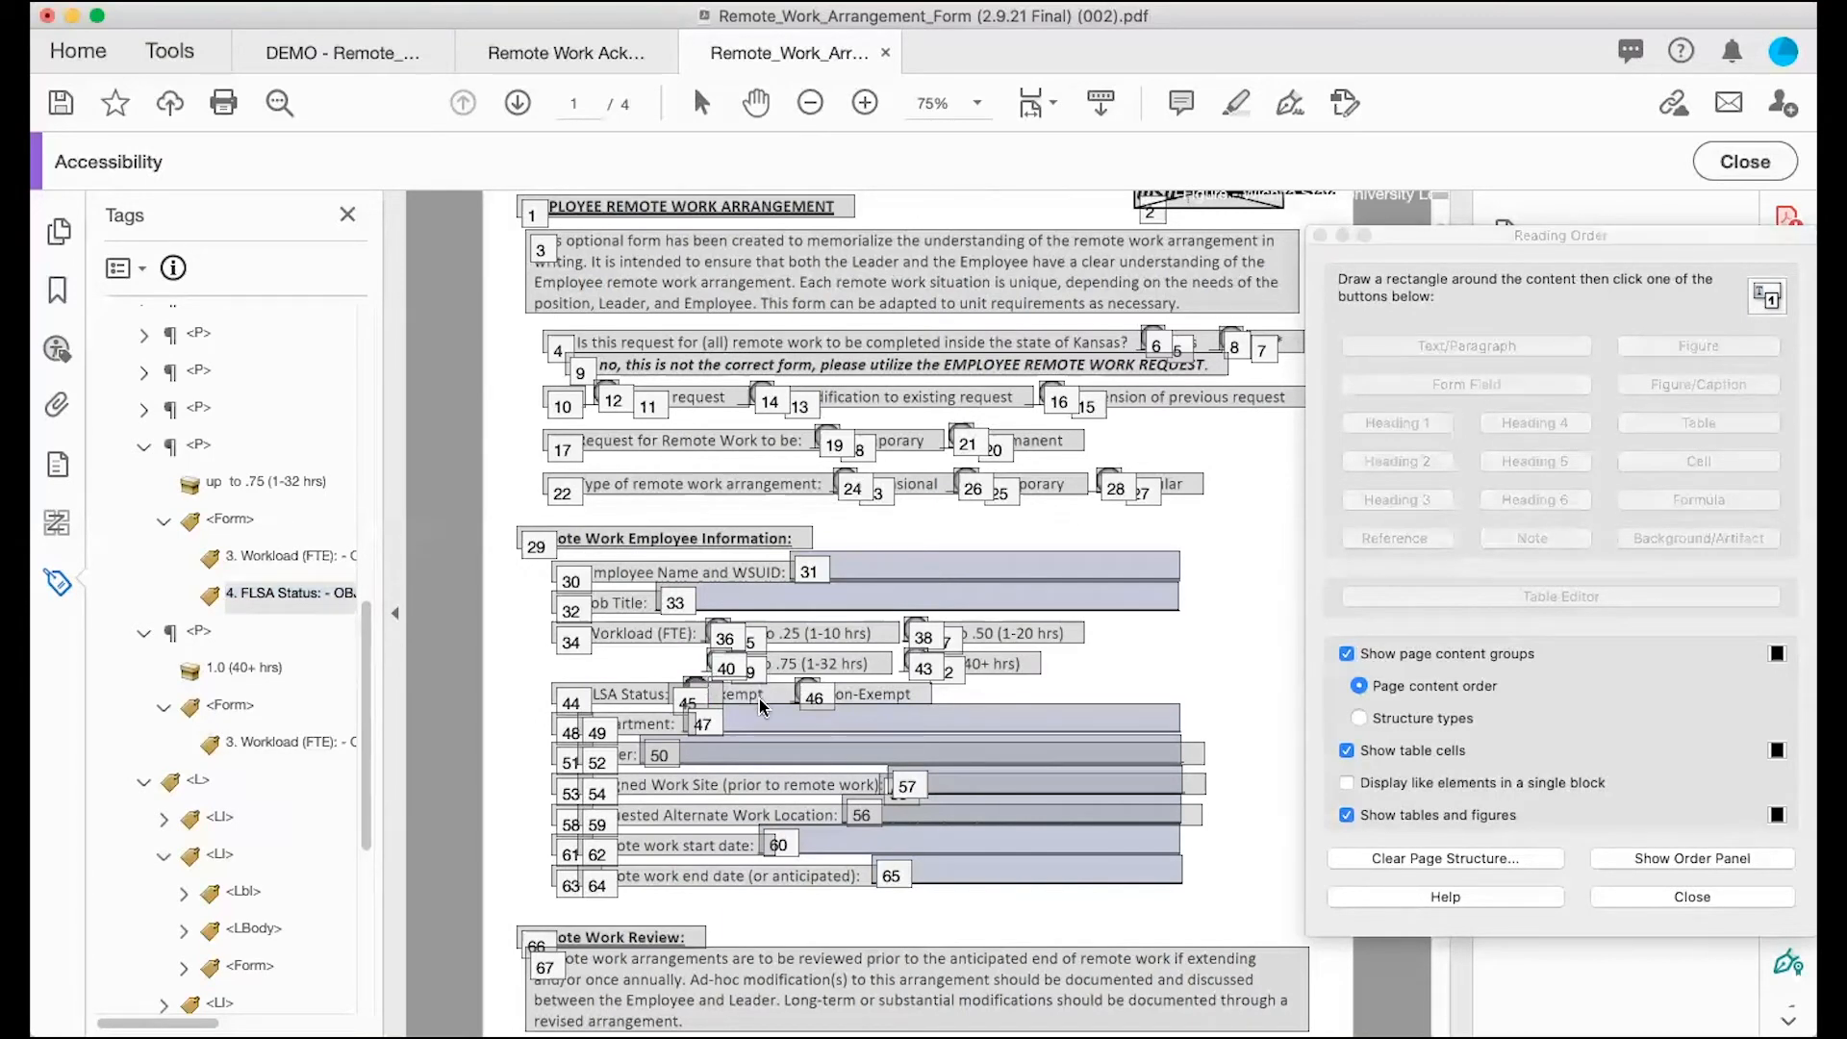
pyautogui.moveTo(772, 712); pyautogui.dragTo(710, 685)
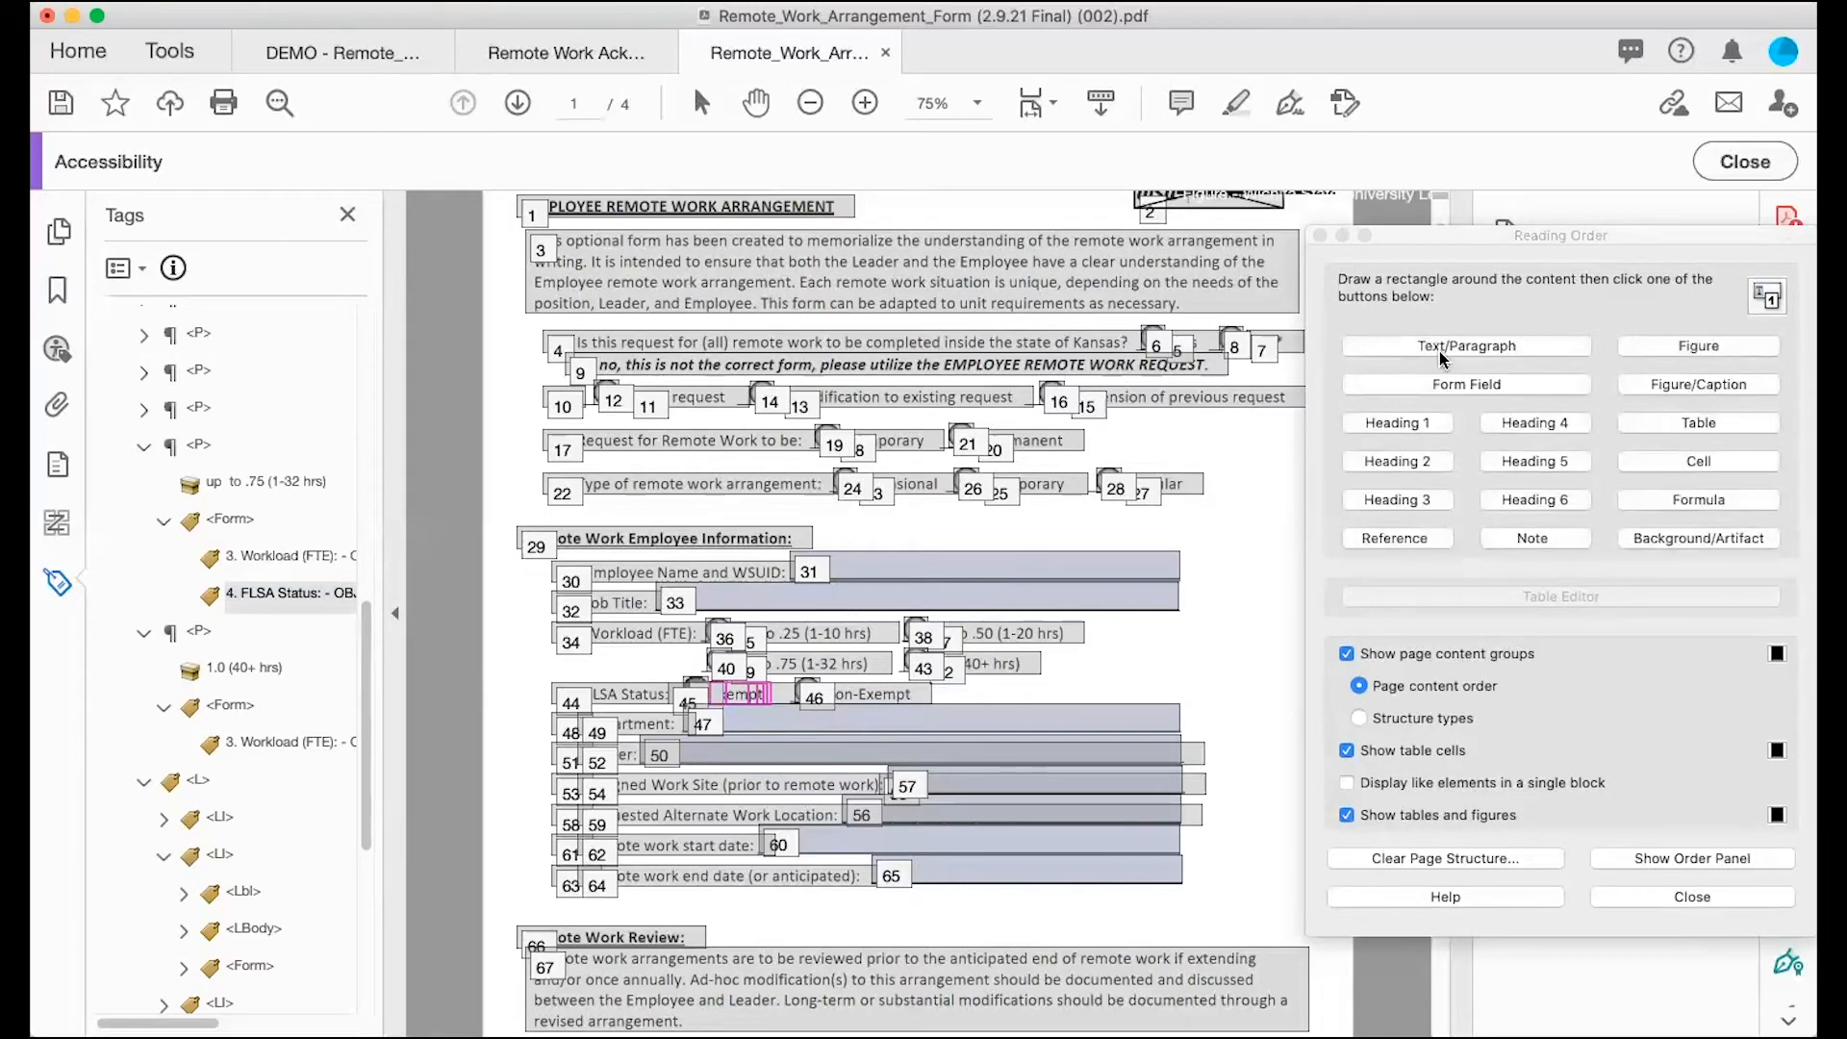
pyautogui.click(1439, 351)
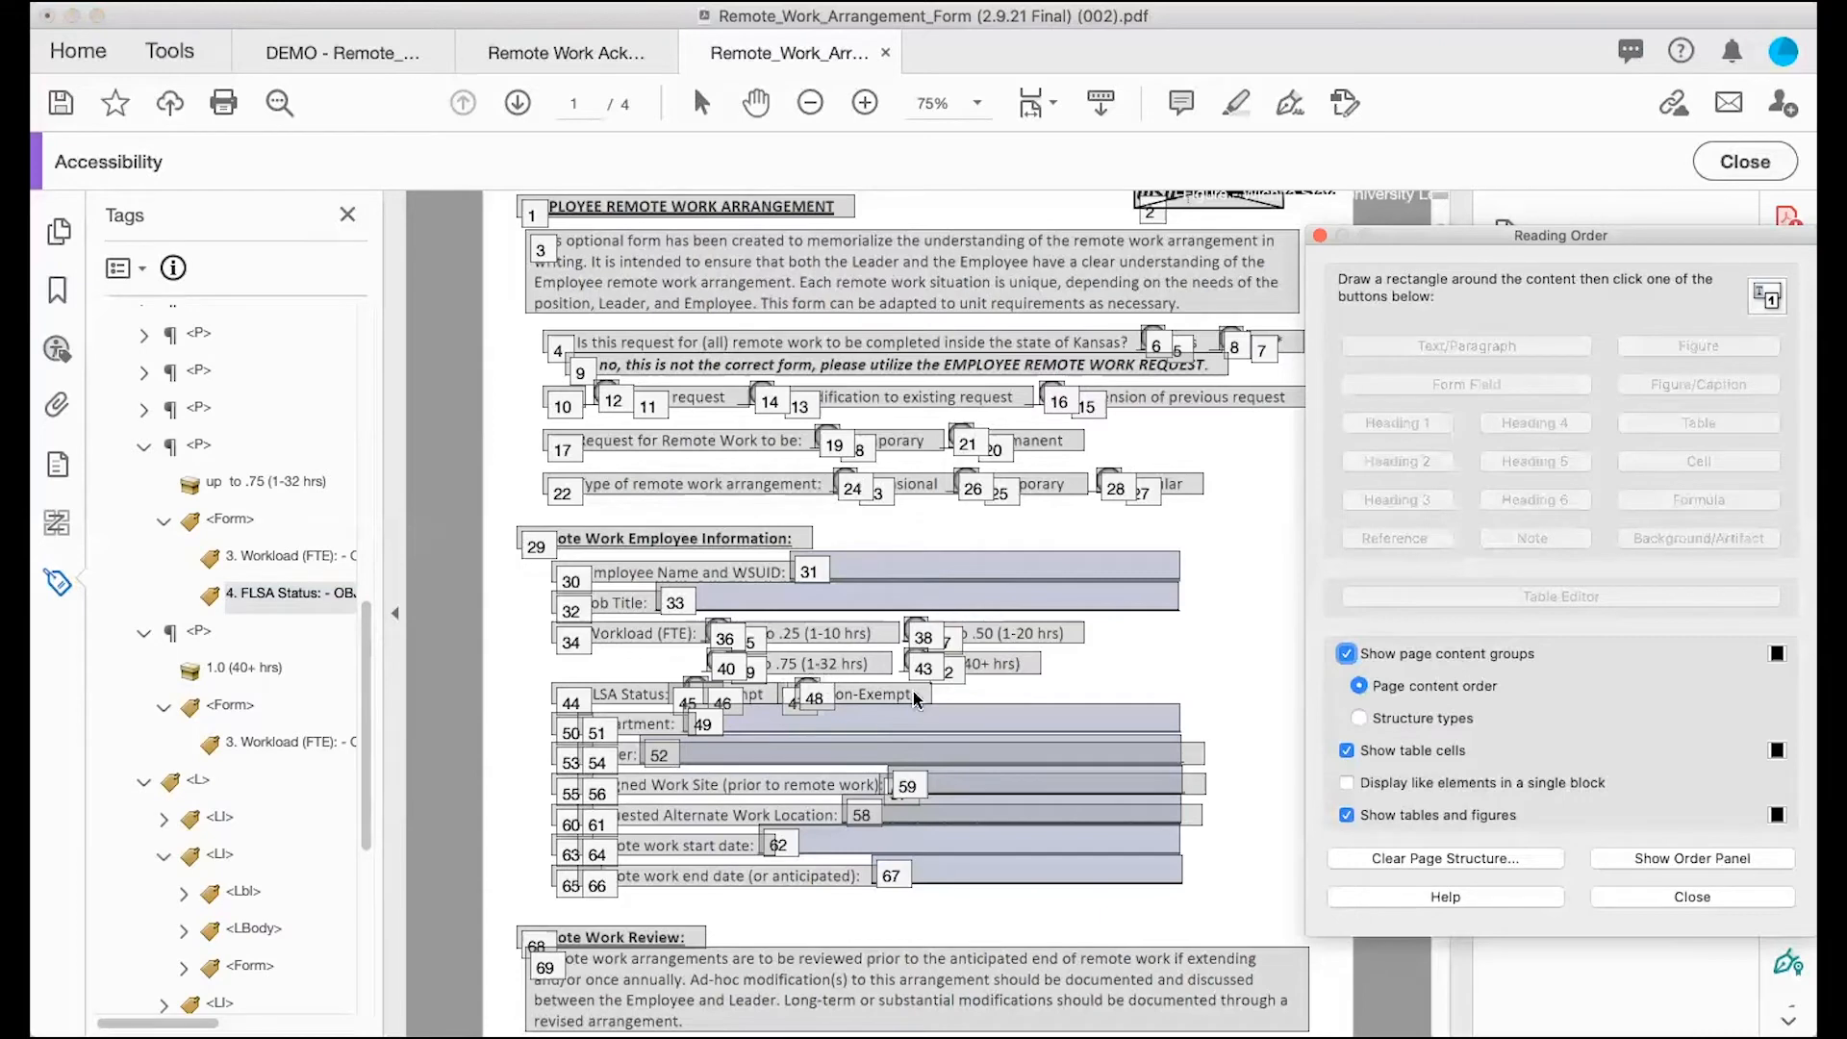
pyautogui.moveTo(915, 722); pyautogui.dragTo(823, 675)
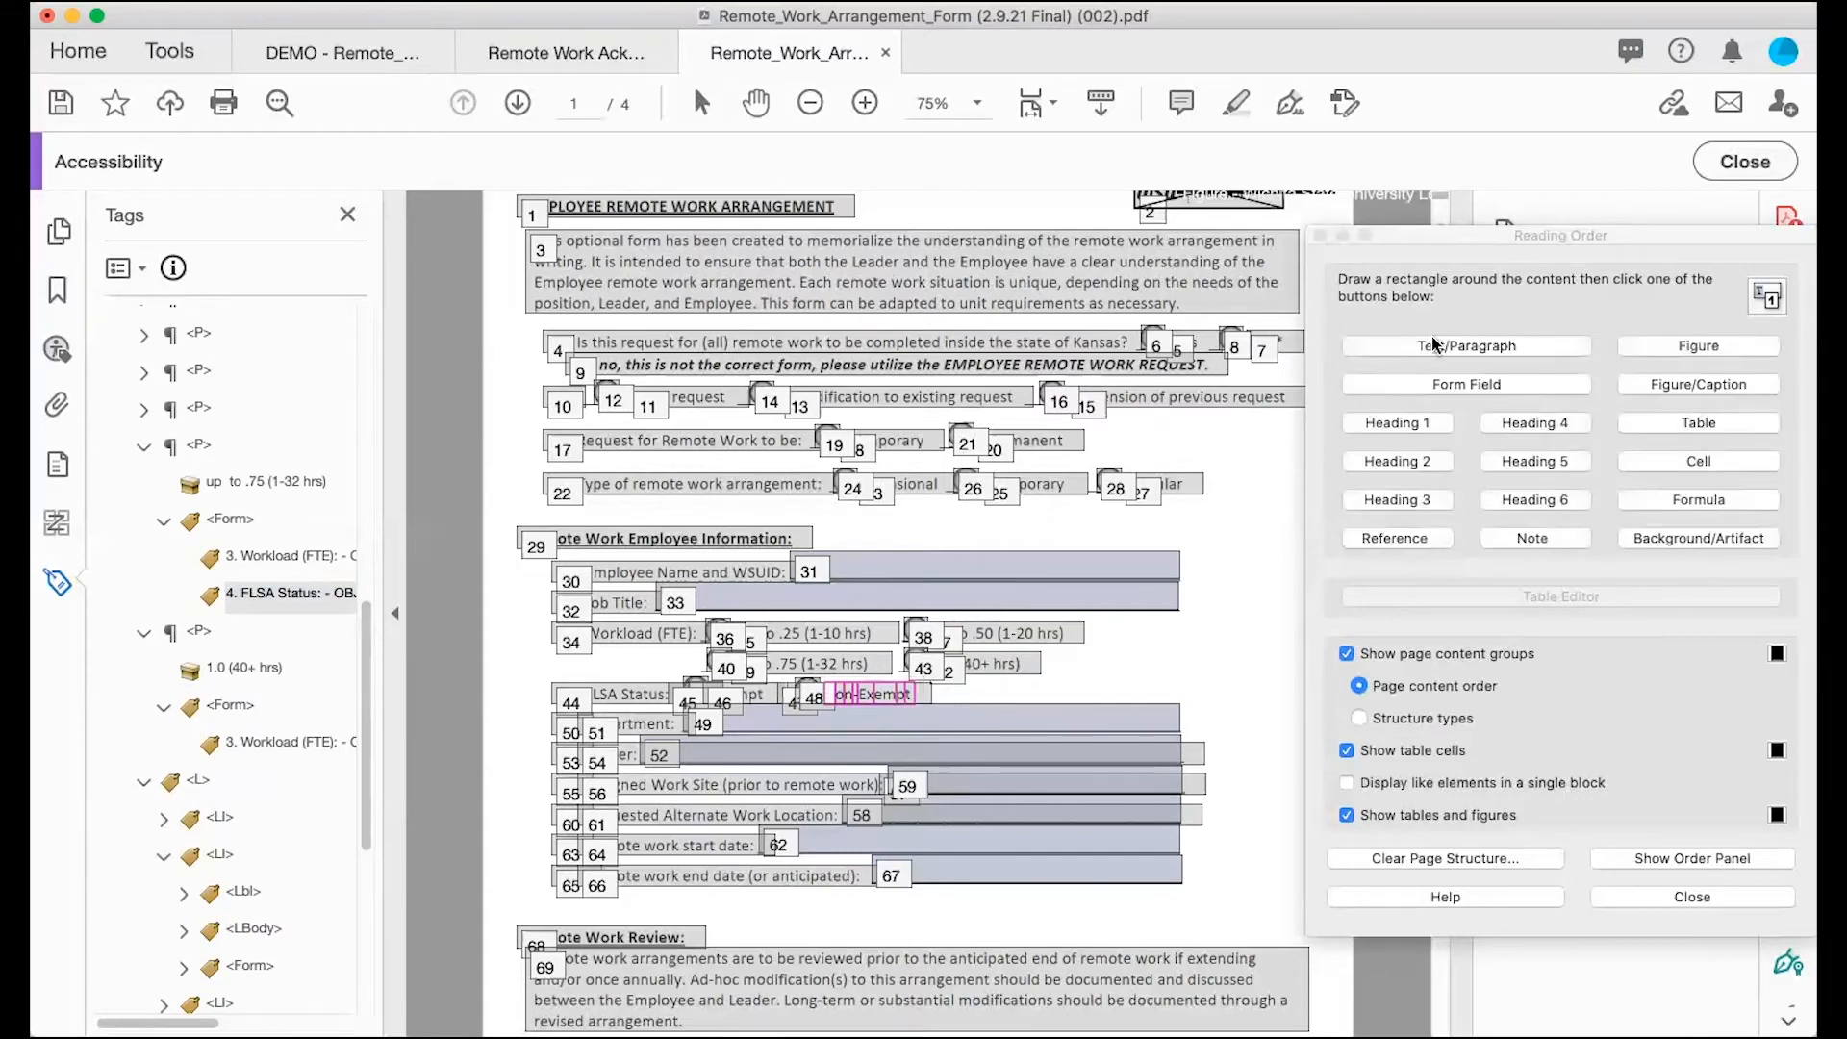
pyautogui.click(1433, 345)
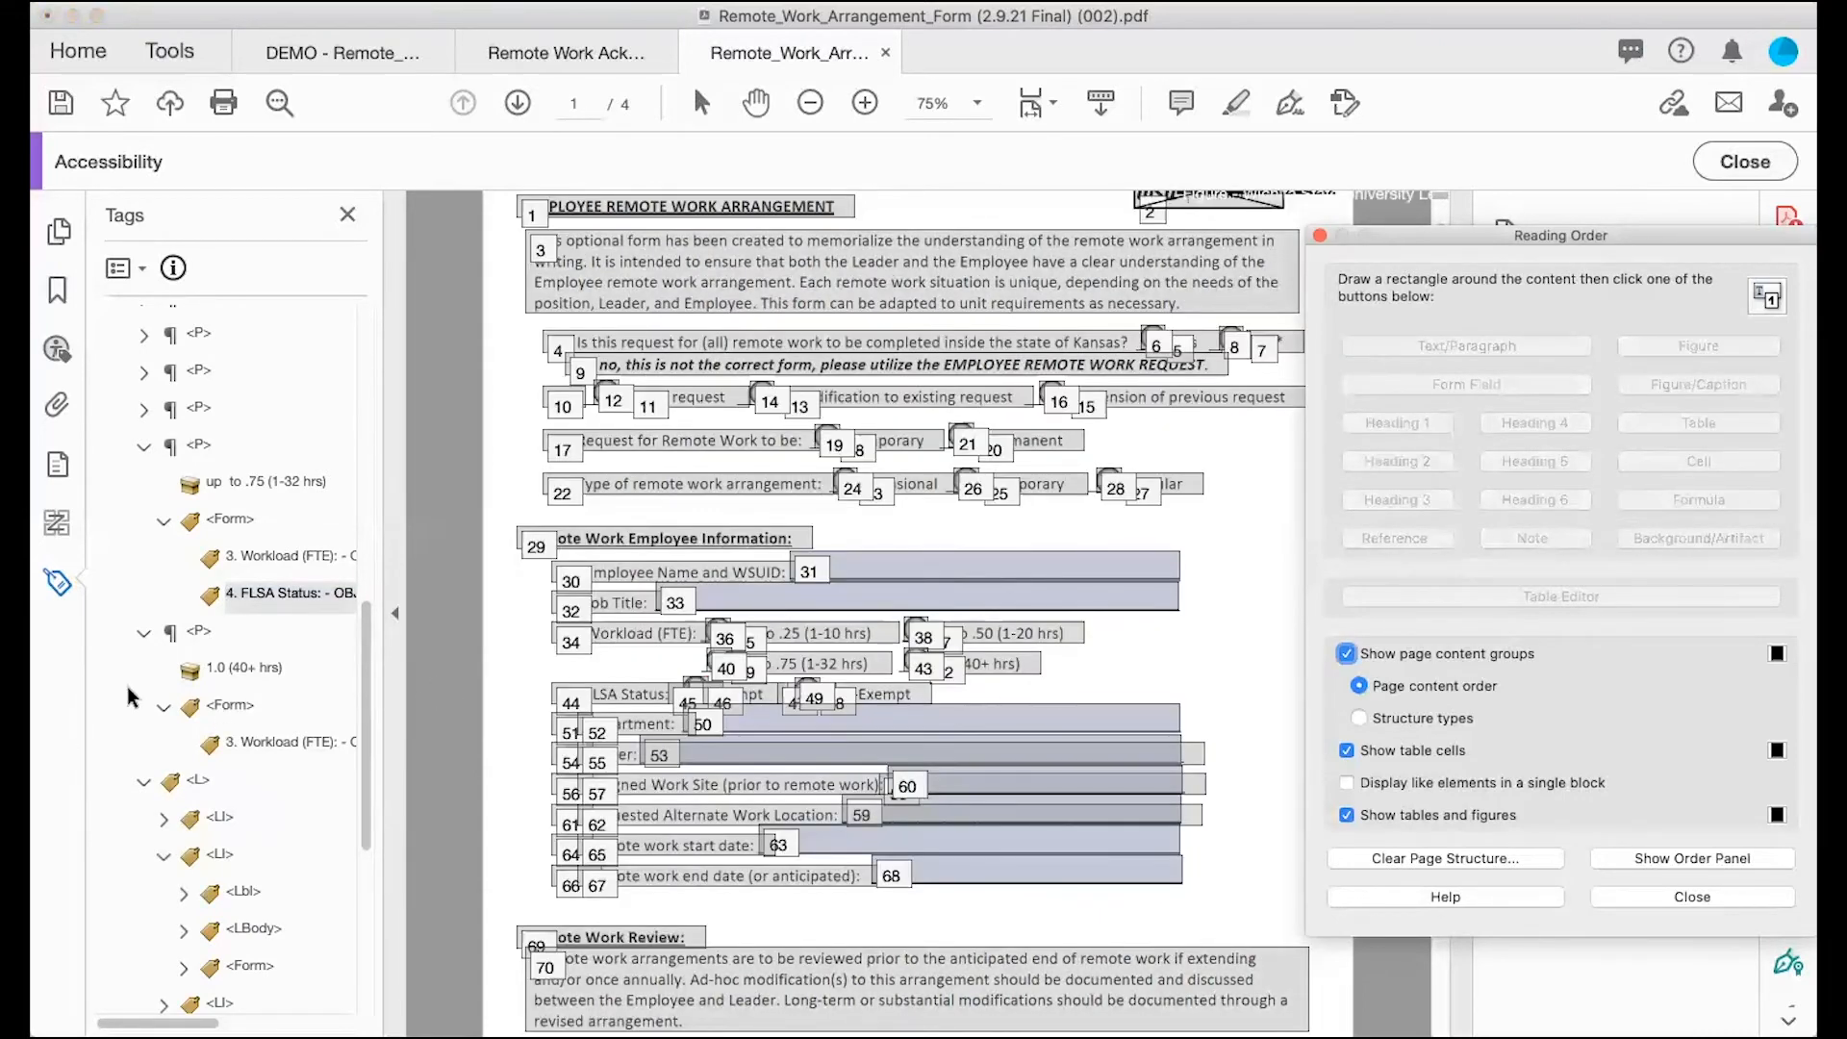
# Step: Move the "FLSA Status:" <P> tag out of the first <LI> to the paragraph level above the list, with the "1.0 (40+ hrs)" paragraph collapsed
pyautogui.scroll(-1, 112, 725)
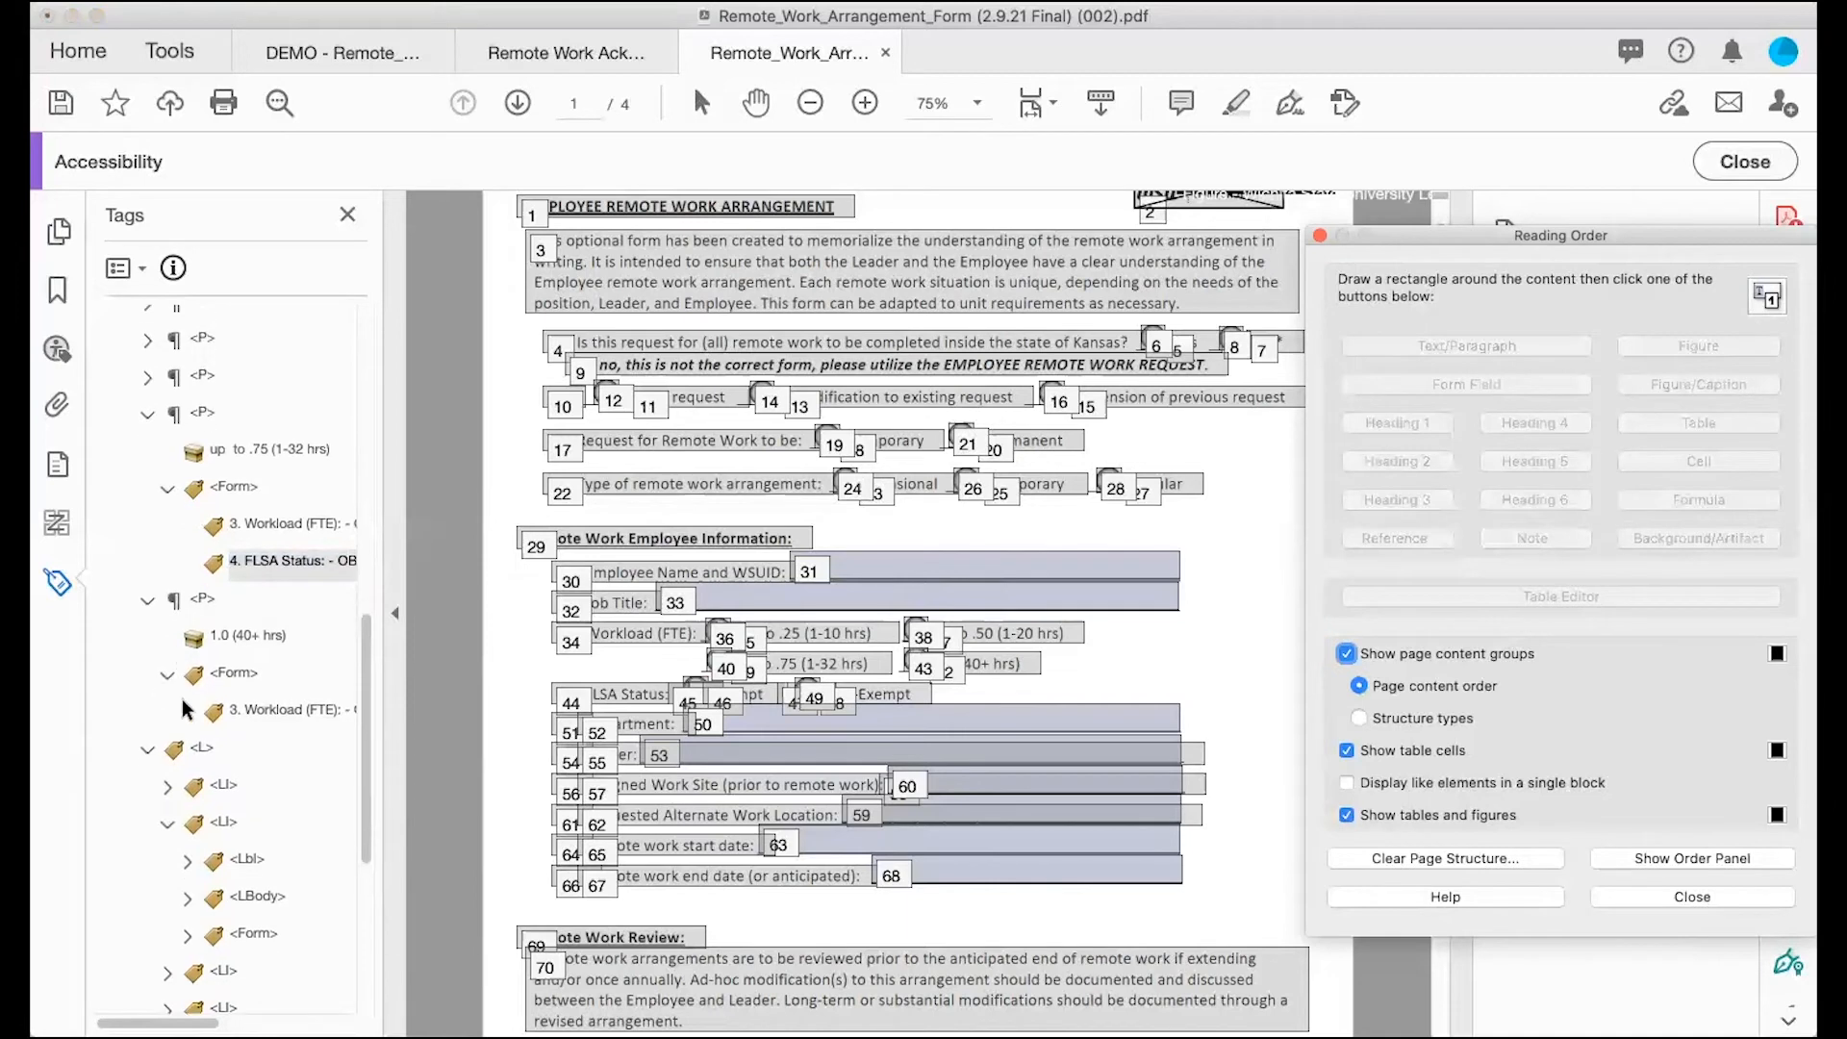
pyautogui.click(200, 747)
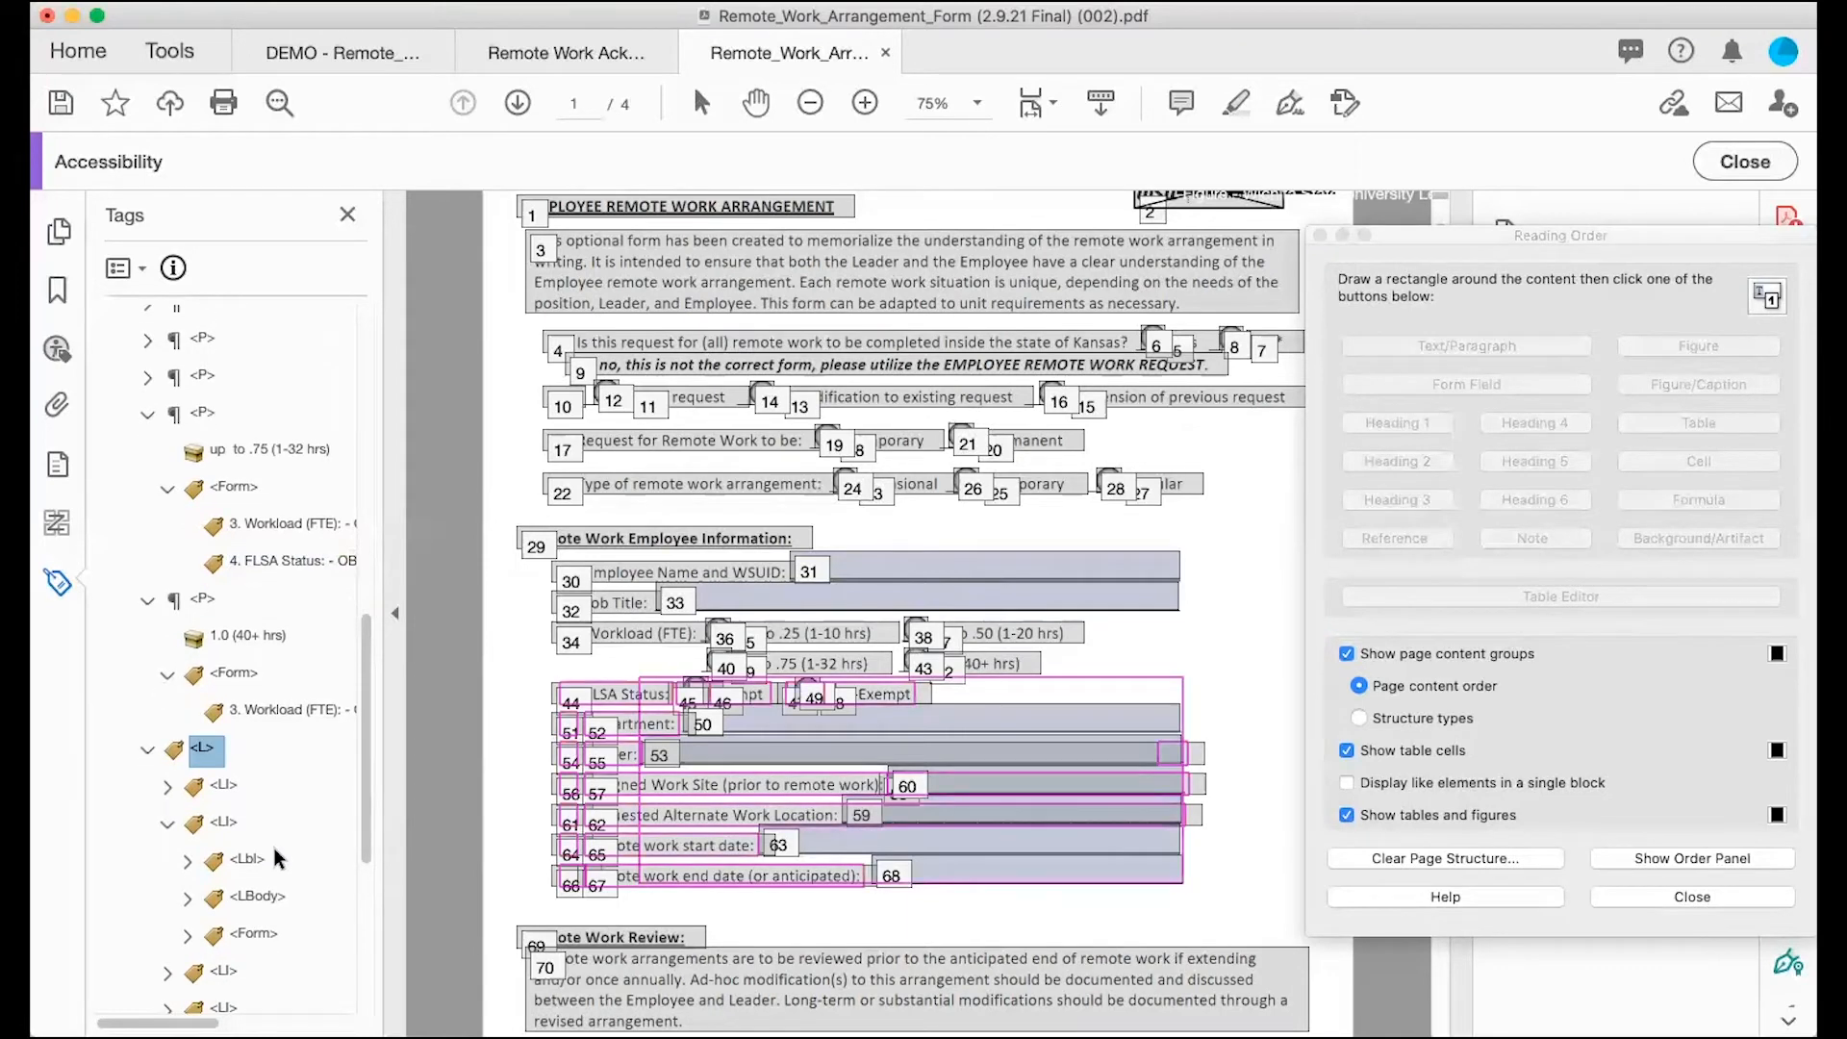
pyautogui.click(222, 784)
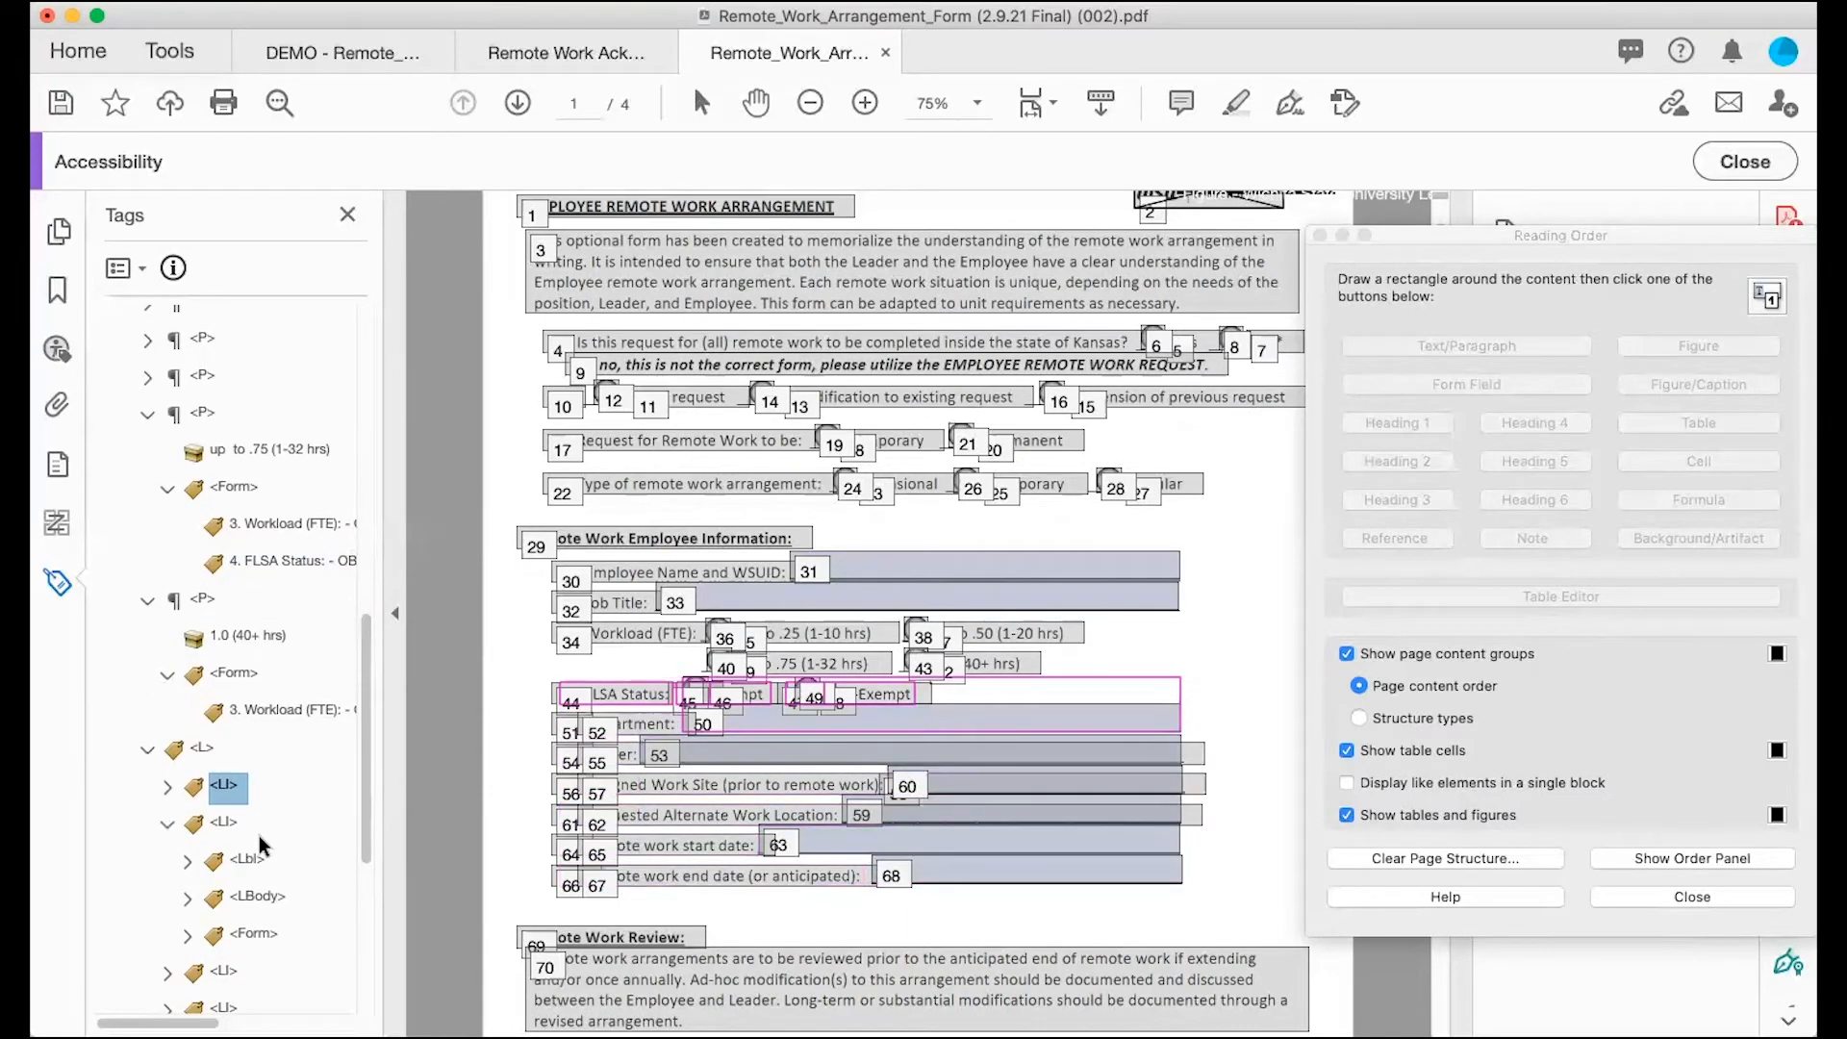
pyautogui.click(168, 787)
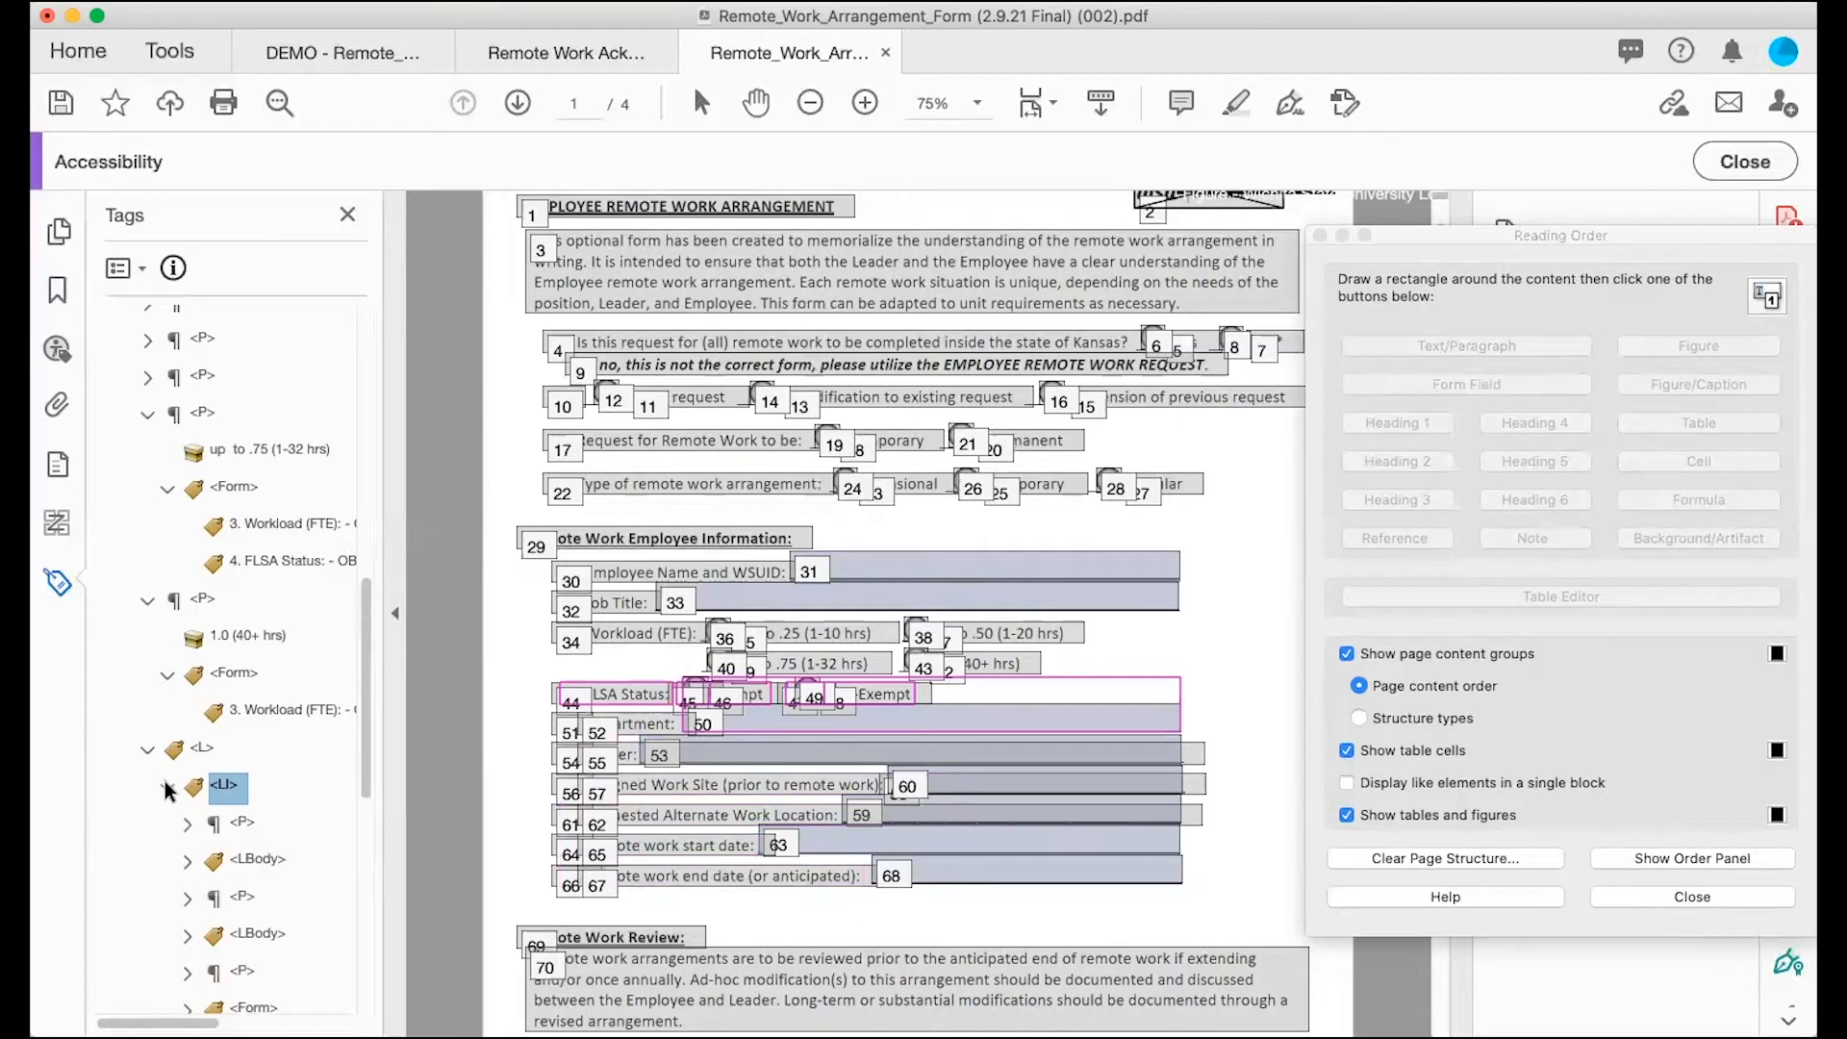
pyautogui.click(245, 826)
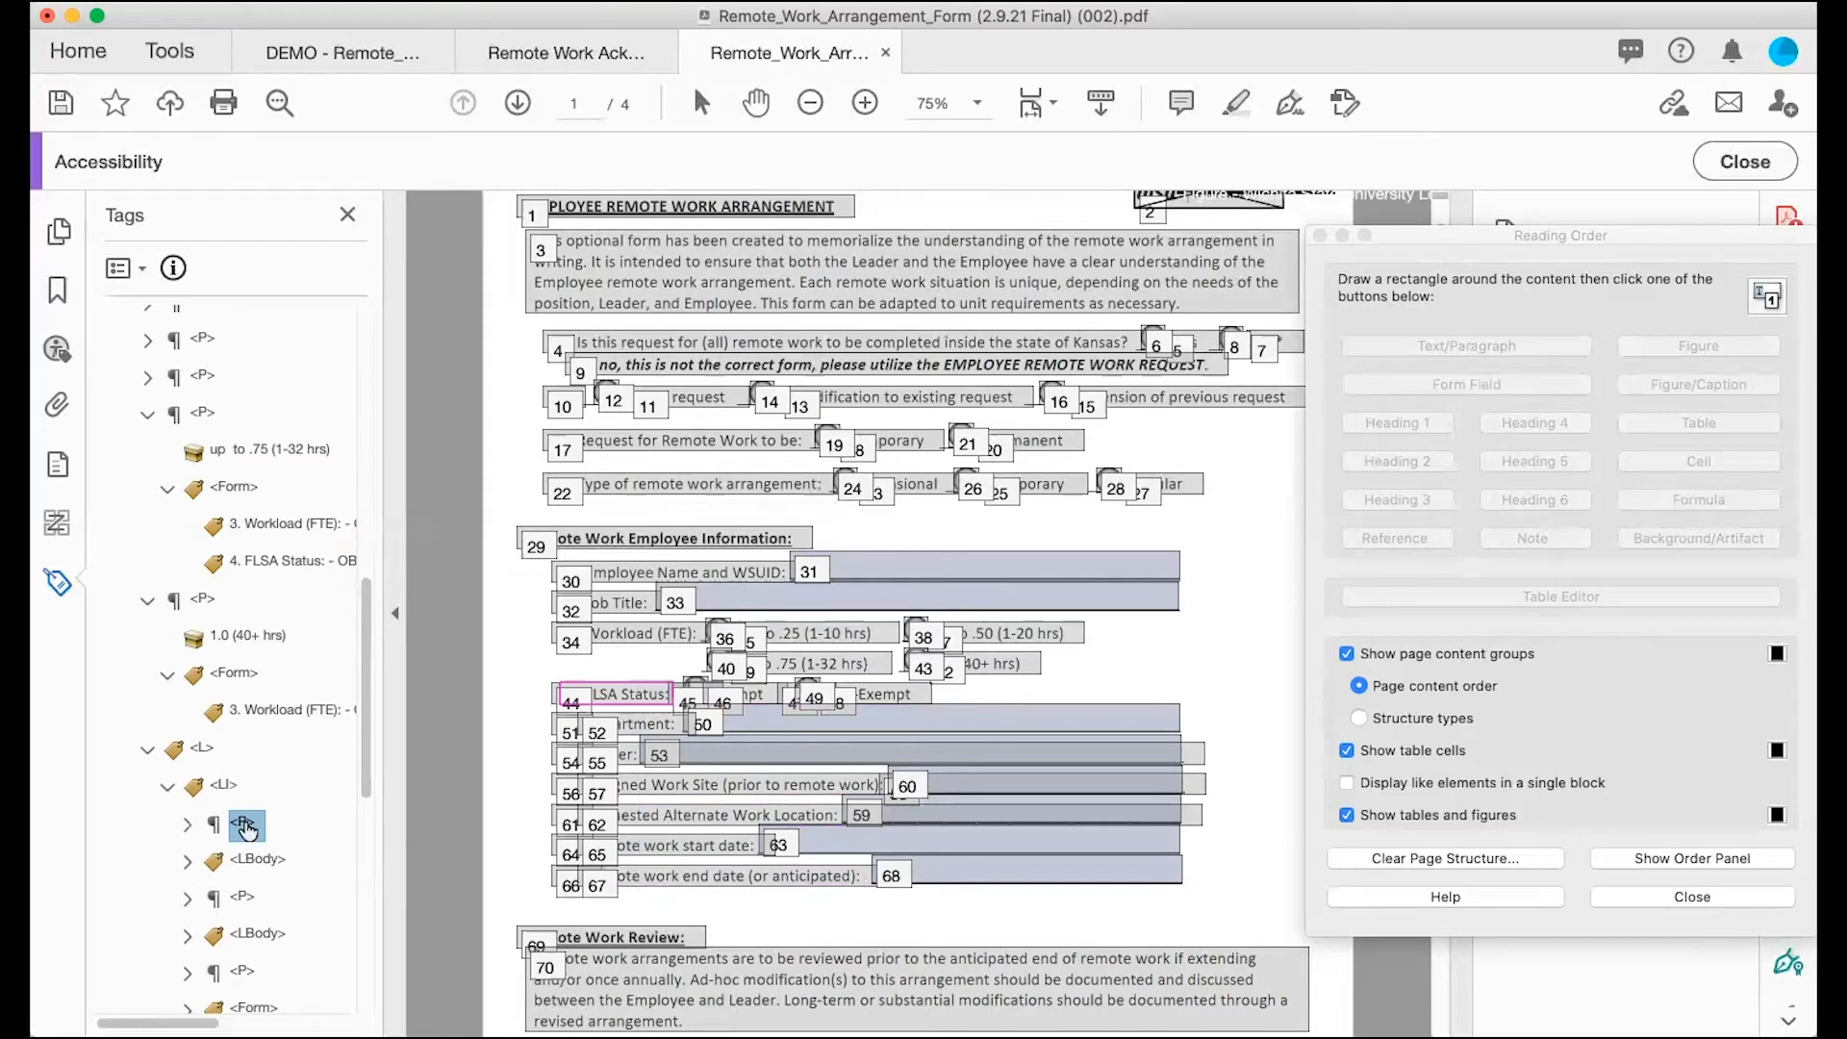
pyautogui.click(148, 599)
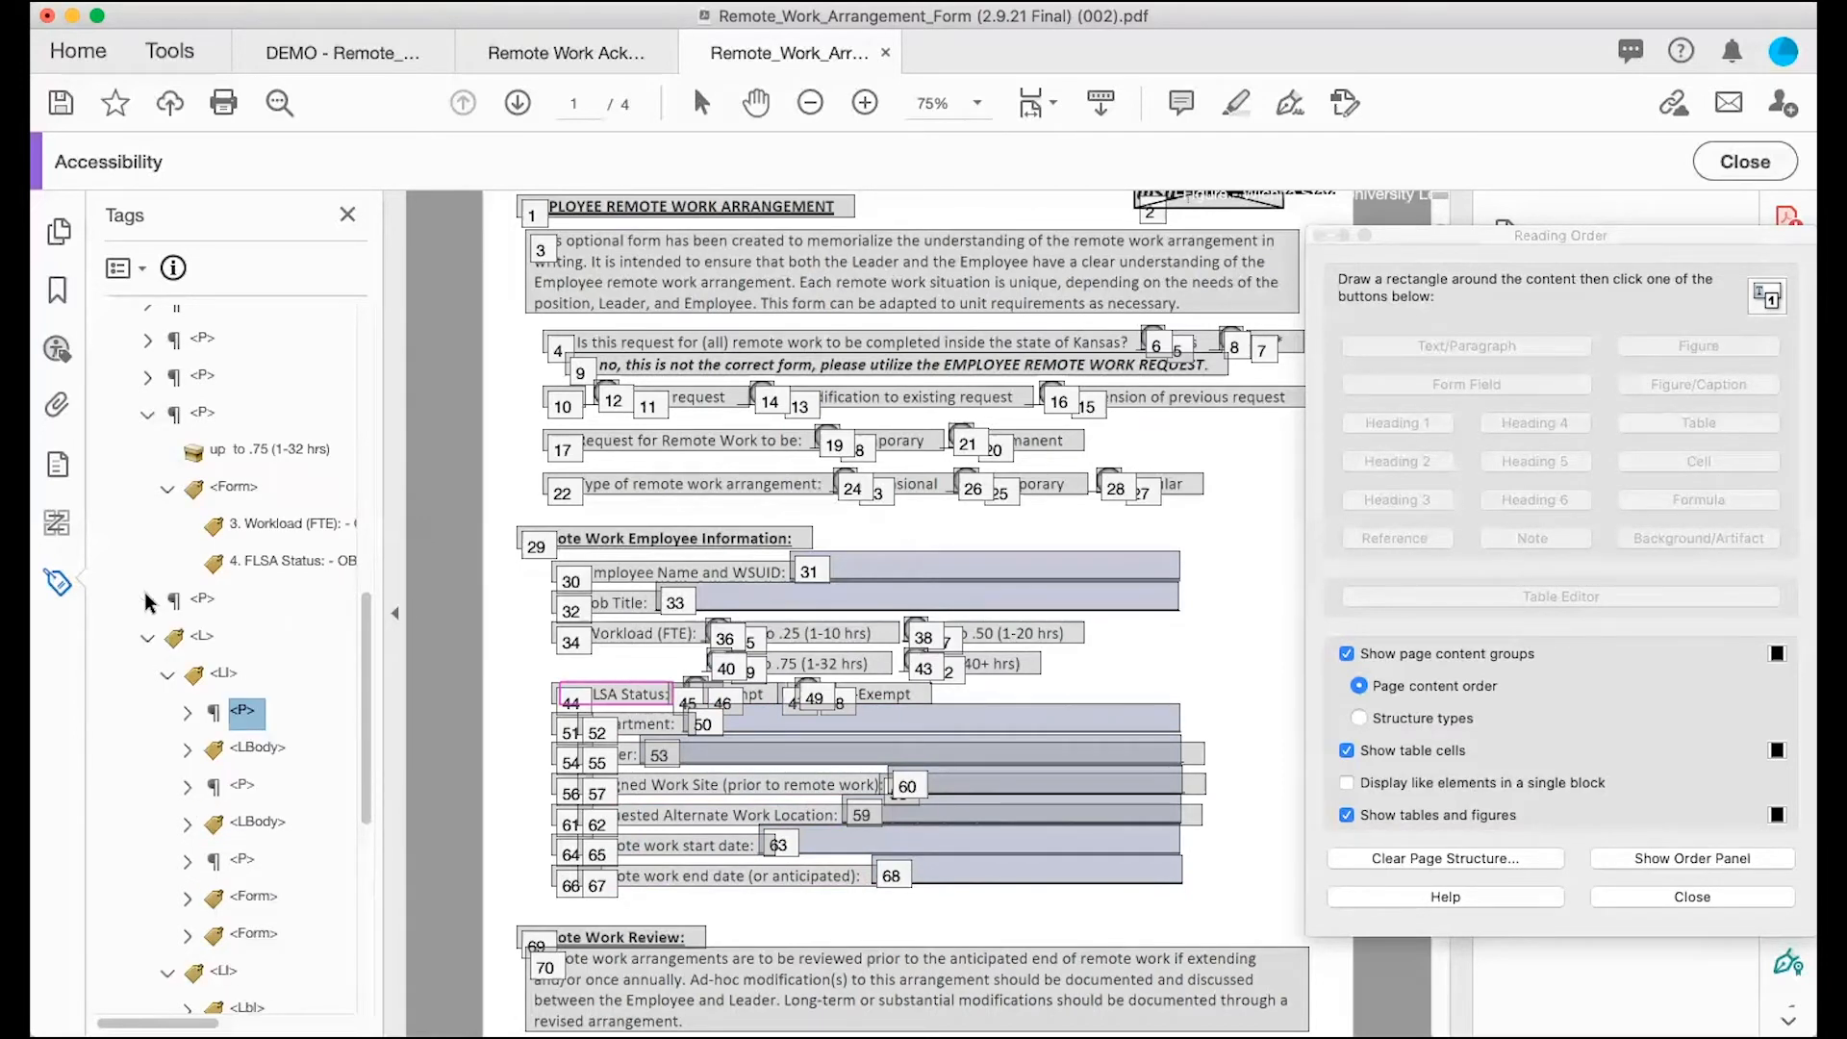
pyautogui.moveTo(247, 714); pyautogui.dragTo(158, 597)
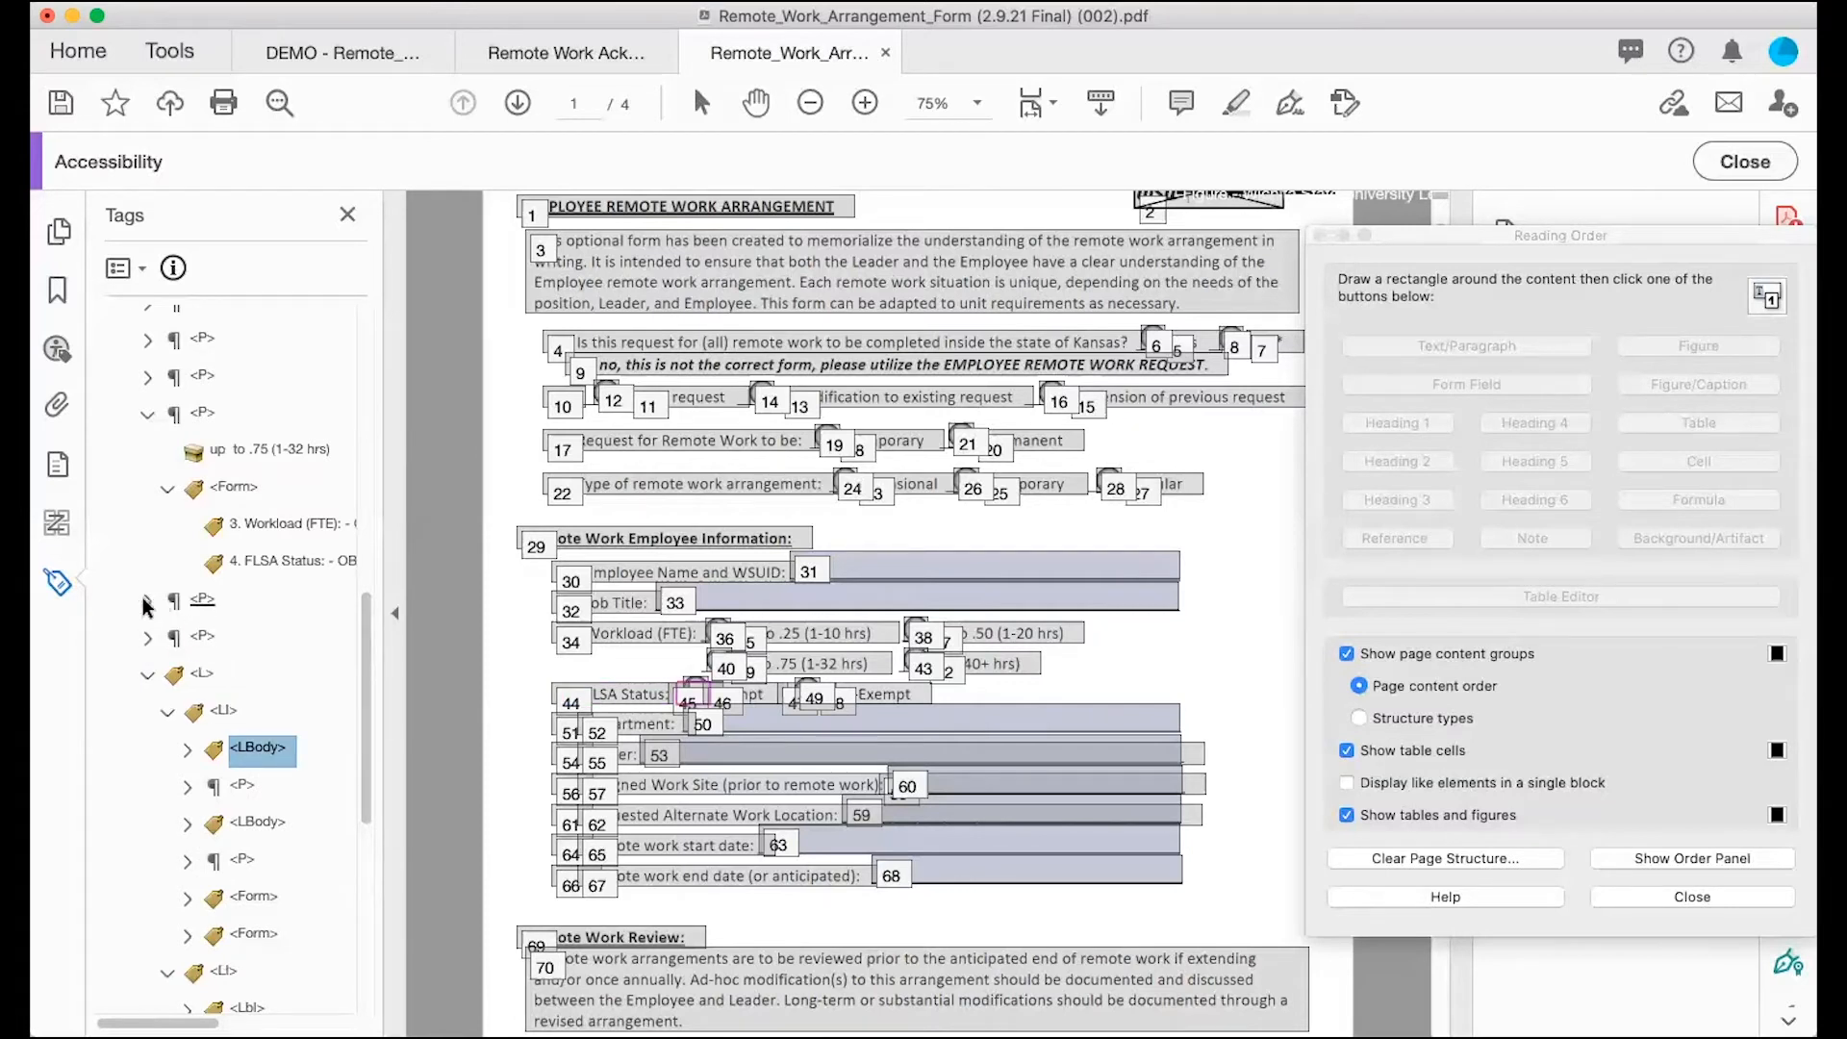
# Step: Move the "Exempt" and "Non-Exempt" <P> tags out of the first <LI> to the paragraph level above the list, directly below the "FLSA Status:" paragraph
pyautogui.click(149, 599)
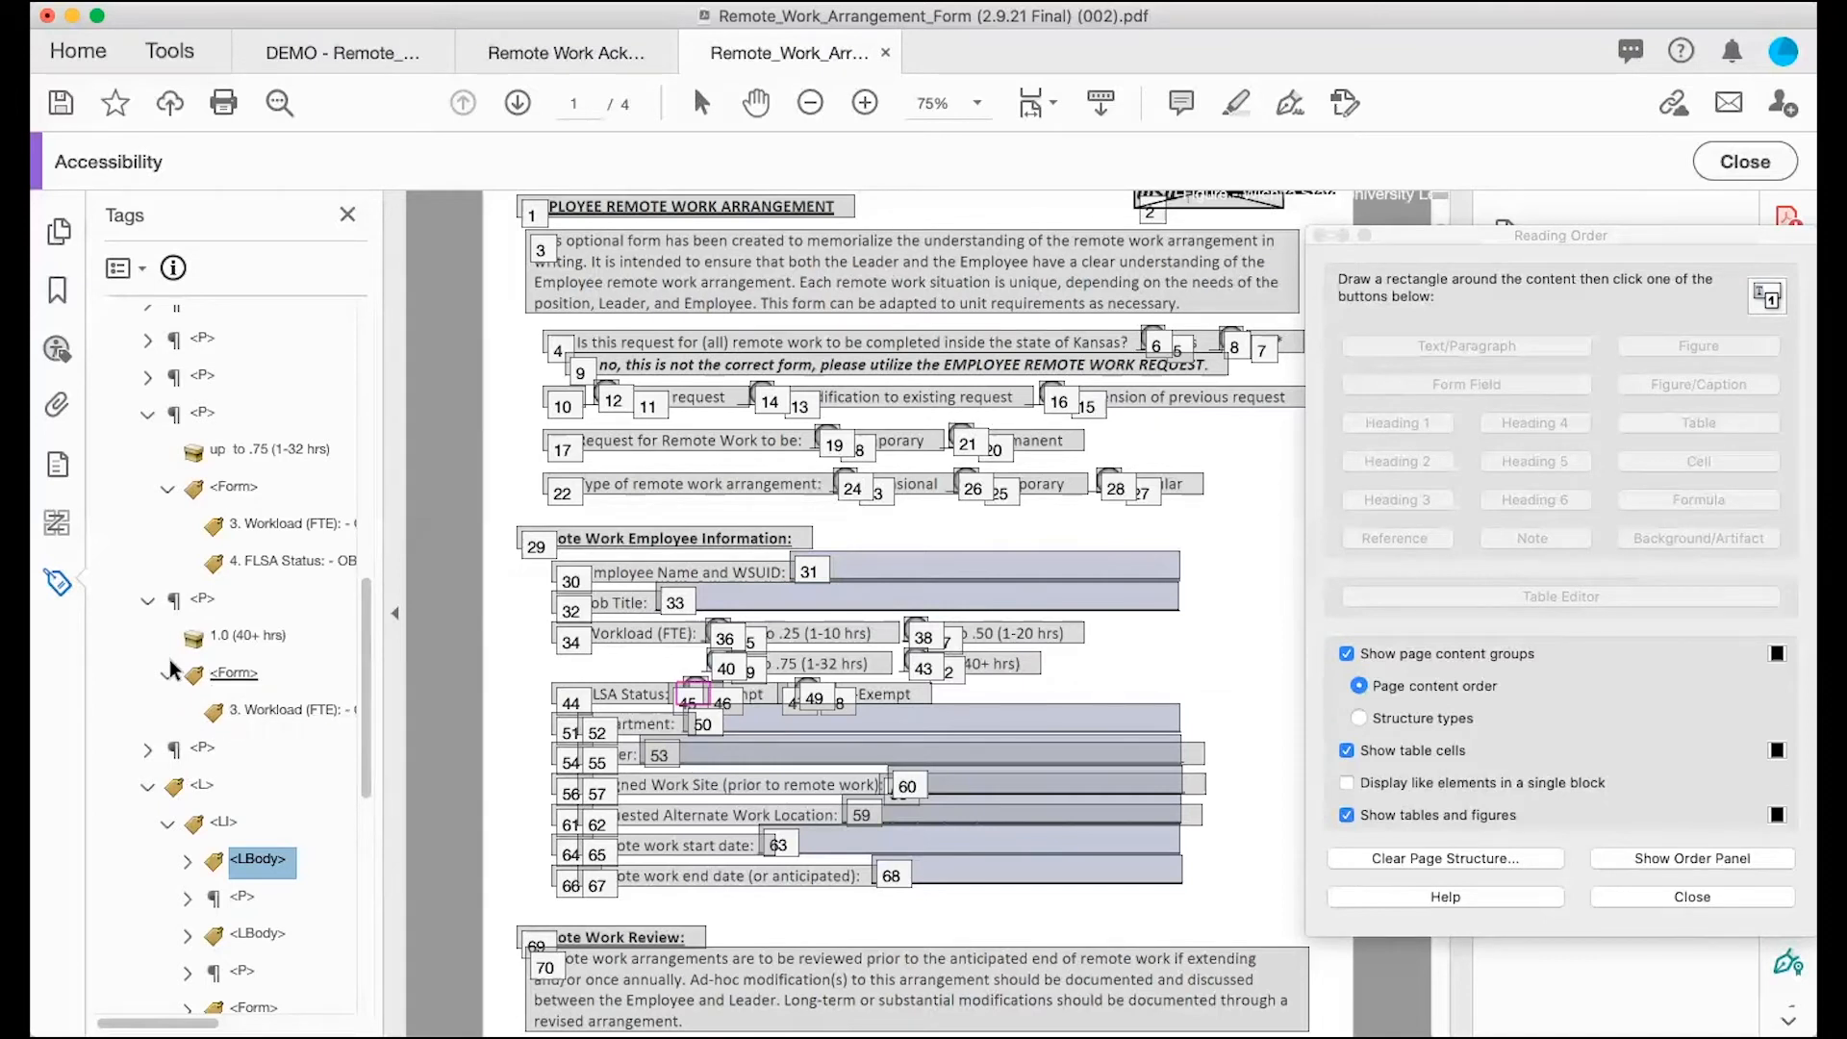
pyautogui.click(149, 600)
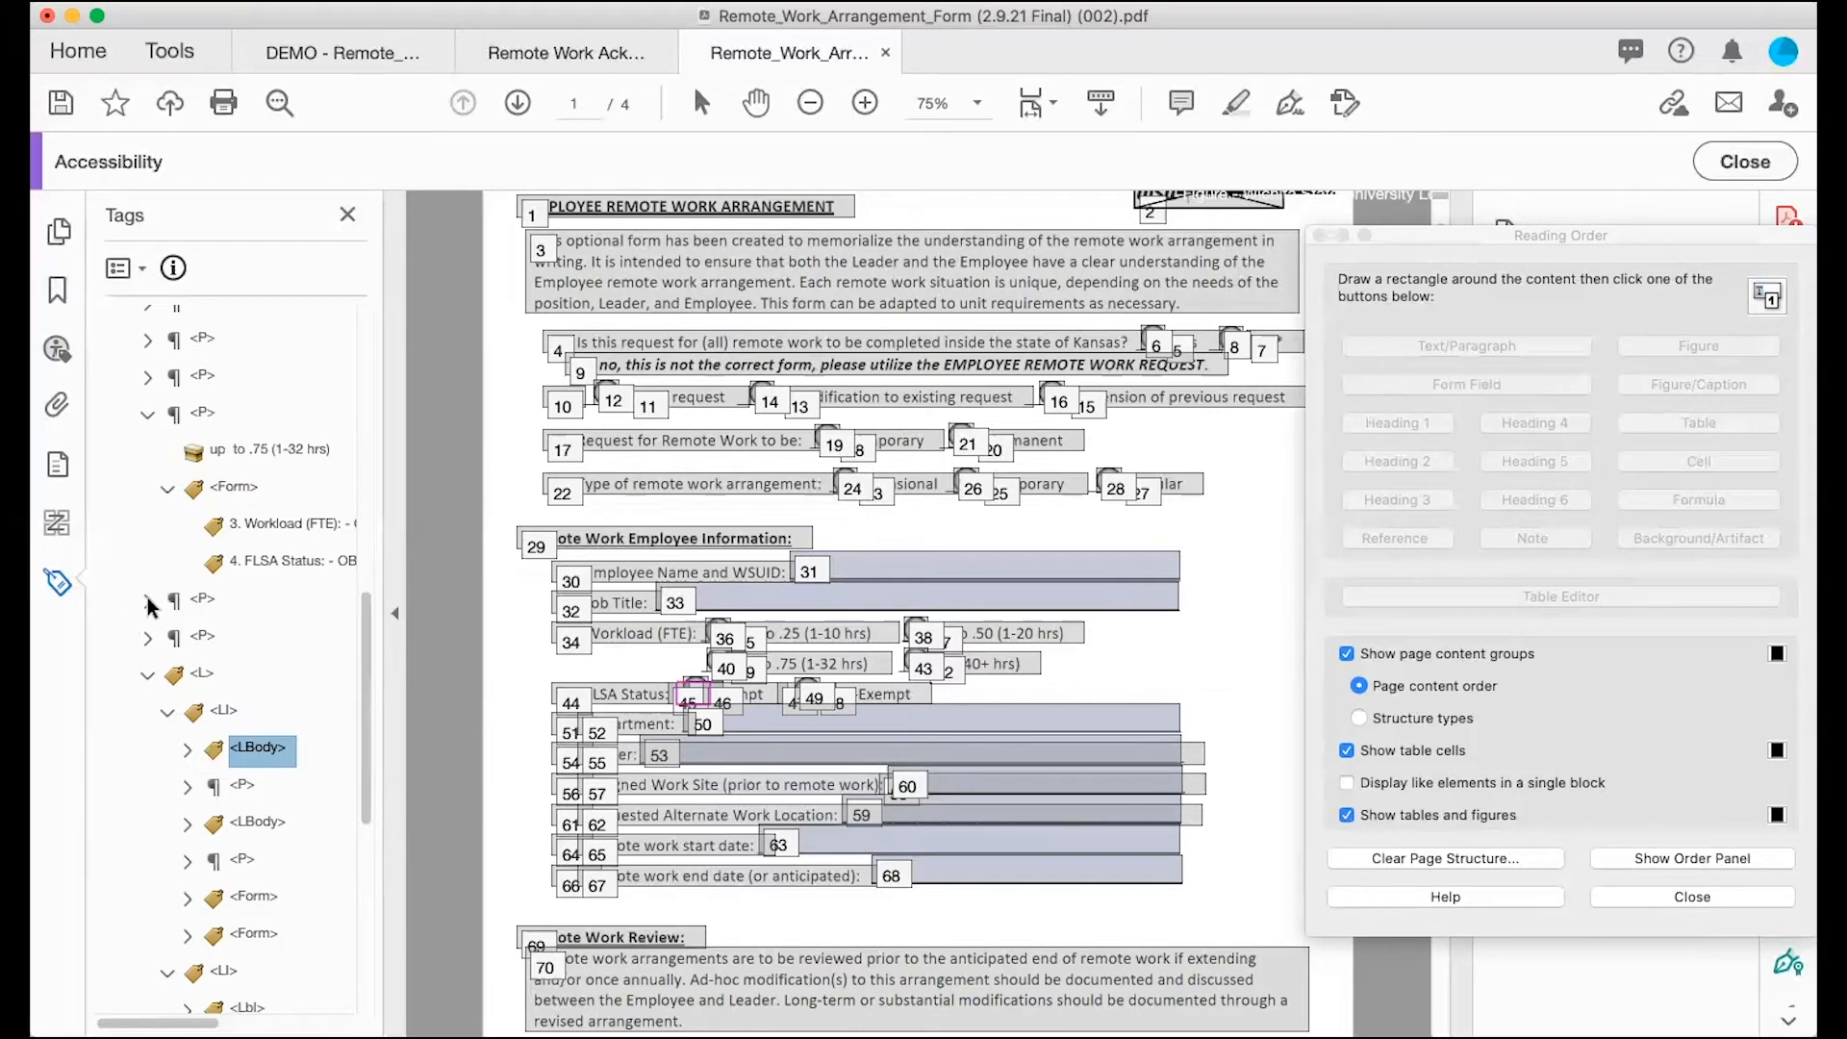
pyautogui.click(150, 602)
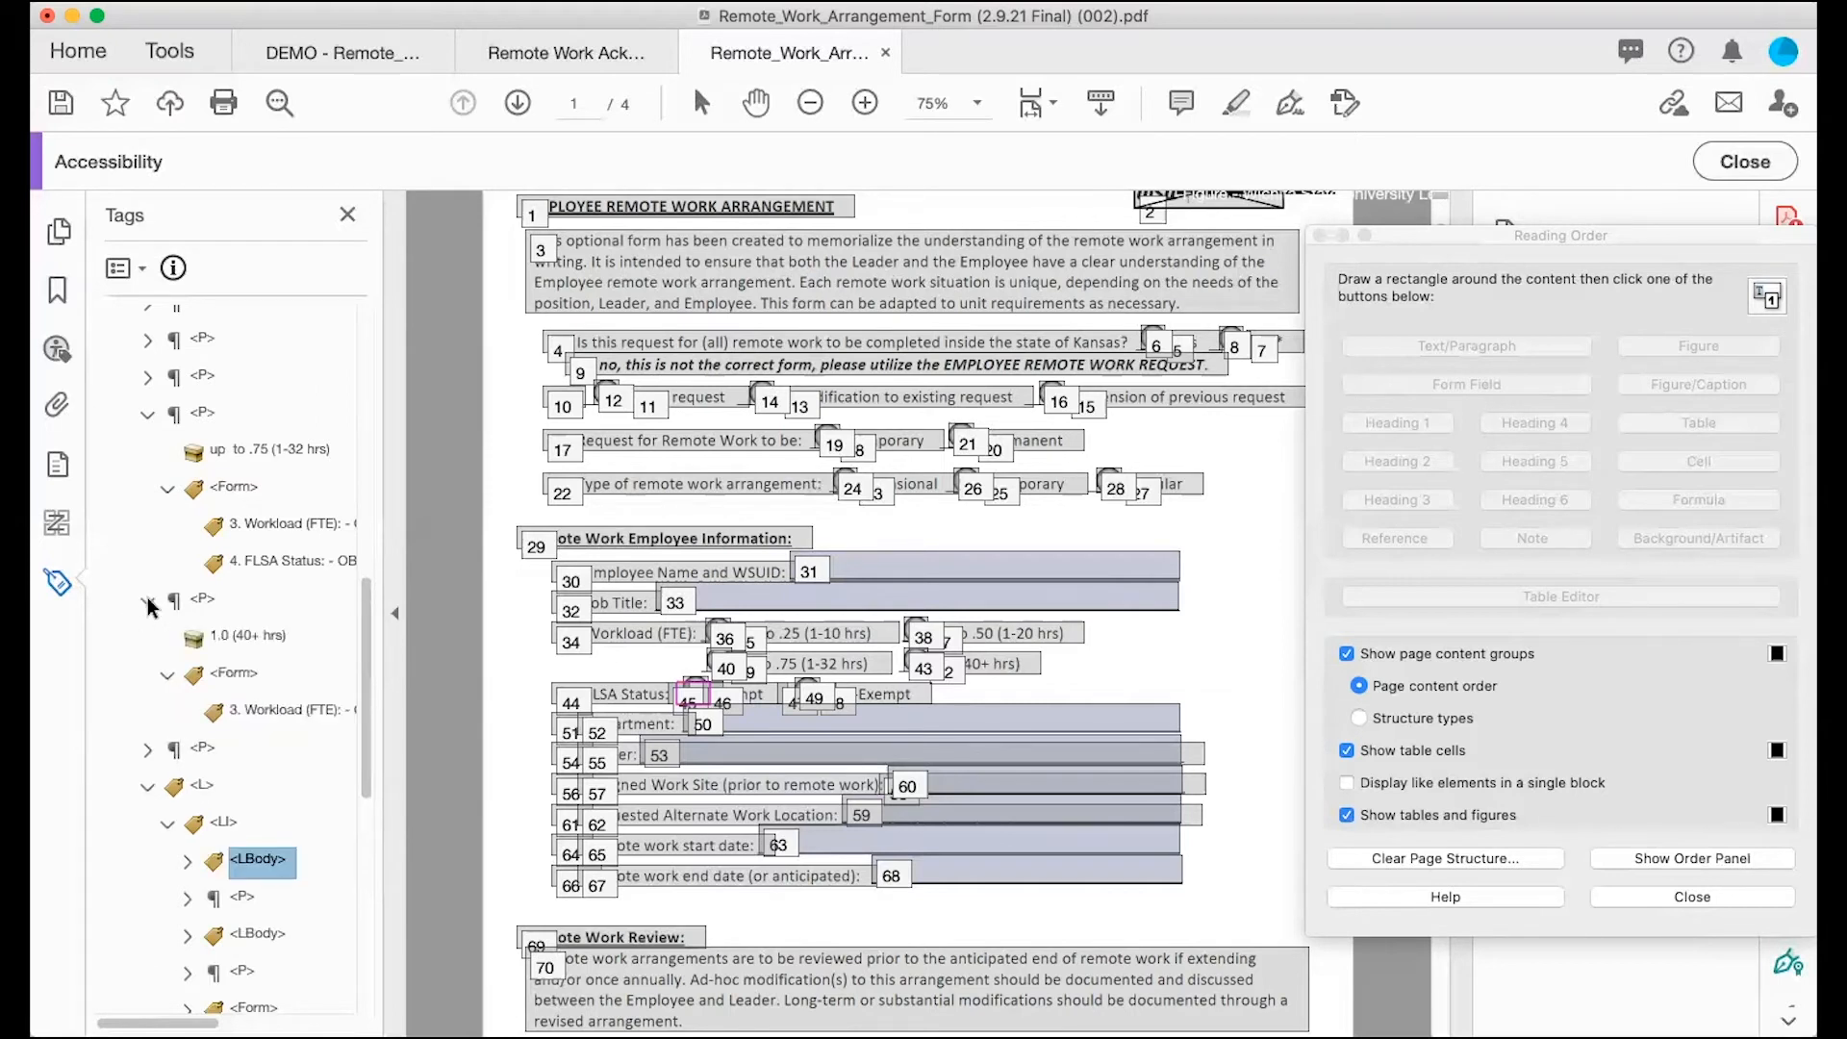
pyautogui.click(145, 749)
pyautogui.click(145, 748)
pyautogui.scroll(-3, 145, 753)
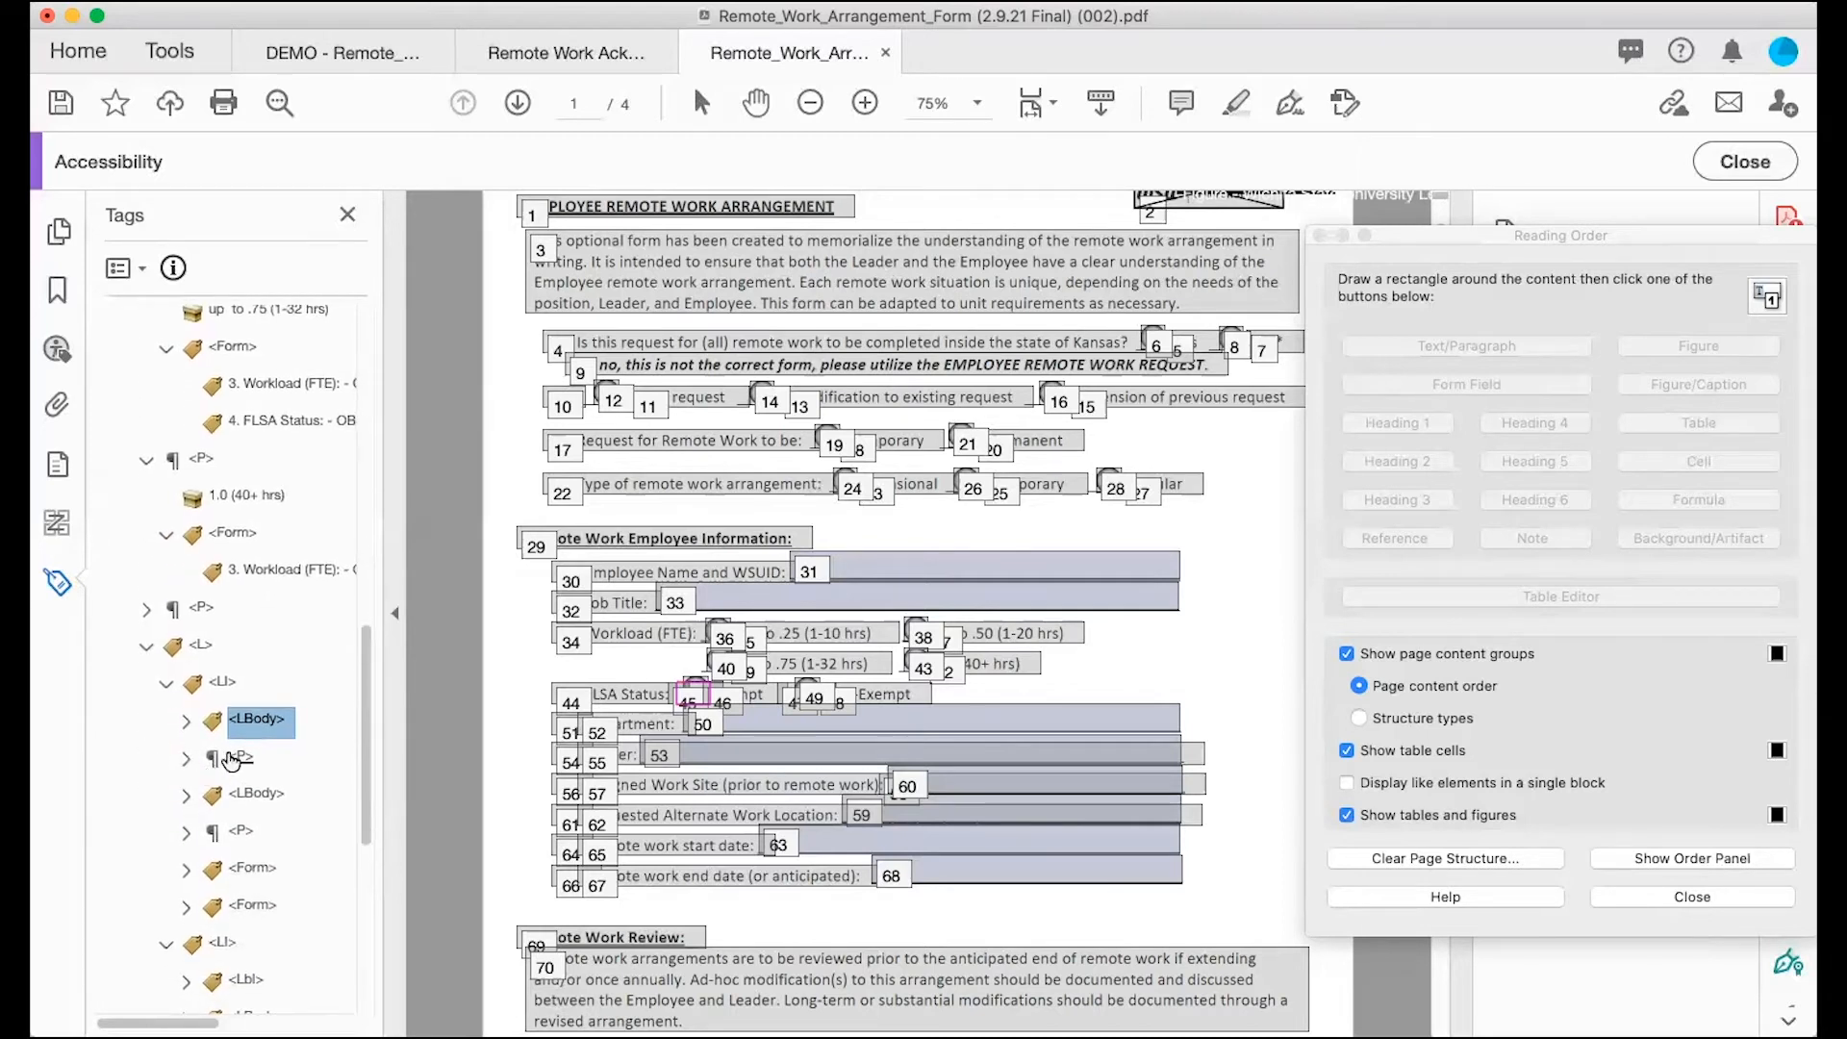
pyautogui.click(233, 759)
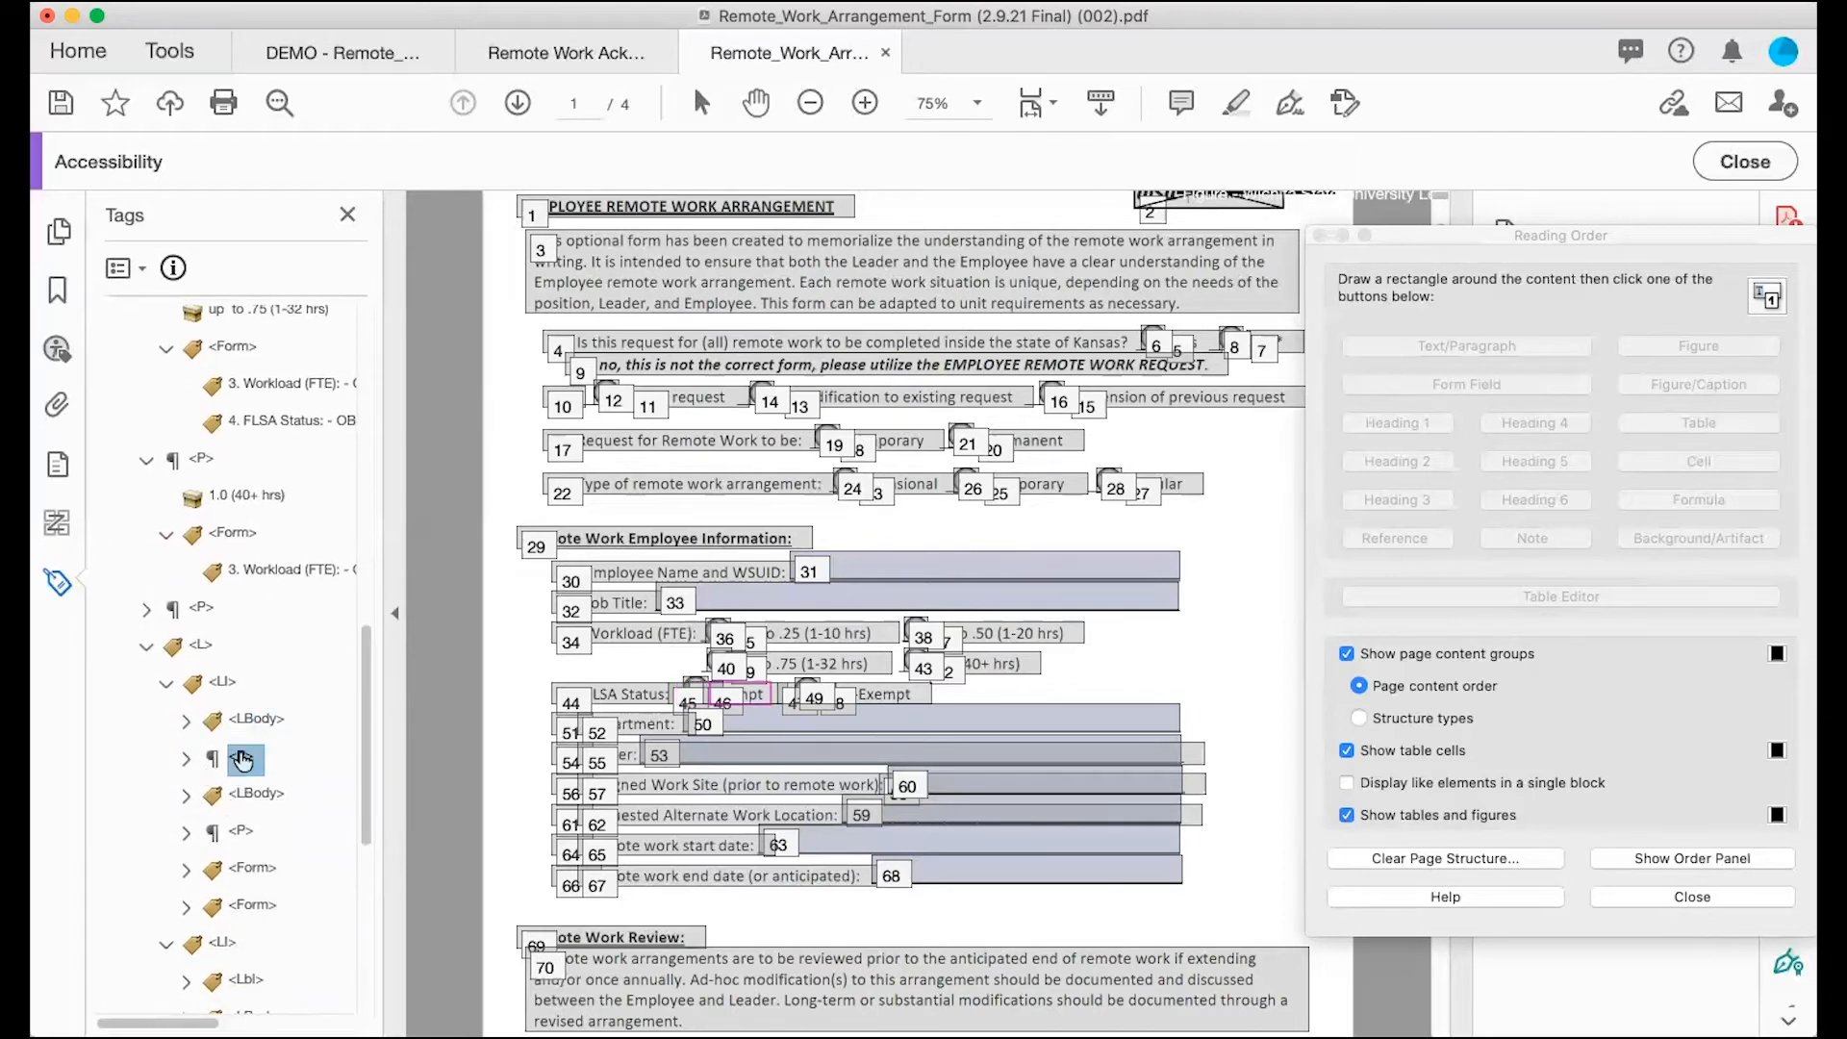
pyautogui.click(183, 760)
pyautogui.click(182, 760)
pyautogui.moveTo(239, 757); pyautogui.dragTo(185, 633)
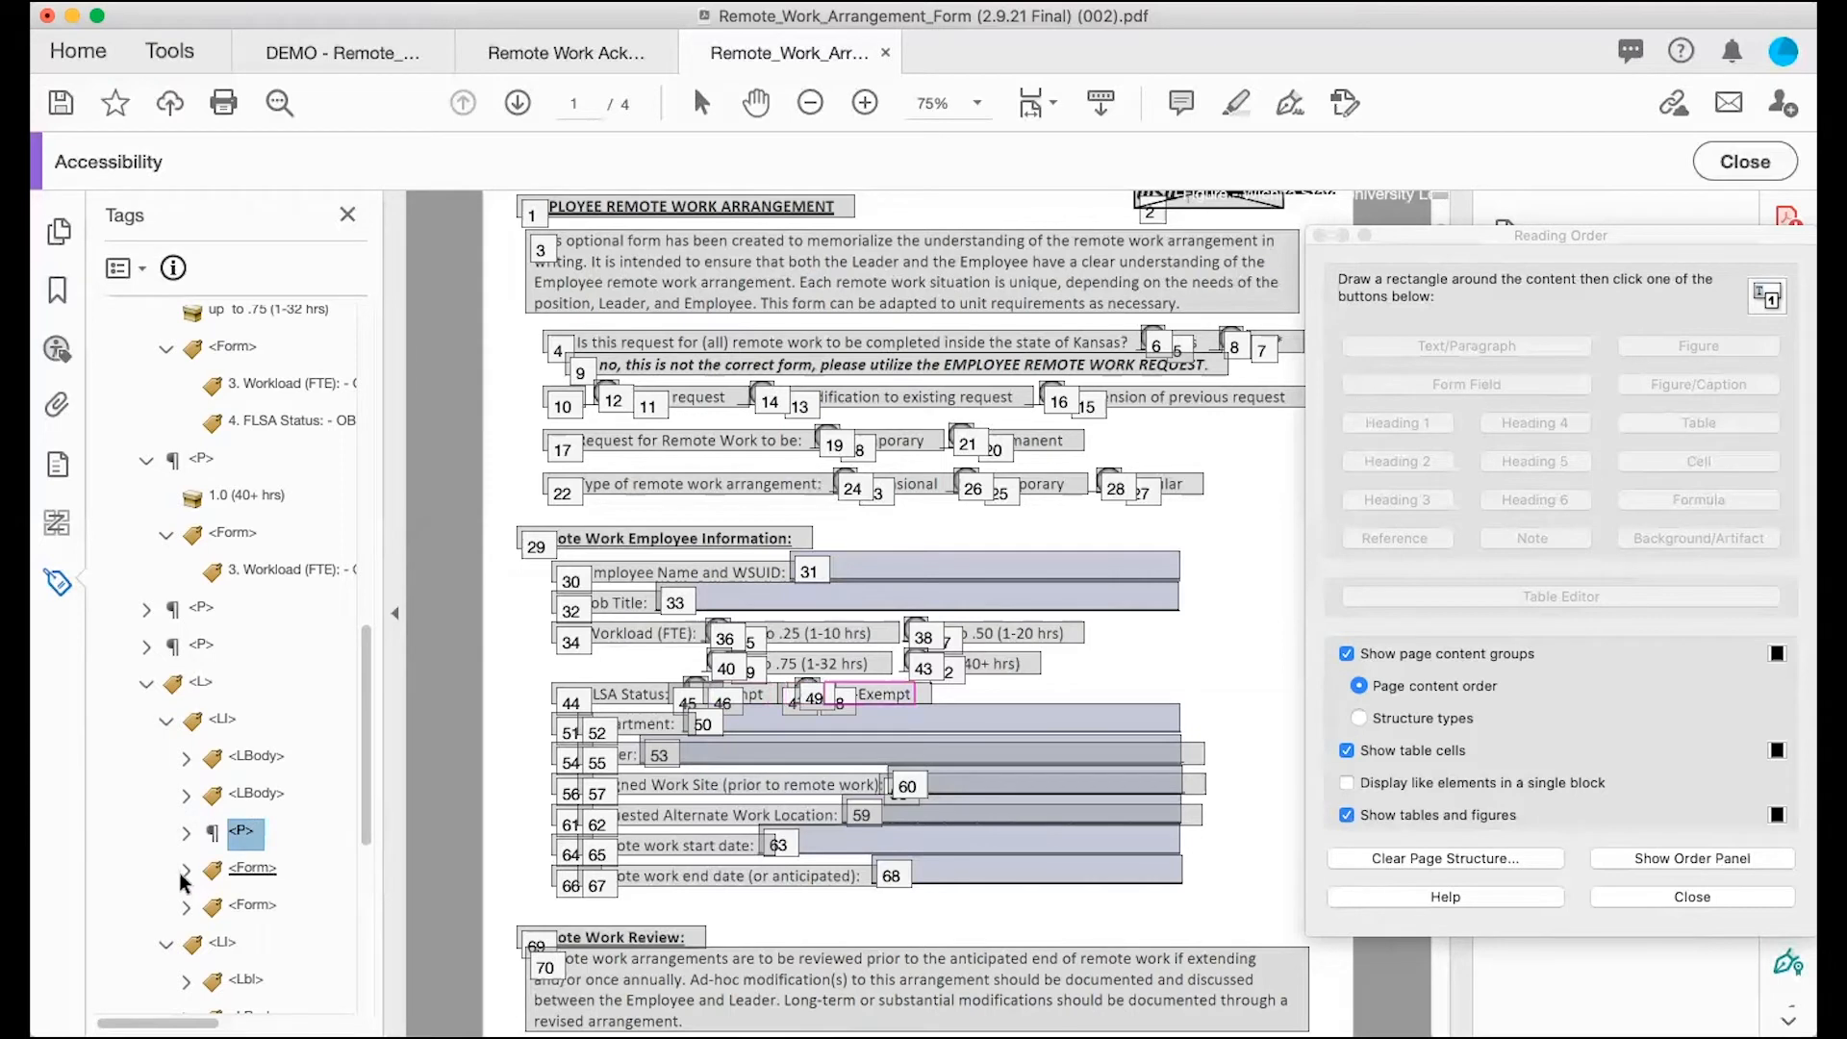
pyautogui.moveTo(241, 833); pyautogui.dragTo(191, 641)
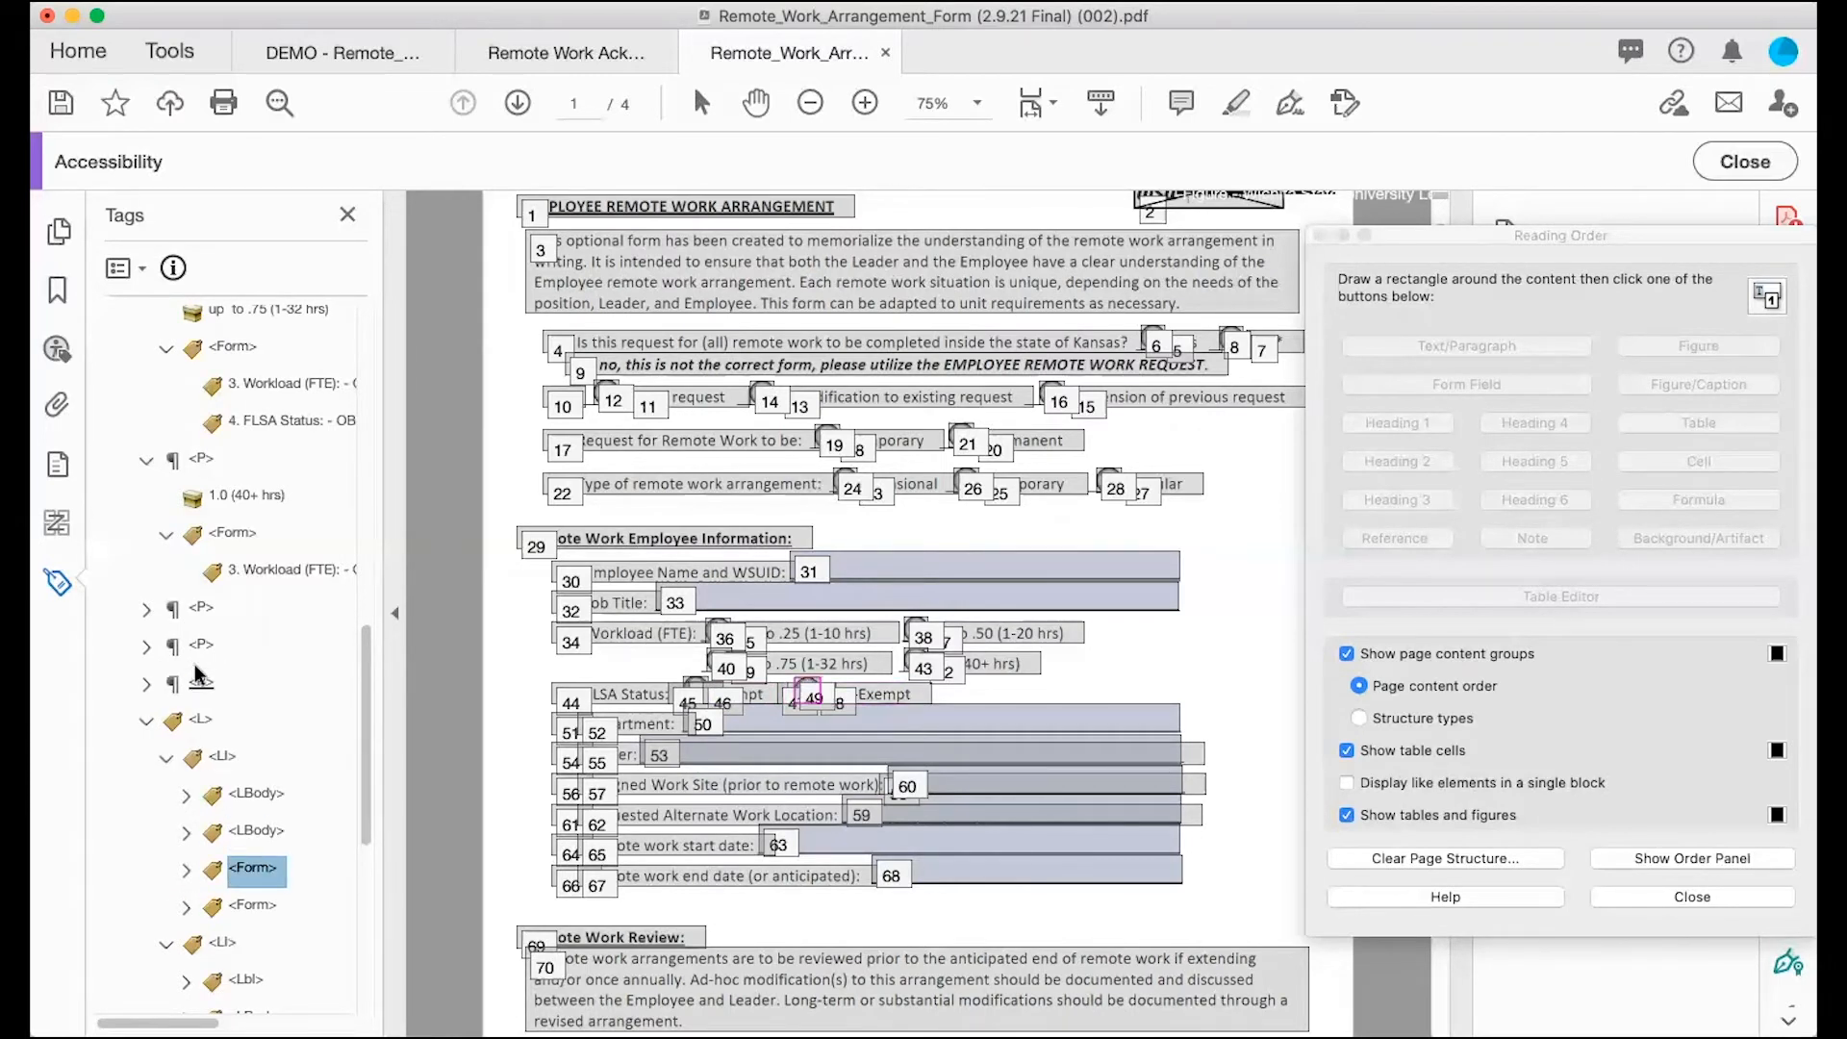
# Step: Create a new Form tag inside the paragraph tag that holds the FLSA Status "Exempt" text
pyautogui.click(146, 610)
pyautogui.click(143, 684)
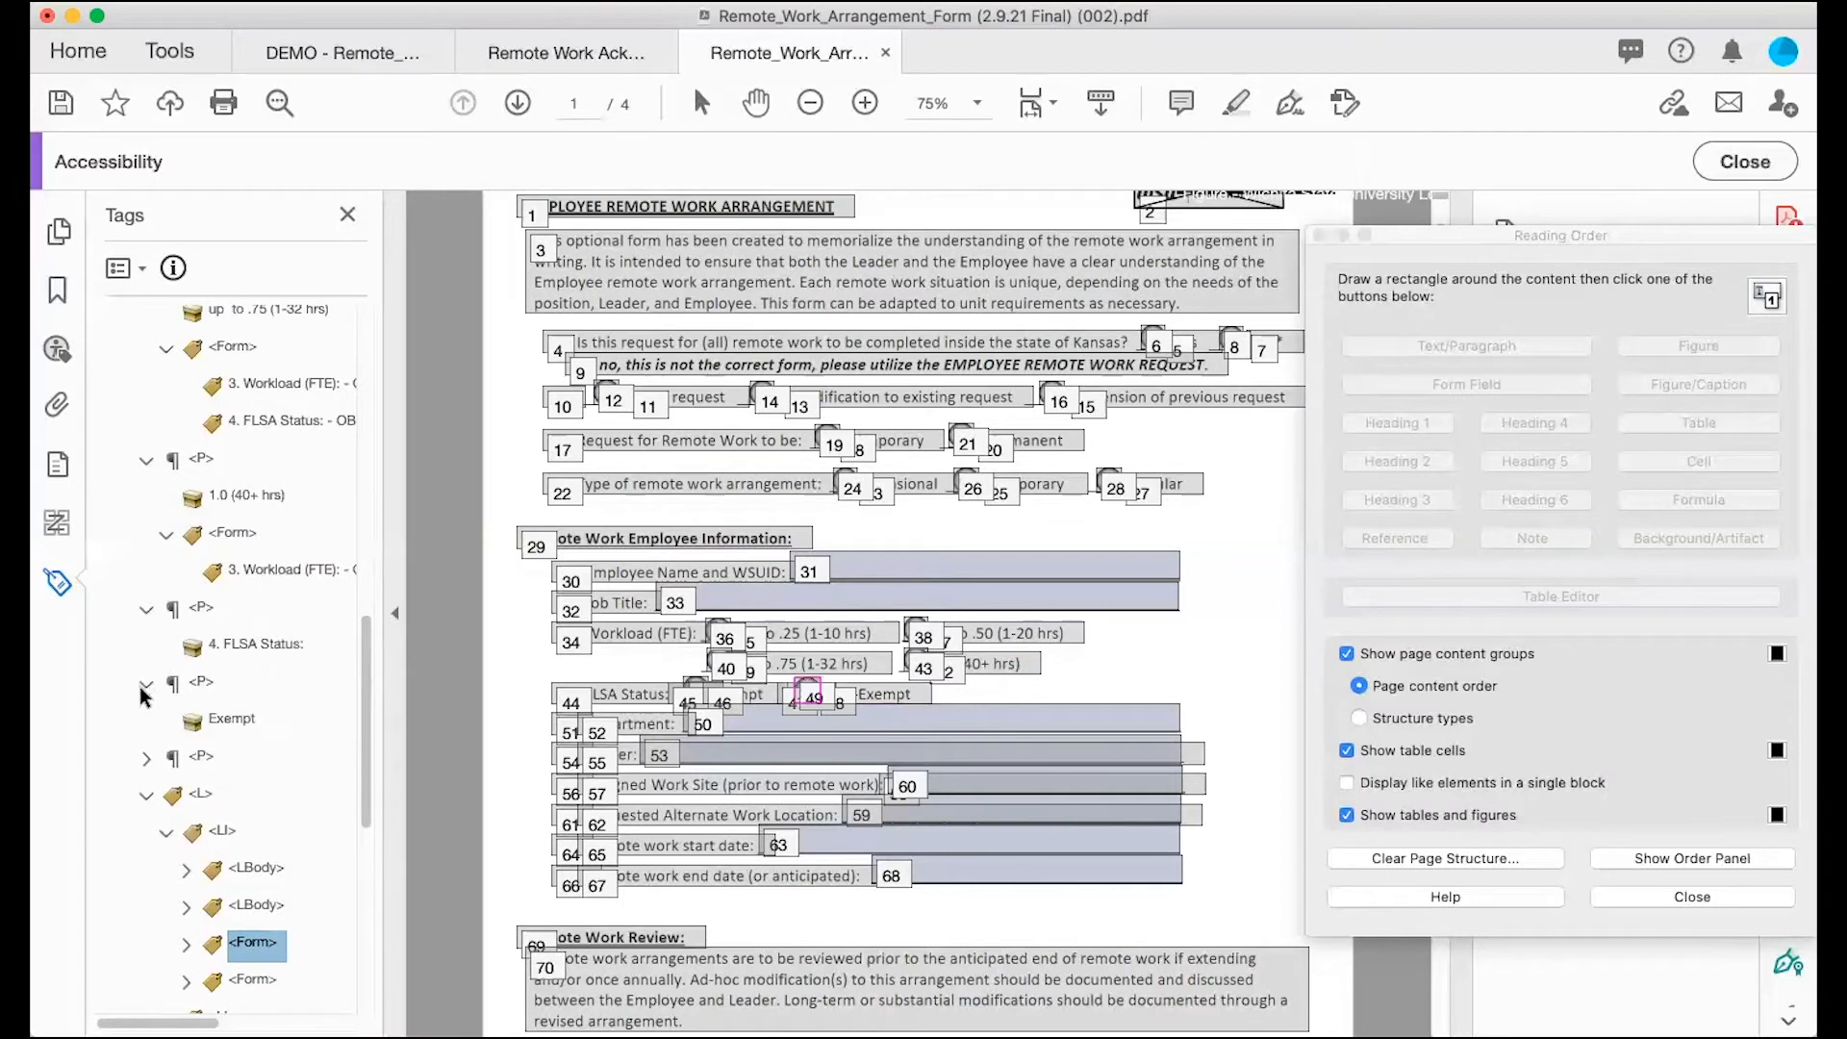
pyautogui.click(147, 759)
pyautogui.click(146, 610)
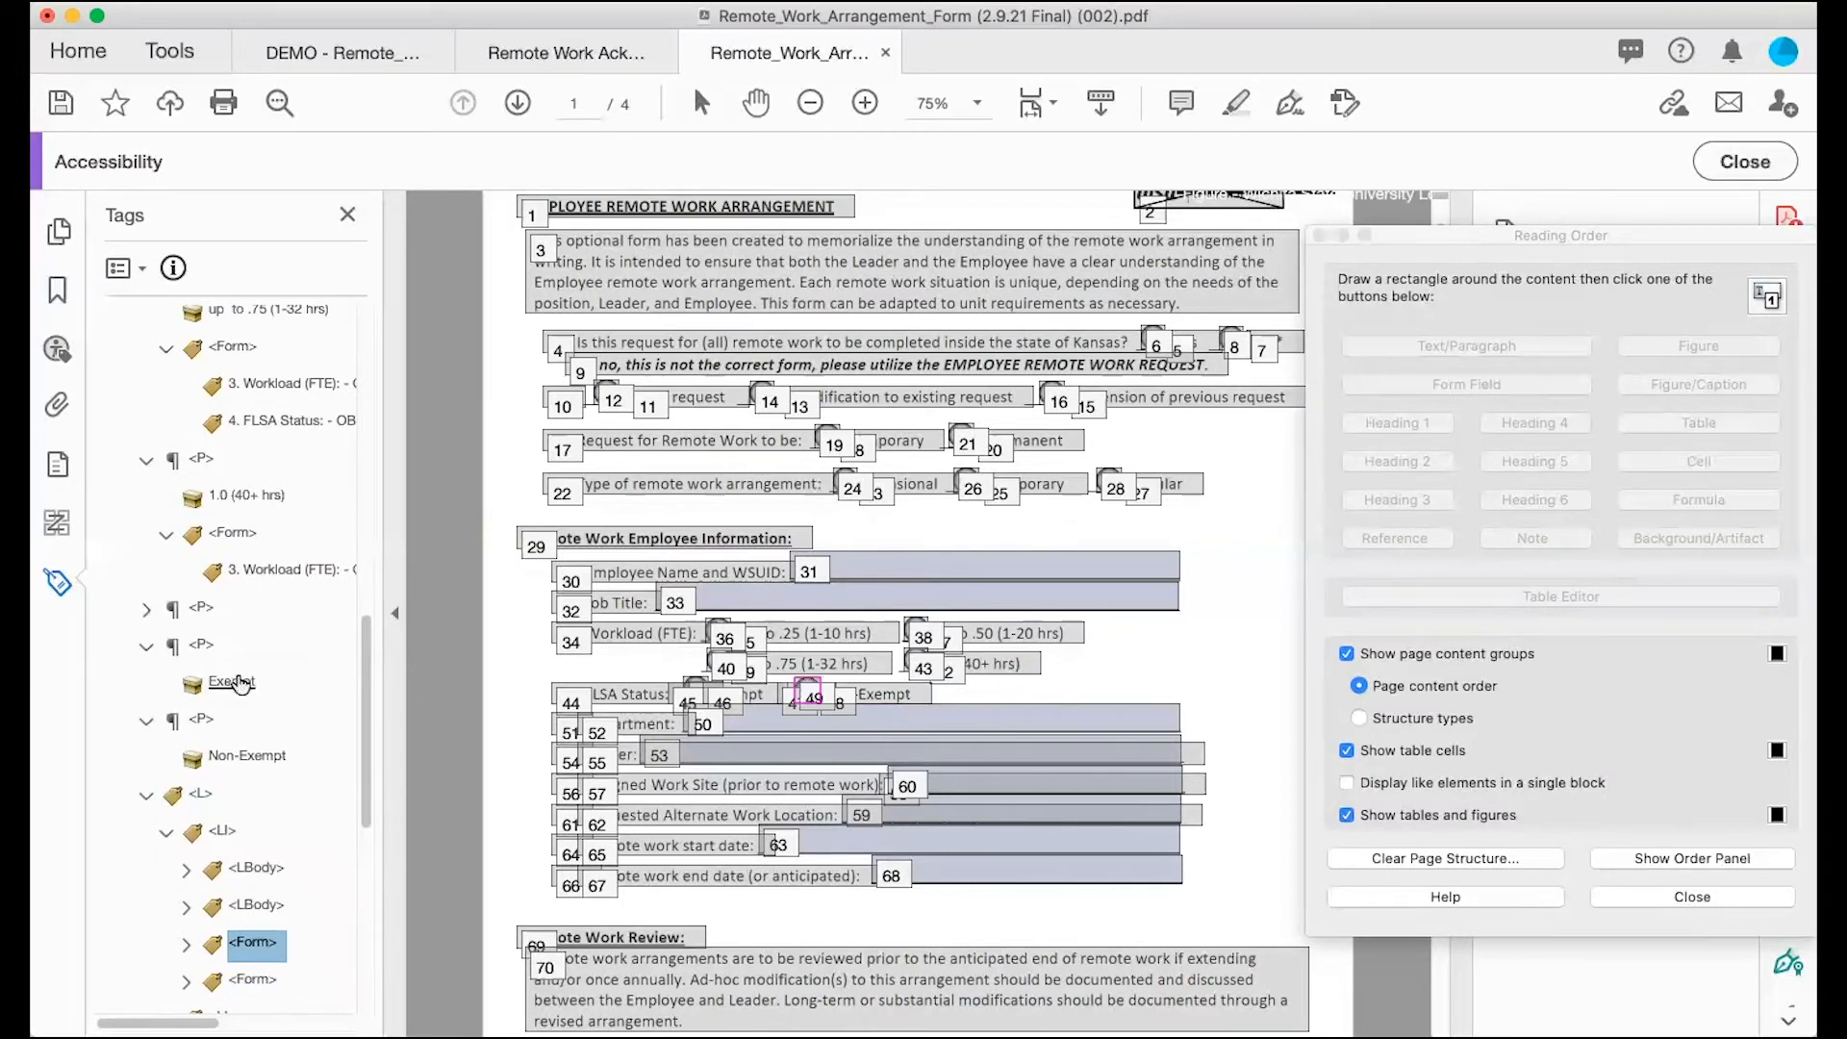
pyautogui.click(276, 425)
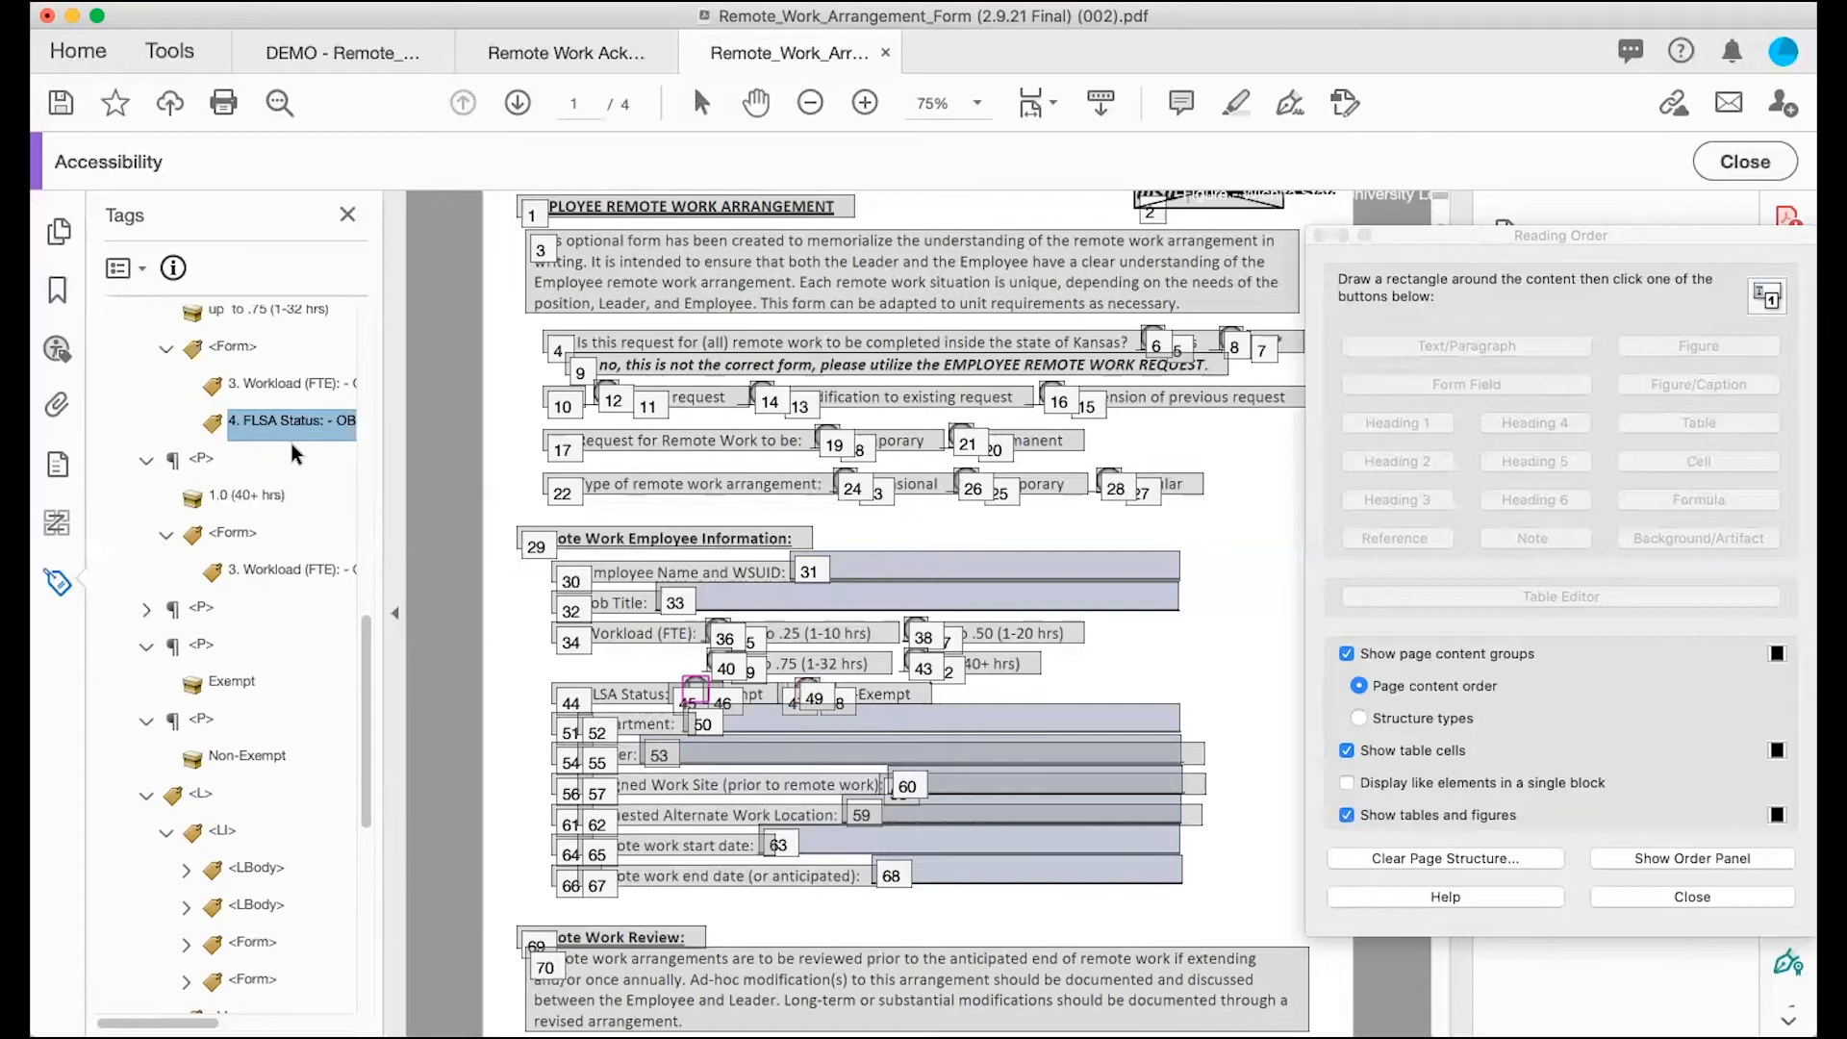
pyautogui.click(222, 681)
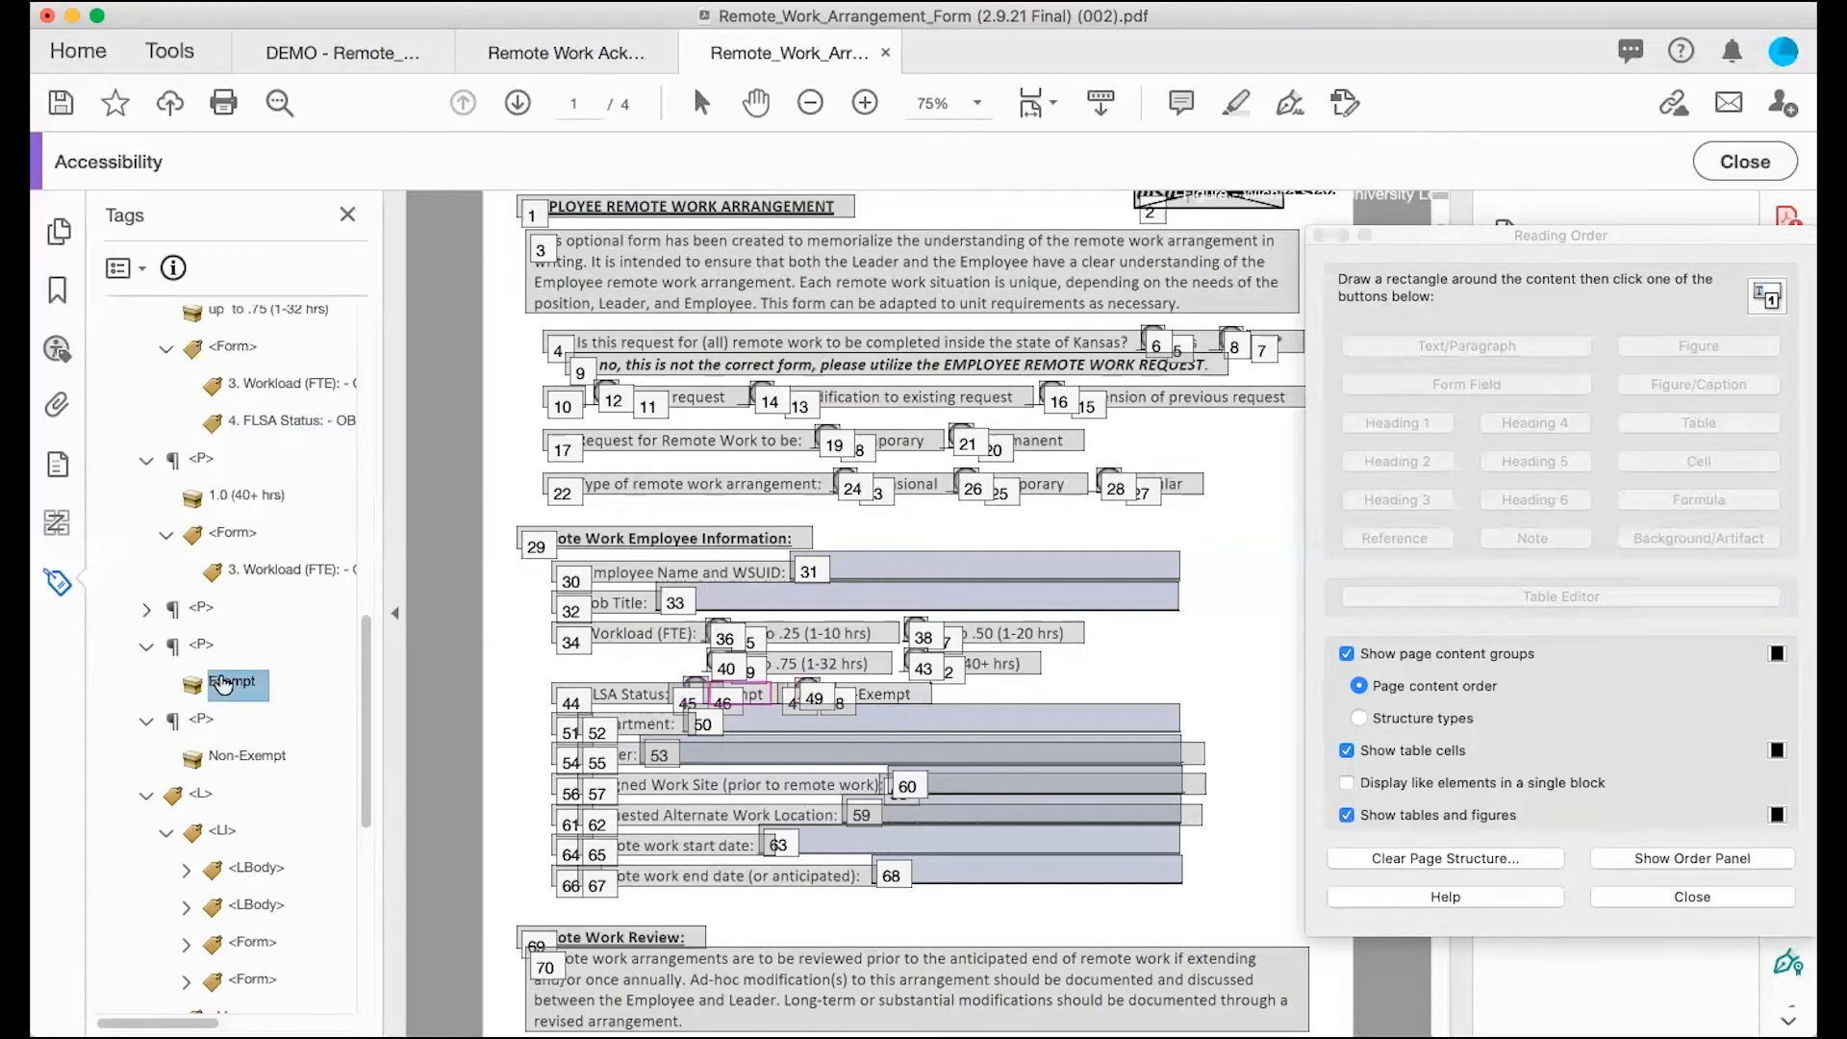
pyautogui.rightClick(221, 682)
pyautogui.click(279, 510)
pyautogui.click(977, 550)
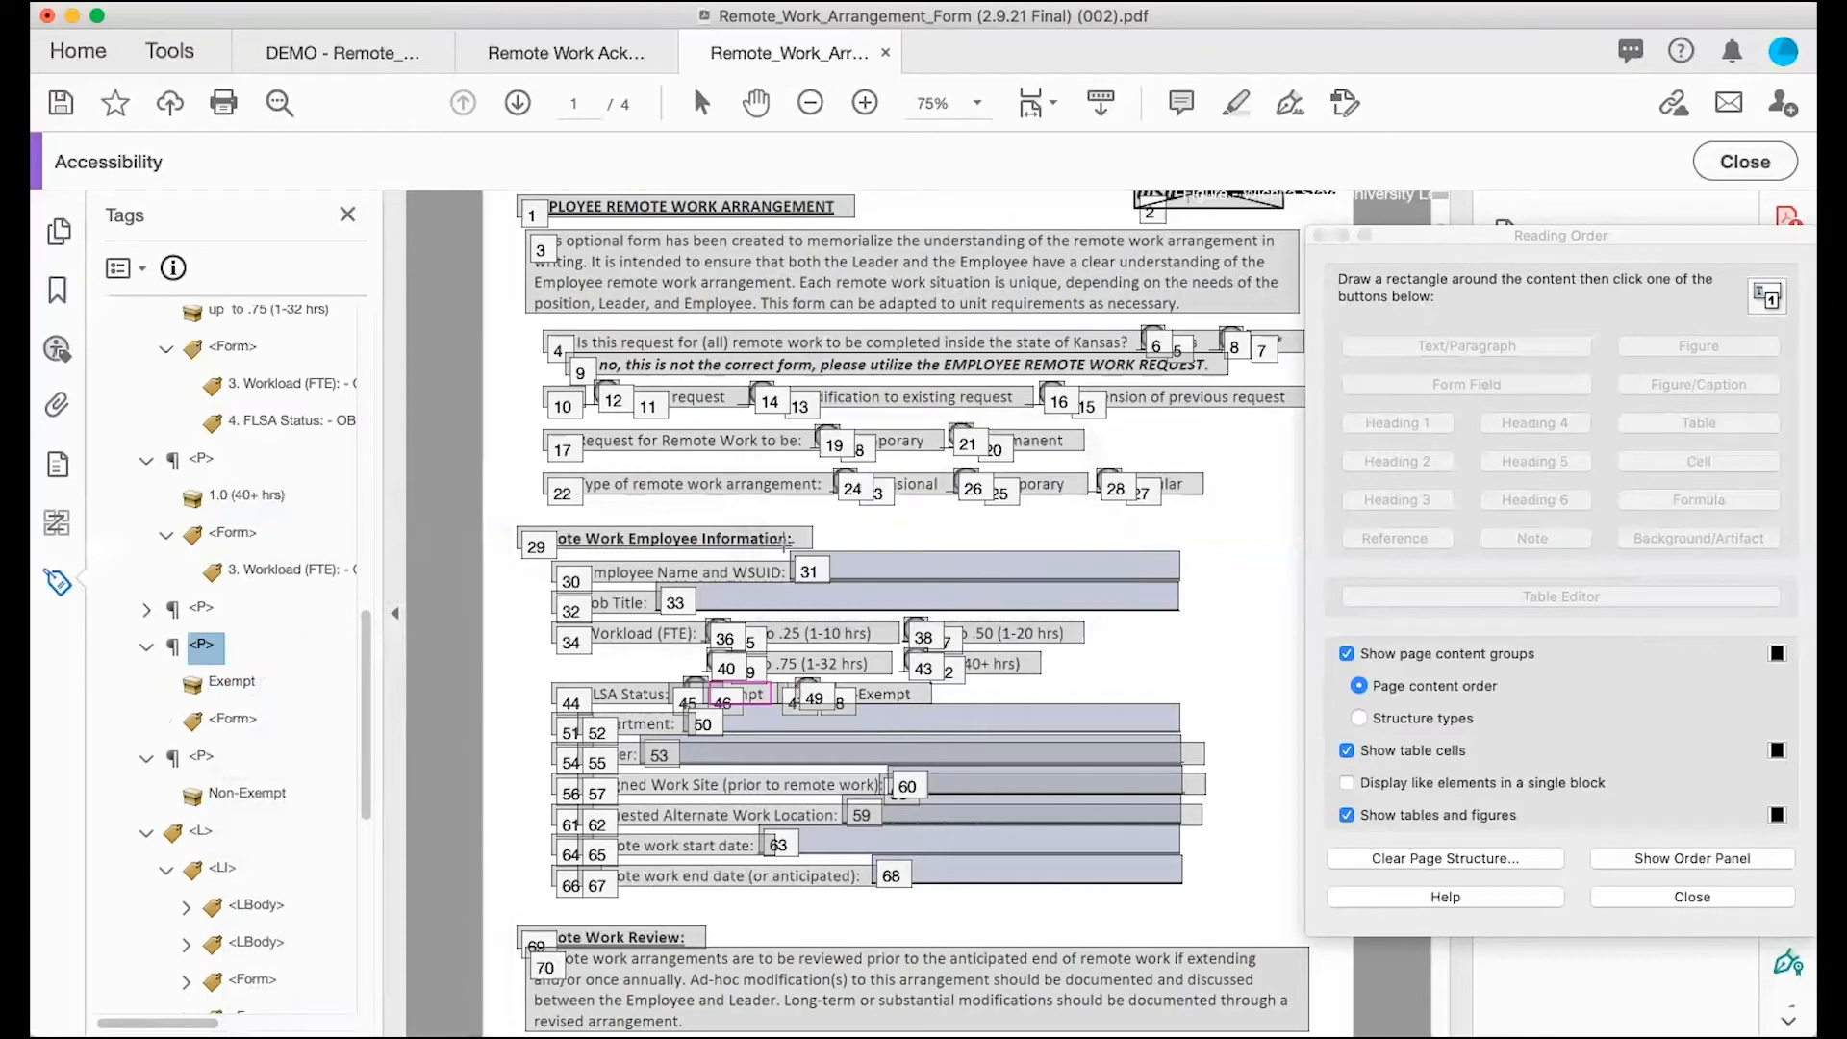
# Step: Move the FLSA Status object from the "up to .75" workload Form tag into the Exempt paragraph's empty Form tag, collapsing the finished paragraphs
pyautogui.click(279, 422)
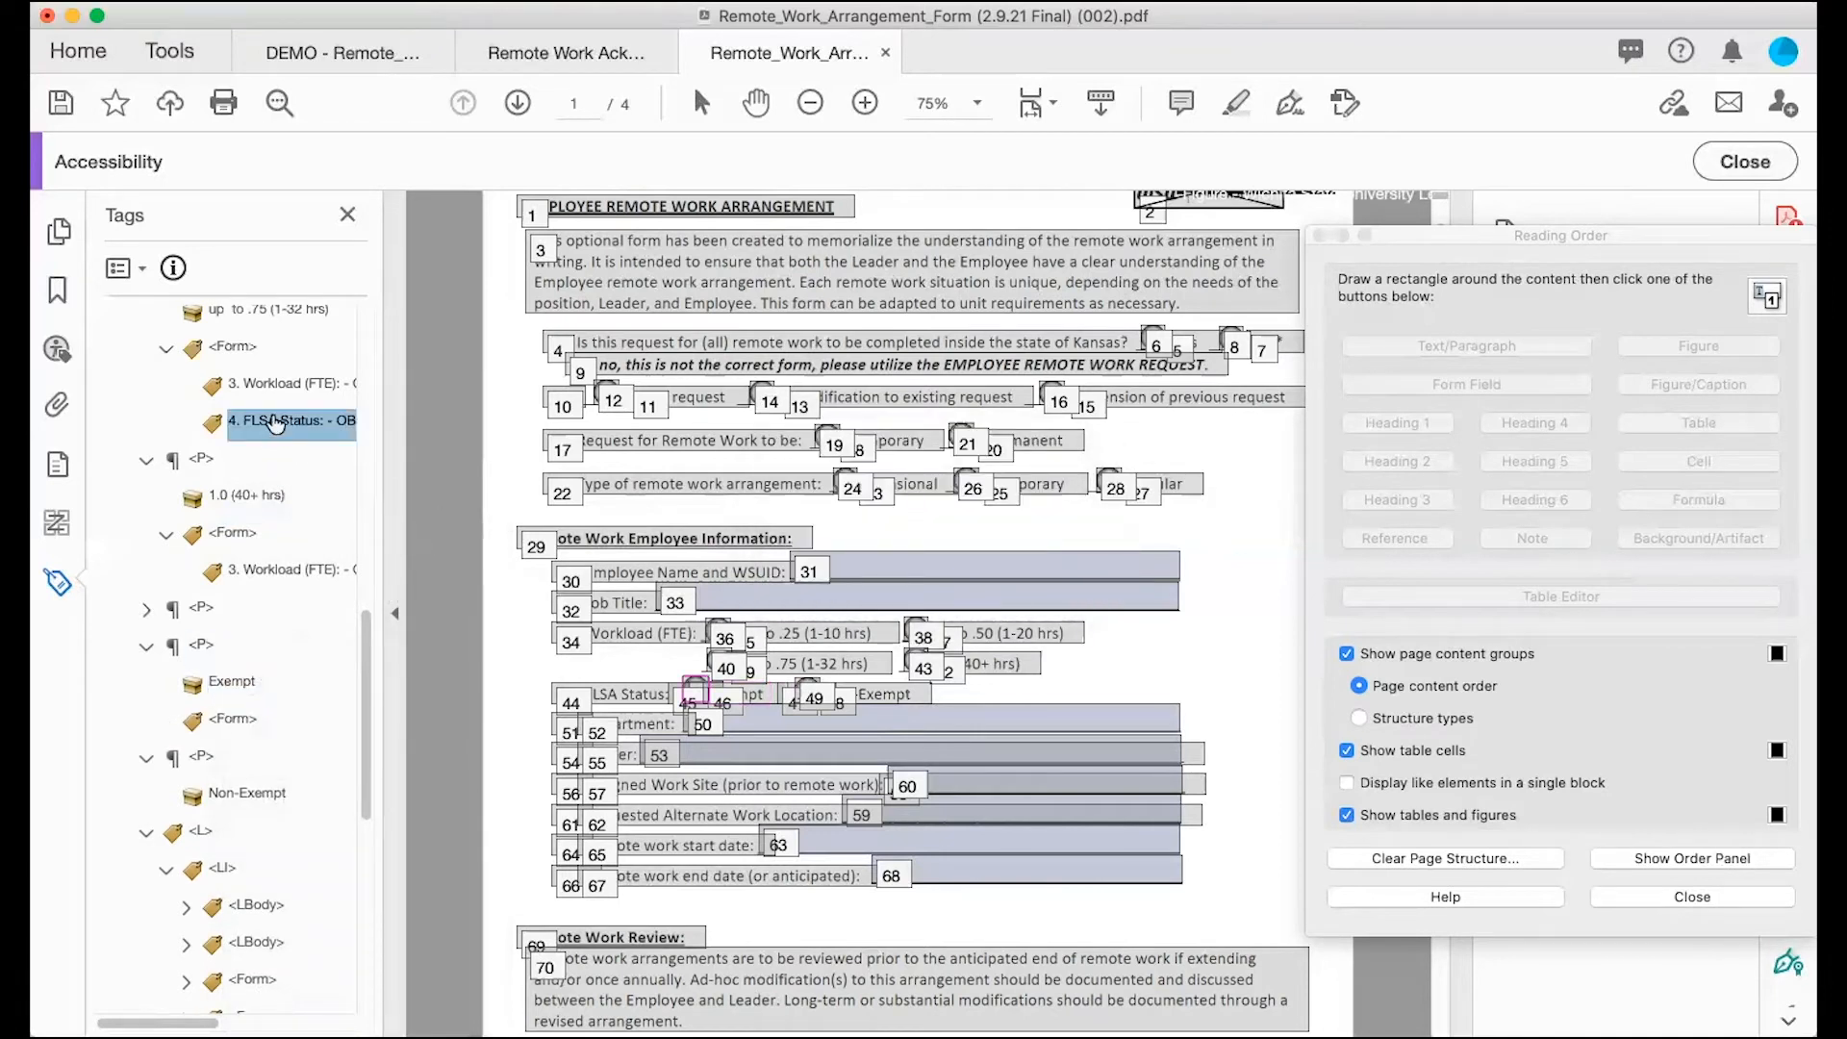
pyautogui.moveTo(276, 423); pyautogui.dragTo(247, 739)
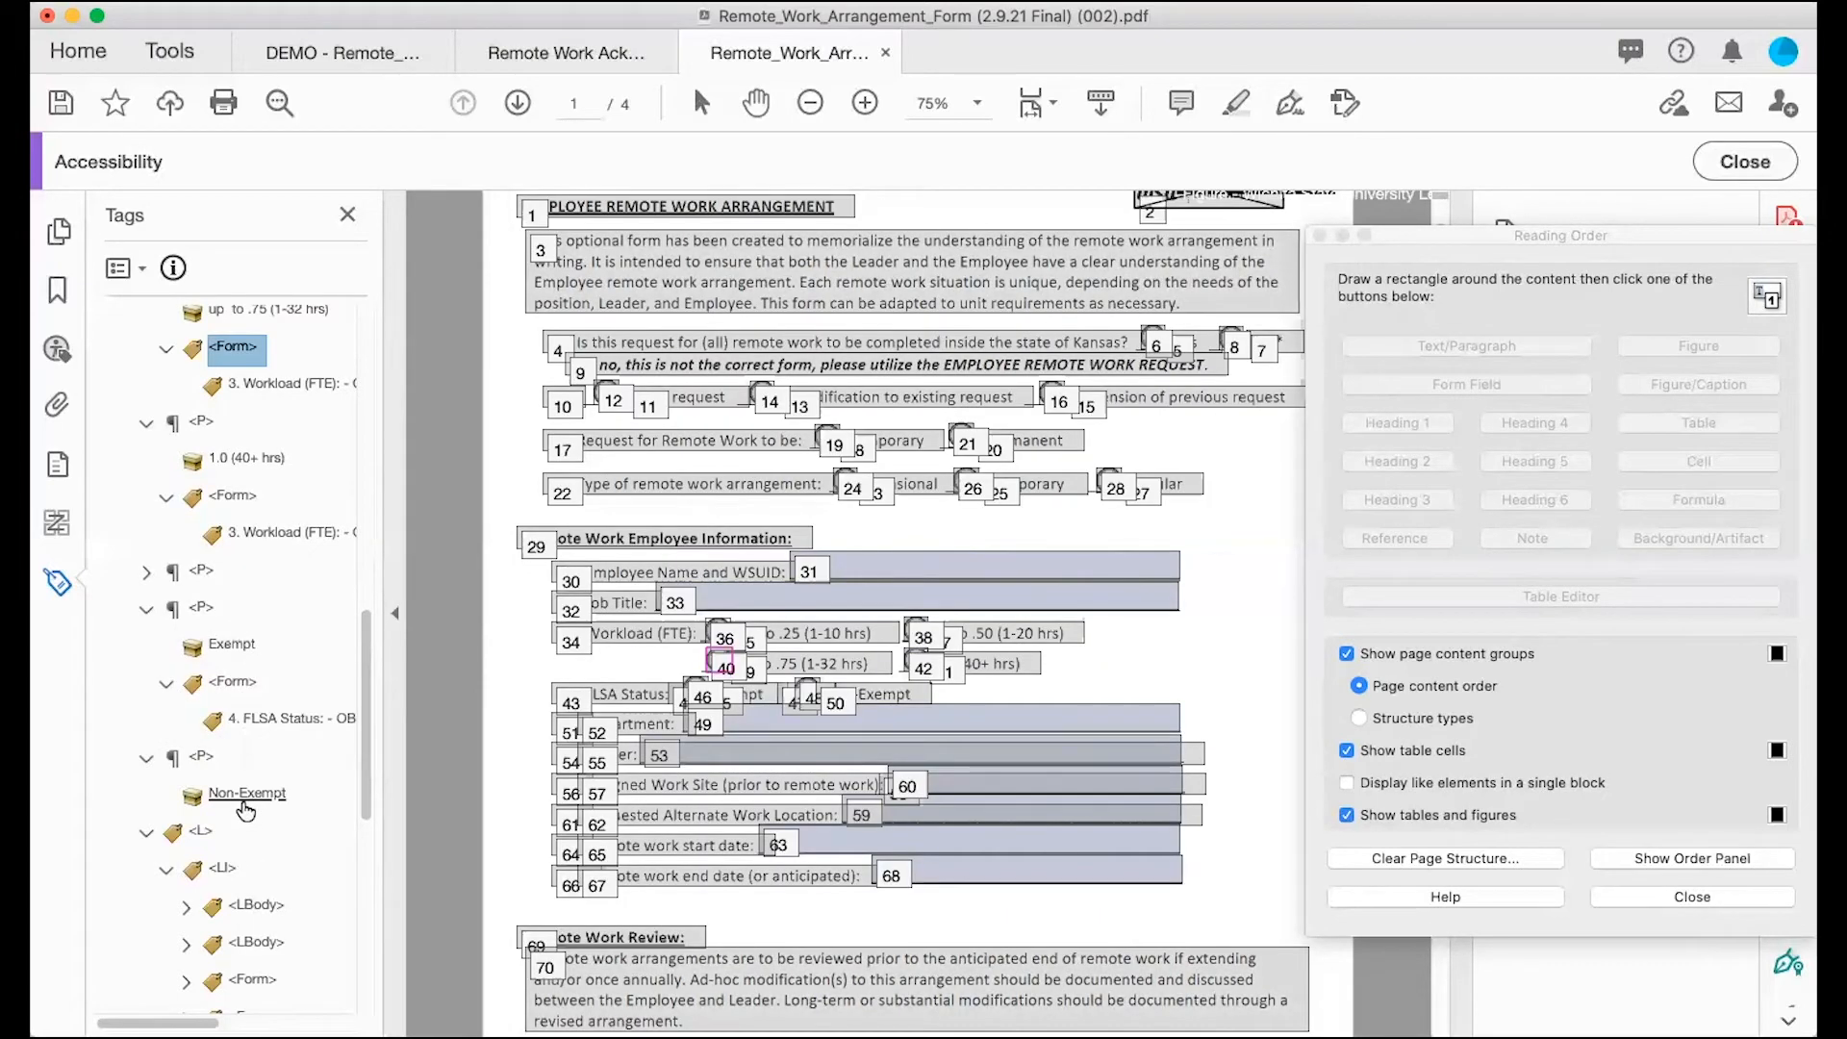
pyautogui.scroll(3, 123, 458)
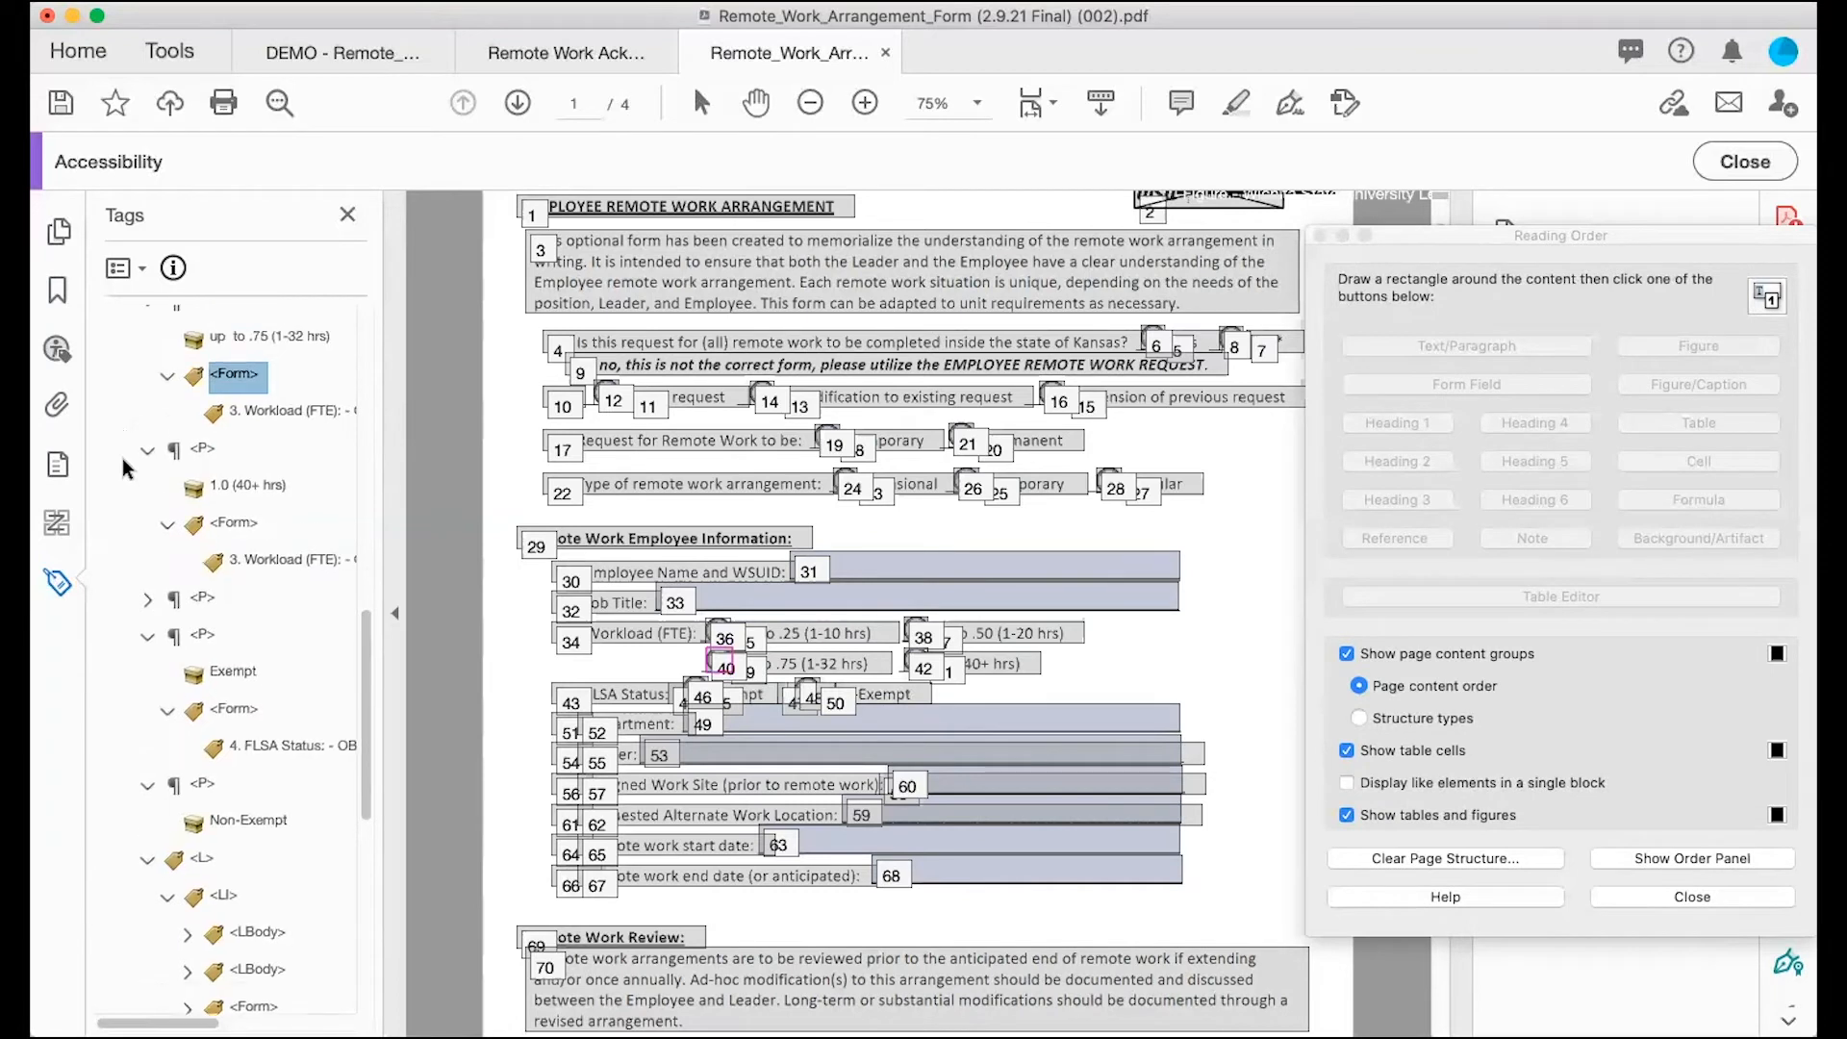
pyautogui.click(144, 356)
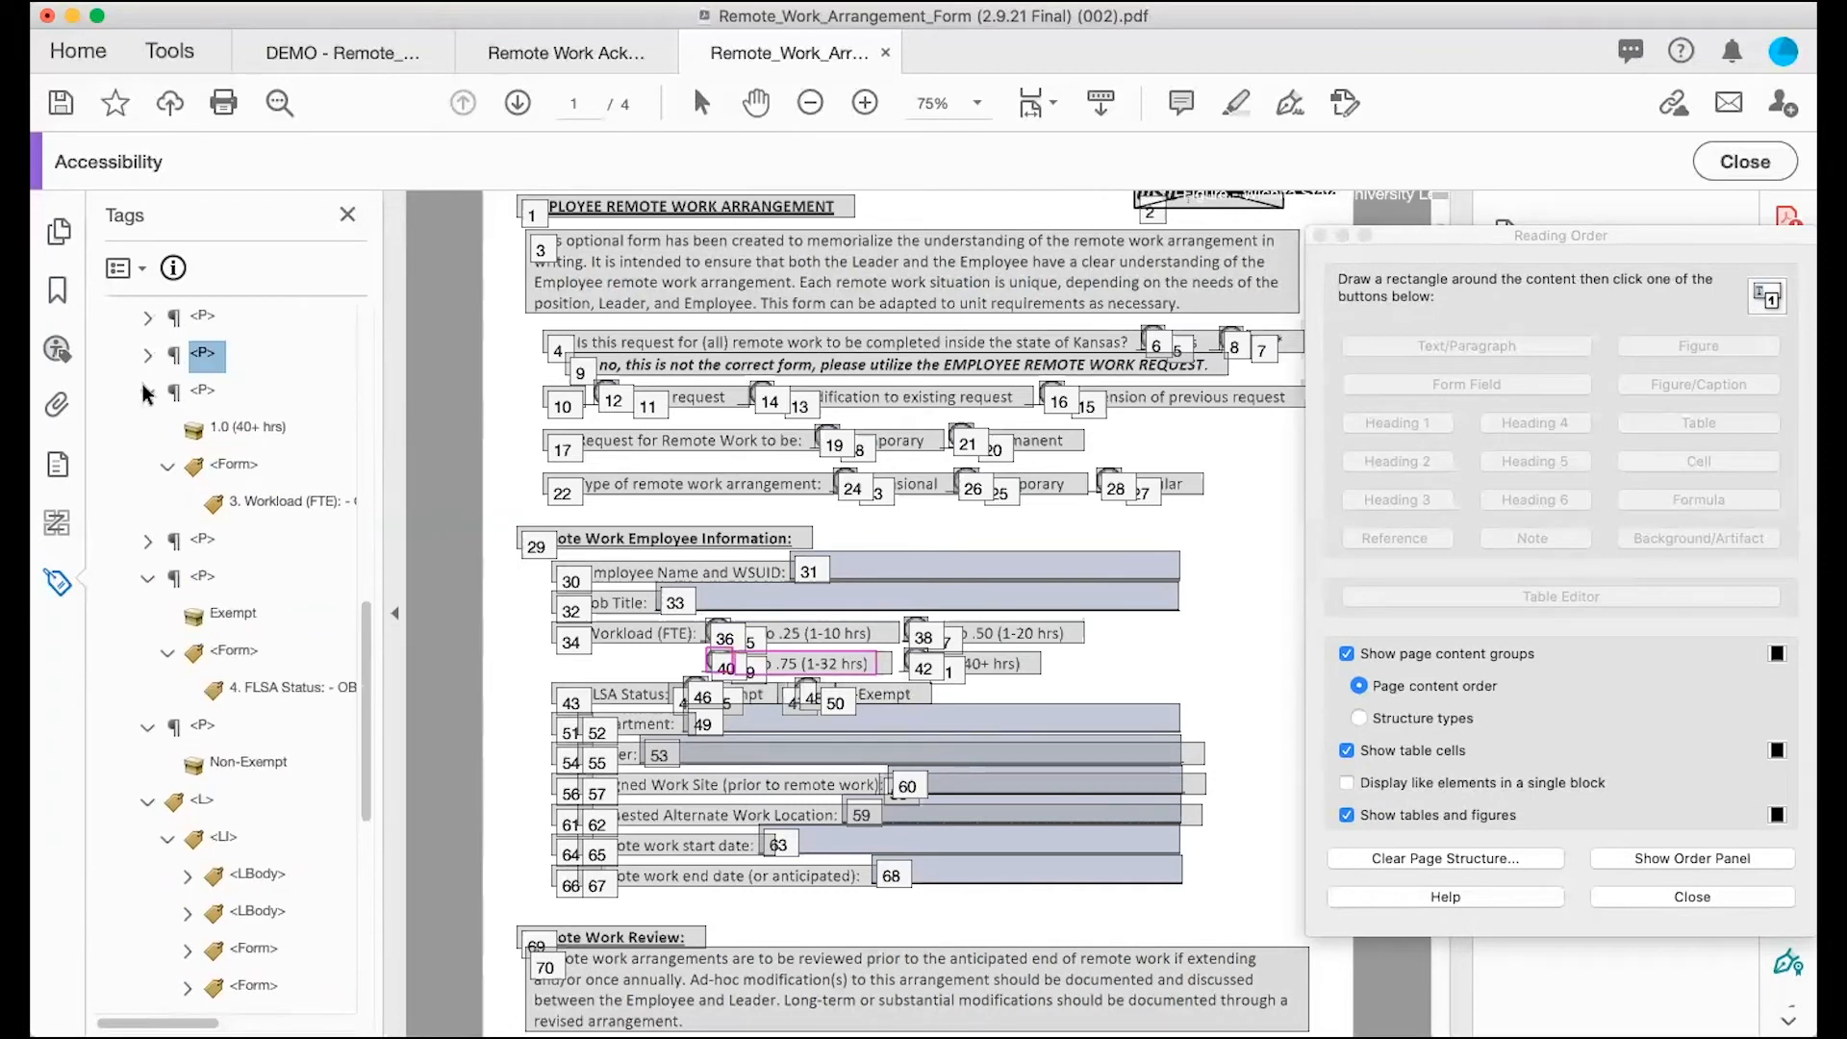
pyautogui.click(145, 392)
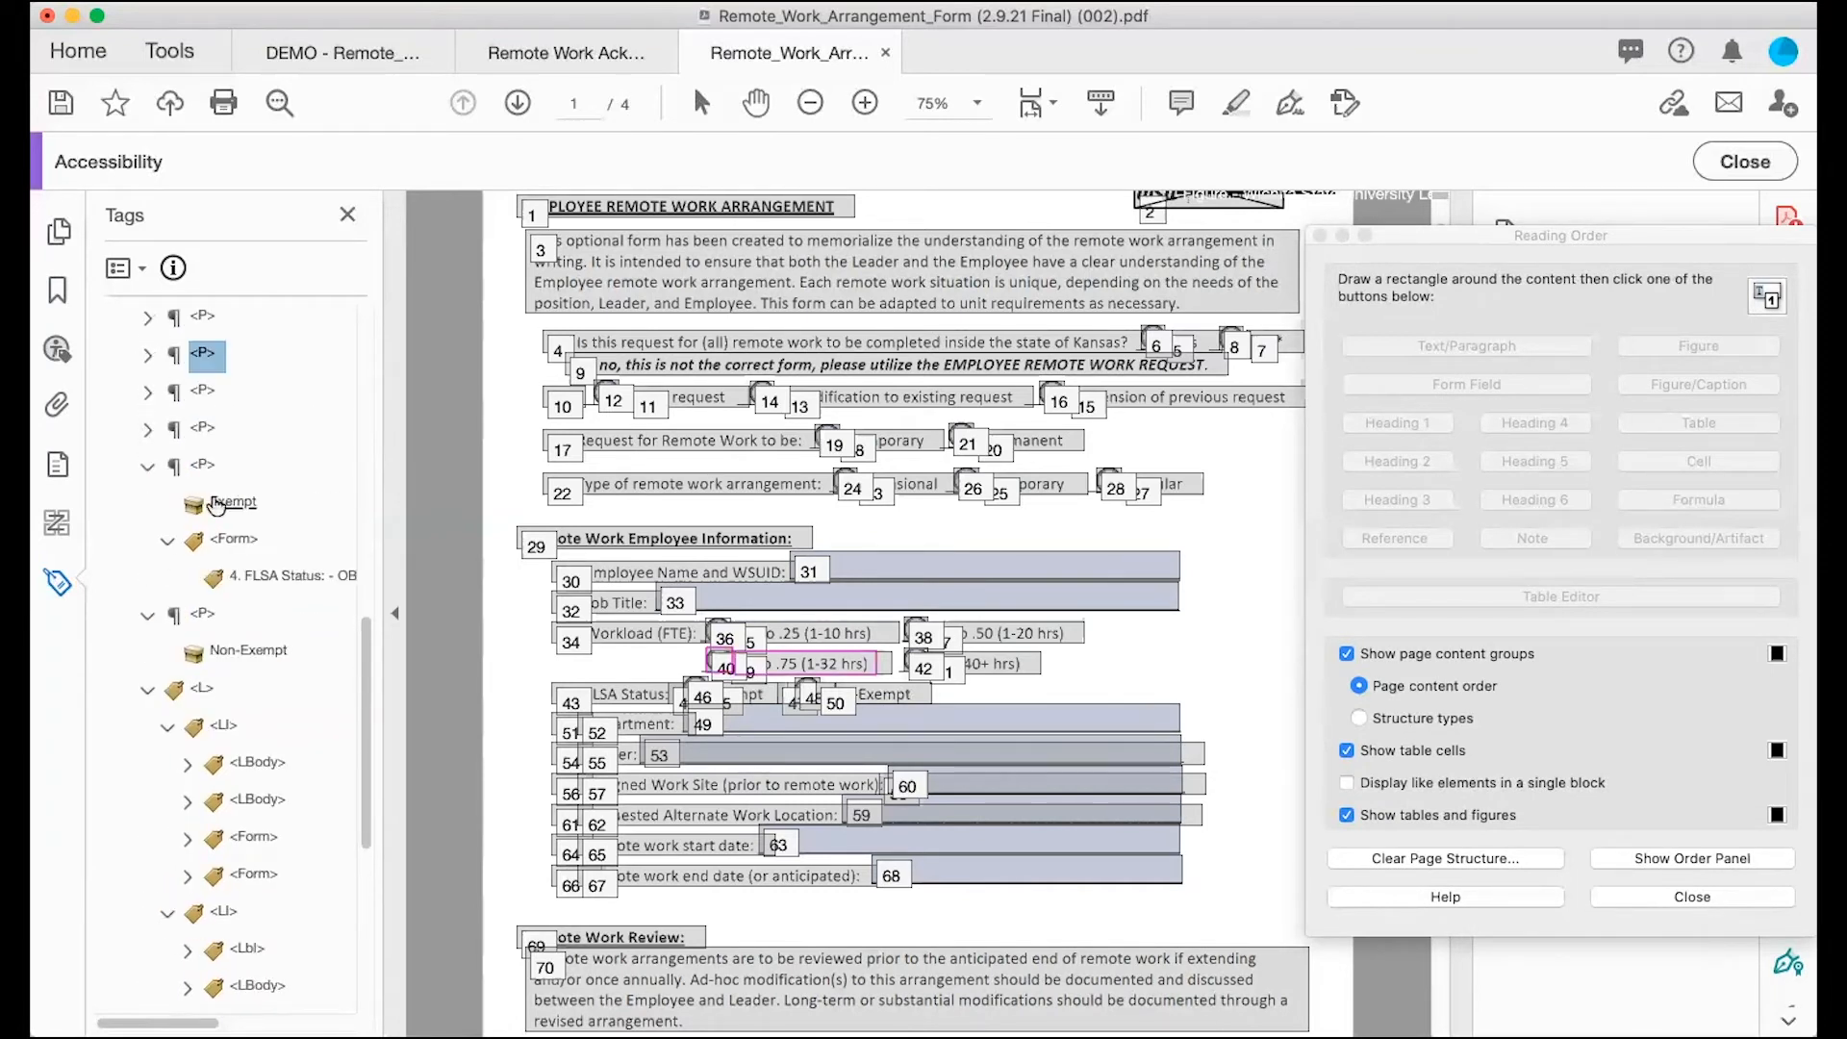
pyautogui.click(202, 467)
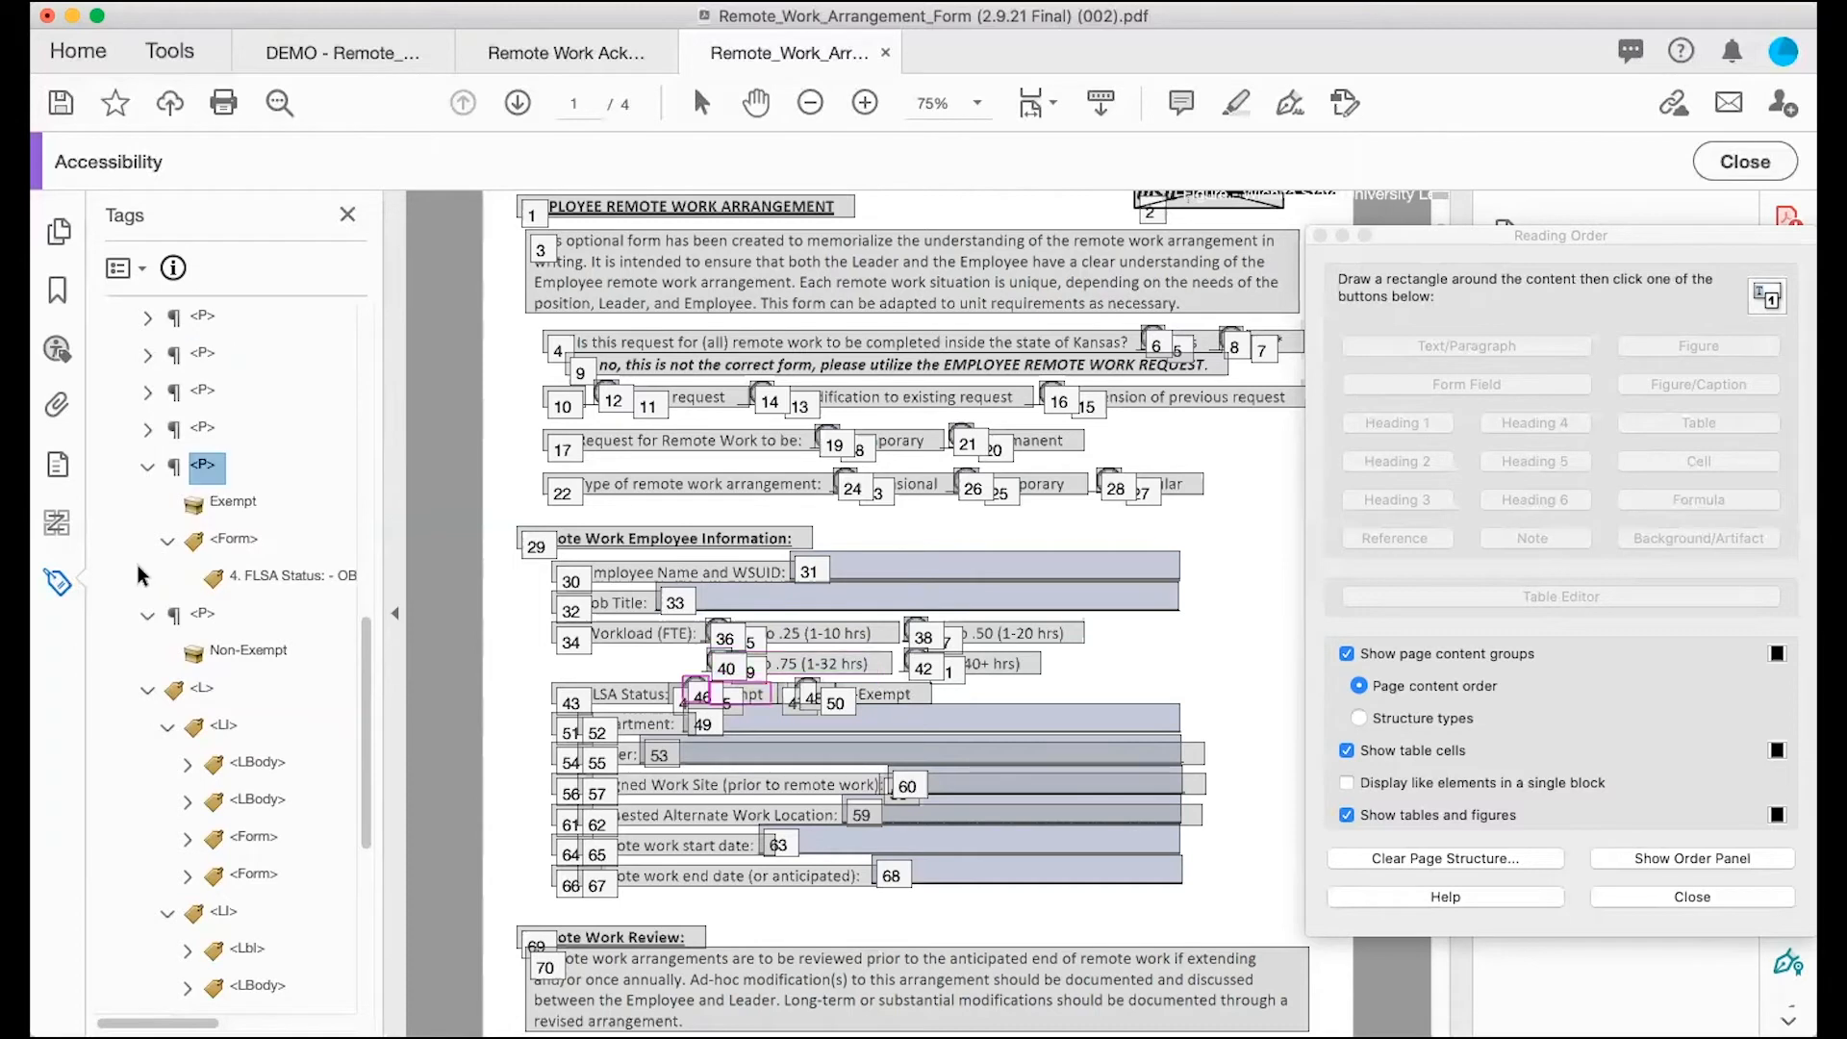
pyautogui.click(143, 466)
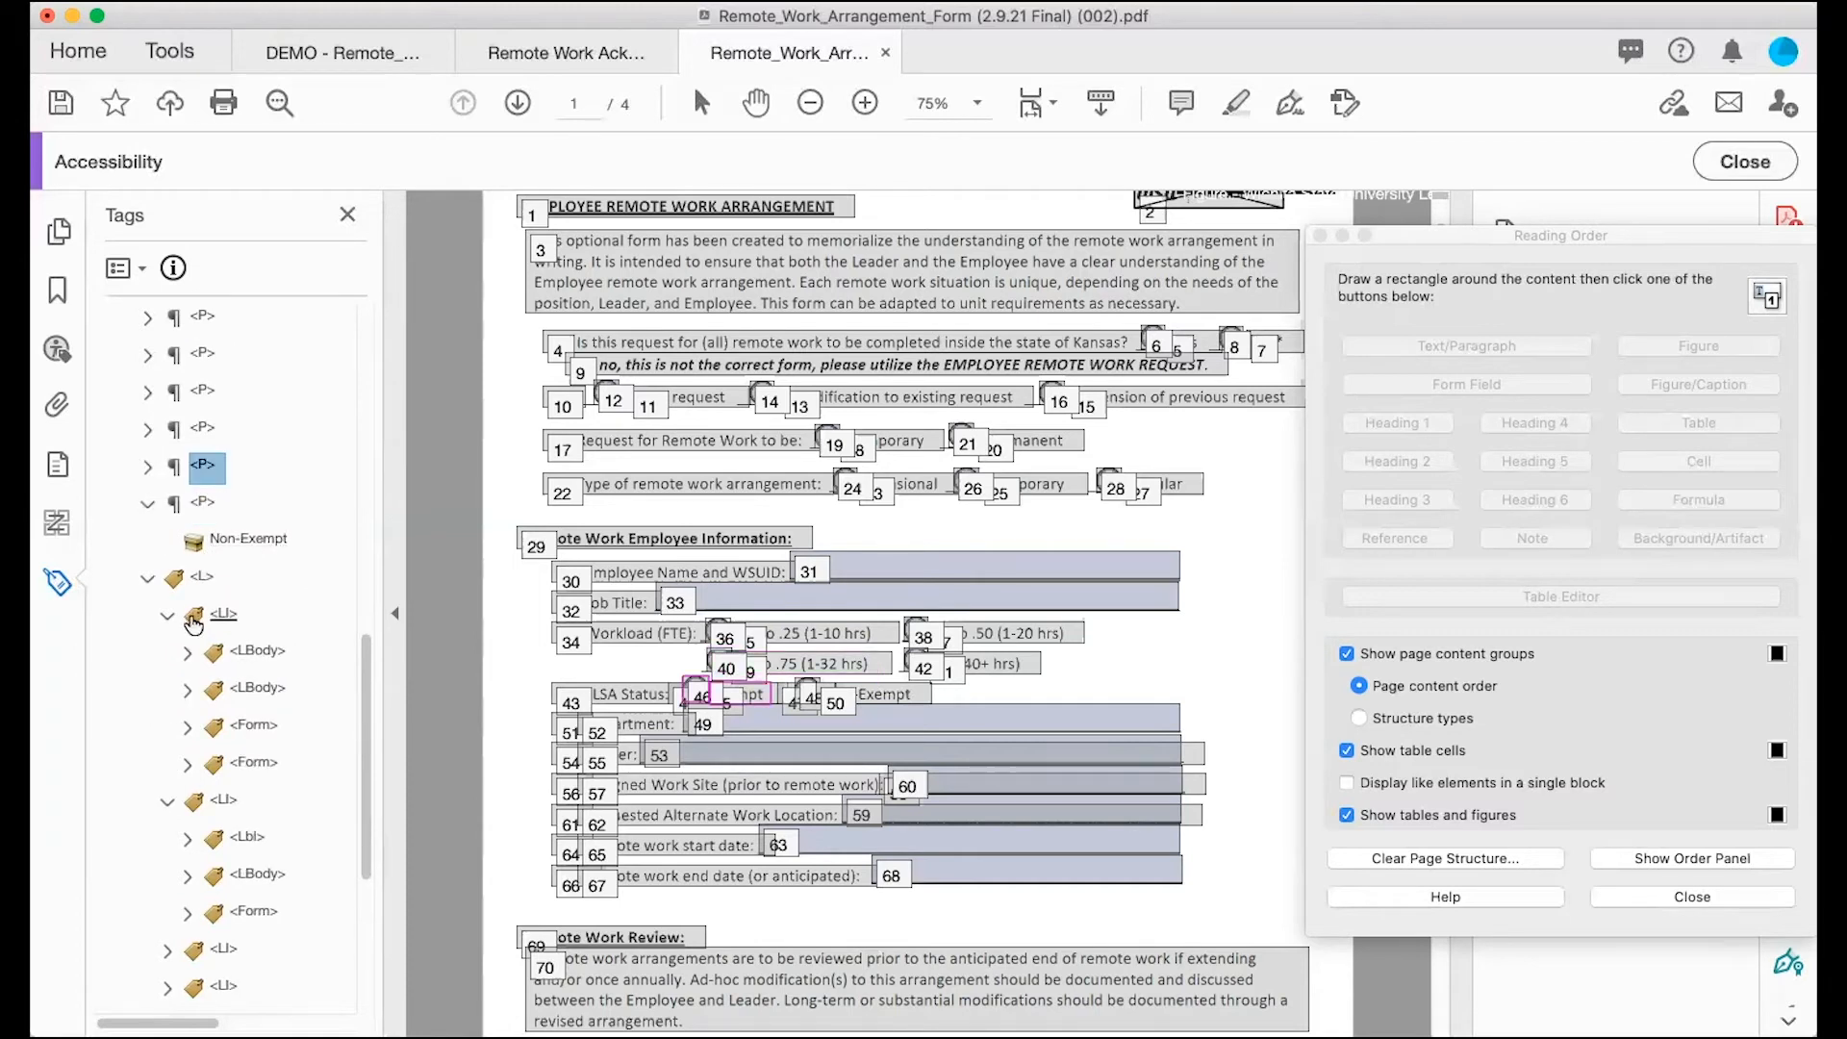
# Step: Move the Form tag for the second FLSA Status checkbox out of the first list item into the Non-Exempt paragraph, and collapse that paragraph
pyautogui.click(201, 578)
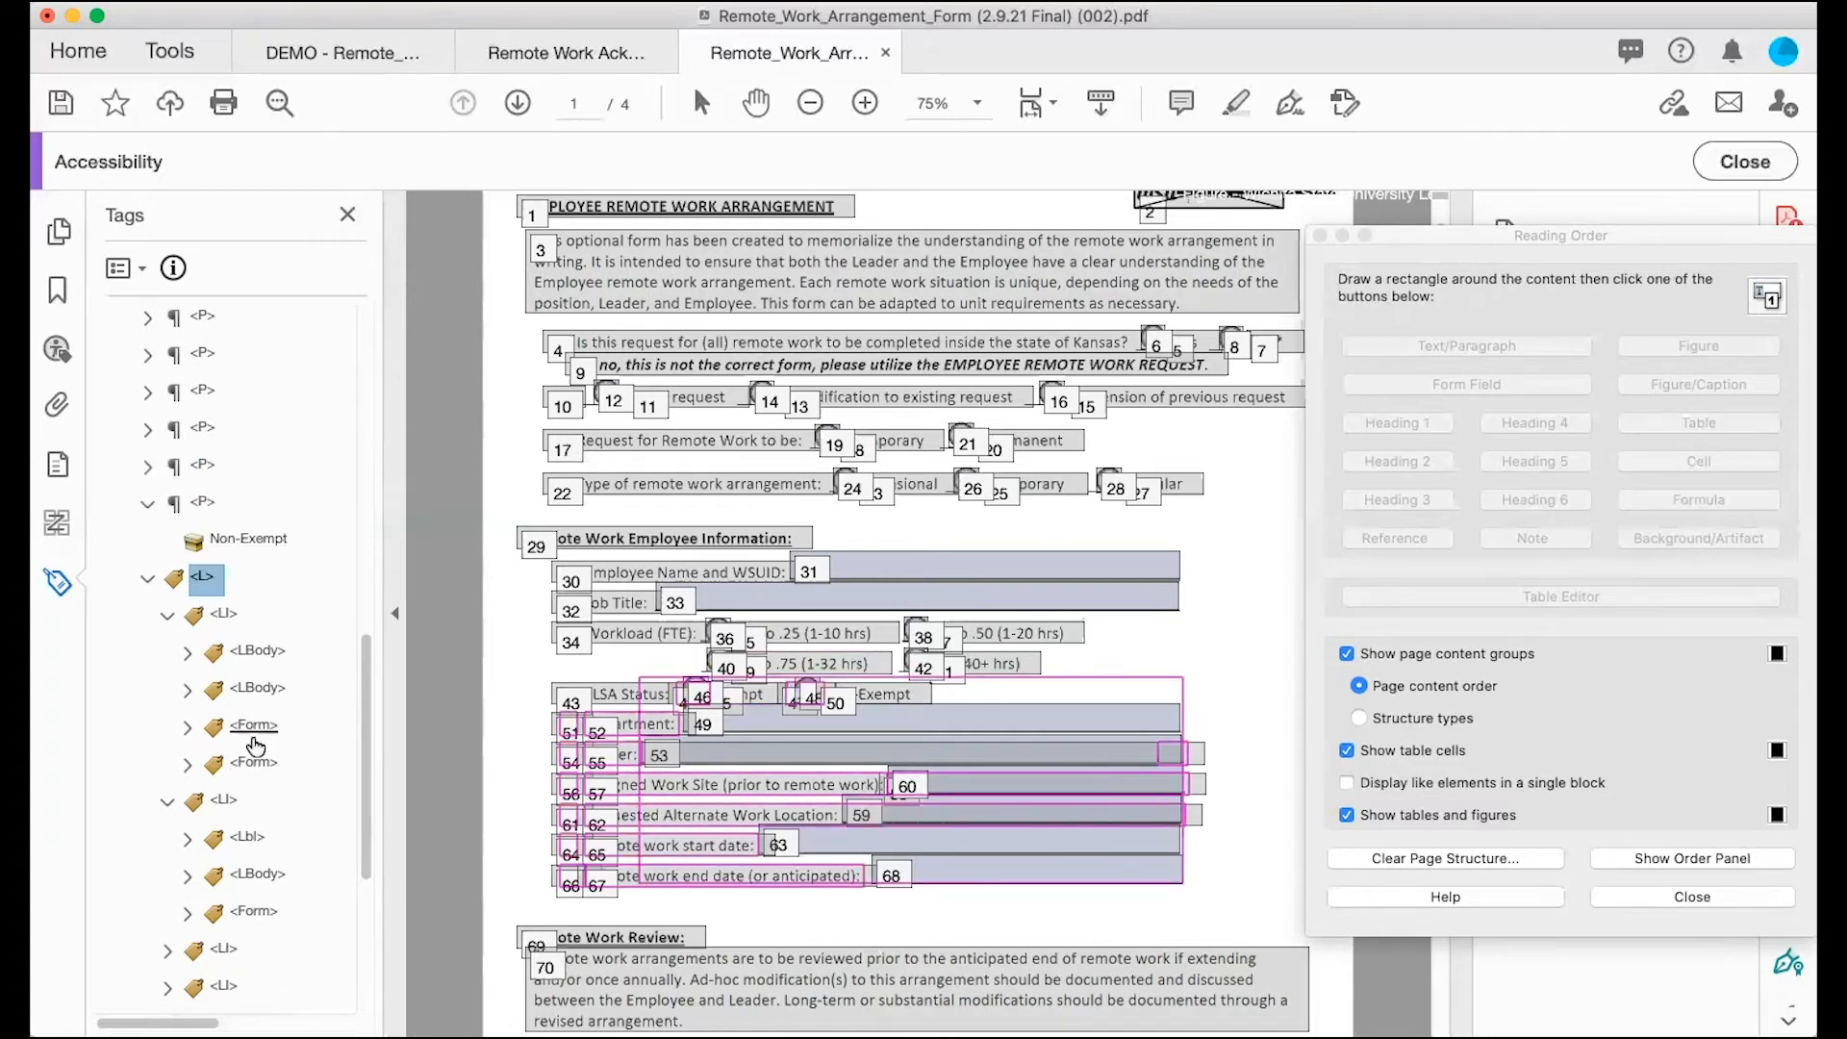
pyautogui.click(252, 733)
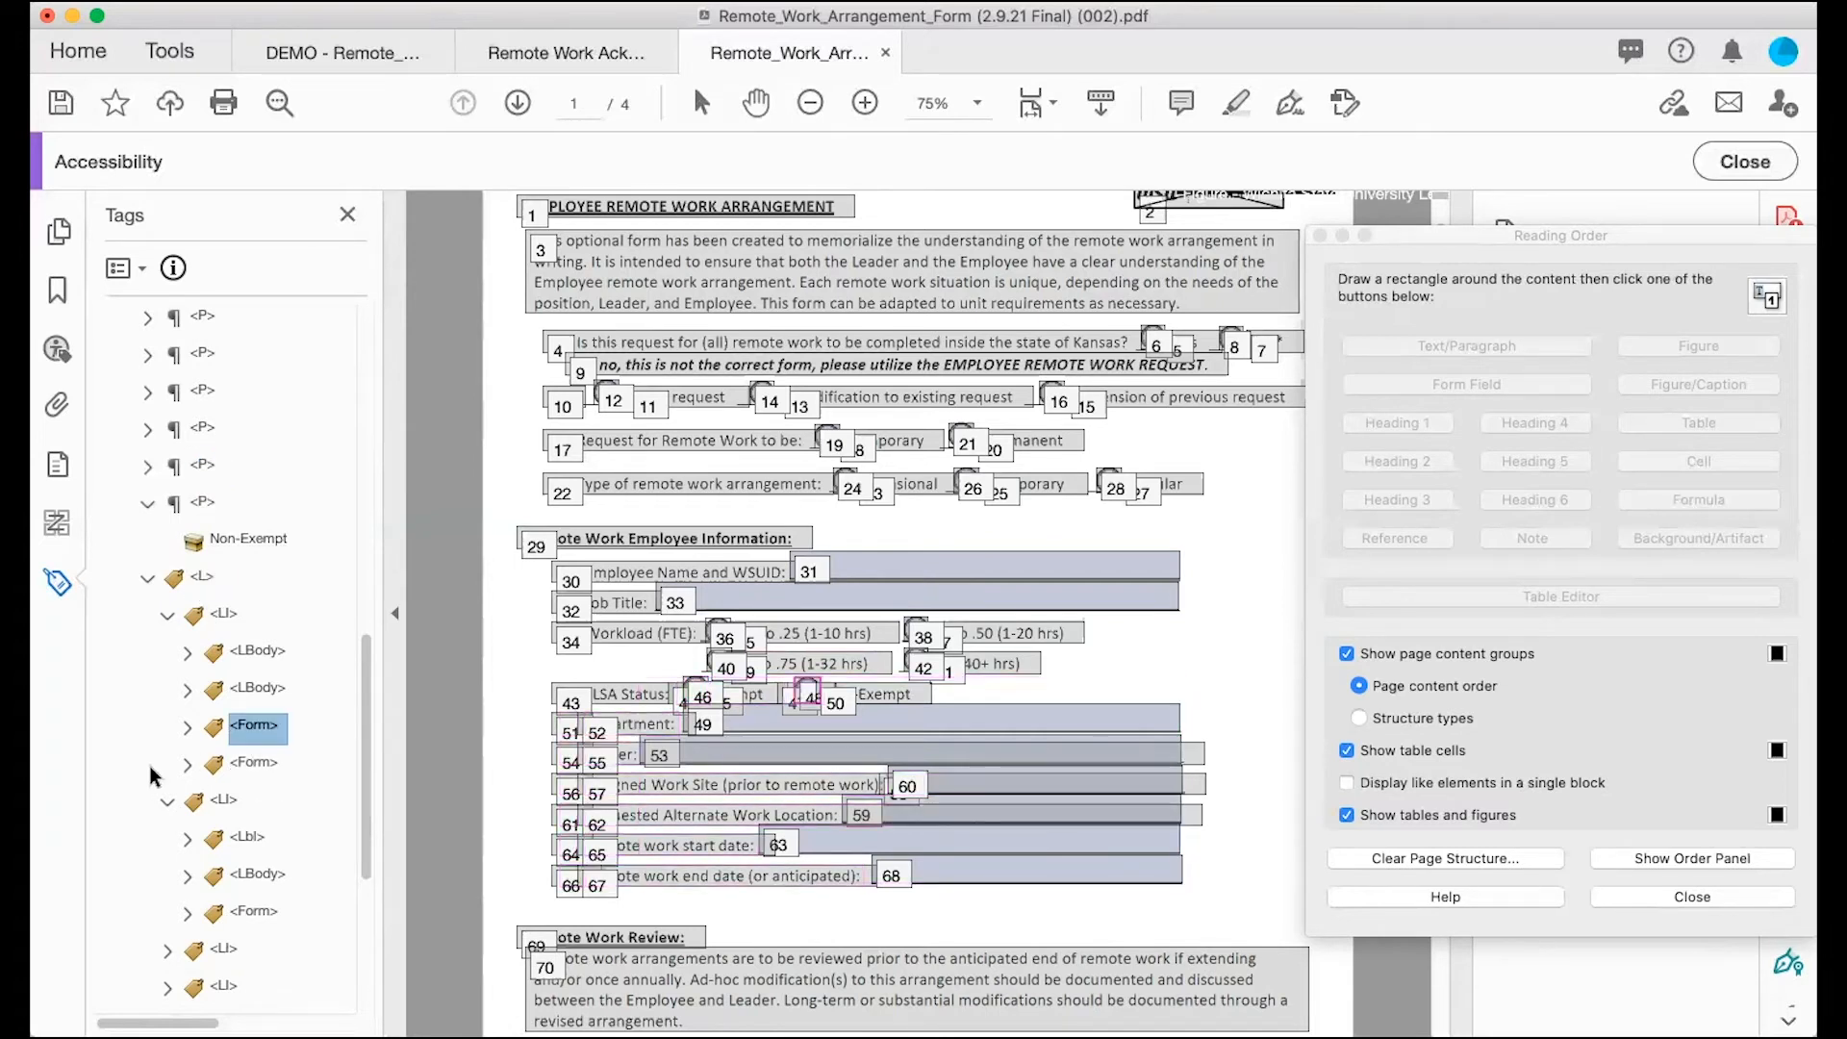
pyautogui.click(188, 727)
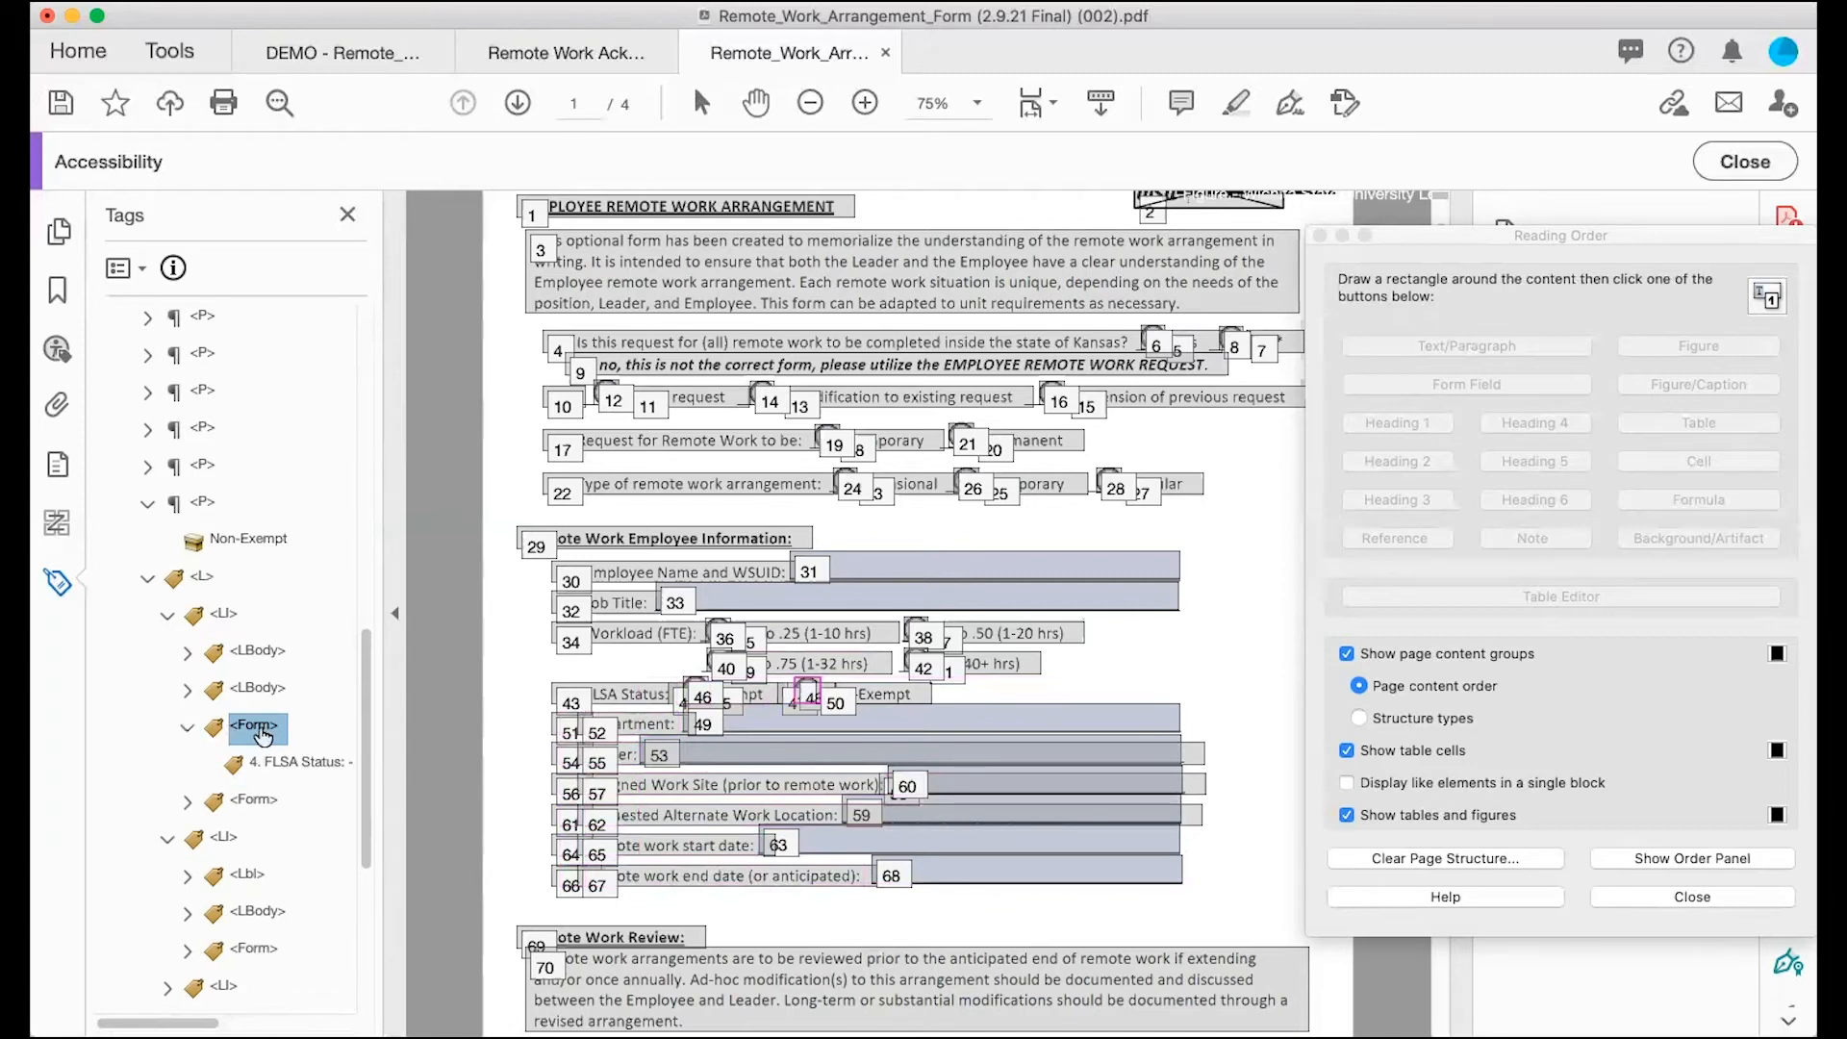
pyautogui.moveTo(262, 736); pyautogui.dragTo(231, 564)
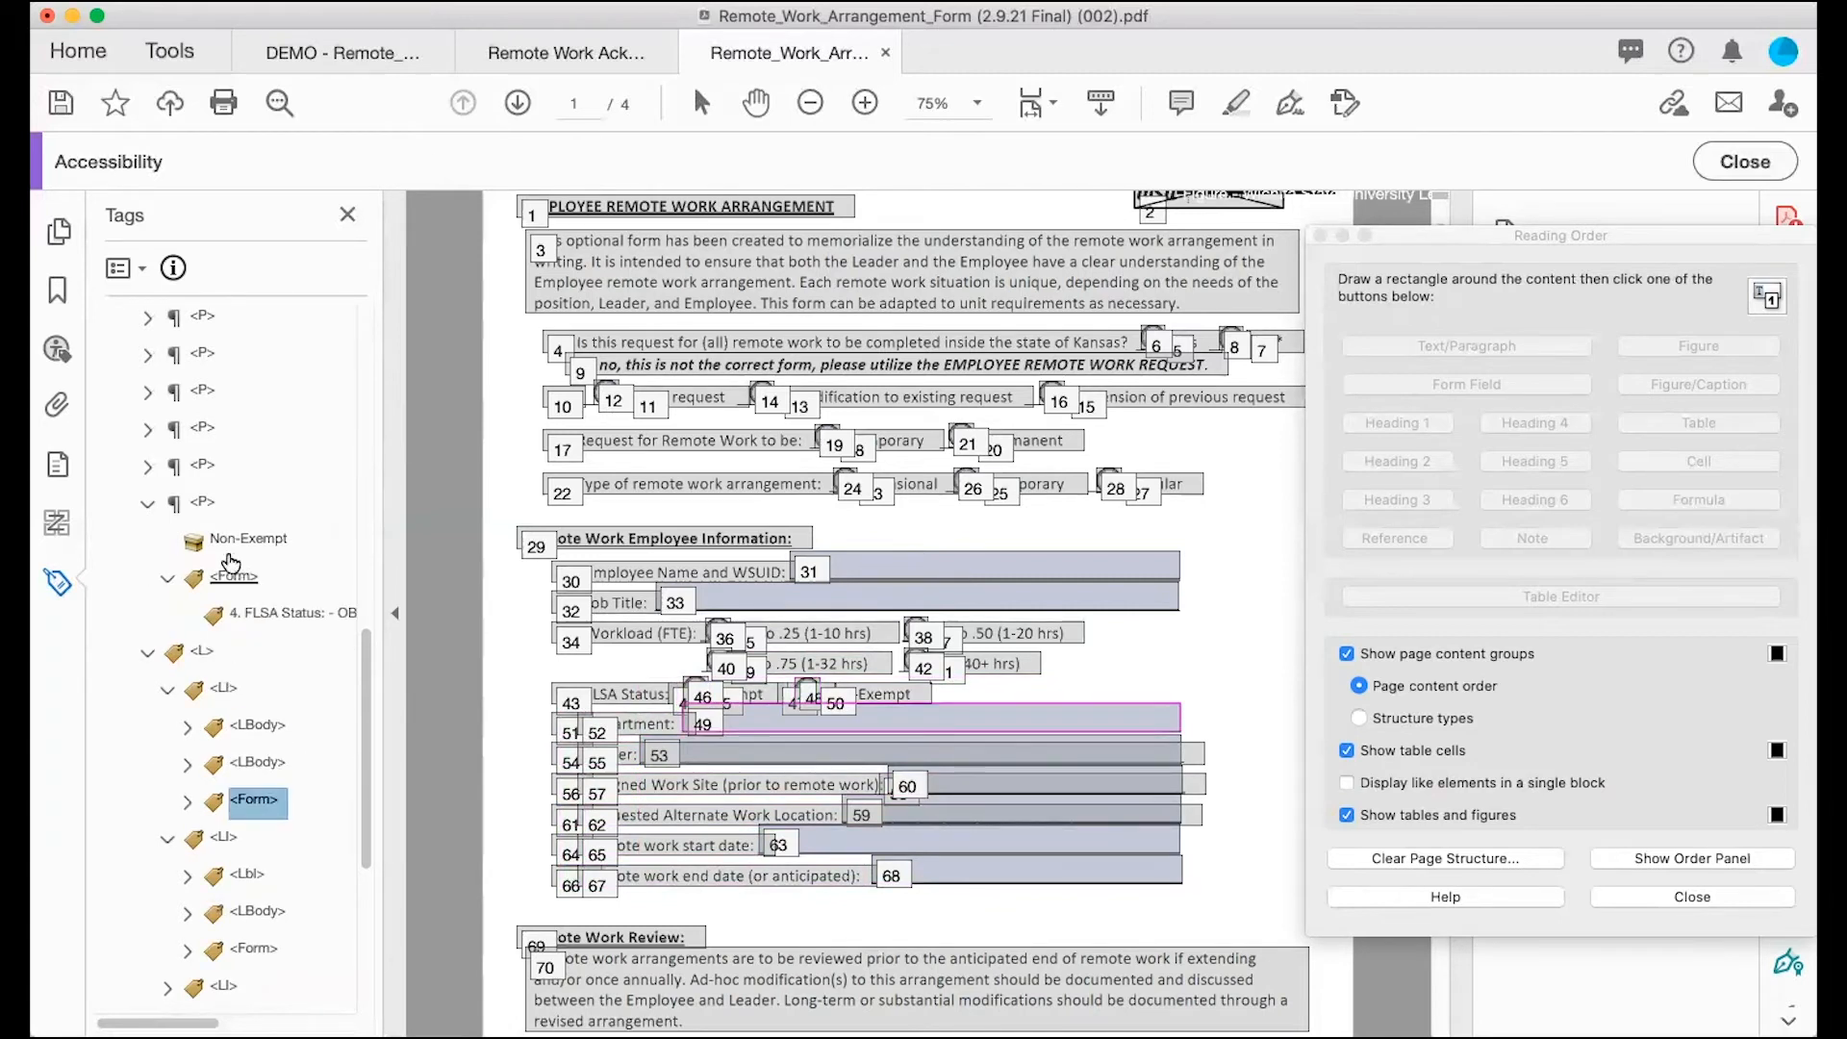
pyautogui.click(147, 502)
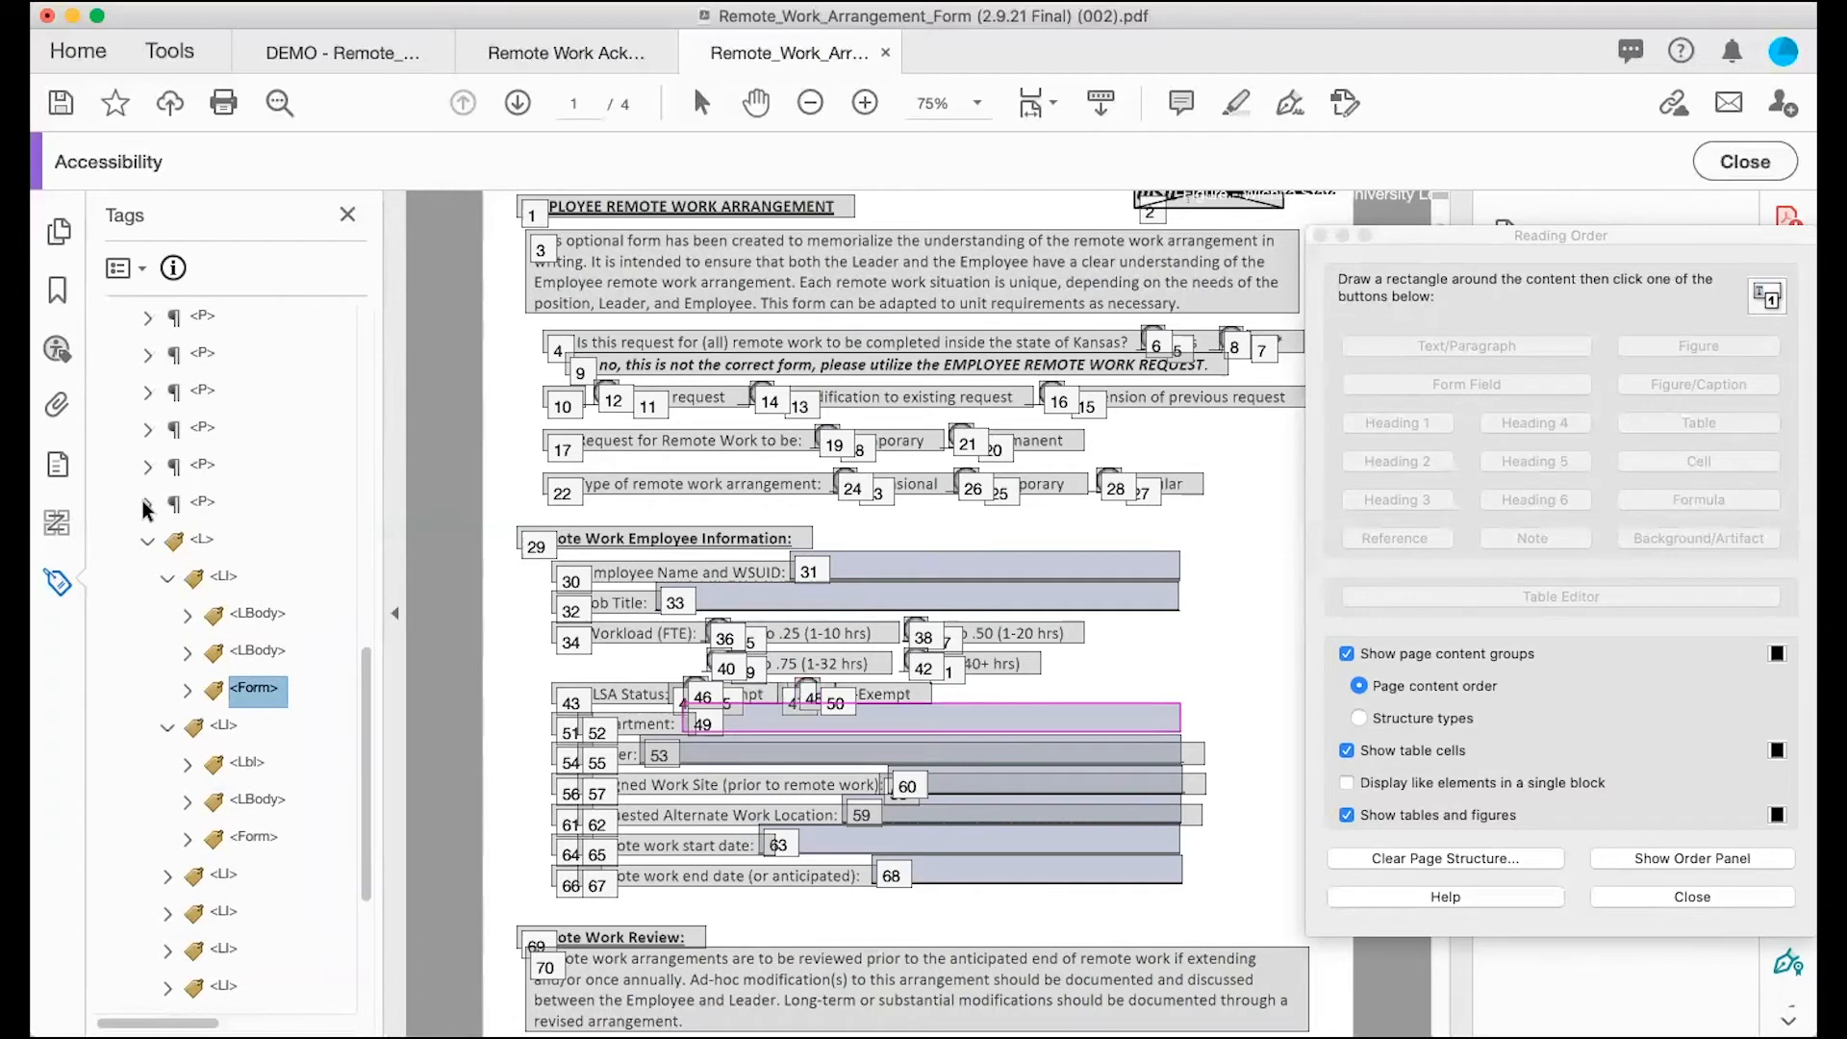
# Step: Change the line content inside both LBody tags of the first list item to Page artifacts
pyautogui.click(186, 613)
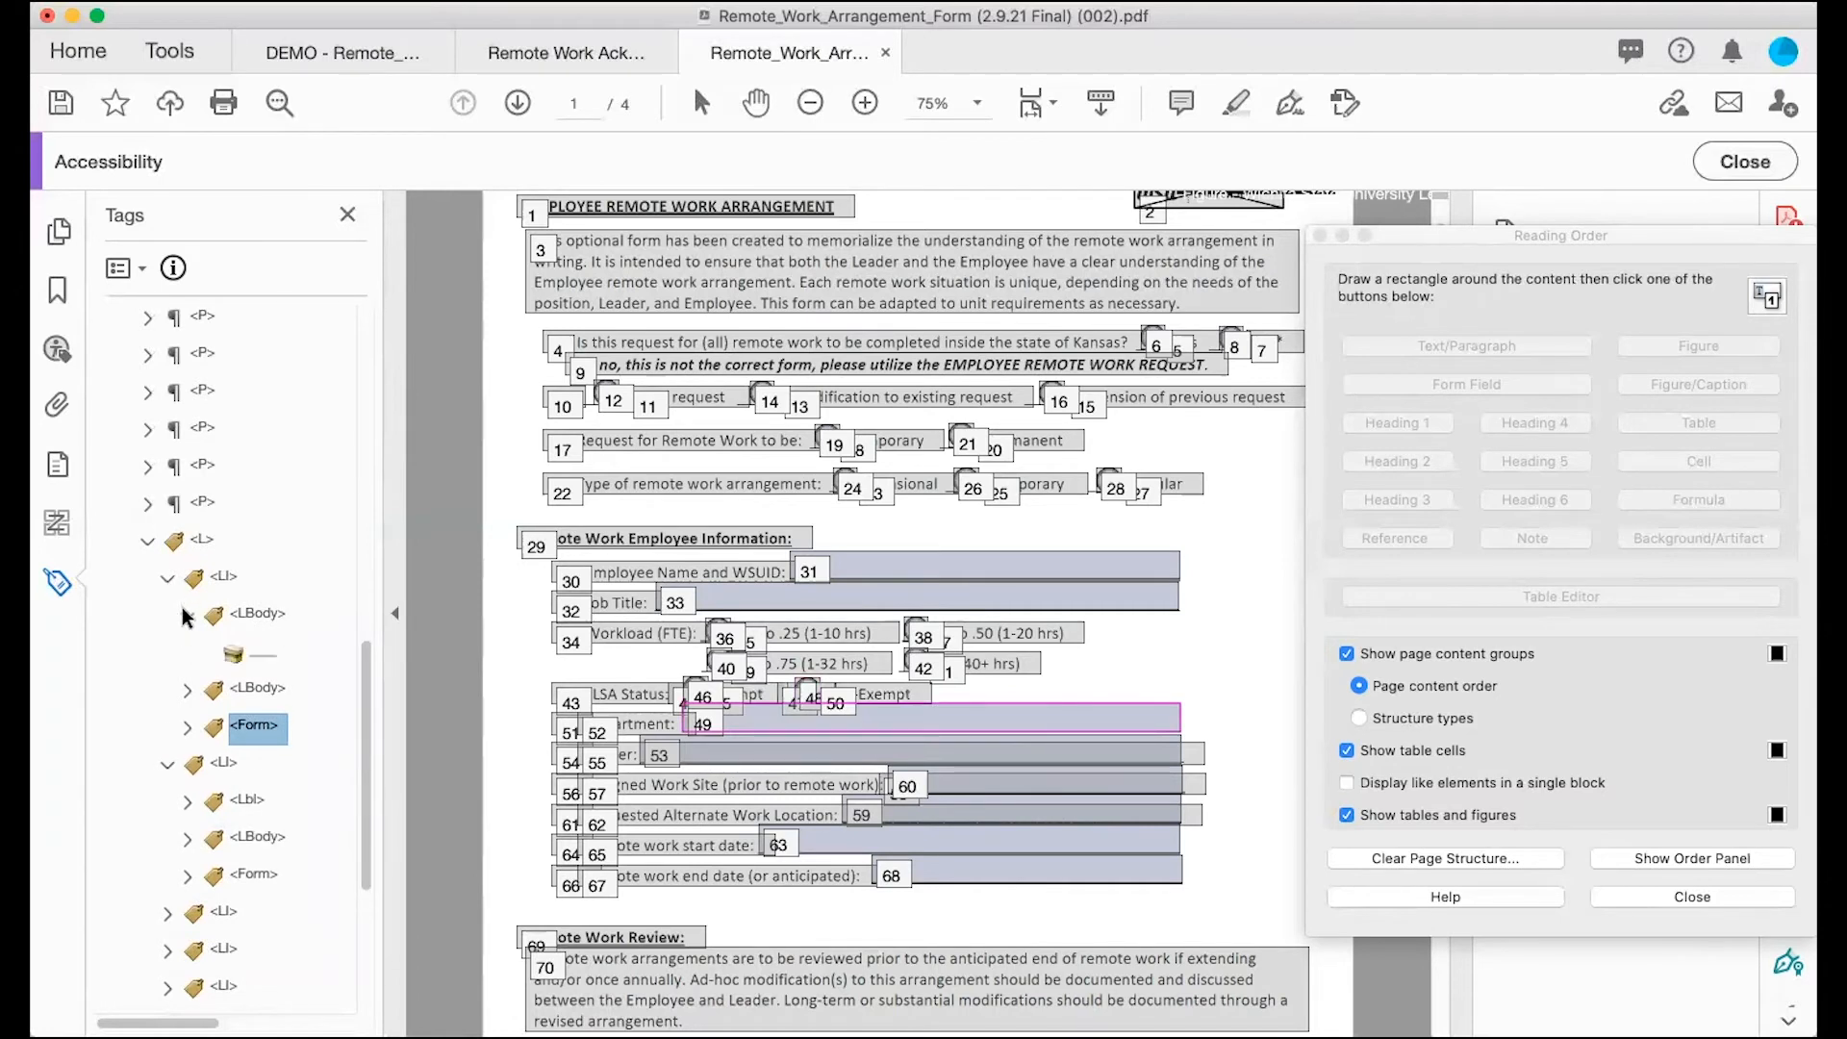
pyautogui.click(188, 689)
pyautogui.click(187, 766)
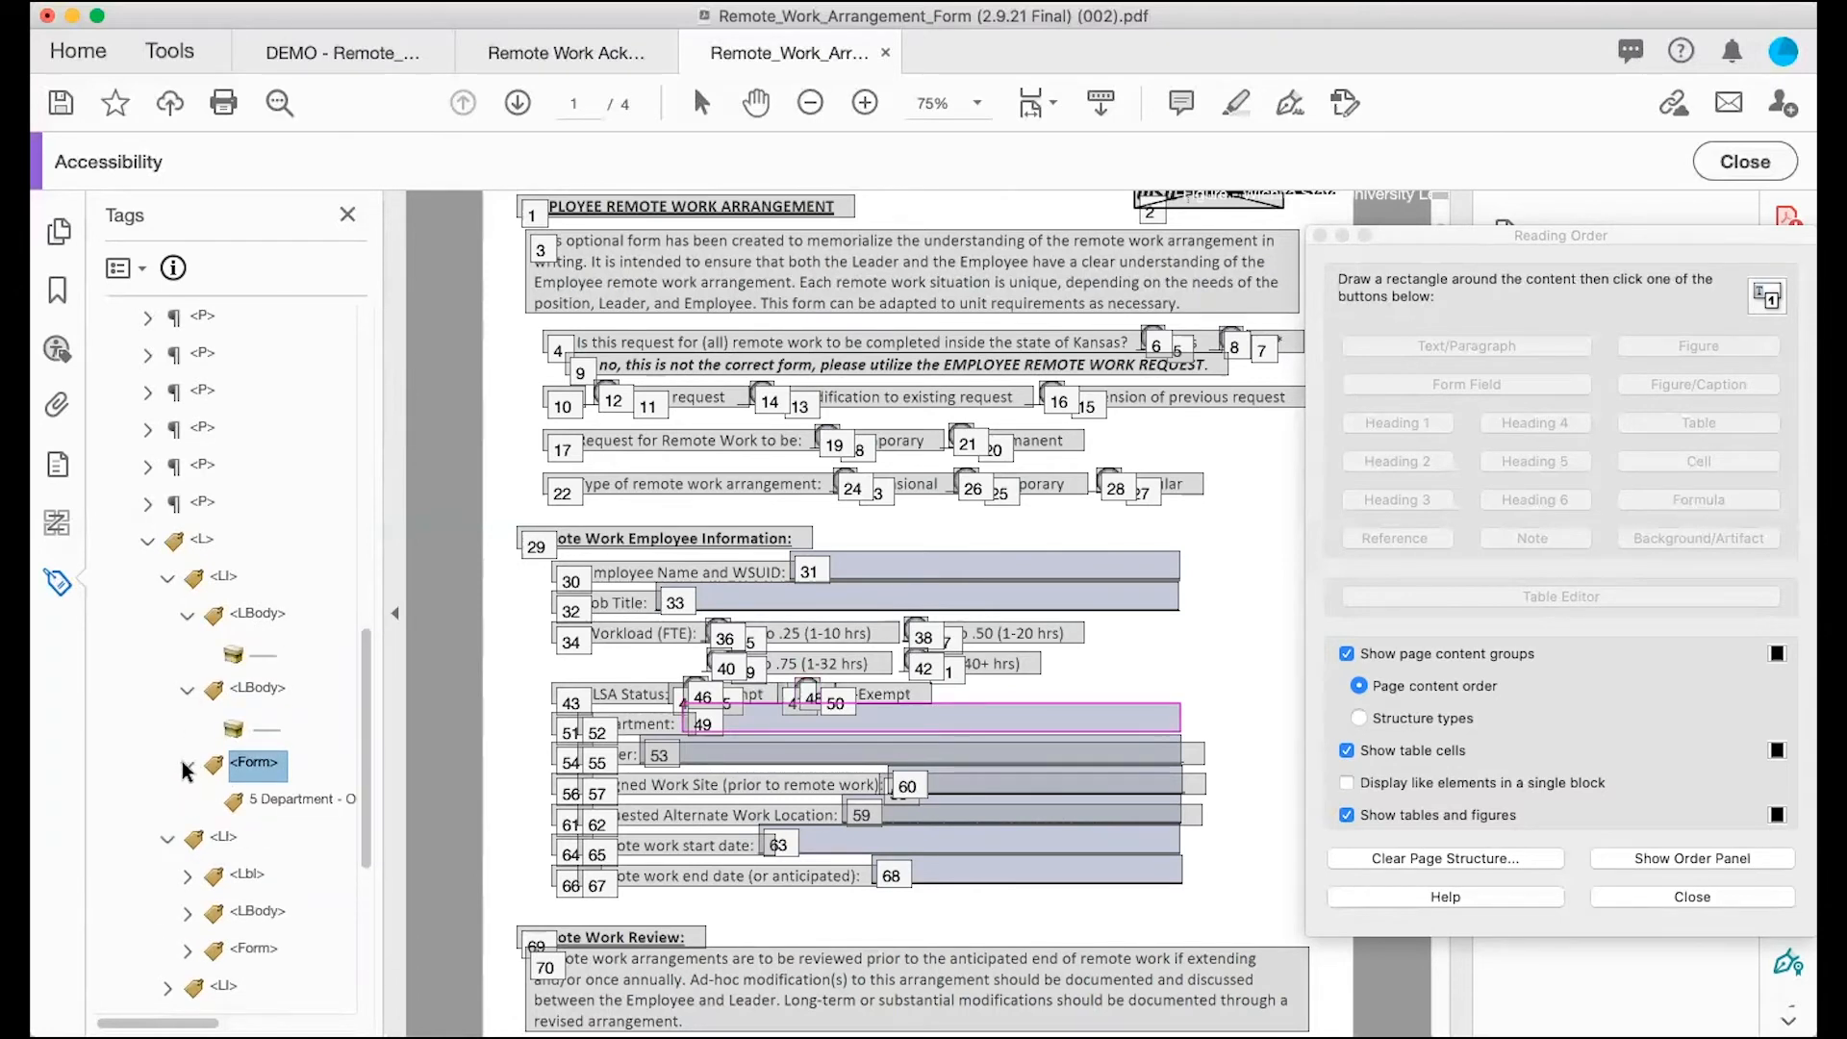
pyautogui.click(260, 658)
pyautogui.rightClick(260, 659)
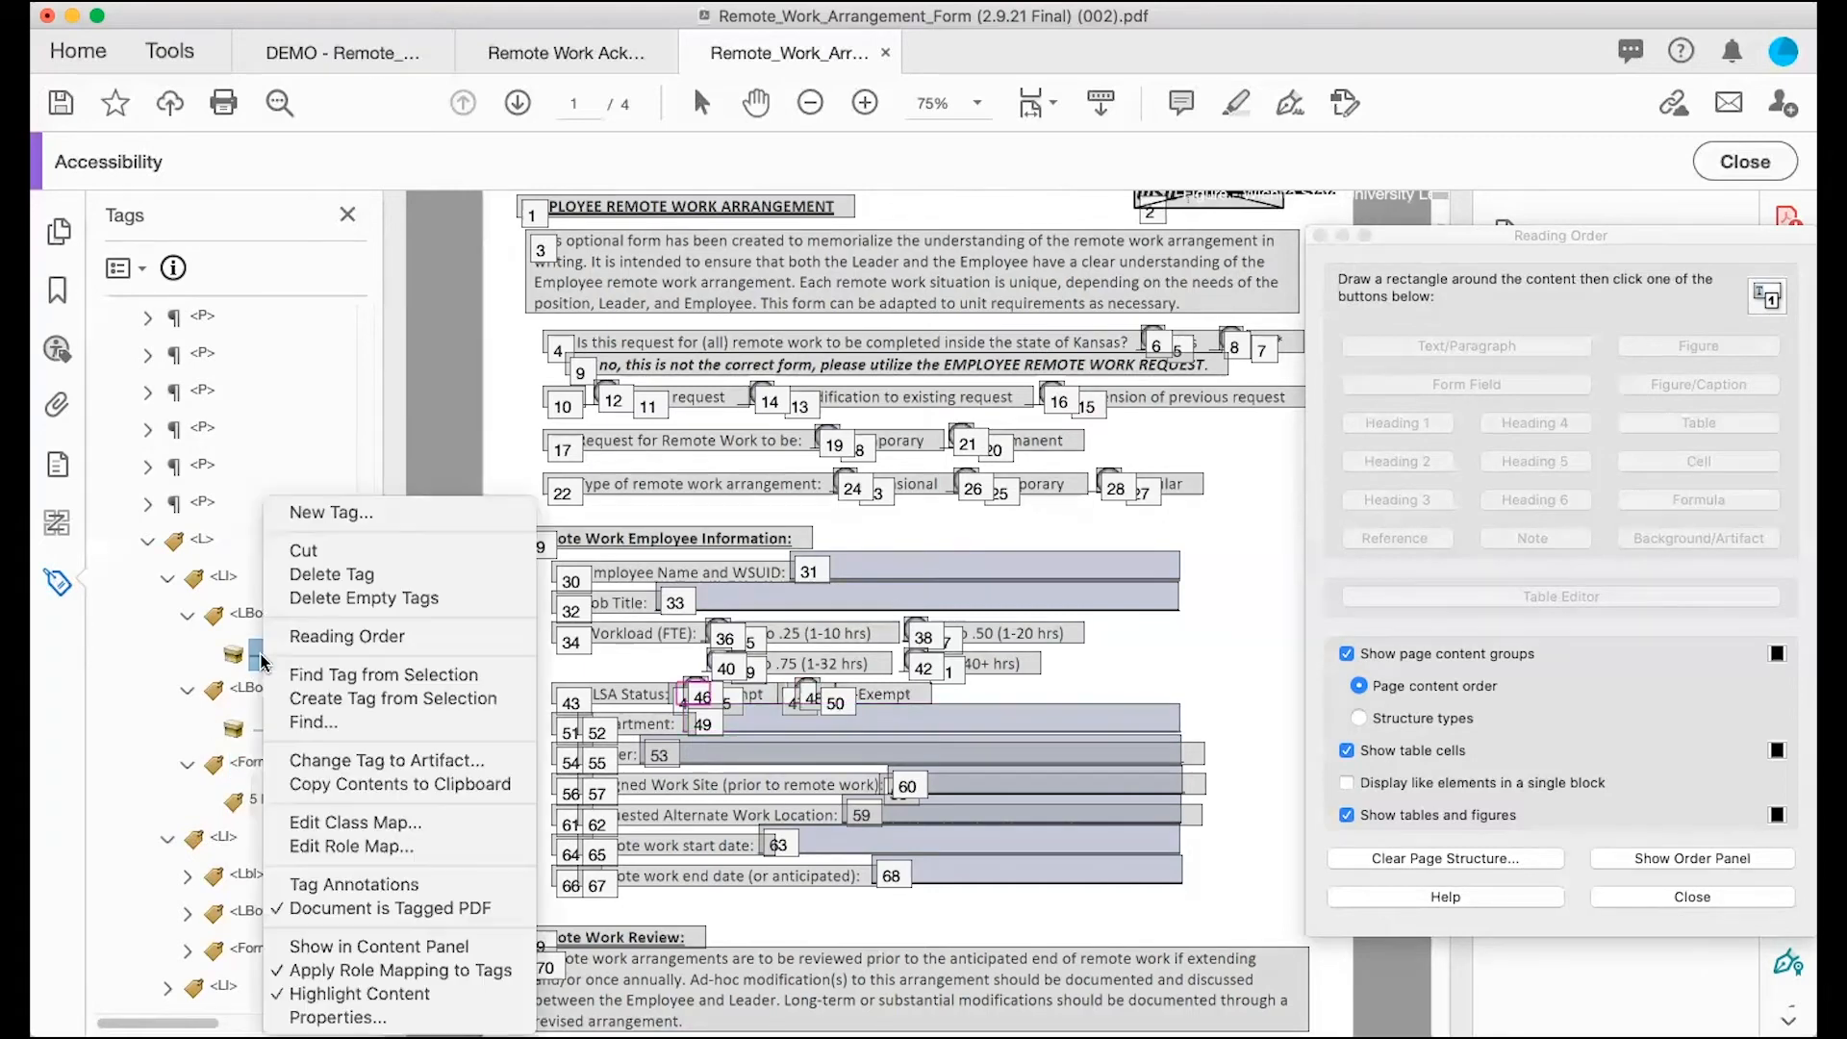
pyautogui.click(335, 753)
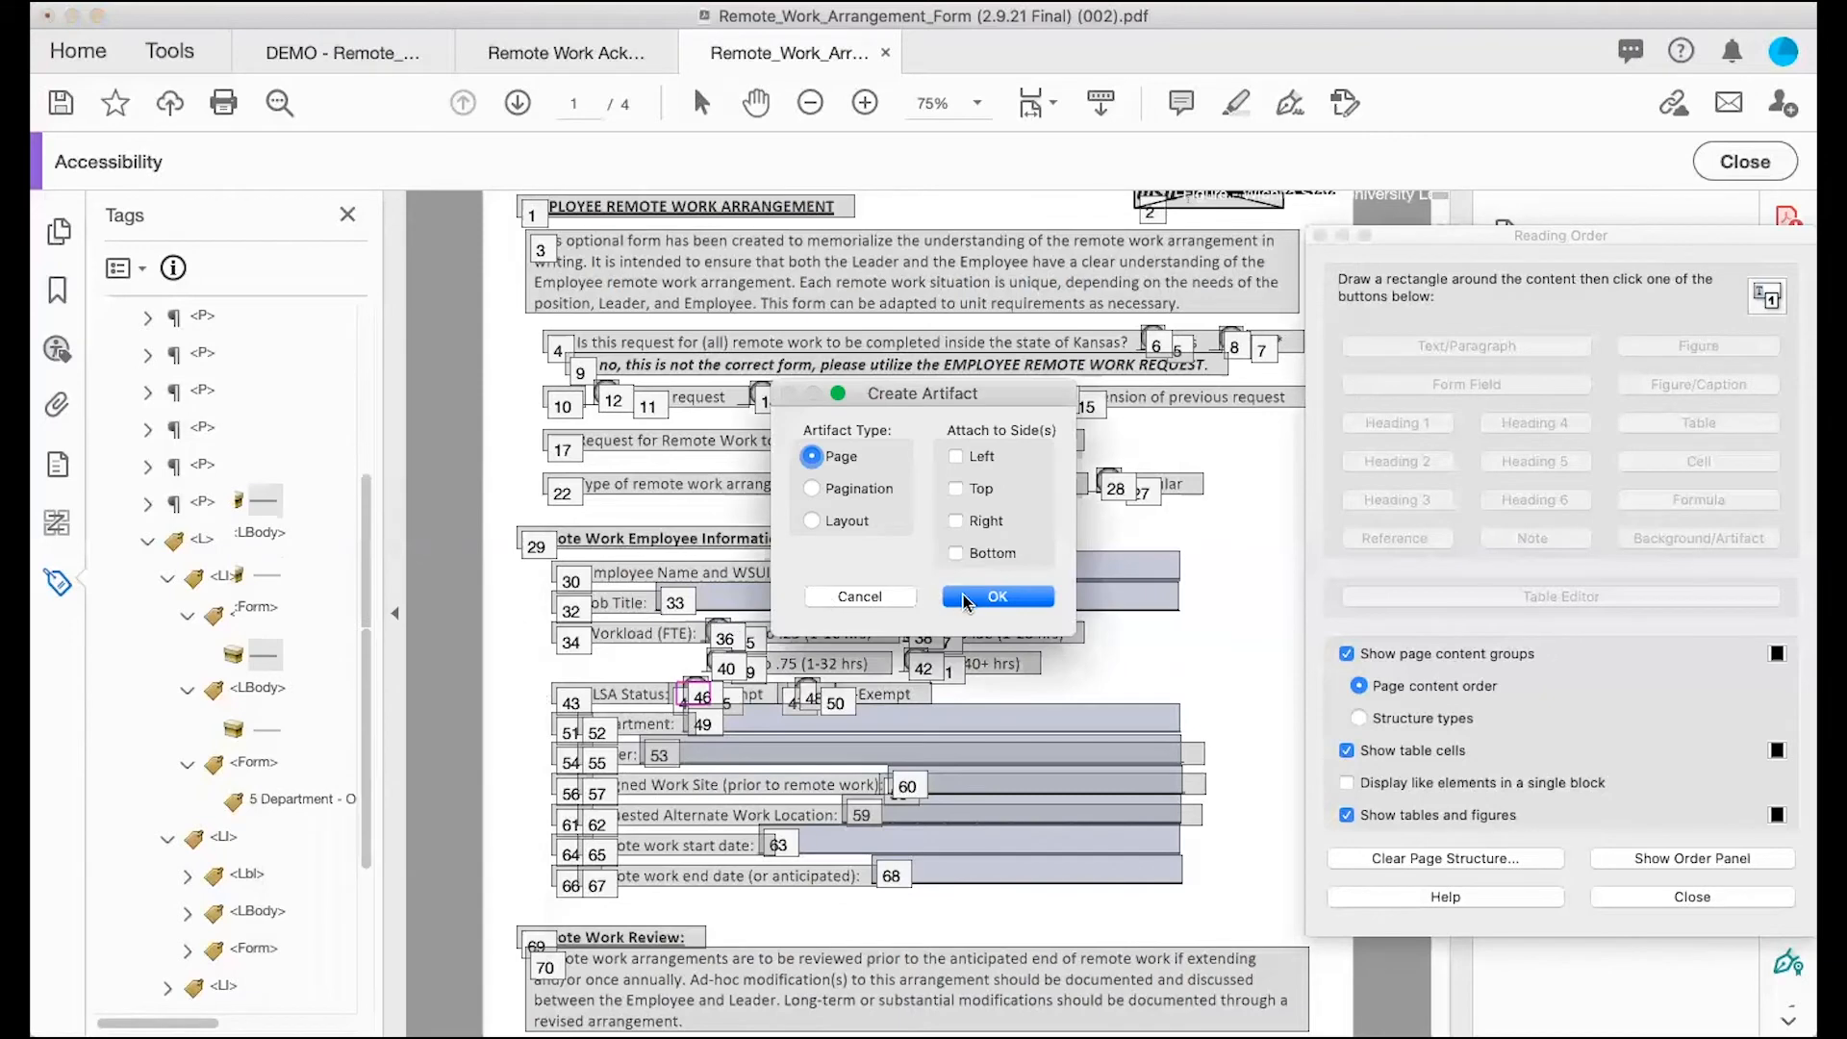
pyautogui.click(966, 594)
pyautogui.click(279, 694)
pyautogui.rightClick(285, 685)
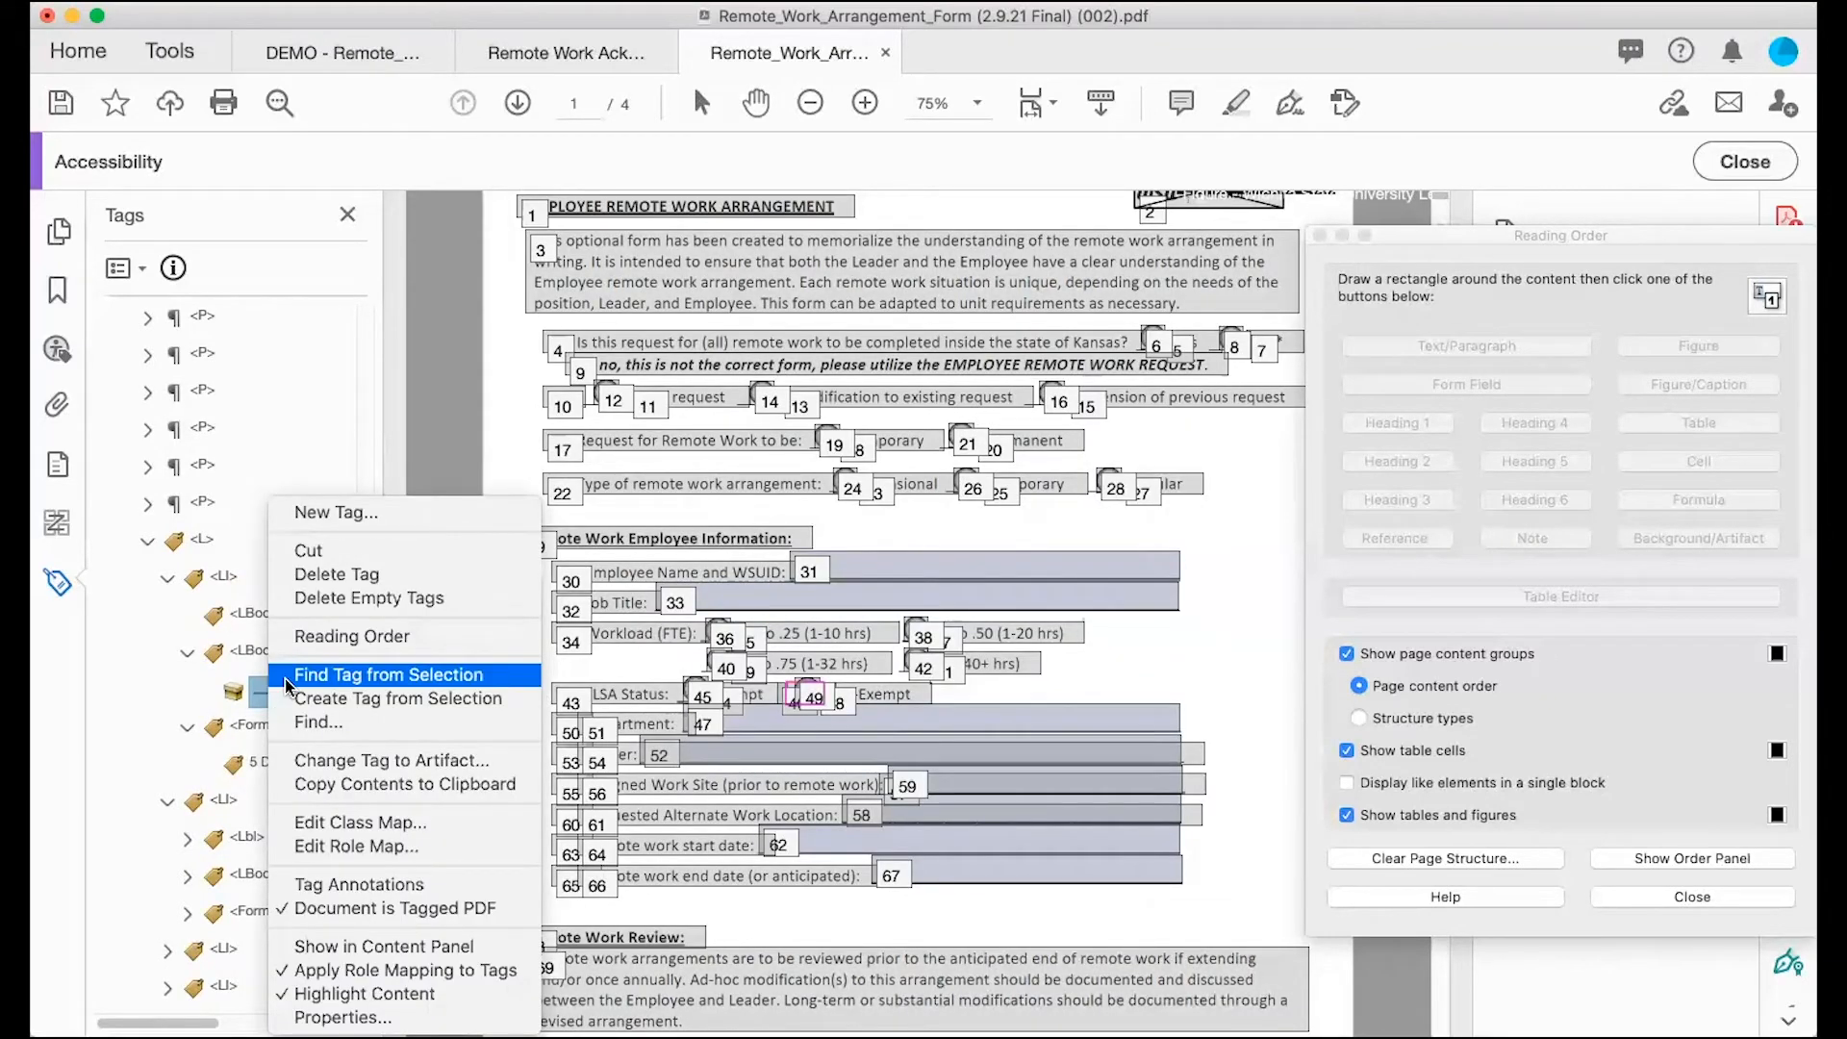
pyautogui.click(331, 758)
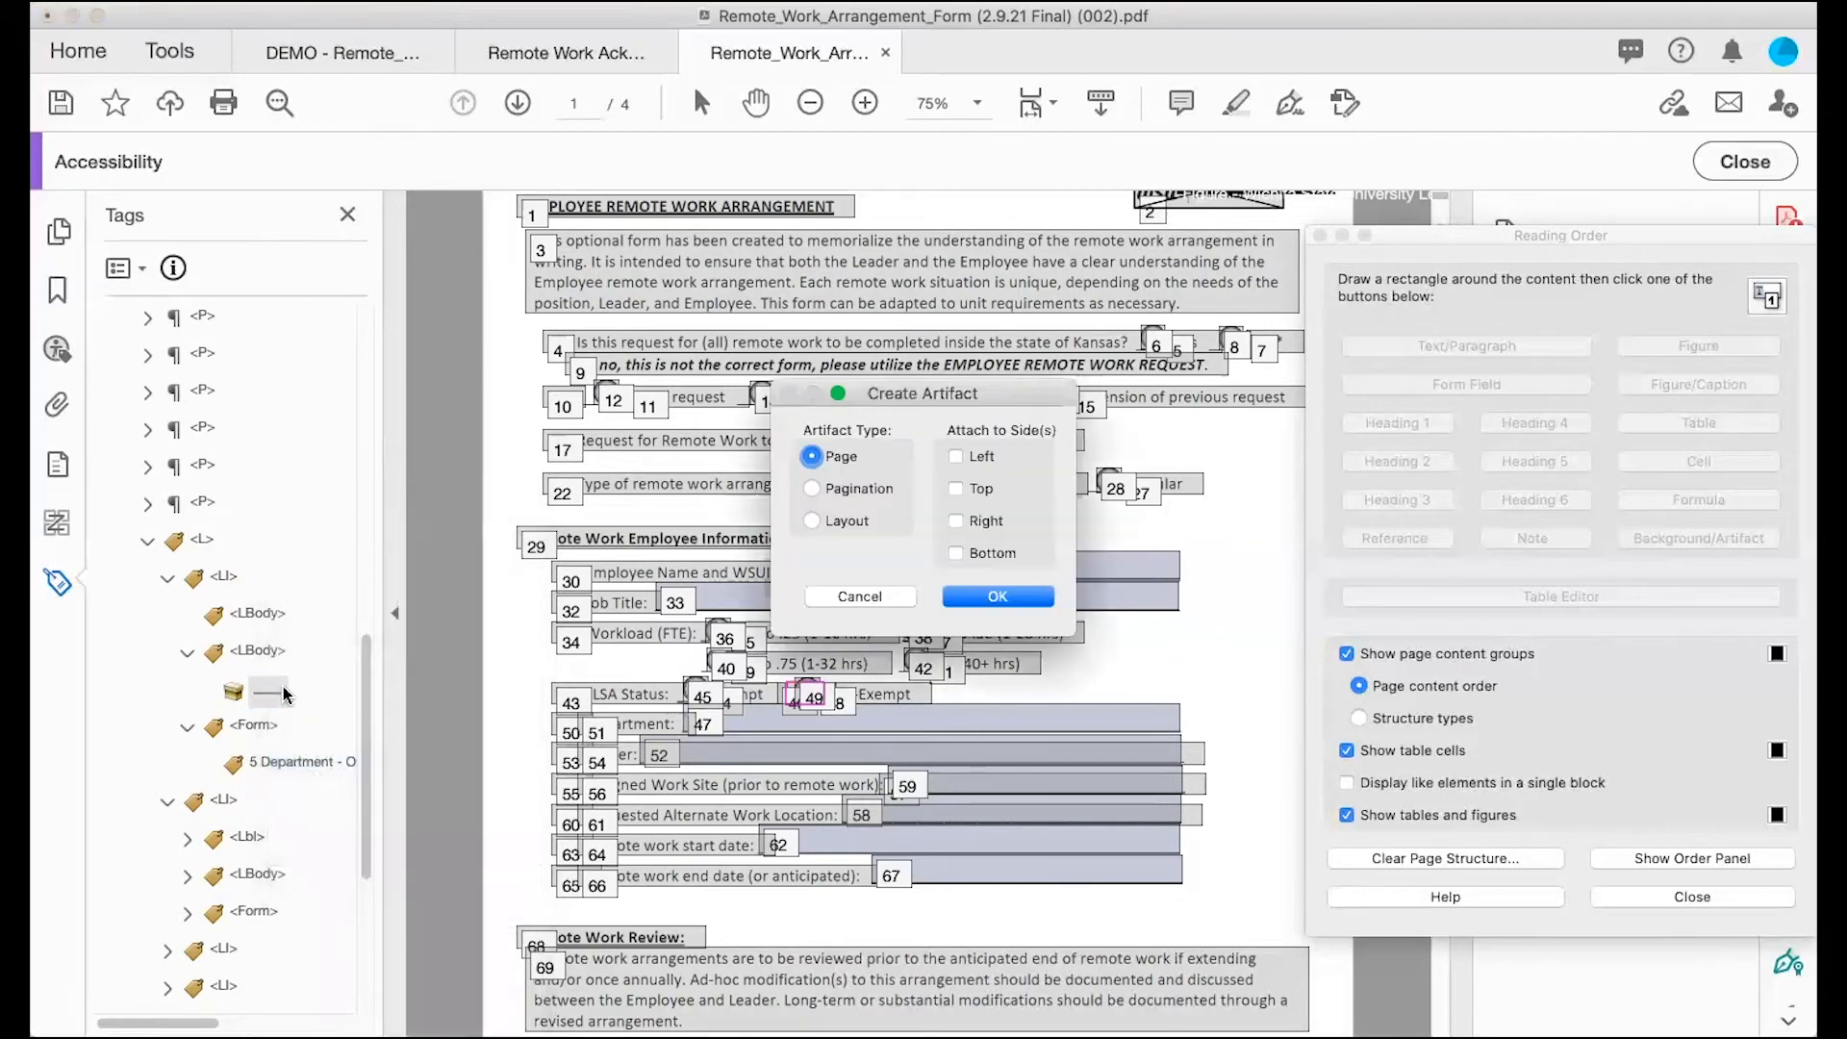
pyautogui.click(966, 597)
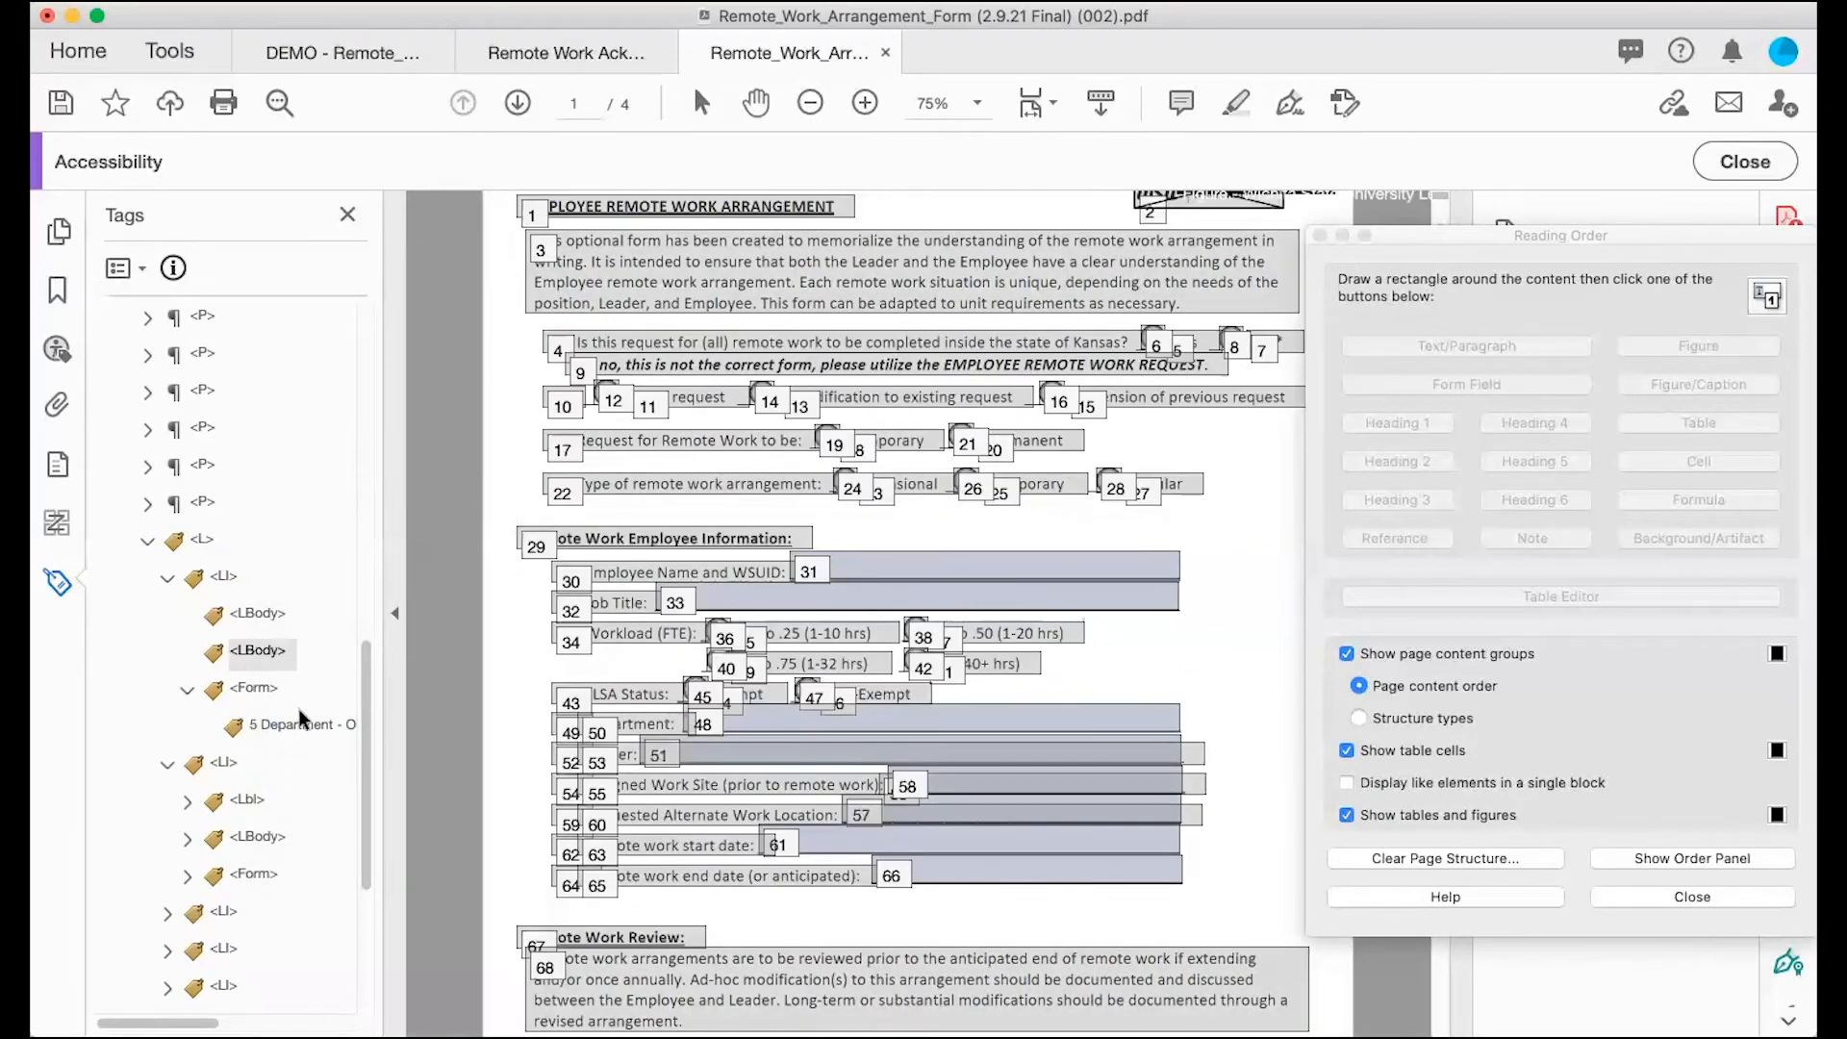
# Step: Collapse the Department Form tag and delete the two empty LBody tags above it
pyautogui.click(298, 723)
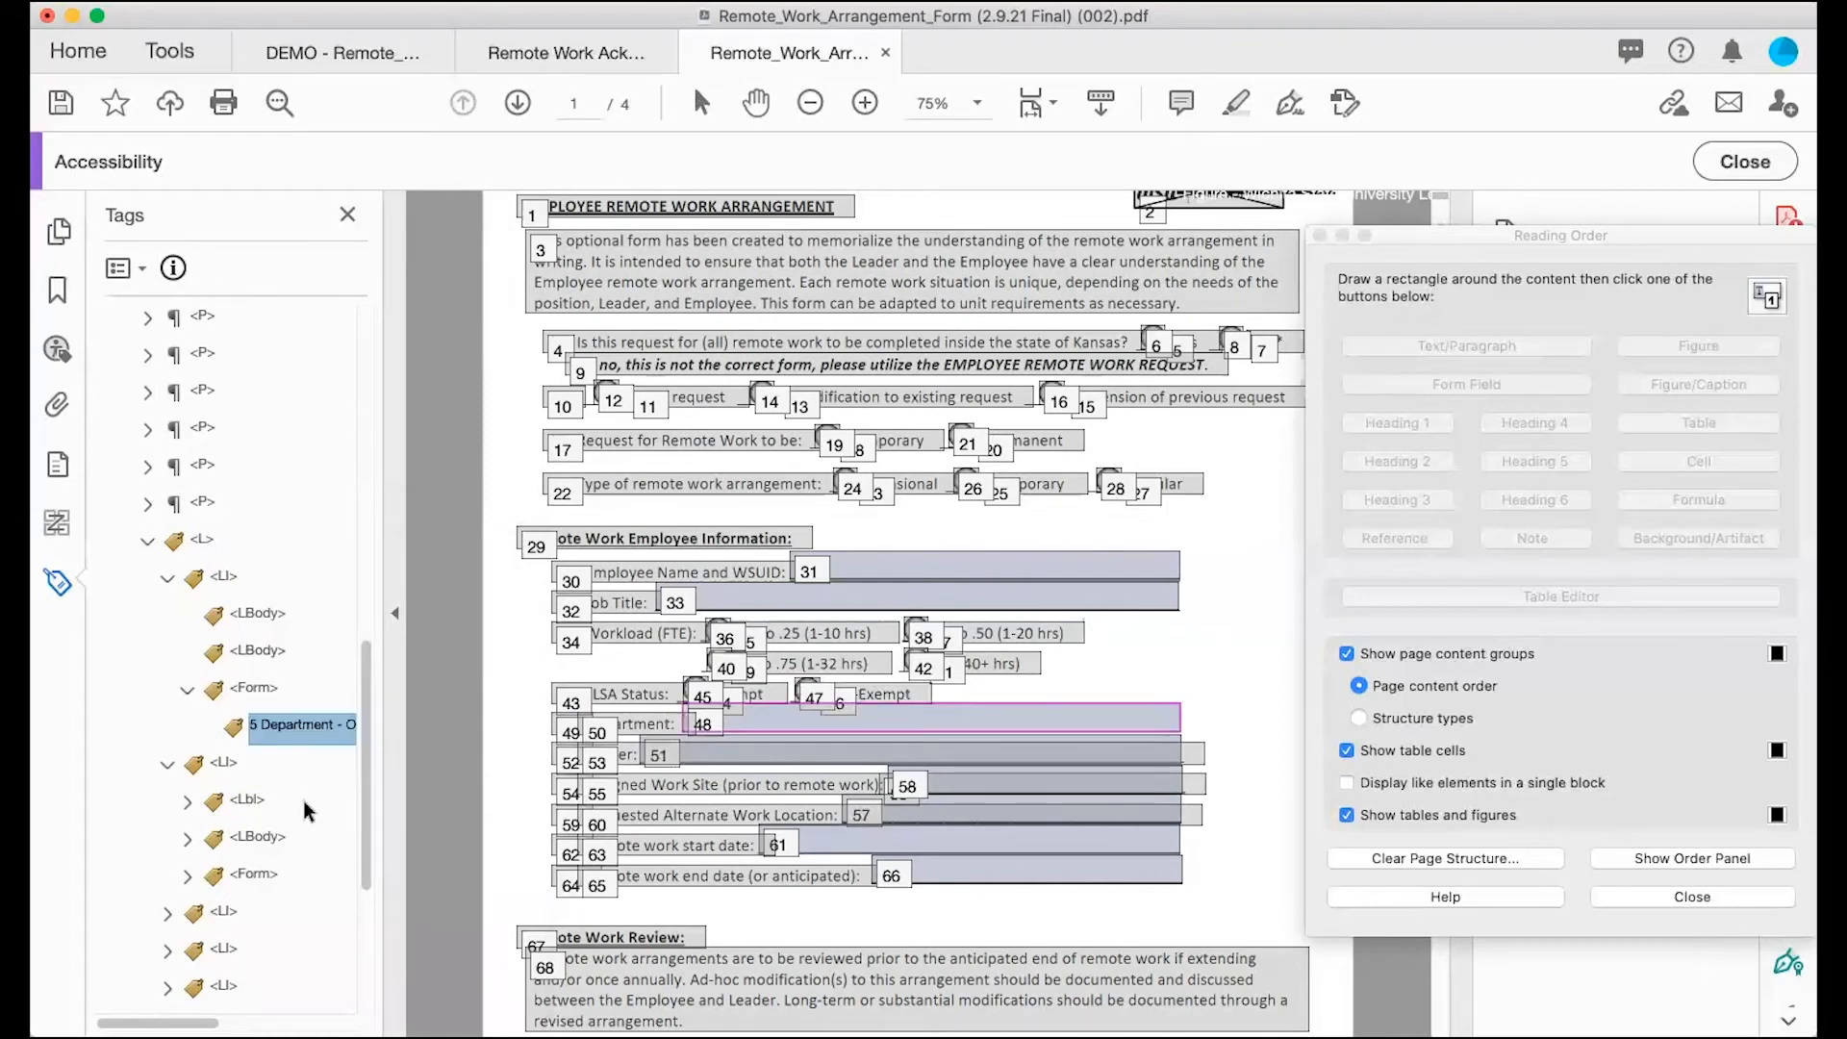
pyautogui.click(187, 689)
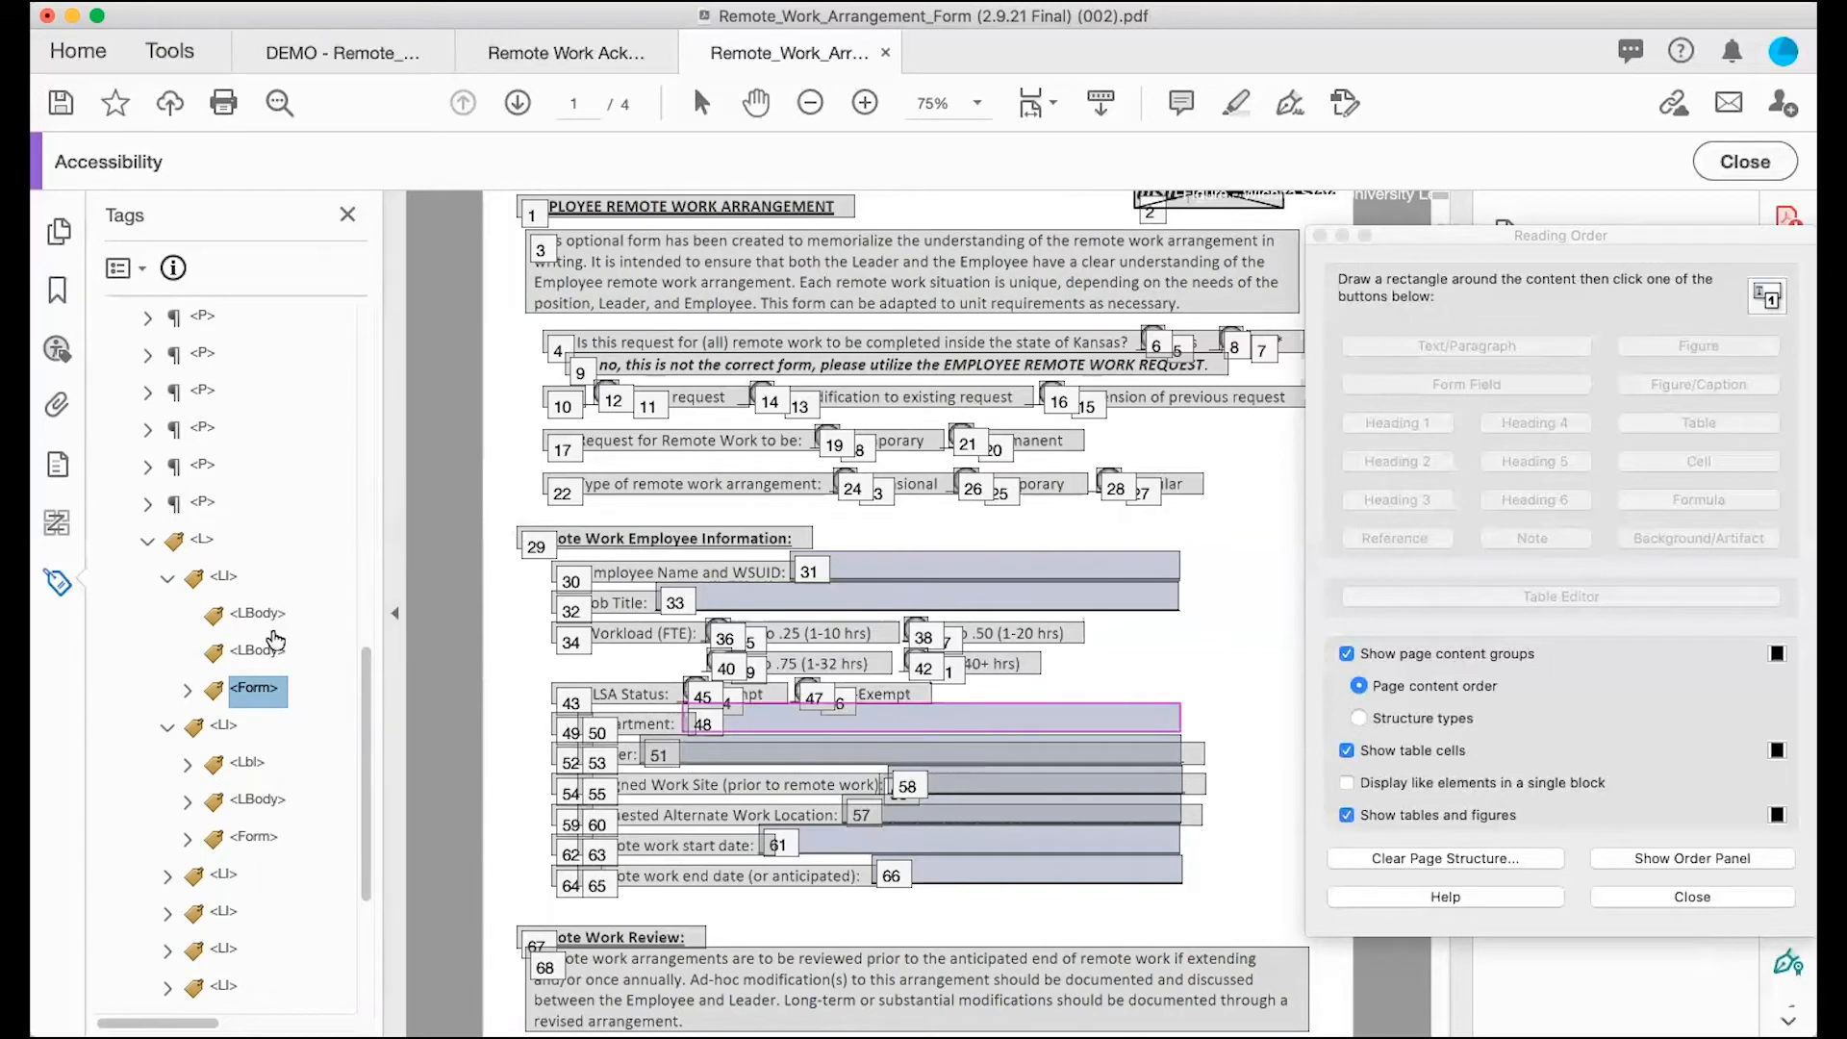
pyautogui.moveTo(252, 614); pyautogui.dragTo(252, 657)
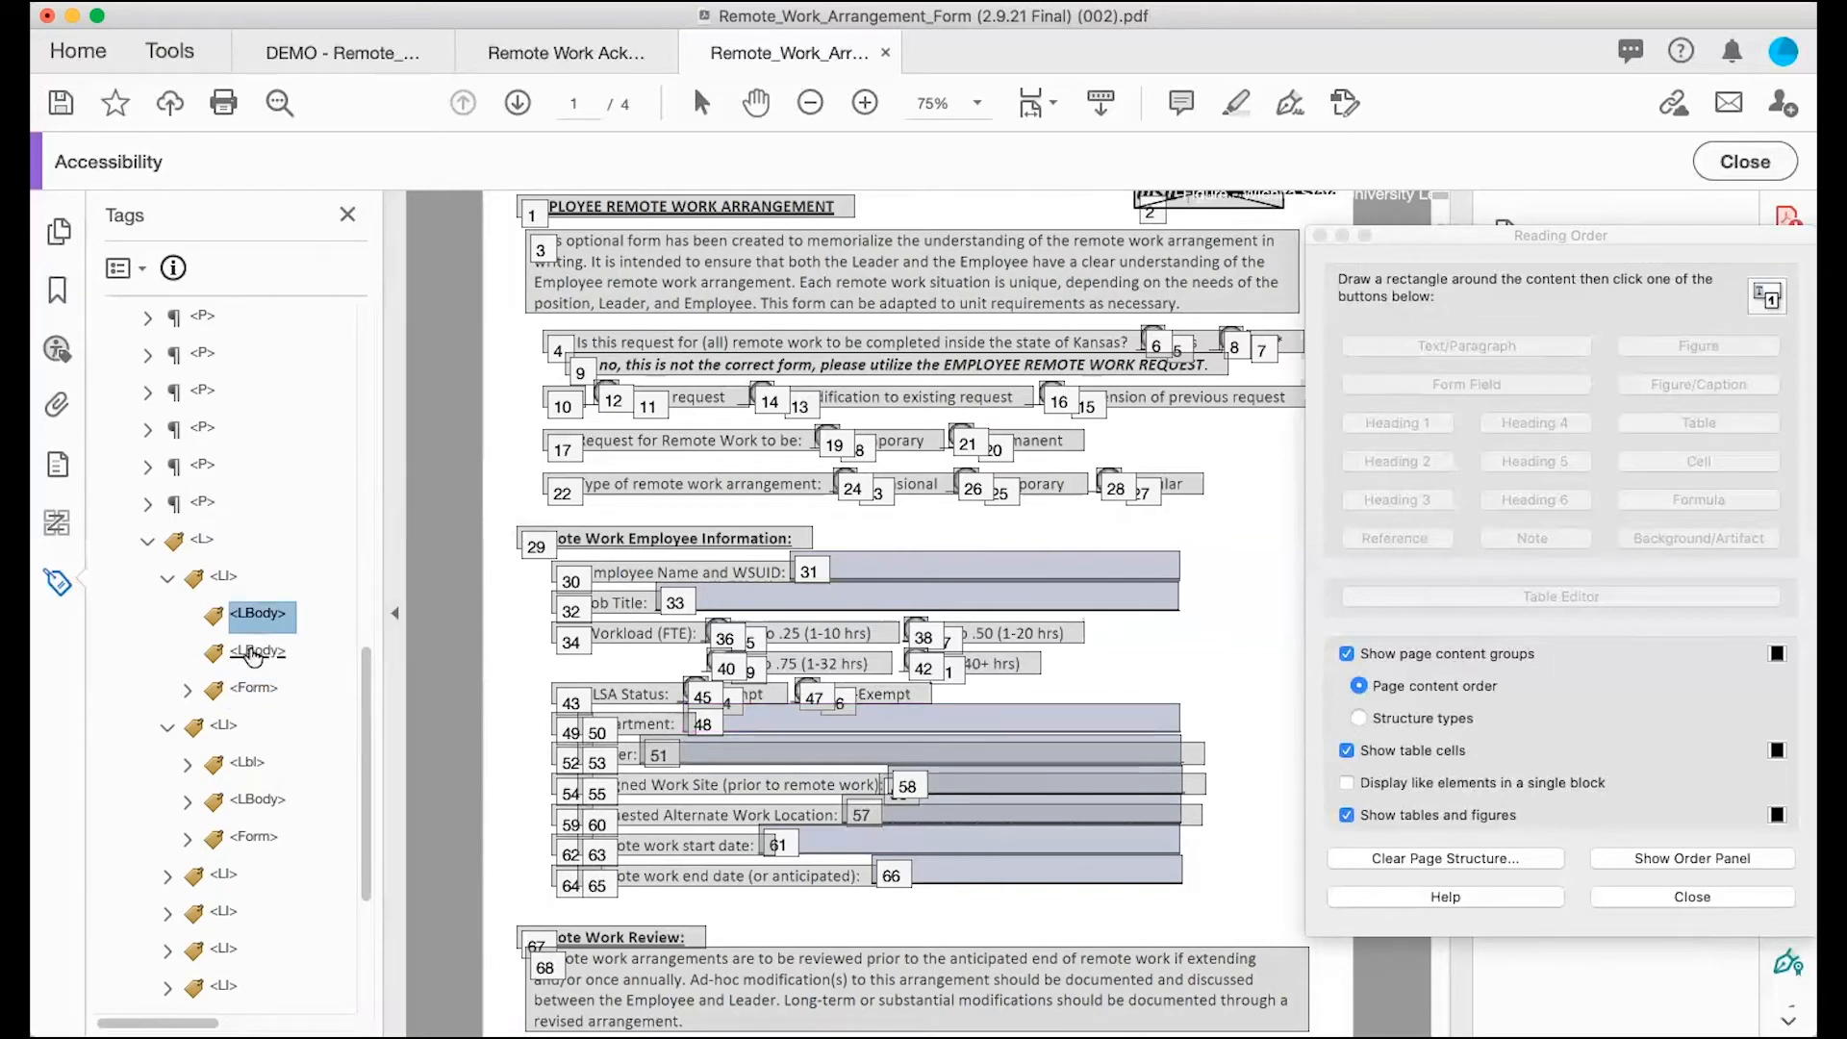
pyautogui.keyDown('shift'); pyautogui.click(253, 656); pyautogui.keyUp('shift')
pyautogui.rightClick(261, 657)
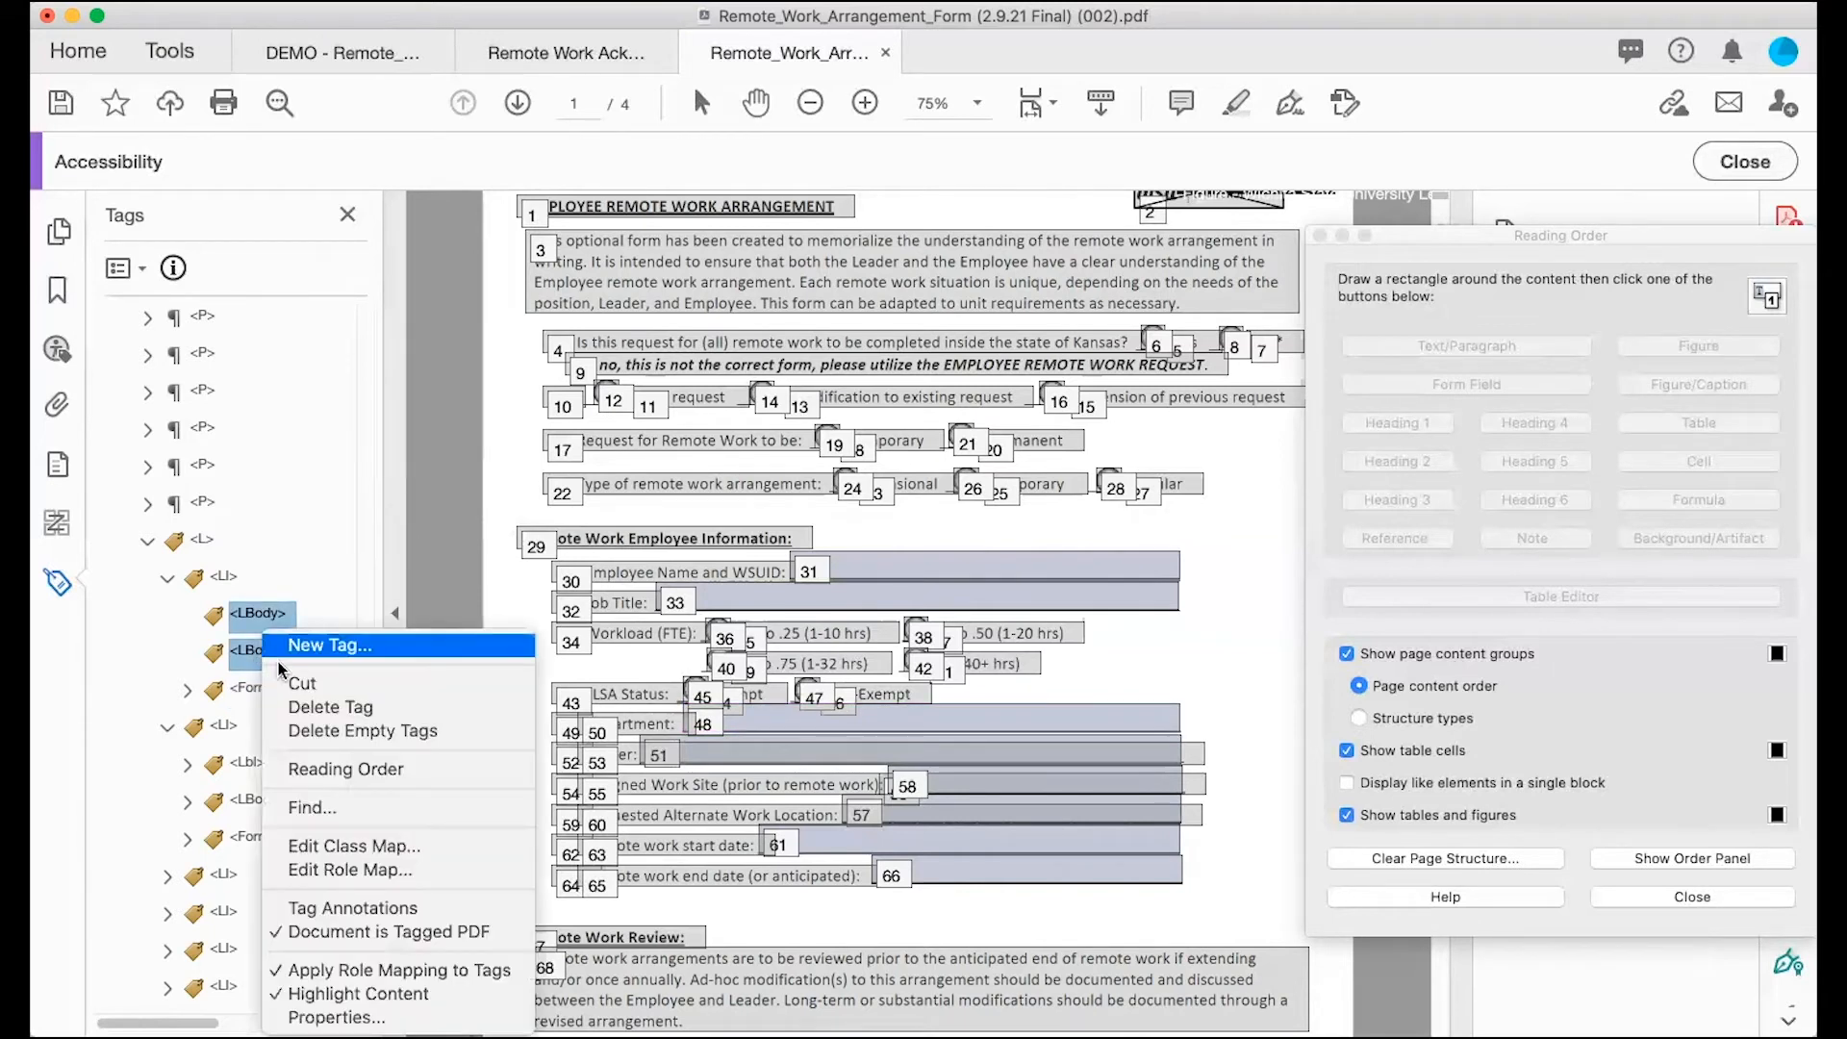
pyautogui.click(308, 708)
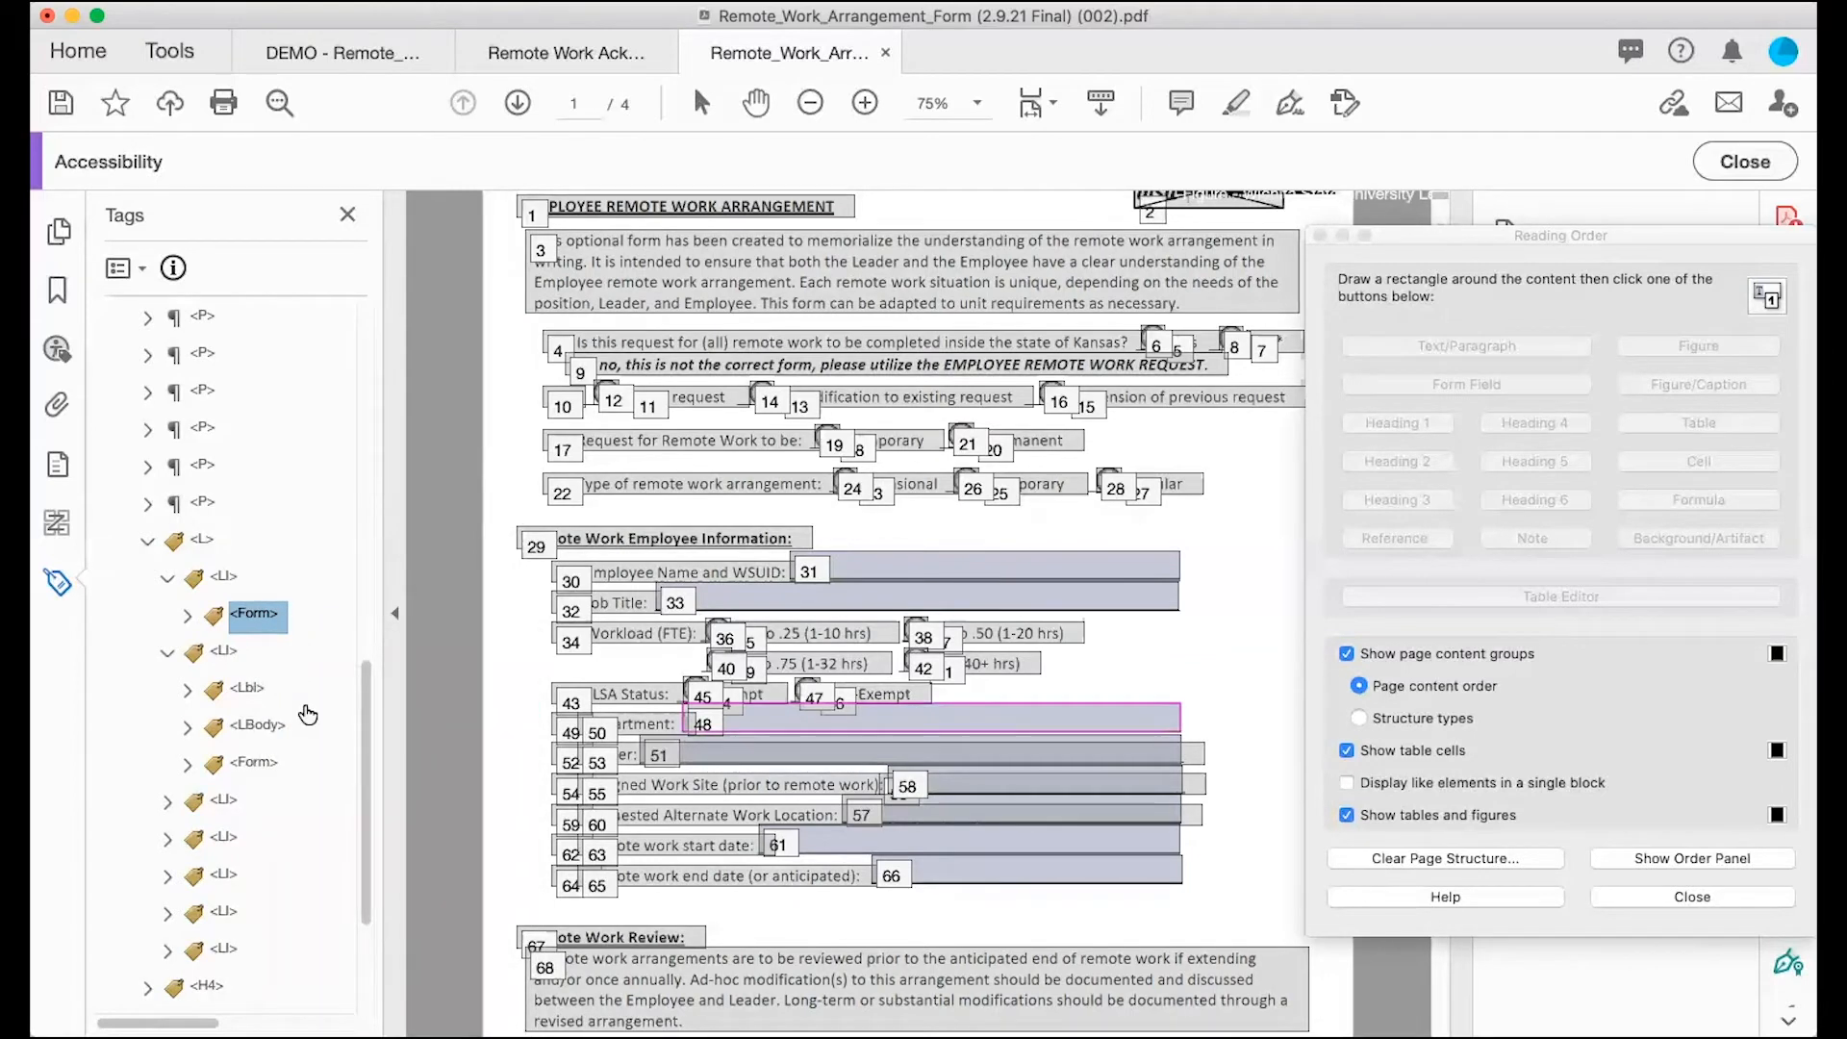
# Step: Examine which page content the Department Form tag and the list item tags below it cover
pyautogui.press('Down')
pyautogui.press('Down')
pyautogui.click(240, 619)
pyautogui.press('Down')
pyautogui.press('Down')
pyautogui.press('Up')
pyautogui.press('Up')
pyautogui.press('Down')
pyautogui.press('Down')
pyautogui.press('Down')
pyautogui.press('Down')
pyautogui.press('Down')
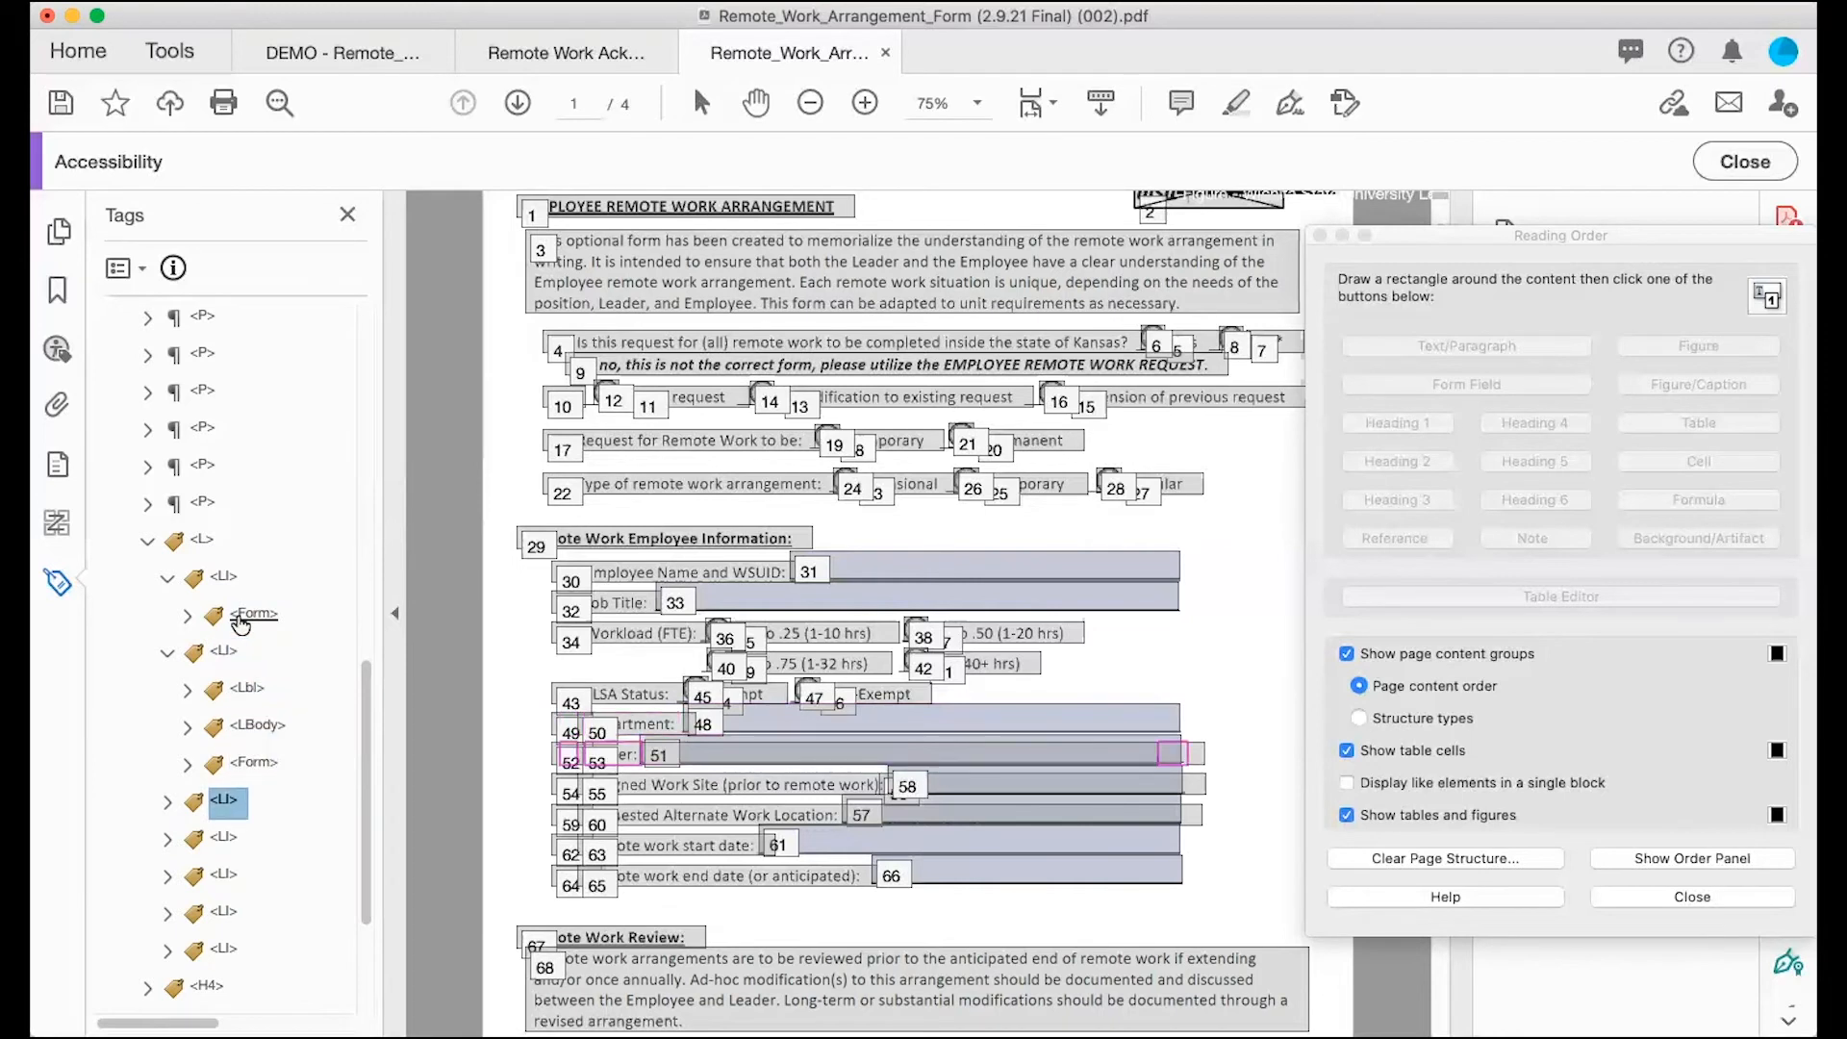
pyautogui.press('Up')
pyautogui.press('Up')
pyautogui.press('Up')
pyautogui.press('Up')
pyautogui.press('Up')
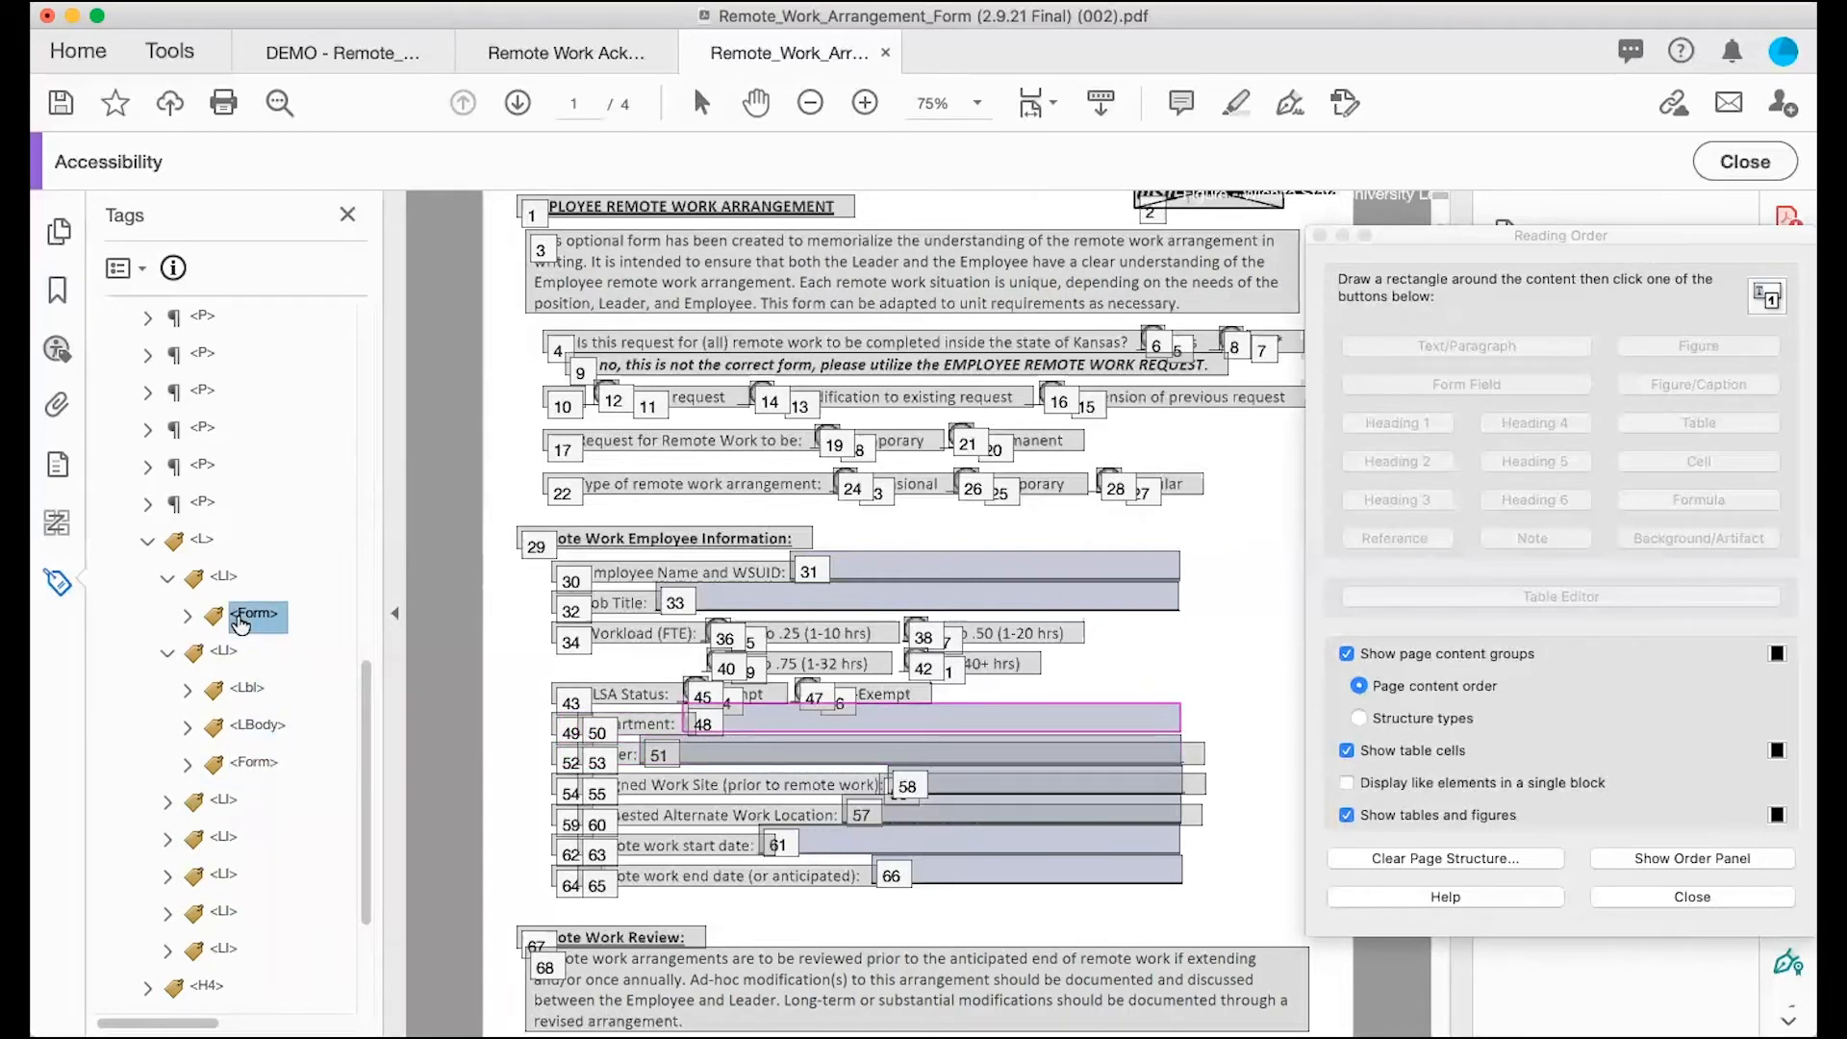
# Step: Mark the "Department:" label with its number as Text/Paragraph in the reading order
pyautogui.scroll(-2, 593, 749)
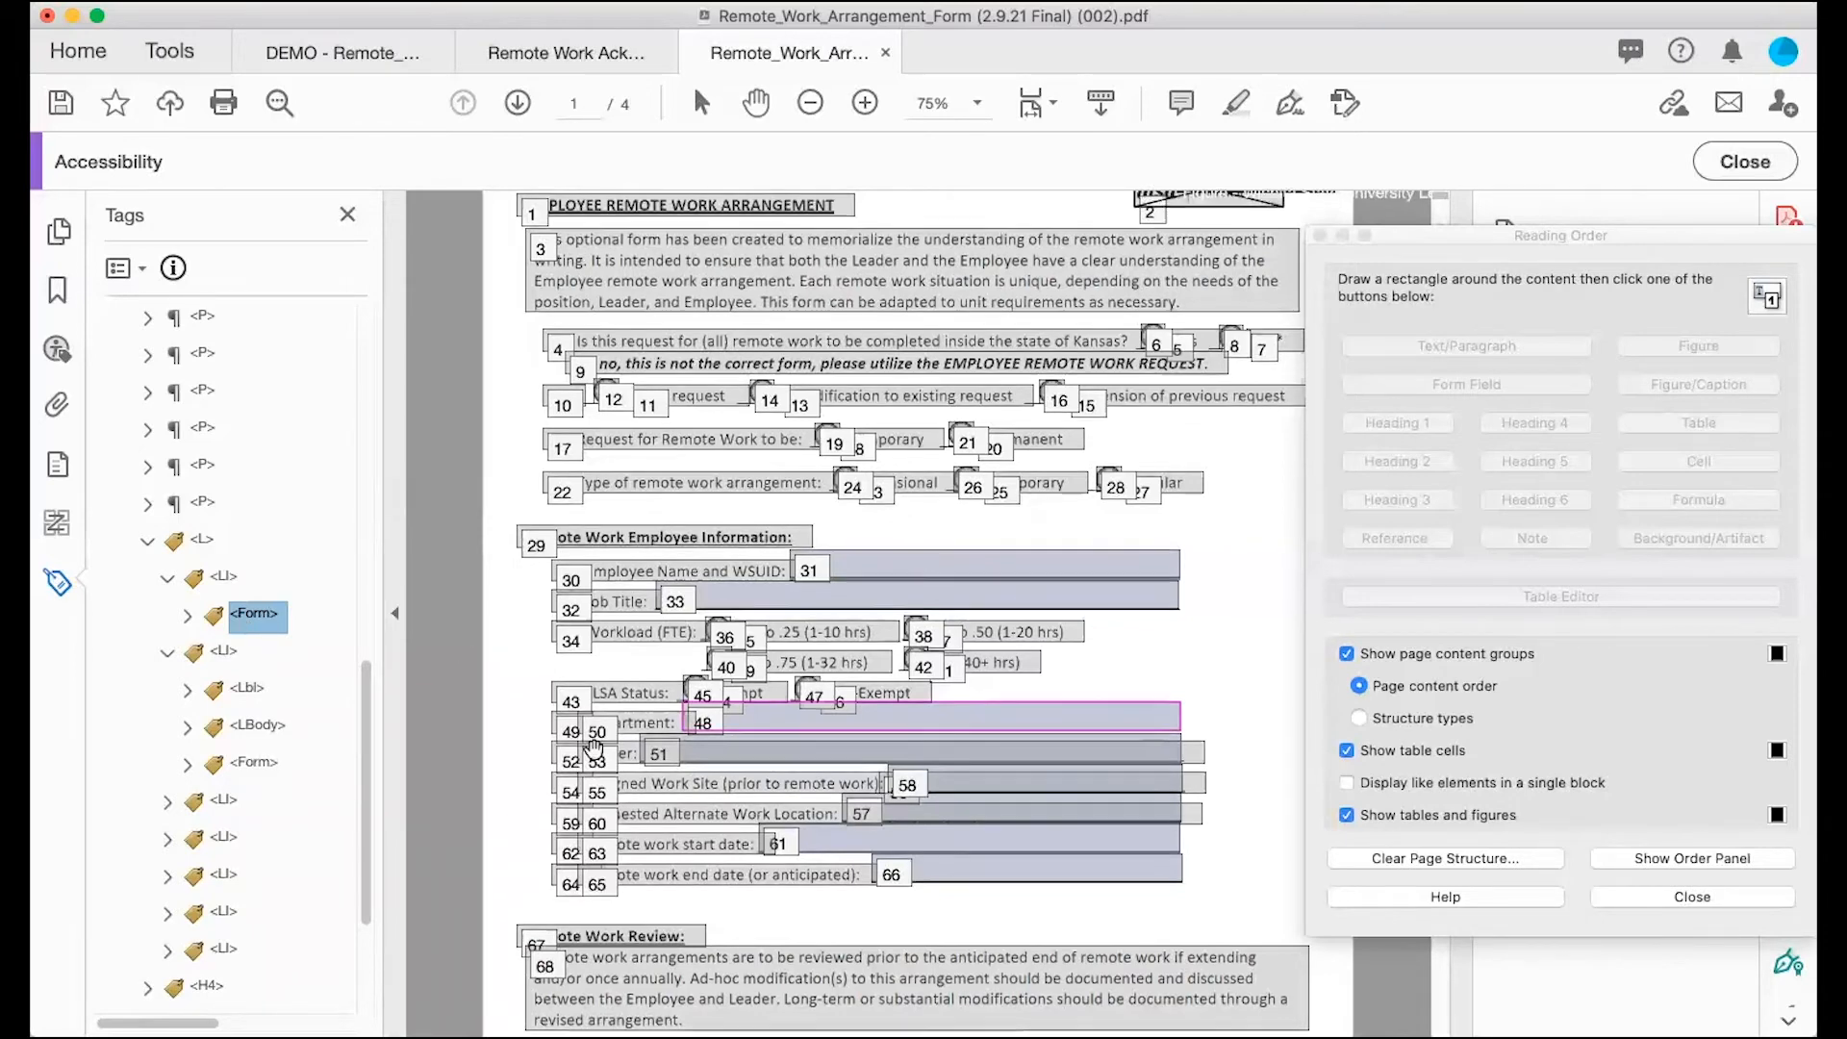
pyautogui.scroll(-5, 592, 749)
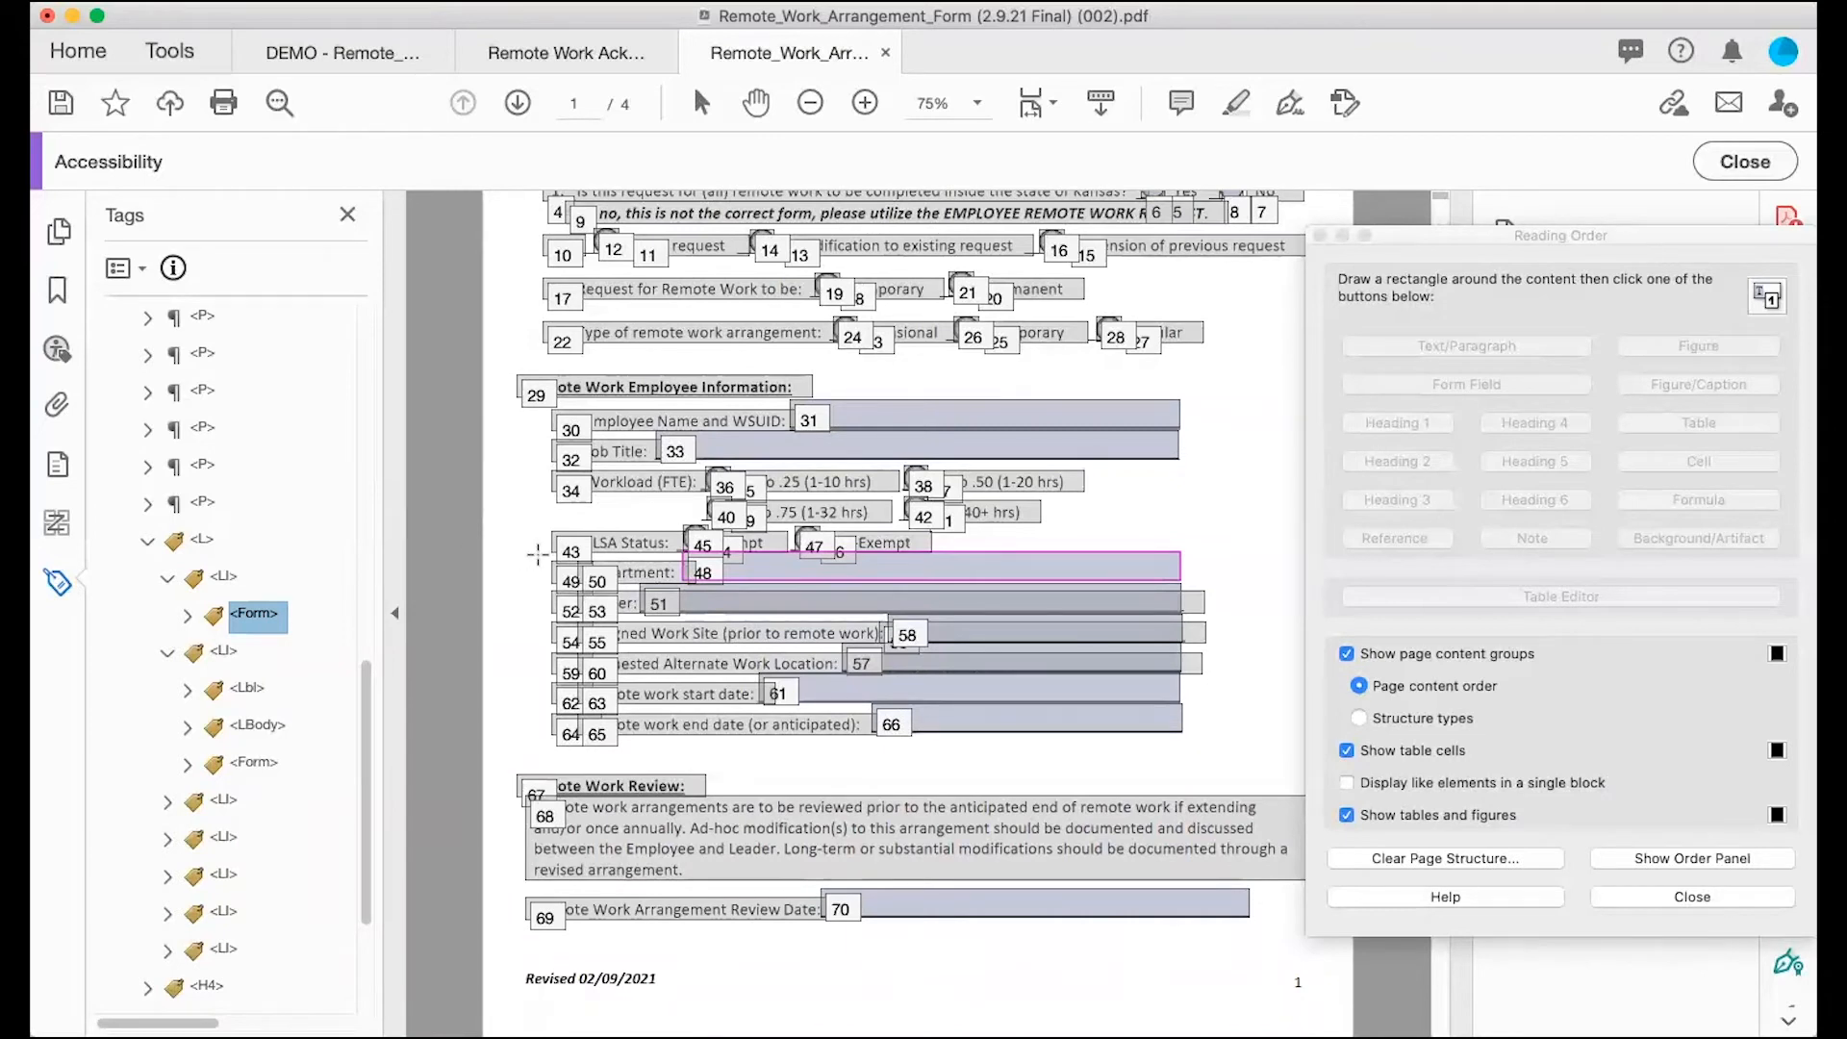
pyautogui.moveTo(537, 555); pyautogui.dragTo(684, 586)
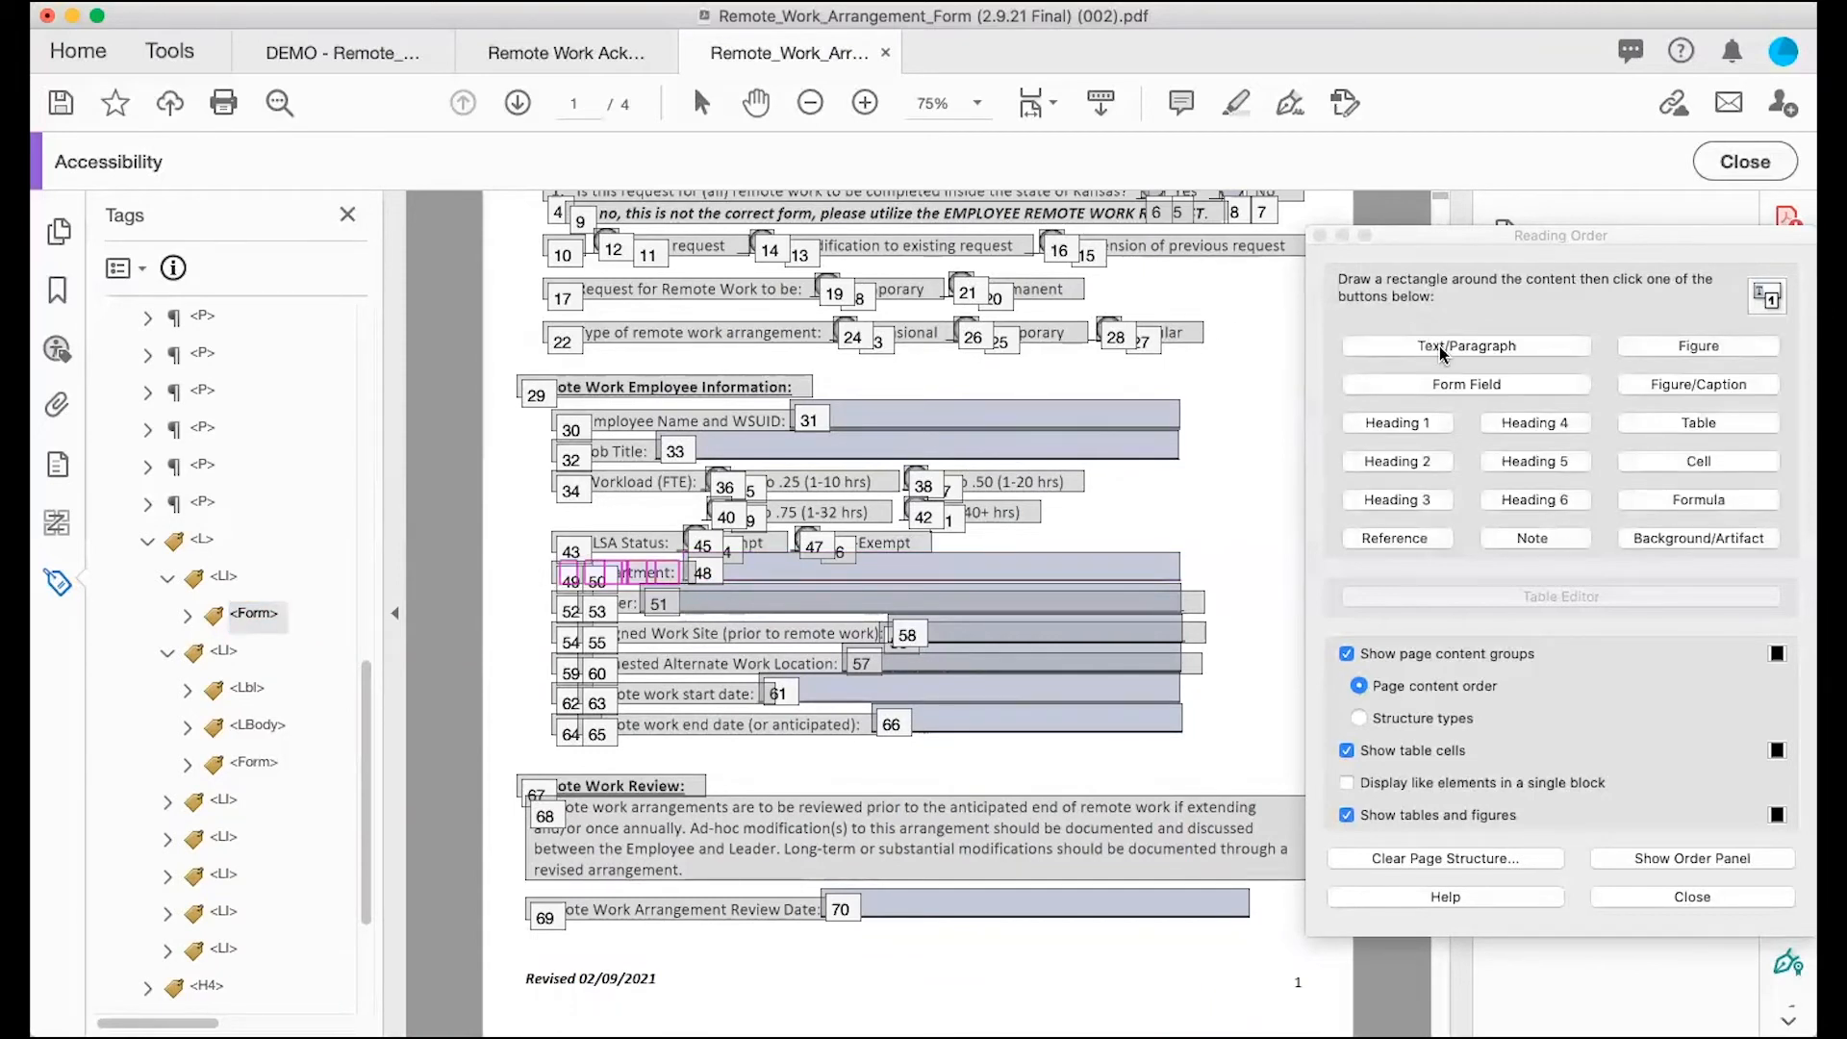
pyautogui.click(1439, 347)
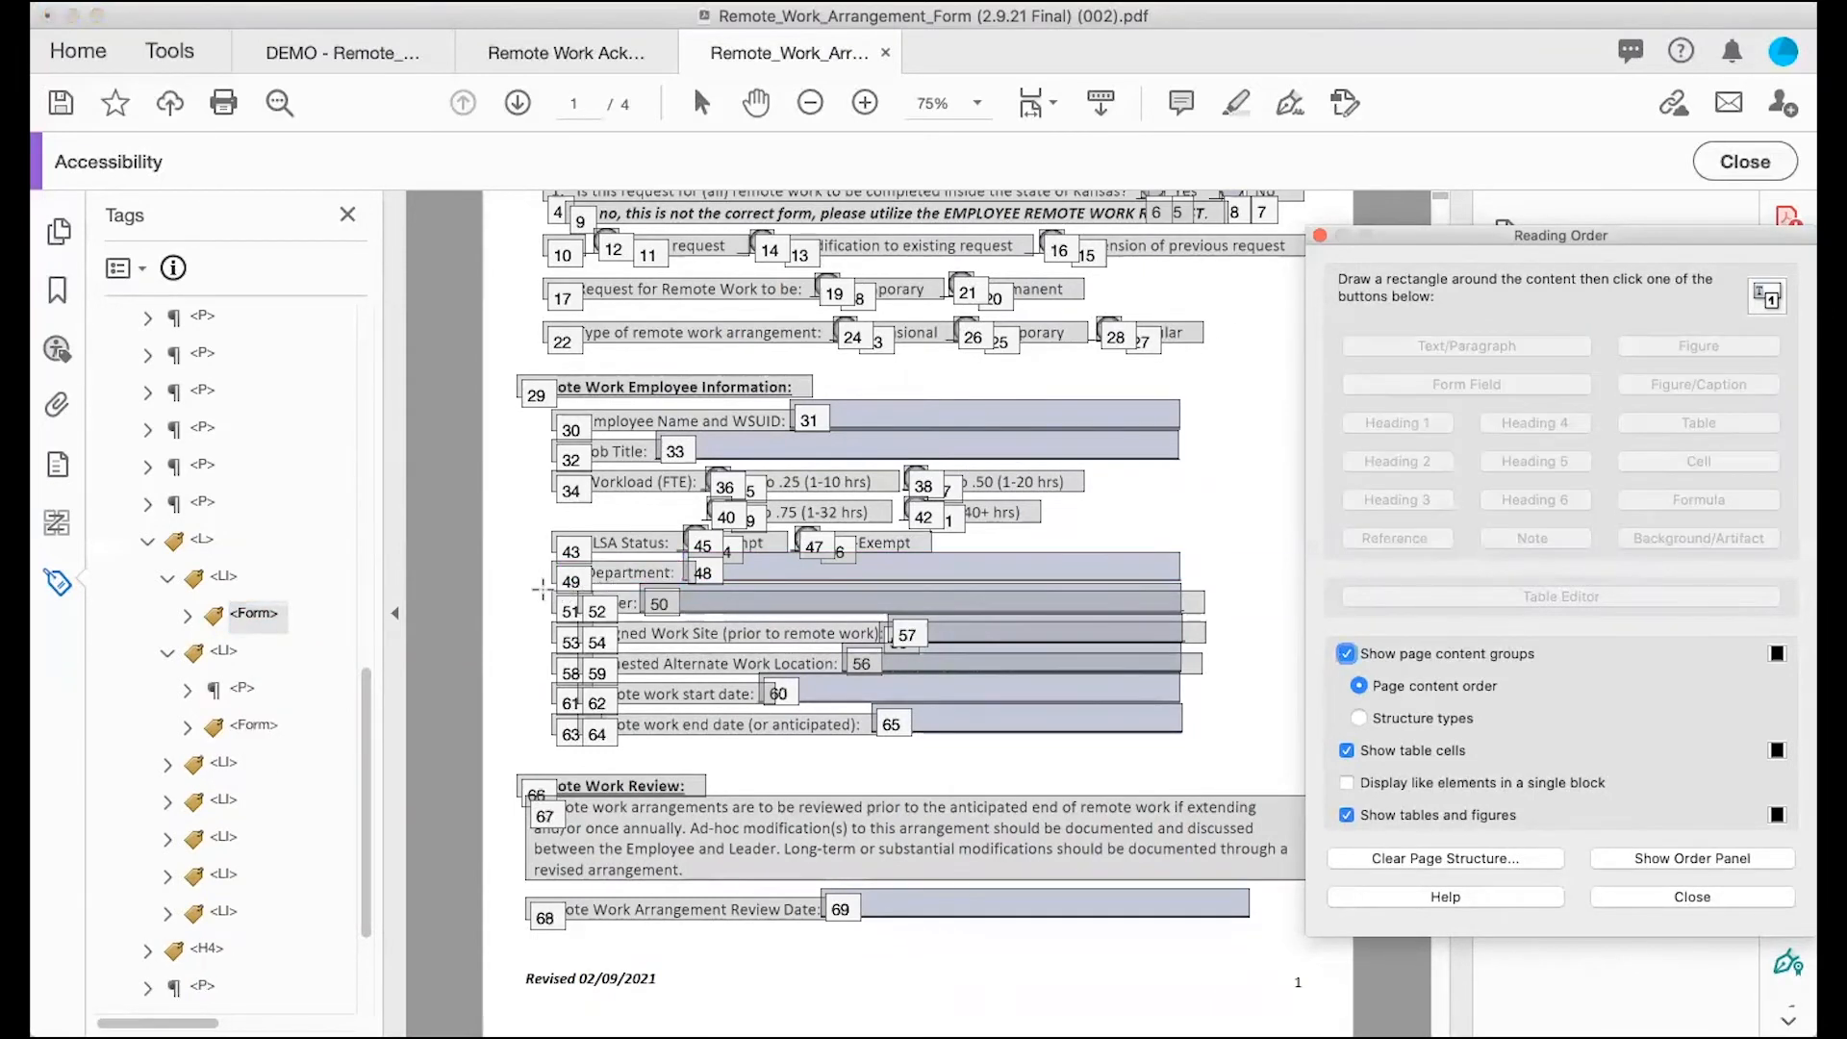
# Step: Mark the Leader, Assigned Work Site, Requested Alternate Work Location, Remote work start date and end date labels with their numbers as Text/Paragraph
pyautogui.moveTo(539, 583); pyautogui.dragTo(647, 626)
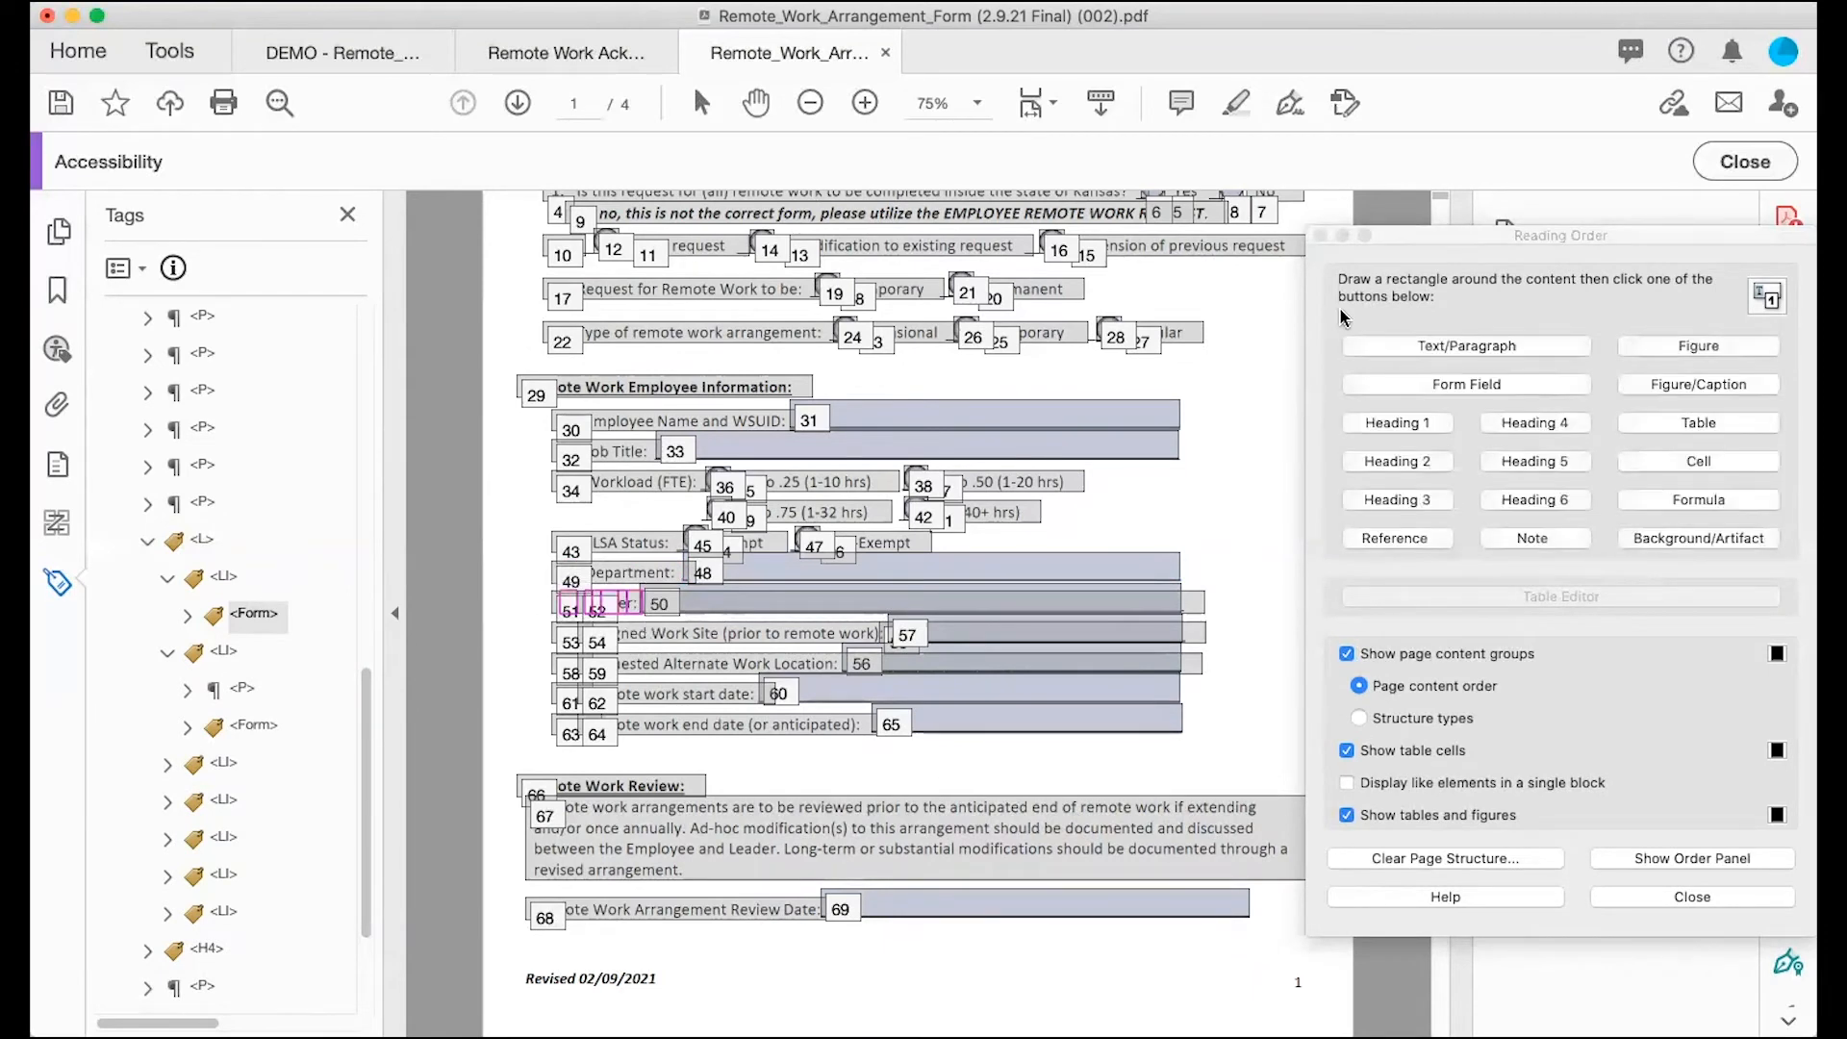
pyautogui.click(1449, 351)
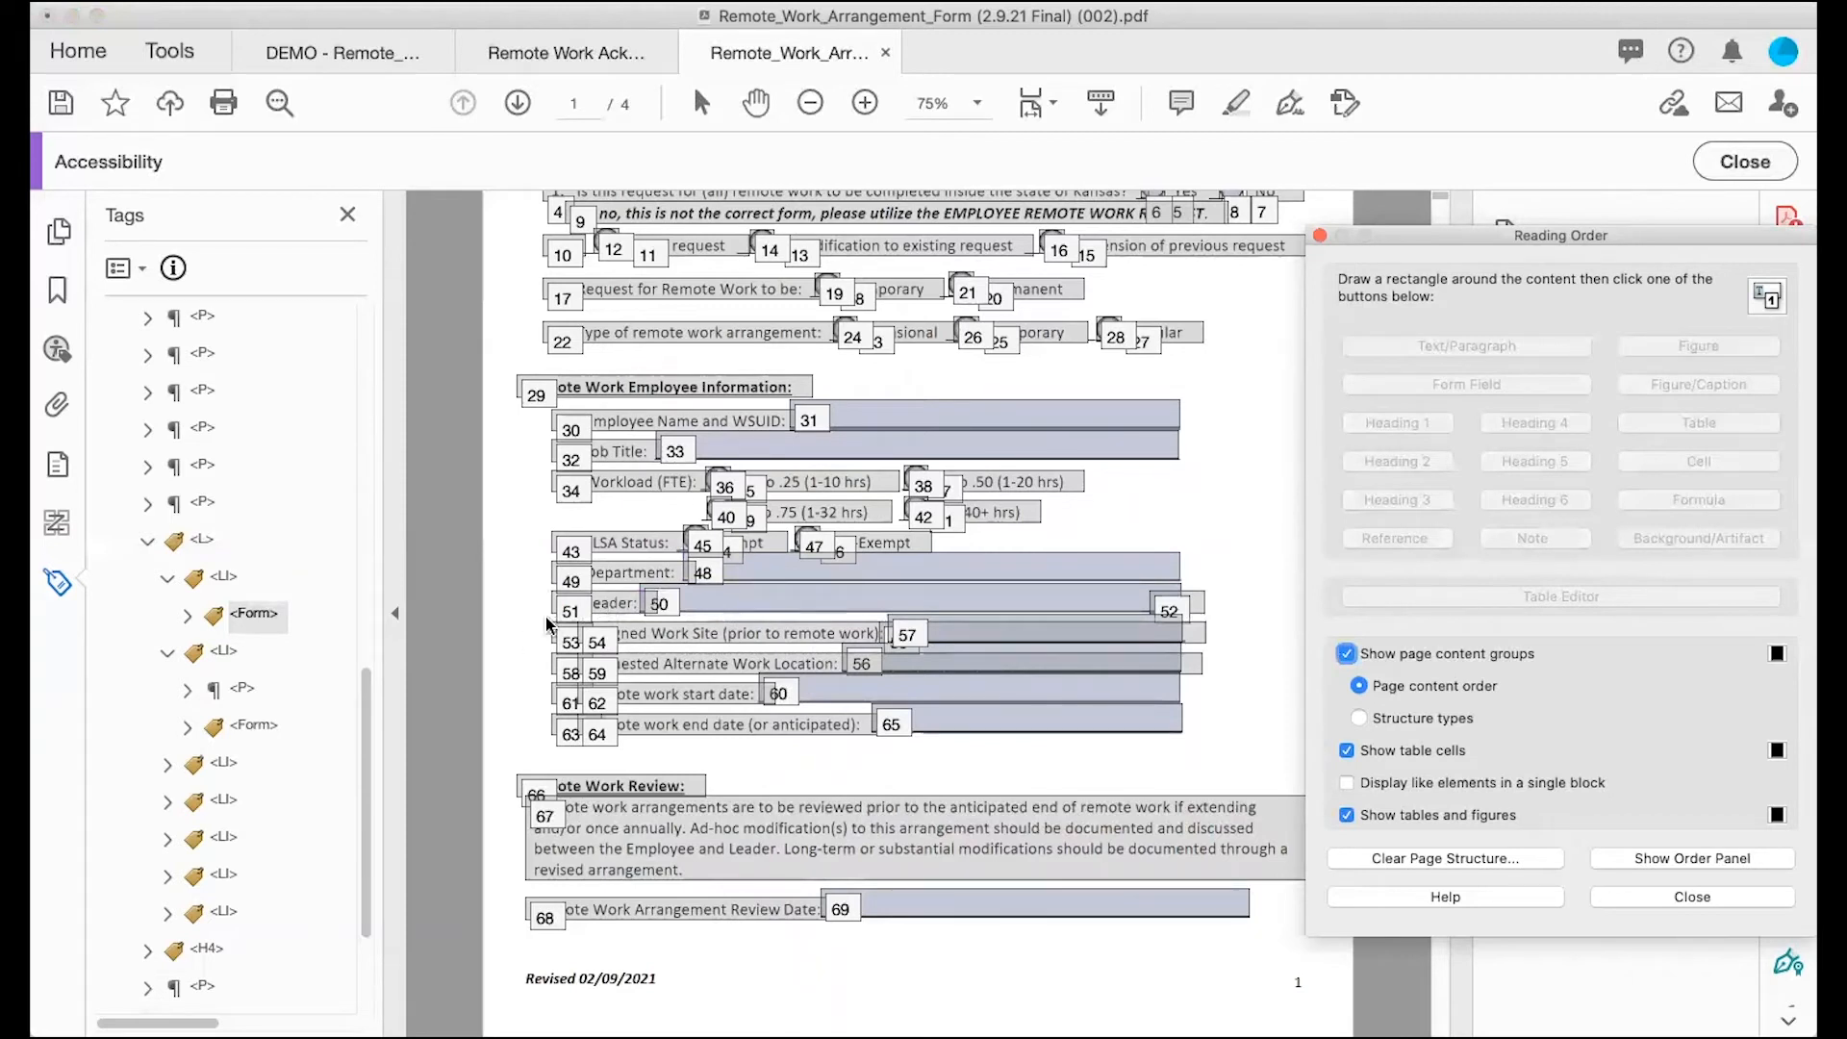
pyautogui.moveTo(546, 618); pyautogui.dragTo(887, 648)
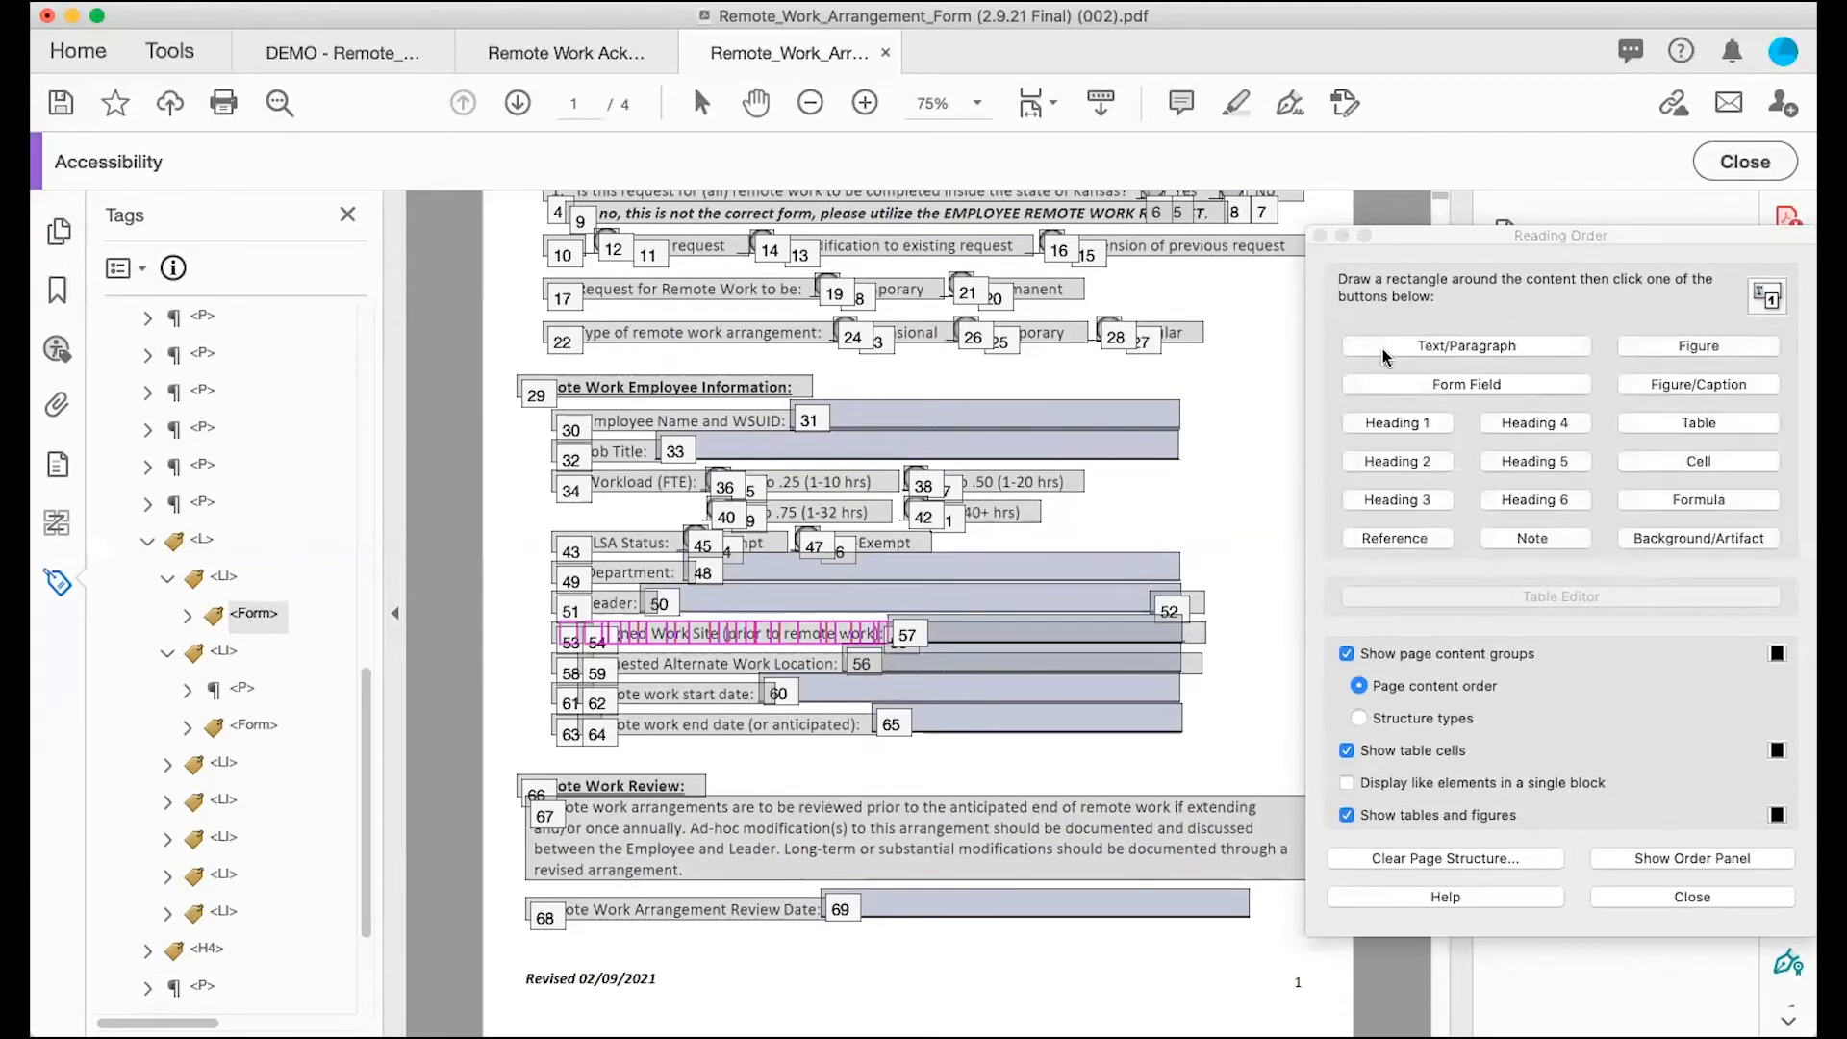
pyautogui.click(1457, 346)
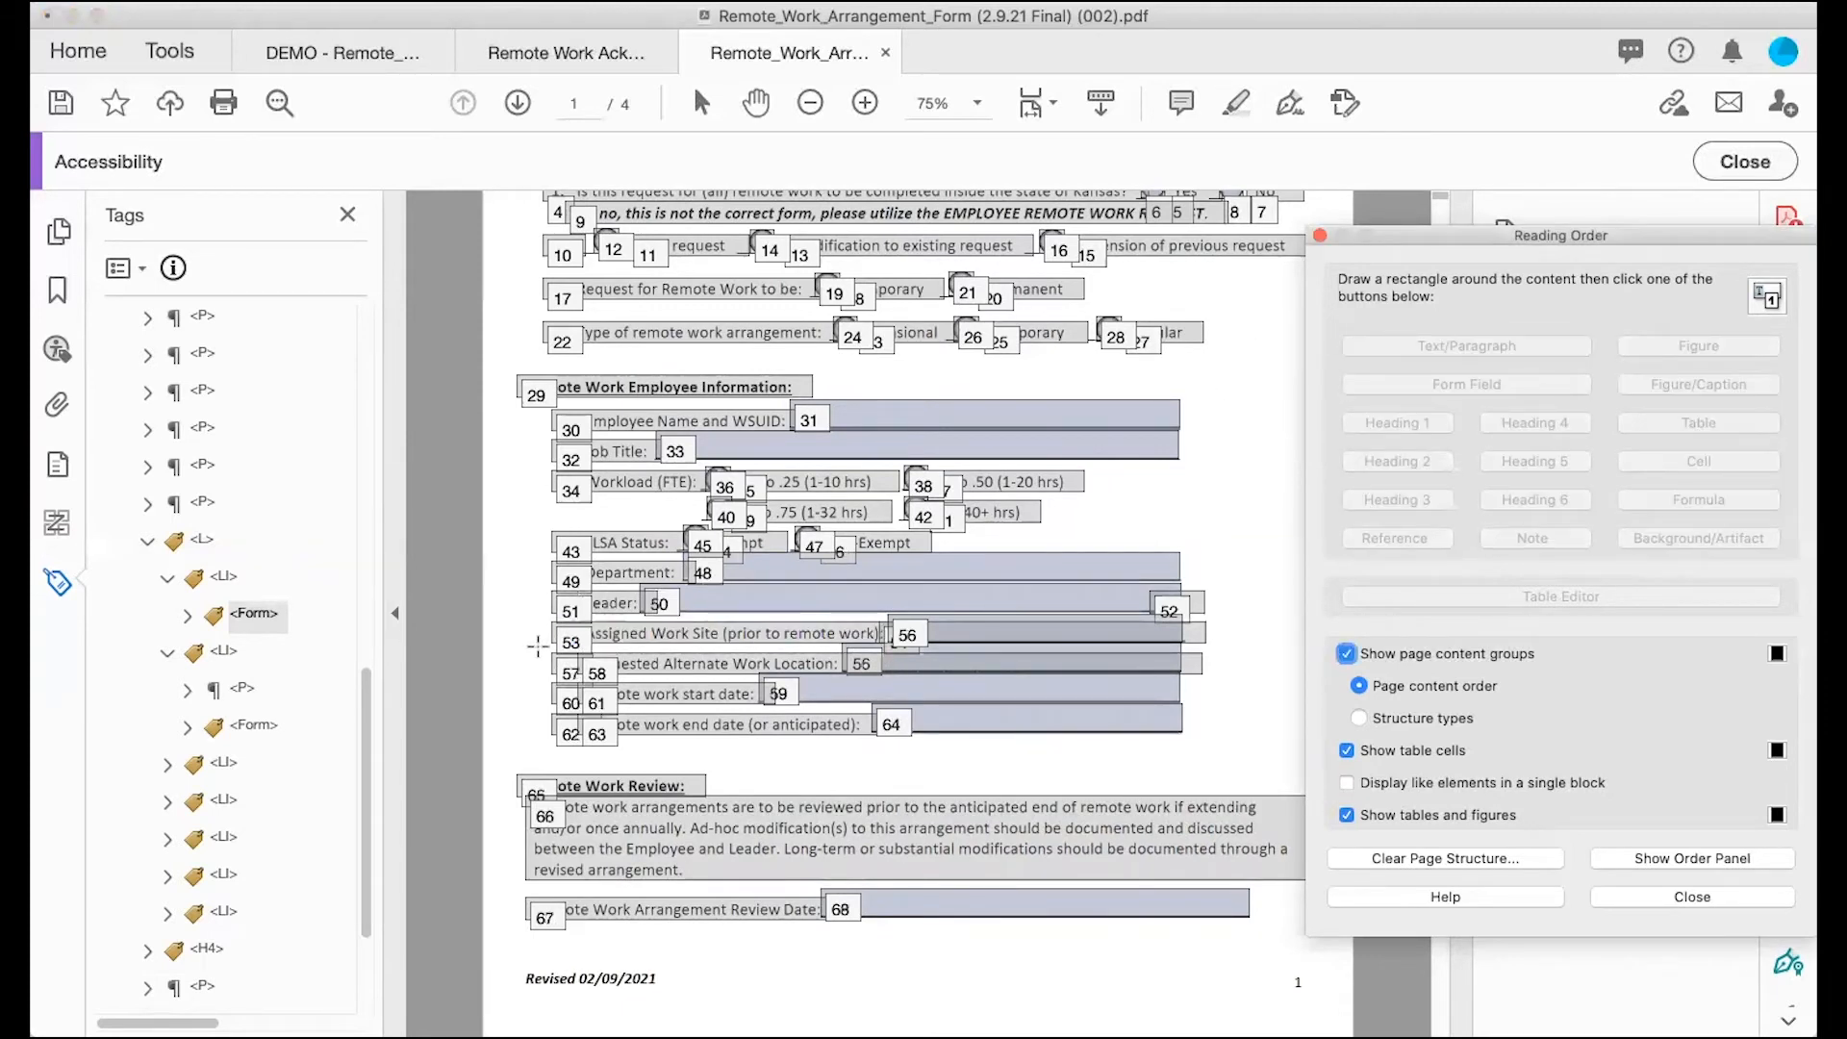
pyautogui.moveTo(539, 650); pyautogui.dragTo(845, 678)
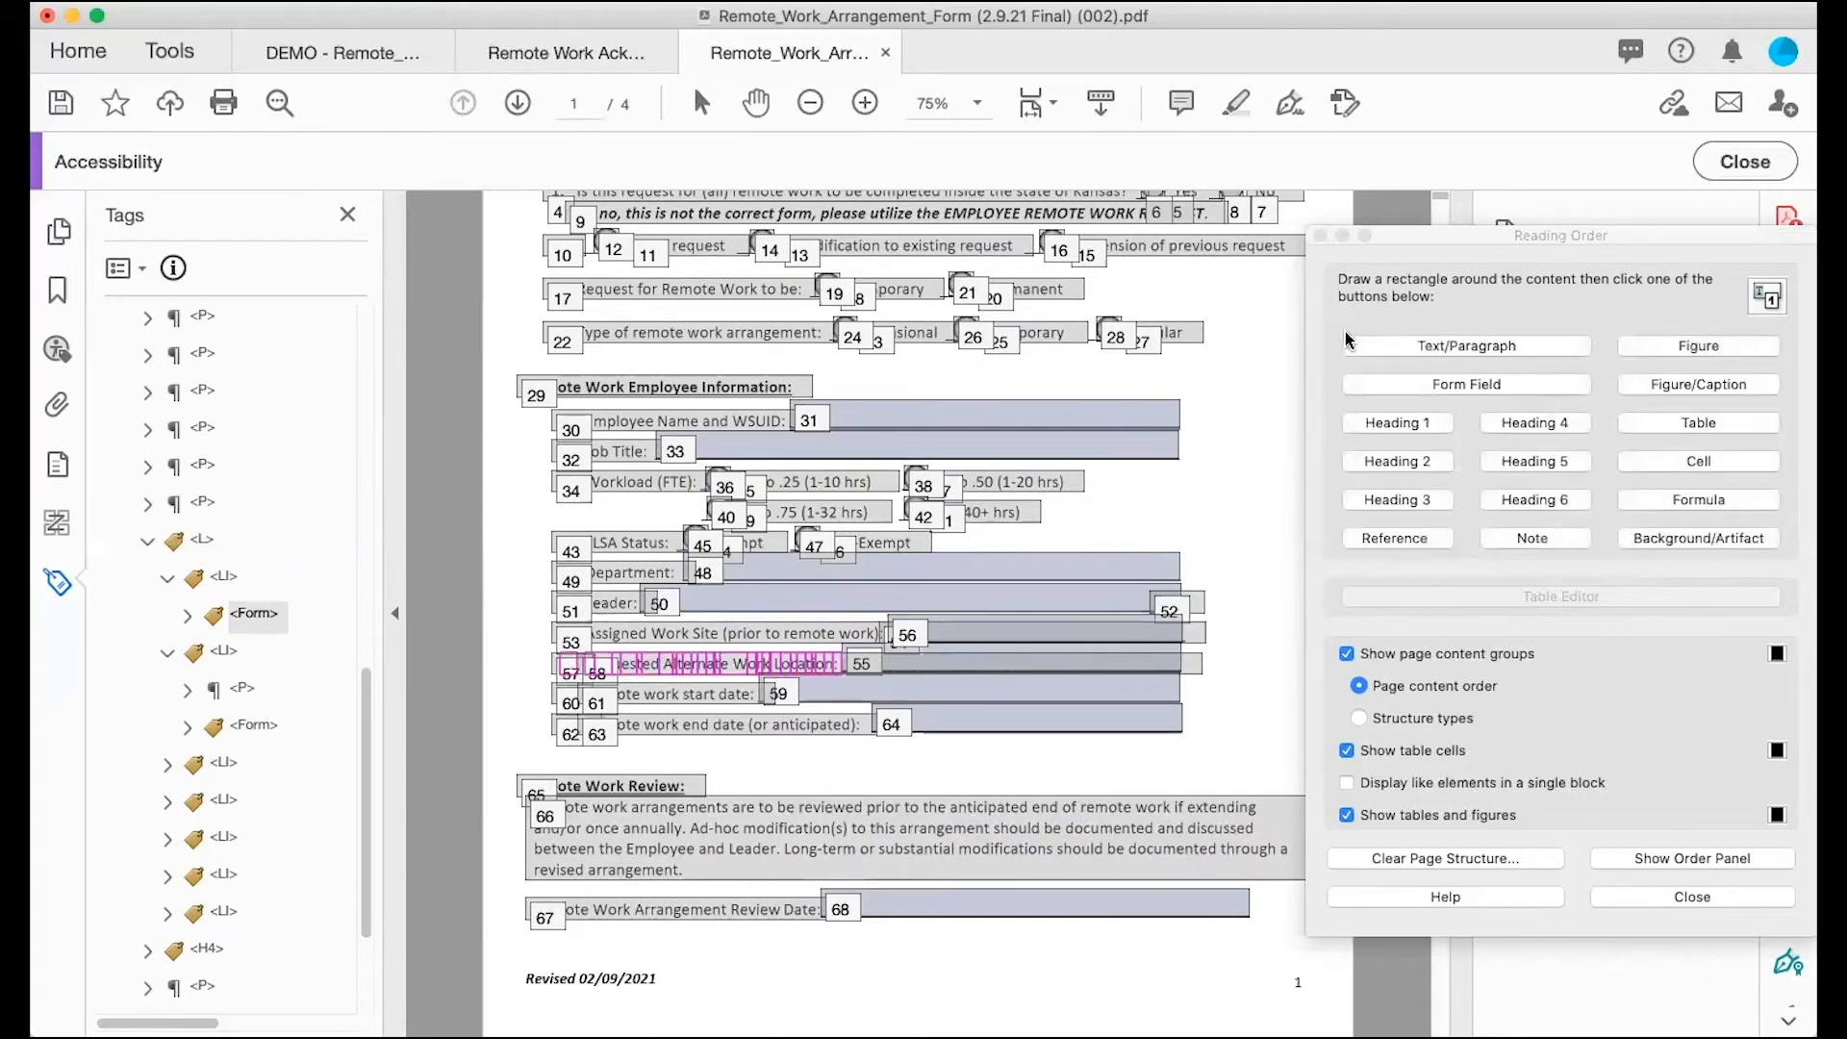
pyautogui.click(1410, 348)
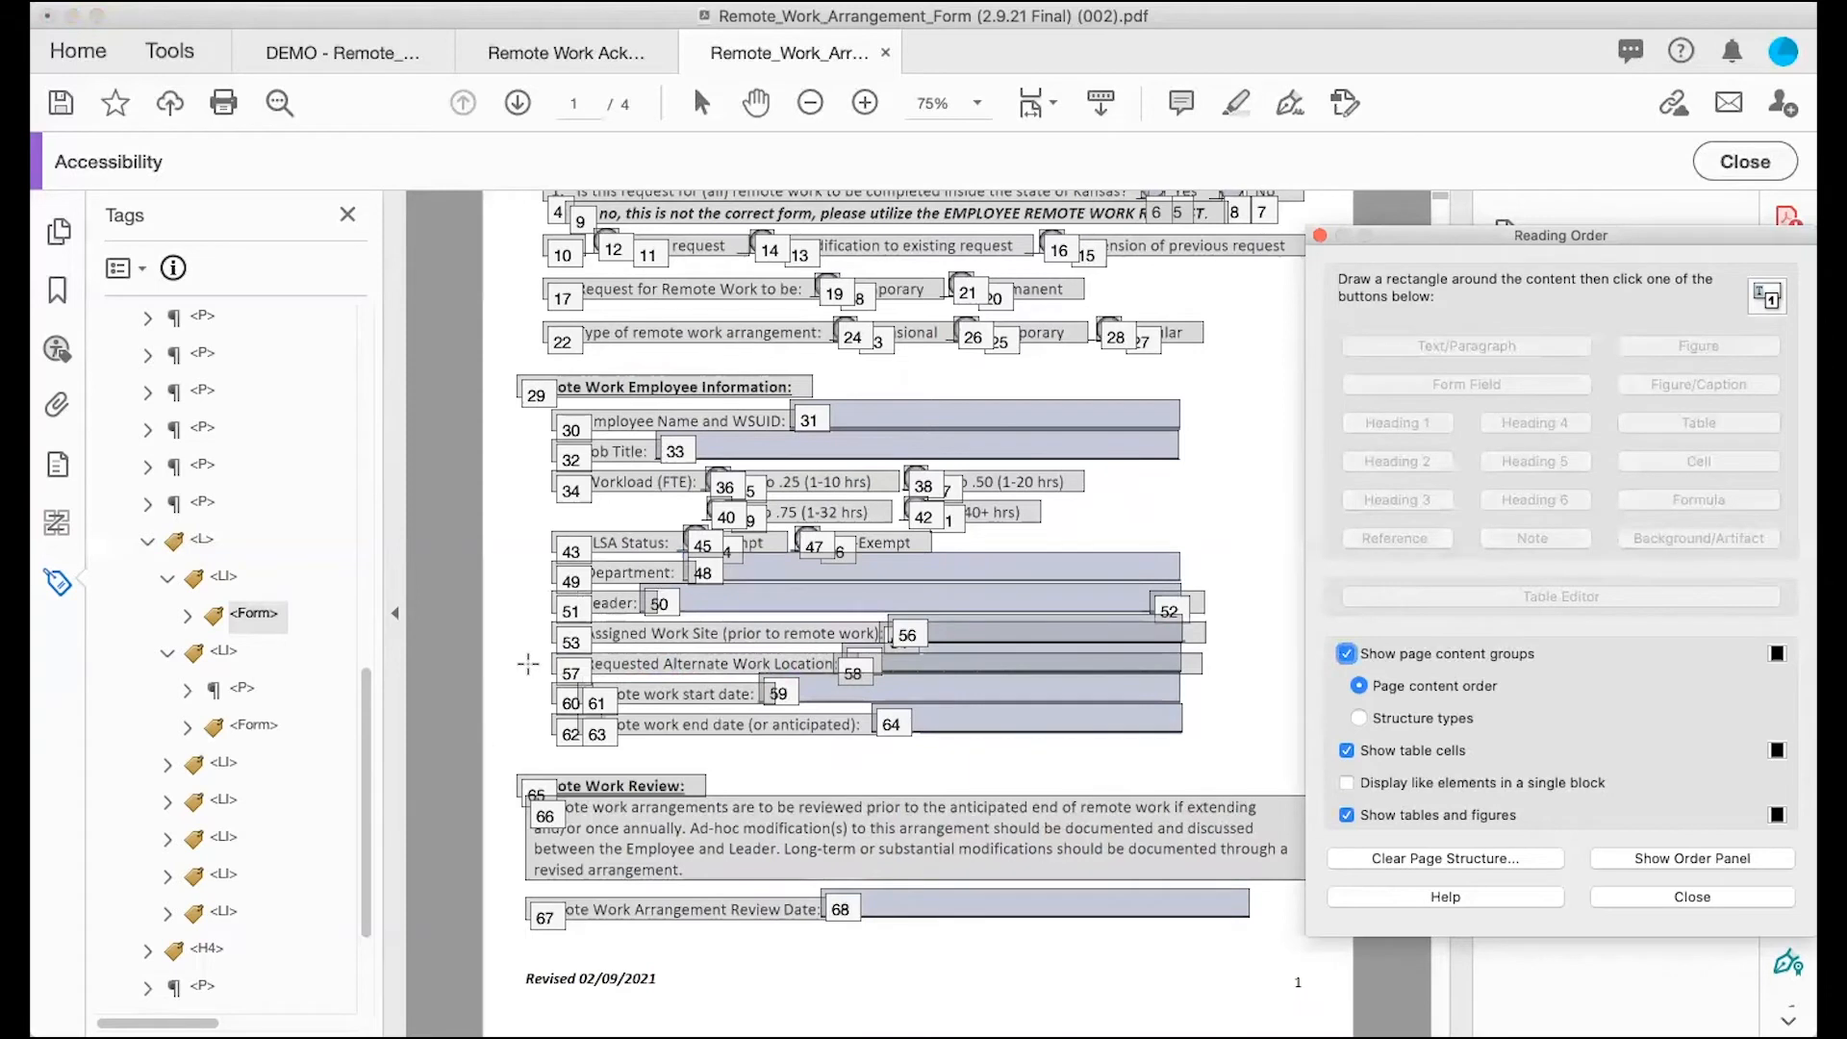
pyautogui.moveTo(540, 676); pyautogui.dragTo(758, 708)
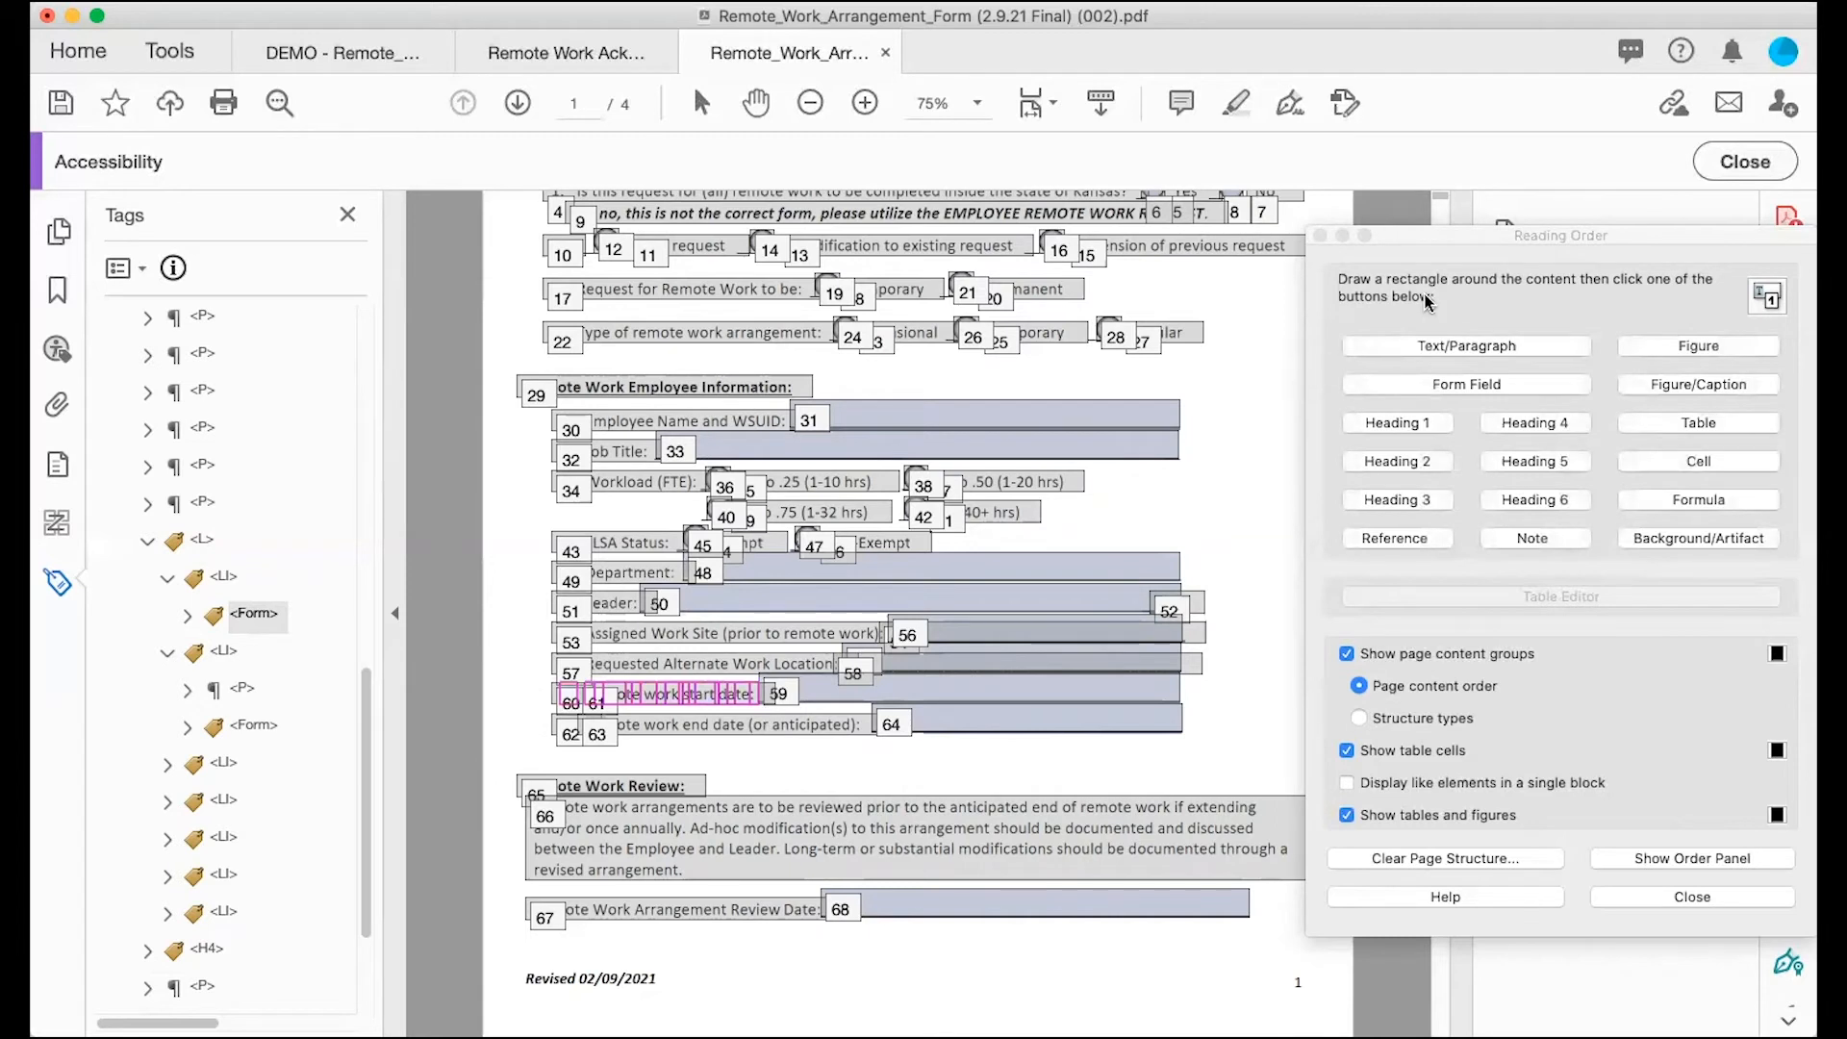
pyautogui.click(1434, 346)
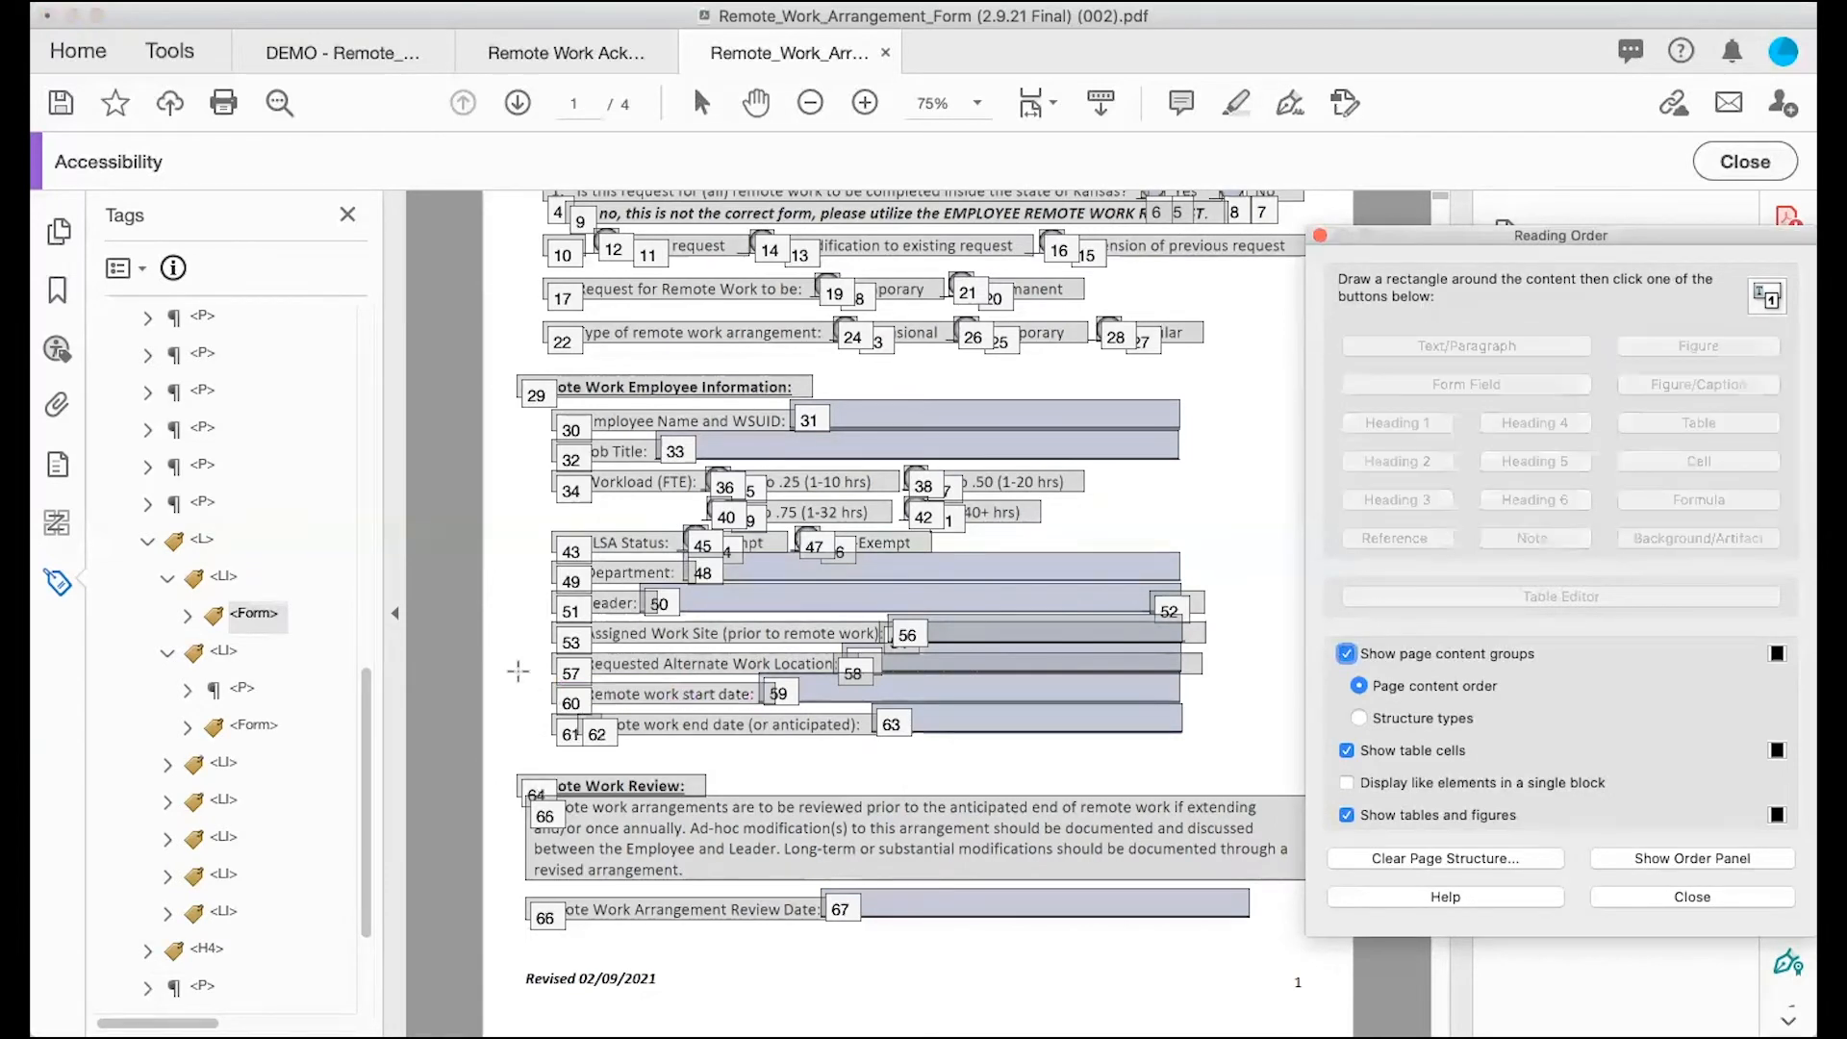
pyautogui.moveTo(540, 713); pyautogui.dragTo(866, 756)
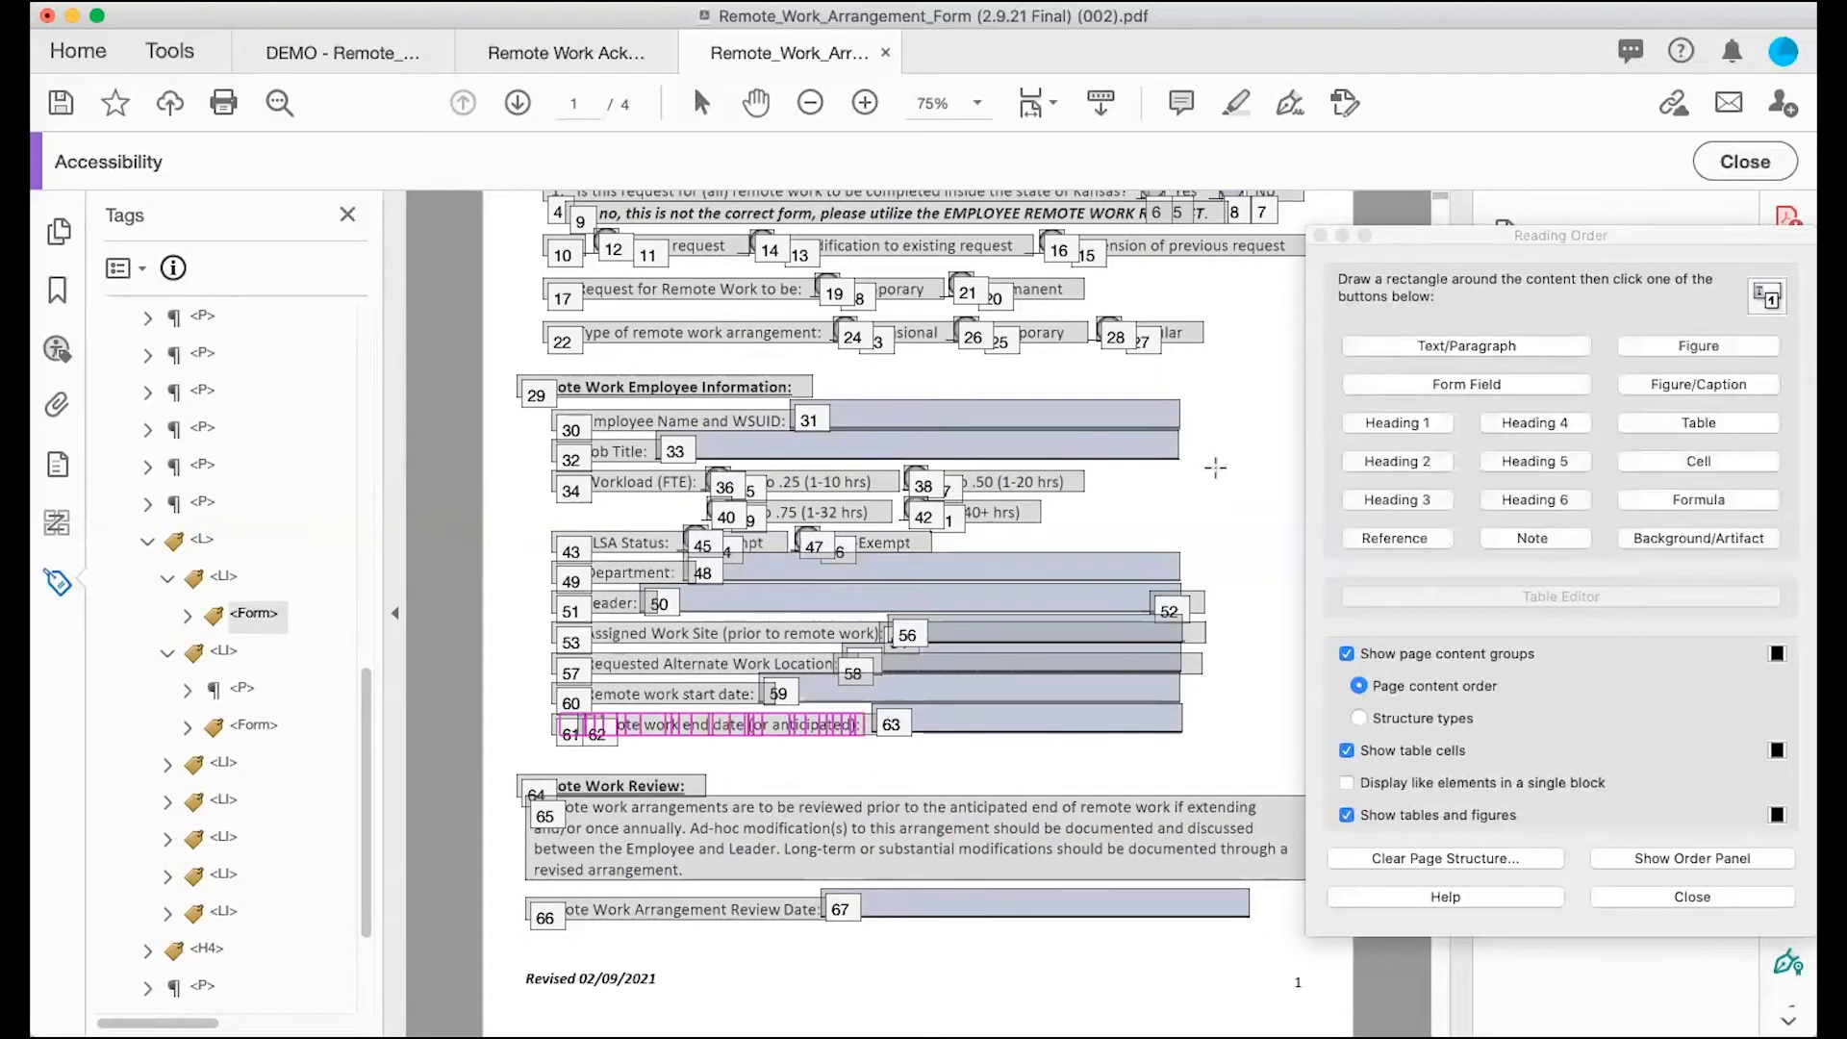
pyautogui.click(1417, 346)
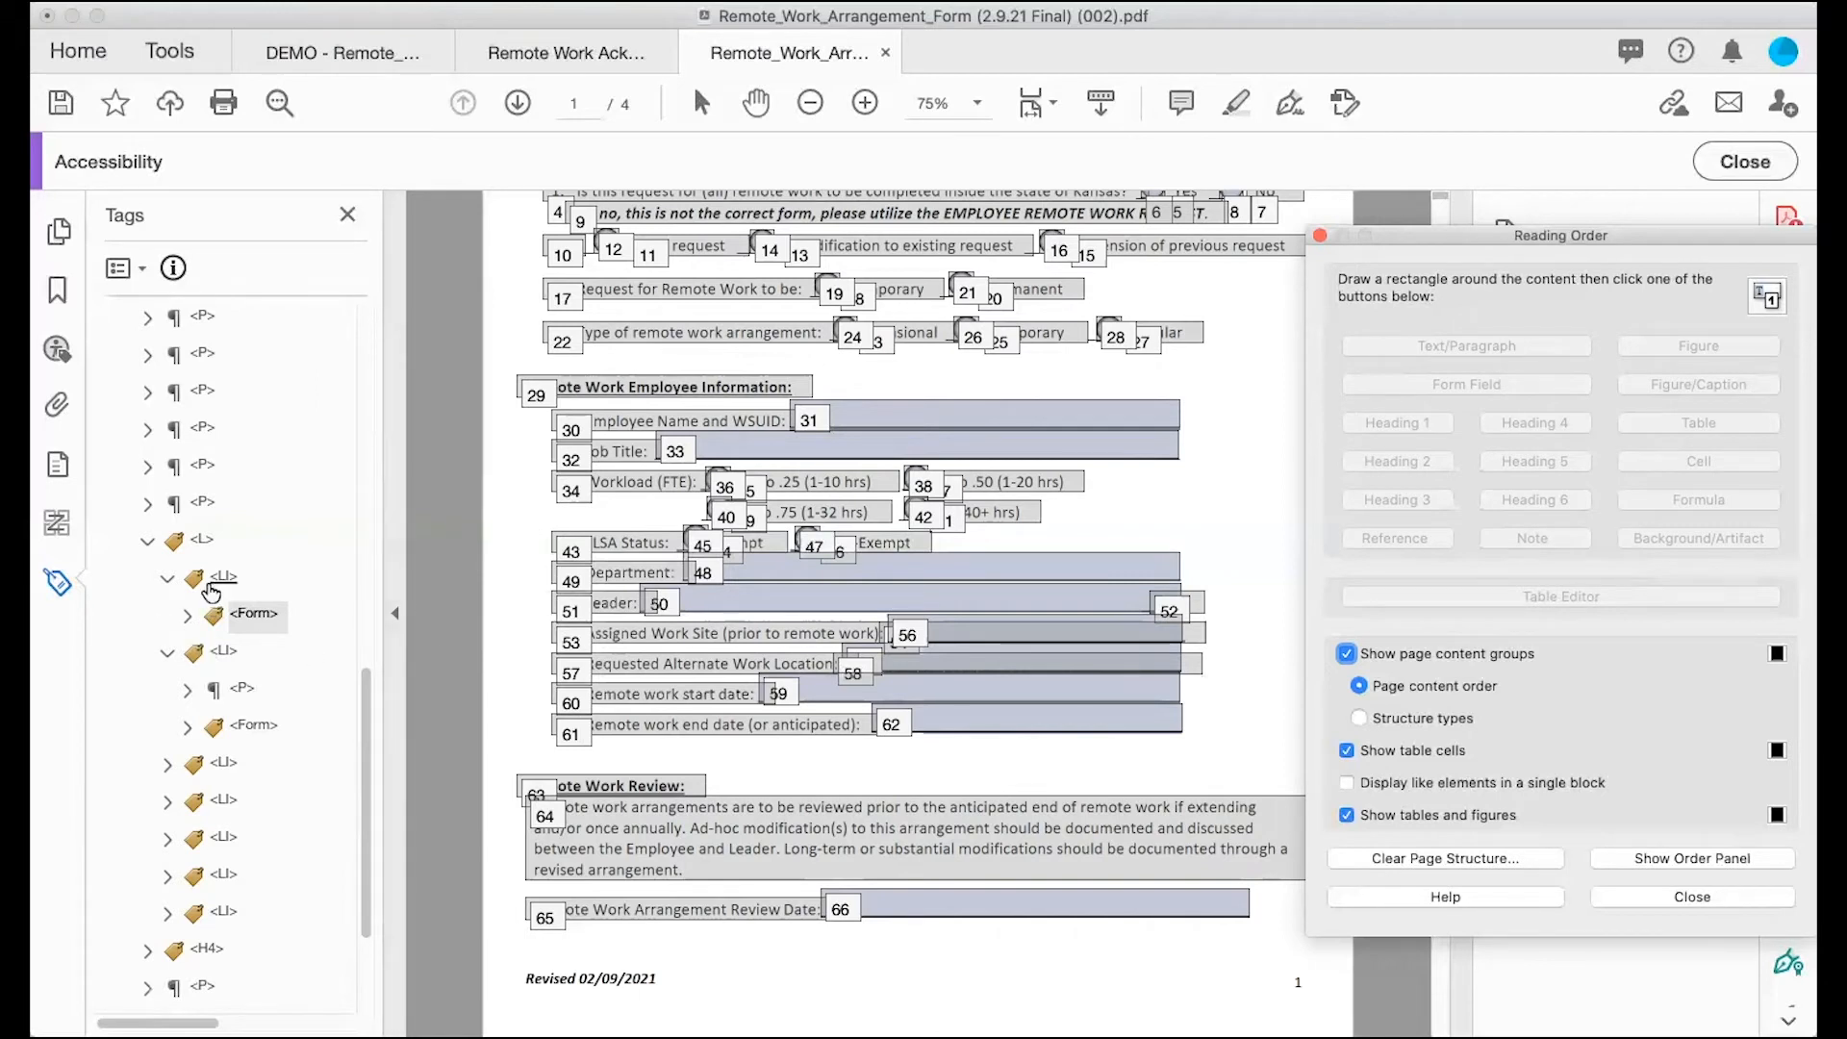
# Step: Move the P tag of the "5. Department:" label out of its list item to directly above the L tag
pyautogui.click(241, 689)
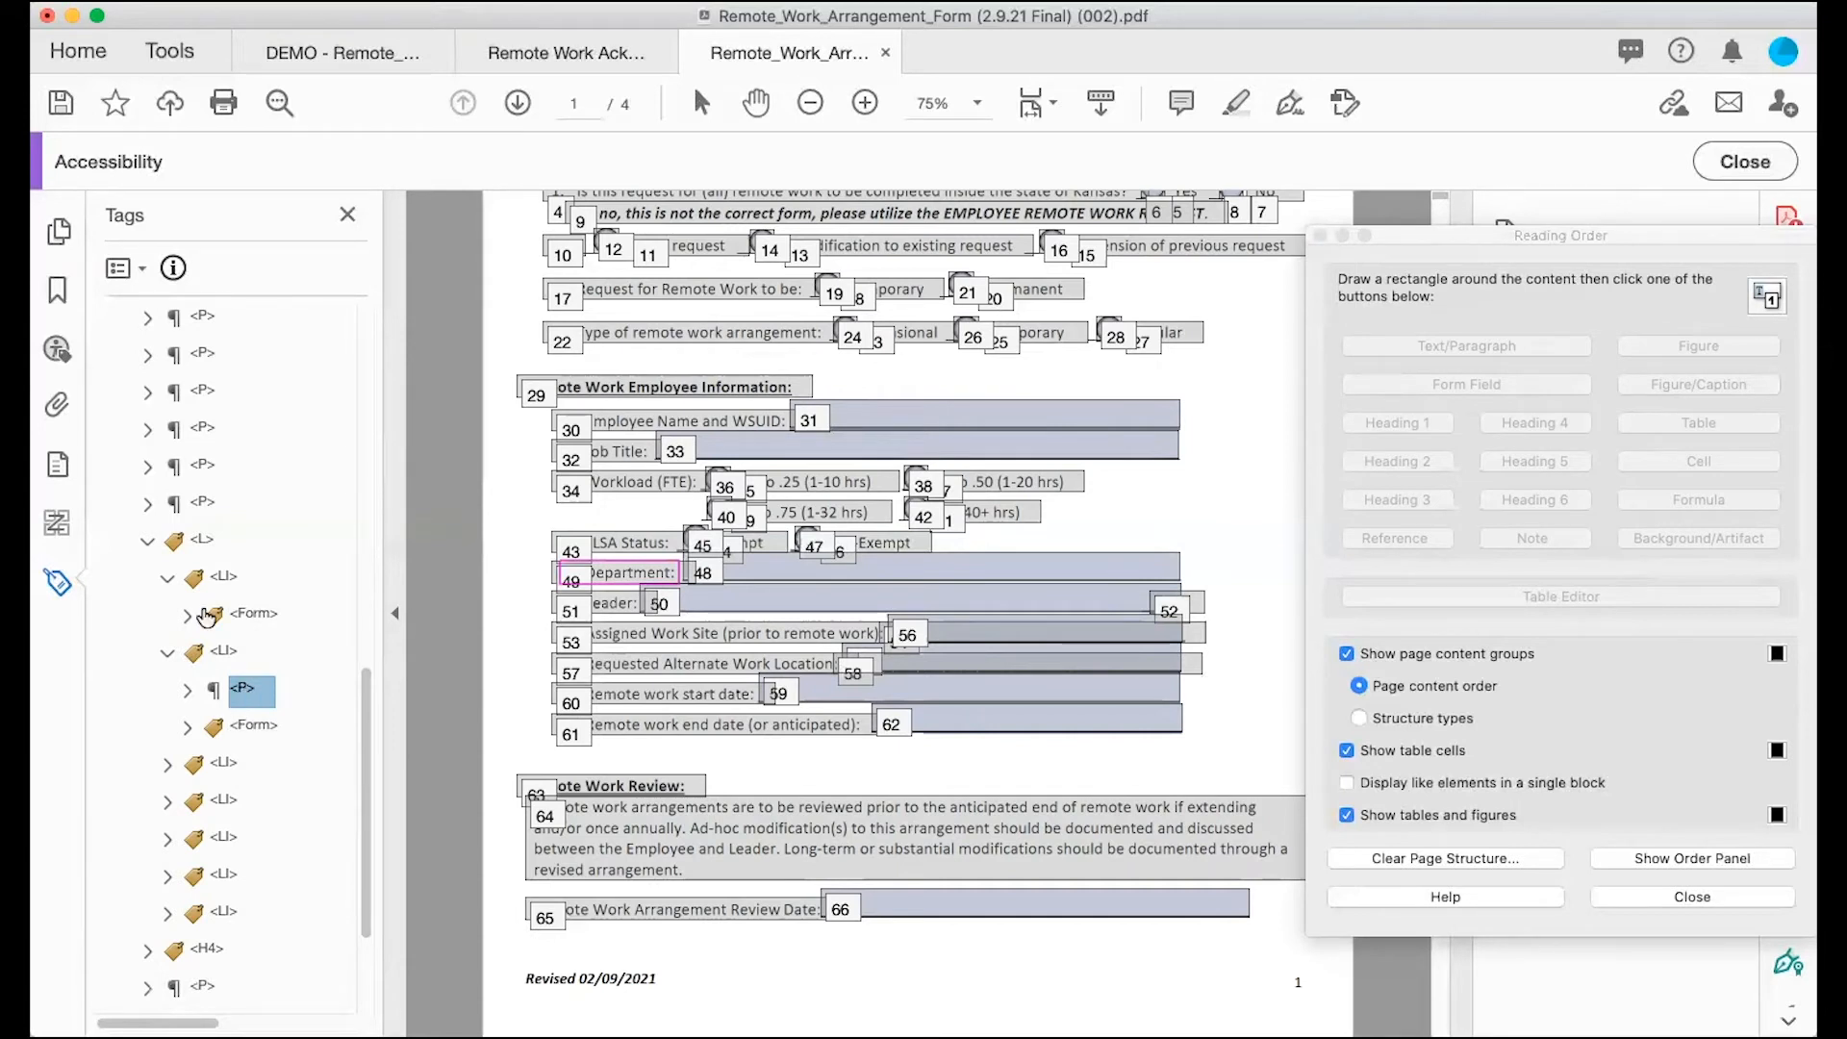
pyautogui.click(145, 504)
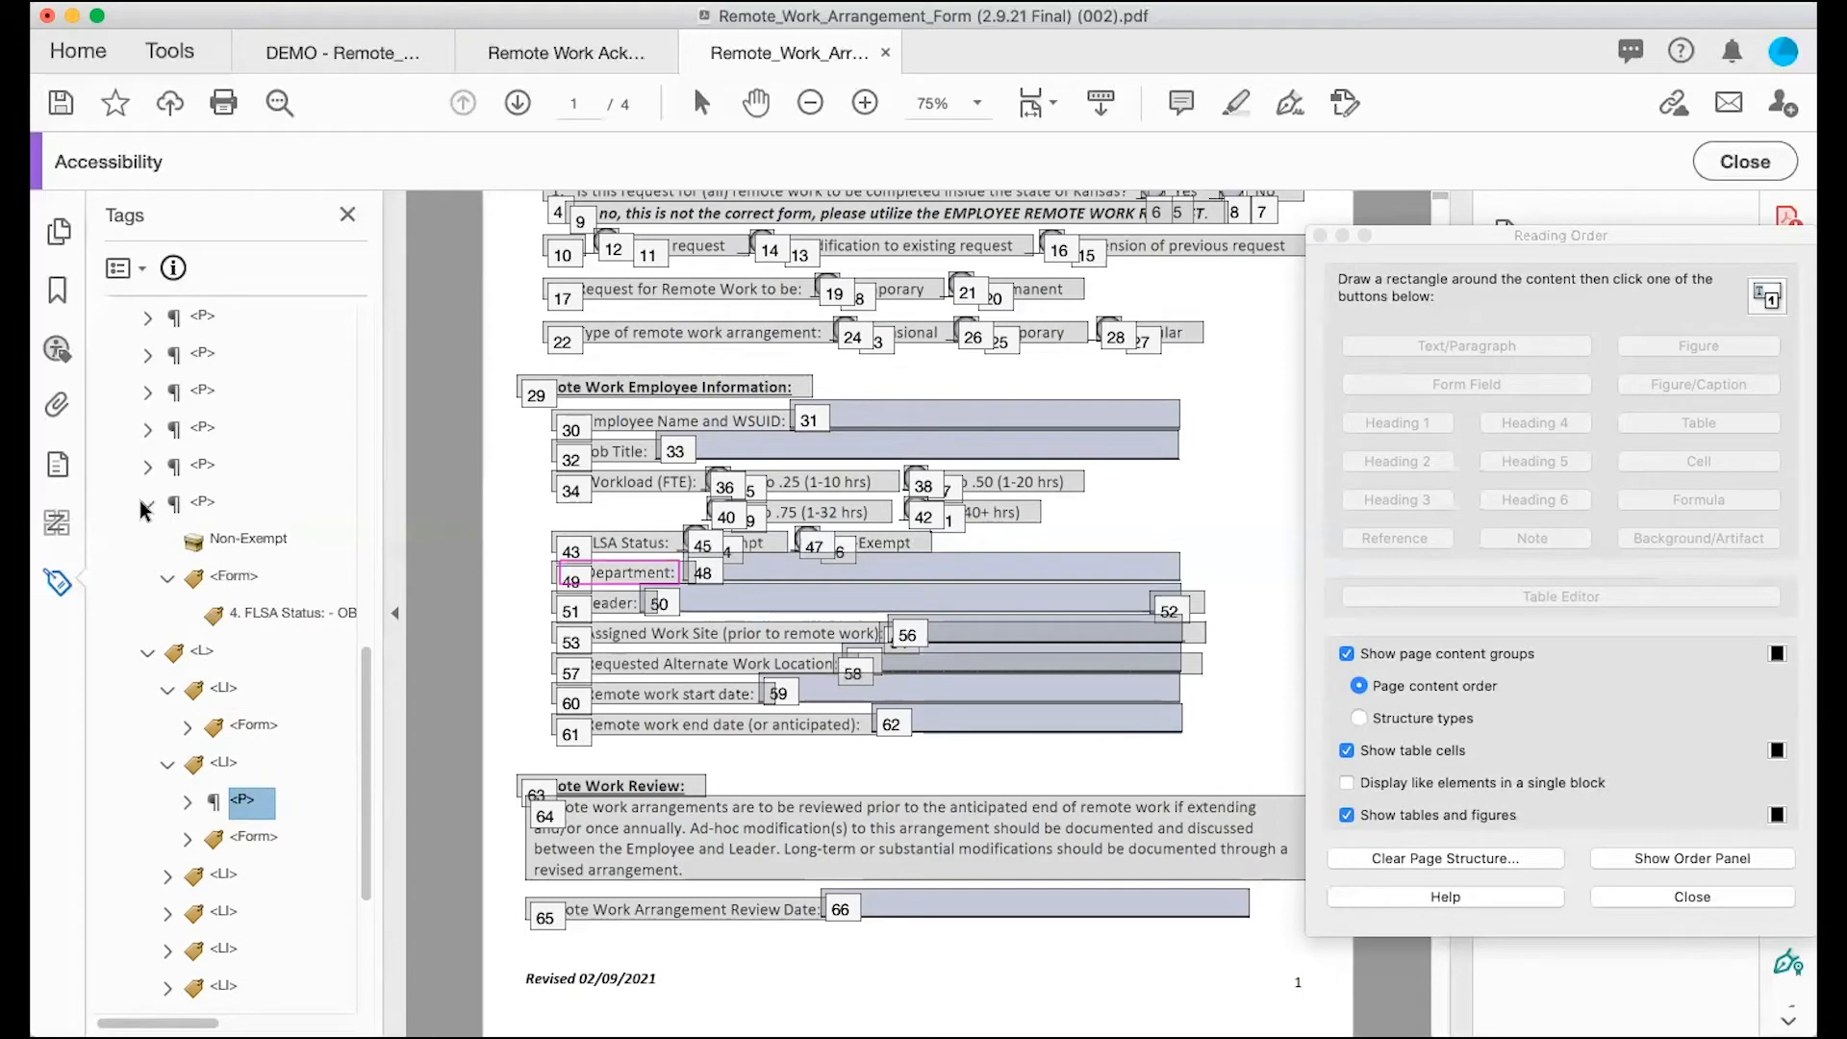
pyautogui.click(145, 506)
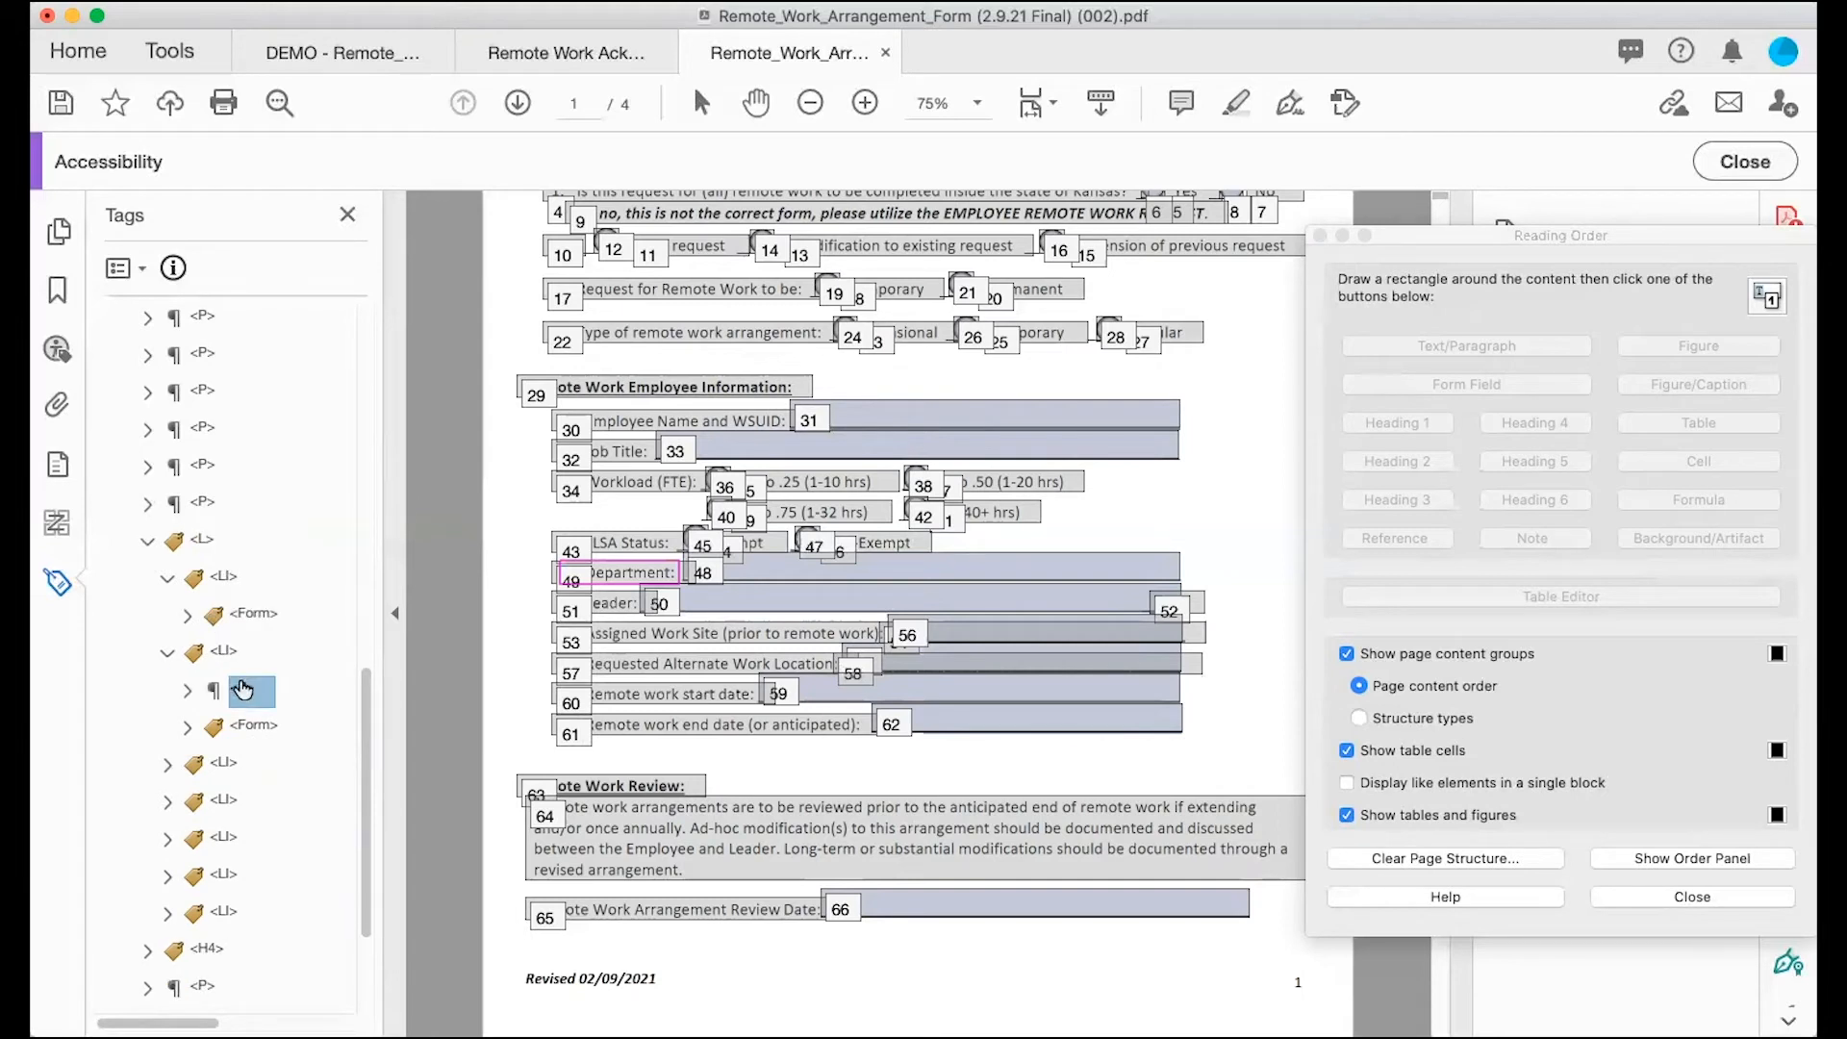
pyautogui.moveTo(242, 686); pyautogui.dragTo(202, 524)
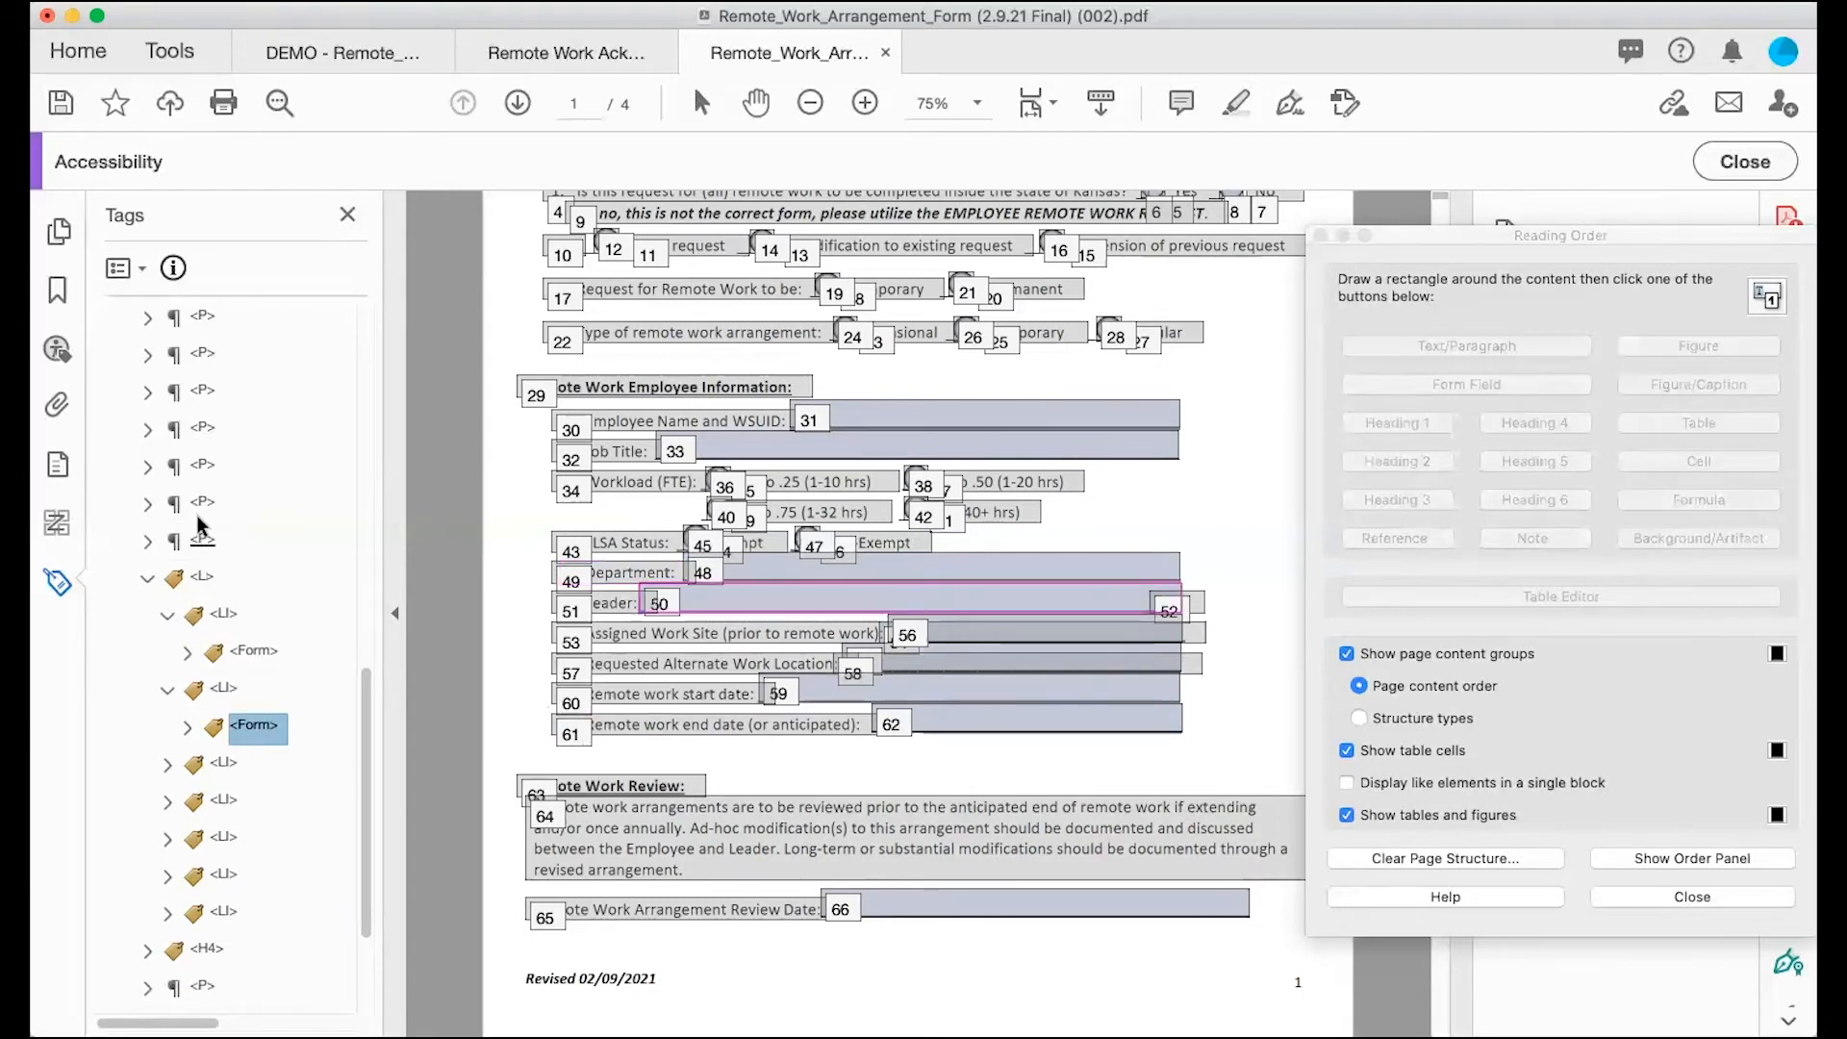
# Step: Nest the Department Form tag inside the "5. Department:" P tag, below its label content, and collapse that P tag
pyautogui.click(187, 730)
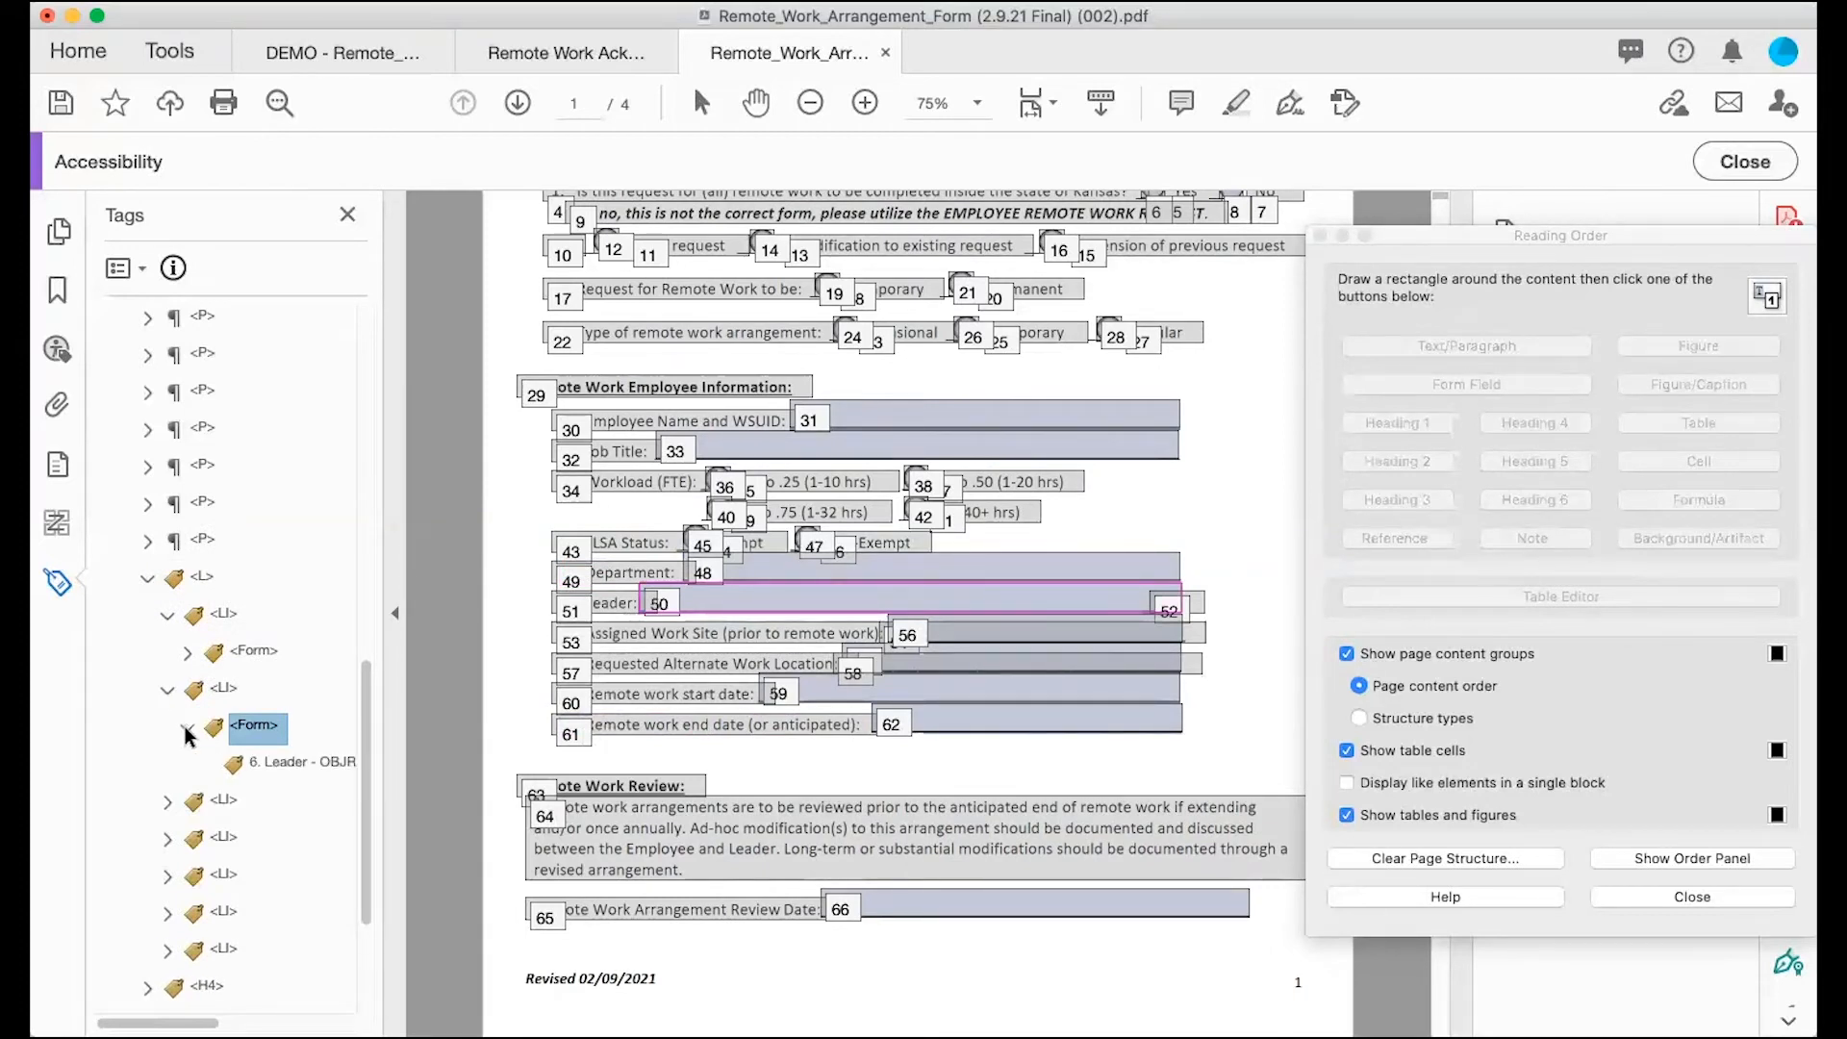
pyautogui.click(188, 651)
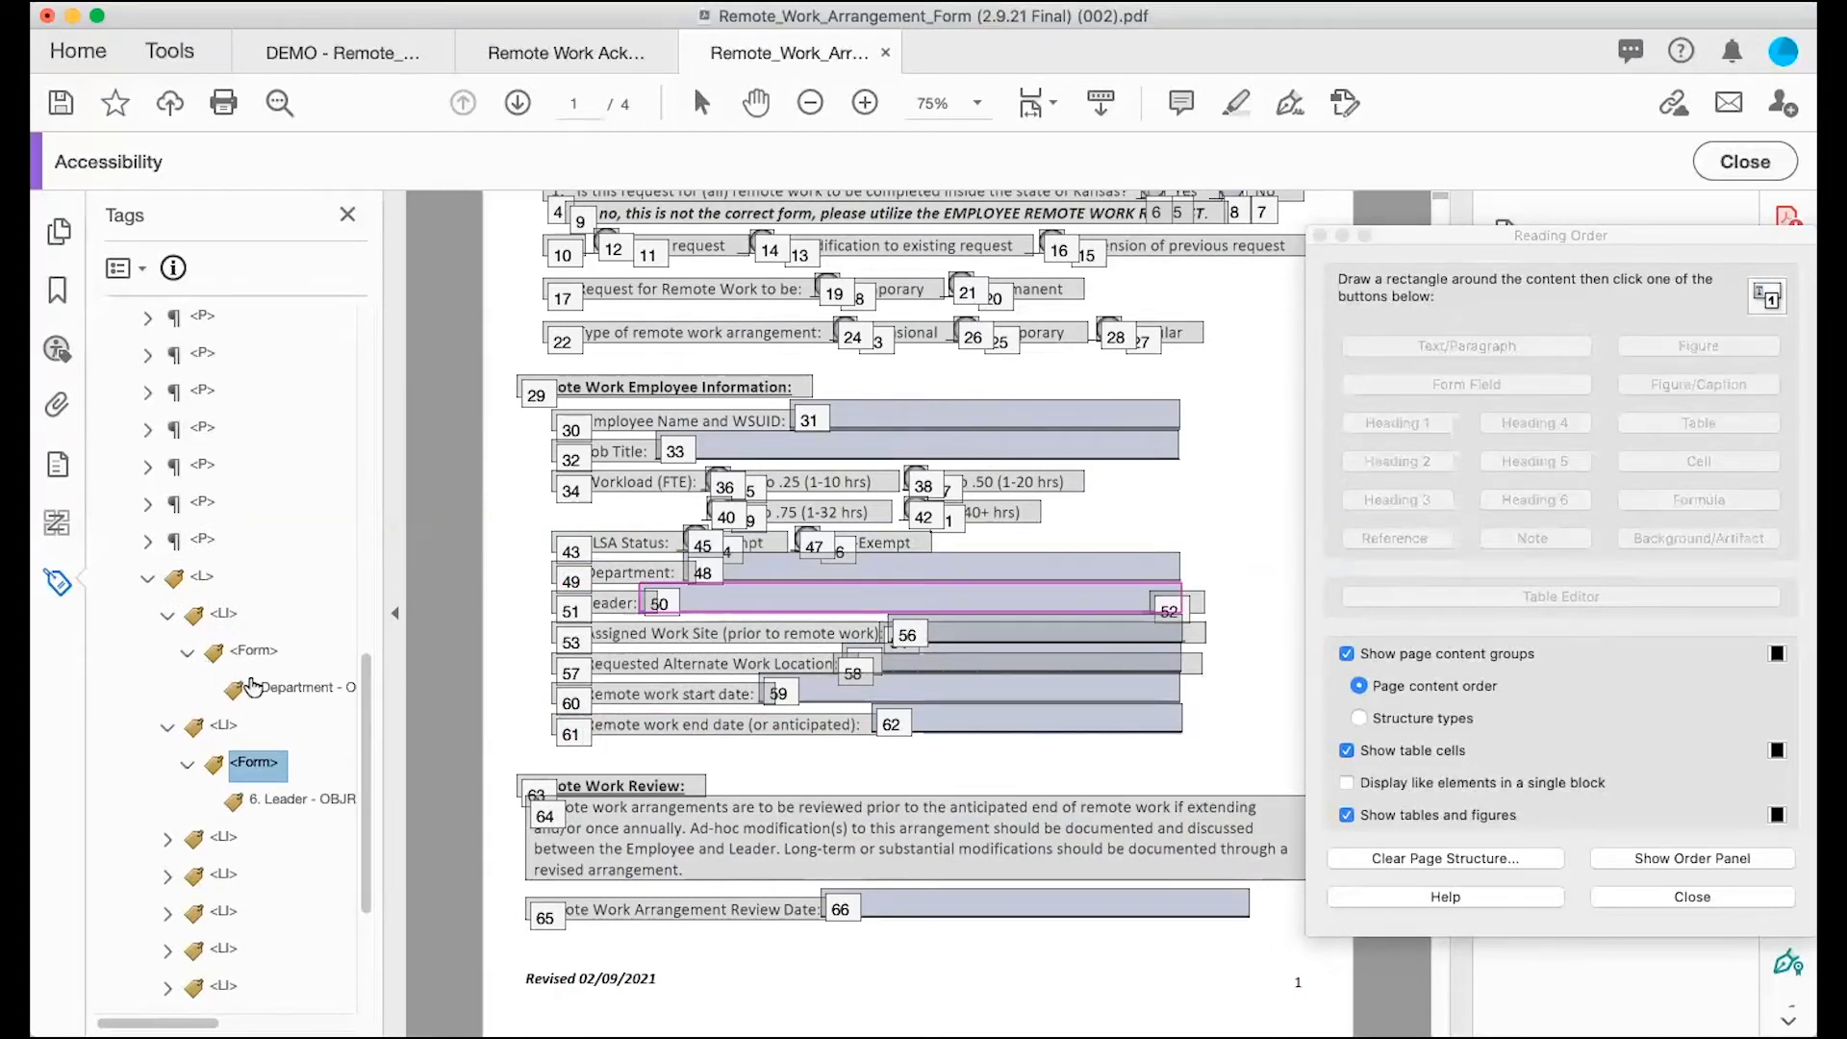
pyautogui.moveTo(252, 686)
pyautogui.mouseDown()
pyautogui.moveTo(255, 708)
pyautogui.moveTo(254, 653)
pyautogui.mouseUp()
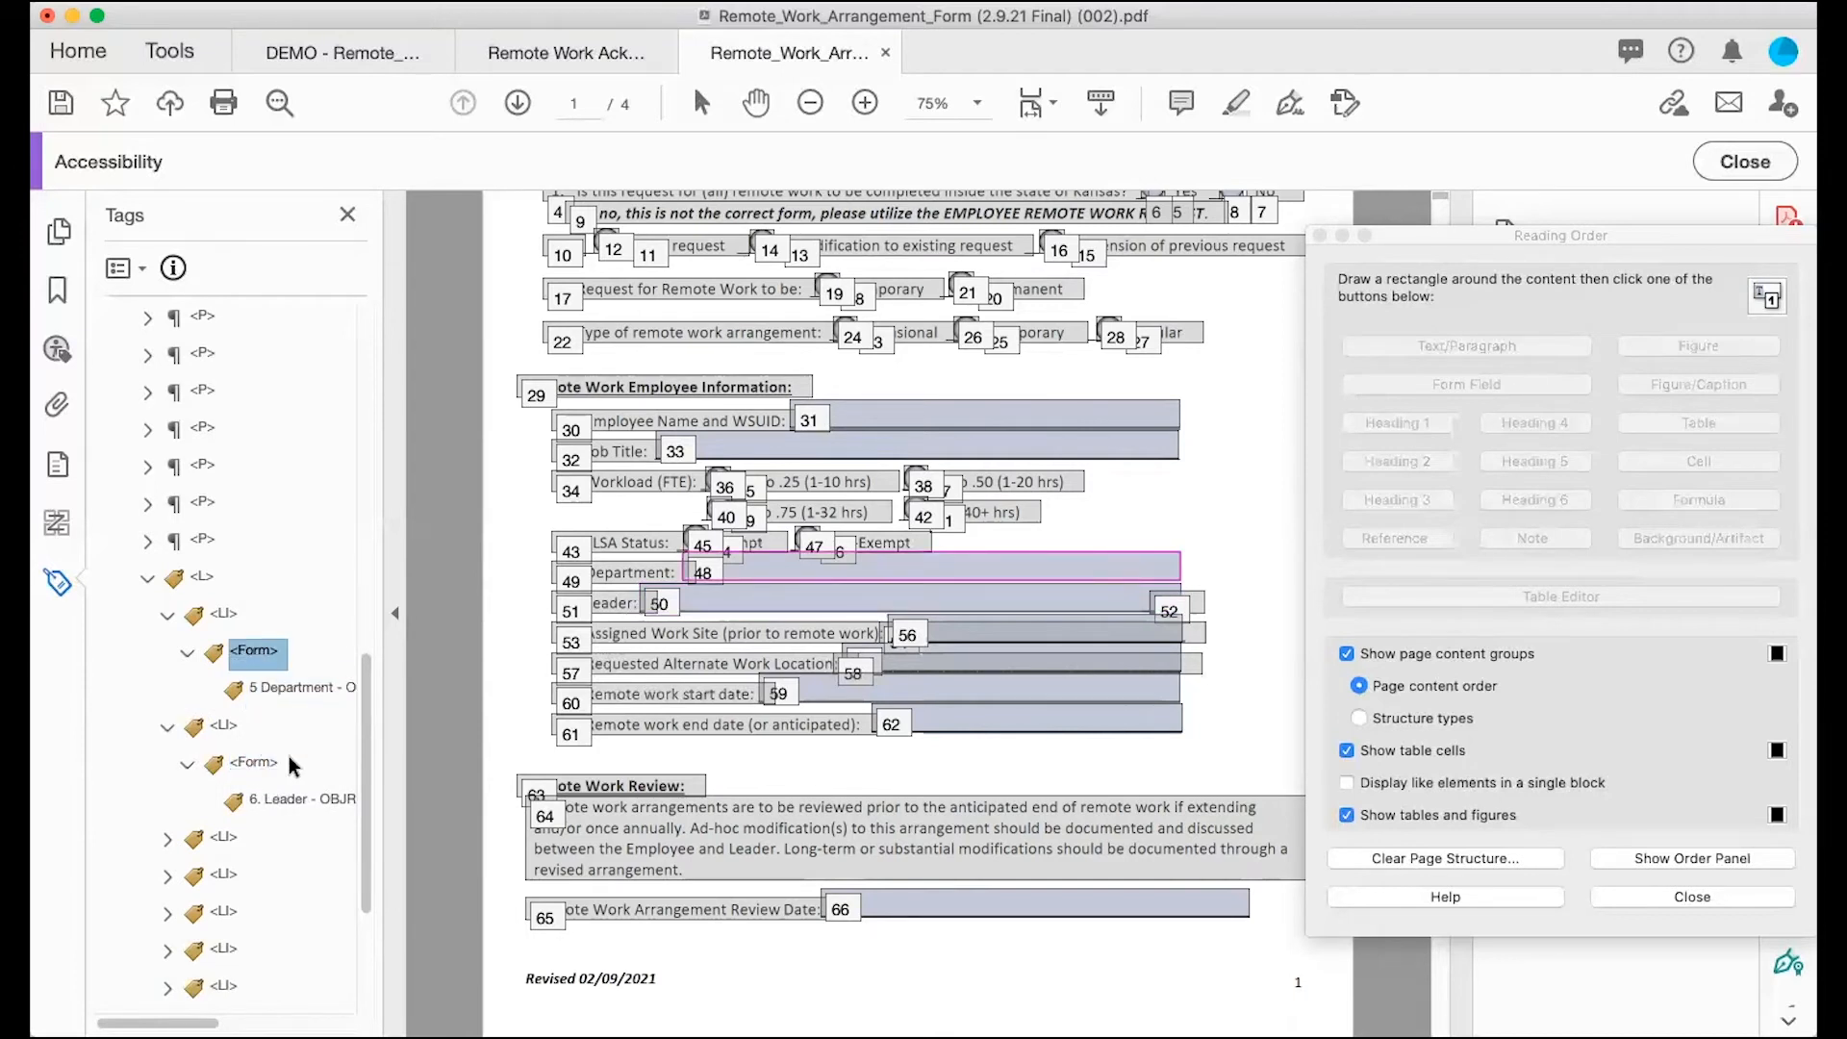
pyautogui.click(147, 540)
pyautogui.moveTo(251, 694); pyautogui.dragTo(241, 598)
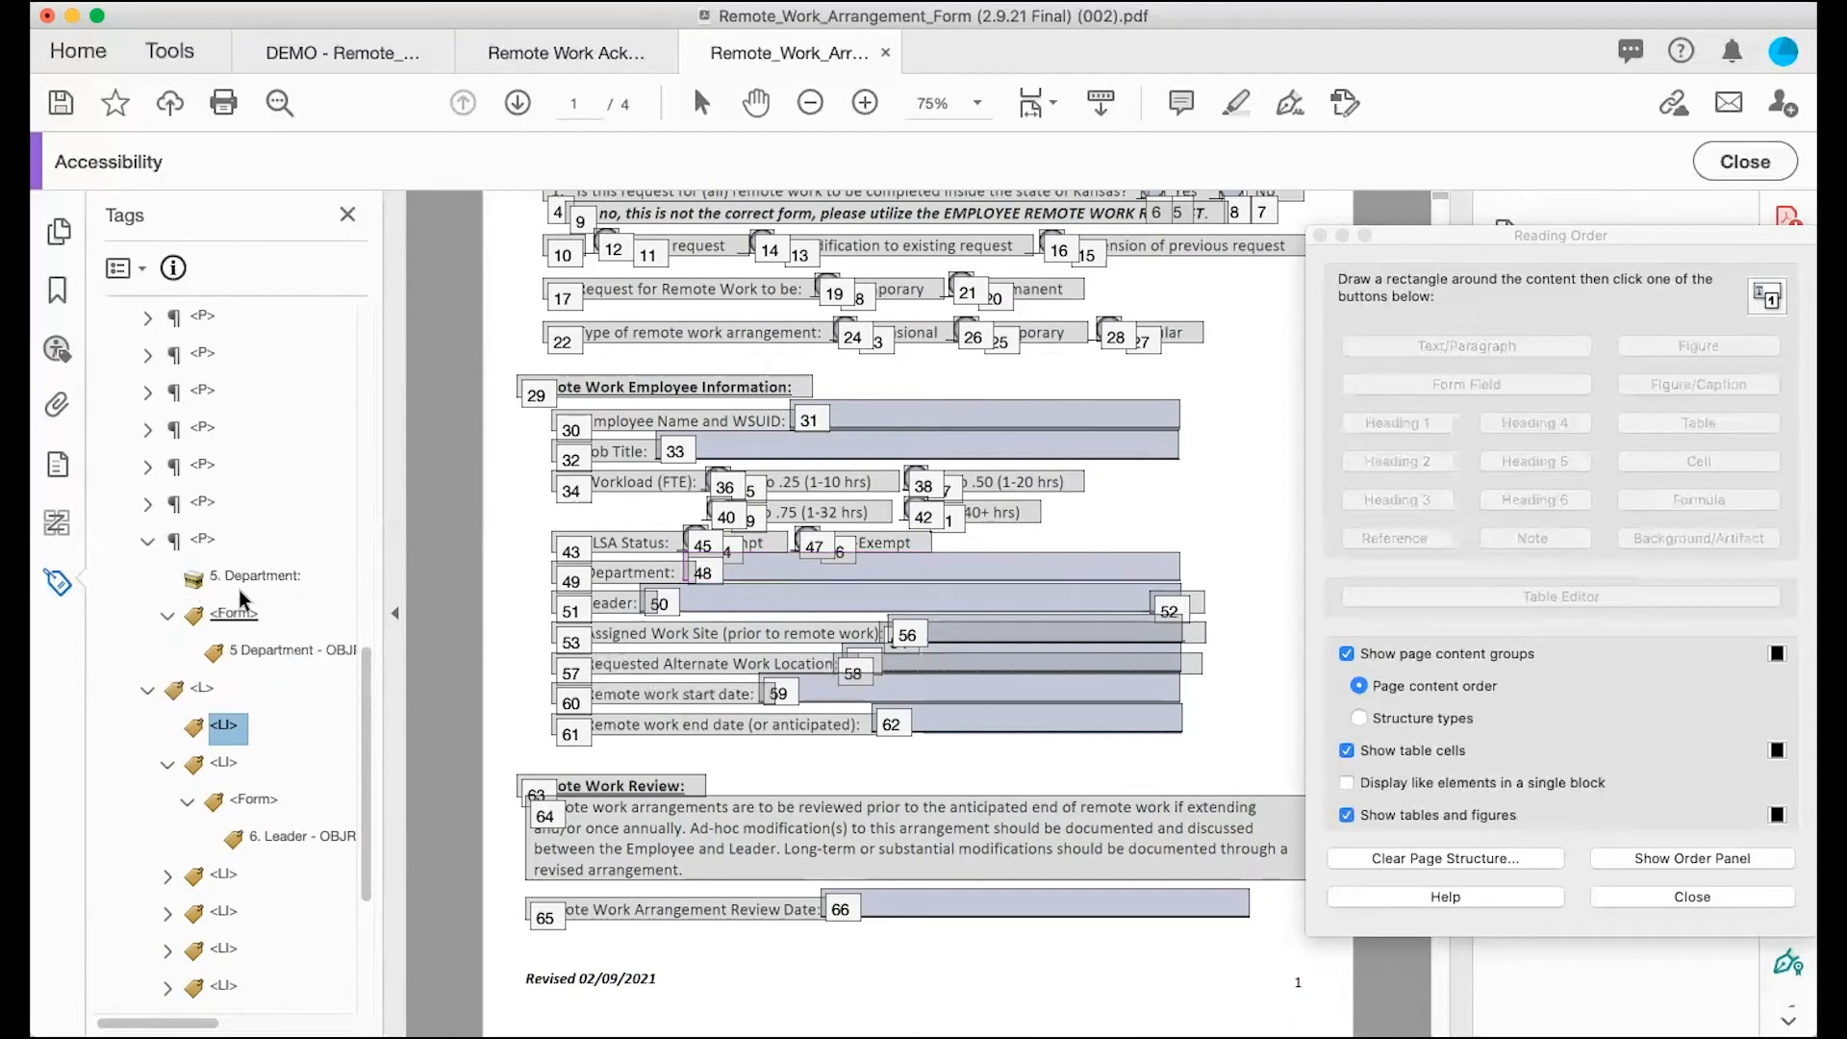
pyautogui.click(147, 540)
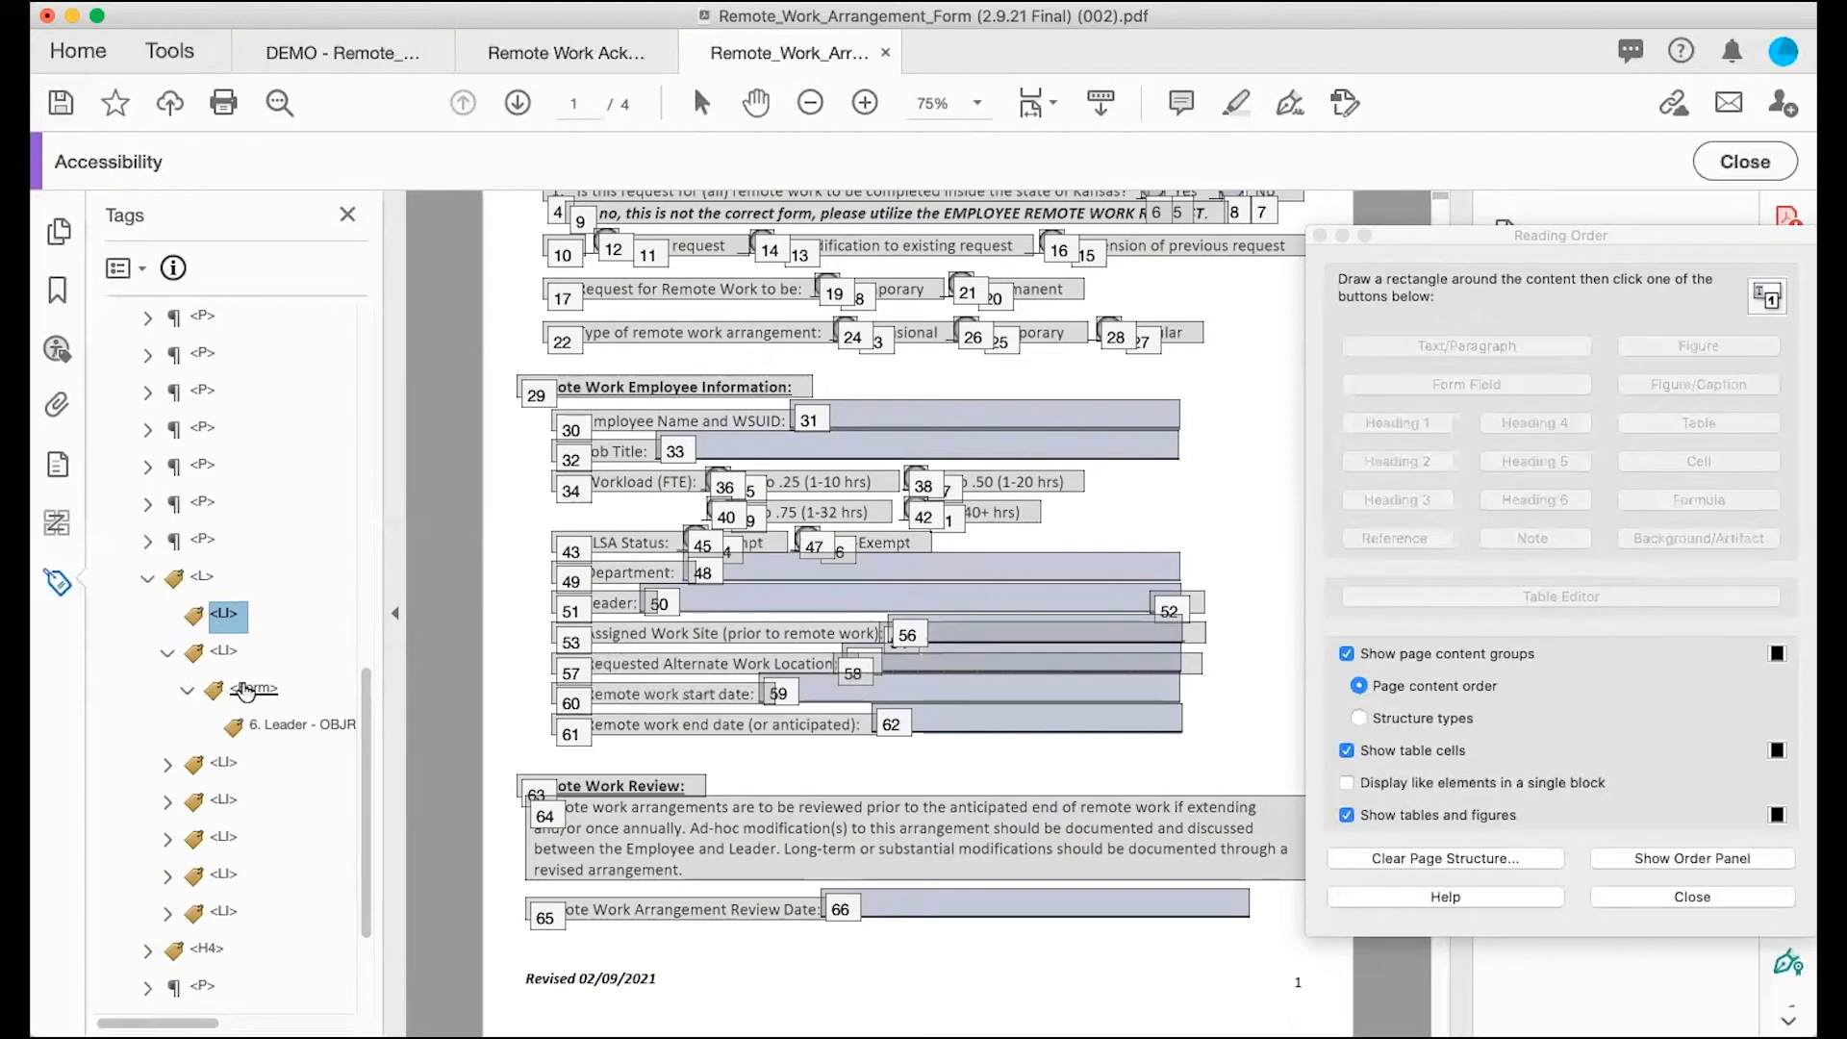
# Step: Move the "6. Leader:" P tag out above the L tag and nest the Leader Form tag under its label content
pyautogui.click(246, 690)
pyautogui.click(167, 765)
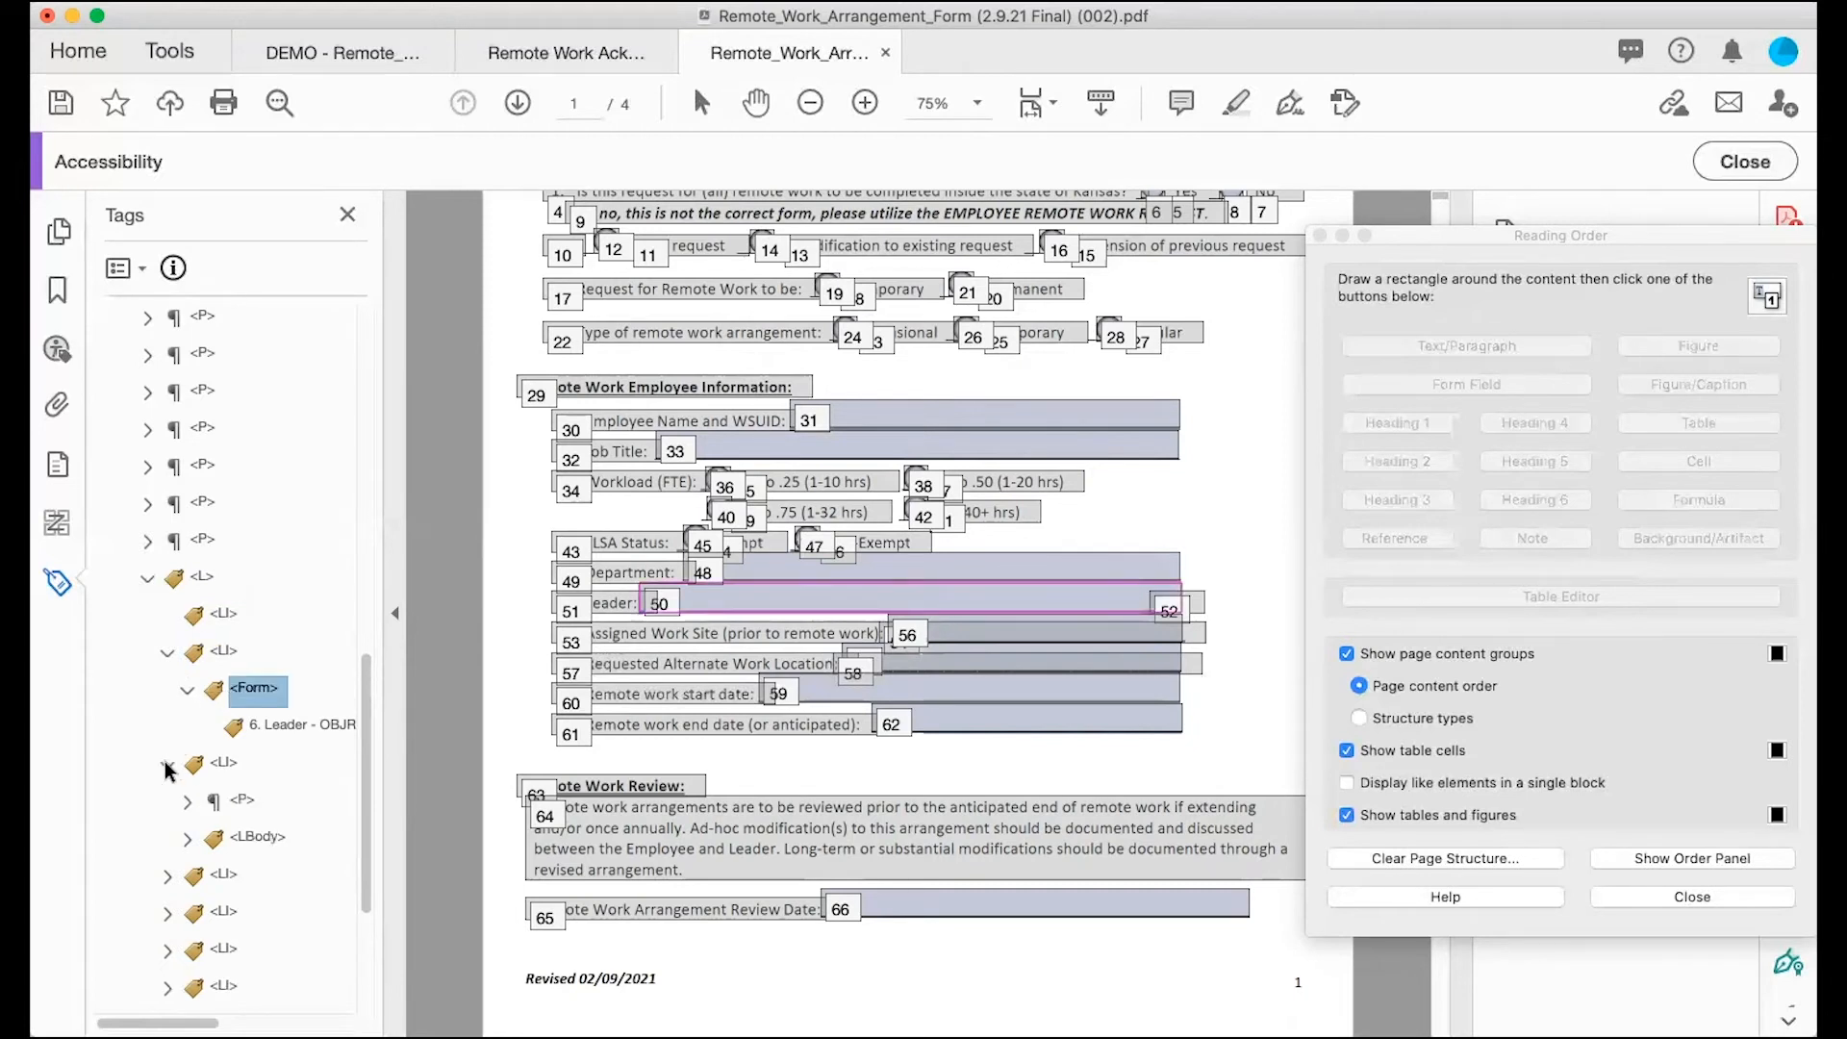
pyautogui.click(241, 800)
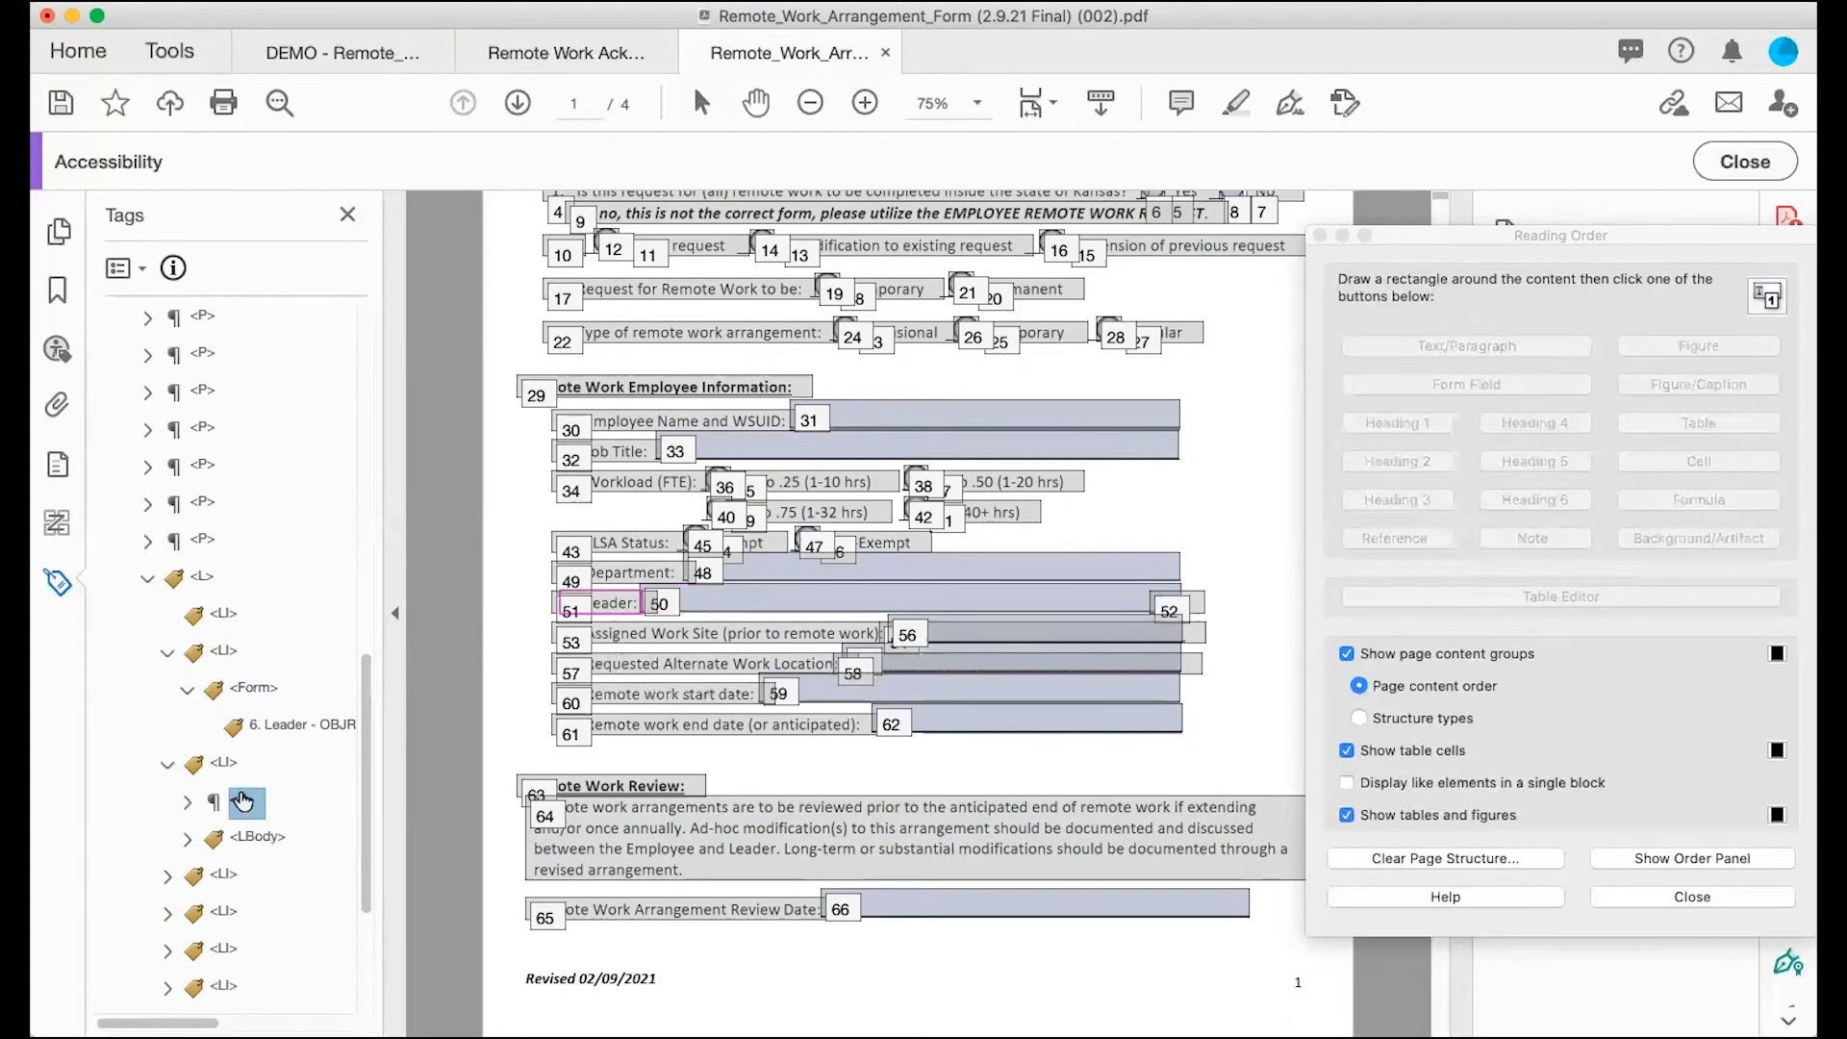
pyautogui.moveTo(224, 598); pyautogui.dragTo(197, 568)
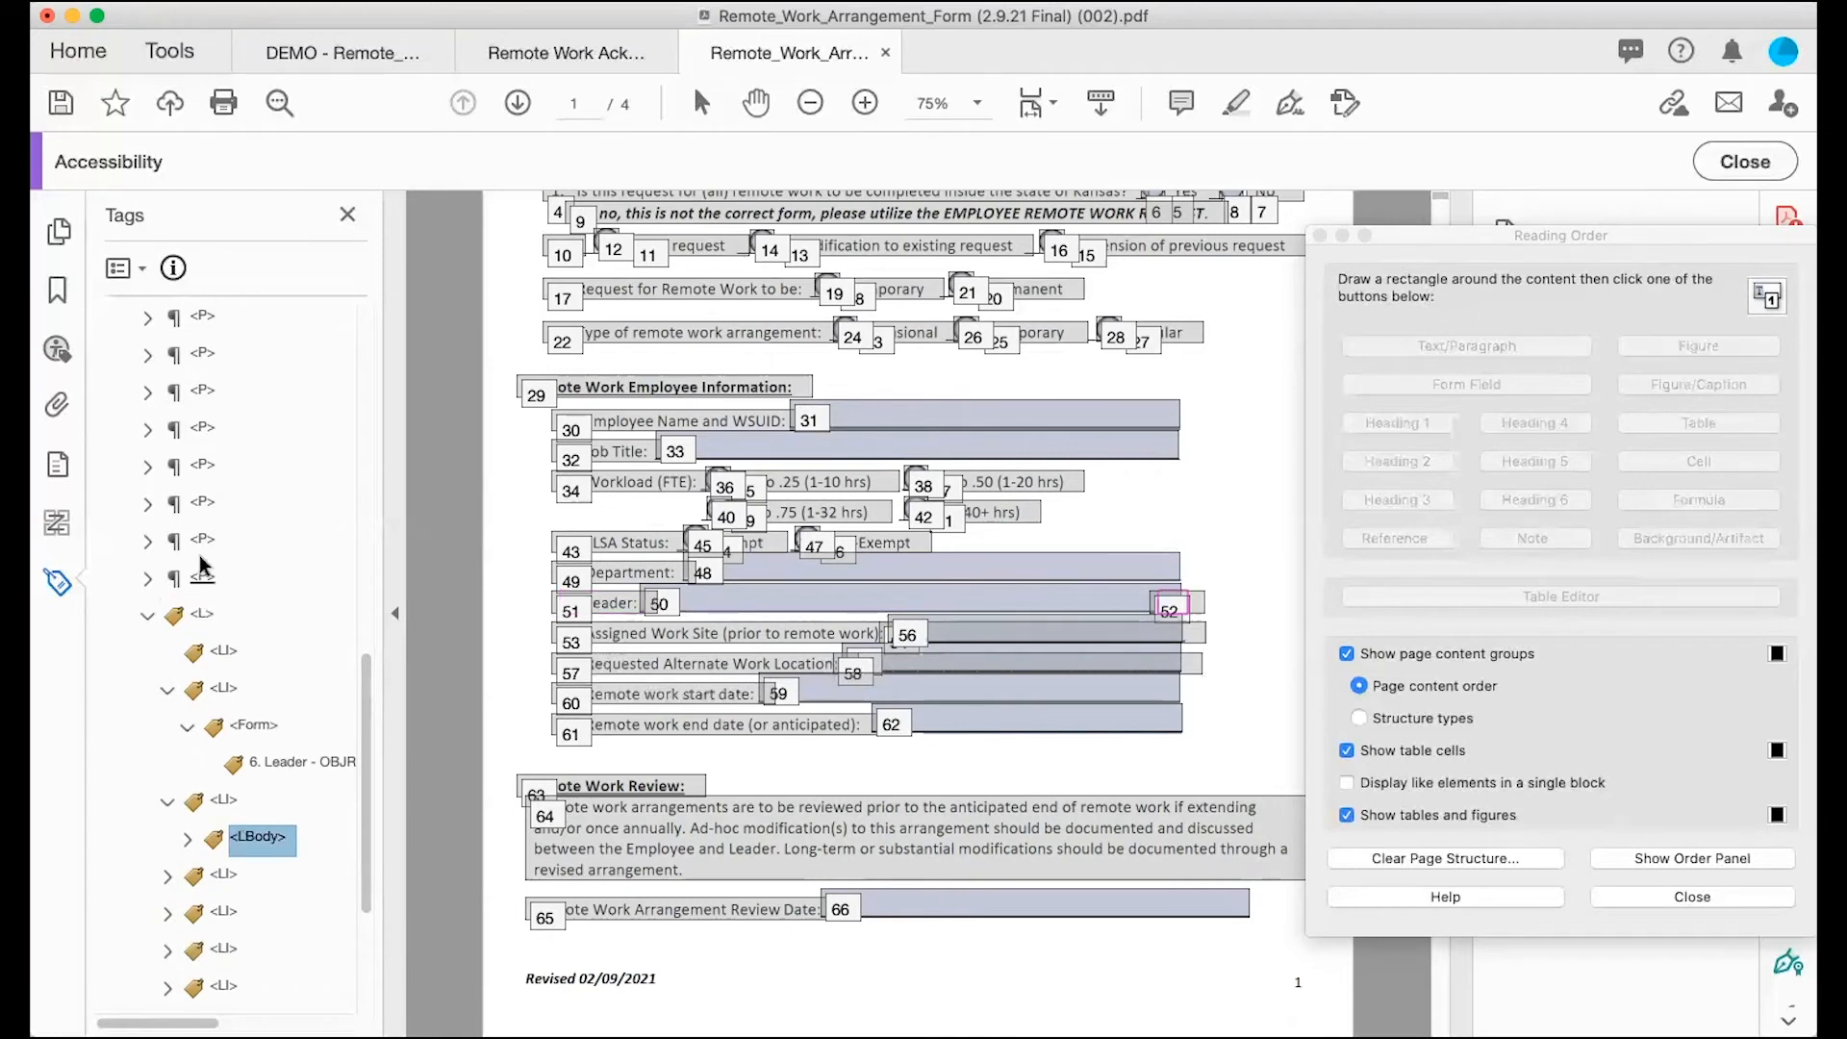
pyautogui.click(147, 577)
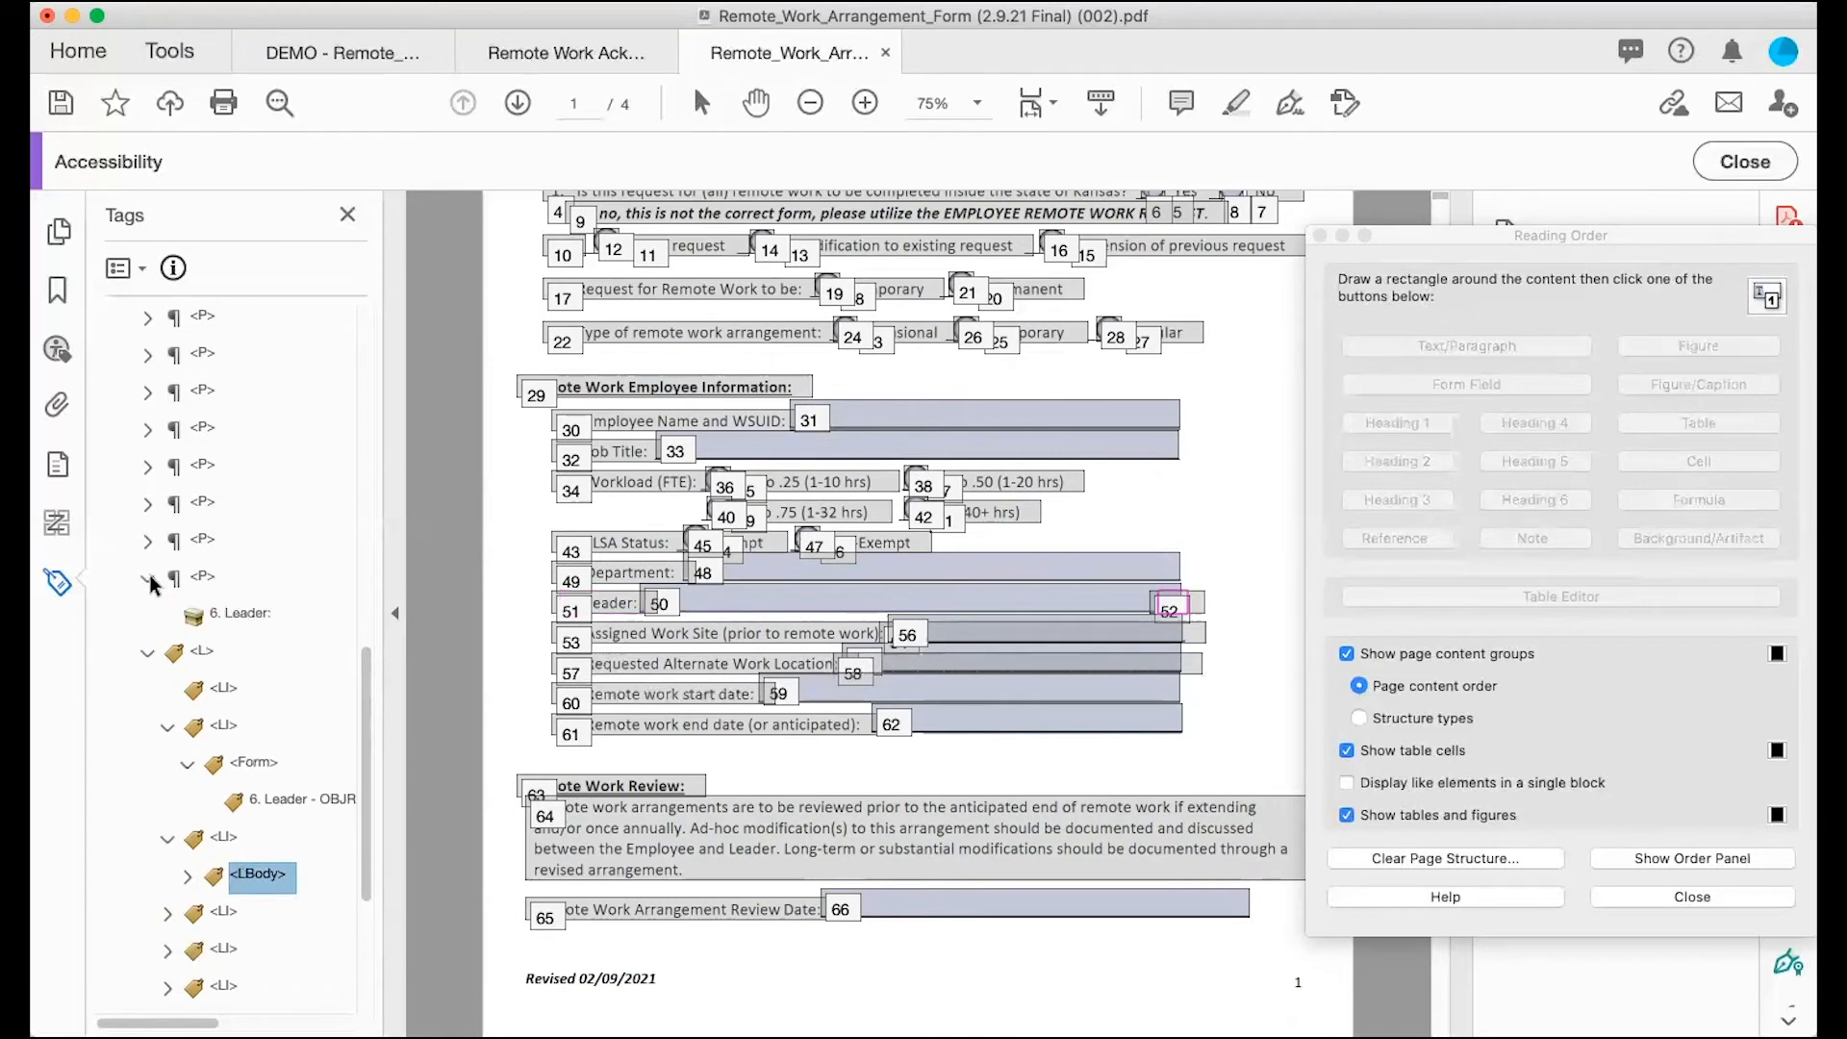
pyautogui.click(247, 764)
pyautogui.moveTo(247, 765); pyautogui.dragTo(235, 635)
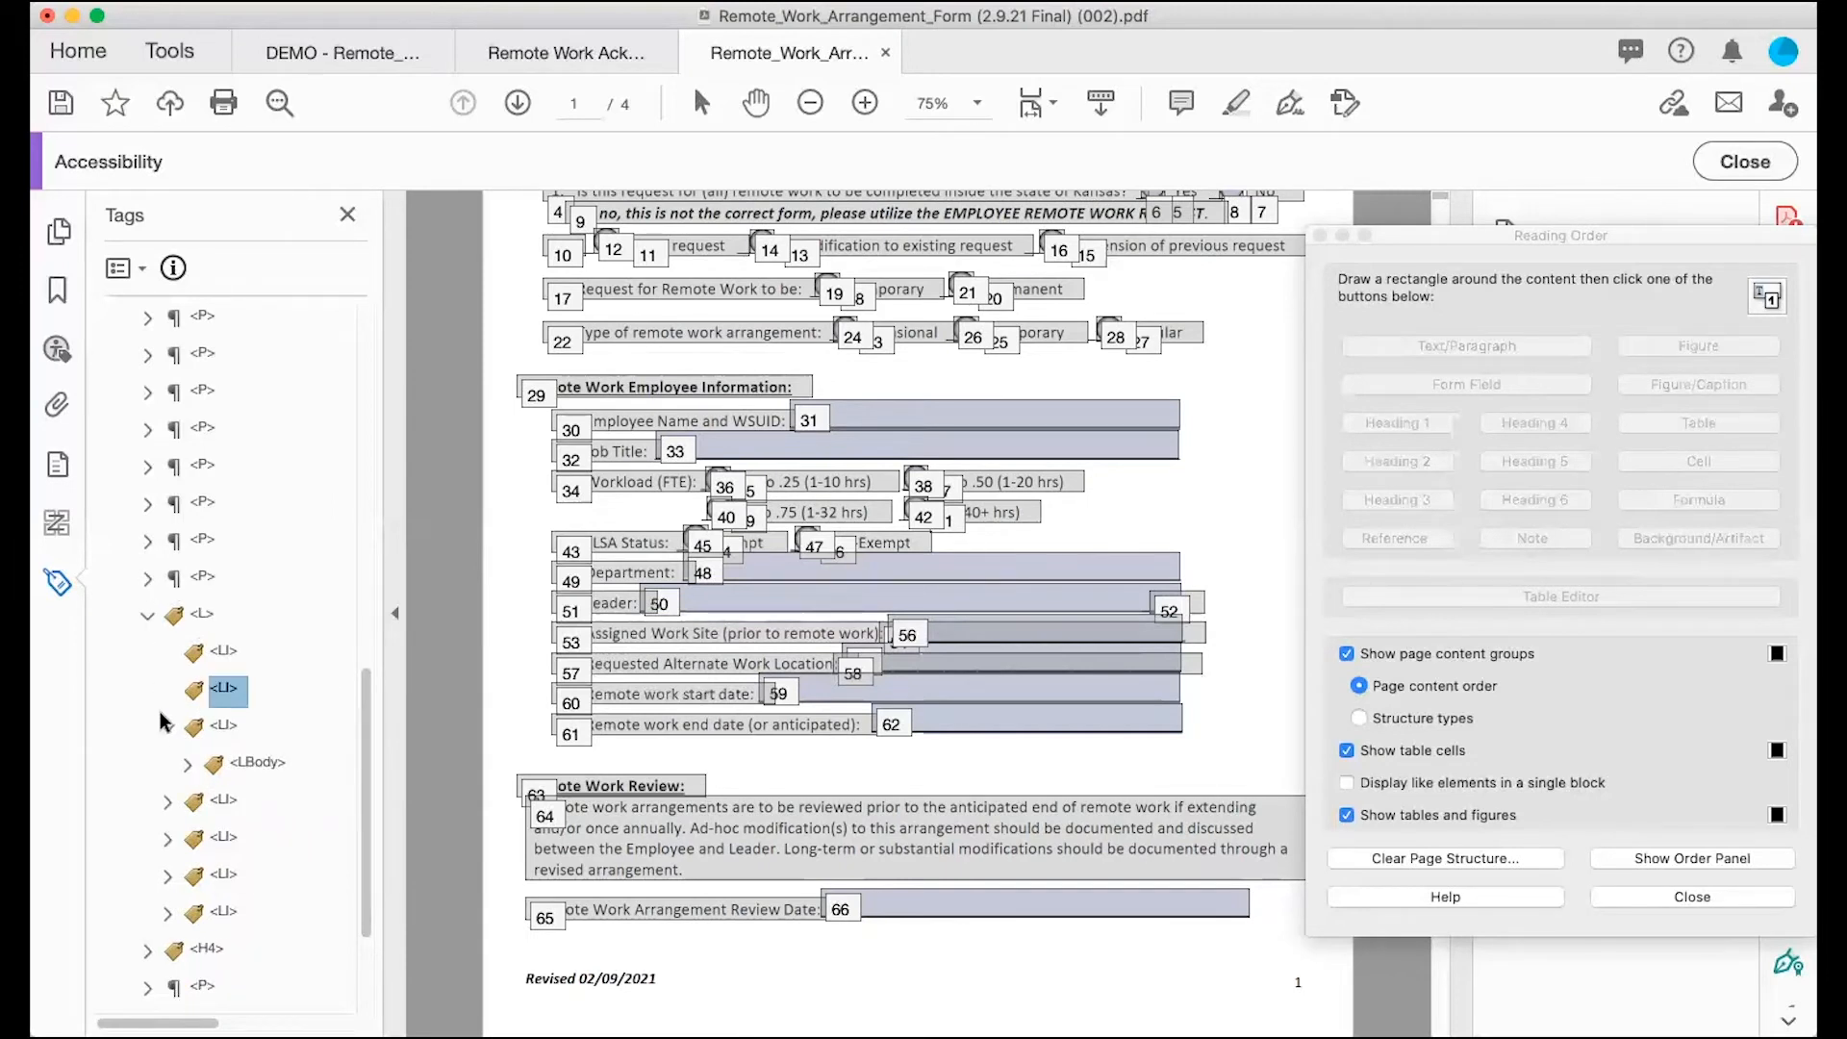
# Step: Change the line content inside the third list item's LBody tag to a Page artifact
pyautogui.click(188, 762)
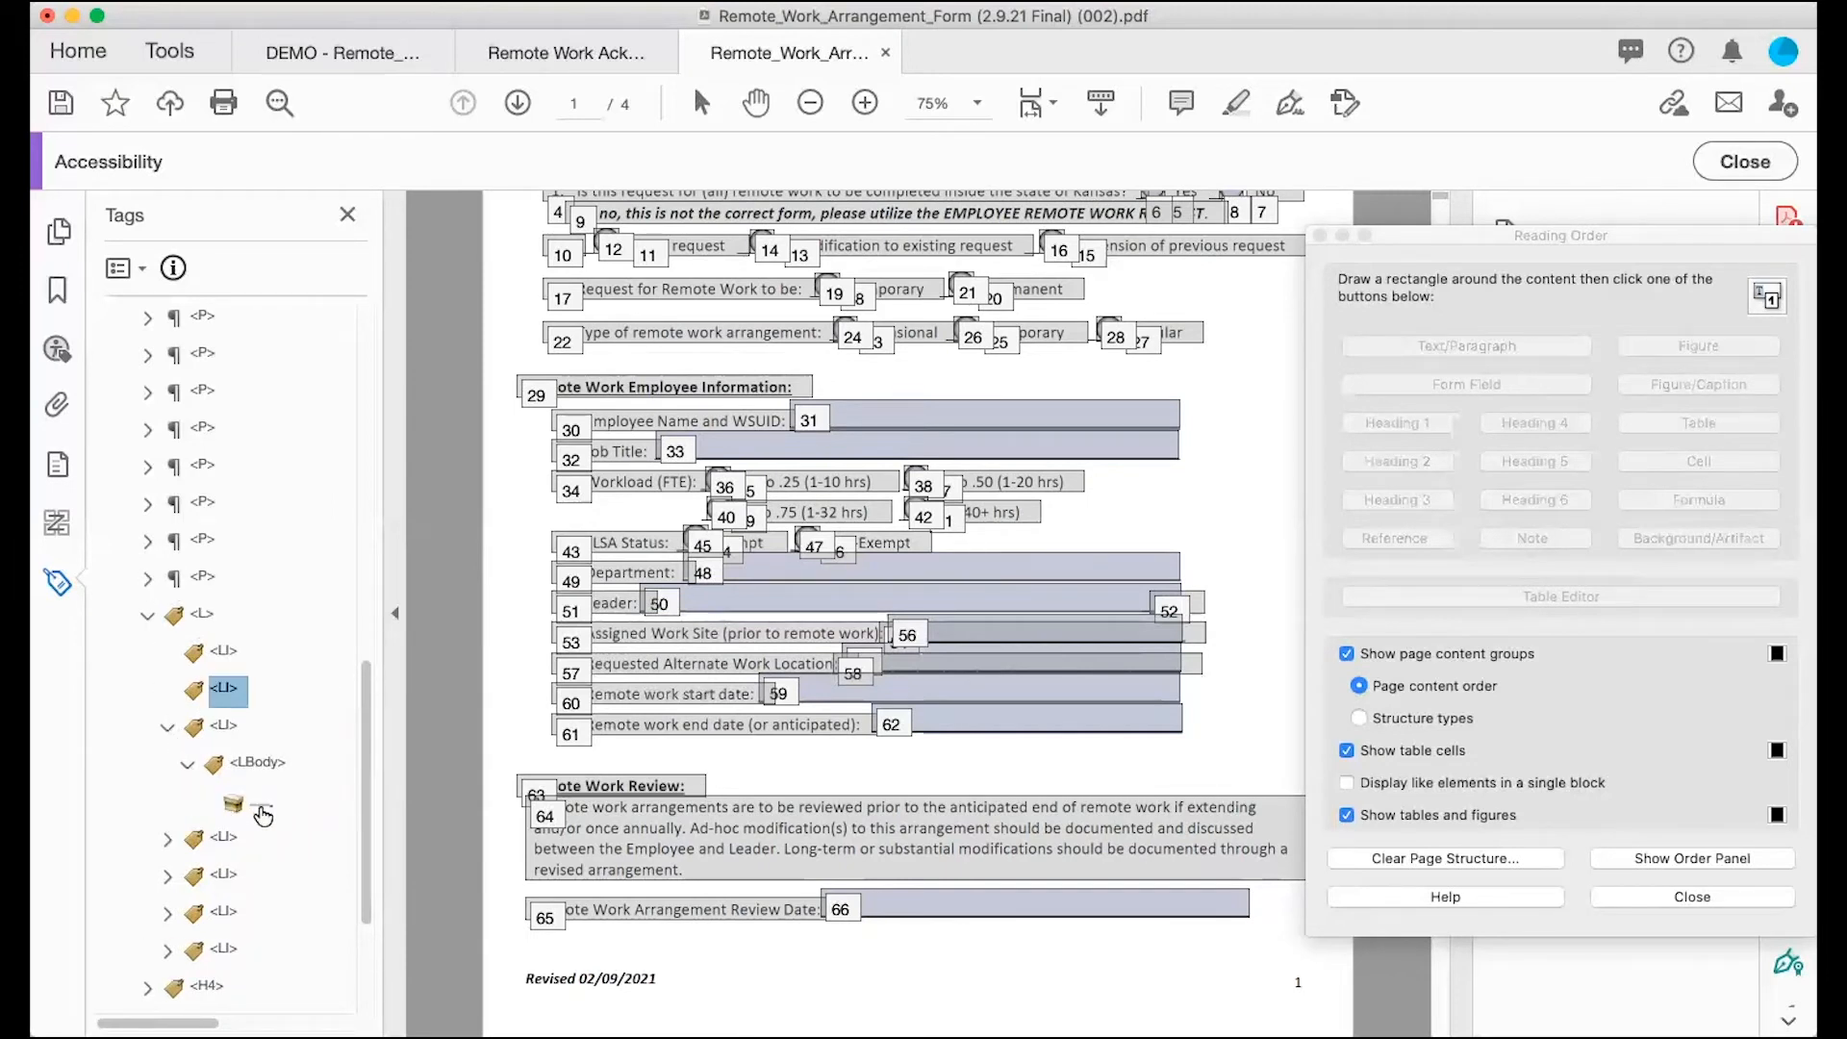
pyautogui.click(264, 807)
pyautogui.rightClick(258, 798)
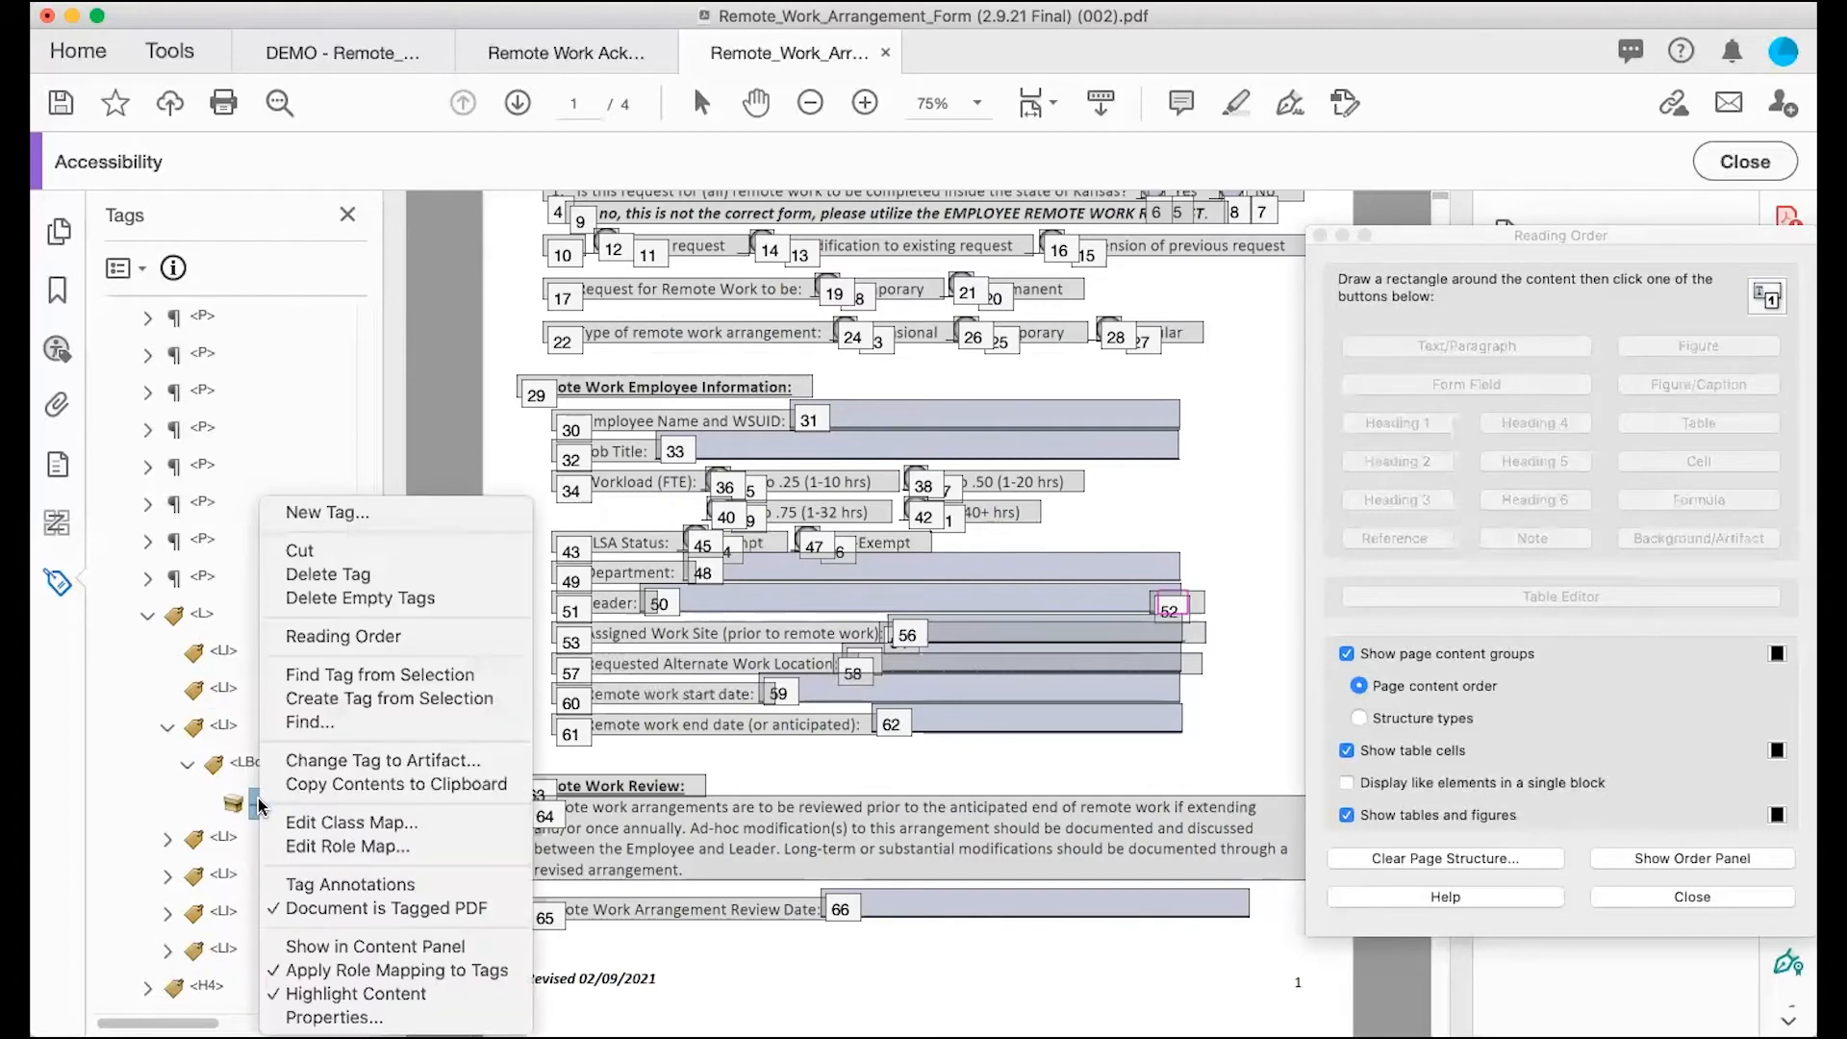
pyautogui.click(300, 761)
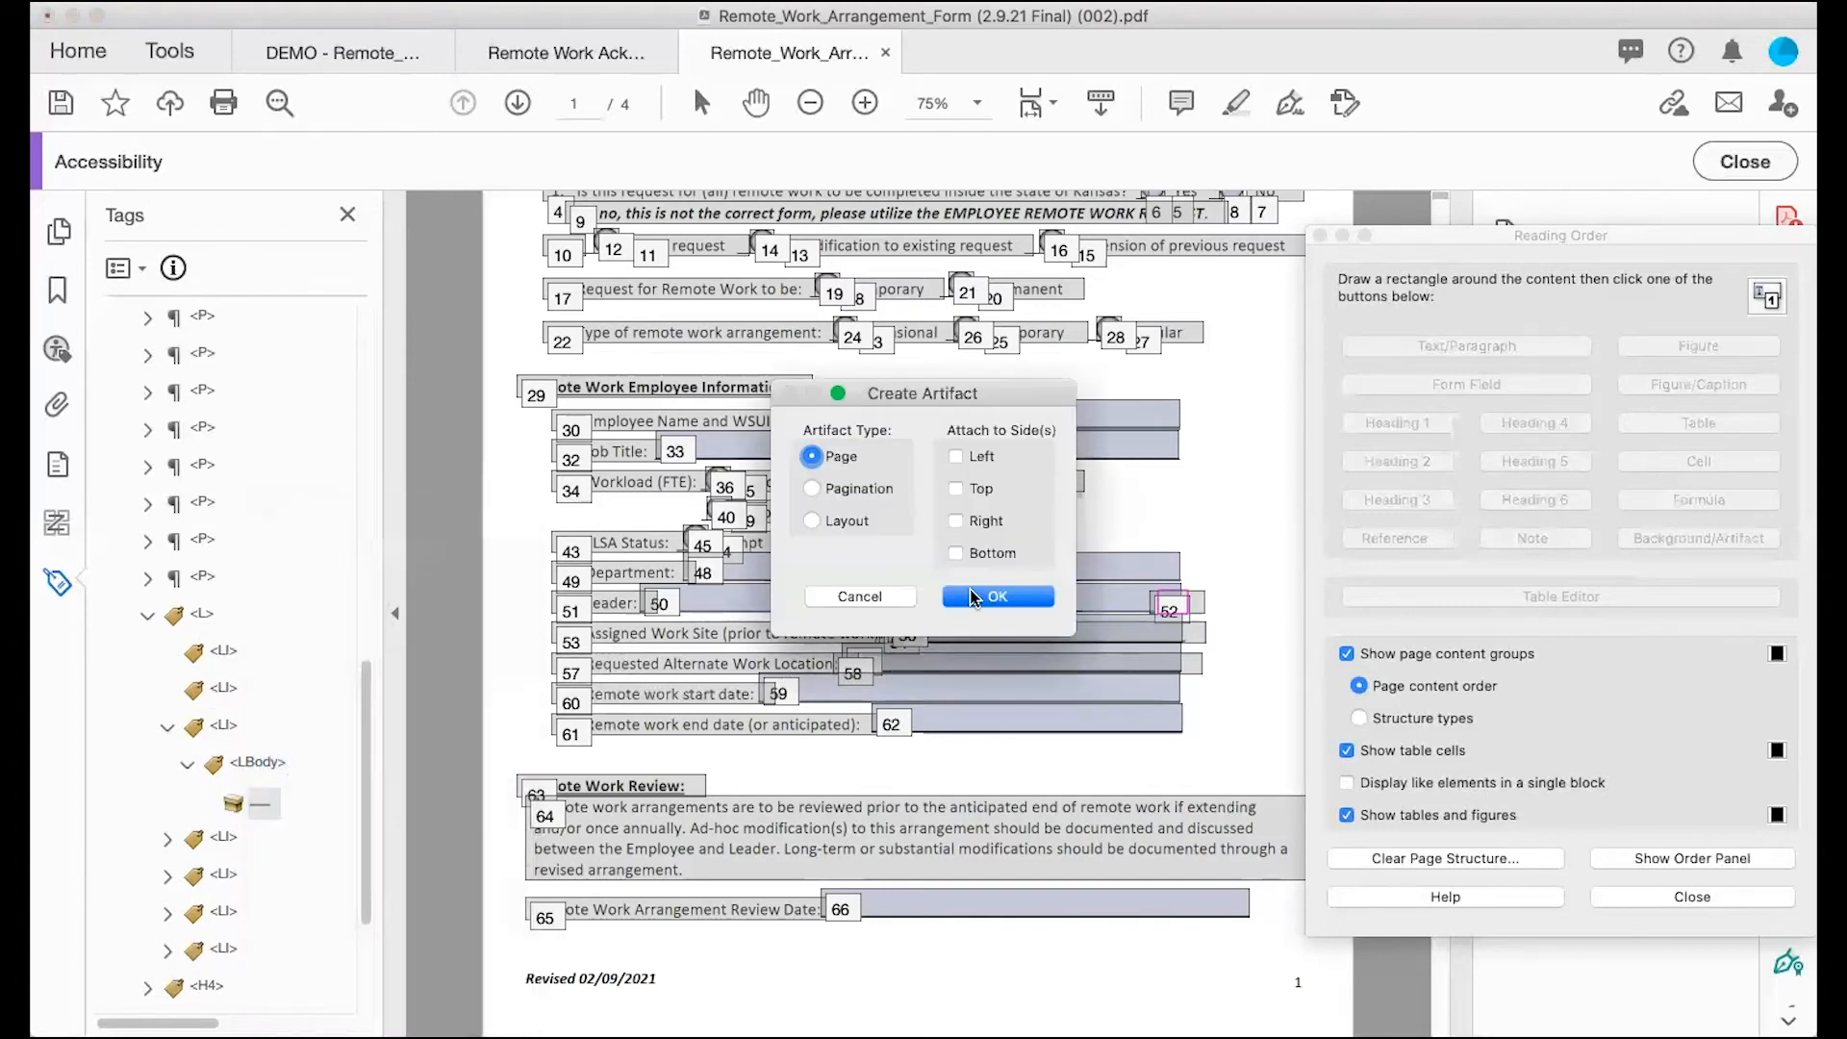
pyautogui.click(972, 592)
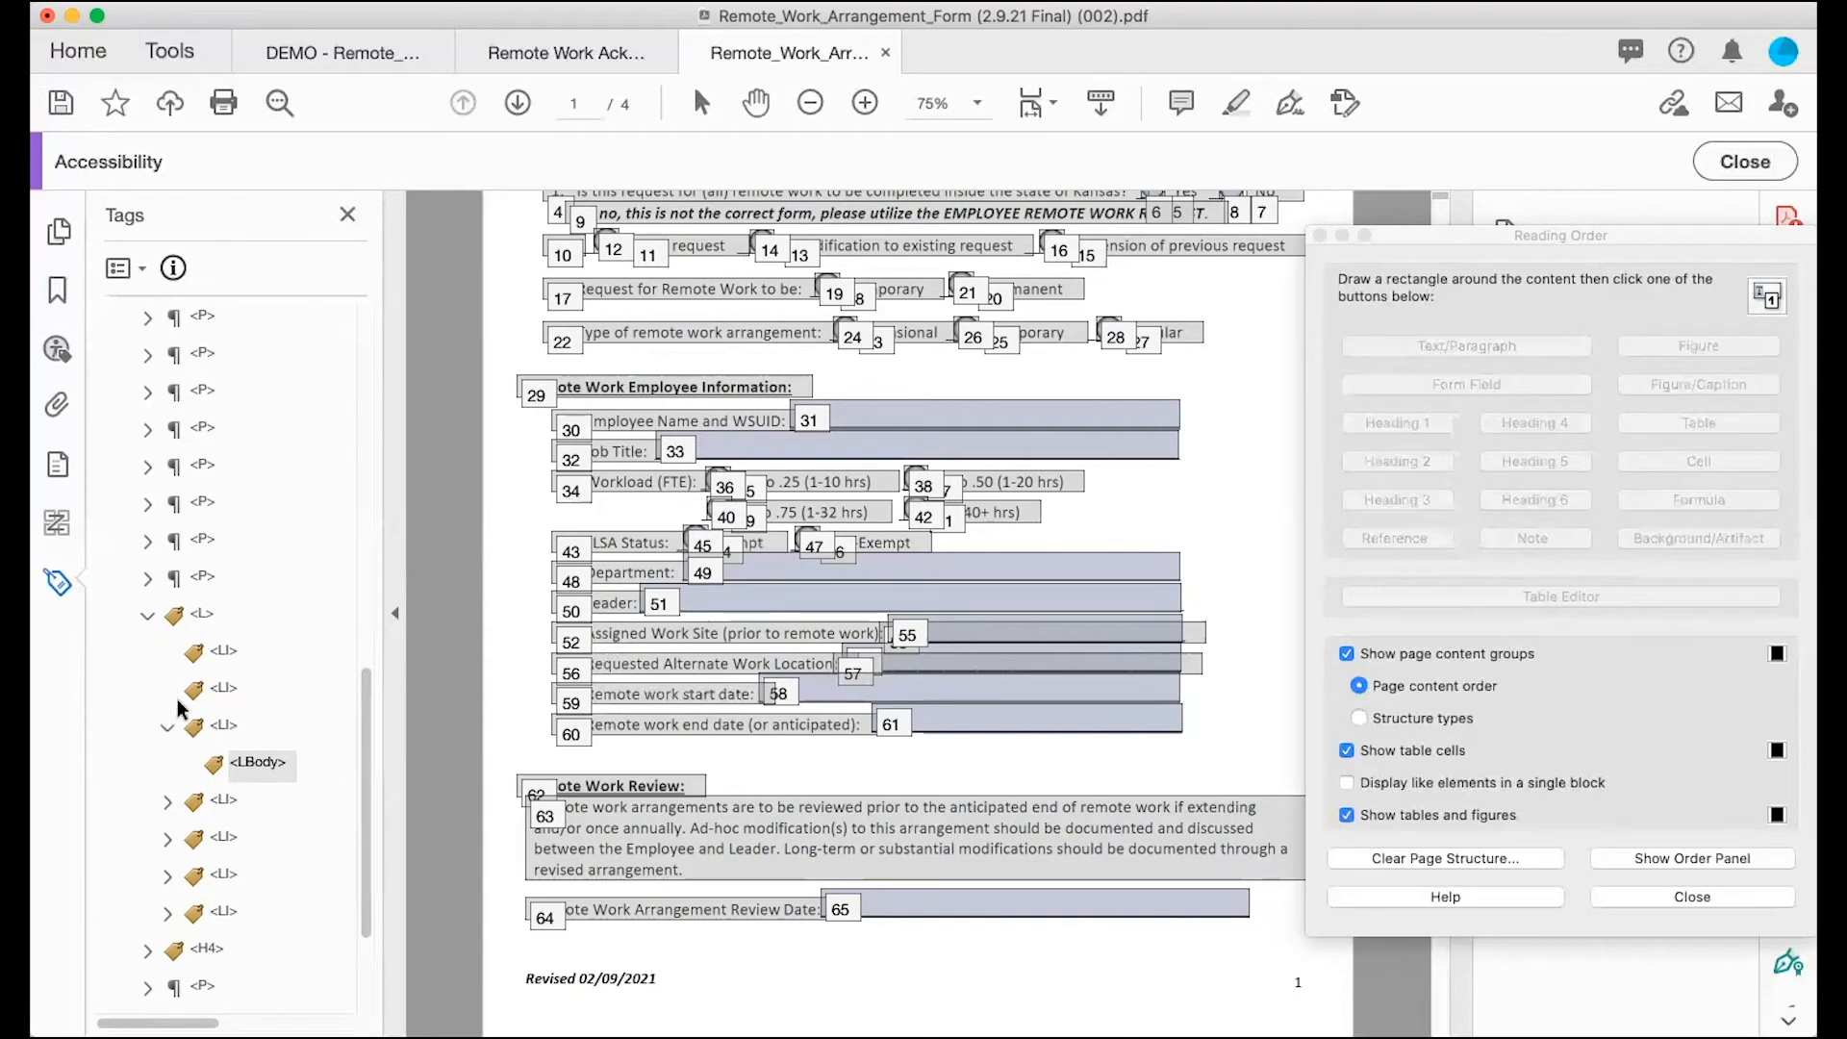
# Step: Delete the first three LI tags, which hold no content, from the list
pyautogui.click(221, 650)
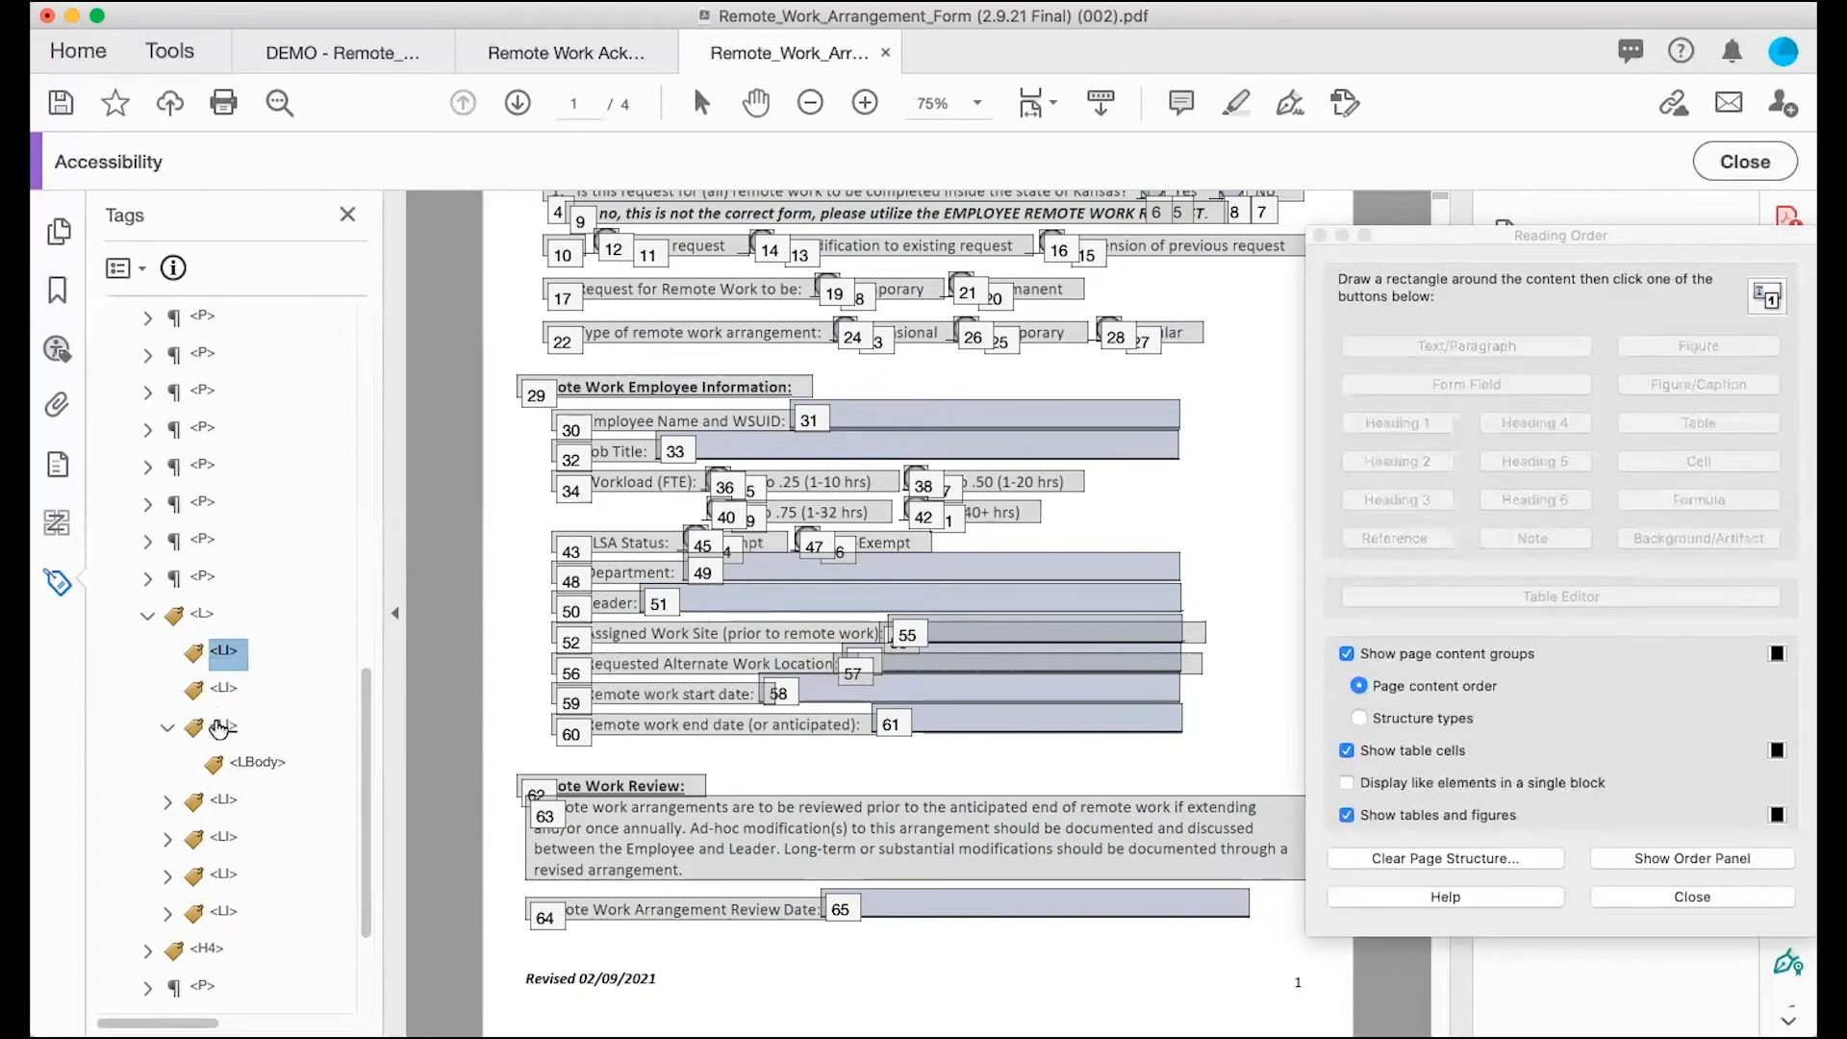
pyautogui.keyDown('shift'); pyautogui.click(219, 723); pyautogui.keyUp('shift')
pyautogui.rightClick(224, 728)
pyautogui.click(255, 709)
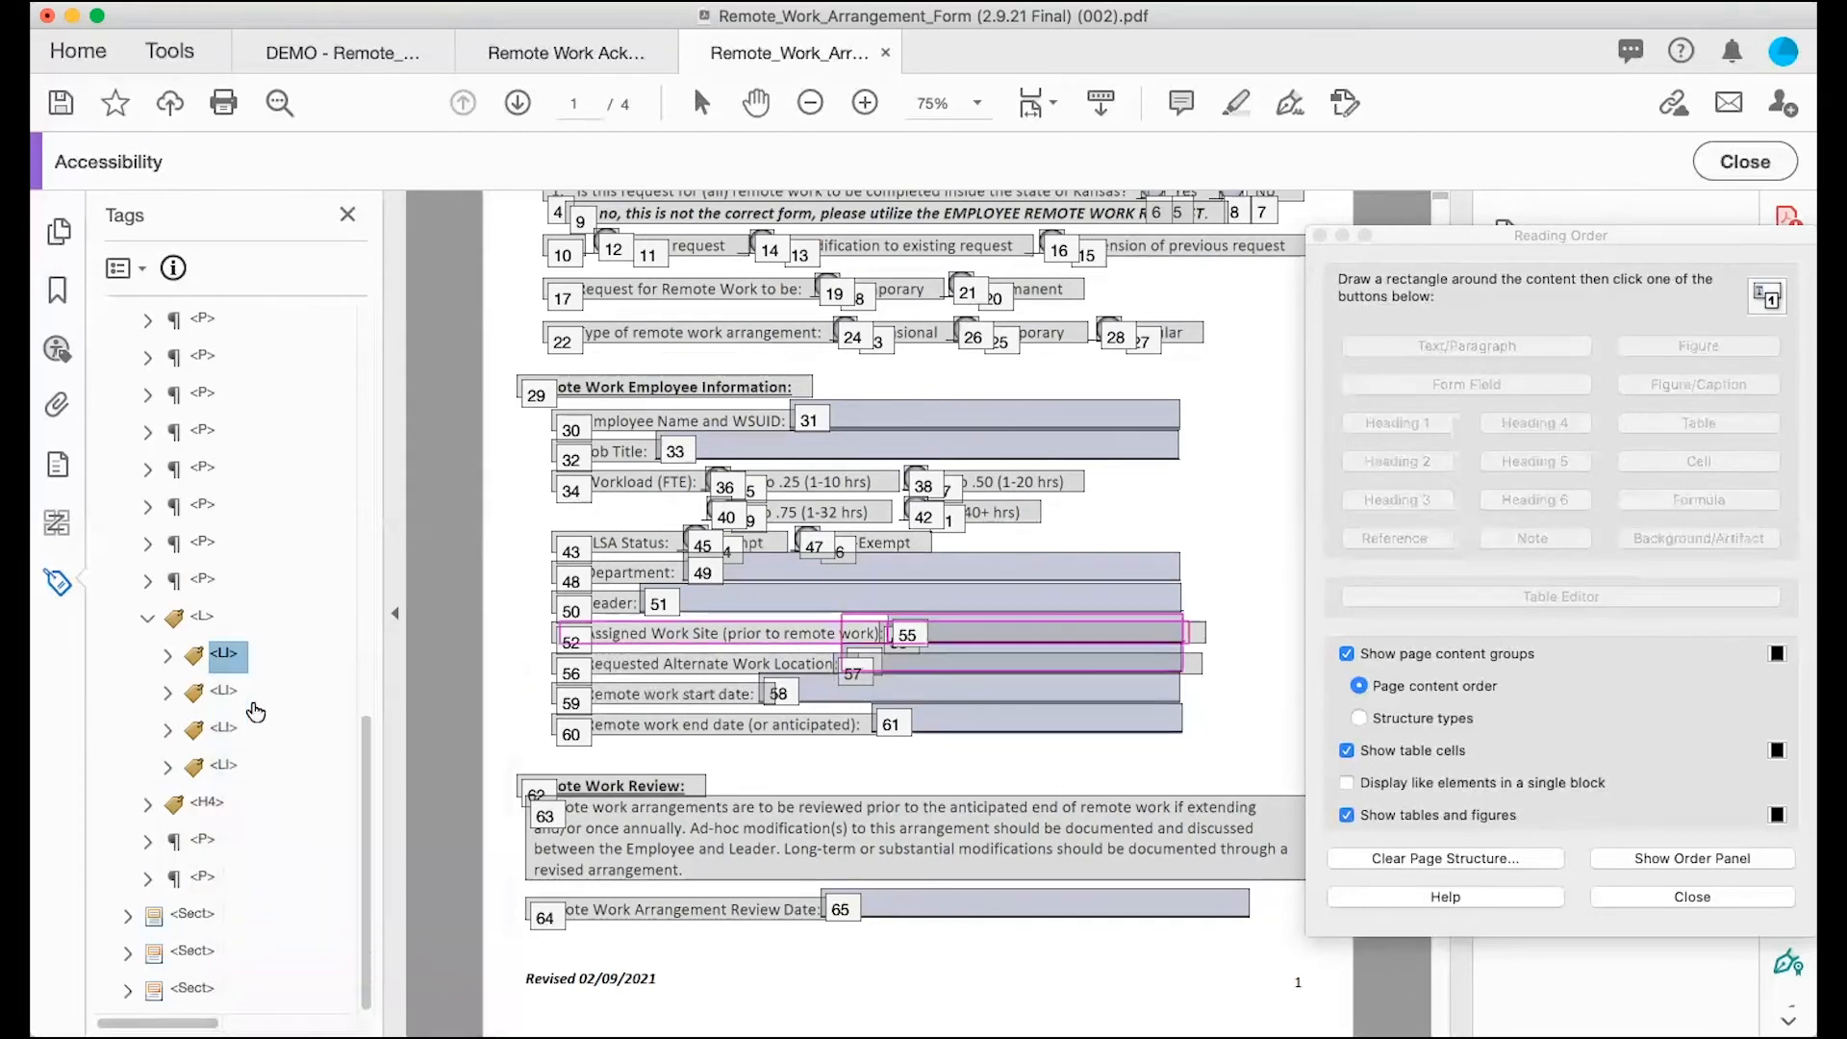
# Step: Move the P tag of the "Assigned Work Site (prior to remote work):" label out of its list item to directly above the L tag
pyautogui.click(167, 655)
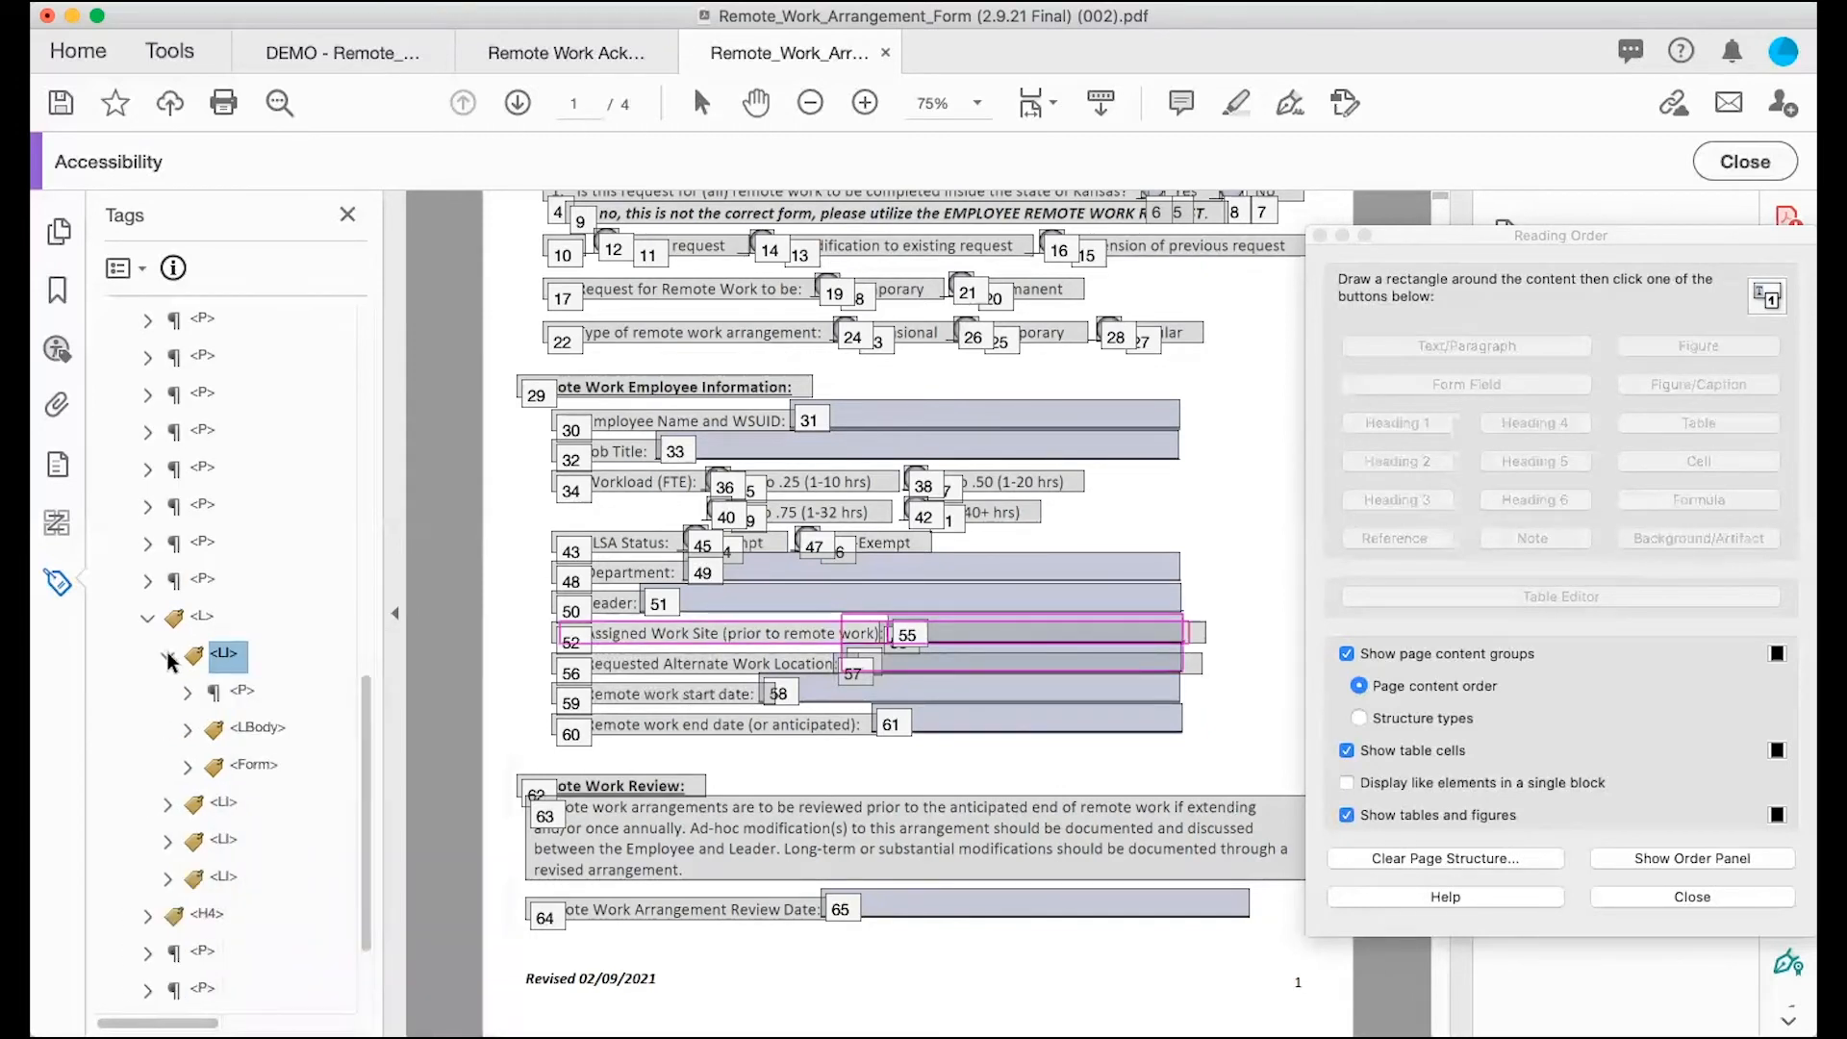
pyautogui.click(240, 693)
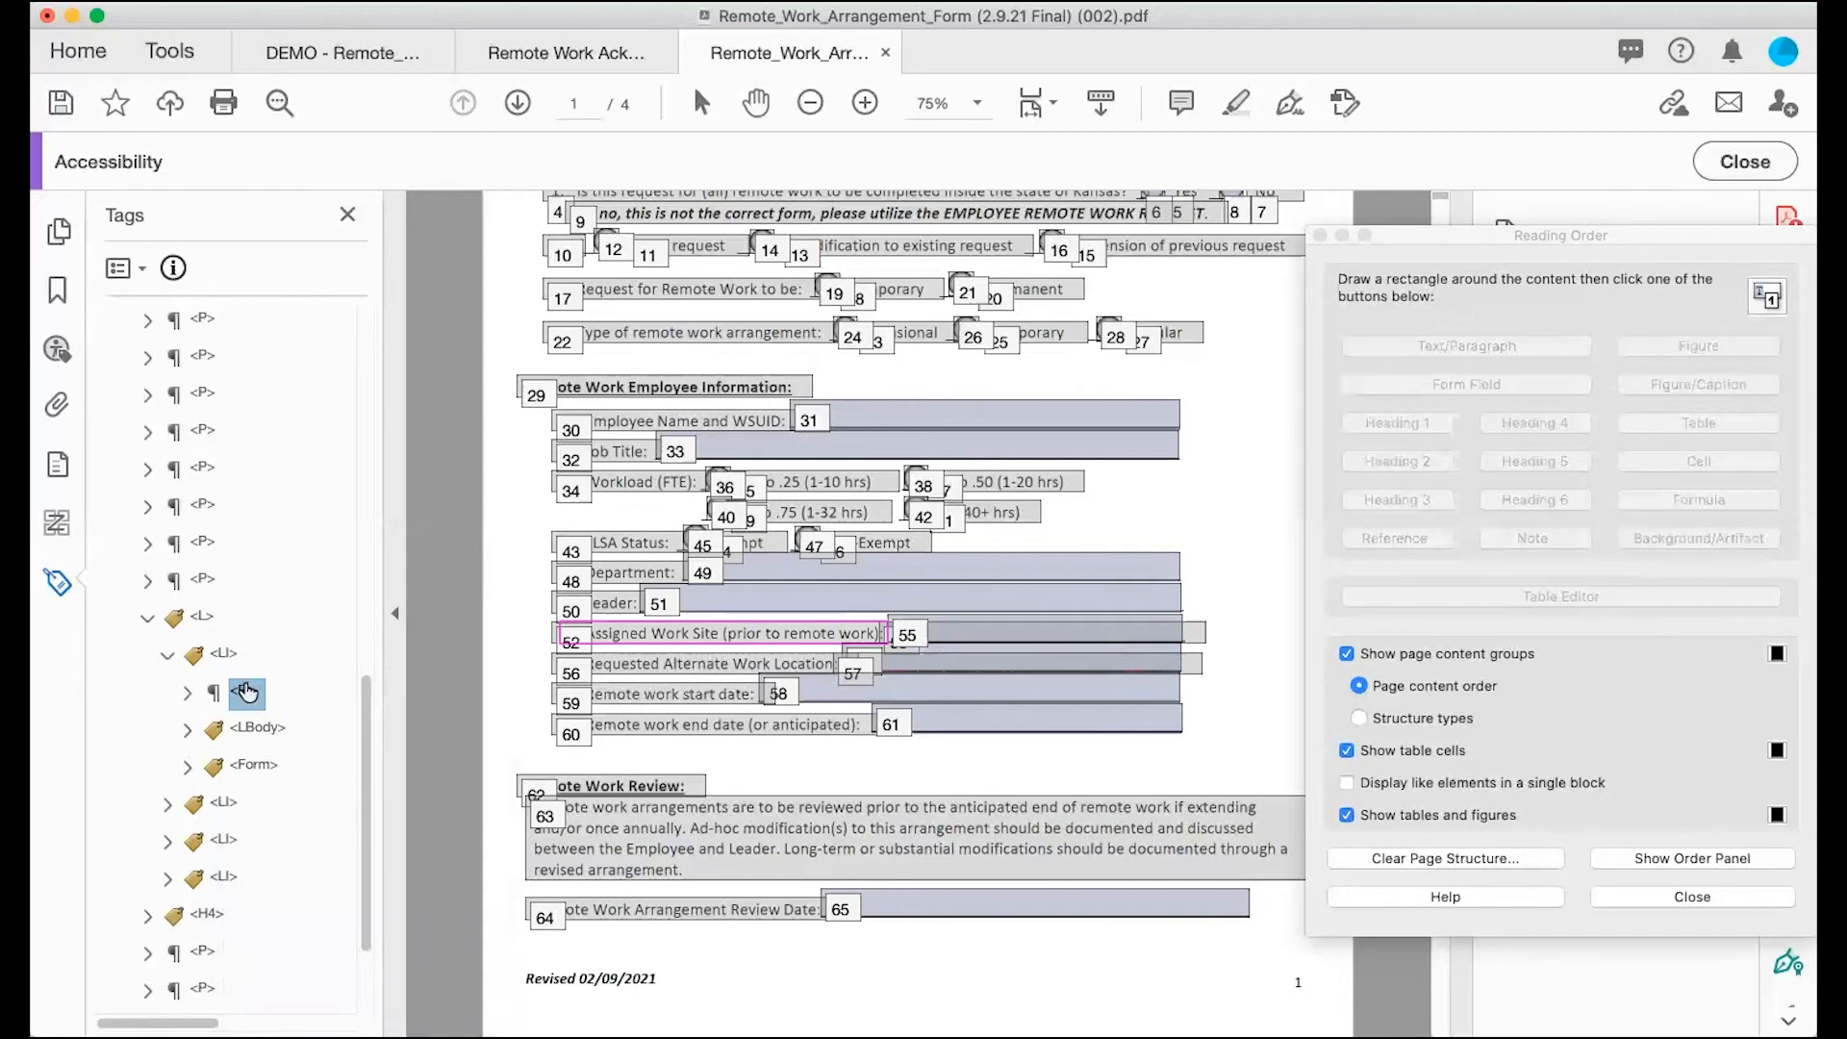
pyautogui.moveTo(244, 691); pyautogui.dragTo(202, 608)
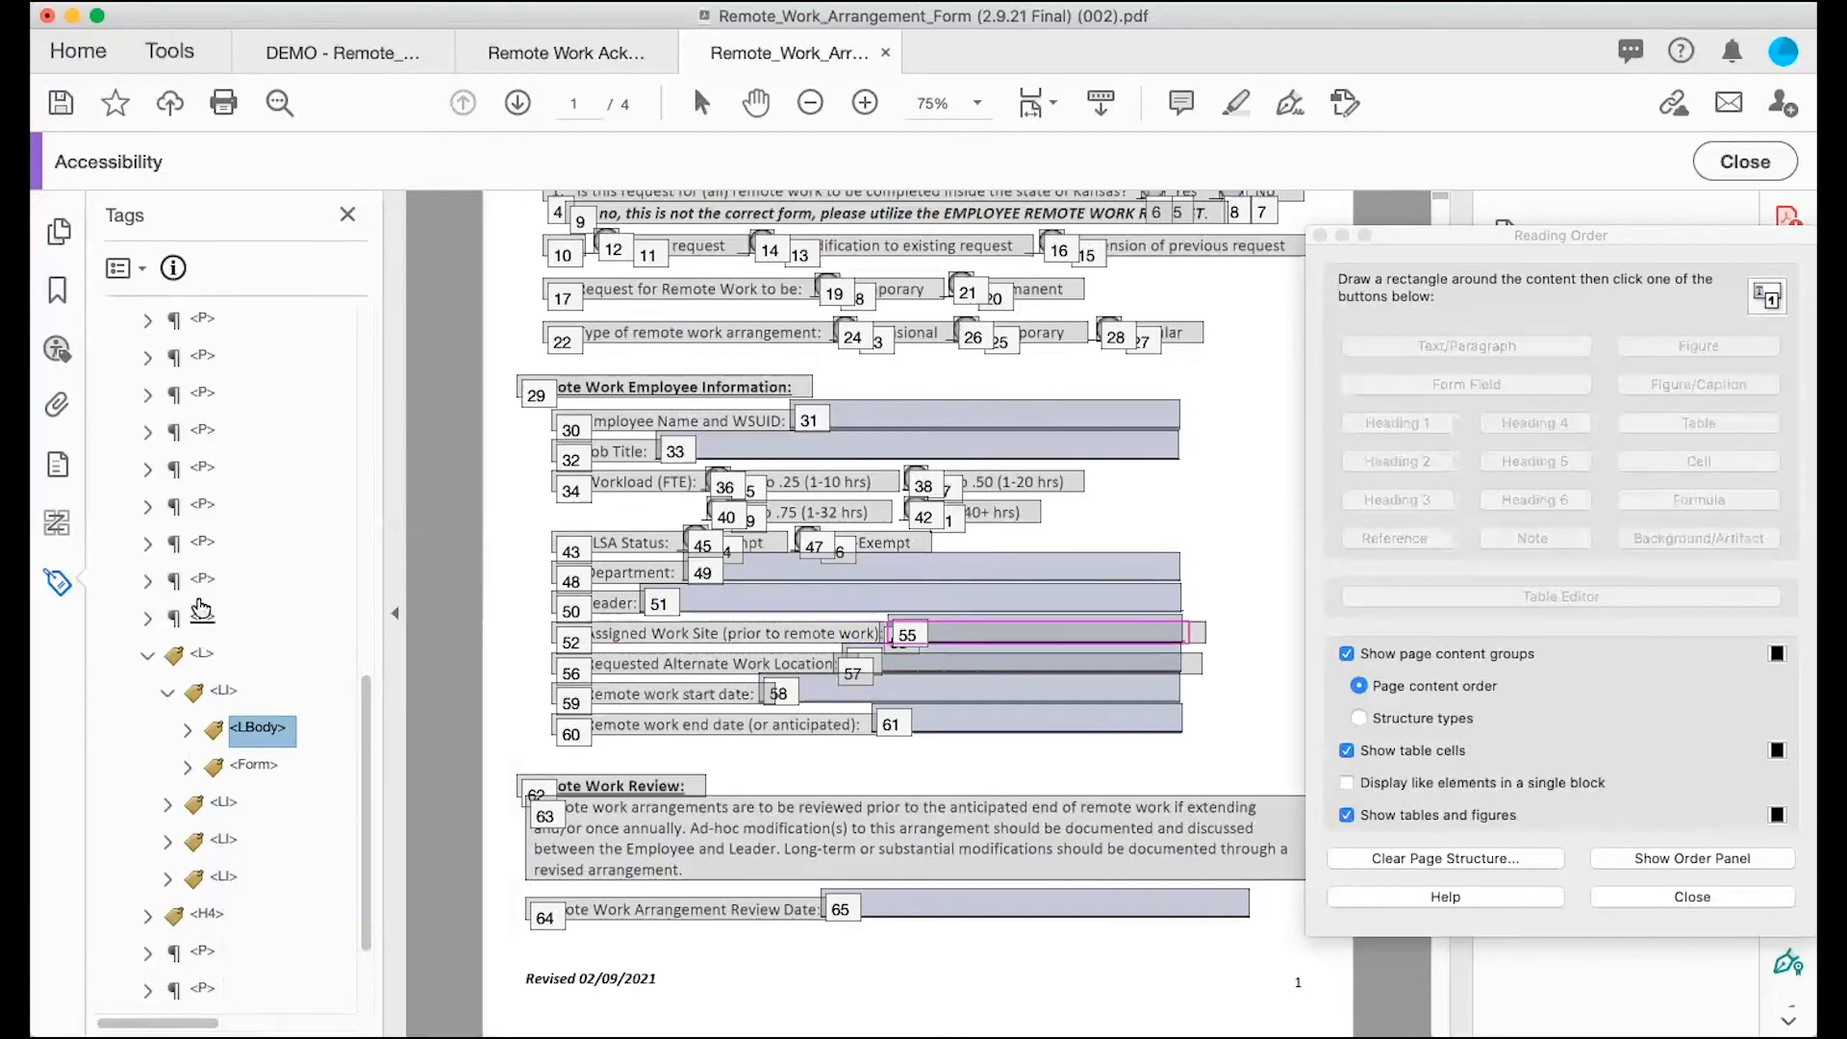
# Step: Change the line content in the first list item's LBody to a Page artifact and delete that LBody tag
pyautogui.click(188, 731)
pyautogui.click(266, 770)
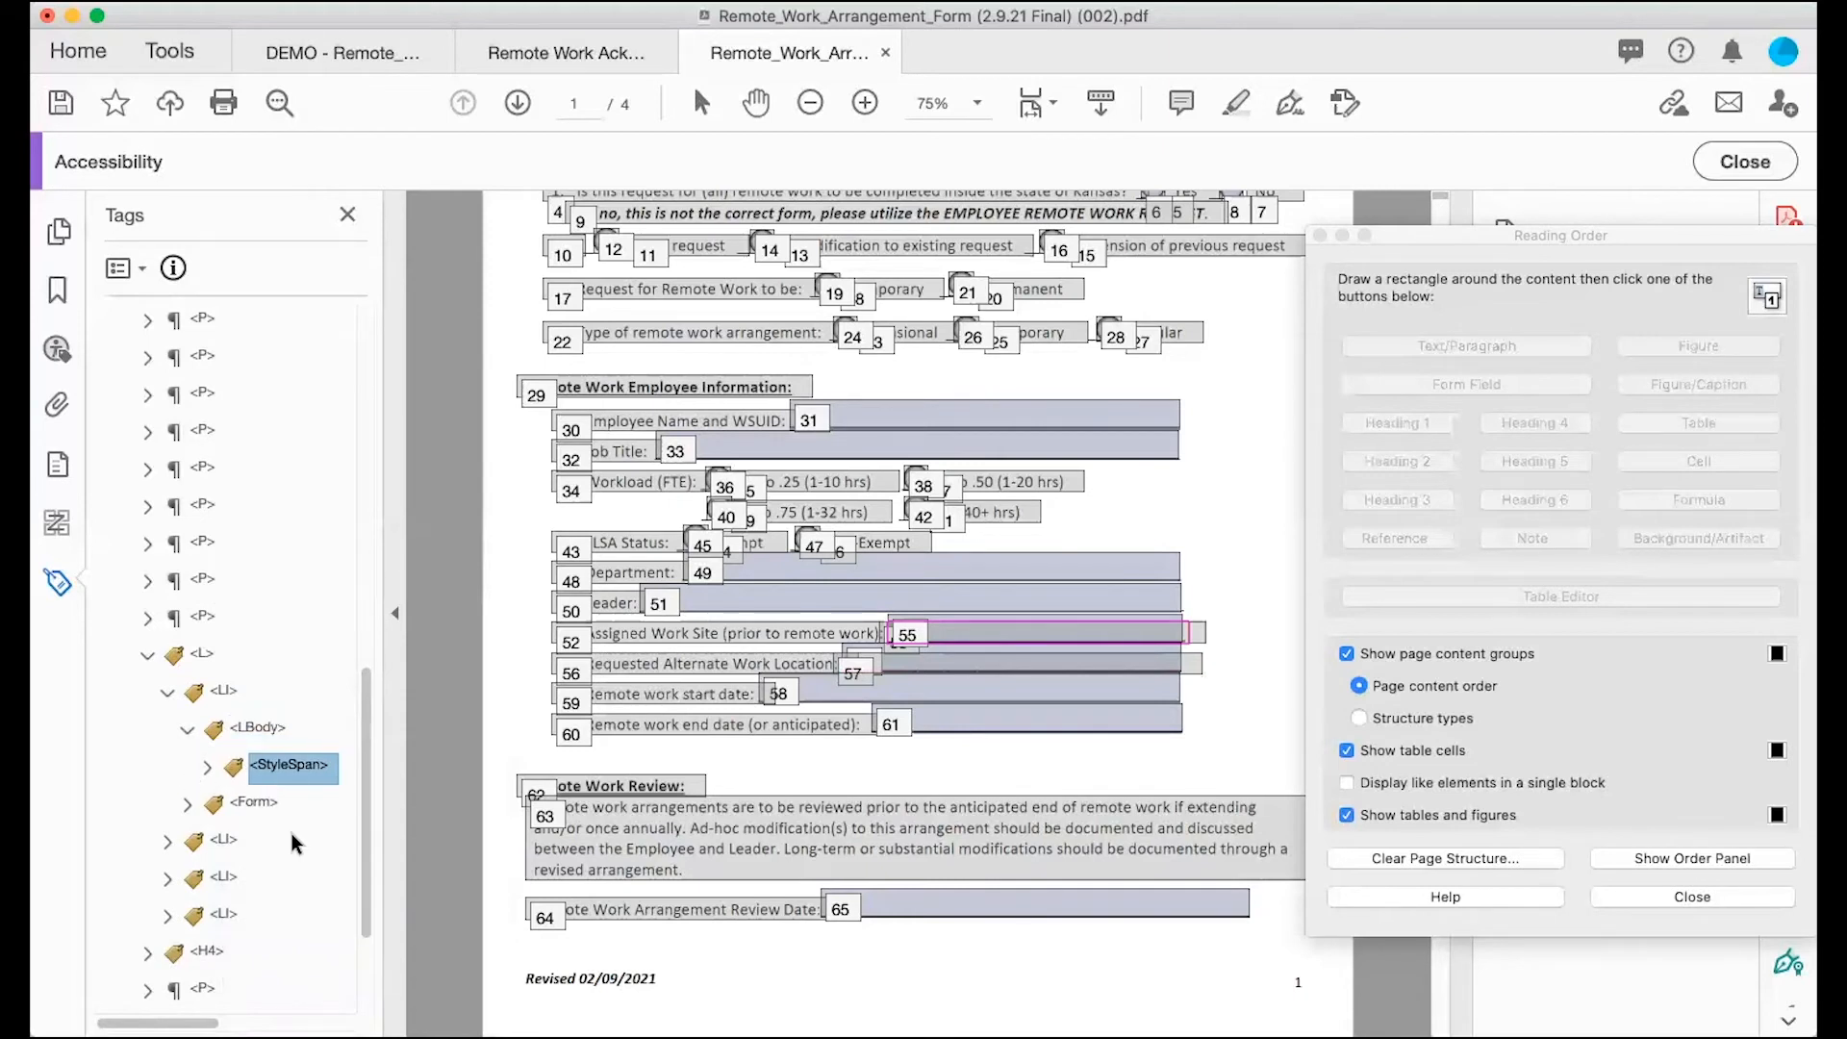
pyautogui.click(206, 768)
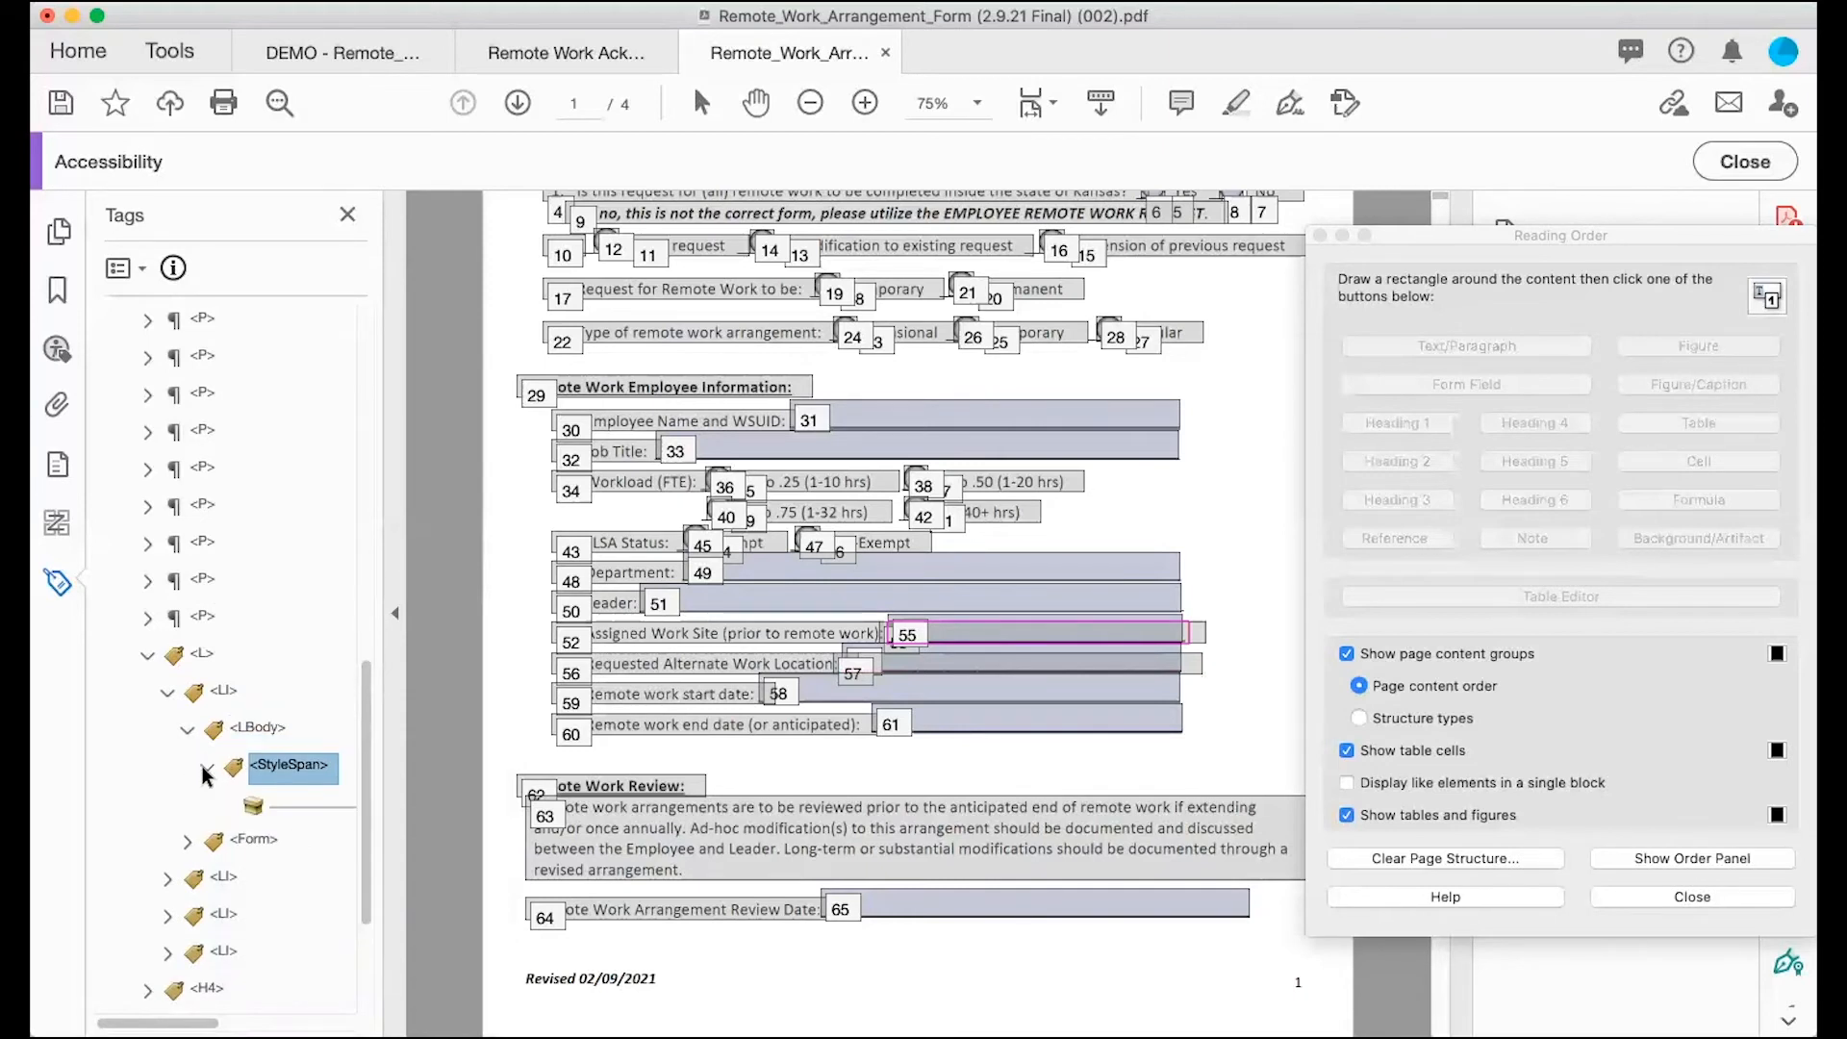
pyautogui.click(301, 813)
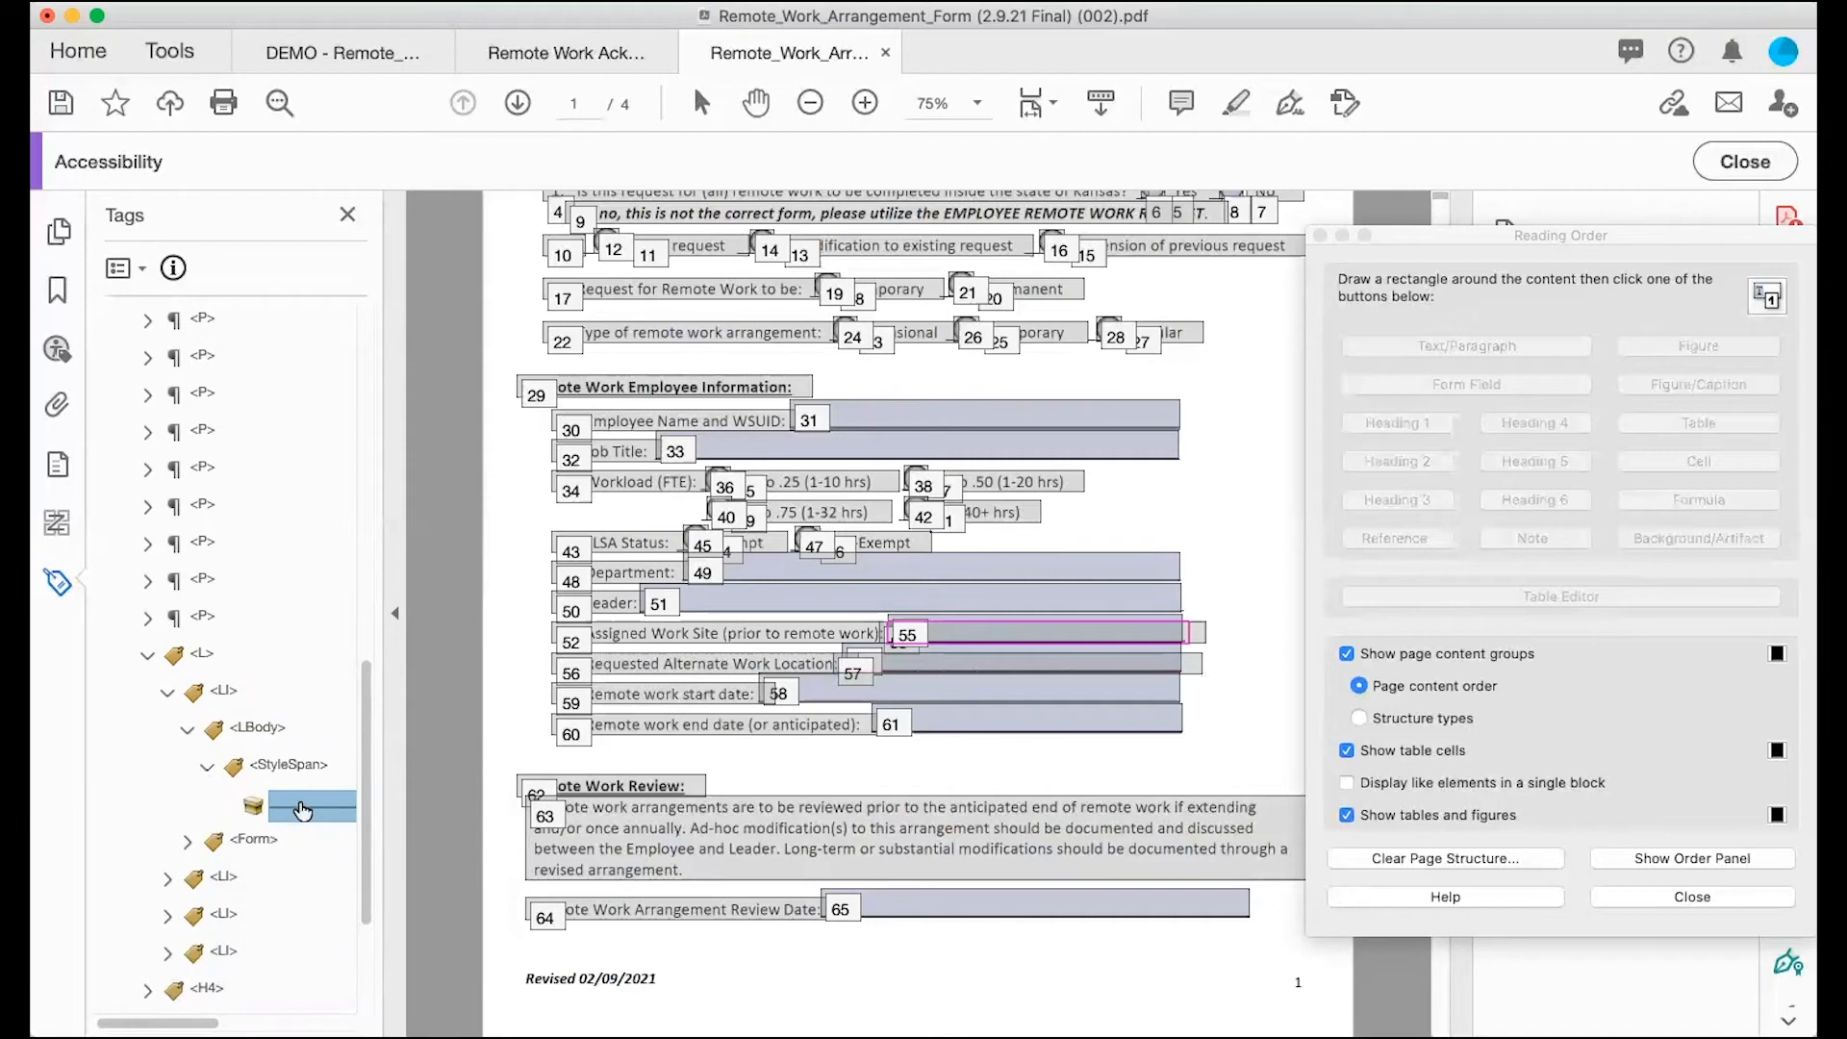
pyautogui.rightClick(302, 810)
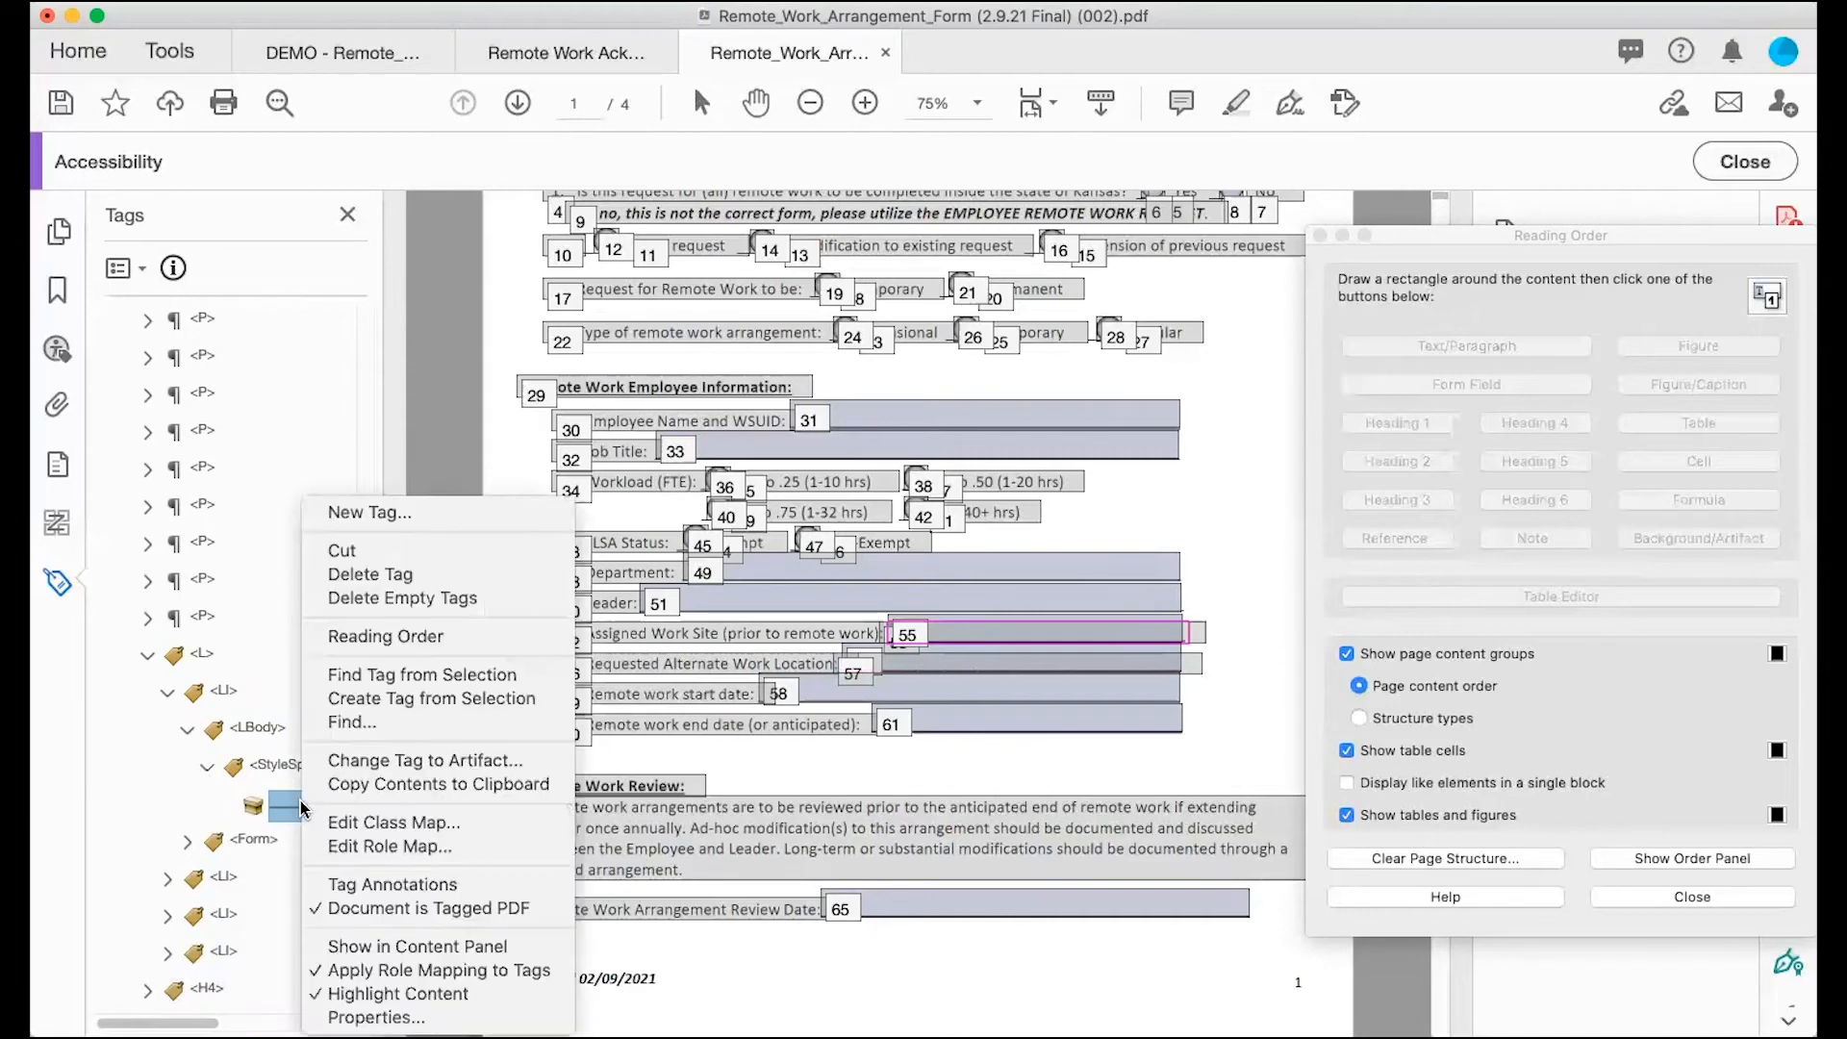
pyautogui.click(348, 761)
pyautogui.click(966, 594)
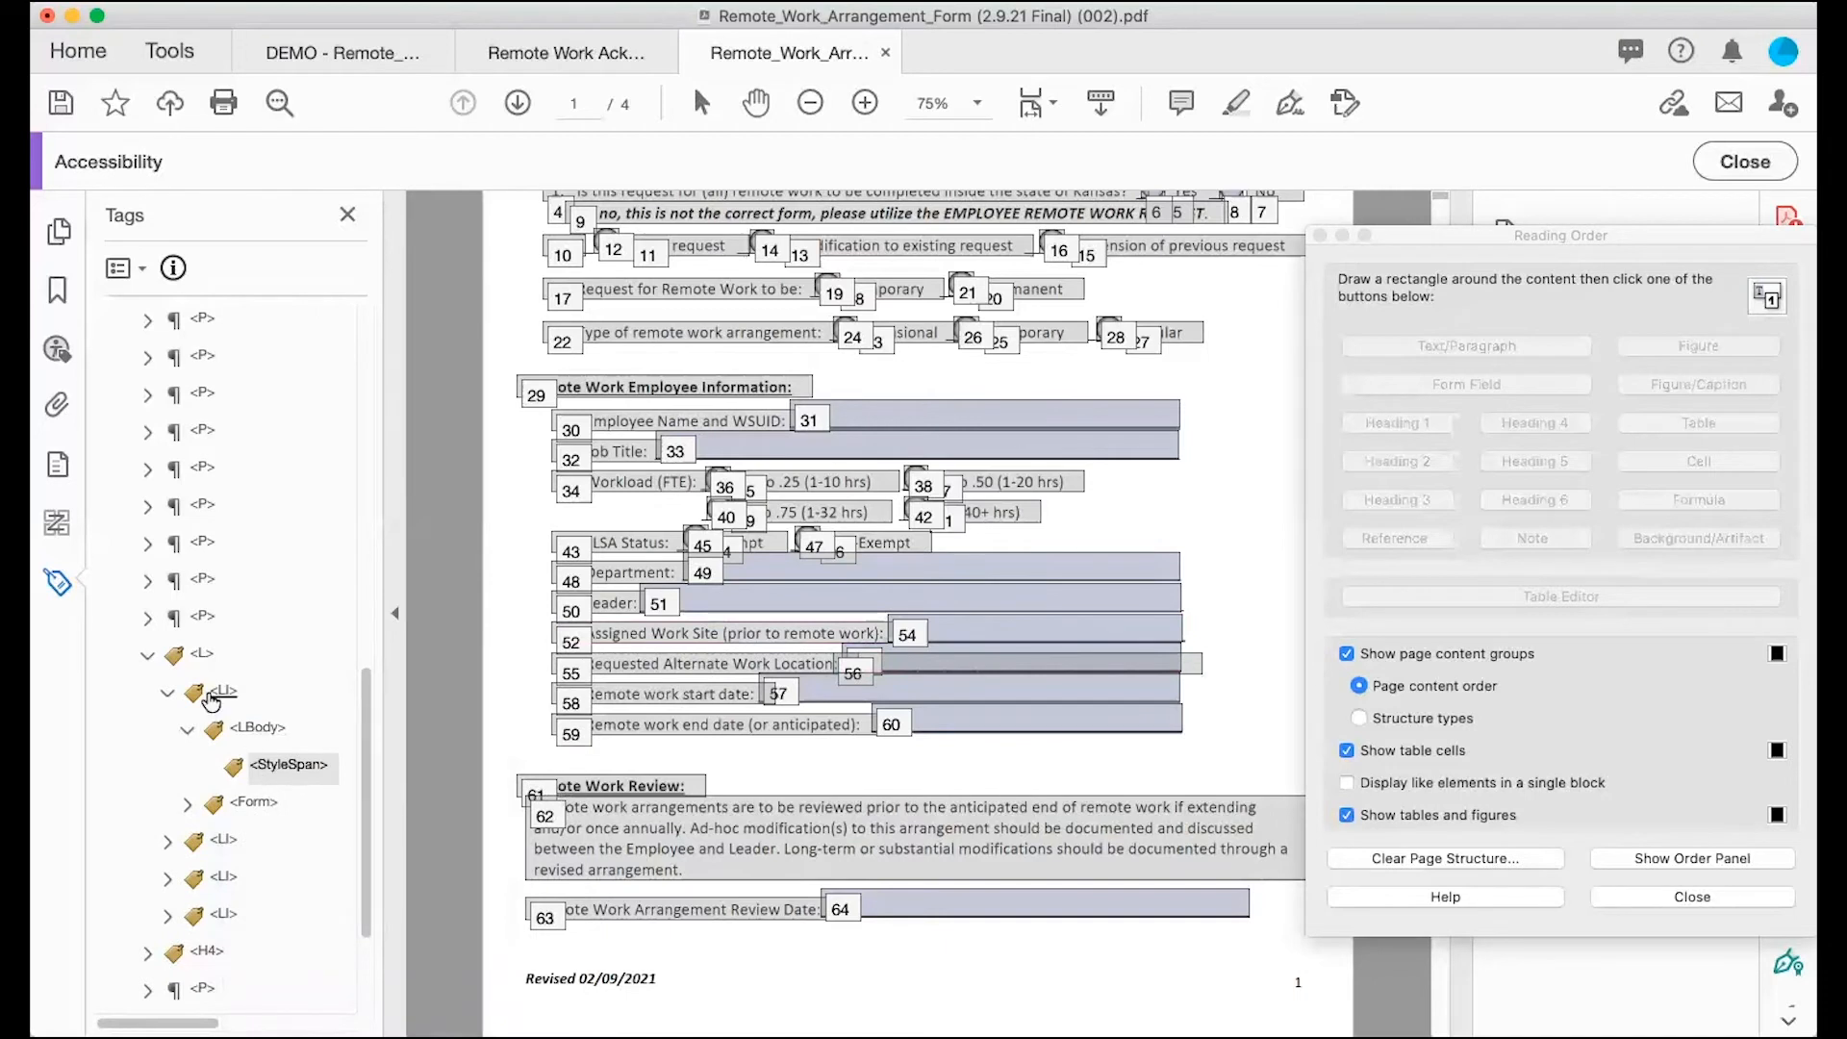
pyautogui.rightClick(253, 734)
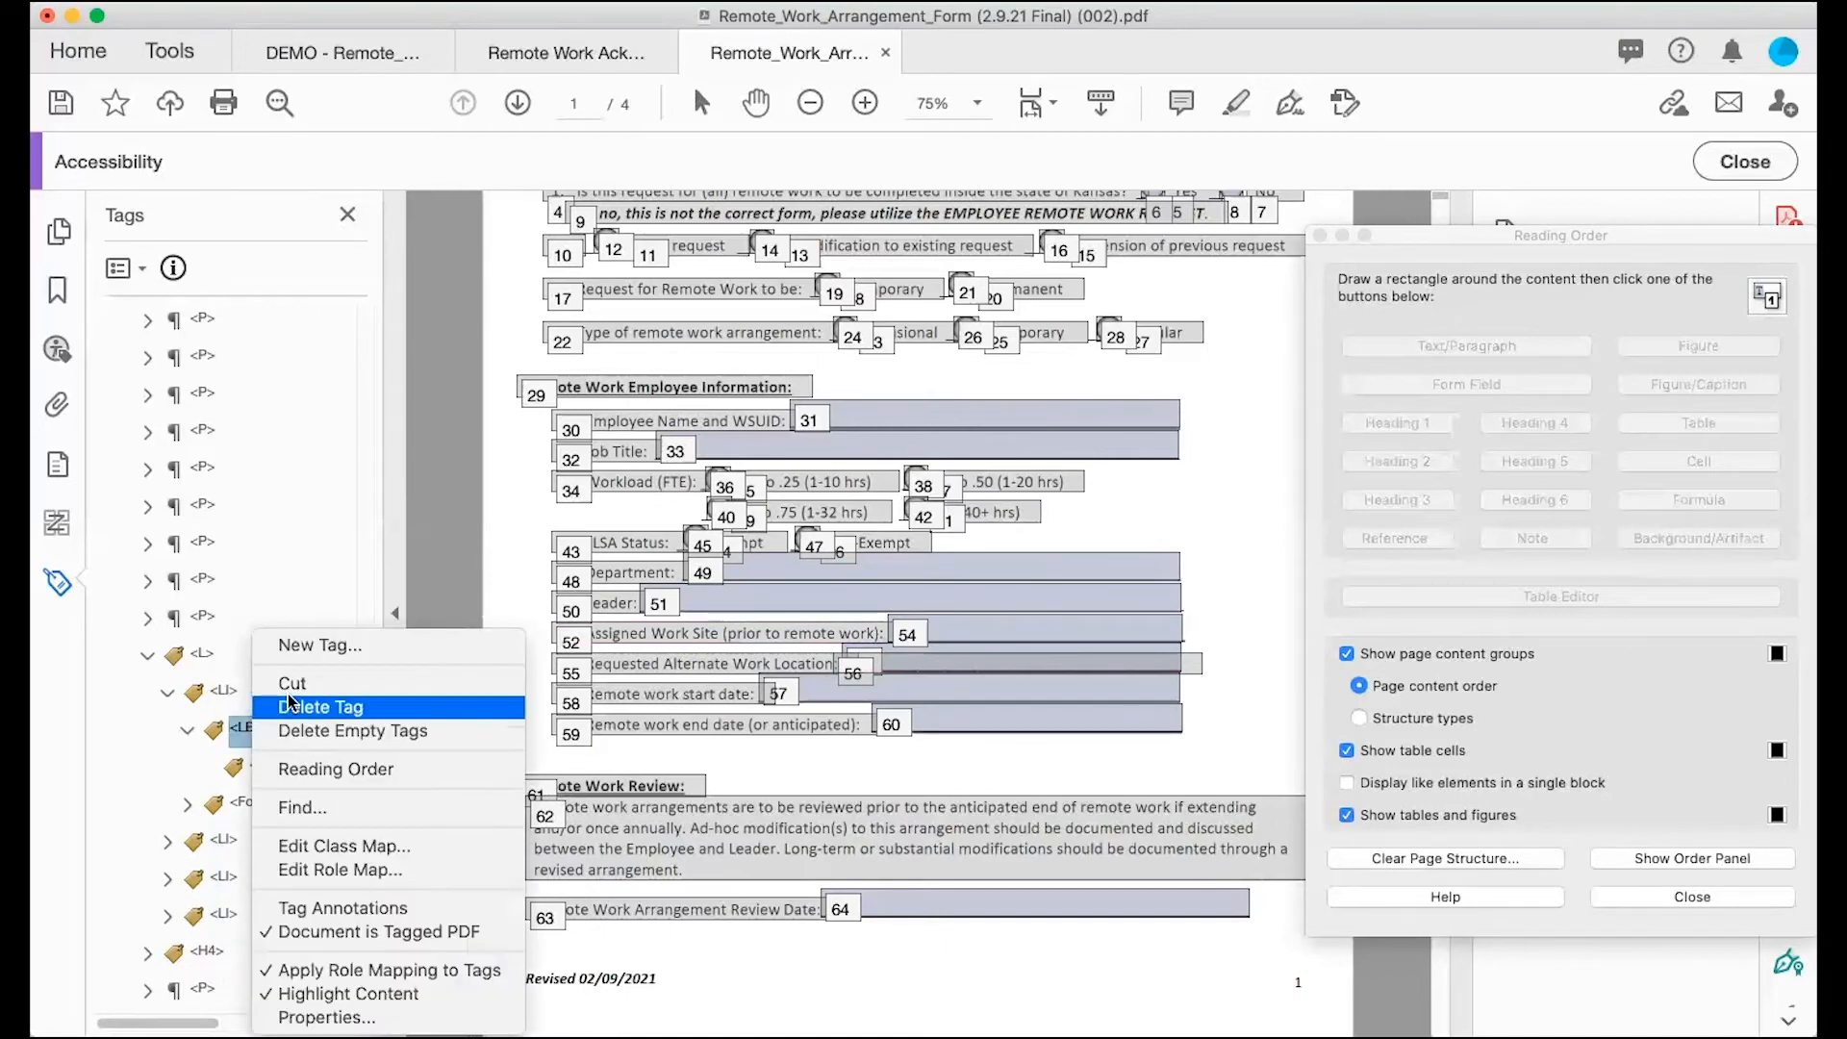
pyautogui.click(287, 700)
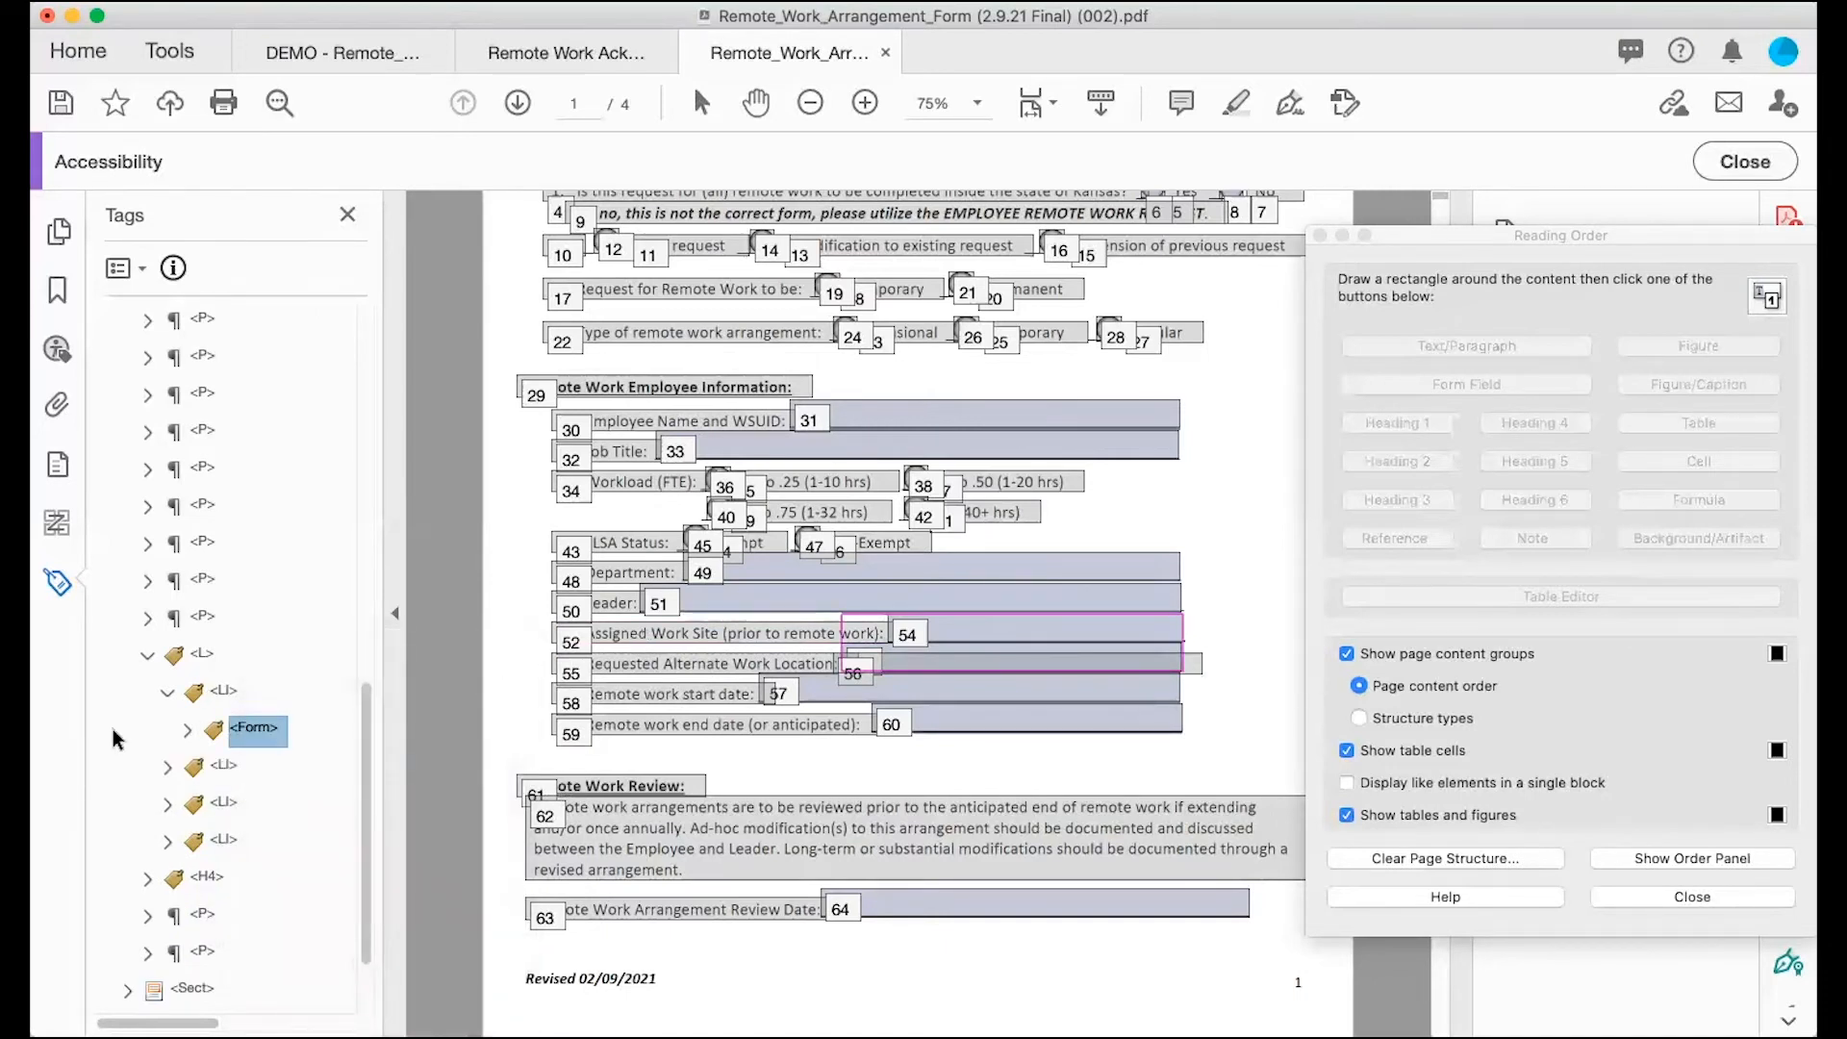
# Step: Move the Form tag holding fields 7 and 8 out of the list item, nesting it under the "7. Assigned Work Site" label's P tag
pyautogui.click(188, 730)
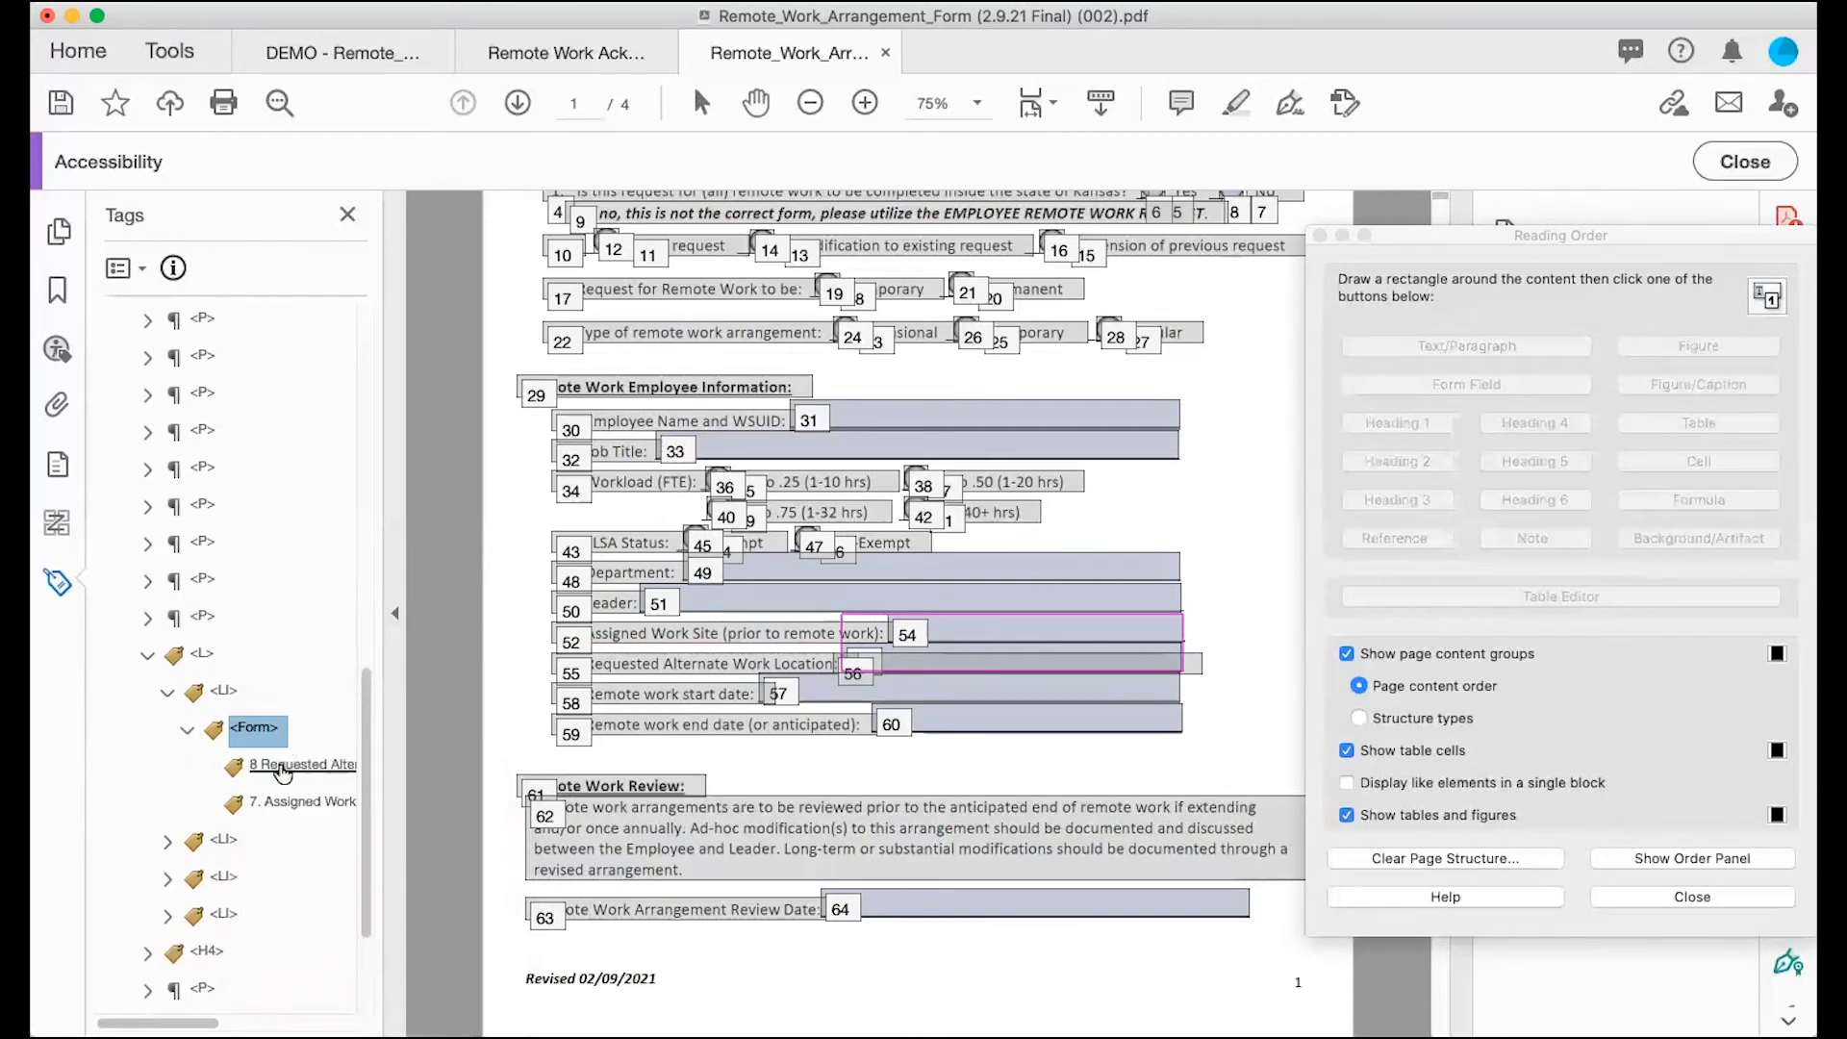
pyautogui.click(283, 767)
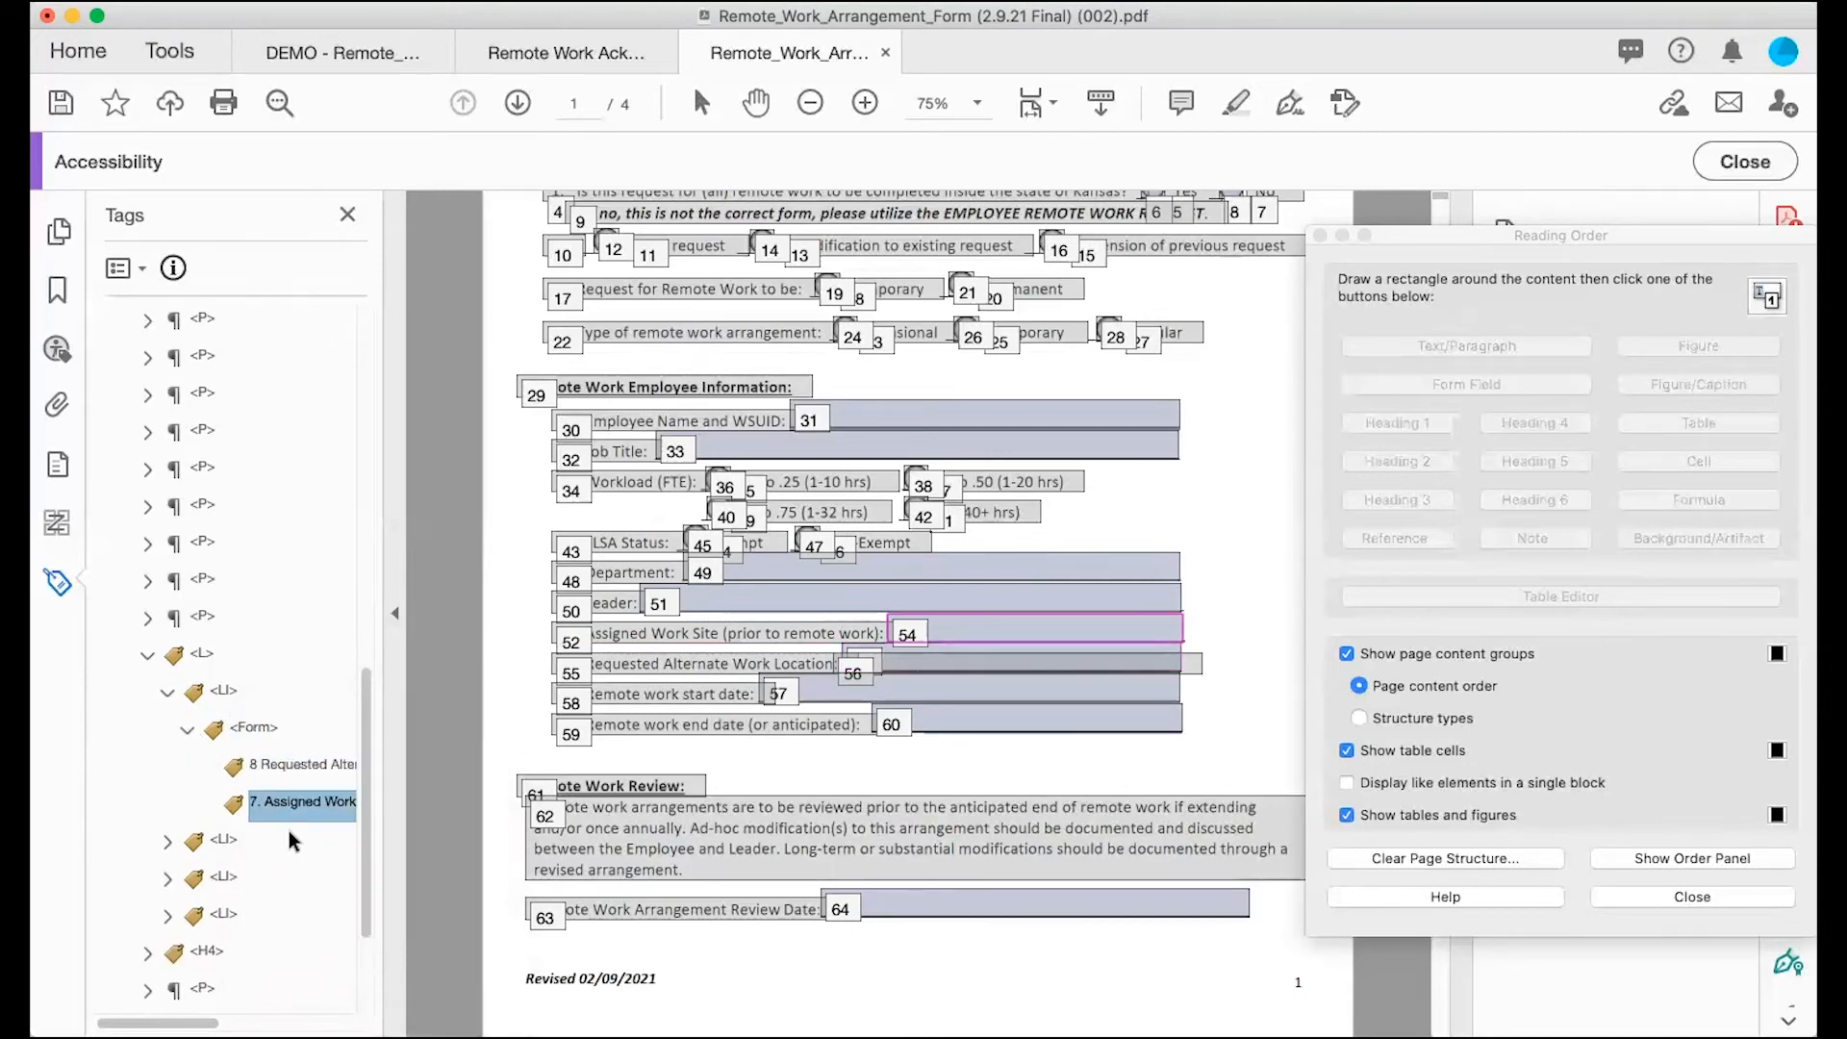
pyautogui.press('Down')
pyautogui.click(147, 618)
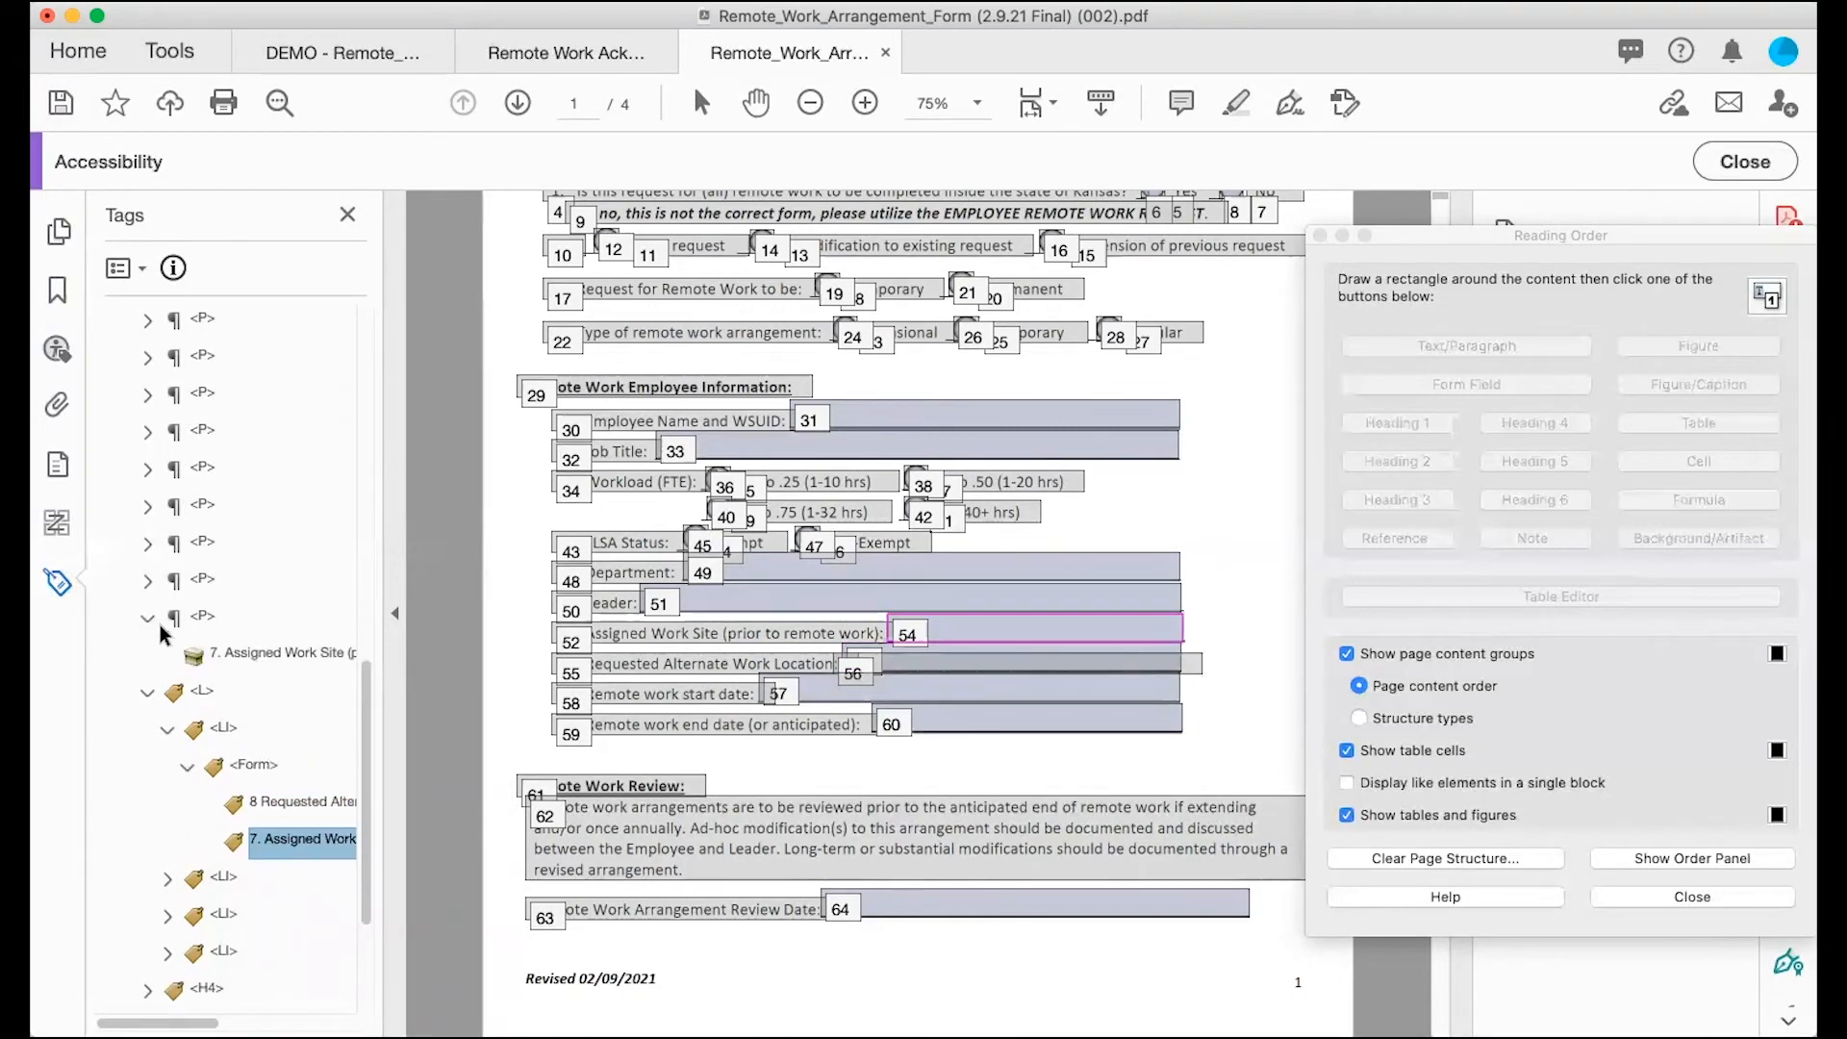
pyautogui.click(252, 767)
pyautogui.moveTo(252, 767); pyautogui.dragTo(233, 668)
pyautogui.click(255, 730)
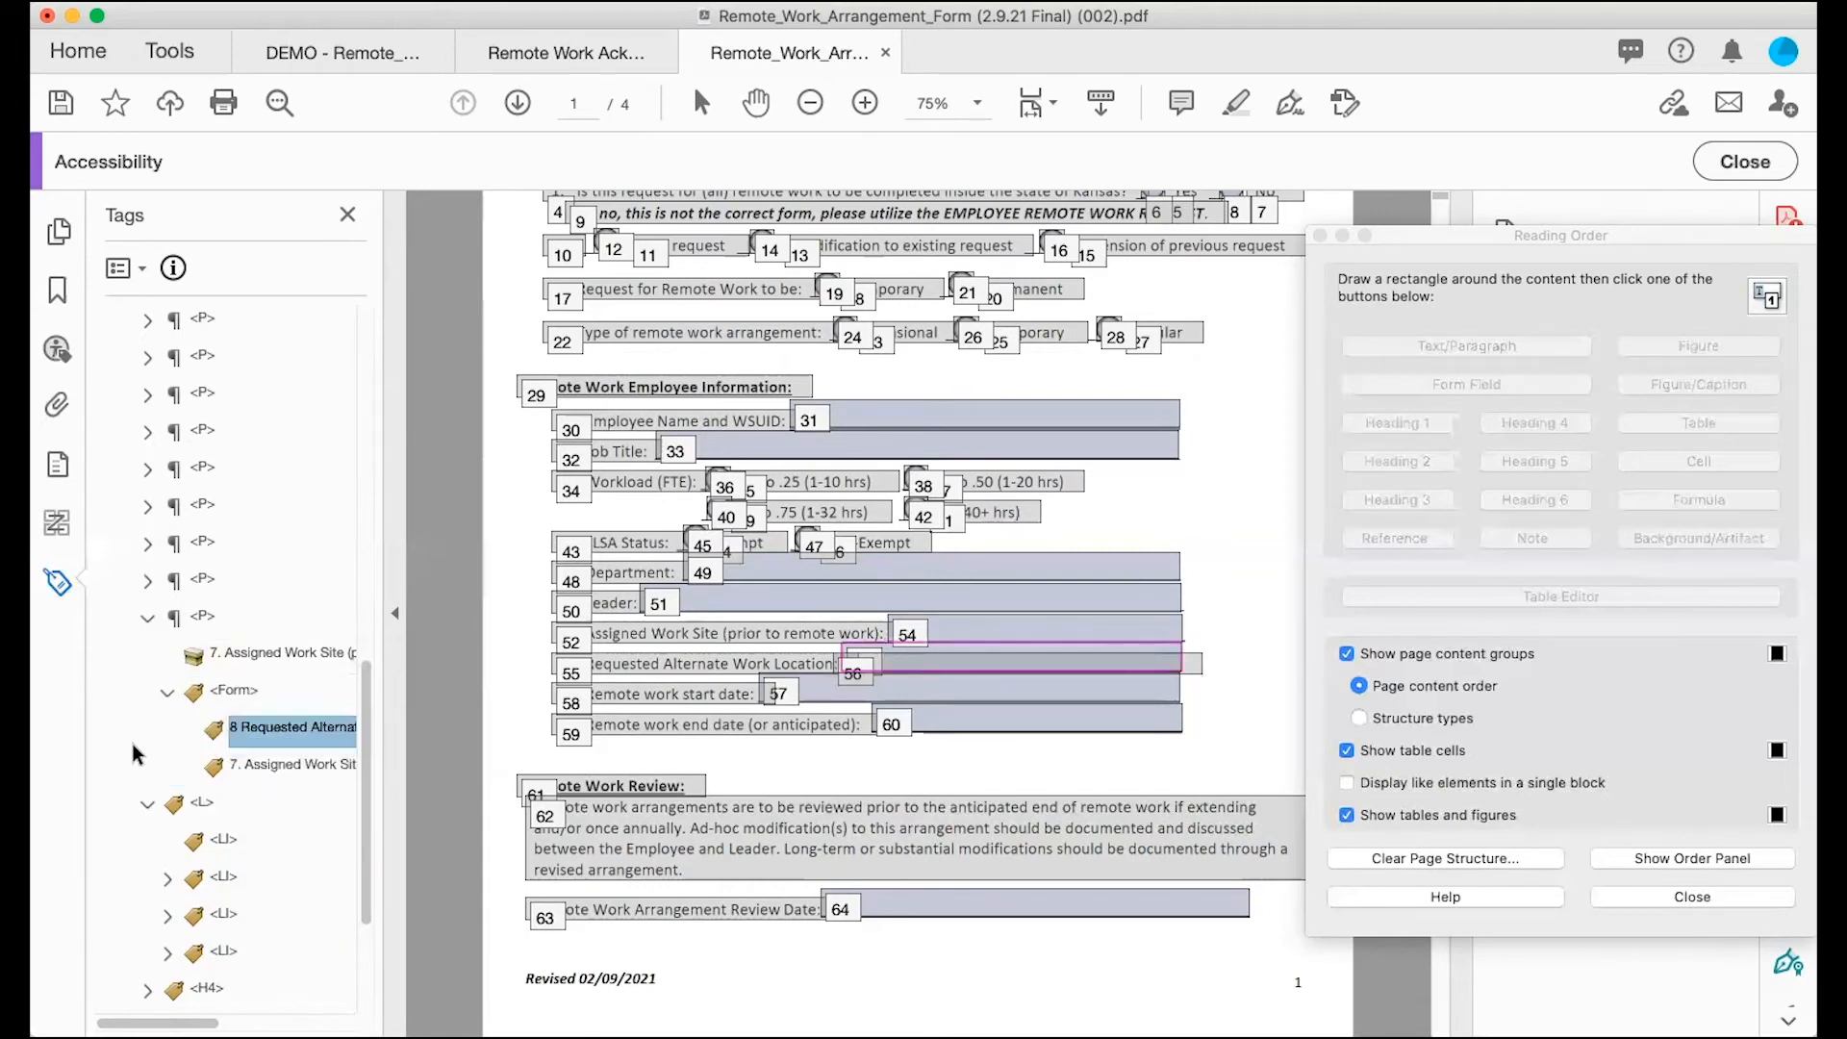
# Step: Move the P tag of the "Requested Alternate Work Location:" label out of its list item to directly above the L tag
pyautogui.scroll(-3, 171, 839)
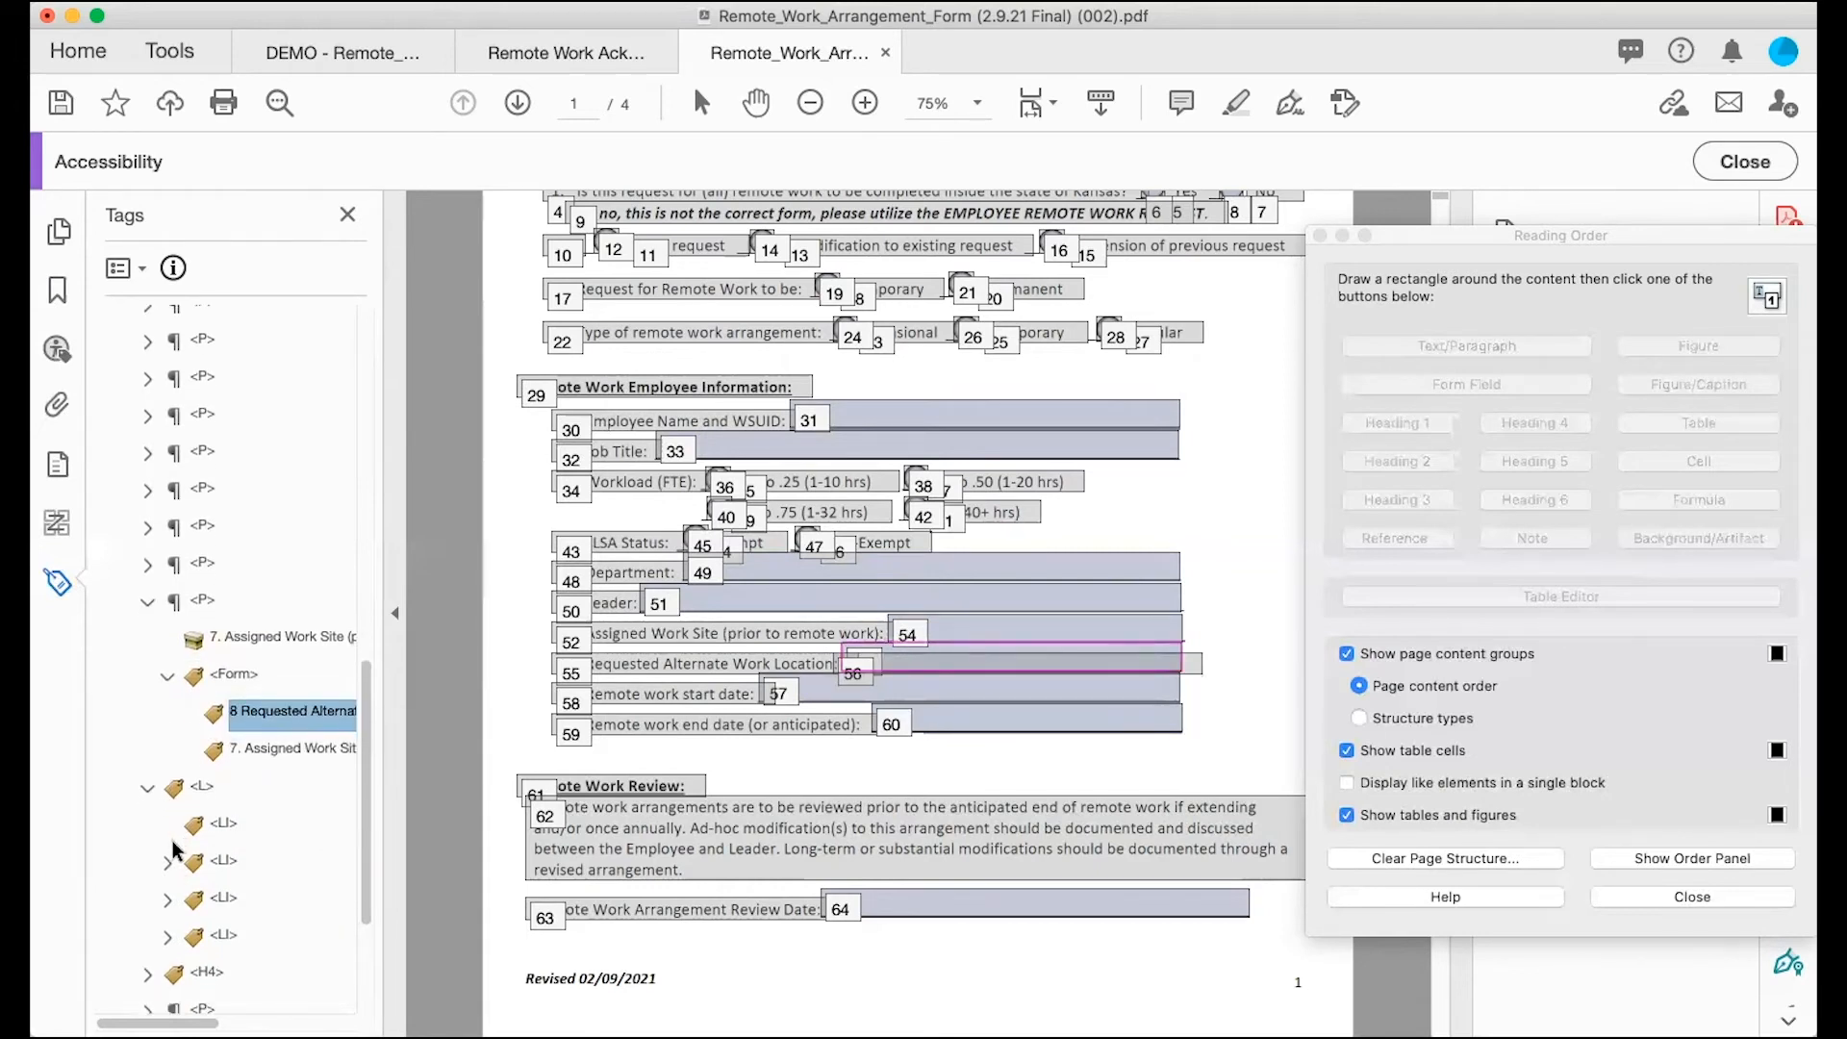
pyautogui.click(167, 748)
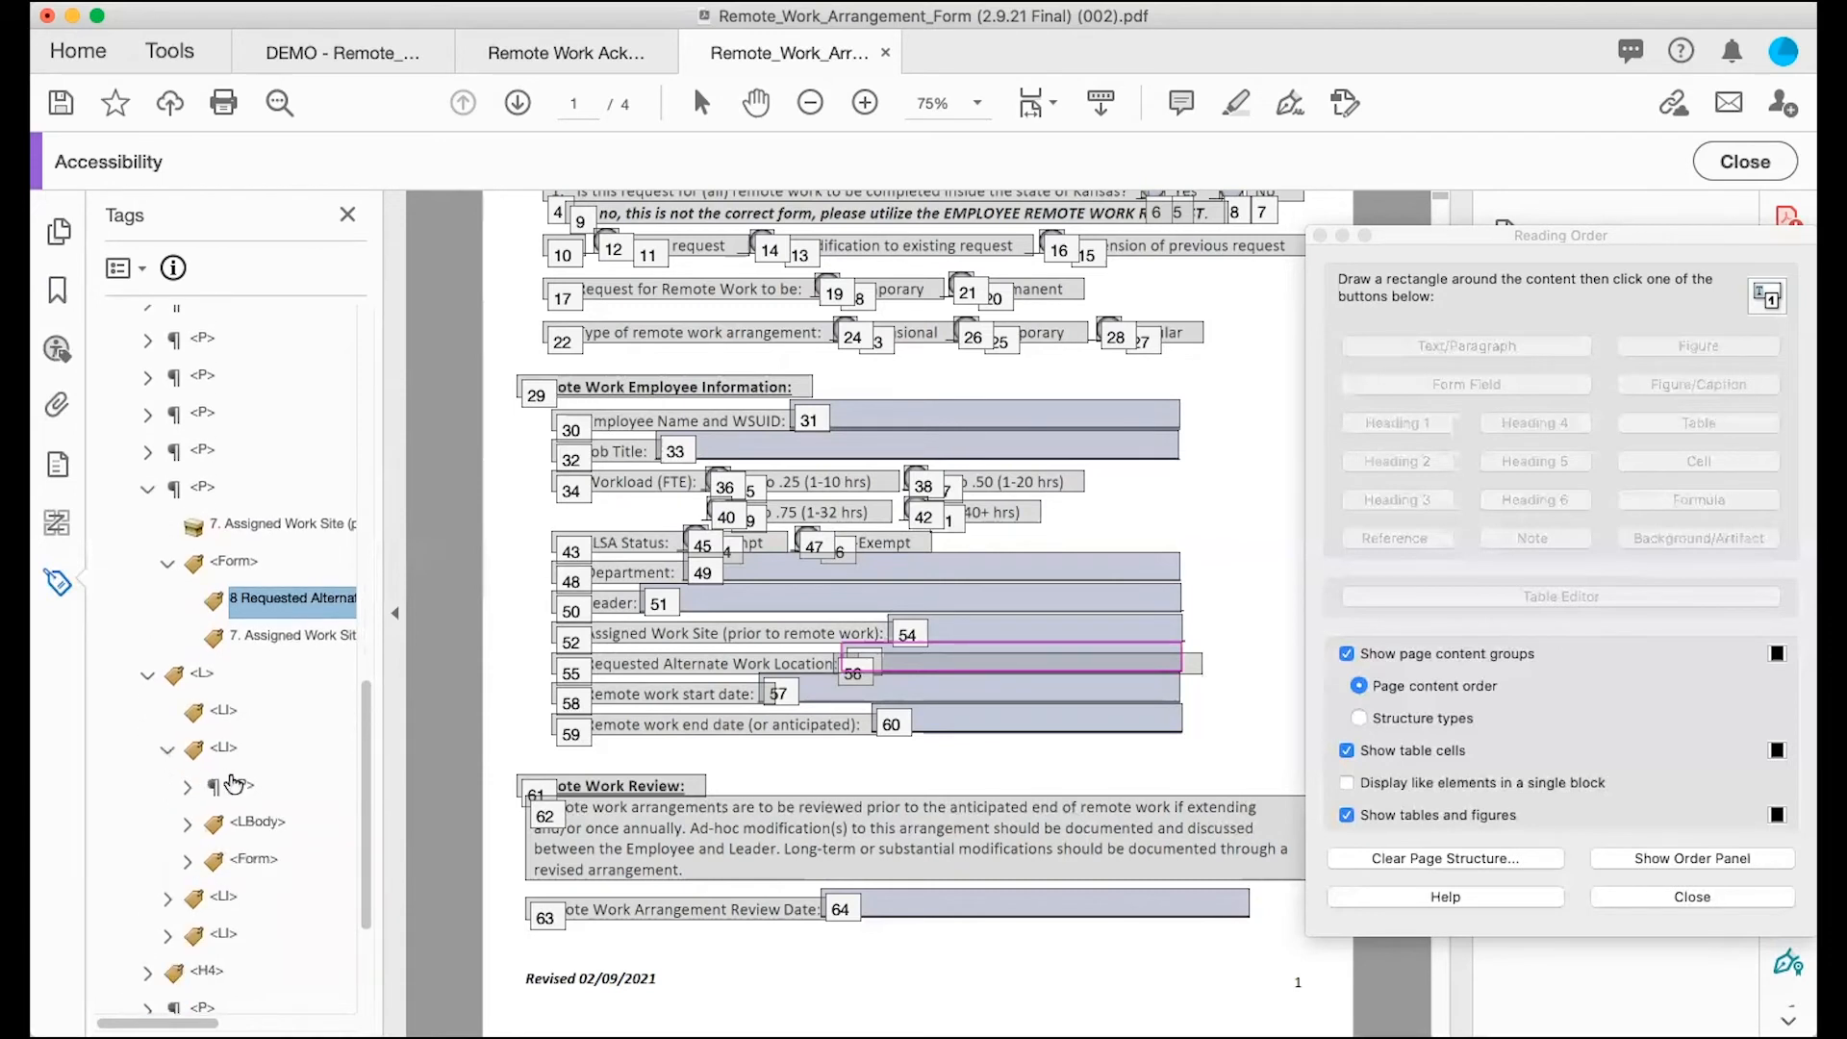
pyautogui.click(241, 785)
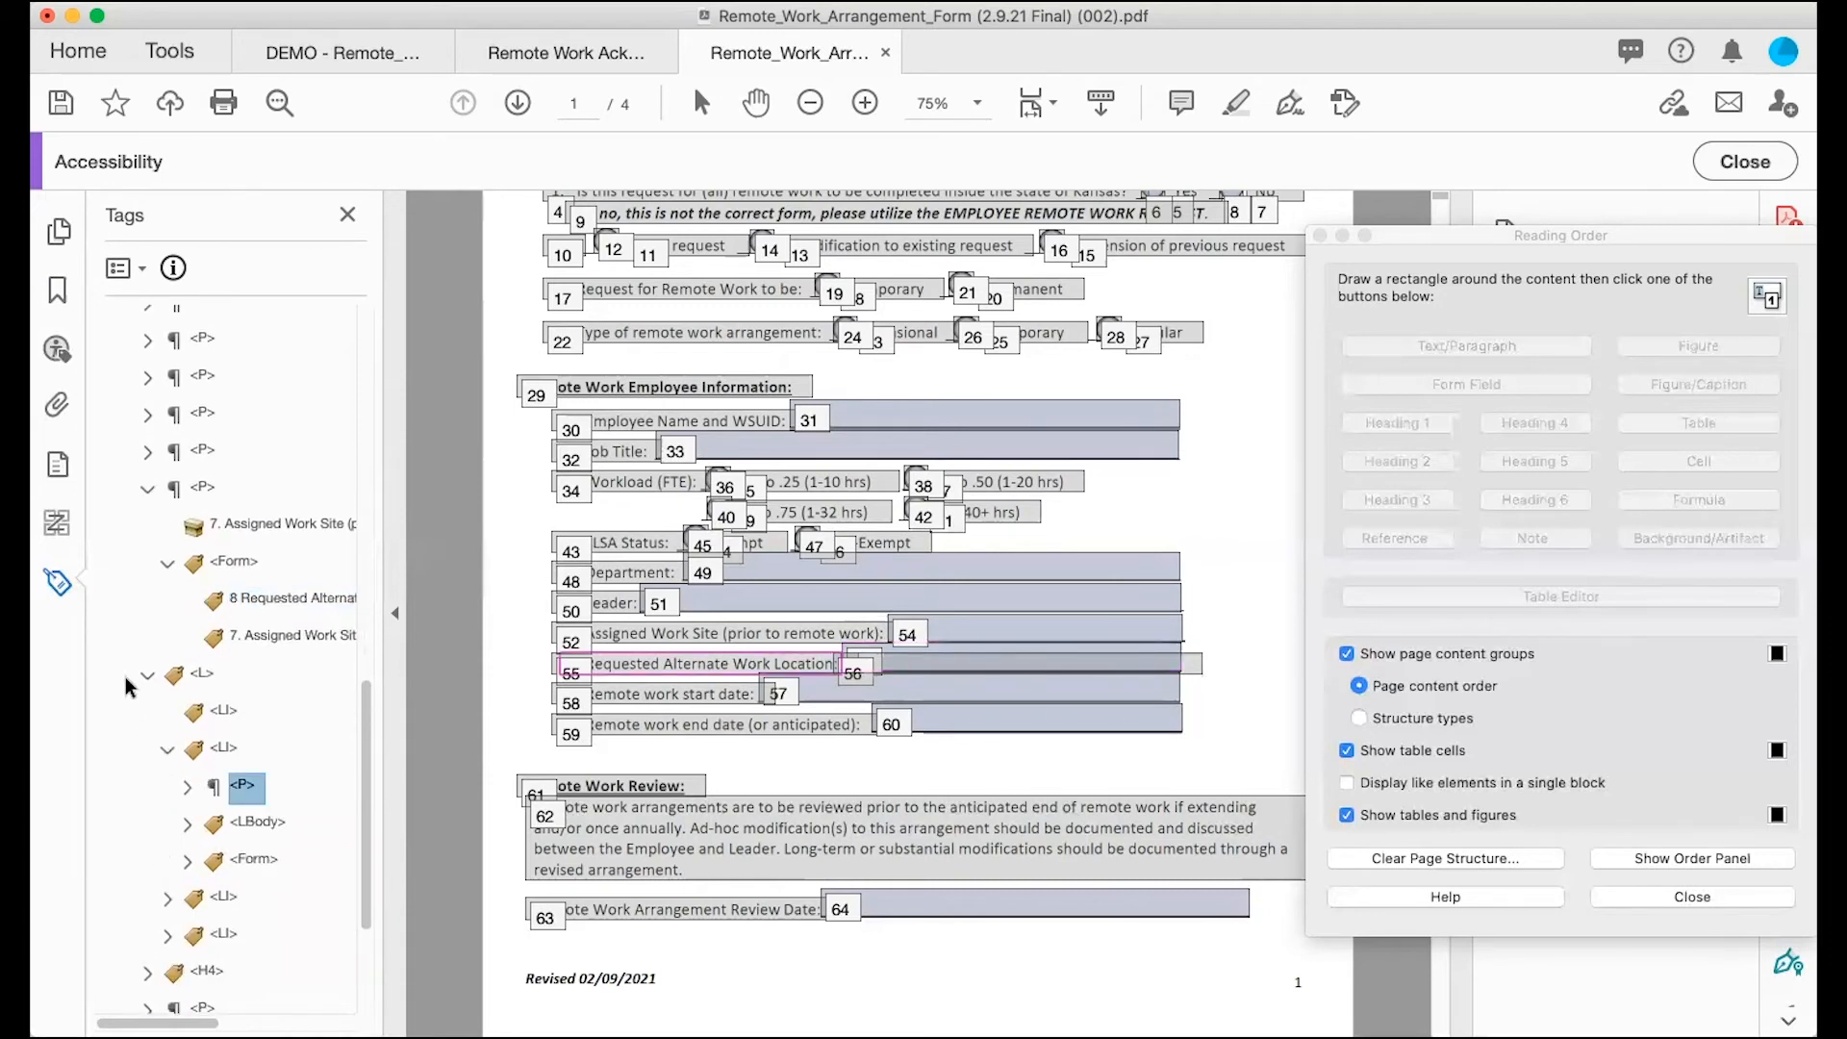
pyautogui.click(147, 487)
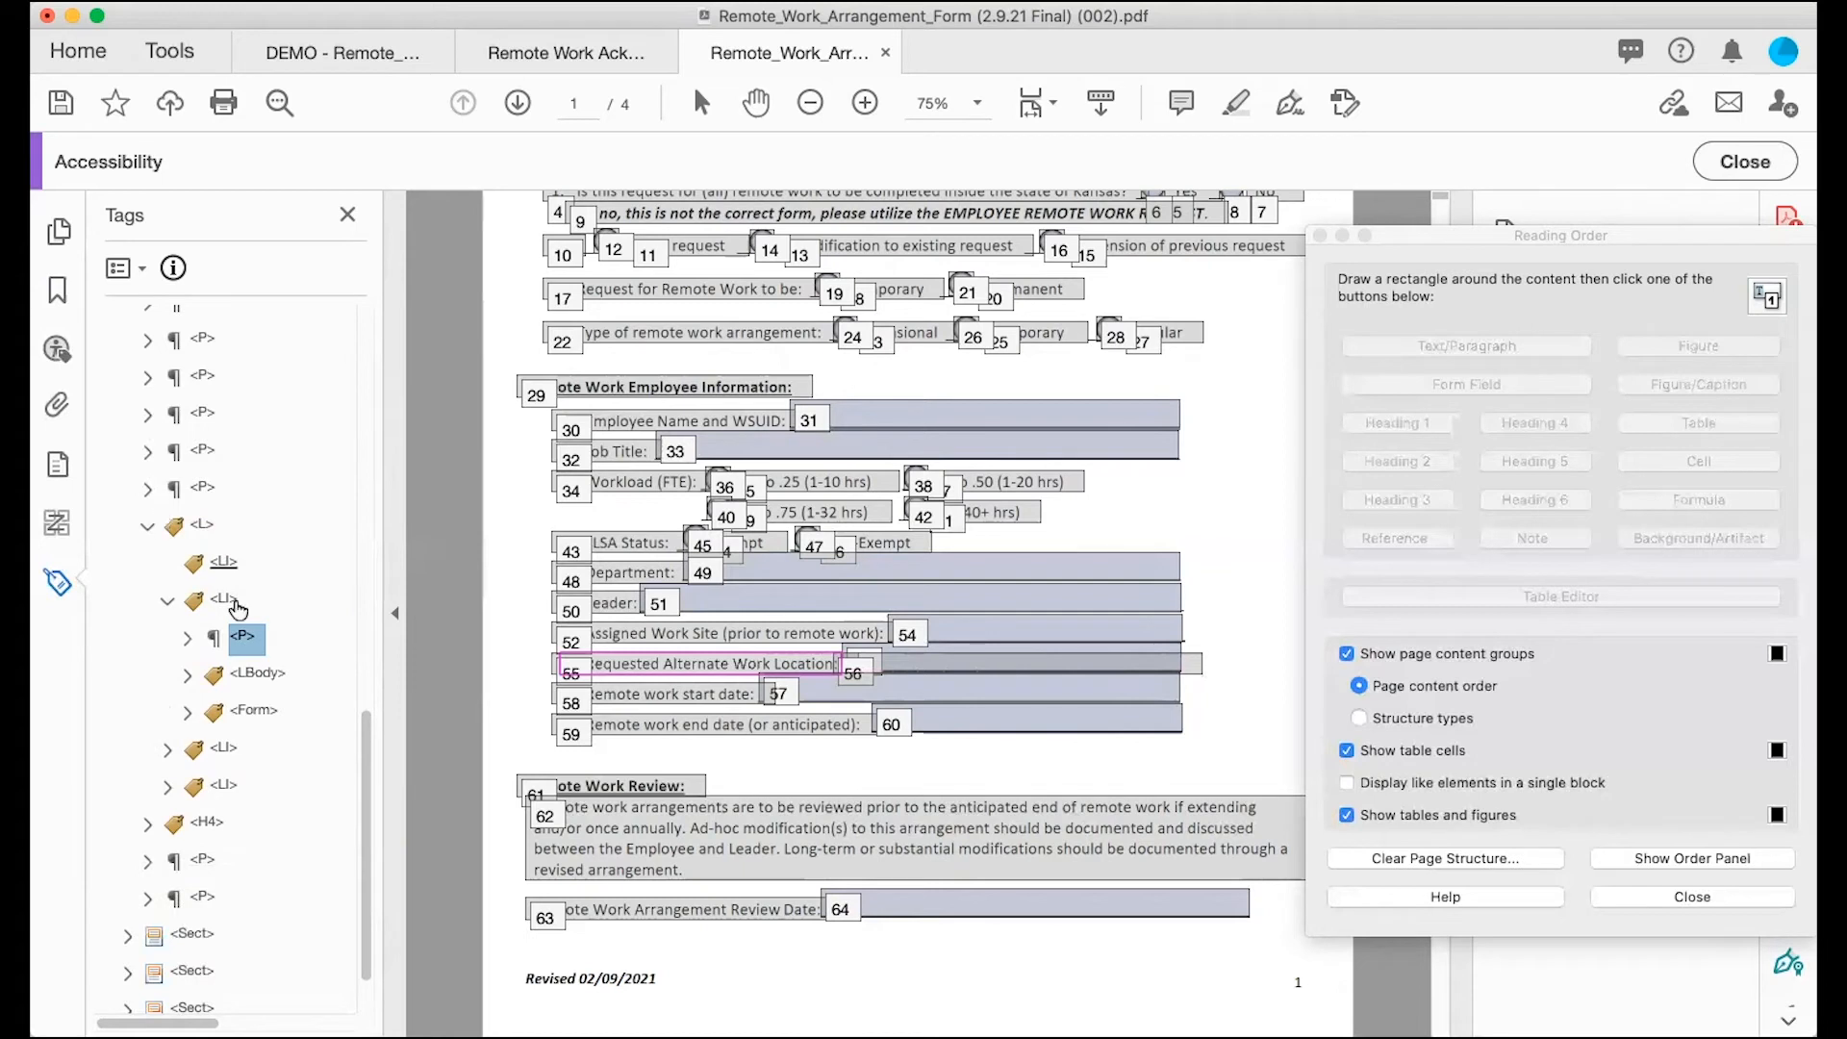
pyautogui.moveTo(245, 638); pyautogui.dragTo(198, 520)
# Step: Create a new Form tag under the "8. Requested Alternate Work Location" label's P tag
pyautogui.click(144, 488)
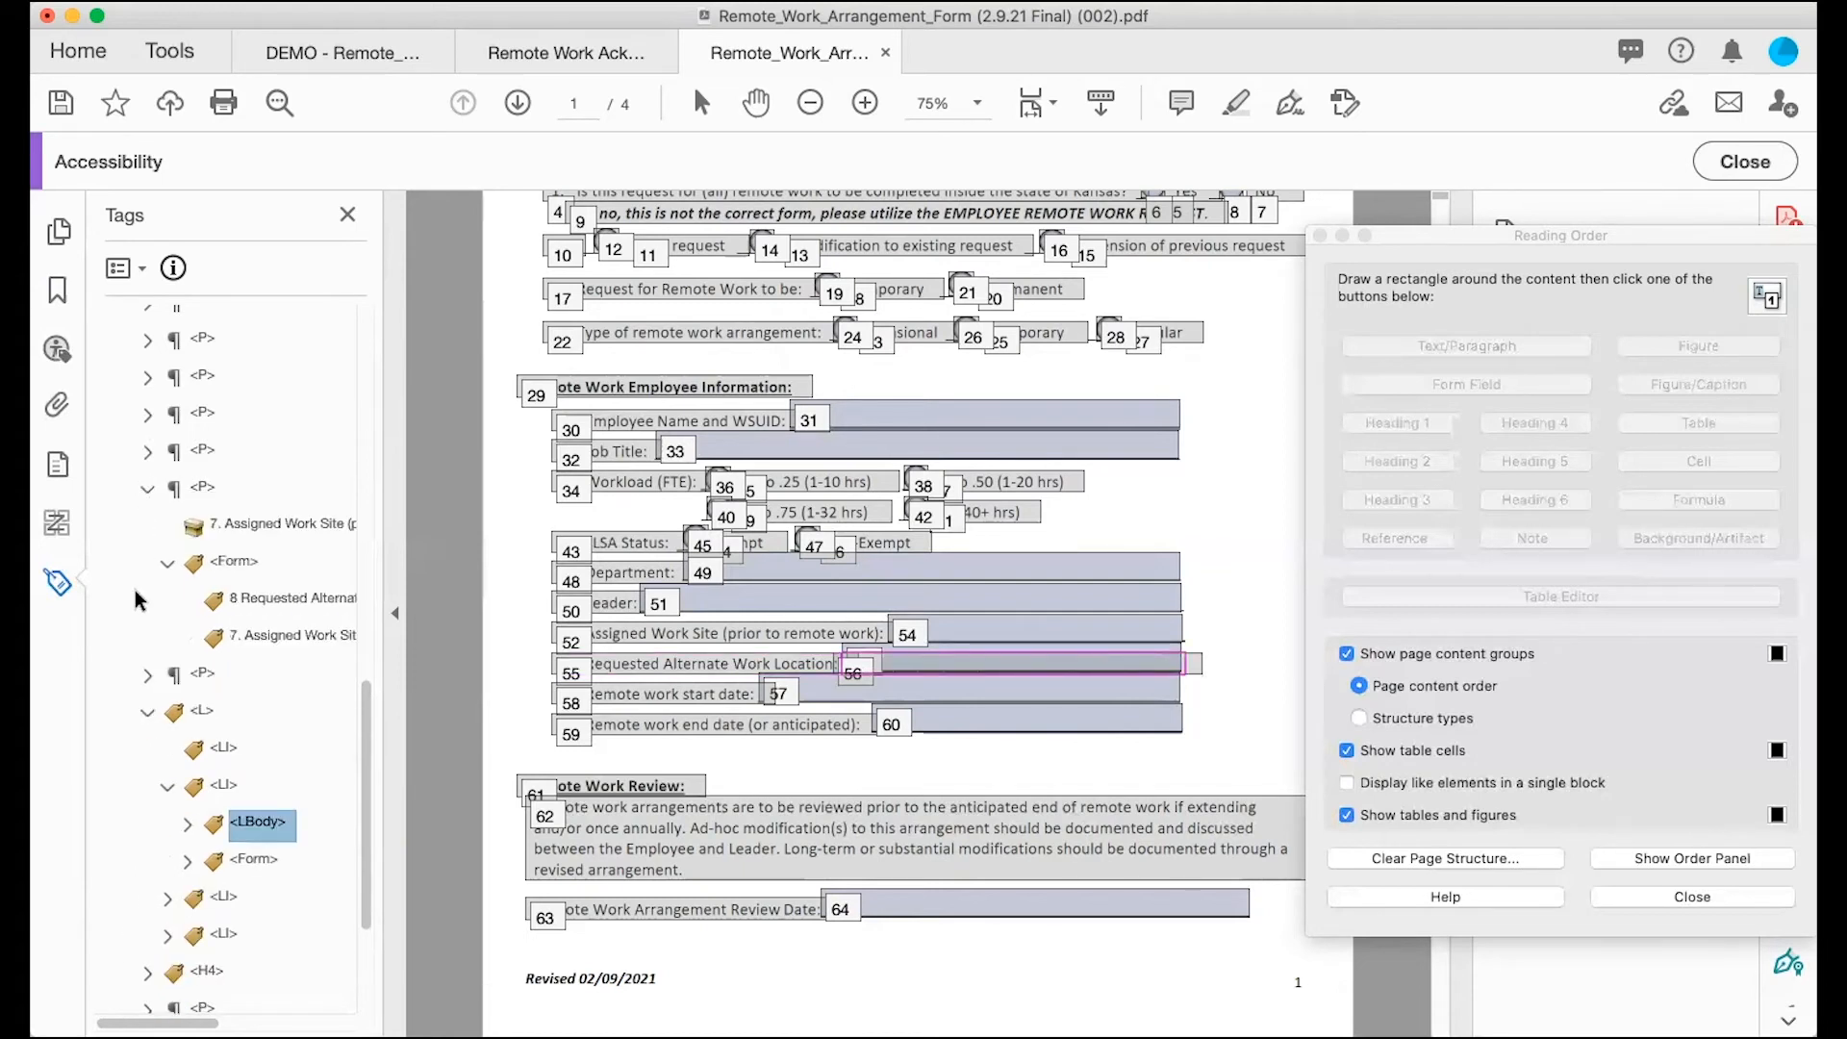
pyautogui.click(147, 675)
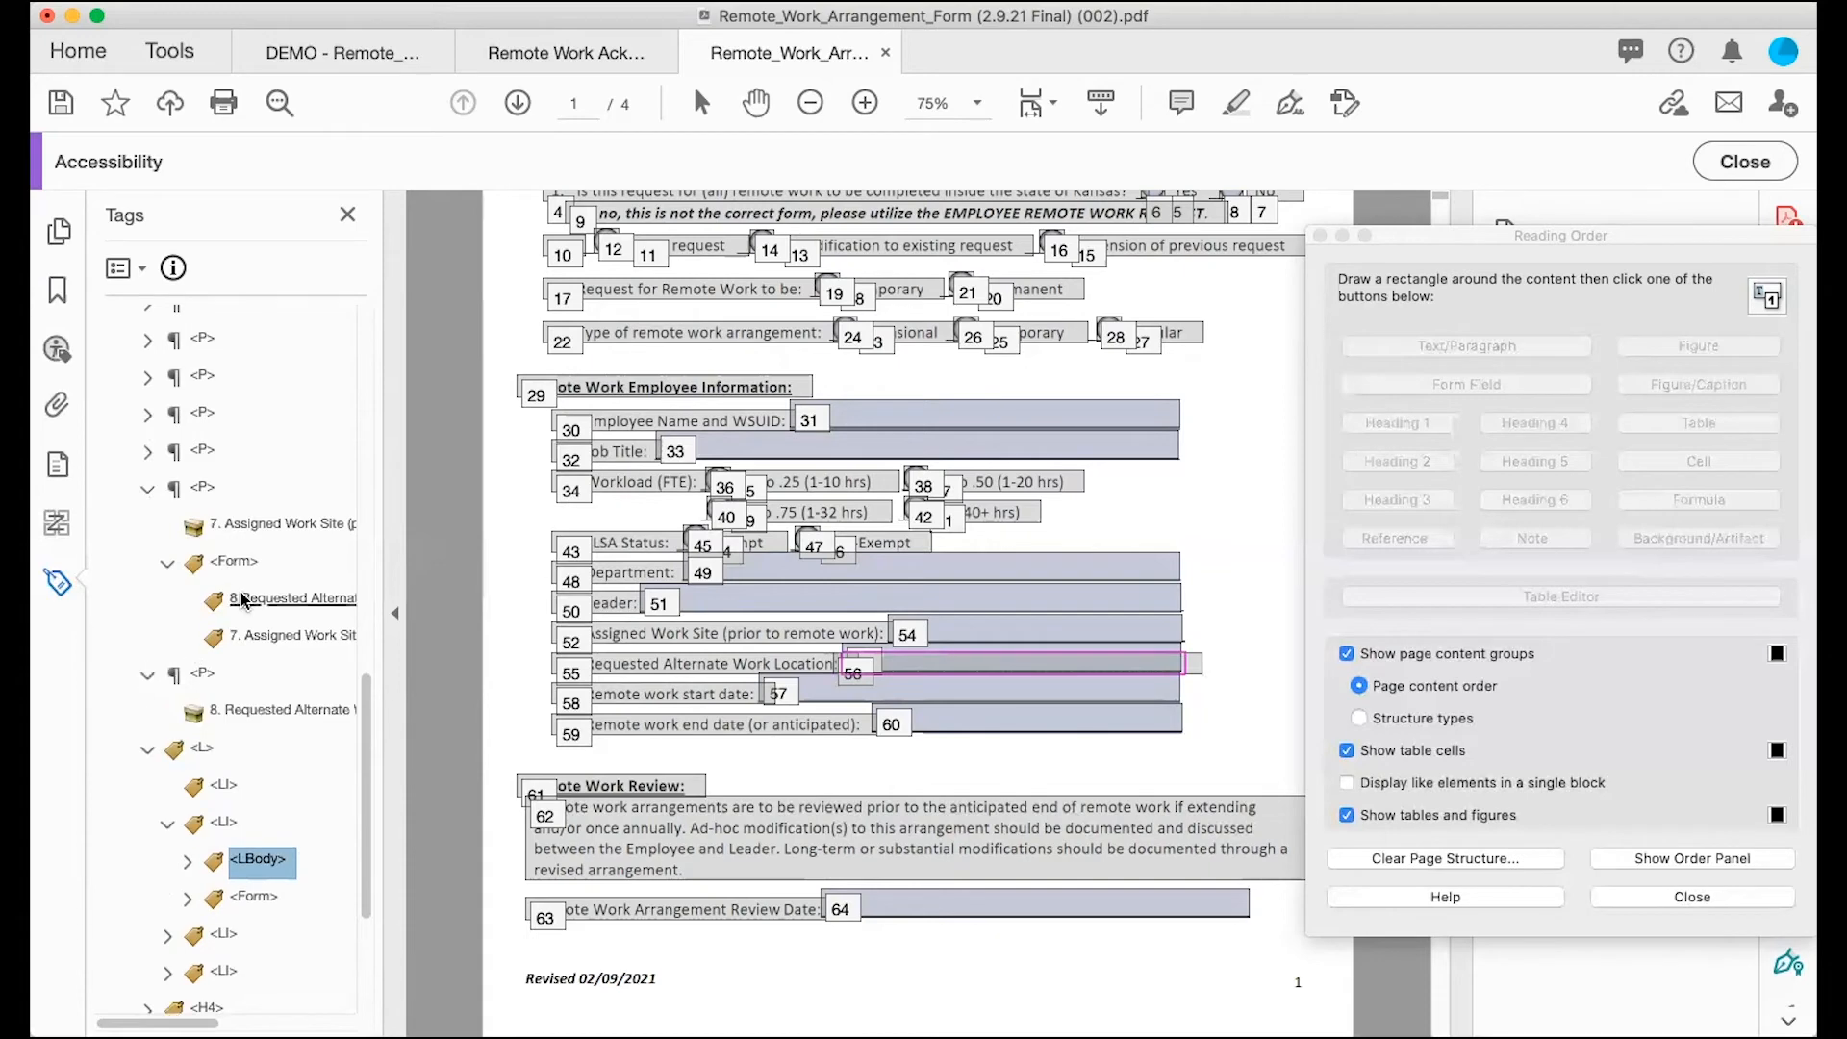
pyautogui.click(239, 709)
pyautogui.rightClick(239, 709)
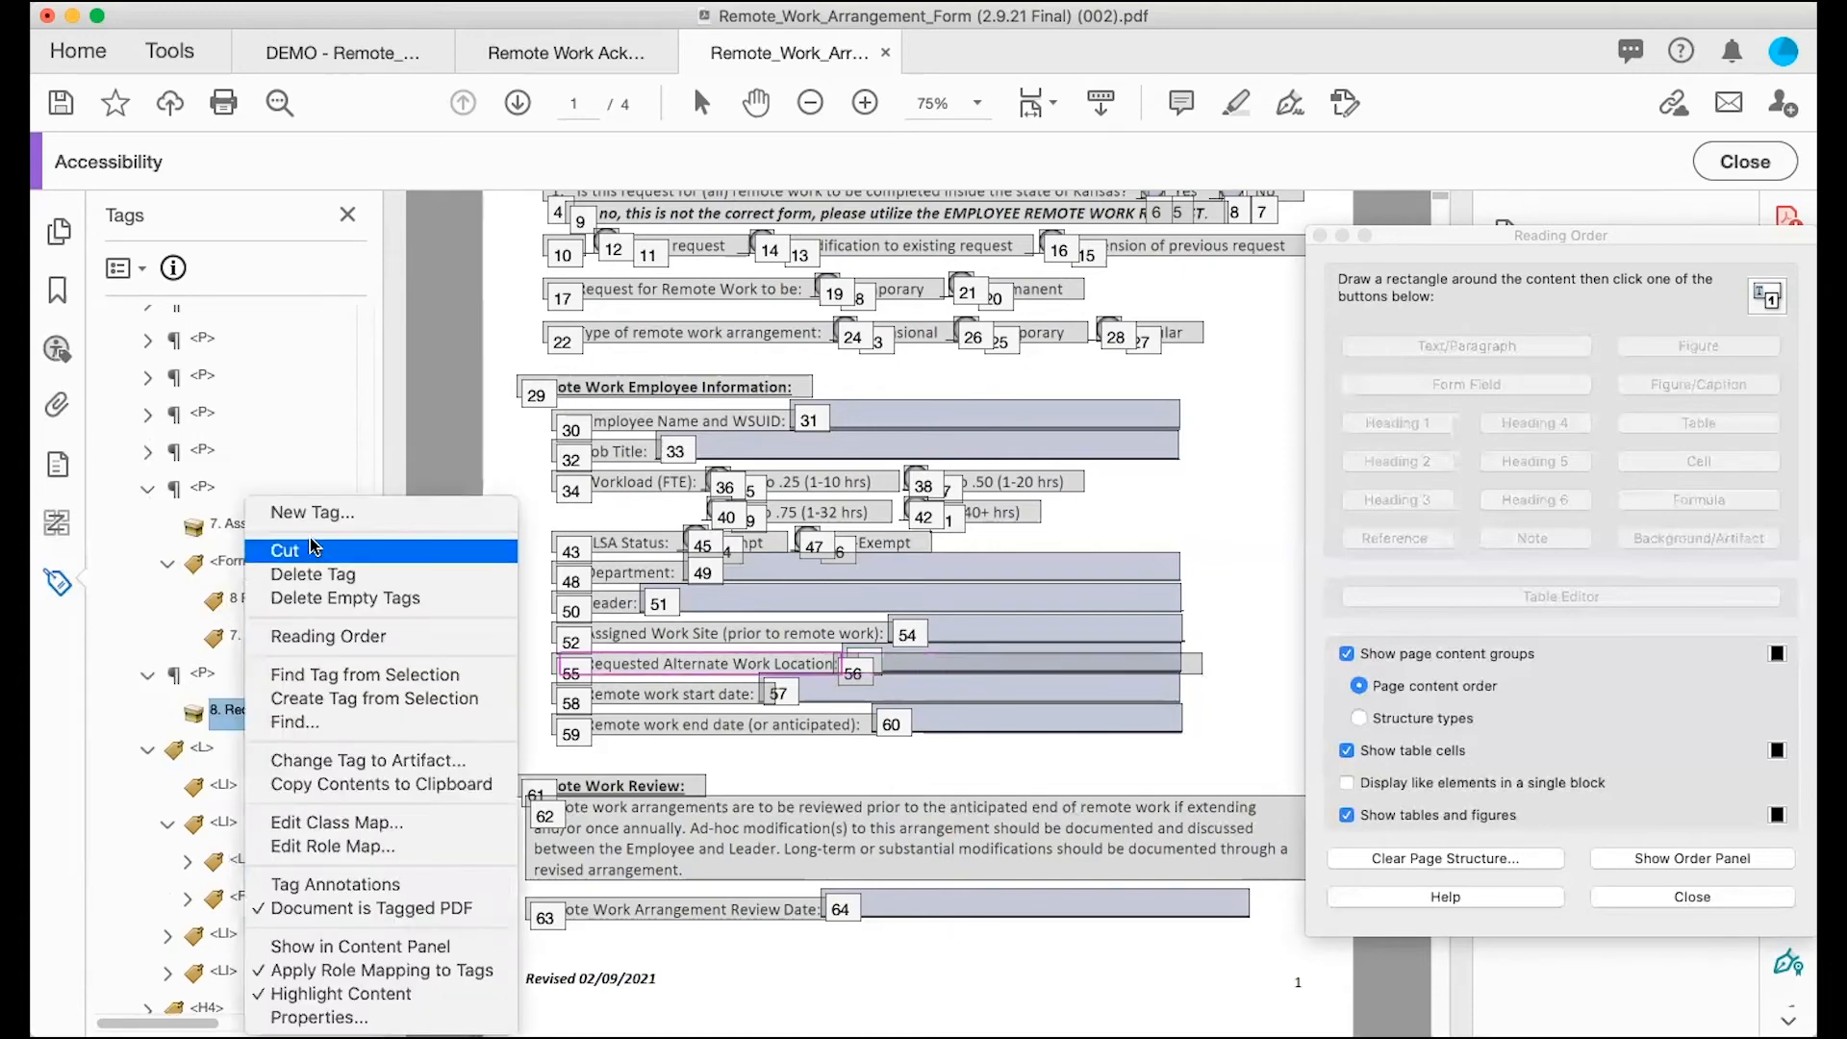
pyautogui.click(314, 512)
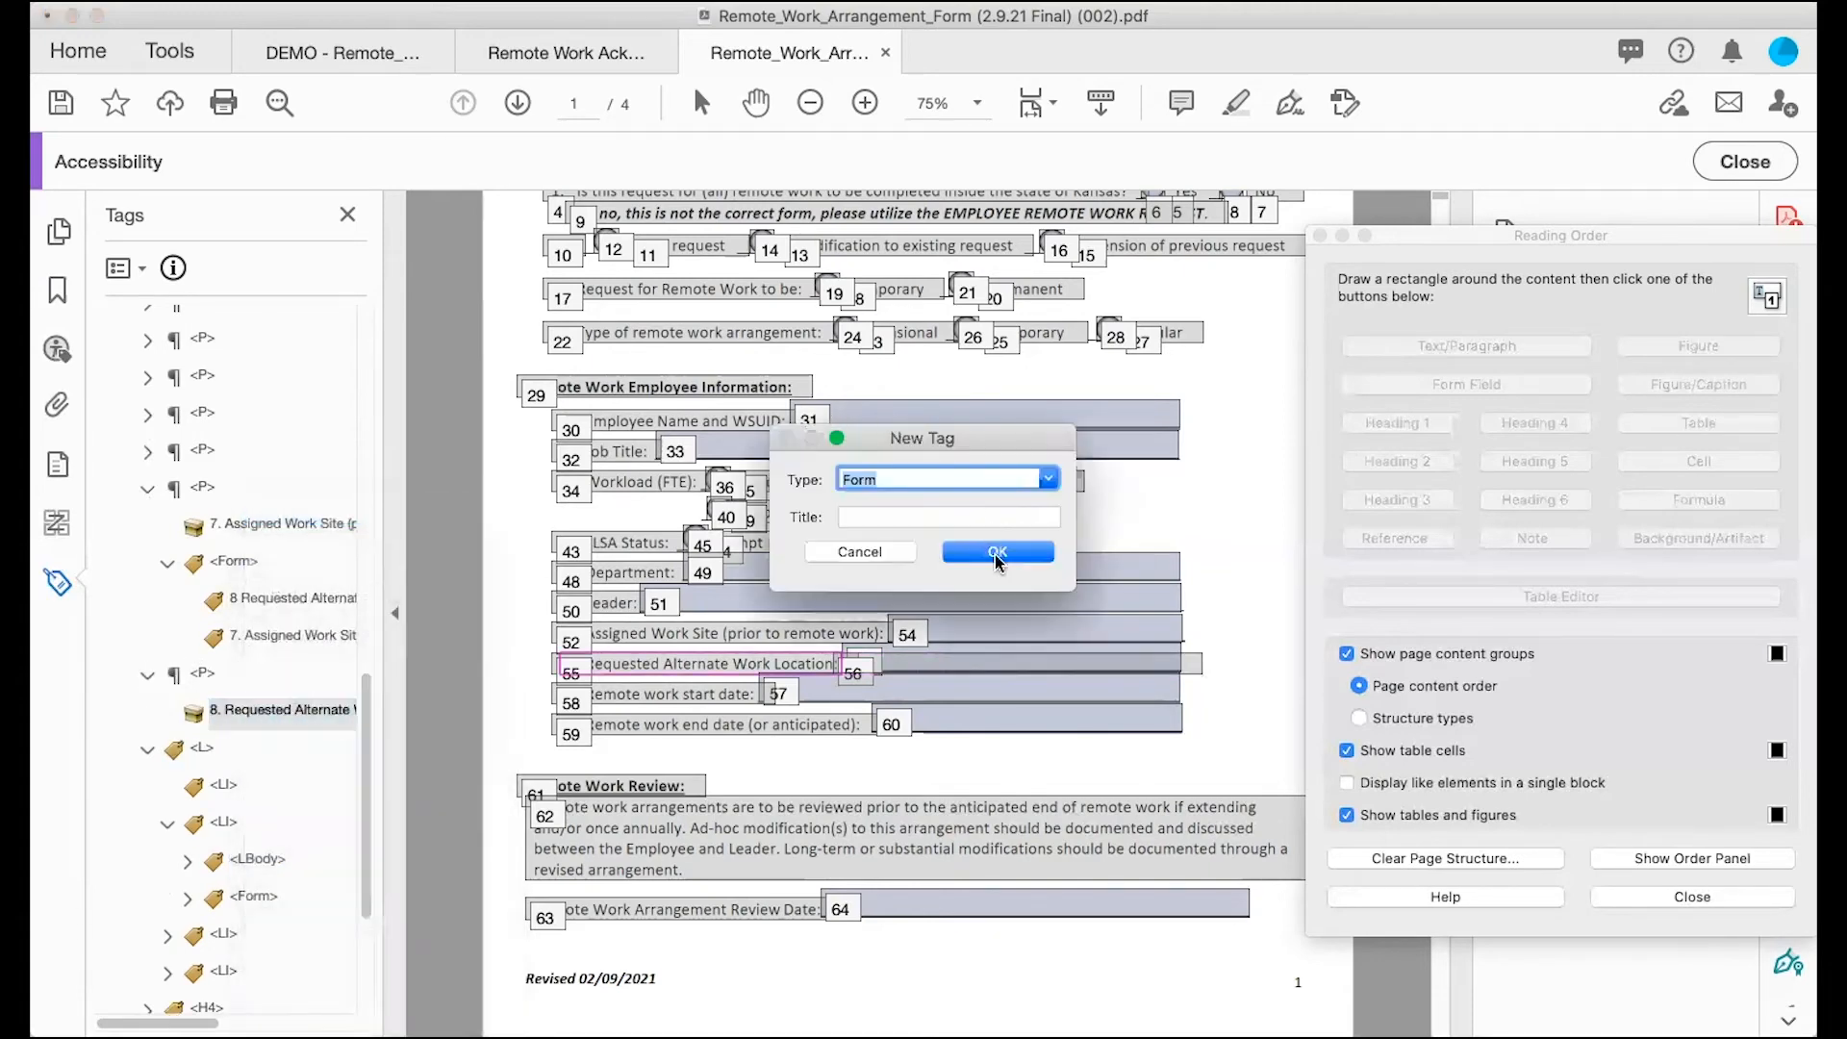
pyautogui.click(995, 554)
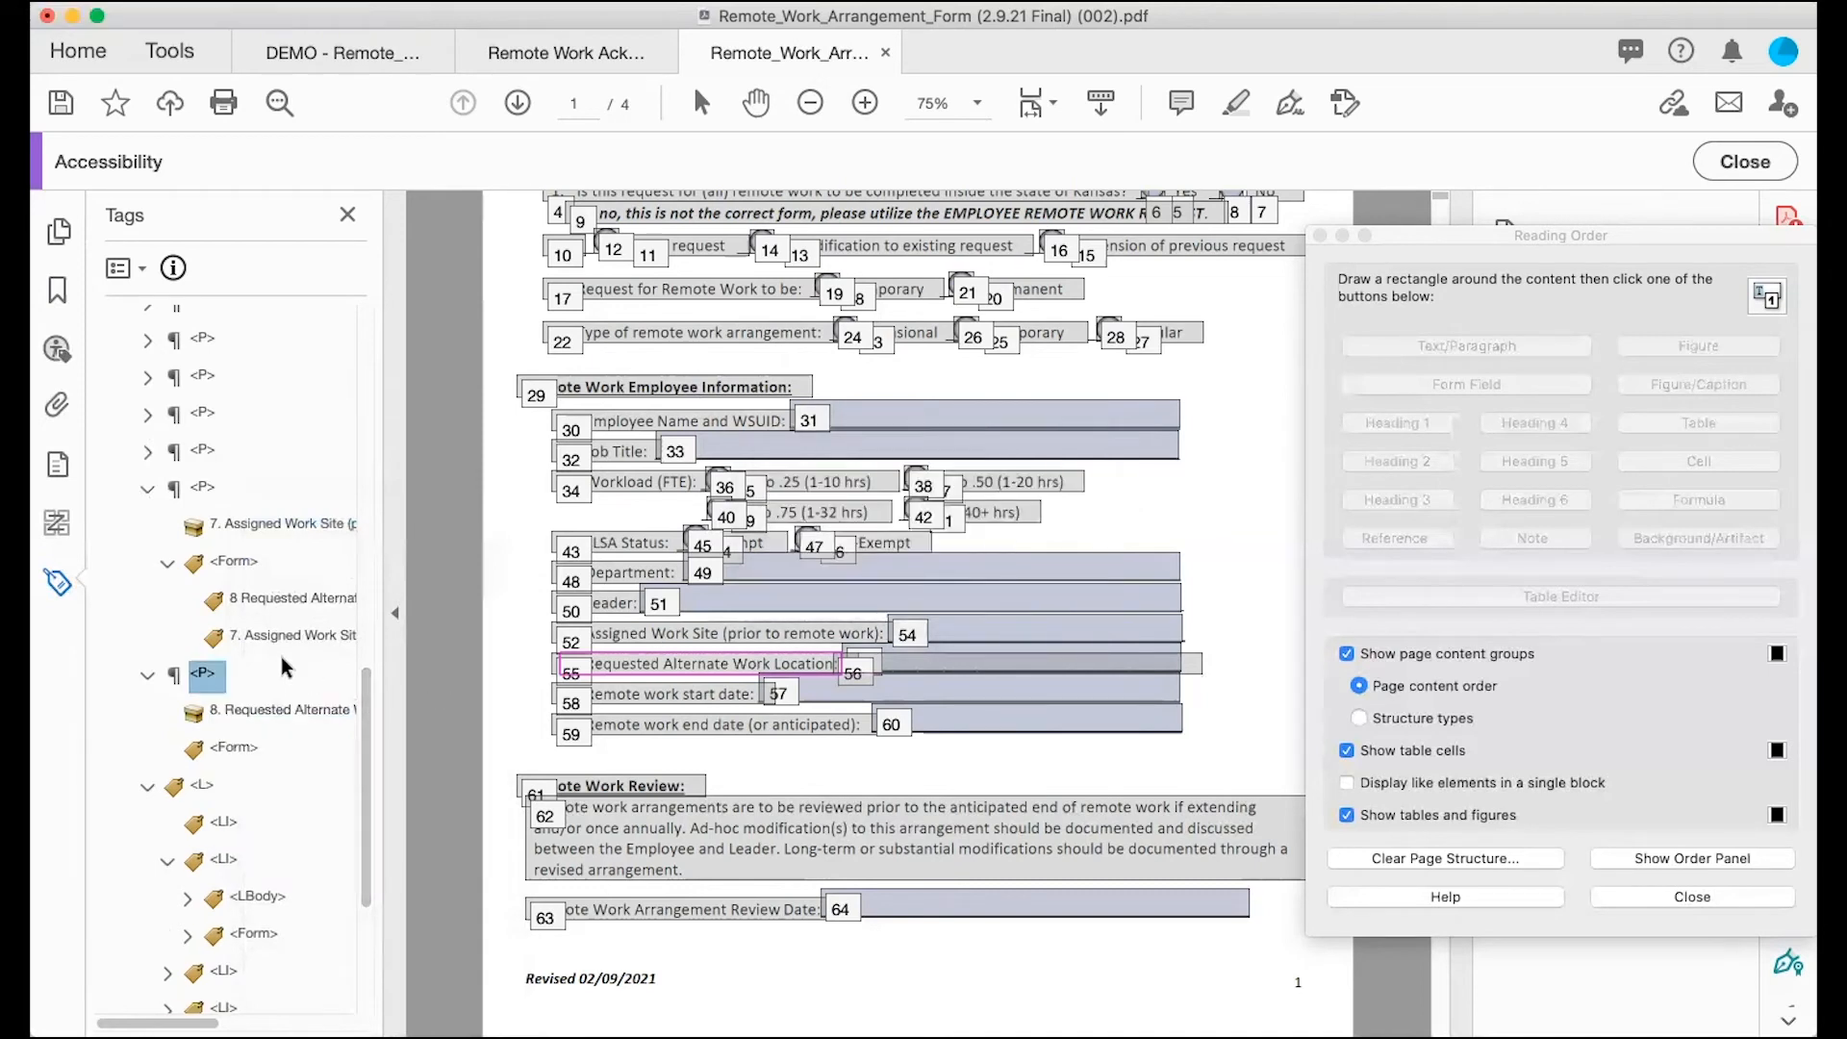
# Step: Move the "8 Requested Alternate" field into the new Form tag, check both label-field pairings and collapse their P tags
pyautogui.click(255, 604)
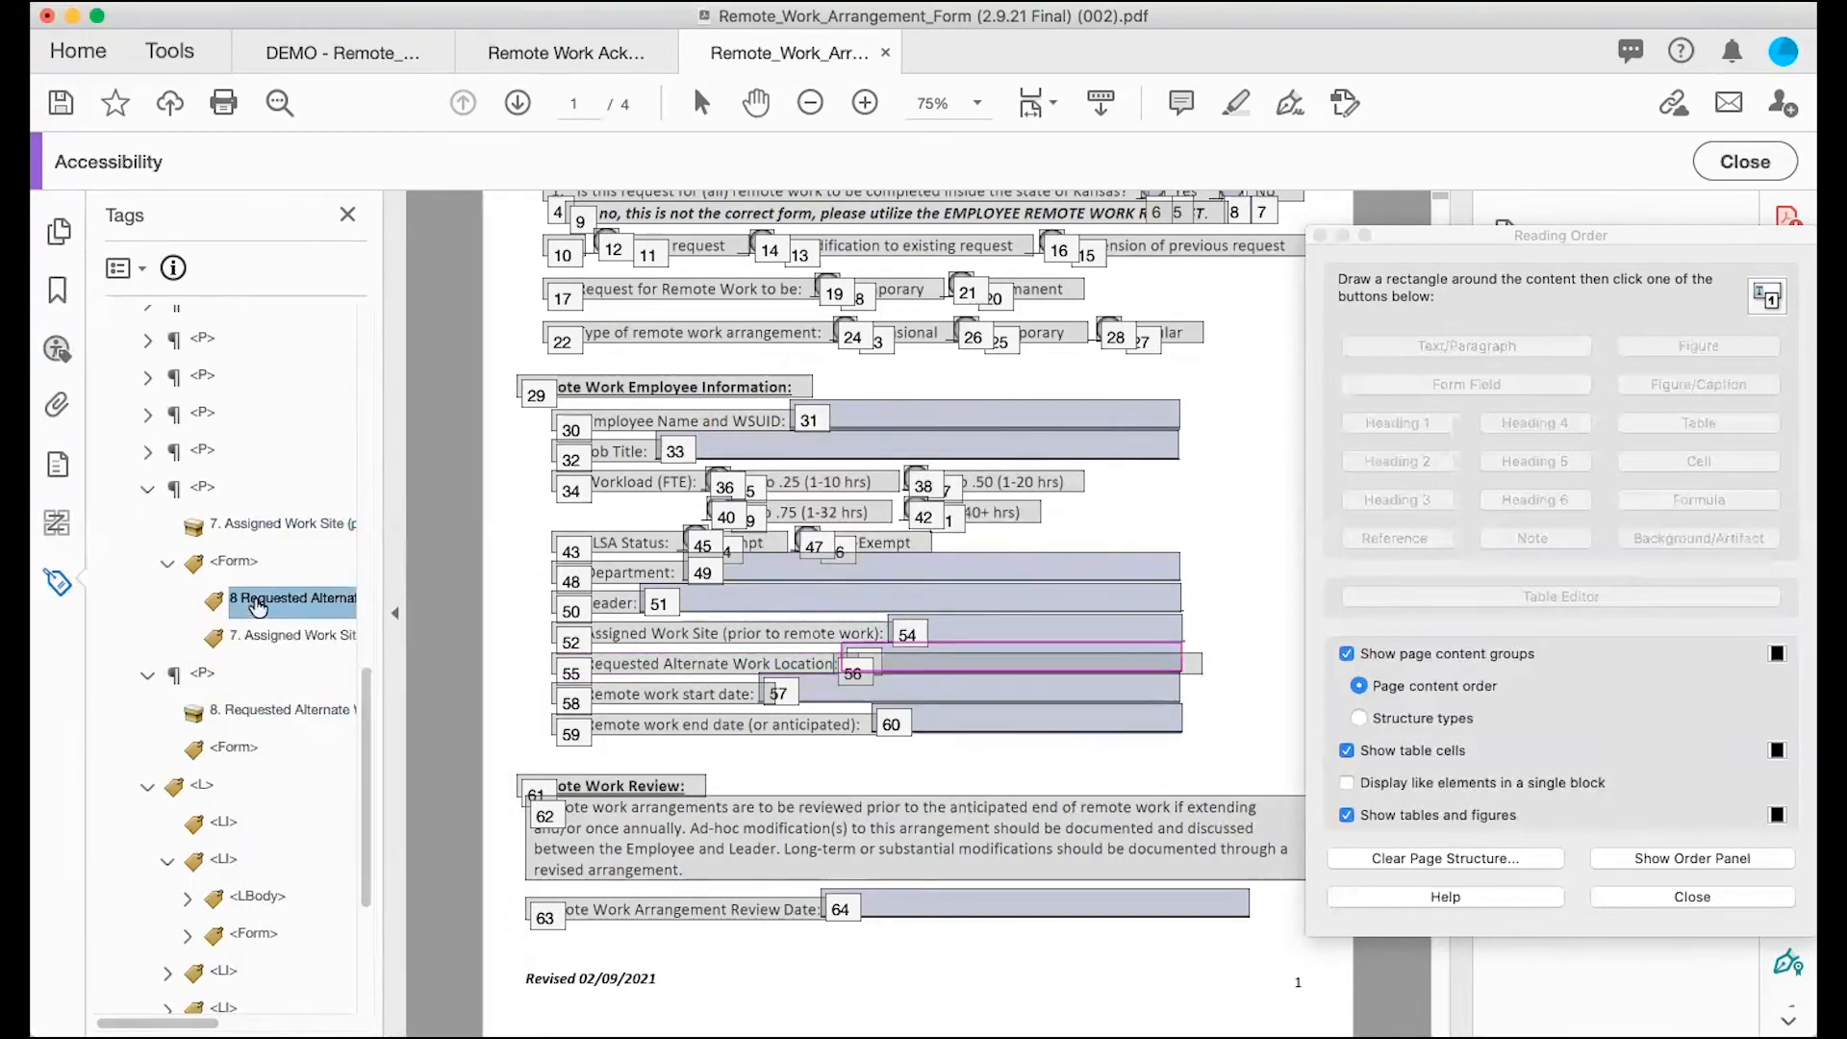
pyautogui.moveTo(257, 604); pyautogui.dragTo(244, 758)
pyautogui.click(204, 487)
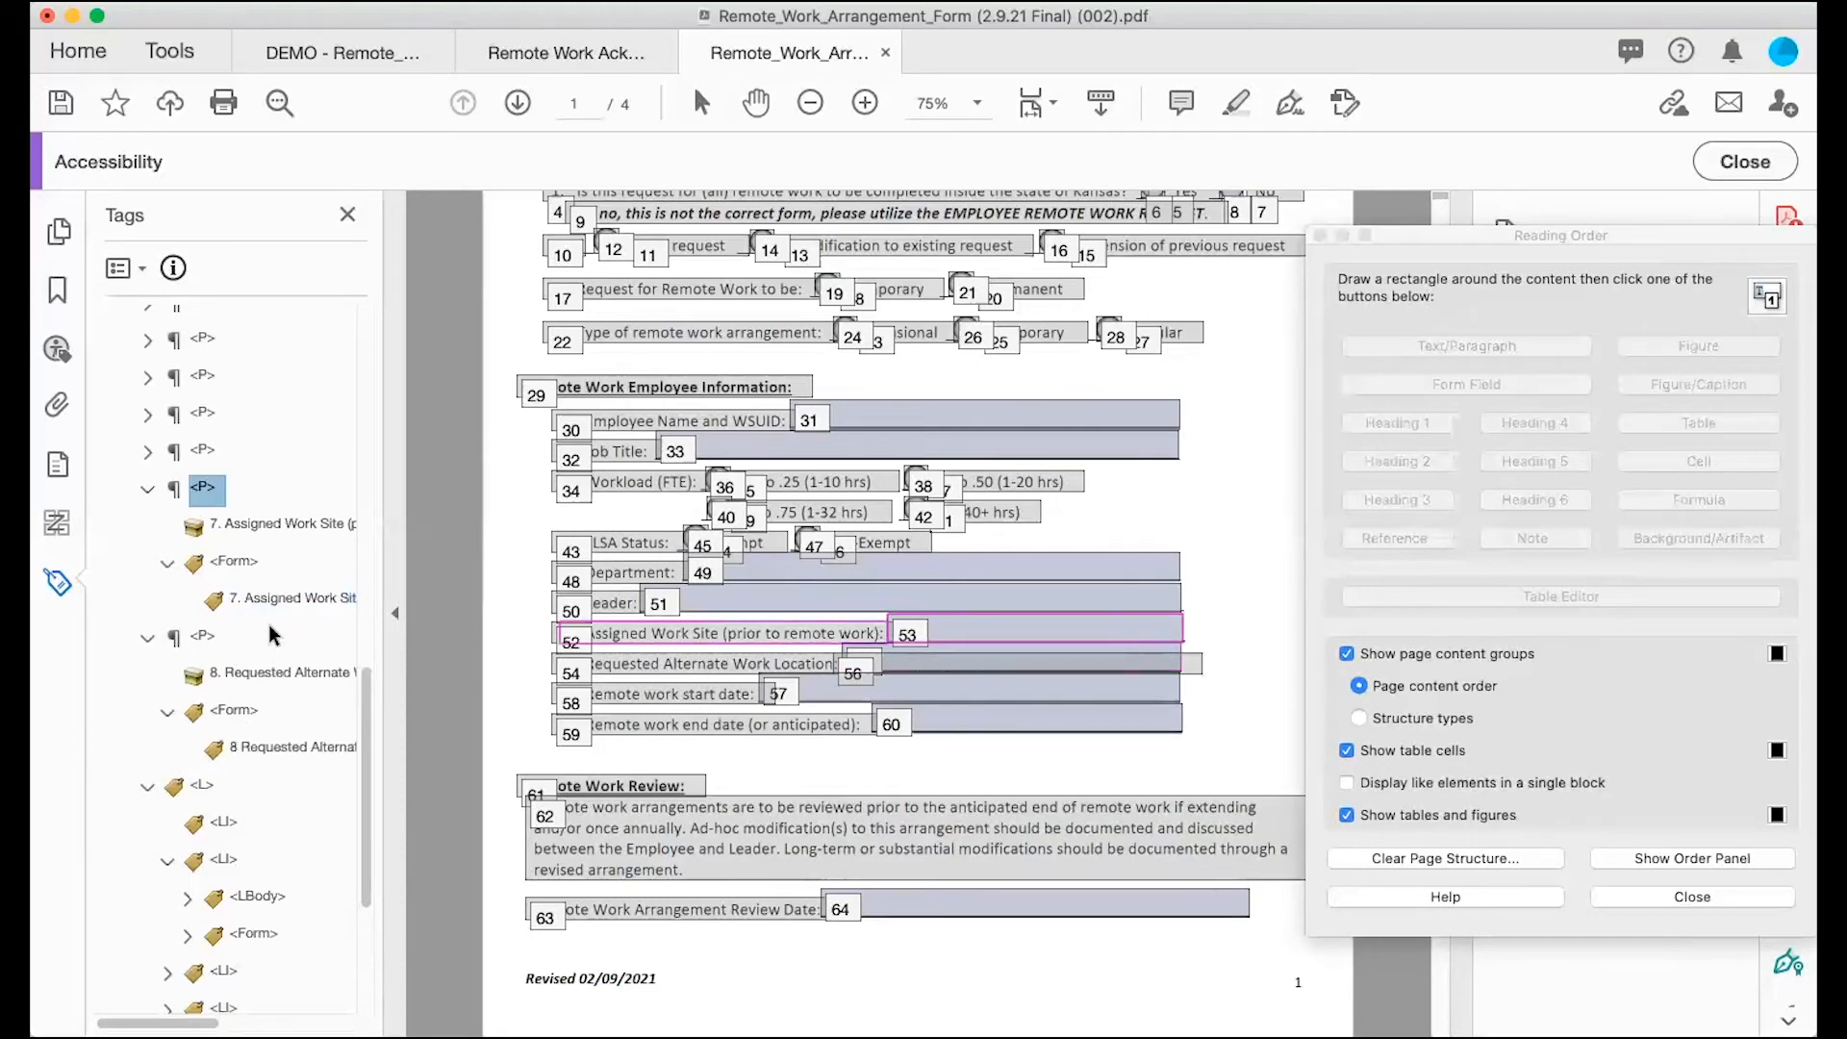
pyautogui.click(204, 637)
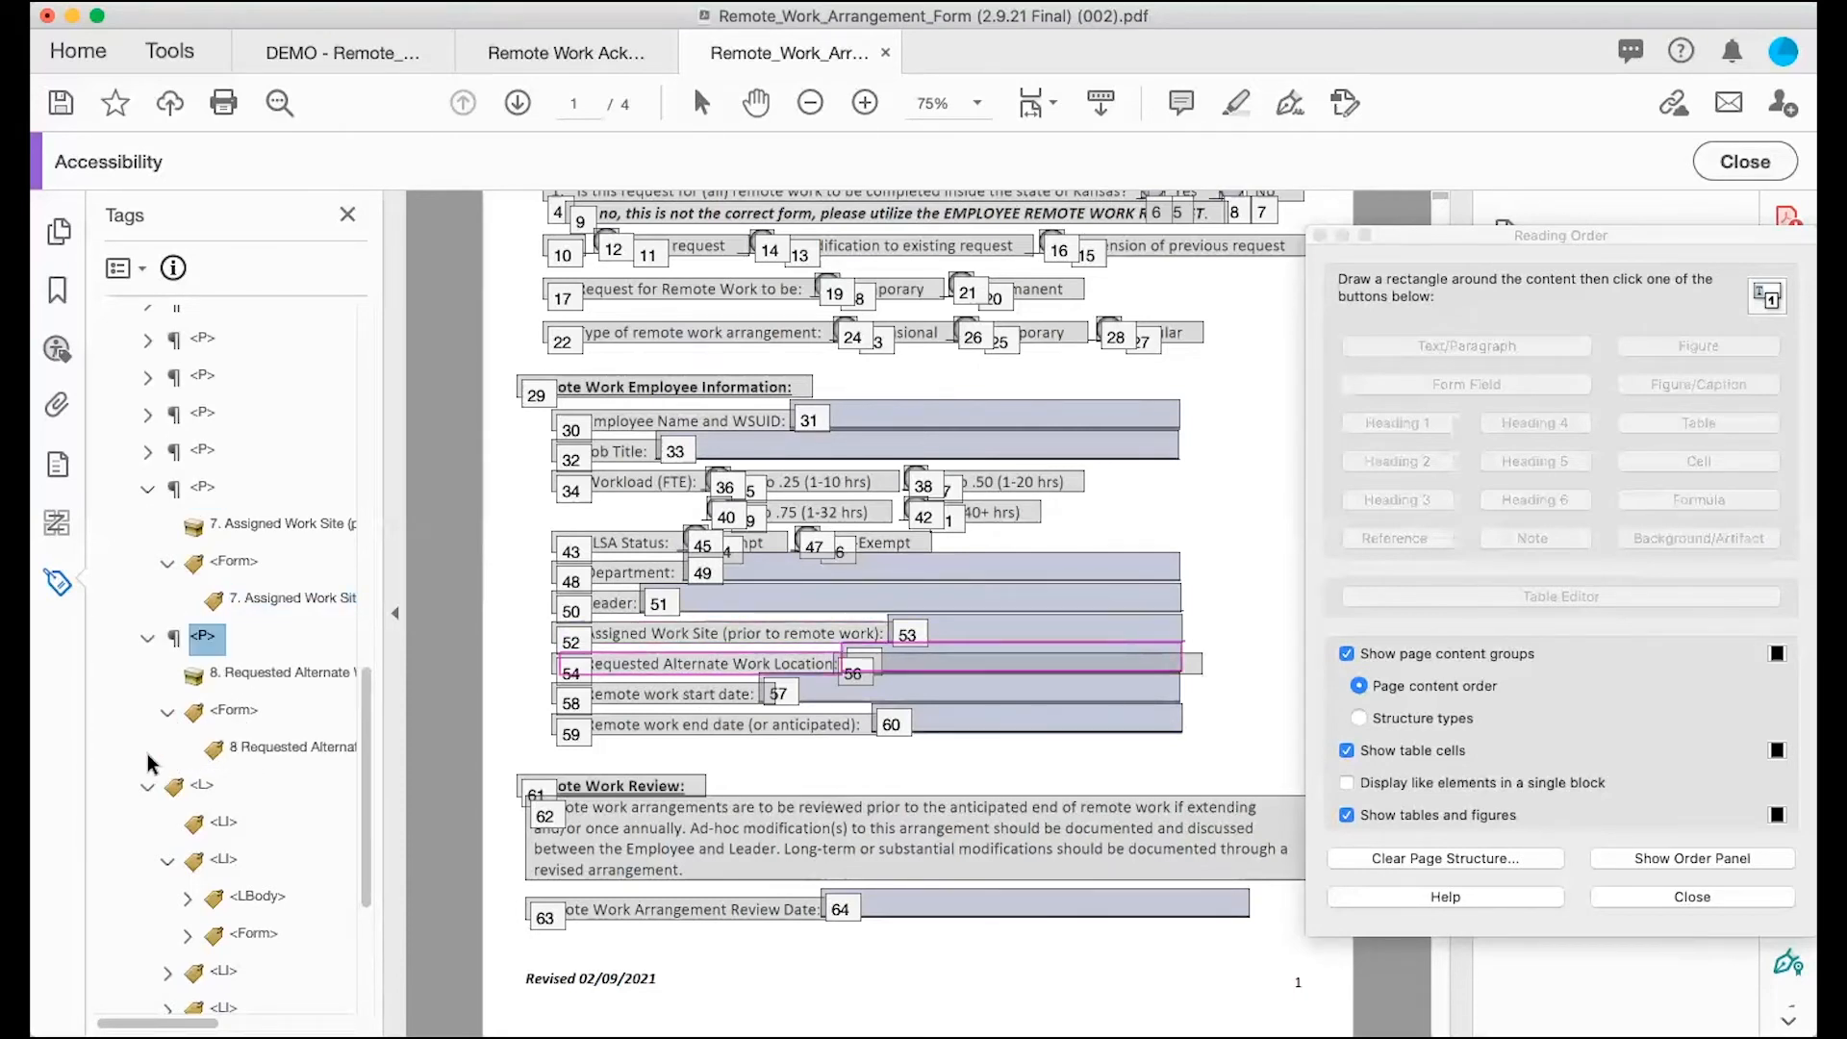
pyautogui.click(147, 487)
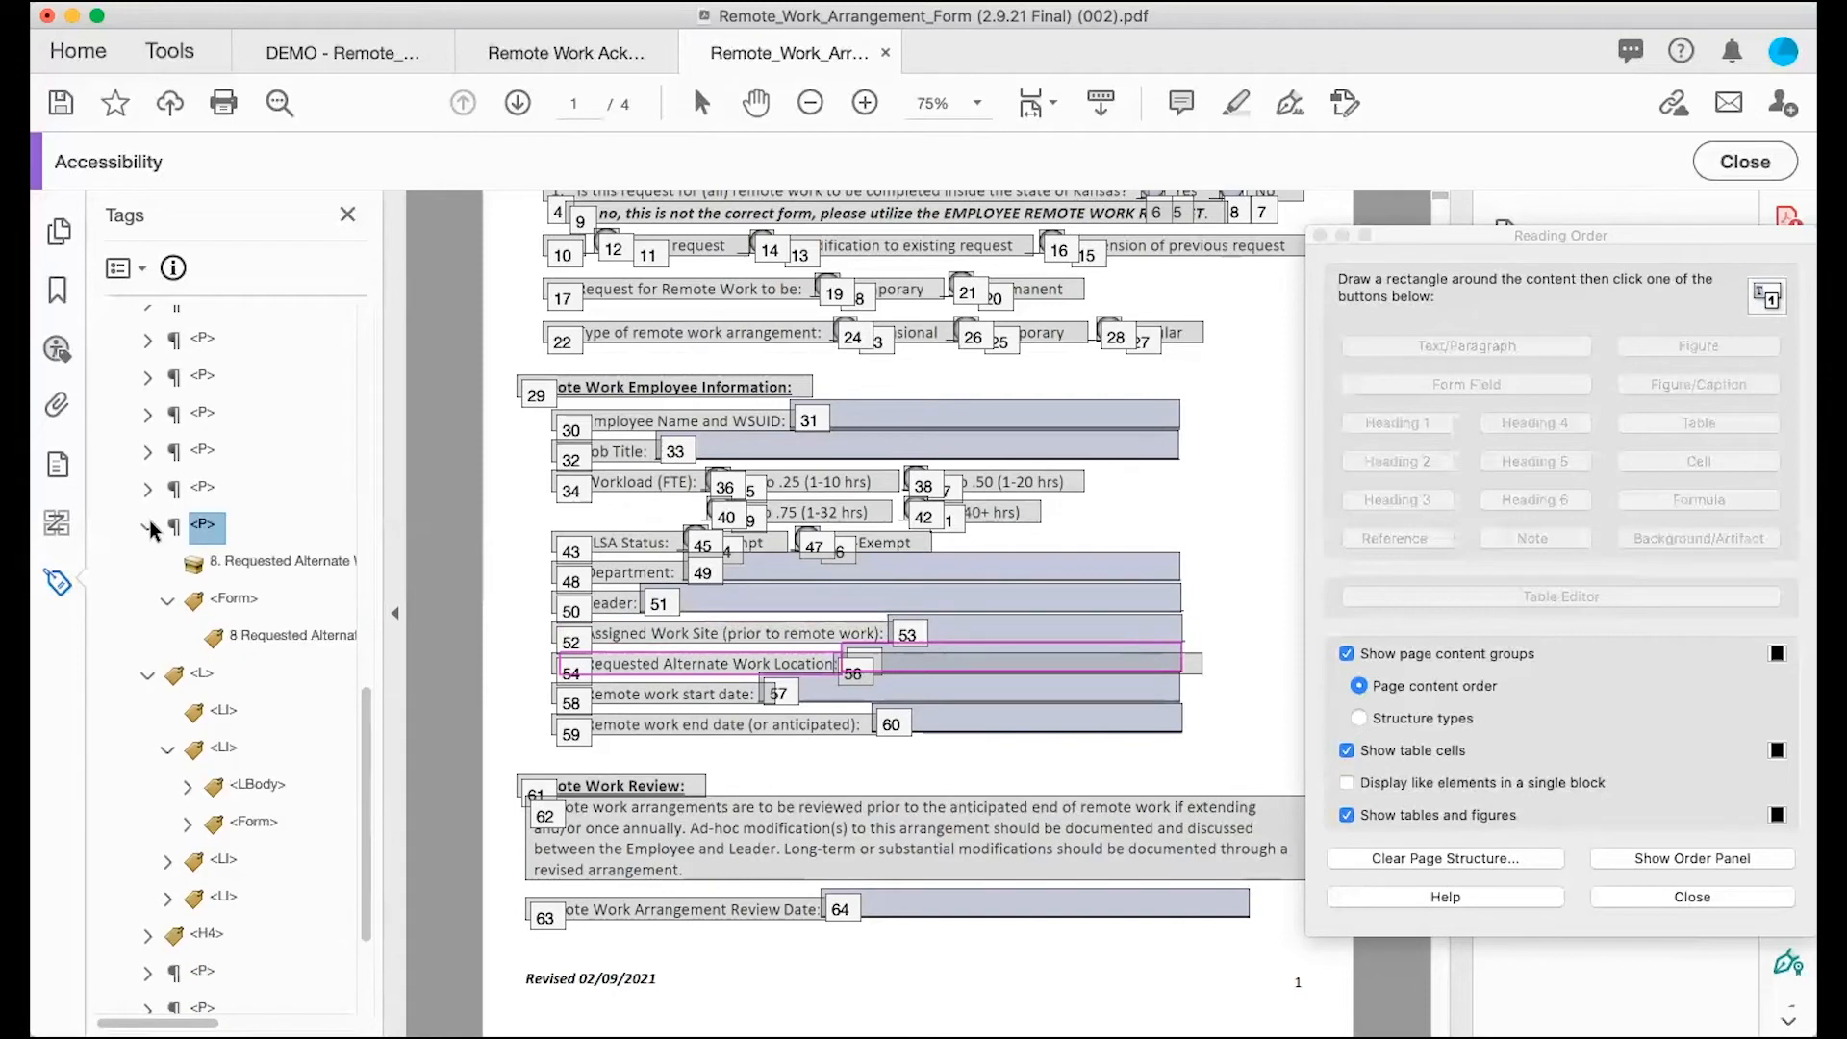
pyautogui.click(147, 525)
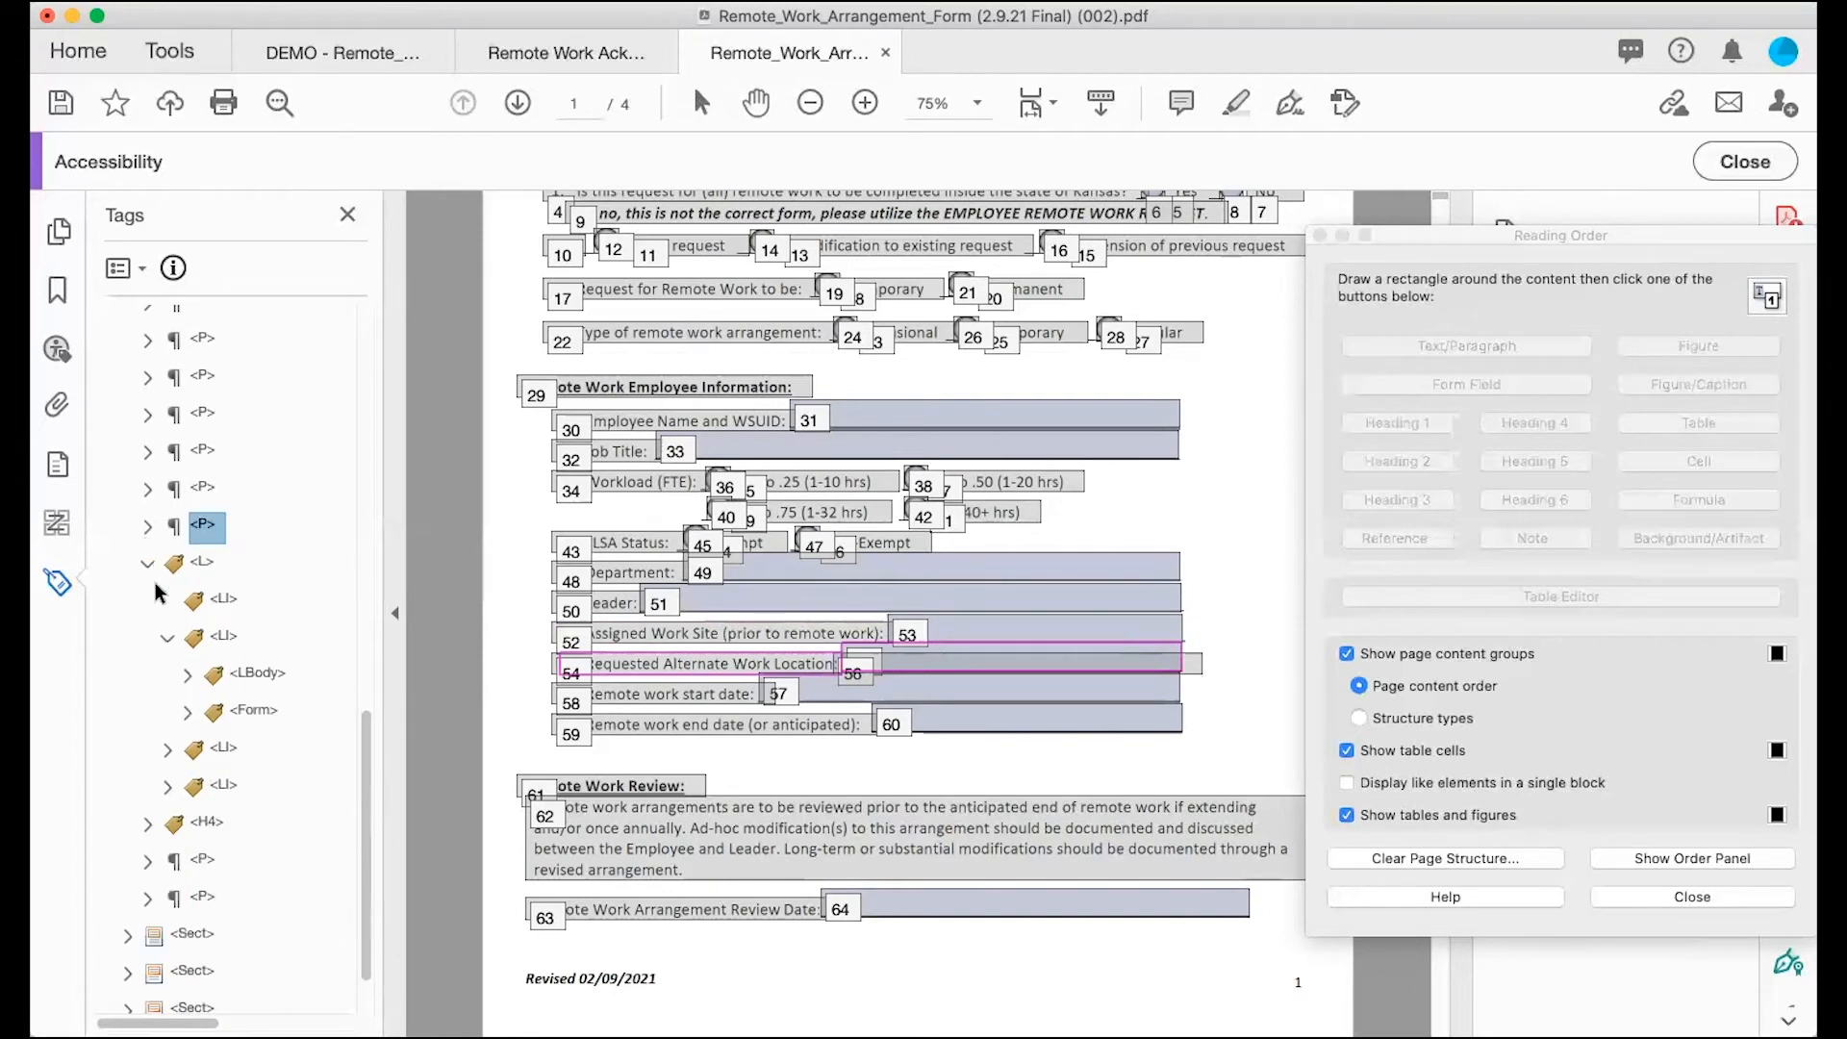
# Step: Change the line content inside the second list item's LBody tag to a Page artifact
pyautogui.click(188, 675)
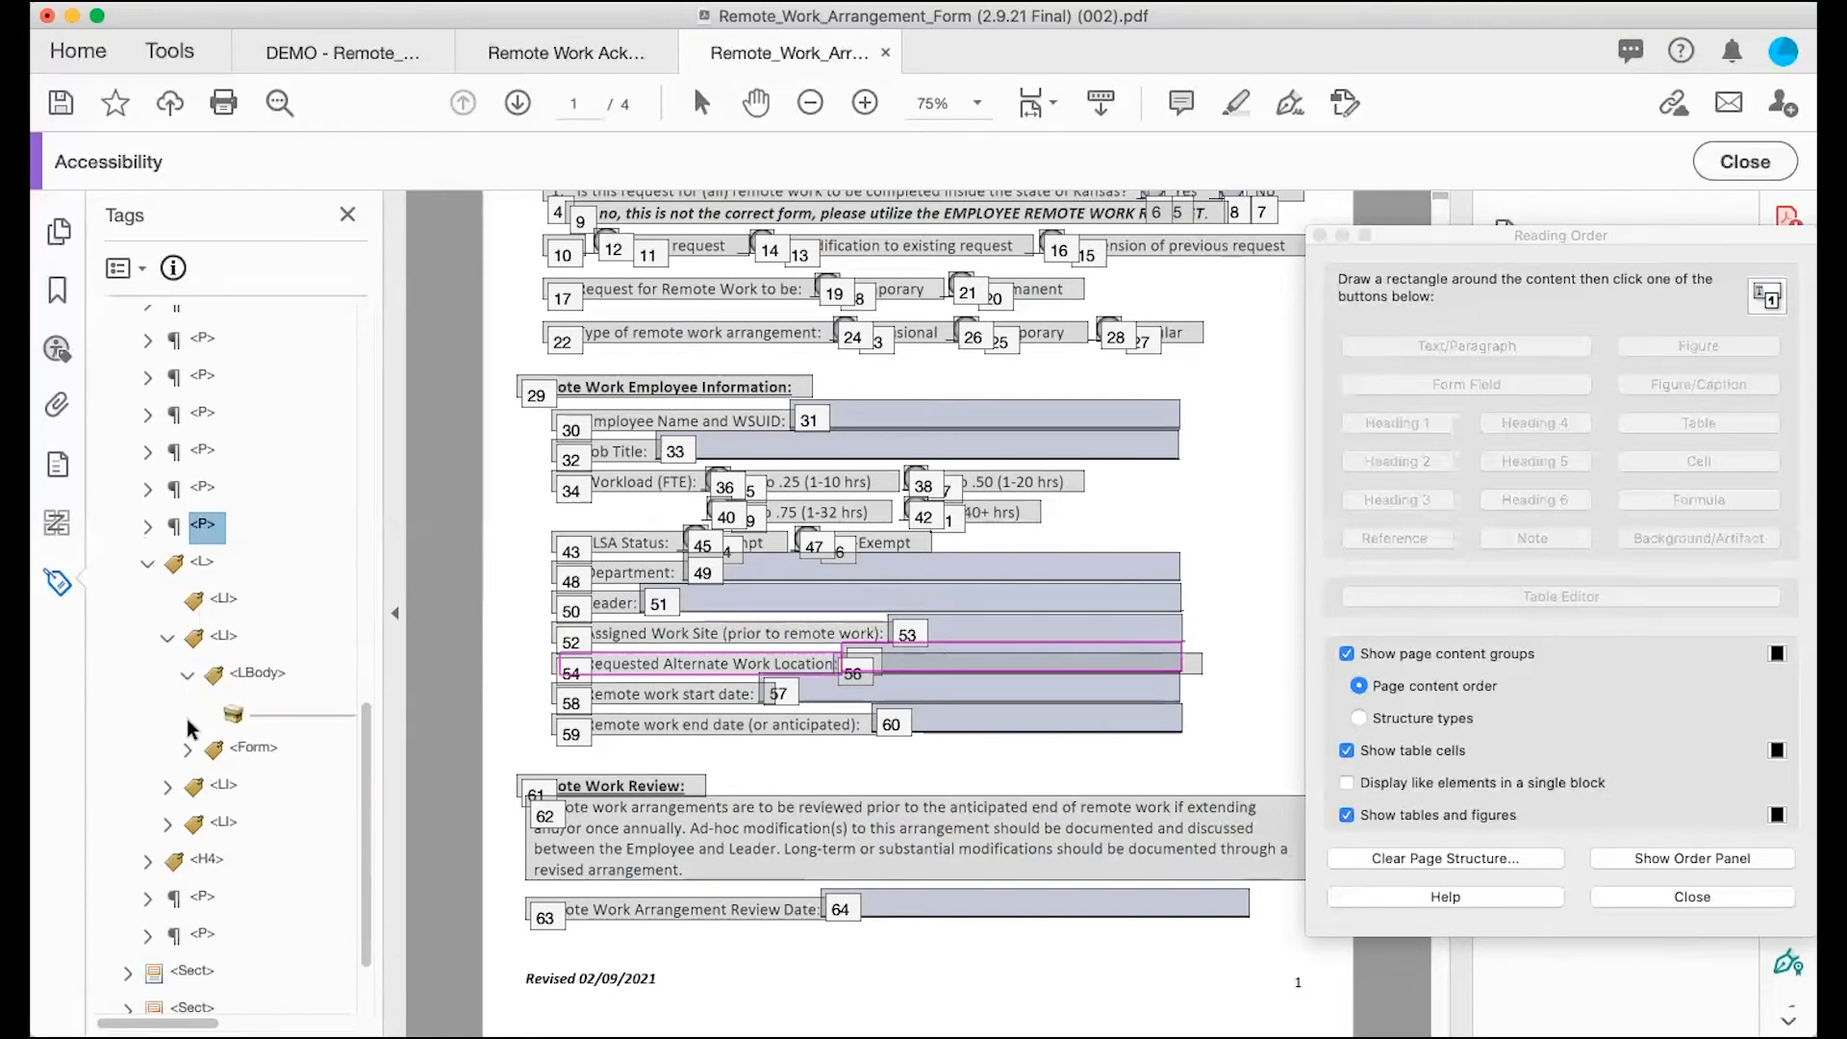
pyautogui.click(186, 749)
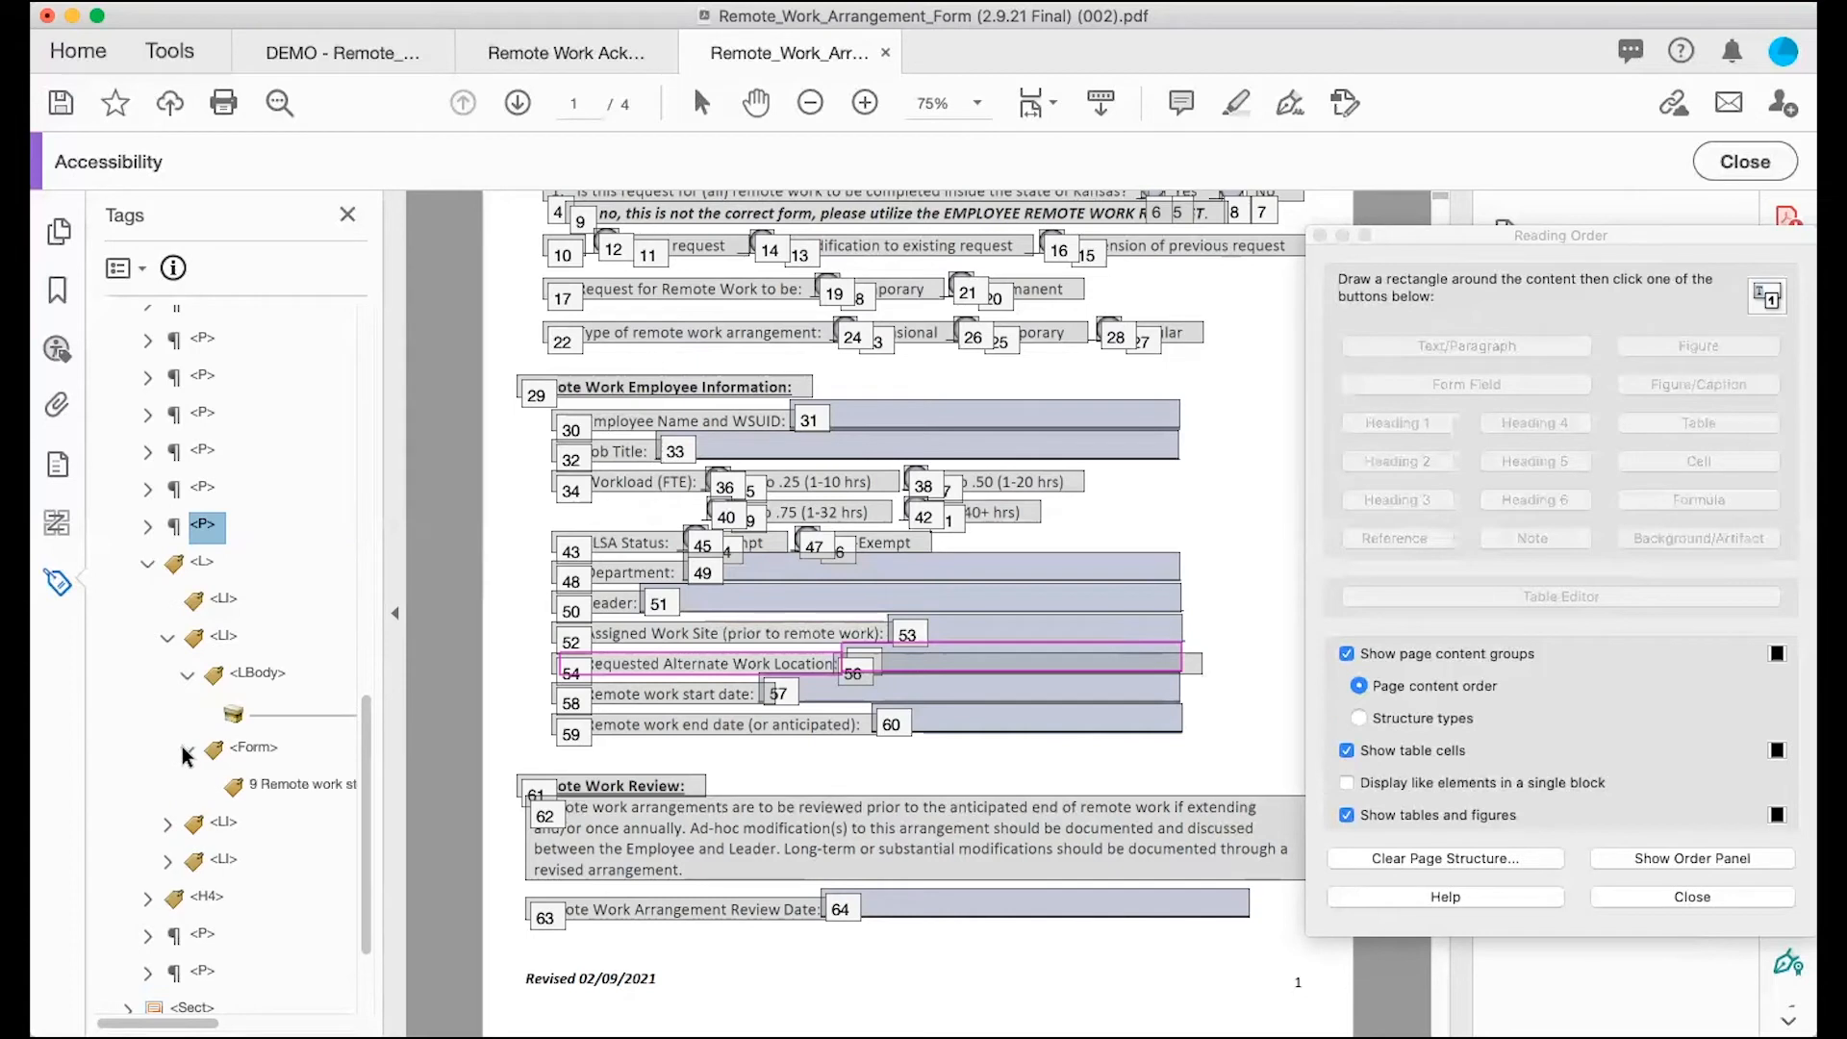
pyautogui.click(274, 718)
pyautogui.rightClick(286, 714)
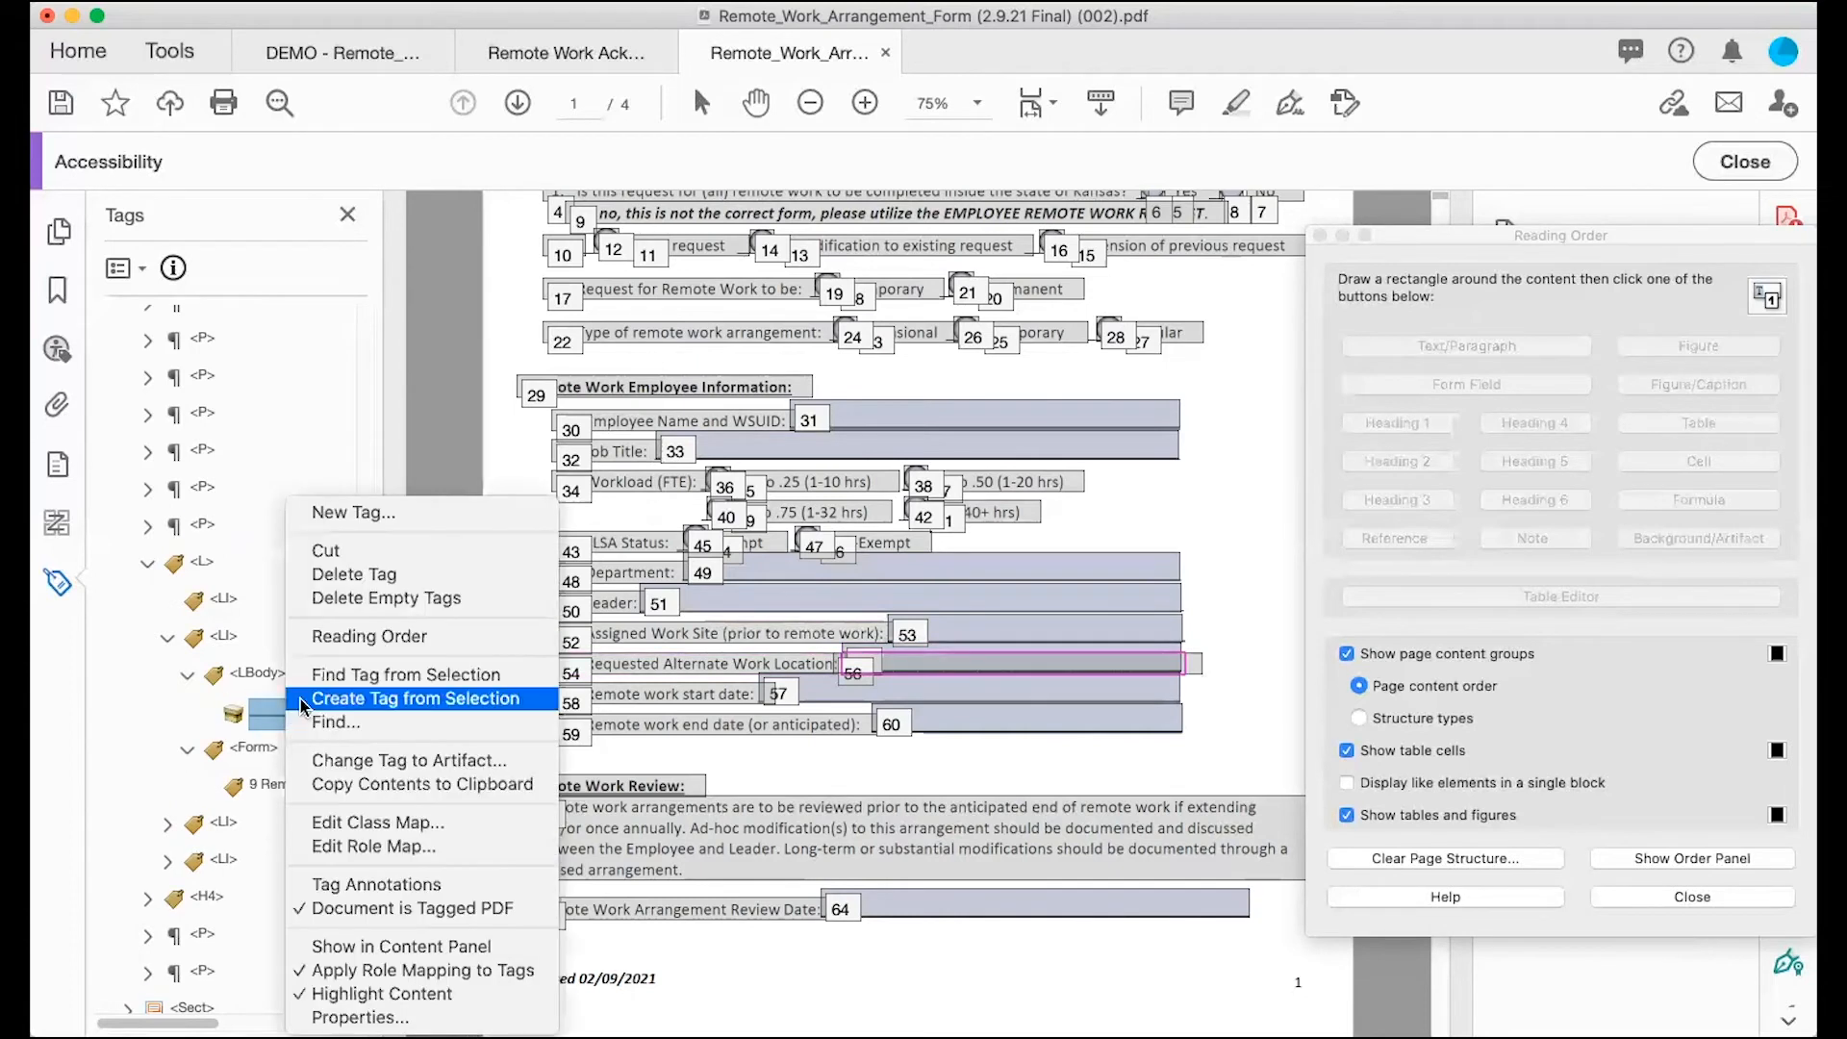
pyautogui.click(317, 761)
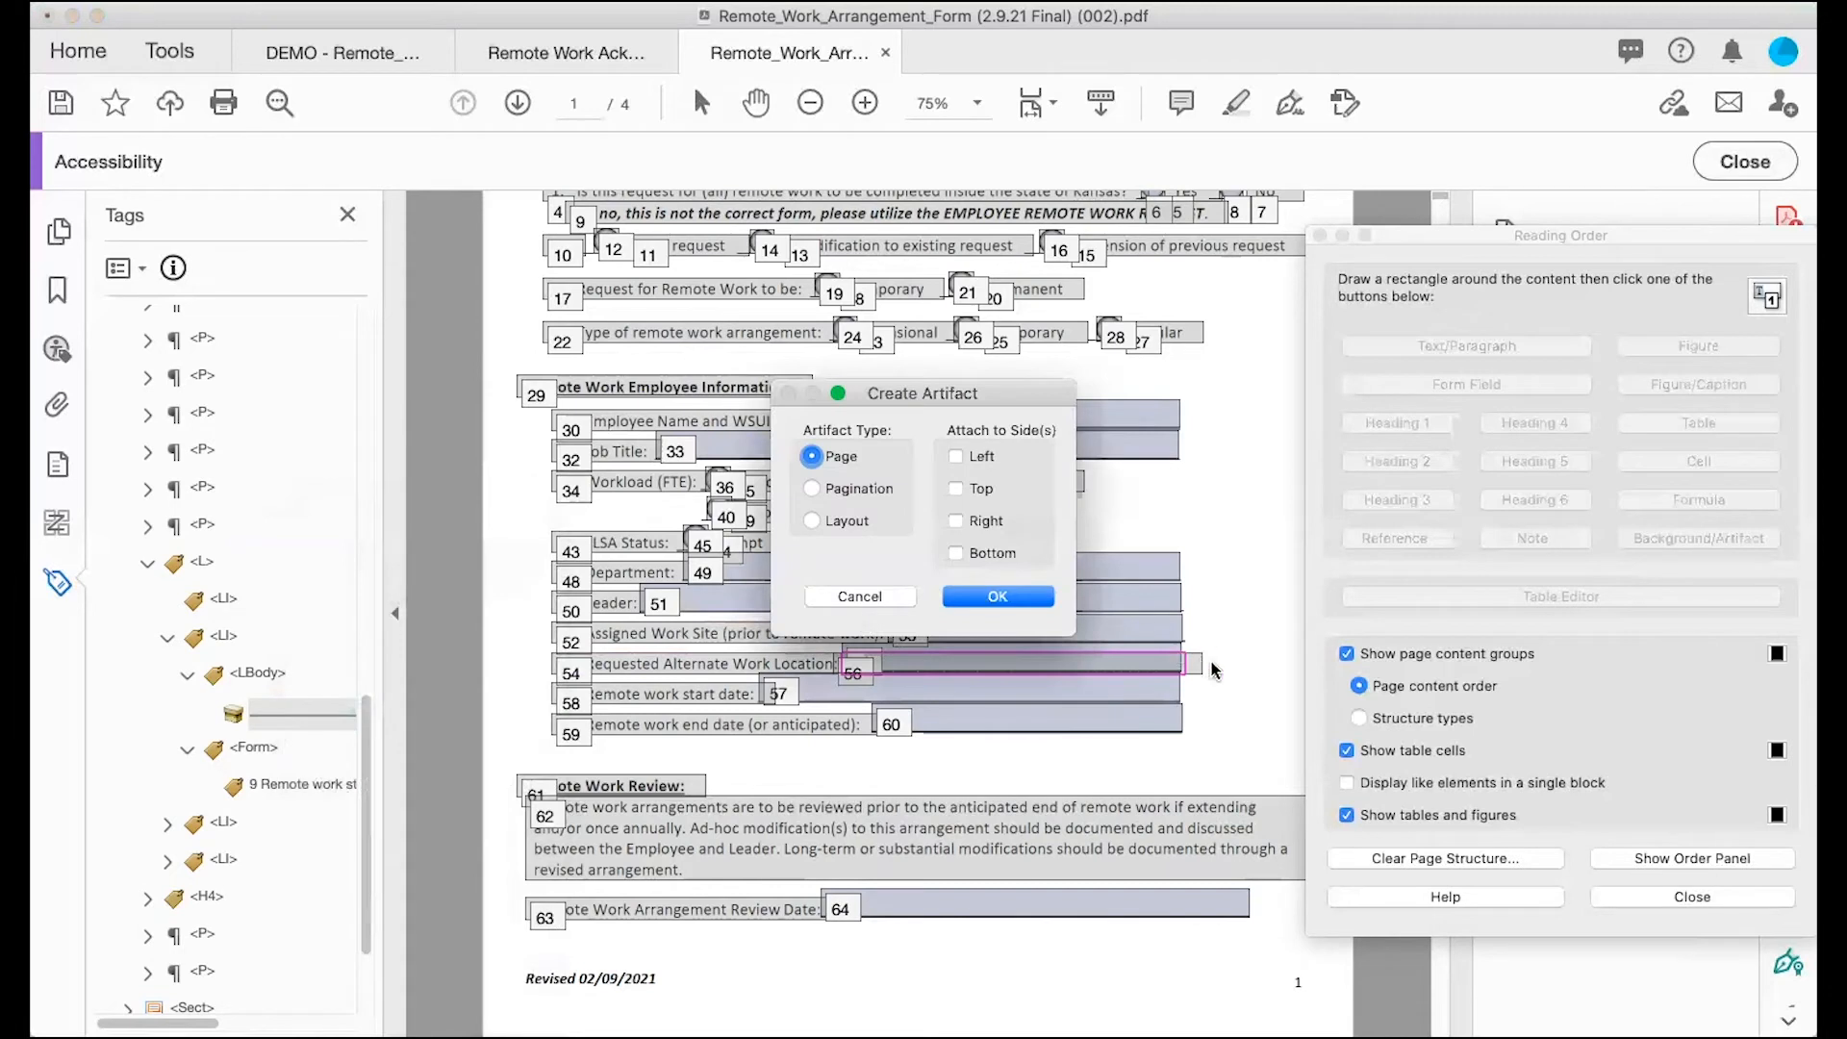
pyautogui.click(995, 593)
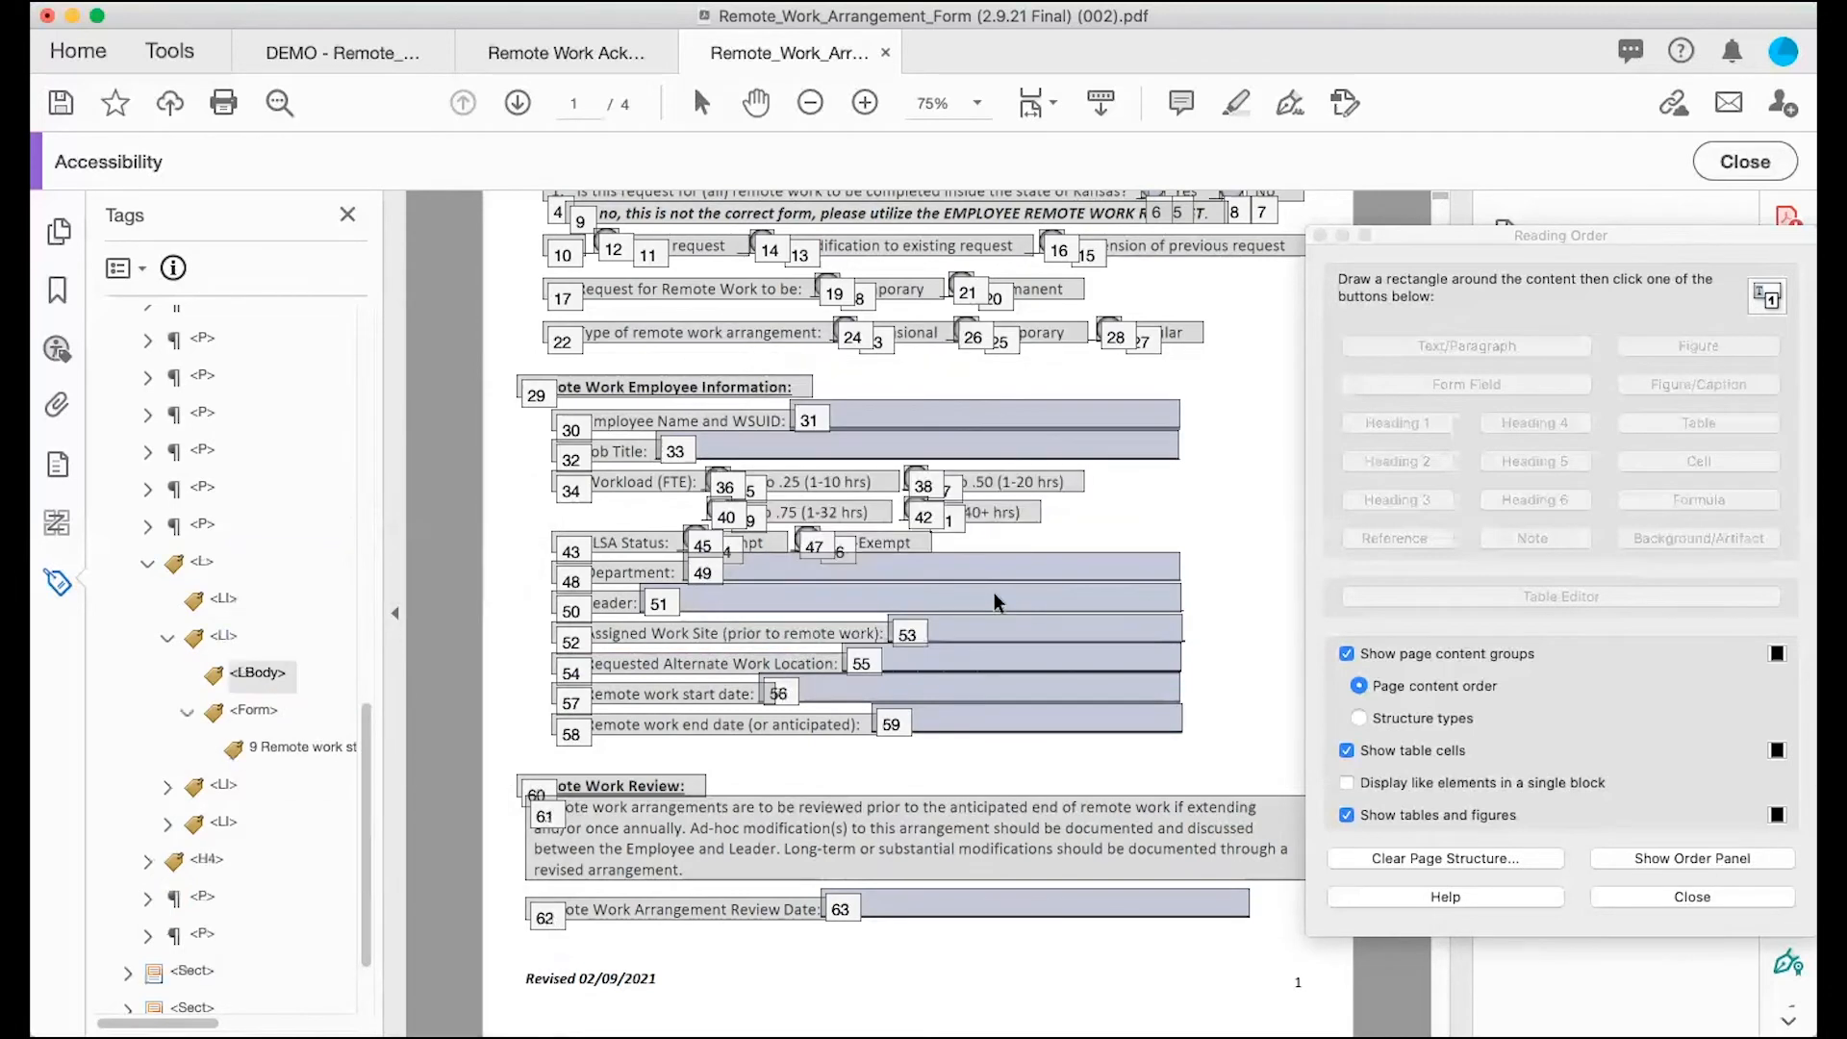
# Step: Move the P tag of the "Remote work start date:" label out of its list item to directly above the L tag
pyautogui.click(277, 751)
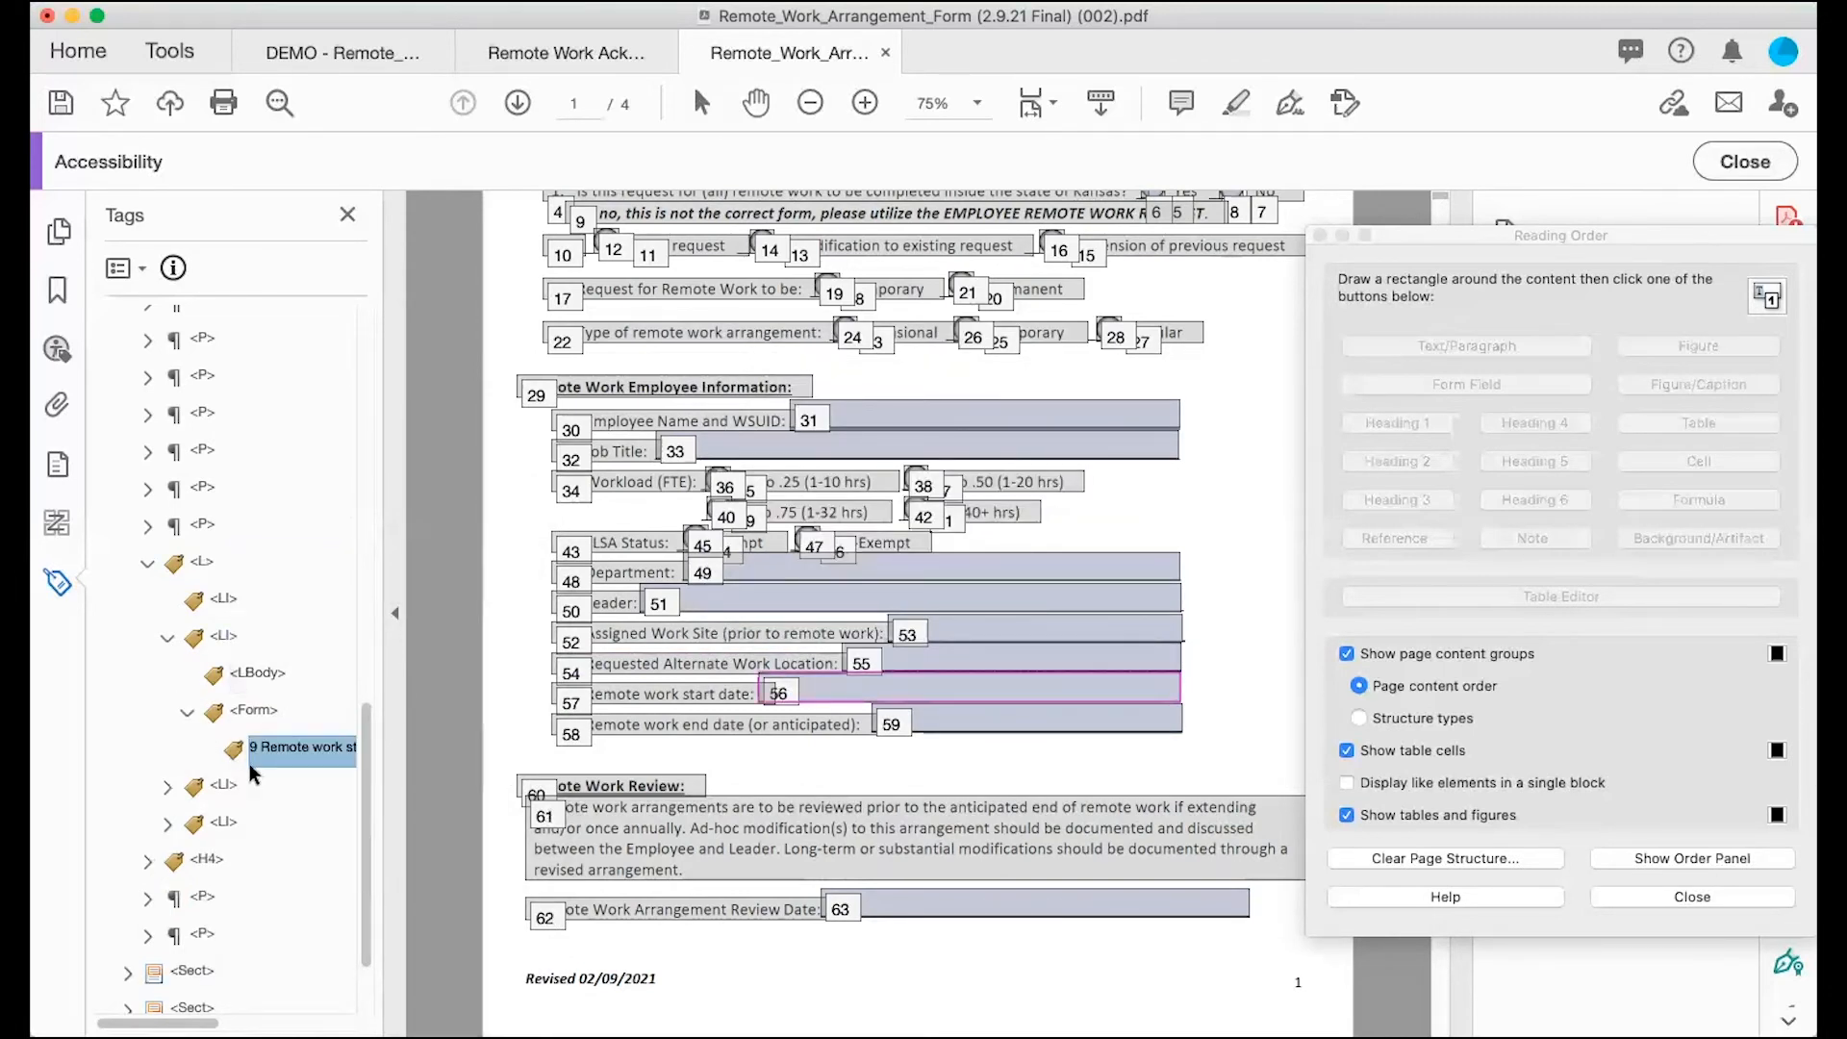
pyautogui.click(167, 787)
pyautogui.click(241, 824)
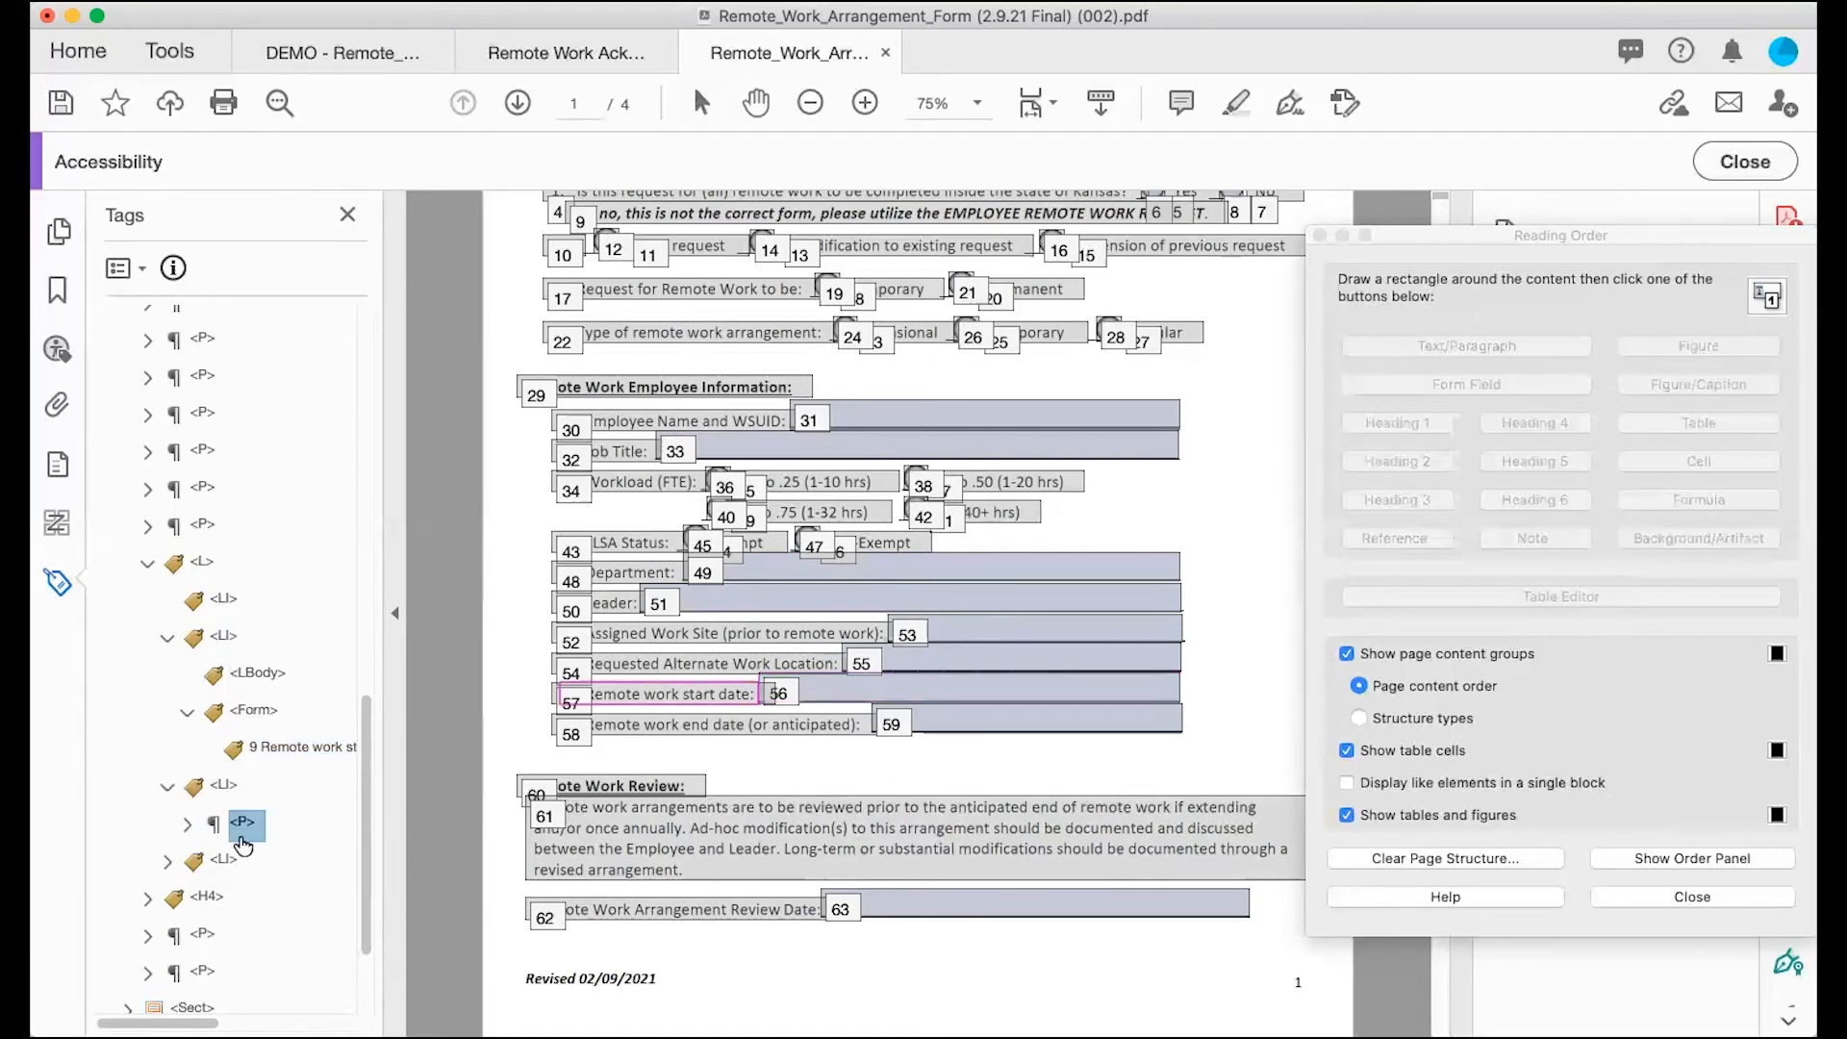
pyautogui.moveTo(242, 826); pyautogui.dragTo(186, 542)
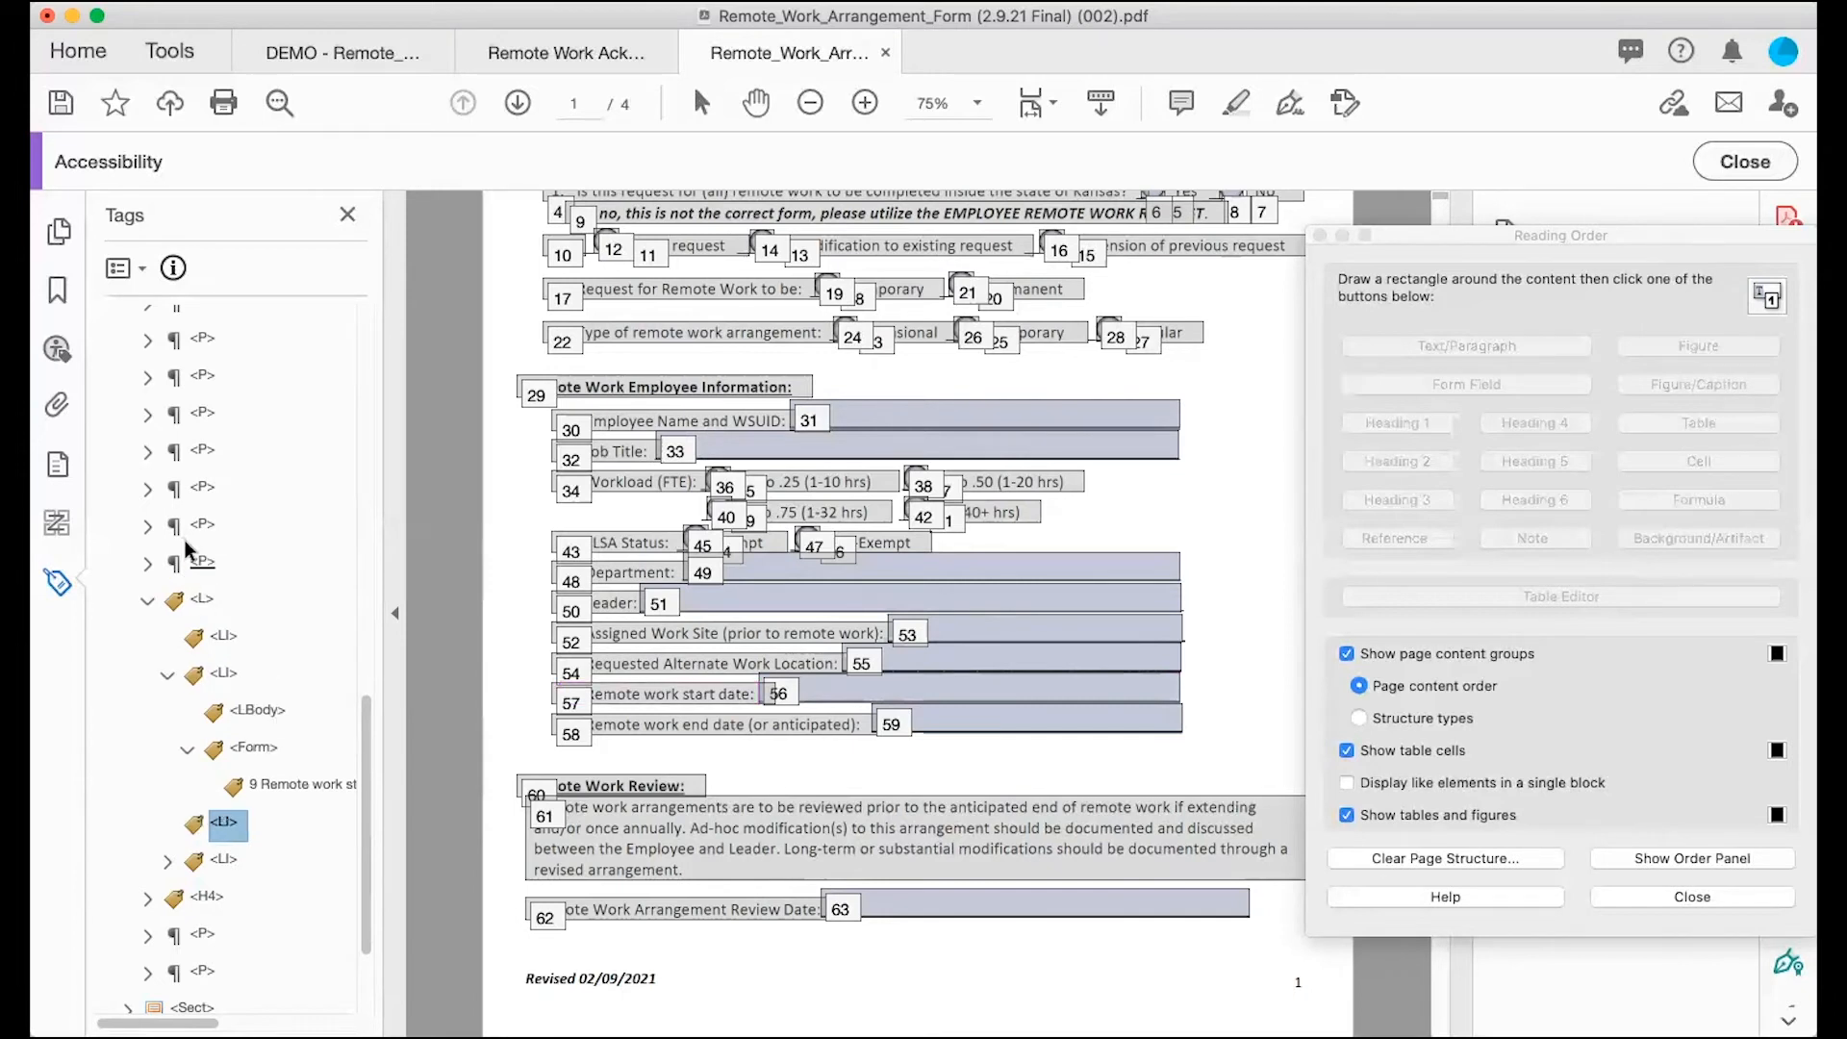
# Step: Move the "9 Remote work start date" field's Form tag into its label's P tag and collapse that P tag
pyautogui.click(248, 745)
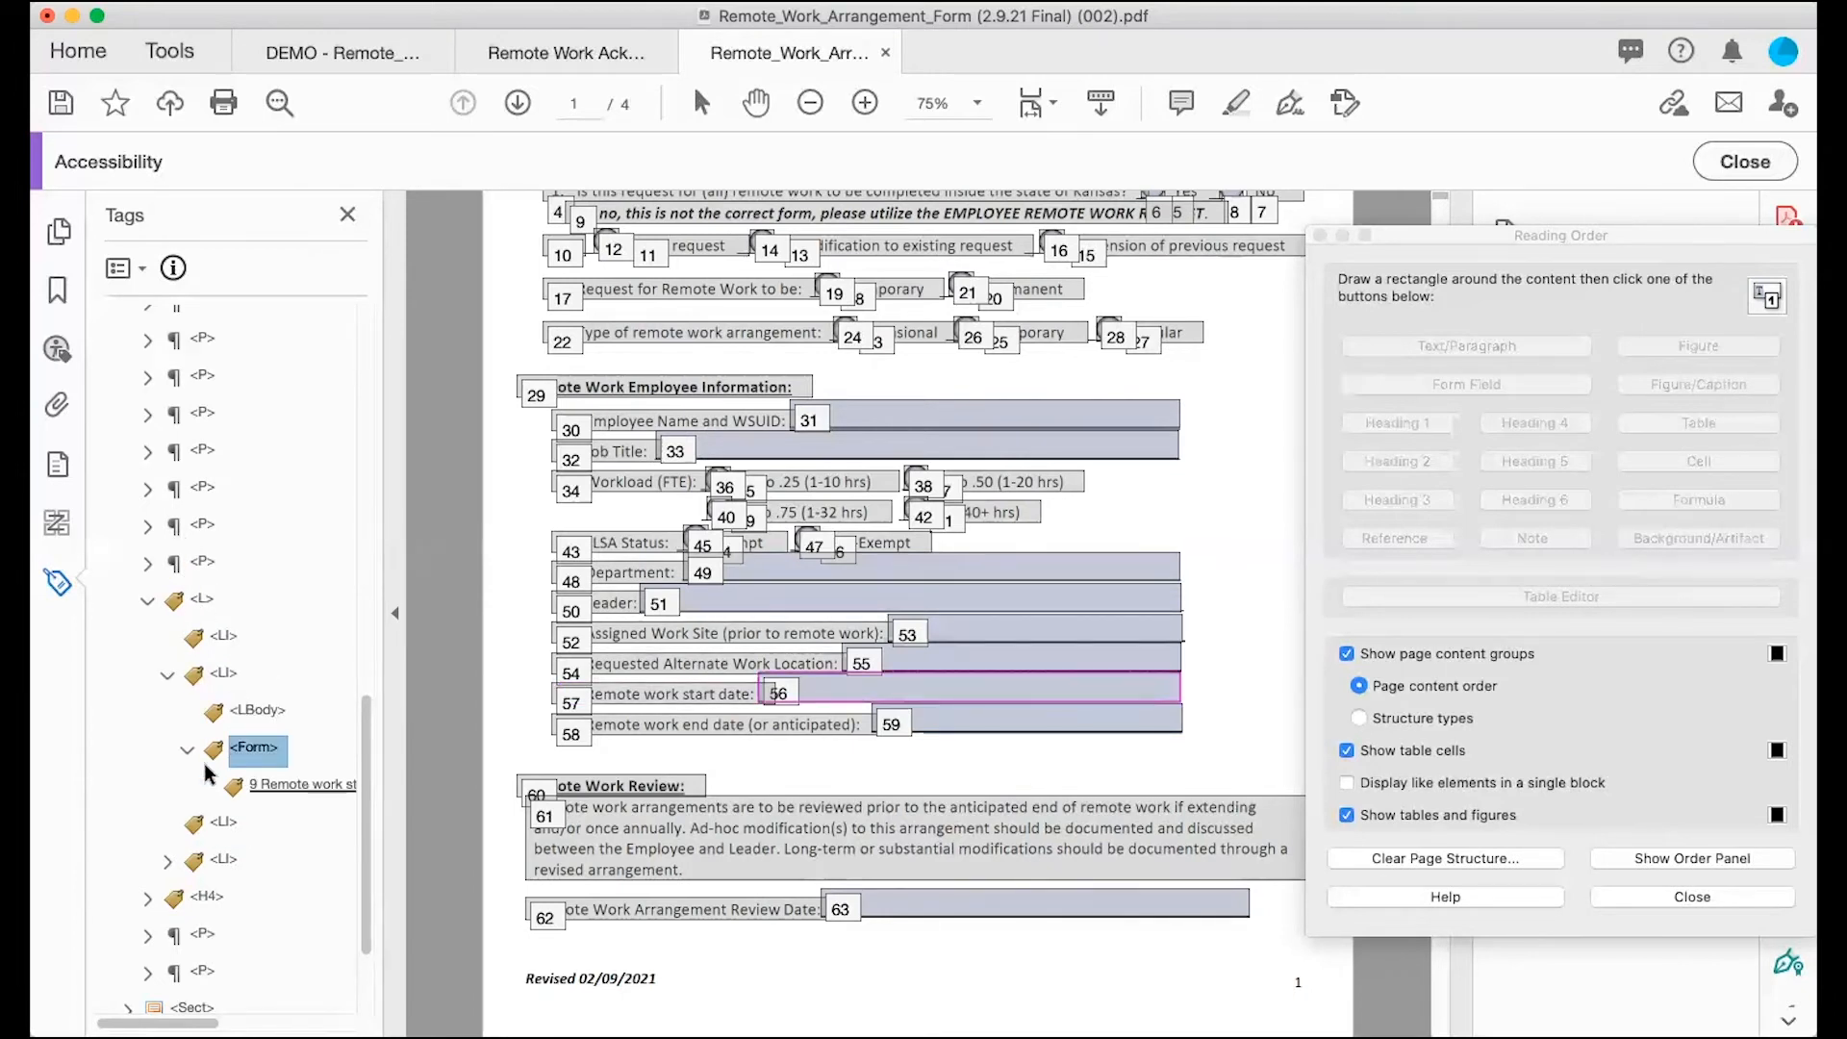
pyautogui.click(147, 561)
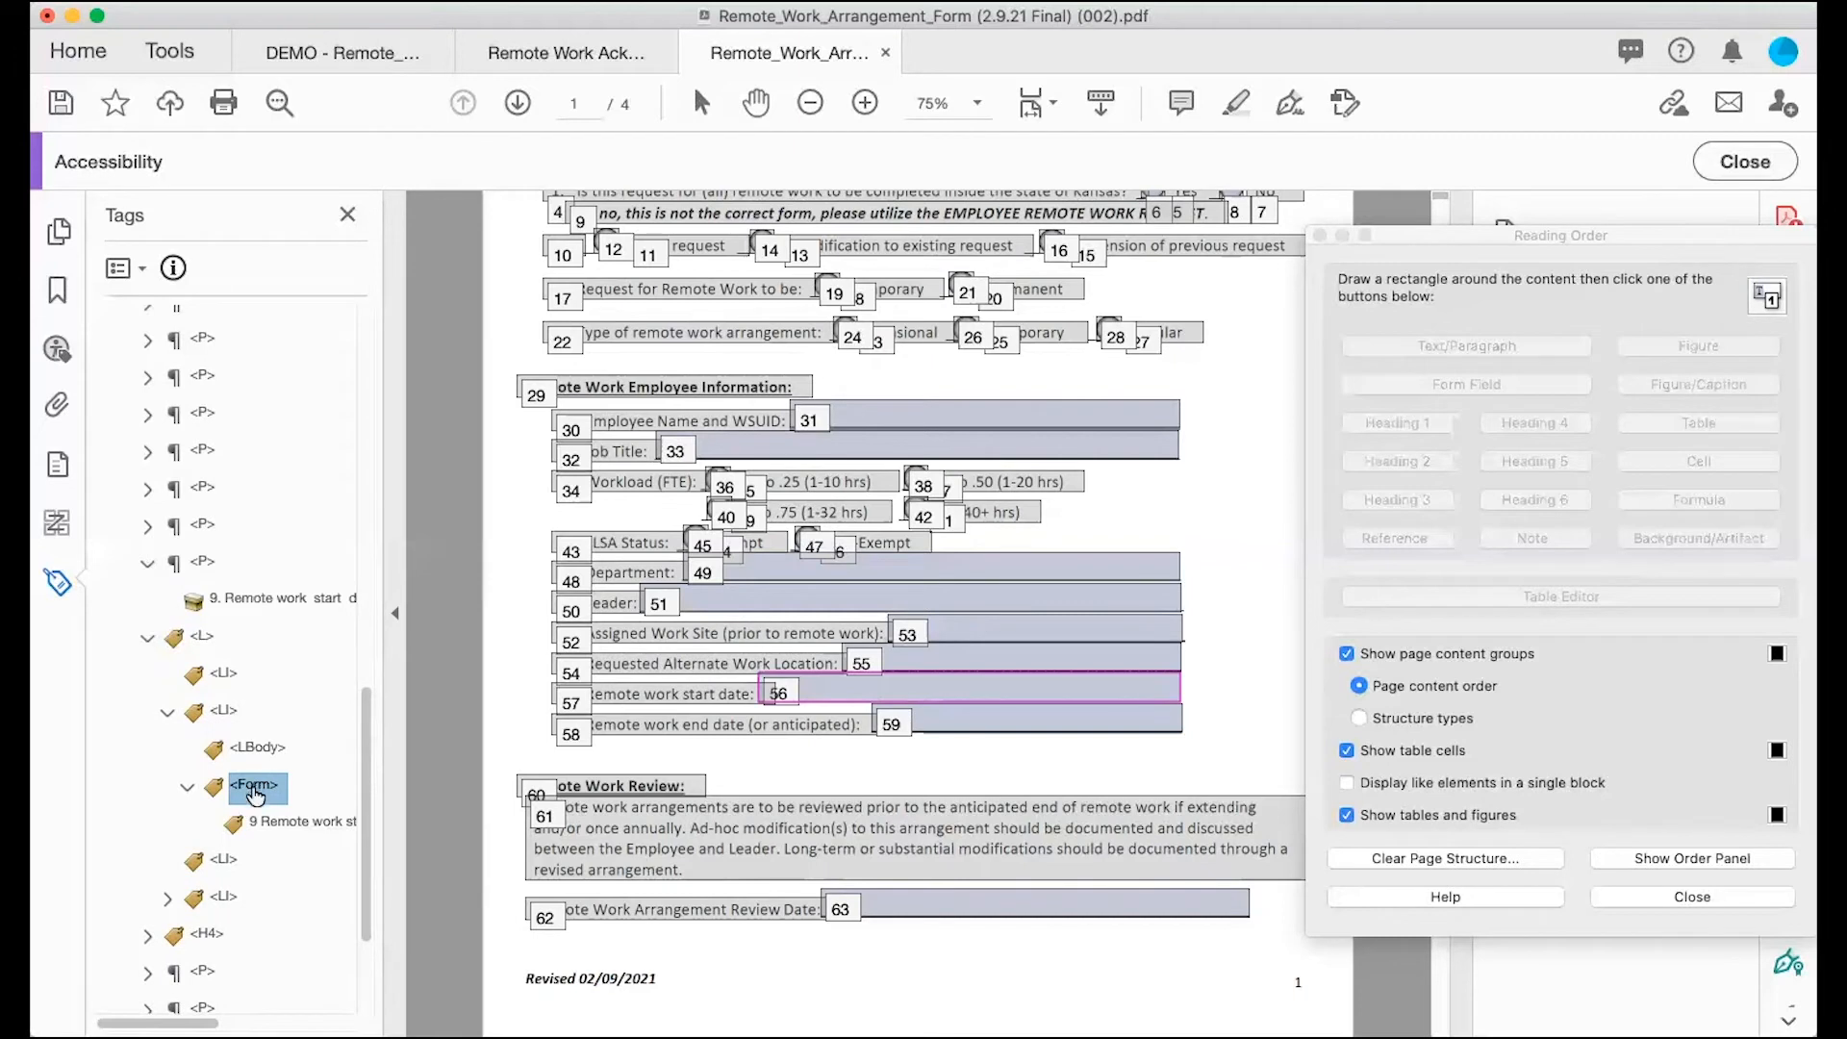
pyautogui.moveTo(252, 790); pyautogui.dragTo(204, 616)
pyautogui.click(148, 567)
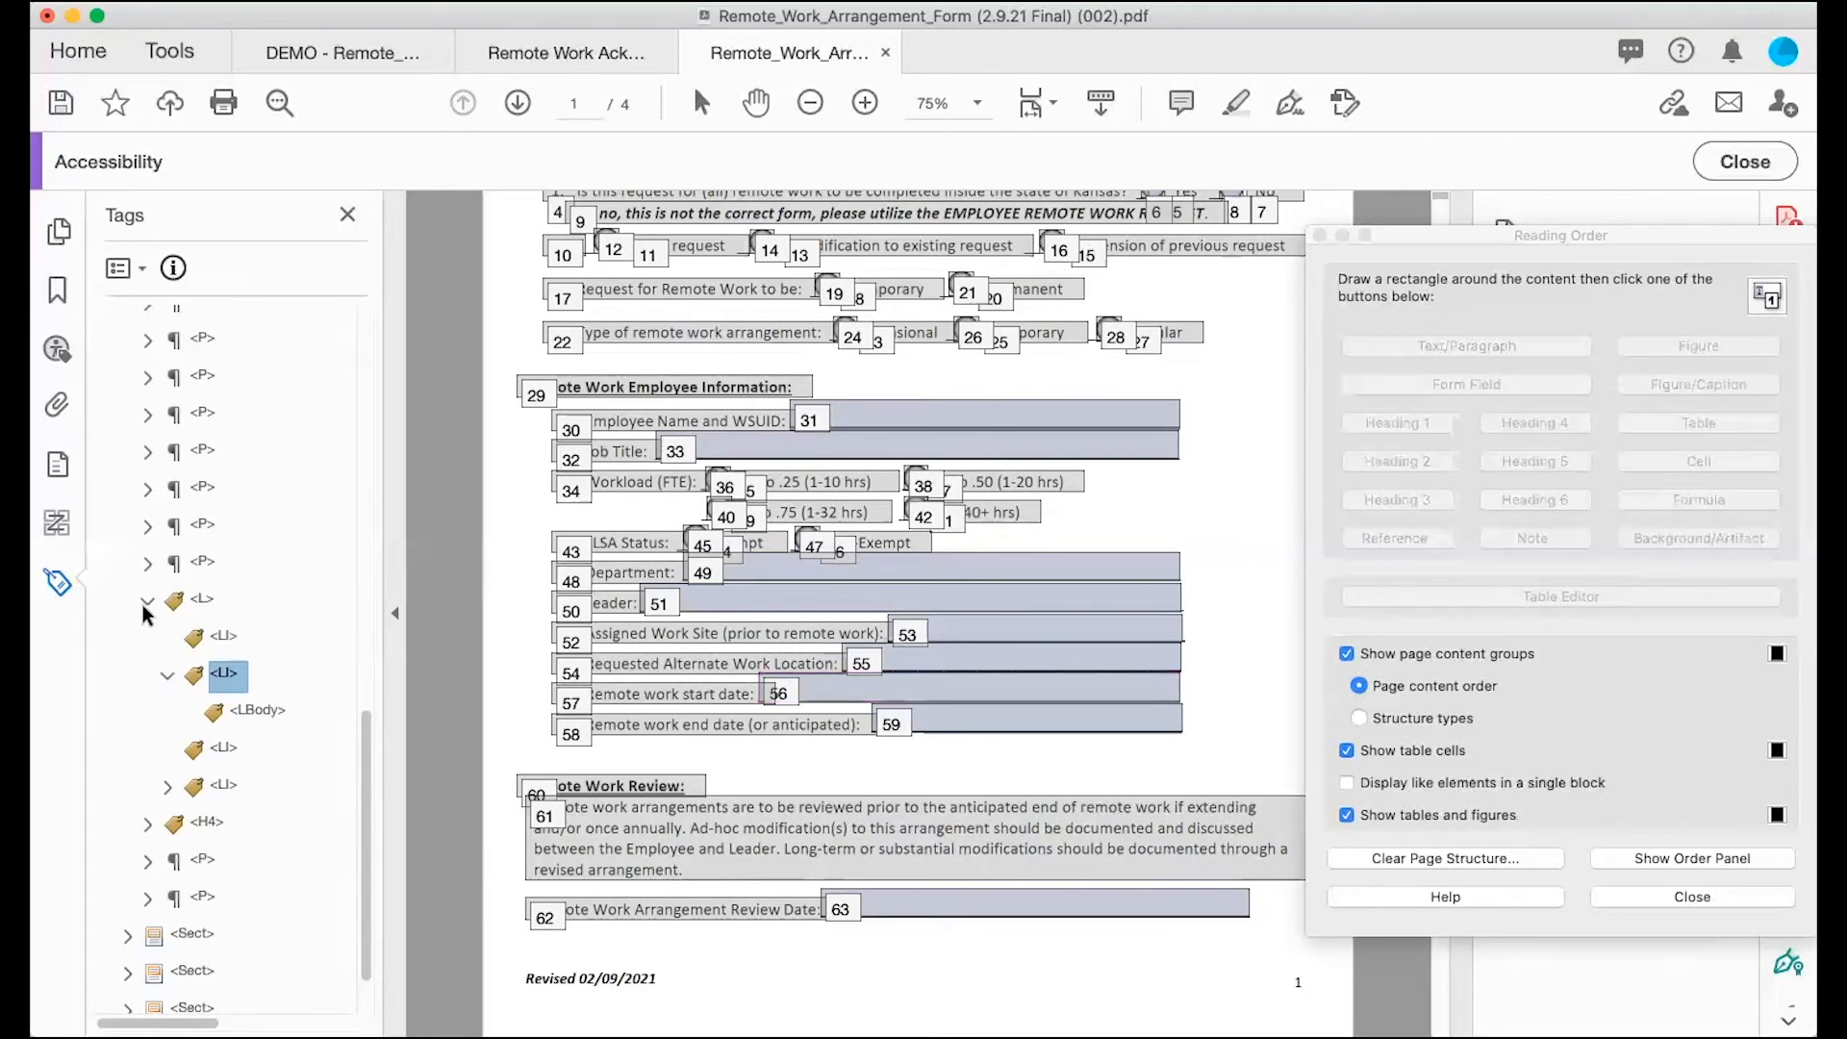
# Step: Move the P and Form tags of "Remote work end date (or anticipated)" out of the last list item to directly above the L tag
pyautogui.click(167, 785)
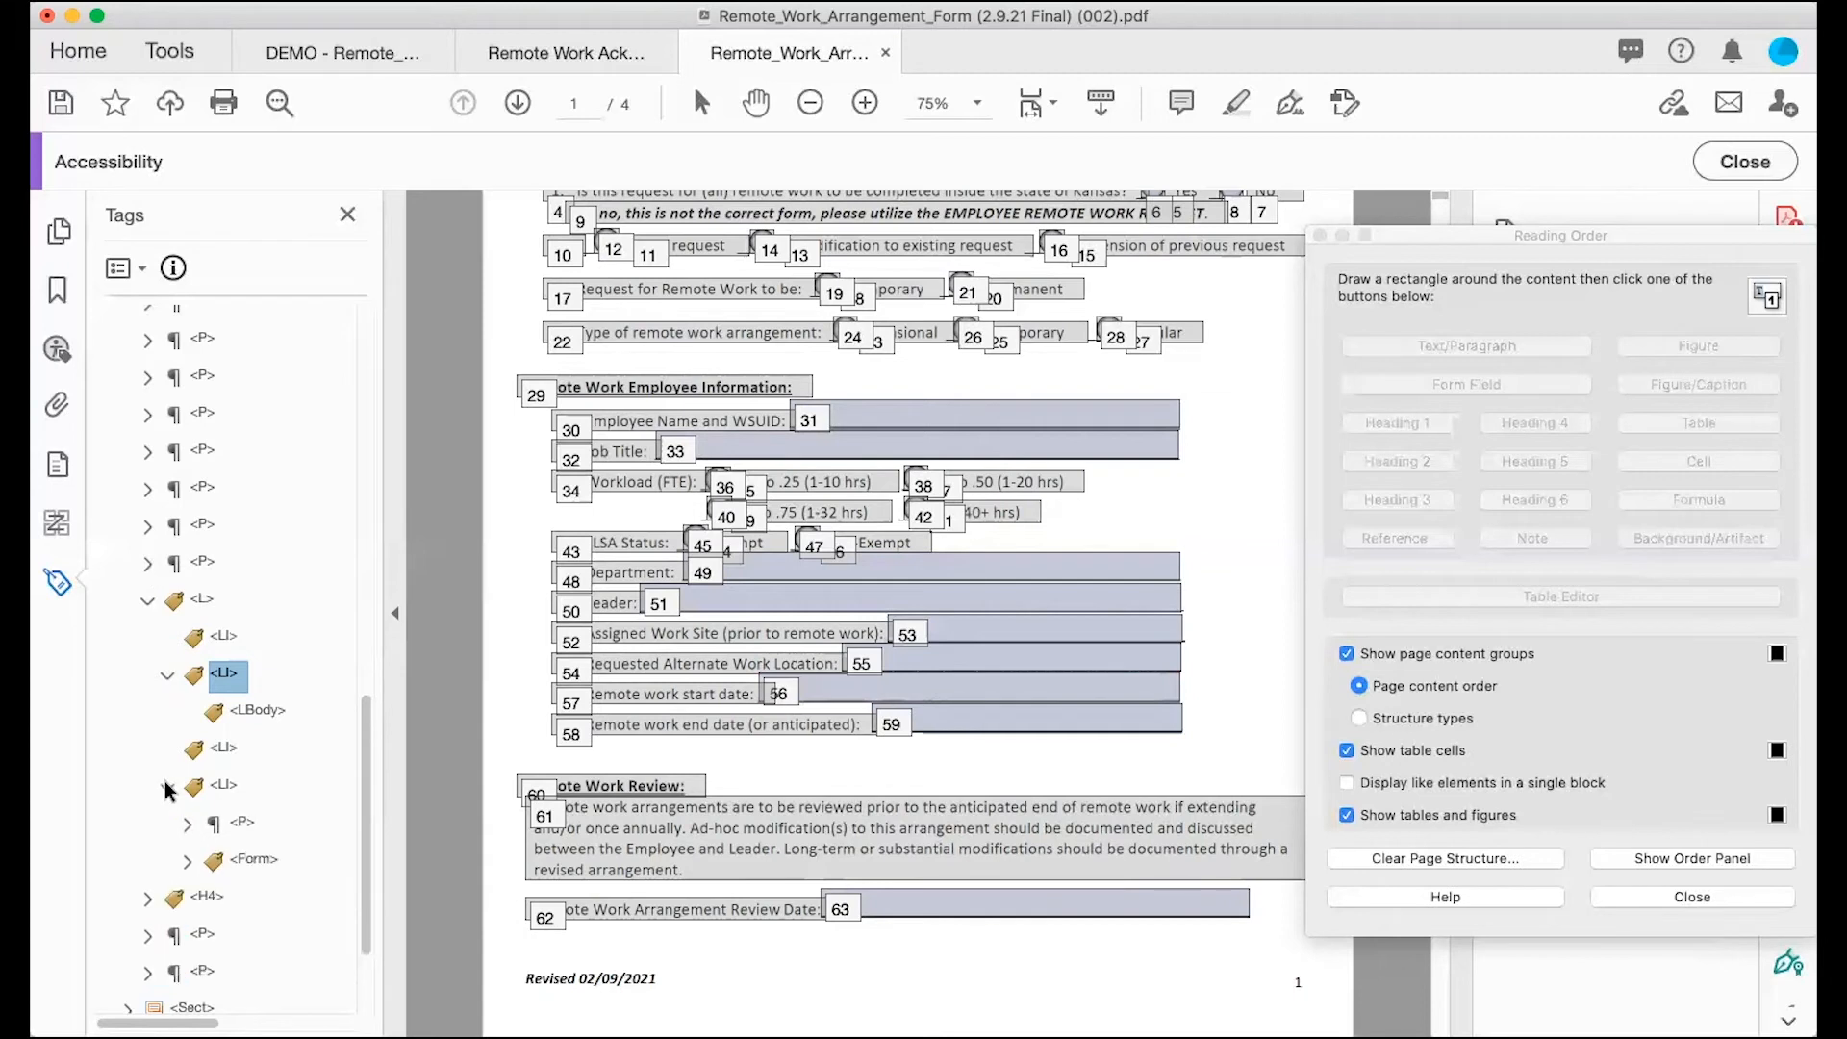
pyautogui.click(241, 822)
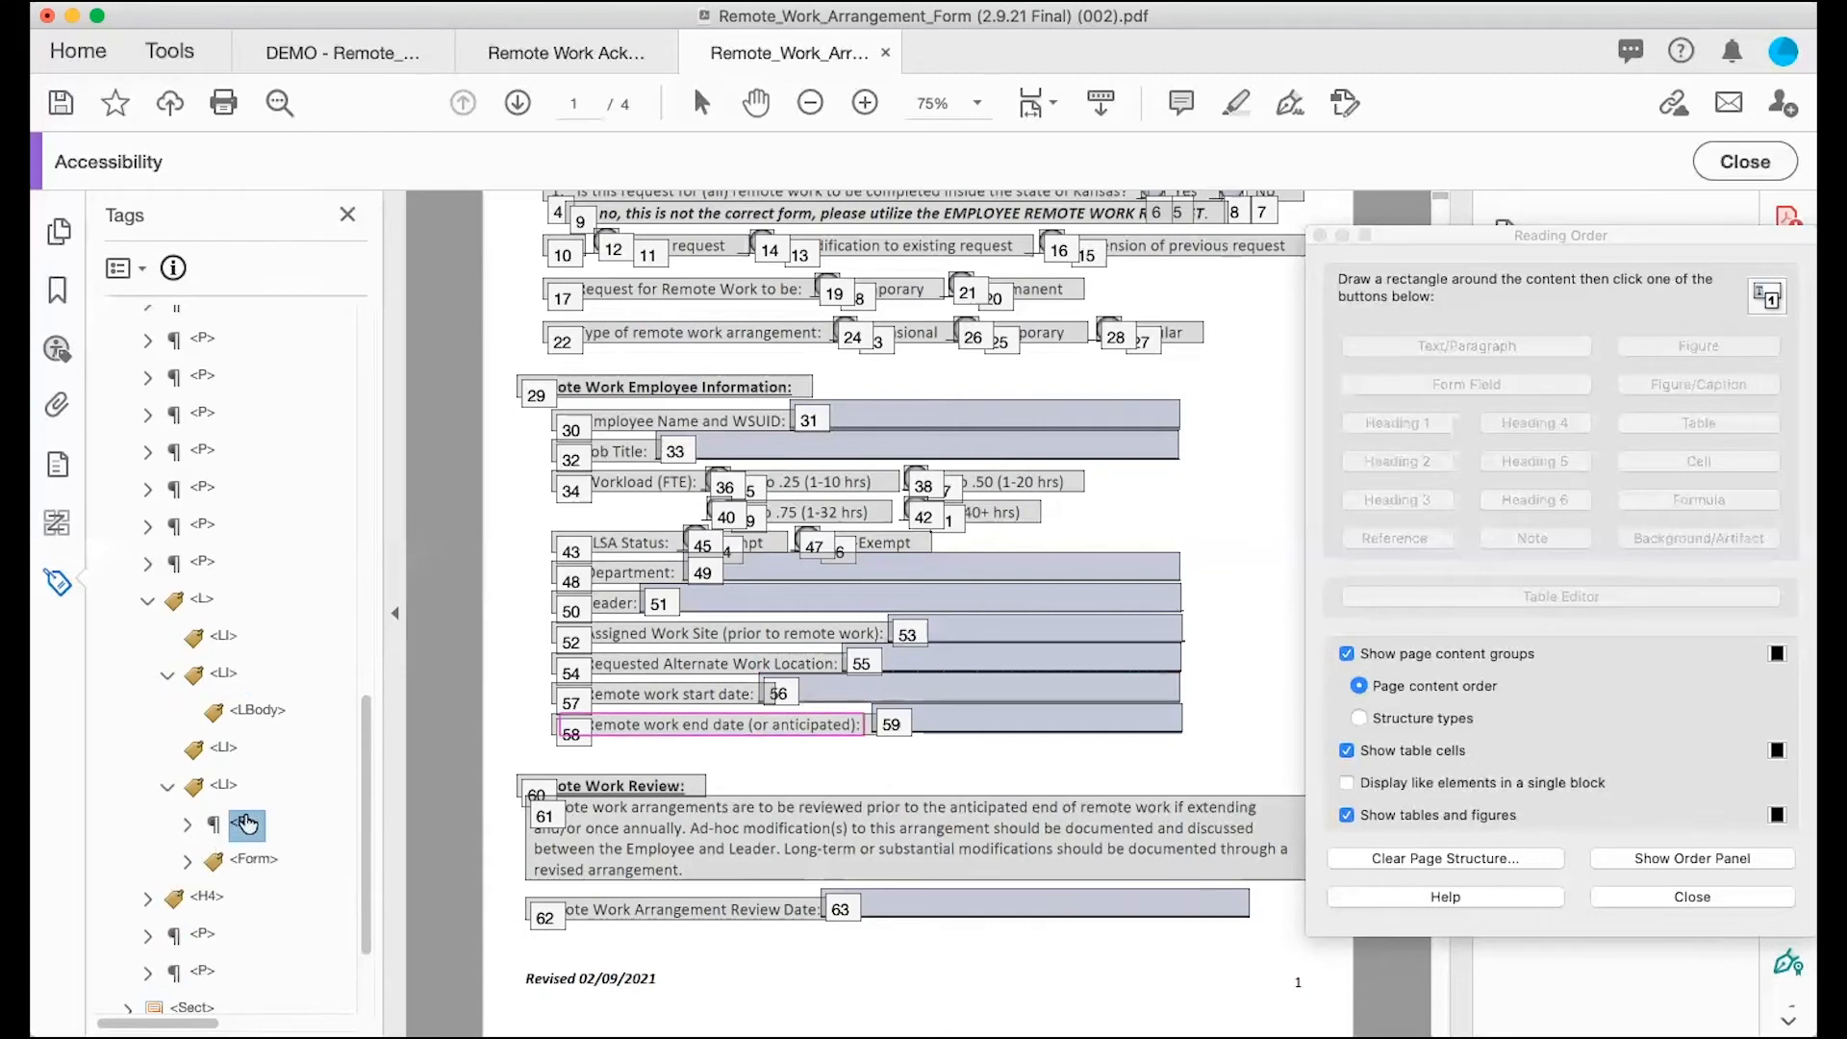
pyautogui.moveTo(245, 821); pyautogui.dragTo(240, 826)
pyautogui.click(187, 859)
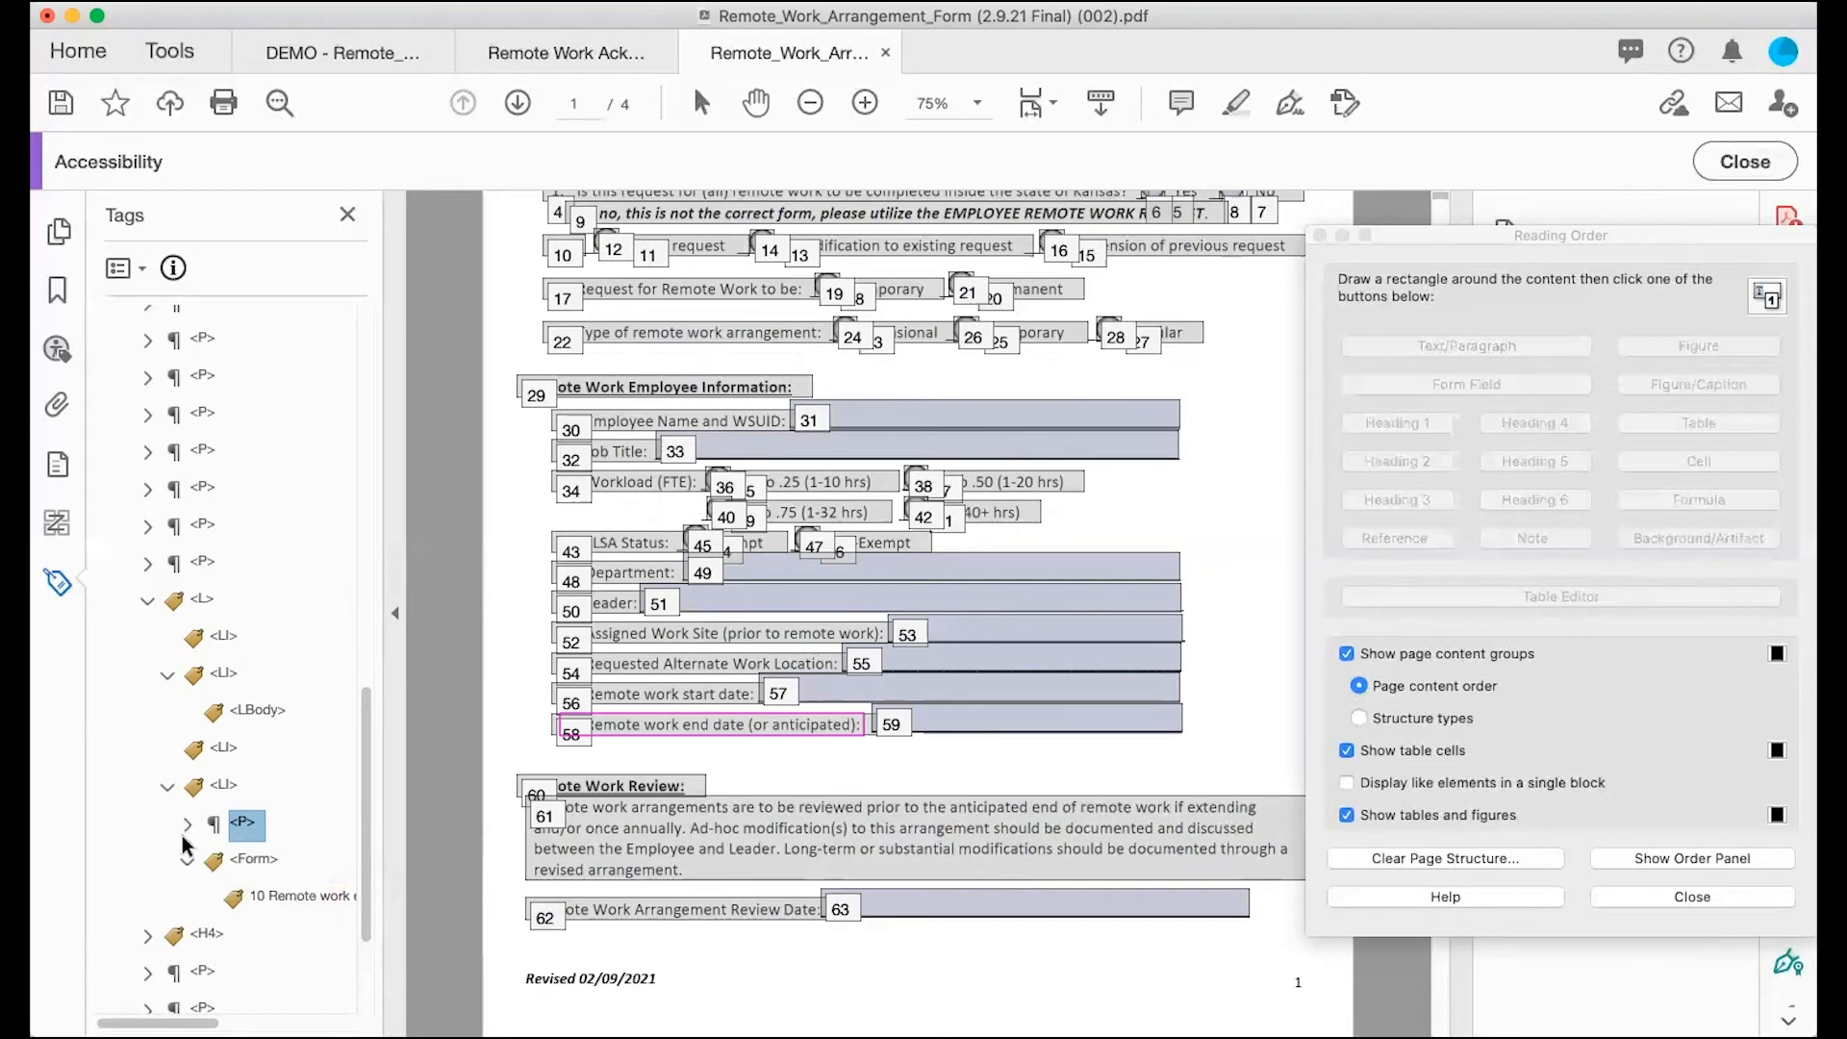
pyautogui.click(145, 565)
pyautogui.click(145, 565)
pyautogui.keyDown('shift'); pyautogui.click(240, 859); pyautogui.keyUp('shift')
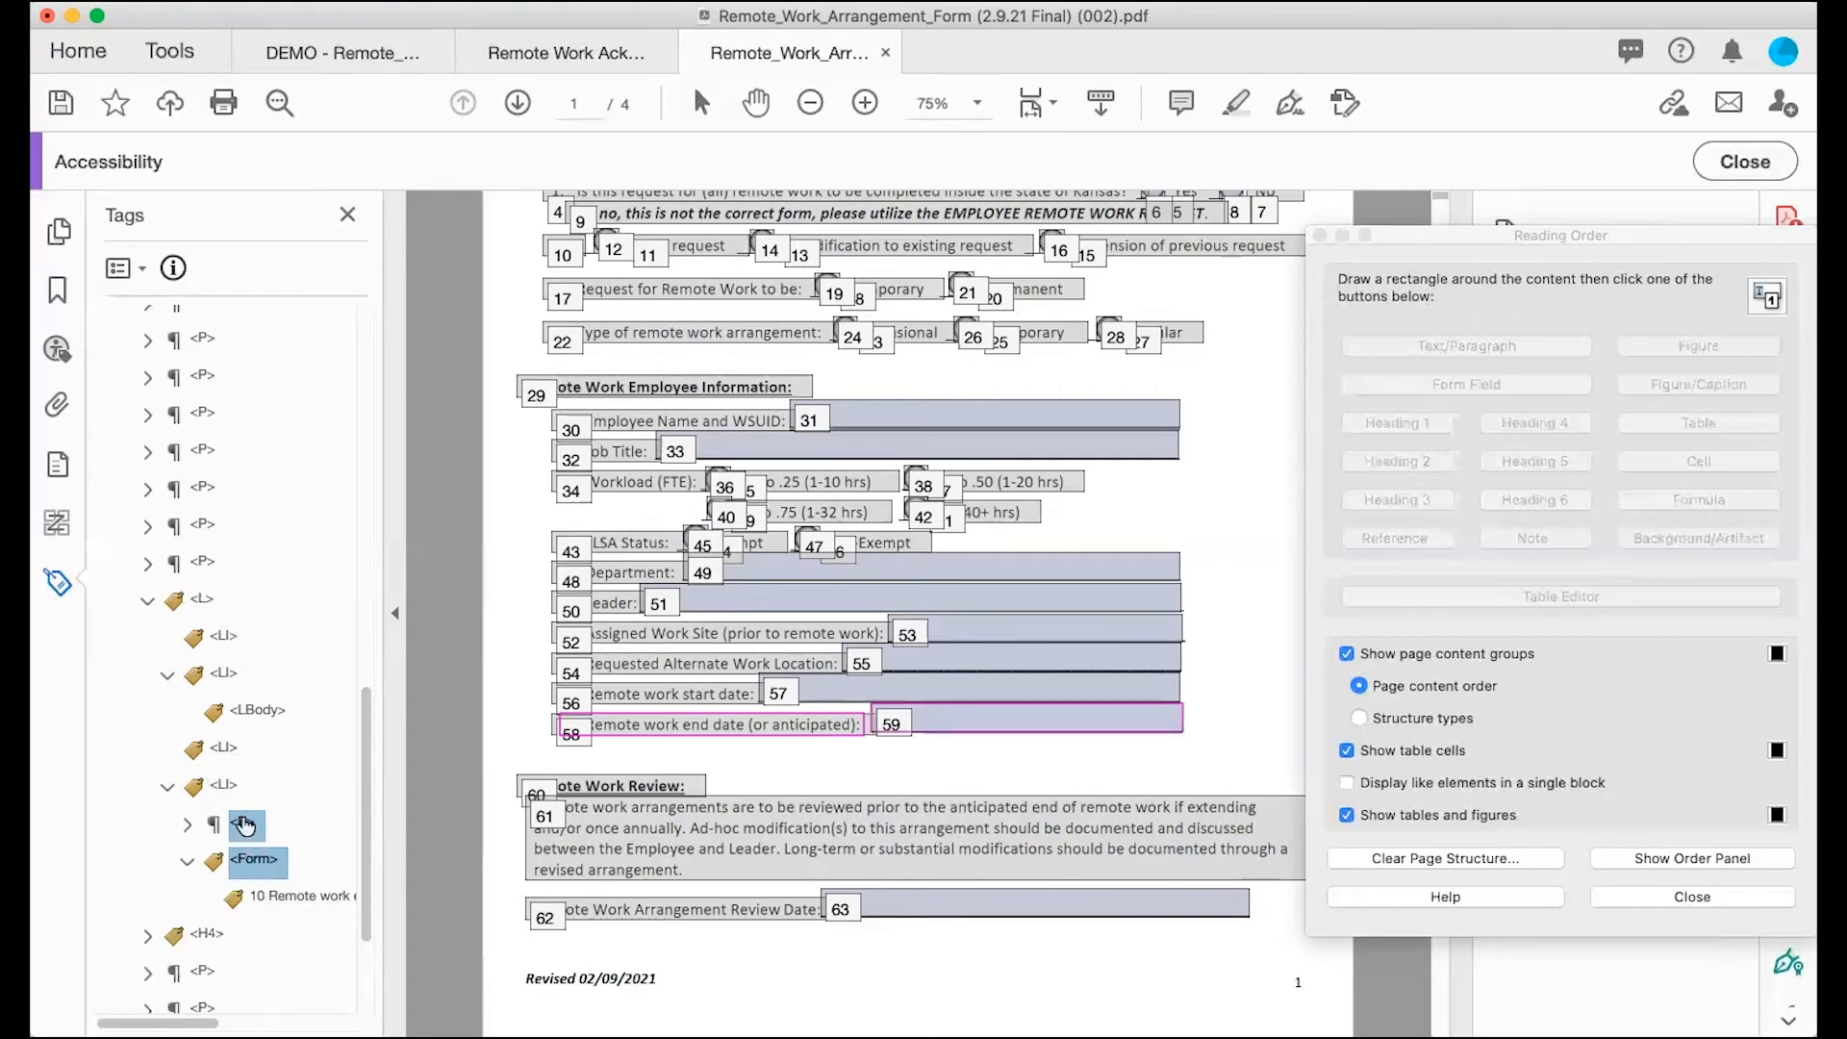
pyautogui.click(147, 563)
pyautogui.click(147, 562)
pyautogui.moveTo(243, 825); pyautogui.dragTo(212, 640)
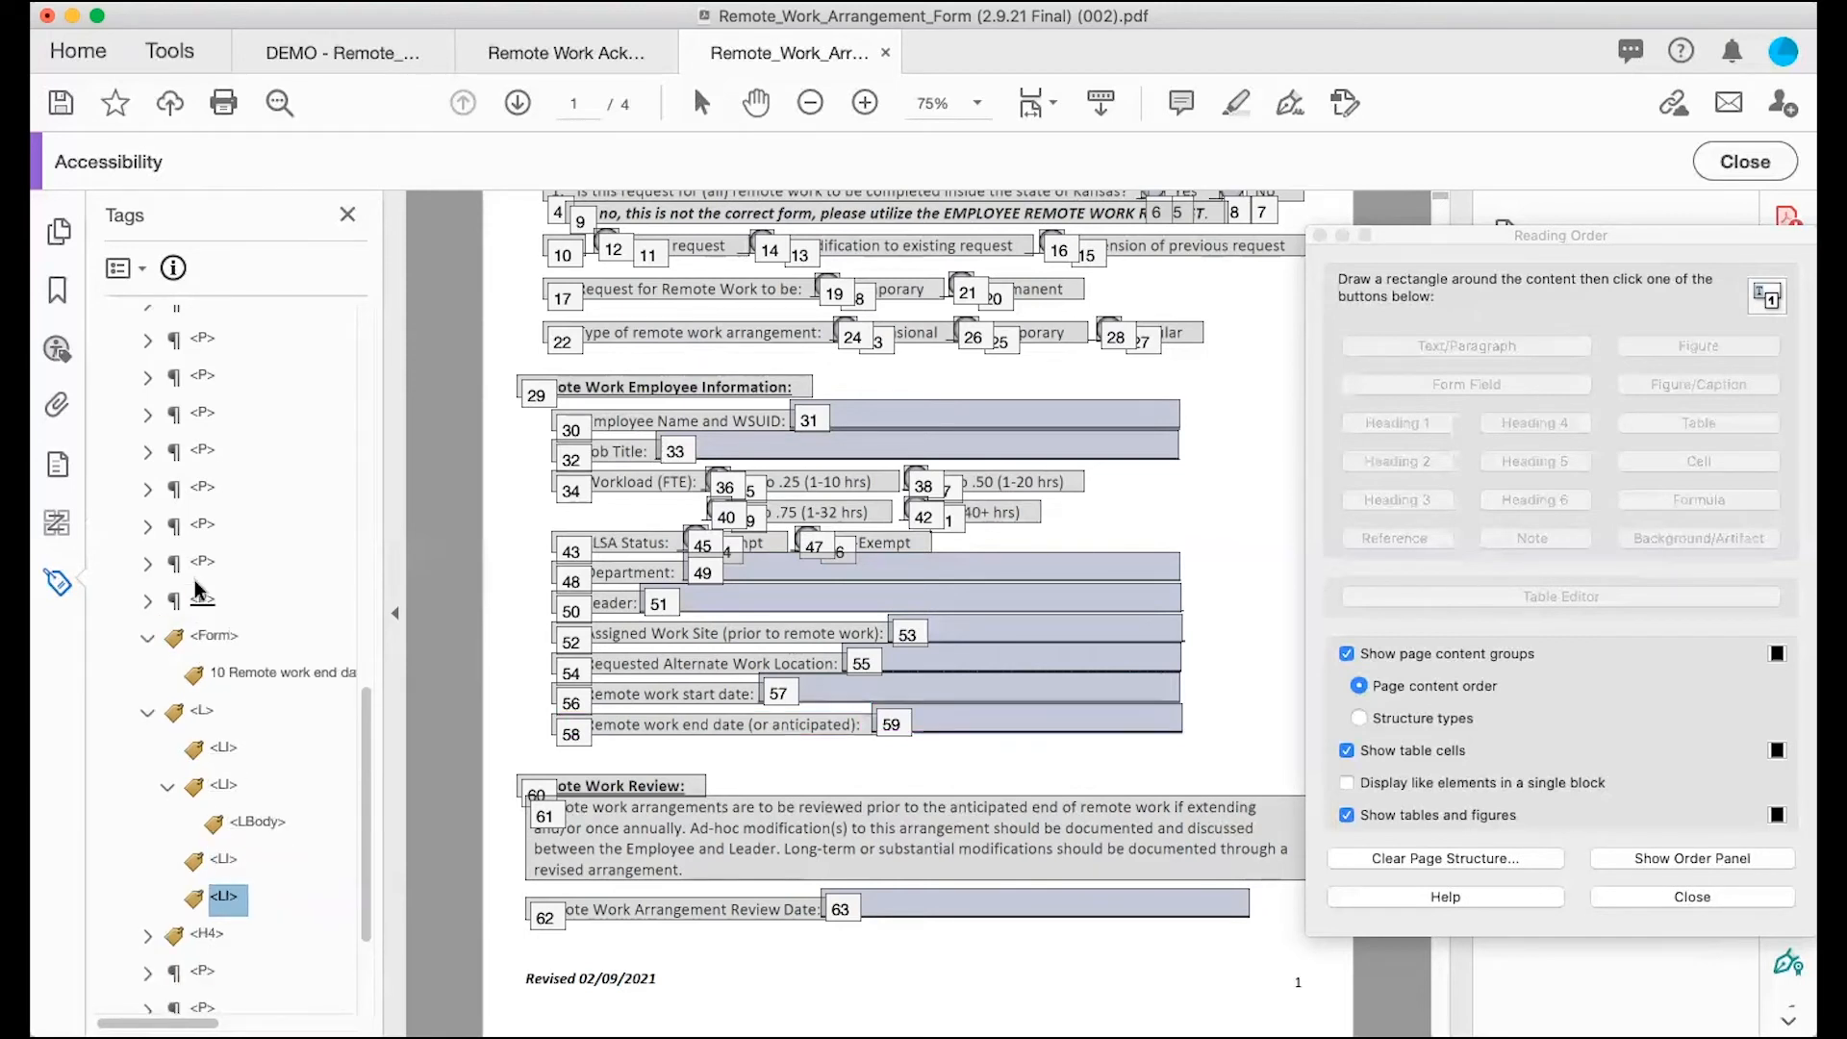
# Step: Nest the "10 Remote work end date" Form tag inside its label's P tag and delete the leftover L tag with its empty list items
pyautogui.click(147, 636)
pyautogui.click(146, 599)
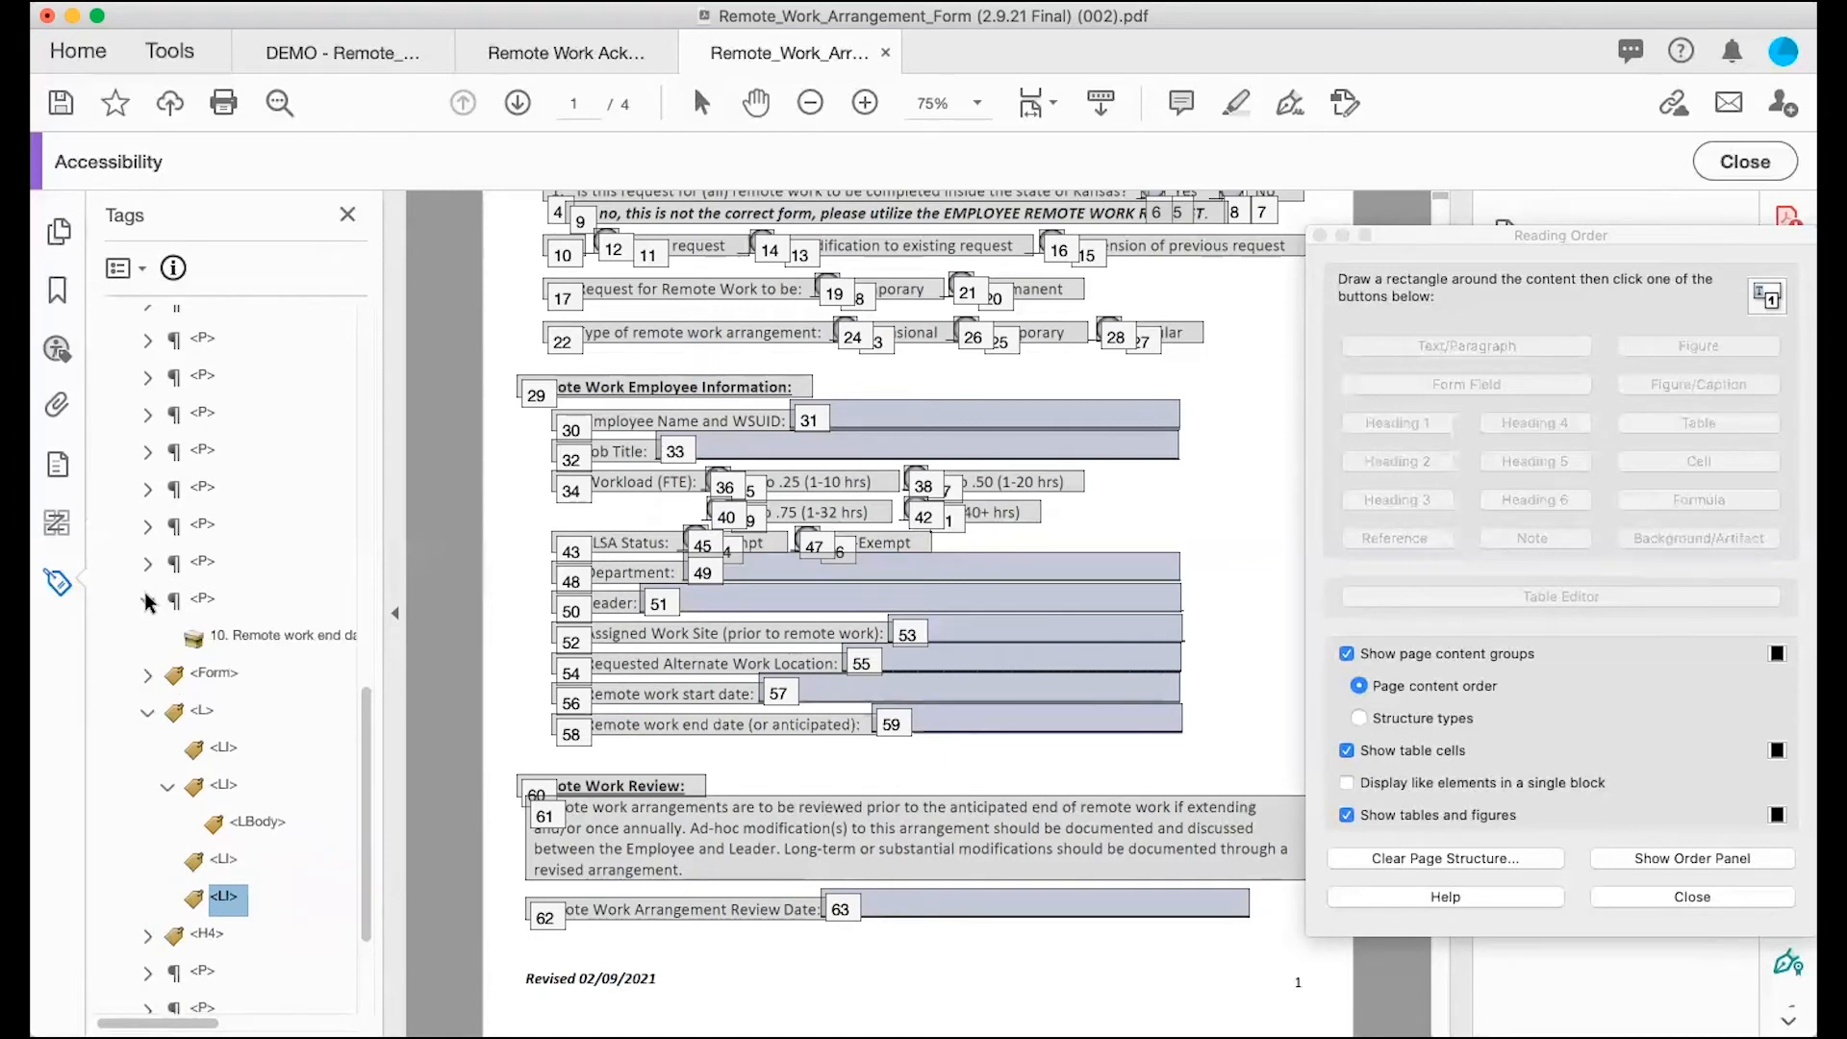
pyautogui.click(147, 675)
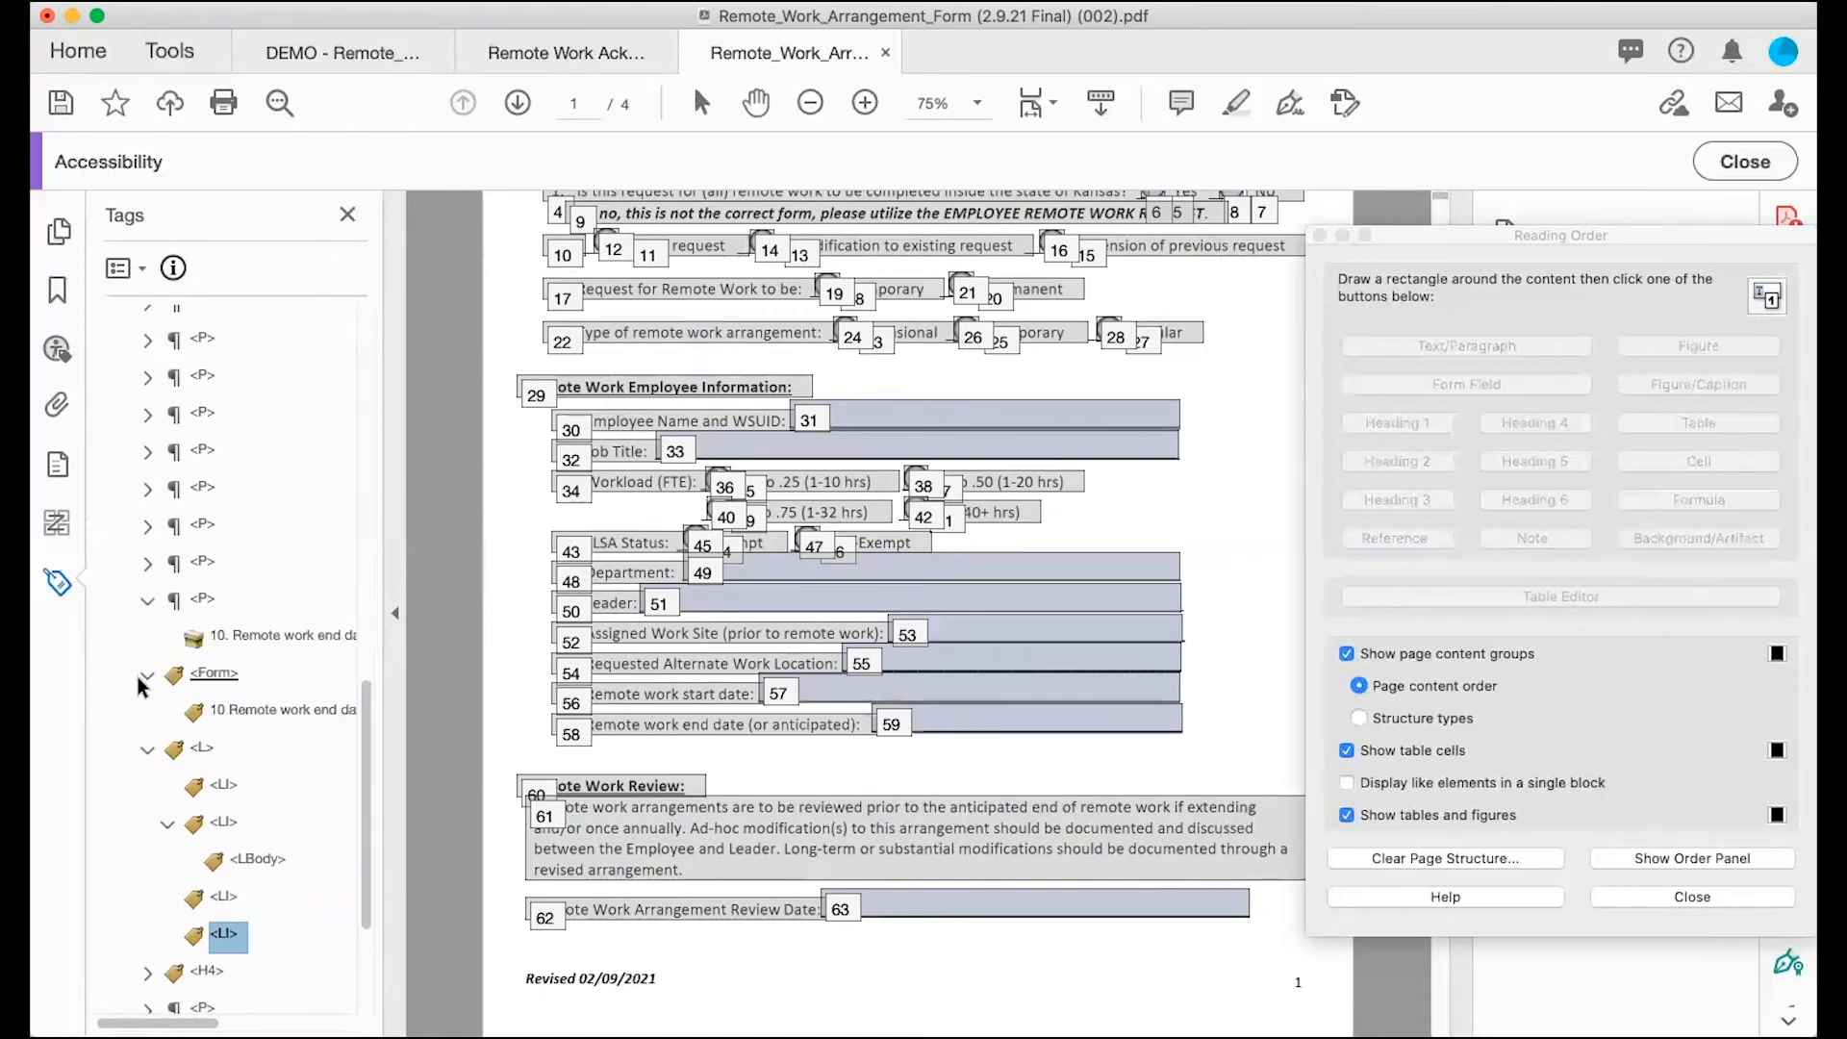
pyautogui.click(213, 672)
pyautogui.moveTo(214, 671); pyautogui.dragTo(206, 649)
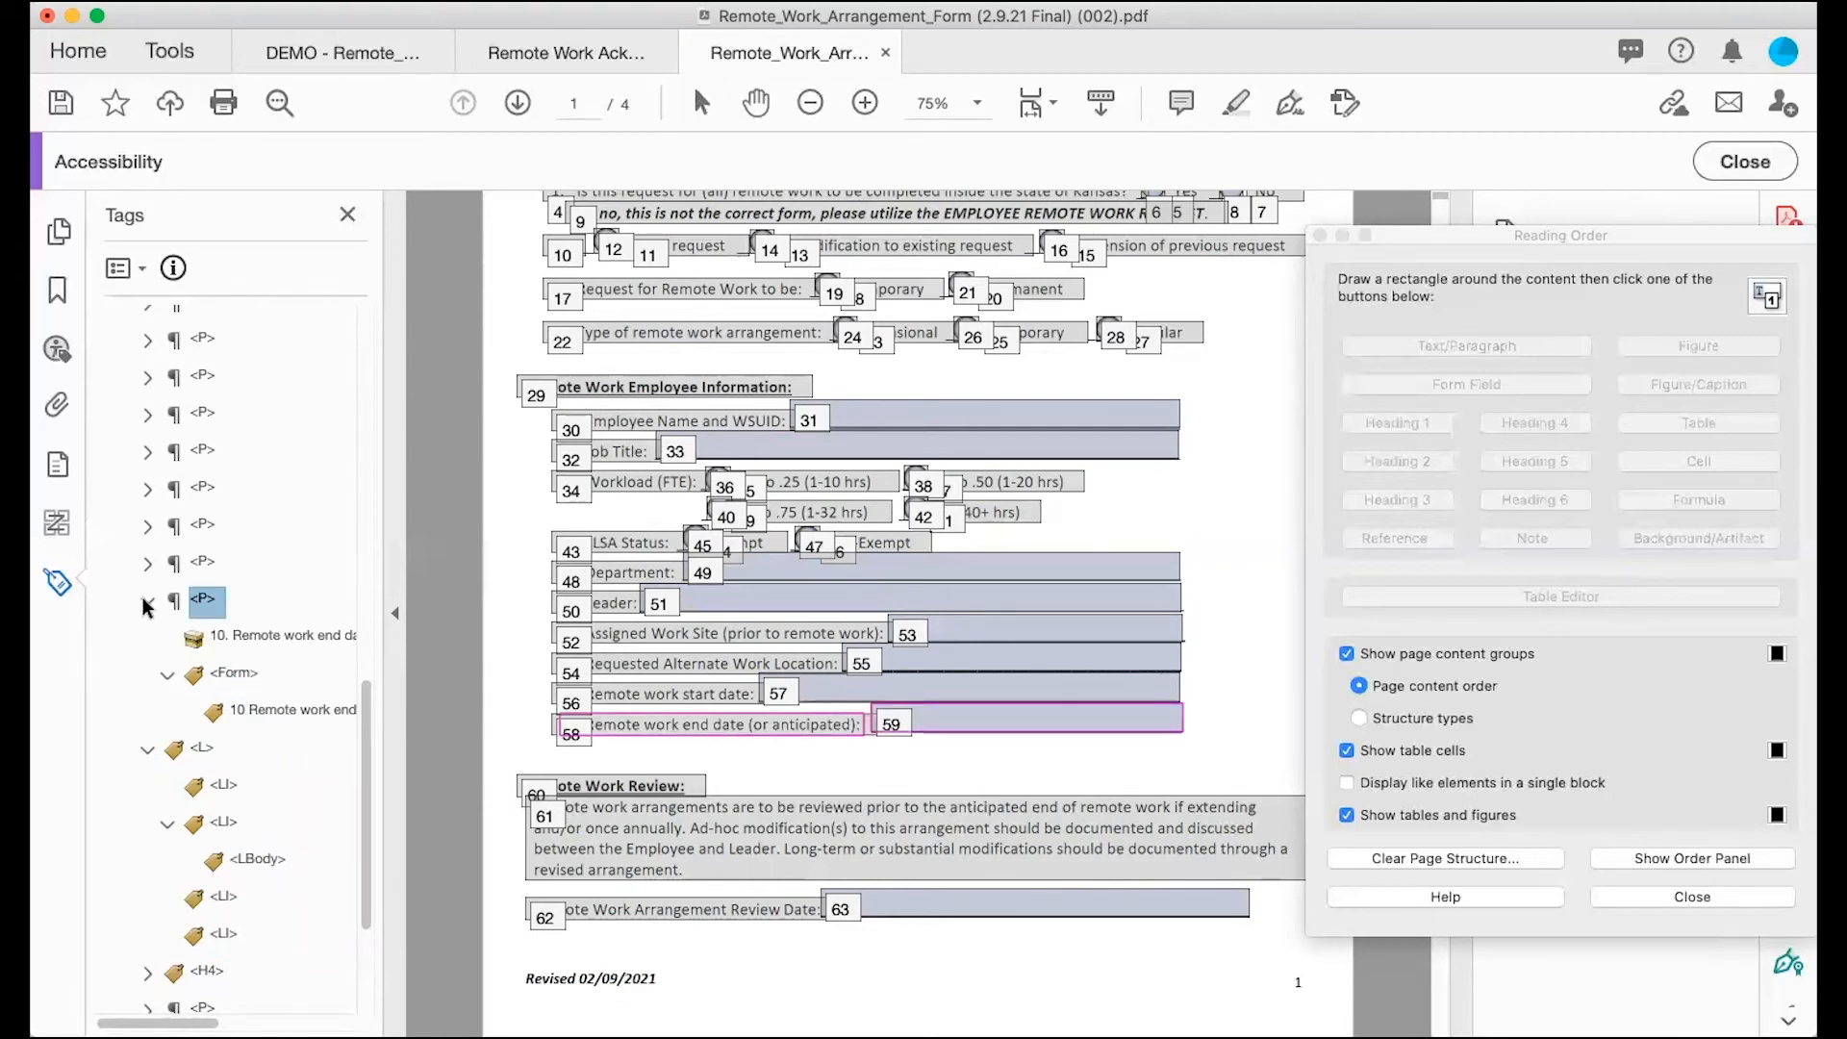
pyautogui.click(147, 602)
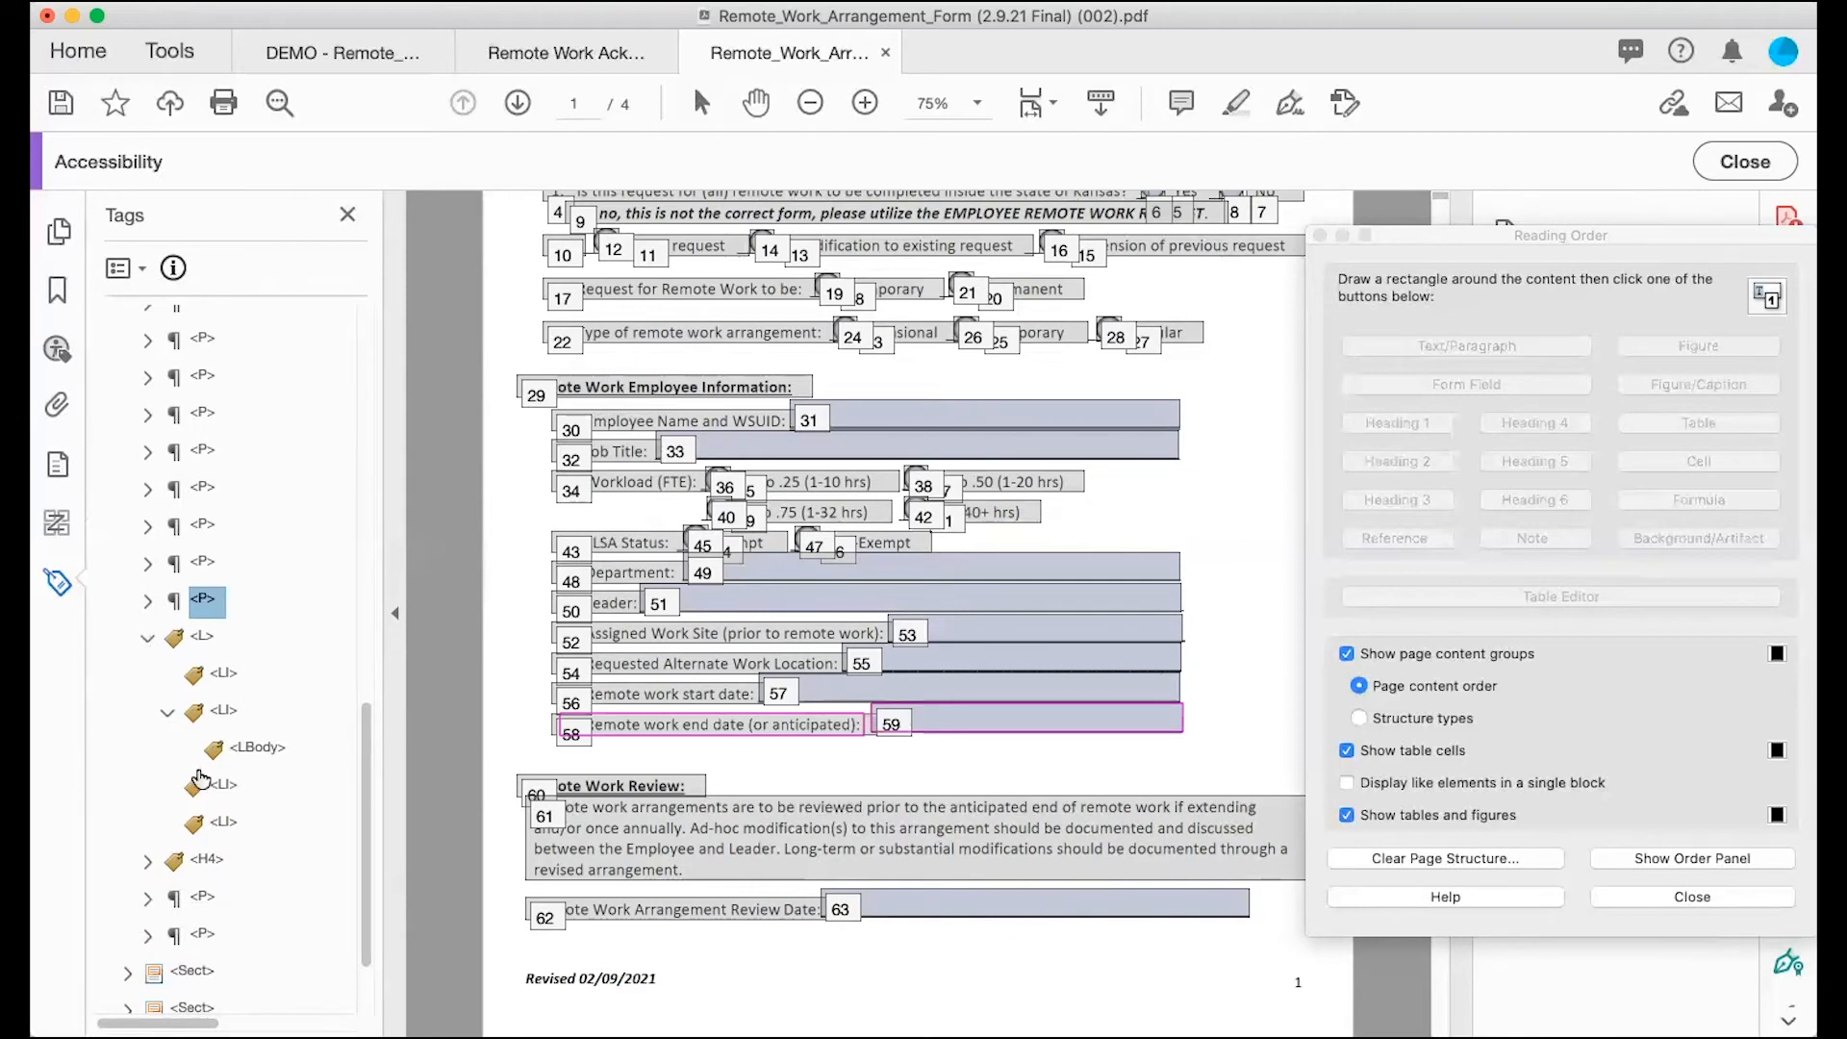
pyautogui.rightClick(202, 646)
pyautogui.click(246, 706)
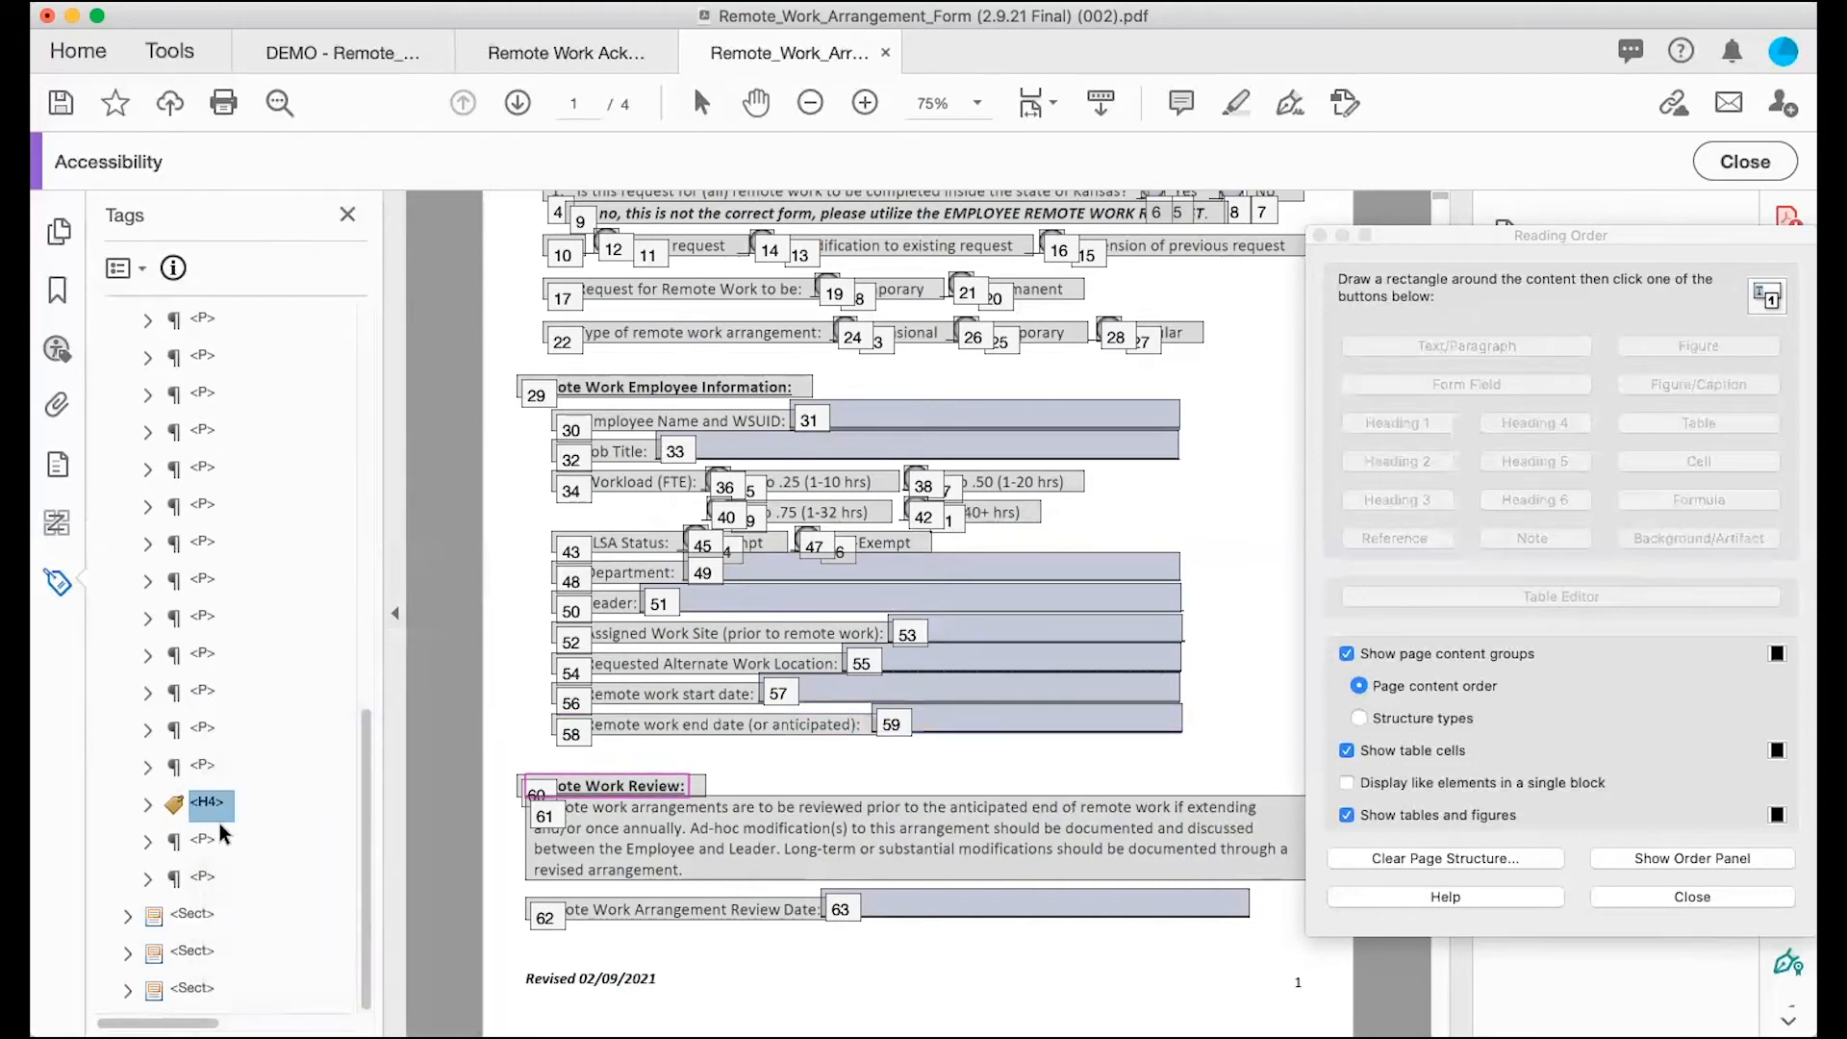
# Step: Move the "Remote Work Review:" text out of its StyleSpan directly under the H4 tag and delete the empty StyleSpan
pyautogui.scroll(-1, 712, 765)
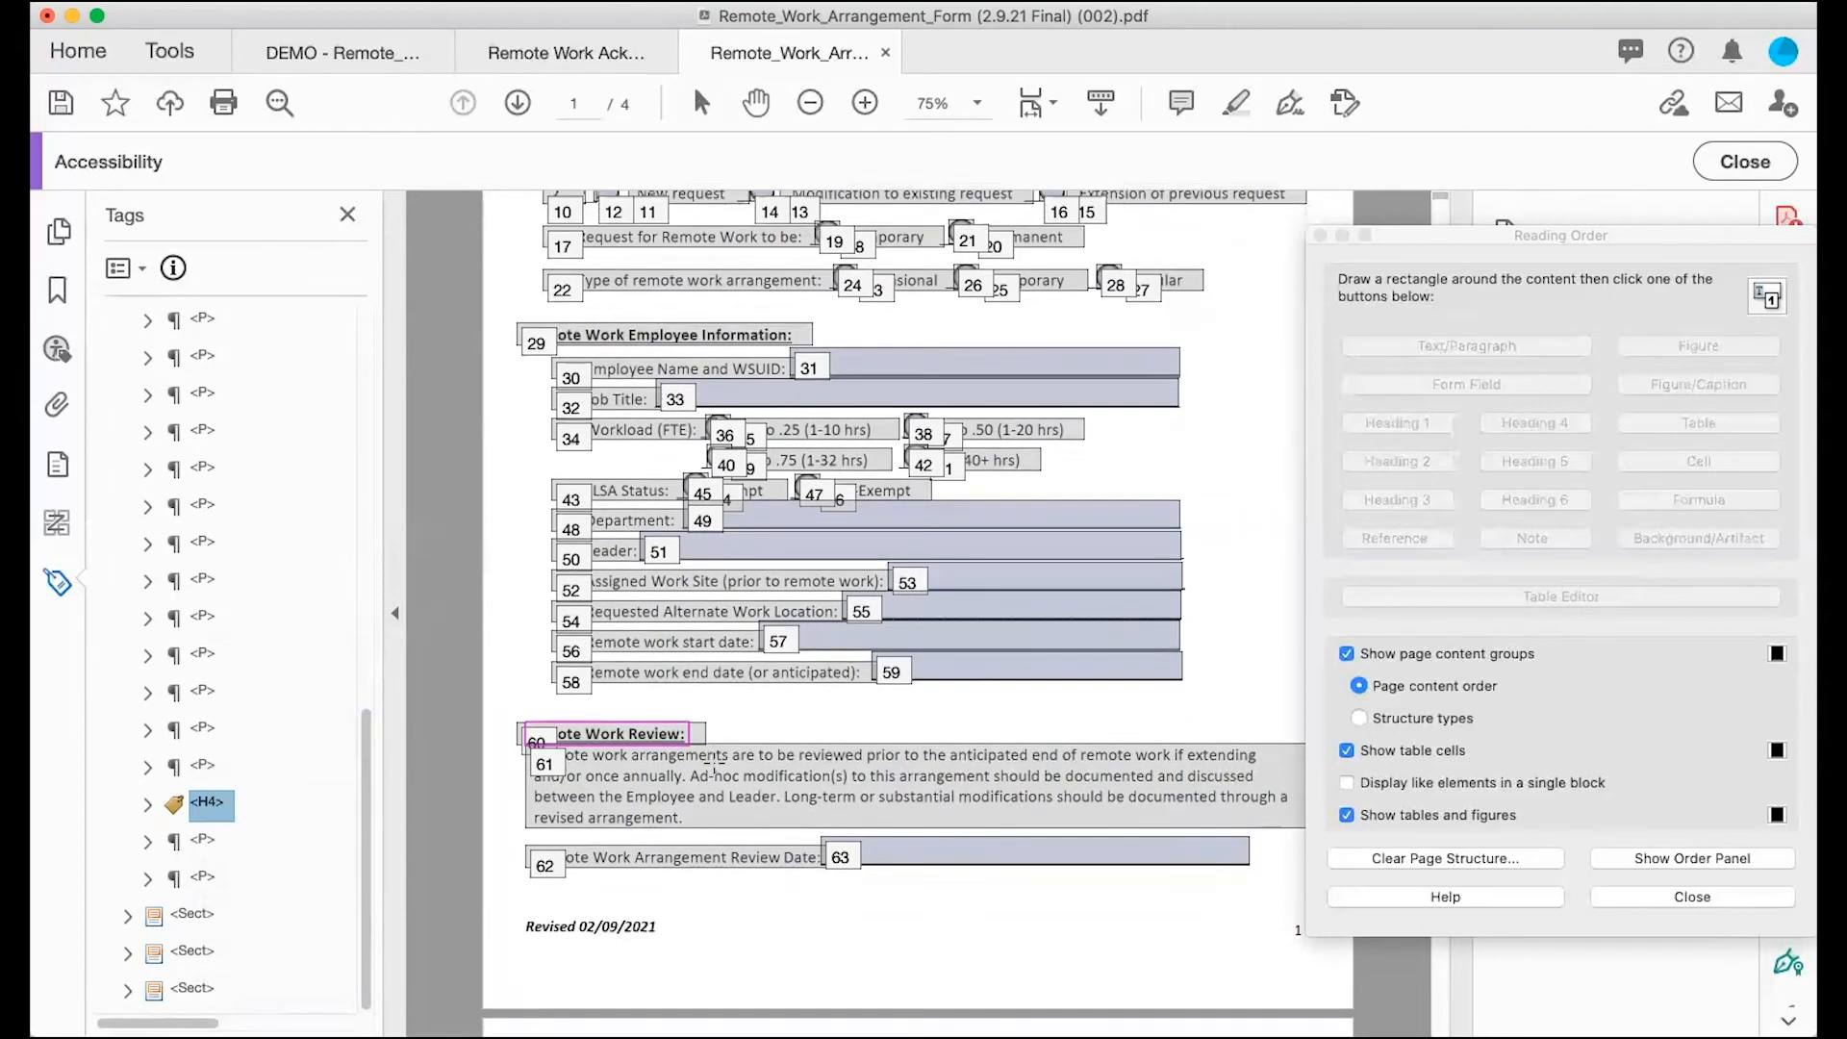
pyautogui.click(148, 805)
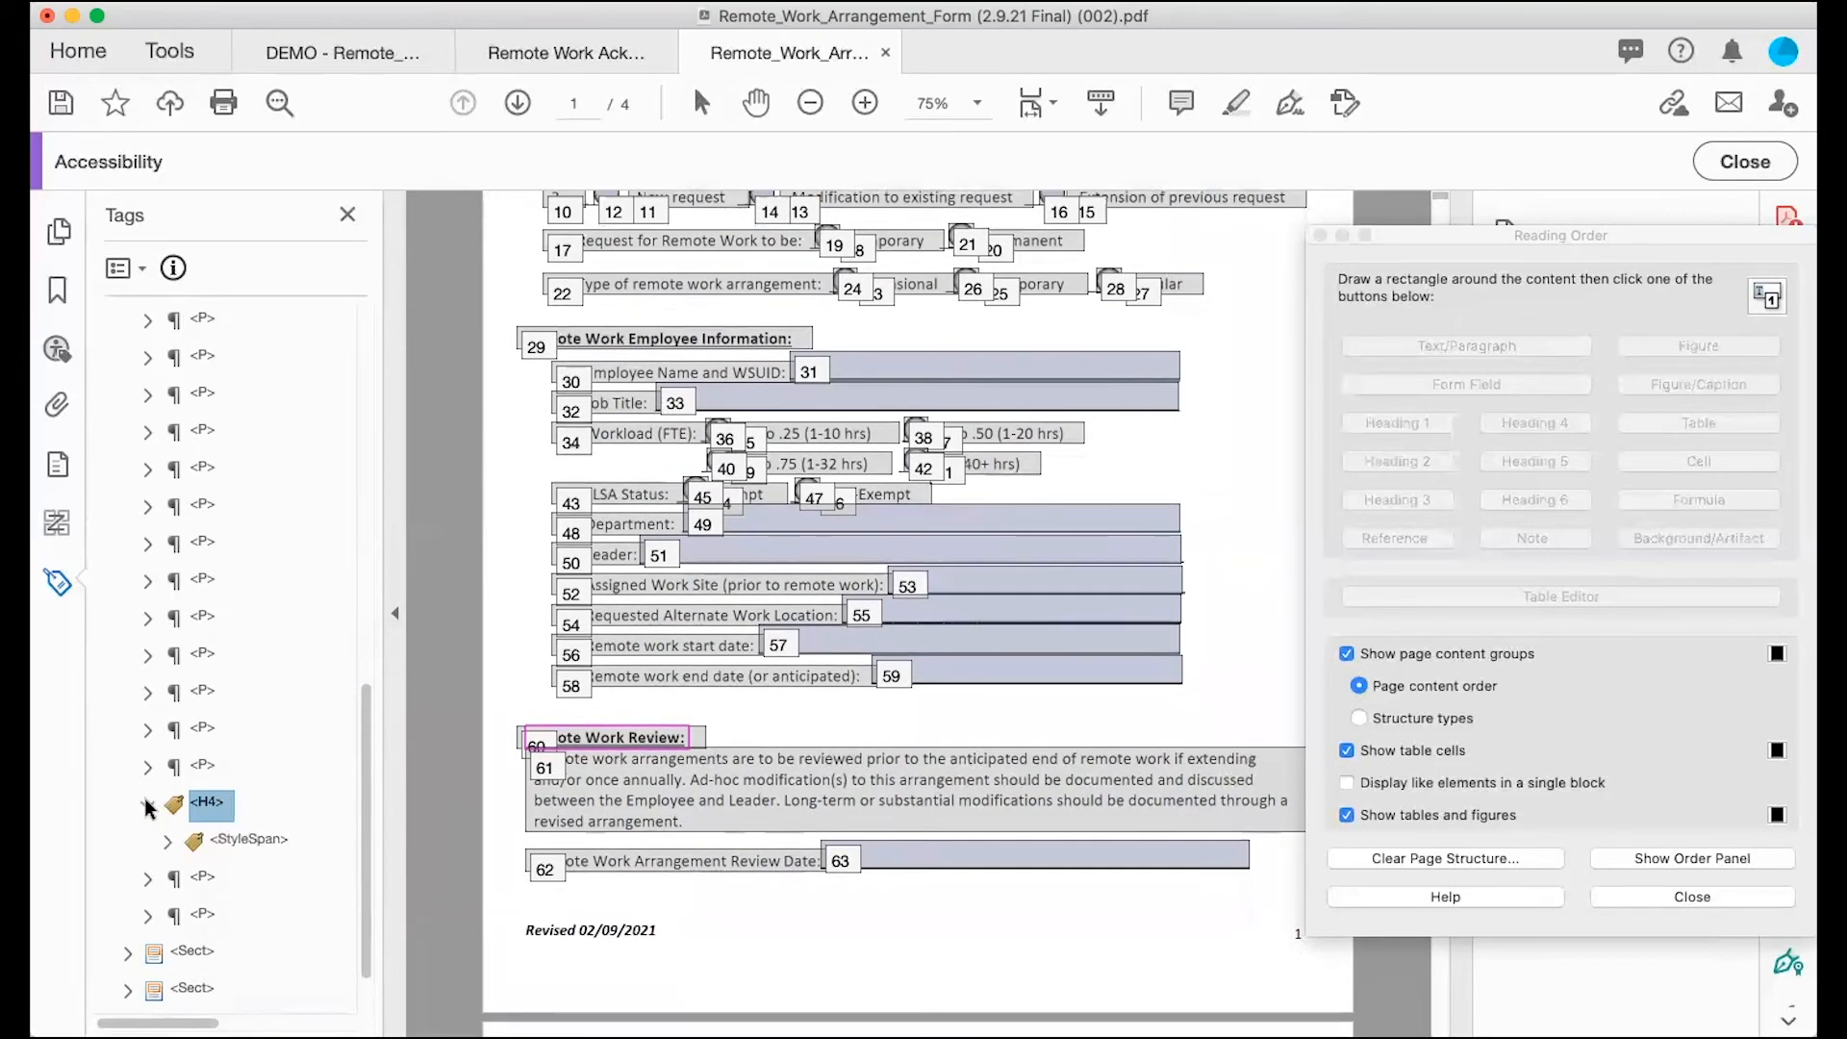
pyautogui.click(167, 842)
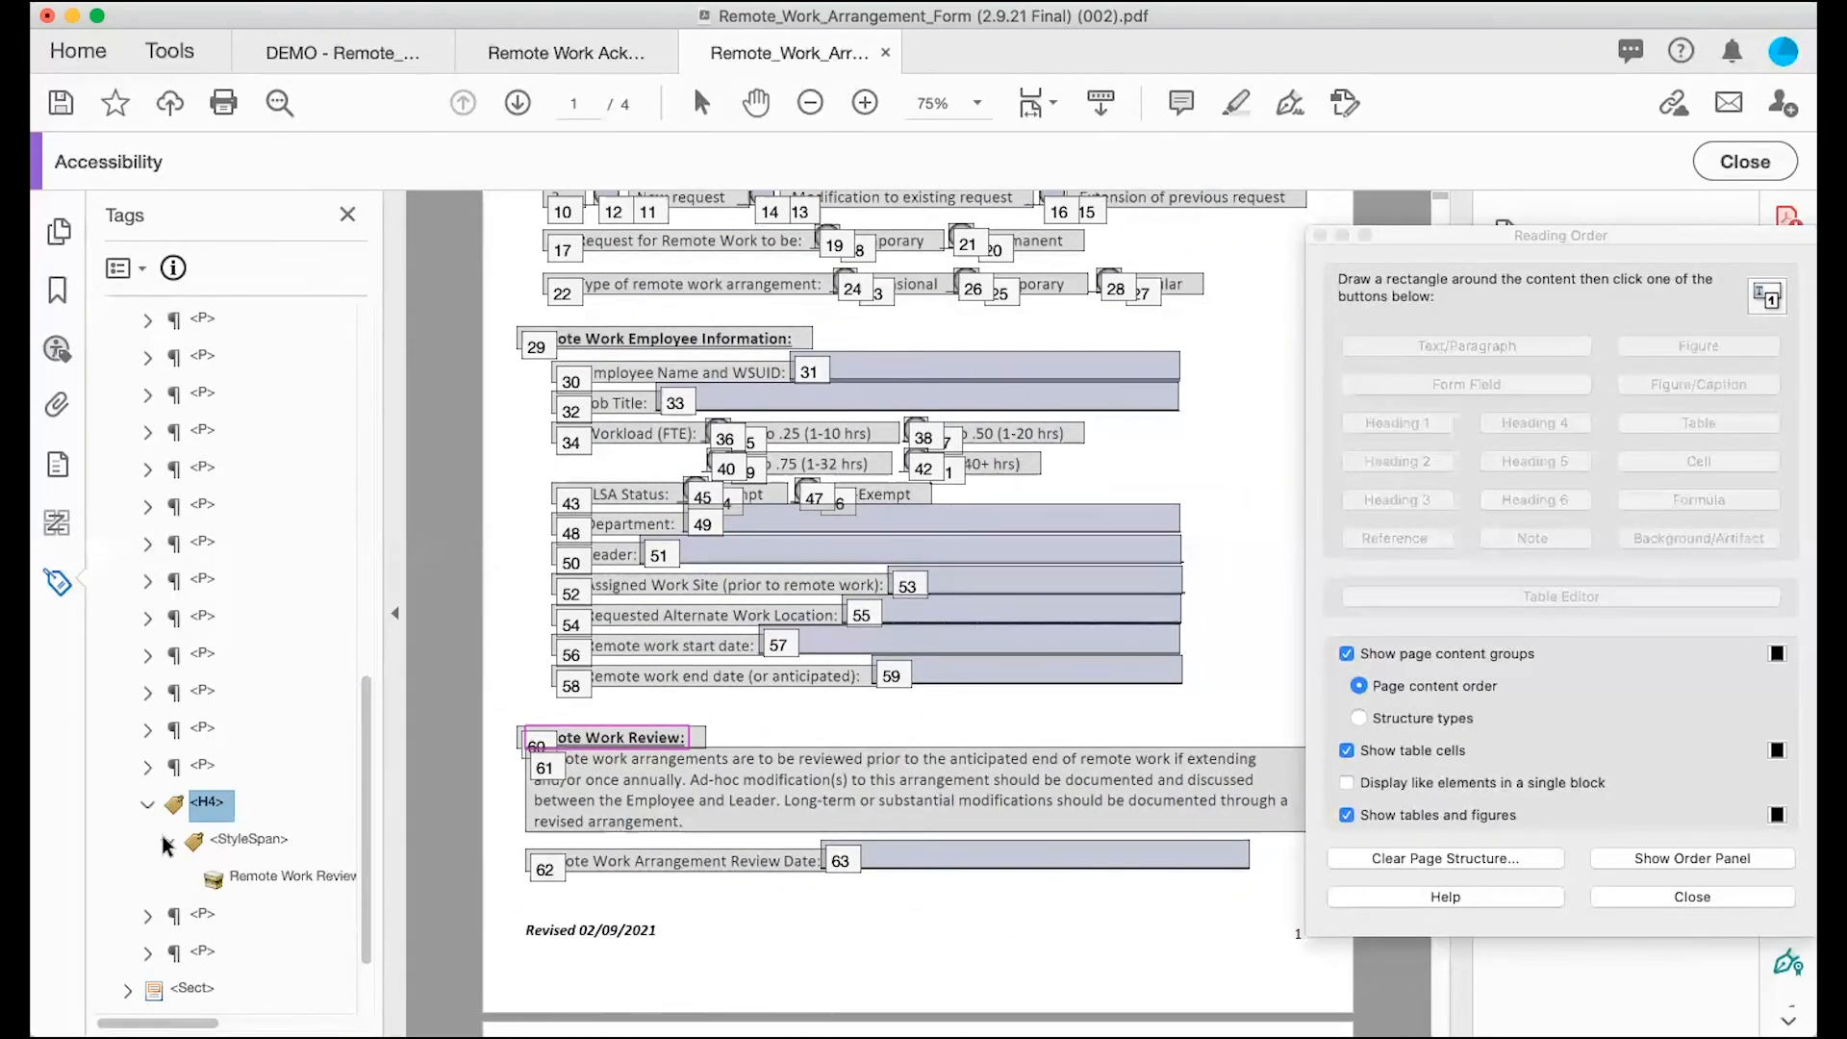
pyautogui.click(274, 877)
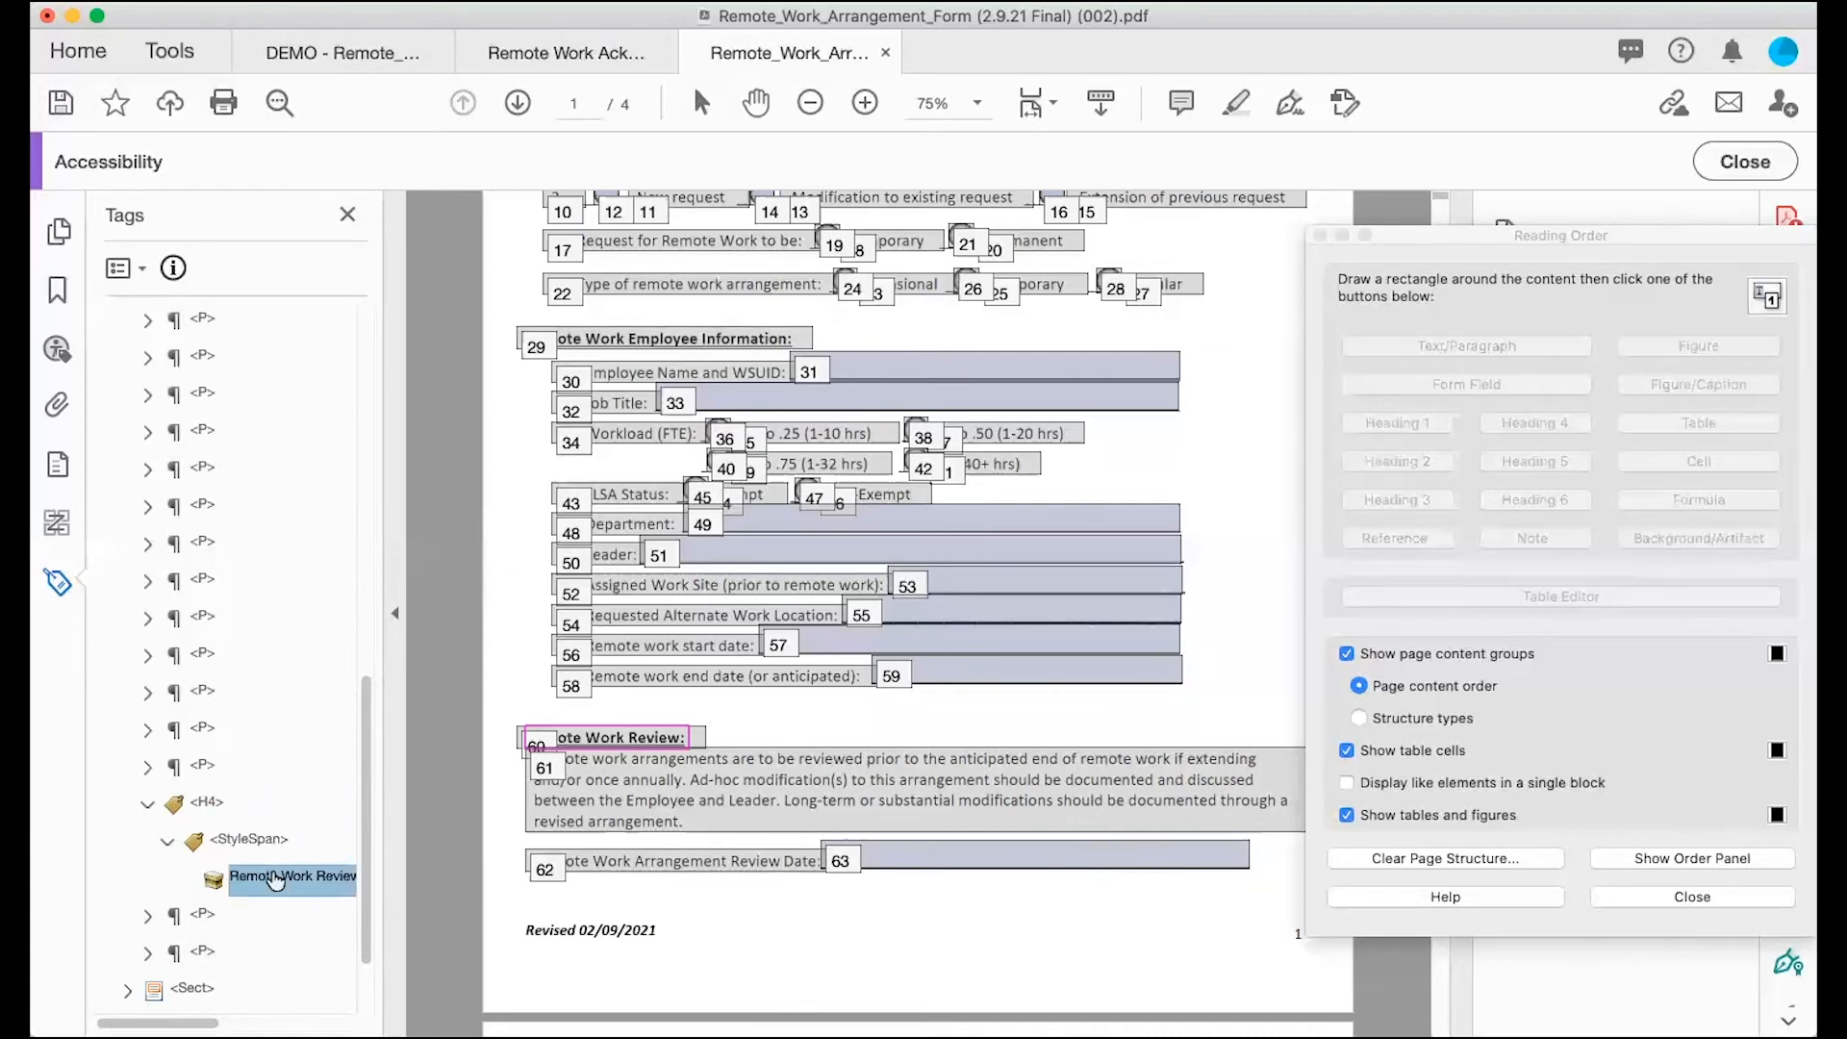
pyautogui.moveTo(275, 880); pyautogui.dragTo(237, 817)
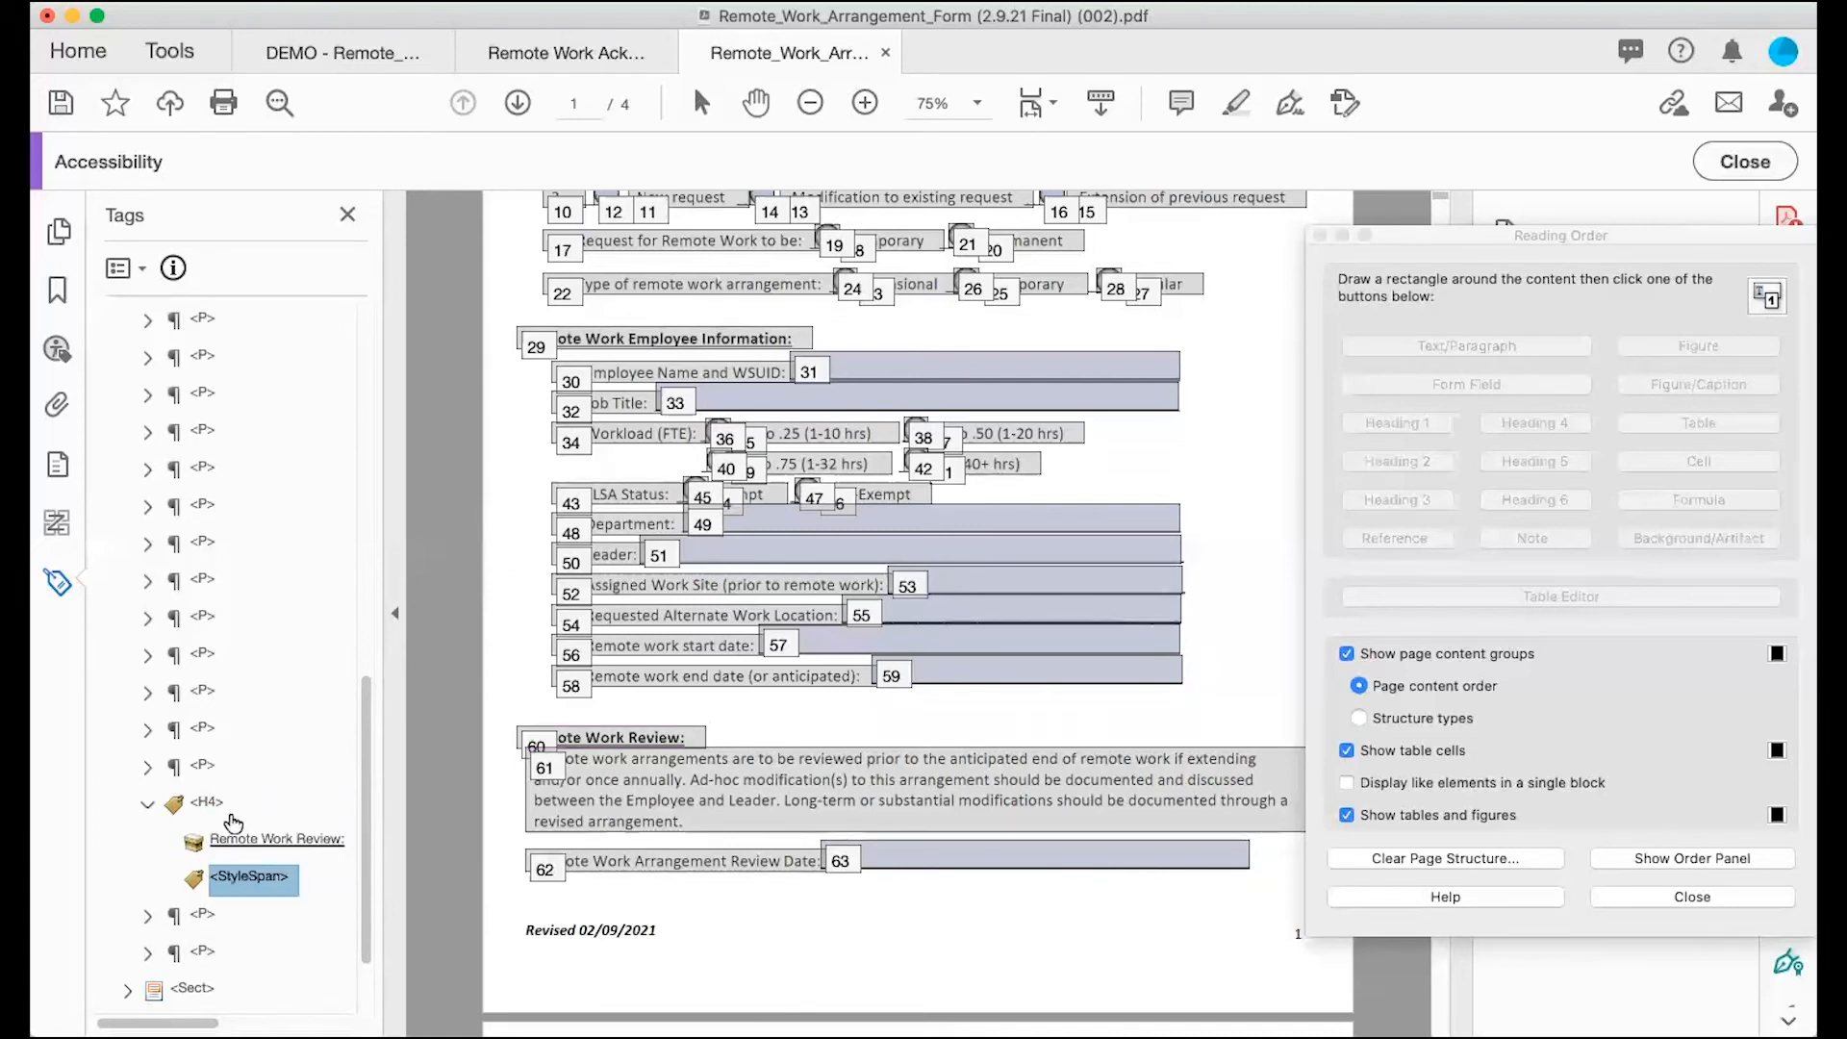
pyautogui.rightClick(250, 890)
pyautogui.click(308, 712)
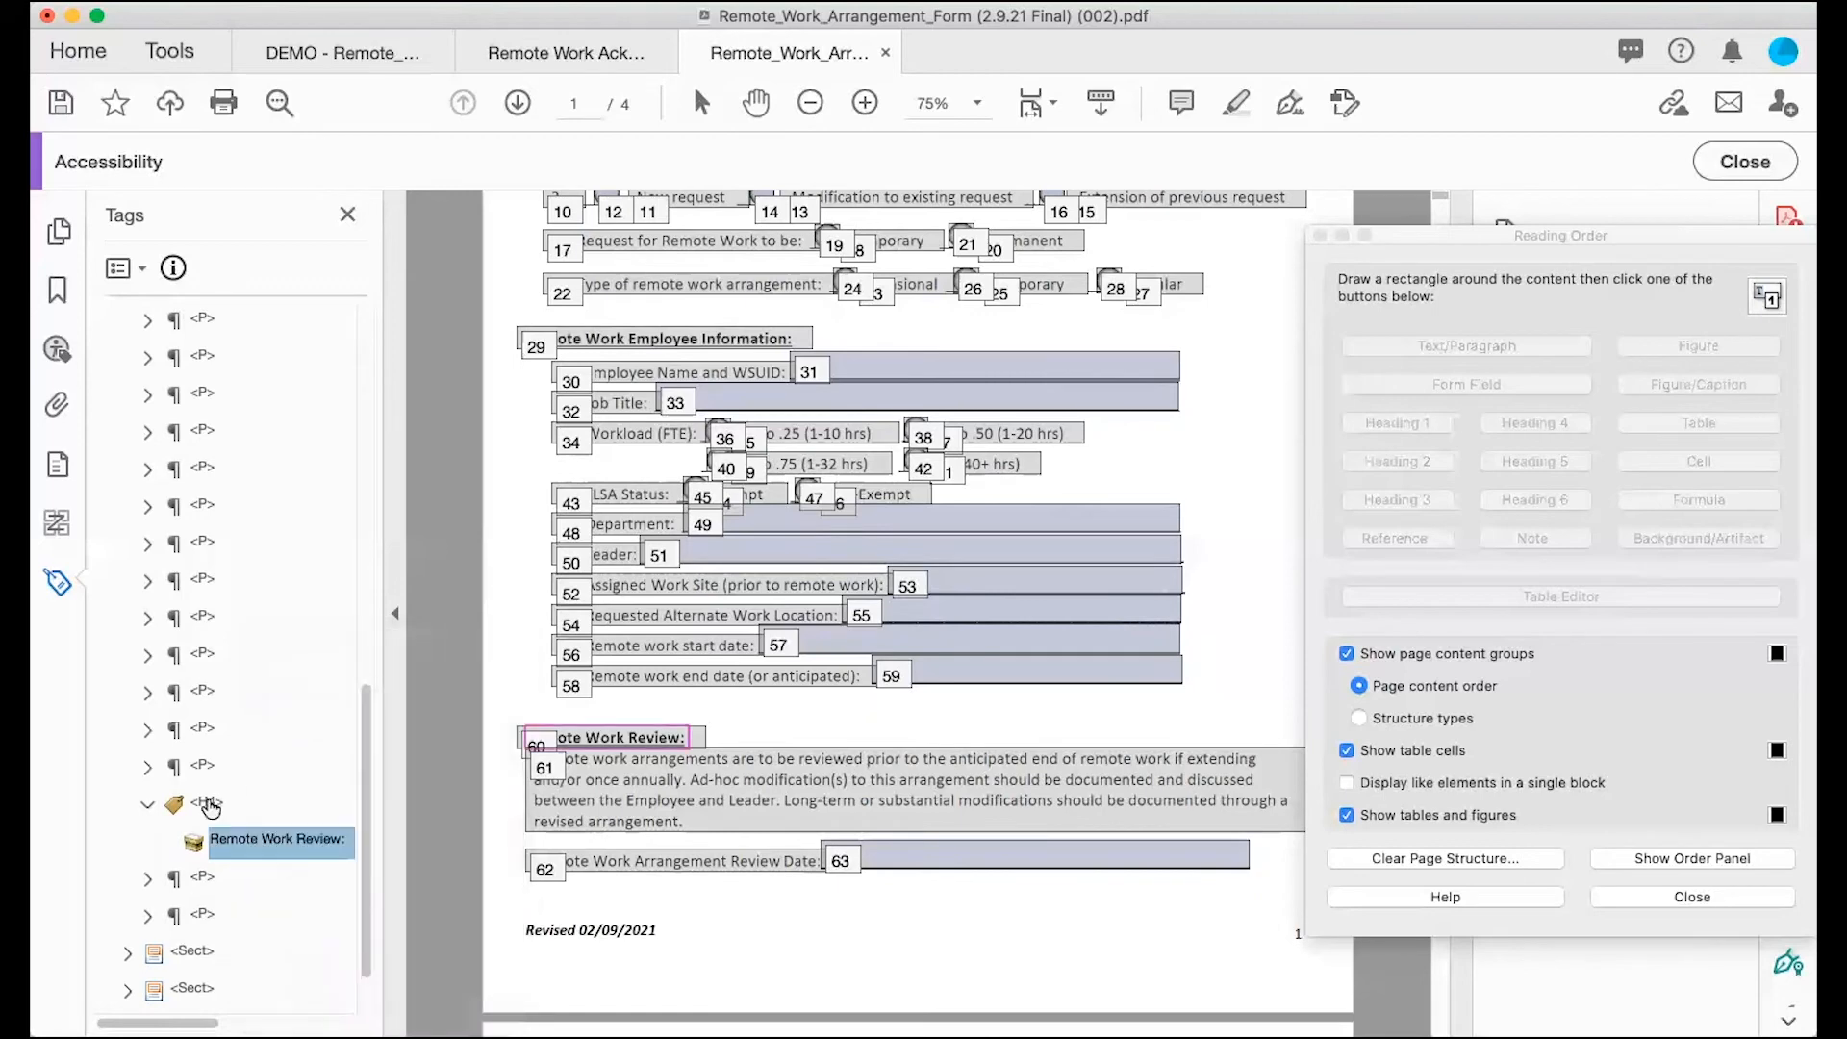
# Step: Change the "Remote Work Review:" heading tag's type to Heading Level 2 and collapse the tag
pyautogui.click(210, 806)
pyautogui.rightClick(211, 806)
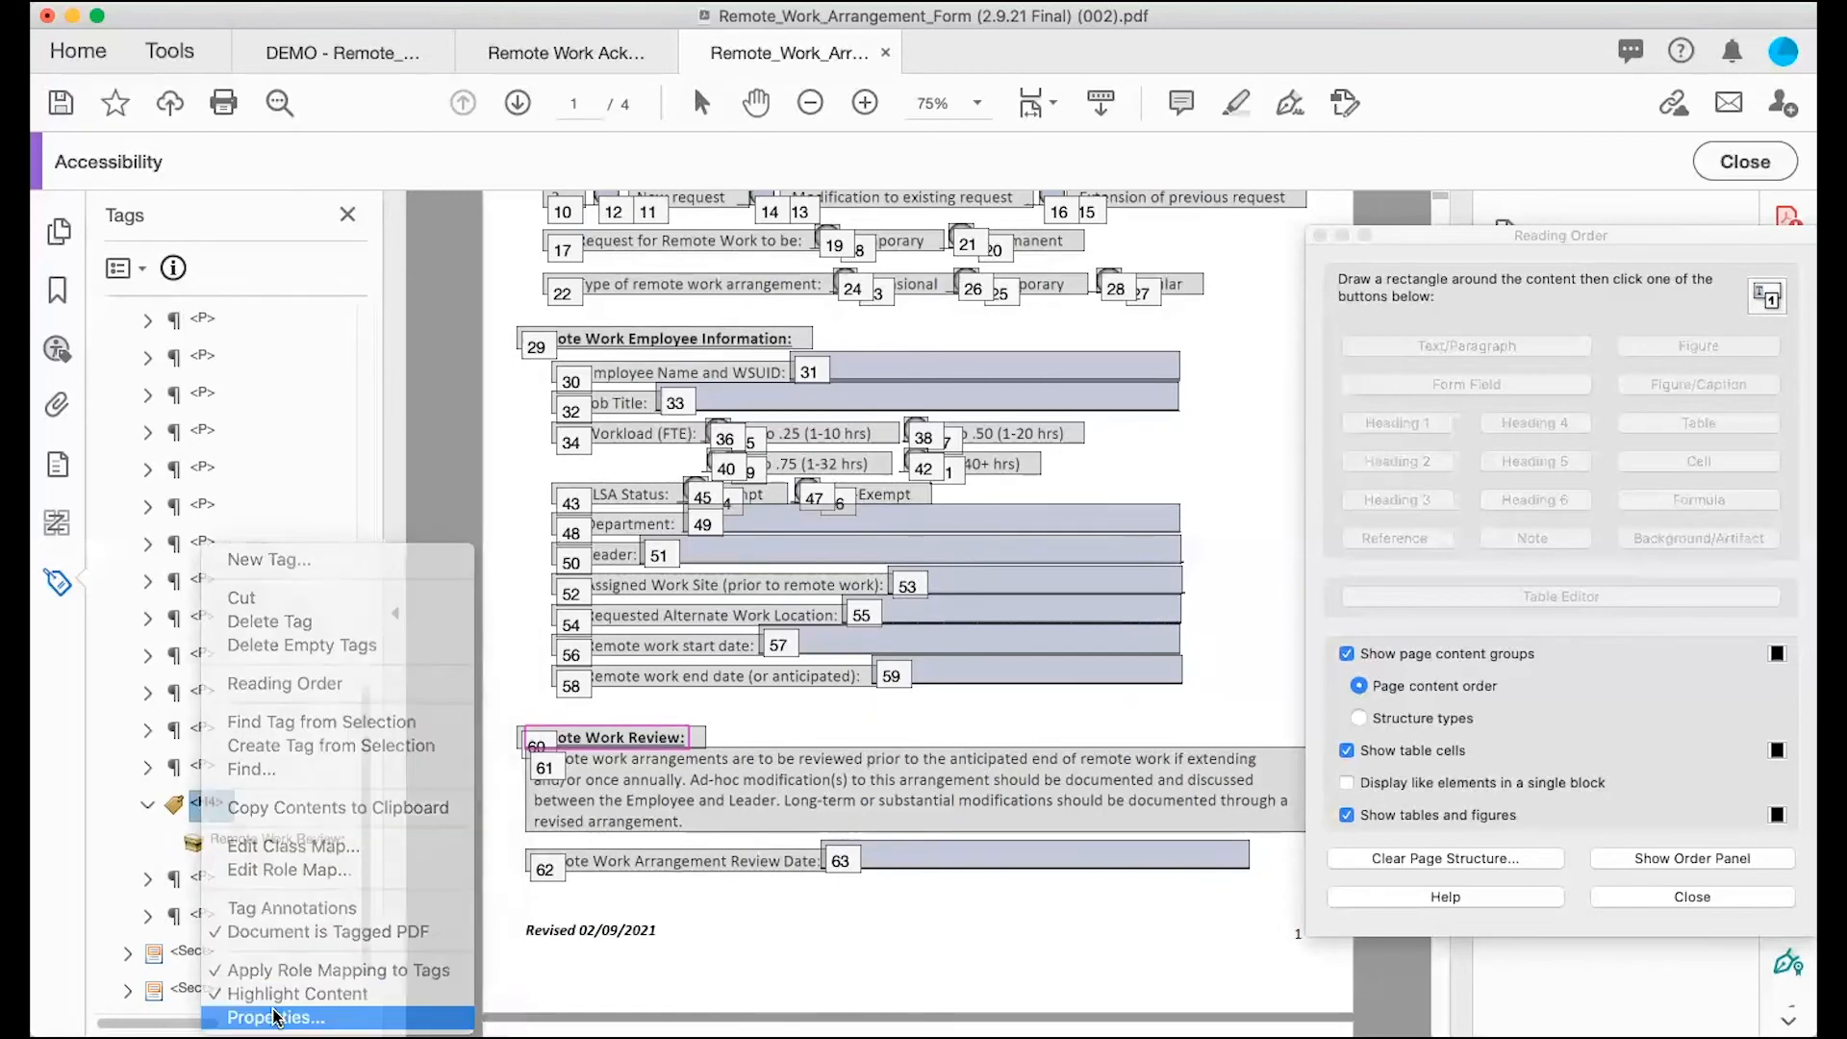
pyautogui.click(276, 1017)
pyautogui.click(765, 606)
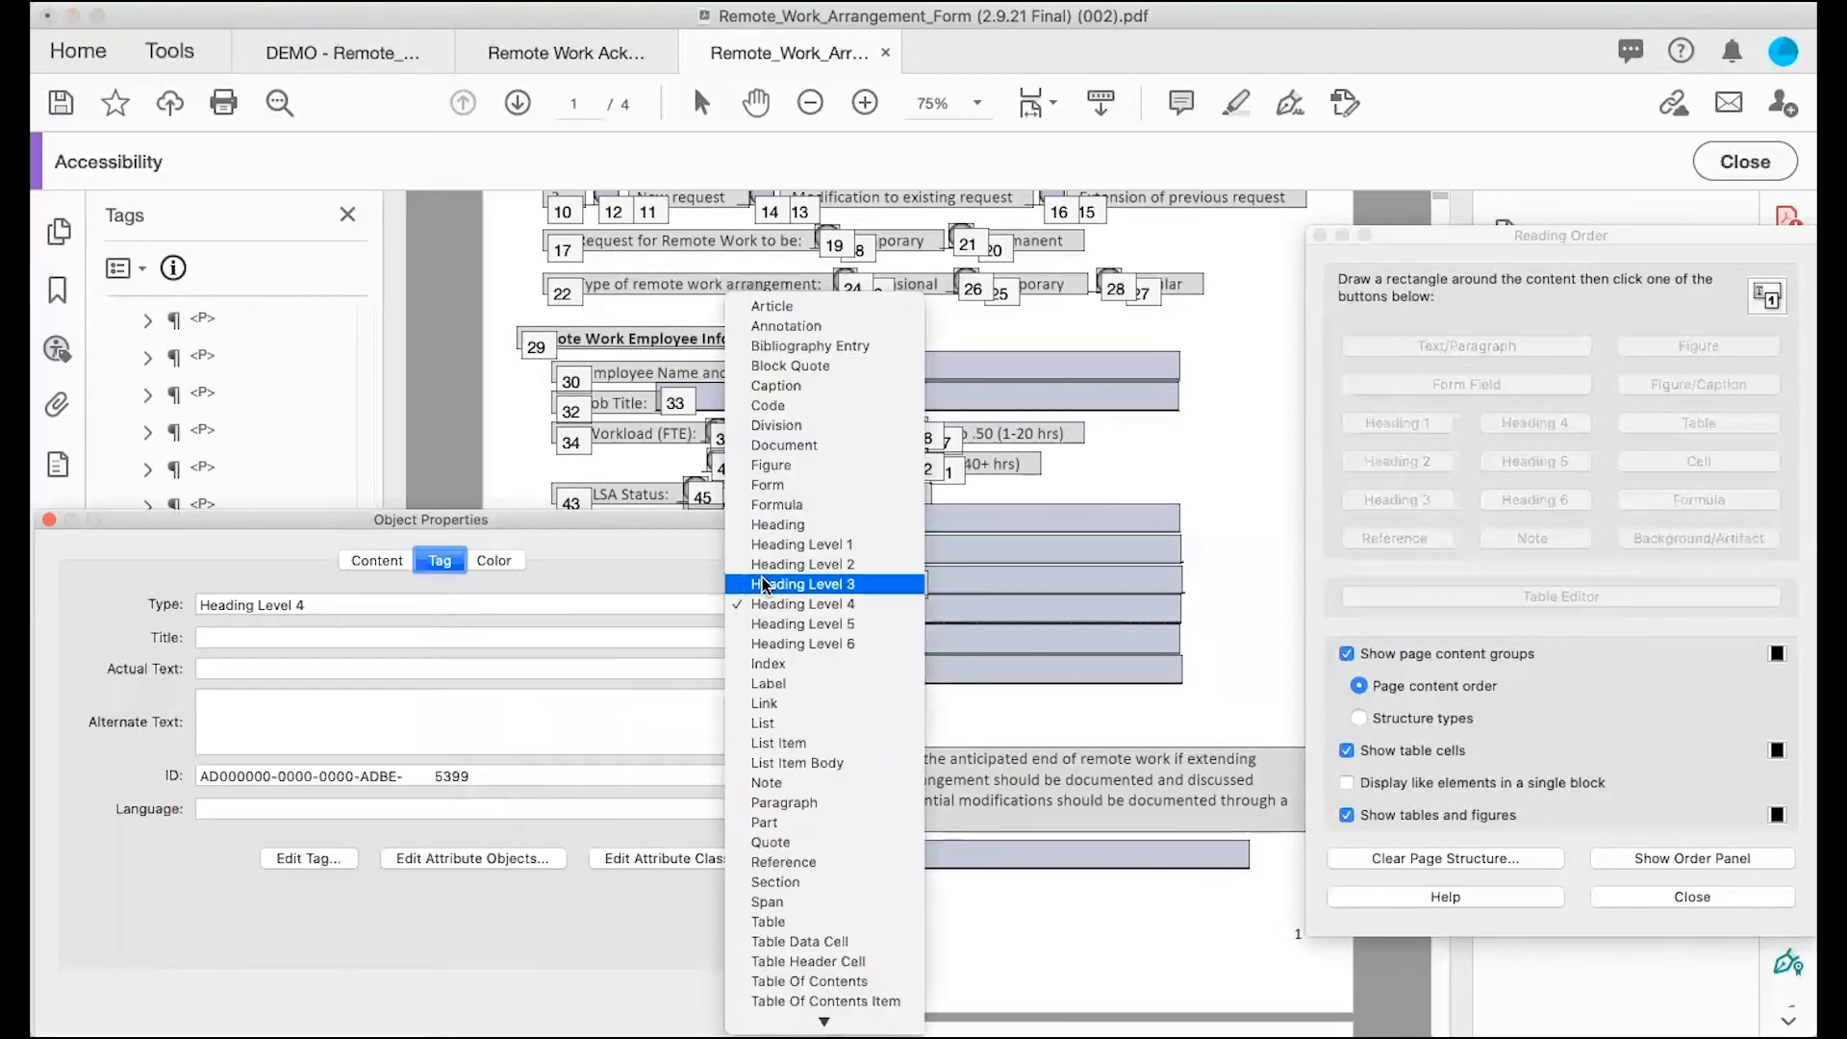
pyautogui.click(765, 565)
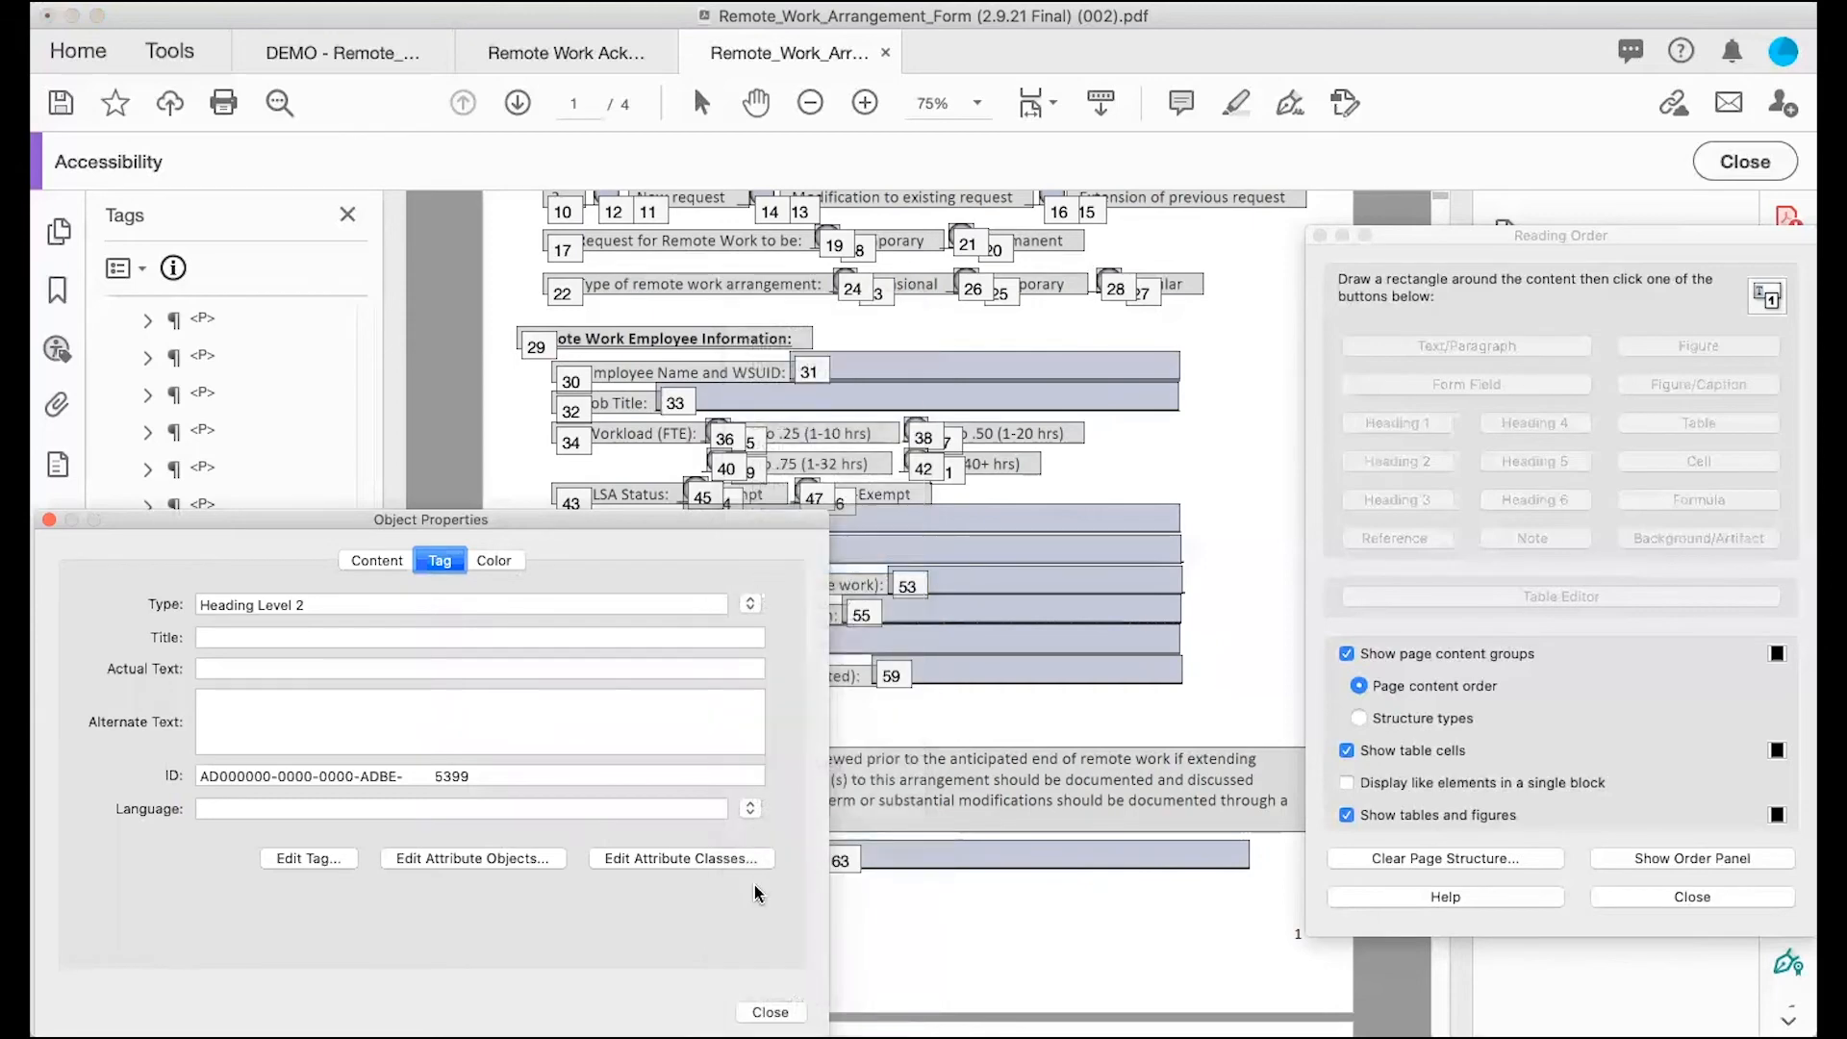
pyautogui.click(770, 1012)
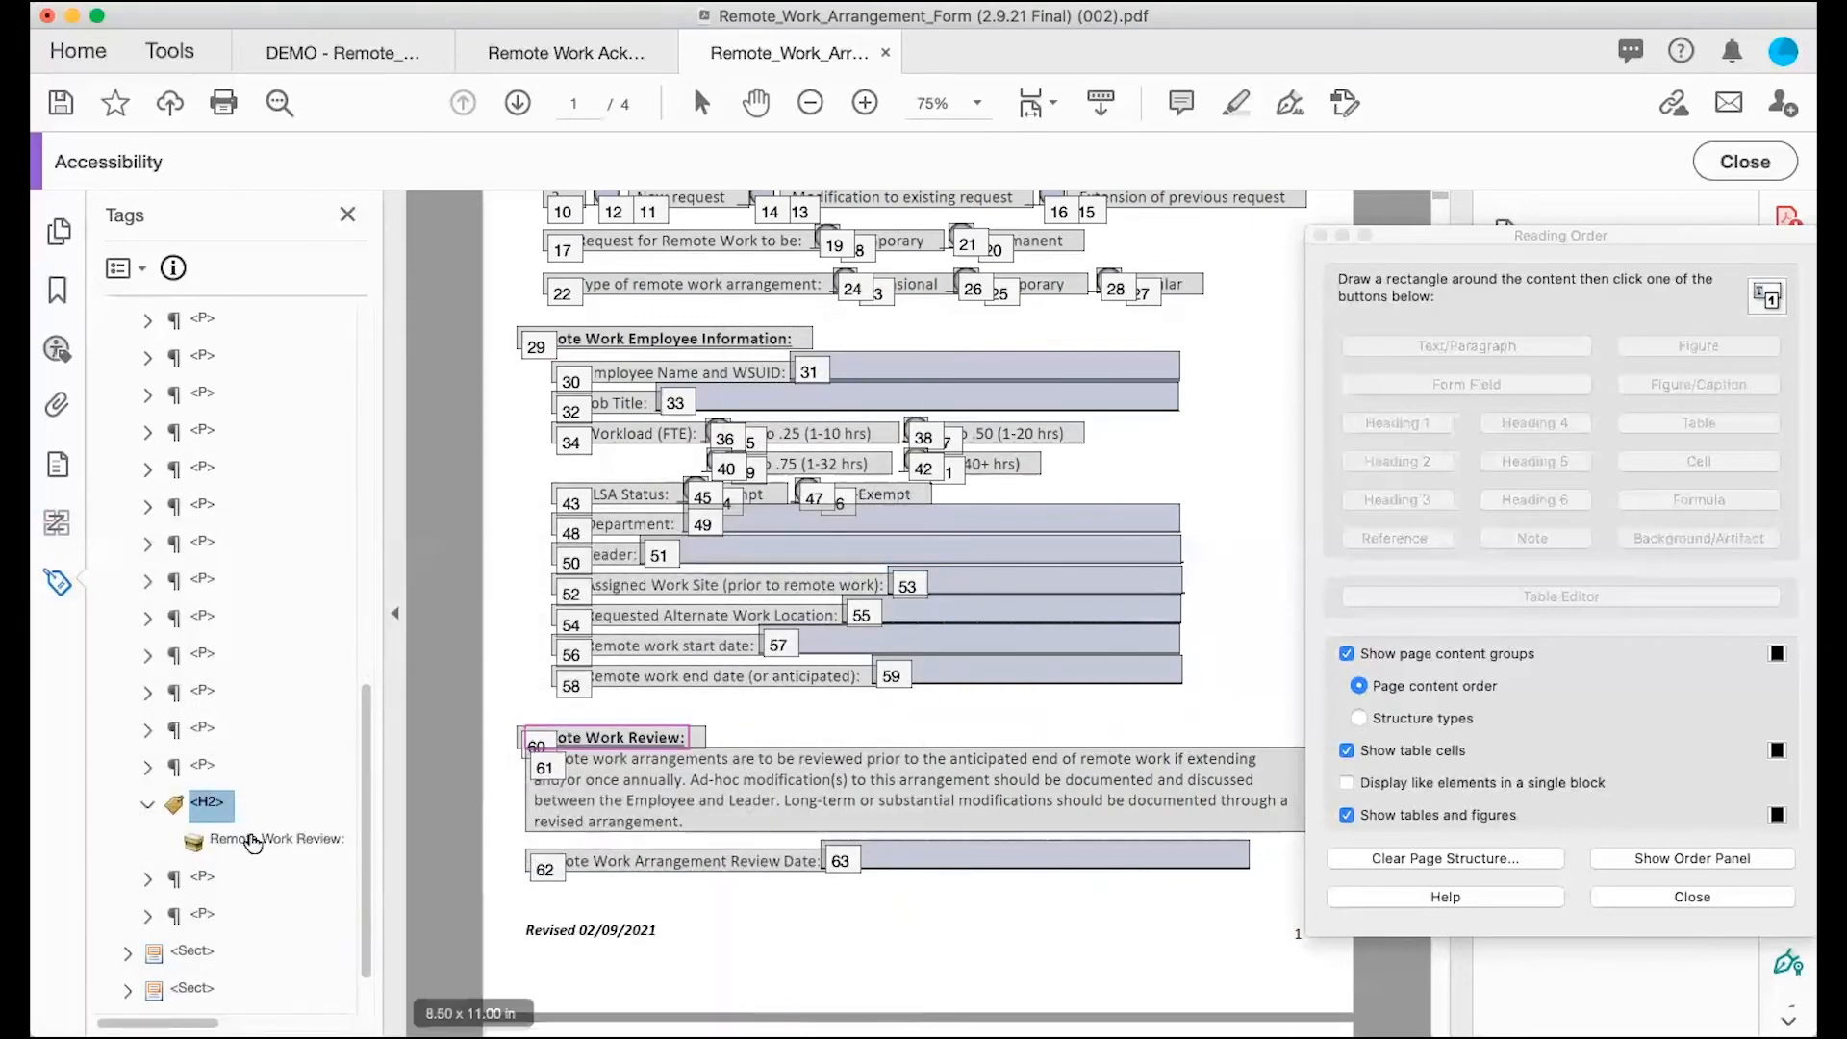
pyautogui.click(147, 804)
# Step: Check the content of the review paragraph's P tag and the label-field pairing inside the "Remote Work Arrangement Review Date" P tag
pyautogui.press('Down')
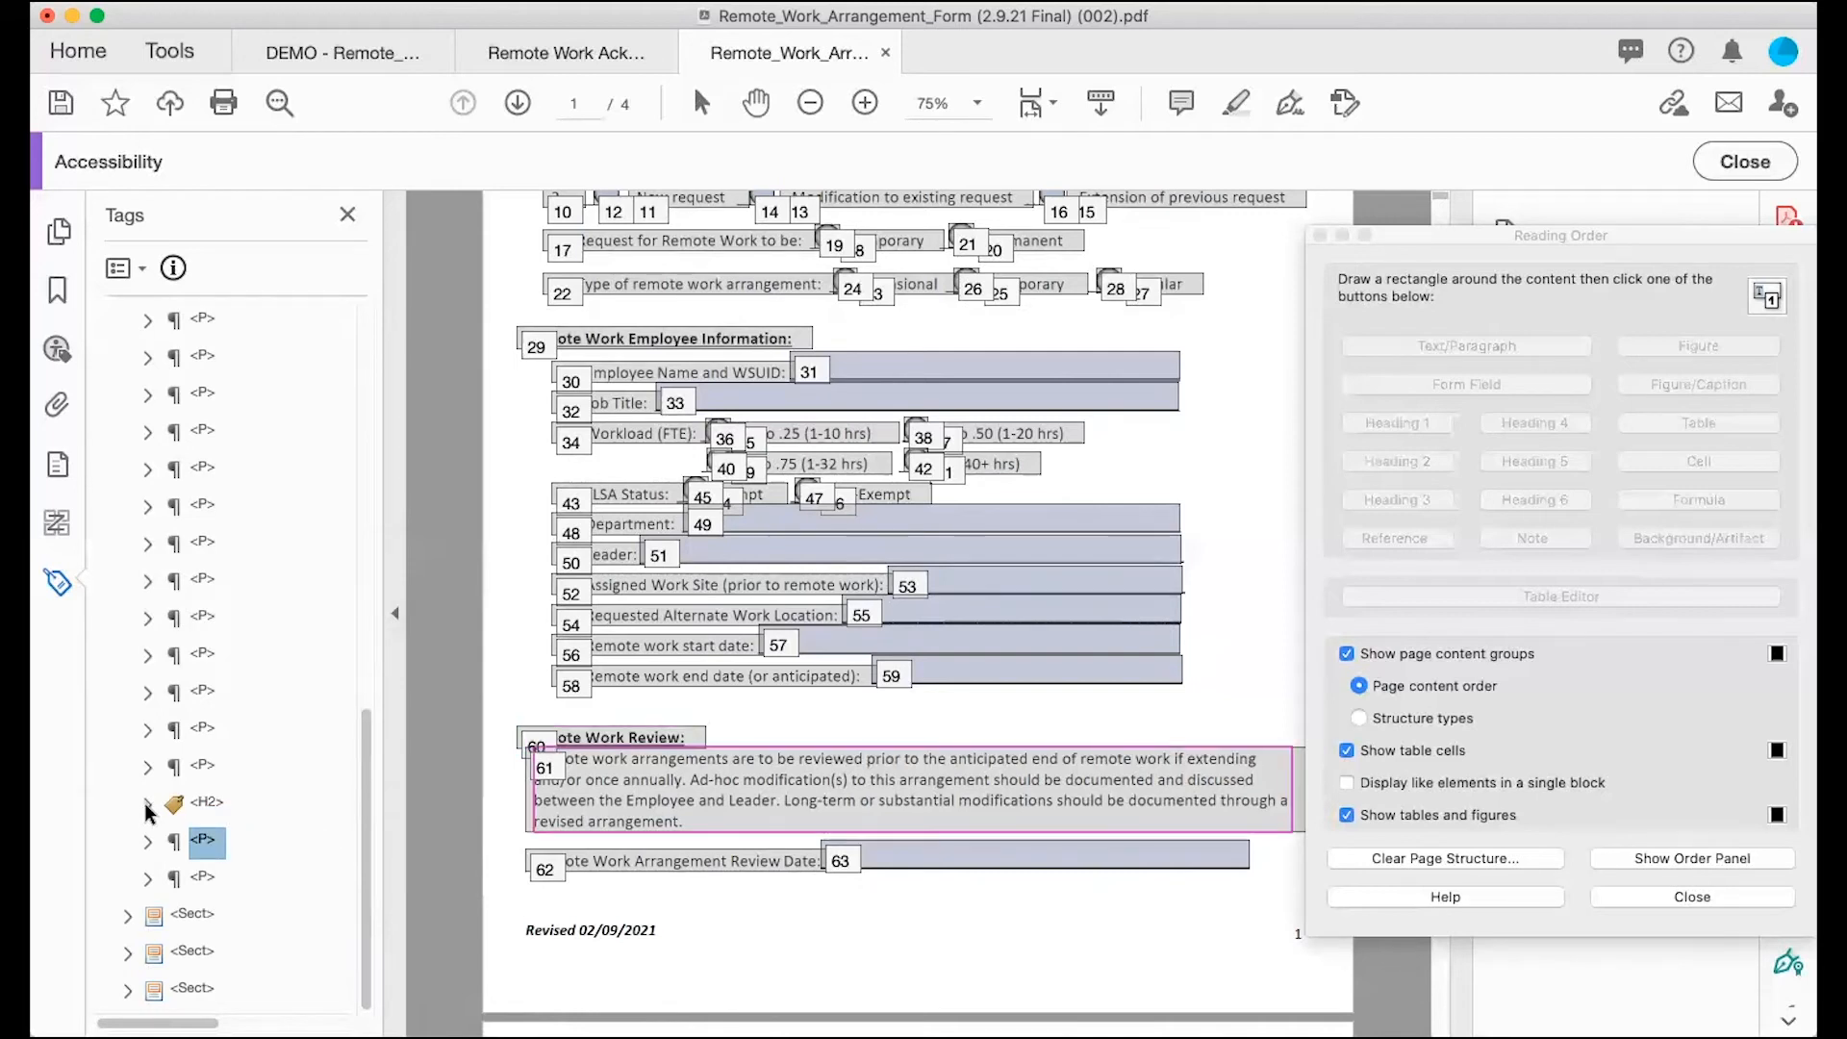
pyautogui.click(147, 842)
pyautogui.click(149, 843)
pyautogui.press('Down')
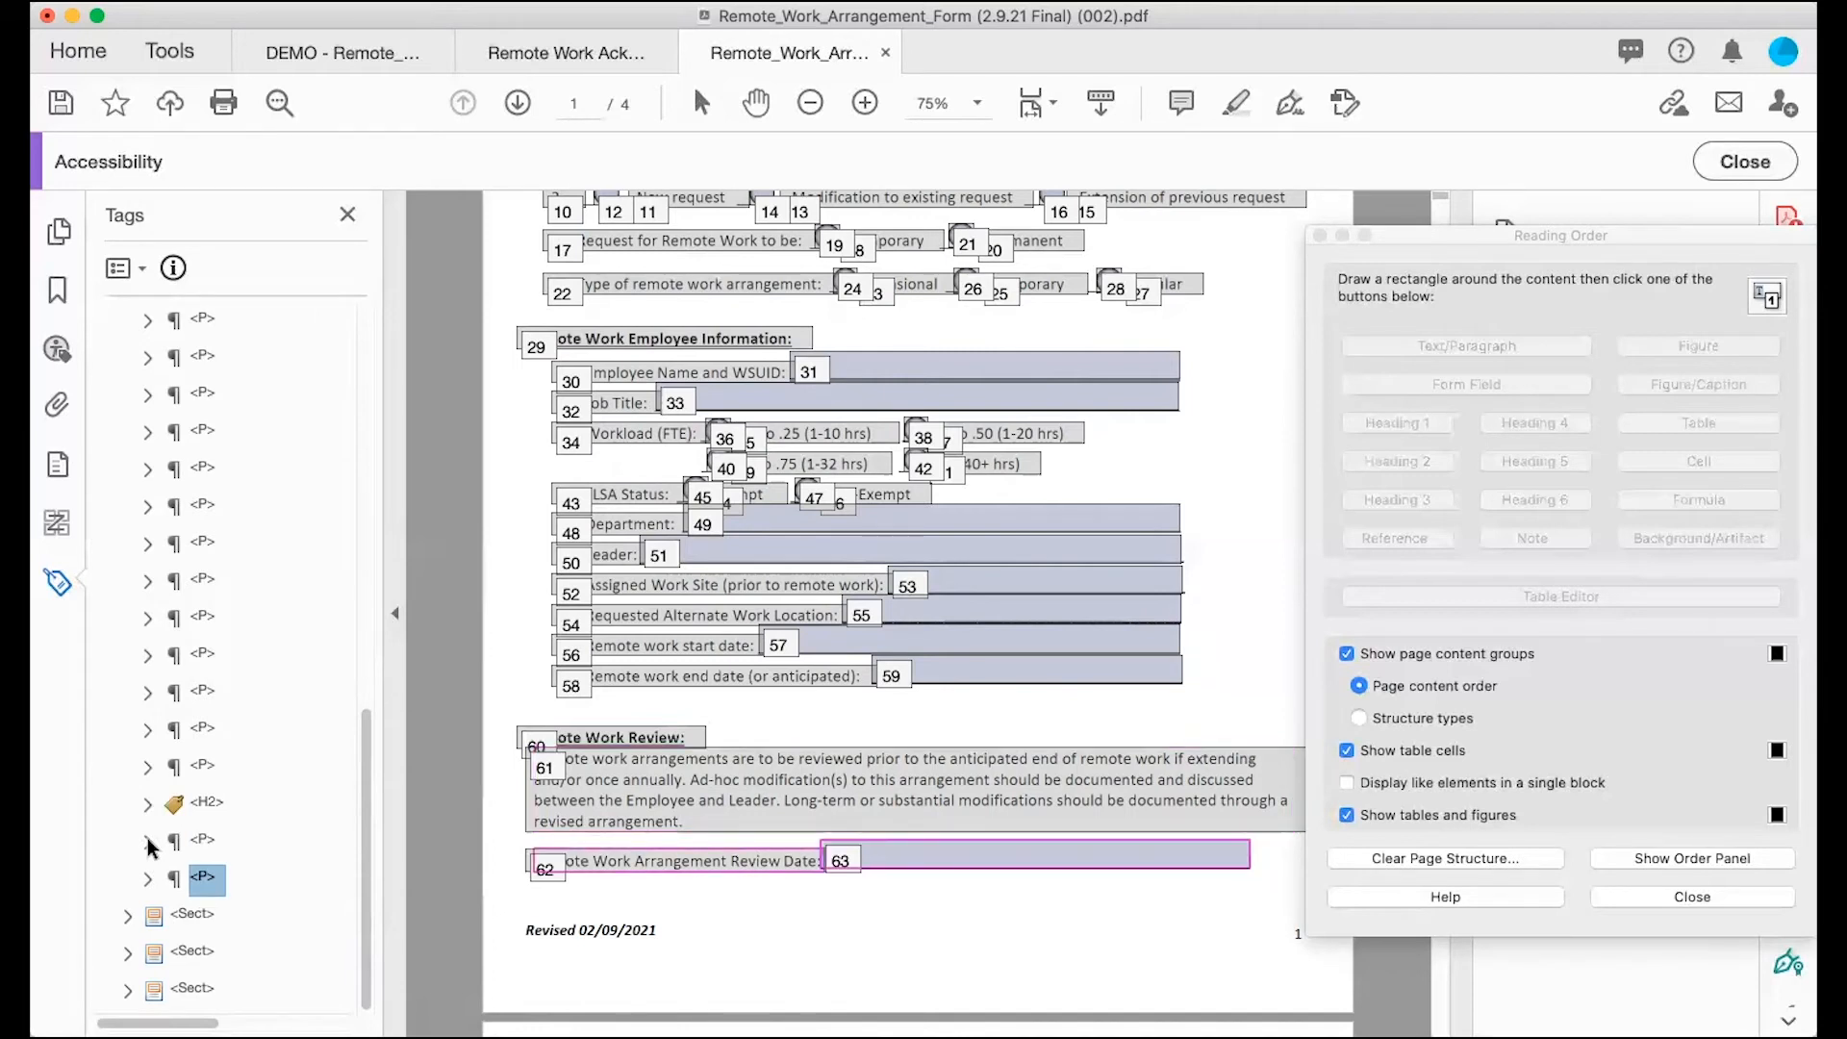
pyautogui.click(146, 879)
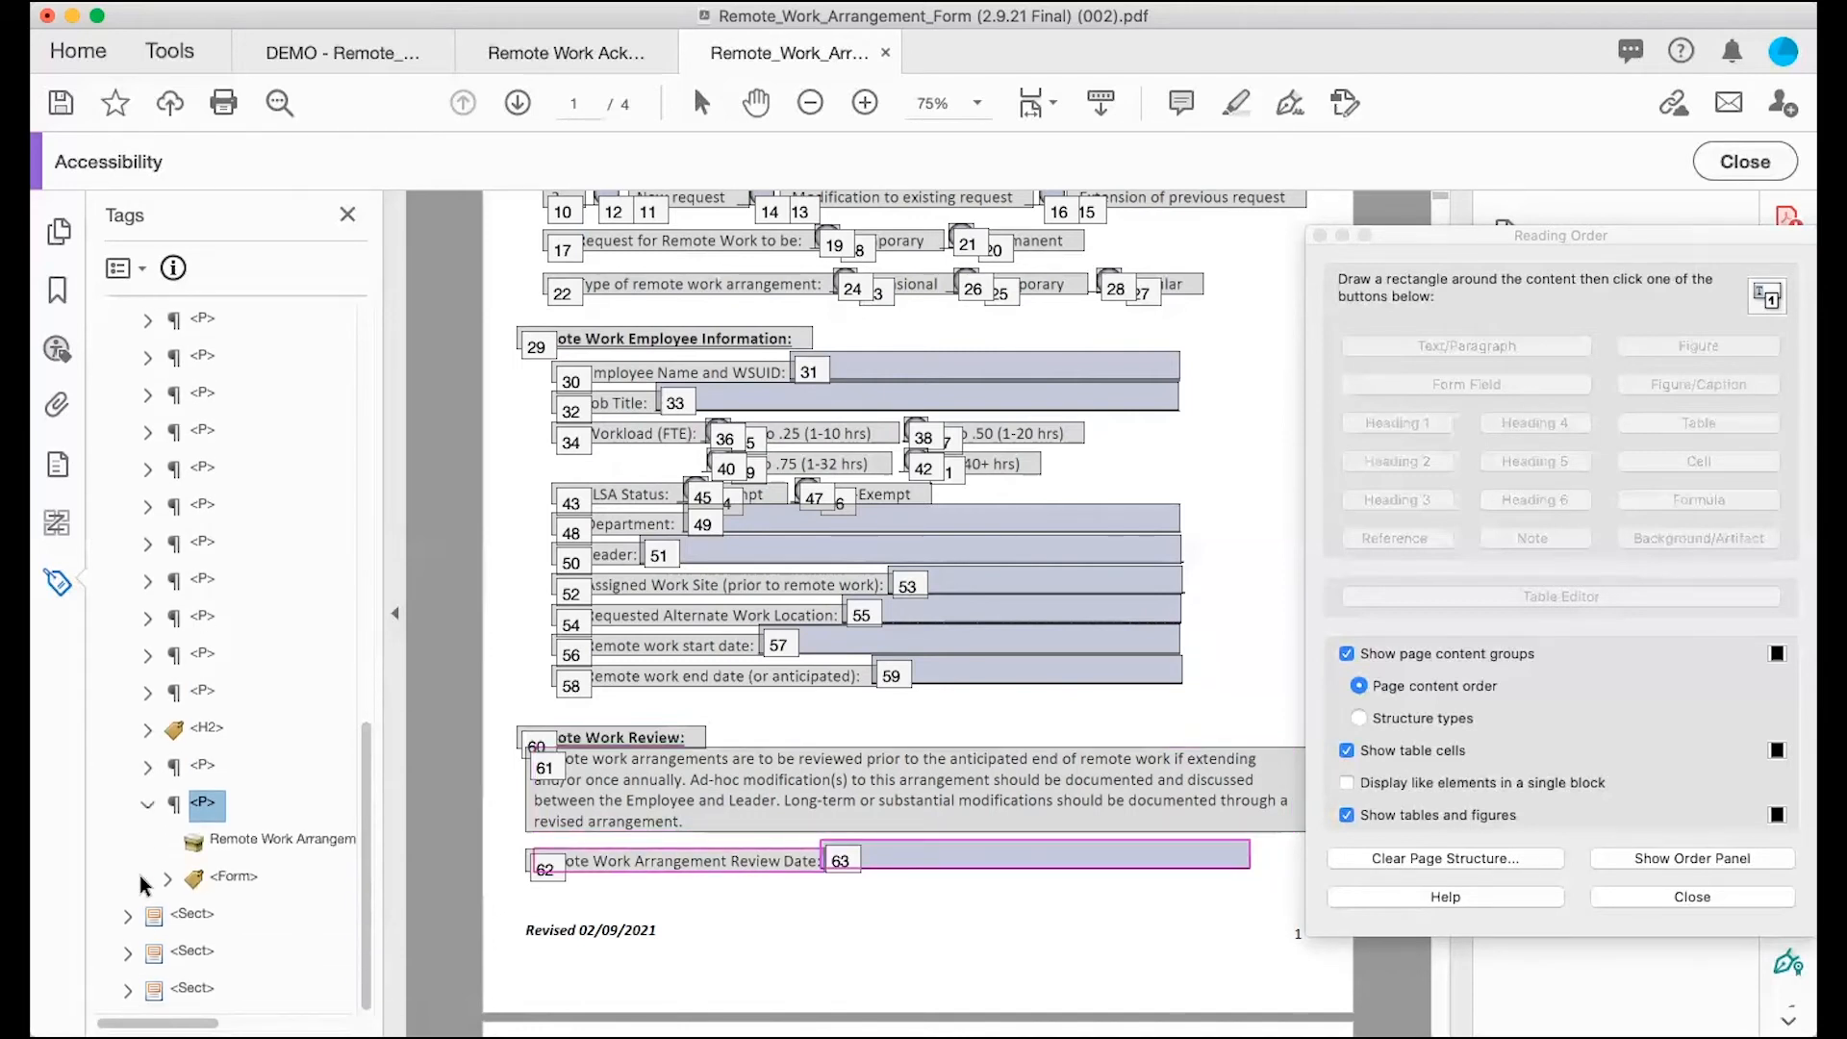
pyautogui.click(167, 878)
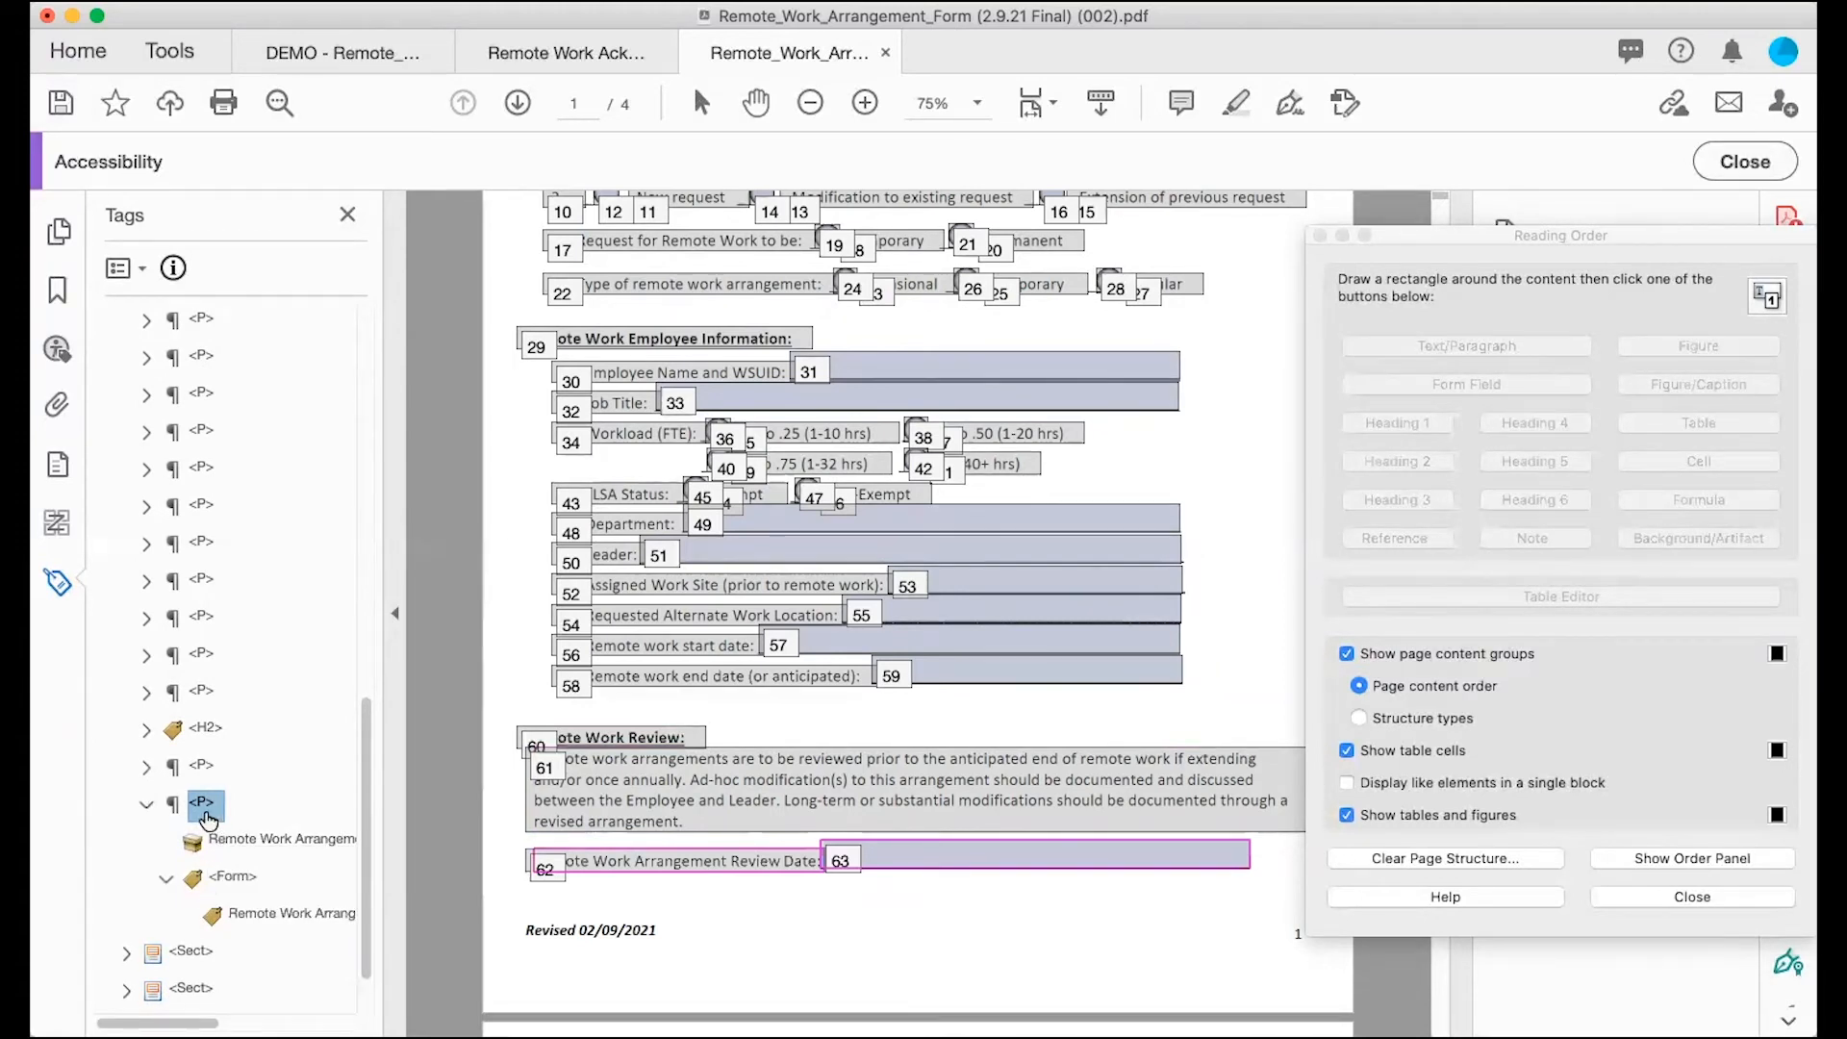
pyautogui.press('Down')
pyautogui.press('Down')
pyautogui.press('Down')
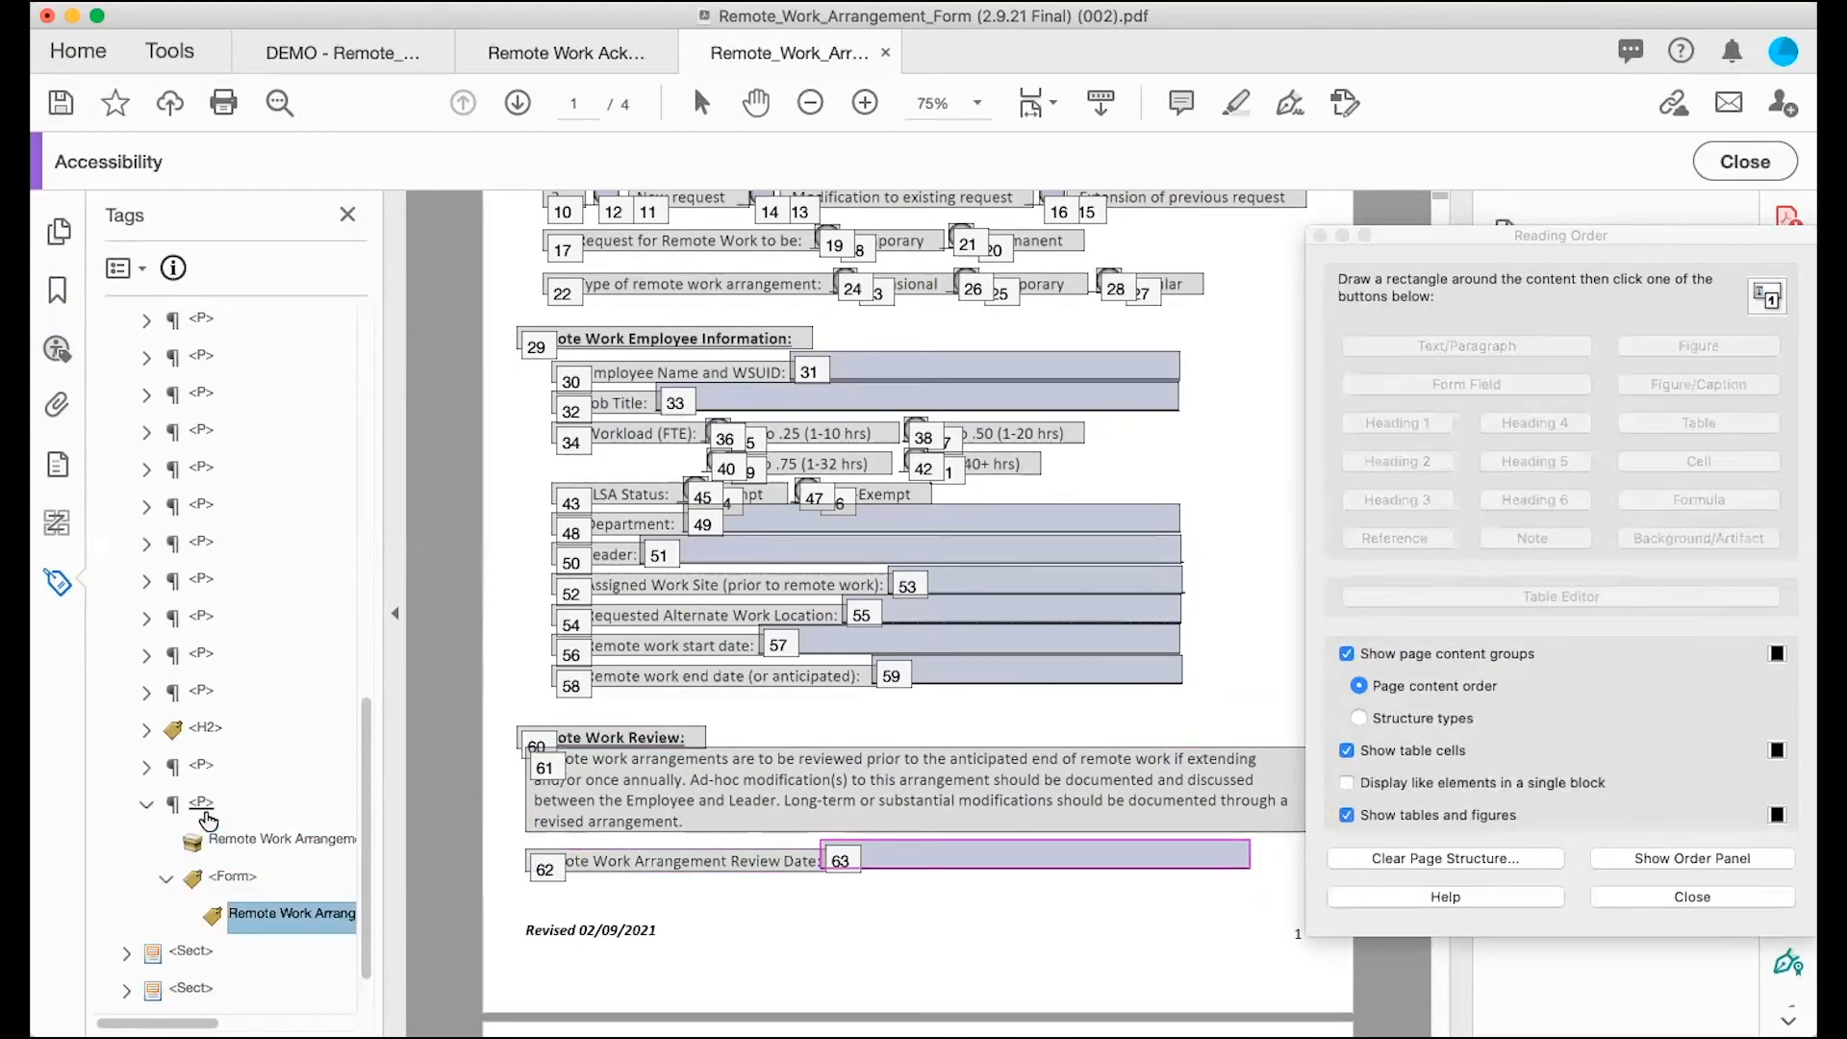
pyautogui.press('Up')
pyautogui.press('Up')
pyautogui.press('Up')
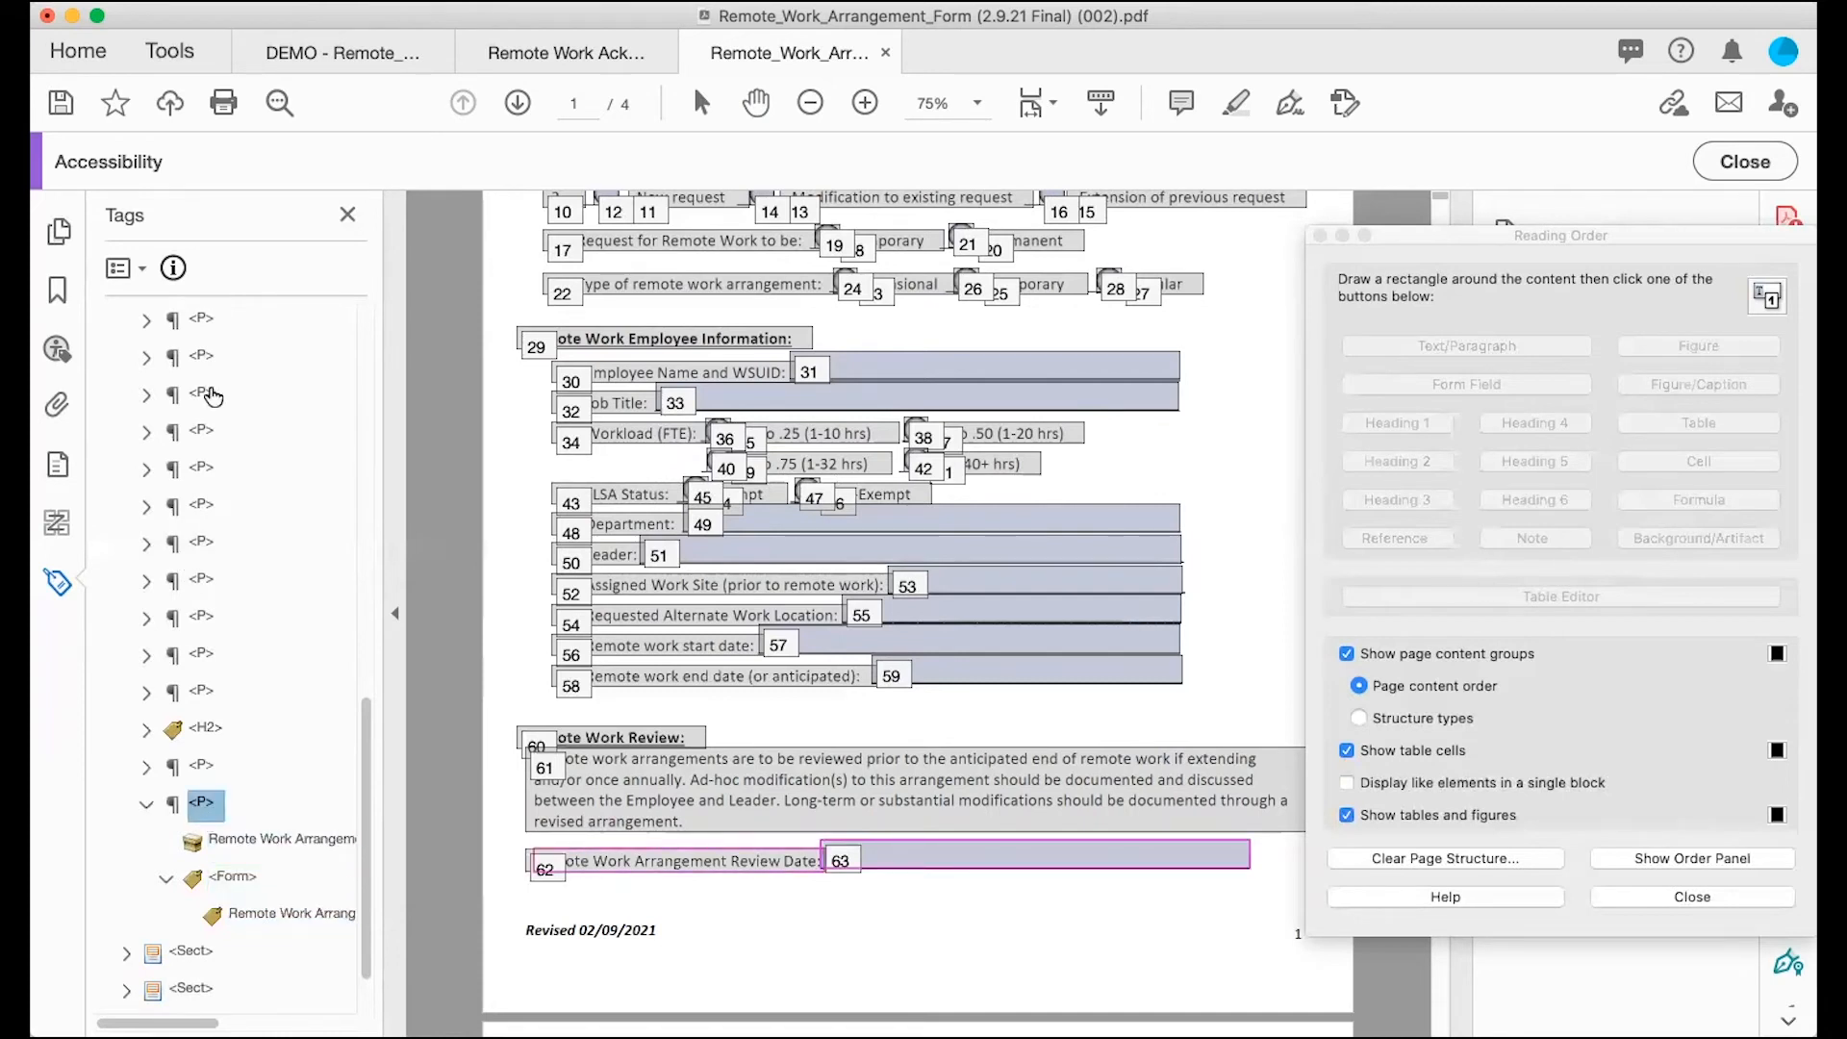
pyautogui.click(142, 813)
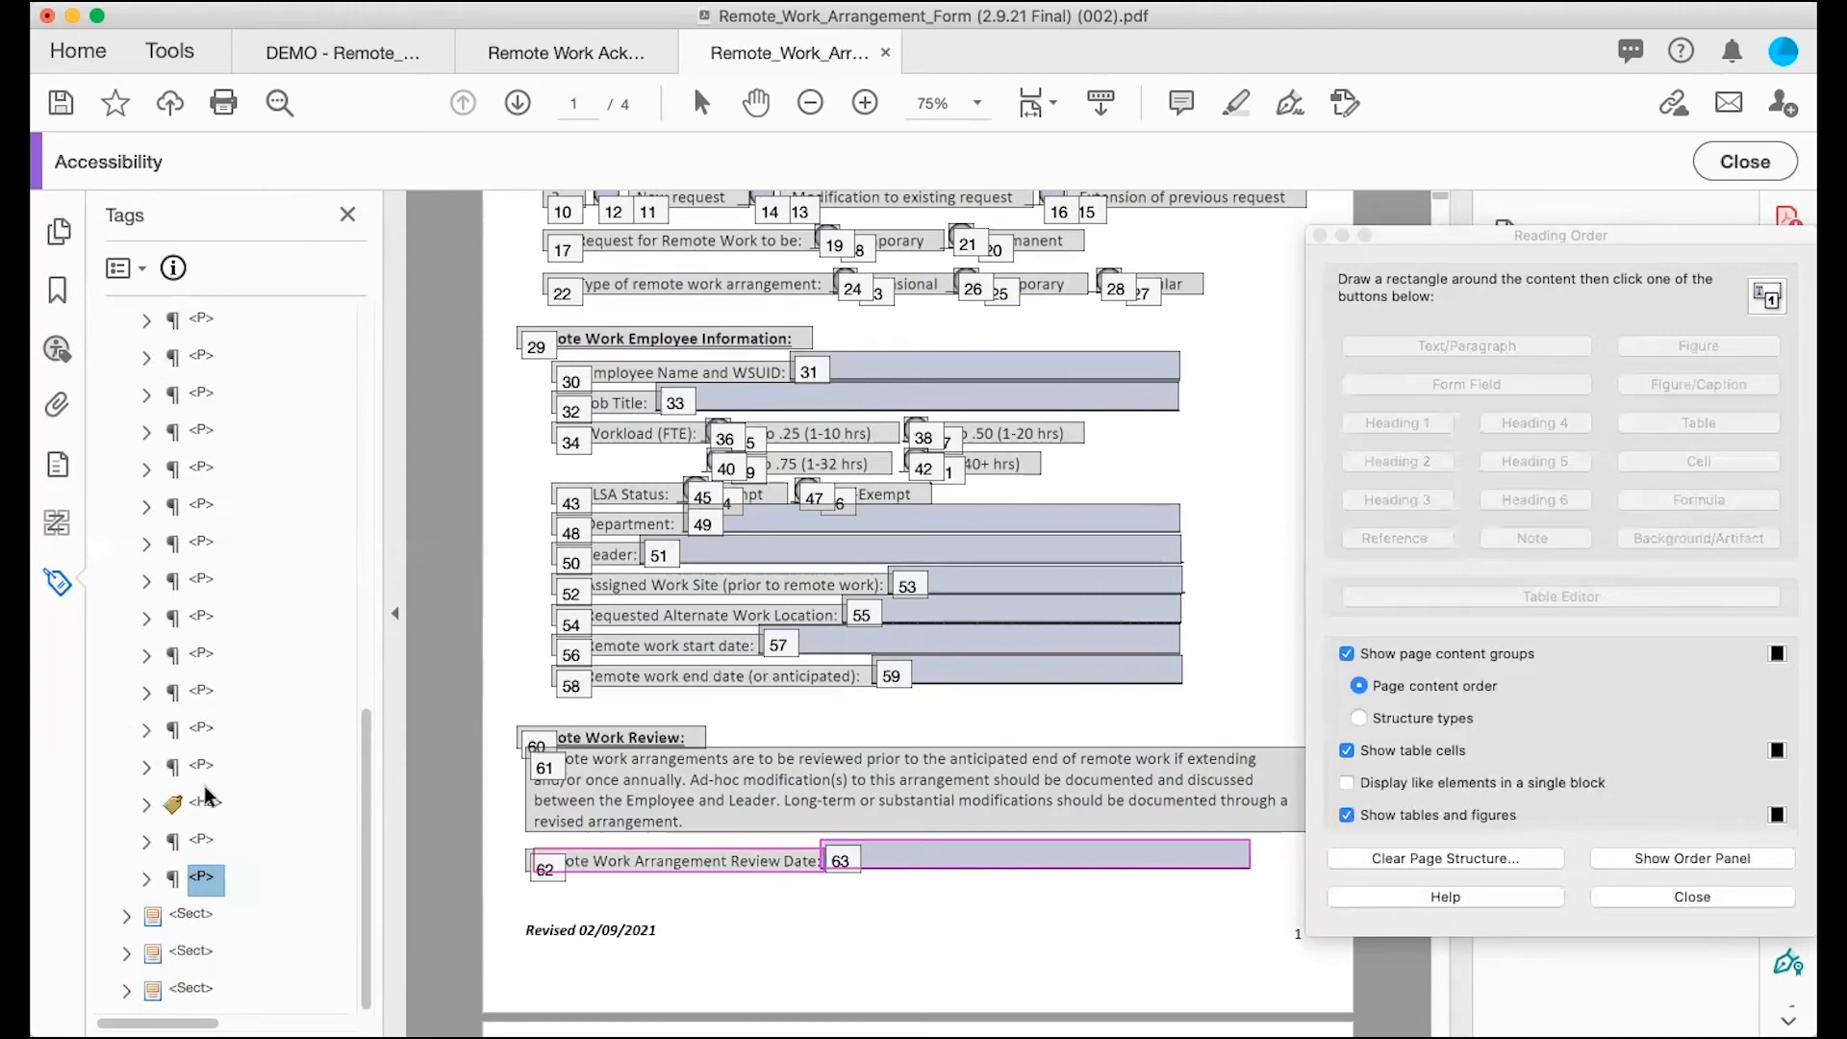
# Step: Highlight everything in the first Sect tag and review its coverage of page 1 down to the start of page 2
pyautogui.scroll(5, 204, 796)
pyautogui.scroll(5, 204, 797)
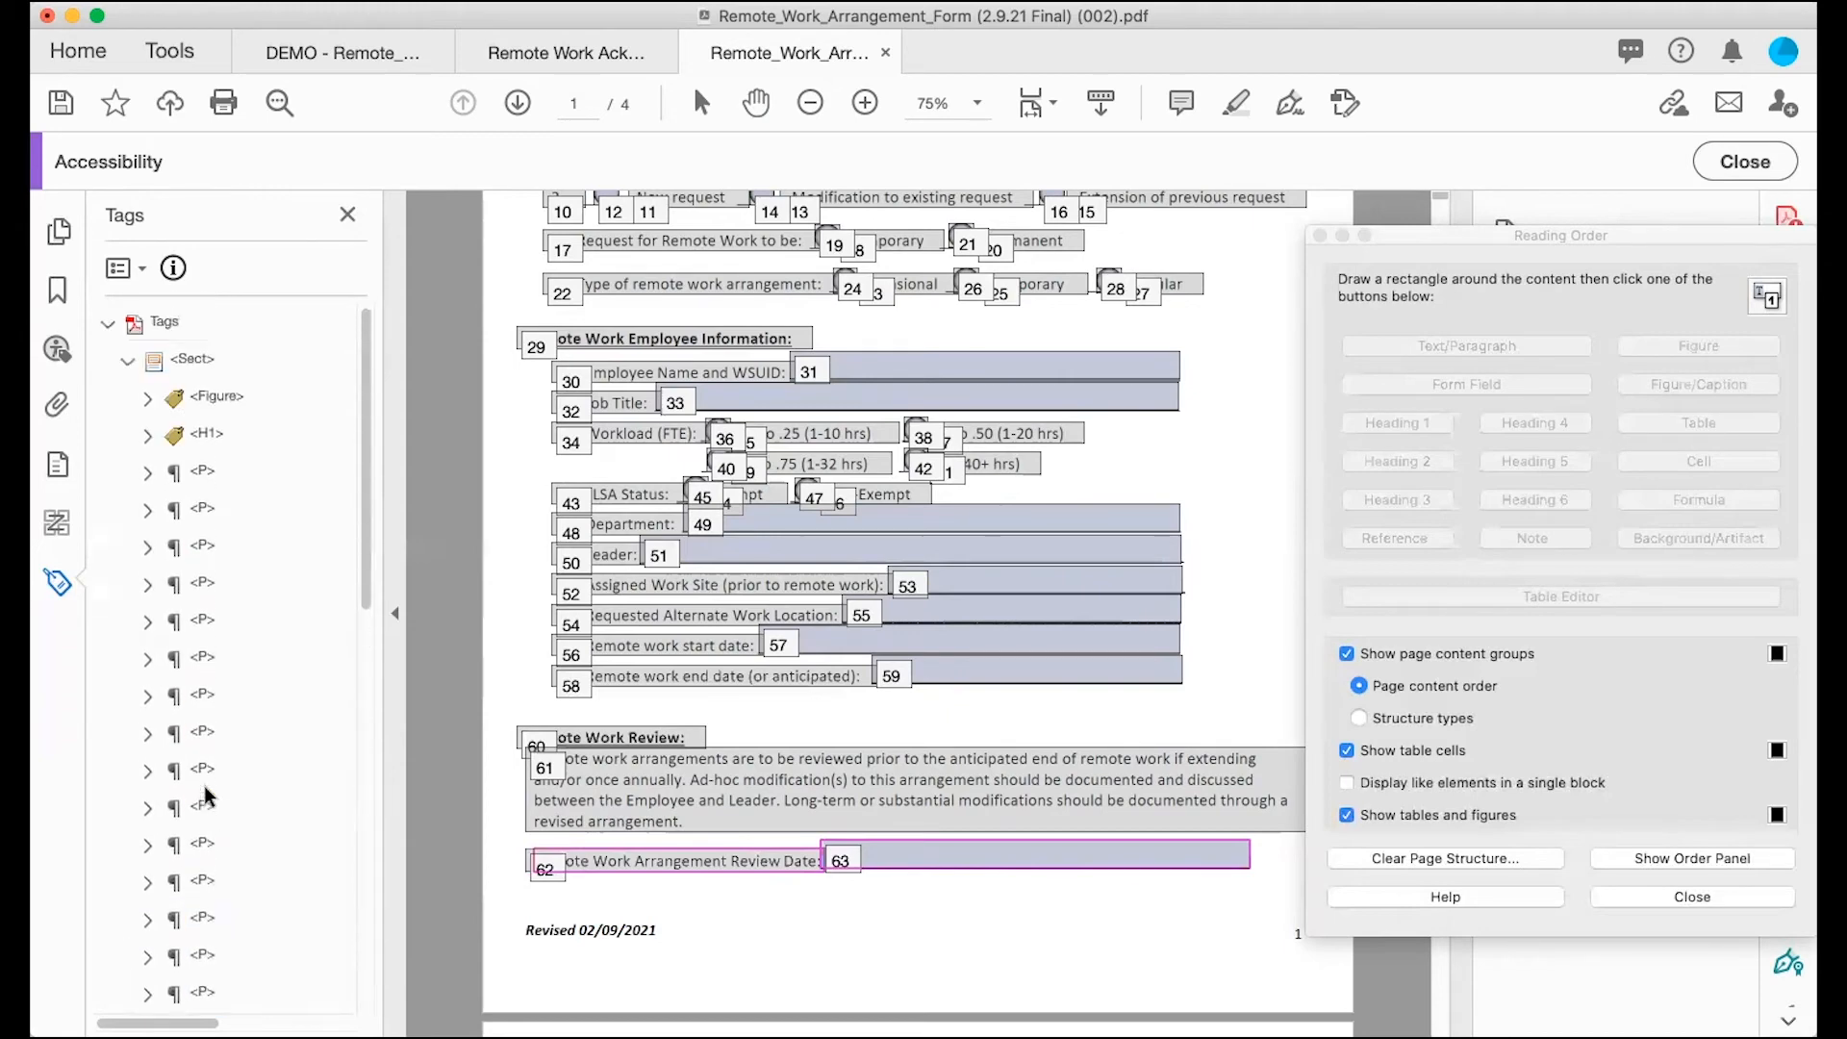
pyautogui.click(192, 358)
pyautogui.scroll(-5, 654, 590)
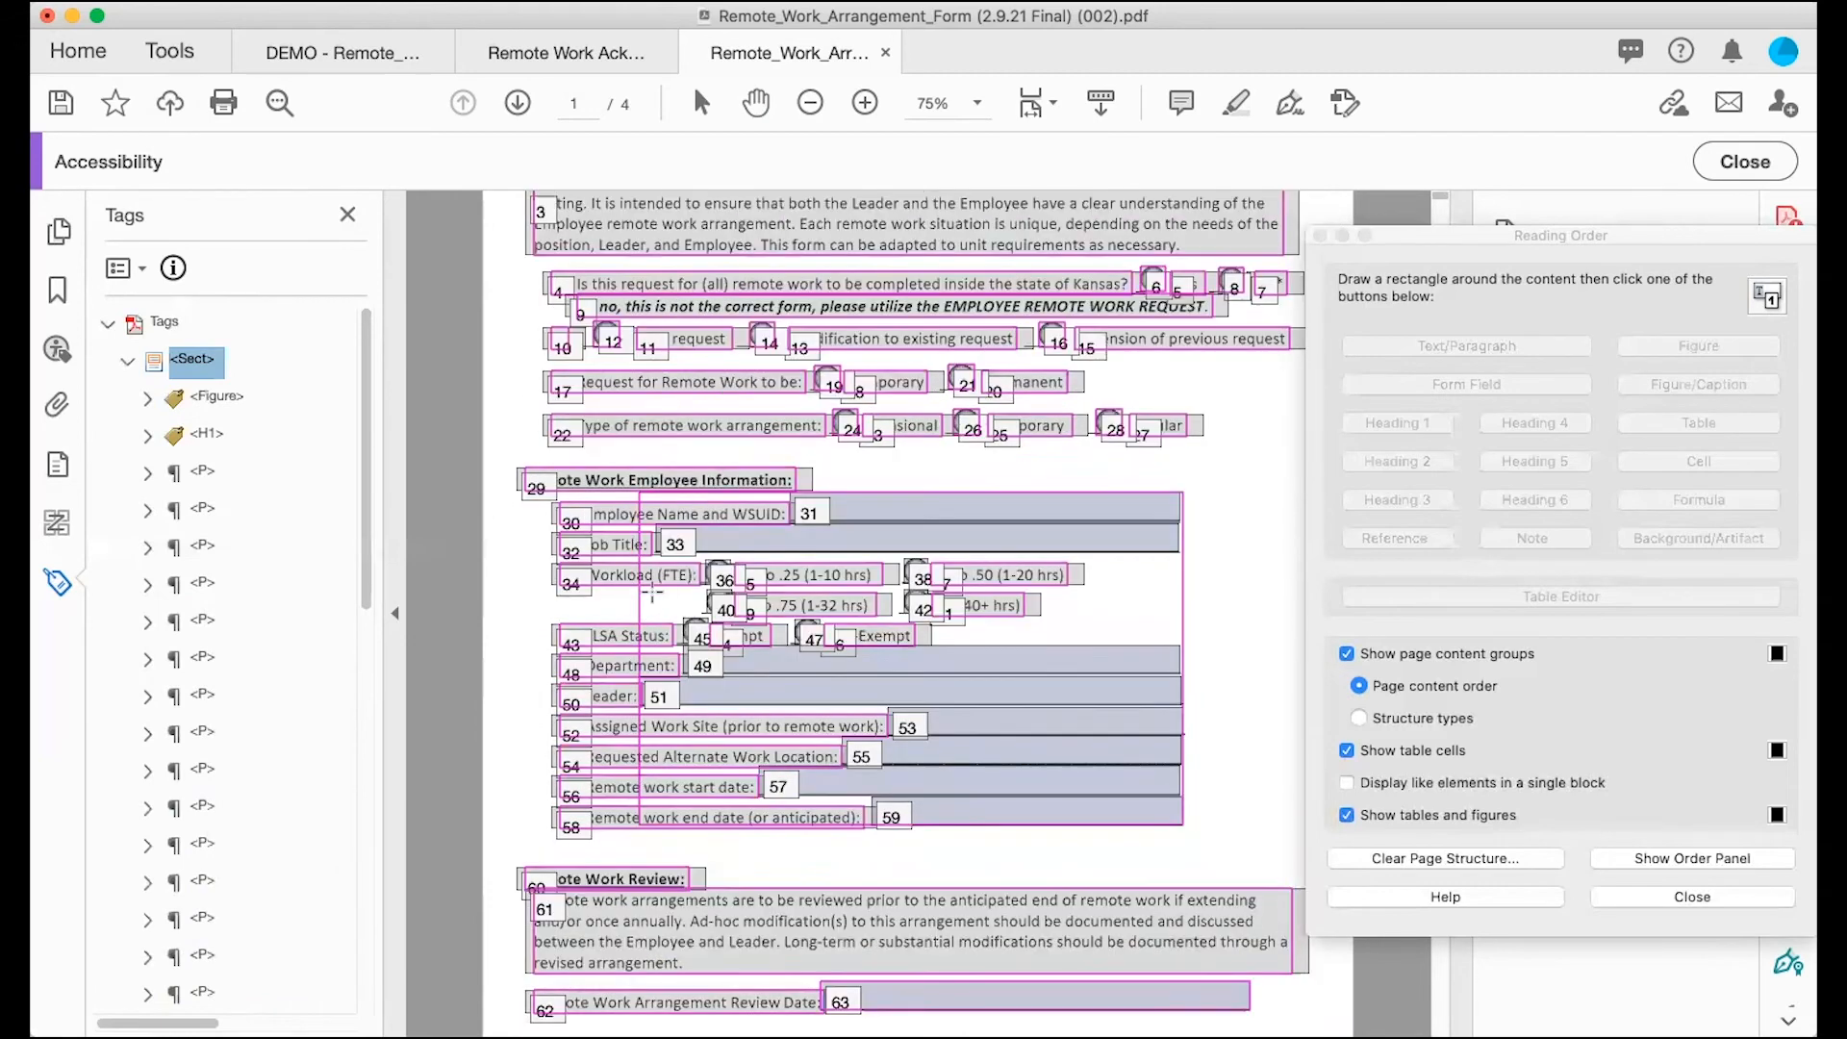
pyautogui.scroll(-5, 655, 590)
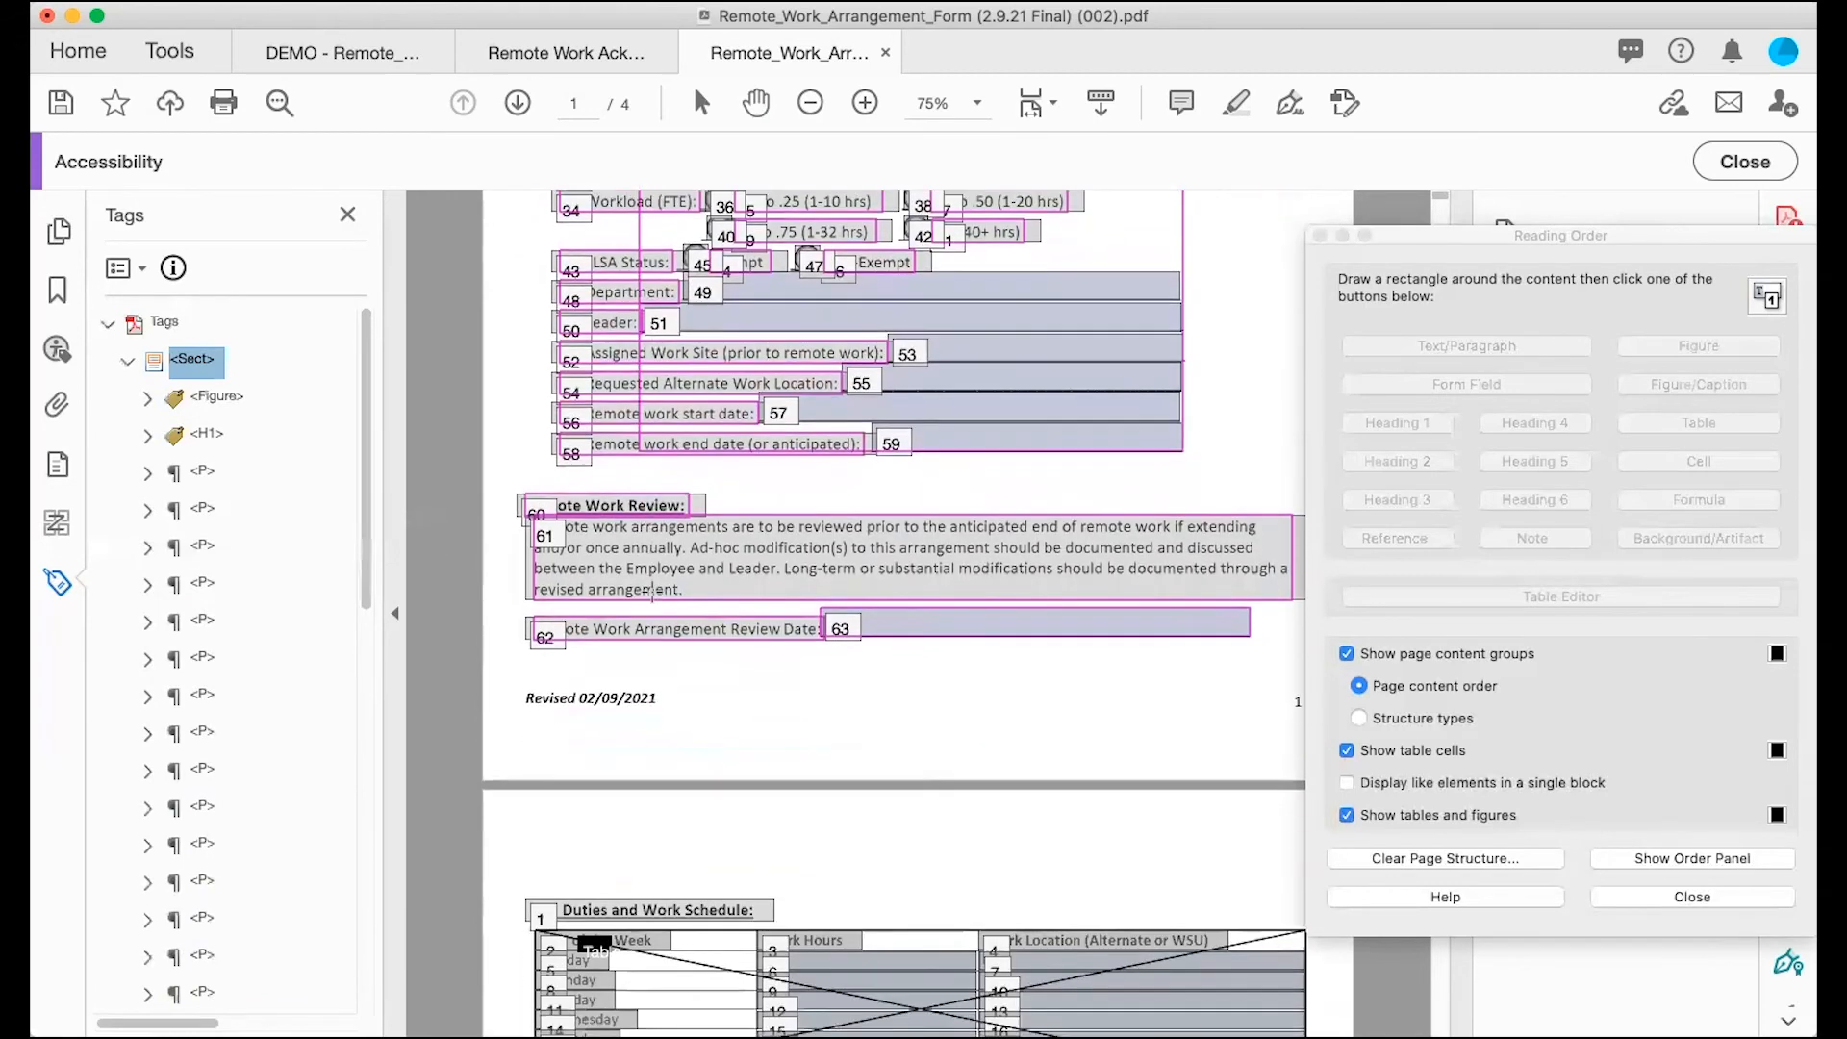
pyautogui.scroll(-1, 652, 593)
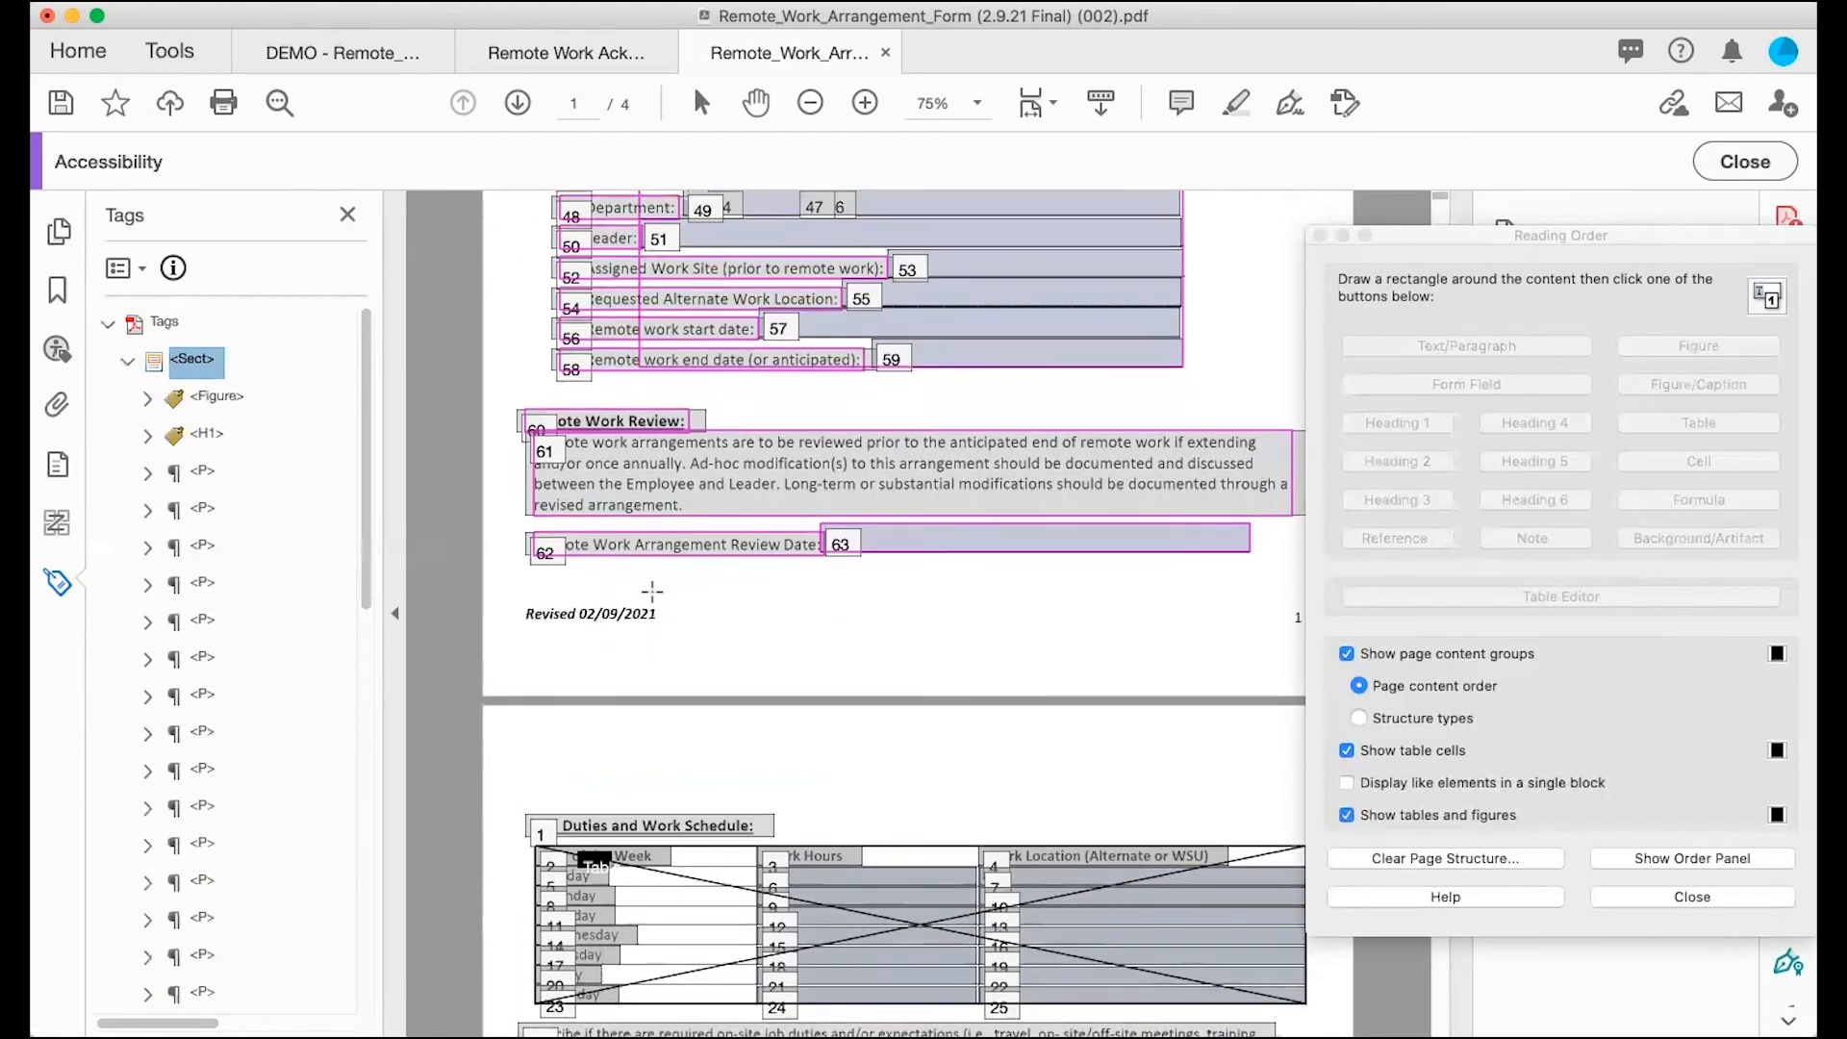
pyautogui.scroll(-2, 652, 590)
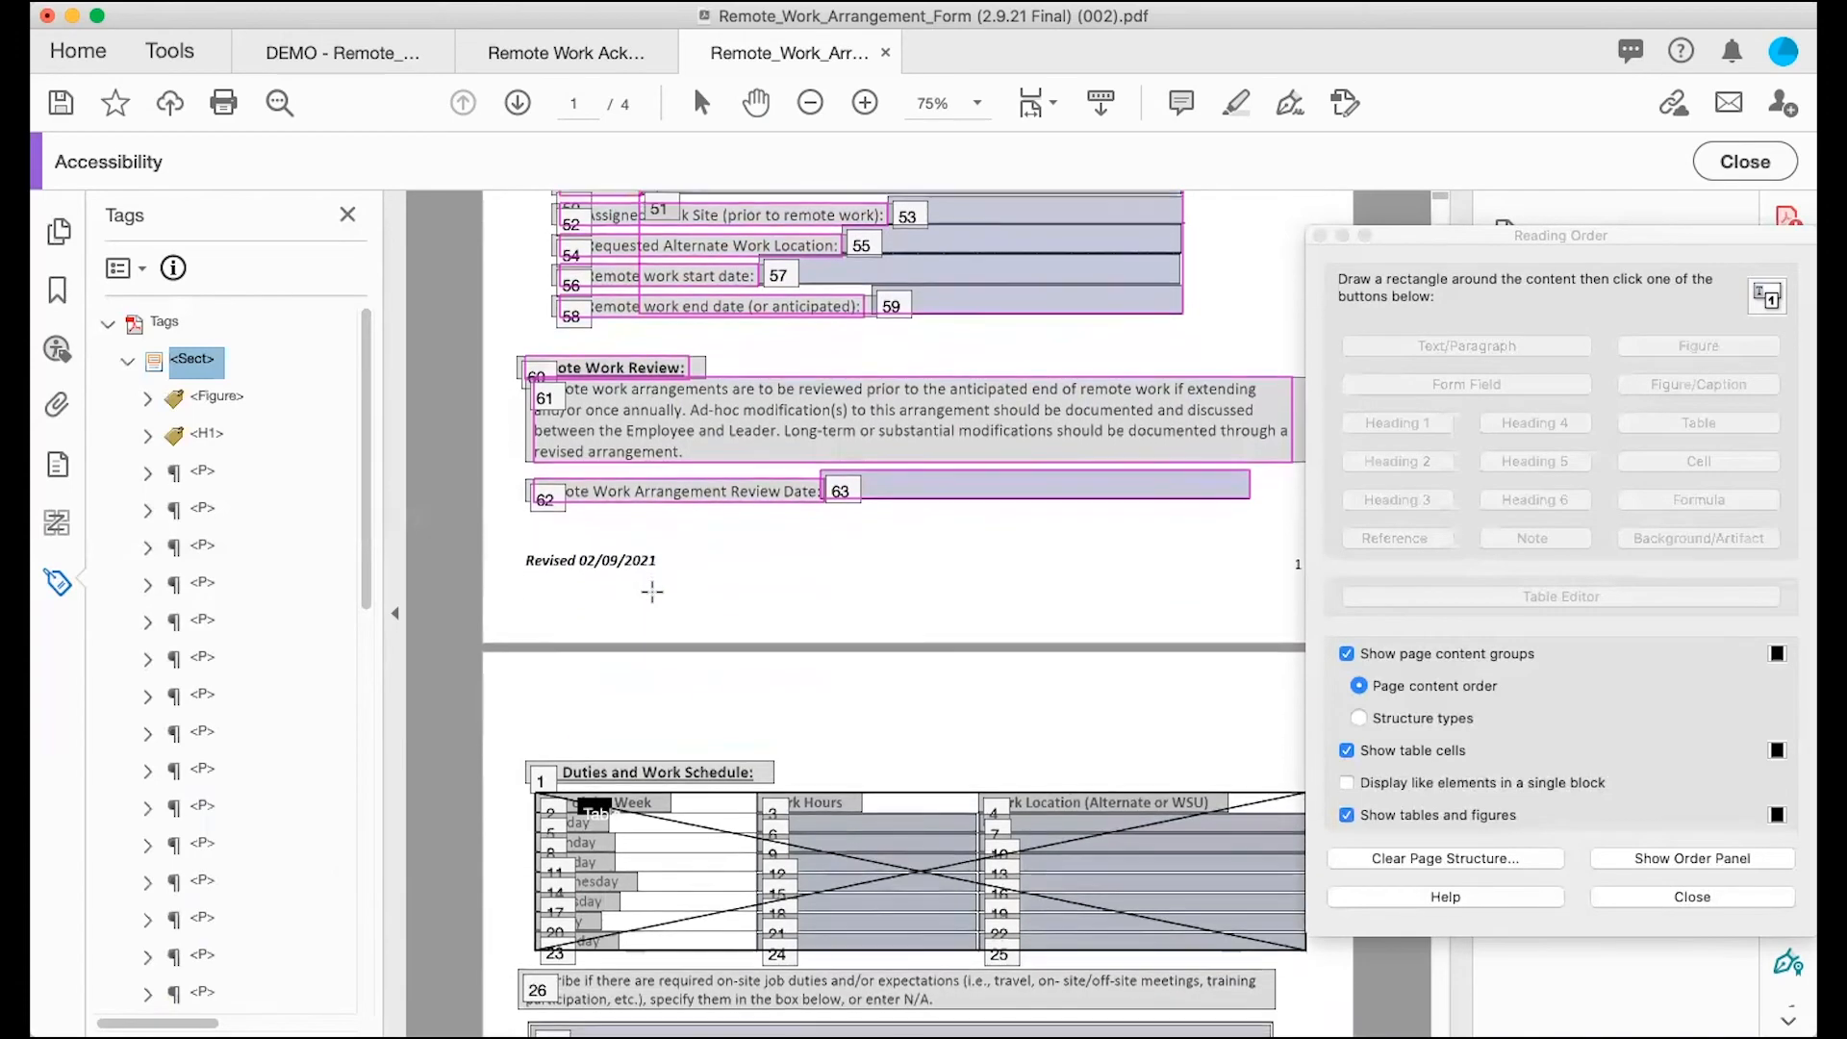
# Step: Collapse the first Sect tag after a final look over page 1 and save the PDF
pyautogui.scroll(-2, 652, 591)
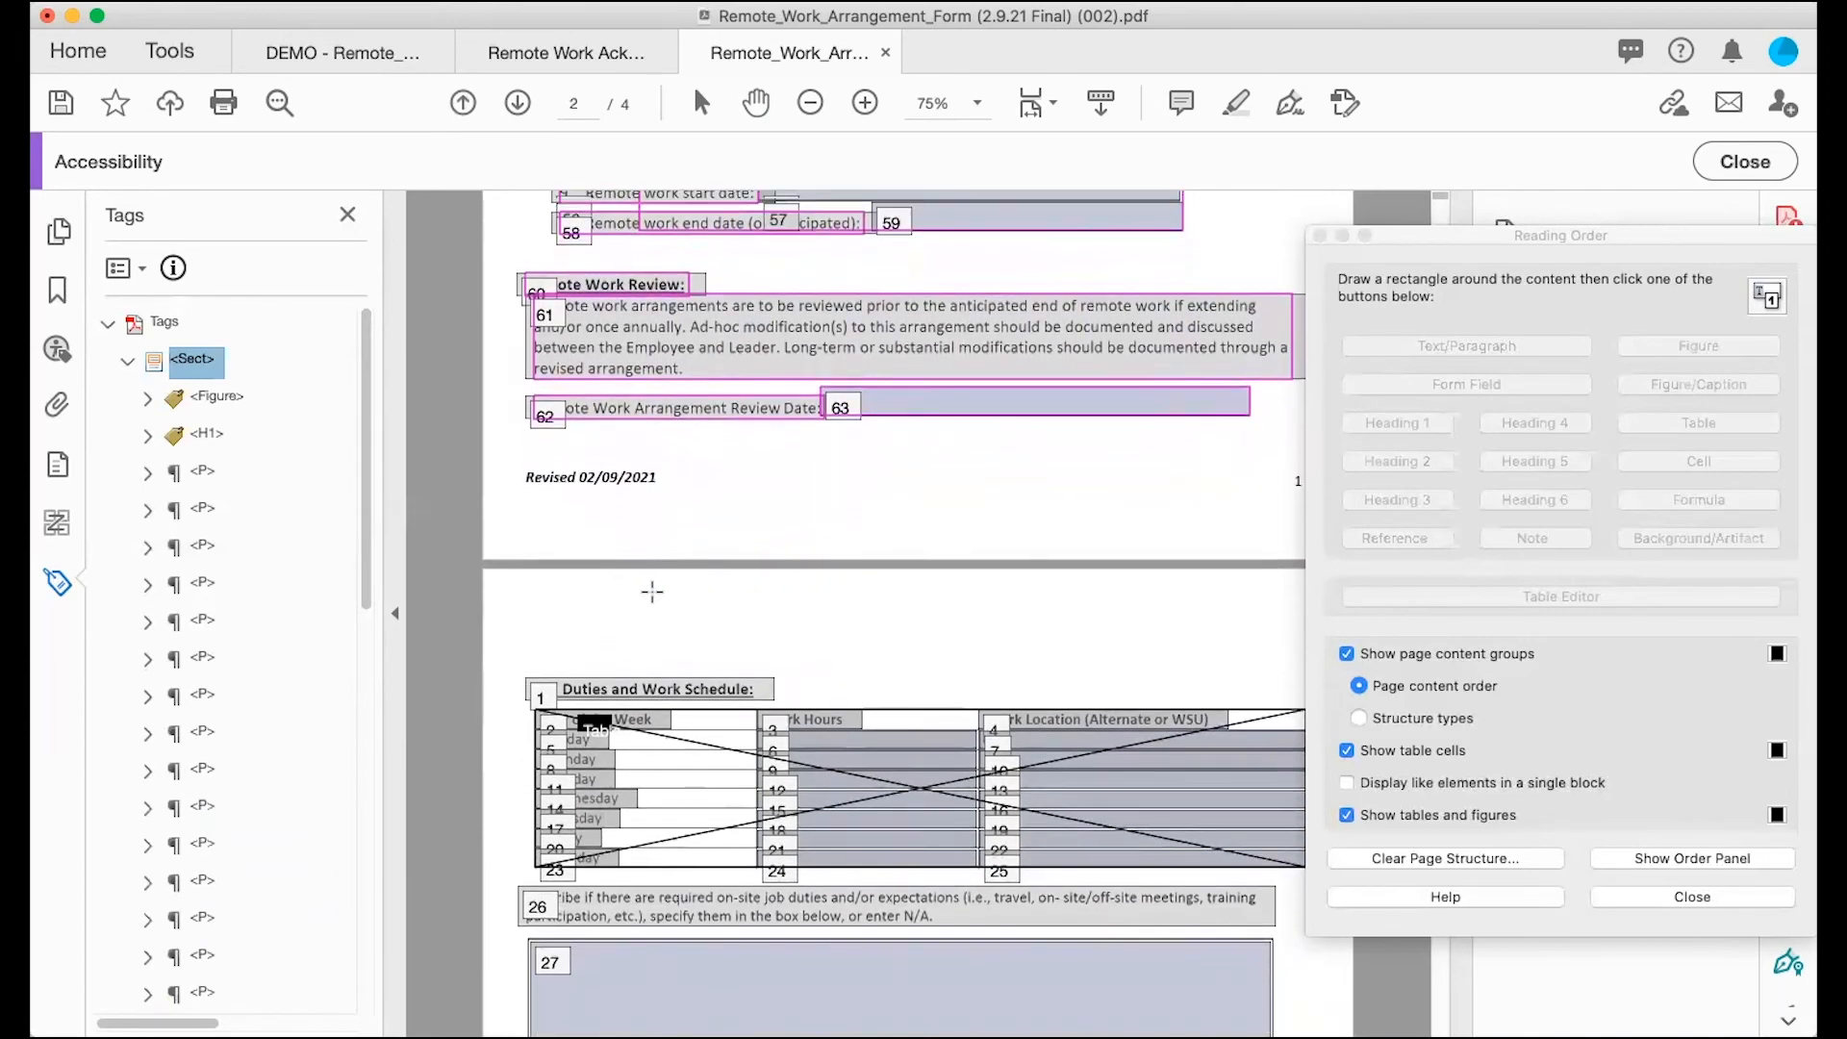
pyautogui.scroll(2, 652, 592)
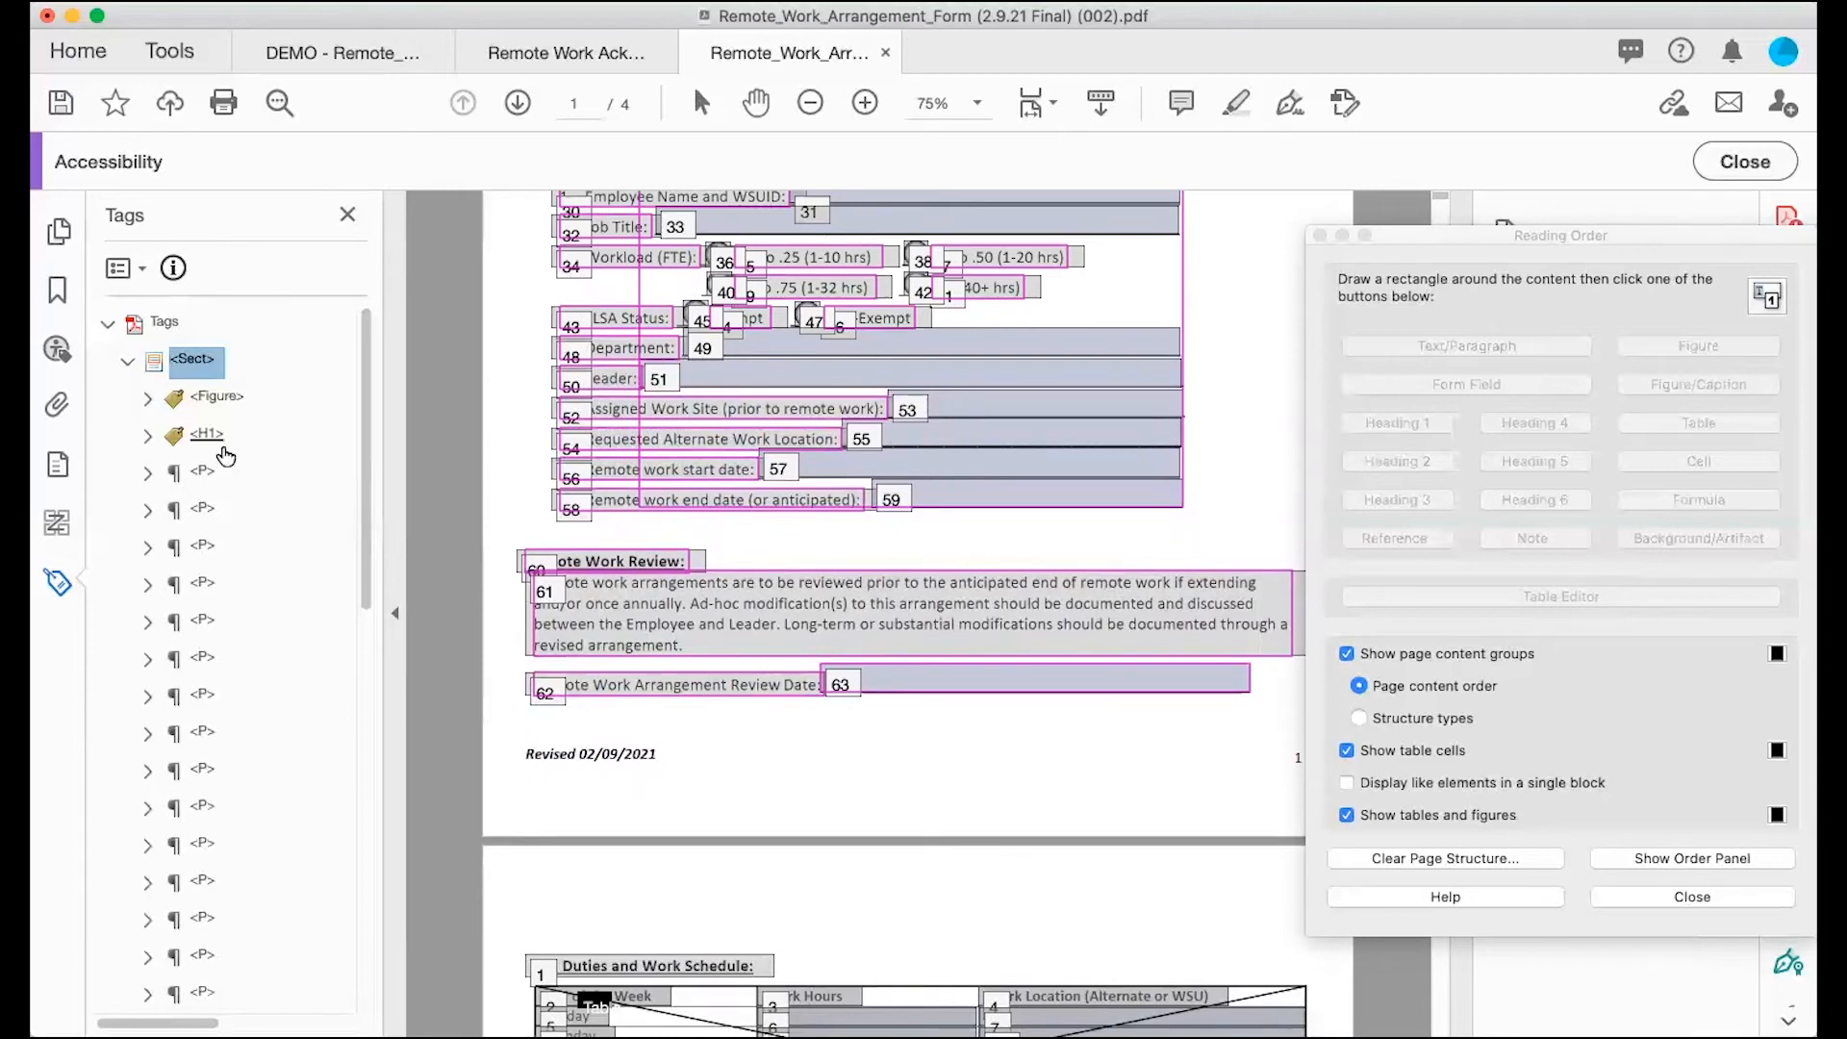
pyautogui.click(126, 363)
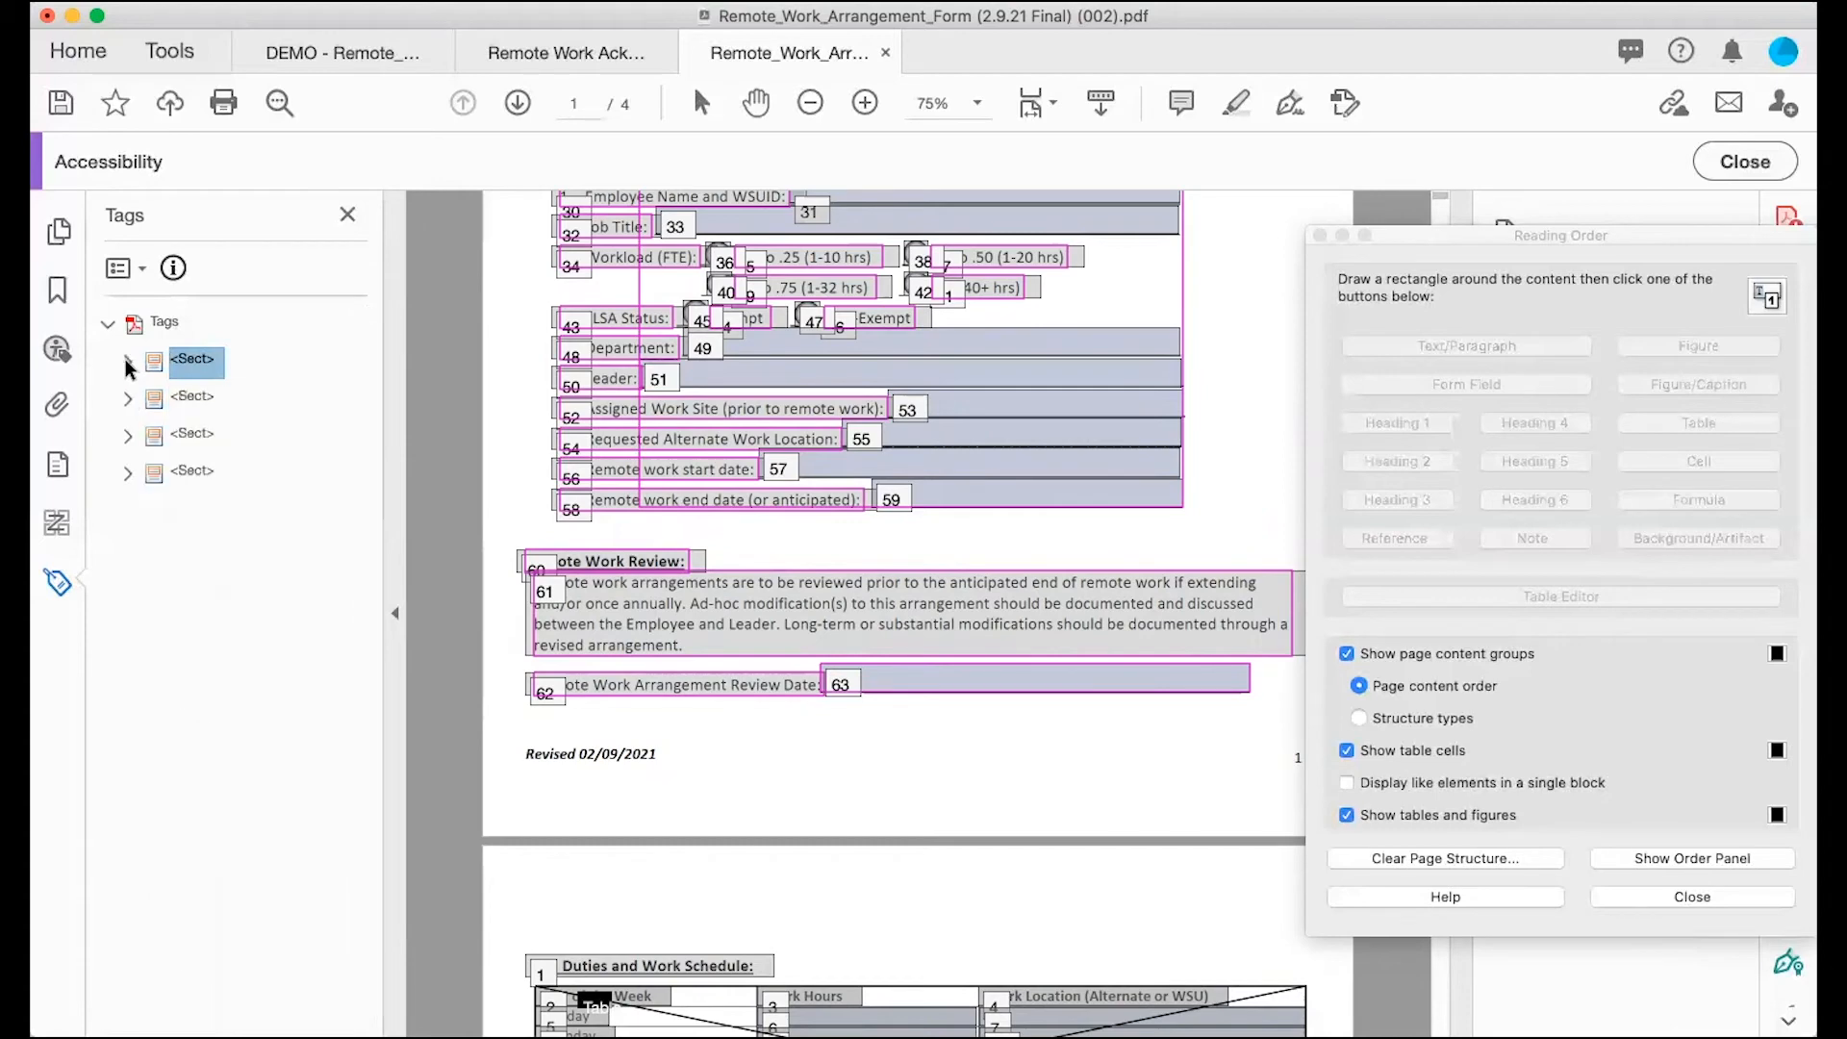
pyautogui.scroll(3, 718, 603)
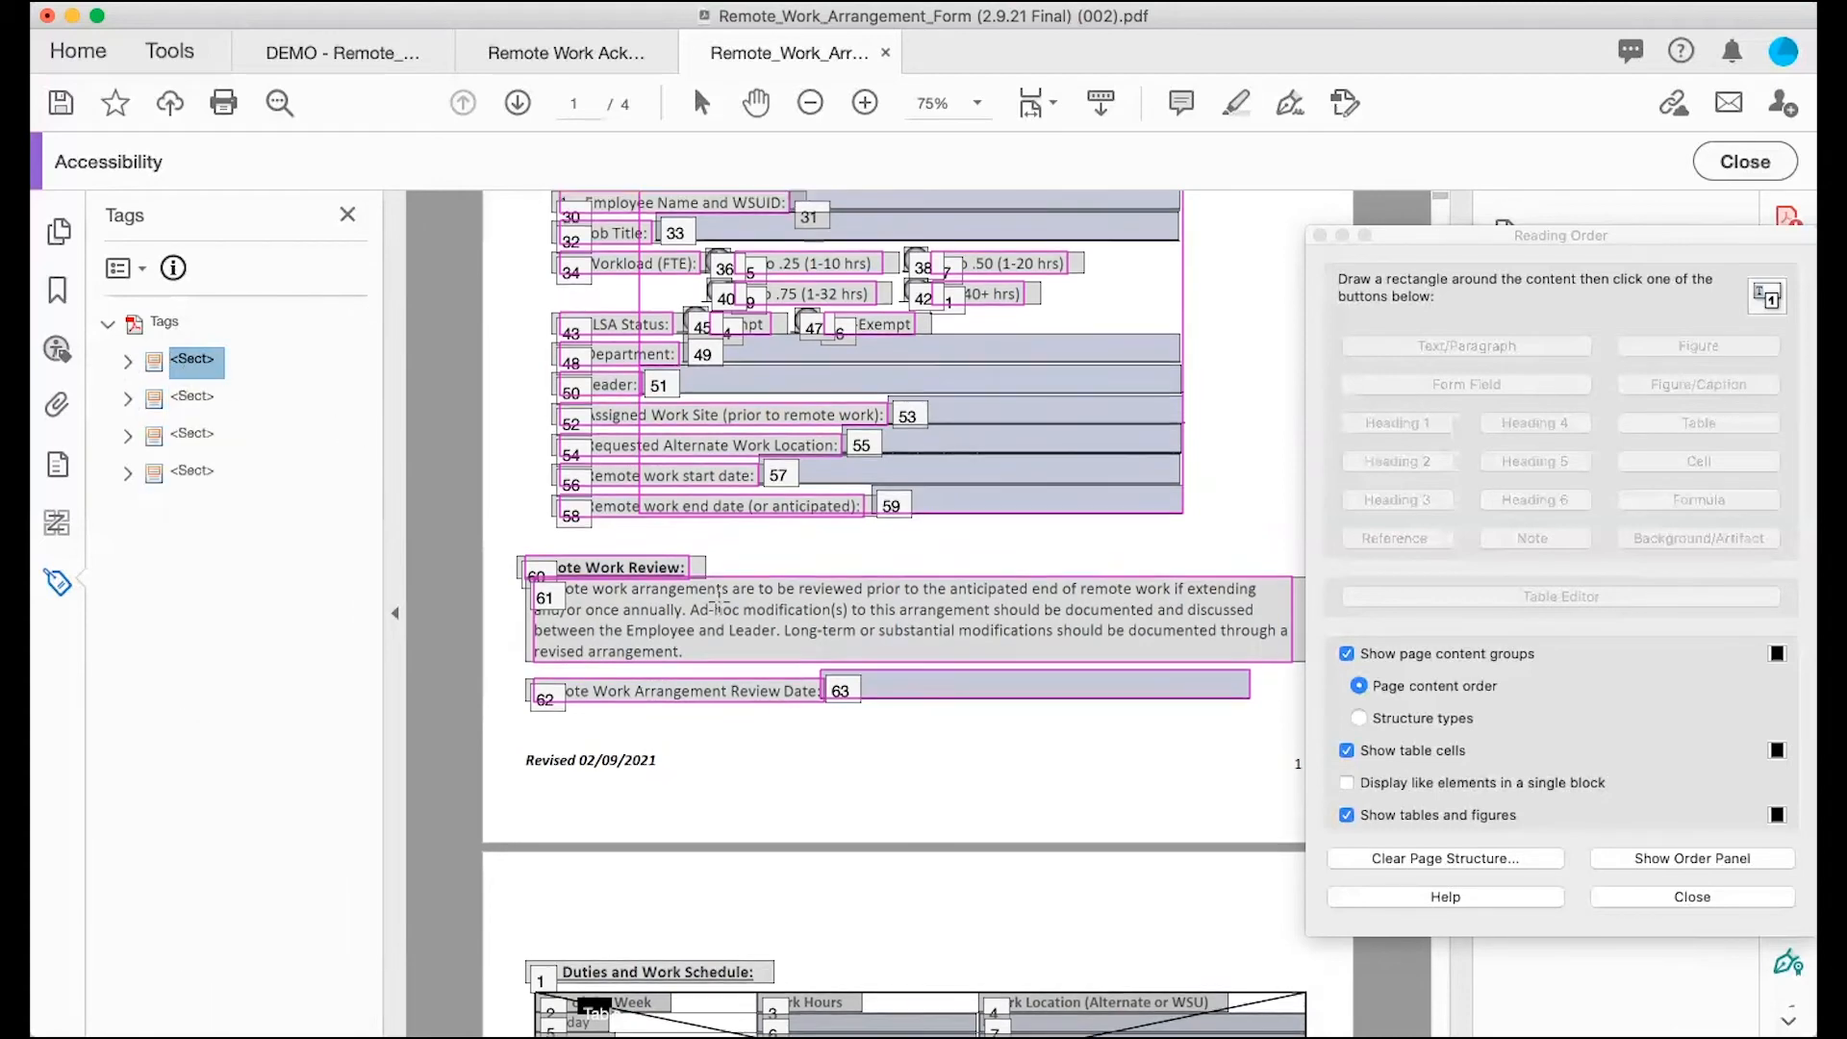
pyautogui.scroll(4, 720, 598)
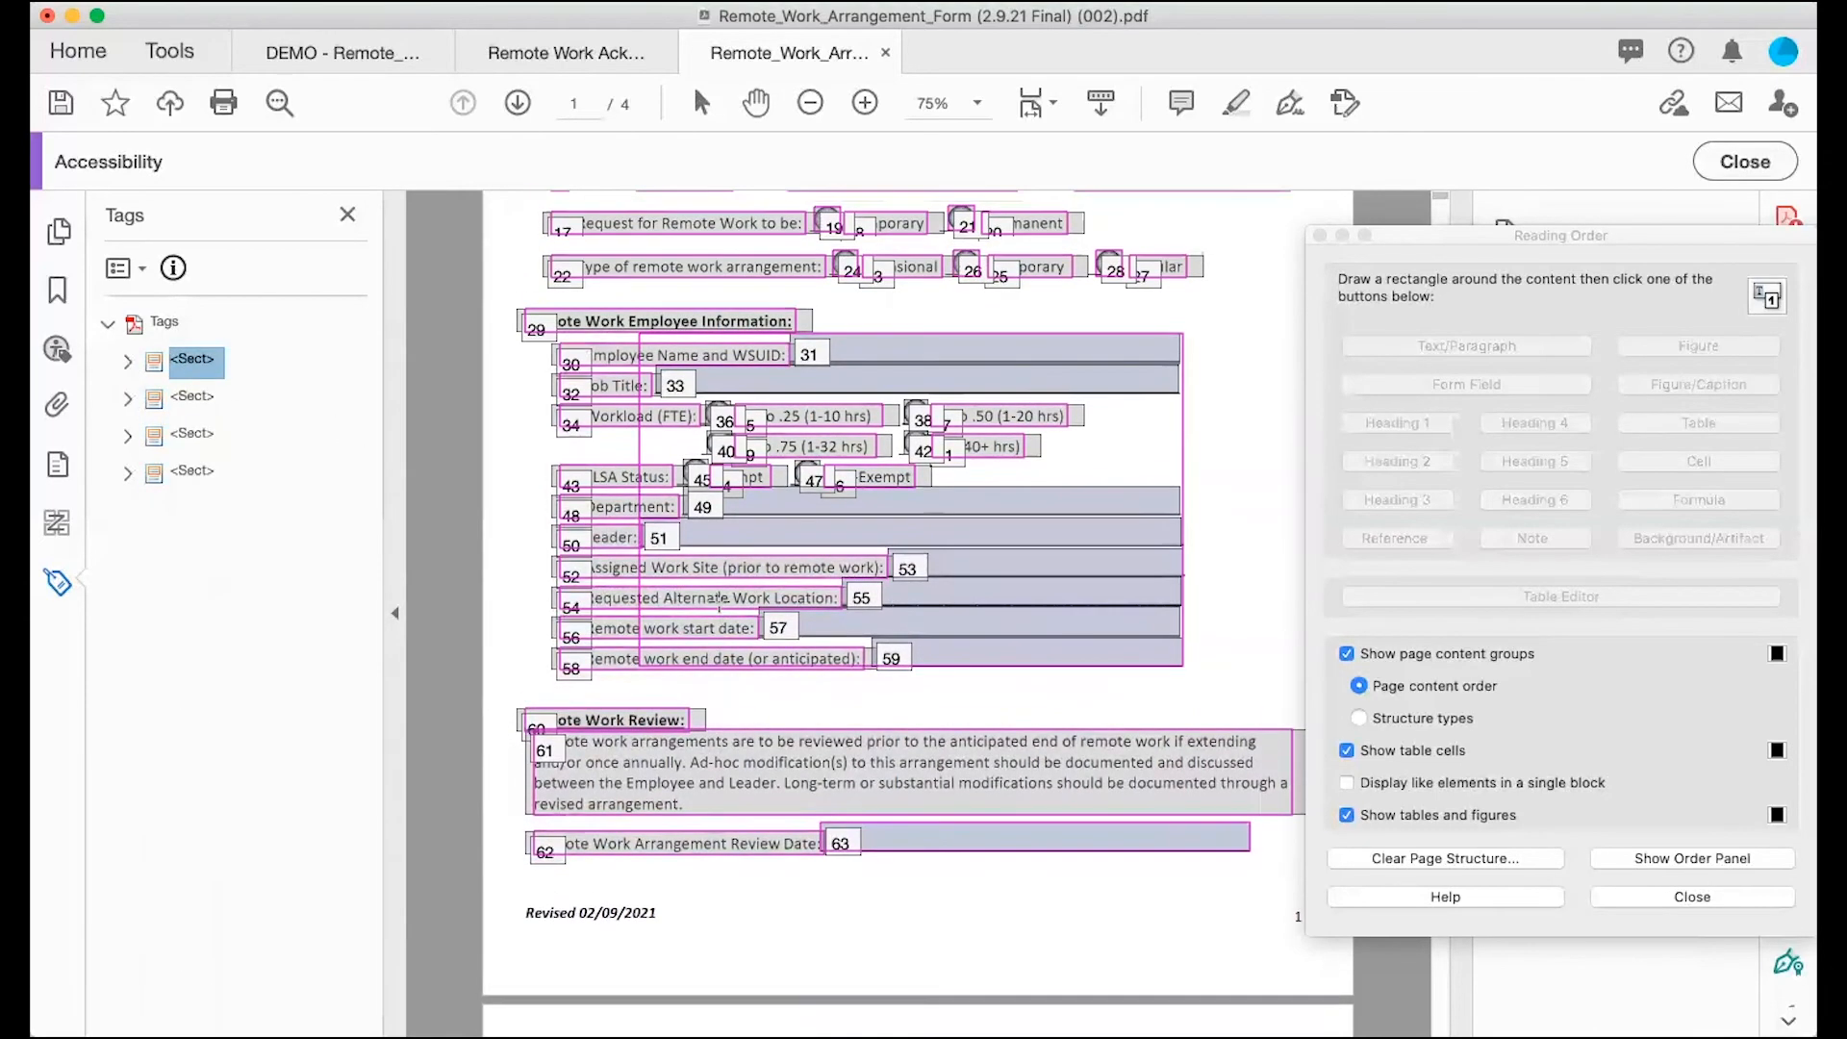
pyautogui.scroll(1, 720, 599)
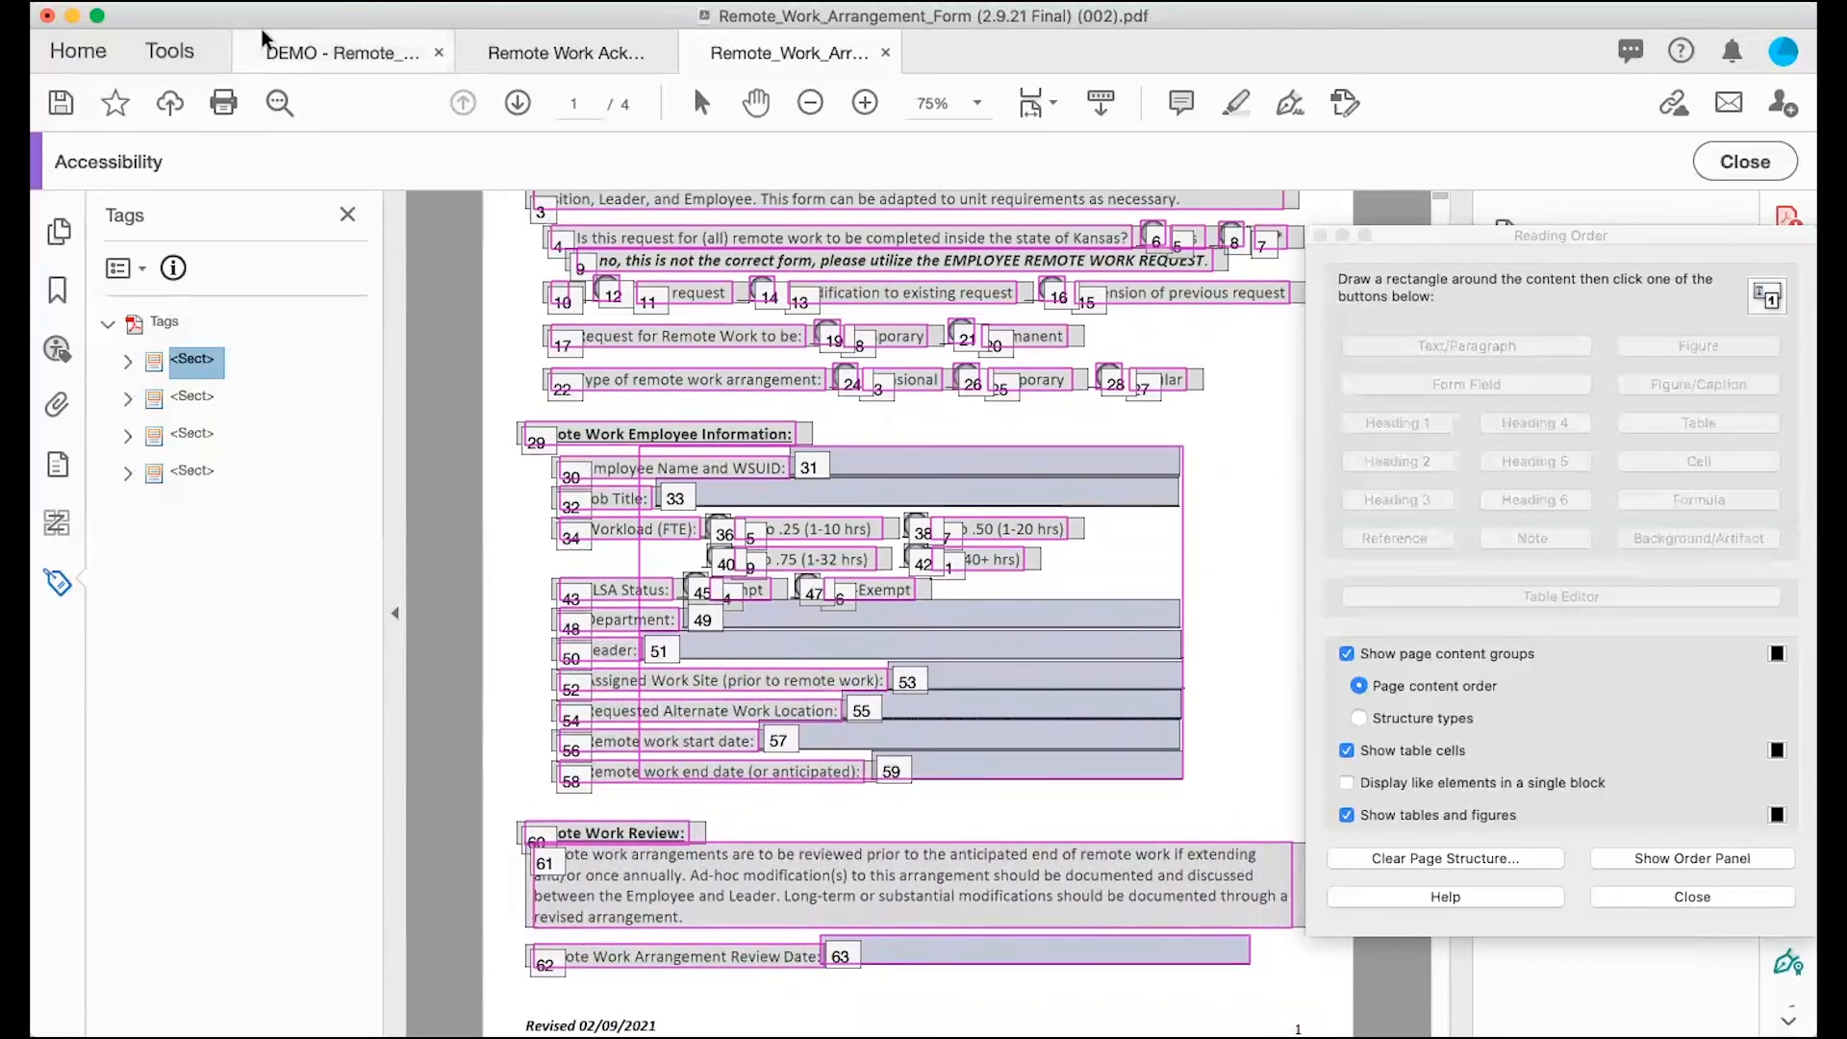
pyautogui.click(260, 1)
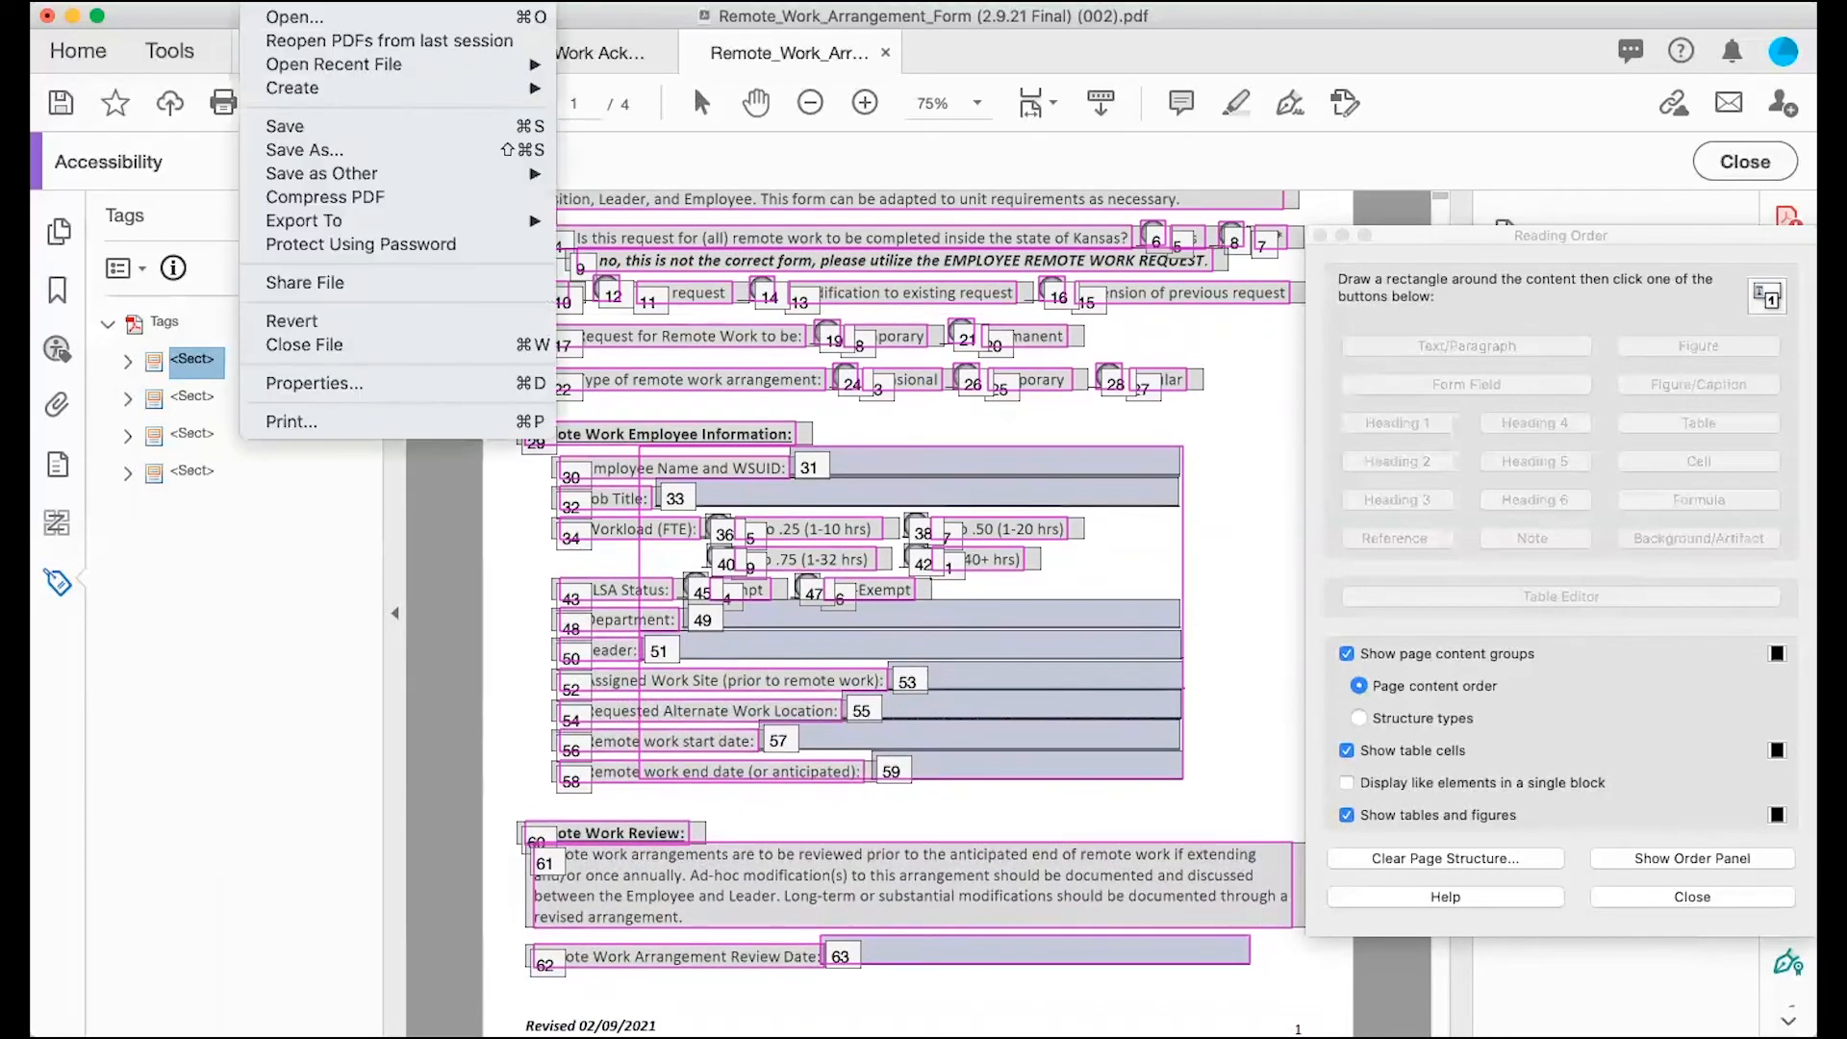
pyautogui.click(285, 126)
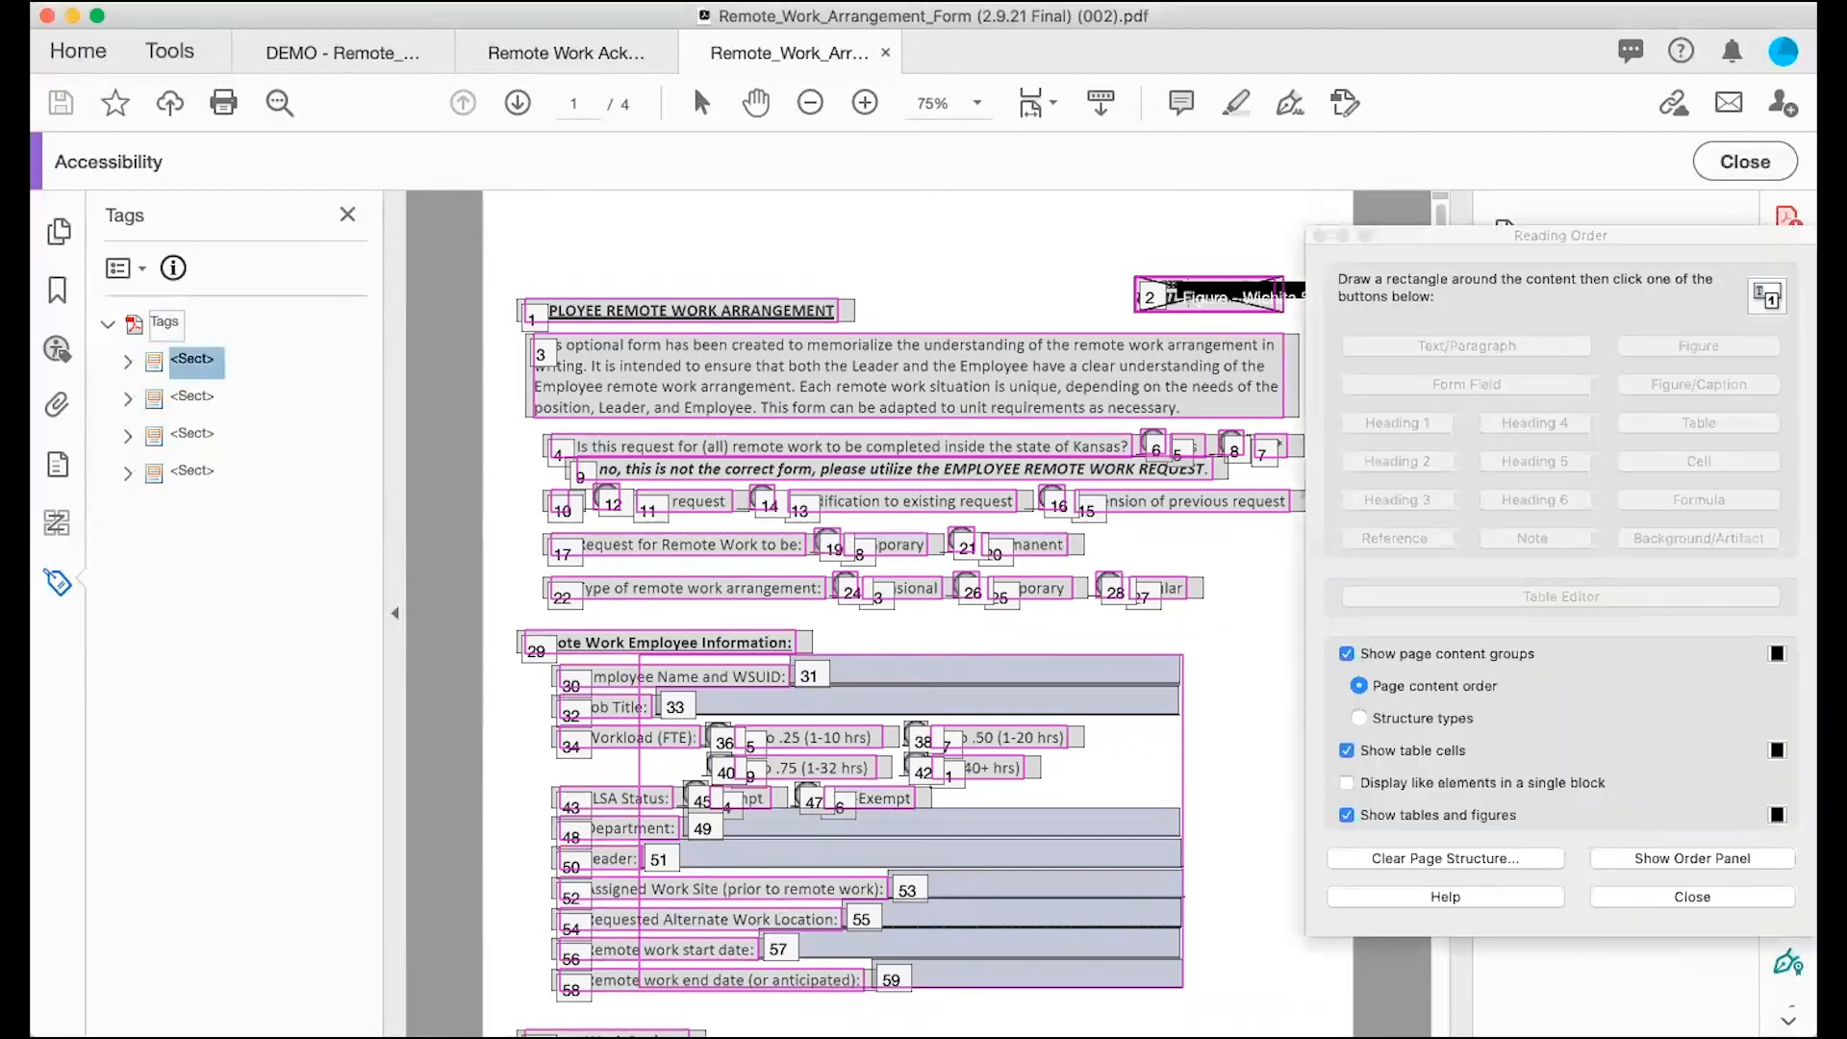
# Step: Highlight the second Sect tag's content on page 2, expand the tag and check which heading its H2 tag covers
pyautogui.click(192, 404)
pyautogui.click(912, 975)
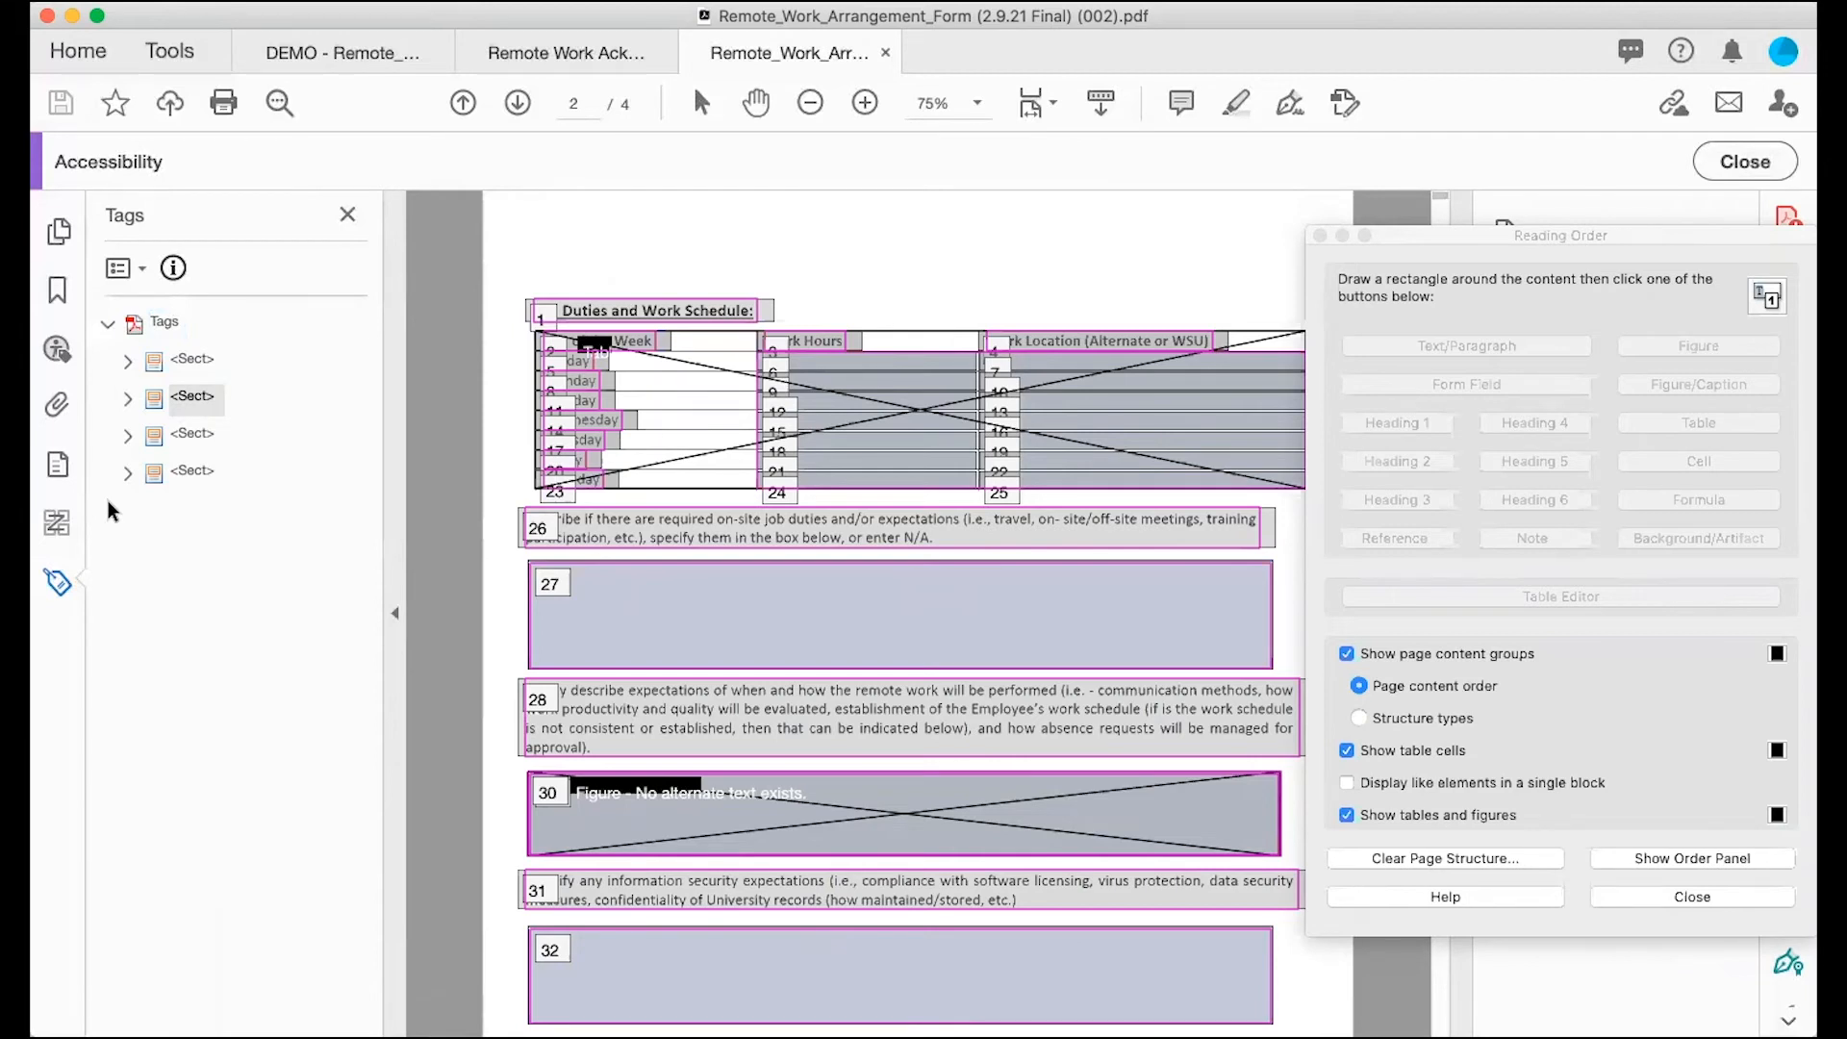
pyautogui.click(127, 398)
pyautogui.click(173, 435)
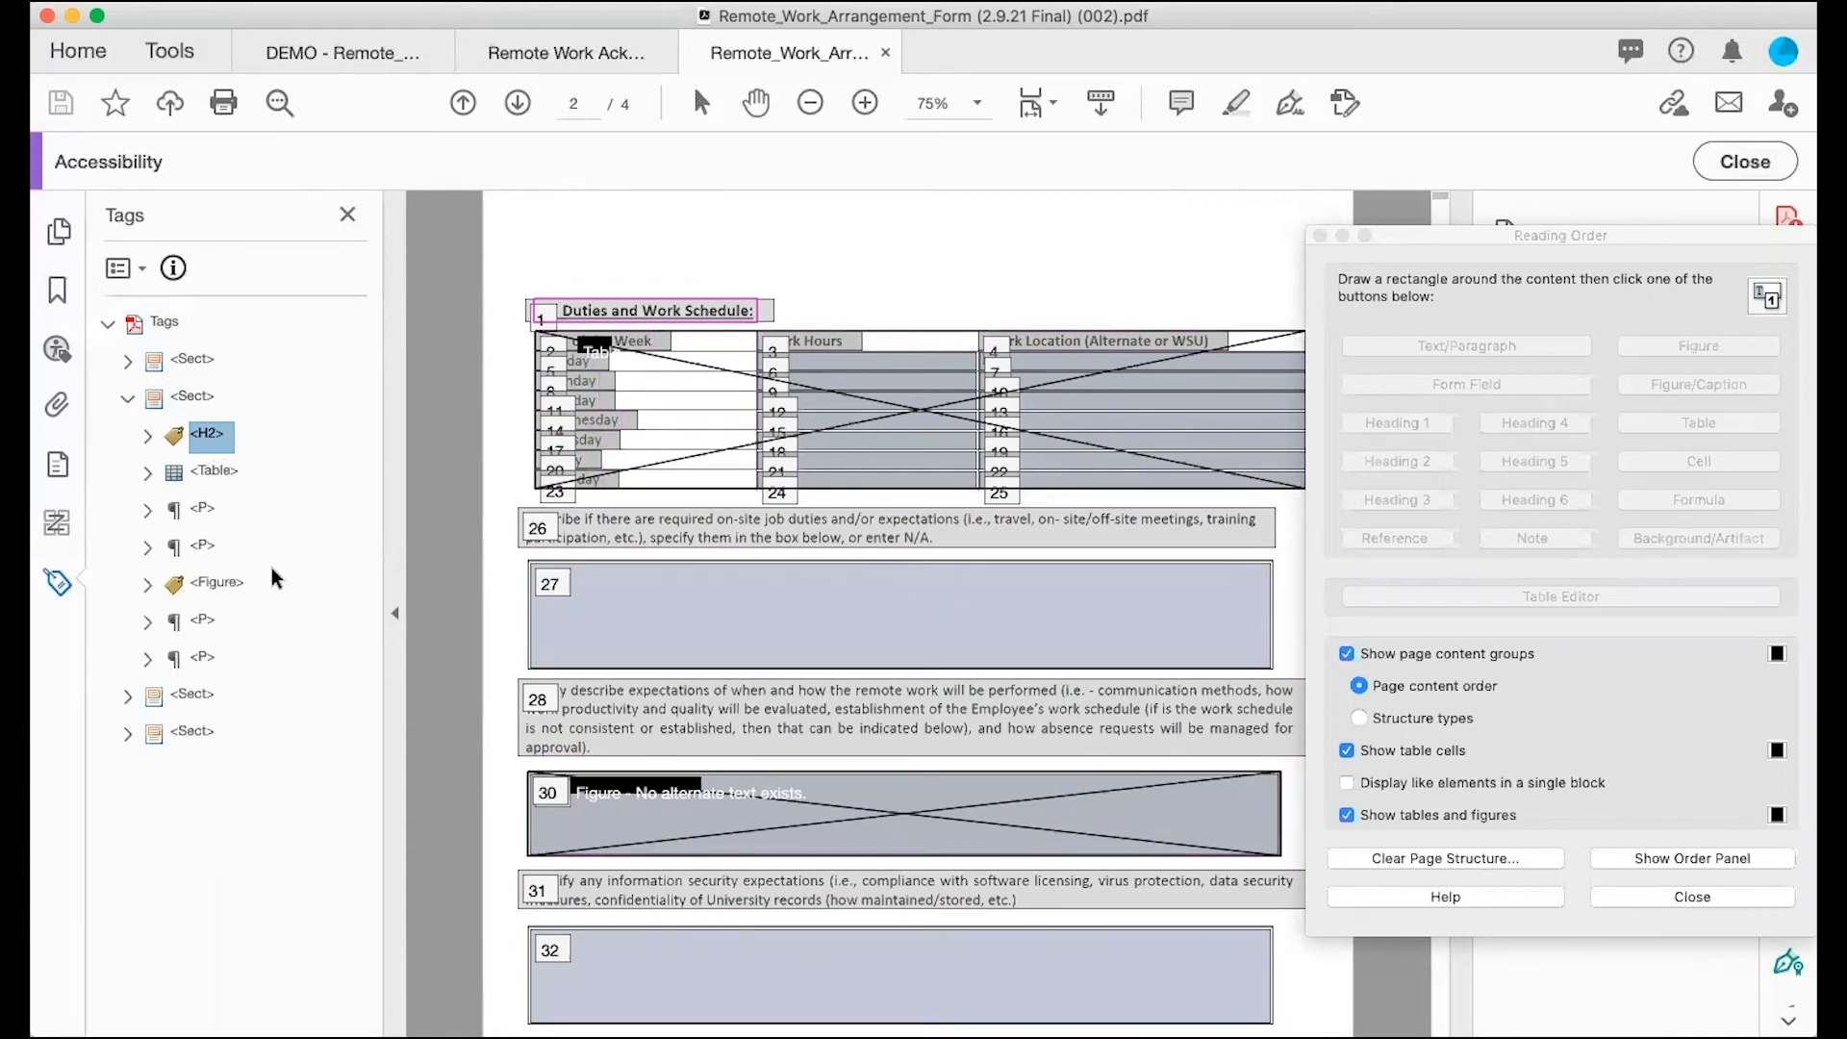
# Step: Expand the Table tag under "Duties and Work Schedule", highlight its coverage and examine the cell tags in its first two TR rows
pyautogui.click(147, 472)
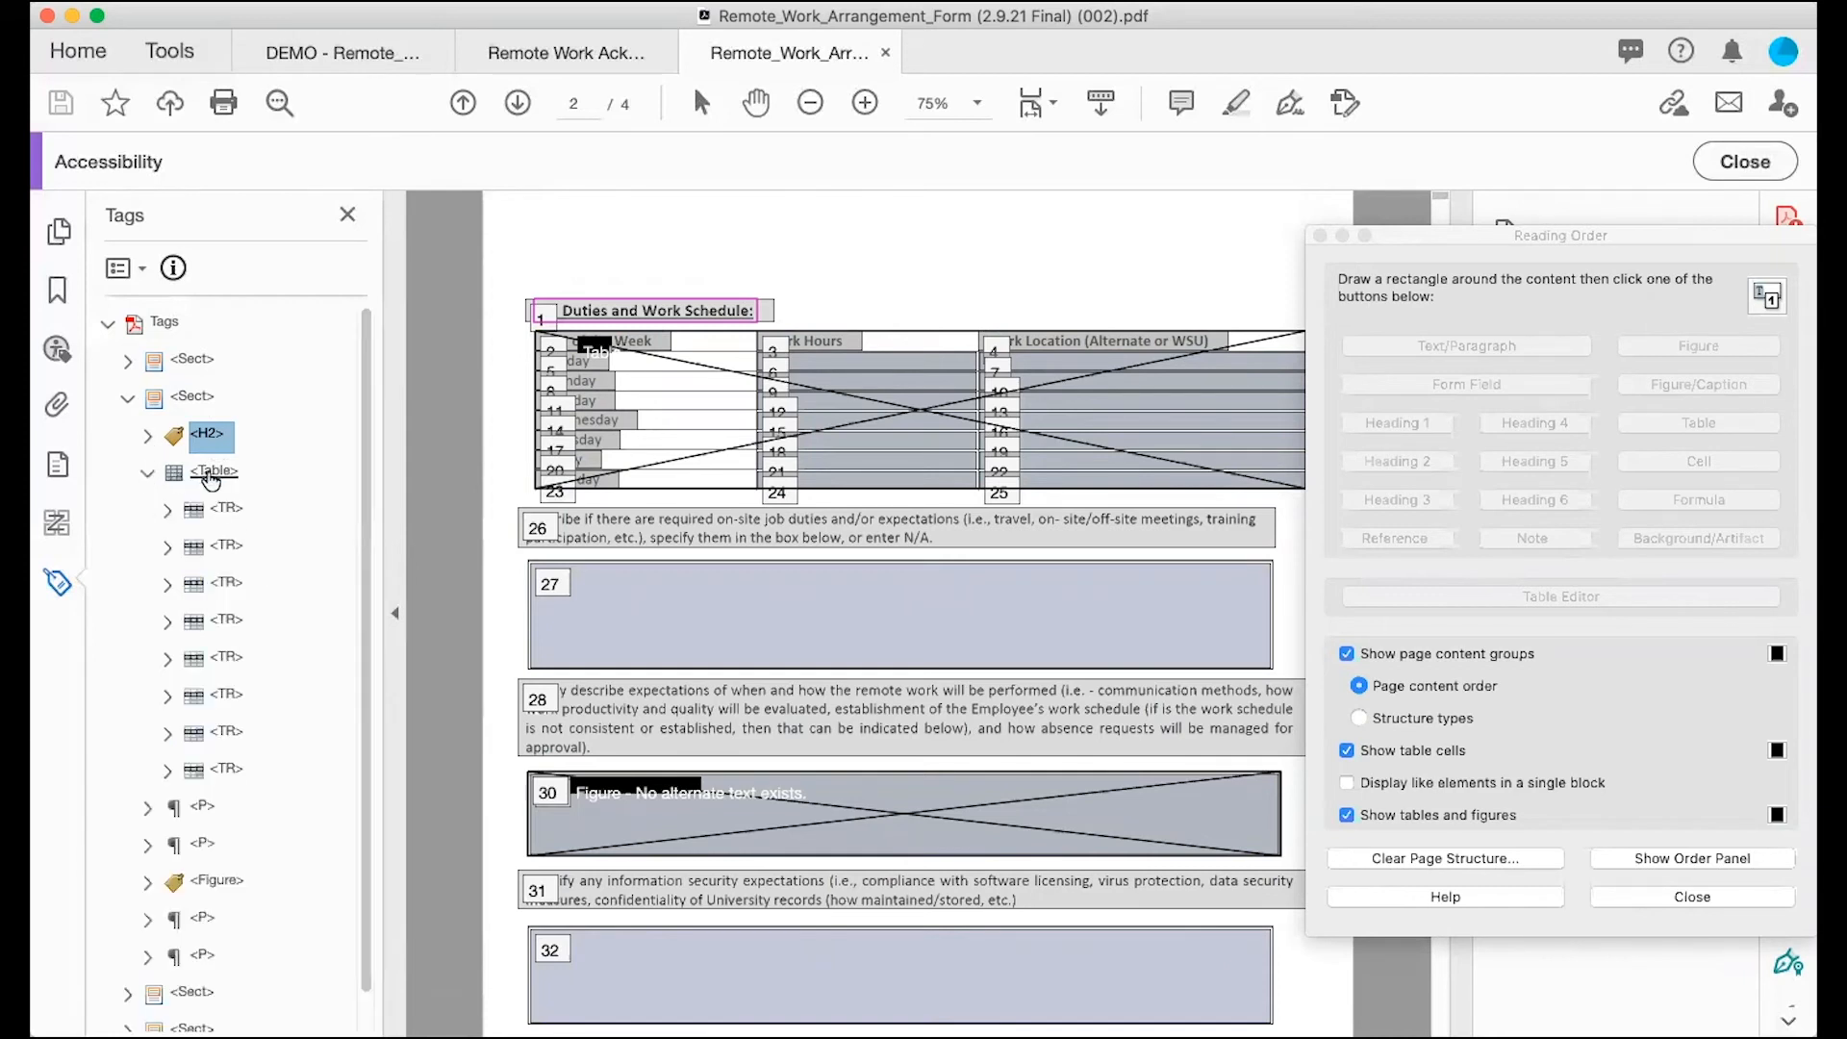
pyautogui.click(211, 473)
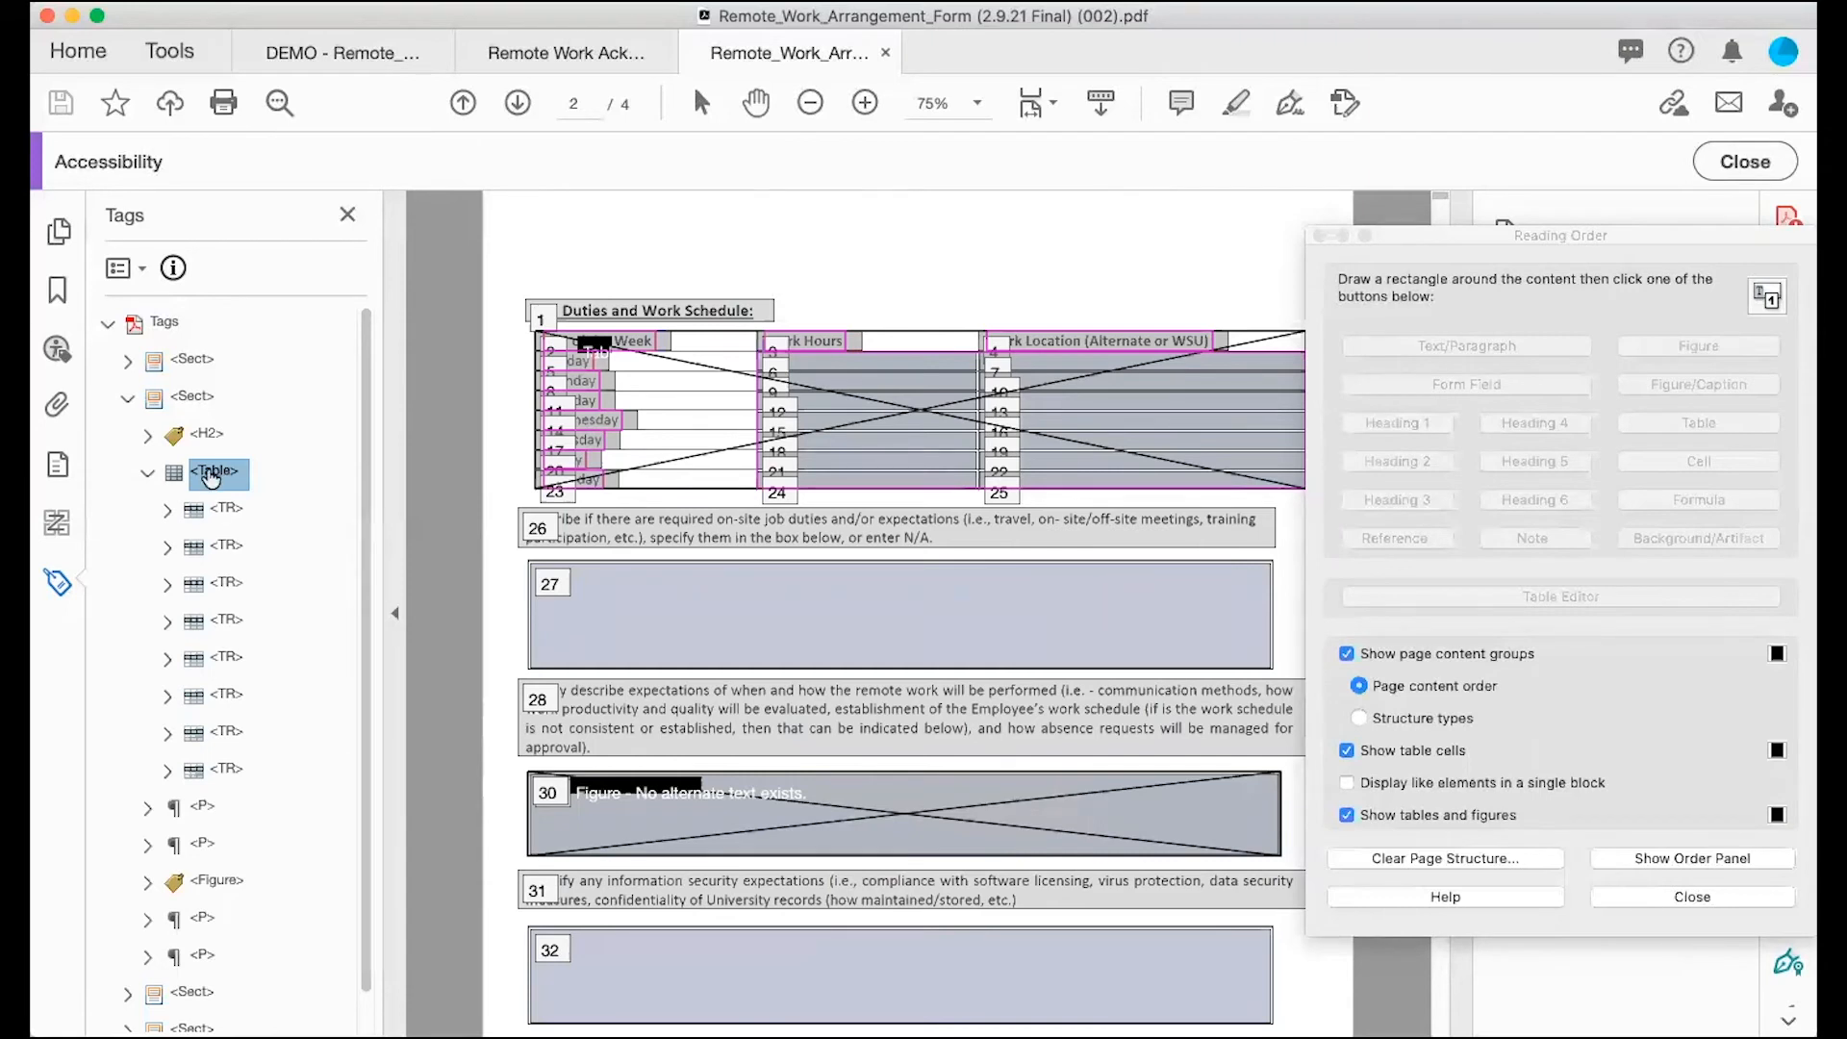
pyautogui.moveTo(211, 478); pyautogui.dragTo(230, 523)
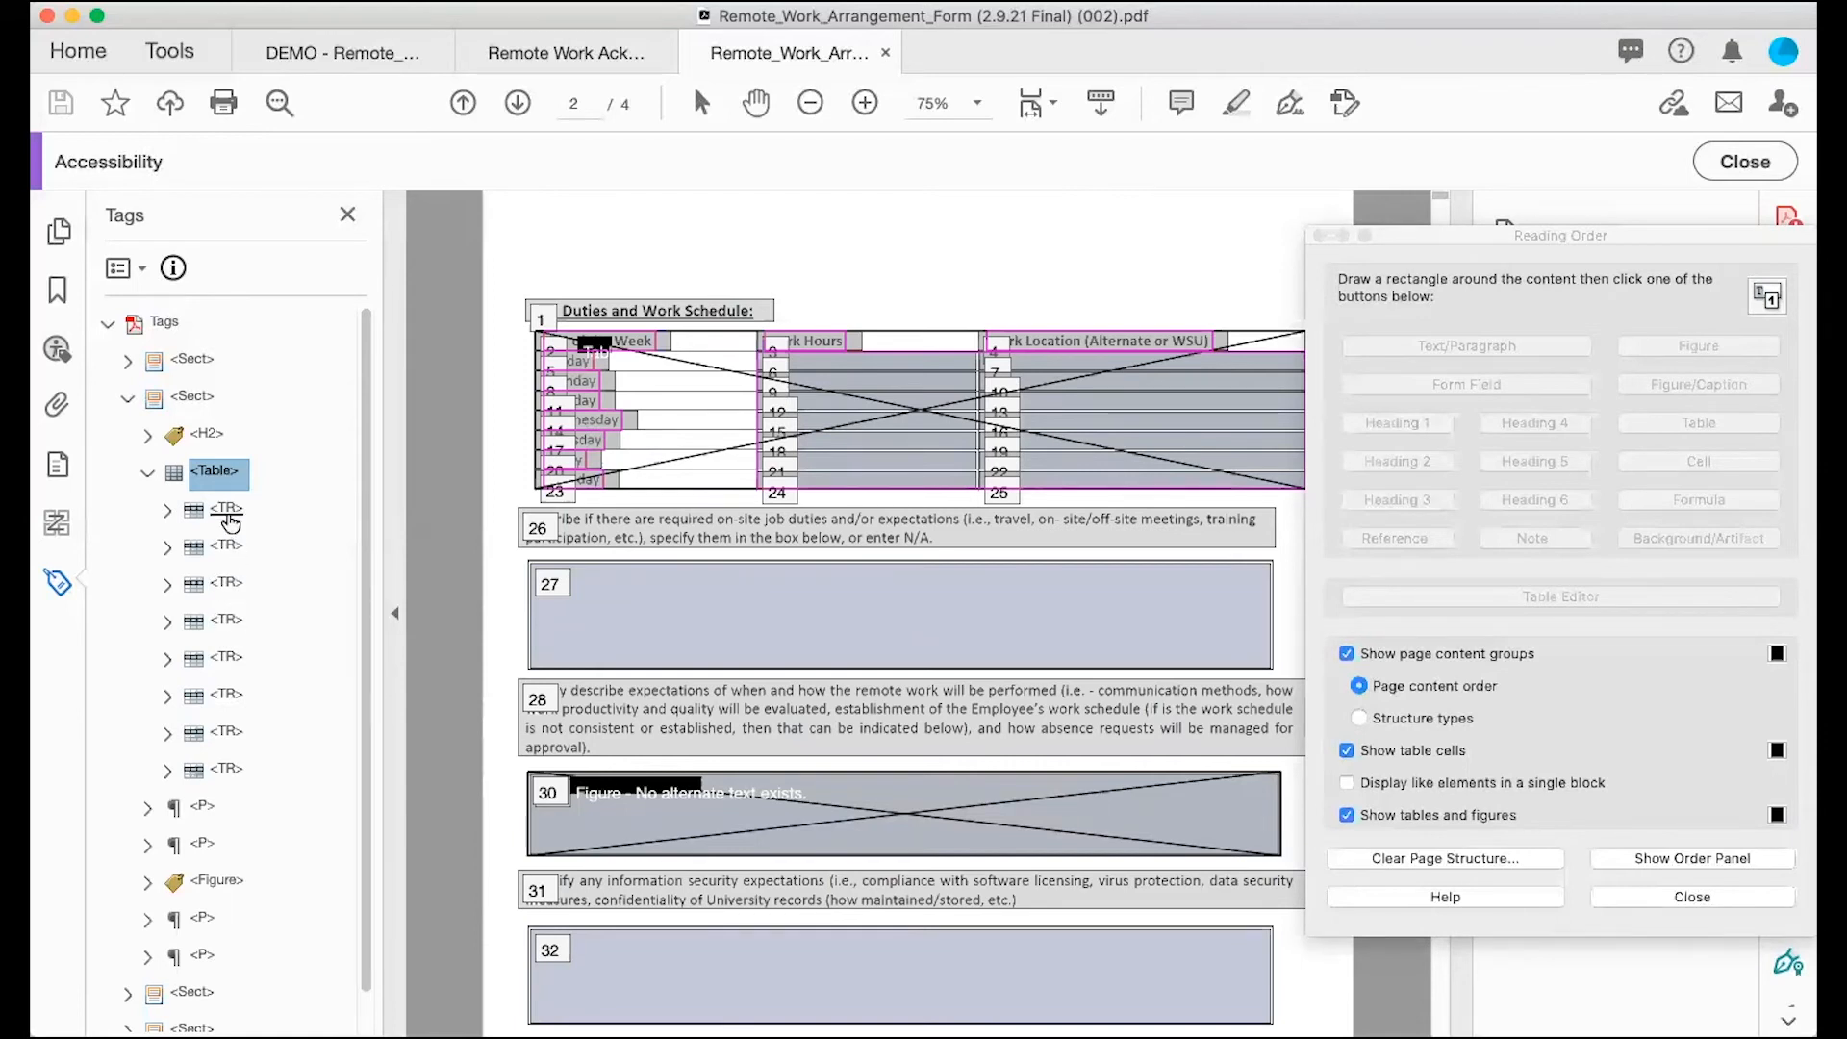
pyautogui.click(165, 511)
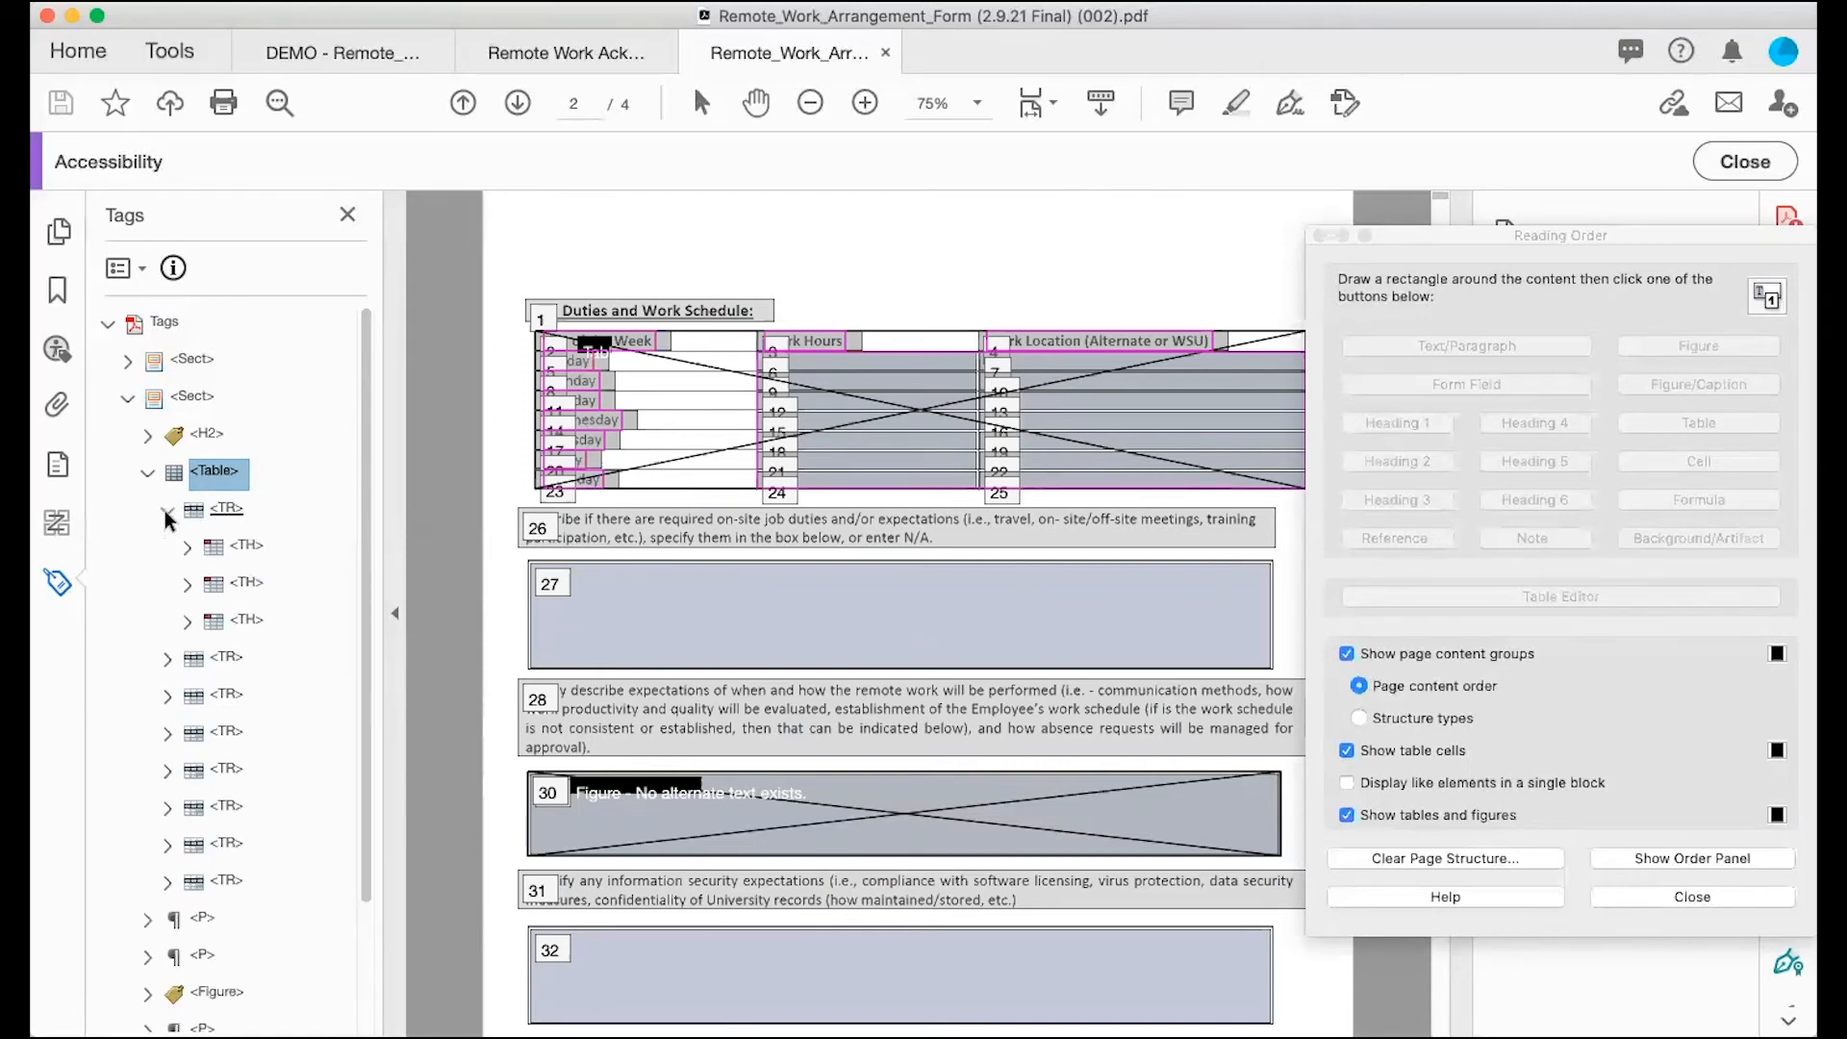
pyautogui.click(165, 658)
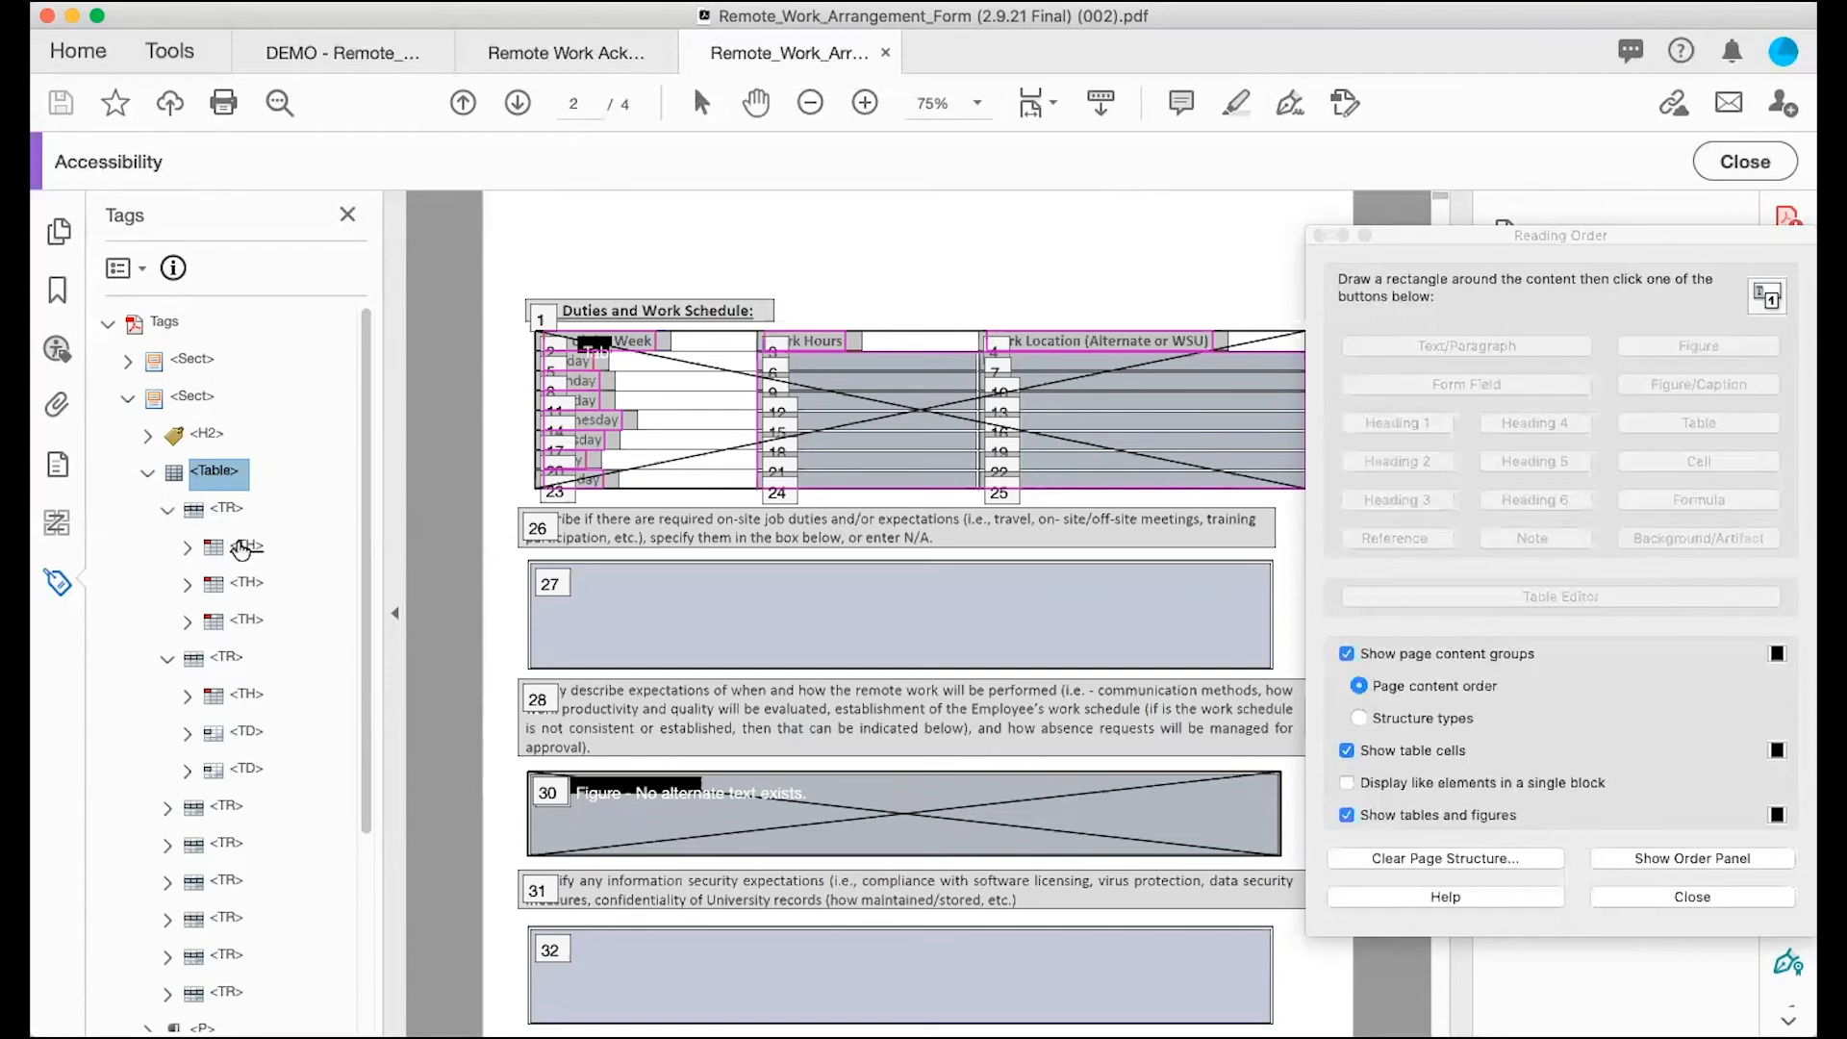
# Step: Check the content of each of the three TH tags in the table's first row and highlight that row
pyautogui.click(188, 545)
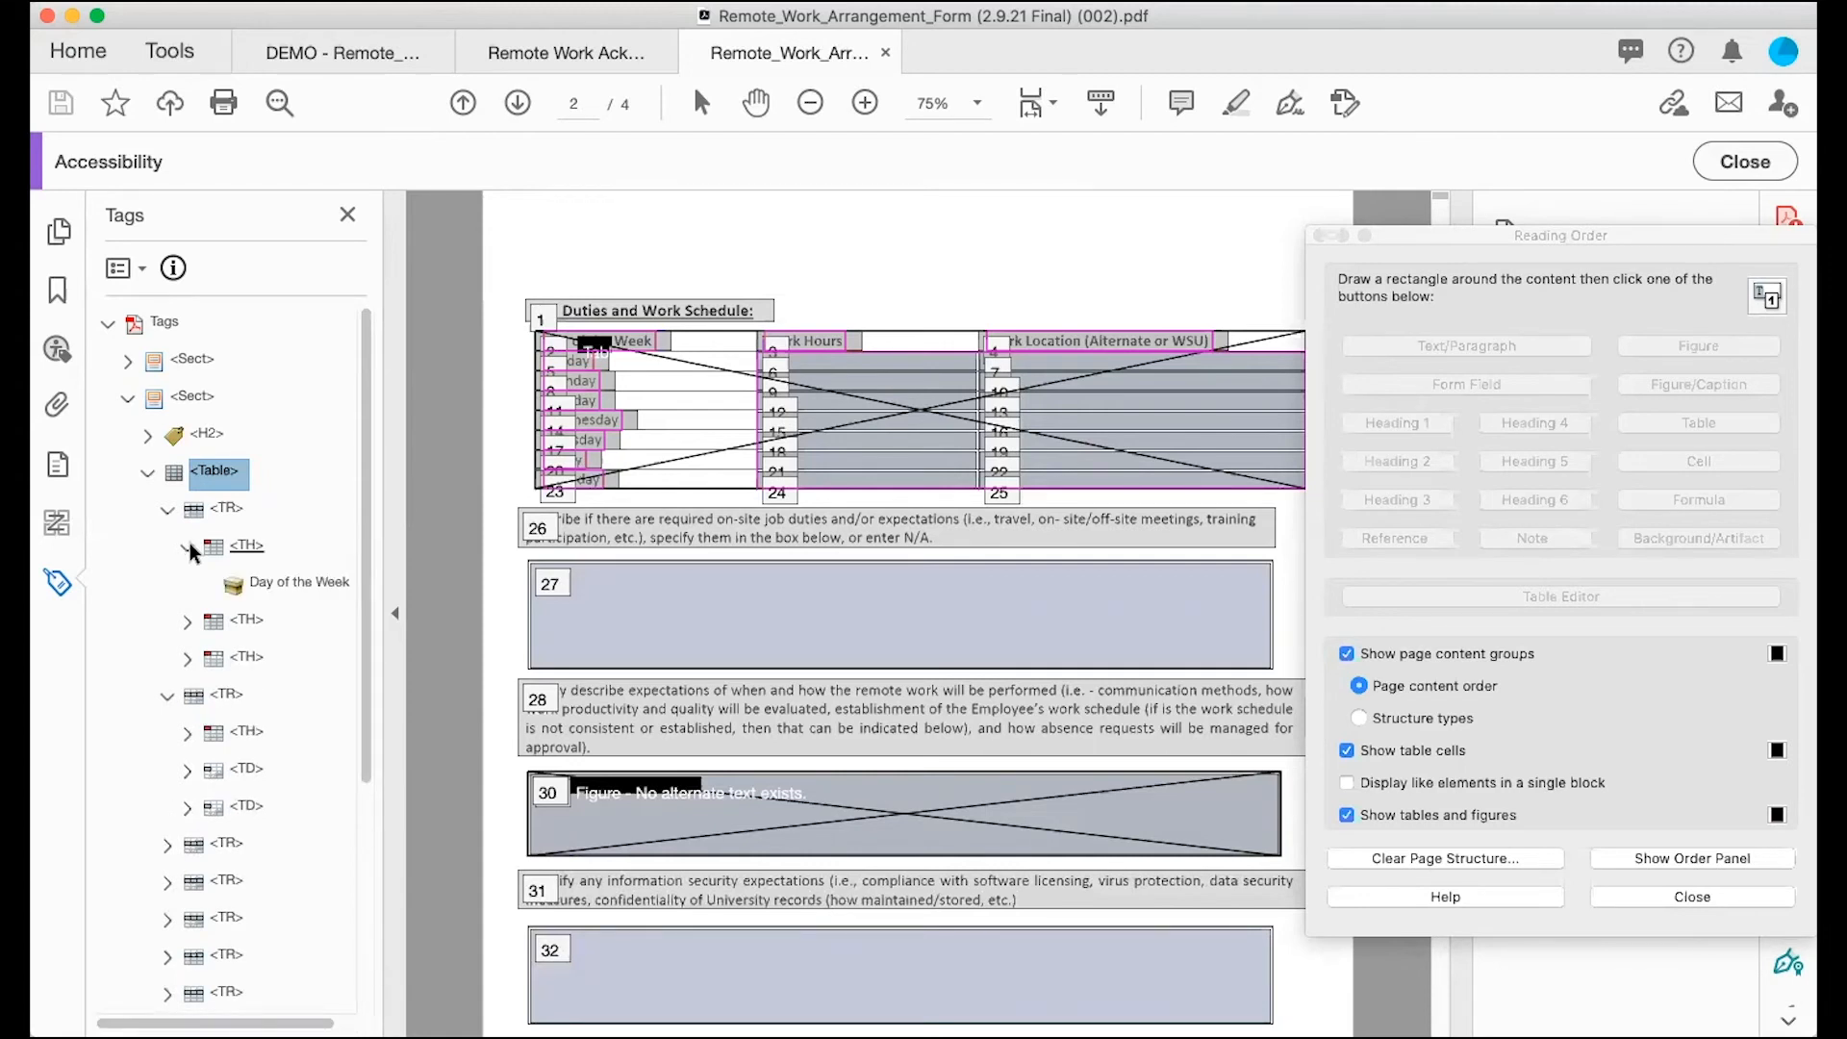
pyautogui.click(189, 544)
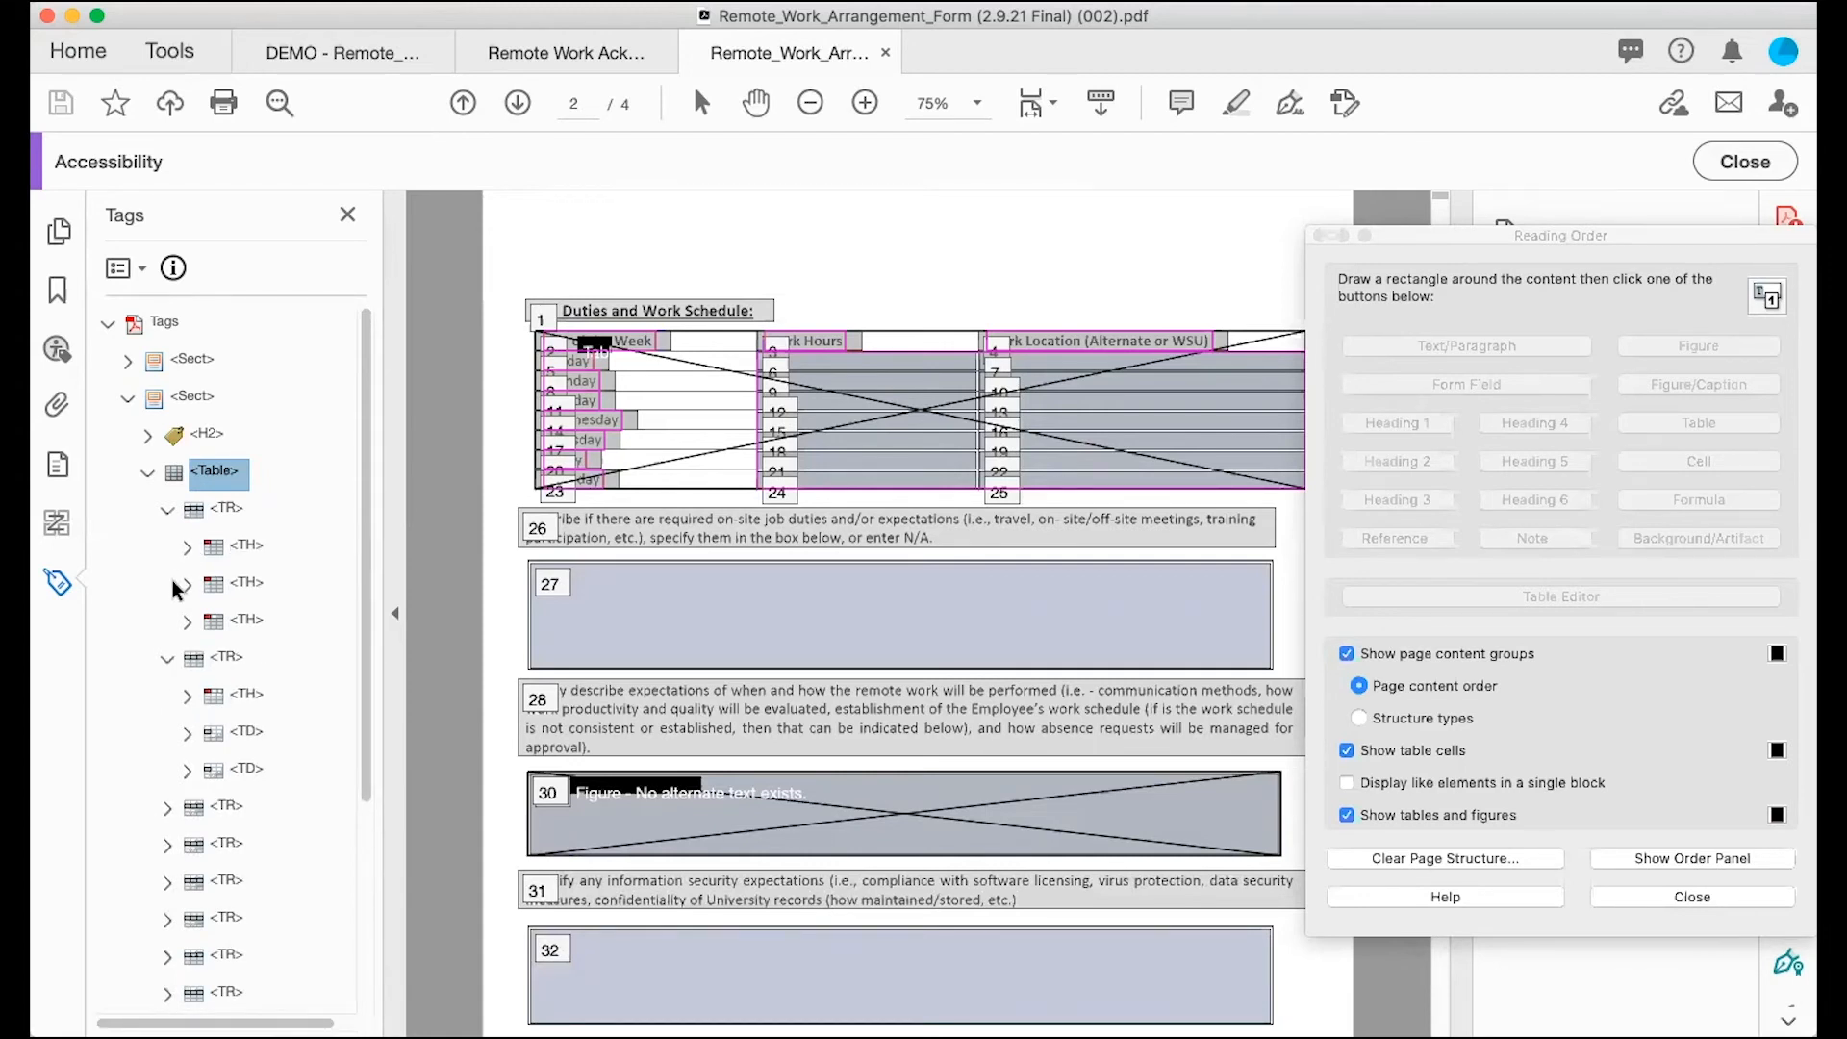
pyautogui.click(189, 583)
pyautogui.click(187, 582)
pyautogui.click(180, 621)
pyautogui.click(179, 621)
pyautogui.click(277, 529)
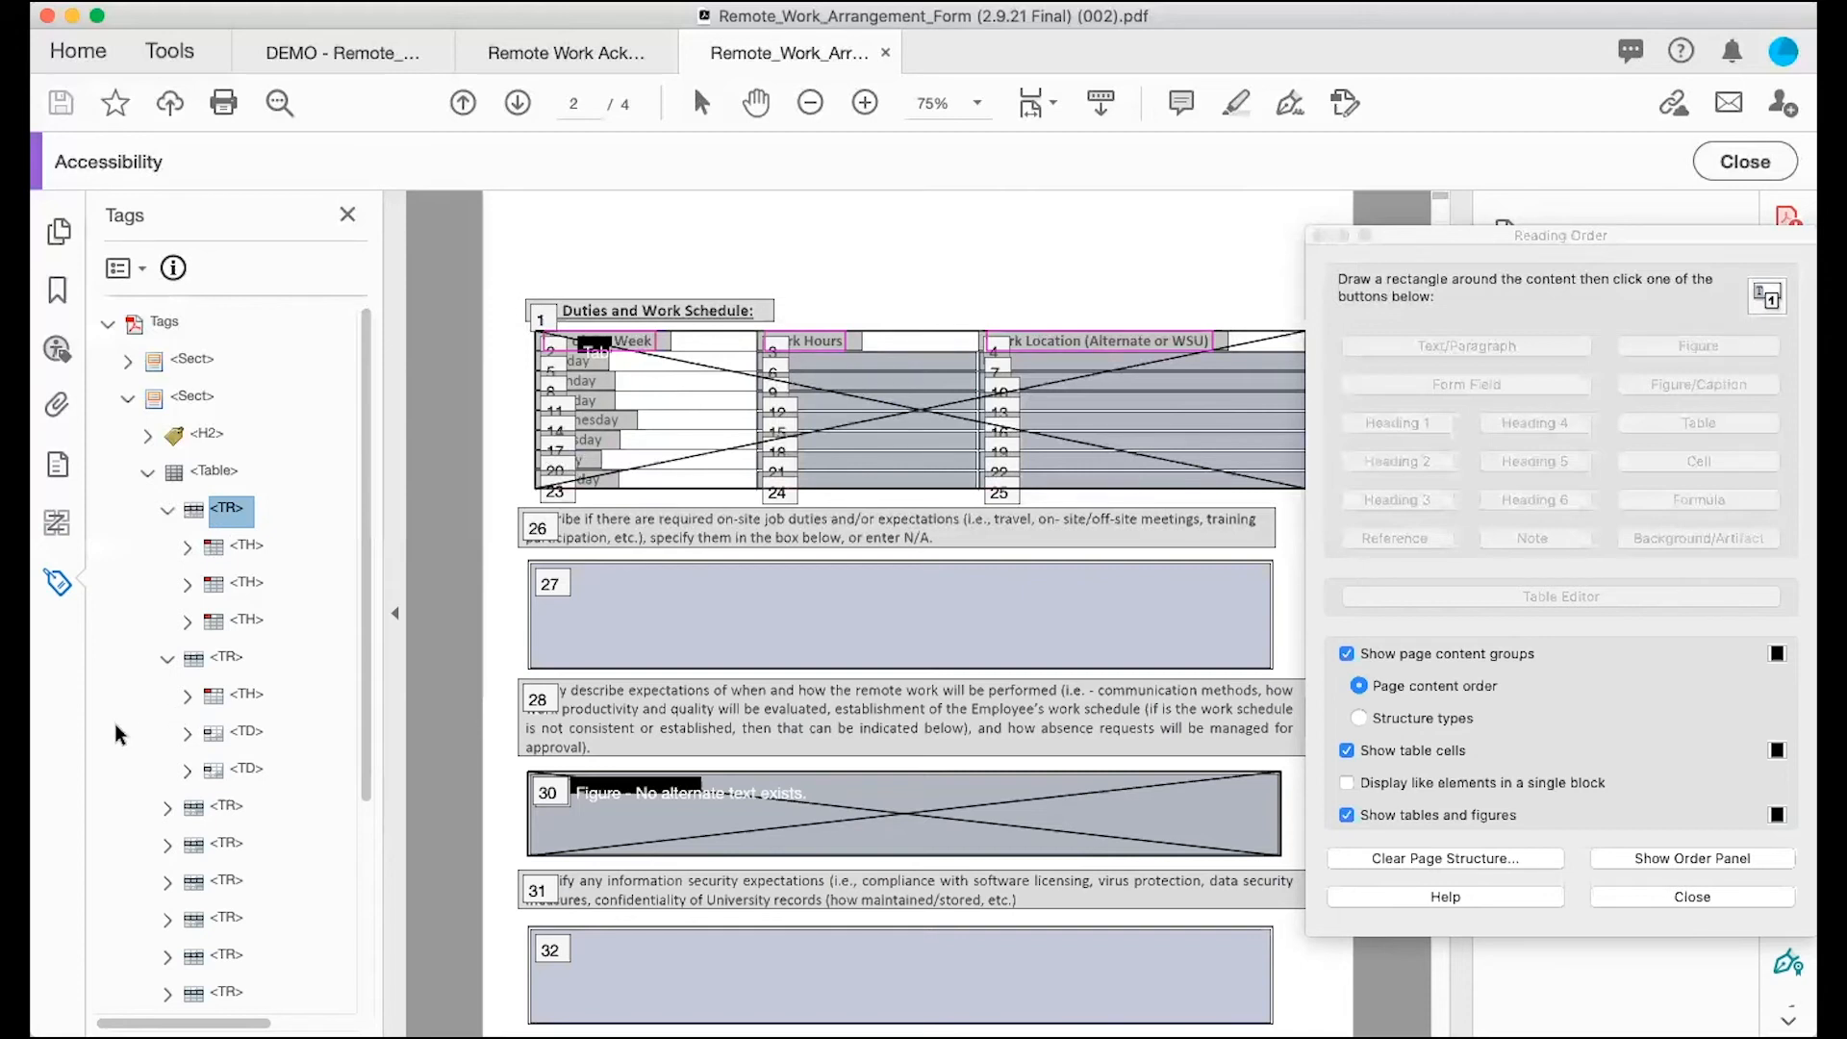
# Step: Highlight the row-header TH tags of the Sunday, Monday and Tuesday rows, expanding the TR tags as needed
pyautogui.scroll(-3, 114, 723)
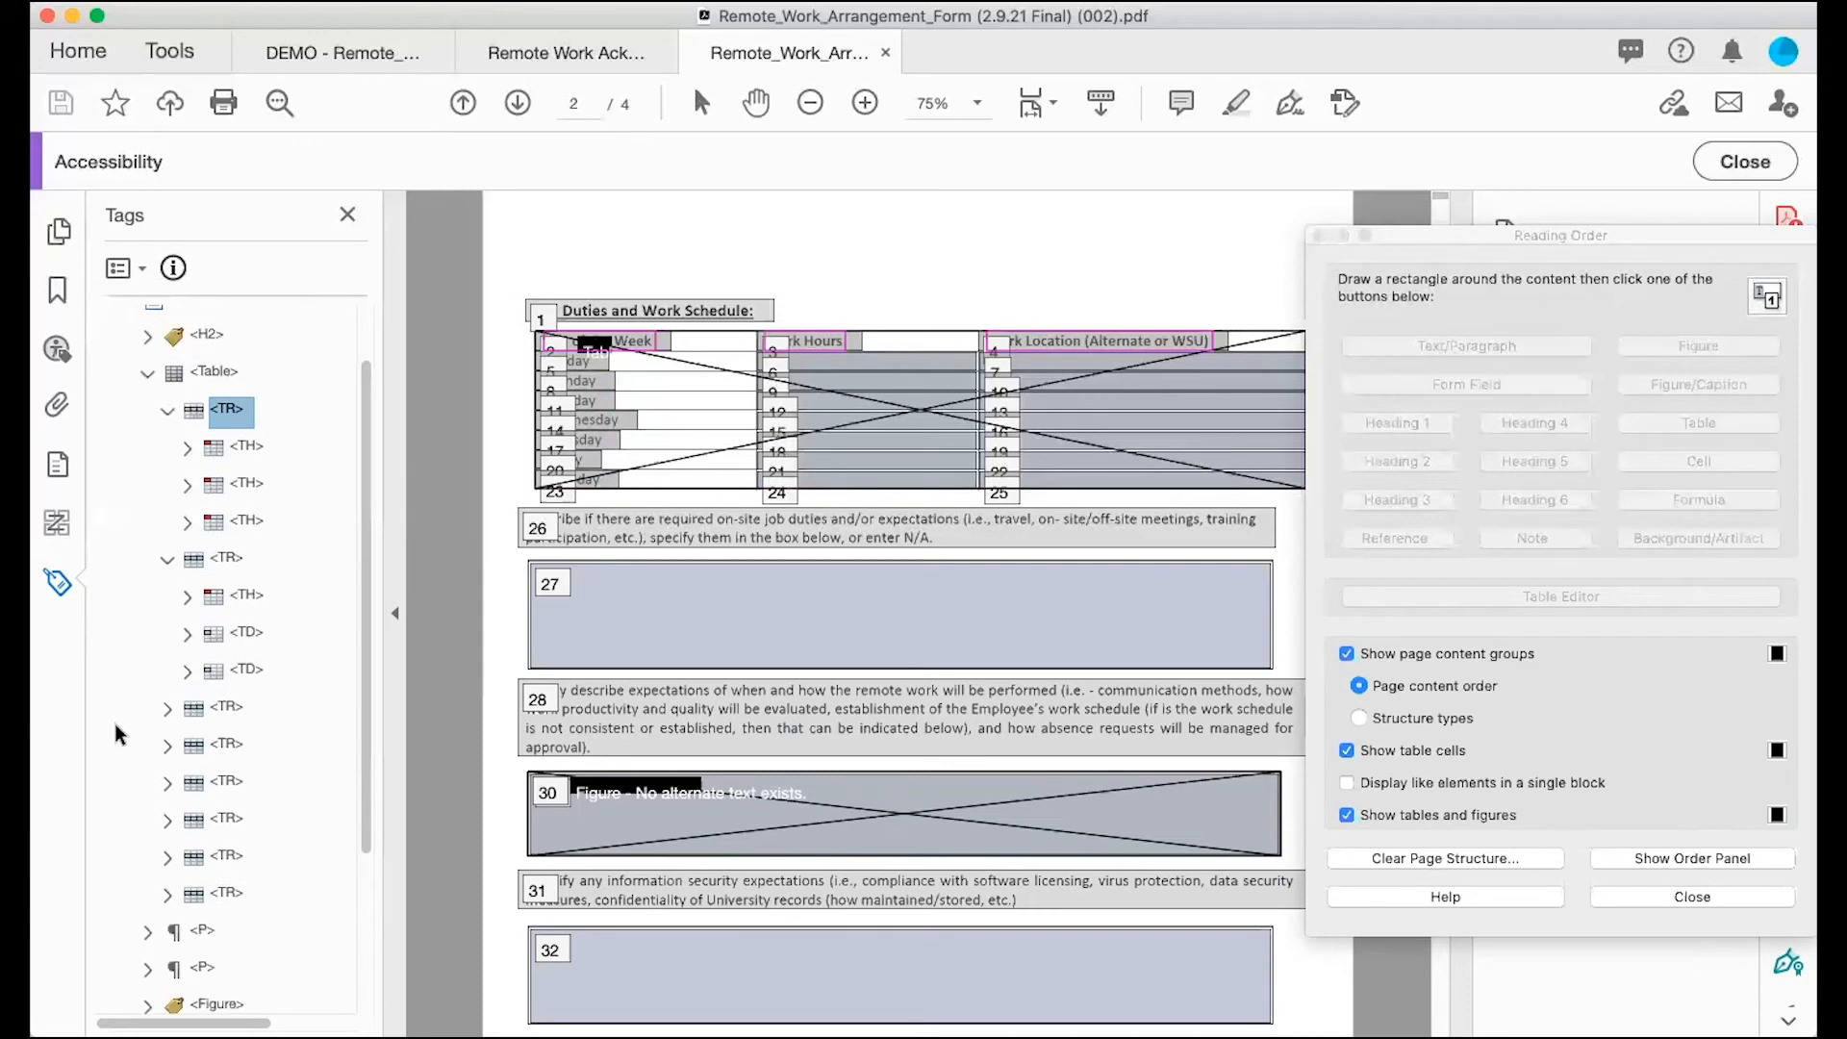
pyautogui.click(242, 598)
pyautogui.click(166, 709)
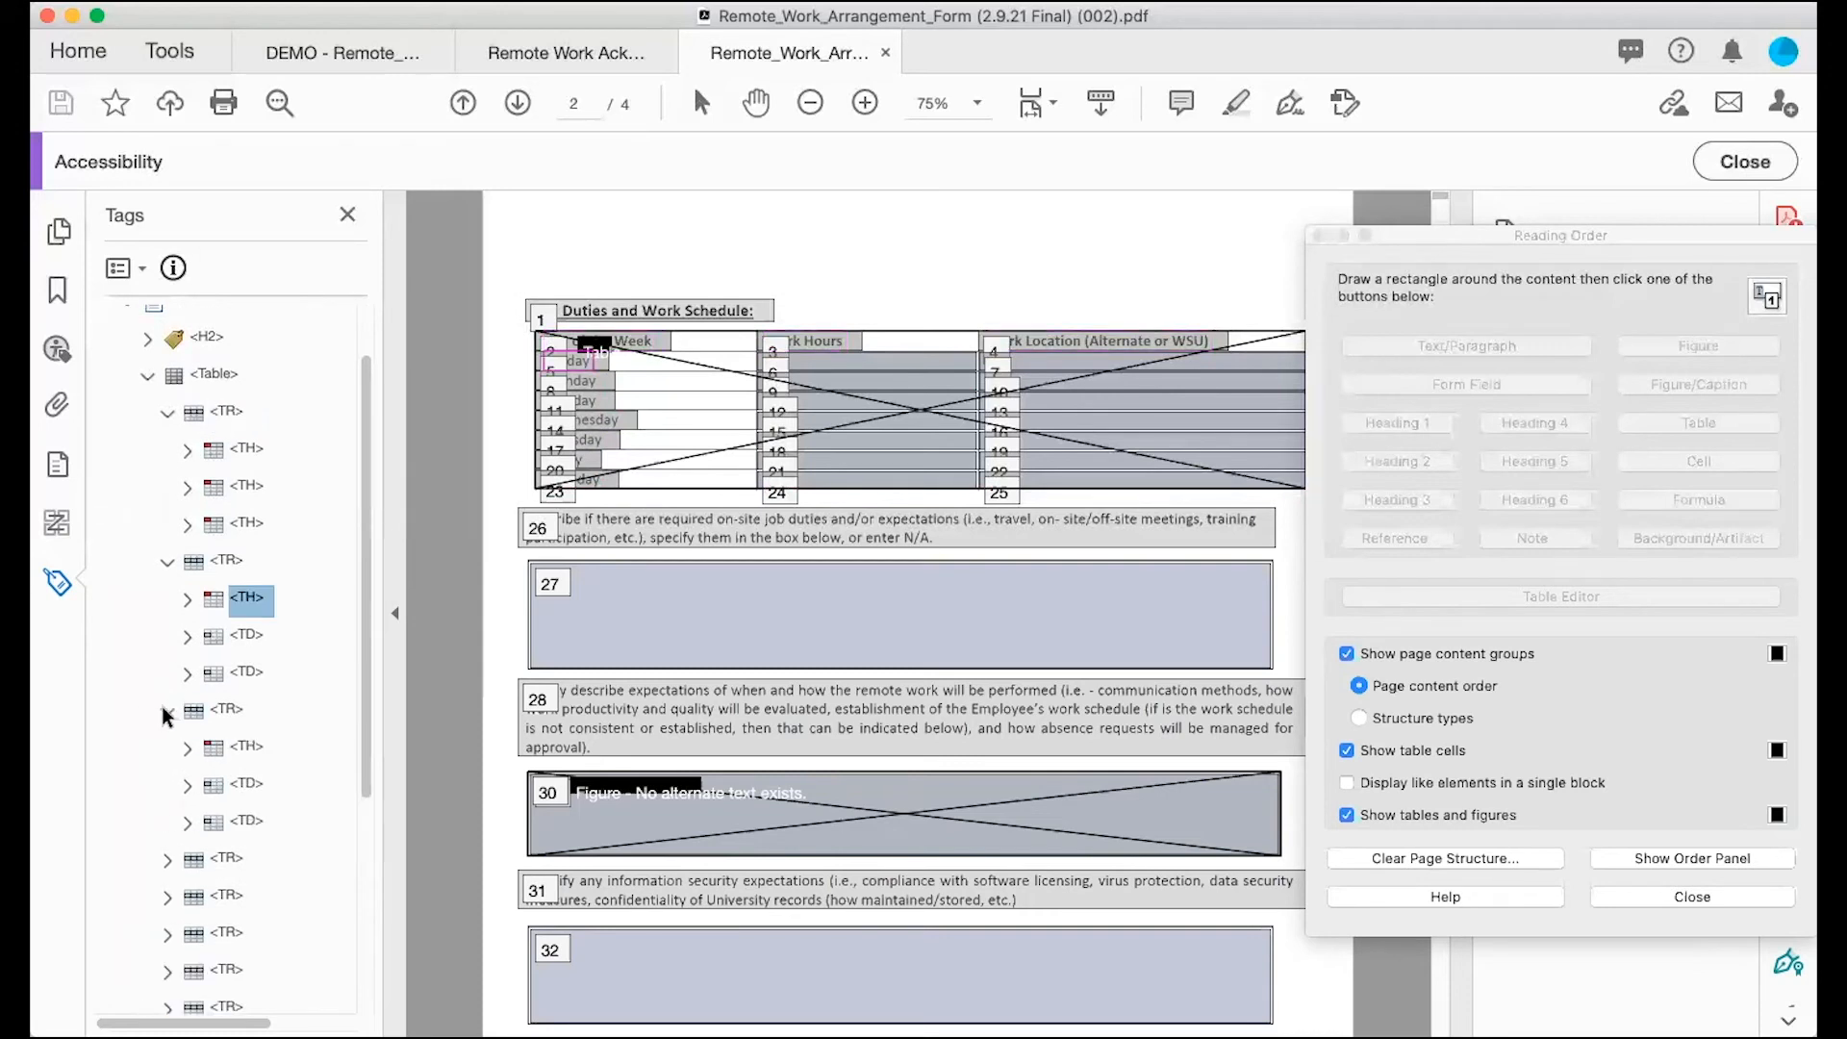
pyautogui.click(244, 747)
pyautogui.click(166, 857)
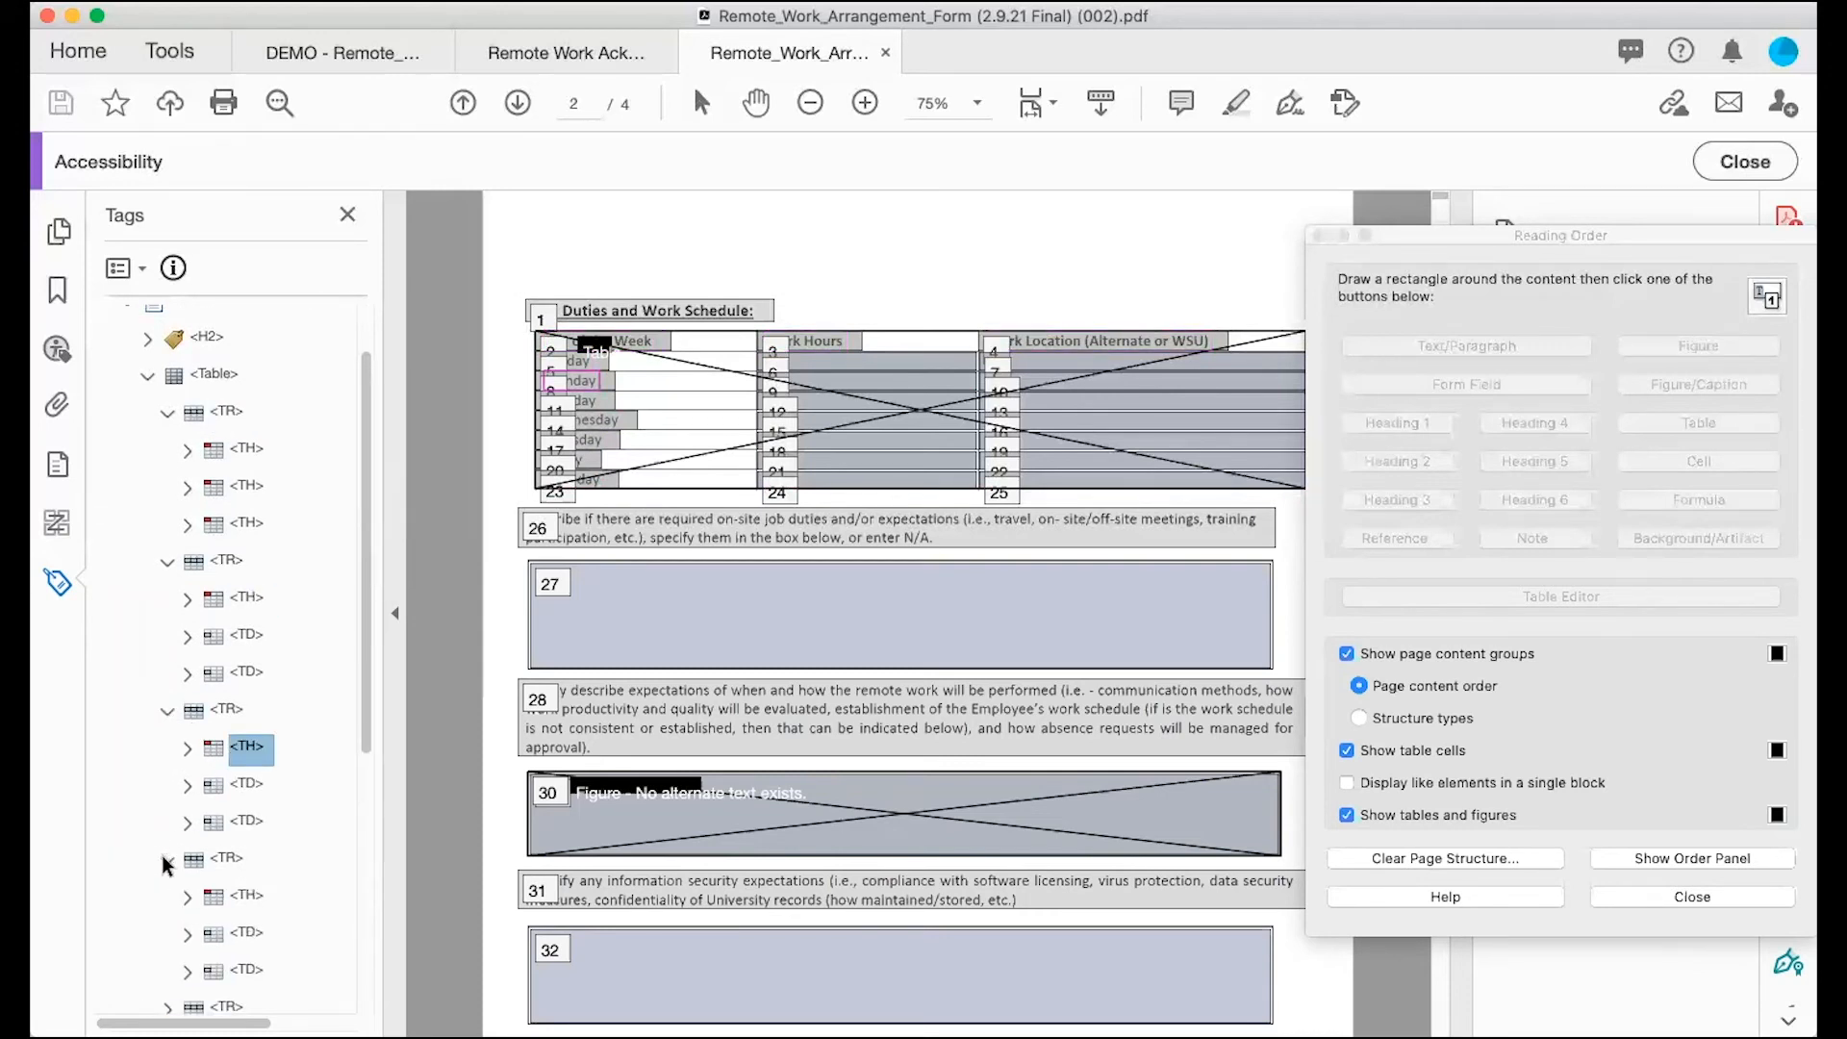
pyautogui.click(239, 896)
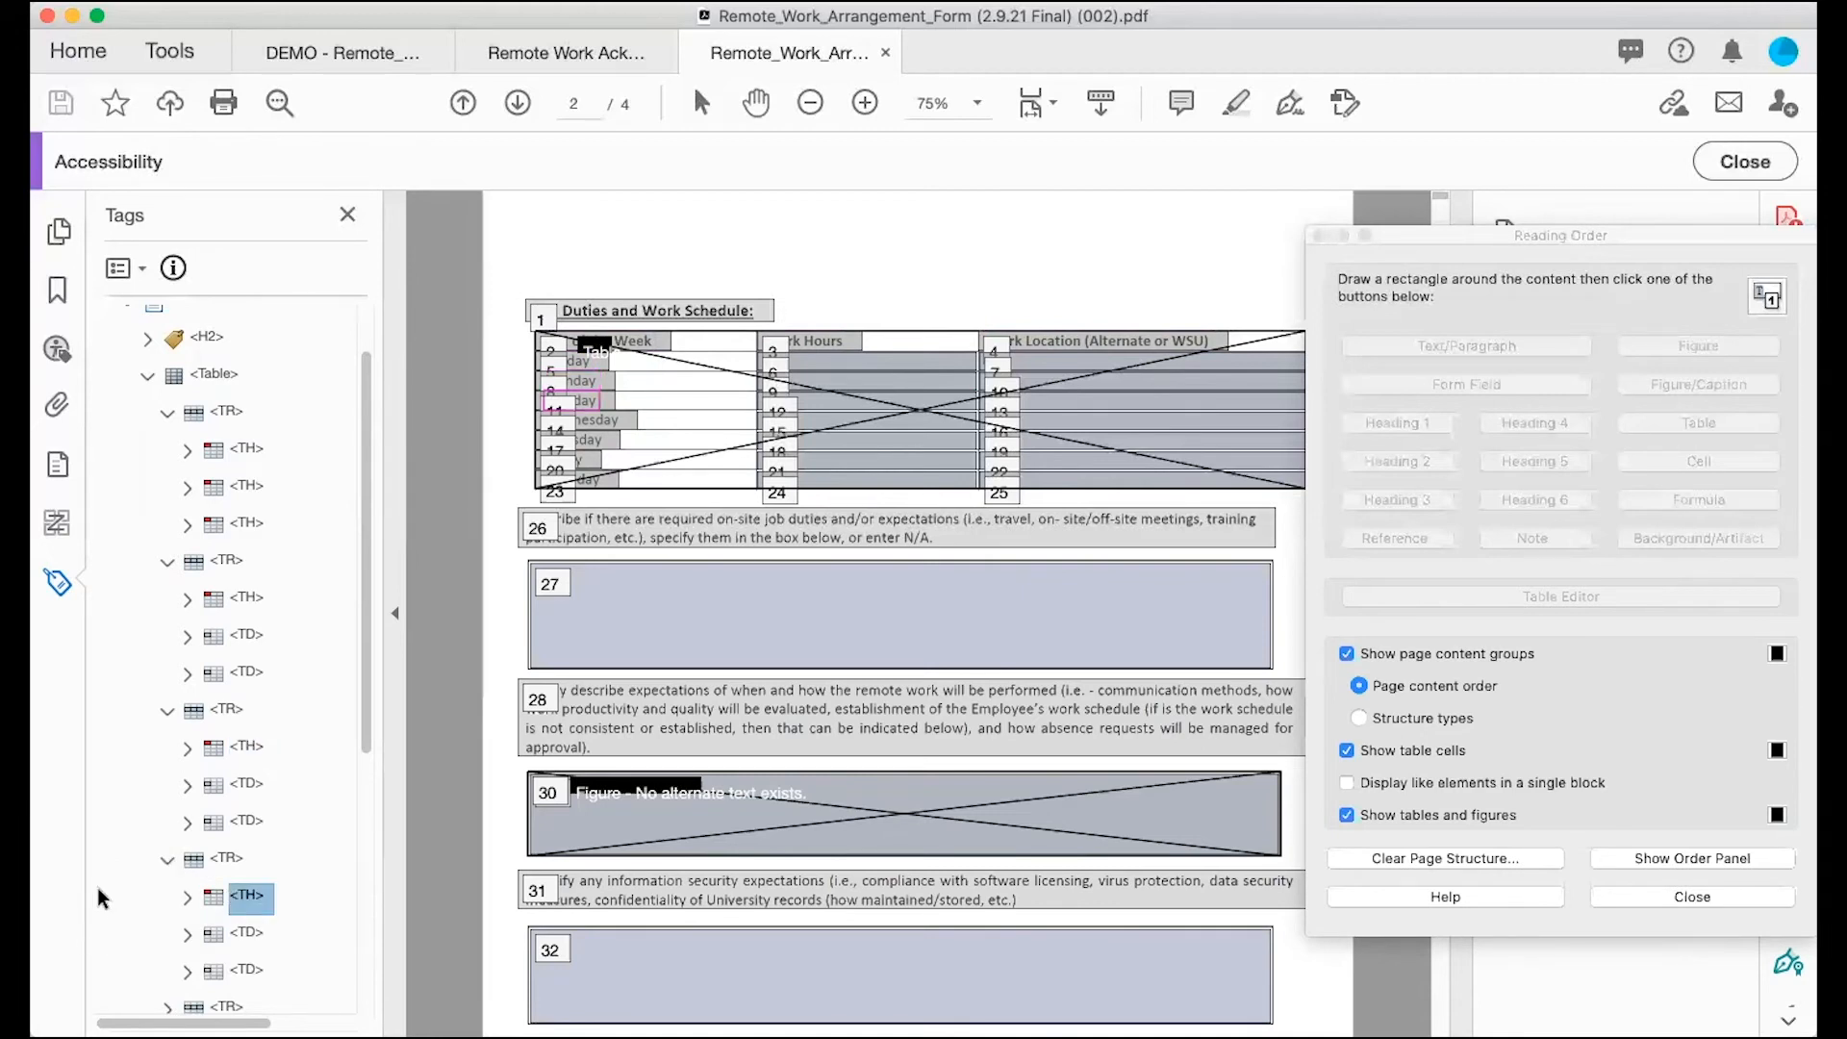
# Step: Collapse all expanded TR tags of the schedule table and highlight the whole Table tag
pyautogui.click(165, 857)
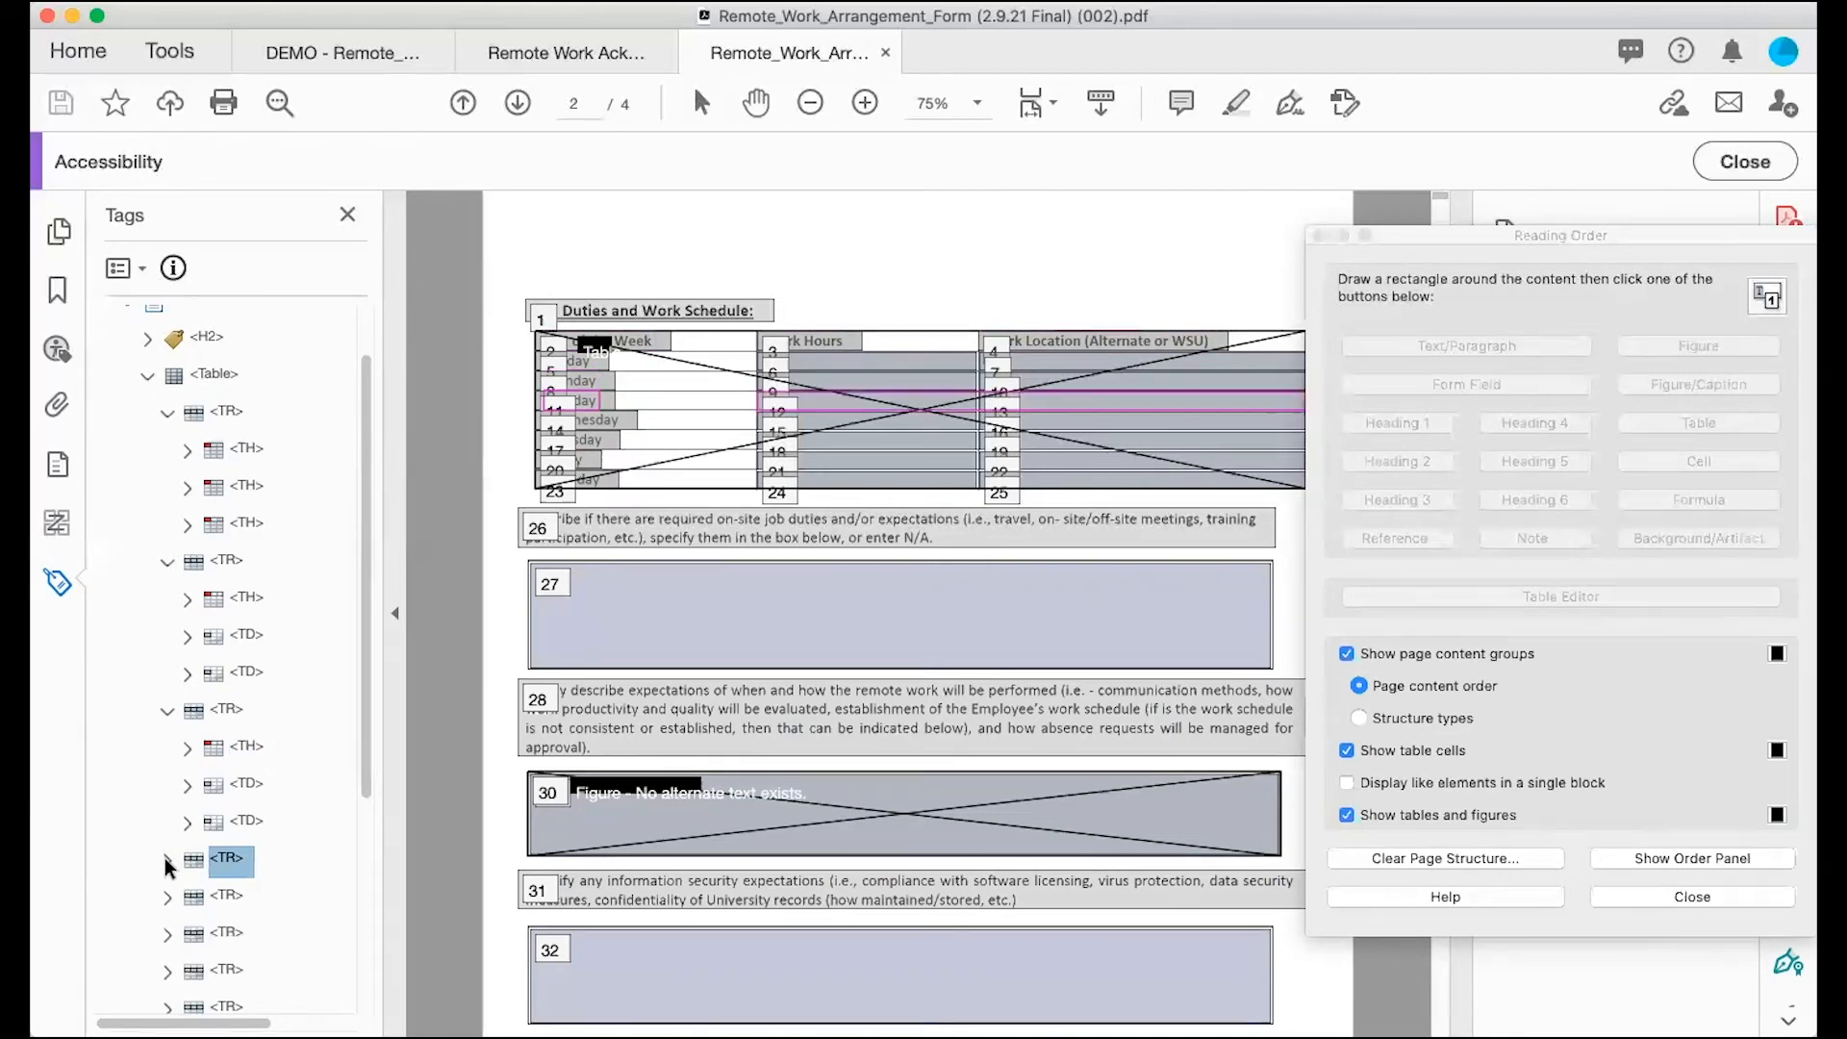
pyautogui.click(166, 711)
pyautogui.click(167, 562)
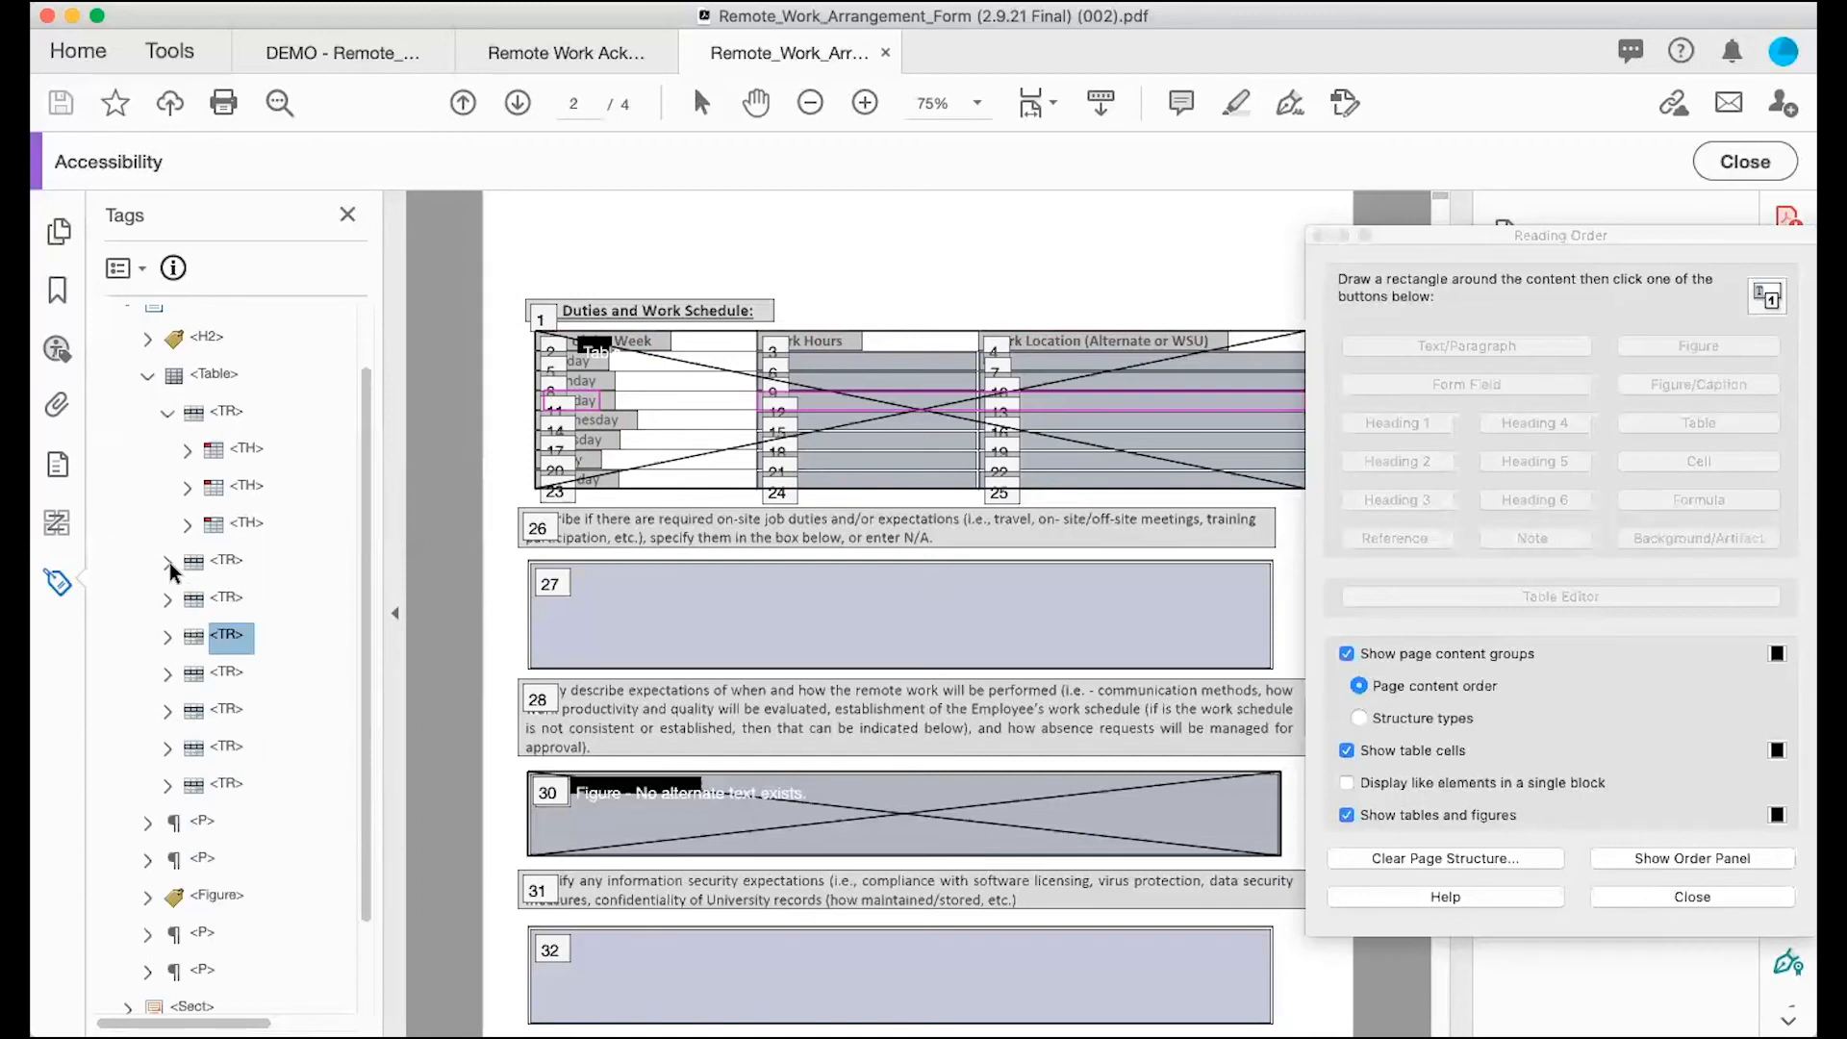
pyautogui.click(166, 411)
pyautogui.scroll(1, 183, 450)
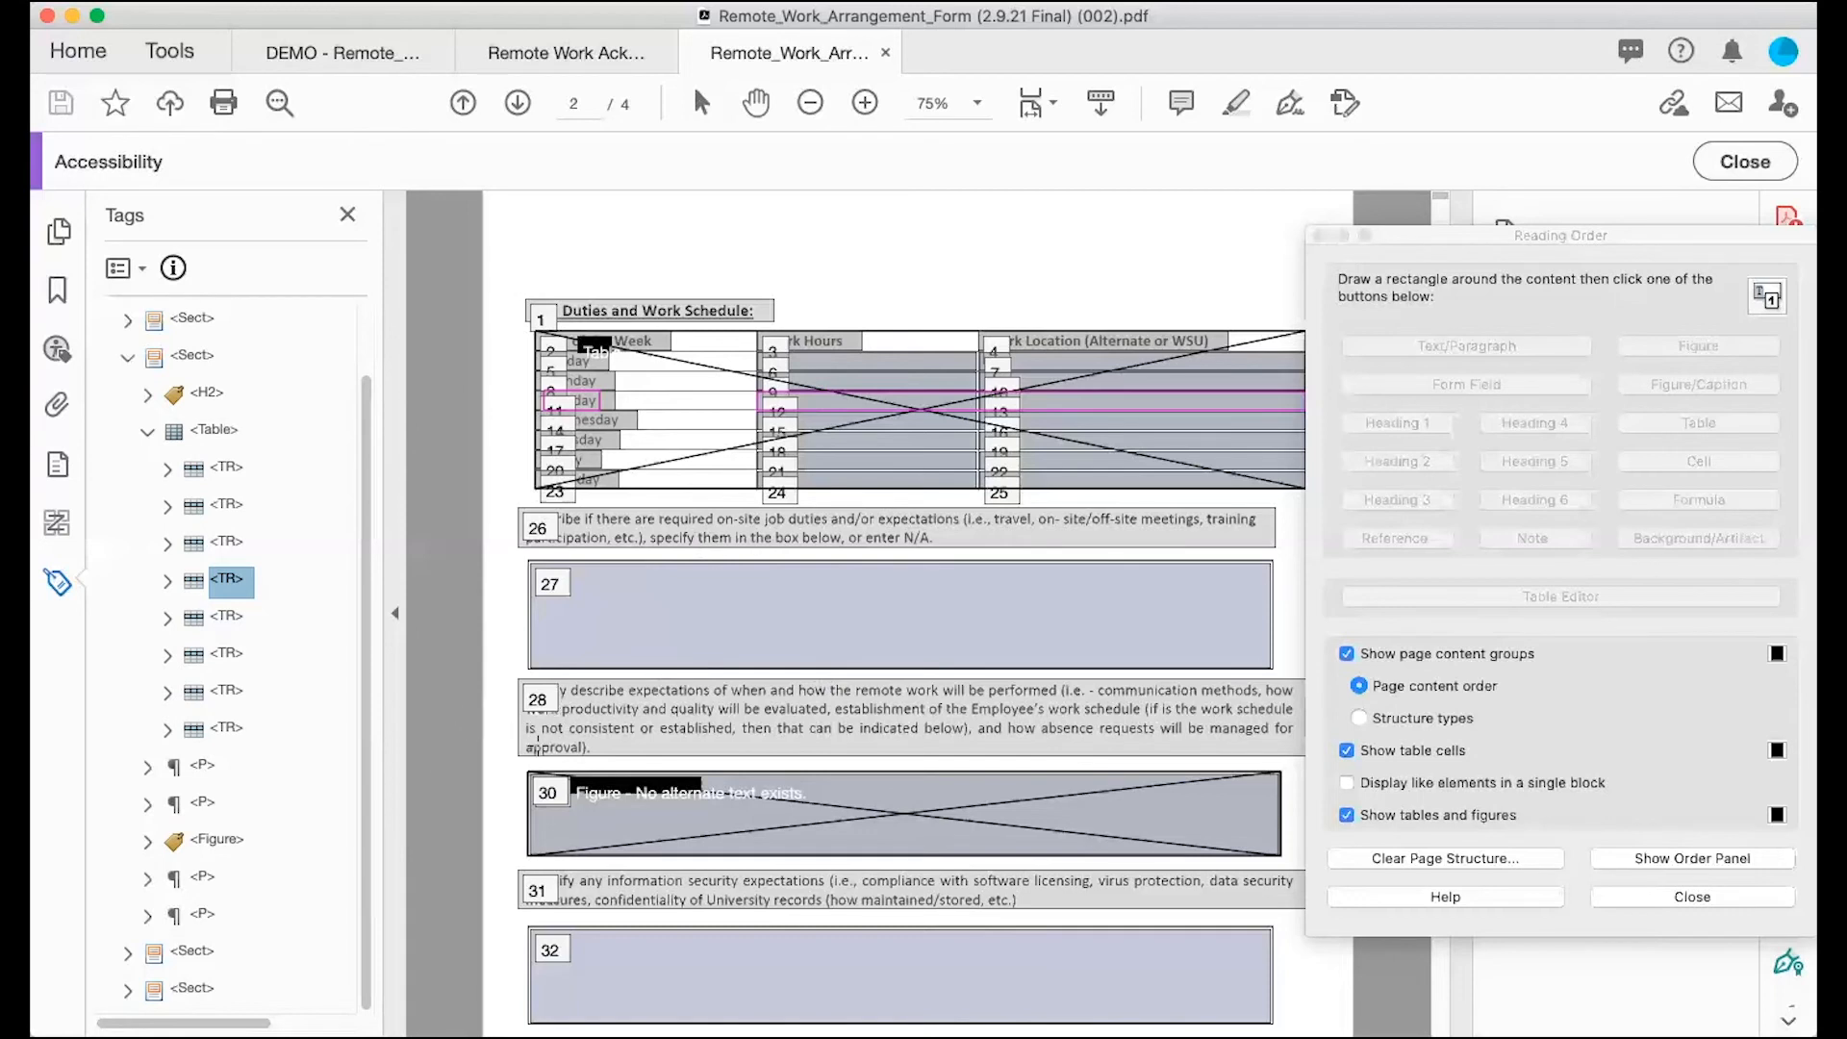
pyautogui.click(888, 974)
pyautogui.click(195, 425)
pyautogui.click(198, 429)
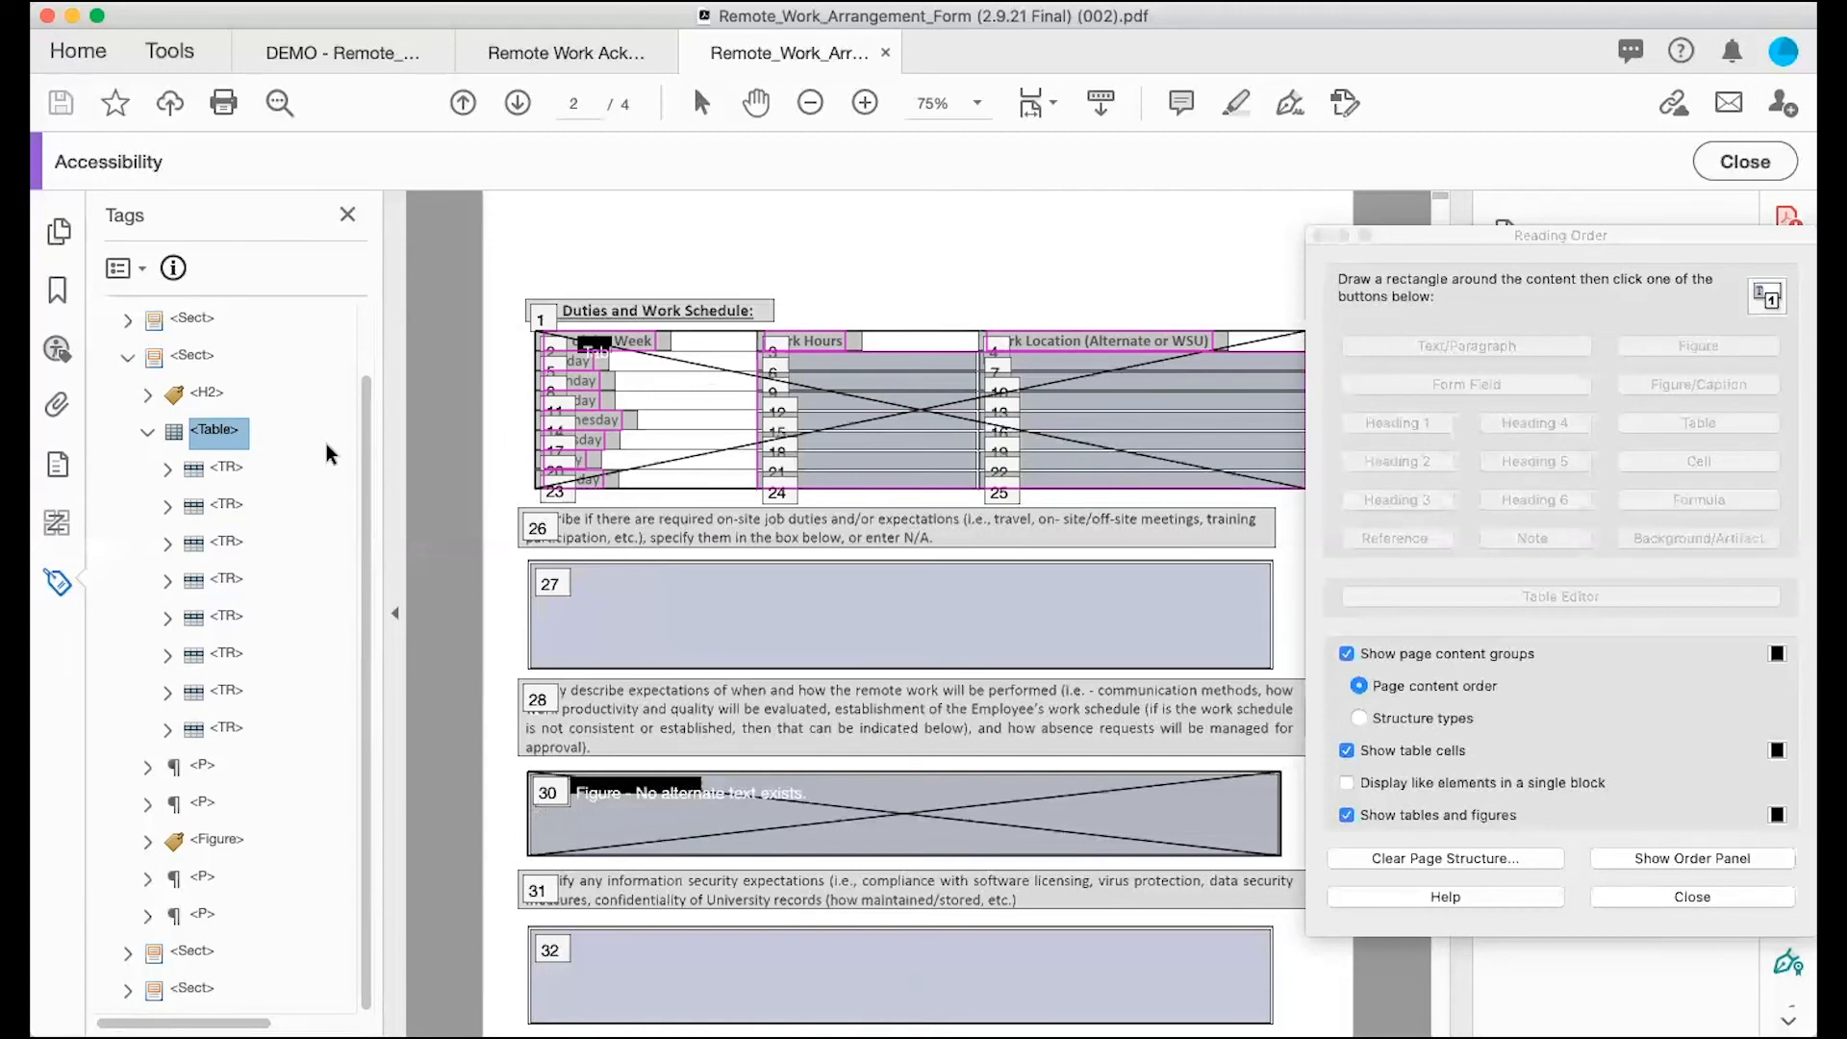
# Step: Expand the header row and compare the text in its three TH tags with the column headings, then collapse the row
pyautogui.click(165, 467)
pyautogui.click(187, 502)
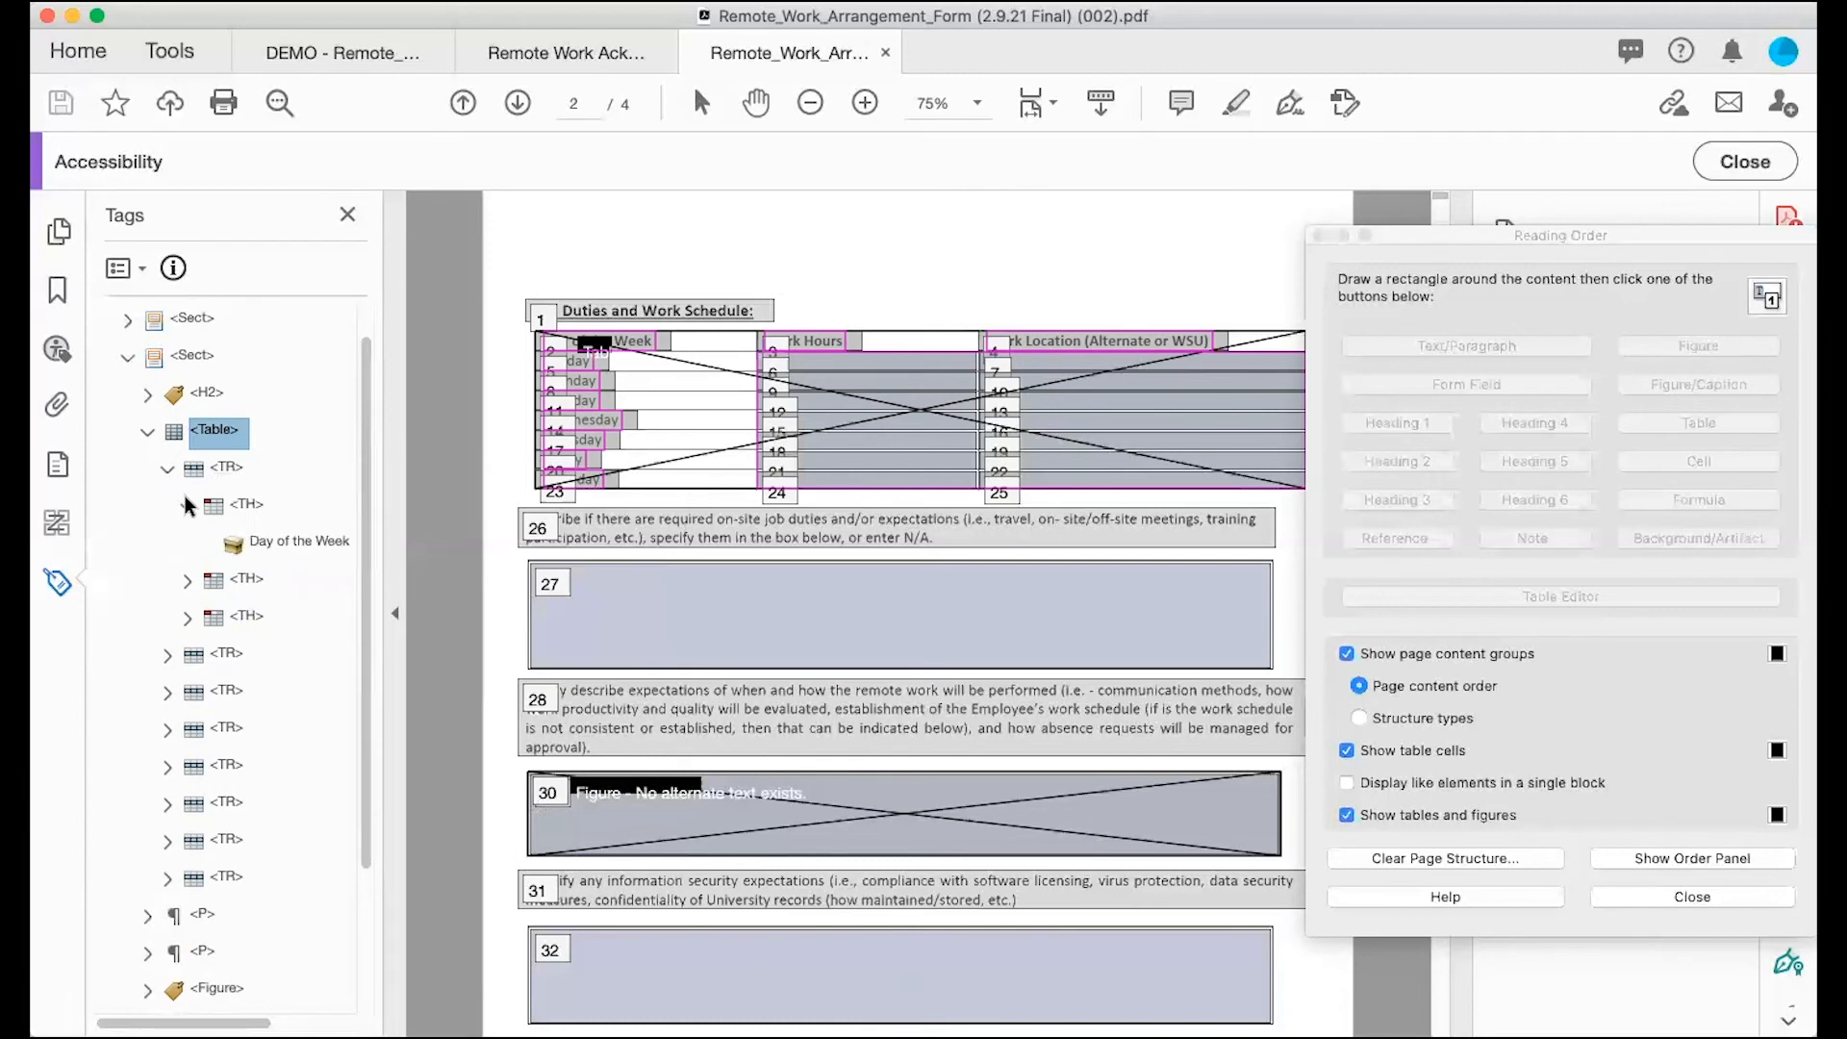
pyautogui.click(186, 579)
pyautogui.click(181, 655)
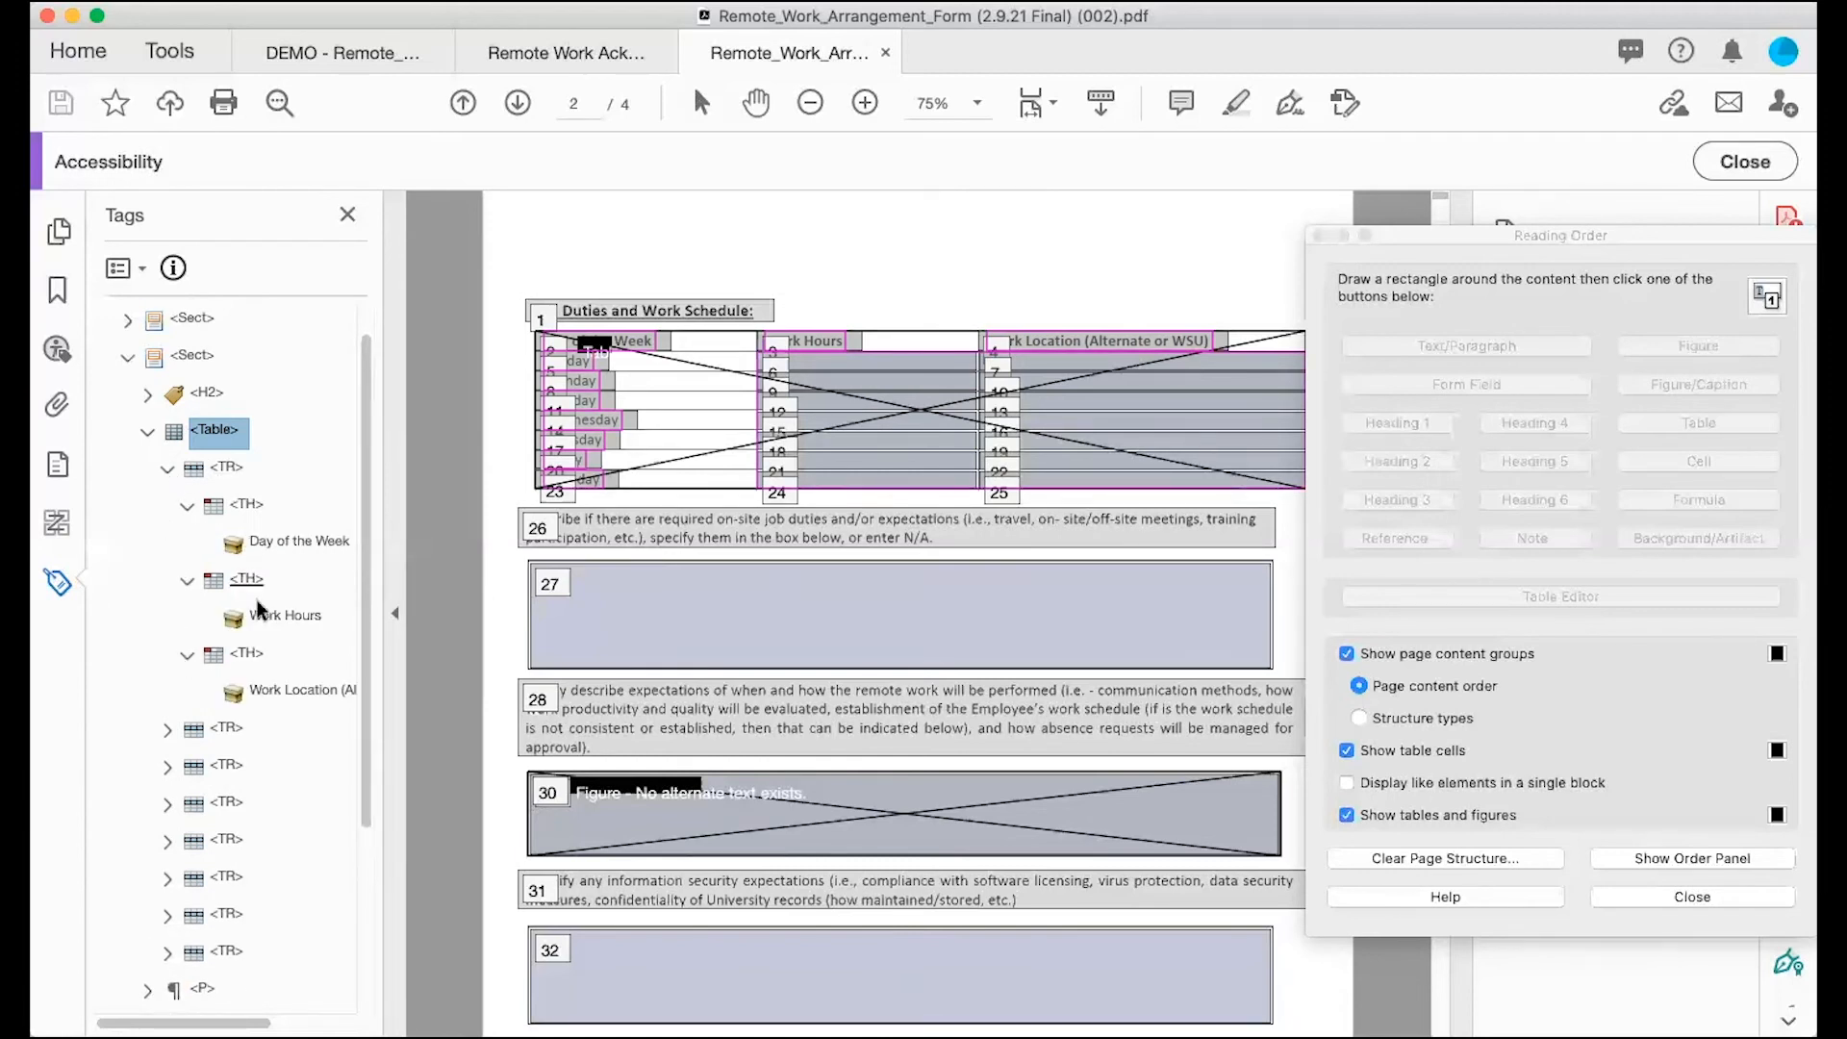
pyautogui.click(182, 503)
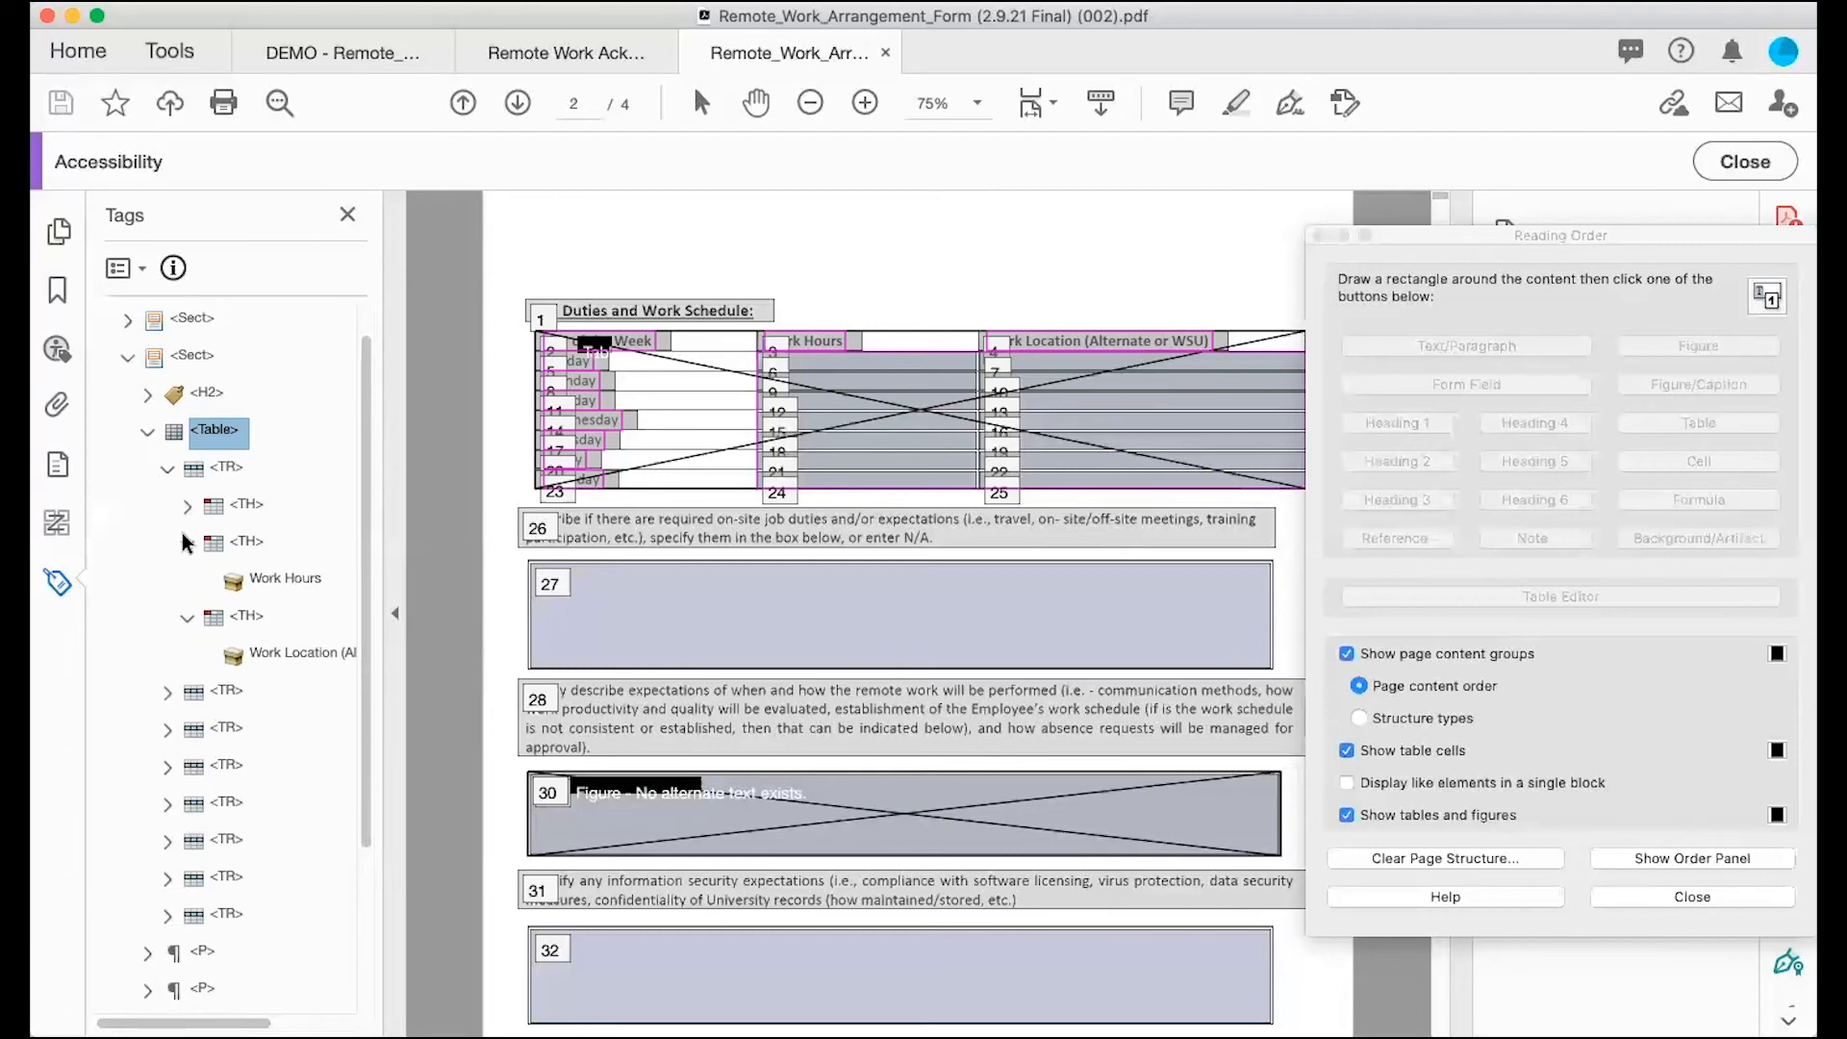
pyautogui.click(182, 541)
pyautogui.click(181, 580)
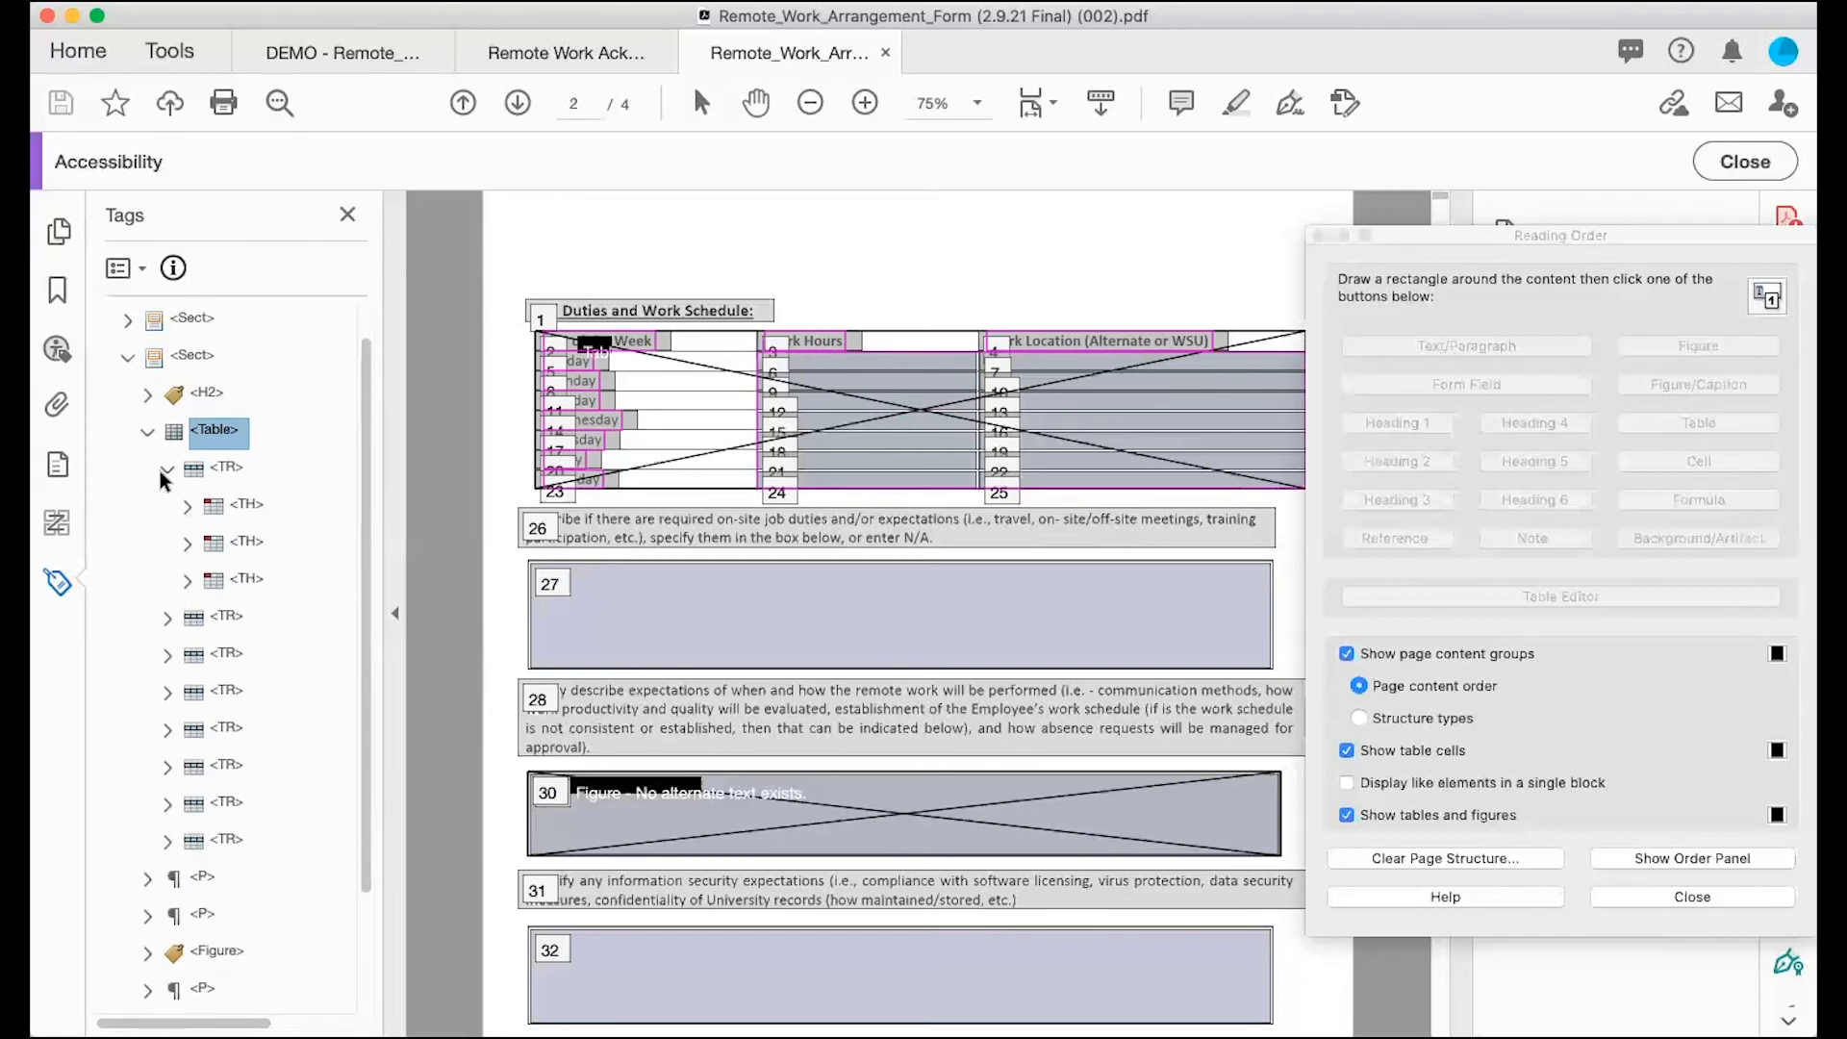
pyautogui.click(159, 471)
# Step: Expand the Sunday row's TR tag and examine the contents of its TH tag and the Form tags inside its two TD tags
pyautogui.click(160, 504)
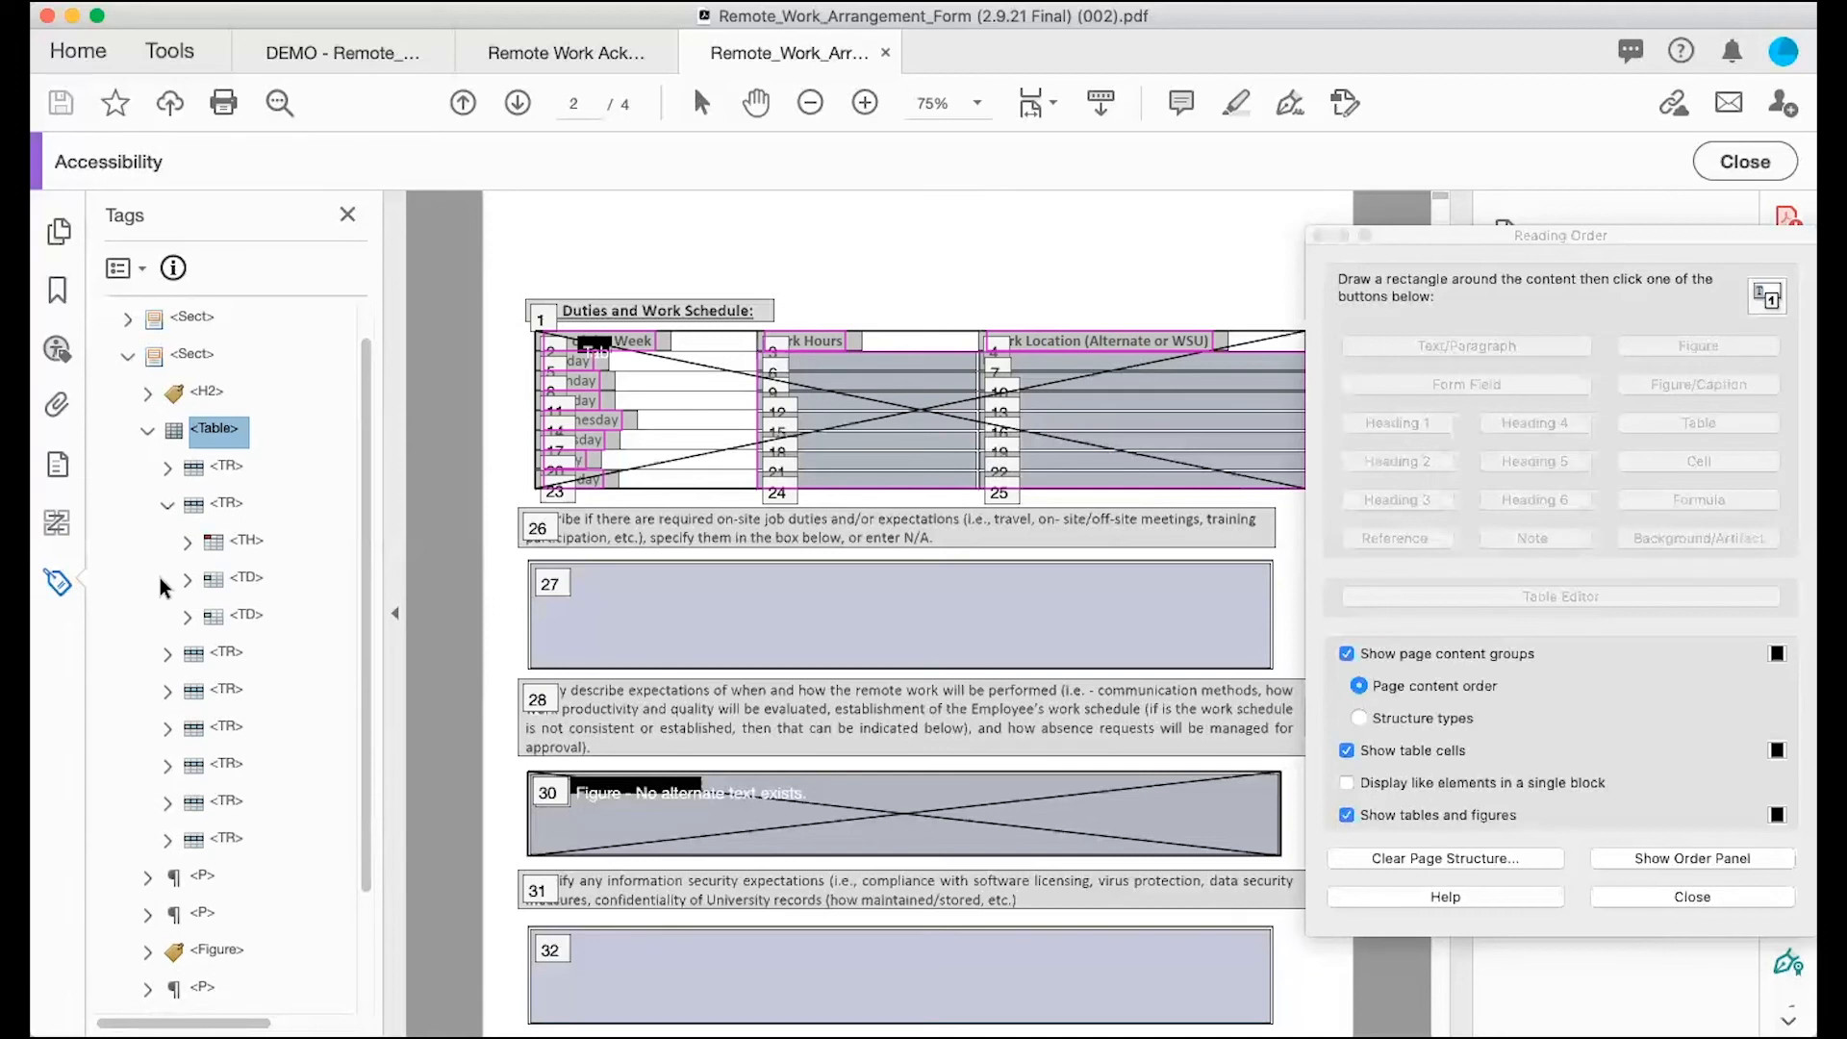
pyautogui.scroll(-1, 162, 577)
pyautogui.click(183, 479)
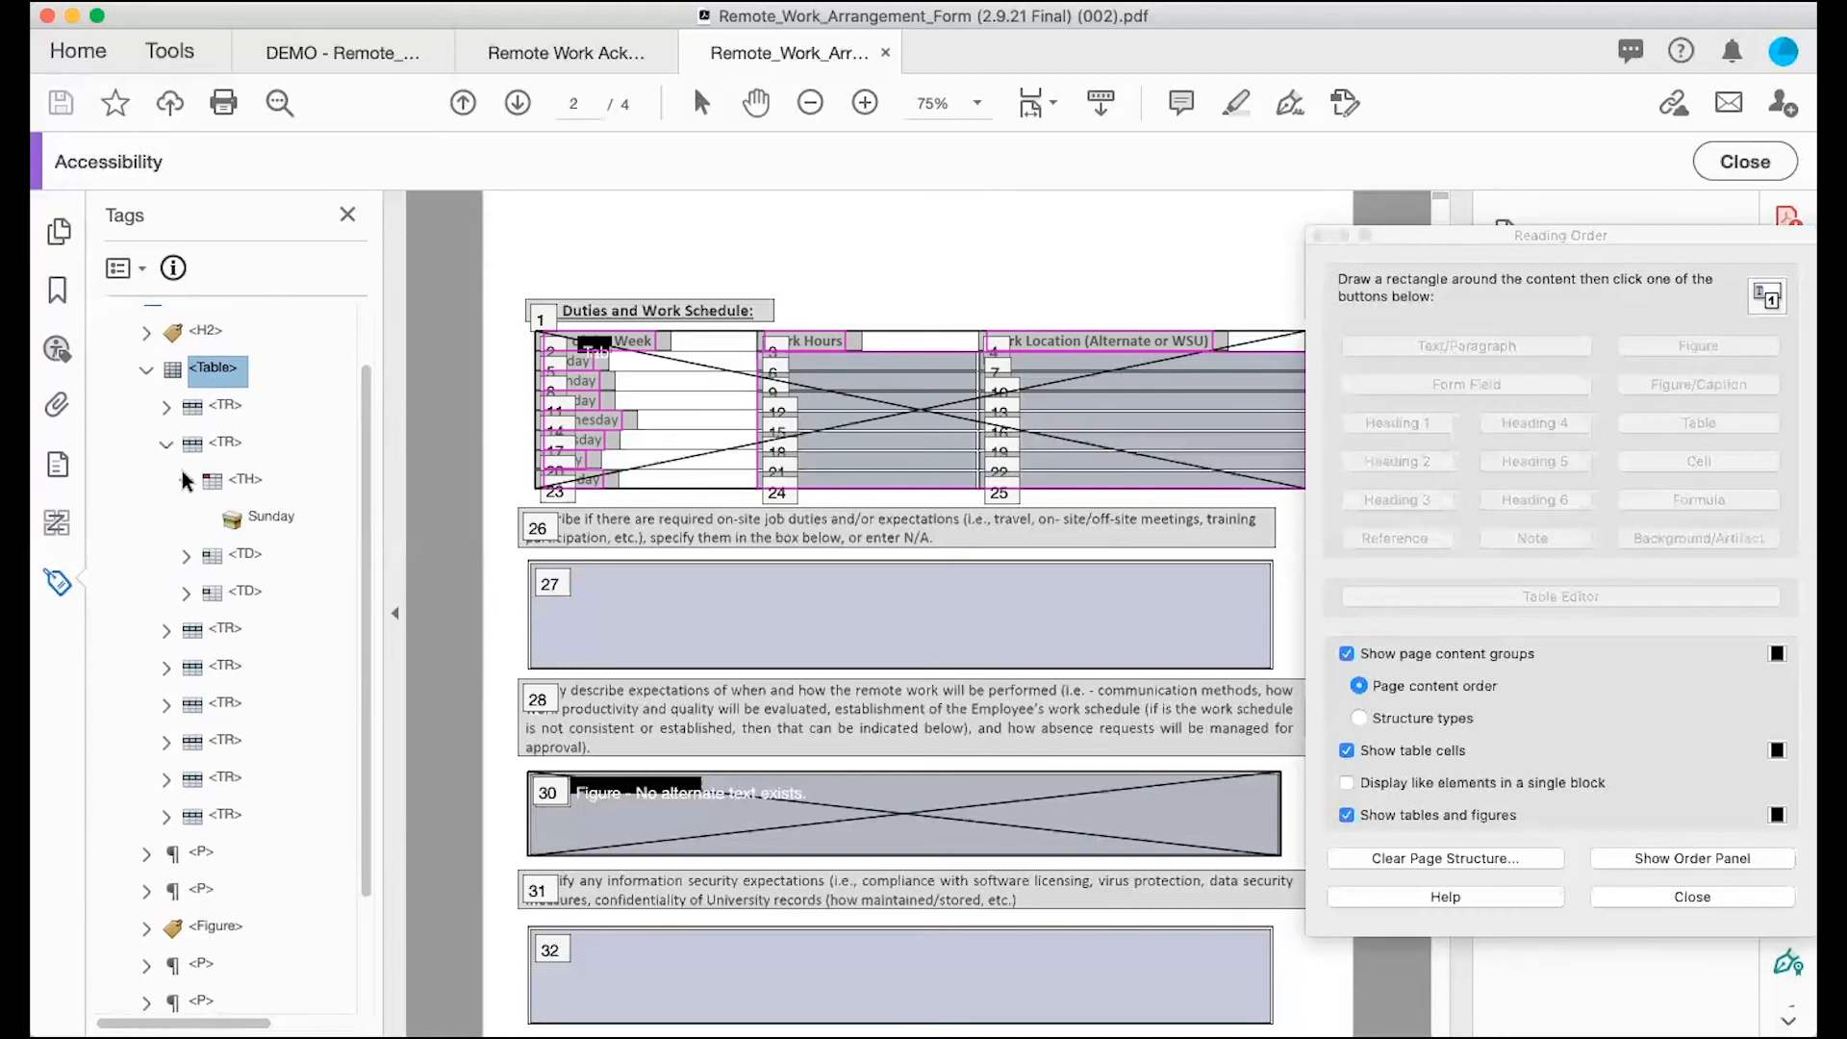
pyautogui.click(272, 518)
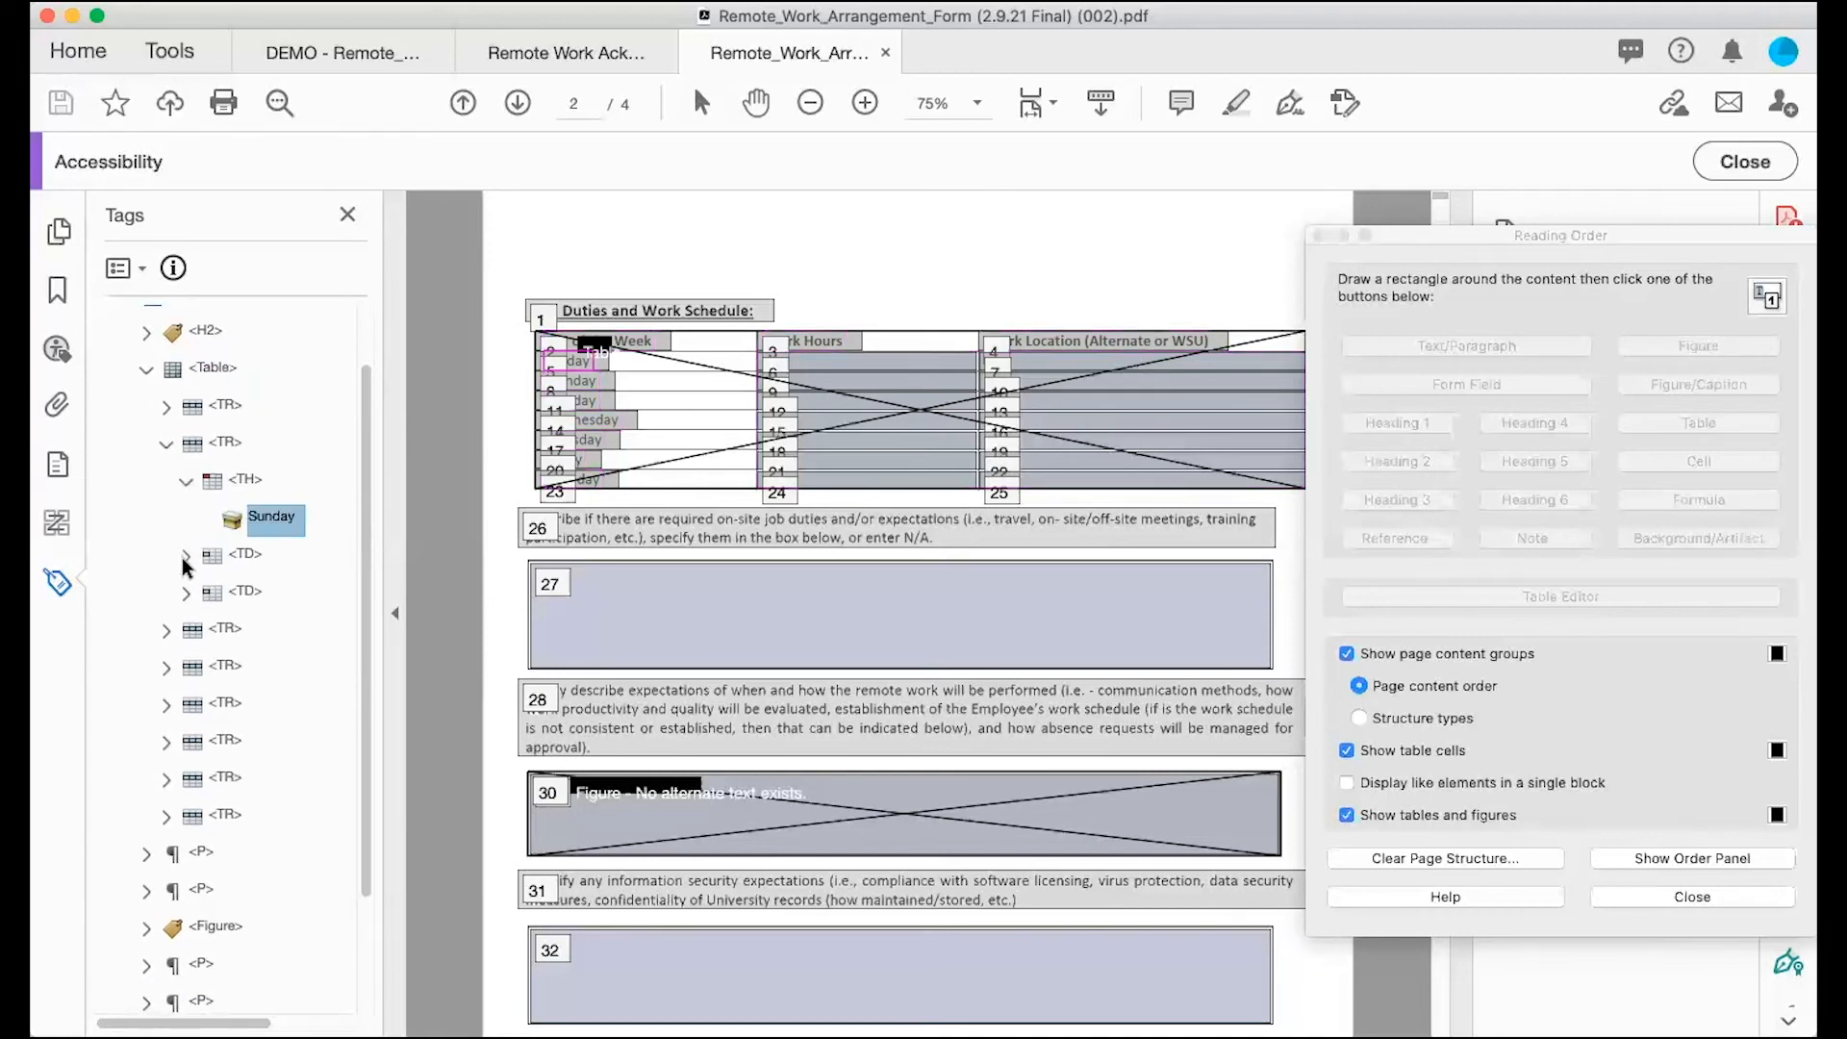
pyautogui.click(186, 556)
pyautogui.click(203, 593)
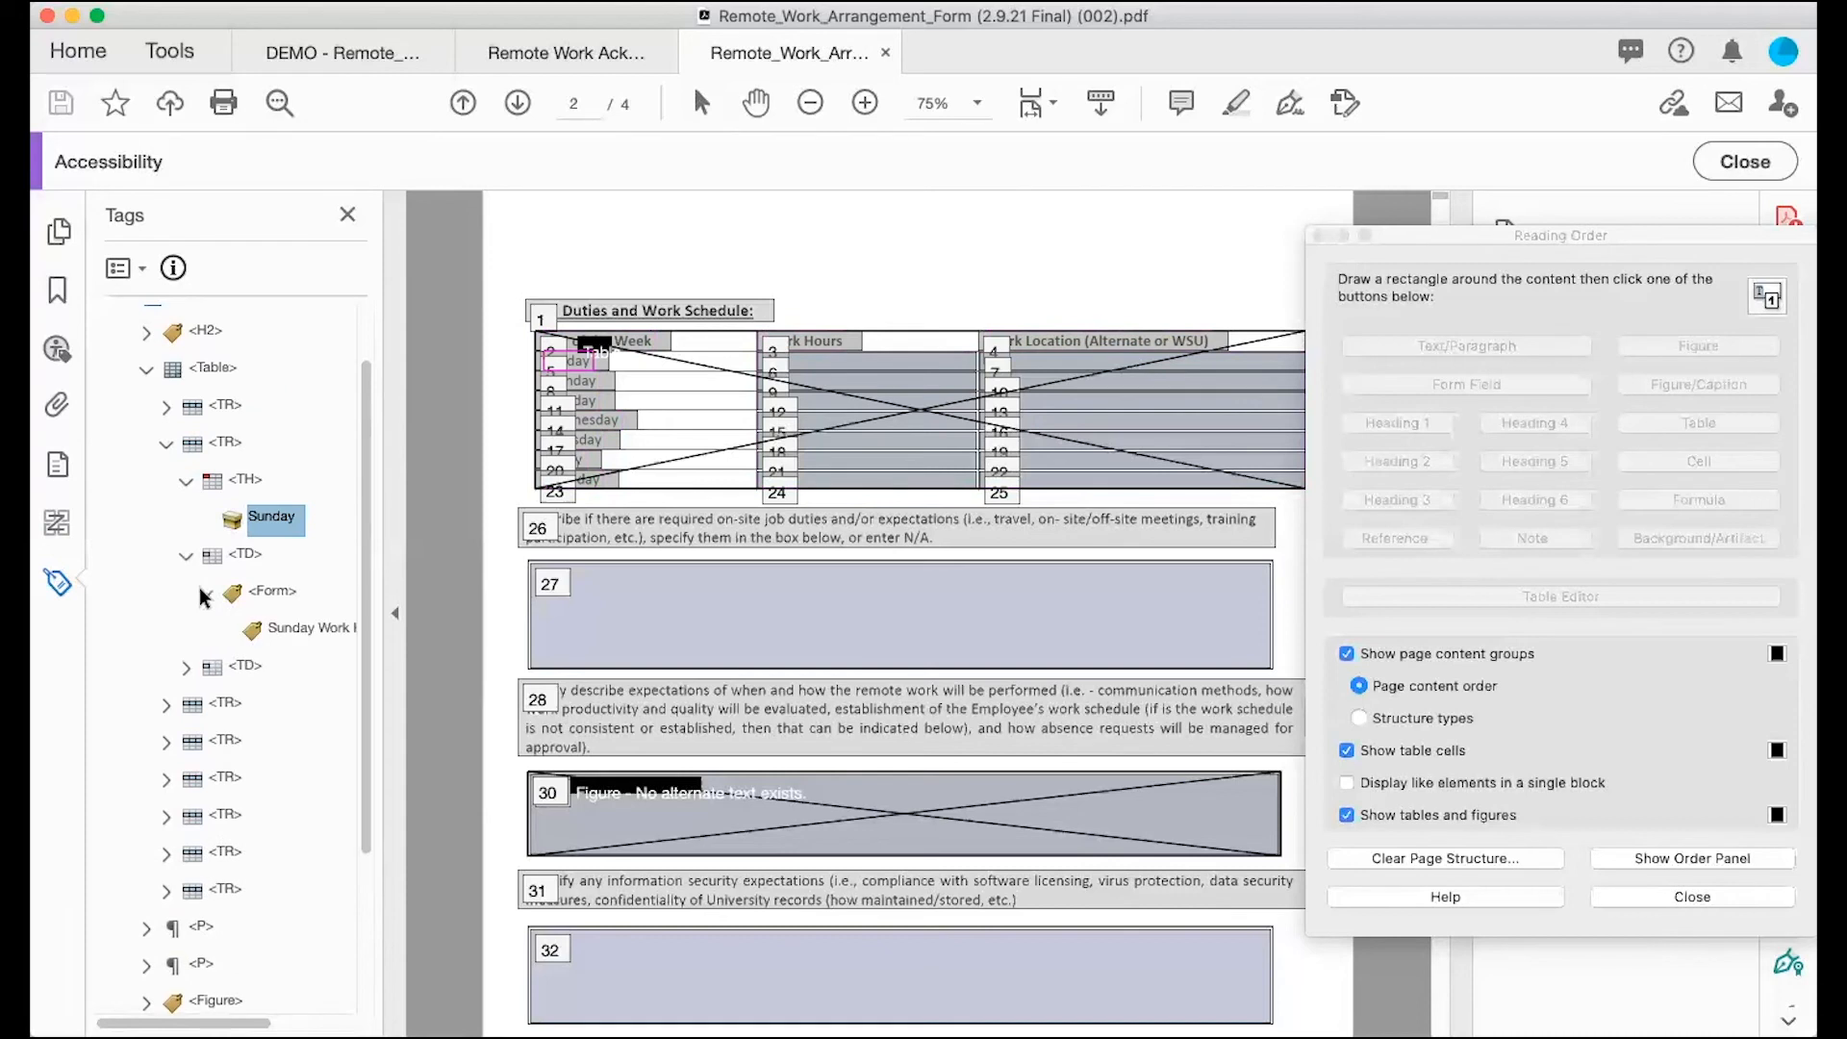
pyautogui.click(180, 662)
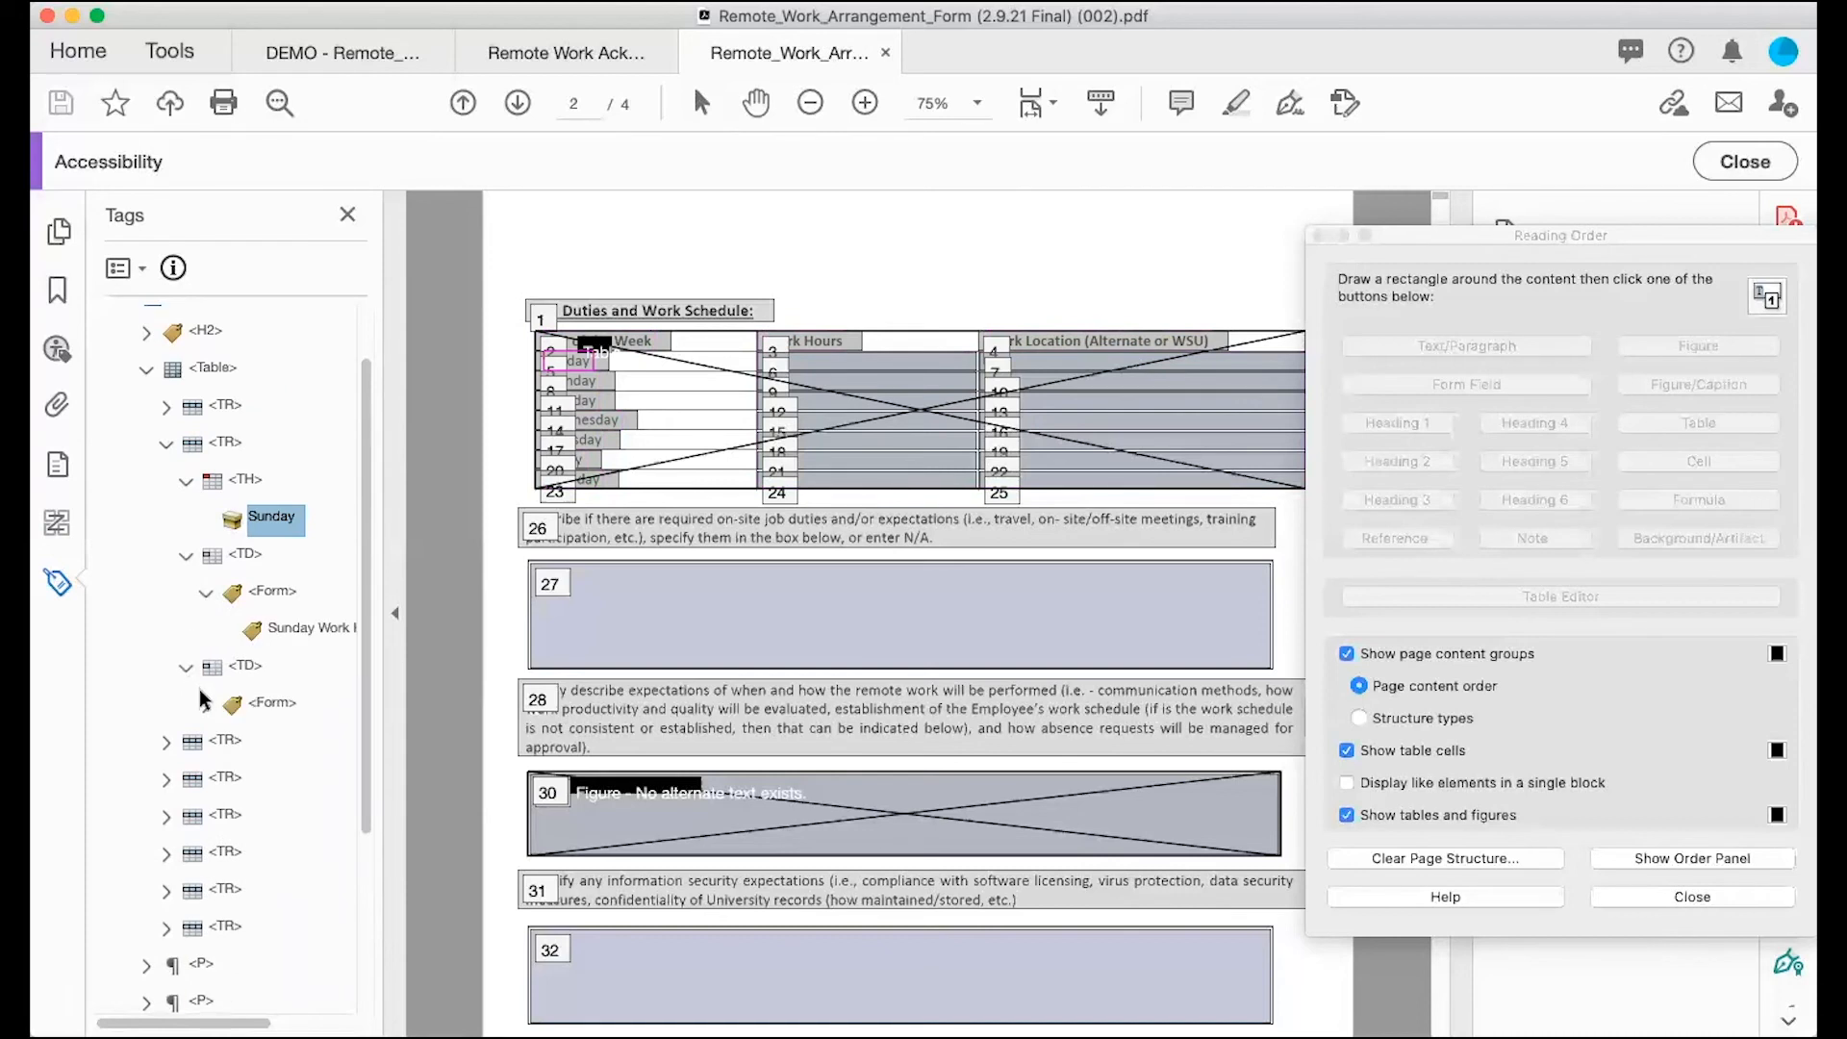
pyautogui.click(202, 702)
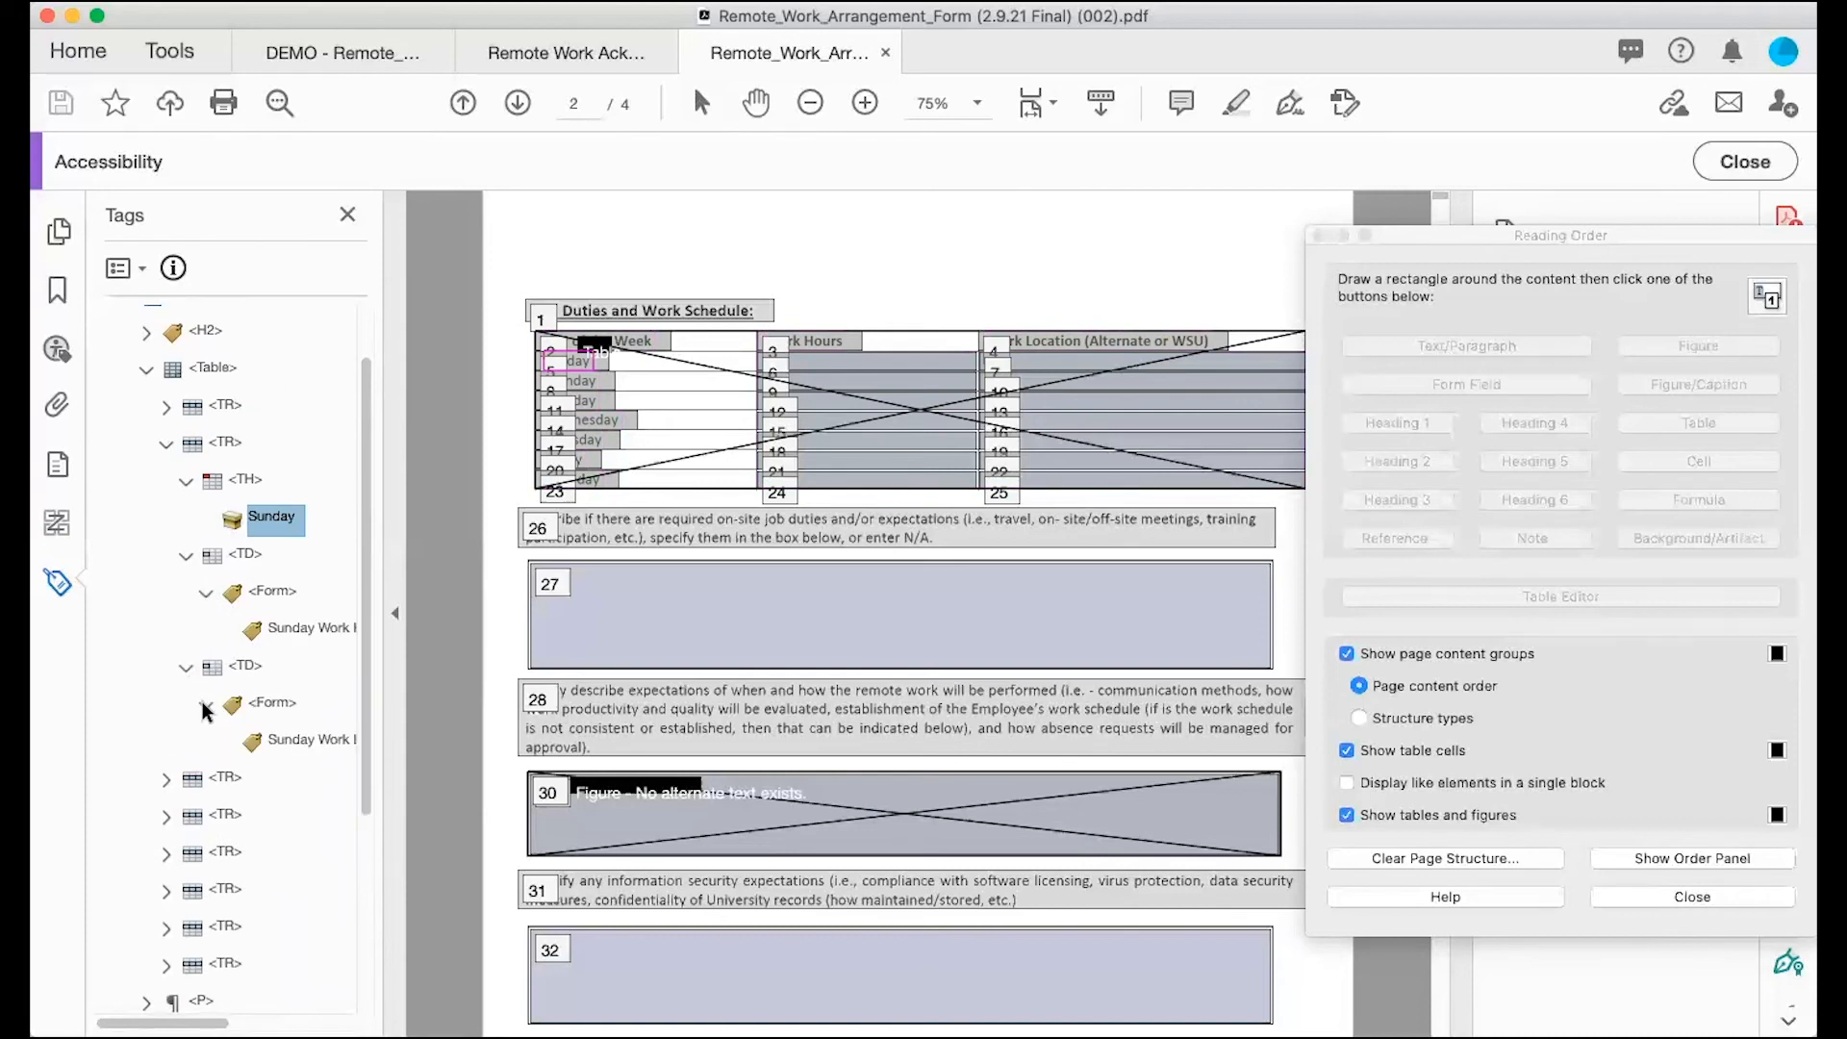
# Step: Highlight each of the Sunday row's two TD cells on the page and collapse that row's cell tags
pyautogui.click(245, 555)
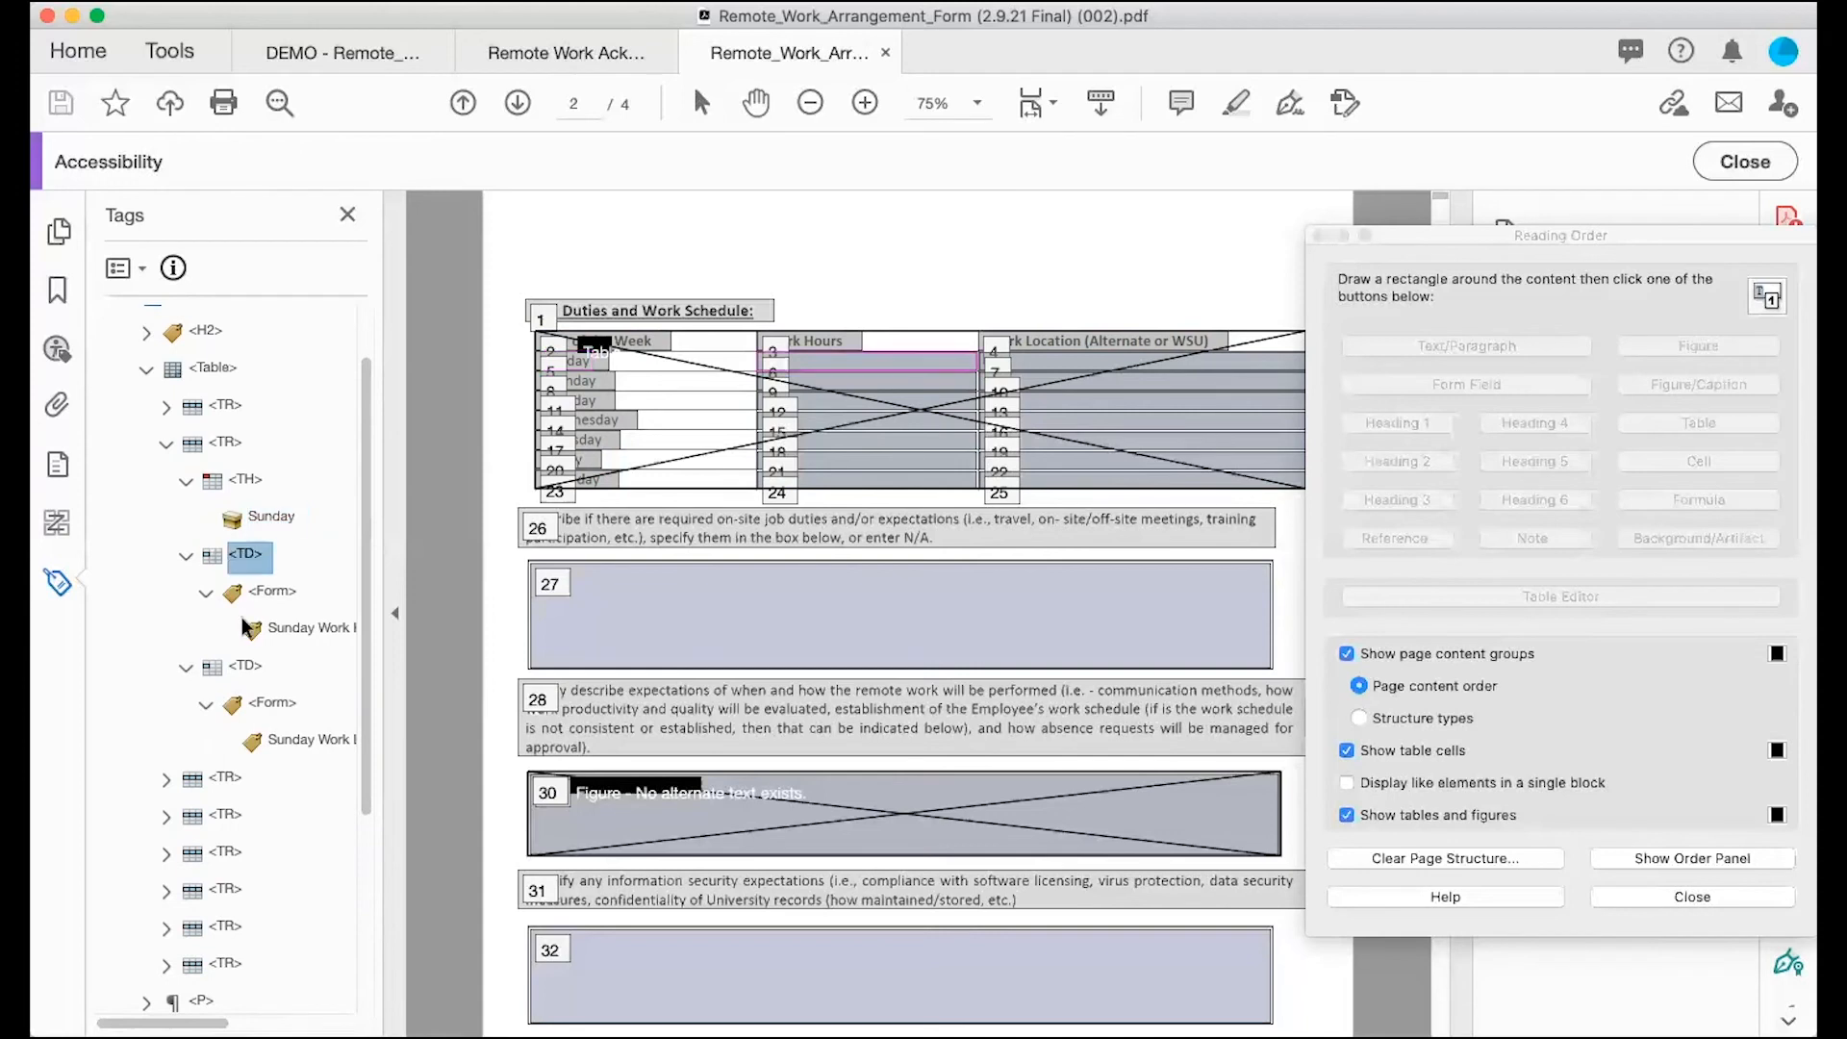
pyautogui.click(241, 670)
pyautogui.click(183, 480)
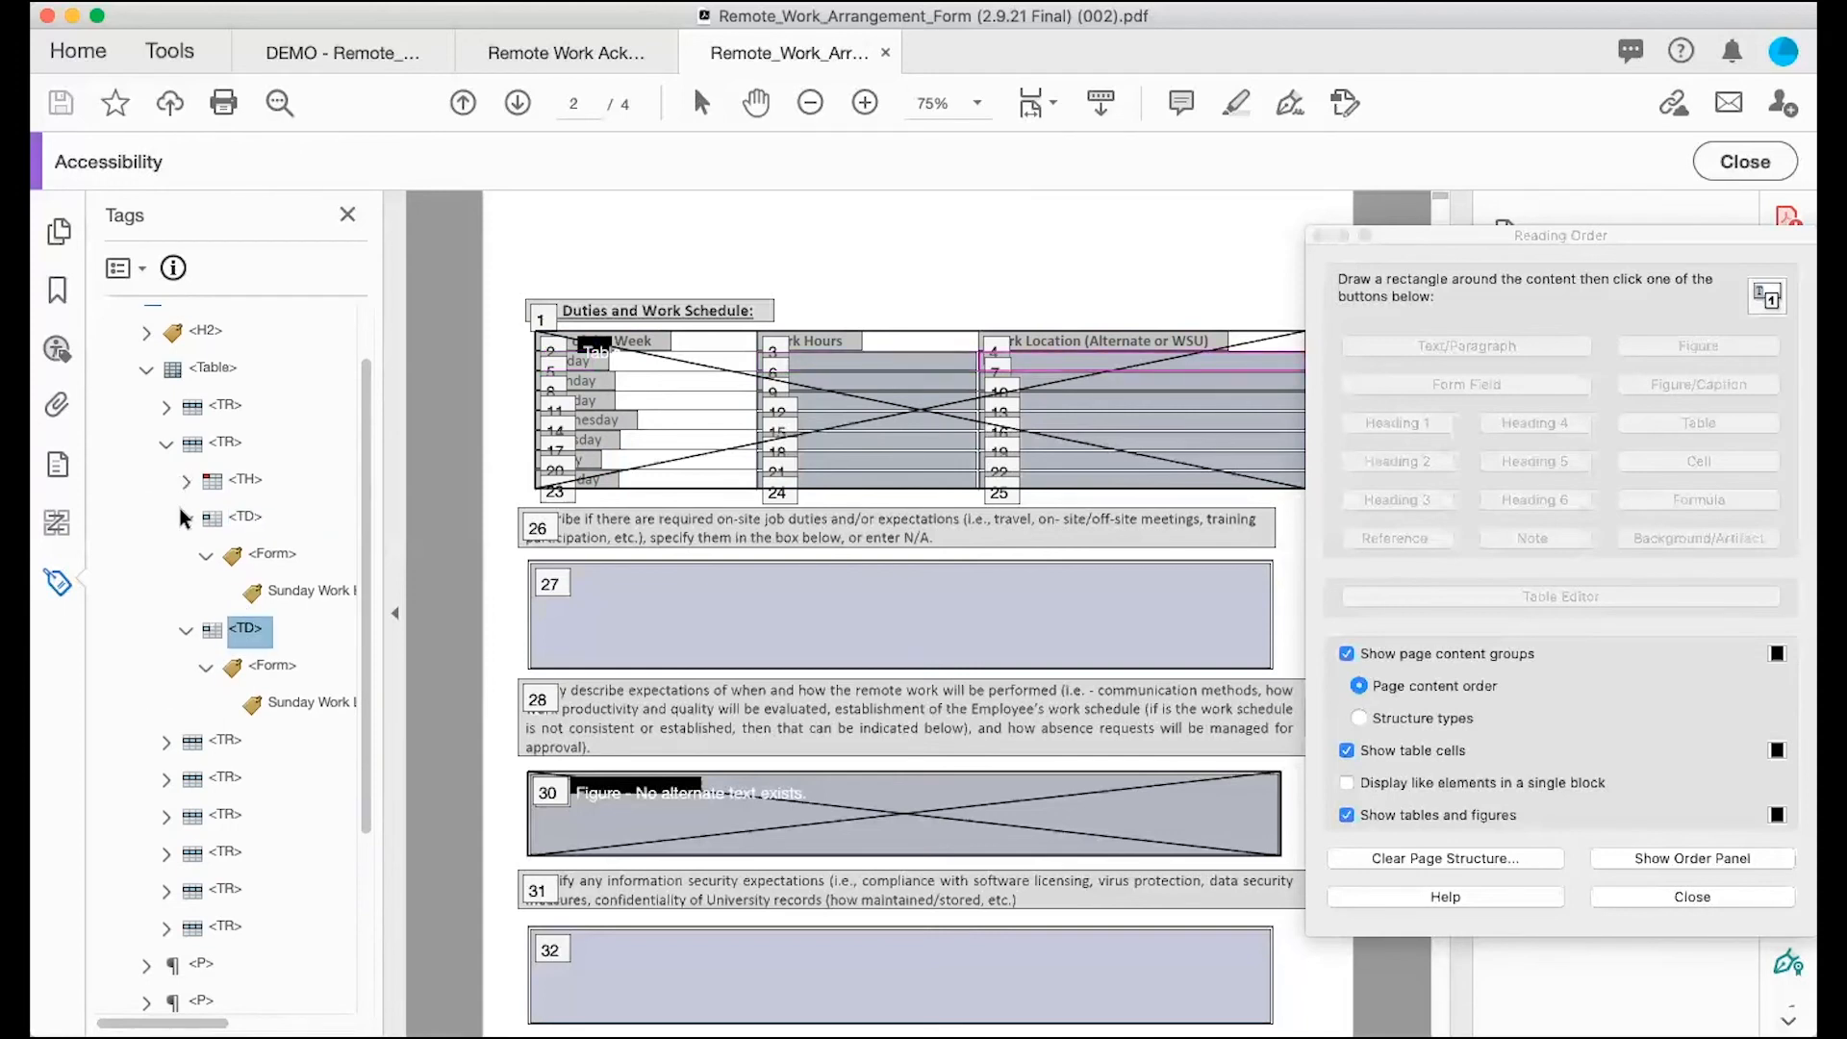
pyautogui.click(179, 510)
pyautogui.click(180, 555)
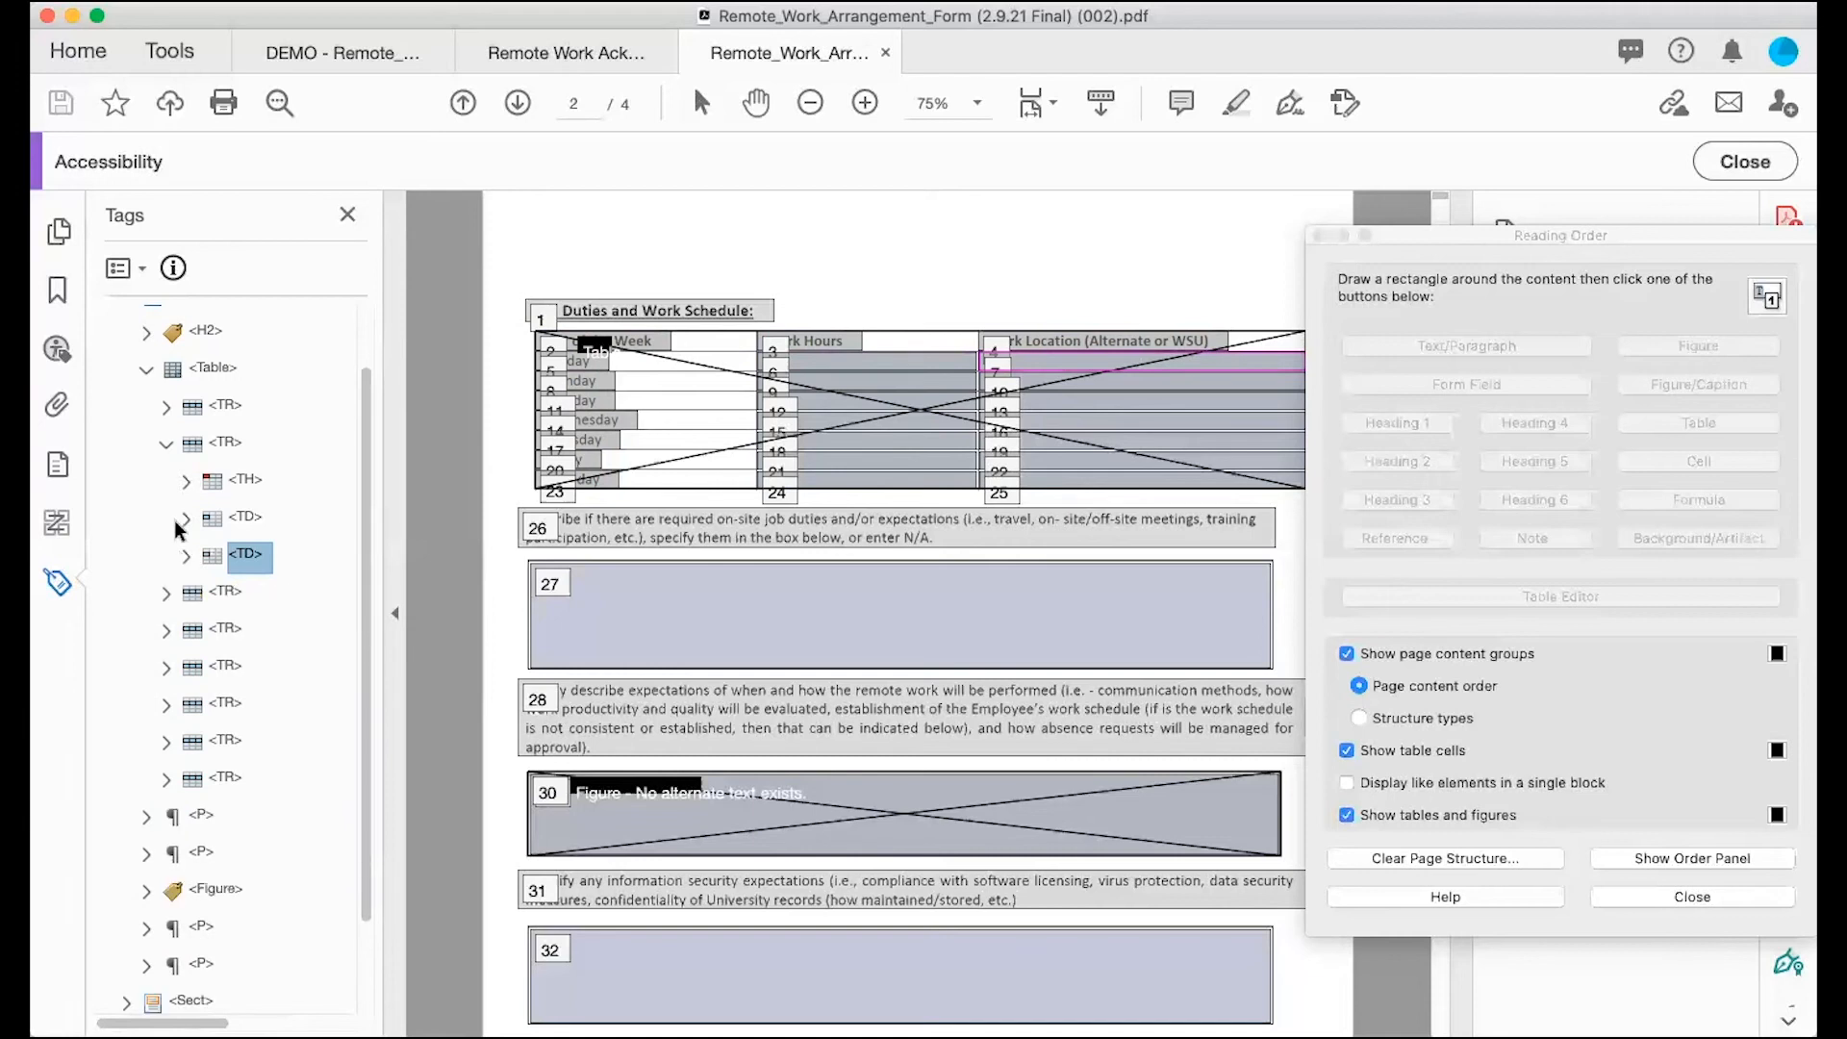
# Step: Expand the Monday row's TR tag, check both TD tags for Form tags and highlight the whole row
pyautogui.click(165, 593)
pyautogui.click(184, 665)
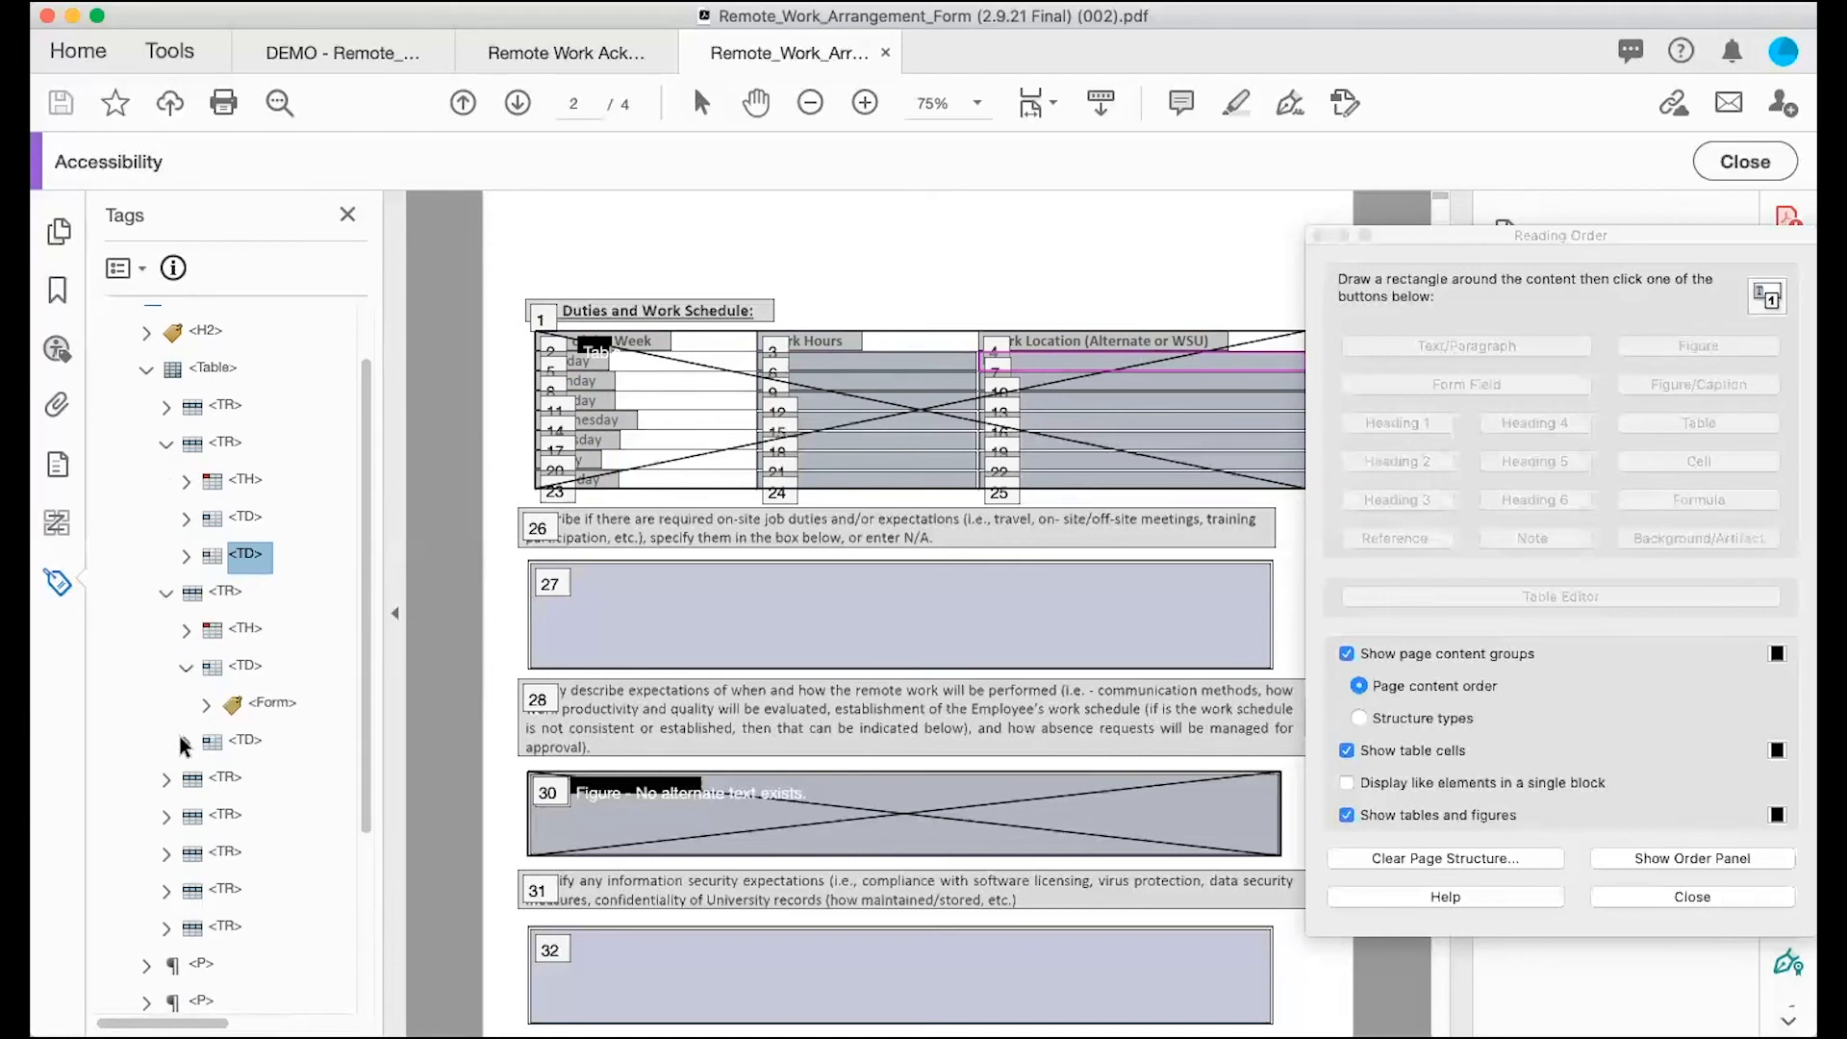
pyautogui.click(183, 740)
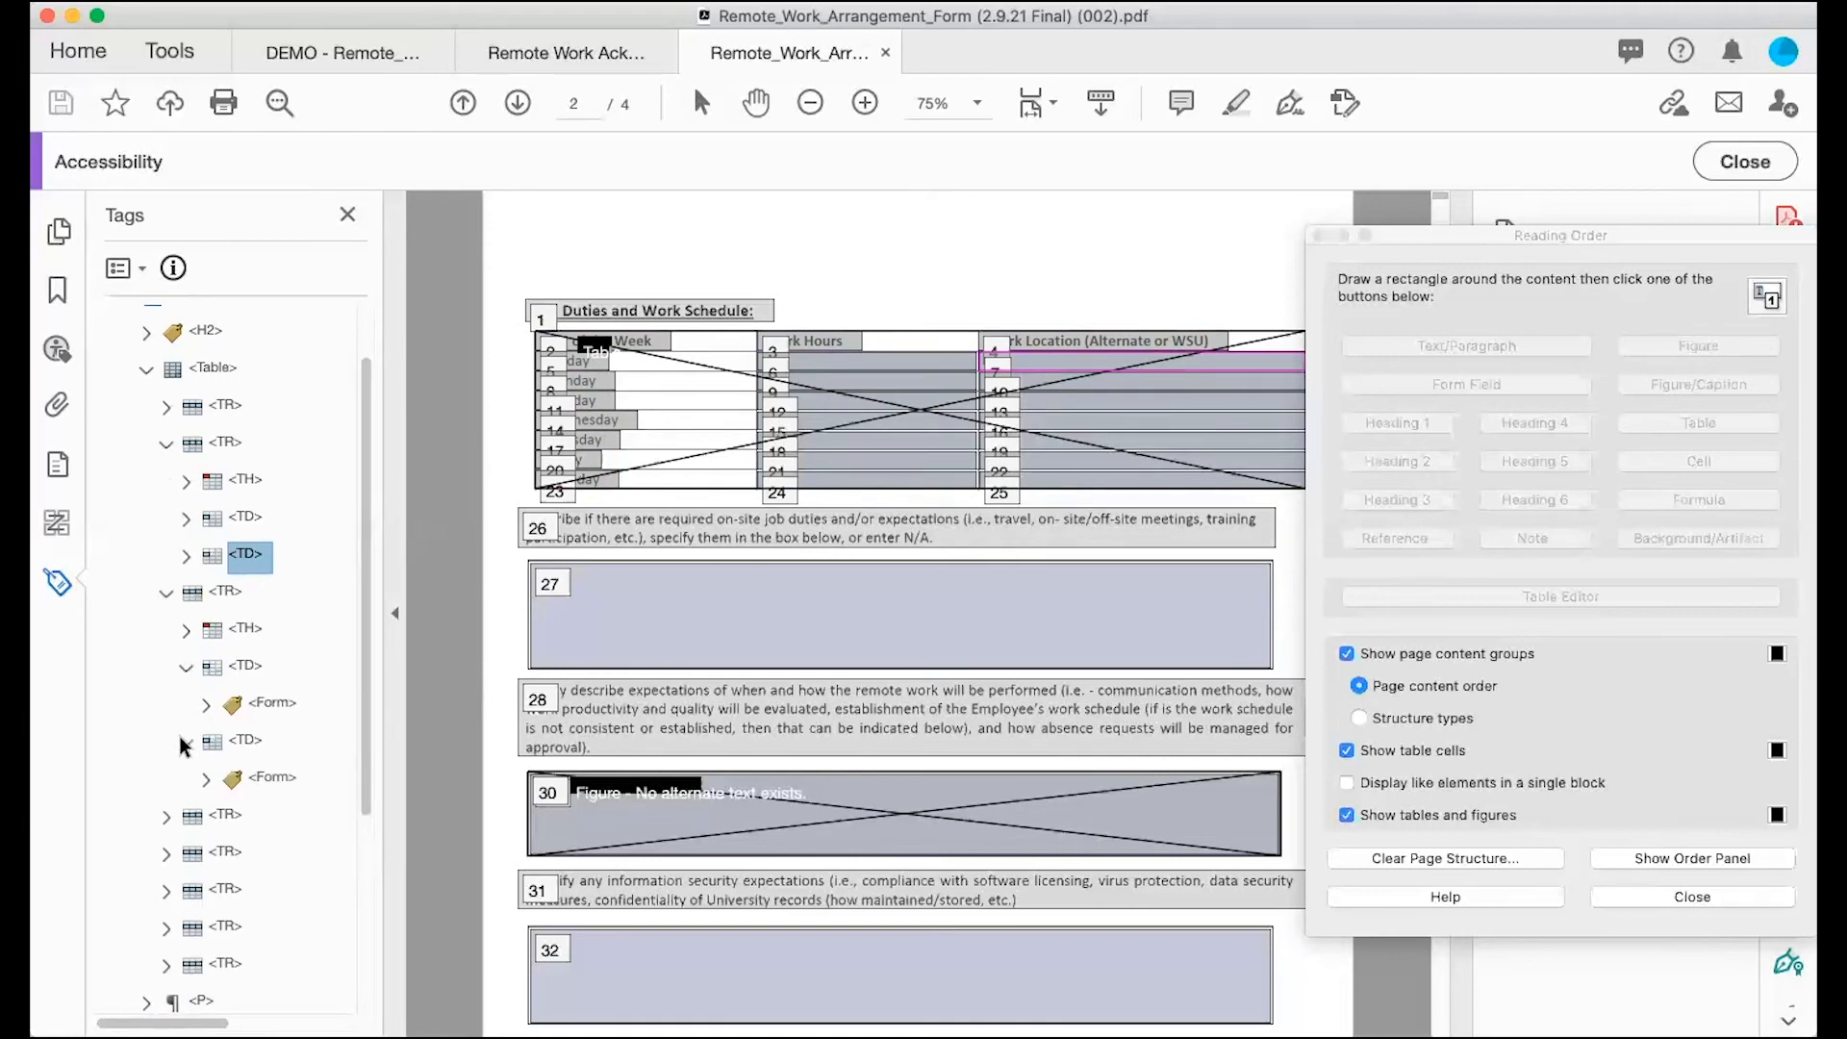
pyautogui.click(223, 594)
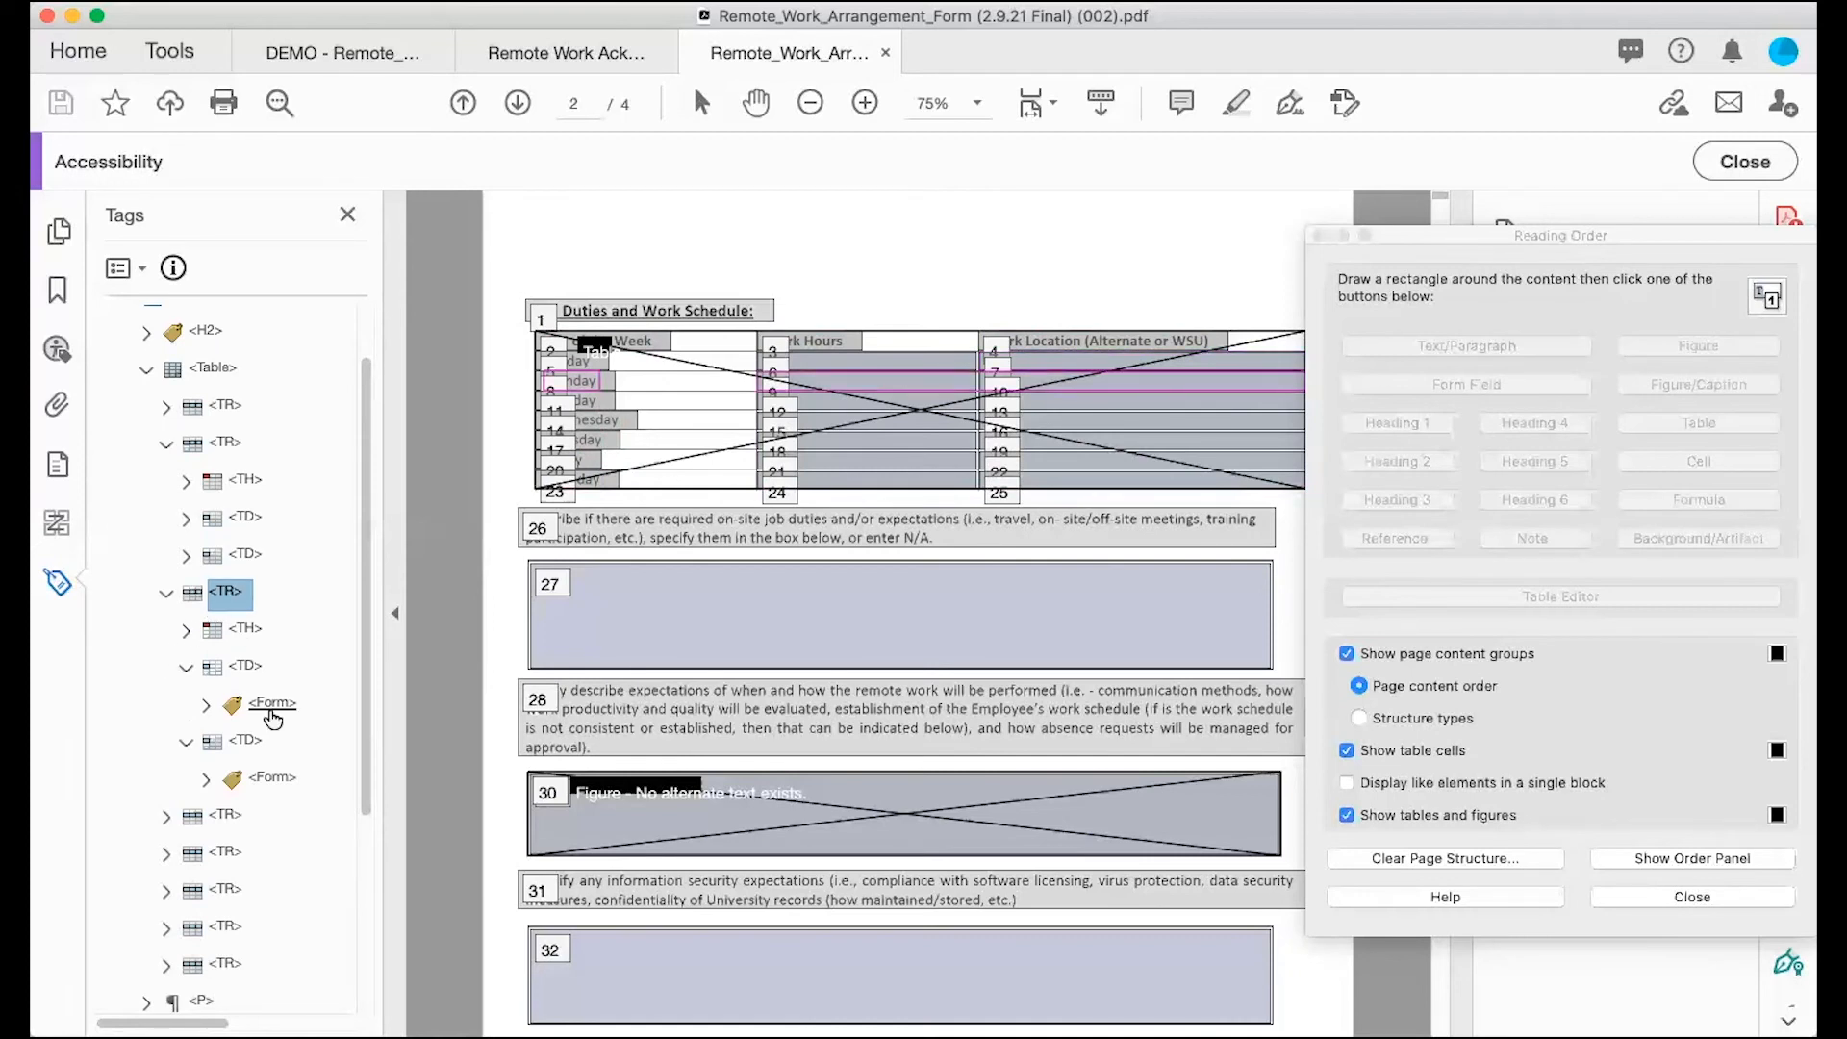
# Step: Move the highlight through the tags from the Monday row to the Friday row to compare them with the page
pyautogui.press('Down')
pyautogui.press('Down')
pyautogui.press('Down')
pyautogui.press('Down')
pyautogui.press('Down')
pyautogui.press('Down')
pyautogui.press('Down')
pyautogui.press('Down')
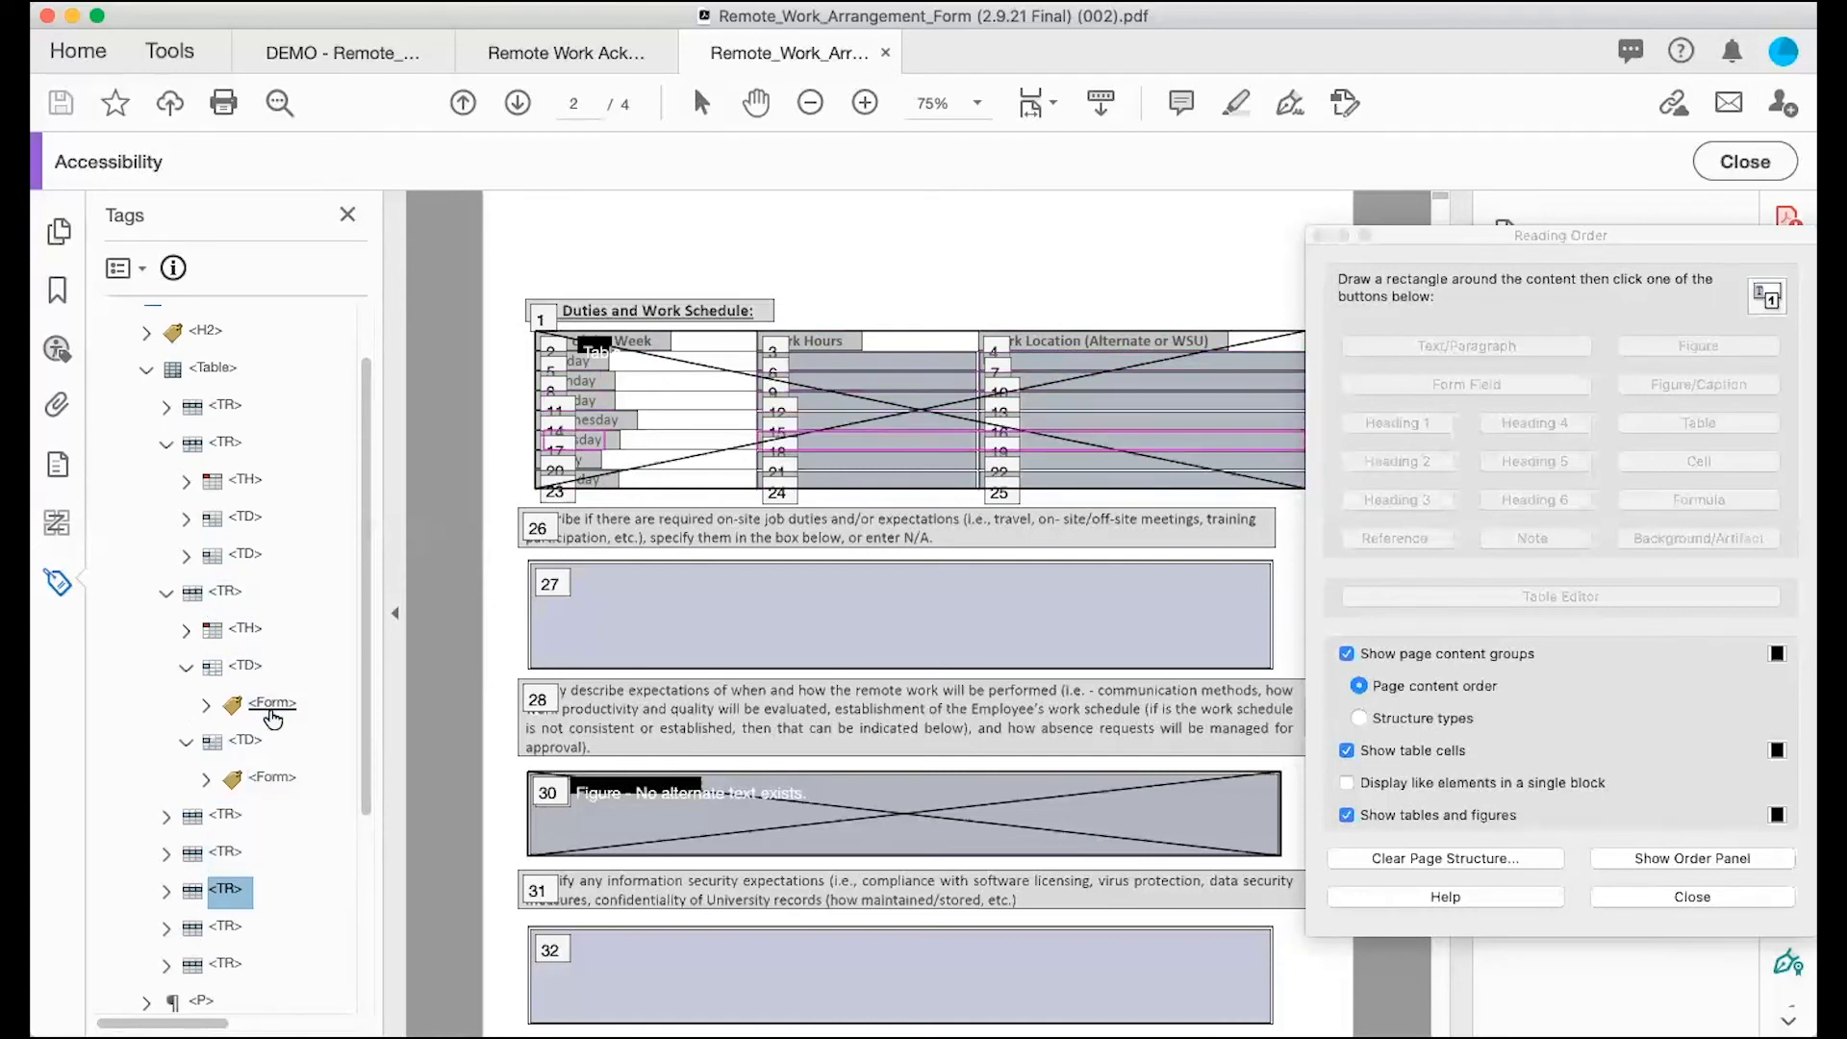
pyautogui.press('Down')
# Step: Expand the Friday row's TR tag, check both TD tags for Form tags and move the highlight on to the Saturday row
pyautogui.scroll(-2, 164, 869)
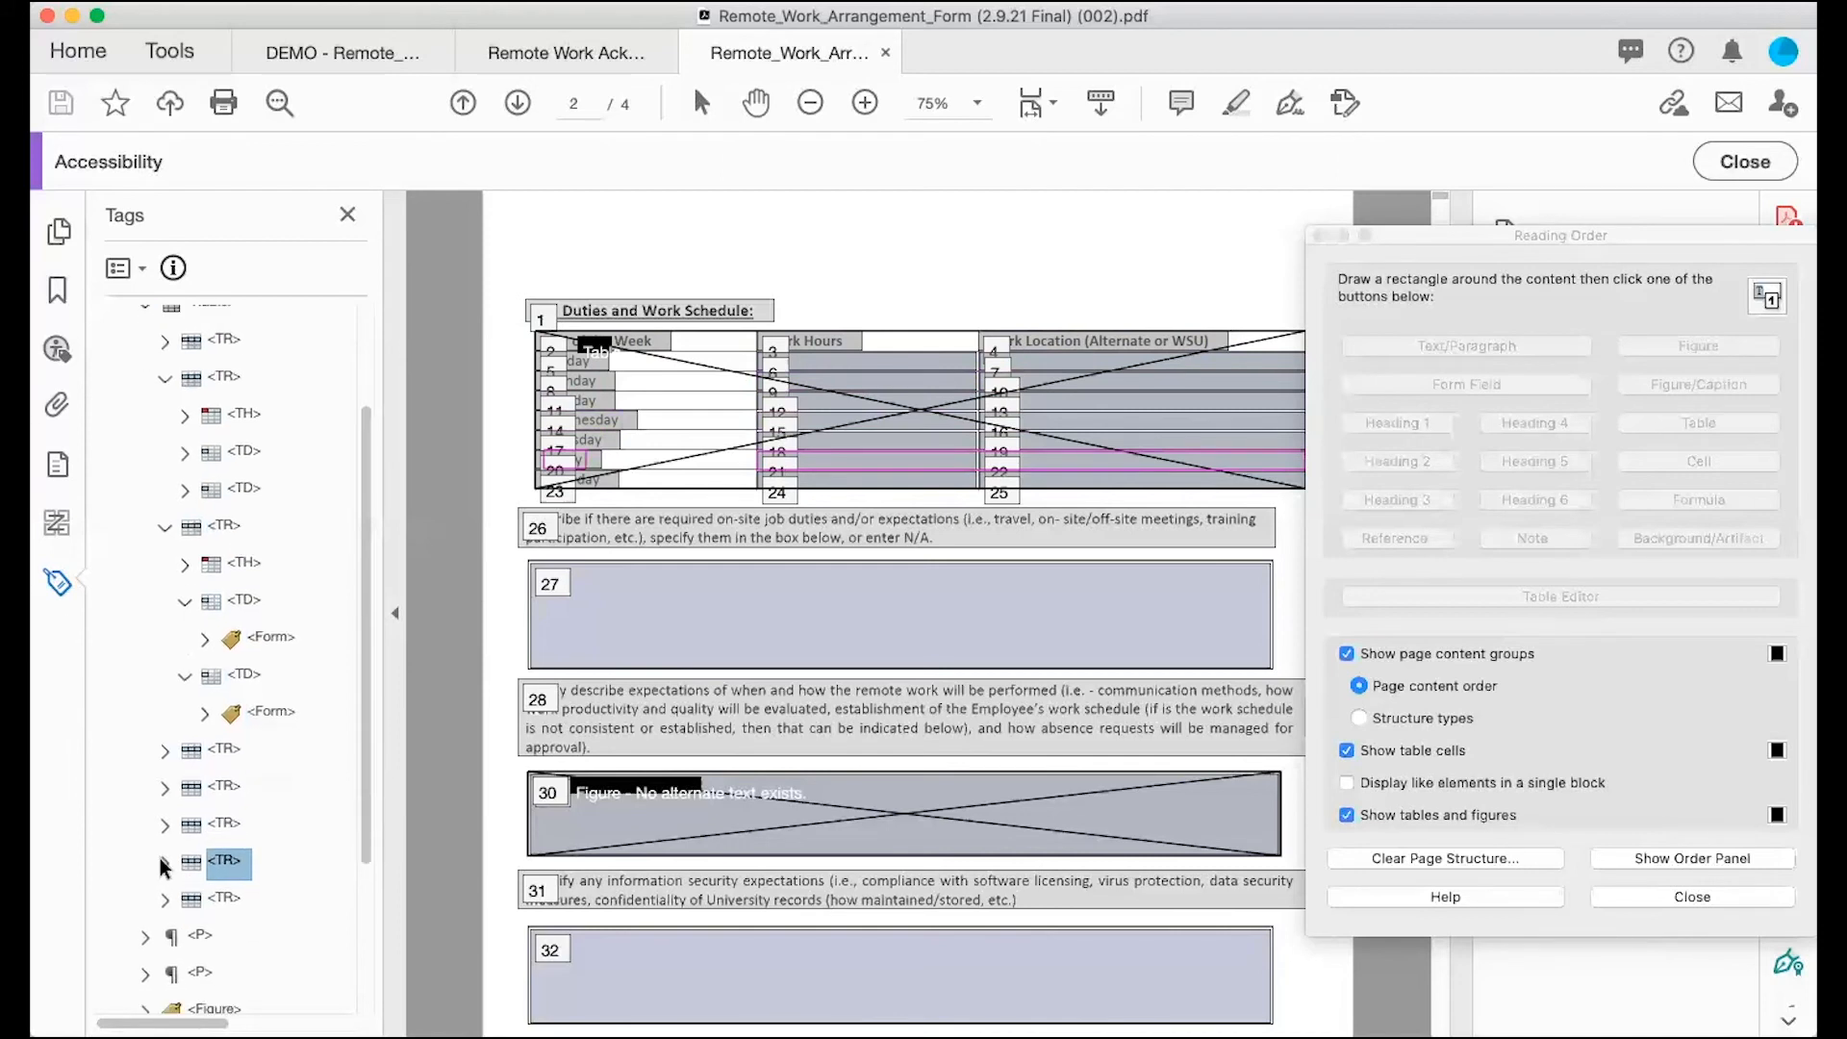
pyautogui.click(162, 860)
pyautogui.scroll(-2, 169, 837)
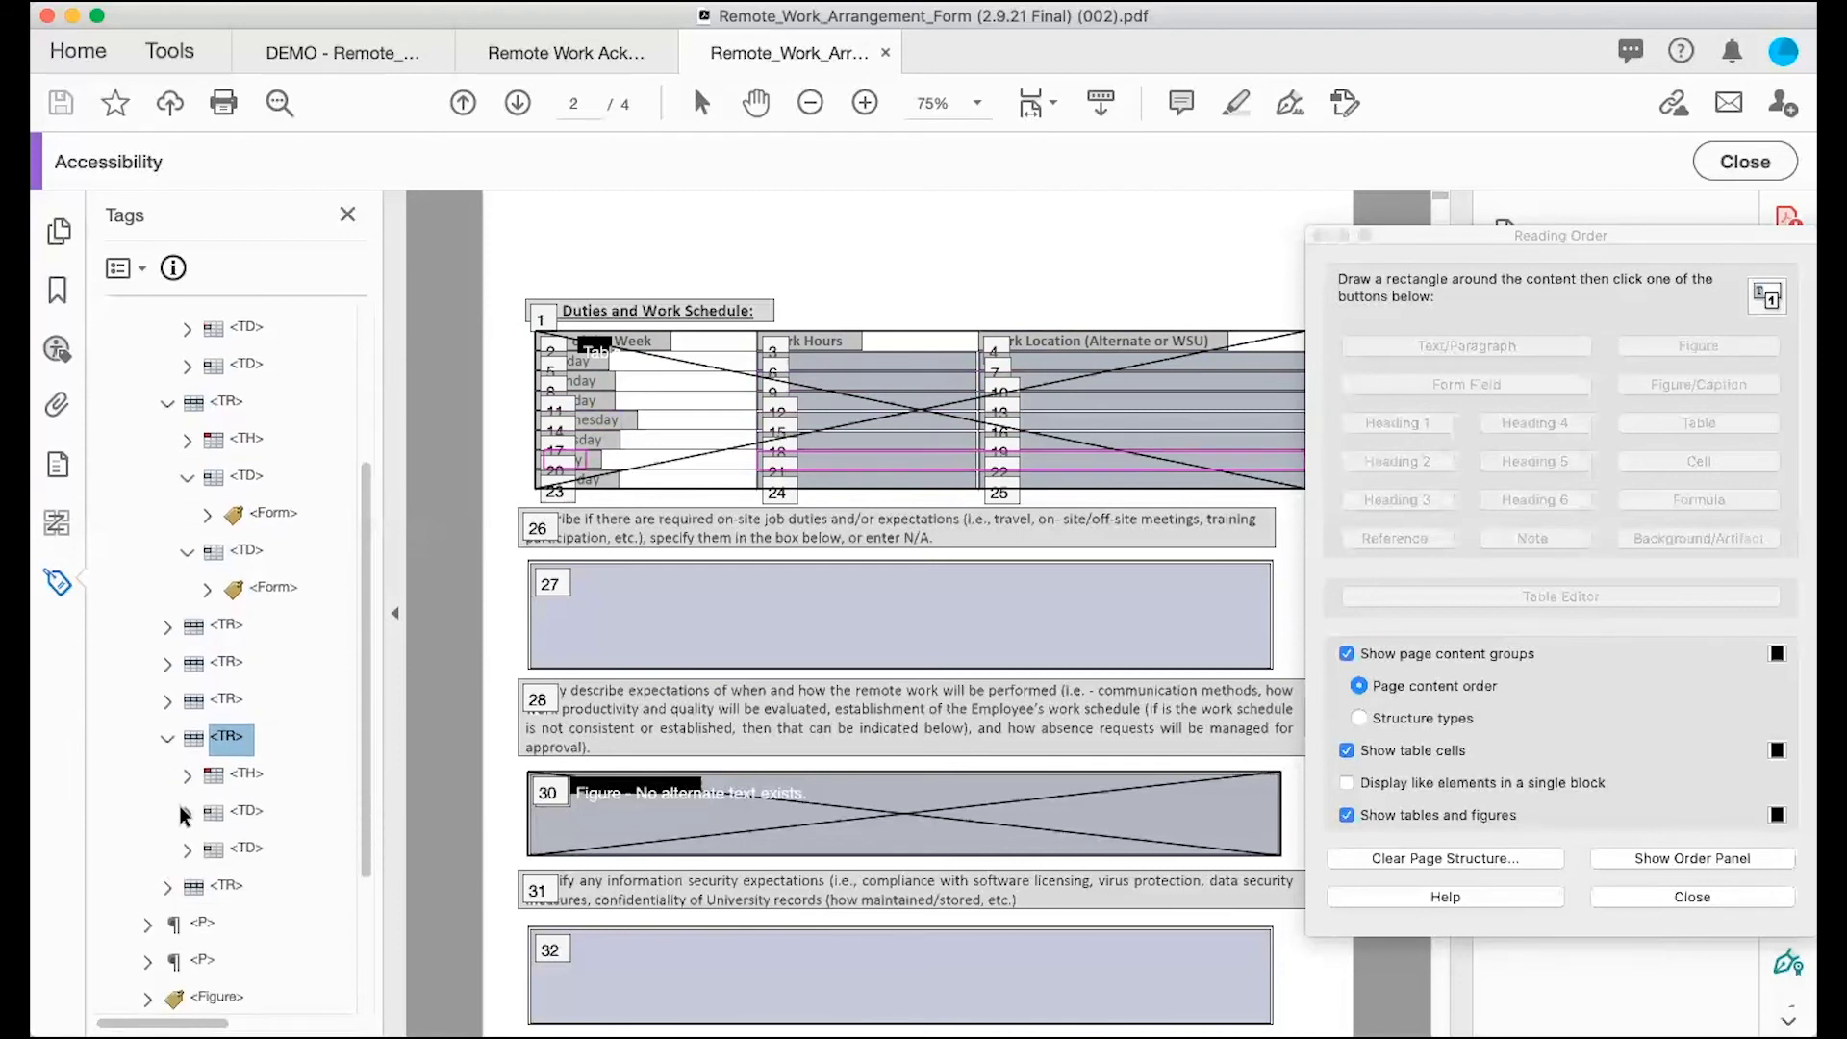
pyautogui.click(187, 811)
pyautogui.click(183, 885)
pyautogui.scroll(-2, 182, 887)
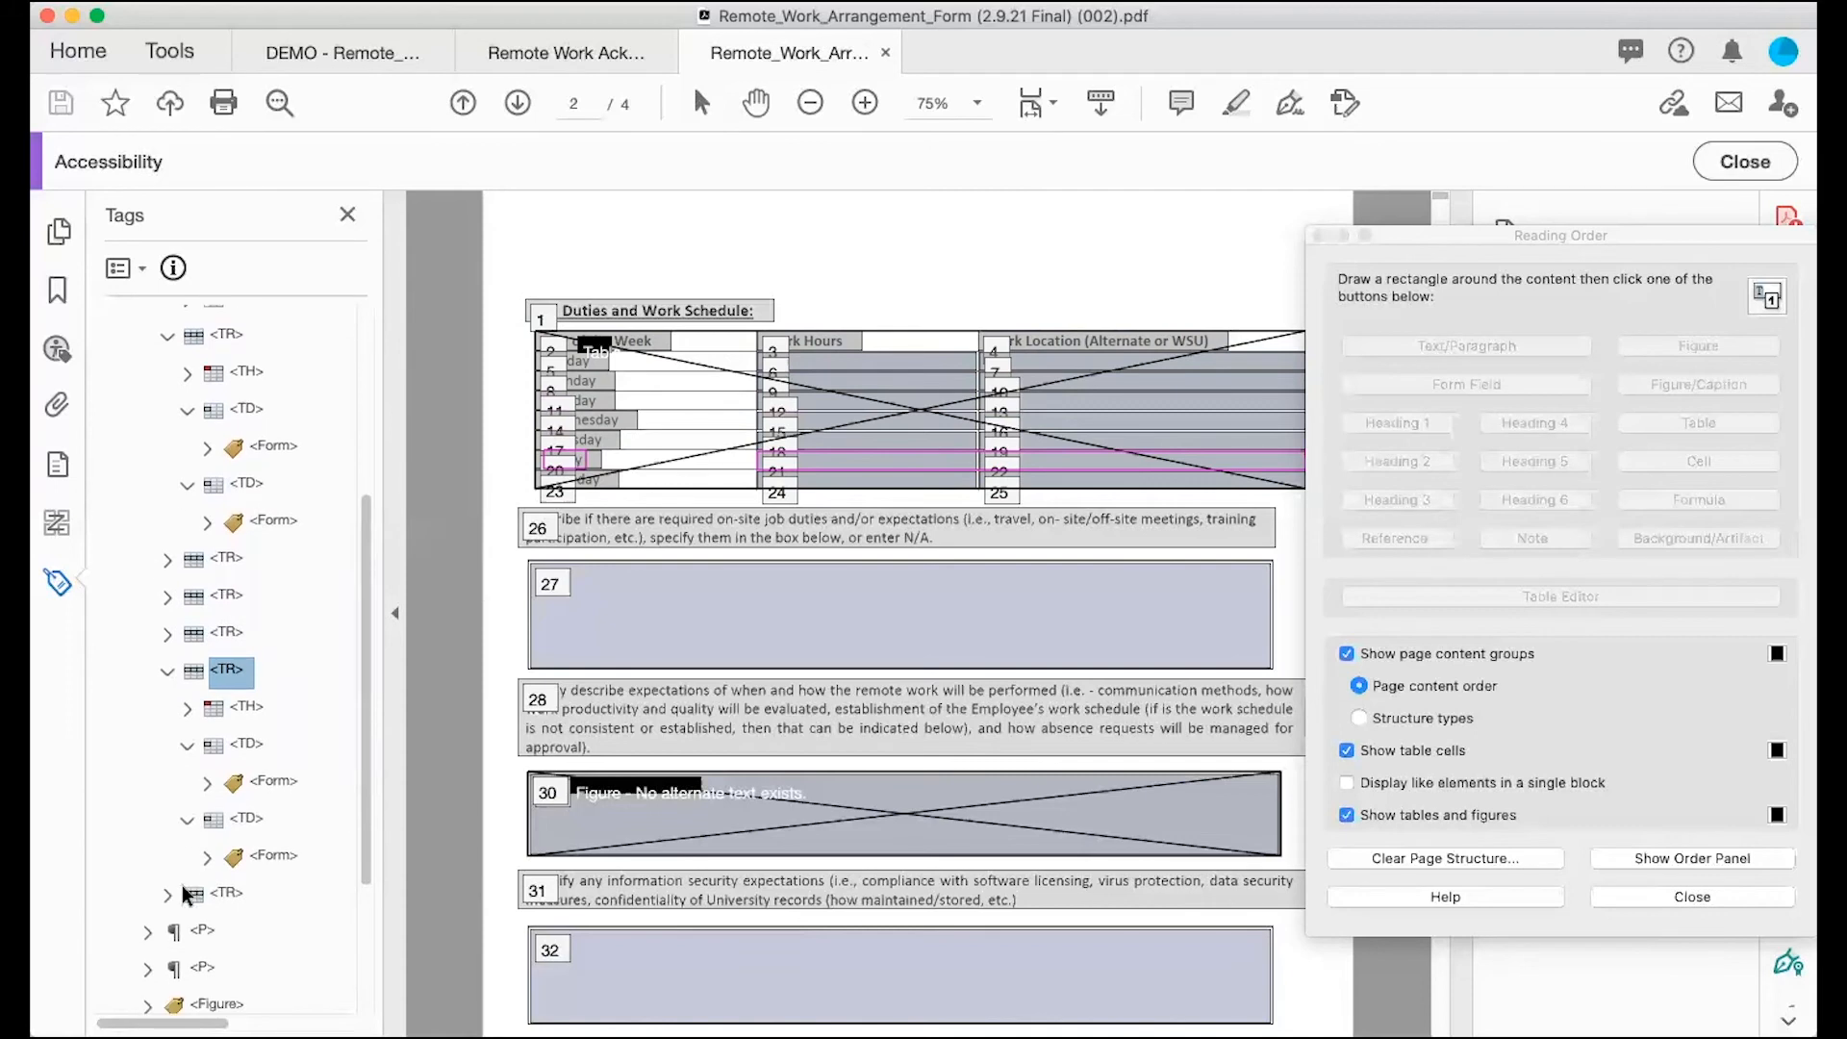
pyautogui.press('Down')
pyautogui.press('Down')
pyautogui.press('Down')
pyautogui.press('Down')
pyautogui.press('Down')
pyautogui.press('Down')
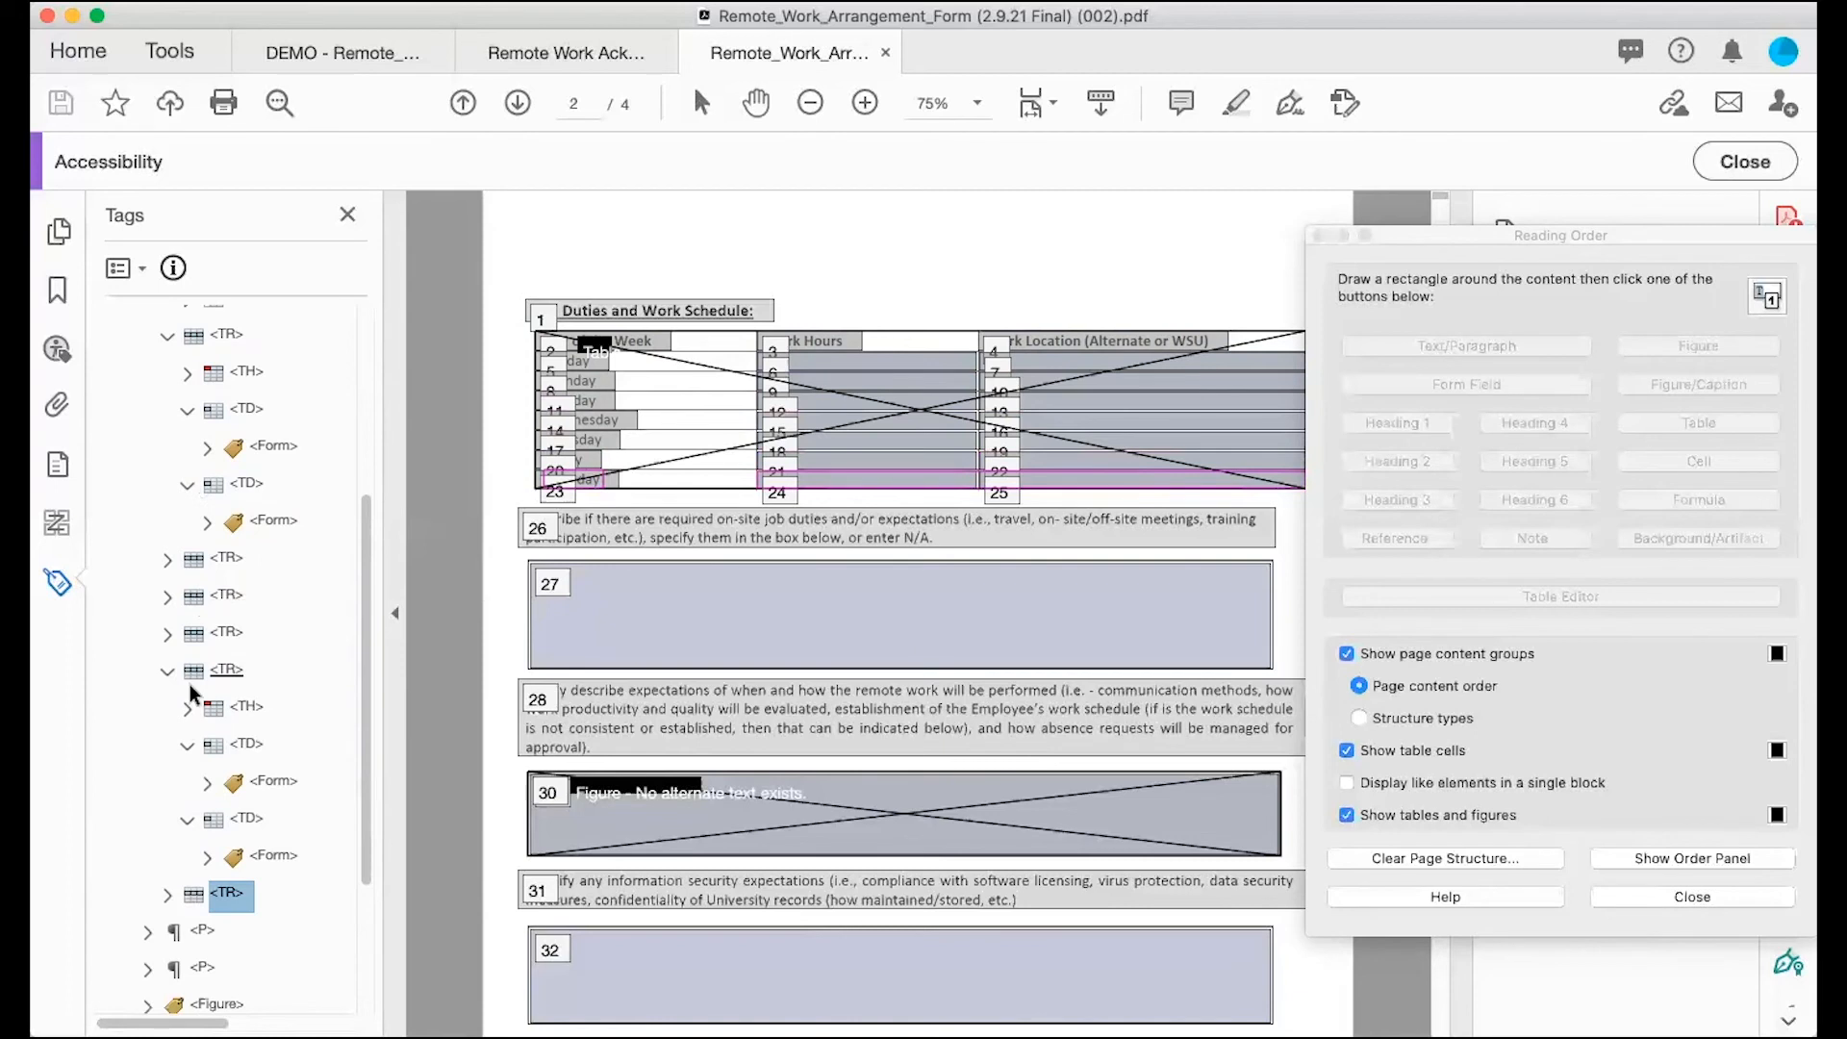
# Step: Collapse the expanded TR tags of the schedule table and the Table tag itself
pyautogui.scroll(3, 188, 684)
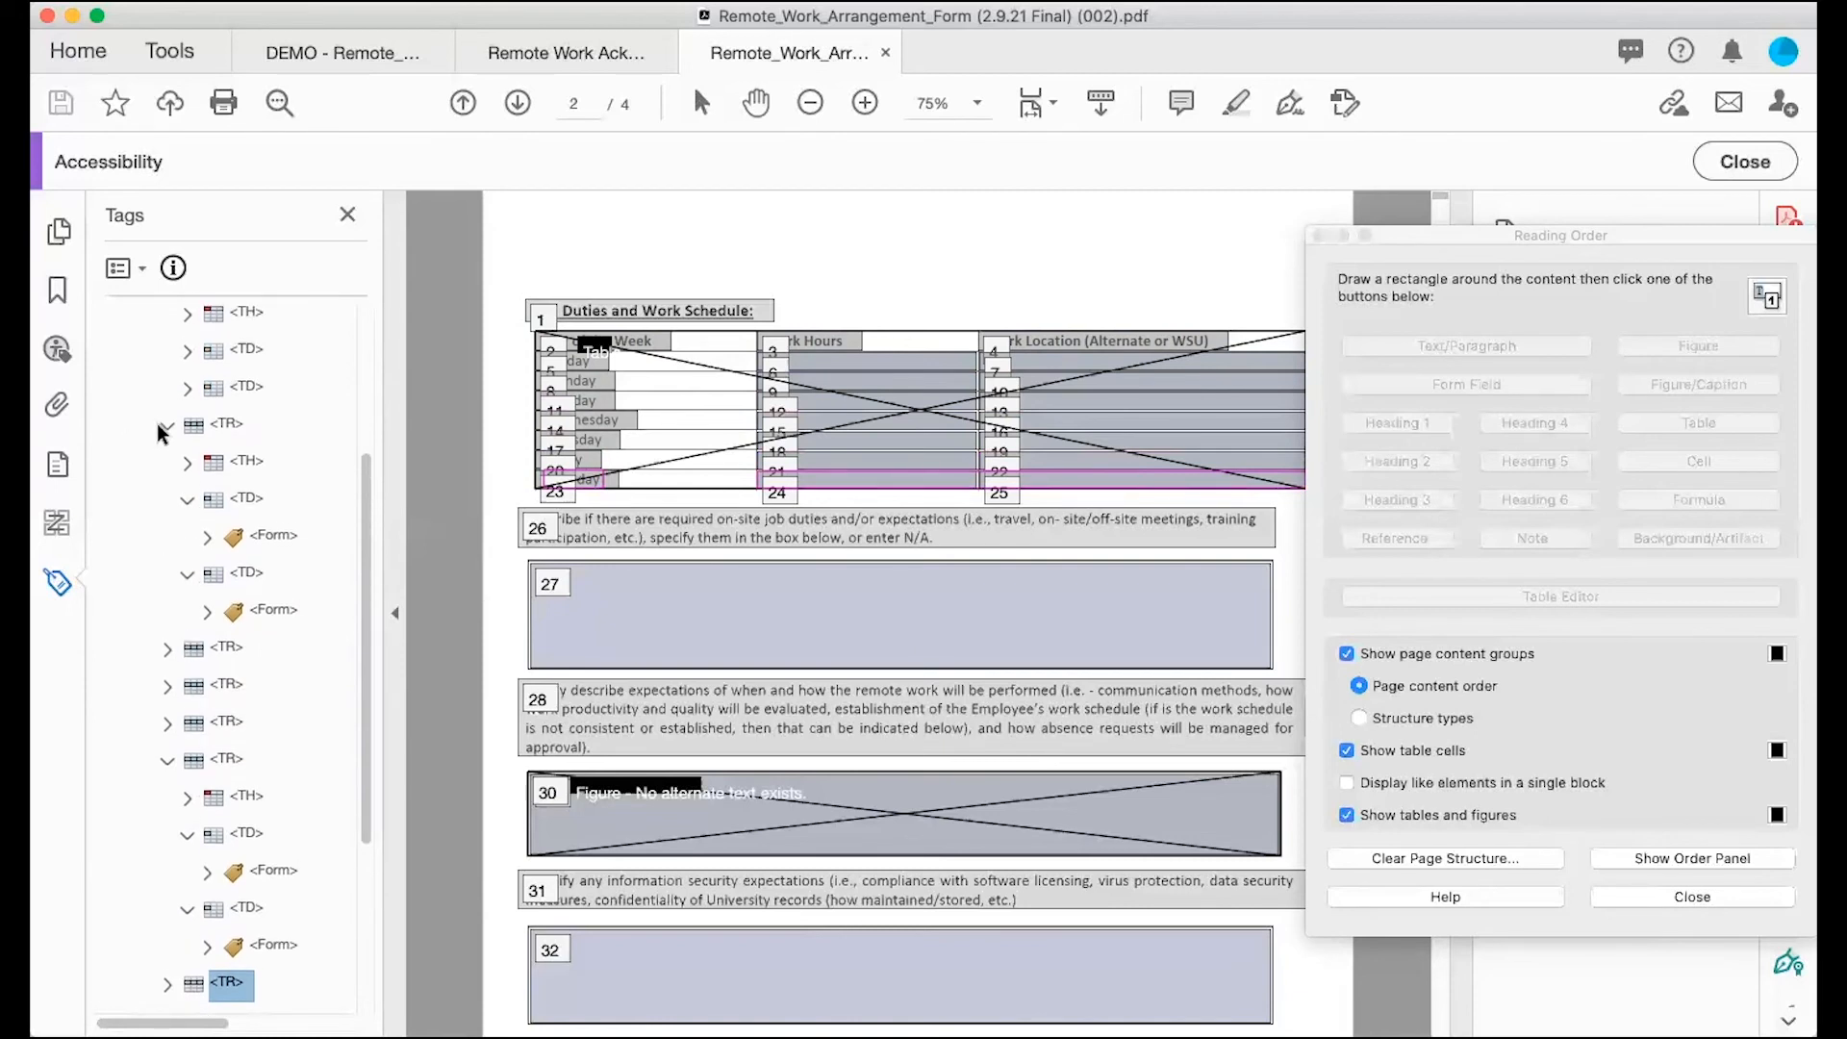
pyautogui.click(166, 425)
pyautogui.scroll(4, 148, 500)
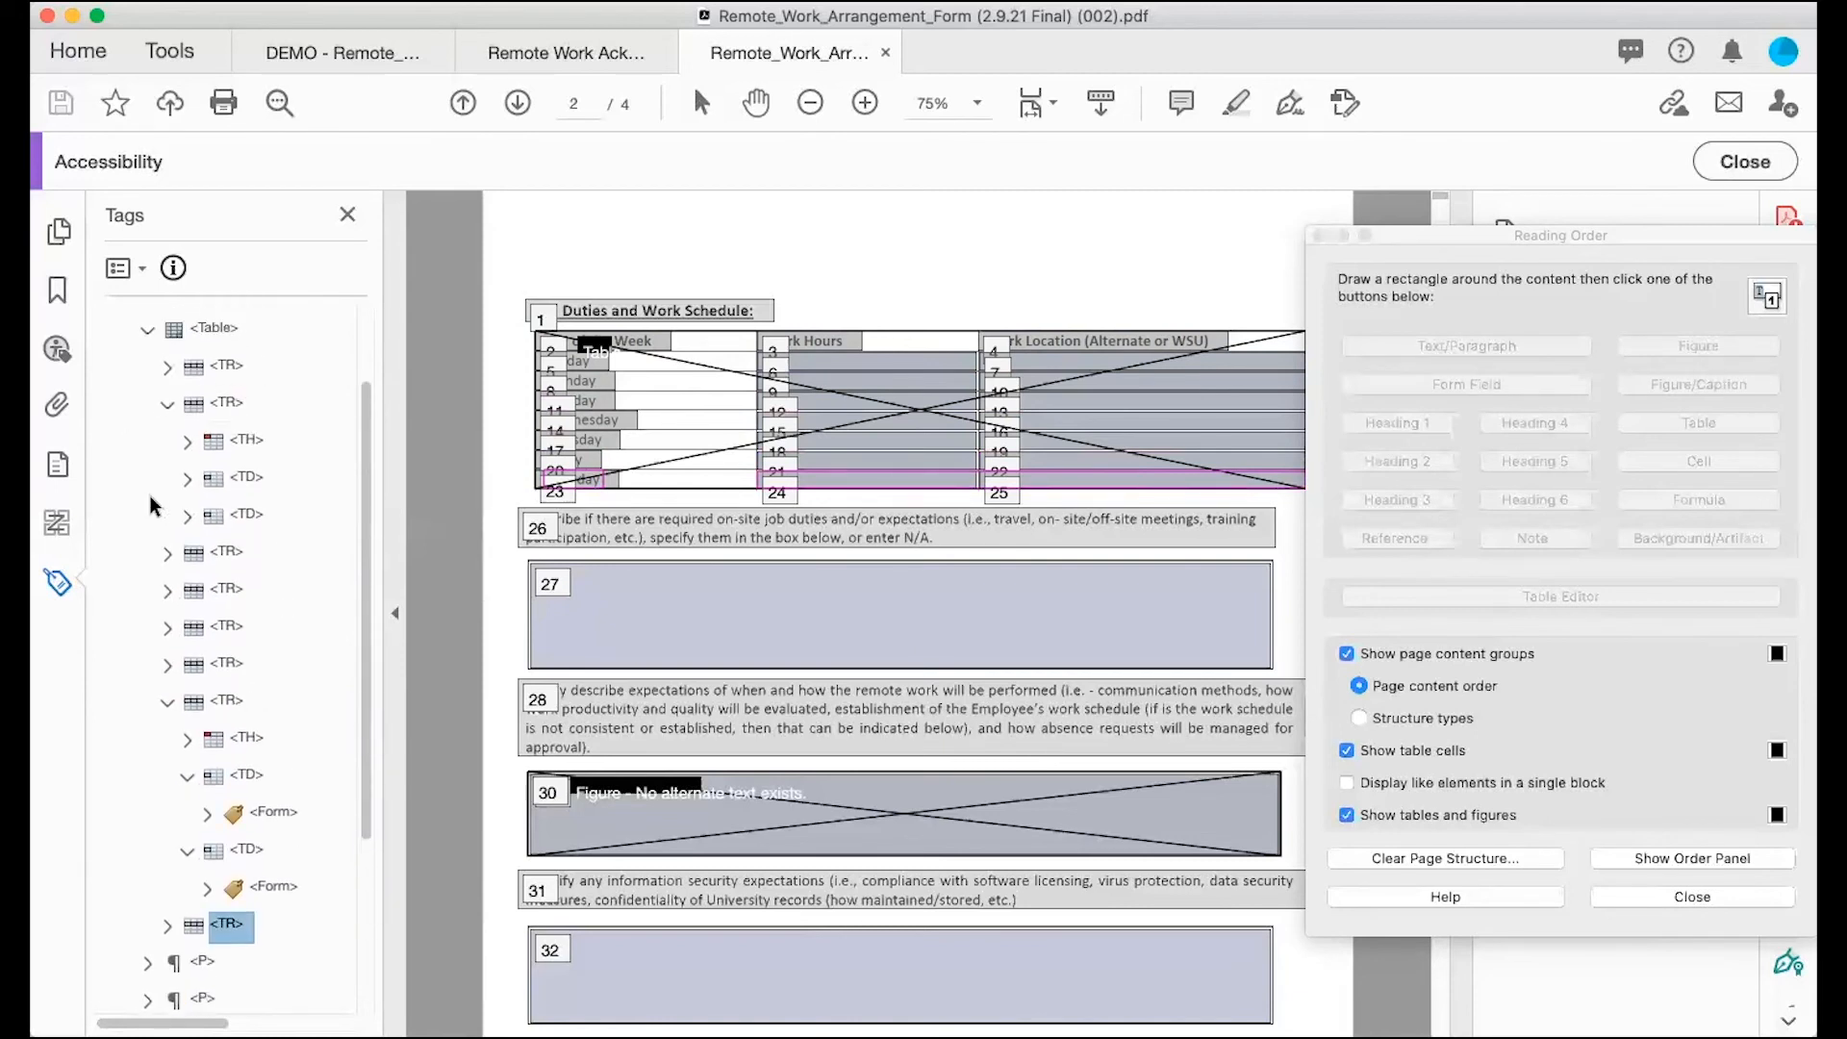
pyautogui.click(165, 403)
pyautogui.click(161, 589)
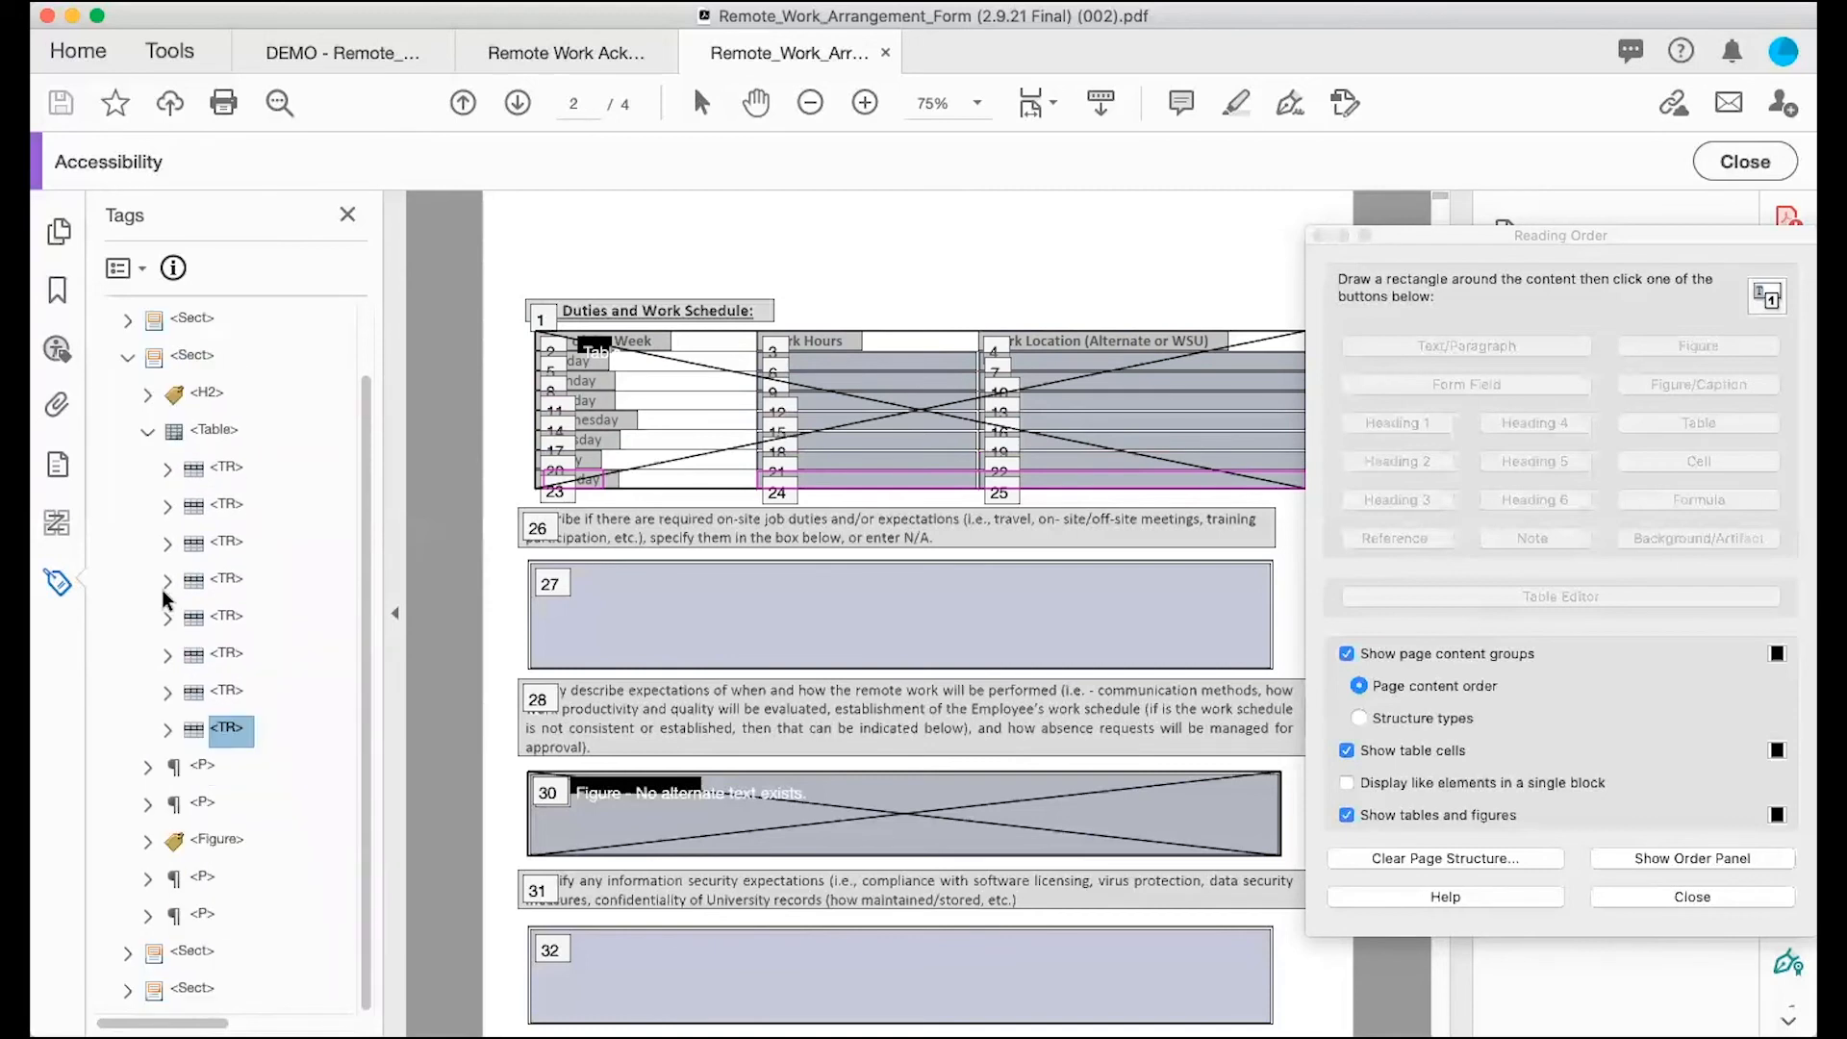
pyautogui.click(147, 435)
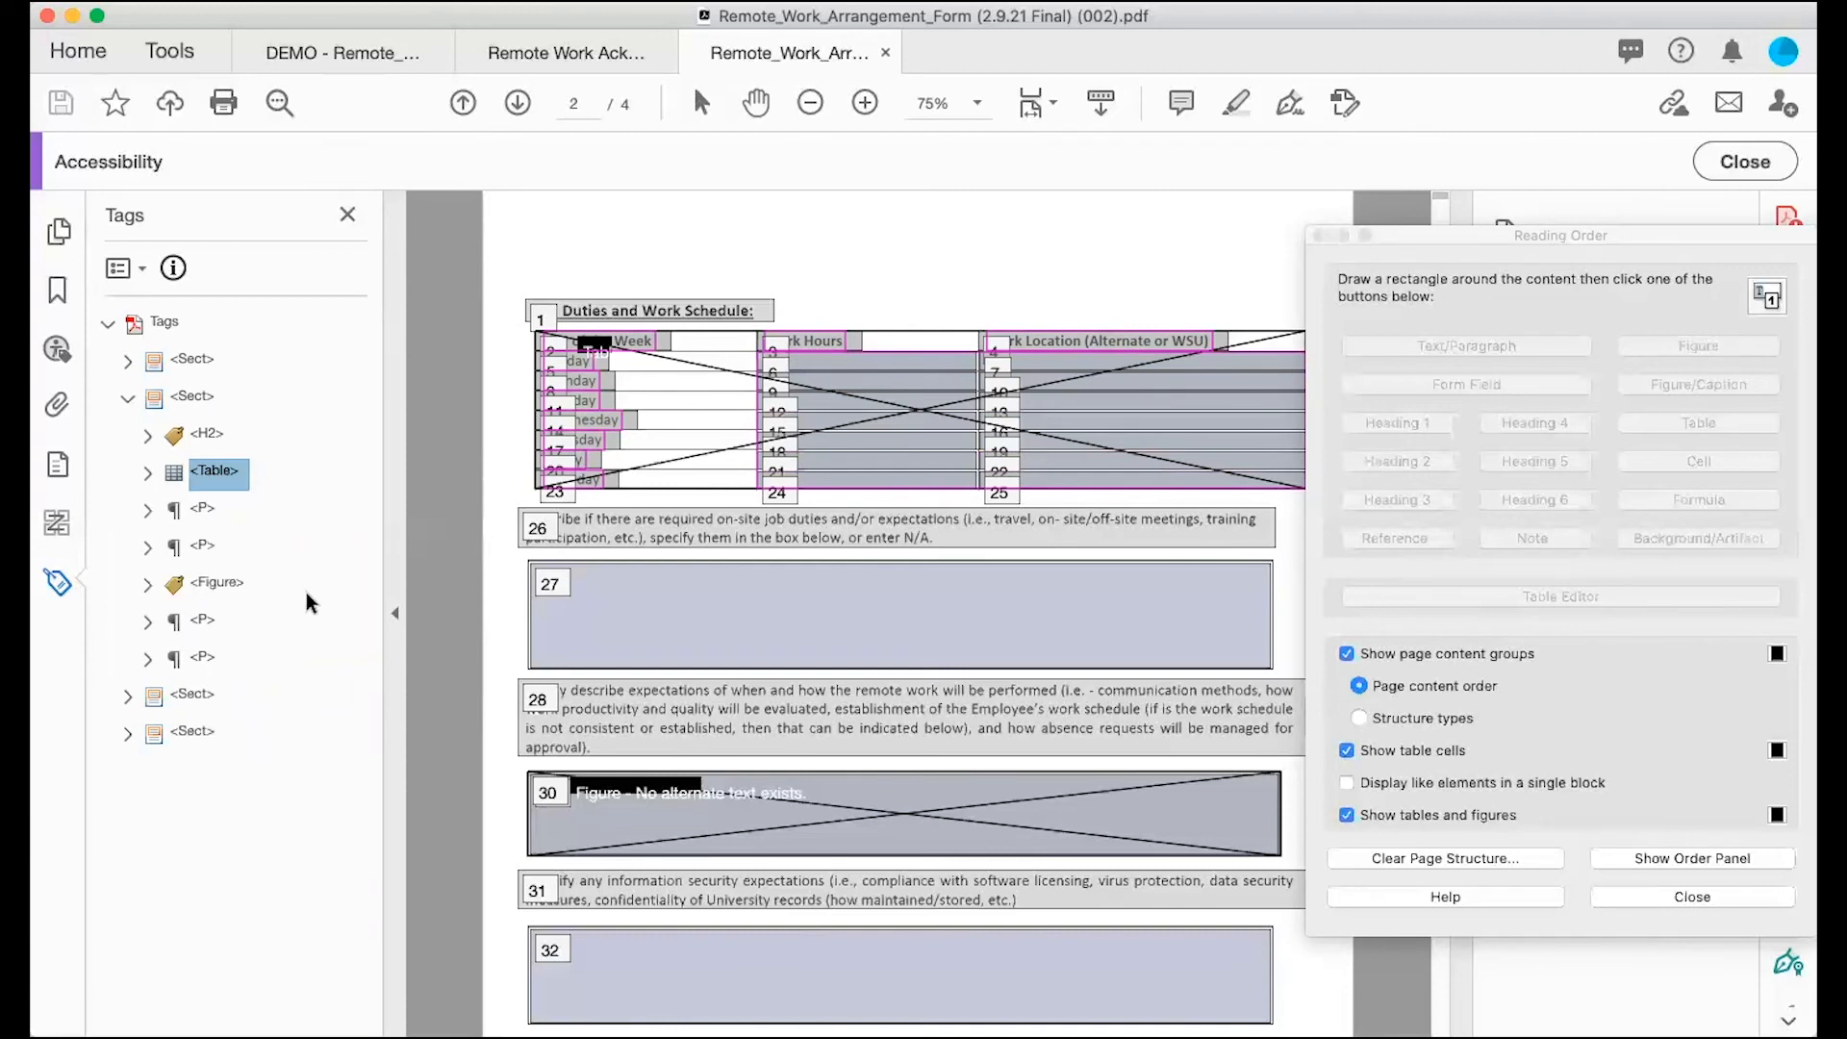
pyautogui.click(146, 473)
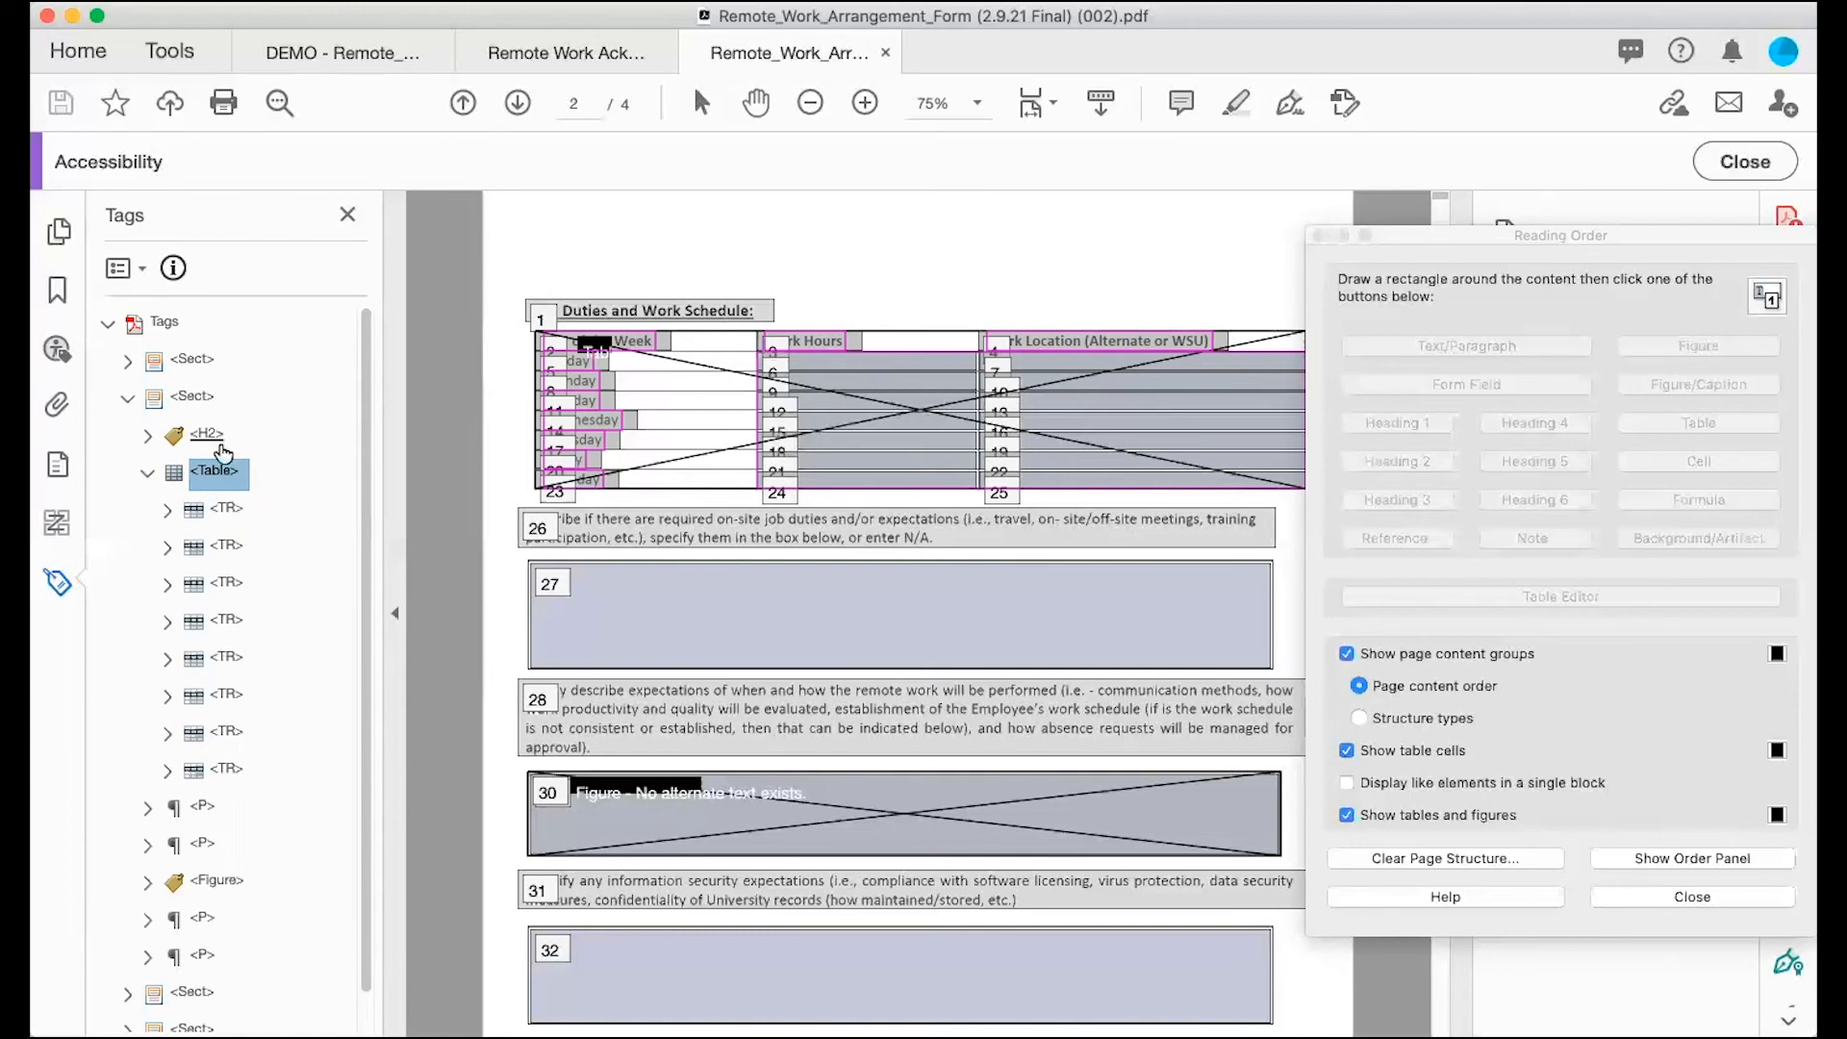
pyautogui.click(145, 471)
# Step: Highlight the P tag of the on-site job duties question and expand it to check its text and Form tag
pyautogui.click(204, 508)
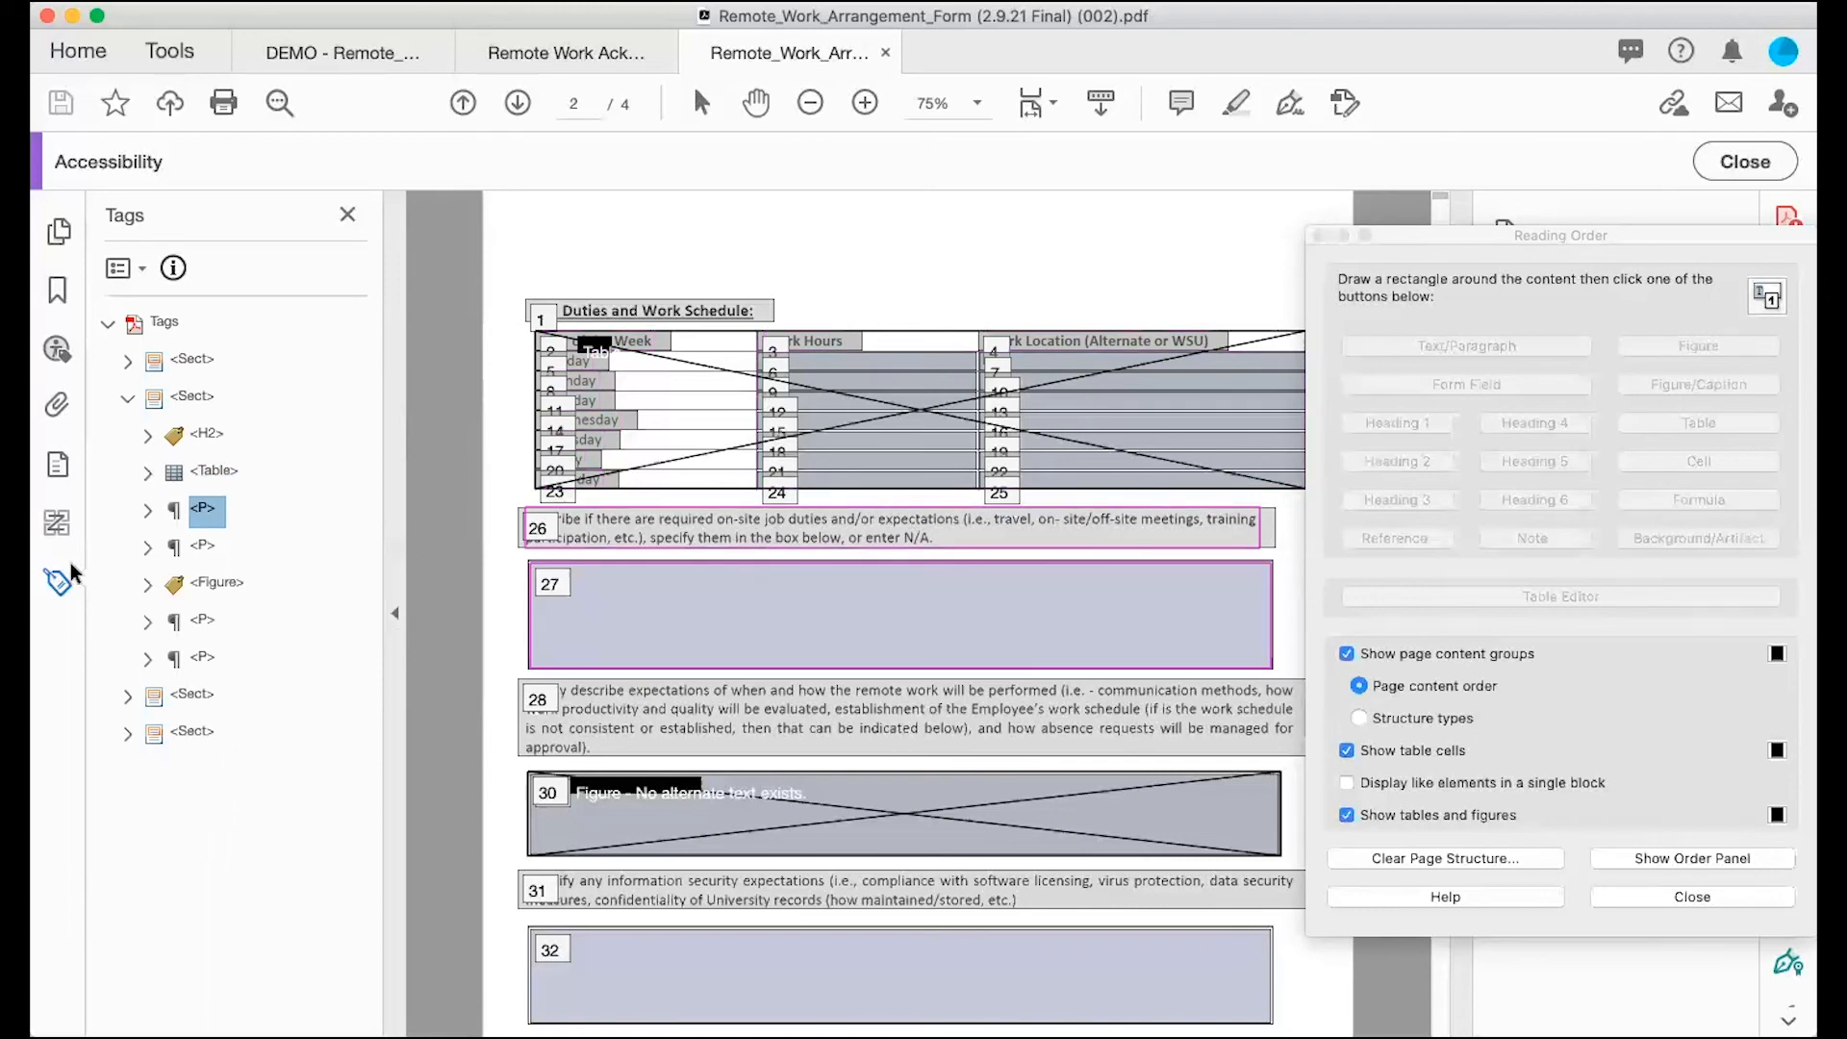
pyautogui.click(147, 511)
pyautogui.click(167, 583)
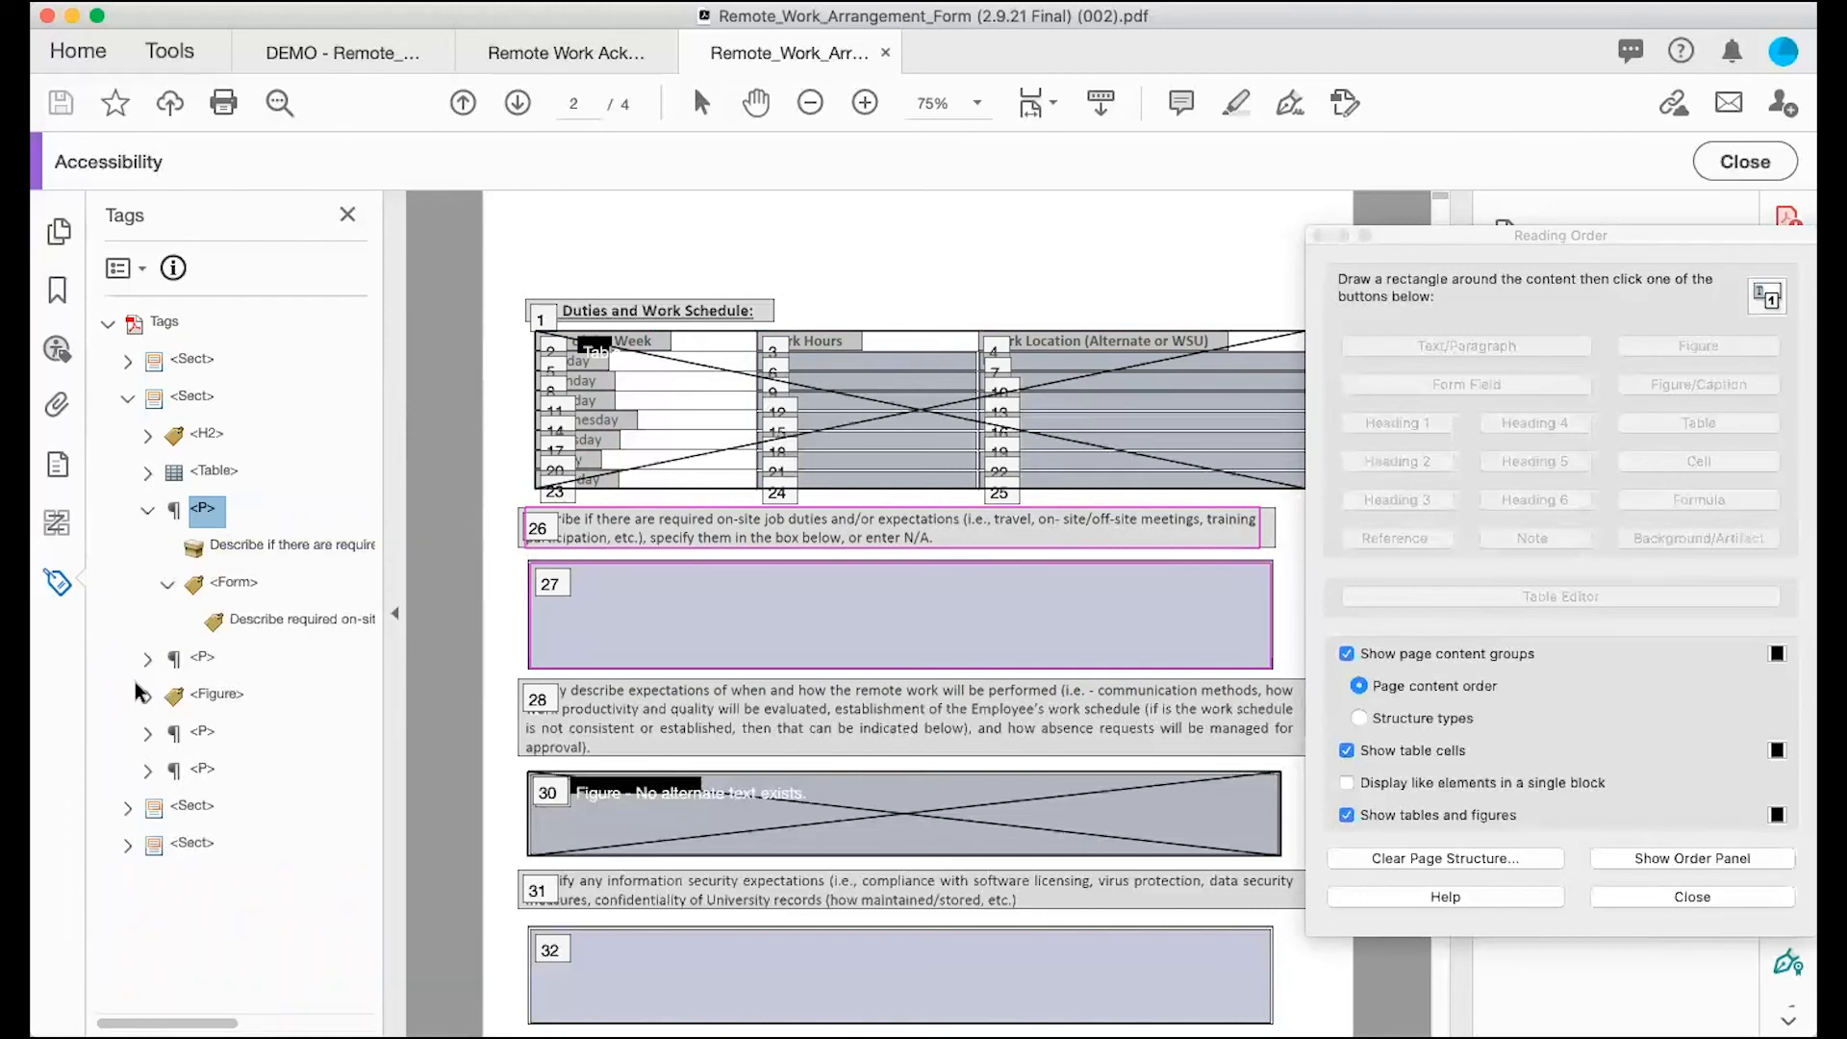
# Step: Highlight the P tag of the remote work expectations question and expand it to check its text and Form tag
pyautogui.click(202, 658)
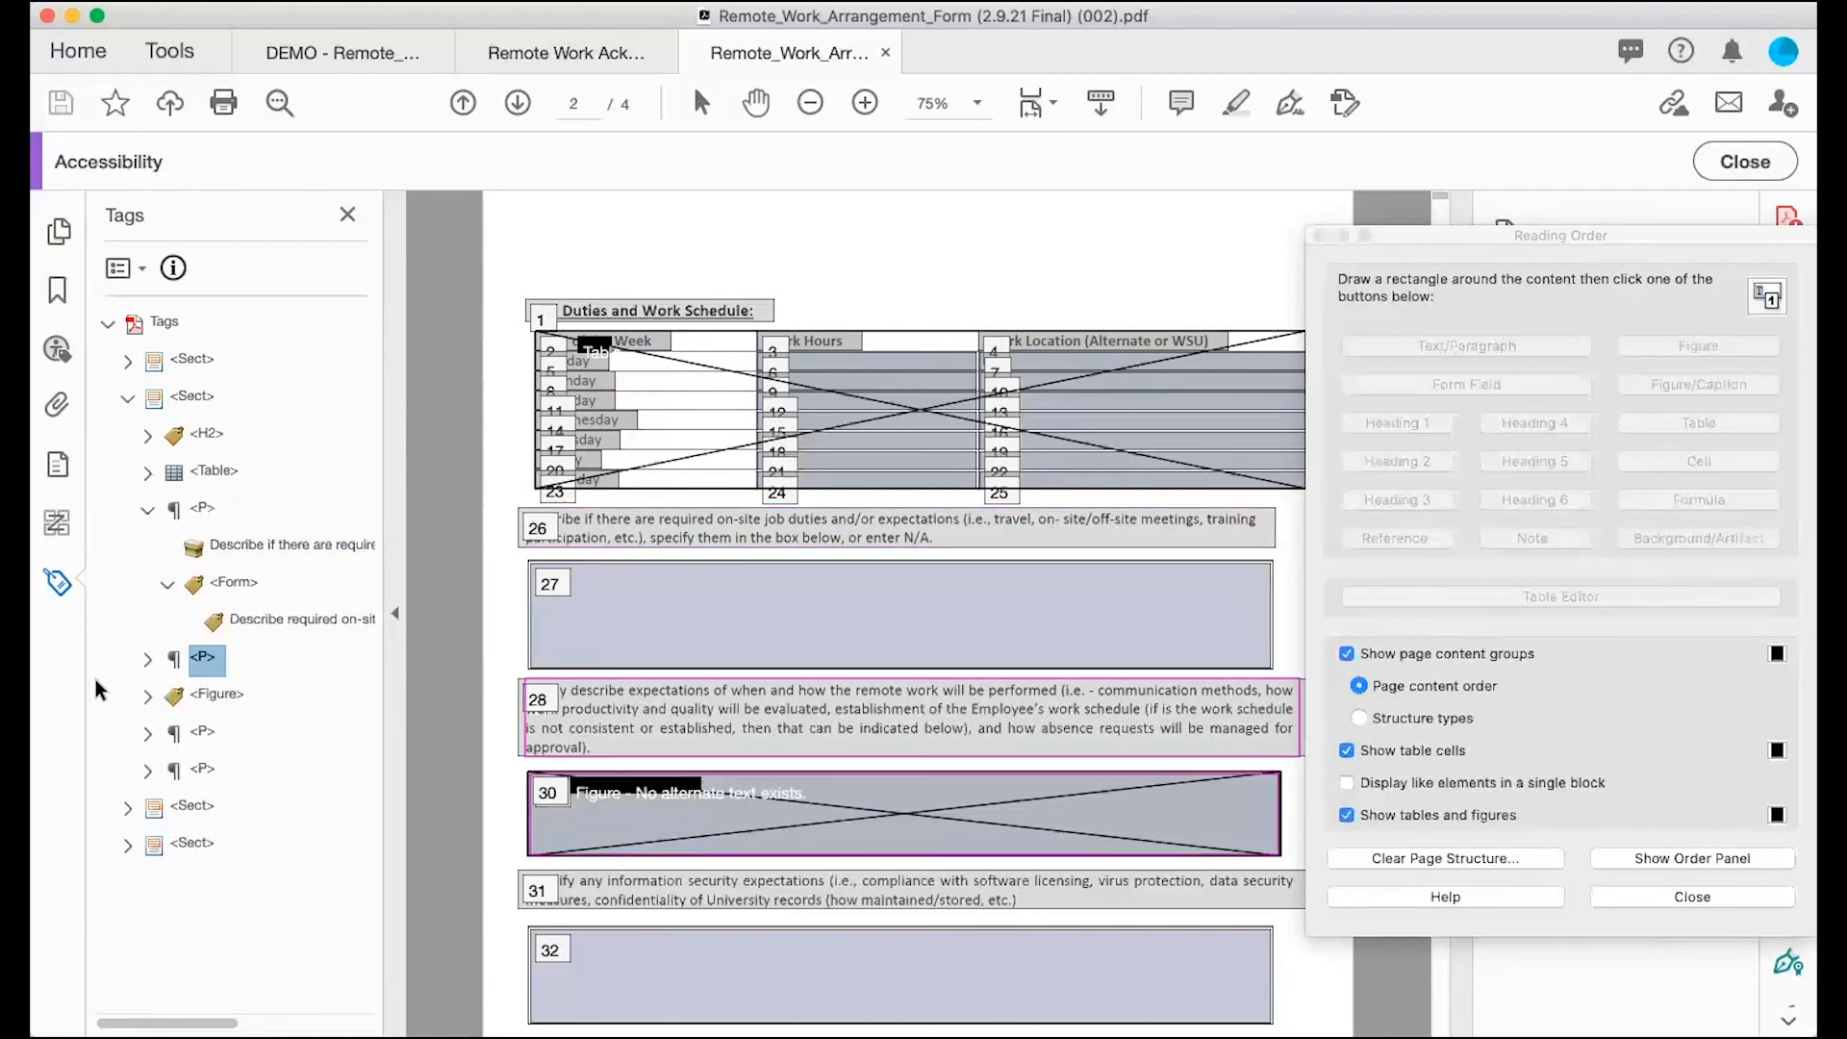
pyautogui.click(148, 660)
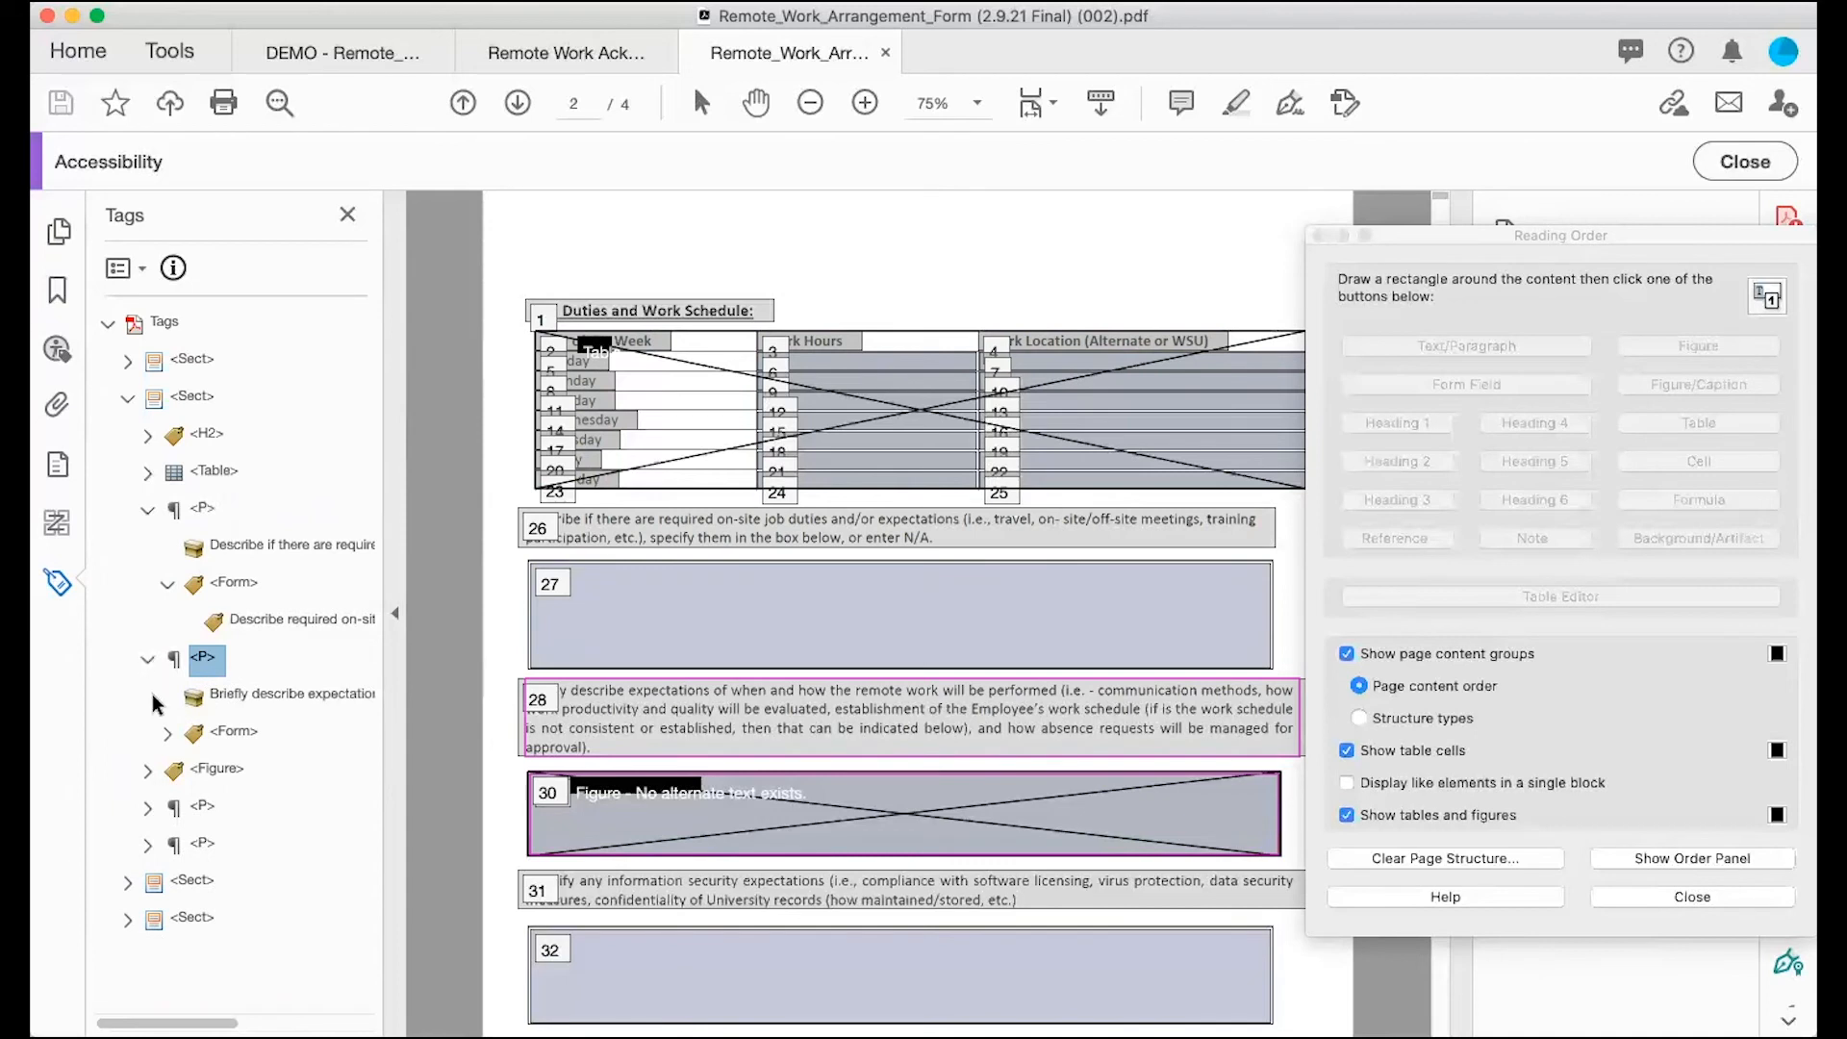
pyautogui.click(167, 731)
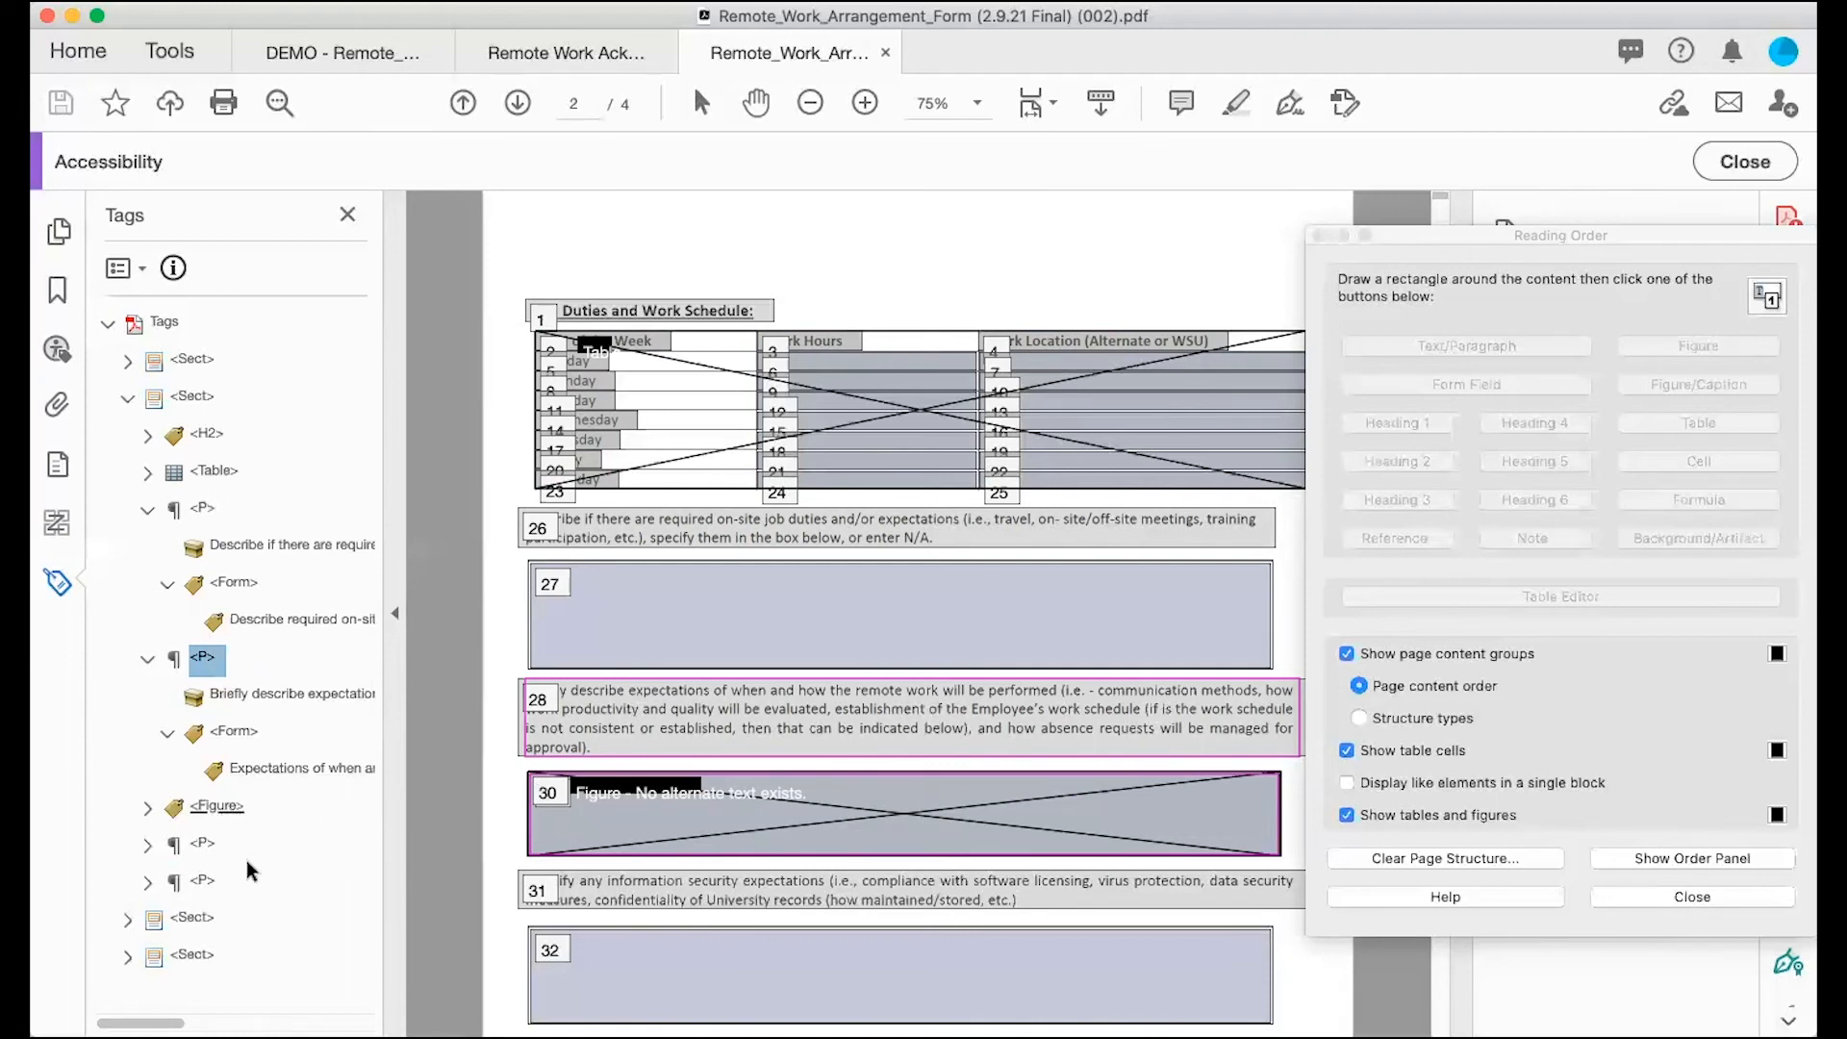
# Step: Highlight the Figure tag below the expectations question, expand it and inspect its Path content
pyautogui.click(216, 805)
pyautogui.click(144, 804)
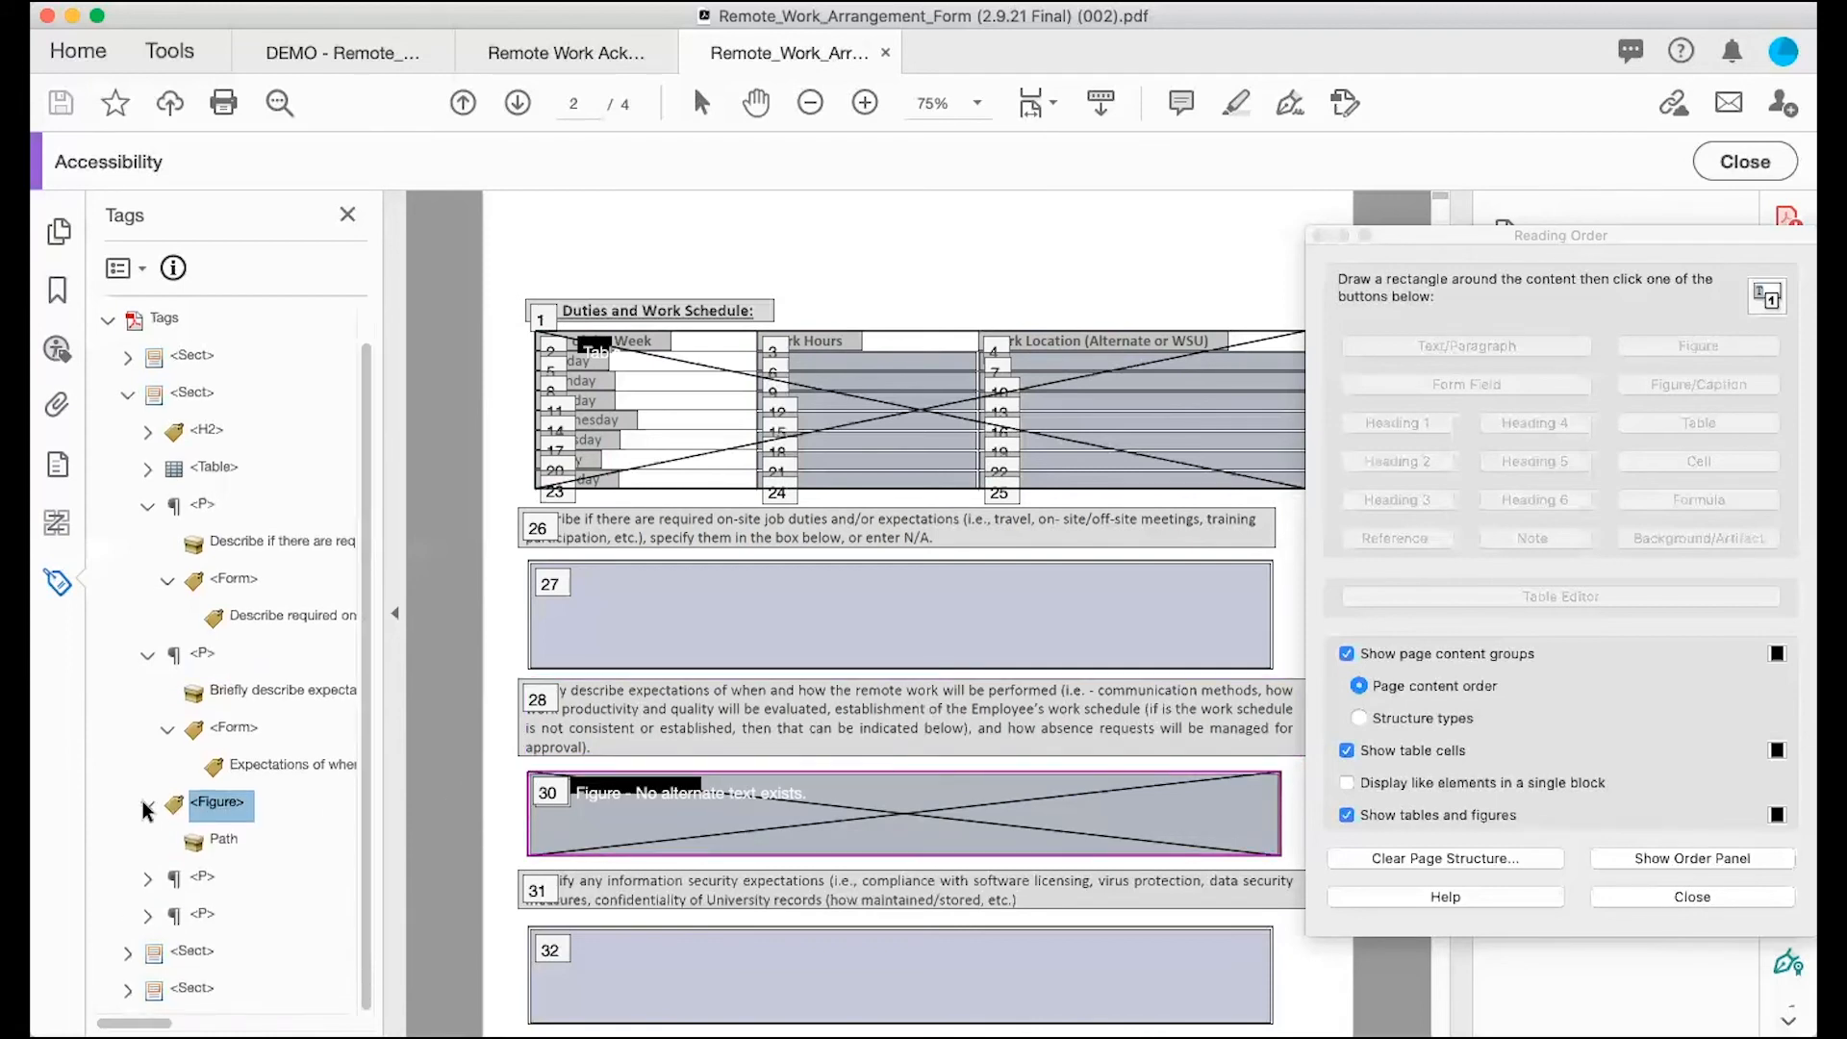
pyautogui.click(221, 839)
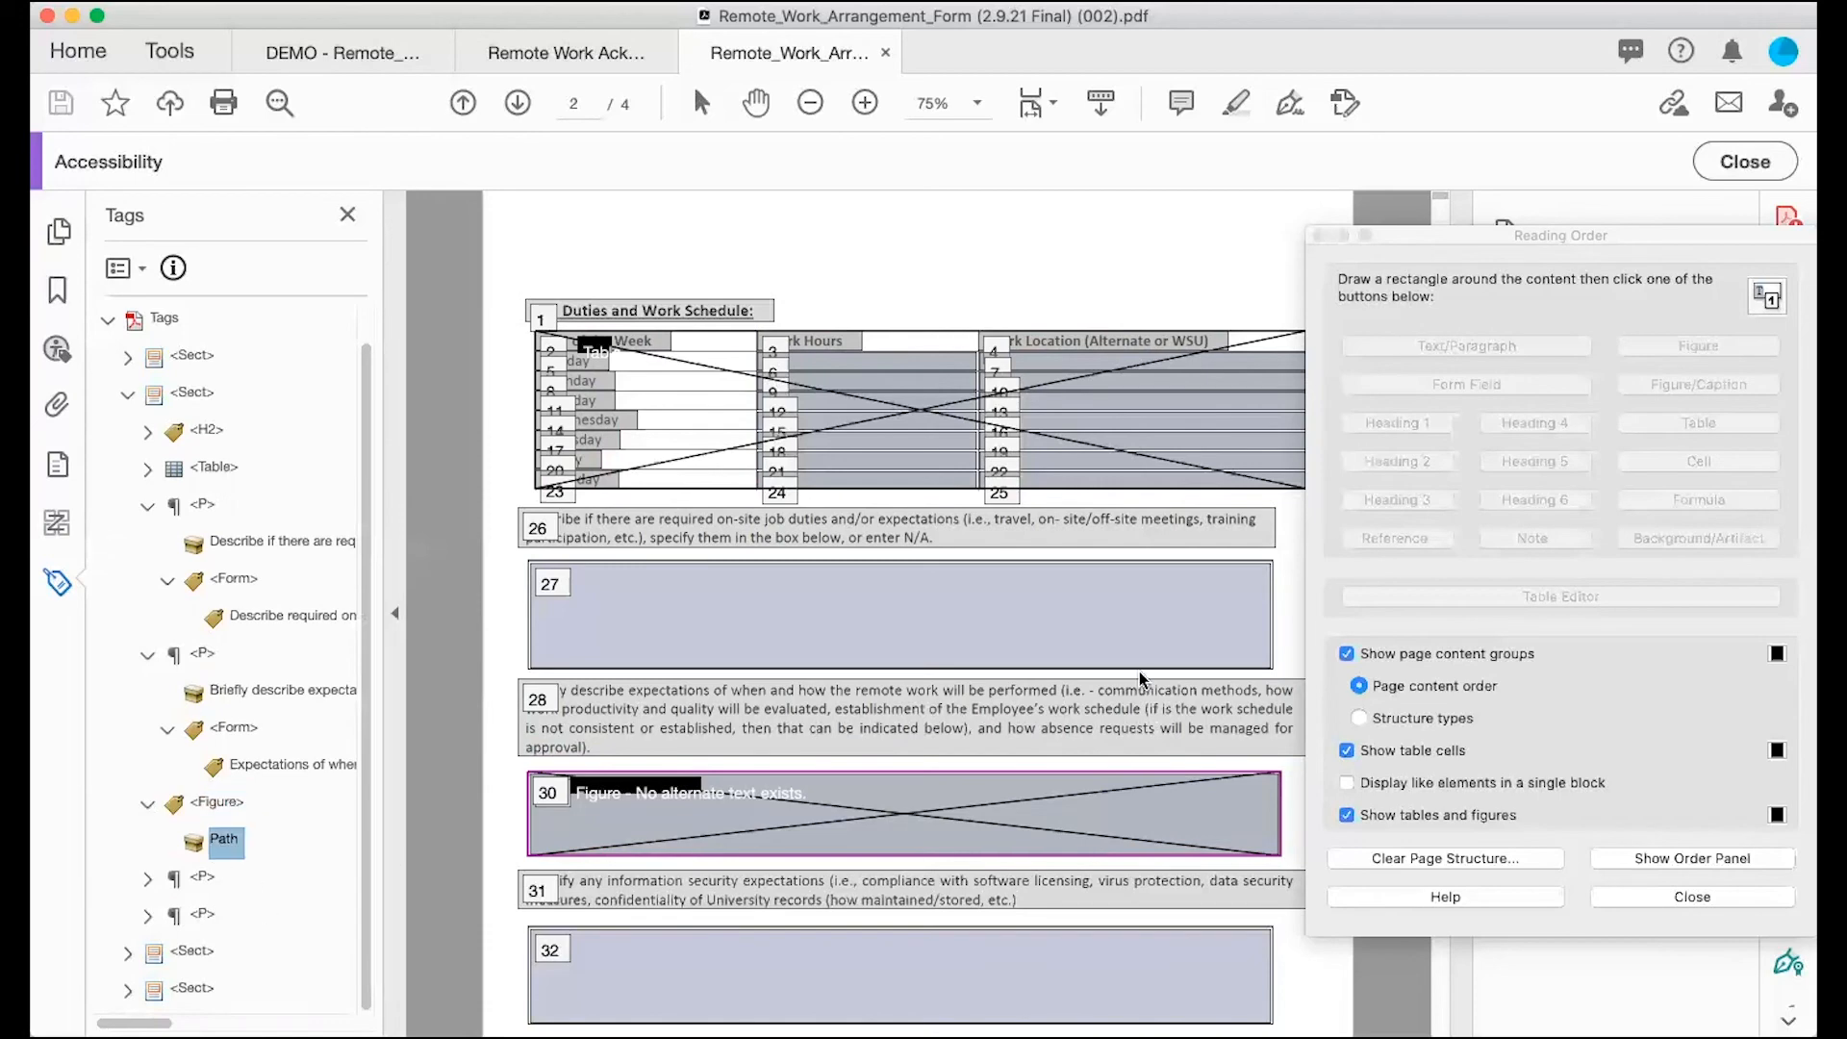
# Step: Close the Reading Order tool, change the Figure tag's Path to a Page artifact and delete the empty Figure tag
pyautogui.click(1727, 892)
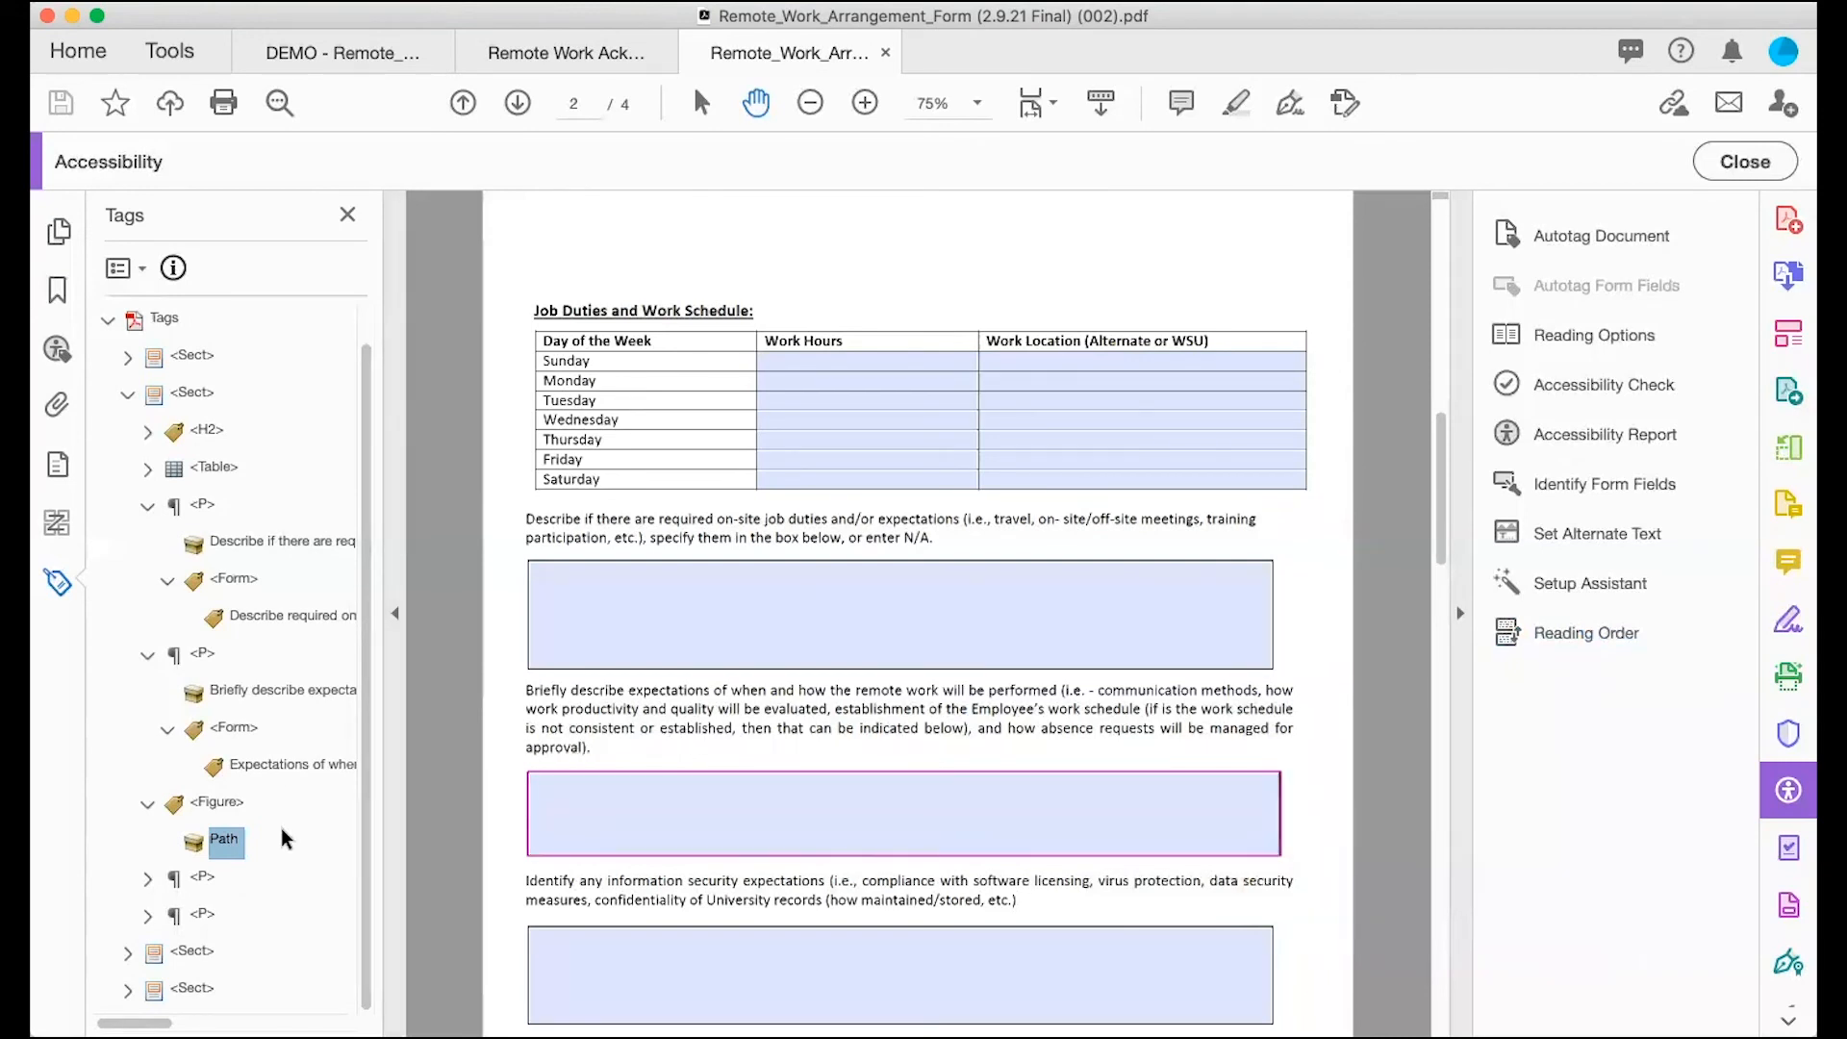
pyautogui.rightClick(228, 844)
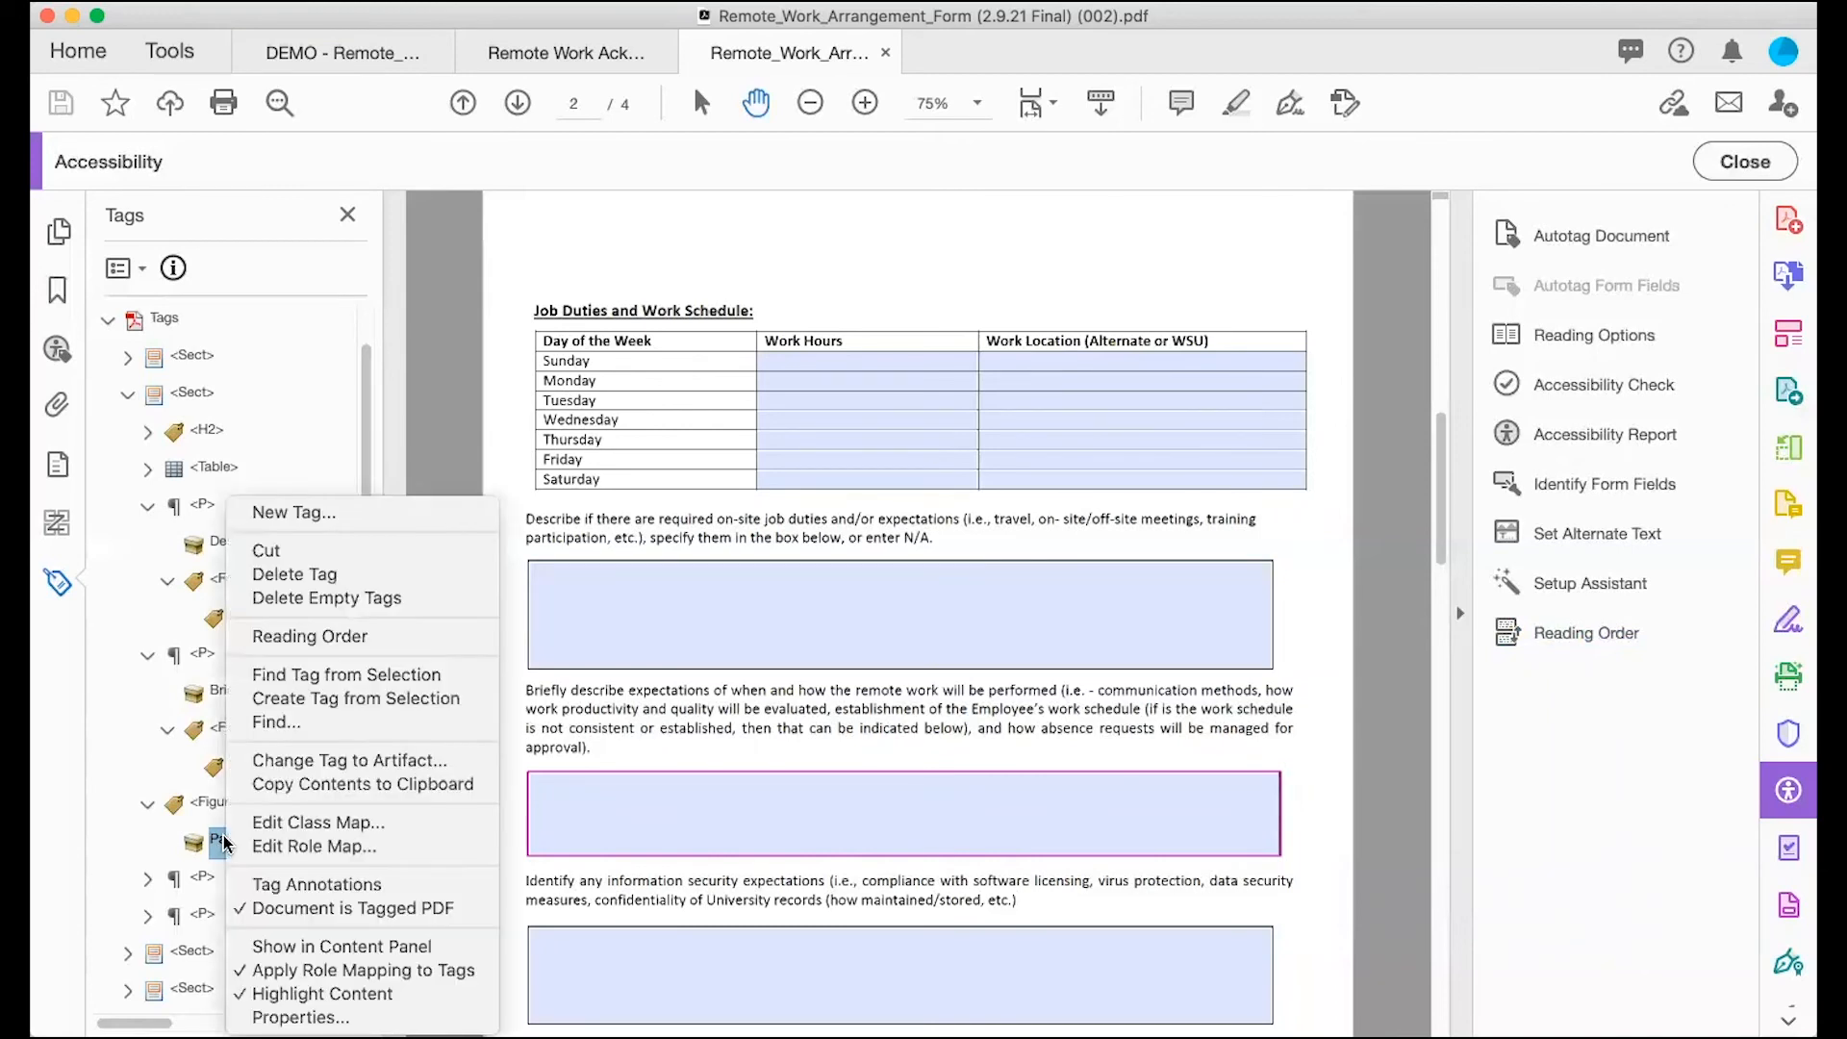
pyautogui.click(332, 760)
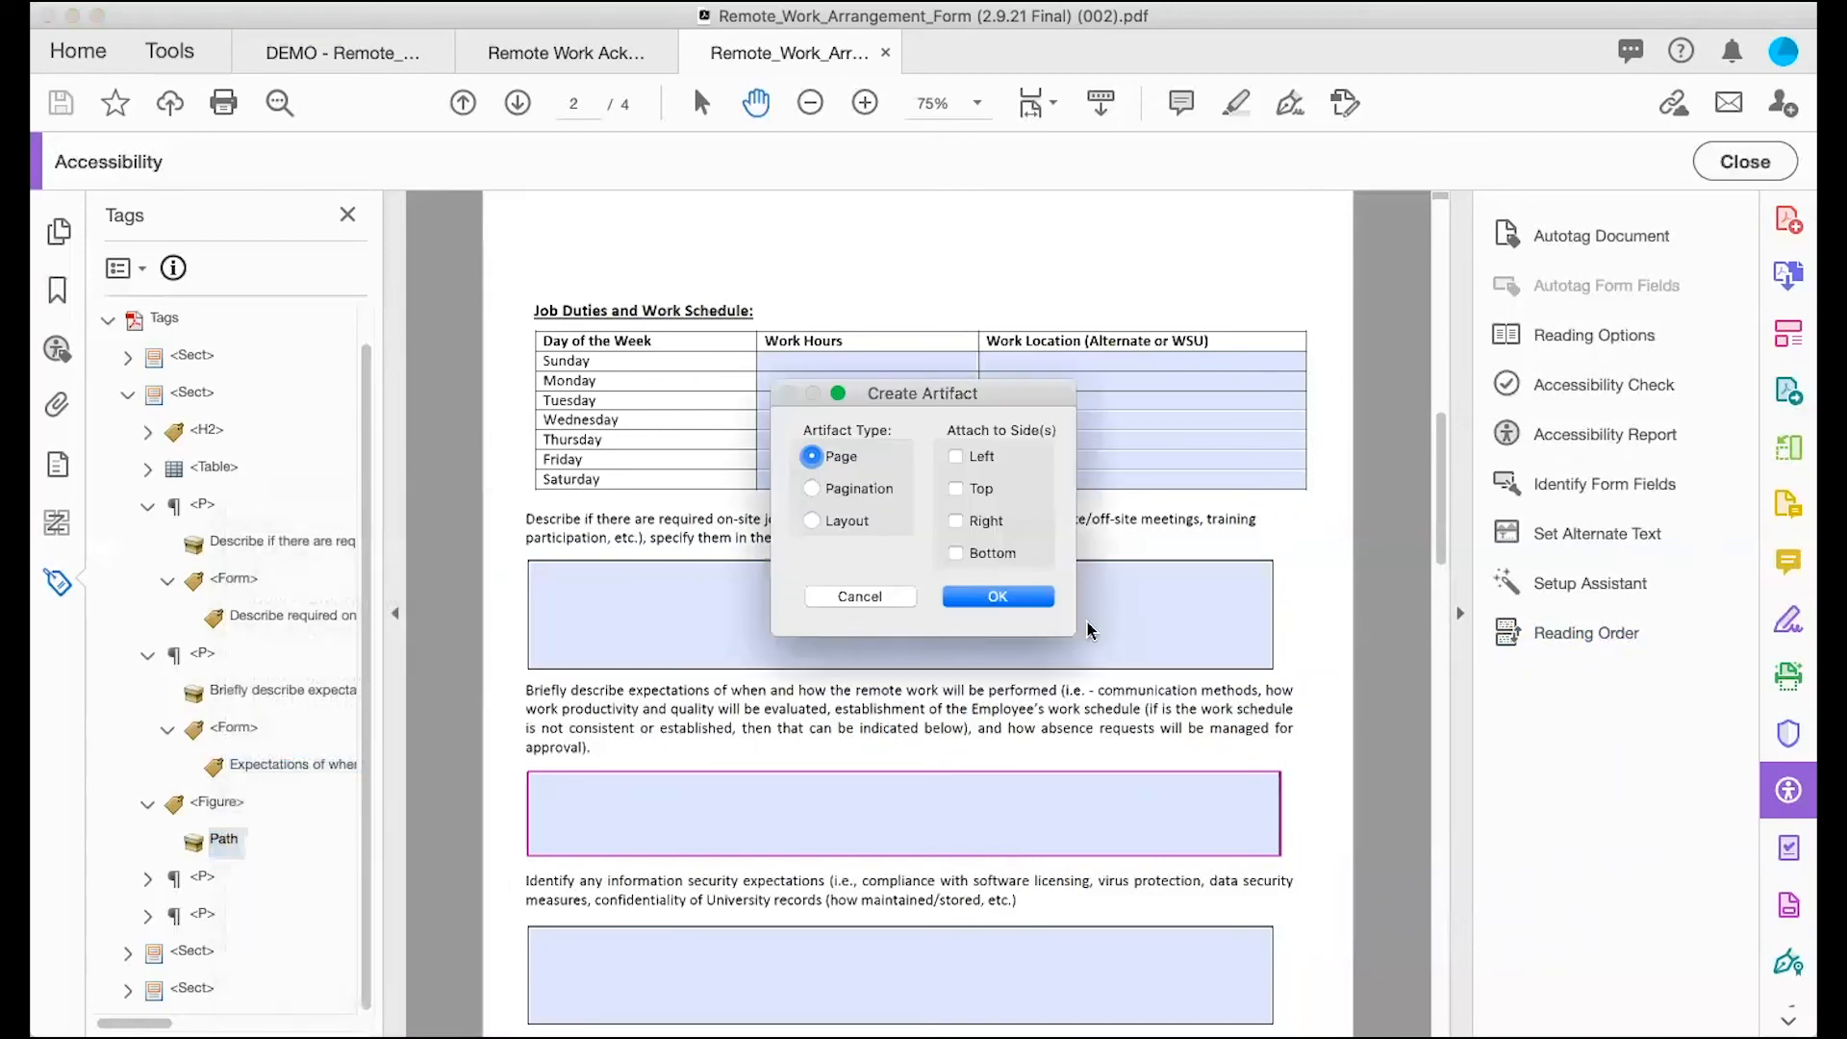
pyautogui.click(998, 597)
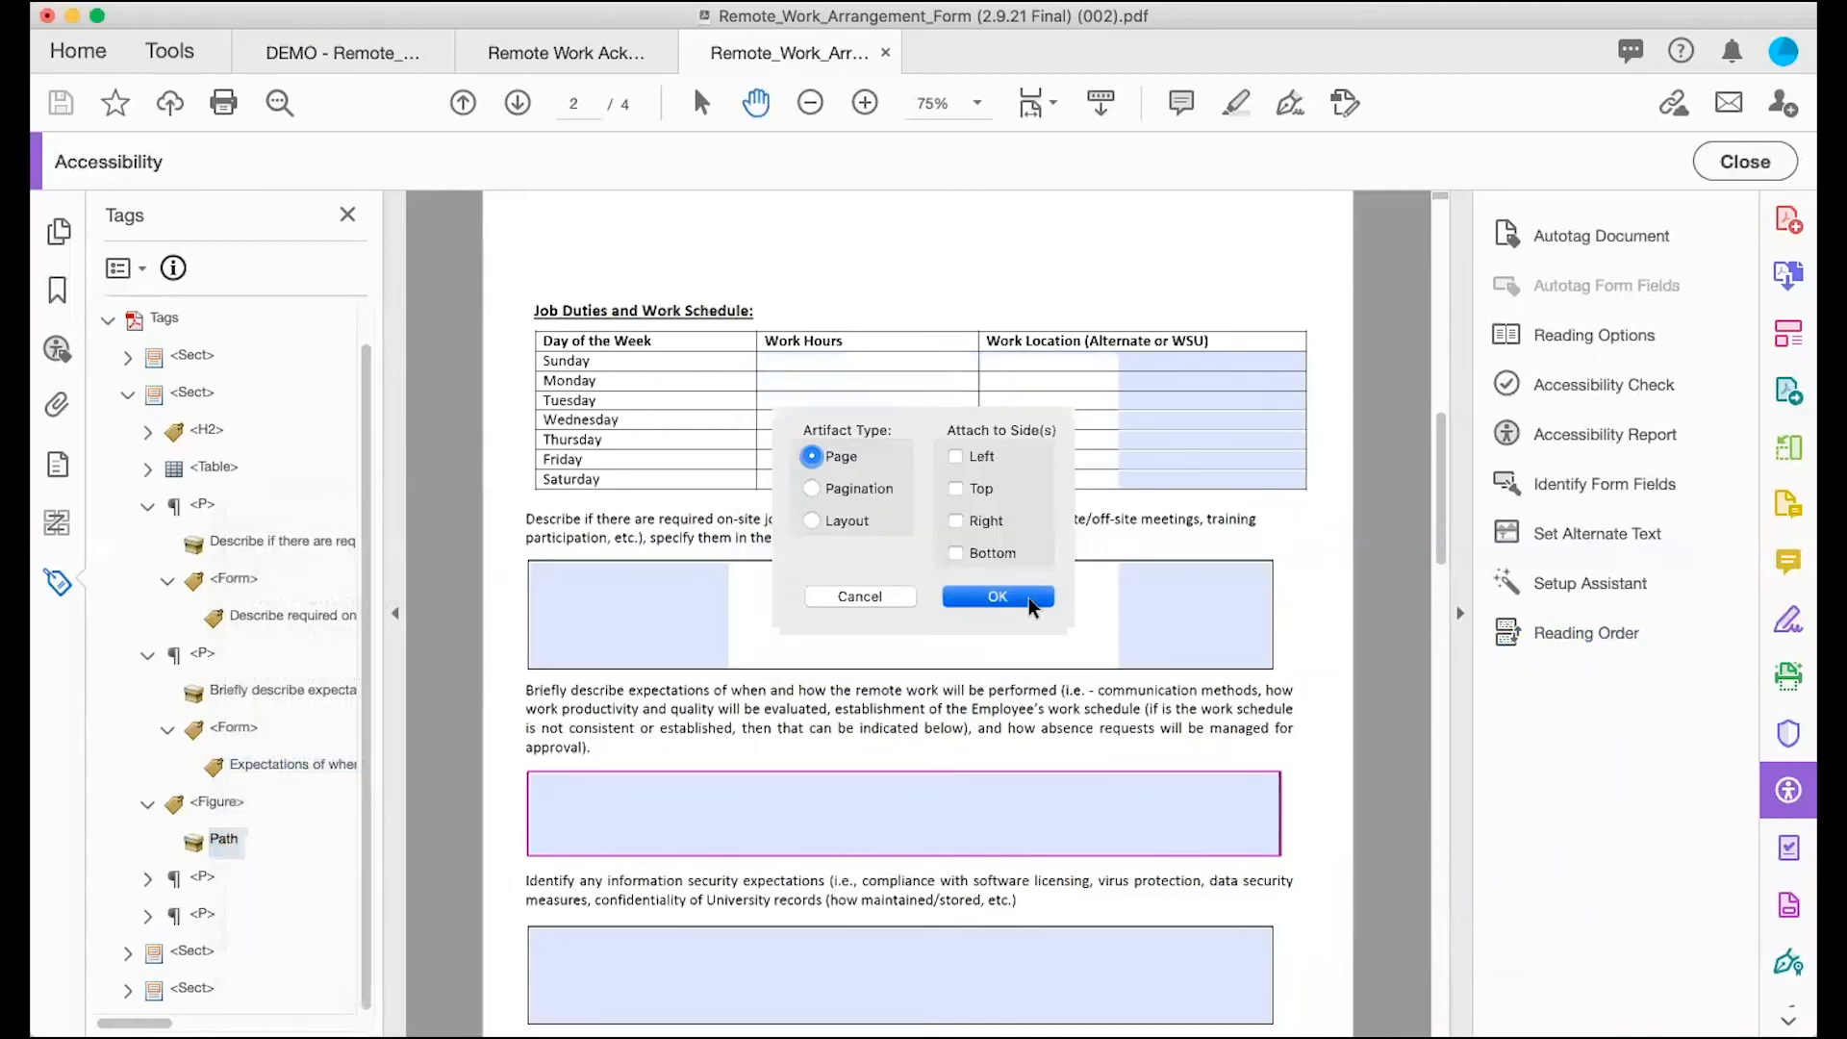
pyautogui.rightClick(218, 816)
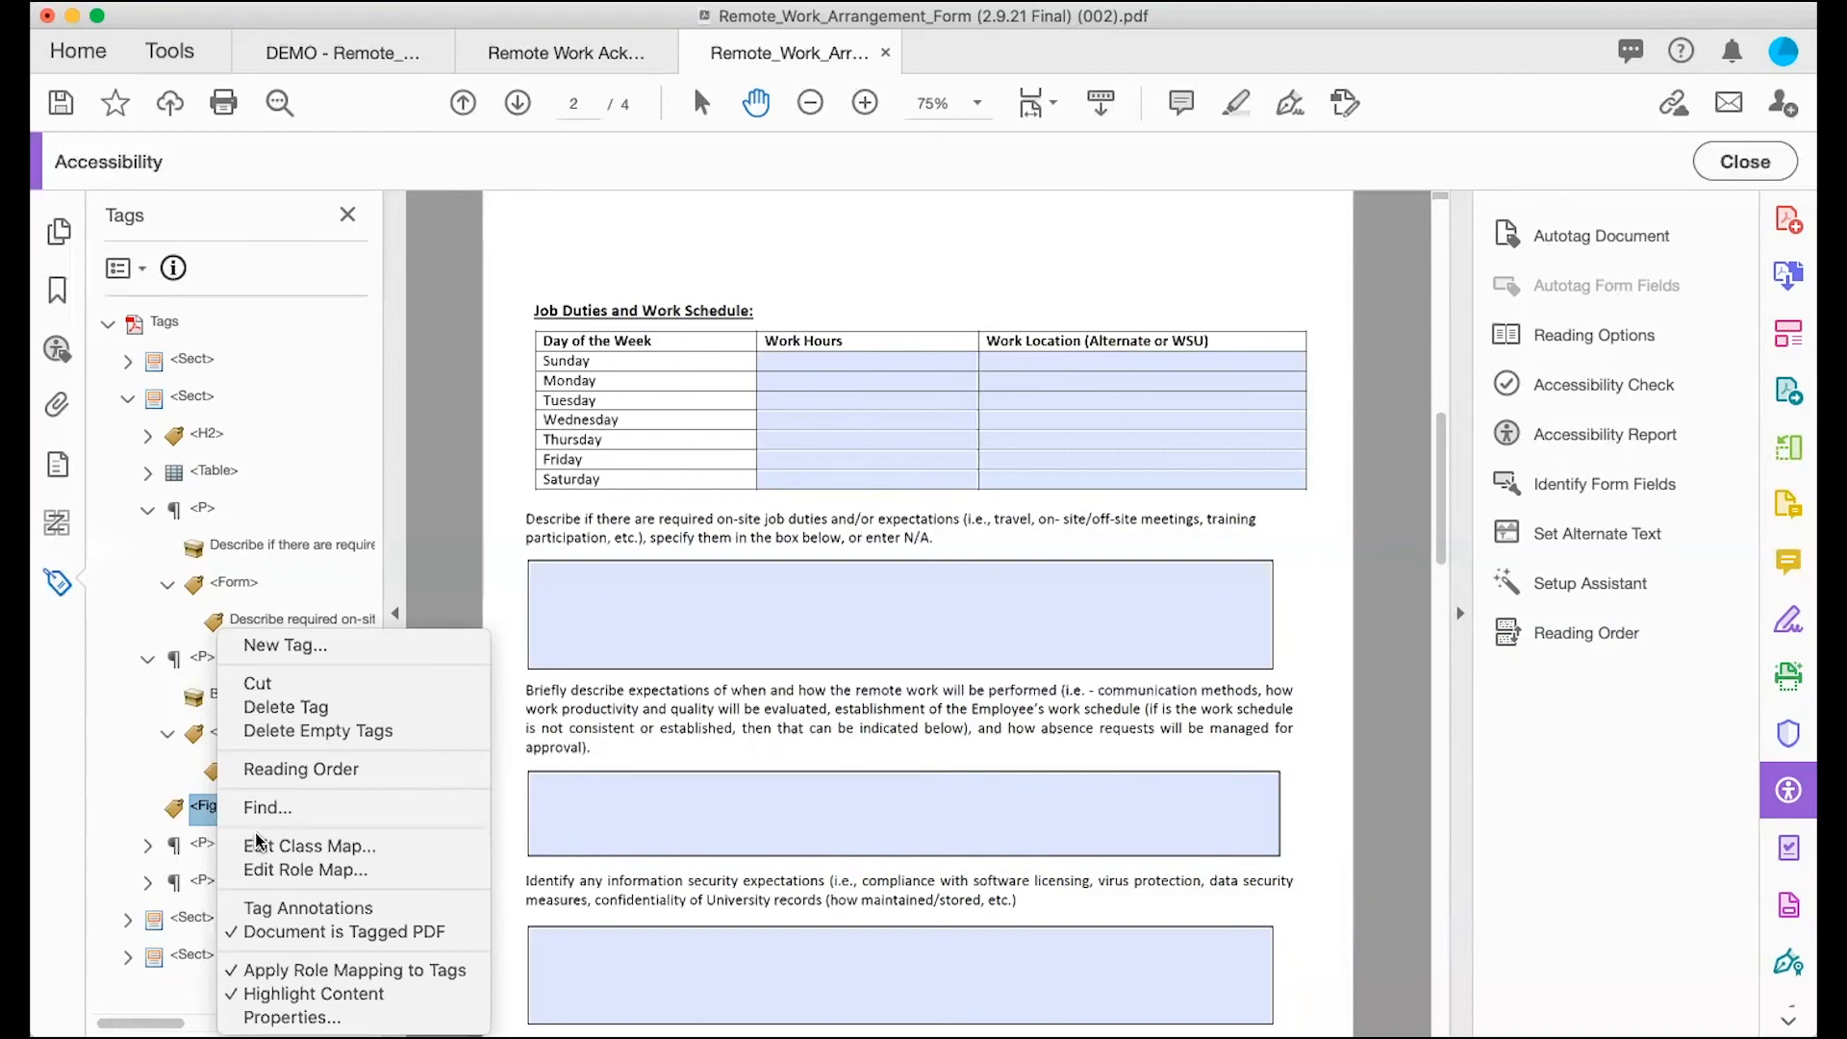
pyautogui.click(273, 712)
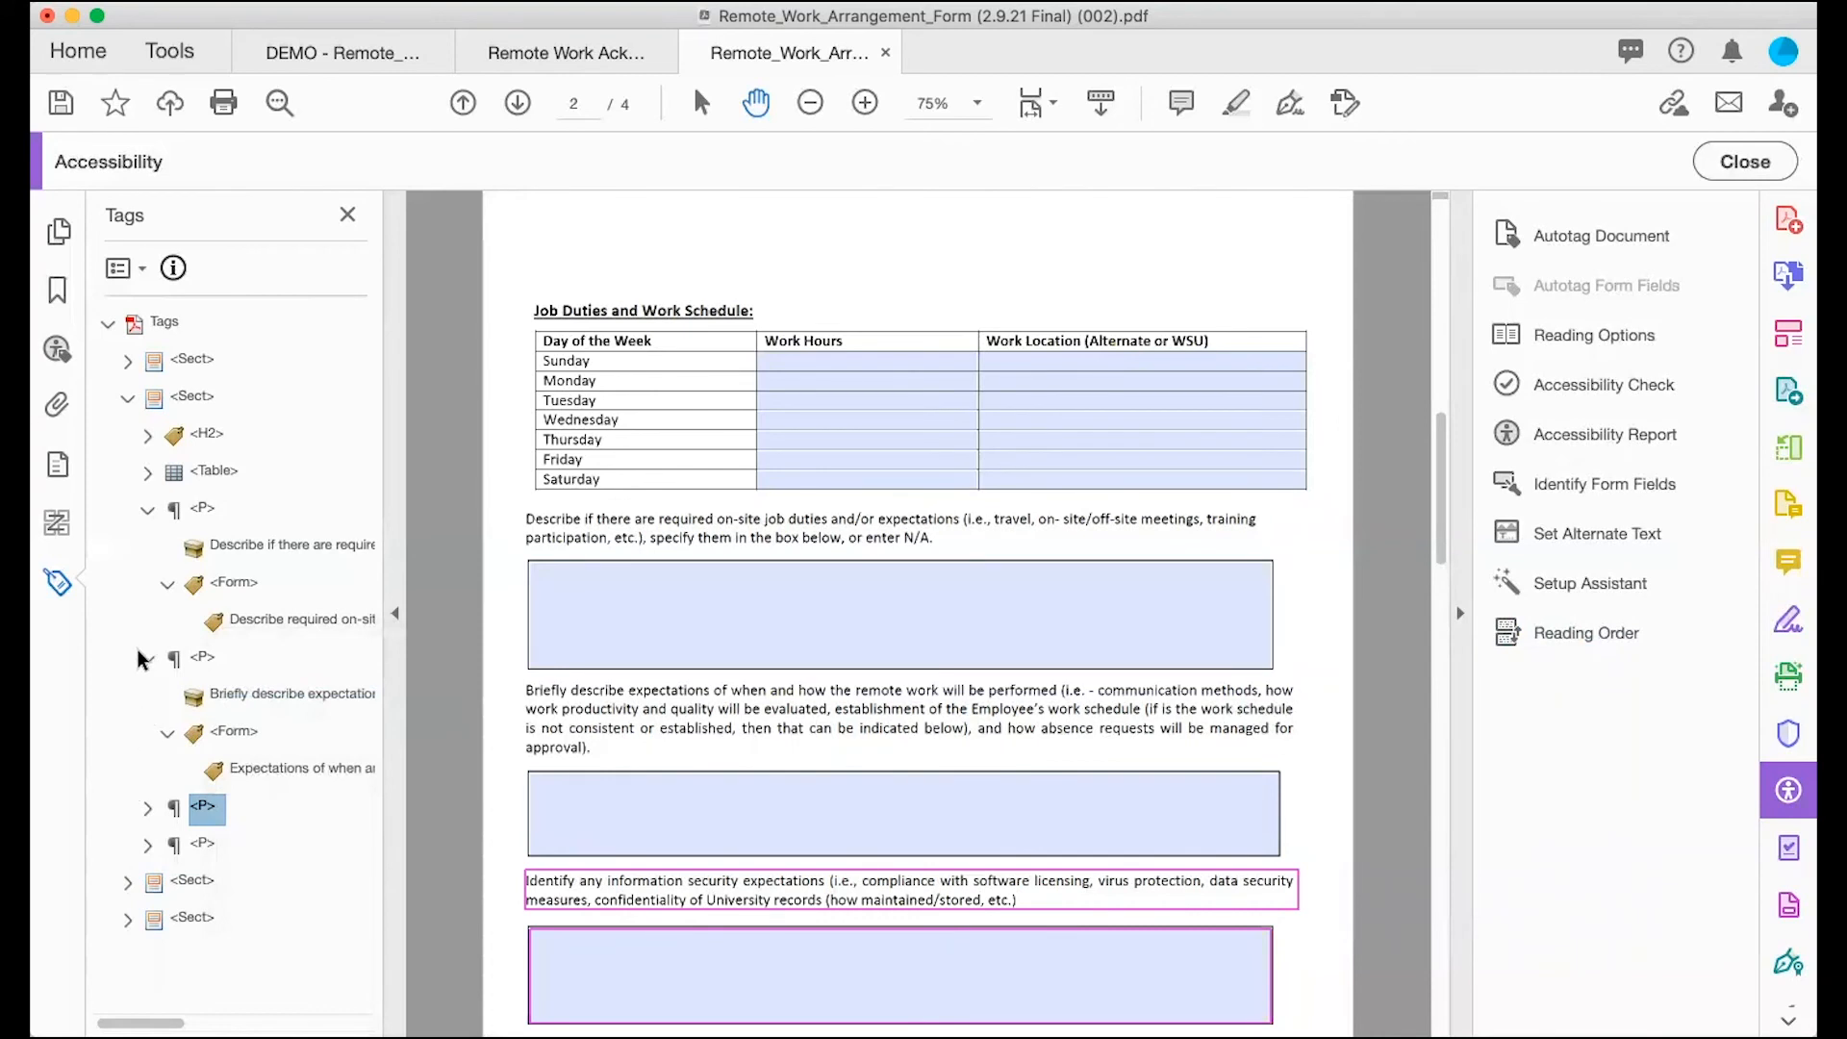
# Step: Collapse the P tags of the first two questions, expand the information security question's P tag and highlight its text content
pyautogui.click(147, 509)
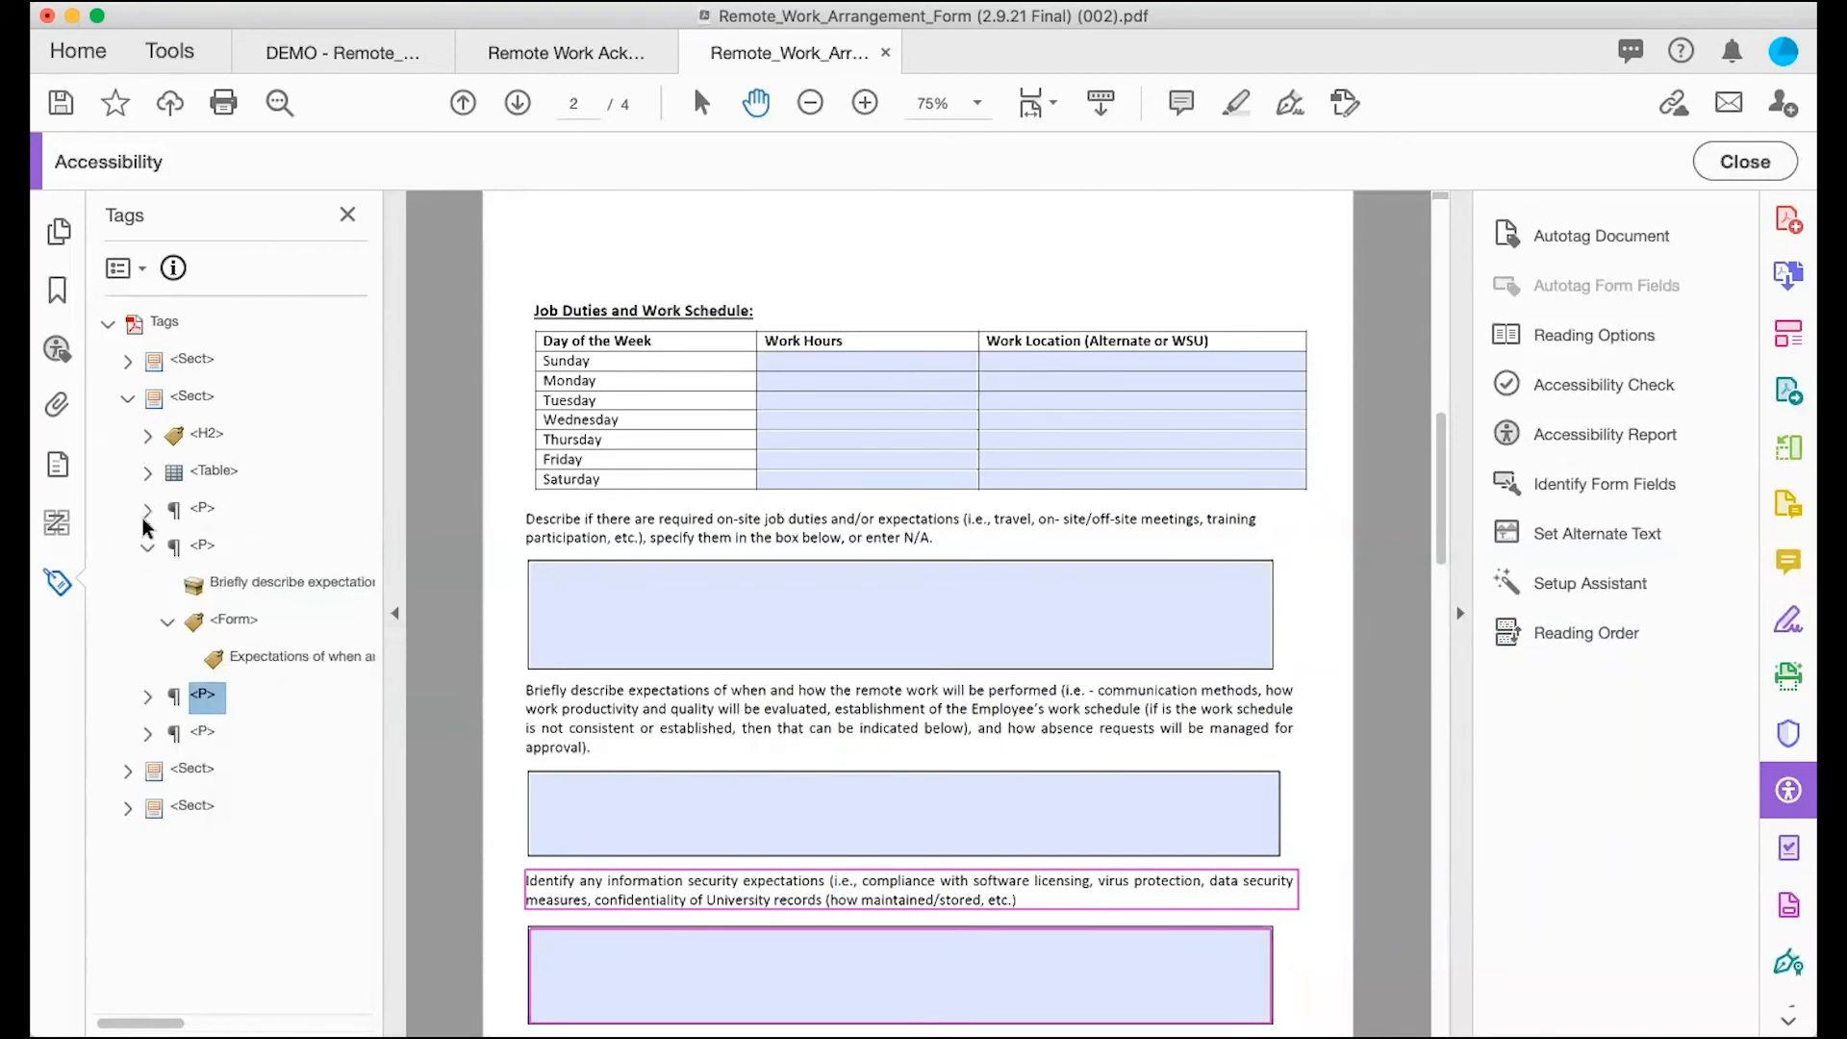
pyautogui.click(147, 546)
pyautogui.click(147, 584)
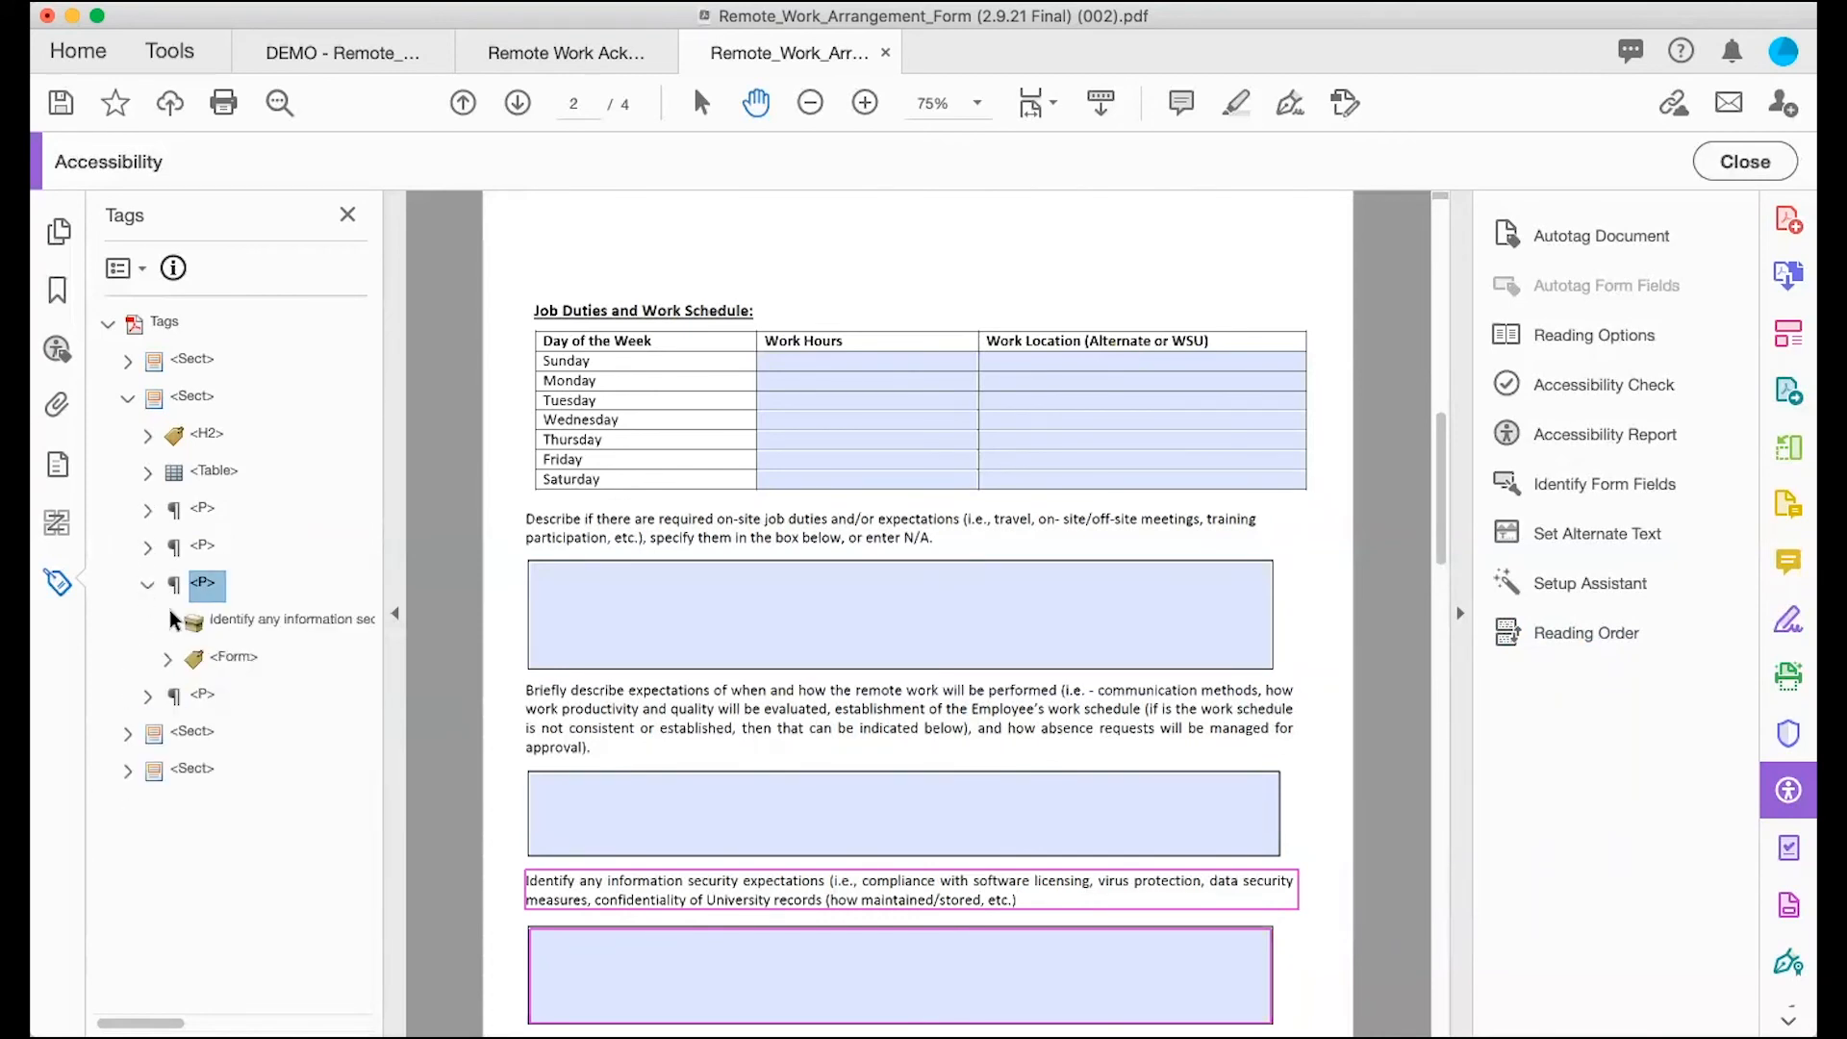
pyautogui.click(232, 620)
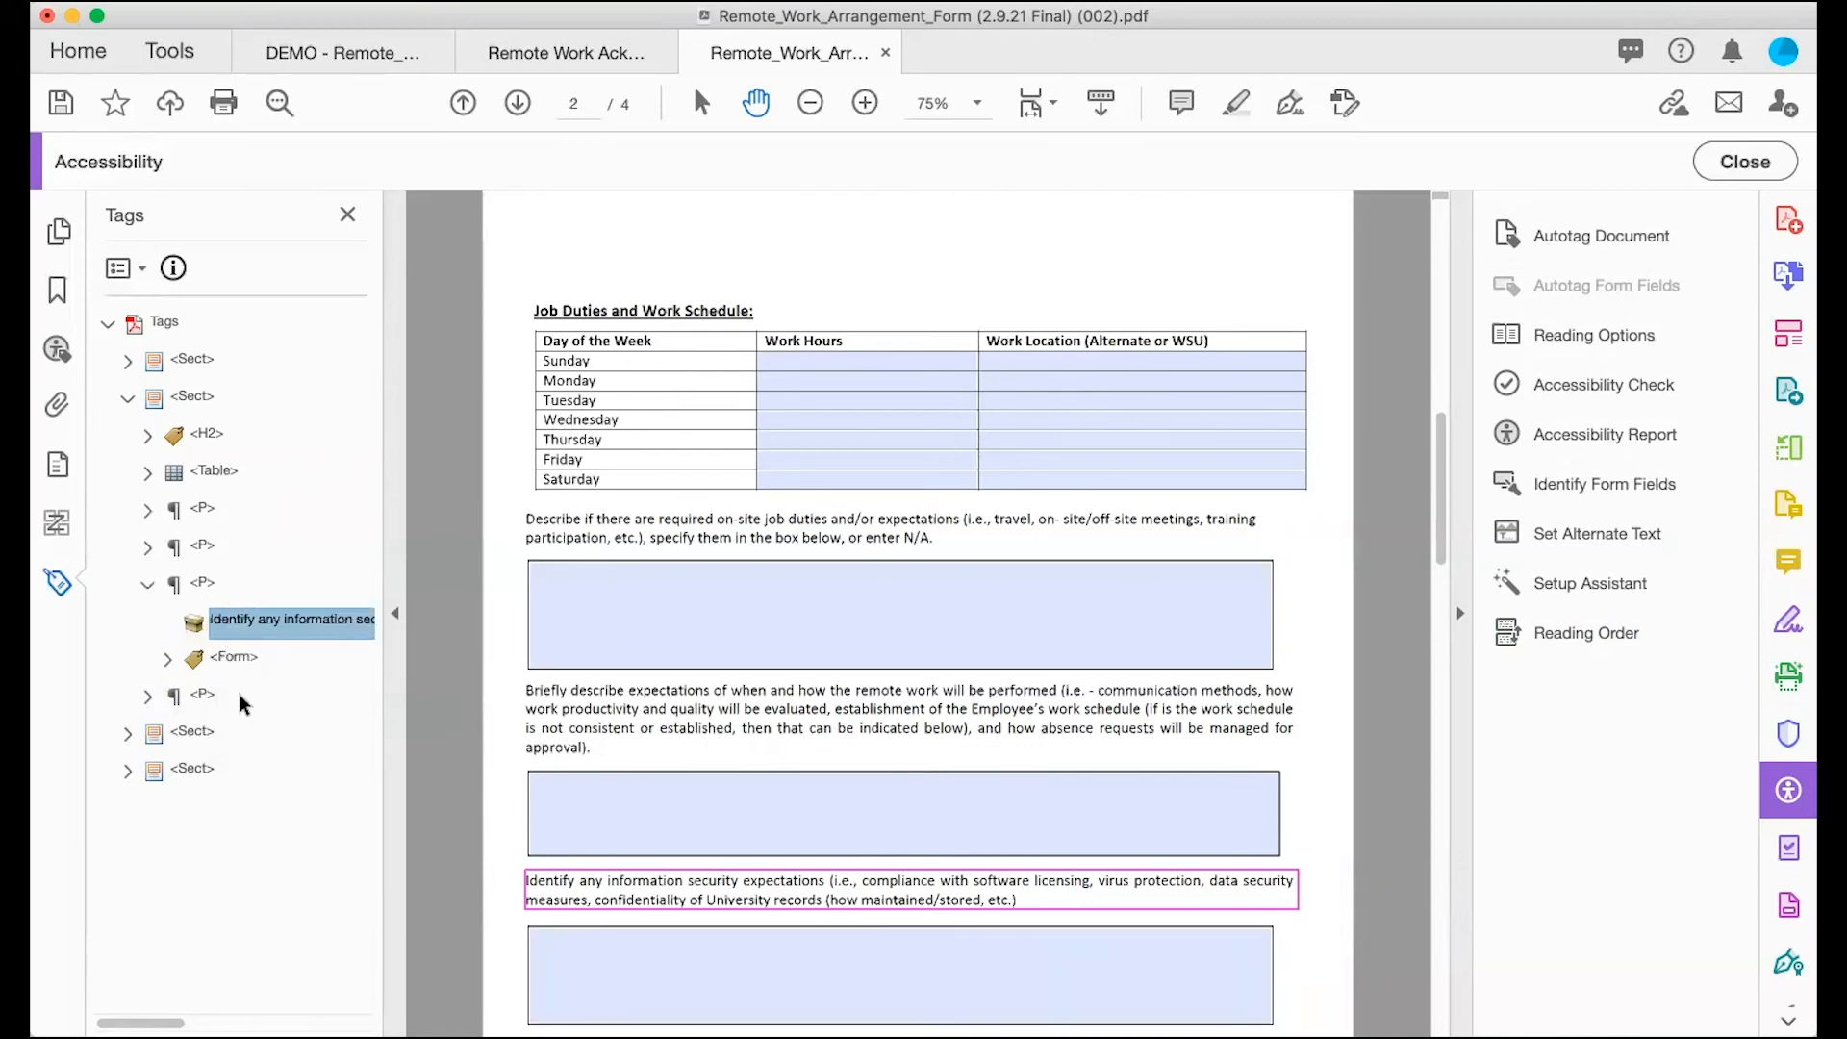
# Step: Open the Reading Order tool and check the information security question's Form tag against its box on page 2
pyautogui.click(1583, 634)
pyautogui.scroll(-3, 905, 616)
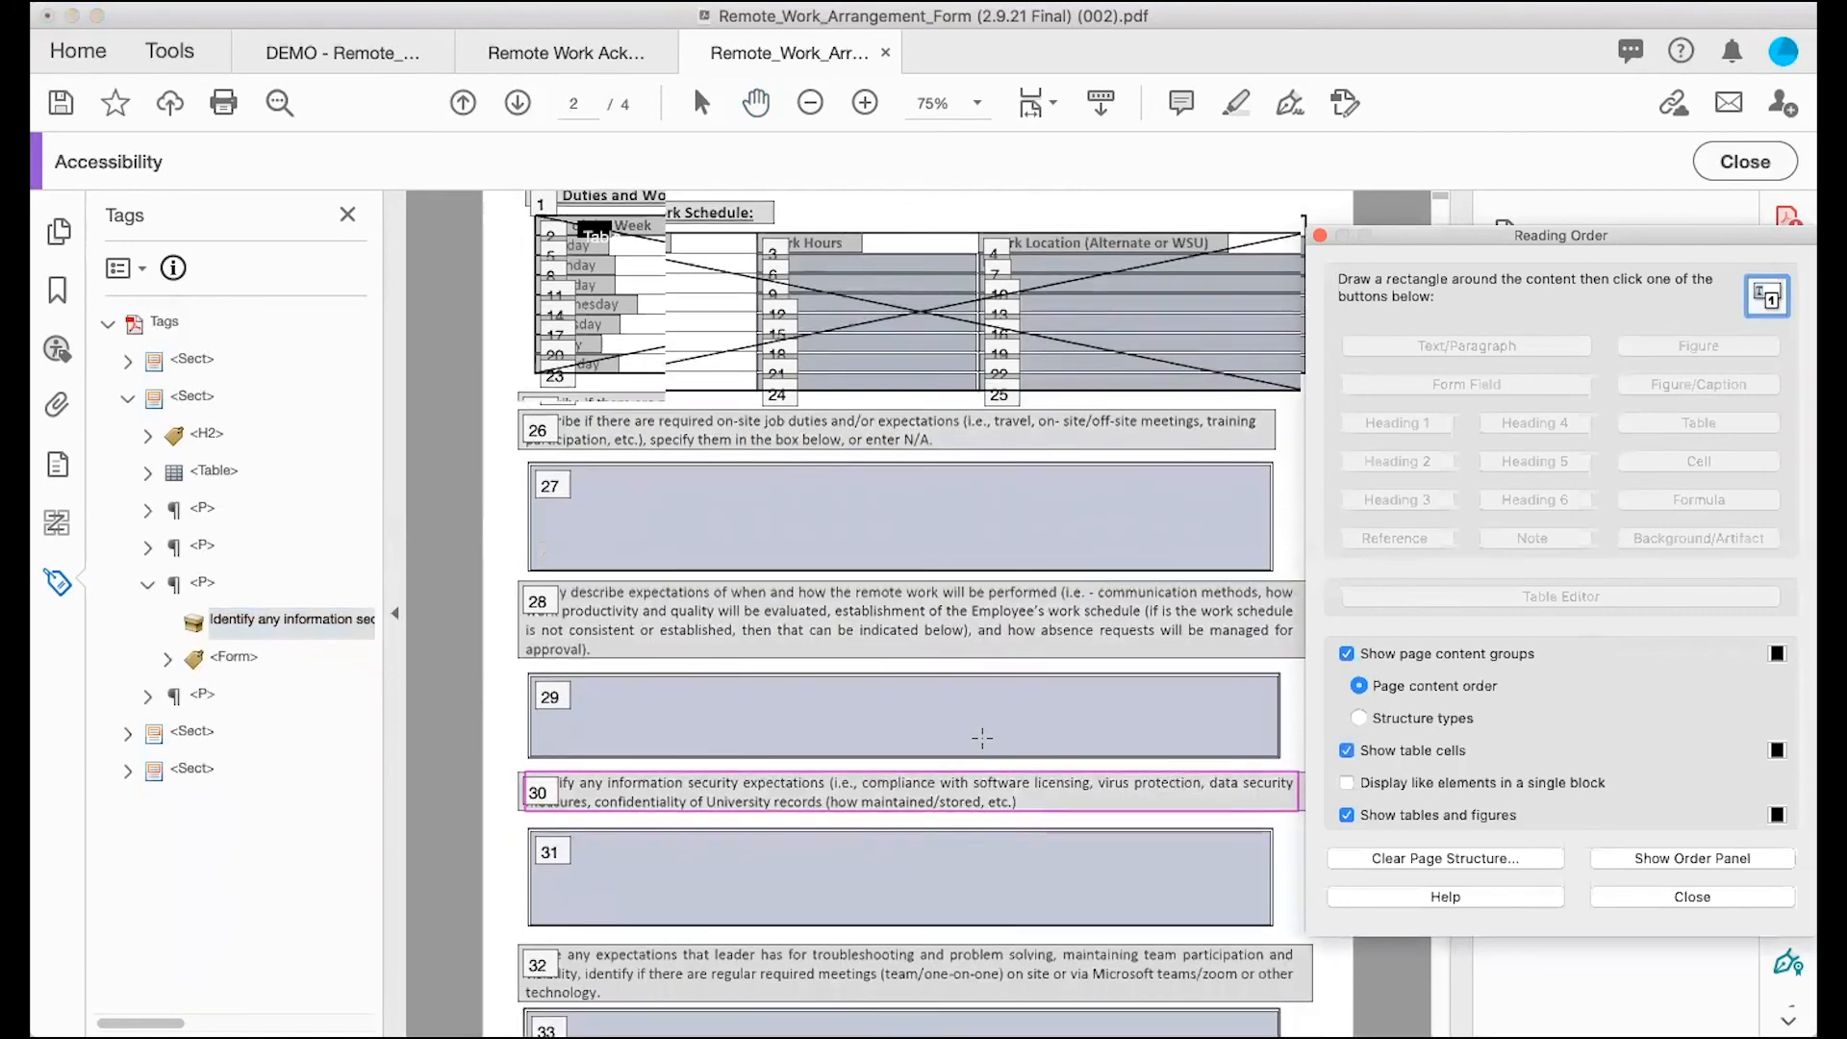
pyautogui.scroll(-3, 982, 738)
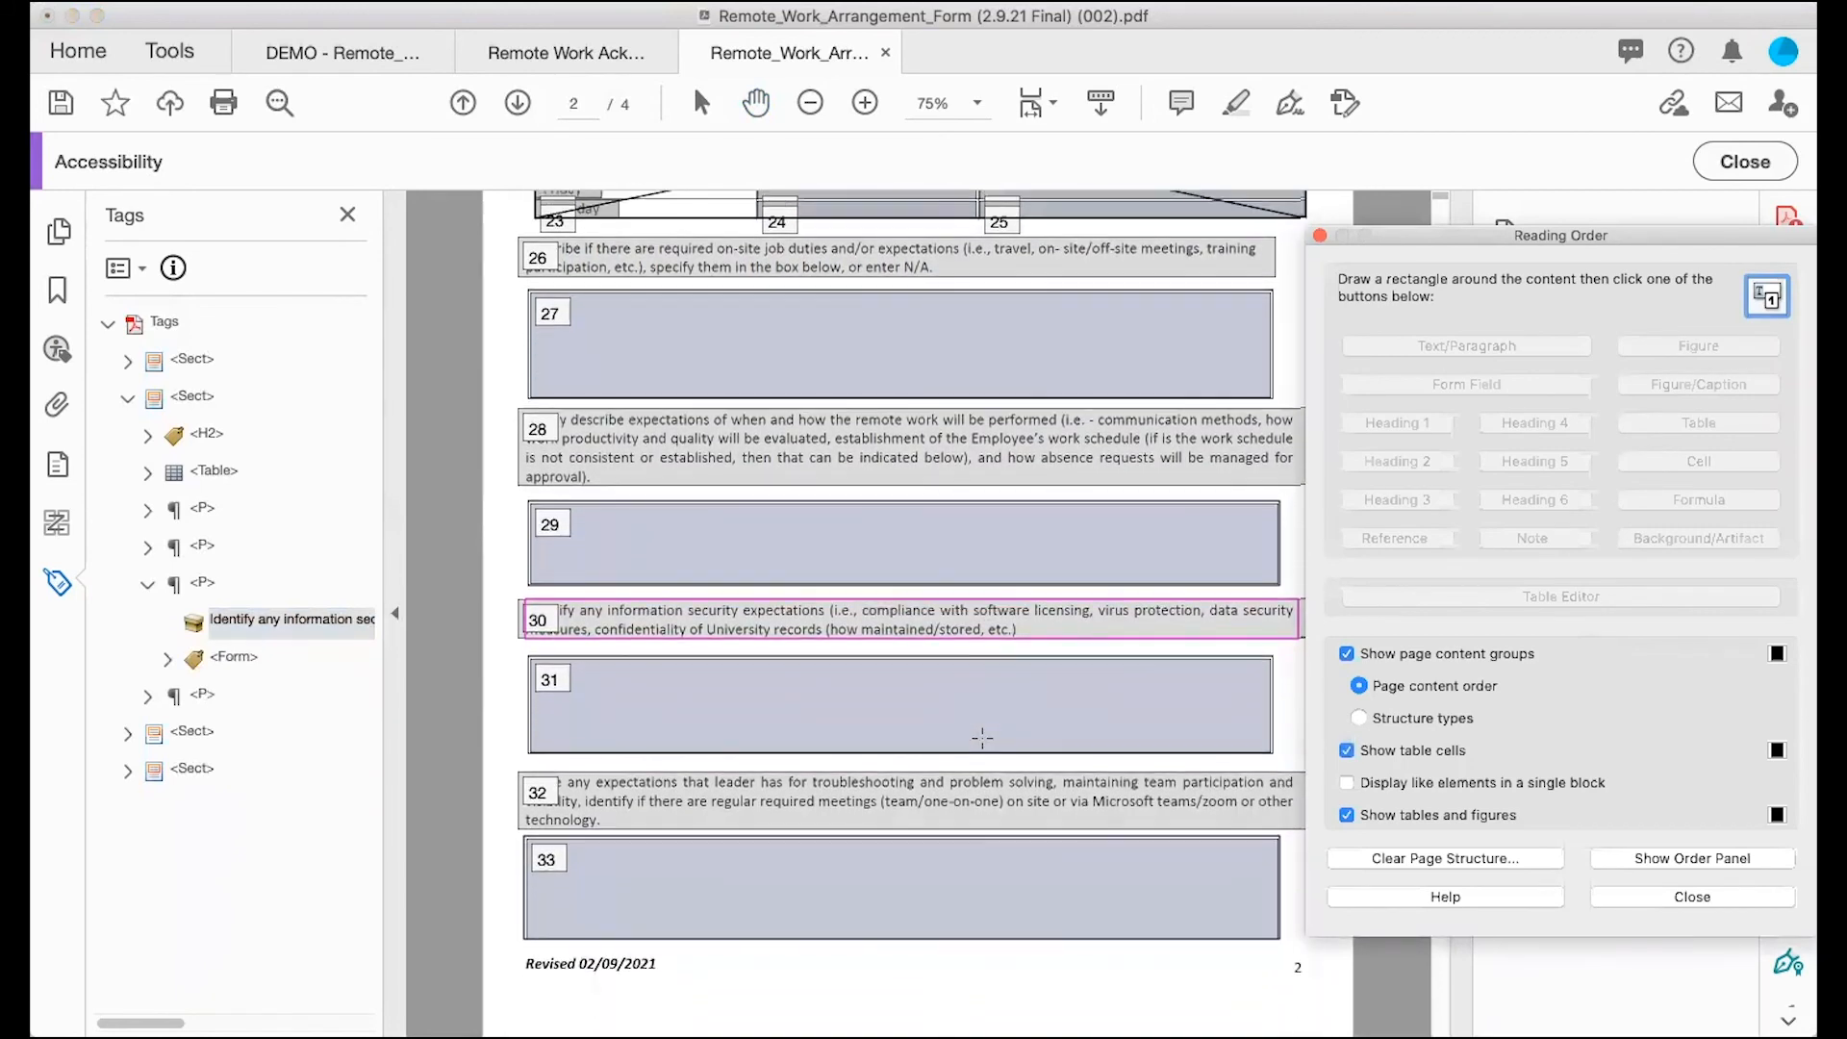
pyautogui.click(197, 582)
pyautogui.click(223, 656)
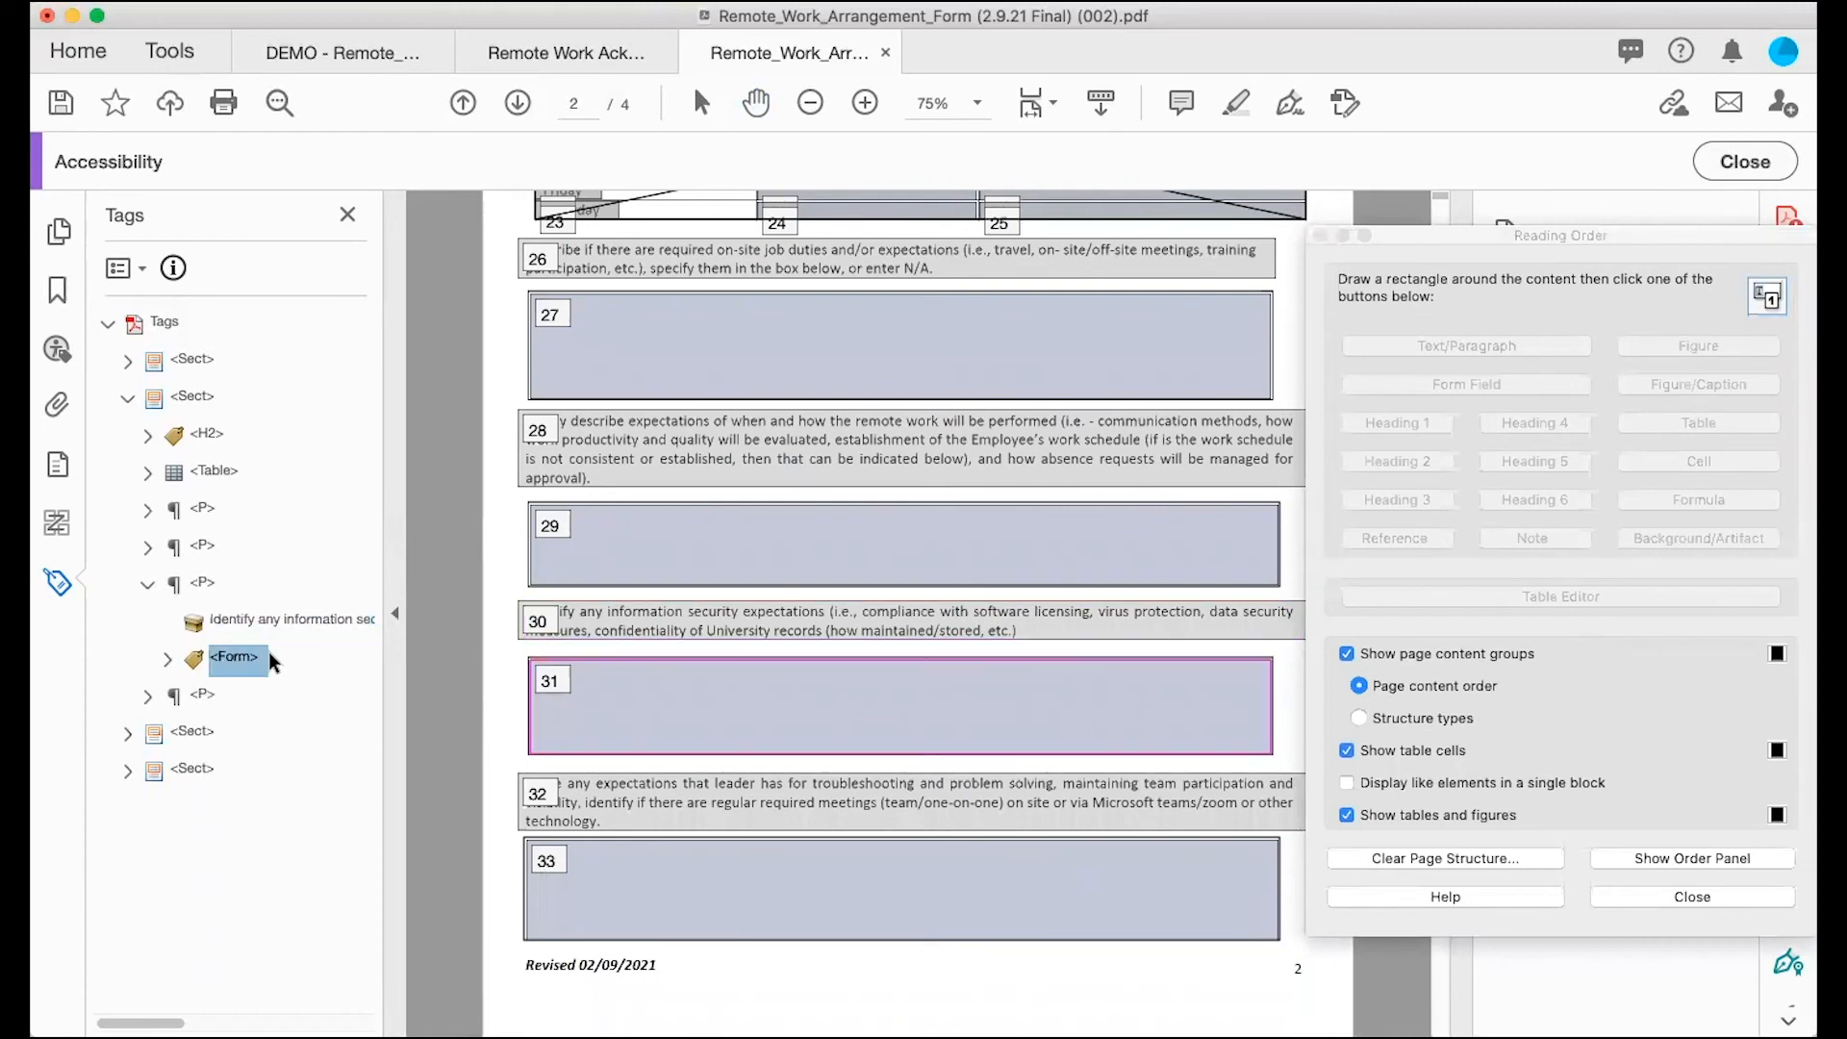
pyautogui.click(165, 660)
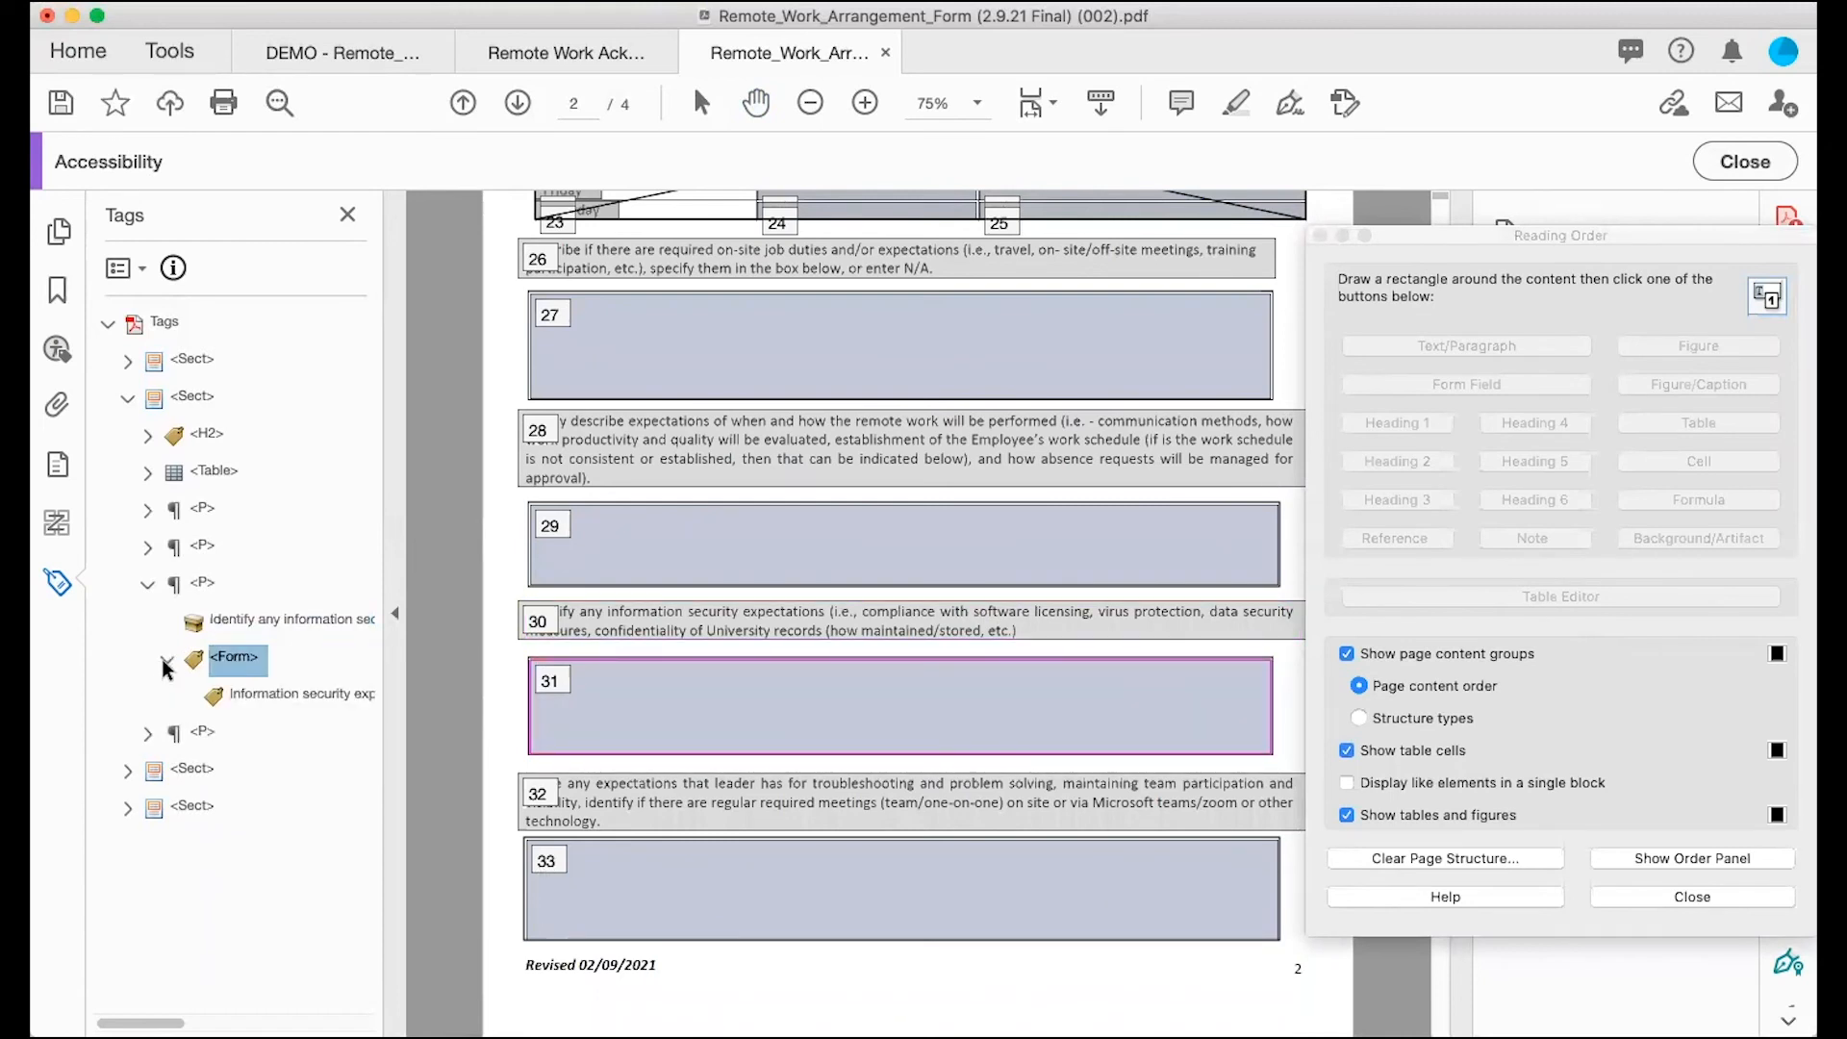
# Step: Highlight the P tag of the leader expectations question and expand it to check its text and Form tag
pyautogui.press('Down')
pyautogui.press('Down')
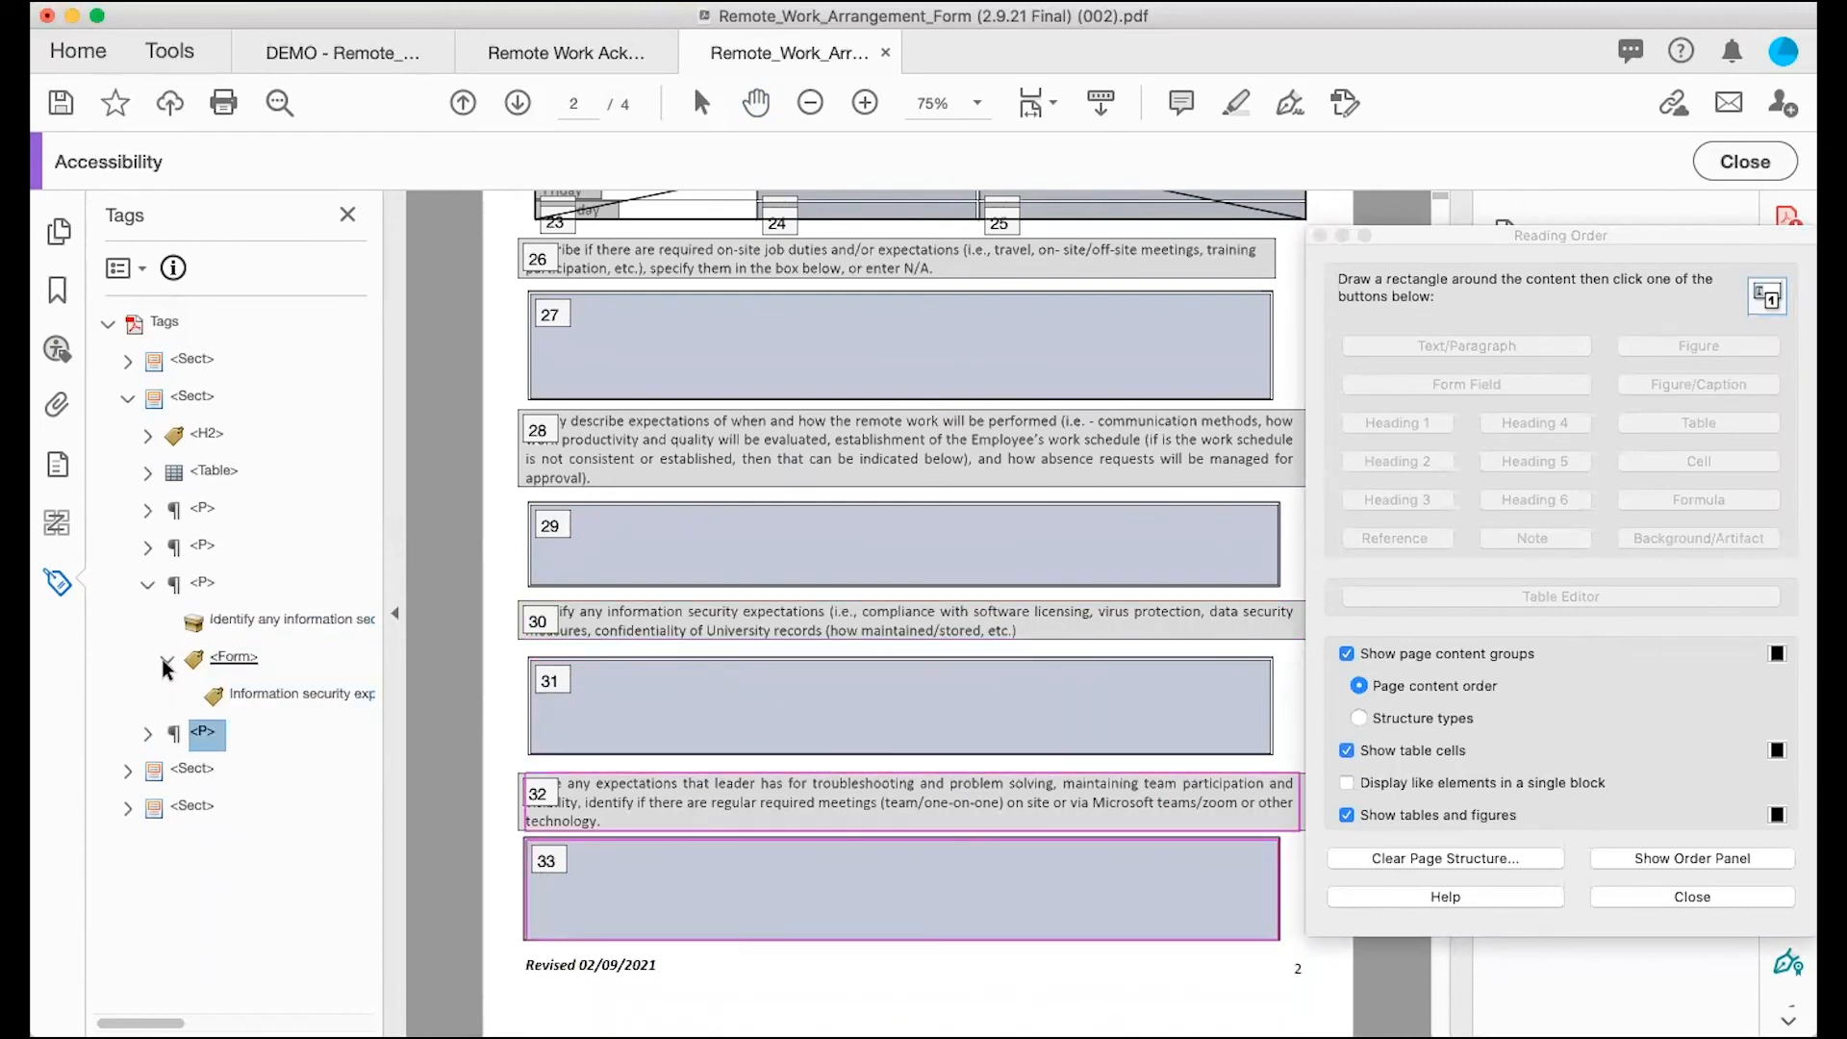
pyautogui.click(142, 728)
pyautogui.press('Down')
pyautogui.press('Down')
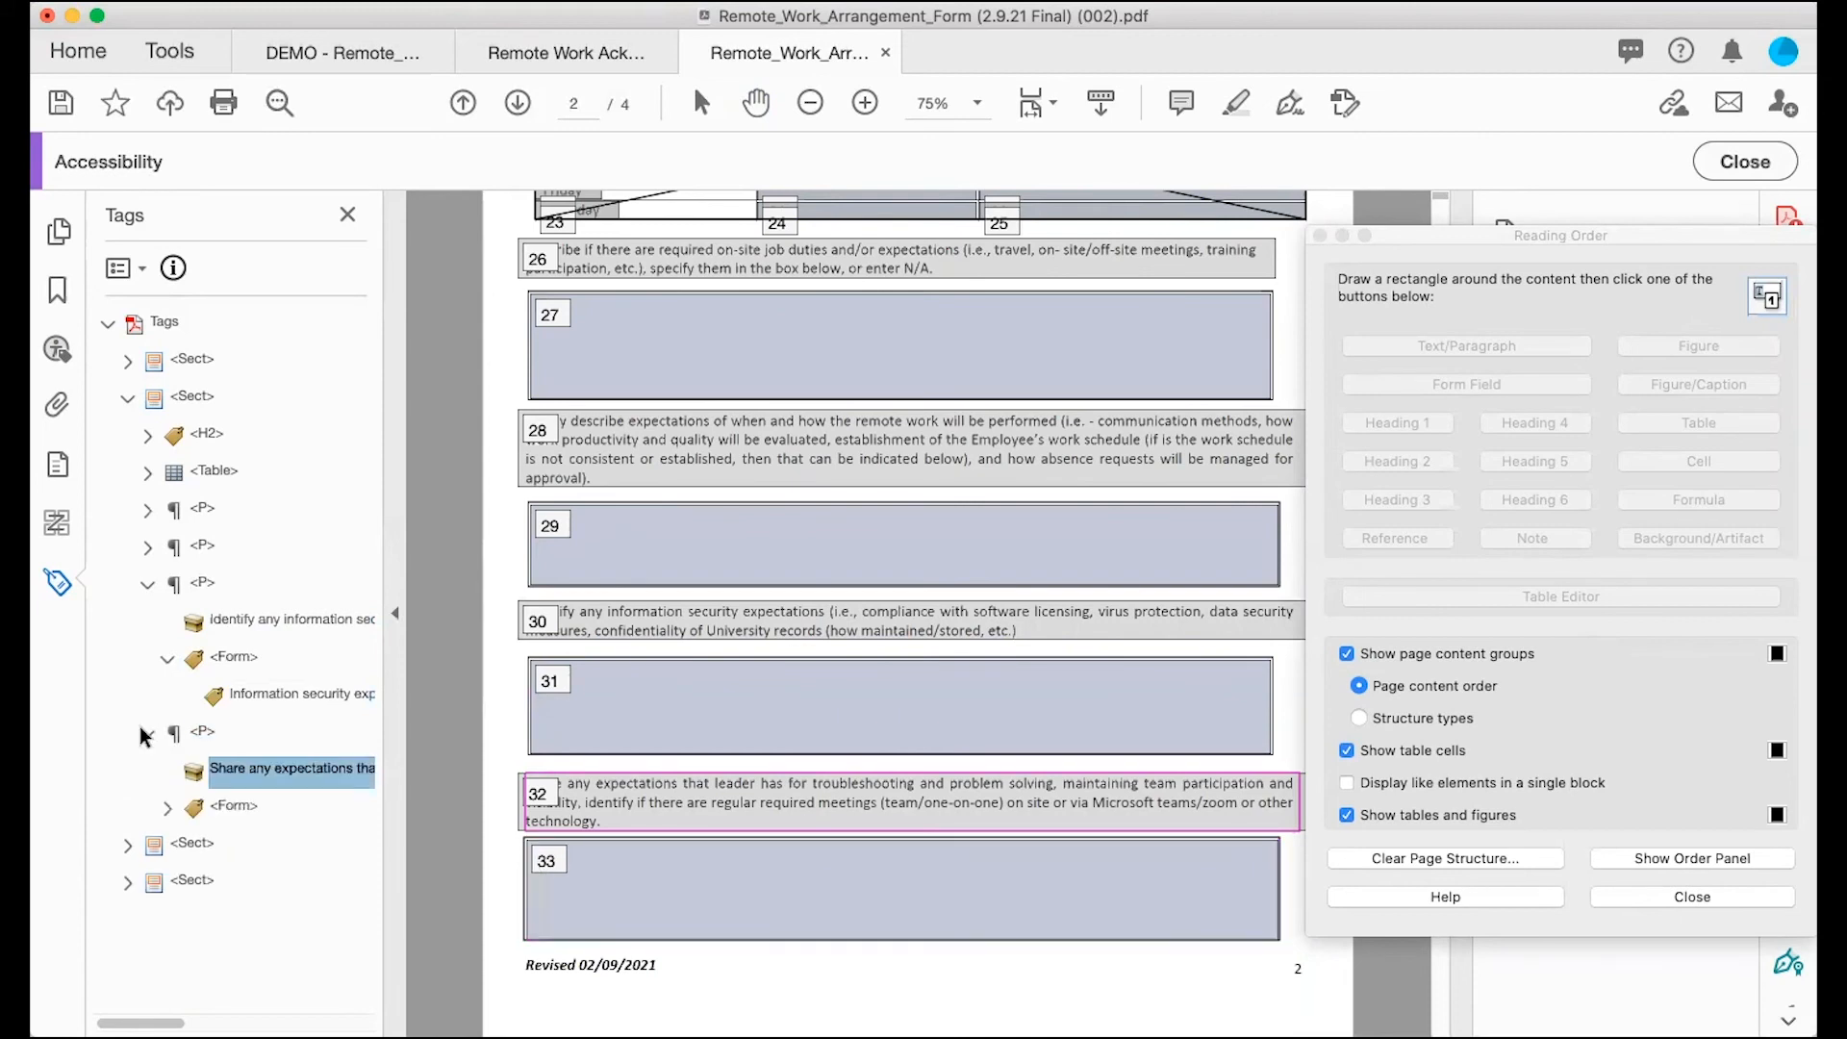
pyautogui.click(166, 808)
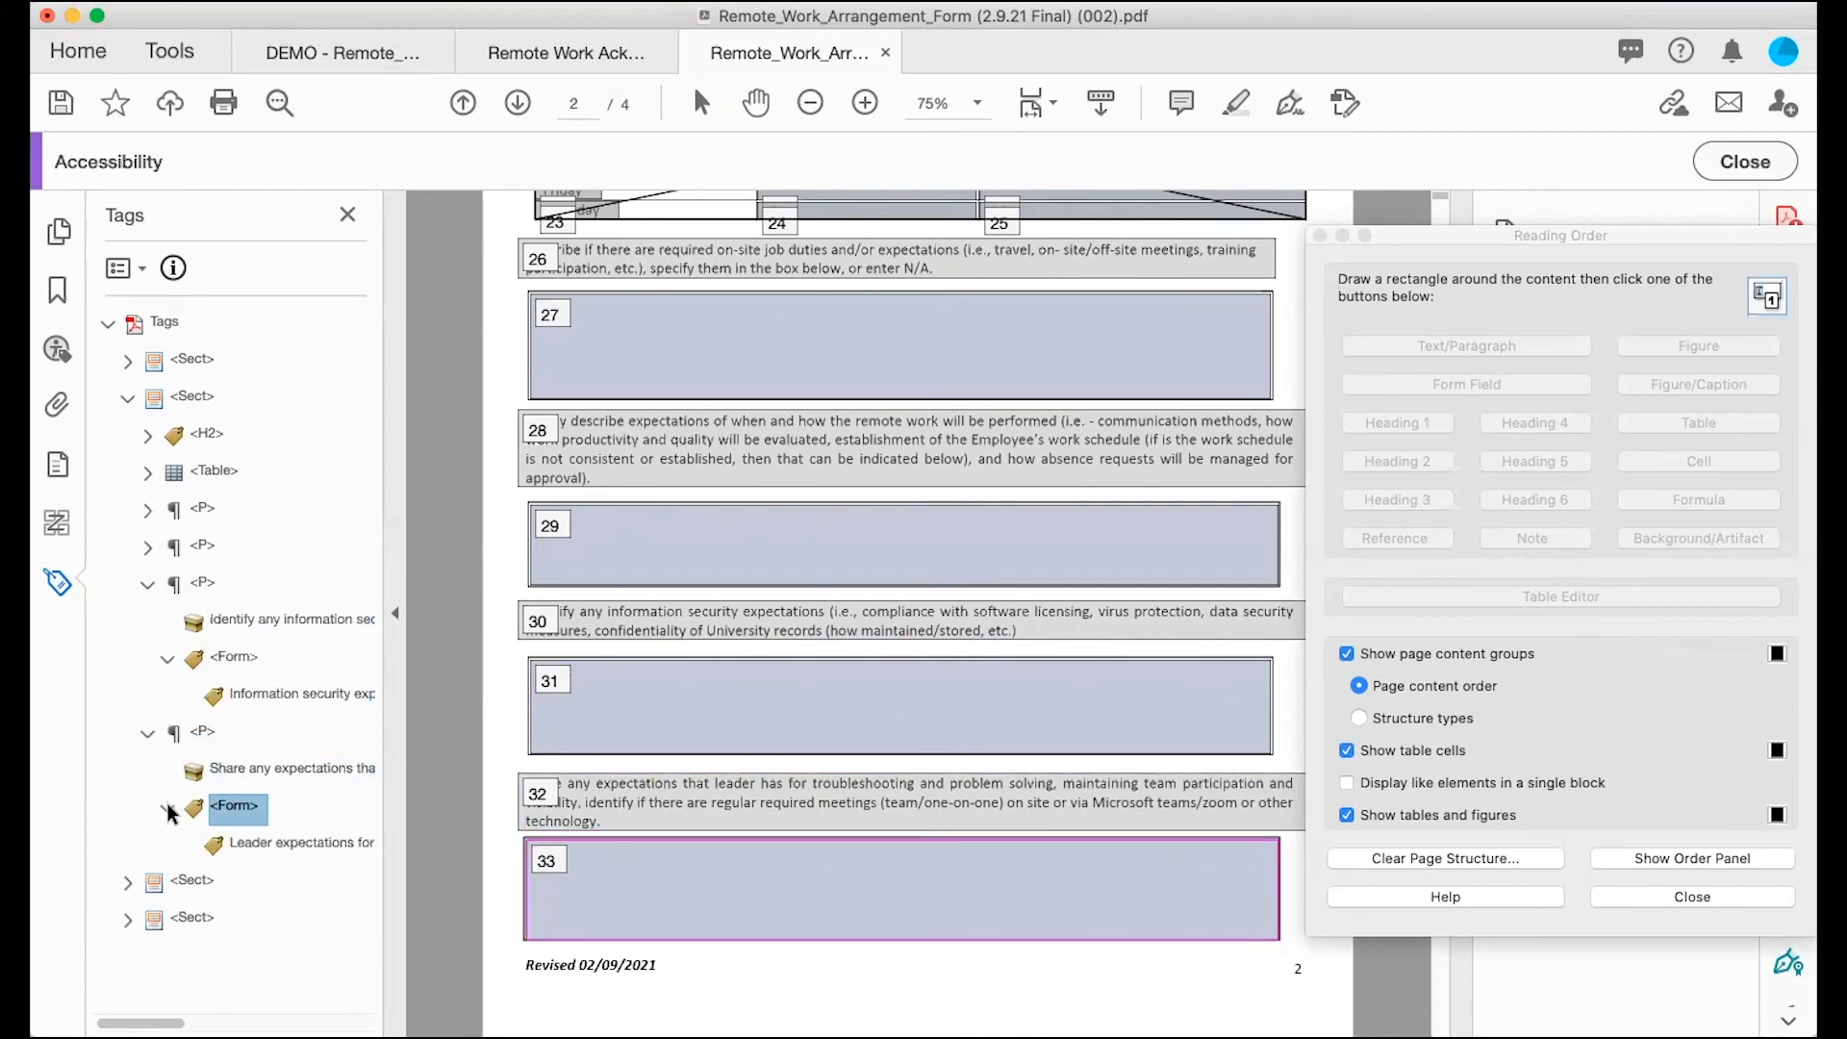
# Step: Collapse the checked P tags and the Sect tag of Job Duties and Work Schedule, and save the form
pyautogui.click(144, 583)
pyautogui.click(145, 622)
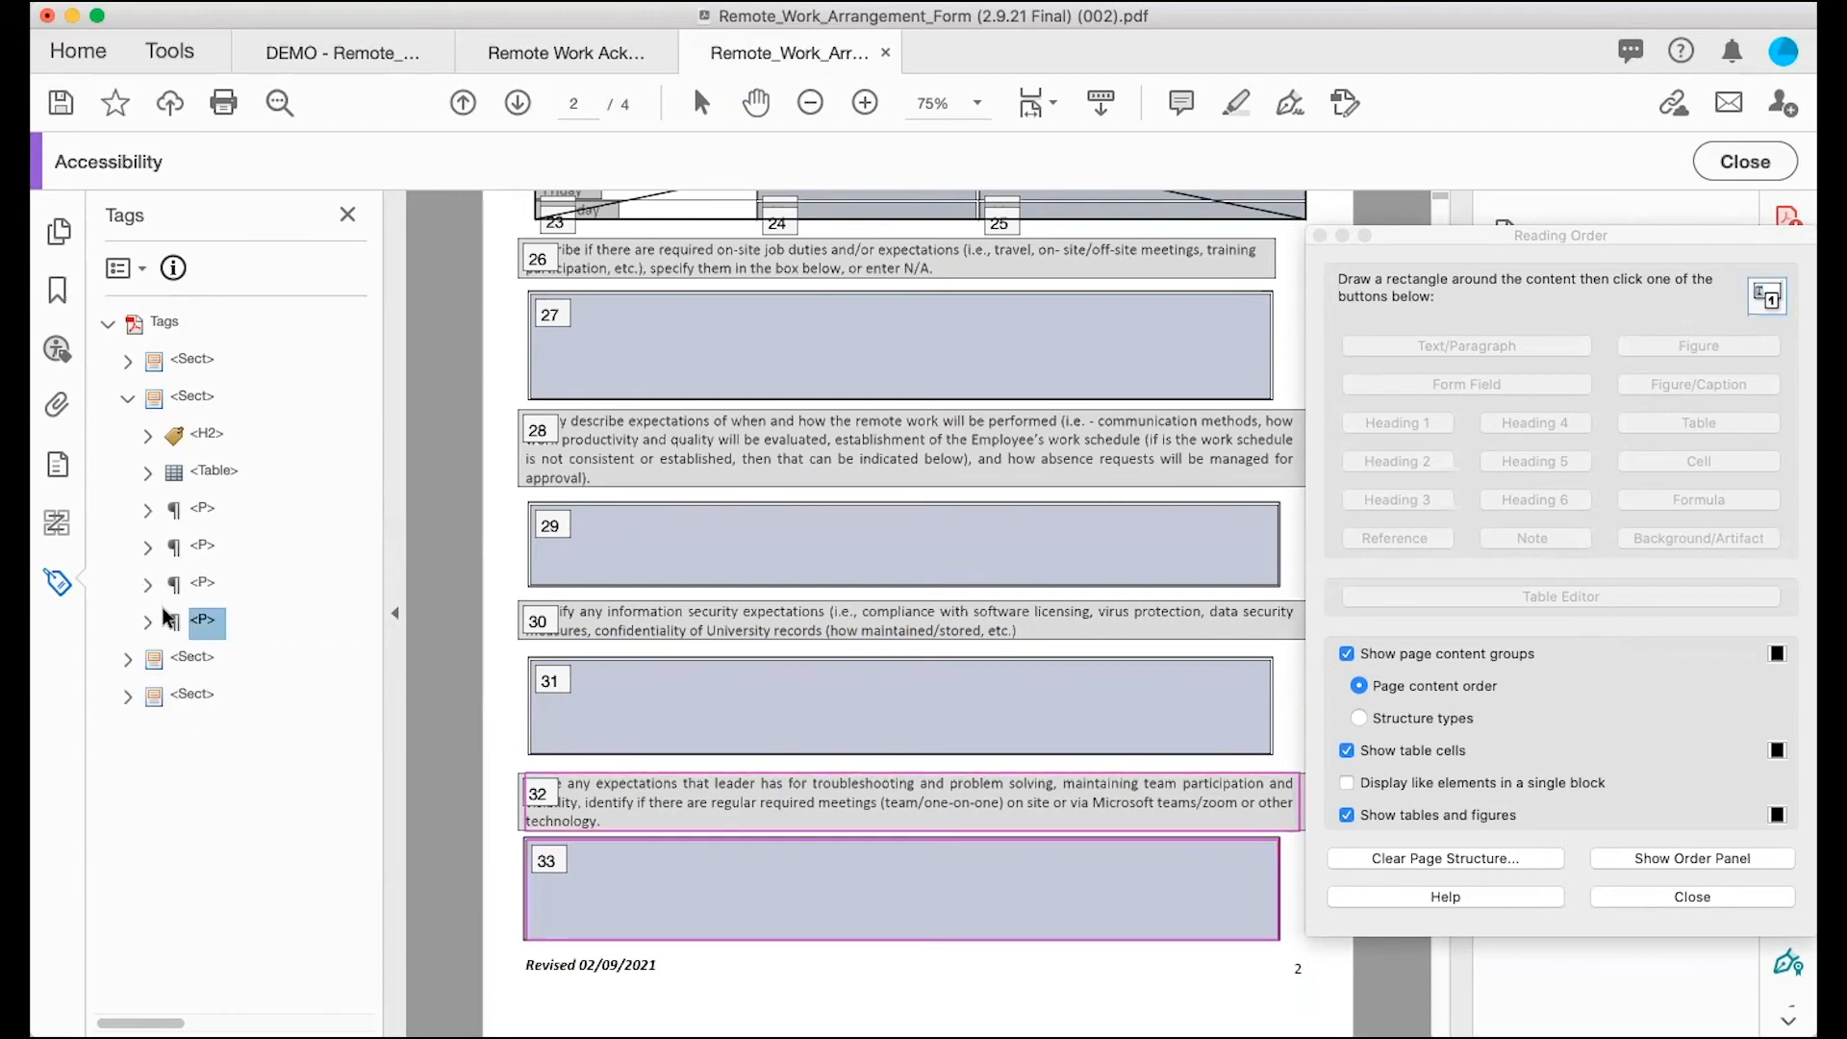
pyautogui.scroll(2, 662, 719)
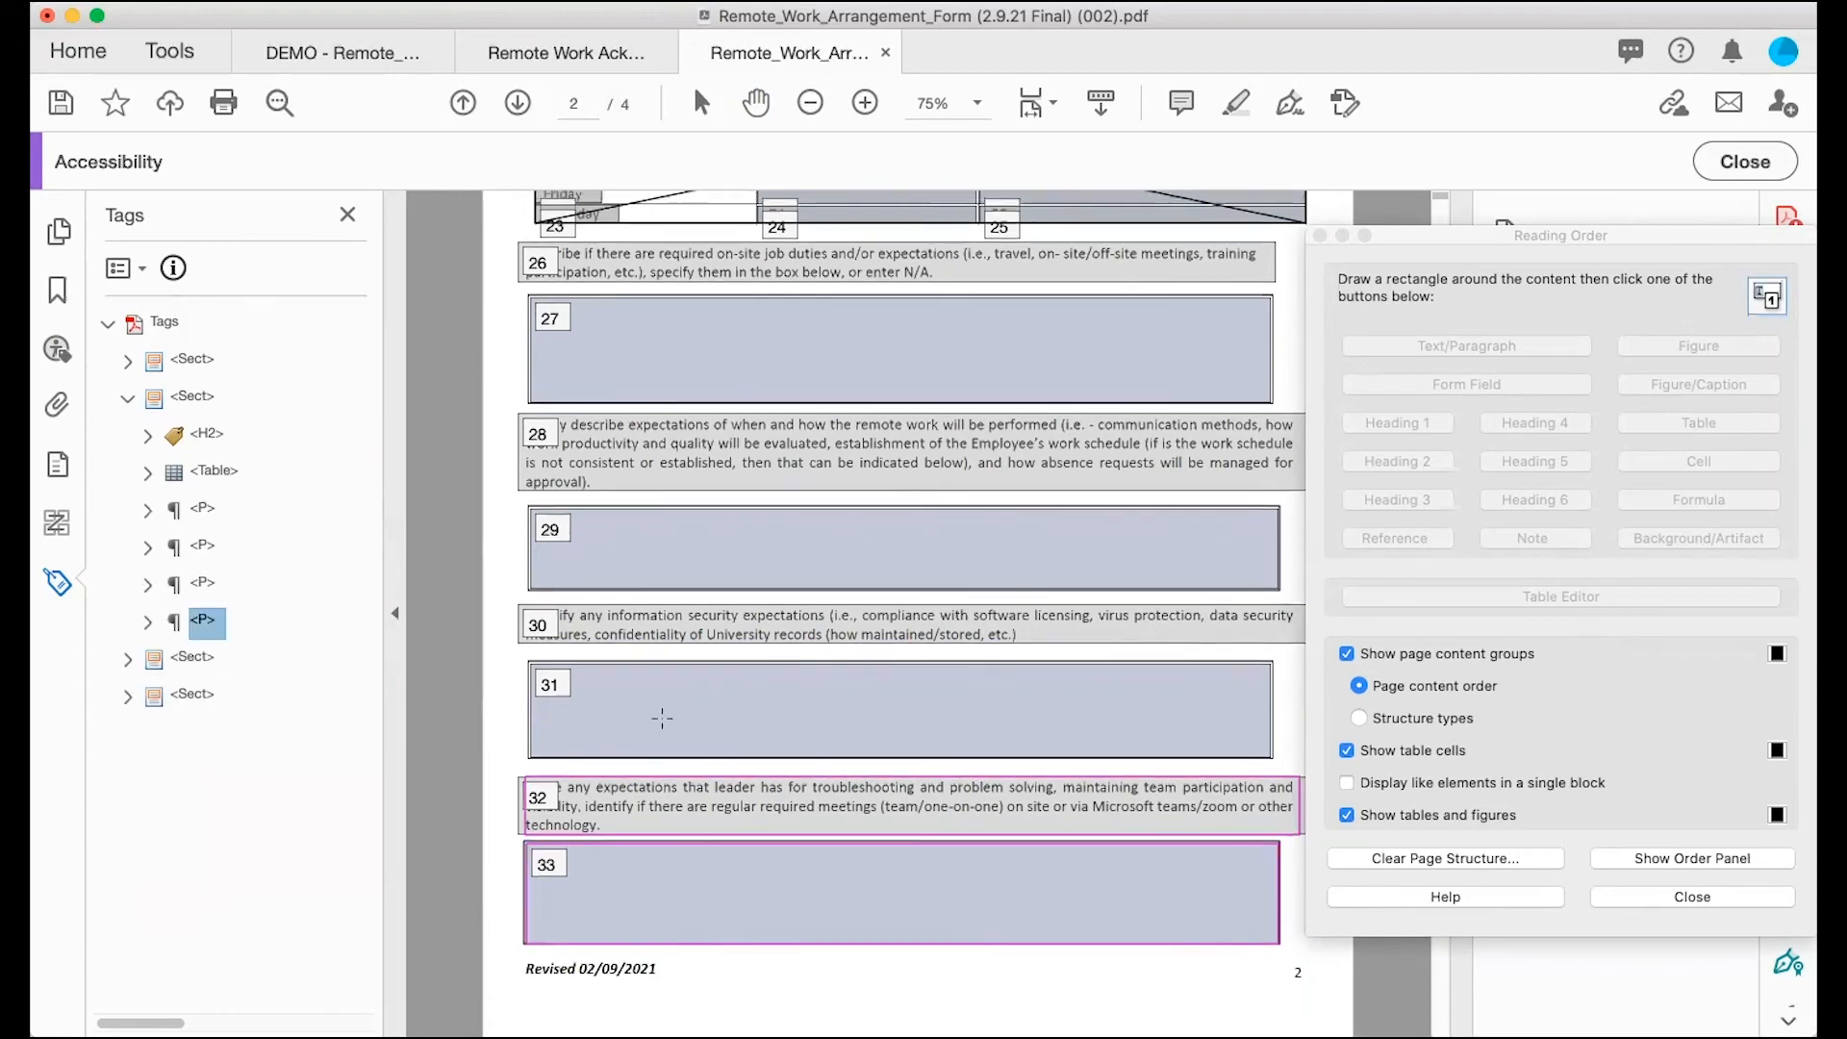
pyautogui.scroll(5, 662, 720)
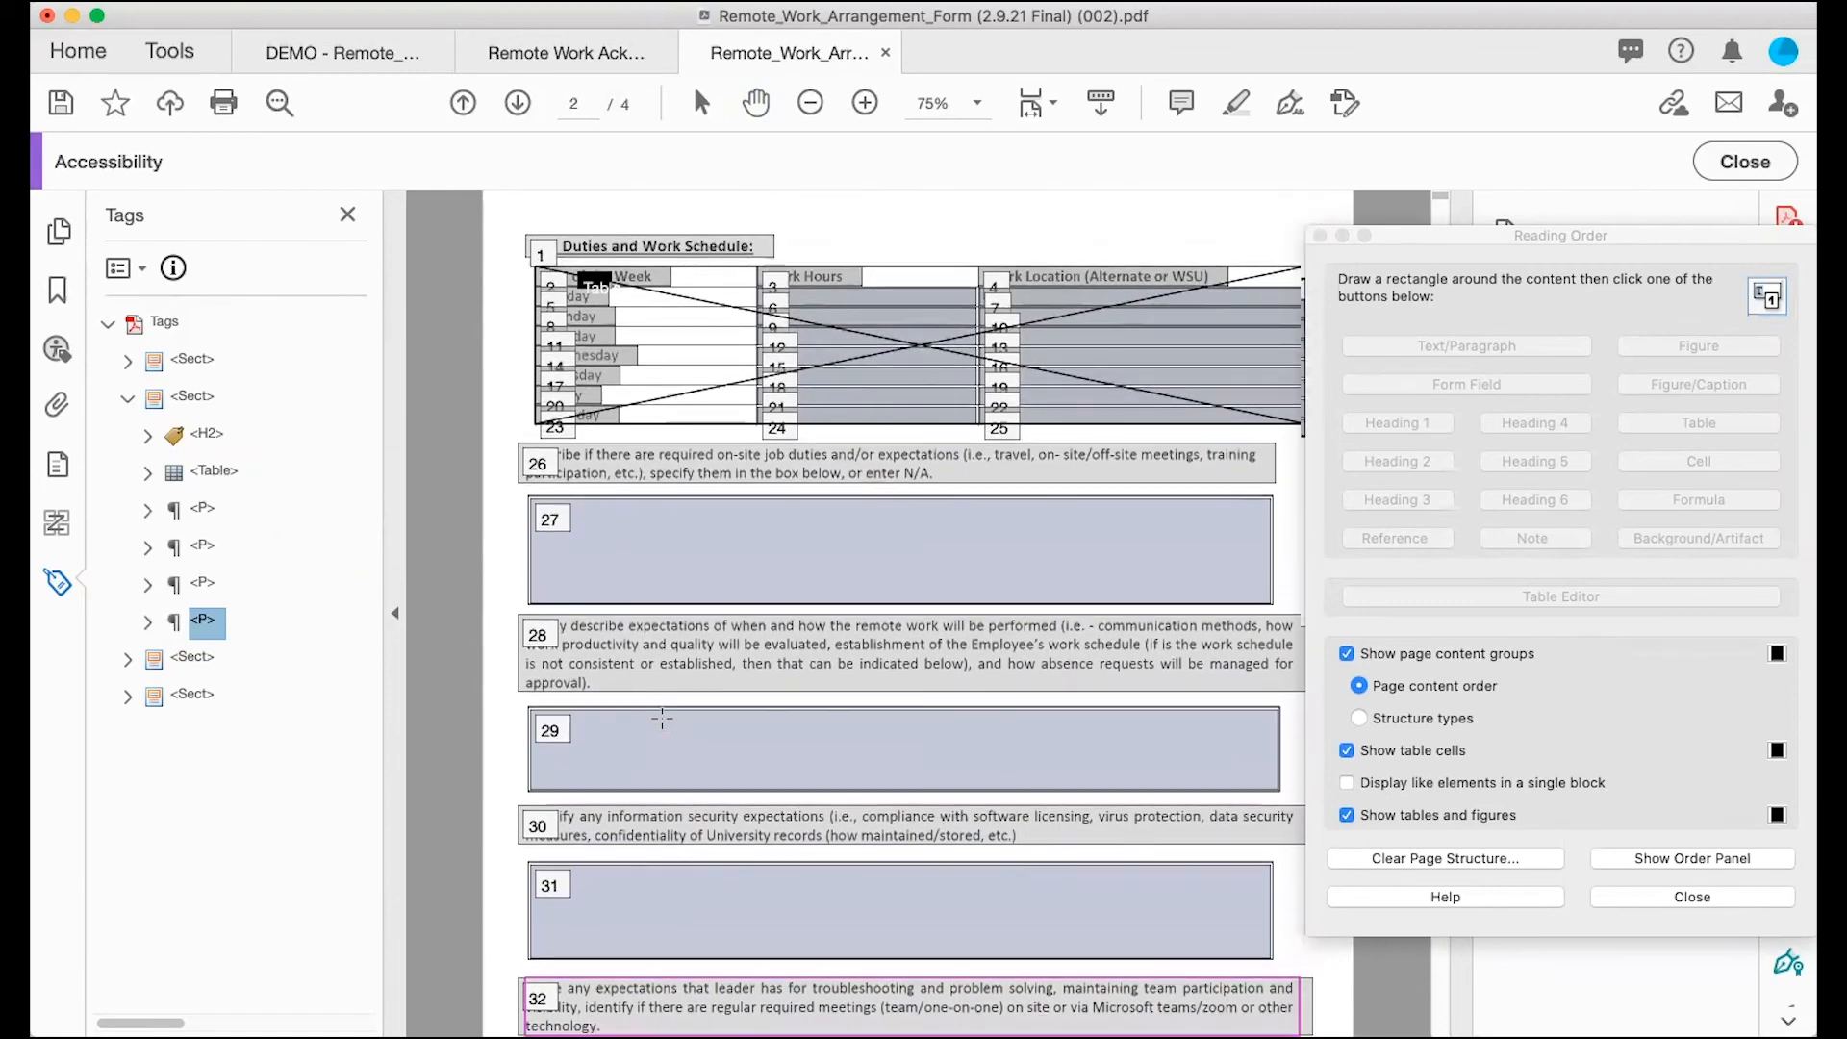
pyautogui.scroll(-1, 662, 721)
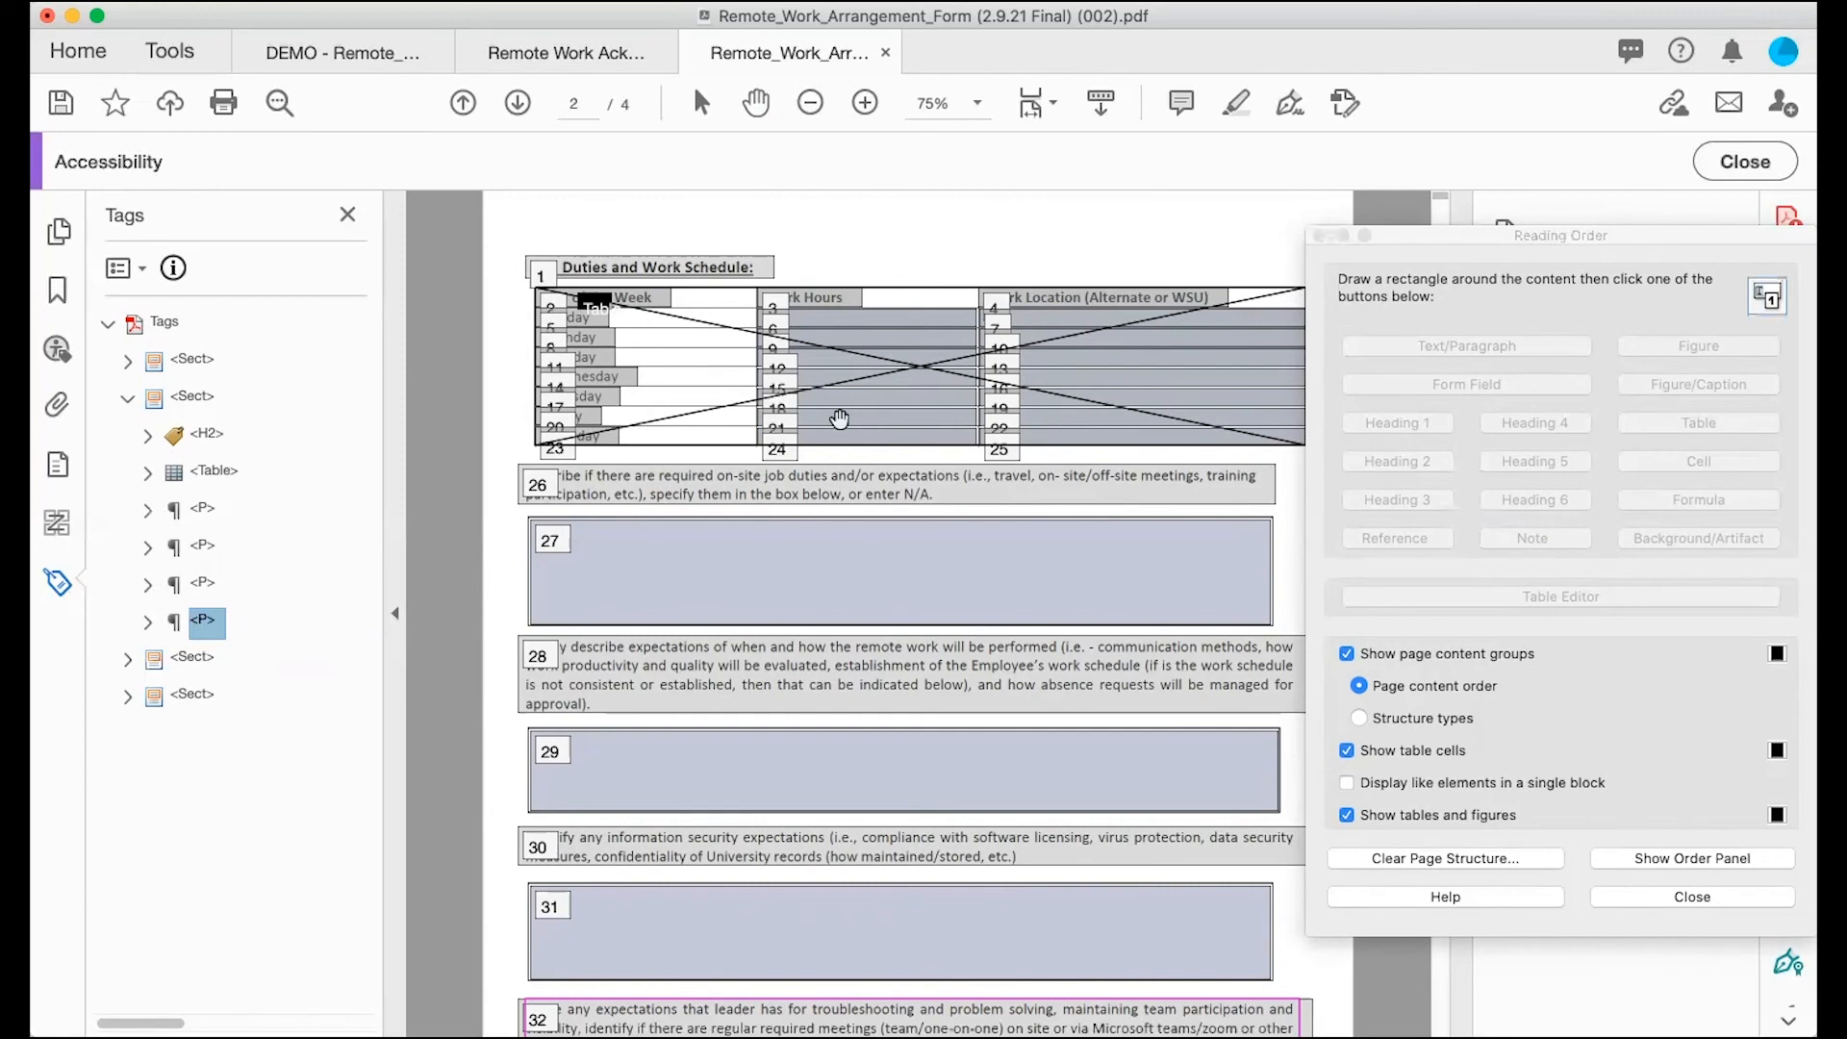
pyautogui.click(125, 398)
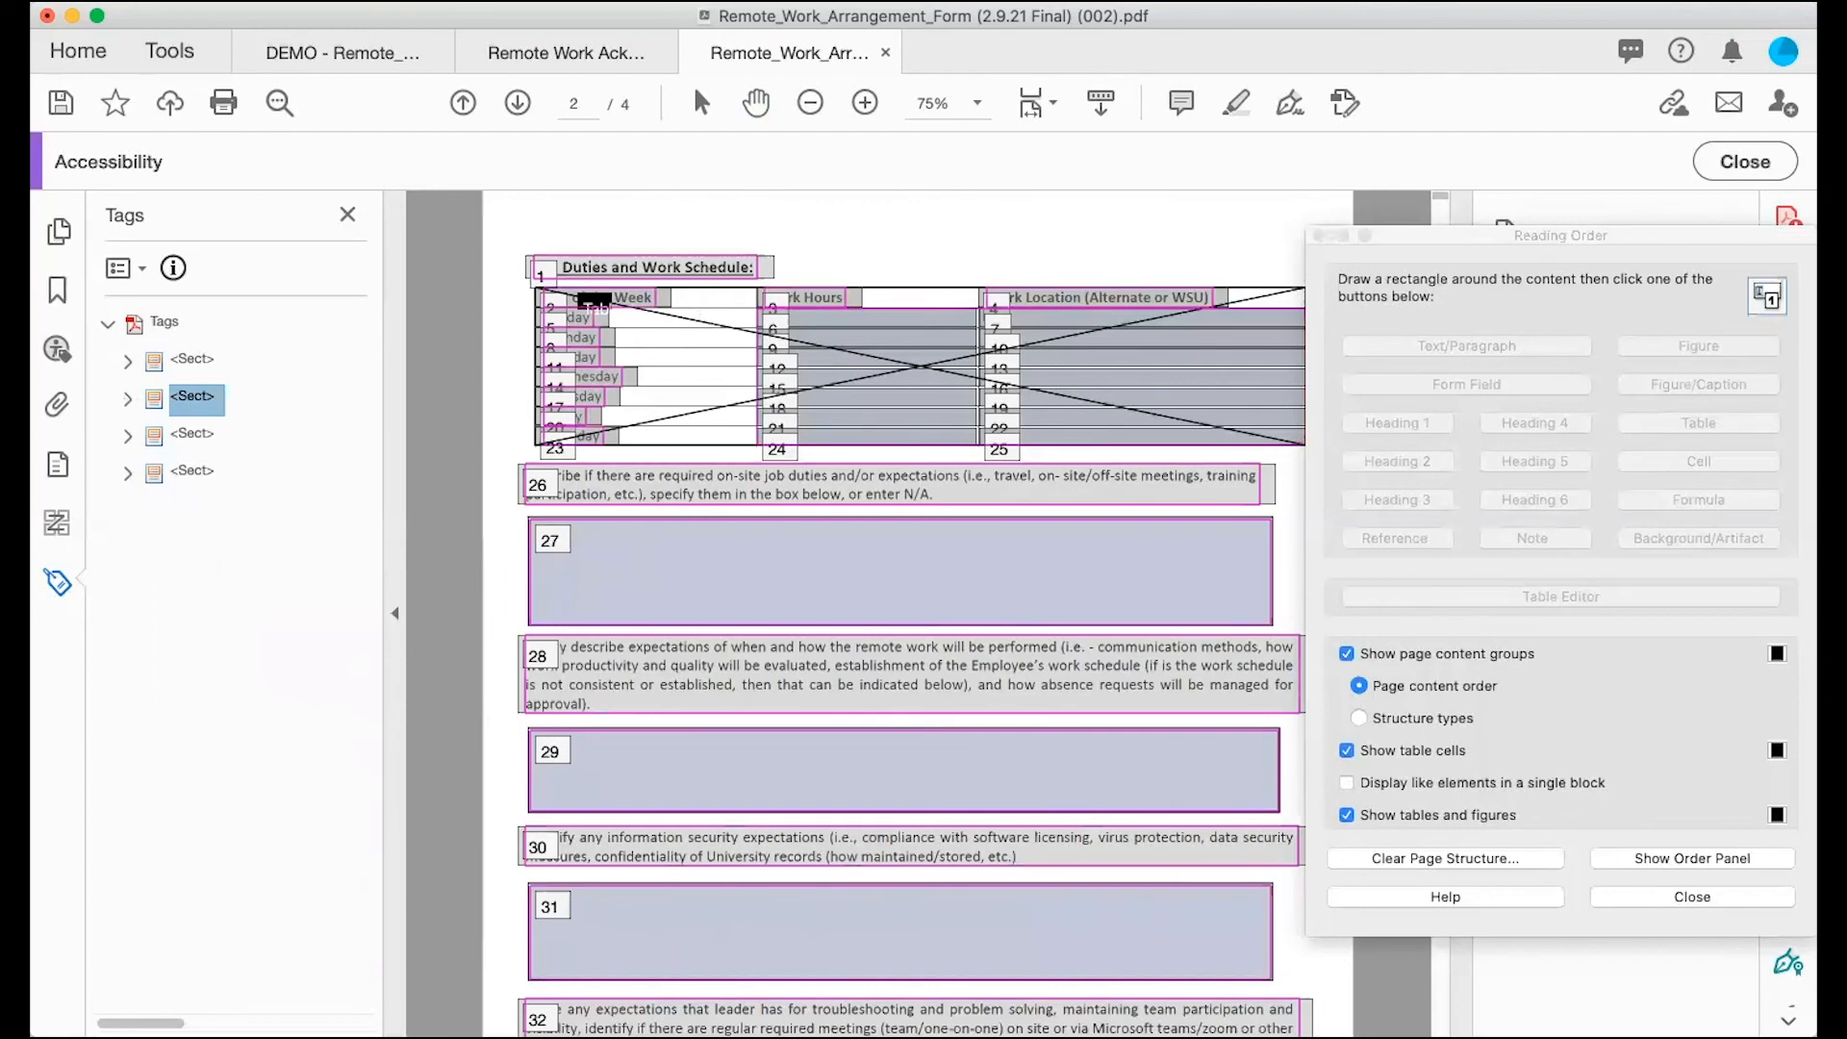
pyautogui.click(252, 2)
pyautogui.click(285, 121)
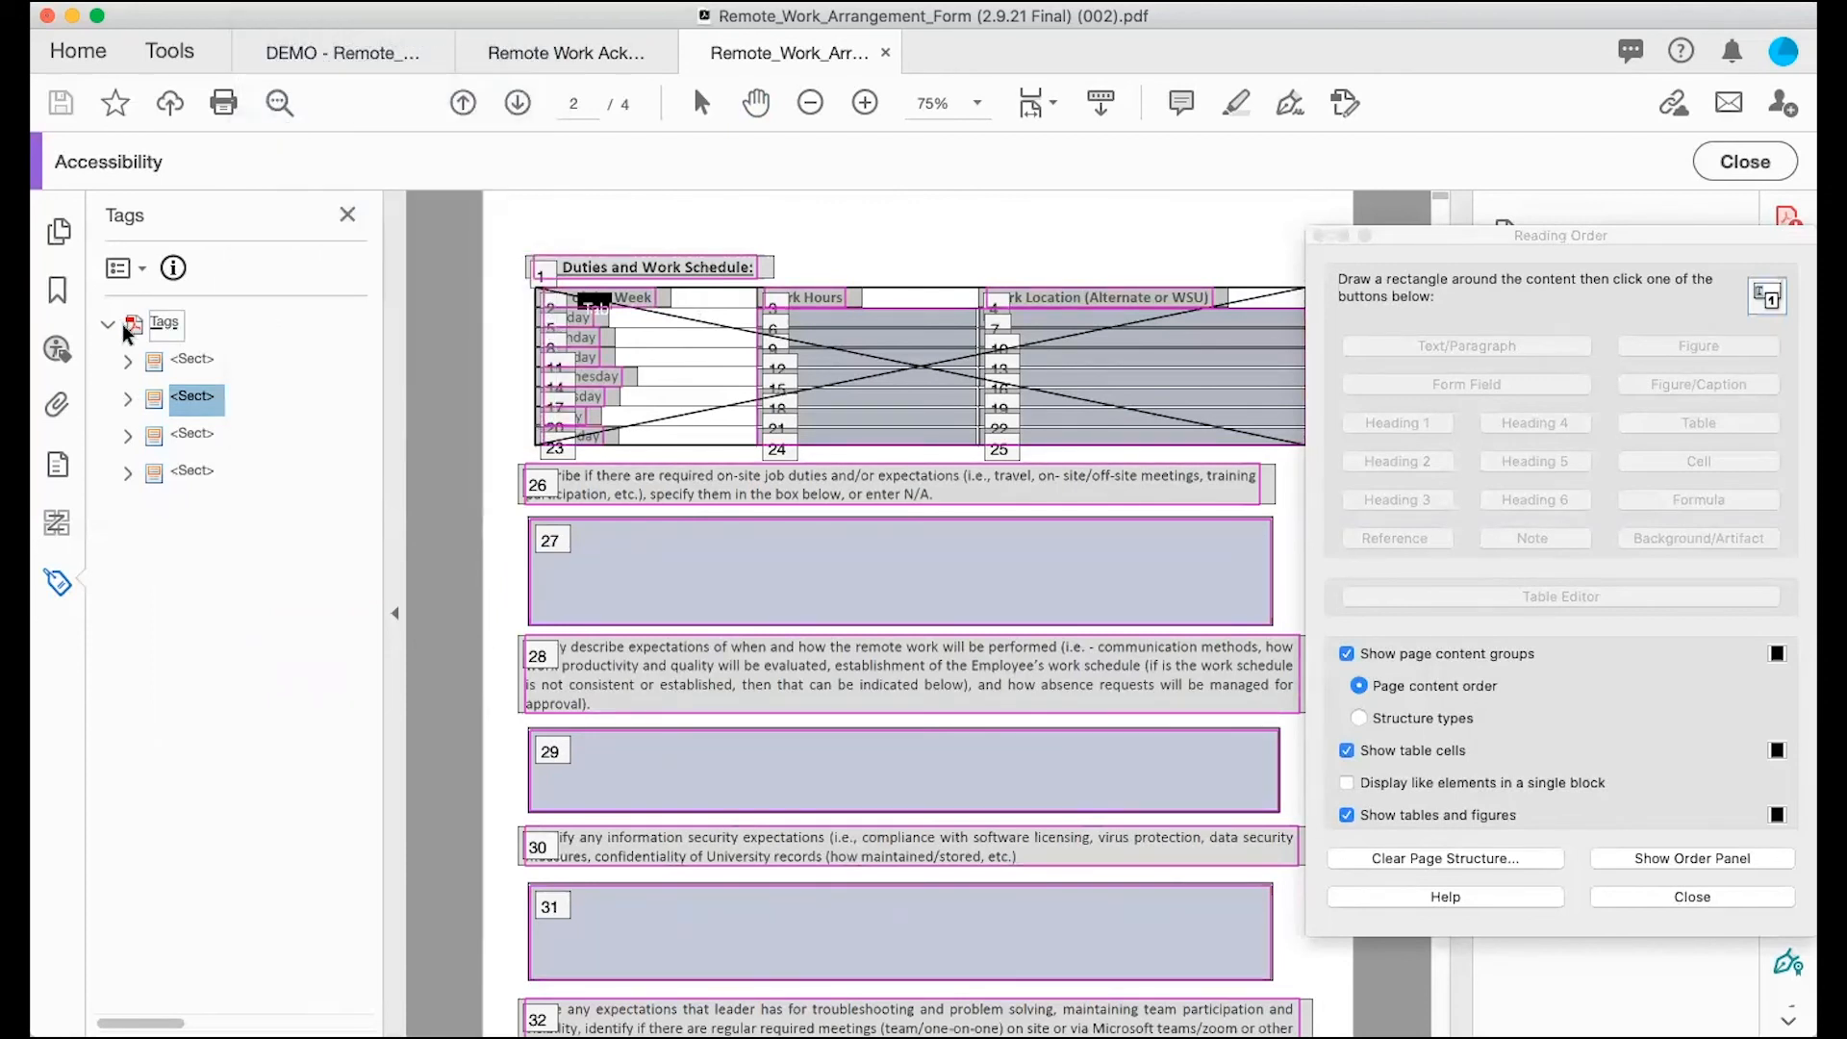
# Step: Highlight the third Sect tag on page 3, expand it and check which heading its H2 tag covers
pyautogui.click(190, 436)
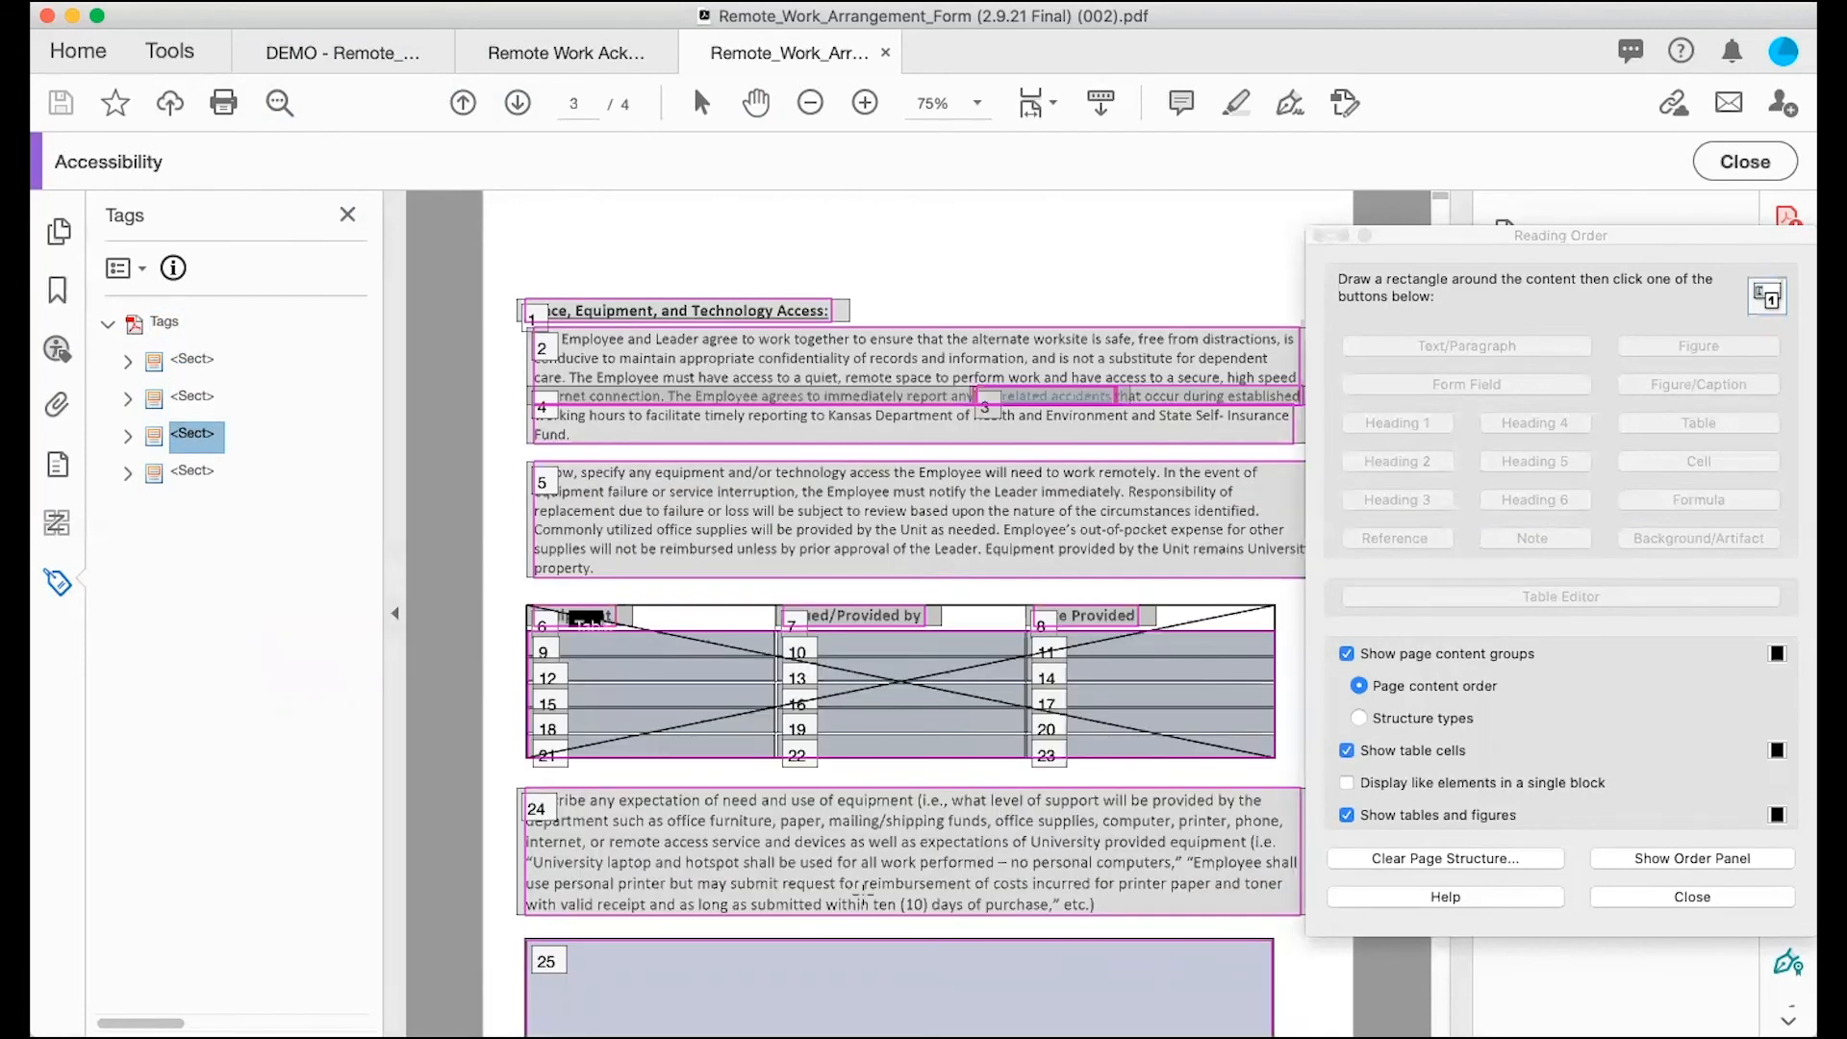
pyautogui.click(907, 996)
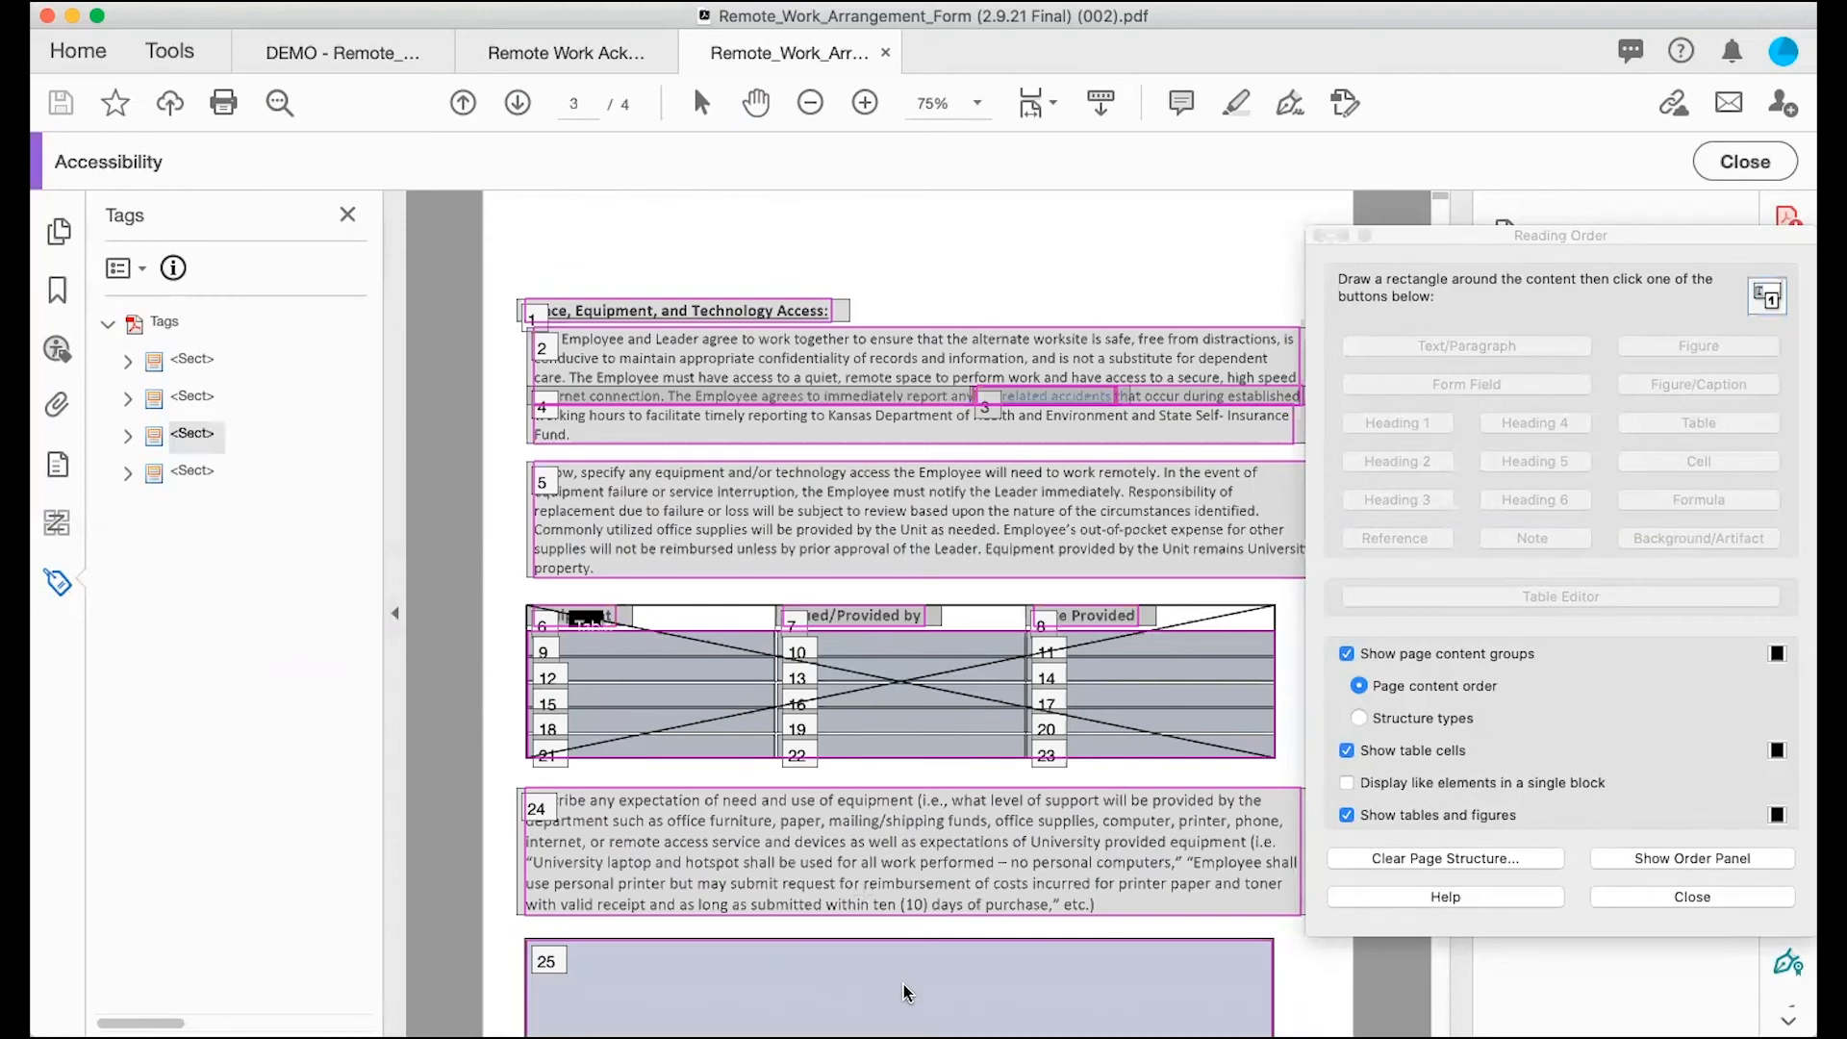
pyautogui.click(125, 435)
pyautogui.click(206, 471)
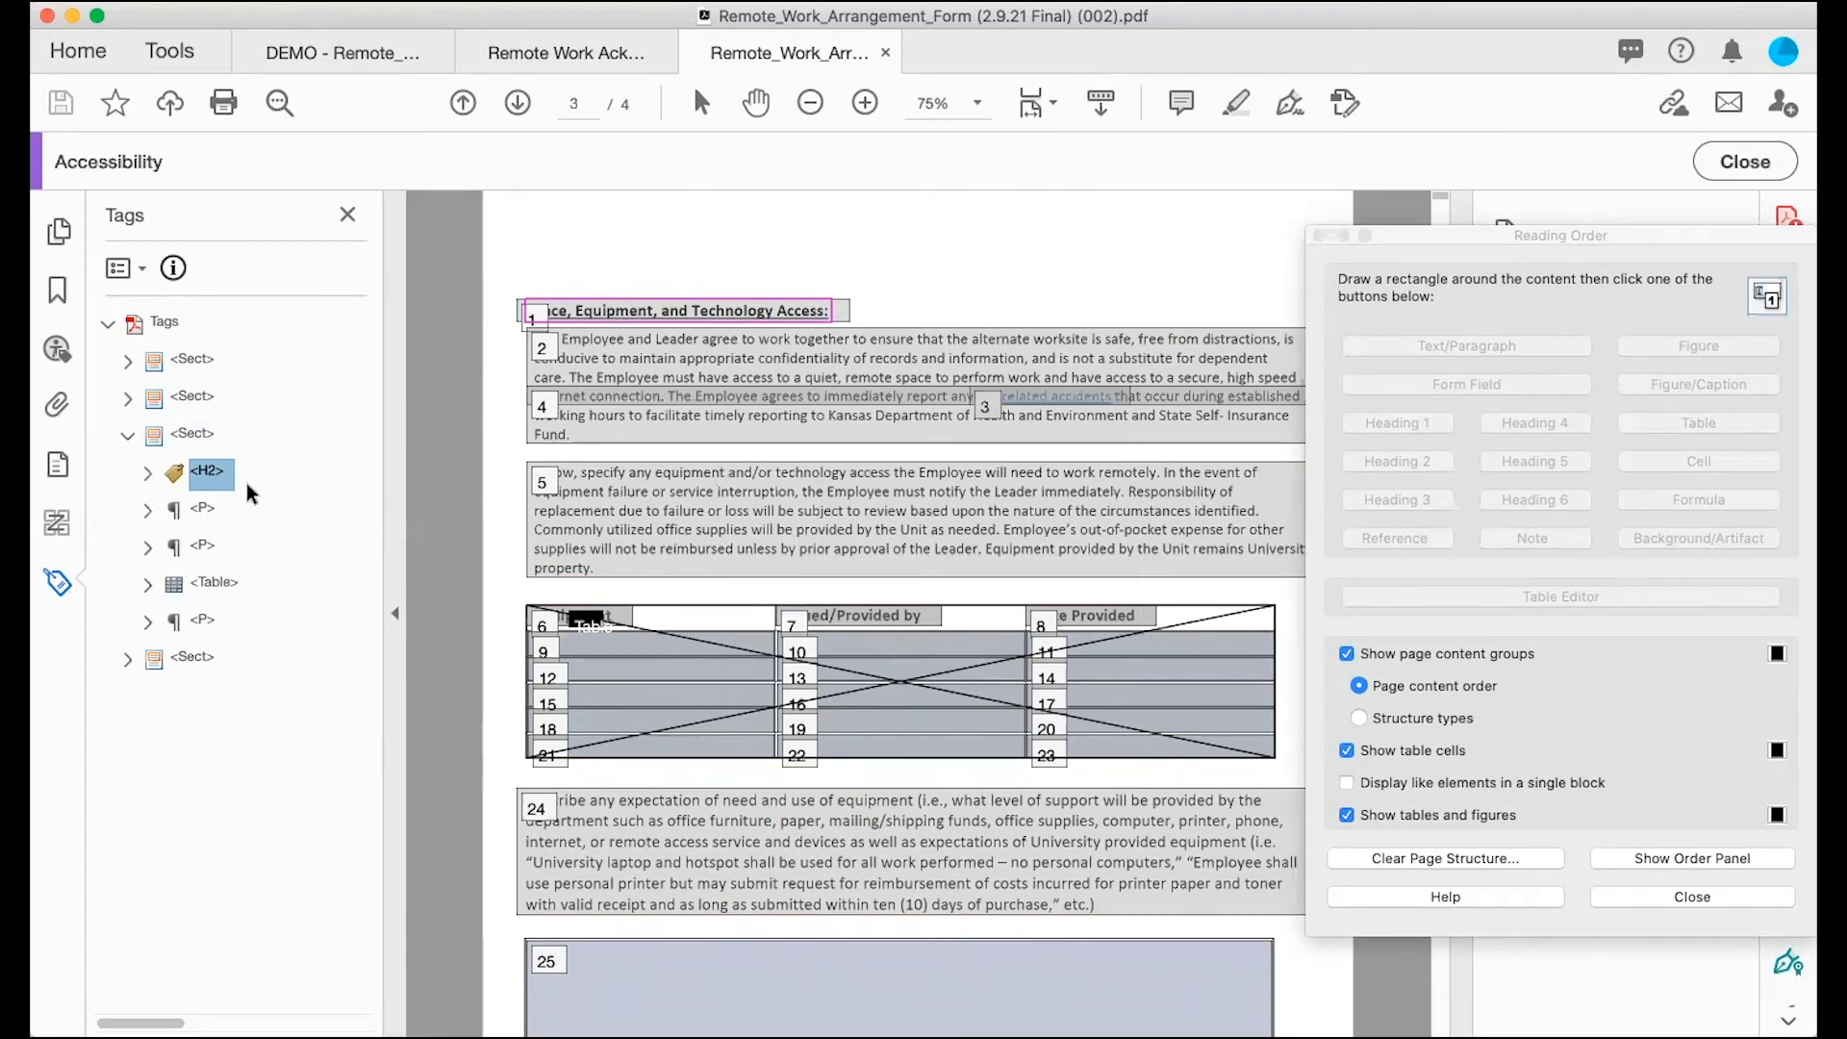
# Step: Inspect the first P tag below the page 3 heading, including its StyleSpan, Link and job-related accidents text, and collapse it
pyautogui.press('Down')
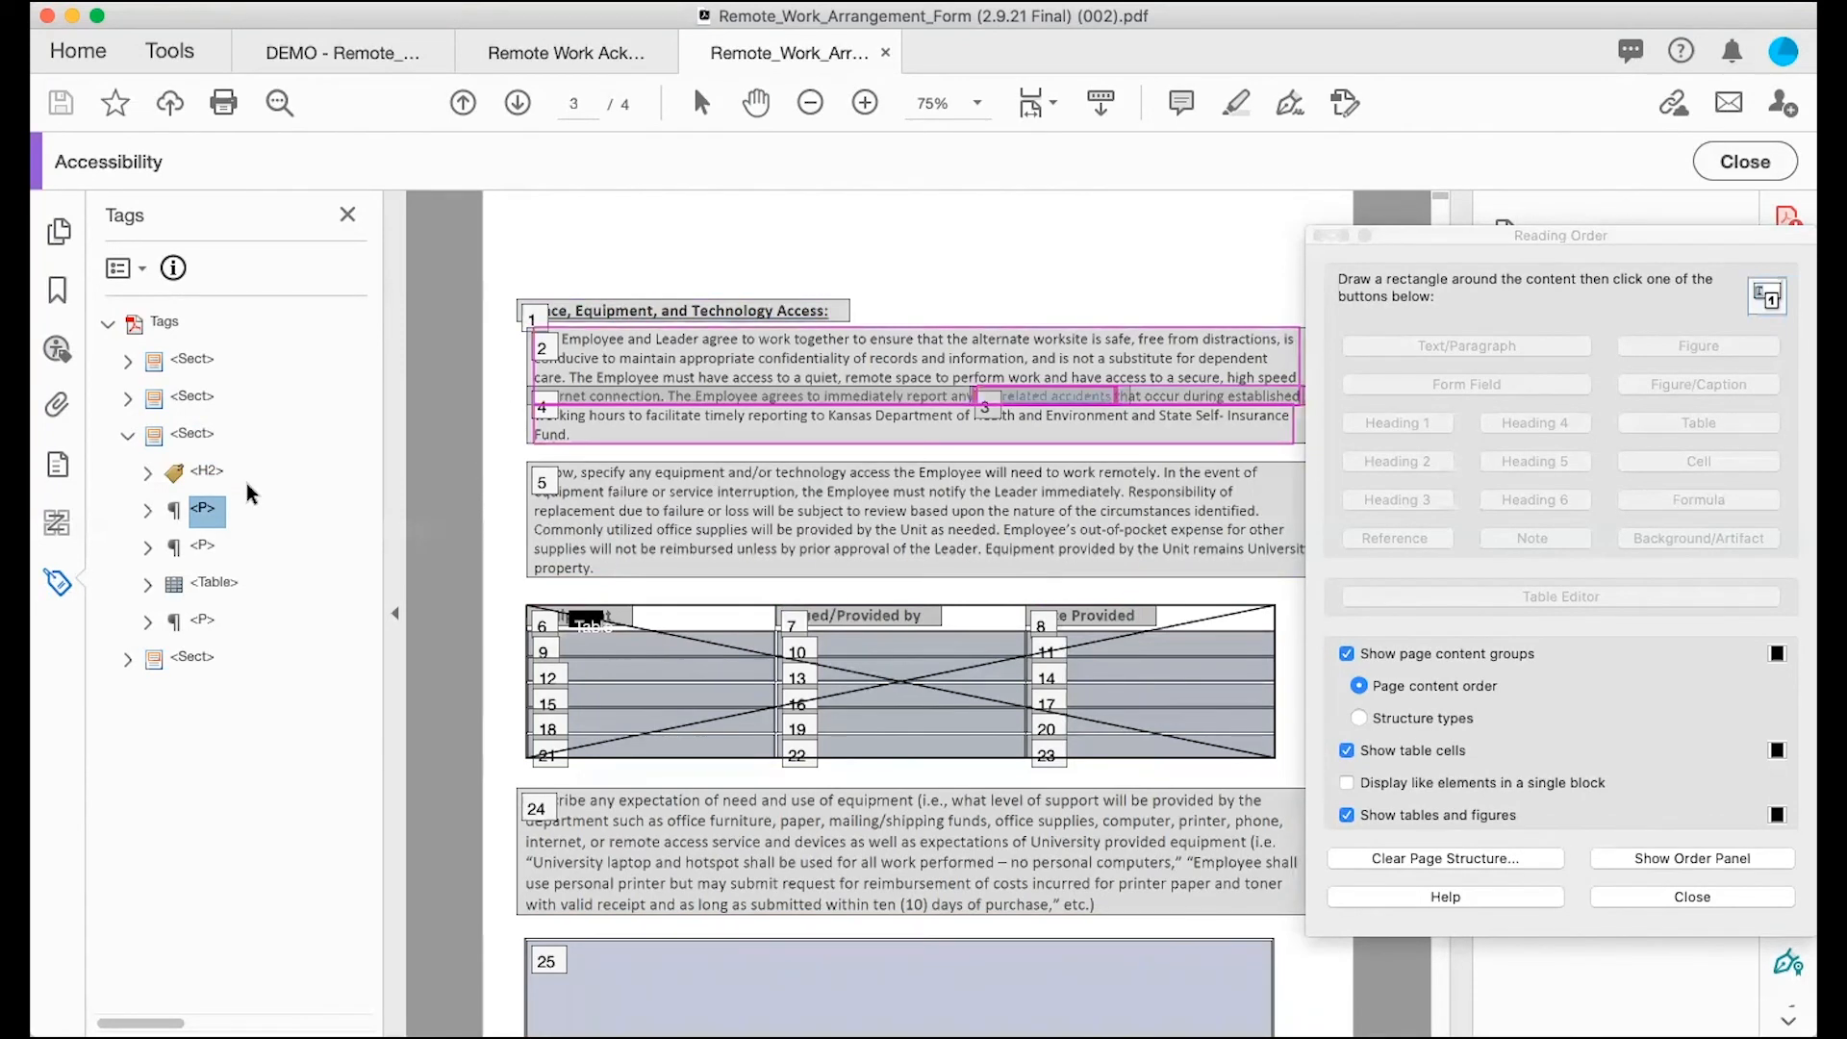
pyautogui.click(147, 510)
pyautogui.click(168, 582)
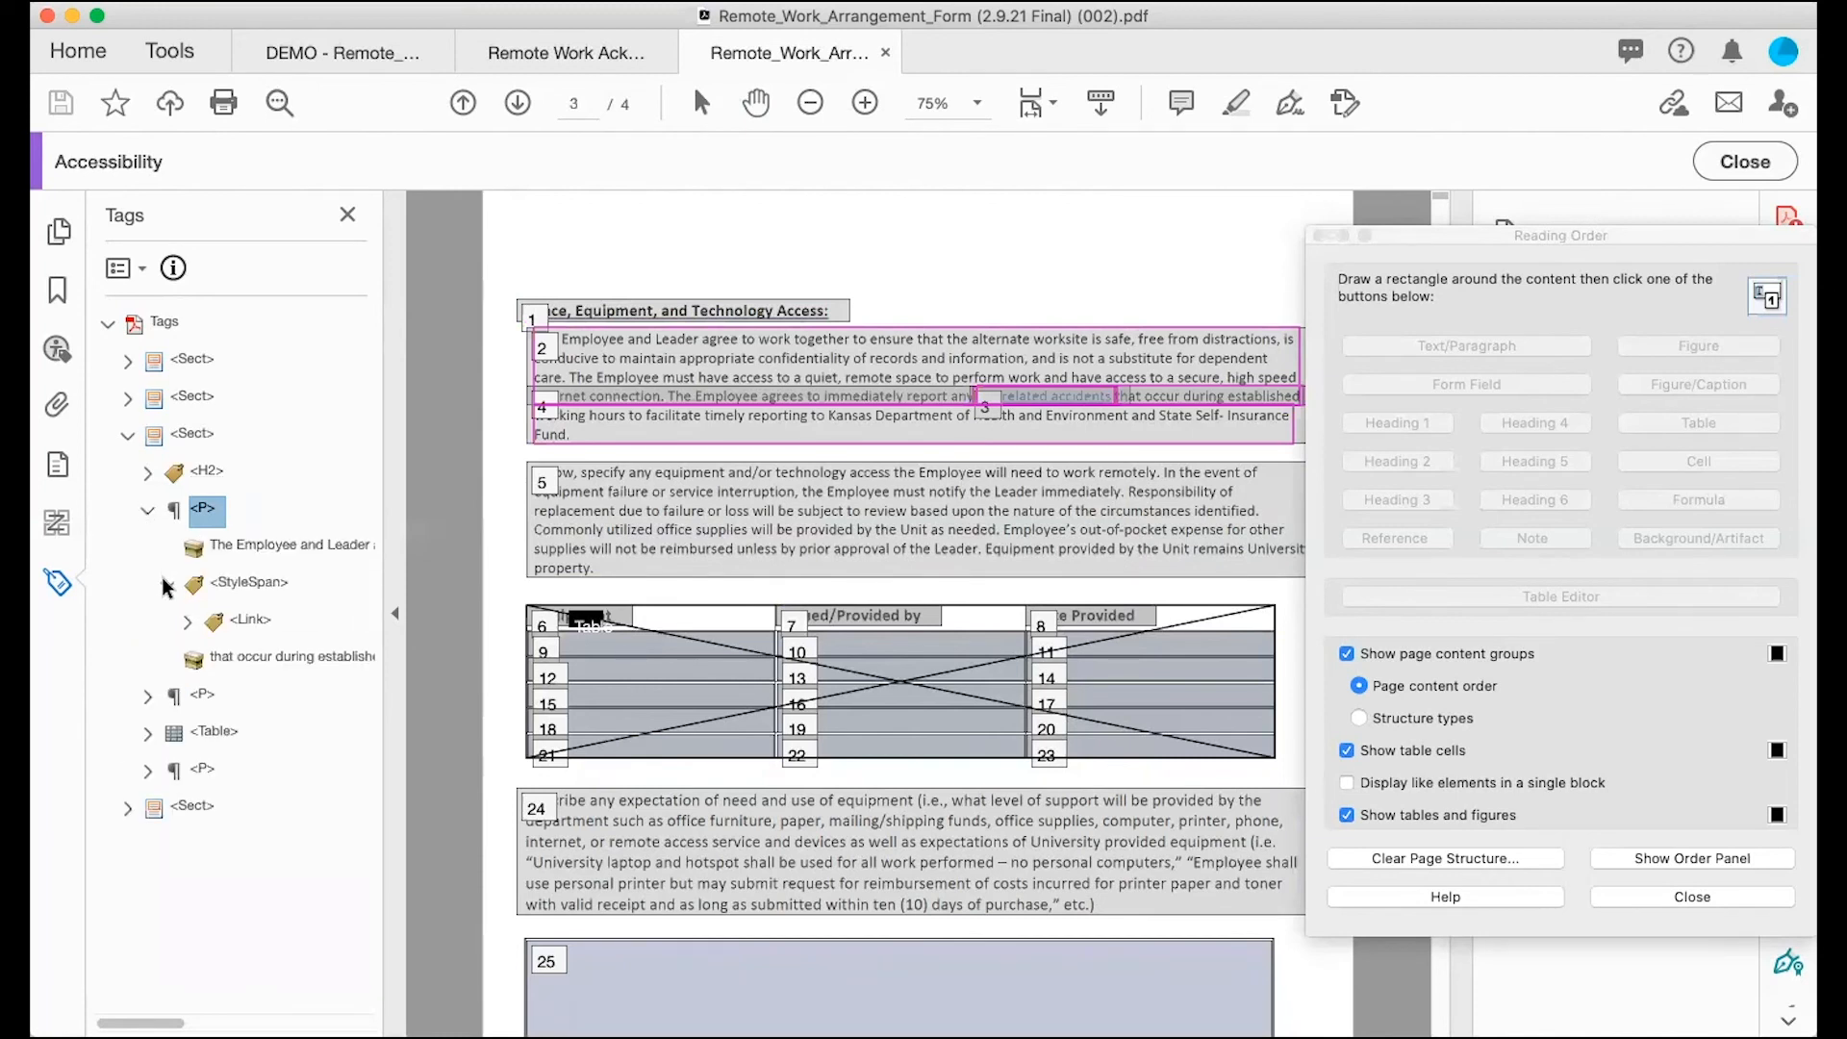
pyautogui.click(187, 619)
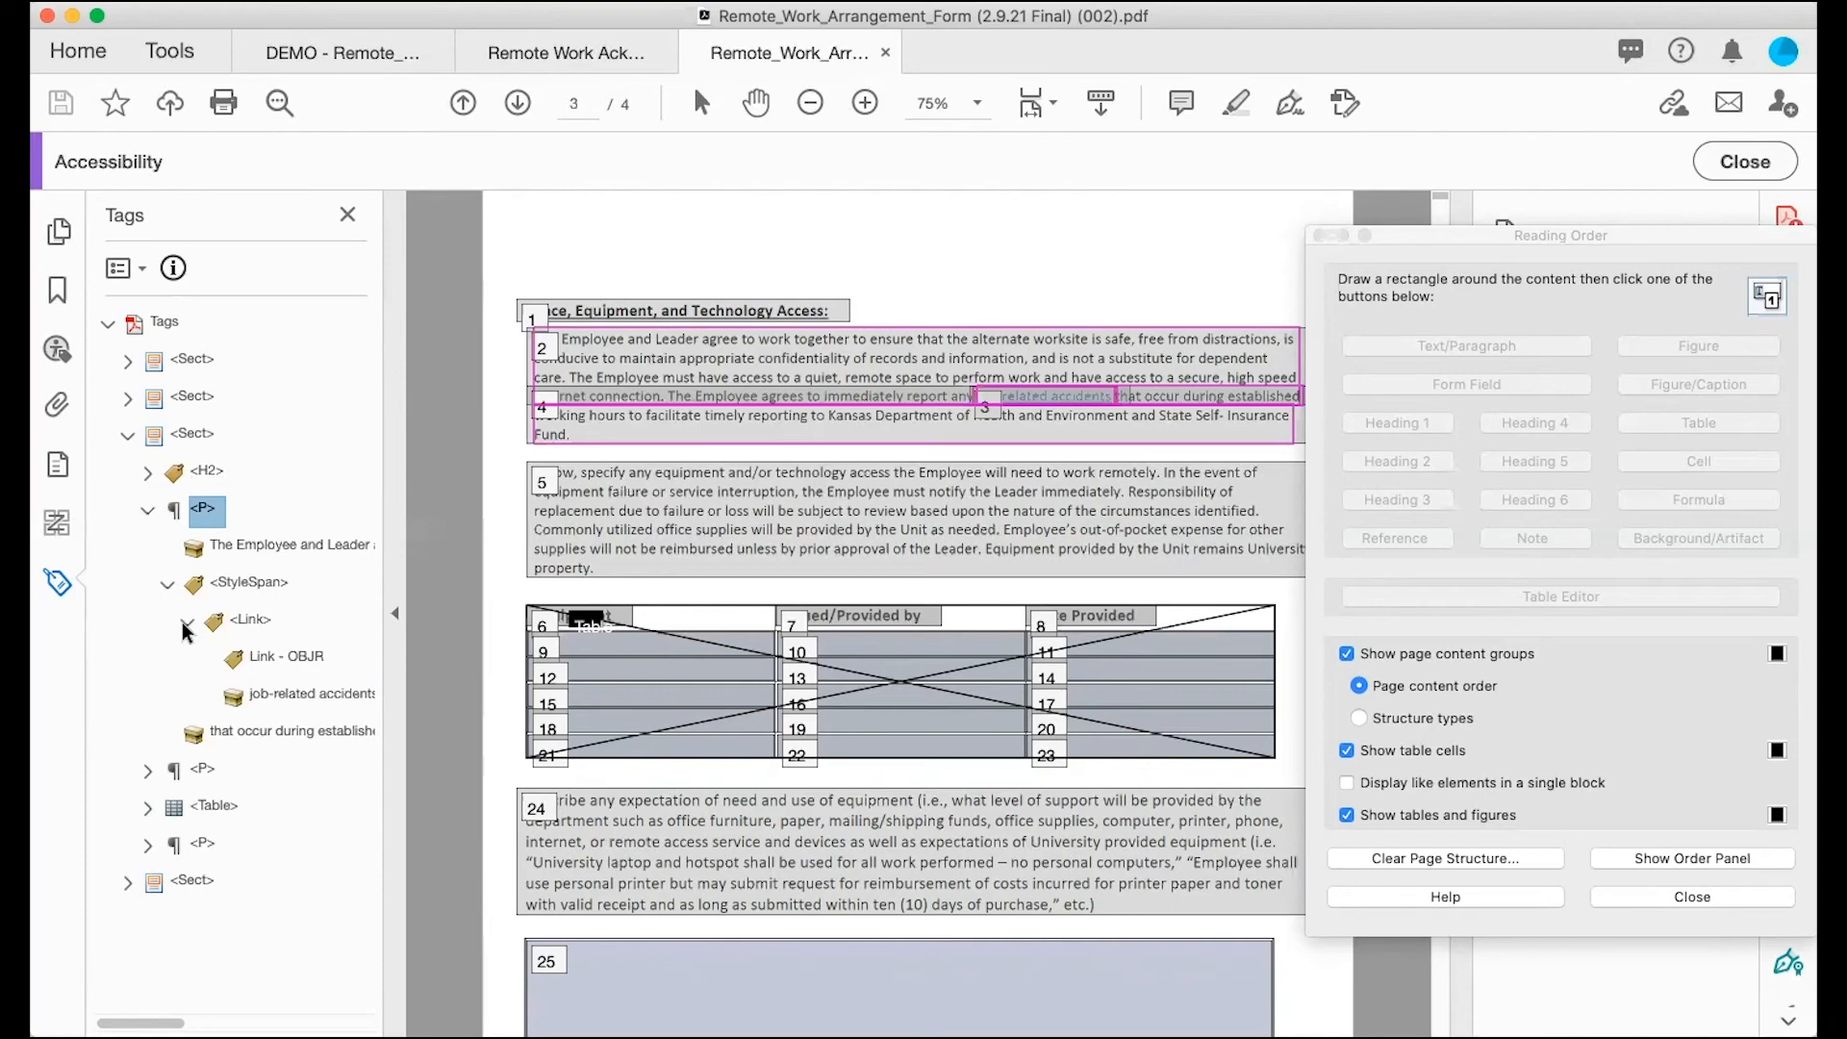
pyautogui.click(235, 556)
pyautogui.click(246, 589)
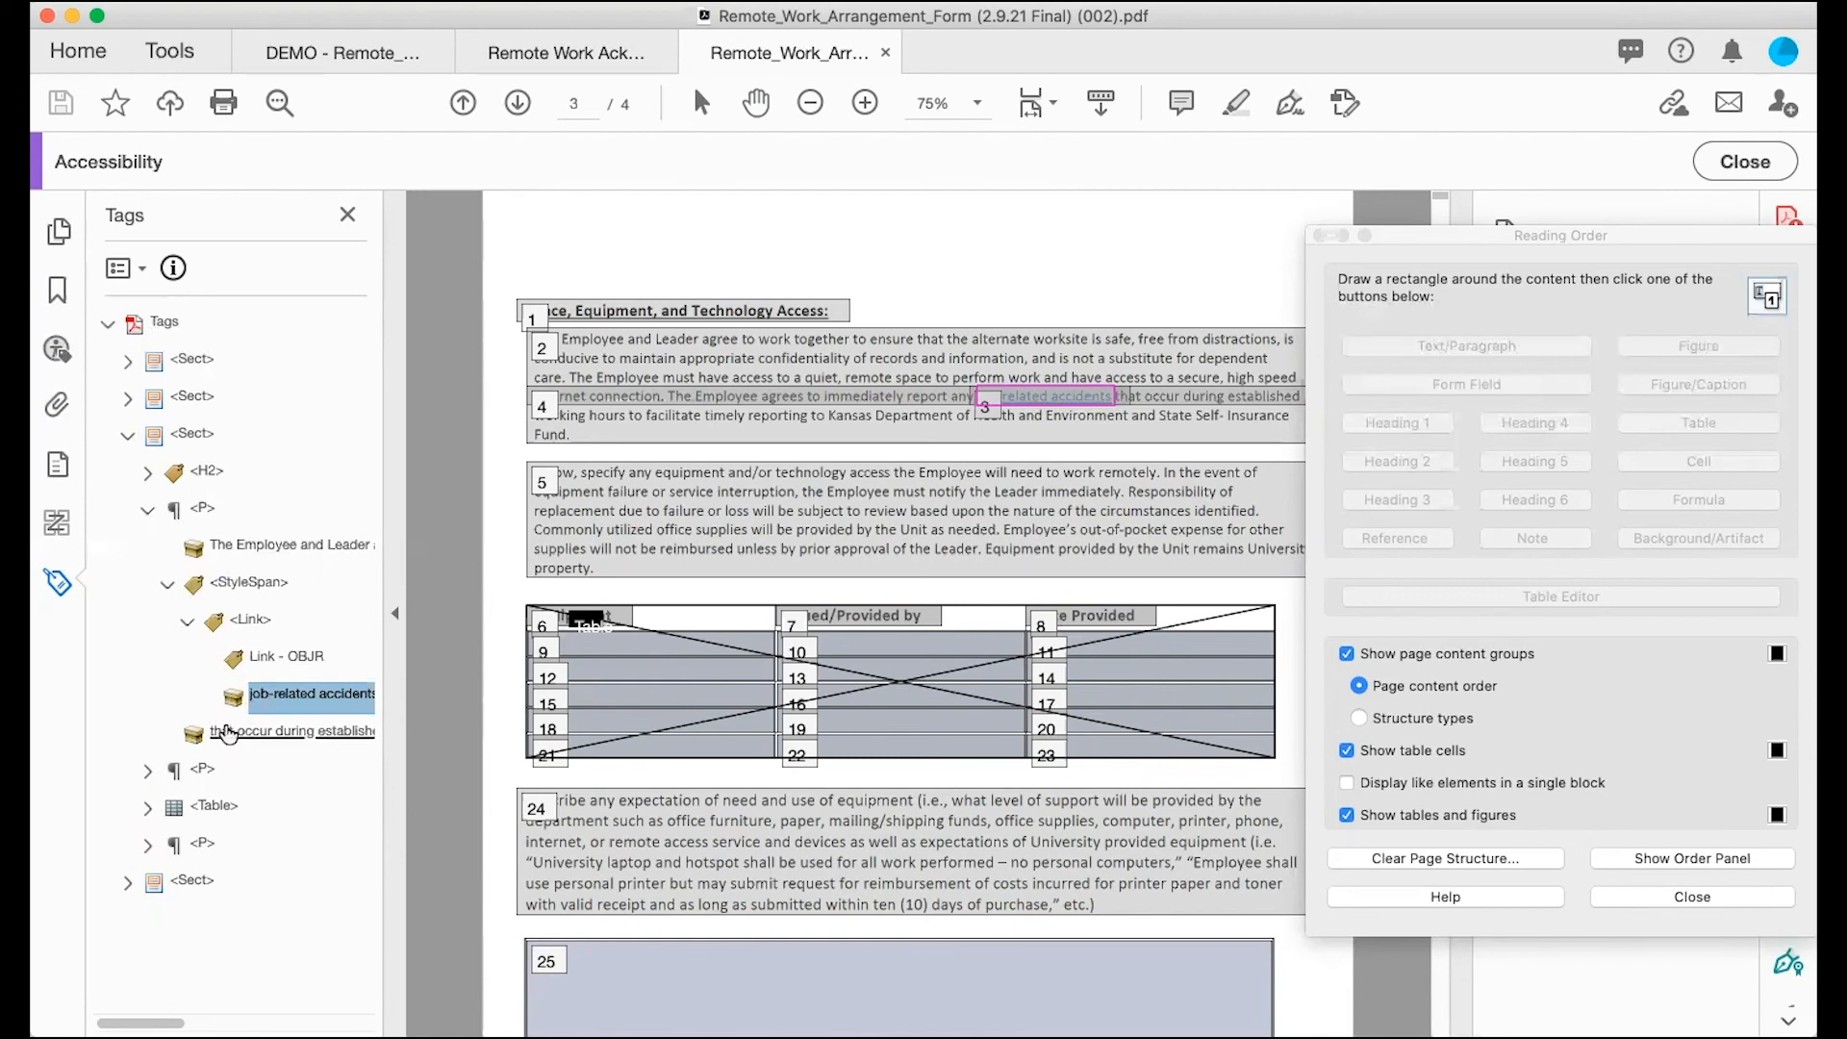
pyautogui.click(148, 512)
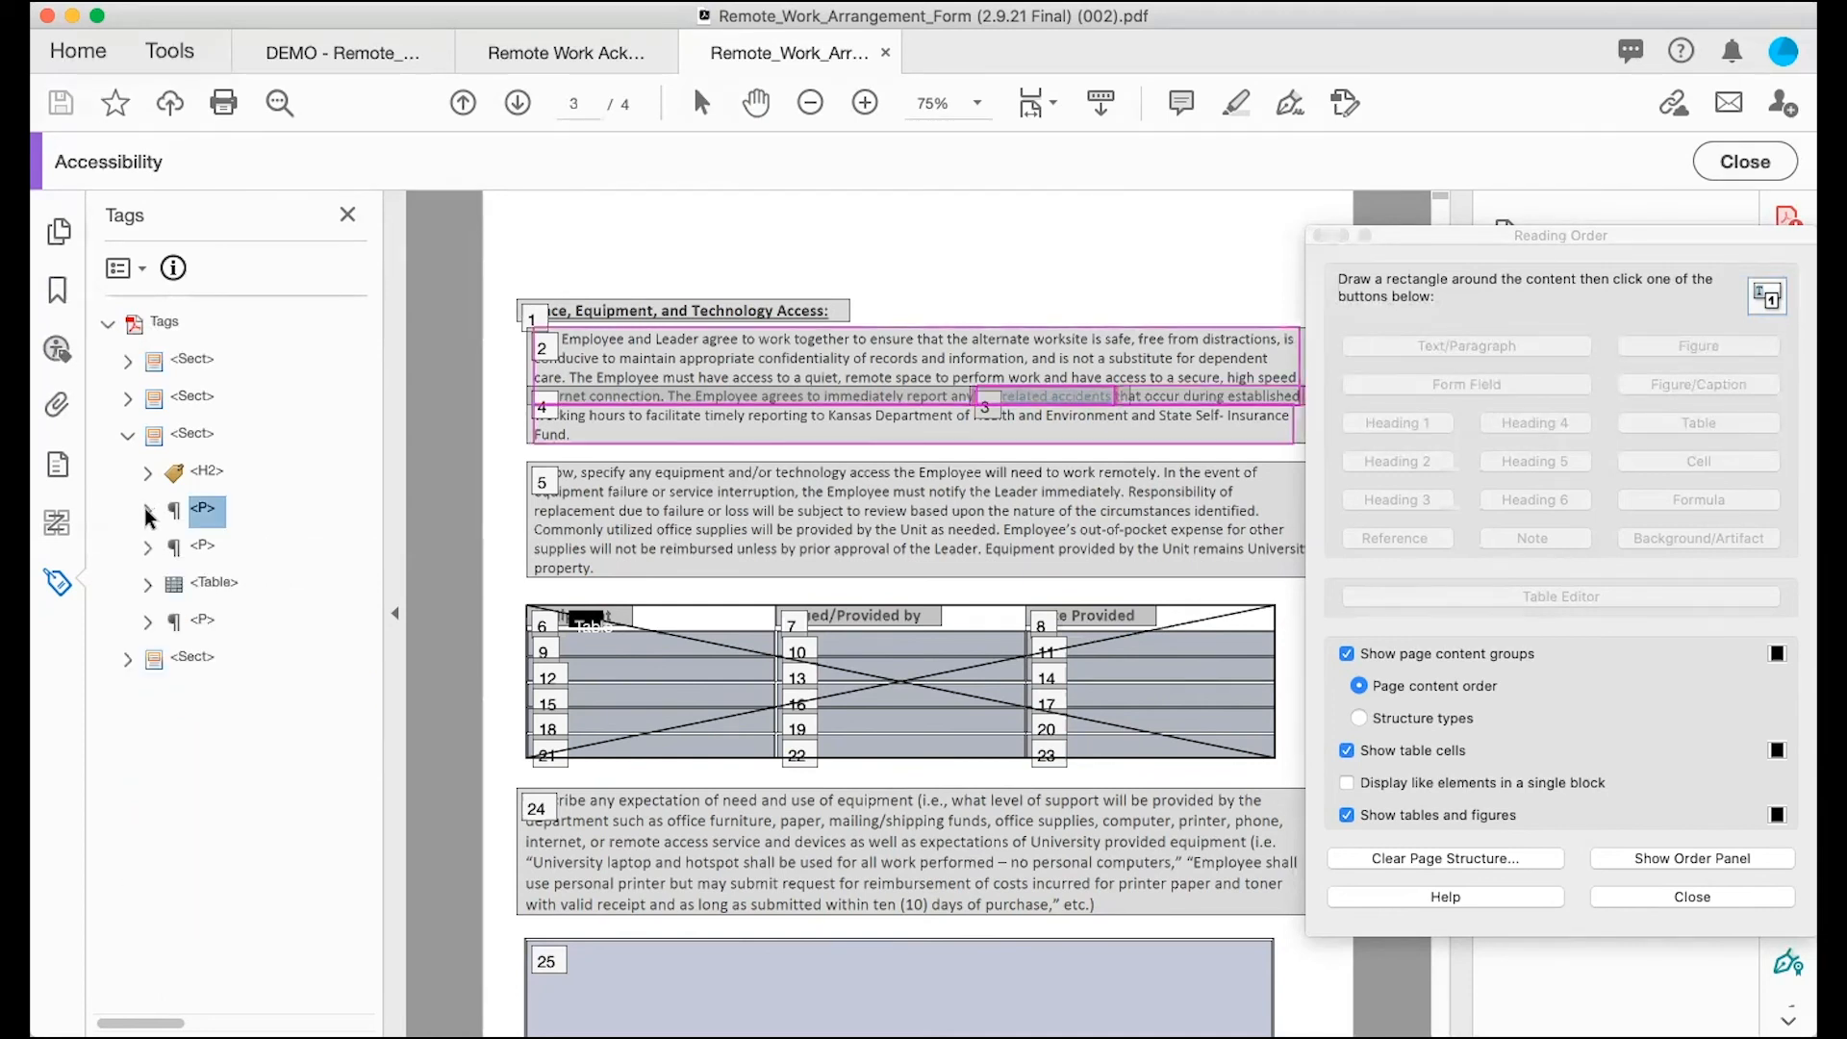
# Step: Highlight the P tag of the equipment and technology access paragraph, check its content and collapse it
pyautogui.click(202, 545)
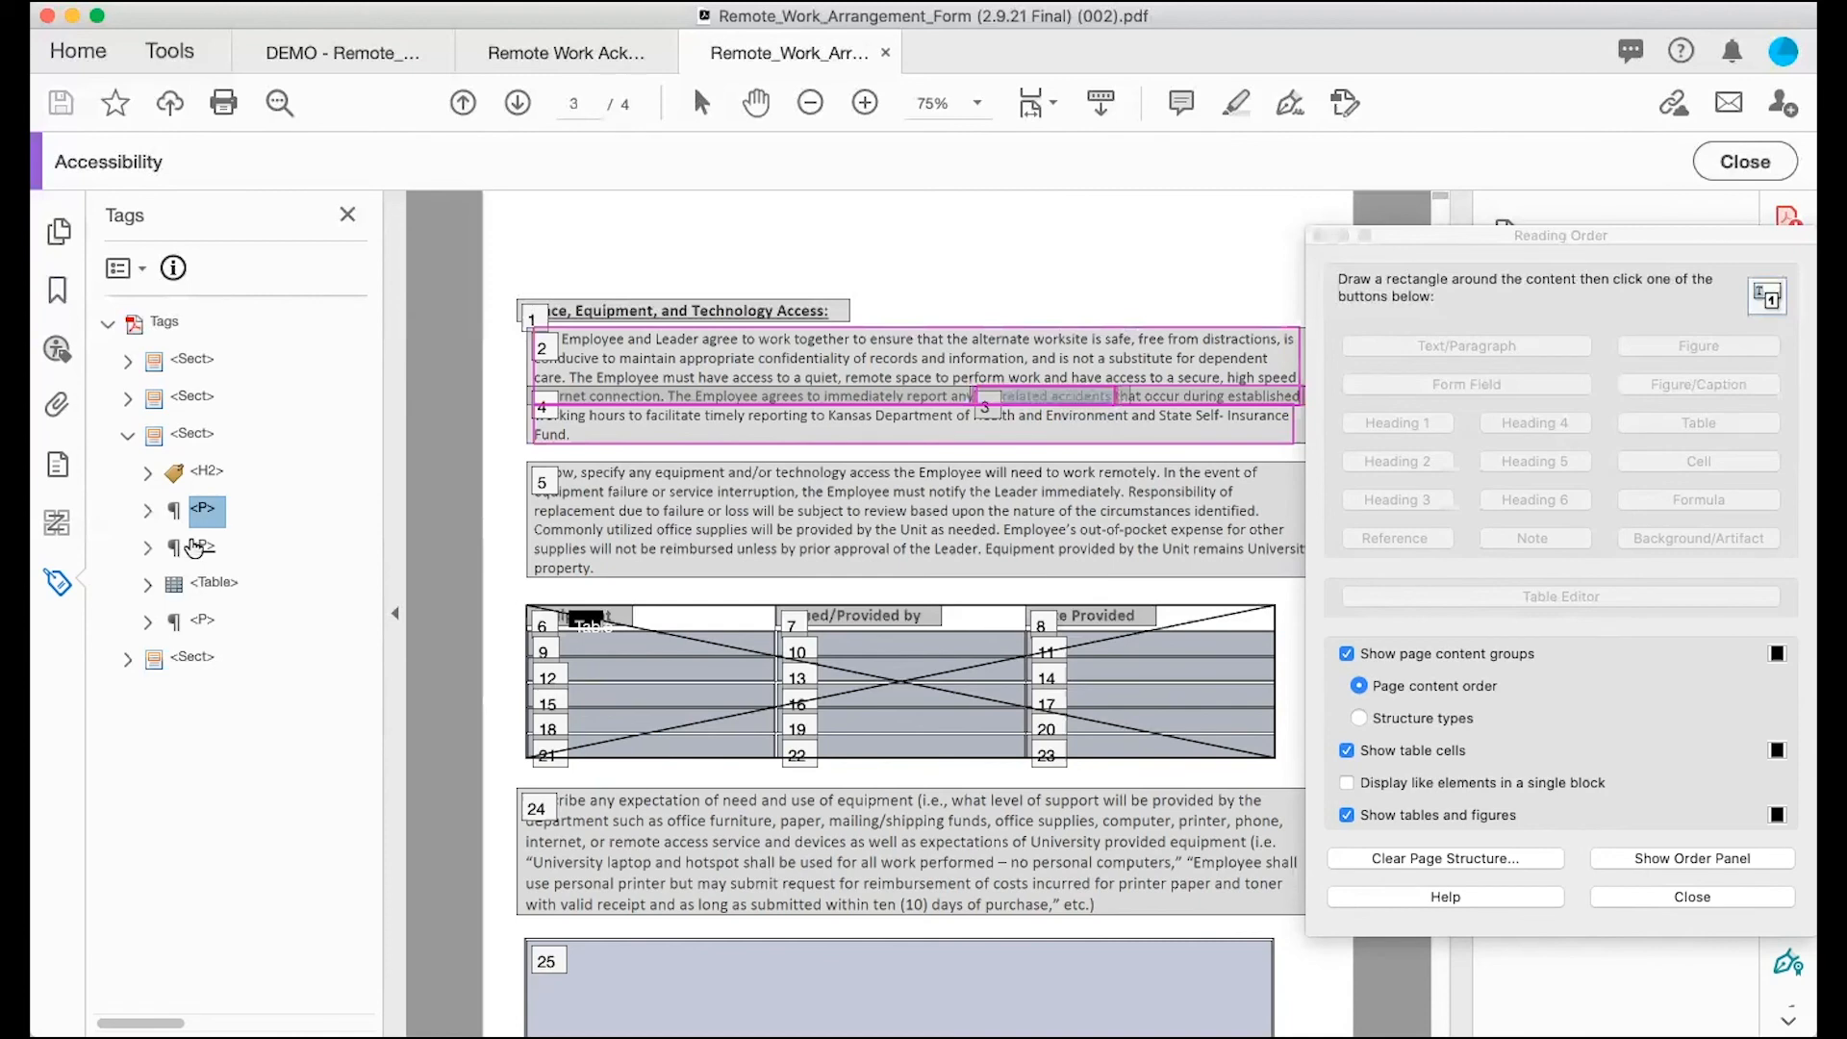
pyautogui.click(147, 549)
pyautogui.click(147, 549)
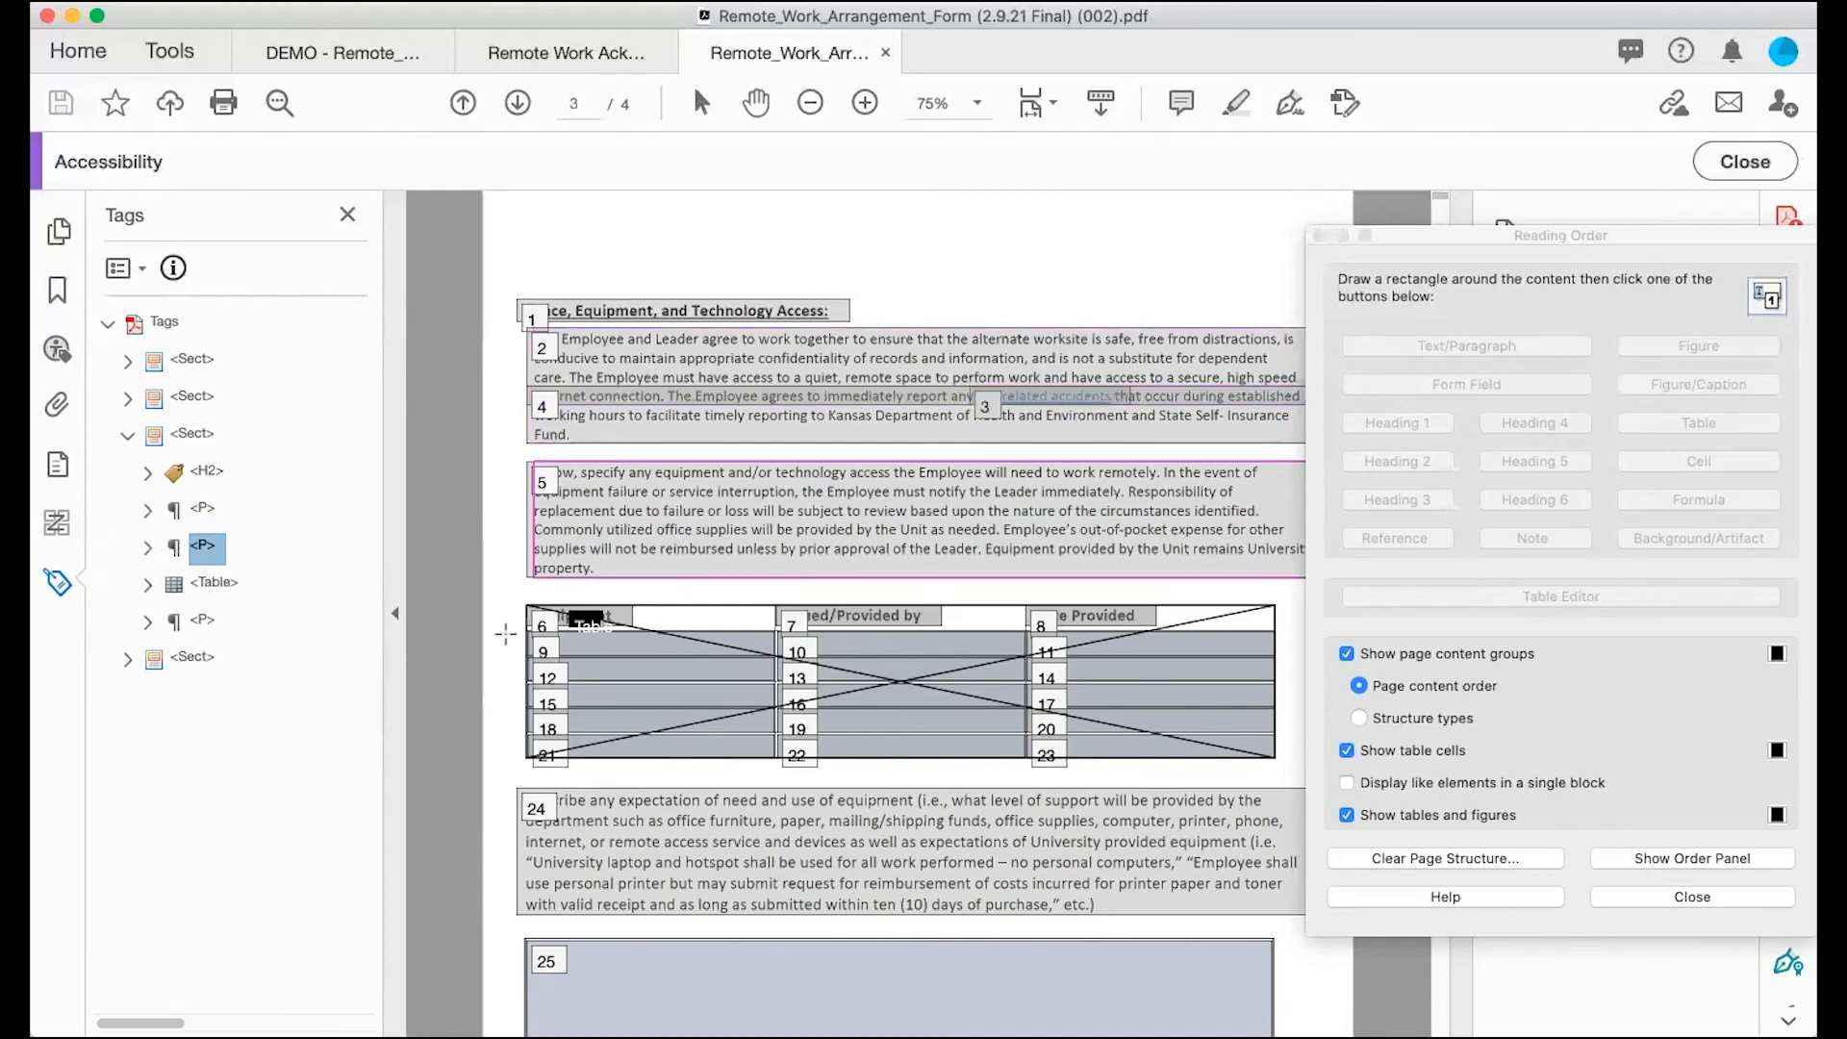
# Step: Expand the equipment table's tag and its first TR tag to check the TH header cells
pyautogui.scroll(-2, 506, 633)
pyautogui.scroll(-2, 506, 633)
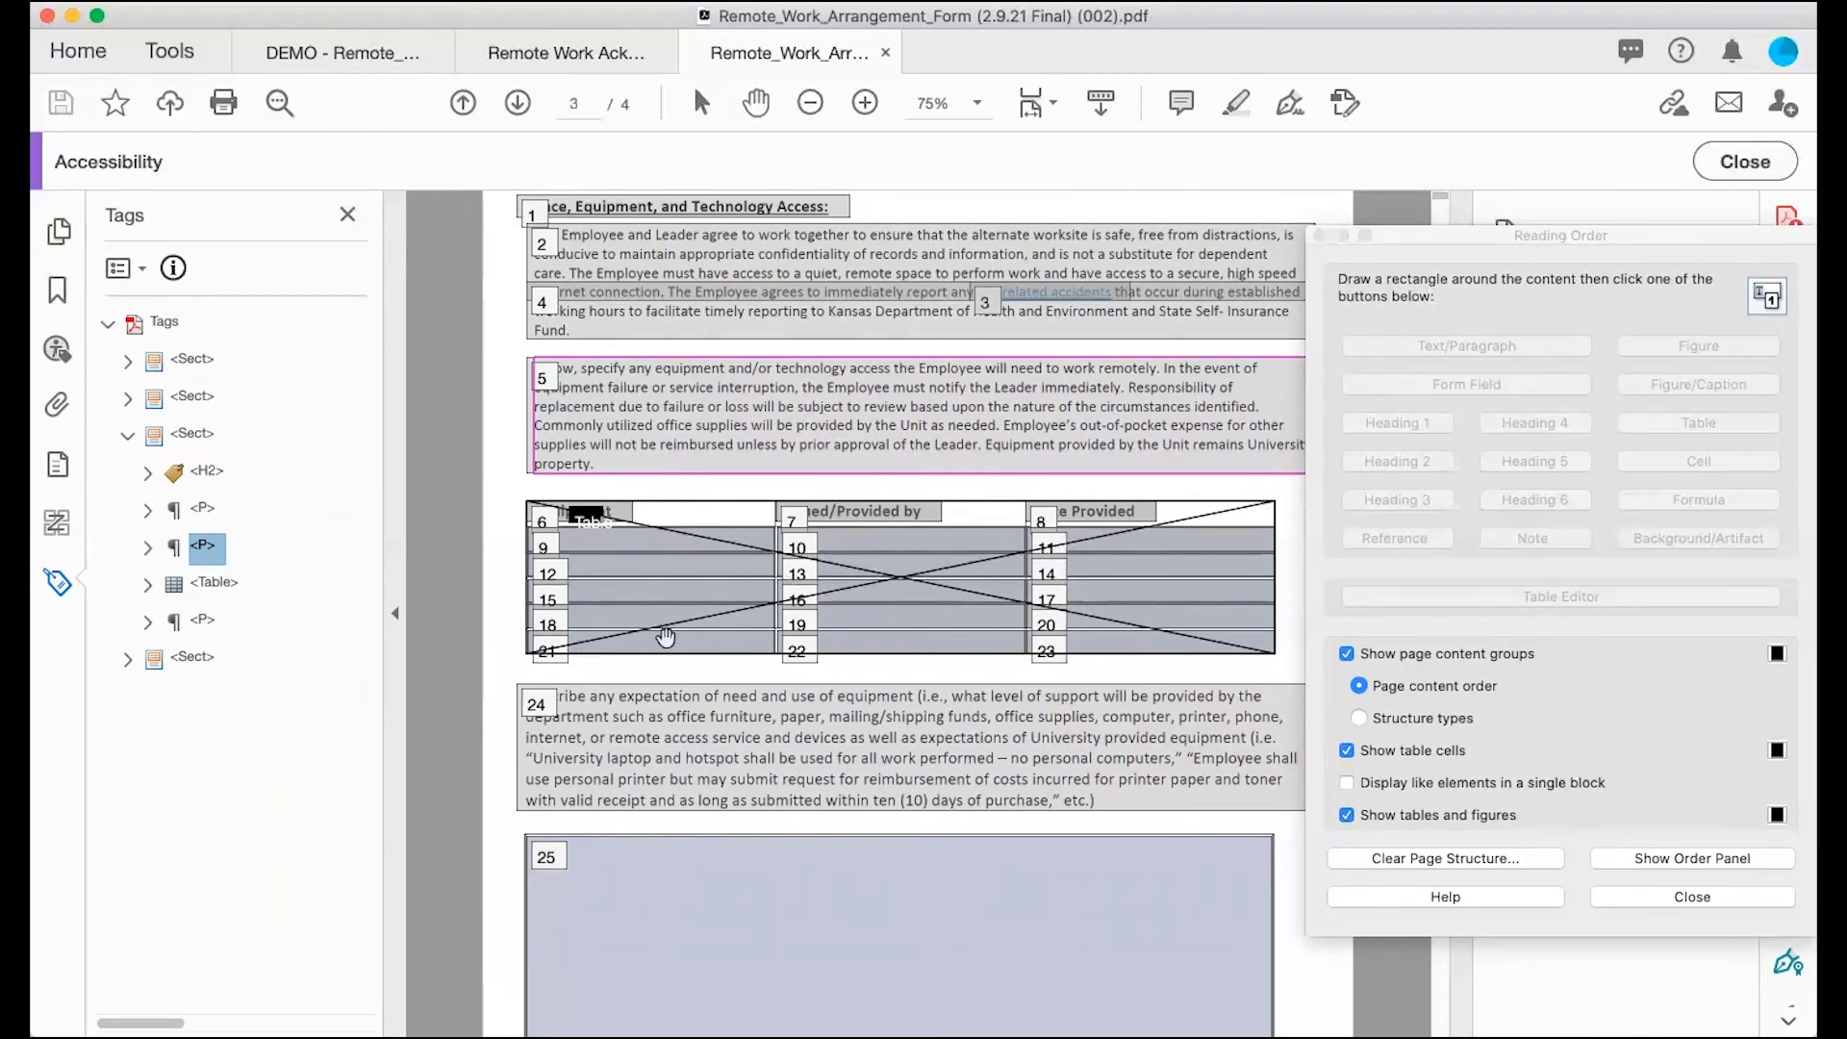
pyautogui.click(149, 584)
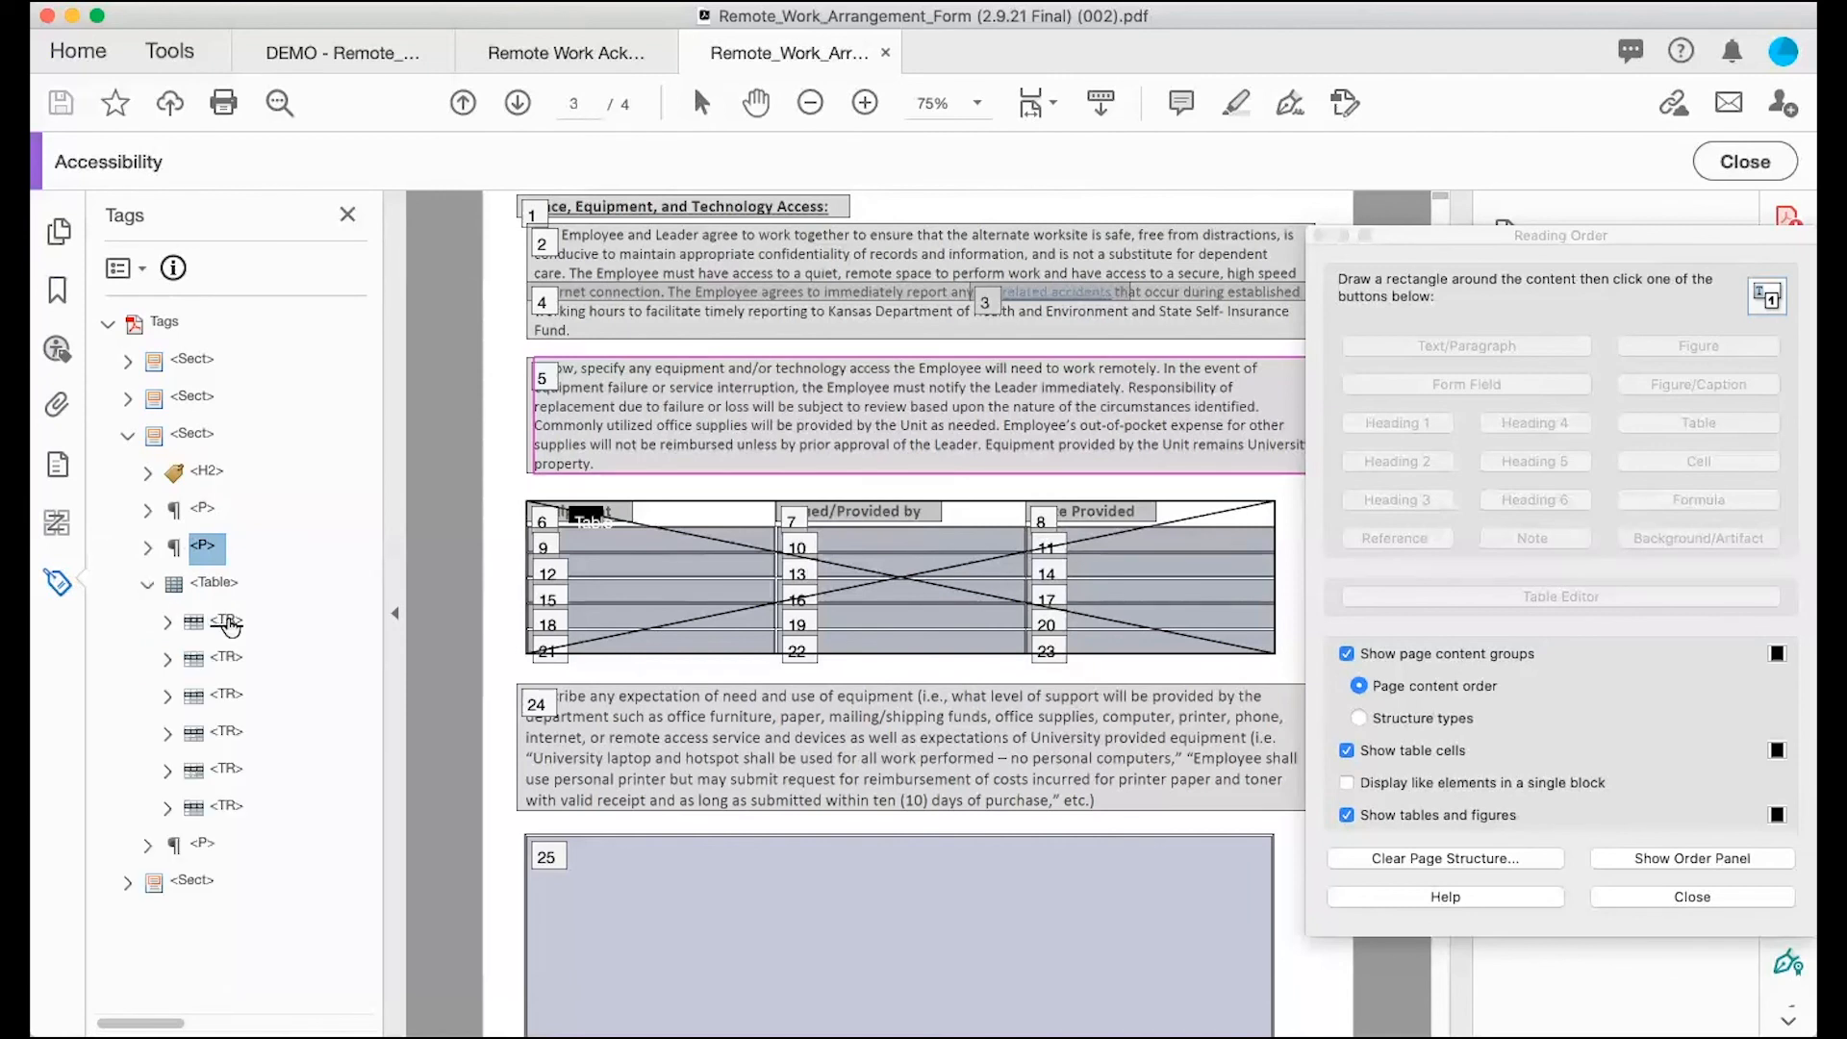
pyautogui.click(163, 616)
pyautogui.click(167, 621)
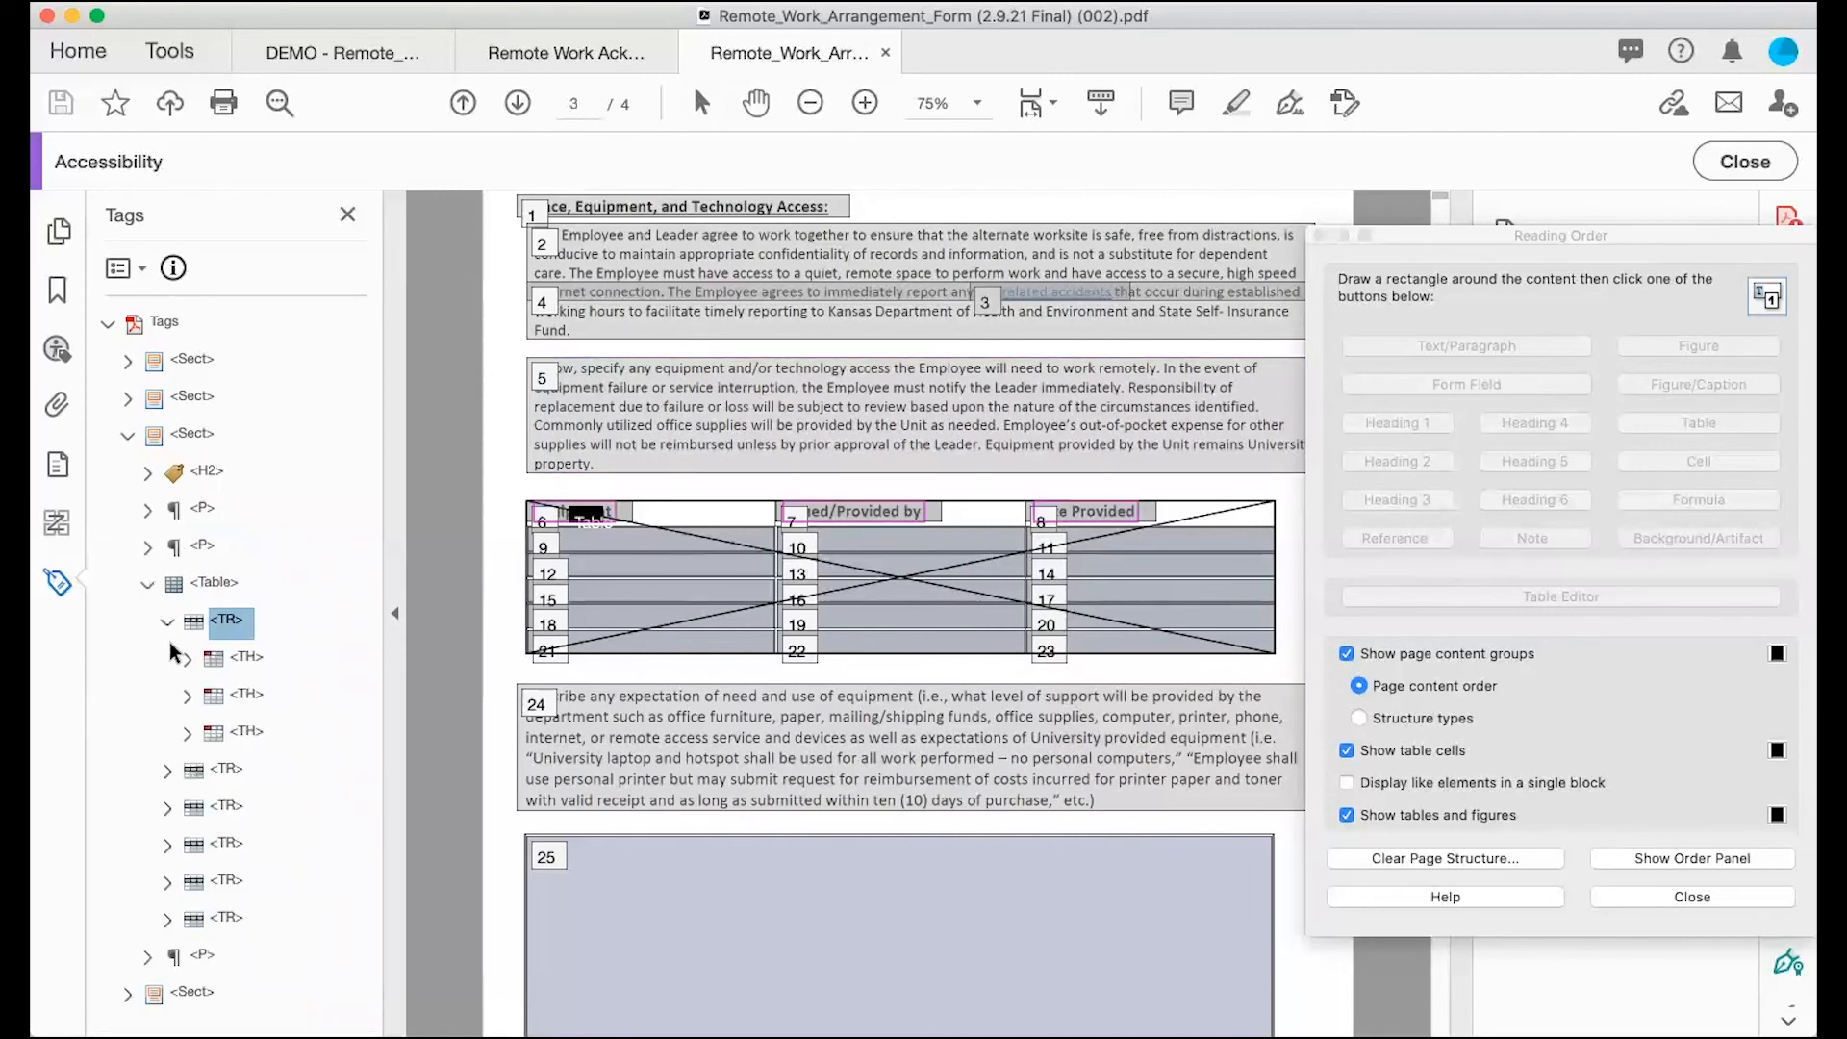
pyautogui.click(185, 657)
pyautogui.click(185, 657)
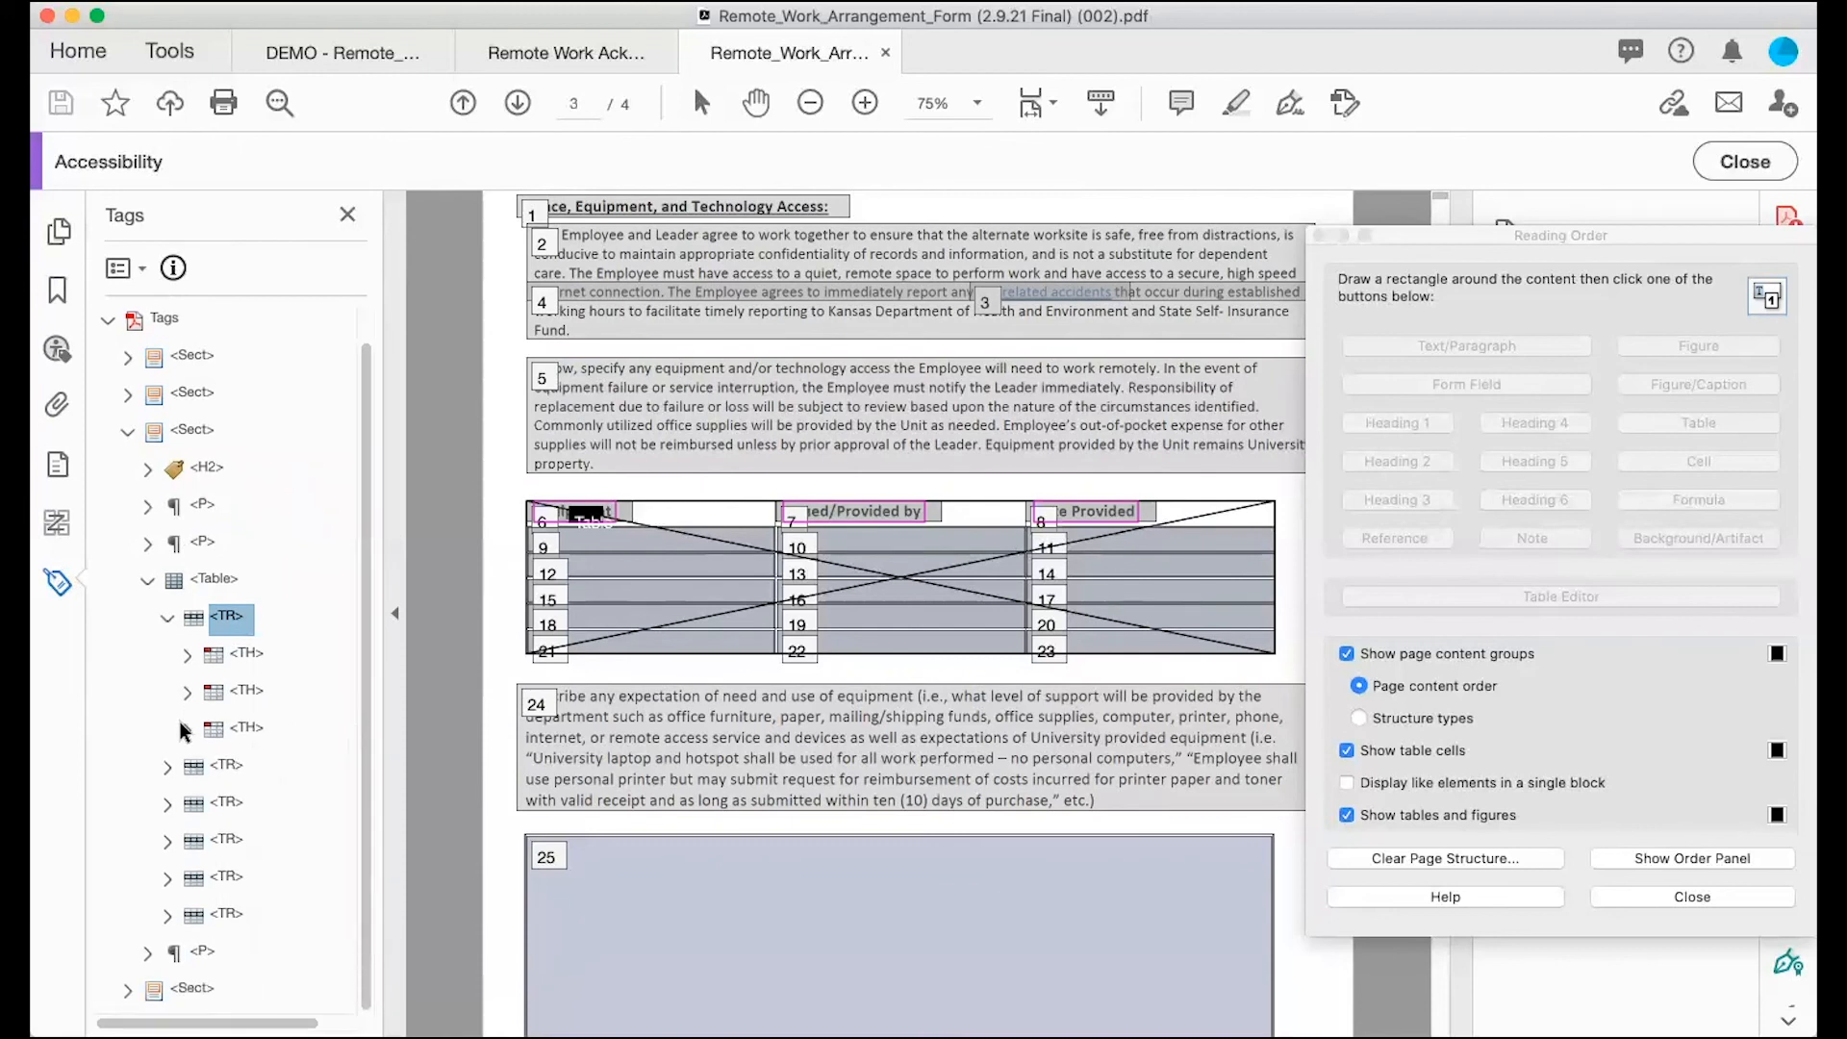
# Step: Expand the equipment table's second TR tag and check the Form tag inside each of its three TD cells
pyautogui.click(167, 770)
pyautogui.scroll(-3, 168, 770)
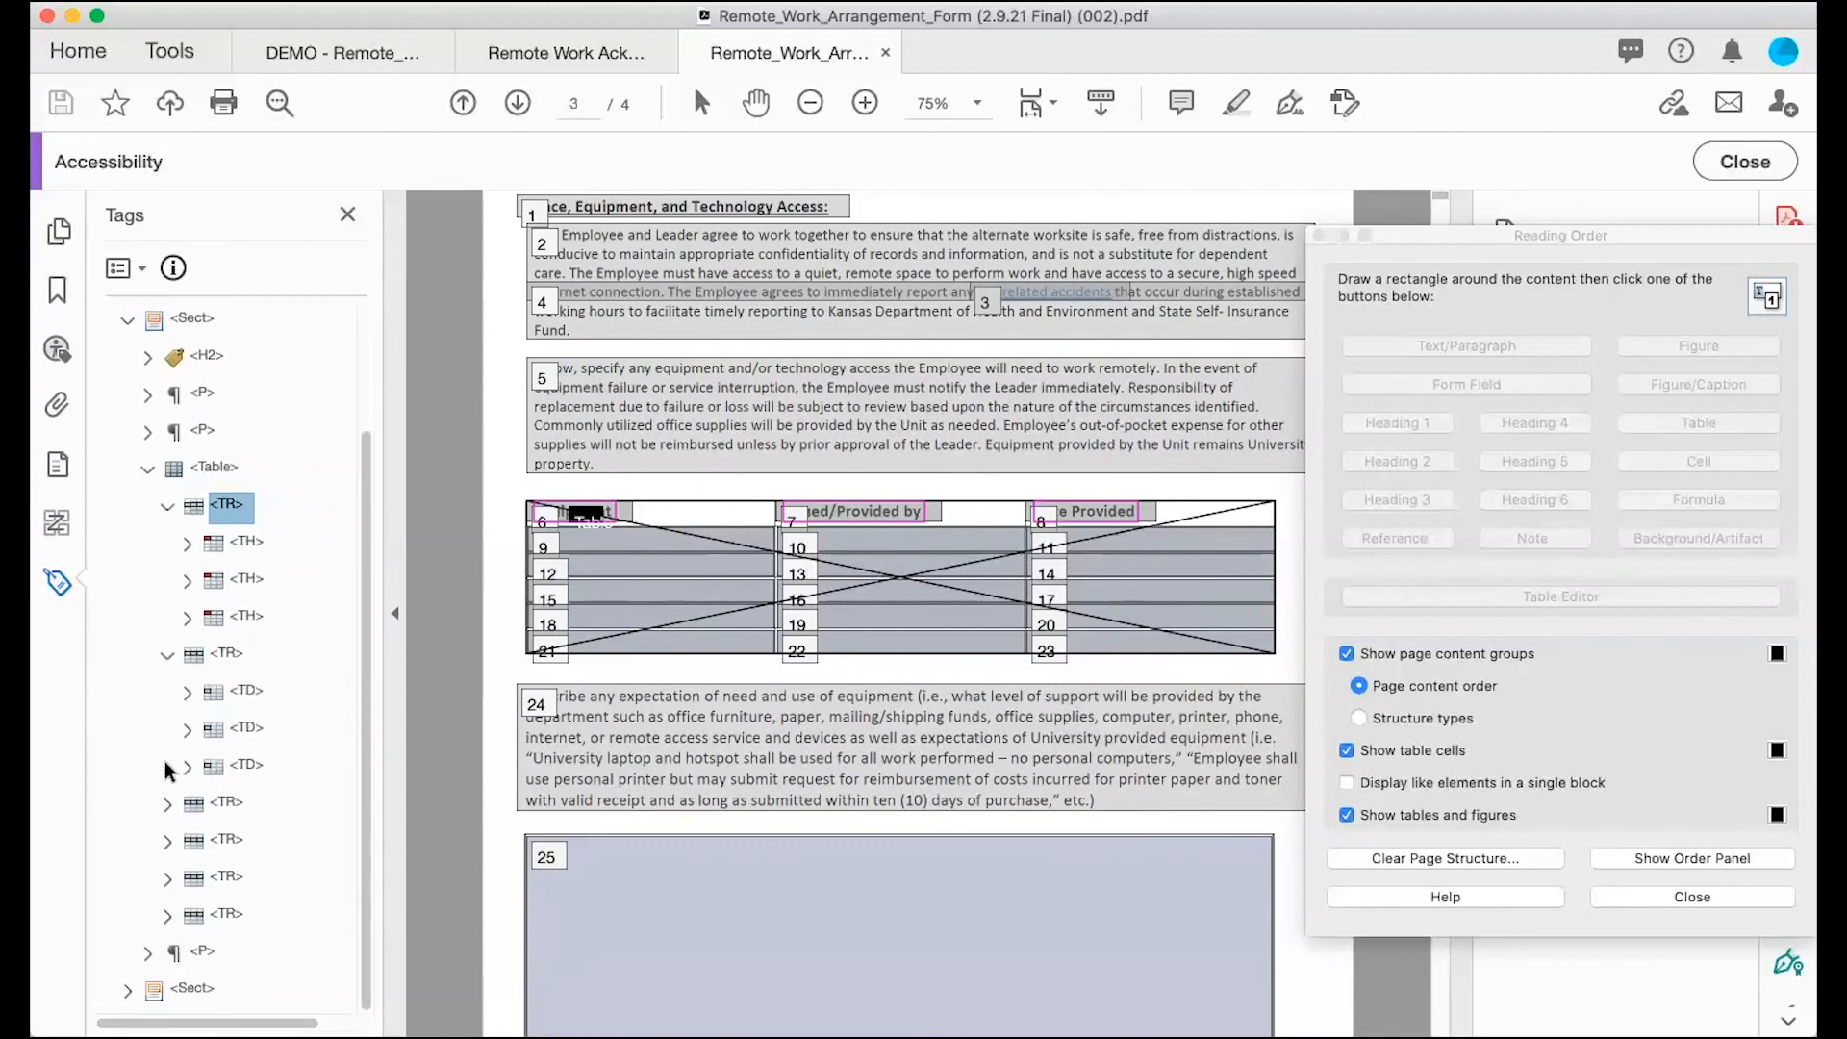
pyautogui.click(184, 689)
pyautogui.click(185, 766)
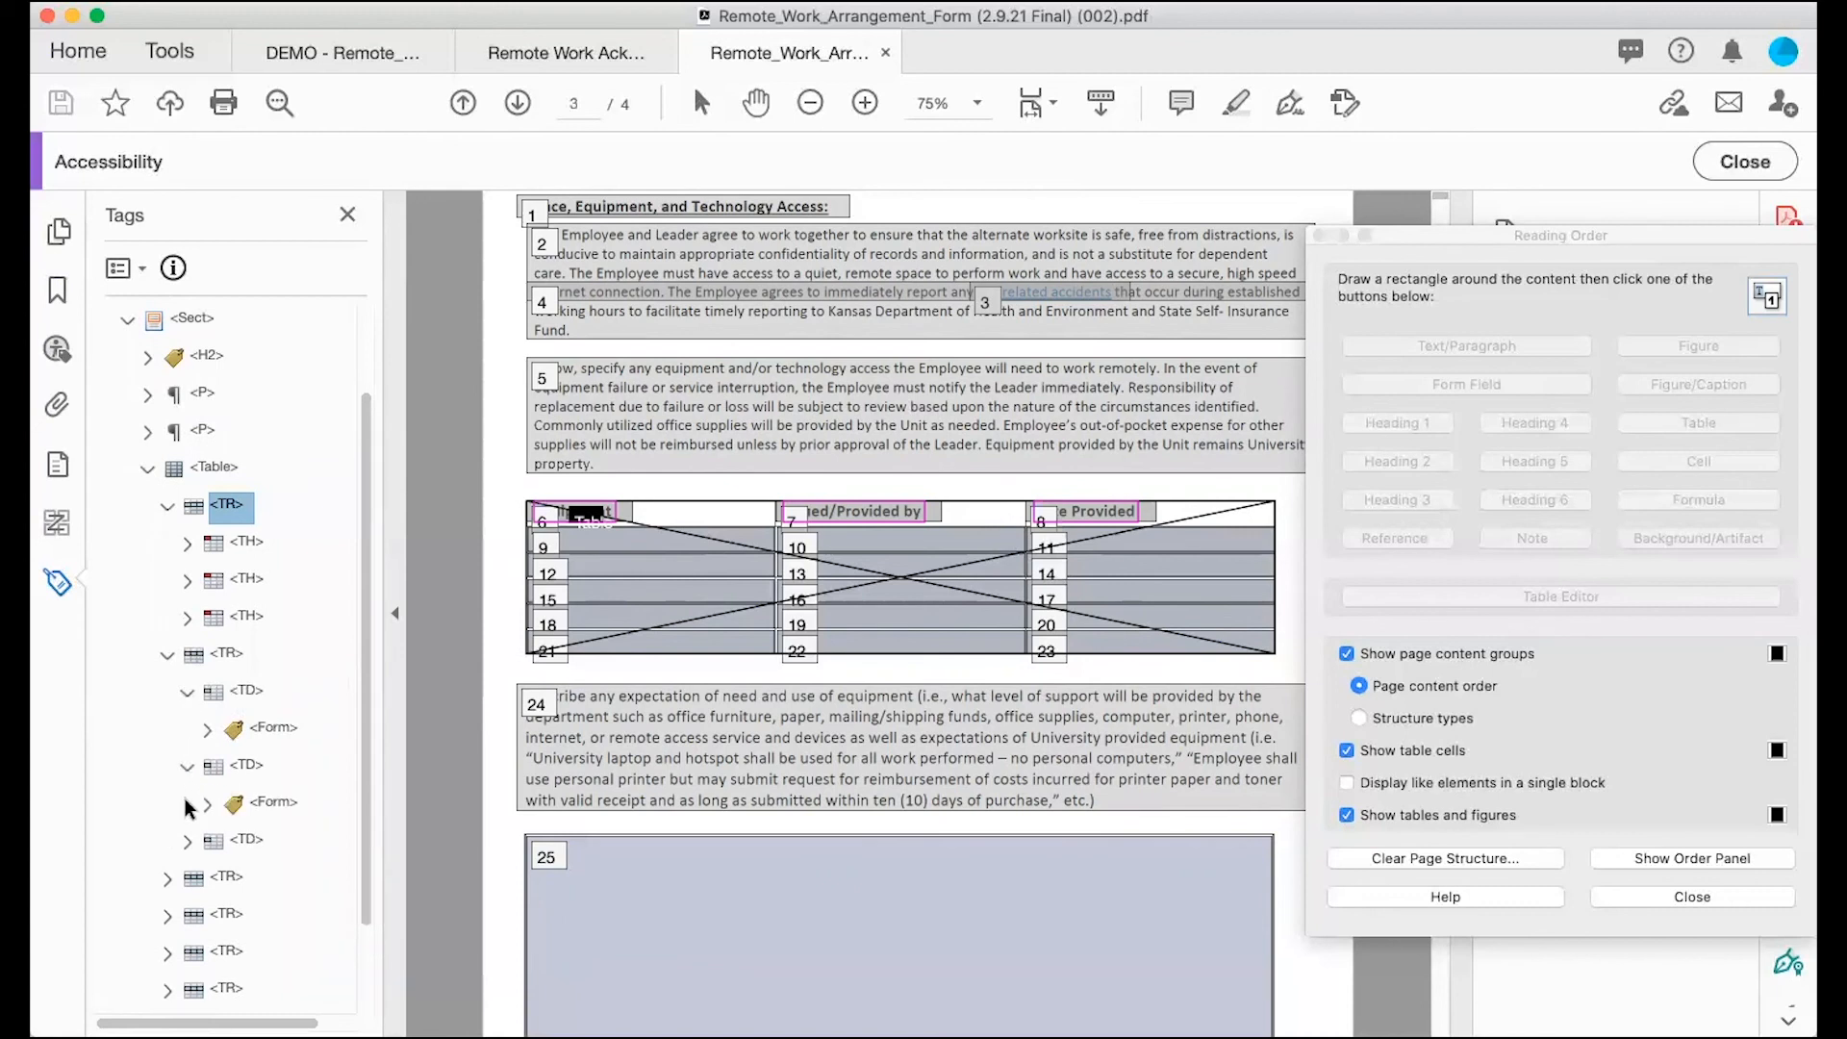
pyautogui.click(184, 837)
pyautogui.click(204, 728)
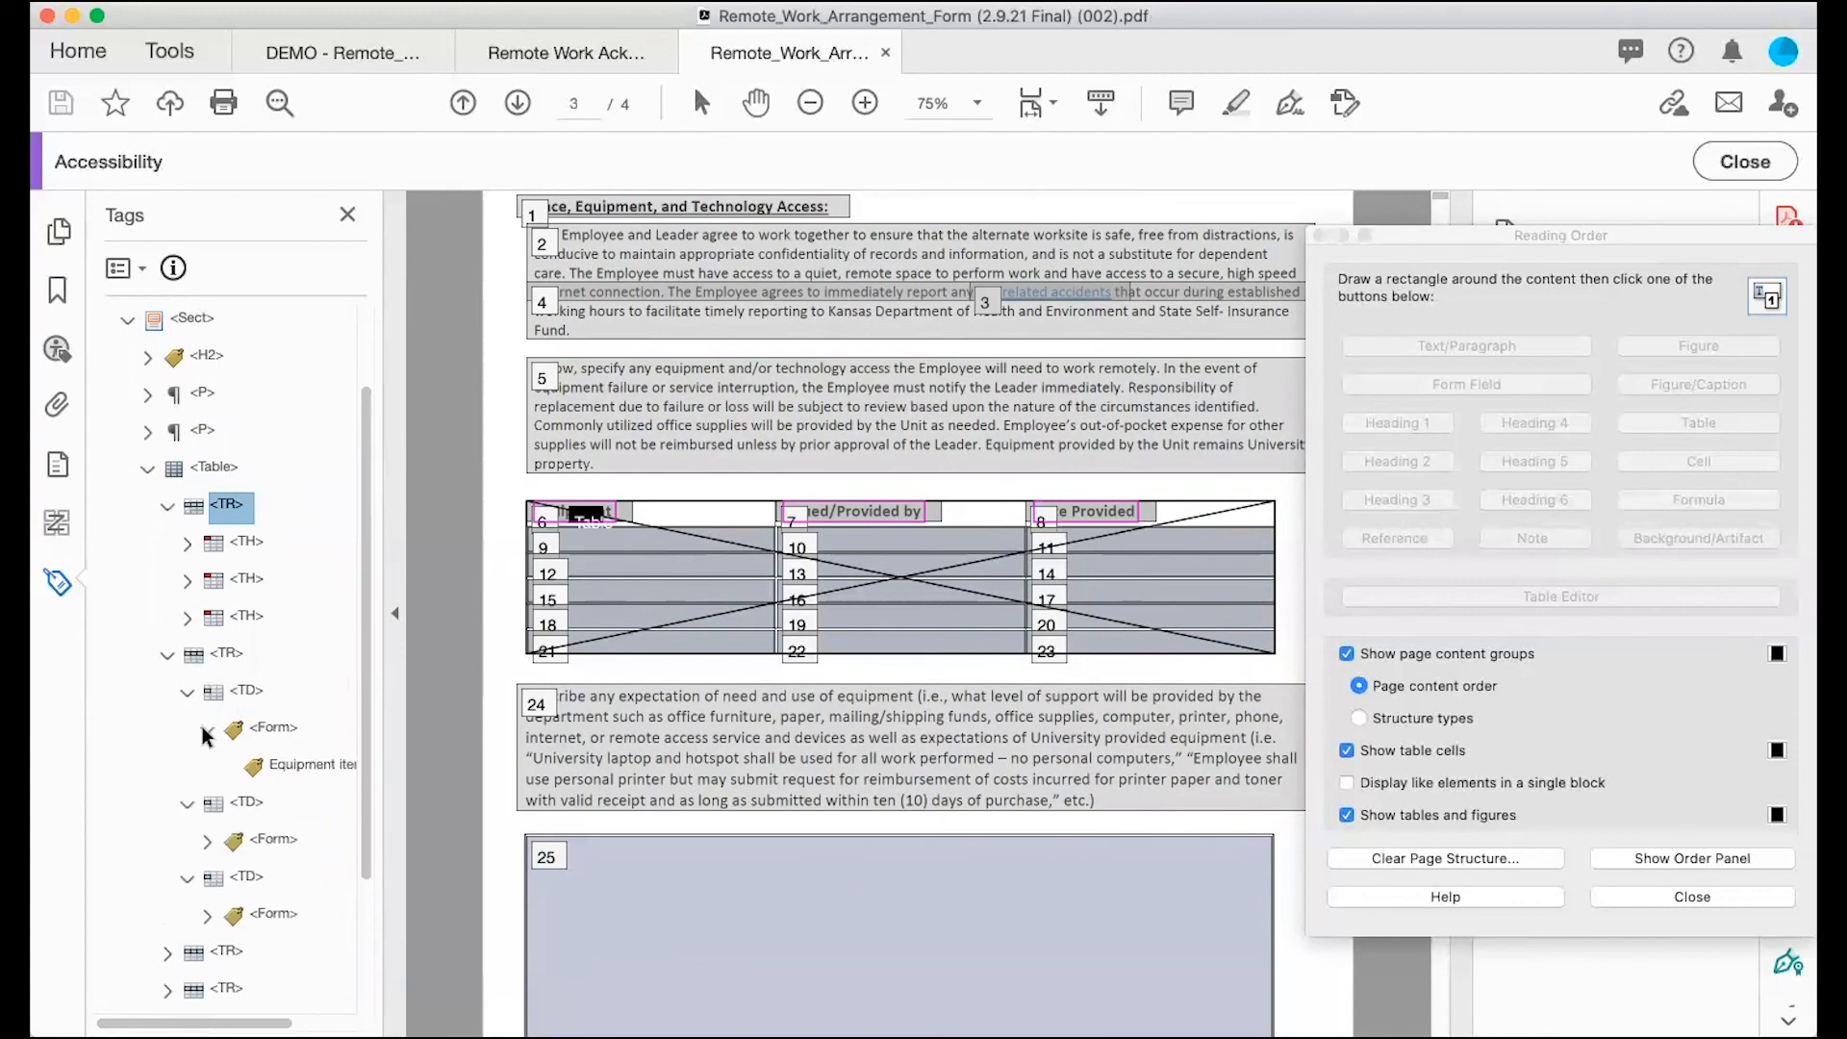
pyautogui.click(204, 728)
pyautogui.click(205, 803)
pyautogui.click(205, 802)
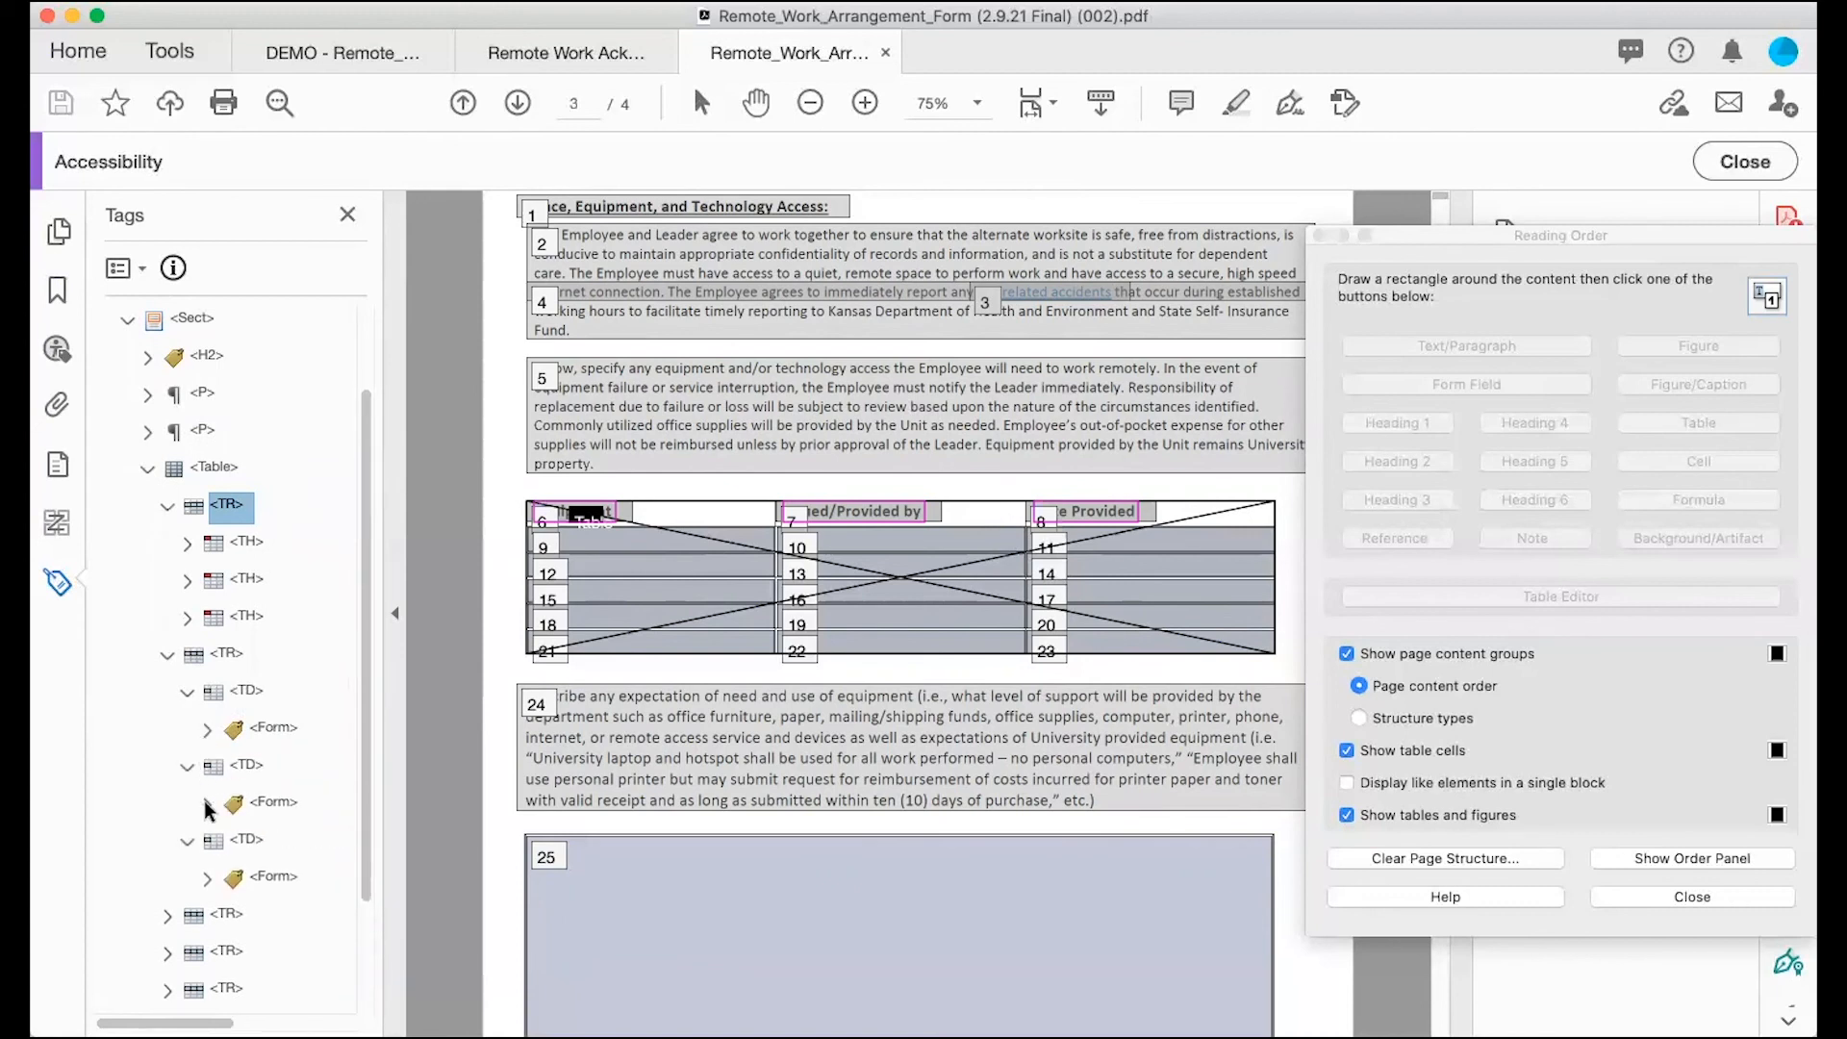
pyautogui.click(205, 876)
pyautogui.click(205, 877)
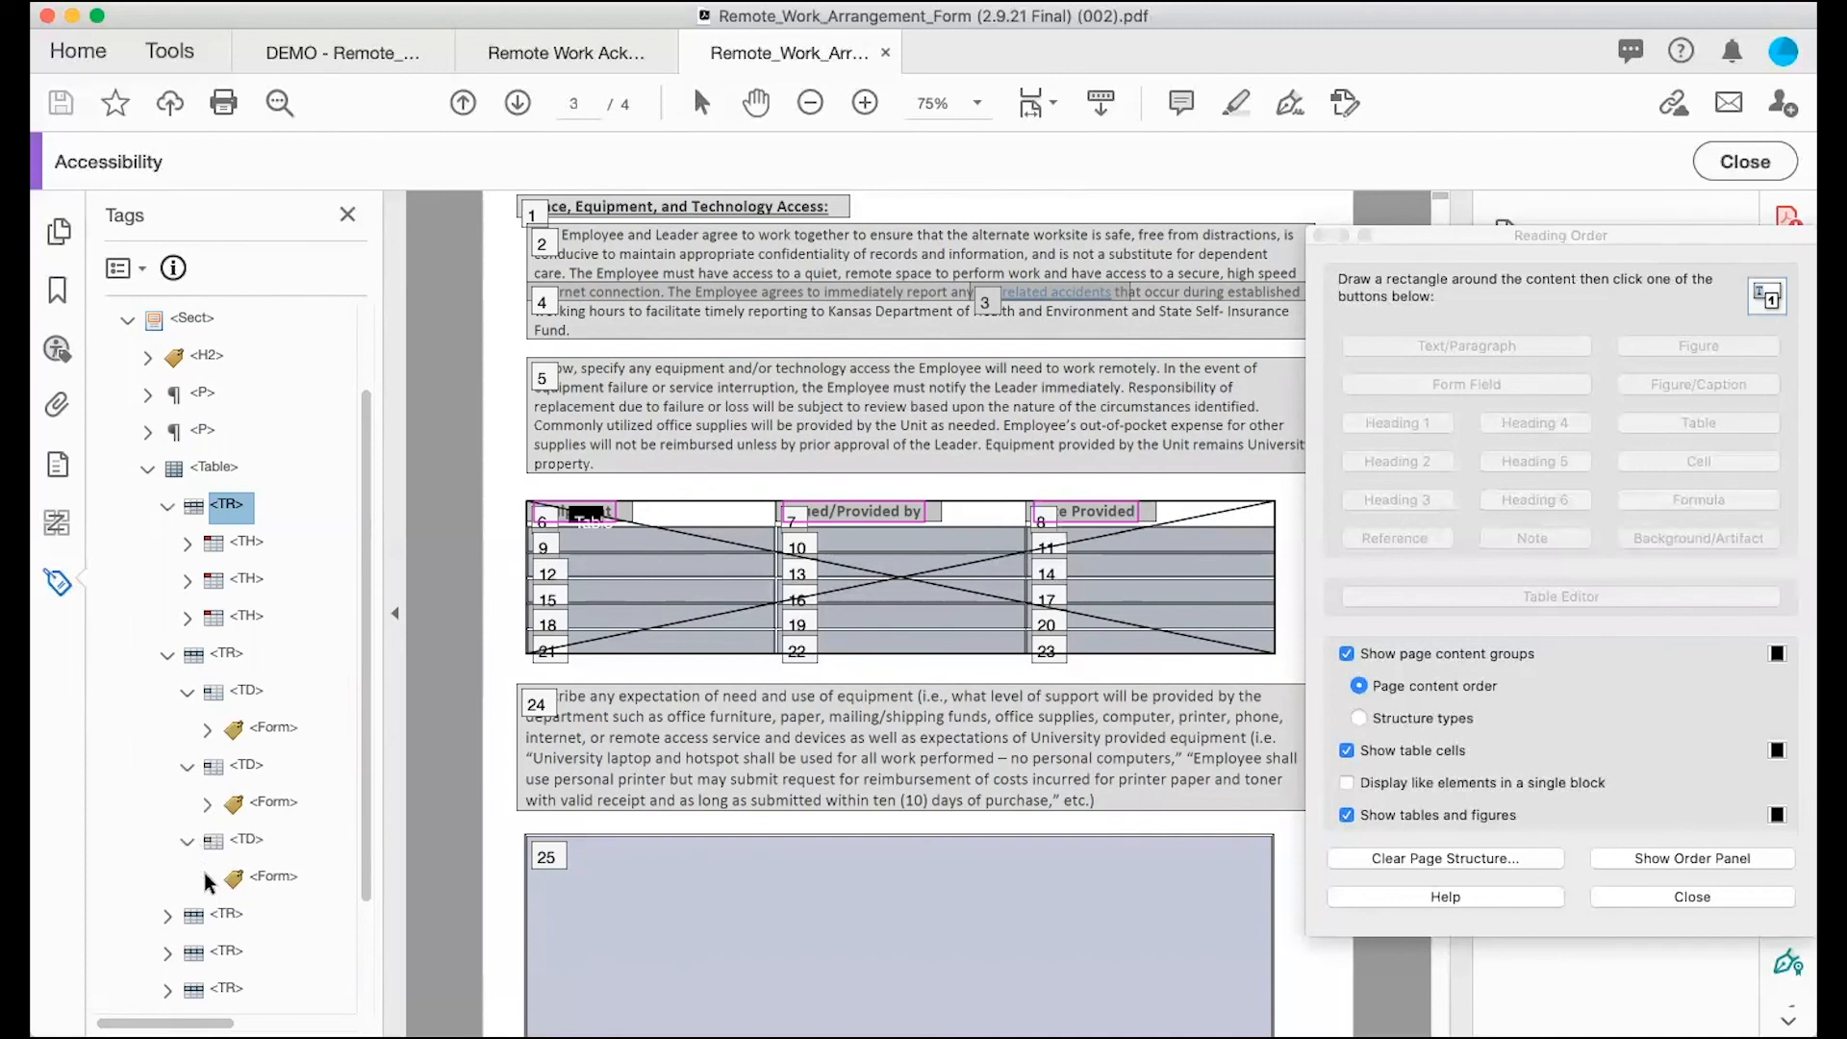
# Step: Highlight the equipment table's last TR tag, check its TD cells against the table's bottom row, and collapse the table's tags
pyautogui.click(165, 655)
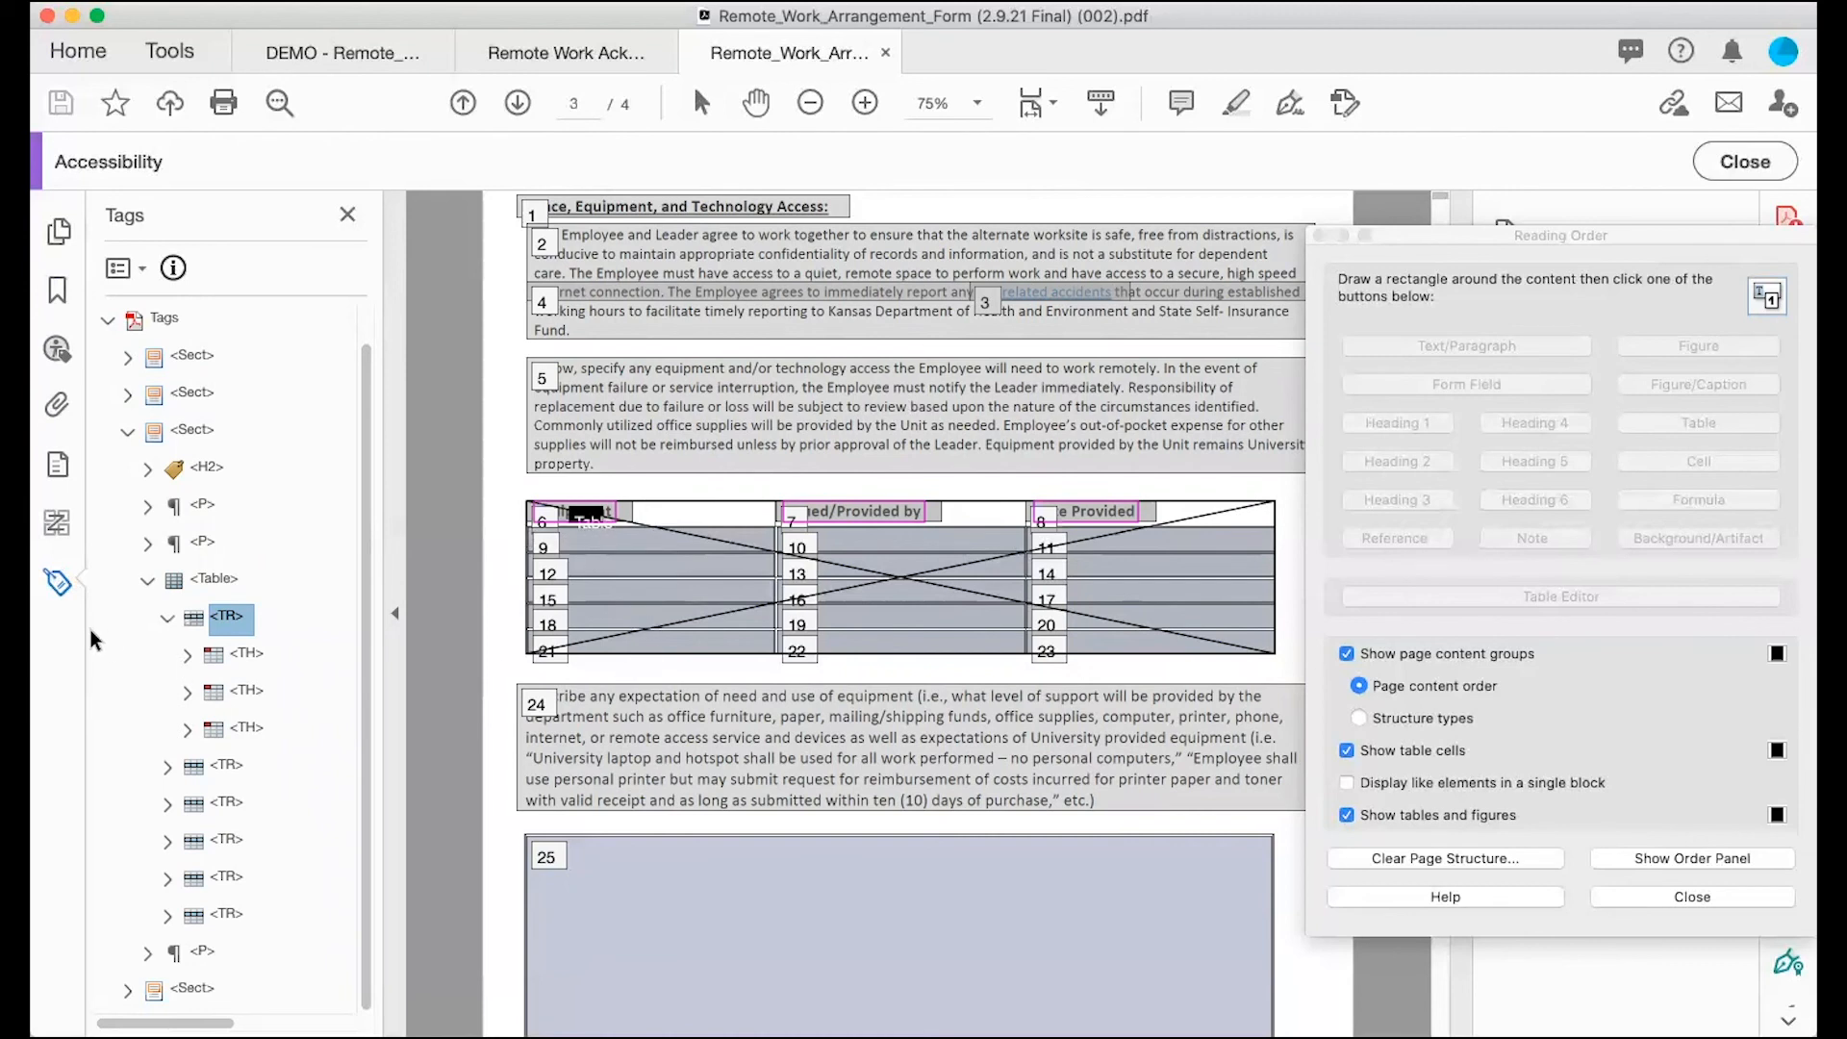
pyautogui.click(166, 619)
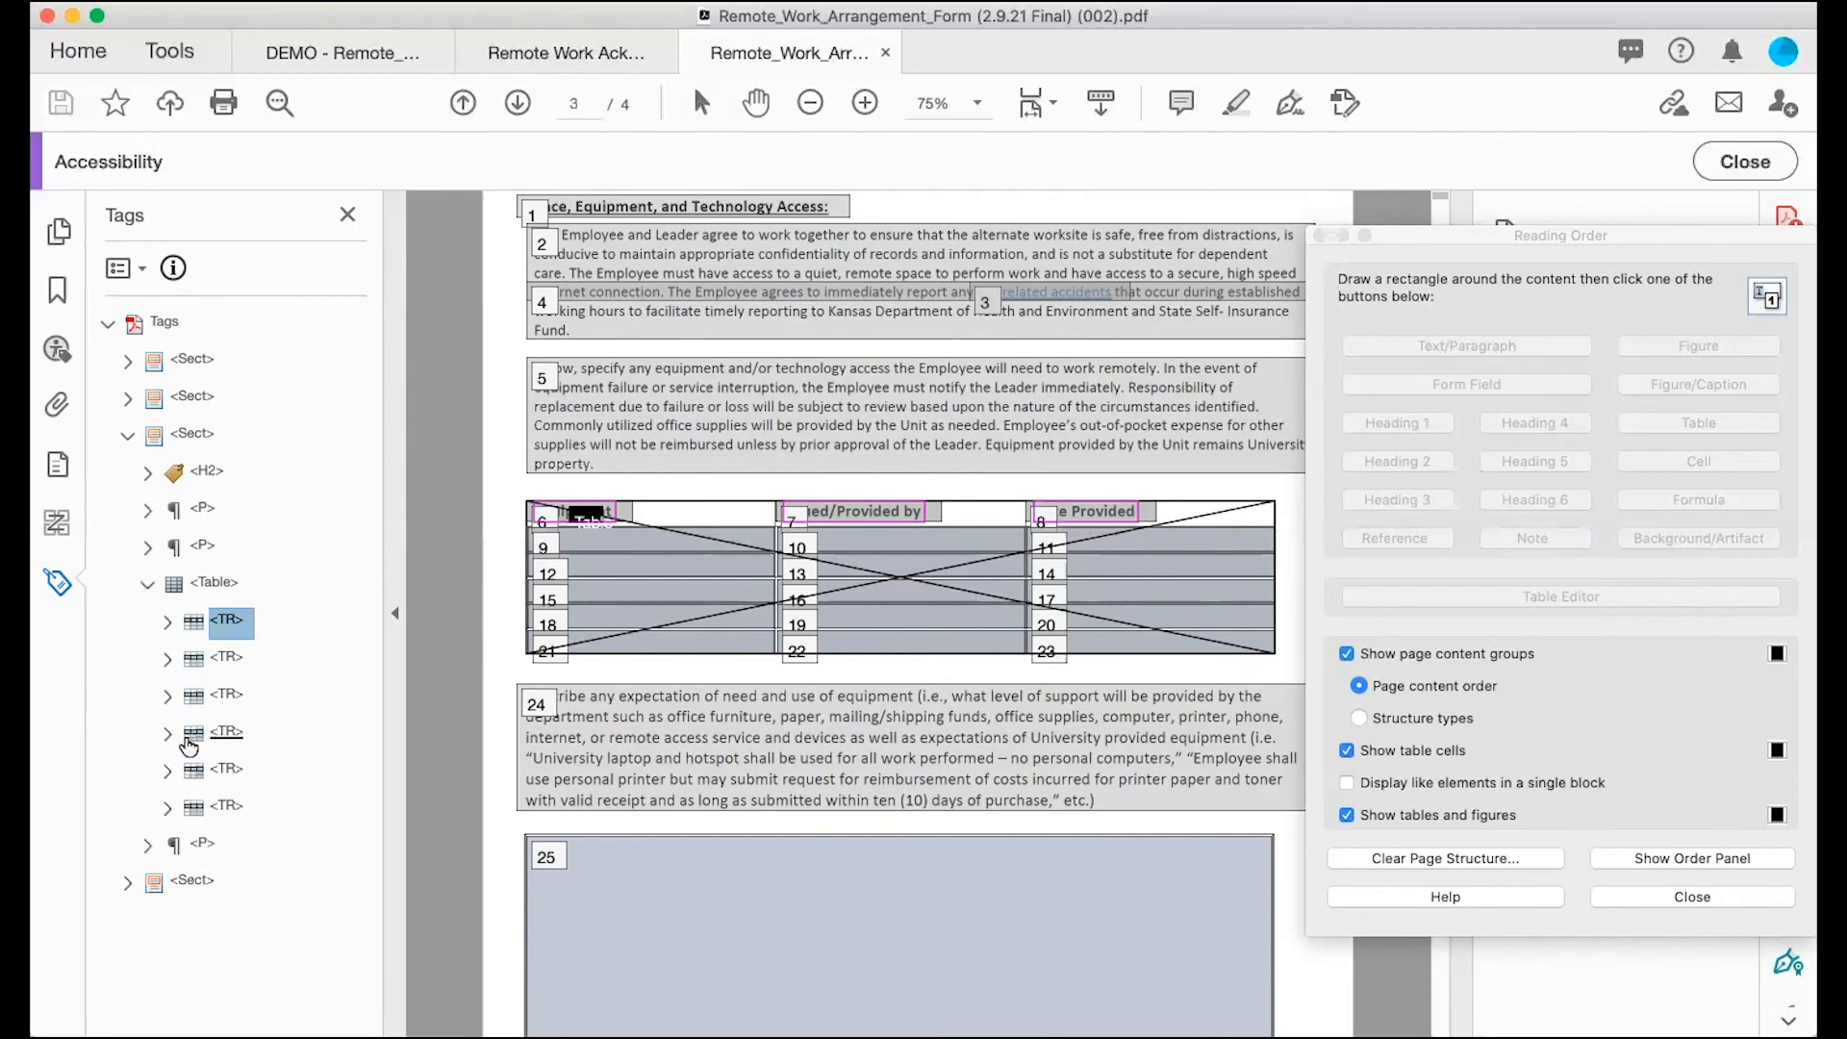
pyautogui.click(227, 809)
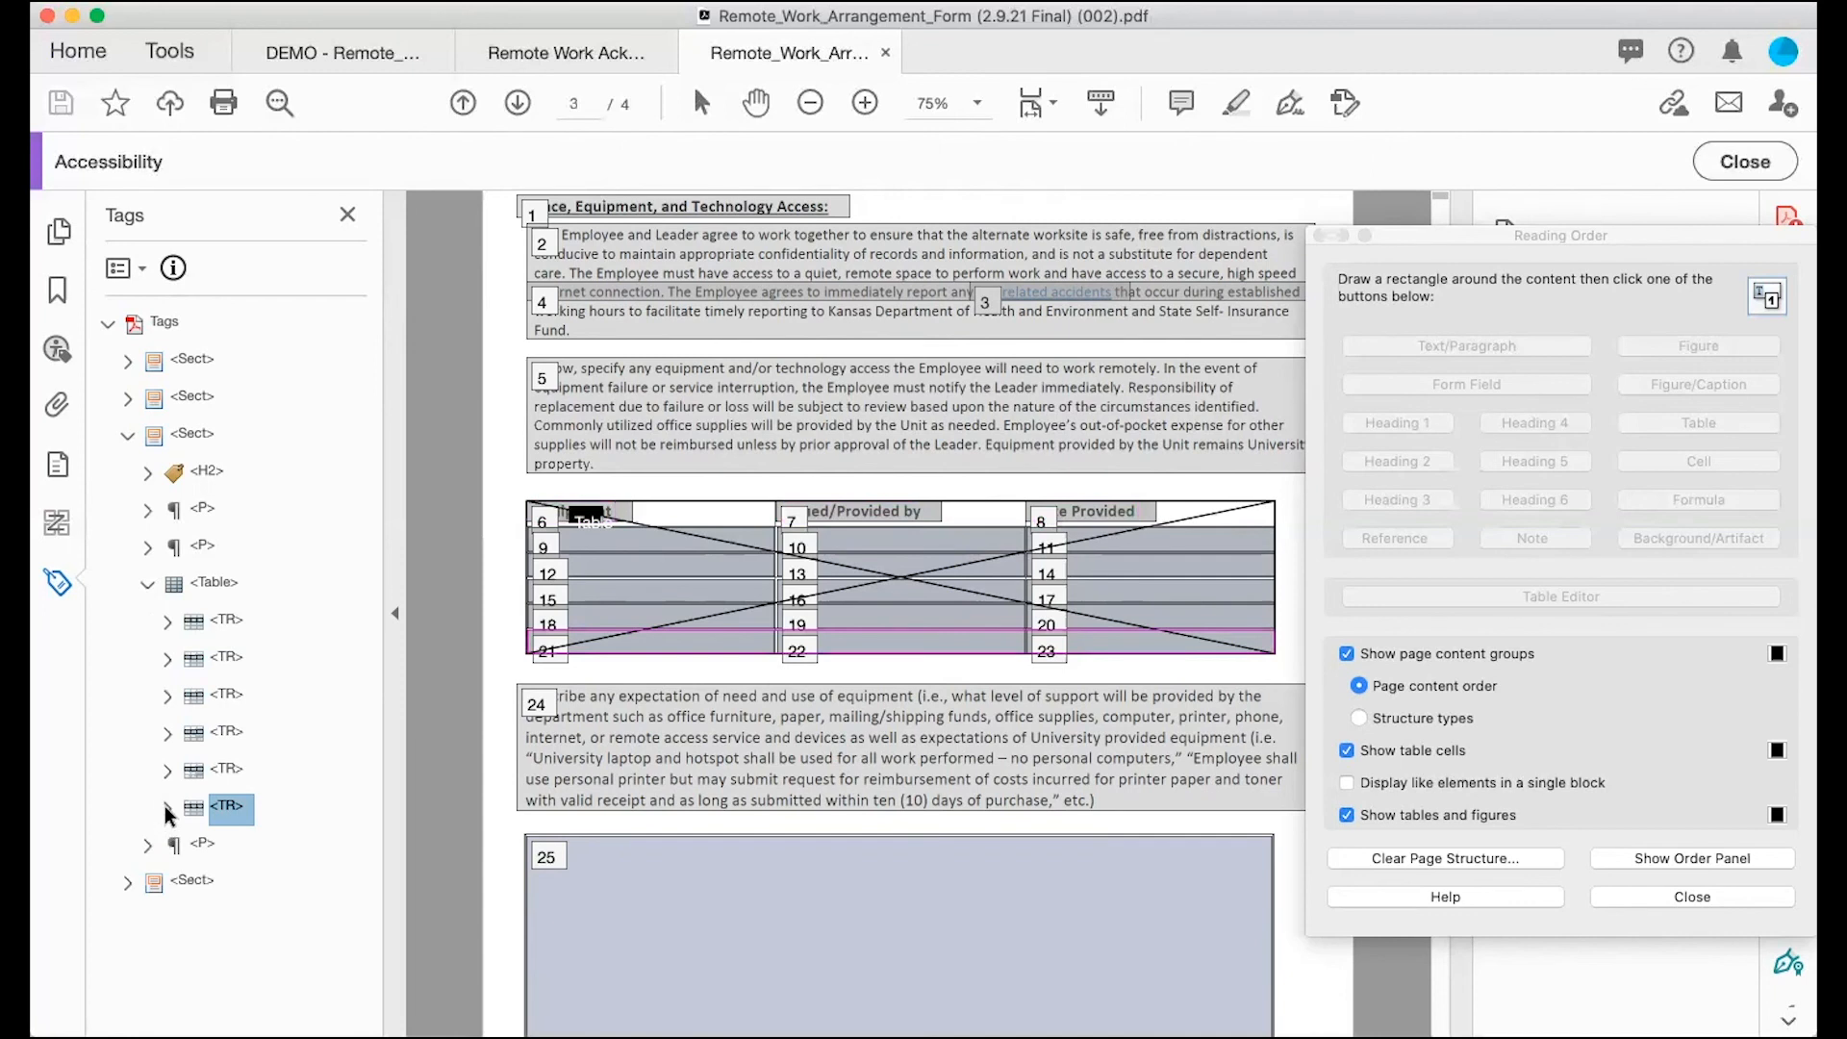
pyautogui.click(164, 807)
pyautogui.click(247, 917)
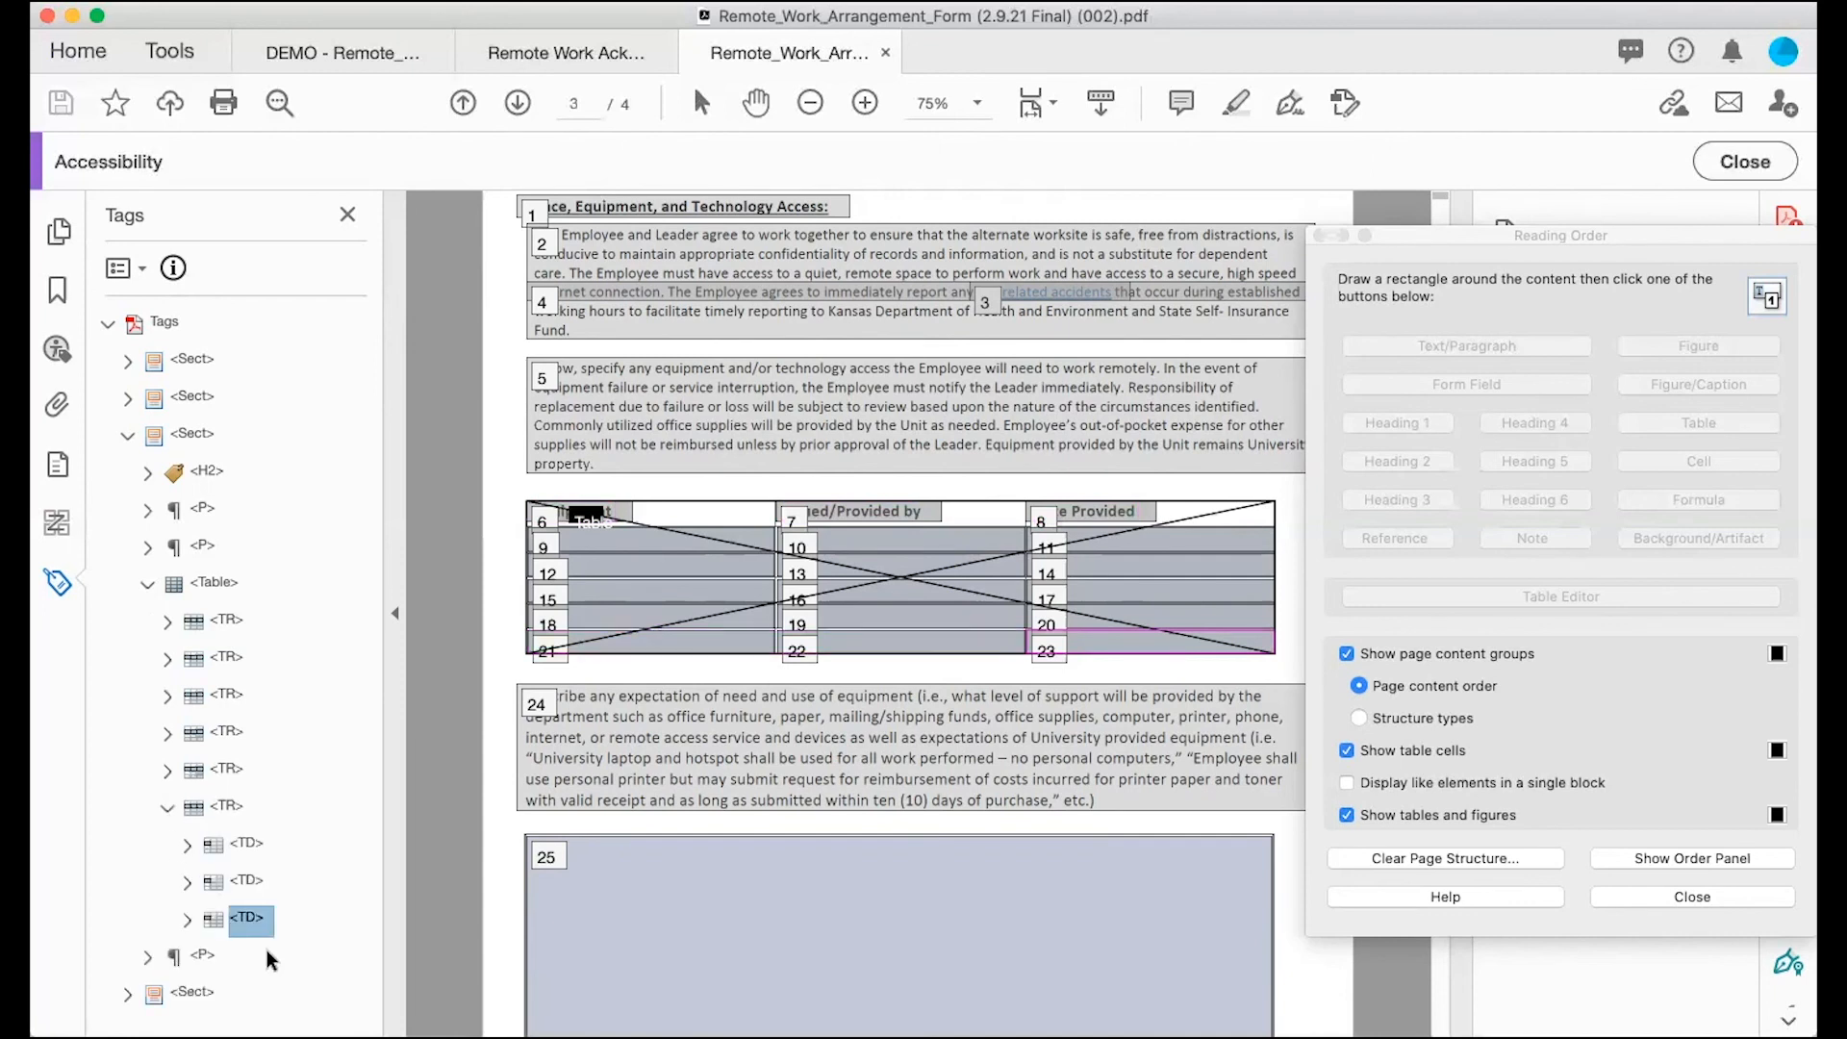
pyautogui.press('Up')
pyautogui.press('Up')
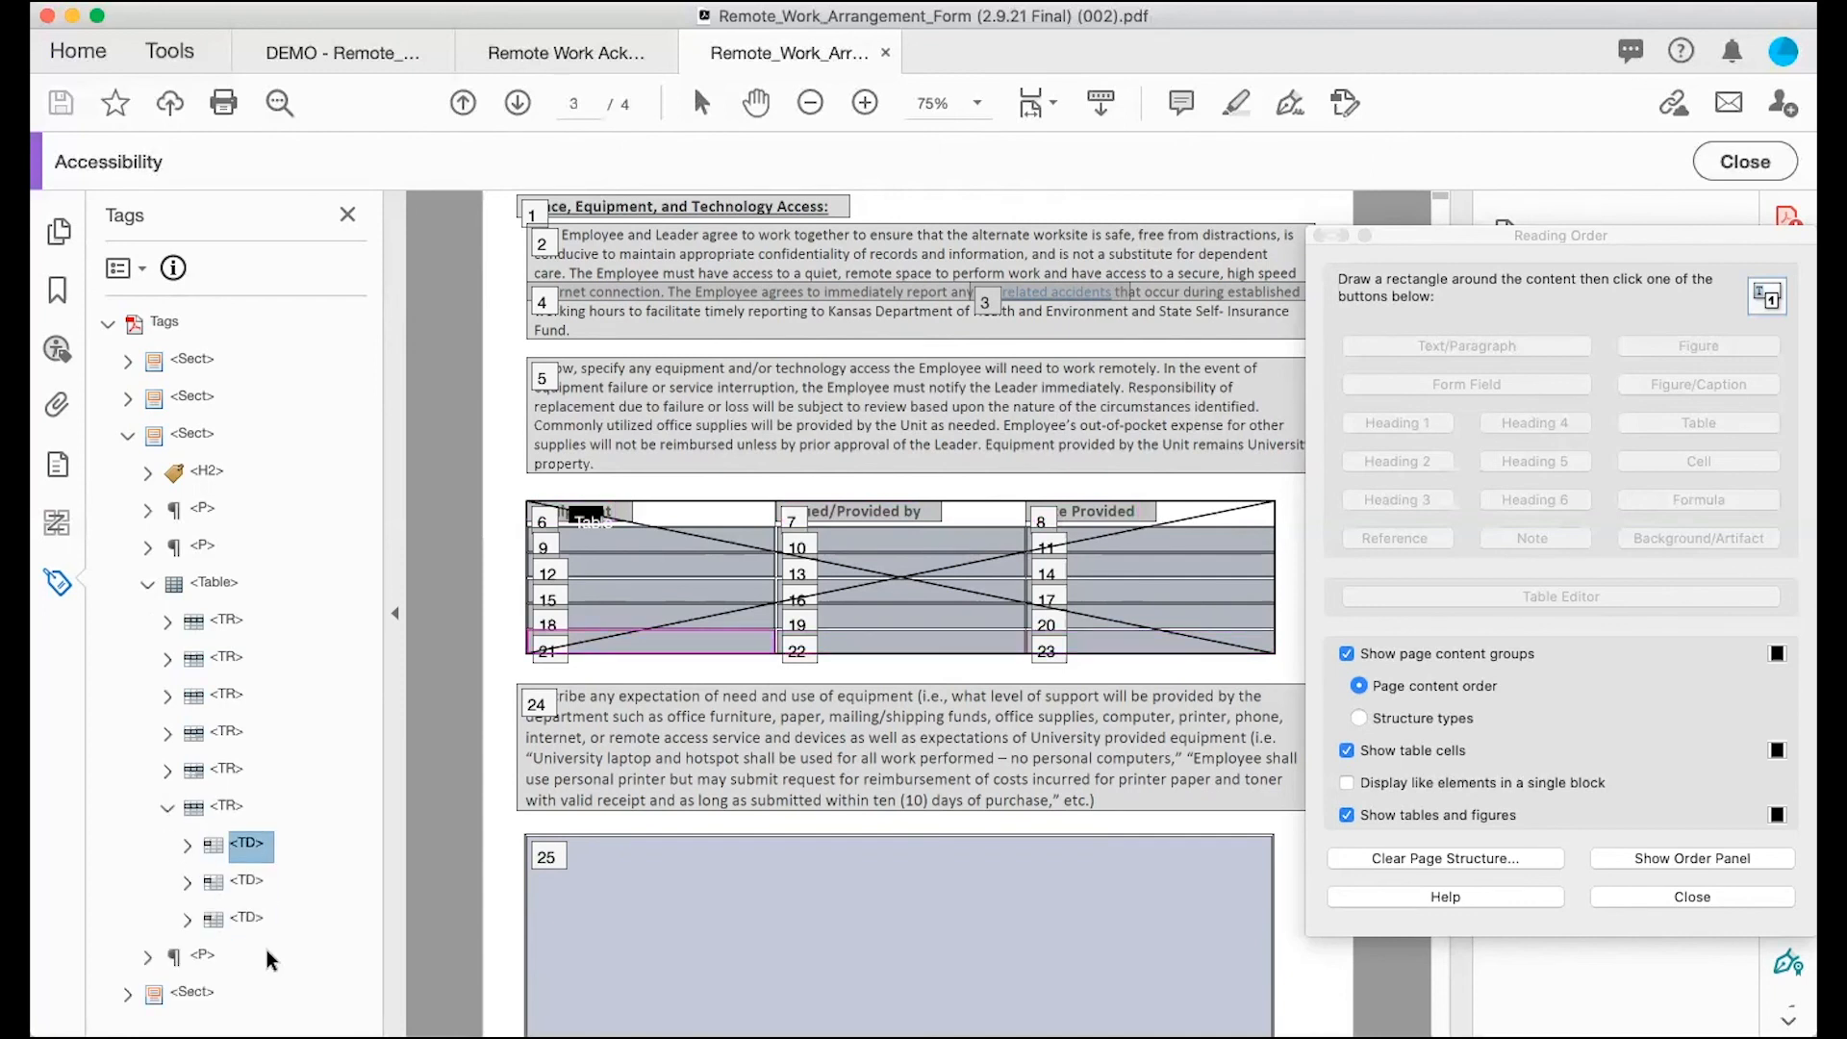
pyautogui.click(166, 808)
pyautogui.click(148, 584)
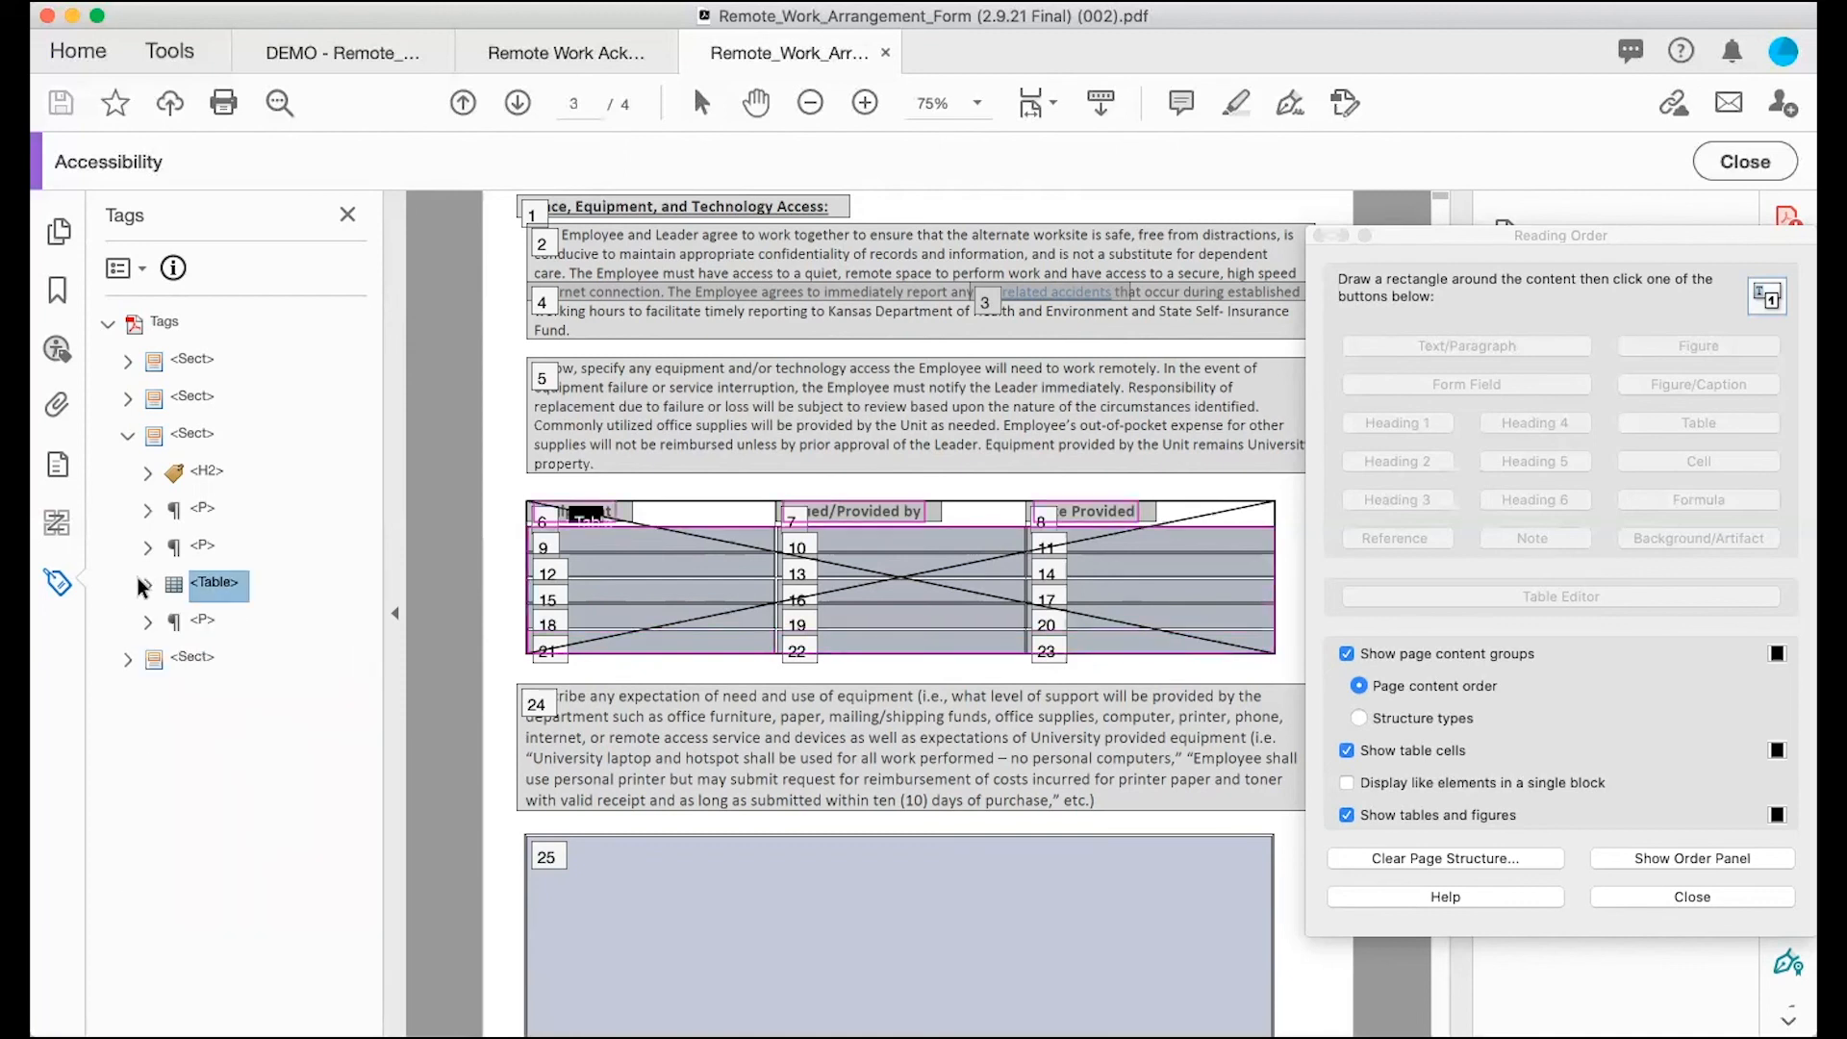
# Step: Inspect the text and Form tag inside the P tag on expectations of equipment use, and collapse it with its Sect tag
pyautogui.click(200, 622)
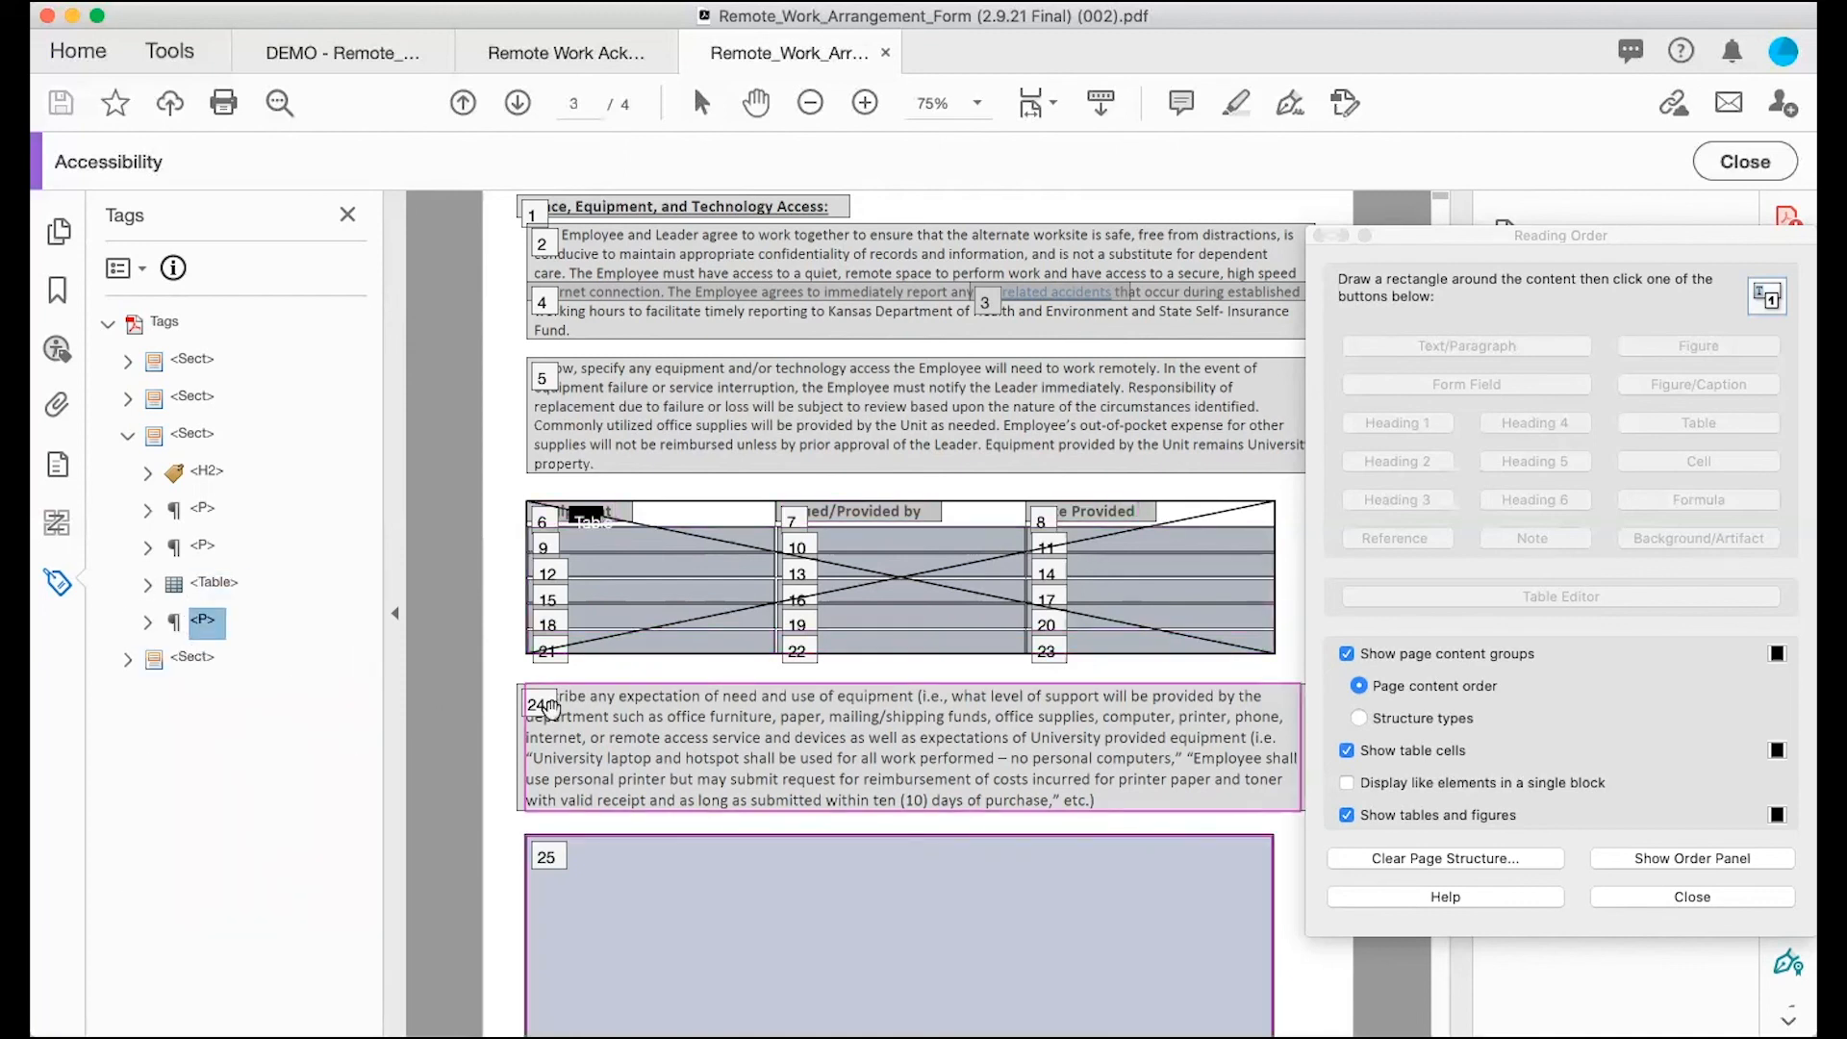
pyautogui.click(147, 624)
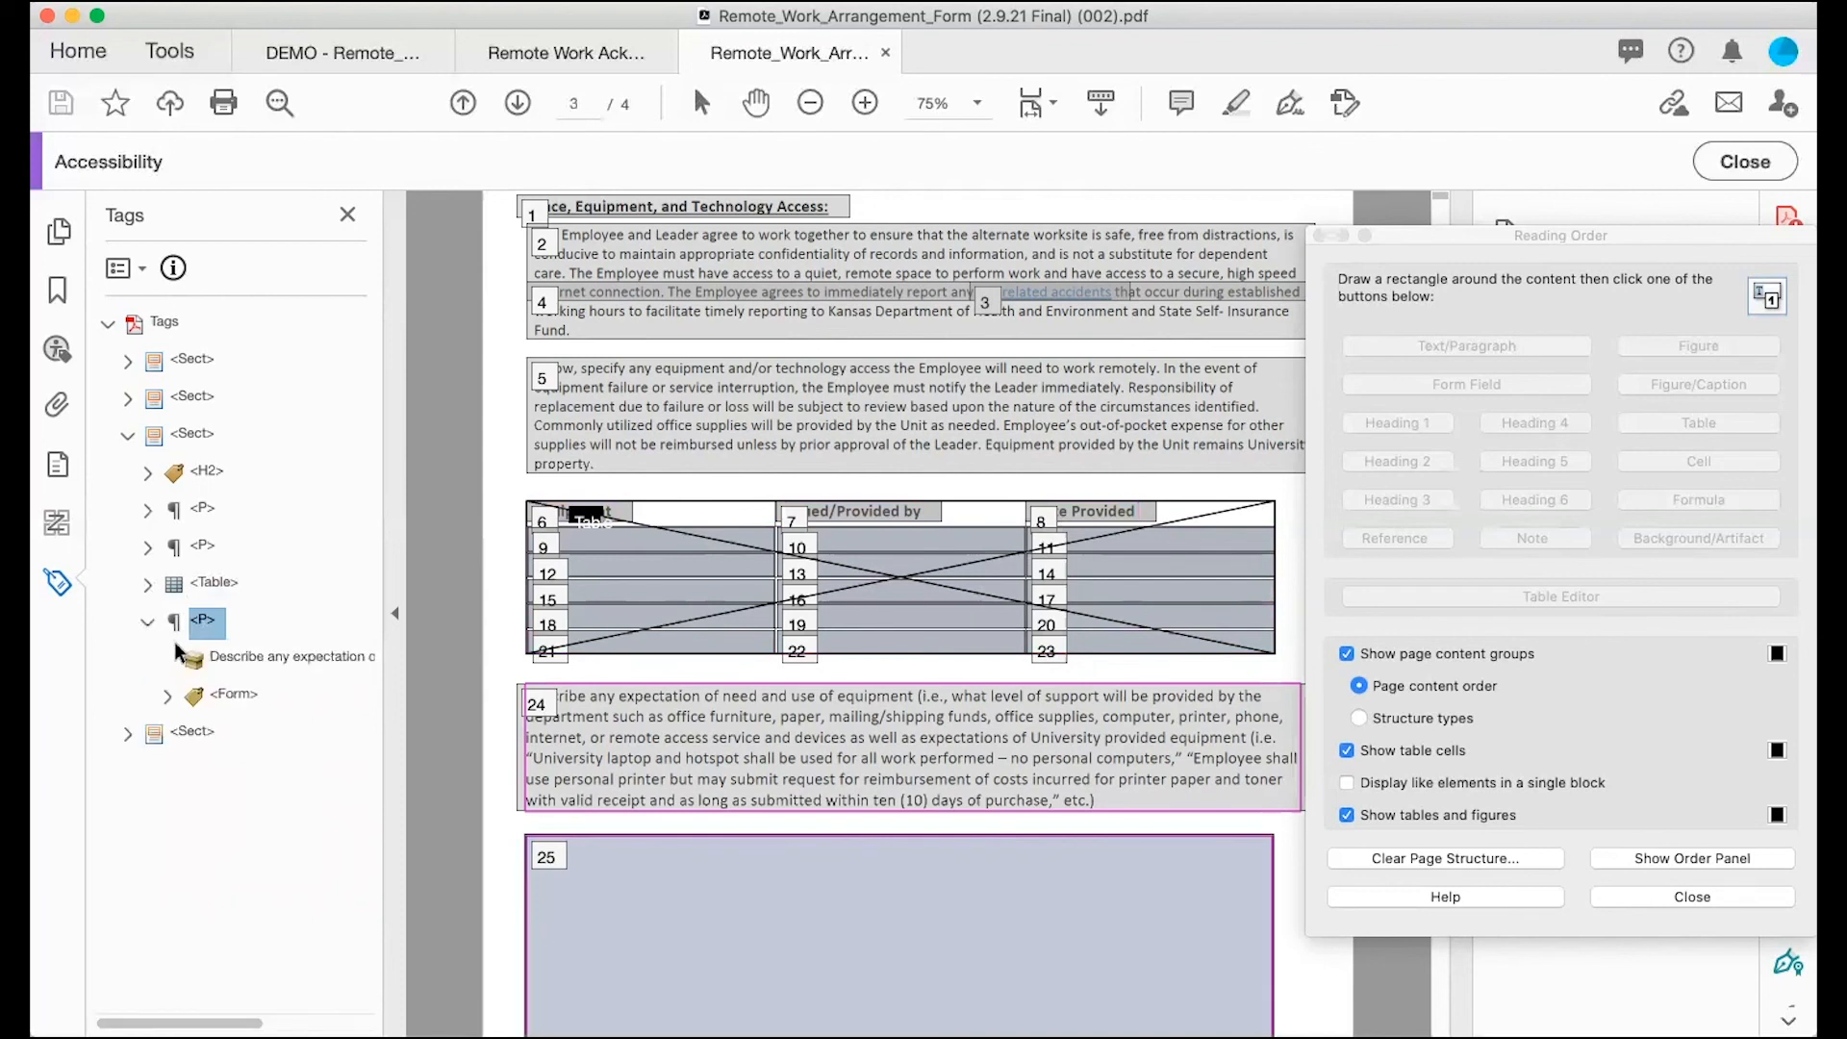
pyautogui.scroll(-3, 736, 796)
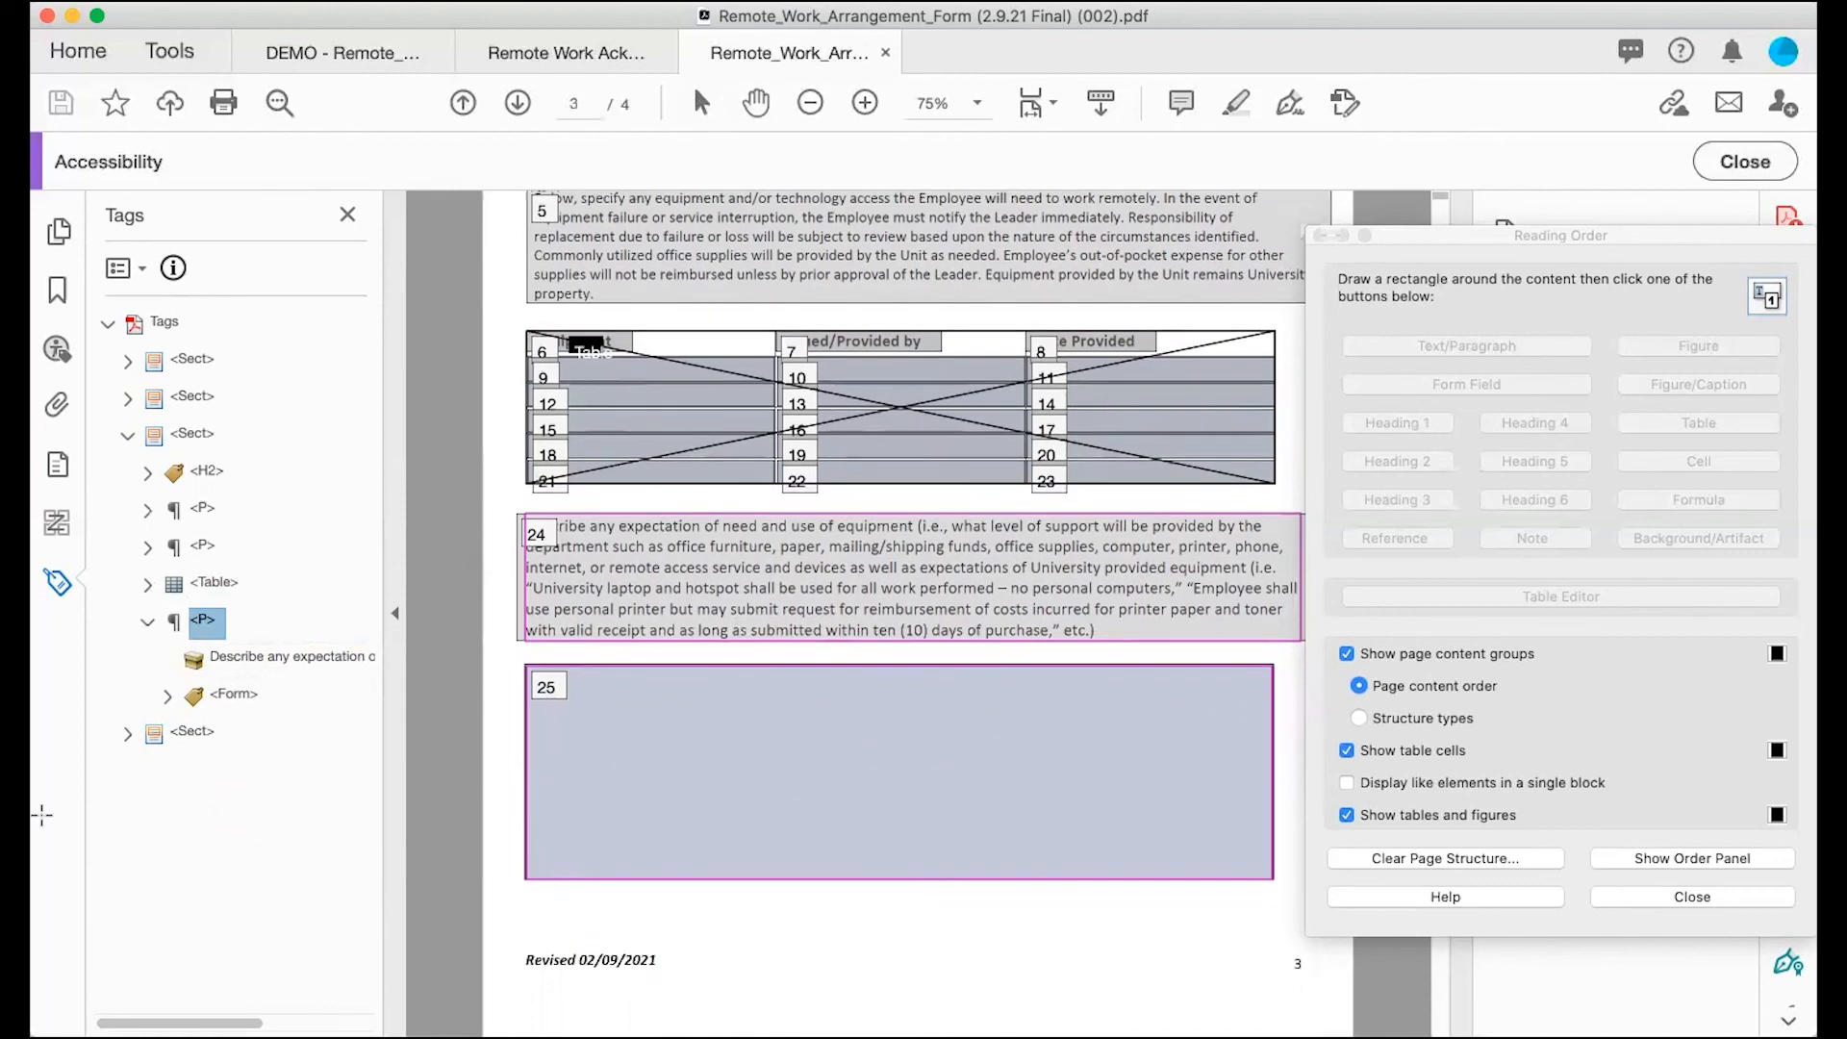
pyautogui.click(166, 692)
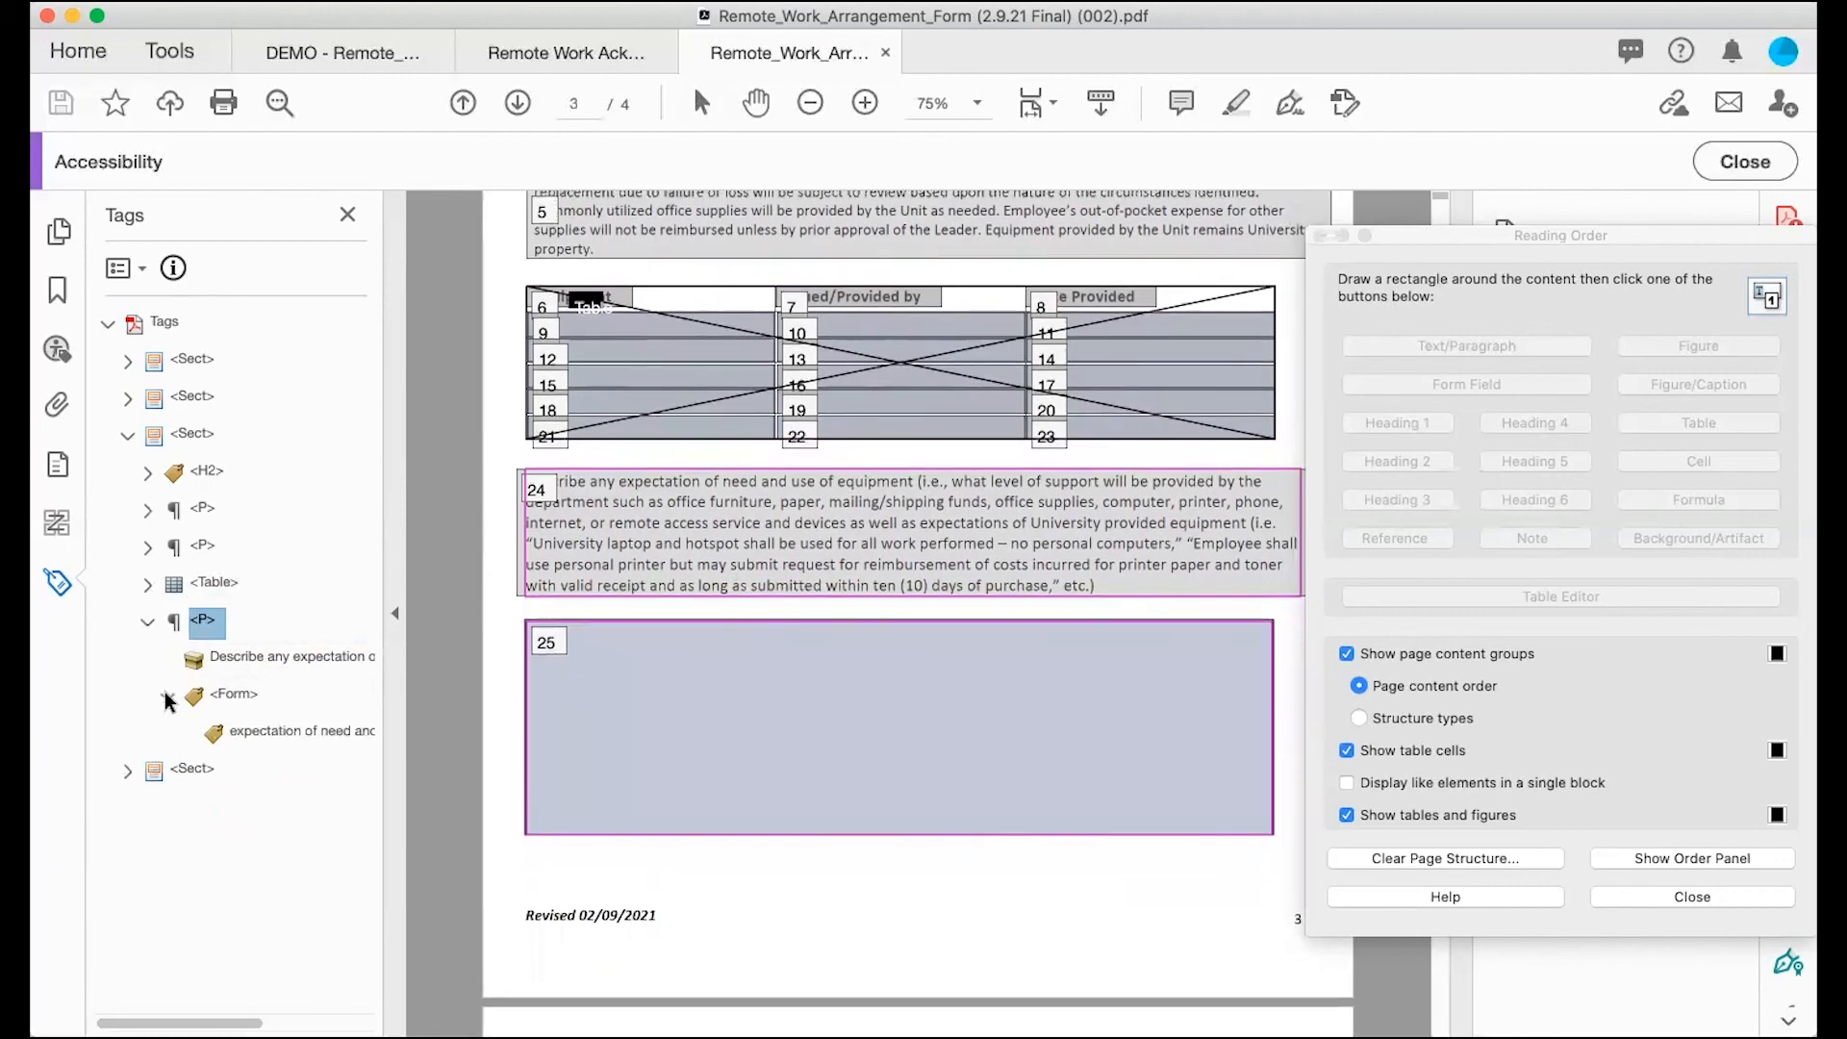
pyautogui.click(147, 622)
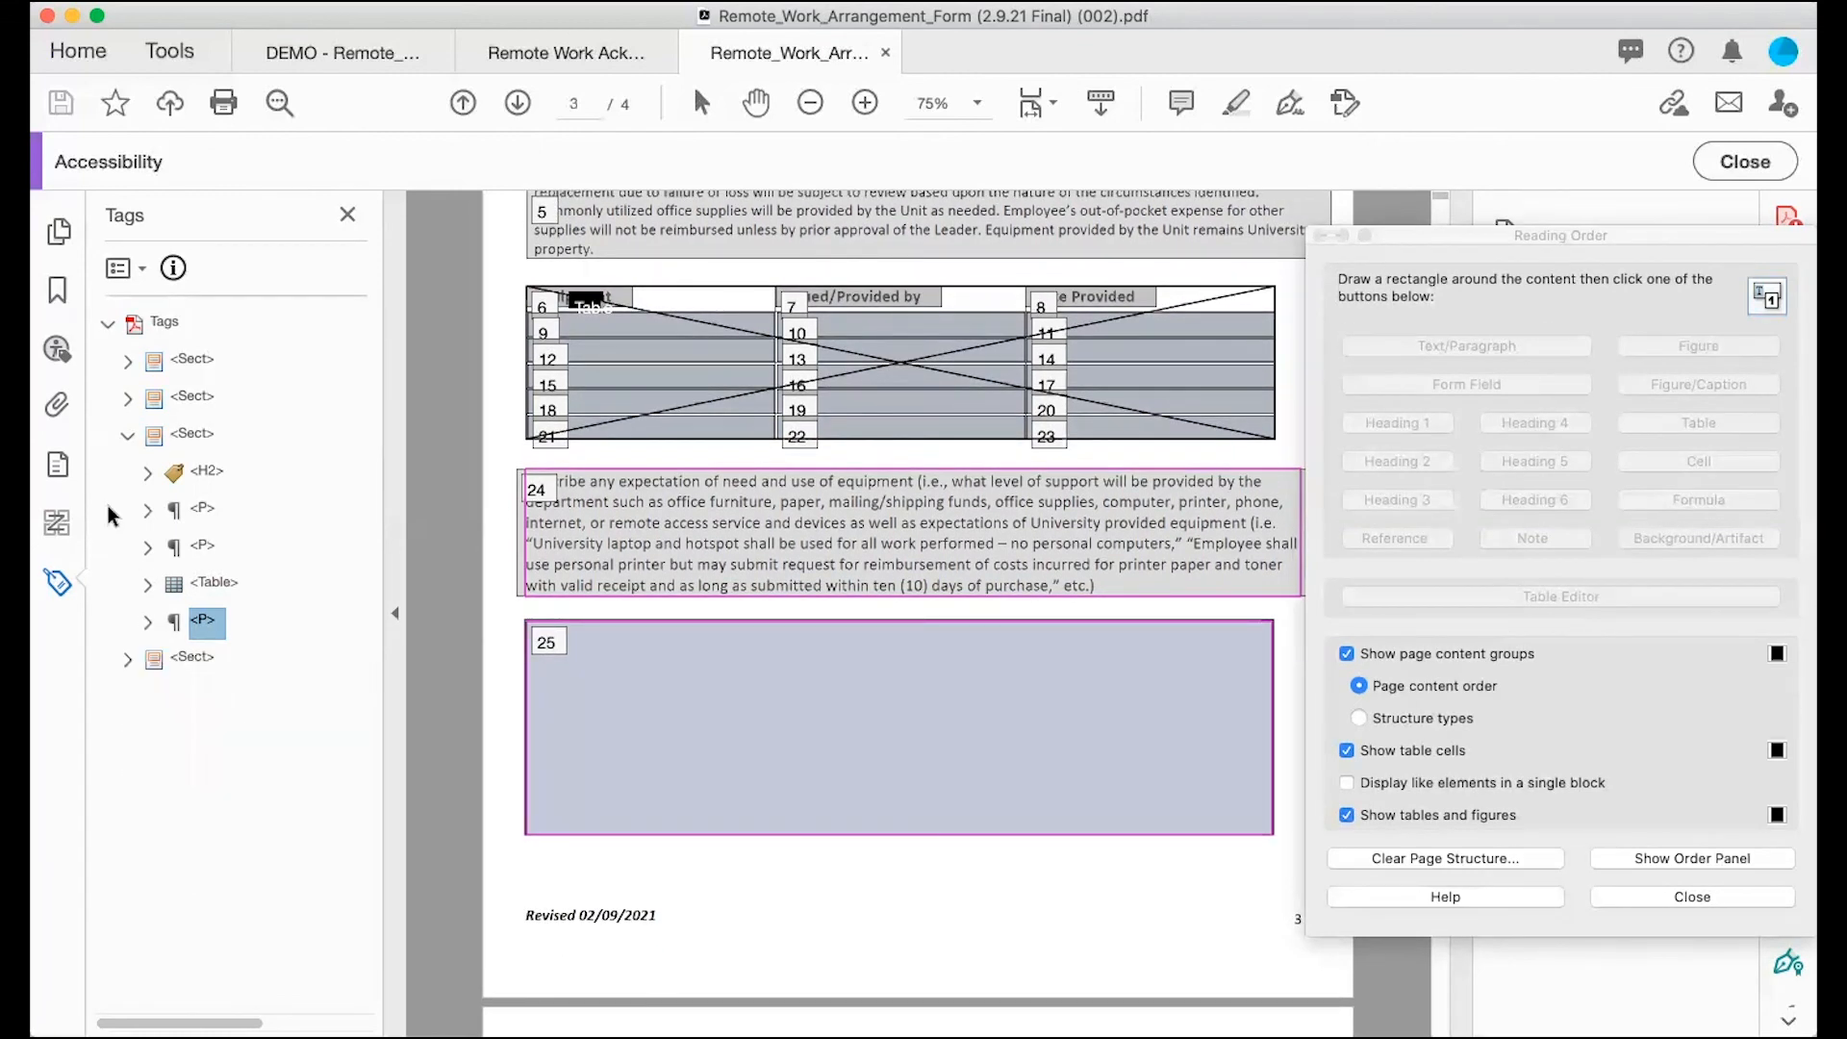
pyautogui.click(126, 433)
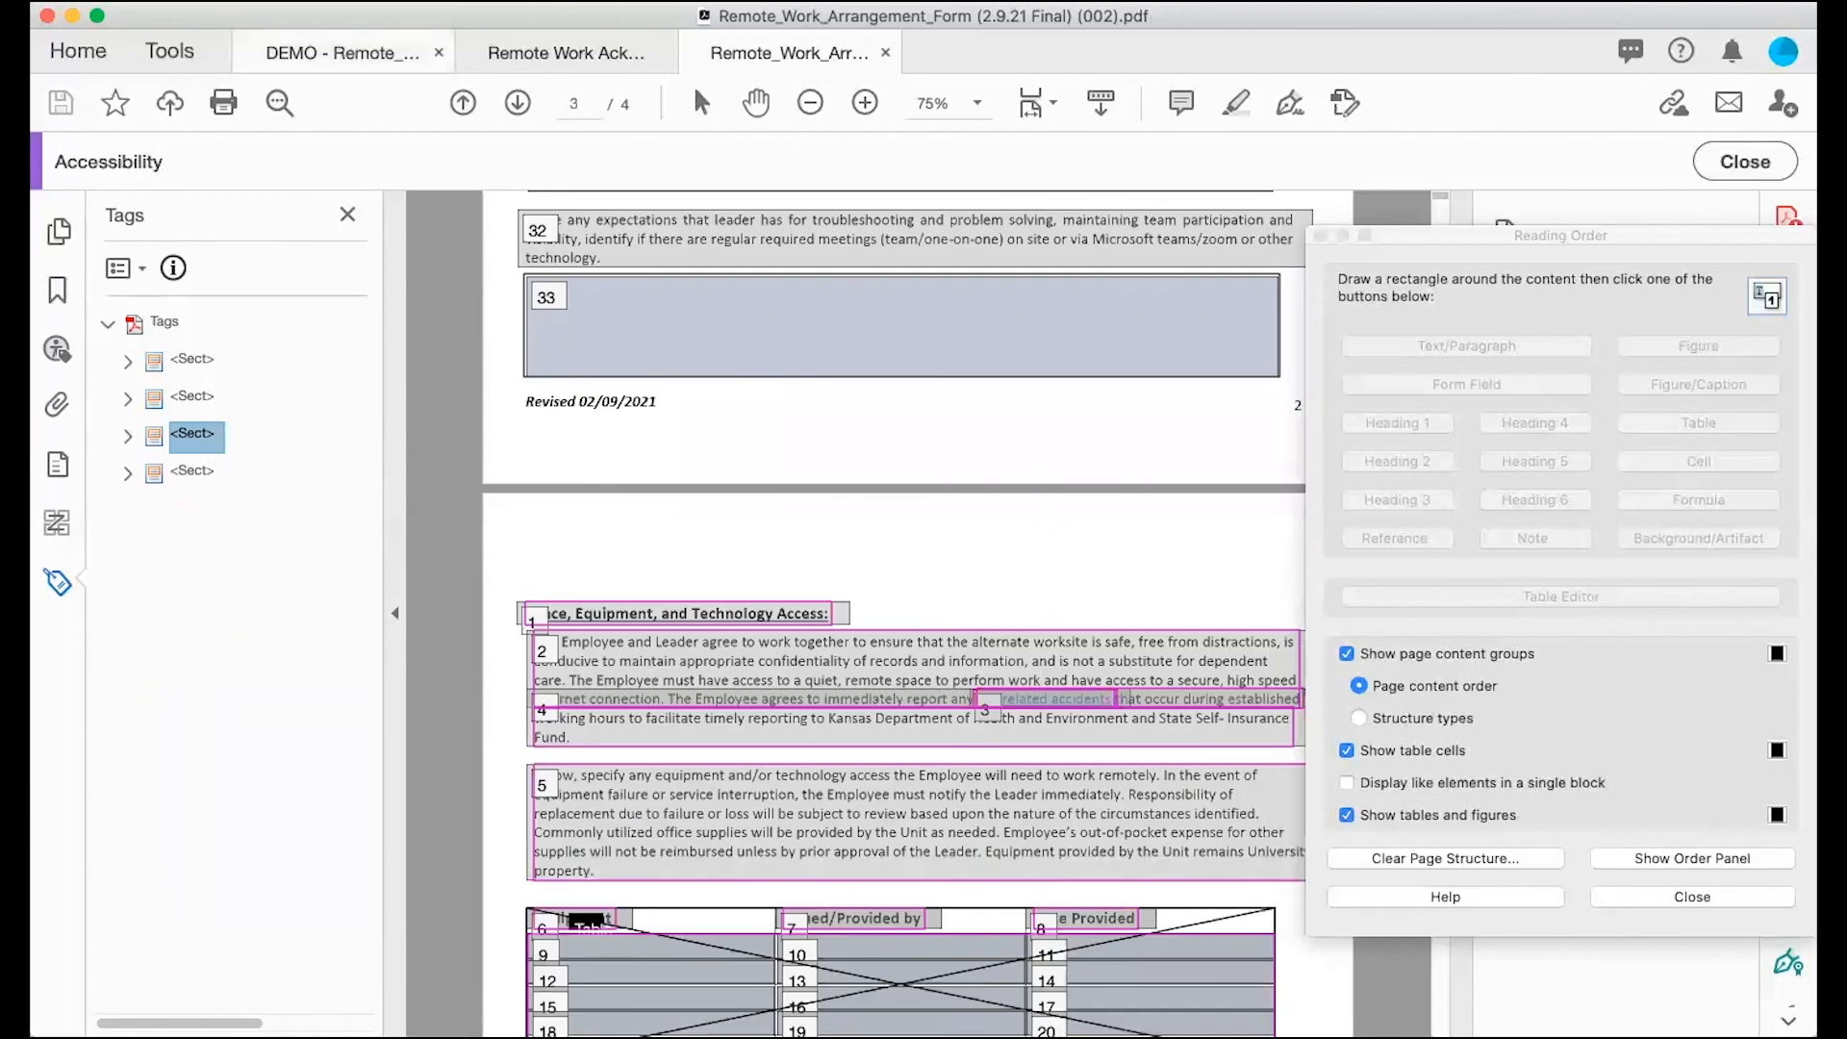
# Step: Highlight the fourth Sect tag's content on page 4, expand the tag and check its H2 heading
pyautogui.click(262, 1)
pyautogui.click(262, 1)
pyautogui.scroll(-1, 605, 595)
pyautogui.scroll(-3, 605, 589)
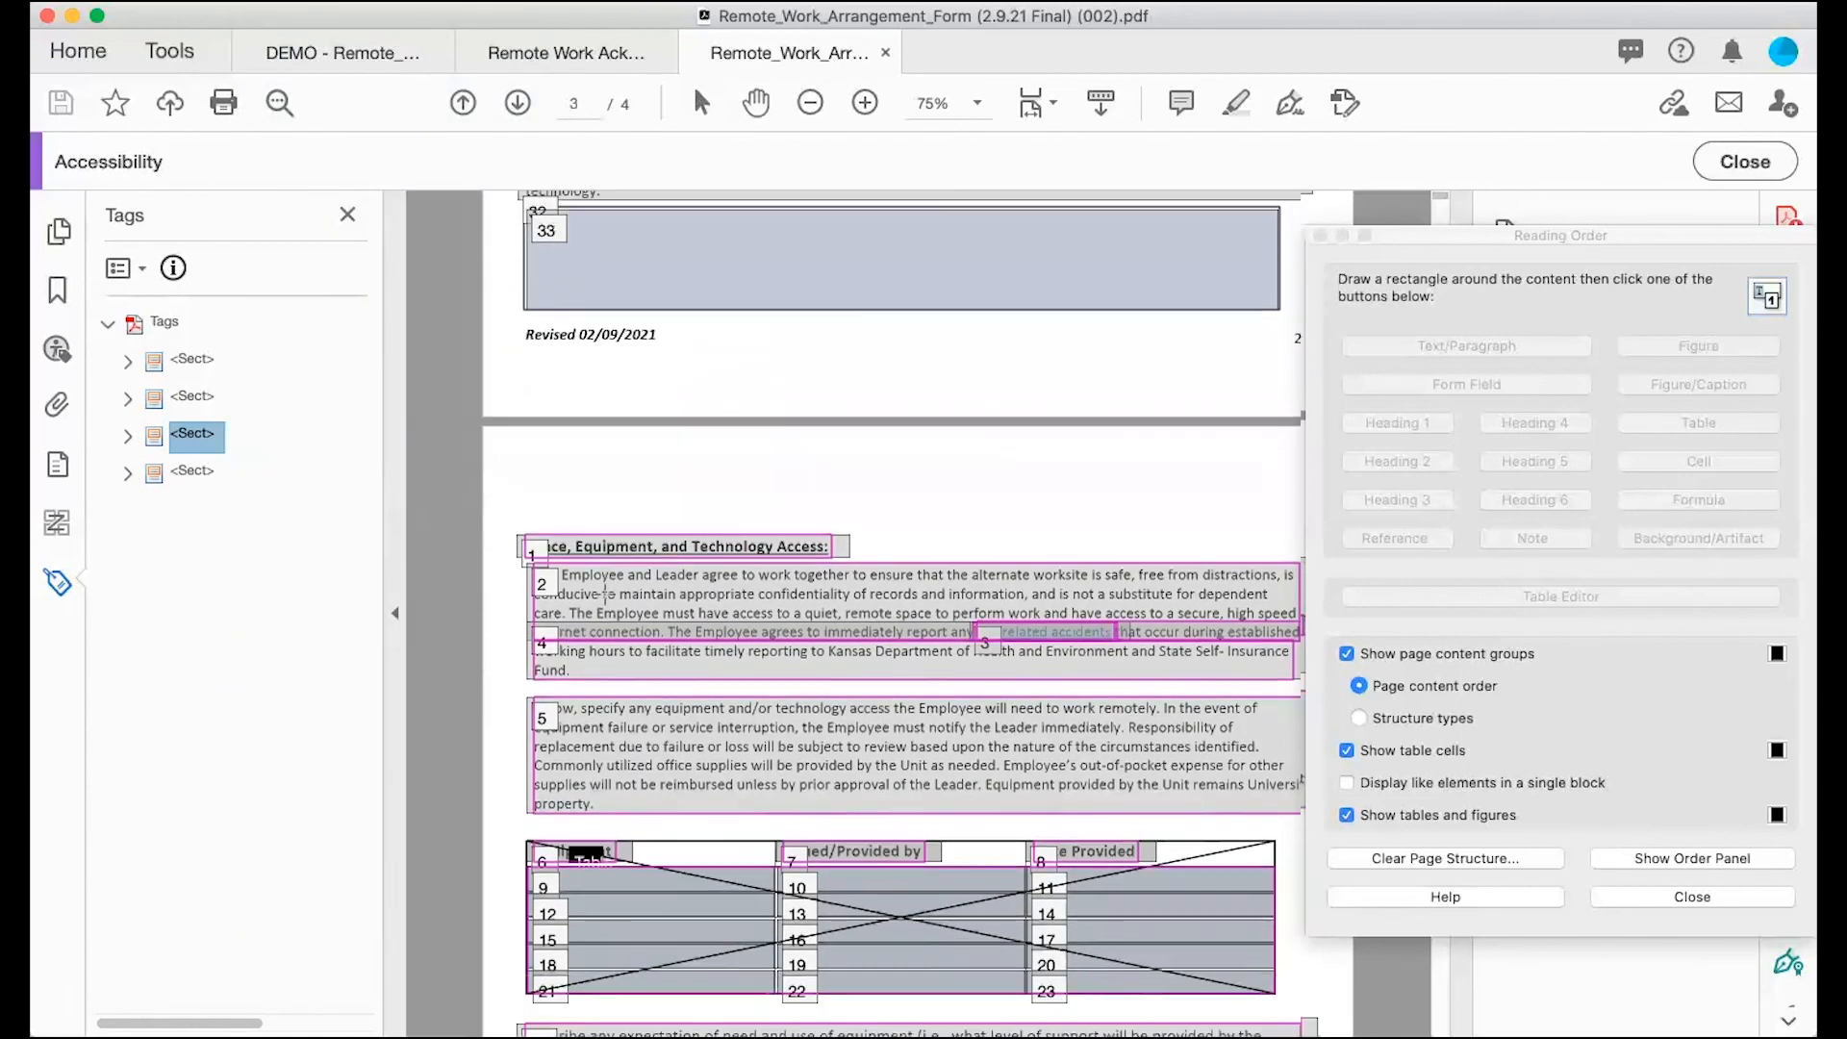
pyautogui.click(159, 476)
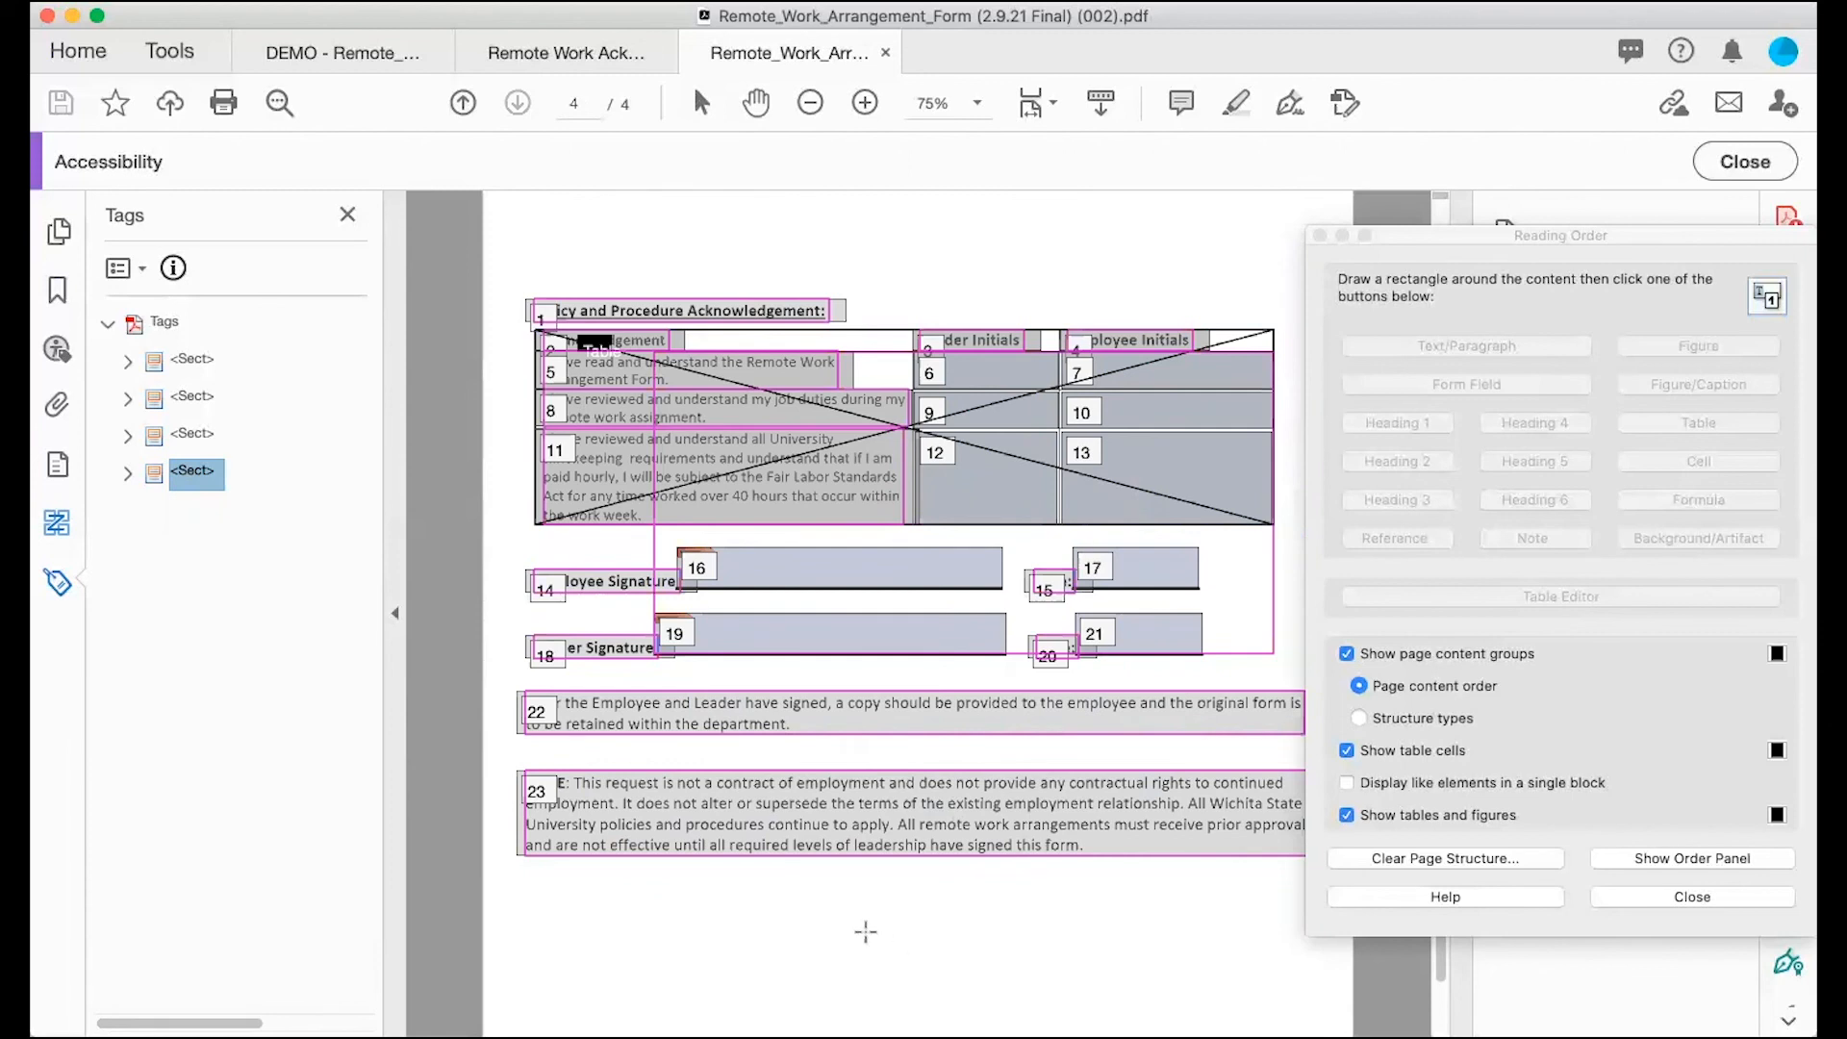
pyautogui.click(906, 986)
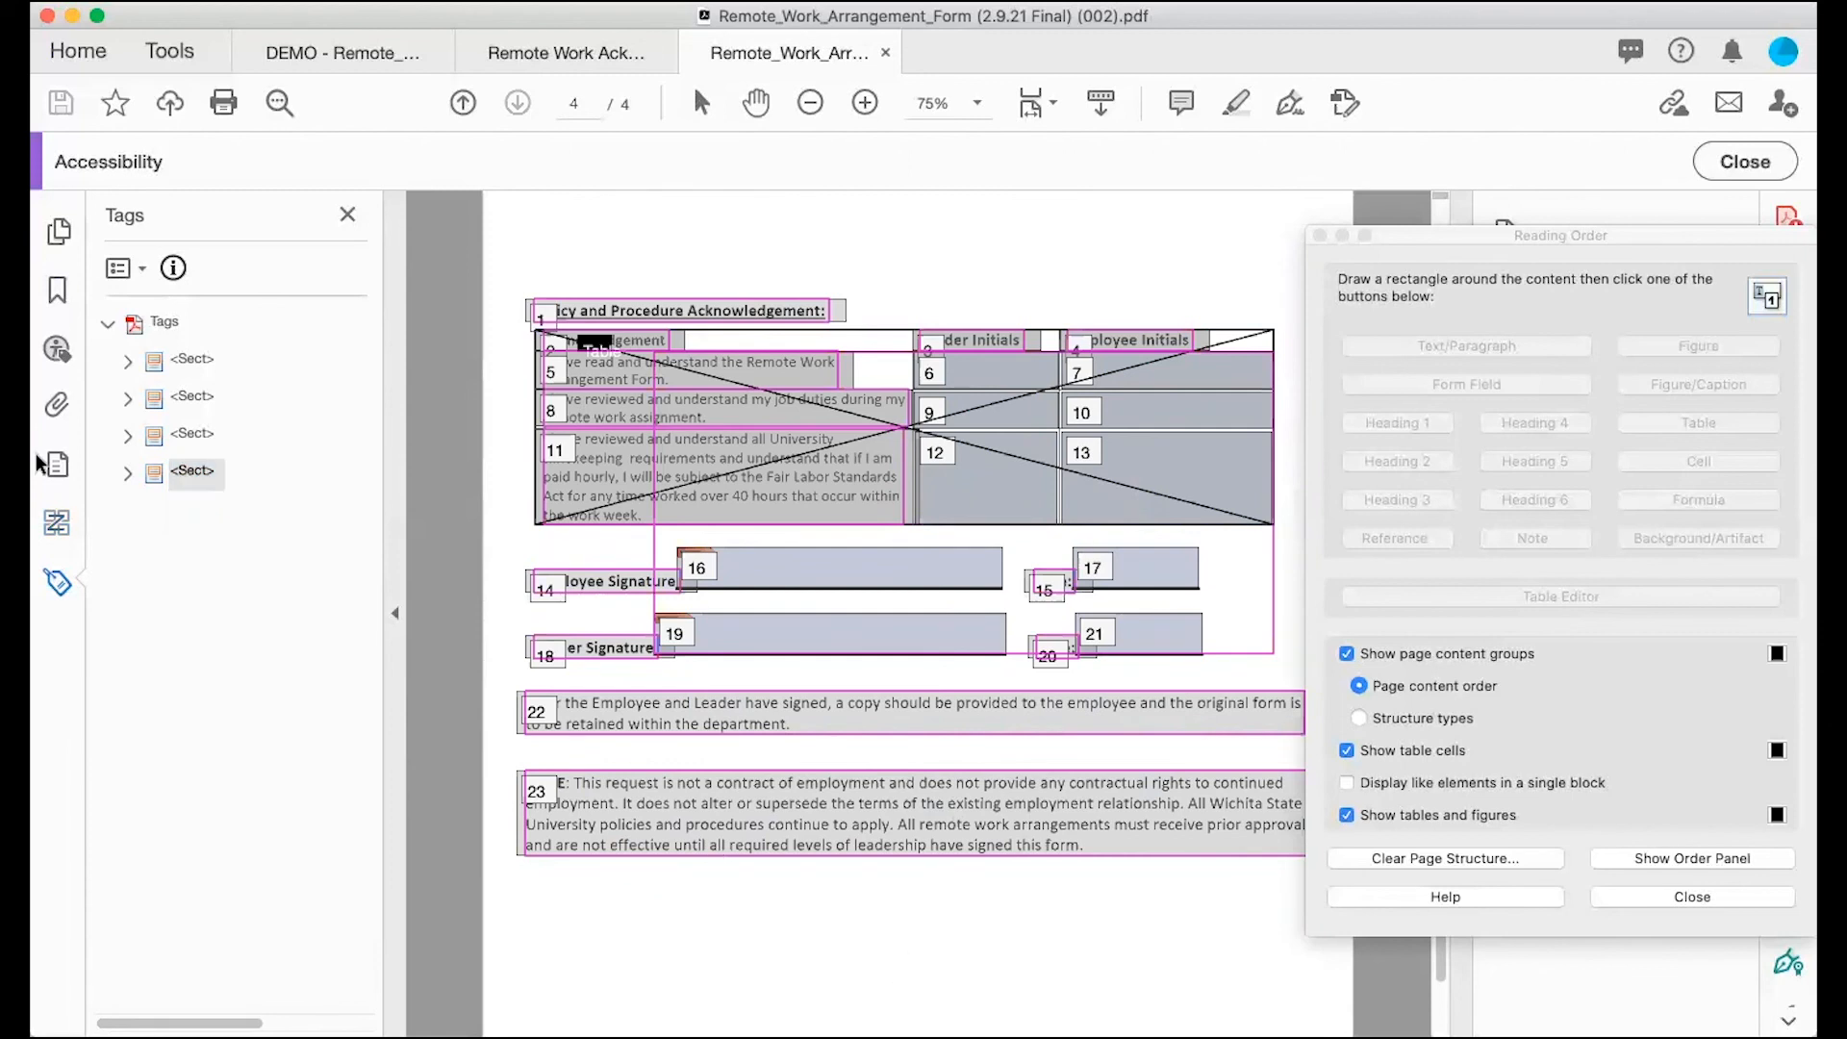
pyautogui.click(129, 480)
pyautogui.click(129, 480)
pyautogui.click(208, 507)
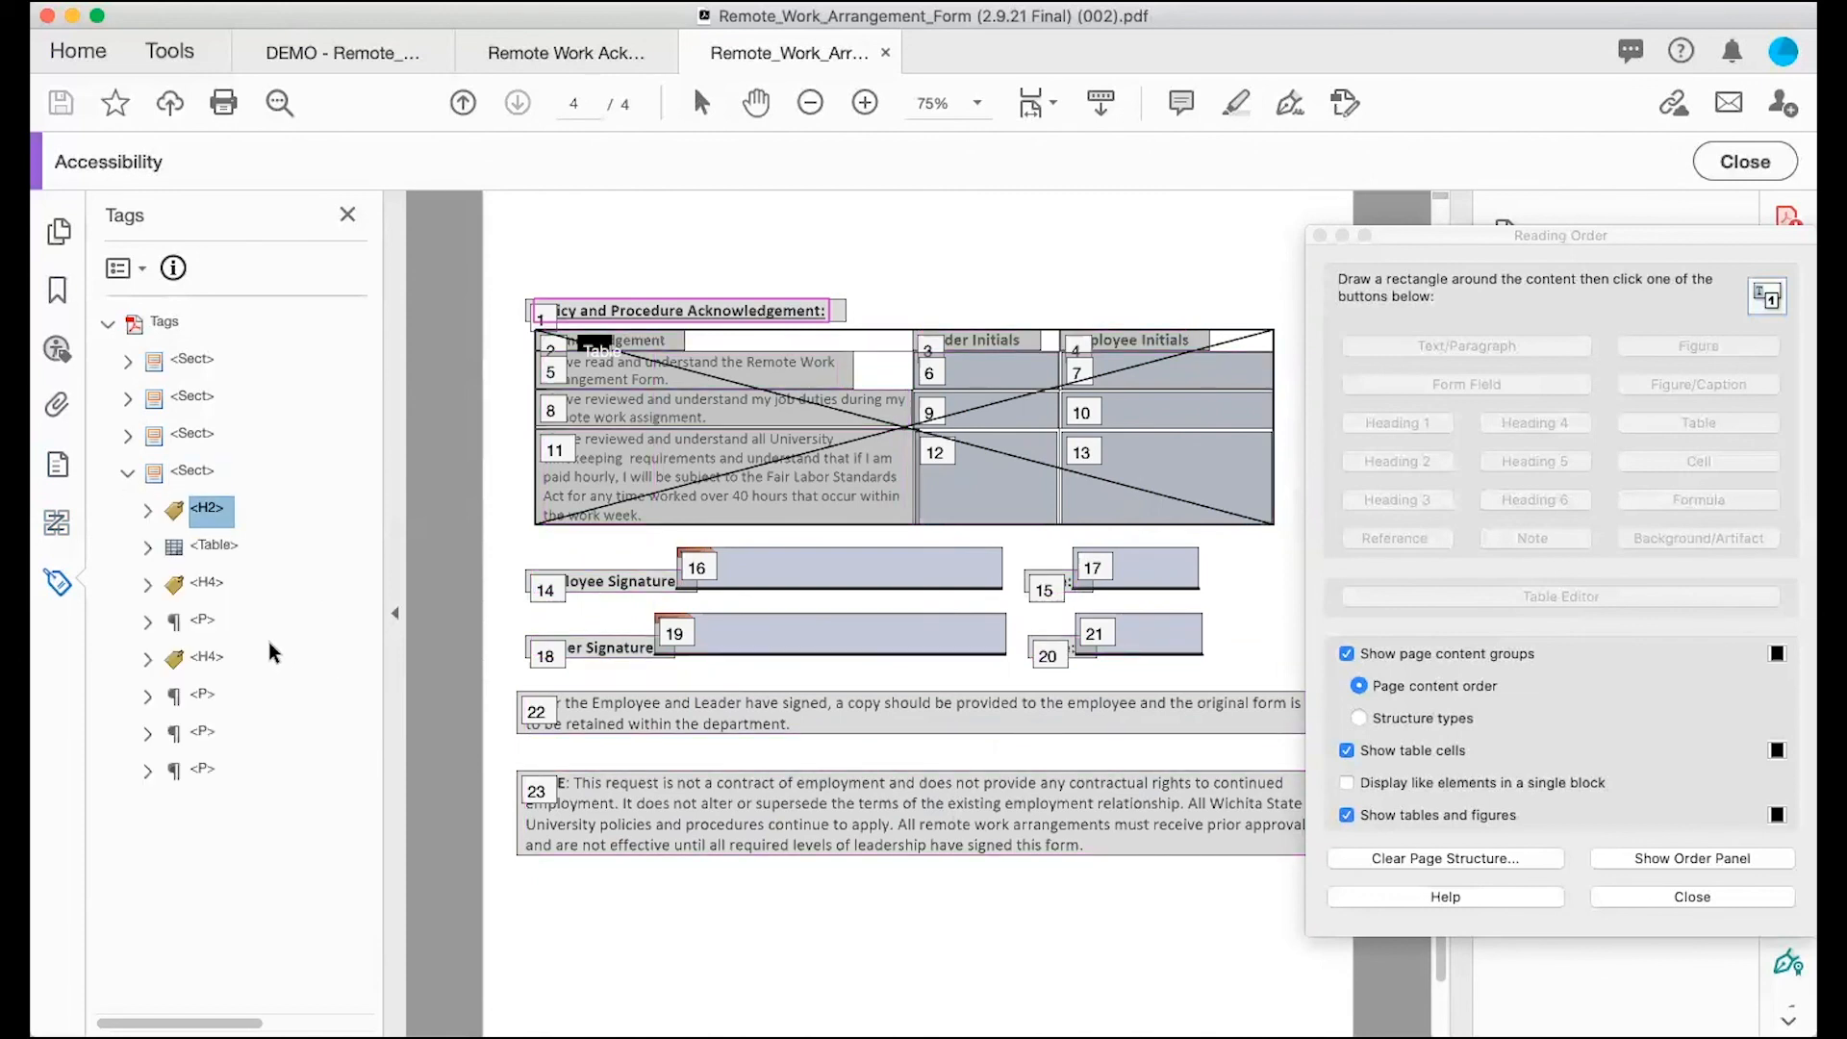
# Step: Expand the acknowledgement table's tag and its first TR tag to check the TH header cells, and collapse that row
pyautogui.press('Down')
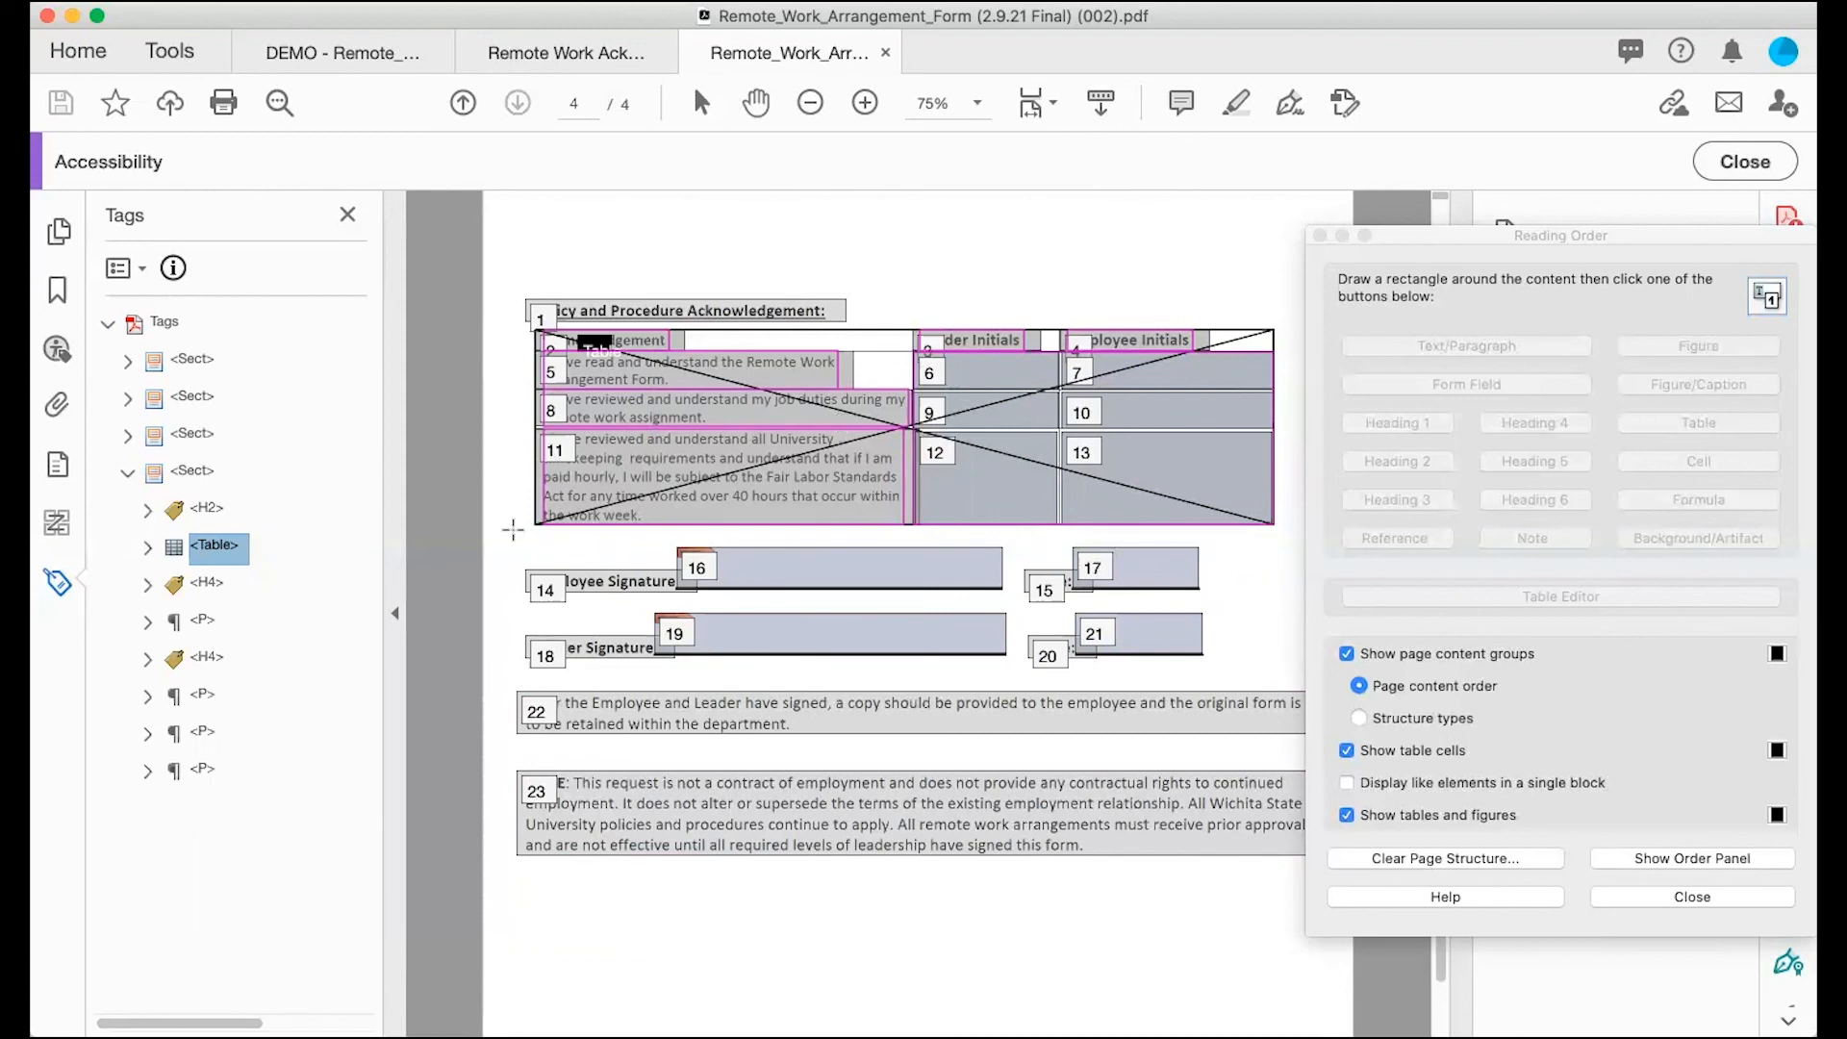
pyautogui.click(147, 546)
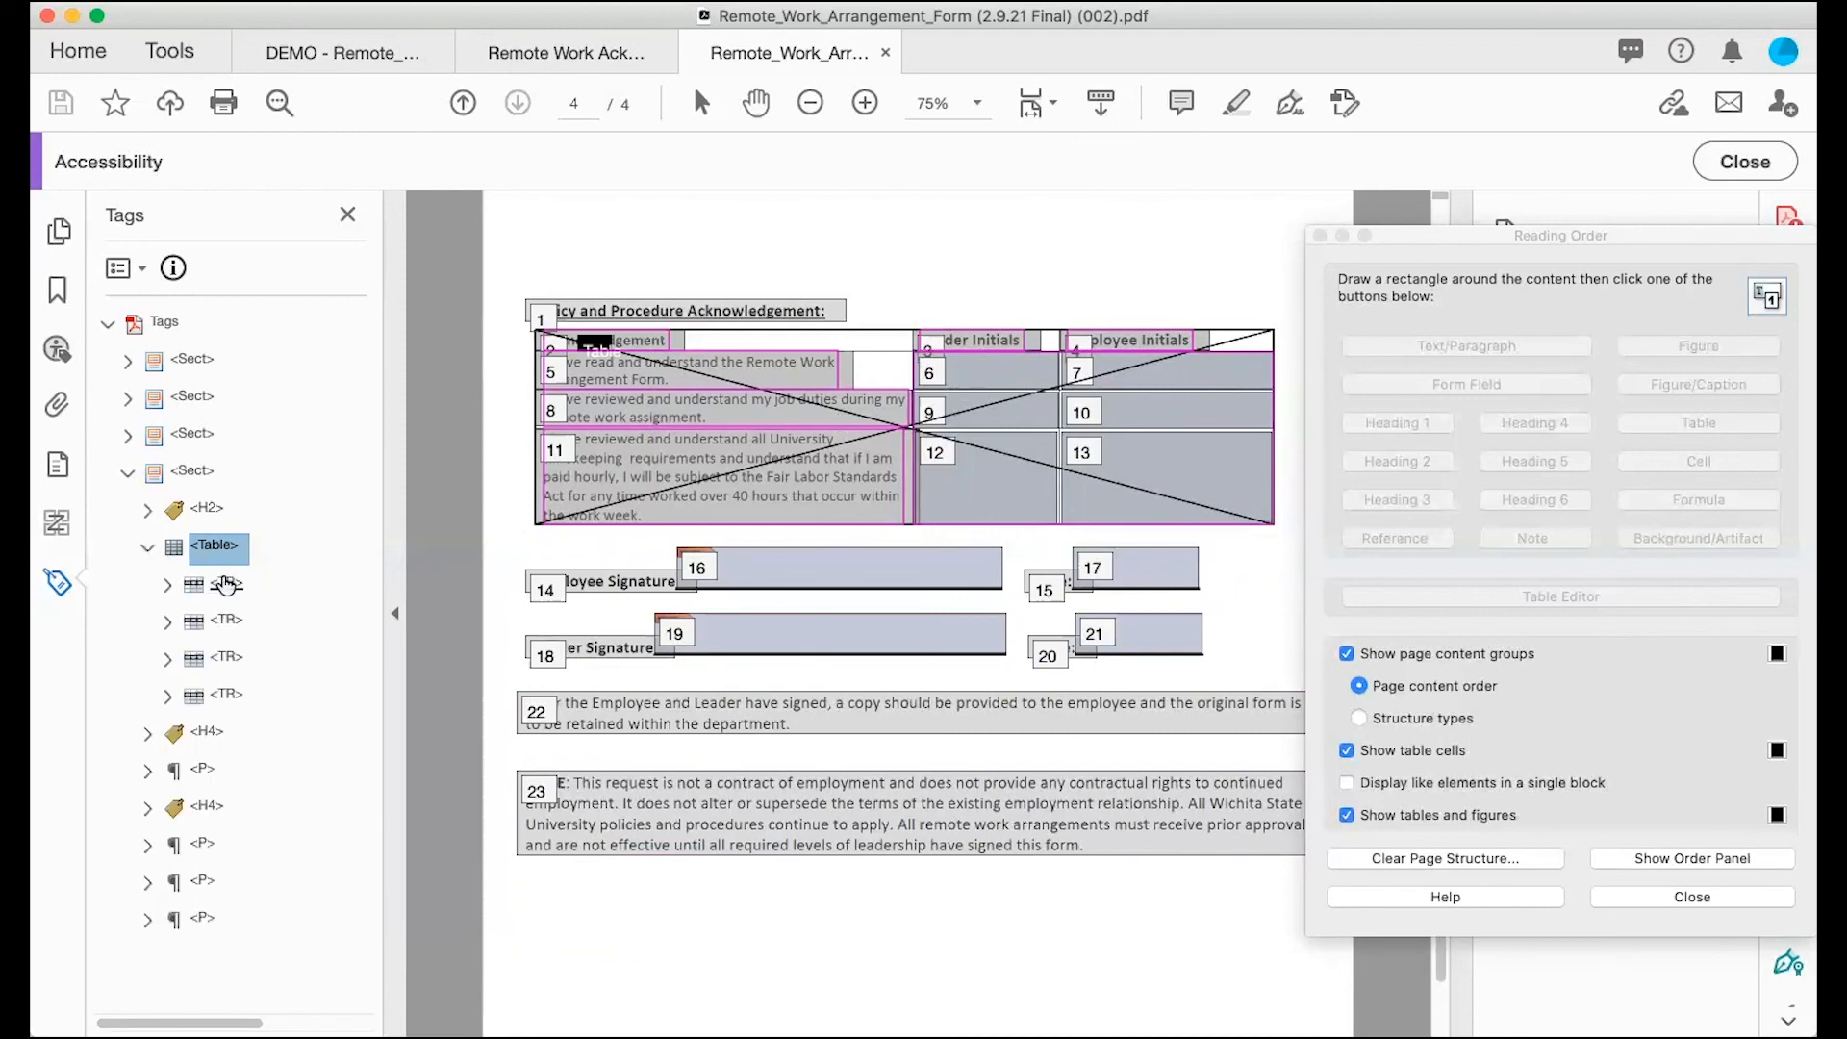
pyautogui.click(221, 584)
pyautogui.click(169, 585)
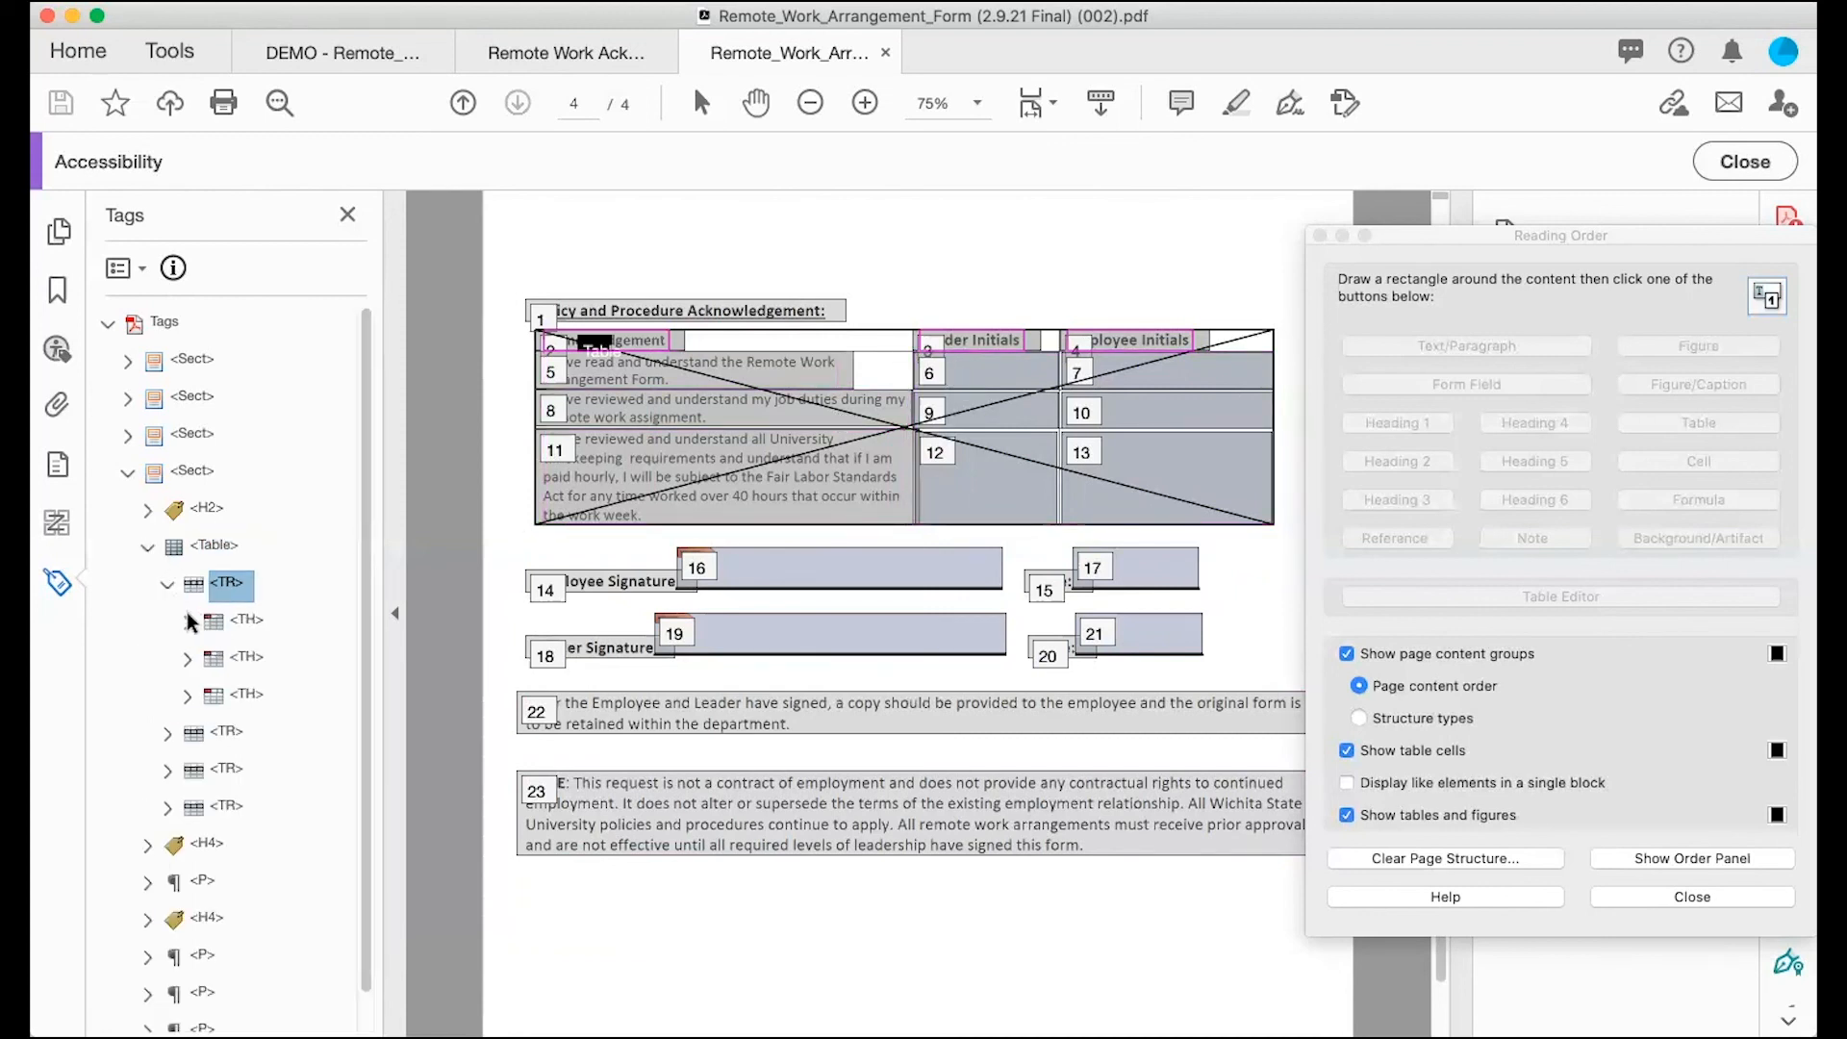
pyautogui.click(182, 622)
pyautogui.click(182, 622)
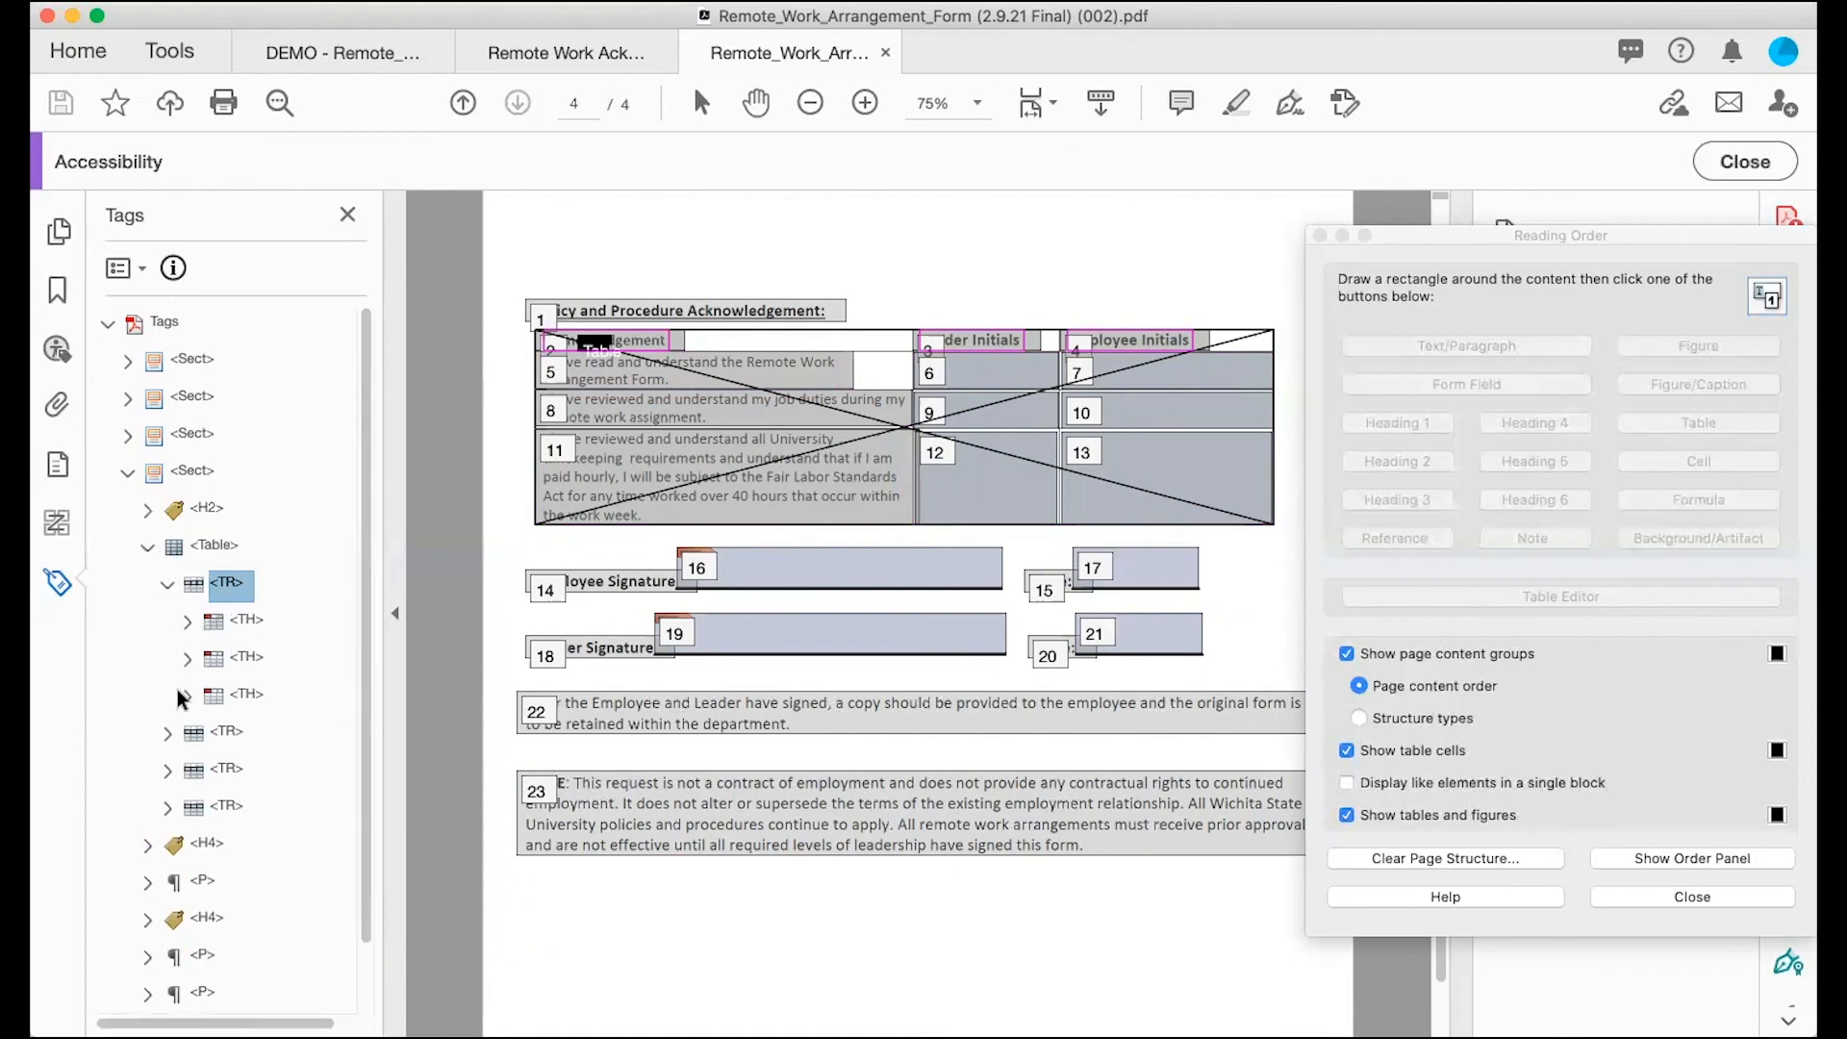
pyautogui.click(165, 583)
# Step: Expand the acknowledgement table's remaining three TR tags and check the TH row header of the second row
pyautogui.click(163, 621)
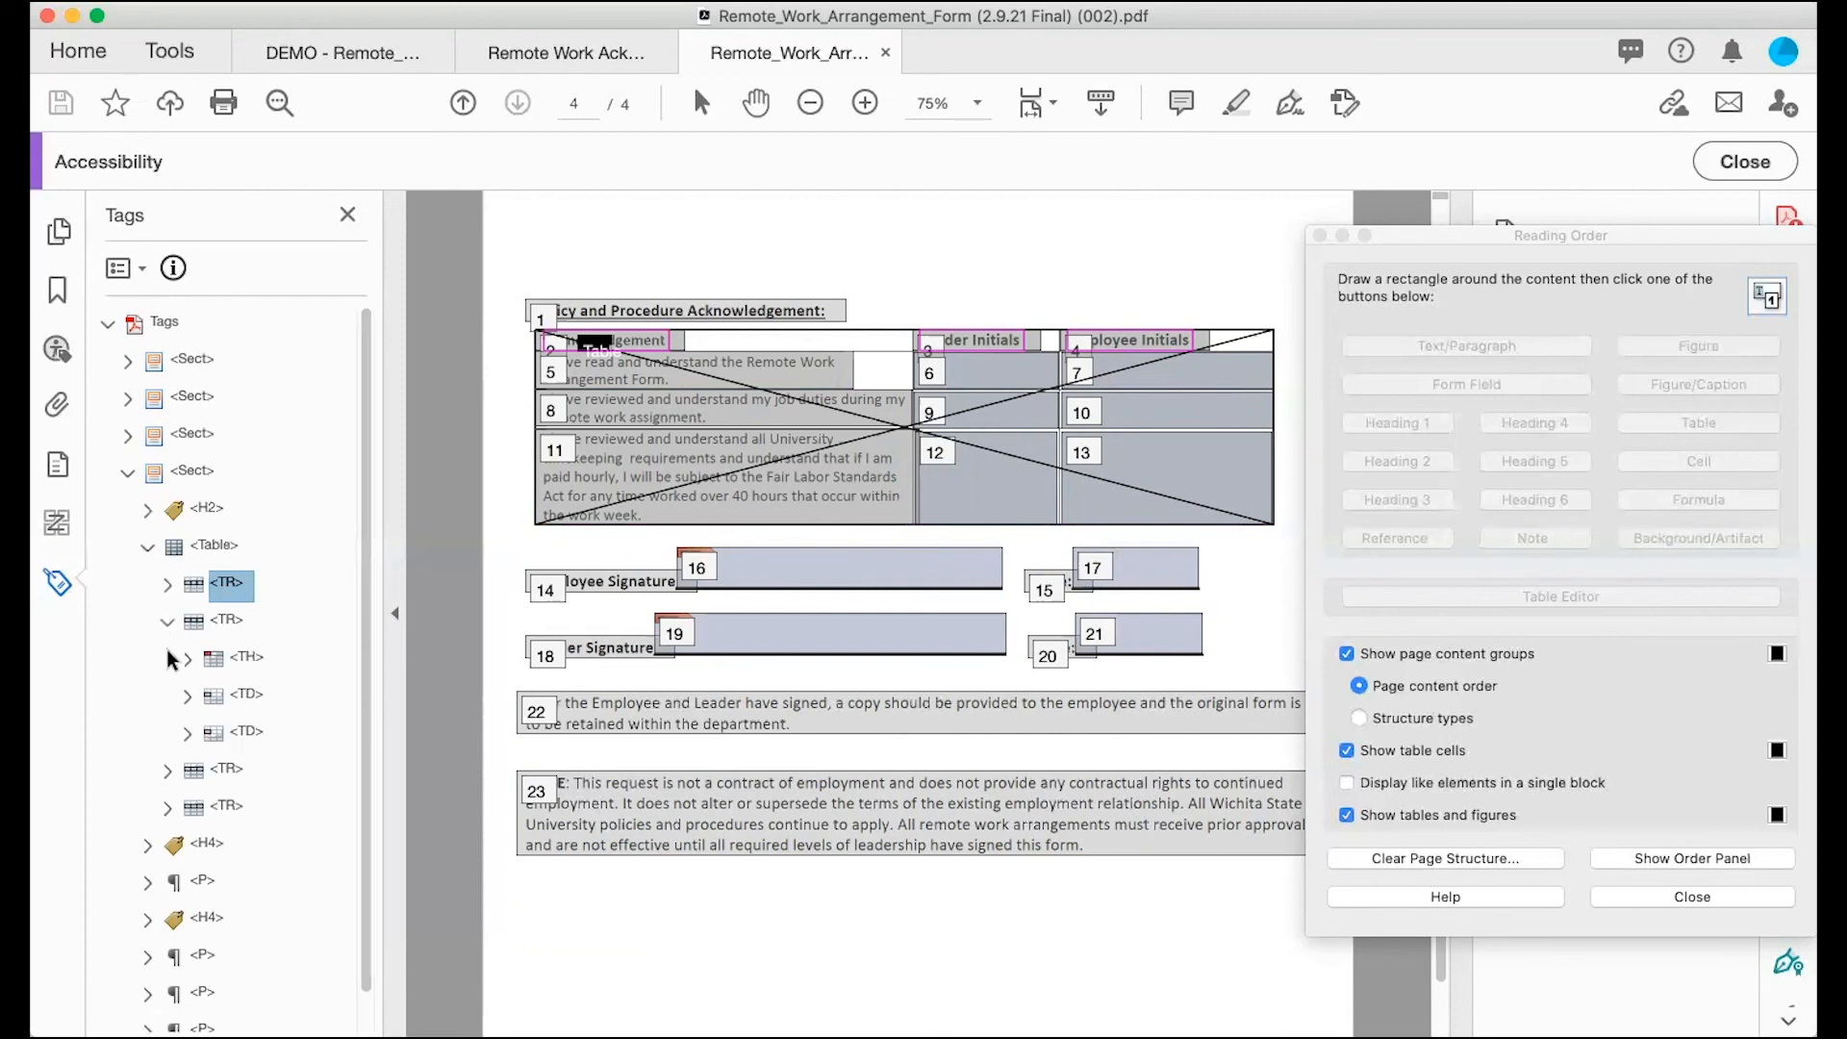
pyautogui.click(240, 658)
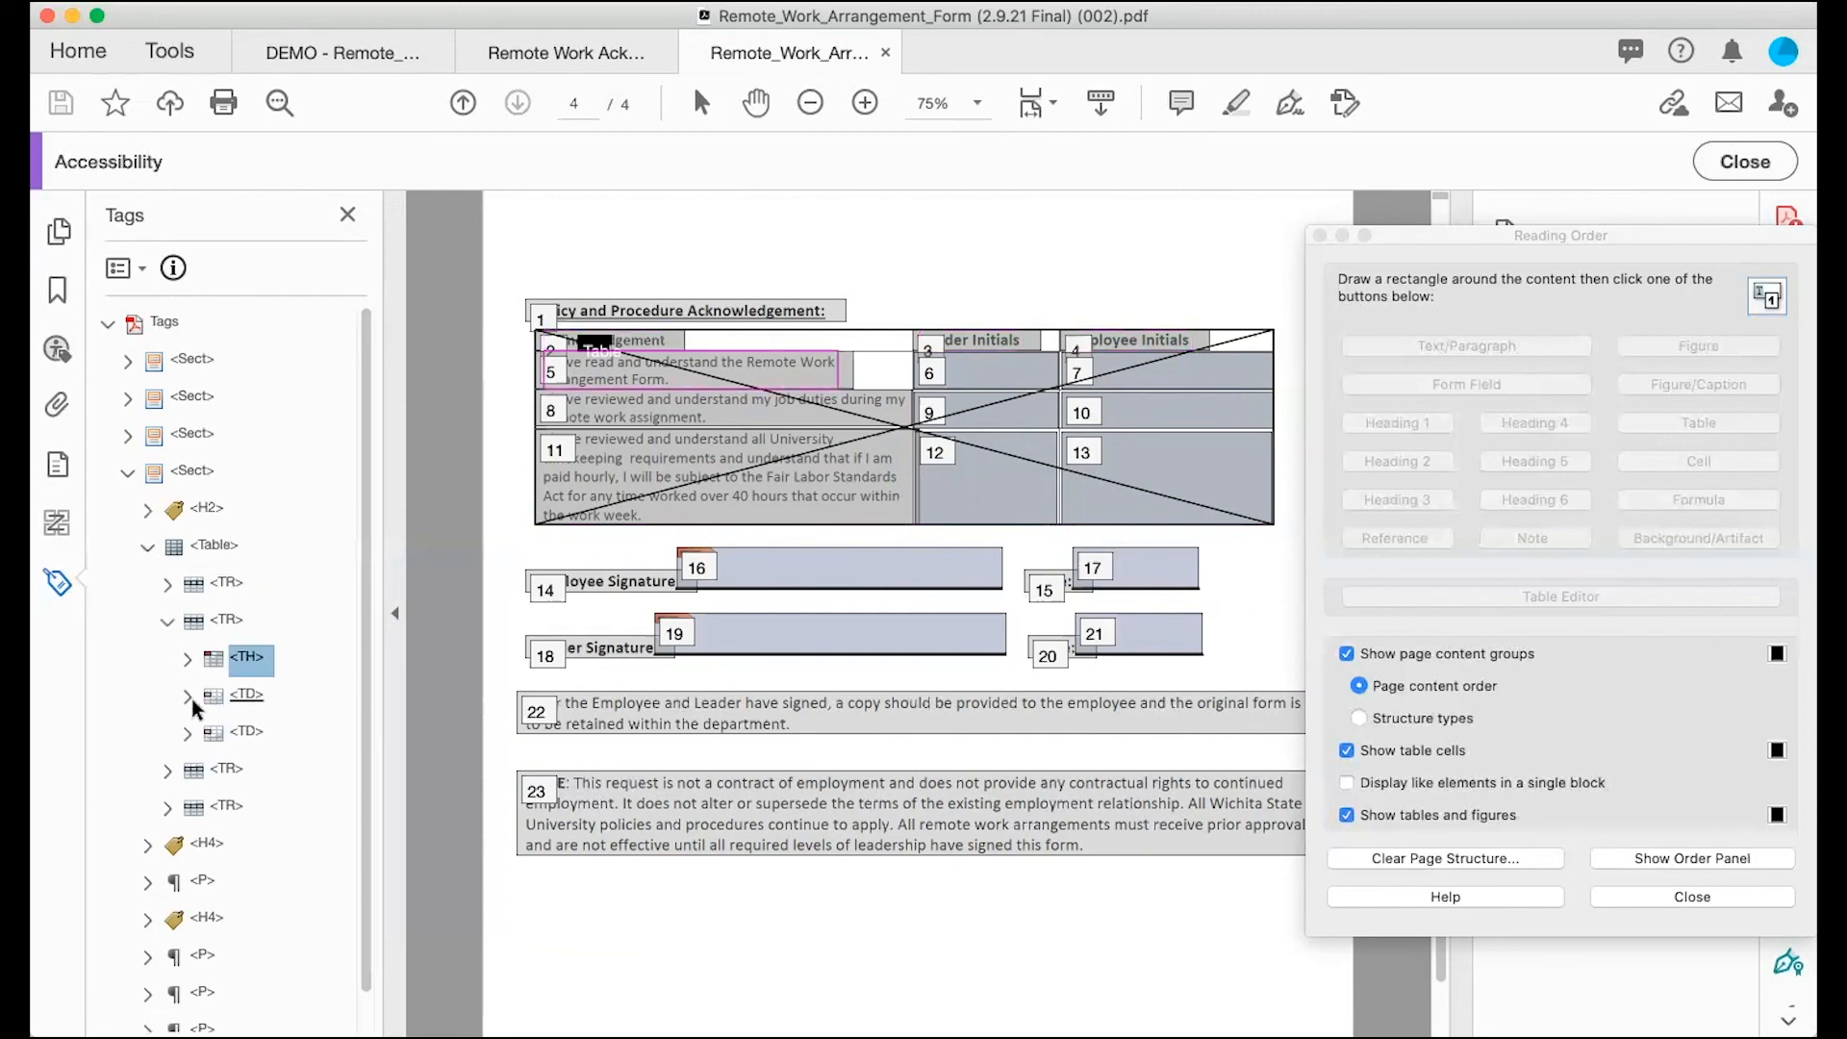
pyautogui.click(167, 769)
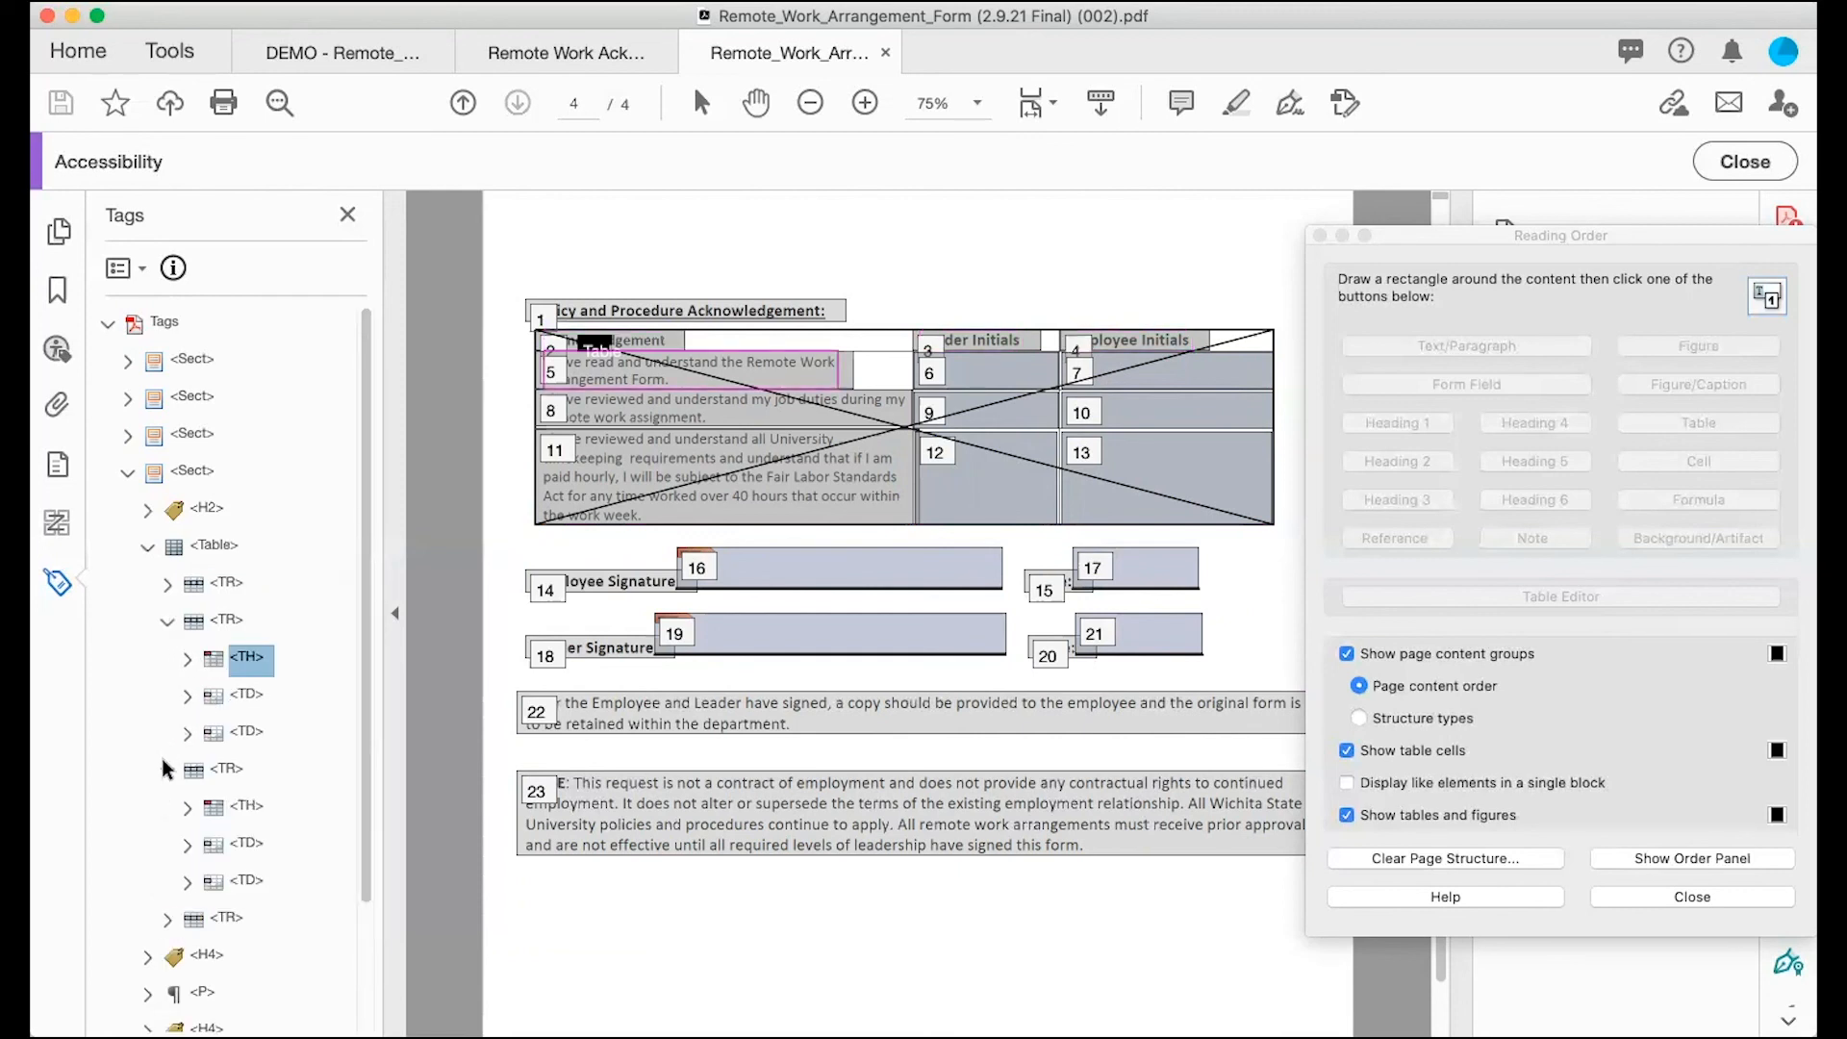
pyautogui.scroll(-5, 130, 918)
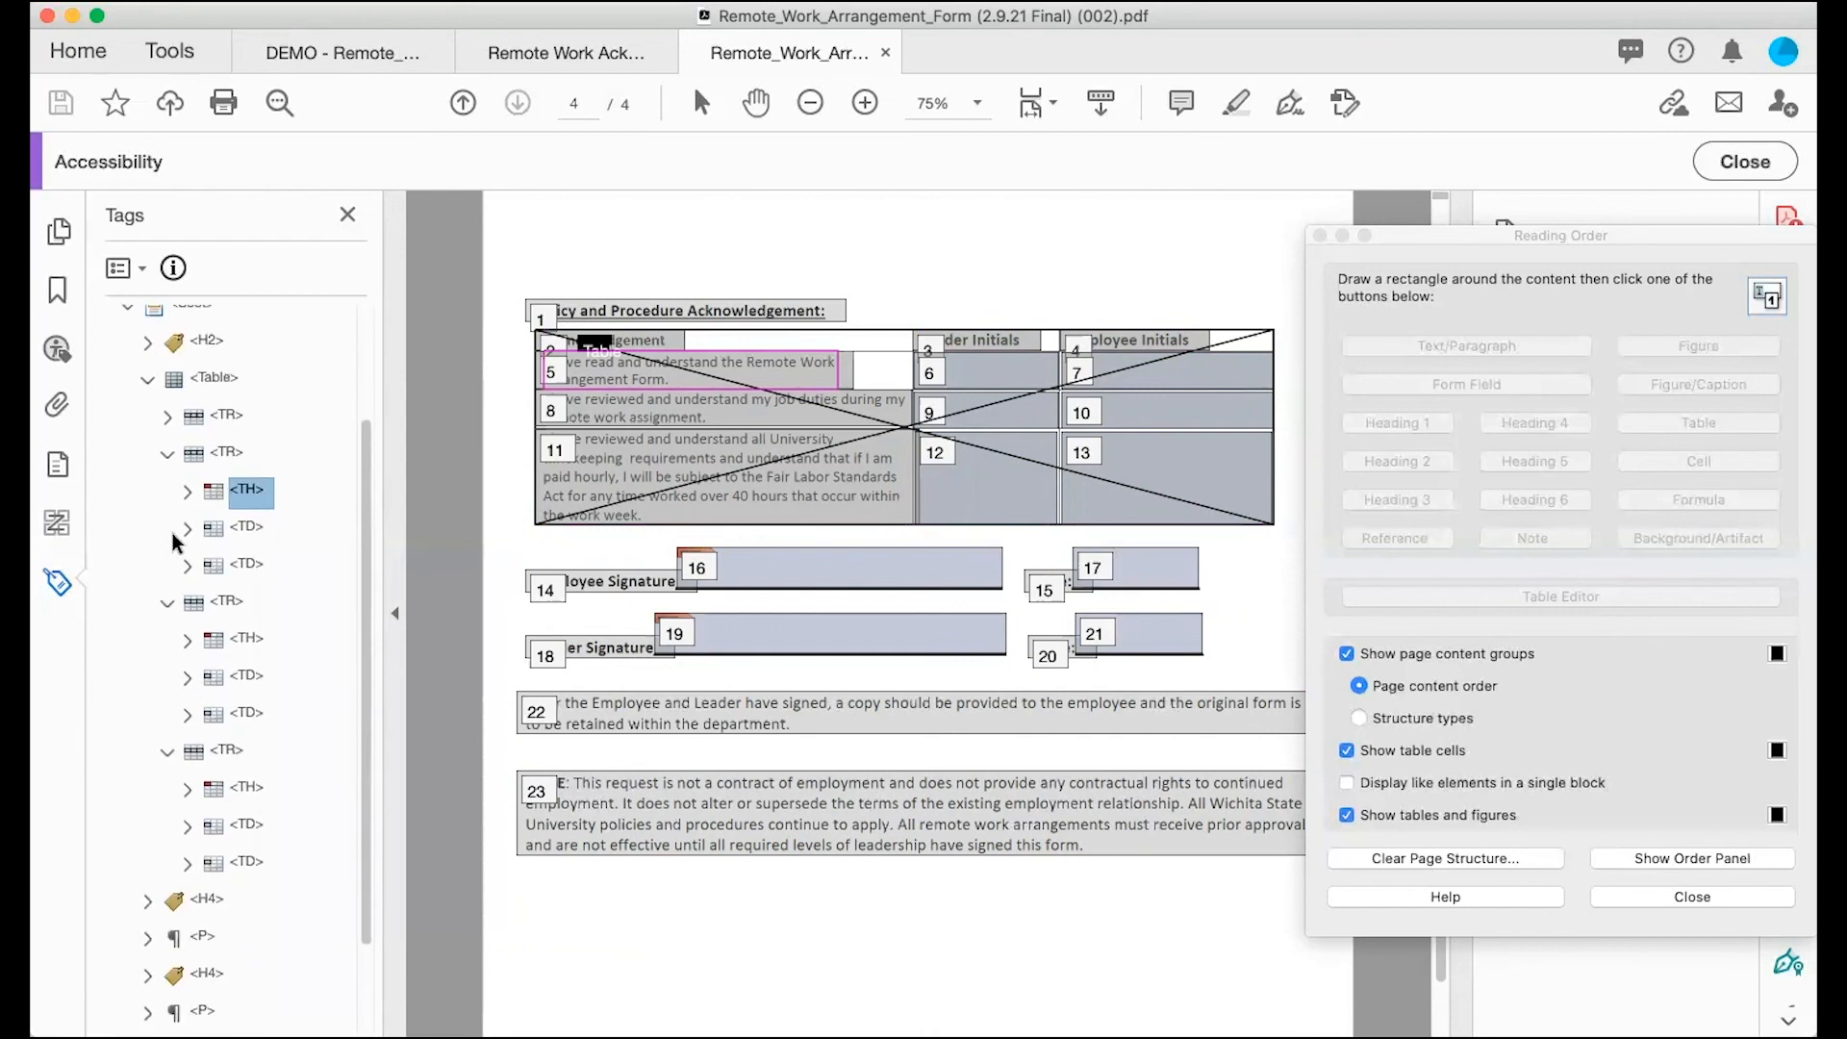
# Step: Inspect the Form tag and its field inside both TD cells of the acknowledgement table's second TR tag, and collapse the cells
pyautogui.click(183, 526)
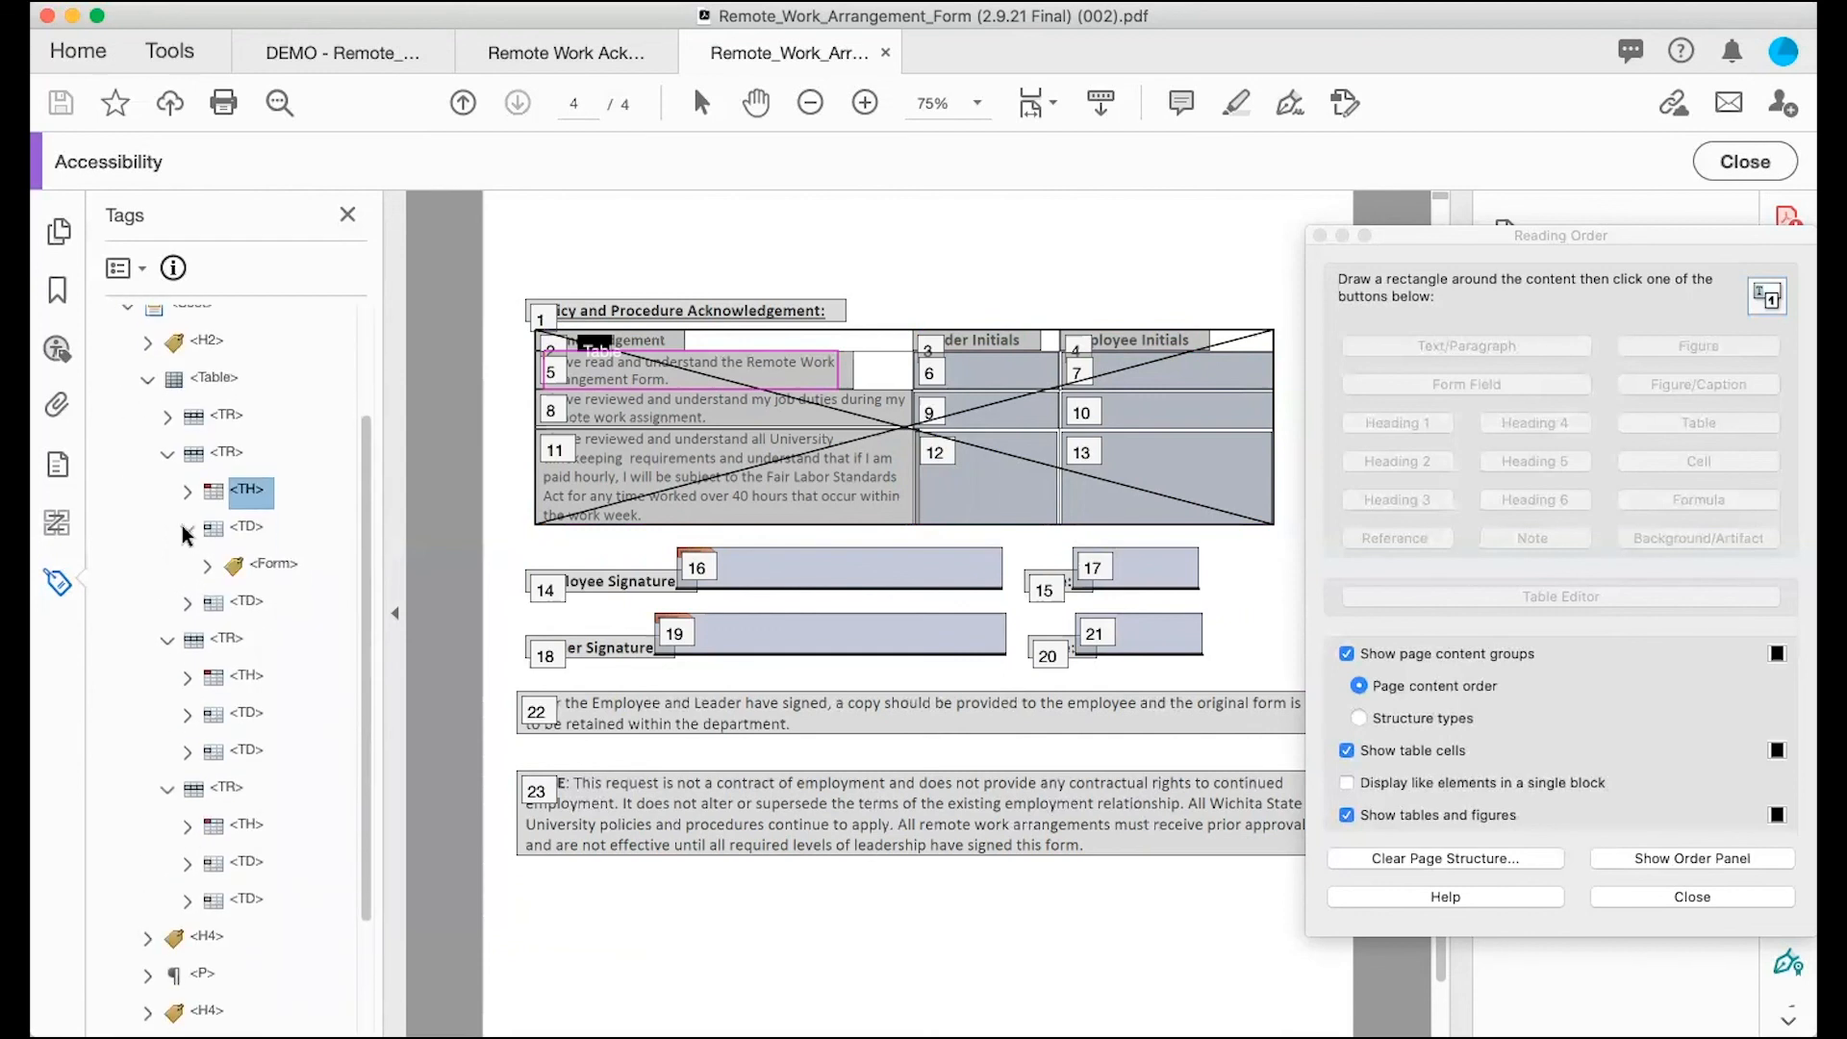
pyautogui.click(204, 563)
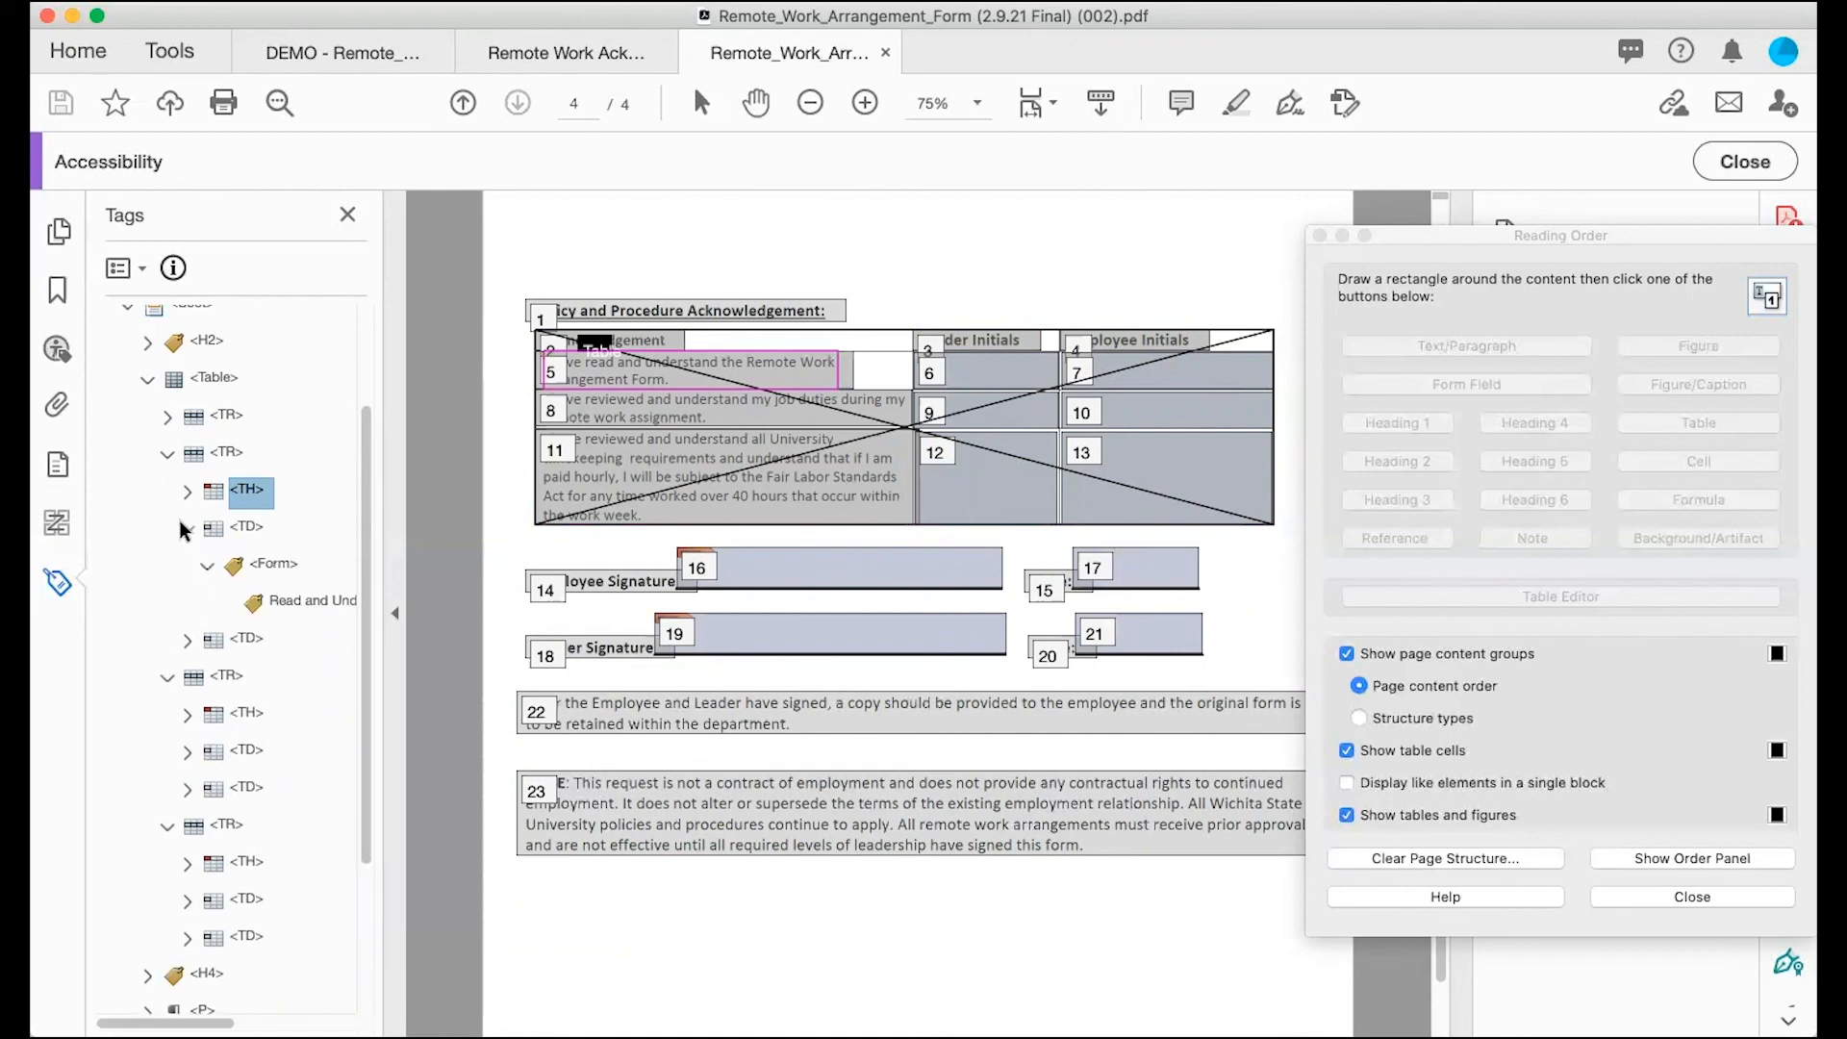
pyautogui.click(180, 527)
pyautogui.click(184, 564)
pyautogui.click(204, 603)
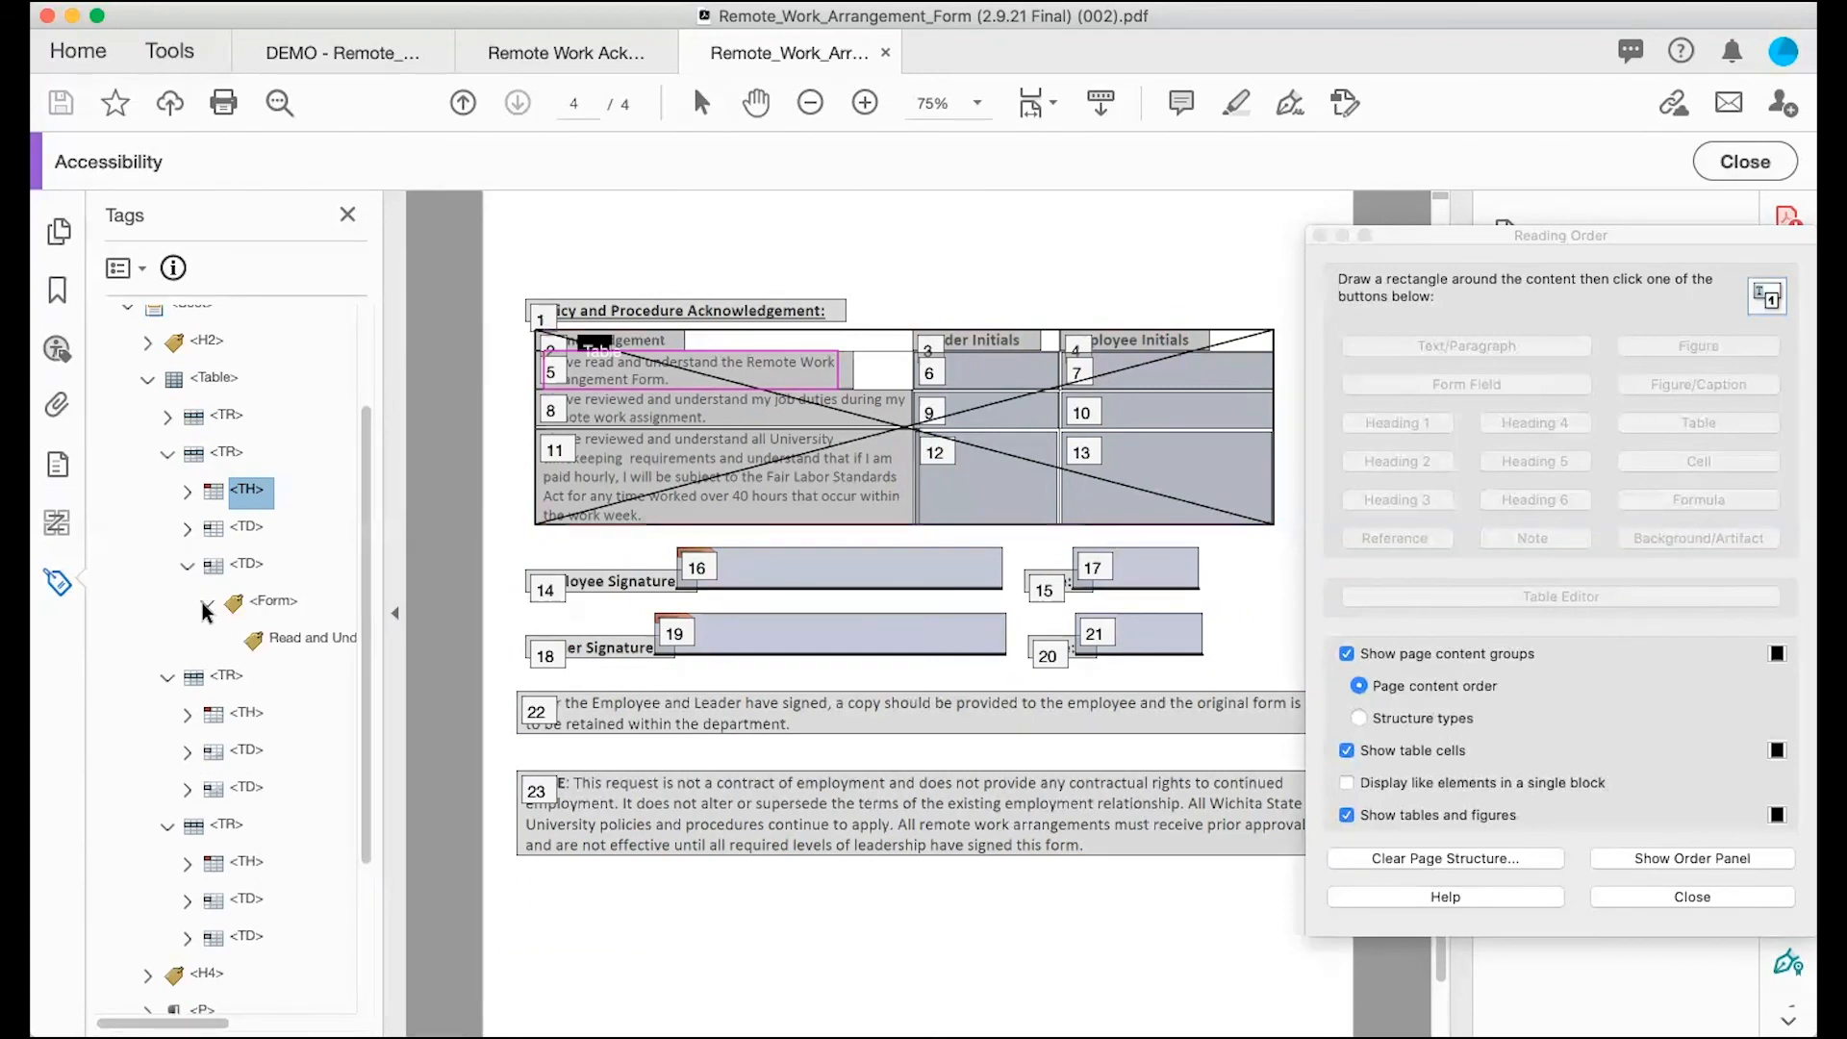
pyautogui.click(184, 564)
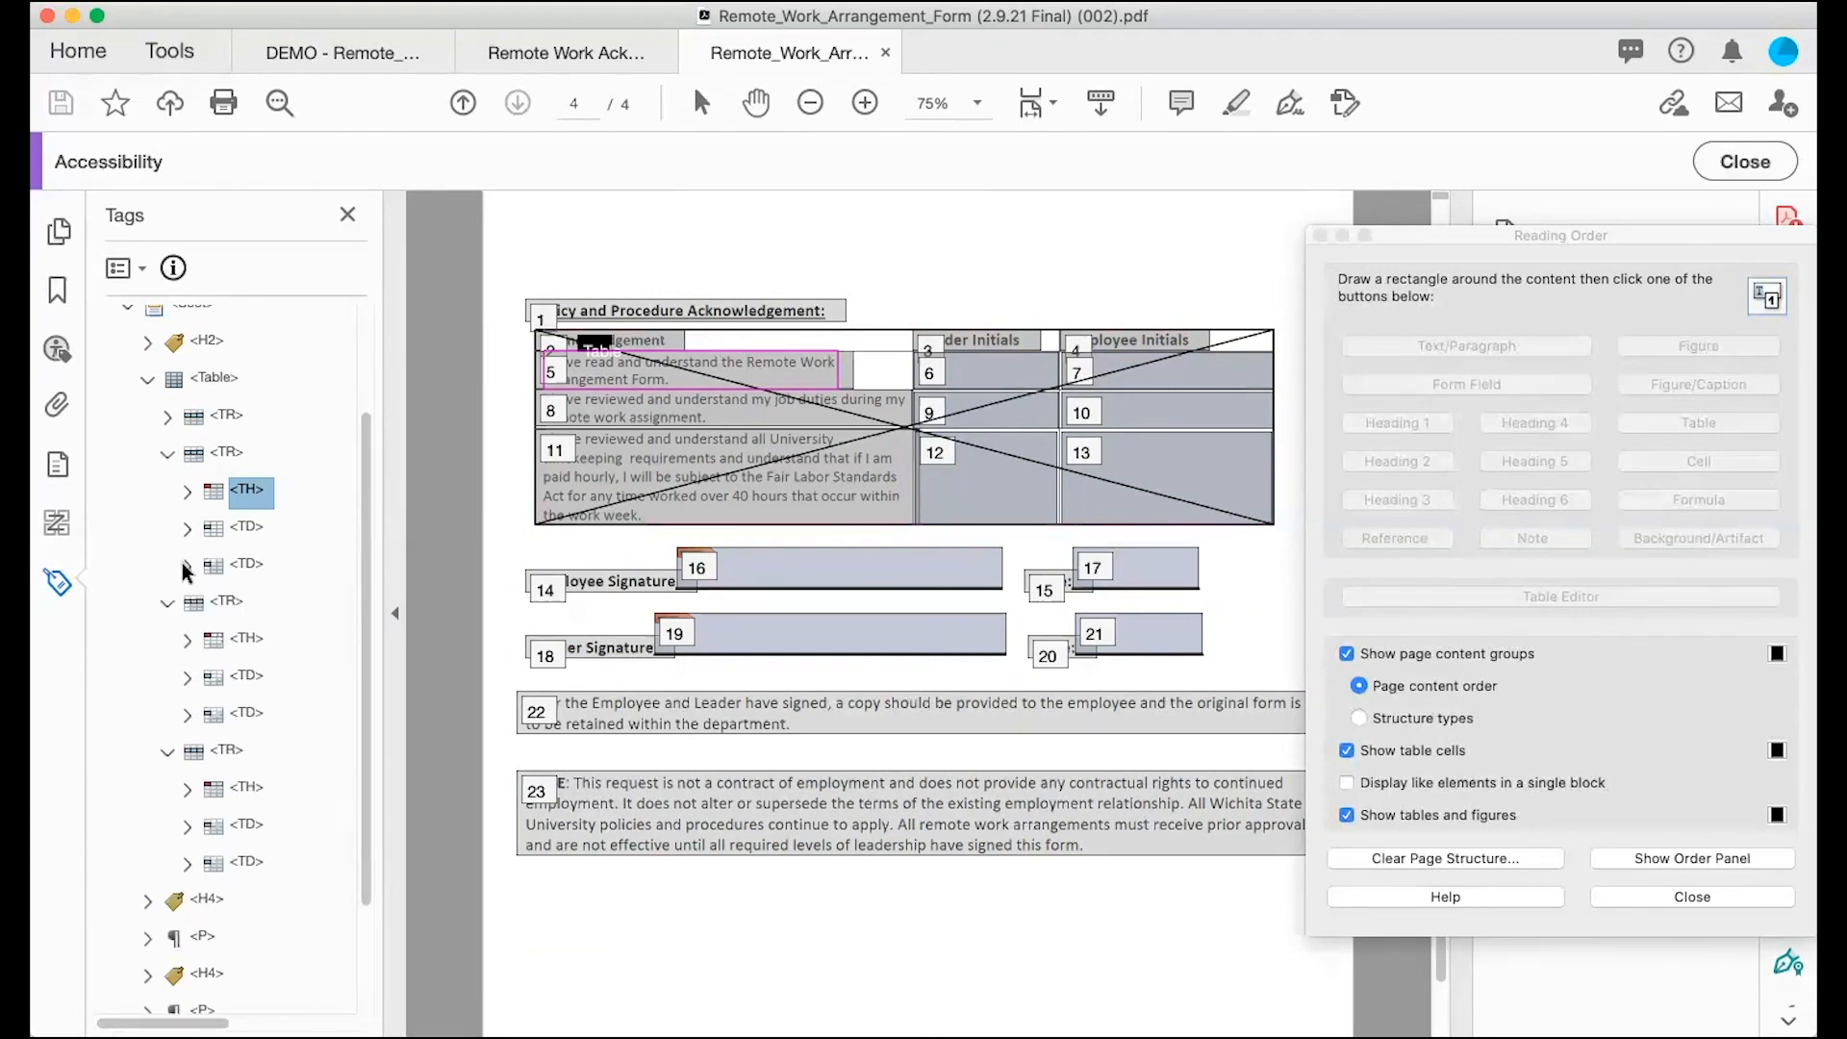
# Step: Check that both TD cells of the acknowledgement table's third TR tag contain a Form tag, and collapse the cells
pyautogui.click(186, 675)
pyautogui.click(187, 676)
pyautogui.click(187, 675)
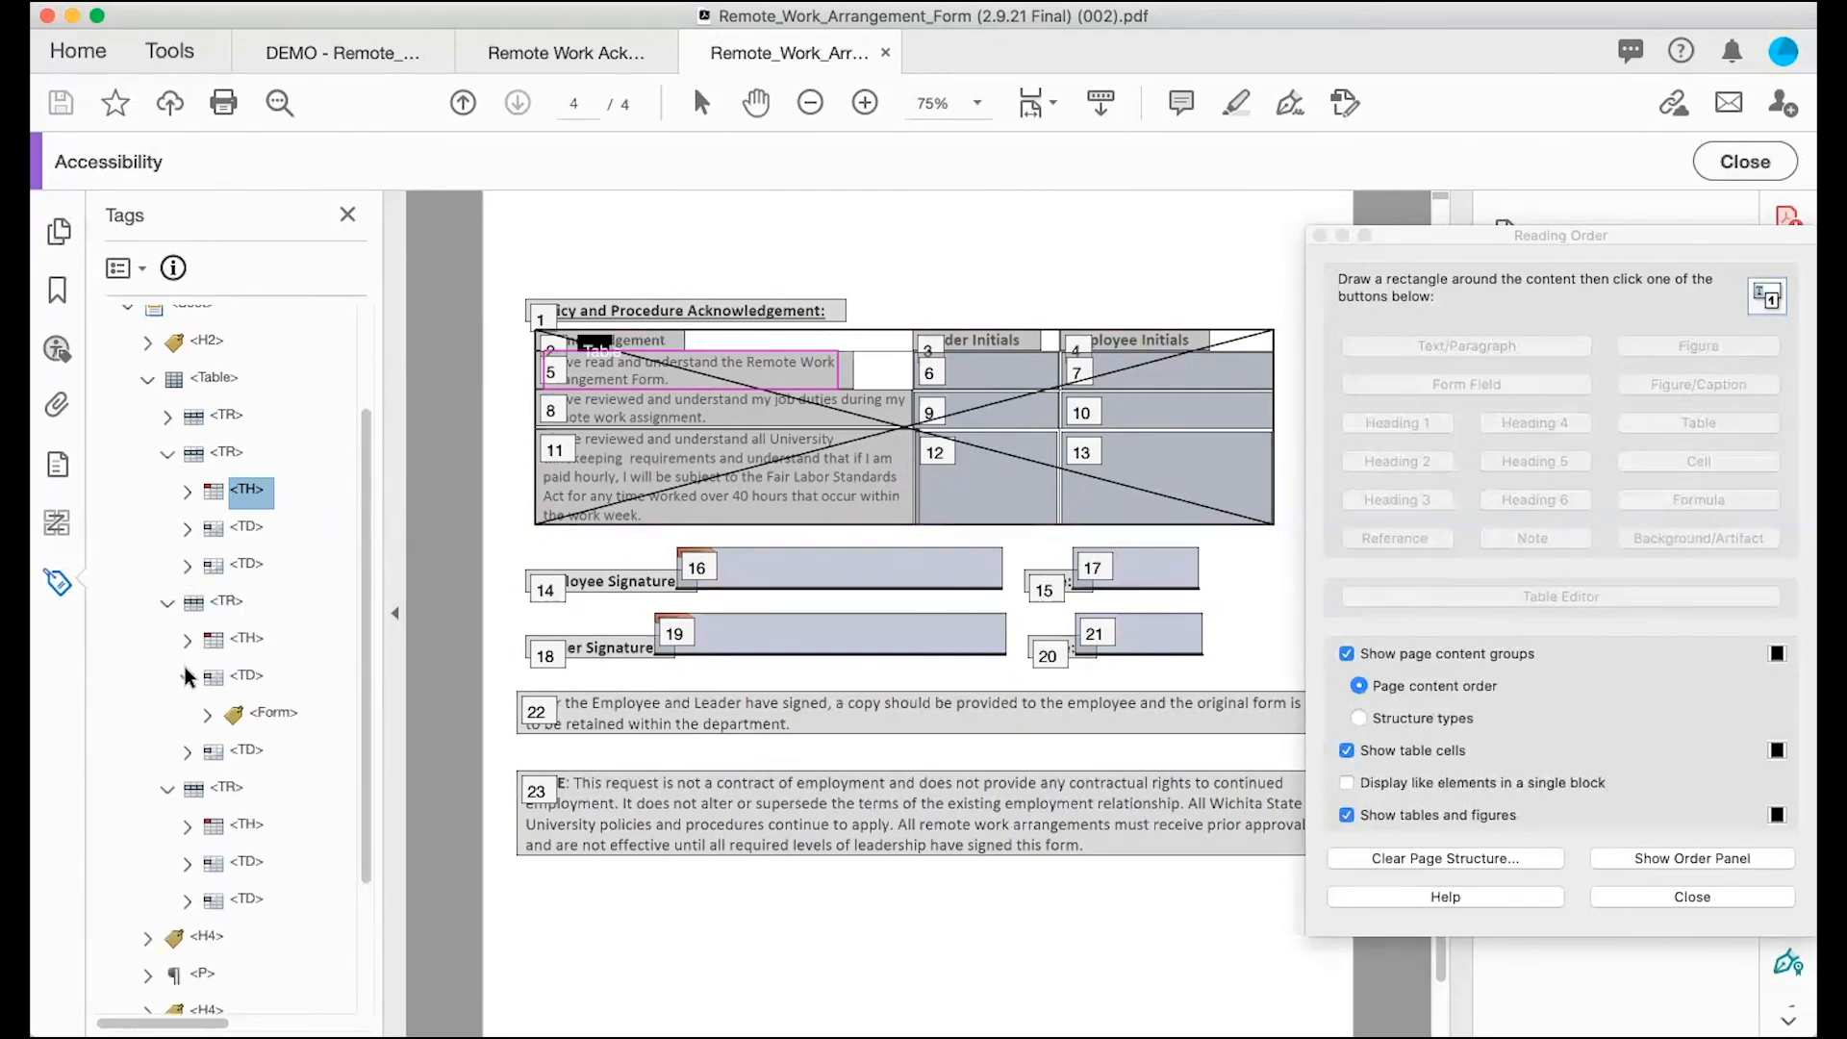
pyautogui.click(187, 749)
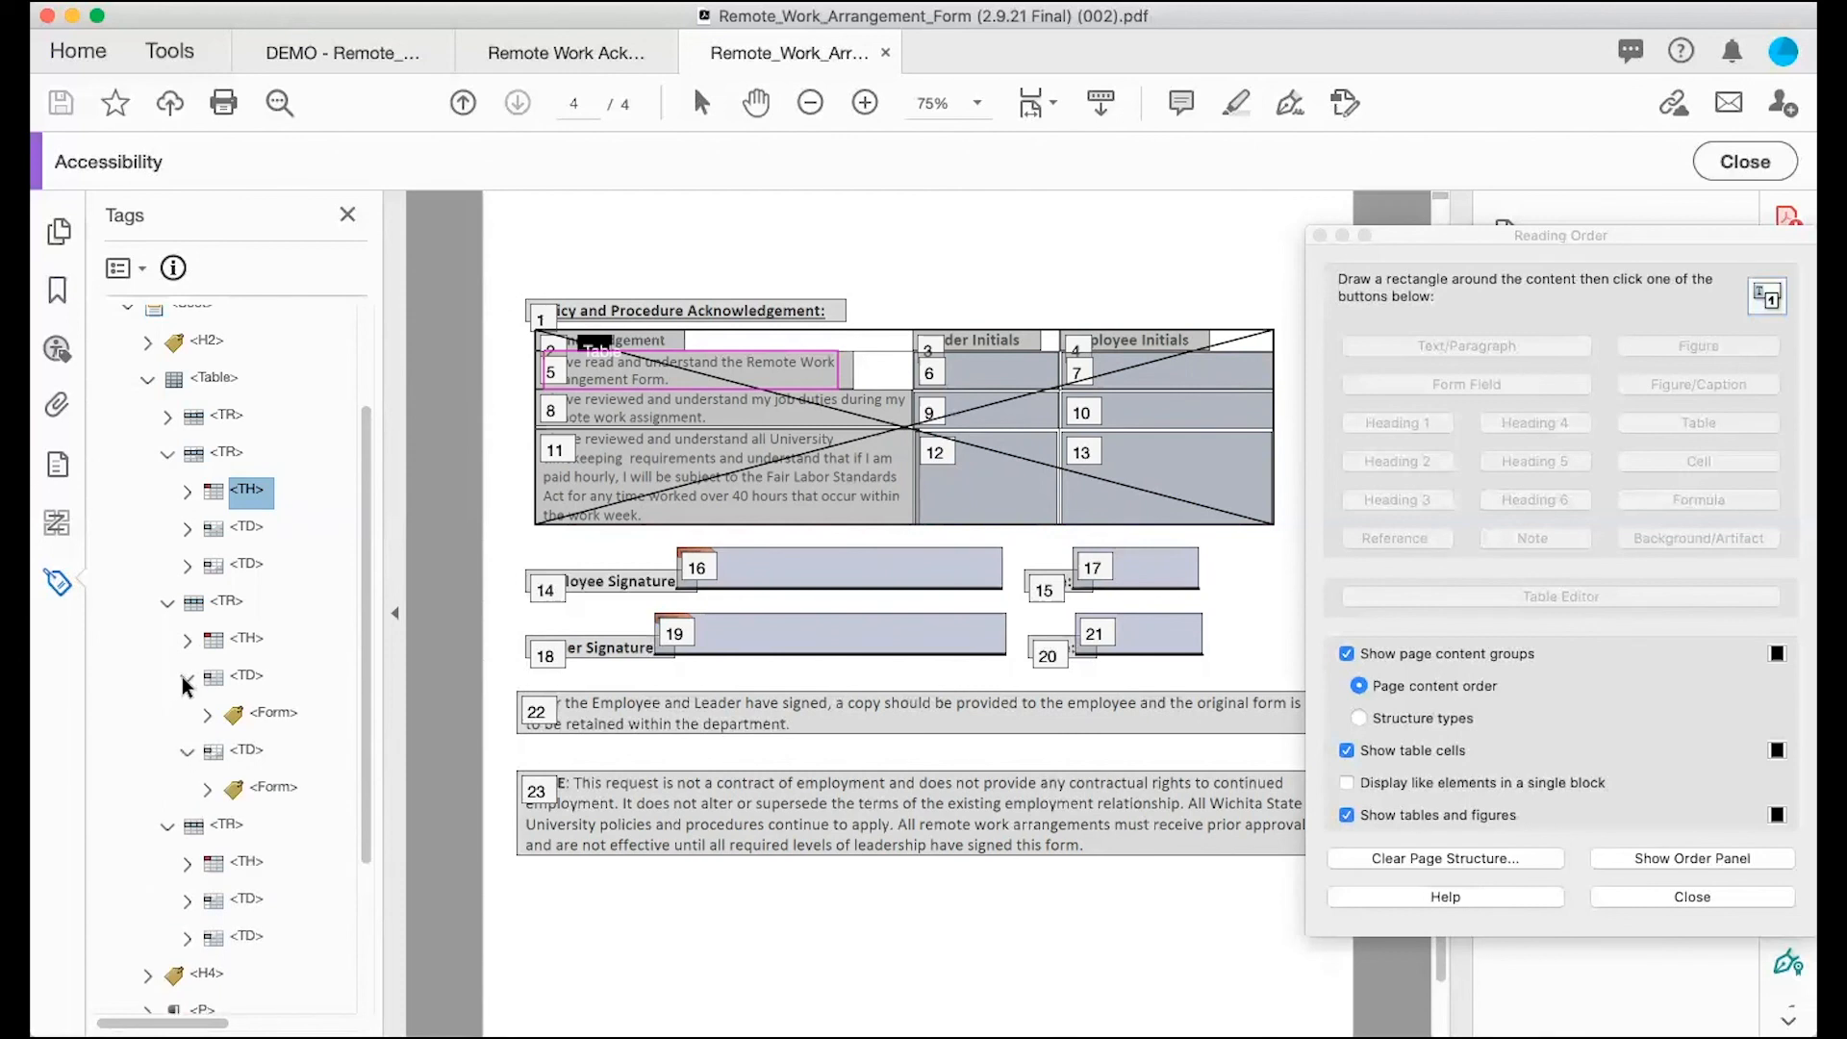
pyautogui.click(186, 676)
pyautogui.click(181, 713)
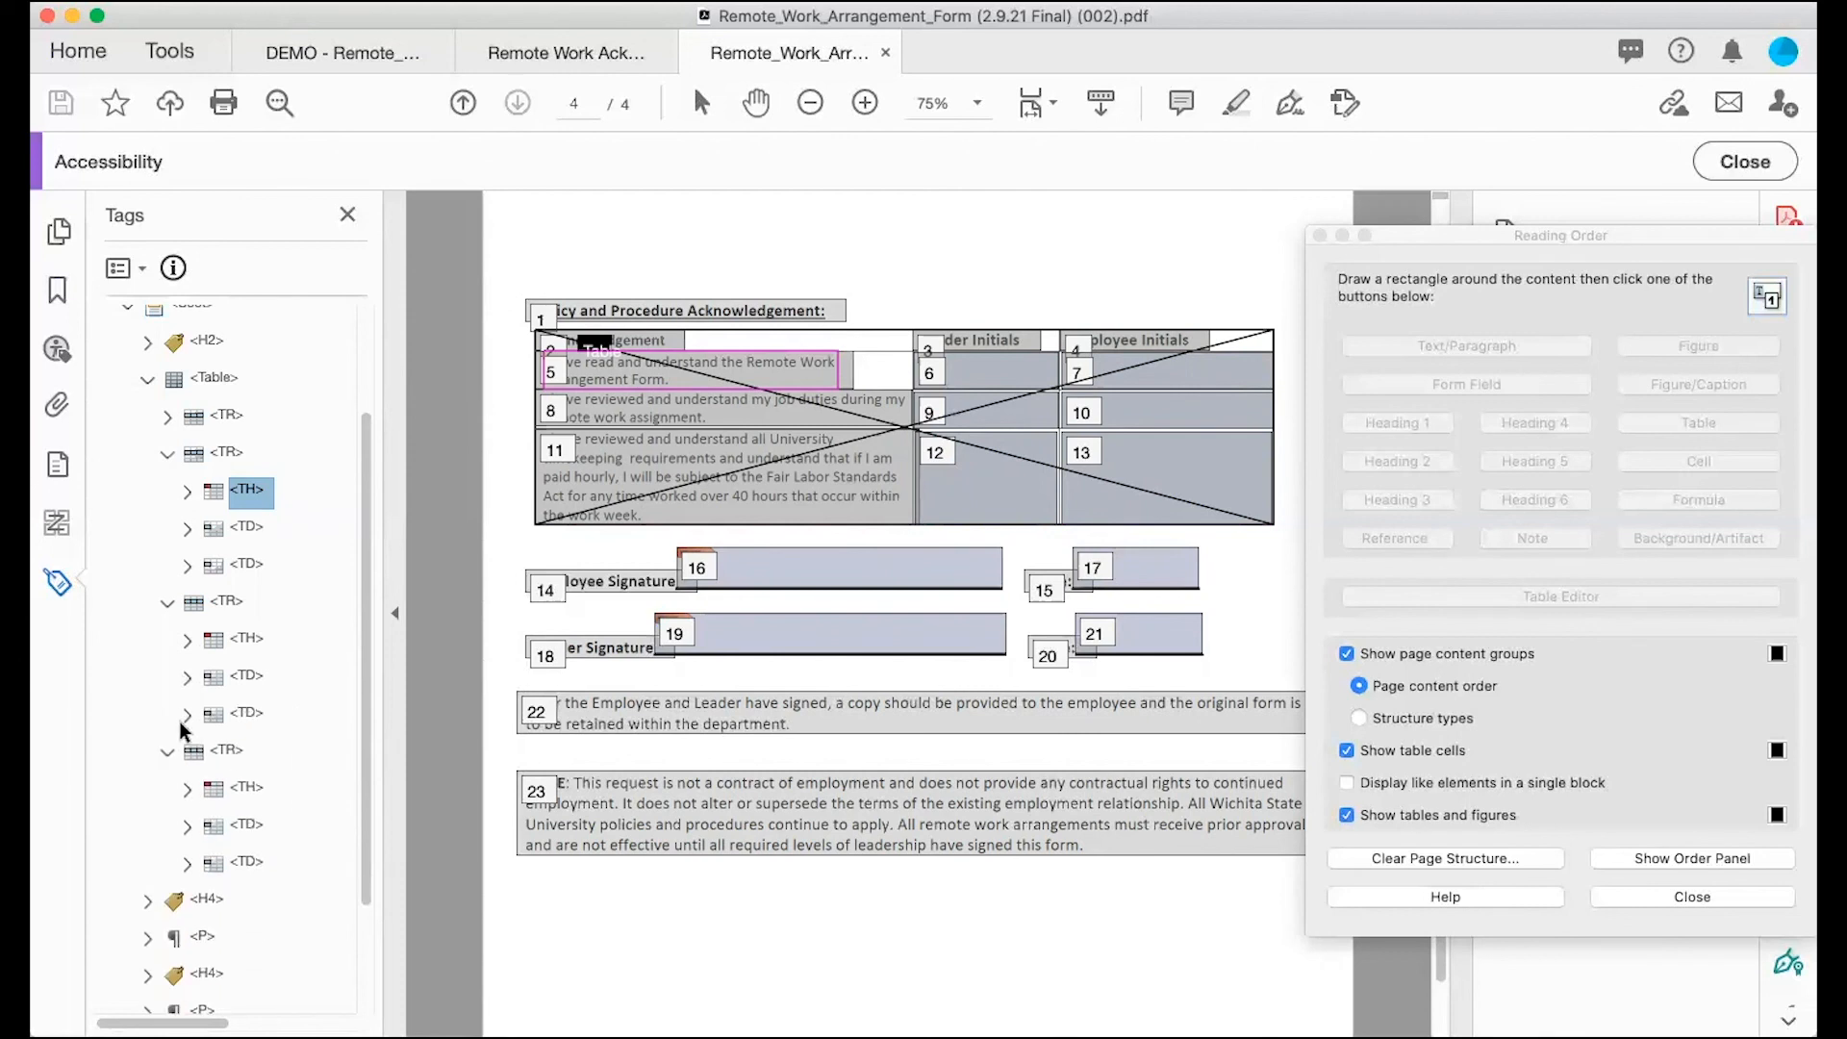
# Step: Check the Form tag in the first TD cell of the acknowledgement table's last row, and collapse all expanded TR tags
pyautogui.click(187, 825)
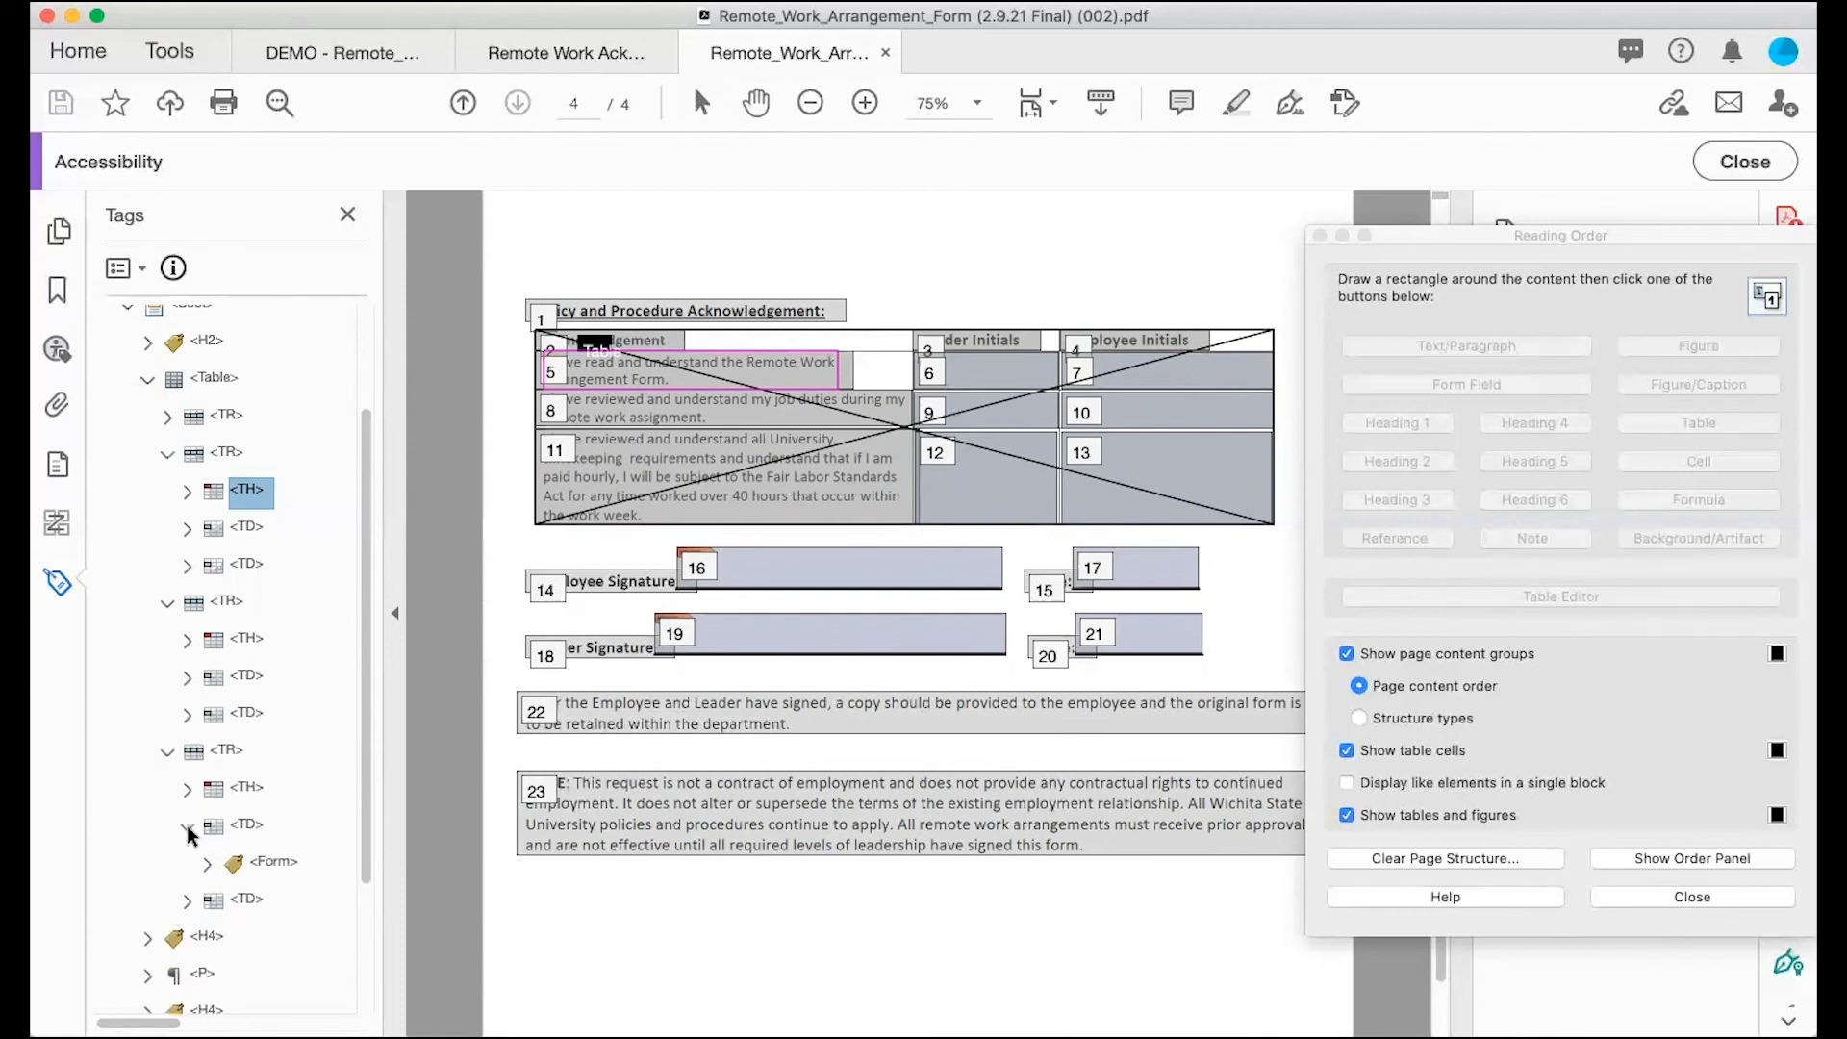
pyautogui.click(187, 826)
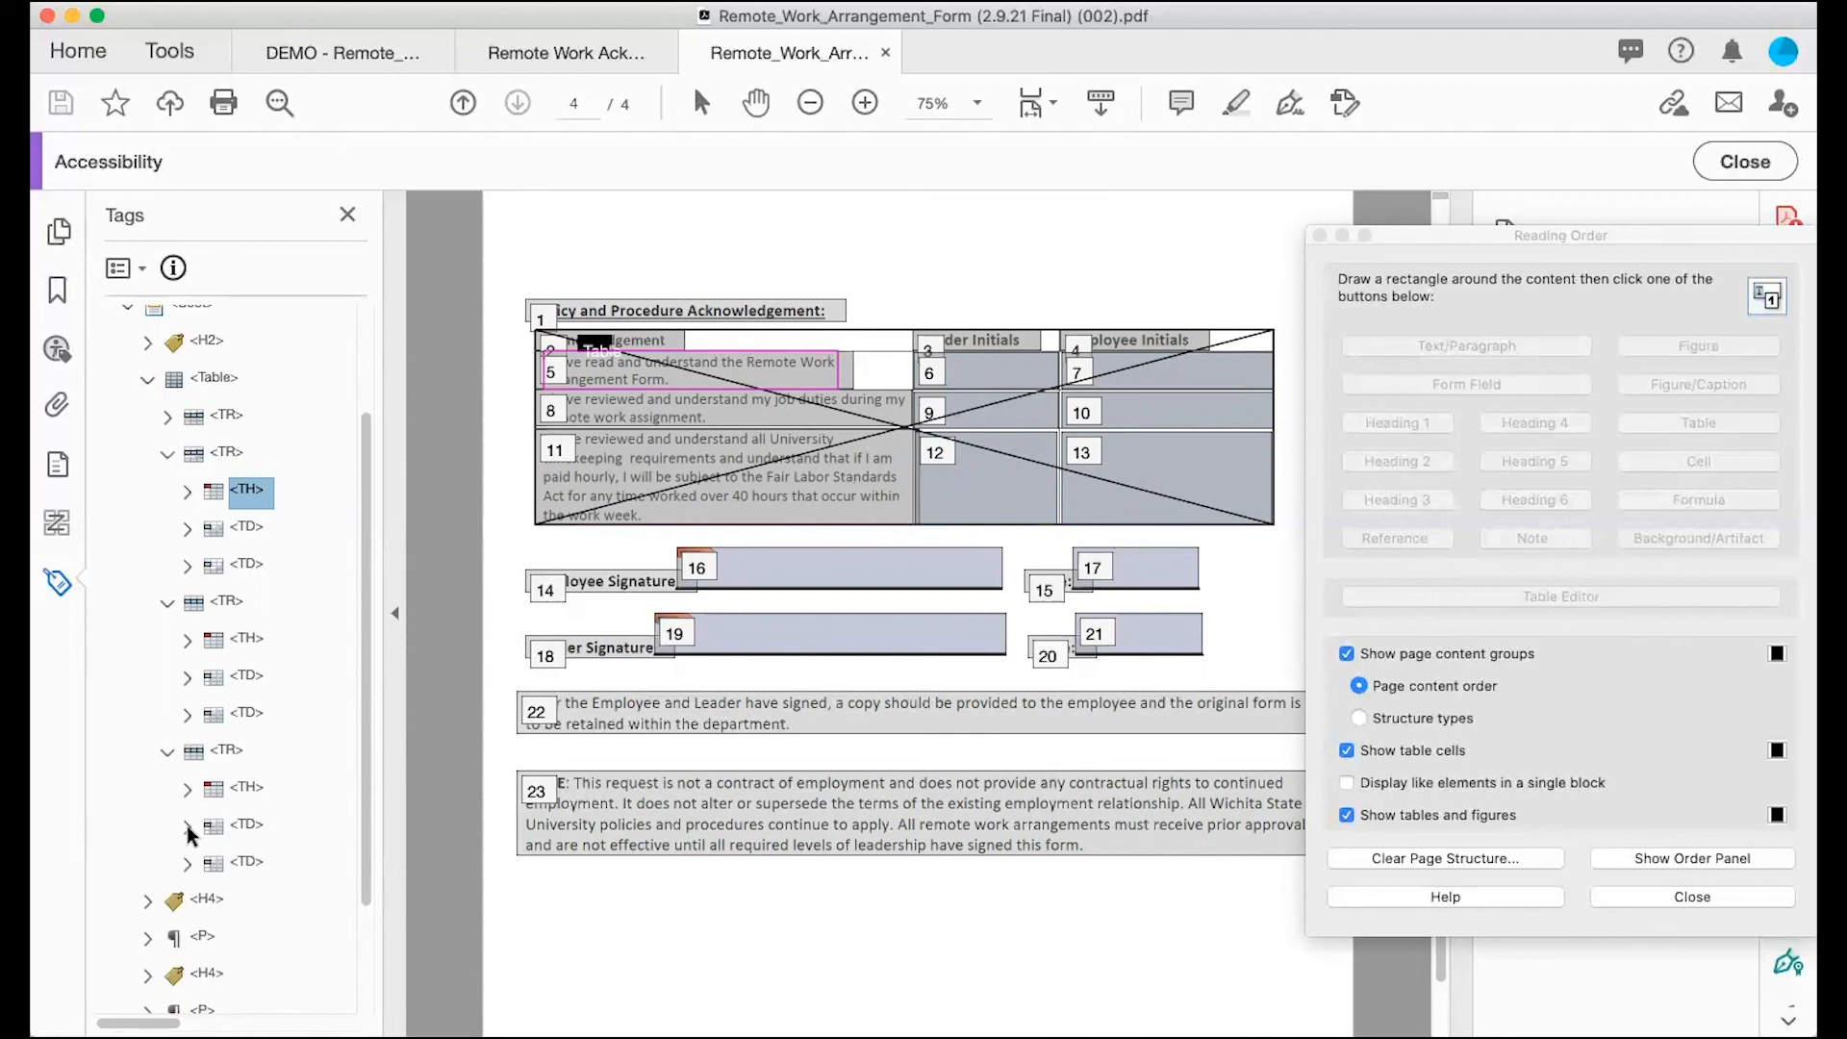
pyautogui.click(166, 456)
pyautogui.click(165, 502)
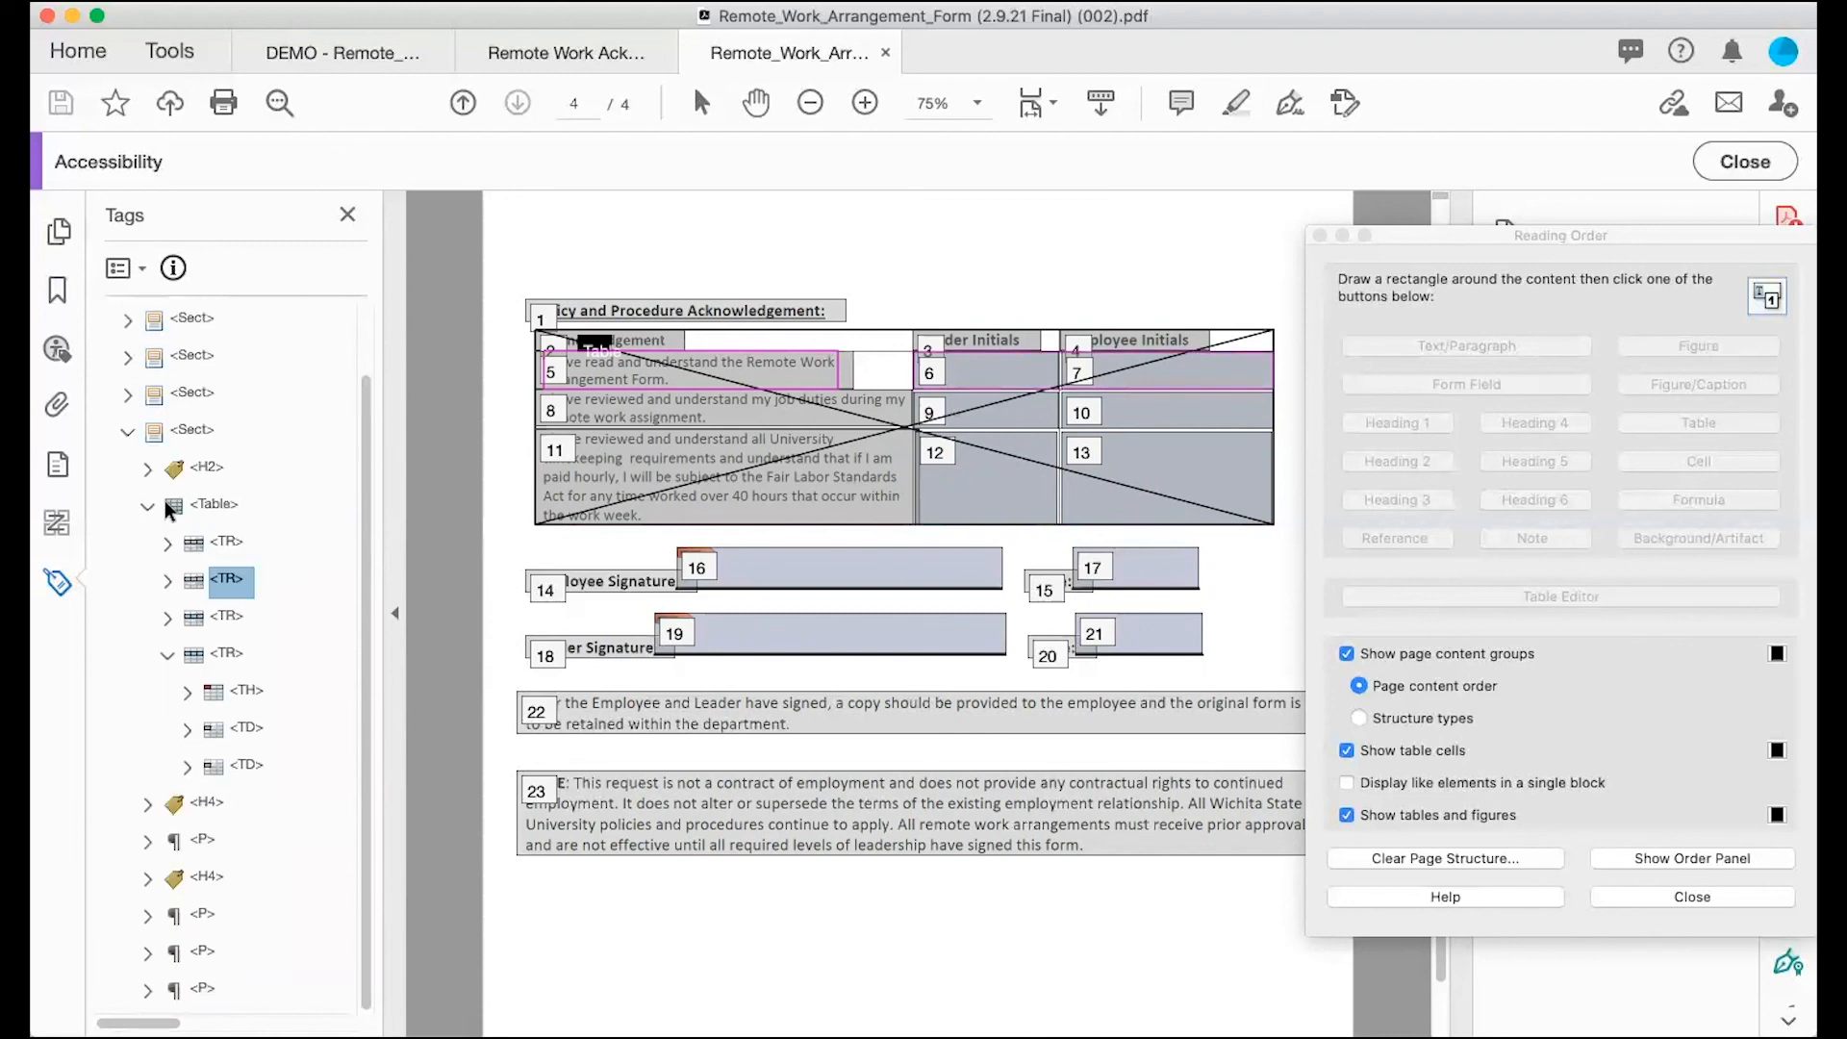
pyautogui.click(165, 651)
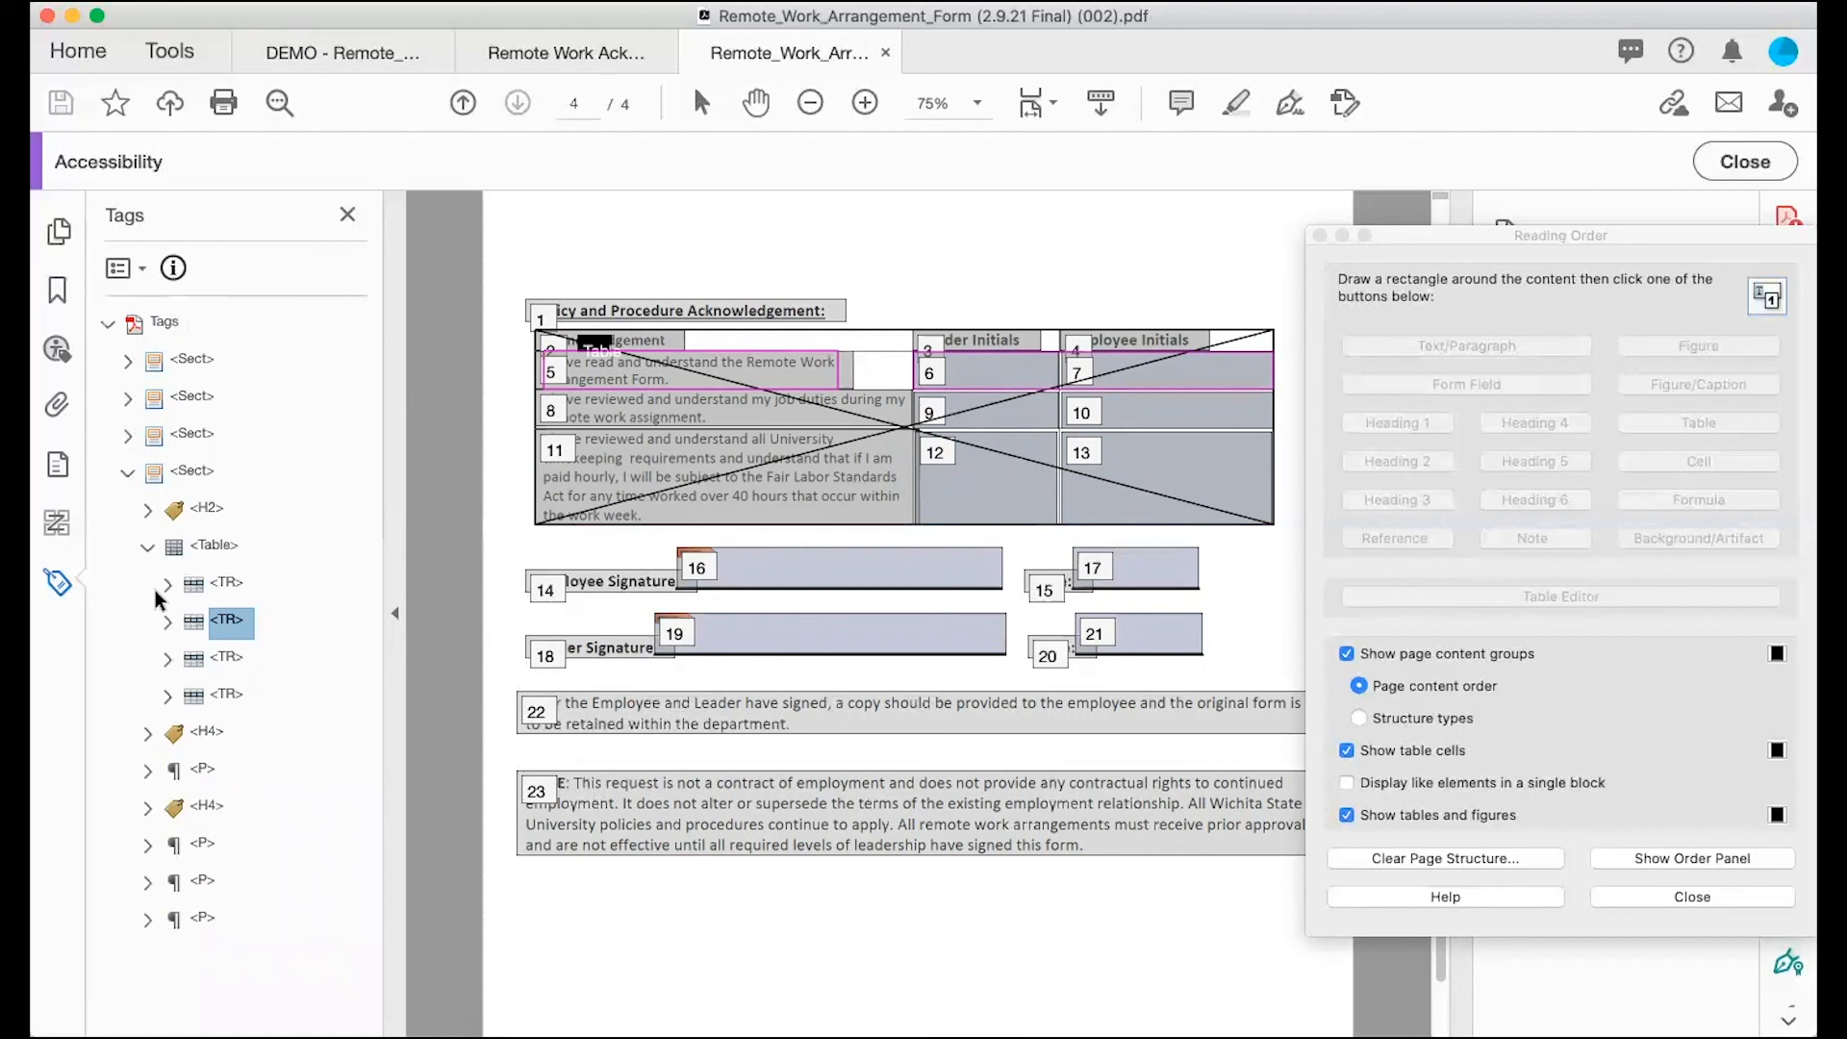
# Step: Collapse the acknowledgement table's tag and change the Employee Signature heading's tag type to Heading Level 3
pyautogui.click(148, 546)
pyautogui.click(206, 583)
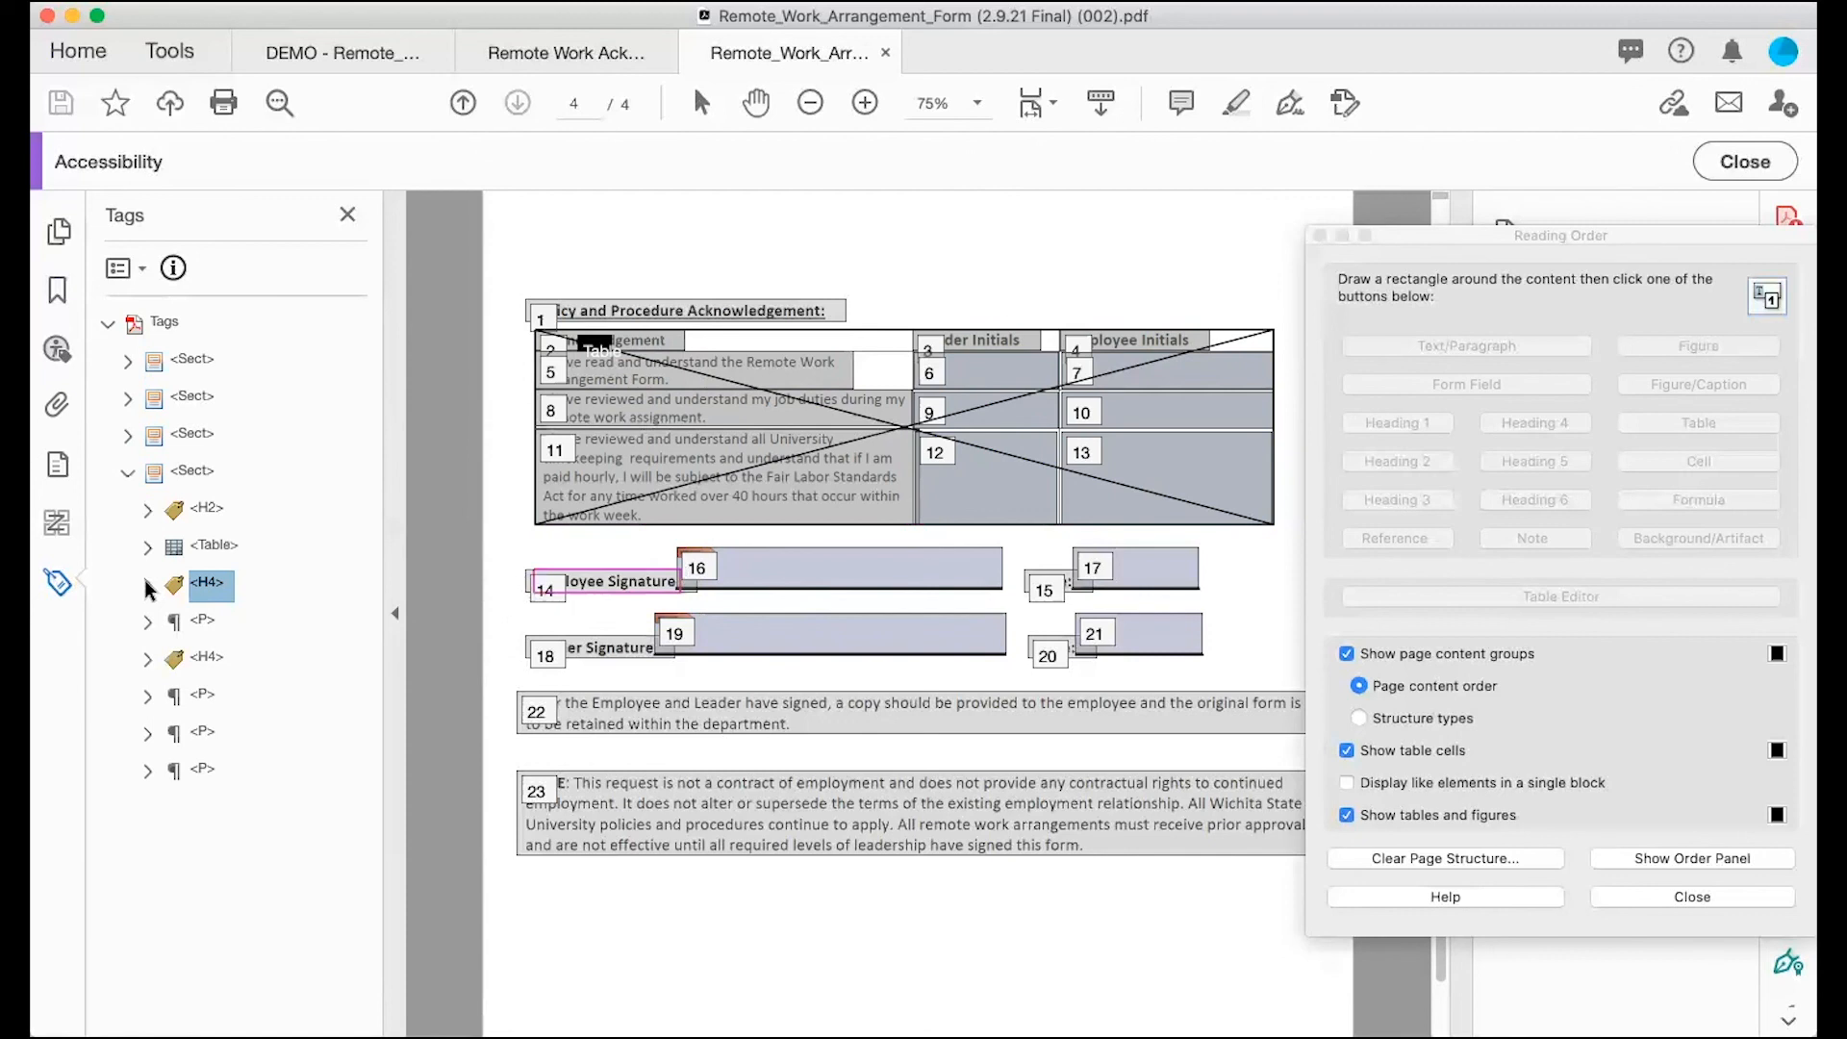
pyautogui.rightClick(210, 589)
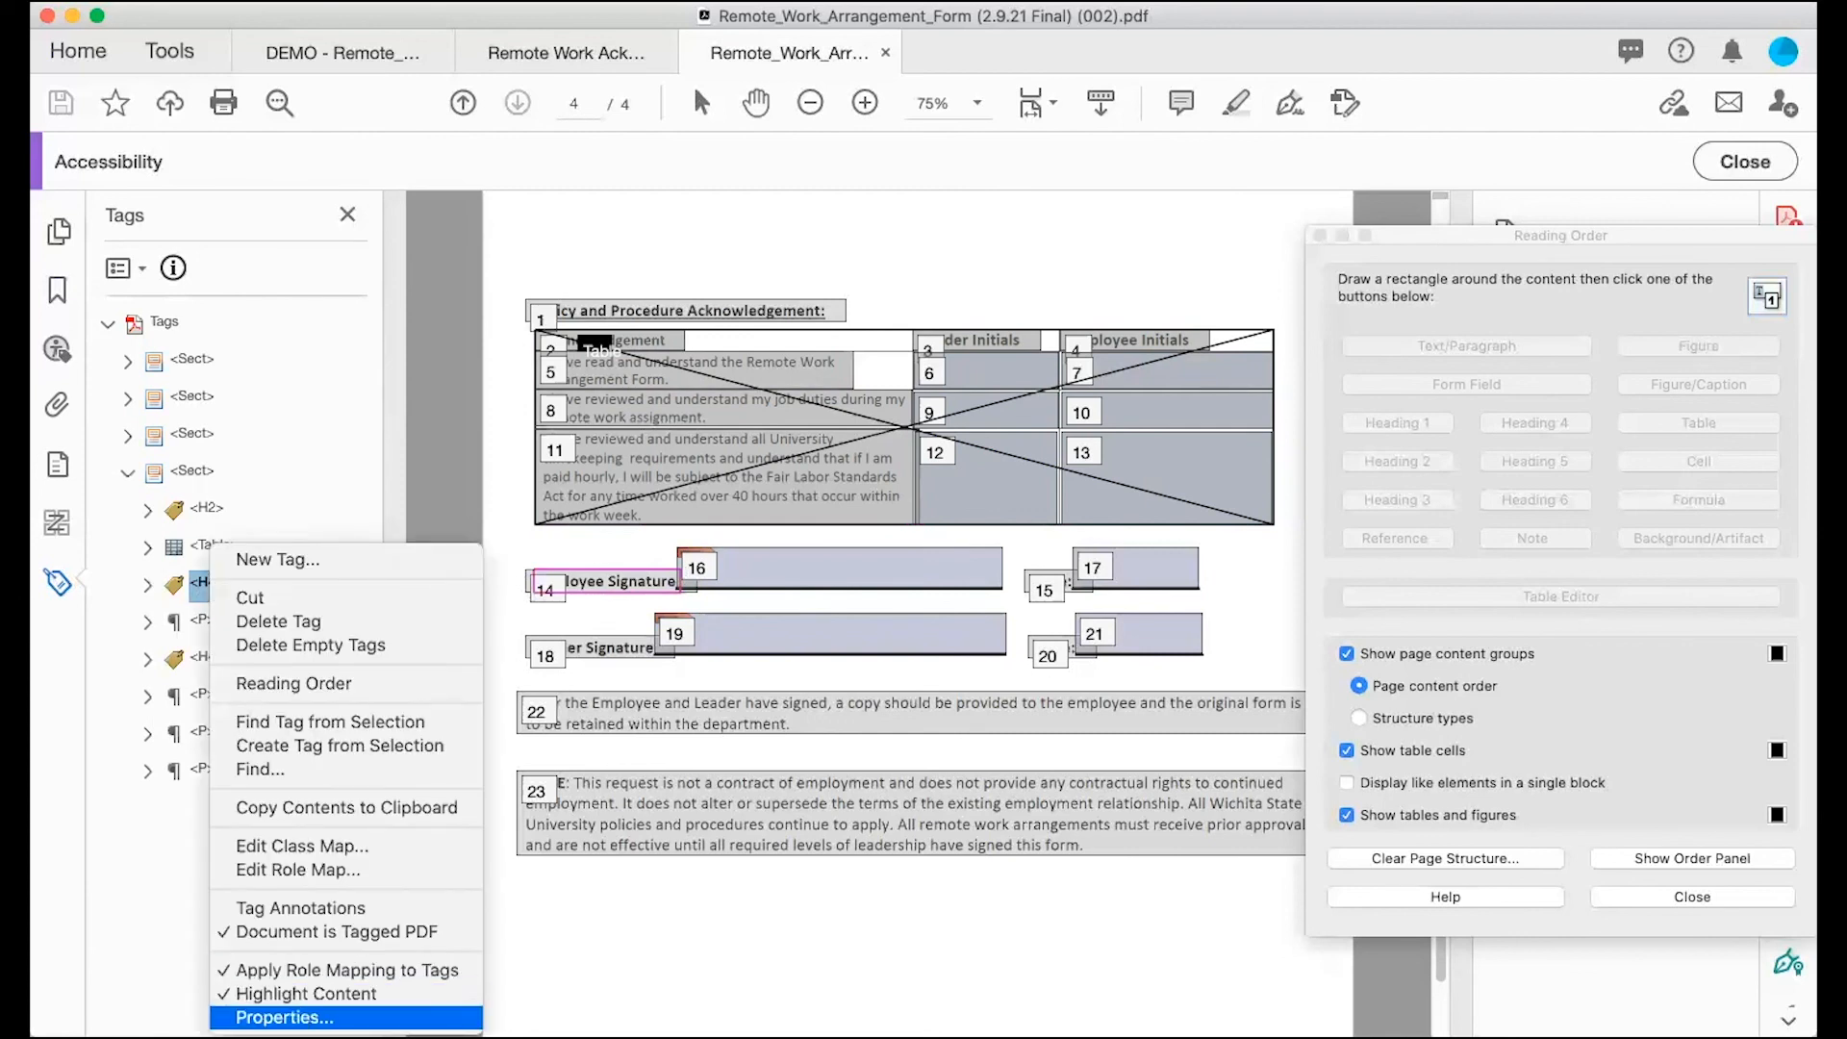
pyautogui.click(284, 1017)
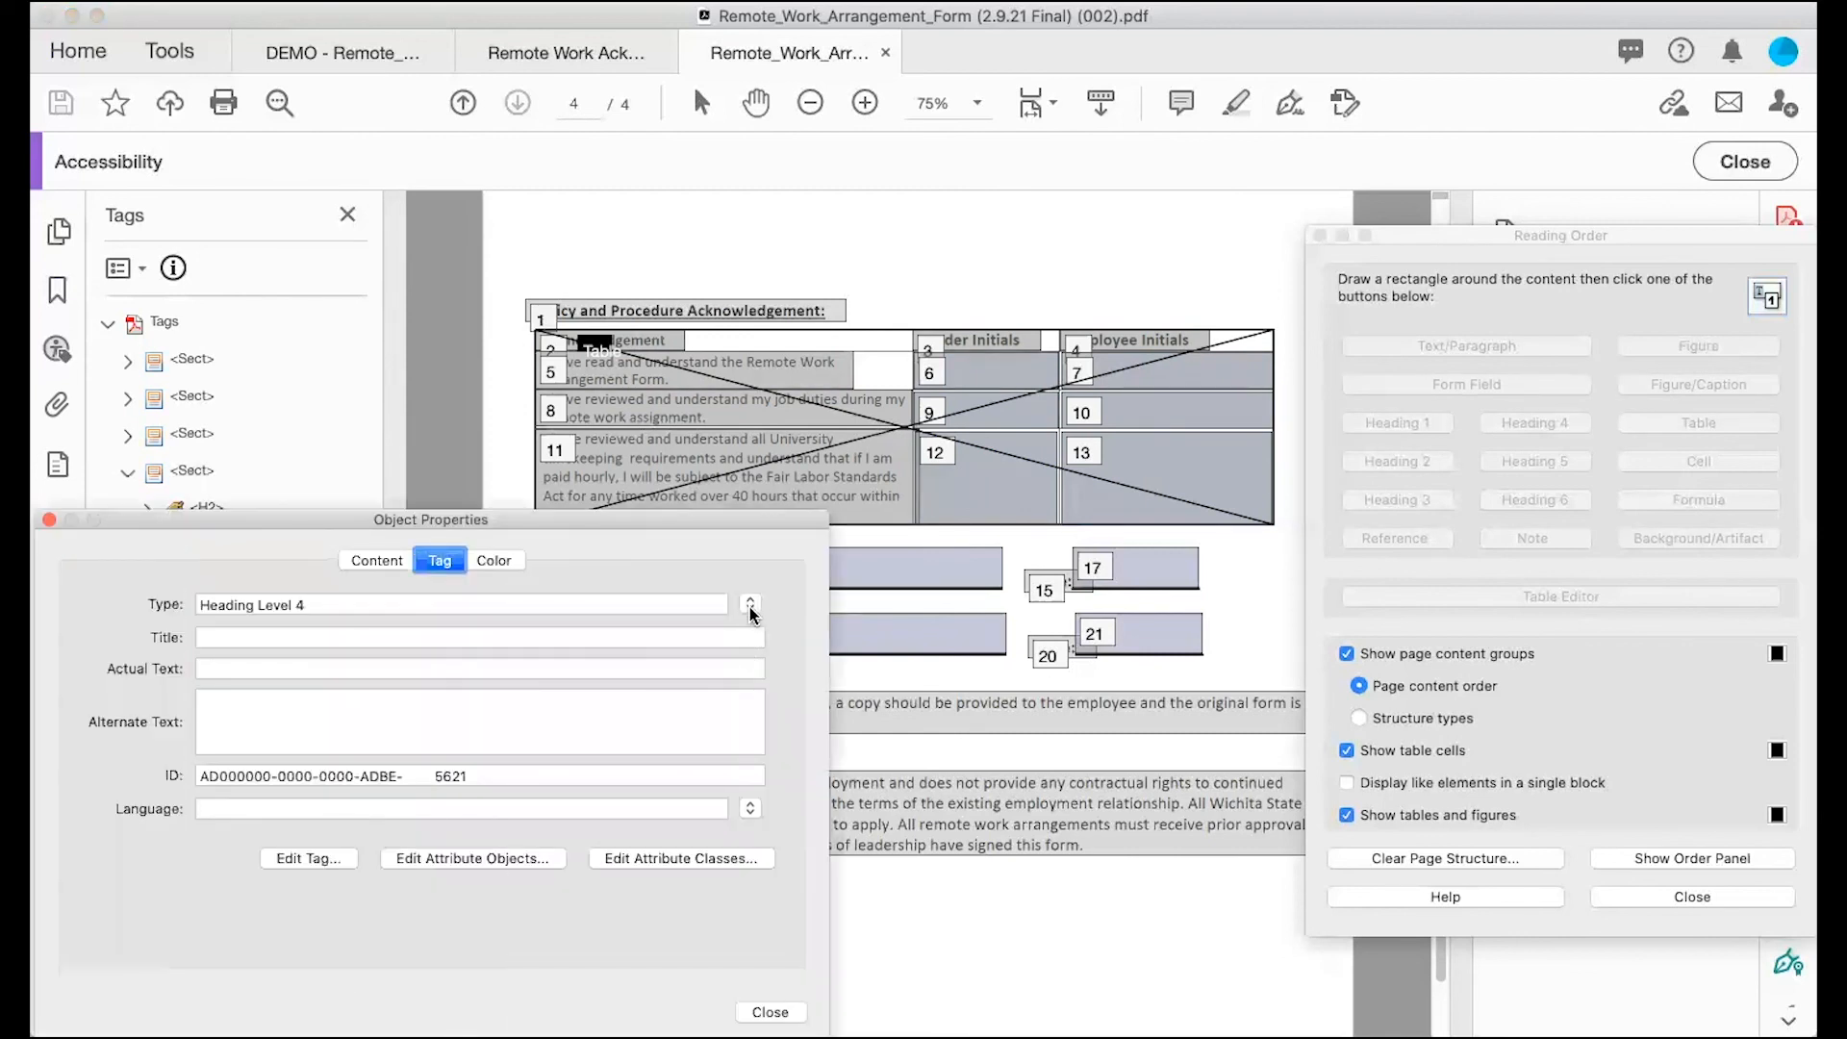
pyautogui.click(750, 606)
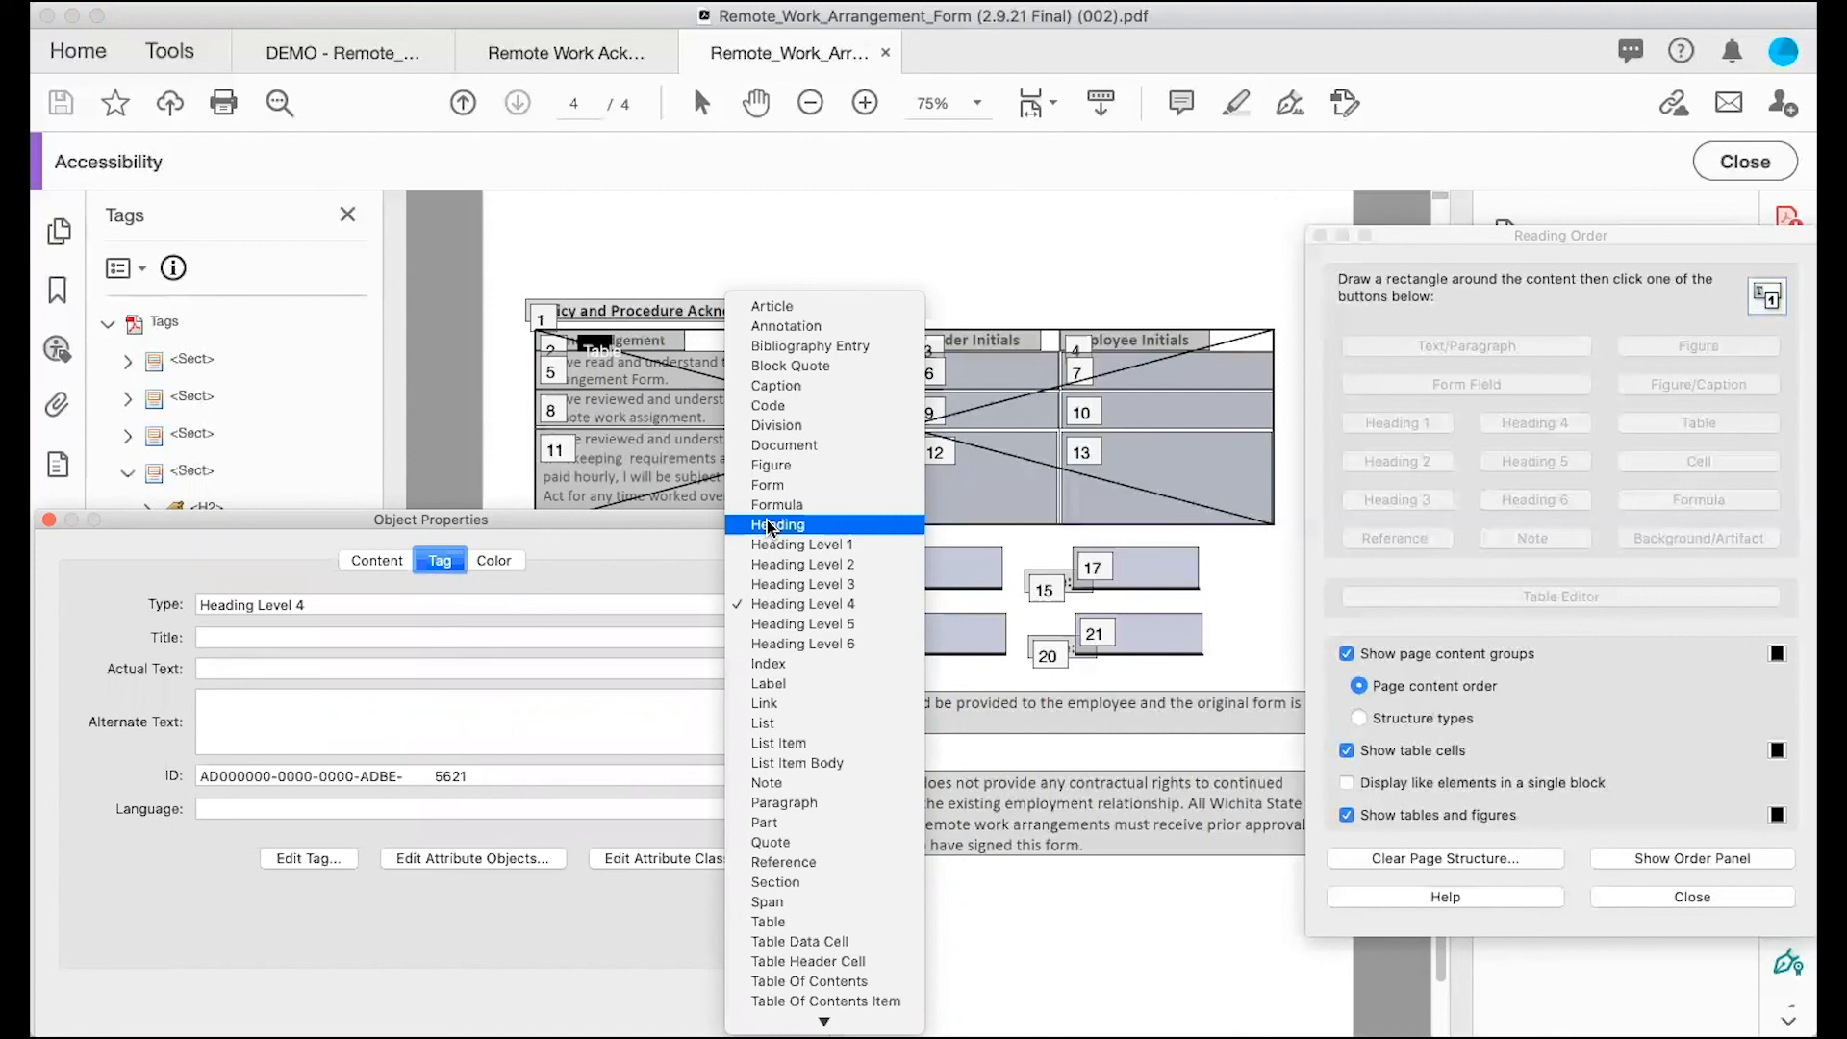
pyautogui.click(797, 583)
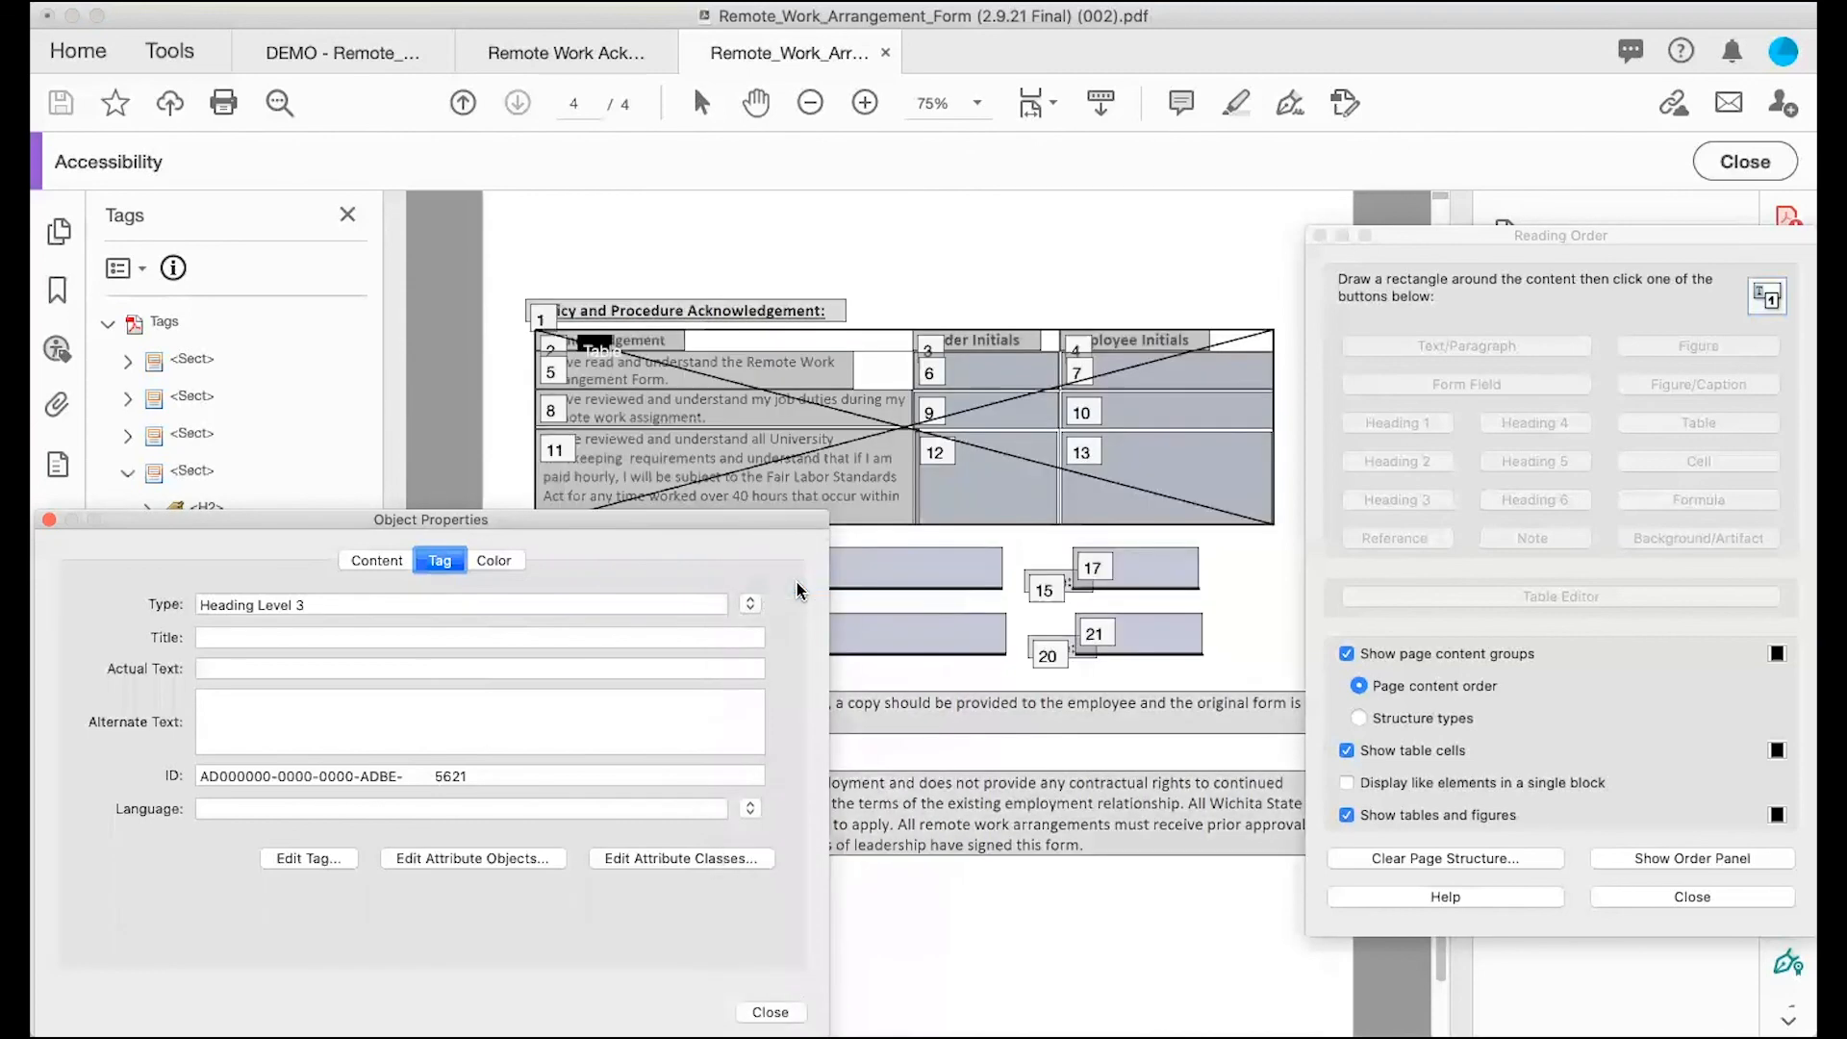
pyautogui.click(766, 1010)
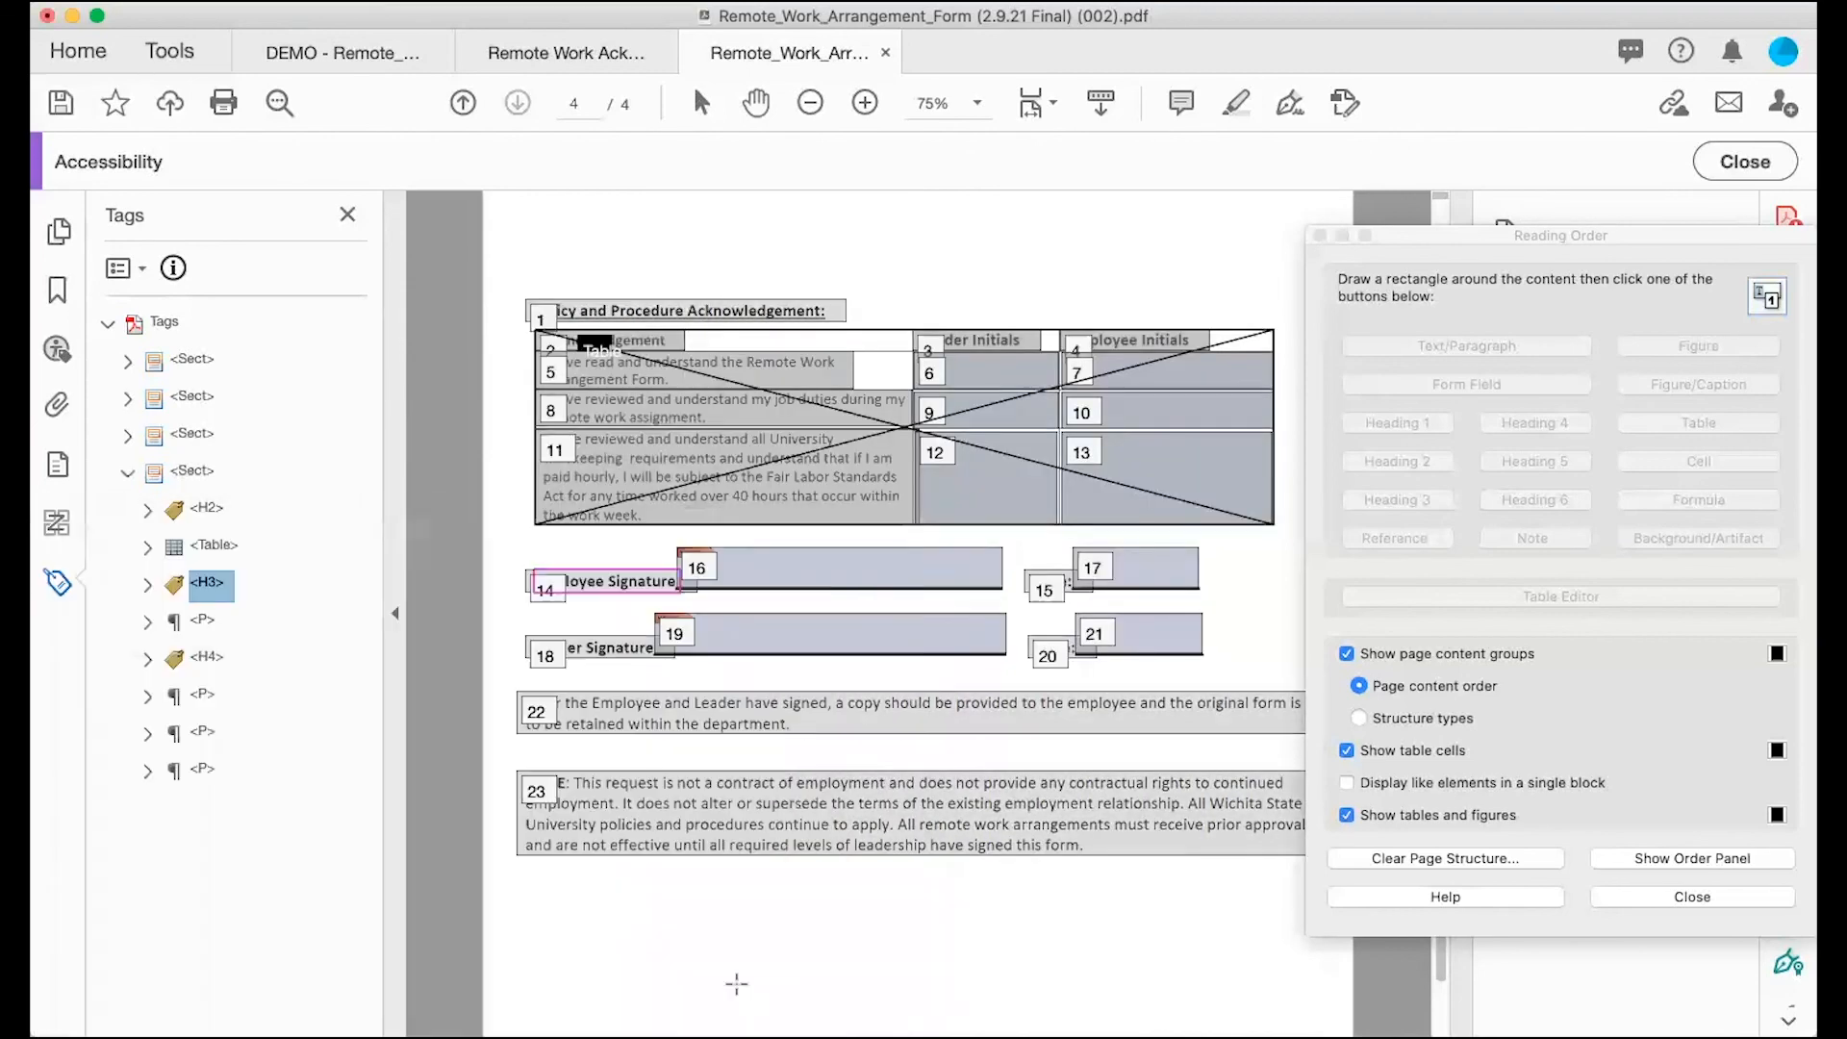
# Step: Move the employee signature's Form tag from the Date paragraph into the Employee Signature H3 tag, directly after the heading text
pyautogui.click(147, 584)
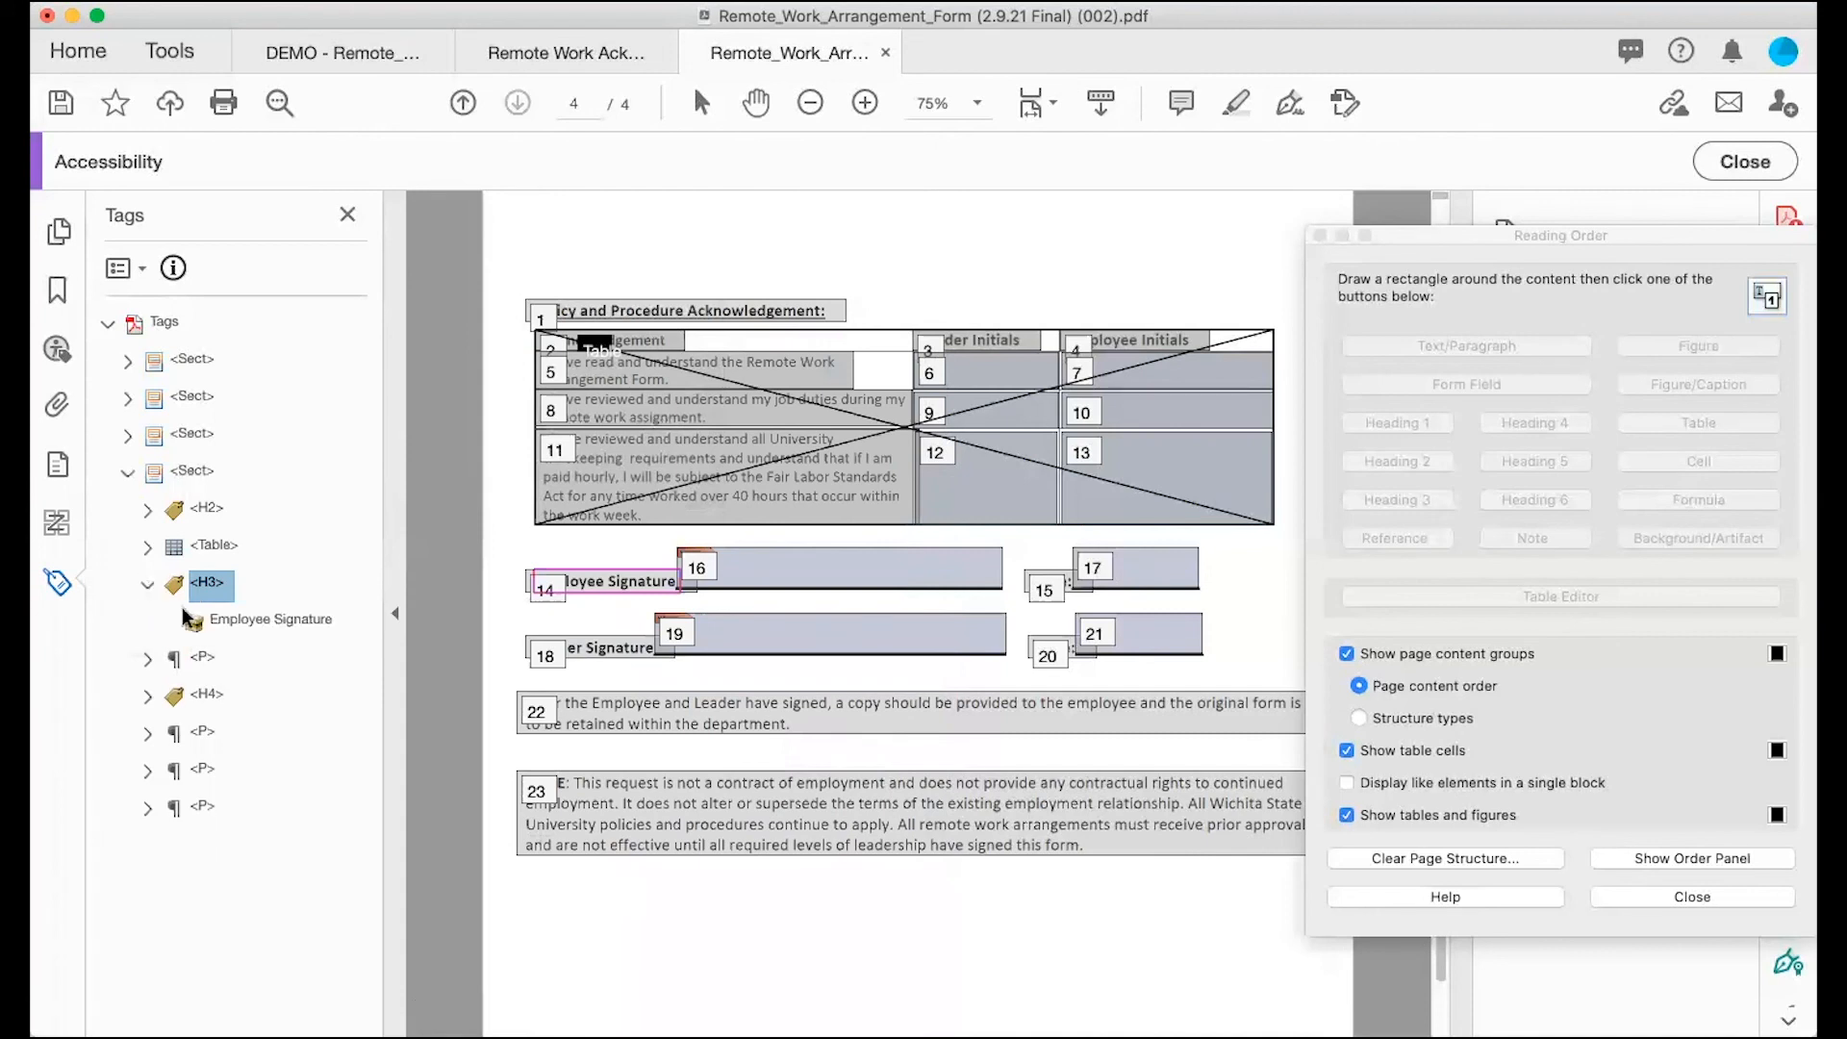
pyautogui.click(148, 659)
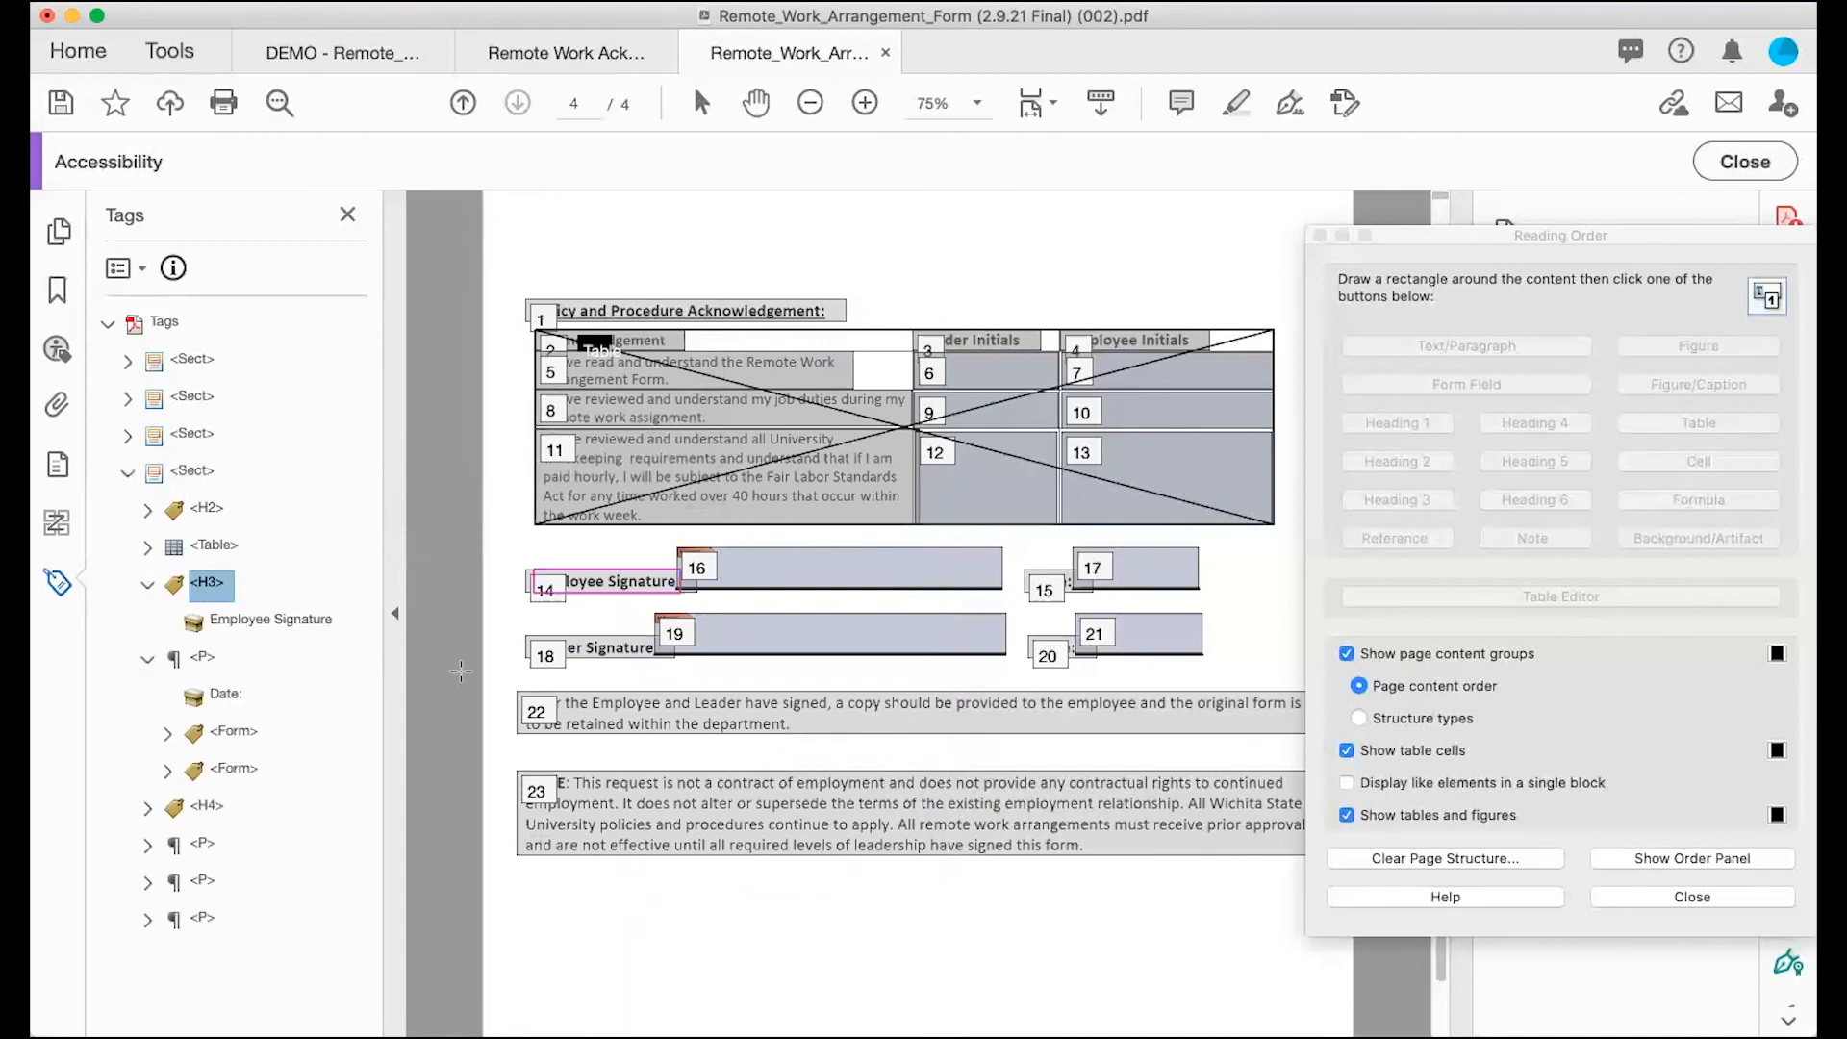
pyautogui.click(235, 731)
pyautogui.click(158, 731)
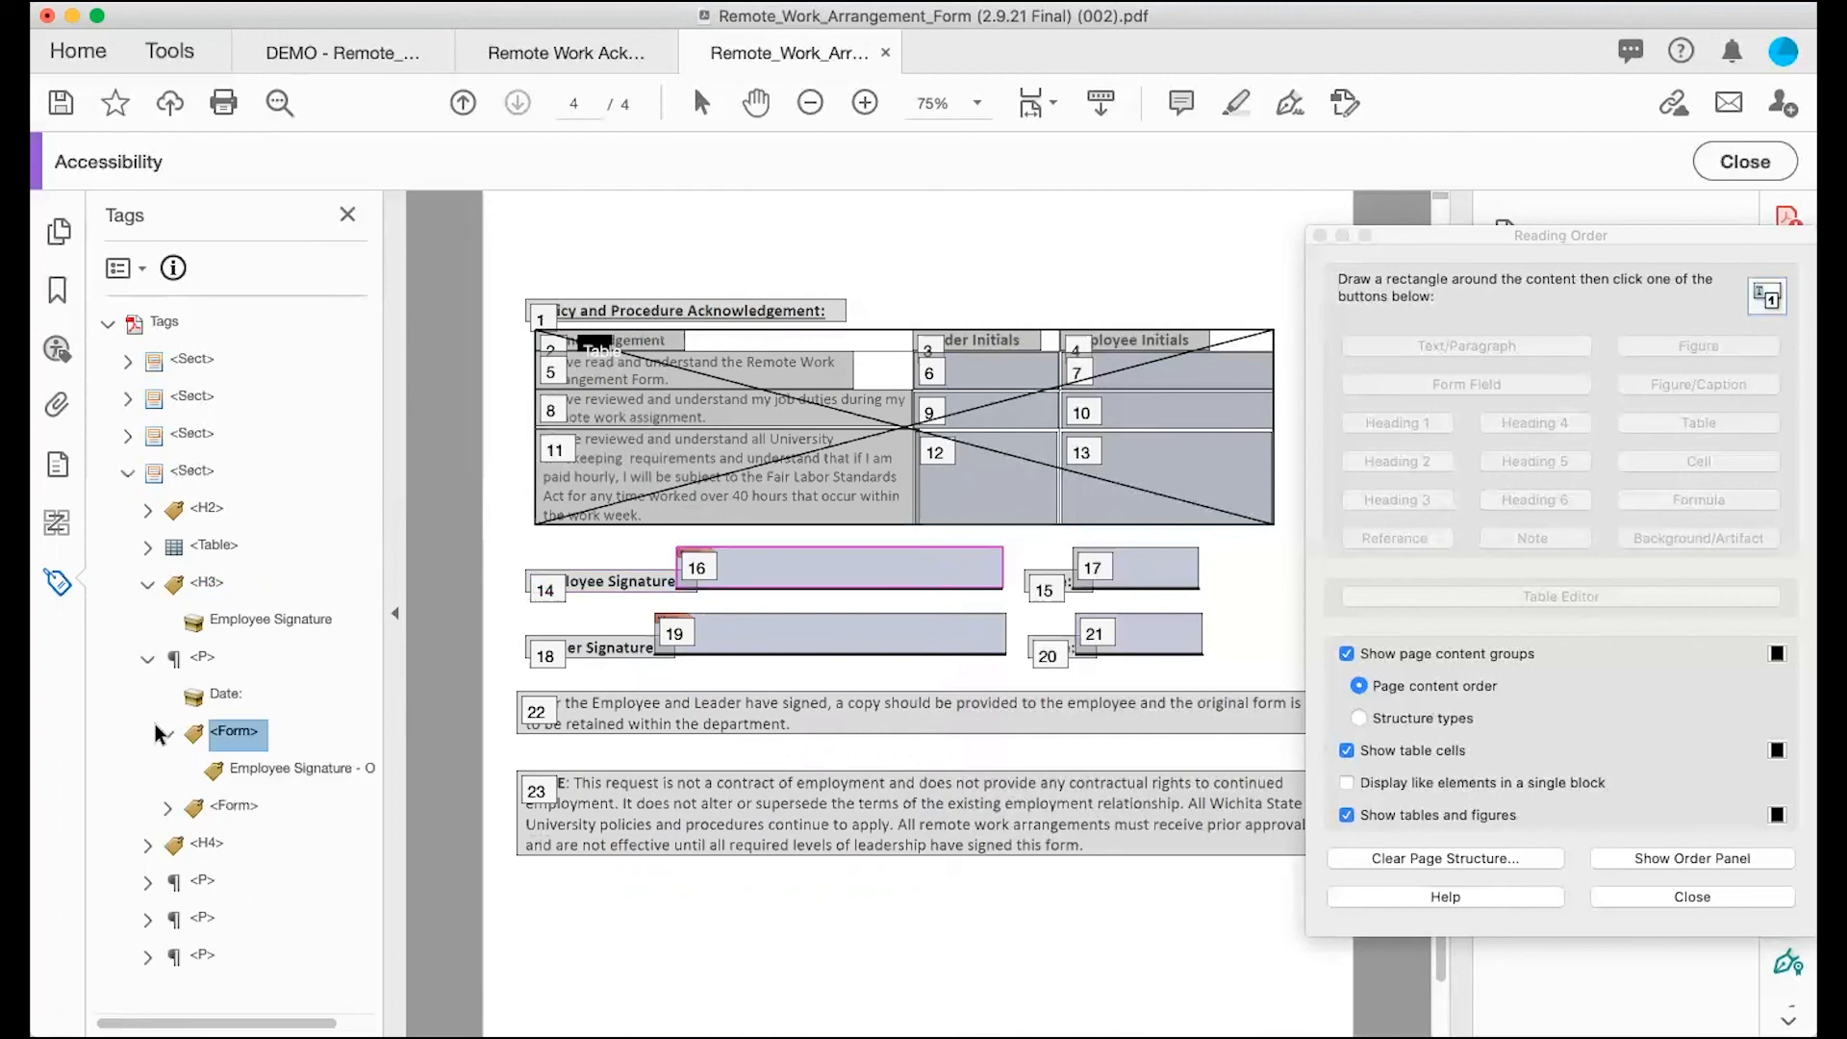
pyautogui.moveTo(236, 733); pyautogui.dragTo(247, 631)
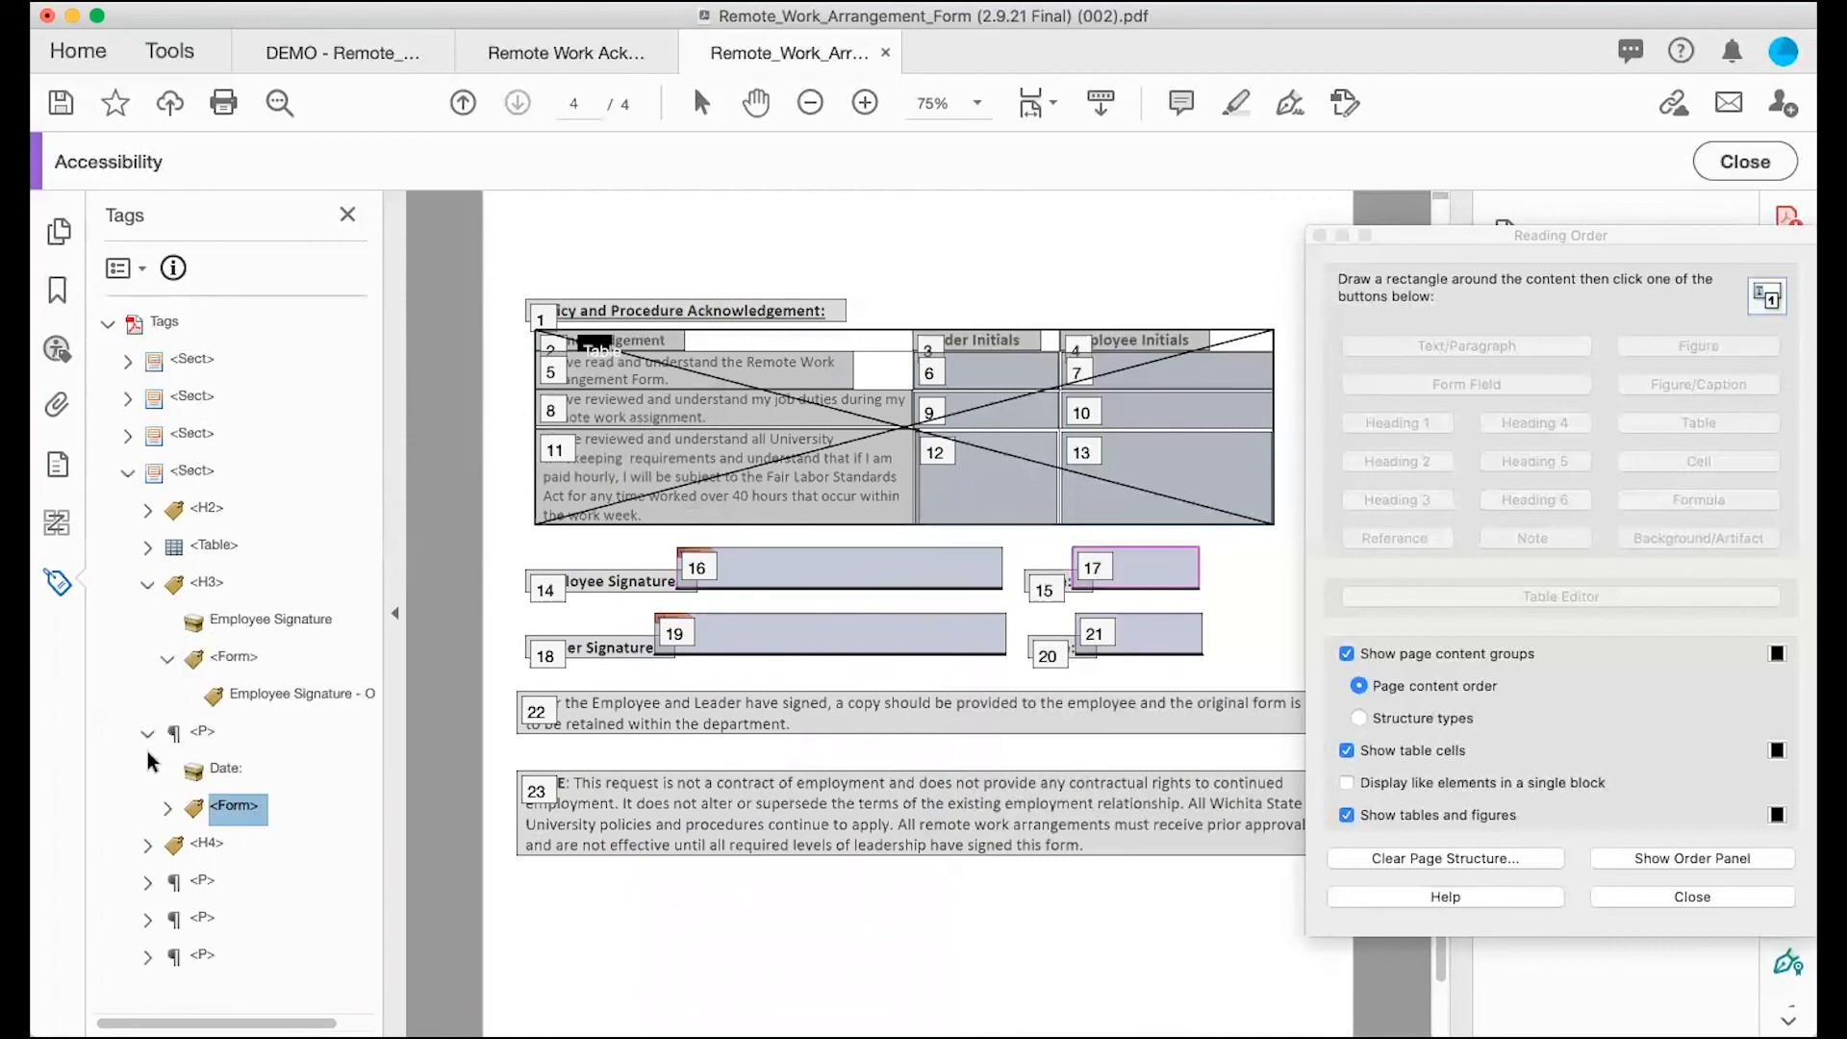
# Step: Expand the Form tag in the employee's Date paragraph and check it and the Date label against the page
pyautogui.click(226, 767)
pyautogui.click(166, 809)
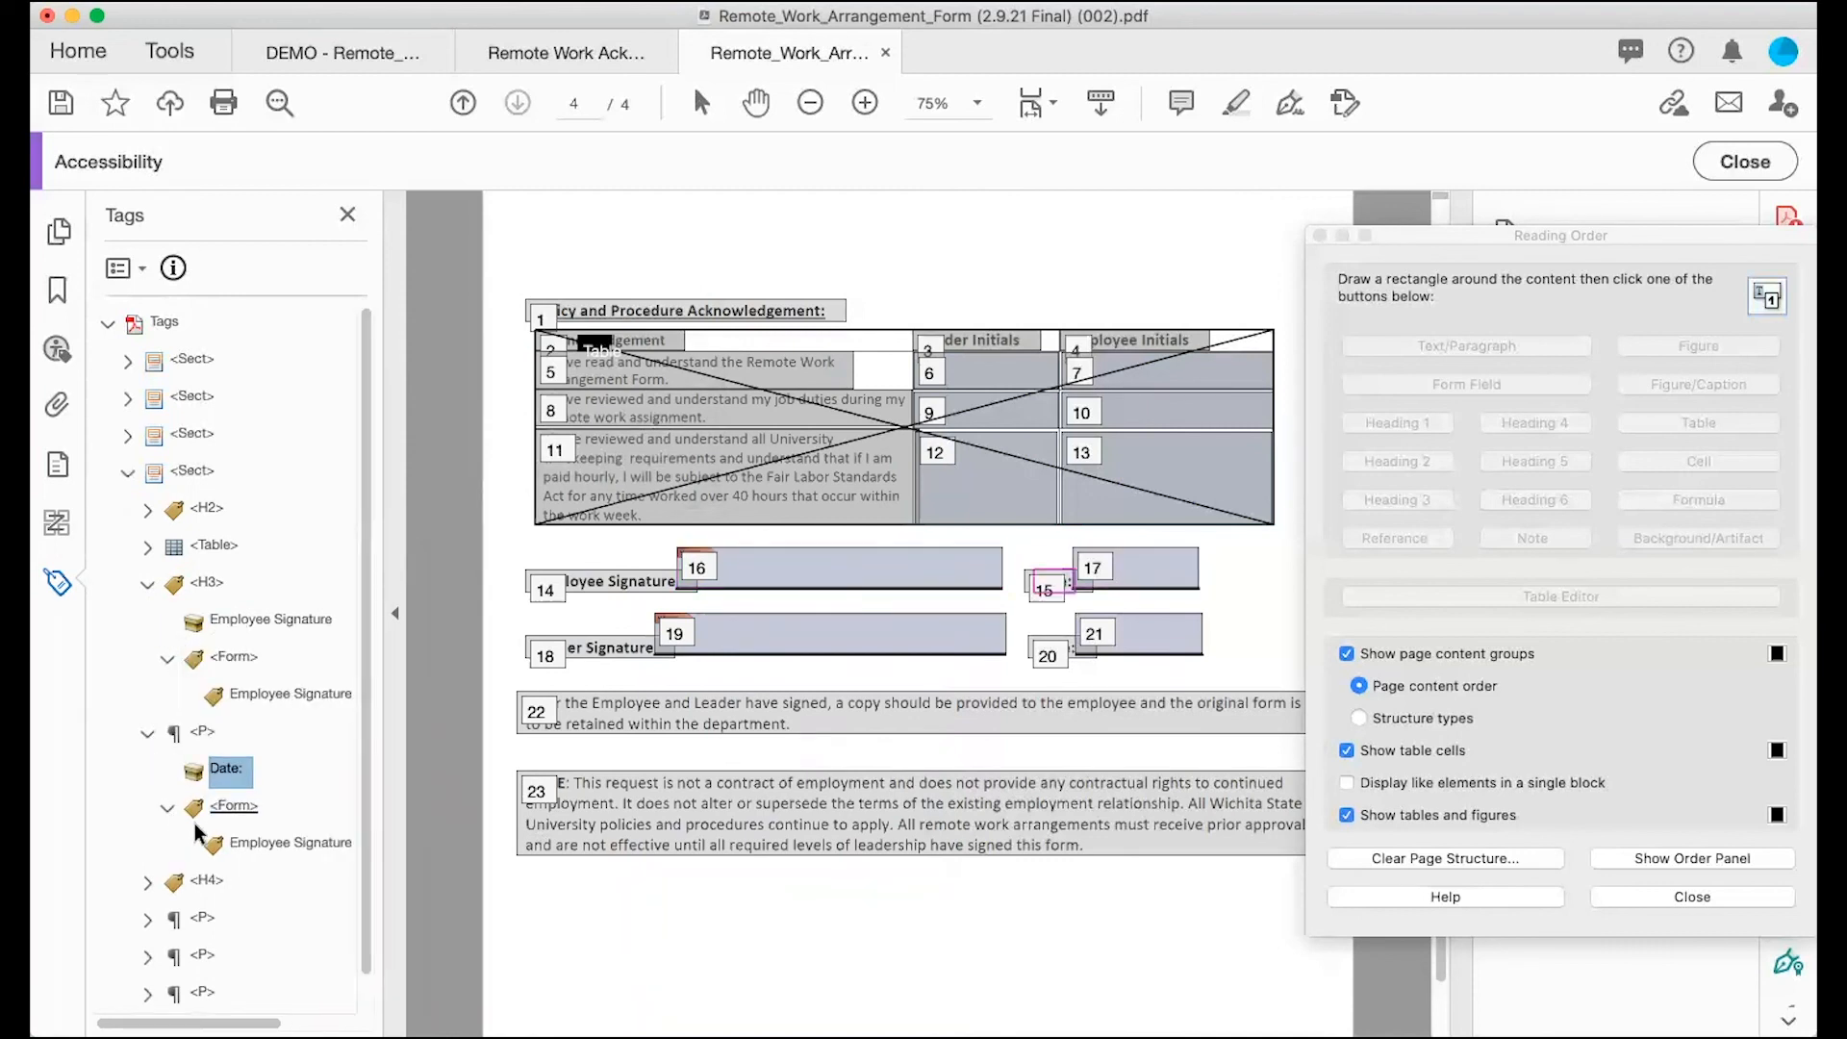
pyautogui.click(242, 808)
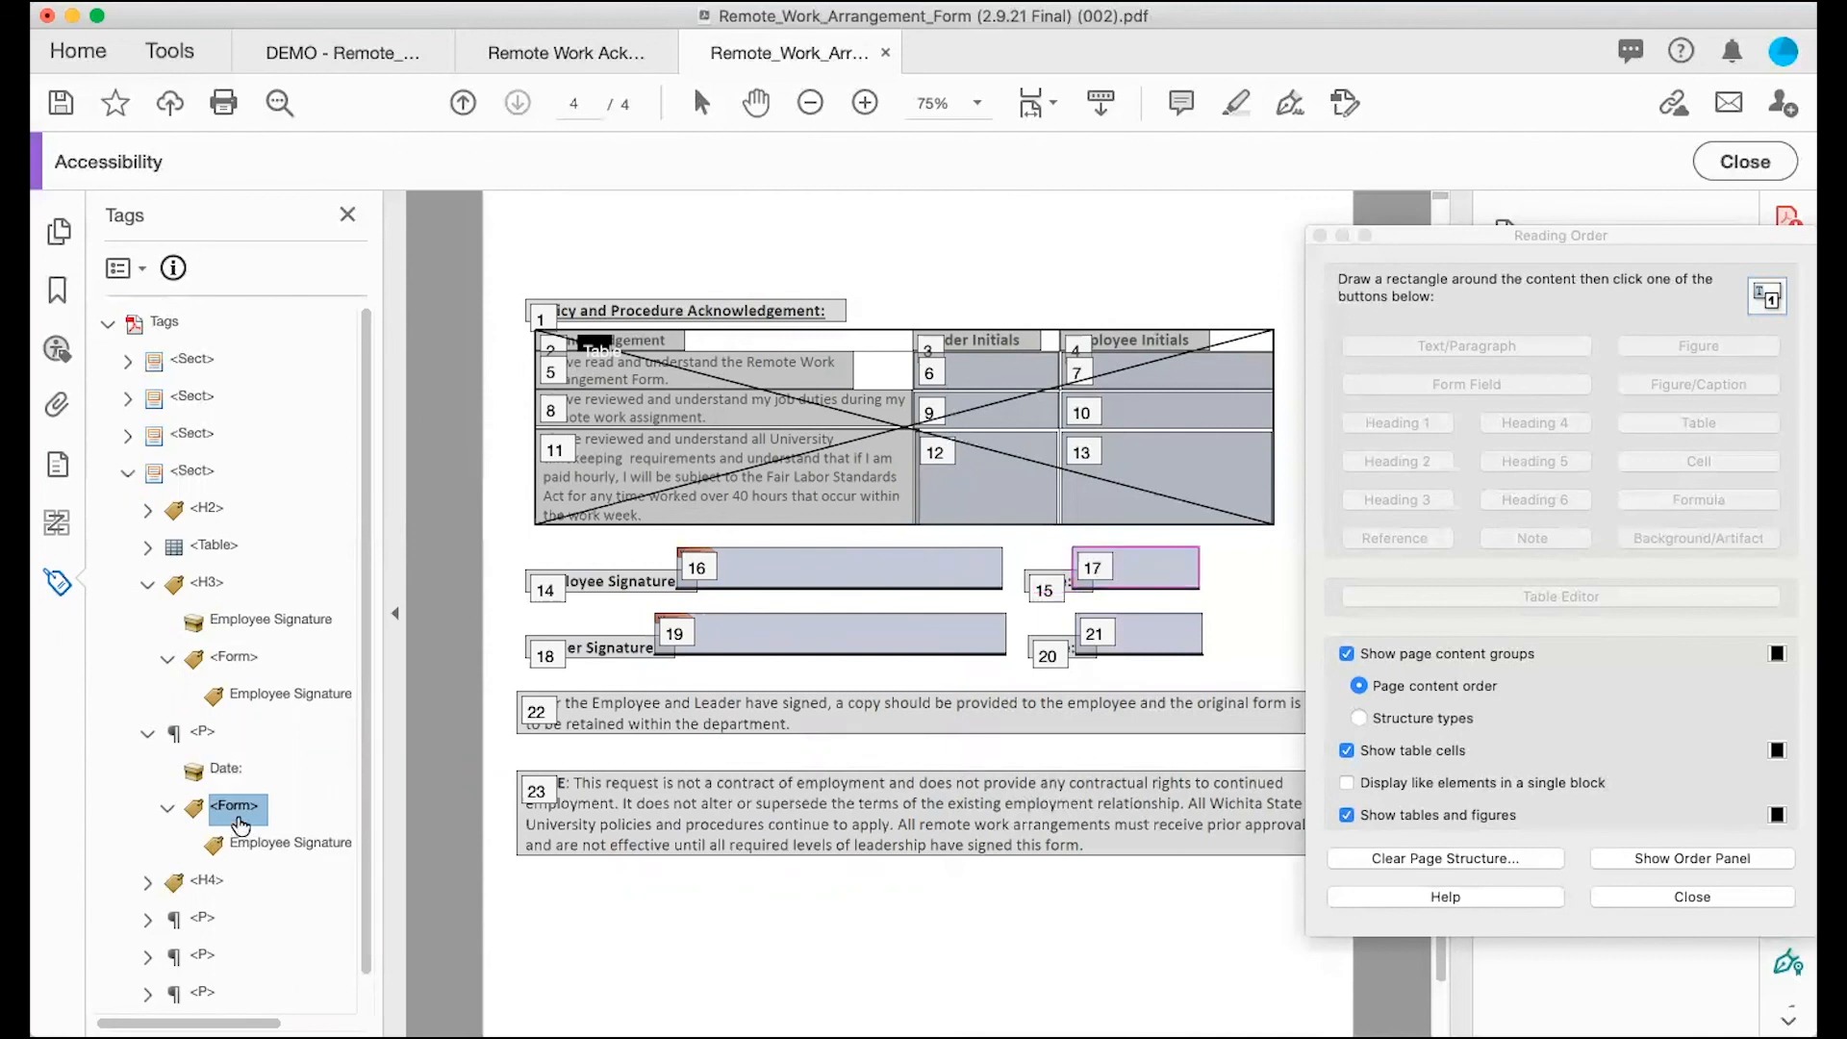
pyautogui.click(223, 769)
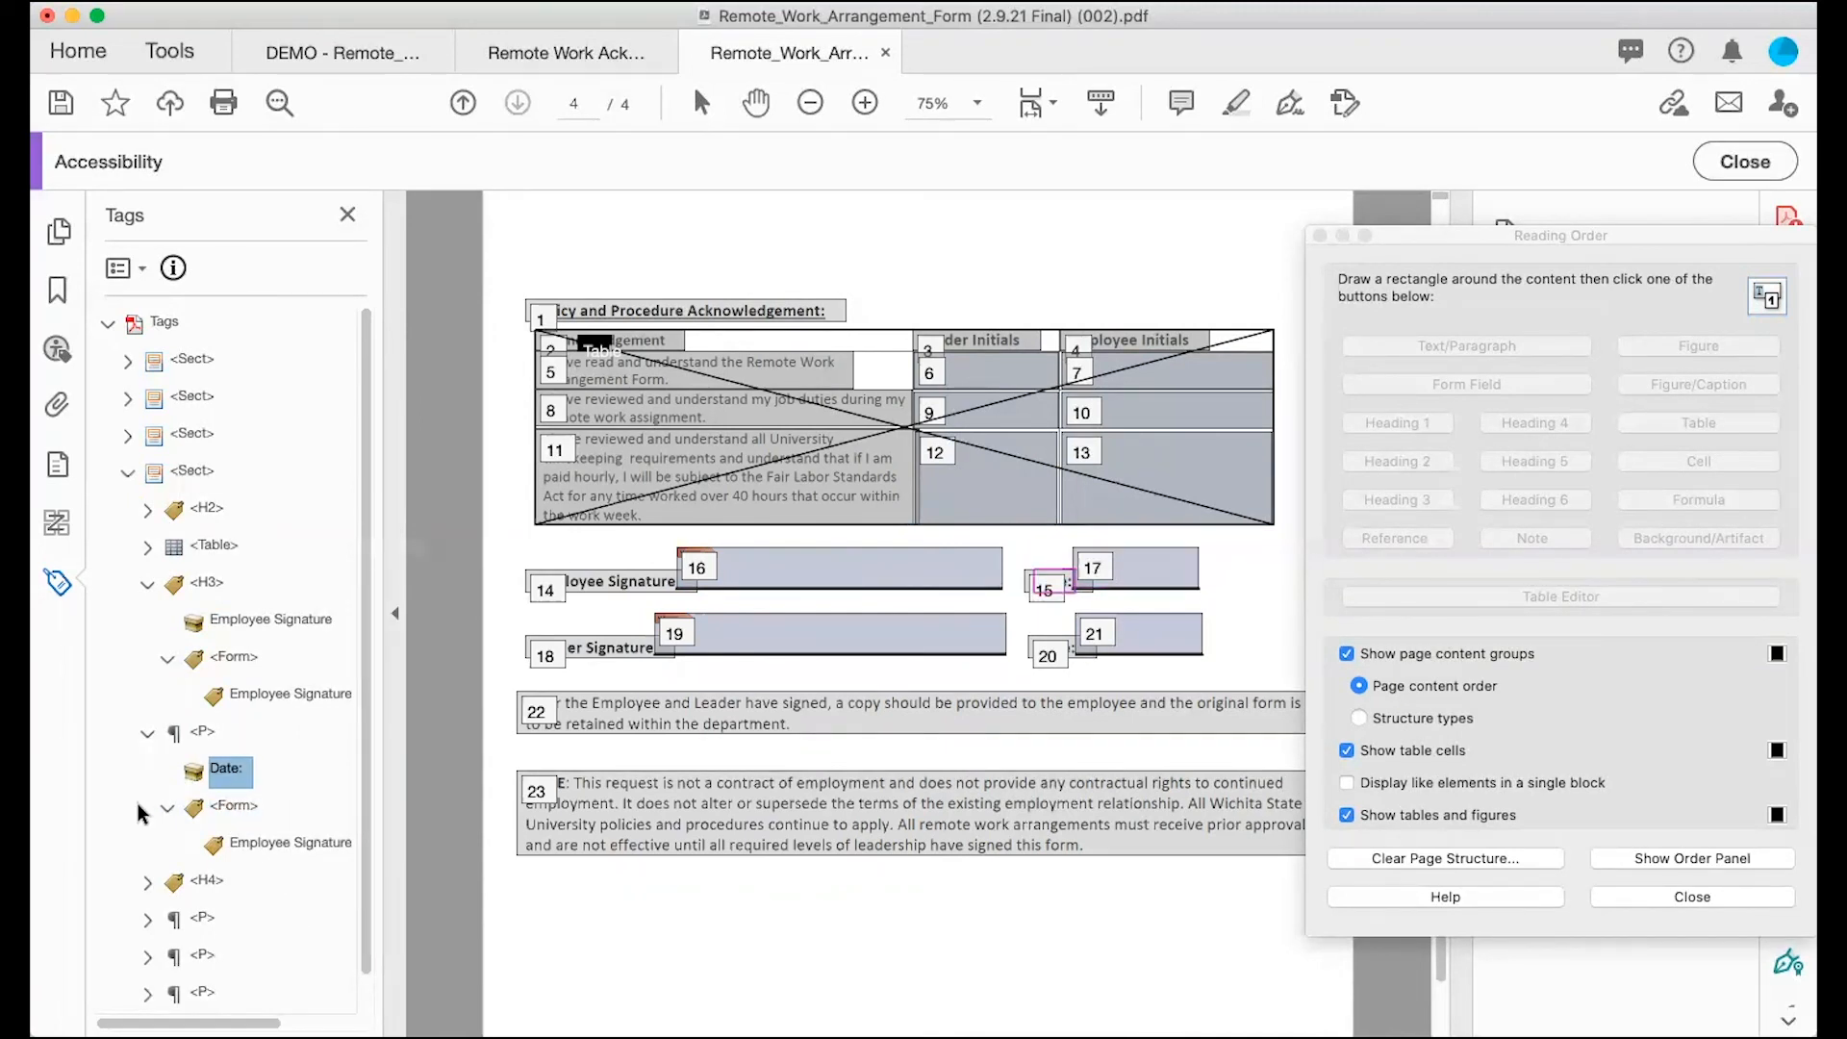
pyautogui.press('Down')
pyautogui.press('Down')
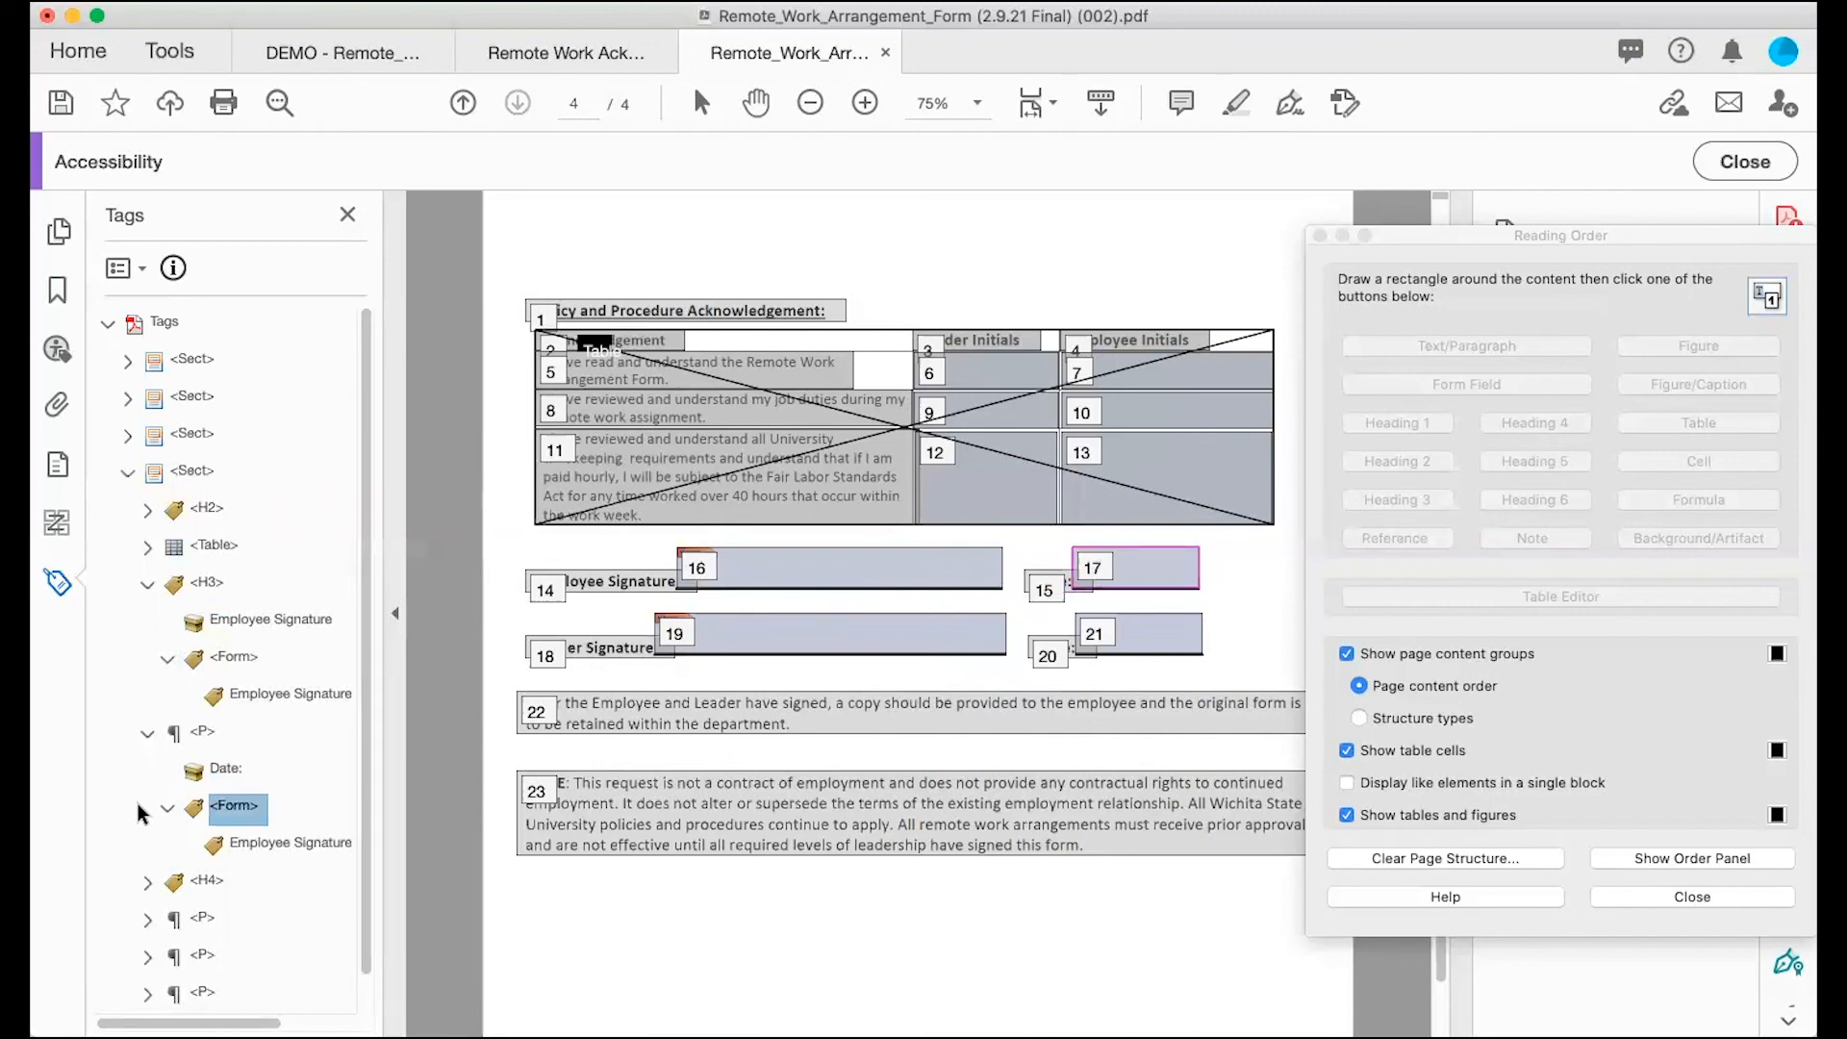
# Step: Step through the tags between the employee signature's Form tag and the date's Form tag to check their reading order
pyautogui.press('Up')
pyautogui.press('Up')
pyautogui.press('Up')
pyautogui.press('Up')
pyautogui.press('Up')
pyautogui.press('Up')
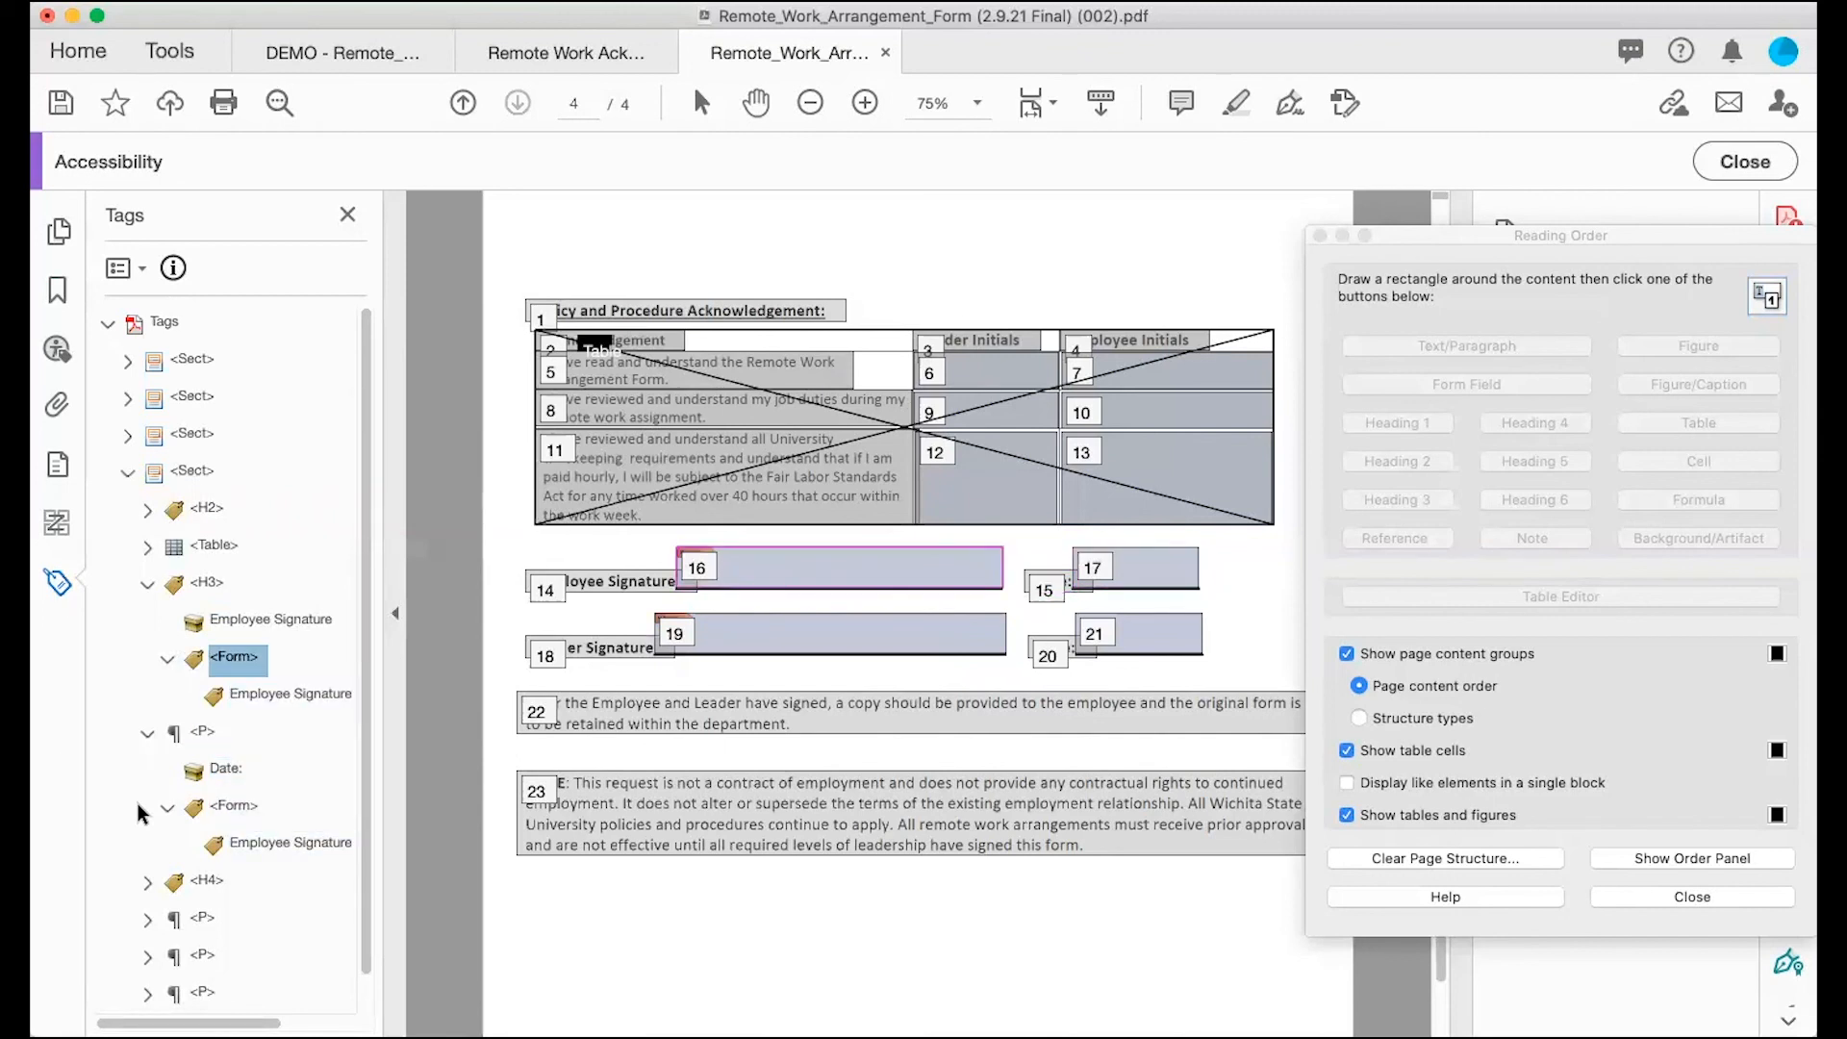
pyautogui.press('Down')
pyautogui.press('Down')
pyautogui.press('Down')
pyautogui.press('Down')
pyautogui.press('Down')
pyautogui.press('Down')
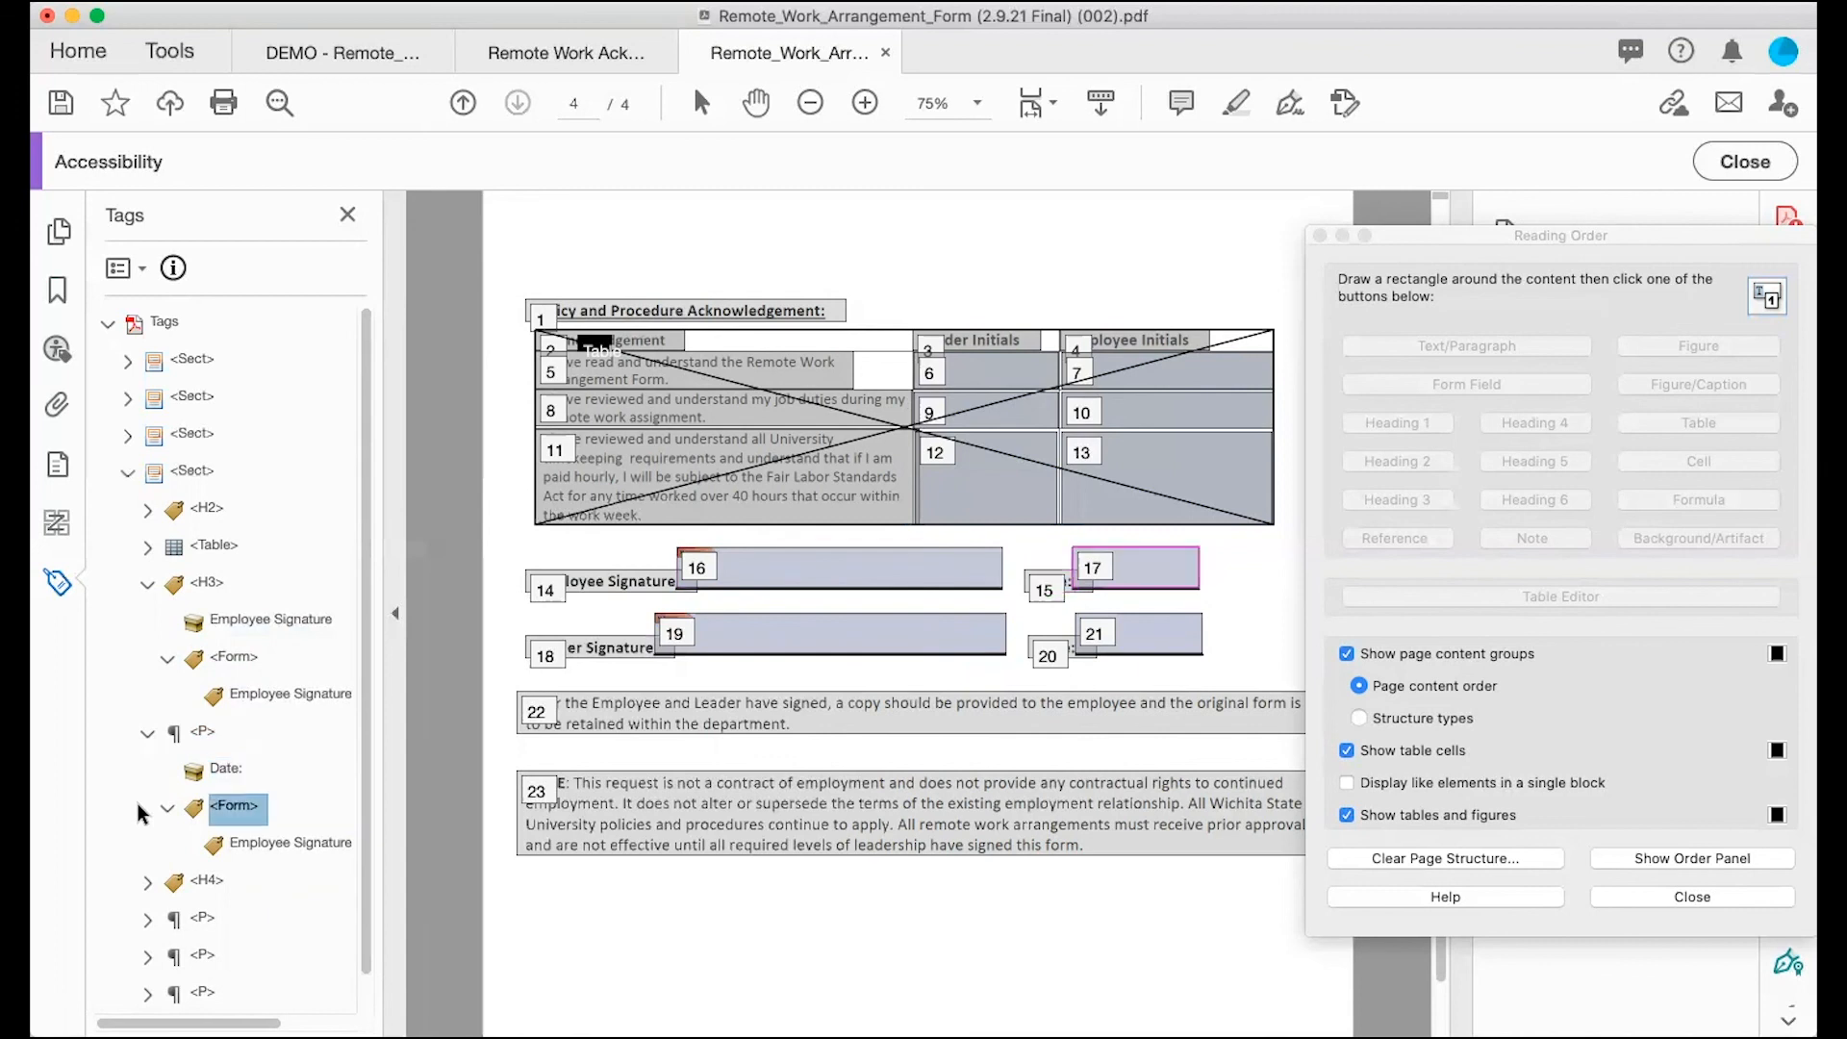
pyautogui.scroll(-1, 141, 825)
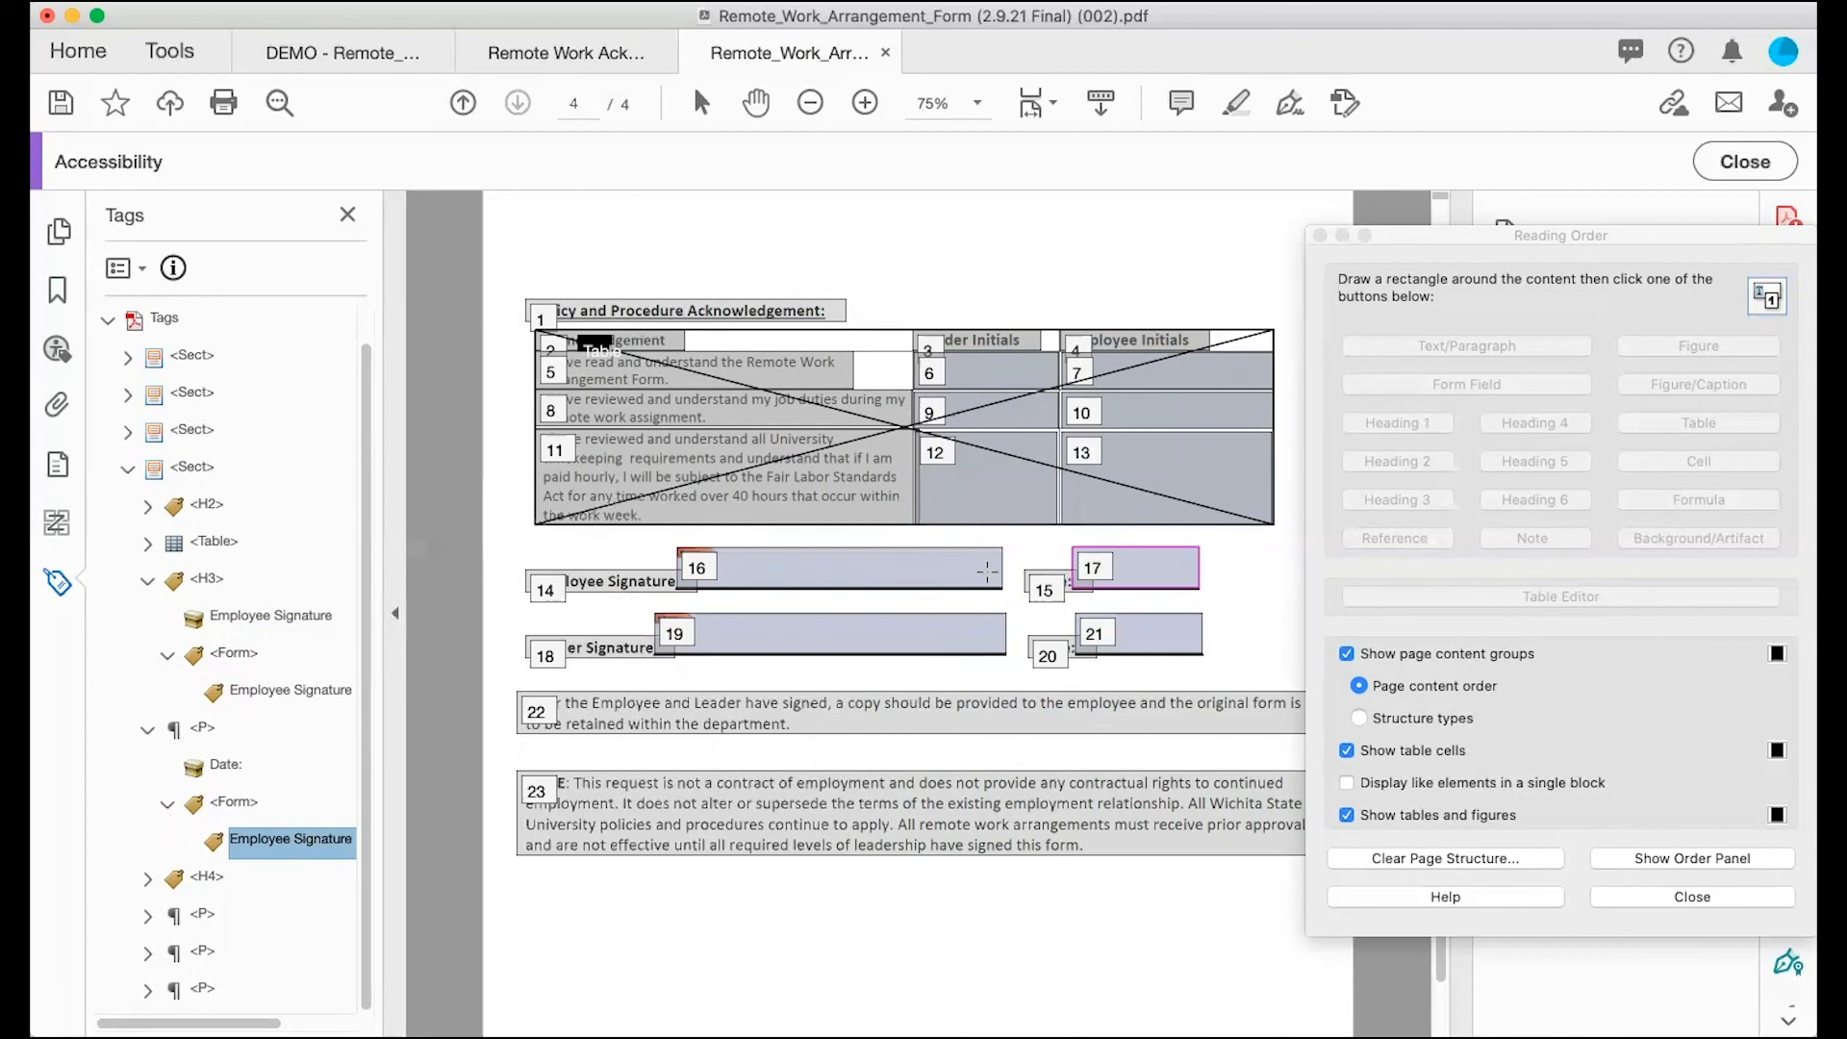
# Step: Expand the Leader Signature H4 tag and change its type to Heading Level 3
pyautogui.click(142, 878)
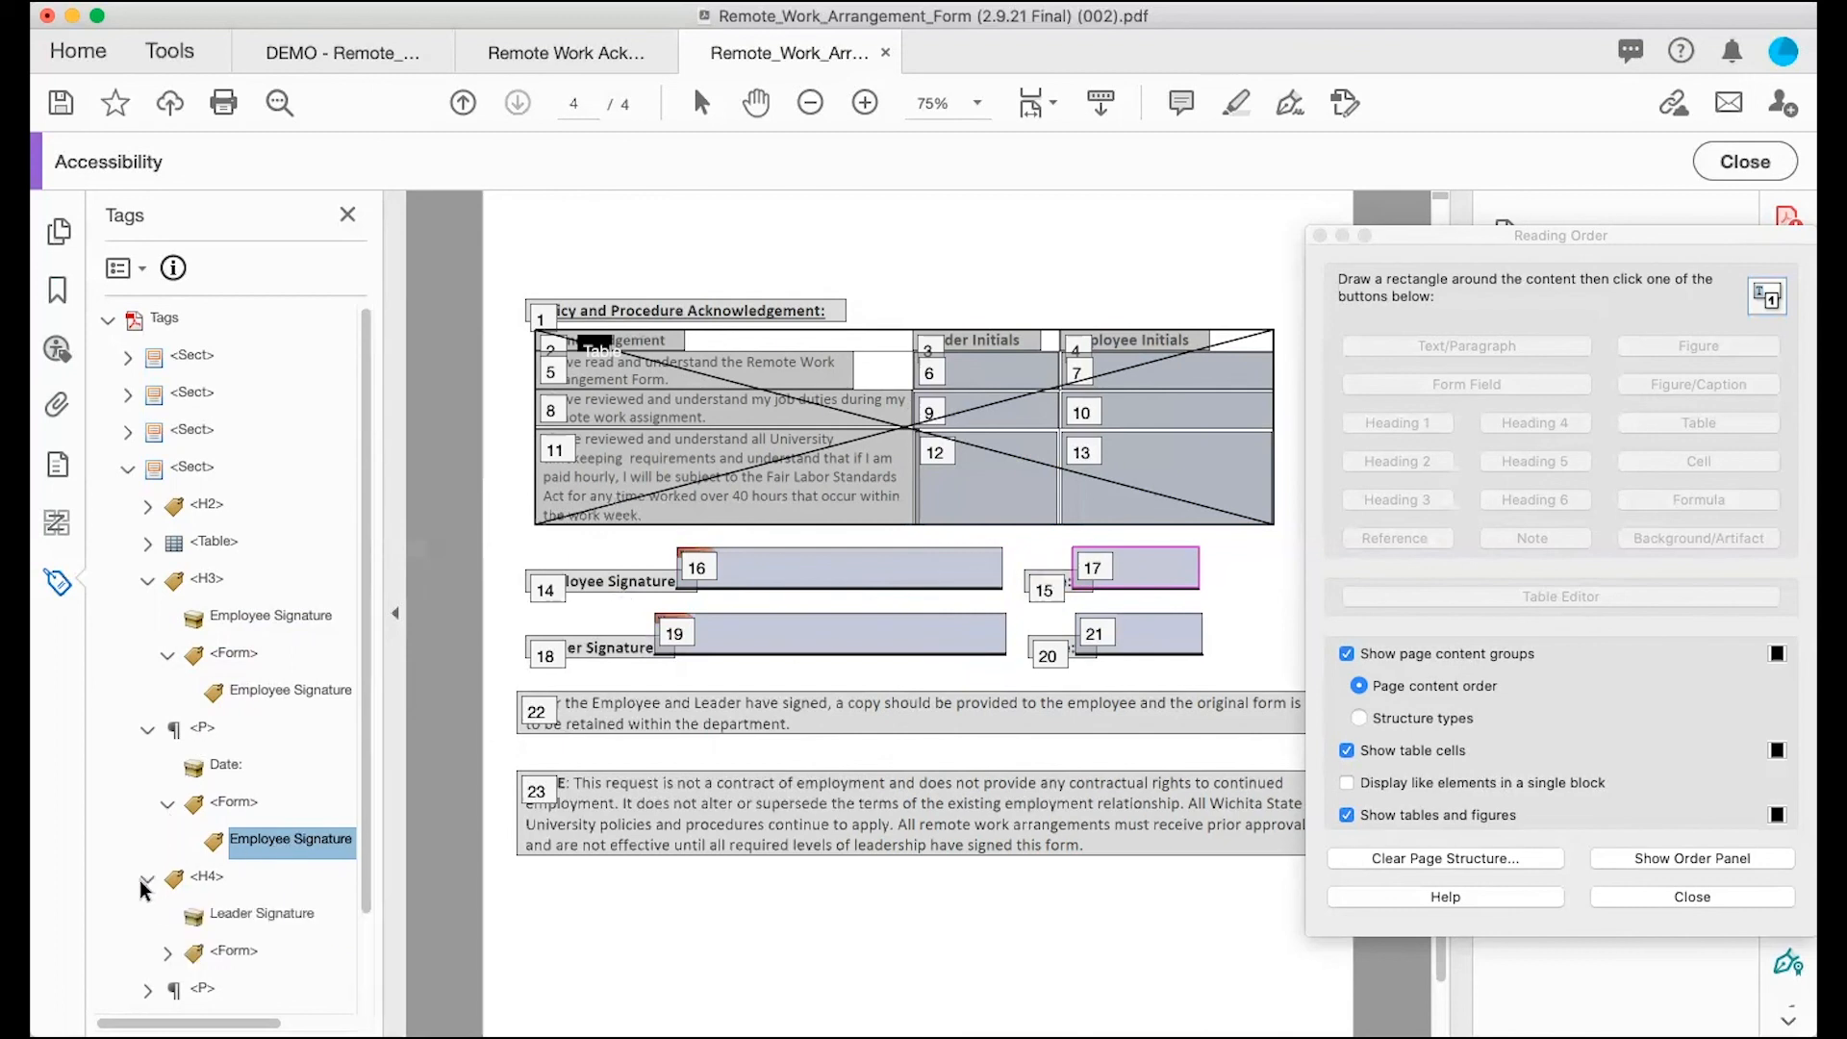
pyautogui.click(211, 802)
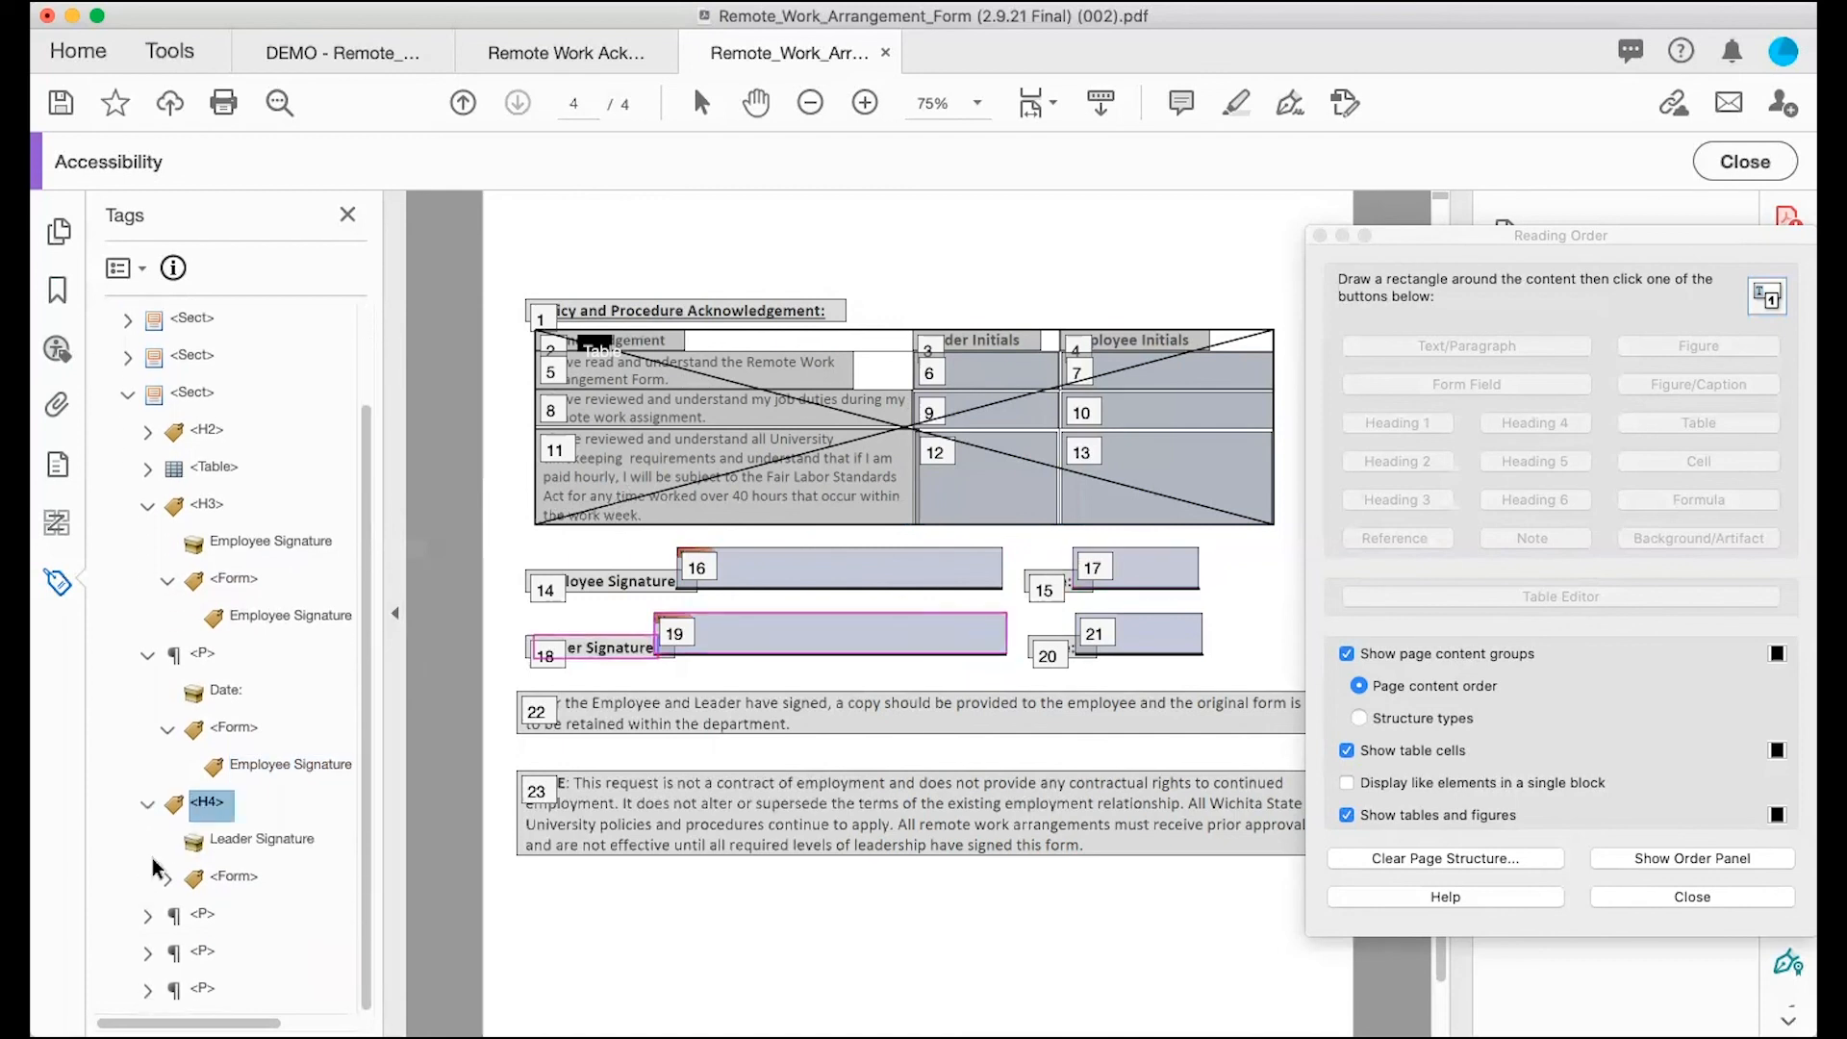
pyautogui.rightClick(211, 803)
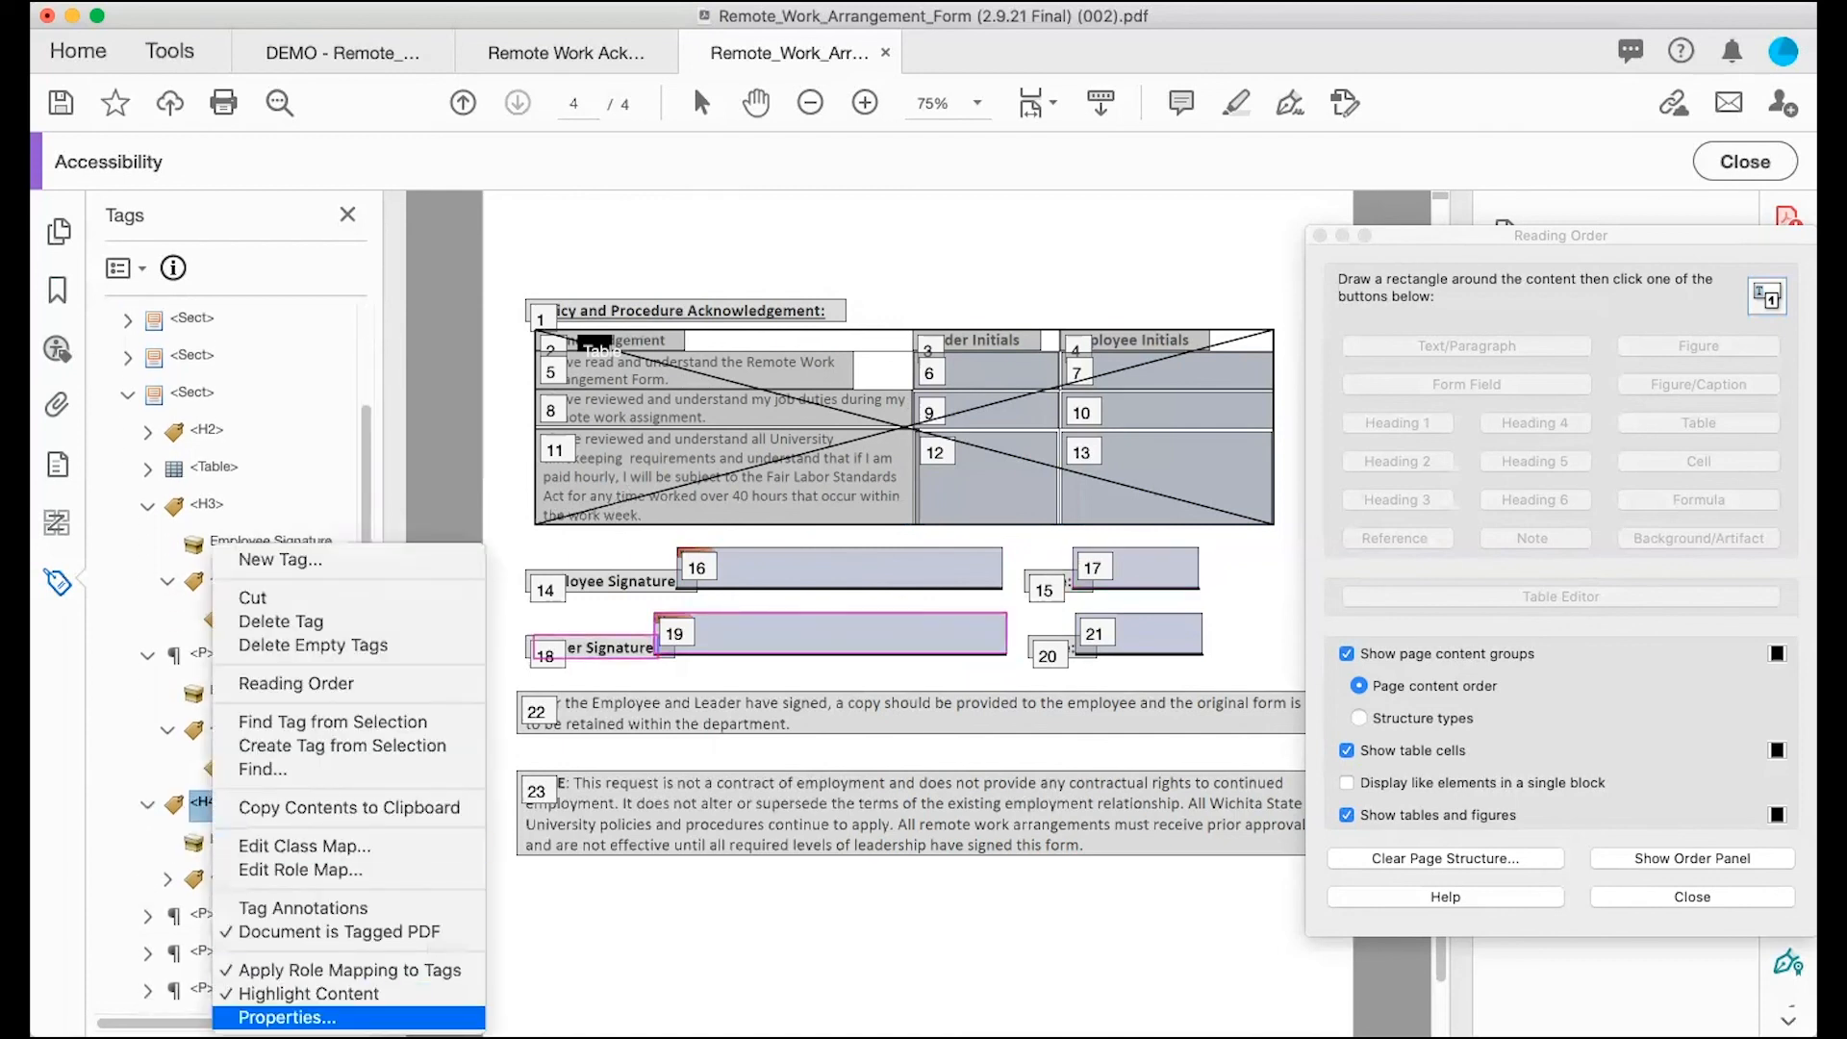
pyautogui.click(330, 1015)
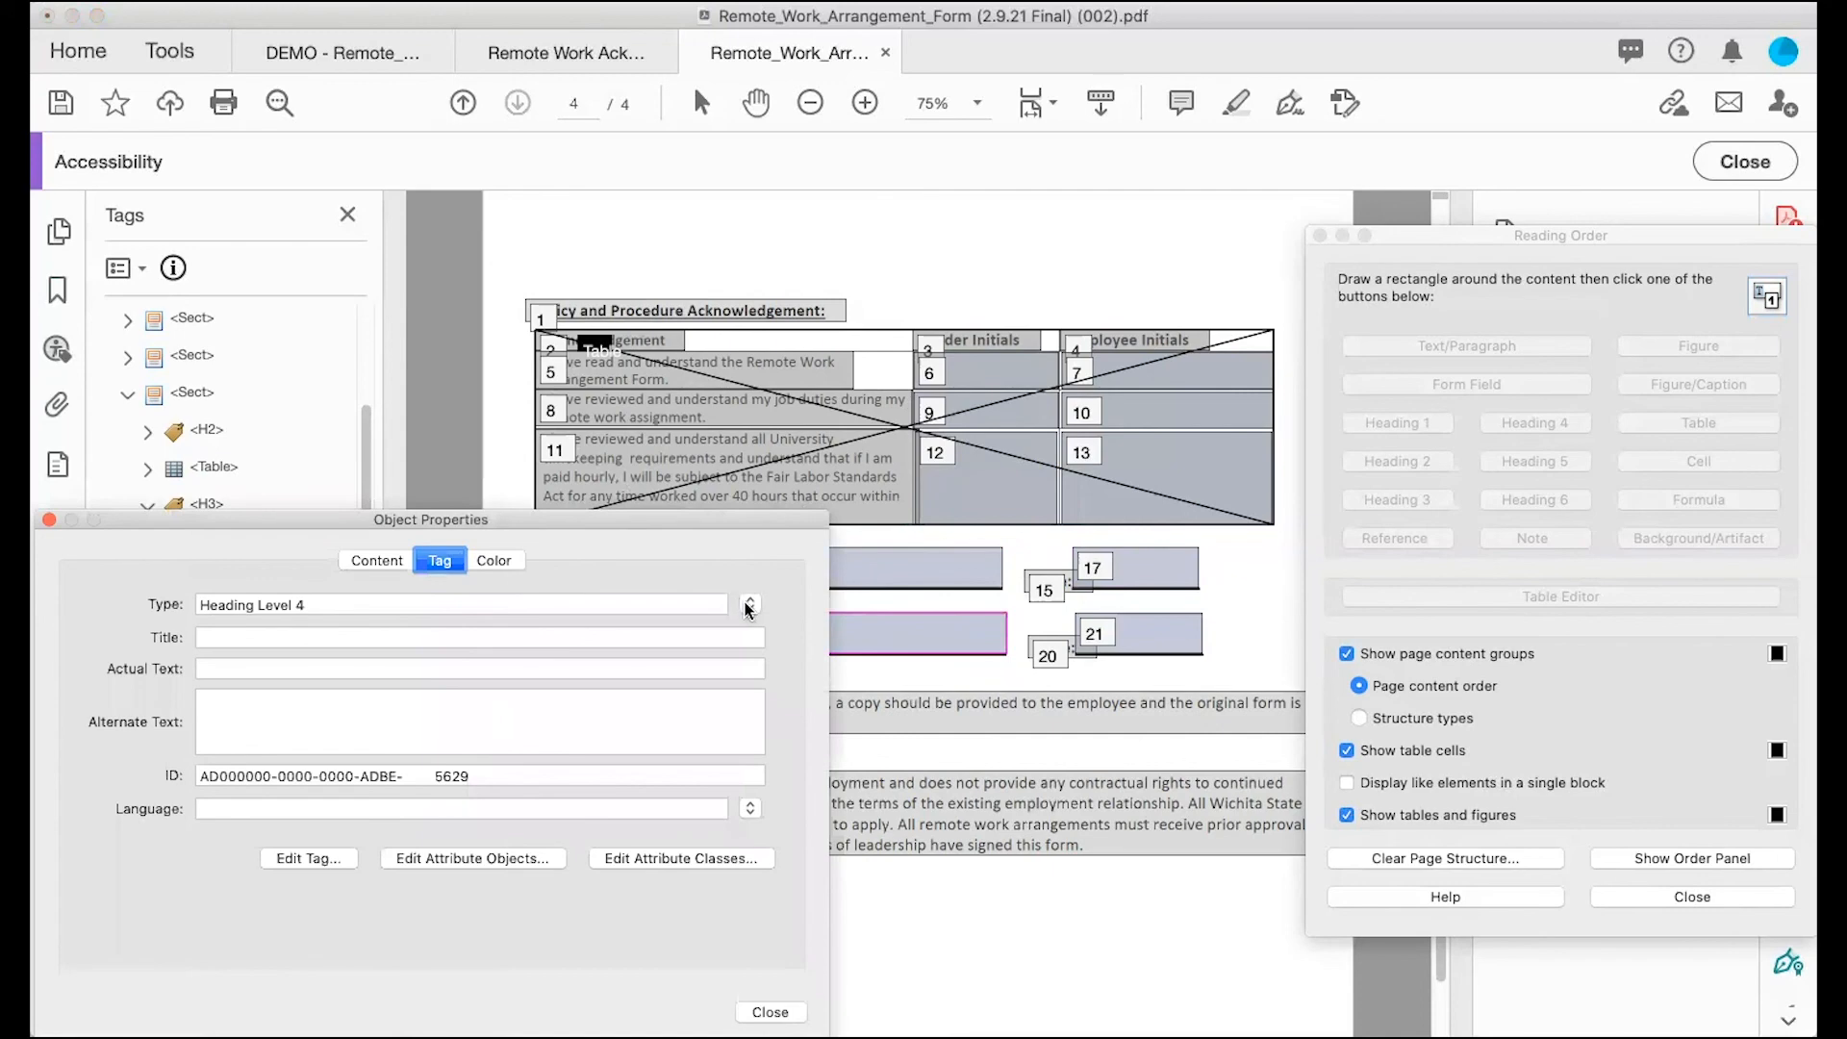
pyautogui.click(749, 606)
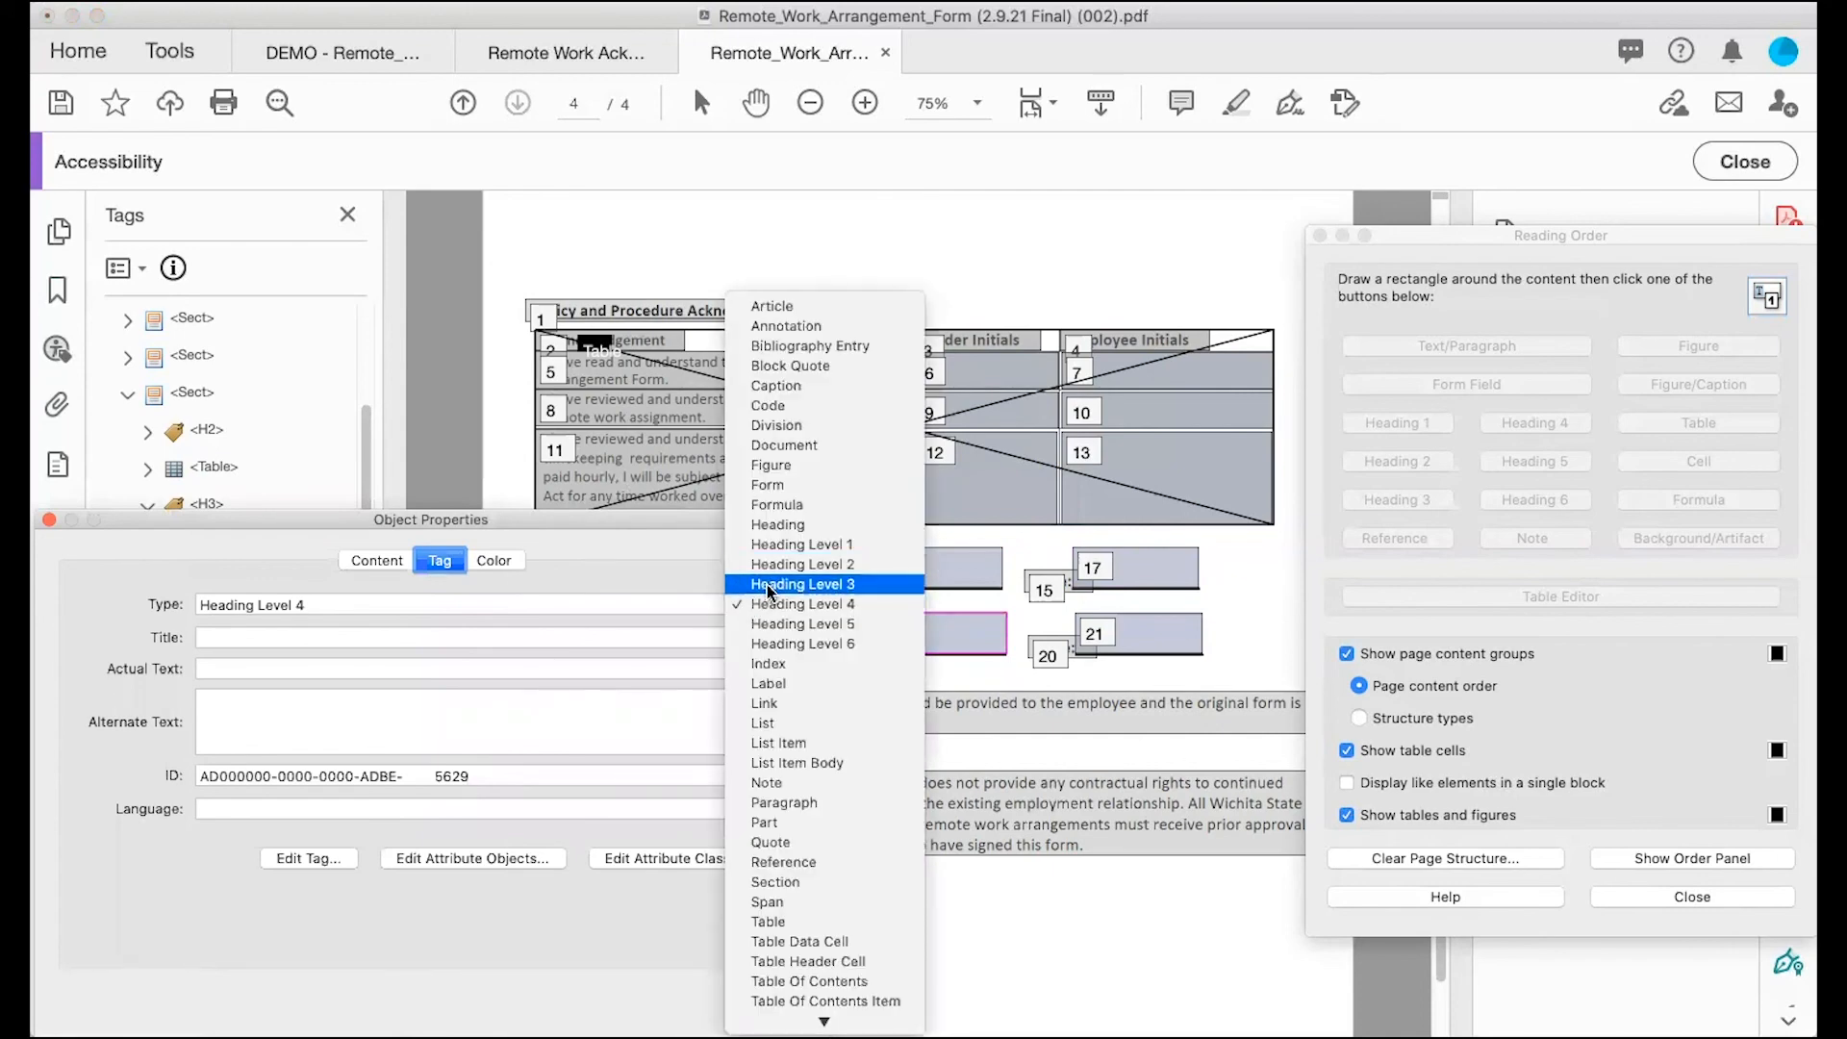
pyautogui.click(770, 585)
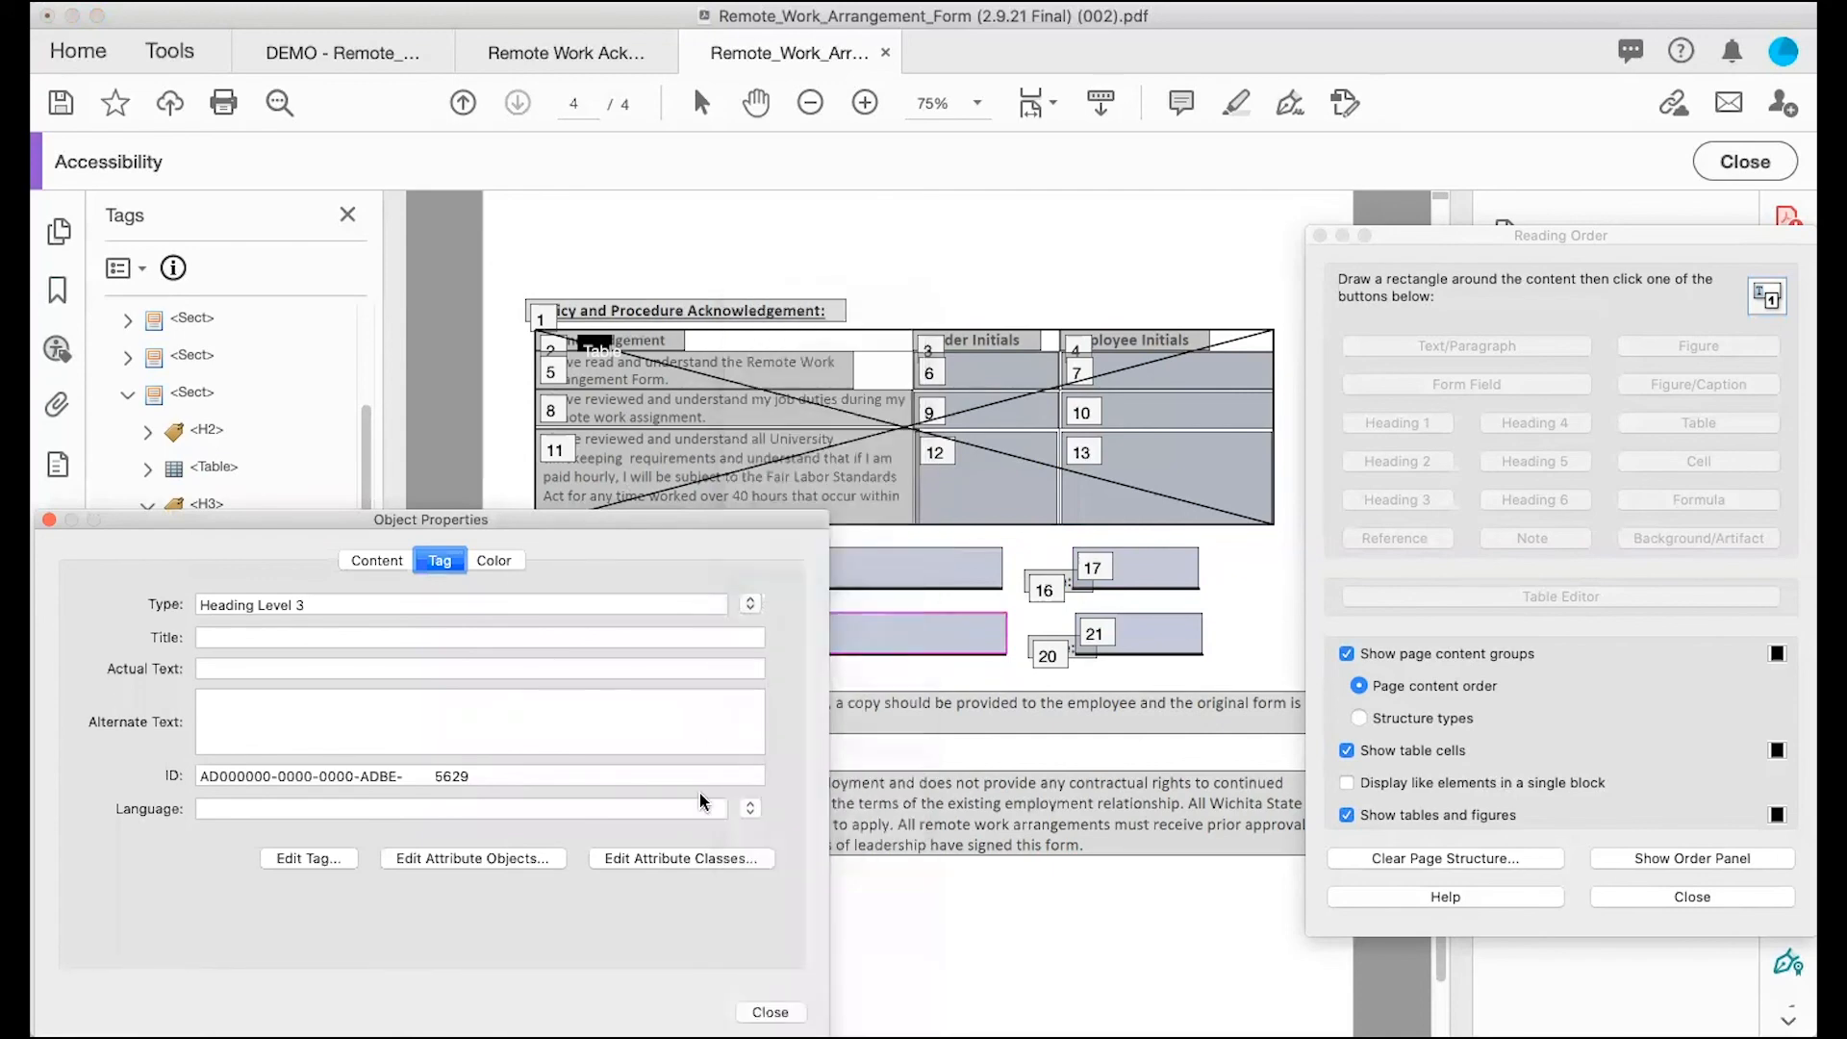
pyautogui.click(770, 1012)
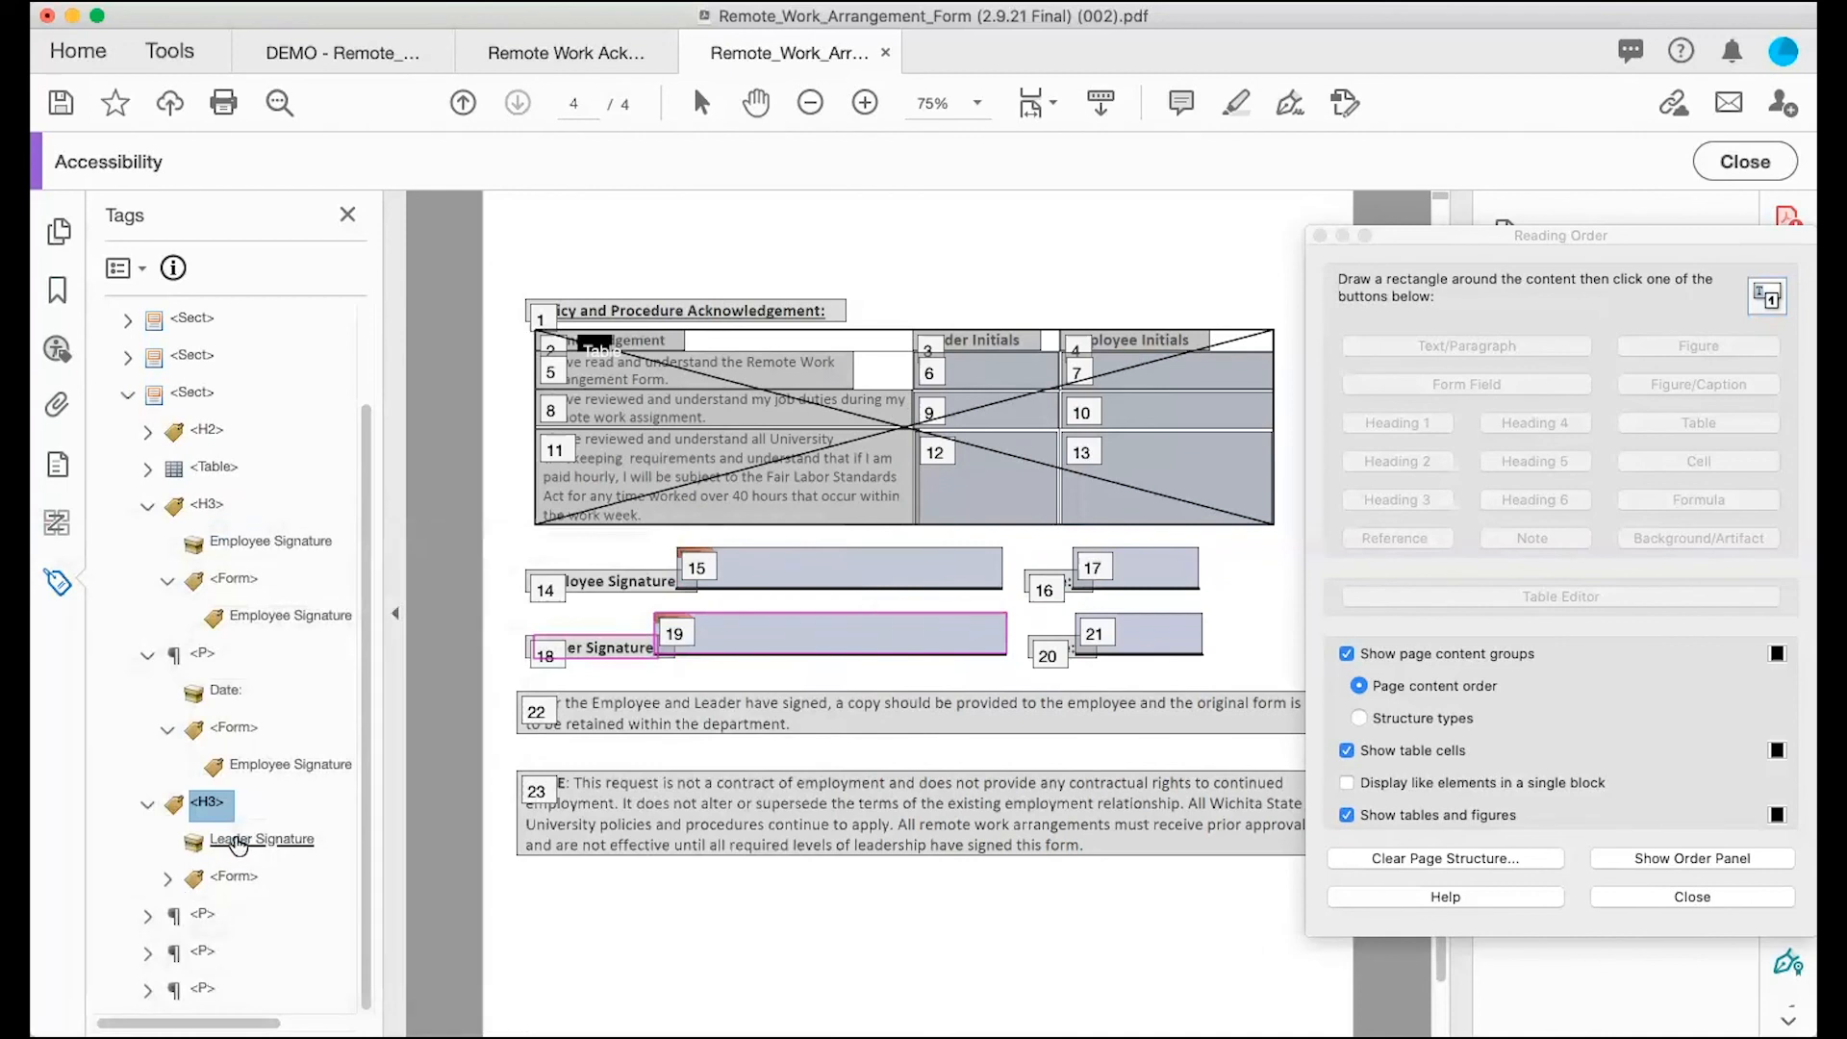
# Step: Inspect the Form tags in the Leader Signature heading and its Date paragraph, and collapse all signature and date tags
pyautogui.click(167, 878)
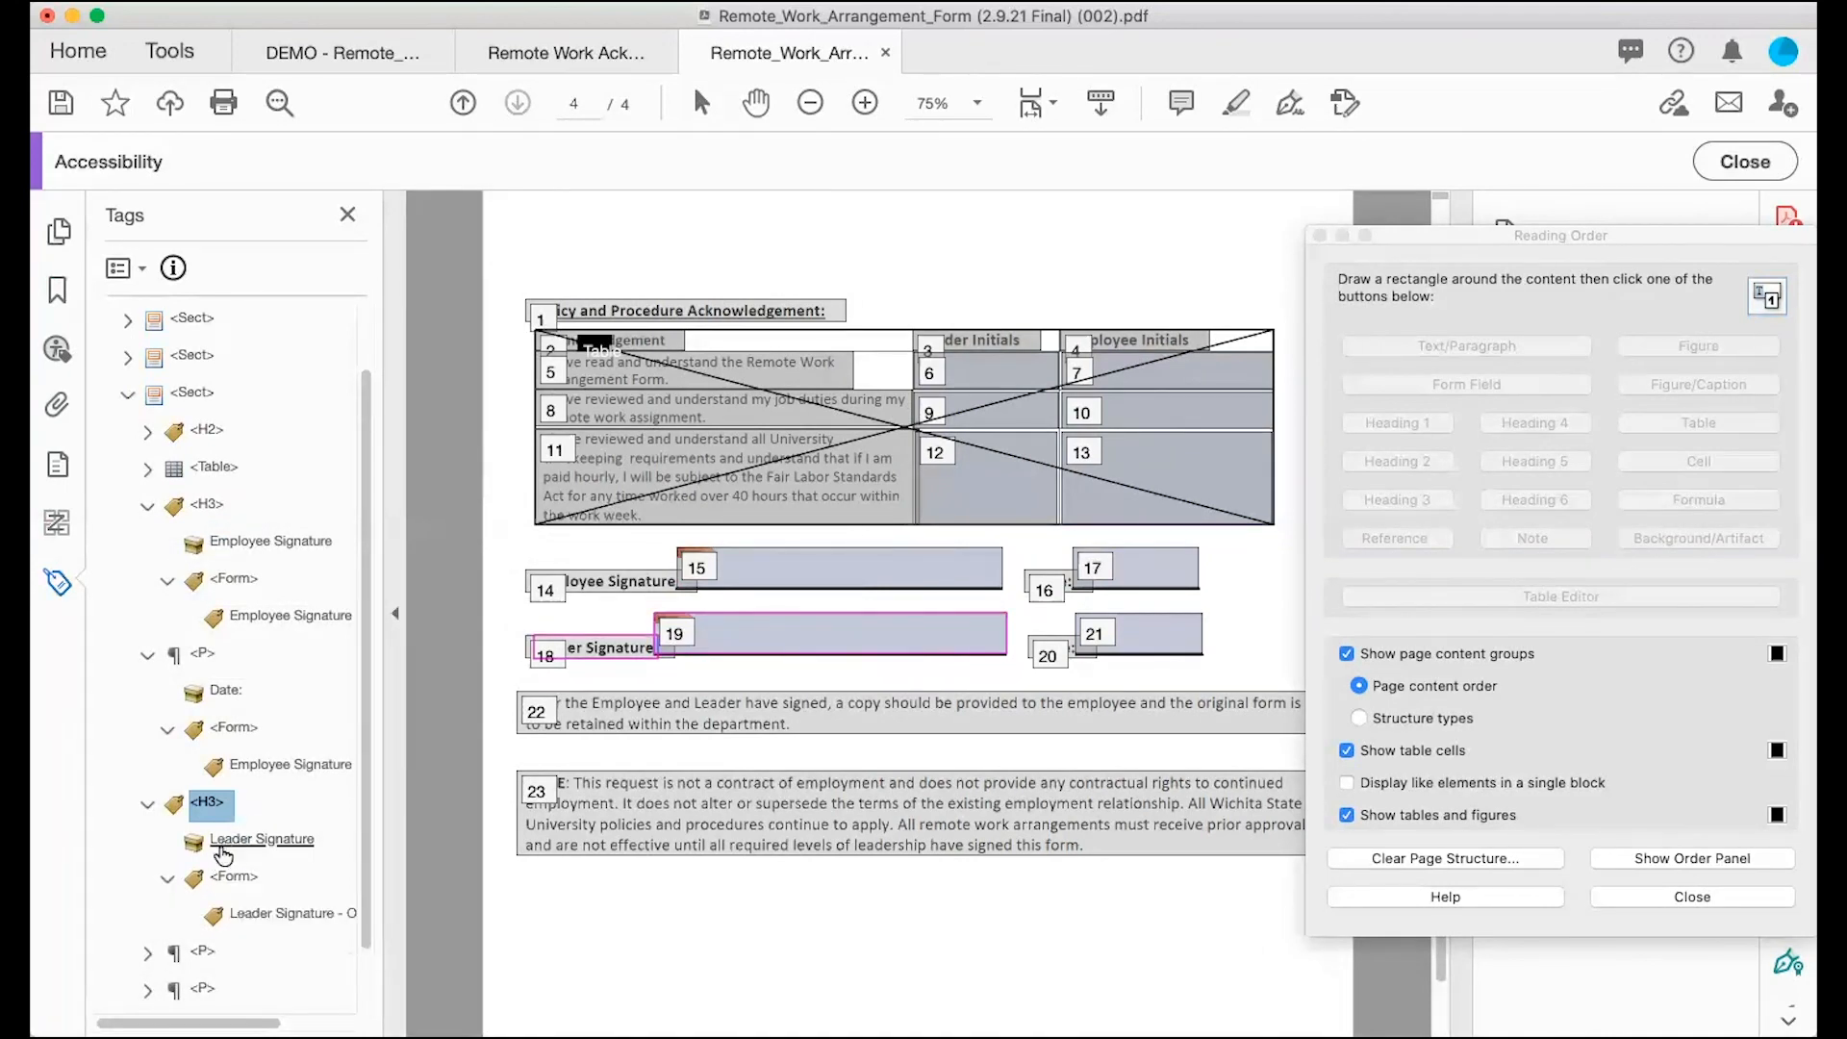
pyautogui.scroll(-1, 137, 887)
pyautogui.click(138, 911)
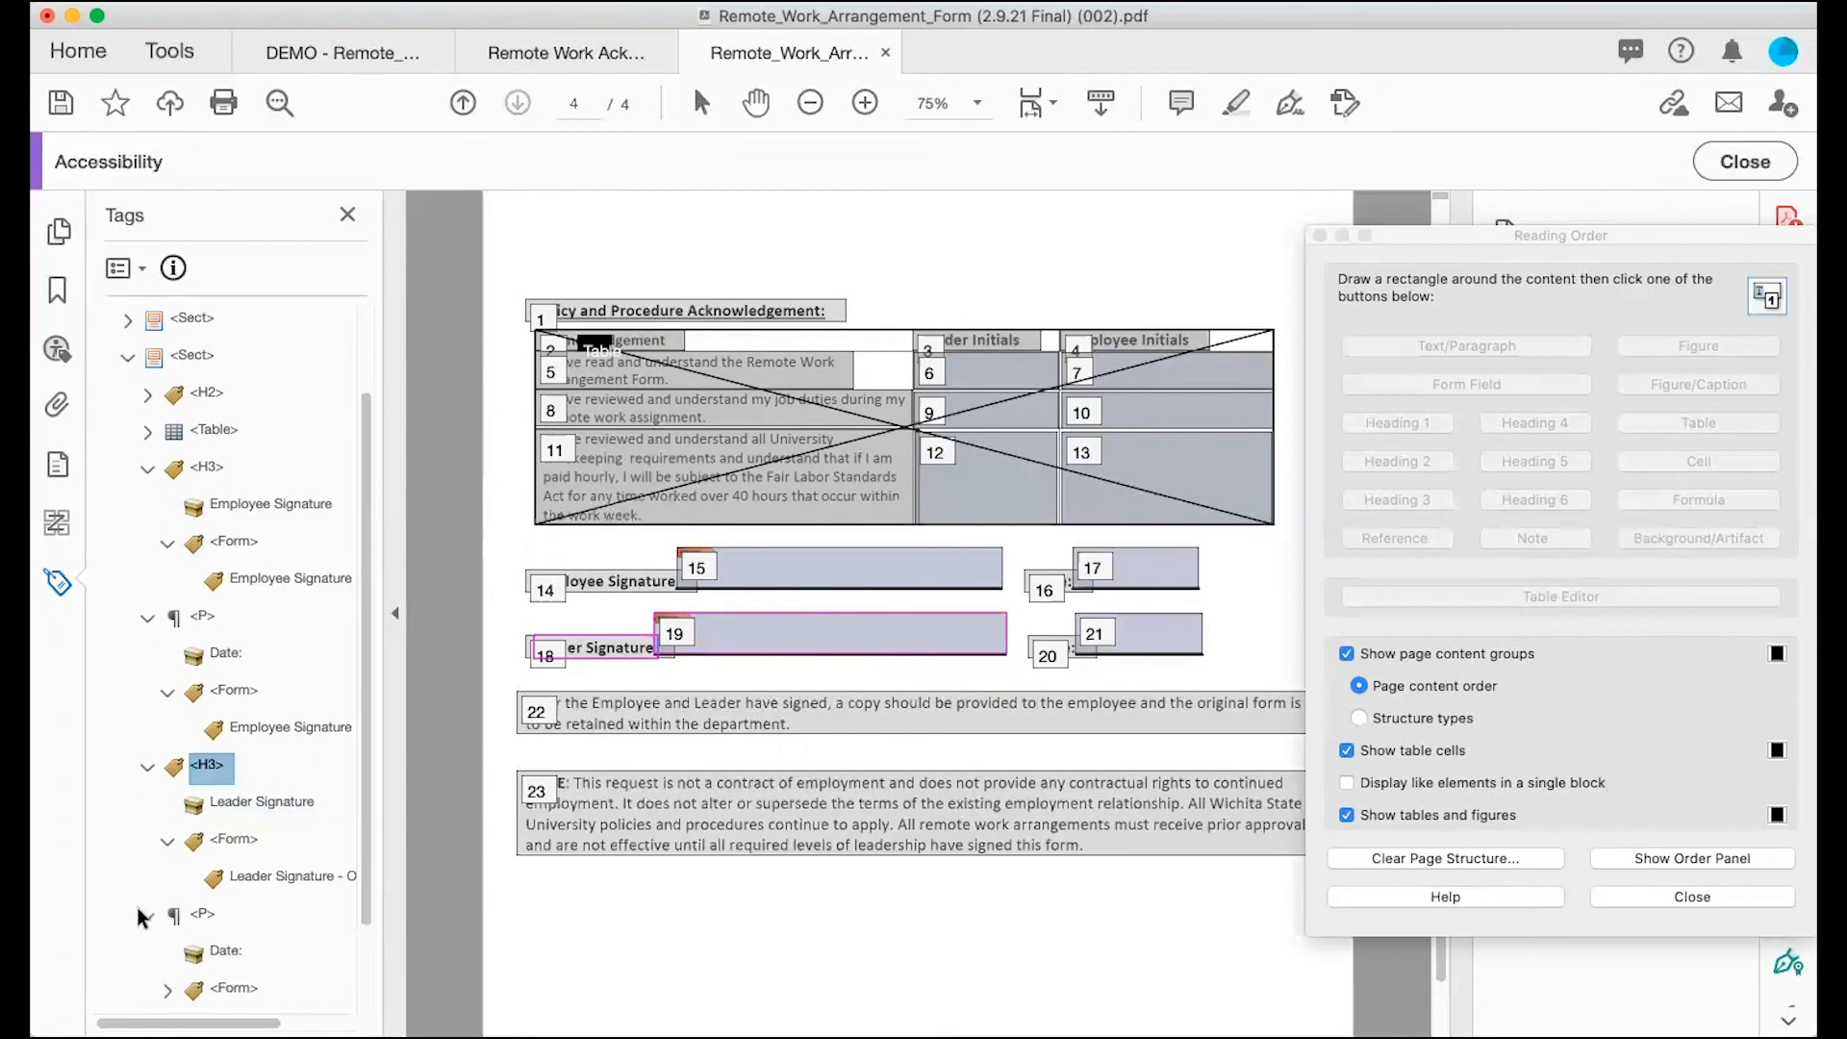
pyautogui.scroll(-2, 285, 915)
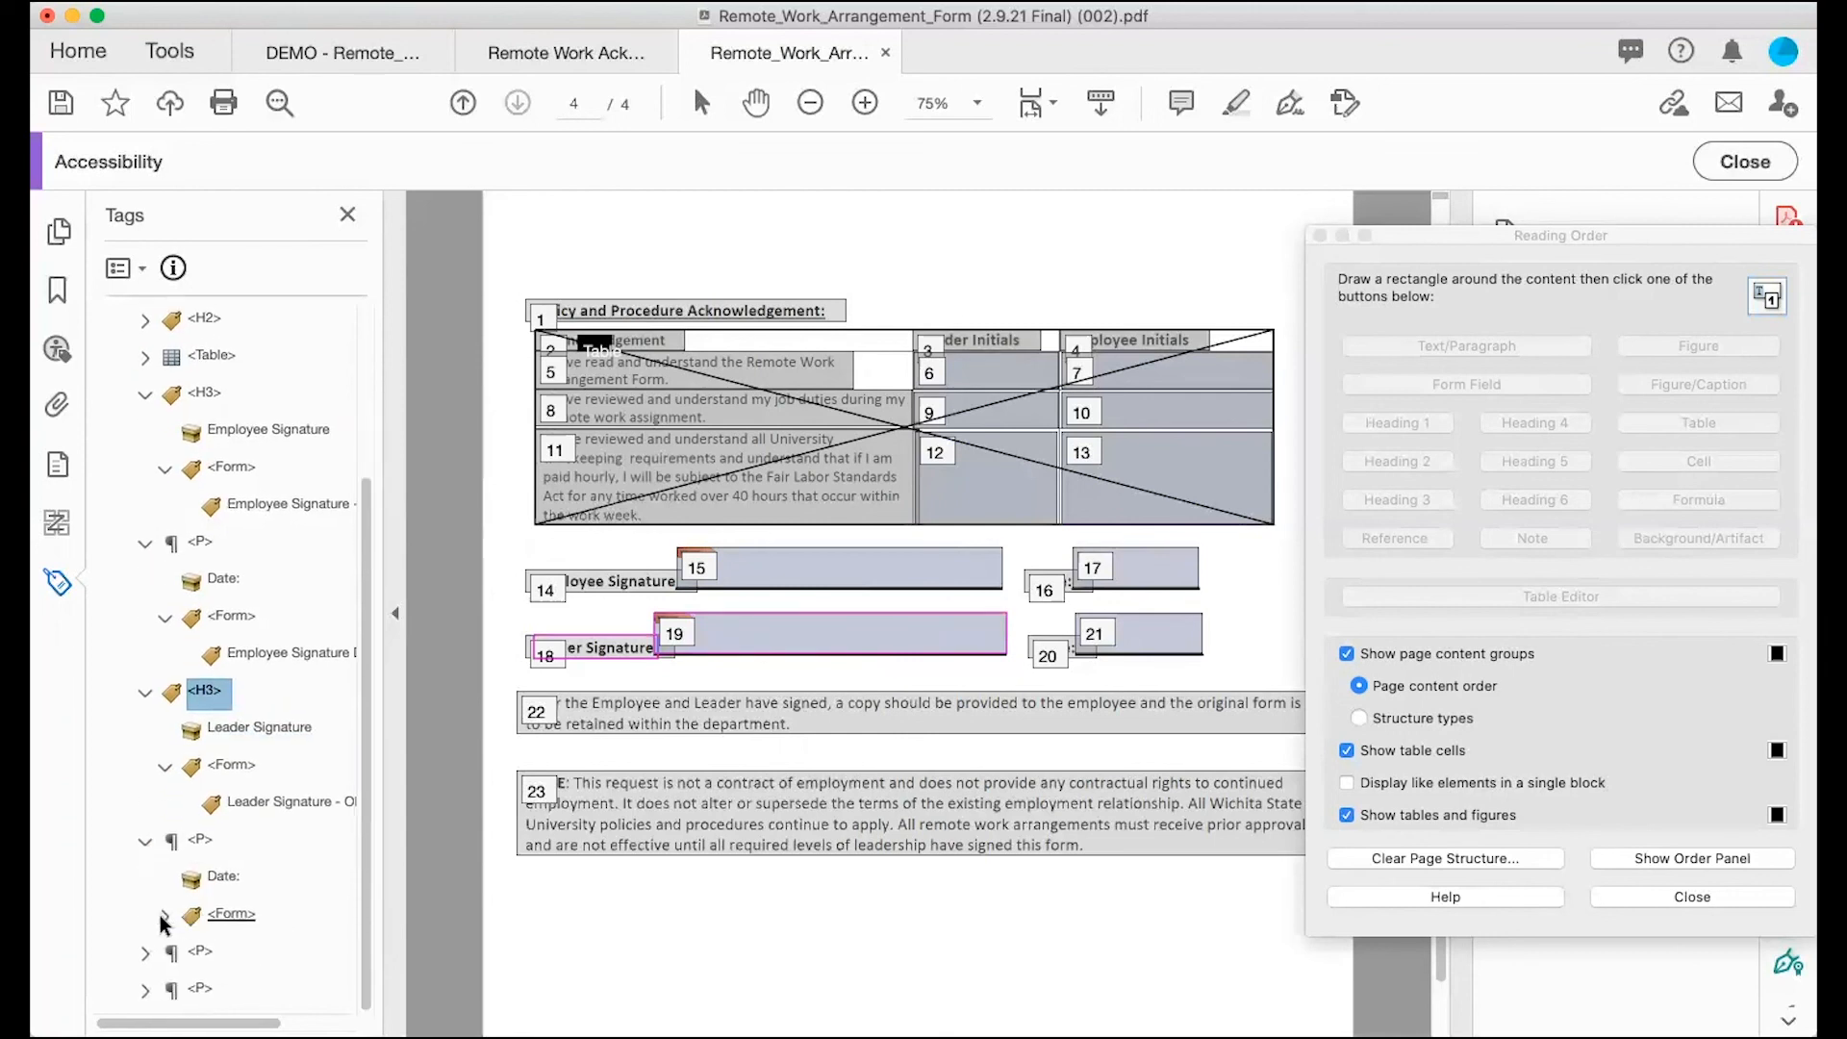
pyautogui.click(162, 916)
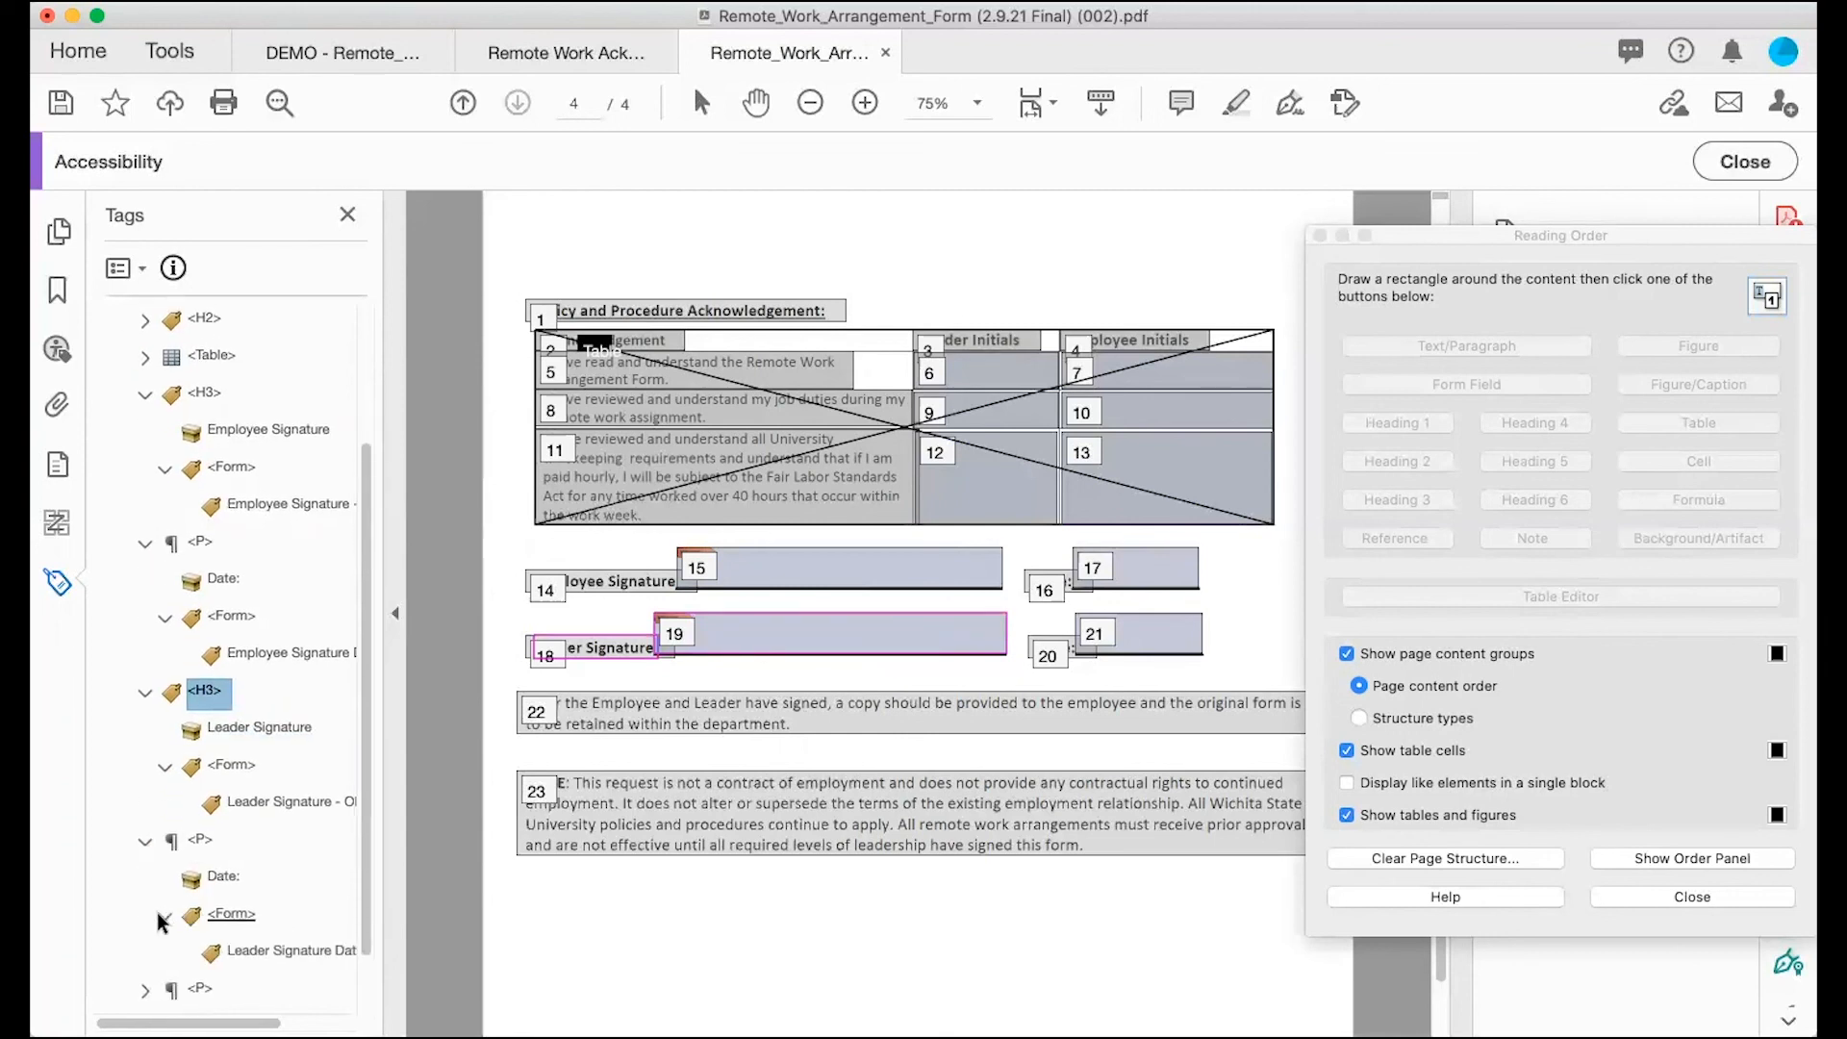
pyautogui.click(202, 842)
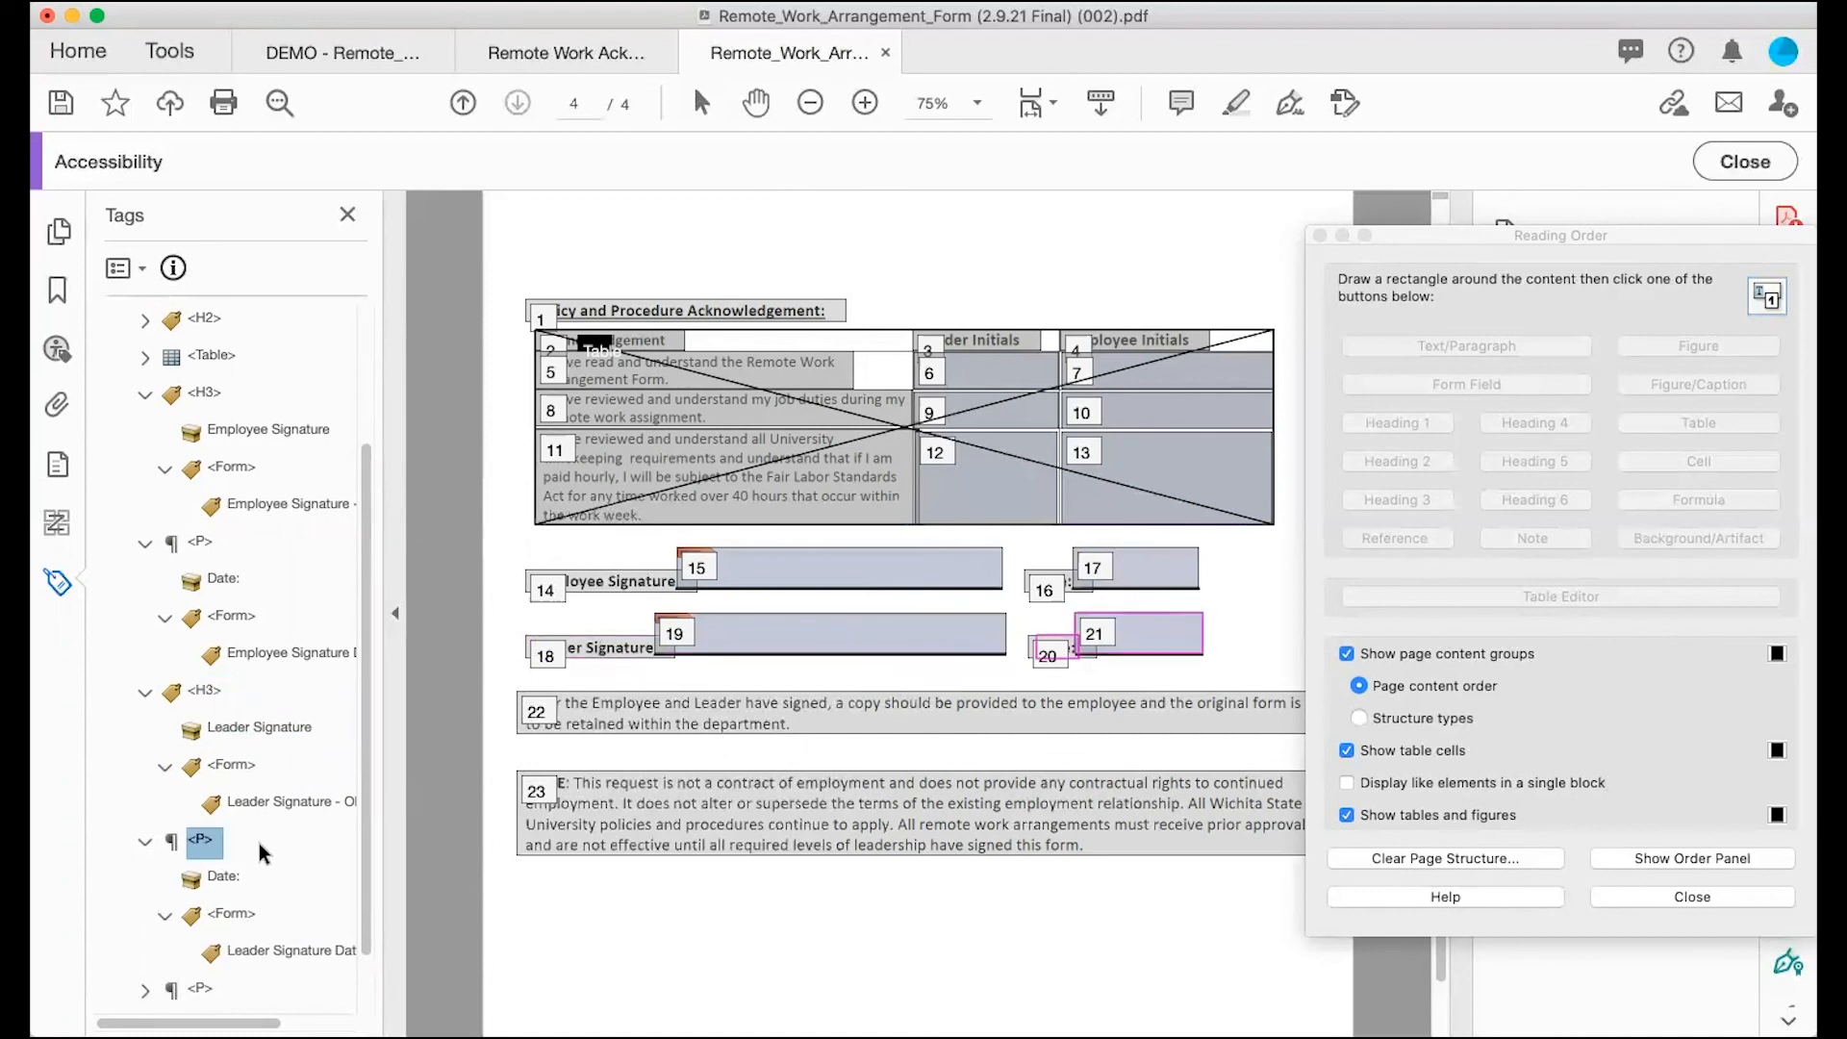
pyautogui.click(143, 395)
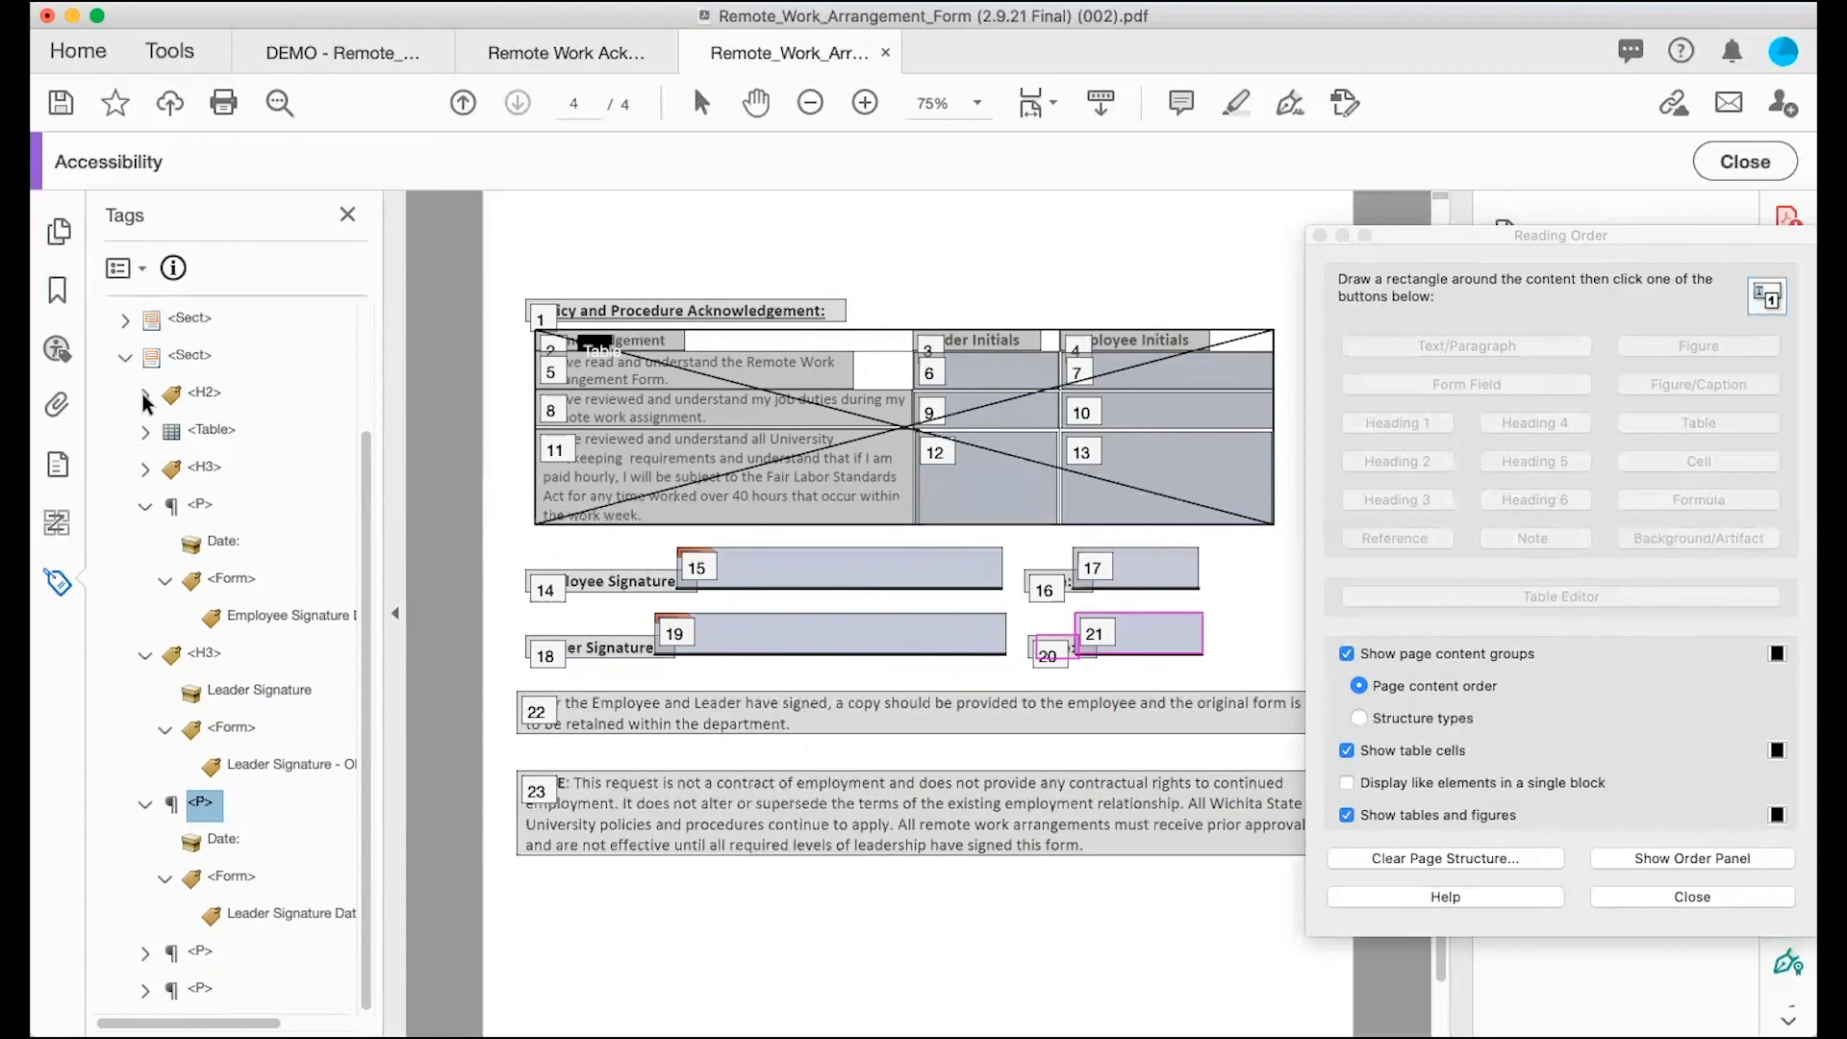
pyautogui.click(144, 506)
pyautogui.click(145, 658)
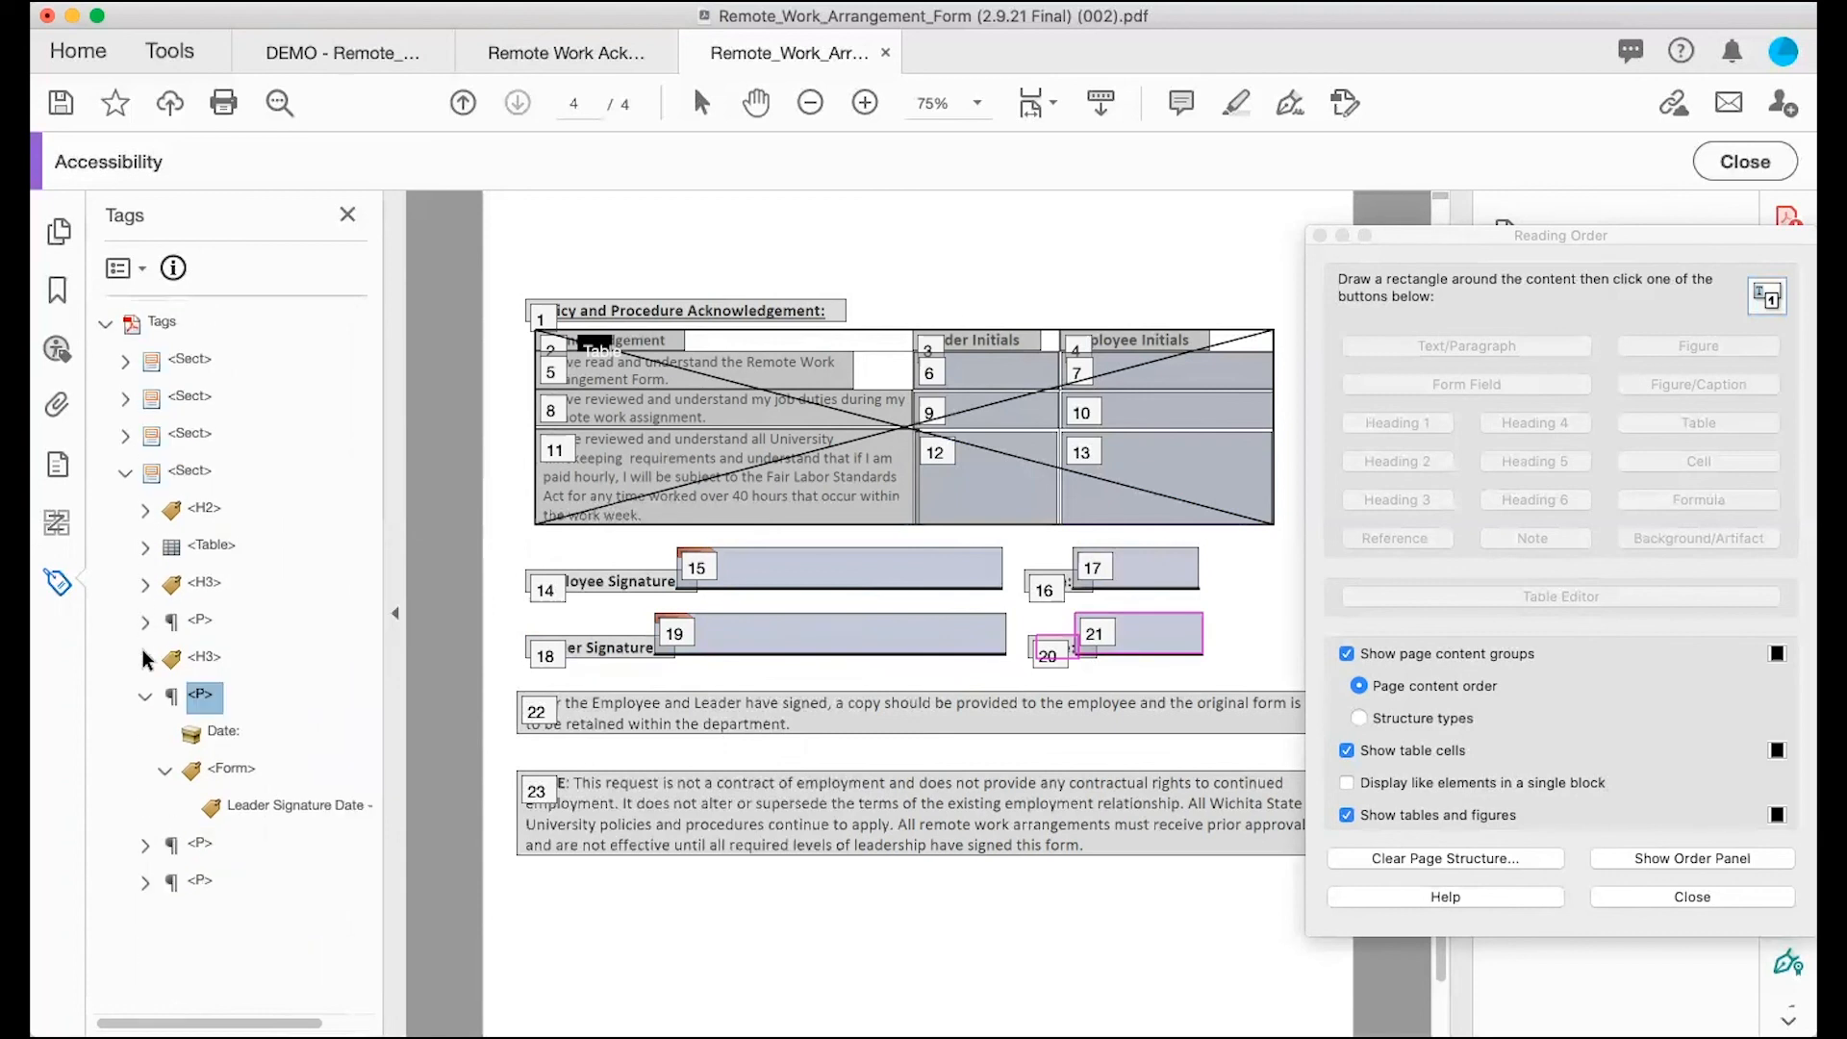
pyautogui.click(140, 691)
# Step: Check the content of the section's last two P tags against the page, and collapse them and the fourth Sect tag
pyautogui.click(200, 732)
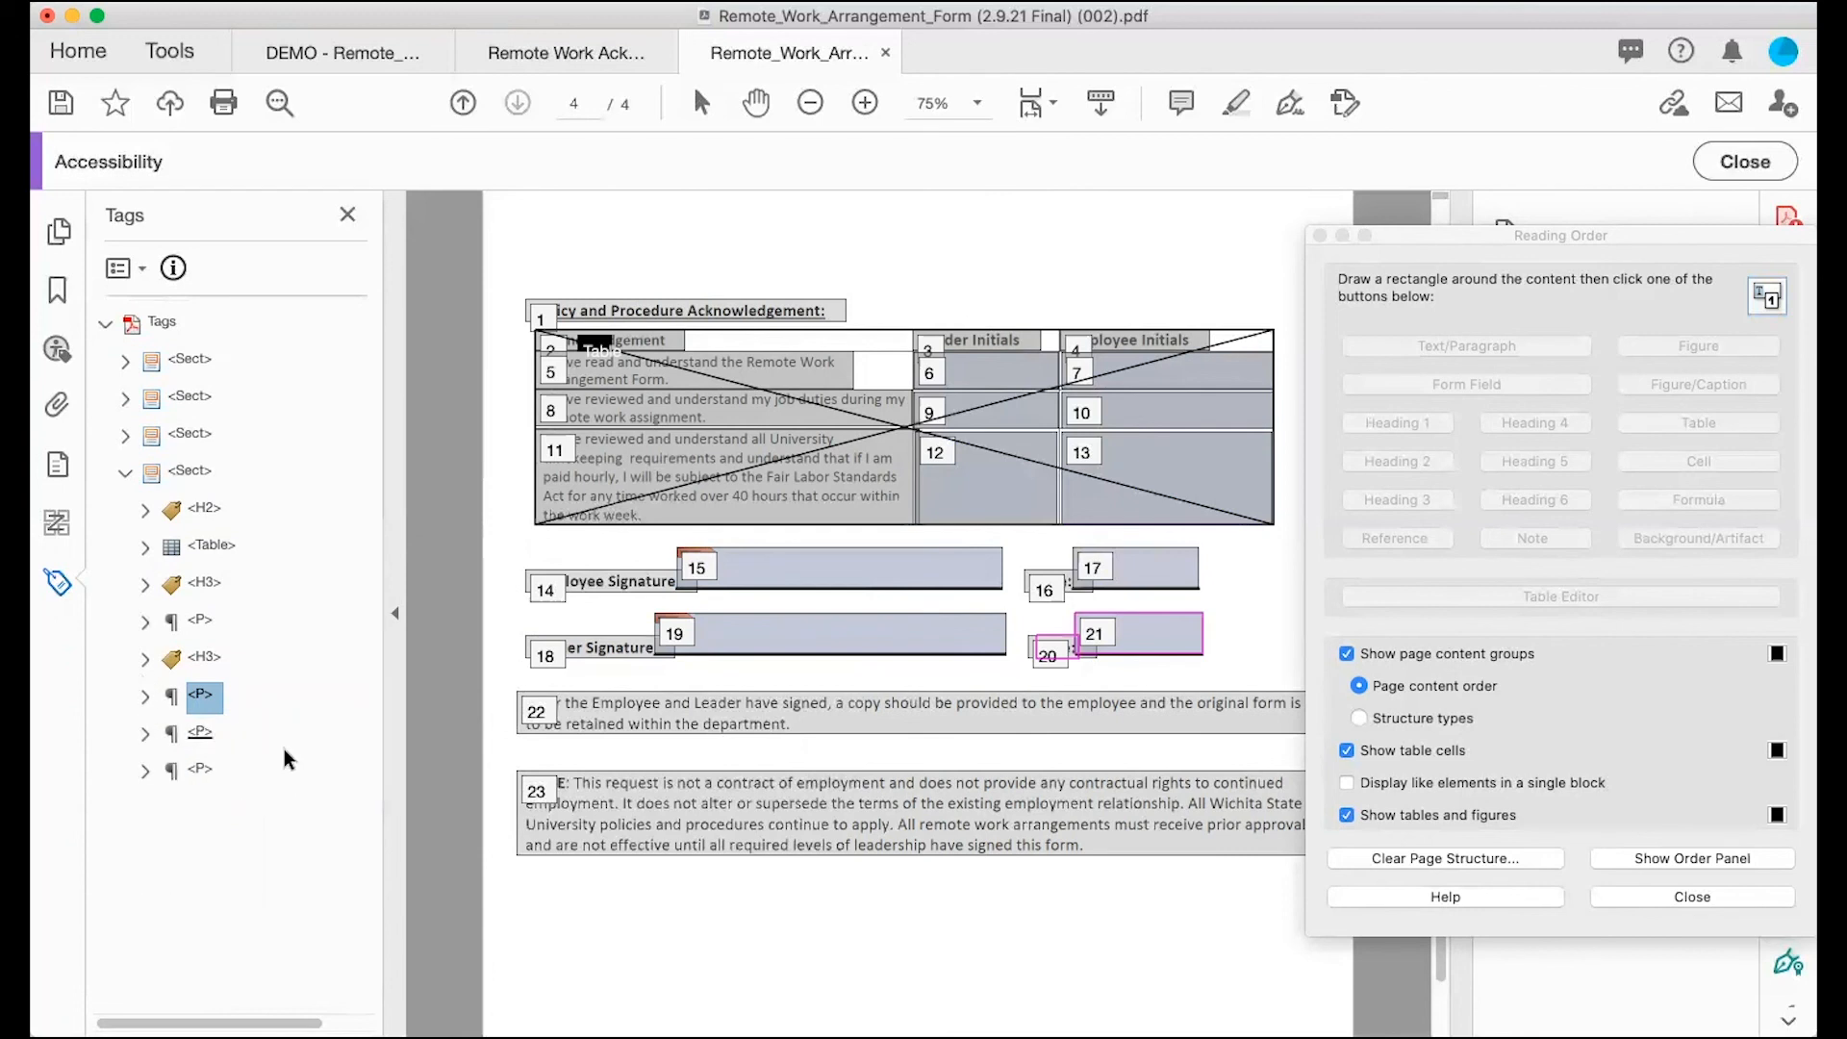
pyautogui.click(145, 735)
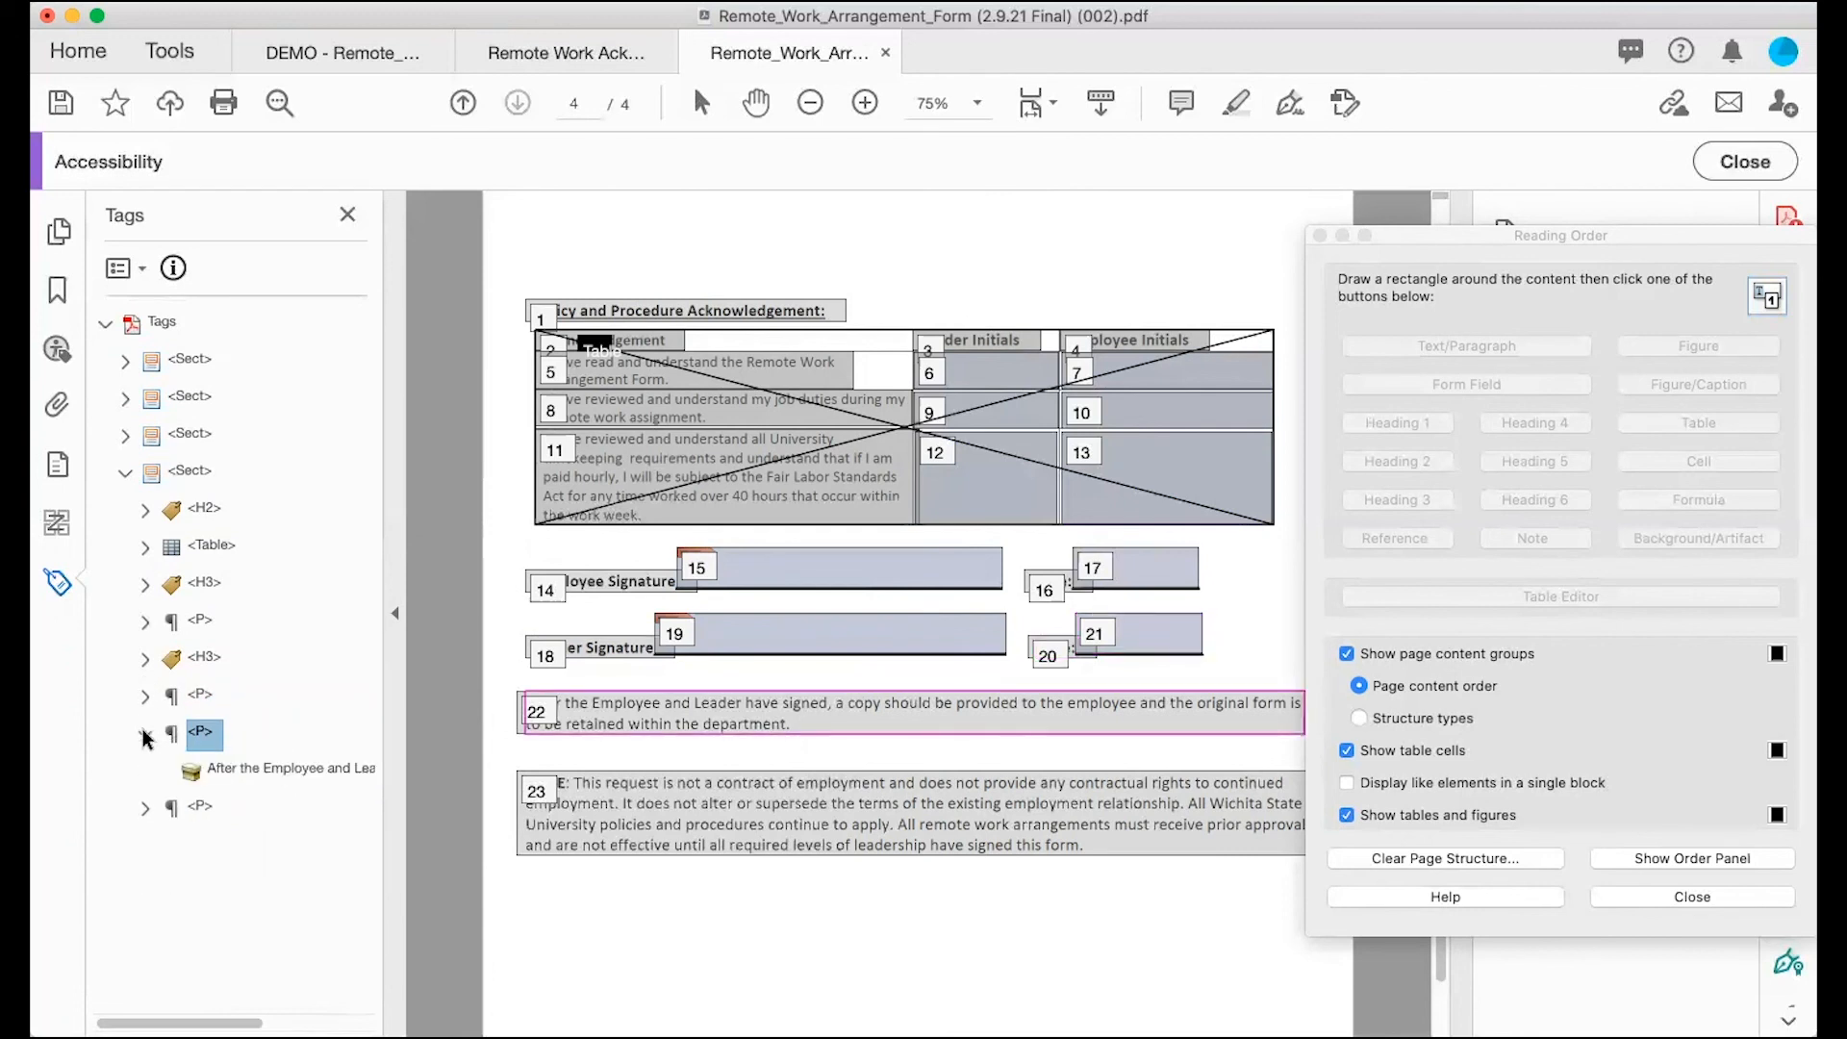
pyautogui.click(145, 735)
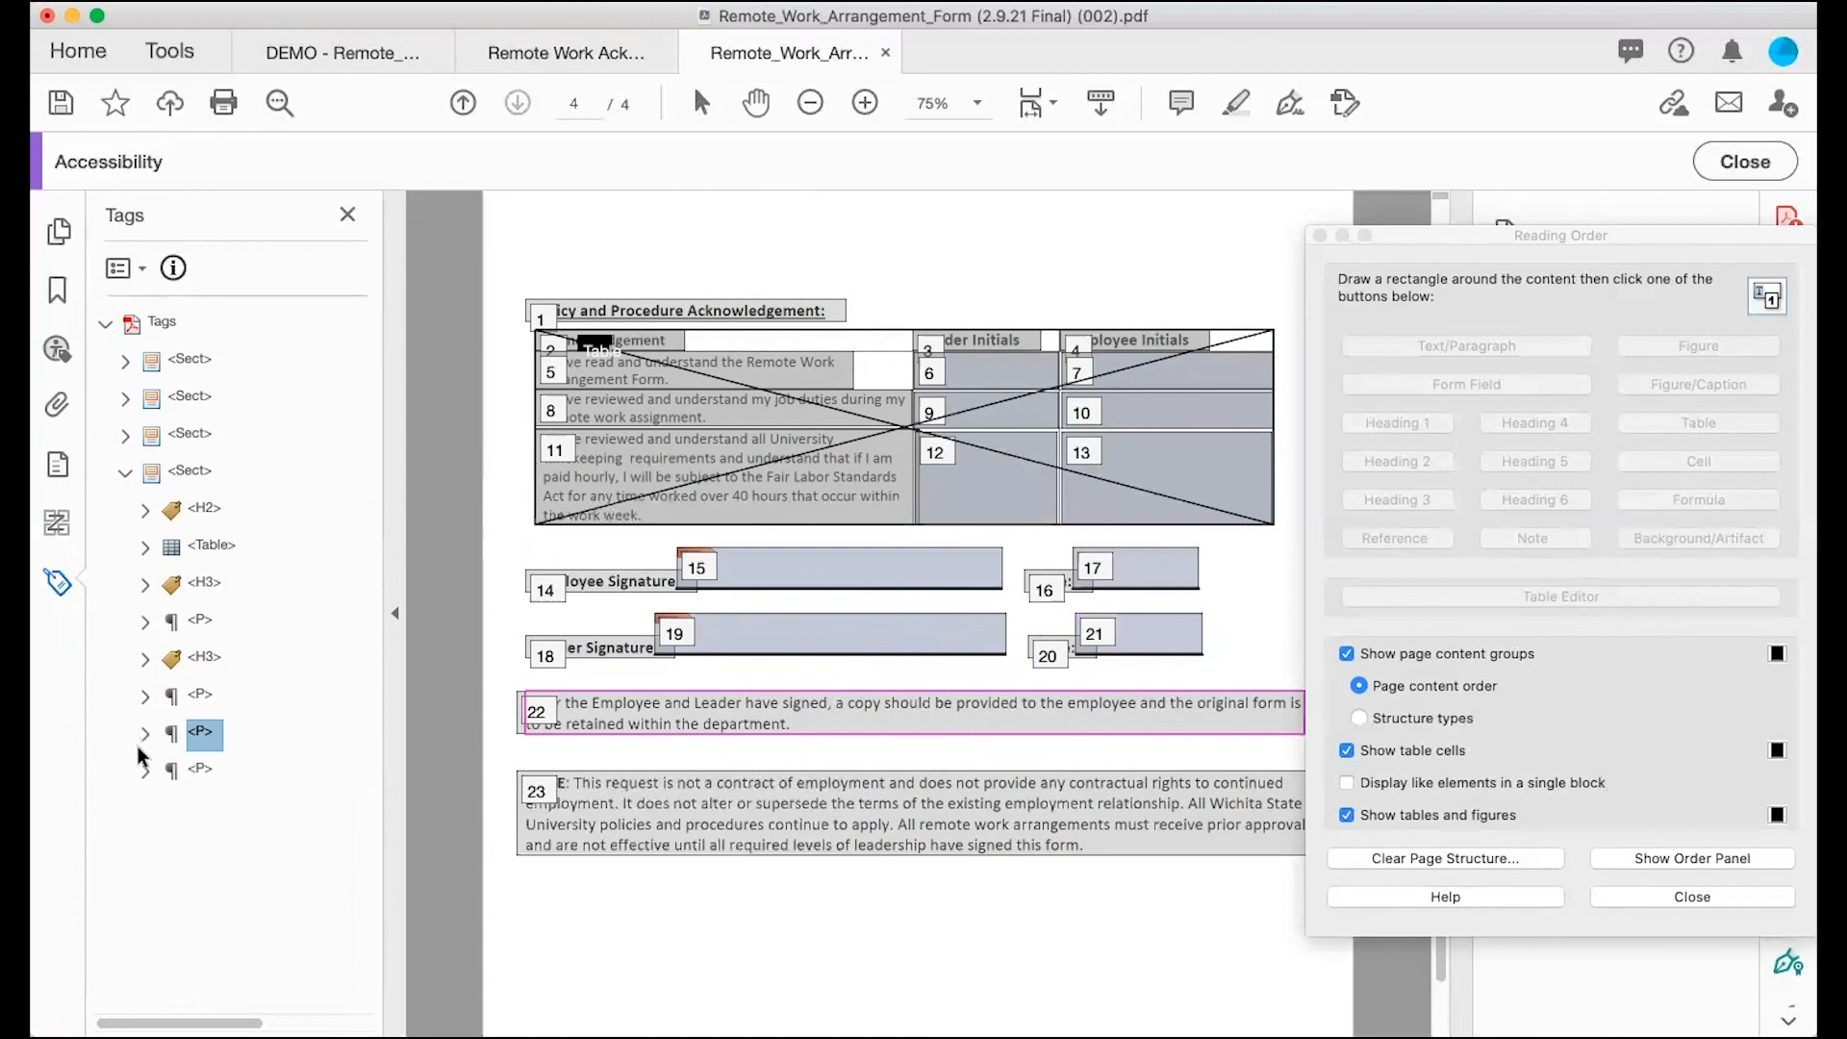
pyautogui.click(145, 769)
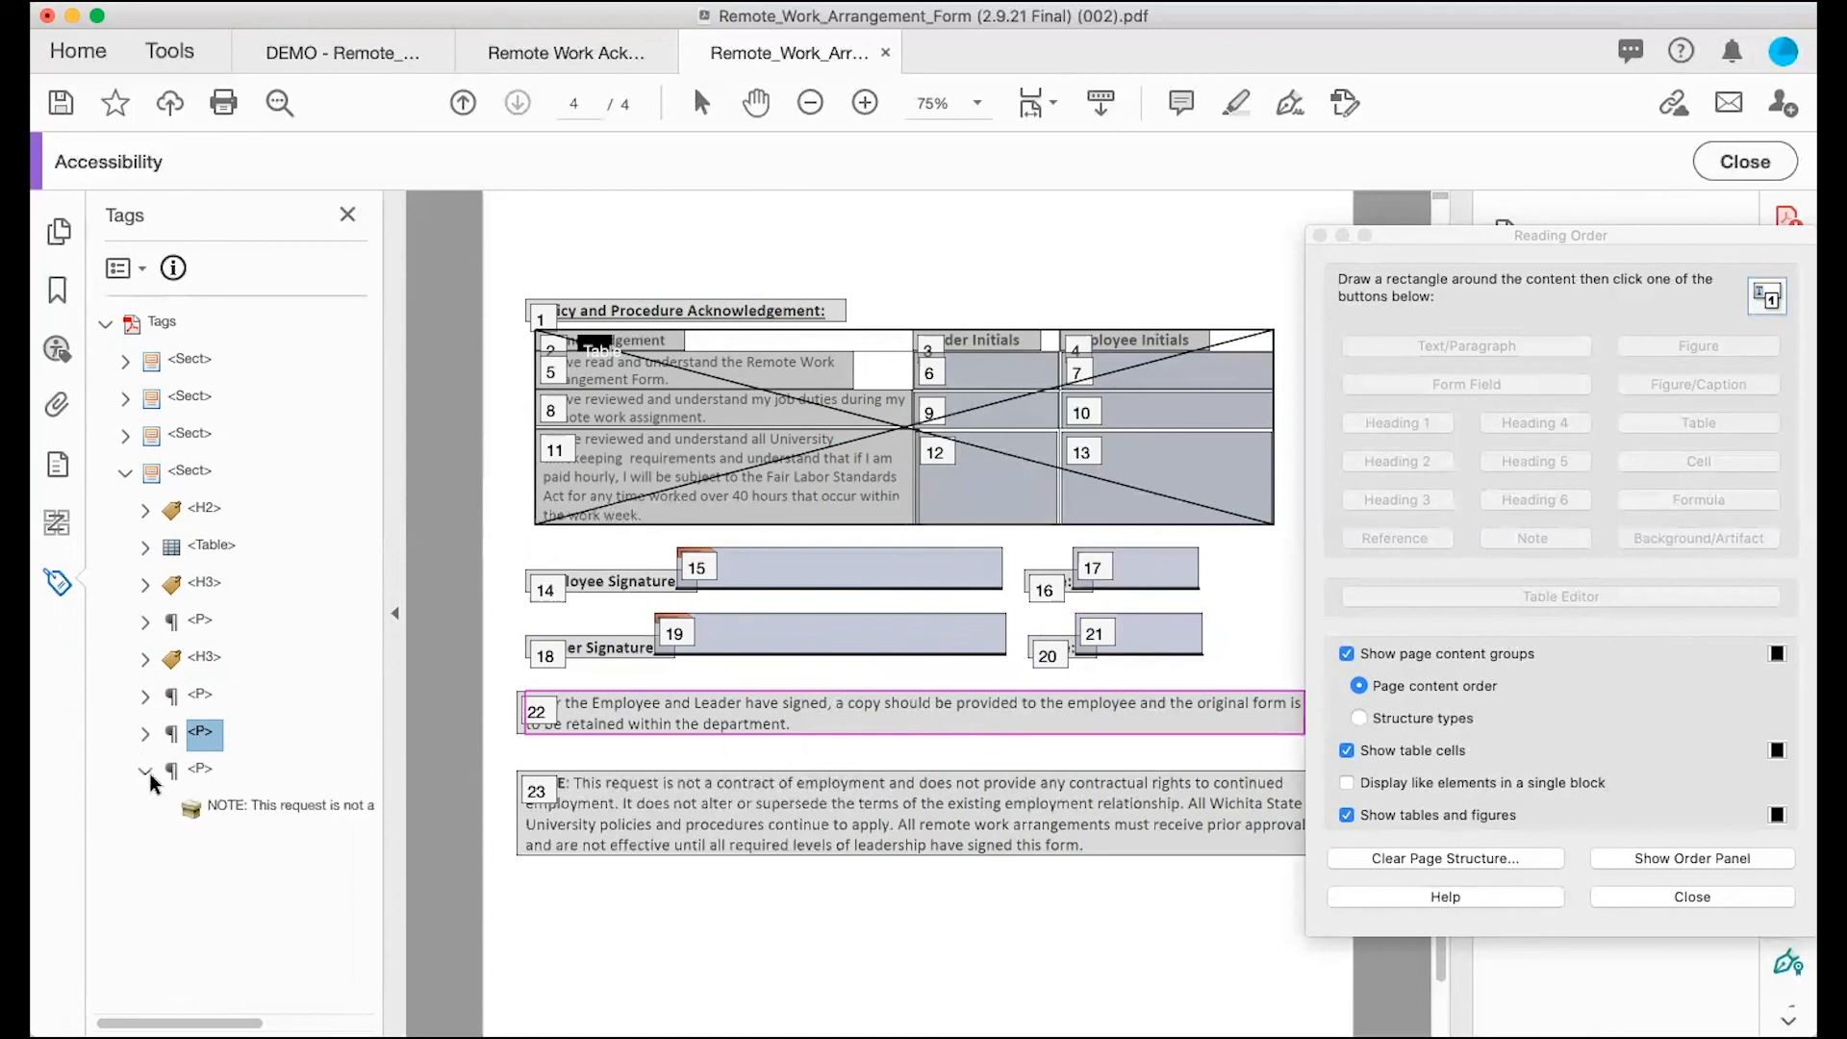
pyautogui.click(265, 813)
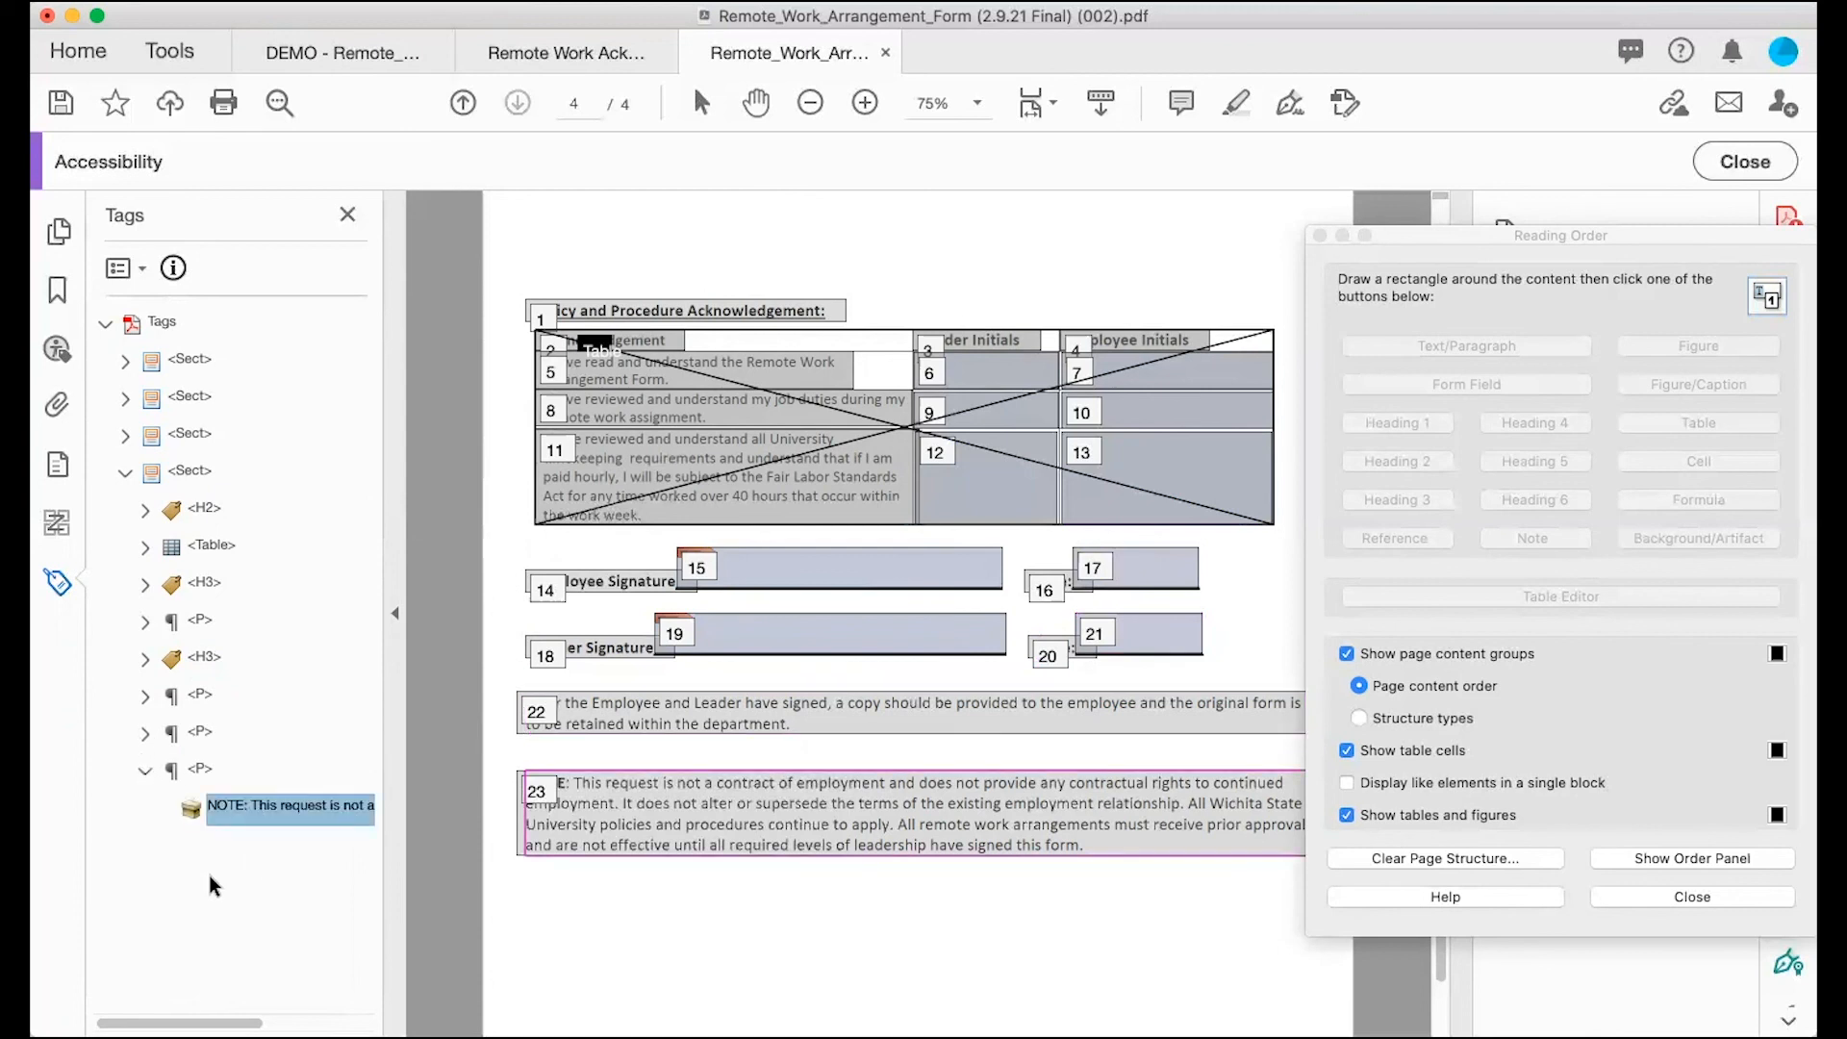
pyautogui.click(145, 770)
pyautogui.click(121, 471)
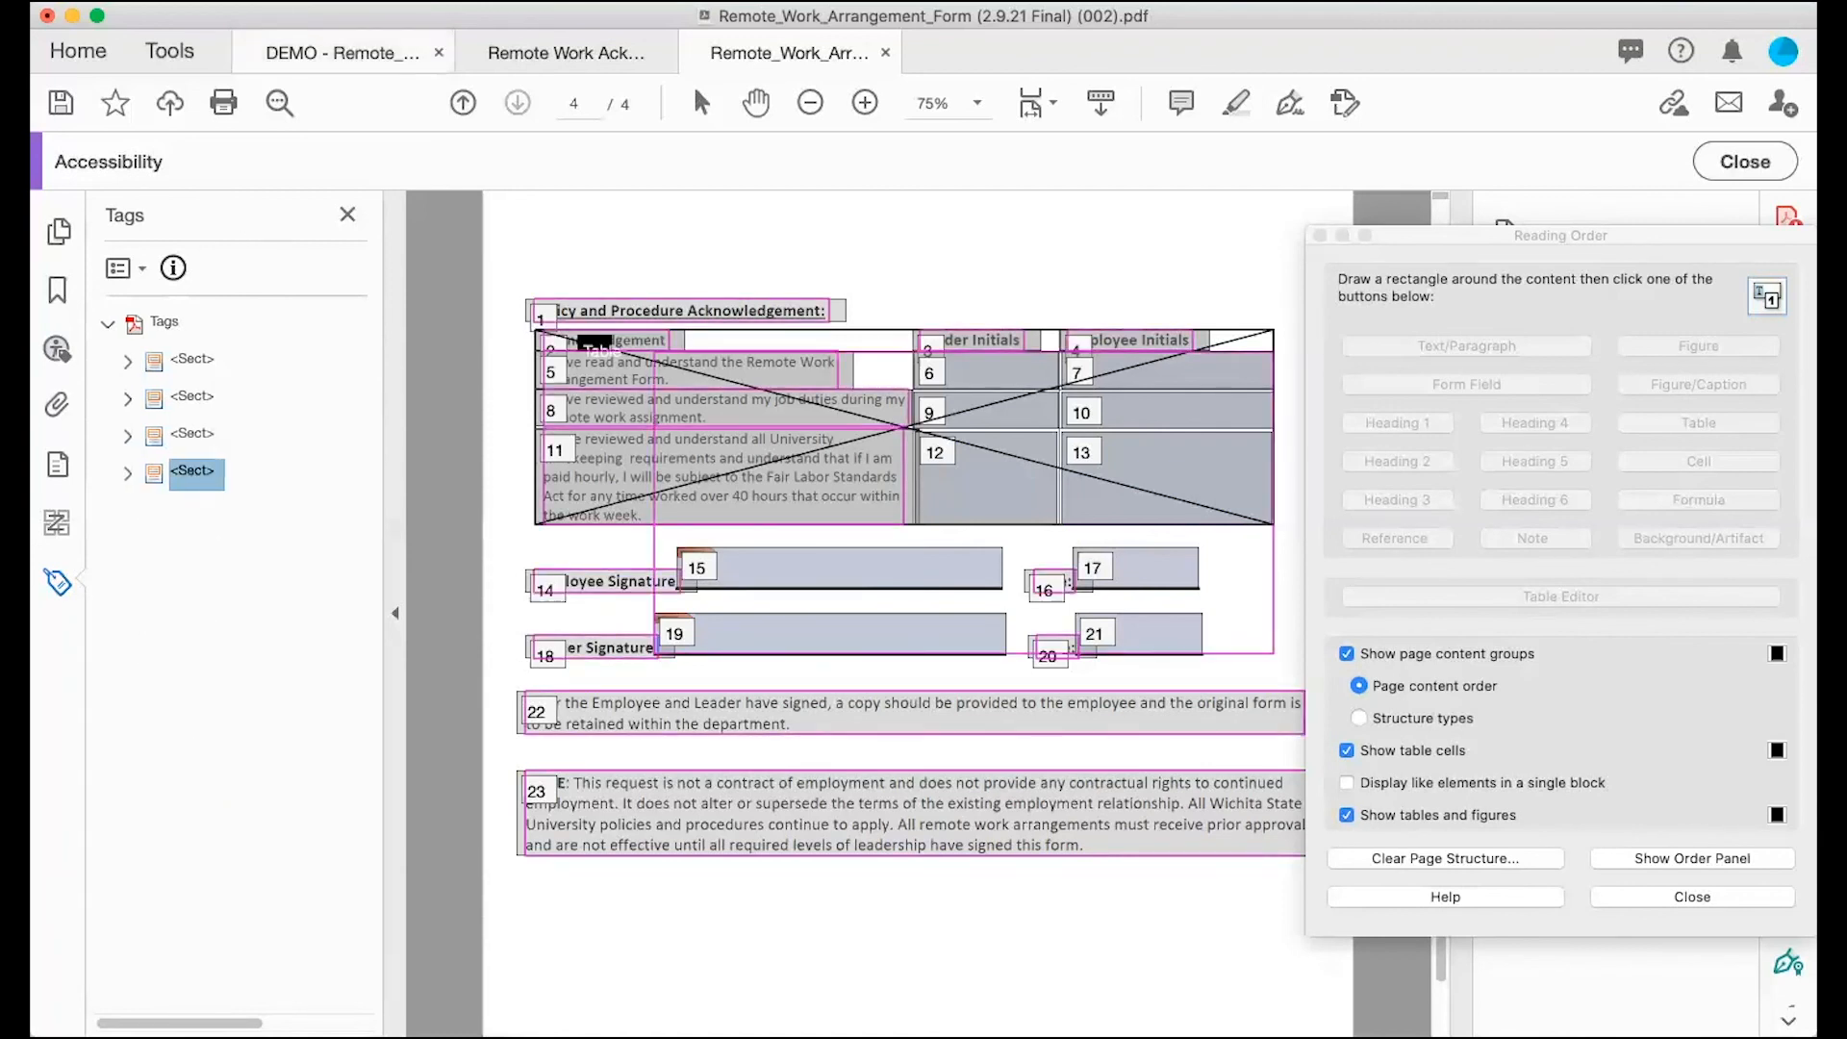
# Step: Save the form and select the first Sect tag to return to page 1
pyautogui.click(280, 3)
pyautogui.click(285, 126)
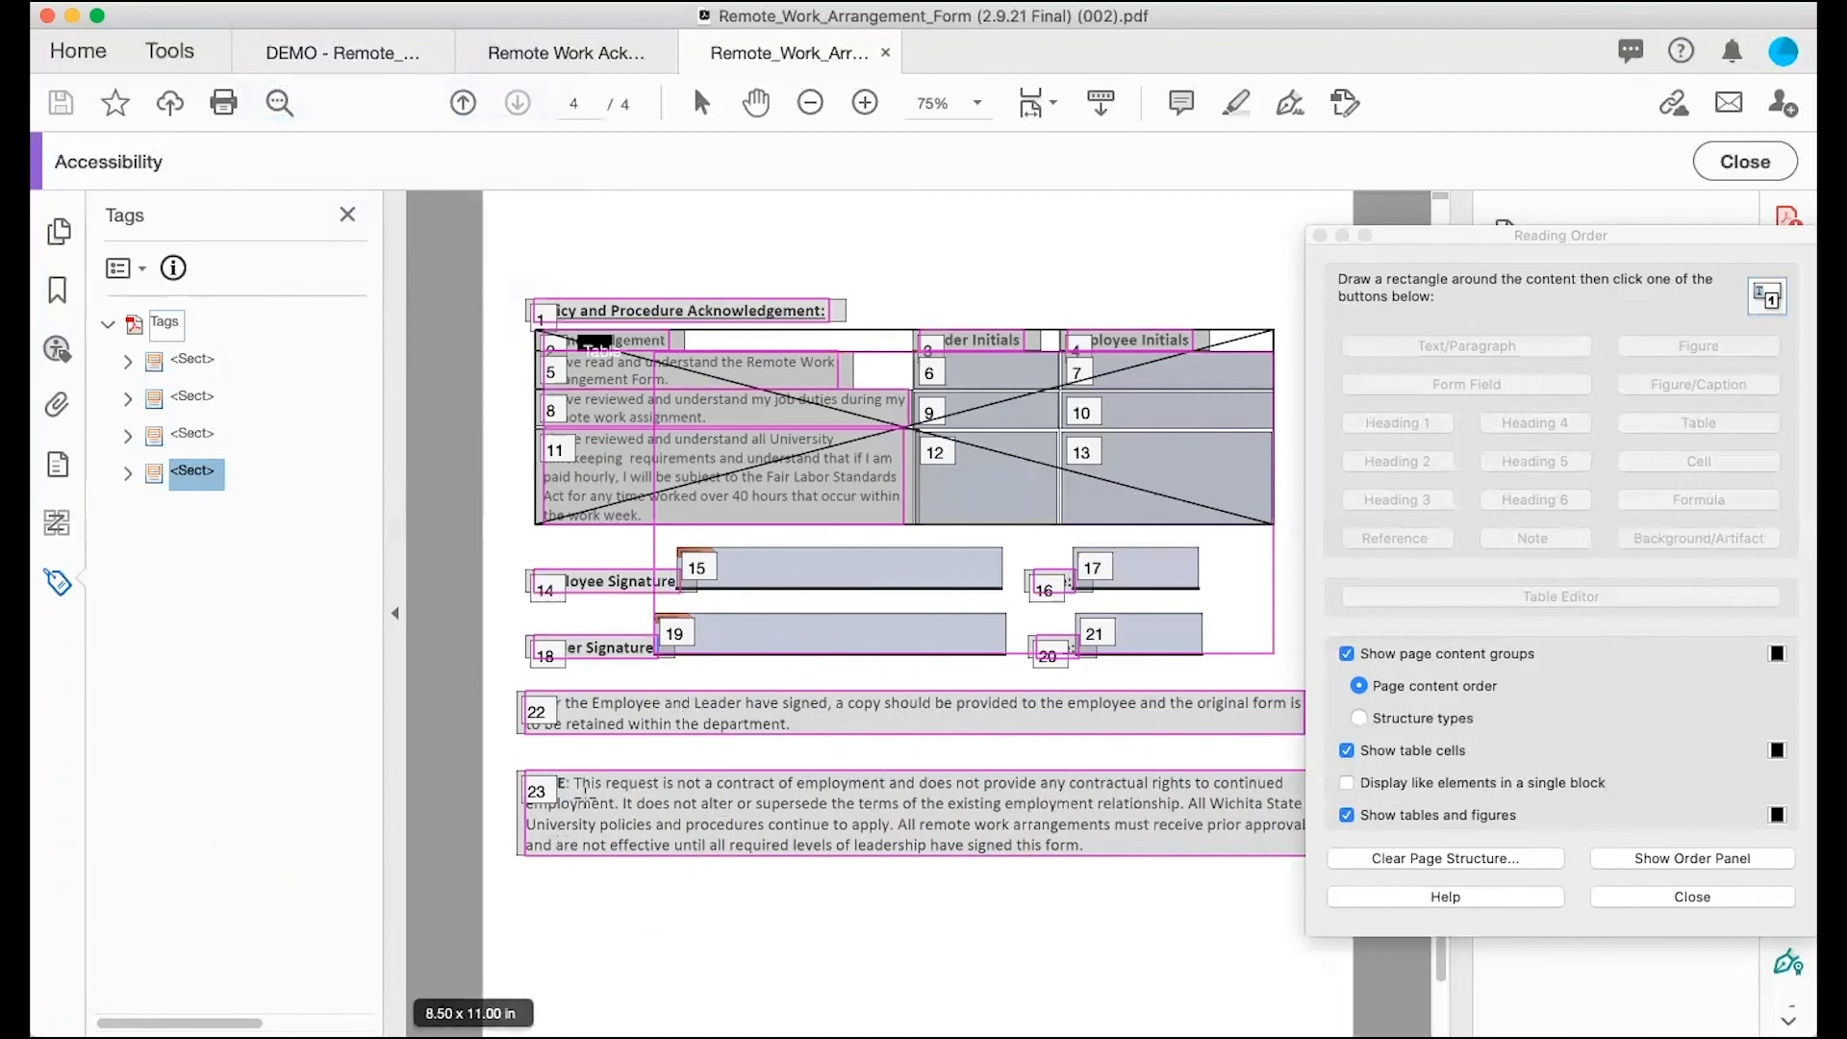
pyautogui.click(192, 358)
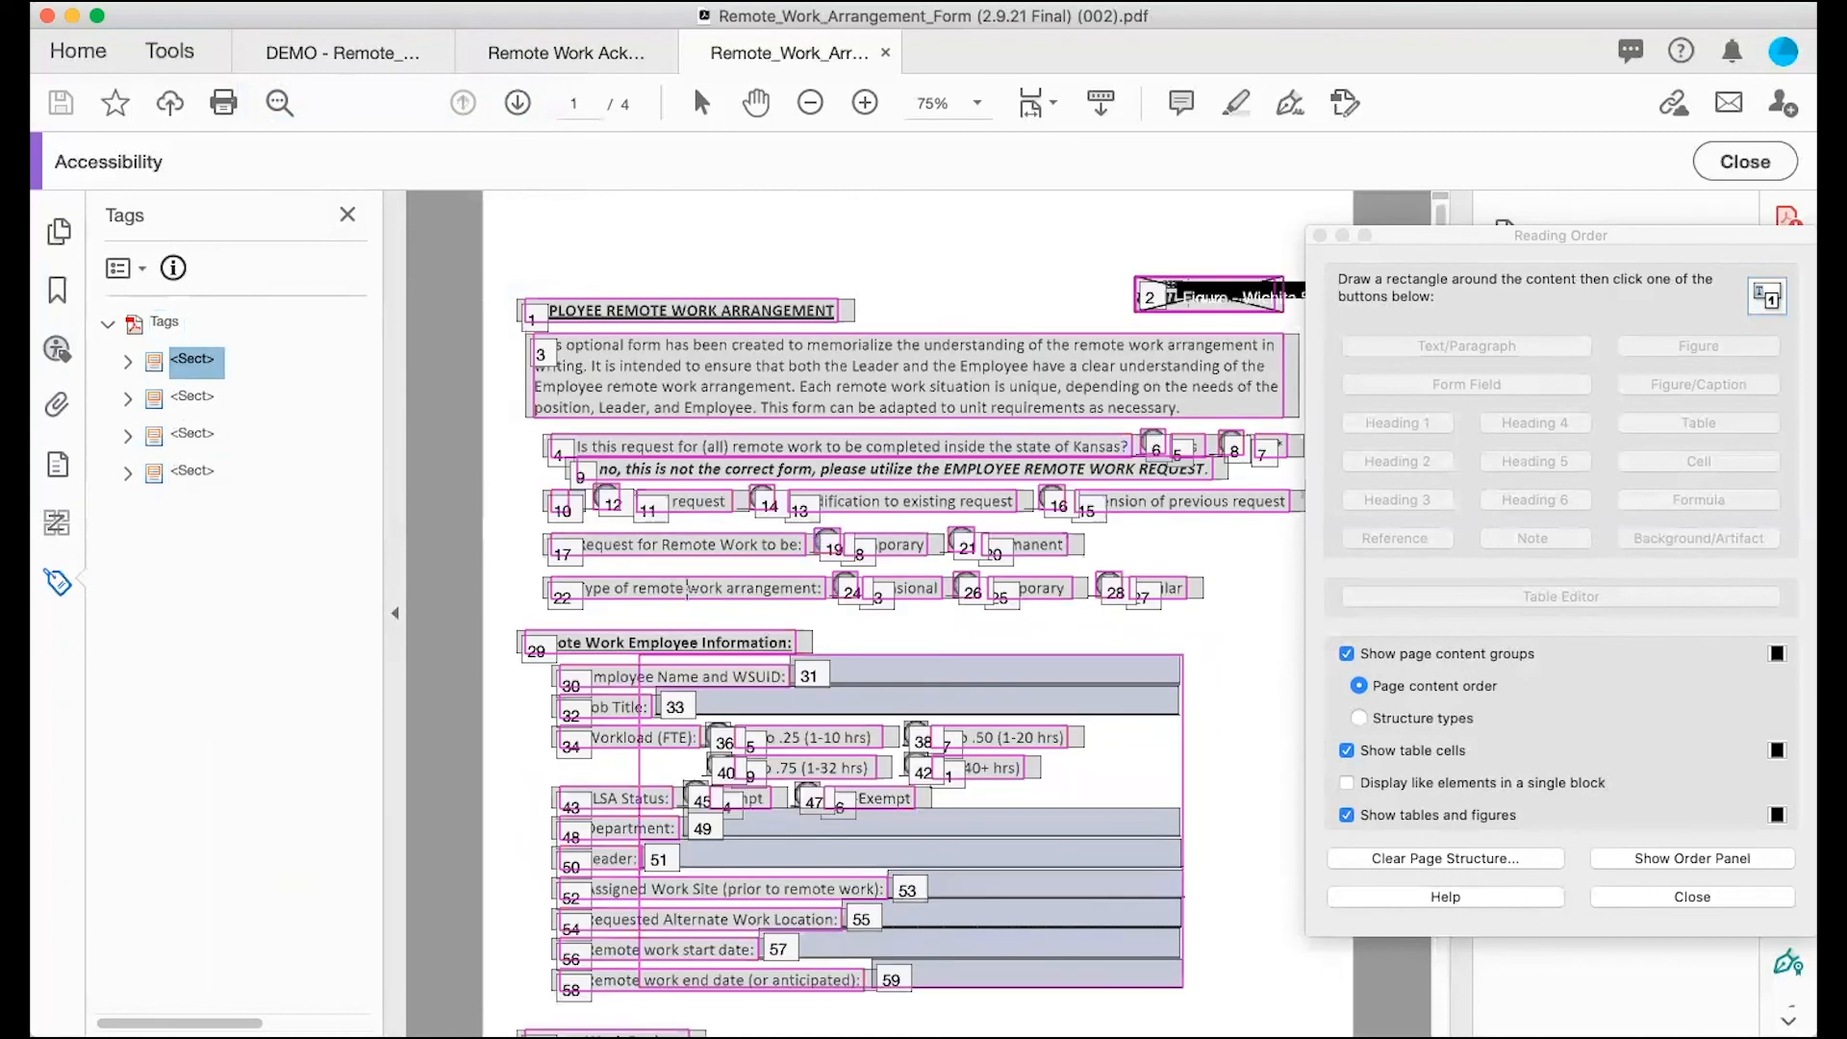